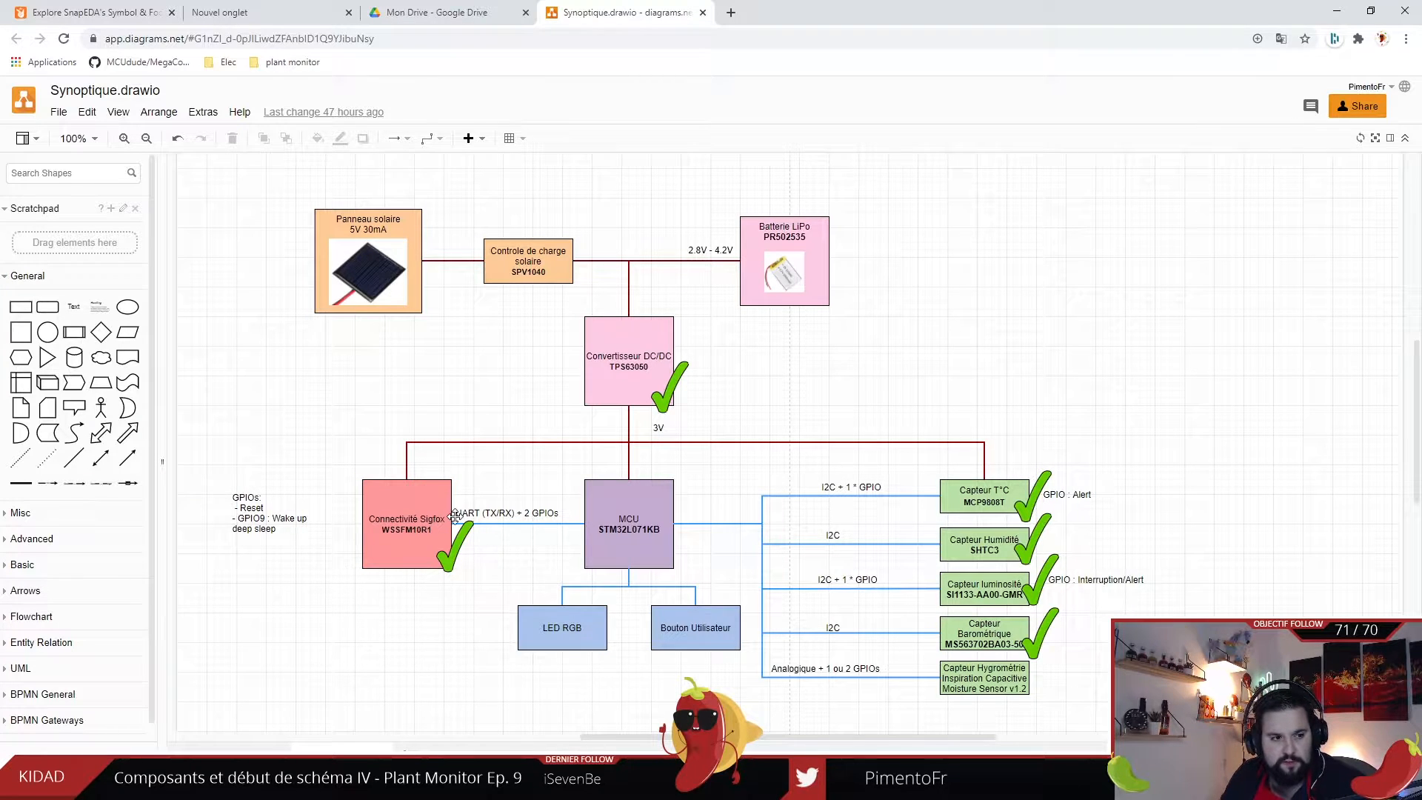
- Copy the Sigfox check mark onto the charge controller block and colour it orange
{"action": "left_click", "coordinate": [422, 560]}
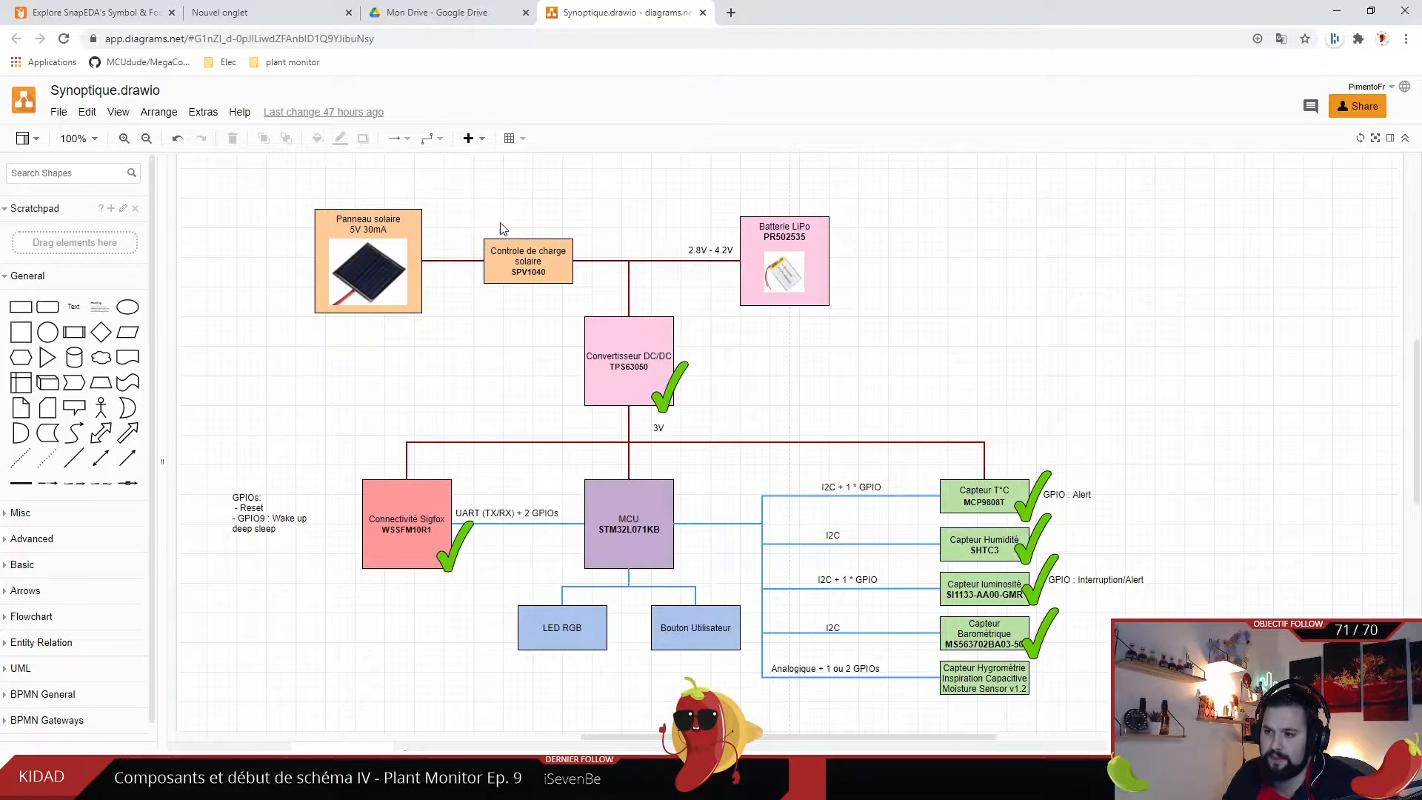
{"action": "left_click", "coordinate": [459, 544]}
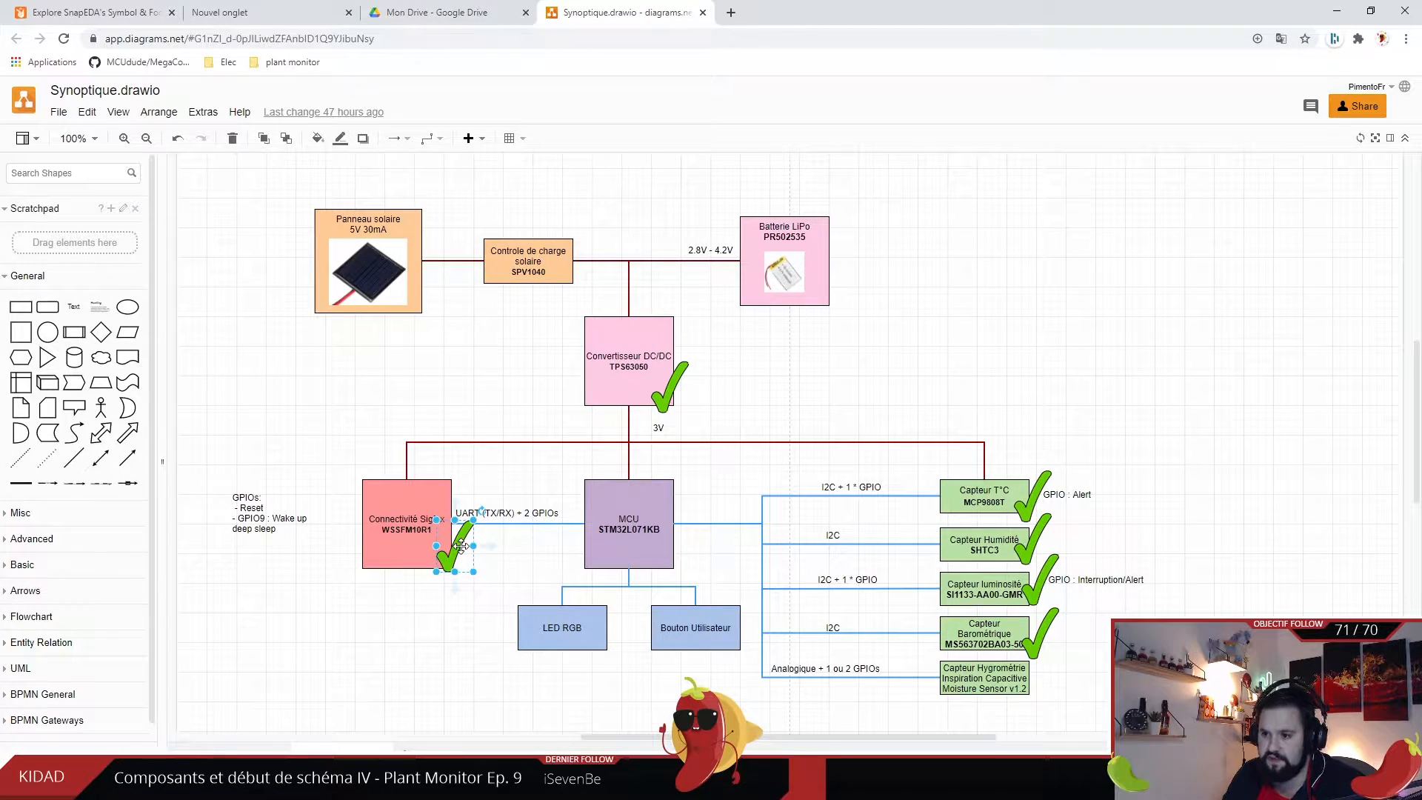
{"action": "key", "text": "ctrl+d"}
{"action": "left_click_drag", "start_coordinate": [460, 544], "coordinate": [571, 282]}
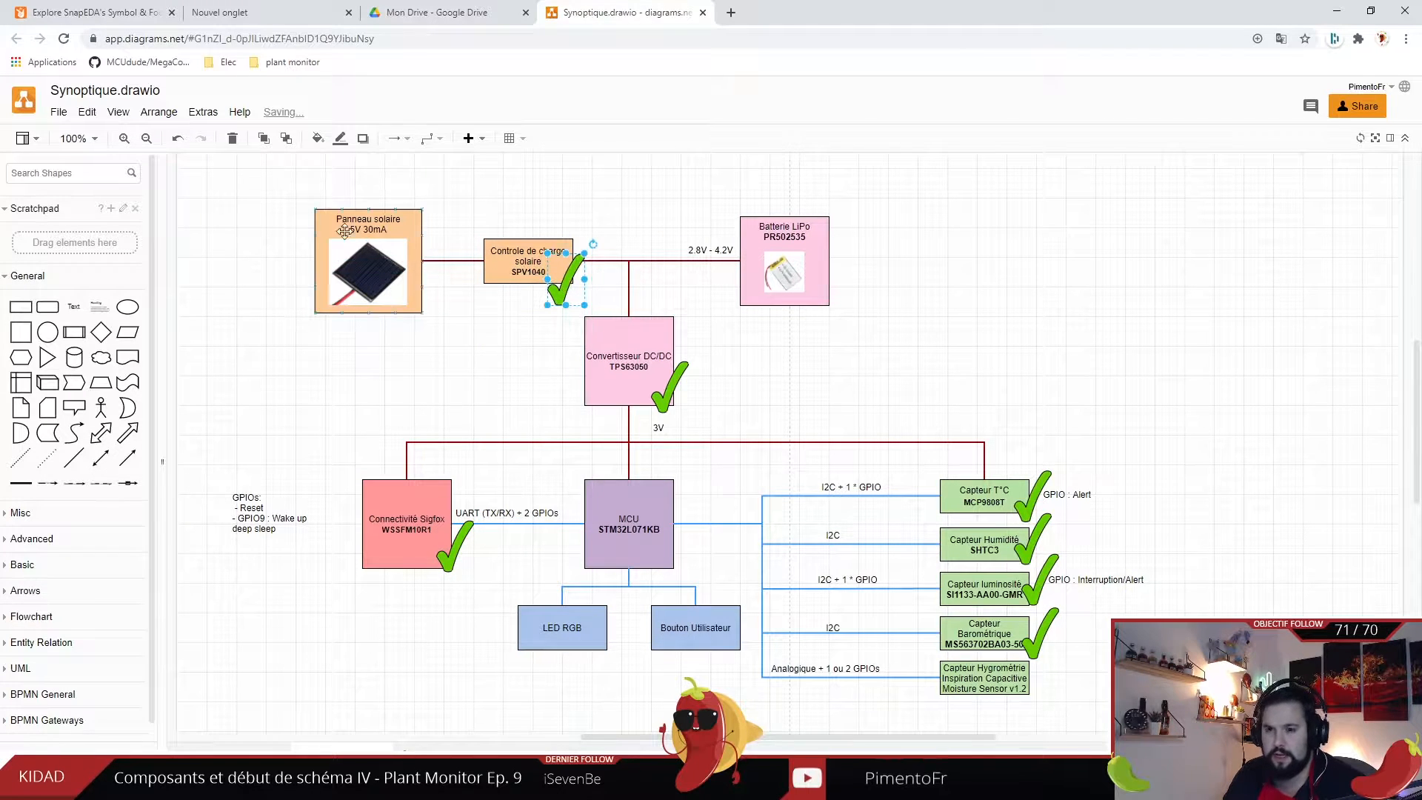
{"action": "left_click", "coordinate": [318, 138]}
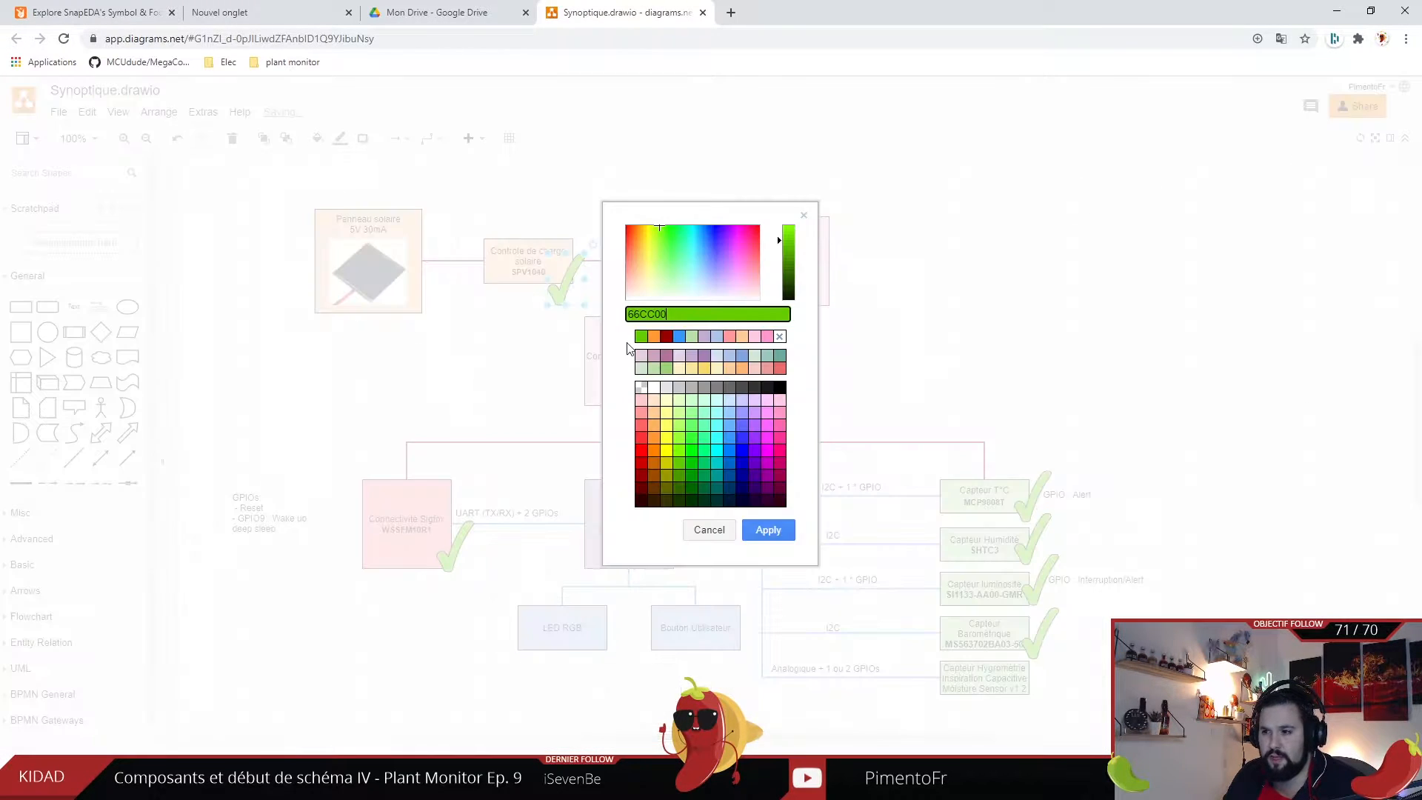
{"action": "left_click", "coordinate": [655, 336]}
{"action": "left_click", "coordinate": [768, 530]}
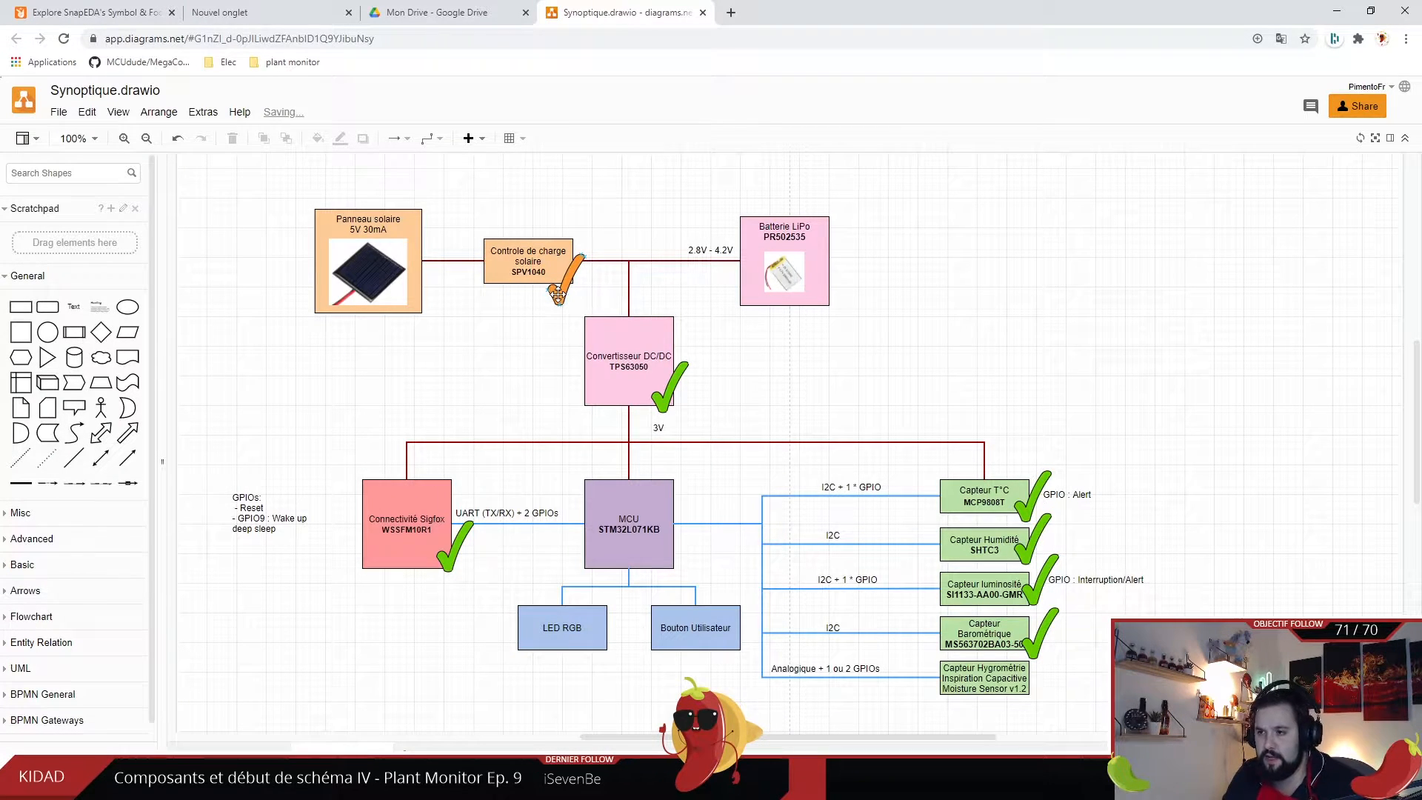
- Select the Controle de charge solaire block, then the Panneau solaire block
{"action": "left_click", "coordinate": [549, 257]}
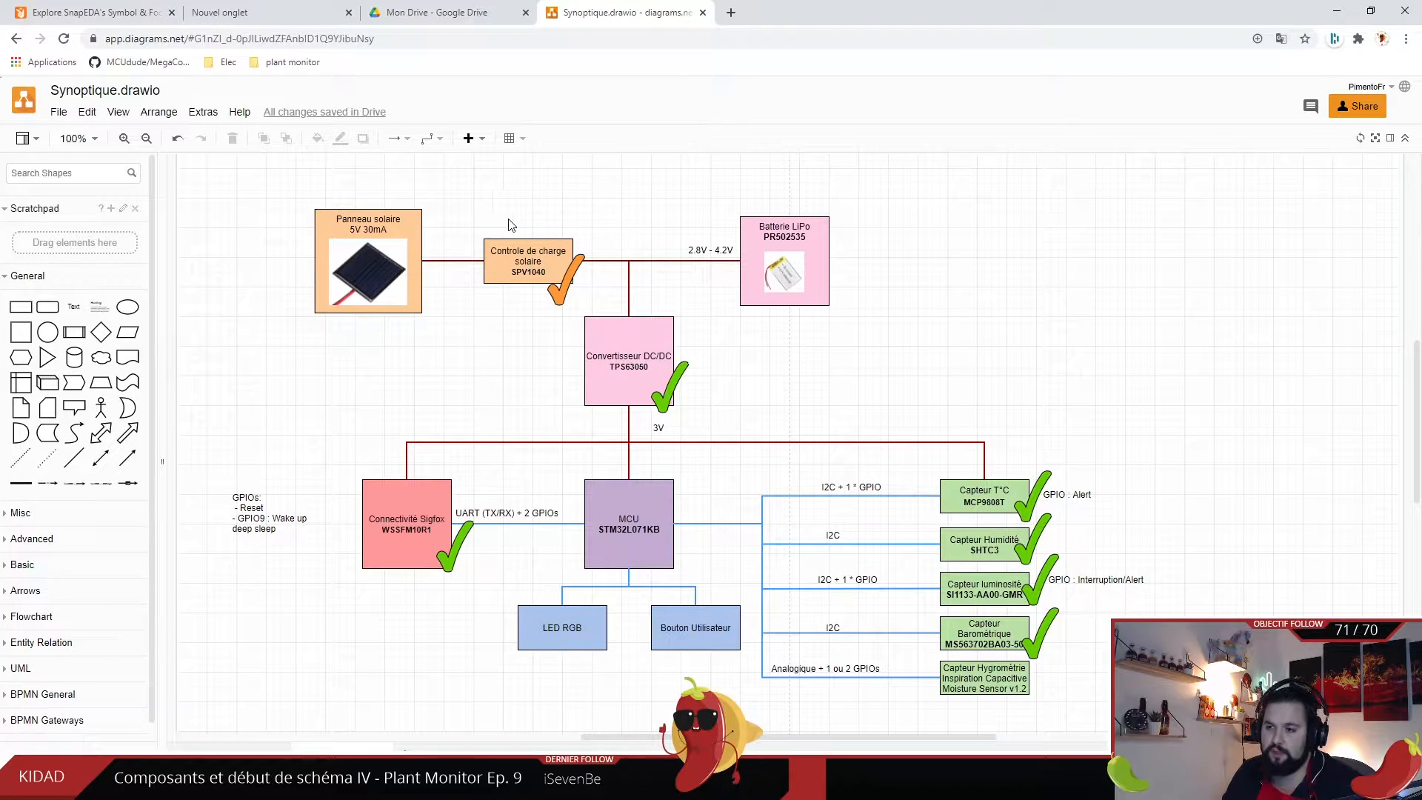
{"action": "left_click", "coordinate": [532, 280]}
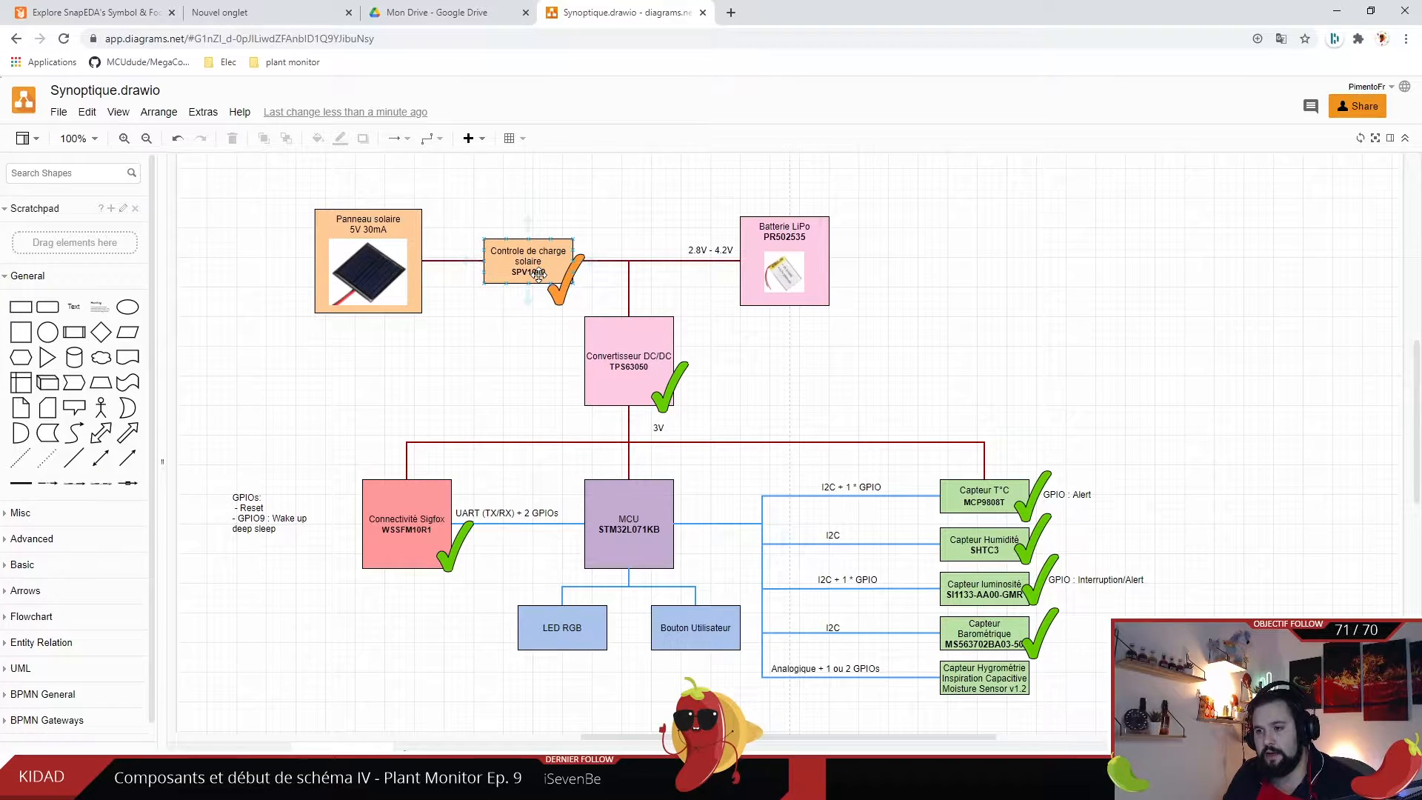
{"action": "left_click", "coordinate": [500, 301]}
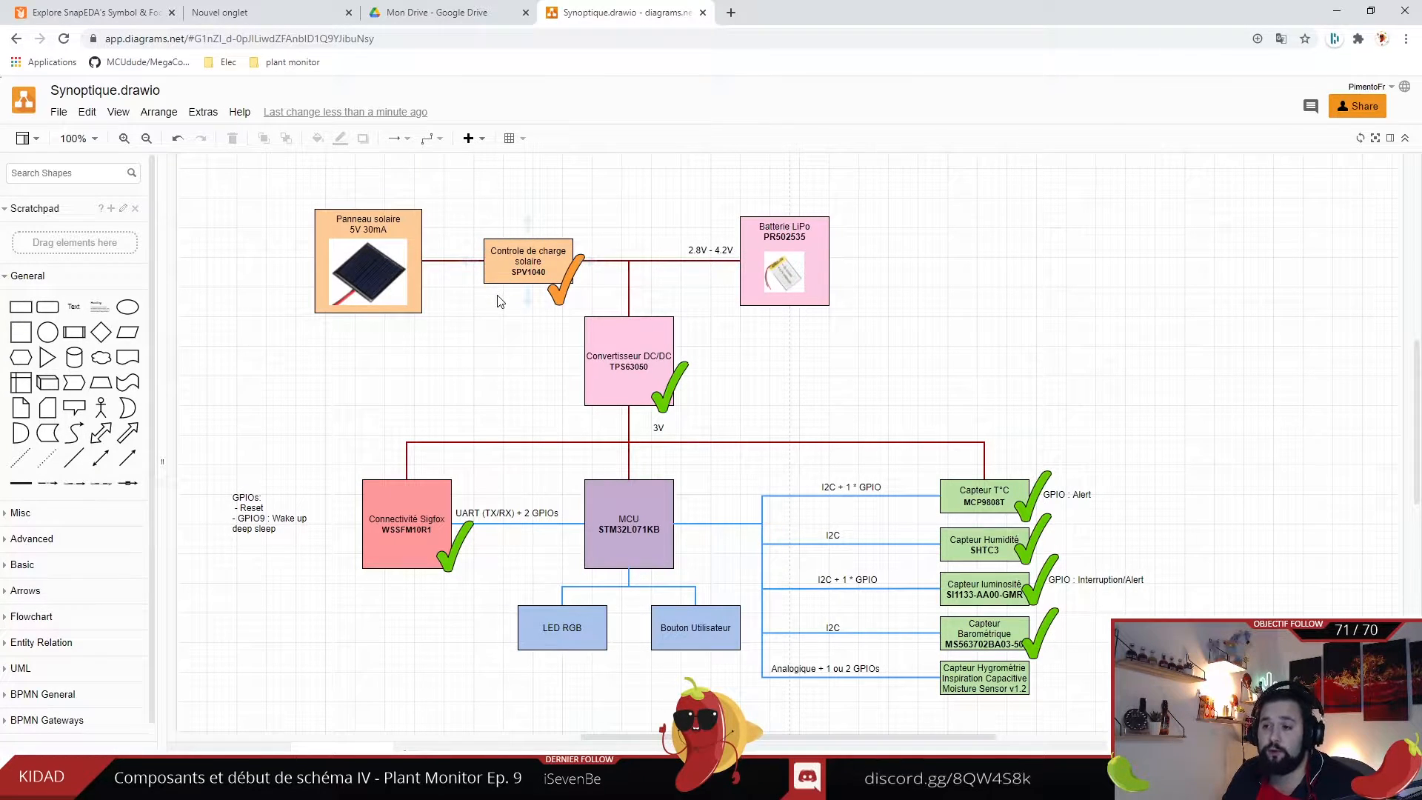
{"action": "left_click", "coordinate": [348, 237]}
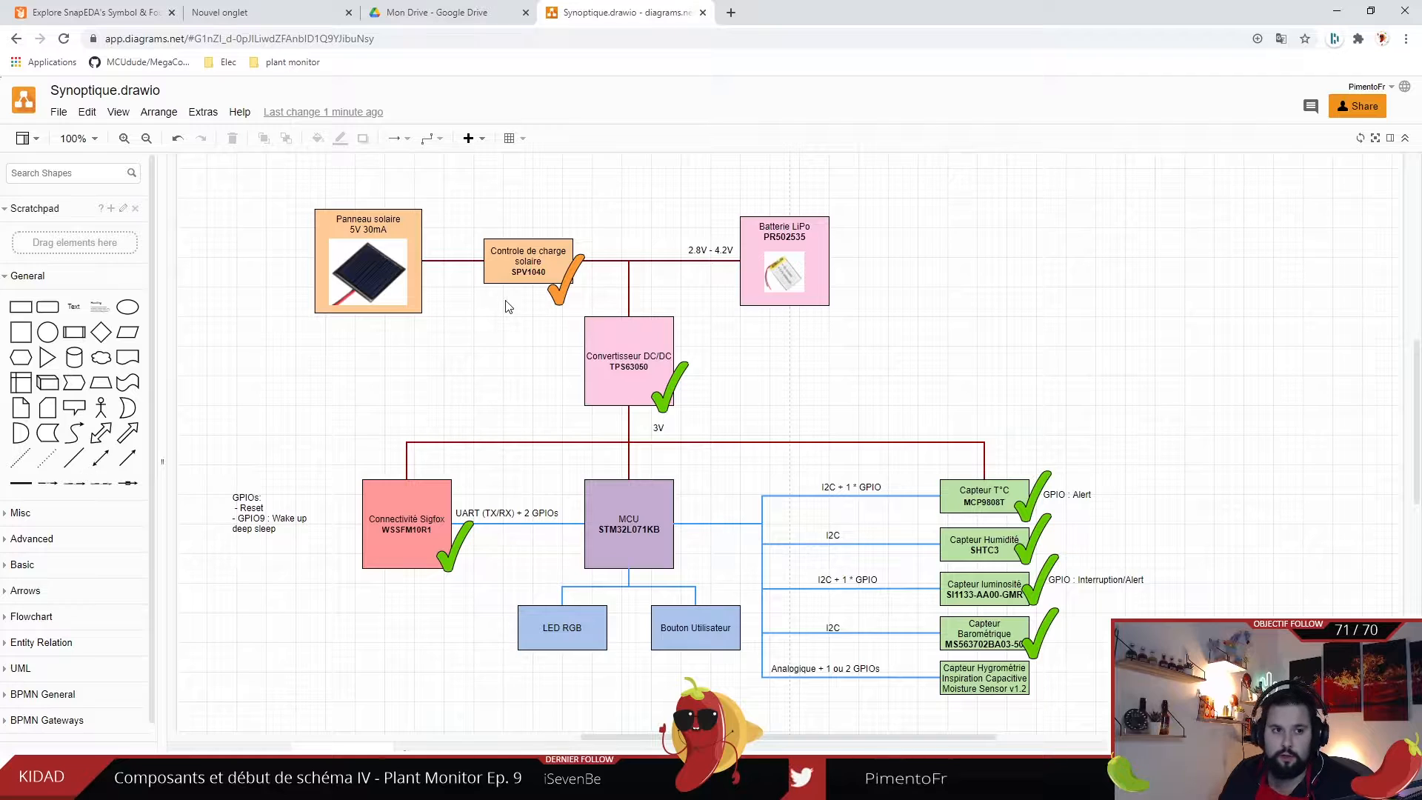
{"action": "left_click", "coordinate": [511, 280]}
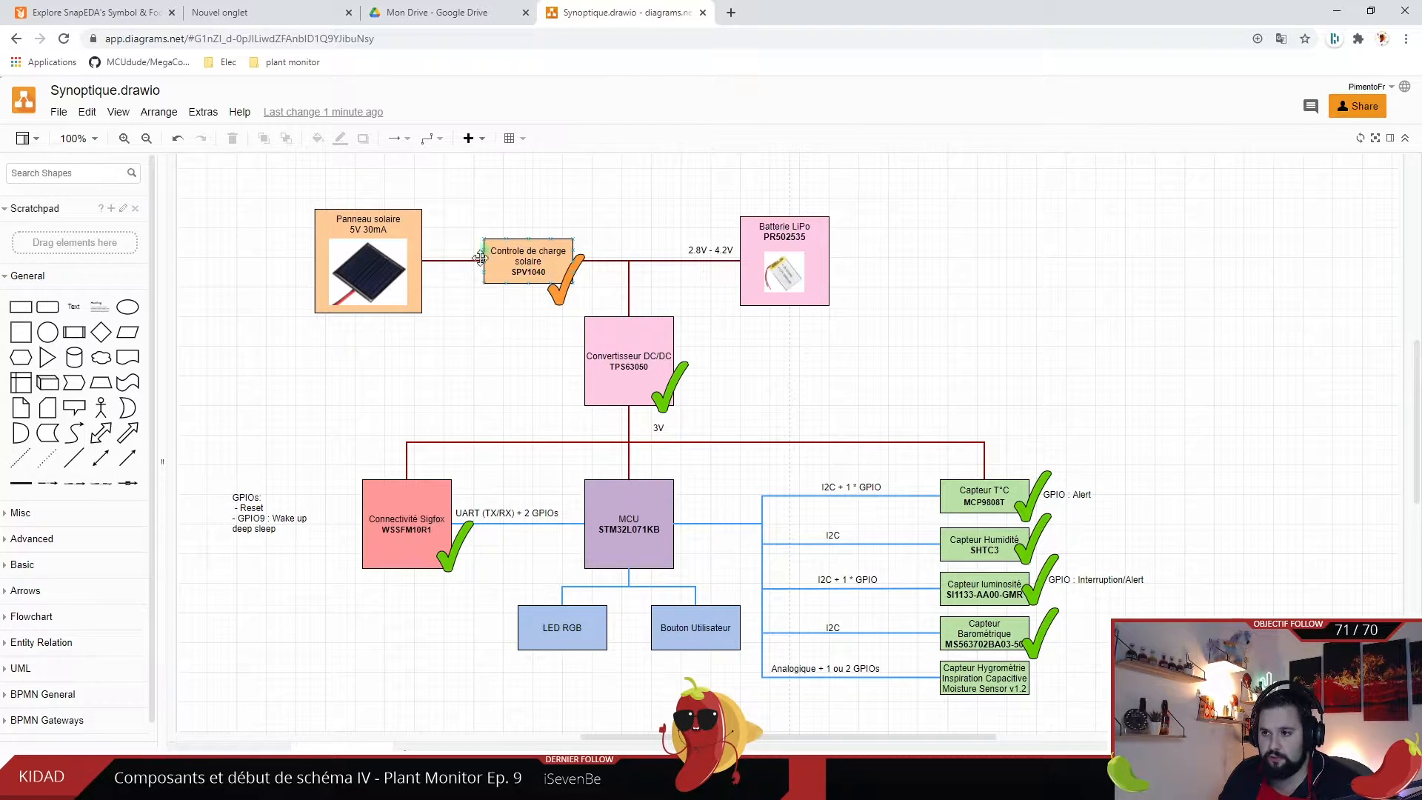
{"action": "left_click", "coordinate": [601, 784]}
- Switch to Eeschema and zoom onto the SPV1040T charger, inductor, 1R resistor and 1.2M/510K divider
{"action": "left_click", "coordinate": [661, 708]}
{"action": "scroll", "coordinate": [537, 474], "scroll_direction": "left", "scroll_amount": 1}
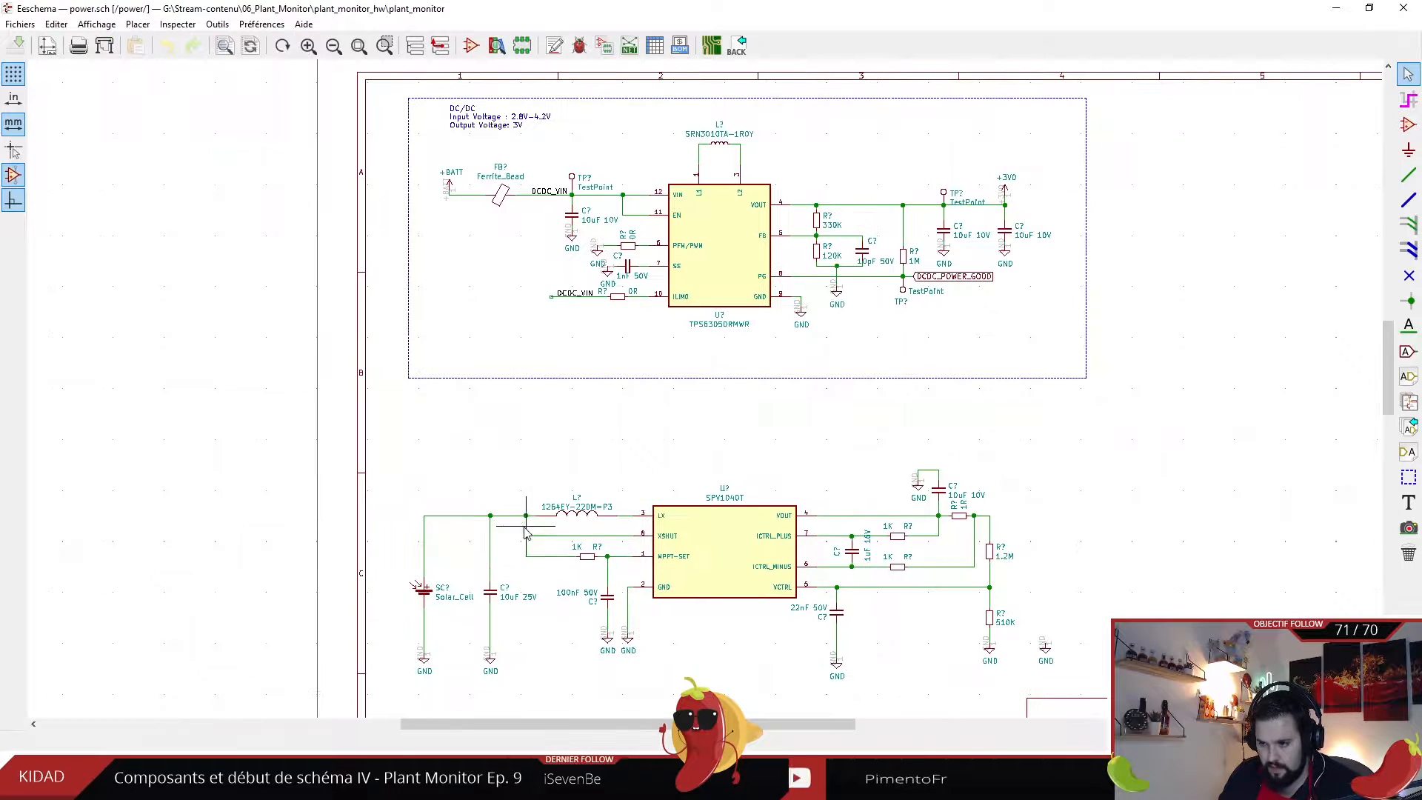
{"action": "scroll", "coordinate": [530, 529], "scroll_direction": "down", "scroll_amount": 2}
{"action": "scroll", "coordinate": [728, 364], "scroll_direction": "up", "scroll_amount": 1}
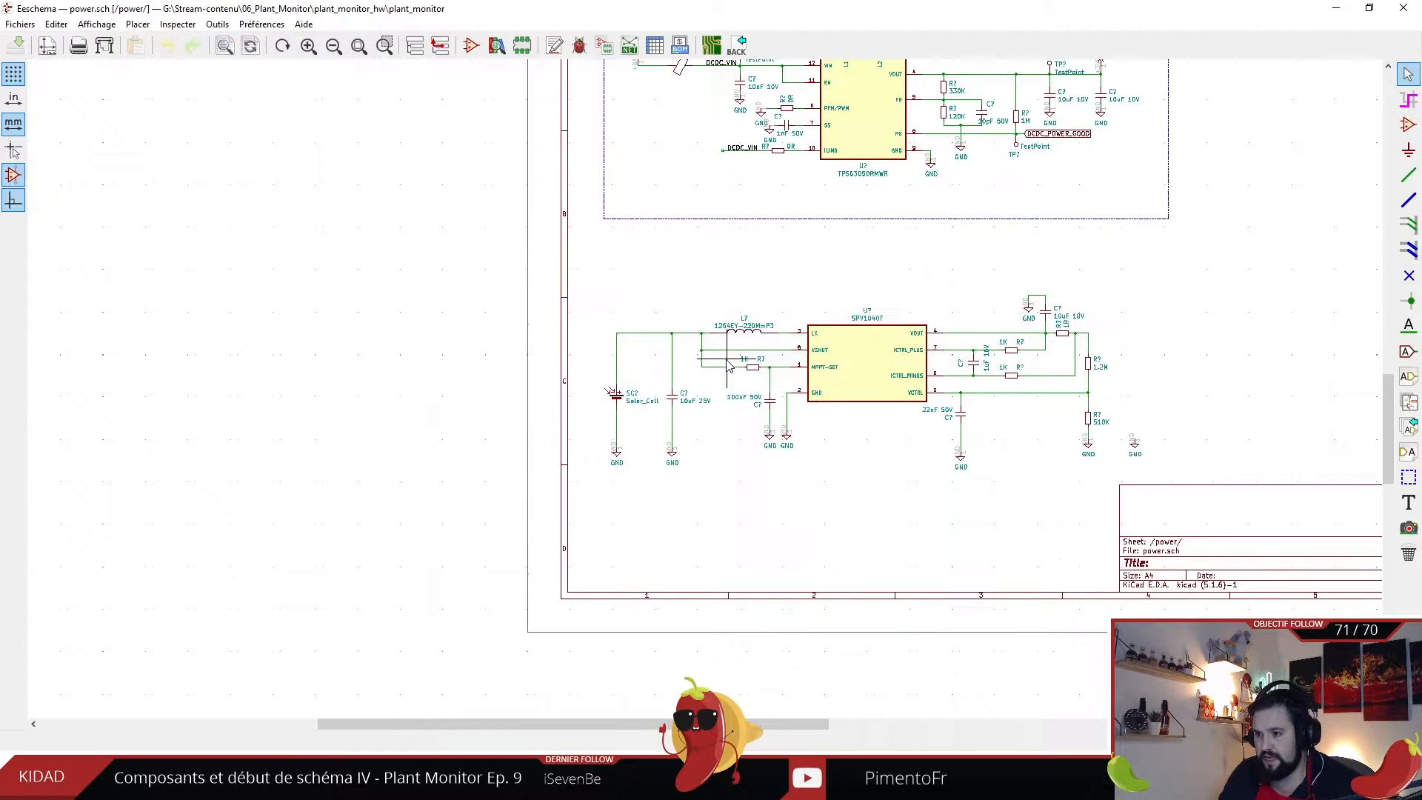
{"action": "scroll", "coordinate": [728, 364], "scroll_direction": "down", "scroll_amount": 1}
{"action": "key", "text": "alt"}
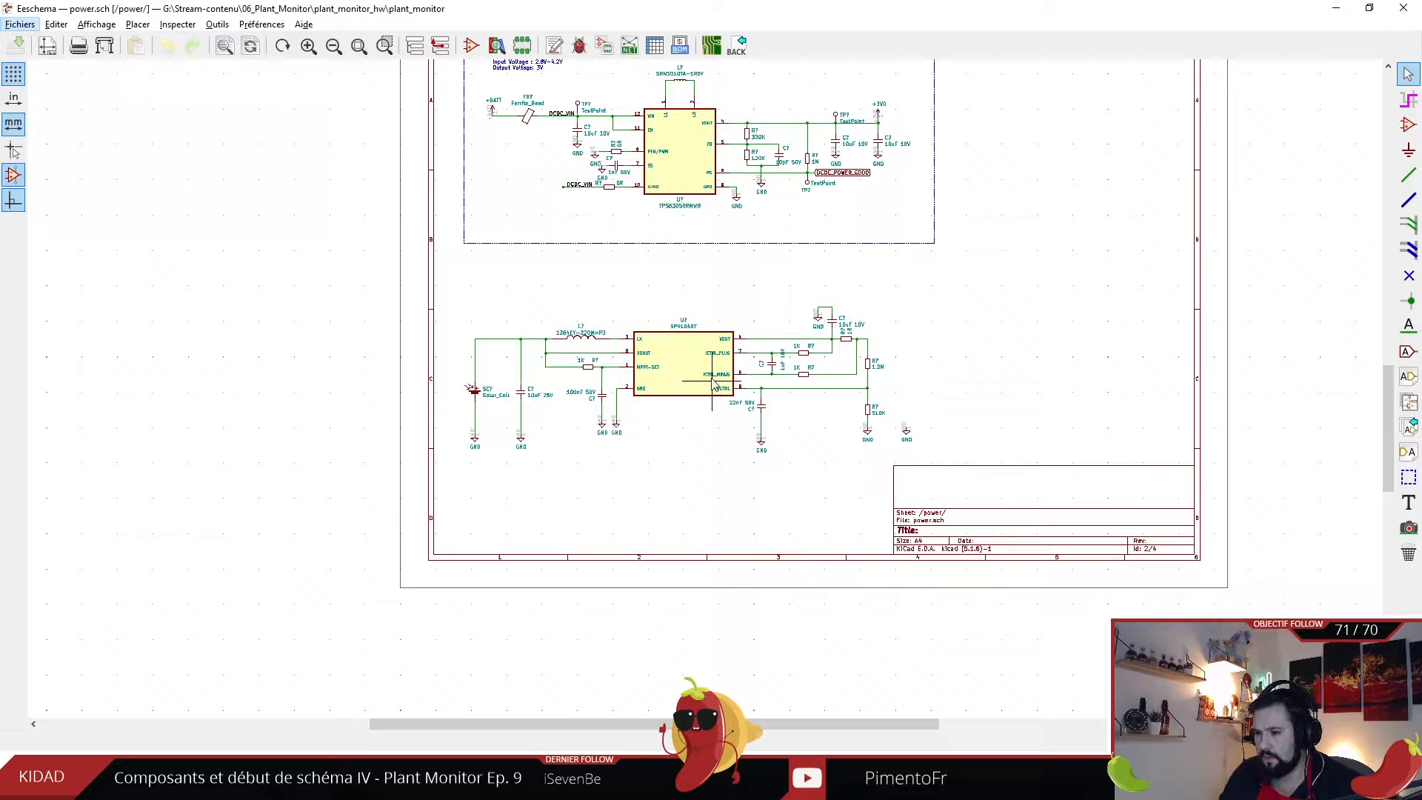
{"action": "left_click", "coordinate": [703, 422]}
{"action": "scroll", "coordinate": [702, 371], "scroll_direction": "left", "scroll_amount": 3}
{"action": "scroll", "coordinate": [967, 424], "scroll_direction": "down", "scroll_amount": 1}
{"action": "scroll", "coordinate": [705, 394], "scroll_direction": "down", "scroll_amount": 1}
{"action": "scroll", "coordinate": [677, 456], "scroll_direction": "up", "scroll_amount": 4}
{"action": "key", "text": "alt"}
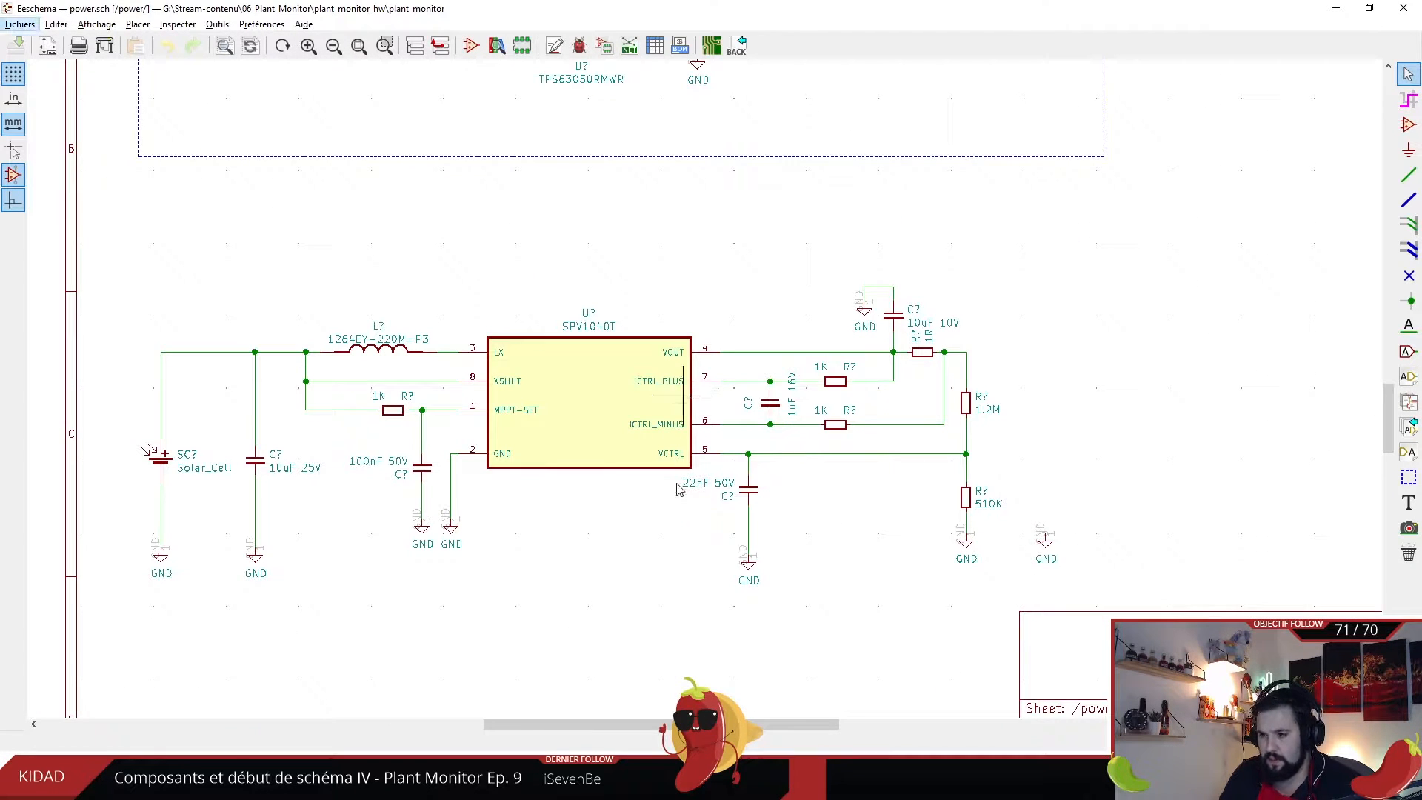
{"action": "scroll", "coordinate": [467, 279], "scroll_direction": "left", "scroll_amount": 2}
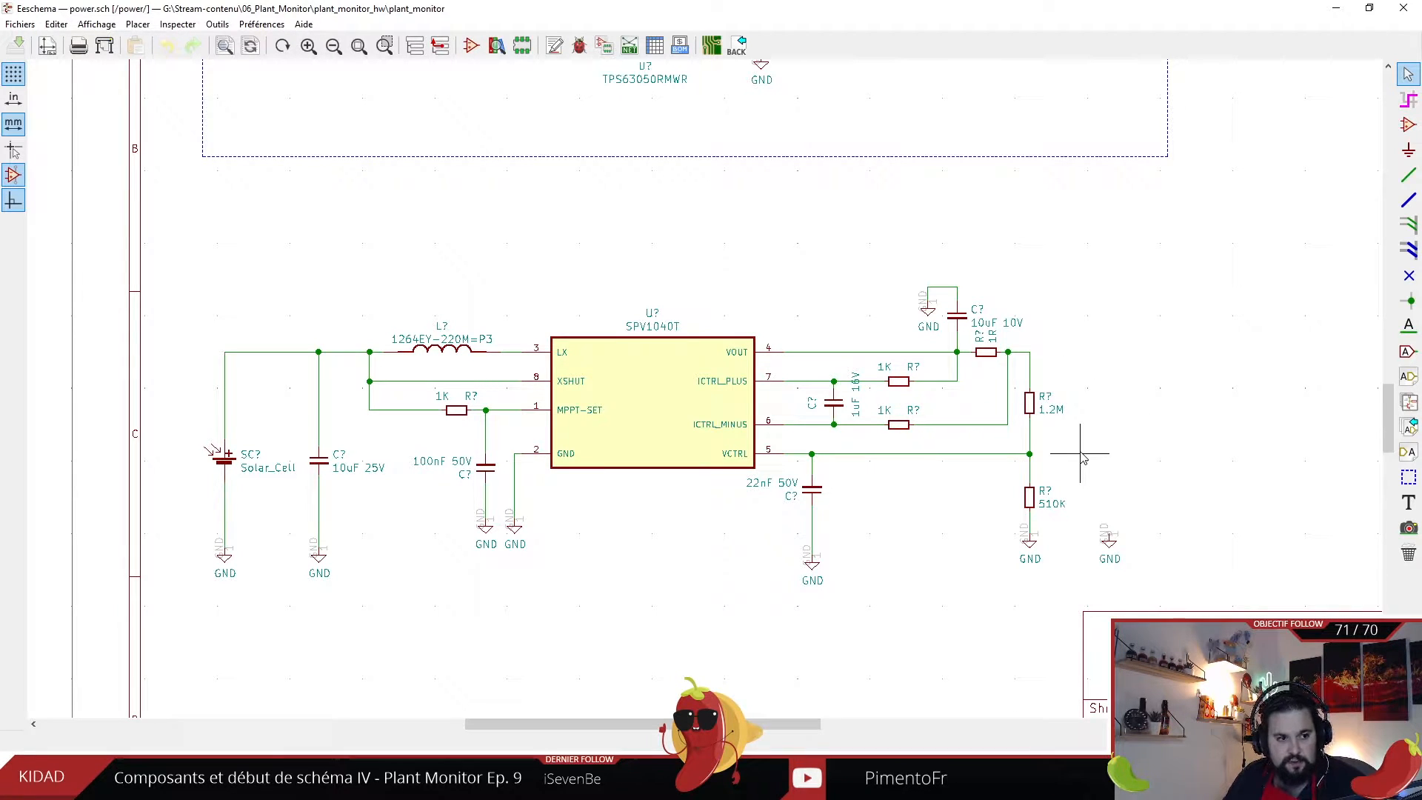
- View the details of the SPV1040T chip in the power sheet
{"action": "scroll", "coordinate": [307, 237], "scroll_direction": "down", "scroll_amount": 2}
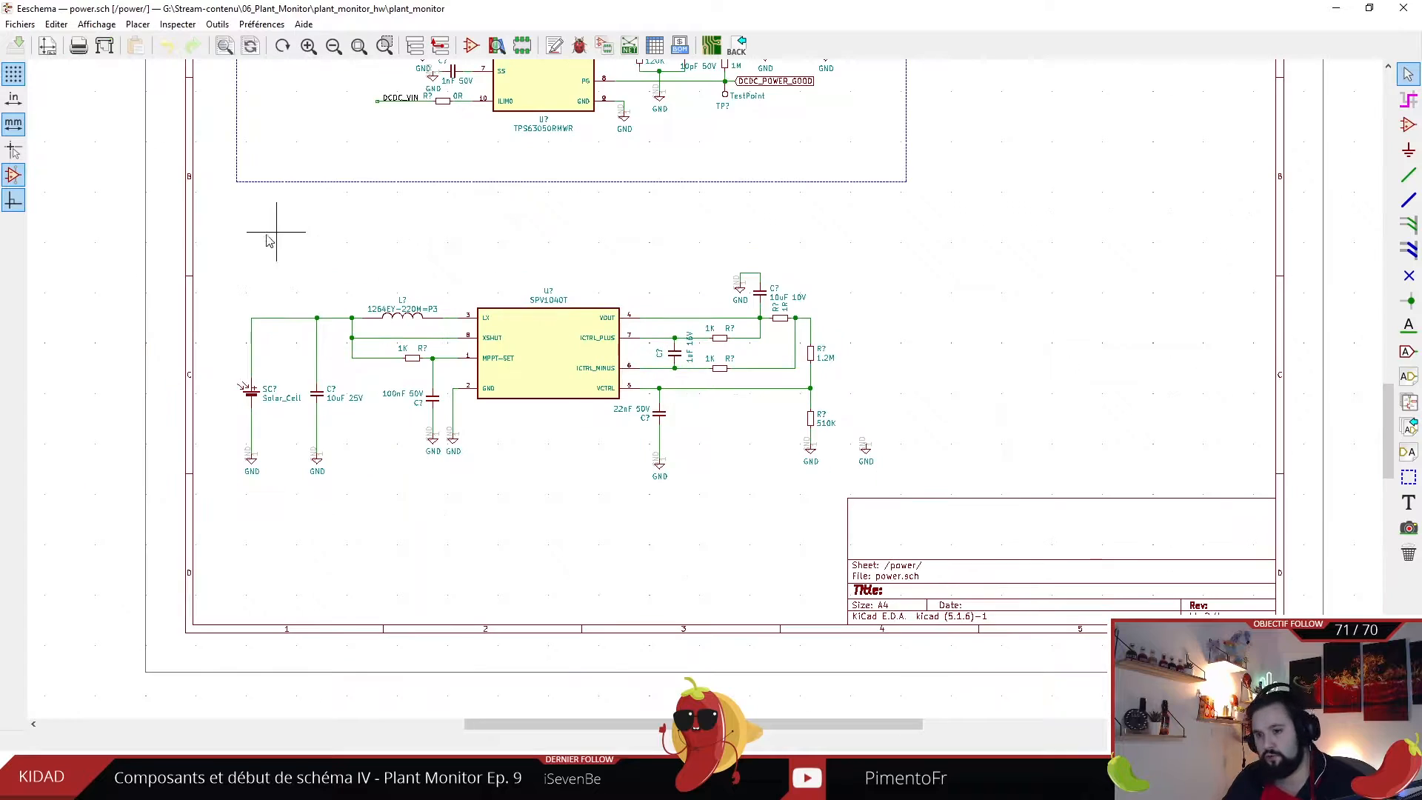
{"action": "right_click", "coordinate": [527, 349]}
{"action": "left_click", "coordinate": [606, 545]}
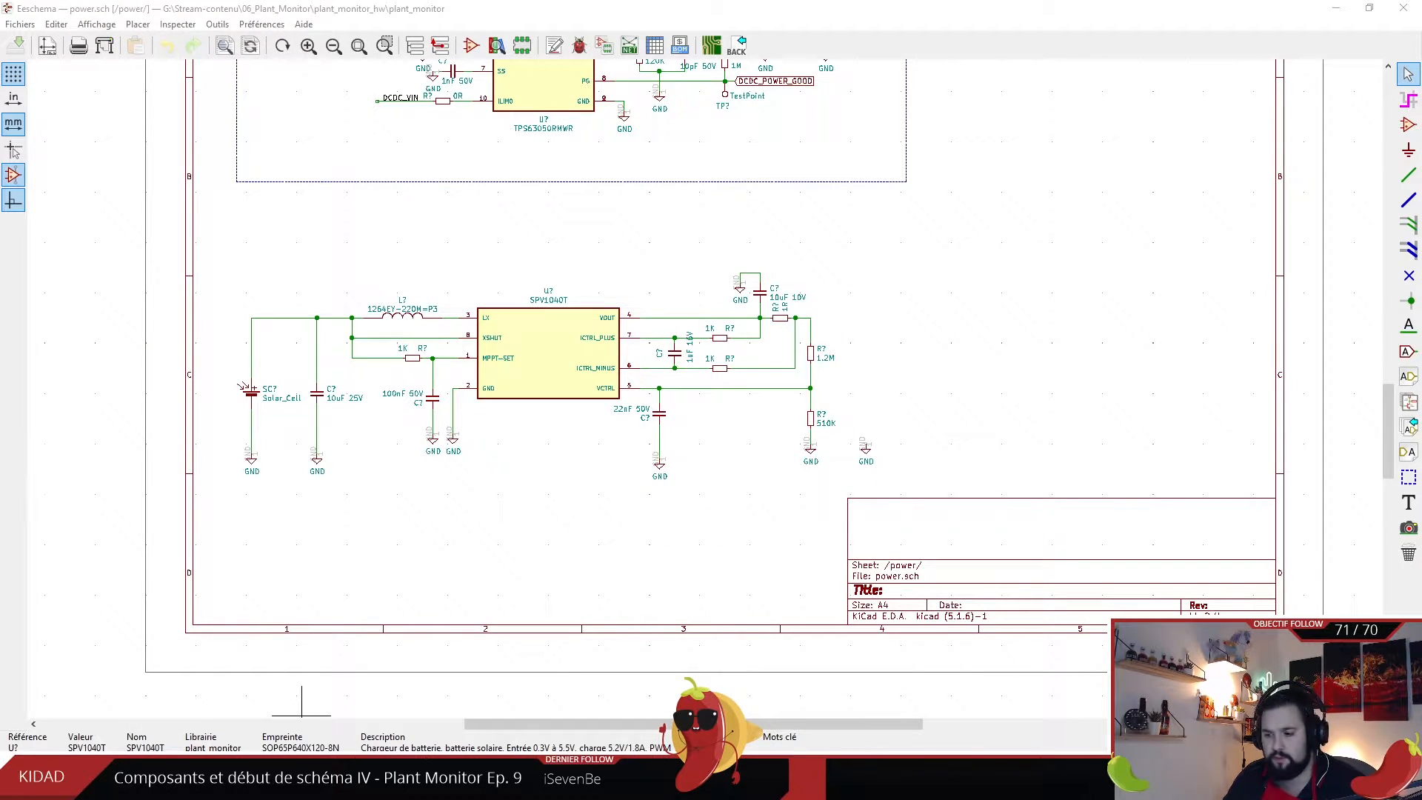
- Load the SPV1040 datasheet URL in a new Chrome tab
{"action": "key", "text": "alt+Tab"}
{"action": "key", "text": "ctrl+t"}
{"action": "type", "text": "https://www.st.com/resource/en/datasheet/spv1040.pdf"}
{"action": "key", "text": "Return"}
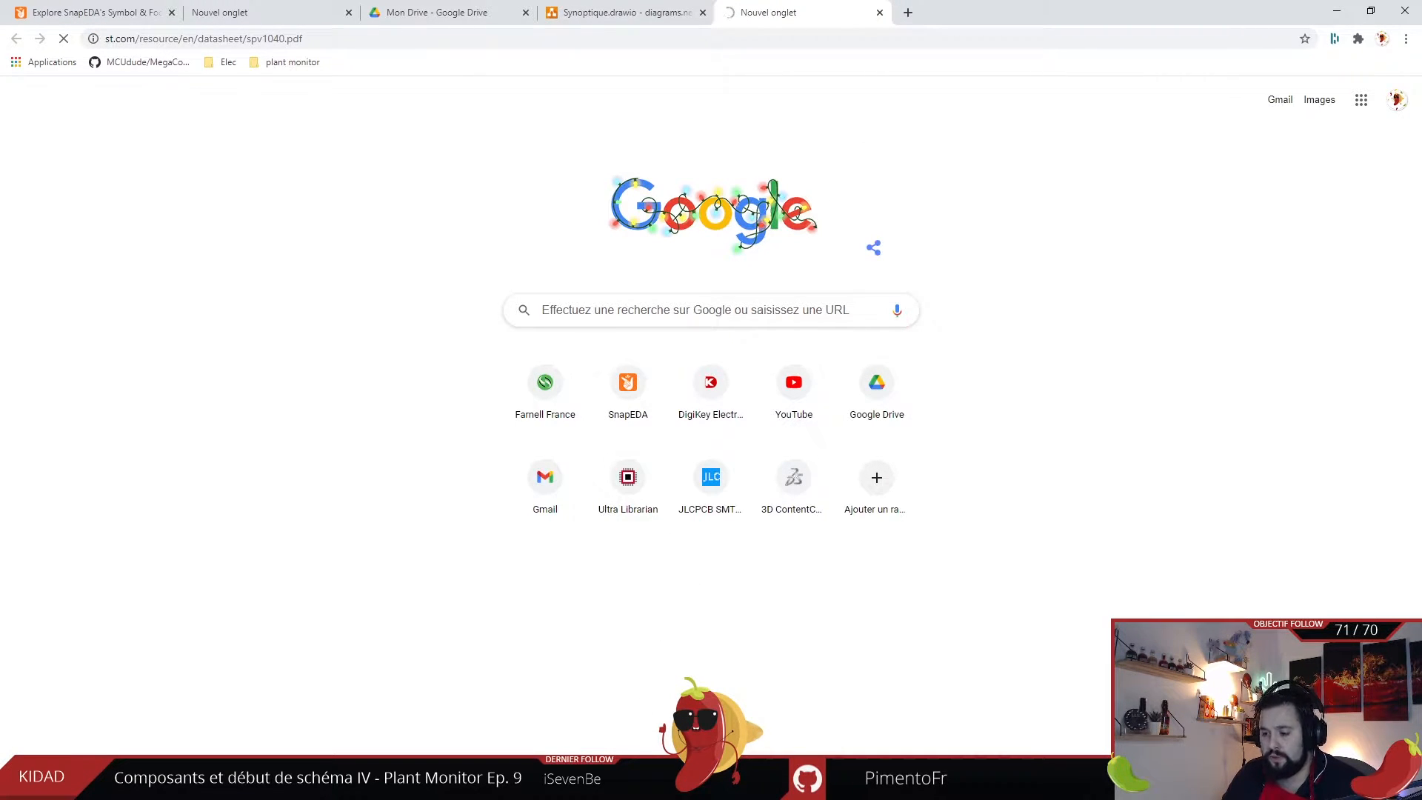
- Scroll the SPV1040 datasheet from page 1 past the pinout to the page 6 electrical characteristics
{"action": "mouse_move", "coordinate": [599, 785]}
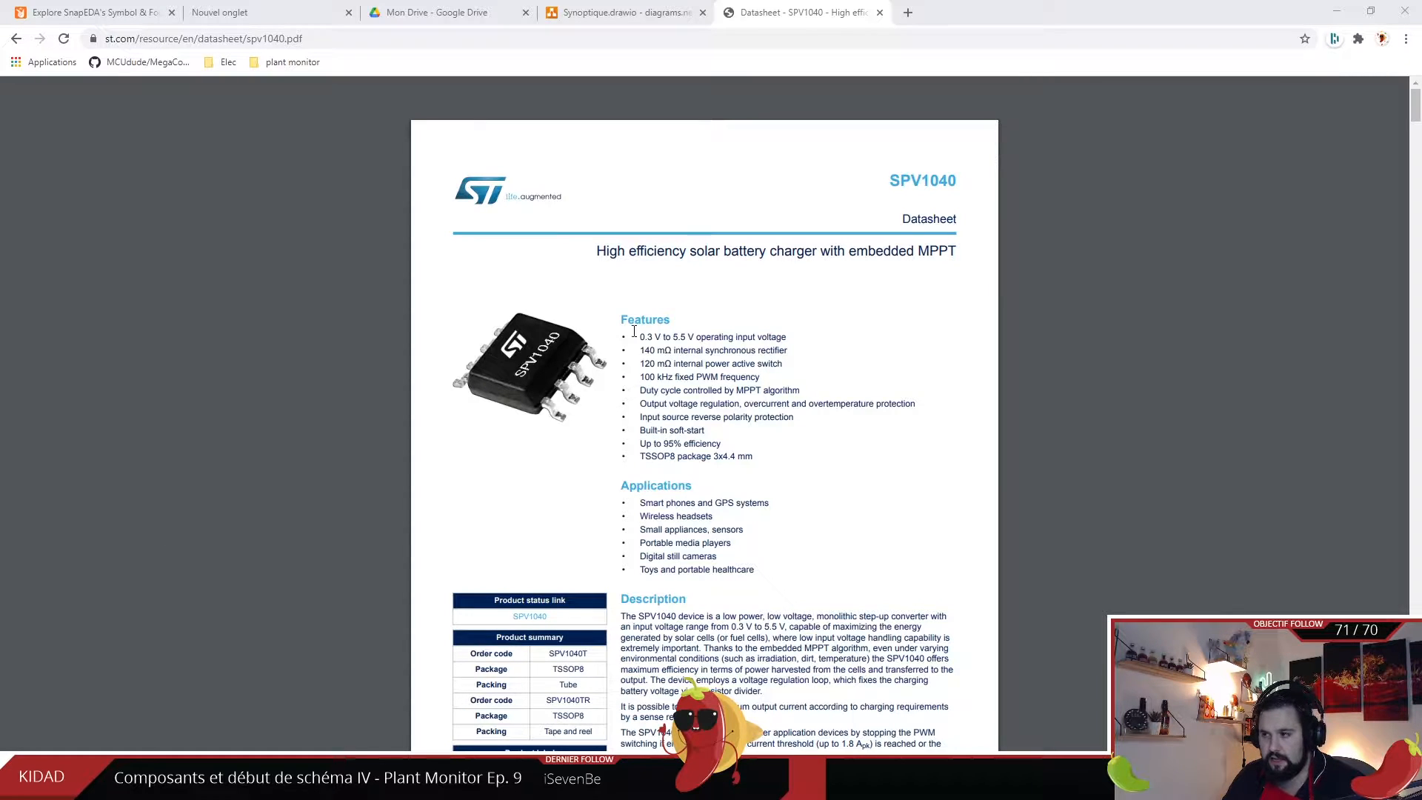
{"action": "scroll", "coordinate": [548, 411], "scroll_direction": "down", "scroll_amount": 20}
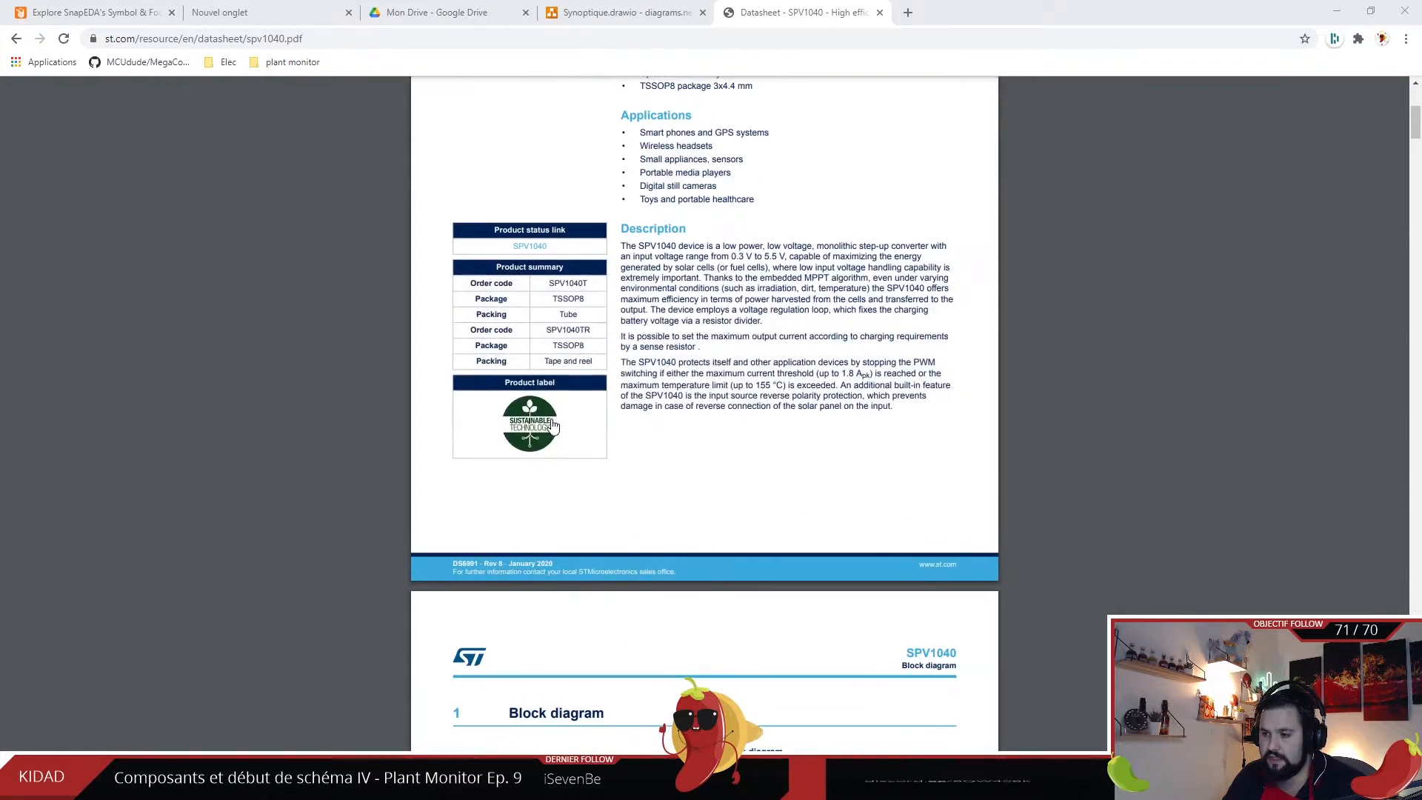
{"action": "scroll", "coordinate": [561, 452], "scroll_direction": "down", "scroll_amount": 5}
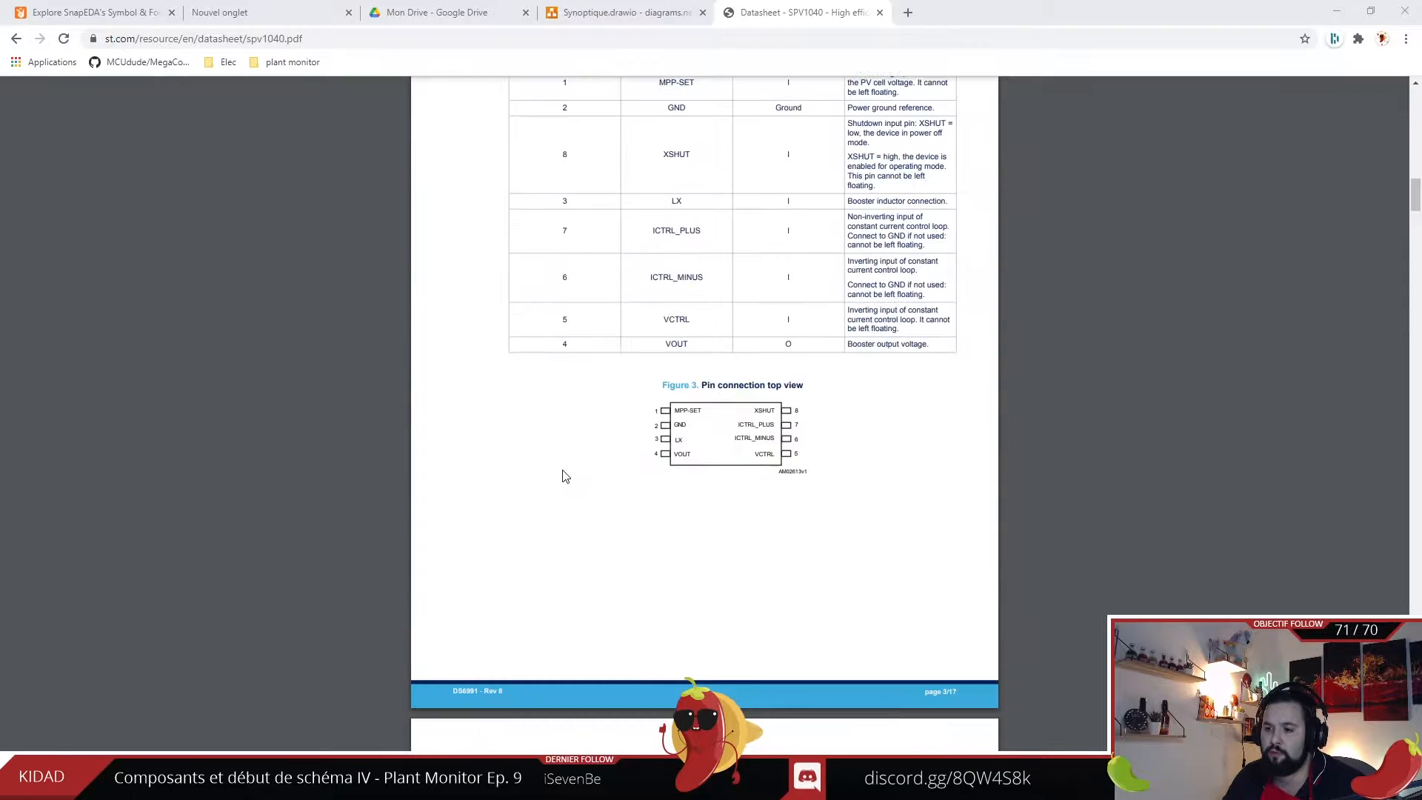
{"action": "scroll", "coordinate": [578, 460], "scroll_direction": "down", "scroll_amount": 4}
{"action": "scroll", "coordinate": [541, 570], "scroll_direction": "down", "scroll_amount": 11}
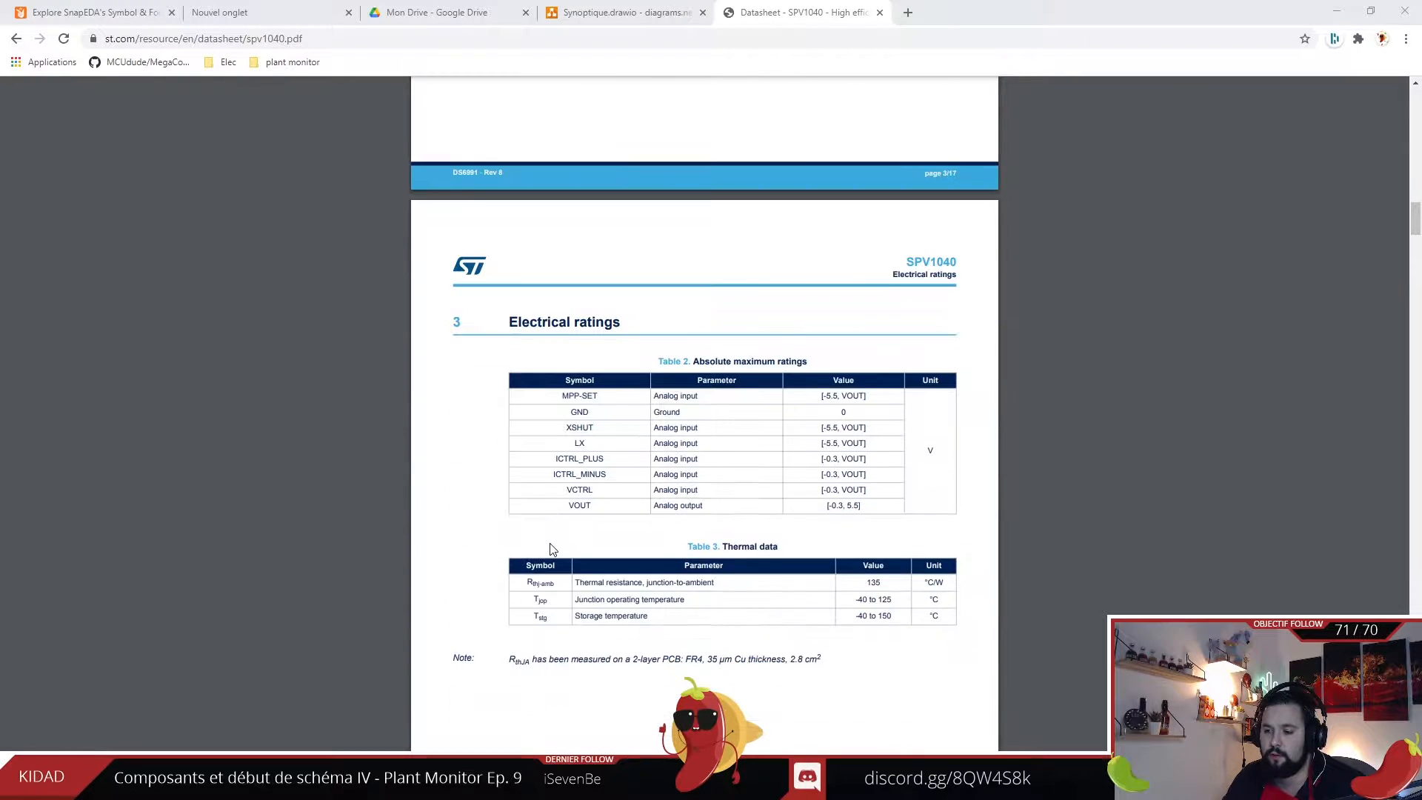
{"action": "scroll", "coordinate": [550, 528], "scroll_direction": "down", "scroll_amount": 15}
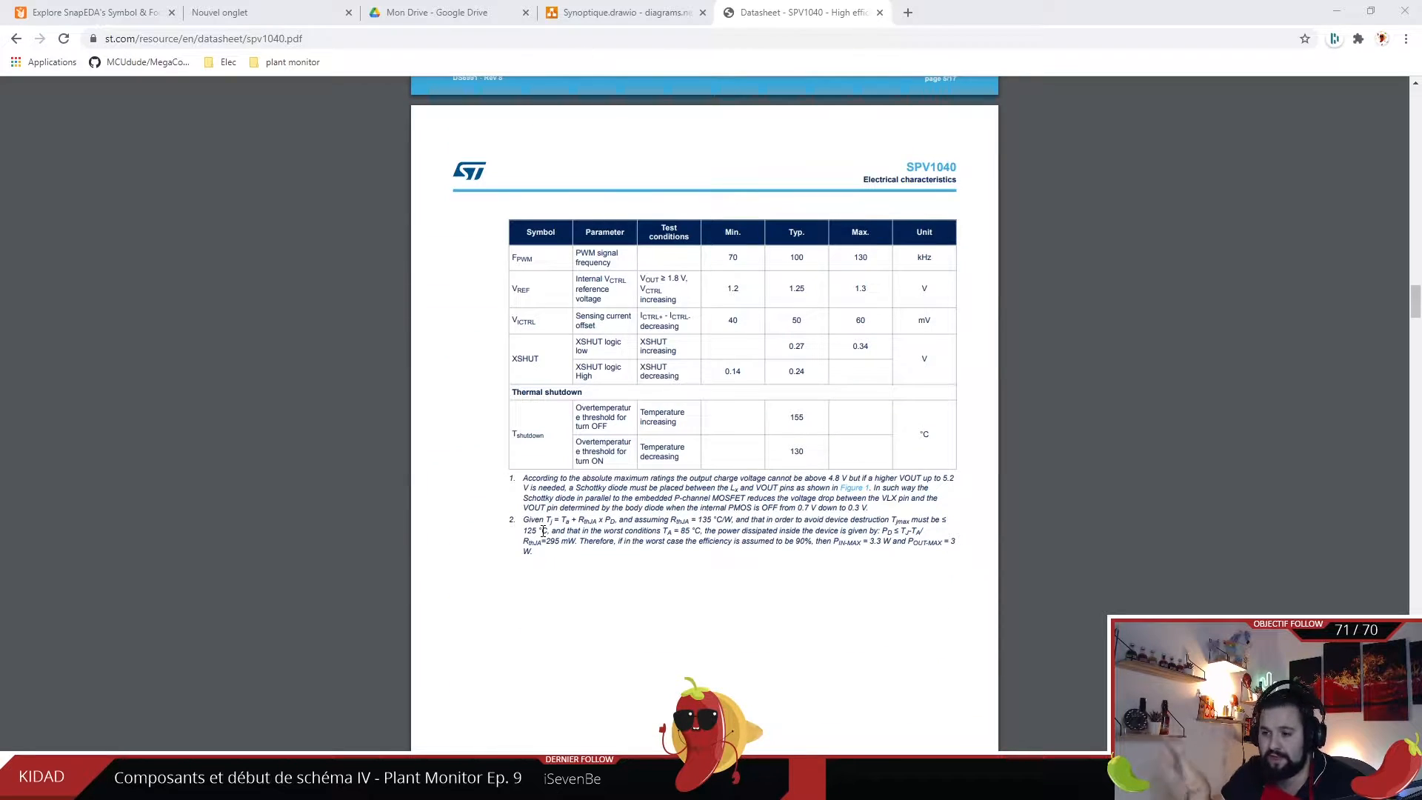
{"action": "left_click", "coordinate": [907, 13]}
- Google 'spv1040', open the datasheet result, then return to the search results
{"action": "type", "text": "st"}
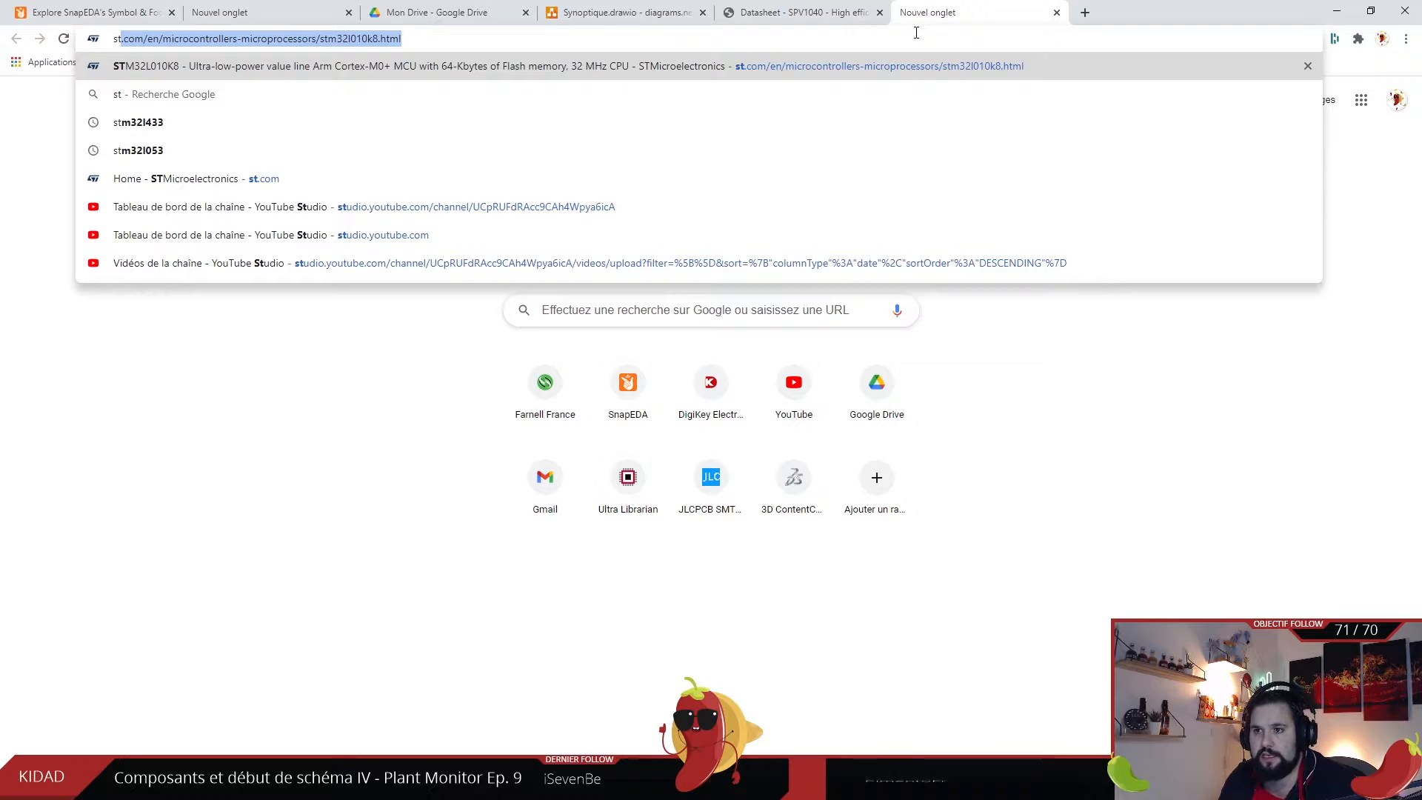
{"action": "key", "text": "Down"}
{"action": "key", "text": "Down"}
{"action": "key", "text": "Down"}
{"action": "key", "text": "Down"}
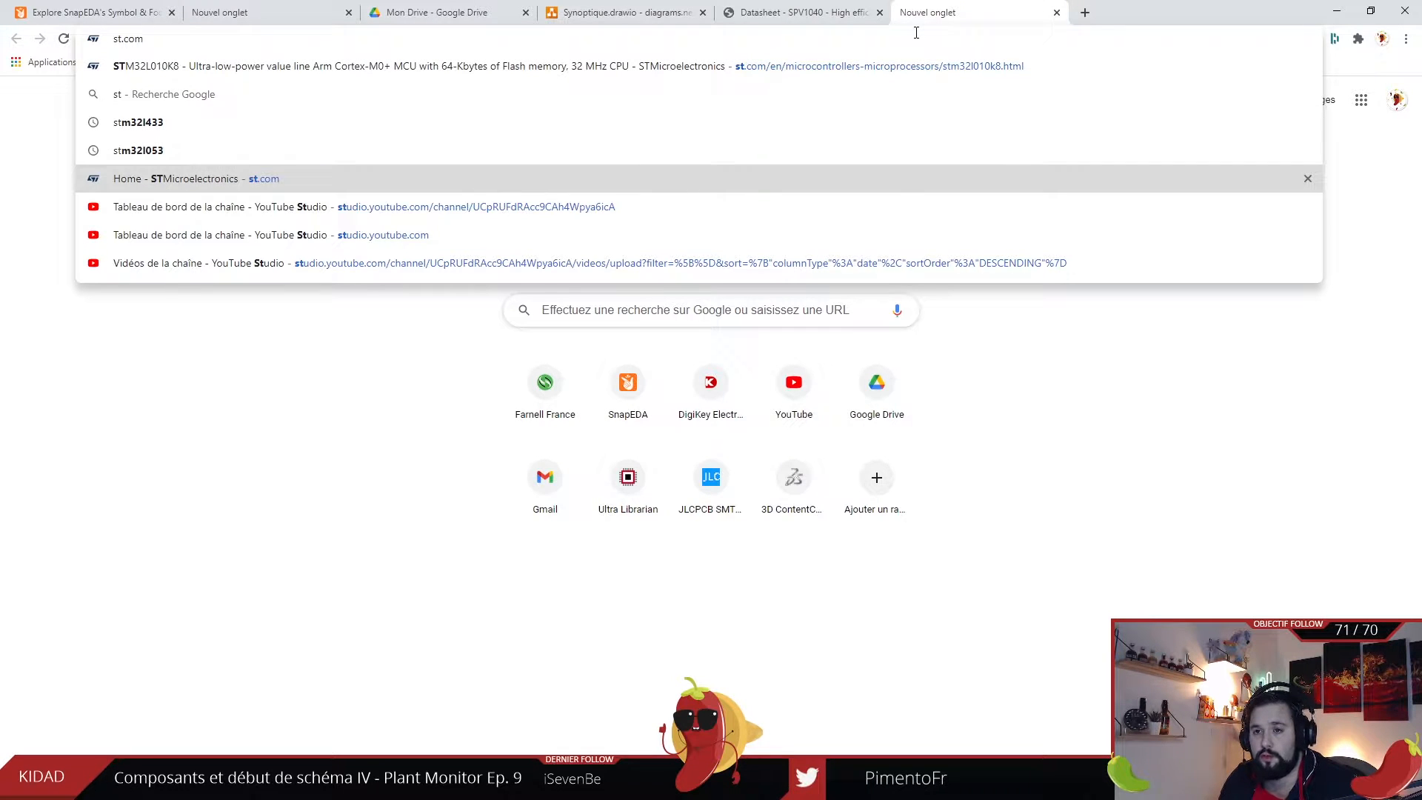
{"action": "key", "text": "Escape"}
{"action": "key", "text": "Escape"}
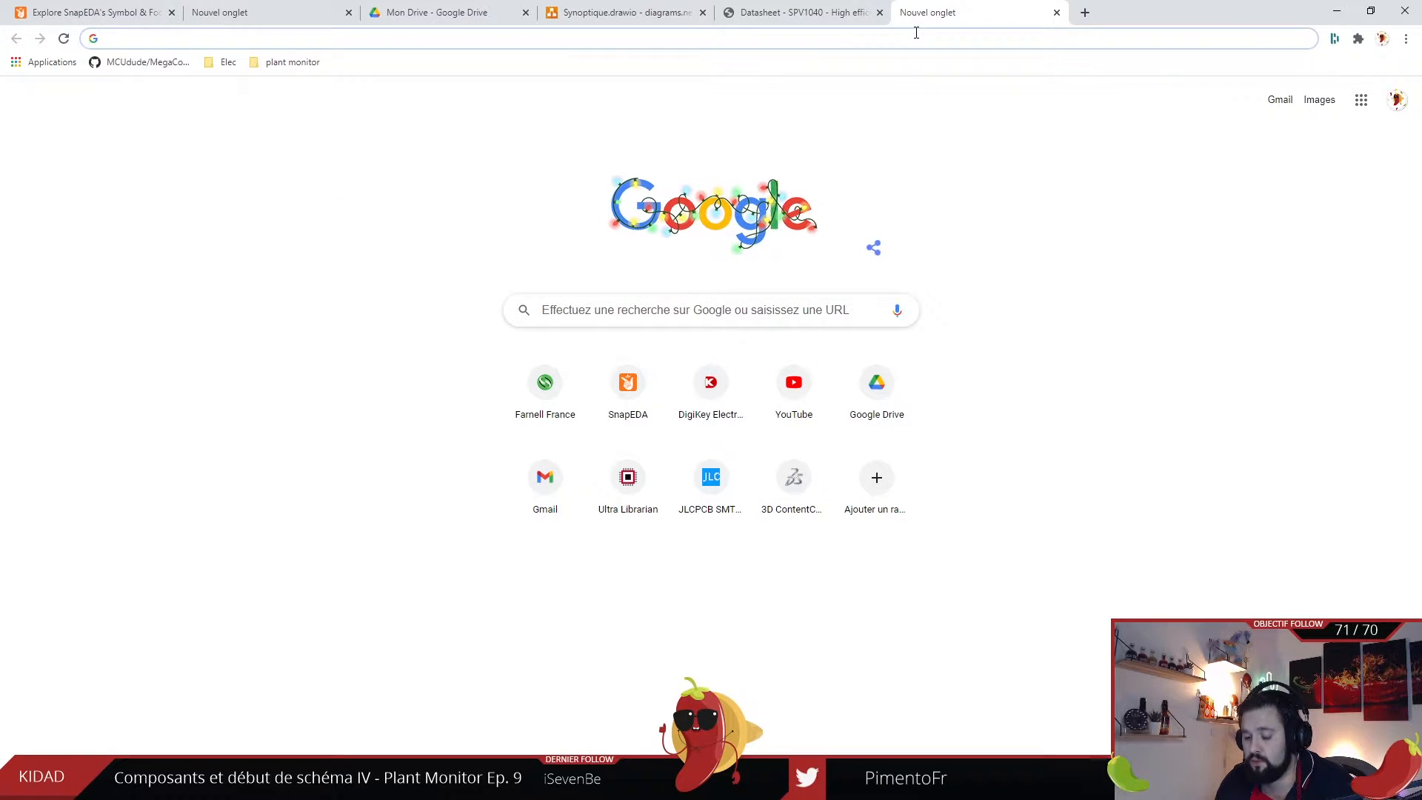
{"action": "type", "text": "spv1040"}
{"action": "key", "text": "Return"}
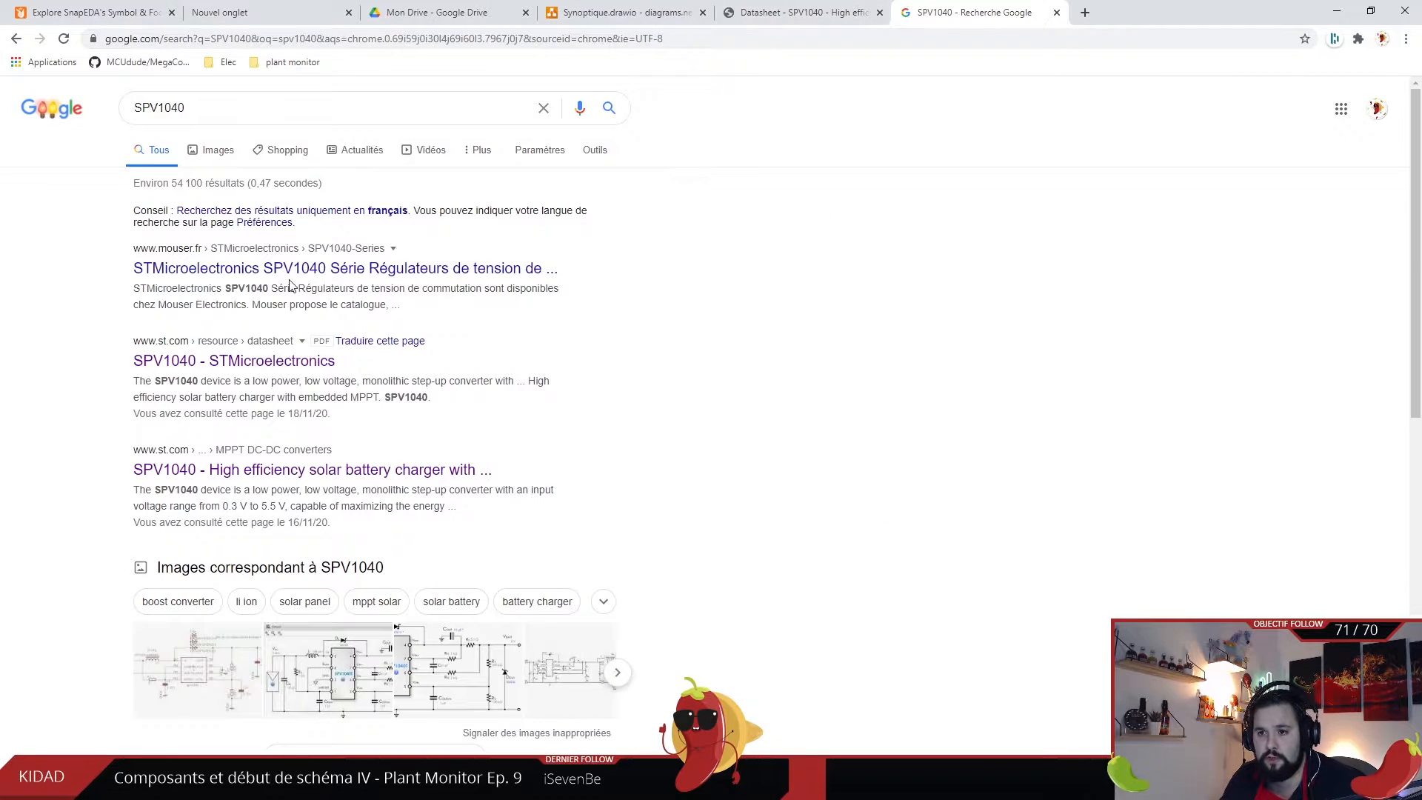
{"action": "left_click", "coordinate": [274, 360]}
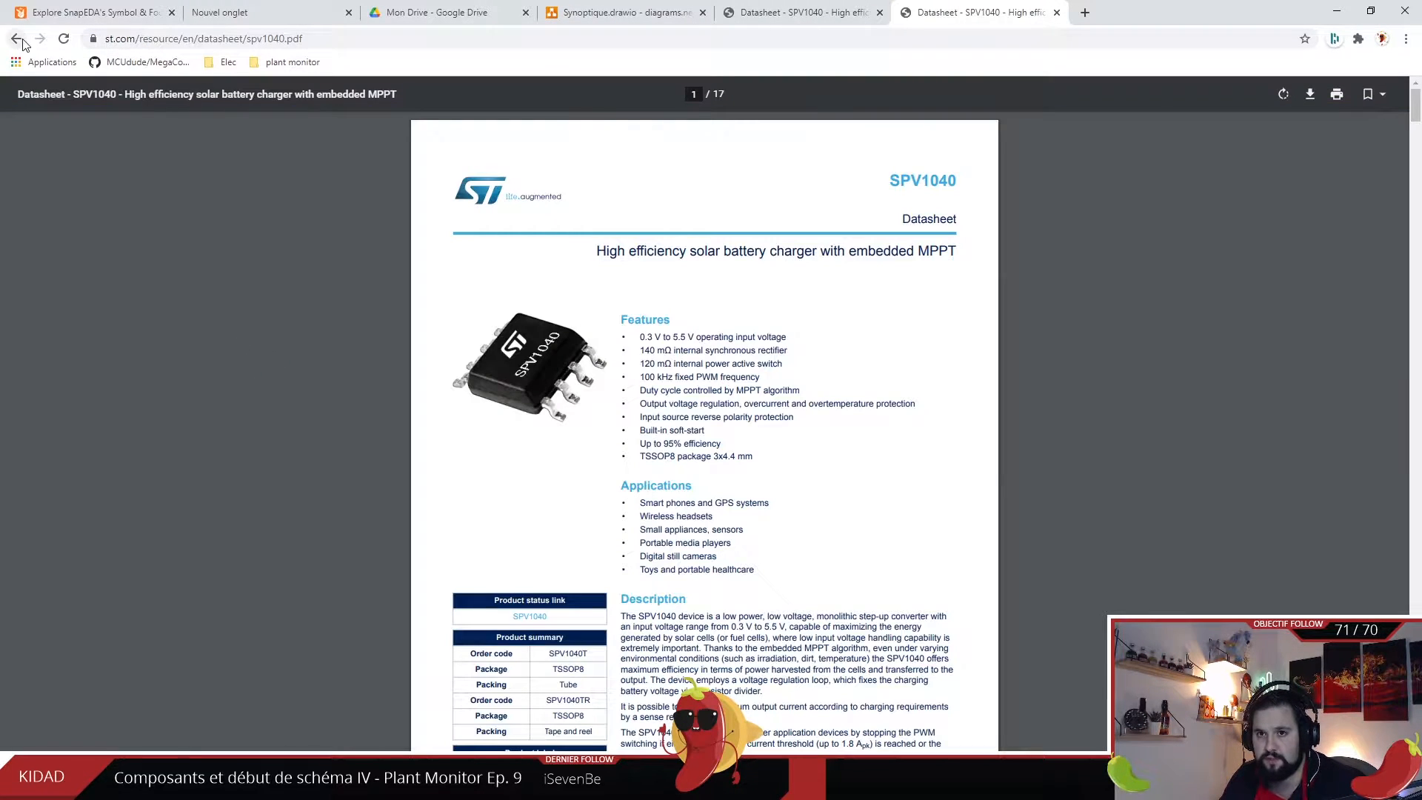
{"action": "left_click", "coordinate": [16, 39]}
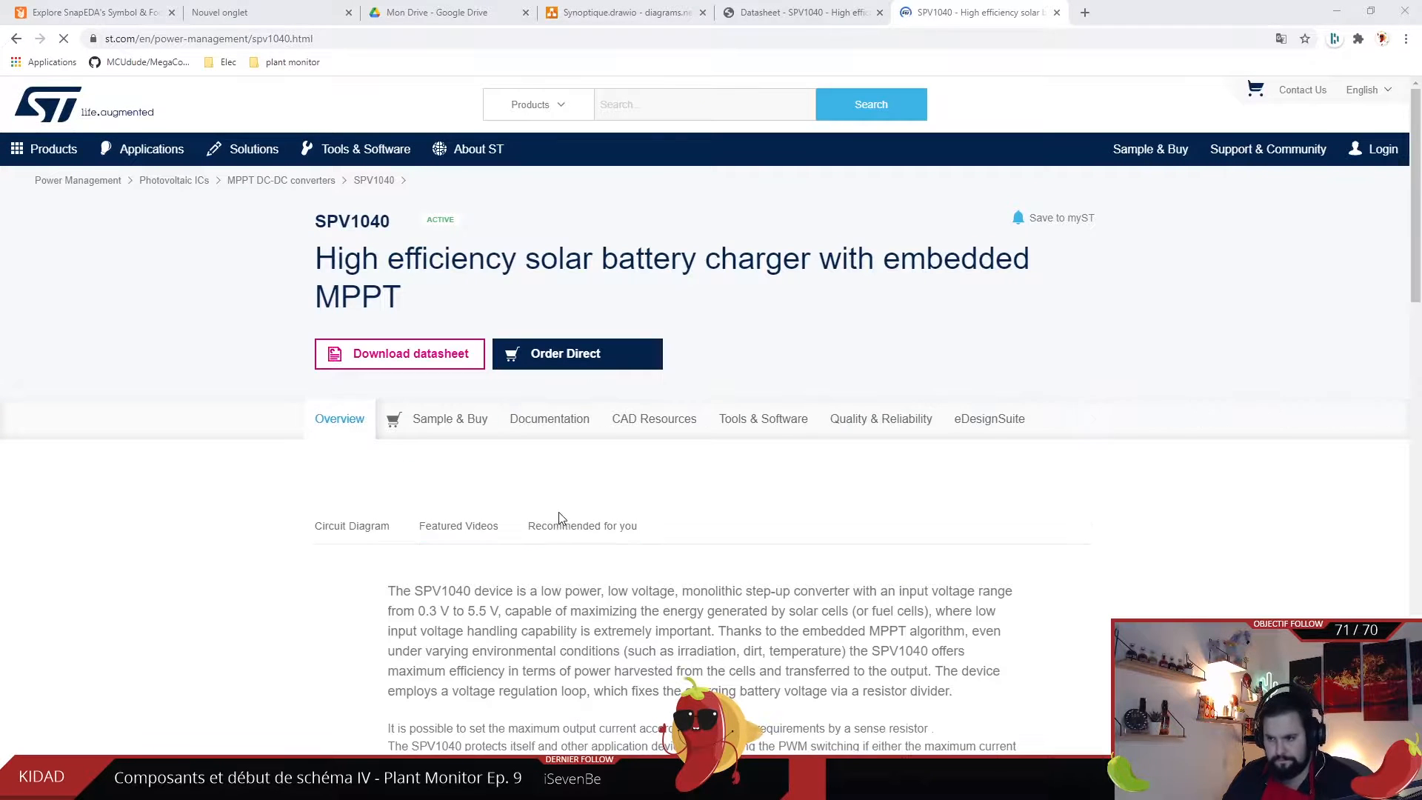
- Open the AN3319 and DN0012 notes from the Documentation section in new tabs, then switch to AN3319
{"action": "left_click", "coordinate": [559, 432]}
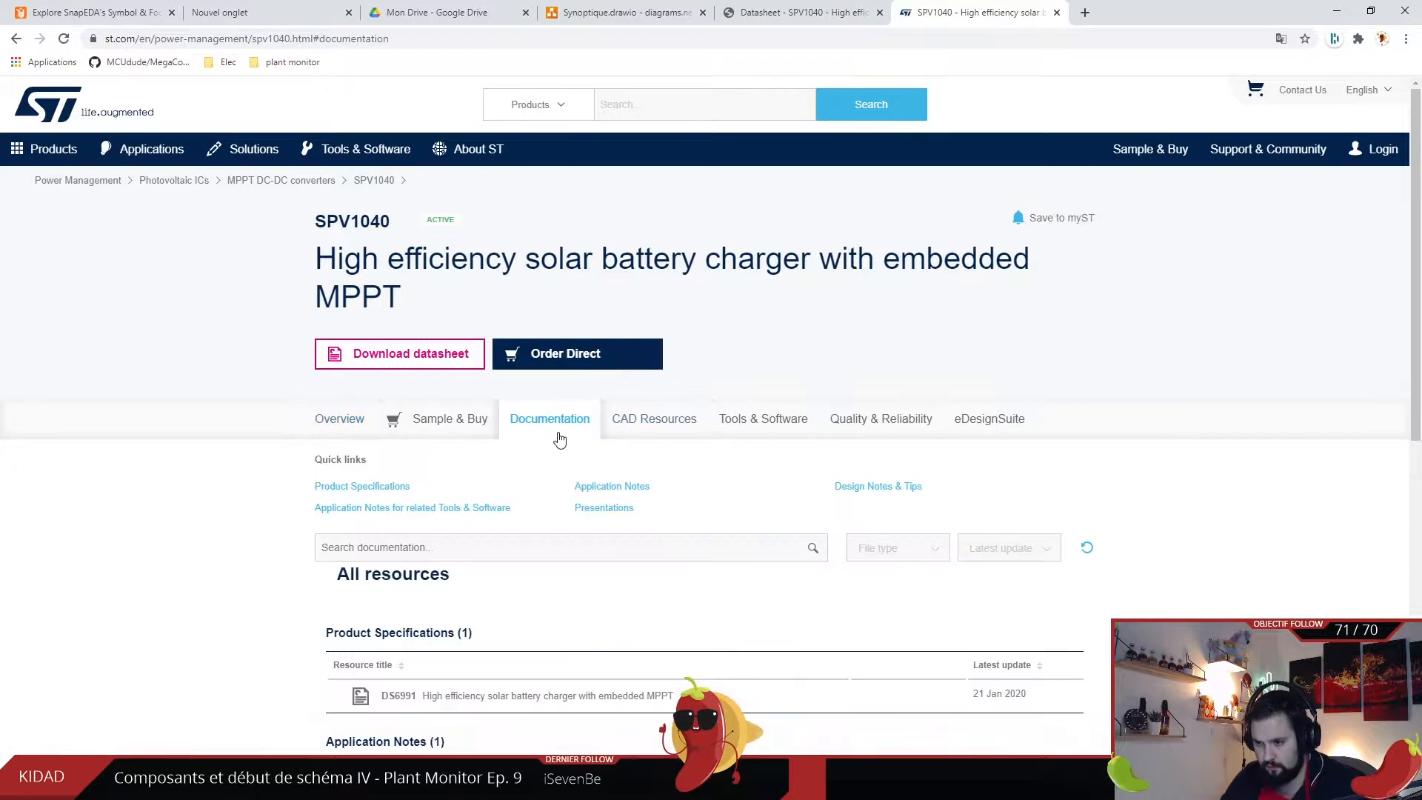
{"action": "scroll", "coordinate": [657, 552], "scroll_direction": "down", "scroll_amount": 5}
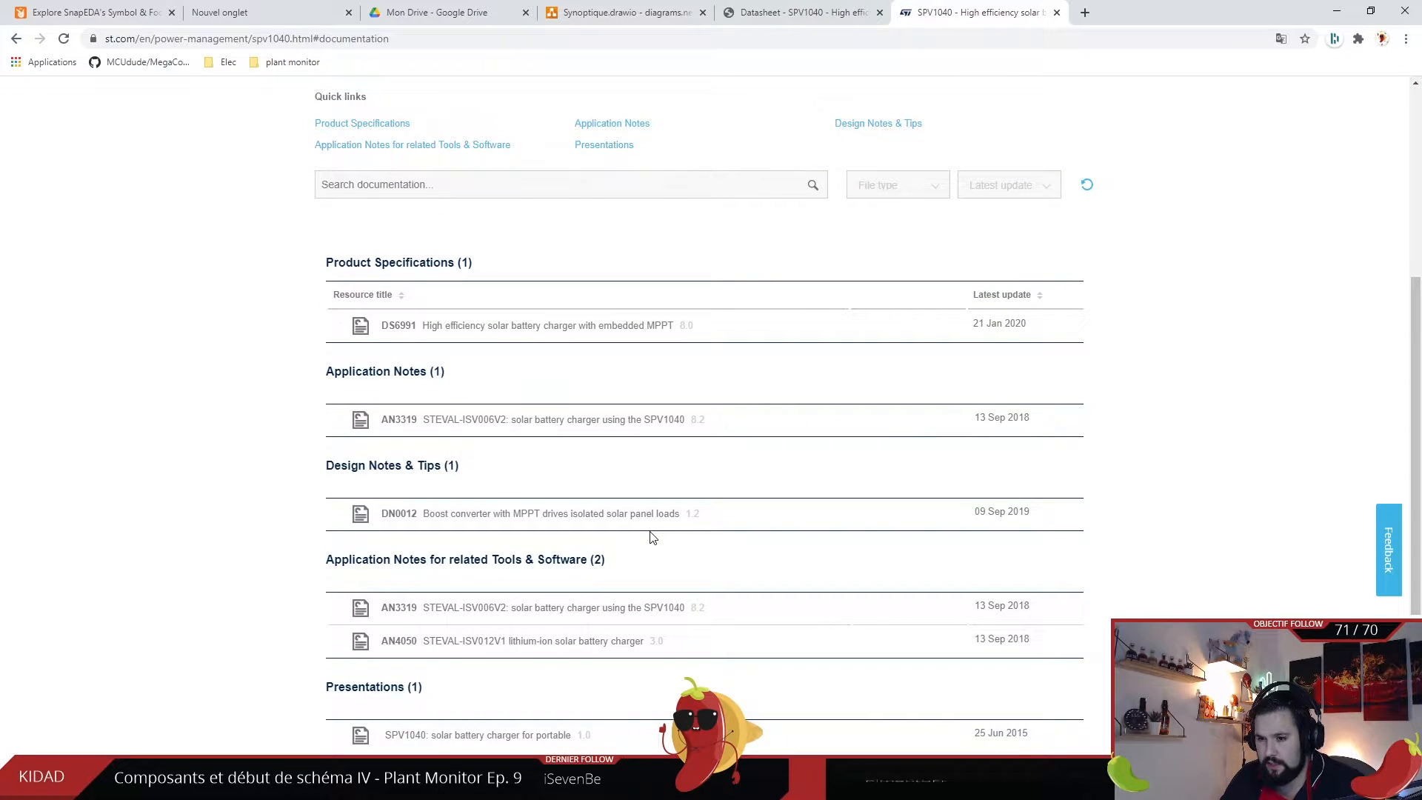
{"action": "right_click", "coordinate": [573, 429]}
{"action": "left_click", "coordinate": [590, 434]}
{"action": "right_click", "coordinate": [557, 527]}
{"action": "left_click", "coordinate": [577, 534]}
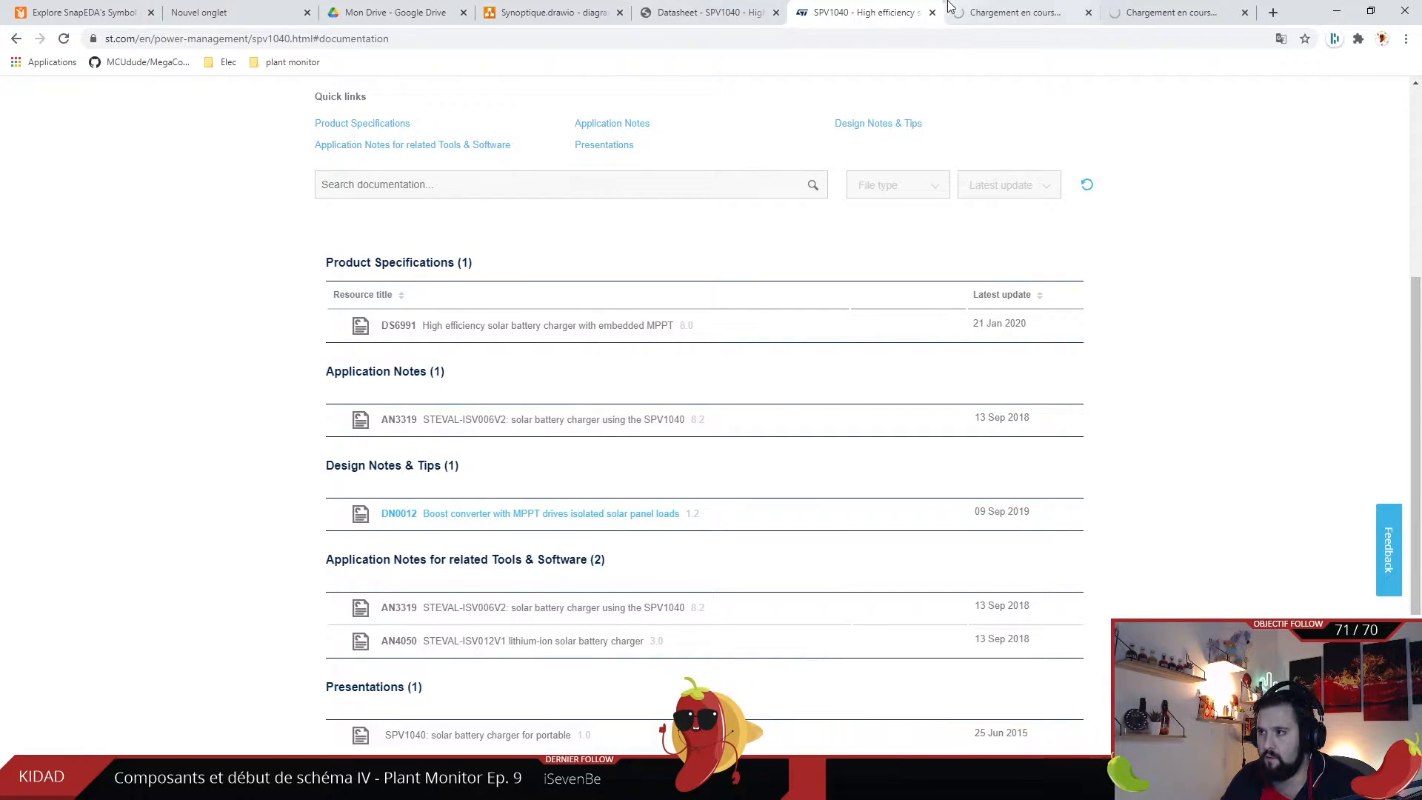
{"action": "left_click", "coordinate": [973, 10]}
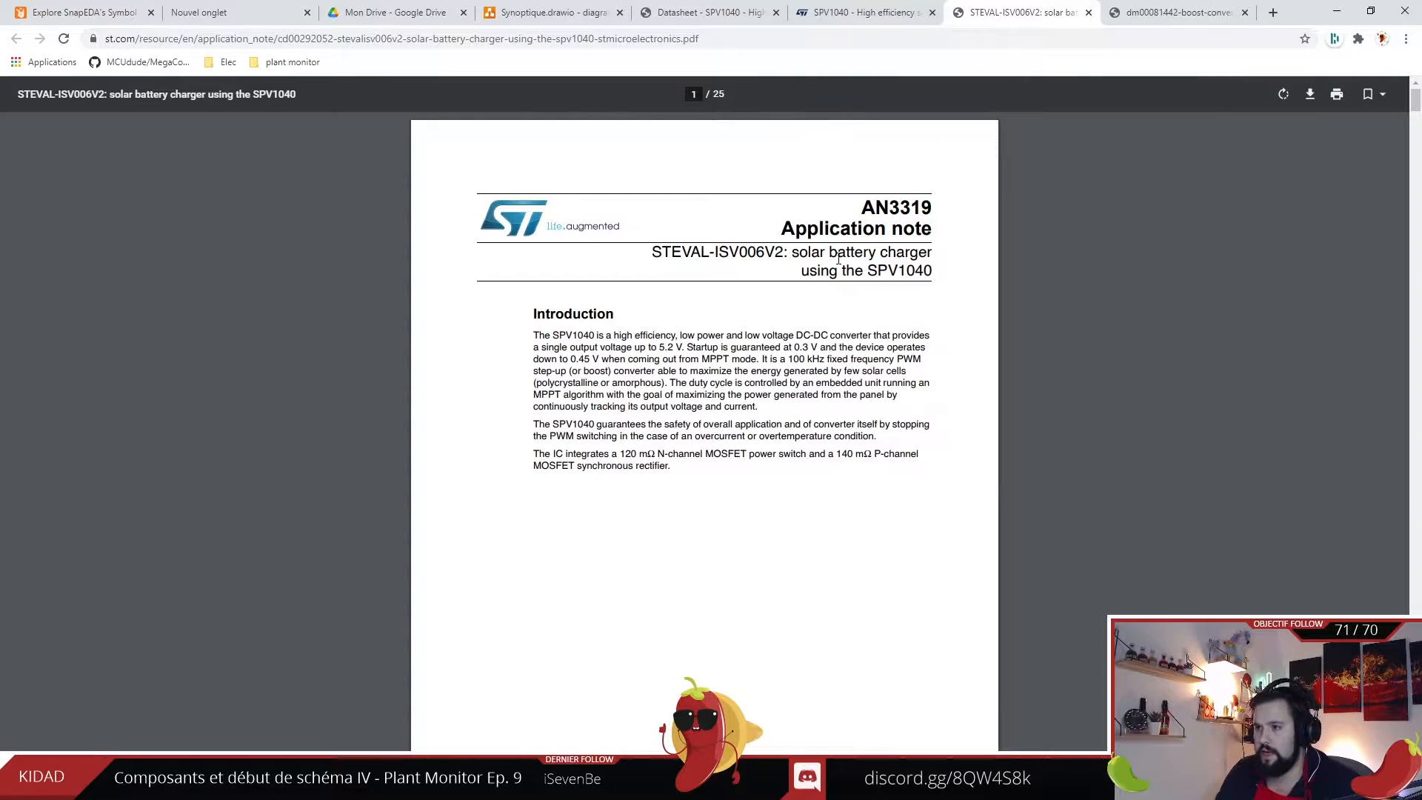
- Scroll the AN3319 note to the Figure 1 boost application schematic on page 4
{"action": "scroll", "coordinate": [838, 264], "scroll_direction": "down", "scroll_amount": 20}
{"action": "scroll", "coordinate": [814, 330], "scroll_direction": "down", "scroll_amount": 15}
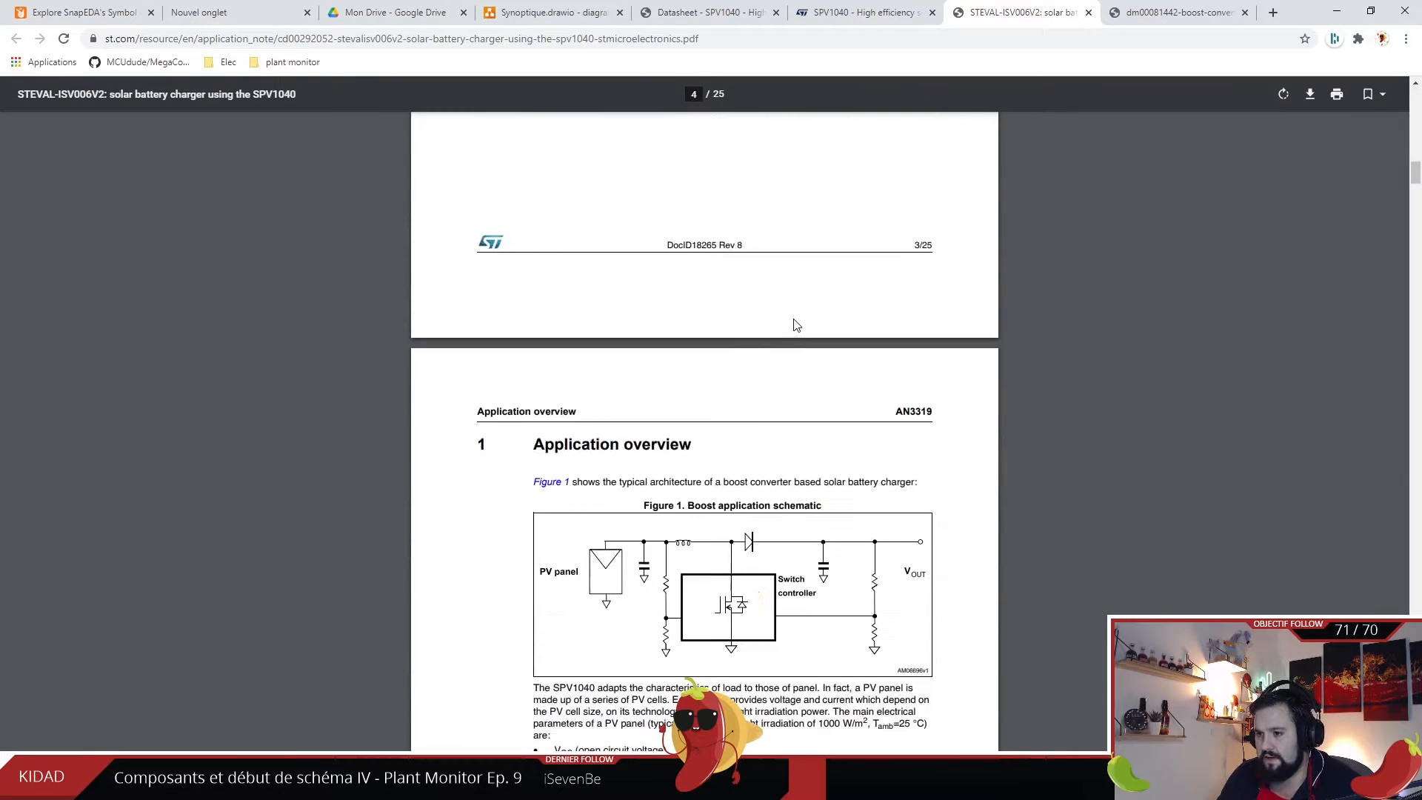
{"action": "scroll", "coordinate": [747, 319], "scroll_direction": "up", "scroll_amount": 5}
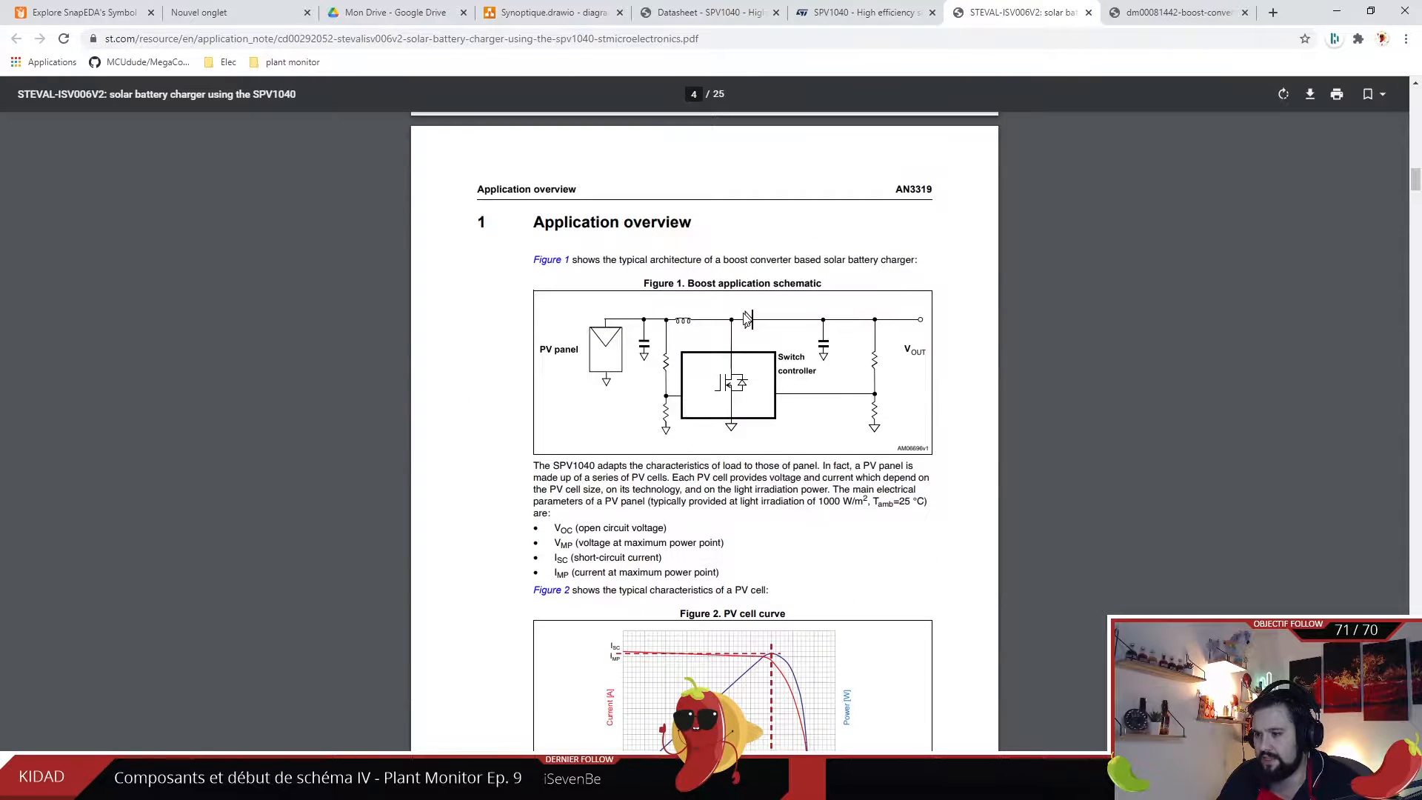
{"action": "scroll", "coordinate": [734, 337], "scroll_direction": "up", "scroll_amount": 2, "text": "ctrl"}
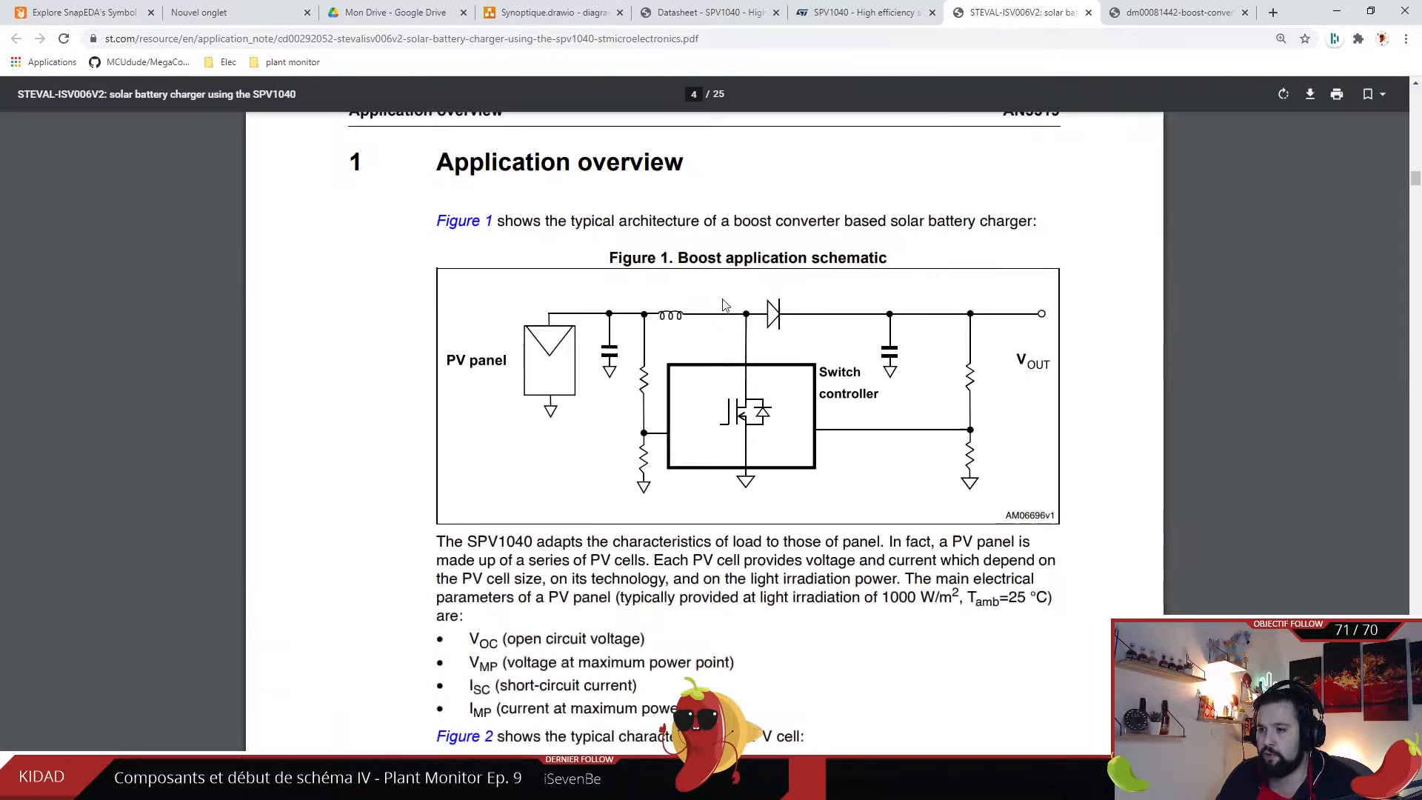
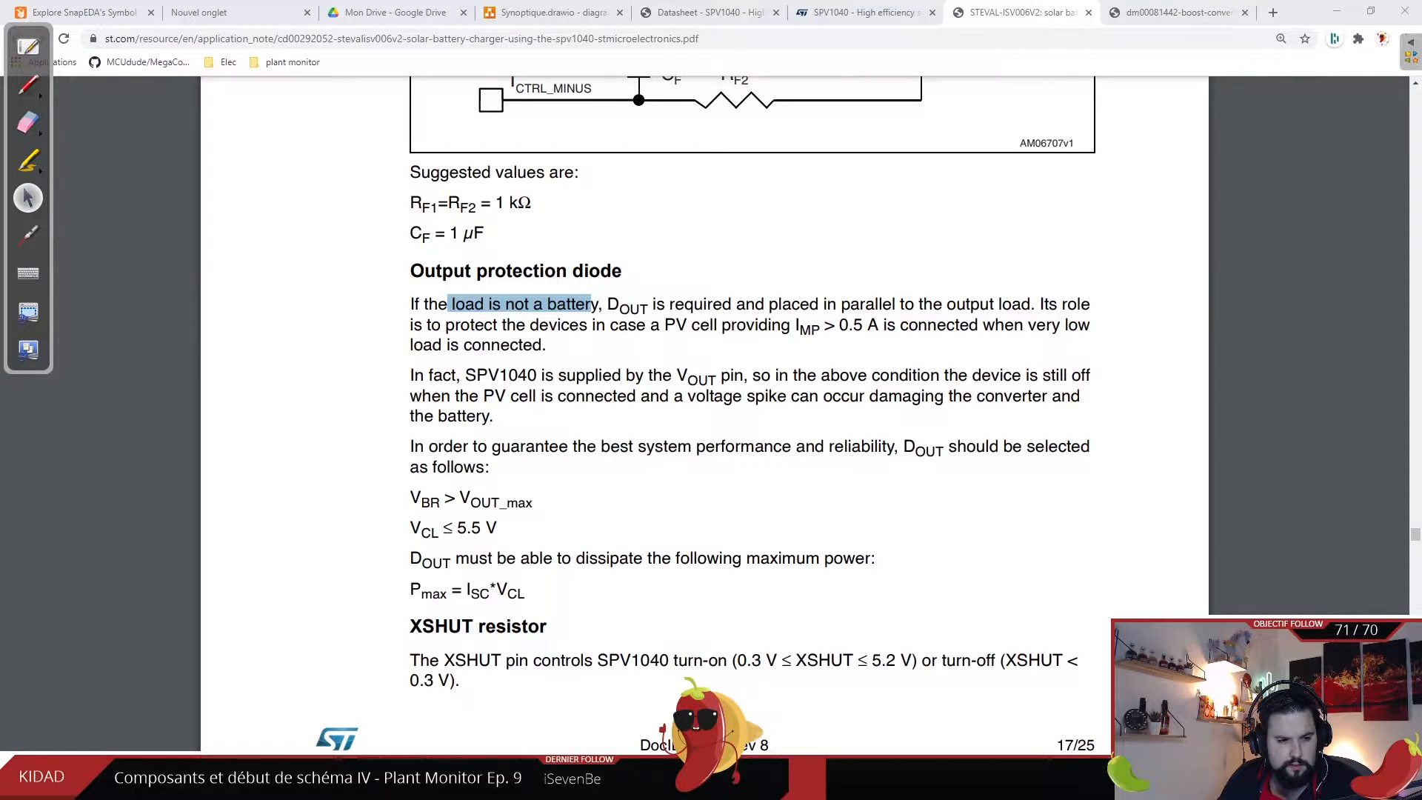
- Highlight the note's phrases about parallel placement and the PV cell current
{"action": "left_click", "coordinate": [600, 325]}
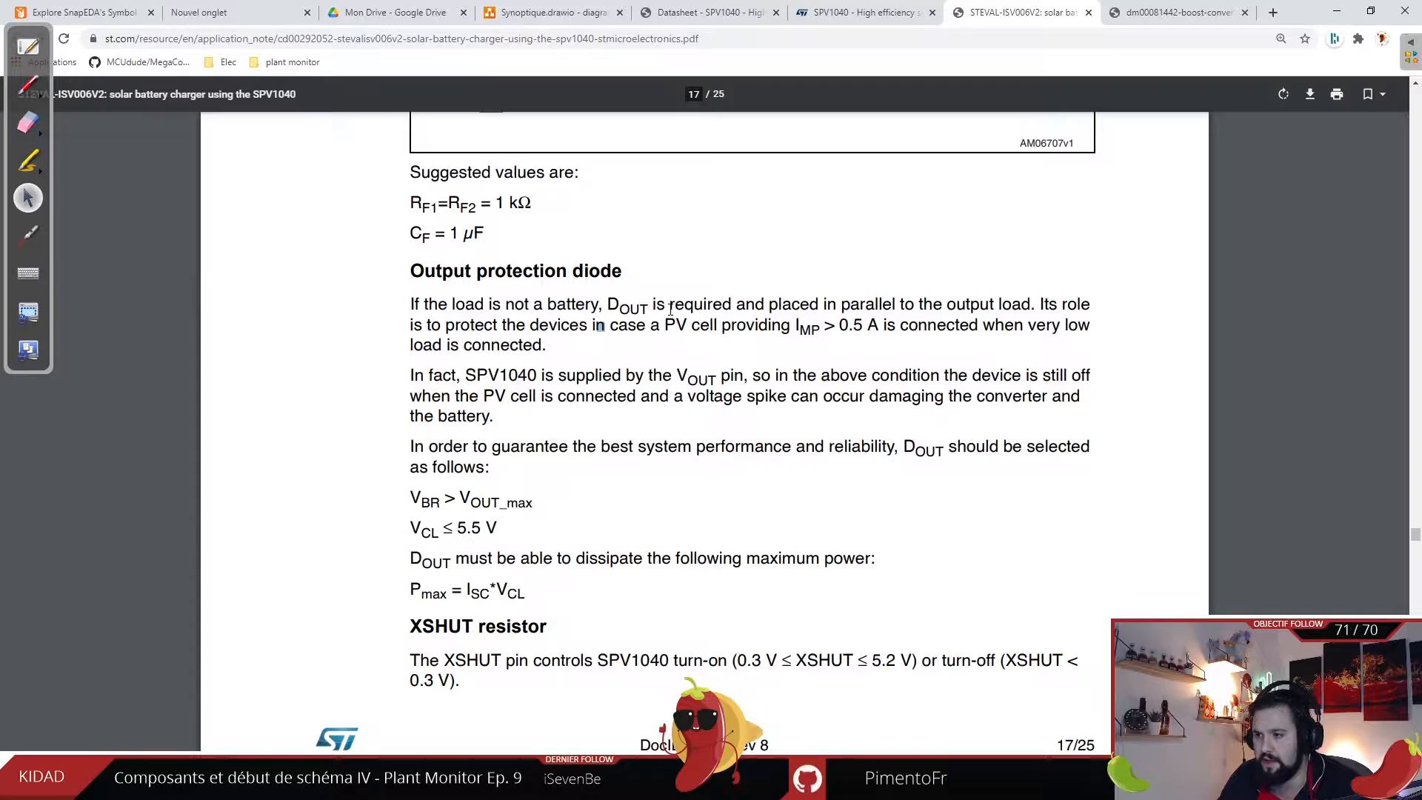
{"action": "left_click_drag", "start_coordinate": [648, 299], "coordinate": [1029, 305]}
{"action": "left_click", "coordinate": [881, 324]}
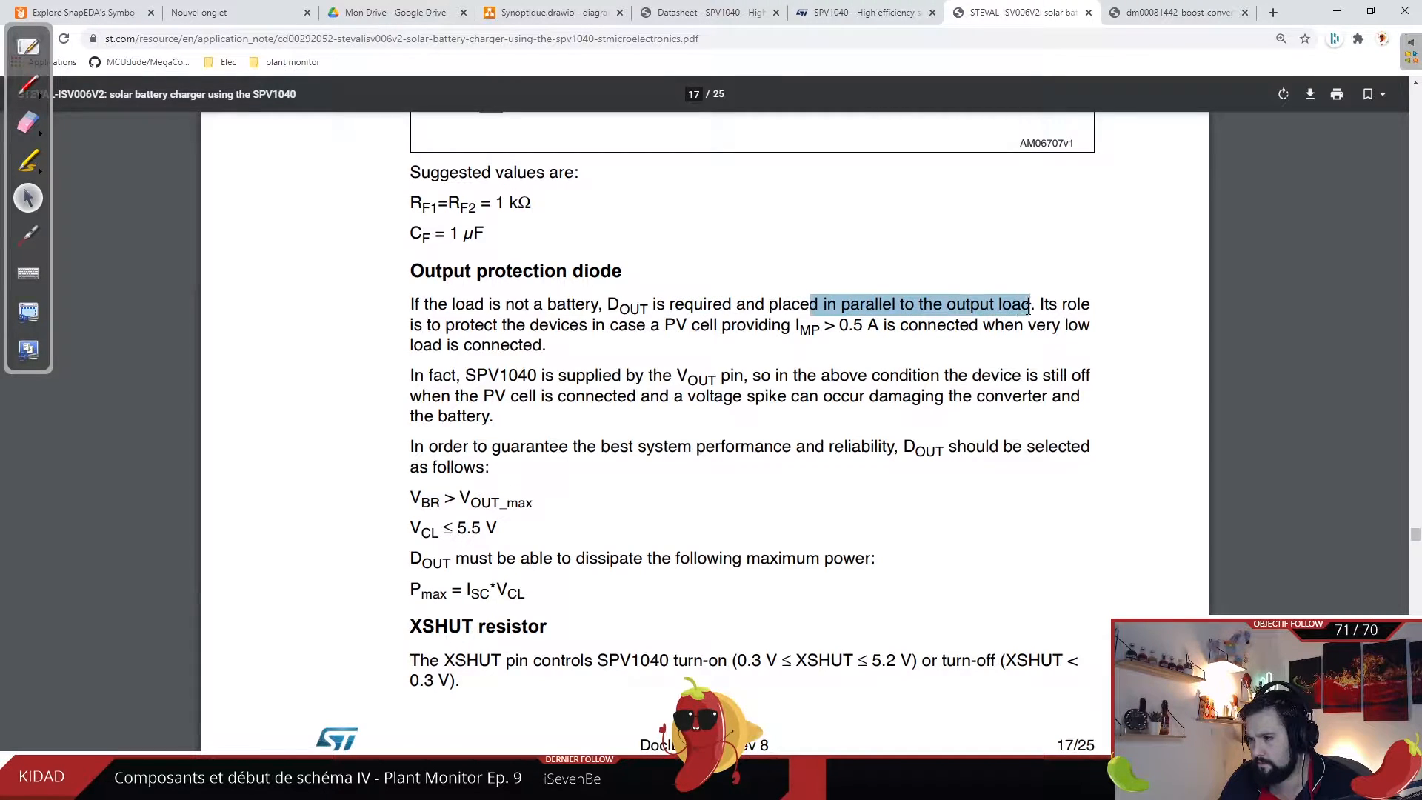
{"action": "left_click_drag", "start_coordinate": [608, 326], "coordinate": [928, 329]}
{"action": "left_click", "coordinate": [910, 339]}
{"action": "left_click", "coordinate": [905, 354]}
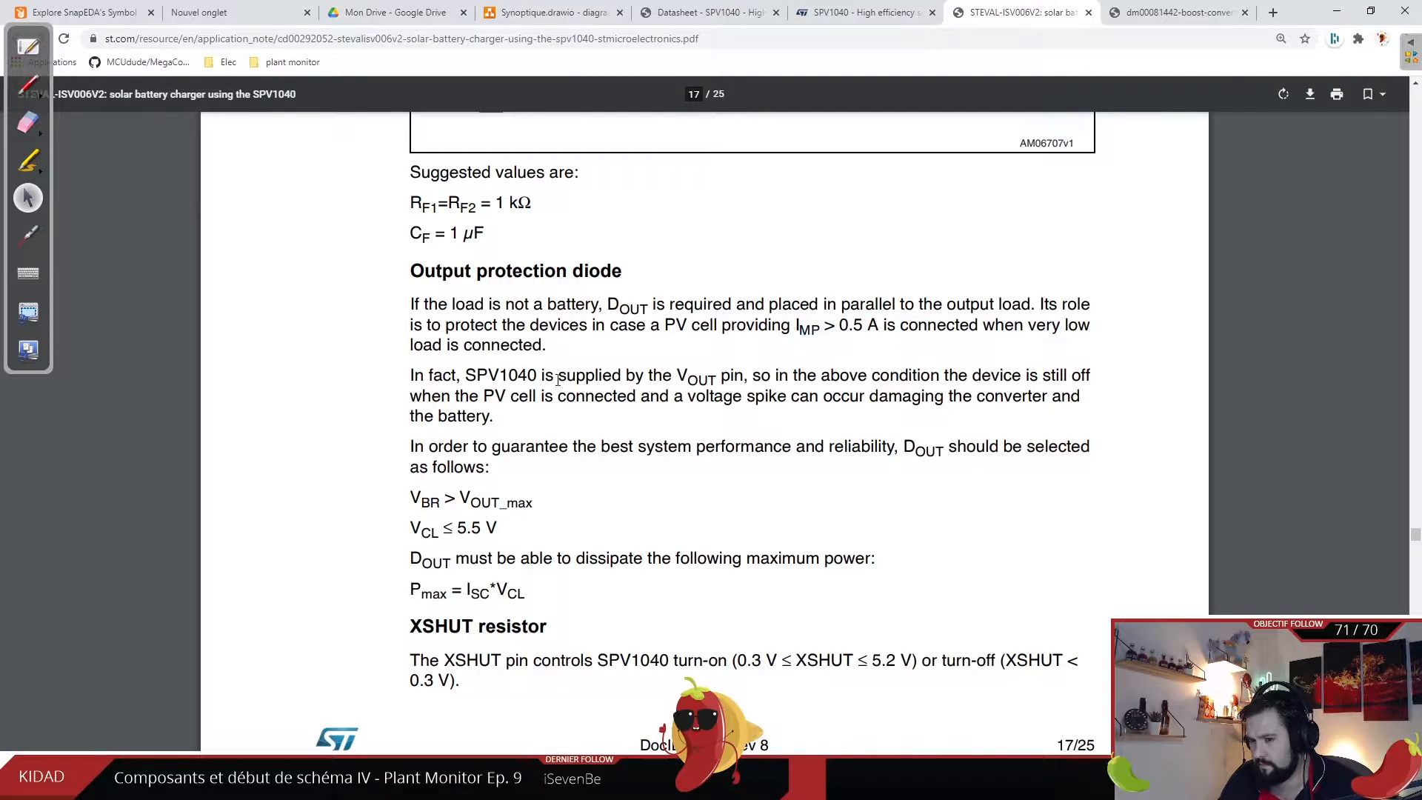
{"action": "scroll", "coordinate": [514, 376], "scroll_direction": "down", "scroll_amount": 1}
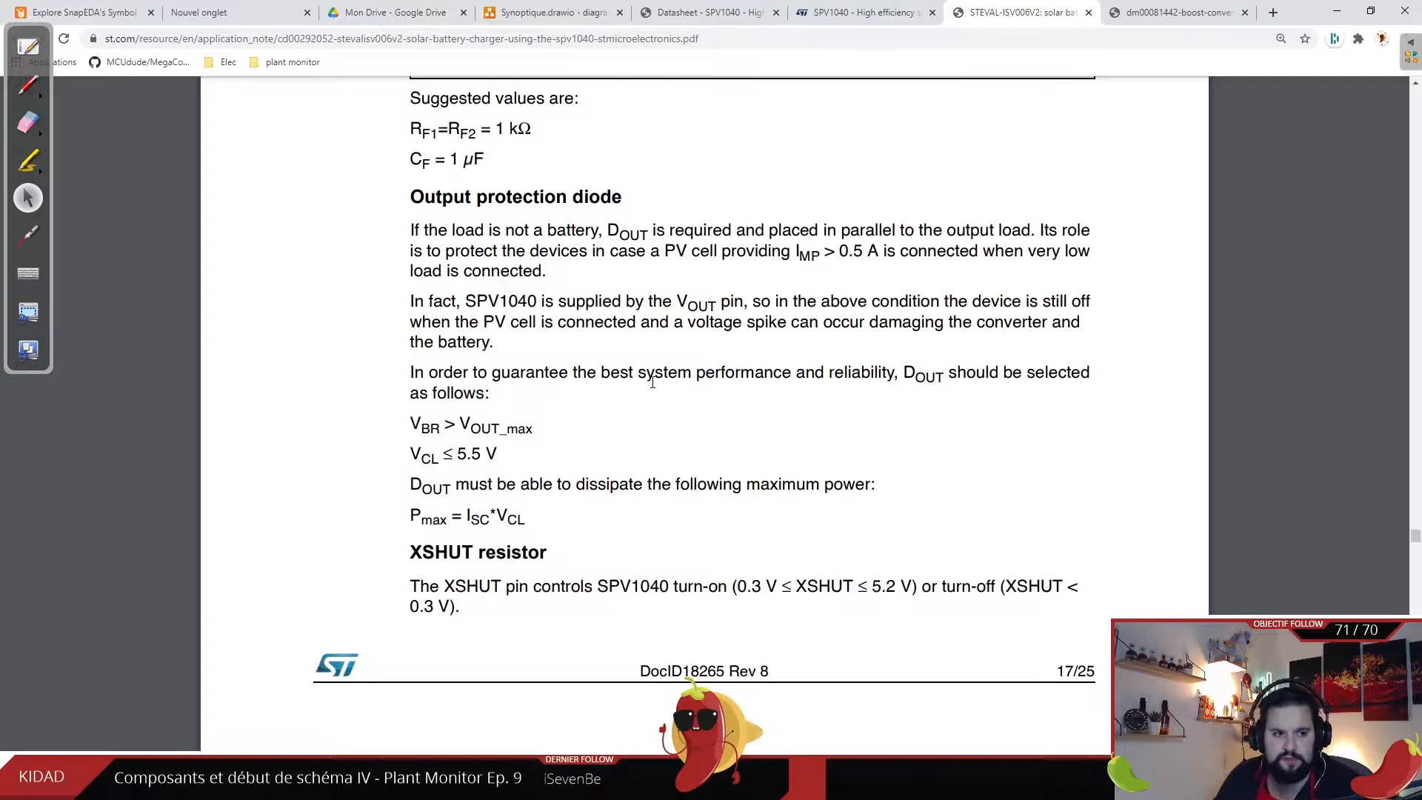
- Open fr.farnell.com in a new tab, then return to the application note
{"action": "left_click", "coordinate": [1274, 13]}
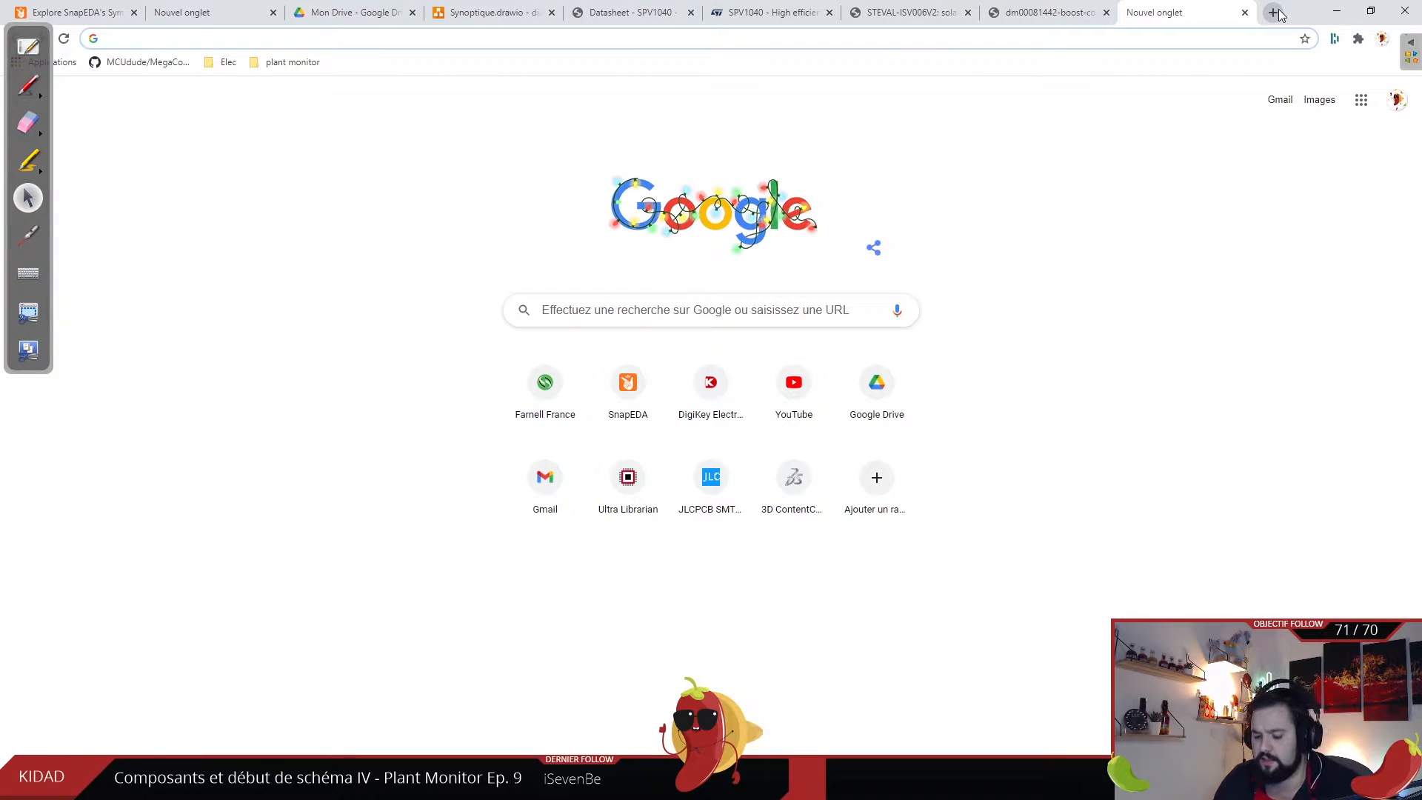
{"action": "type", "text": "fr."}
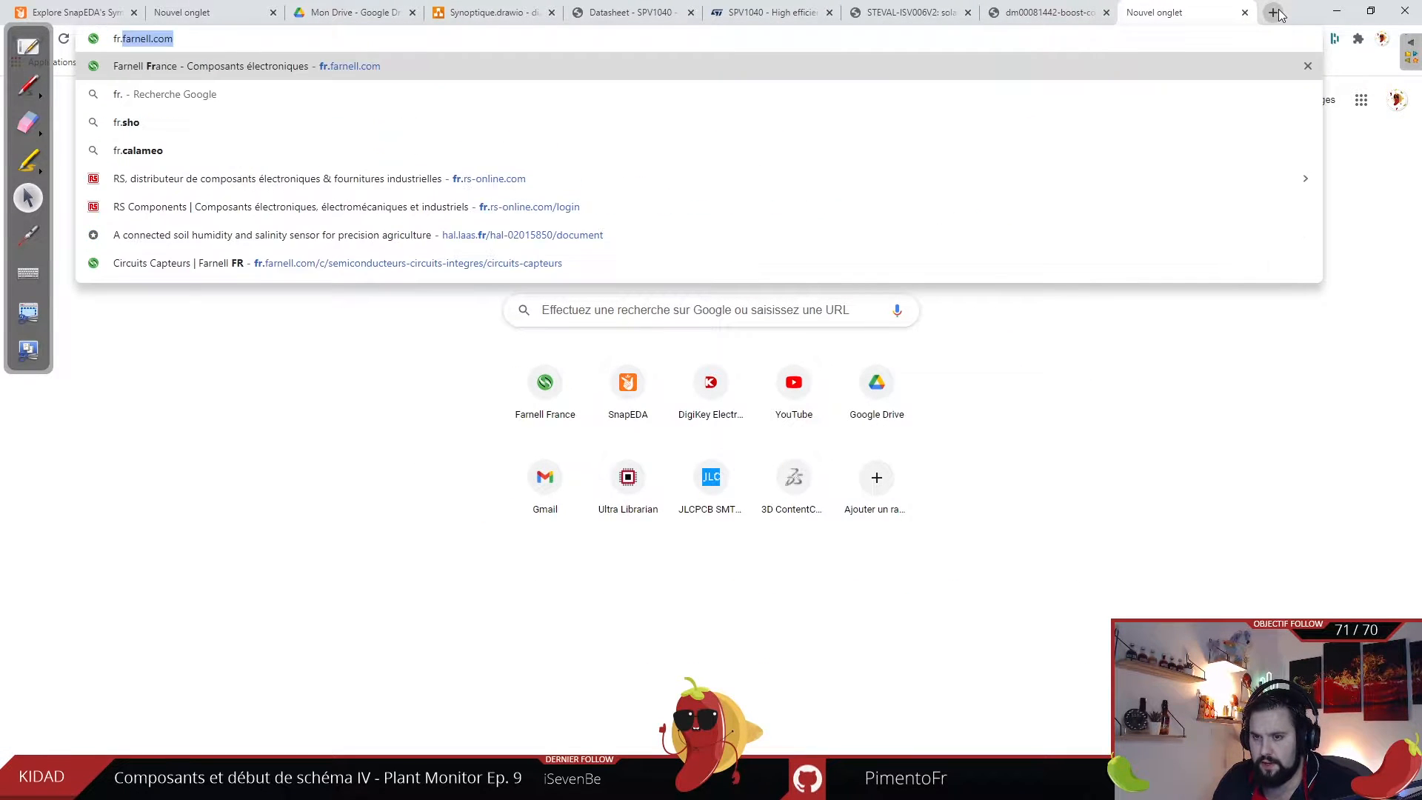
{"action": "key", "text": "Return"}
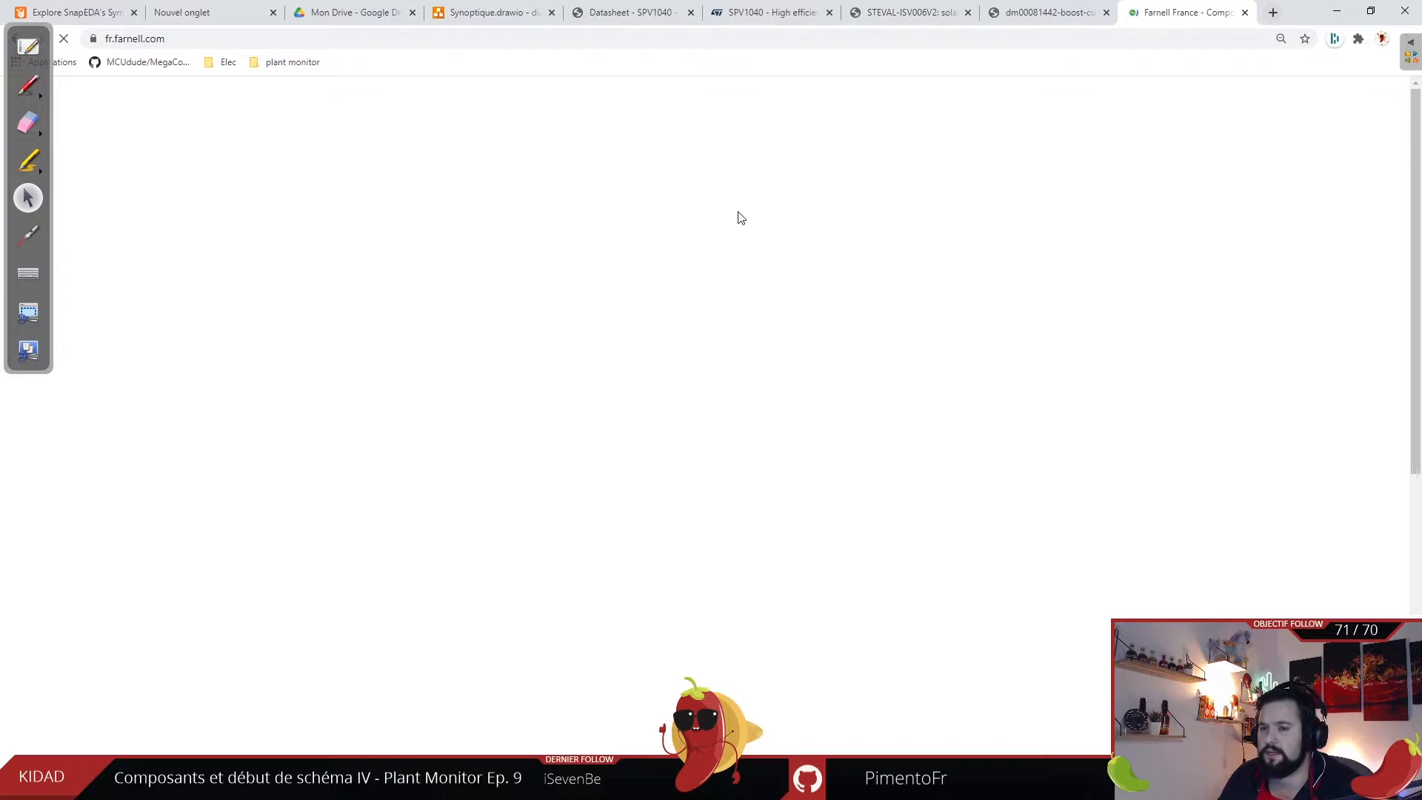
{"action": "key", "text": "ctrl+shift+Tab"}
{"action": "key", "text": "ctrl+shift+Tab"}
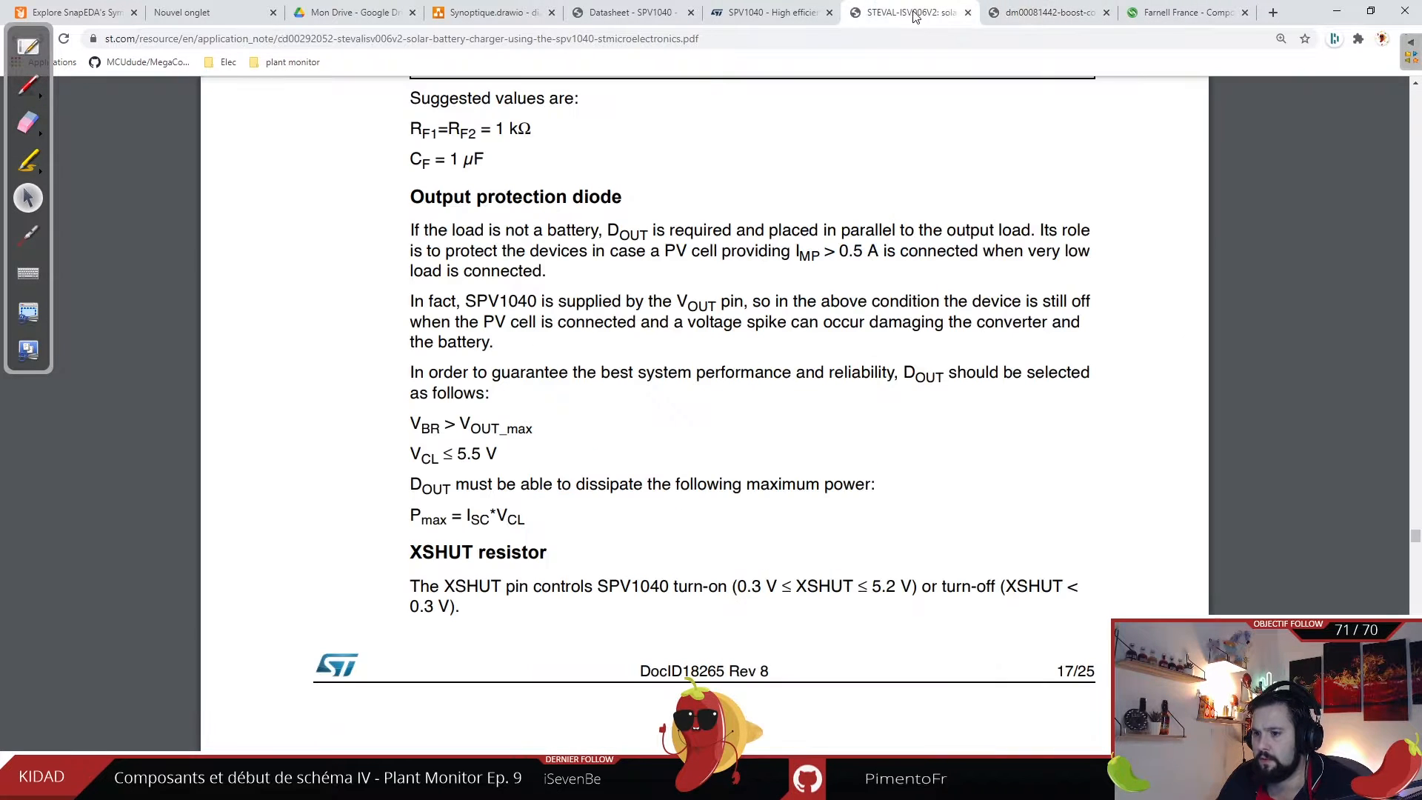
- Search Google for 'vbr zener' in another new tab
{"action": "left_click", "coordinate": [1273, 11]}
{"action": "type", "text": "c"}
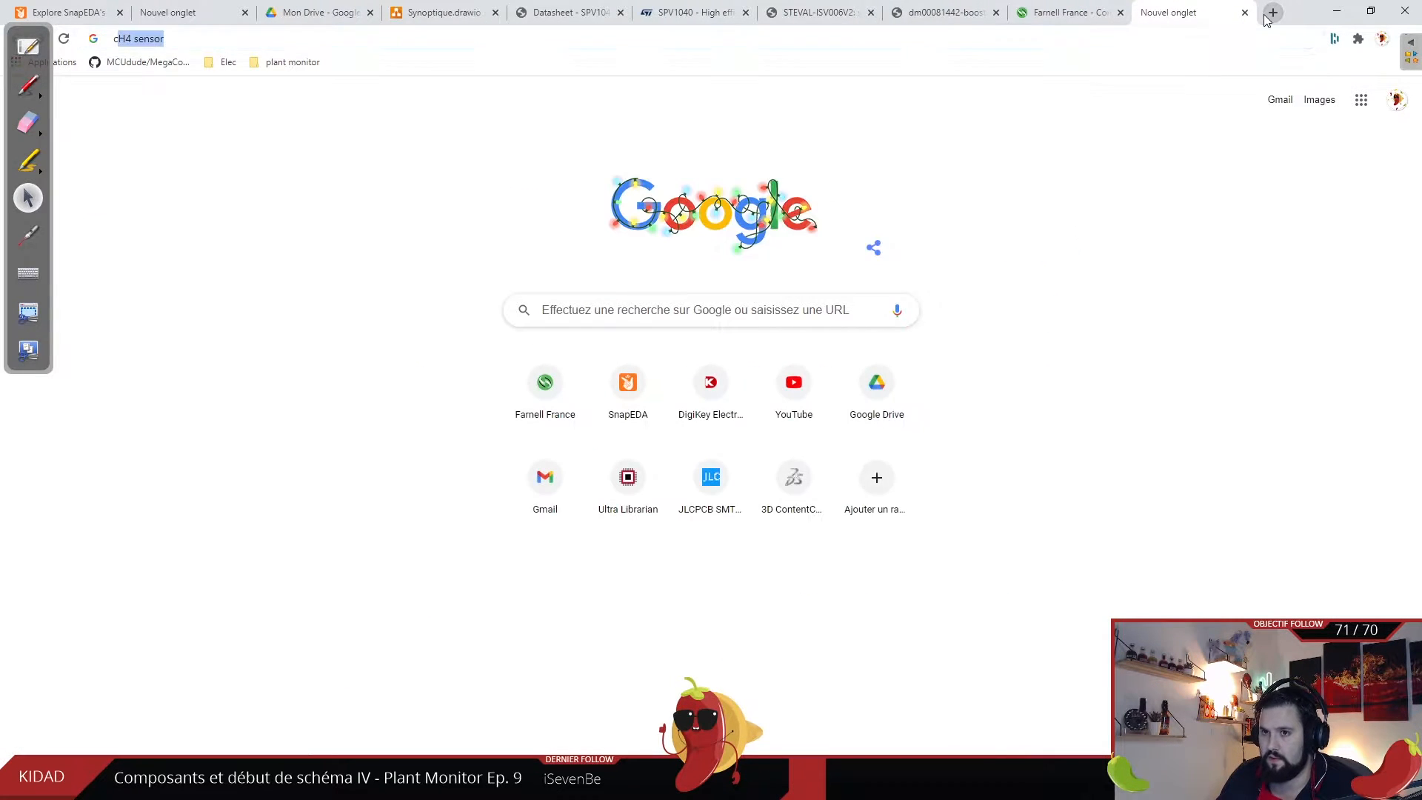
{"action": "key", "text": "BackSpace"}
{"action": "type", "text": "vbr "}
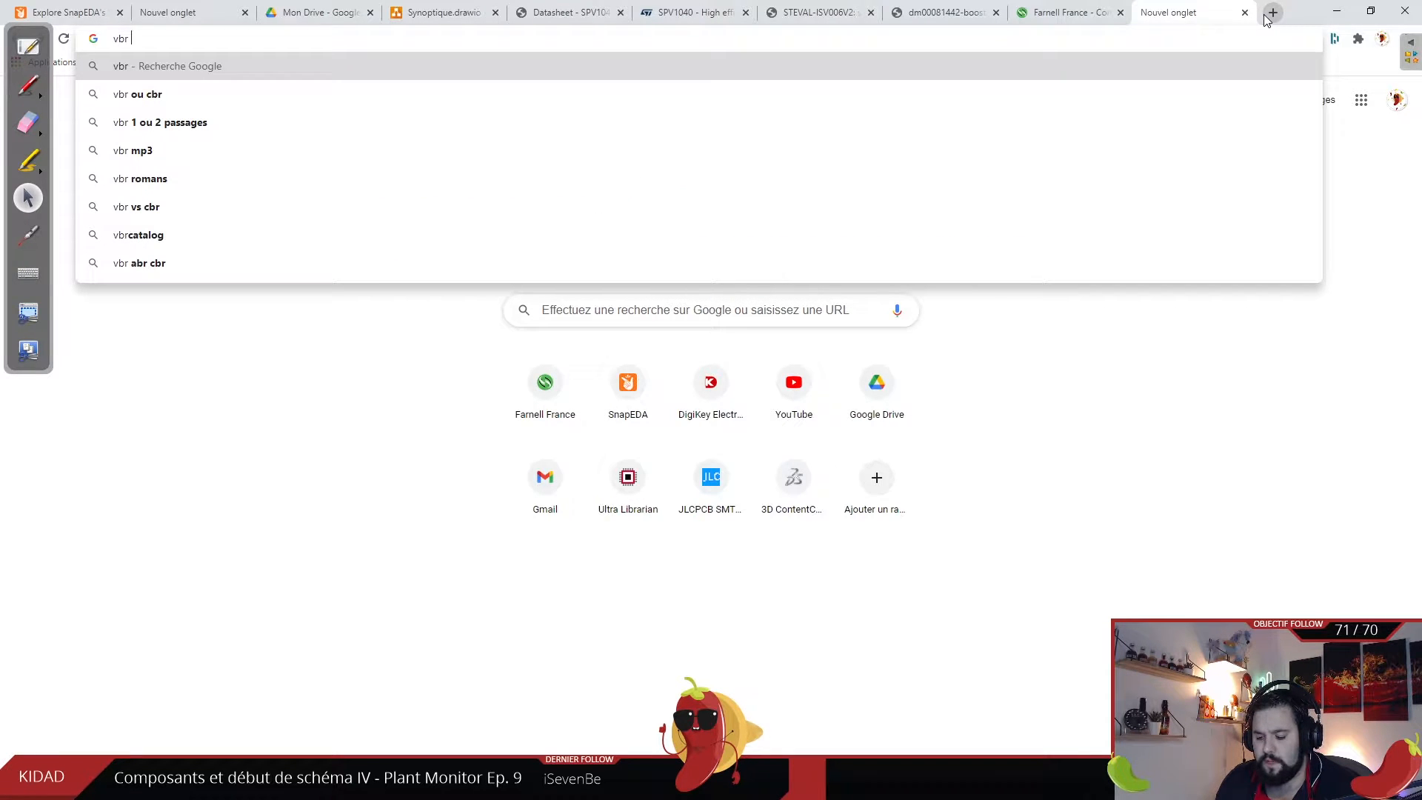
{"action": "type", "text": "ze"}
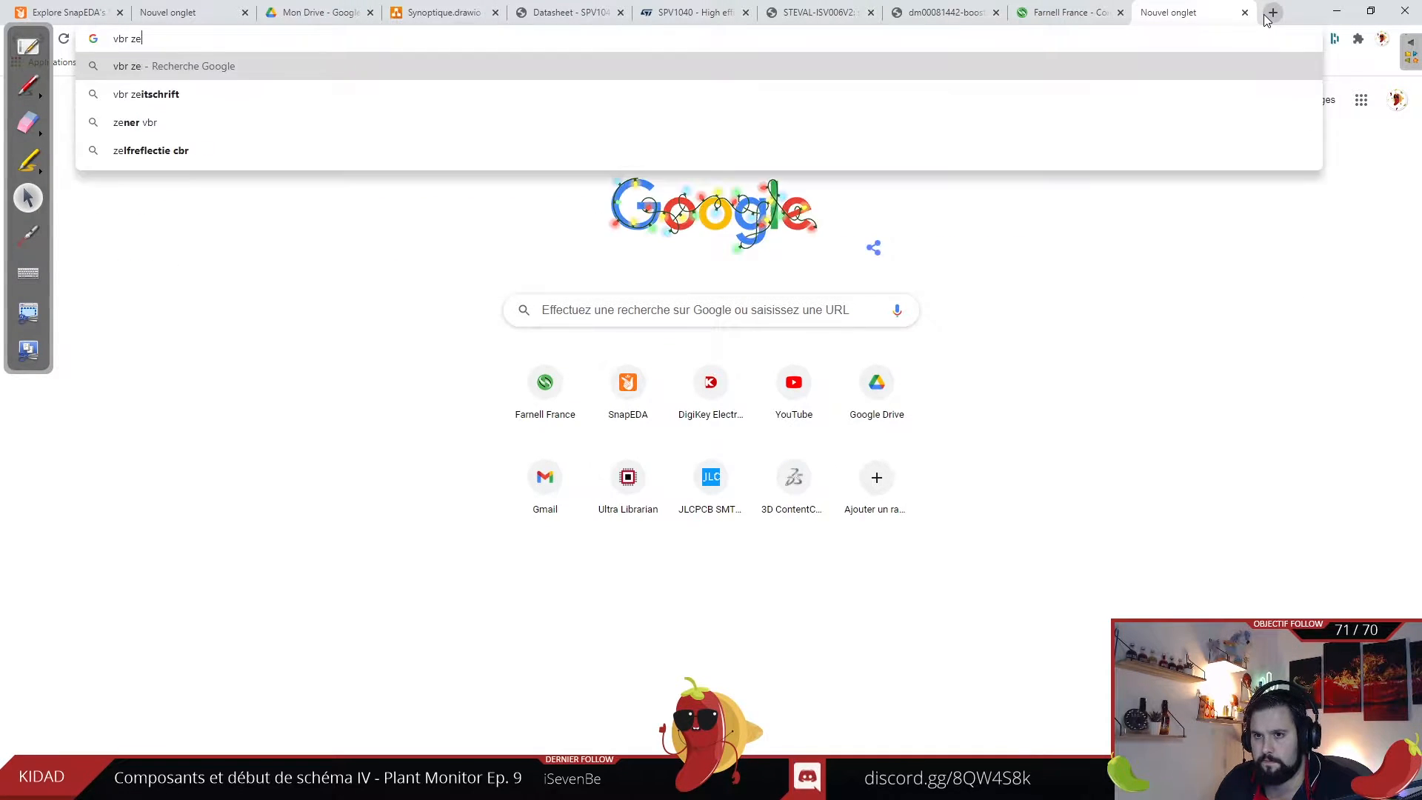
{"action": "type", "text": "ner"}
{"action": "key", "text": "Return"}
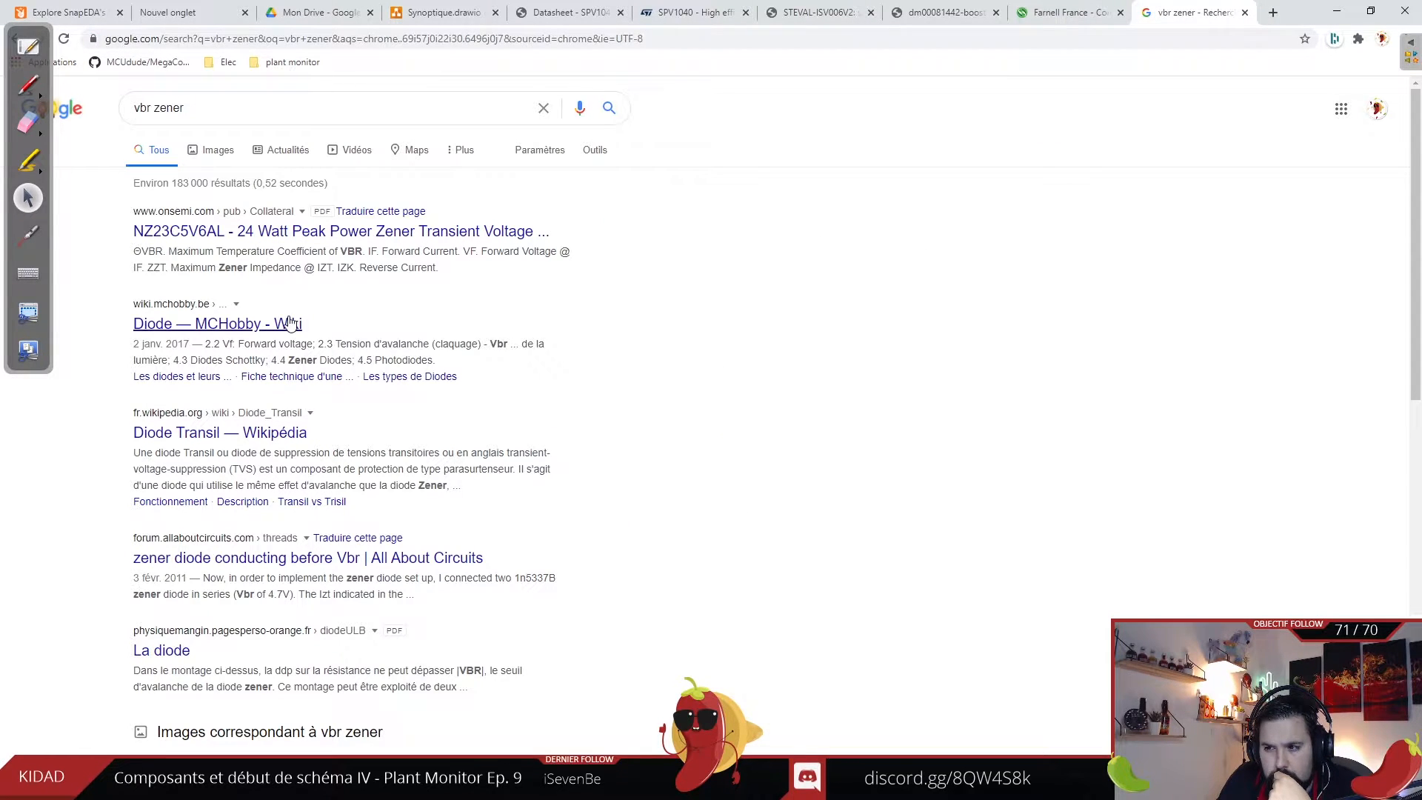
- Open the MCHobby Diode wiki article and read its avalanche voltage Vbr section
{"action": "left_click_drag", "start_coordinate": [407, 345], "coordinate": [507, 347]}
{"action": "left_click", "coordinate": [506, 348]}
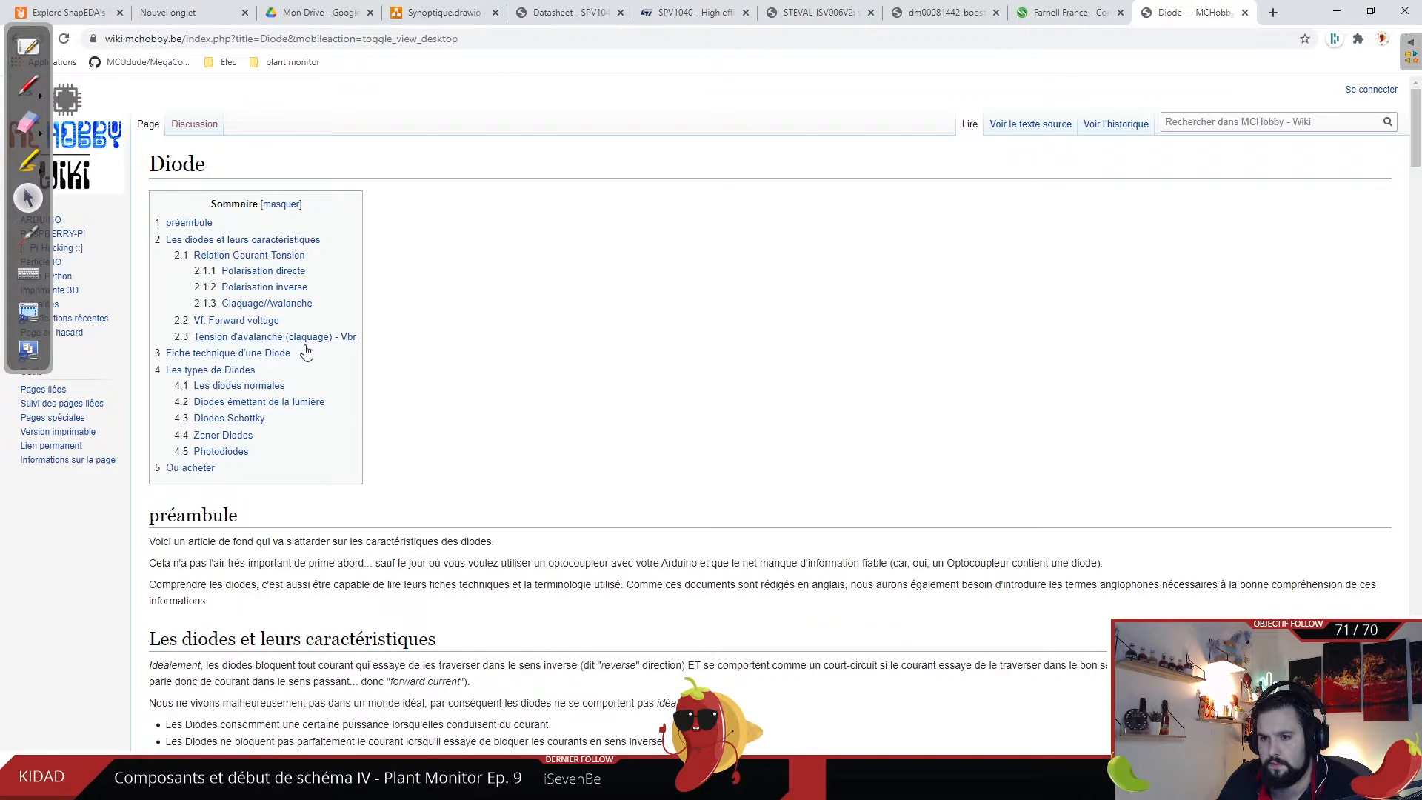
{"action": "left_click", "coordinate": [309, 346]}
{"action": "scroll", "coordinate": [281, 304], "scroll_direction": "up", "scroll_amount": 2, "text": "ctrl"}
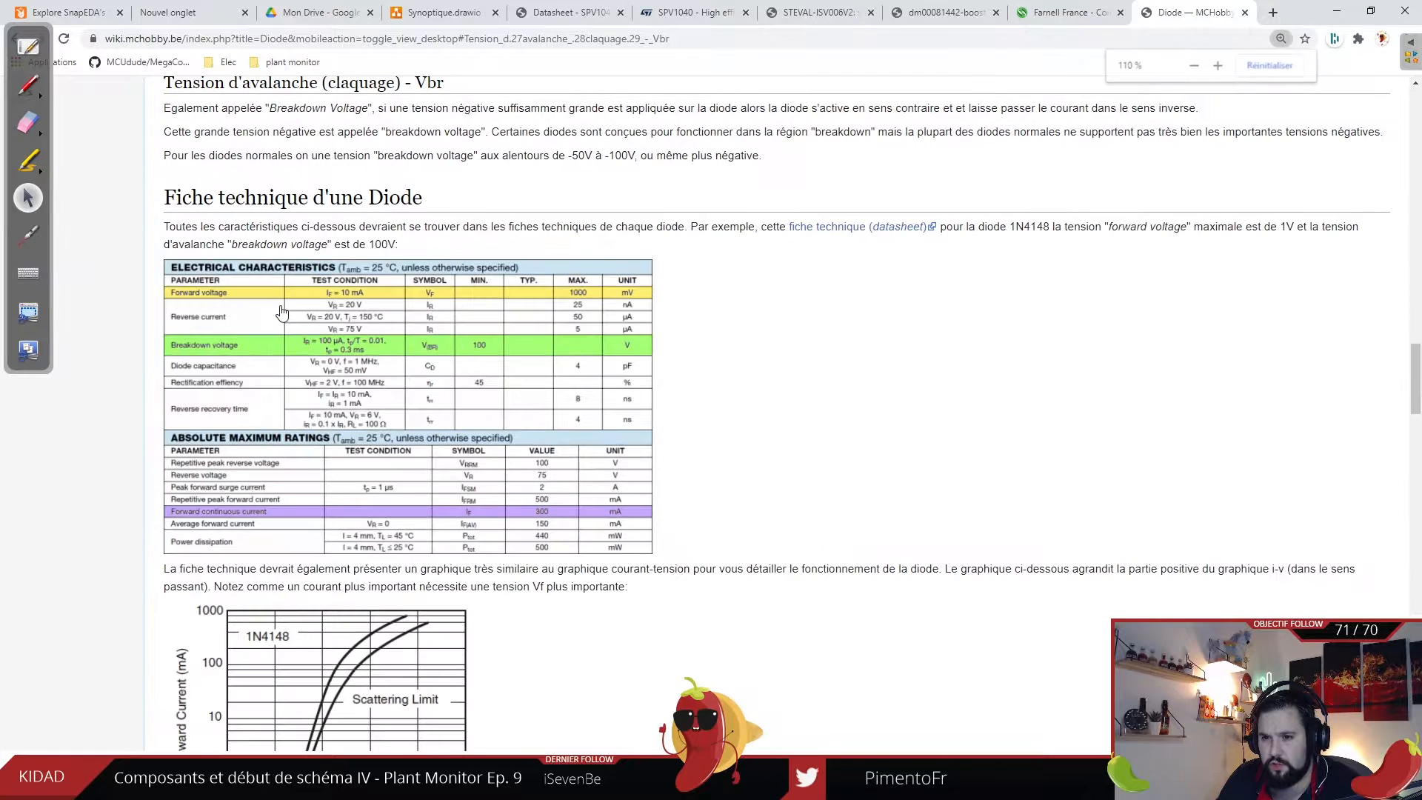
{"action": "scroll", "coordinate": [282, 304], "scroll_direction": "down", "scroll_amount": 1}
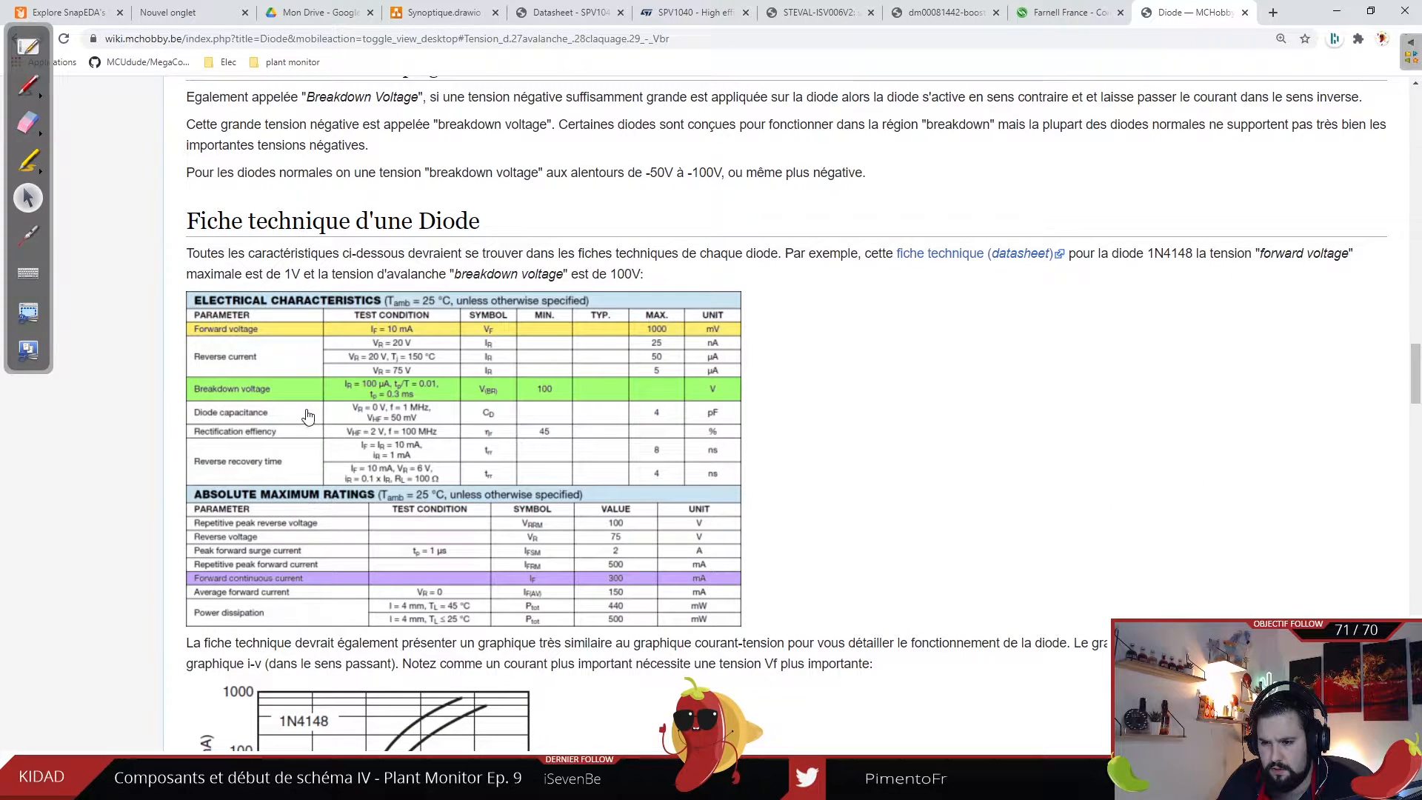
{"action": "scroll", "coordinate": [321, 403], "scroll_direction": "down", "scroll_amount": 1}
{"action": "scroll", "coordinate": [321, 404], "scroll_direction": "down", "scroll_amount": 3}
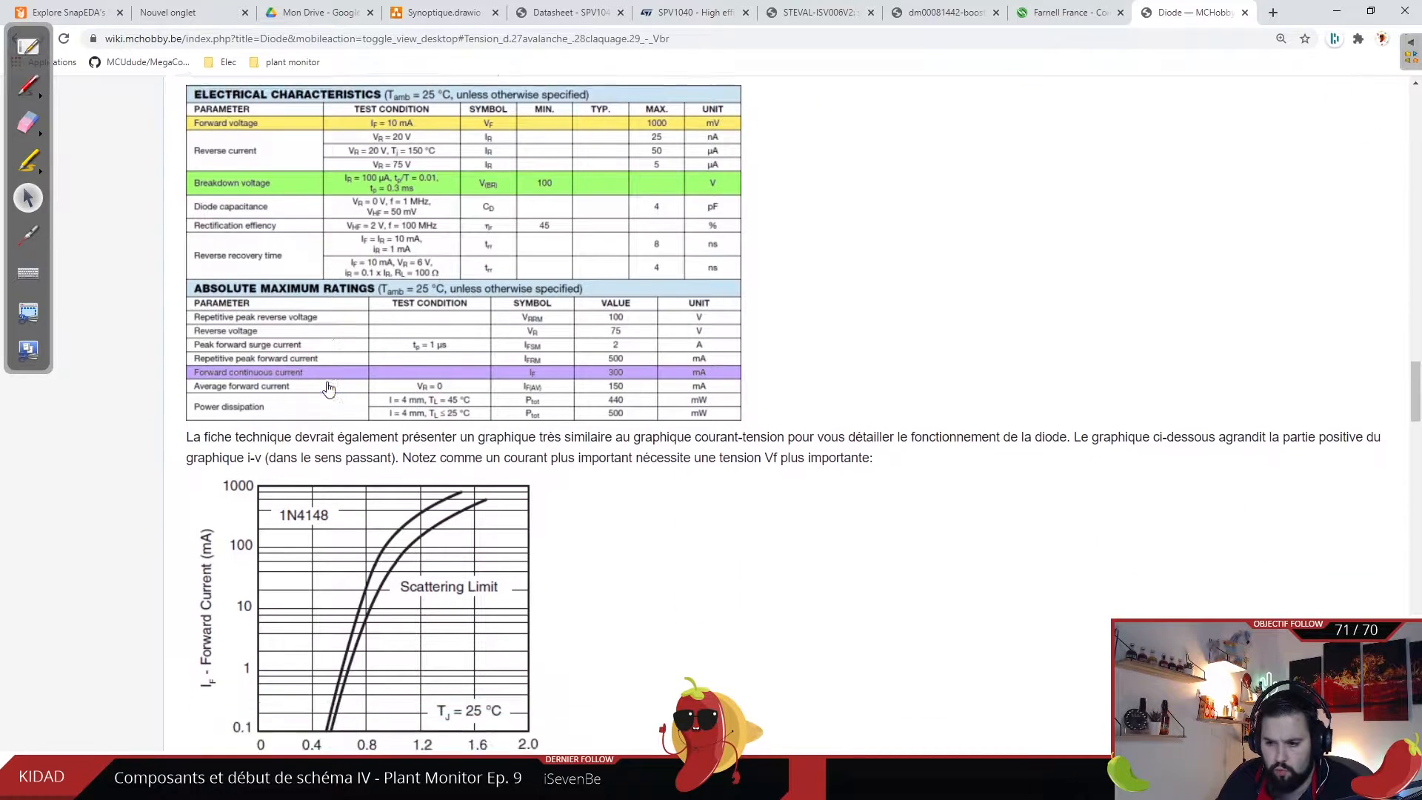
{"action": "scroll", "coordinate": [328, 387], "scroll_direction": "up", "scroll_amount": 5}
{"action": "scroll", "coordinate": [328, 387], "scroll_direction": "down", "scroll_amount": 5}
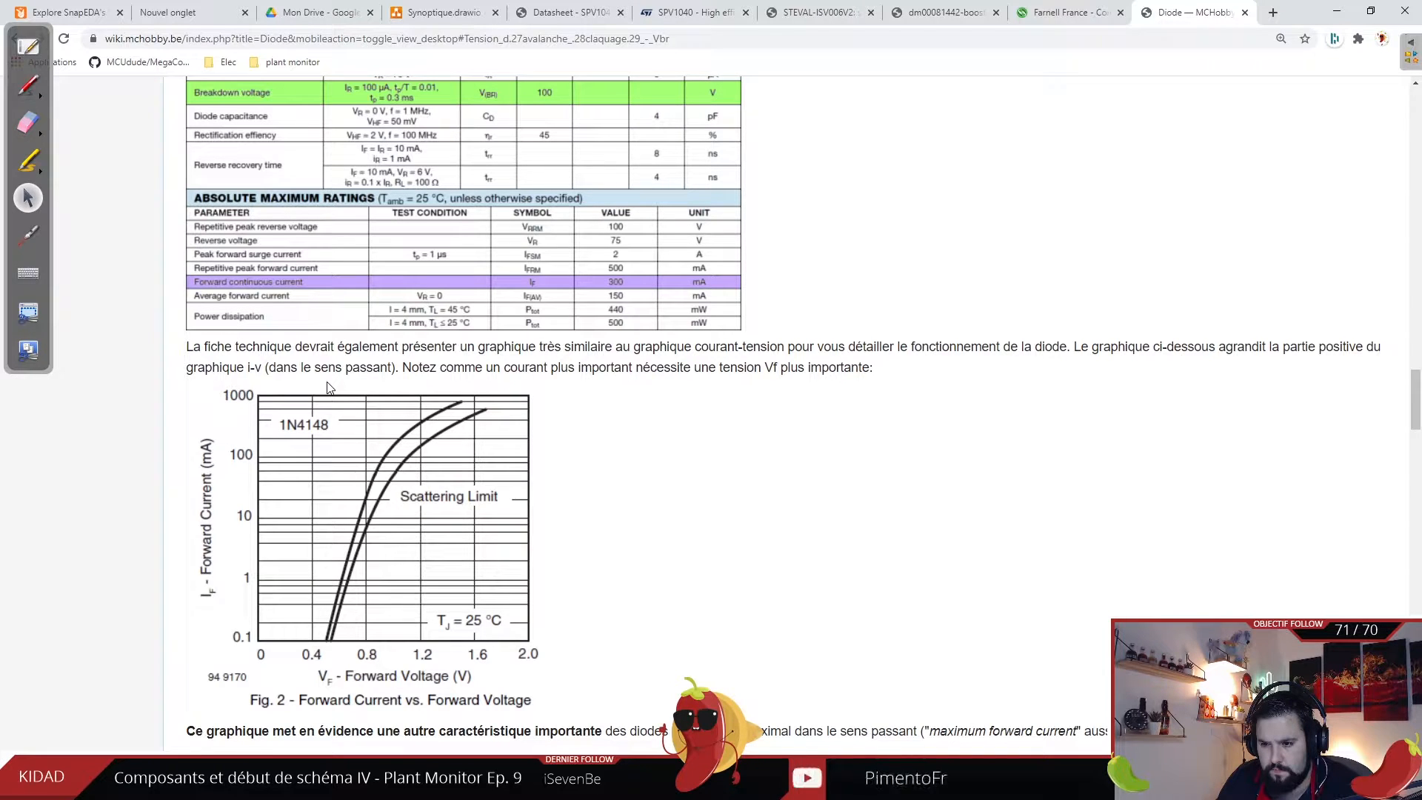
{"action": "scroll", "coordinate": [328, 387], "scroll_direction": "up", "scroll_amount": 3}
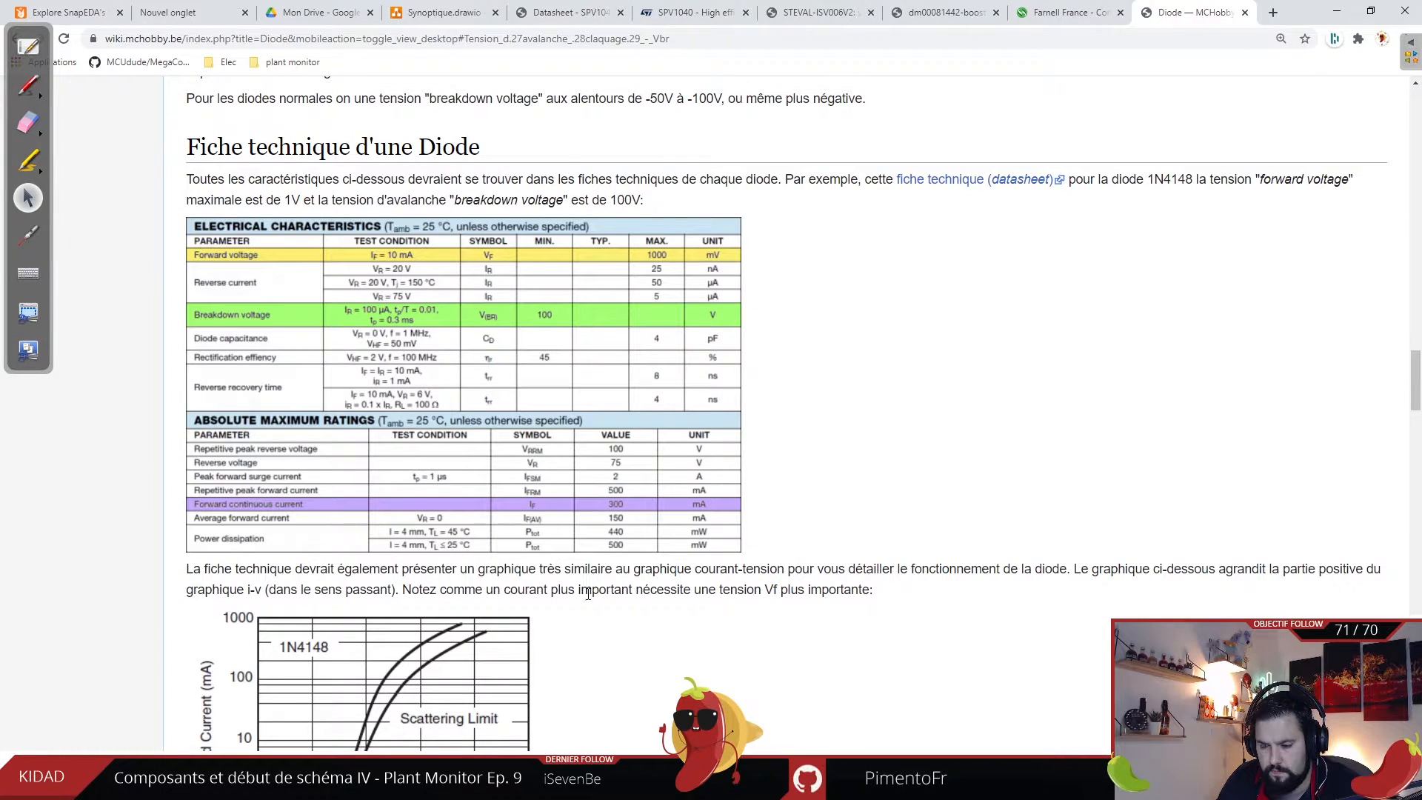
{"action": "scroll", "coordinate": [540, 519], "scroll_direction": "down", "scroll_amount": 6}
- Switch to the Farnell France tab and dismiss its recent searches list
{"action": "left_click", "coordinate": [1108, 10]}
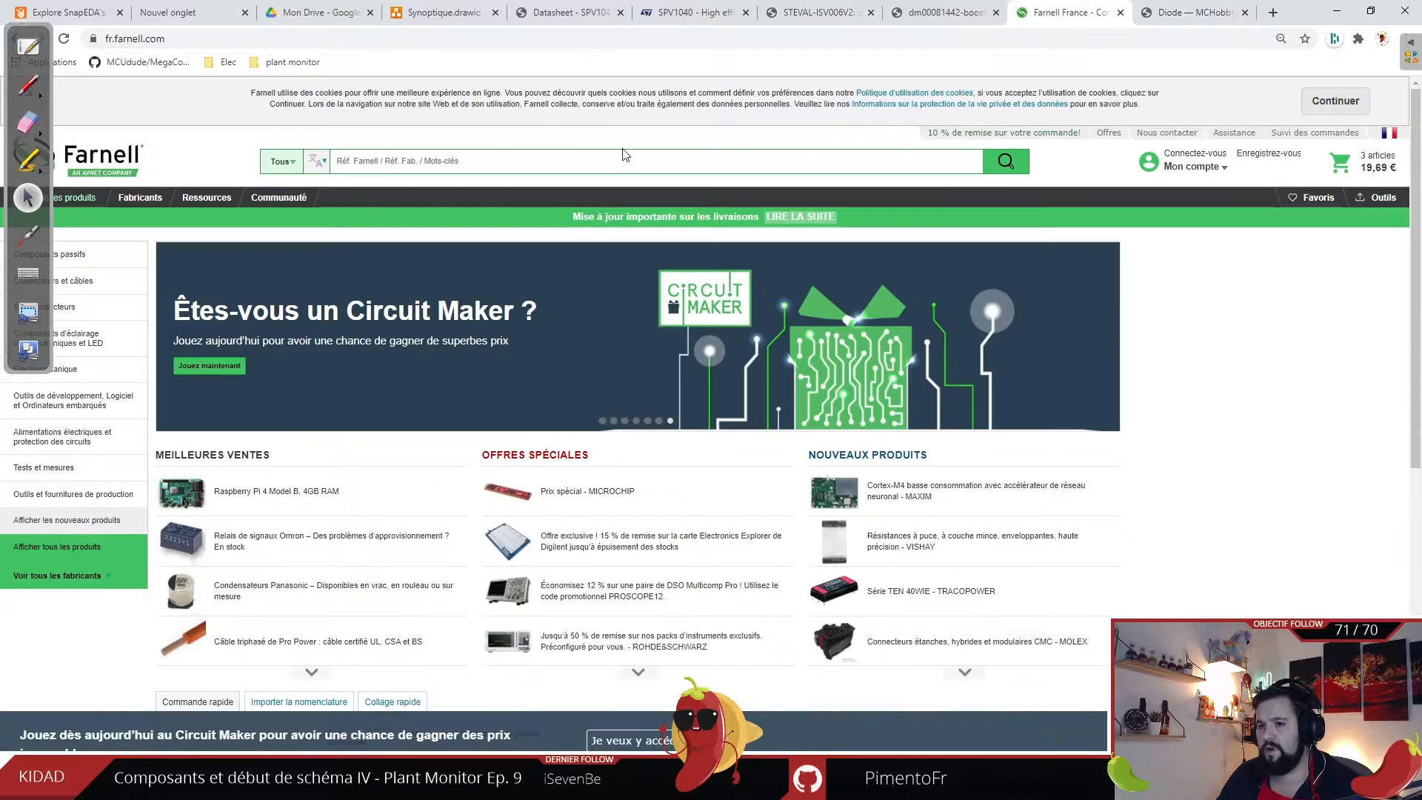
{"action": "left_click", "coordinate": [362, 160]}
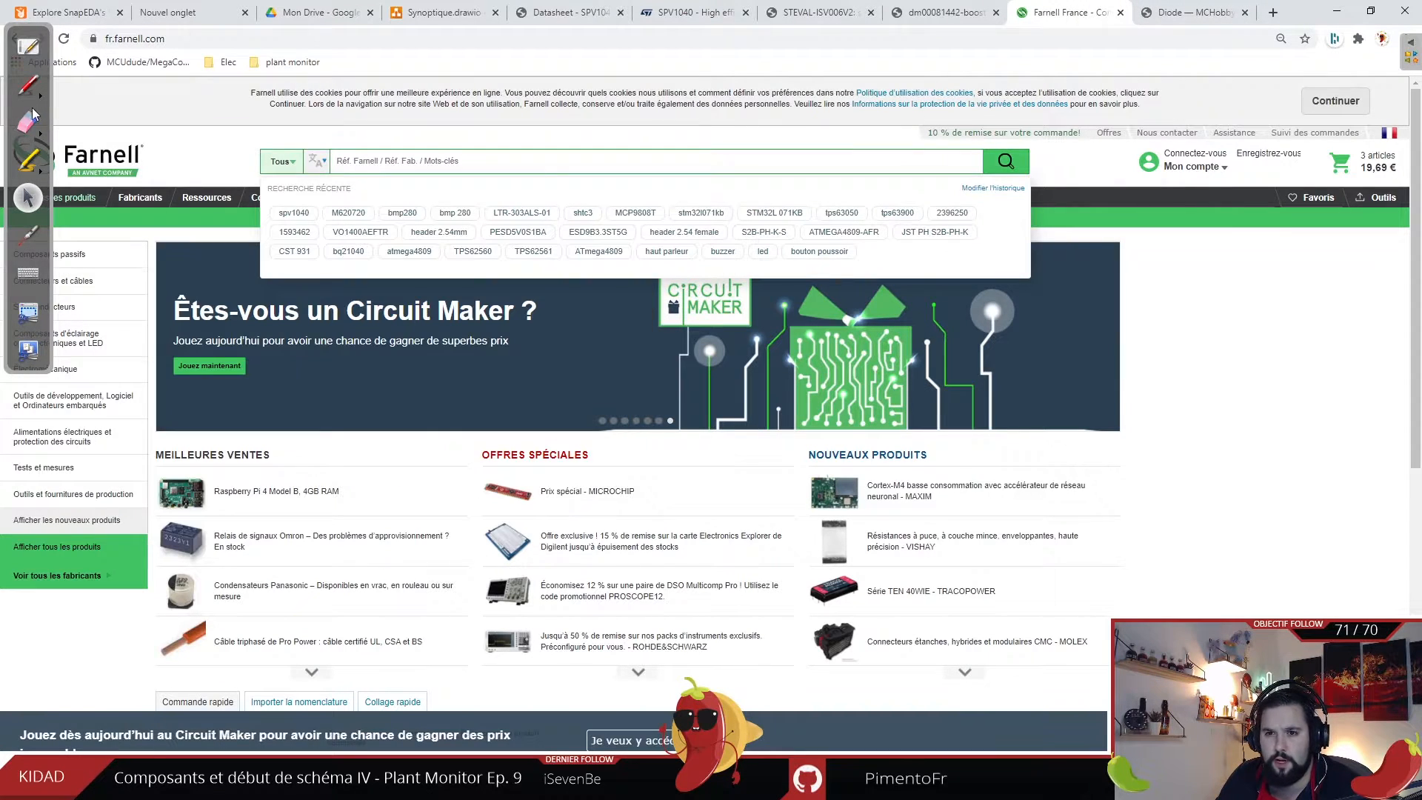
{"action": "left_click", "coordinate": [28, 46]}
{"action": "key", "text": "alt+Tab"}
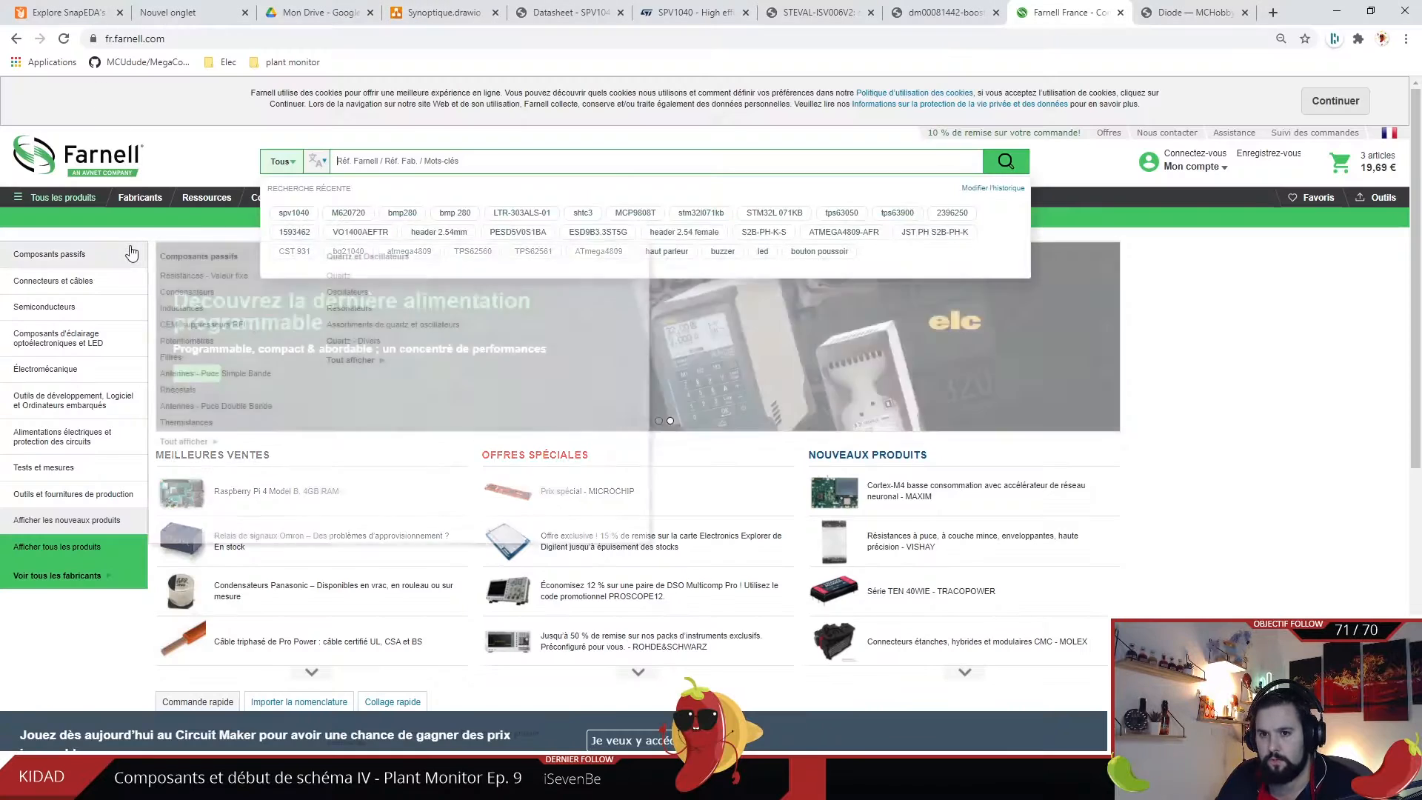
{"action": "left_click", "coordinate": [119, 215]}
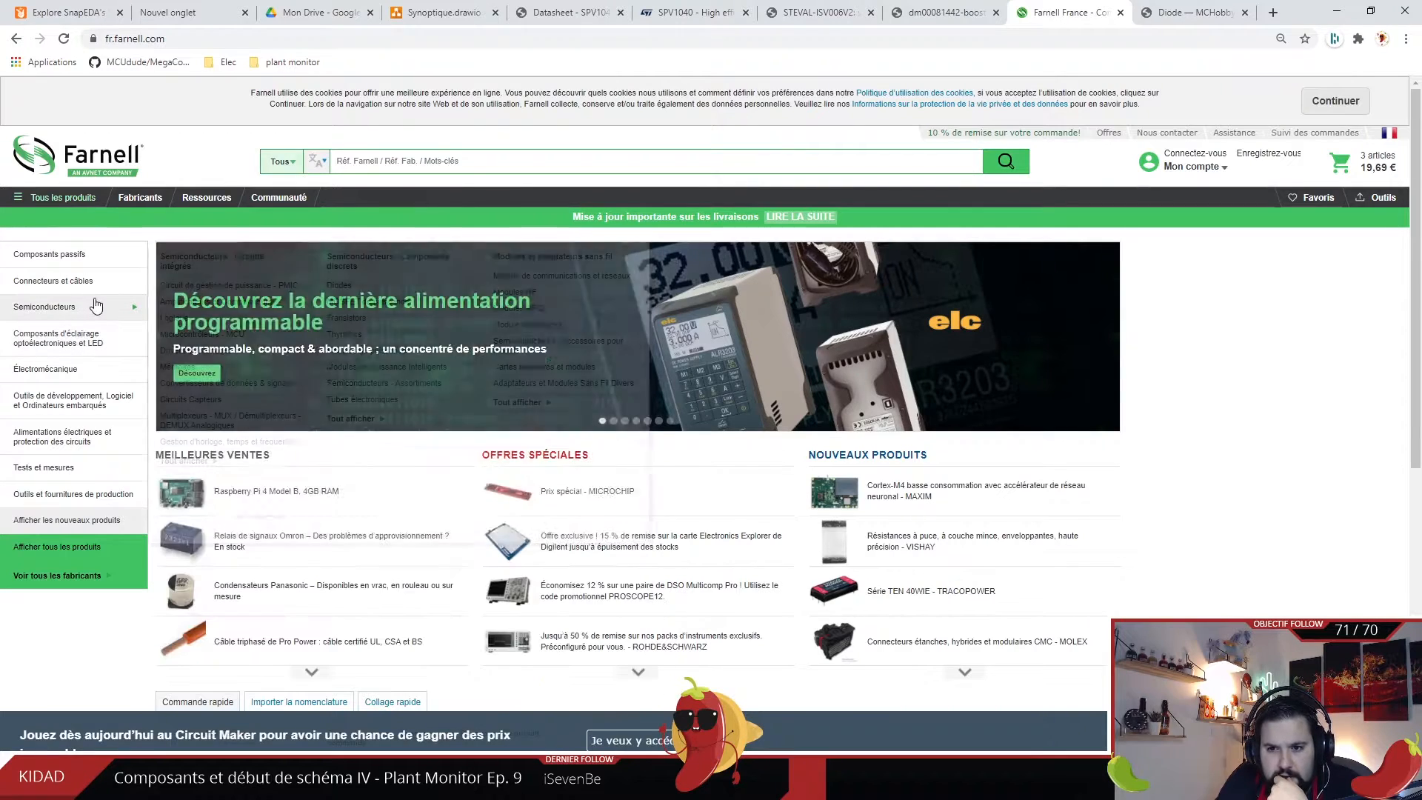
- Browse Farnell's Diodes - Zener Simple listing (7 086 products), then return to the application note
{"action": "mouse_move", "coordinate": [96, 305]}
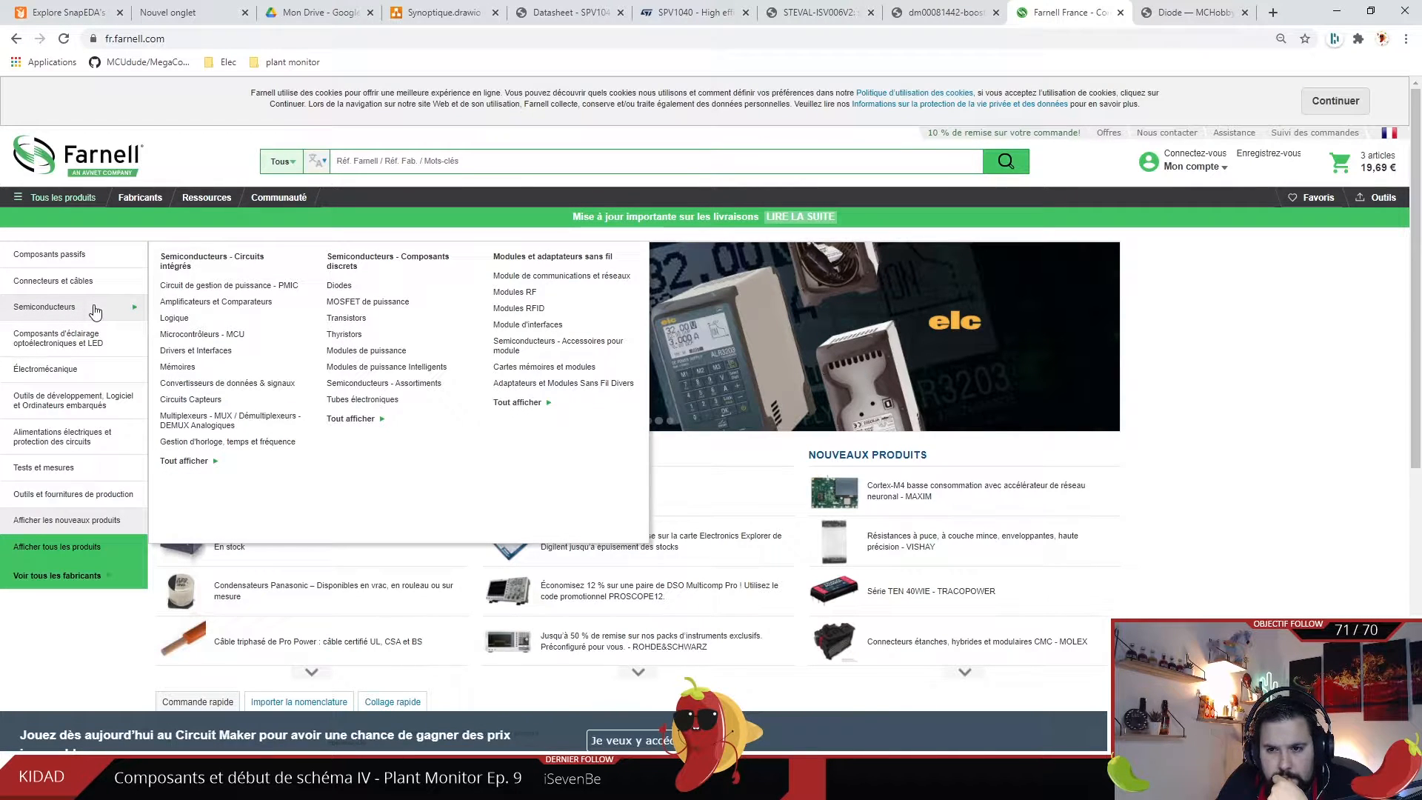
{"action": "left_click", "coordinate": [340, 286]}
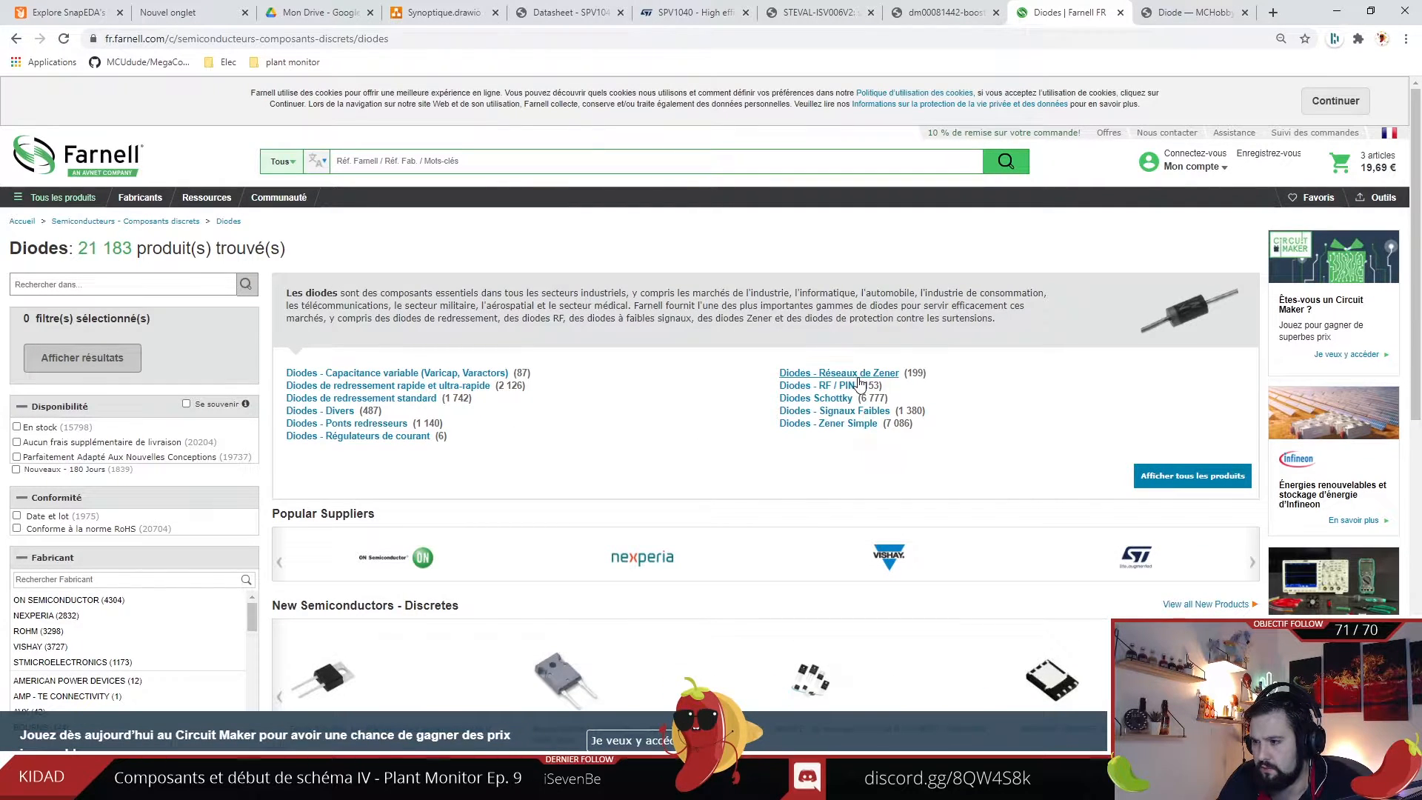
{"action": "left_click", "coordinate": [859, 423]}
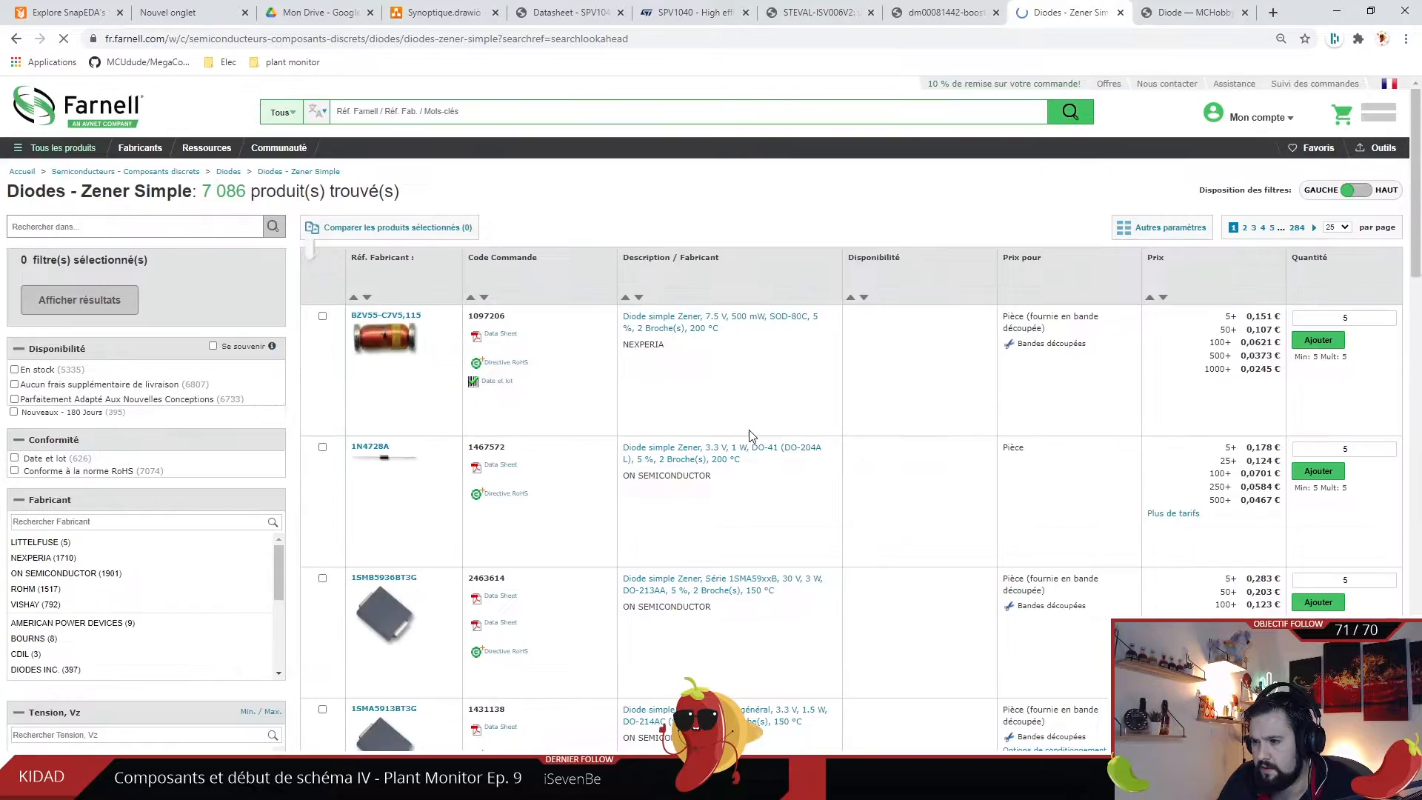
{"action": "scroll", "coordinate": [718, 452], "scroll_direction": "down", "scroll_amount": 2}
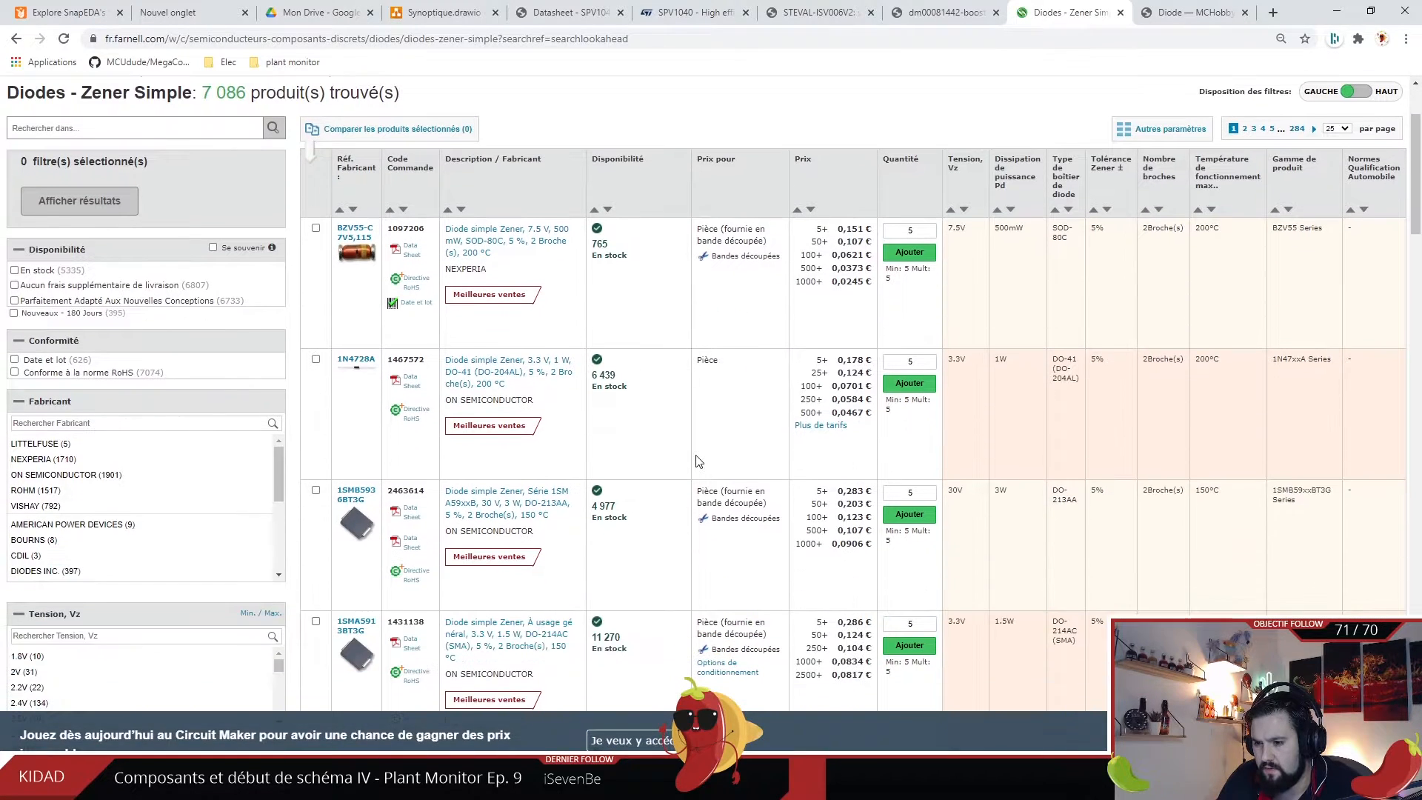
{"action": "scroll", "coordinate": [461, 405], "scroll_direction": "down", "scroll_amount": 4}
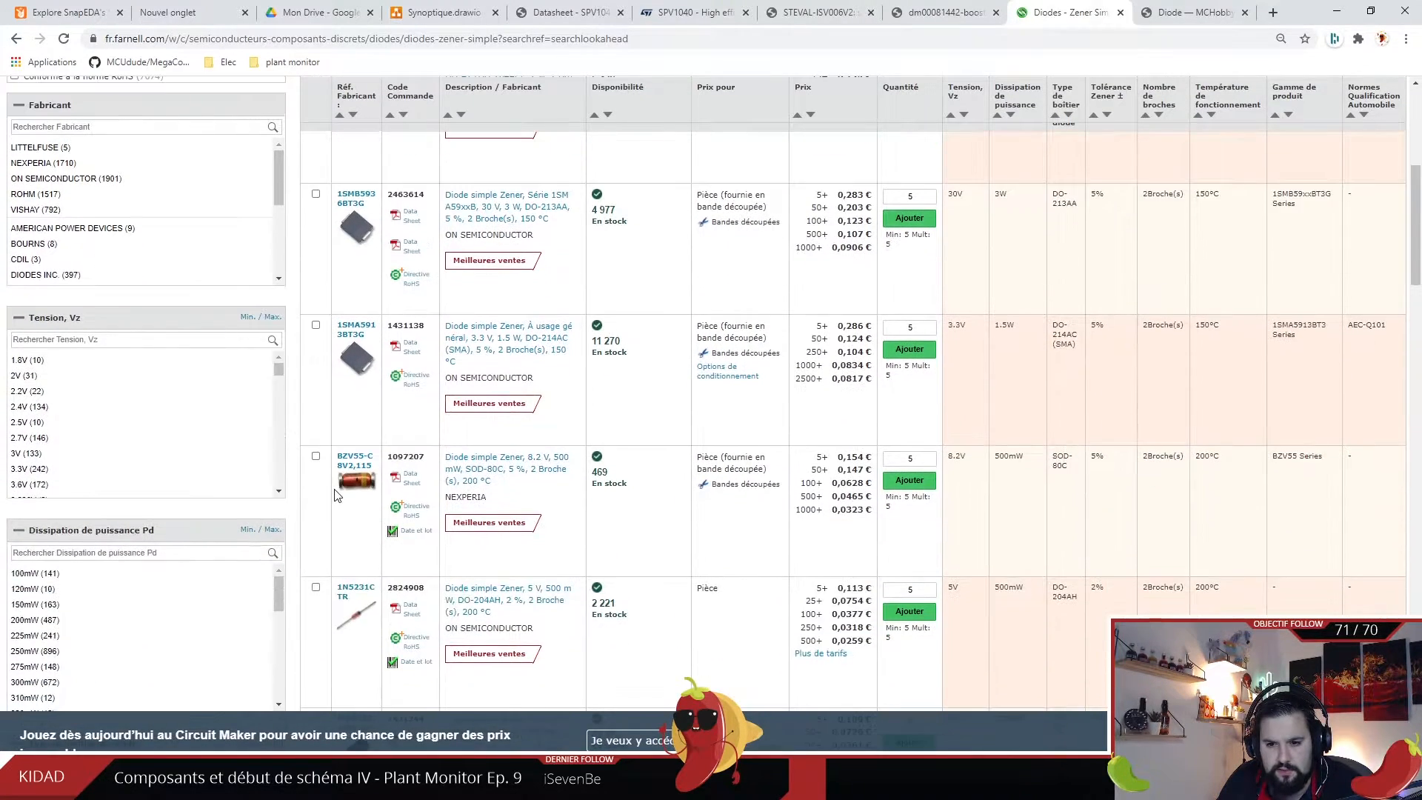
{"action": "scroll", "coordinate": [329, 478], "scroll_direction": "down", "scroll_amount": 7}
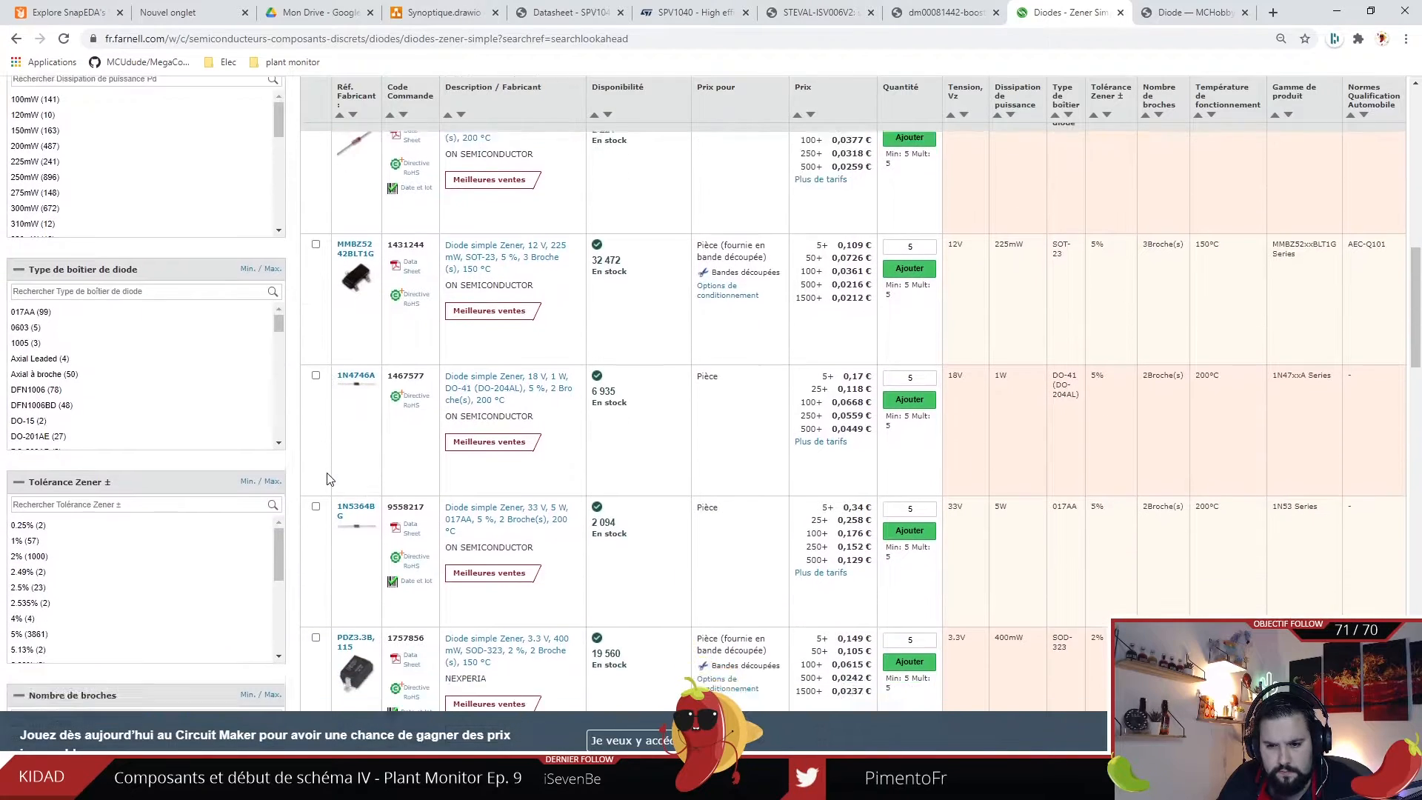
{"action": "left_click", "coordinate": [815, 11]}
{"action": "scroll", "coordinate": [604, 394], "scroll_direction": "up", "scroll_amount": 2}
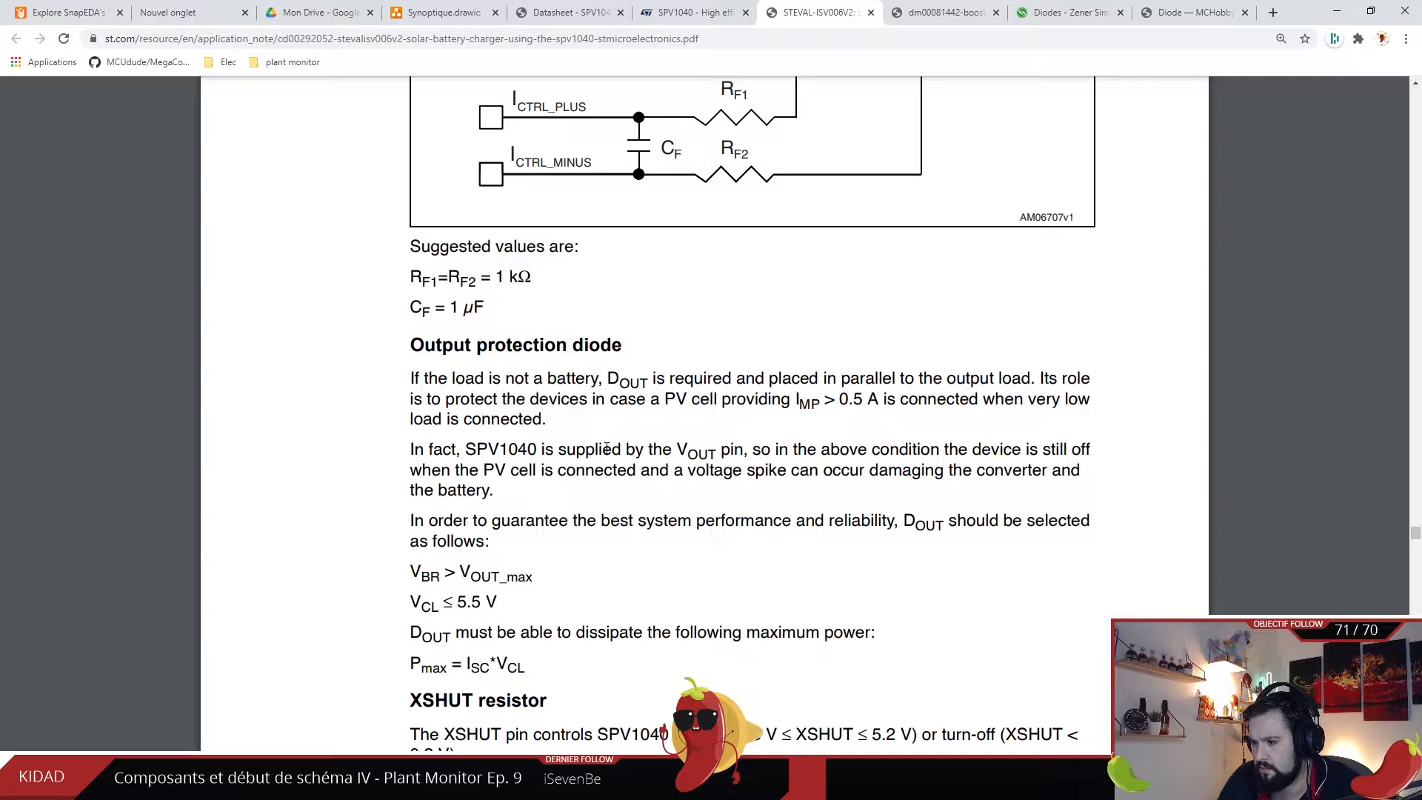
- Find the continued BOM table in AN3319 and select the Dout1 diode part number SMM4F5.0
{"action": "scroll", "coordinate": [606, 448], "scroll_direction": "down", "scroll_amount": 2}
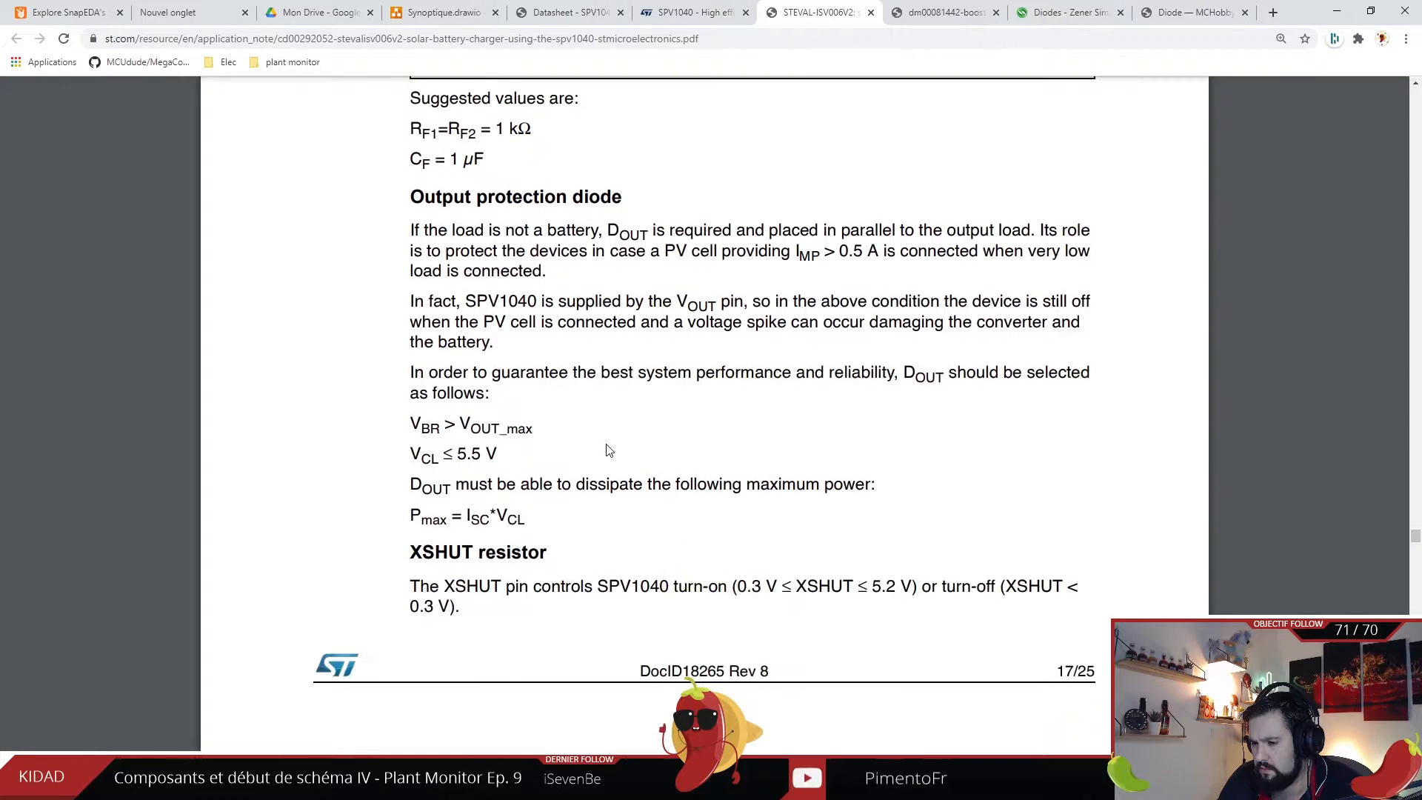
{"action": "scroll", "coordinate": [614, 458], "scroll_direction": "down", "scroll_amount": 5}
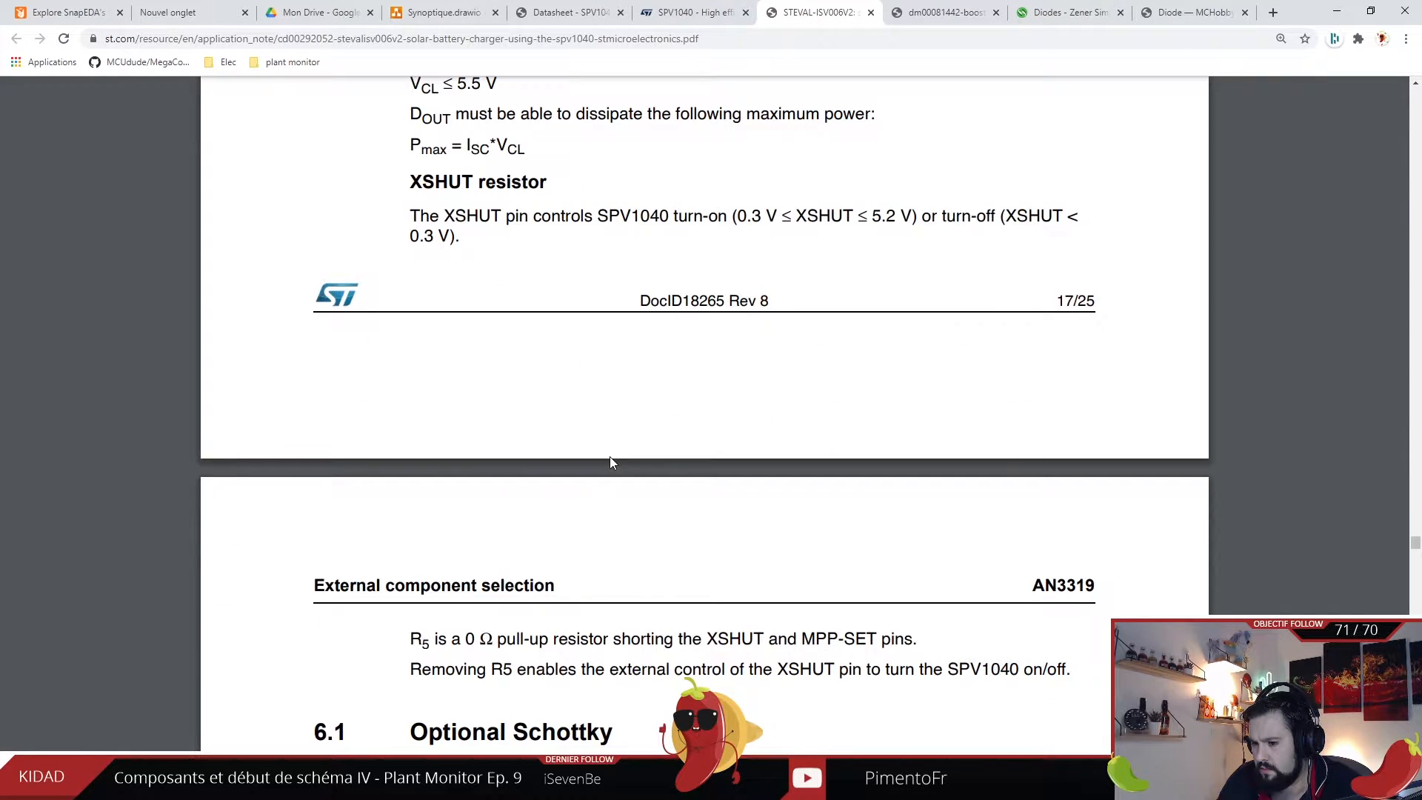
{"action": "scroll", "coordinate": [614, 467], "scroll_direction": "up", "scroll_amount": 20}
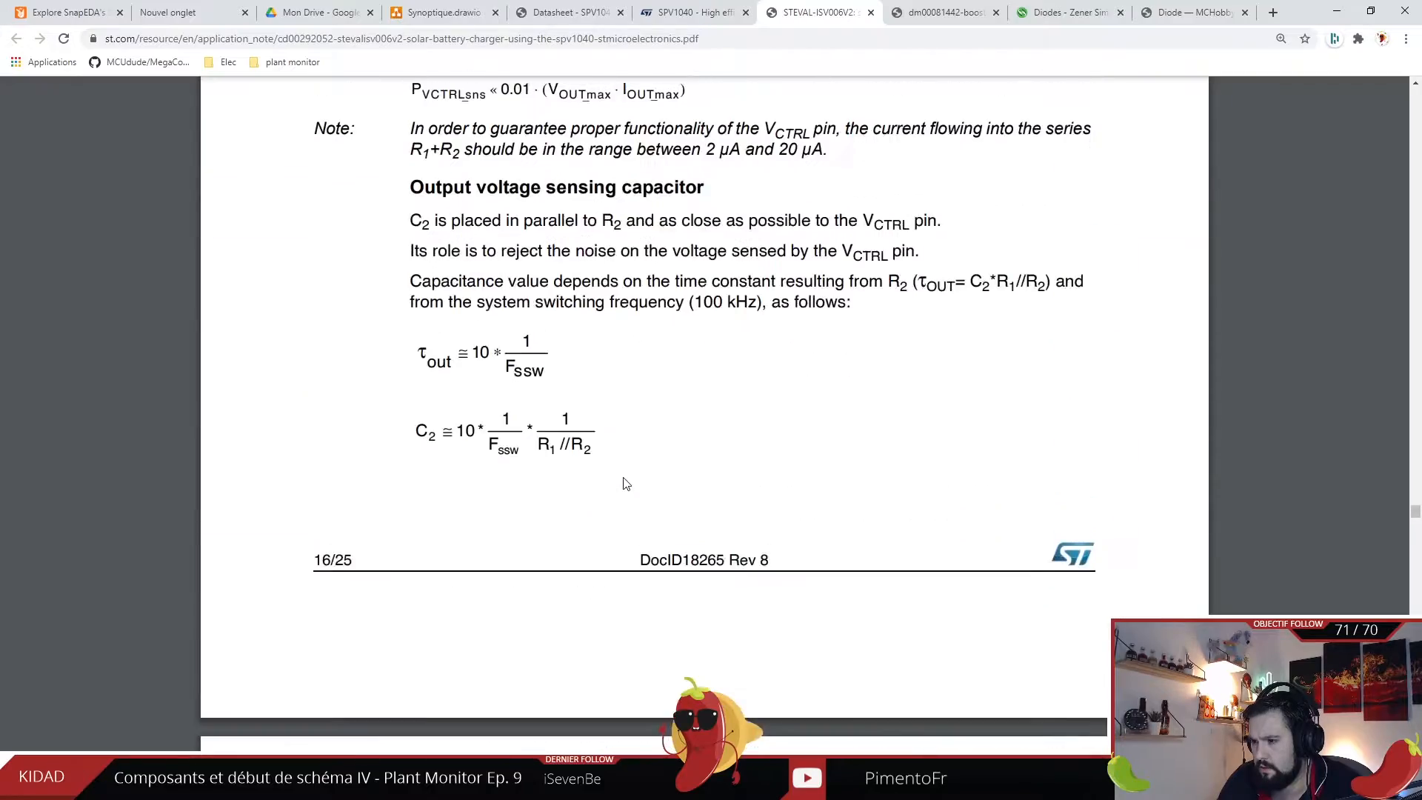
{"action": "scroll", "coordinate": [626, 481], "scroll_direction": "up", "scroll_amount": 20}
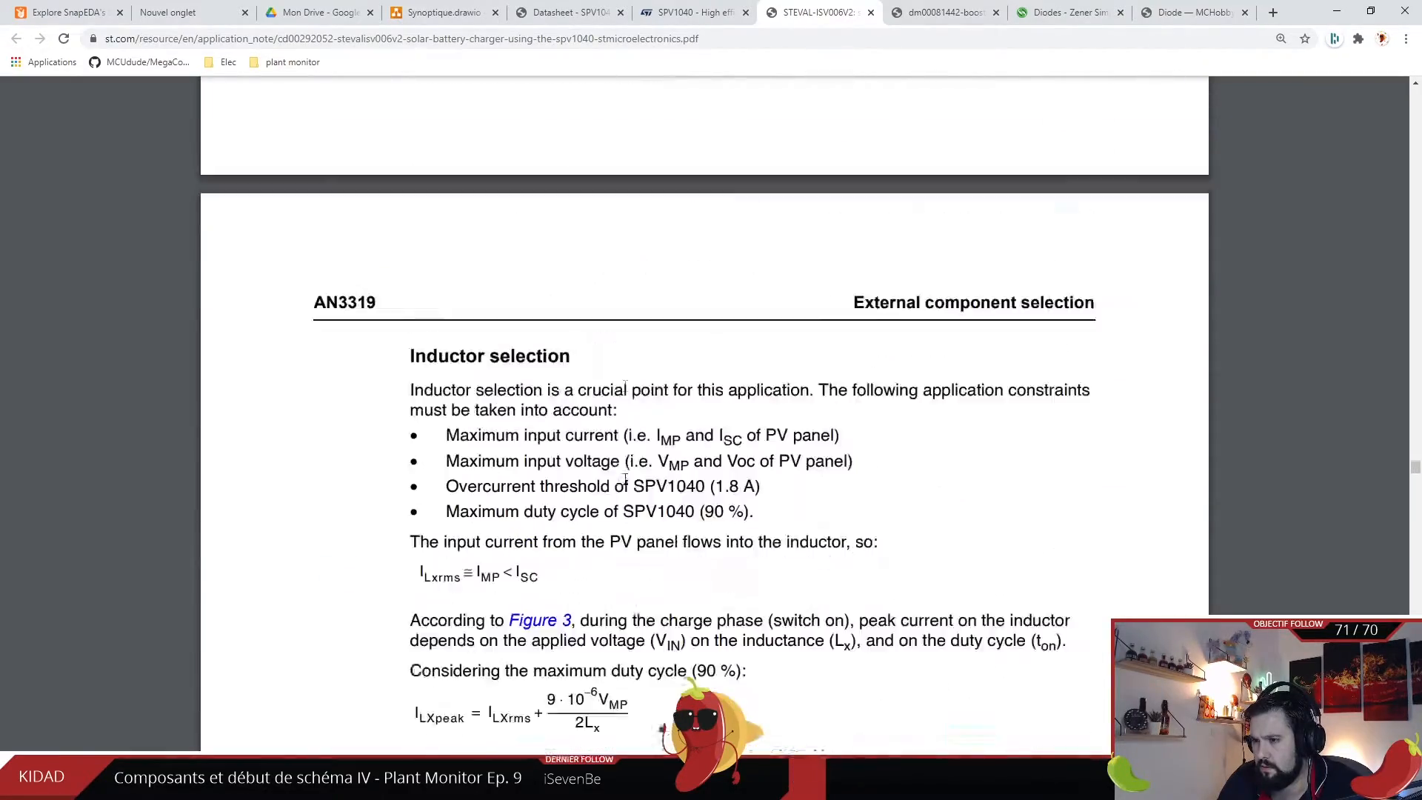
{"action": "scroll", "coordinate": [626, 480], "scroll_direction": "up", "scroll_amount": 20}
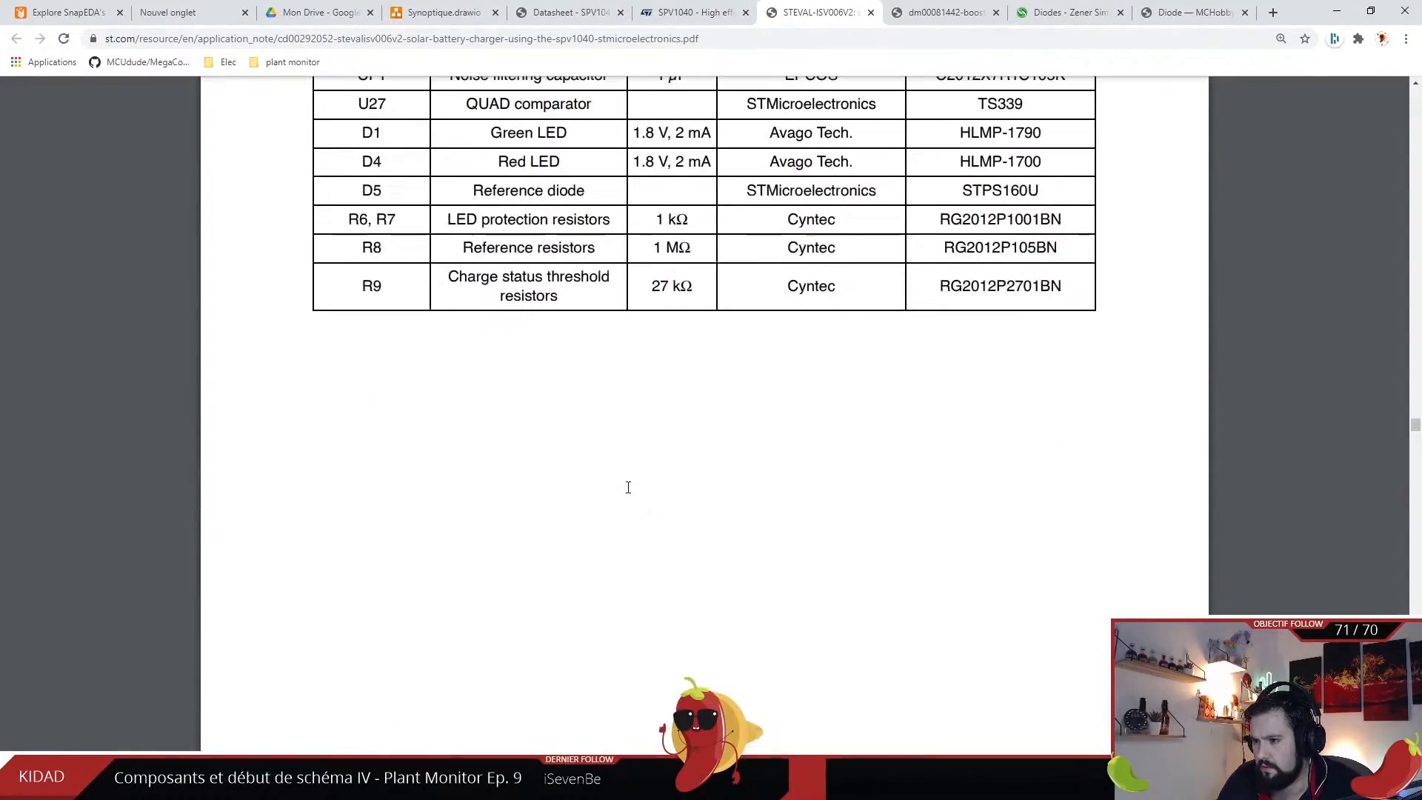
{"action": "scroll", "coordinate": [628, 486], "scroll_direction": "down", "scroll_amount": 2, "text": "ctrl"}
{"action": "scroll", "coordinate": [627, 489], "scroll_direction": "up", "scroll_amount": 6}
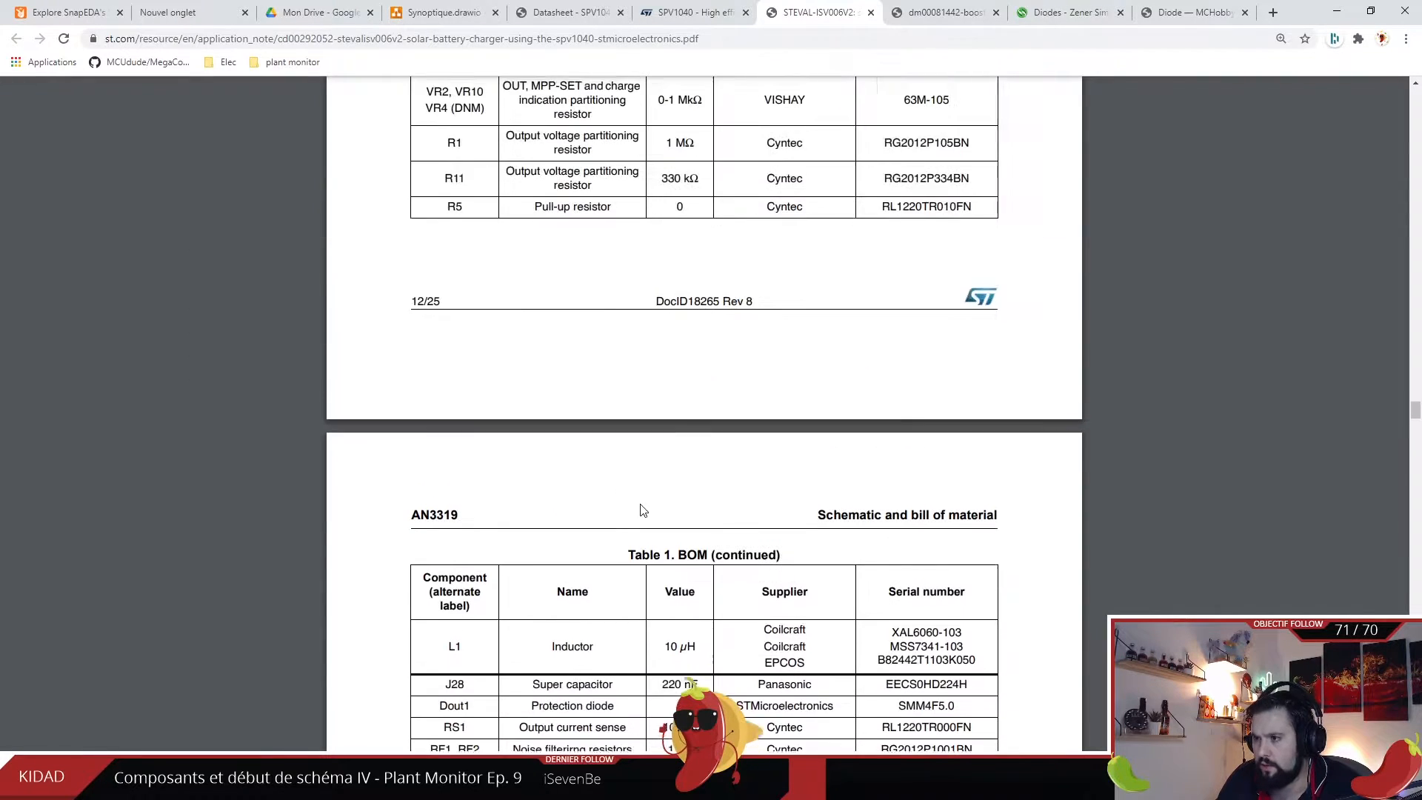
{"action": "scroll", "coordinate": [643, 510], "scroll_direction": "up", "scroll_amount": 10}
{"action": "scroll", "coordinate": [782, 489], "scroll_direction": "down", "scroll_amount": 5}
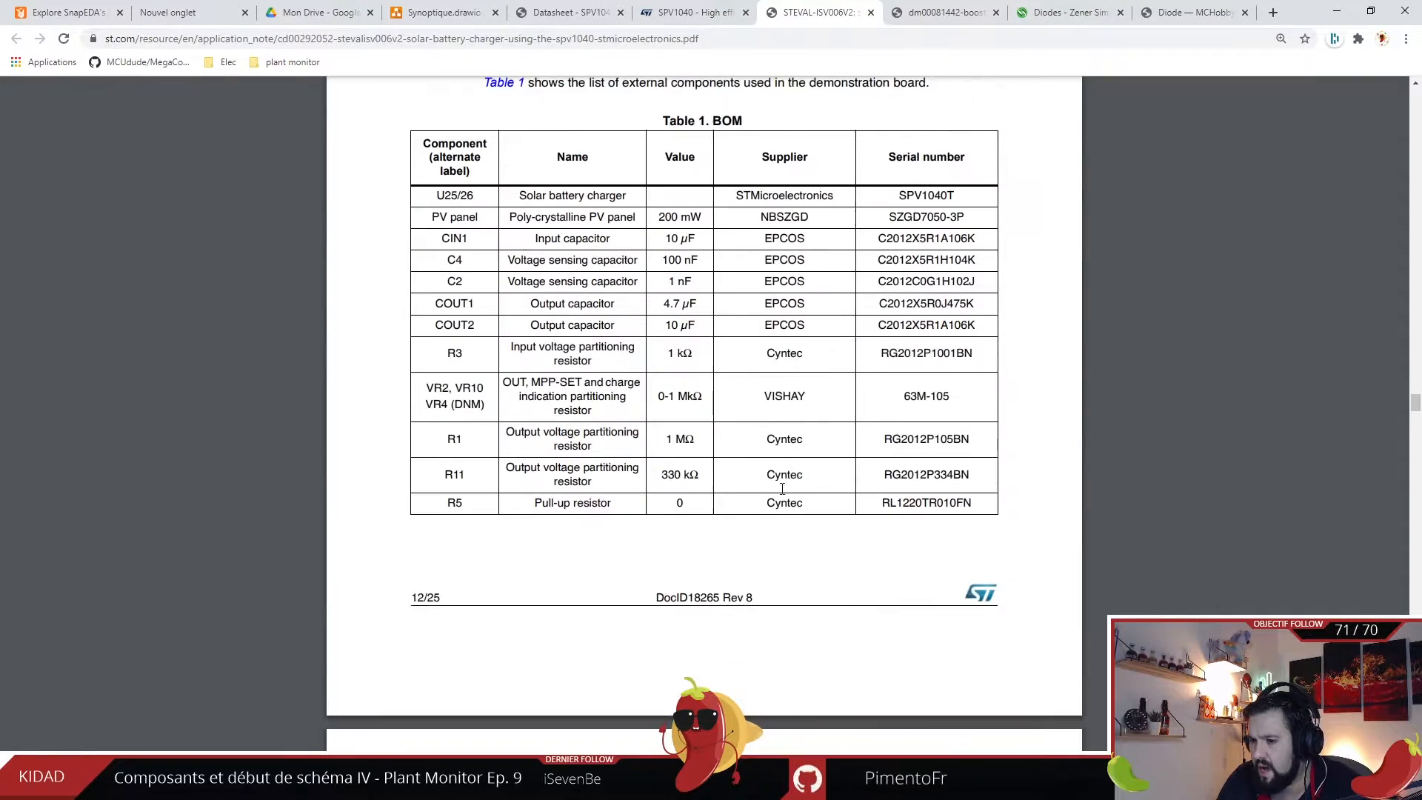
{"action": "scroll", "coordinate": [557, 323], "scroll_direction": "down", "scroll_amount": 8}
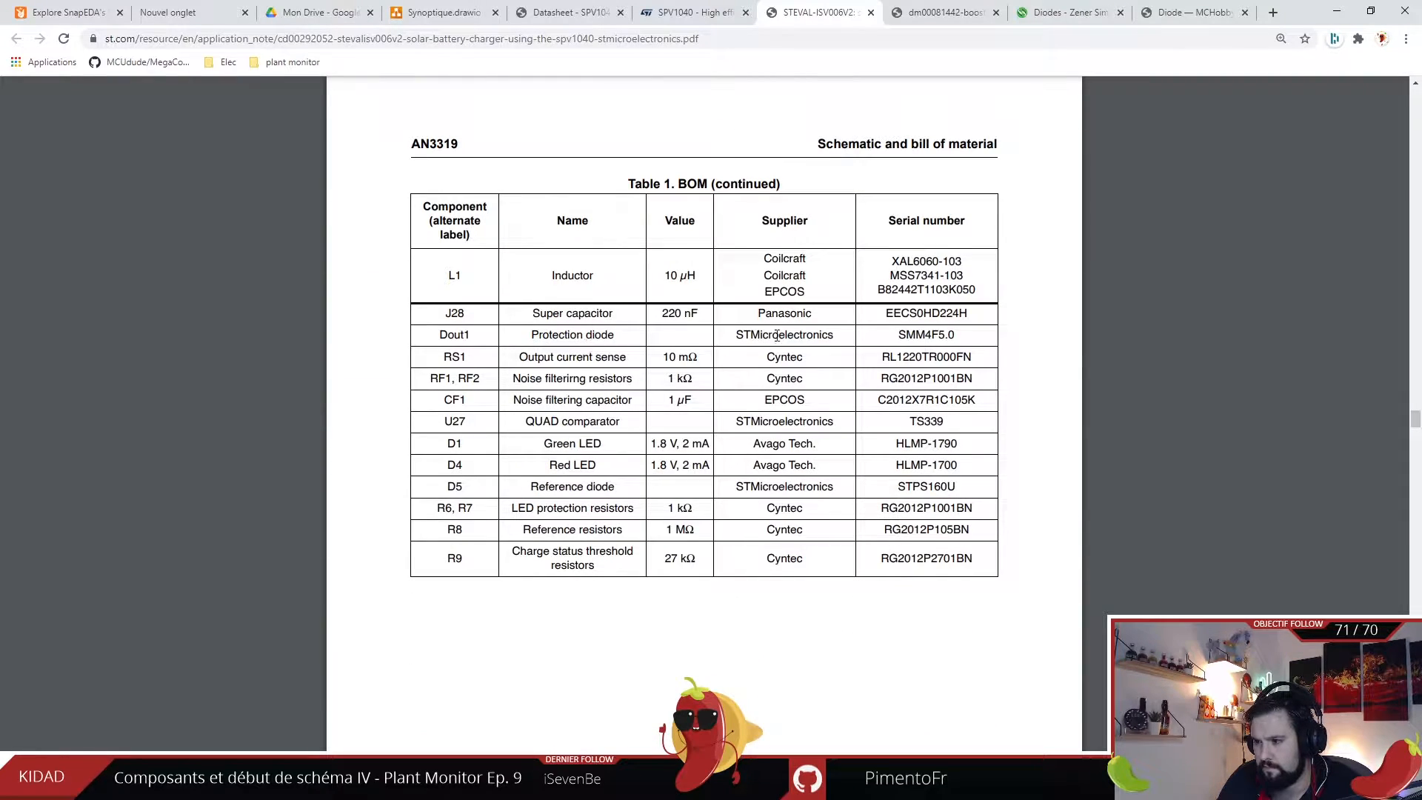
{"action": "double_click", "coordinate": [911, 336]}
{"action": "mouse_move", "coordinate": [895, 338]}
{"action": "left_mouse_down"}
{"action": "mouse_move", "coordinate": [979, 342]}
{"action": "mouse_move", "coordinate": [905, 335]}
{"action": "left_mouse_up"}
{"action": "left_click", "coordinate": [963, 339]}
- Search SMM4F5.0 in a new tab and open Mouser's SMM4F5.0A-TR product page
{"action": "key", "text": "ctrl+c"}
{"action": "key", "text": "ctrl+t"}
{"action": "key", "text": "ctrl+v"}
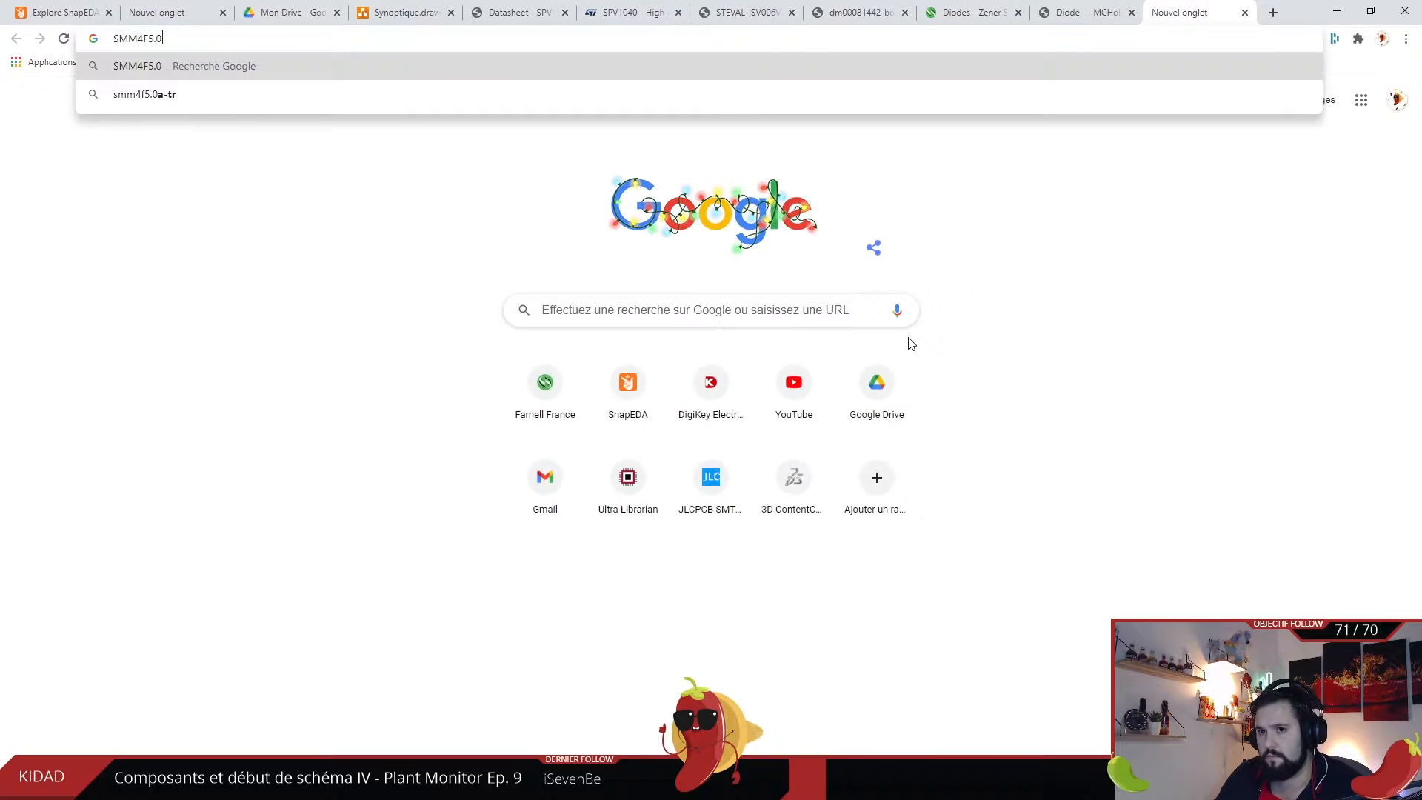
{"action": "key", "text": "Return"}
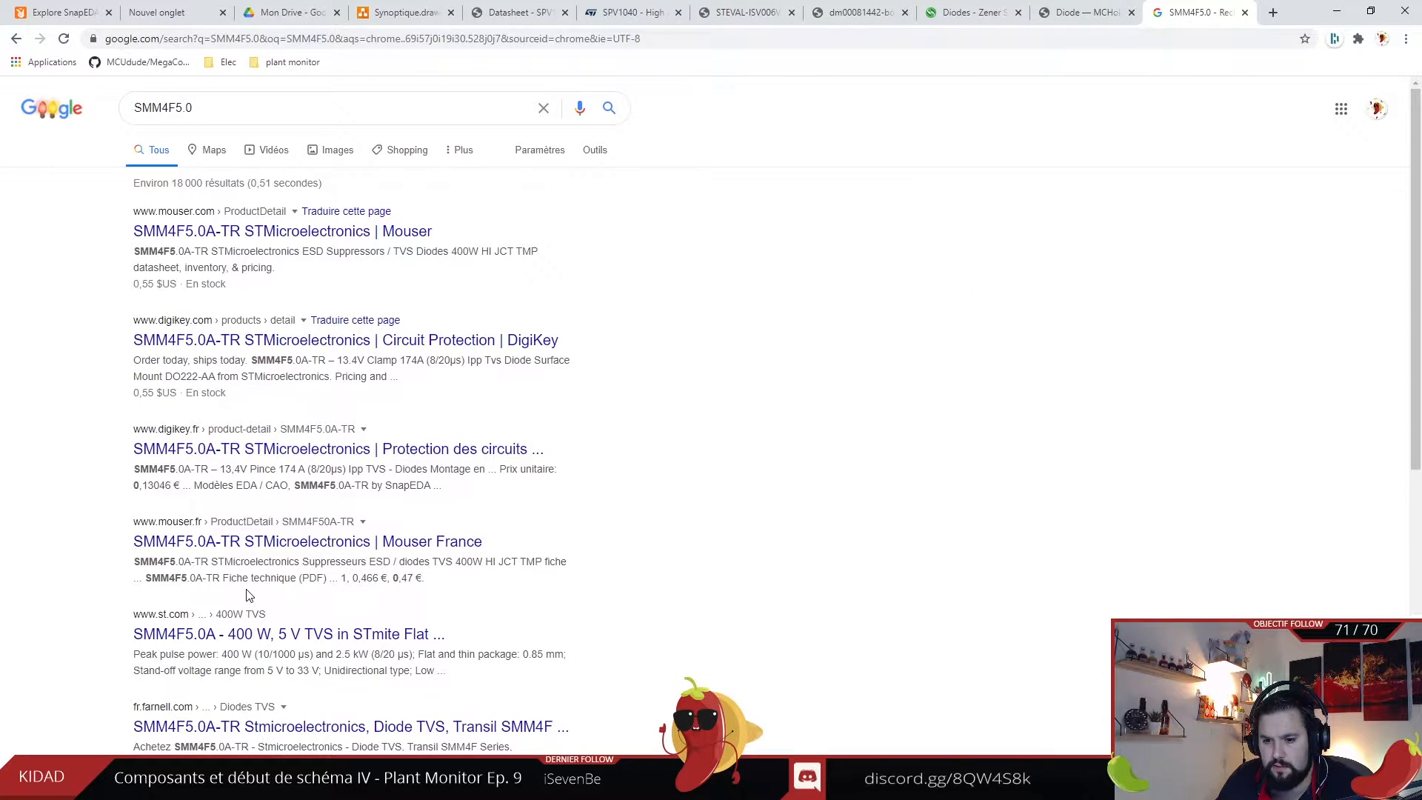
{"action": "left_click", "coordinate": [287, 236]}
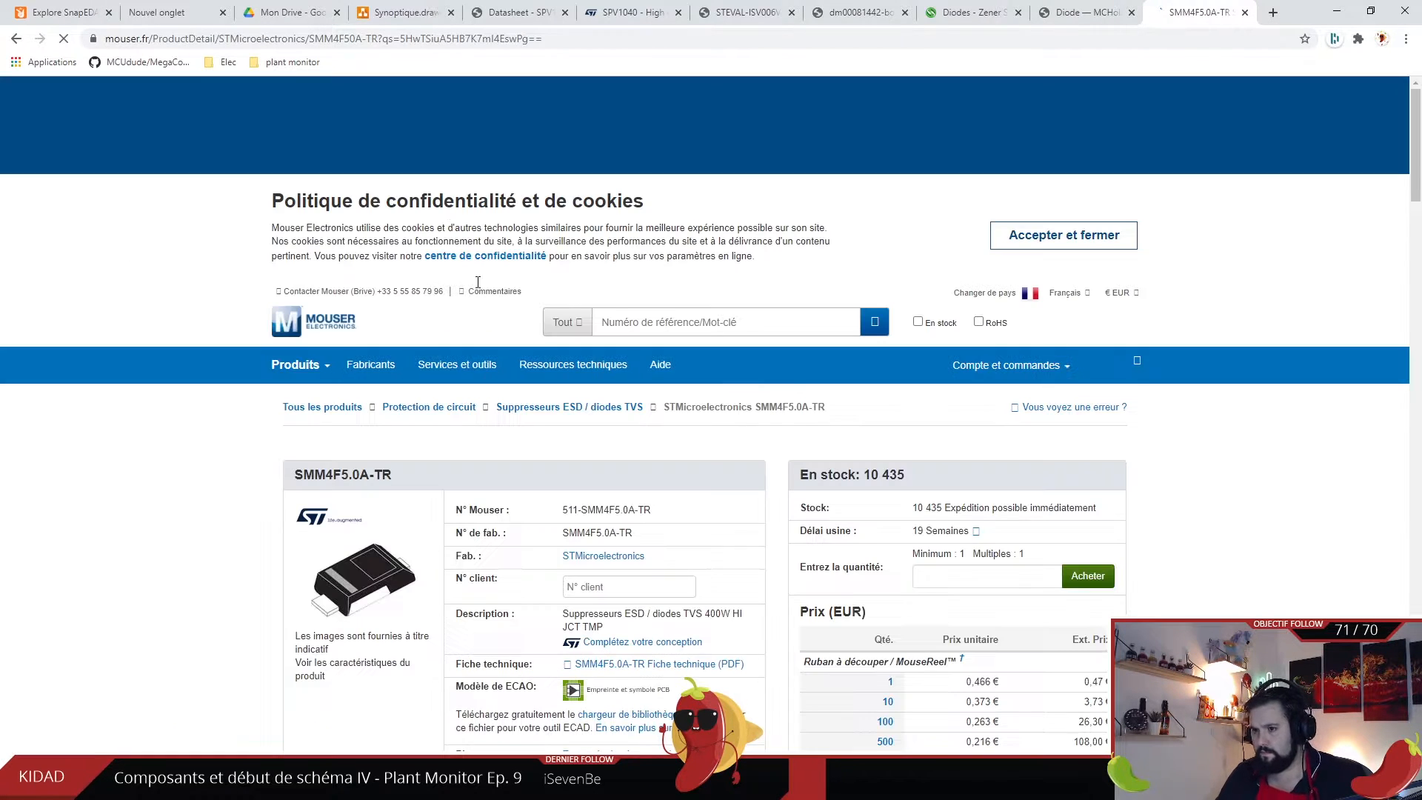
{"action": "scroll", "coordinate": [593, 563], "scroll_direction": "down", "scroll_amount": 2}
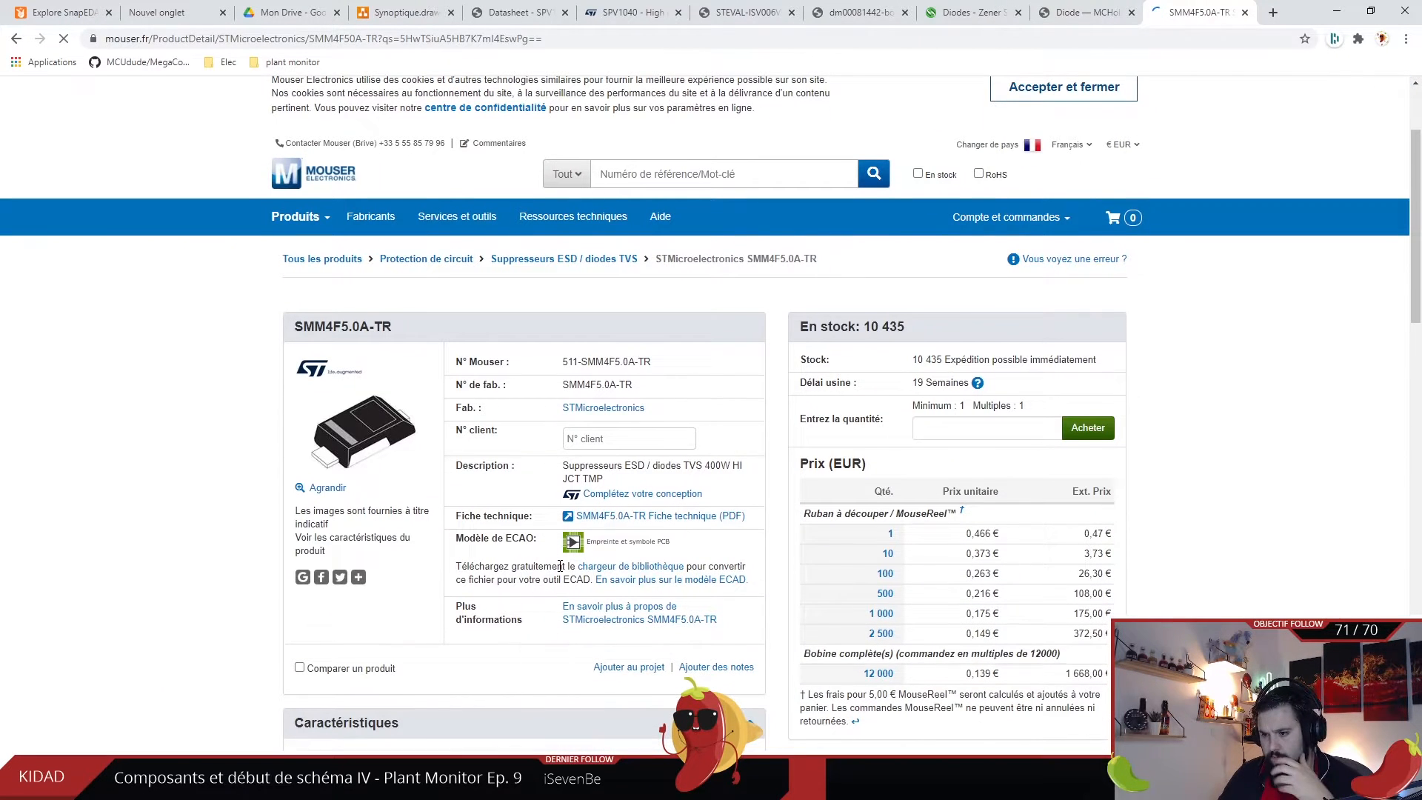
- Open the SMM4FxxA datasheet PDF and read down to the Figure 1 parameter definitions
{"action": "left_click", "coordinate": [643, 518]}
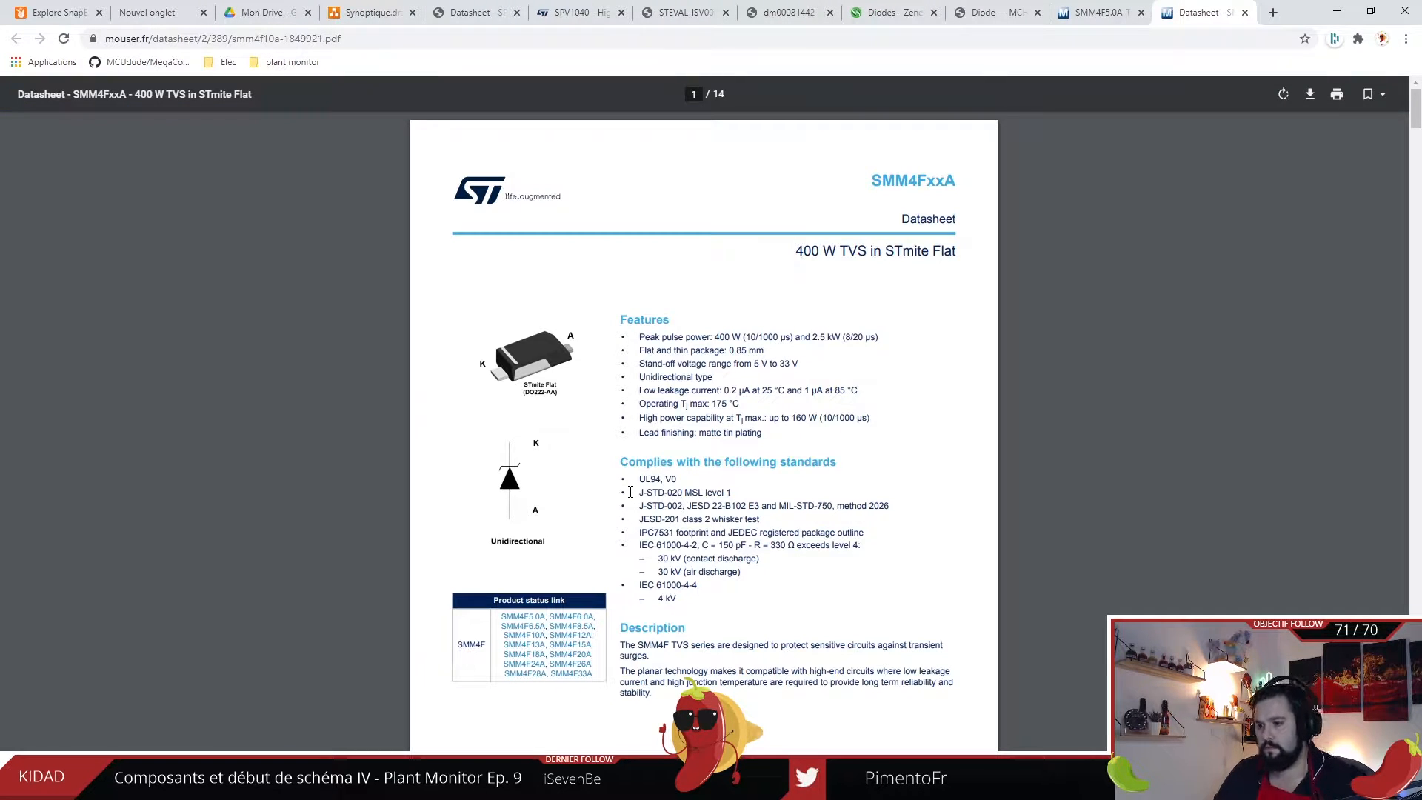
{"action": "scroll", "coordinate": [630, 493], "scroll_direction": "up", "scroll_amount": 3, "text": "ctrl"}
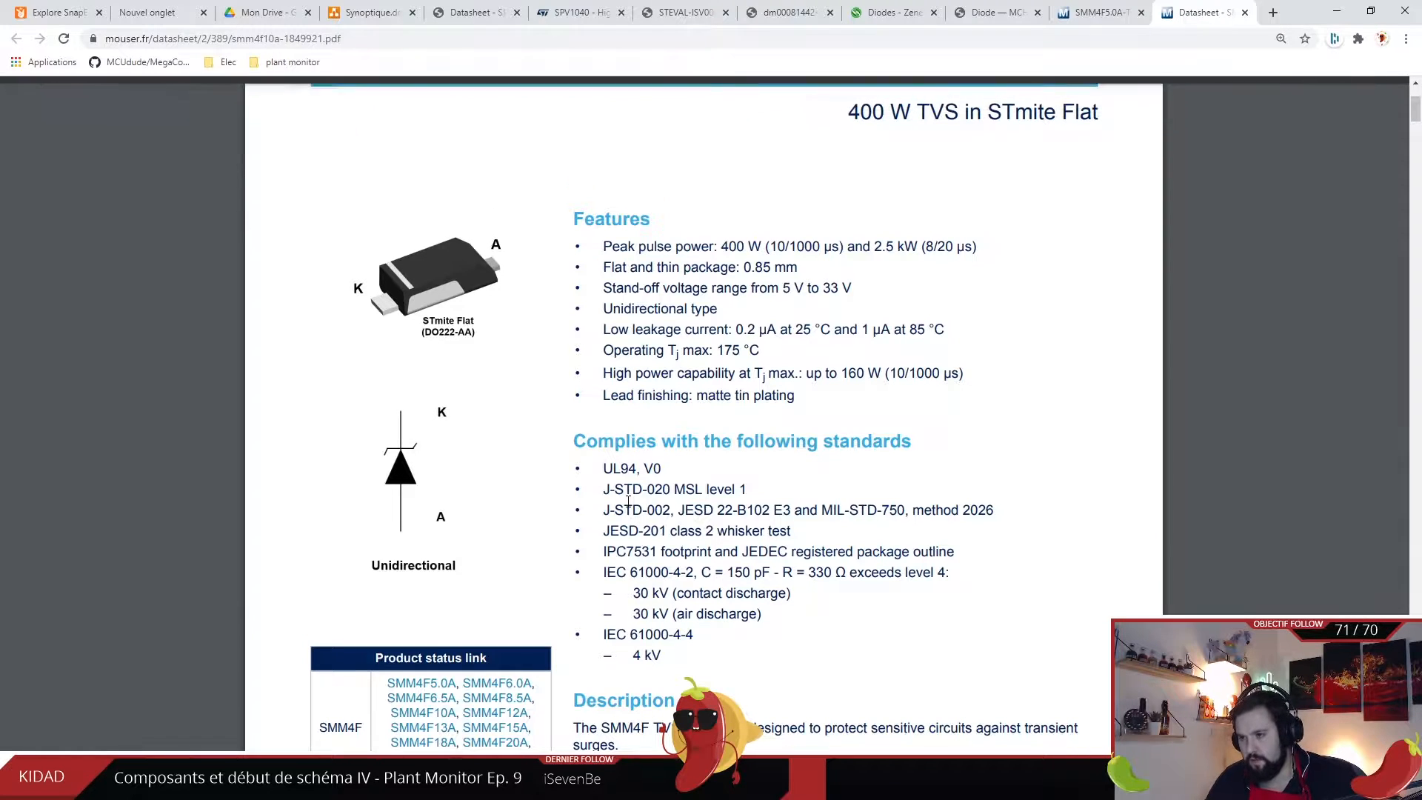
{"action": "scroll", "coordinate": [634, 498], "scroll_direction": "up", "scroll_amount": 1}
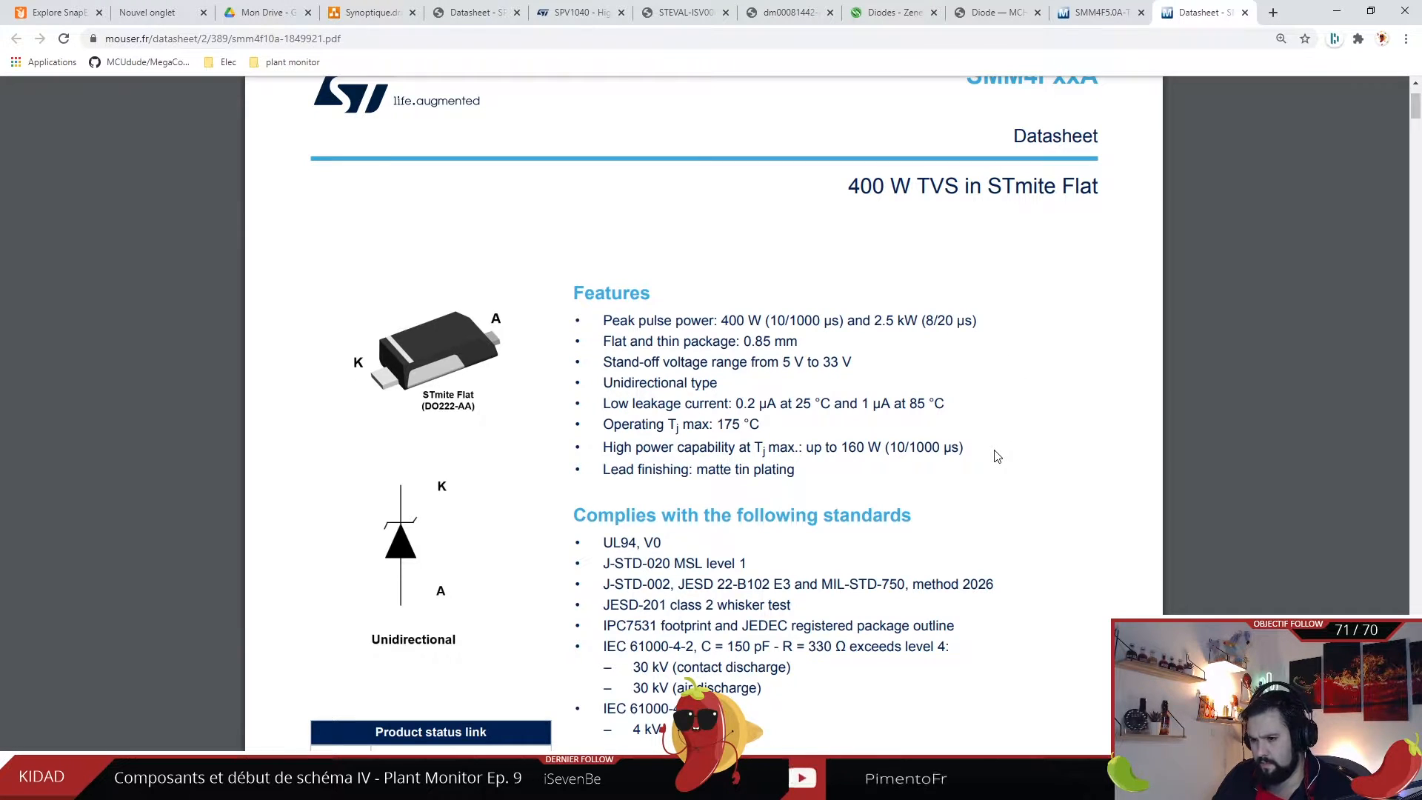
{"action": "scroll", "coordinate": [997, 453], "scroll_direction": "down", "scroll_amount": 6}
{"action": "scroll", "coordinate": [997, 450], "scroll_direction": "down", "scroll_amount": 5}
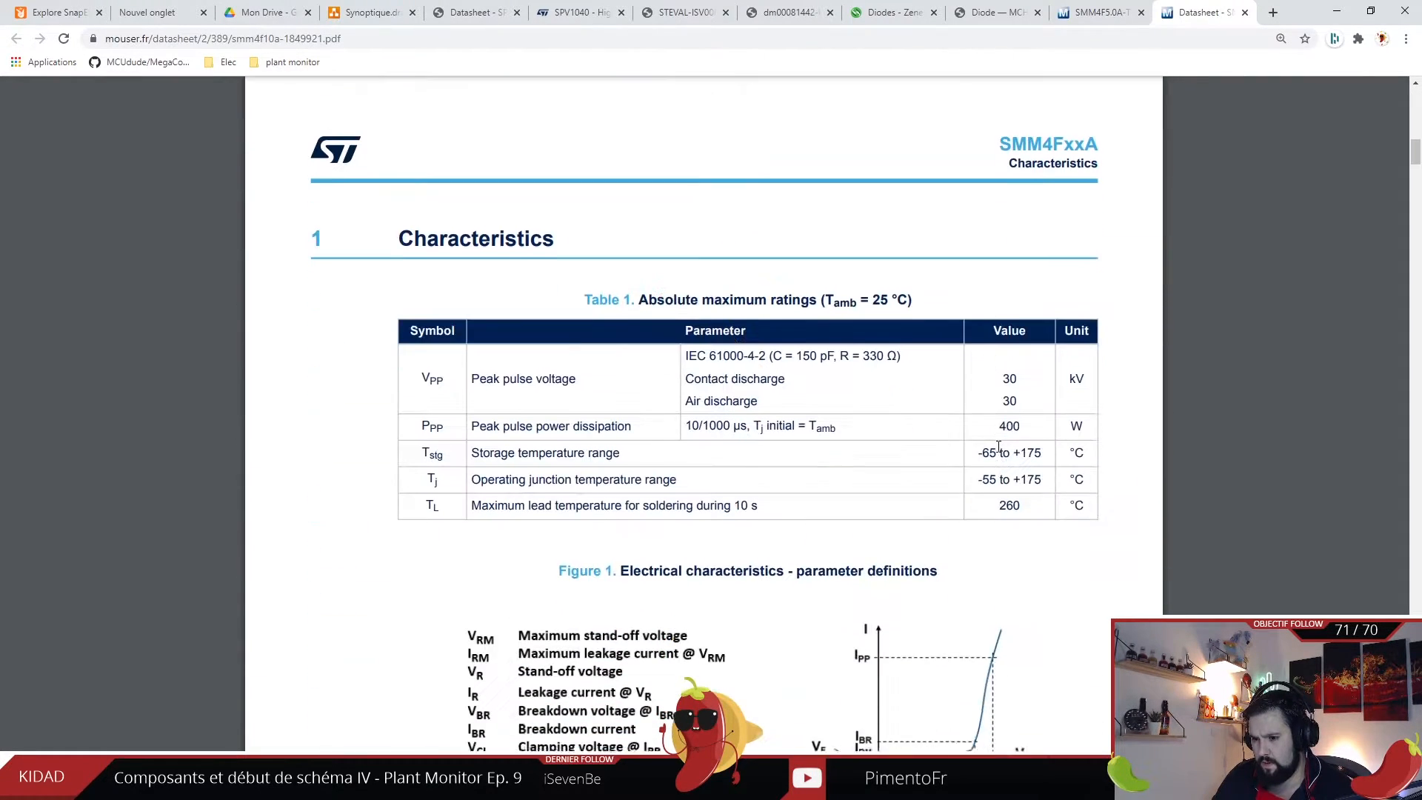
{"action": "scroll", "coordinate": [1003, 443], "scroll_direction": "down", "scroll_amount": 6}
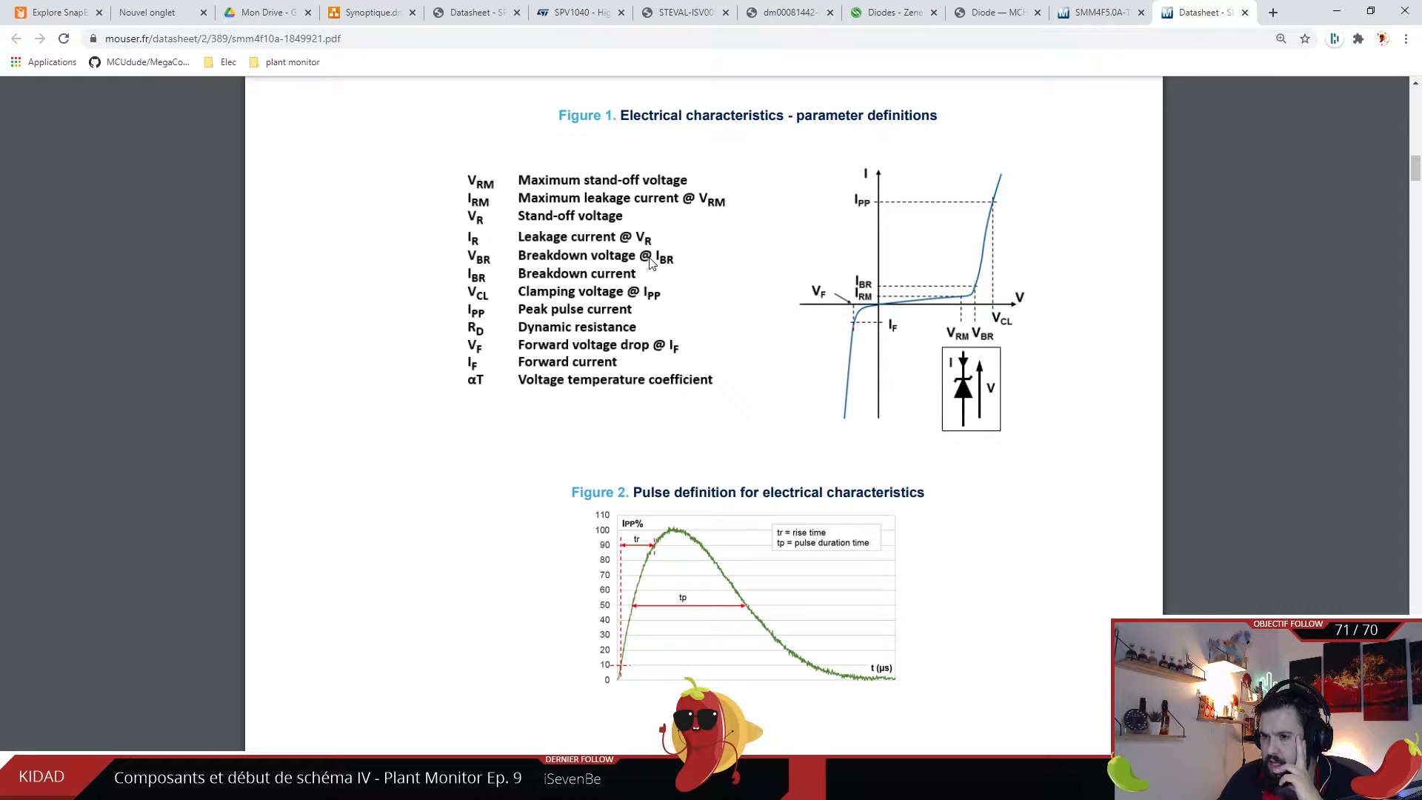
{"action": "right_click", "coordinate": [523, 363]}
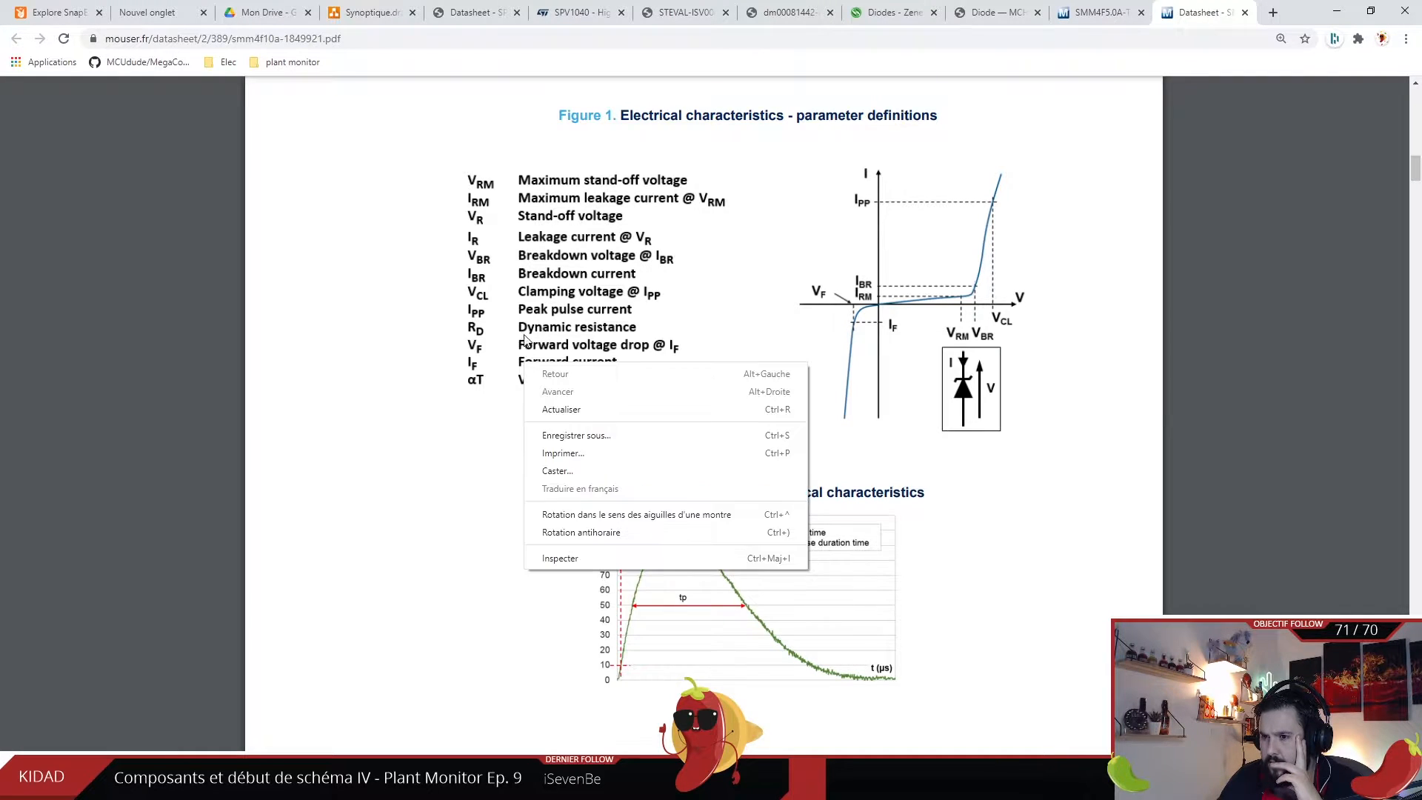
{"action": "key", "text": "Escape"}
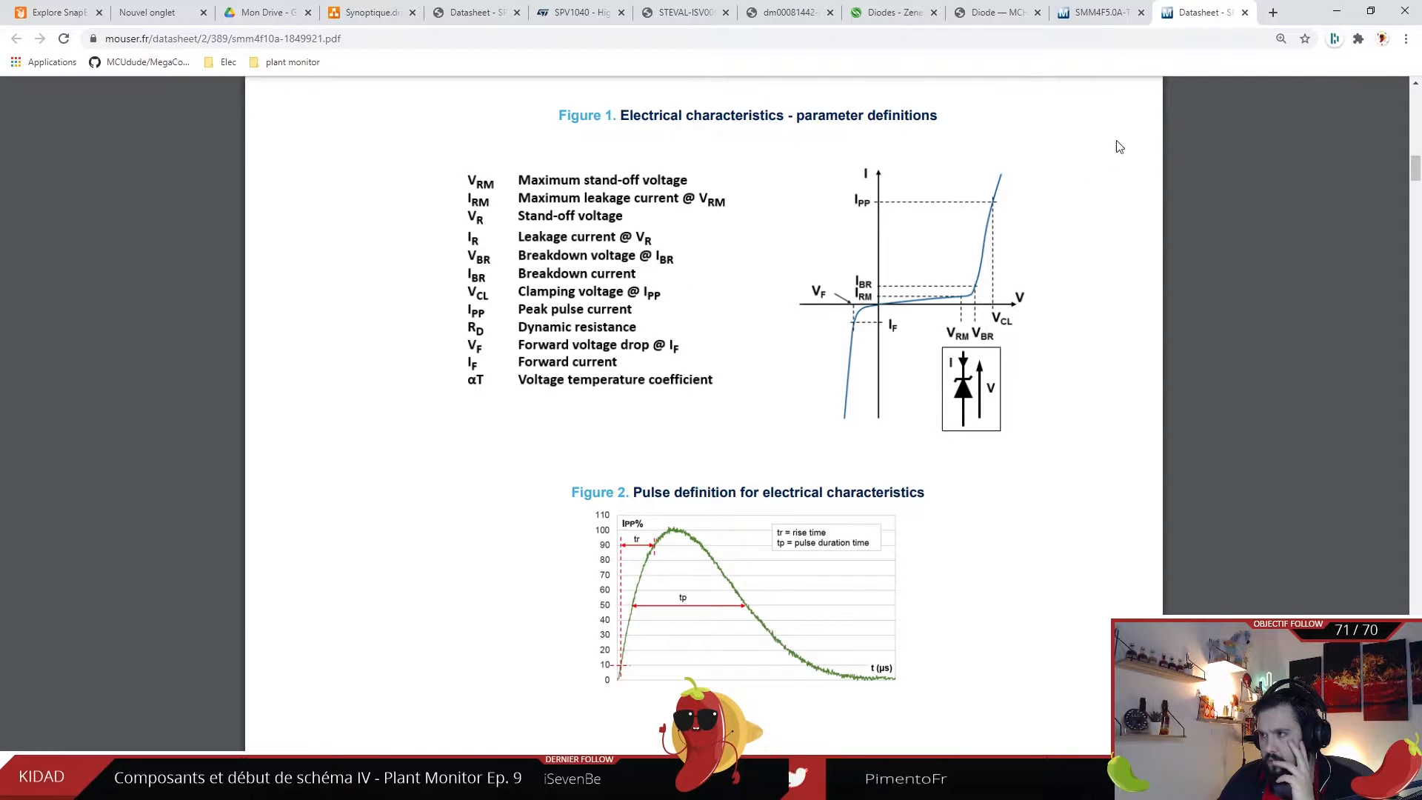
{"action": "left_click", "coordinate": [1028, 14]}
- Review AN3319's page 17 Output protection diode requirements, highlighting VOUT_max
{"action": "left_click", "coordinate": [1099, 13]}
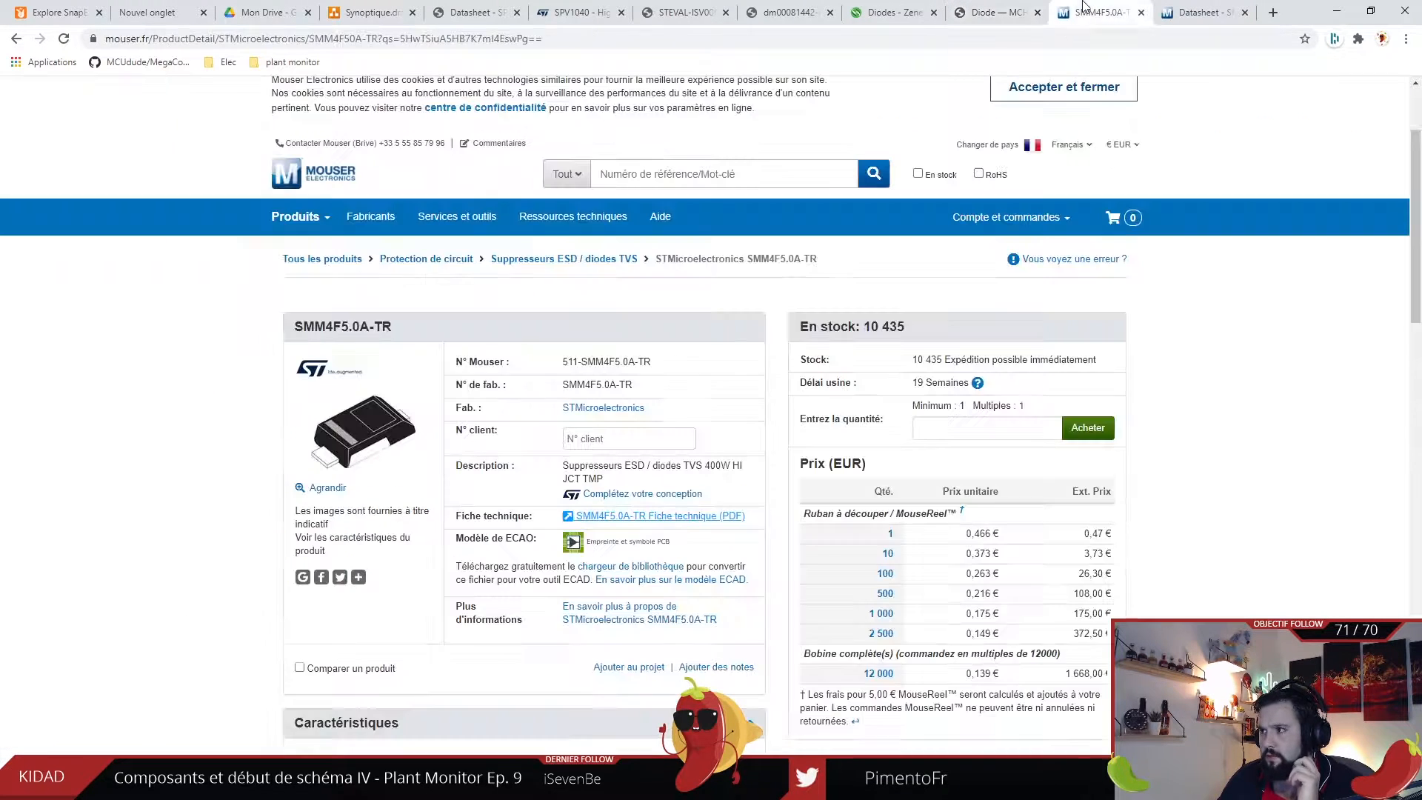
{"action": "left_click", "coordinate": [789, 12]}
{"action": "left_click", "coordinate": [694, 8]}
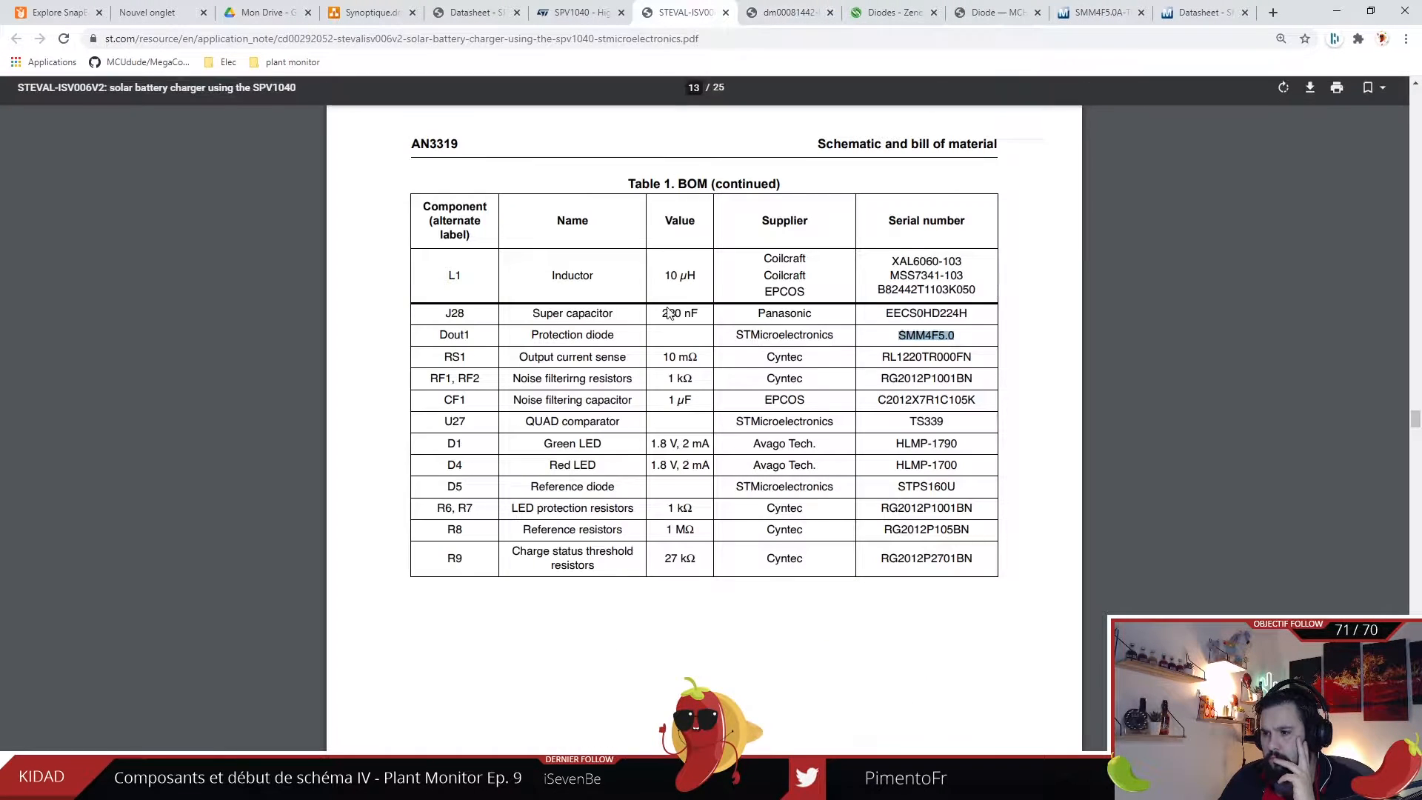
{"action": "scroll", "coordinate": [700, 348], "scroll_direction": "down", "scroll_amount": 20}
{"action": "scroll", "coordinate": [702, 349], "scroll_direction": "down", "scroll_amount": 20}
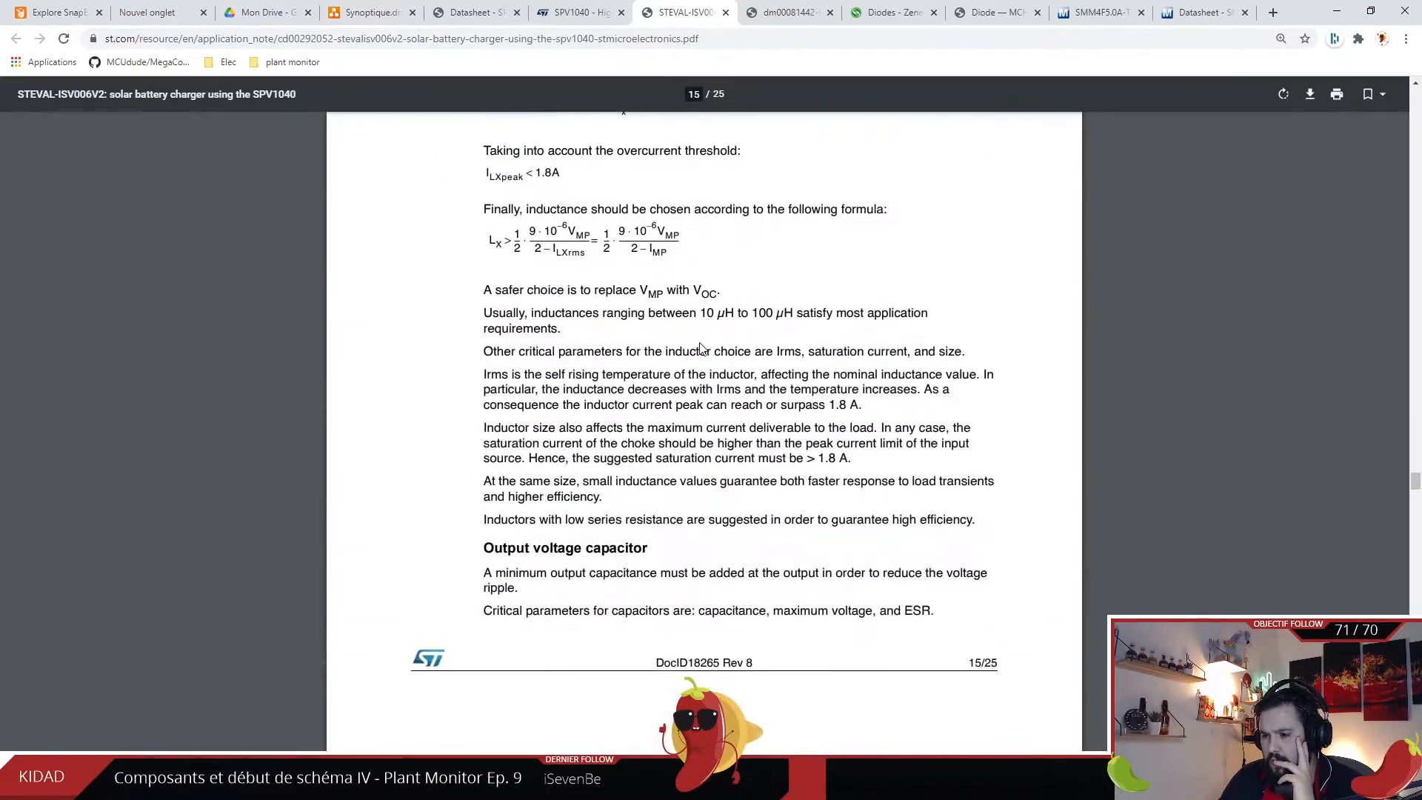
{"action": "scroll", "coordinate": [702, 349], "scroll_direction": "down", "scroll_amount": 15}
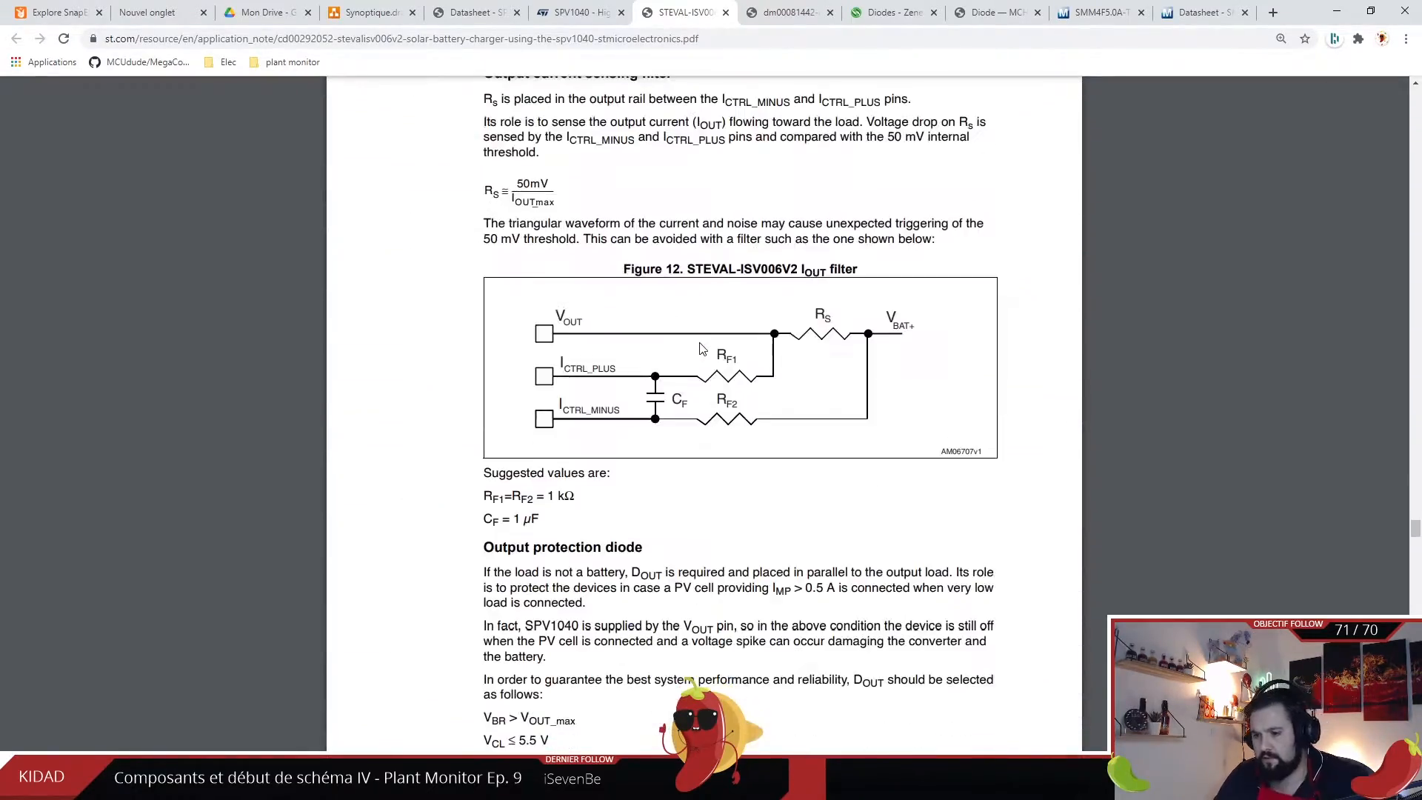
{"action": "scroll", "coordinate": [702, 356], "scroll_direction": "up", "scroll_amount": 5}
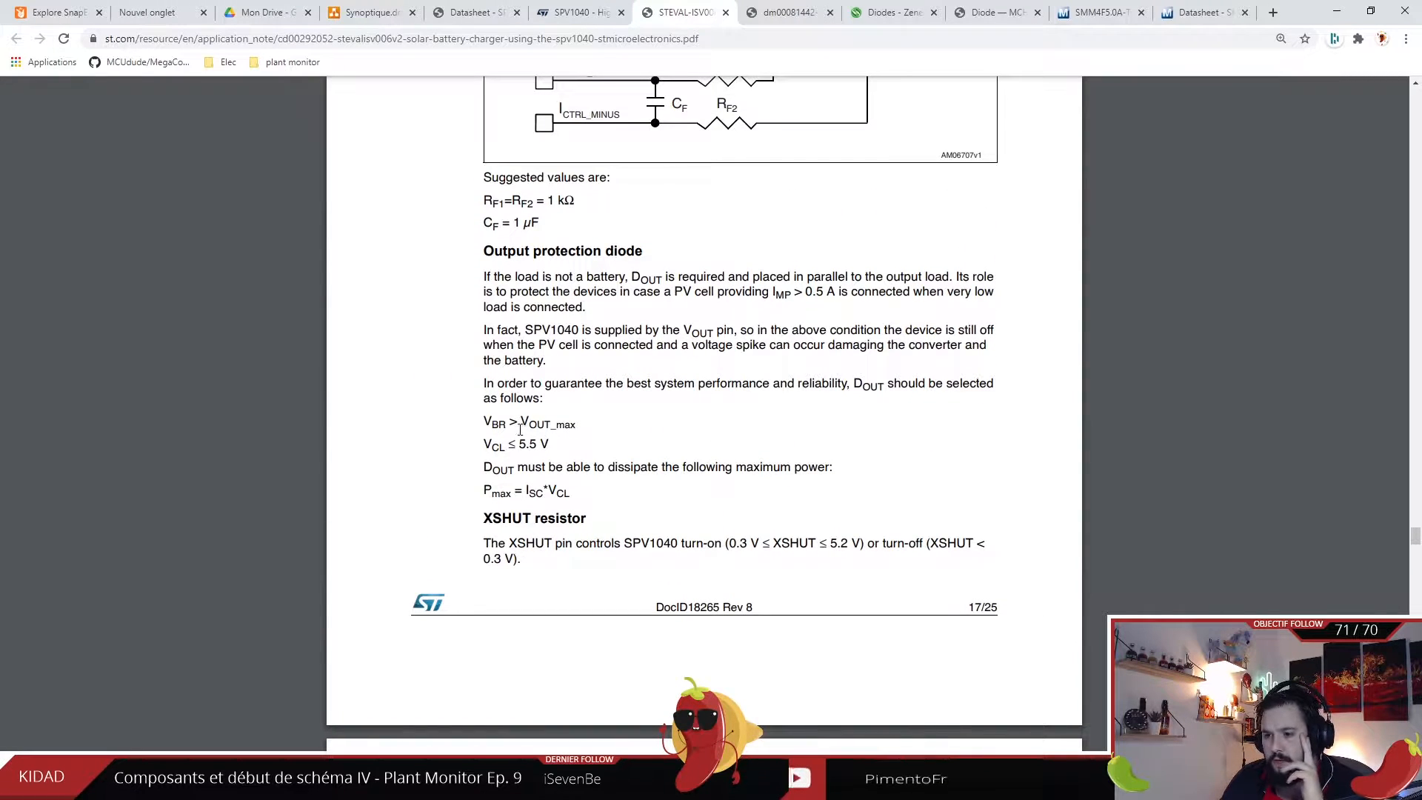
{"action": "left_click_drag", "start_coordinate": [521, 425], "coordinate": [578, 426]}
{"action": "left_click", "coordinate": [1113, 9]}
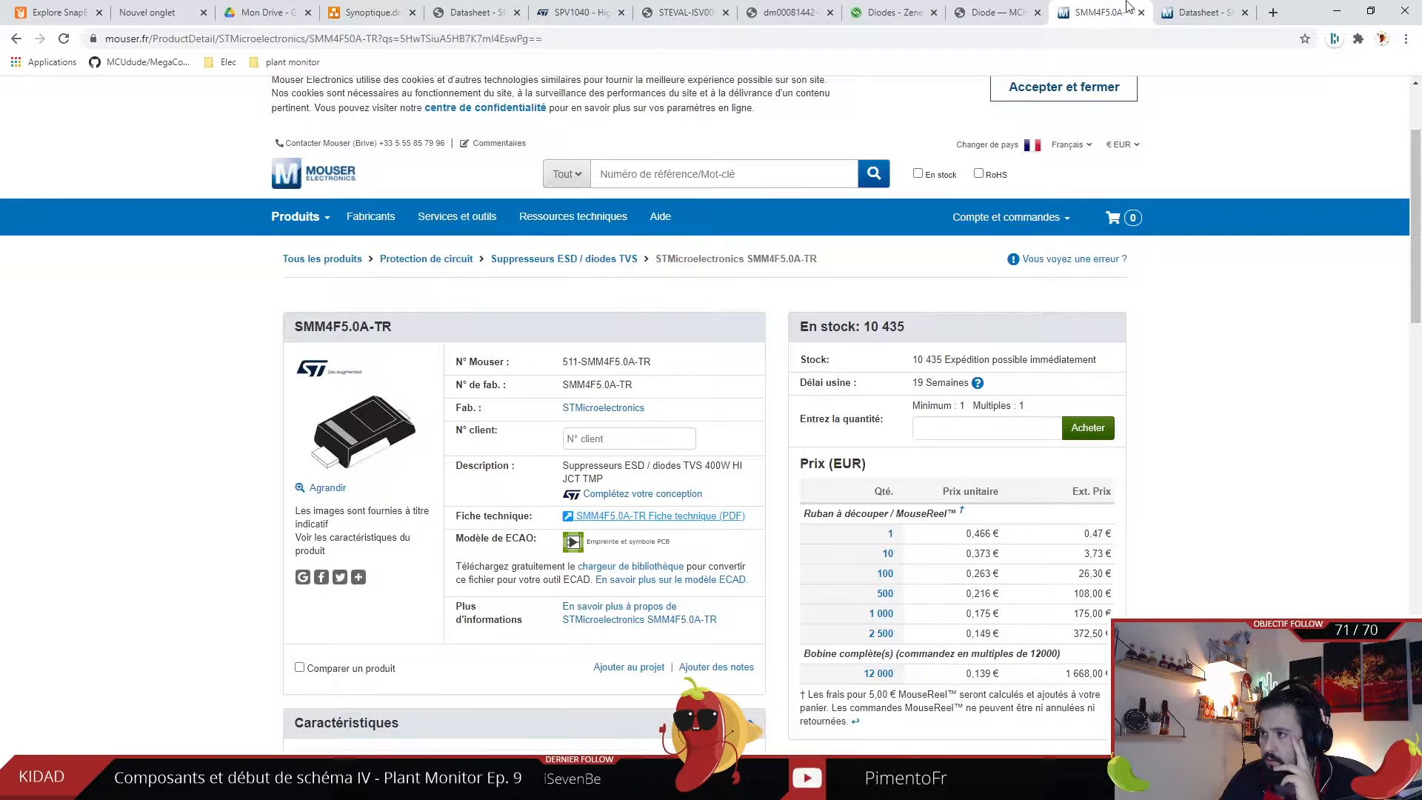
{"action": "left_click", "coordinate": [1200, 13]}
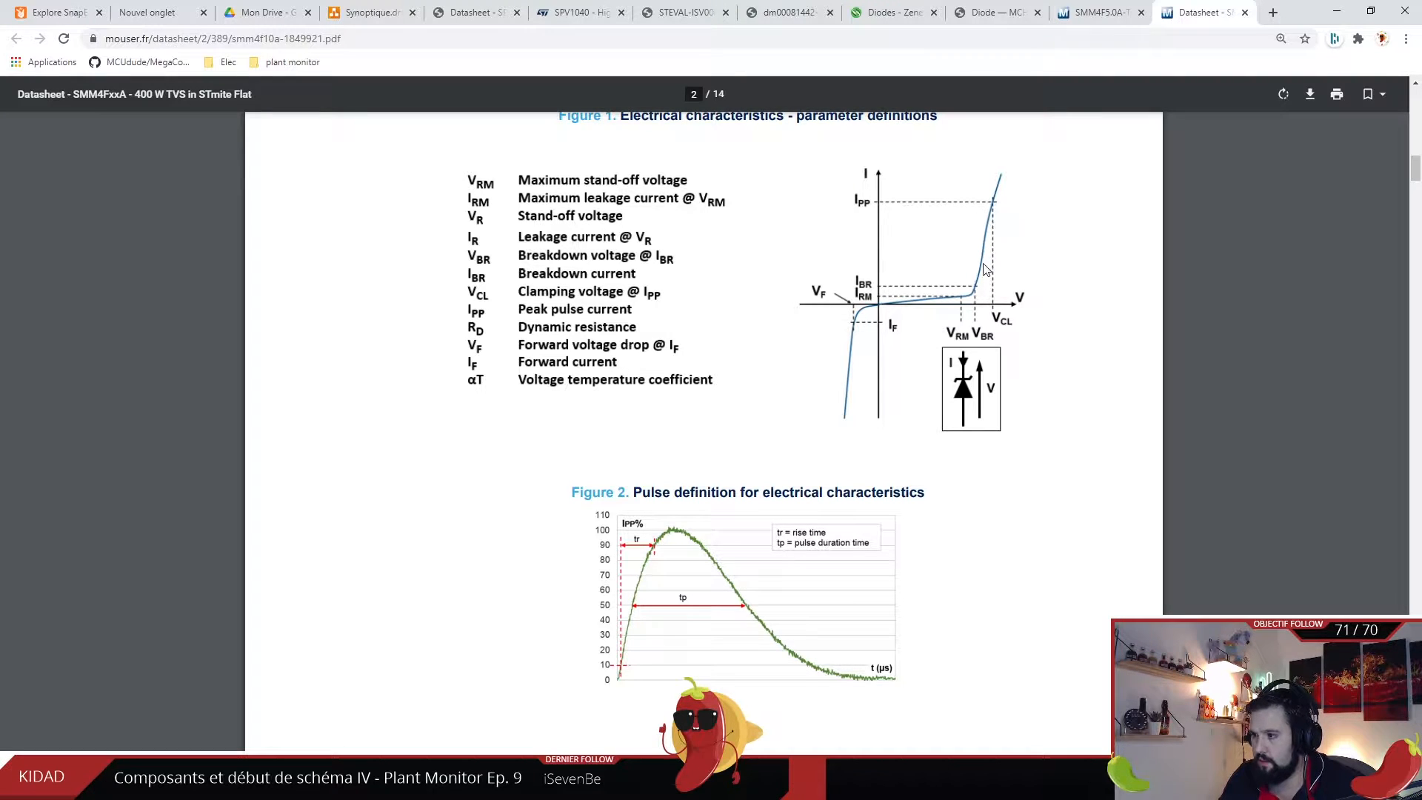
{"action": "left_click", "coordinate": [1074, 21]}
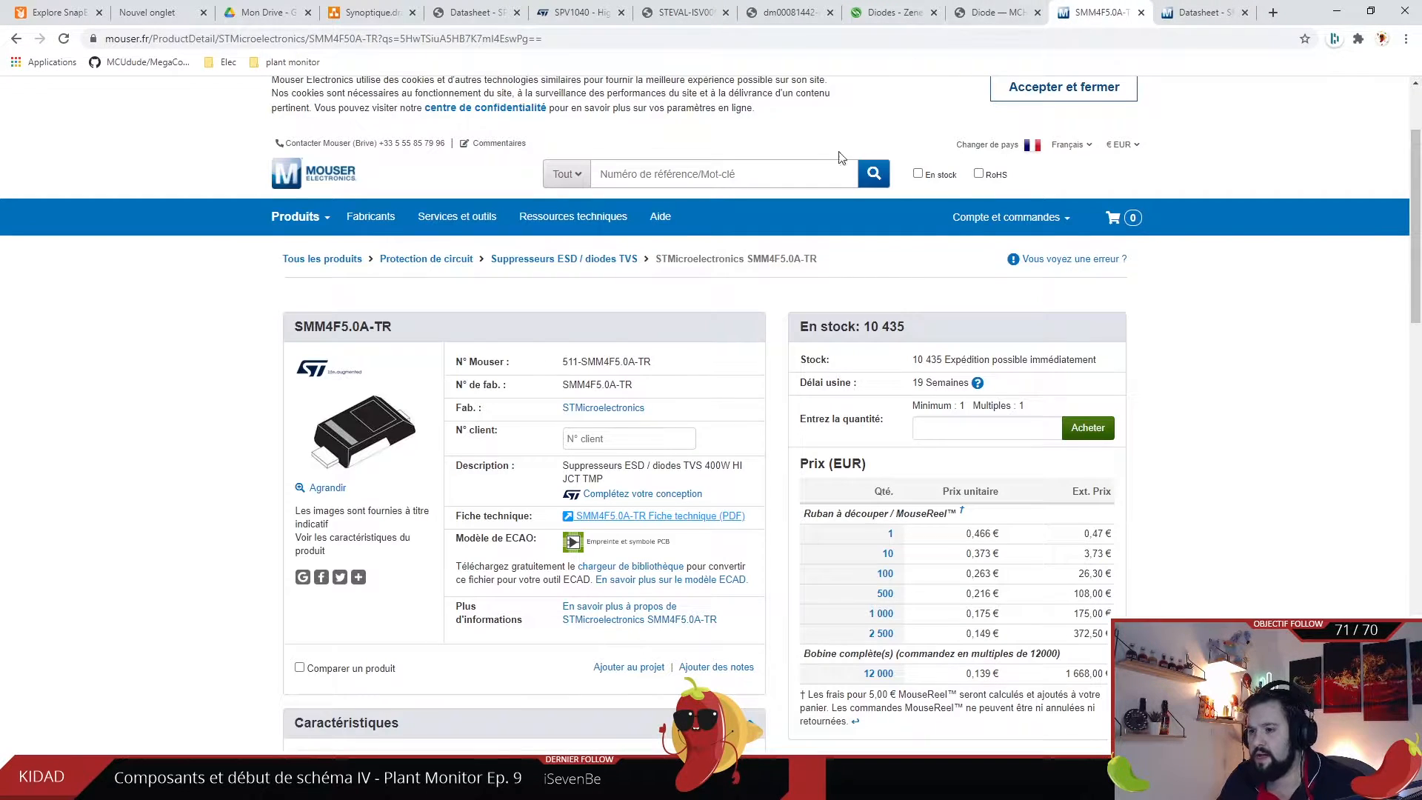
- Return to Farnell's Diodes category and open the fast and ultra-fast rectifier diodes
{"action": "left_click", "coordinate": [893, 12]}
{"action": "scroll", "coordinate": [559, 299], "scroll_direction": "down", "scroll_amount": 5}
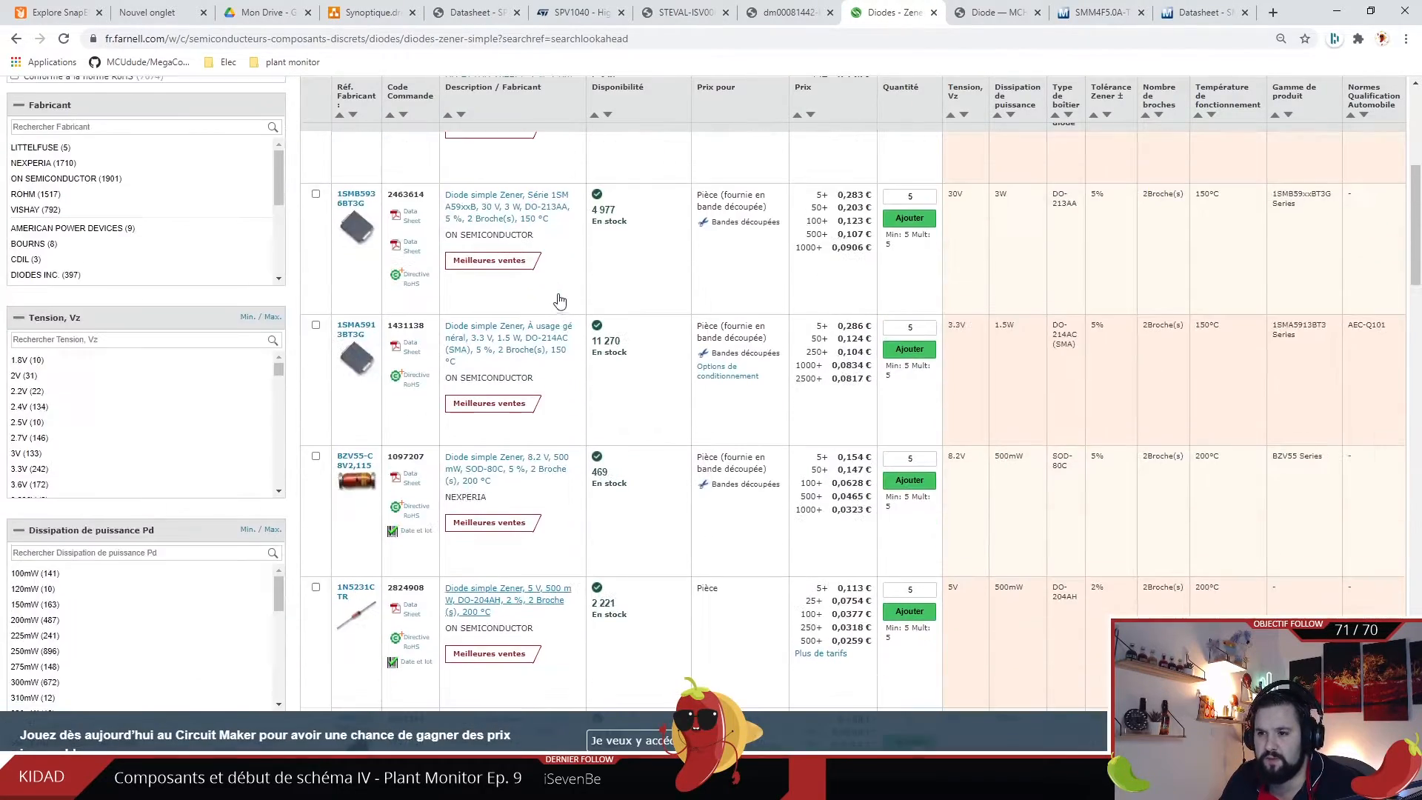
{"action": "scroll", "coordinate": [559, 300], "scroll_direction": "up", "scroll_amount": 4}
{"action": "scroll", "coordinate": [554, 304], "scroll_direction": "up", "scroll_amount": 2}
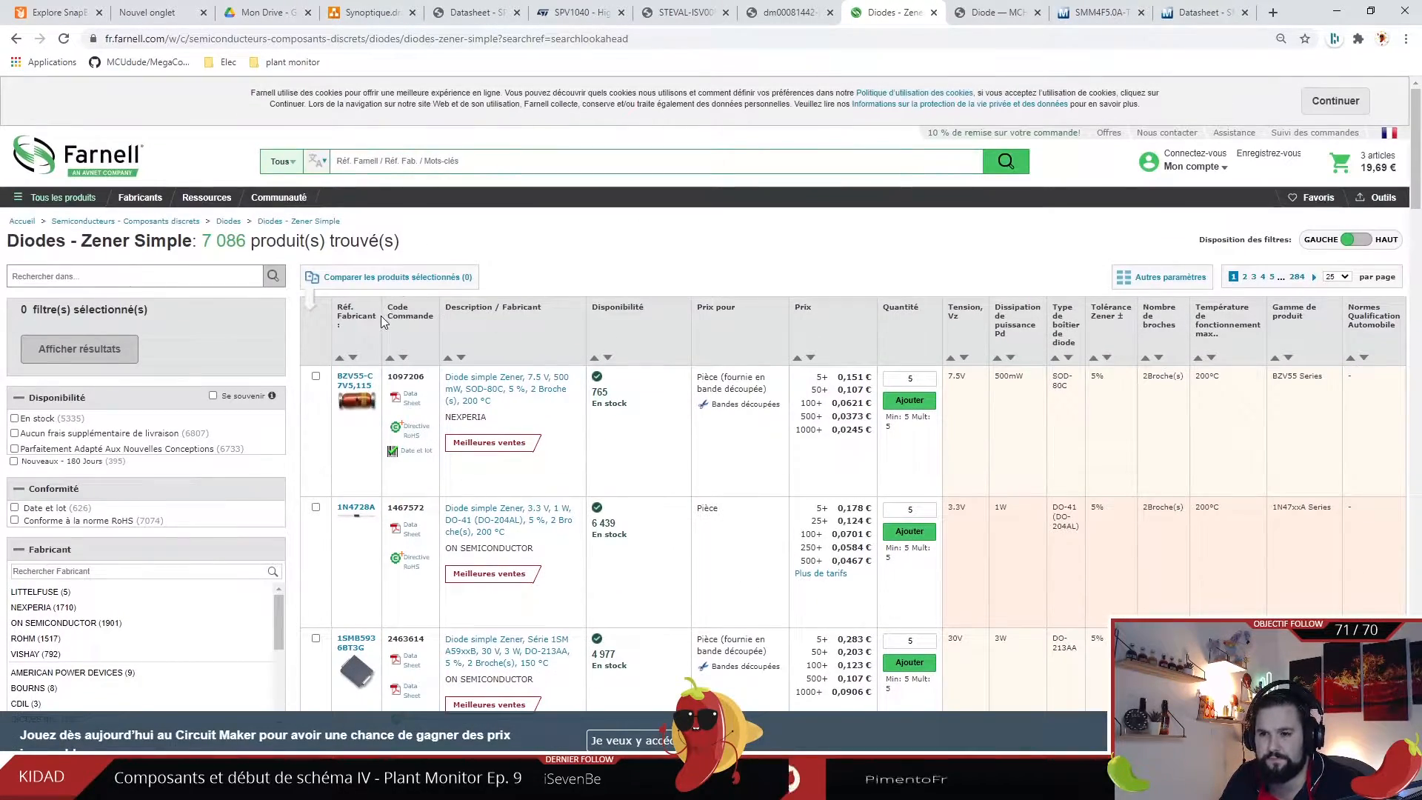
{"action": "scroll", "coordinate": [342, 382], "scroll_direction": "down", "scroll_amount": 2}
{"action": "scroll", "coordinate": [343, 381], "scroll_direction": "up", "scroll_amount": 2}
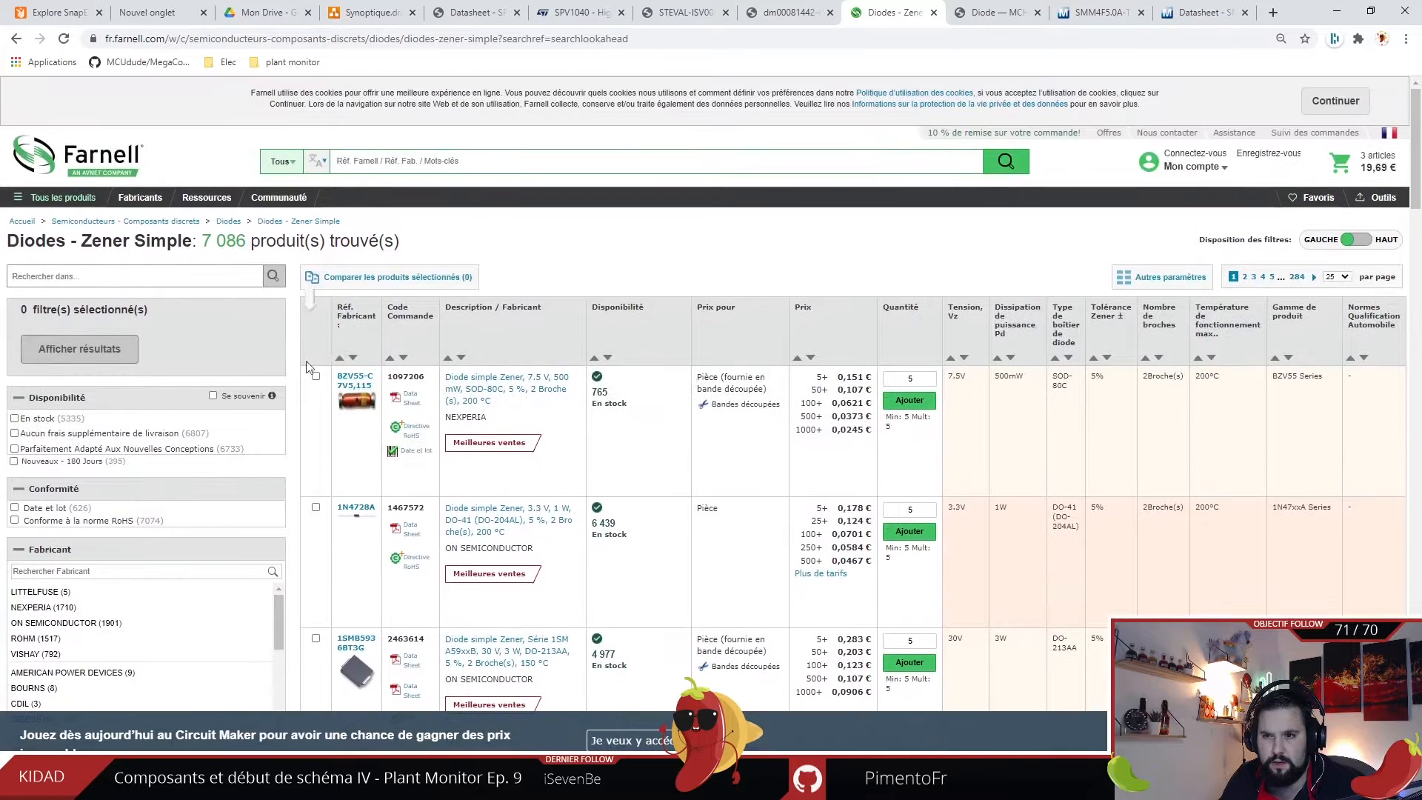
{"action": "left_click", "coordinate": [229, 222]}
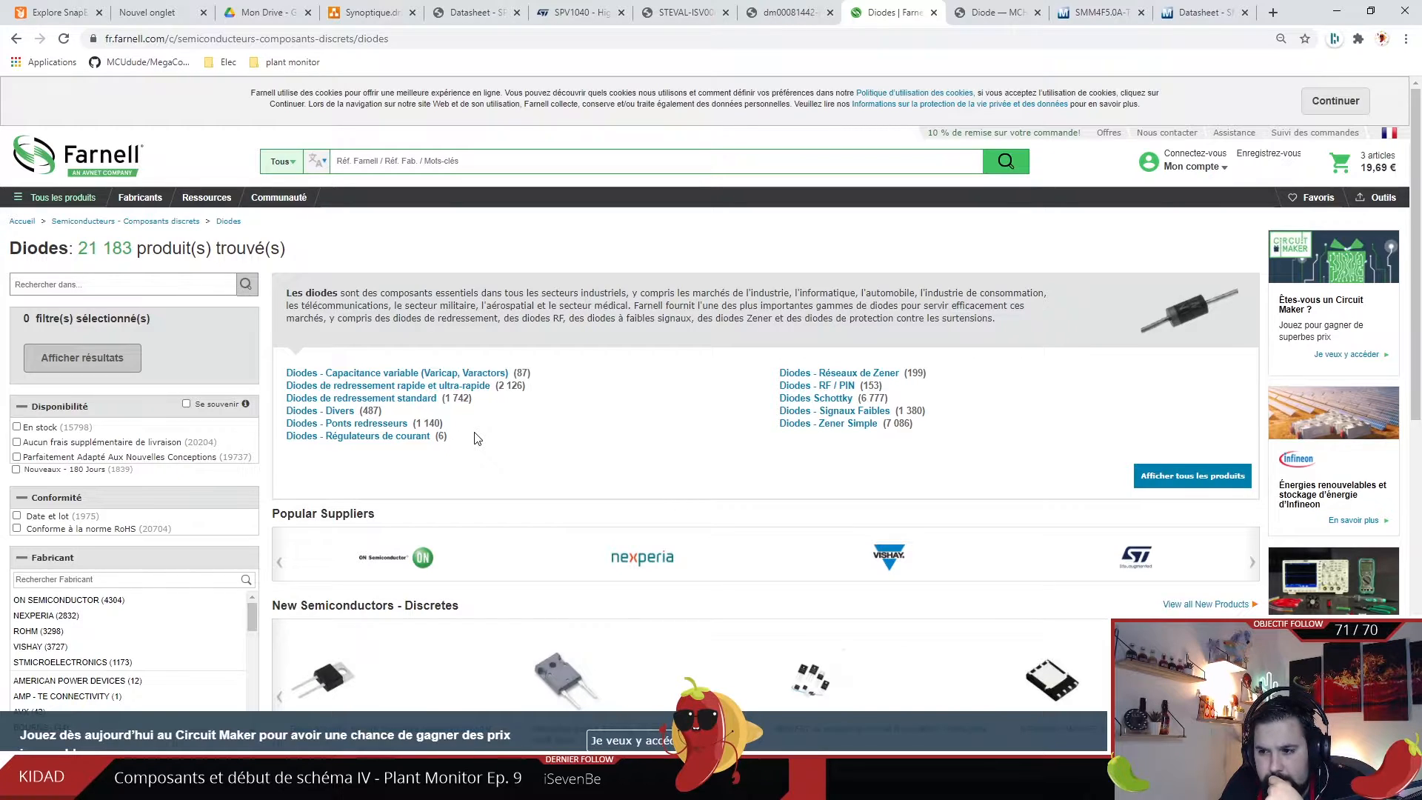
{"action": "left_click", "coordinate": [473, 387]}
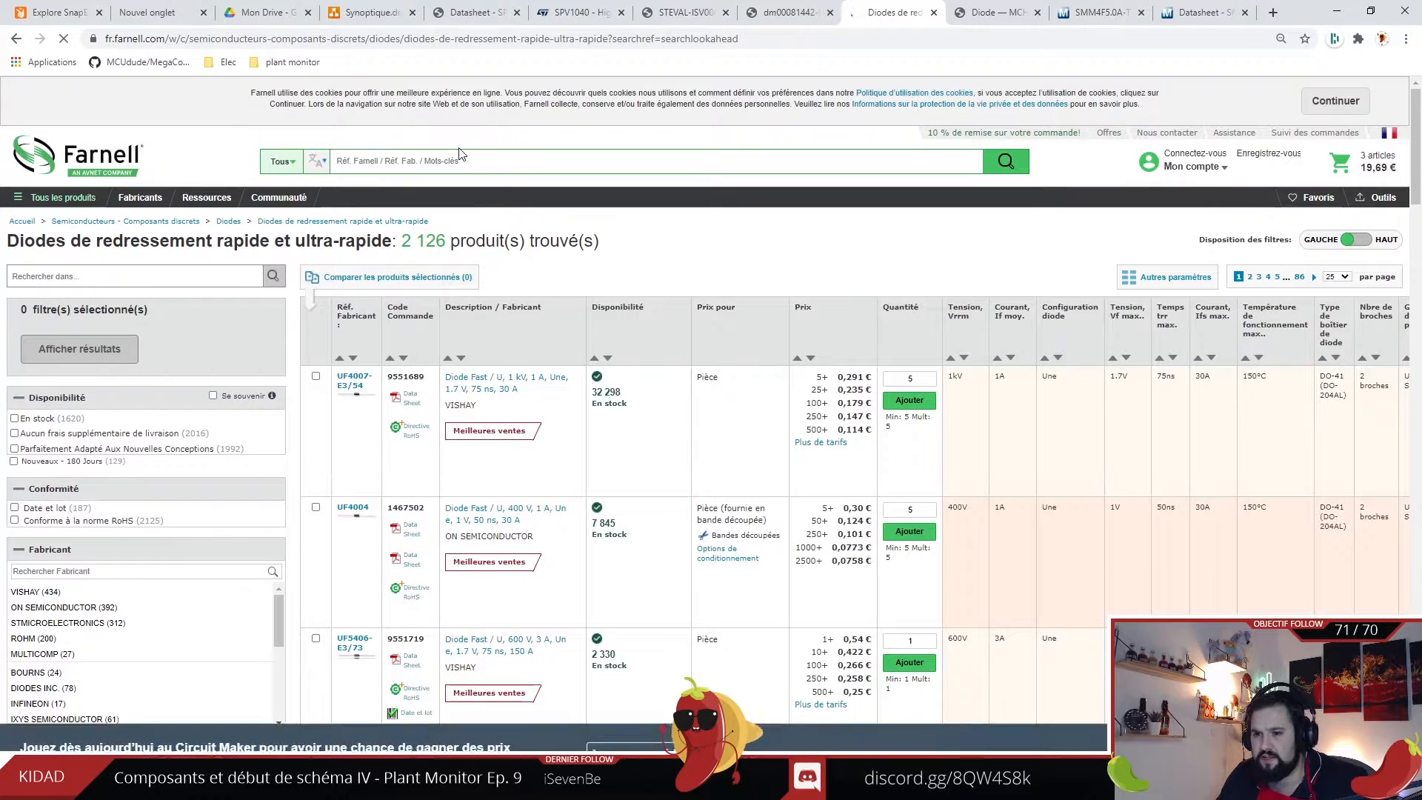
- Search Farnell for 'tvs' and open the TVS - Suppresseurs de tension transitoire category
{"action": "left_click", "coordinate": [468, 161]}
{"action": "type", "text": "t"}
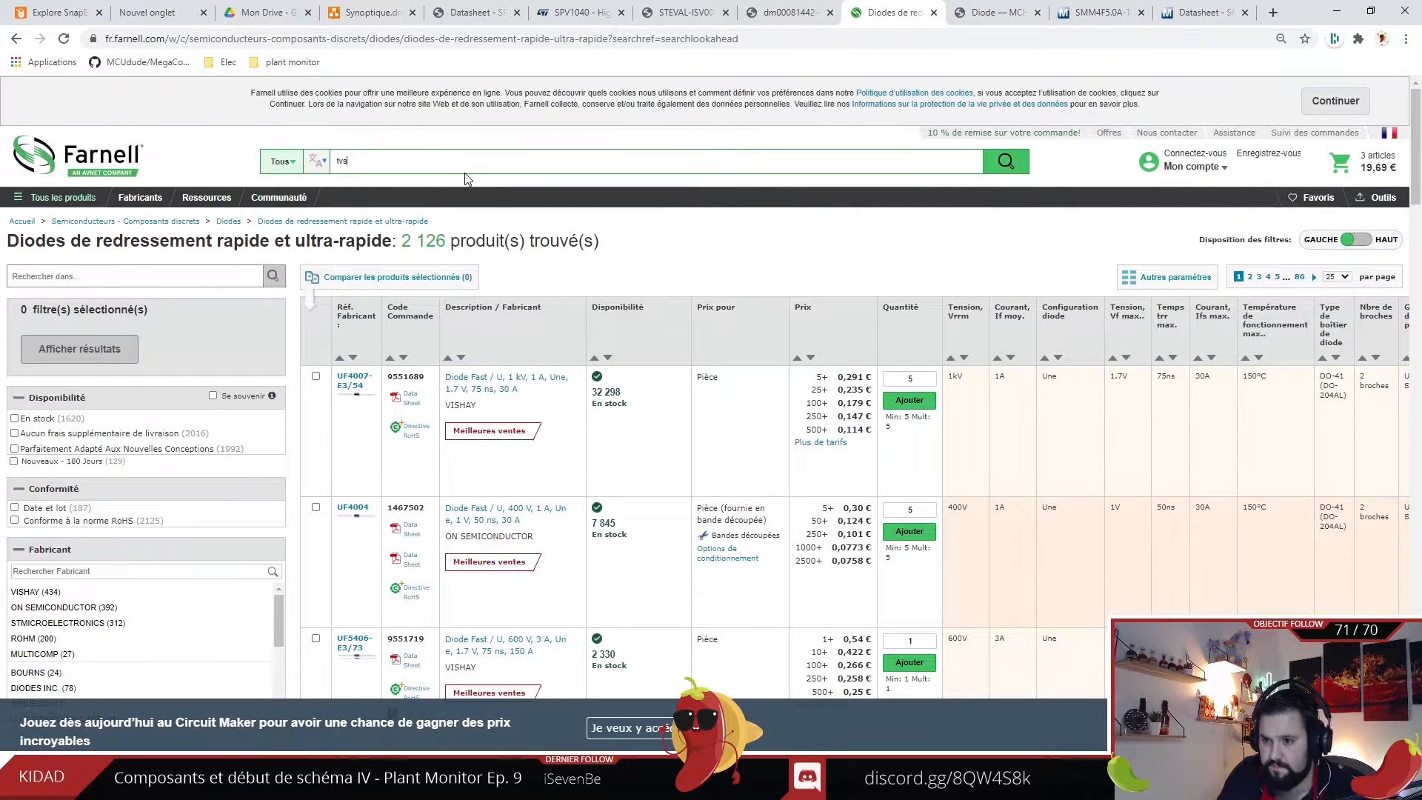
{"action": "type", "text": "vs"}
{"action": "left_click", "coordinate": [436, 205]}
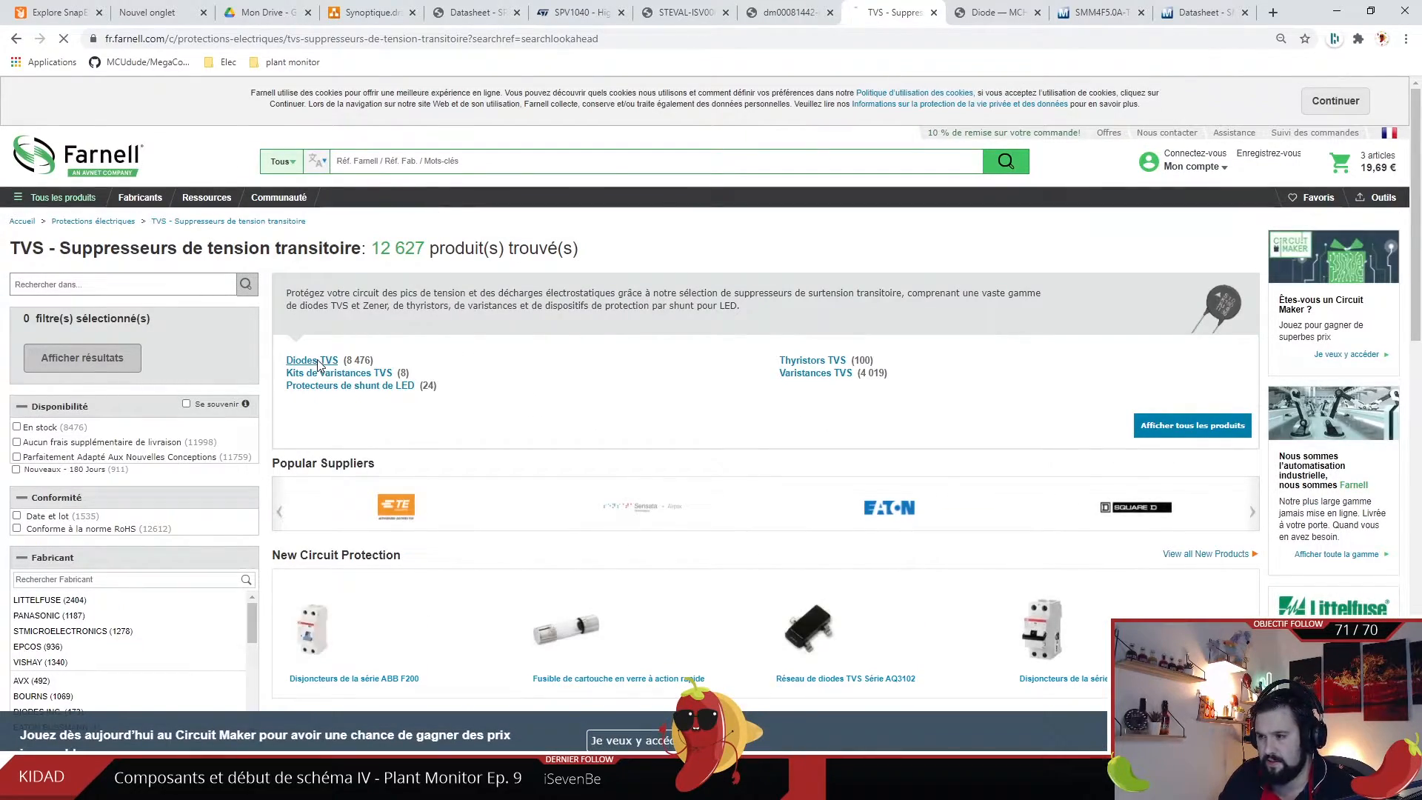
- Open the Diodes TVS product table and filter to 4.7V minimum cut-off voltage
{"action": "left_click", "coordinate": [312, 360]}
{"action": "scroll", "coordinate": [323, 527], "scroll_direction": "down", "scroll_amount": 5}
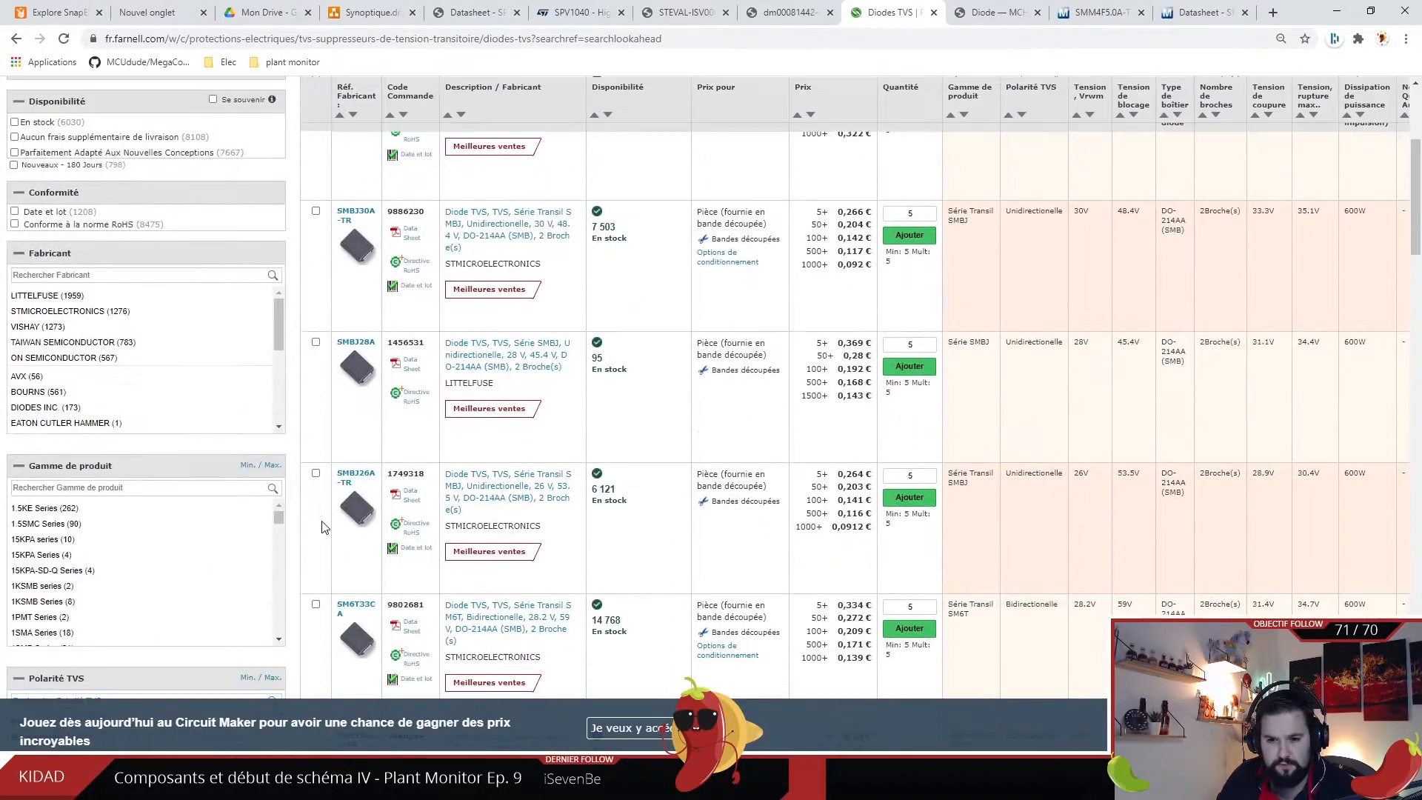
{"action": "scroll", "coordinate": [323, 530], "scroll_direction": "down", "scroll_amount": 4}
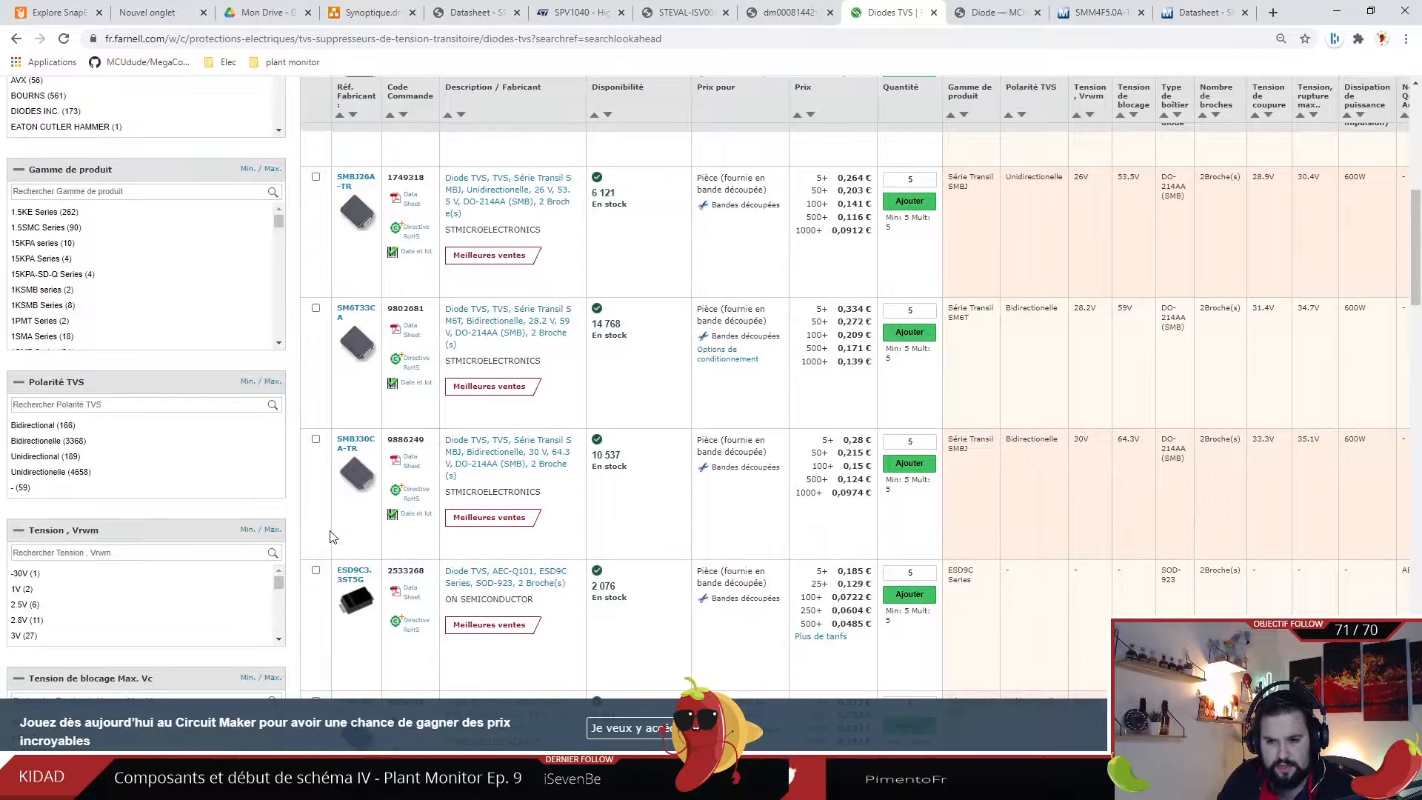
{"action": "scroll", "coordinate": [331, 537], "scroll_direction": "down", "scroll_amount": 3}
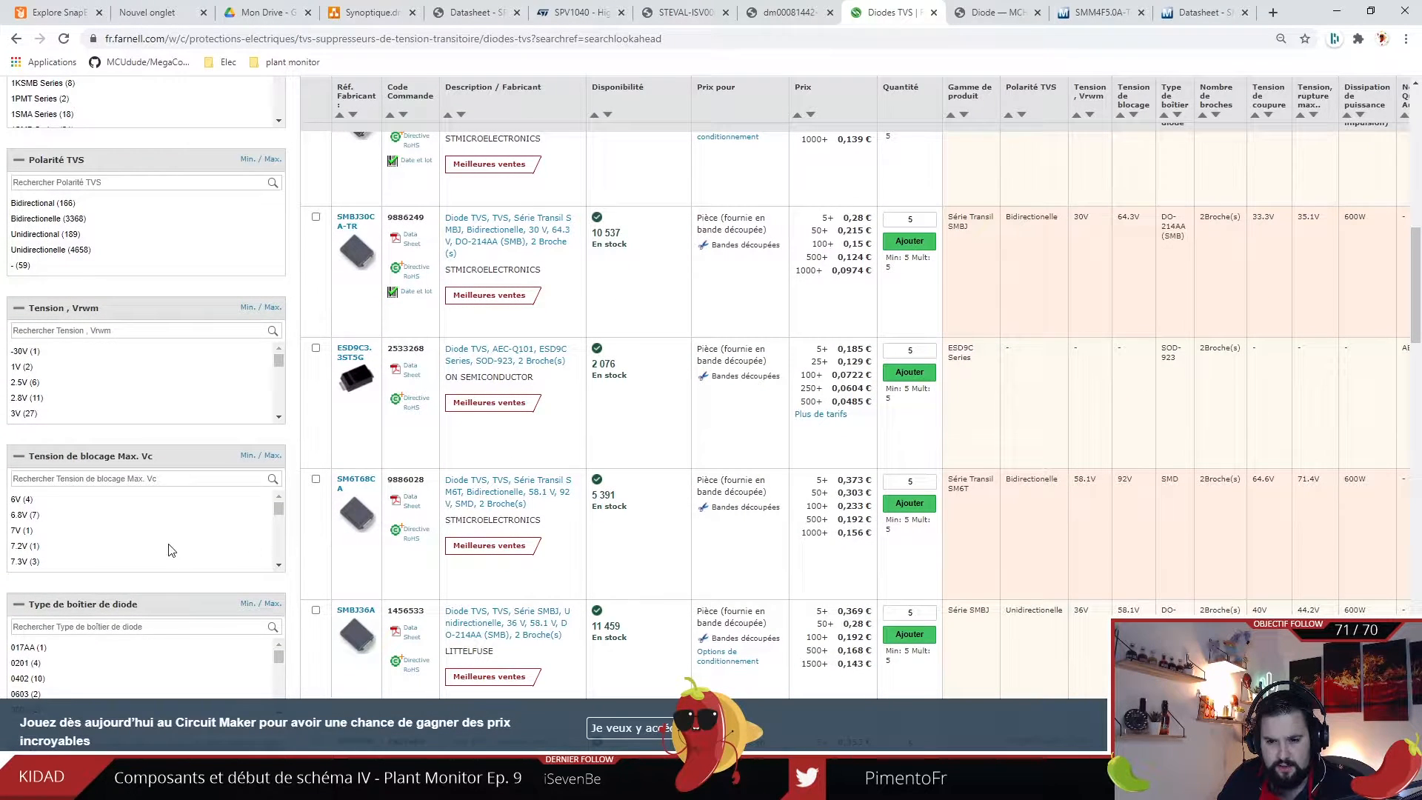
{"action": "scroll", "coordinate": [183, 538], "scroll_direction": "down", "scroll_amount": 2}
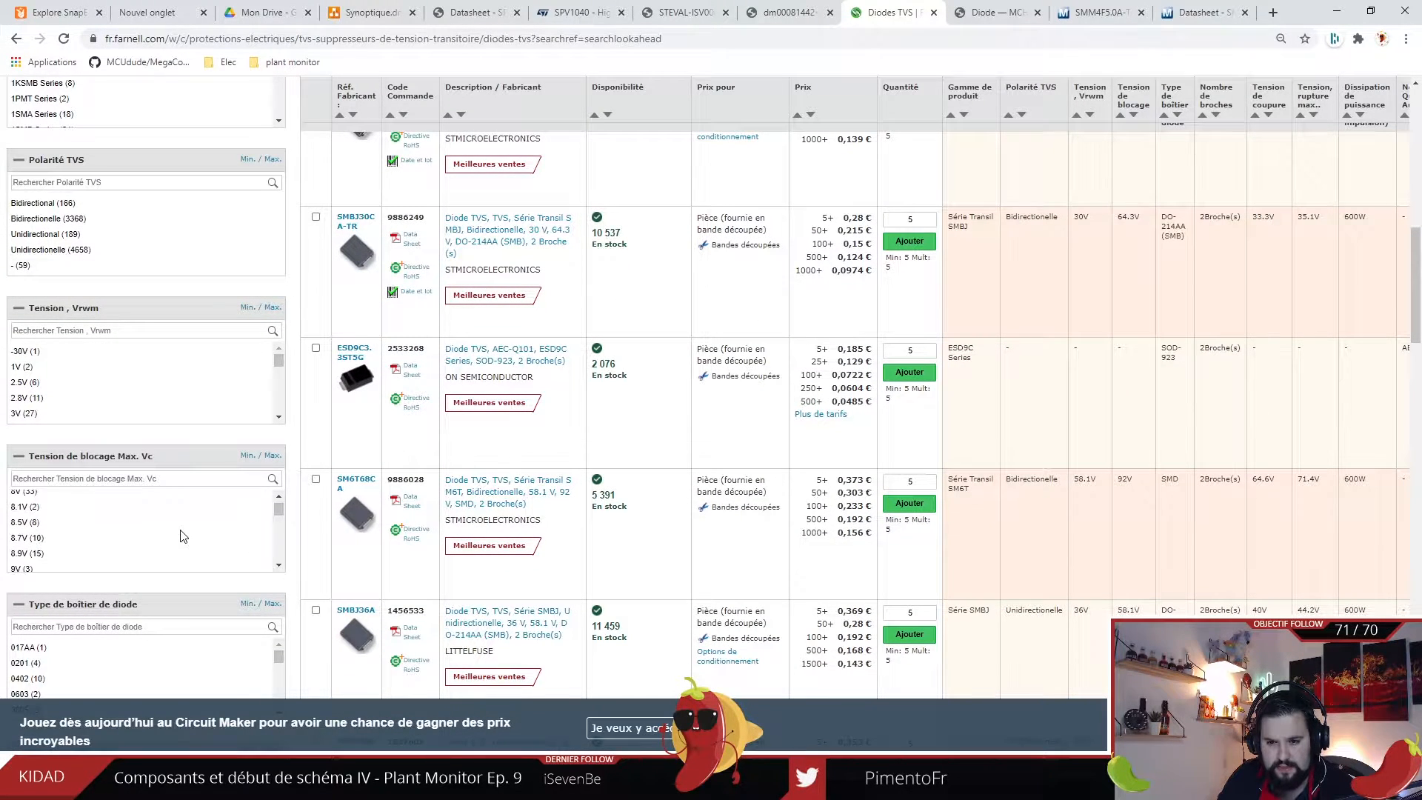
{"action": "scroll", "coordinate": [185, 532], "scroll_direction": "down", "scroll_amount": 3}
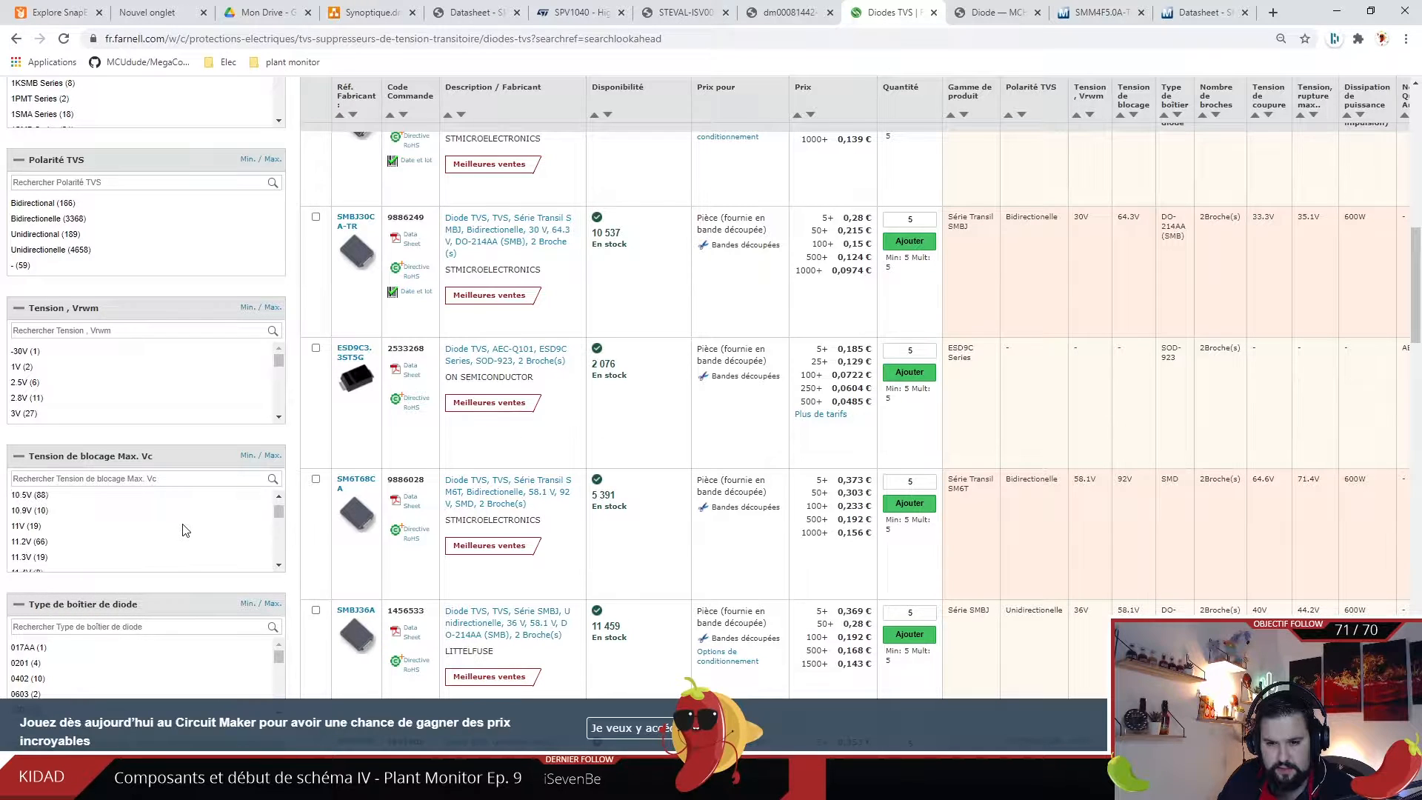
{"action": "scroll", "coordinate": [244, 539], "scroll_direction": "up", "scroll_amount": 3}
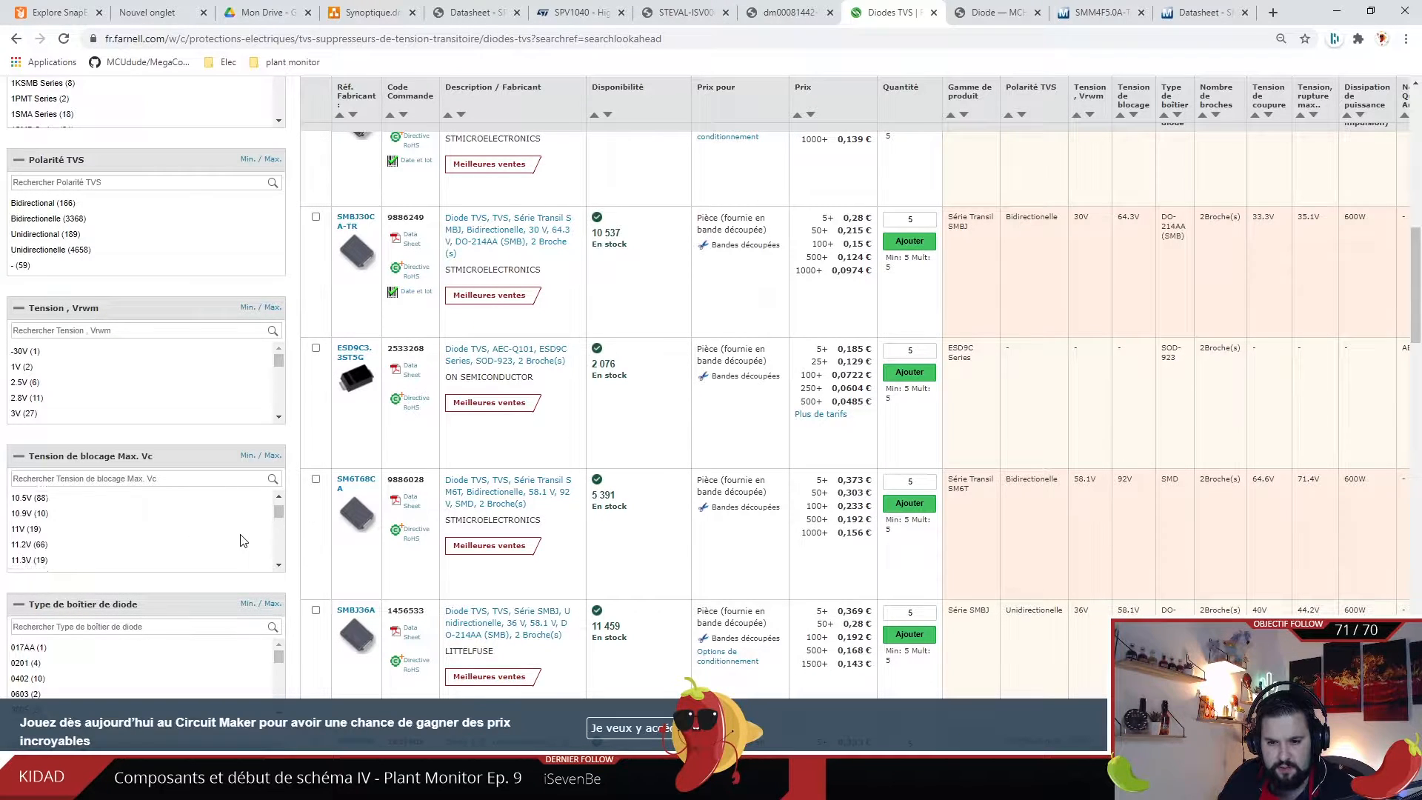
{"action": "scroll", "coordinate": [198, 535], "scroll_direction": "up", "scroll_amount": 3}
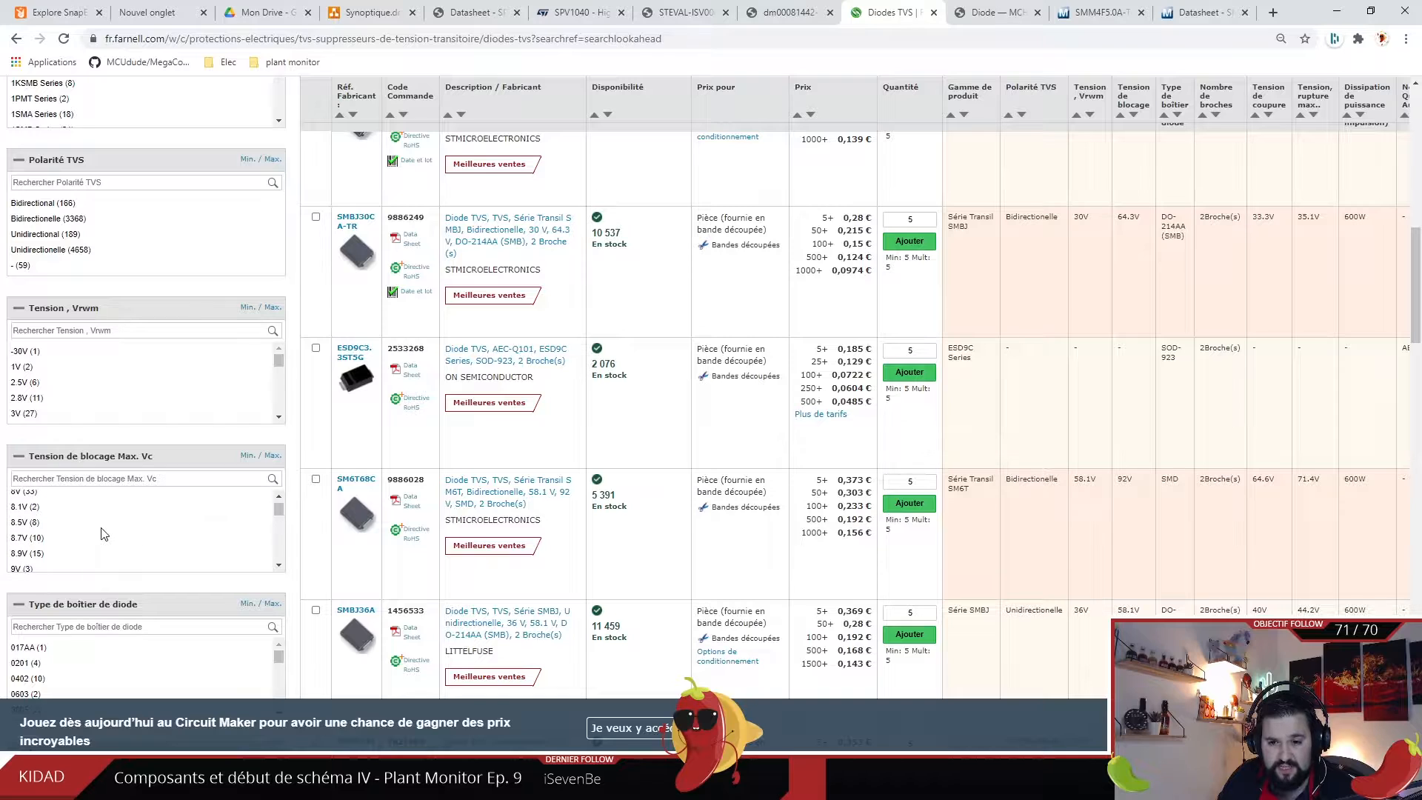
{"action": "scroll", "coordinate": [100, 536], "scroll_direction": "up", "scroll_amount": 1}
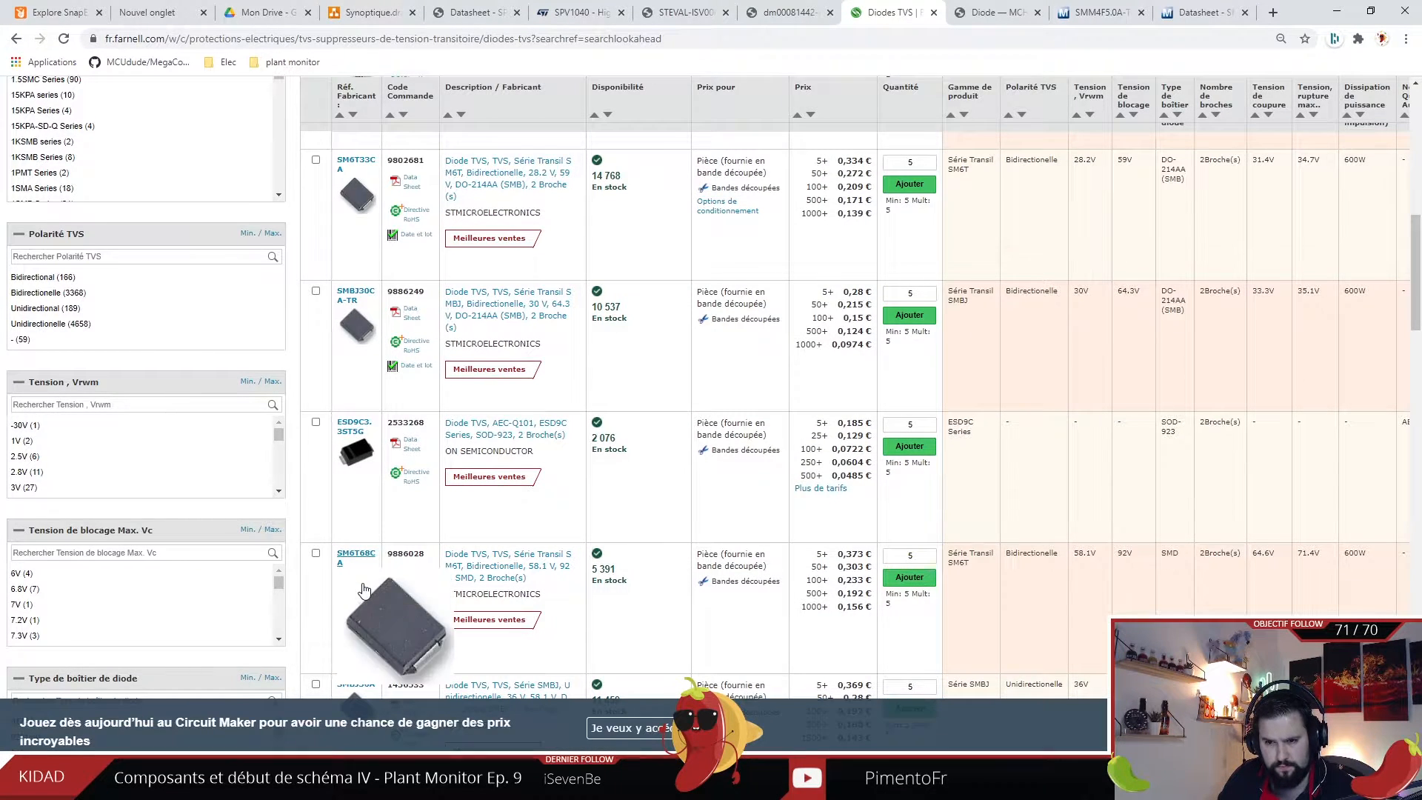
{"action": "scroll", "coordinate": [365, 591], "scroll_direction": "down", "scroll_amount": 8}
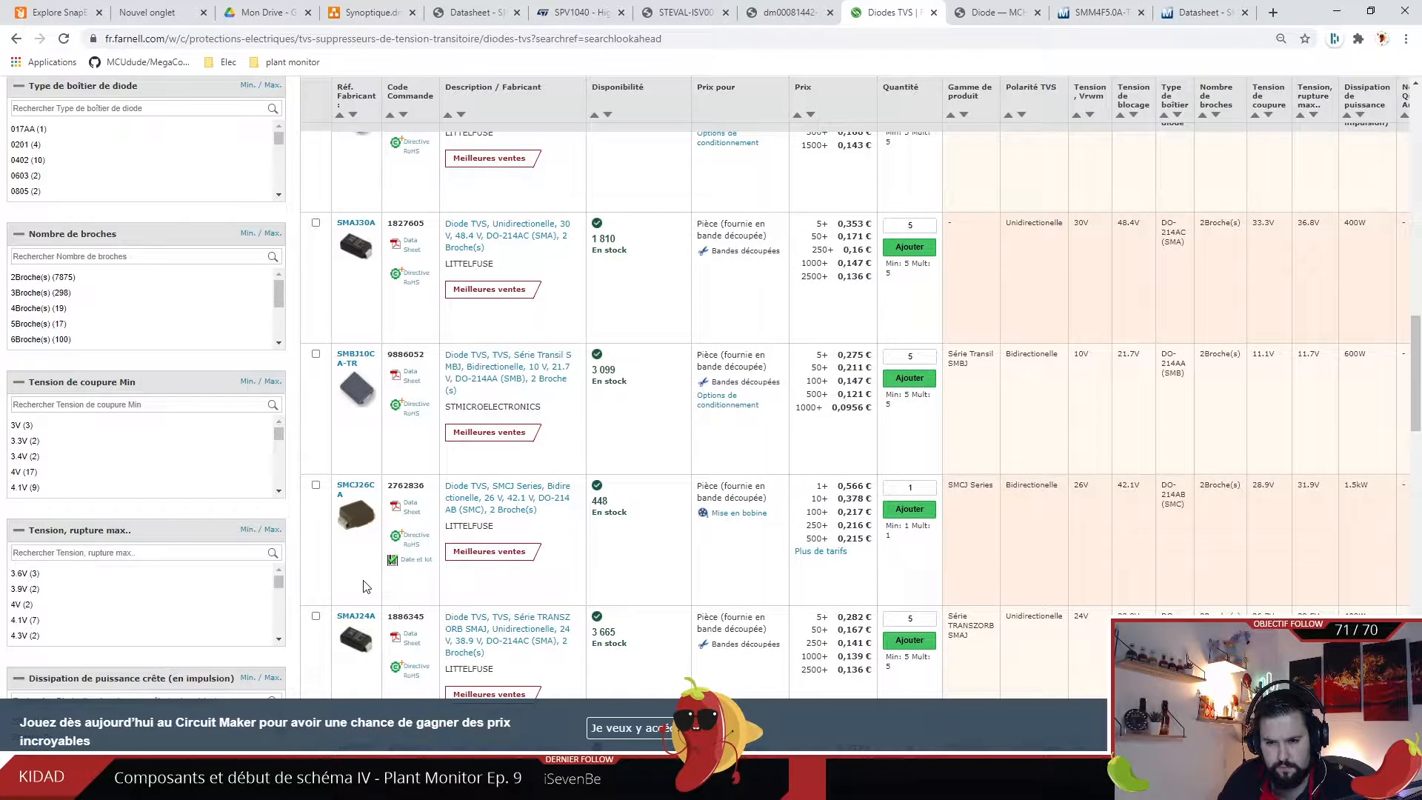
{"action": "scroll", "coordinate": [167, 468], "scroll_direction": "down", "scroll_amount": 1}
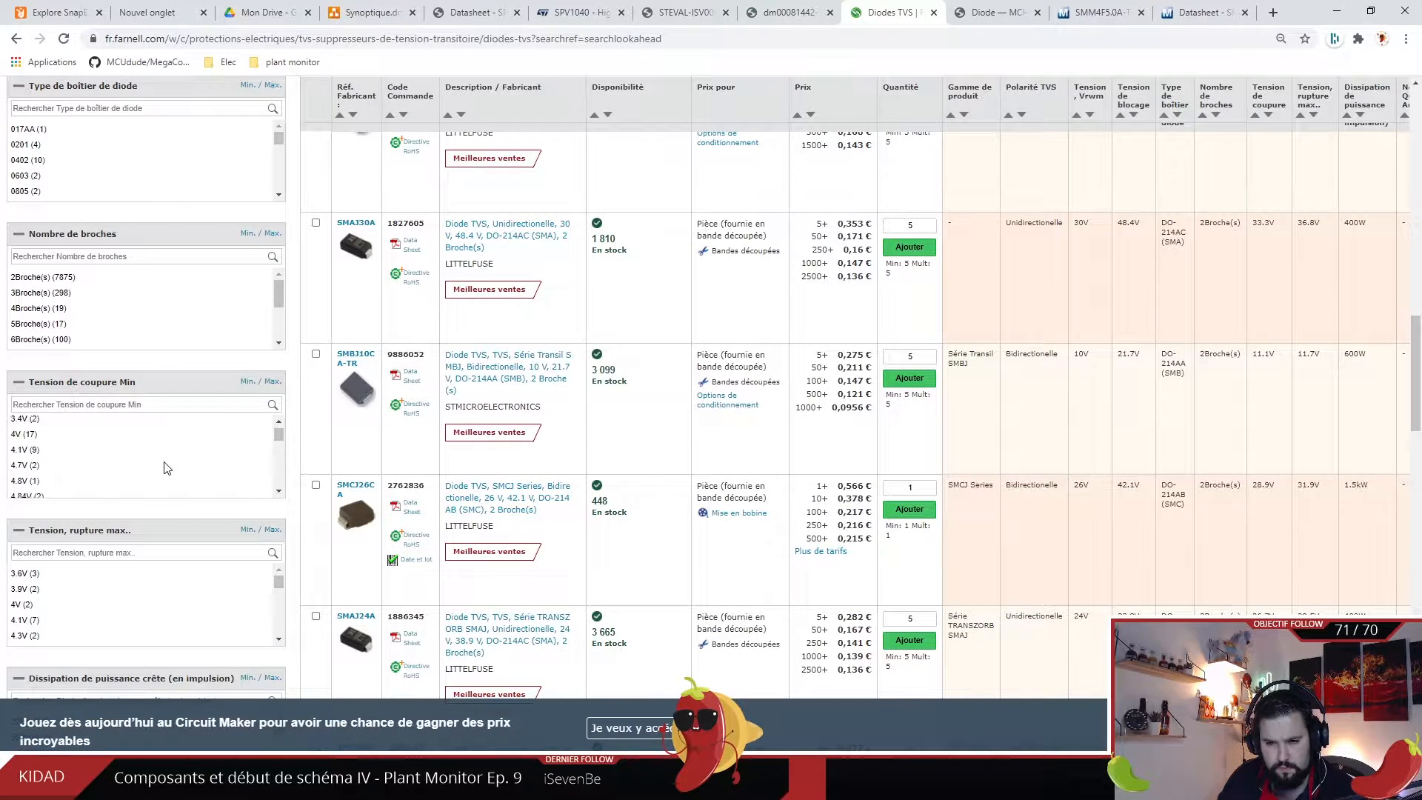
{"action": "scroll", "coordinate": [168, 468], "scroll_direction": "down", "scroll_amount": 1}
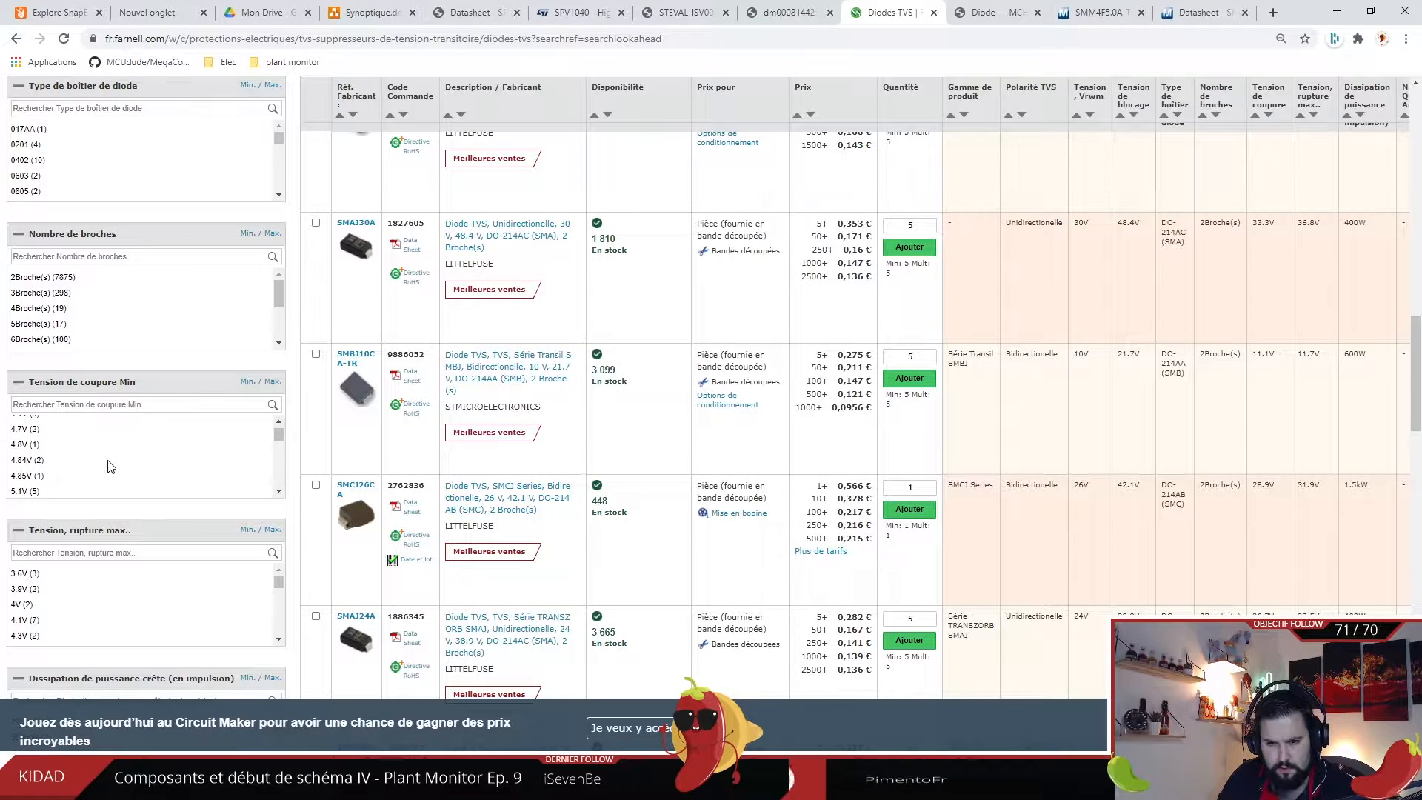
{"action": "scroll", "coordinate": [272, 430], "scroll_direction": "up", "scroll_amount": 1}
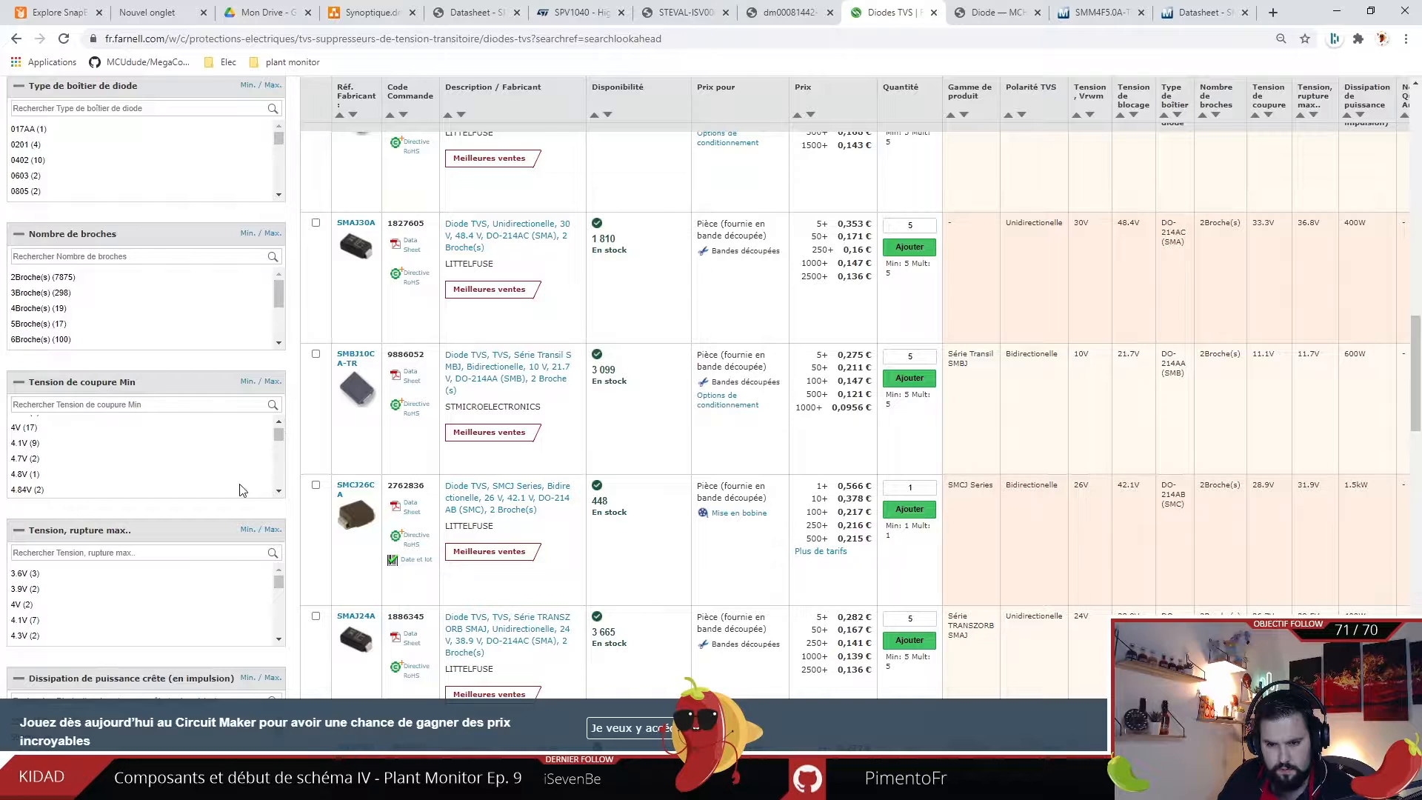
{"action": "left_click", "coordinate": [34, 459]}
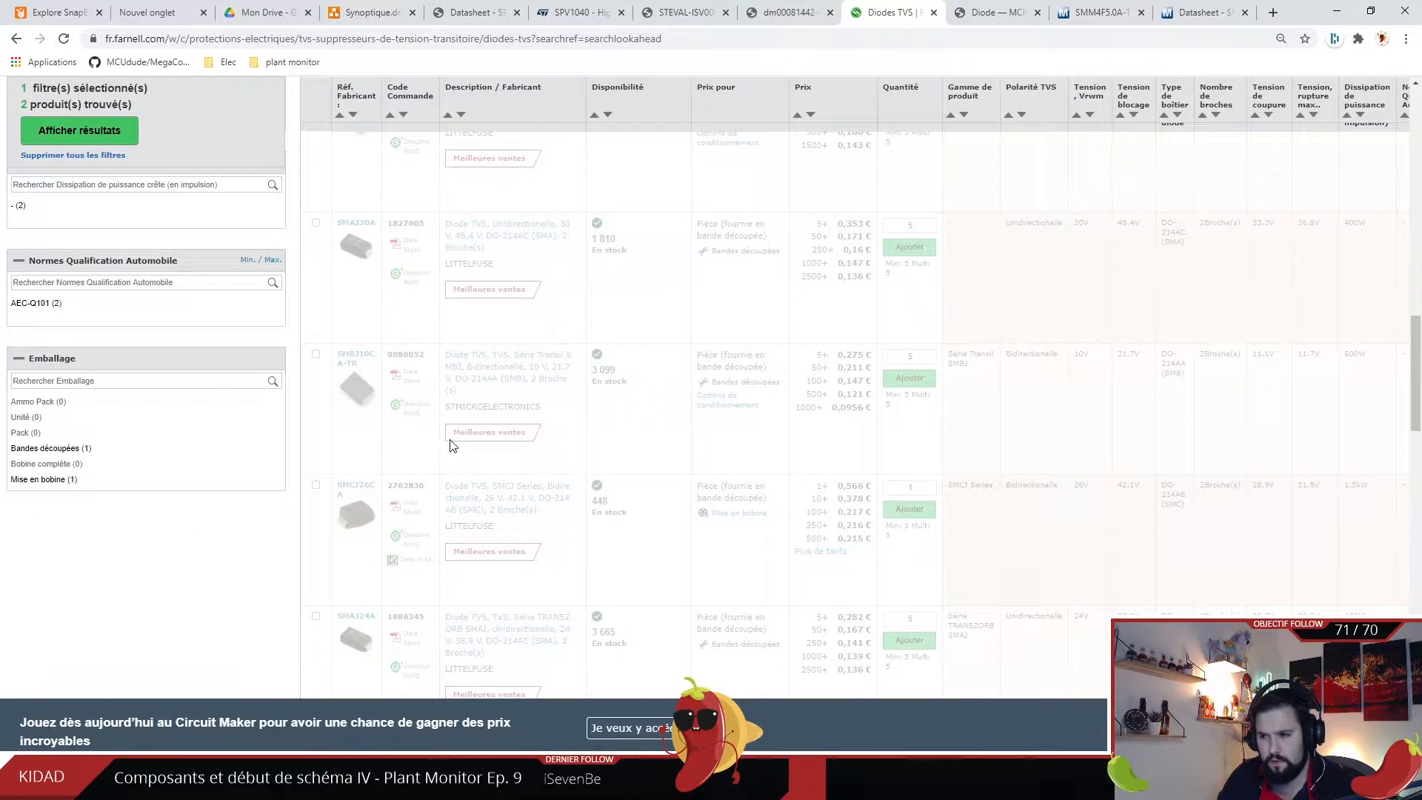
- Clear the filters and browse the full TVS diode list
{"action": "scroll", "coordinate": [220, 308], "scroll_direction": "up", "scroll_amount": 3}
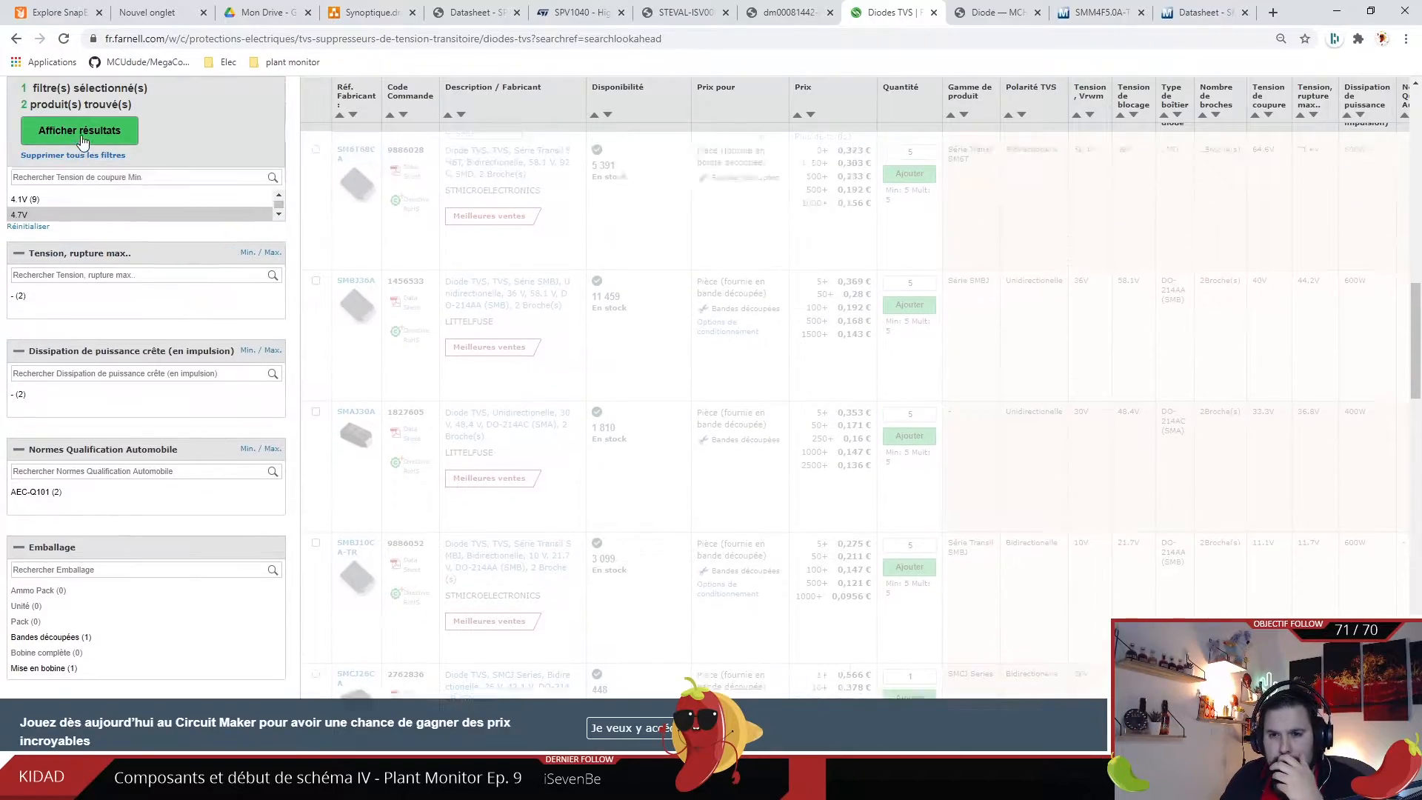
{"action": "left_click", "coordinate": [82, 156]}
{"action": "scroll", "coordinate": [340, 537], "scroll_direction": "down", "scroll_amount": 4}
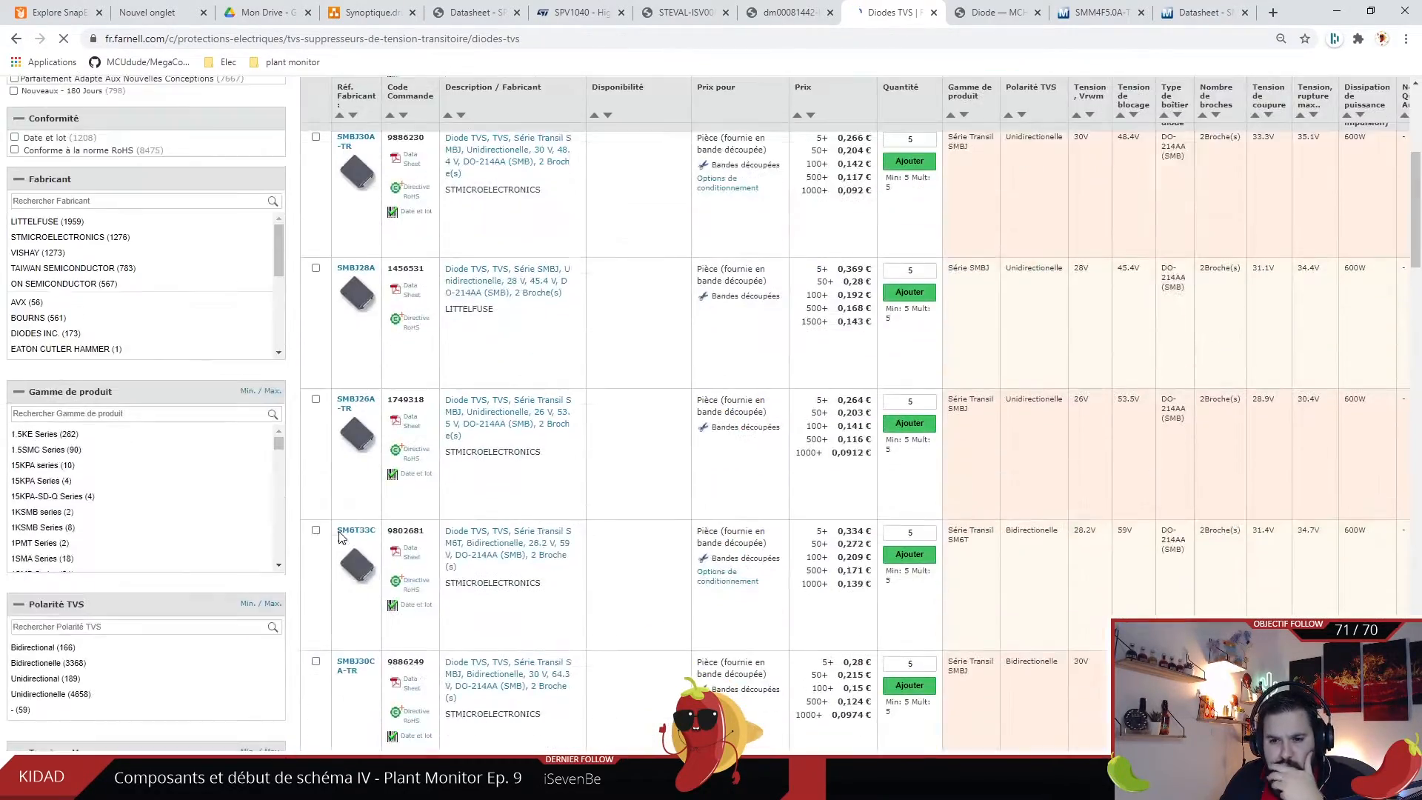
{"action": "scroll", "coordinate": [340, 536], "scroll_direction": "down", "scroll_amount": 8}
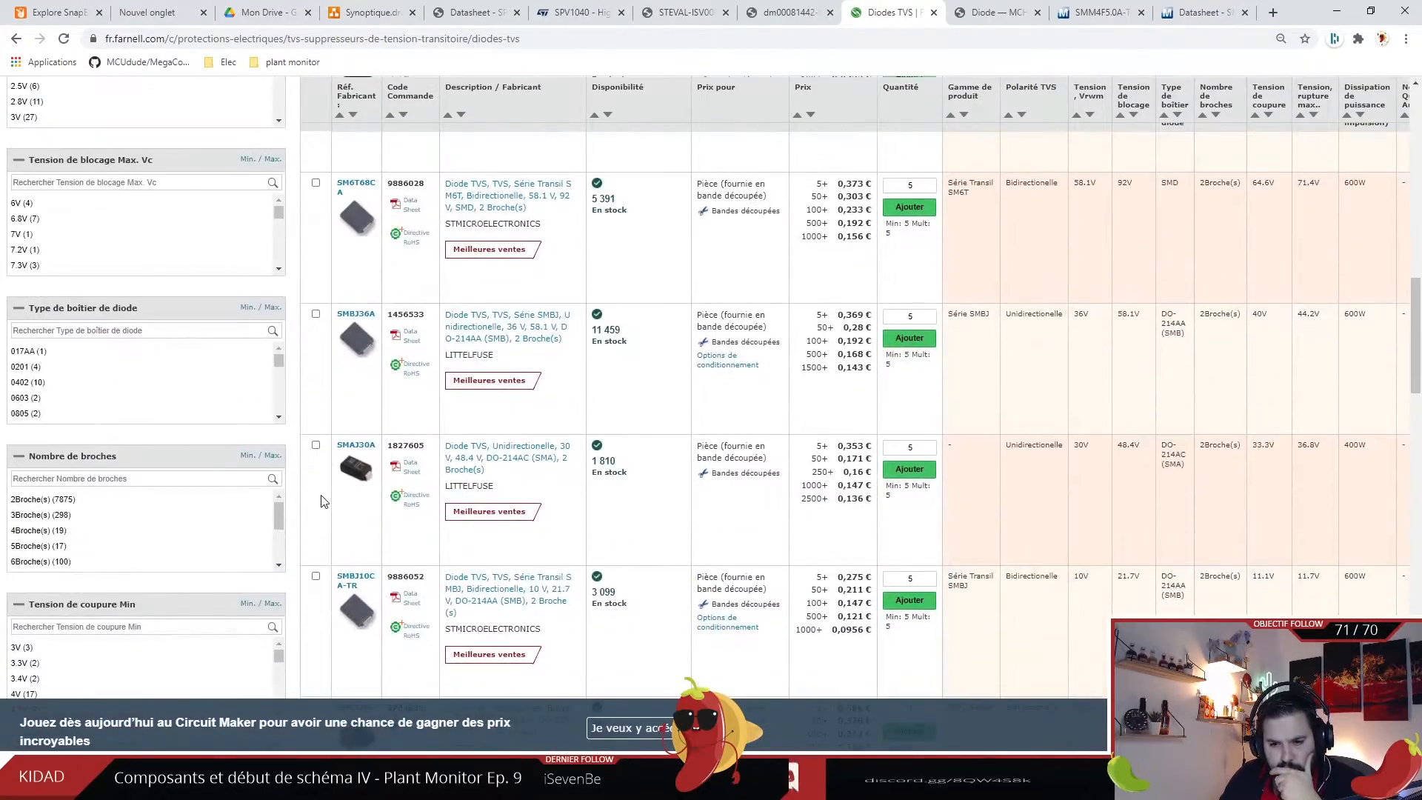
{"action": "scroll", "coordinate": [321, 501], "scroll_direction": "down", "scroll_amount": 6}
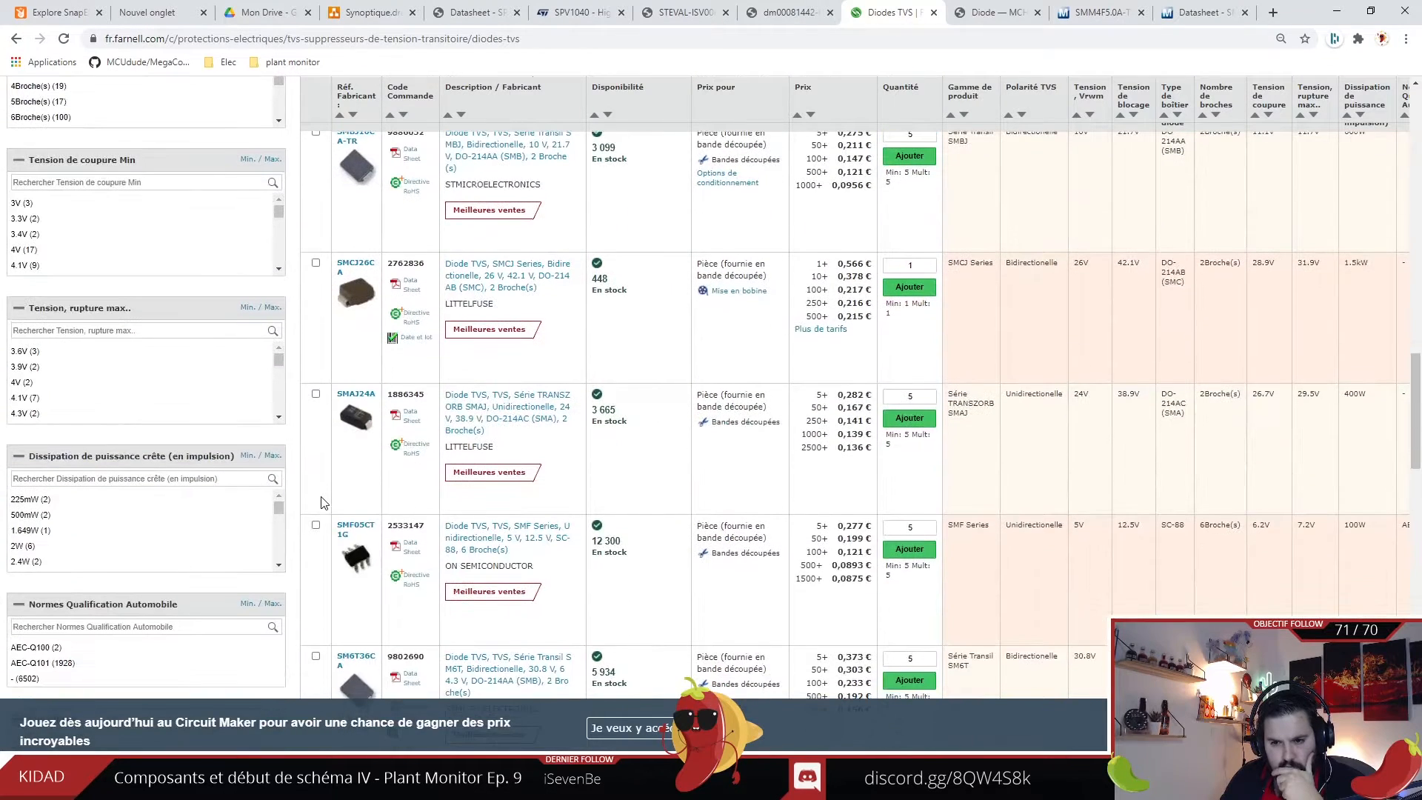
{"action": "scroll", "coordinate": [321, 502], "scroll_direction": "down", "scroll_amount": 3}
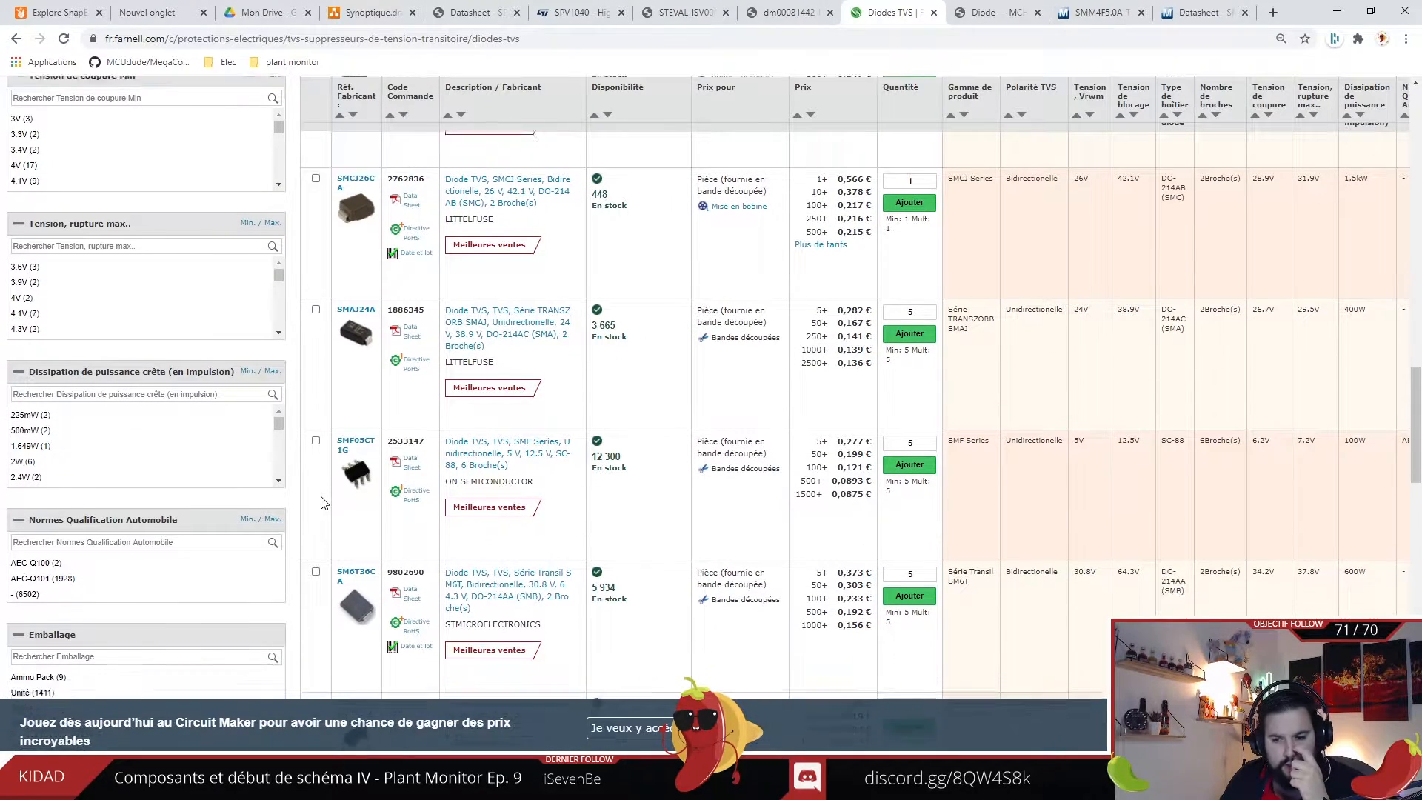
{"action": "scroll", "coordinate": [321, 503], "scroll_direction": "up", "scroll_amount": 3}
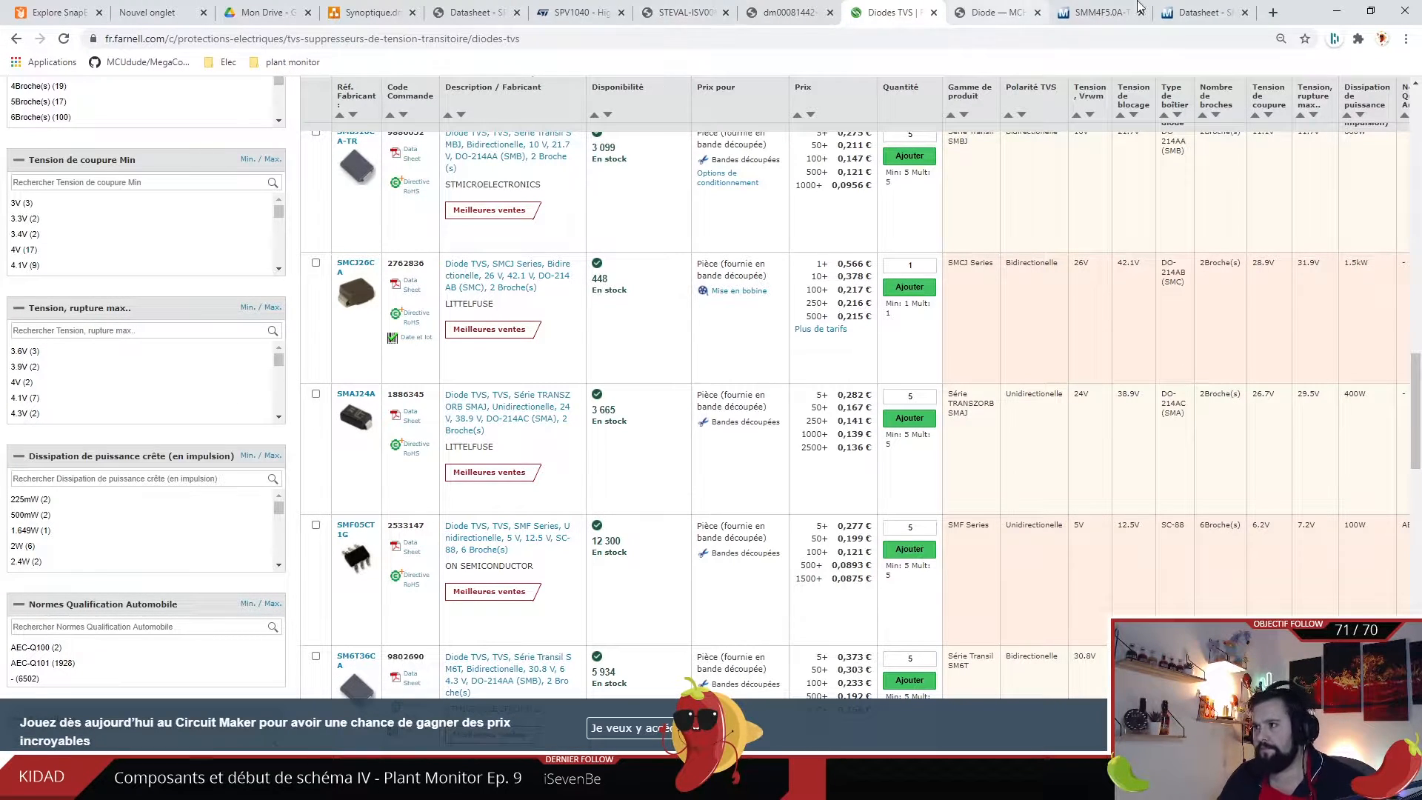
- Open the Digi-Key France site (digikey.fr) in a new tab
{"action": "left_click", "coordinate": [1274, 13]}
{"action": "type", "text": "sigike"}
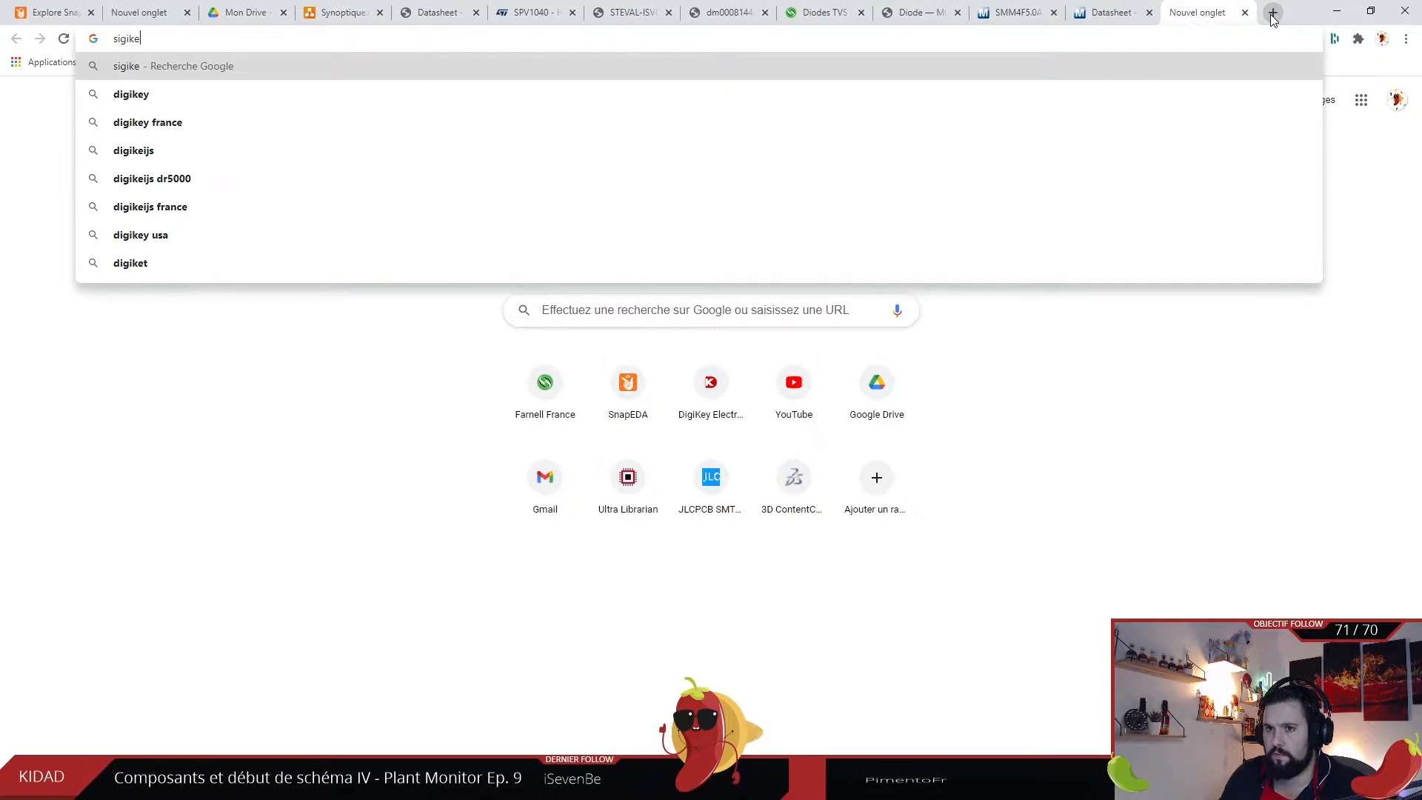
{"action": "key", "text": "BackSpace"}
{"action": "key", "text": "BackSpace"}
{"action": "key", "text": "BackSpace"}
{"action": "key", "text": "BackSpace"}
{"action": "key", "text": "BackSpace"}
{"action": "key", "text": "BackSpace"}
{"action": "type", "text": "digikey.com"}
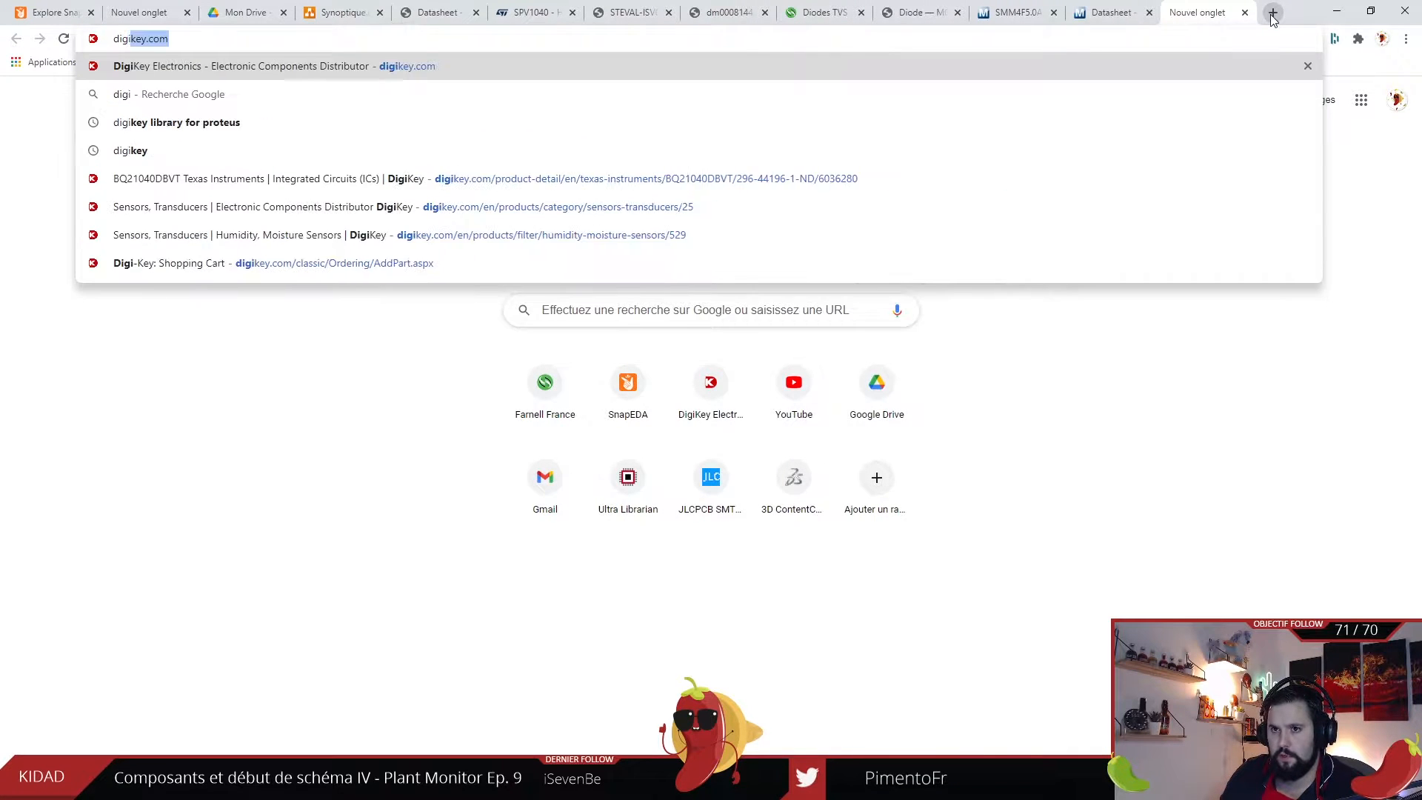
{"action": "key", "text": "Return"}
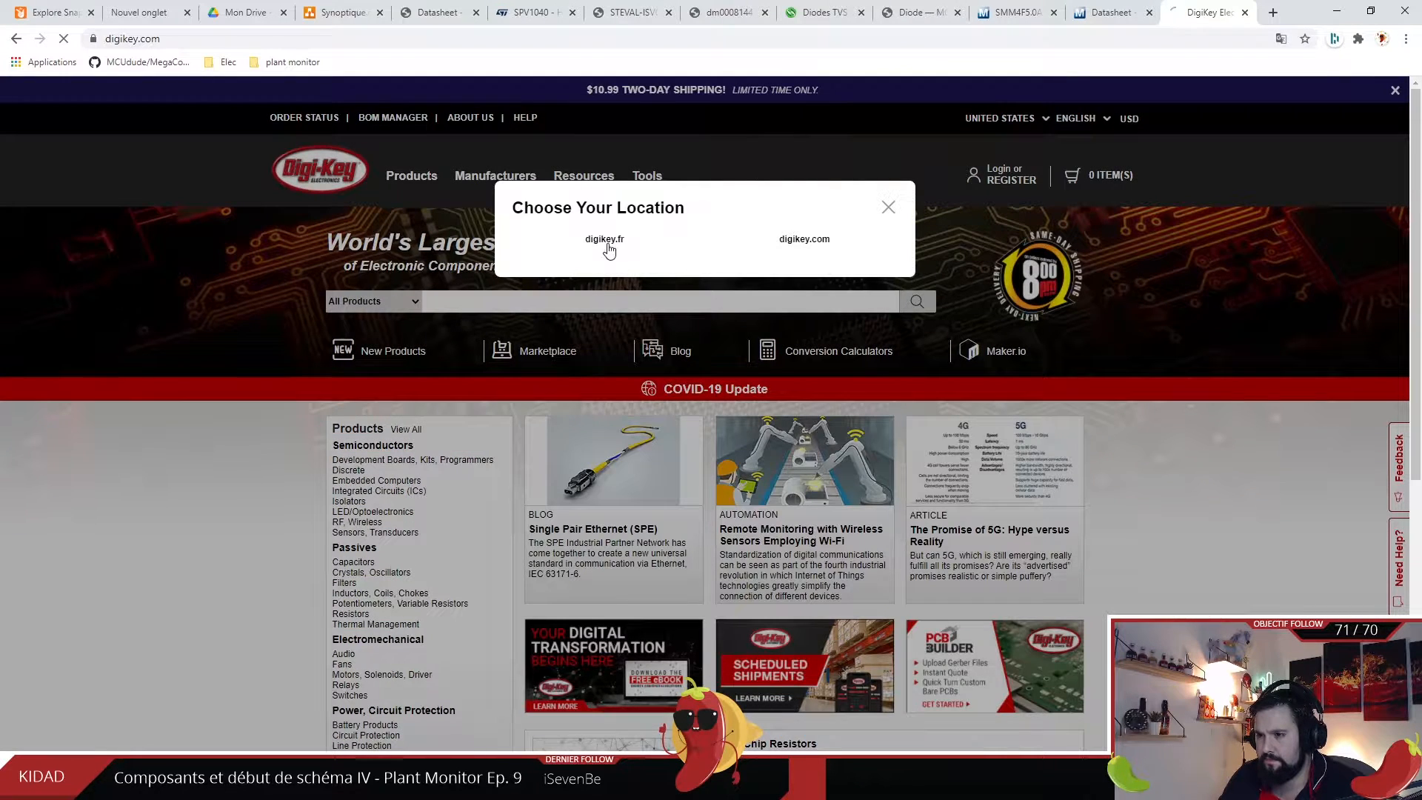
{"action": "left_click", "coordinate": [605, 240]}
- Search Digi-Key for 'tvs' and open the TVS - Diodes results (97 877 products)
{"action": "left_click", "coordinate": [464, 276]}
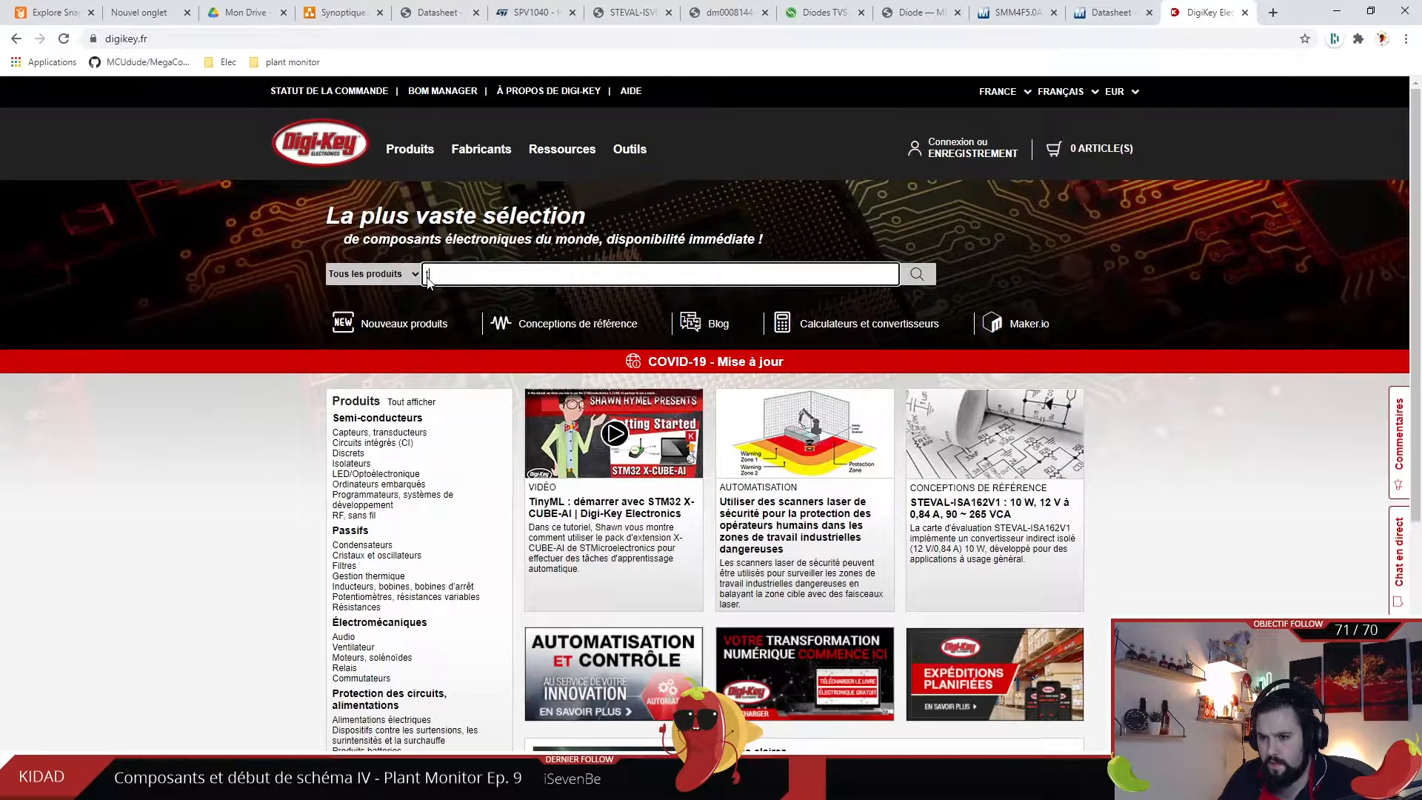
{"action": "type", "text": "tvs"}
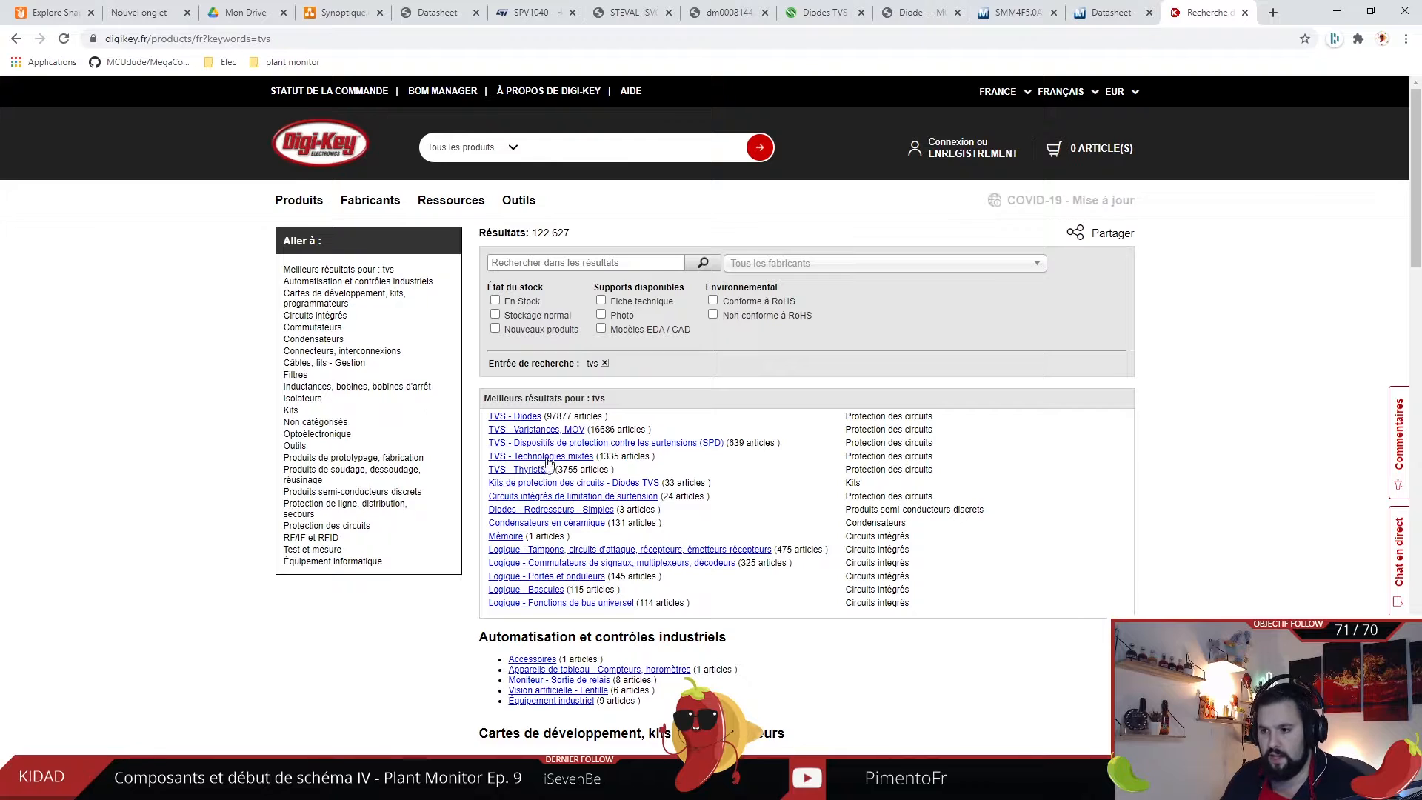
{"action": "left_click", "coordinate": [532, 430]}
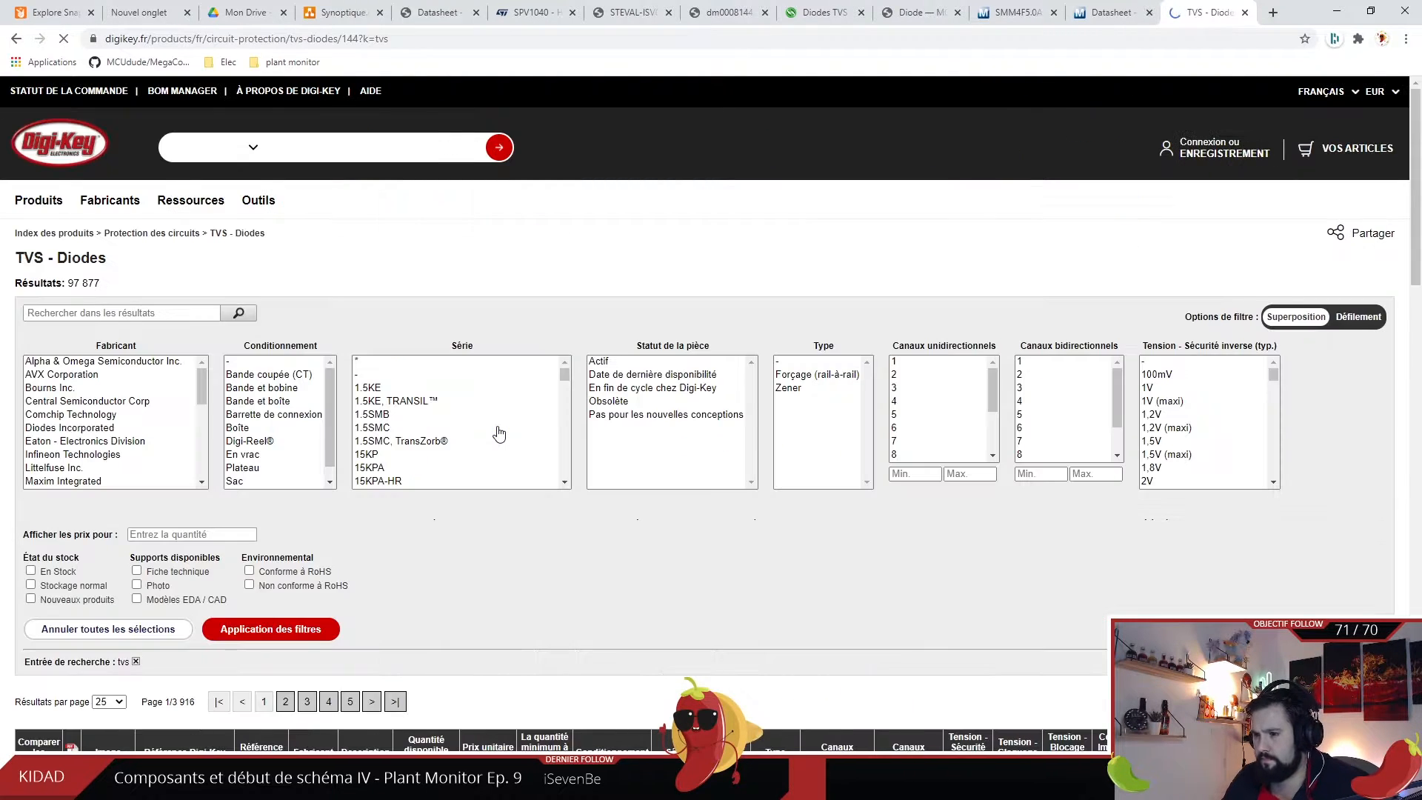
- Show the extra filters and select 4,3V–4,5V in Tension - Claquage
{"action": "scroll", "coordinate": [462, 558], "scroll_direction": "down", "scroll_amount": 3}
{"action": "left_click", "coordinate": [696, 293]}
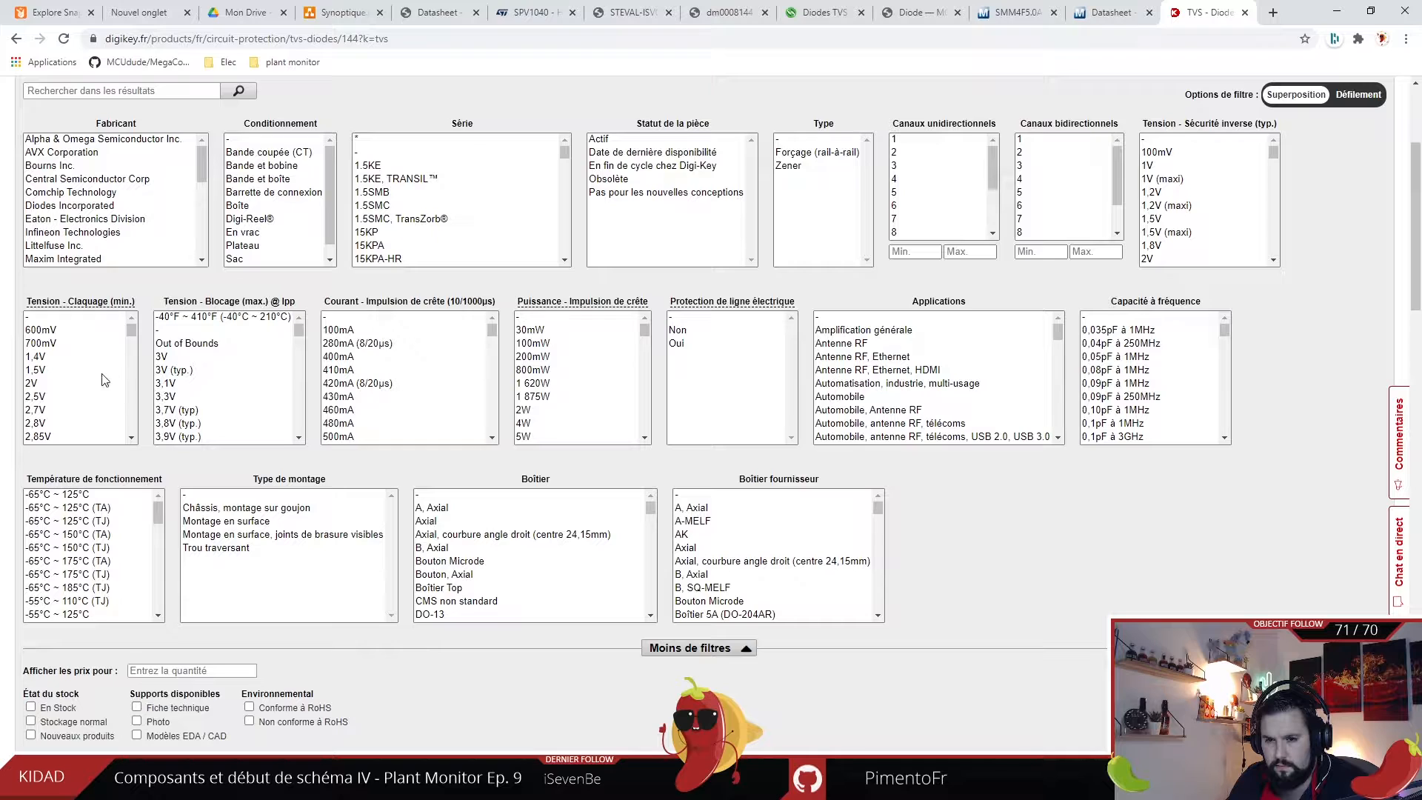
{"action": "scroll", "coordinate": [85, 390], "scroll_direction": "down", "scroll_amount": 2}
{"action": "scroll", "coordinate": [59, 430], "scroll_direction": "down", "scroll_amount": 1}
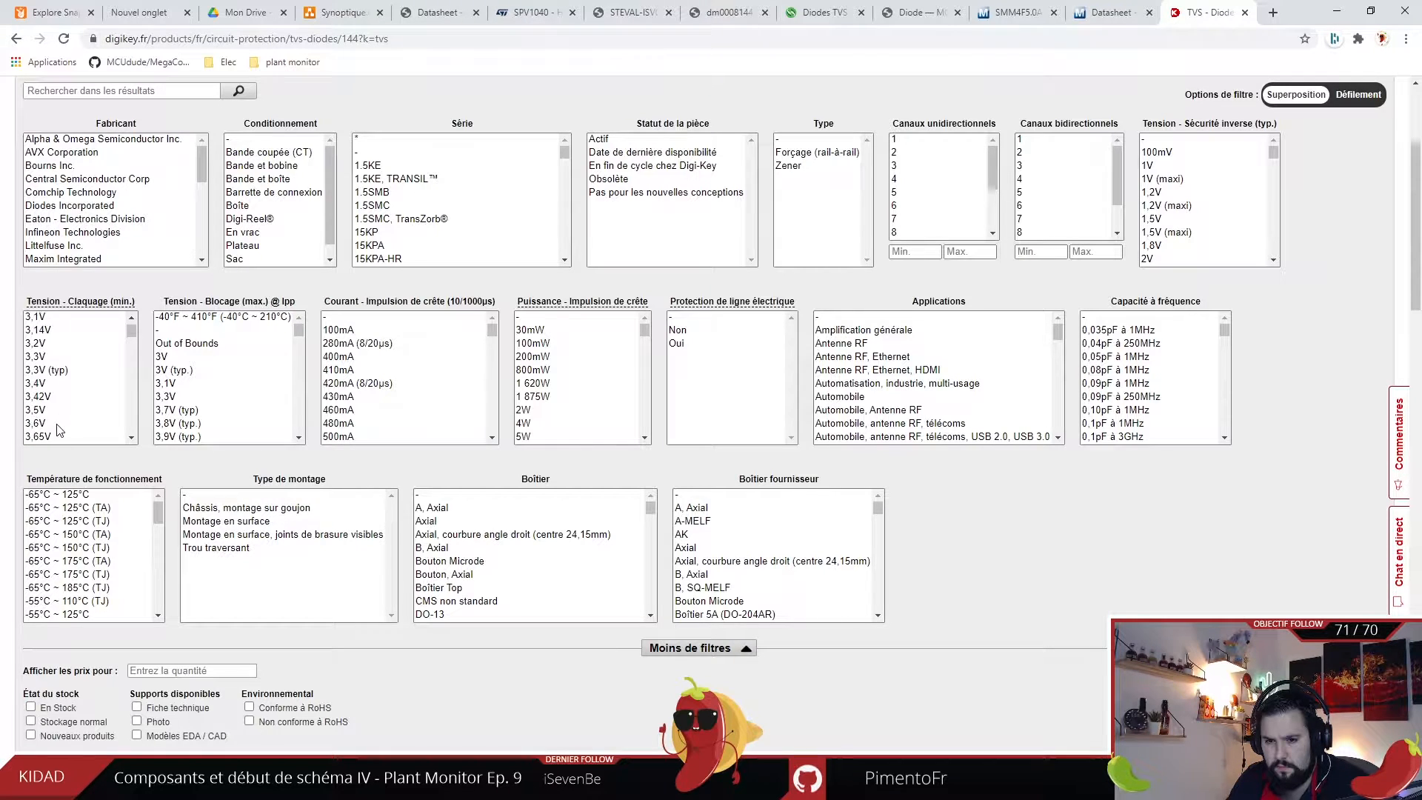
{"action": "left_click", "coordinate": [133, 438]}
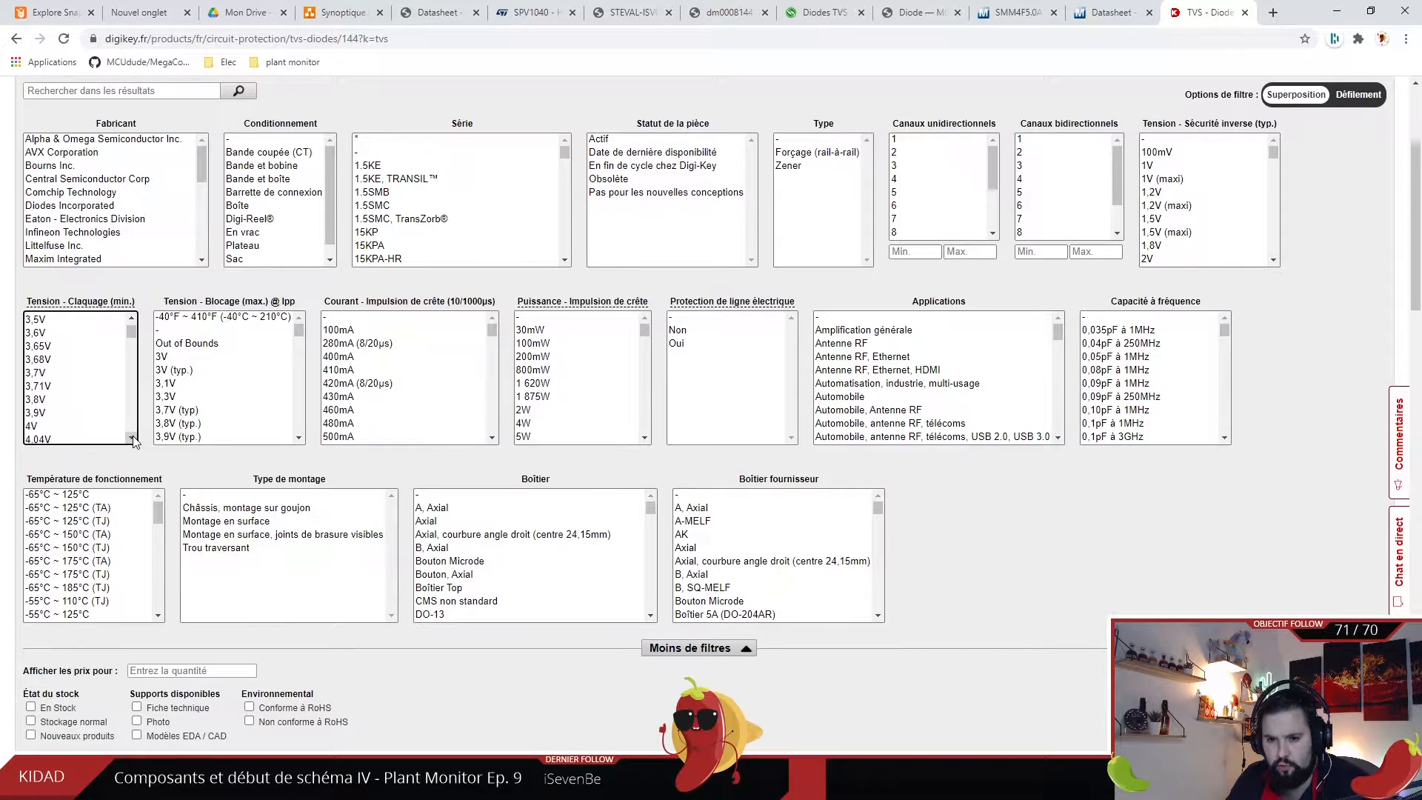
{"action": "left_click", "coordinate": [133, 439]}
{"action": "left_click", "coordinate": [134, 438]}
{"action": "left_click", "coordinate": [133, 439]}
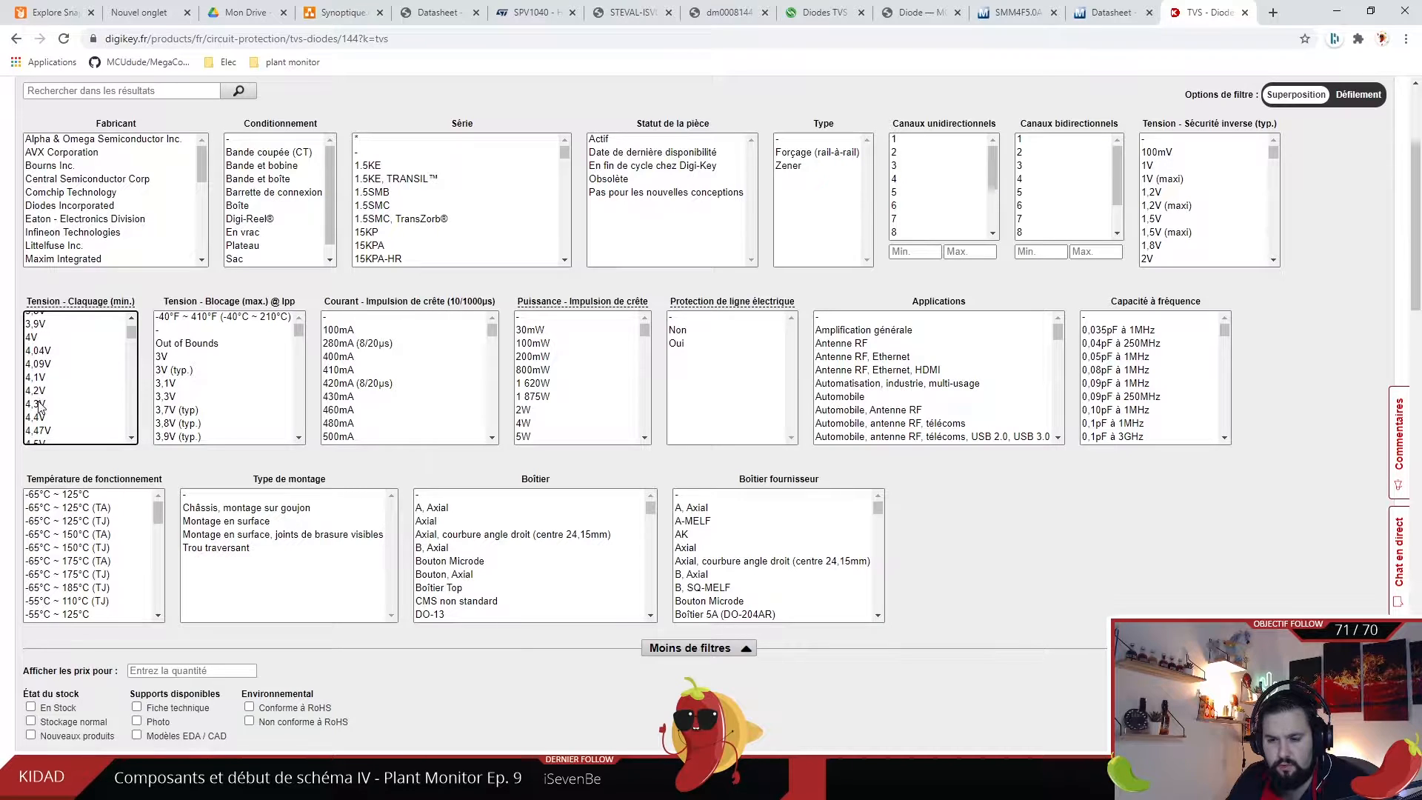
{"action": "left_click_drag", "start_coordinate": [40, 406], "coordinate": [56, 378]}
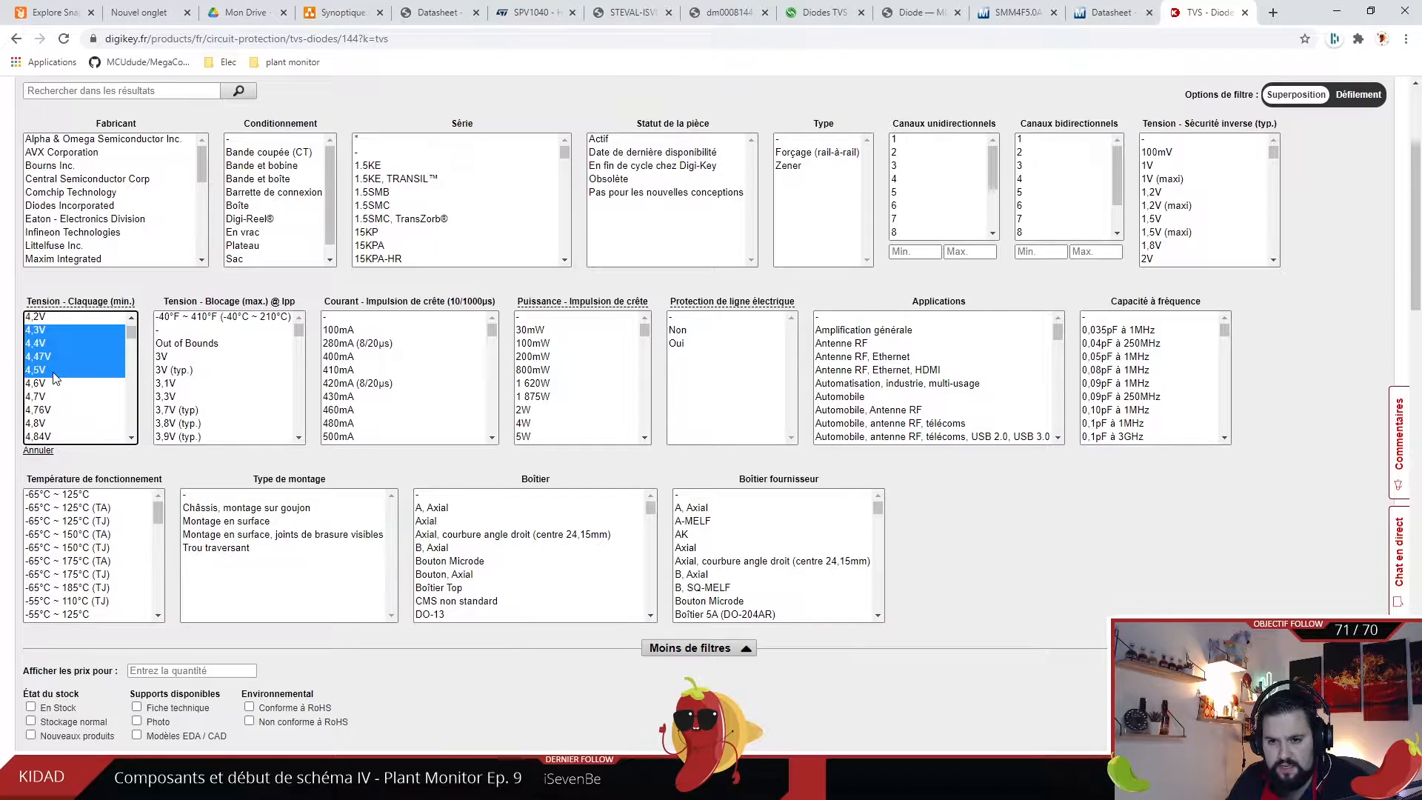
{"action": "mouse_move", "coordinate": [298, 330]}
{"action": "left_mouse_down"}
{"action": "mouse_move", "coordinate": [295, 393]}
{"action": "mouse_move", "coordinate": [294, 334]}
{"action": "left_mouse_up"}
- Select 5V (typ.) to 5,5V in Tension - Blocage and apply the filters, leaving 16 results
{"action": "scroll", "coordinate": [241, 367], "scroll_direction": "up", "scroll_amount": 3}
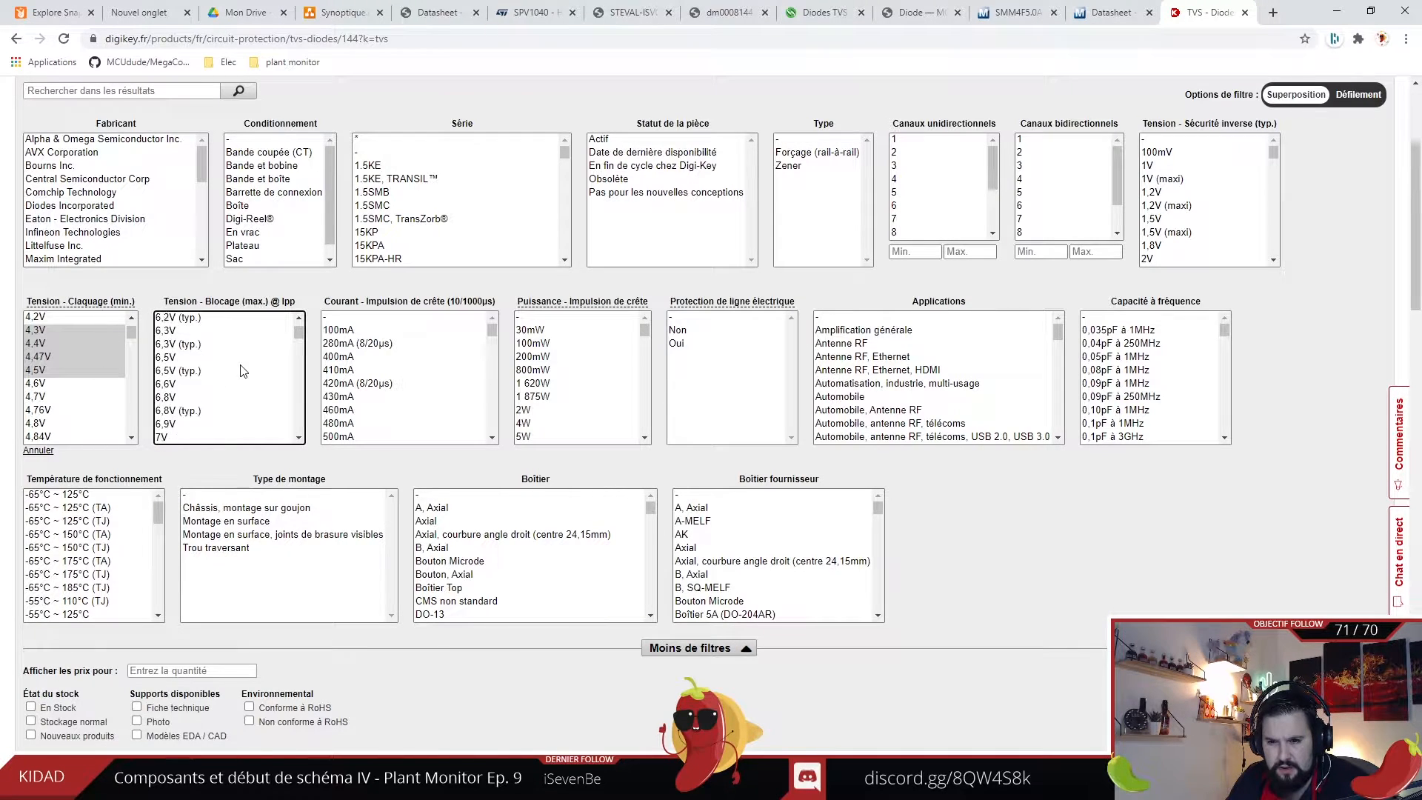
{"action": "scroll", "coordinate": [242, 371], "scroll_direction": "up", "scroll_amount": 3}
{"action": "left_click", "coordinate": [178, 406]}
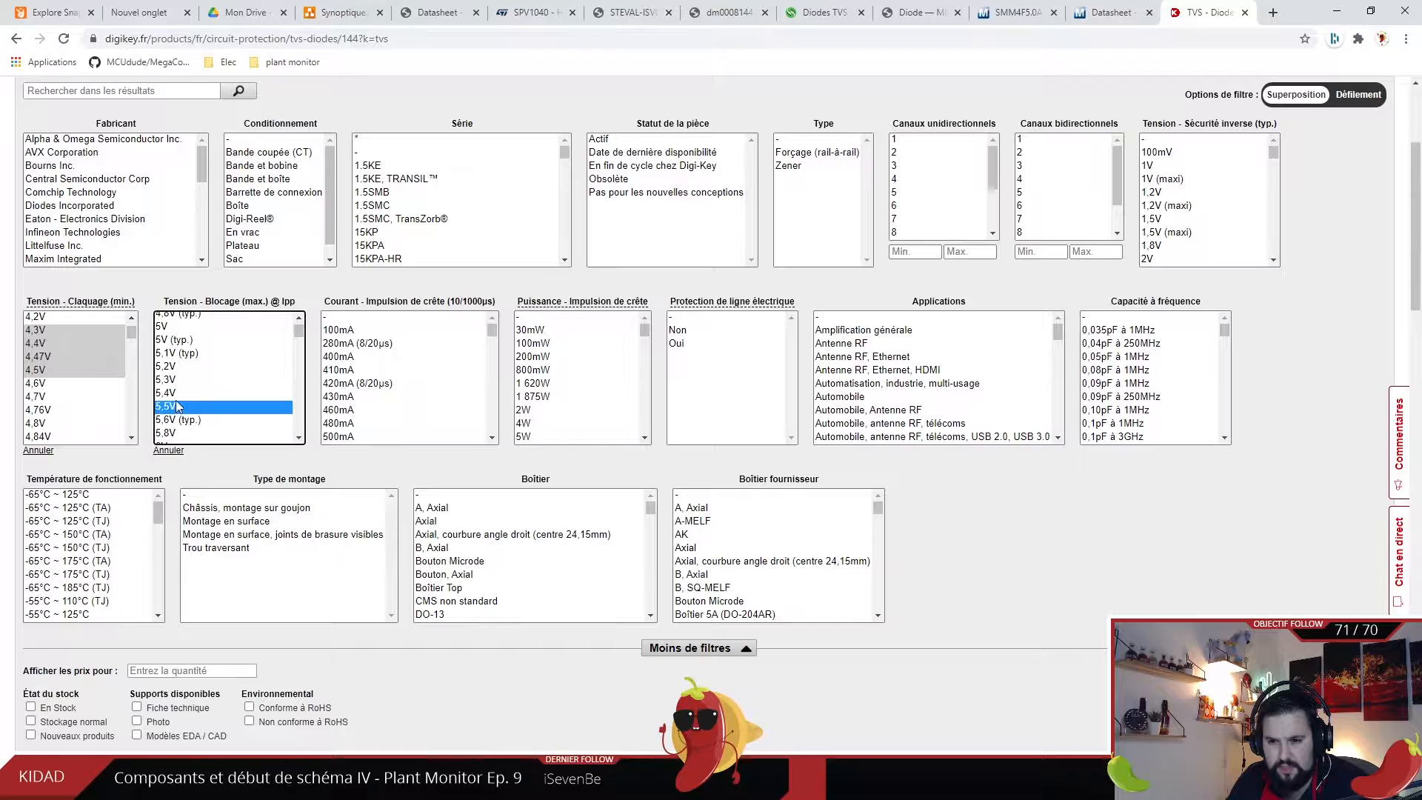
{"action": "left_click", "coordinate": [186, 367], "text": "shift"}
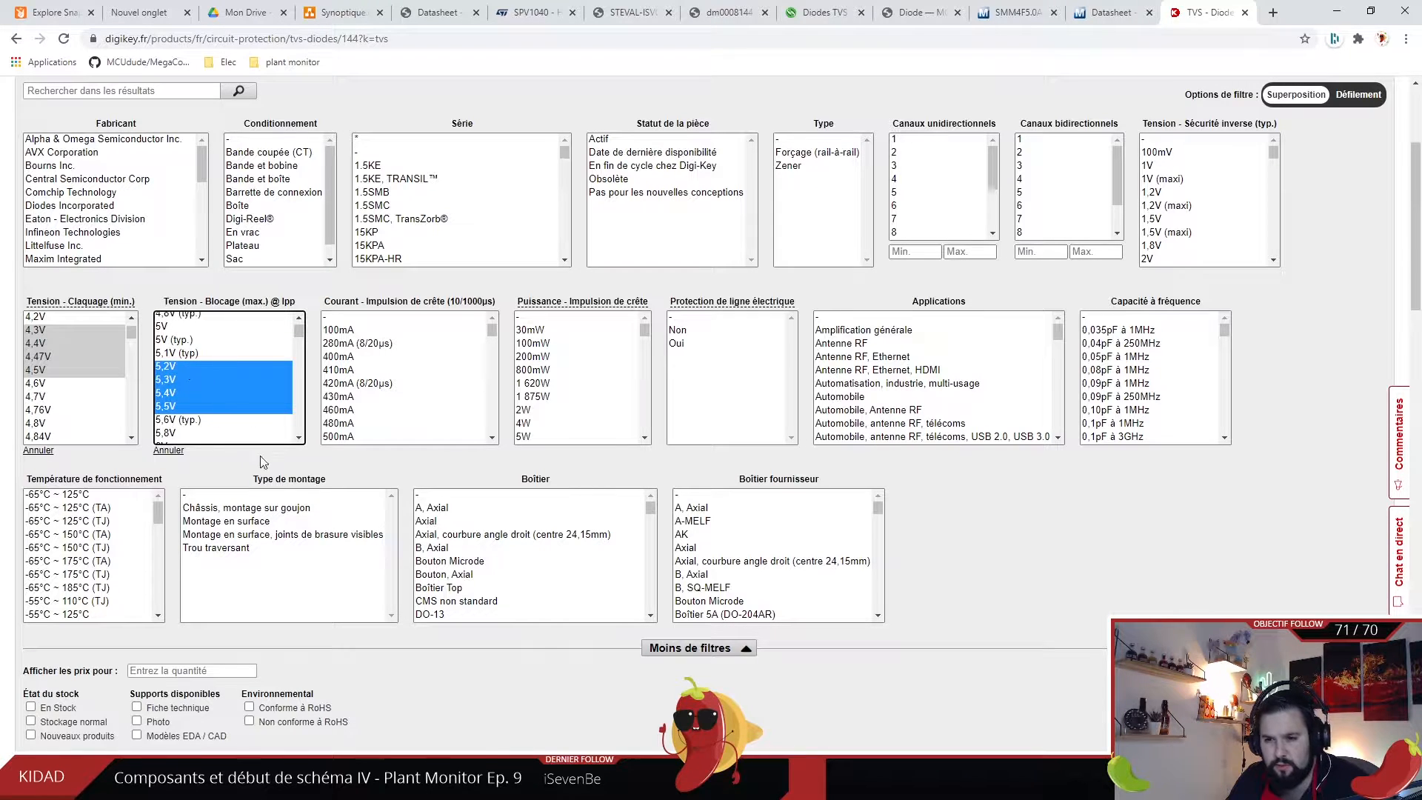
{"action": "left_click", "coordinate": [191, 338], "text": "shift"}
{"action": "scroll", "coordinate": [396, 651], "scroll_direction": "down", "scroll_amount": 1}
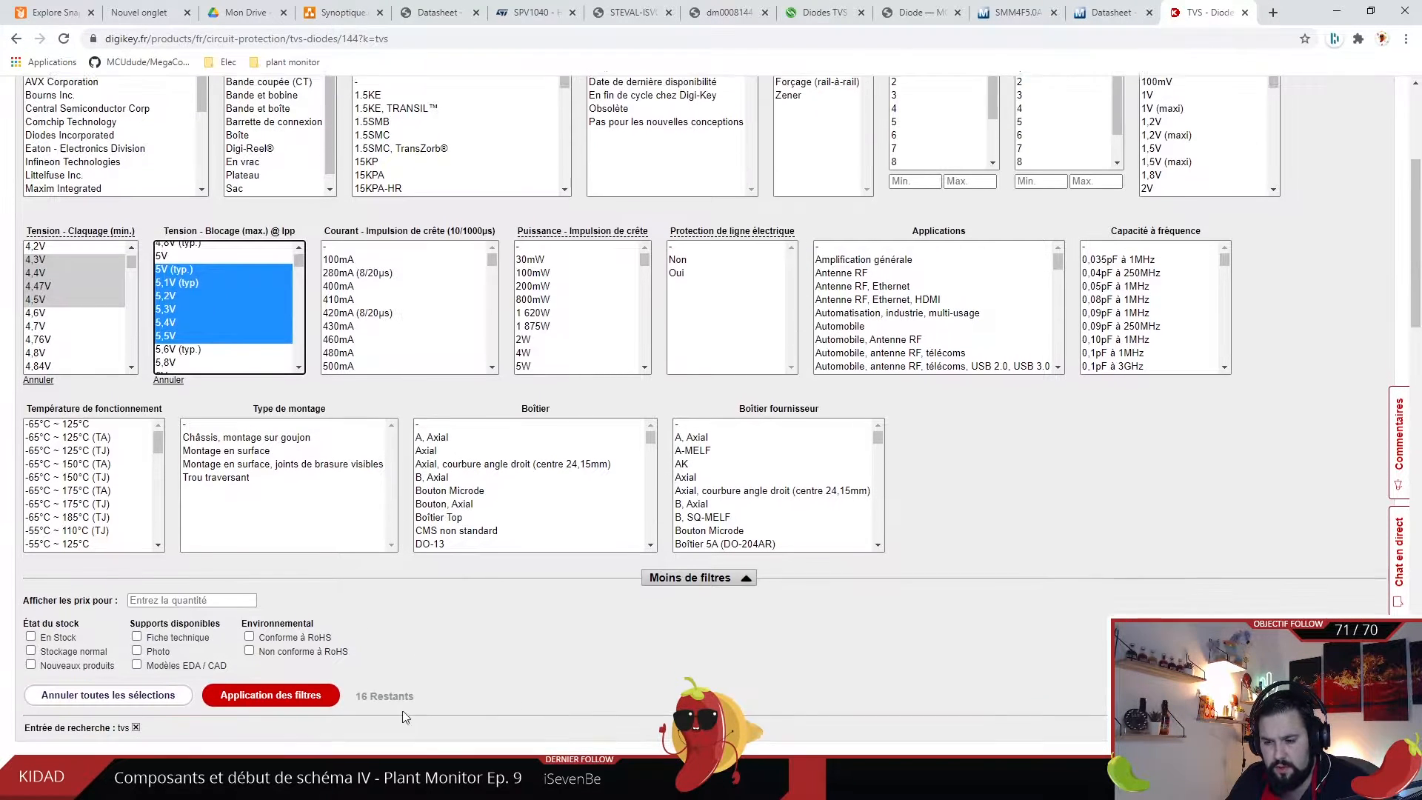
{"action": "left_click", "coordinate": [299, 689]}
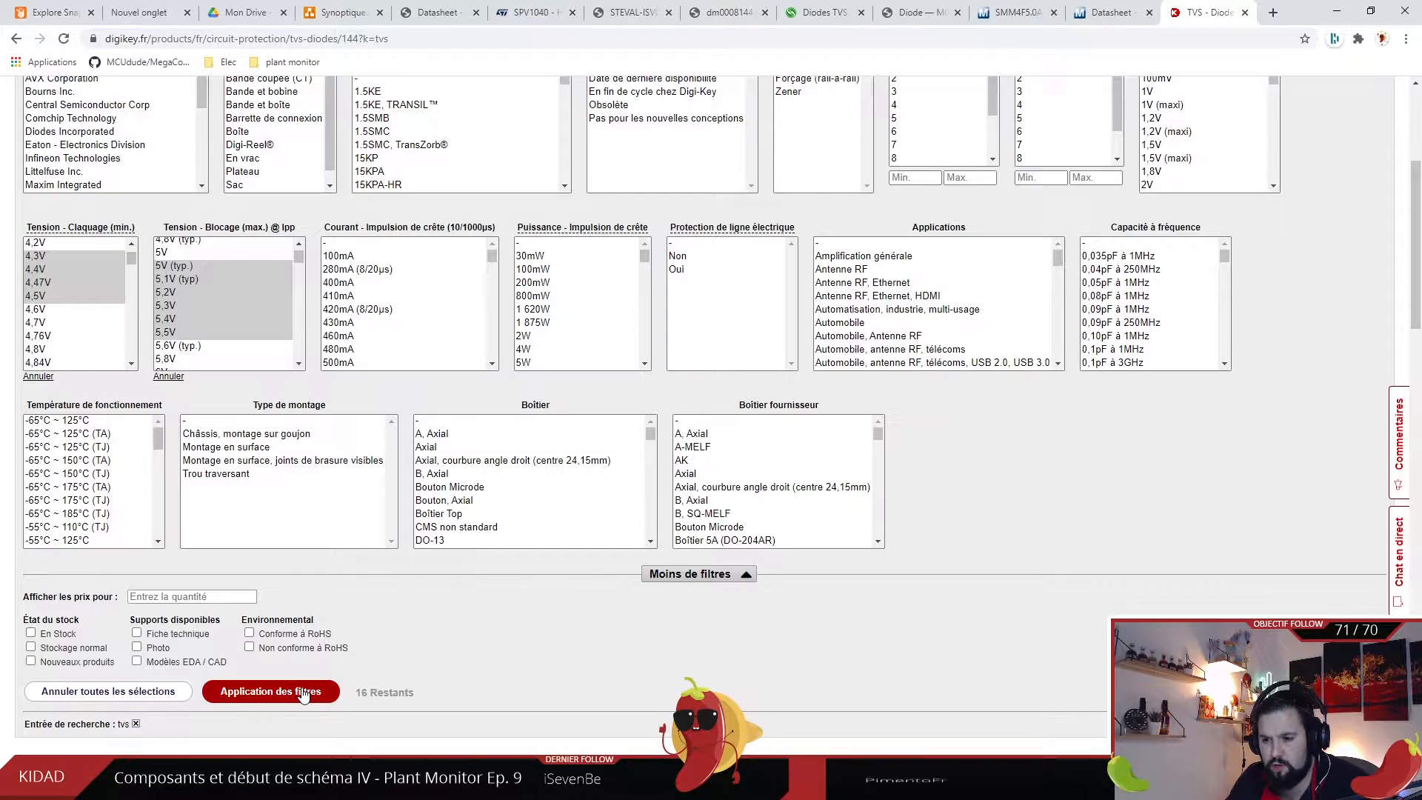
{"action": "left_click", "coordinate": [300, 693]}
- Scroll DigiKey's 16 obsolete Microsemi results, then go back to the SMM4F datasheet PDF
{"action": "scroll", "coordinate": [550, 614], "scroll_direction": "down", "scroll_amount": 5}
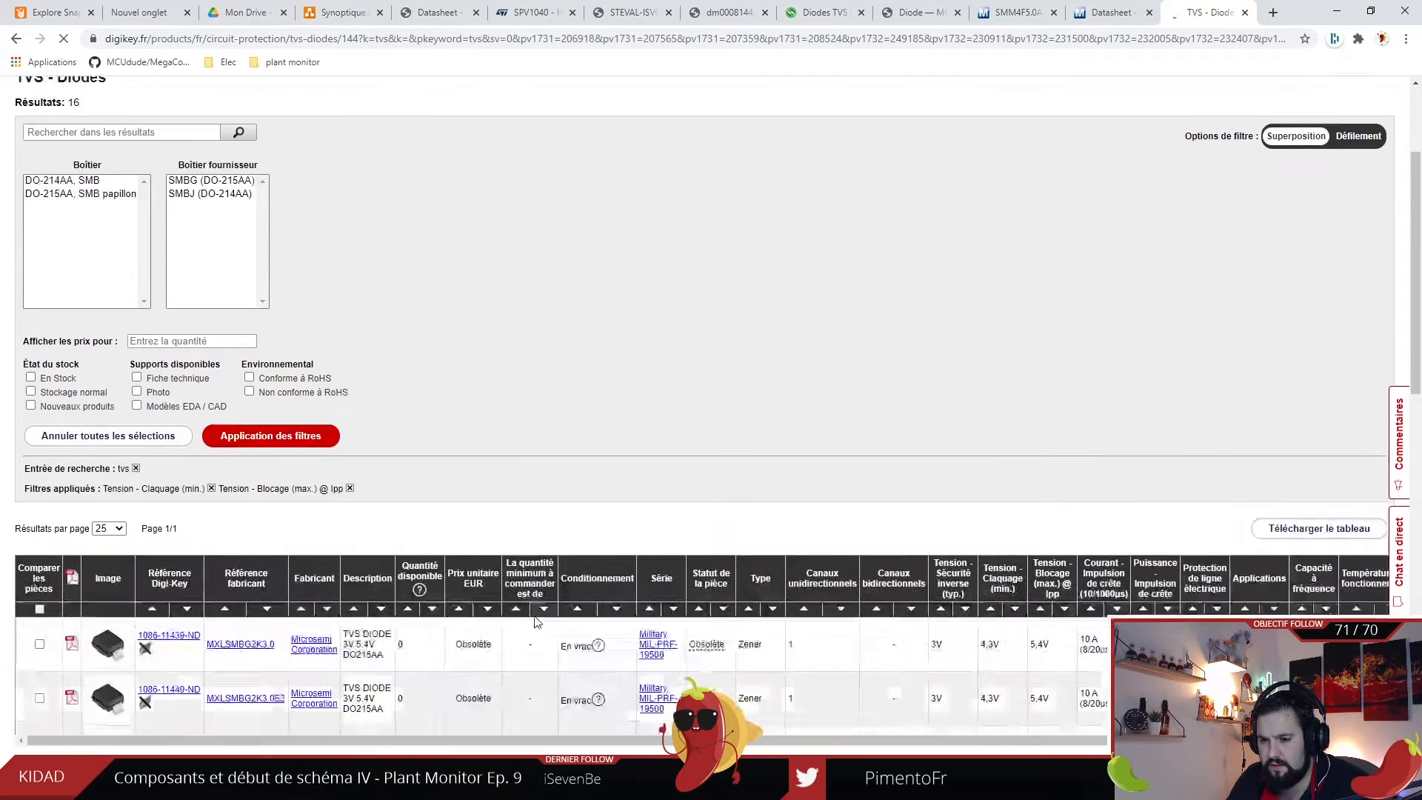
{"action": "scroll", "coordinate": [232, 527], "scroll_direction": "down", "scroll_amount": 15}
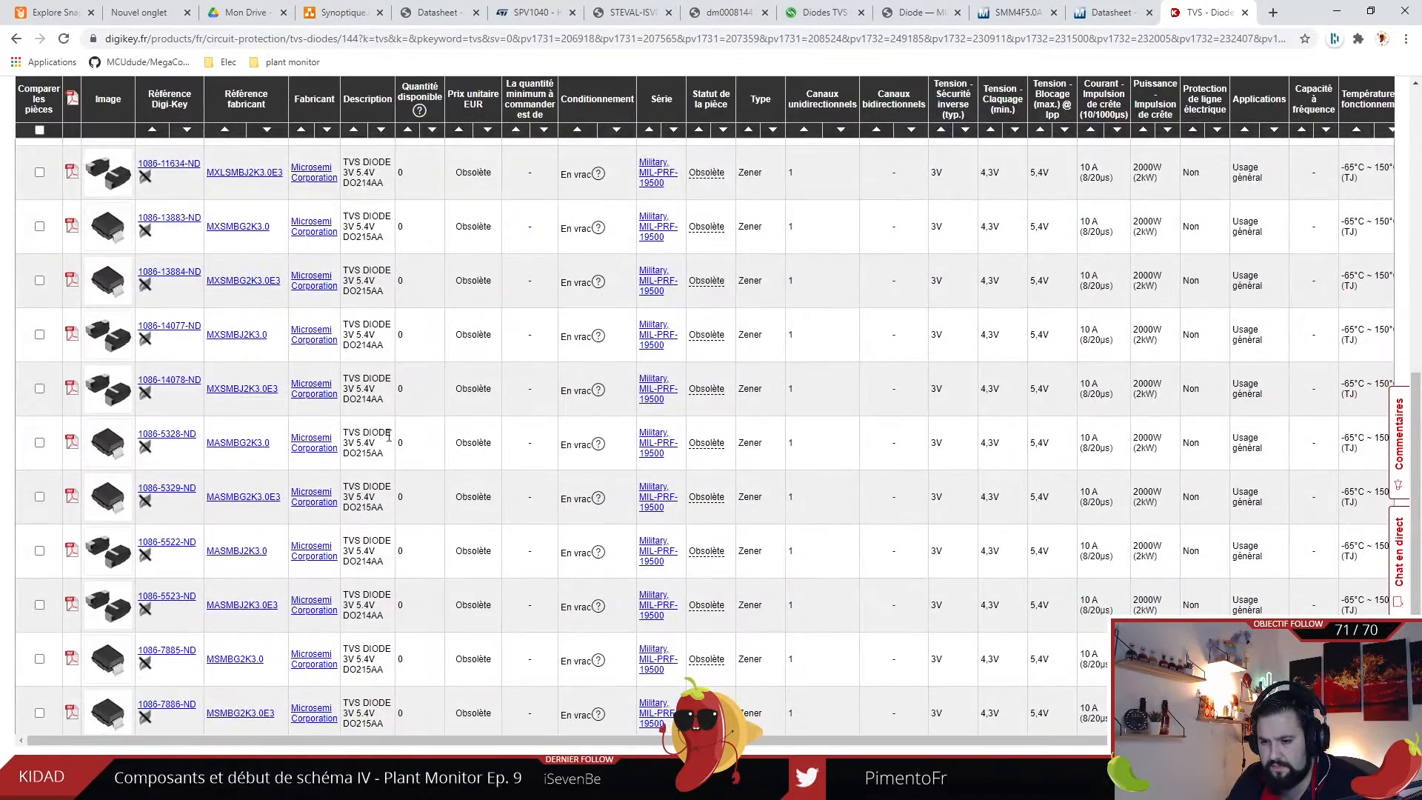
{"action": "scroll", "coordinate": [430, 483], "scroll_direction": "up", "scroll_amount": 15}
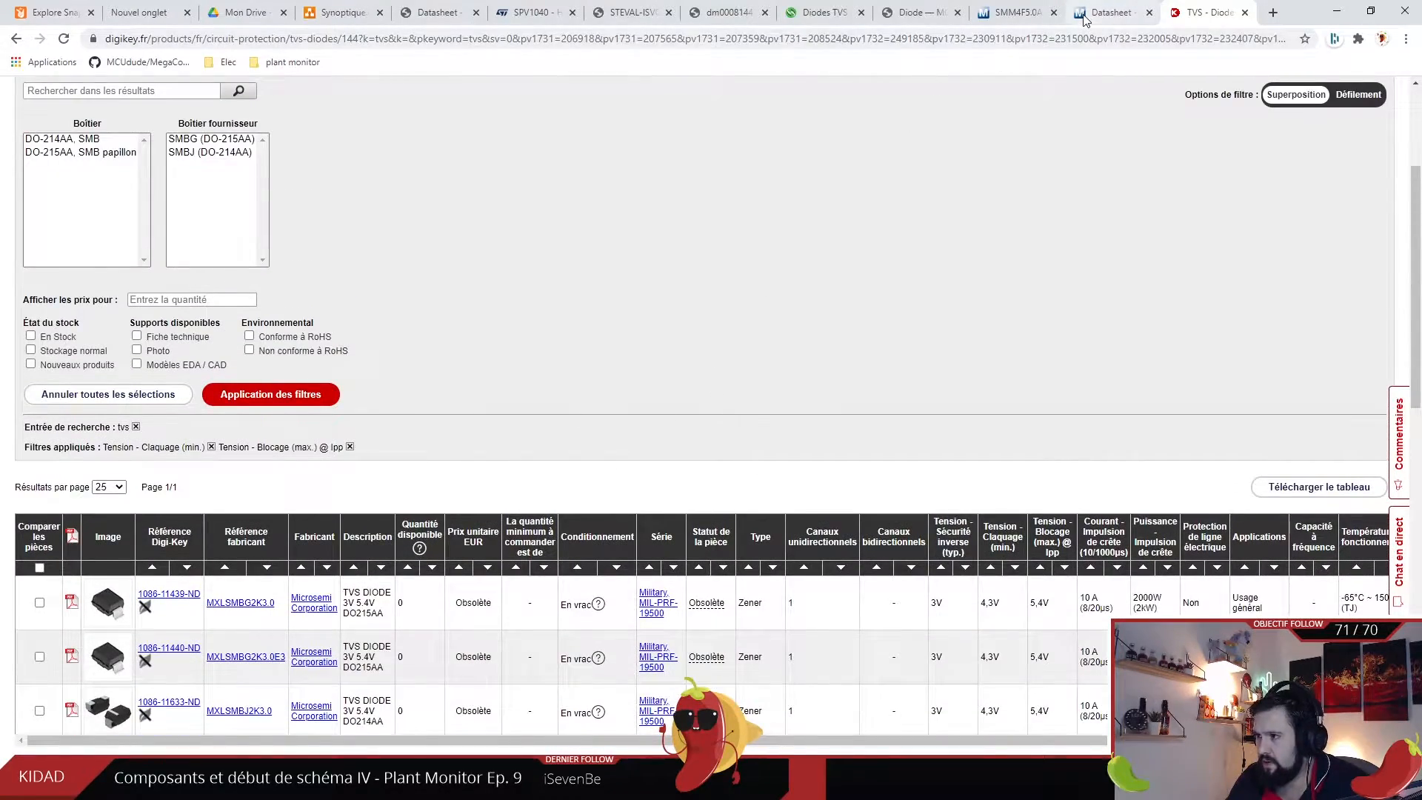
{"action": "left_click", "coordinate": [1085, 15]}
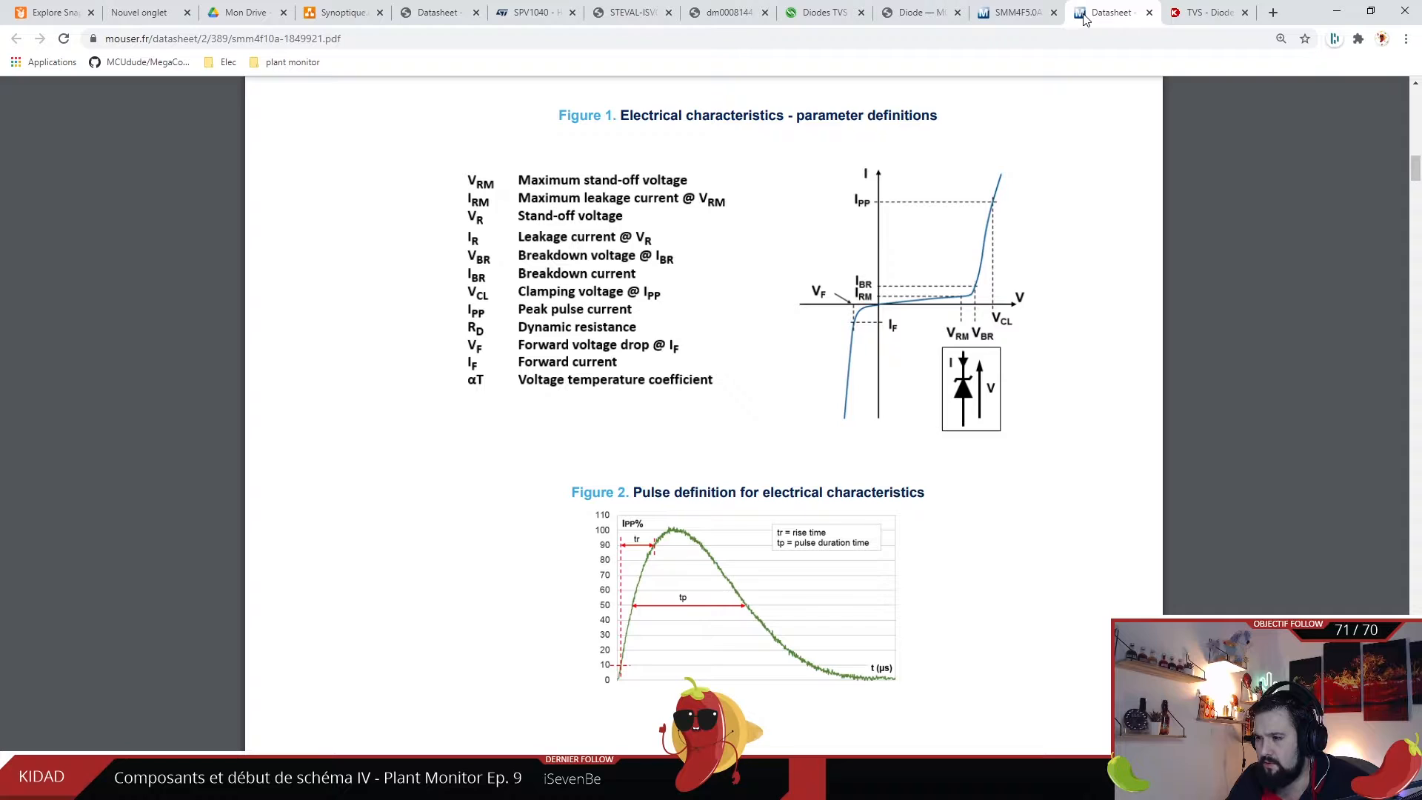
- Open the SMM4F5.0A-TR datasheet PDF from its Mouser product page
{"action": "left_click", "coordinate": [1015, 12]}
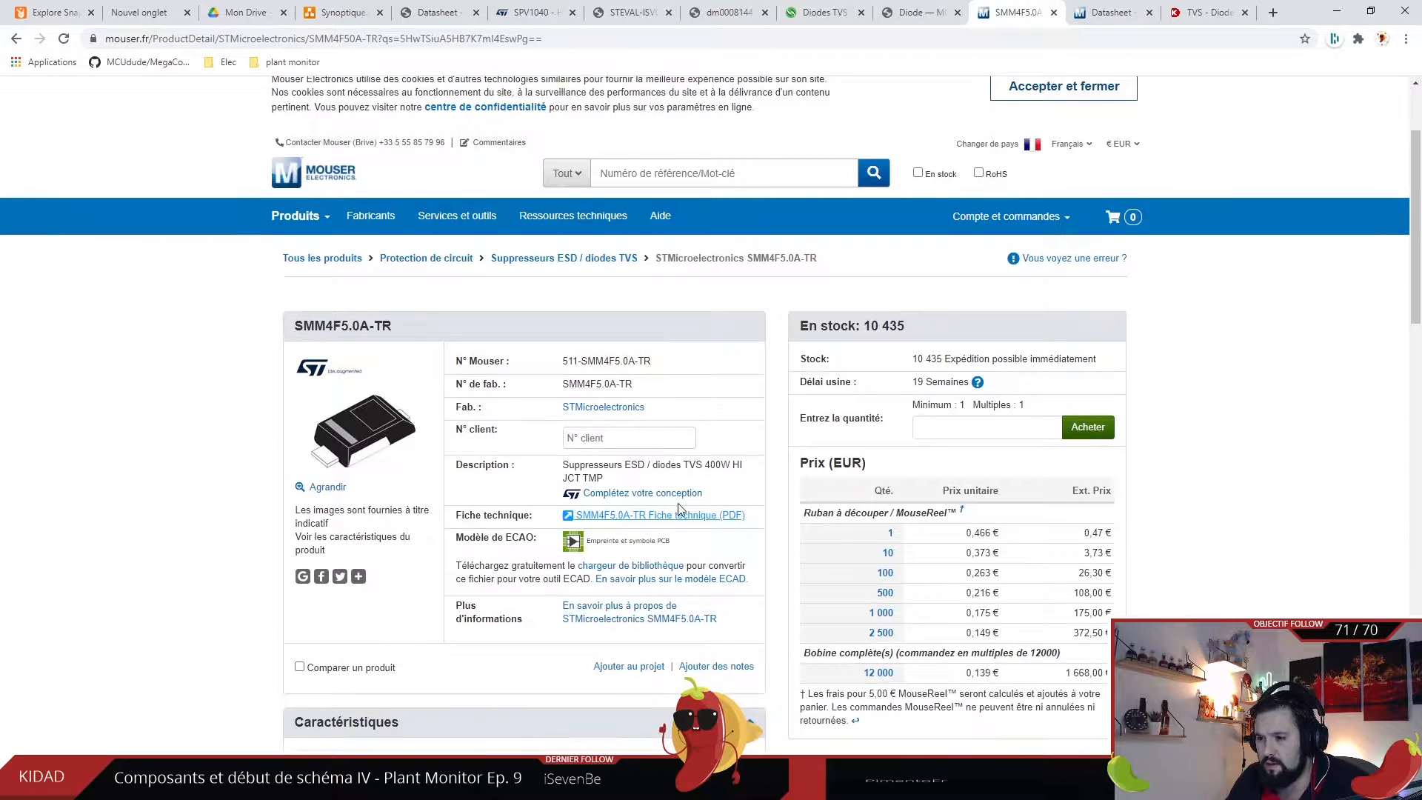
{"action": "scroll", "coordinate": [679, 509], "scroll_direction": "down", "scroll_amount": 1}
{"action": "scroll", "coordinate": [646, 497], "scroll_direction": "down", "scroll_amount": 3}
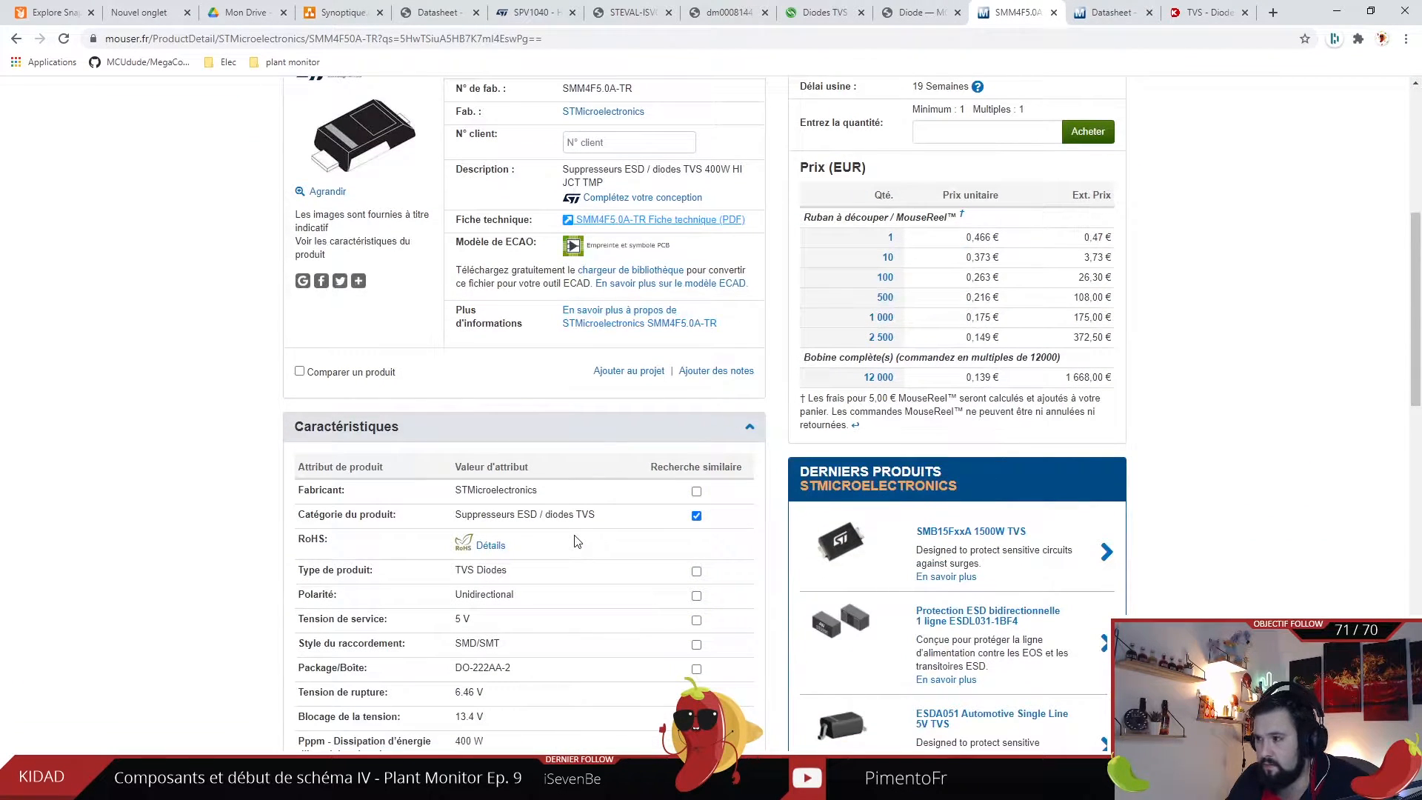
{"action": "scroll", "coordinate": [576, 543], "scroll_direction": "down", "scroll_amount": 2}
{"action": "scroll", "coordinate": [576, 542], "scroll_direction": "up", "scroll_amount": 4}
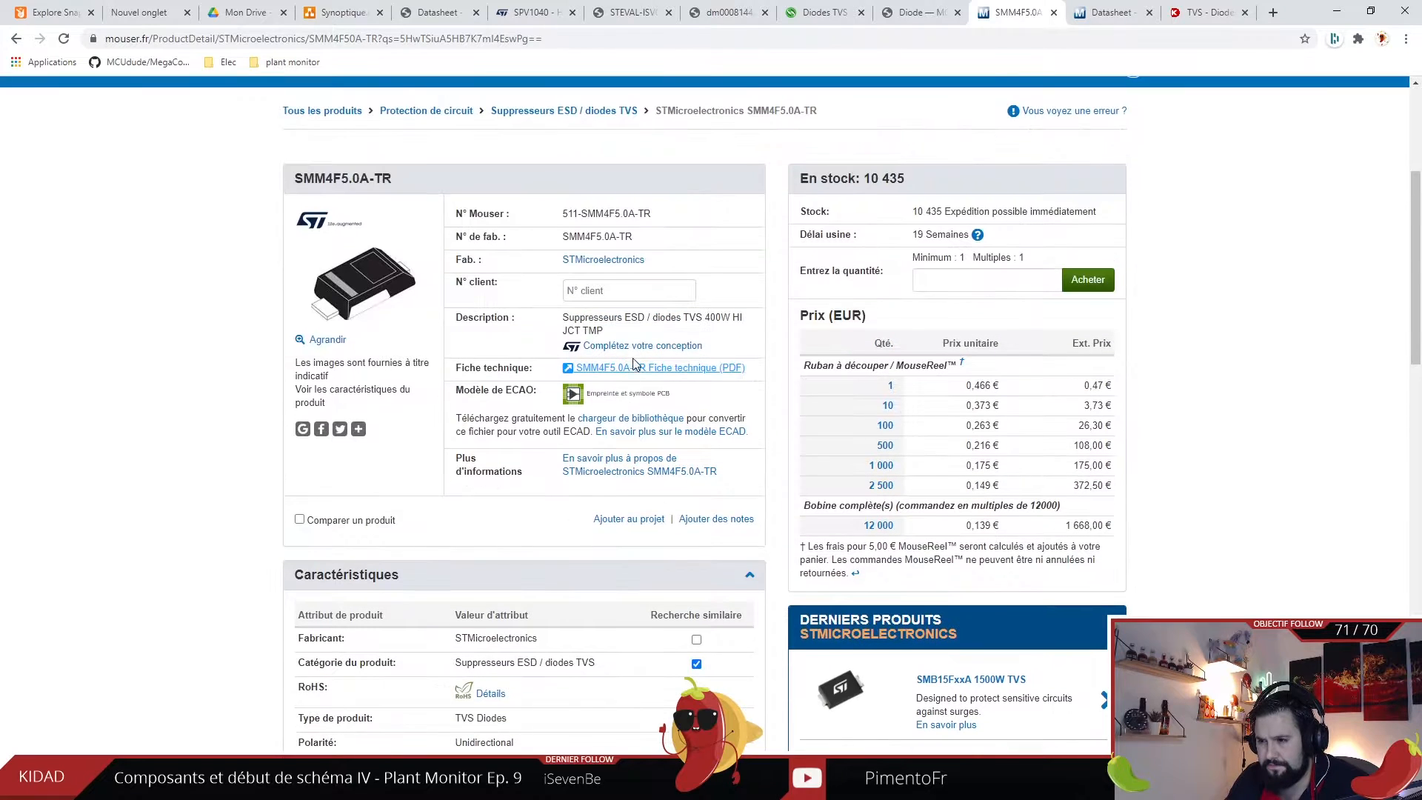
{"action": "left_click", "coordinate": [636, 370]}
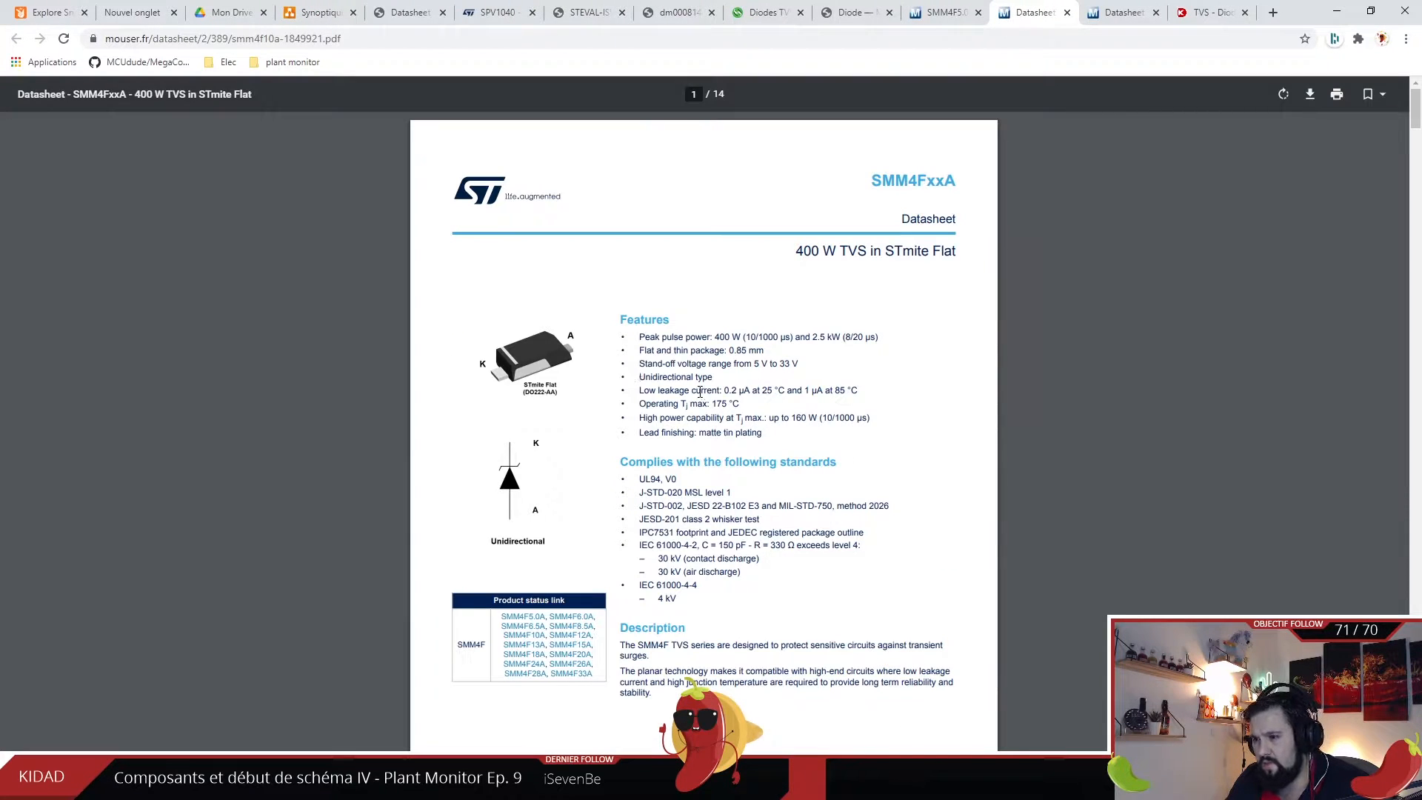
- In the datasheet's Table 2, highlight the SMM4F5.0A's 6.80 V typical breakdown voltage
{"action": "scroll", "coordinate": [700, 391], "scroll_direction": "up", "scroll_amount": 1, "text": "ctrl"}
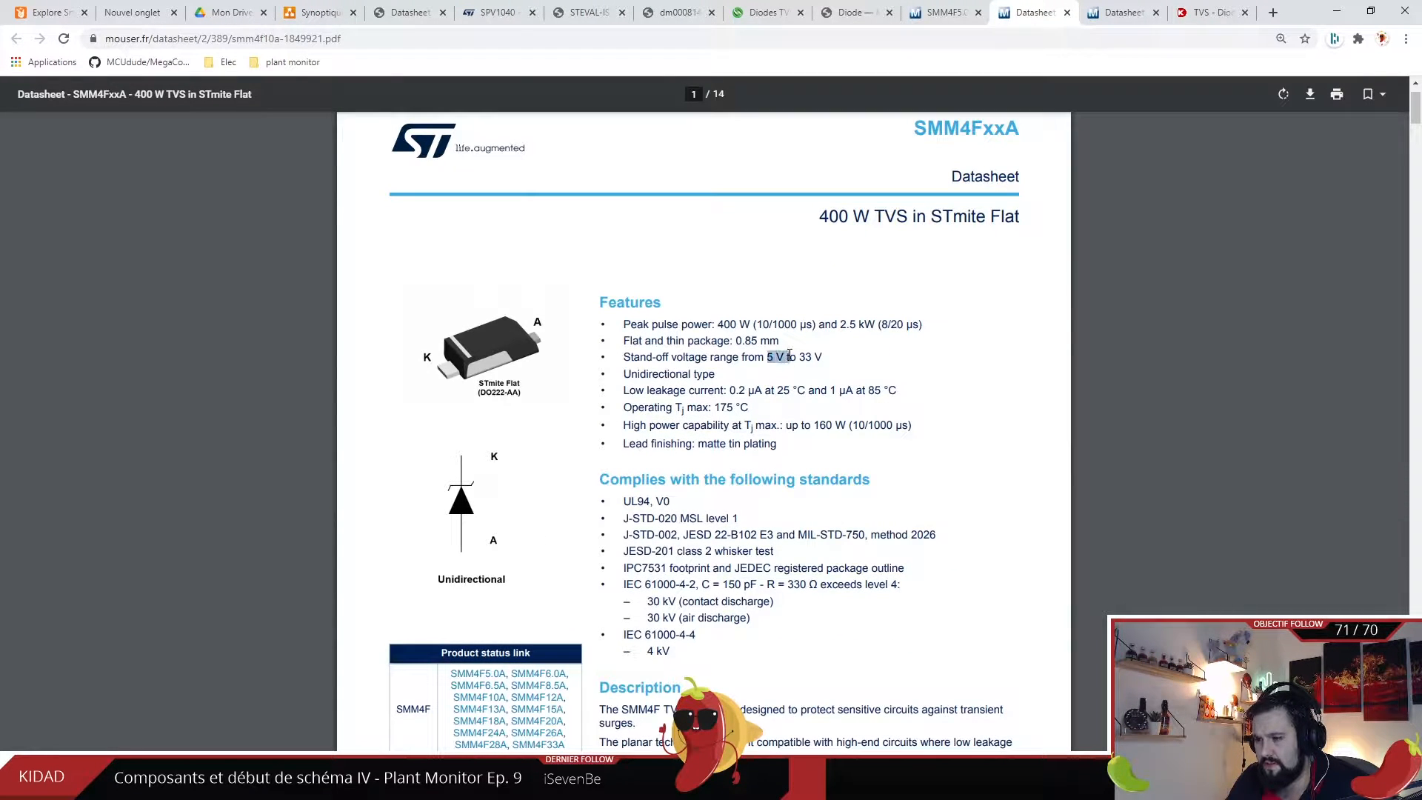
{"action": "left_click", "coordinate": [770, 468]}
{"action": "scroll", "coordinate": [773, 421], "scroll_direction": "down", "scroll_amount": 20}
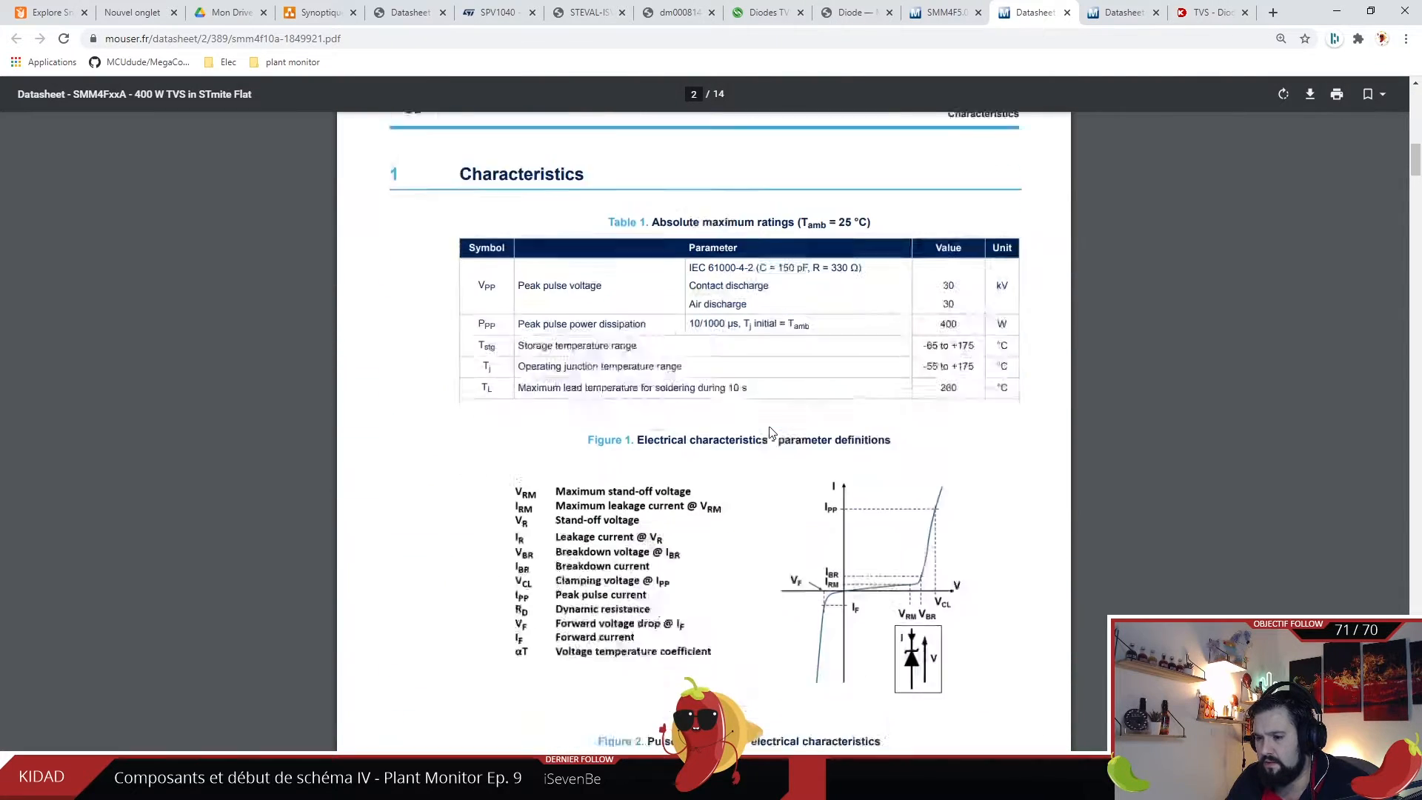
{"action": "scroll", "coordinate": [766, 449], "scroll_direction": "down", "scroll_amount": 6}
{"action": "scroll", "coordinate": [762, 451], "scroll_direction": "up", "scroll_amount": 4}
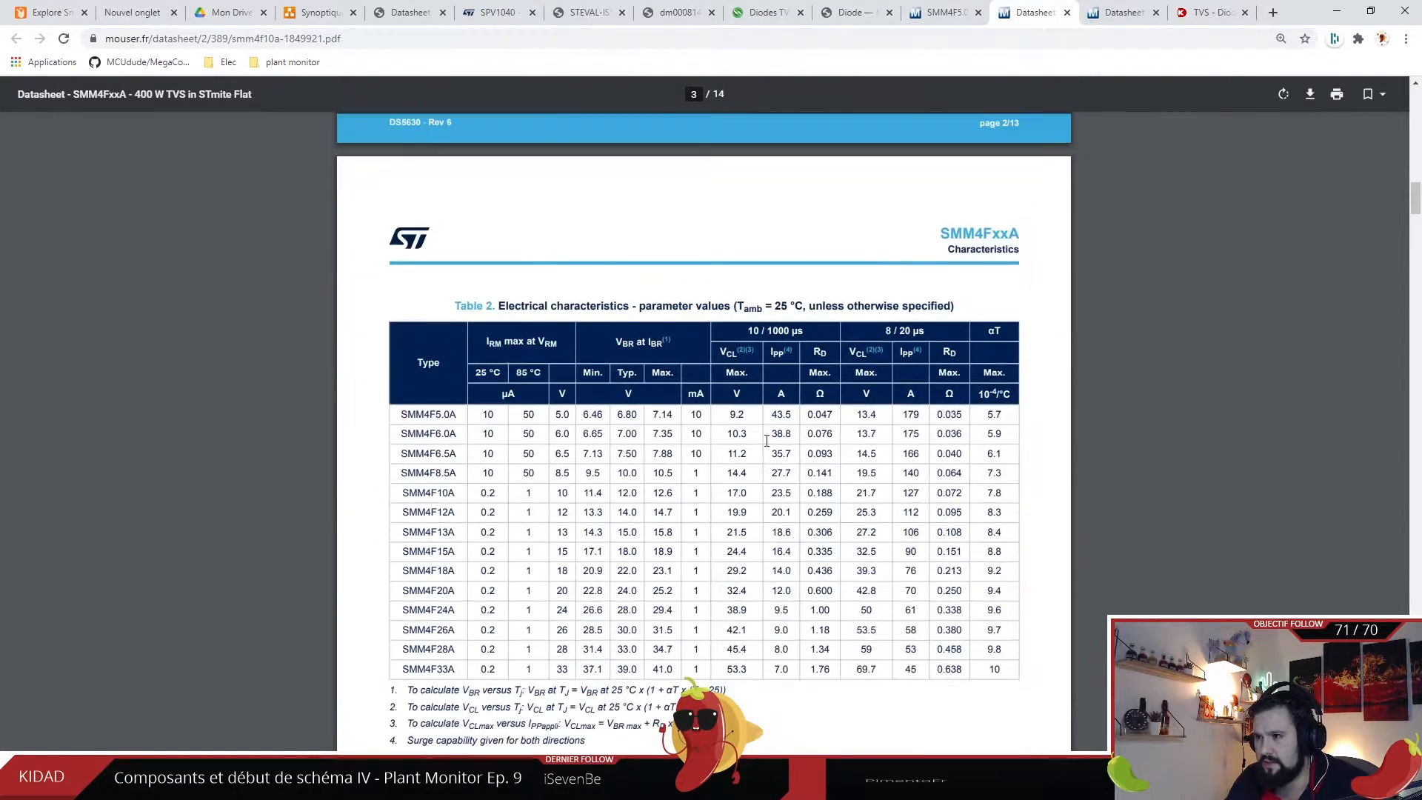
{"action": "left_click", "coordinate": [944, 12]}
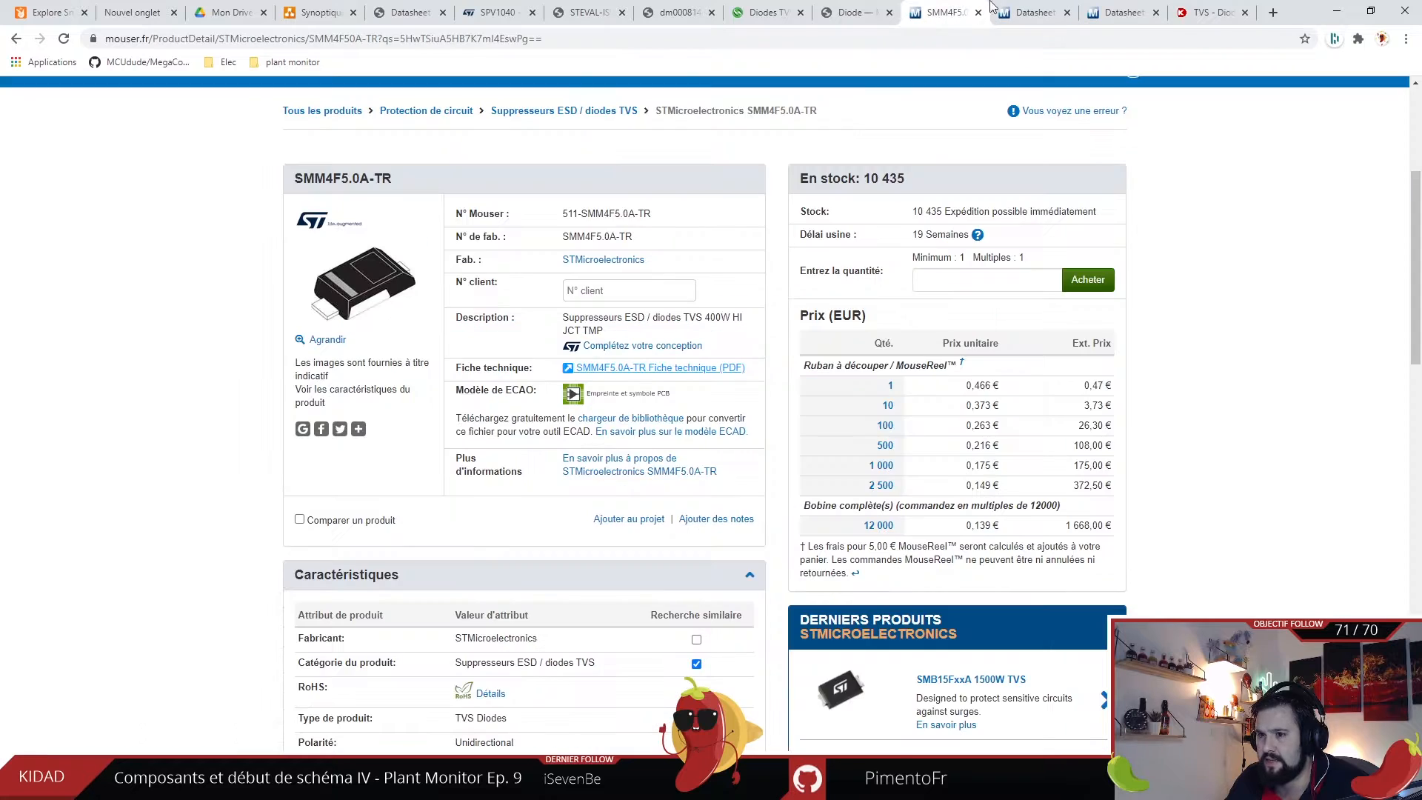
{"action": "left_click", "coordinate": [1033, 13]}
{"action": "double_click", "coordinate": [411, 414]}
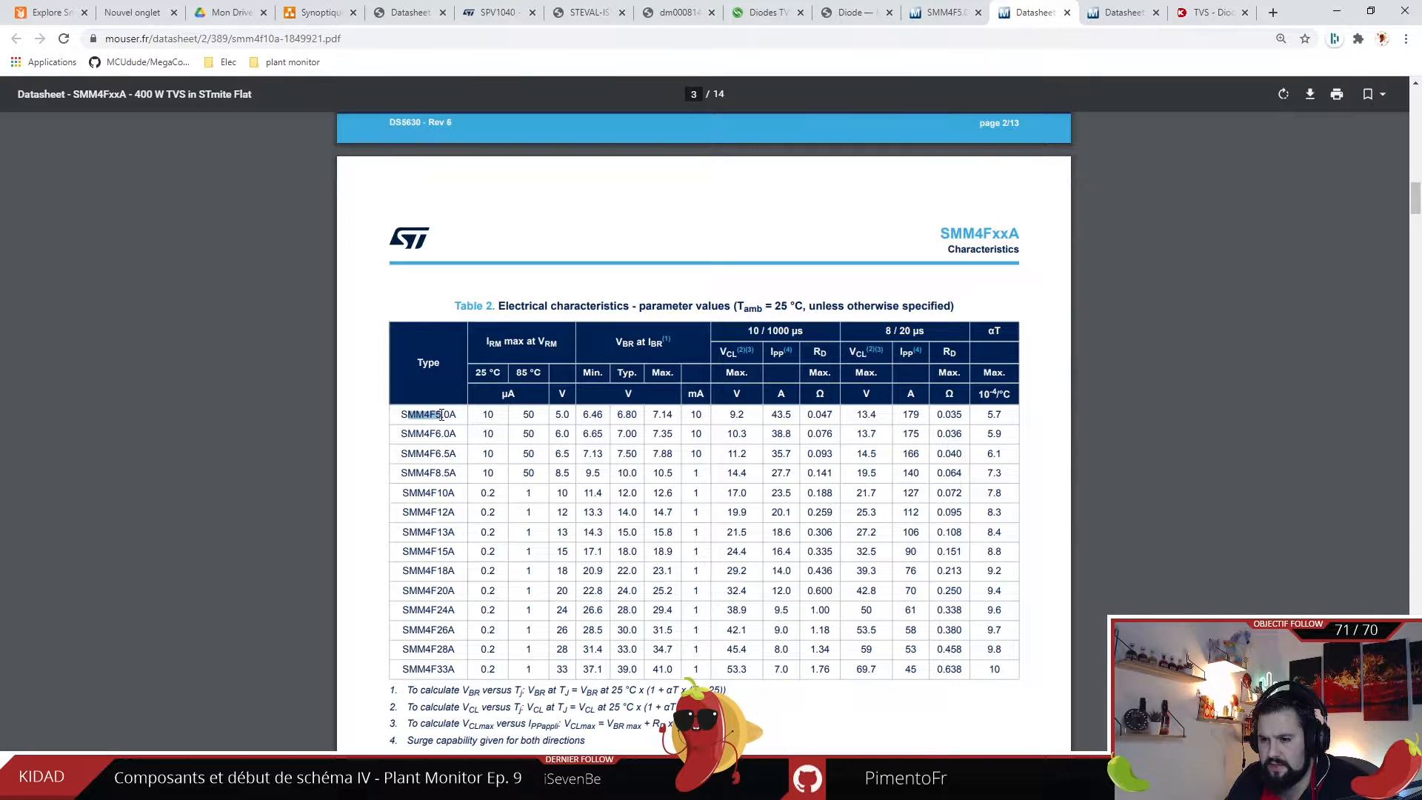
{"action": "left_click", "coordinate": [468, 417]}
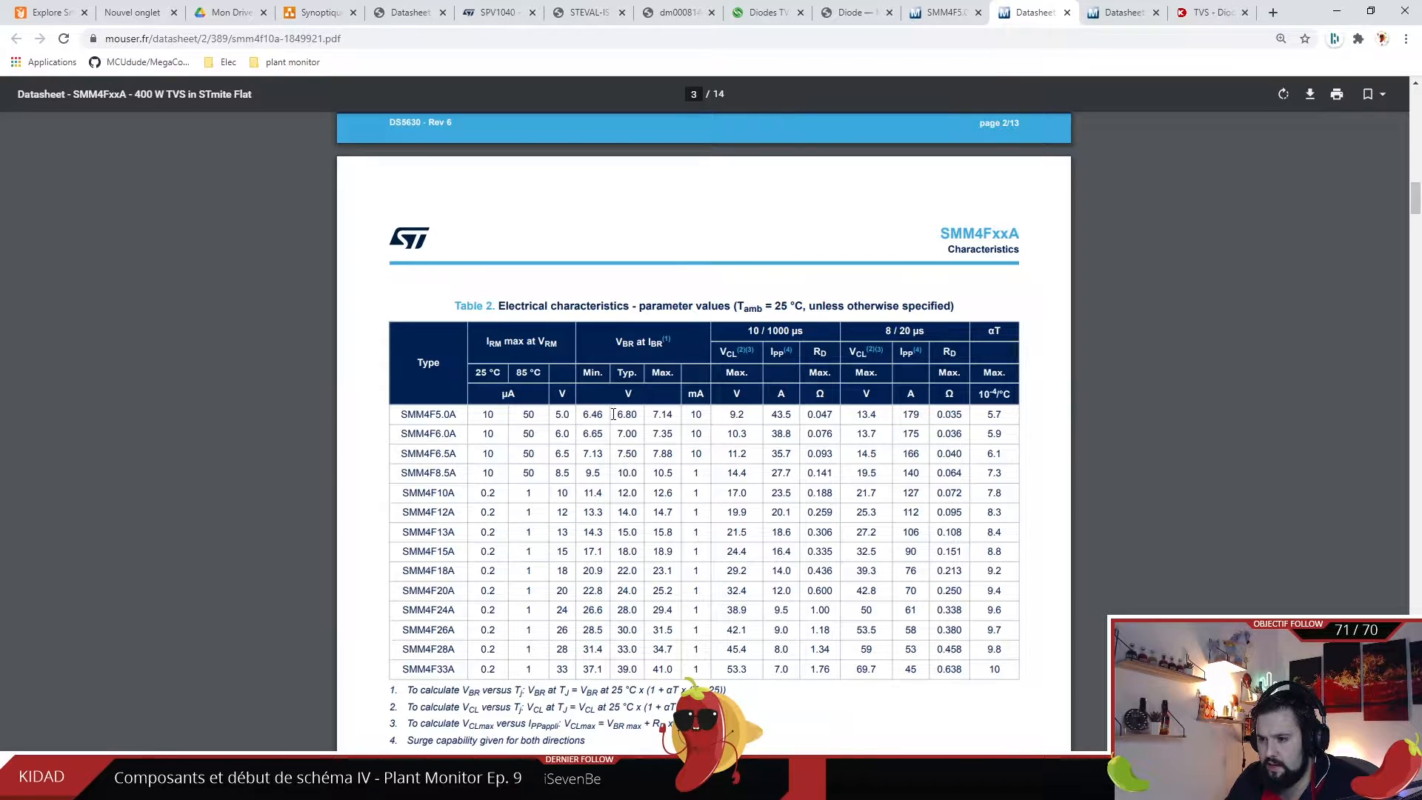
{"action": "left_click_drag", "start_coordinate": [620, 414], "coordinate": [637, 415]}
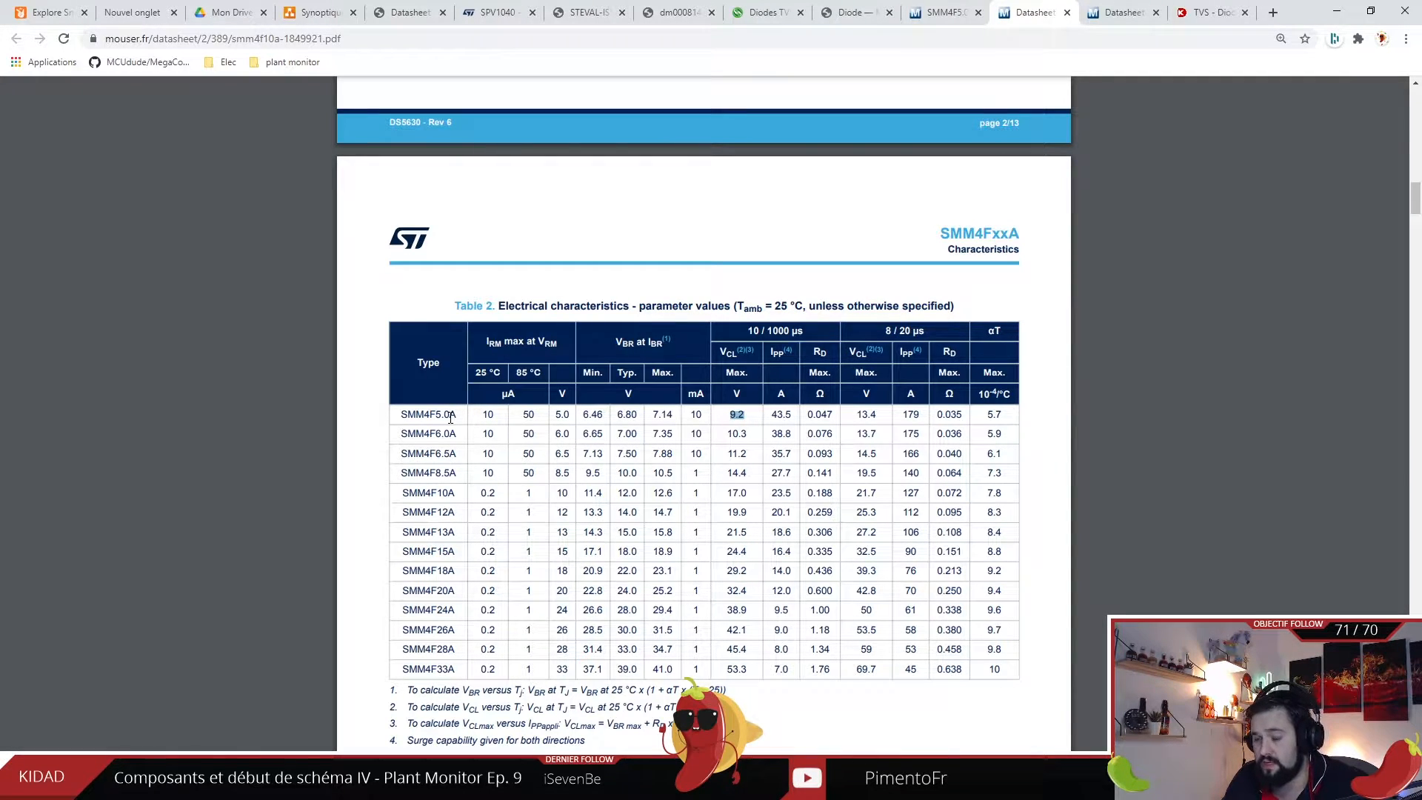
- Return to the Digi-Key filtered TVS results
{"action": "left_click", "coordinate": [942, 13]}
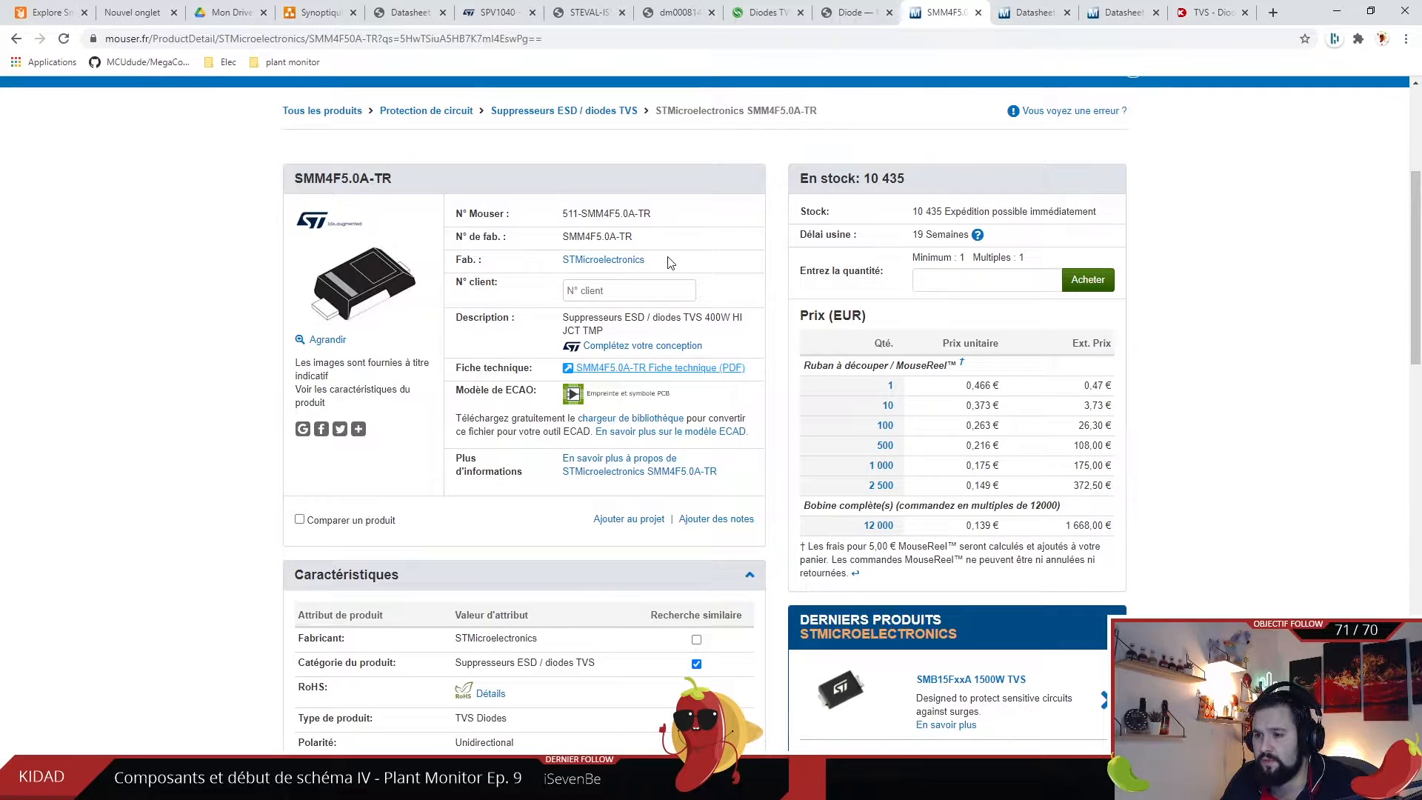
{"action": "left_click", "coordinate": [1033, 12]}
{"action": "left_click", "coordinate": [1207, 9]}
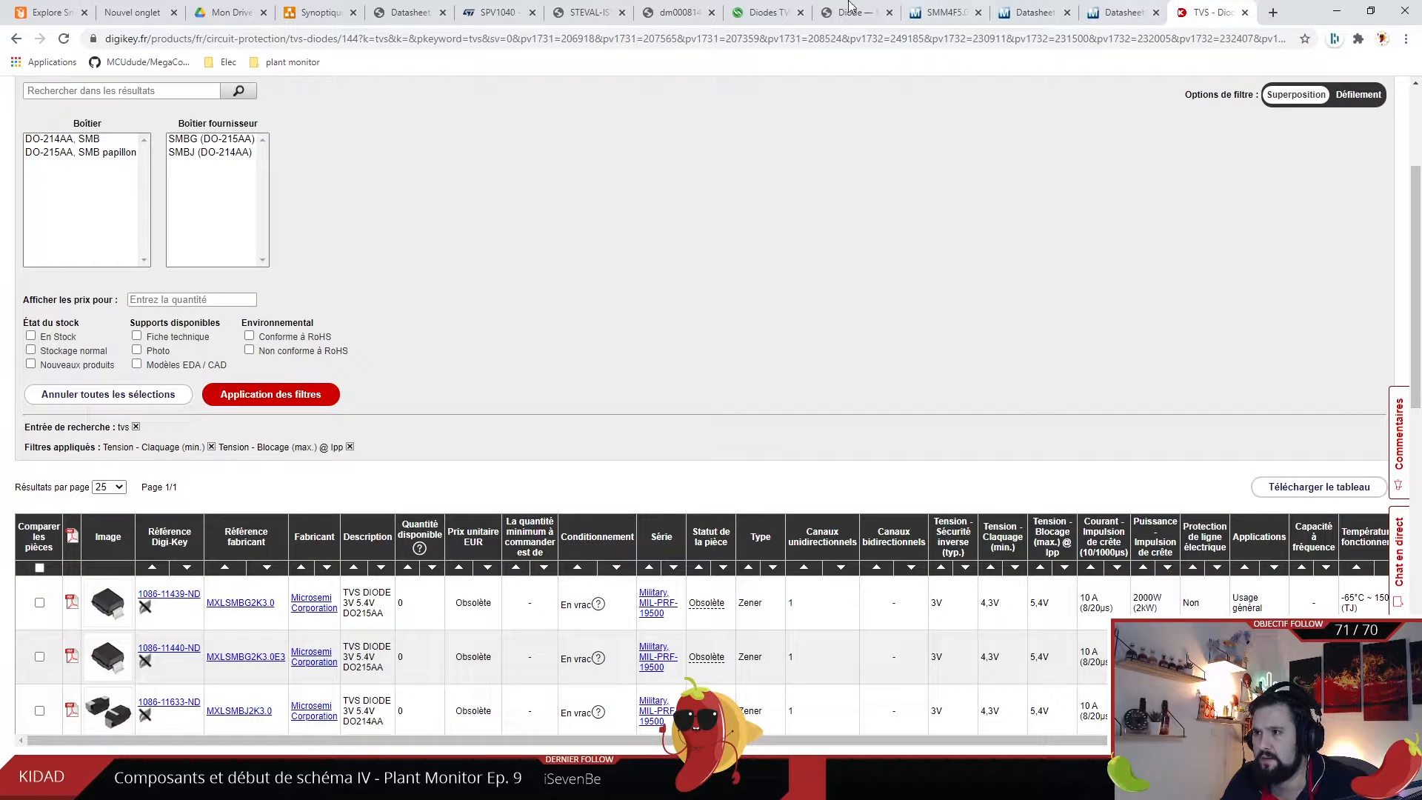
- Bring back Farnell's Diodes TVS listing and browse its results and Tension de coupure Min filter
{"action": "left_click", "coordinate": [755, 13]}
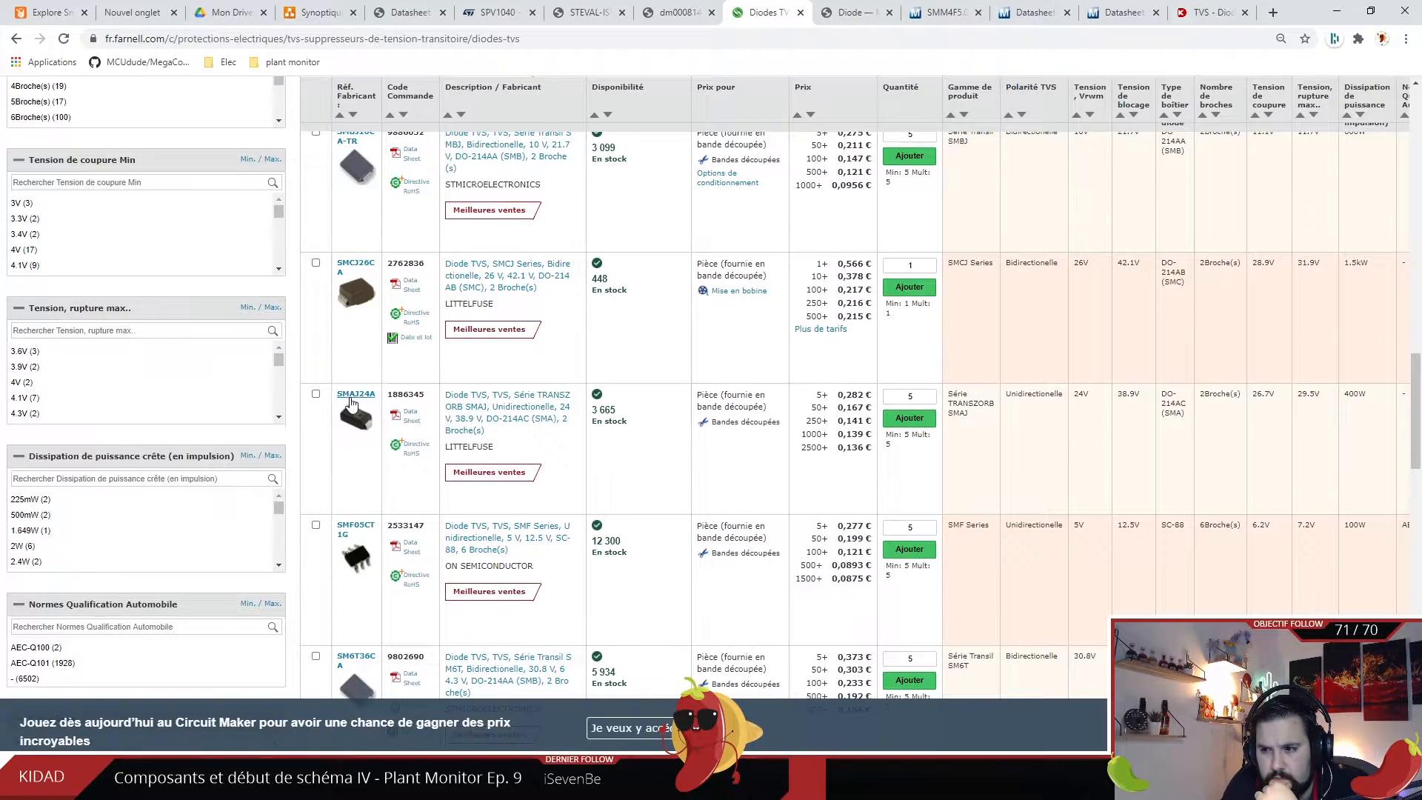
{"action": "scroll", "coordinate": [348, 411], "scroll_direction": "up", "scroll_amount": 5}
{"action": "scroll", "coordinate": [350, 413], "scroll_direction": "down", "scroll_amount": 3}
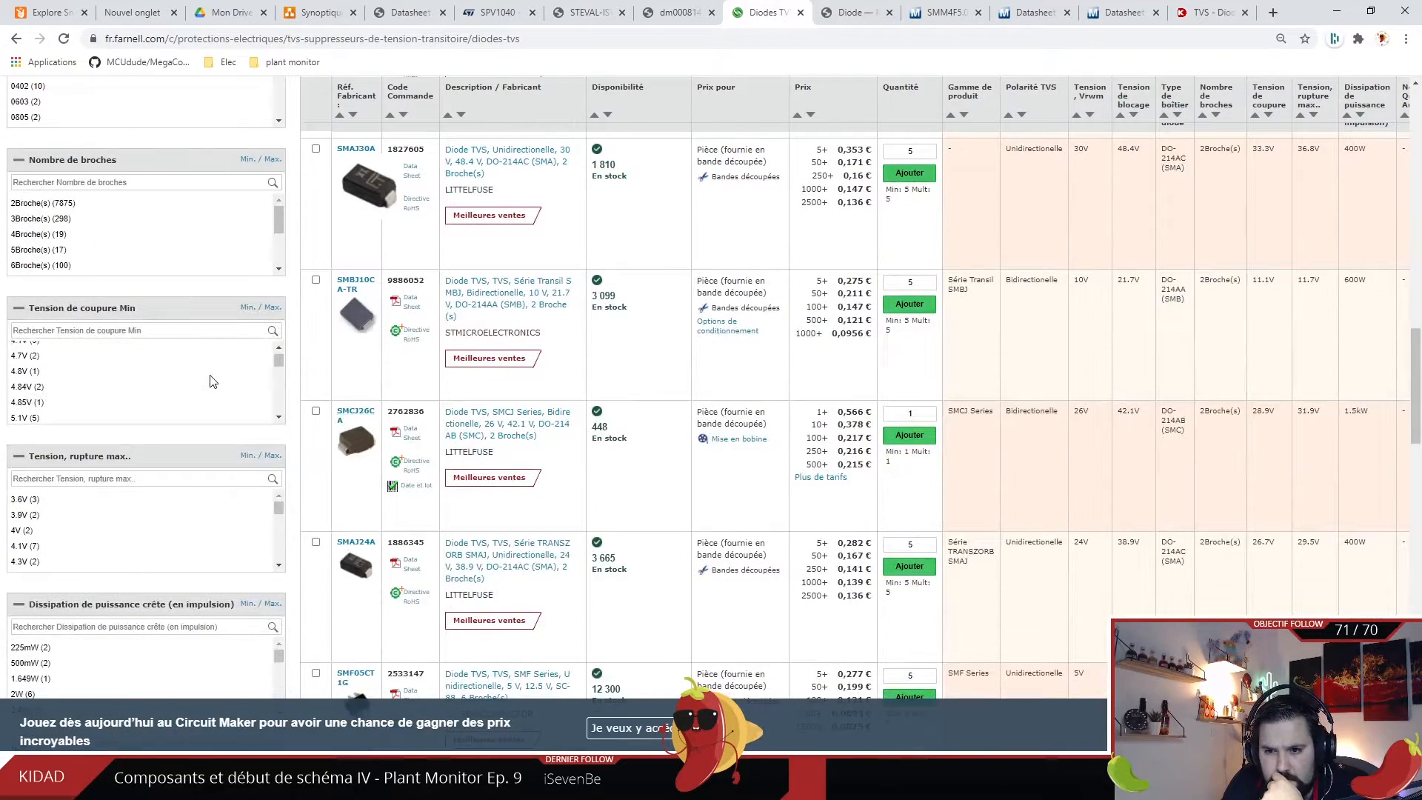
{"action": "scroll", "coordinate": [212, 381], "scroll_direction": "down", "scroll_amount": 3}
{"action": "scroll", "coordinate": [213, 381], "scroll_direction": "up", "scroll_amount": 1}
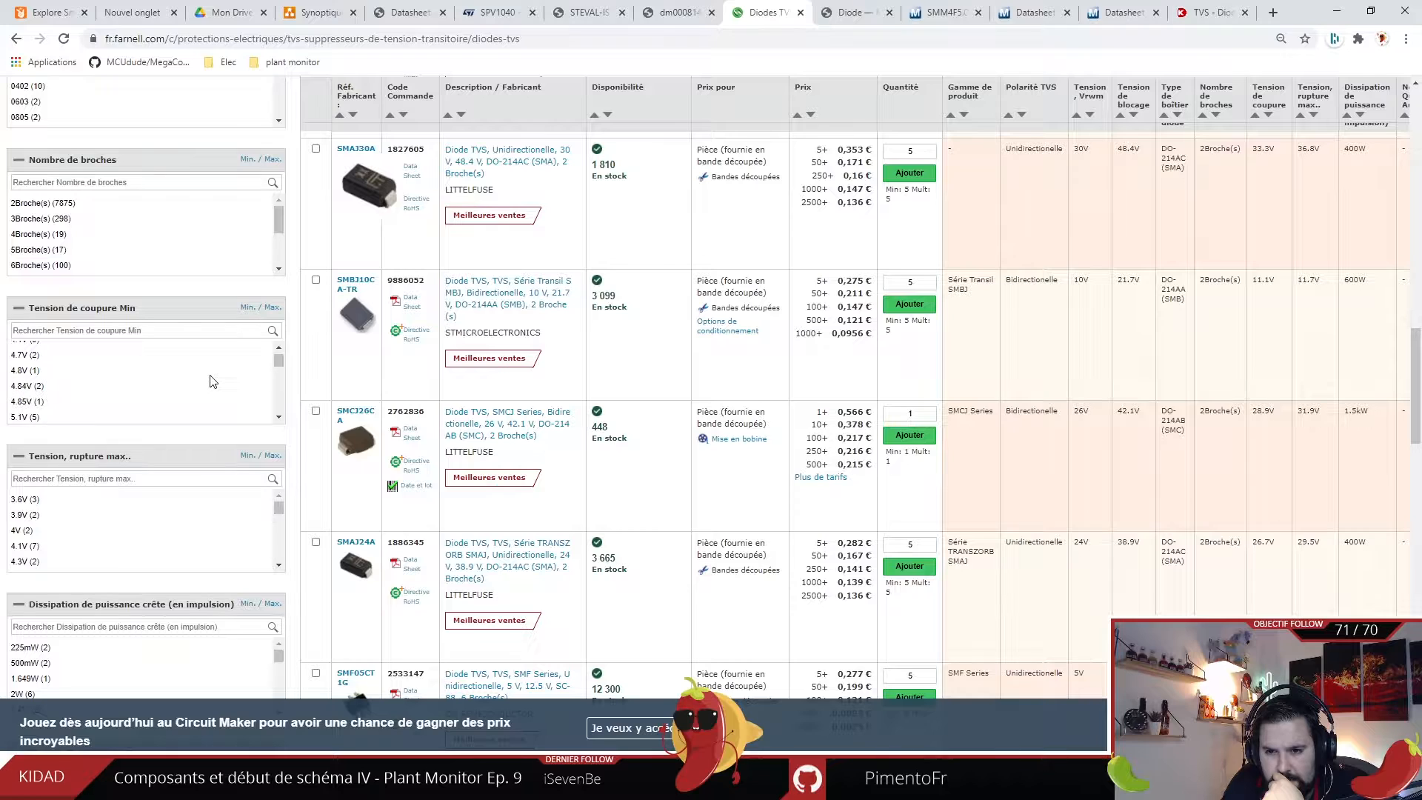
{"action": "scroll", "coordinate": [206, 386], "scroll_direction": "down", "scroll_amount": 1}
{"action": "scroll", "coordinate": [205, 386], "scroll_direction": "up", "scroll_amount": 4}
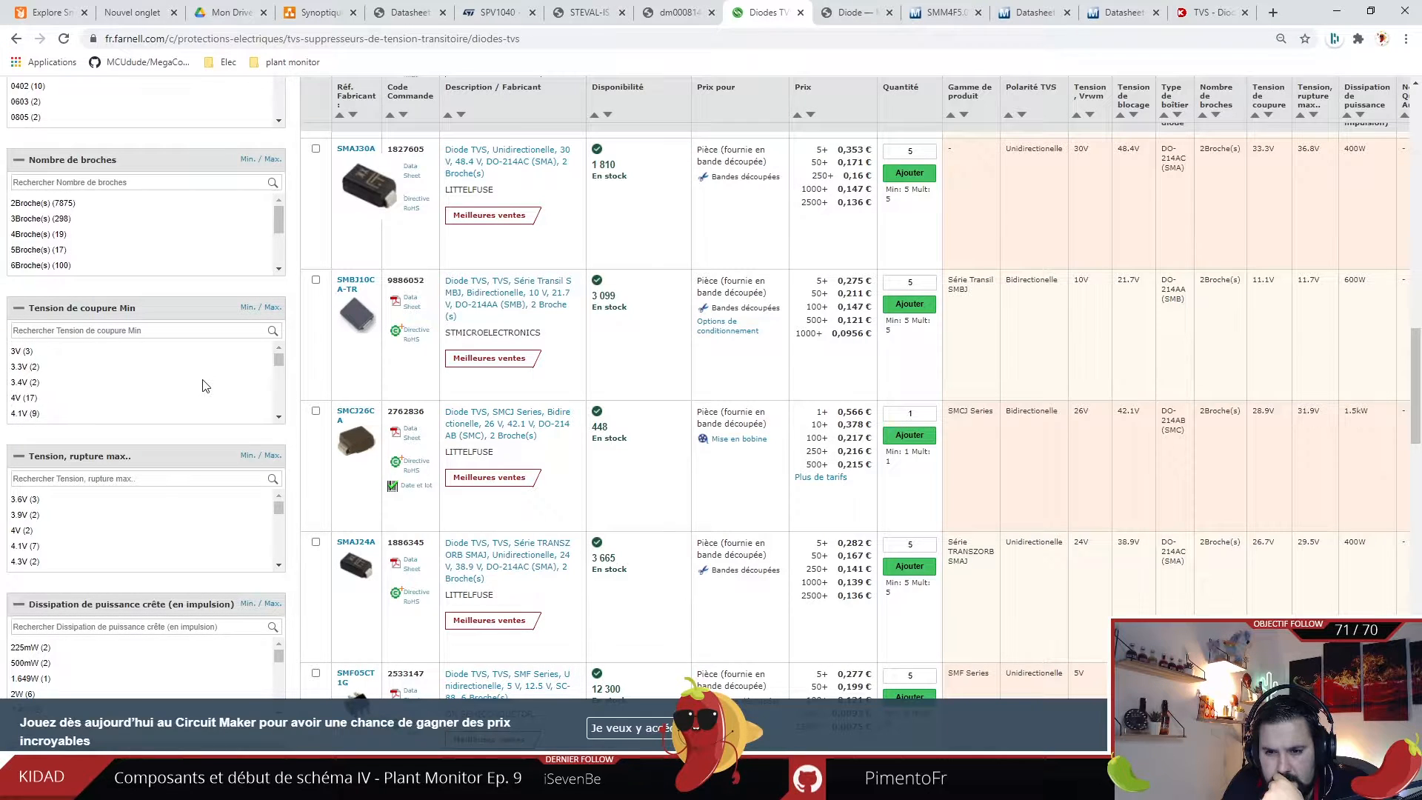
- Copy SMM4F5.0A-TR from the Mouser page and search for it on Farnell
{"action": "left_click", "coordinate": [913, 24]}
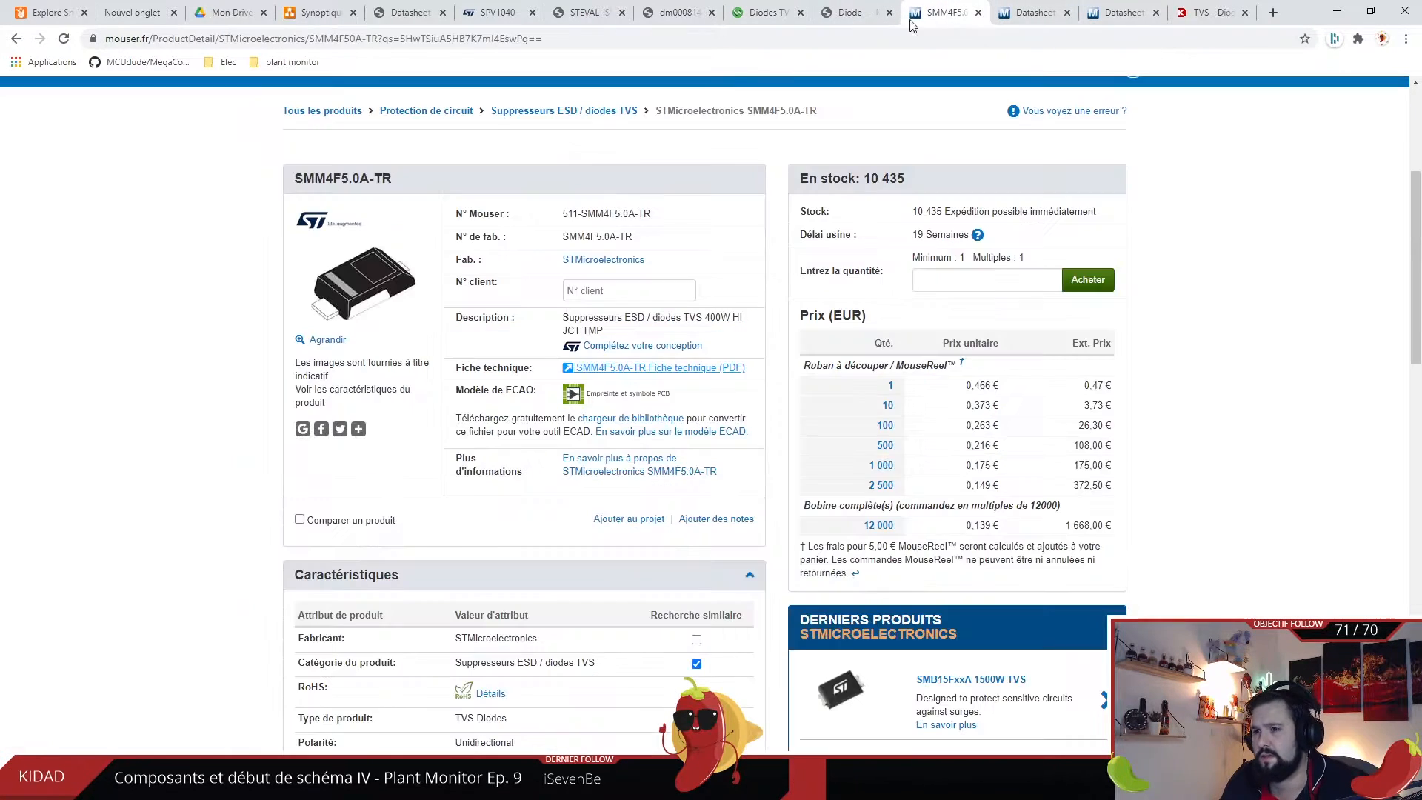
{"action": "mouse_move", "coordinate": [632, 238]}
{"action": "left_mouse_down"}
{"action": "mouse_move", "coordinate": [573, 238]}
{"action": "mouse_move", "coordinate": [621, 237]}
{"action": "left_mouse_up"}
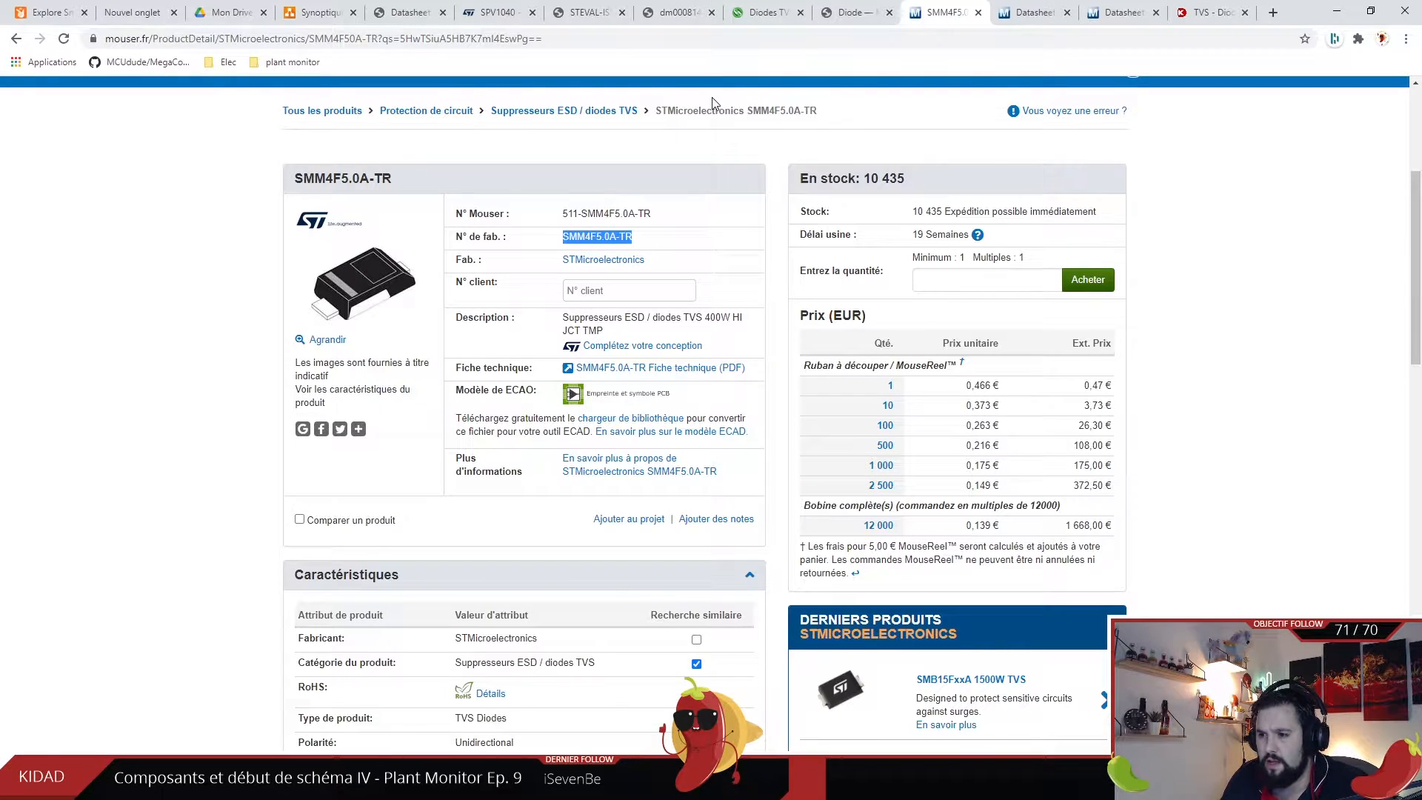
{"action": "left_click", "coordinate": [763, 12]}
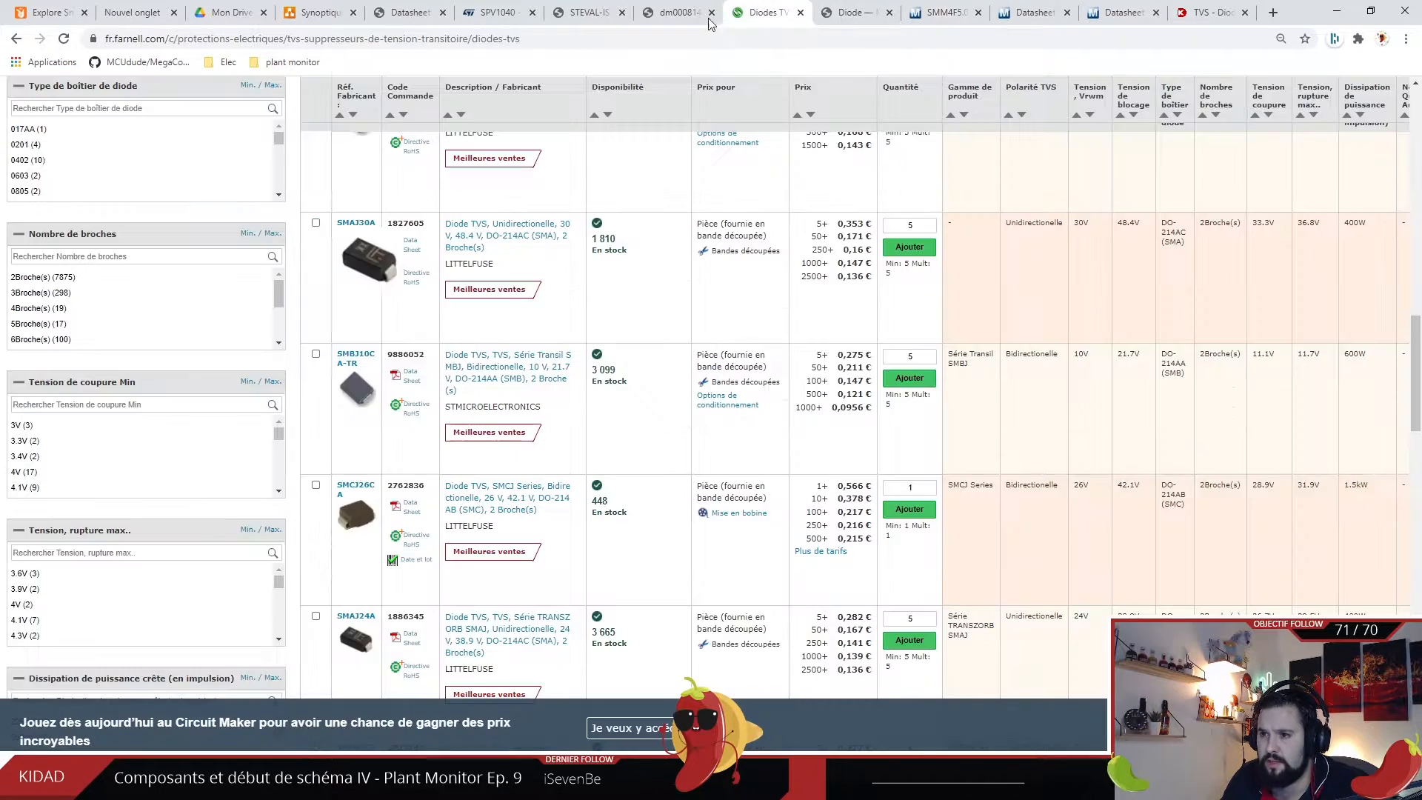
{"action": "scroll", "coordinate": [219, 228], "scroll_direction": "up", "scroll_amount": 10}
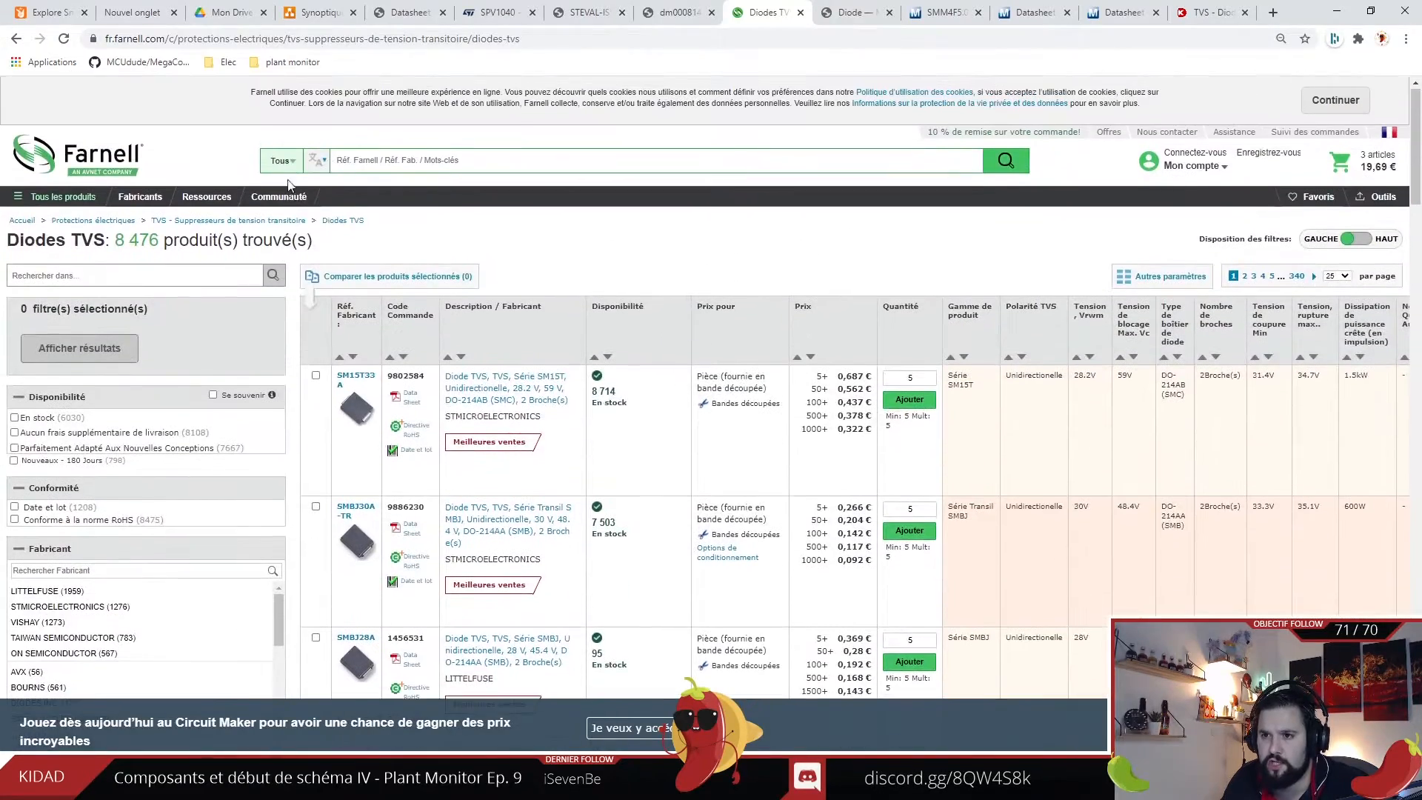
{"action": "left_click", "coordinate": [402, 161]}
{"action": "type", "text": "SMM4F5.0A-TR"}
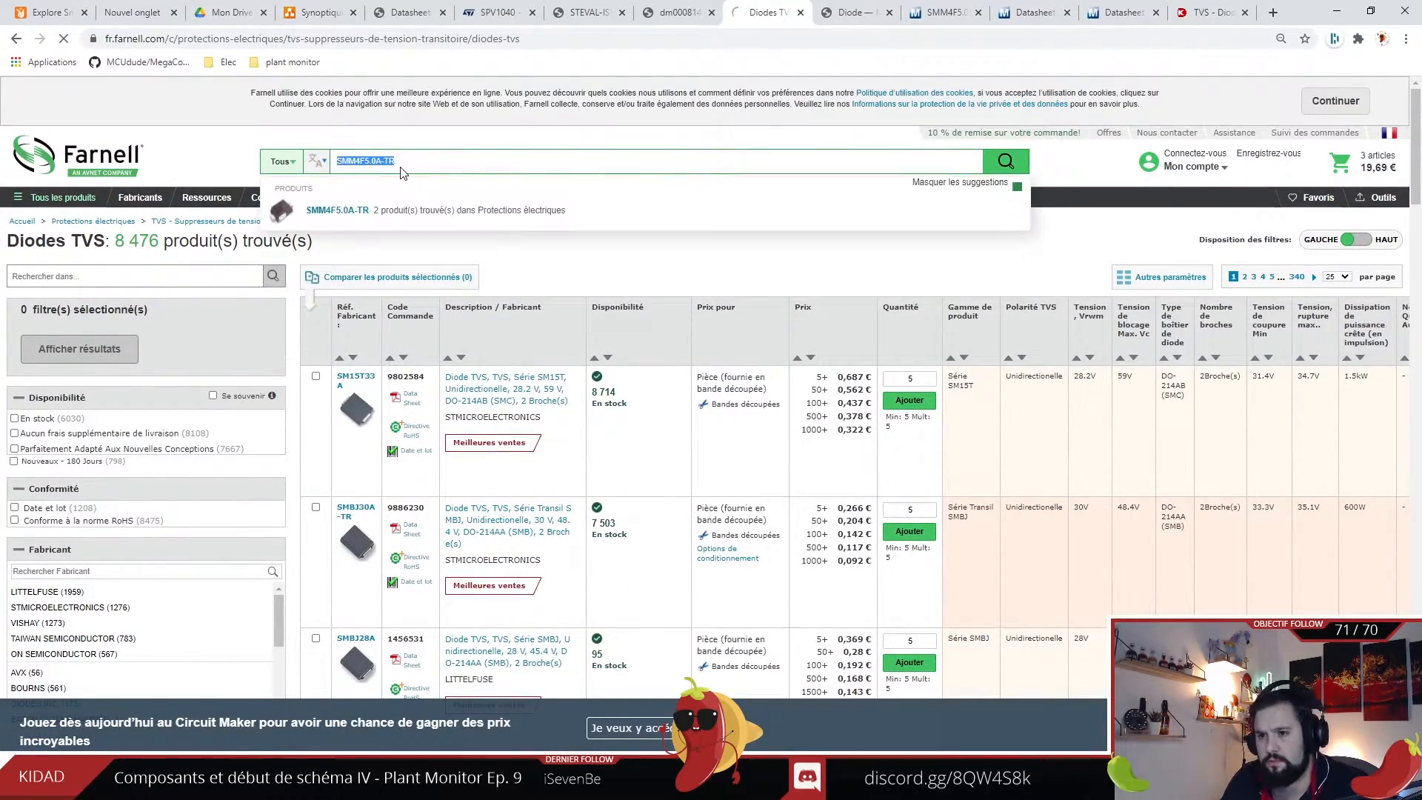
{"action": "key", "text": "Return"}
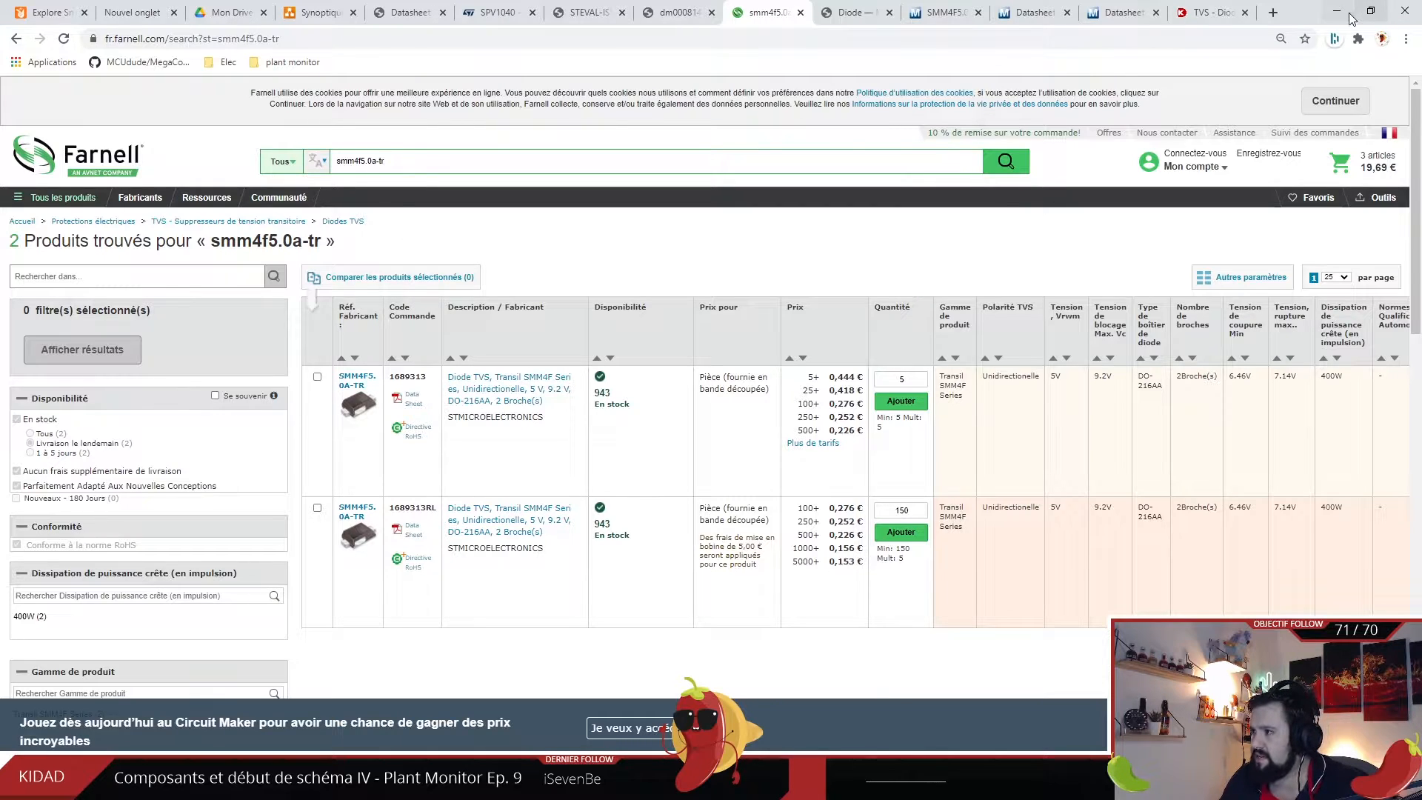
- Search SnapEDA for the part number SMM4F5.0A-TR
{"action": "left_click", "coordinate": [48, 12]}
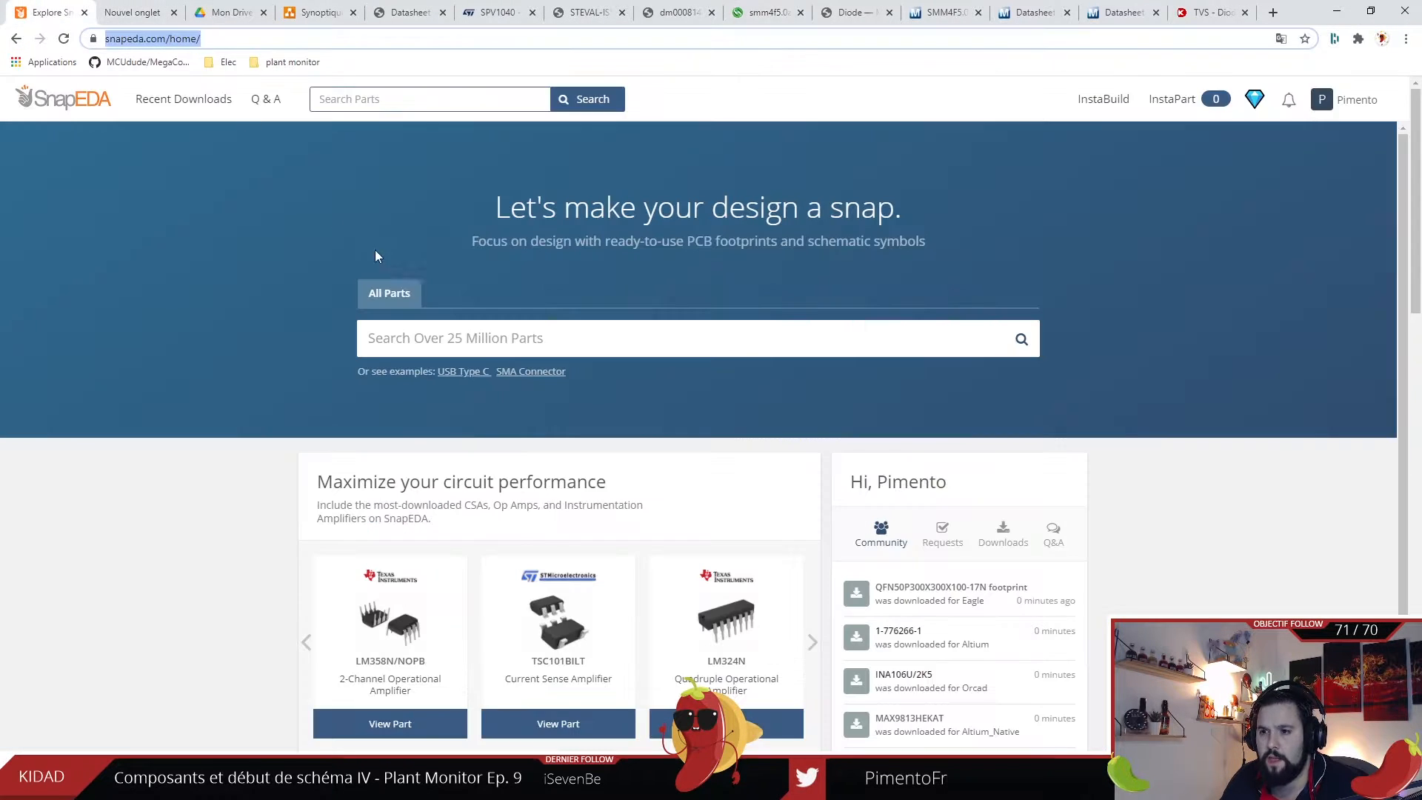
{"action": "type", "text": "SMM4F5.0A-TR"}
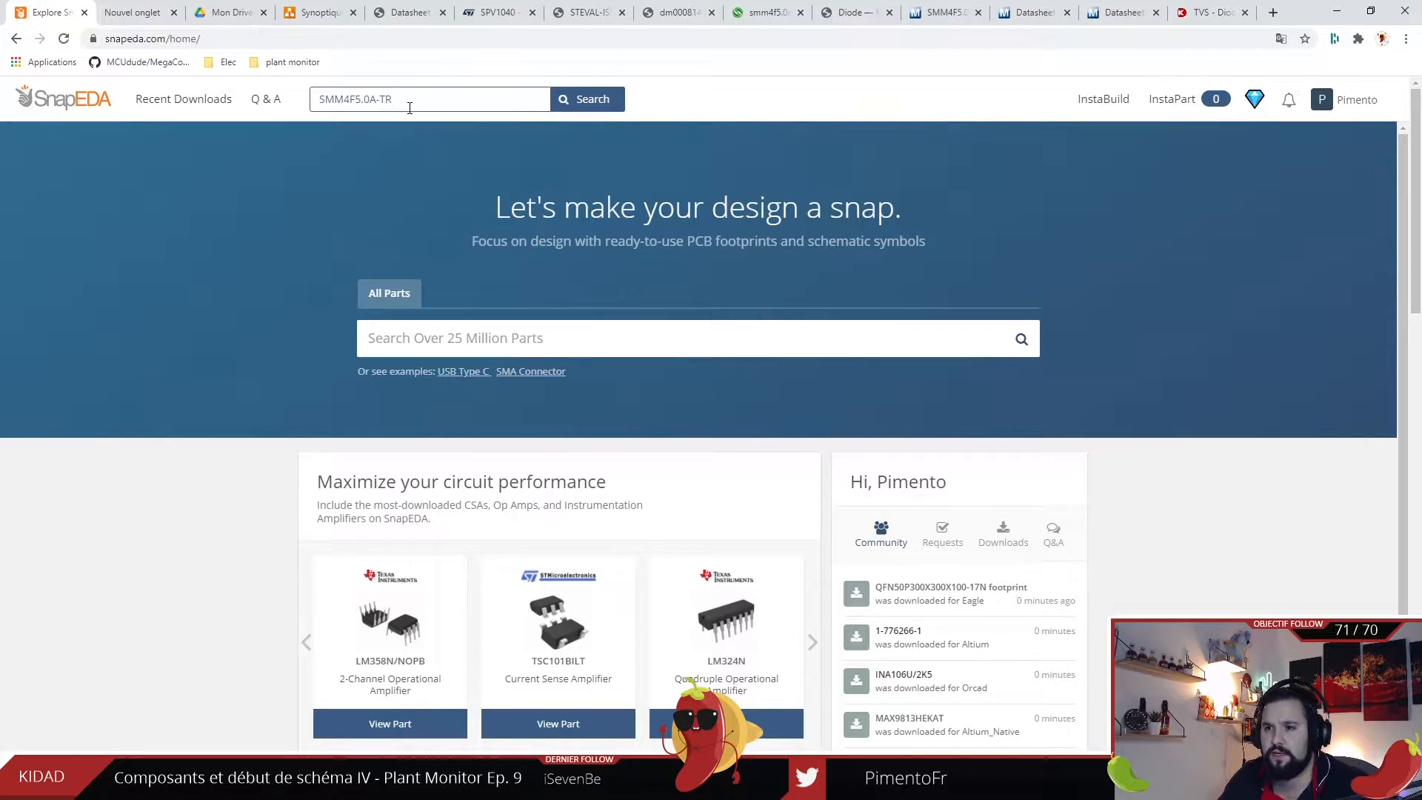
{"action": "key", "text": "Return"}
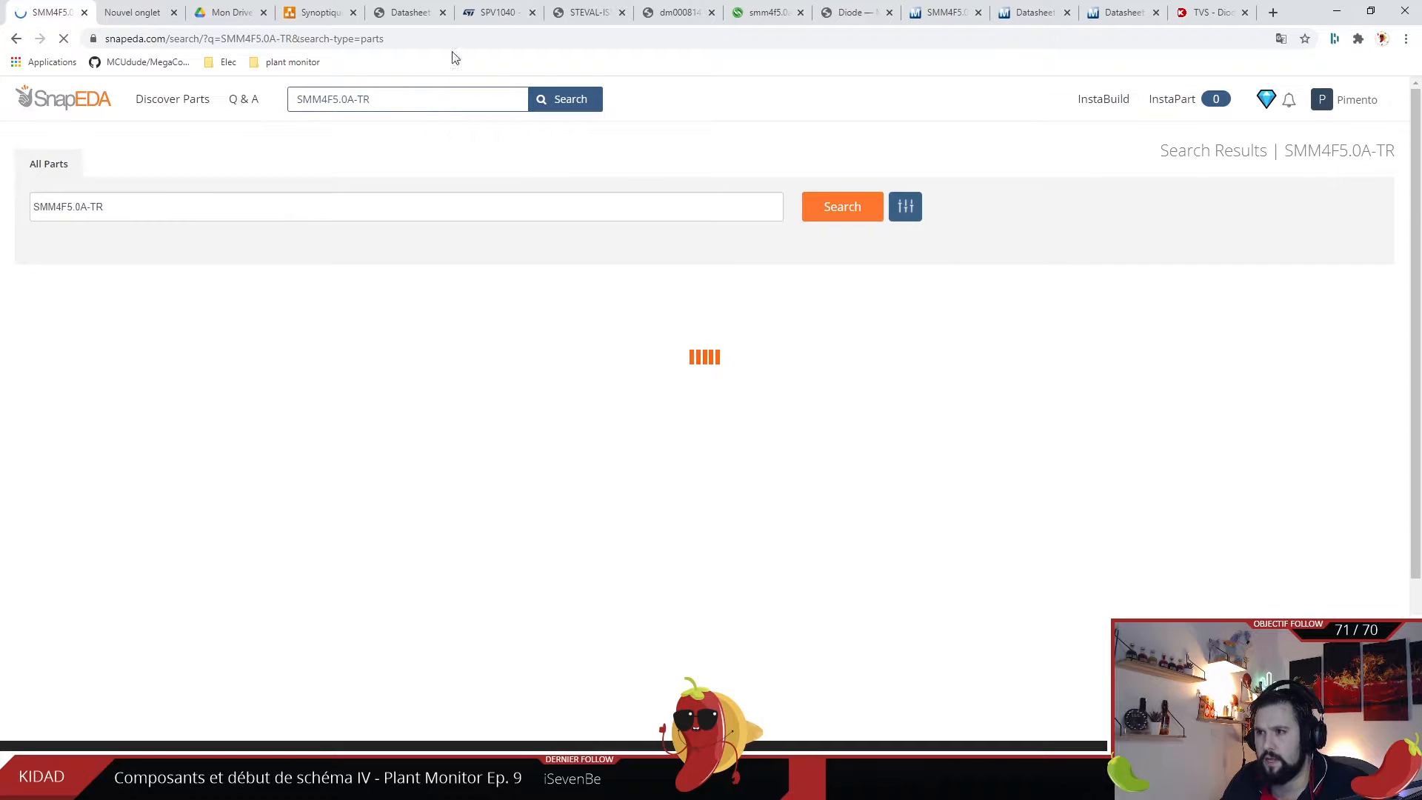
- Retry the Farnell search as smm4f5.0a, then return to the SnapEDA results
{"action": "left_click", "coordinate": [757, 14]}
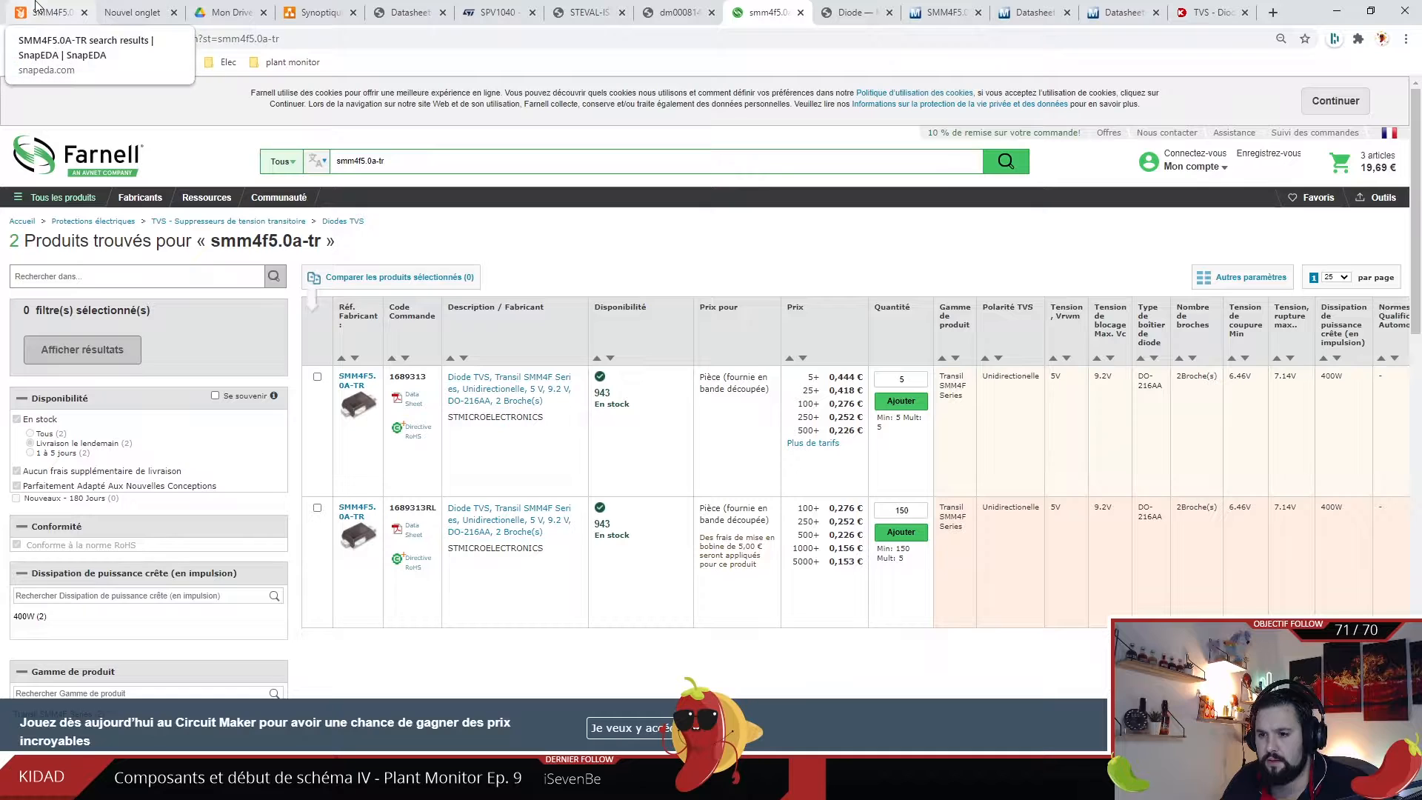
{"action": "left_click_drag", "start_coordinate": [373, 157], "coordinate": [523, 176]}
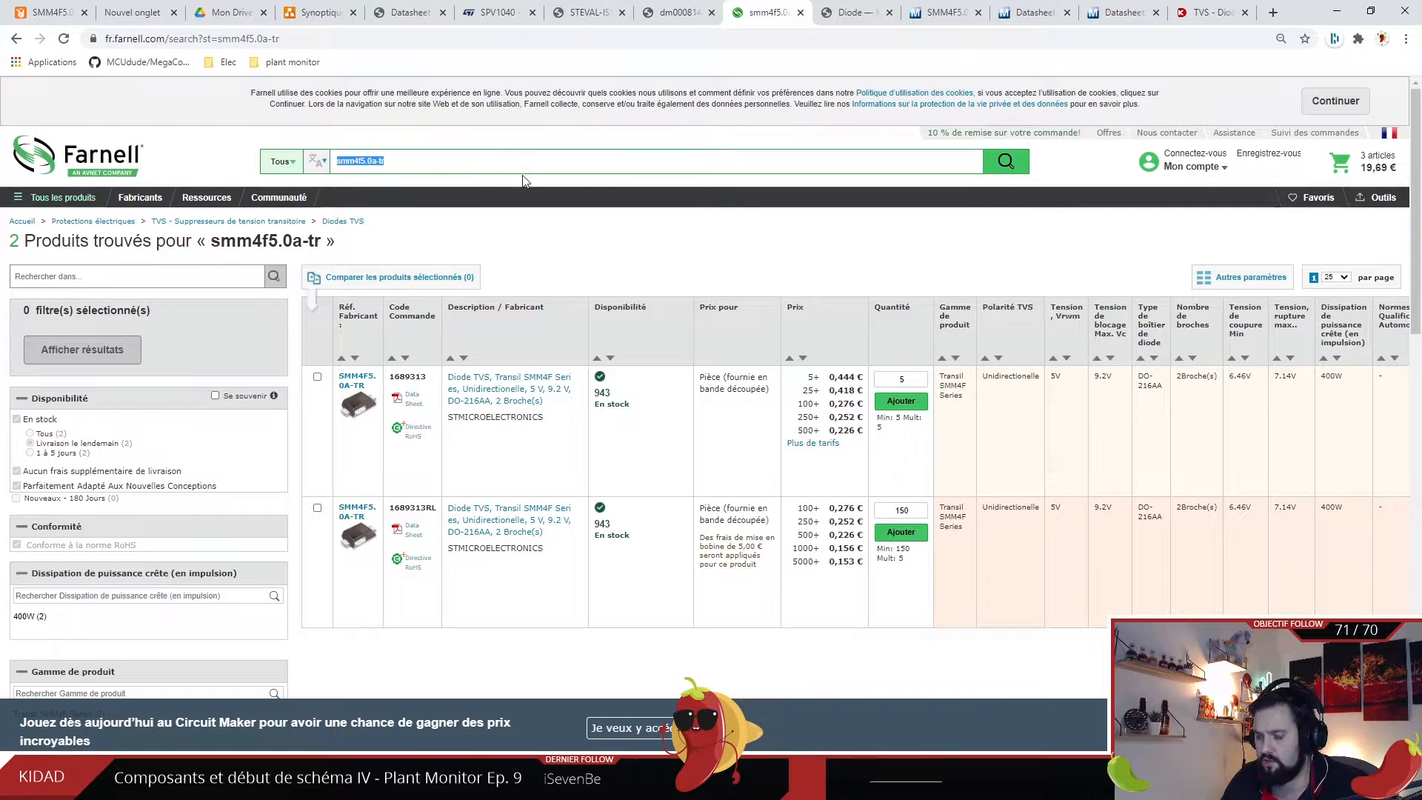
{"action": "key", "text": "End"}
{"action": "key", "text": "BackSpace"}
{"action": "key", "text": "BackSpace"}
{"action": "key", "text": "BackSpace"}
{"action": "key", "text": "Return"}
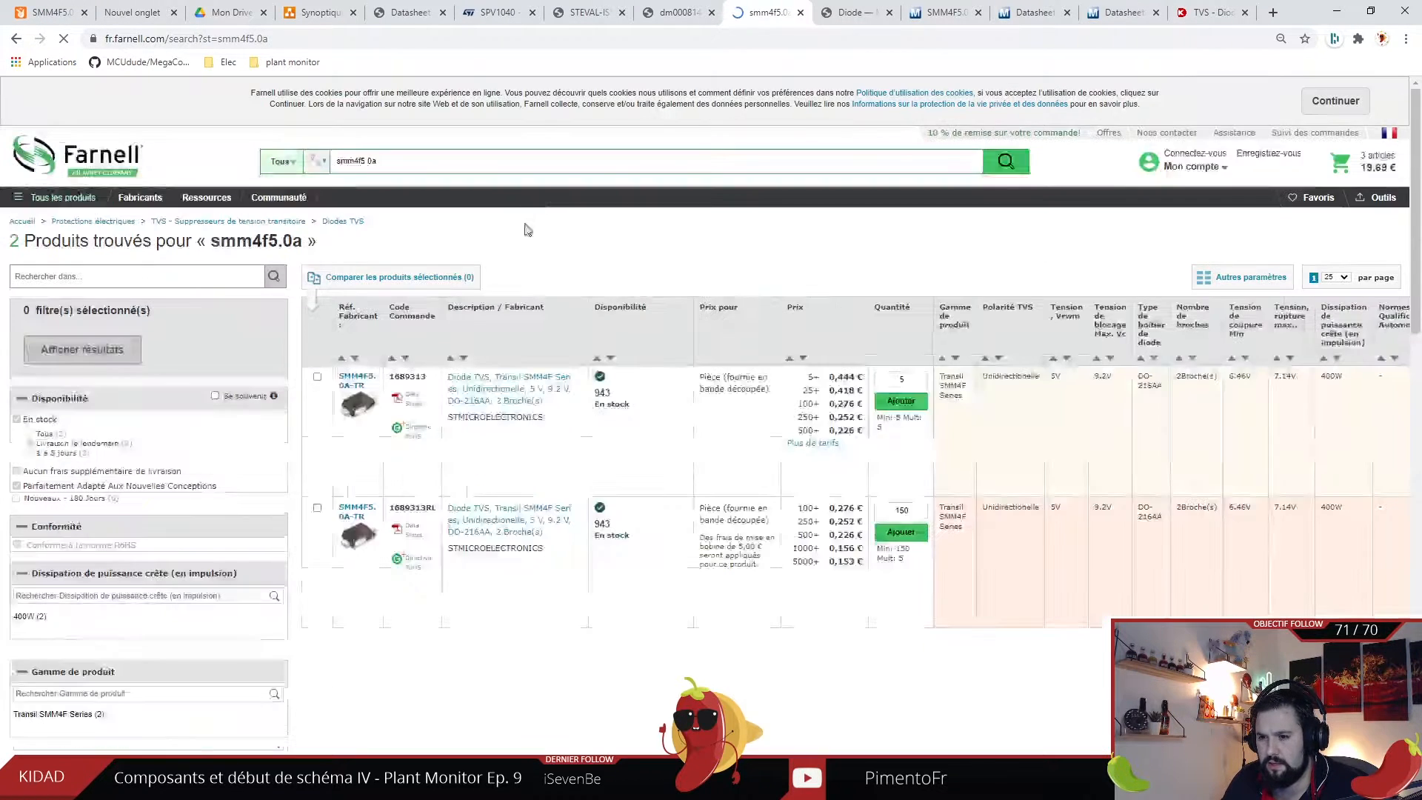
{"action": "key", "text": "ctrl+1"}
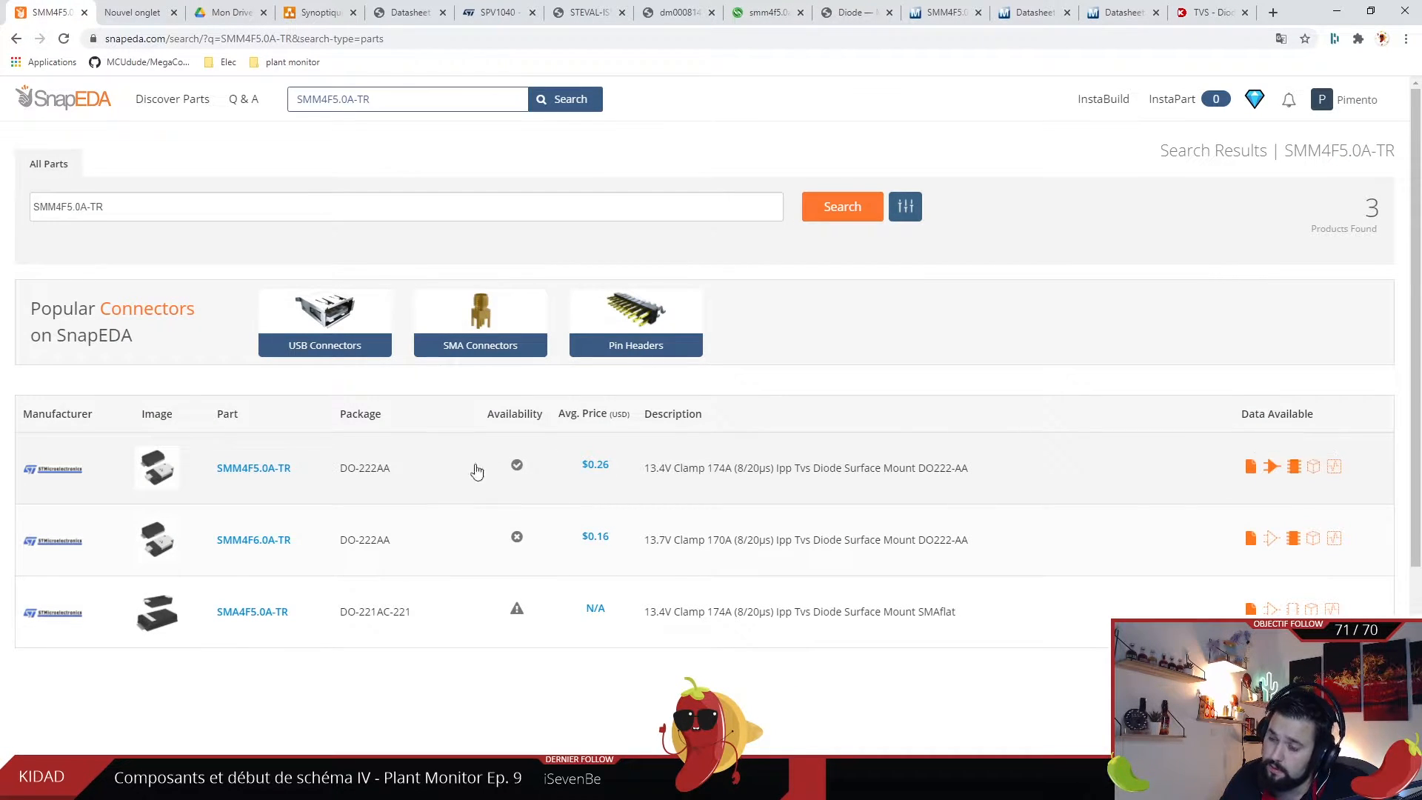
- Download the SMM4F5.0A-TR DO-222AA footprint in KiCad (V4 and later) format; no 3D model exists
{"action": "left_click", "coordinate": [252, 473]}
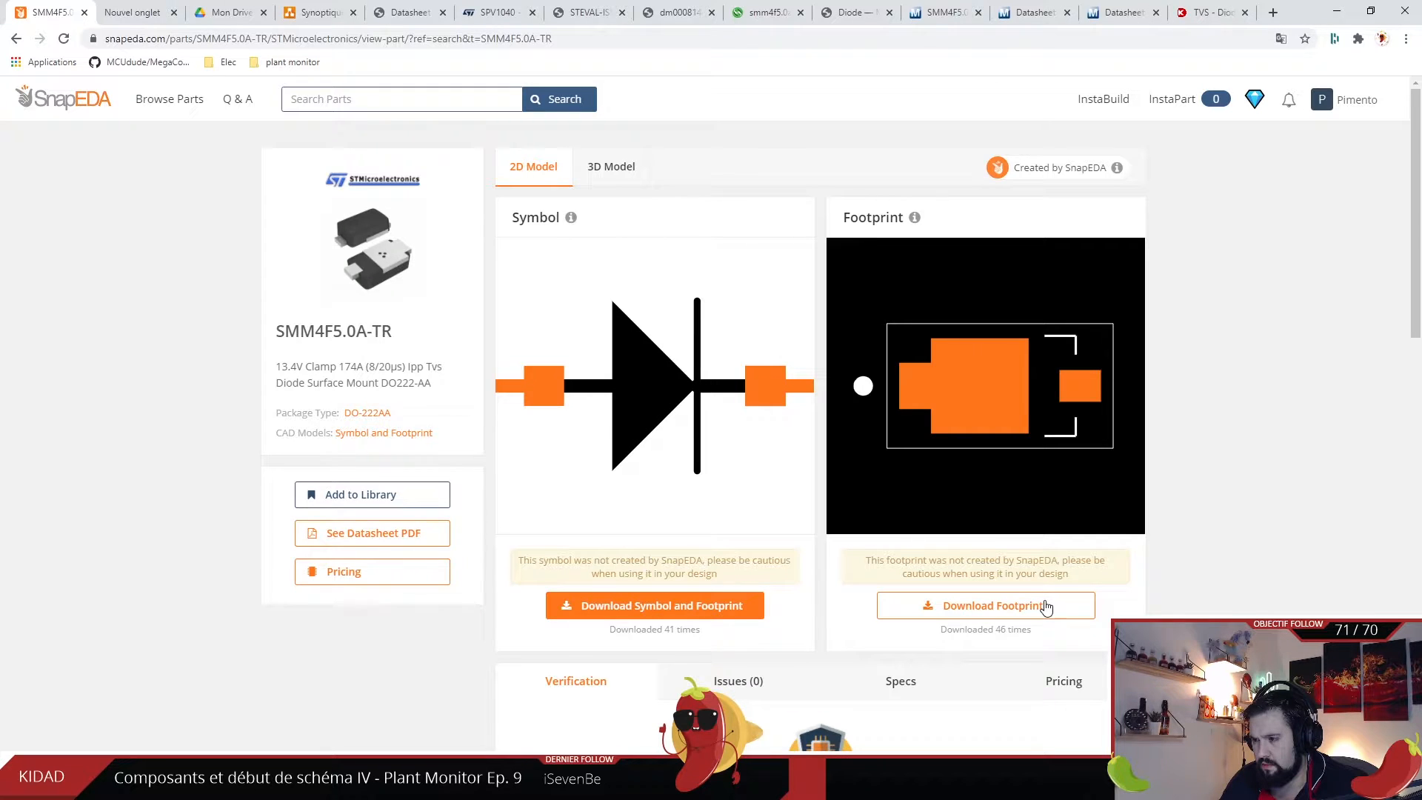
{"action": "left_click", "coordinate": [596, 166]}
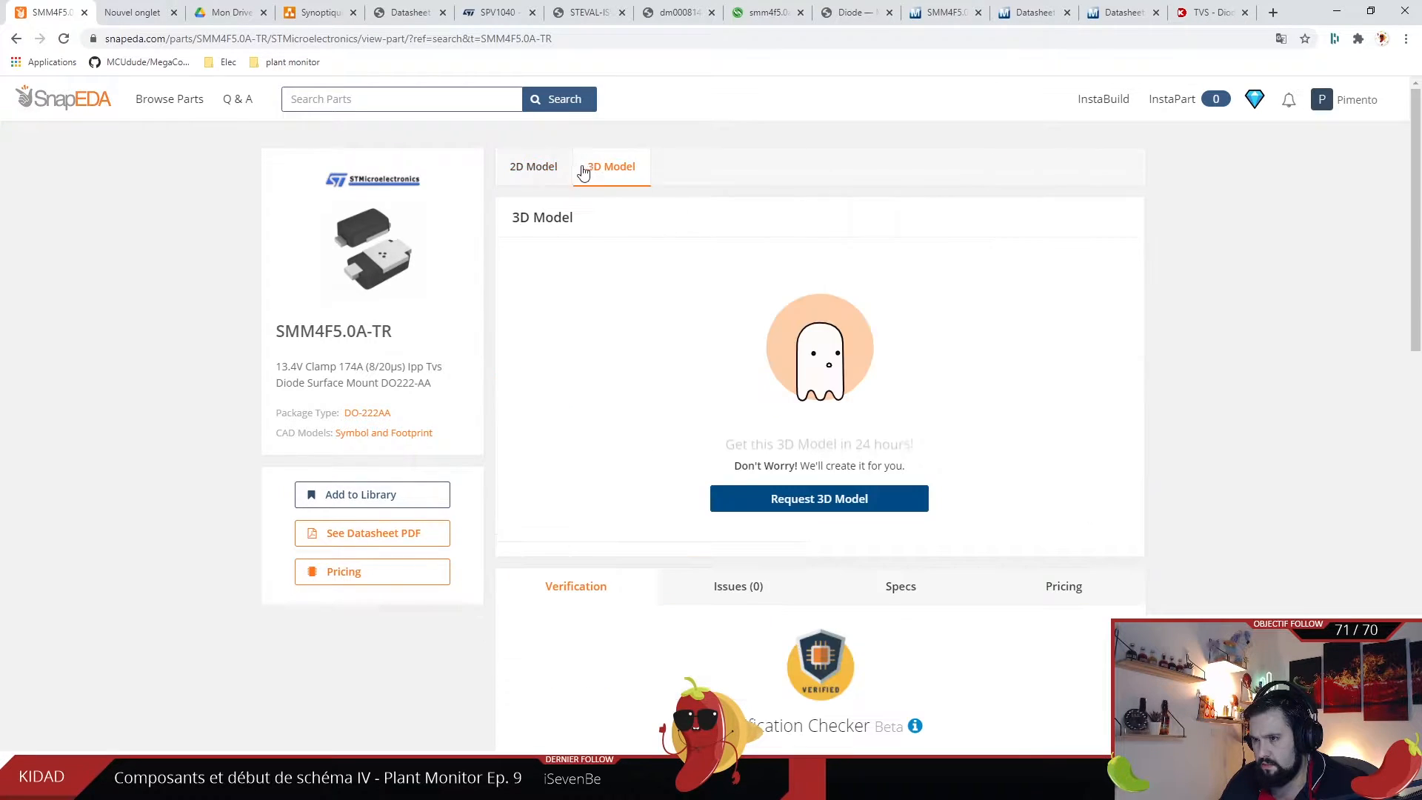
{"action": "left_click", "coordinate": [522, 166]}
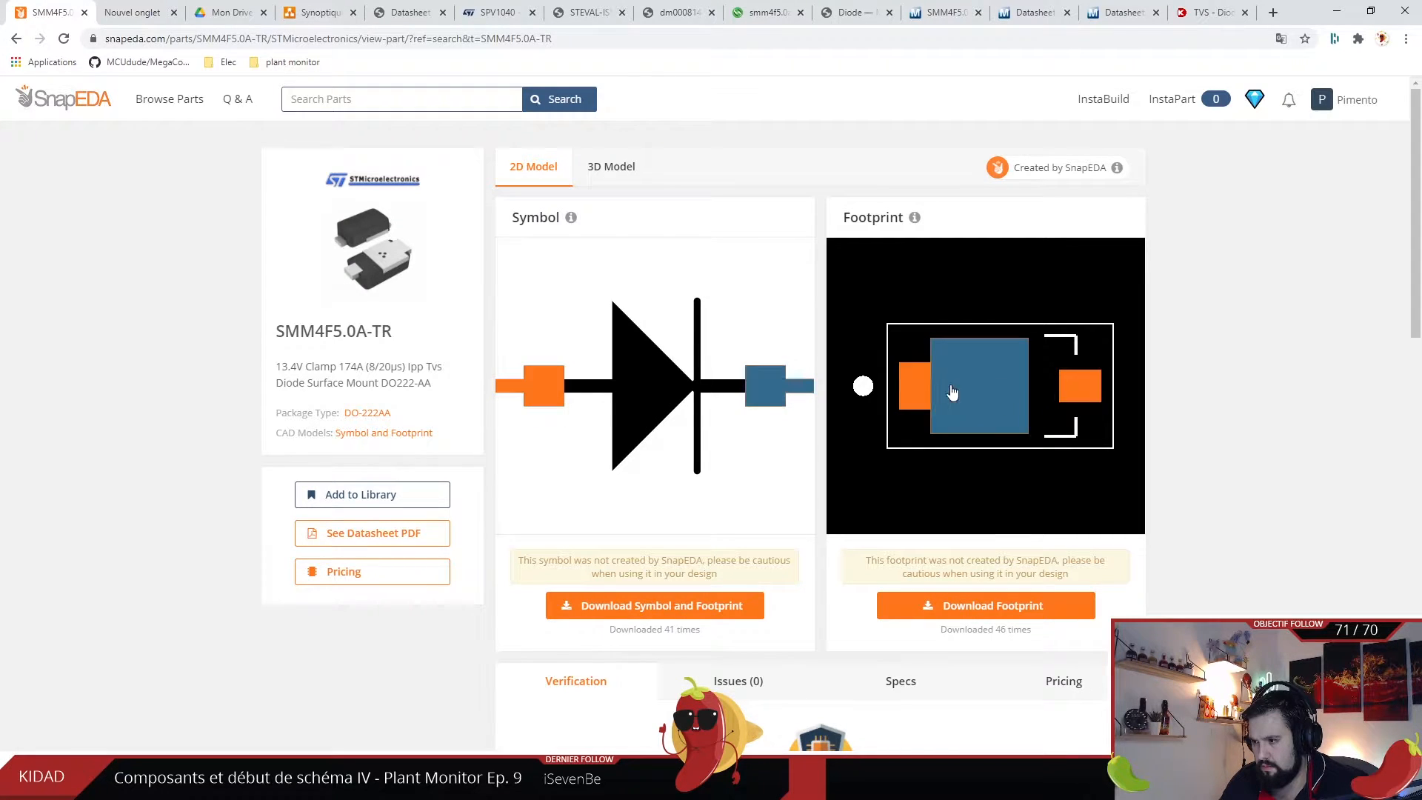
{"action": "left_click", "coordinate": [1026, 606]}
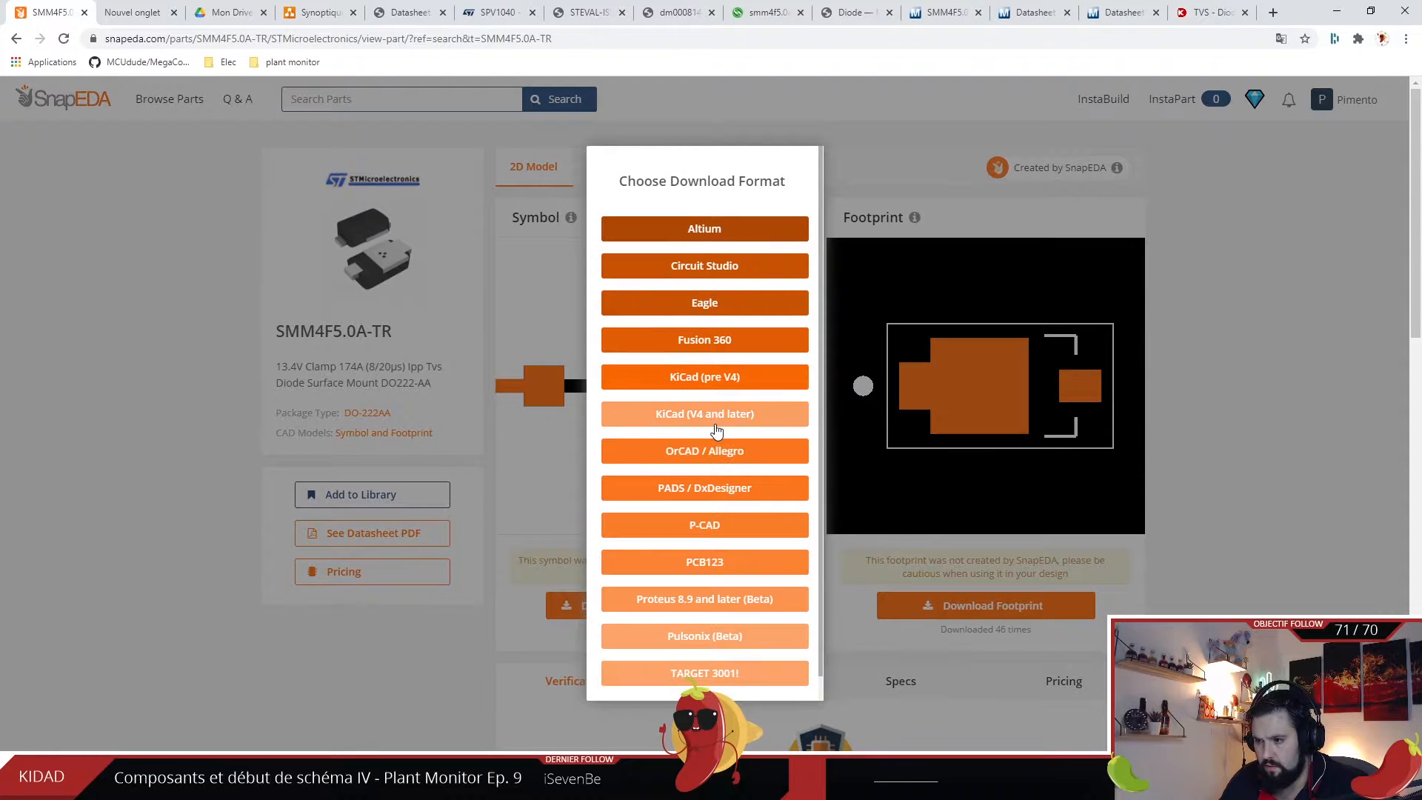
{"action": "left_click", "coordinate": [705, 416]}
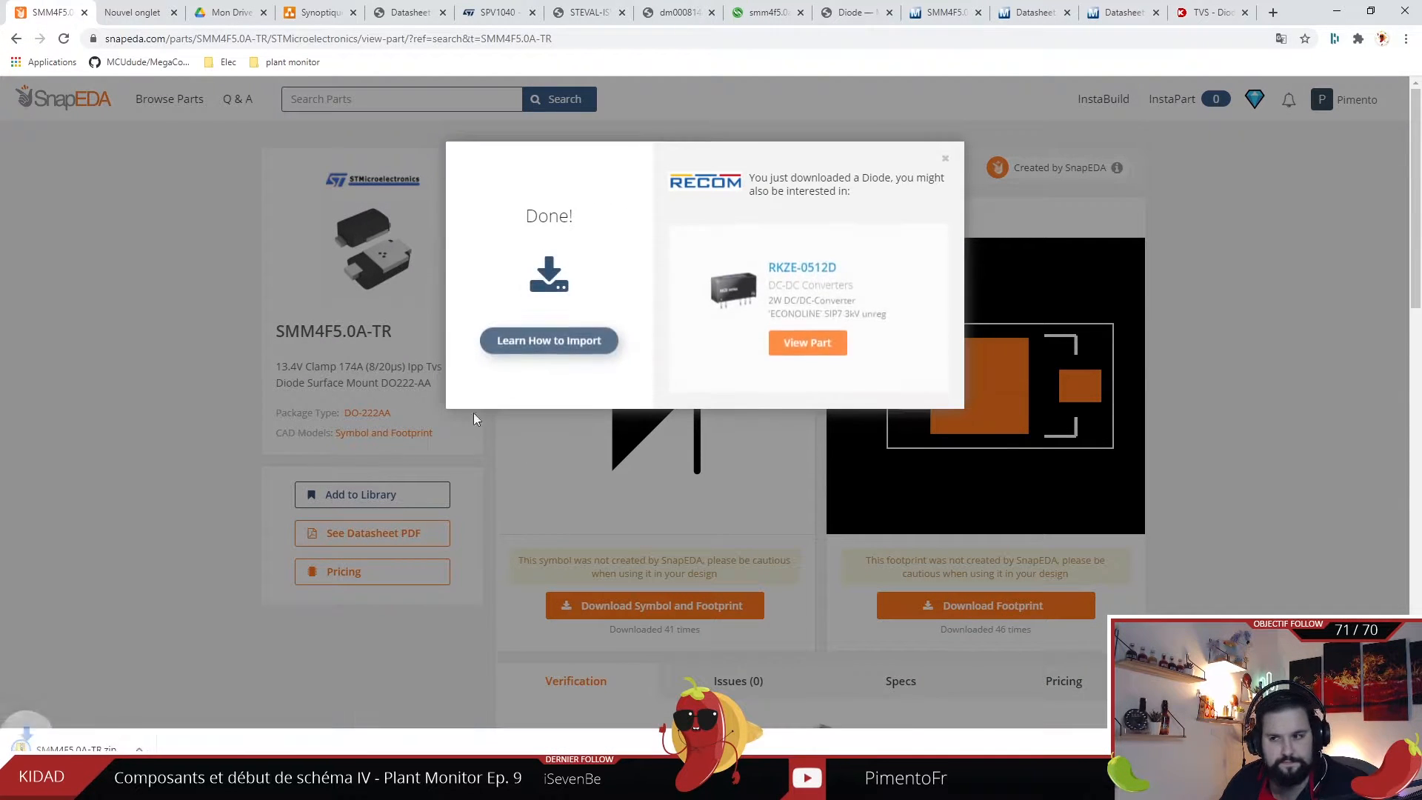
{"action": "left_click", "coordinate": [945, 160]}
- Paste the SMM4F5.0A-TR folder into Stream-contenu > 99-Kicad > lib diverses
{"action": "right_click", "coordinate": [131, 748]}
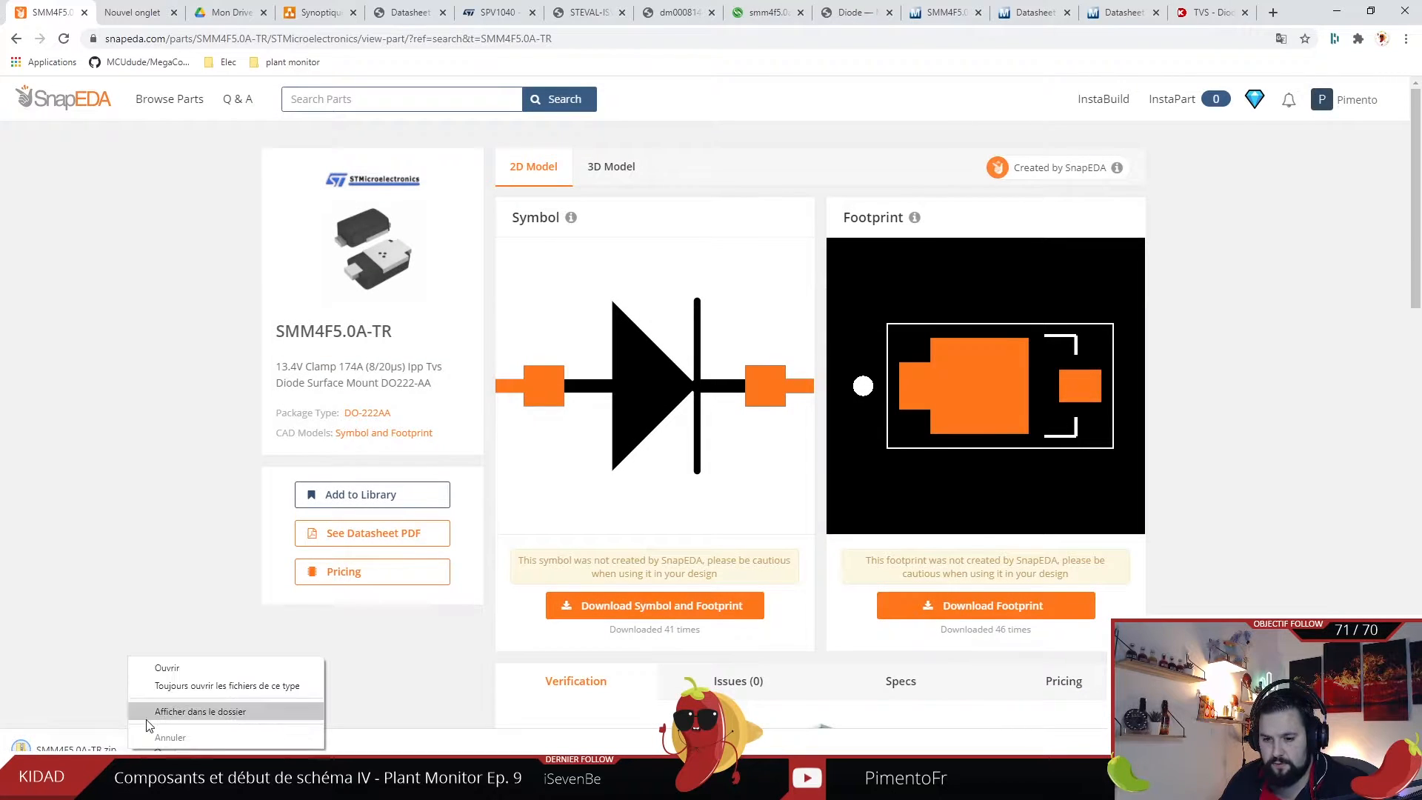
{"action": "left_click", "coordinate": [146, 715]}
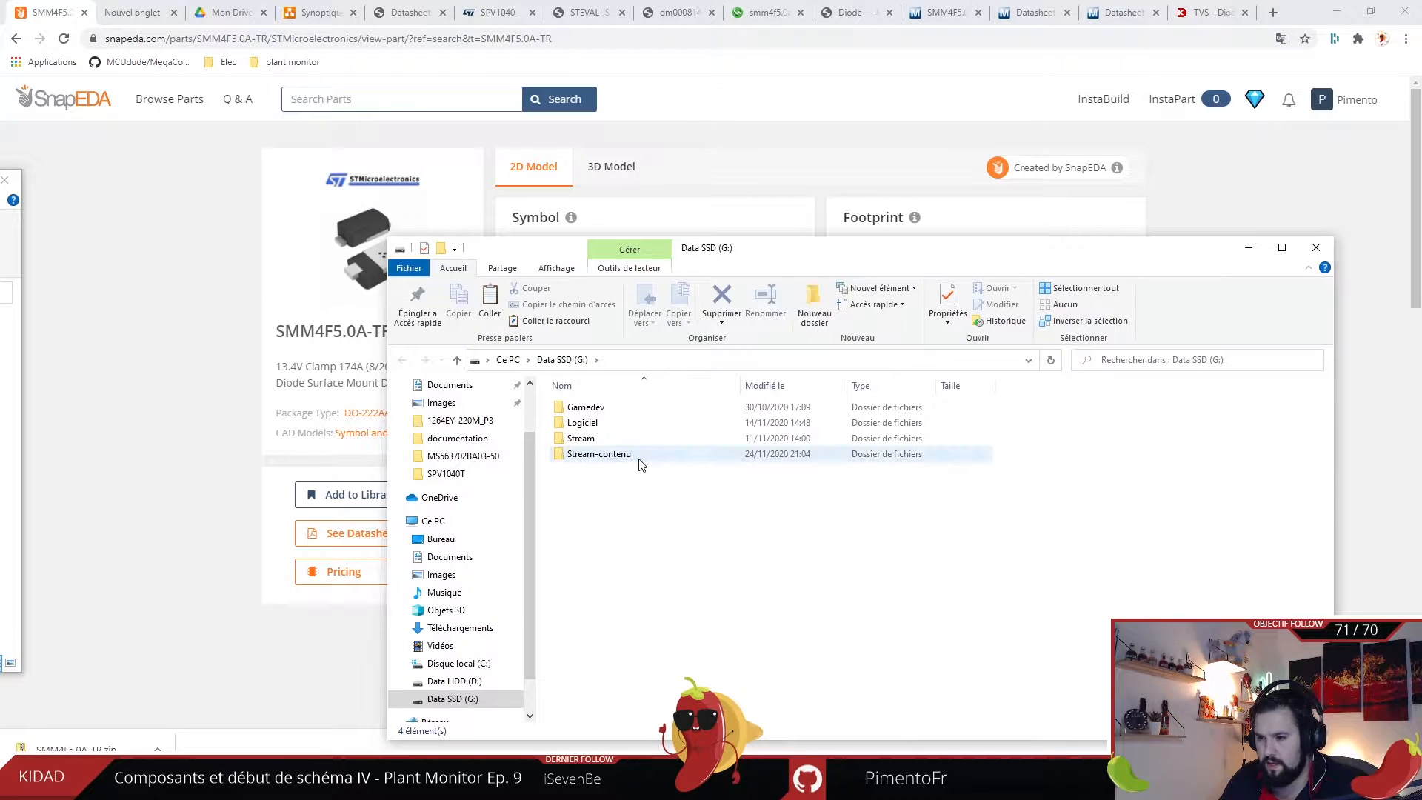
{"action": "double_click", "coordinate": [639, 458]}
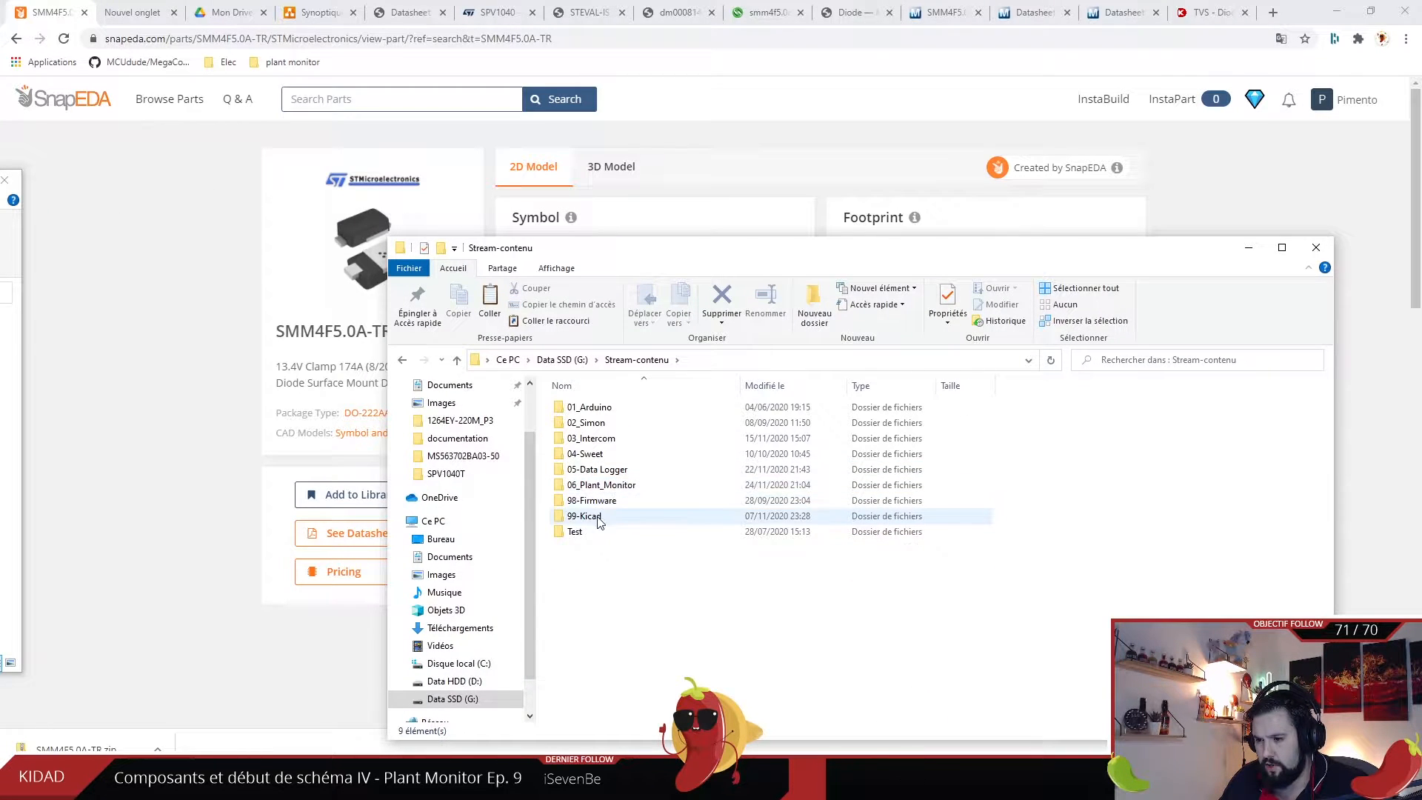
{"action": "double_click", "coordinate": [596, 517]}
{"action": "left_click", "coordinate": [612, 471]}
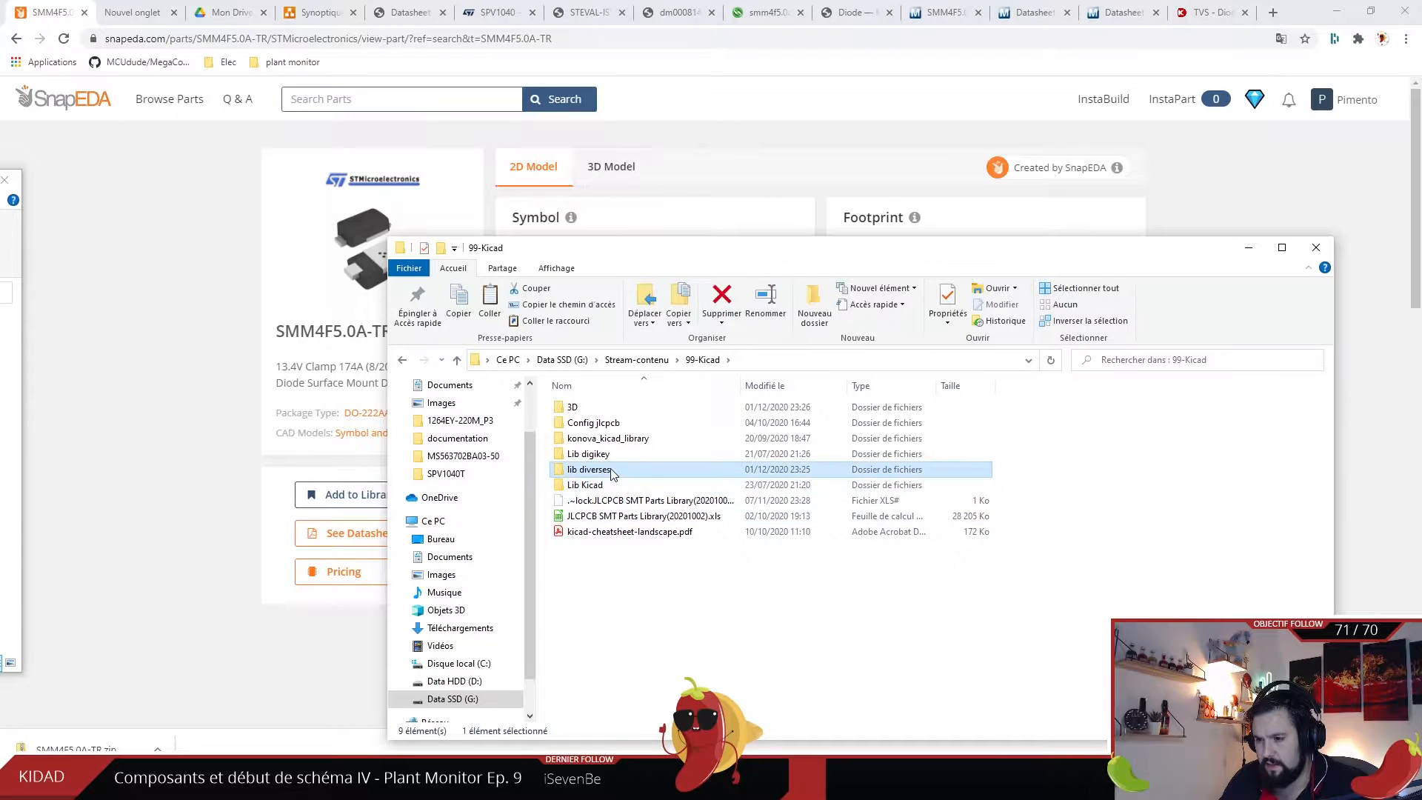
{"action": "double_click", "coordinate": [612, 471]}
{"action": "key", "text": "ctrl+v"}
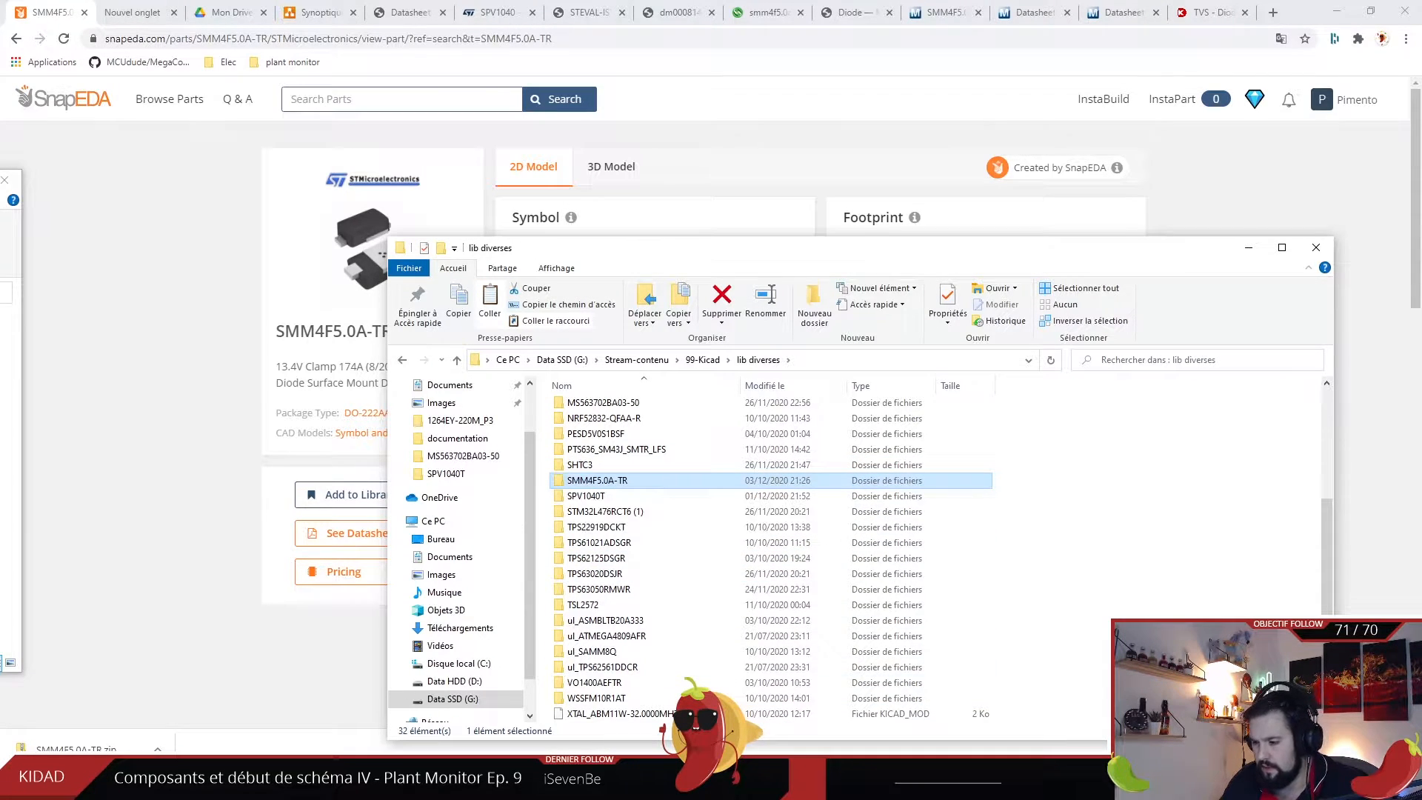
{"action": "left_click", "coordinate": [598, 785]}
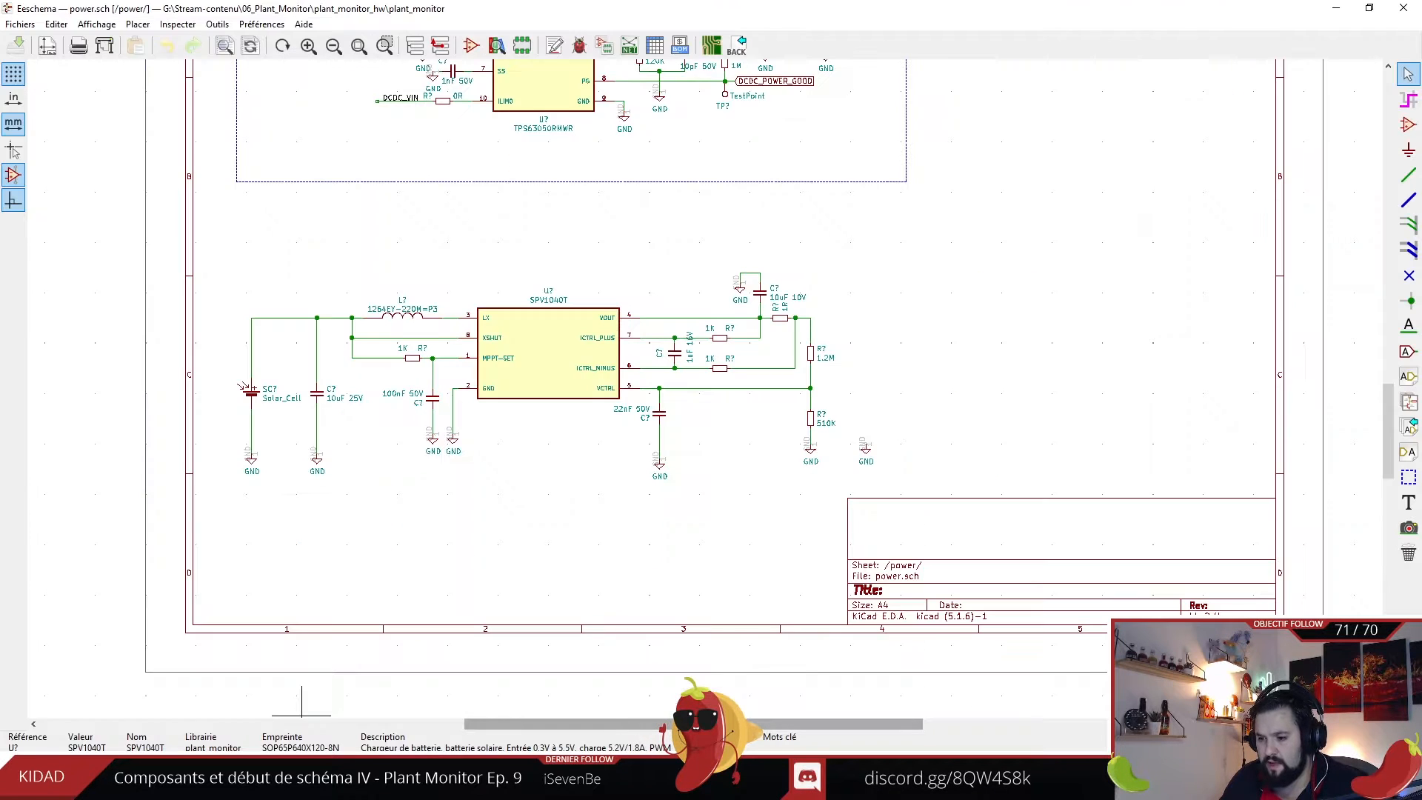
- Open the KiCad editor from the project manager and bring up the library list
{"action": "left_click", "coordinate": [530, 722]}
{"action": "left_click", "coordinate": [386, 109]}
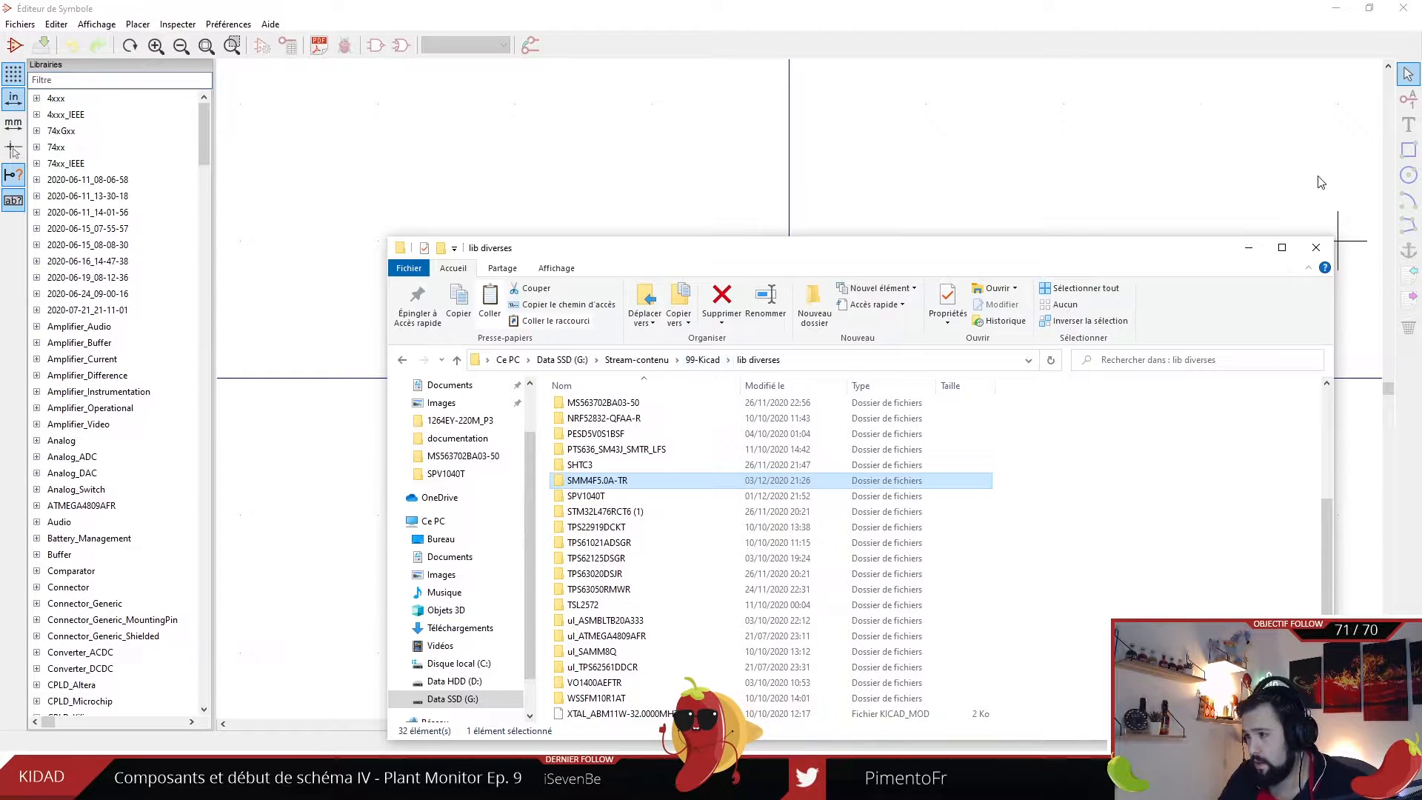
{"action": "left_click", "coordinate": [1249, 247]}
{"action": "scroll", "coordinate": [148, 345], "scroll_direction": "down", "scroll_amount": 20}
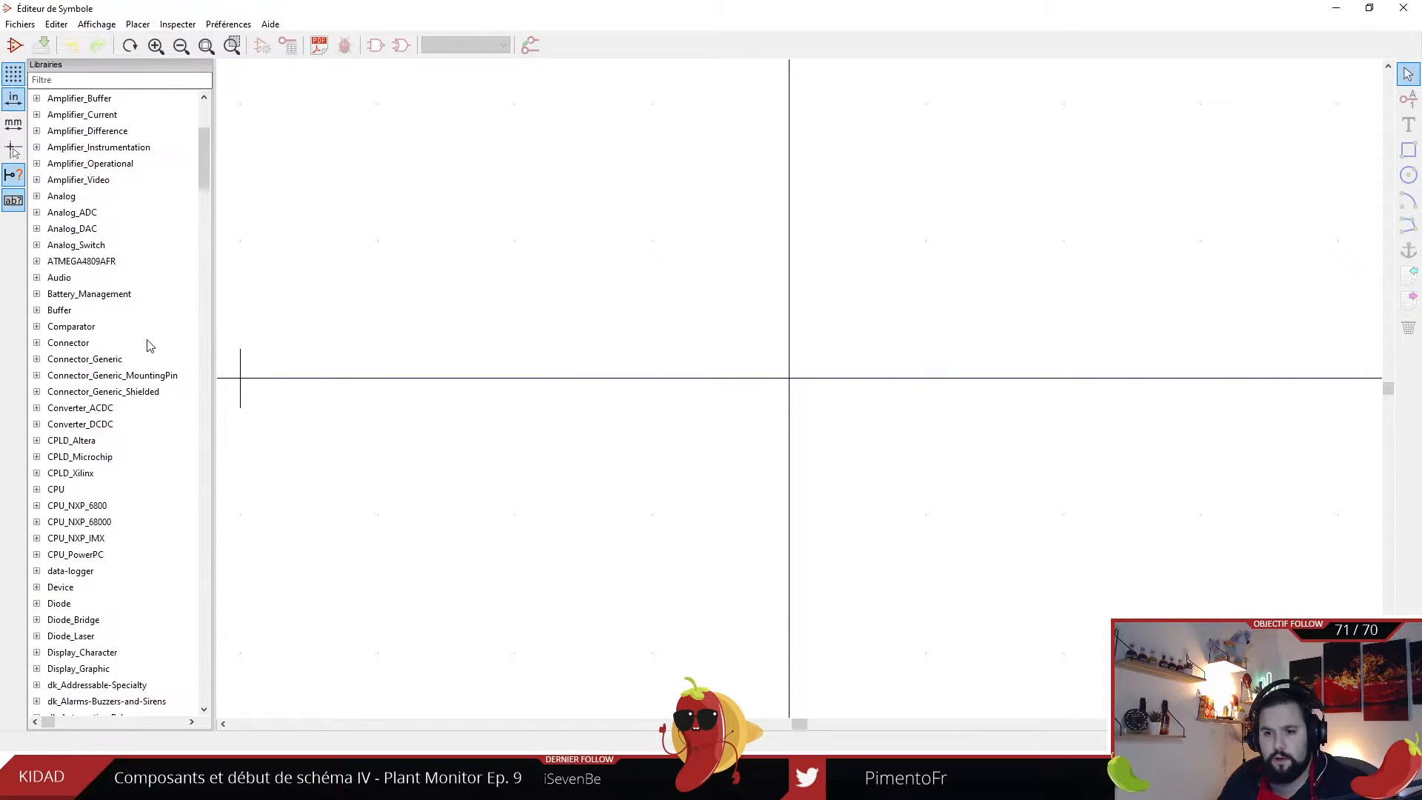
{"action": "left_click_drag", "start_coordinate": [203, 304], "coordinate": [133, 585]}
- Import SMM4F5.0A-TR.lib from lib diverses into the plant_monitor library
{"action": "left_click", "coordinate": [73, 528]}
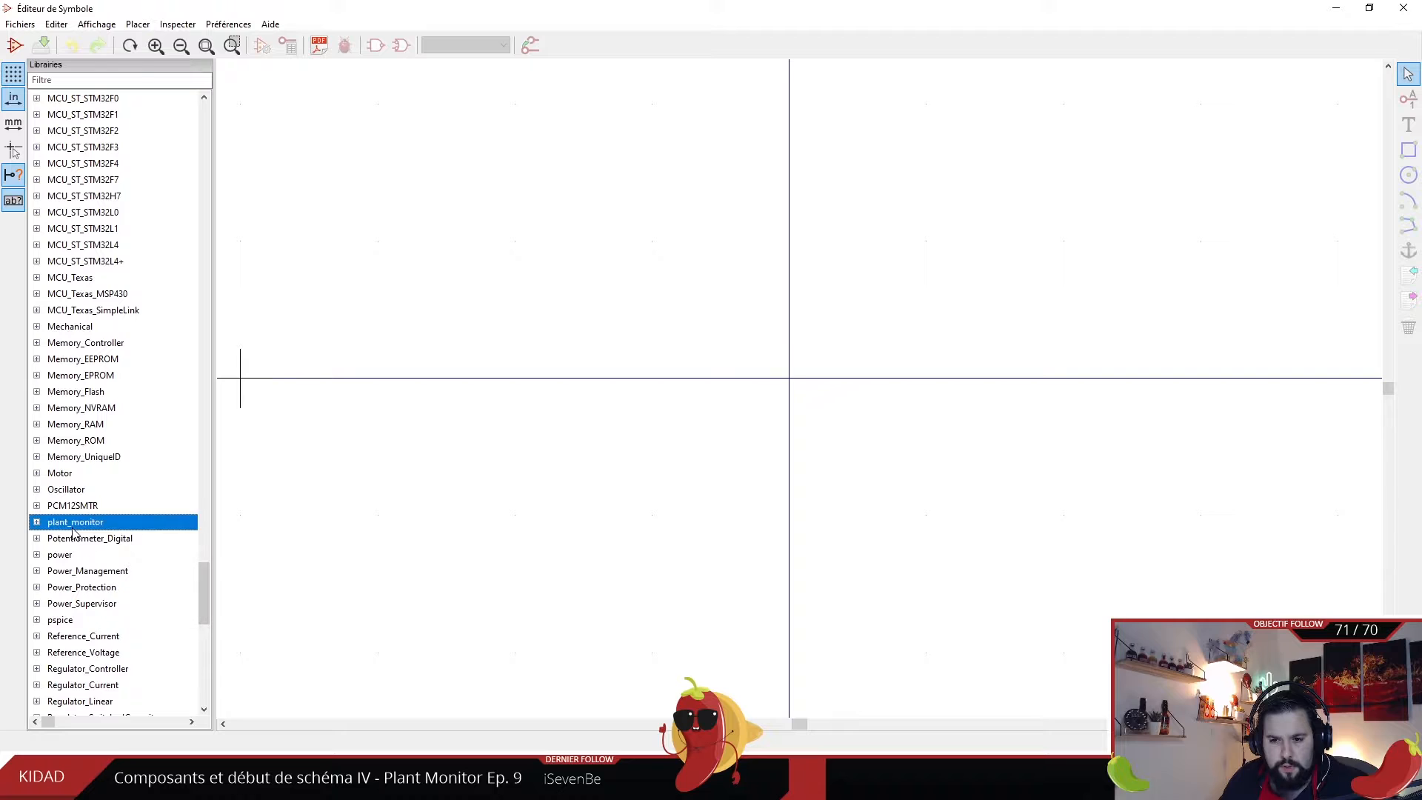
{"action": "right_click", "coordinate": [74, 527]}
{"action": "left_click", "coordinate": [152, 685]}
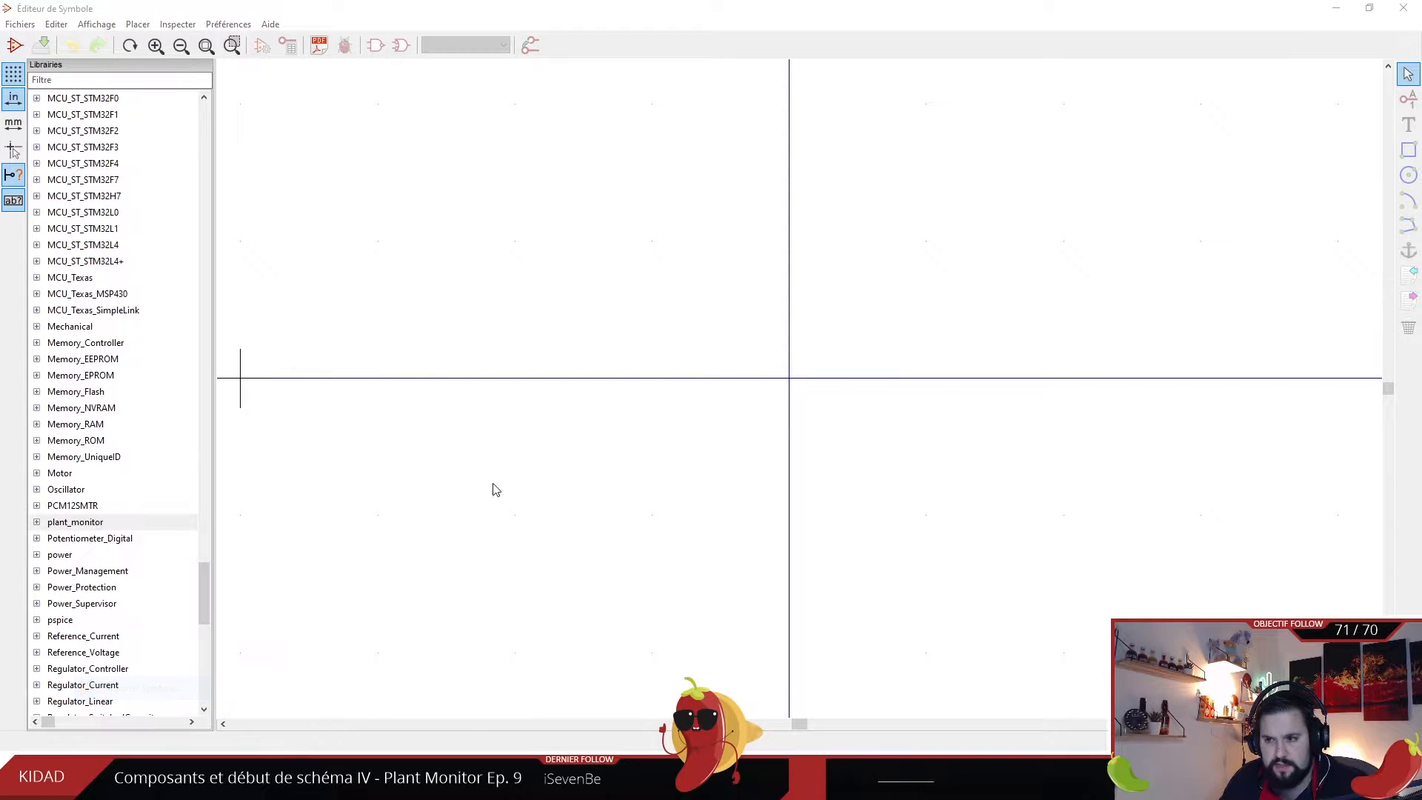
{"action": "left_click", "coordinate": [382, 69]}
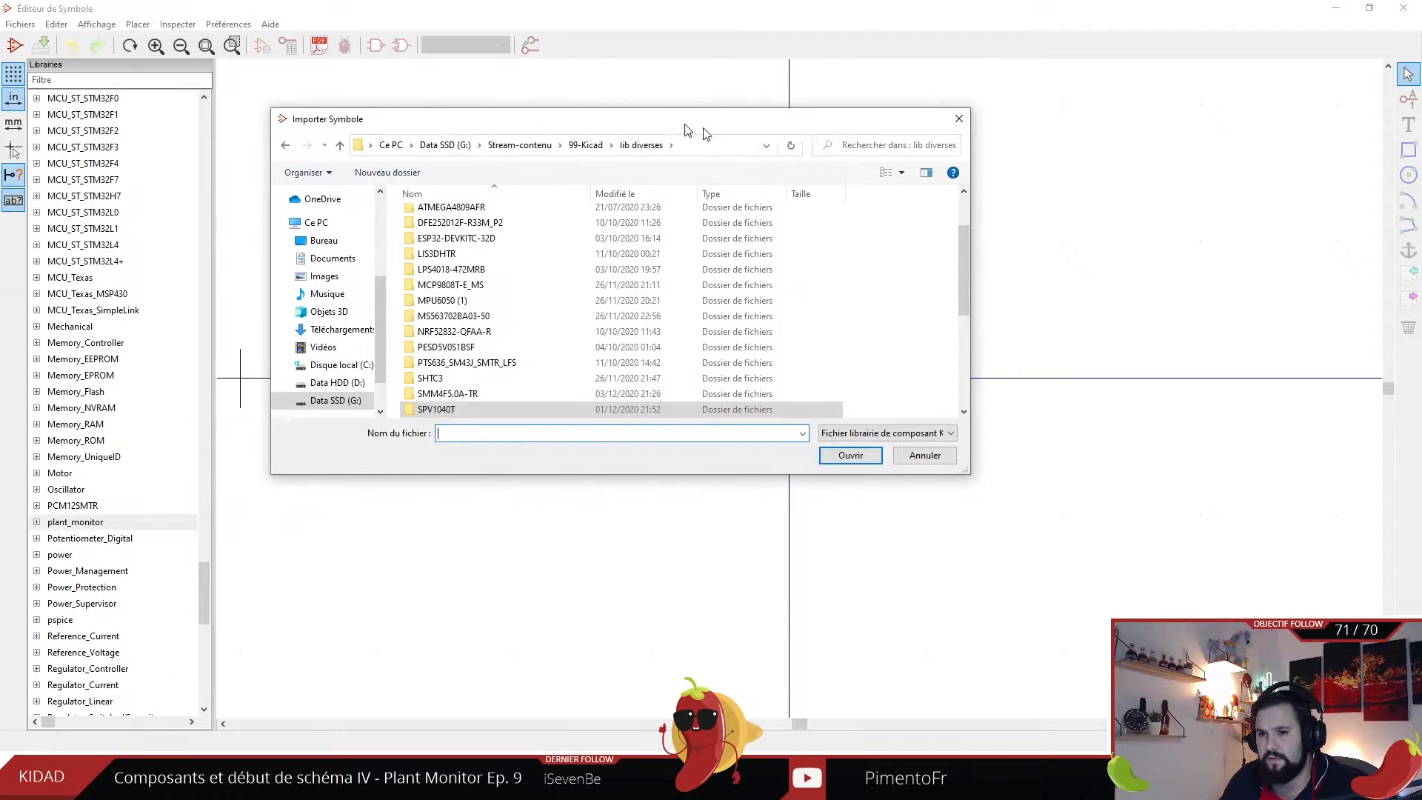
{"action": "double_click", "coordinate": [494, 404]}
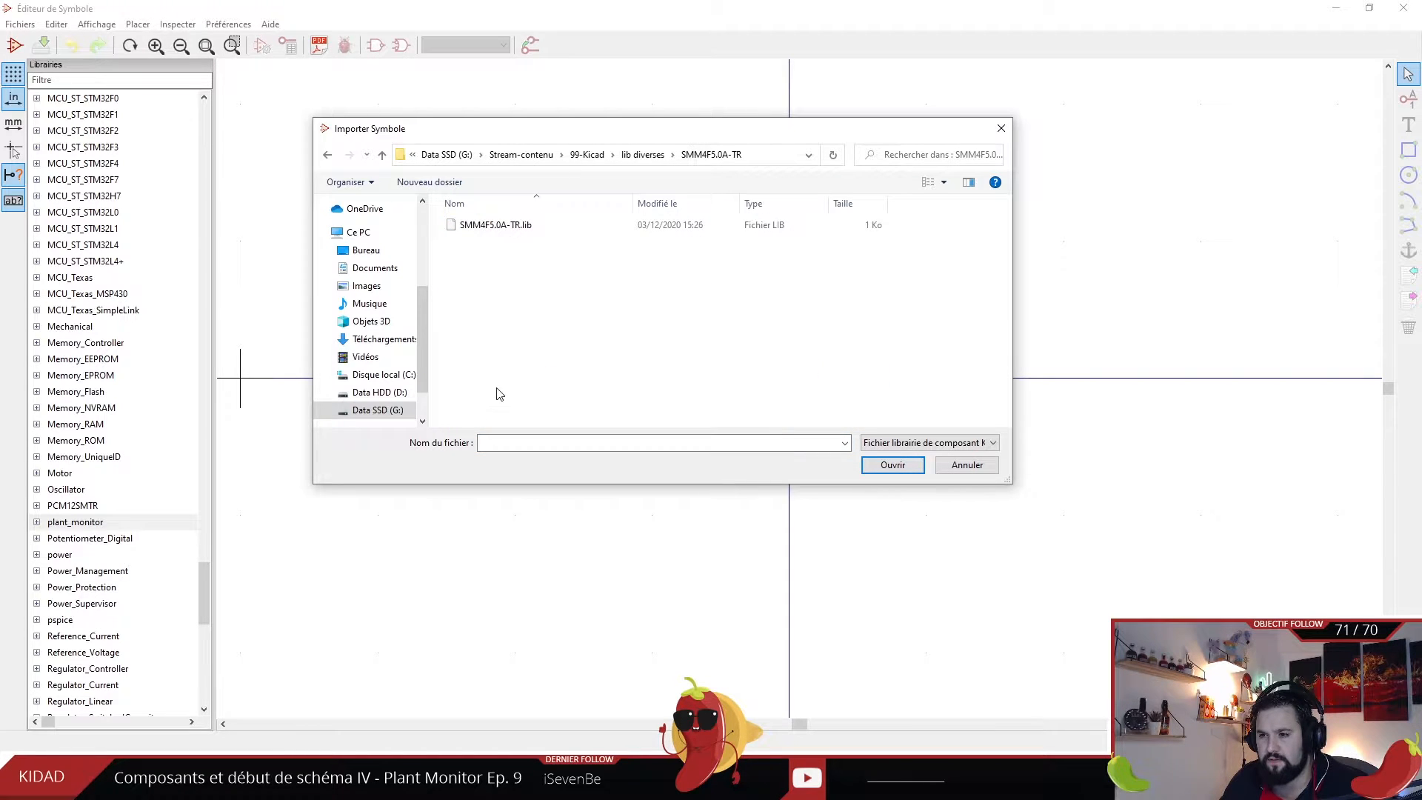
{"action": "double_click", "coordinate": [494, 225]}
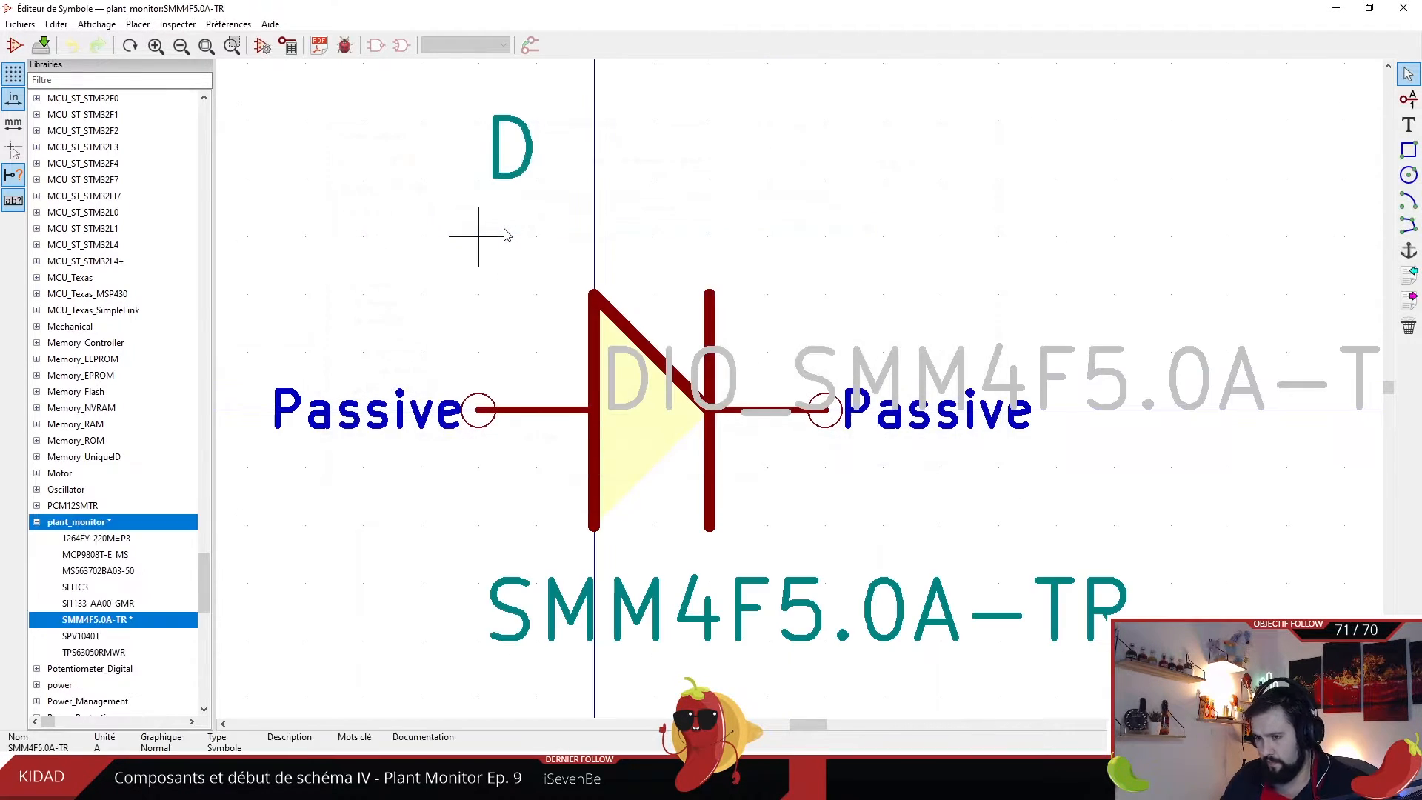
- Inspect the diode outline and try the Rectangle and Polyline tools, cancelling both
{"action": "scroll", "coordinate": [580, 345], "scroll_direction": "down", "scroll_amount": 1}
{"action": "scroll", "coordinate": [842, 470], "scroll_direction": "up", "scroll_amount": 4}
{"action": "scroll", "coordinate": [831, 352], "scroll_direction": "down", "scroll_amount": 5}
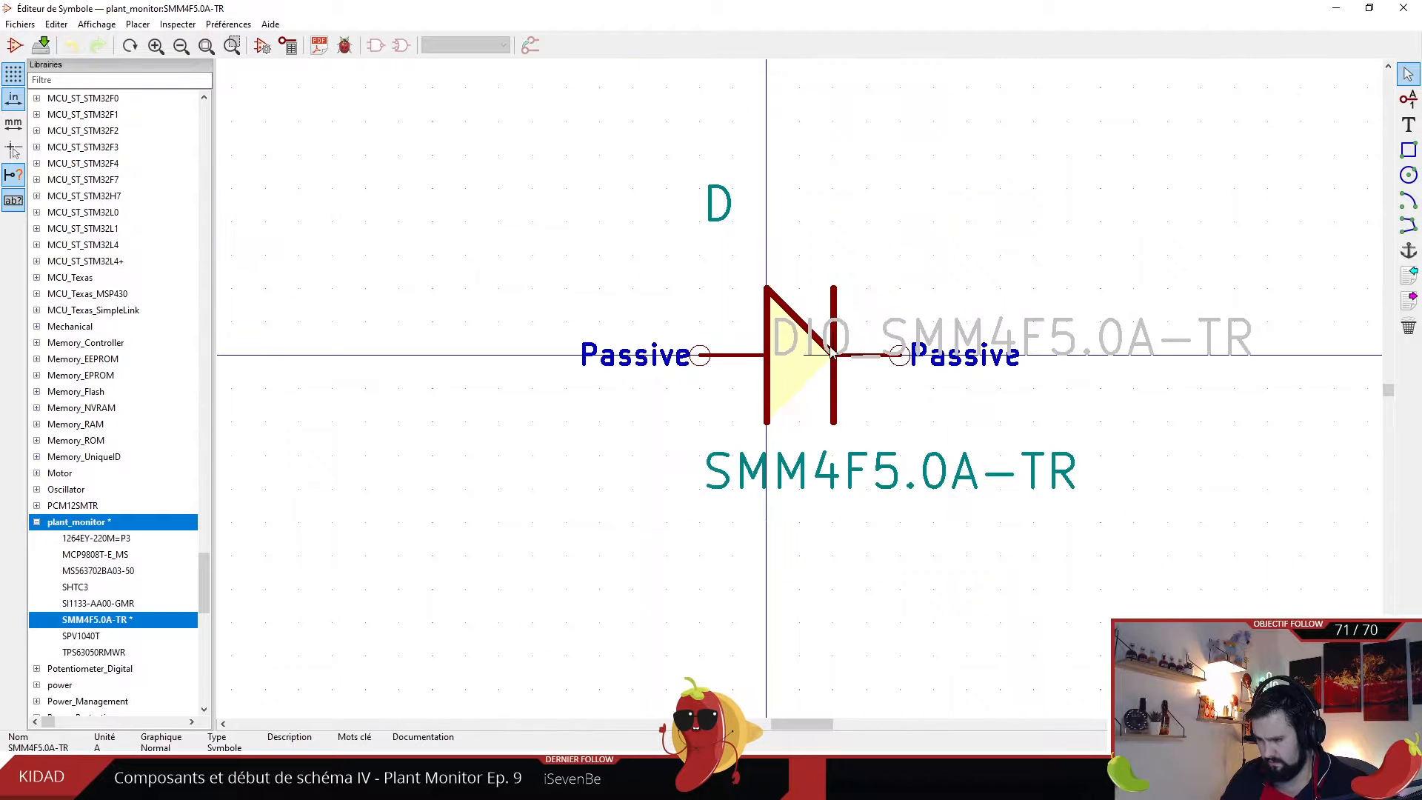
{"action": "scroll", "coordinate": [818, 395], "scroll_direction": "up", "scroll_amount": 1}
{"action": "left_click", "coordinate": [791, 391]}
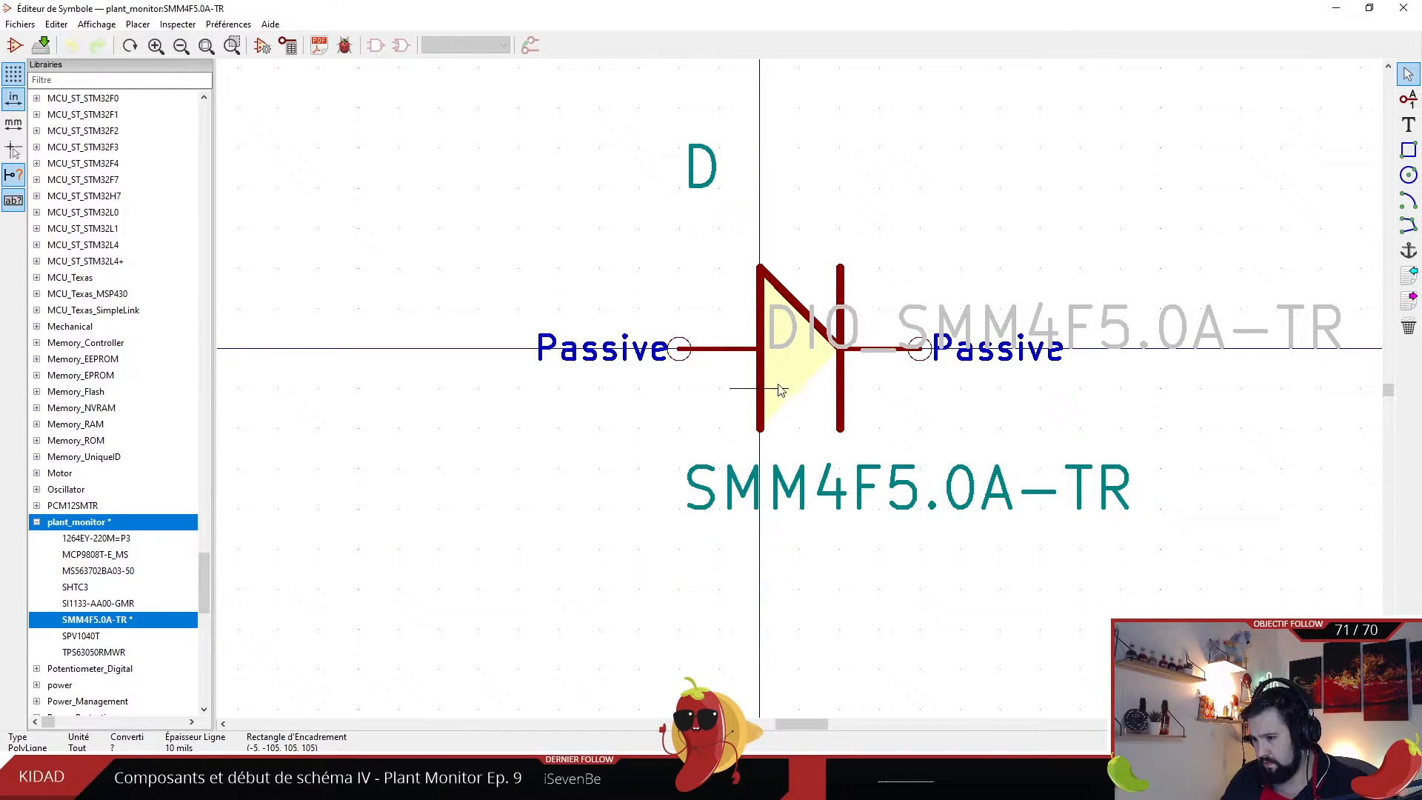
{"action": "scroll", "coordinate": [835, 393], "scroll_direction": "down", "scroll_amount": 3}
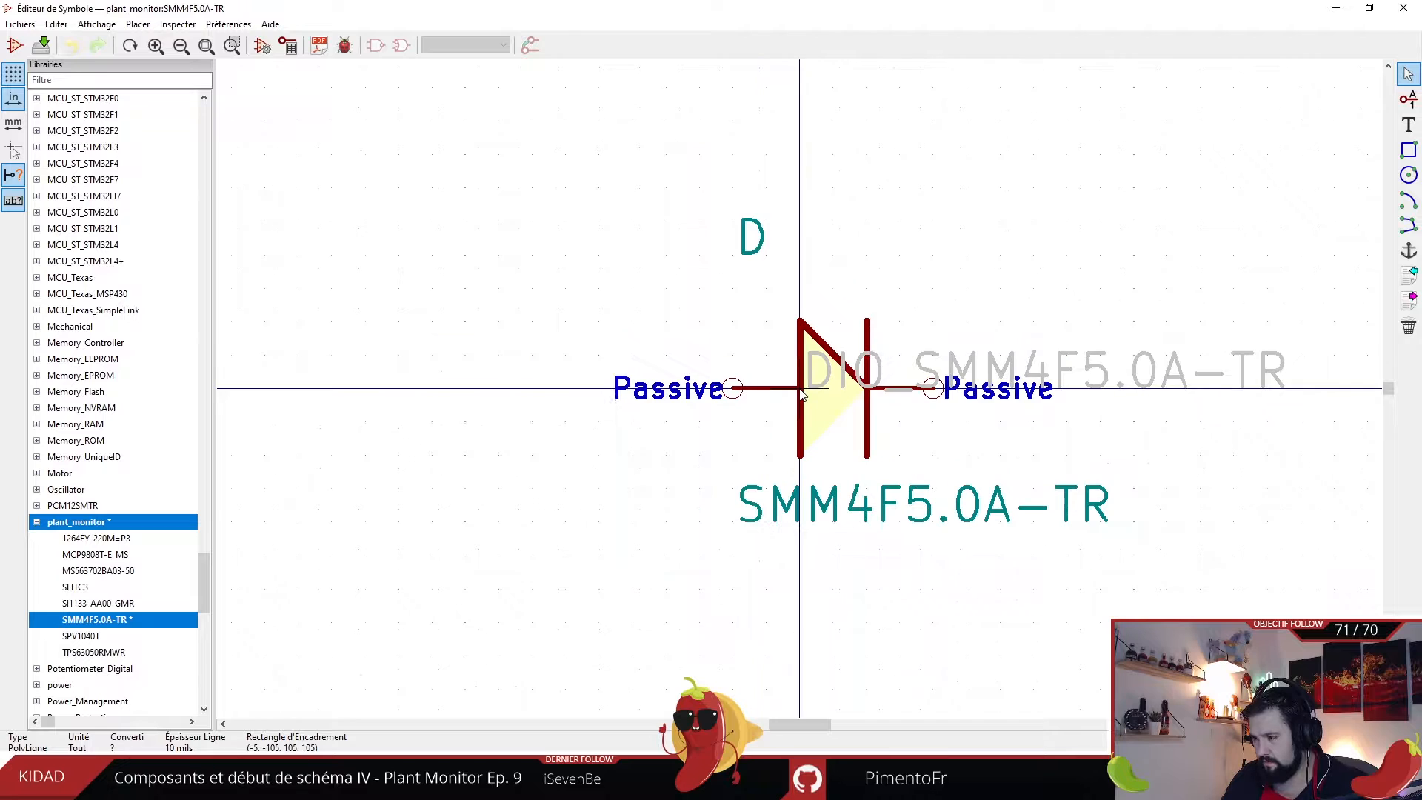
{"action": "scroll", "coordinate": [806, 396], "scroll_direction": "up", "scroll_amount": 3}
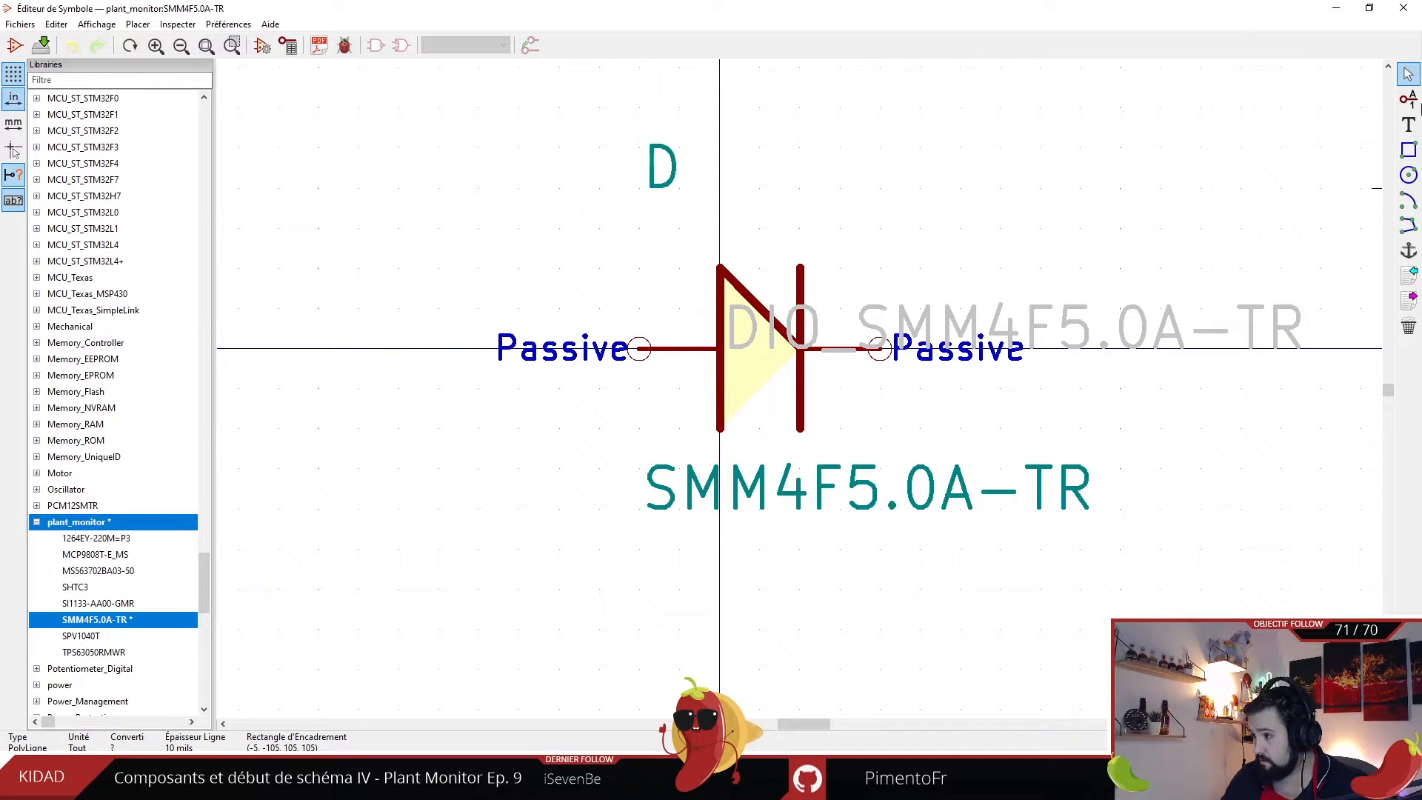
{"action": "left_click", "coordinate": [1408, 150]}
{"action": "left_click", "coordinate": [720, 428]}
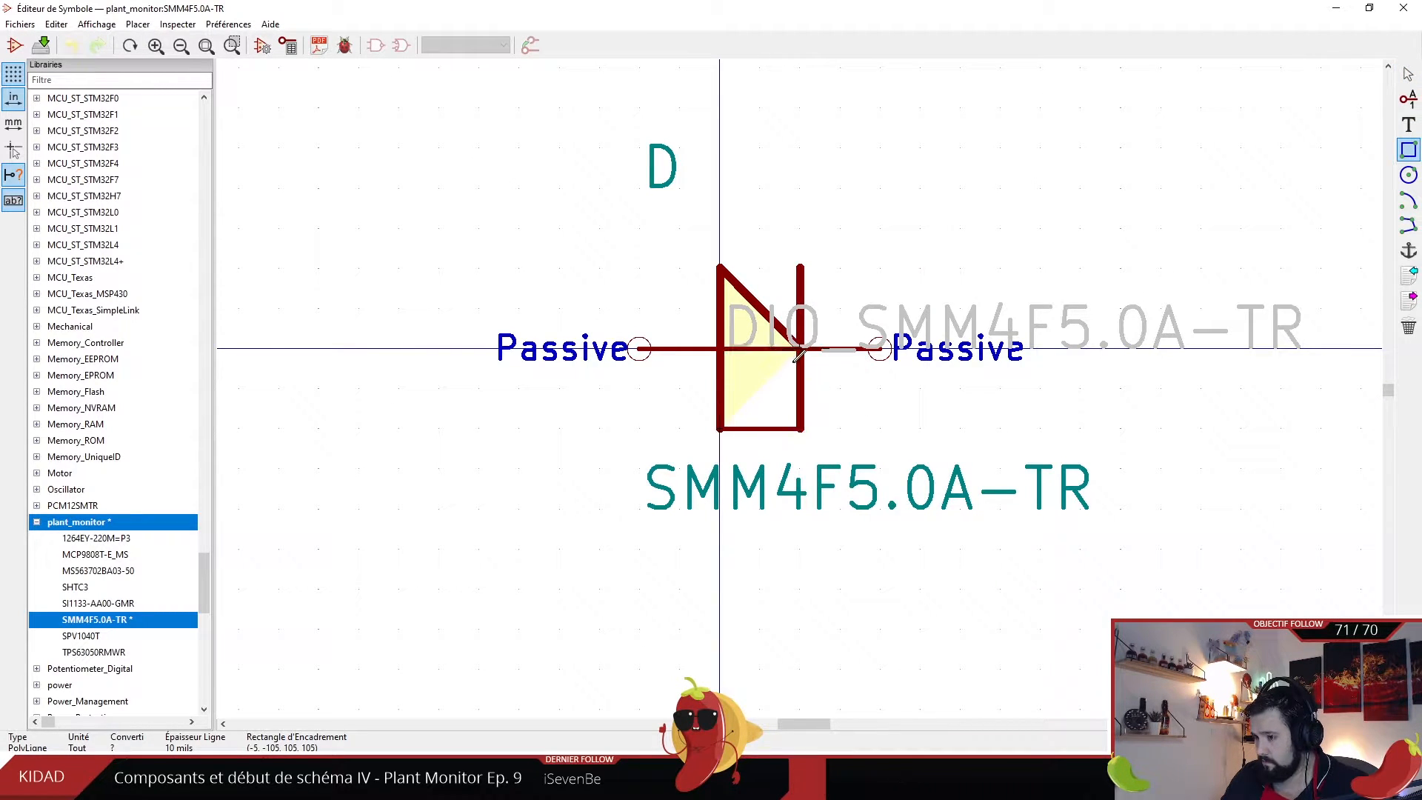
{"action": "key", "text": "Escape"}
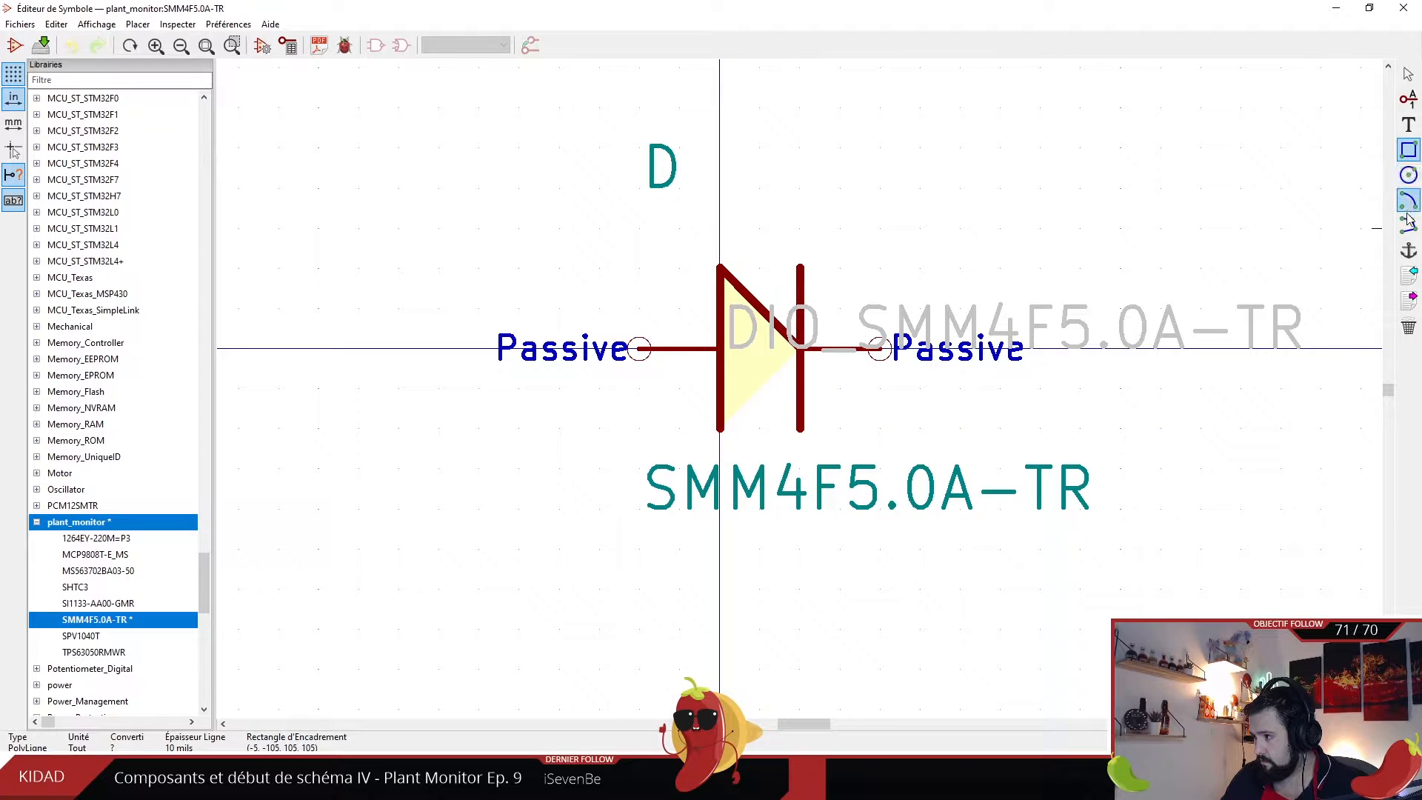
{"action": "left_click", "coordinate": [1409, 225]}
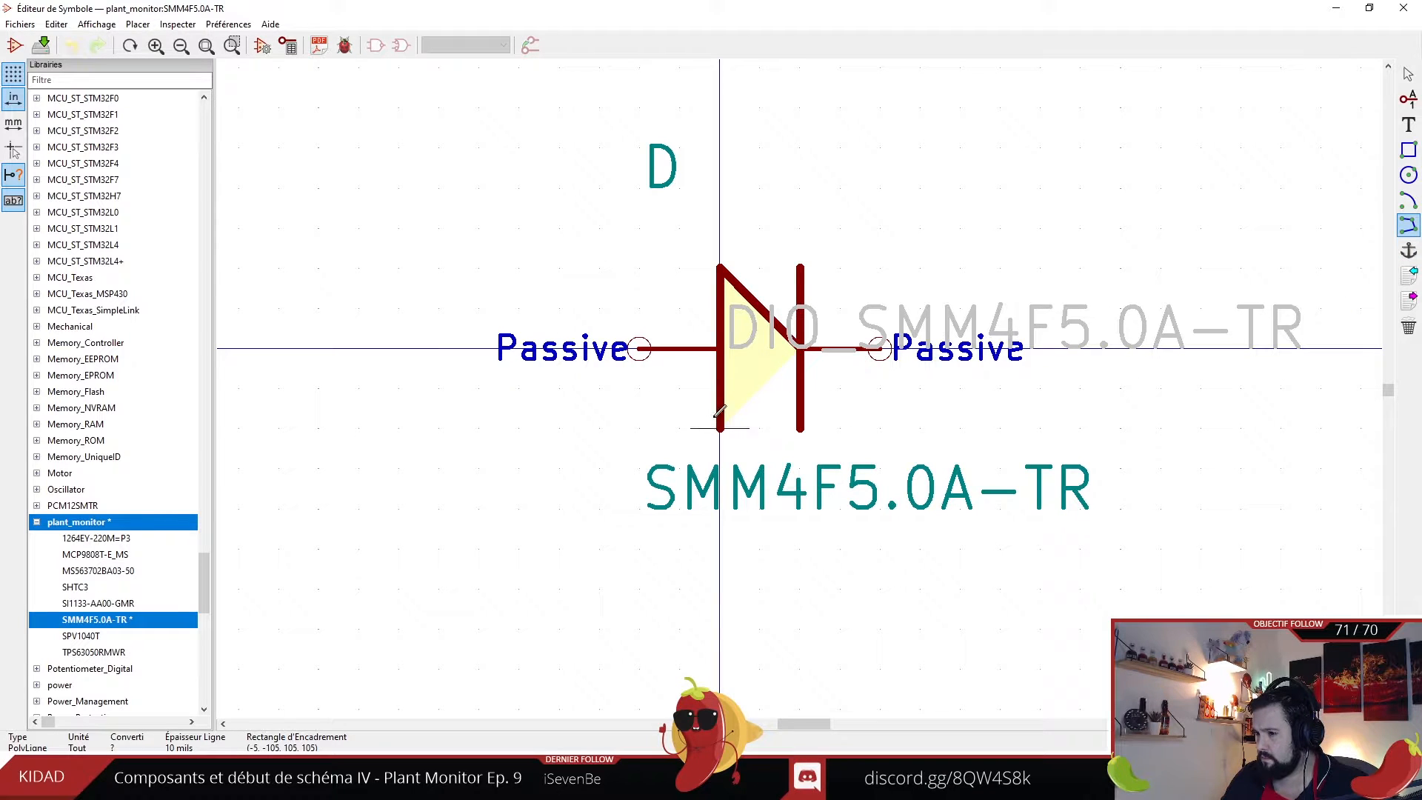
{"action": "key", "text": "Escape"}
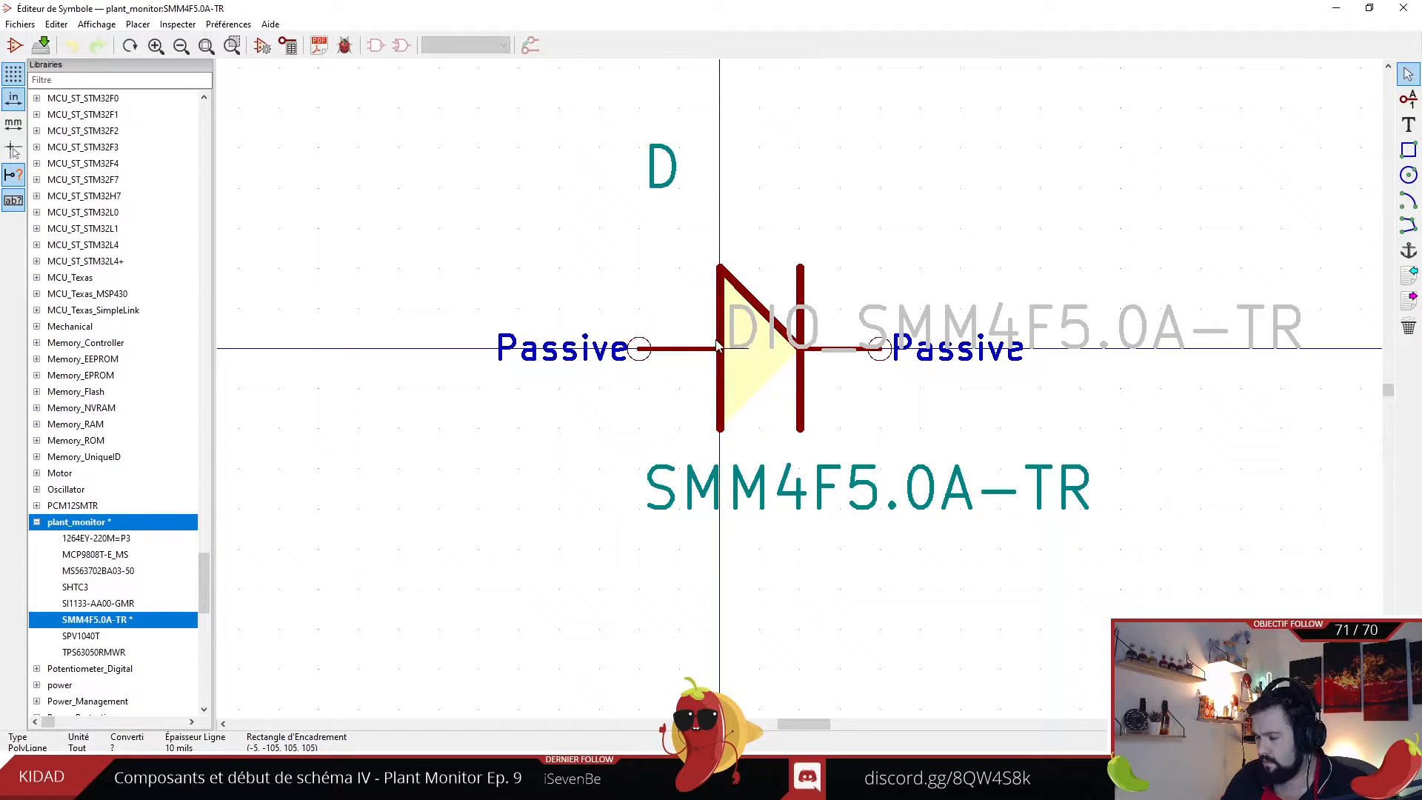
- Box-select and delete the diode's body graphics and both pins
{"action": "left_click_drag", "start_coordinate": [518, 229], "coordinate": [1037, 433]}
{"action": "key", "text": "Delete"}
{"action": "left_click", "coordinate": [1404, 104]}
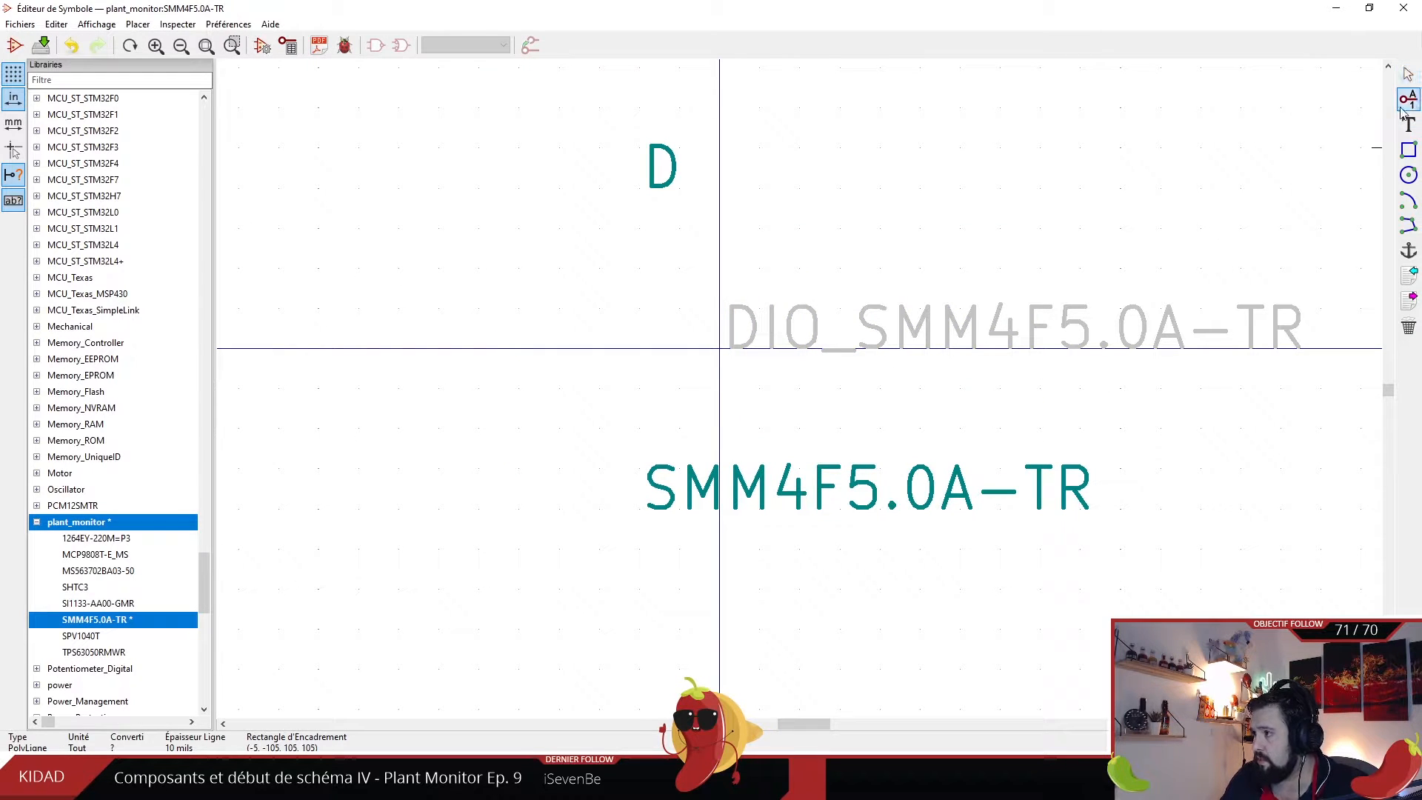
- Place Passive pin 1 left of the origin and move DIO_SMM4F5.0A-TR above the body
{"action": "left_click", "coordinate": [640, 348]}
{"action": "left_click", "coordinate": [643, 325]}
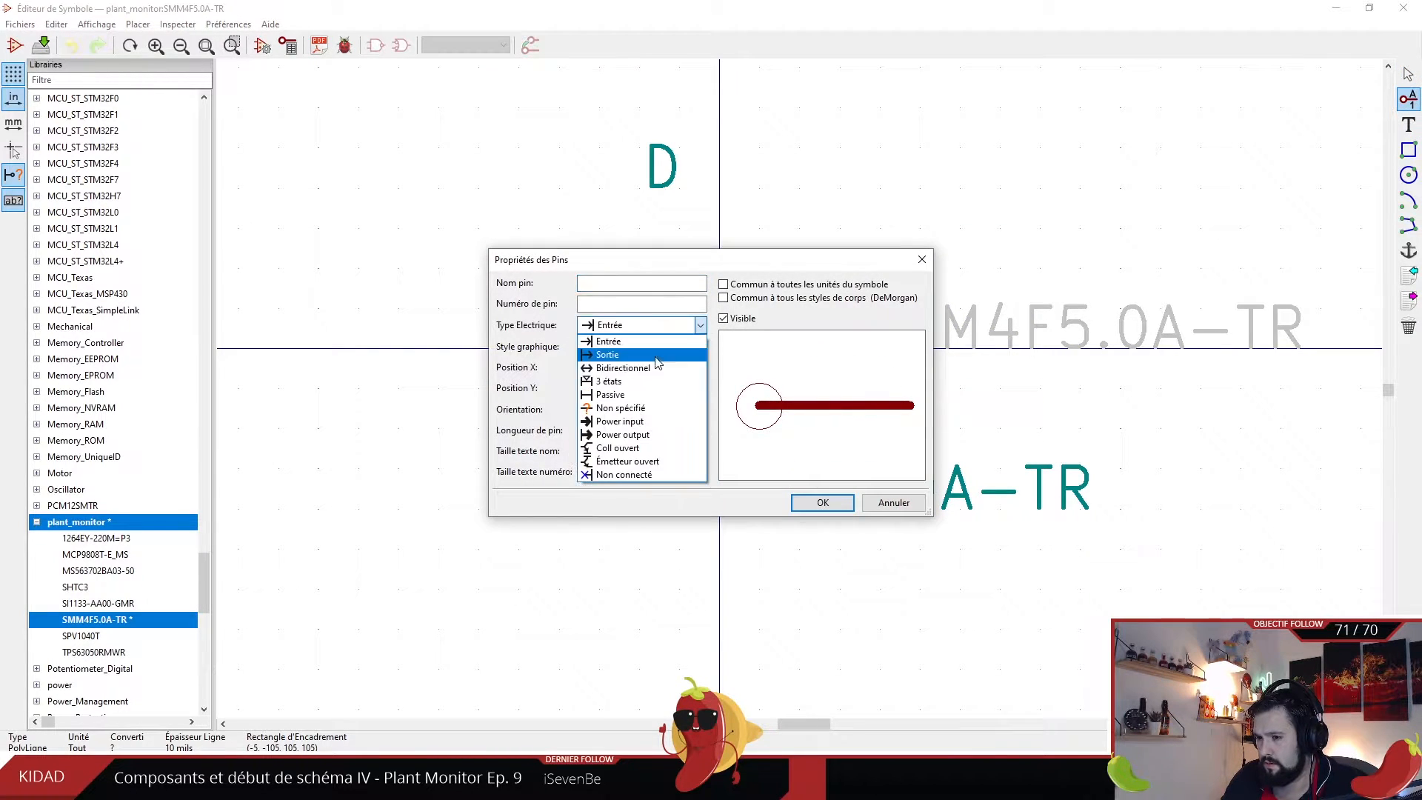
{"action": "left_click", "coordinate": [641, 394]}
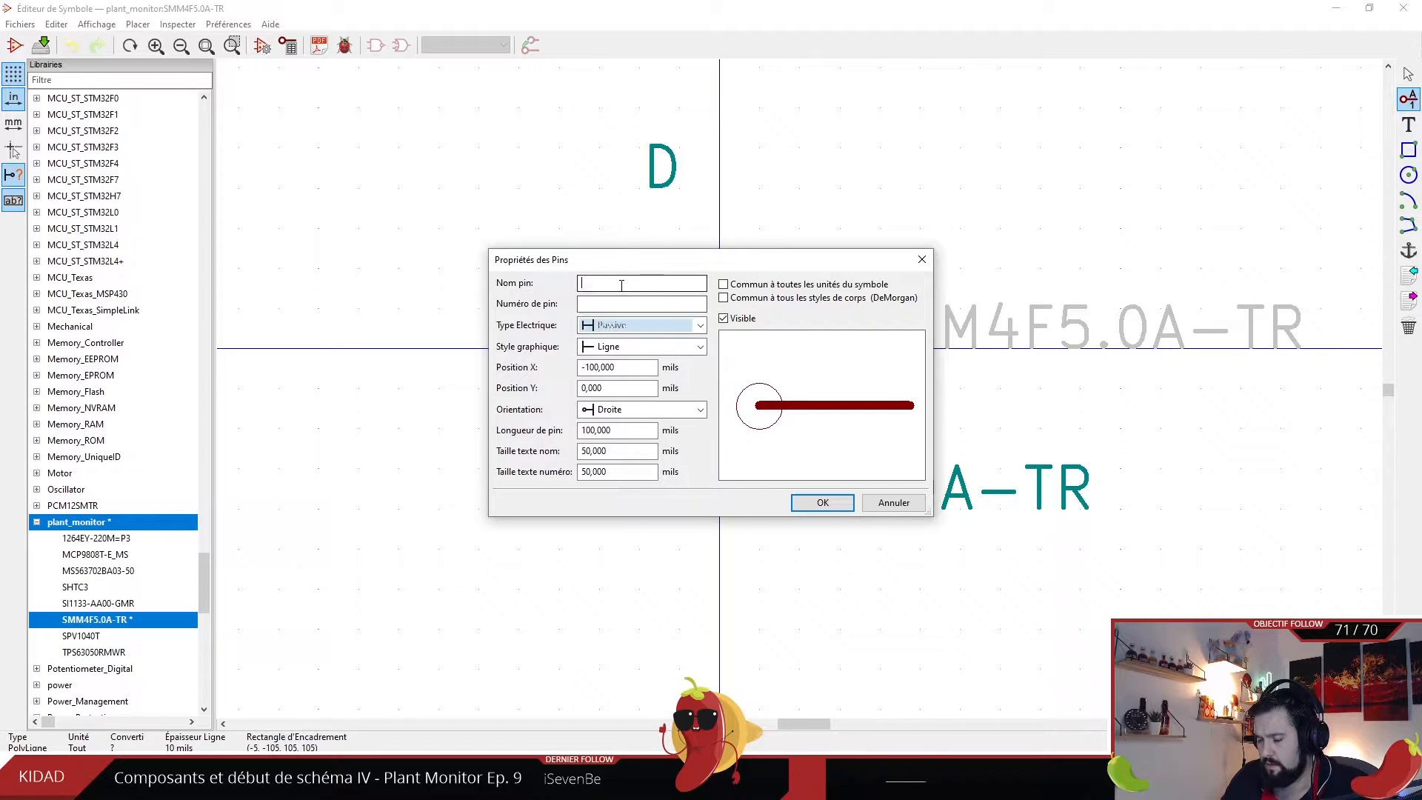
{"action": "left_click", "coordinate": [611, 285]}
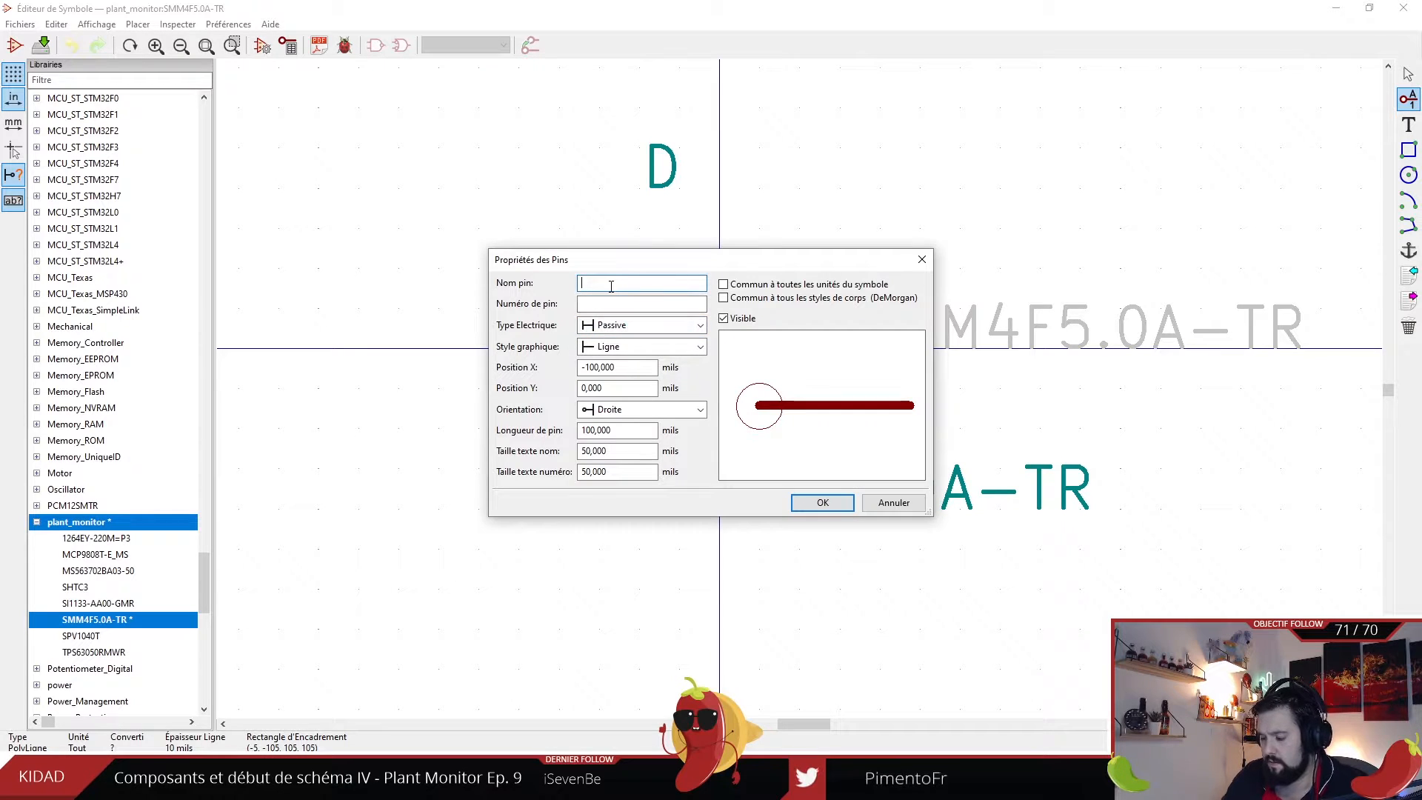
{"action": "left_click", "coordinate": [822, 502]}
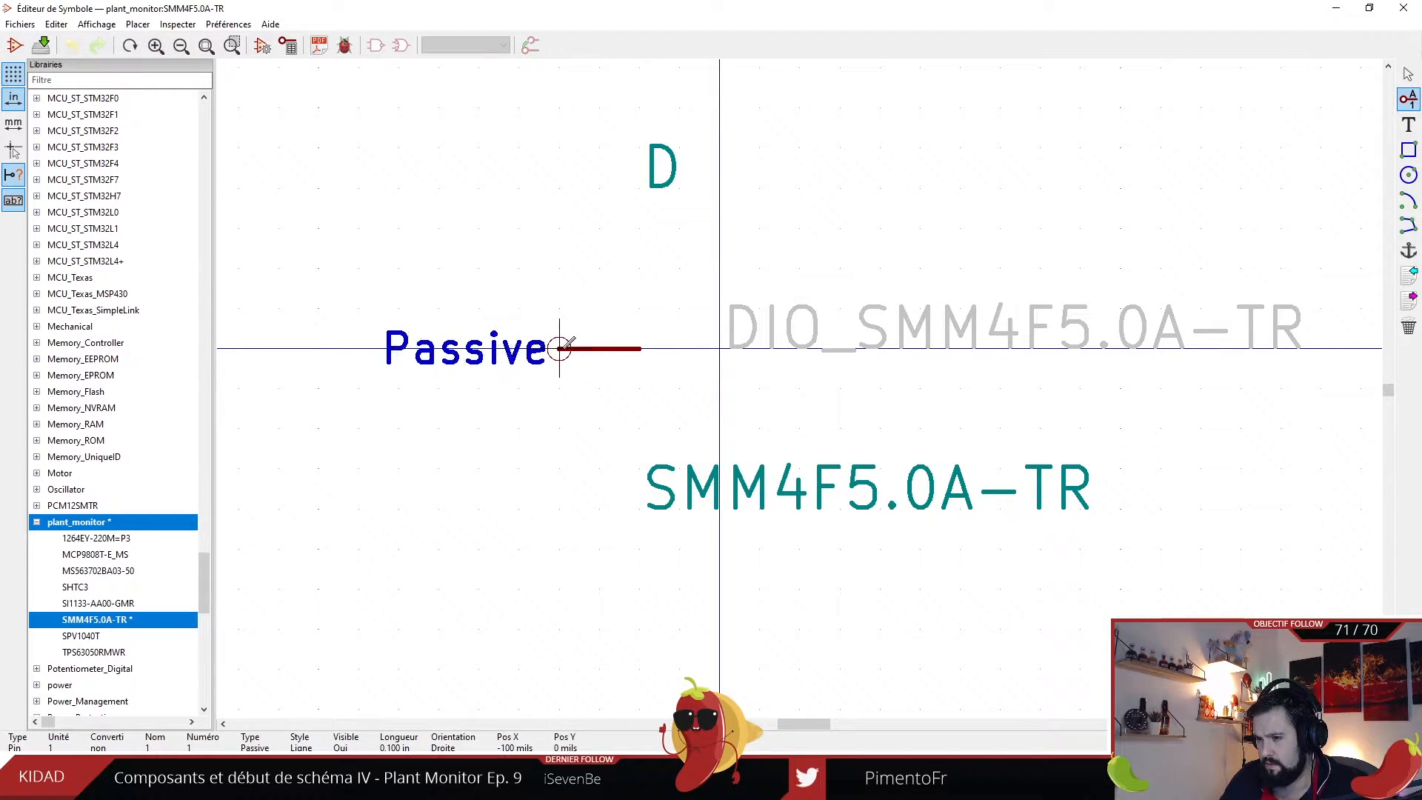
{"action": "left_click", "coordinate": [600, 348]}
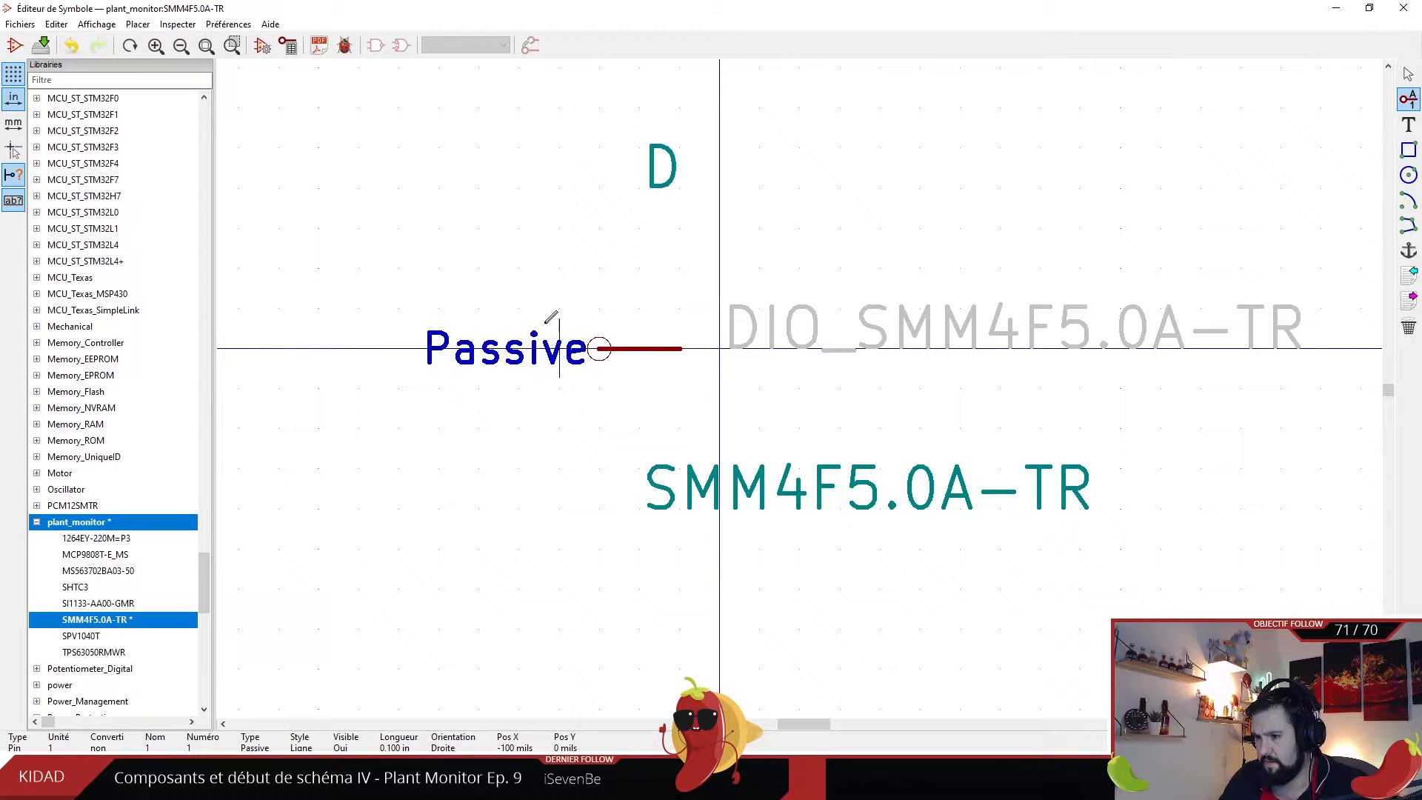
{"action": "left_click_drag", "start_coordinate": [669, 405], "coordinate": [660, 403]}
{"action": "left_click_drag", "start_coordinate": [679, 228], "coordinate": [863, 349]}
{"action": "left_click_drag", "start_coordinate": [1001, 356], "coordinate": [1096, 276]}
- Duplicate the pin, rotate it to face left, and place it right of the origin
{"action": "left_click_drag", "start_coordinate": [354, 305], "coordinate": [647, 416]}
{"action": "key", "text": "ctrl+d"}
{"action": "key", "text": "r"}
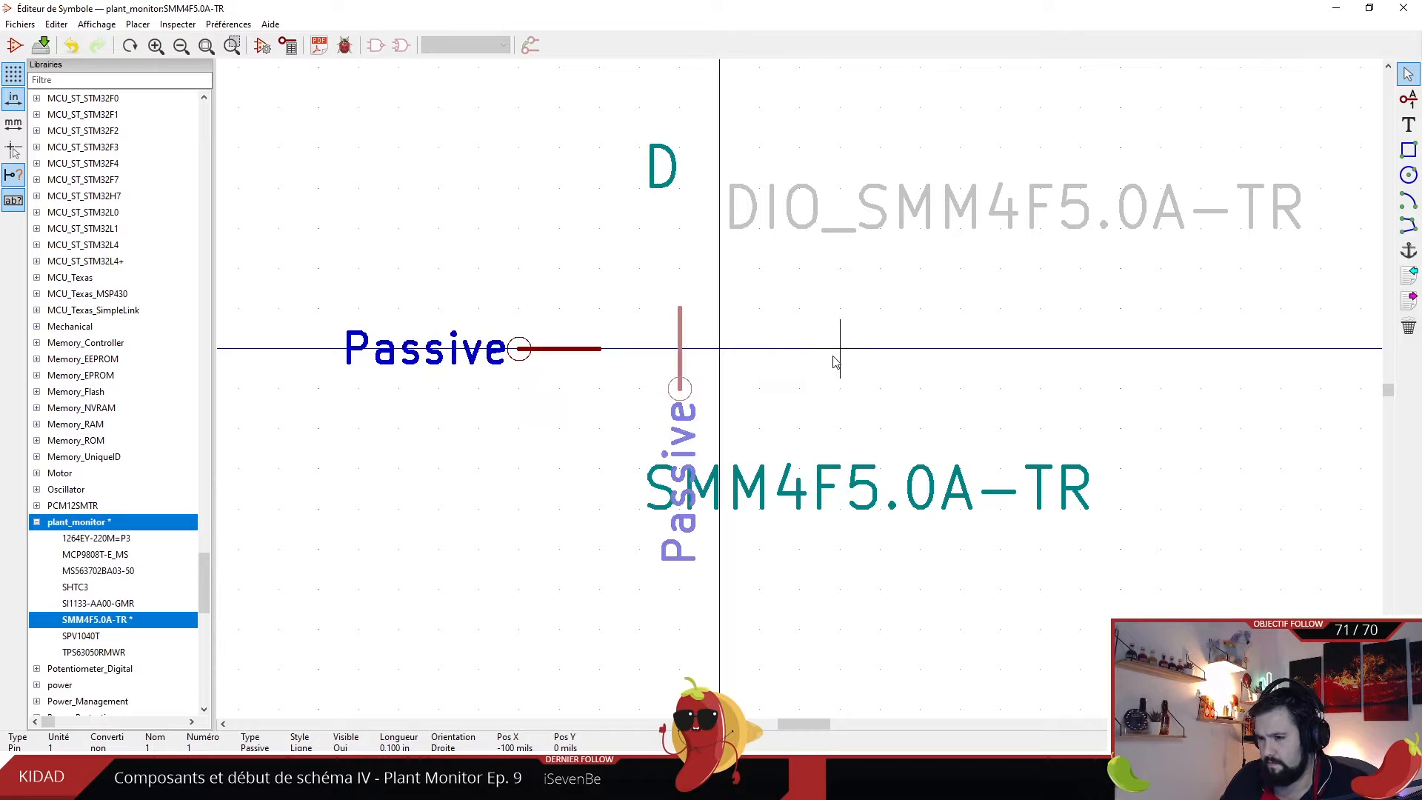
{"action": "key", "text": "r"}
{"action": "left_click", "coordinate": [1050, 345]}
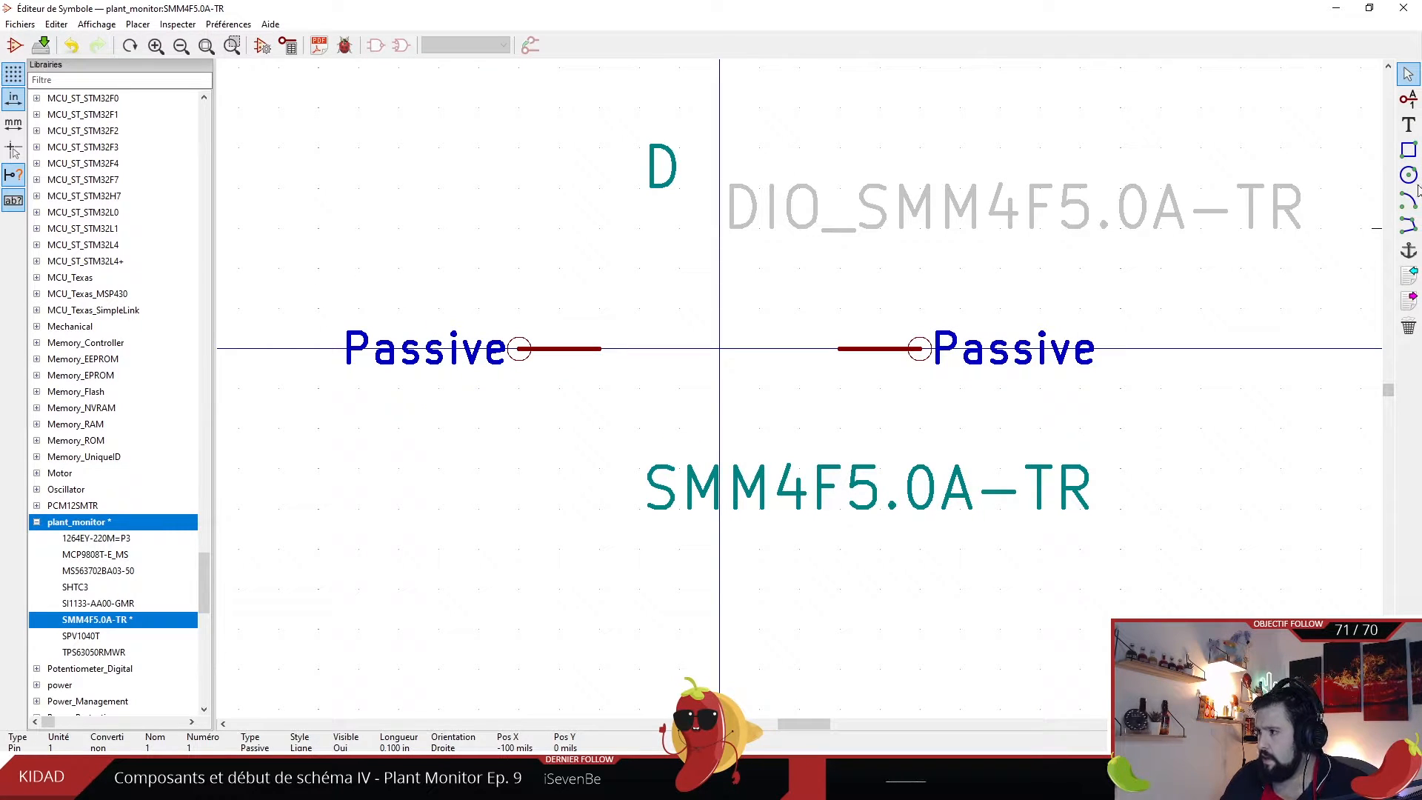
- Draw the diode's triangle body with the Polyline tool
{"action": "left_click", "coordinate": [1408, 225]}
{"action": "left_click", "coordinate": [679, 268]}
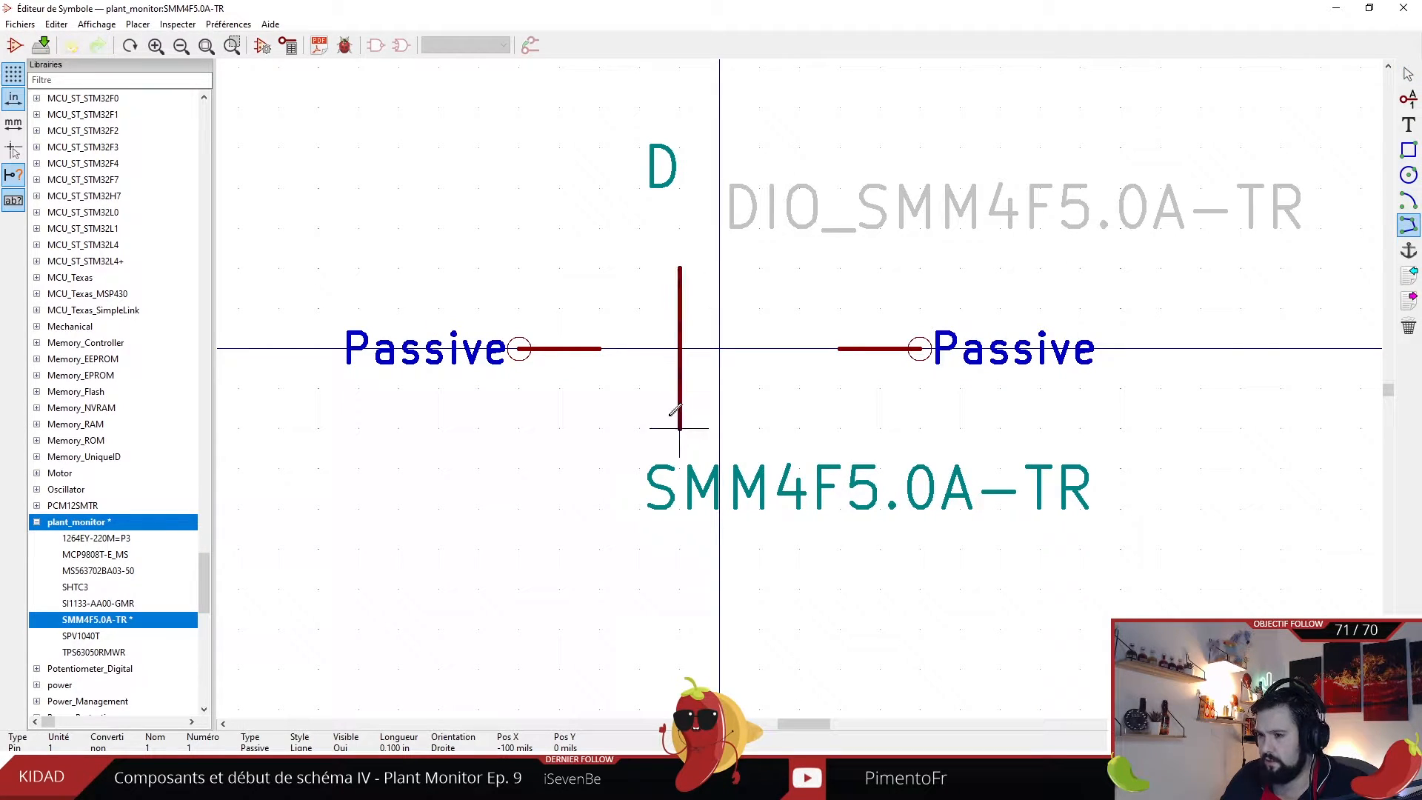
{"action": "left_click", "coordinate": [759, 348]}
{"action": "left_click", "coordinate": [679, 268]}
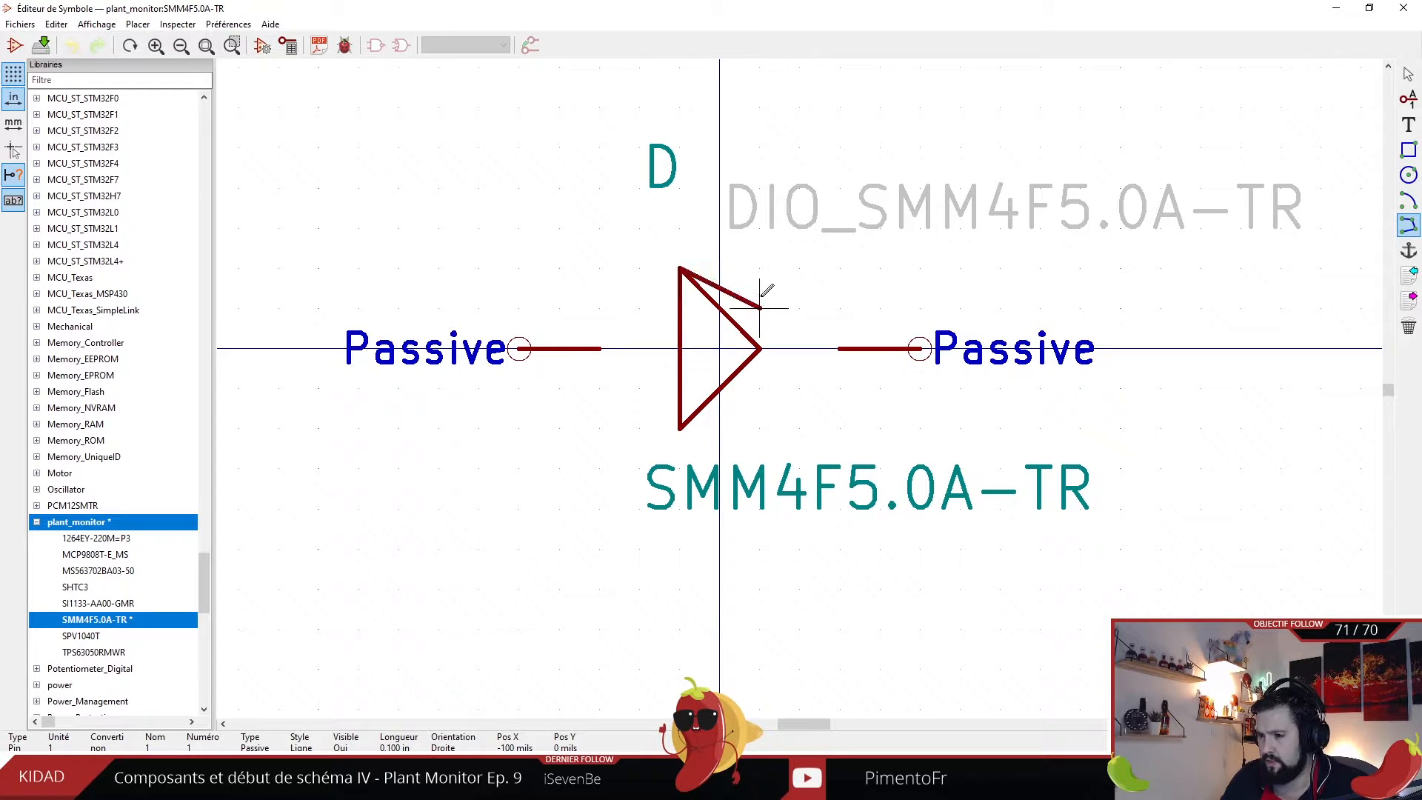
{"action": "key", "text": "Escape"}
{"action": "left_click", "coordinate": [679, 269]}
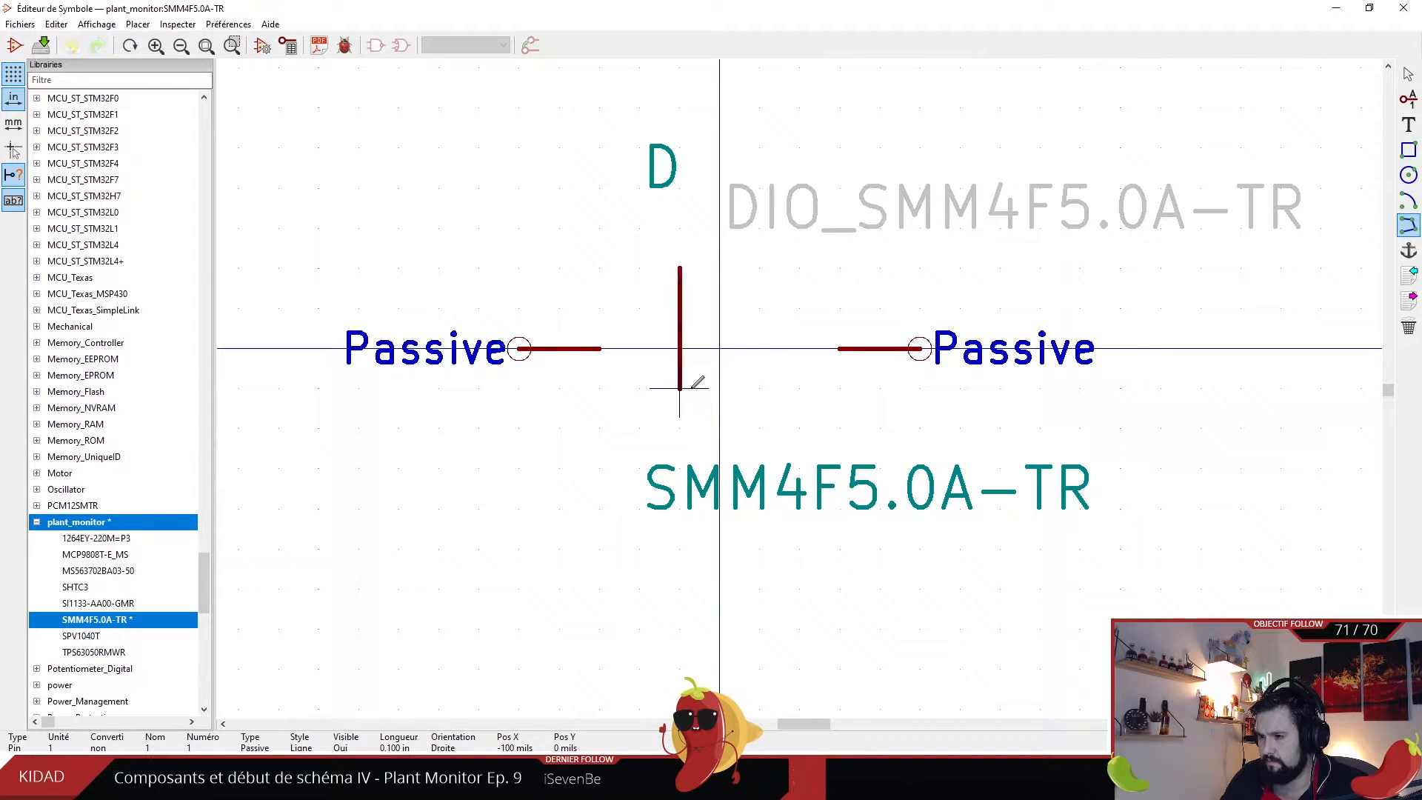
{"action": "left_click", "coordinate": [680, 428]}
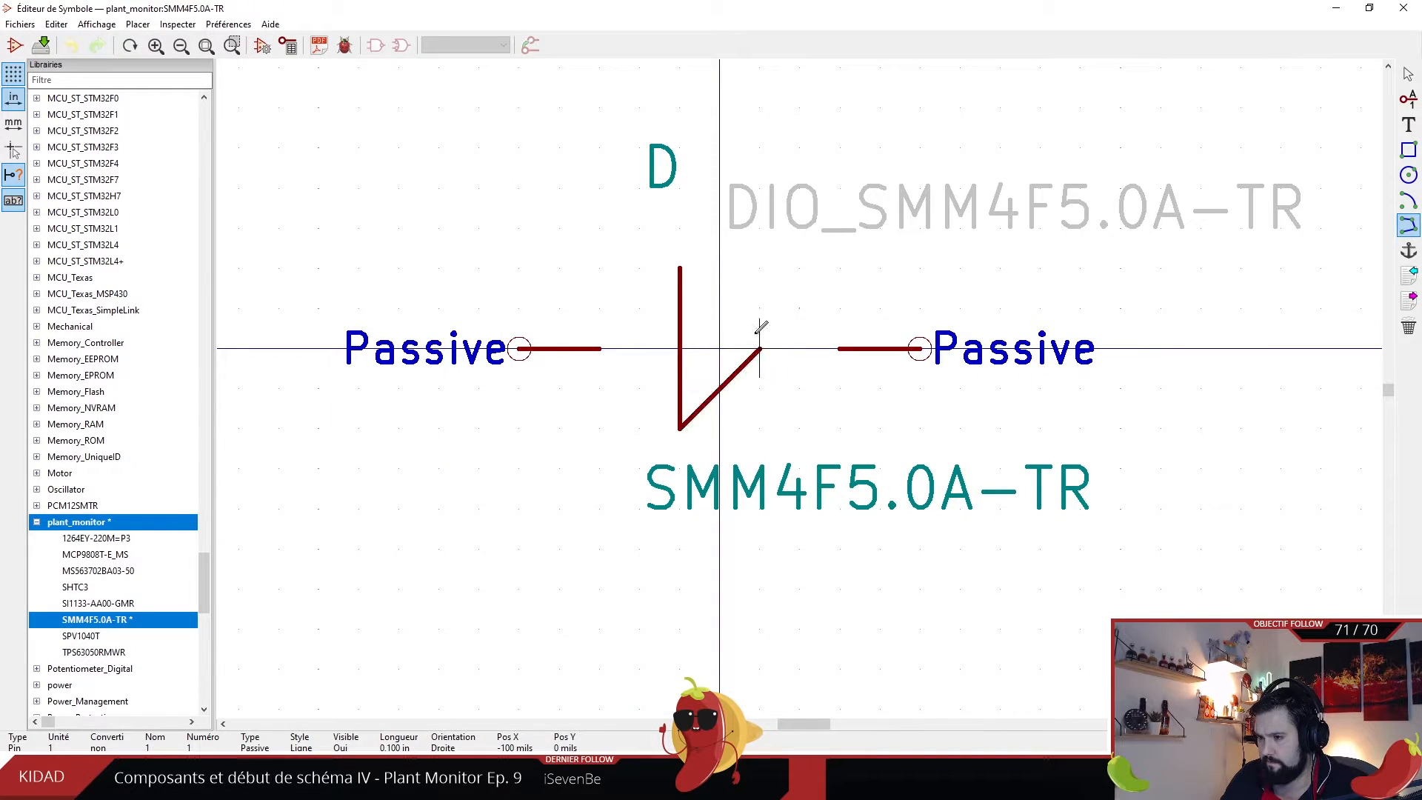
{"action": "double_click", "coordinate": [679, 268]}
- Draw the bent cathode bar at the triangle's tip
{"action": "left_click", "coordinate": [799, 268]}
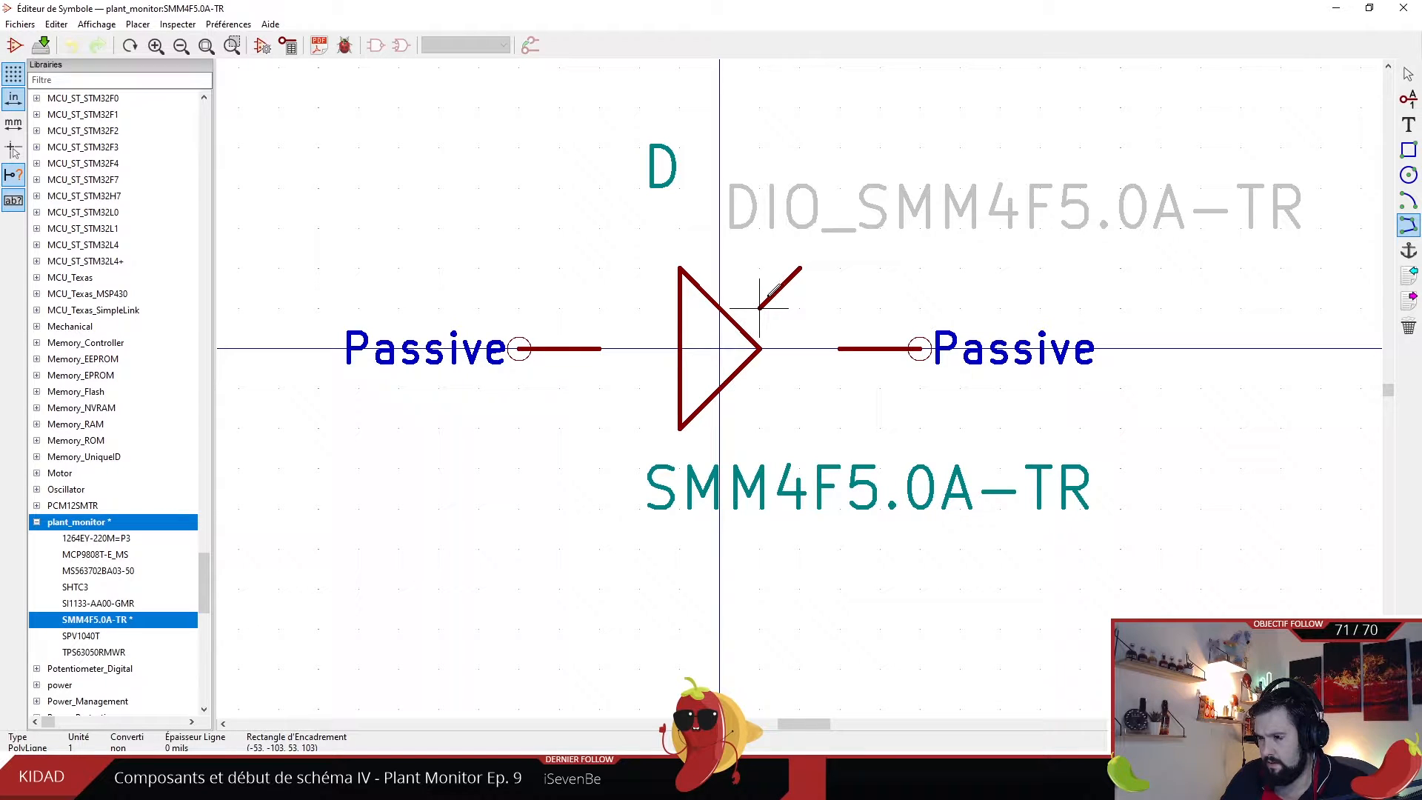
{"action": "left_click", "coordinate": [759, 307]}
{"action": "left_click", "coordinate": [759, 388]}
{"action": "double_click", "coordinate": [719, 428]}
{"action": "key", "text": "Escape"}
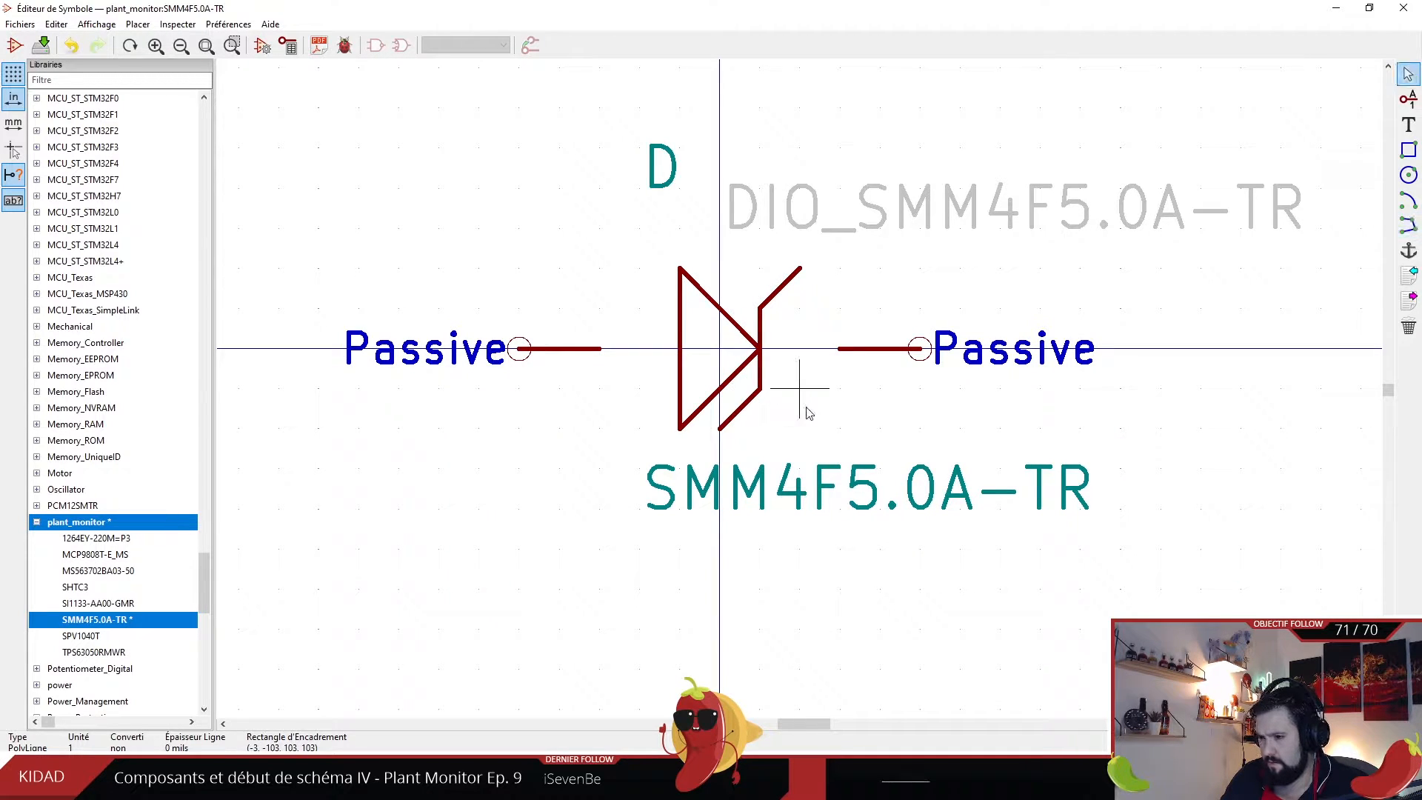
{"action": "scroll", "coordinate": [808, 412], "scroll_direction": "down", "scroll_amount": 1}
{"action": "key", "text": "alt+Tab"}
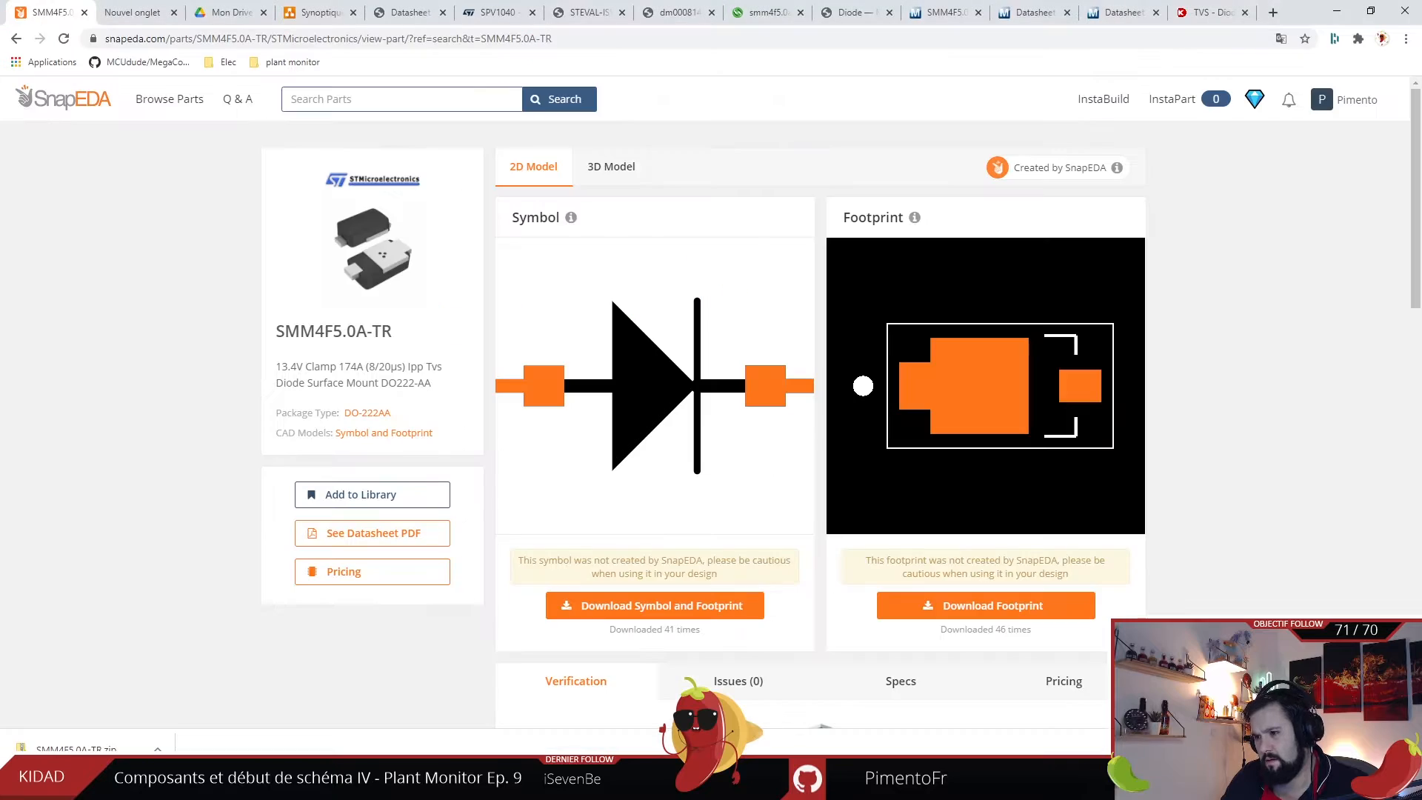
{"action": "left_click", "coordinate": [899, 784]}
{"action": "left_click", "coordinate": [899, 784]}
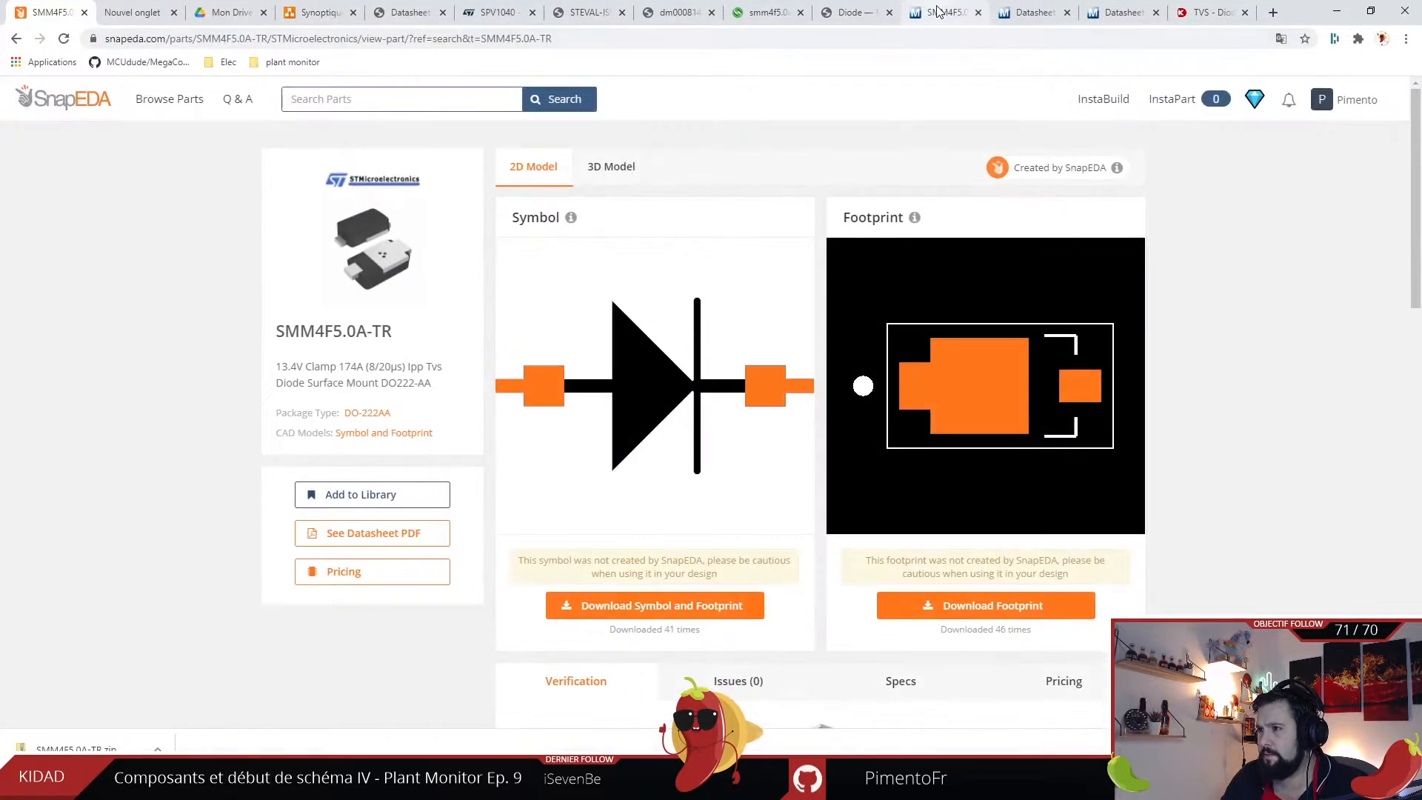
{"action": "left_click", "coordinate": [852, 12]}
{"action": "left_click", "coordinate": [670, 12]}
{"action": "left_click", "coordinate": [588, 12]}
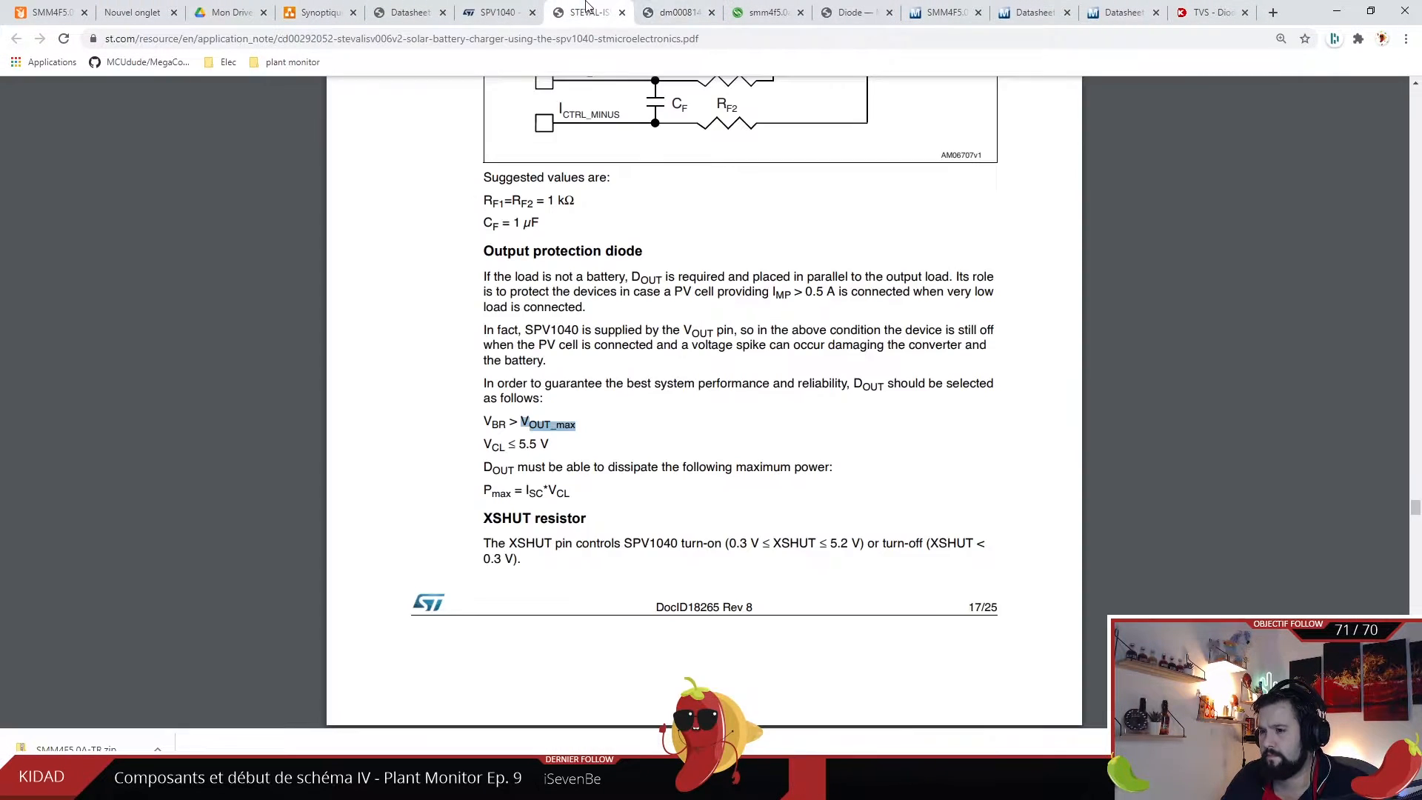
{"action": "scroll", "coordinate": [709, 442], "scroll_direction": "up", "scroll_amount": 10}
{"action": "scroll", "coordinate": [710, 442], "scroll_direction": "up", "scroll_amount": 20}
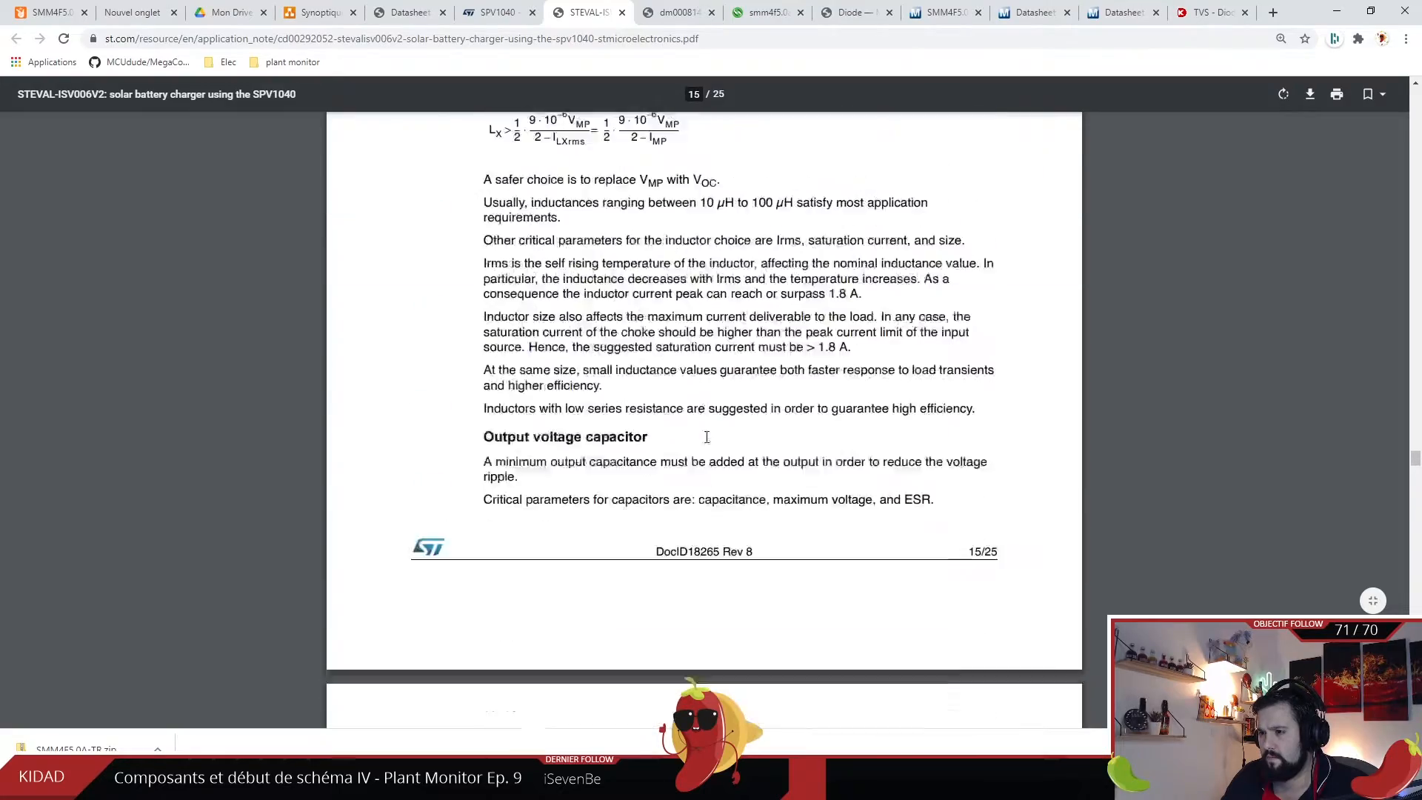
{"action": "scroll", "coordinate": [710, 437], "scroll_direction": "up", "scroll_amount": 20}
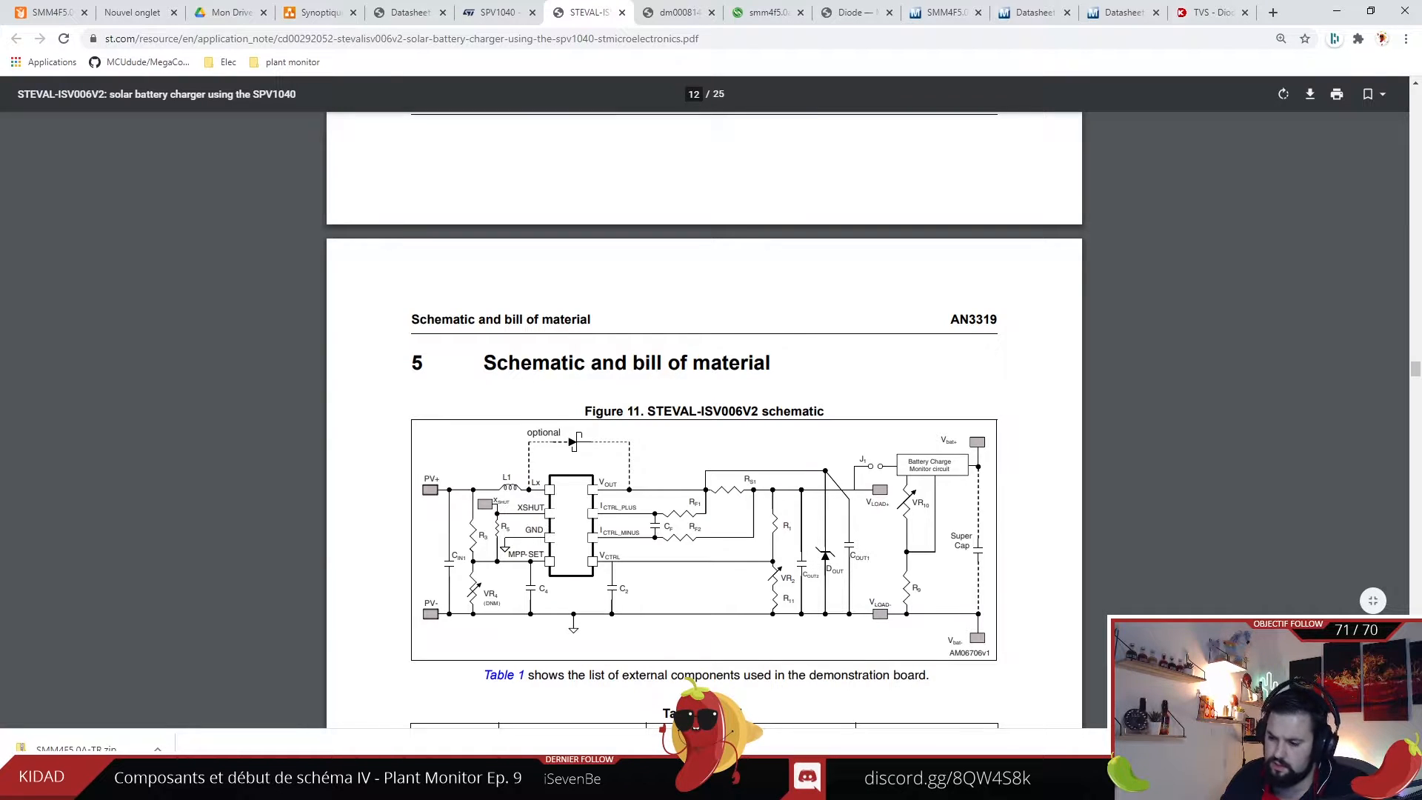
{"action": "left_click", "coordinate": [602, 783]}
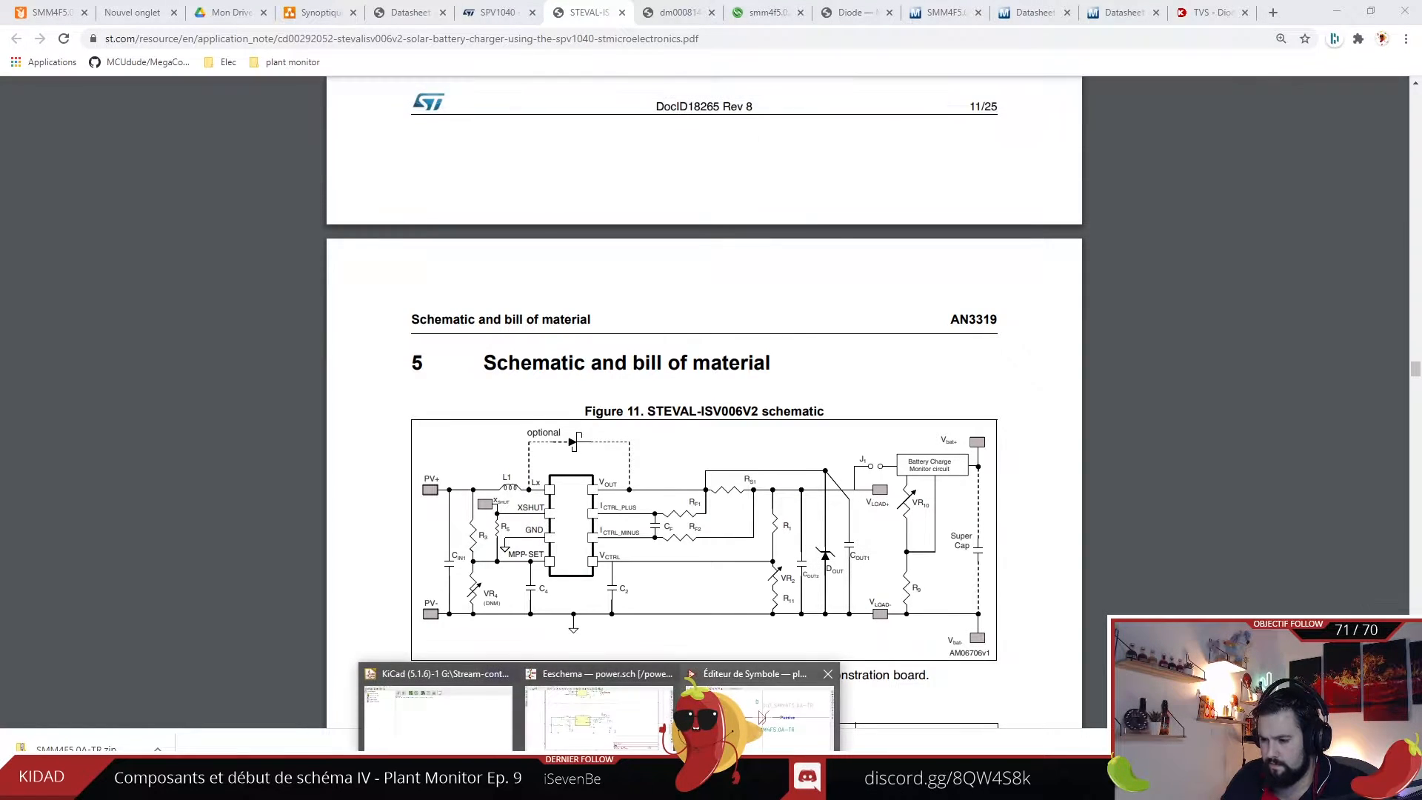
{"action": "left_click", "coordinate": [763, 704]}
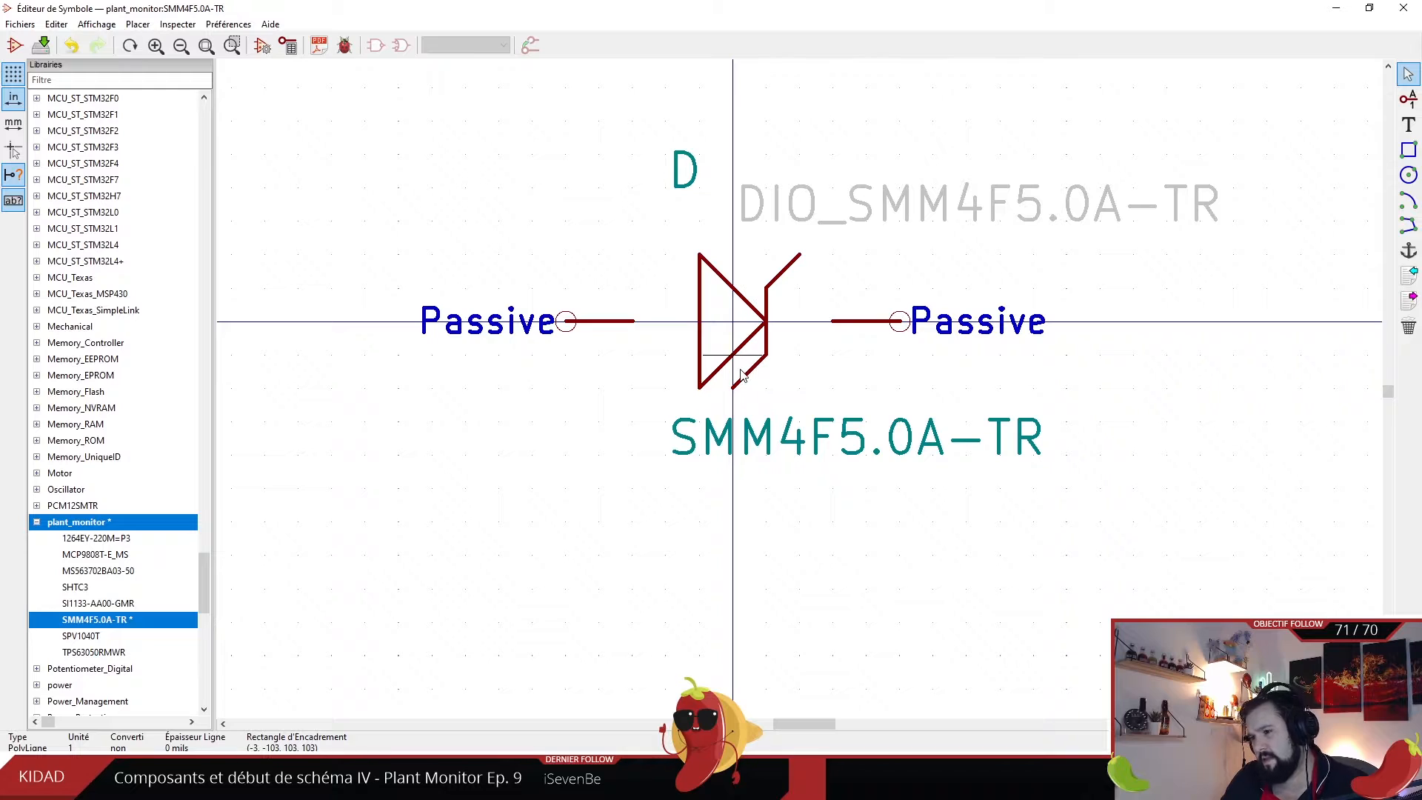
- Undo the bent cathode line and set the grid to 25 mils
{"action": "key", "text": "ctrl+z"}
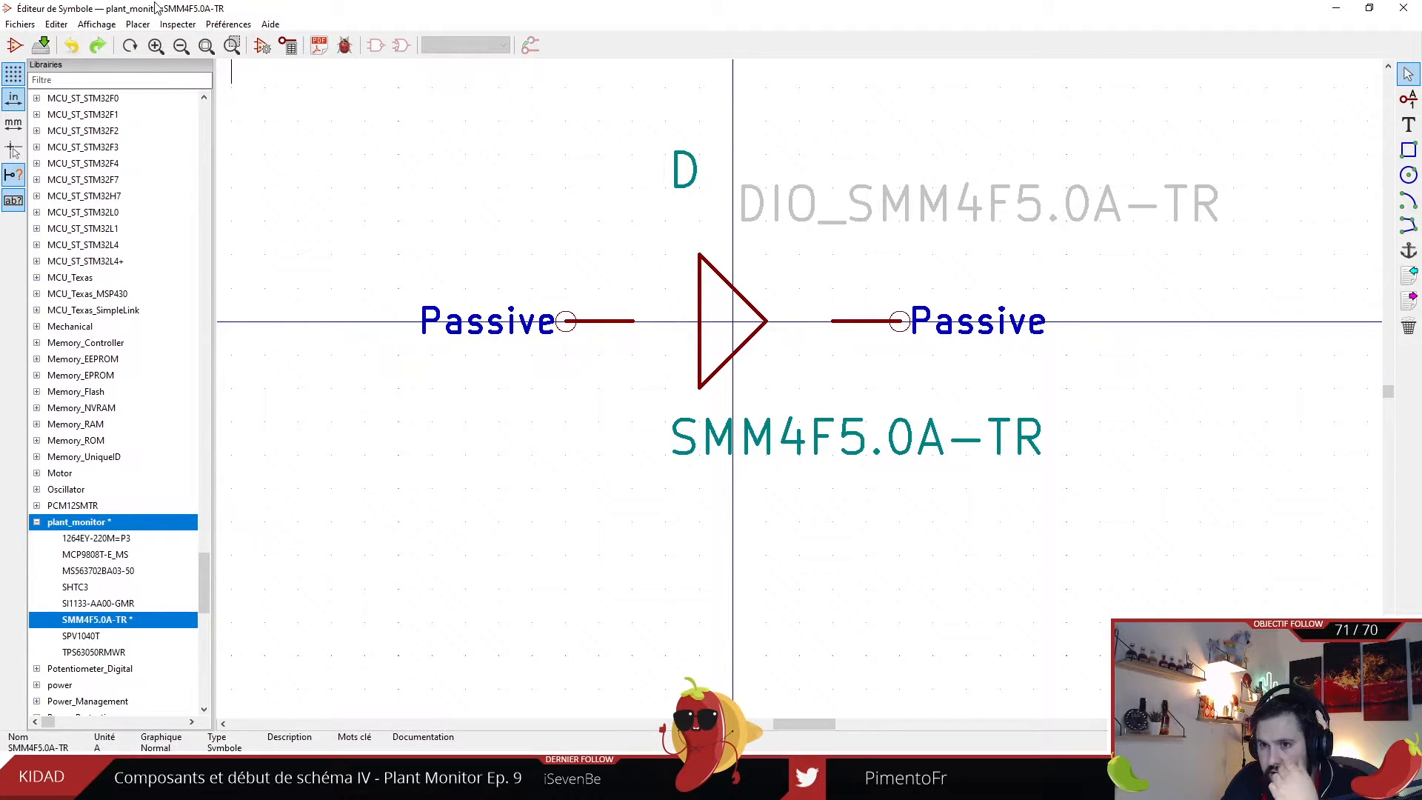
{"action": "right_click", "coordinate": [720, 452]}
{"action": "mouse_move", "coordinate": [808, 679]}
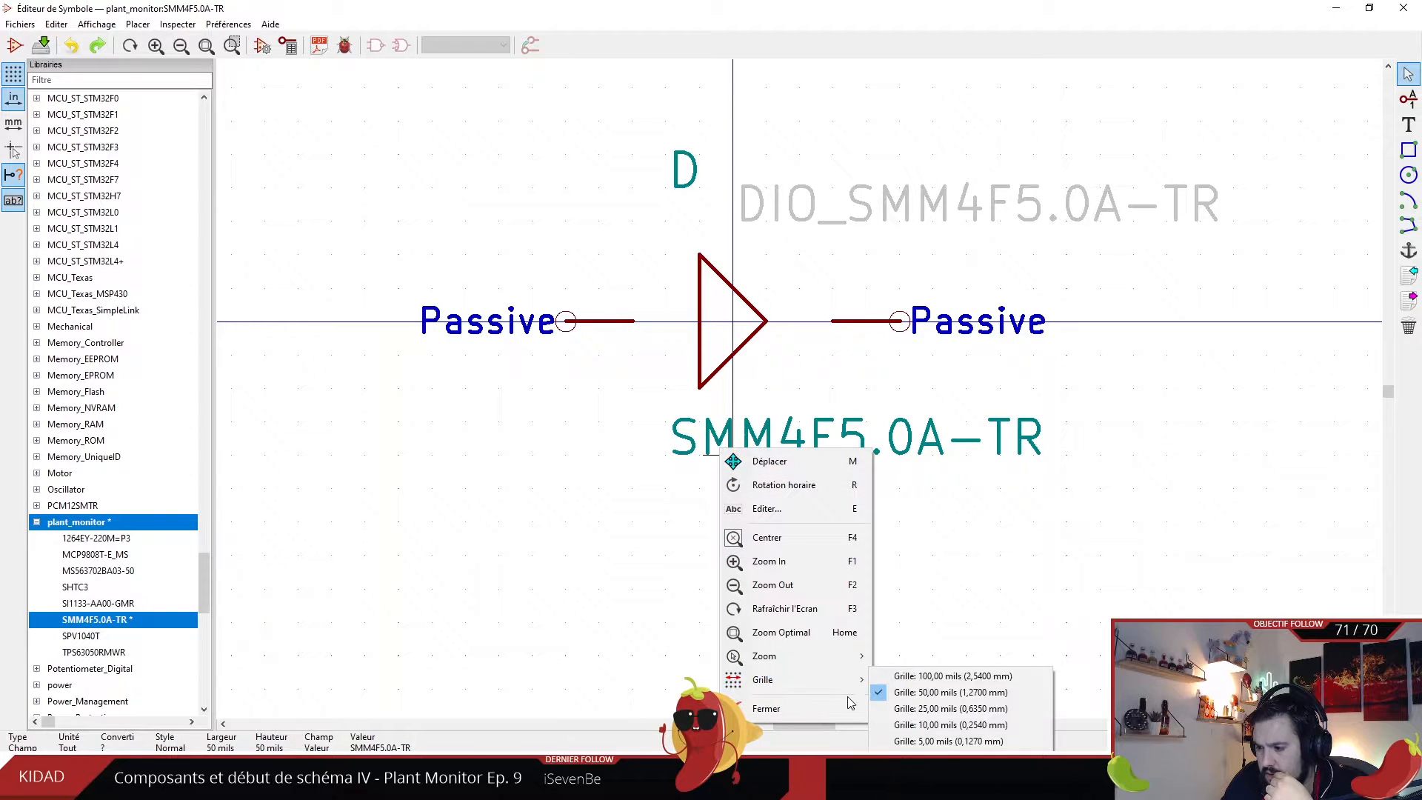
{"action": "left_click", "coordinate": [945, 709]}
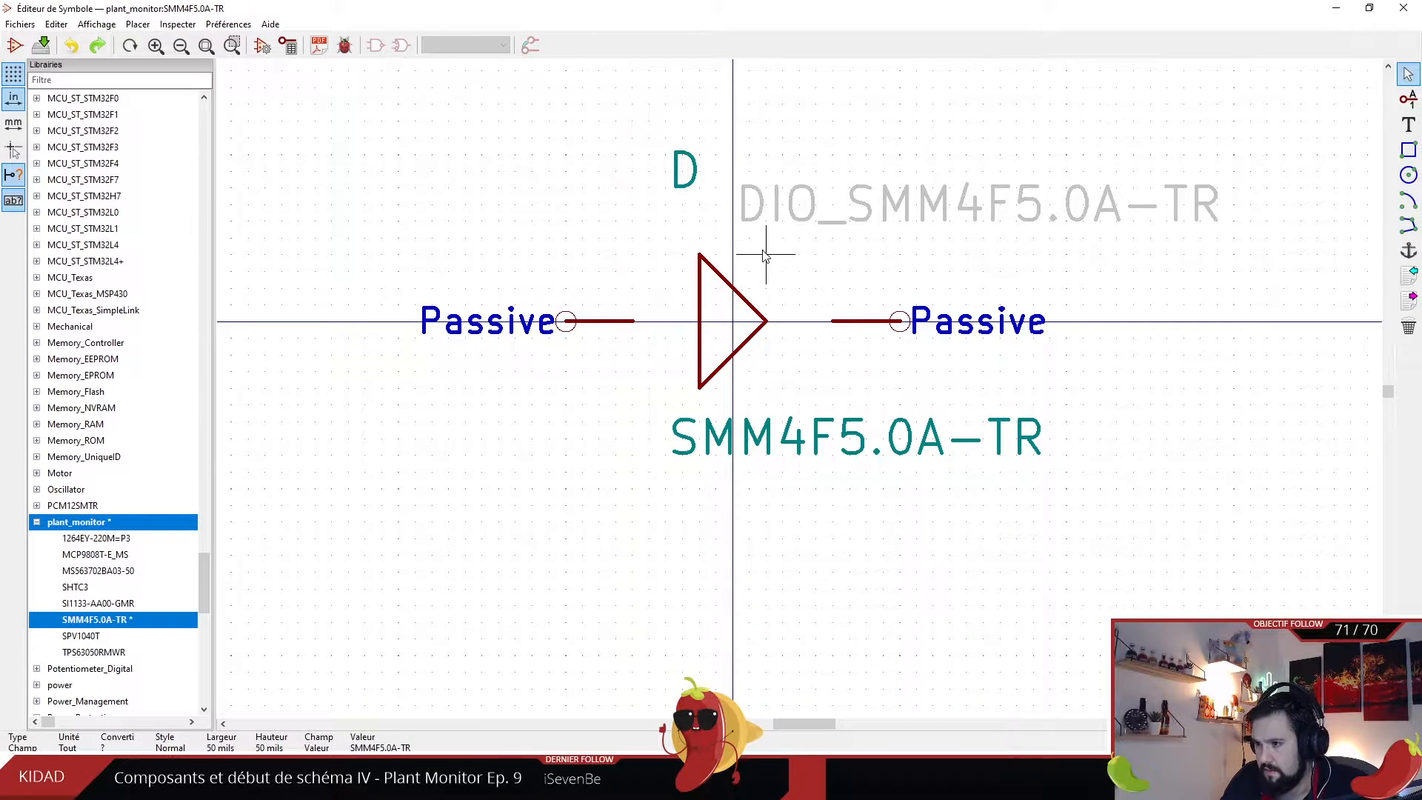
{"action": "left_click", "coordinate": [775, 334]}
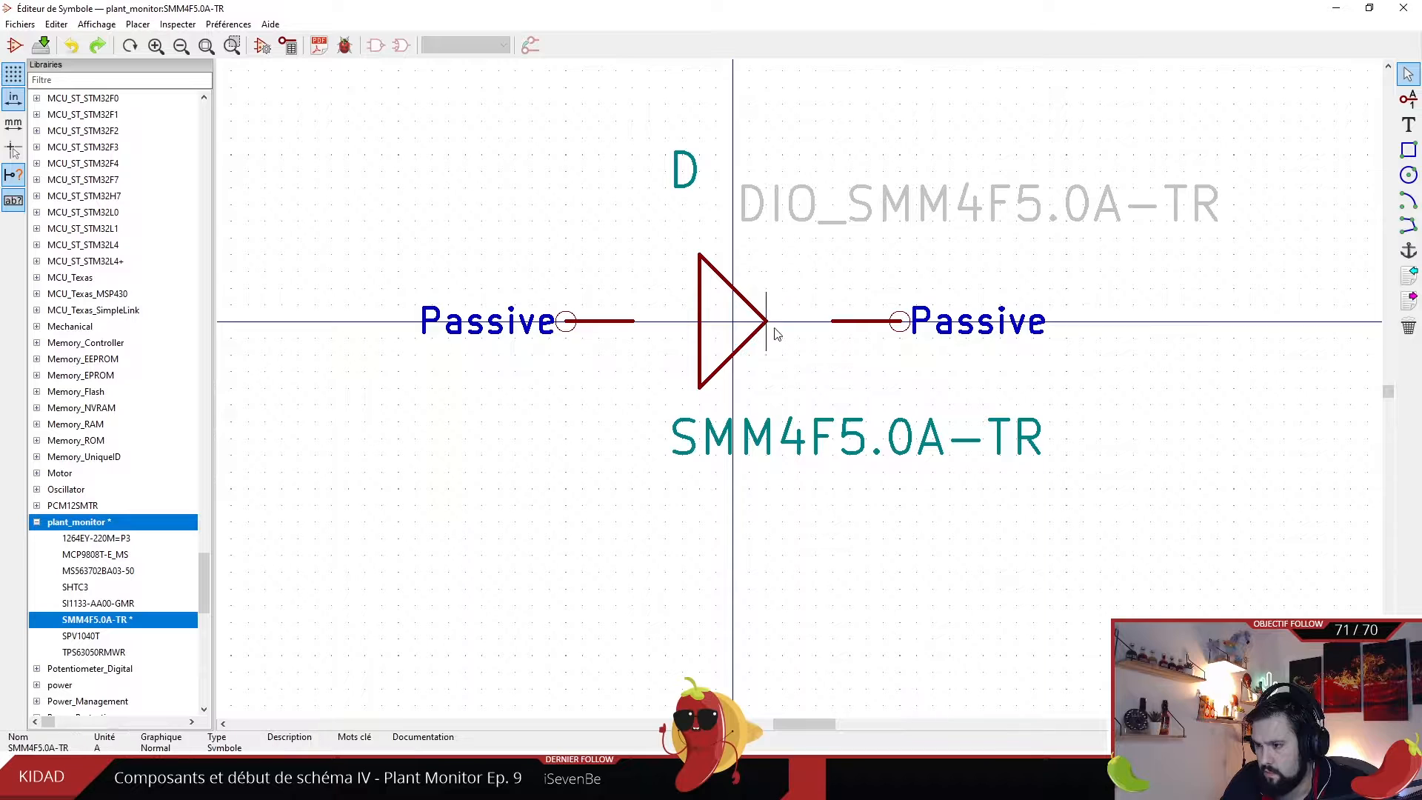
- Draw a vertical cathode bar with a top diagonal flag, then undo it
{"action": "left_click", "coordinate": [1407, 224]}
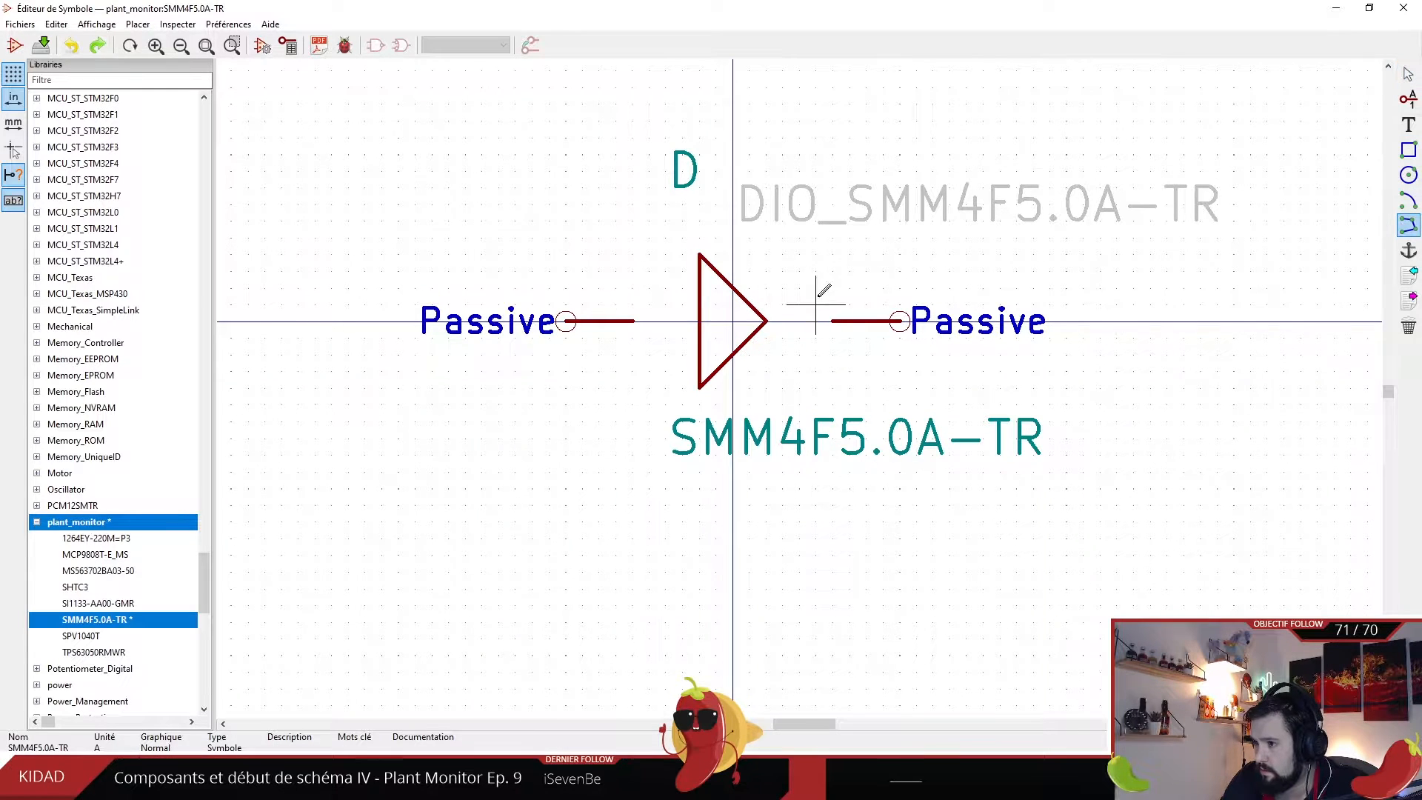
{"action": "left_click", "coordinate": [766, 271]}
{"action": "key", "text": "Escape"}
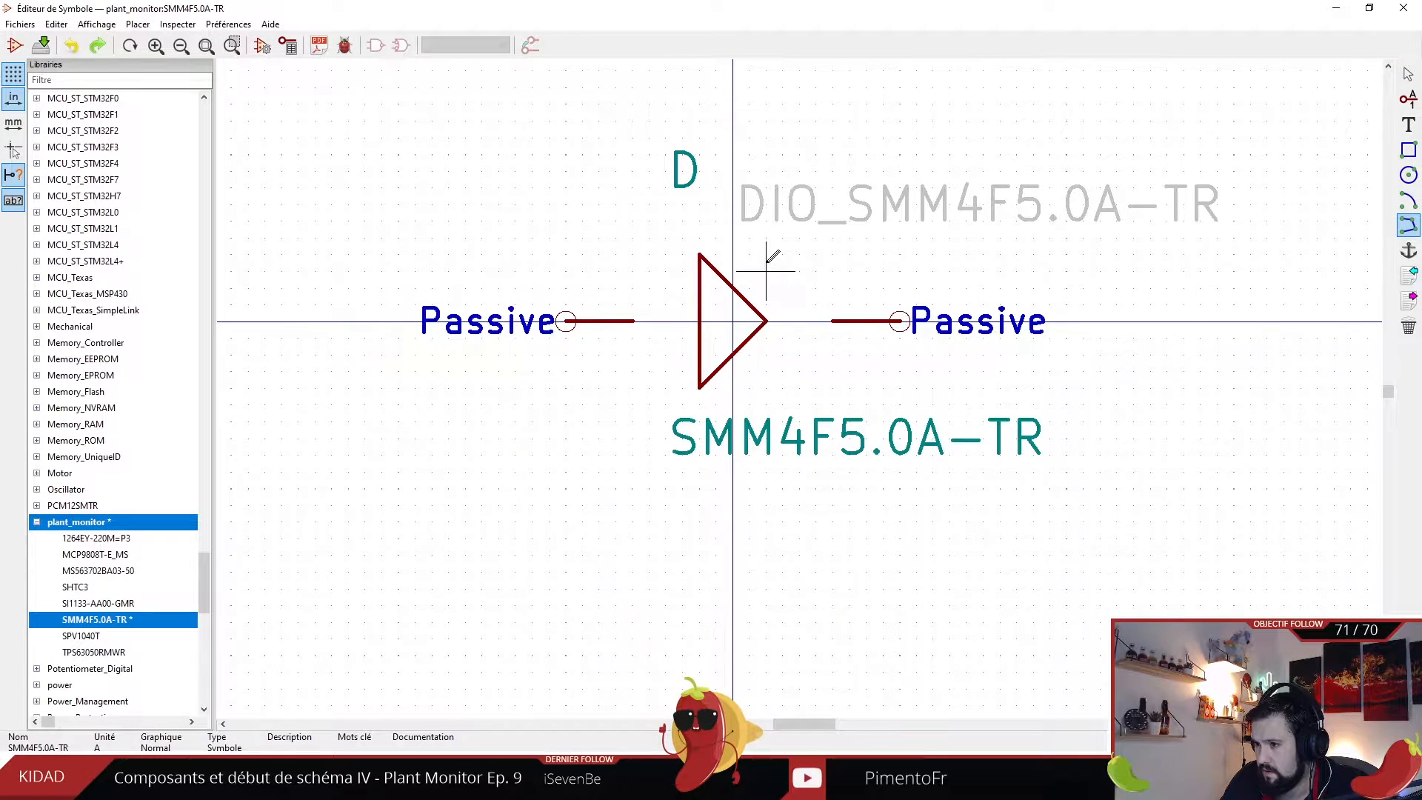
{"action": "left_click", "coordinate": [766, 254]}
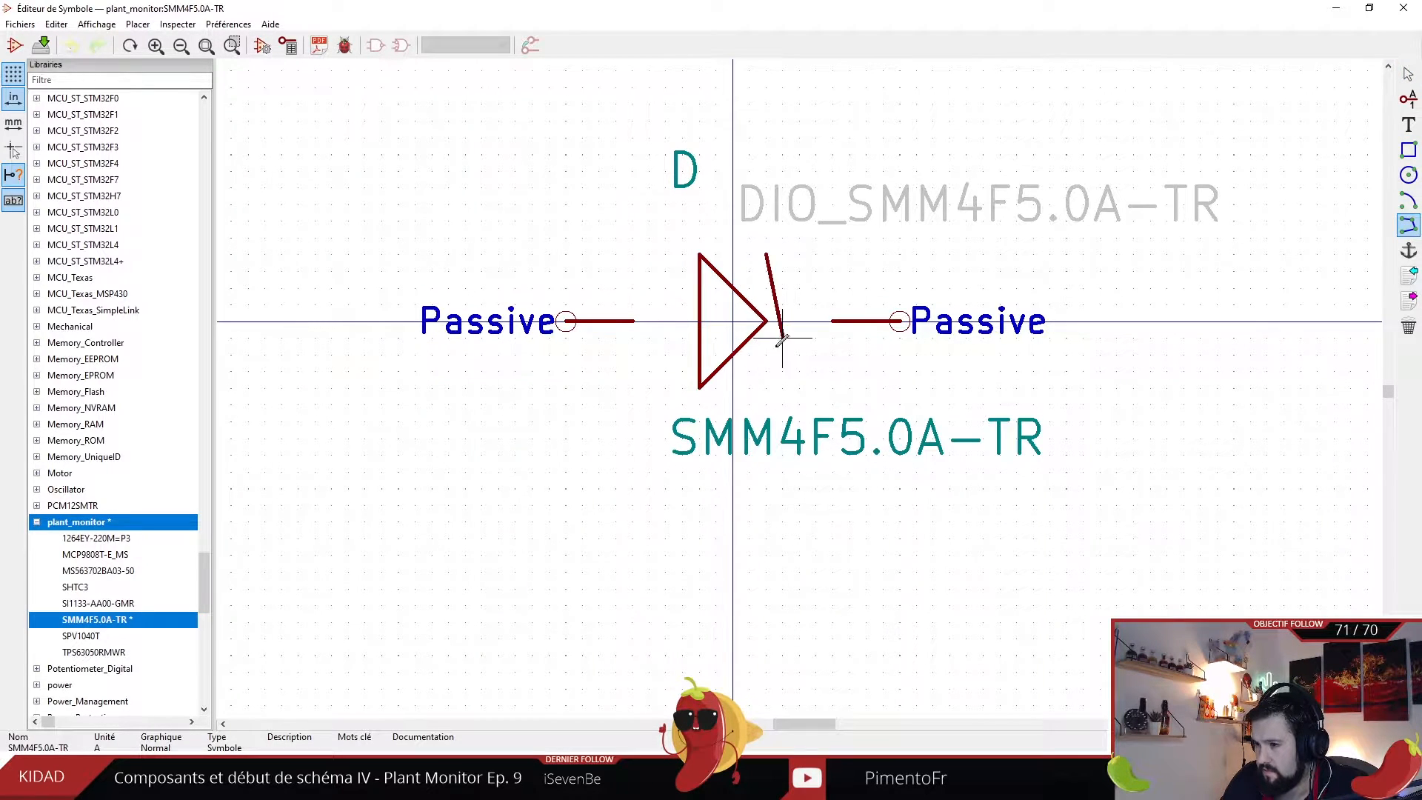
{"action": "double_click", "coordinate": [751, 402]}
{"action": "left_click", "coordinate": [766, 254]}
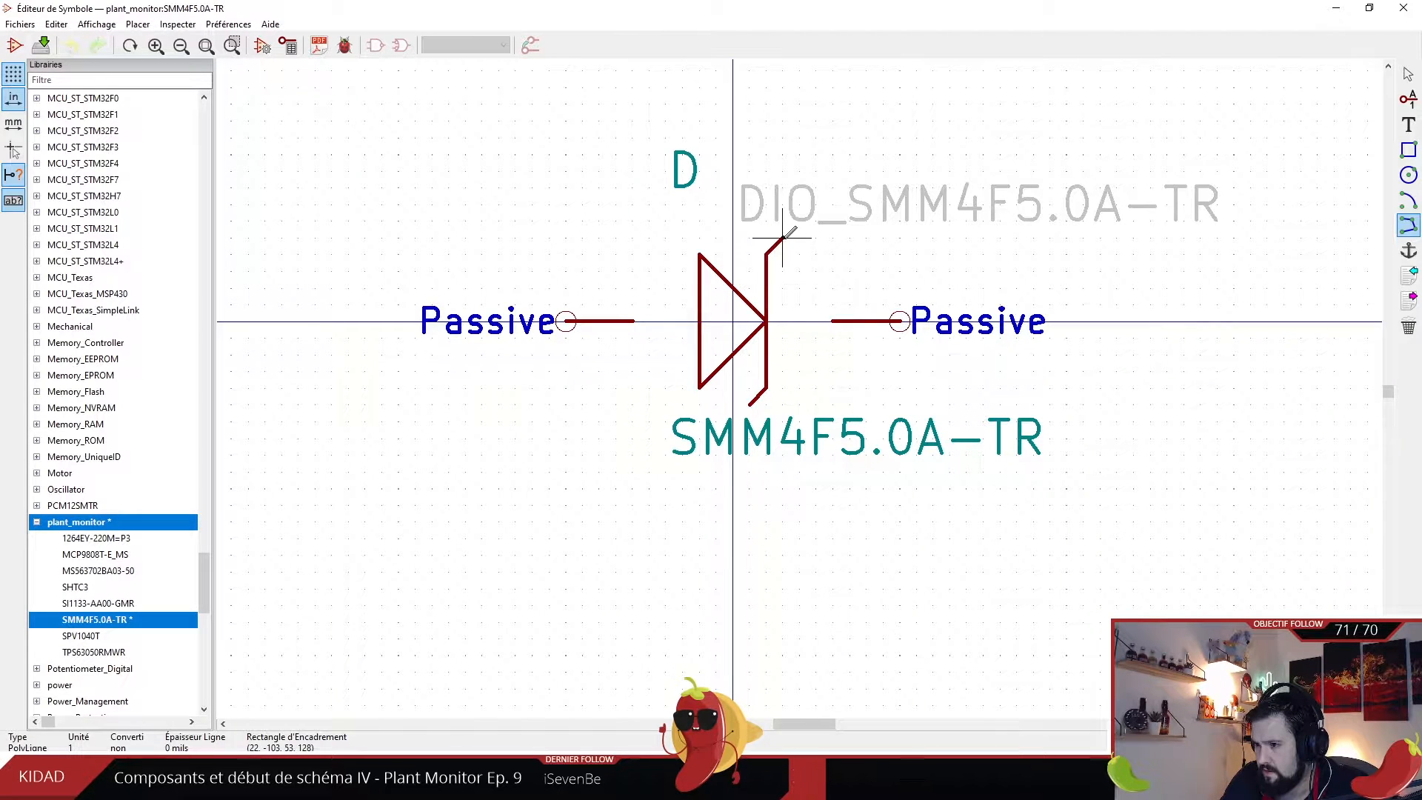
{"action": "double_click", "coordinate": [784, 237]}
{"action": "scroll", "coordinate": [832, 370], "scroll_direction": "down", "scroll_amount": 3}
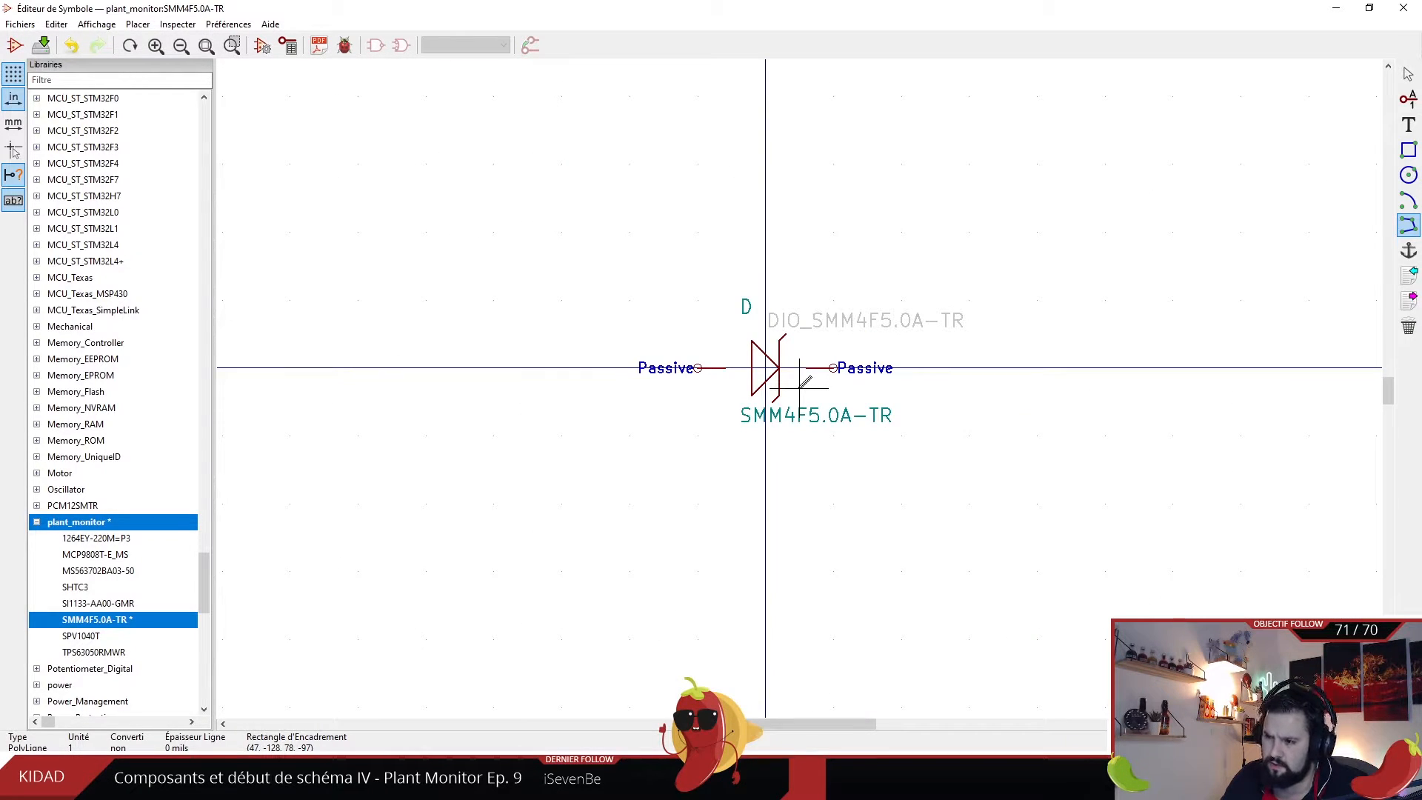
{"action": "key", "text": "ctrl+z"}
{"action": "key", "text": "ctrl+z"}
{"action": "scroll", "coordinate": [779, 374], "scroll_direction": "up", "scroll_amount": 3}
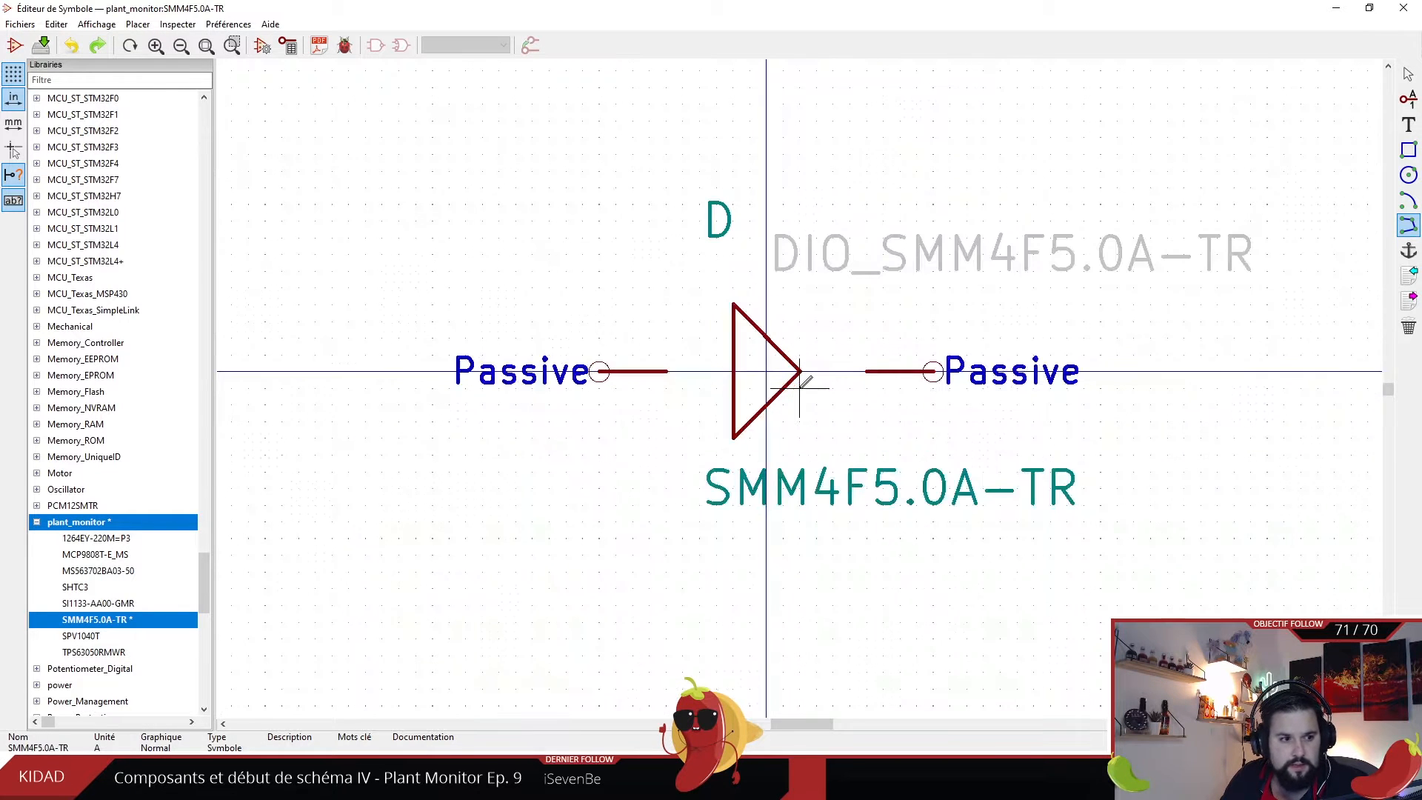
{"action": "scroll", "coordinate": [800, 387], "scroll_direction": "up", "scroll_amount": 1}
- Redraw the cathode bar as a polyline down the diode apex with a bottom flag
{"action": "left_click", "coordinate": [800, 306]}
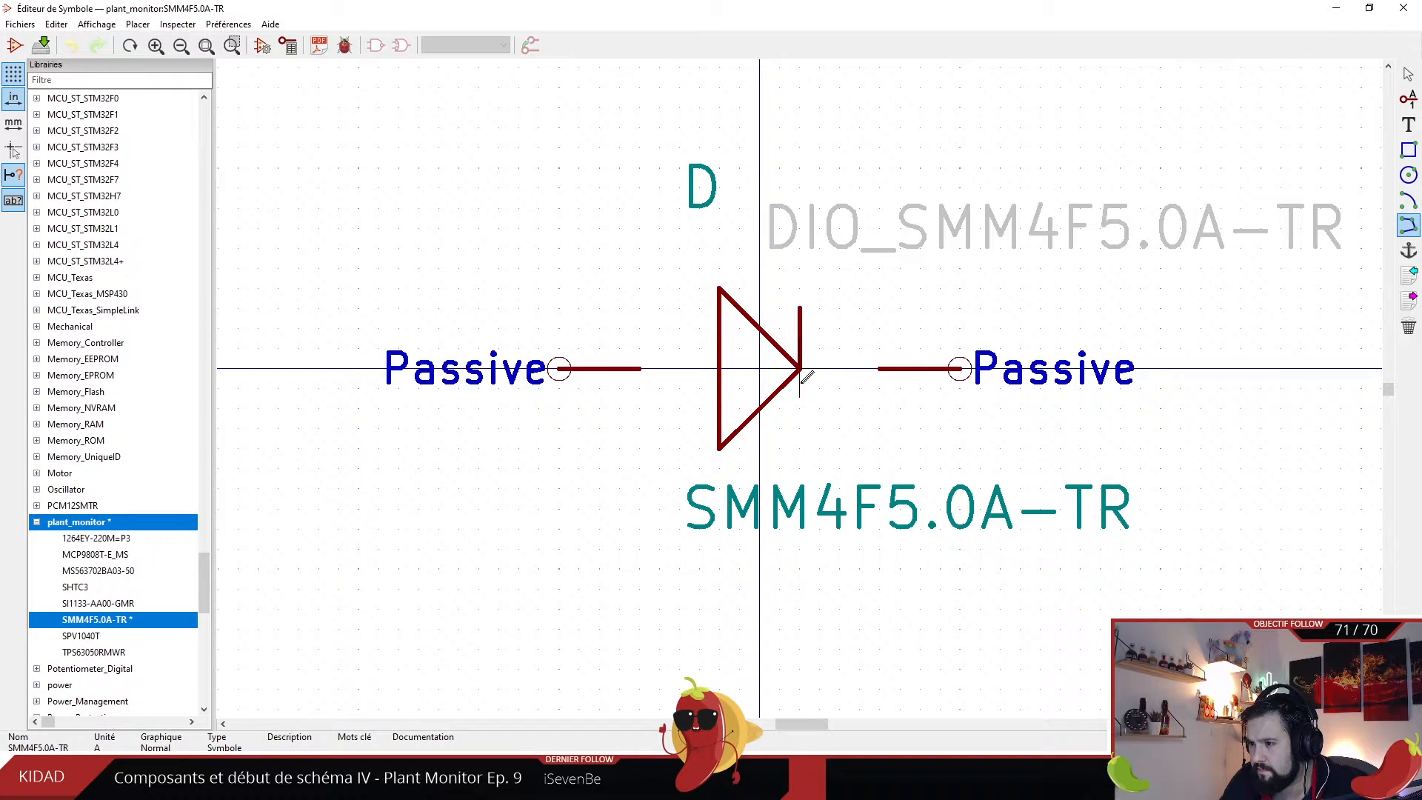
{"action": "left_click", "coordinate": [800, 428]}
{"action": "double_click", "coordinate": [780, 448]}
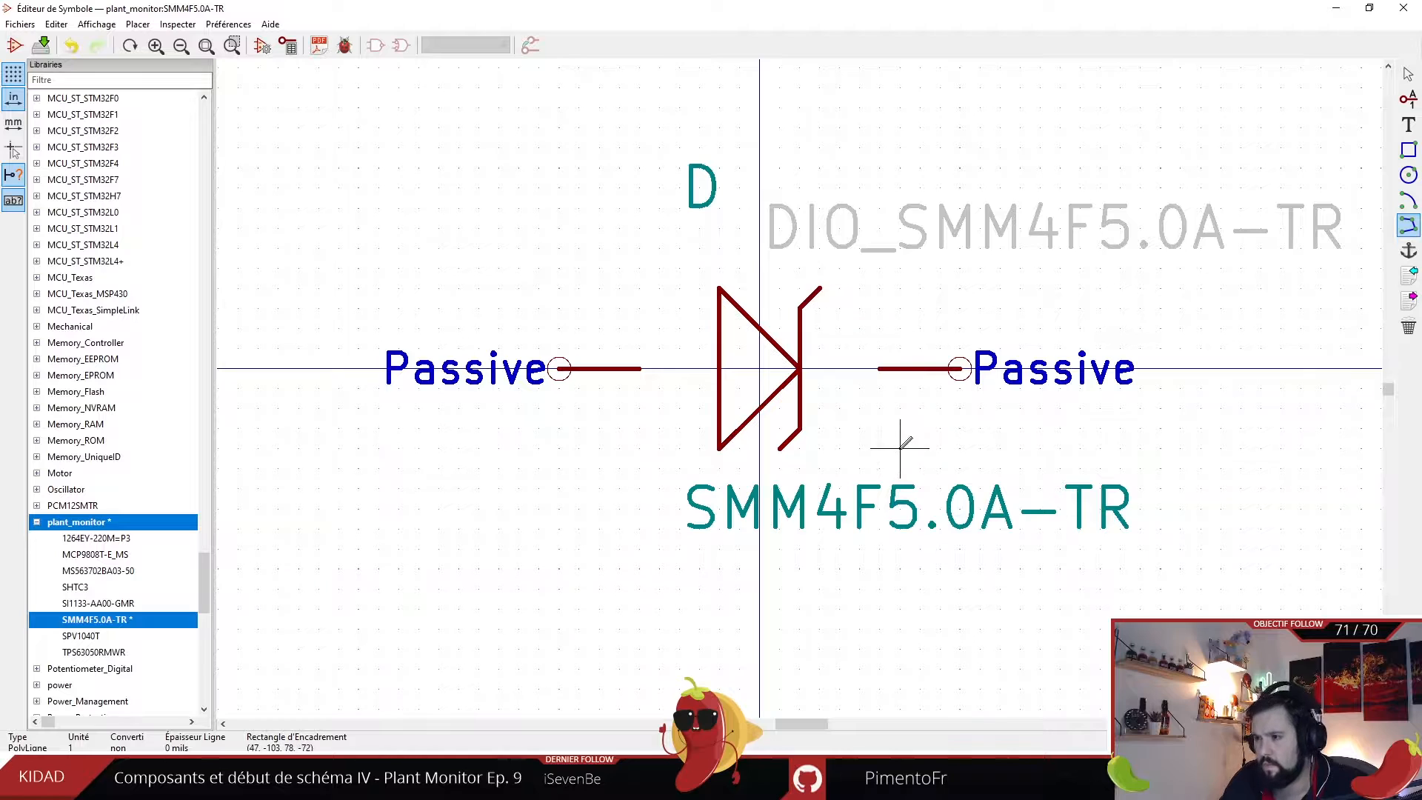
{"action": "scroll", "coordinate": [902, 445], "scroll_direction": "down", "scroll_amount": 5}
{"action": "scroll", "coordinate": [716, 356], "scroll_direction": "up", "scroll_amount": 5}
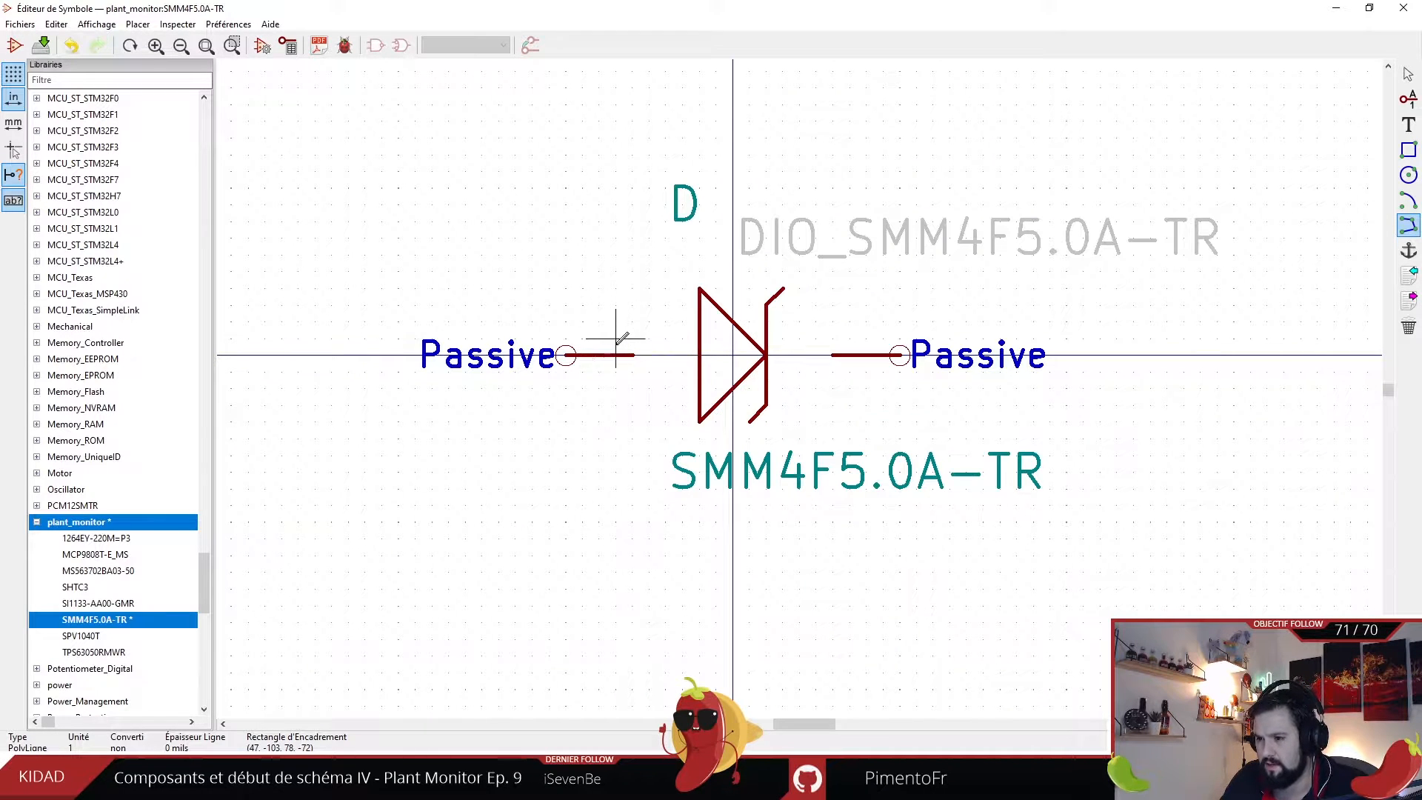
{"action": "key", "text": "Escape"}
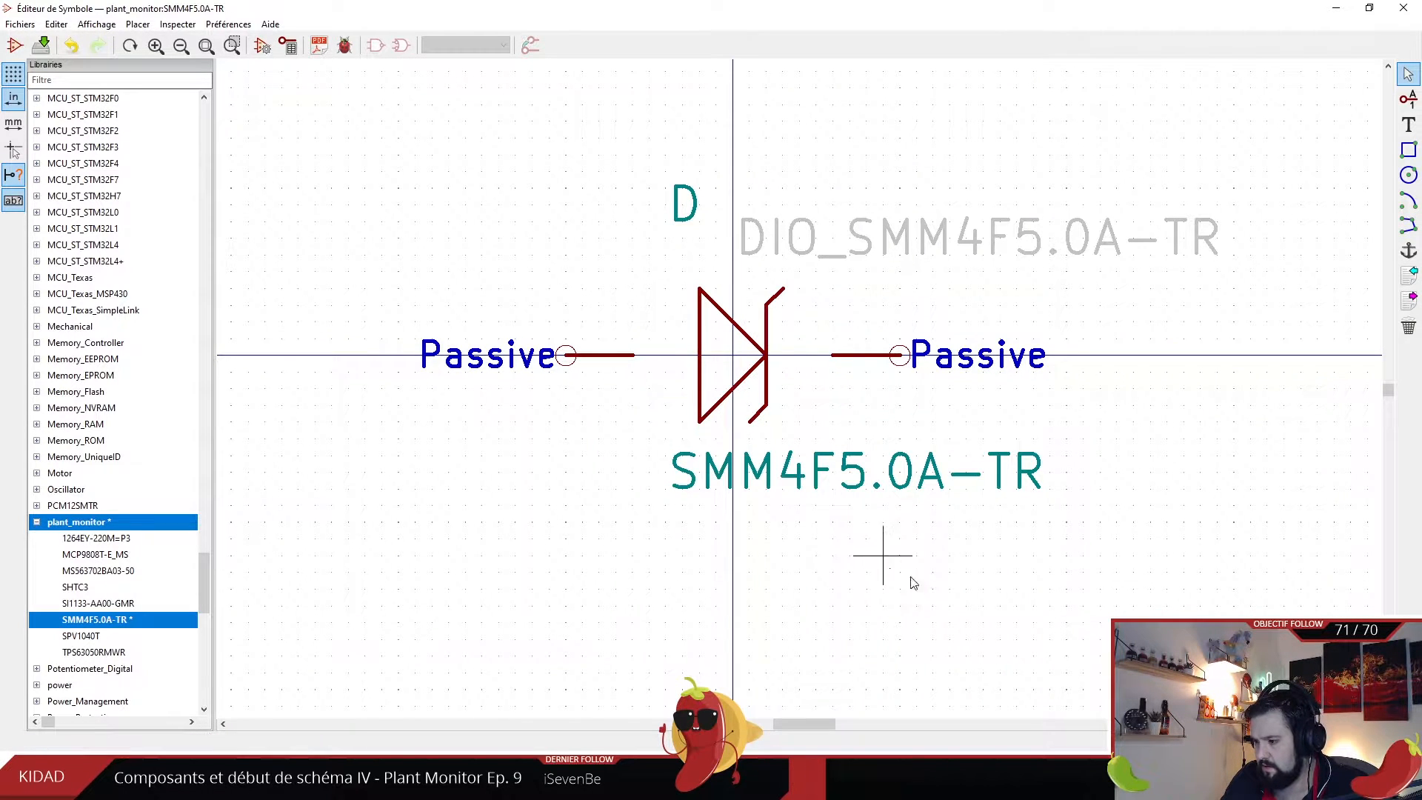
- Set the grid back to 50 mils and move both pins against the diode body
{"action": "right_click", "coordinate": [935, 609]}
{"action": "mouse_move", "coordinate": [976, 572]}
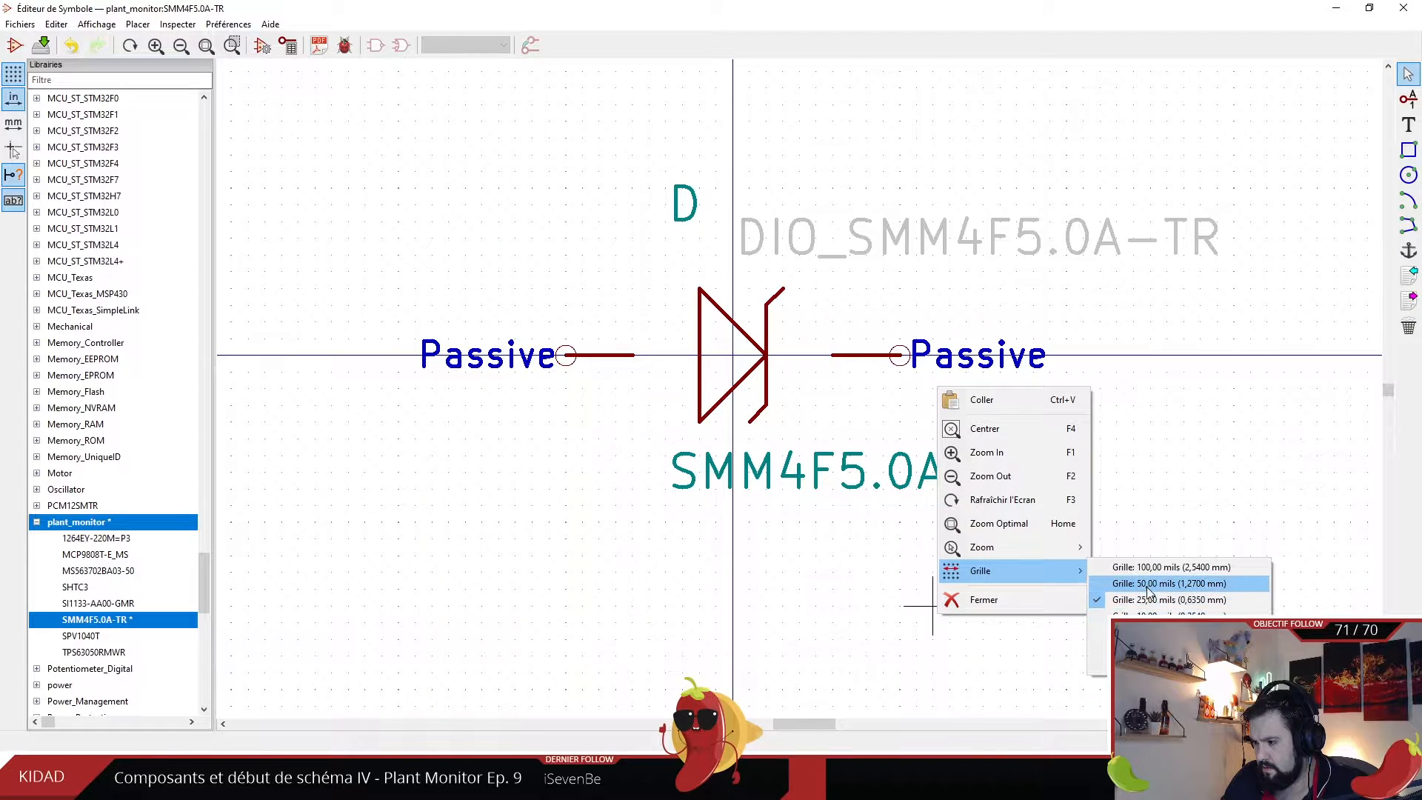
{"action": "left_click", "coordinate": [1153, 584]}
{"action": "left_click_drag", "start_coordinate": [565, 356], "coordinate": [631, 357]}
{"action": "left_click_drag", "start_coordinate": [899, 356], "coordinate": [848, 357]}
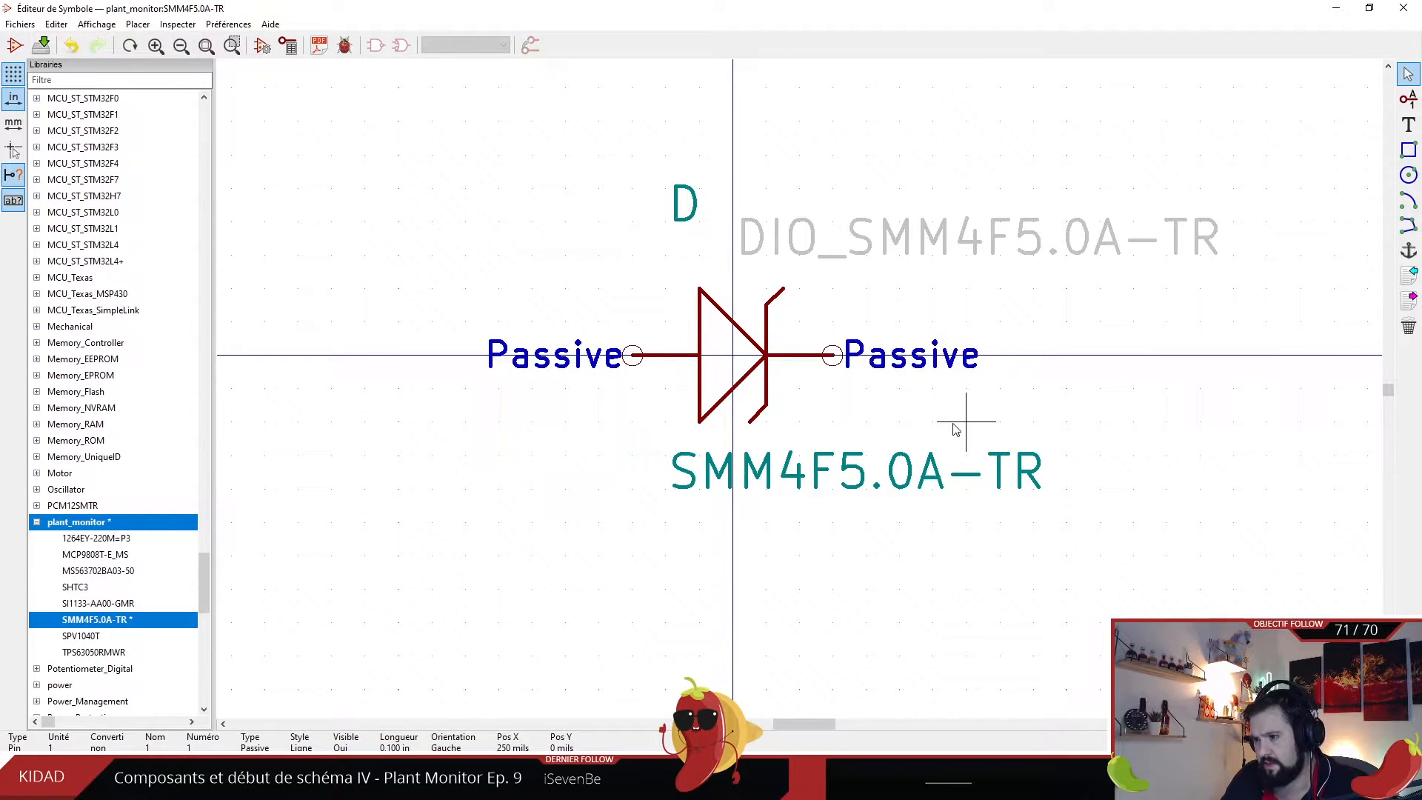
- Reposition the value, footprint and D reference texts around the diode and save the library
{"action": "scroll", "coordinate": [966, 422], "scroll_direction": "down", "scroll_amount": 1}
{"action": "left_click_drag", "start_coordinate": [688, 446], "coordinate": [476, 447]}
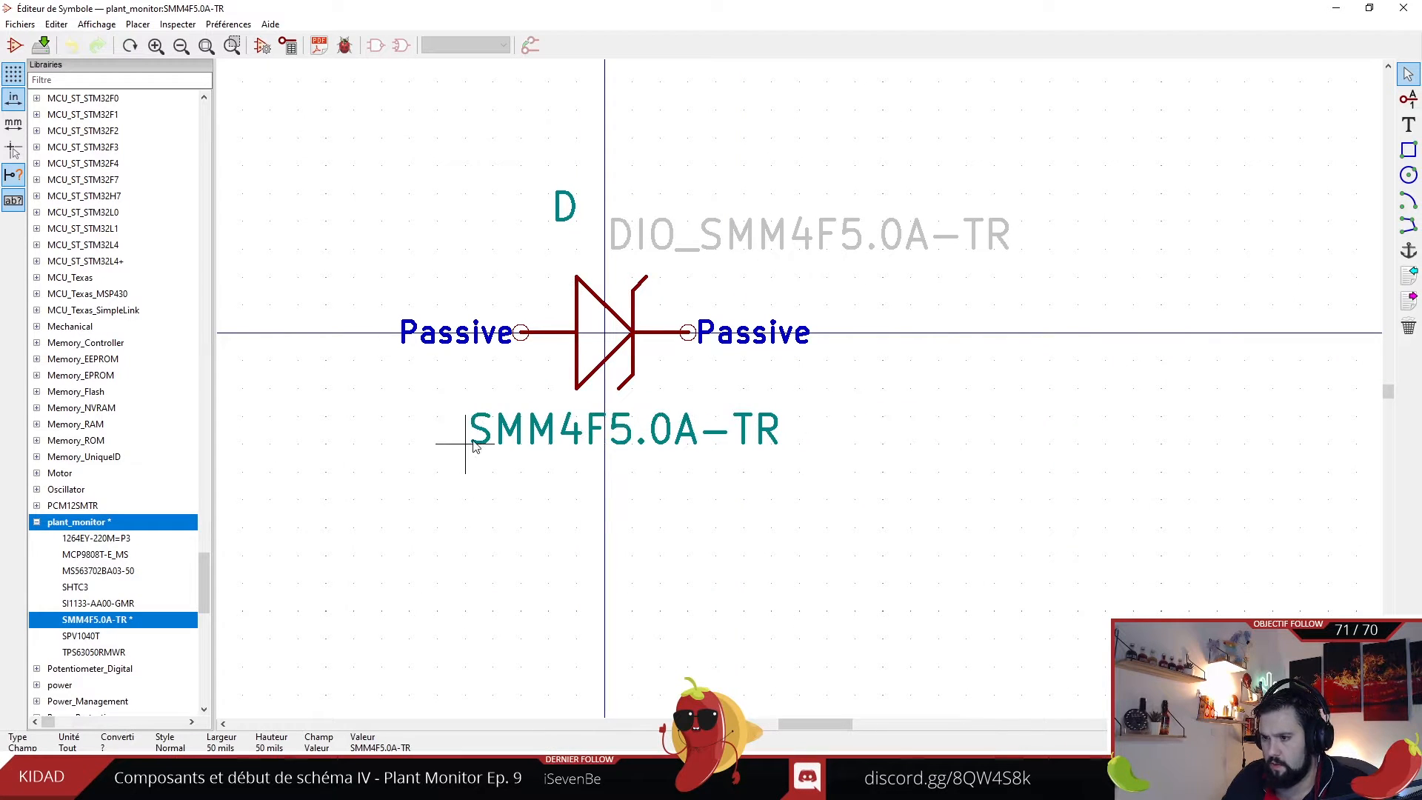
{"action": "left_click_drag", "start_coordinate": [640, 257], "coordinate": [588, 329]}
{"action": "left_click_drag", "start_coordinate": [552, 215], "coordinate": [540, 256]}
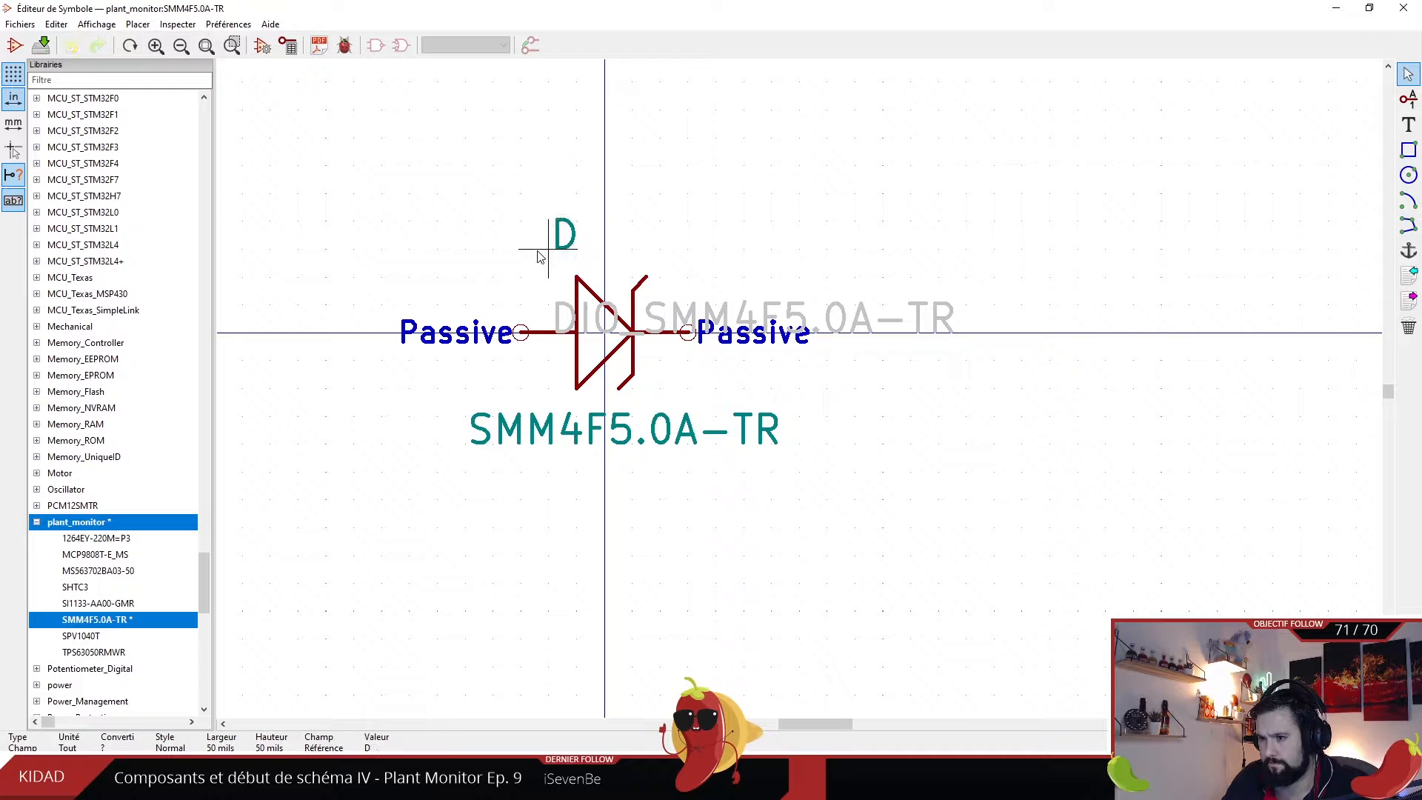
{"action": "key", "text": "ctrl+s"}
- Paste the Mouser SMM4F5.0A-TR datasheet link into the symbol's Datasheet field
{"action": "left_click", "coordinate": [261, 47]}
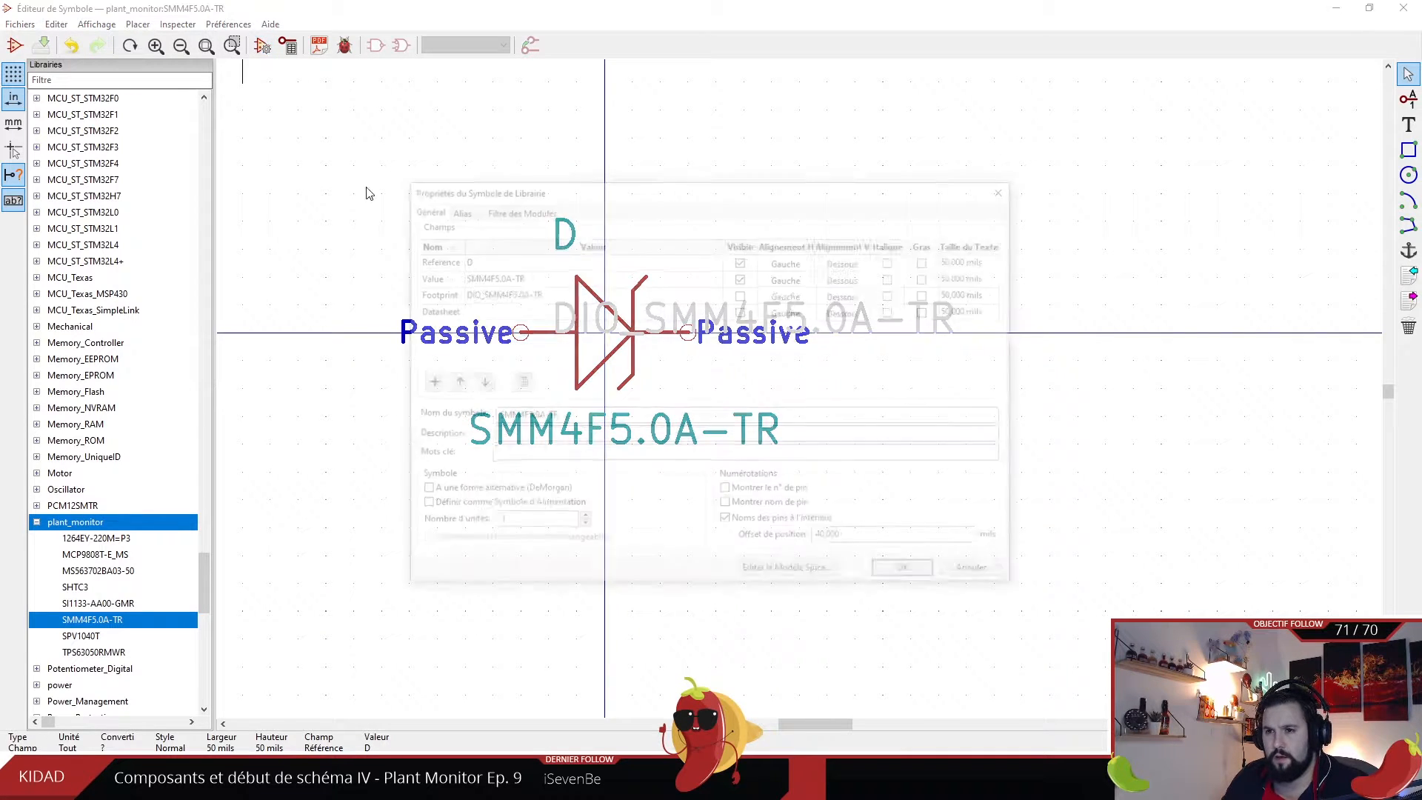
{"action": "left_click", "coordinate": [486, 311]}
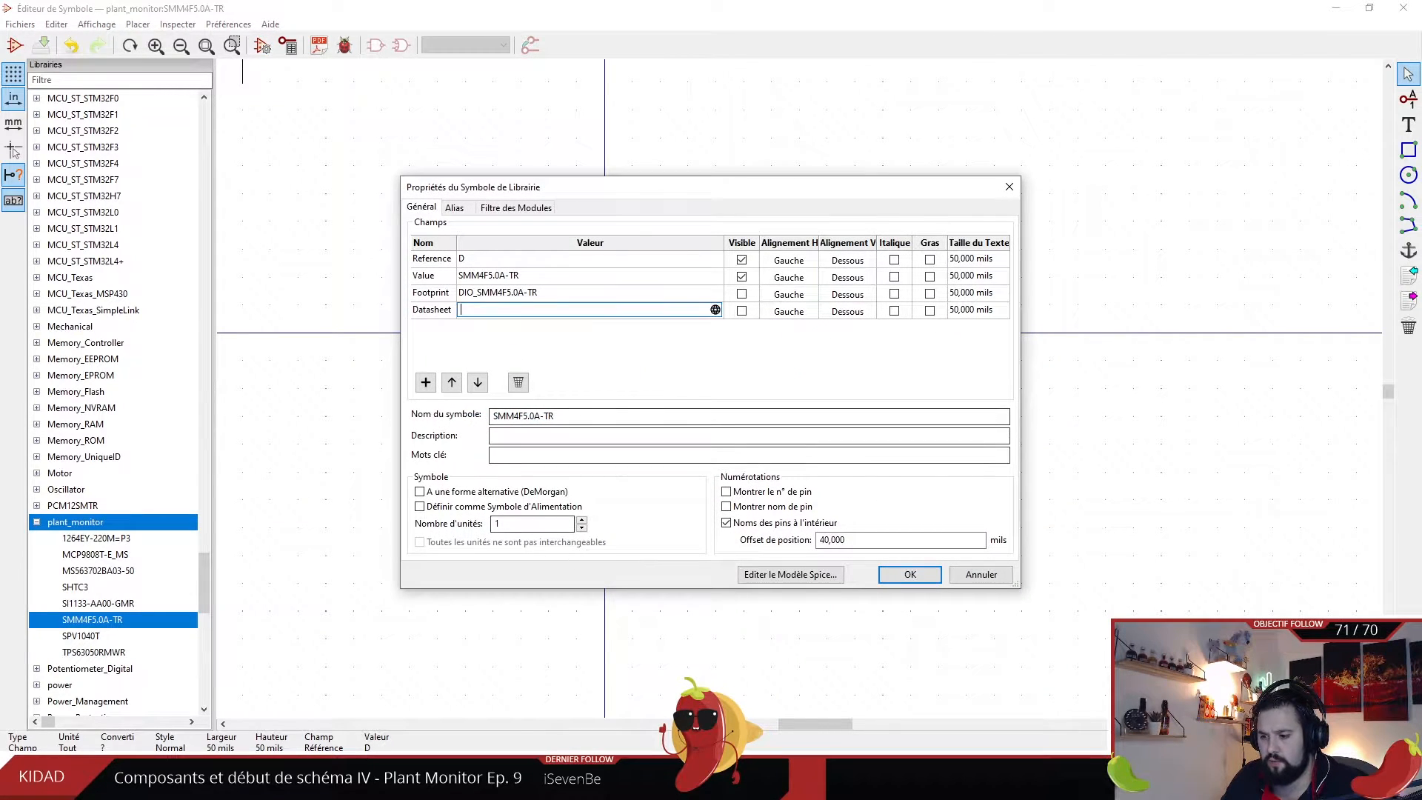
{"action": "key", "text": "alt+Tab"}
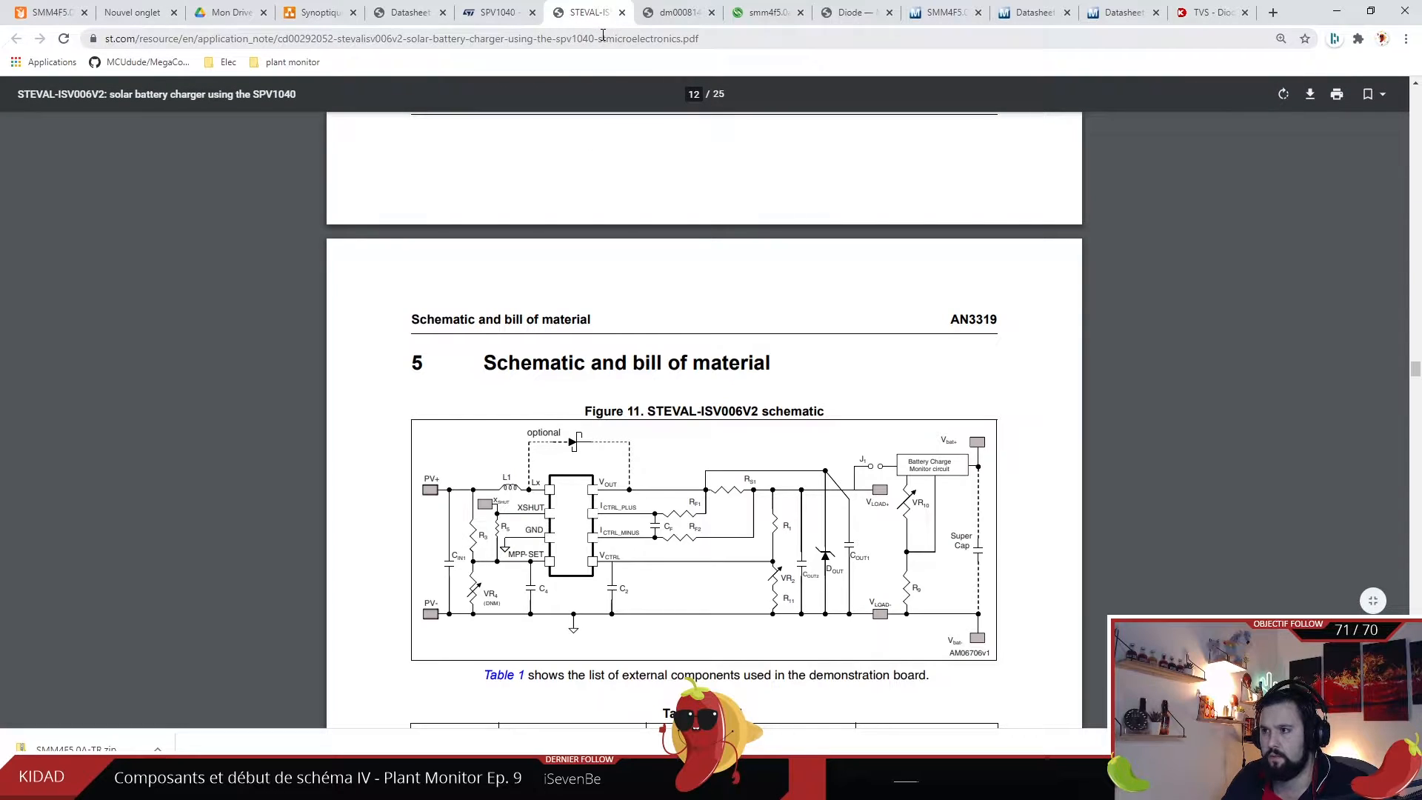
{"action": "left_click", "coordinate": [920, 6]}
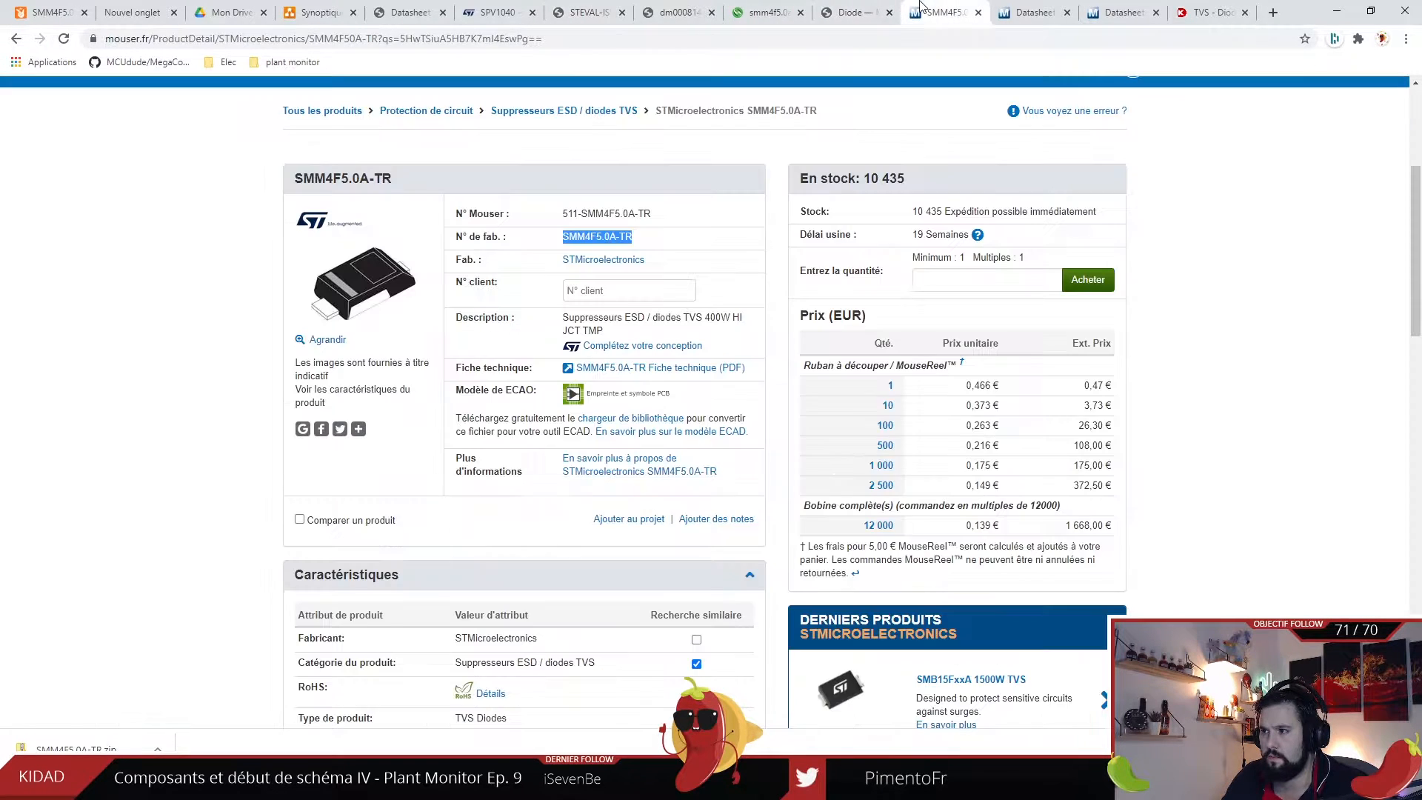
{"action": "right_click", "coordinate": [626, 370]}
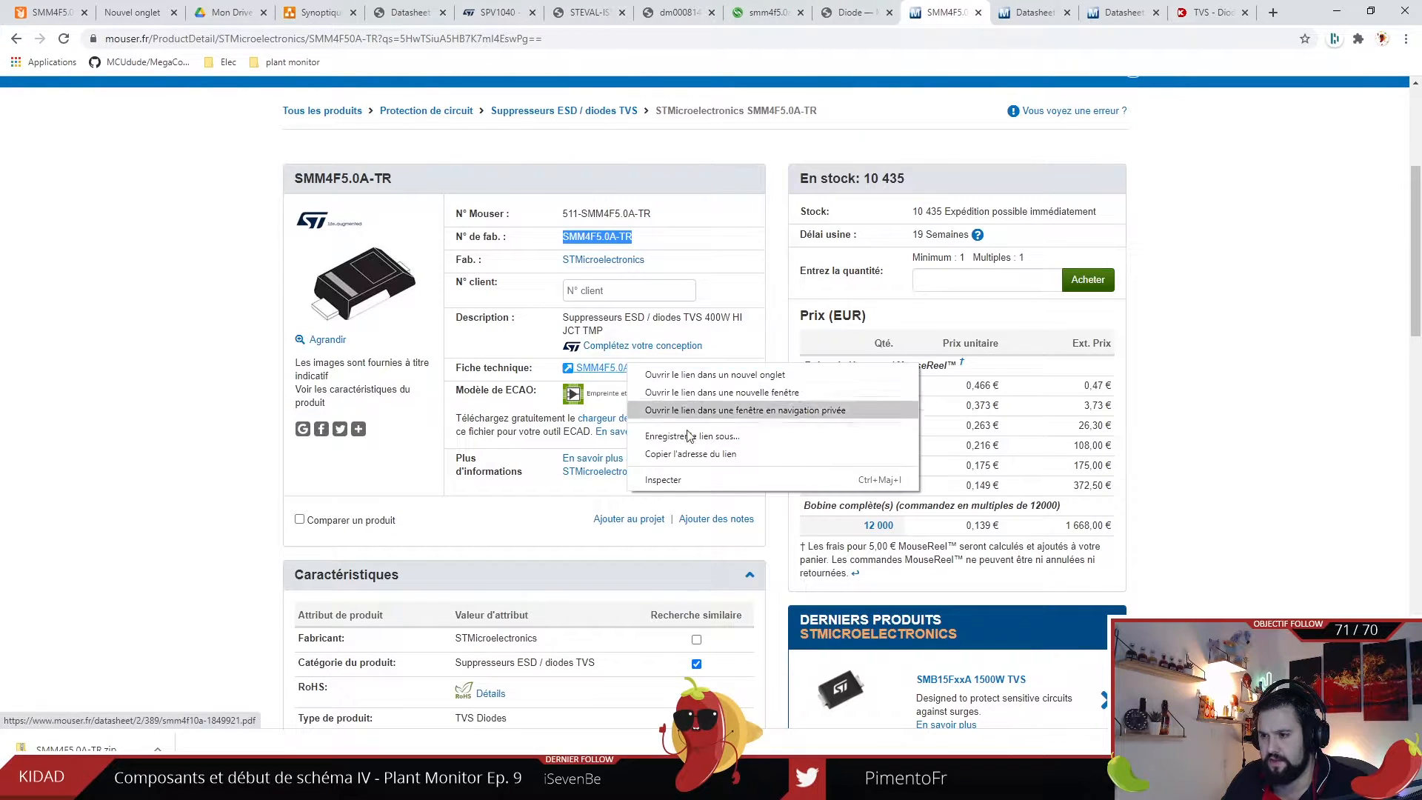
{"action": "left_click", "coordinate": [681, 446]}
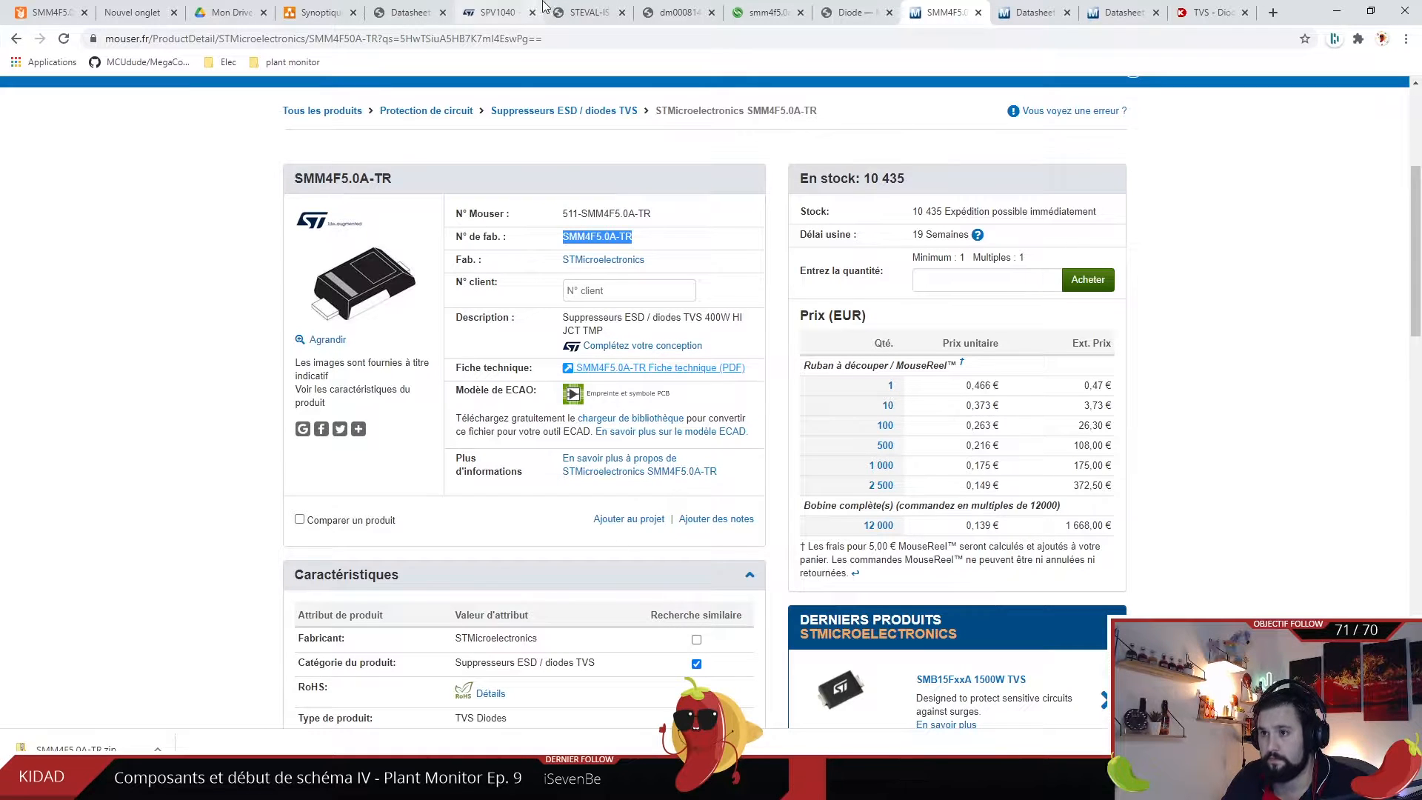
{"action": "left_click", "coordinate": [600, 785]}
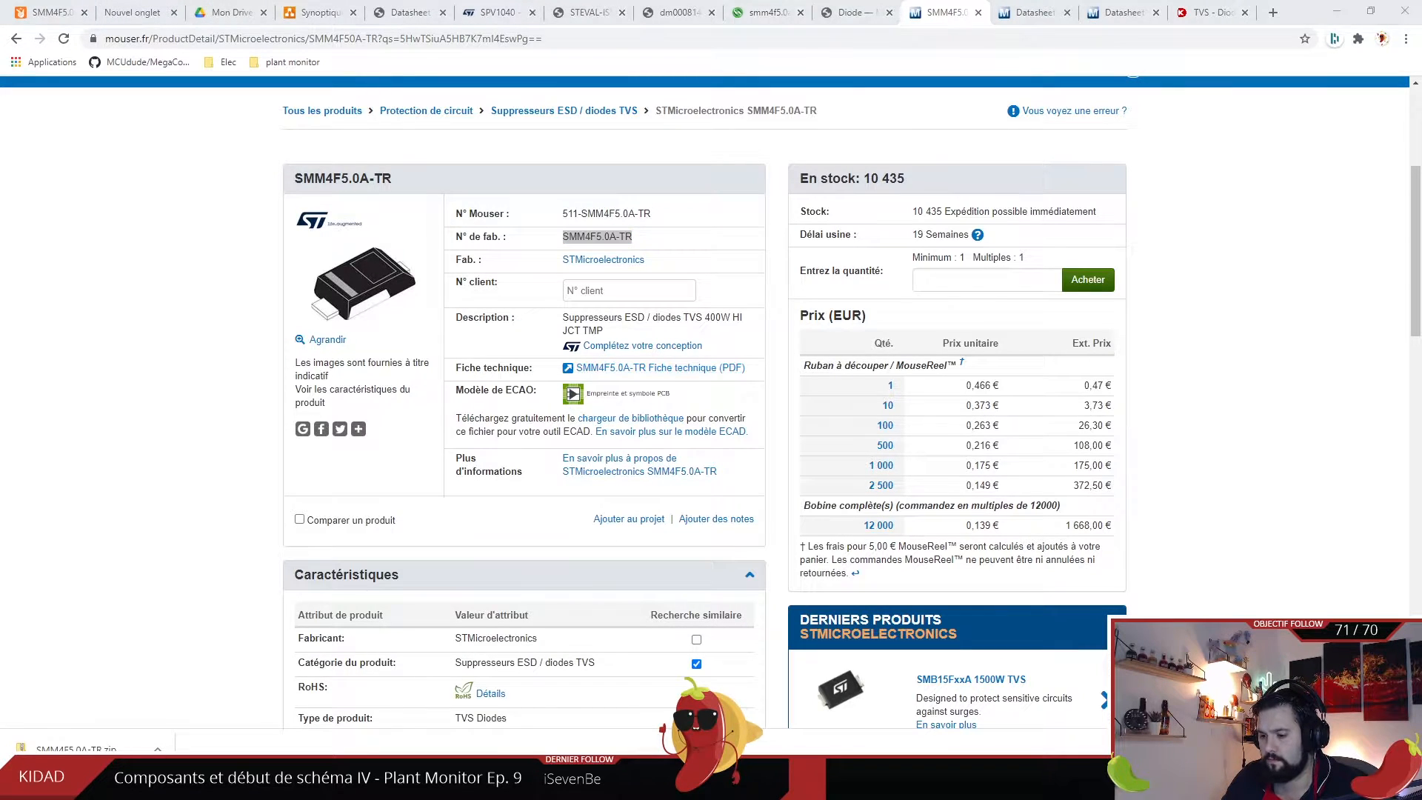
{"action": "left_click", "coordinate": [748, 715]}
{"action": "type", "text": "https://www.mouser.fr/datasheet/2/389/smm4f10a-1849921.pdf"}
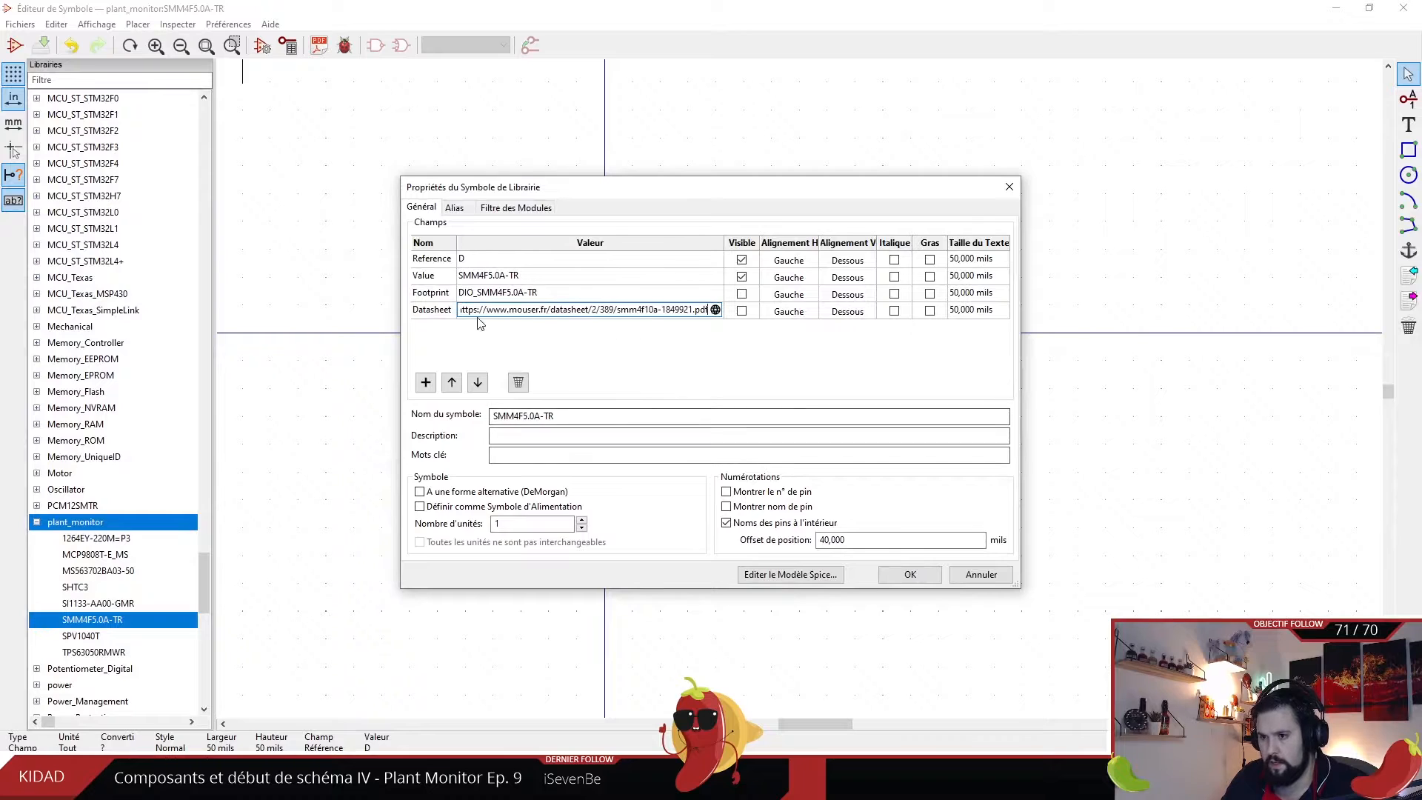
- Add a 'farnell' field holding the Farnell order code 1689313
{"action": "left_click", "coordinate": [426, 382]}
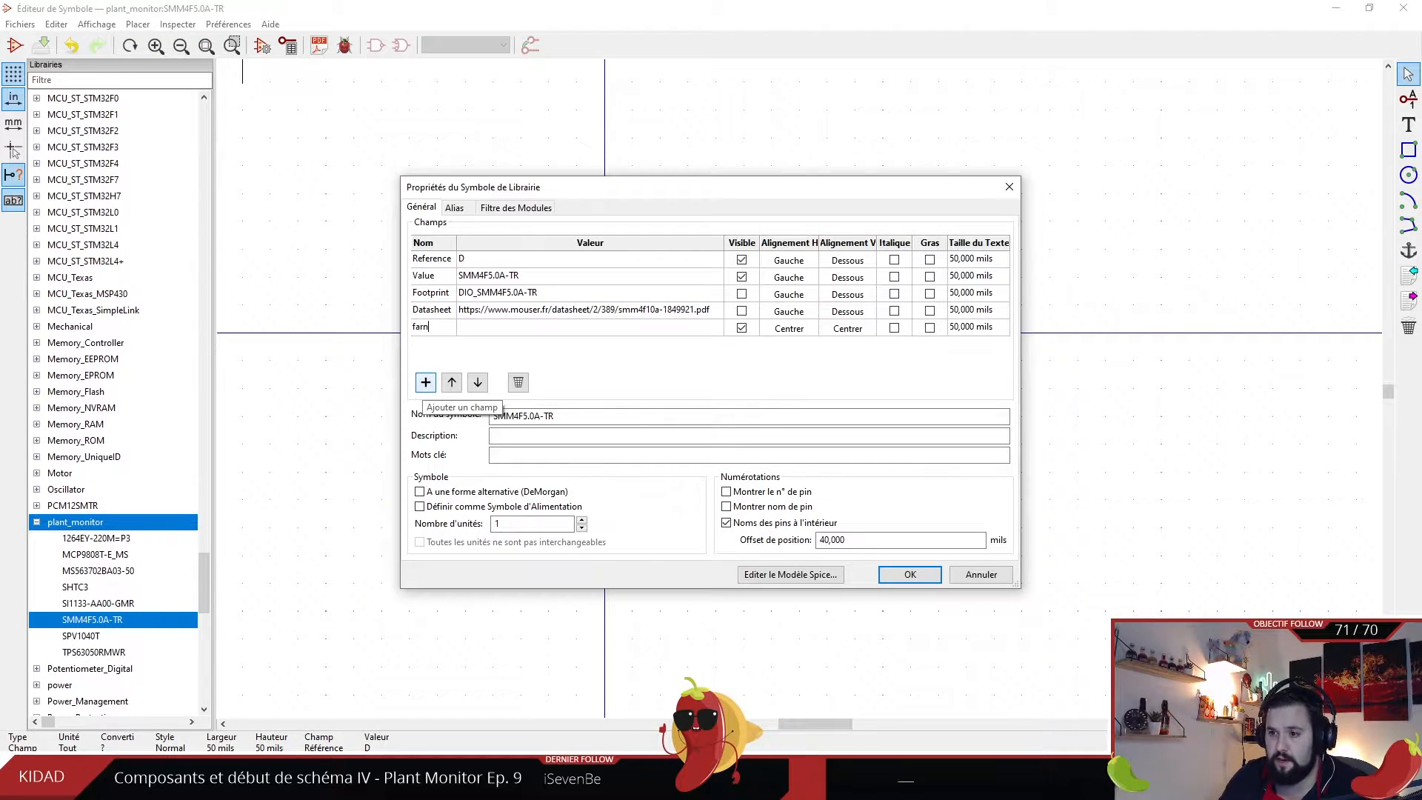
{"action": "type", "text": "farn"}
{"action": "key", "text": "alt+Tab"}
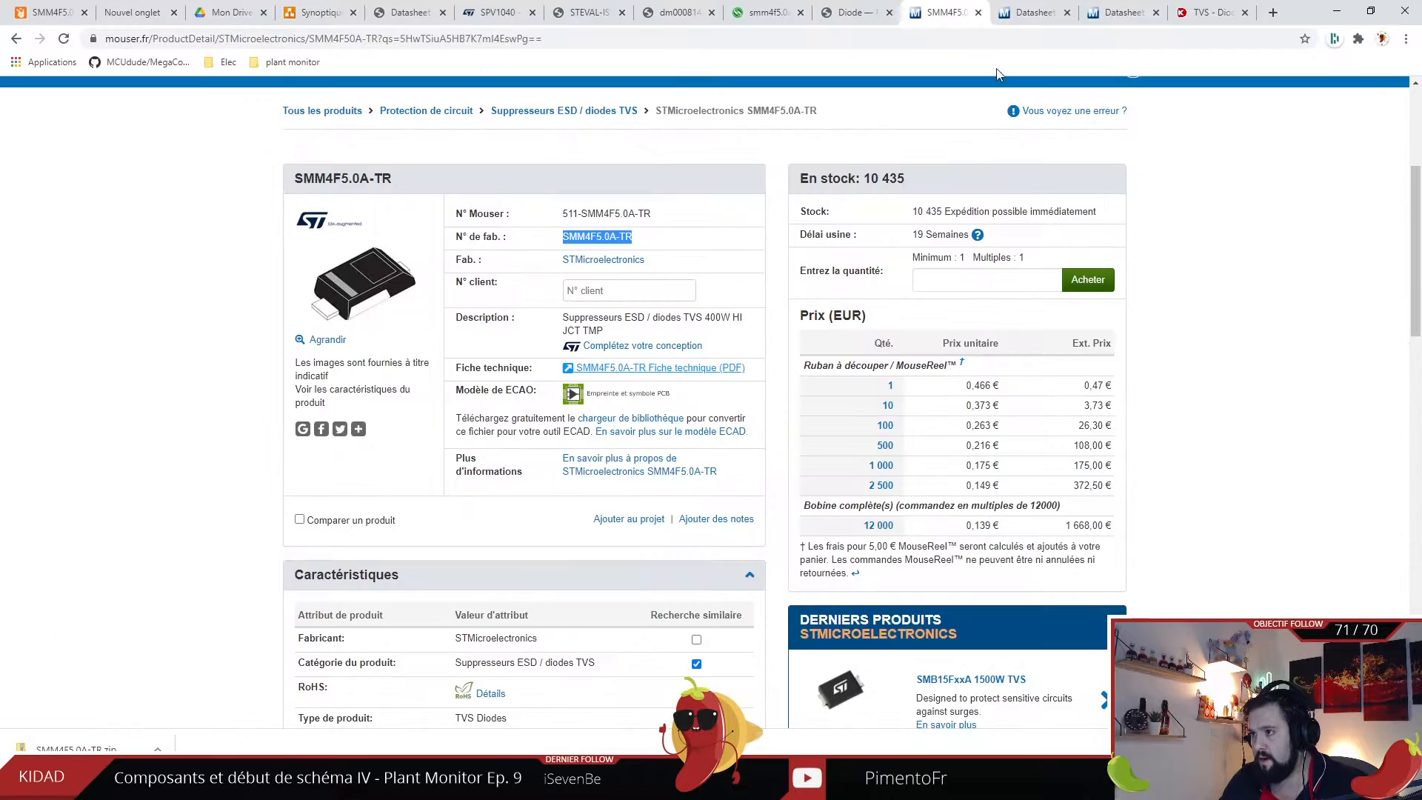
{"action": "left_click", "coordinate": [765, 11]}
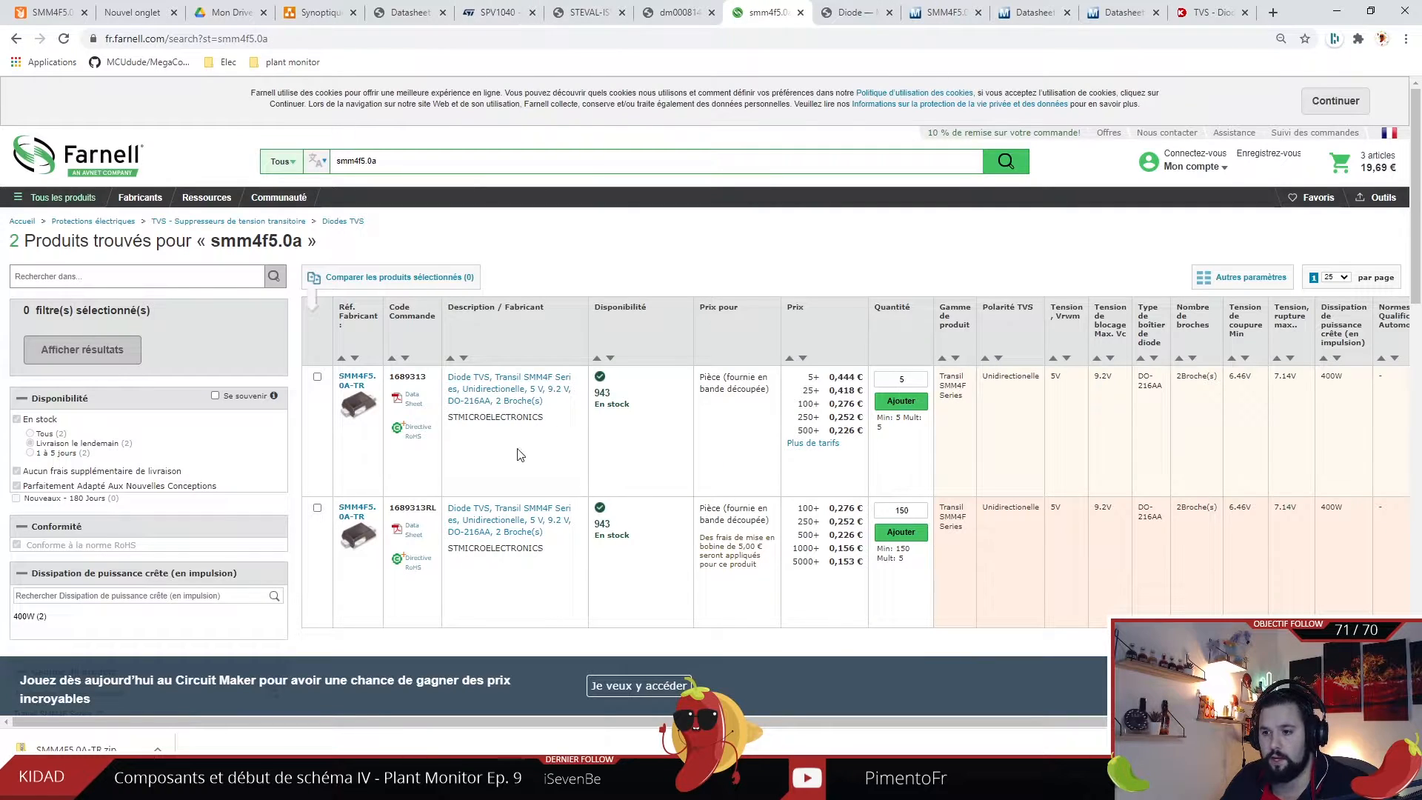
{"action": "left_click_drag", "start_coordinate": [431, 377], "coordinate": [397, 377]}
{"action": "key", "text": "ctrl+c"}
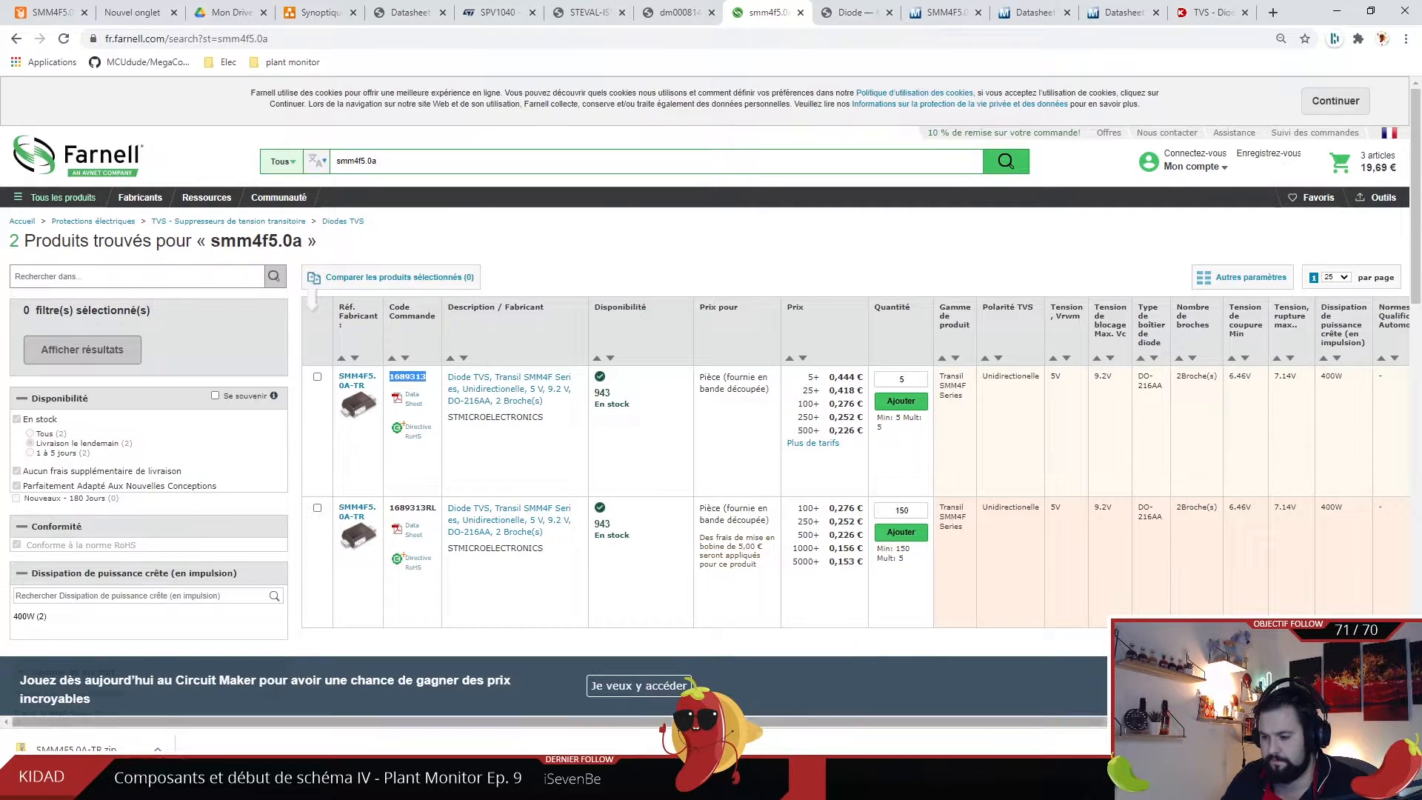
{"action": "key", "text": "alt+Tab"}
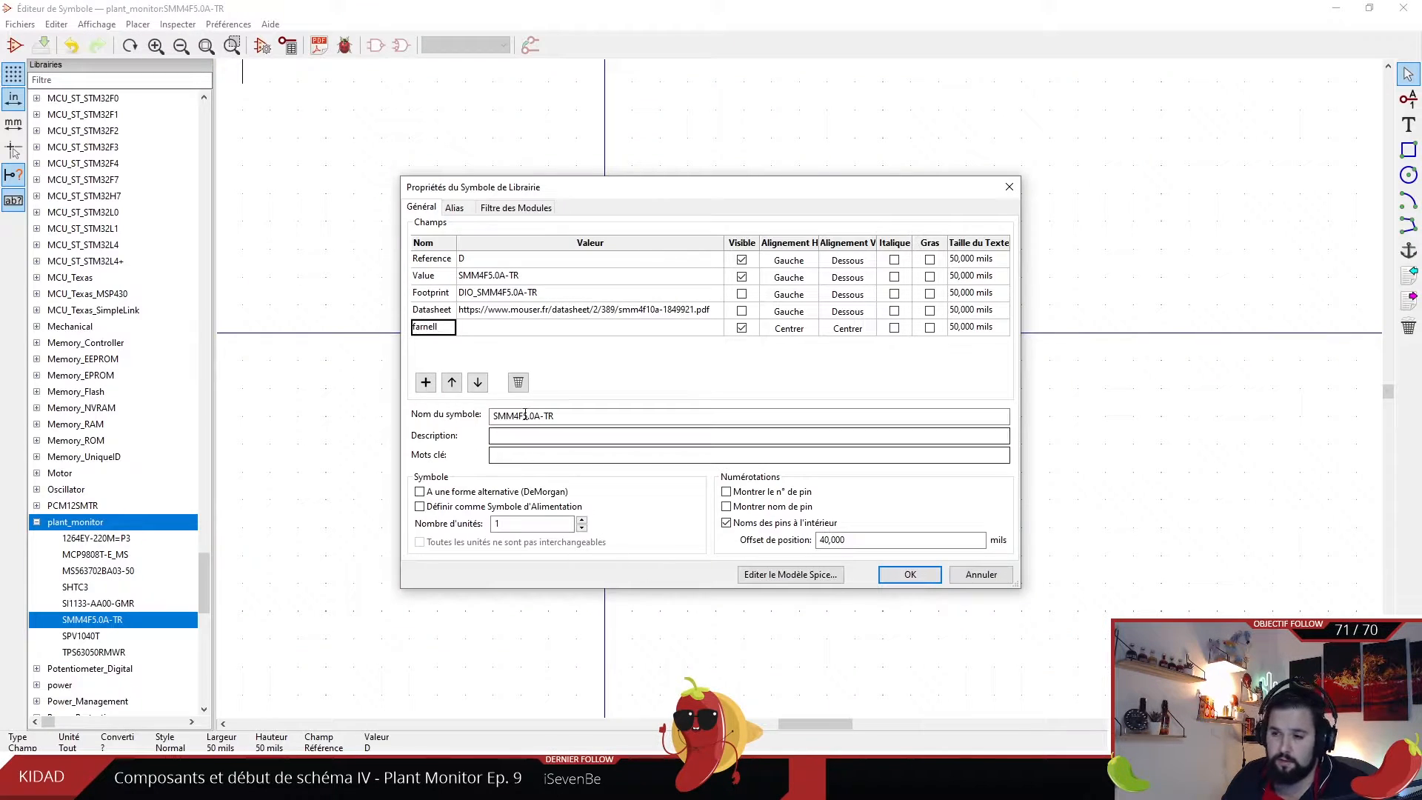
{"action": "left_click", "coordinate": [489, 328]}
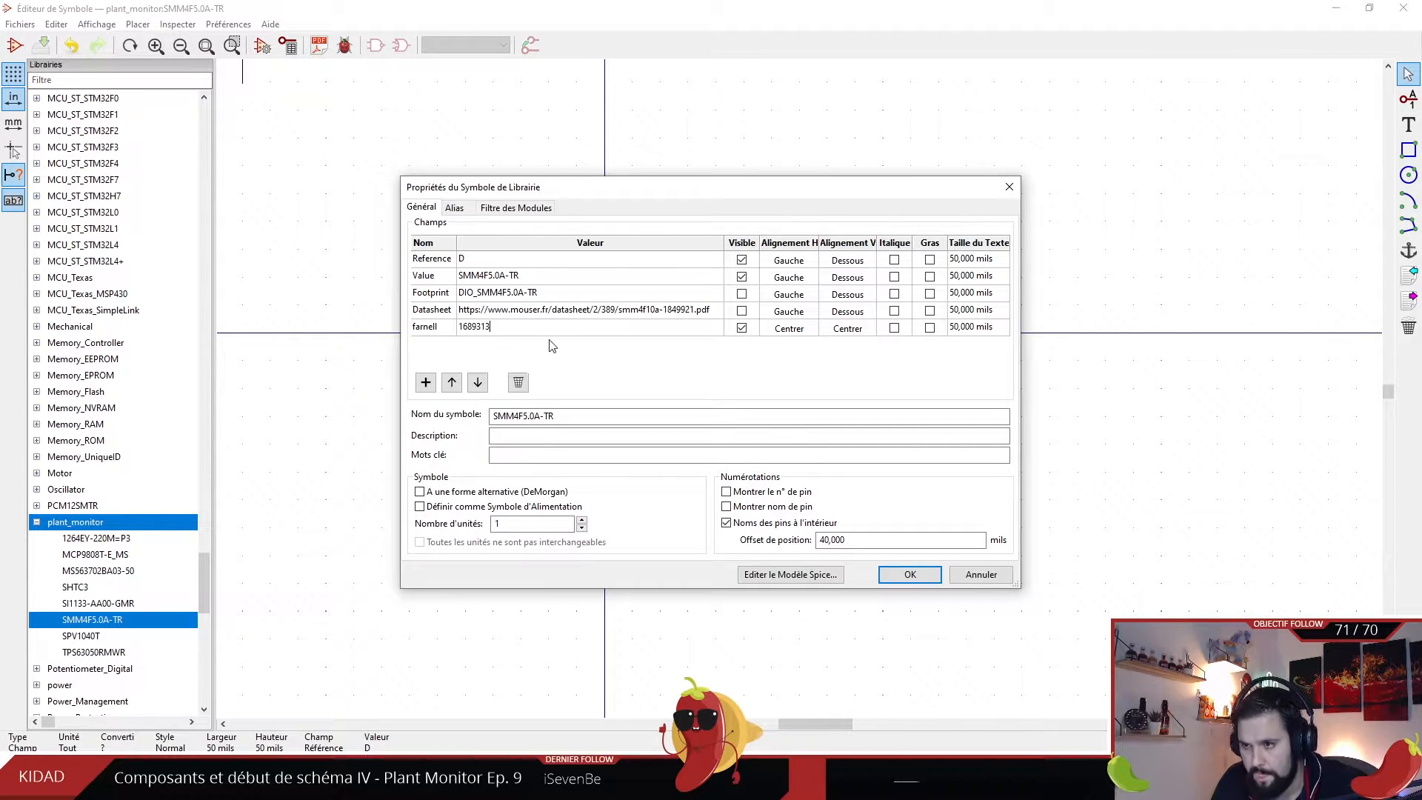
- Fill the Description field with Farnell's TVS diode product description
{"action": "key", "text": "alt+Tab"}
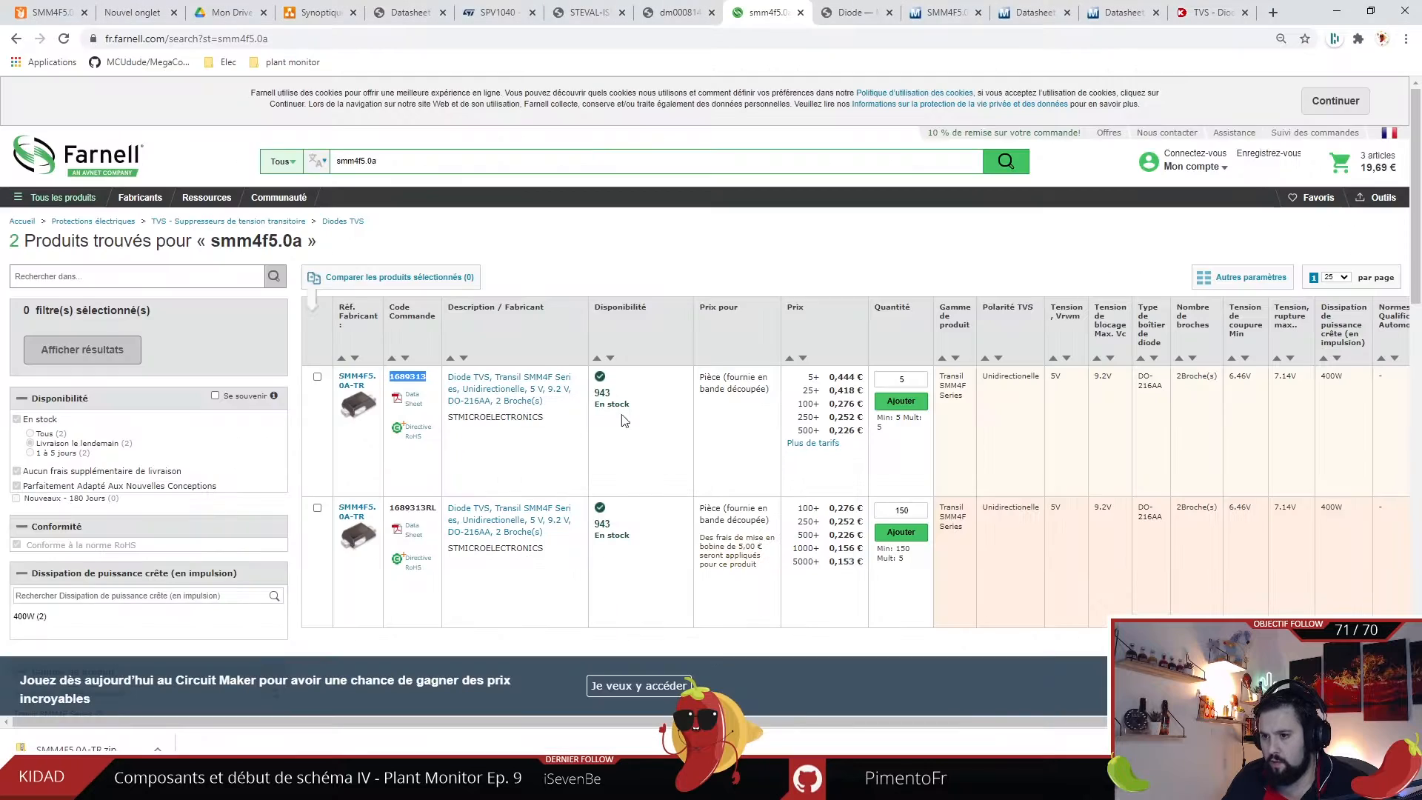
{"action": "left_click", "coordinate": [509, 395]}
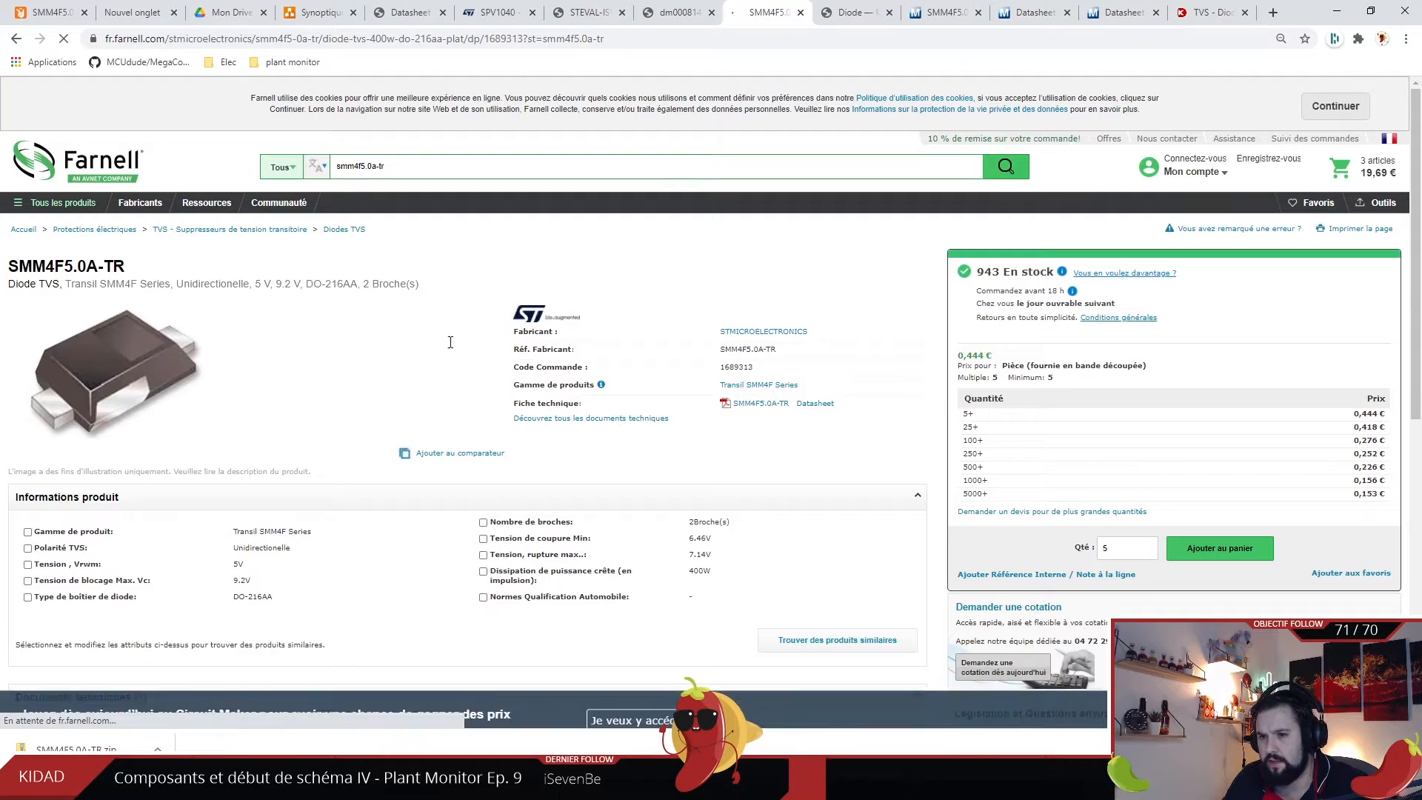
{"action": "left_click_drag", "start_coordinate": [420, 285], "coordinate": [8, 283]}
{"action": "left_click", "coordinate": [12, 300]}
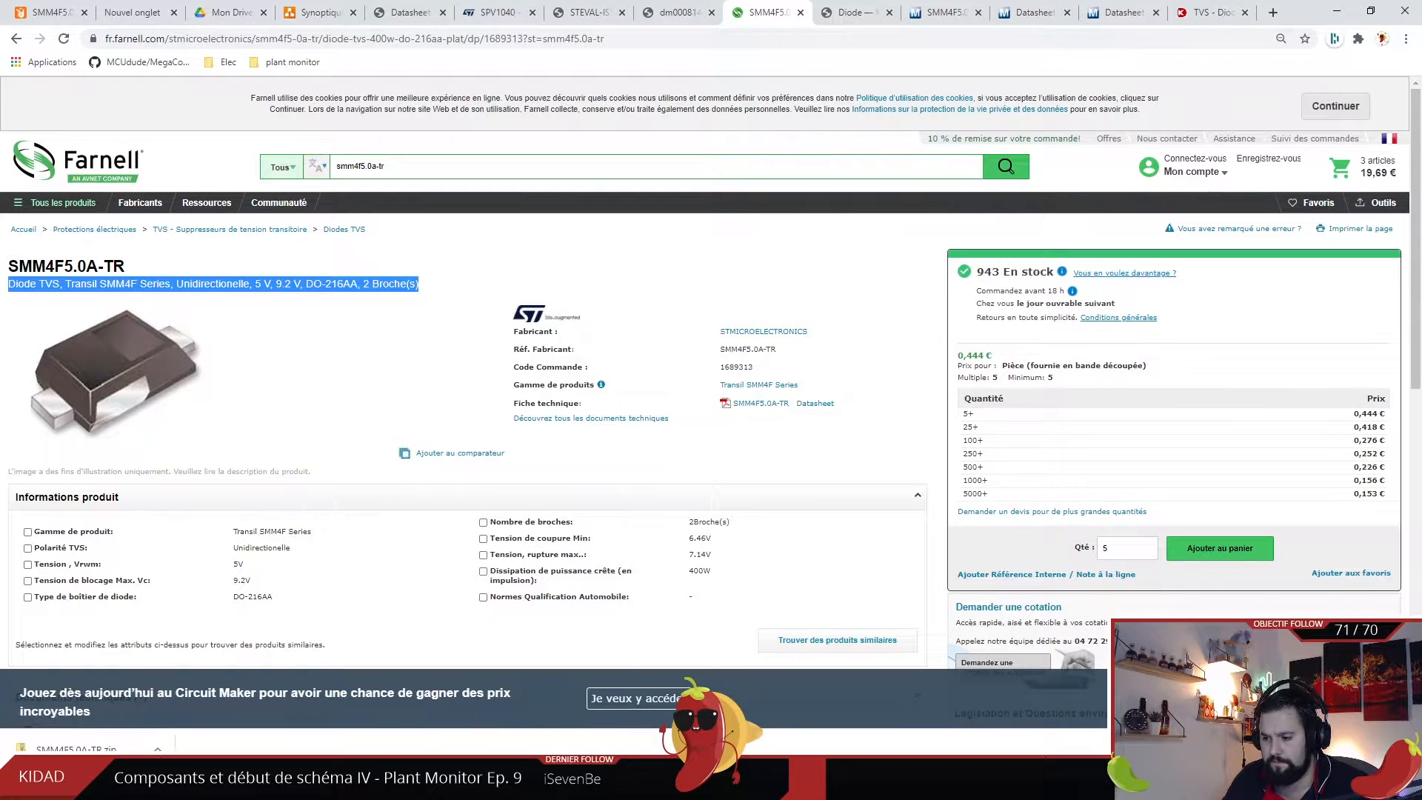
{"action": "key", "text": "alt+Tab"}
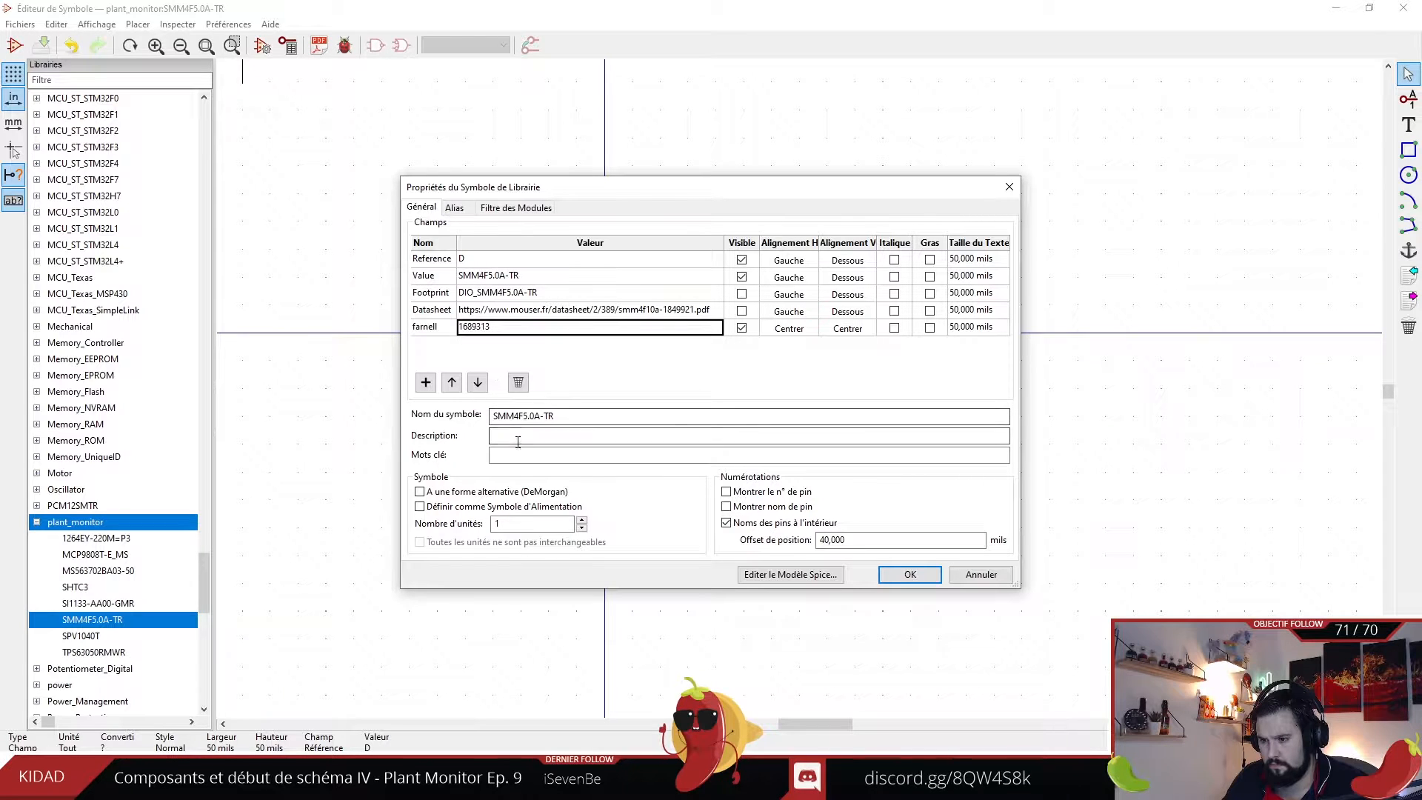
{"action": "left_click", "coordinate": [593, 436]}
{"action": "key", "text": "ctrl+v"}
{"action": "left_click", "coordinate": [894, 581]}
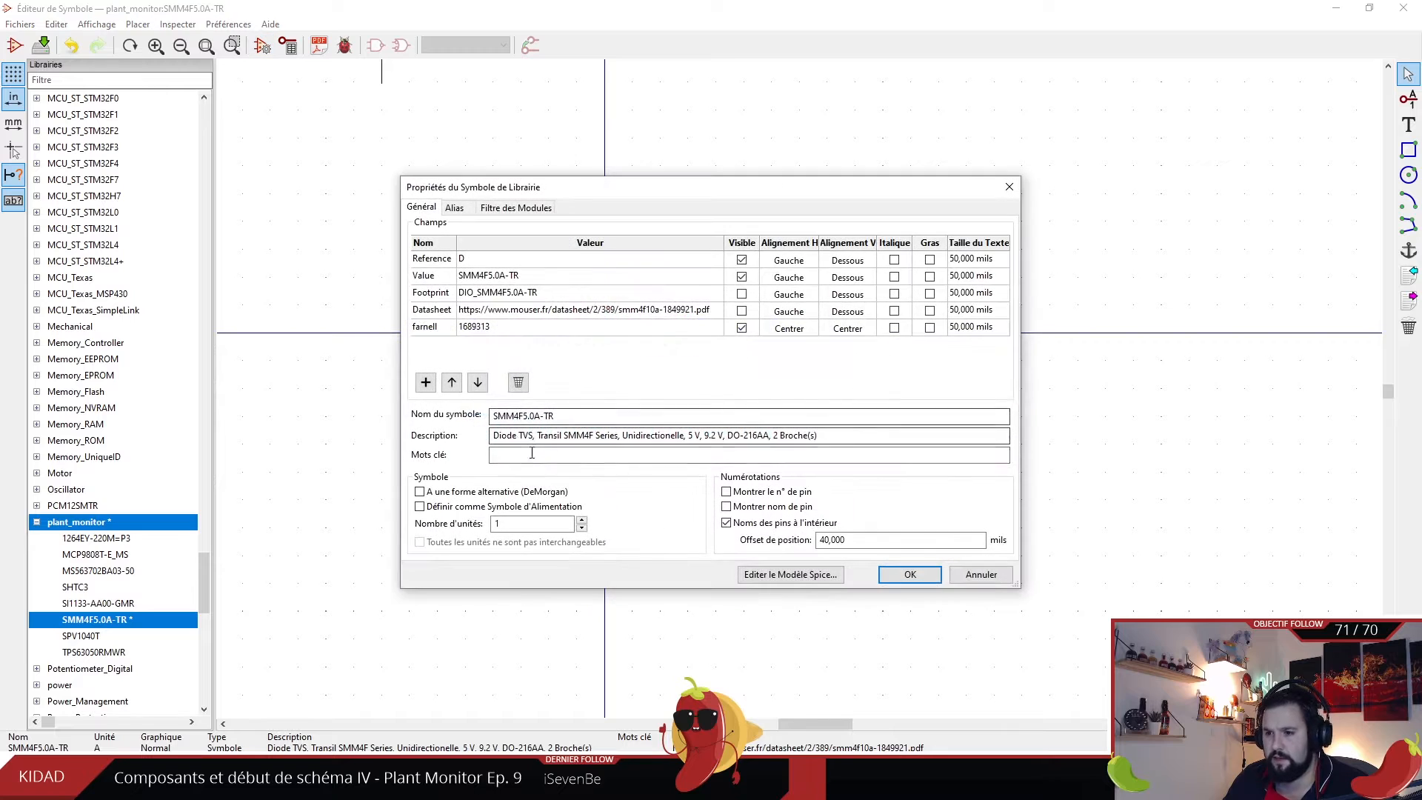
- Confirm the symbol properties and save the library
{"action": "left_click", "coordinate": [909, 575]}
{"action": "key", "text": "ctrl+s"}
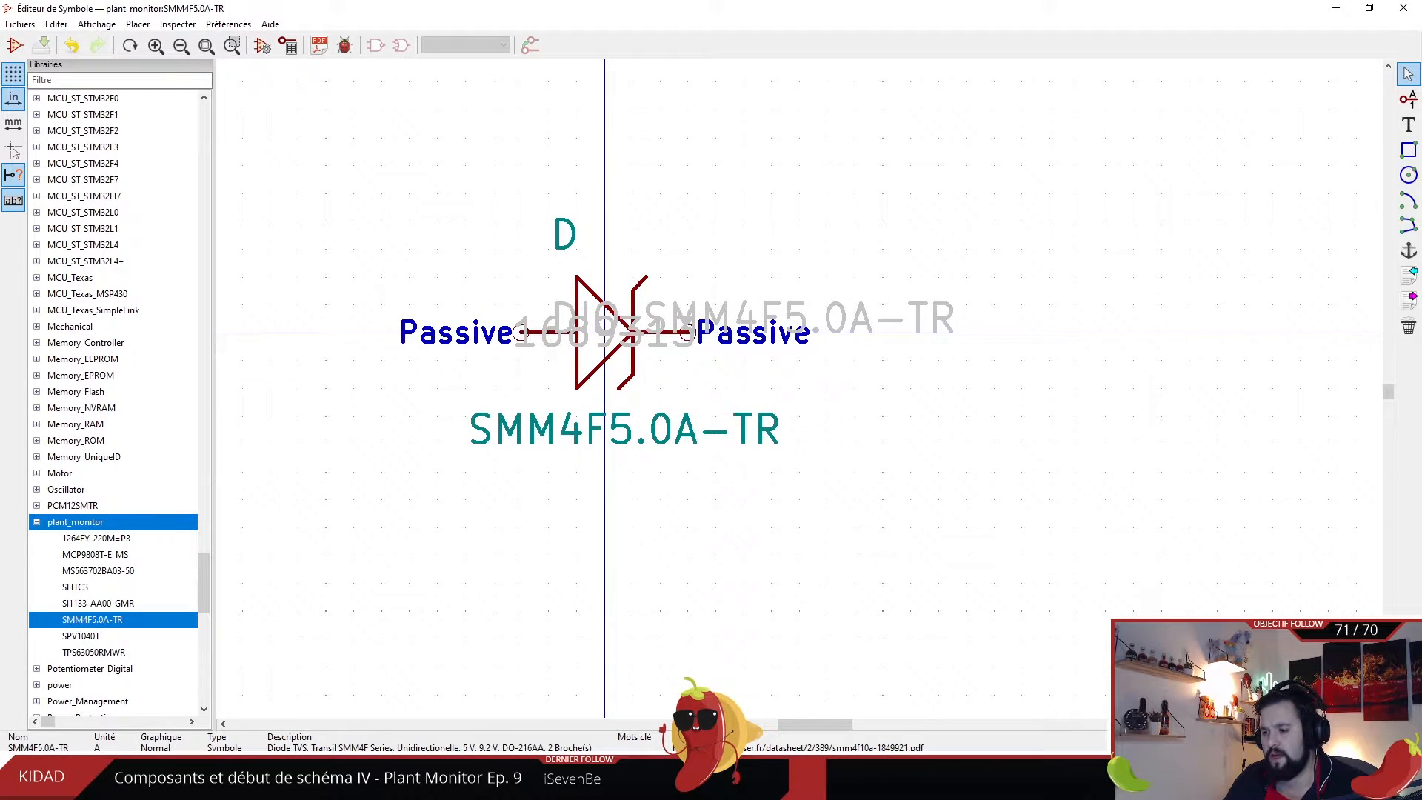
{"action": "left_click", "coordinate": [599, 787]}
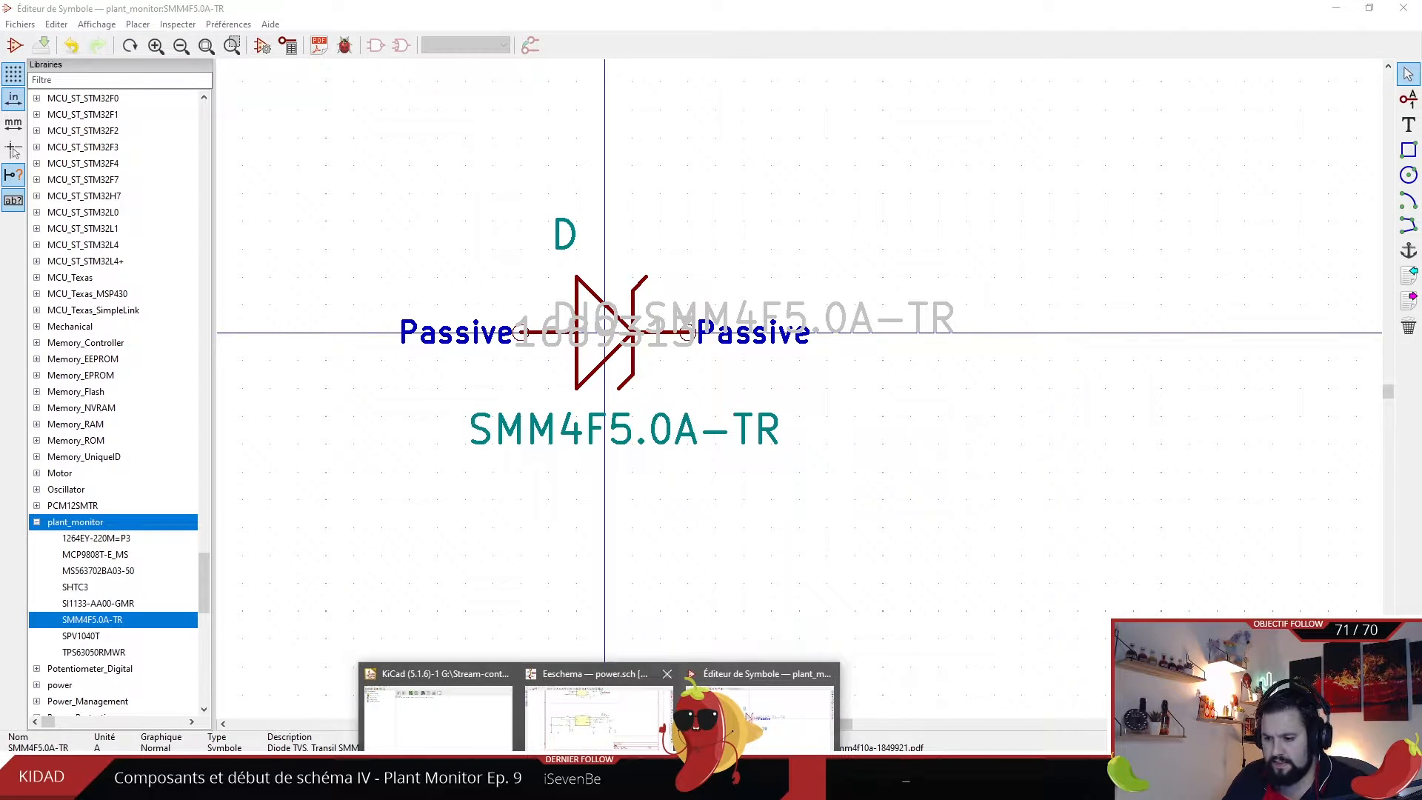
- Import DIO_SMM4F5.0A-TR.kicad_mod from lib diverses/SMM4F5.0A-TR into the plant_monitor library
{"action": "left_click", "coordinate": [437, 707]}
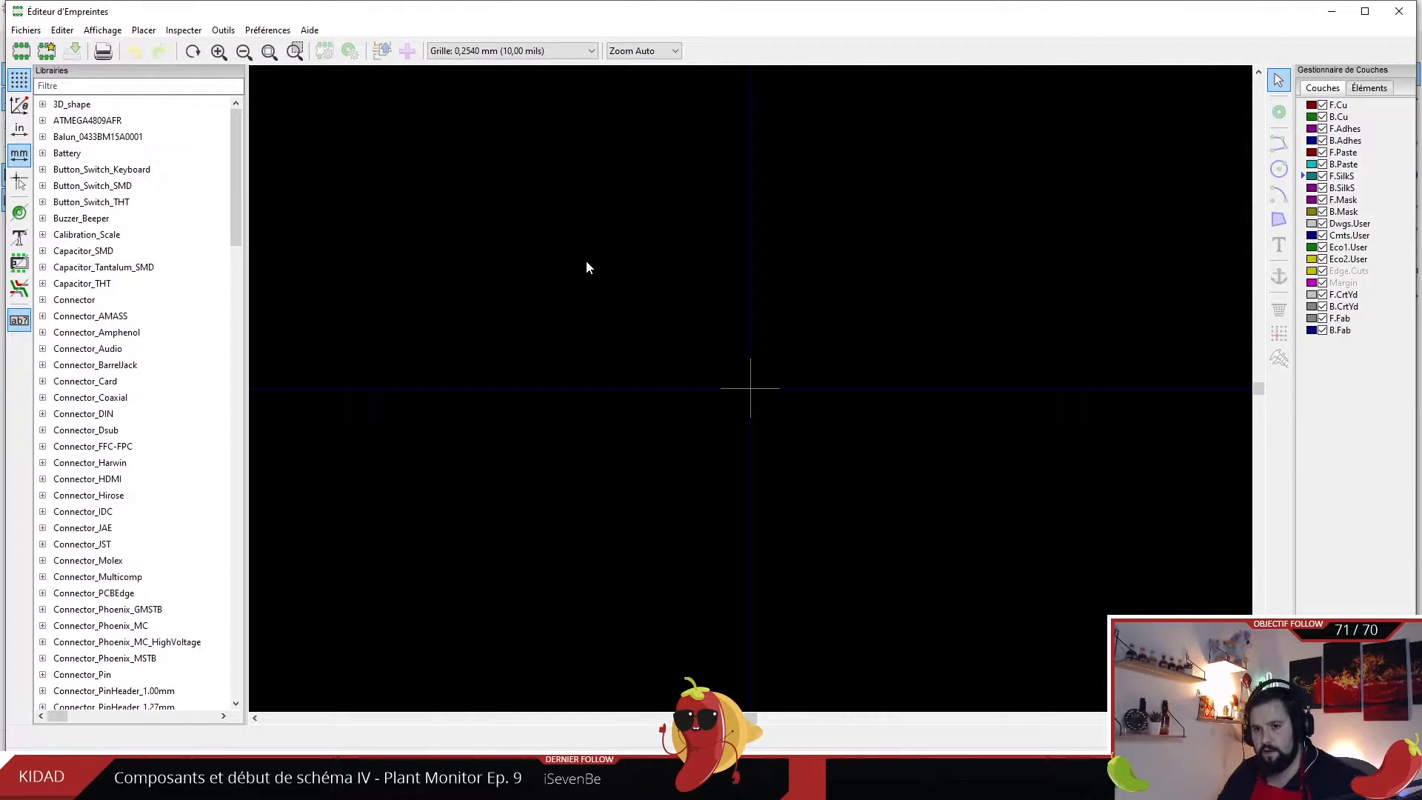
{"action": "scroll", "coordinate": [90, 672], "scroll_direction": "down", "scroll_amount": 20}
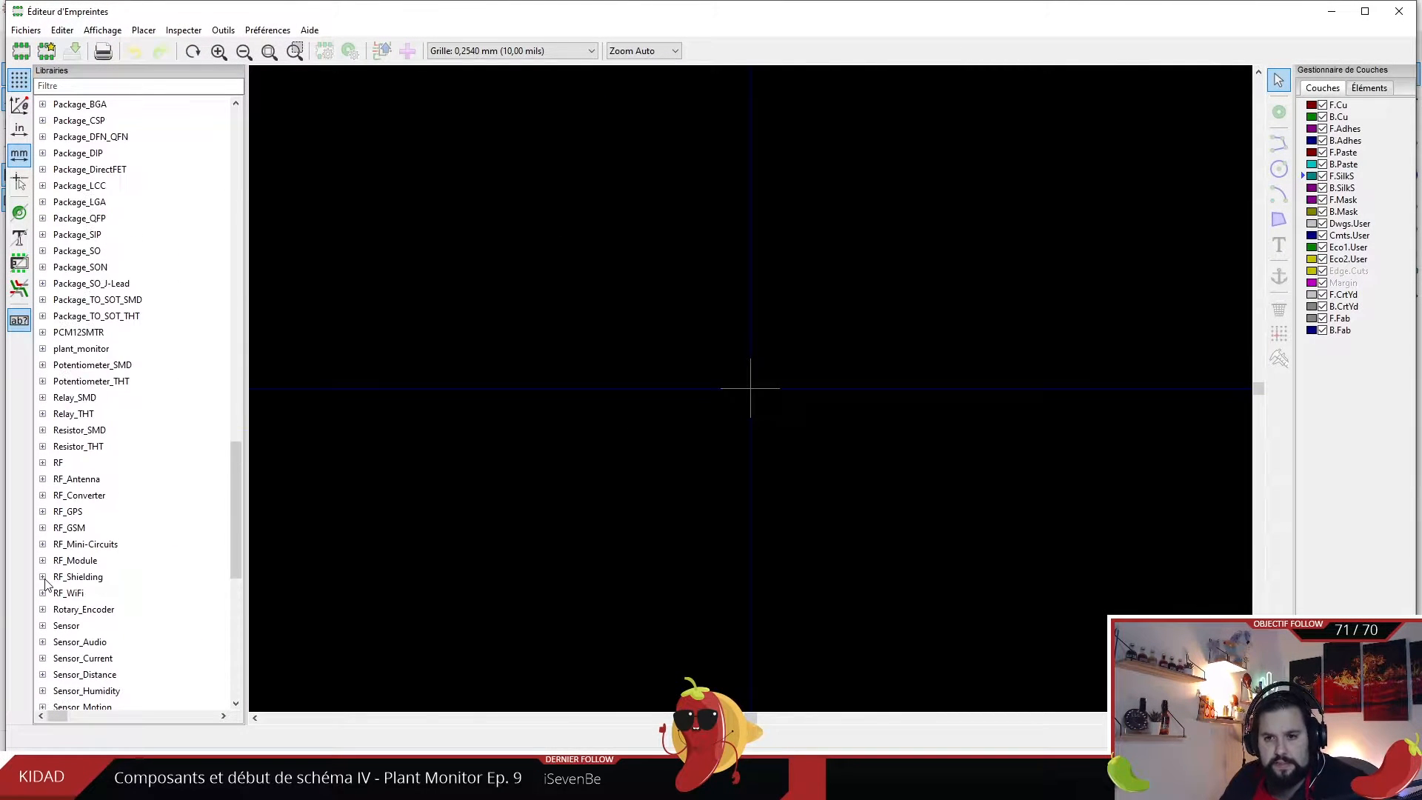
{"action": "right_click", "coordinate": [80, 349]}
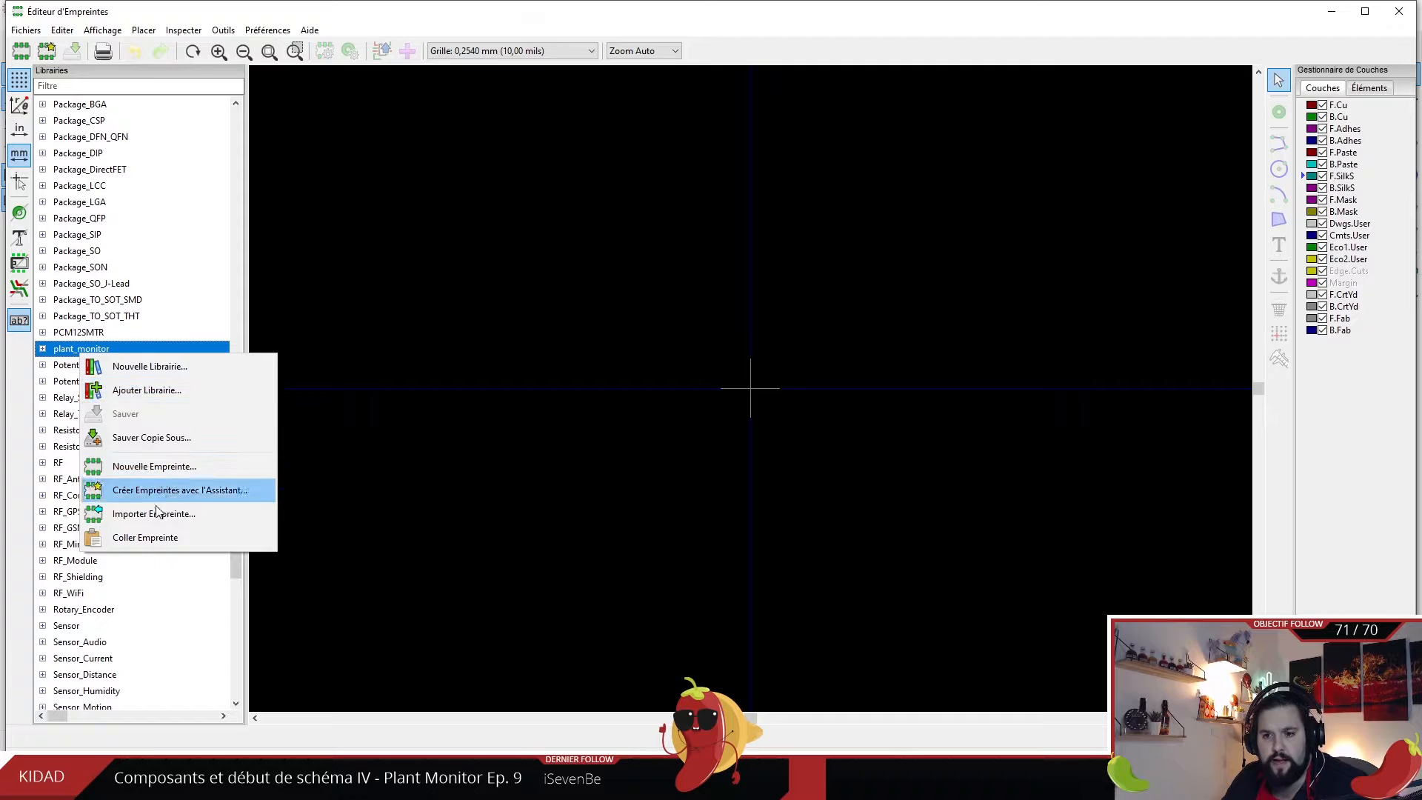
{"action": "left_click", "coordinate": [160, 513]}
{"action": "left_click_drag", "start_coordinate": [363, 56], "coordinate": [682, 193]}
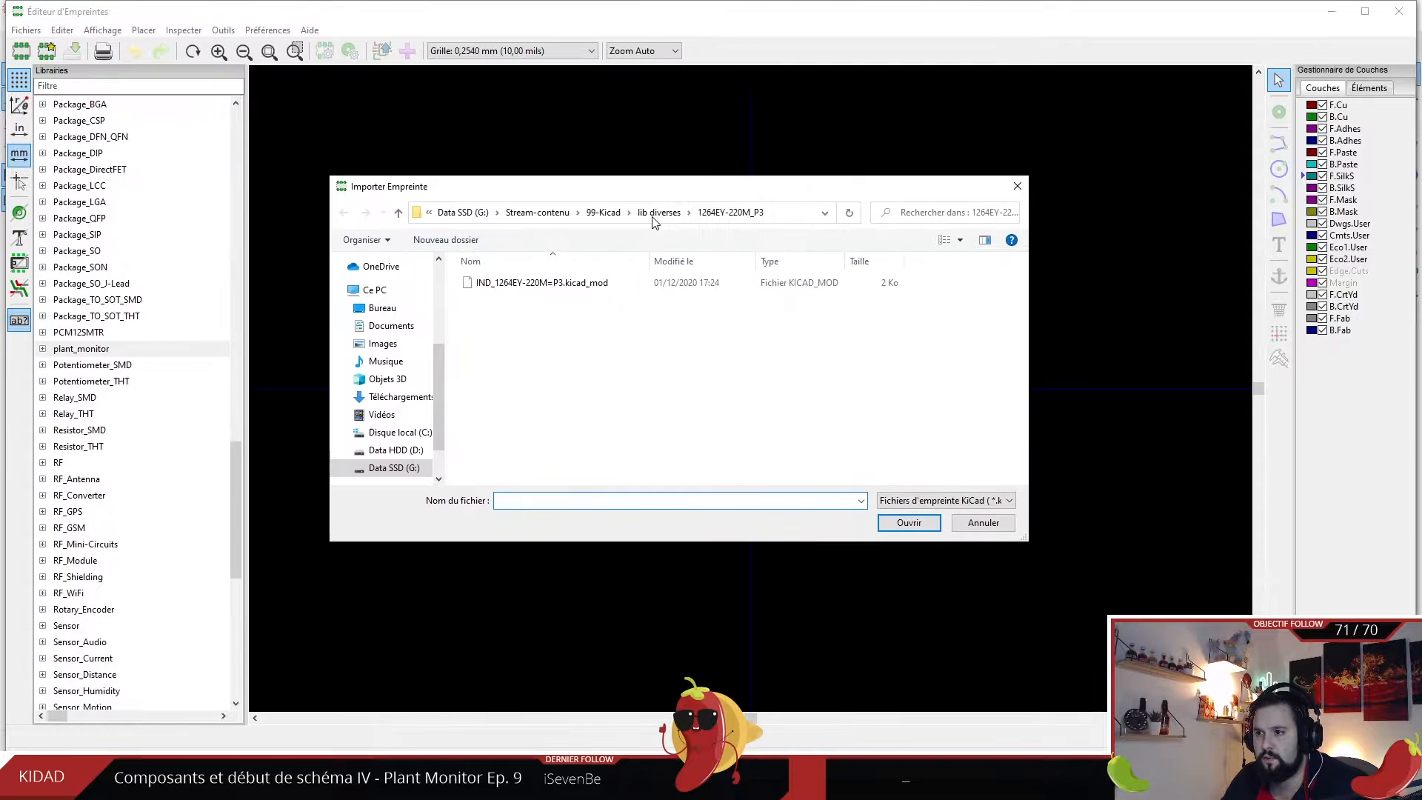
{"action": "left_click", "coordinate": [659, 212]}
{"action": "scroll", "coordinate": [568, 432], "scroll_direction": "down", "scroll_amount": 3}
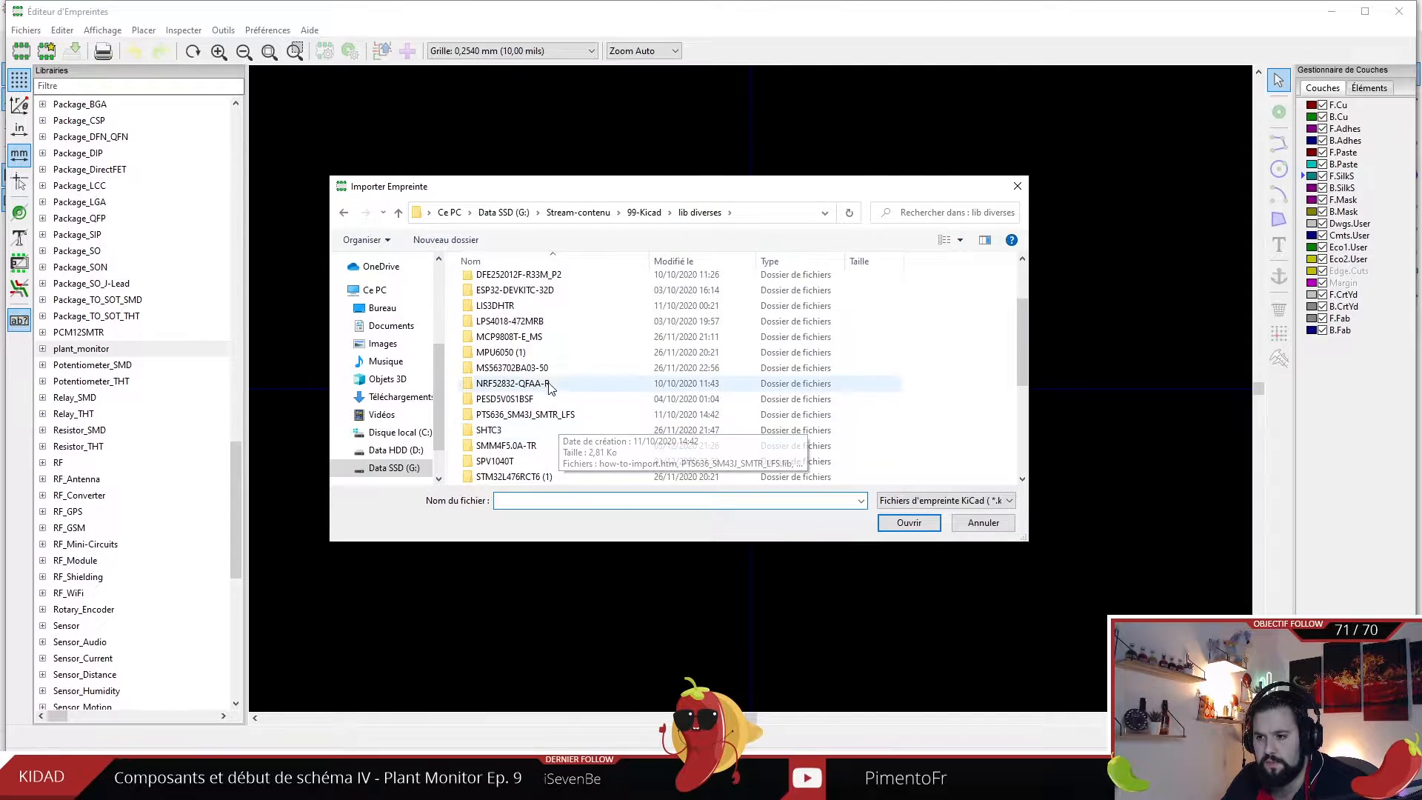
{"action": "double_click", "coordinate": [550, 445]}
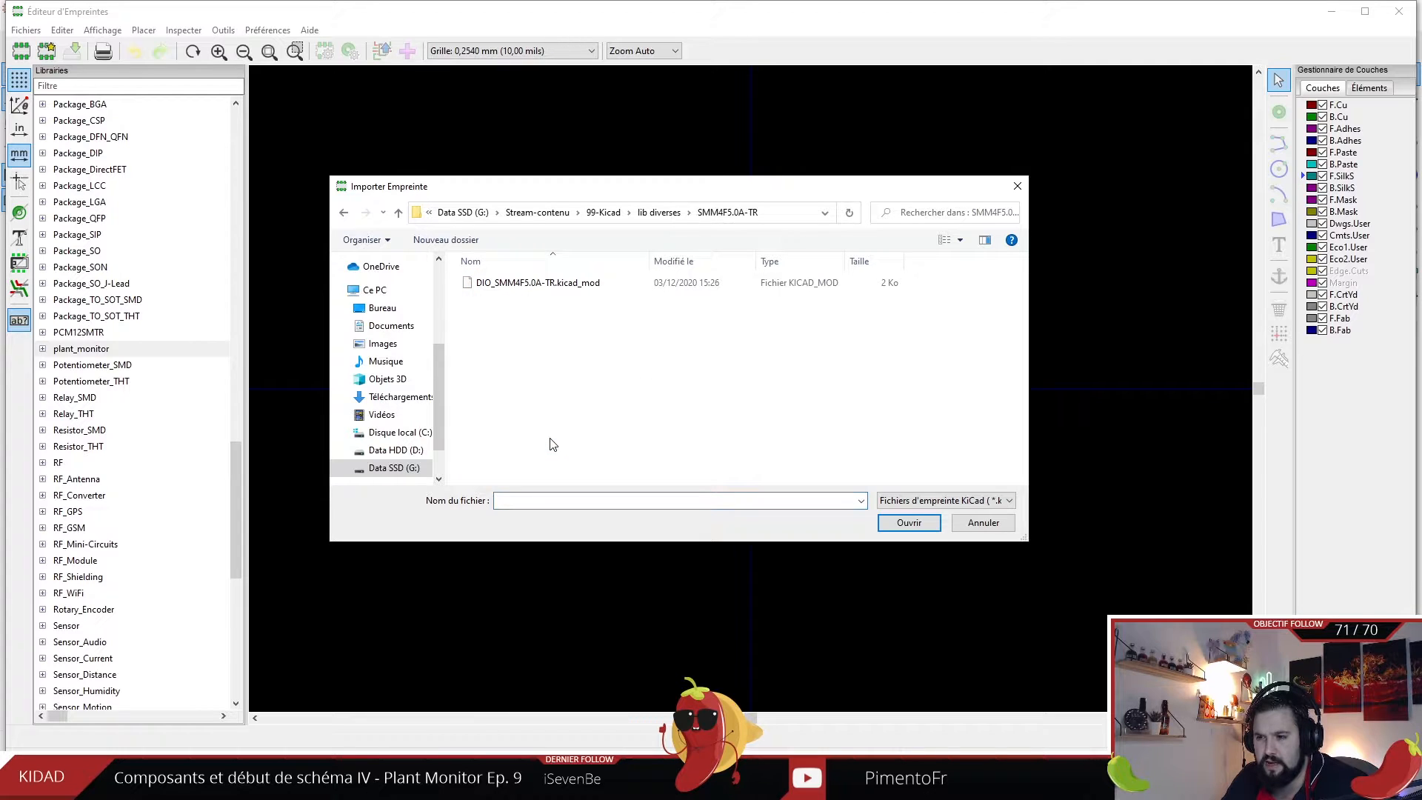
{"action": "double_click", "coordinate": [543, 288]}
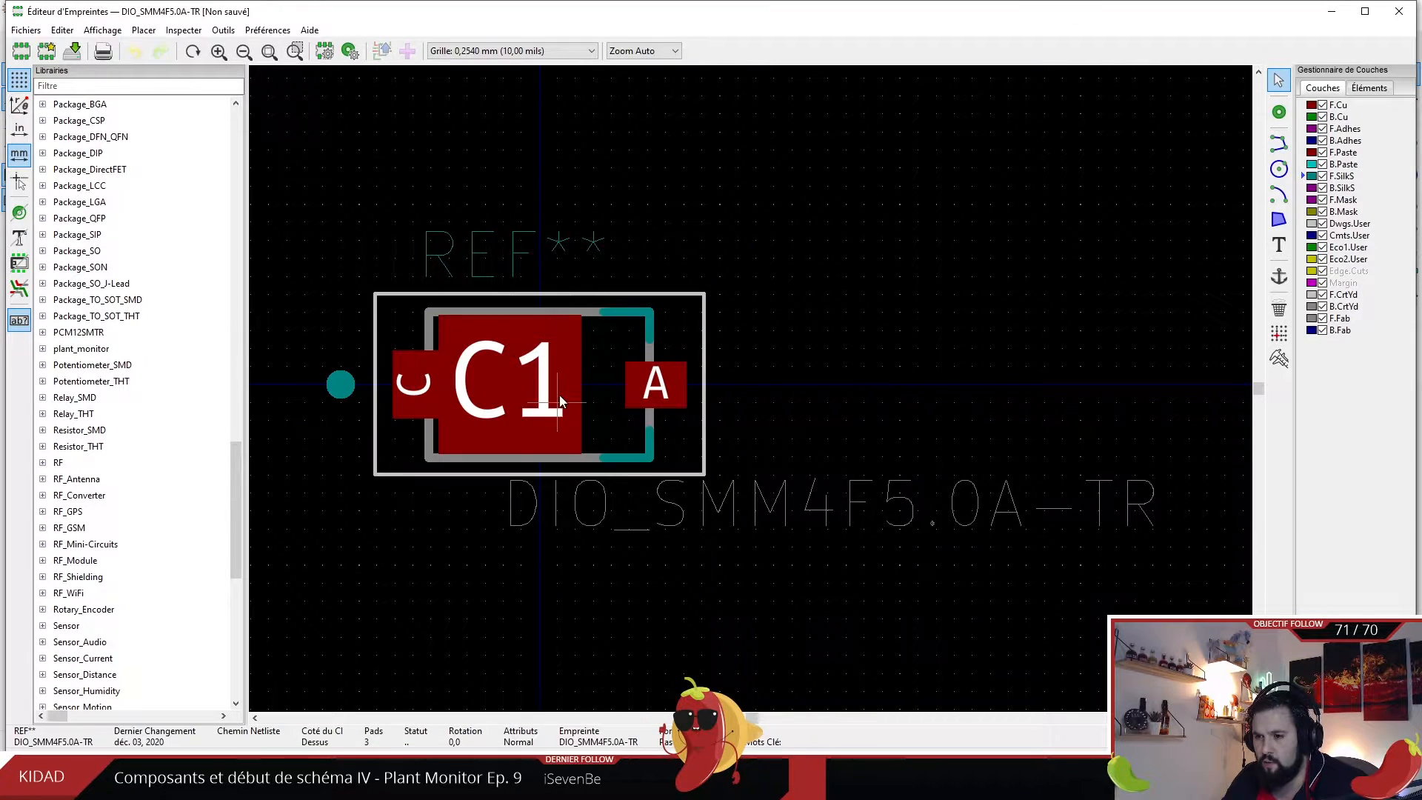
{"action": "scroll", "coordinate": [576, 473], "scroll_direction": "down", "scroll_amount": 1}
{"action": "scroll", "coordinate": [690, 303], "scroll_direction": "up", "scroll_amount": 2}
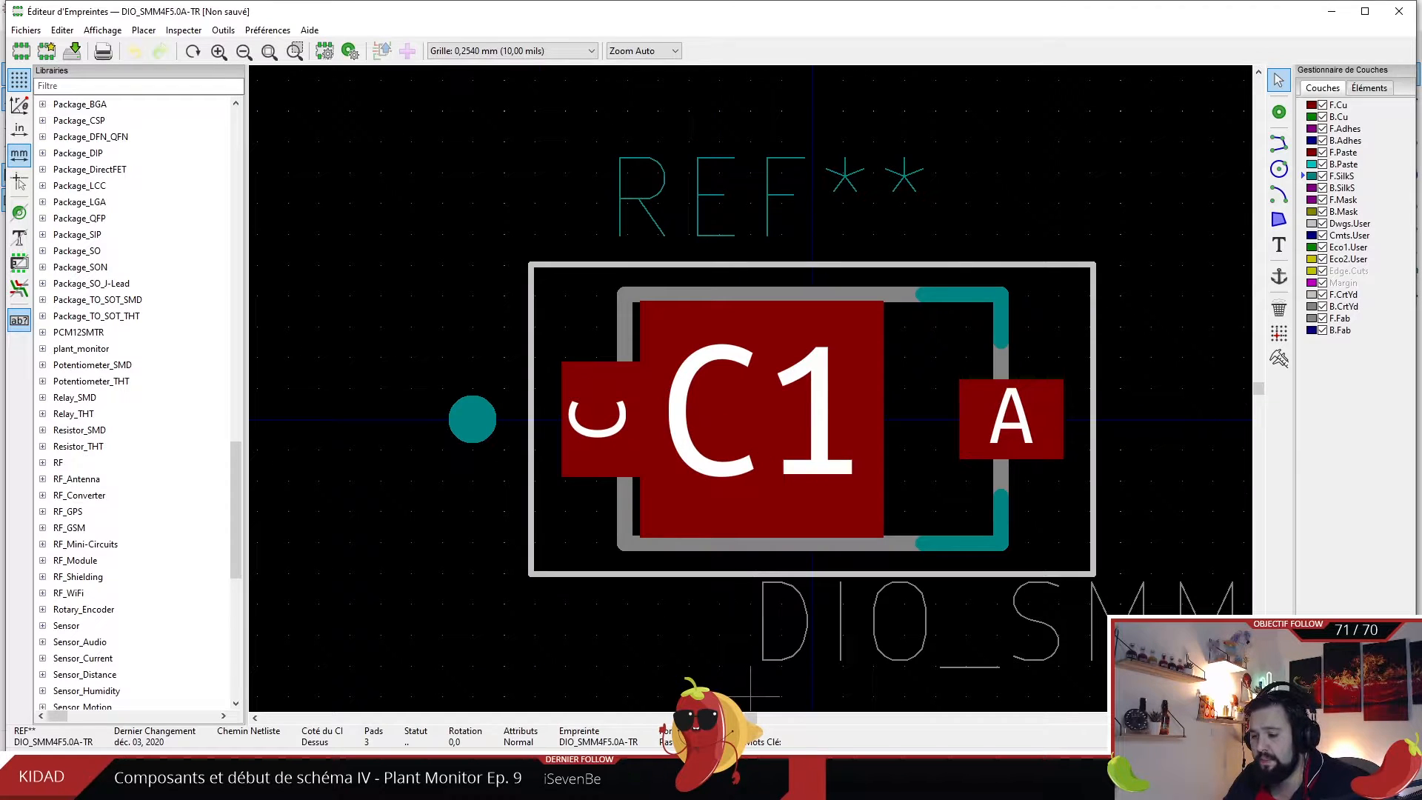
{"action": "left_click", "coordinate": [752, 785]}
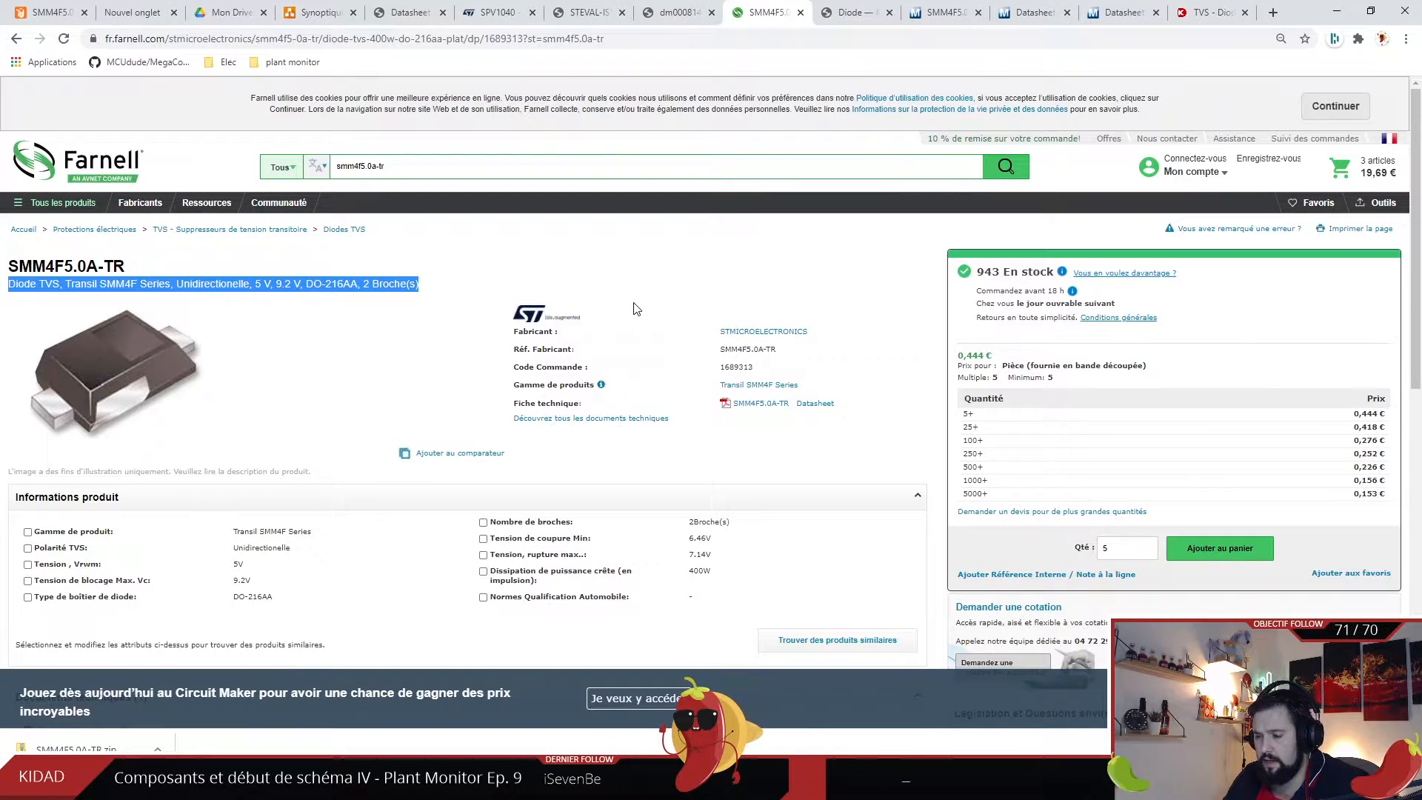
- Look over the DN0012 design note in Chrome, then return to the Symbol Editor
{"action": "left_click", "coordinate": [678, 18]}
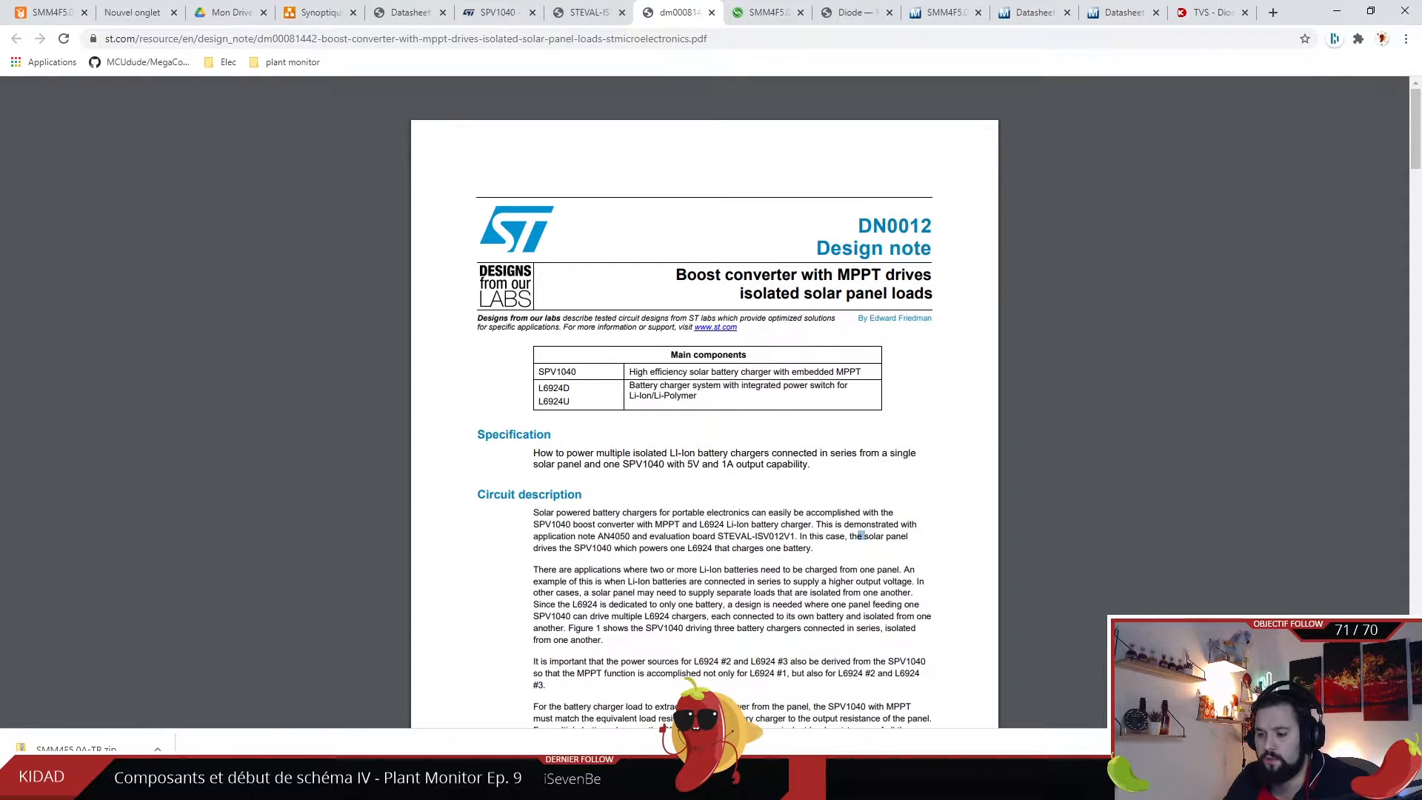
{"action": "mouse_move", "coordinate": [605, 783]}
{"action": "left_click", "coordinate": [677, 711]}
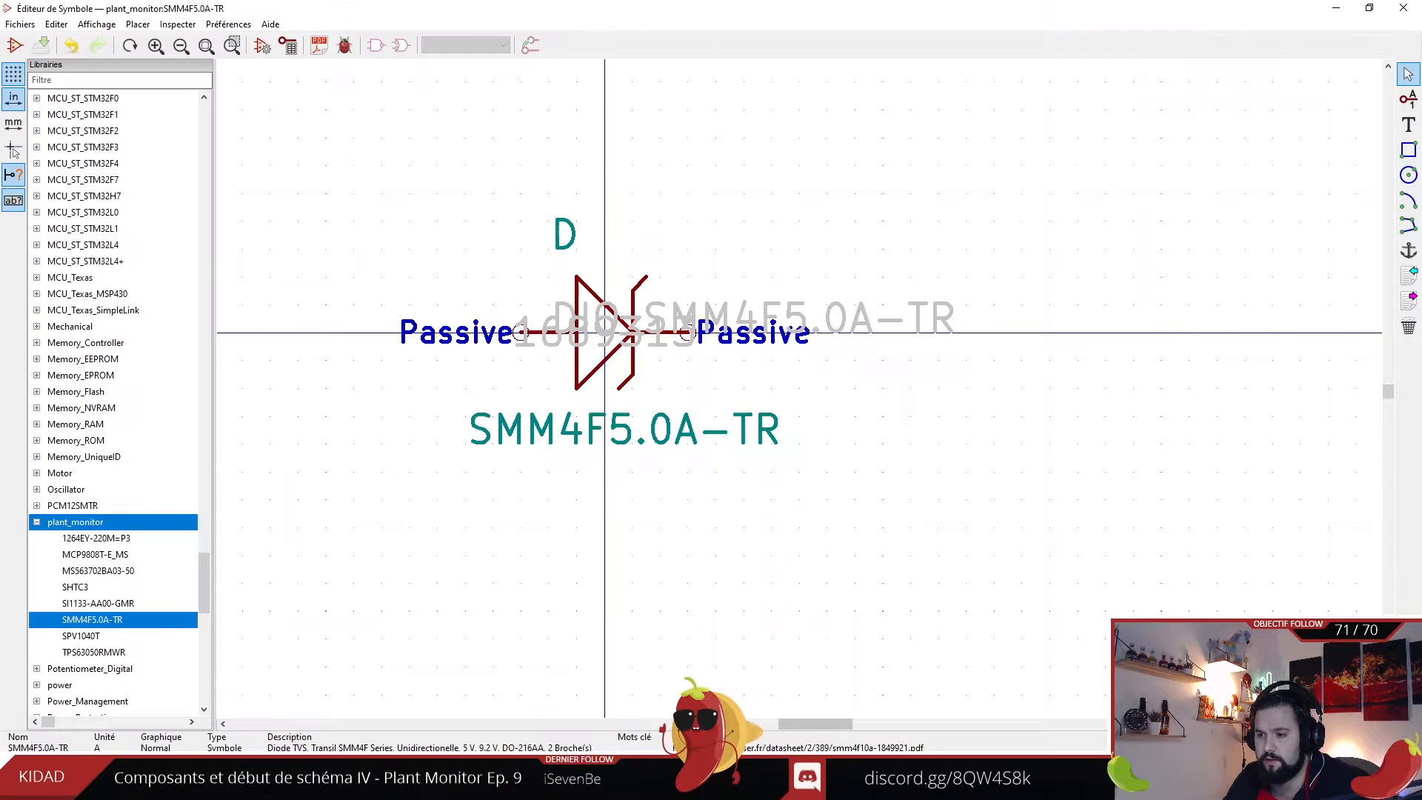
- Renumber the left diode pin to A and the right pin to C
{"action": "double_click", "coordinate": [535, 341]}
{"action": "left_click", "coordinate": [563, 371]}
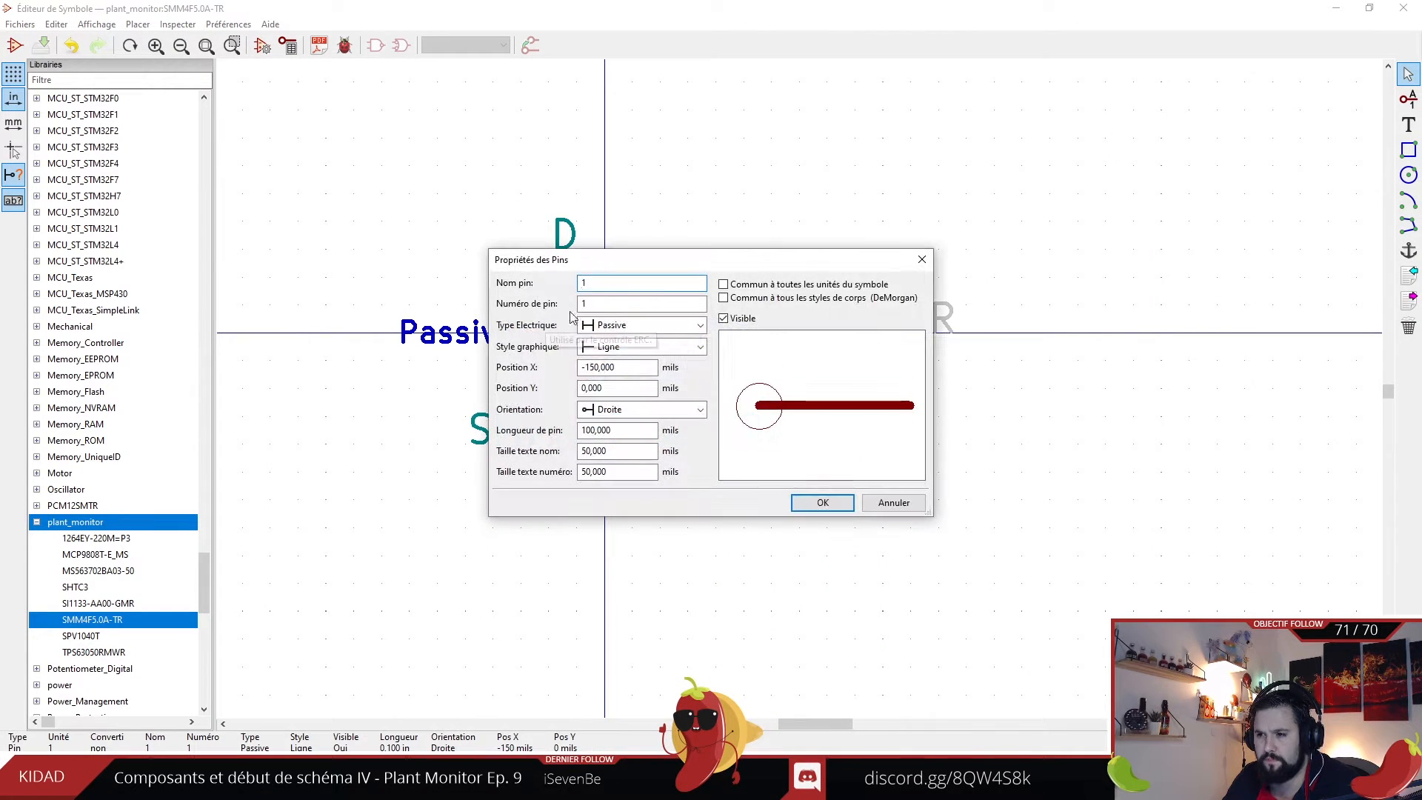
{"action": "key", "text": "Tab"}
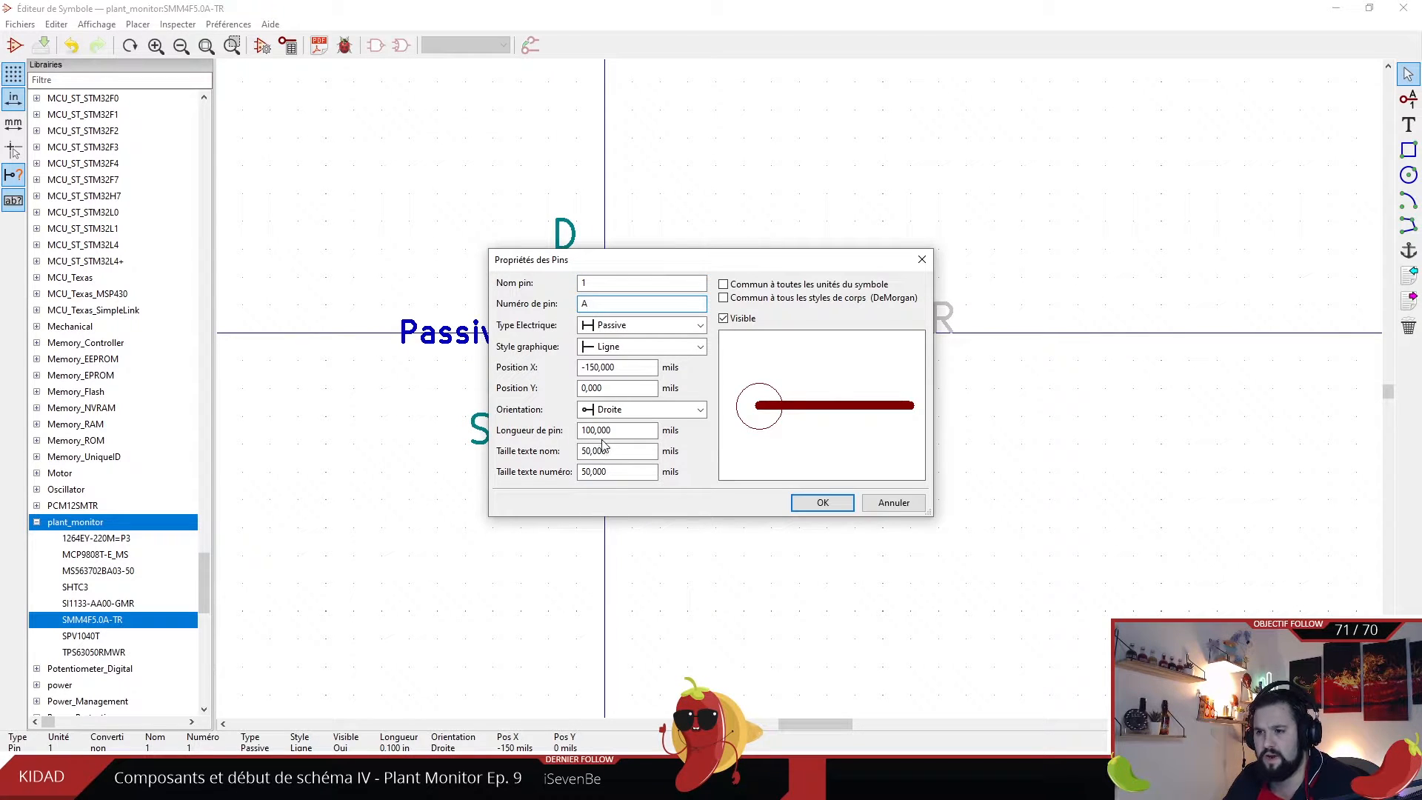
{"action": "type", "text": "A"}
{"action": "key", "text": "shift+Tab"}
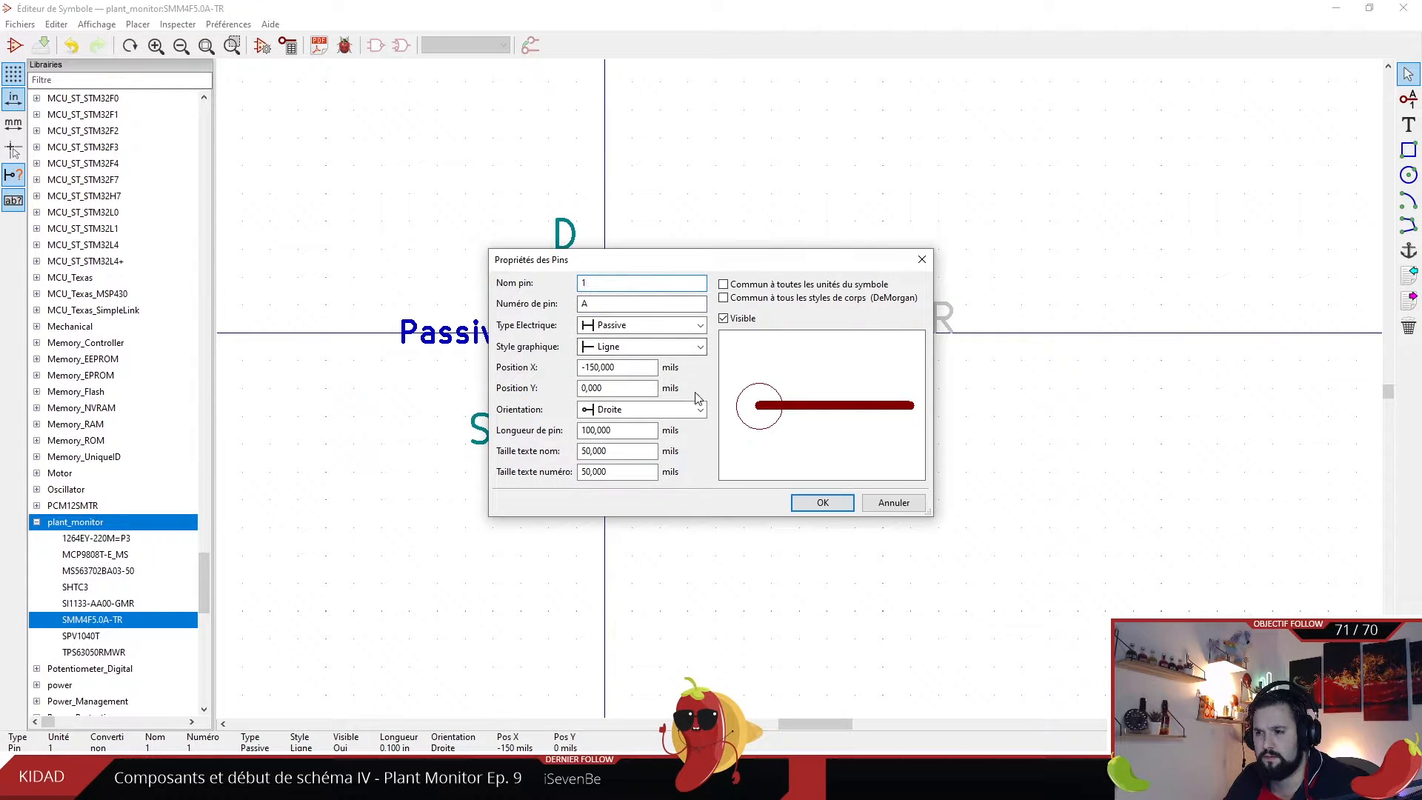
{"action": "left_click", "coordinate": [823, 504]}
{"action": "left_click", "coordinate": [682, 338]}
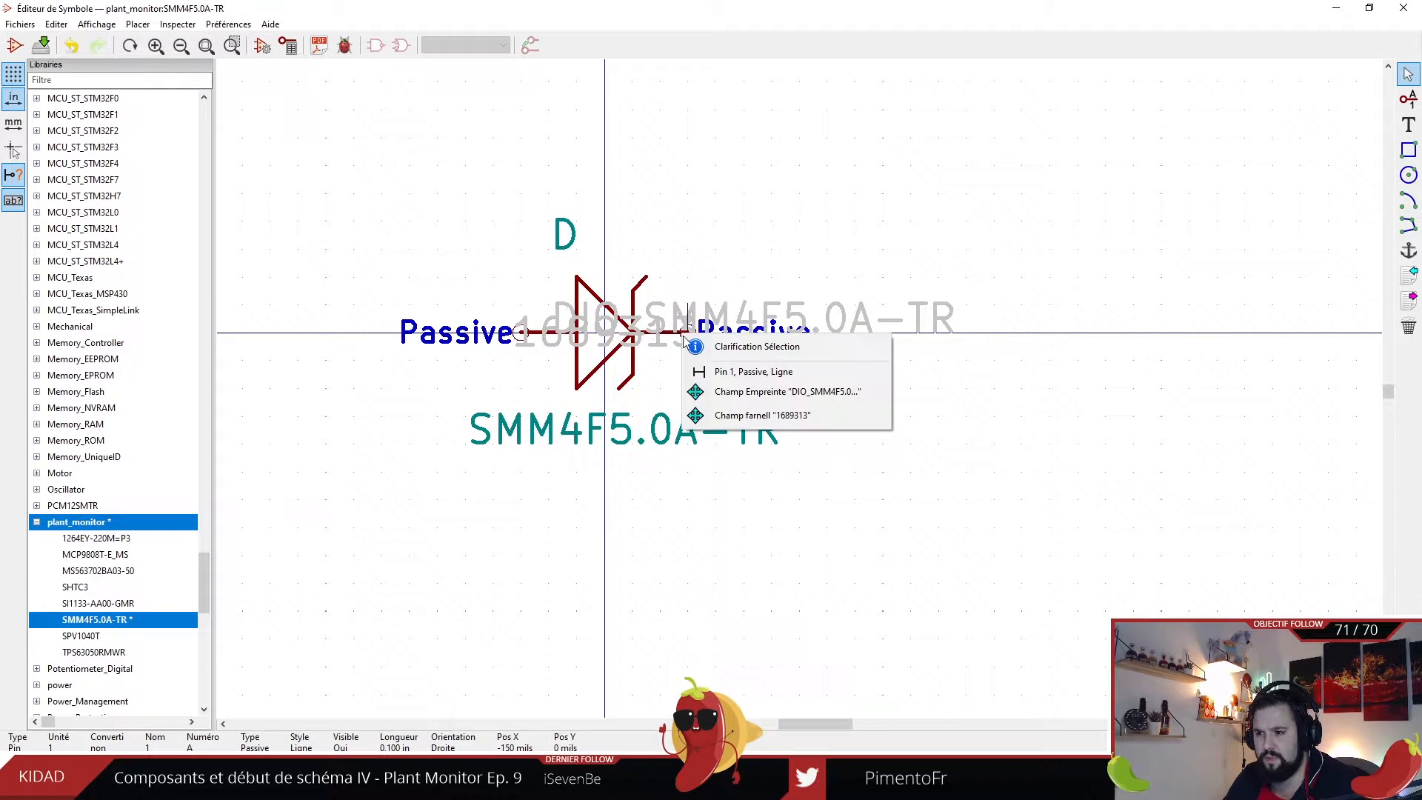
{"action": "left_click", "coordinate": [753, 371]}
{"action": "key", "text": "Tab"}
{"action": "type", "text": "C"}
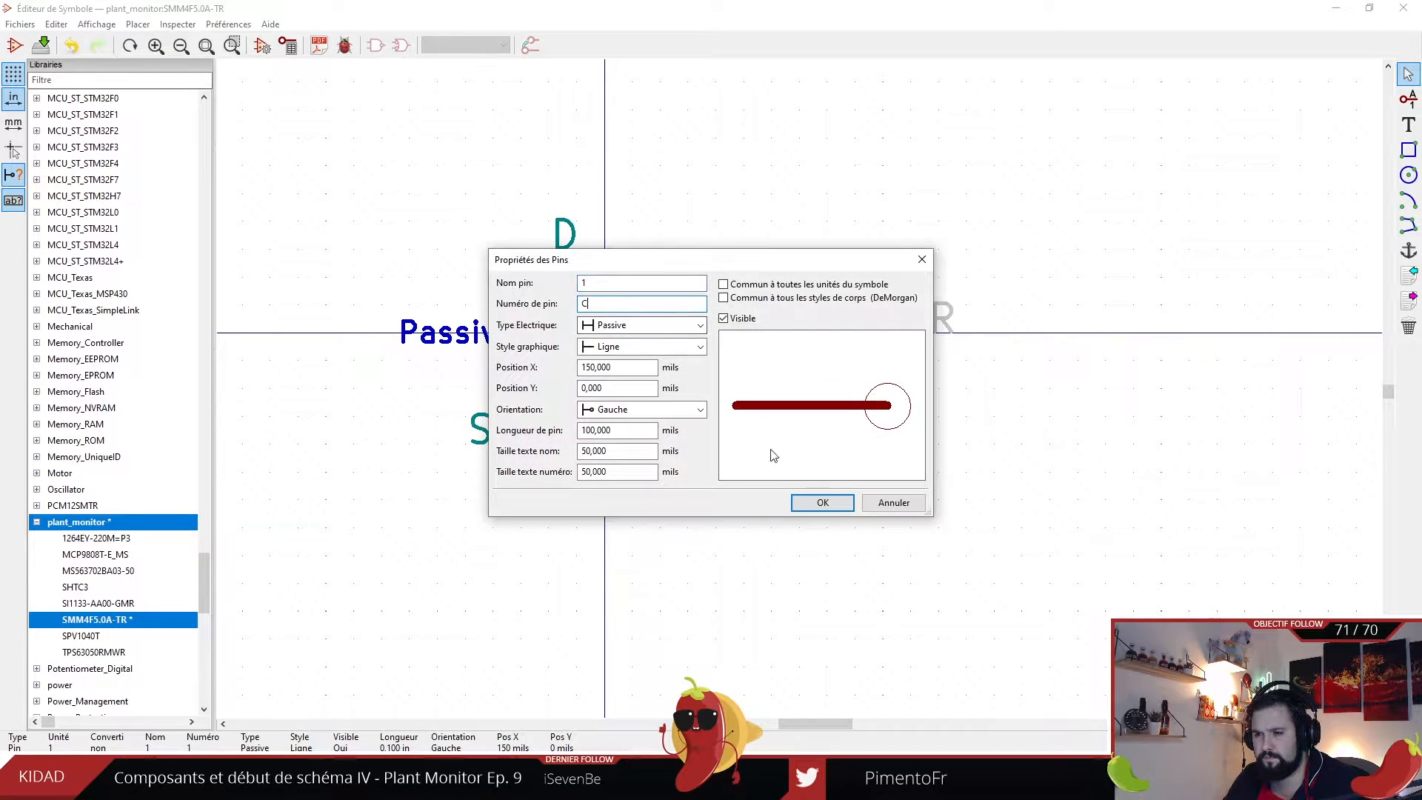
{"action": "left_click", "coordinate": [822, 502]}
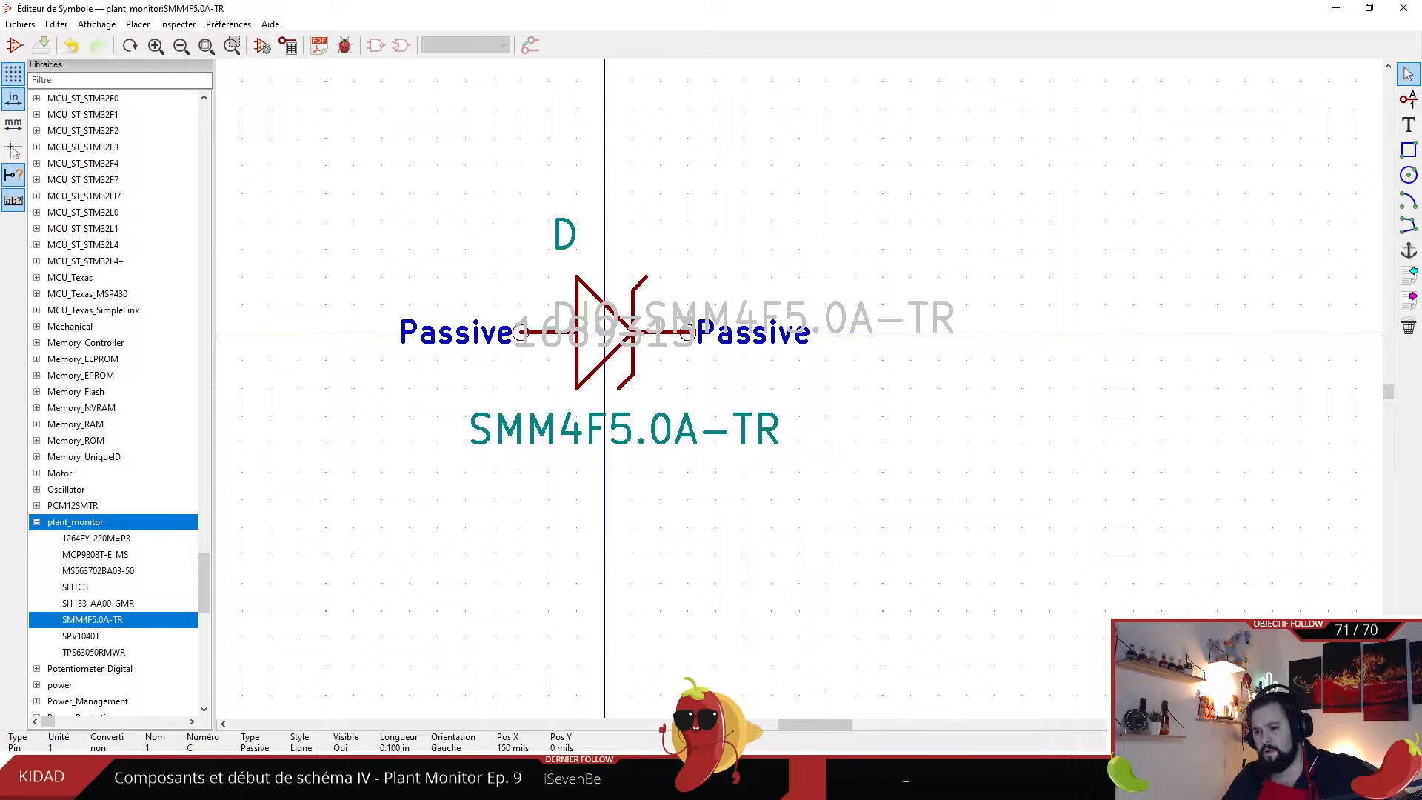
{"action": "mouse_move", "coordinate": [744, 784]}
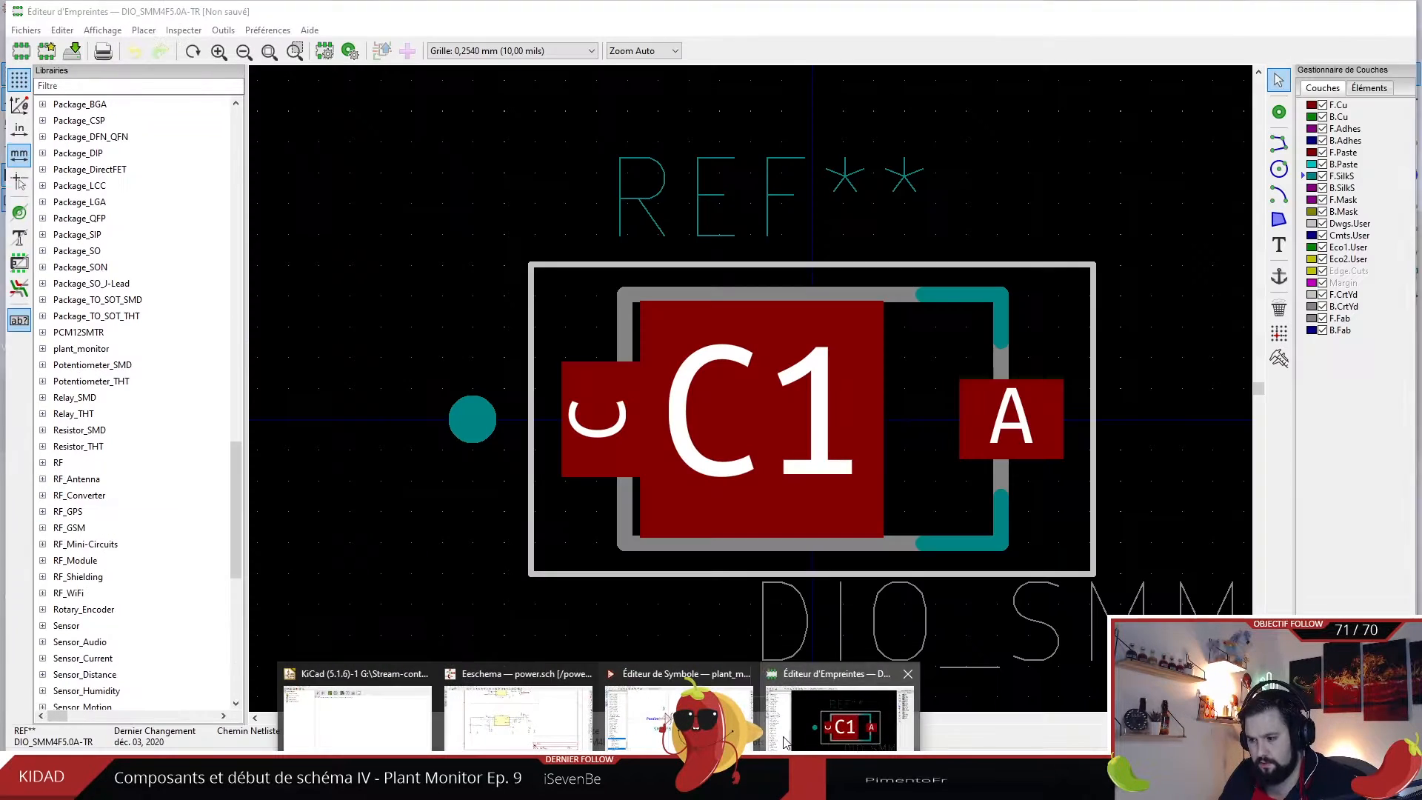
- Hide the footprint library tree and snap KiCad and Chrome side by side
{"action": "left_click", "coordinate": [849, 704]}
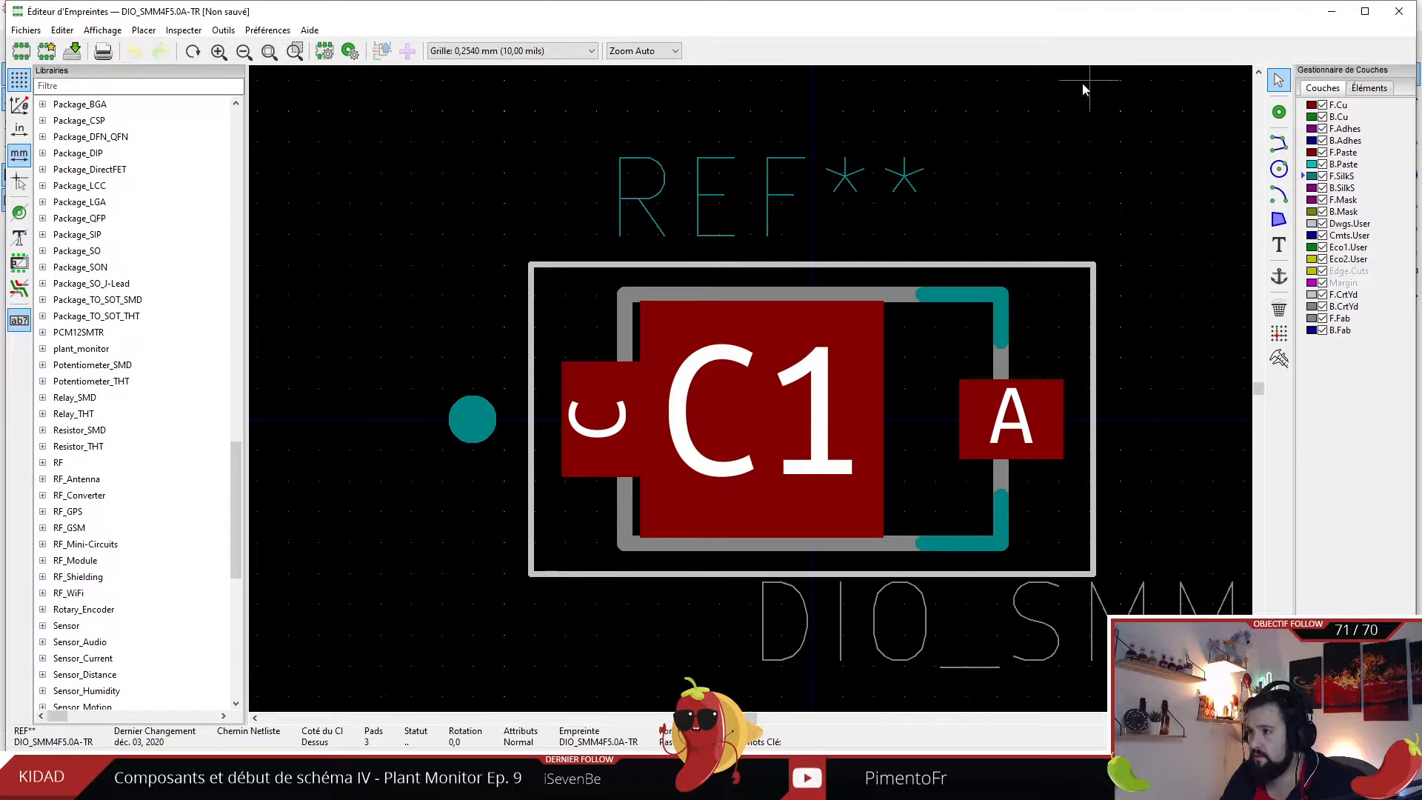
{"action": "left_click_drag", "start_coordinate": [1088, 5], "coordinate": [2, 111]}
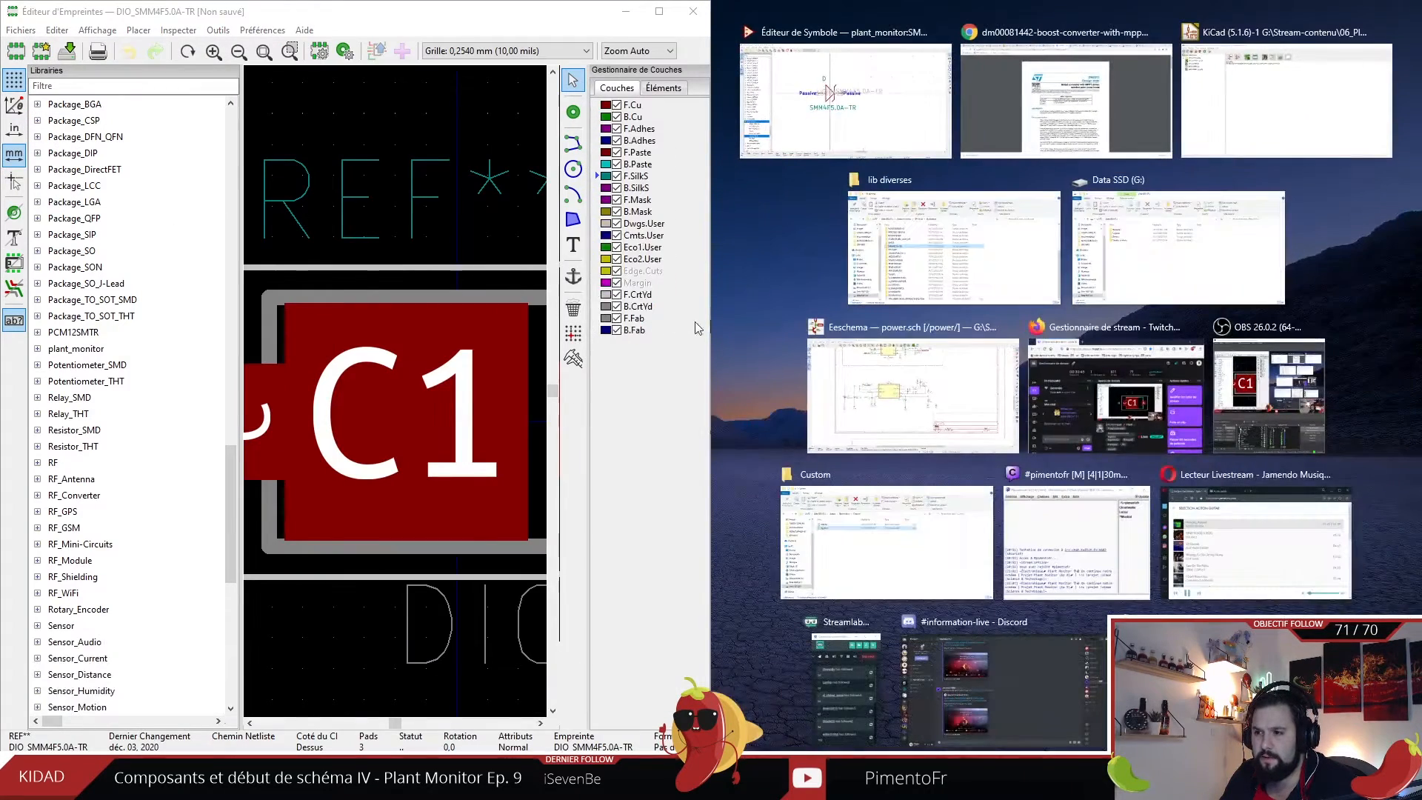
{"action": "left_click", "coordinate": [713, 327]}
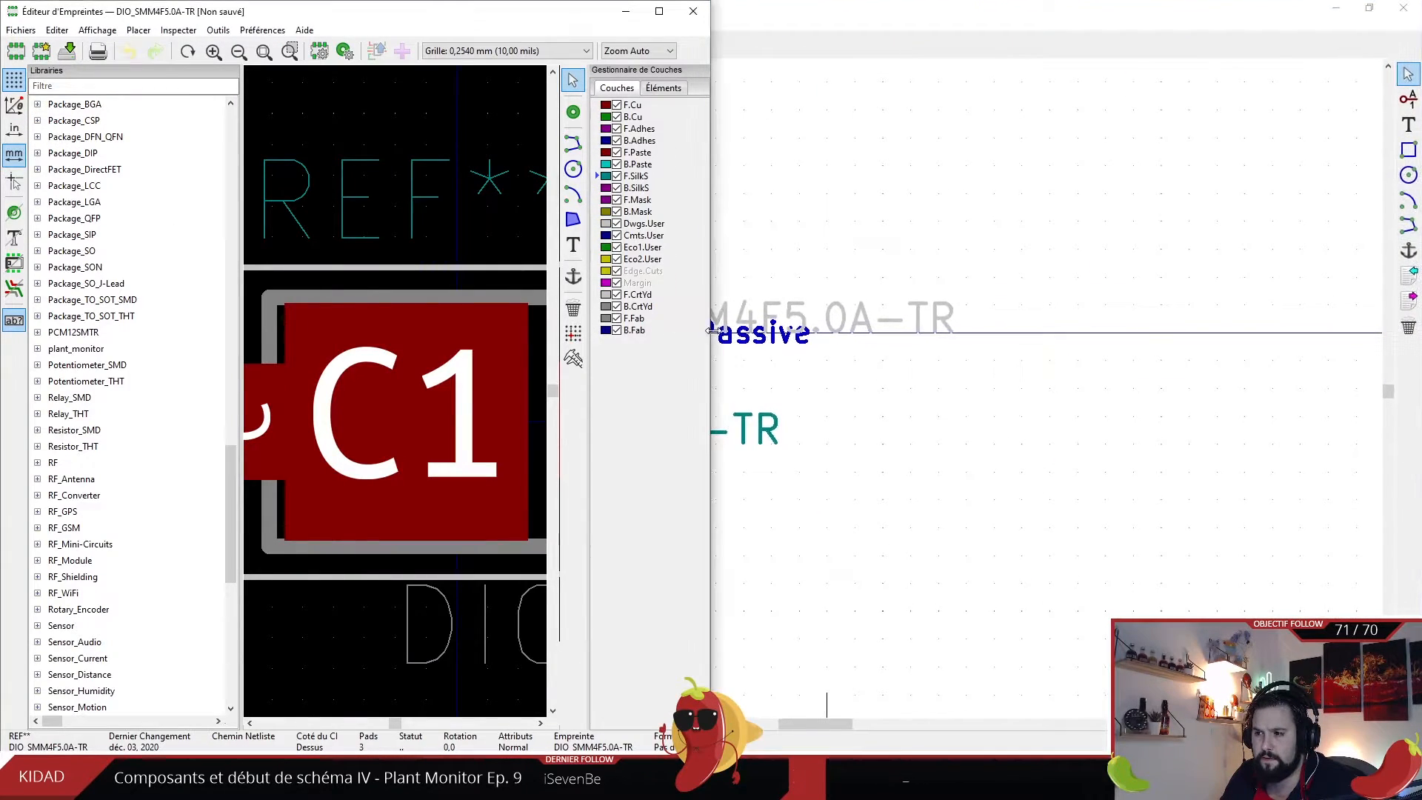
{"action": "left_click_drag", "start_coordinate": [712, 333], "coordinate": [1069, 350]}
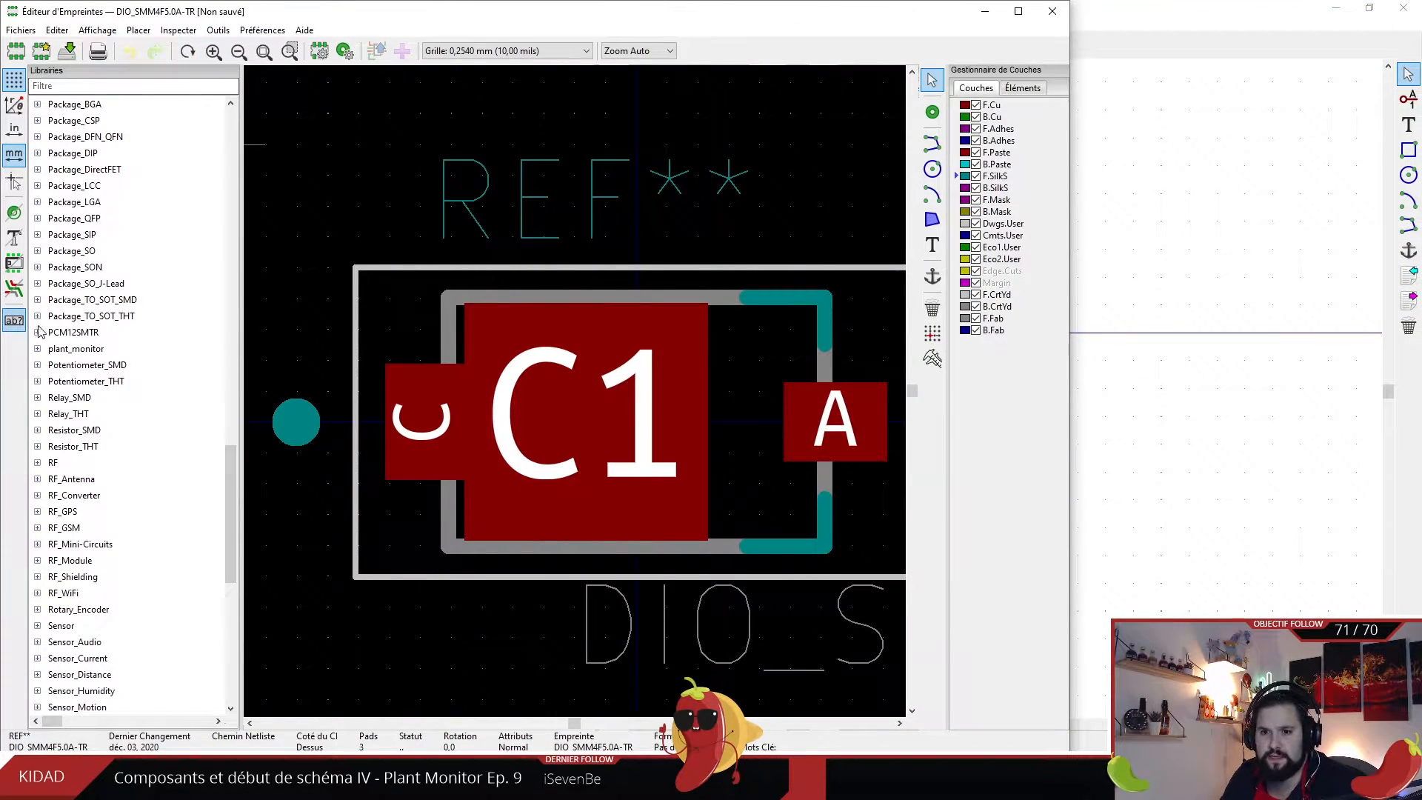
{"action": "left_click", "coordinate": [14, 320]}
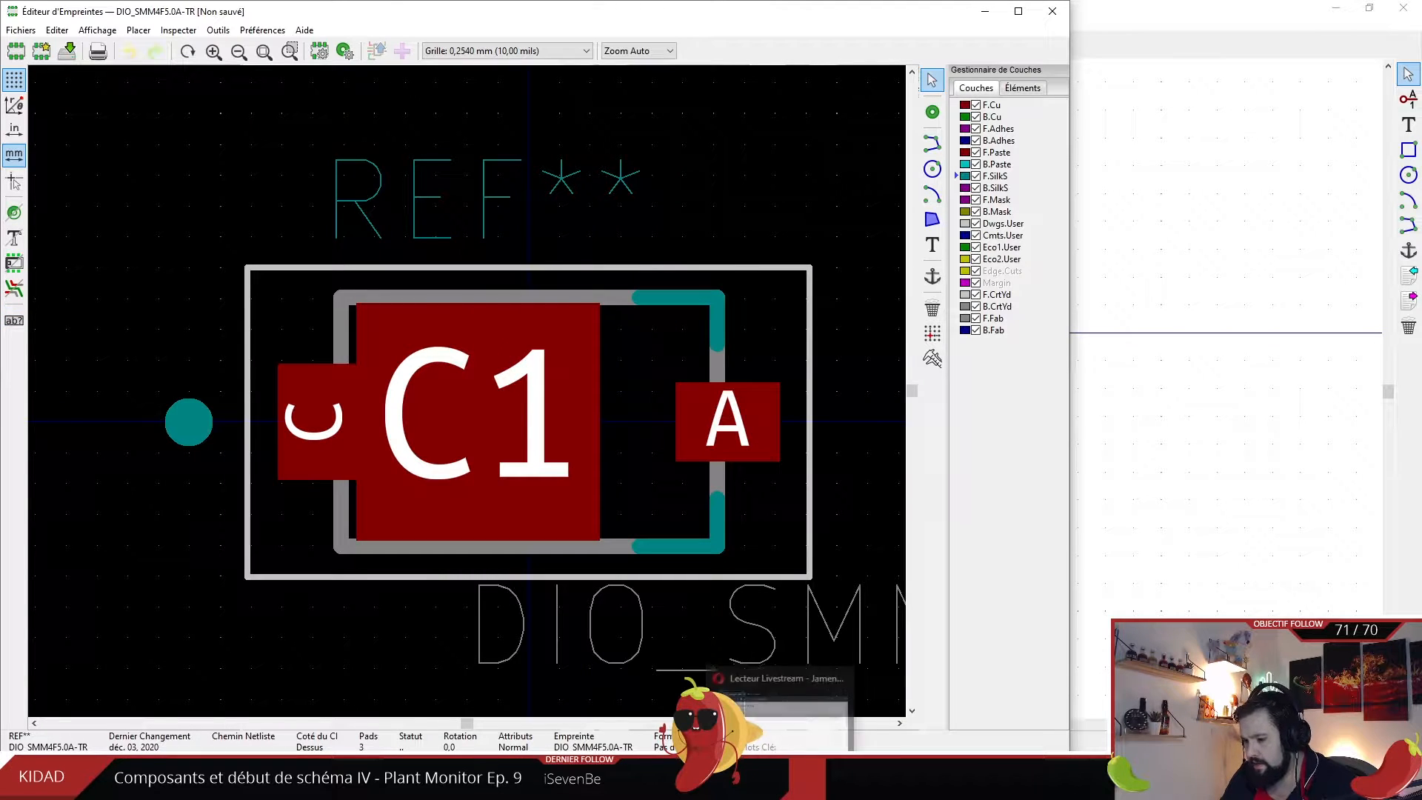
{"action": "mouse_move", "coordinate": [617, 784]}
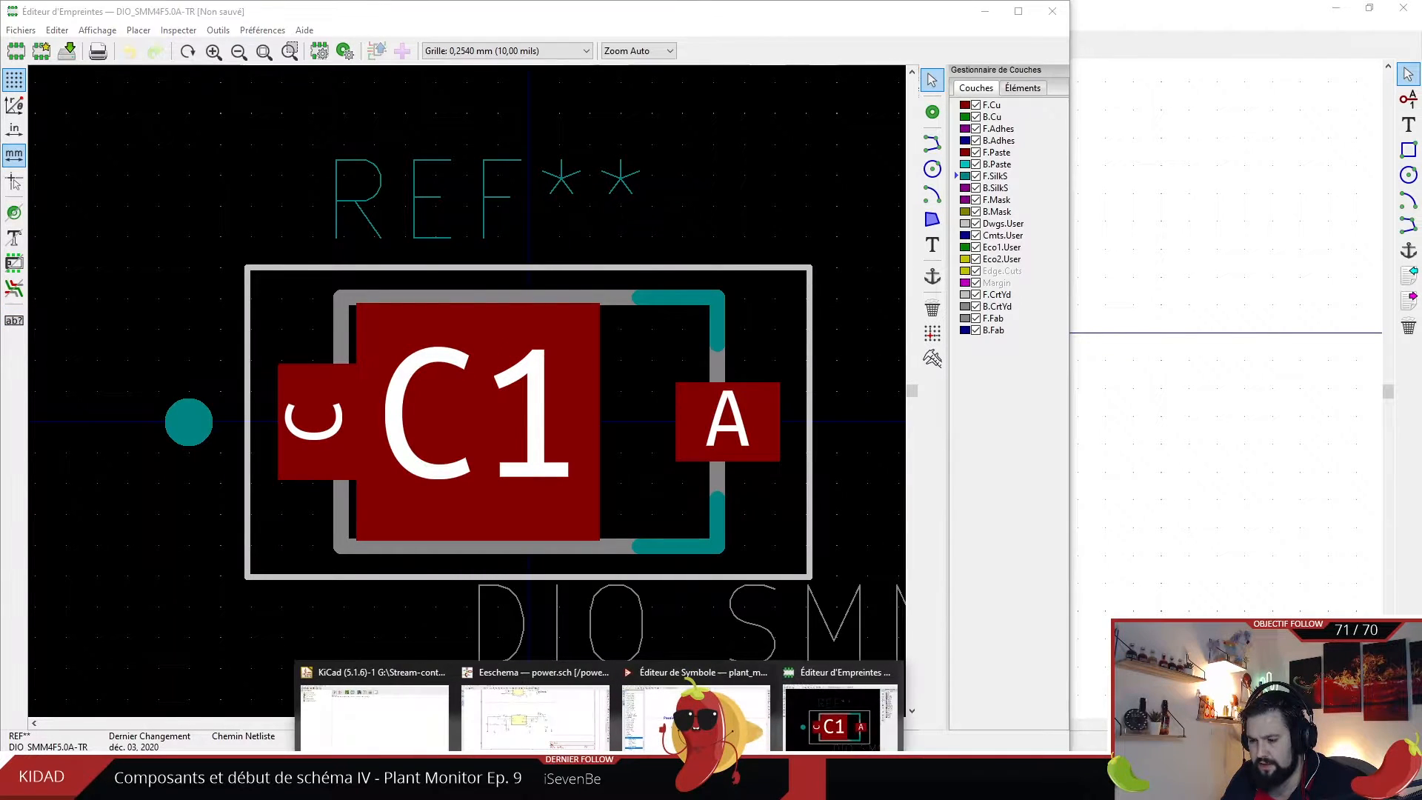
{"action": "left_click", "coordinate": [564, 784]}
{"action": "left_click_drag", "start_coordinate": [1312, 9], "coordinate": [1420, 101]}
{"action": "left_click", "coordinate": [230, 118]}
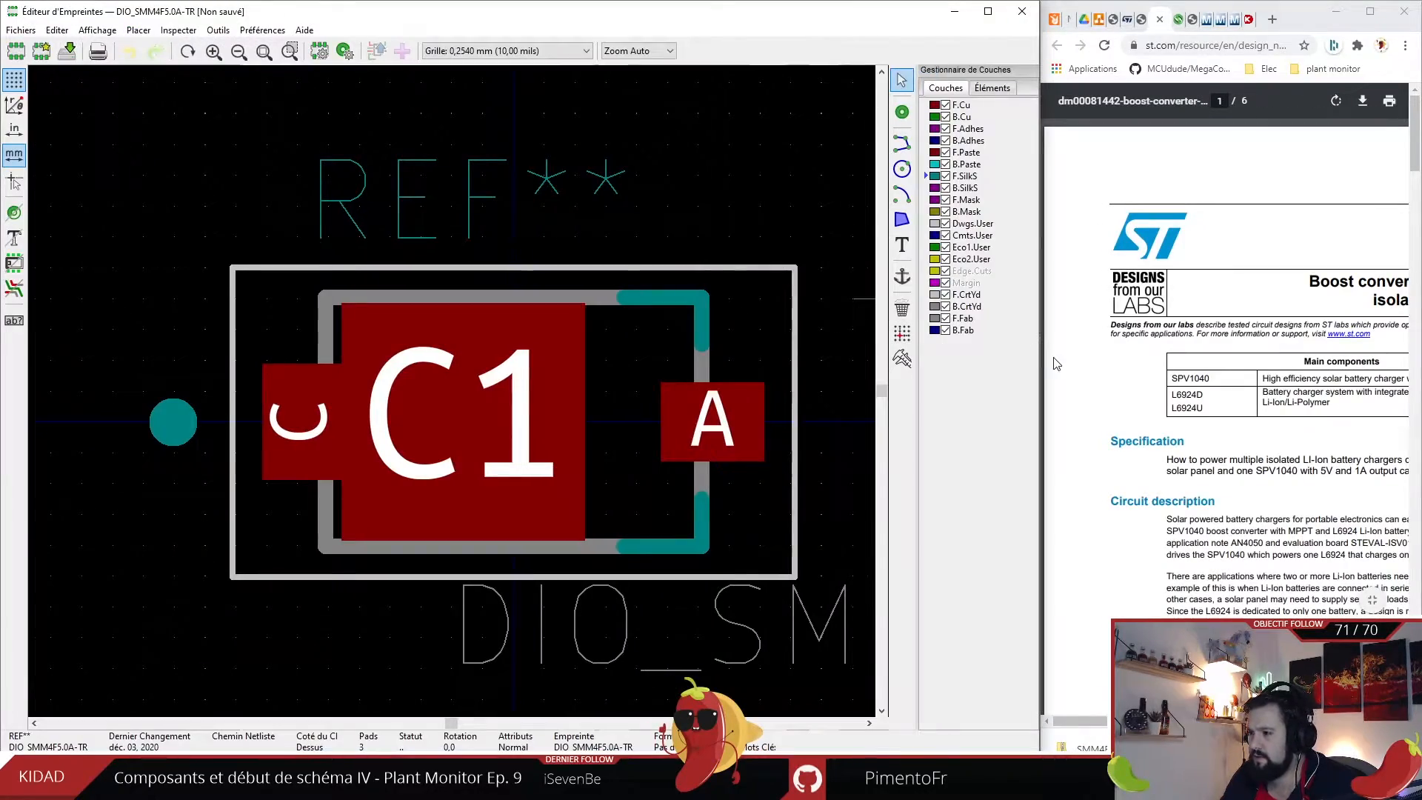
{"action": "left_click_drag", "start_coordinate": [1041, 361], "coordinate": [873, 364]}
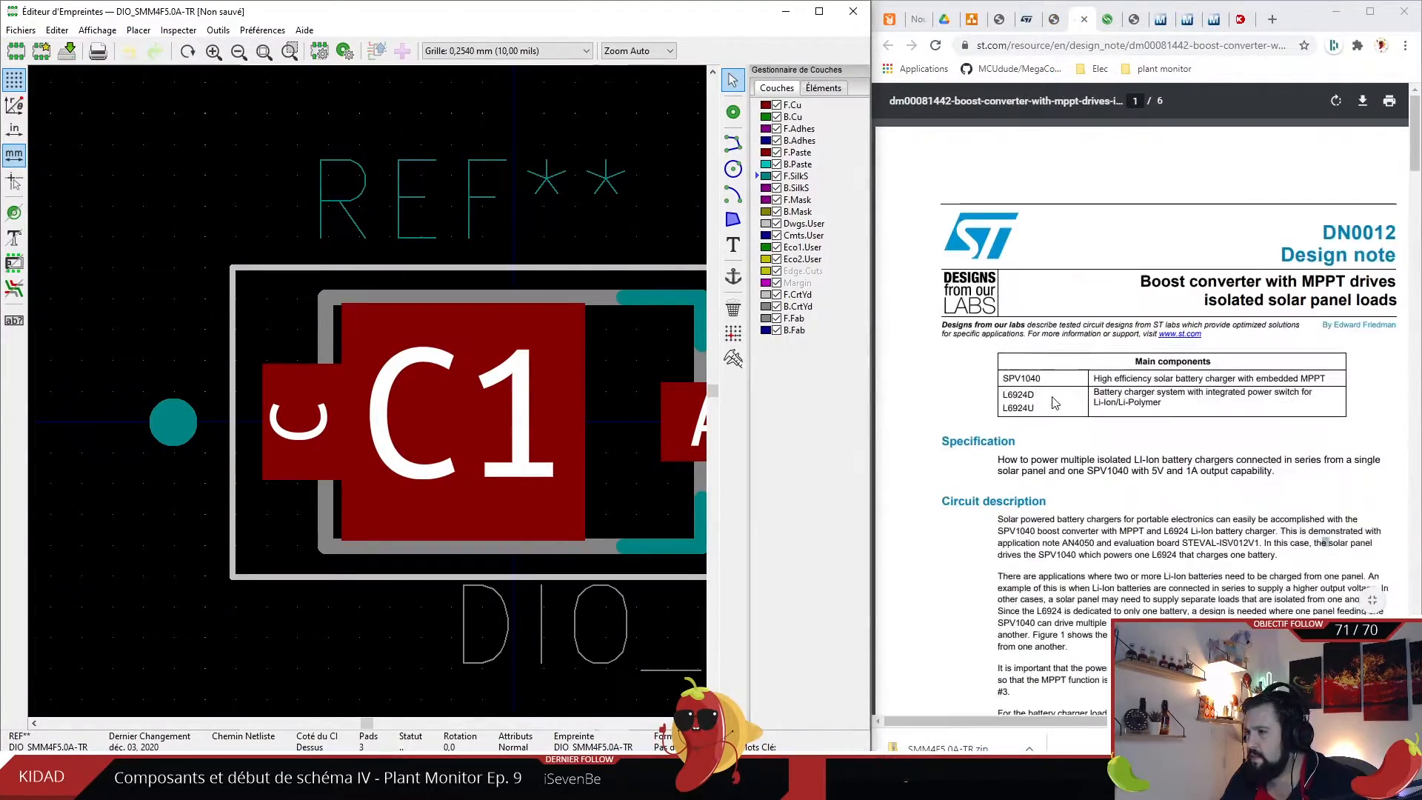
- Show the SMM4FxxA datasheet zoomed to its Figure 13 footprint recommendation
{"action": "left_click", "coordinate": [1210, 22]}
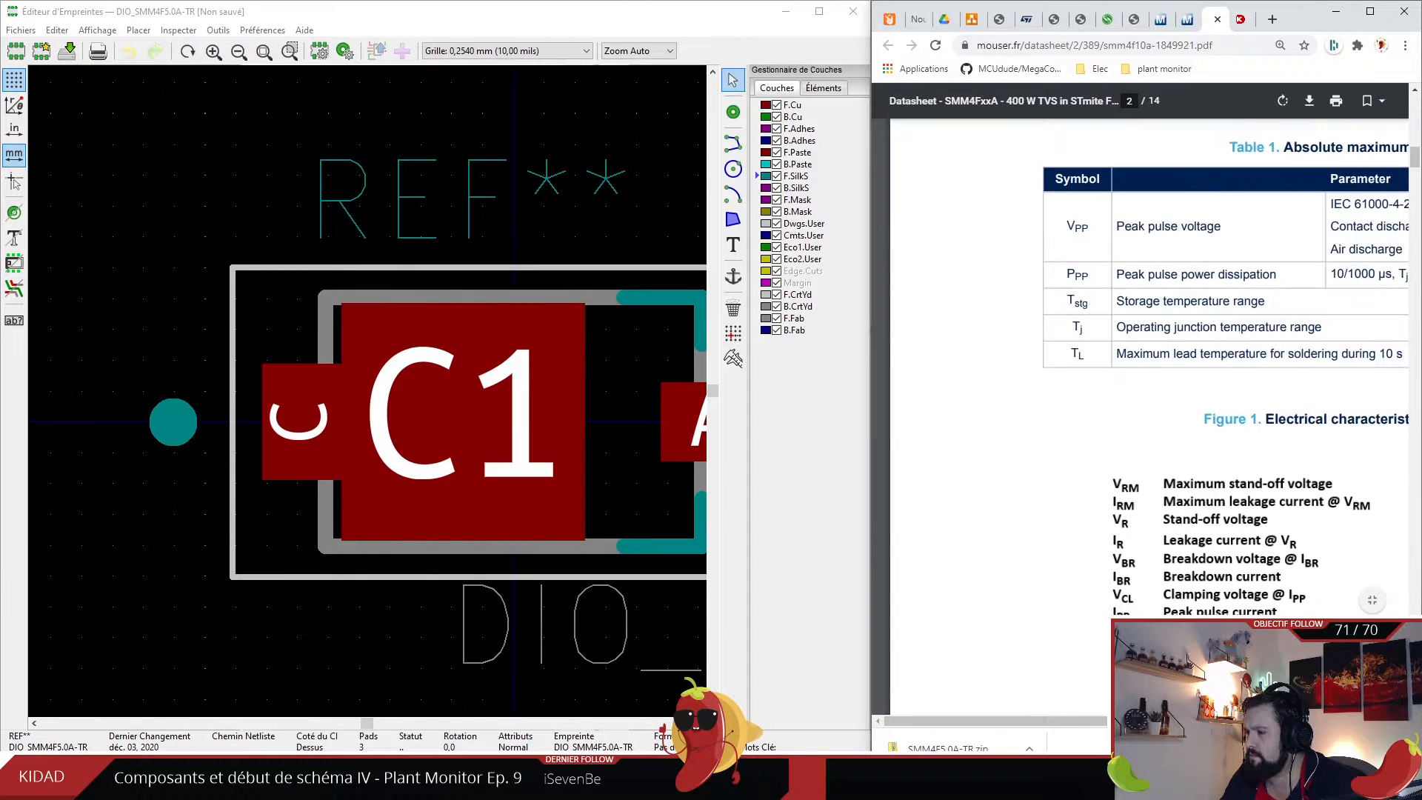
{"action": "left_click_drag", "start_coordinate": [1125, 720], "coordinate": [1216, 721]}
{"action": "scroll", "coordinate": [1146, 511], "scroll_direction": "down", "scroll_amount": 7, "text": "ctrl"}
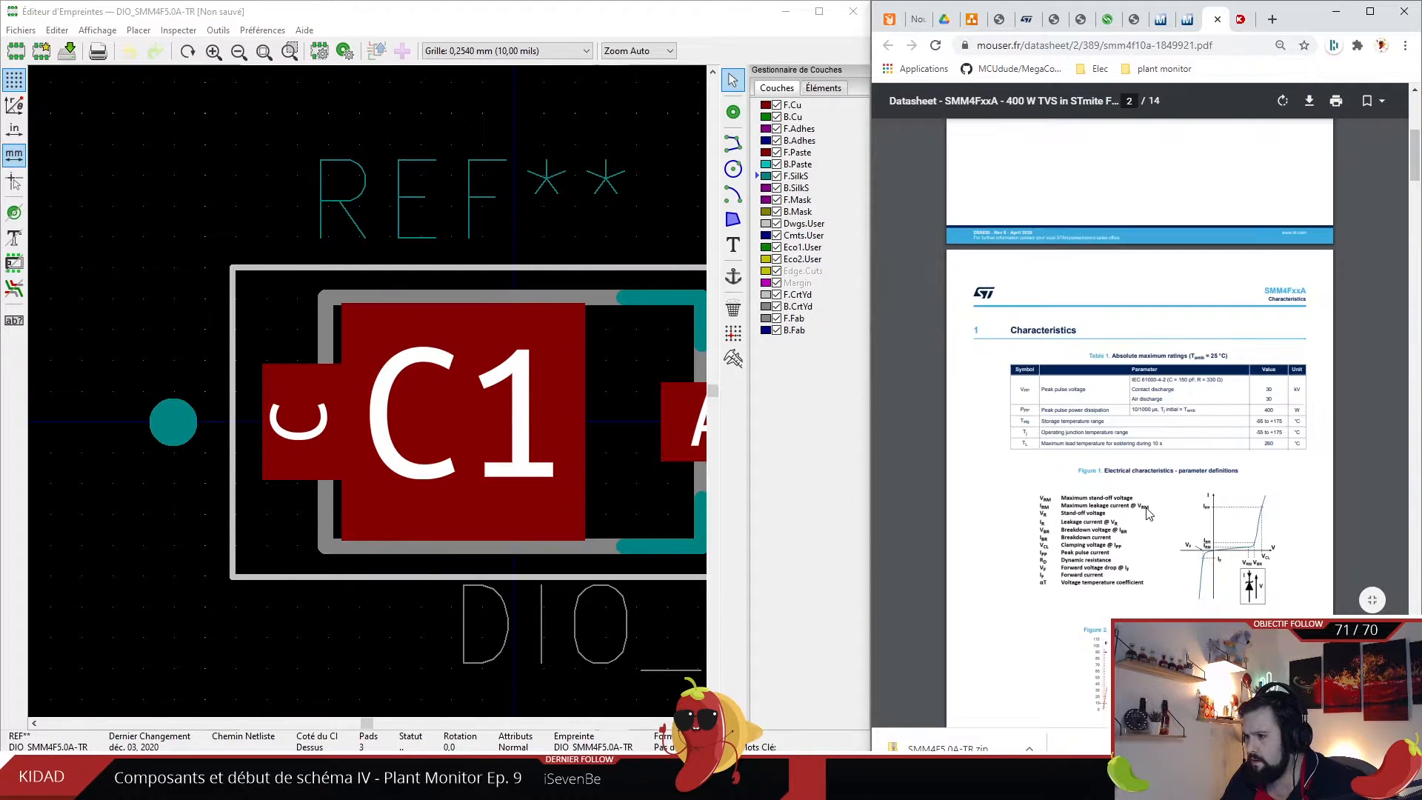
{"action": "scroll", "coordinate": [1147, 513], "scroll_direction": "down", "scroll_amount": 4}
{"action": "left_click_drag", "start_coordinate": [873, 413], "coordinate": [844, 412]}
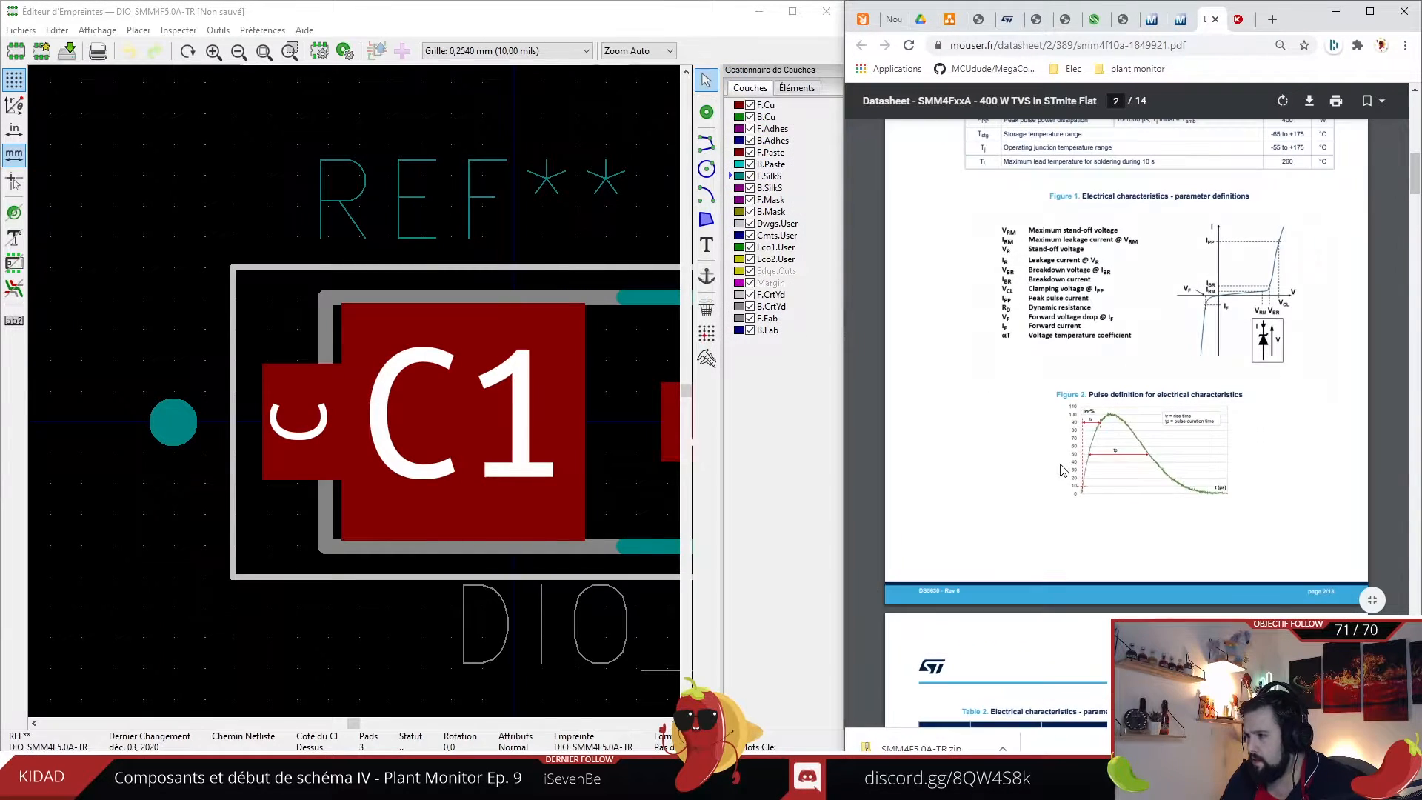
{"action": "scroll", "coordinate": [1064, 470], "scroll_direction": "down", "scroll_amount": 20}
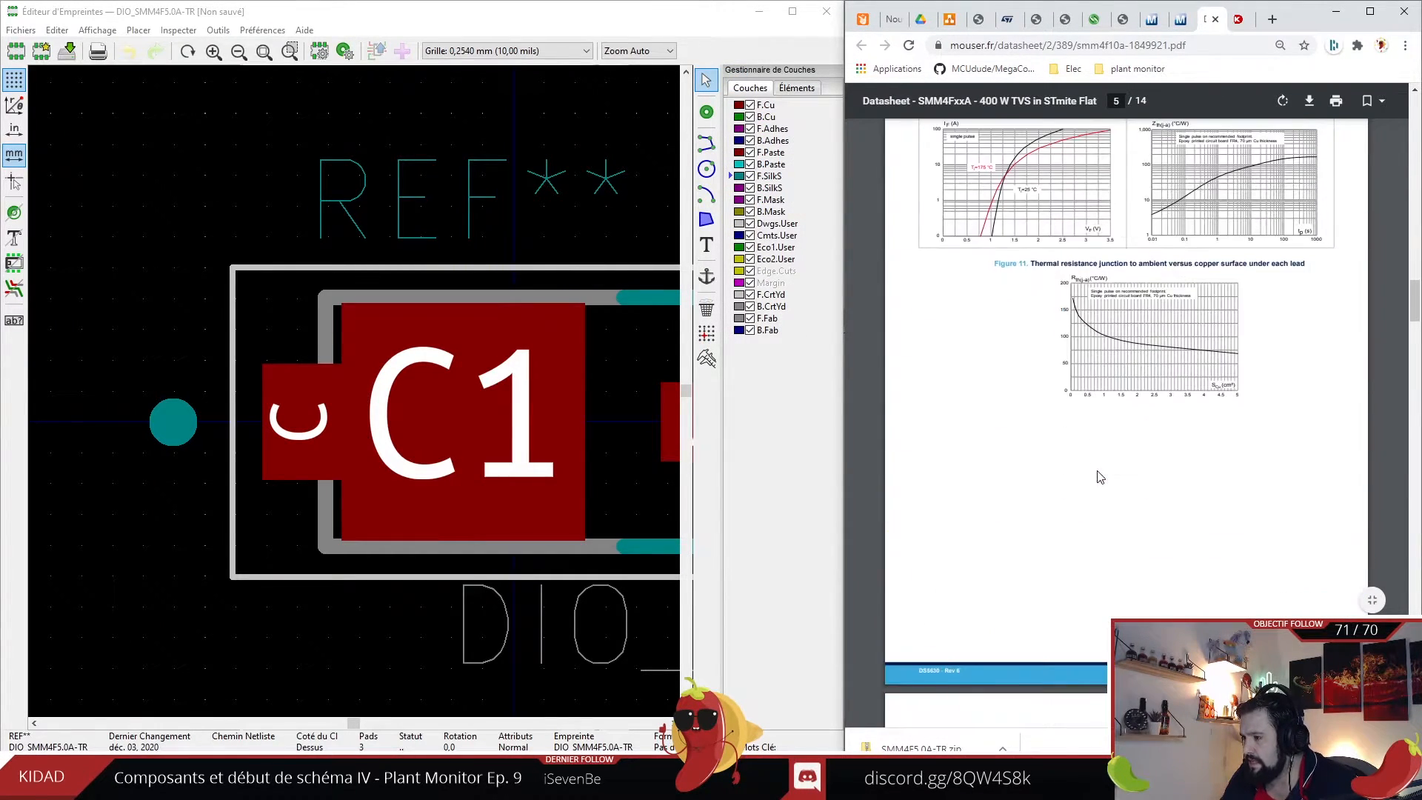
{"action": "scroll", "coordinate": [1101, 476], "scroll_direction": "down", "scroll_amount": 14}
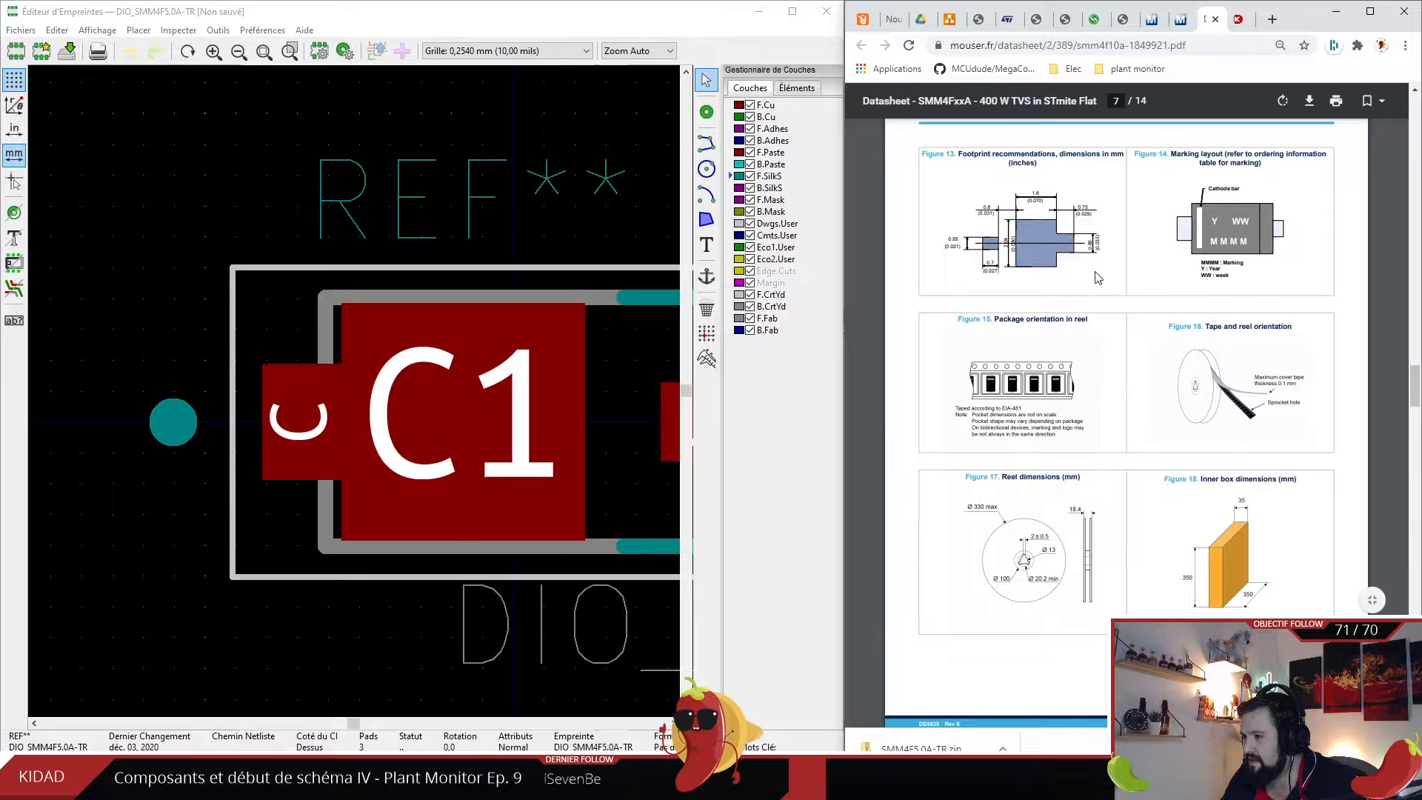
{"action": "scroll", "coordinate": [1097, 278], "scroll_direction": "up", "scroll_amount": 5, "text": "ctrl"}
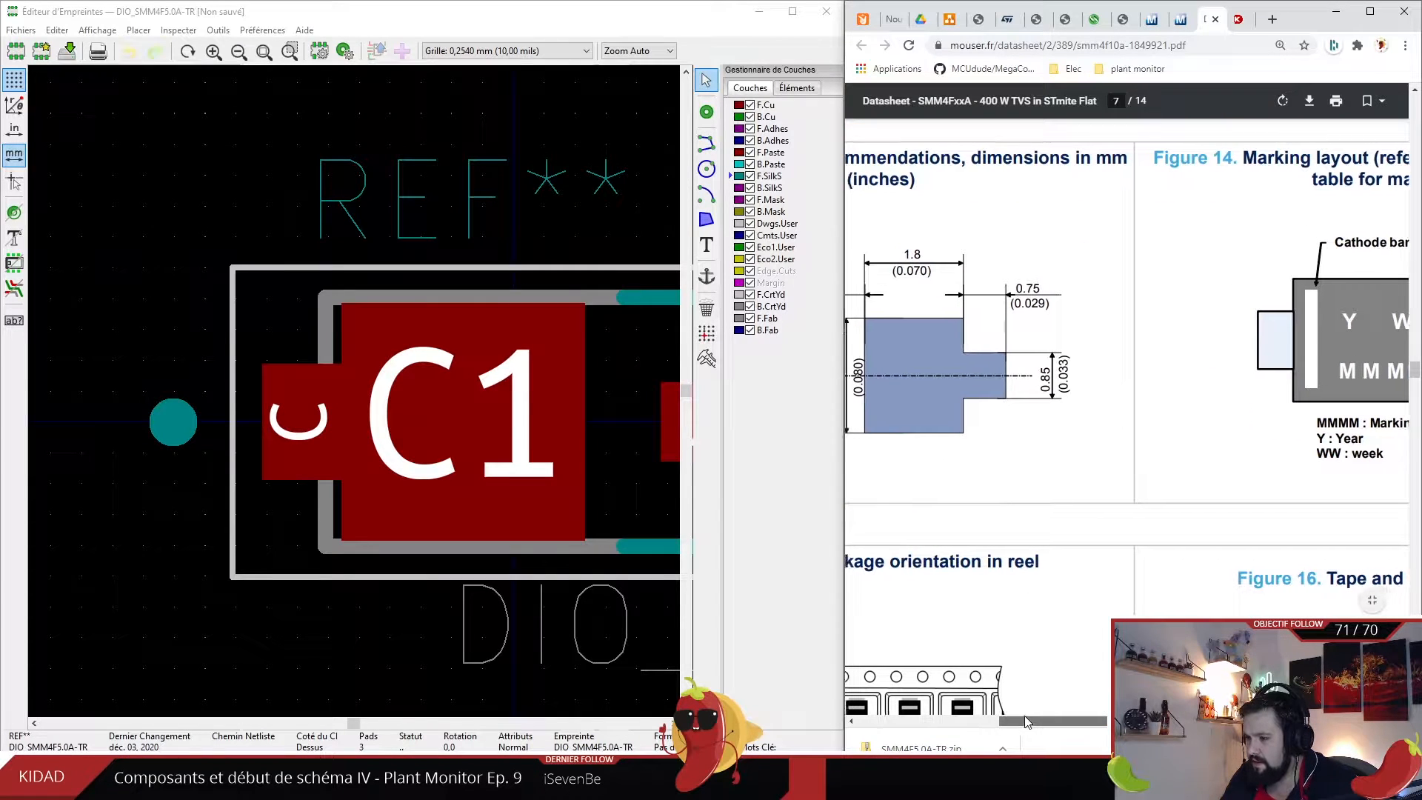
{"action": "mouse_move", "coordinate": [1027, 722]}
{"action": "left_mouse_down"}
{"action": "mouse_move", "coordinate": [941, 723]}
{"action": "mouse_move", "coordinate": [1025, 723]}
{"action": "left_mouse_up"}
{"action": "scroll", "coordinate": [1022, 372], "scroll_direction": "up", "scroll_amount": 2, "text": "ctrl"}
{"action": "scroll", "coordinate": [1022, 371], "scroll_direction": "up", "scroll_amount": 1}
{"action": "left_click_drag", "start_coordinate": [355, 721], "coordinate": [353, 727]}
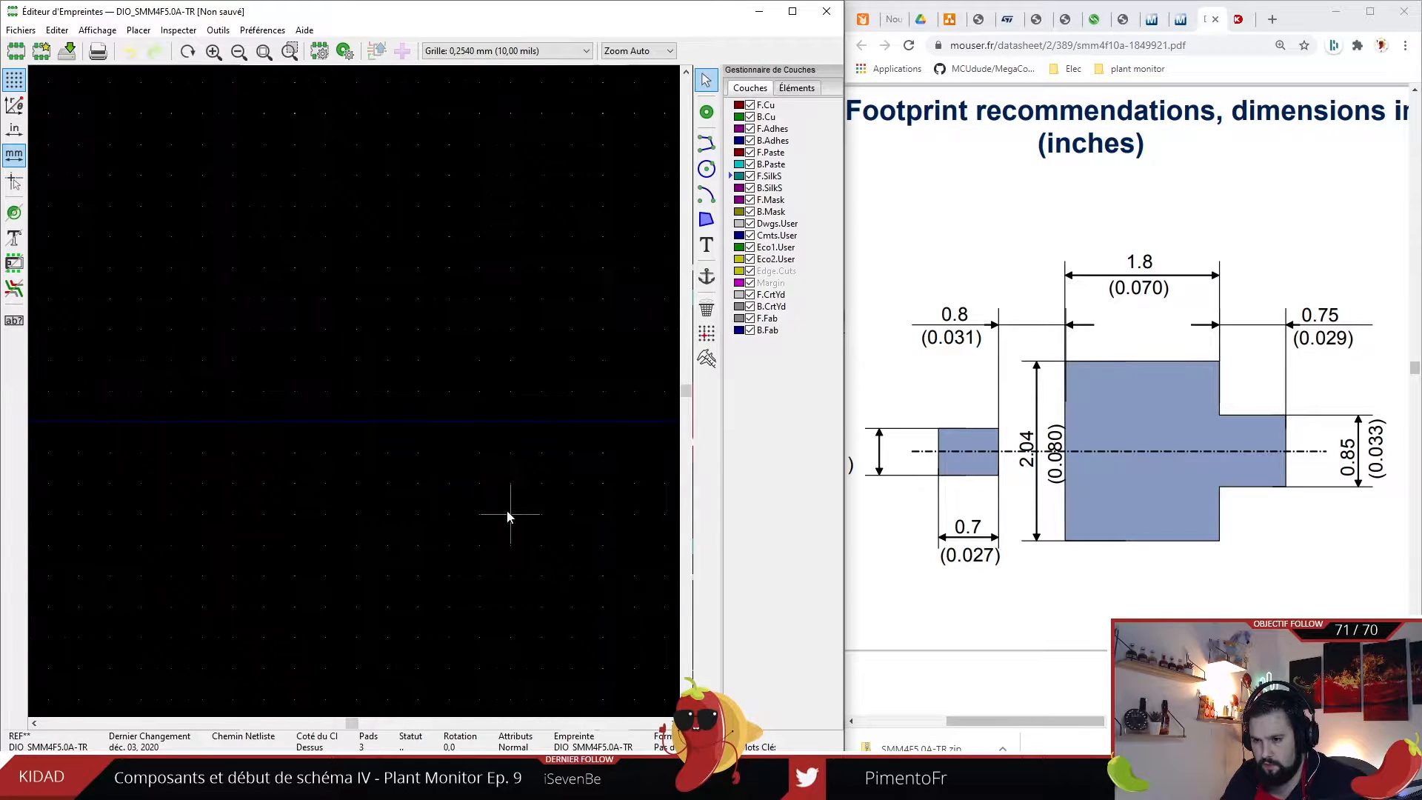
{"action": "scroll", "coordinate": [574, 466], "scroll_direction": "down", "scroll_amount": 2, "text": "ctrl"}
{"action": "key", "text": "alt"}
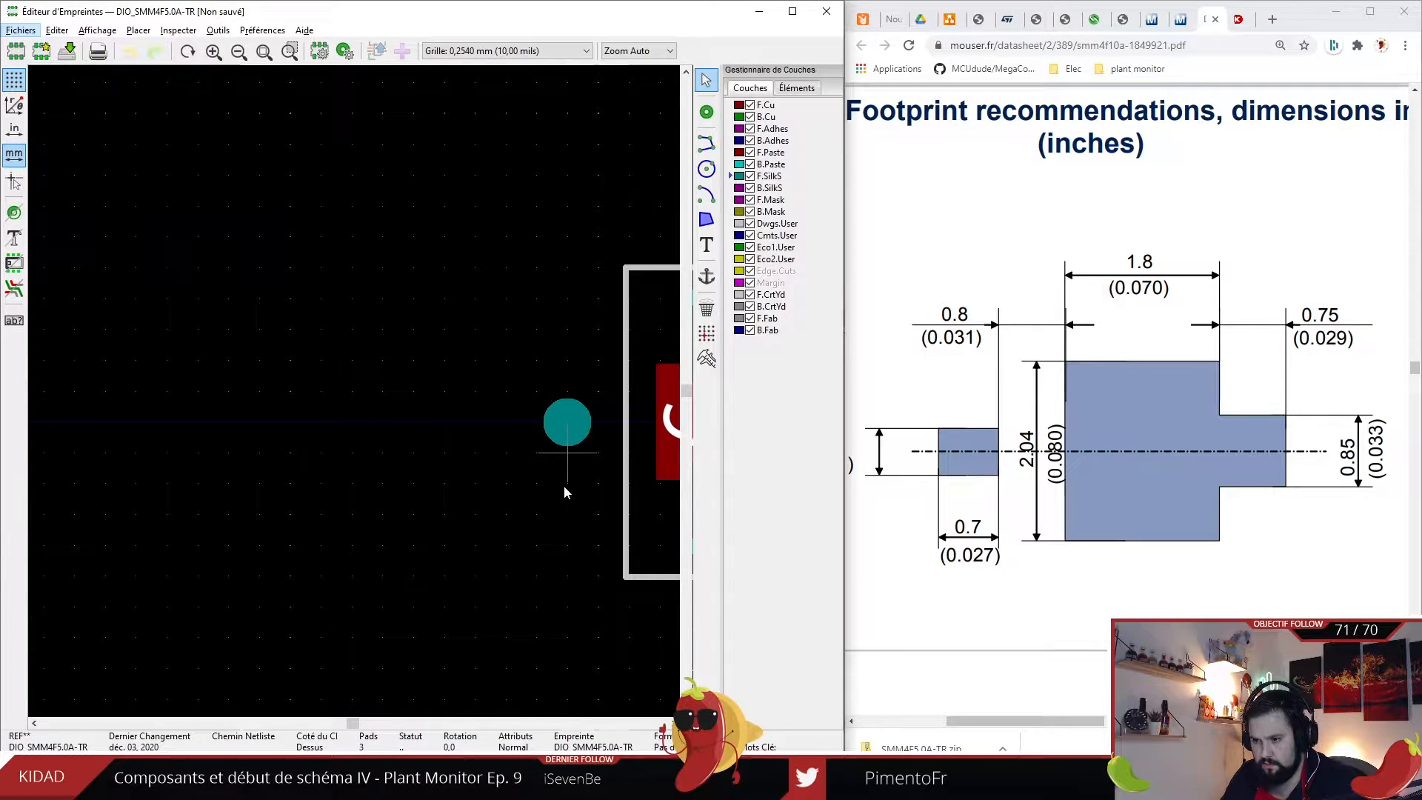
- Resize the REF** text to 1 mm width and height with 0.1 mm thickness
{"action": "scroll", "coordinate": [565, 492], "scroll_direction": "up", "scroll_amount": 4}
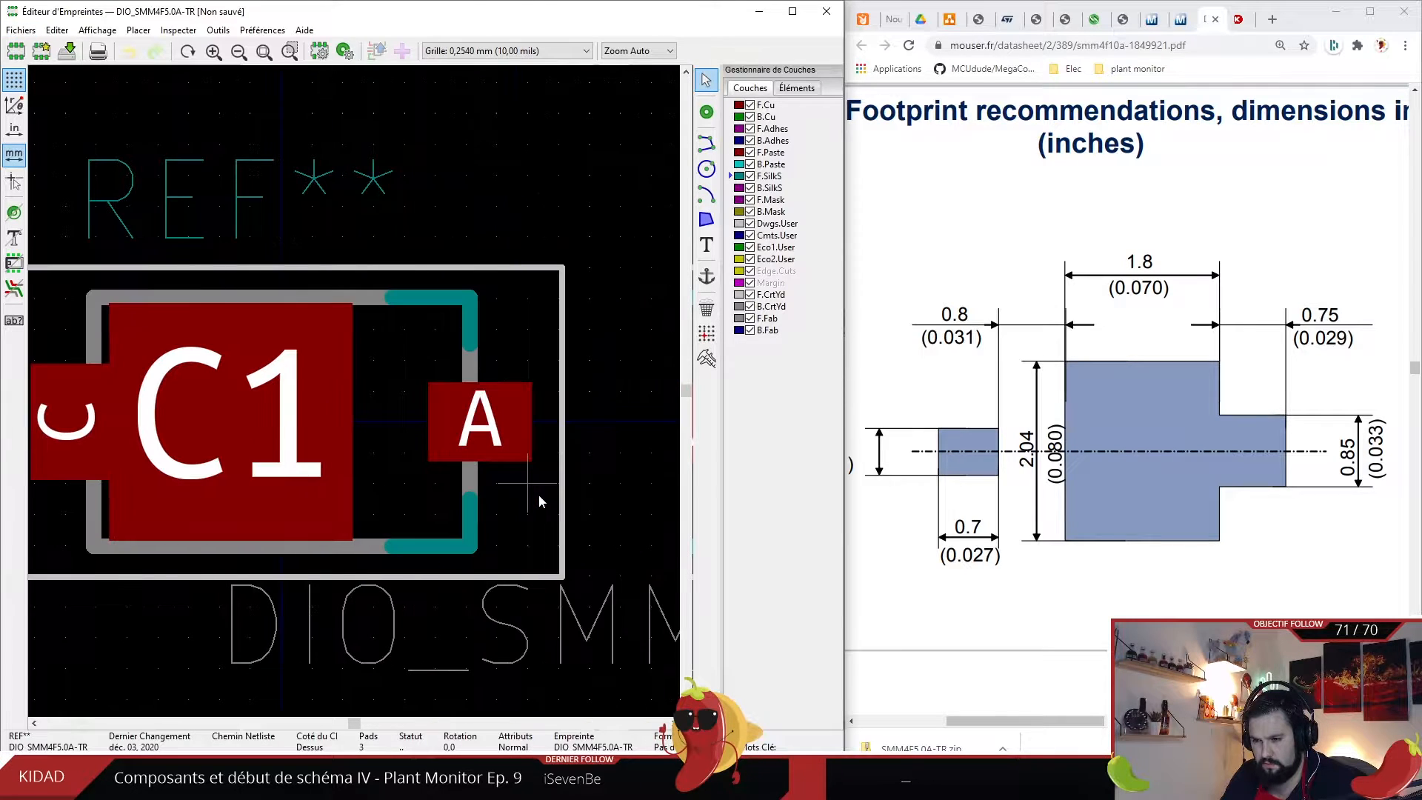
{"action": "scroll", "coordinate": [540, 502], "scroll_direction": "down", "scroll_amount": 3}
{"action": "scroll", "coordinate": [355, 398], "scroll_direction": "up", "scroll_amount": 3}
{"action": "key", "text": "alt"}
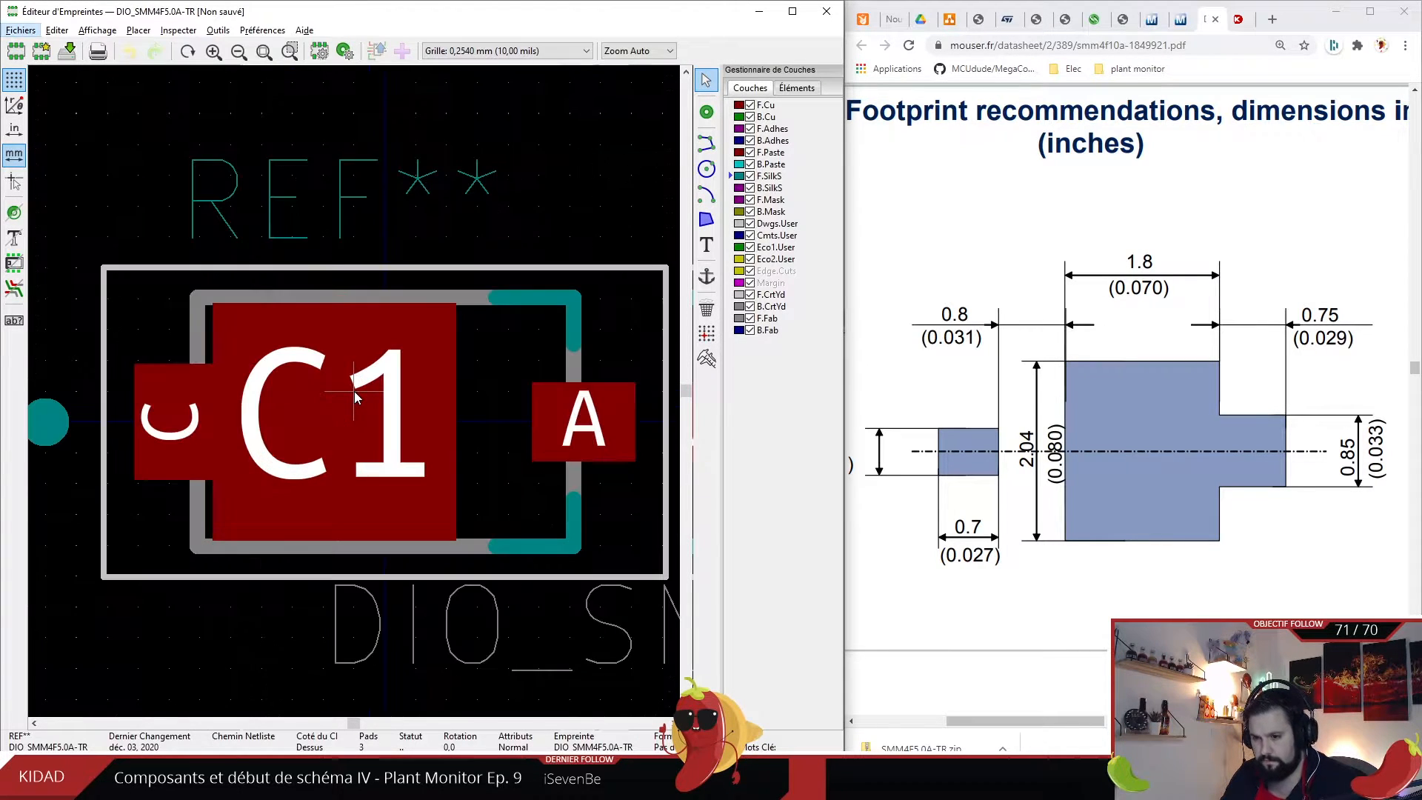
{"action": "key", "text": "e"}
{"action": "left_click", "coordinate": [289, 215]}
{"action": "scroll", "coordinate": [289, 215], "scroll_direction": "down", "scroll_amount": 4}
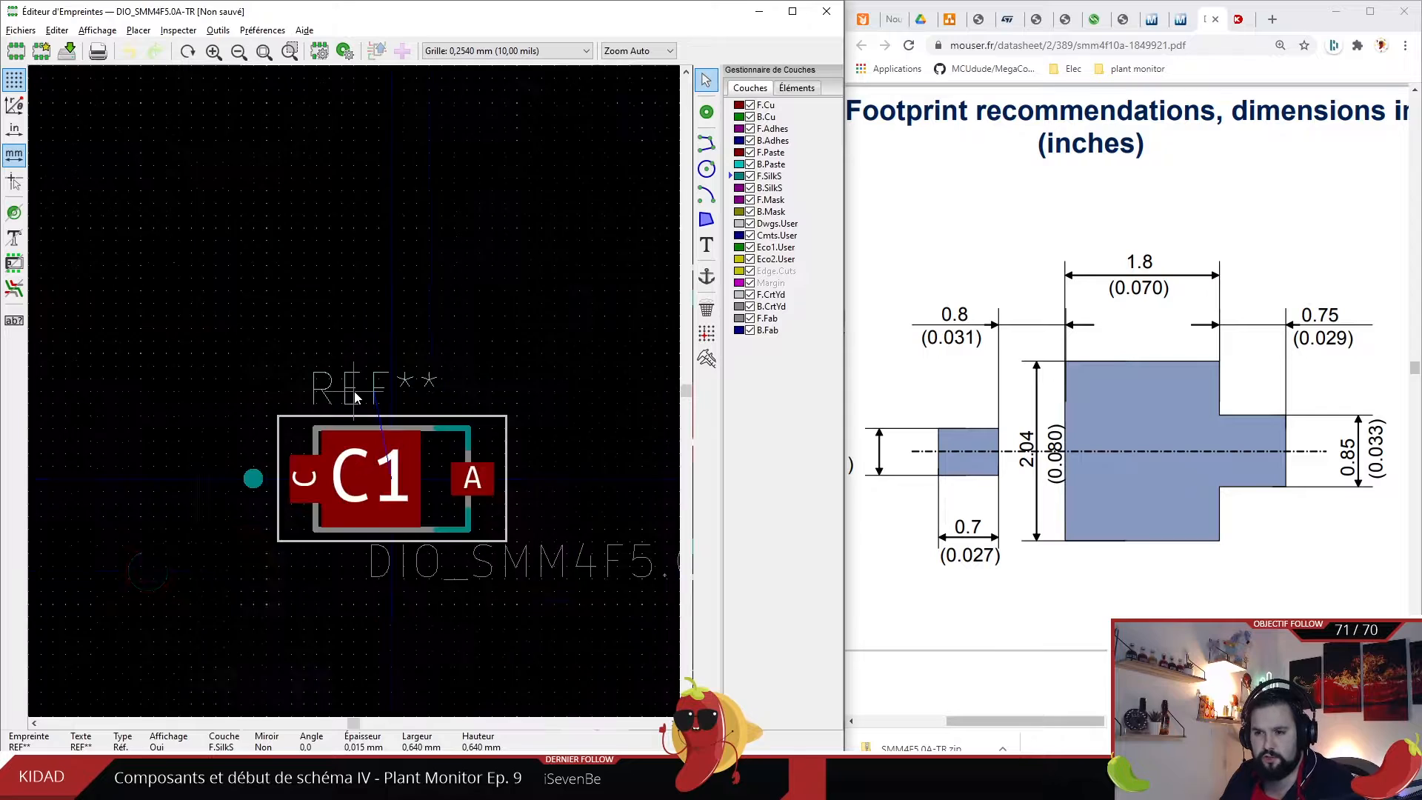
{"action": "key", "text": "alt+e"}
{"action": "left_click", "coordinate": [354, 393]}
{"action": "double_click", "coordinate": [356, 391]}
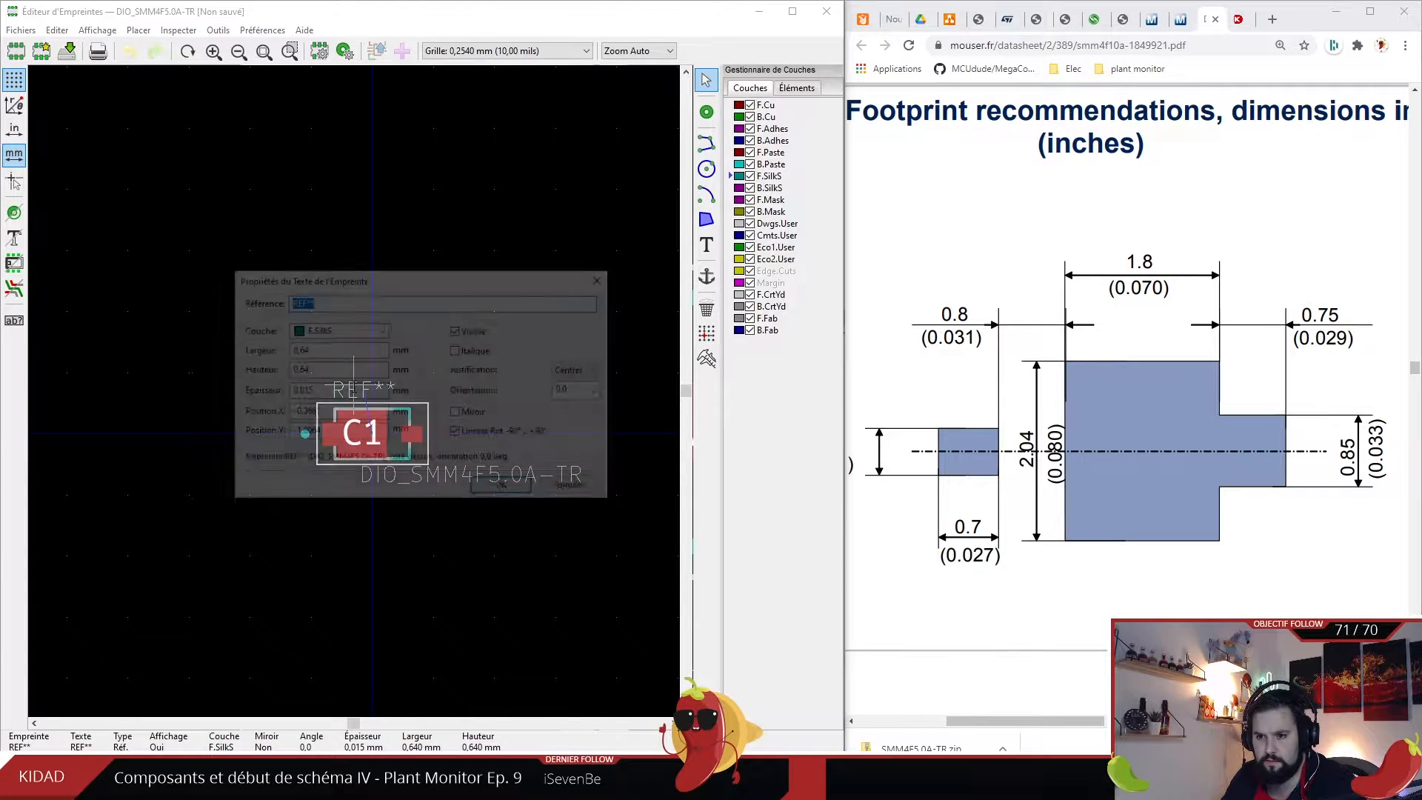
{"action": "left_click_drag", "start_coordinate": [343, 351], "coordinate": [211, 337]}
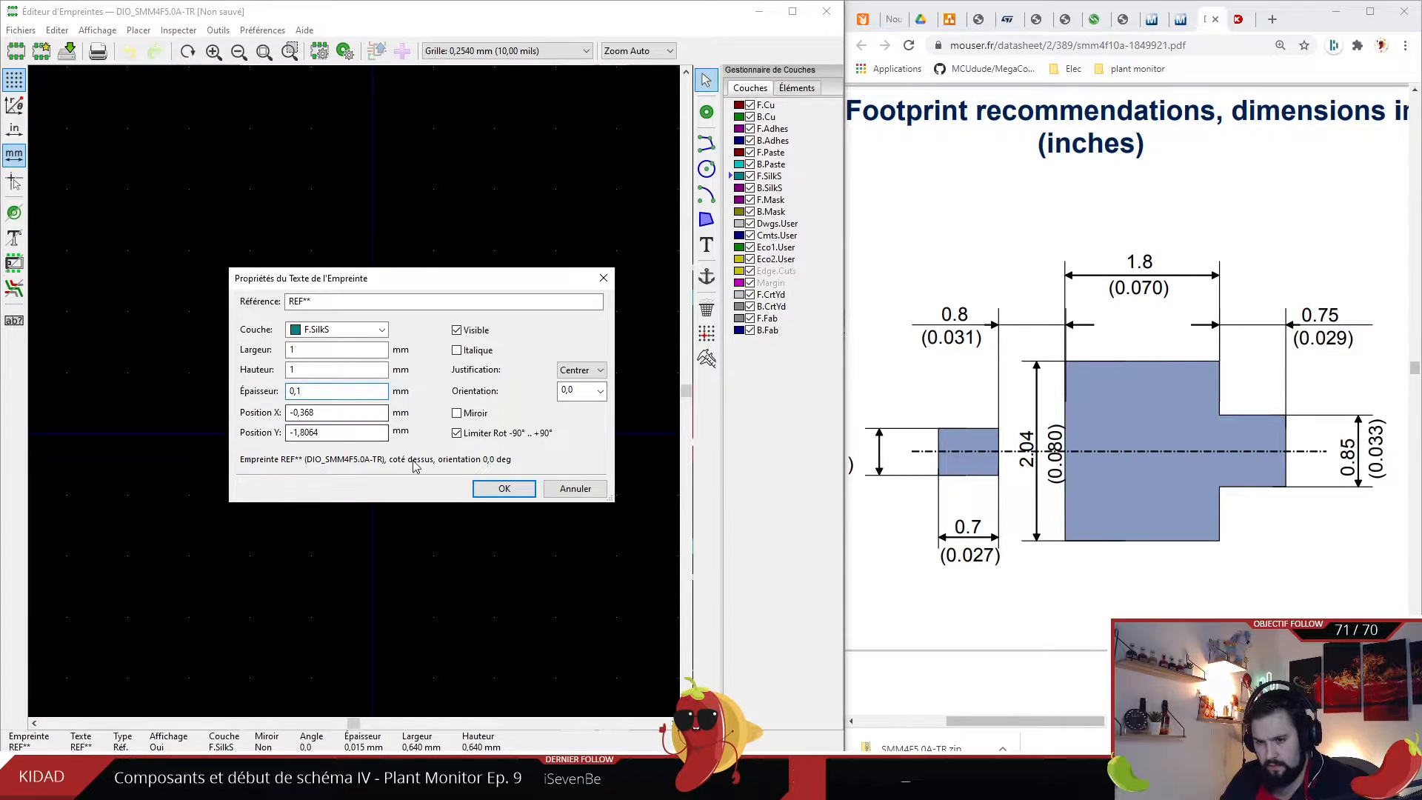
{"action": "left_click", "coordinate": [504, 488]}
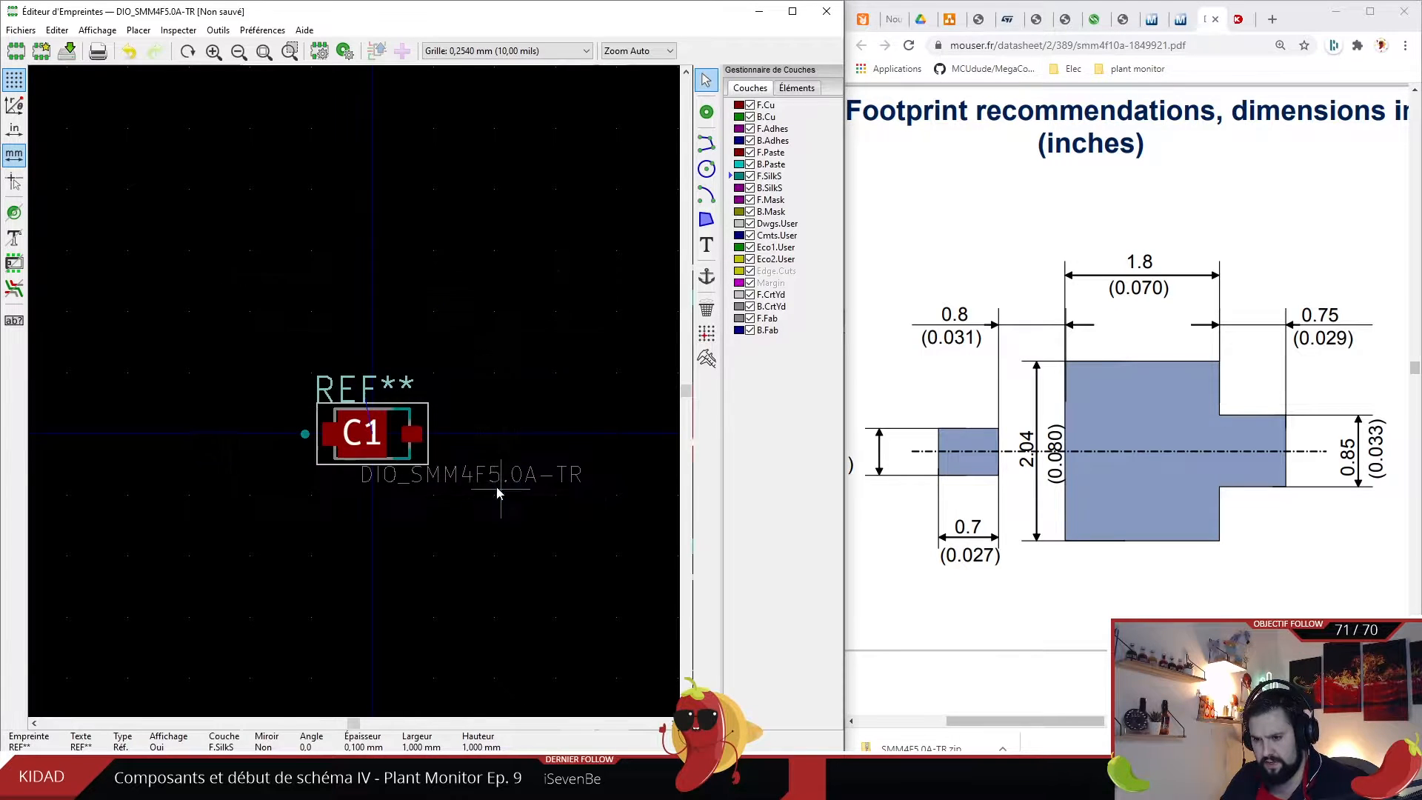
- Set the DIO_SMM4F5.0A-TR value text to 1 x 1 mm and centre it below the footprint
{"action": "left_click", "coordinate": [403, 485]}
{"action": "key", "text": "e"}
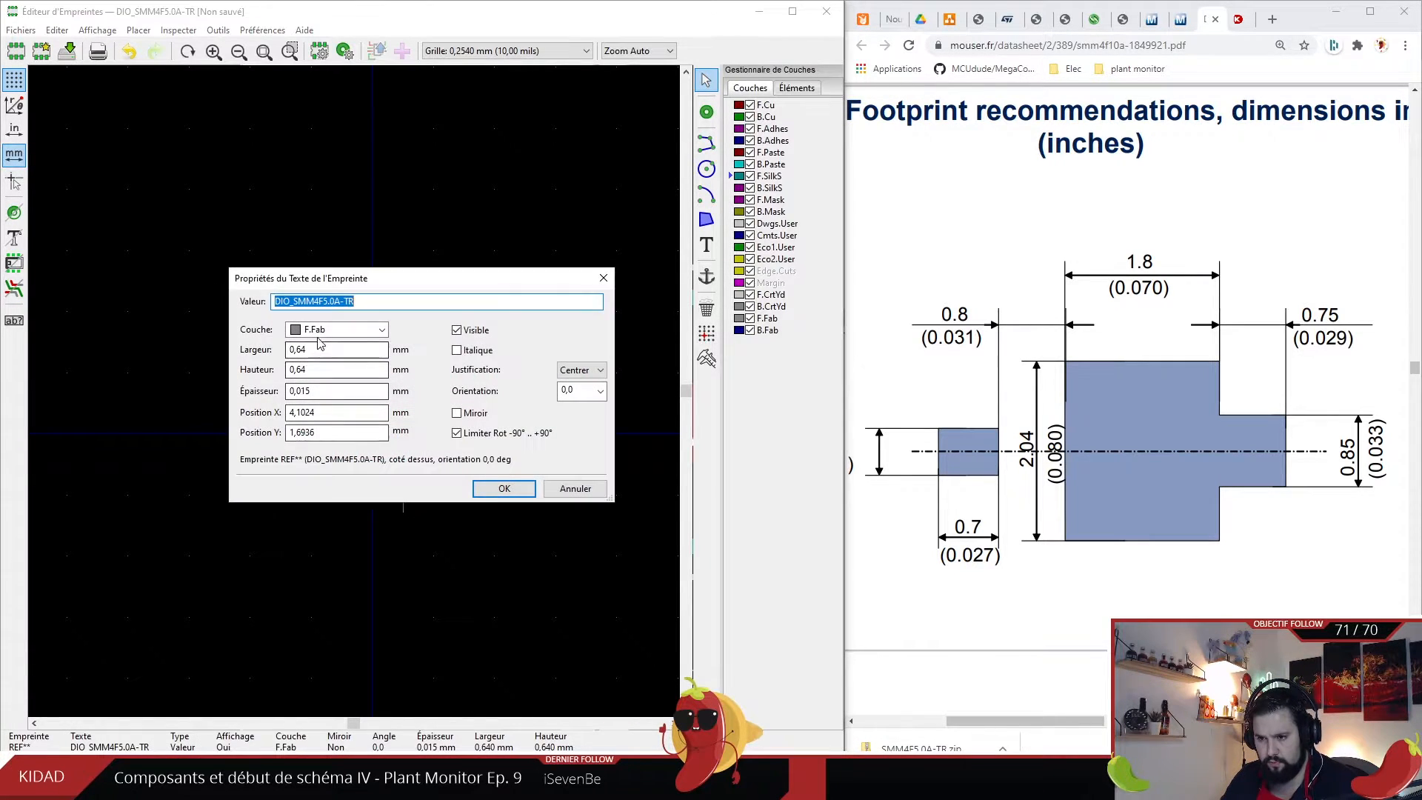
{"action": "left_click_drag", "start_coordinate": [318, 349], "coordinate": [145, 332]}
{"action": "type", "text": "1"}
{"action": "key", "text": "Tab"}
{"action": "type", "text": "1"}
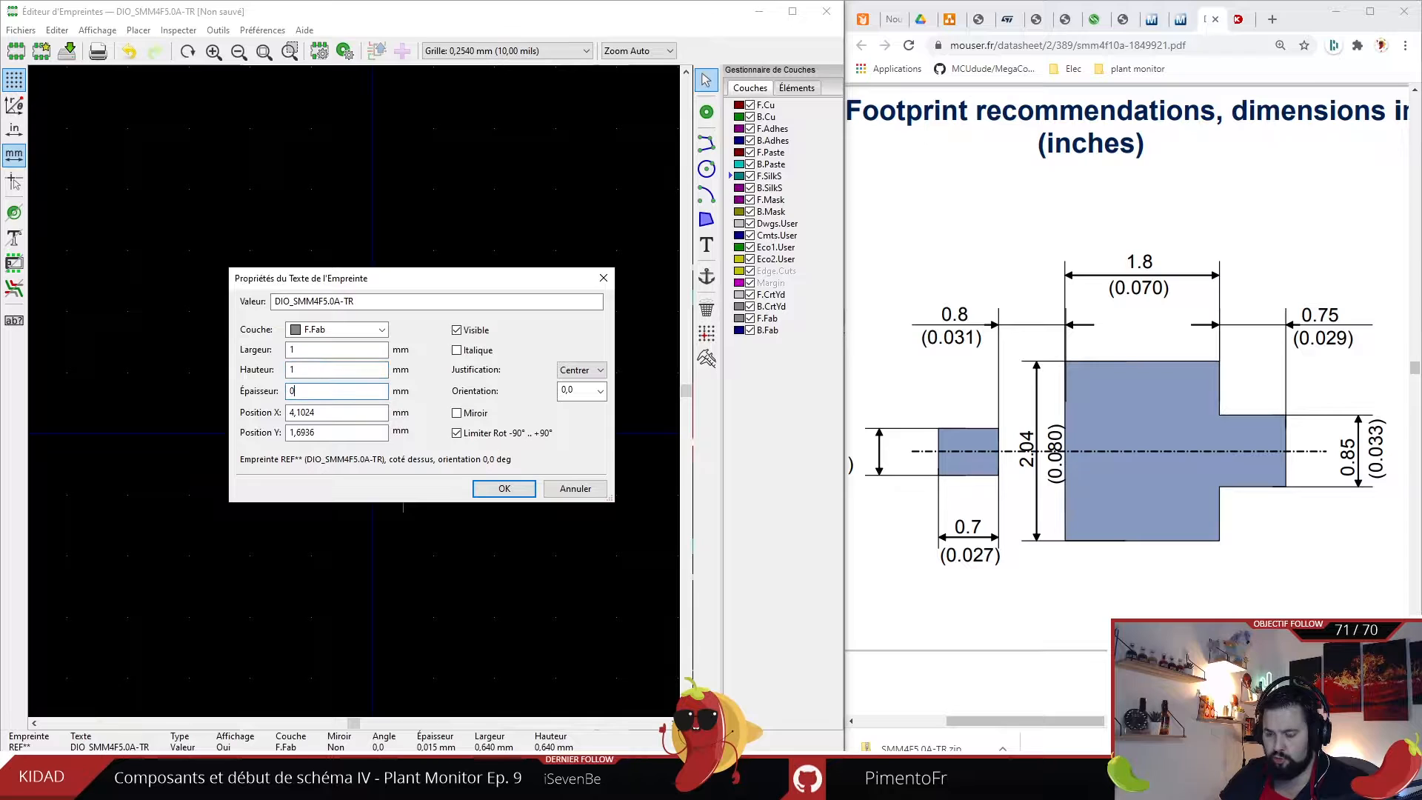
{"action": "key", "text": "Return"}
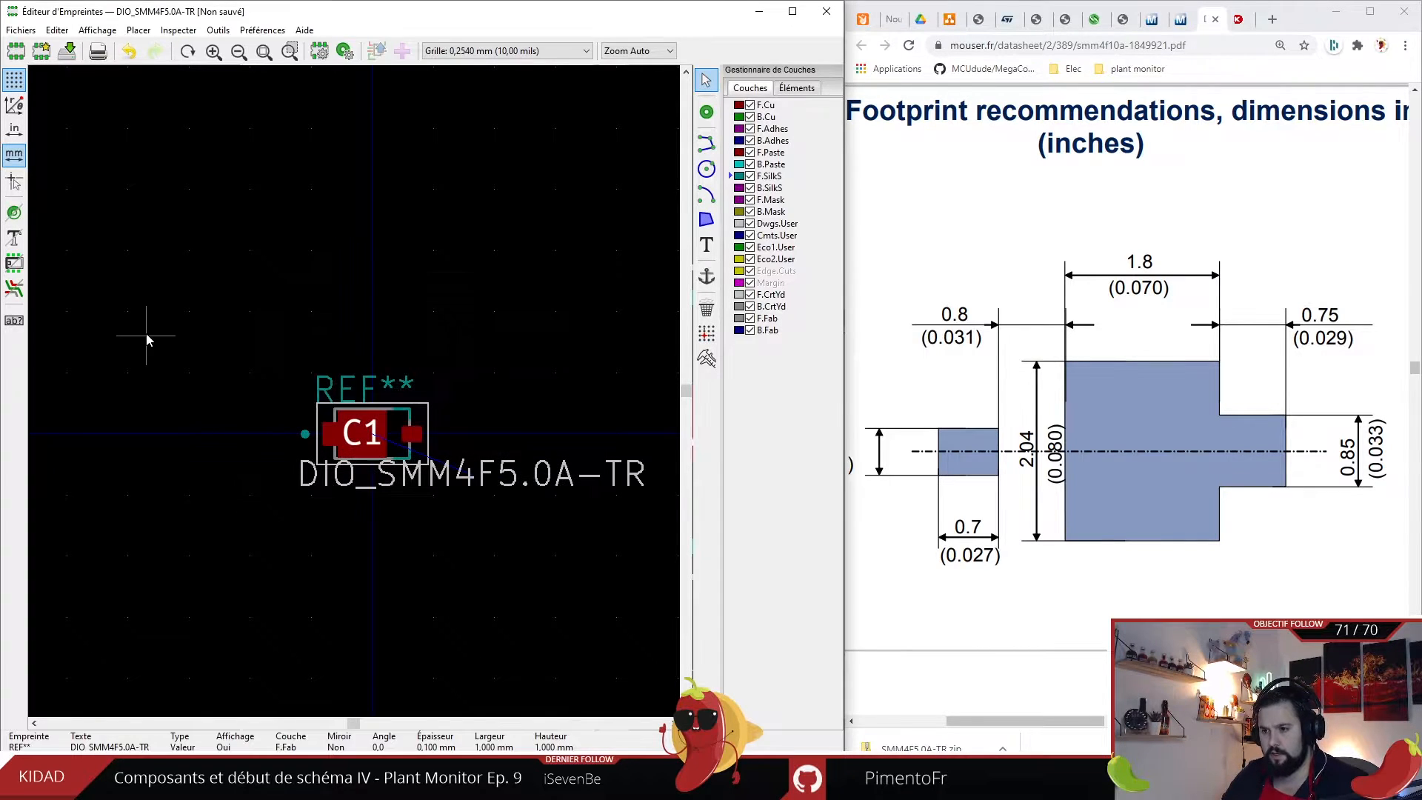
{"action": "key", "text": "m"}
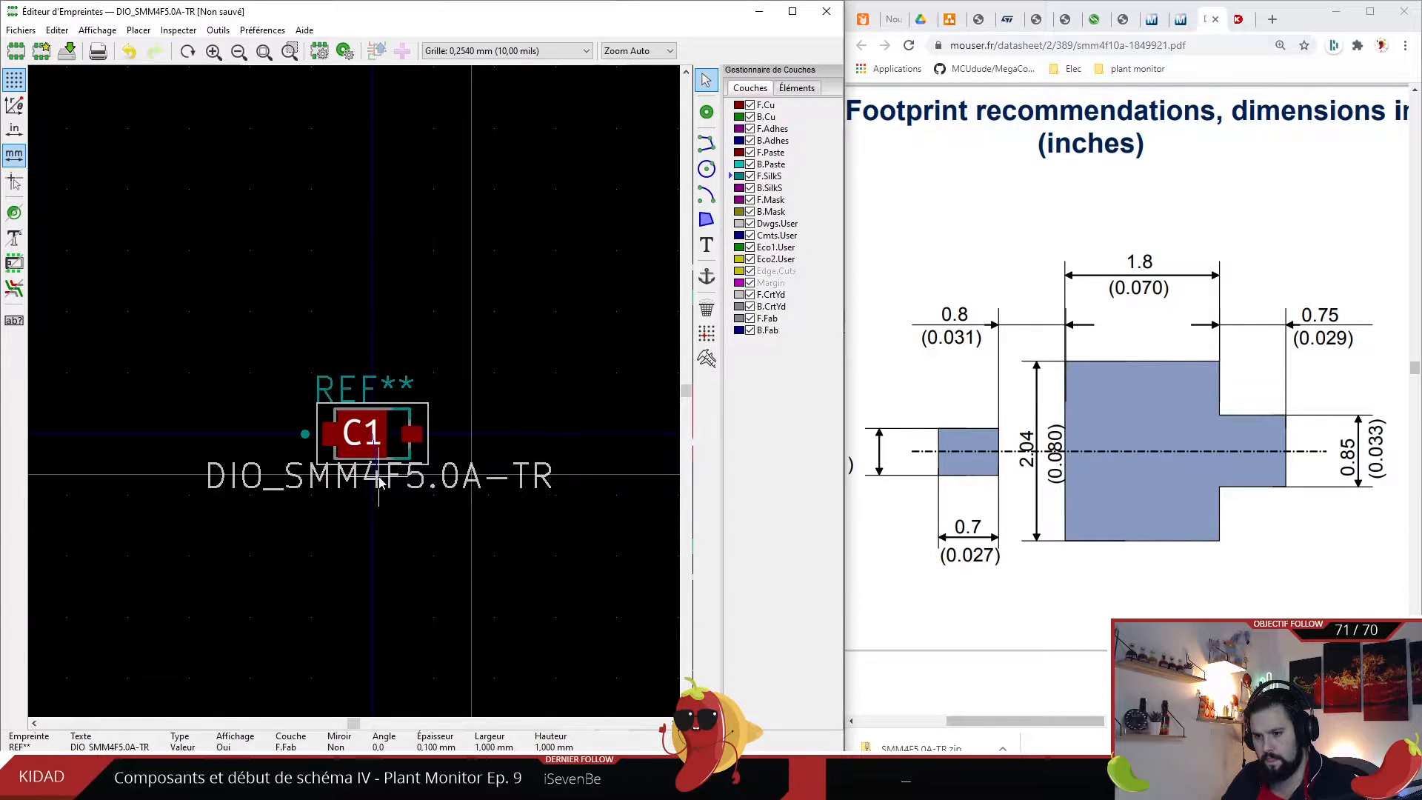
{"action": "left_click", "coordinate": [379, 476]}
{"action": "scroll", "coordinate": [374, 509], "scroll_direction": "up", "scroll_amount": 3}
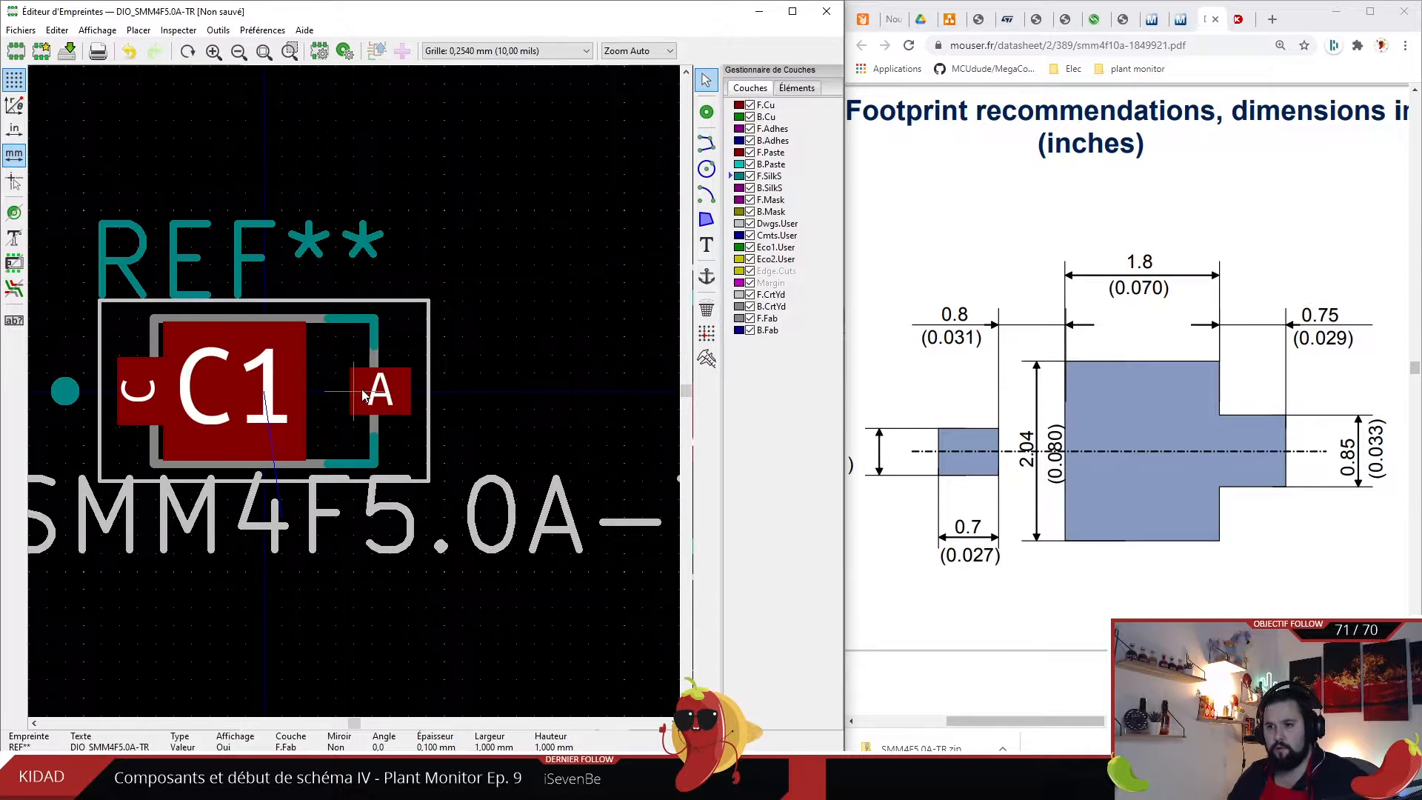
{"action": "left_click", "coordinate": [393, 388]}
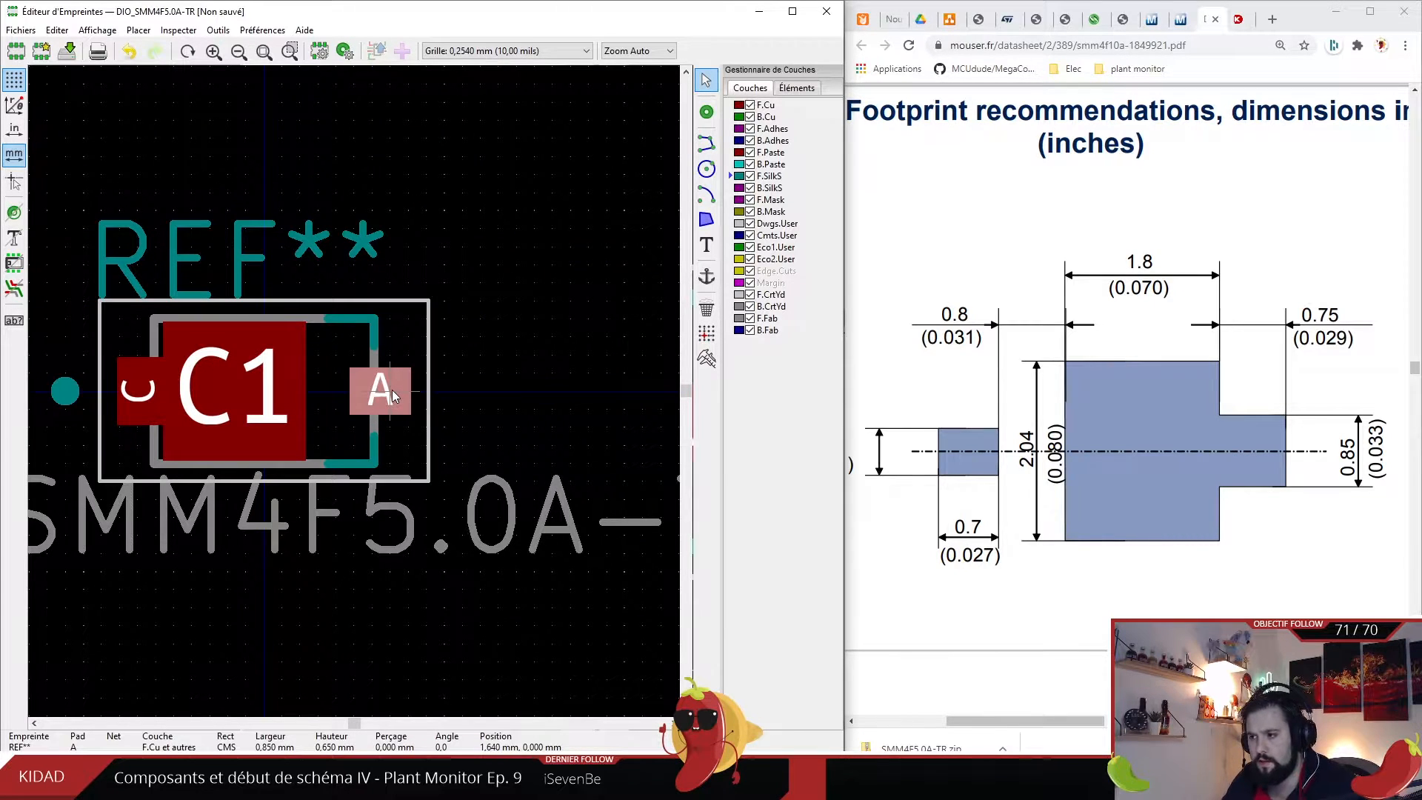
{"action": "double_click", "coordinate": [391, 392]}
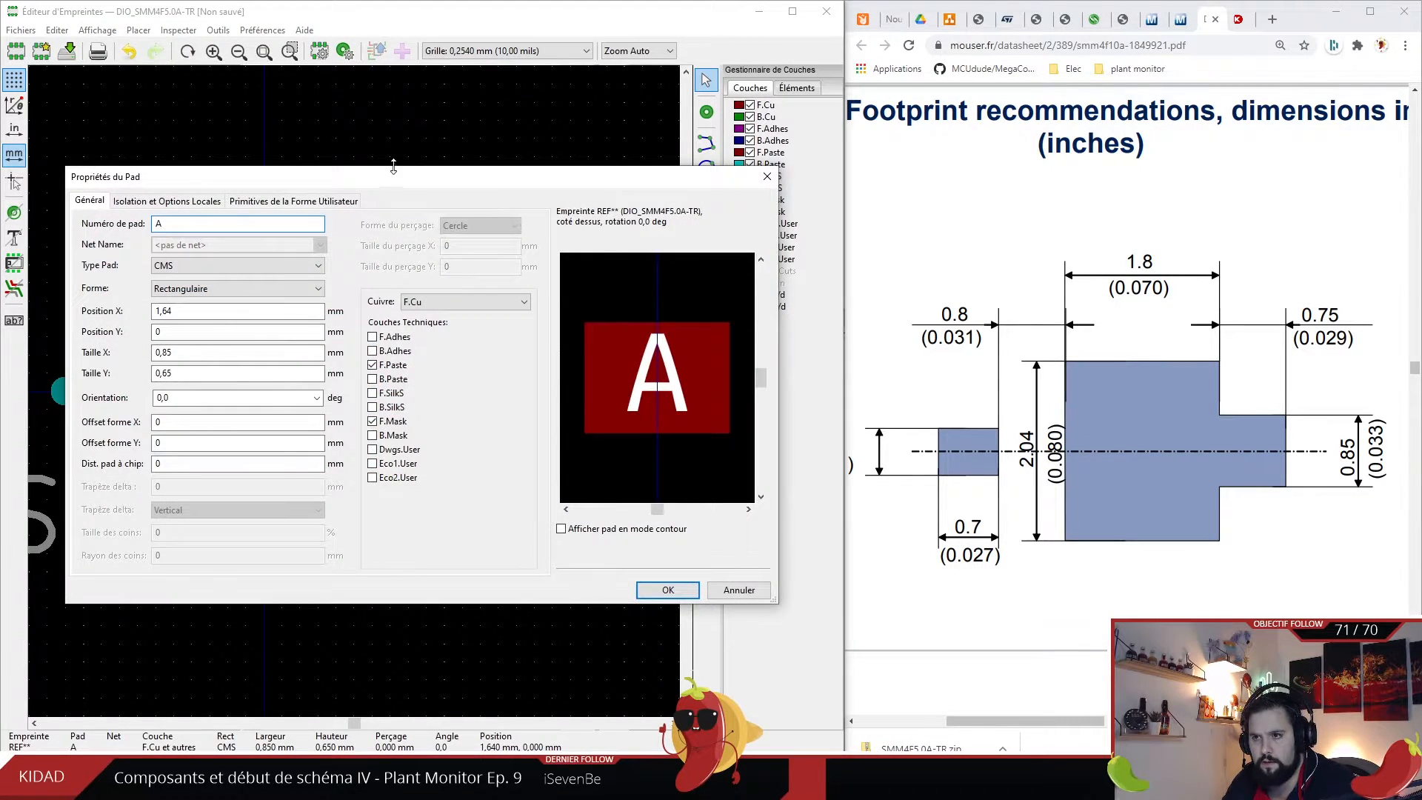
{"action": "left_click_drag", "start_coordinate": [1003, 720], "coordinate": [975, 719]}
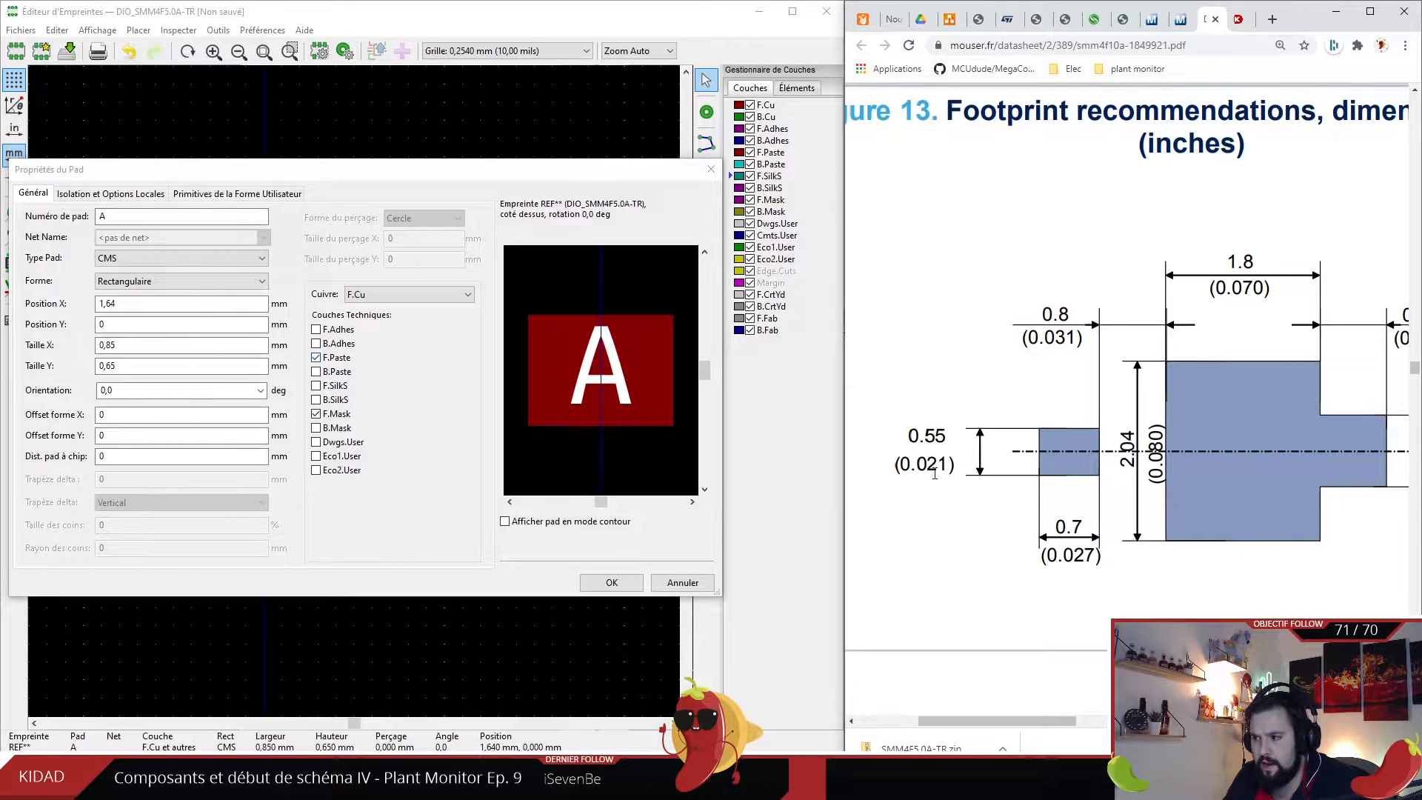
{"action": "left_click", "coordinate": [149, 346]}
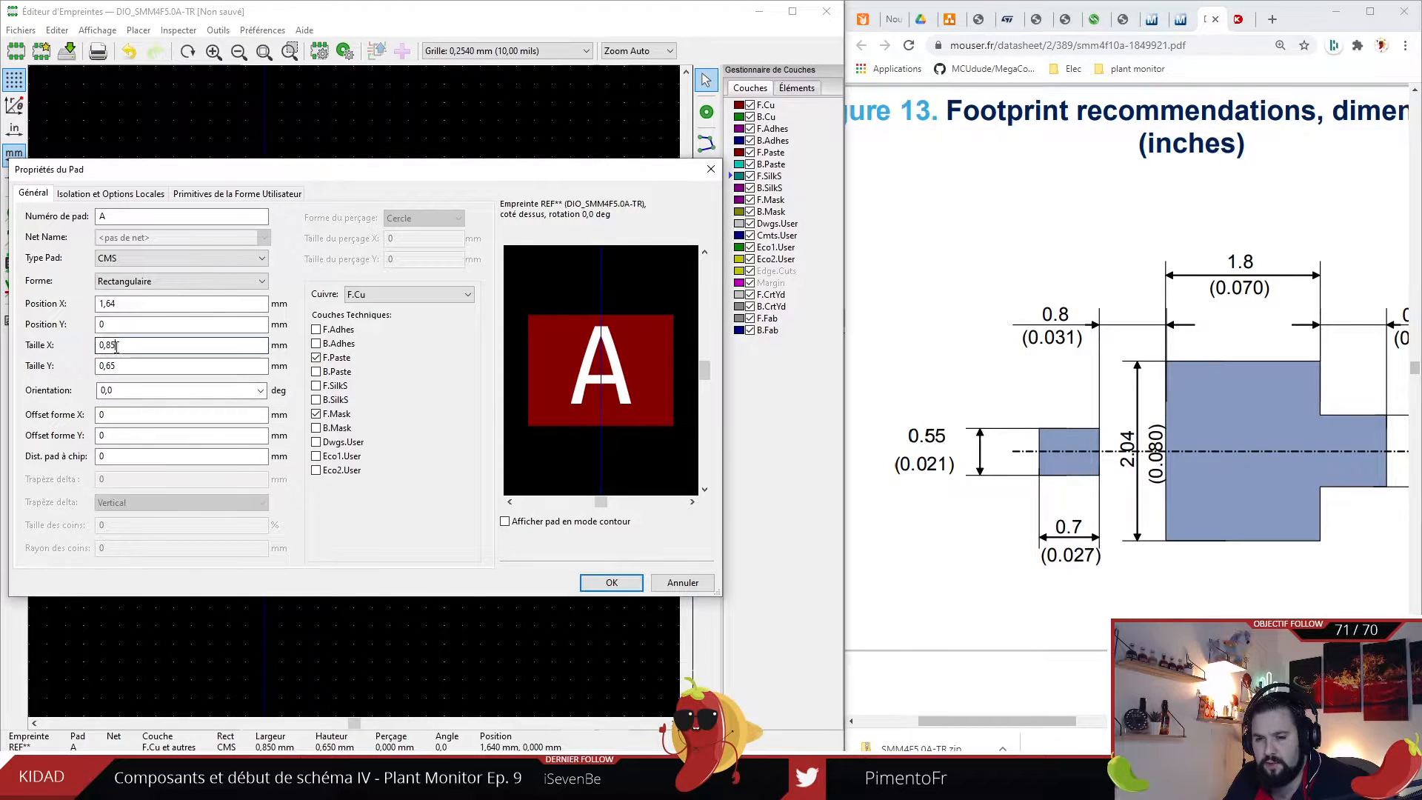
{"action": "left_click_drag", "start_coordinate": [163, 364], "coordinate": [94, 363]}
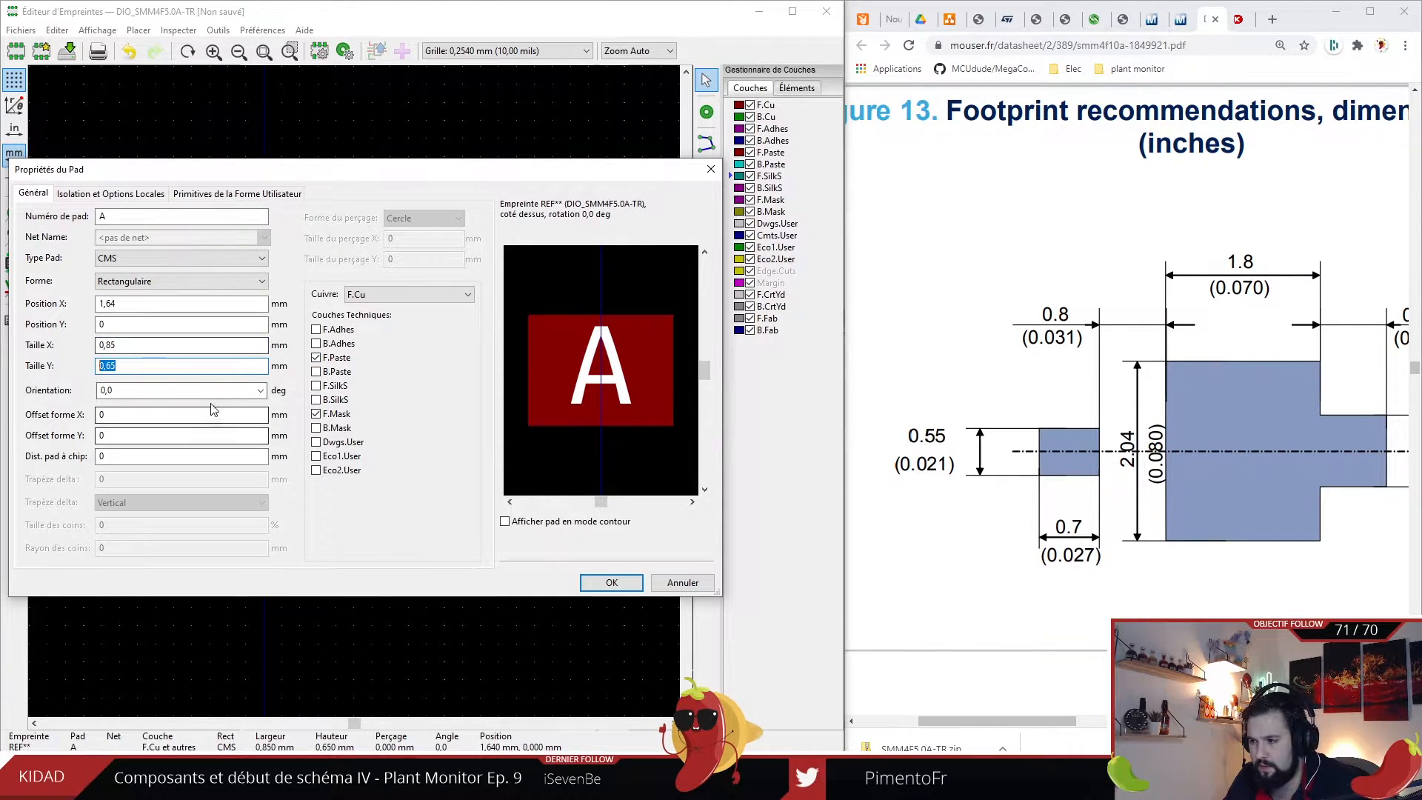
{"action": "left_click", "coordinate": [1001, 489]}
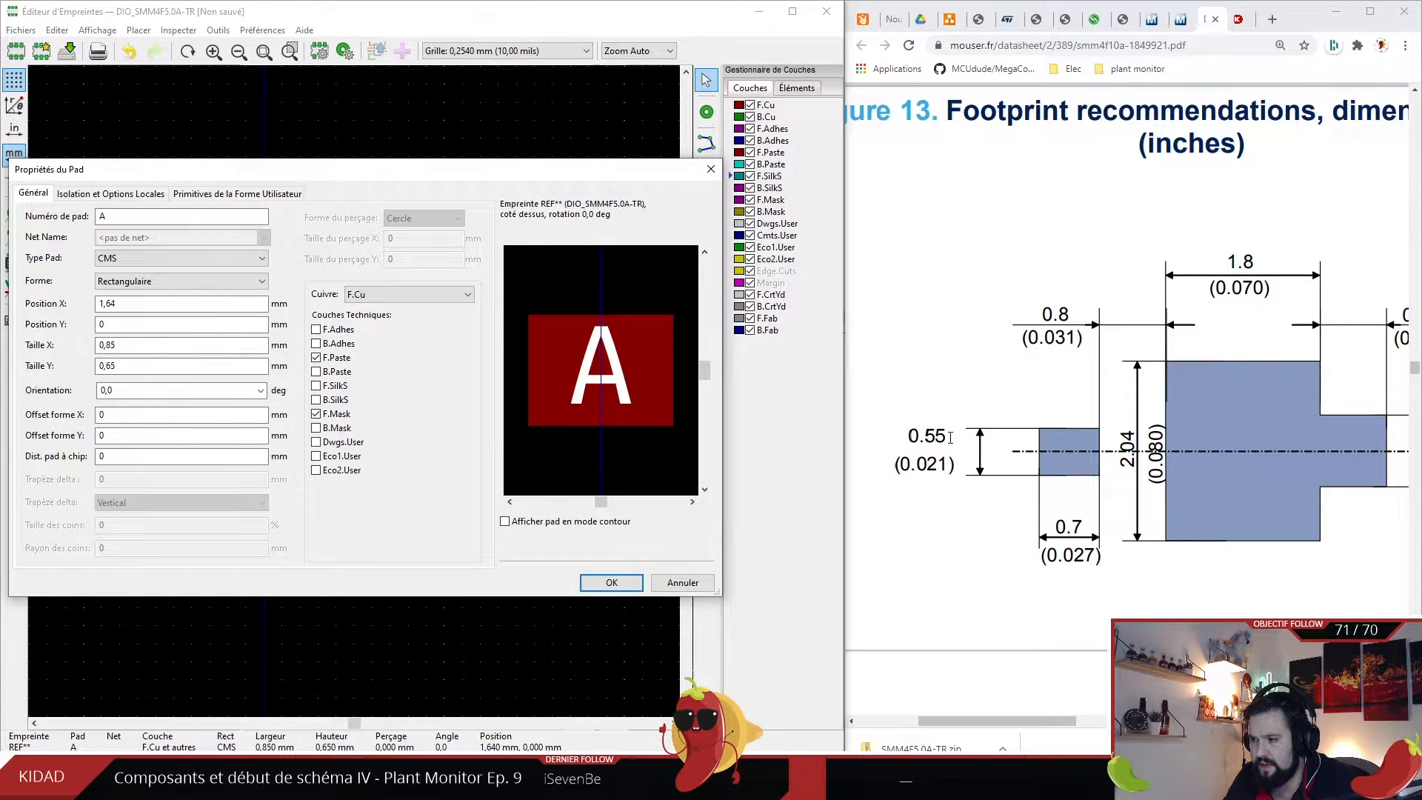
{"action": "left_click_drag", "start_coordinate": [951, 439], "coordinate": [908, 439]}
{"action": "left_click_drag", "start_coordinate": [1083, 525], "coordinate": [1051, 524]}
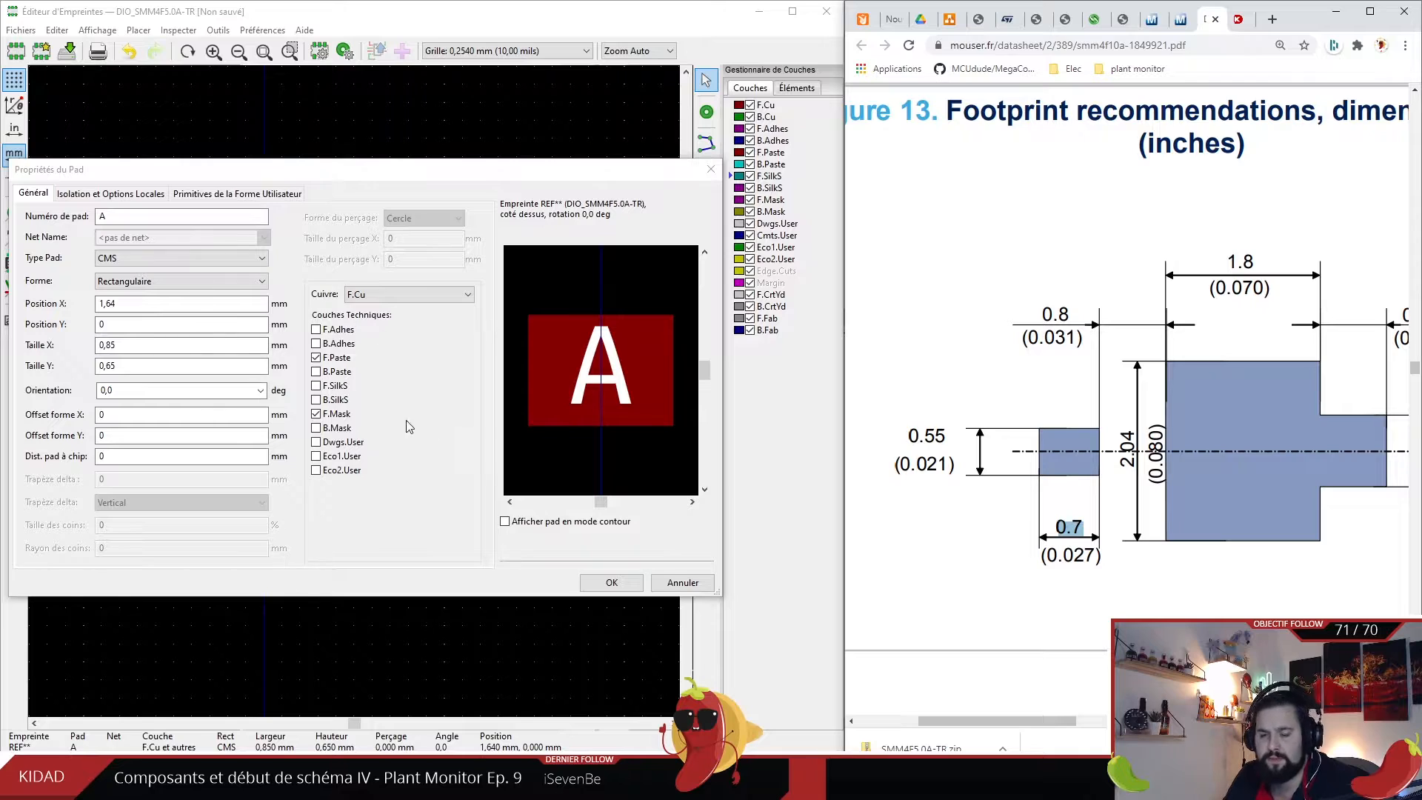
{"action": "left_click", "coordinate": [1044, 399]}
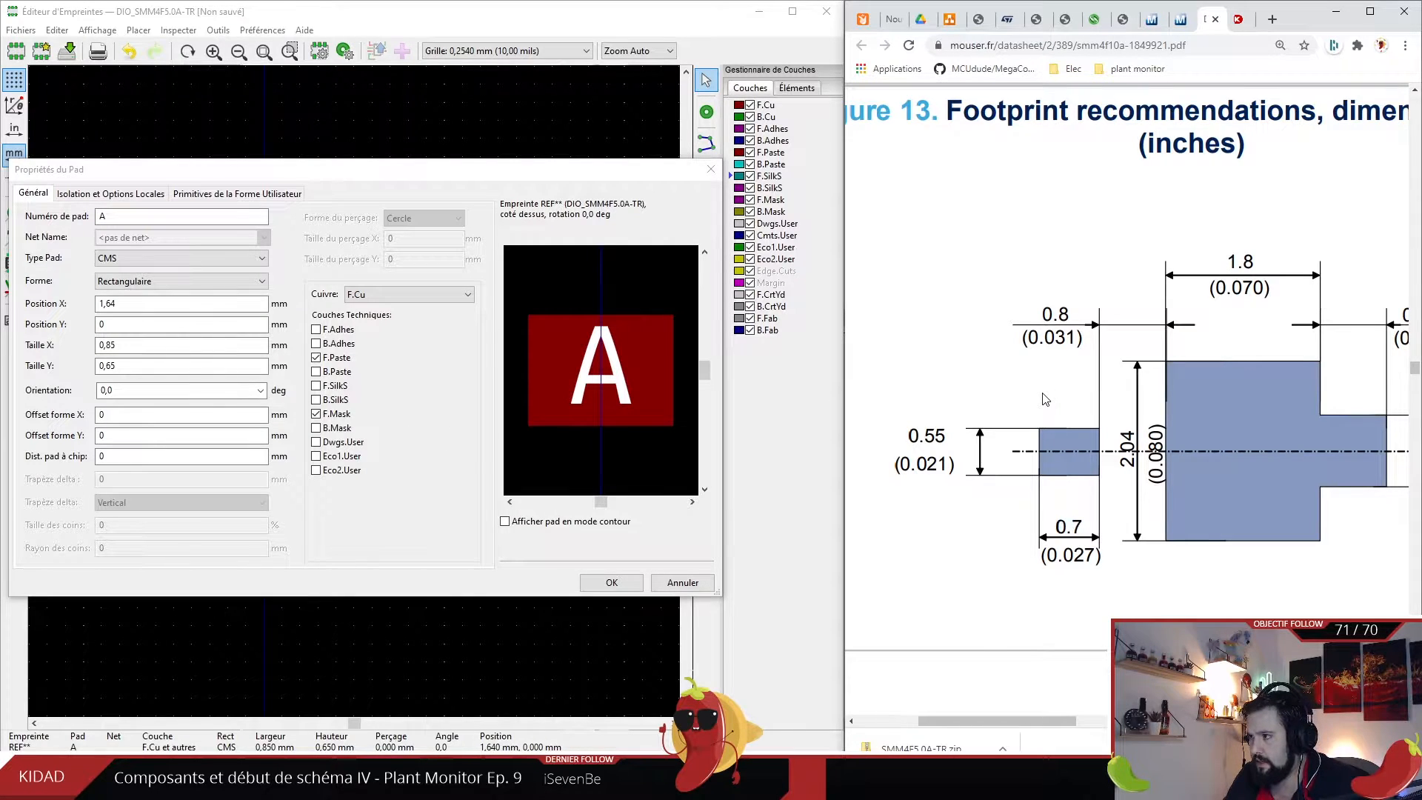
{"action": "scroll", "coordinate": [1044, 399], "scroll_direction": "down", "scroll_amount": 2, "text": "ctrl"}
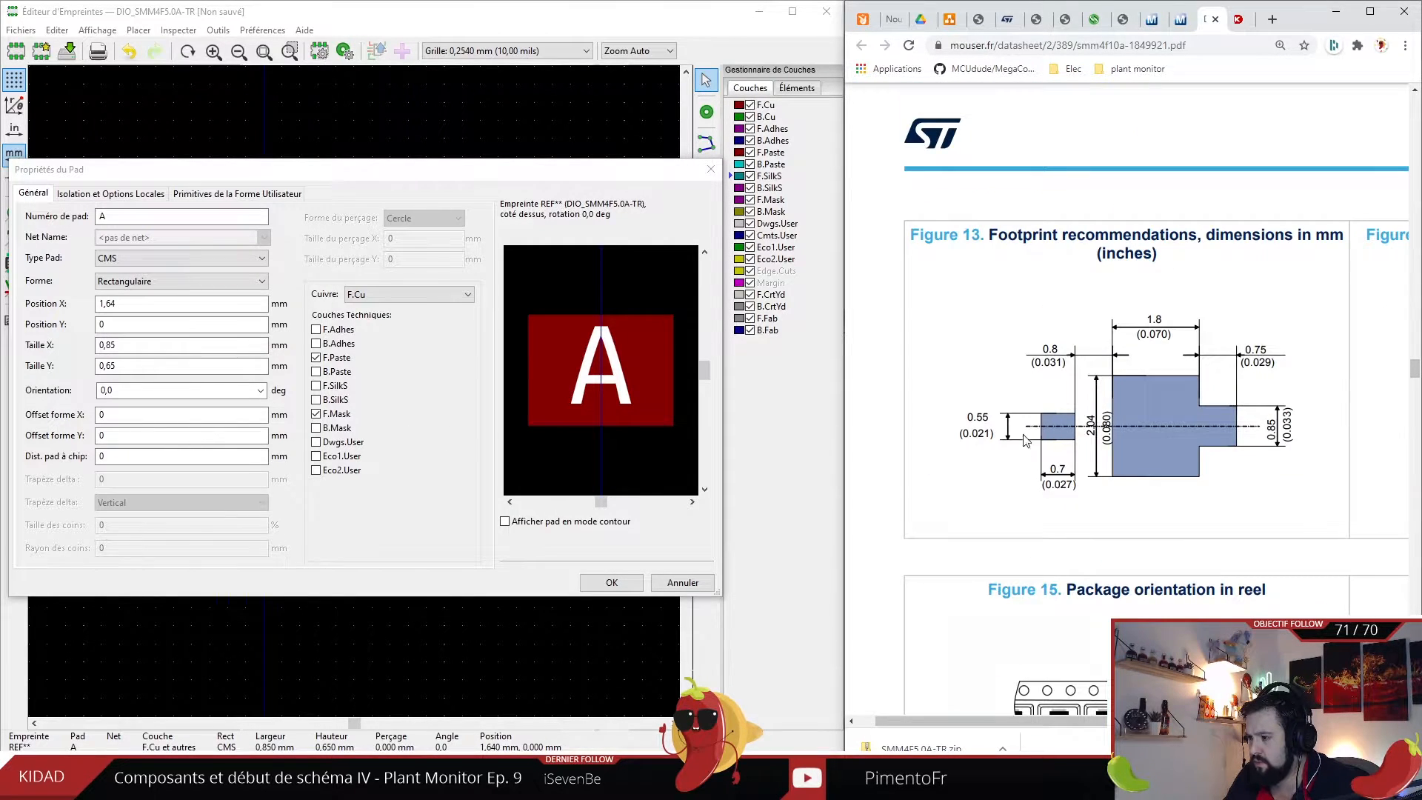
{"action": "scroll", "coordinate": [1025, 440], "scroll_direction": "down", "scroll_amount": 1, "text": "ctrl"}
{"action": "scroll", "coordinate": [1053, 440], "scroll_direction": "down", "scroll_amount": 1, "text": "ctrl"}
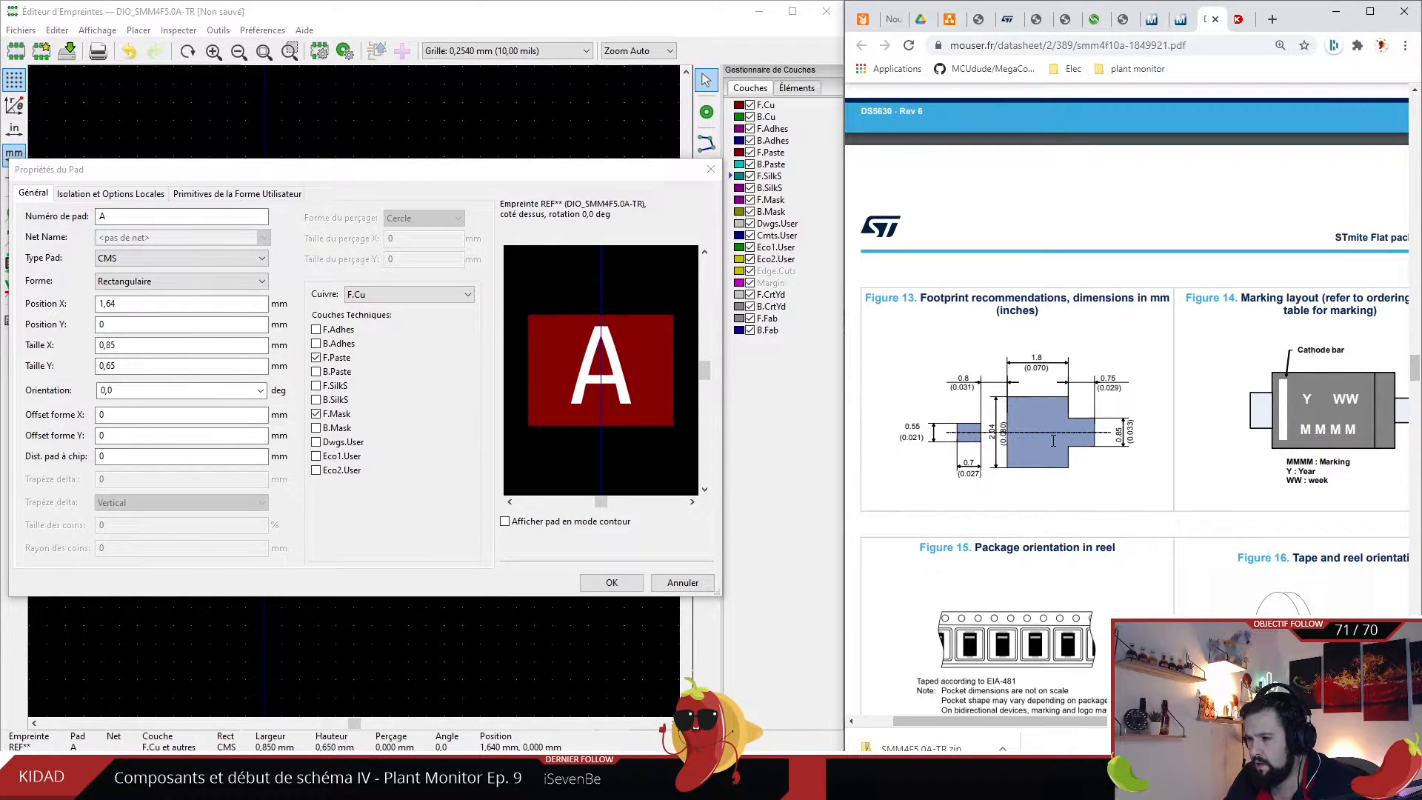
{"action": "scroll", "coordinate": [1053, 440], "scroll_direction": "up", "scroll_amount": 2, "text": "ctrl"}
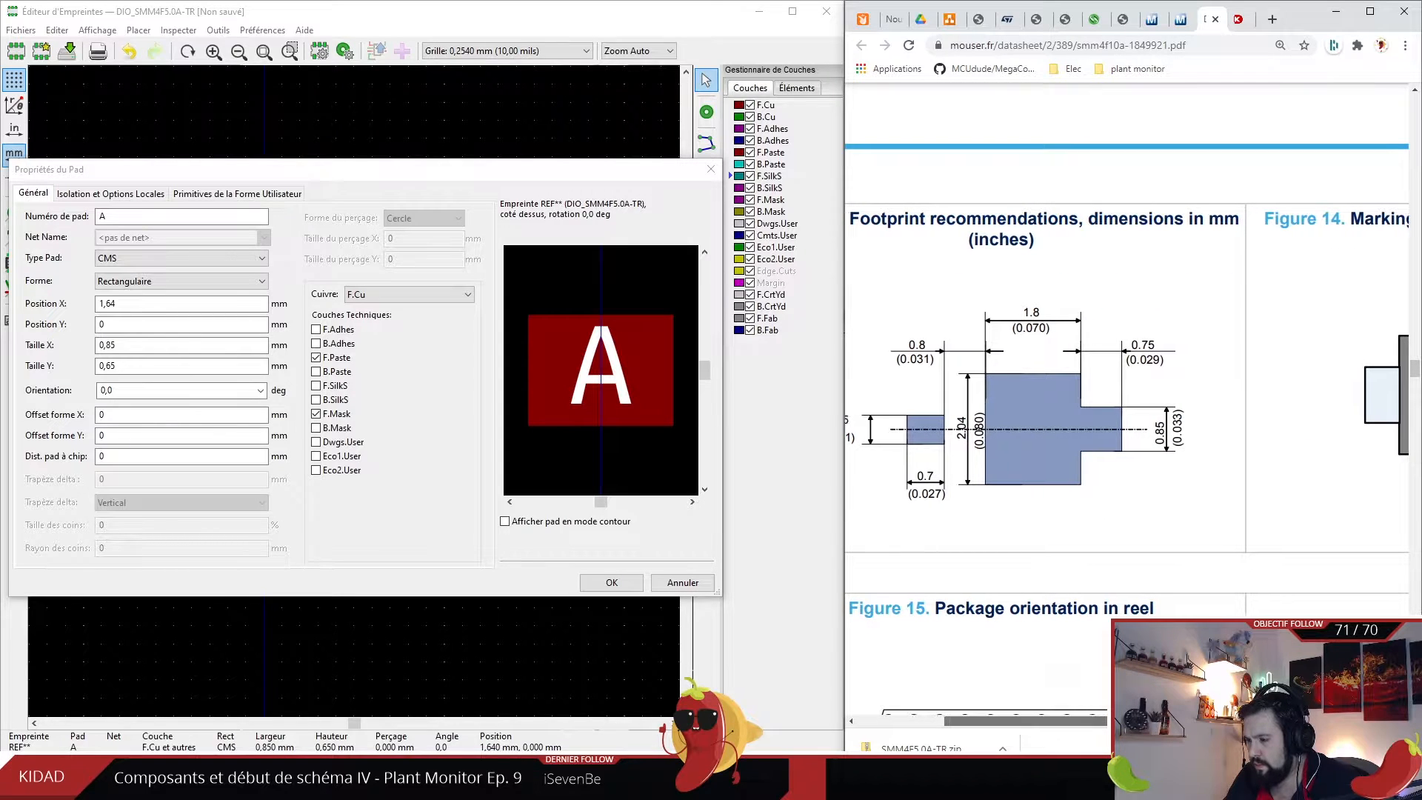
{"action": "scroll", "coordinate": [1097, 722], "scroll_direction": "left", "scroll_amount": 2}
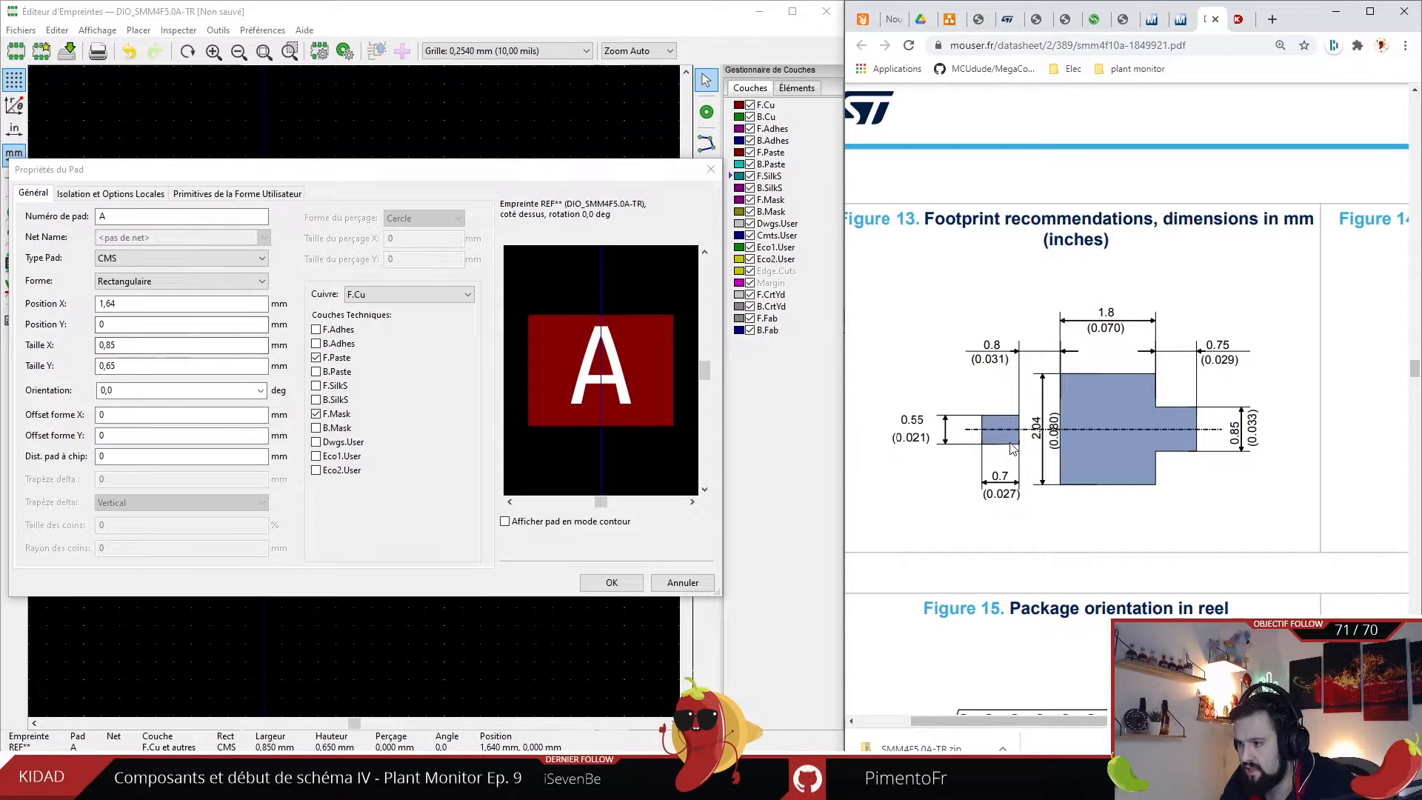
{"action": "scroll", "coordinate": [1013, 448], "scroll_direction": "up", "scroll_amount": 3, "text": "ctrl"}
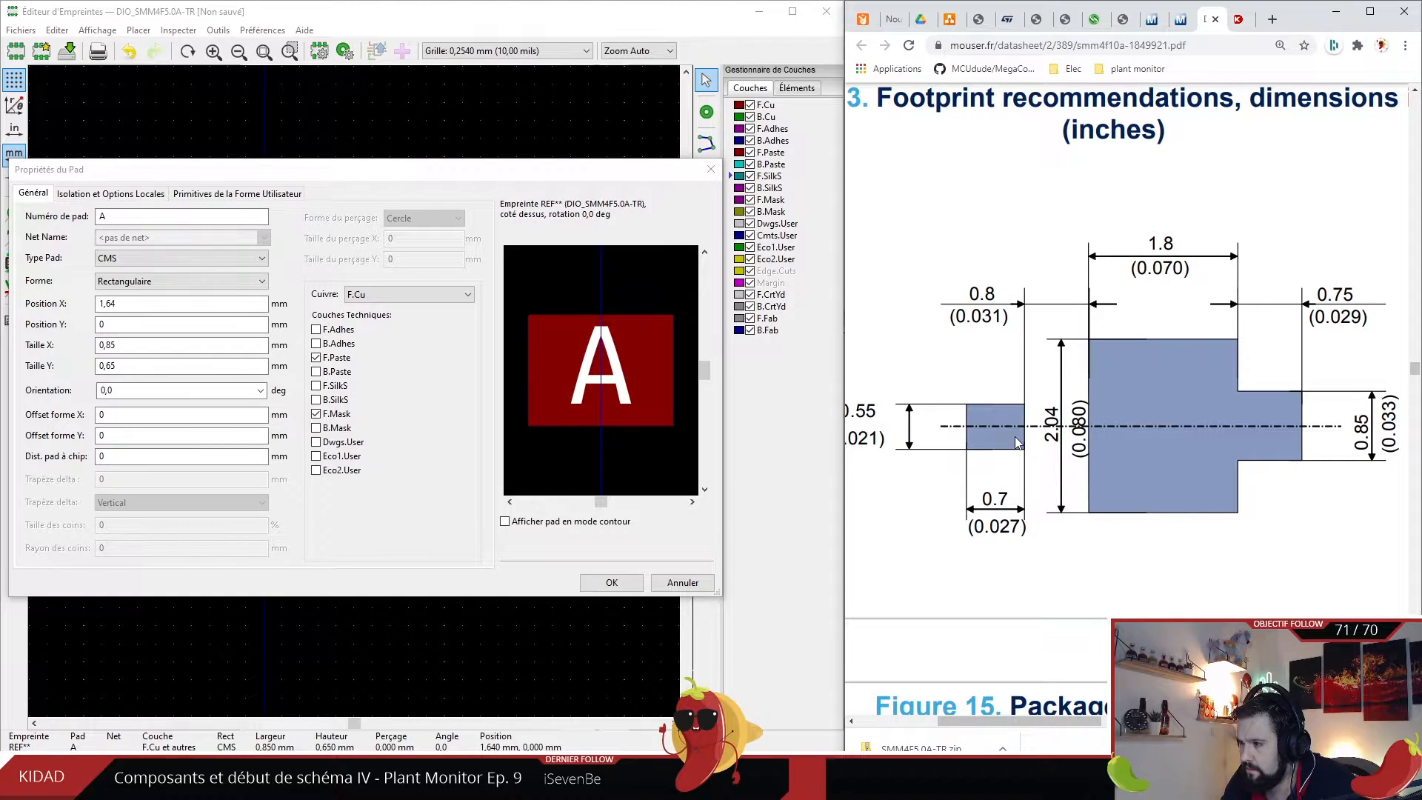
{"action": "scroll", "coordinate": [1020, 436], "scroll_direction": "down", "scroll_amount": 3, "text": "ctrl"}
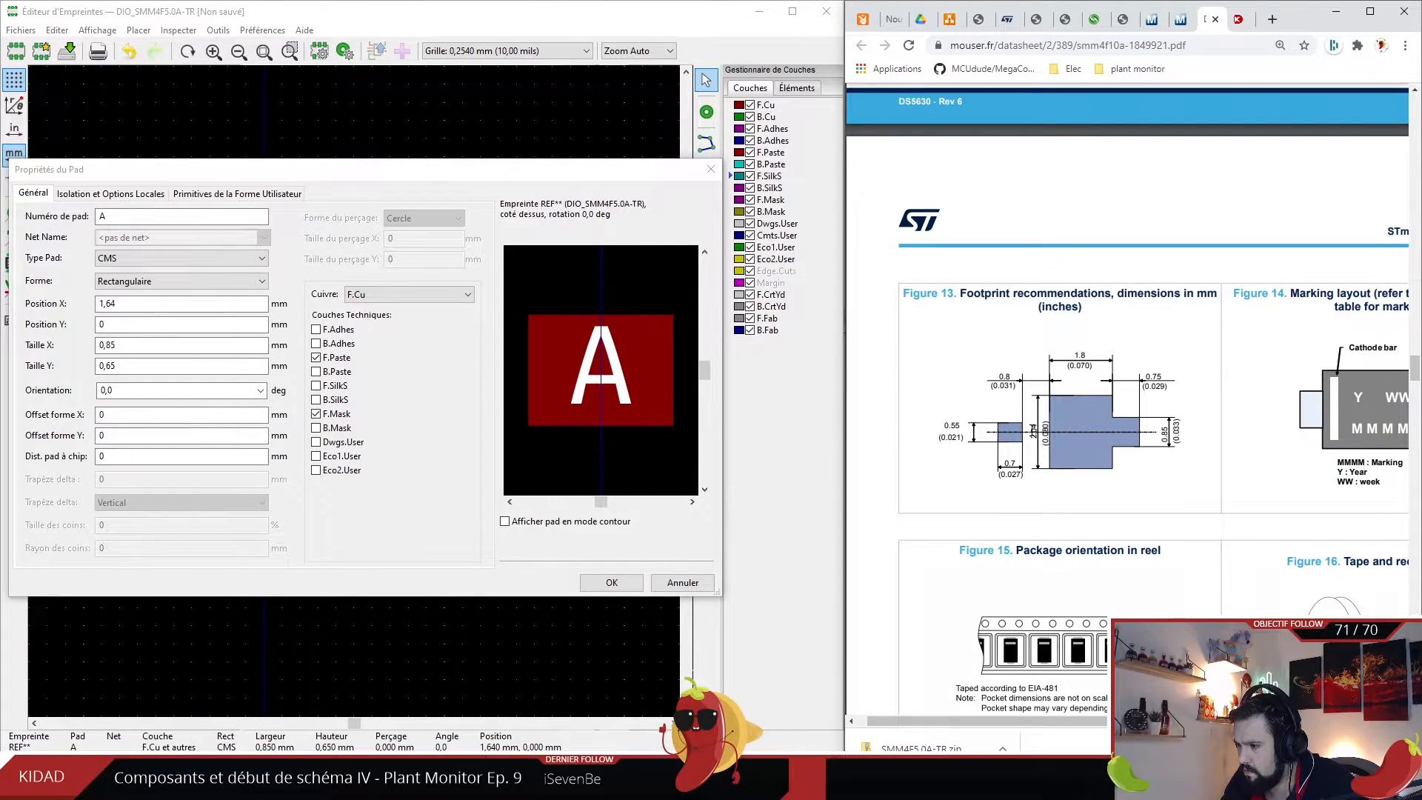
{"action": "scroll", "coordinate": [1034, 431], "scroll_direction": "up", "scroll_amount": 3, "text": "ctrl"}
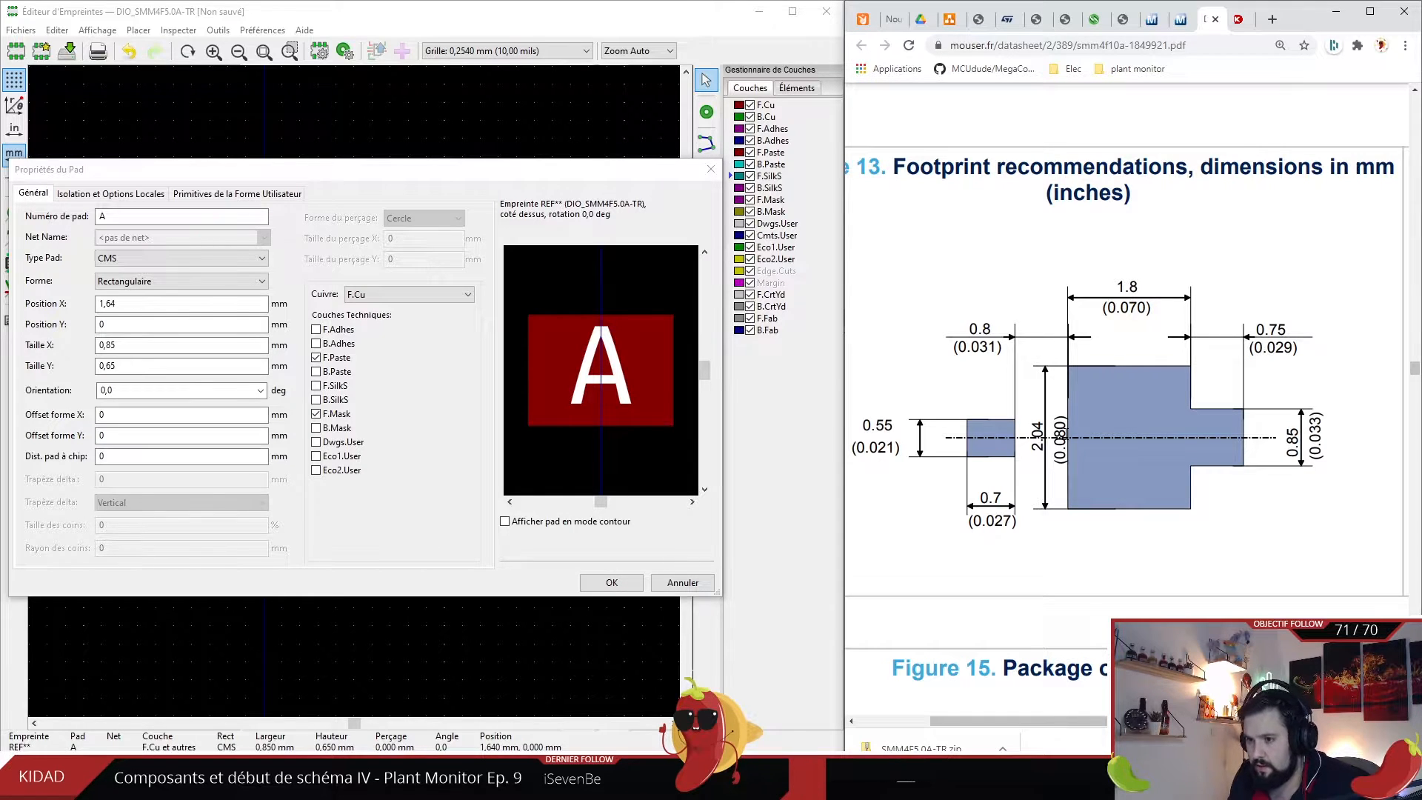
- Bring up OpenBoard in desktop annotation mode with the red pen selected
{"action": "key", "text": "alt+Tab"}
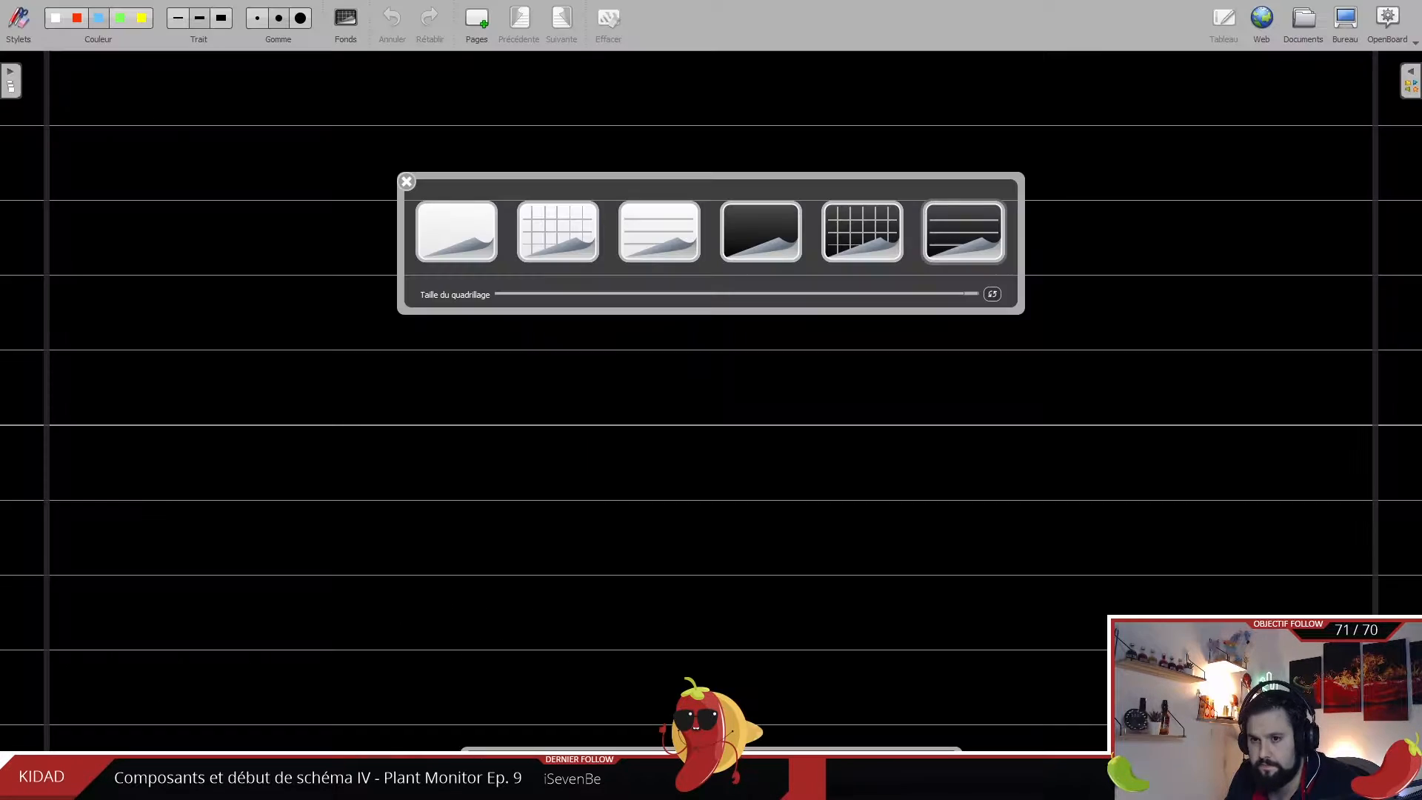
{"action": "left_click", "coordinate": [1342, 22]}
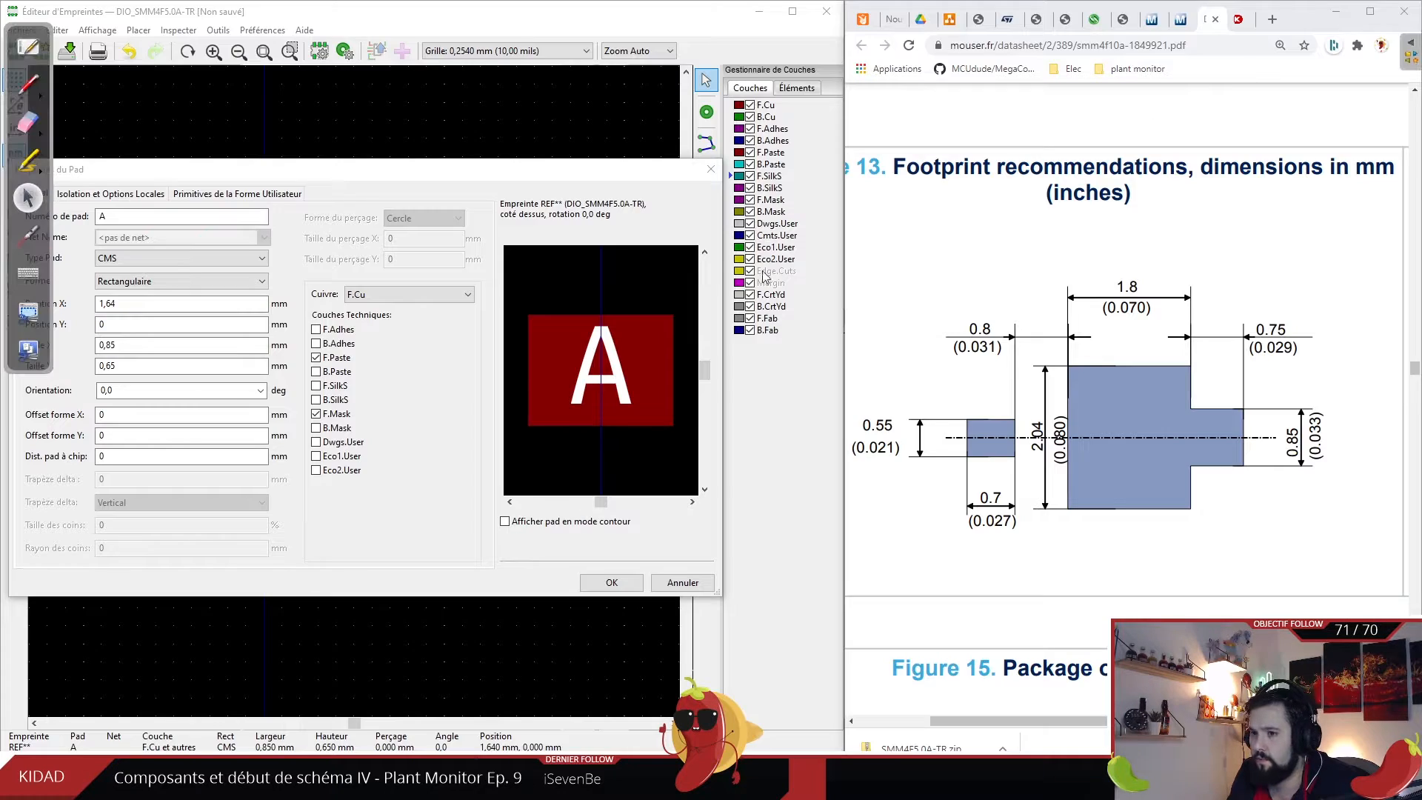
{"action": "left_click", "coordinate": [32, 89]}
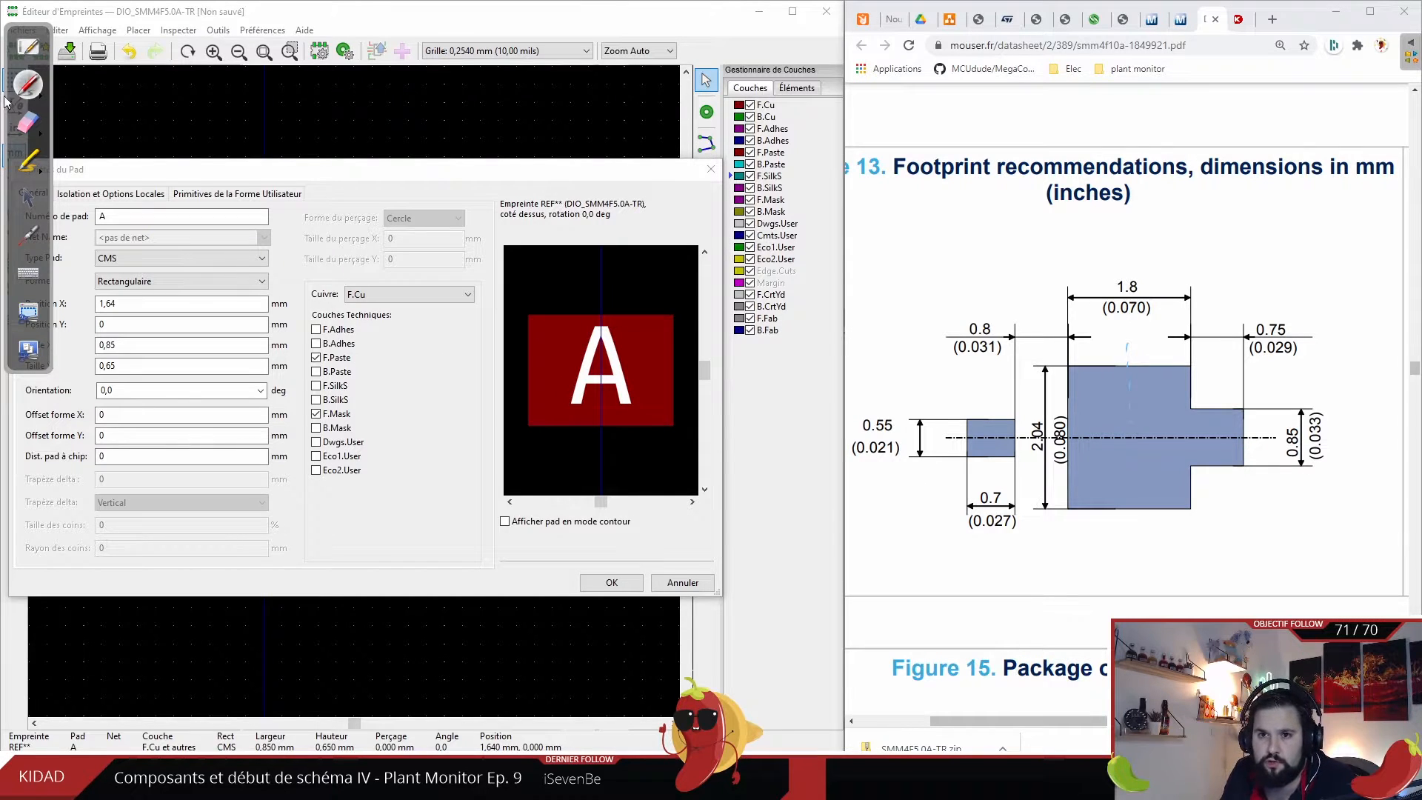
{"action": "mouse_move", "coordinate": [36, 92]}
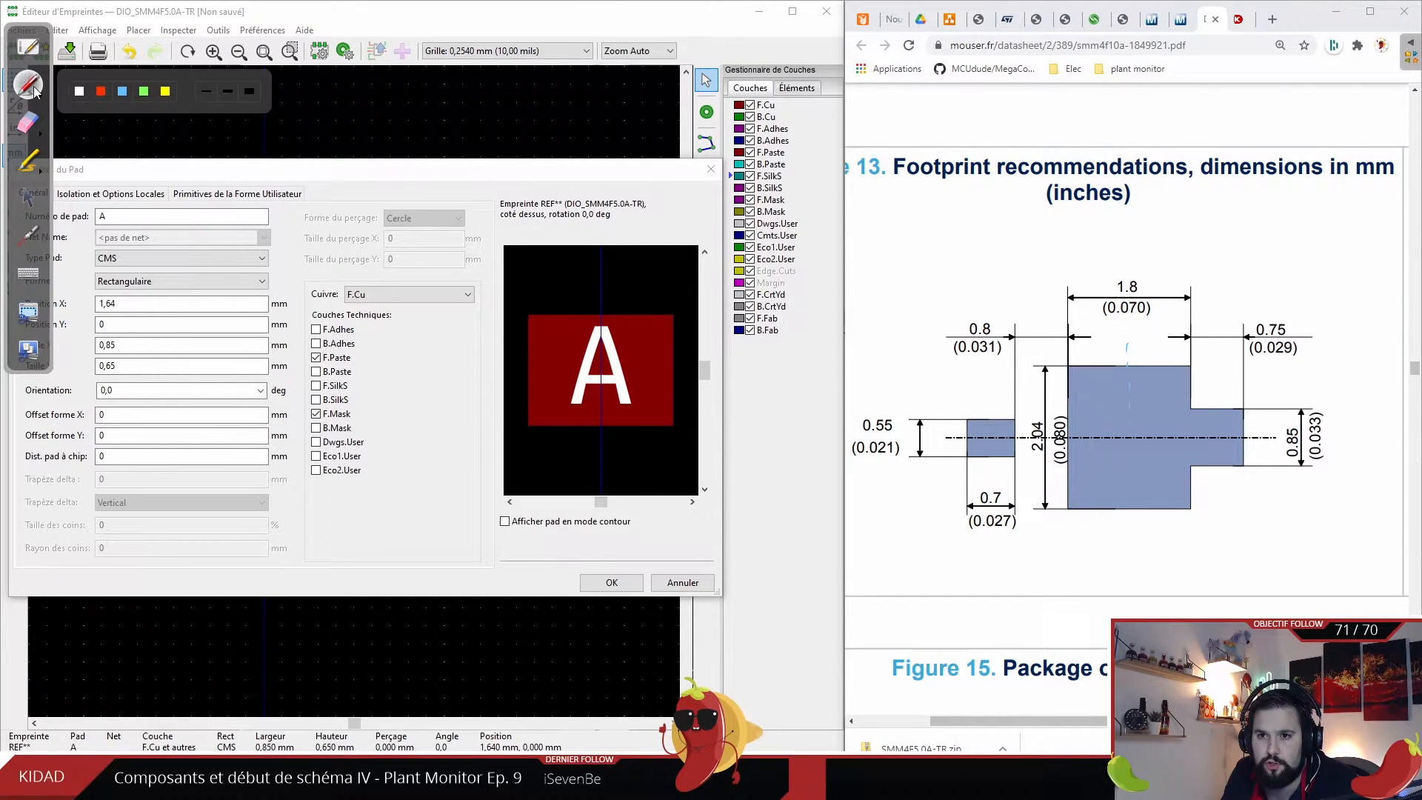
{"action": "left_click", "coordinate": [123, 91]}
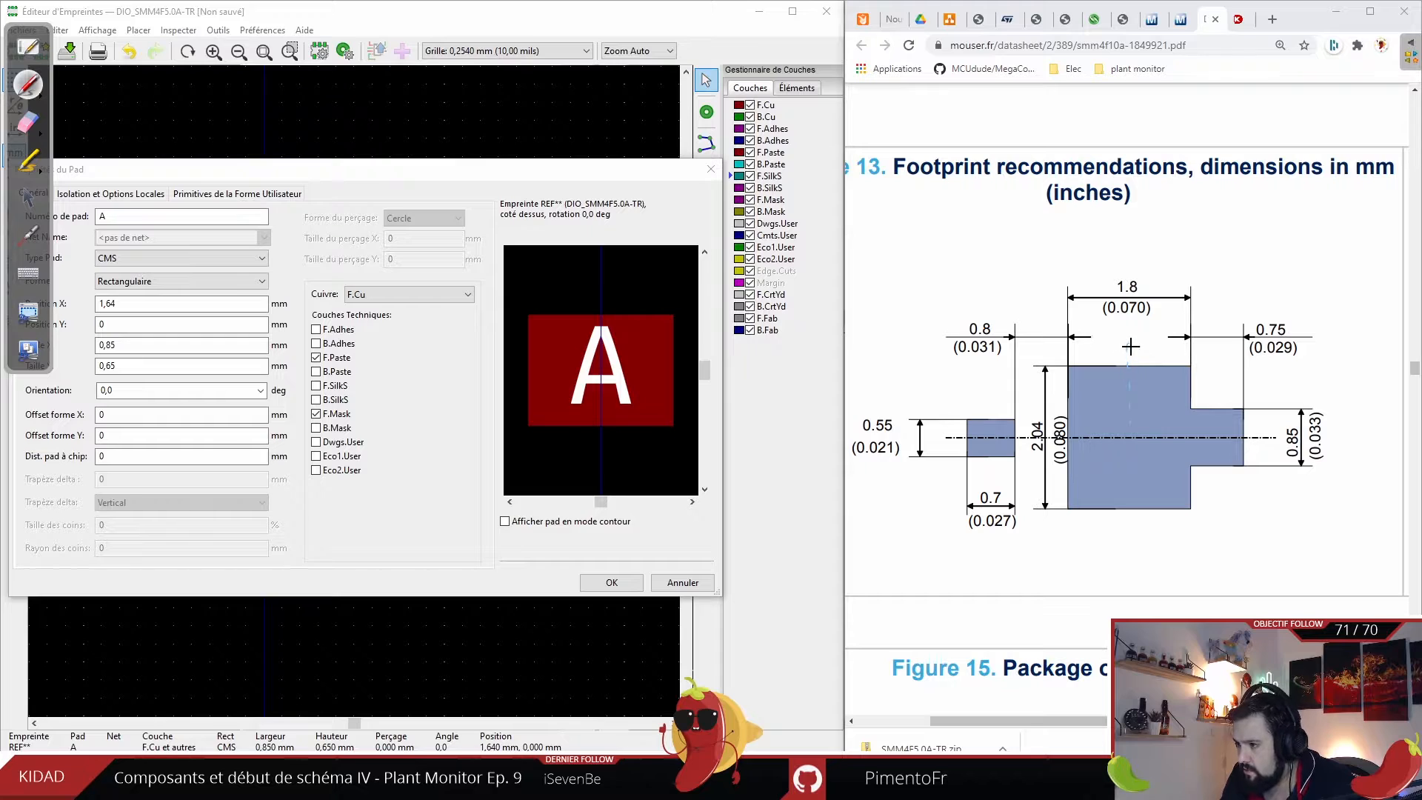
- Draw the large pad's centre line and mark the land pattern's left and right outer edges
{"action": "left_click_drag", "start_coordinate": [1125, 366], "coordinate": [1128, 400]}
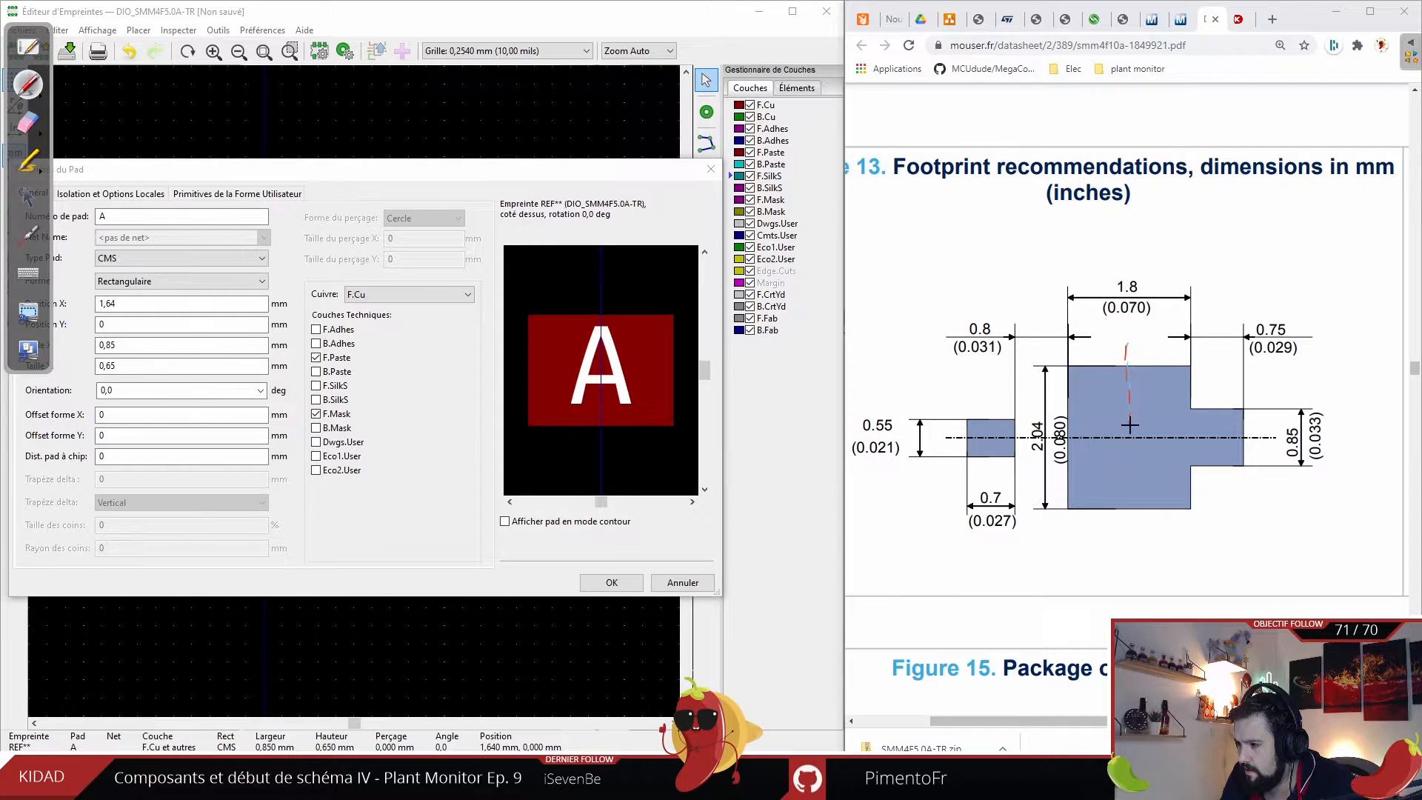
{"action": "mouse_move", "coordinate": [1129, 452]}
{"action": "left_mouse_down"}
{"action": "mouse_move", "coordinate": [1133, 527]}
{"action": "mouse_move", "coordinate": [1136, 511]}
{"action": "mouse_move", "coordinate": [1189, 490]}
{"action": "mouse_move", "coordinate": [1234, 489]}
{"action": "left_mouse_up"}
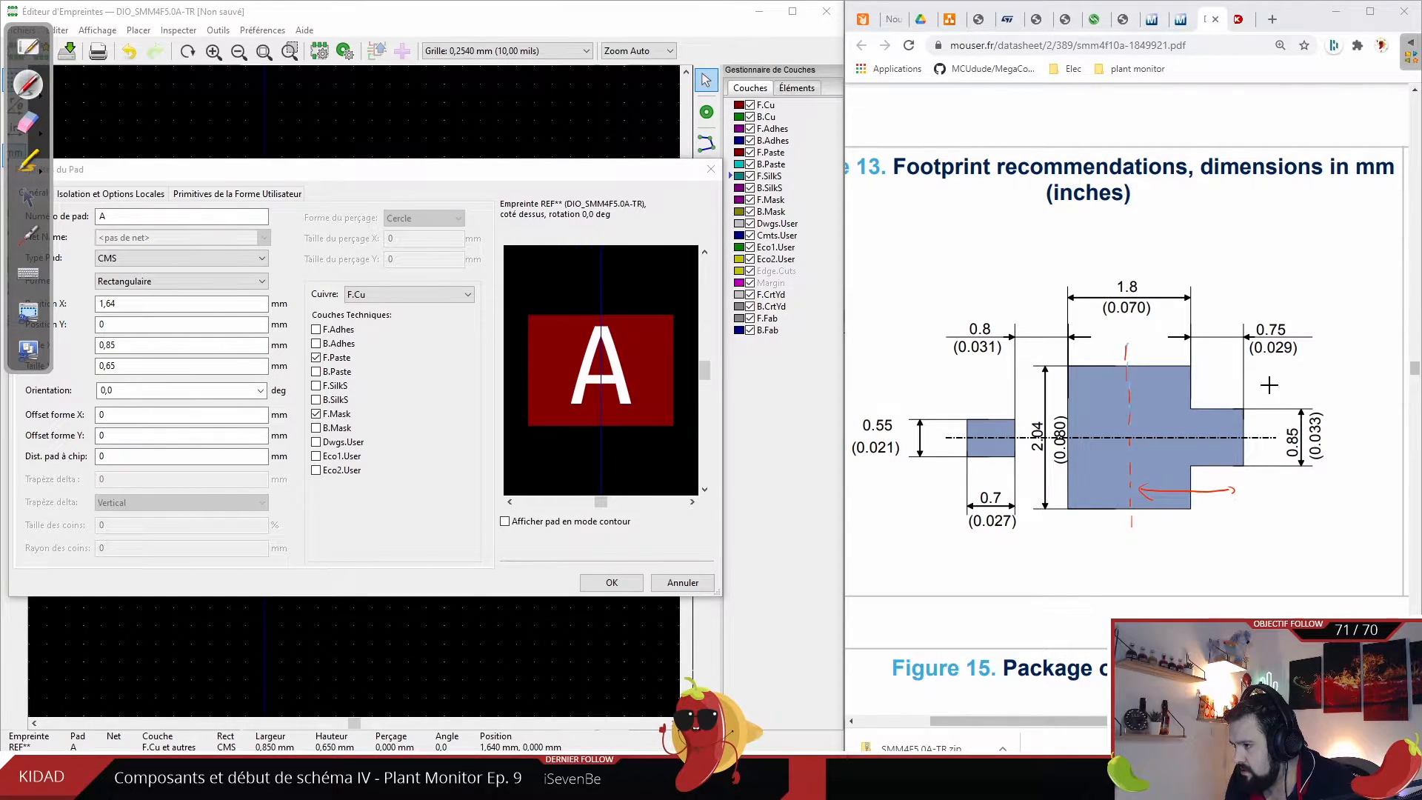
{"action": "left_click_drag", "start_coordinate": [1204, 520], "coordinate": [1231, 530]}
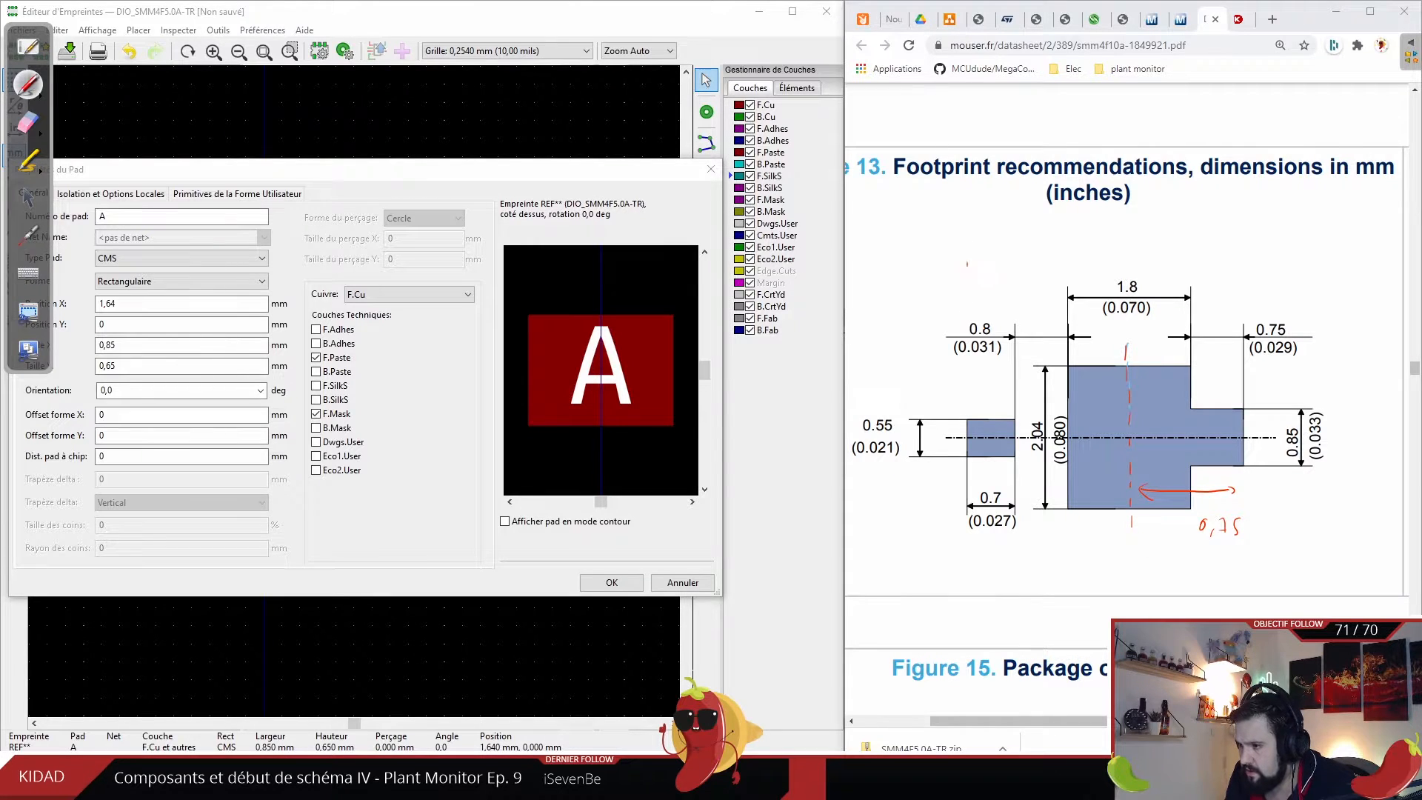
{"action": "left_click_drag", "start_coordinate": [967, 264], "coordinate": [963, 423]}
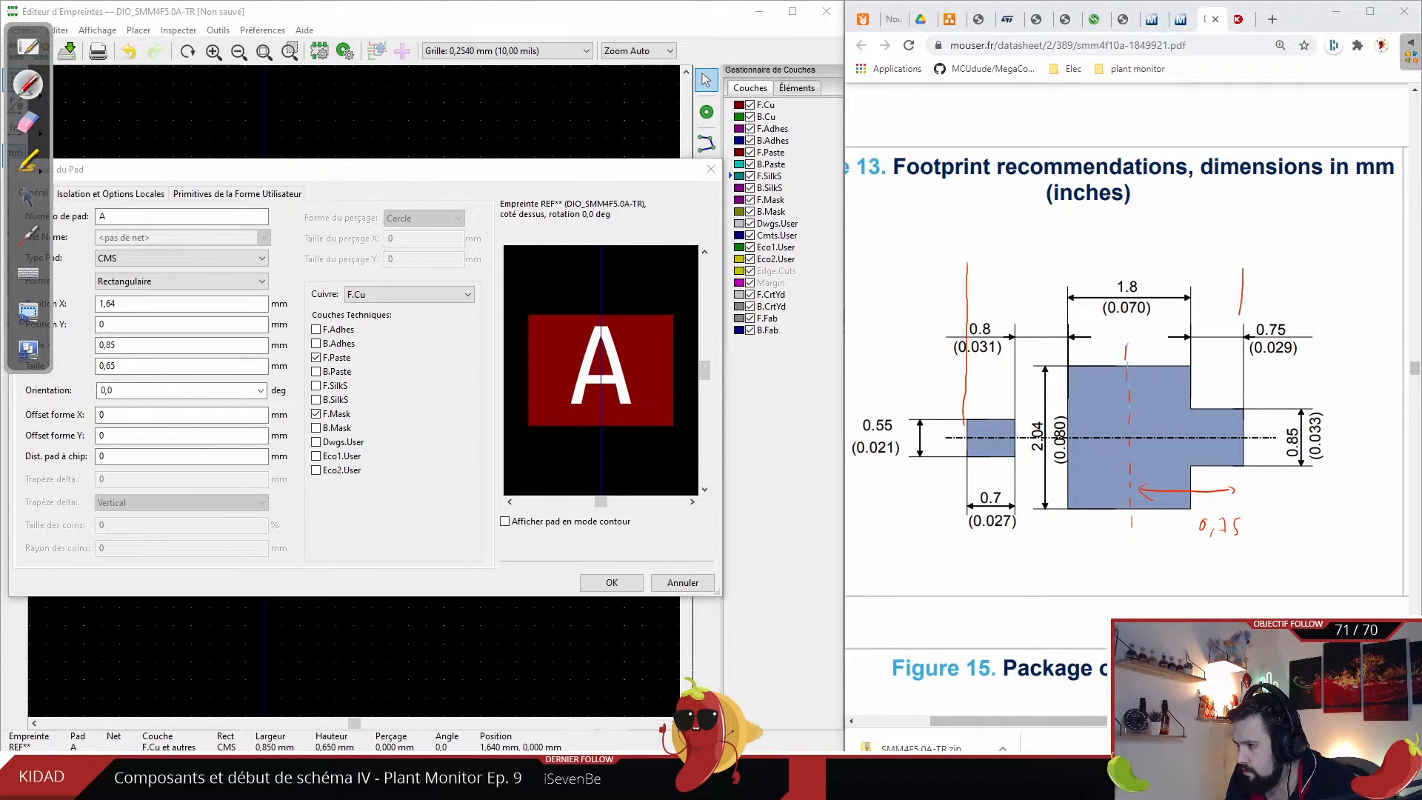
{"action": "left_click_drag", "start_coordinate": [1241, 315], "coordinate": [1238, 385]}
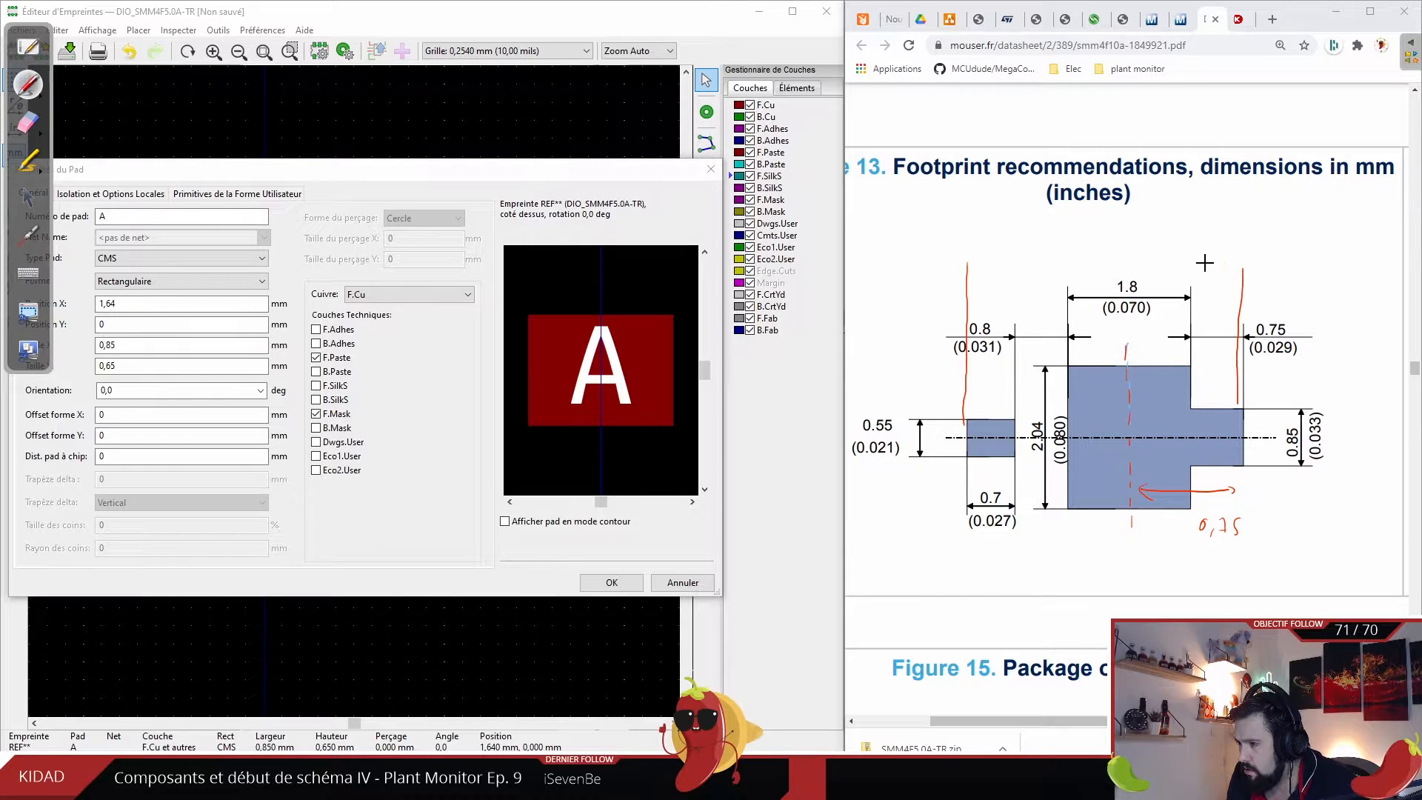
- Write the width sum 0,7 + 0,8 + 1,8 + 0,75 = 3,05 above the drawing
{"action": "mouse_move", "coordinate": [1016, 239]}
{"action": "left_mouse_down"}
{"action": "mouse_move", "coordinate": [1023, 255]}
{"action": "mouse_move", "coordinate": [1040, 239]}
{"action": "mouse_move", "coordinate": [1034, 257]}
{"action": "left_mouse_up"}
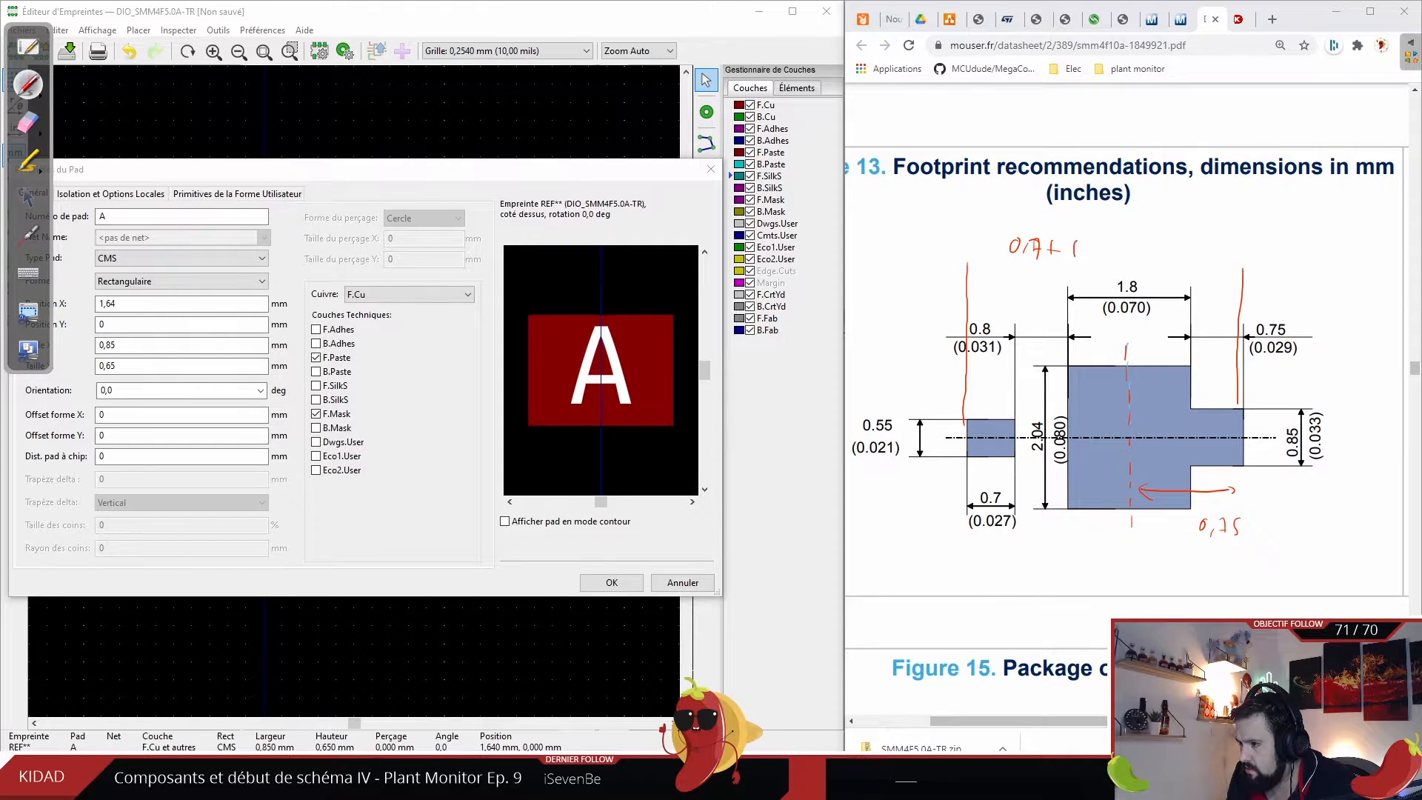
{"action": "left_click_drag", "start_coordinate": [1083, 238], "coordinate": [1115, 251]}
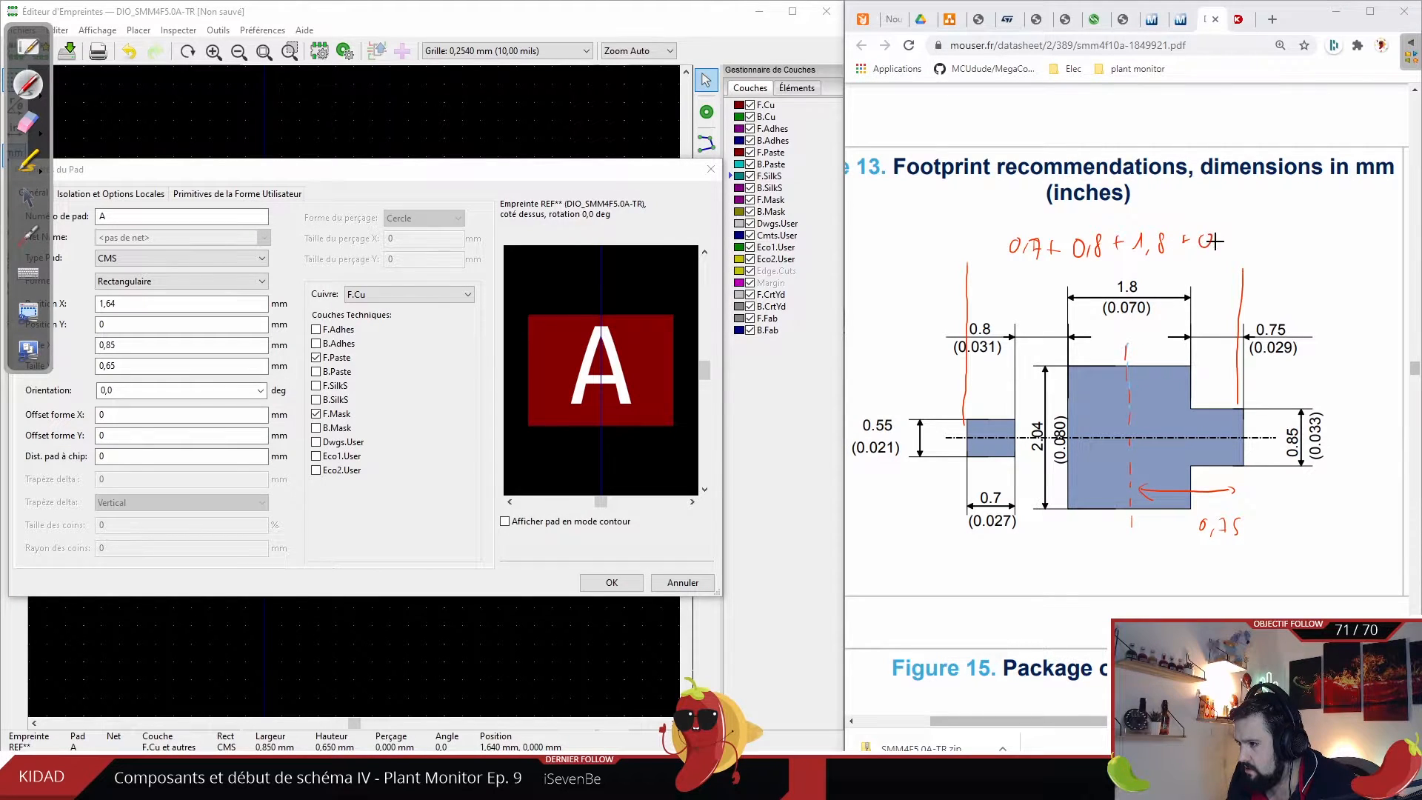
{"action": "left_click_drag", "start_coordinate": [1214, 245], "coordinate": [1258, 241]}
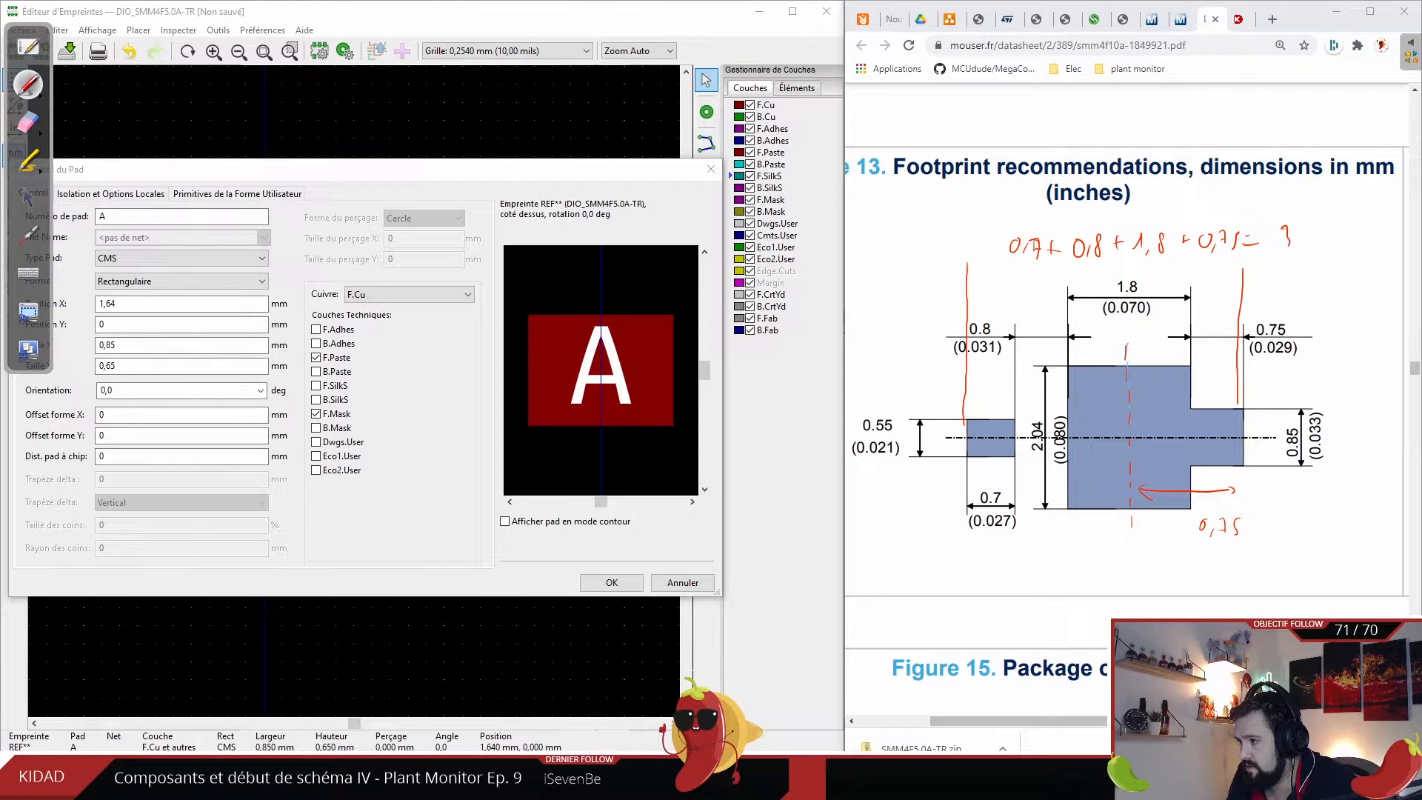
{"action": "left_click_drag", "start_coordinate": [1289, 237], "coordinate": [1285, 264]}
{"action": "left_click_drag", "start_coordinate": [1293, 257], "coordinate": [1291, 265]}
{"action": "left_click_drag", "start_coordinate": [1308, 235], "coordinate": [1320, 260]}
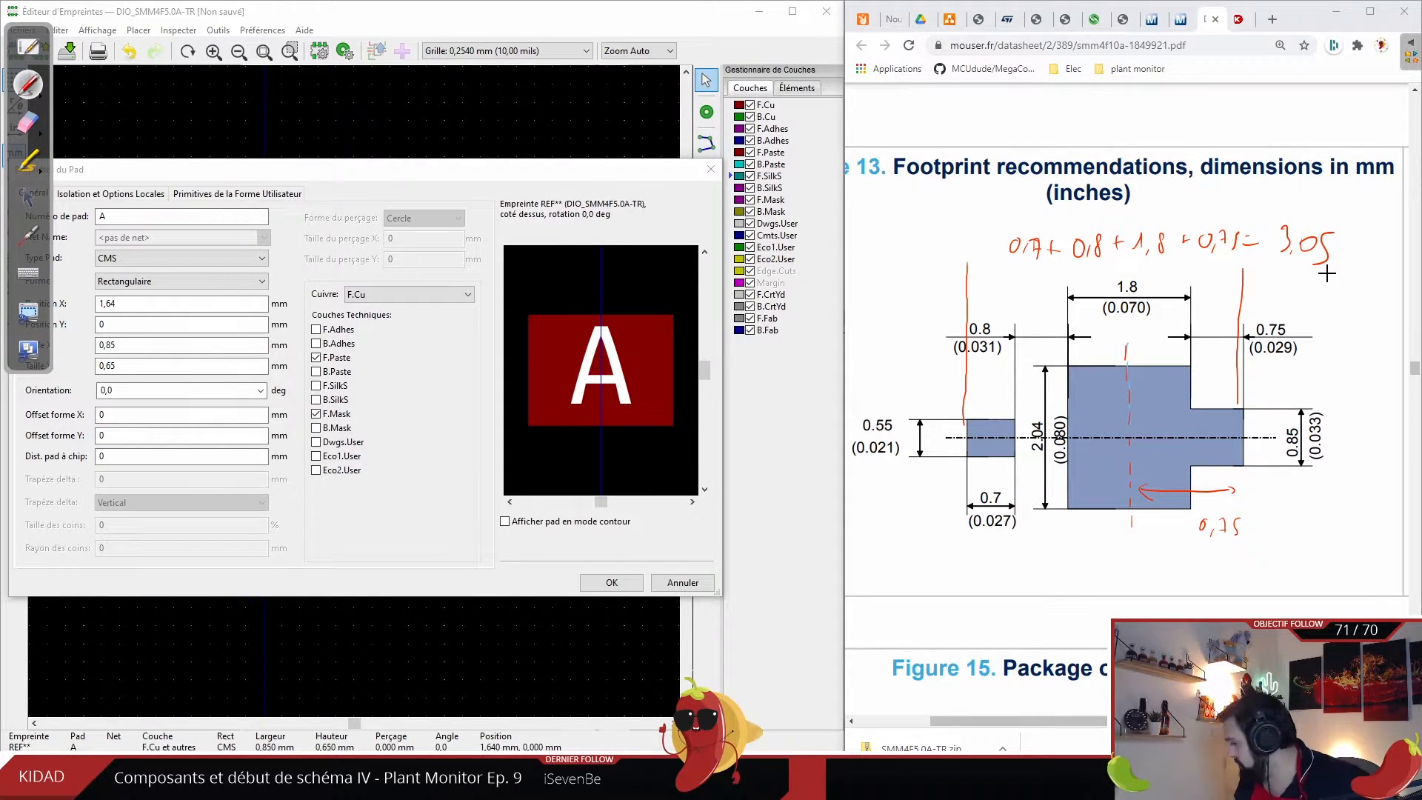
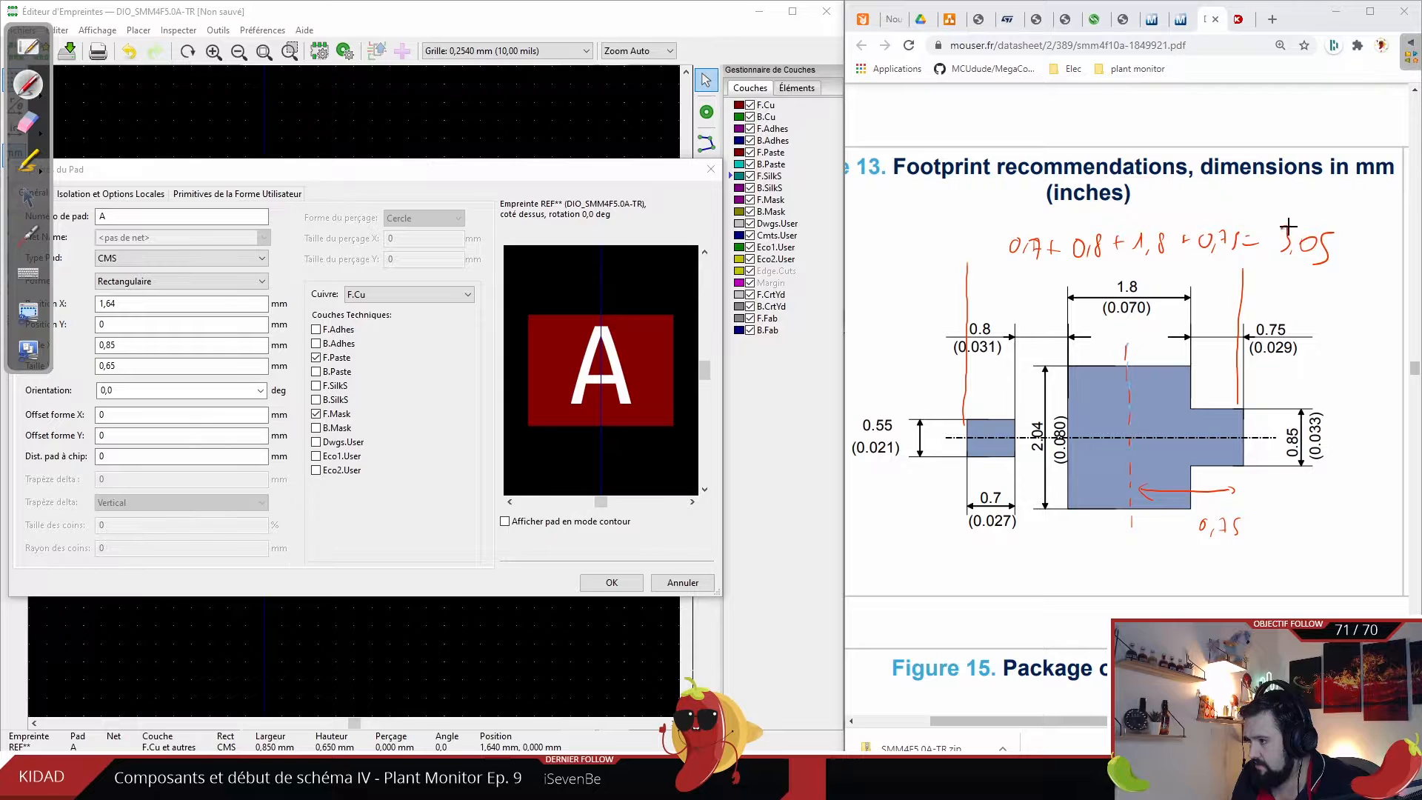
- Correct the handwritten total to 4,05, erase the 0,75 note, and mark the 2,025 pad span
{"action": "left_click_drag", "start_coordinate": [1295, 232], "coordinate": [1288, 250]}
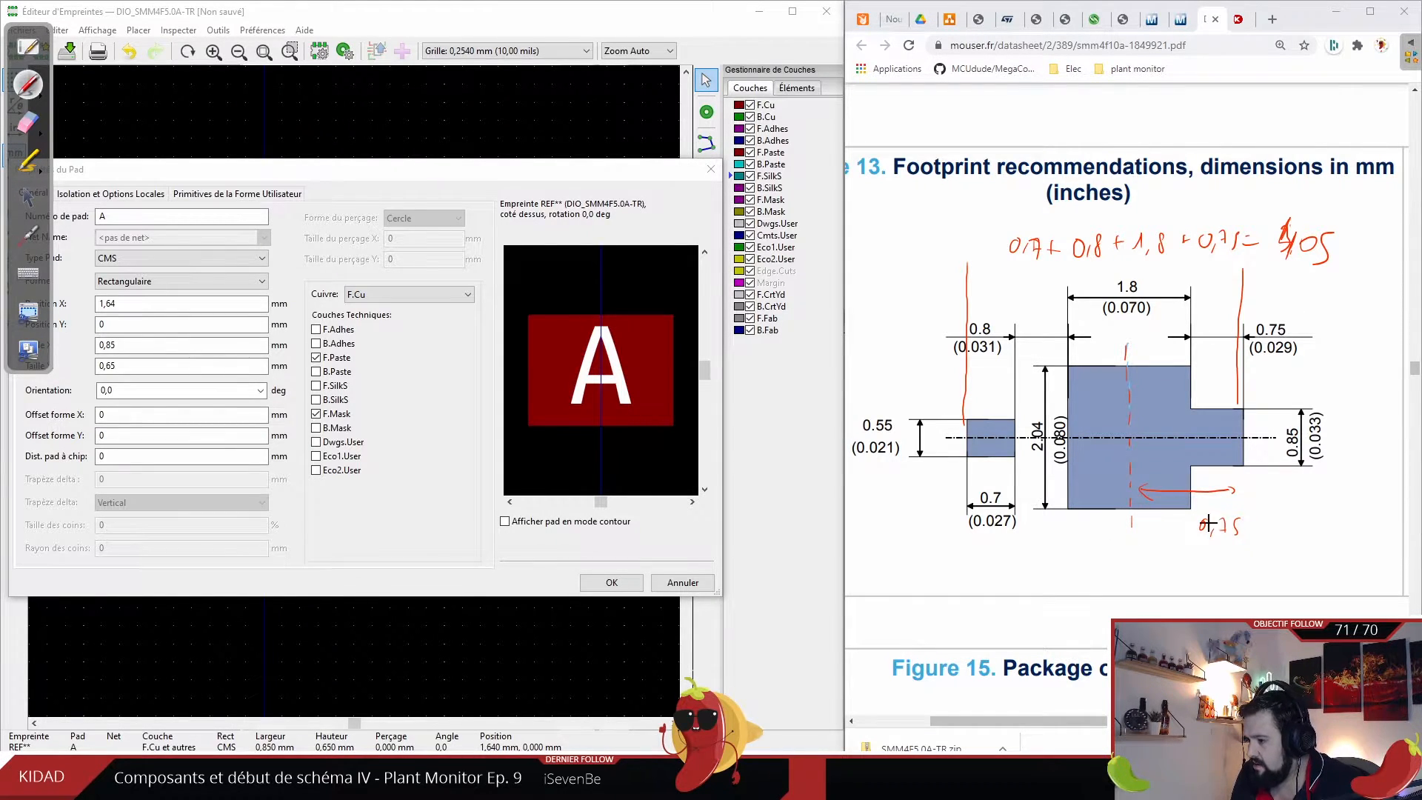
{"action": "left_click", "coordinate": [27, 122]}
{"action": "left_click_drag", "start_coordinate": [1251, 527], "coordinate": [1244, 515]}
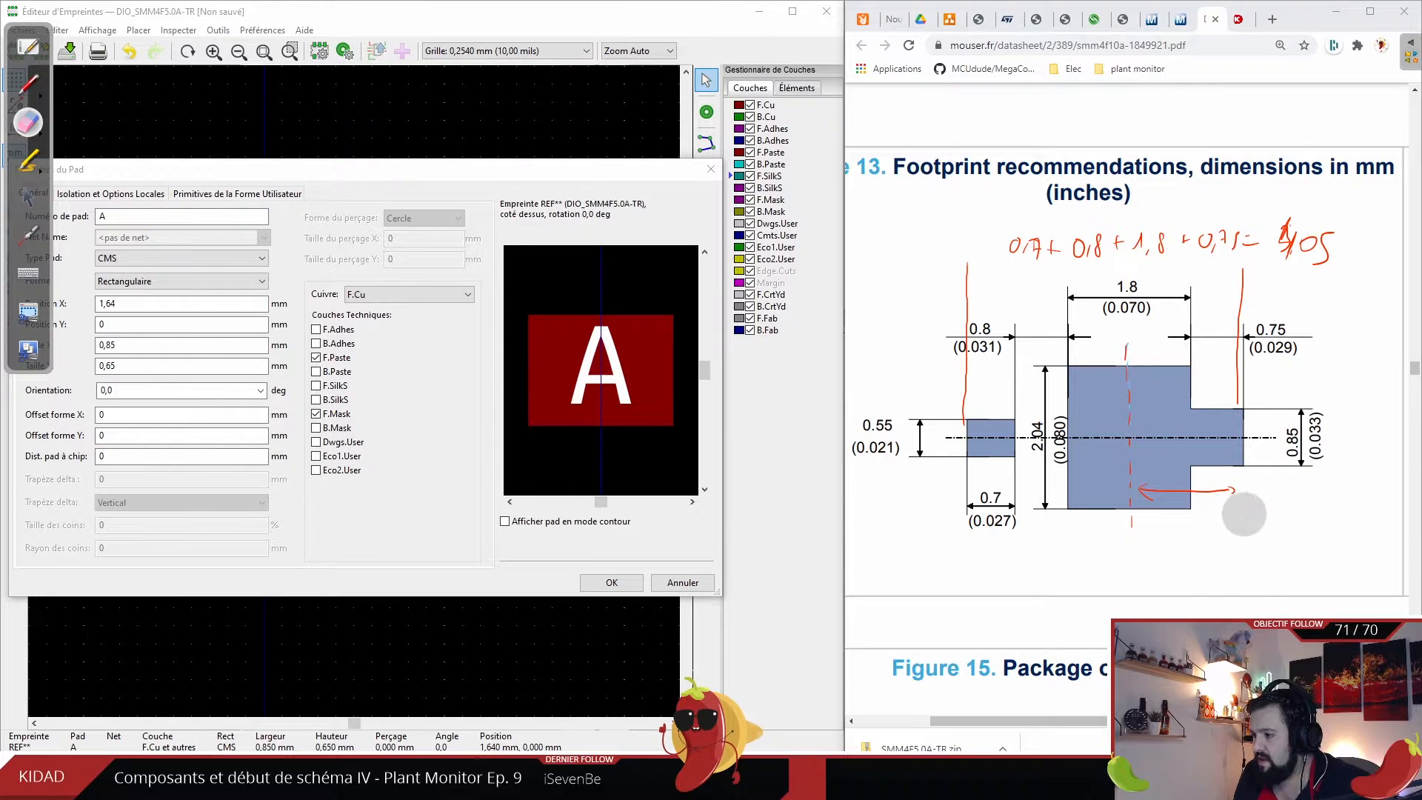
{"action": "left_click", "coordinate": [27, 84]}
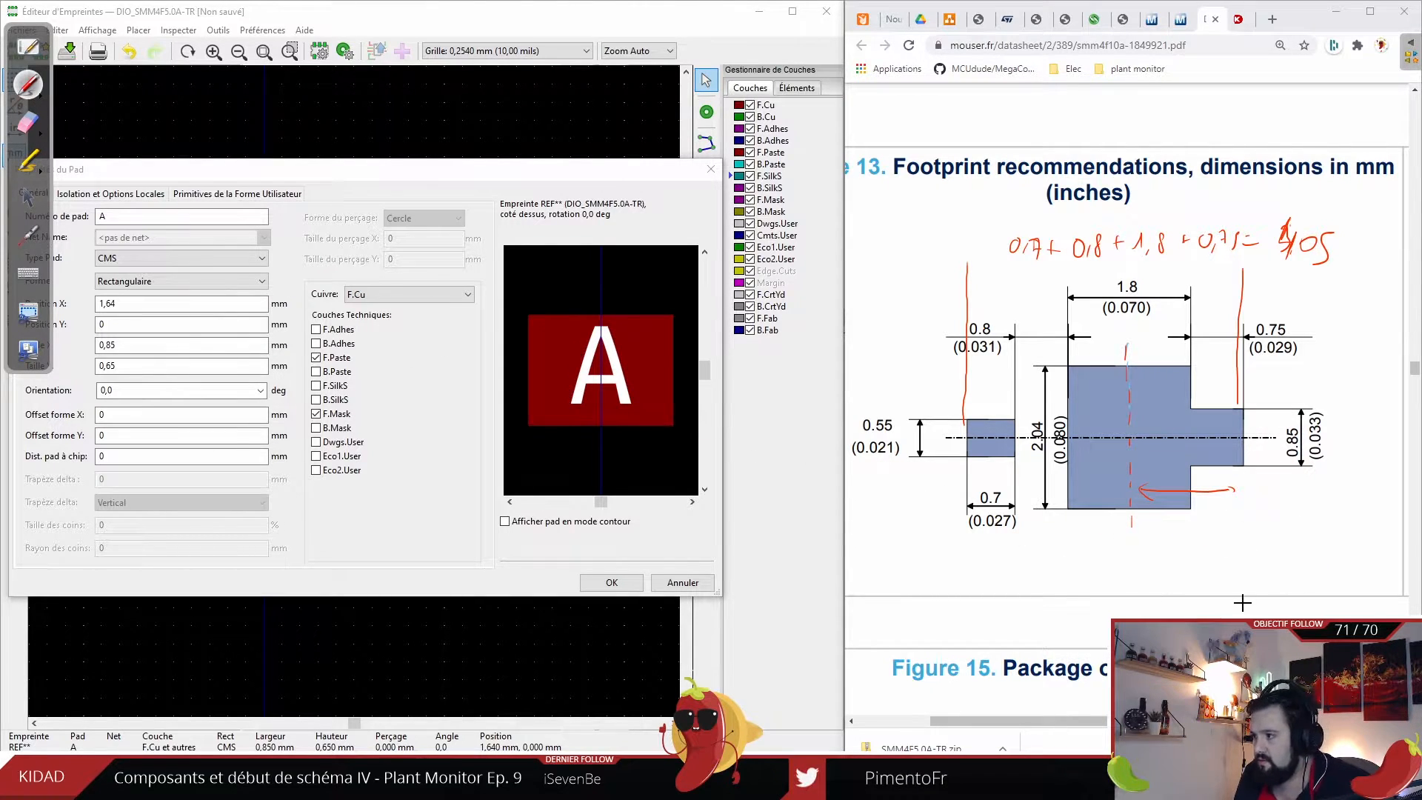
{"action": "left_click_drag", "start_coordinate": [1226, 511], "coordinate": [1242, 527]}
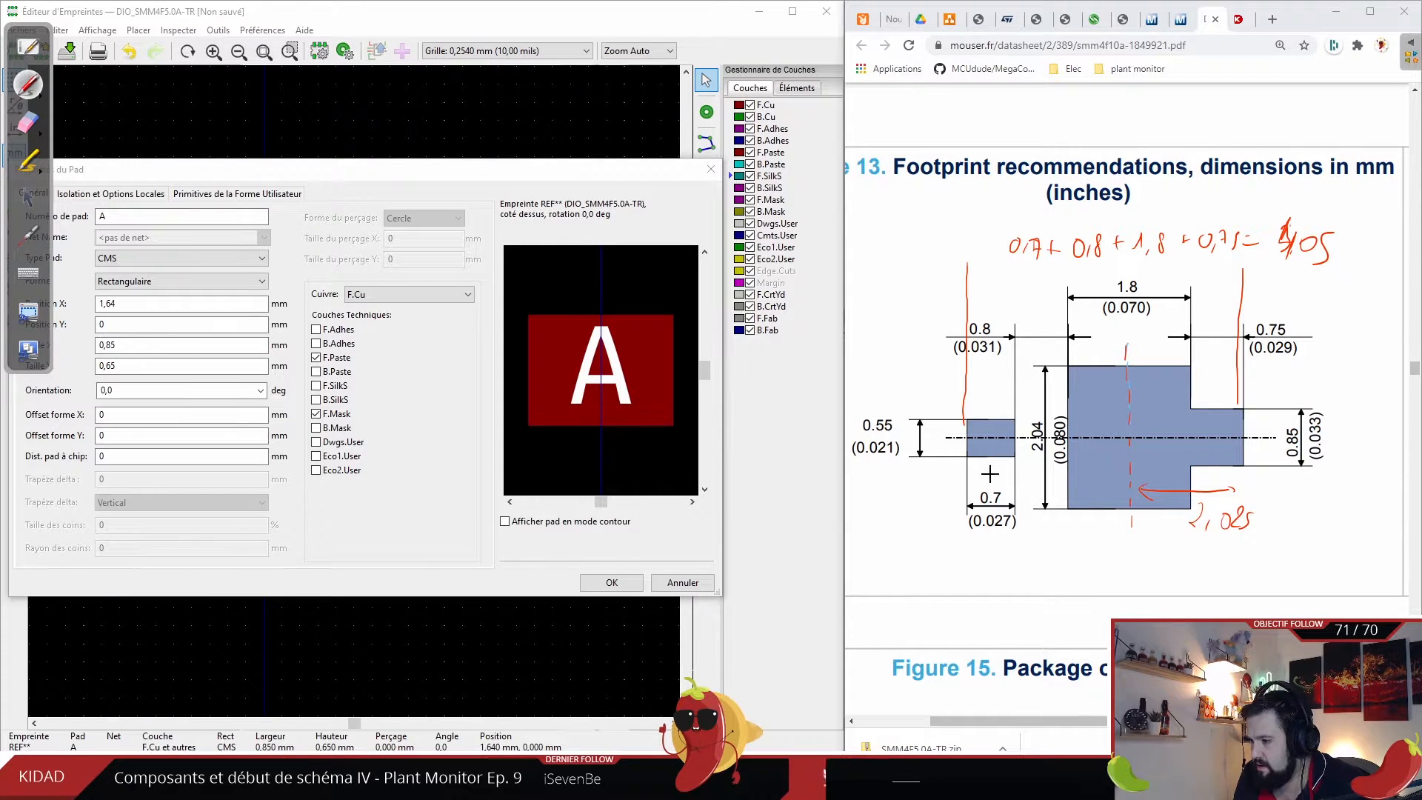
- Extend the edge and centre lines downward, label the 2,025 span with arrows, and mark the small pad's centre
{"action": "left_click_drag", "start_coordinate": [967, 527], "coordinate": [968, 546]}
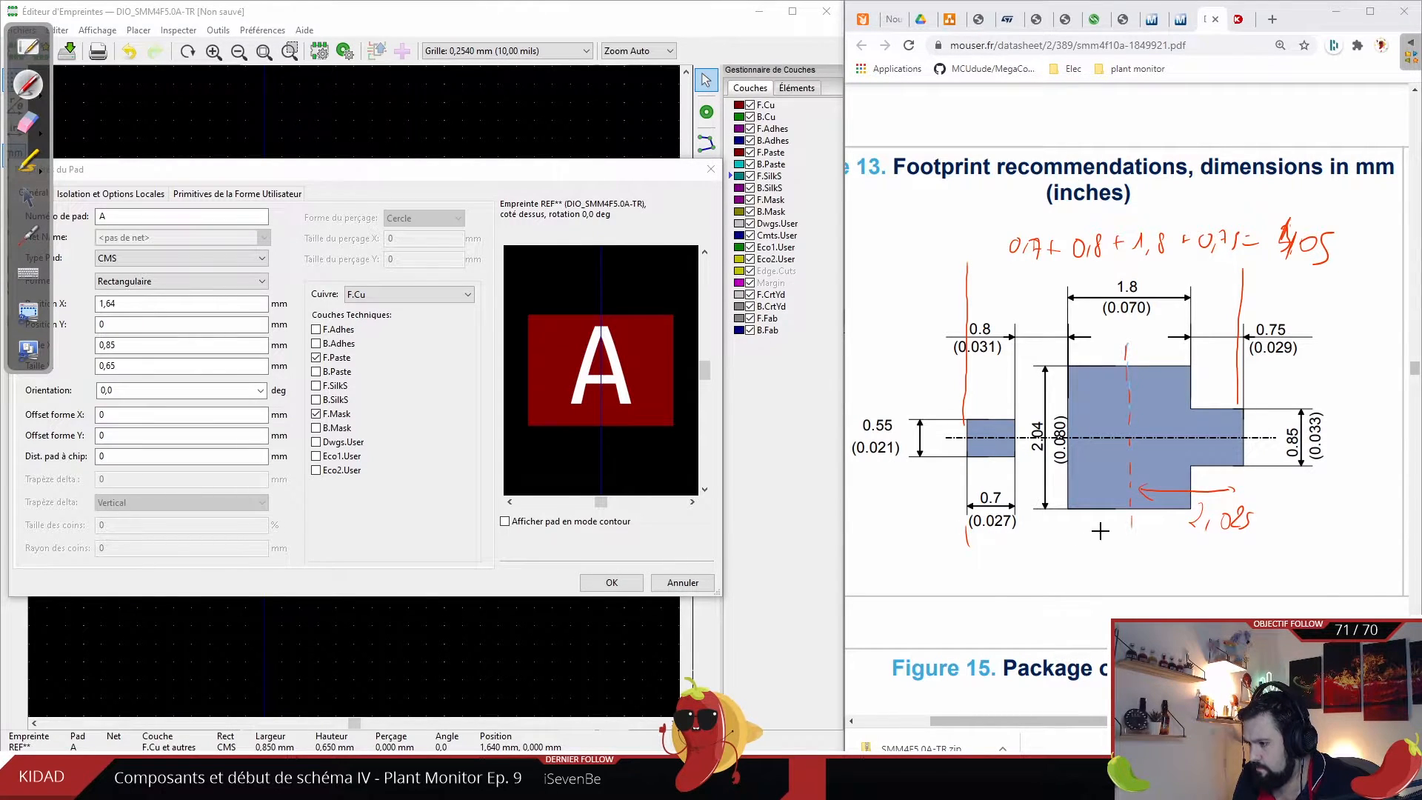
{"action": "left_click_drag", "start_coordinate": [1130, 530], "coordinate": [1128, 544]}
{"action": "left_click_drag", "start_coordinate": [1042, 542], "coordinate": [1045, 549]}
{"action": "mouse_move", "coordinate": [1066, 542]}
{"action": "left_mouse_down"}
{"action": "mouse_move", "coordinate": [1055, 545]}
{"action": "mouse_move", "coordinate": [1085, 549]}
{"action": "mouse_move", "coordinate": [1039, 552]}
{"action": "mouse_move", "coordinate": [1058, 541]}
{"action": "left_mouse_up"}
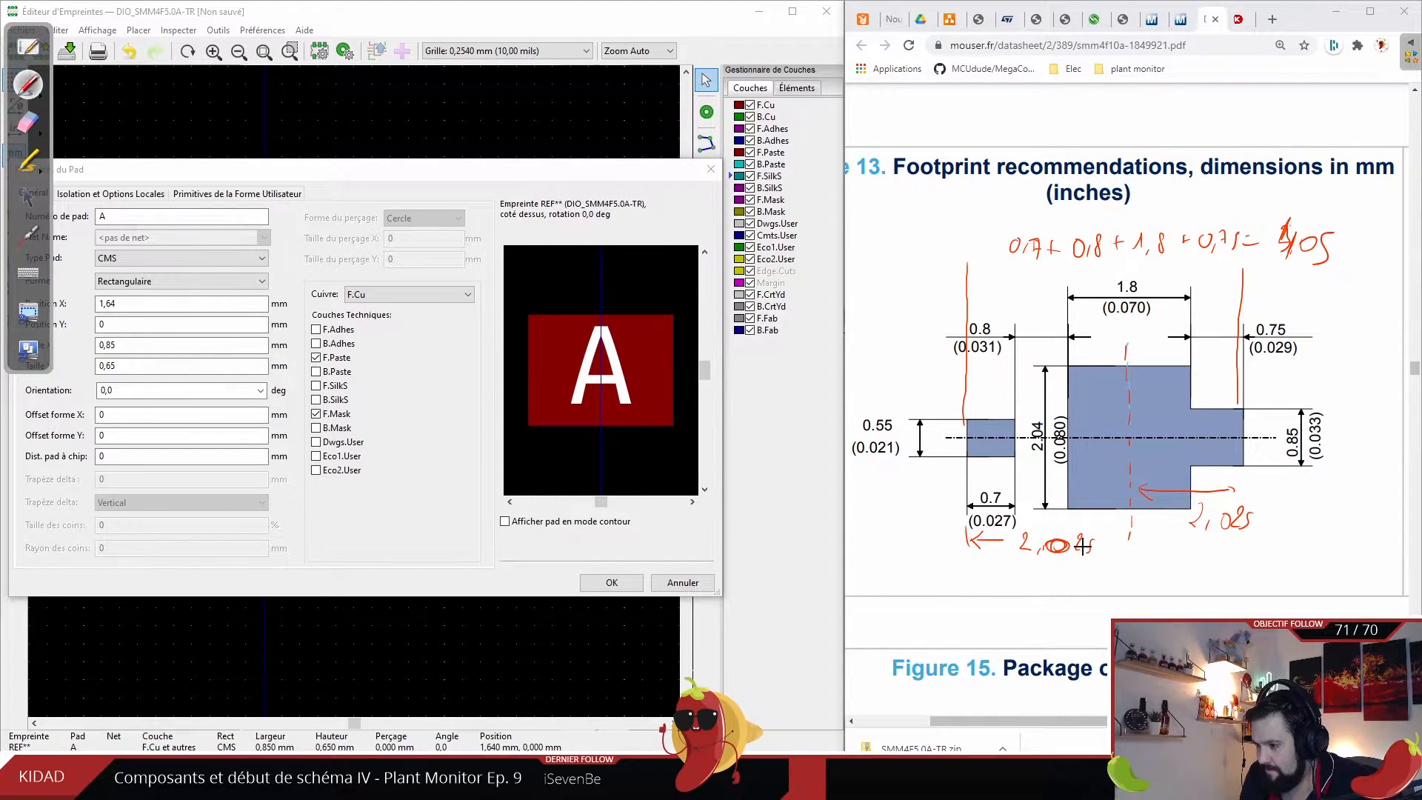
{"action": "left_click_drag", "start_coordinate": [1082, 546], "coordinate": [1120, 541]}
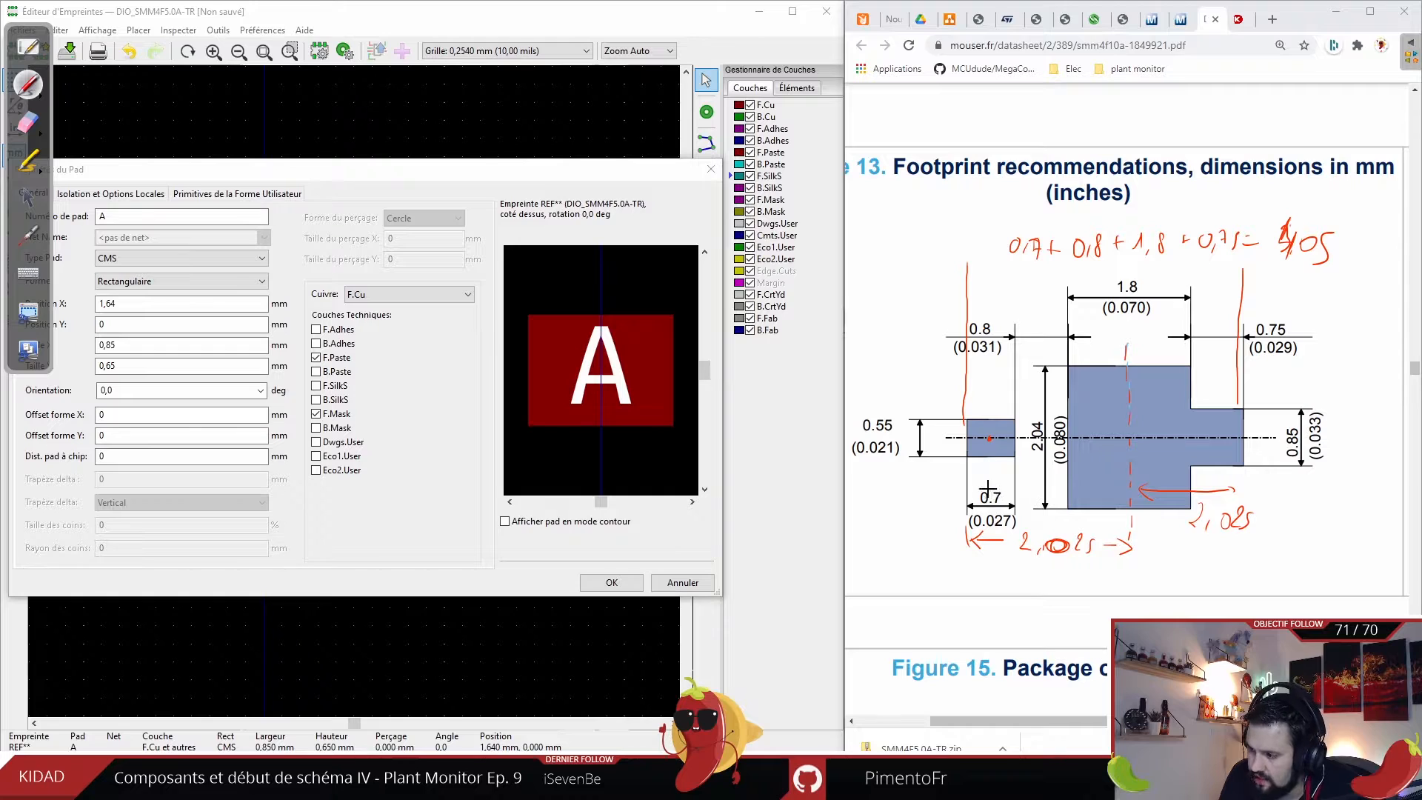
{"action": "left_click_drag", "start_coordinate": [985, 479], "coordinate": [996, 484]}
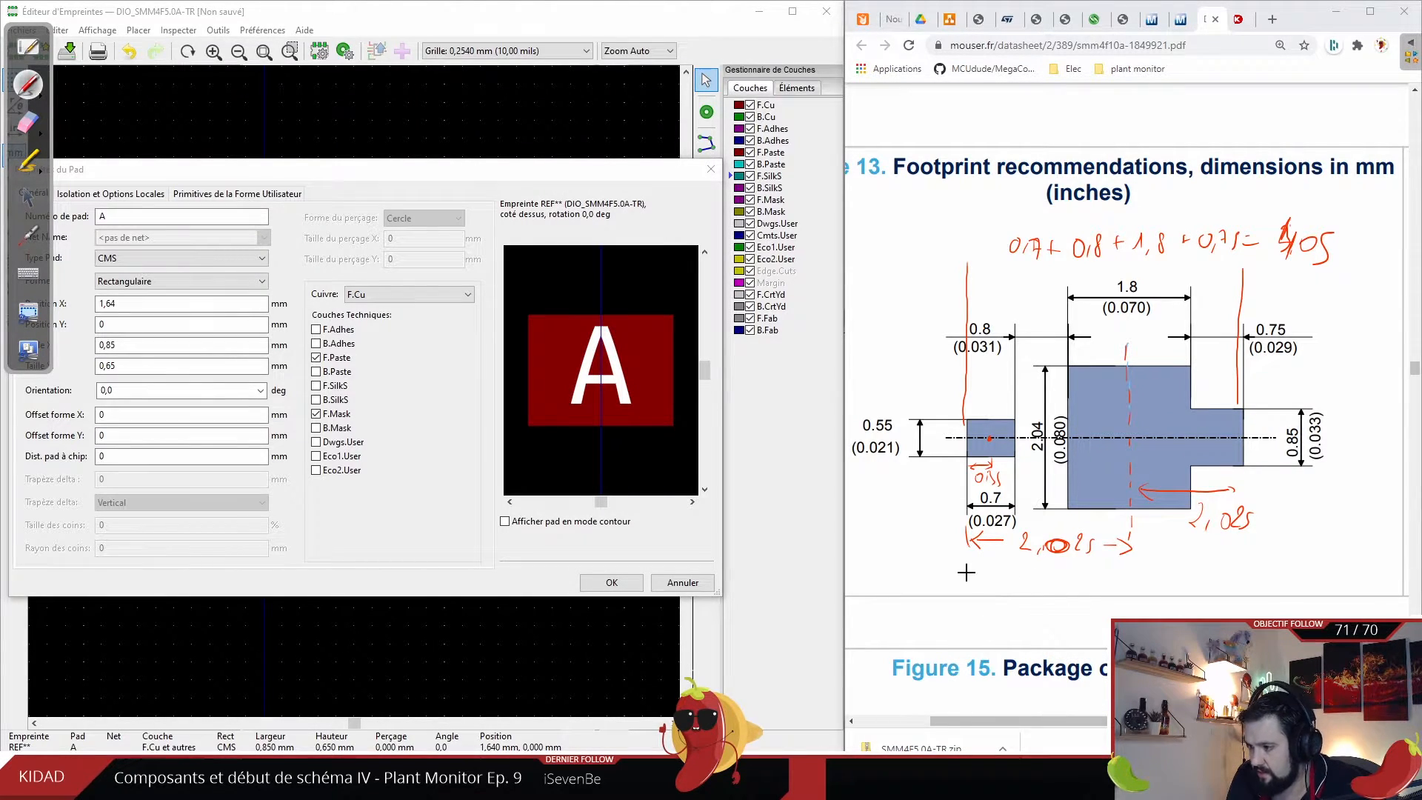
- Write 2,025 - 0,35 = 1,685 below the drawing and underline pad A's X position 1,64
{"action": "left_click_drag", "start_coordinate": [950, 576], "coordinate": [965, 588]}
{"action": "left_click_drag", "start_coordinate": [982, 575], "coordinate": [1003, 590]}
{"action": "left_click_drag", "start_coordinate": [1021, 582], "coordinate": [1047, 590]}
{"action": "mouse_move", "coordinate": [1052, 573]}
{"action": "left_mouse_down"}
{"action": "mouse_move", "coordinate": [1054, 589]}
{"action": "mouse_move", "coordinate": [1086, 585]}
{"action": "left_mouse_up"}
{"action": "left_click_drag", "start_coordinate": [1077, 589], "coordinate": [1085, 589]}
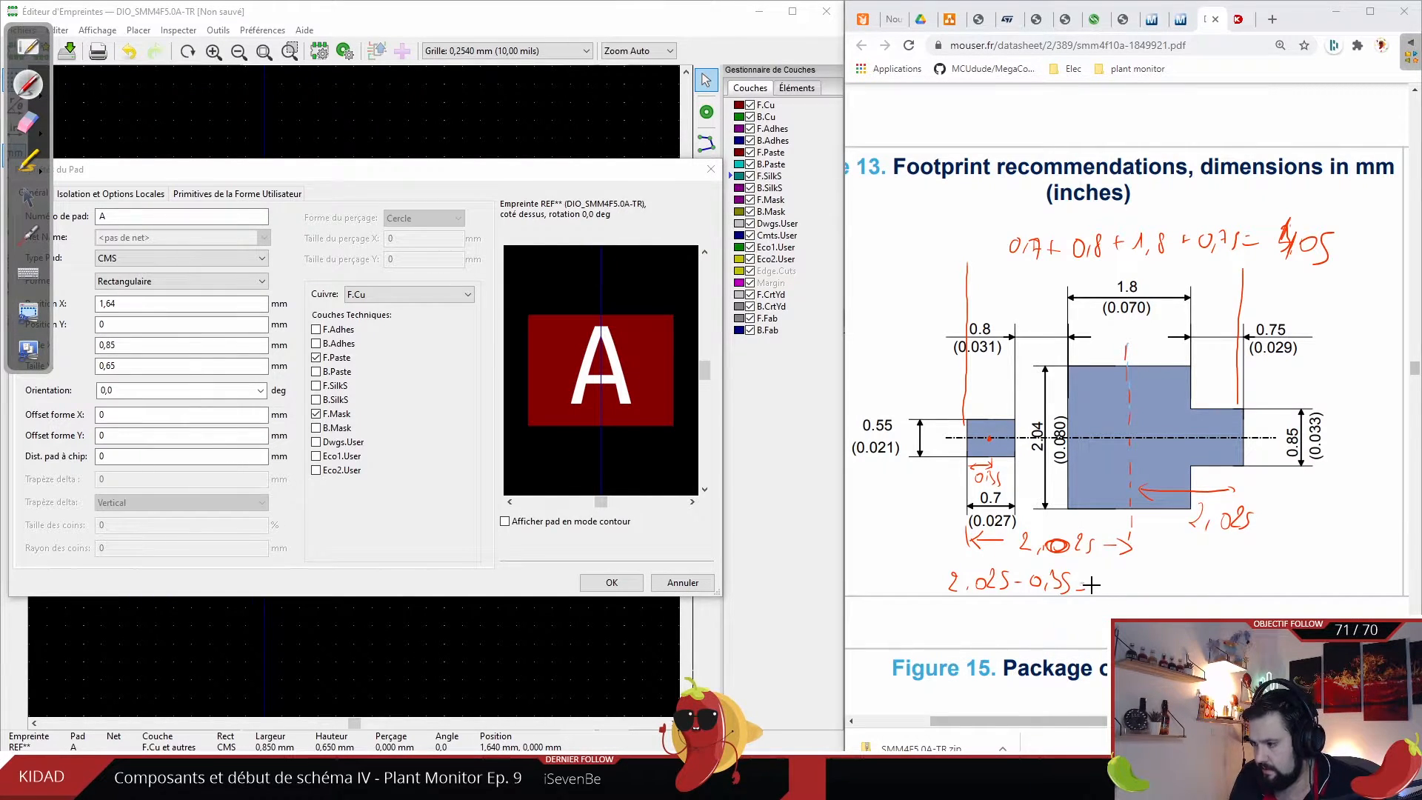
{"action": "left_click_drag", "start_coordinate": [1097, 581], "coordinate": [1159, 609]}
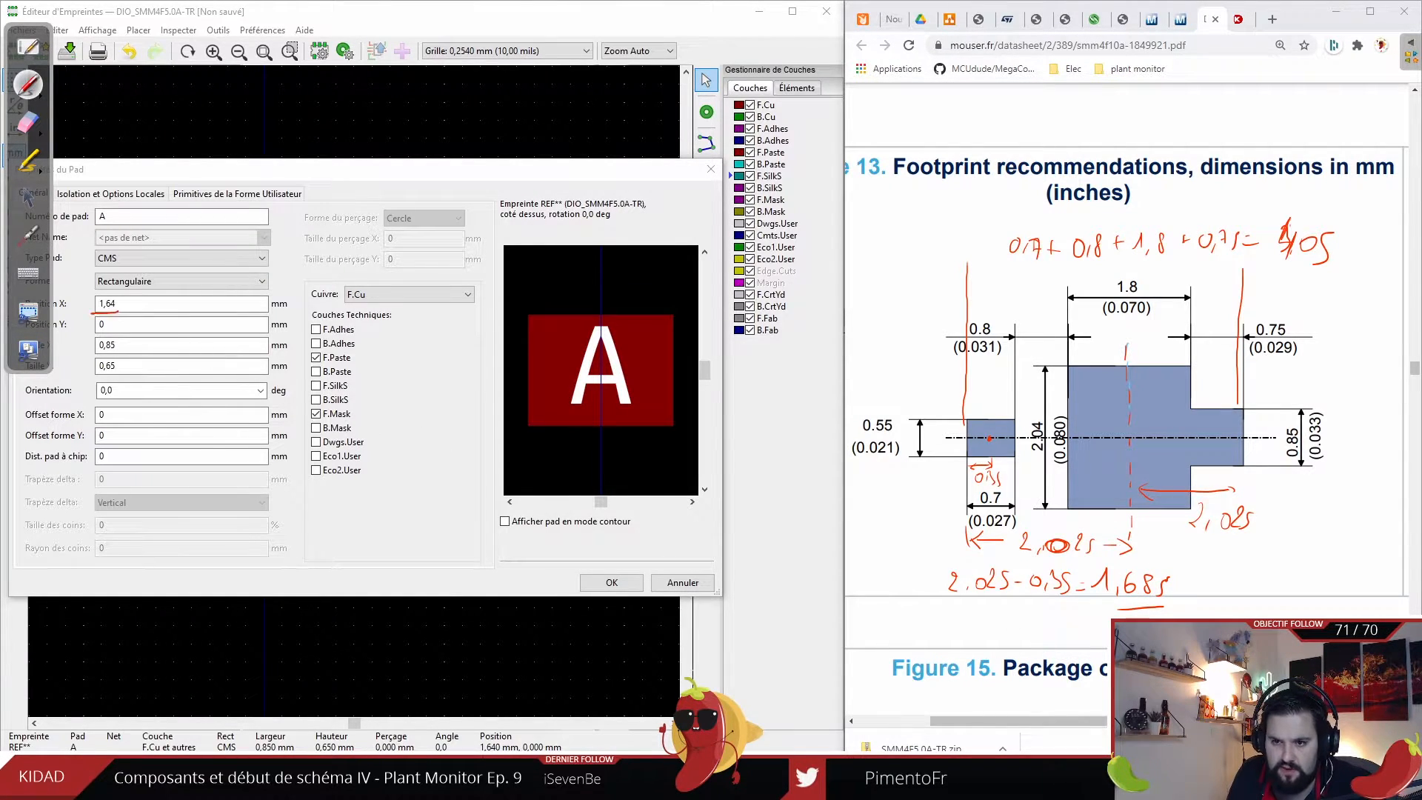
{"action": "left_click_drag", "start_coordinate": [119, 312], "coordinate": [115, 311]}
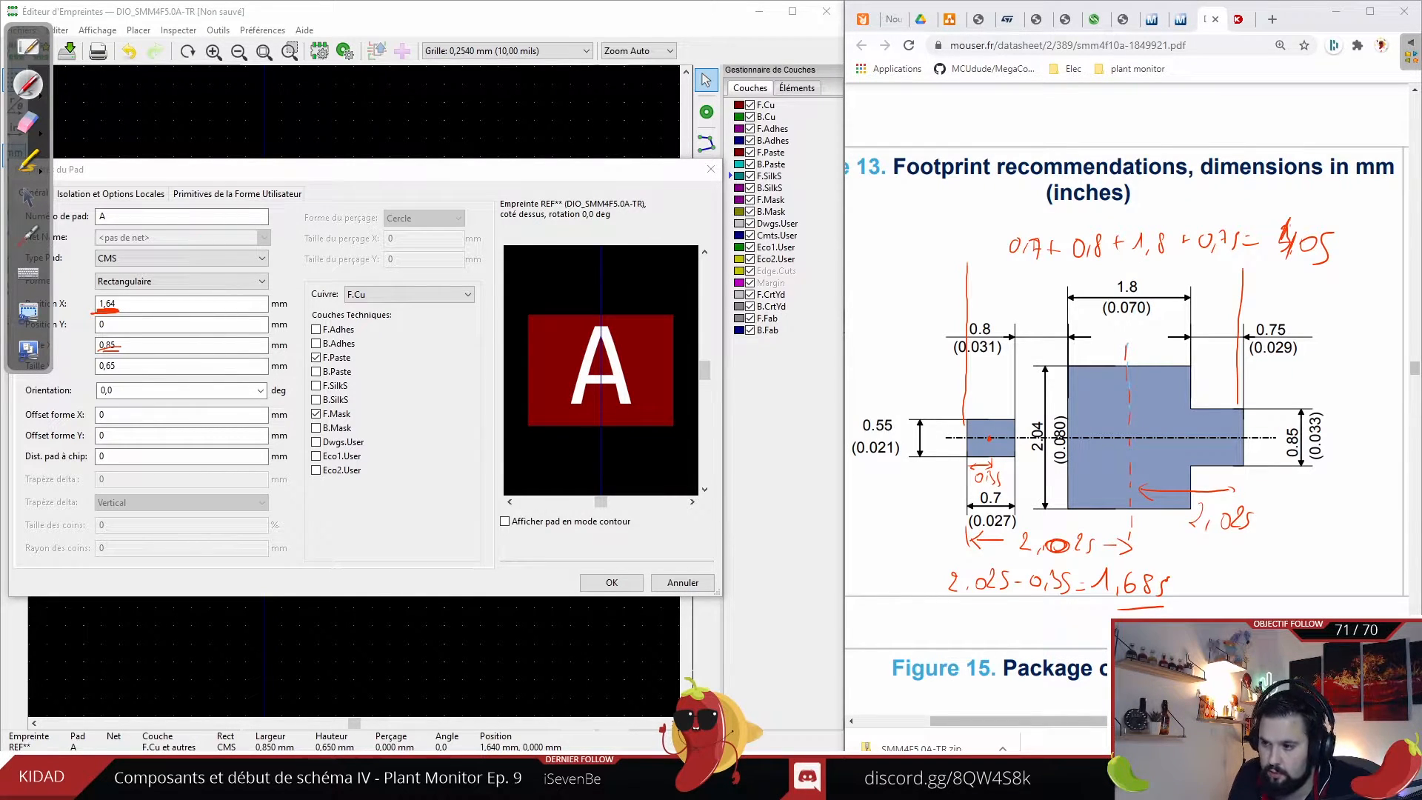
- Erase the small-pad and 2,025 calculation notes, then draw a two-way arrow across the central pad
{"action": "left_click", "coordinate": [27, 123]}
{"action": "left_click", "coordinate": [1011, 245]}
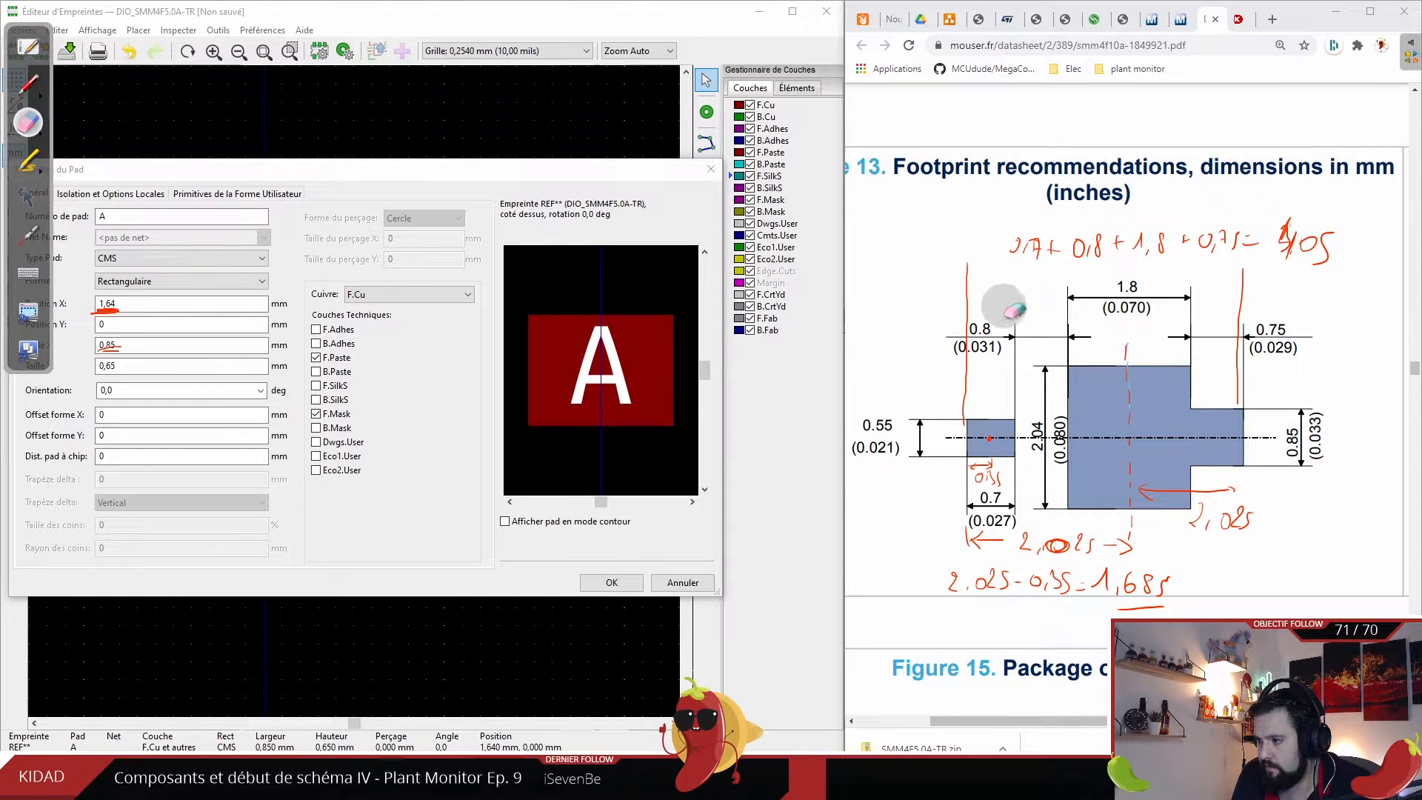
{"action": "left_click_drag", "start_coordinate": [991, 477], "coordinate": [953, 508]}
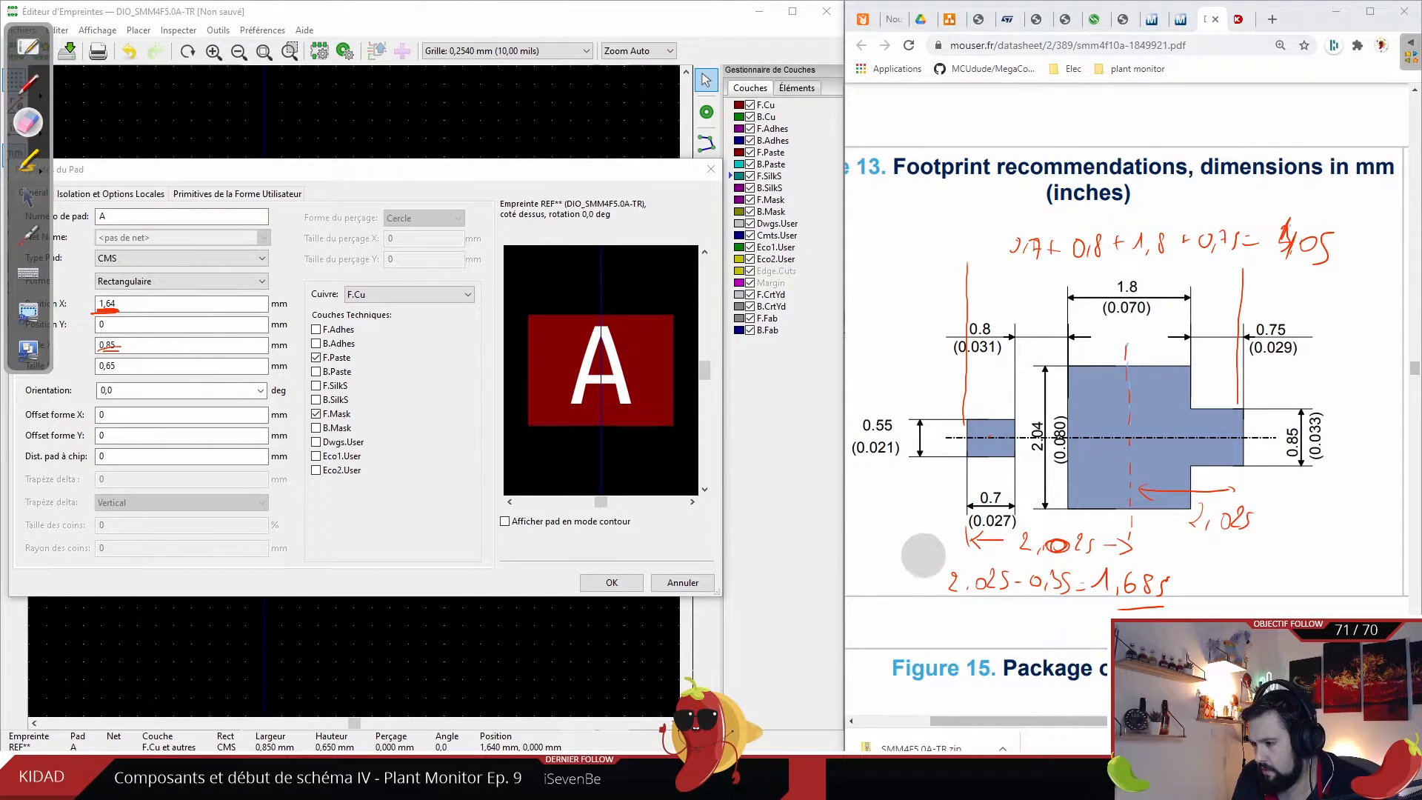
{"action": "mouse_move", "coordinate": [922, 554]}
{"action": "left_mouse_down"}
{"action": "mouse_move", "coordinate": [1071, 598]}
{"action": "mouse_move", "coordinate": [1225, 529]}
{"action": "mouse_move", "coordinate": [1173, 489]}
{"action": "mouse_move", "coordinate": [1218, 518]}
{"action": "left_mouse_up"}
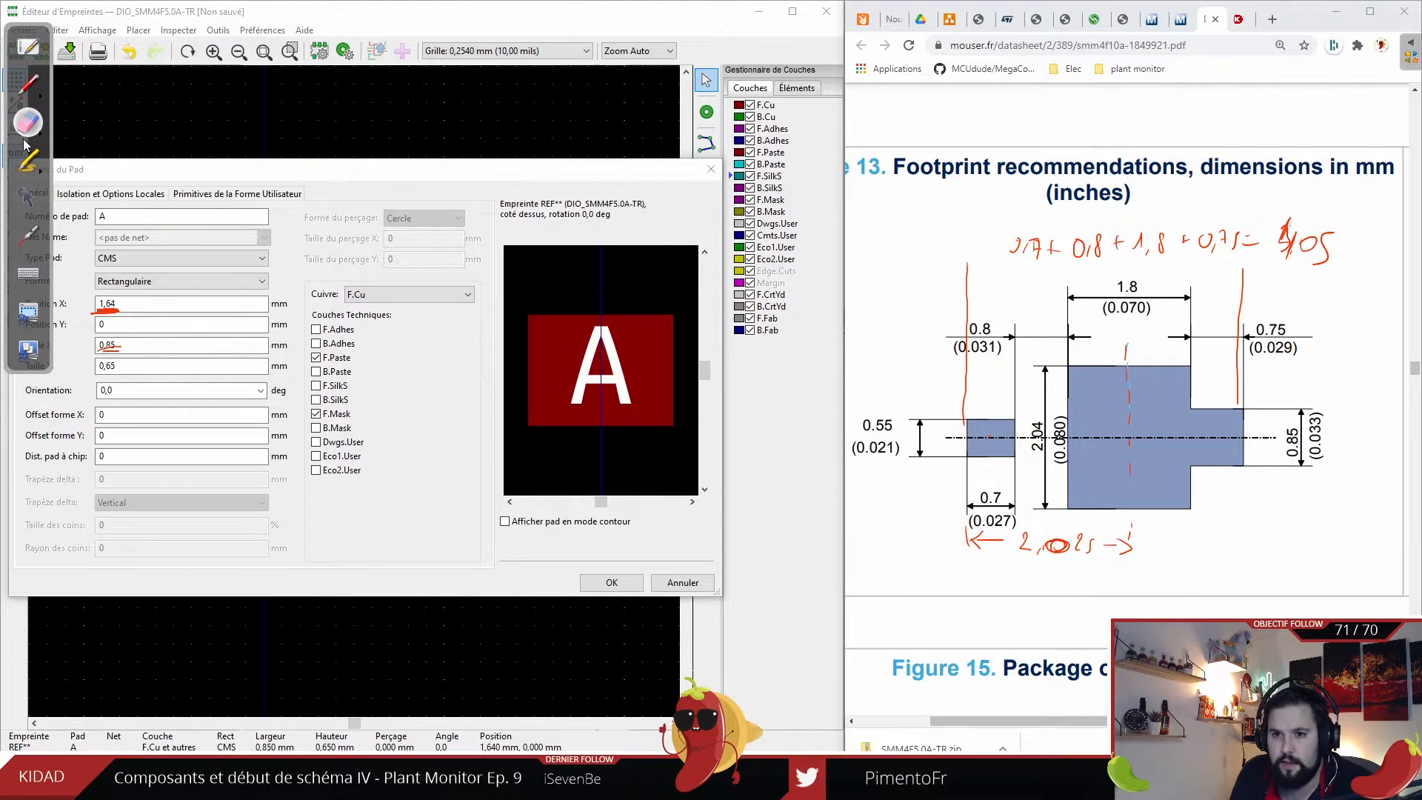
{"action": "left_click", "coordinate": [27, 83]}
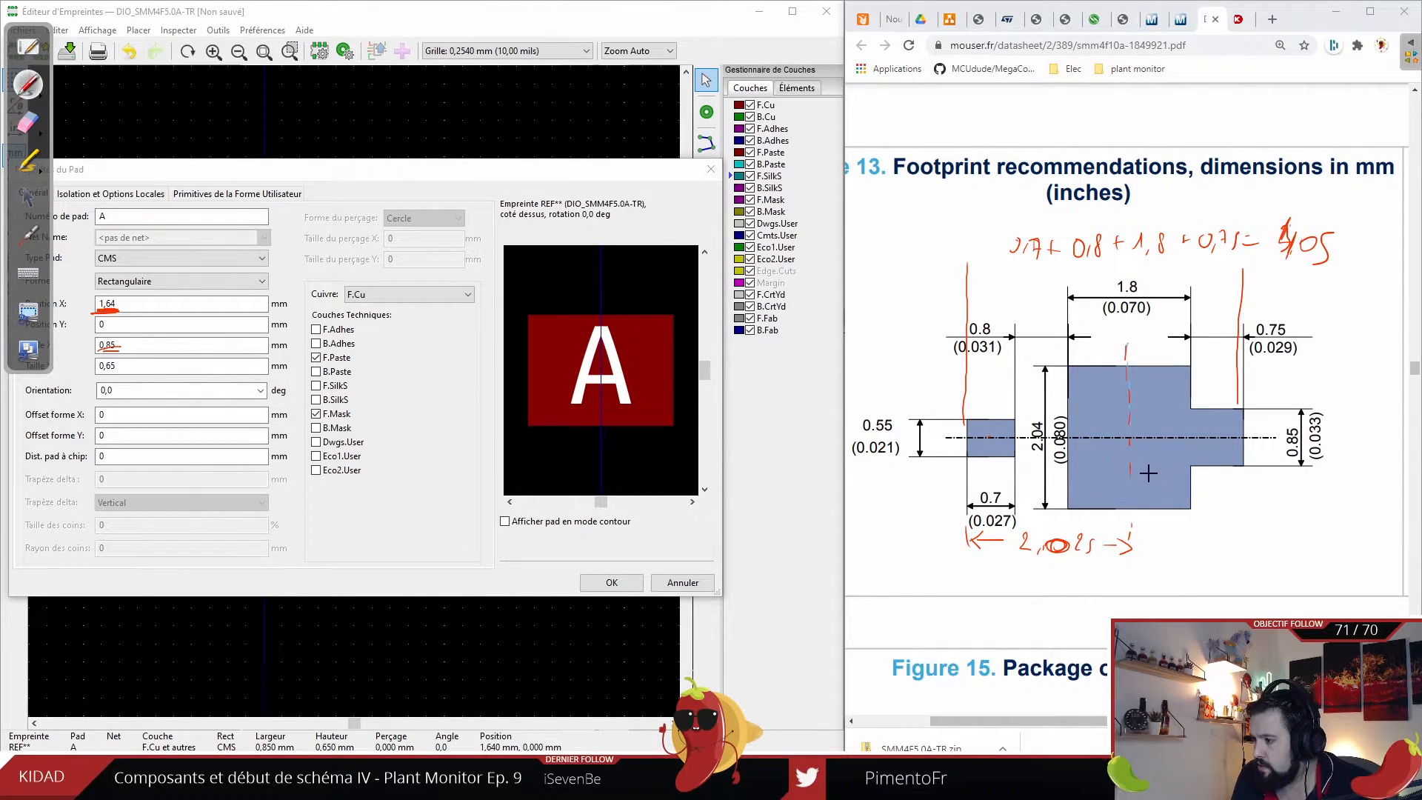
{"action": "mouse_move", "coordinate": [1144, 472]}
{"action": "left_mouse_down"}
{"action": "mouse_move", "coordinate": [1215, 474]}
{"action": "mouse_move", "coordinate": [1143, 473]}
{"action": "left_mouse_up"}
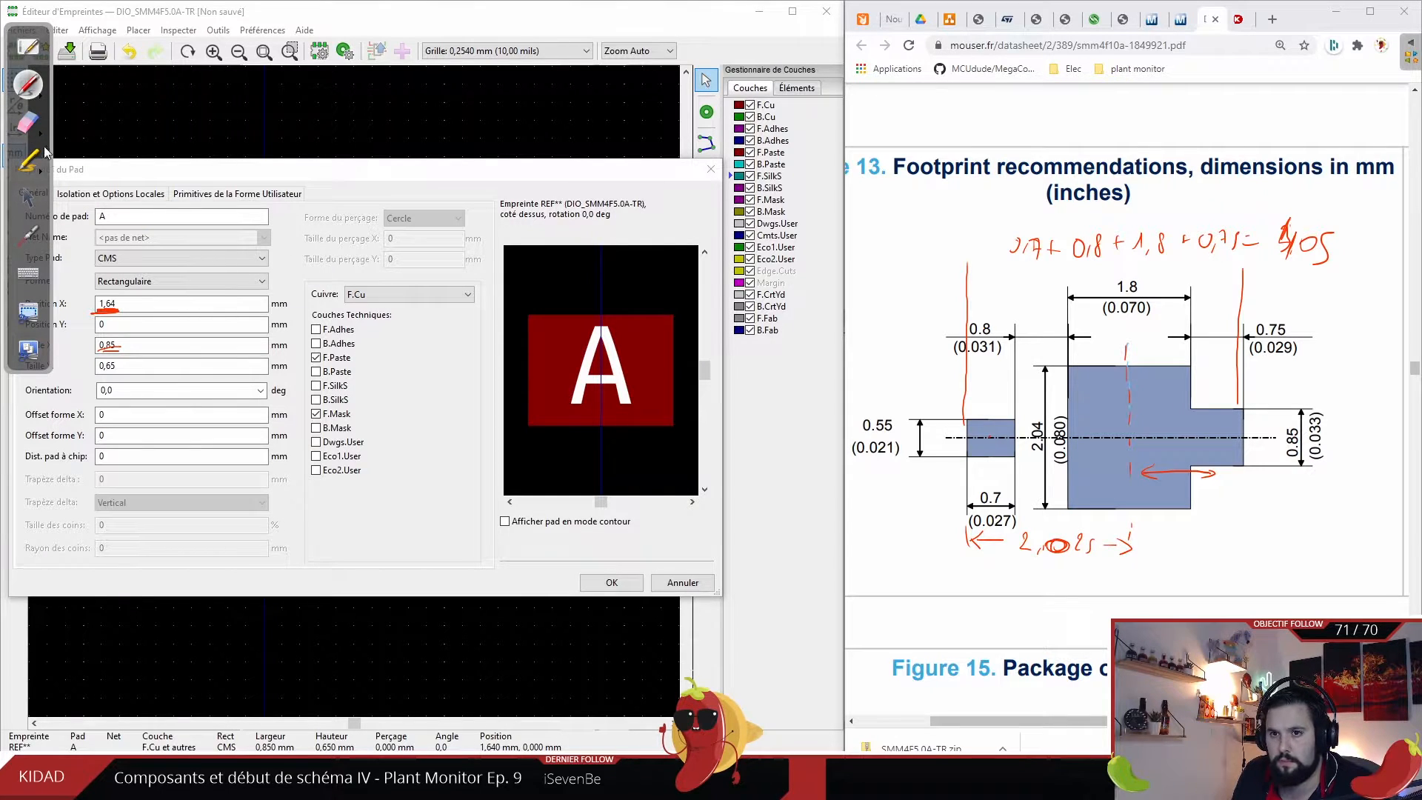
{"action": "left_click", "coordinate": [29, 198]}
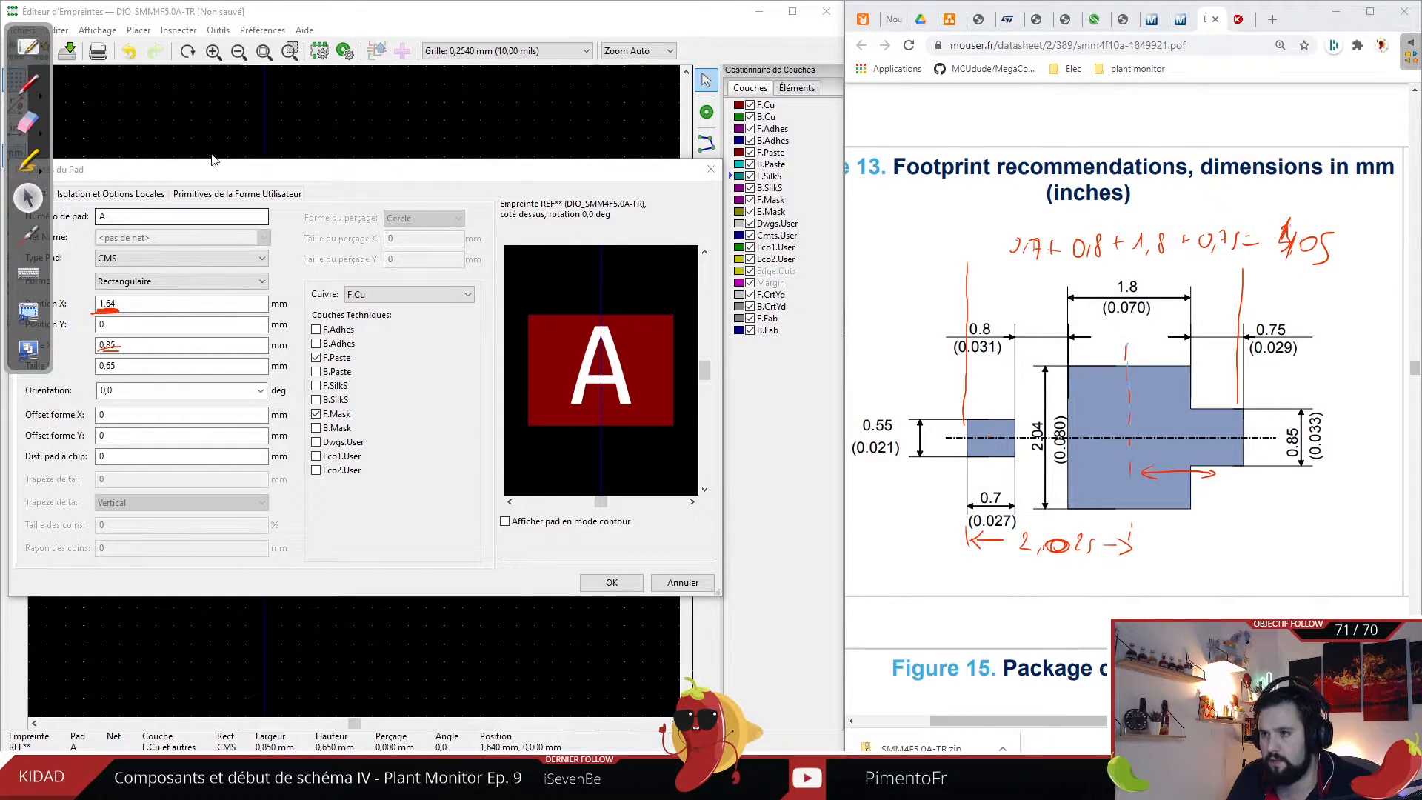
- Close pad A's properties and open the Pad Properties of pad C
{"action": "key", "text": "Return"}
{"action": "scroll", "coordinate": [350, 398], "scroll_direction": "down", "scroll_amount": 2}
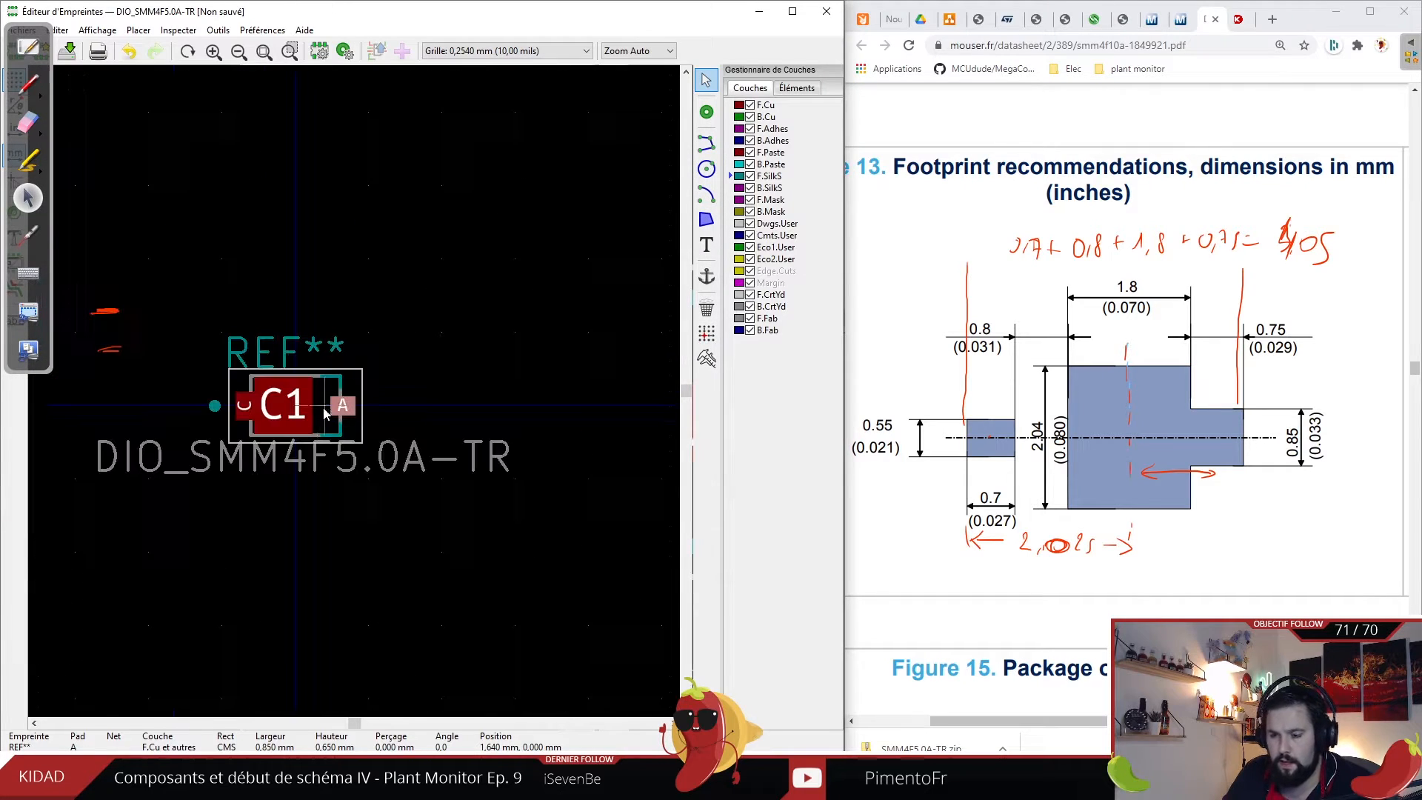
{"action": "scroll", "coordinate": [325, 394], "scroll_direction": "up", "scroll_amount": 3}
{"action": "left_click", "coordinate": [320, 391]}
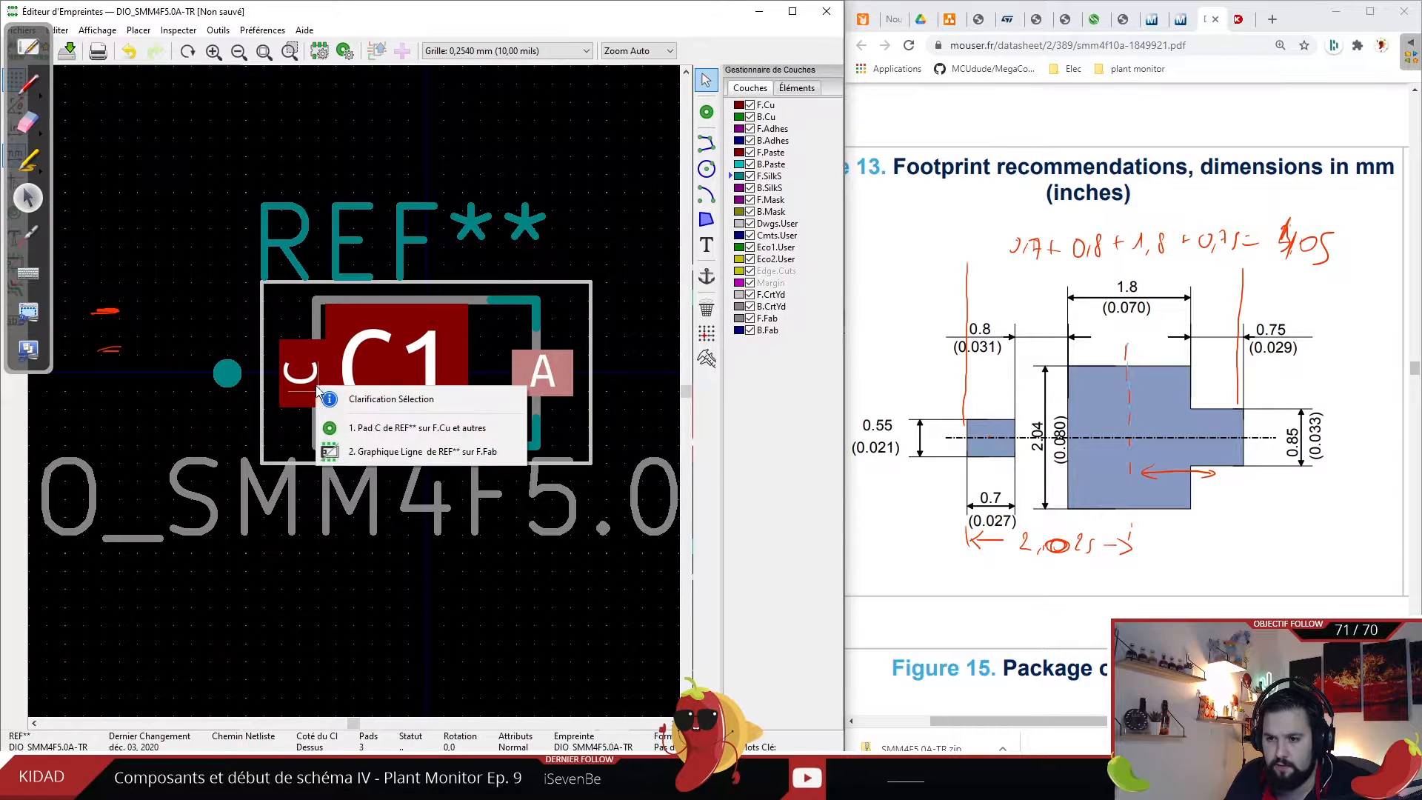
{"action": "left_click", "coordinate": [355, 451]}
{"action": "left_click", "coordinate": [299, 386]}
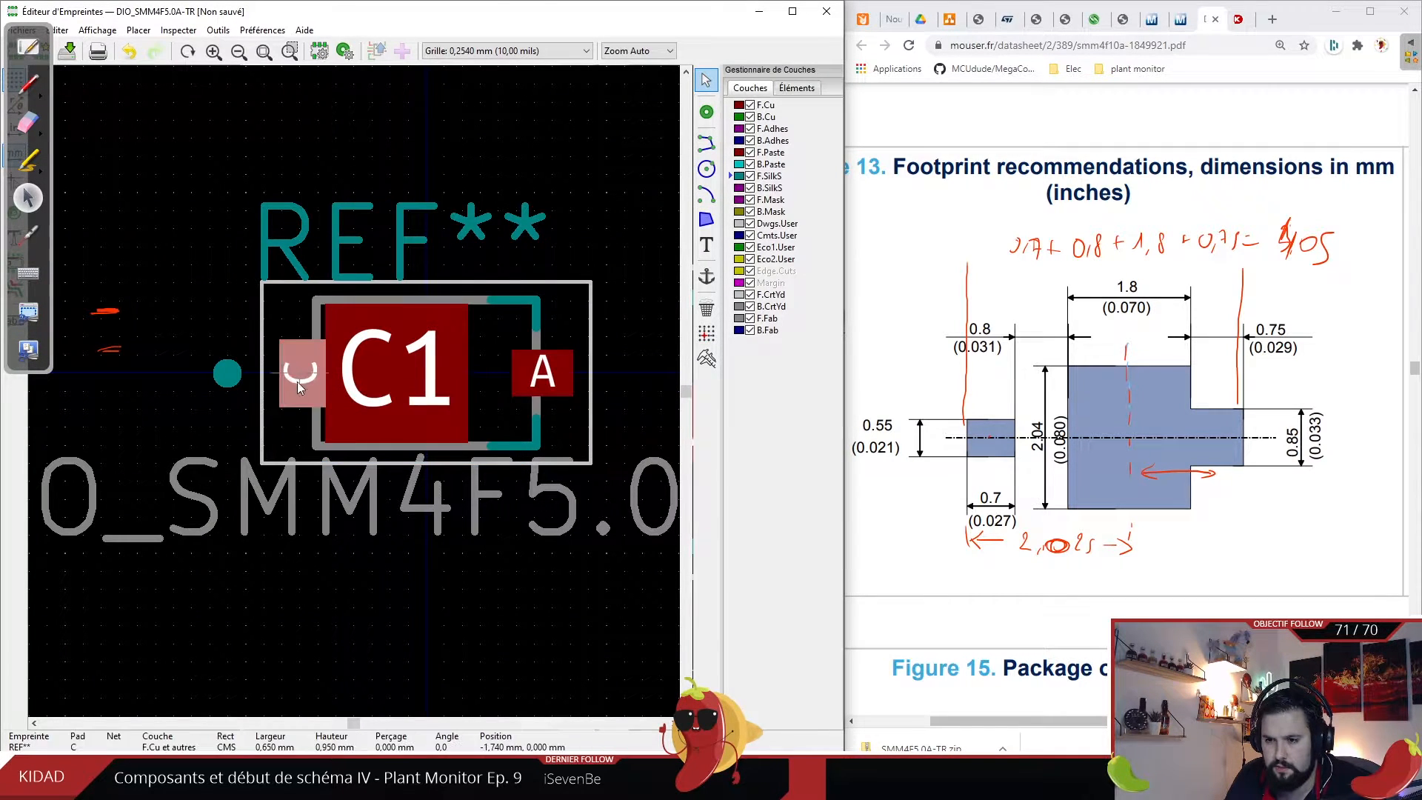
{"action": "double_click", "coordinate": [302, 393]}
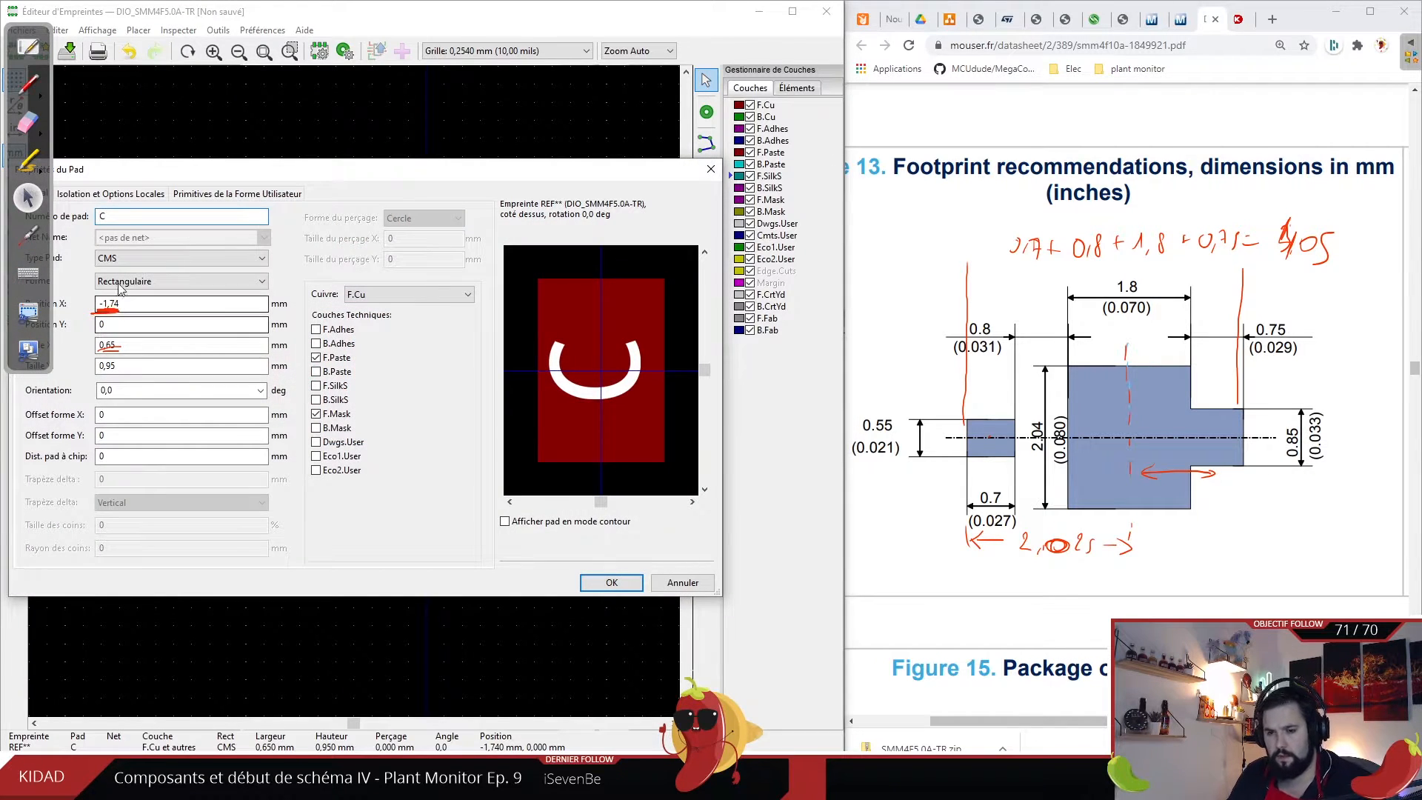
- Erase the old underlines, move the dialog aside, and highlight pad C's 0,65 × 0,95 size values
{"action": "left_click", "coordinate": [27, 123]}
{"action": "left_click_drag", "start_coordinate": [110, 301], "coordinate": [104, 307]}
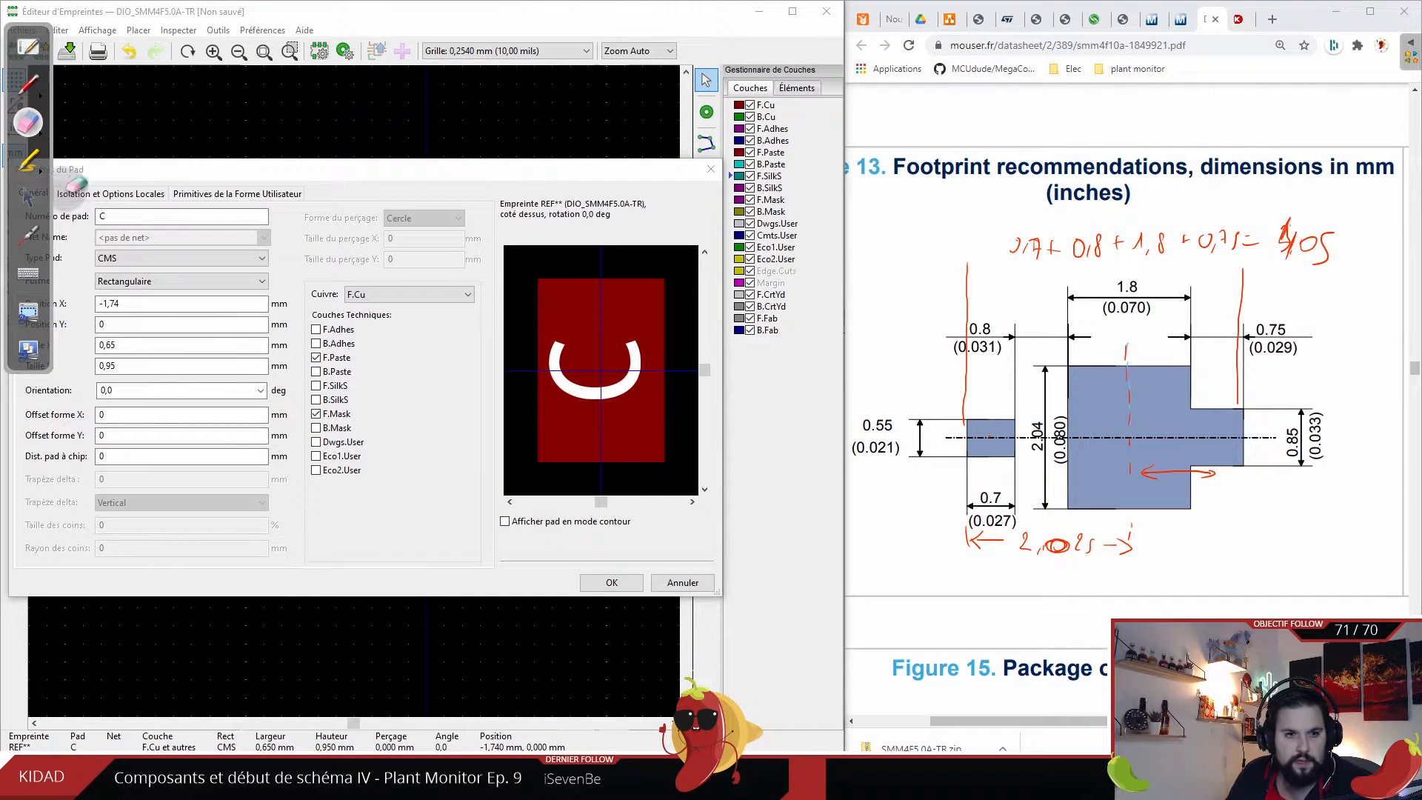
{"action": "left_click", "coordinate": [37, 200]}
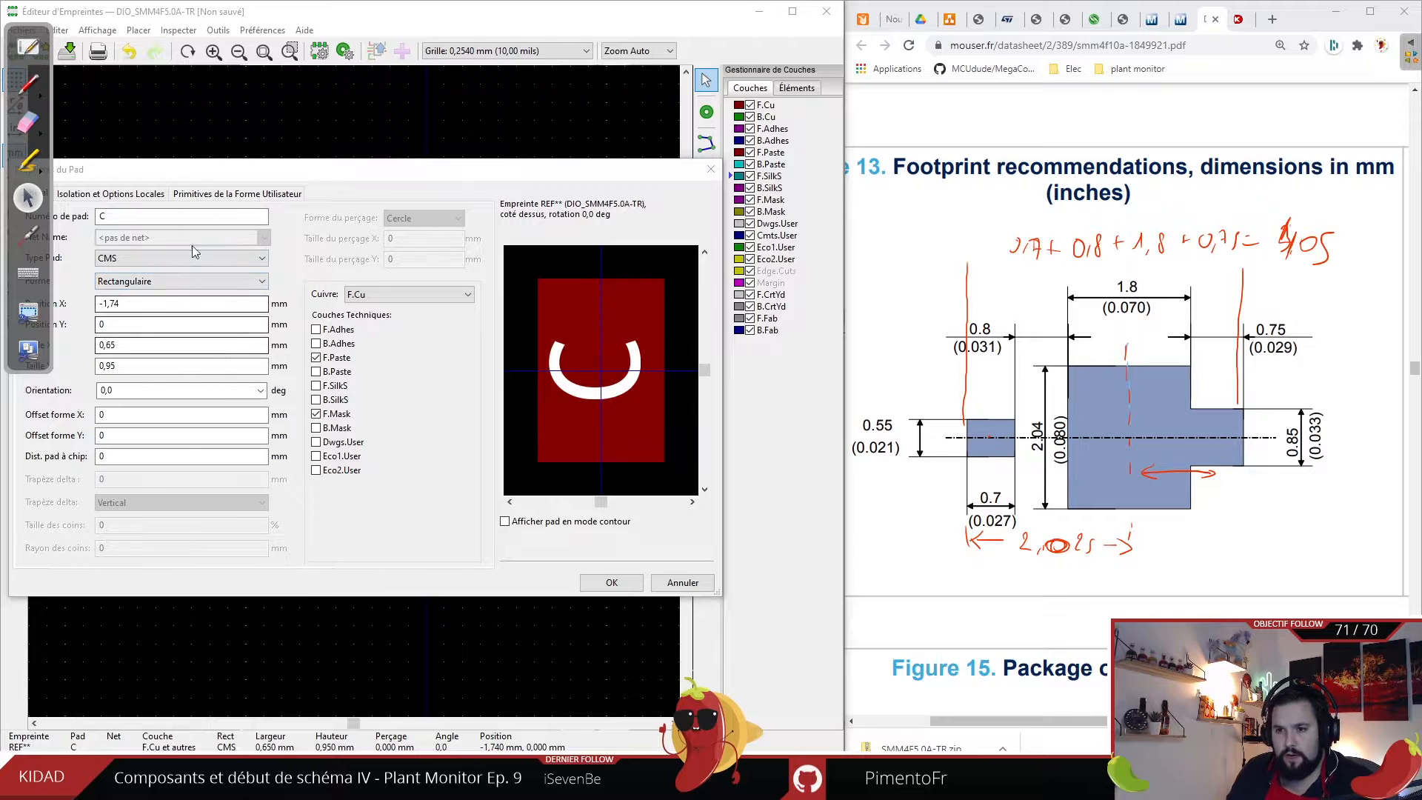
{"action": "left_click_drag", "start_coordinate": [239, 176], "coordinate": [319, 148]}
{"action": "double_click", "coordinate": [189, 317]}
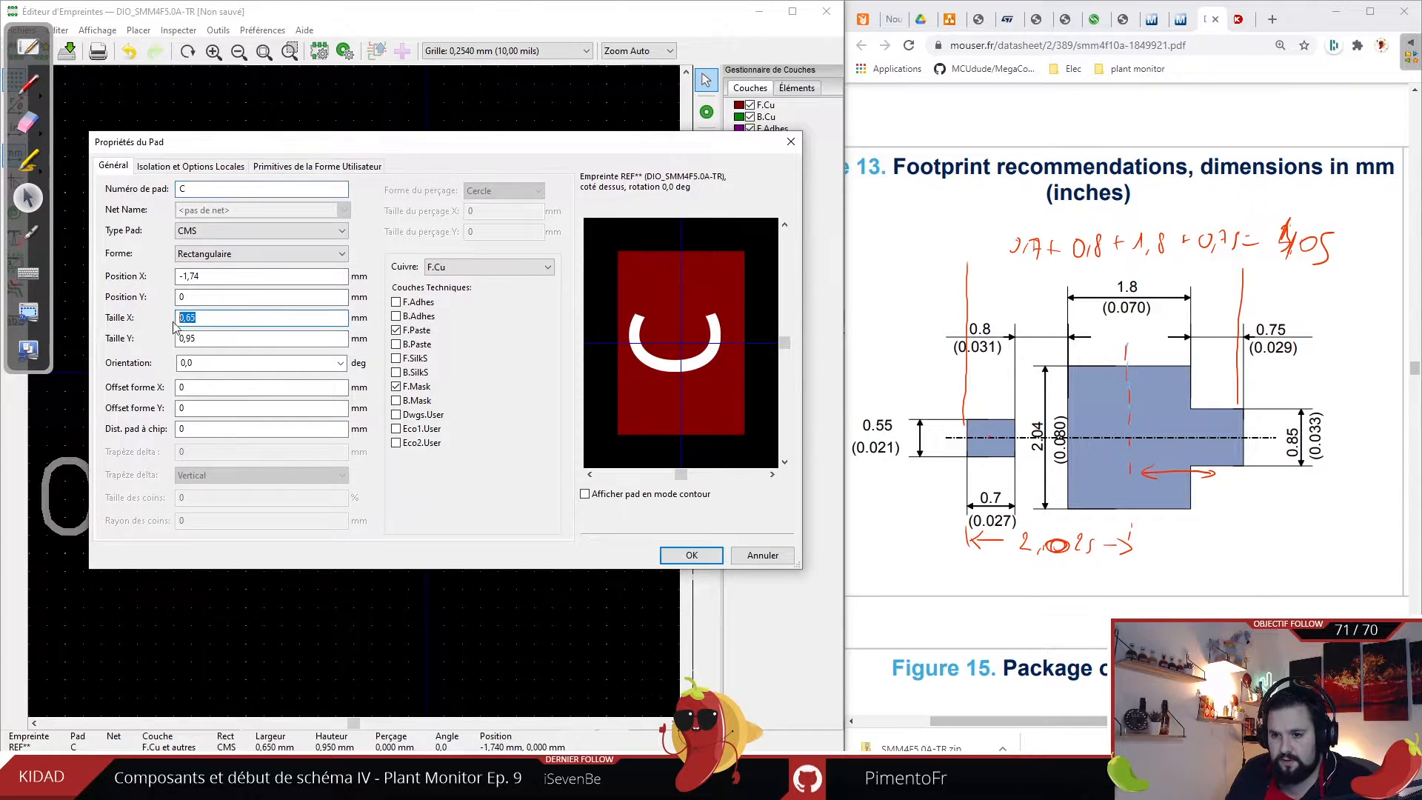
{"action": "left_click", "coordinate": [213, 337]}
{"action": "left_click_drag", "start_coordinate": [212, 337], "coordinate": [1096, 423]}
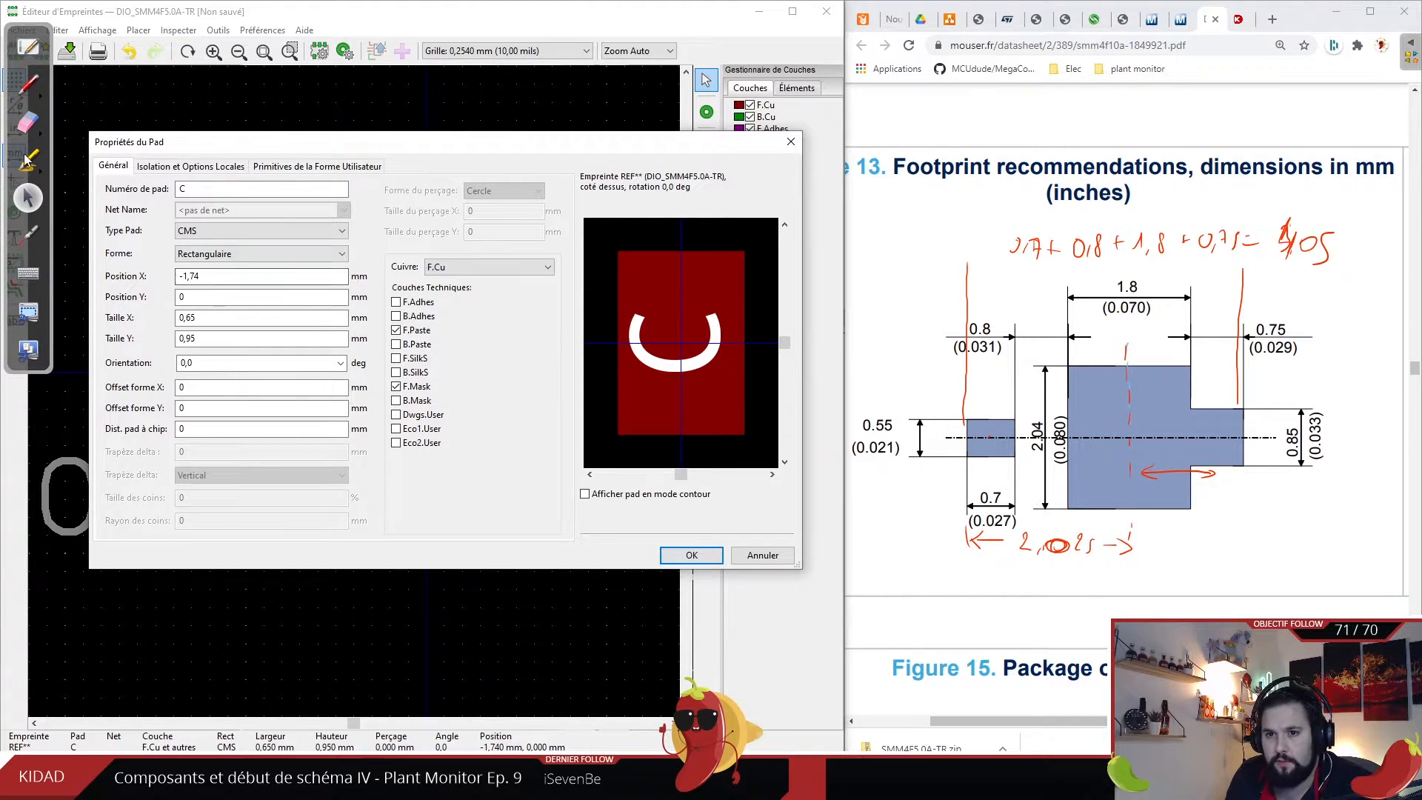
- Circle the datasheet's 0.75 dimension in red and erase the underlines on pad C's size values
{"action": "left_click", "coordinate": [29, 84]}
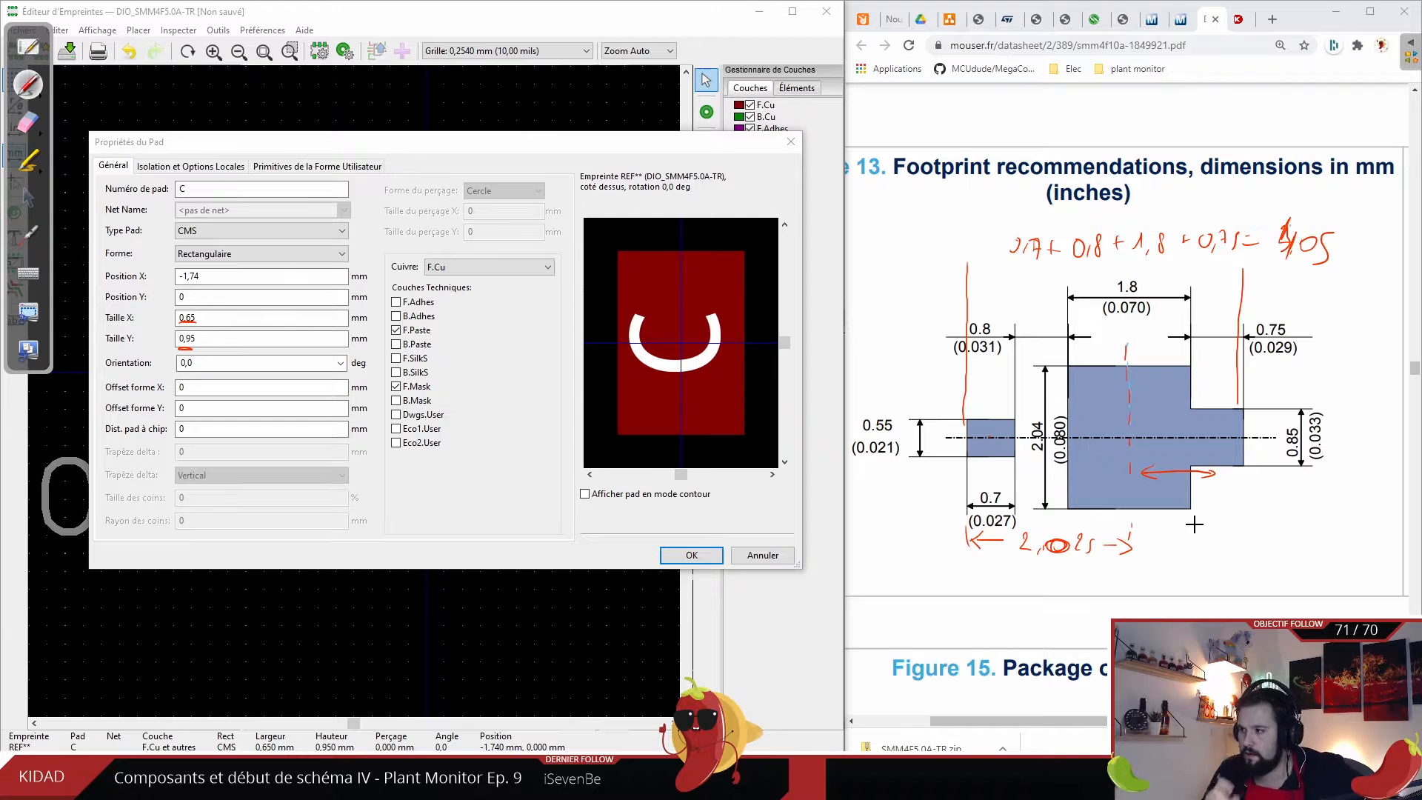
{"action": "left_click_drag", "start_coordinate": [1274, 323], "coordinate": [1253, 342]}
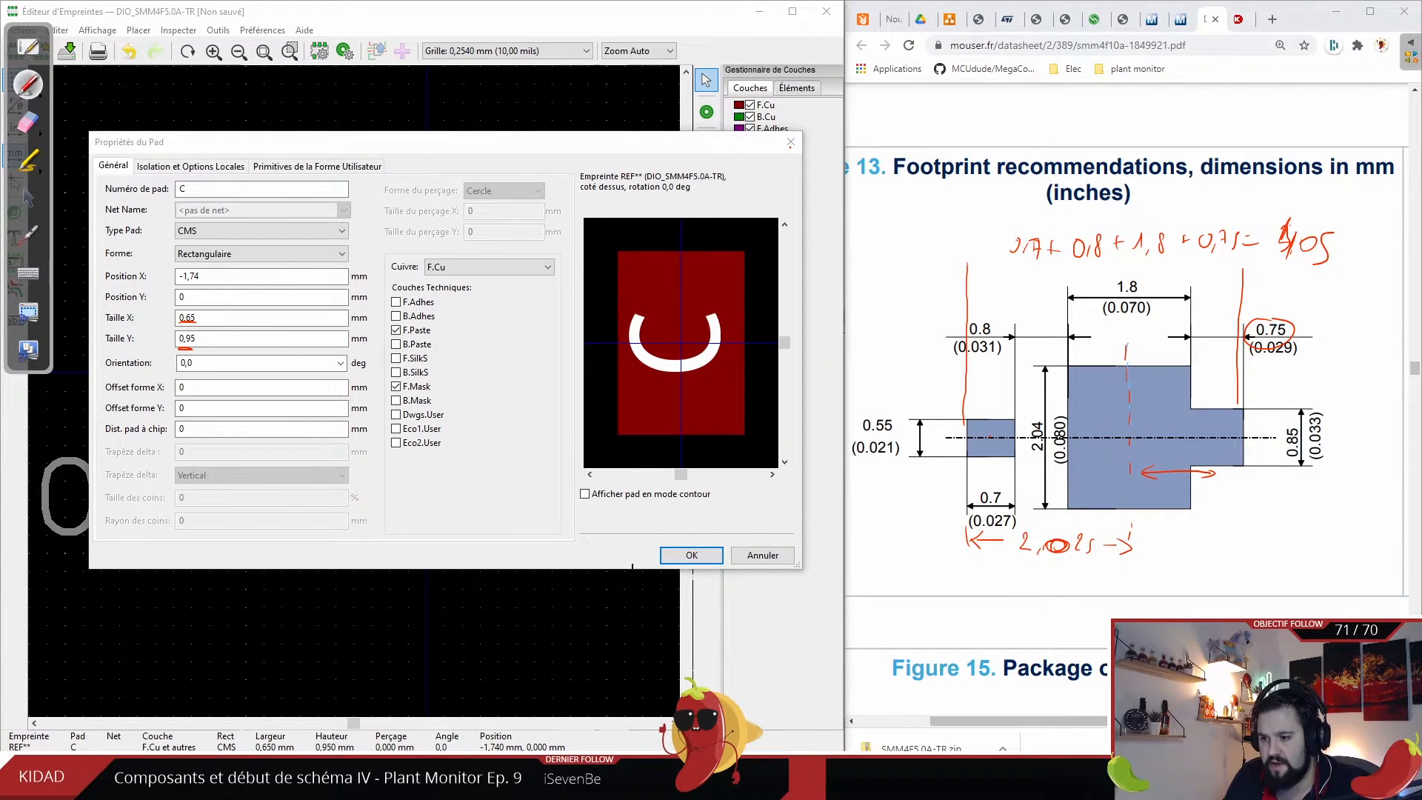
{"action": "left_click", "coordinate": [27, 123]}
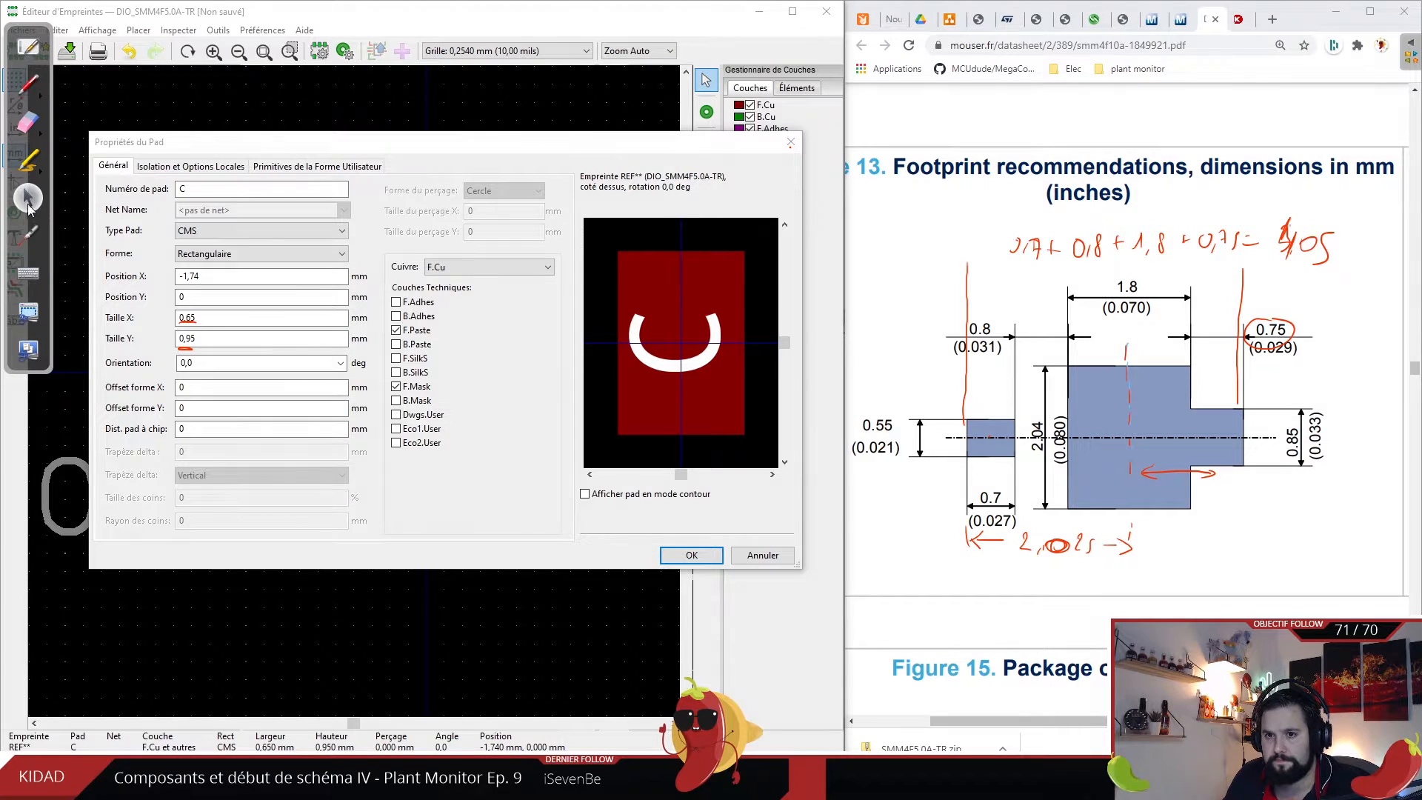
{"action": "mouse_move", "coordinate": [205, 295]}
{"action": "left_mouse_down"}
{"action": "mouse_move", "coordinate": [243, 304]}
{"action": "mouse_move", "coordinate": [158, 385]}
{"action": "left_mouse_up"}
{"action": "left_click", "coordinate": [28, 197]}
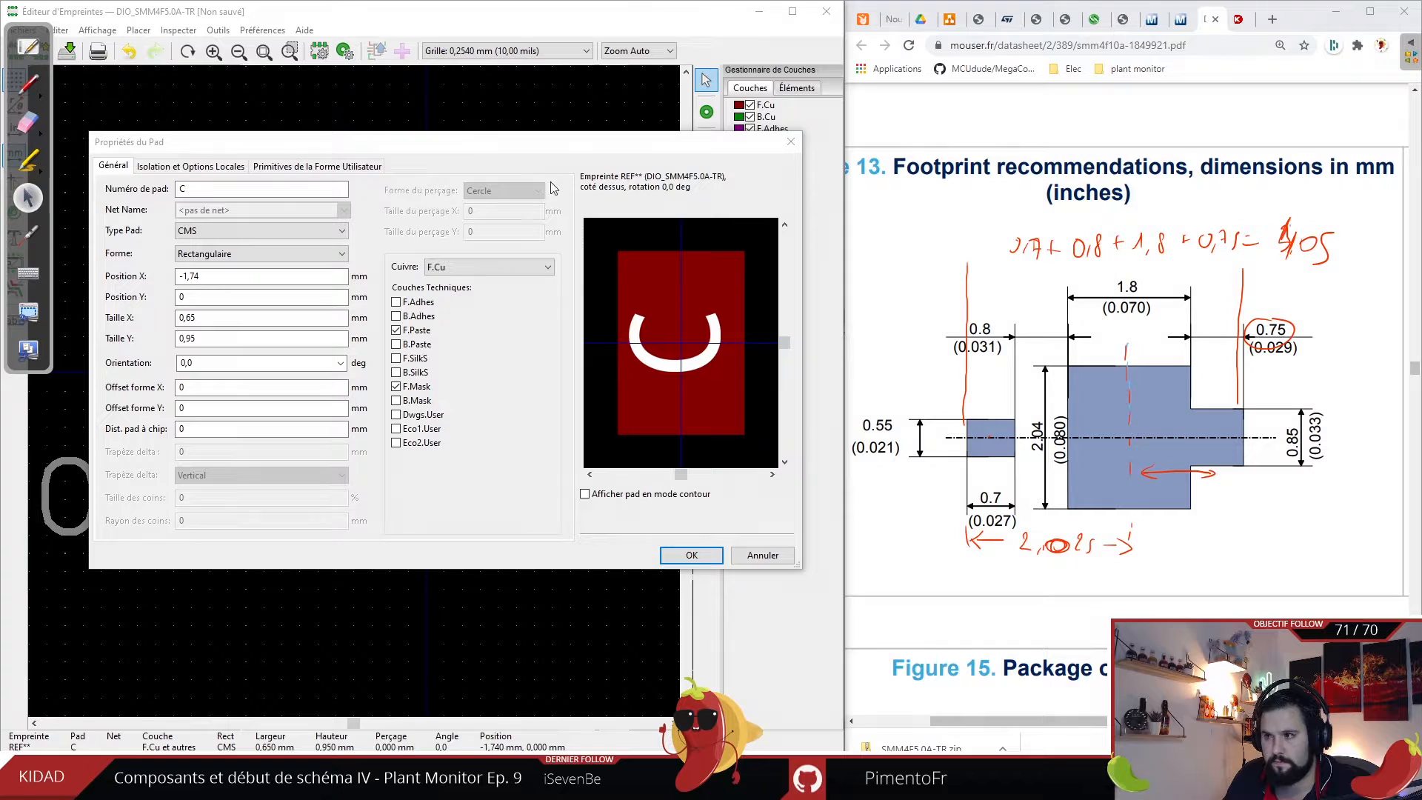
- Close pad C's properties and box-select the whole footprint
{"action": "left_click", "coordinate": [791, 141]}
{"action": "scroll", "coordinate": [489, 332], "scroll_direction": "down", "scroll_amount": 3}
{"action": "left_click_drag", "start_coordinate": [163, 304], "coordinate": [611, 613]}
- Leave the whiteboard for the desktop and start a new footprint from the Fichiers menu
{"action": "left_click", "coordinate": [30, 48]}
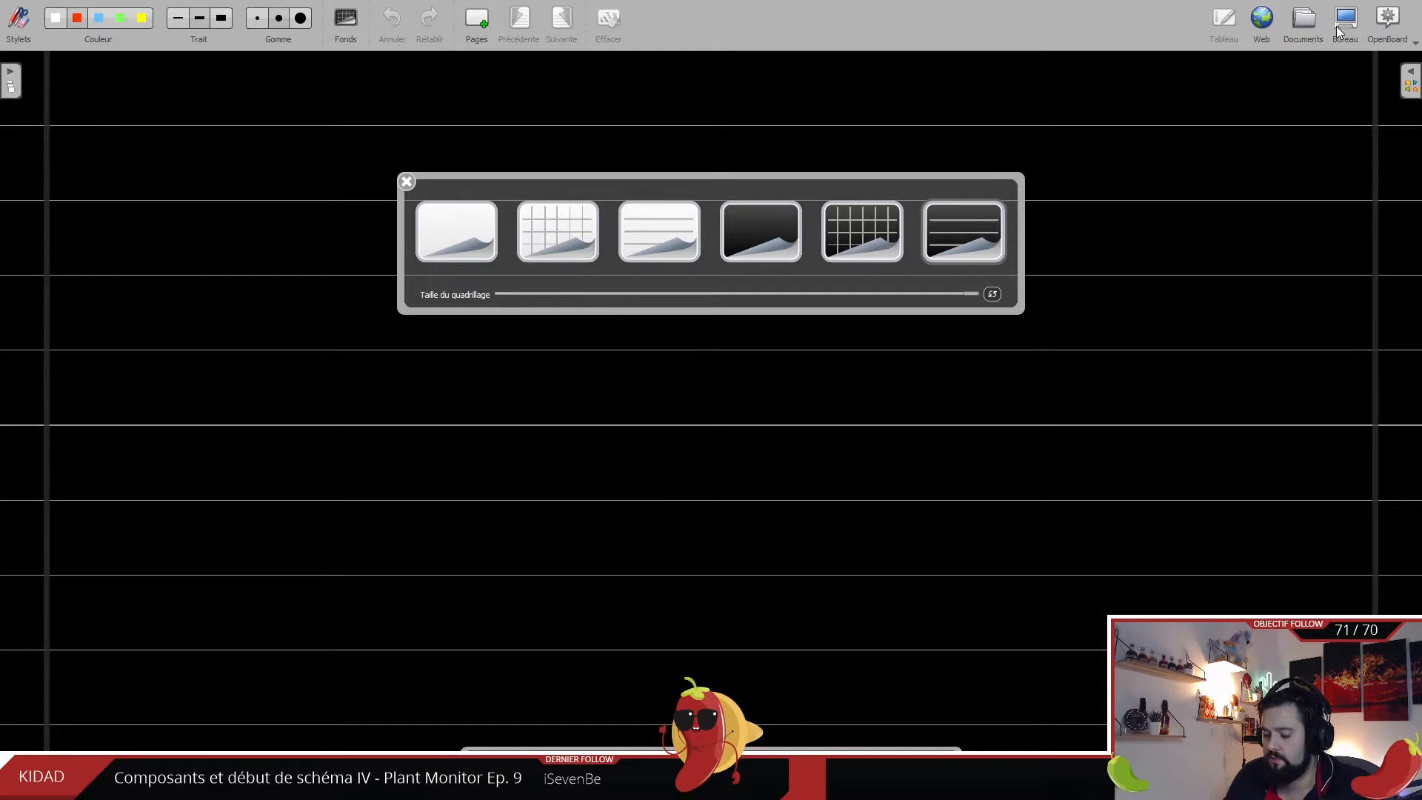
{"action": "left_click", "coordinate": [1342, 28]}
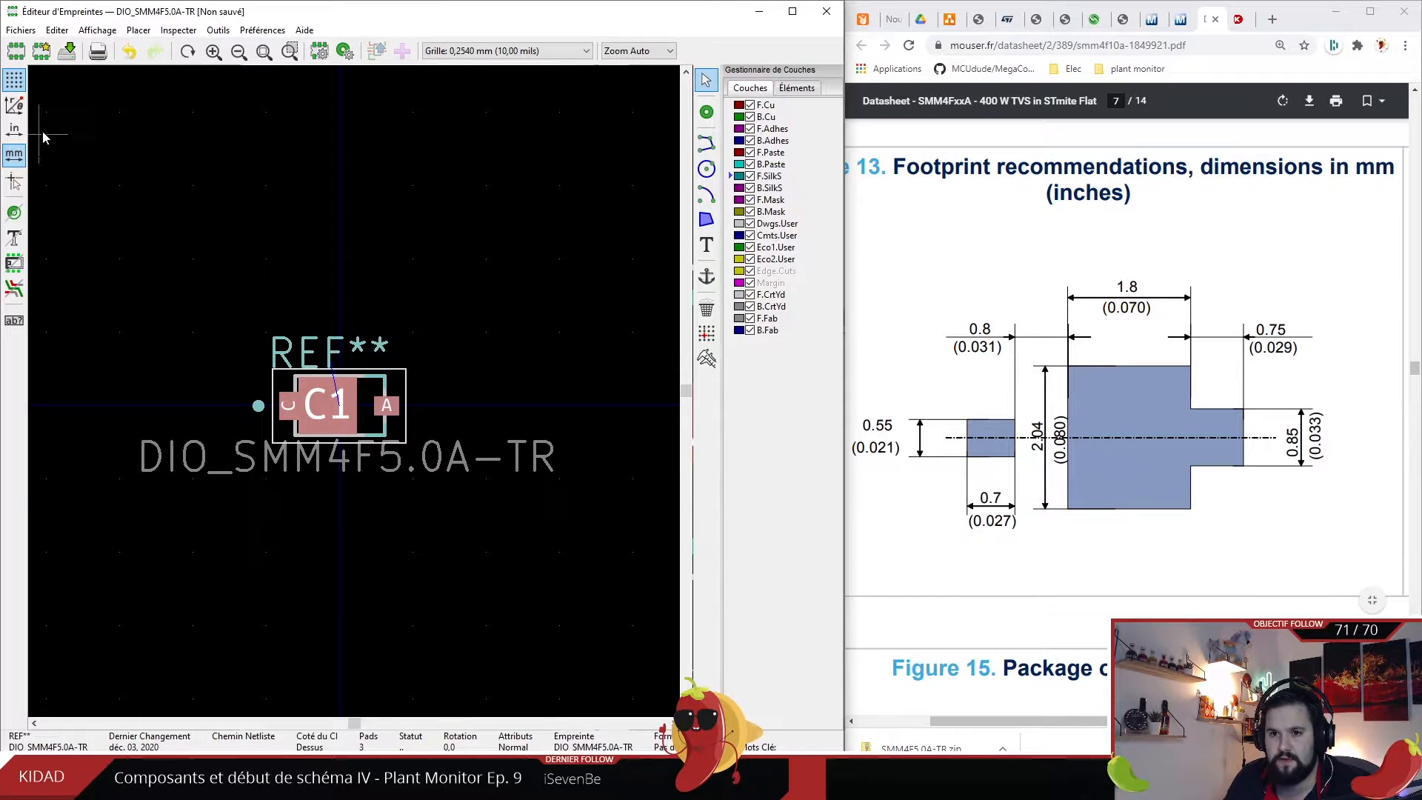
{"action": "left_click", "coordinate": [21, 30]}
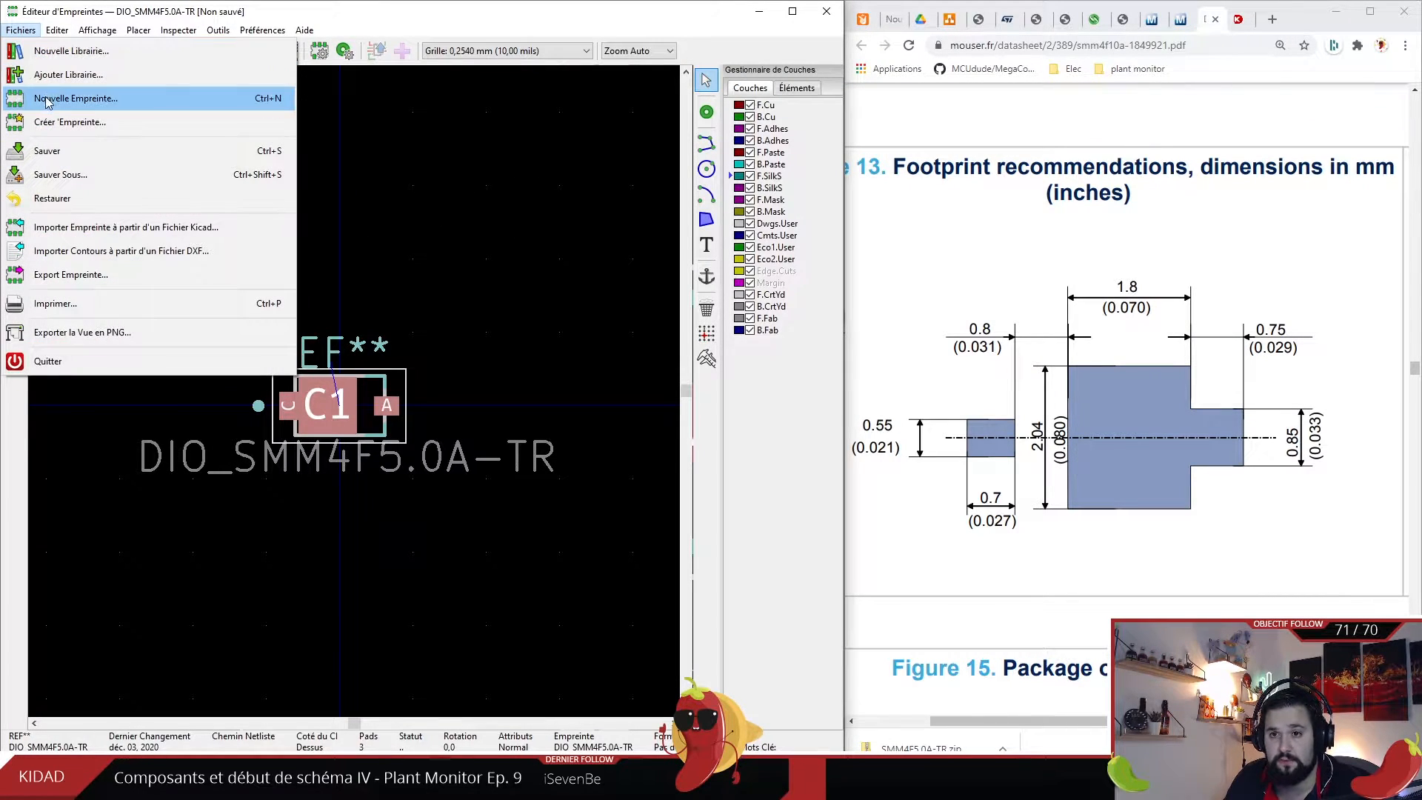
{"action": "left_click", "coordinate": [74, 105]}
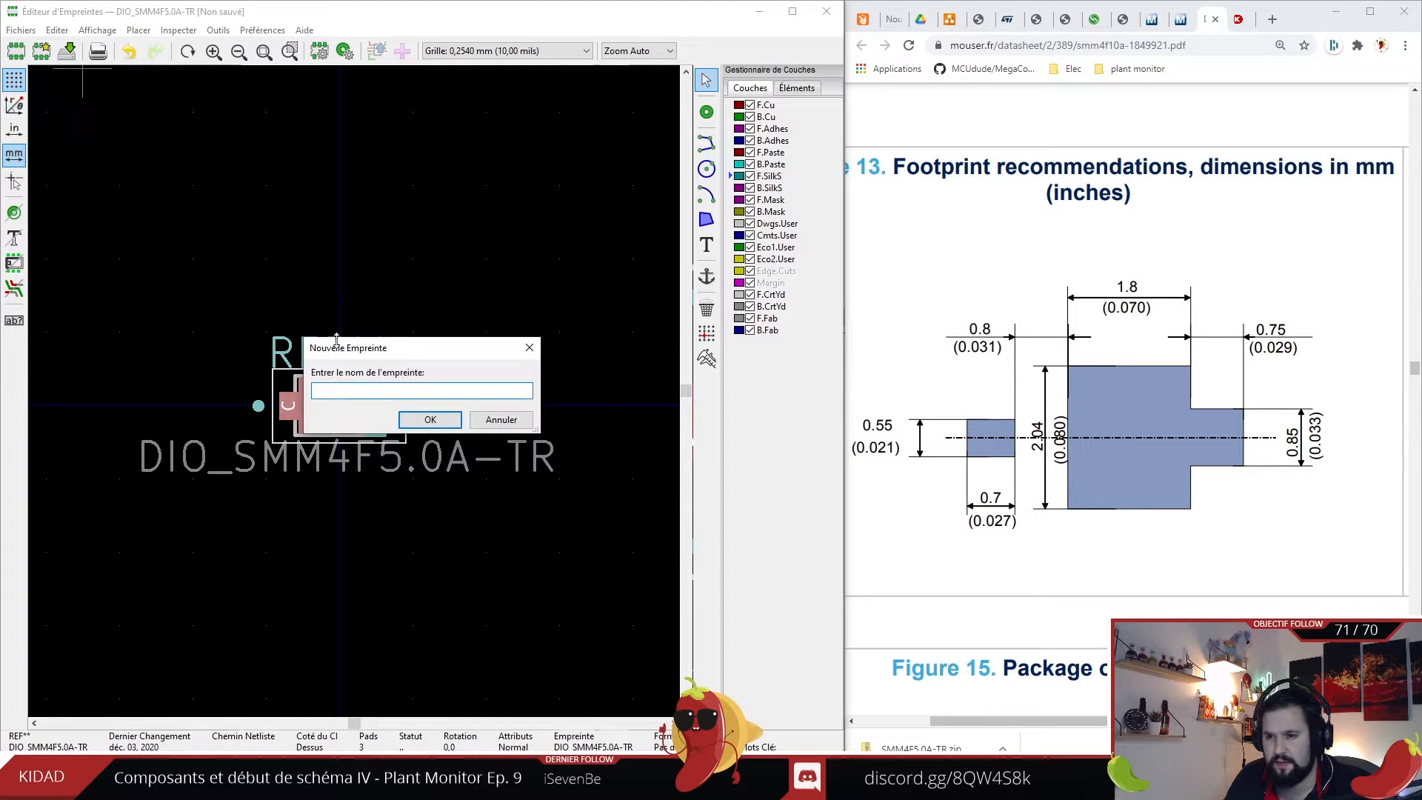
{"action": "key", "text": "ctrl+v"}
{"action": "key", "text": "ctrl+z"}
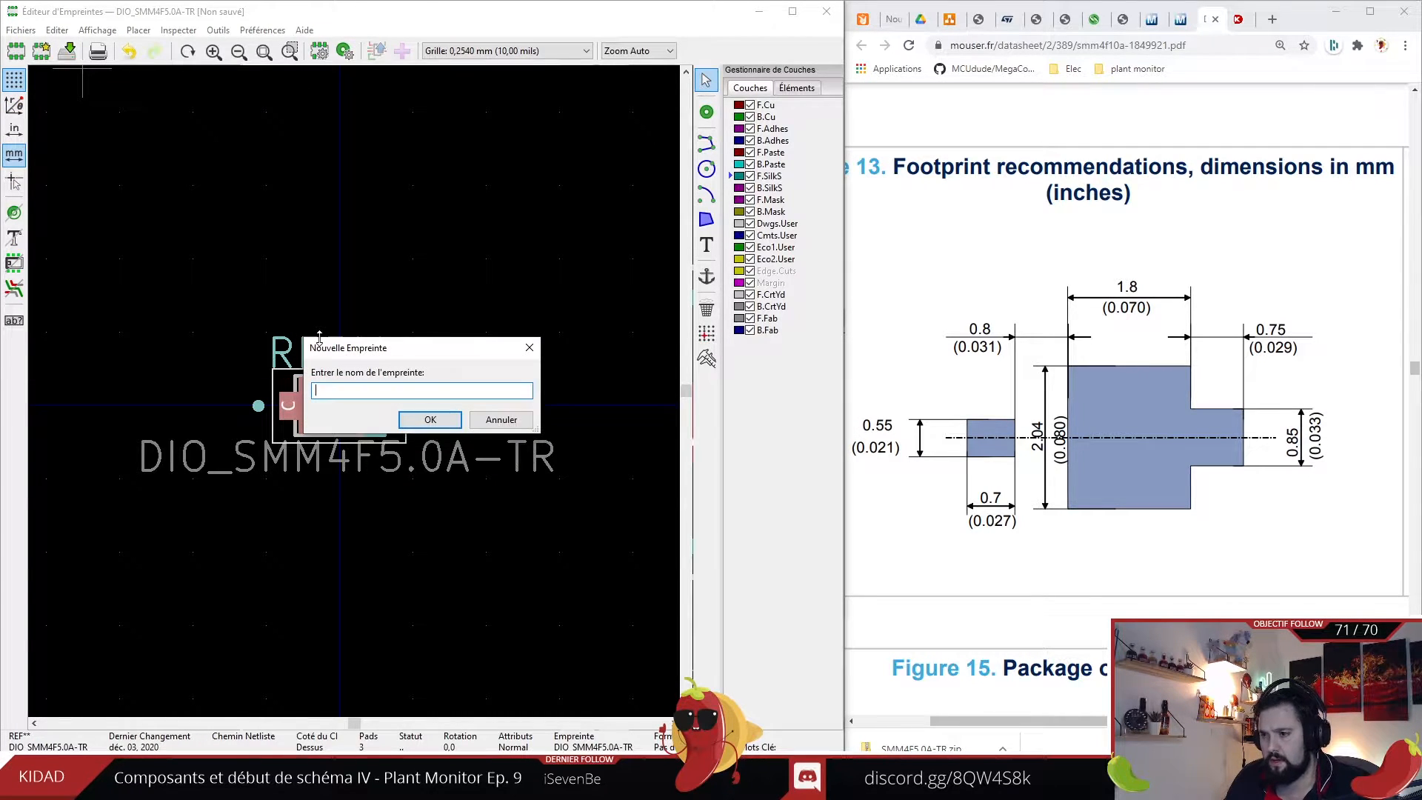
- Name the footprint SMM4F5.0A-TR, copied from the Farnell page, and discard the previous footprint's changes
{"action": "left_click", "coordinate": [1094, 19]}
{"action": "left_click_drag", "start_coordinate": [968, 331], "coordinate": [865, 334]}
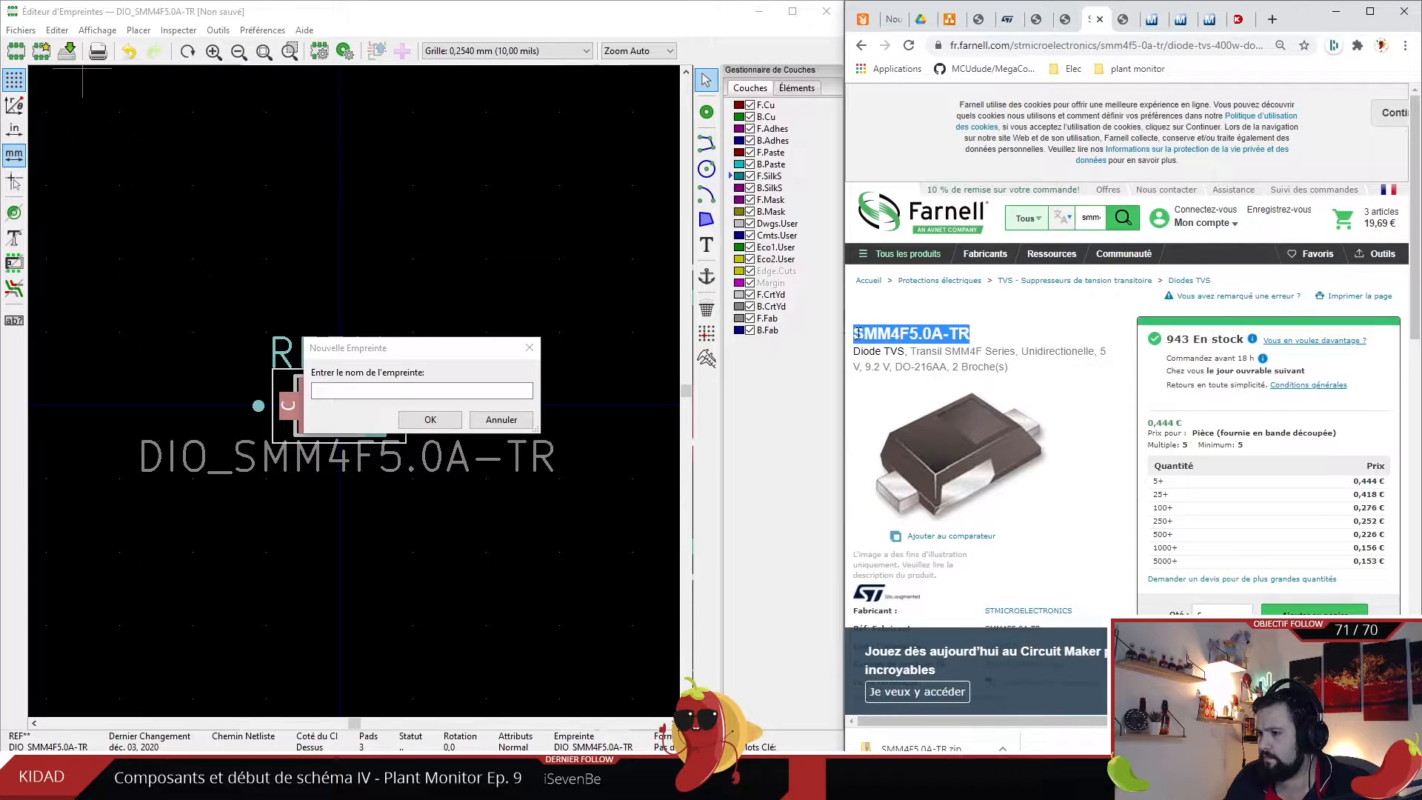
{"action": "left_click", "coordinate": [437, 351]}
{"action": "type", "text": "SMM4F5.0A-TR"}
{"action": "left_click", "coordinate": [420, 418]}
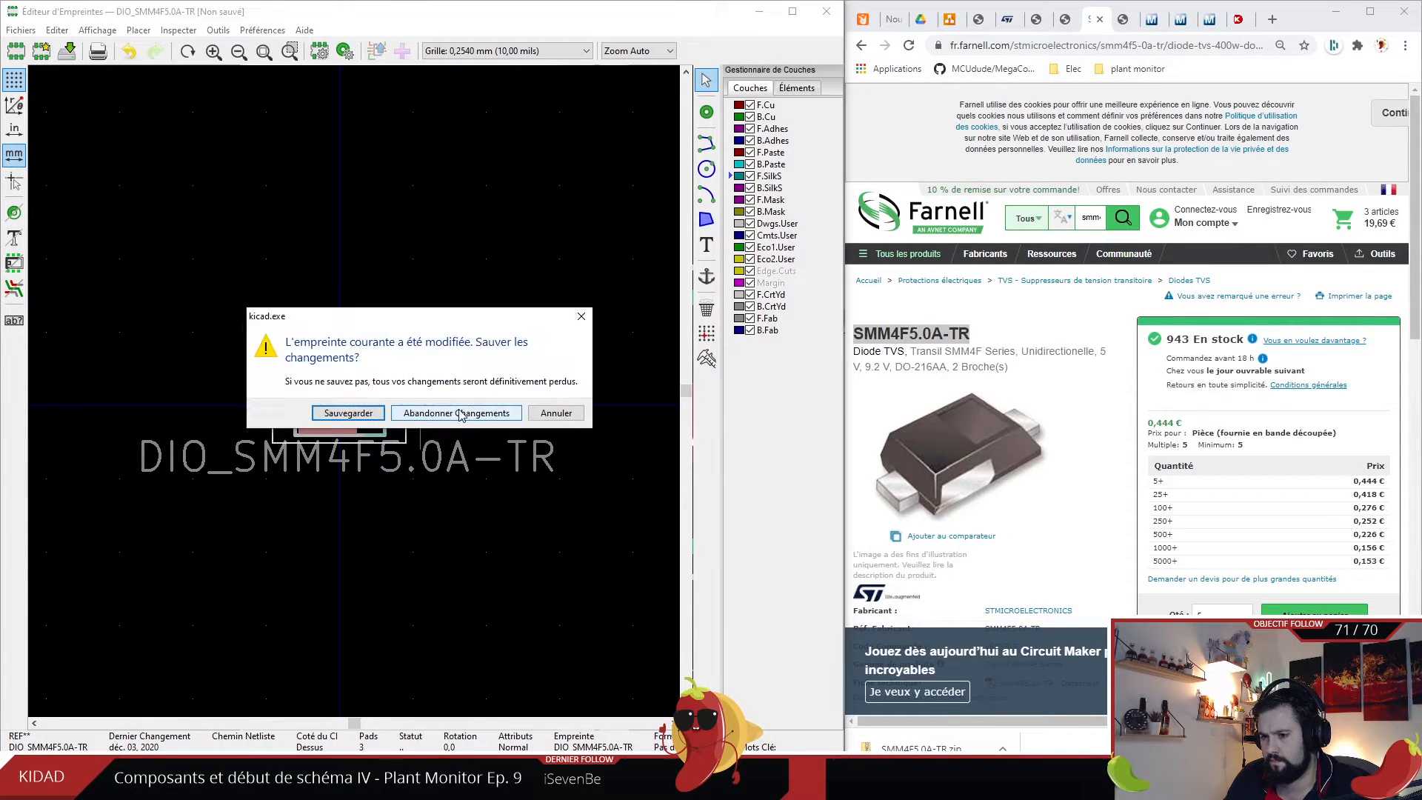
{"action": "left_click", "coordinate": [438, 414]}
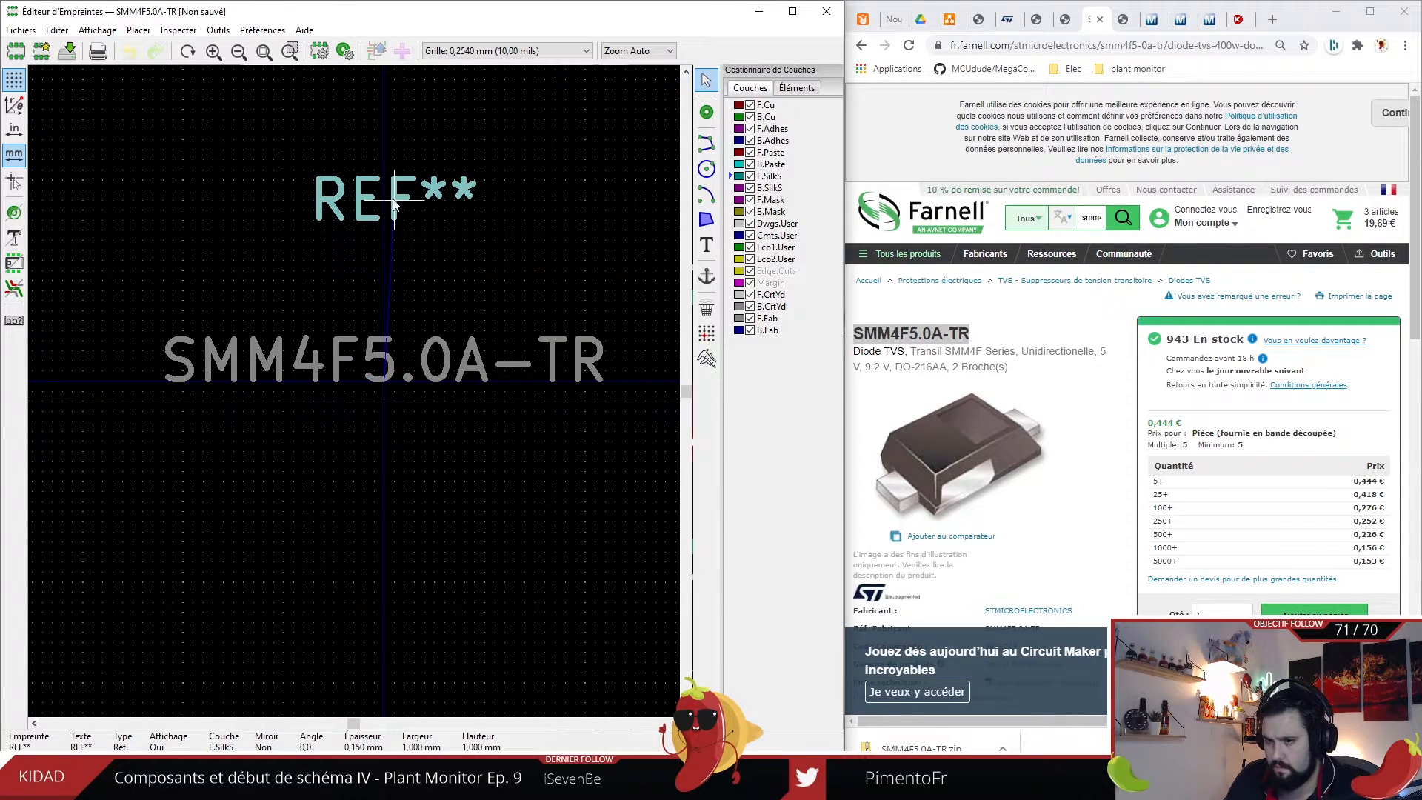
- Move the SMM4F5.0A-TR value text lower and place pad 1 on the footprint
{"action": "left_click_drag", "start_coordinate": [372, 361], "coordinate": [372, 522]}
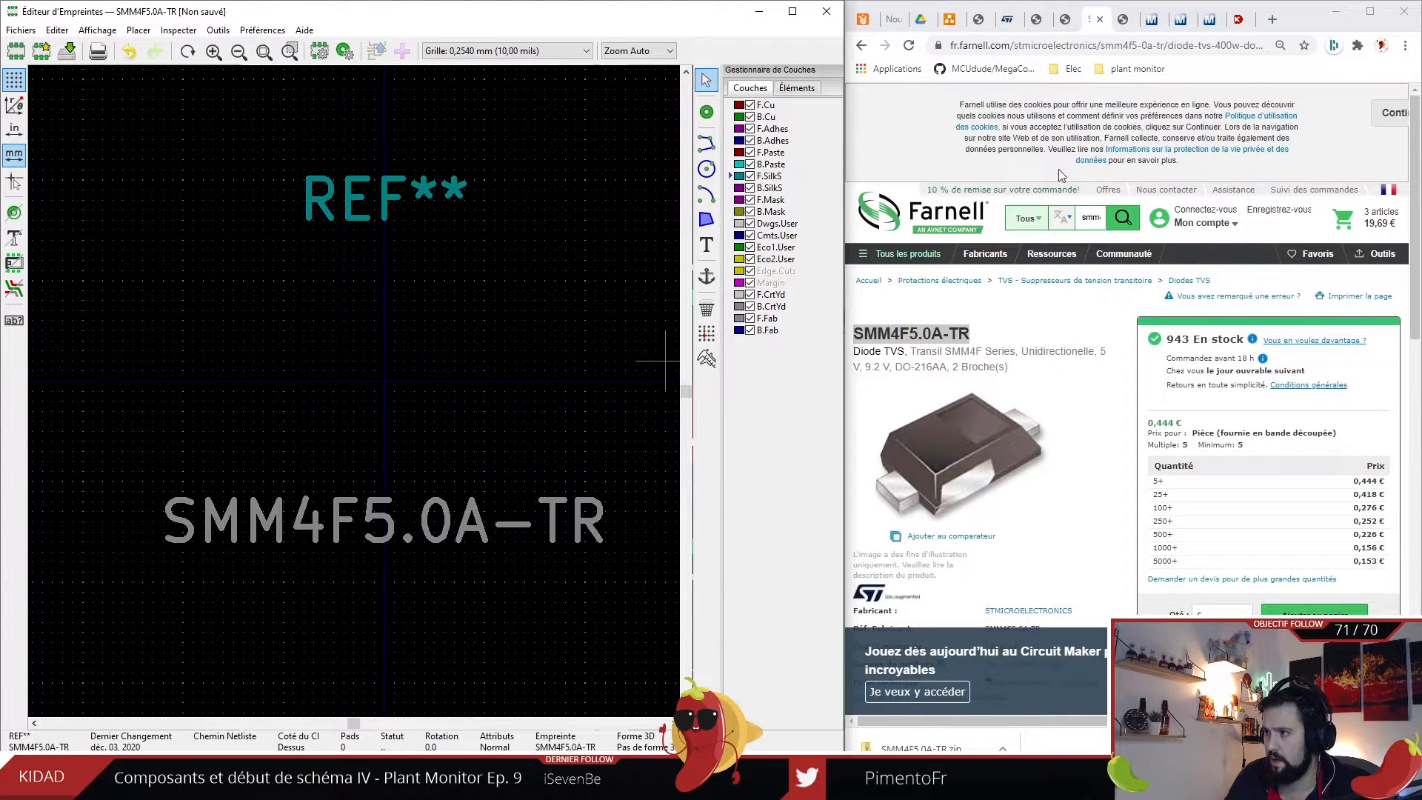
{"action": "left_click", "coordinate": [1207, 20]}
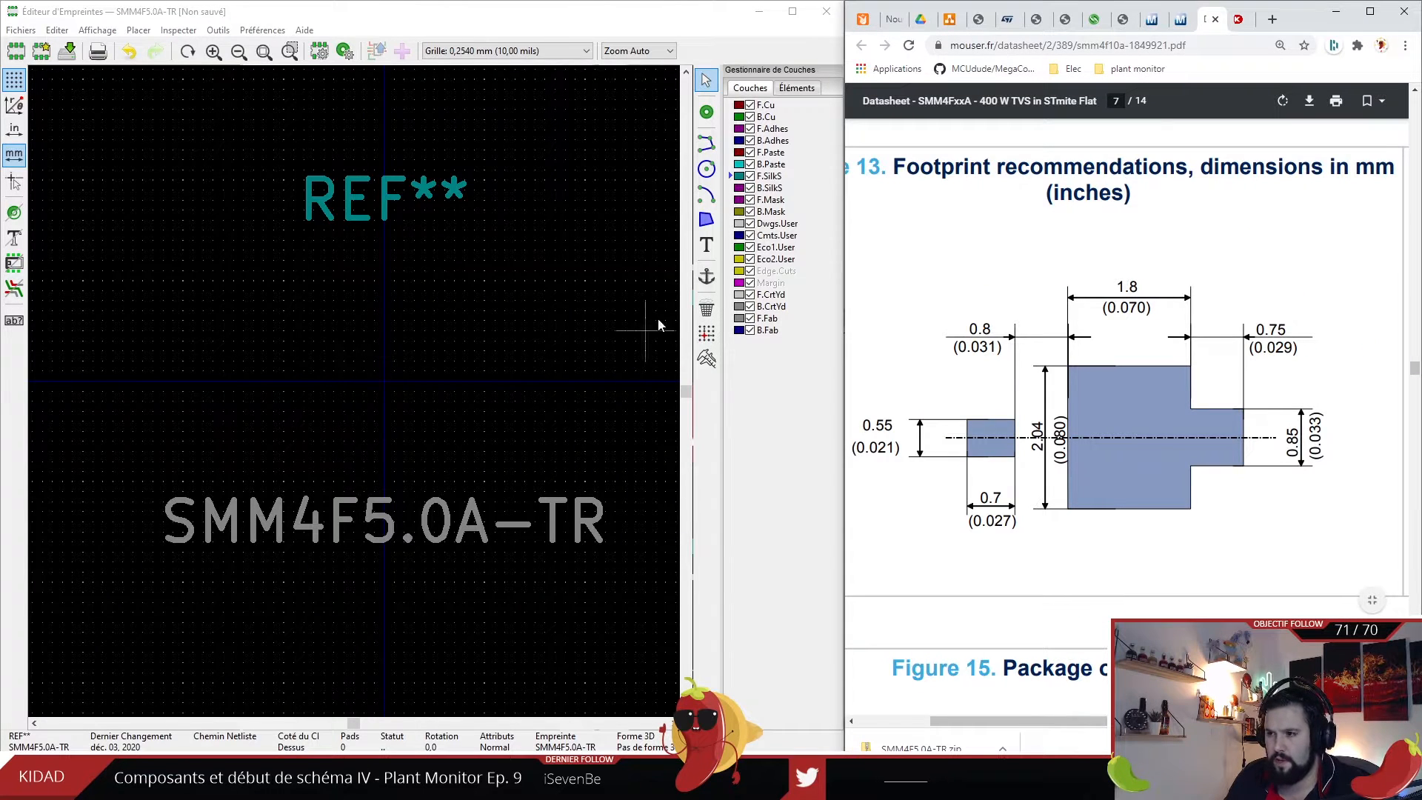
{"action": "left_click", "coordinate": [707, 113]}
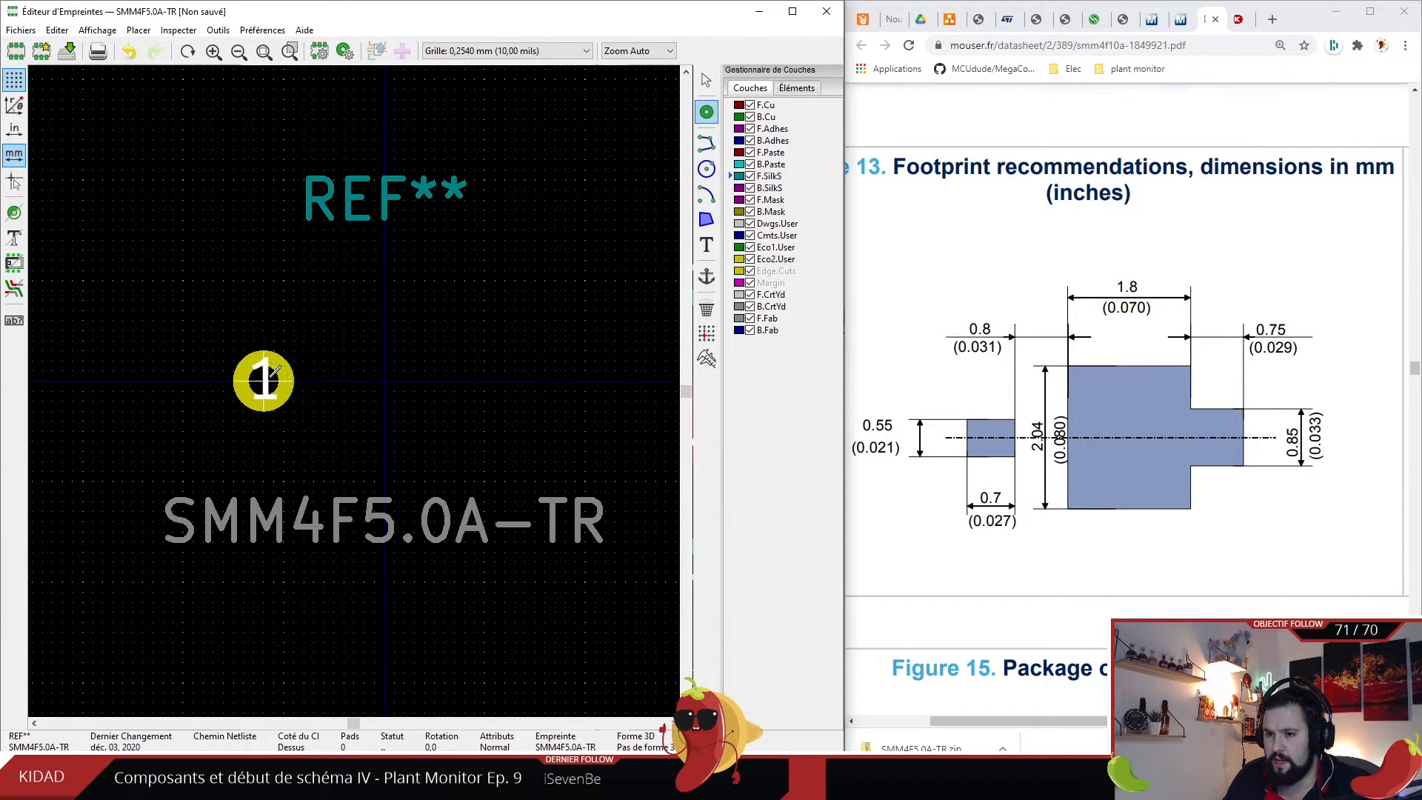
{"action": "left_click", "coordinate": [280, 393]}
{"action": "double_click", "coordinate": [280, 393]}
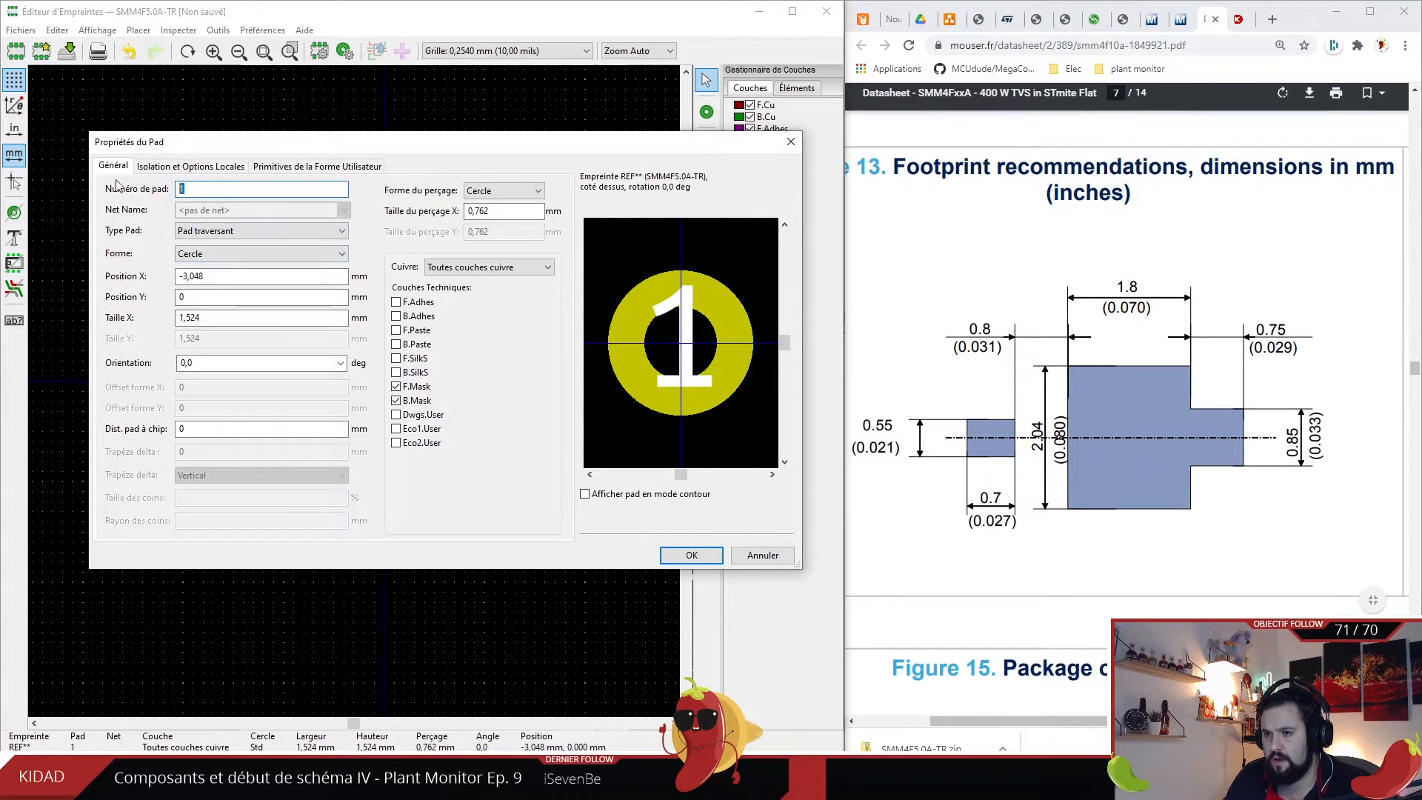
- Set pad 1's type to CMS and its shape to Rectangulaire
{"action": "left_click", "coordinate": [304, 317]}
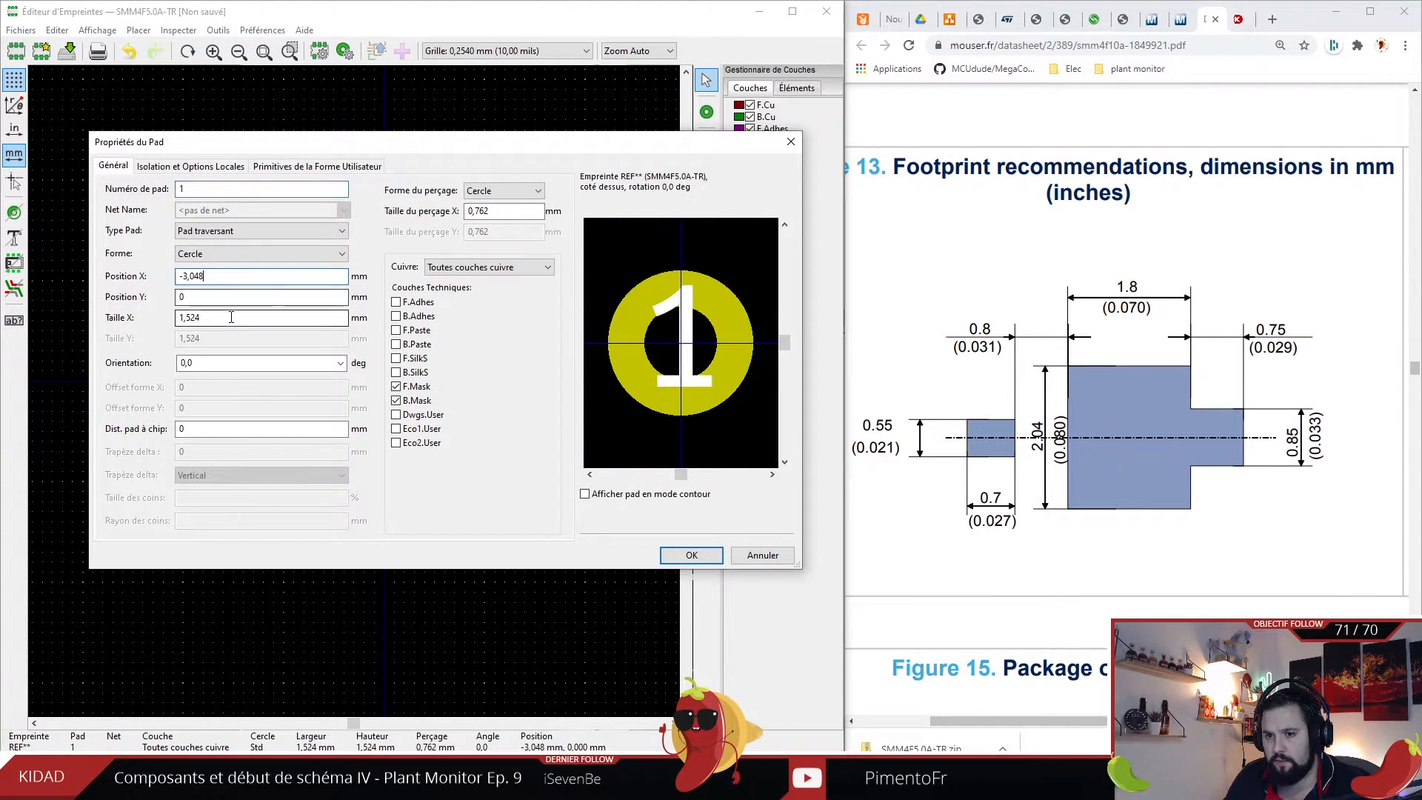
{"action": "left_click", "coordinate": [222, 231]}
{"action": "left_click", "coordinate": [222, 254]}
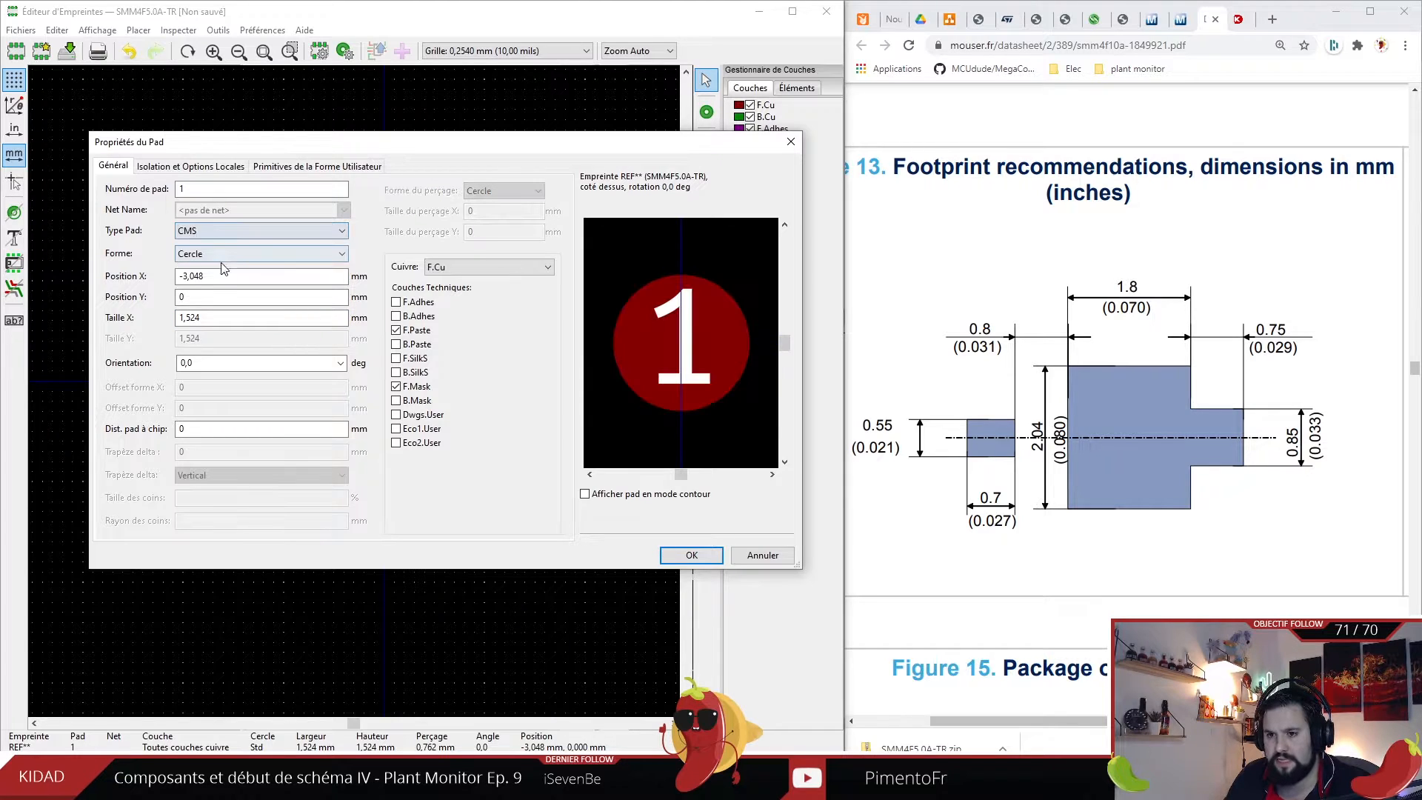
{"action": "left_click", "coordinate": [227, 255]}
{"action": "left_click", "coordinate": [192, 287]}
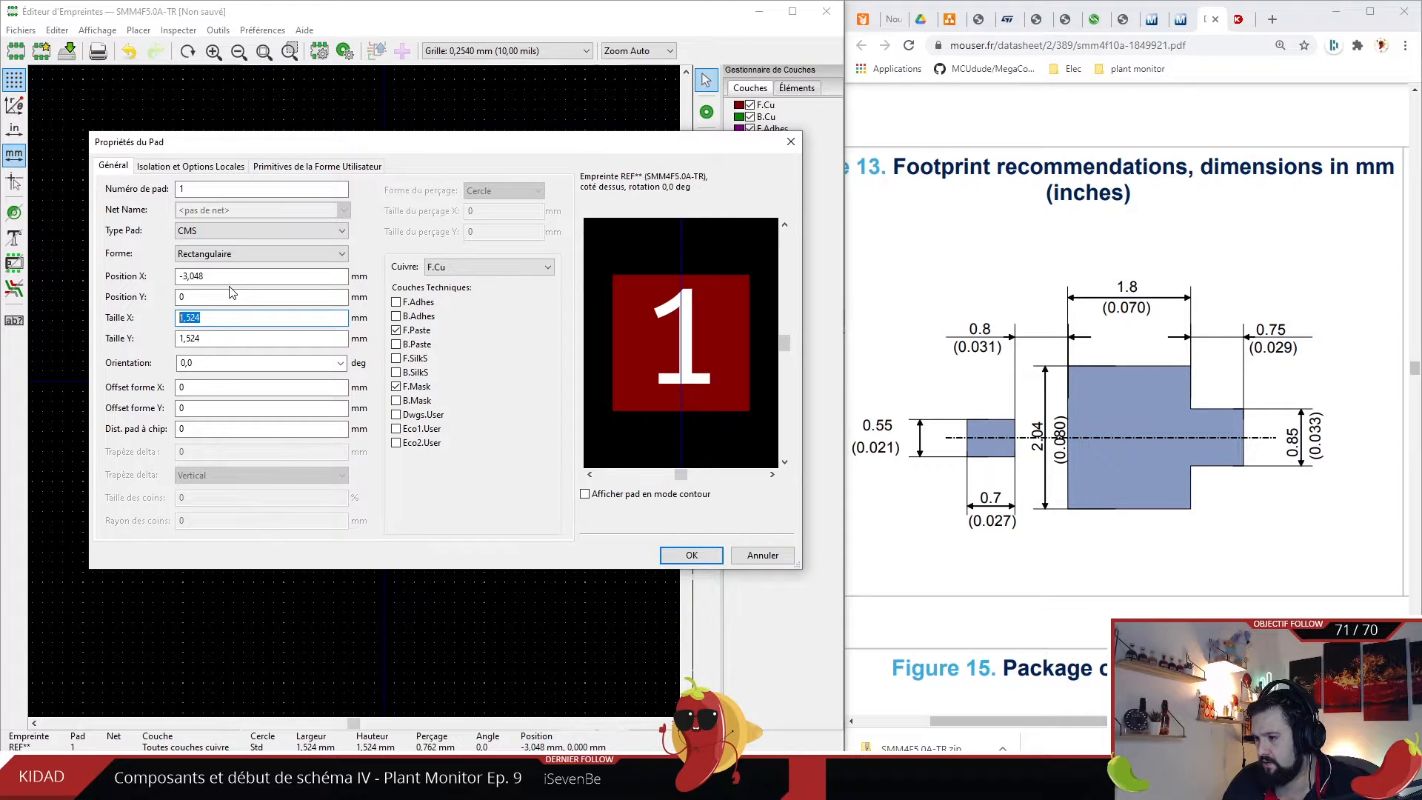
- Size pad 1 at 0,8 × 0,65 mm and apply
{"action": "type", "text": "08"}
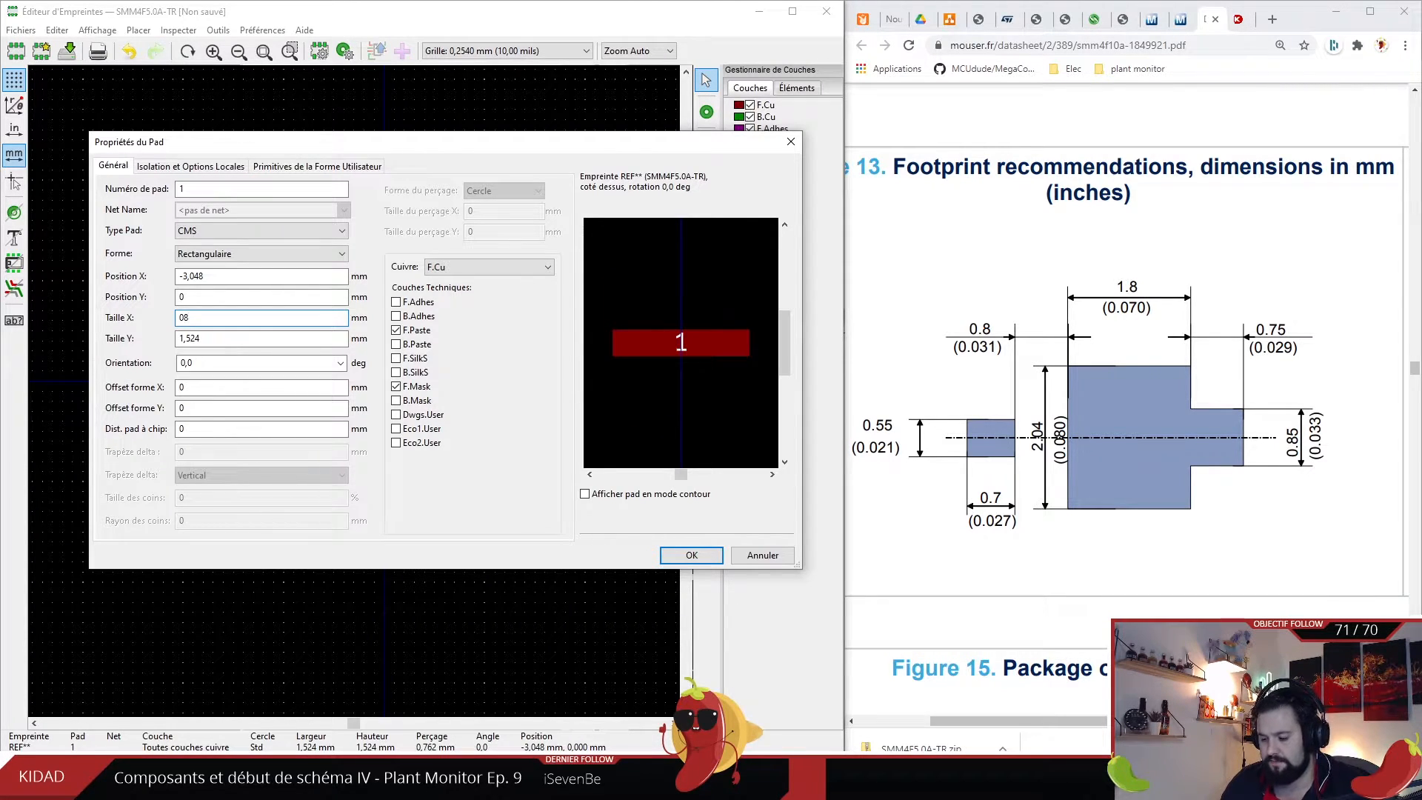
{"action": "type", "text": "7"}
{"action": "key", "text": "Tab"}
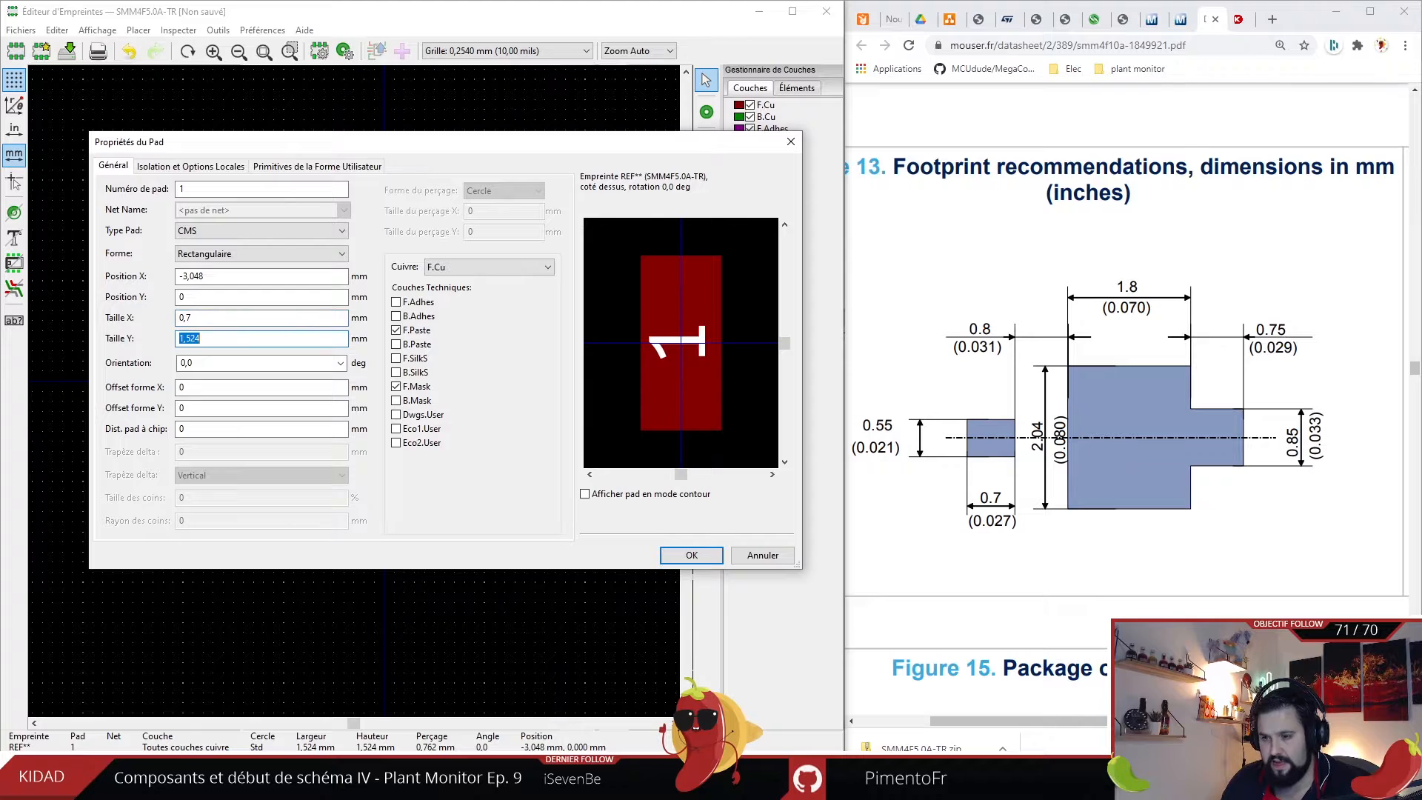
{"action": "type", "text": "0,55"}
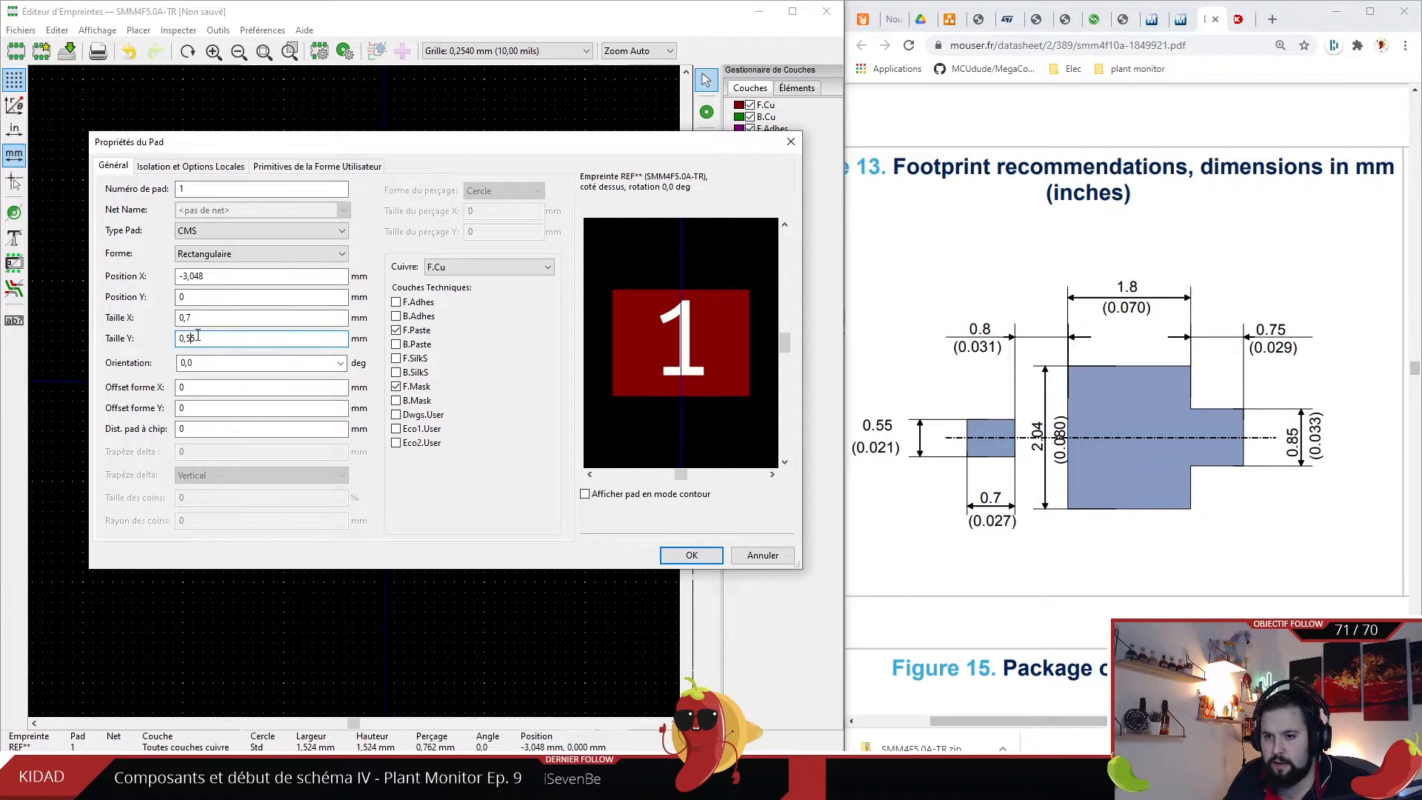
{"action": "key", "text": "BackSpace"}
{"action": "type", "text": "6"}
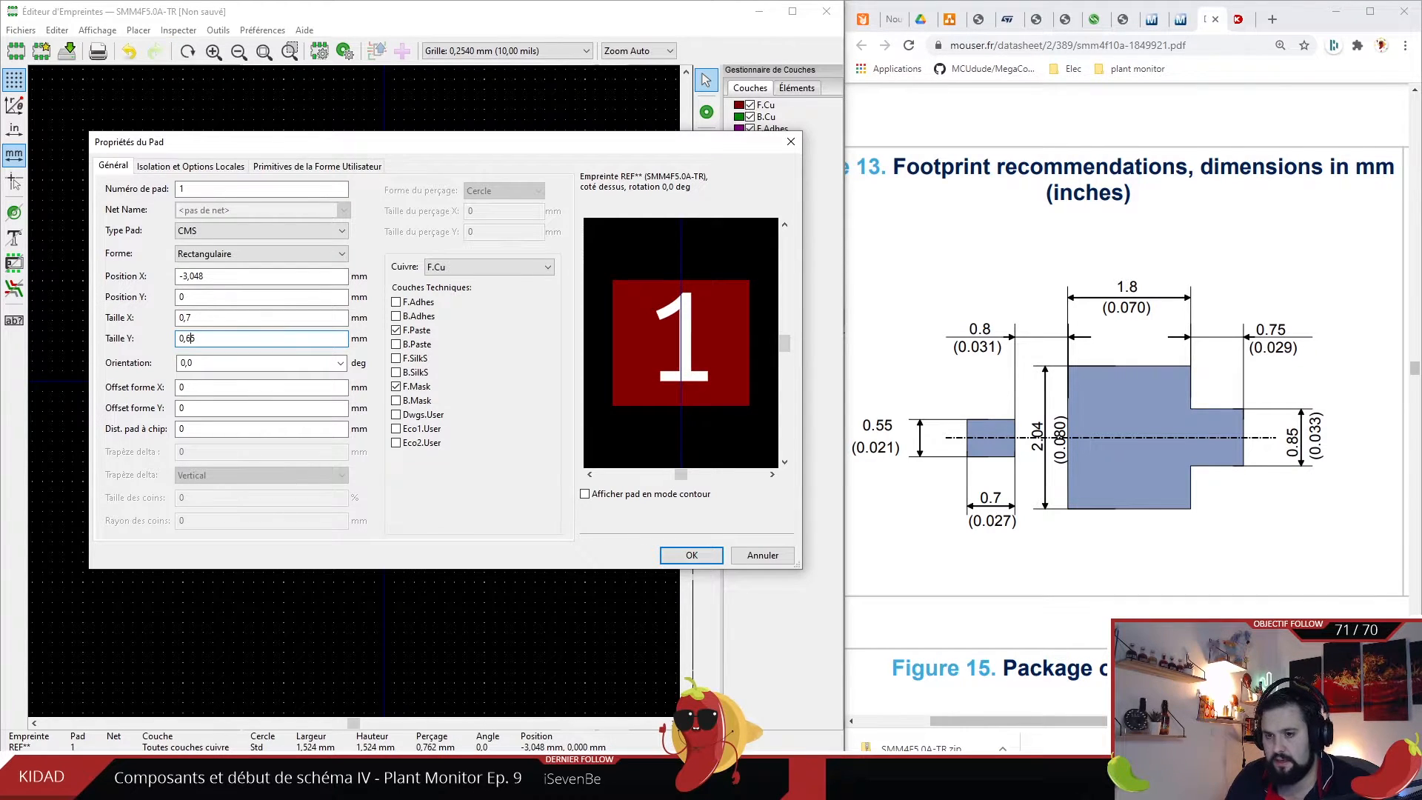
{"action": "left_click", "coordinate": [239, 313]}
{"action": "type", "text": "8"}
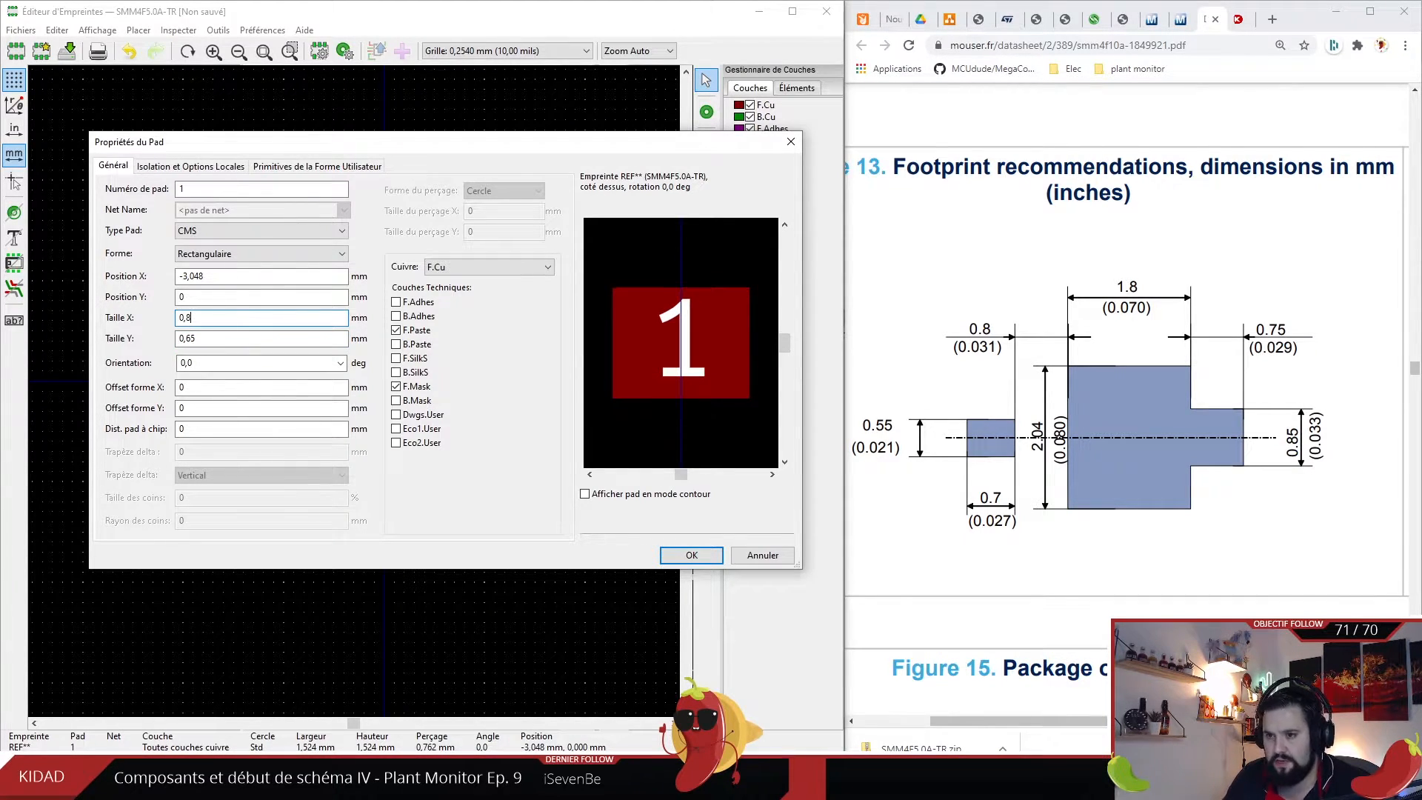
{"action": "left_click", "coordinate": [690, 556]}
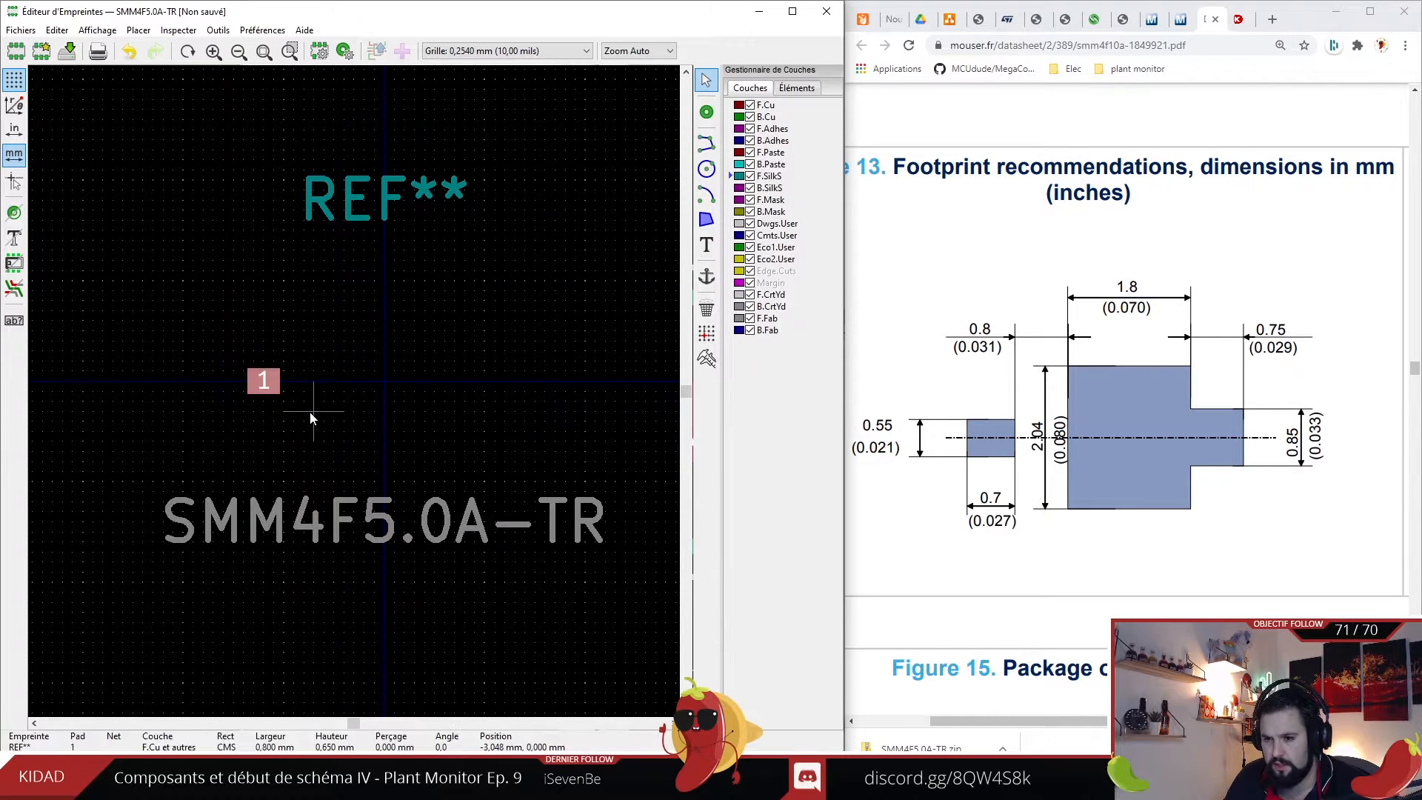
{"action": "scroll", "coordinate": [311, 418], "scroll_direction": "up", "scroll_amount": 3}
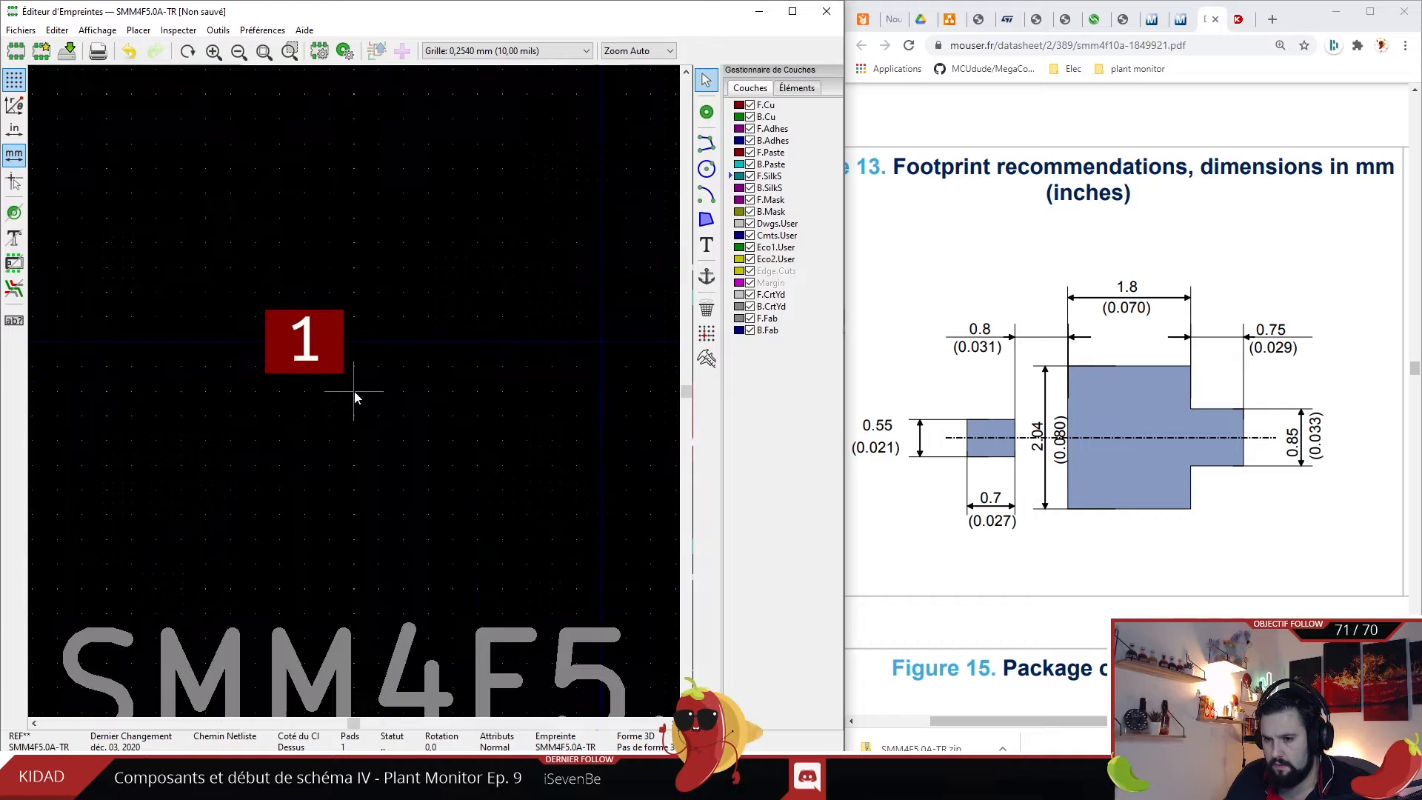
{"action": "scroll", "coordinate": [419, 403], "scroll_direction": "down", "scroll_amount": 3}
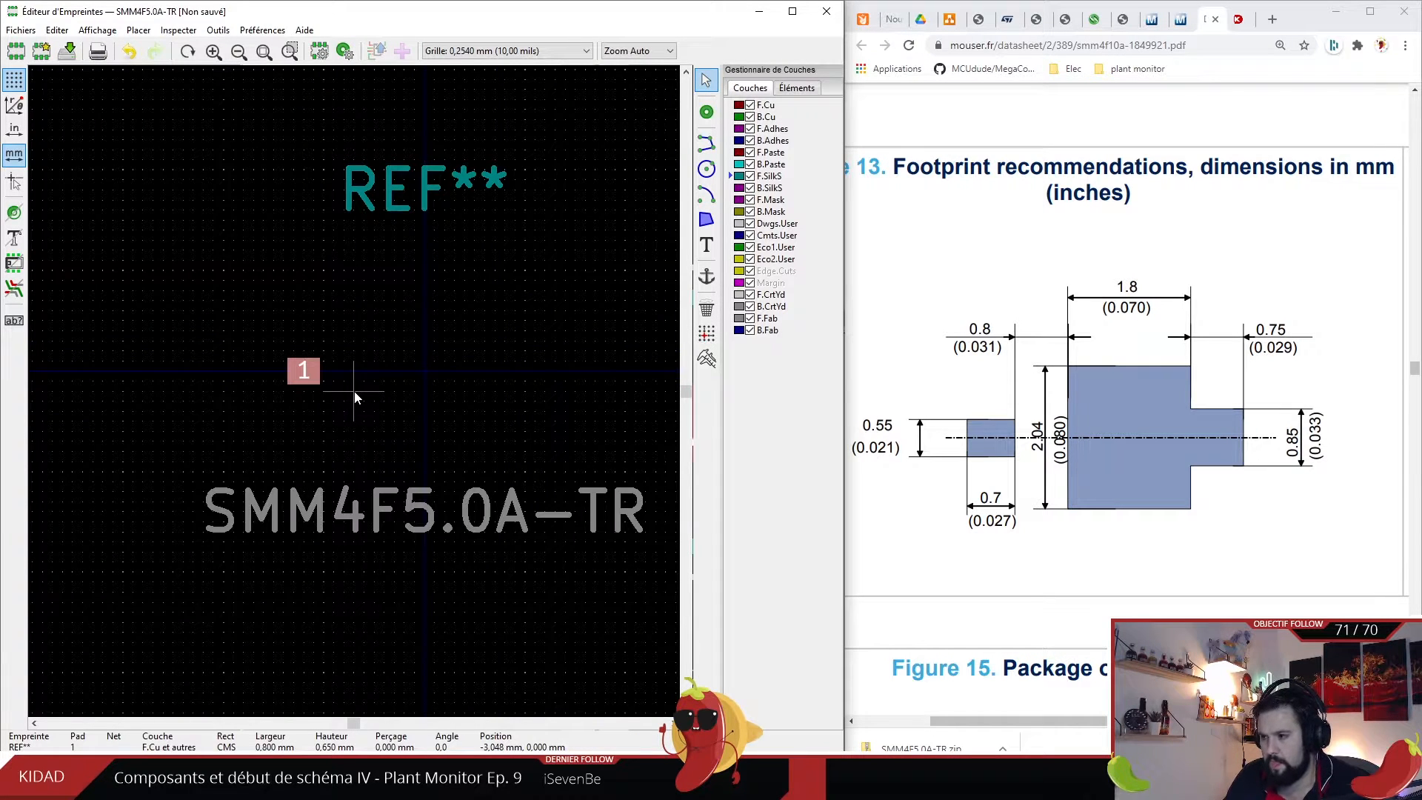
- Set pad 1's Position X to -2,025 mm and deselect it
{"action": "double_click", "coordinate": [312, 372]}
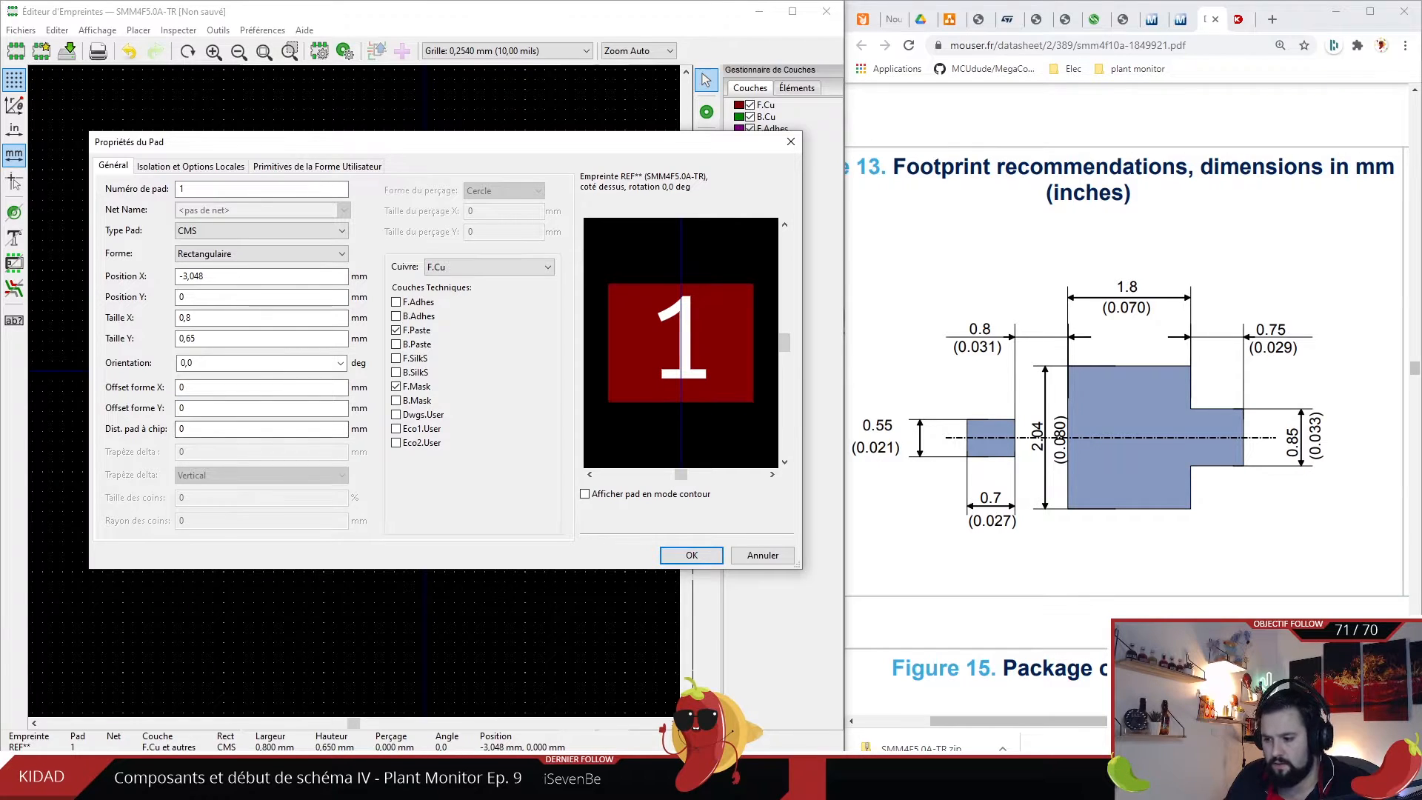
{"action": "key", "text": "alt+Tab"}
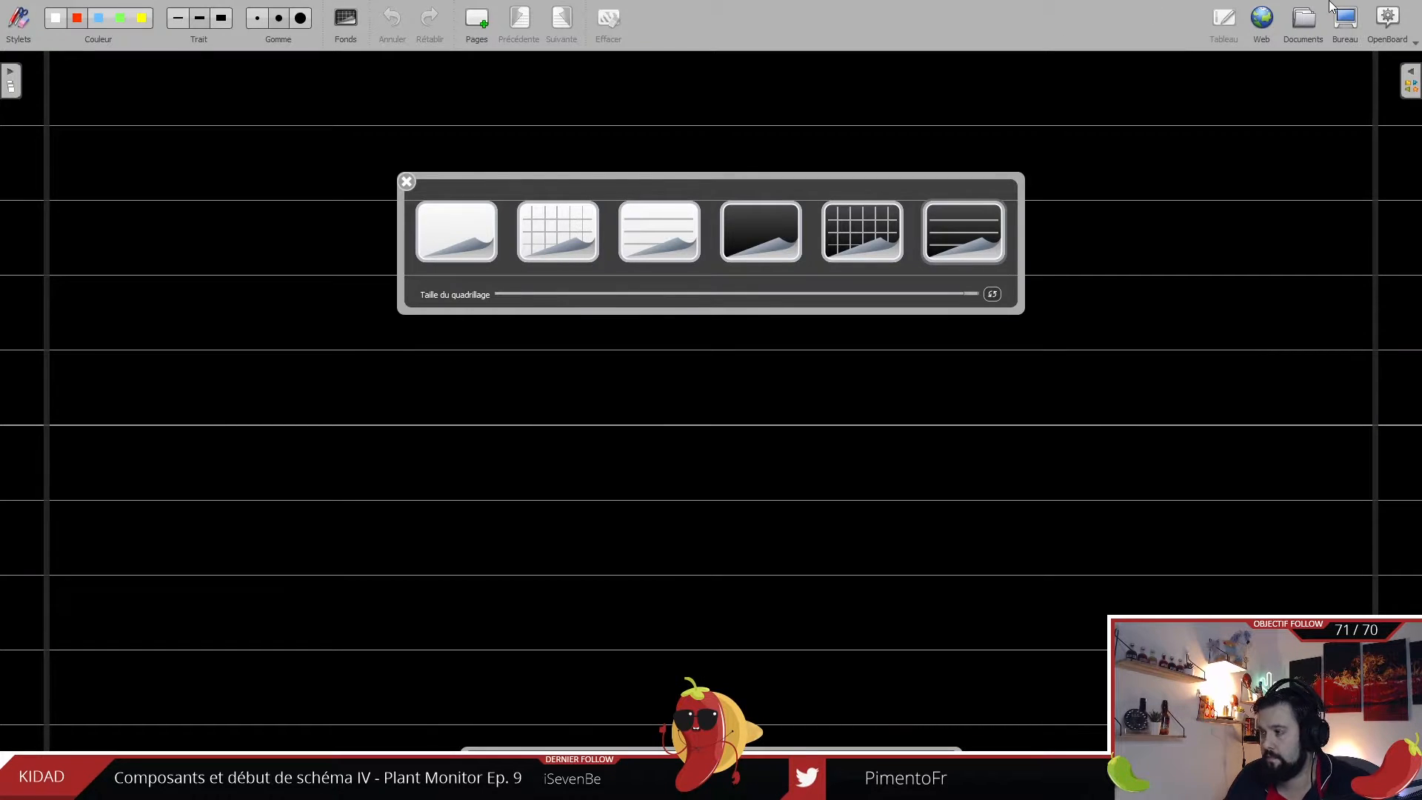
{"action": "left_click", "coordinate": [1345, 19]}
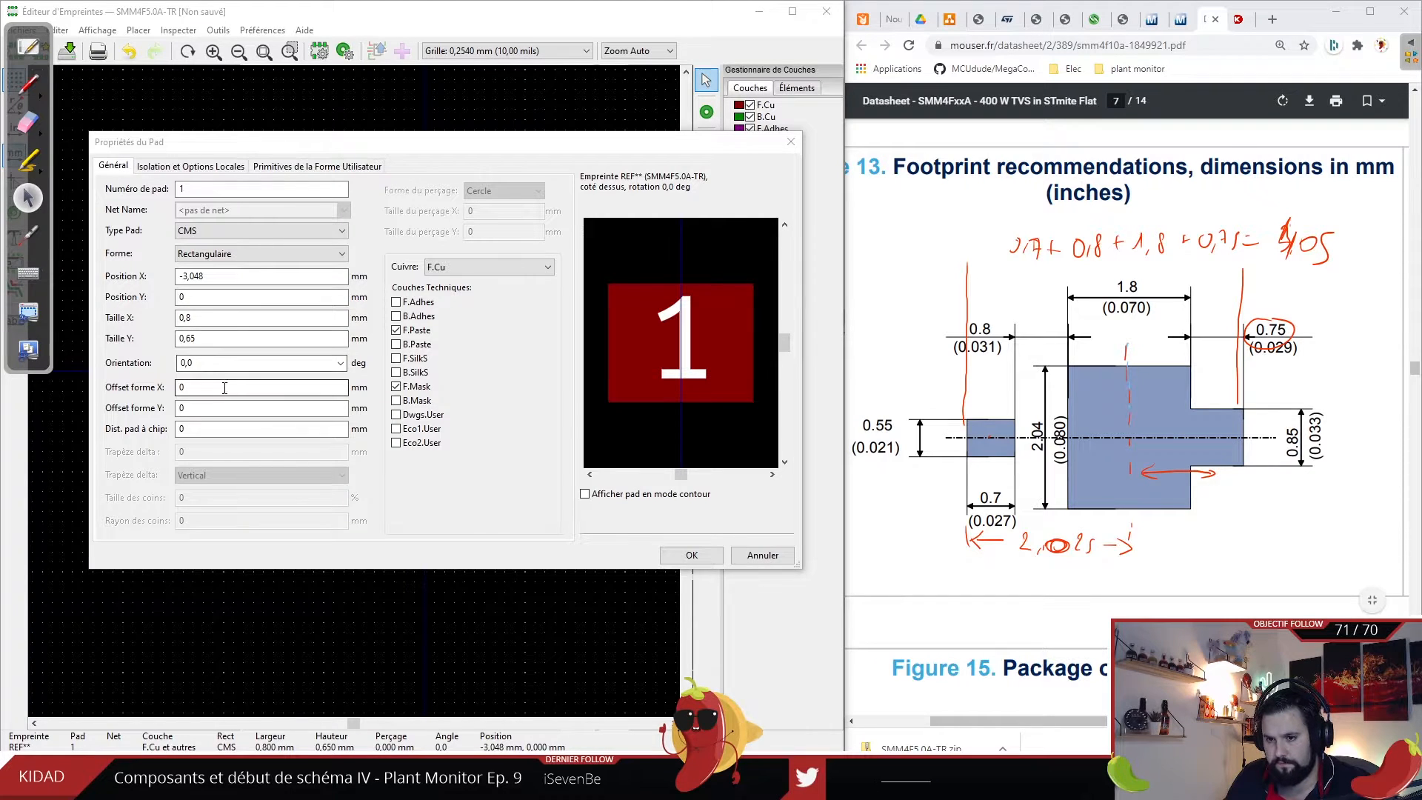
{"action": "left_click", "coordinate": [164, 269]}
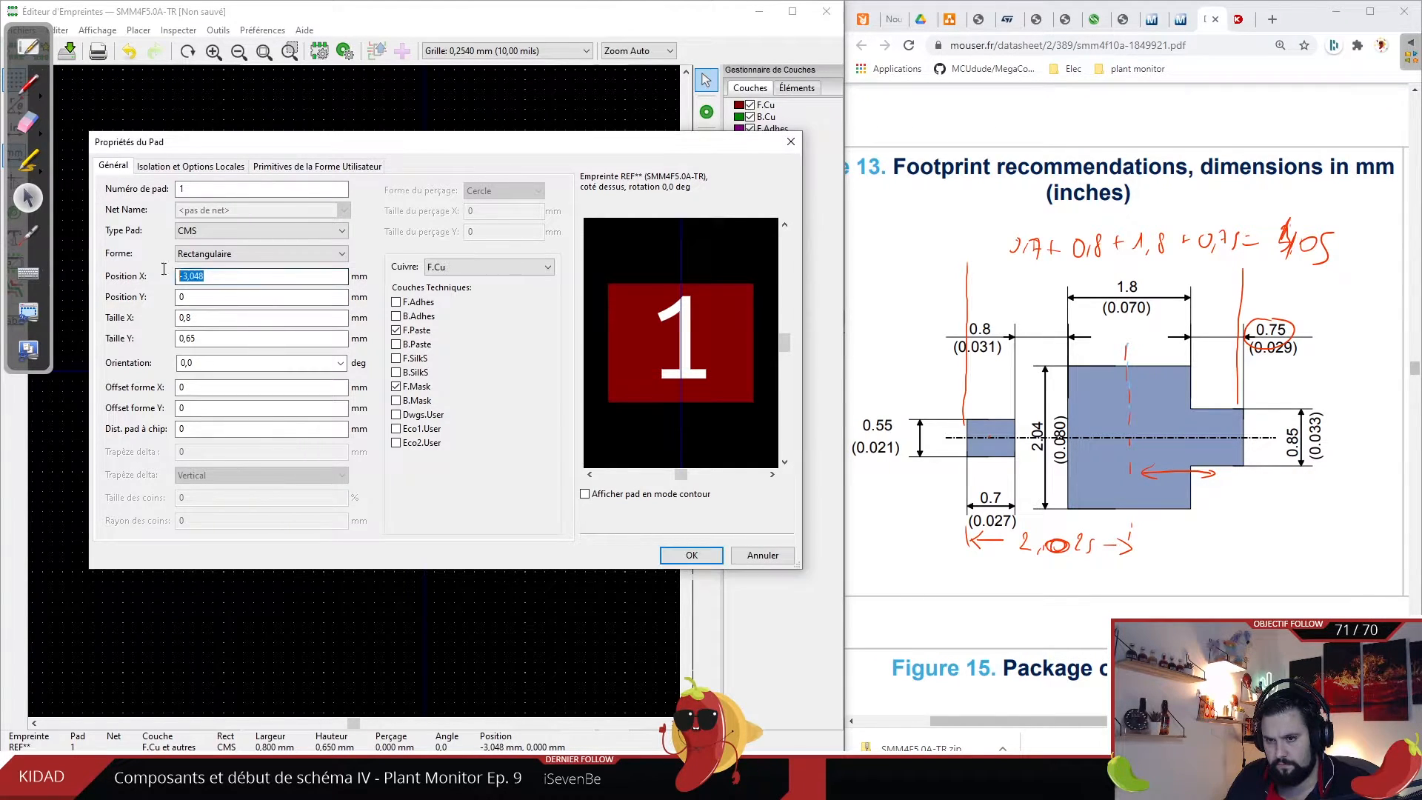
{"action": "type", "text": "-0"}
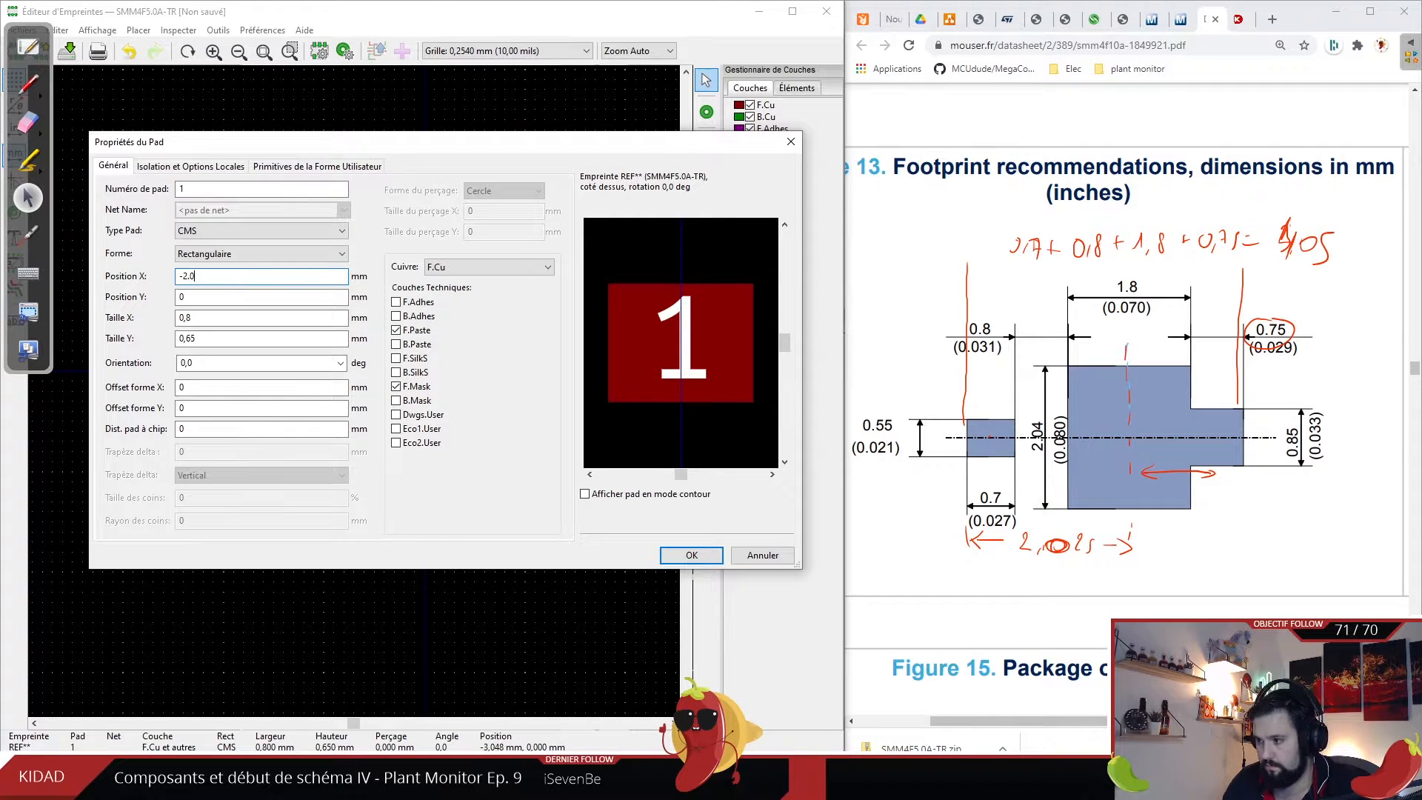
{"action": "type", "text": ".025"}
{"action": "key", "text": "Return"}
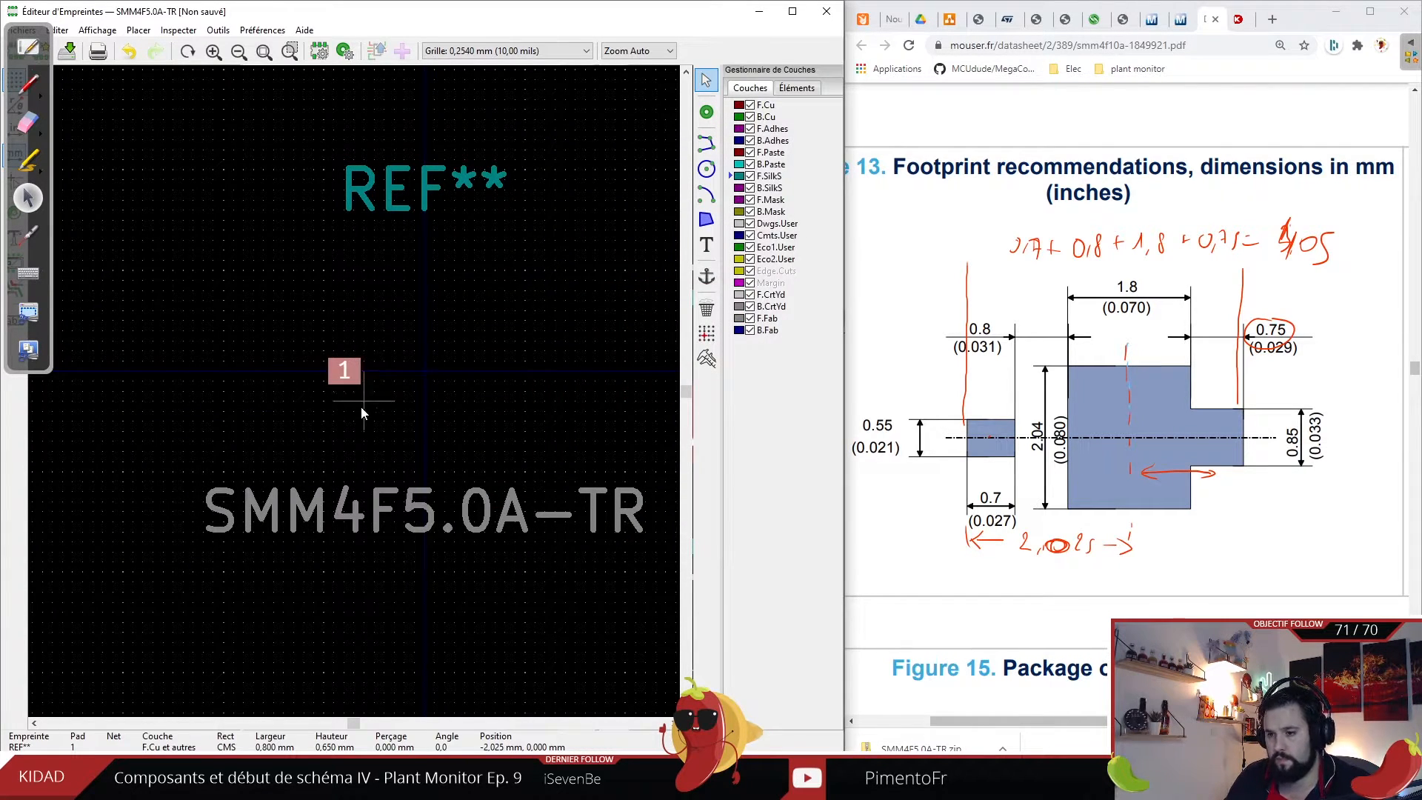
{"action": "left_click", "coordinate": [362, 409]}
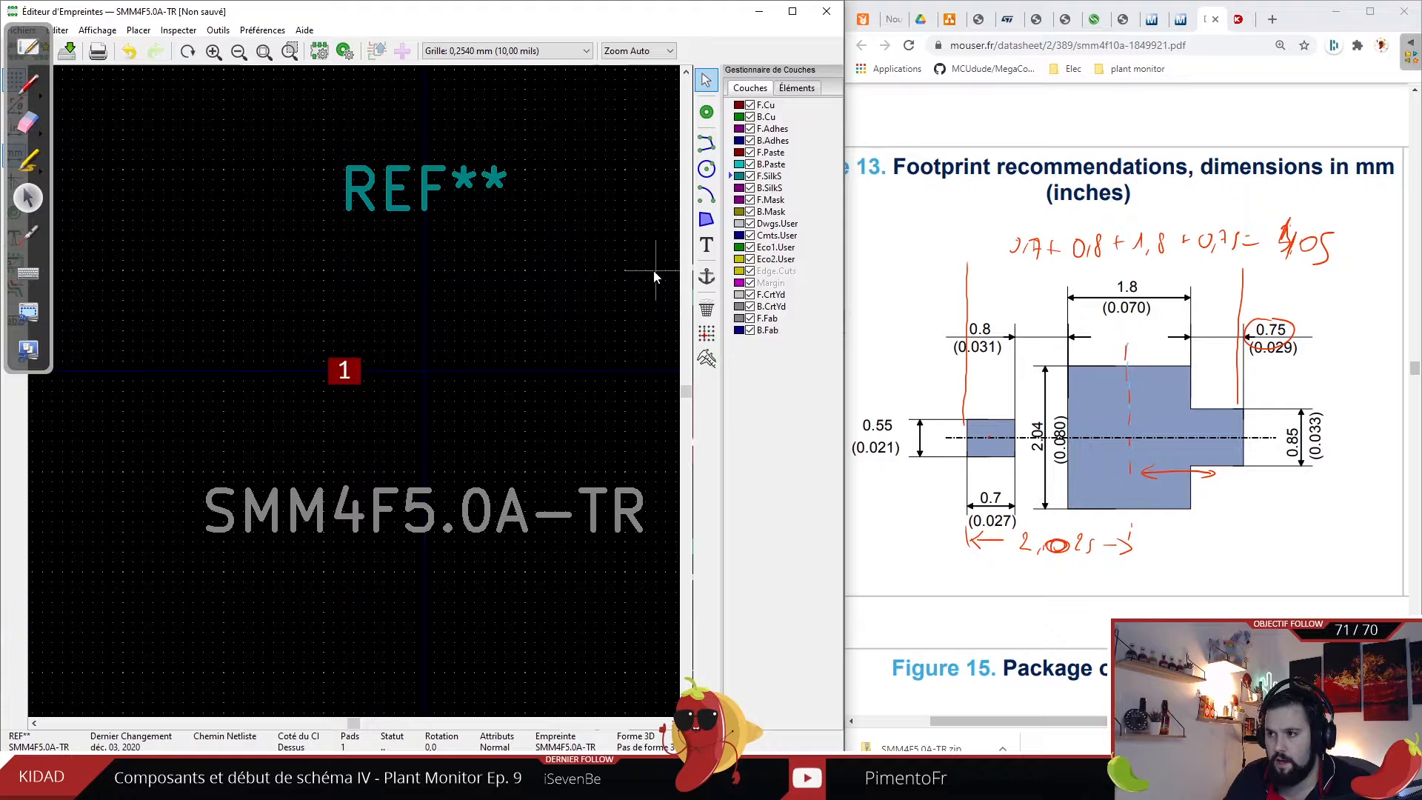
- Place pad 2 to the right of pad 1 and size it 0,85 × 0,95 mm
{"action": "left_click", "coordinate": [709, 116]}
{"action": "left_click", "coordinate": [485, 371]}
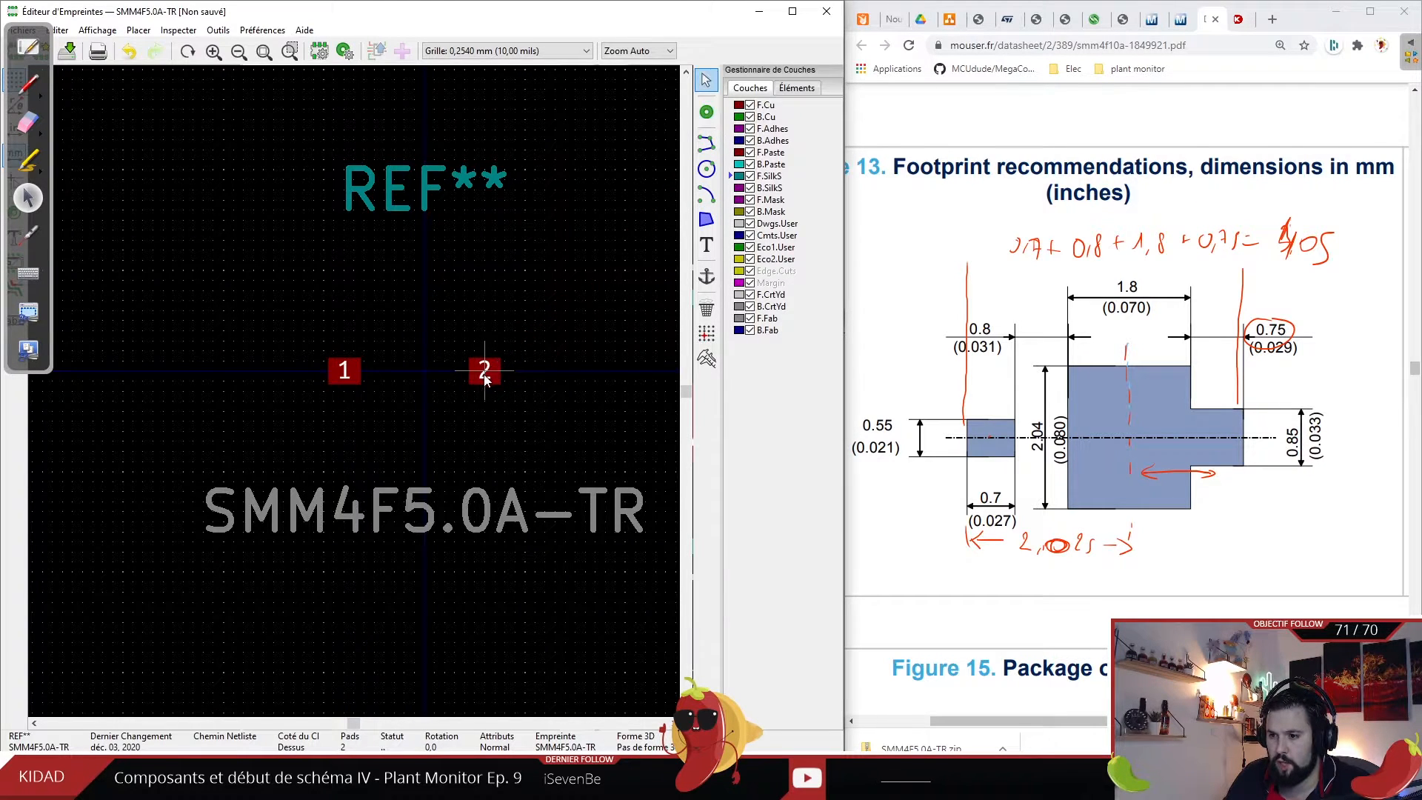
{"action": "double_click", "coordinate": [485, 373]}
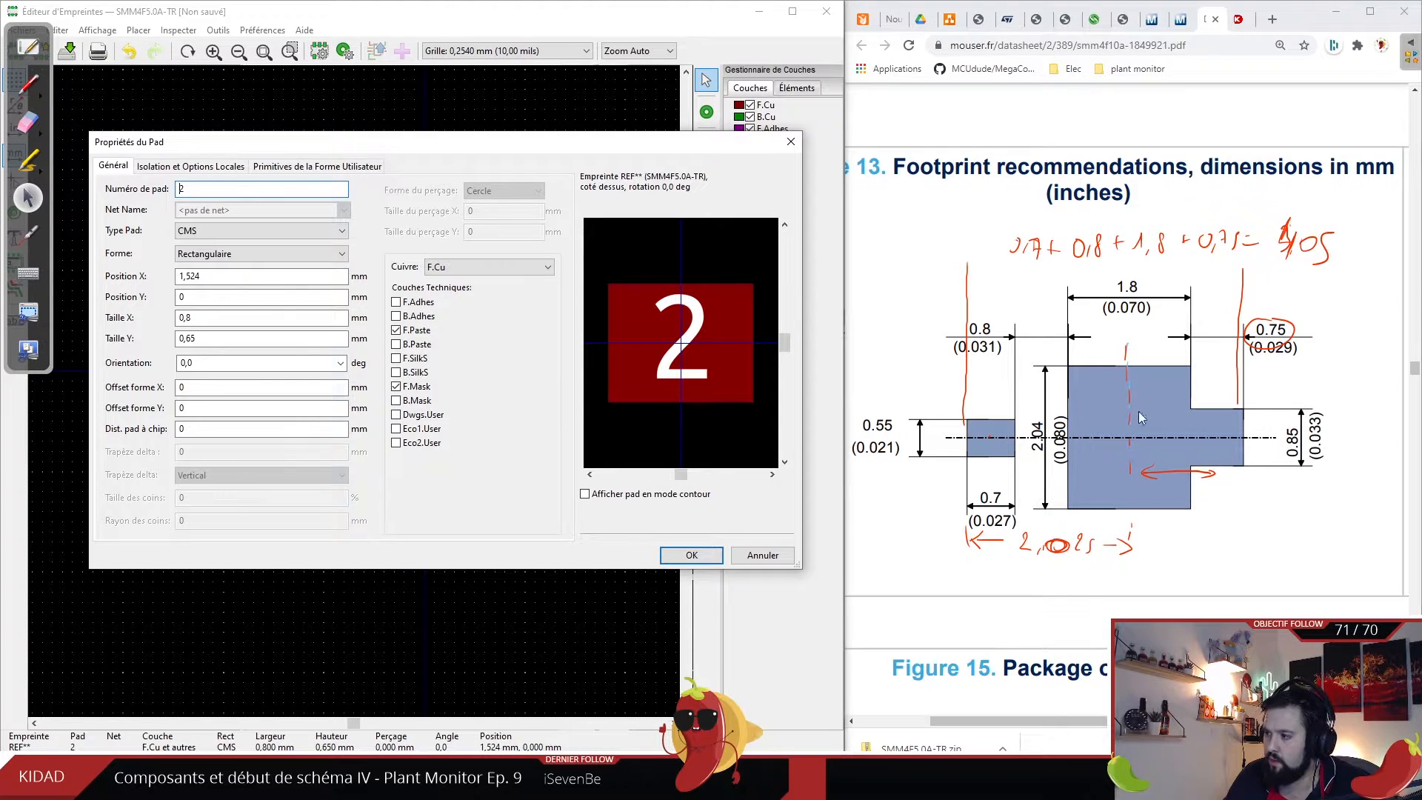
{"action": "left_click", "coordinate": [222, 318]}
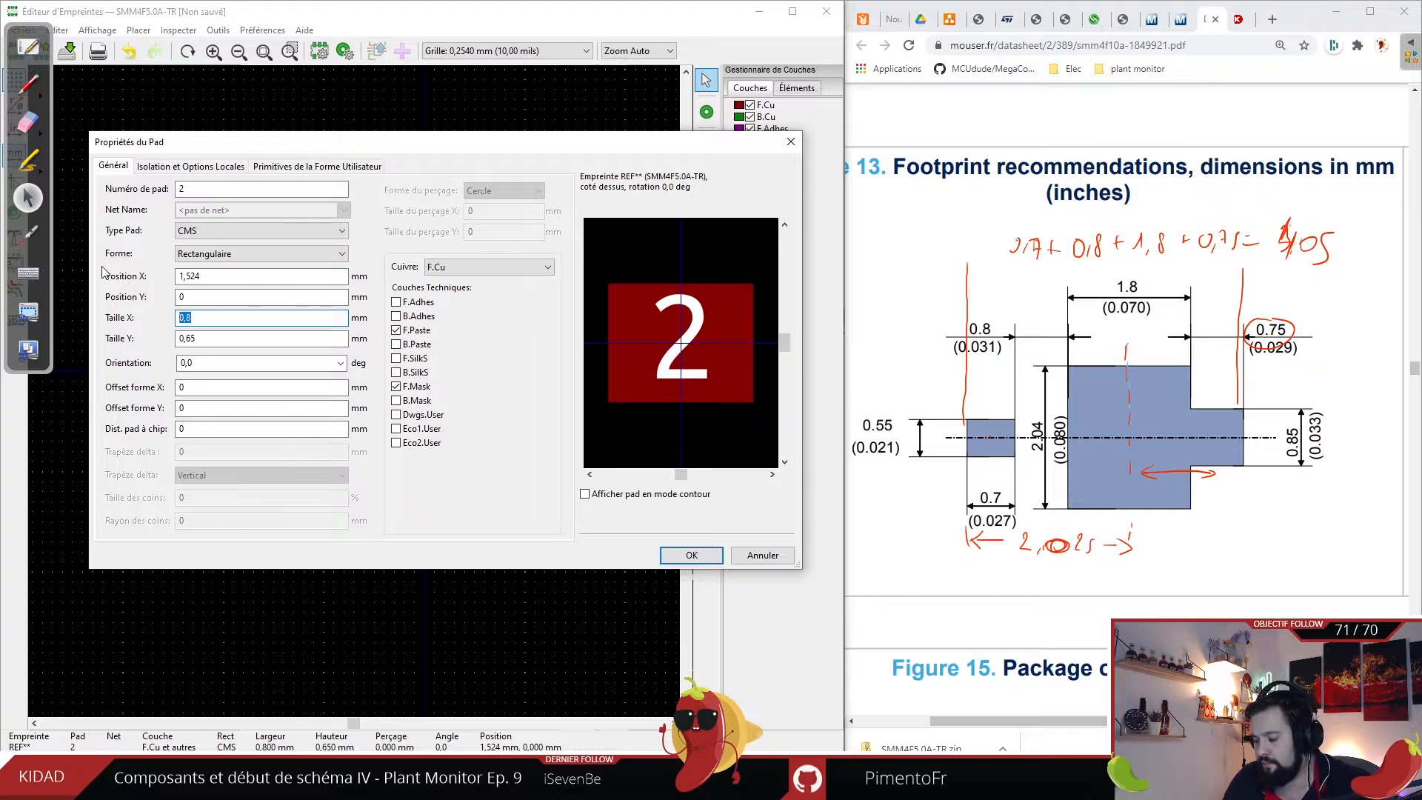
{"action": "type", "text": "0,85"}
{"action": "key", "text": "Tab"}
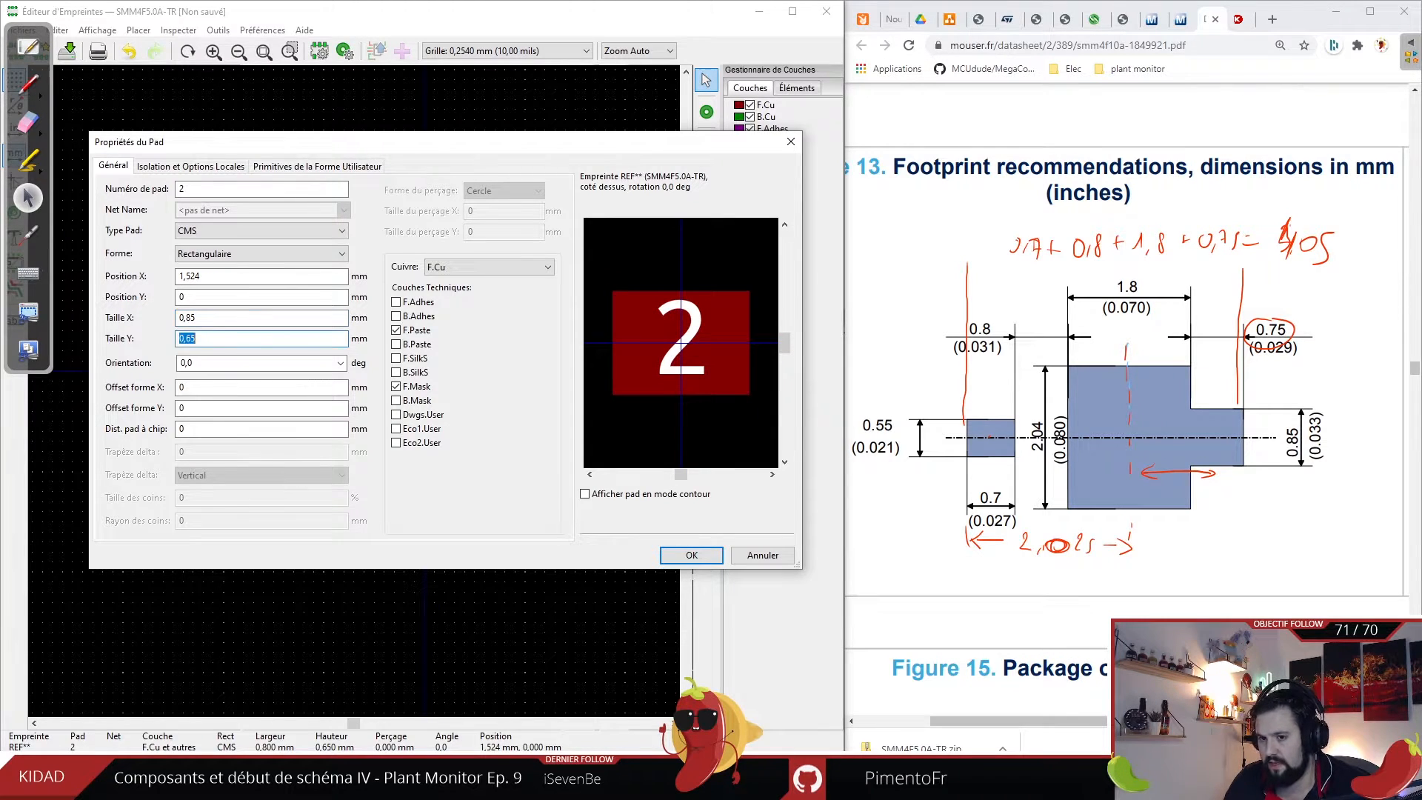
{"action": "type", "text": "0,"}
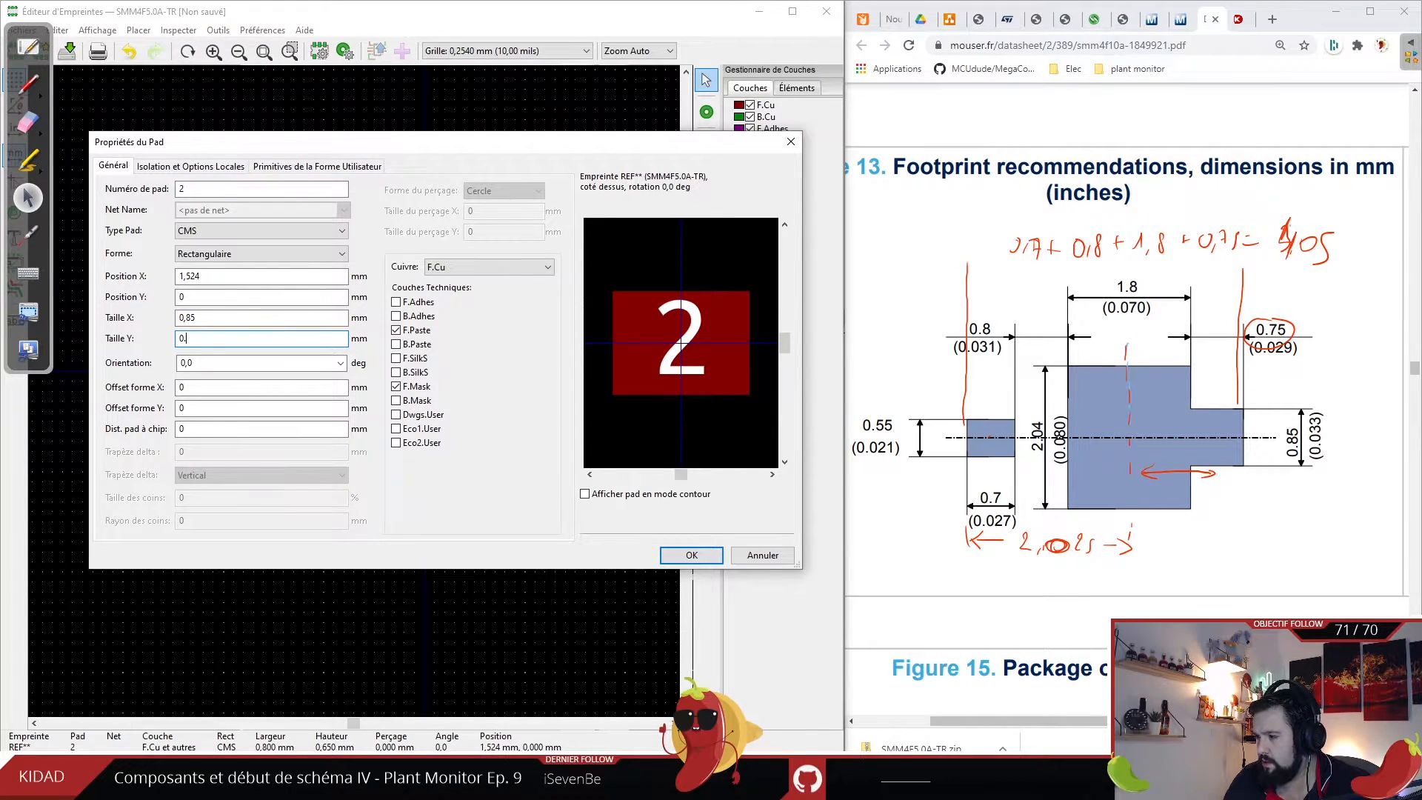
{"action": "type", "text": "95"}
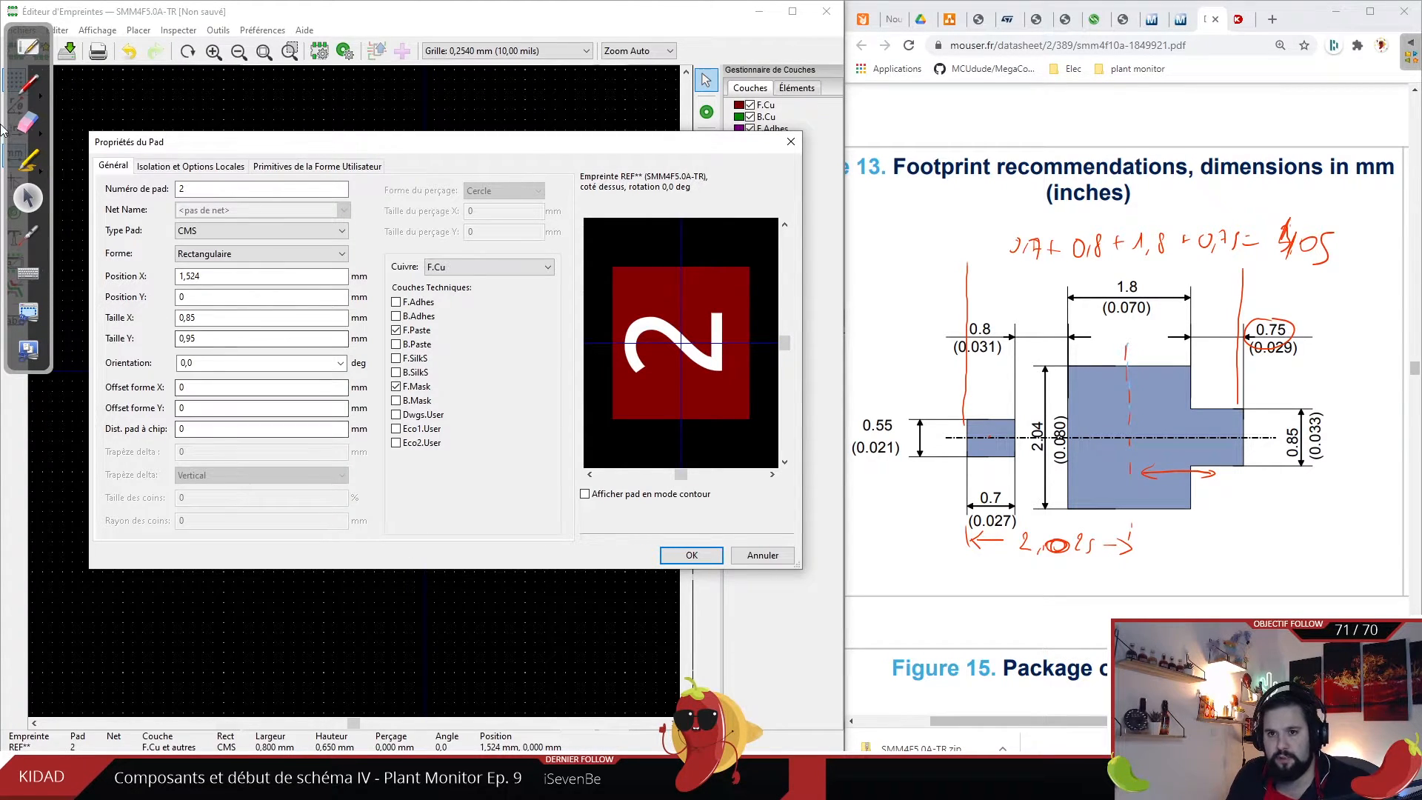
- Handwrite the pad-centre calculation on the datasheet, subtracting half the 0.75 width to get 1,65
{"action": "left_click", "coordinate": [27, 89]}
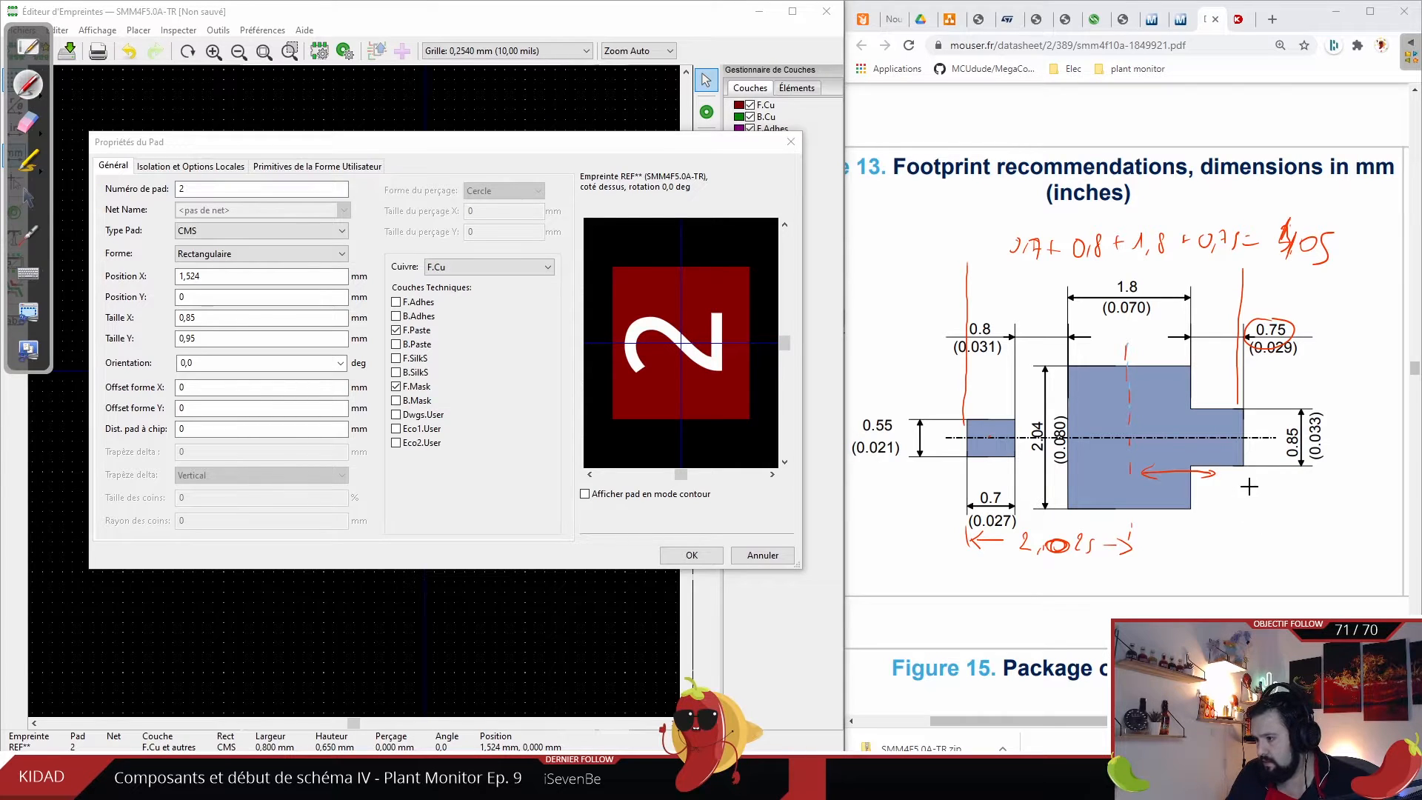
{"action": "left_click_drag", "start_coordinate": [1244, 492], "coordinate": [1252, 504]}
{"action": "left_click_drag", "start_coordinate": [1254, 501], "coordinate": [1264, 496]}
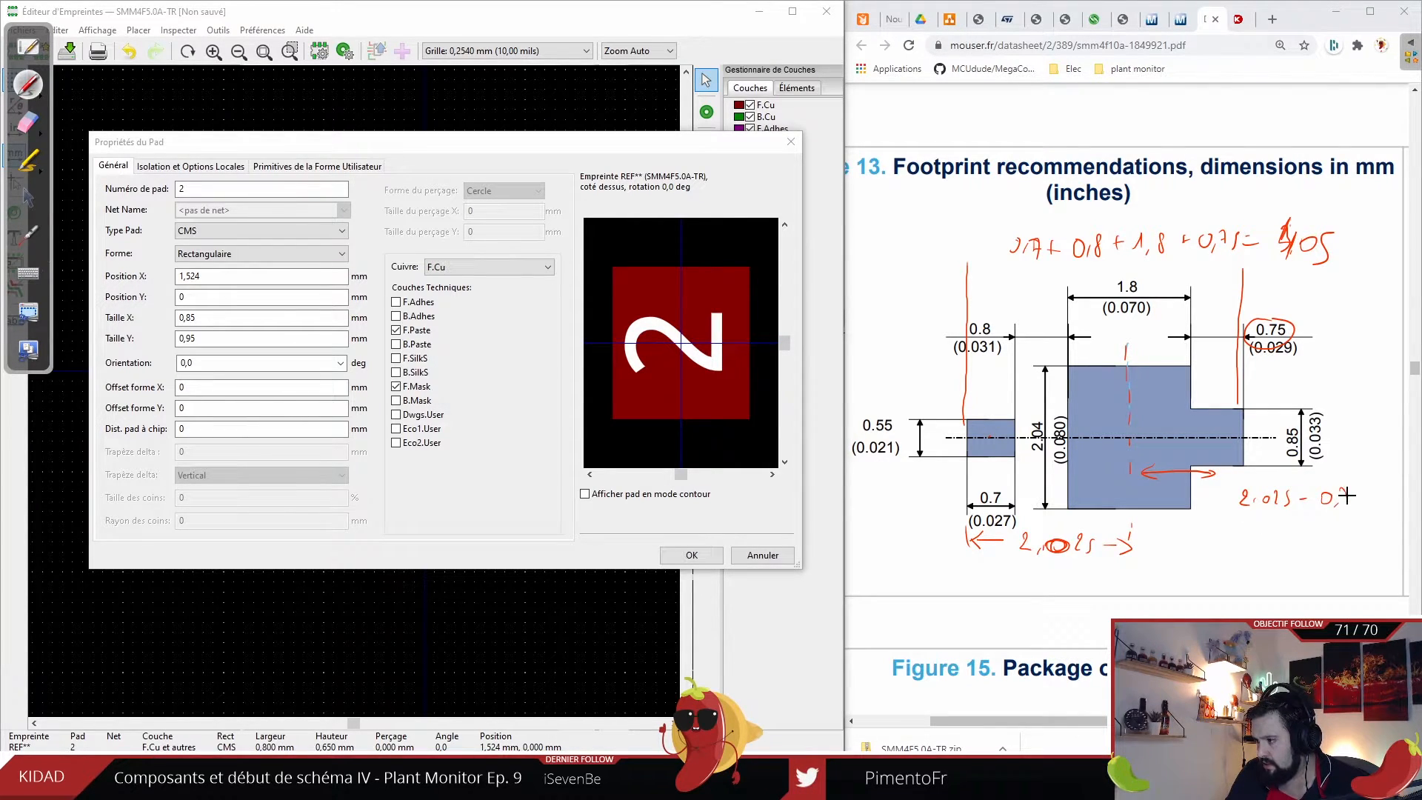
{"action": "left_click_drag", "start_coordinate": [1342, 490], "coordinate": [1354, 508]}
{"action": "mouse_move", "coordinate": [1331, 516]}
{"action": "left_mouse_down"}
{"action": "mouse_move", "coordinate": [1340, 526]}
{"action": "mouse_move", "coordinate": [1283, 536]}
{"action": "left_mouse_up"}
{"action": "left_click_drag", "start_coordinate": [1268, 541], "coordinate": [1282, 541]}
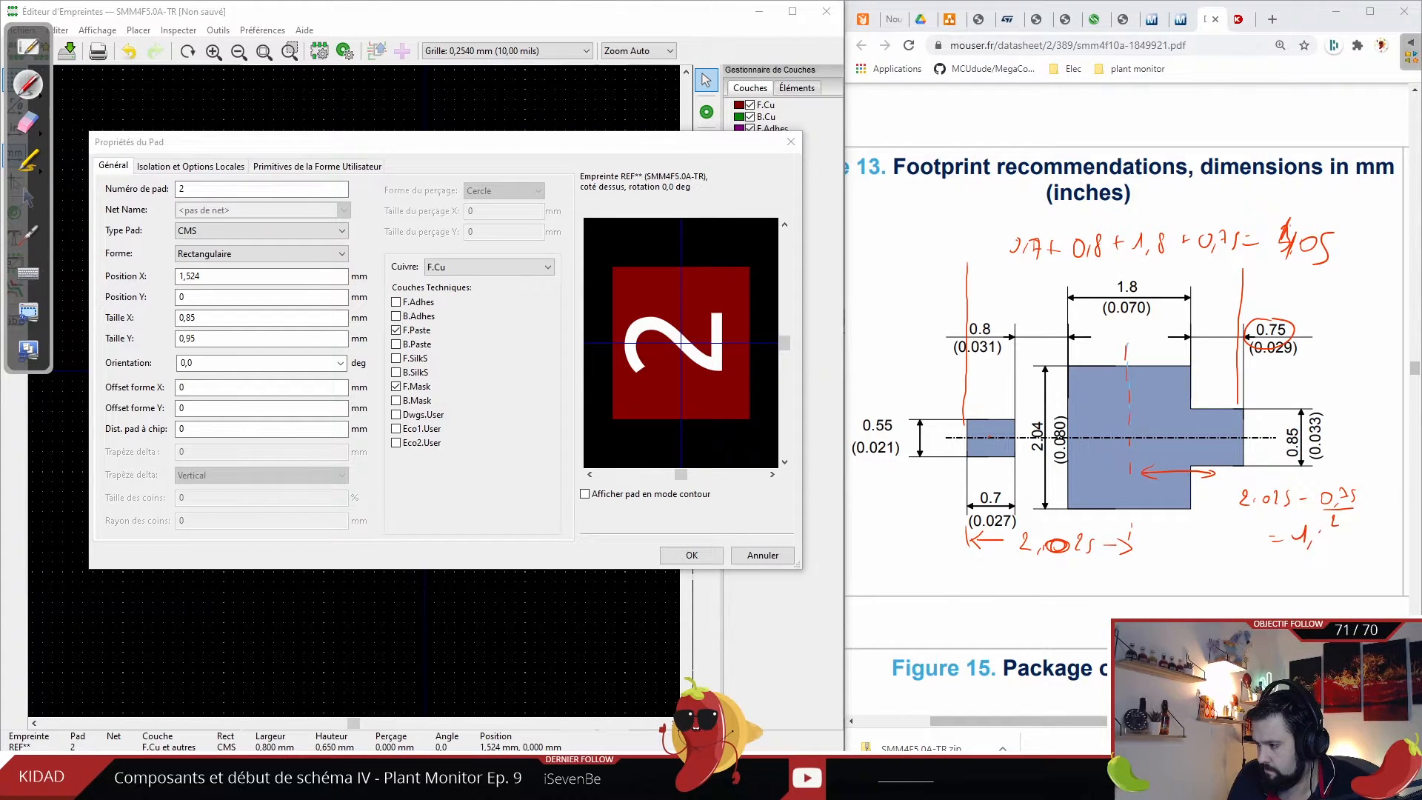
{"action": "mouse_move", "coordinate": [1312, 524]}
{"action": "left_mouse_down"}
{"action": "mouse_move", "coordinate": [1308, 546]}
{"action": "mouse_move", "coordinate": [1326, 546]}
{"action": "left_mouse_up"}
{"action": "left_click_drag", "start_coordinate": [1340, 527], "coordinate": [1331, 550]}
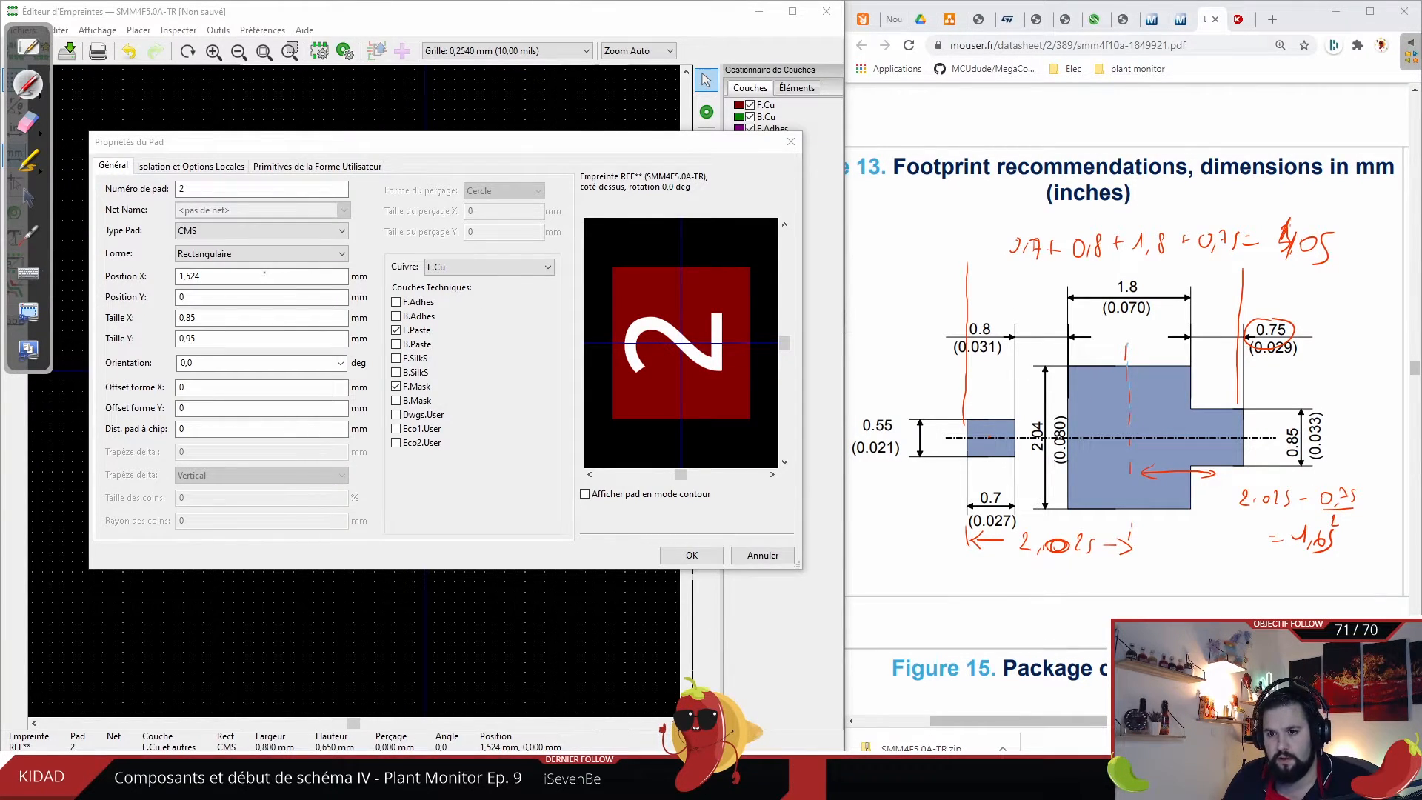
- Set pad 2's Position X to 1,65 and apply the new size and position
{"action": "left_click", "coordinate": [32, 123]}
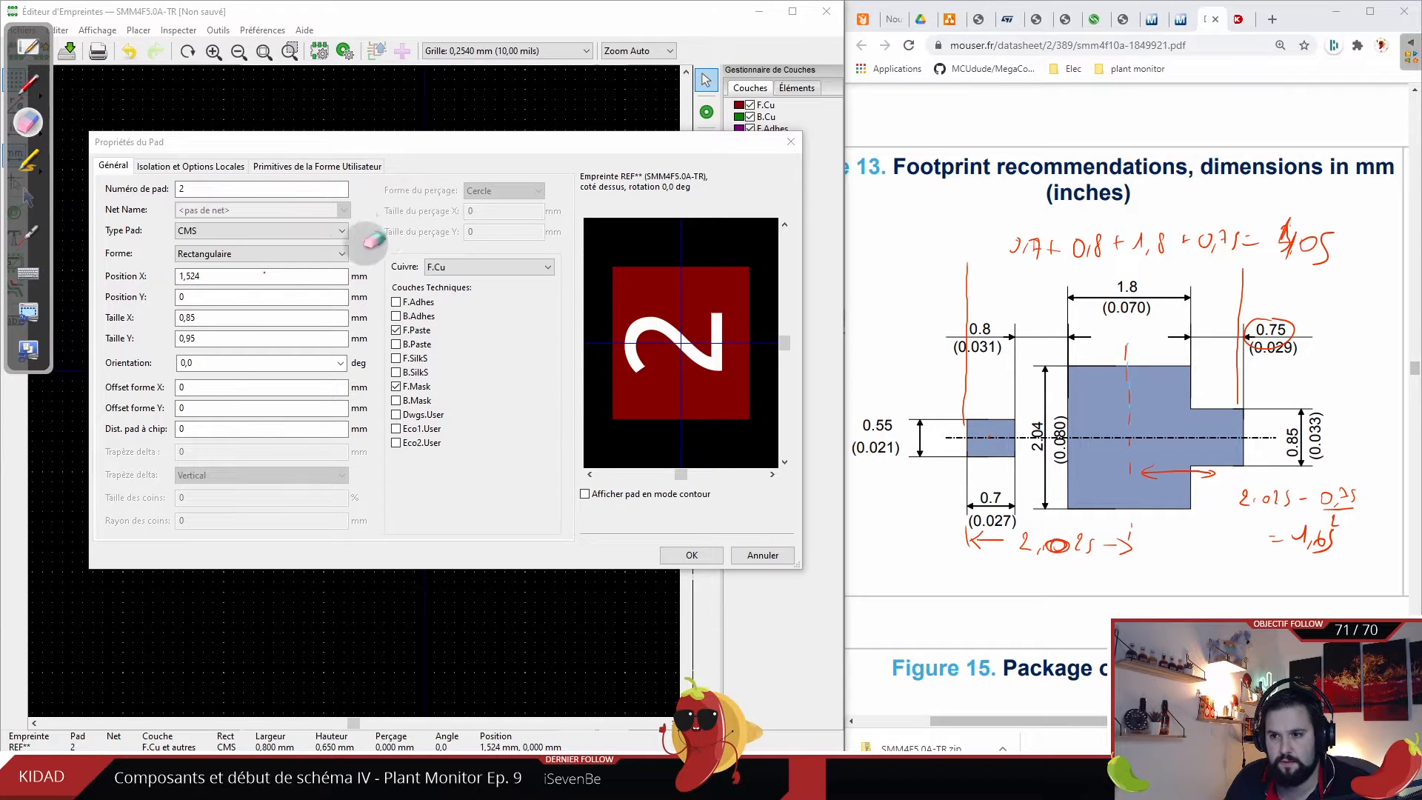
{"action": "left_click", "coordinate": [29, 199]}
{"action": "left_click", "coordinate": [263, 274]}
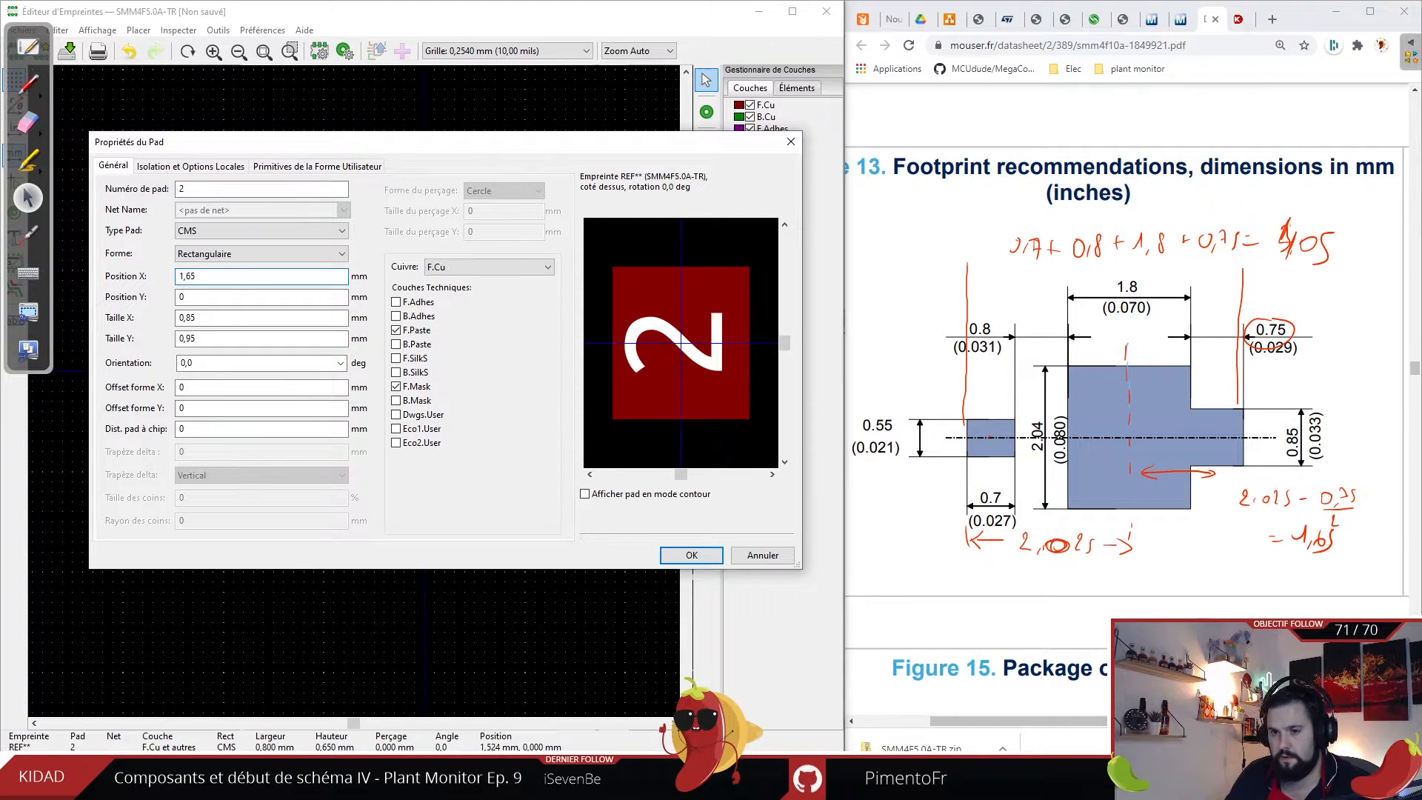
{"action": "left_click", "coordinate": [691, 555]}
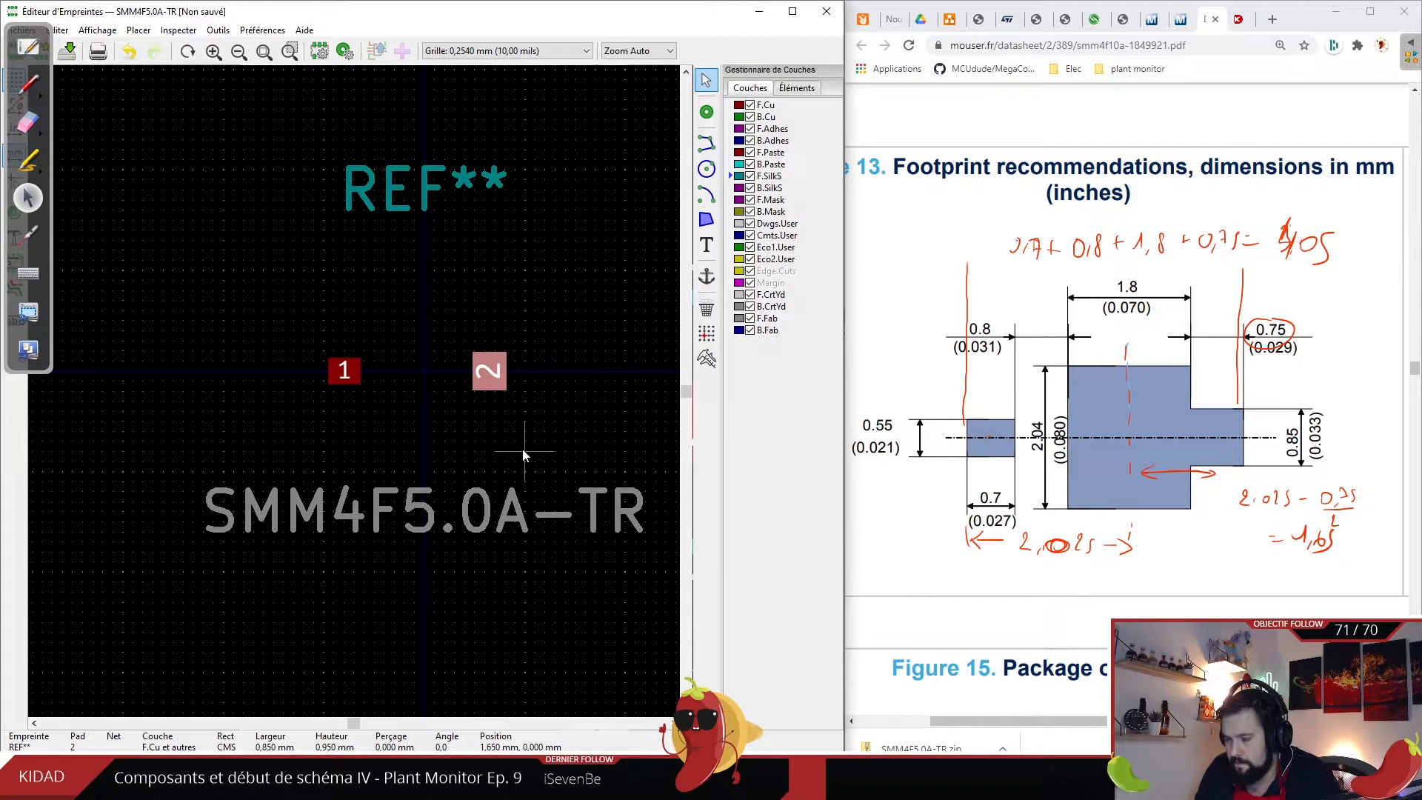
{"action": "left_click", "coordinate": [512, 406]}
{"action": "scroll", "coordinate": [513, 409], "scroll_direction": "up", "scroll_amount": 1}
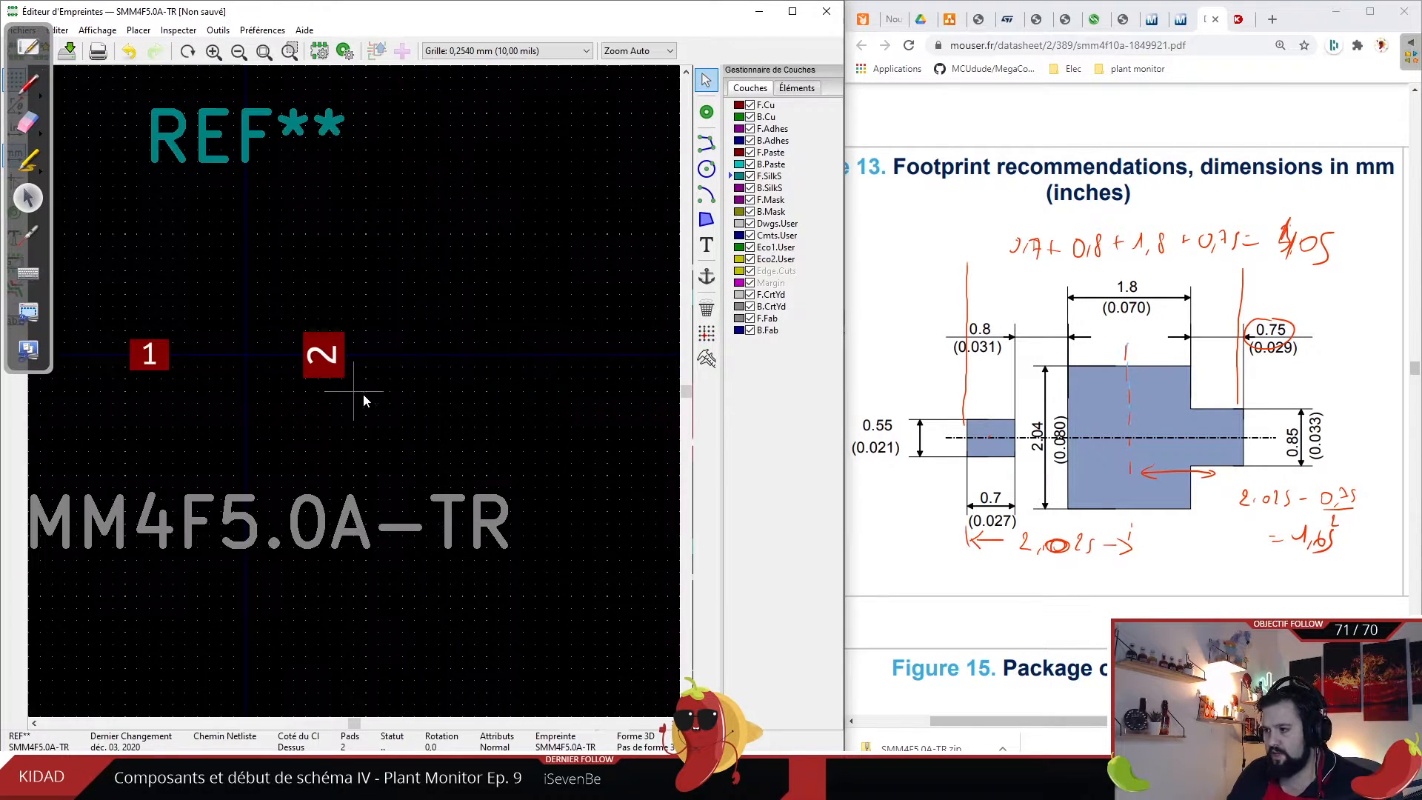
{"action": "scroll", "coordinate": [357, 390], "scroll_direction": "down", "scroll_amount": 1}
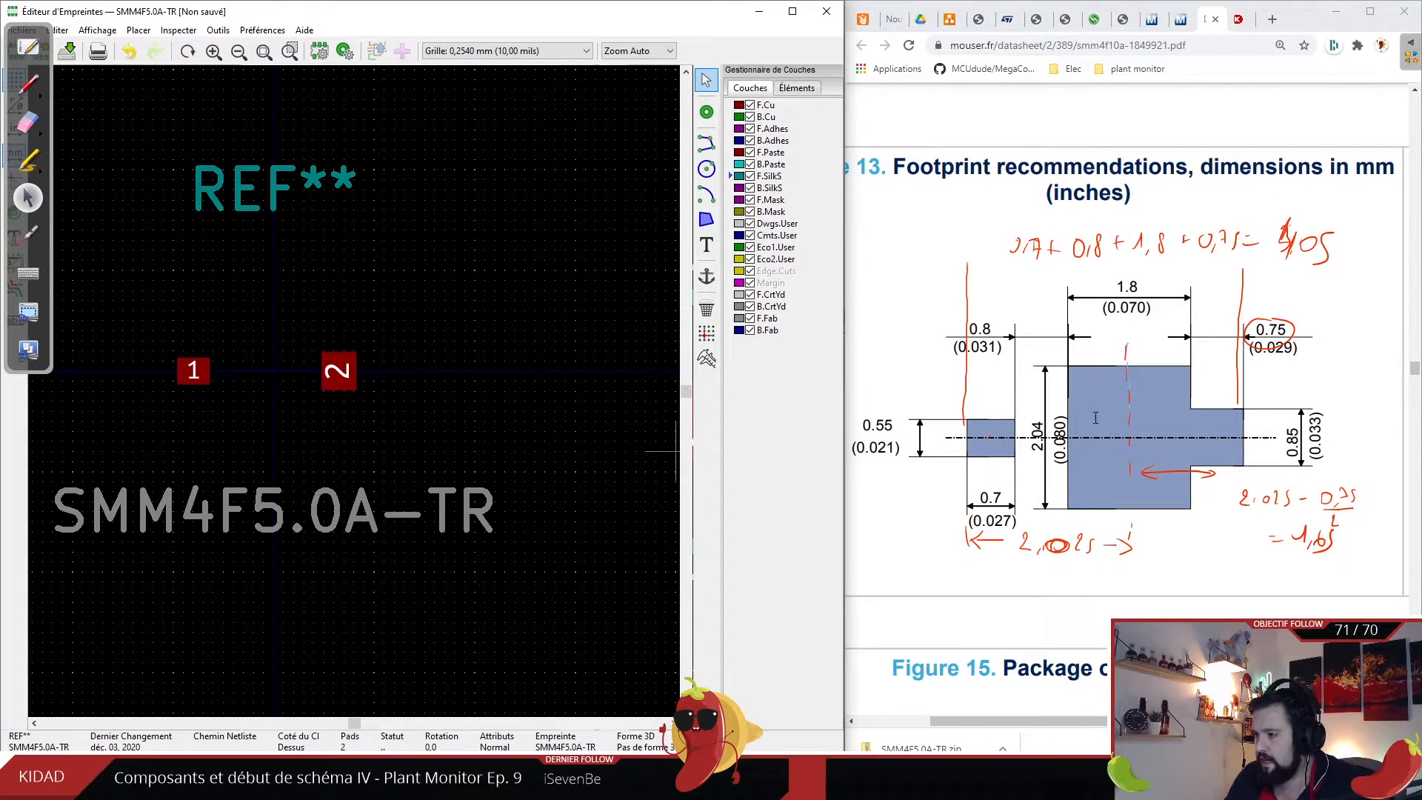
{"action": "scroll", "coordinate": [429, 388], "scroll_direction": "up", "scroll_amount": 1}
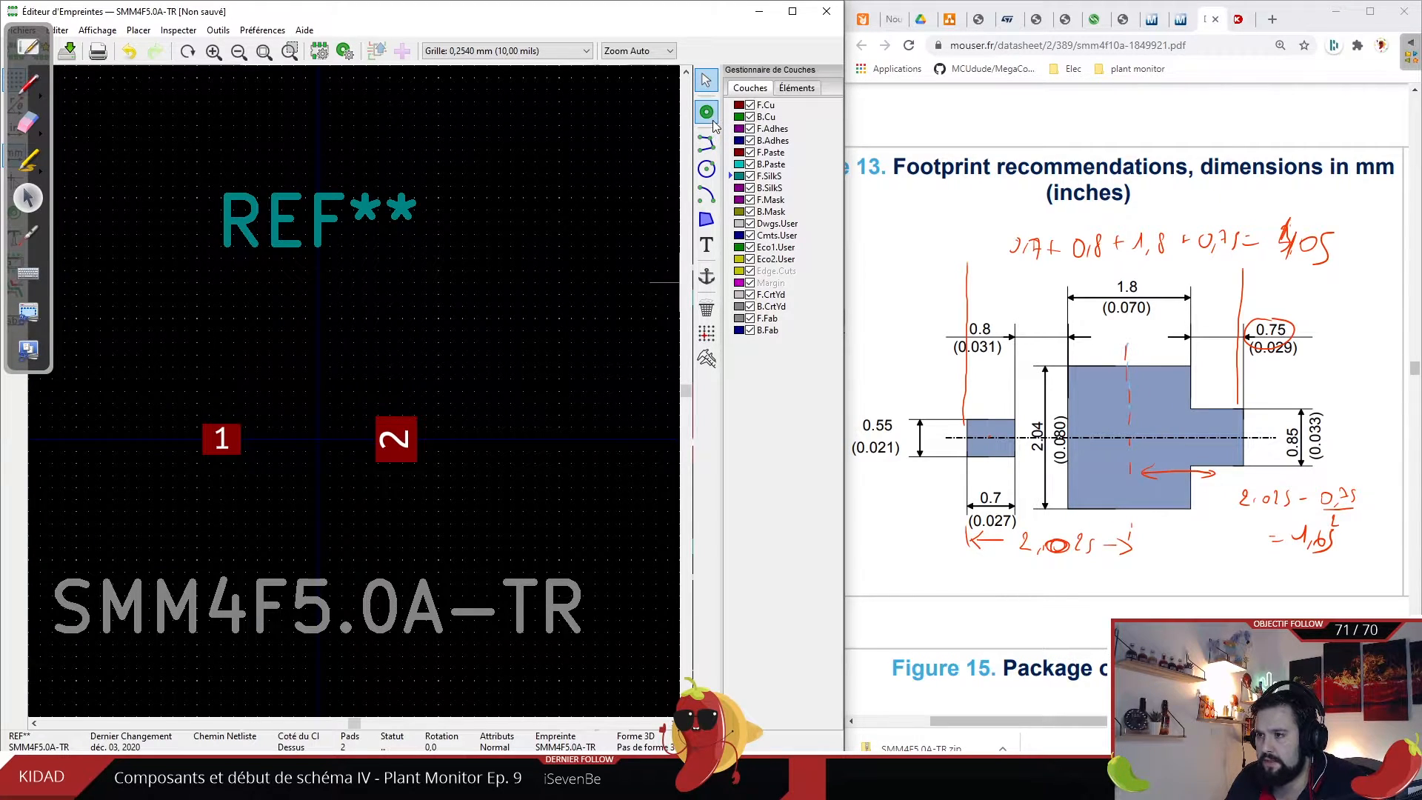
{"action": "left_click", "coordinate": [708, 221]}
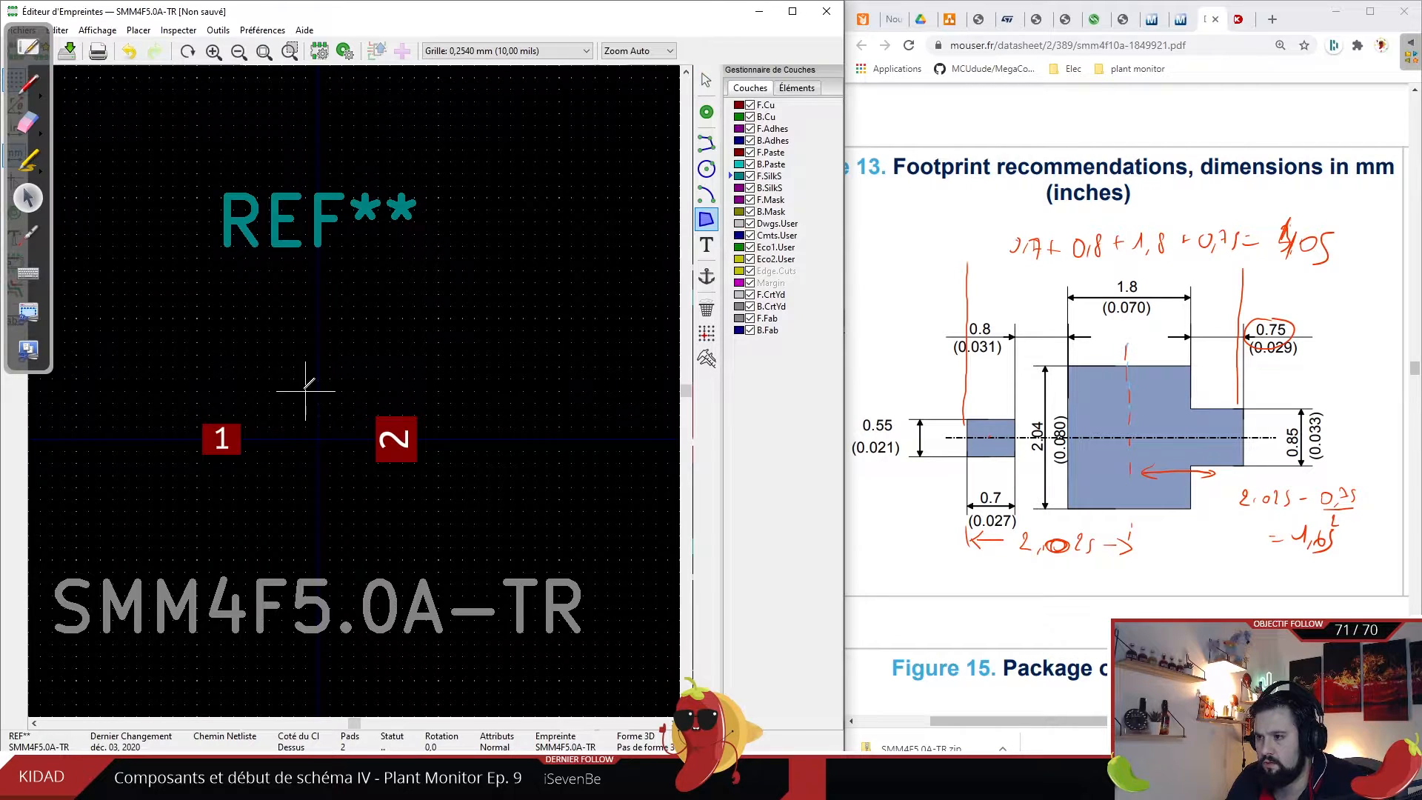
{"action": "left_click", "coordinate": [319, 354]}
{"action": "key", "text": "Escape"}
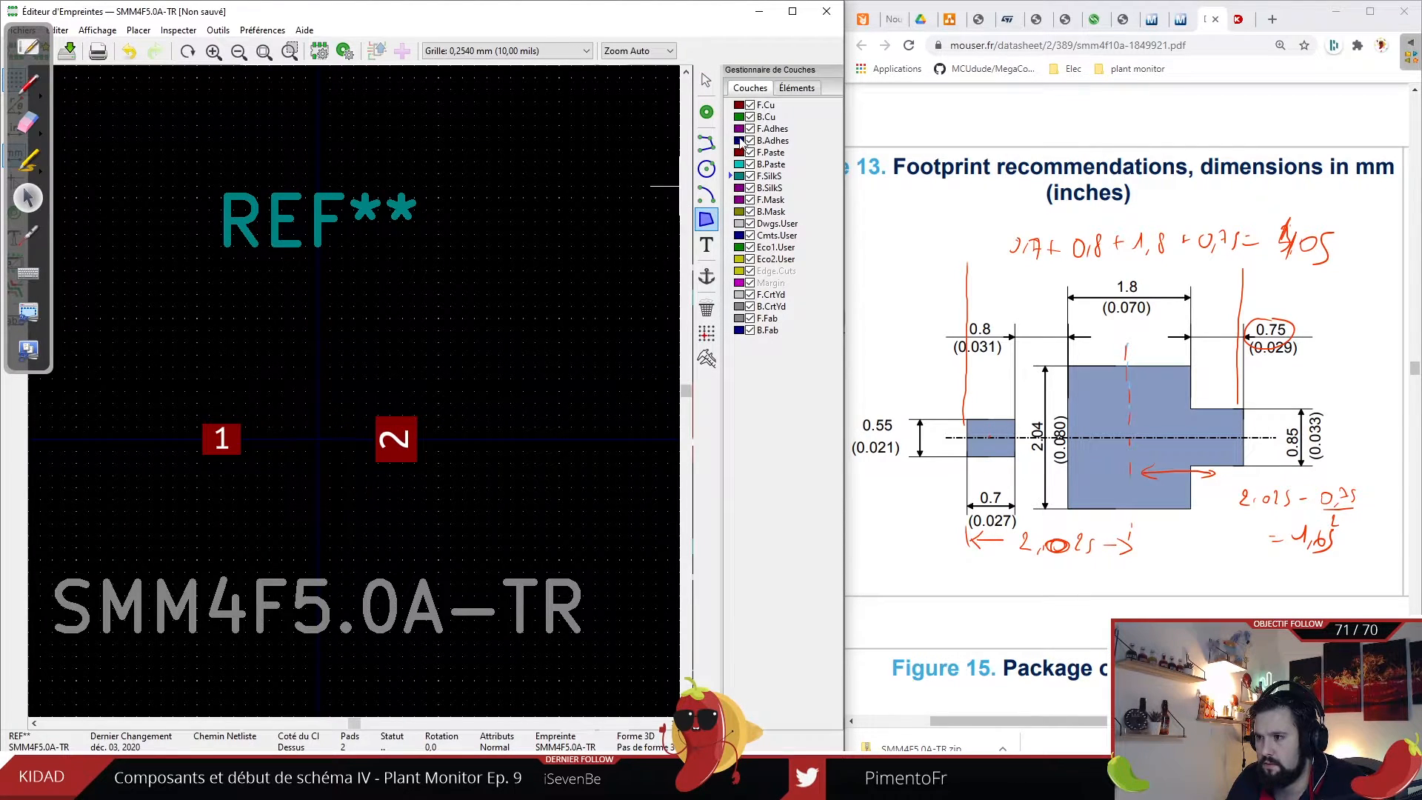
{"action": "left_click", "coordinate": [765, 106]}
{"action": "left_click", "coordinate": [403, 295]}
{"action": "left_click", "coordinate": [475, 282]}
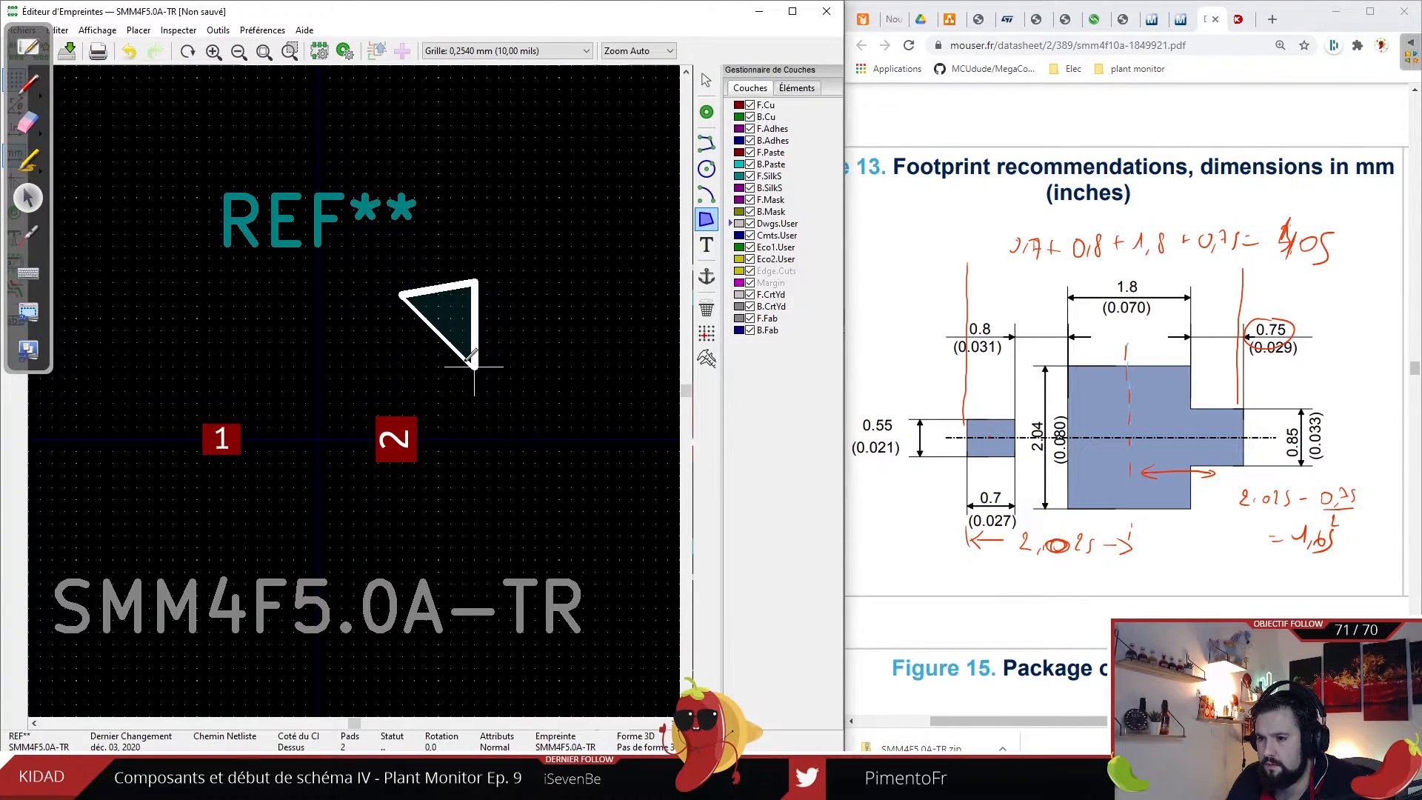
{"action": "left_click", "coordinate": [476, 368]}
{"action": "left_click", "coordinate": [413, 356]}
{"action": "left_click", "coordinate": [402, 295]}
{"action": "key", "text": "Escape"}
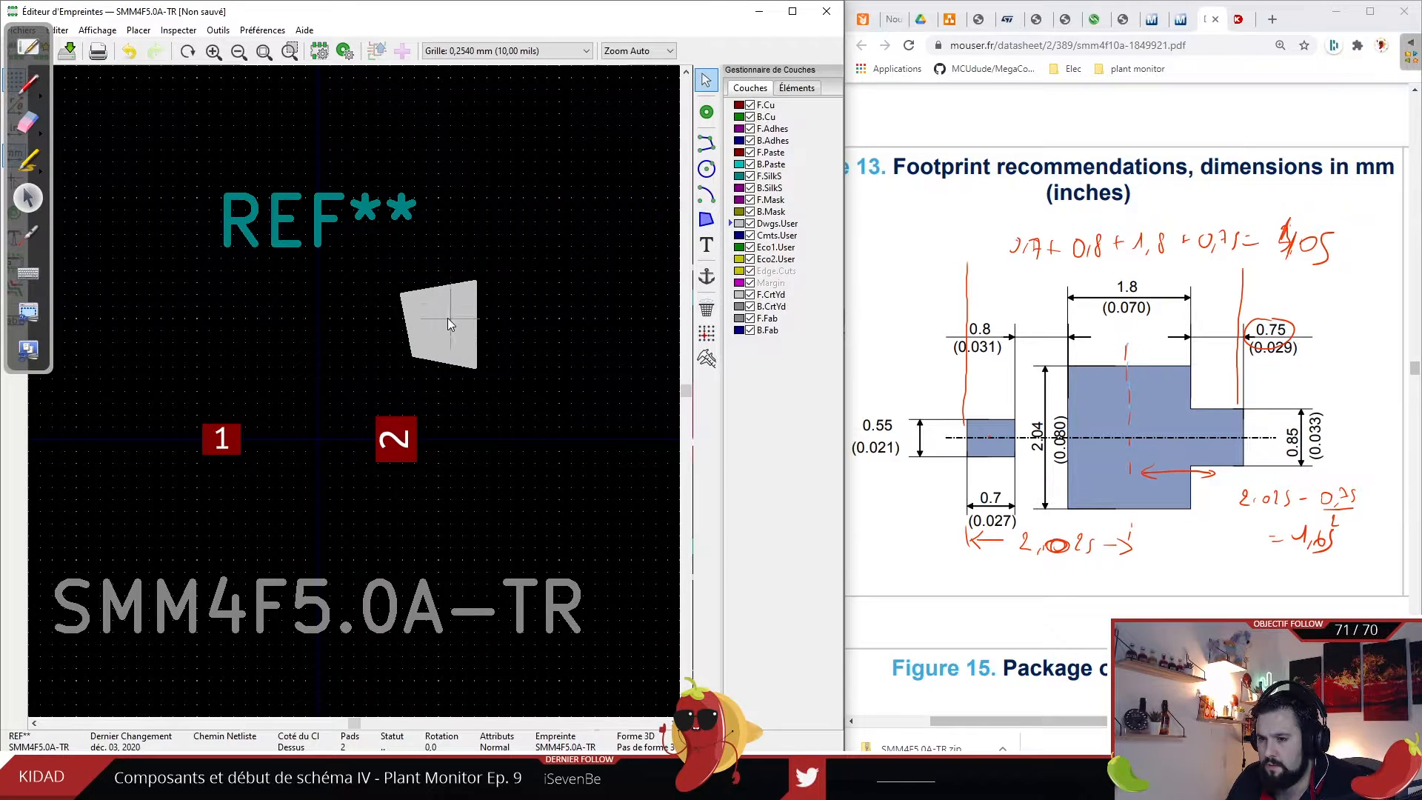
{"action": "left_click", "coordinate": [448, 317]}
{"action": "key", "text": "Delete"}
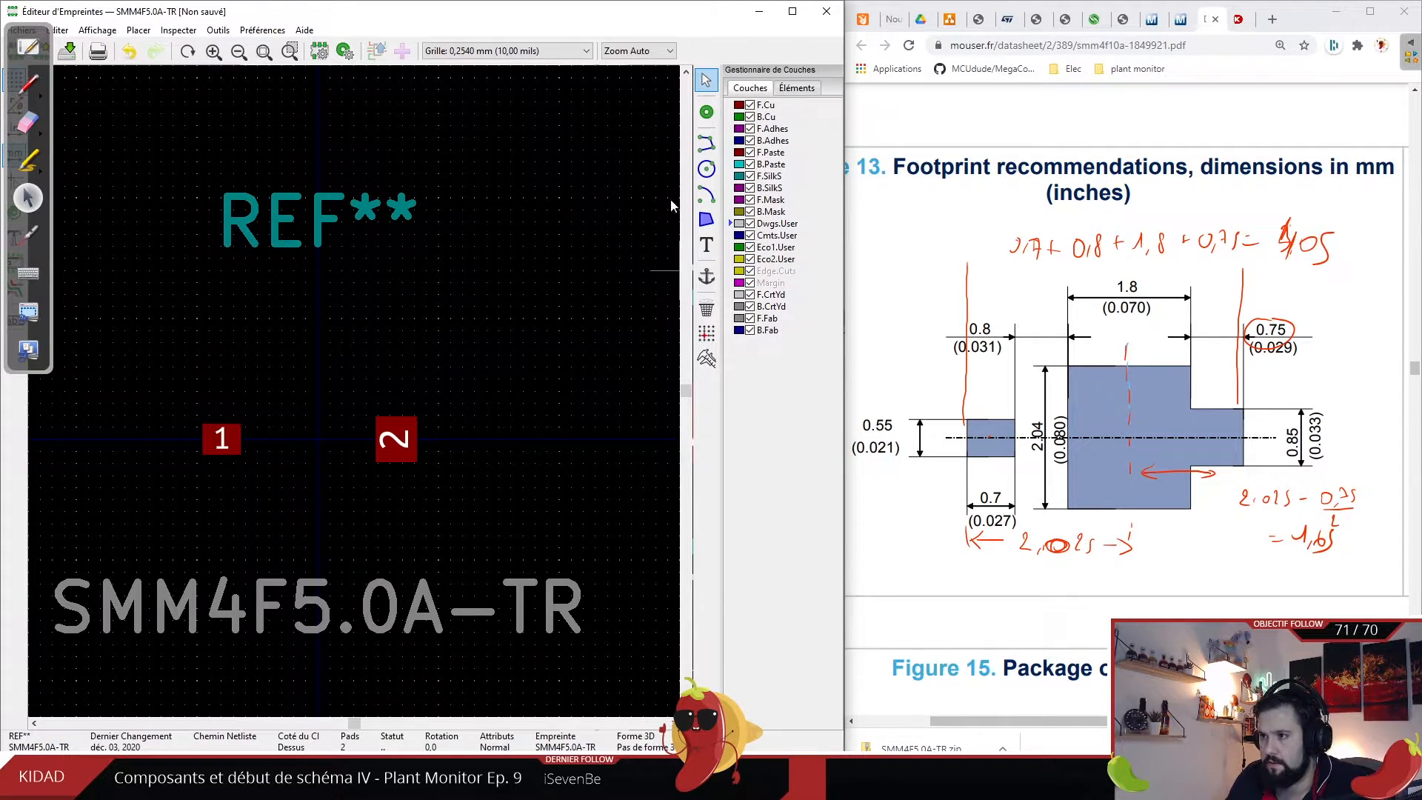
{"action": "left_click", "coordinate": [765, 105]}
{"action": "scroll", "coordinate": [376, 391], "scroll_direction": "up", "scroll_amount": 3}
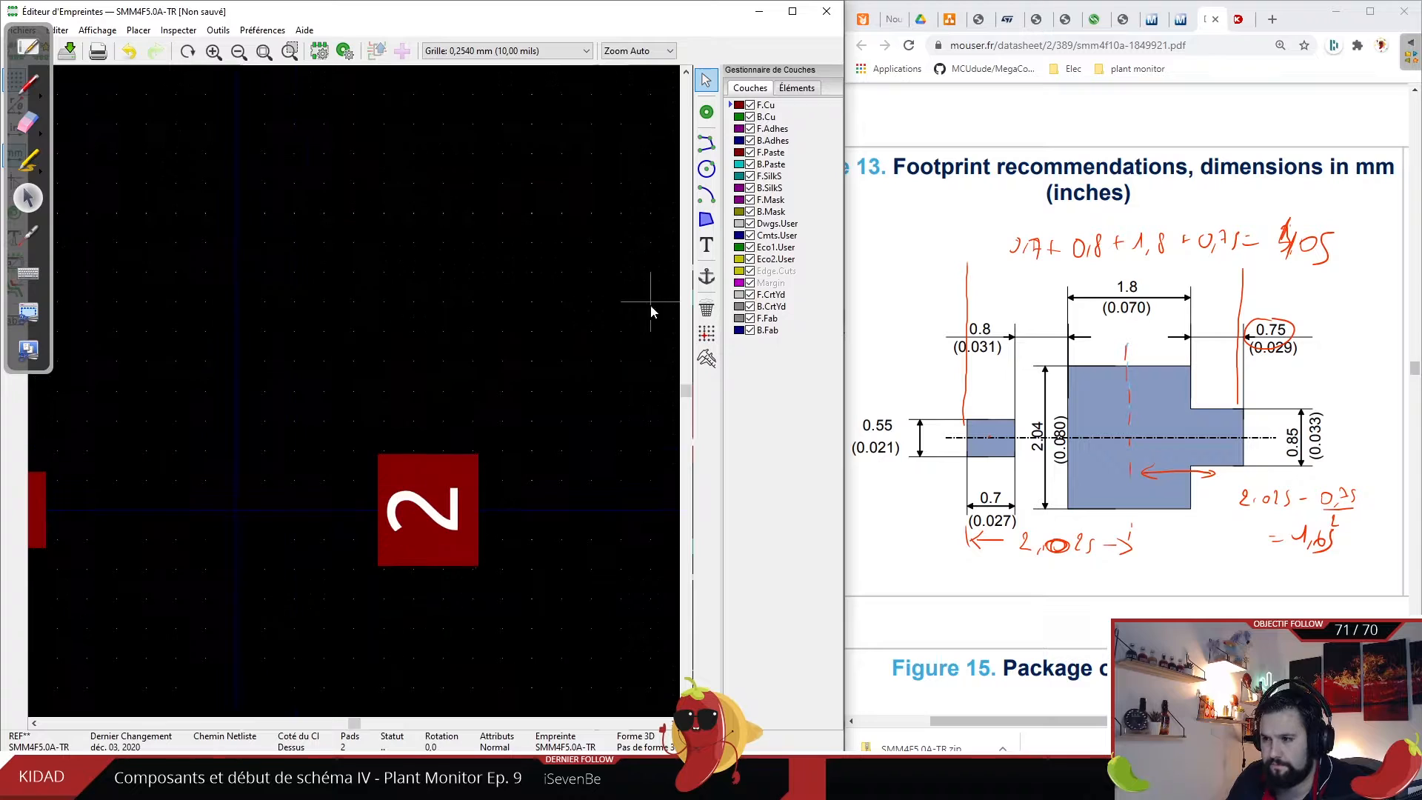
{"action": "left_click", "coordinate": [706, 219]}
{"action": "scroll", "coordinate": [346, 390], "scroll_direction": "down", "scroll_amount": 3}
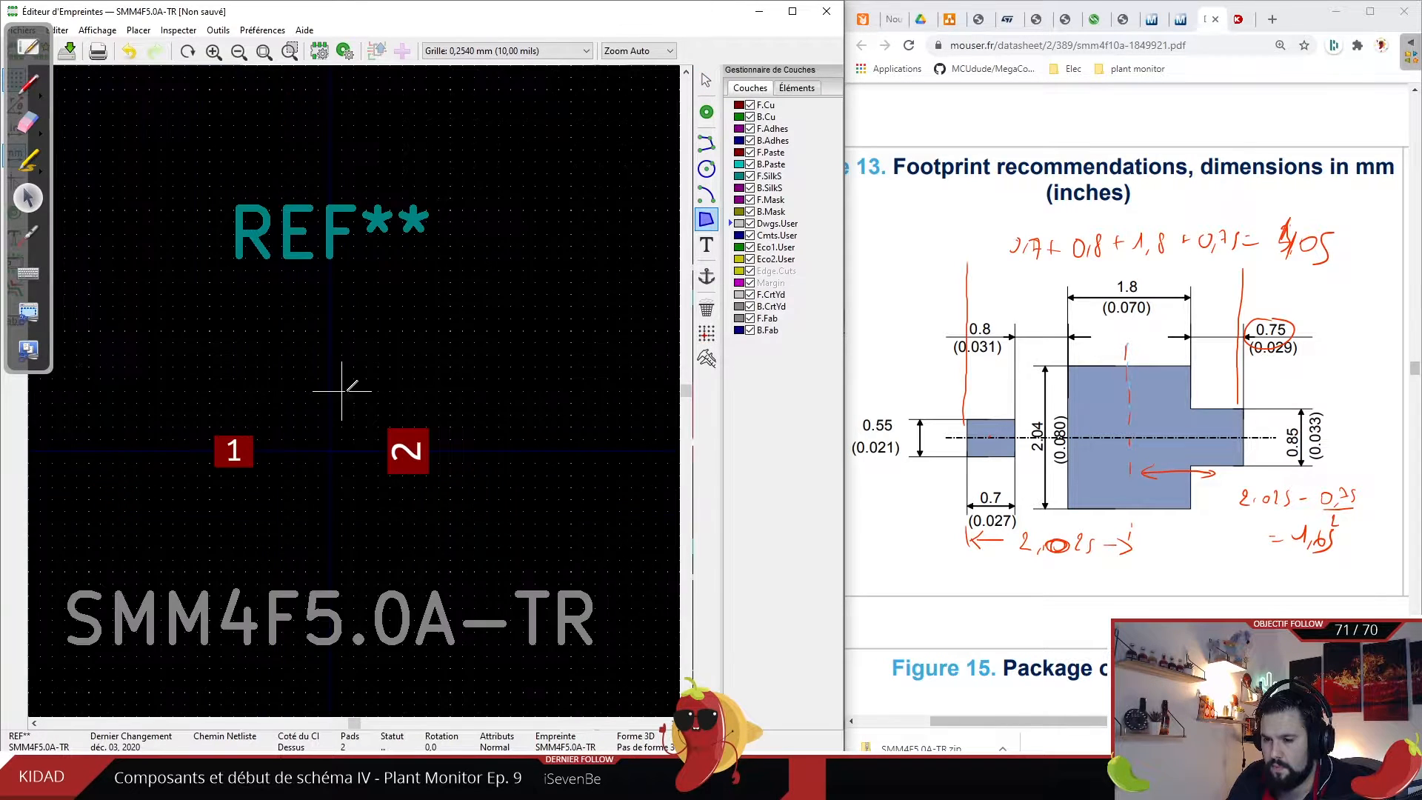
{"action": "scroll", "coordinate": [342, 390], "scroll_direction": "up", "scroll_amount": 1}
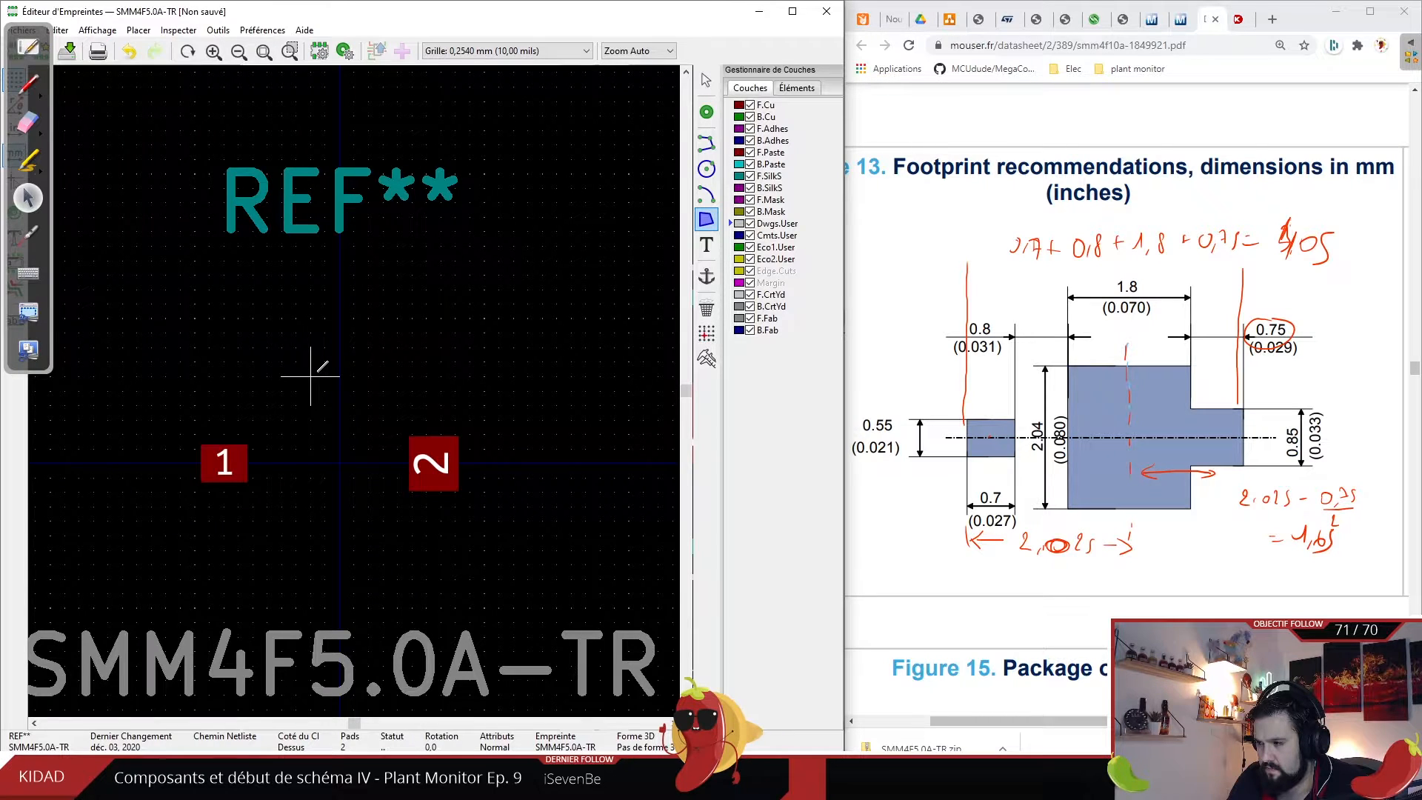
- Place a third pad above pad 2 and bring up its properties
{"action": "key", "text": "Escape"}
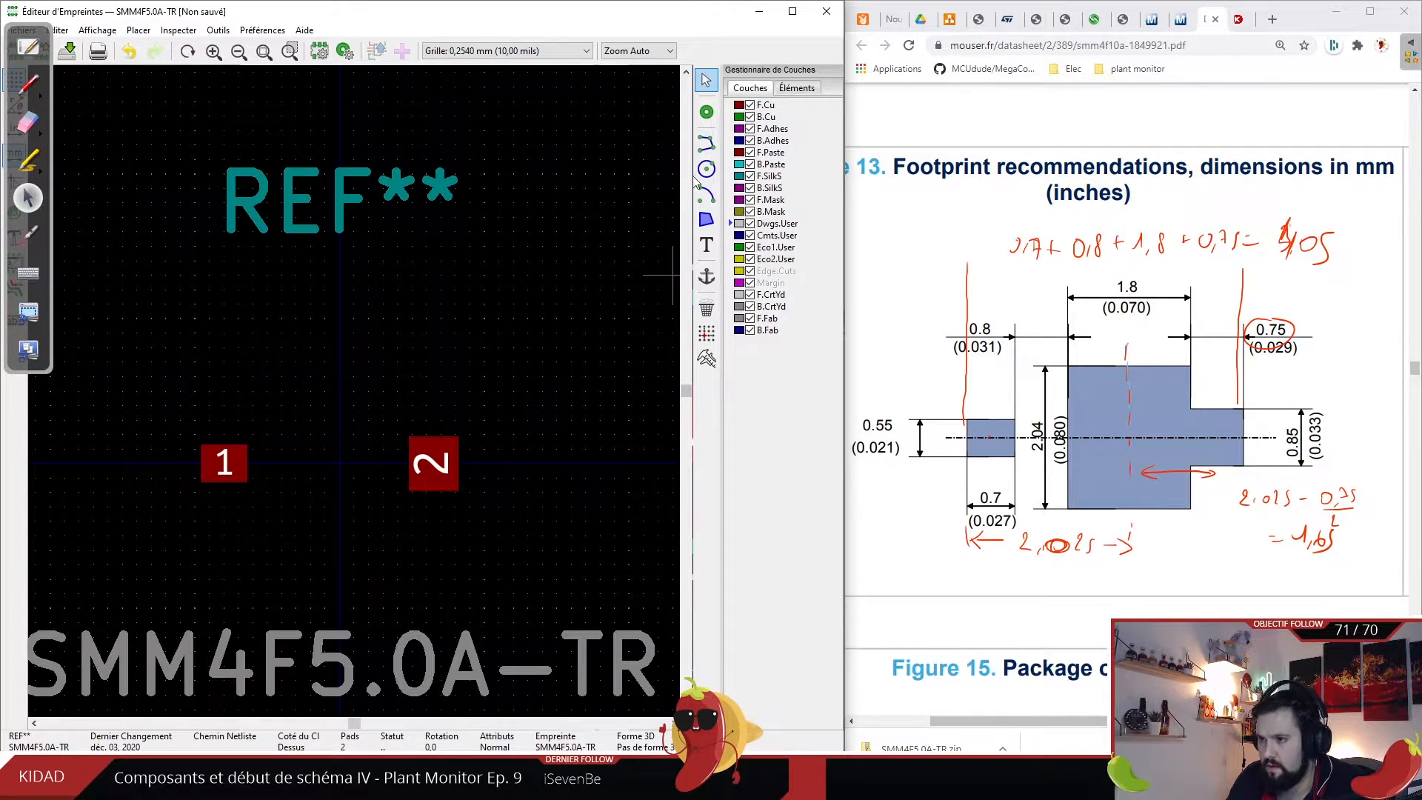
{"action": "left_click", "coordinate": [706, 111]}
{"action": "left_click", "coordinate": [430, 307]}
{"action": "key", "text": "Escape"}
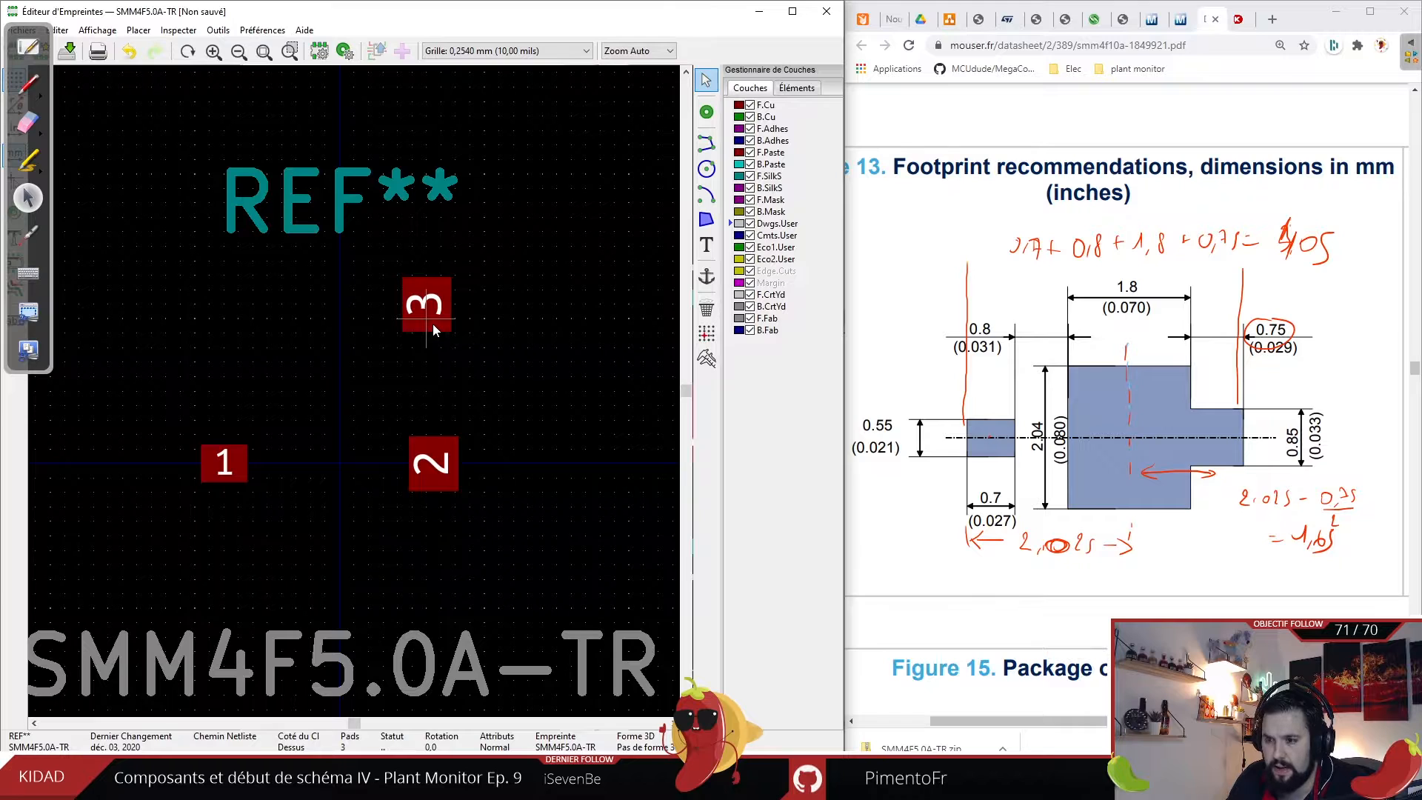
{"action": "key", "text": "e"}
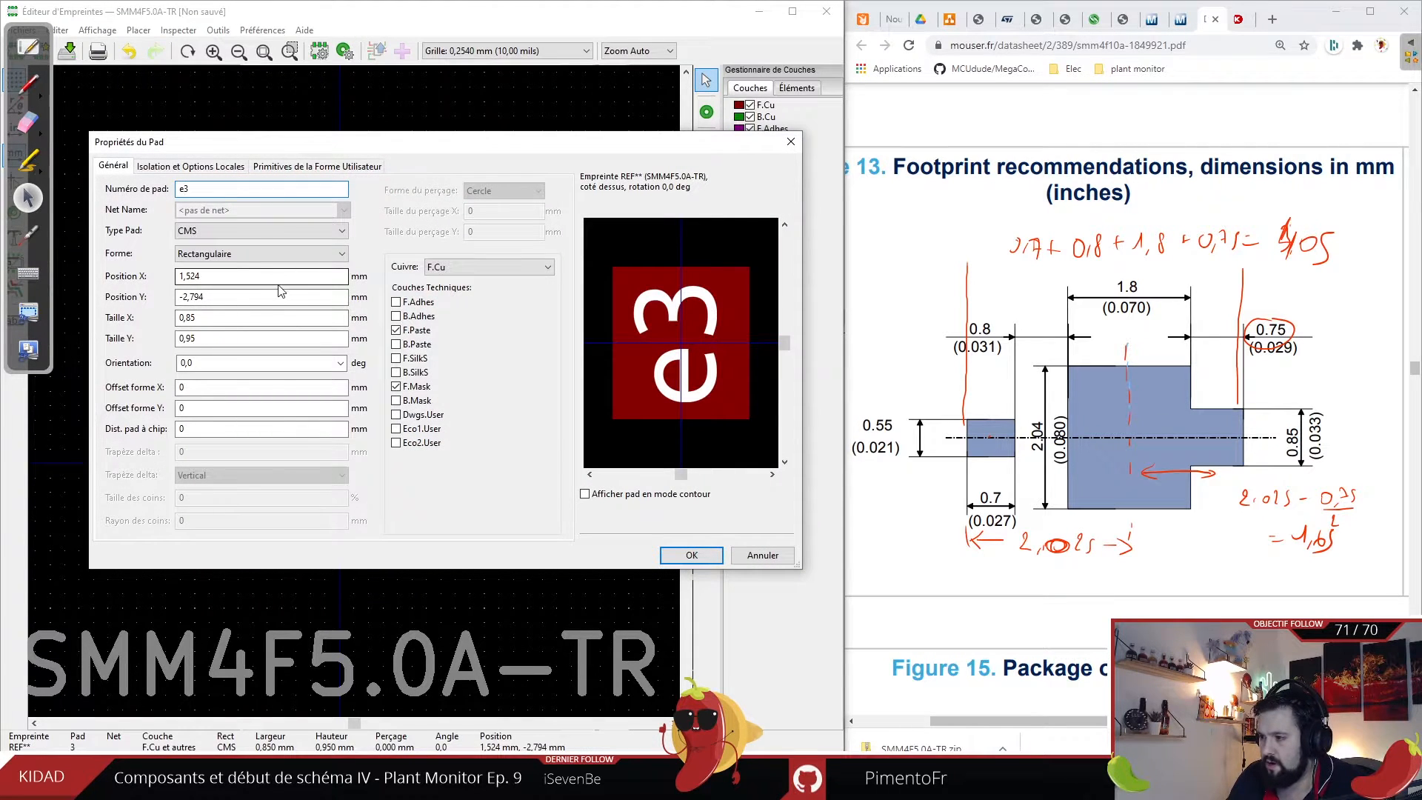
- Set pad e3's Position X to 0 and its size to 1,8 × 2,04 mm
{"action": "double_click", "coordinate": [281, 278]}
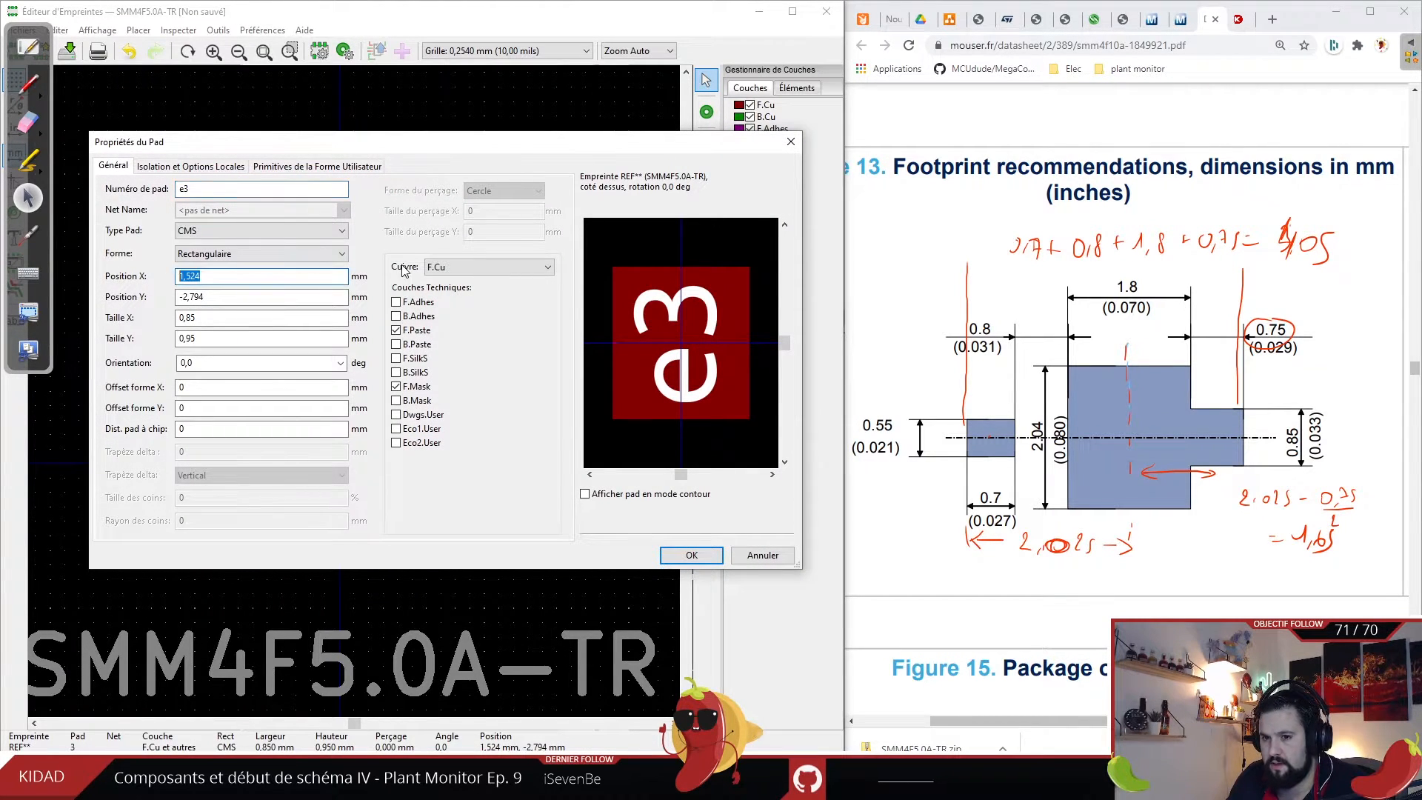
{"action": "type", "text": "1.9"}
{"action": "key", "text": "BackSpace"}
{"action": "key", "text": "BackSpace"}
{"action": "key", "text": "BackSpace"}
{"action": "type", "text": "0"}
{"action": "key", "text": "Tab"}
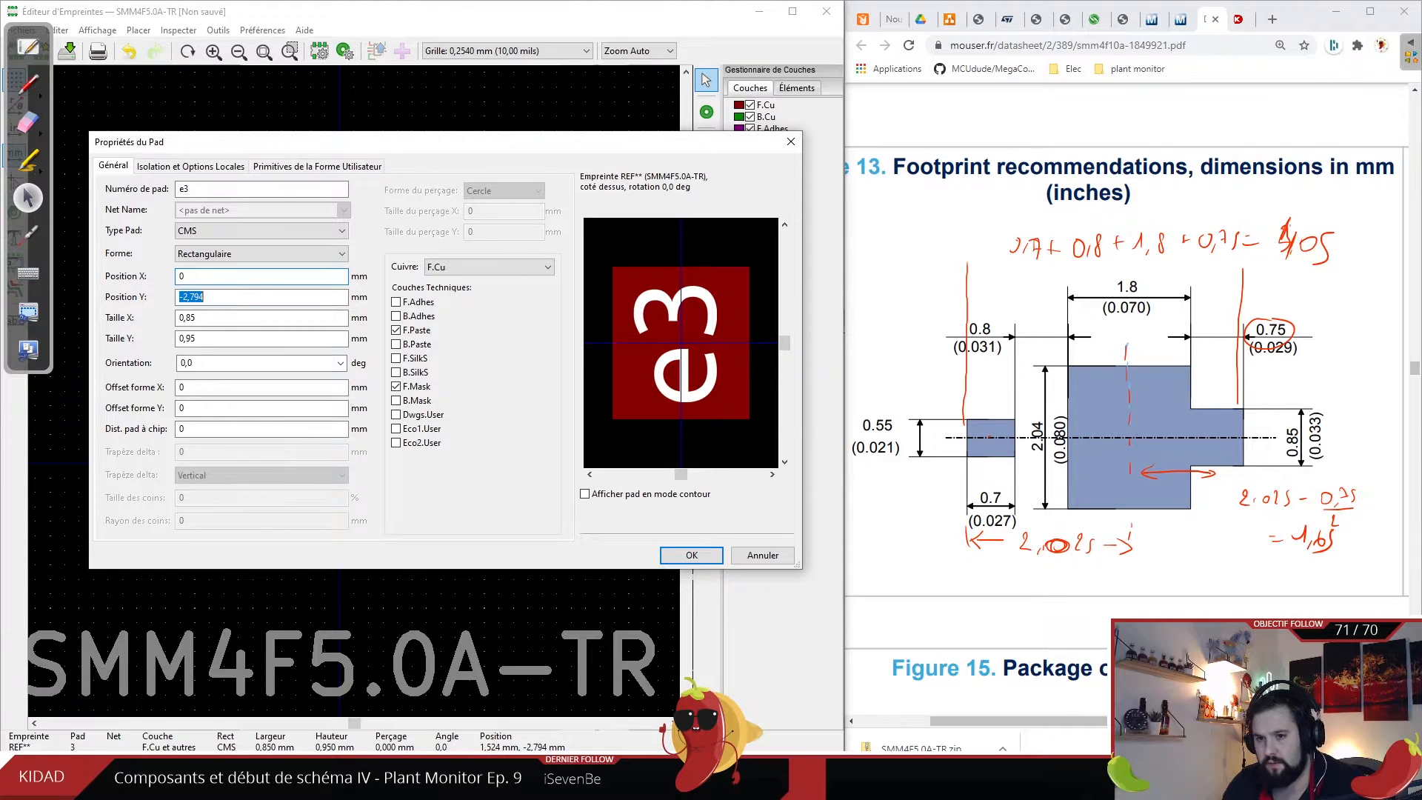
{"action": "key", "text": "Tab"}
{"action": "type", "text": "0.8"}
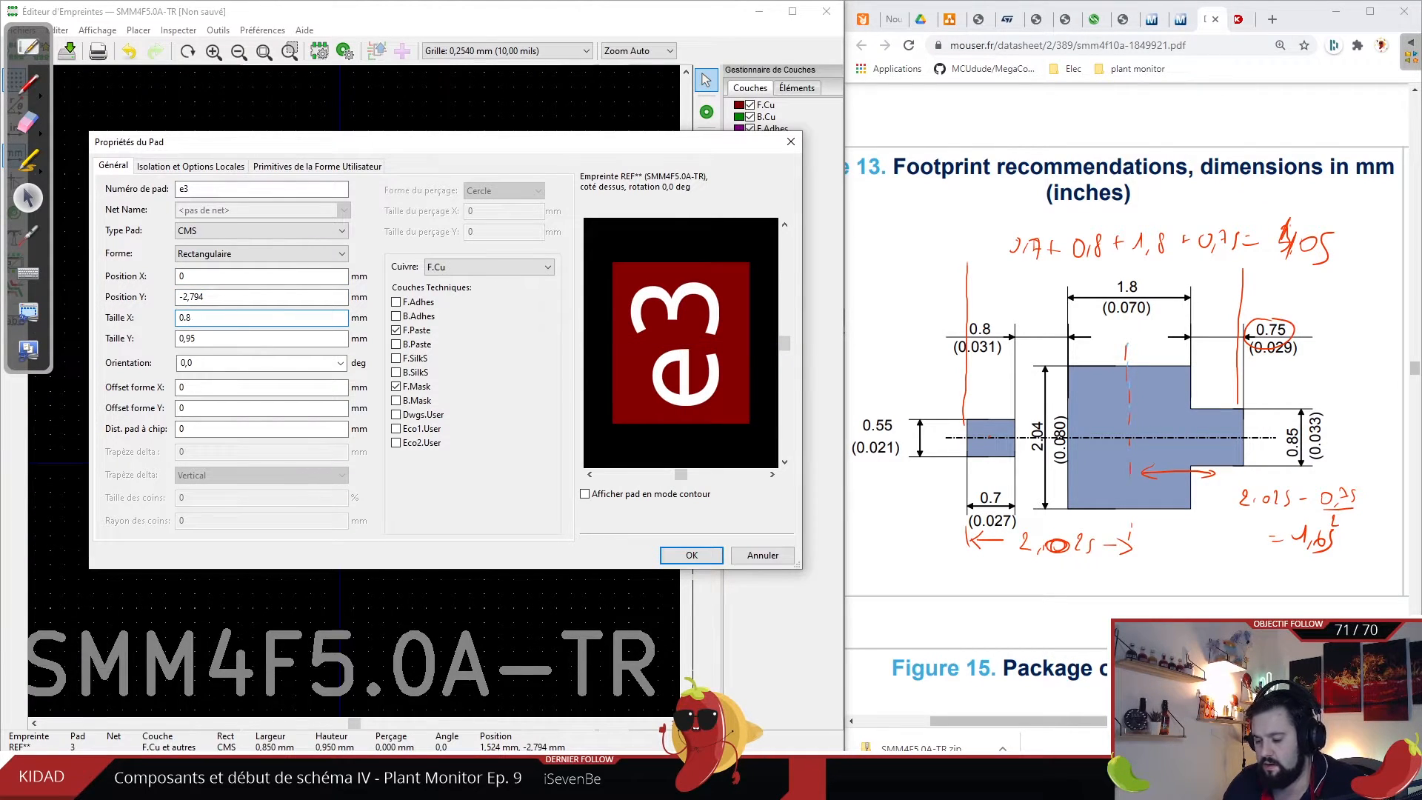
{"action": "type", "text": "1.8"}
{"action": "key", "text": "Tab"}
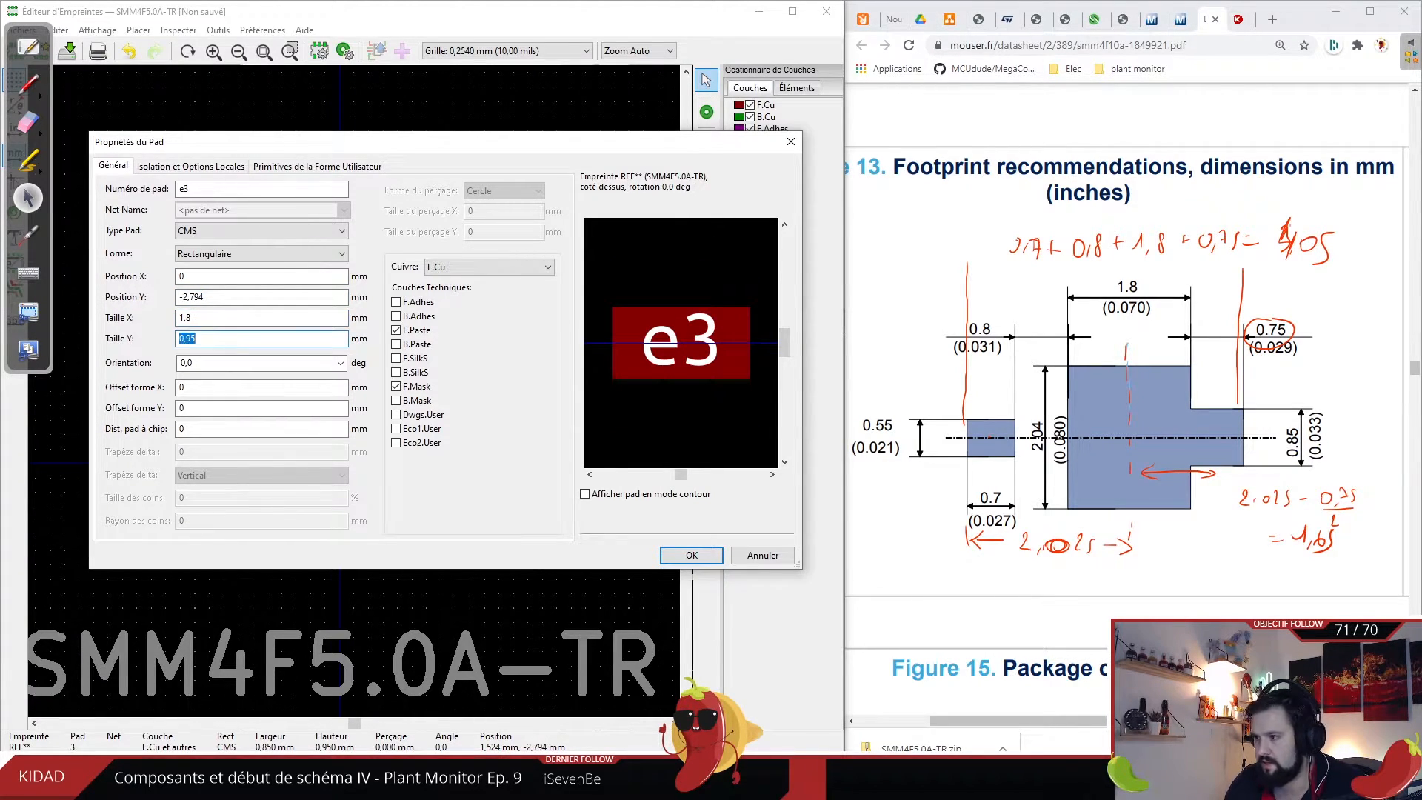
{"action": "type", "text": "2.04"}
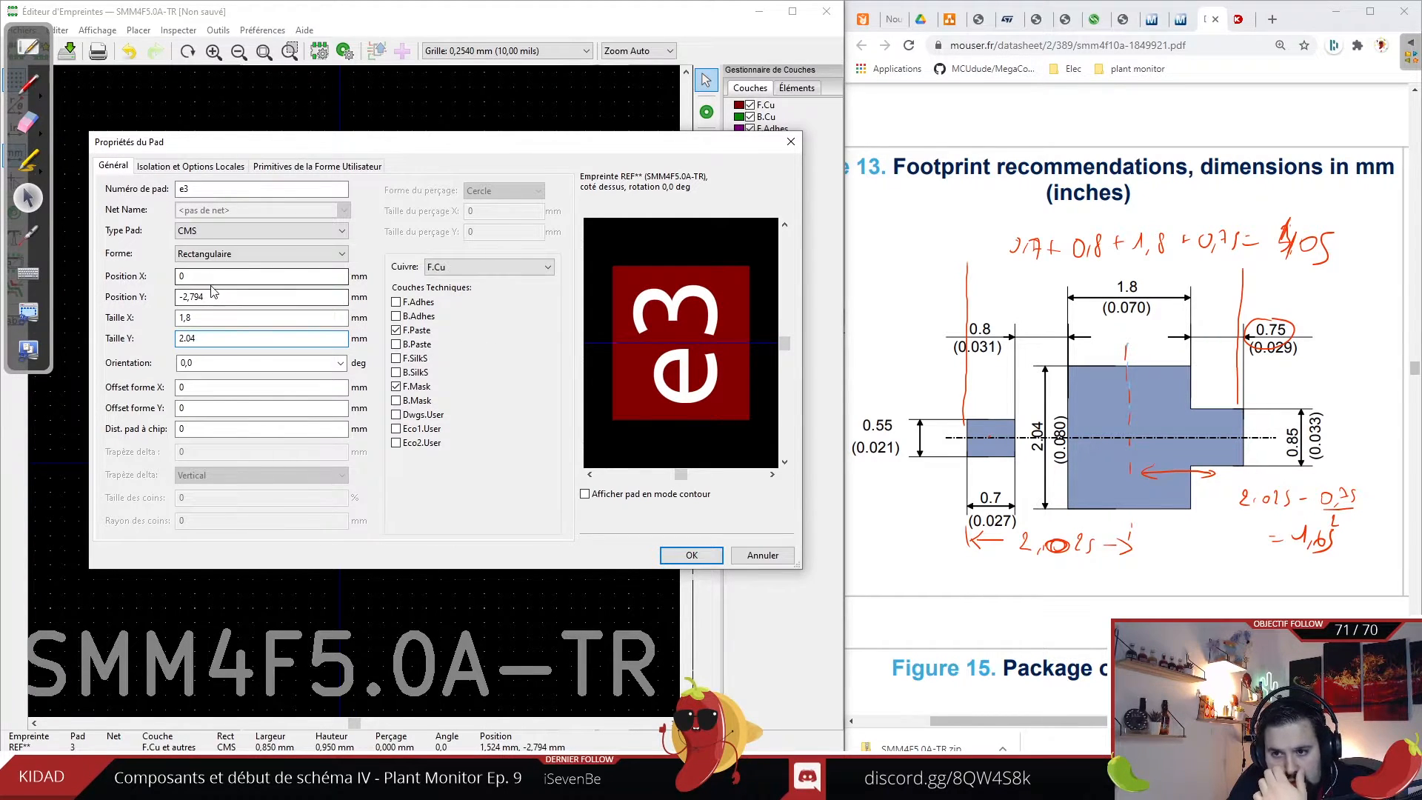
- Set pad e3's Position Y to 0
{"action": "left_click_drag", "start_coordinate": [211, 295], "coordinate": [174, 299]}
{"action": "type", "text": "0"}
{"action": "key", "text": "shift+Tab"}
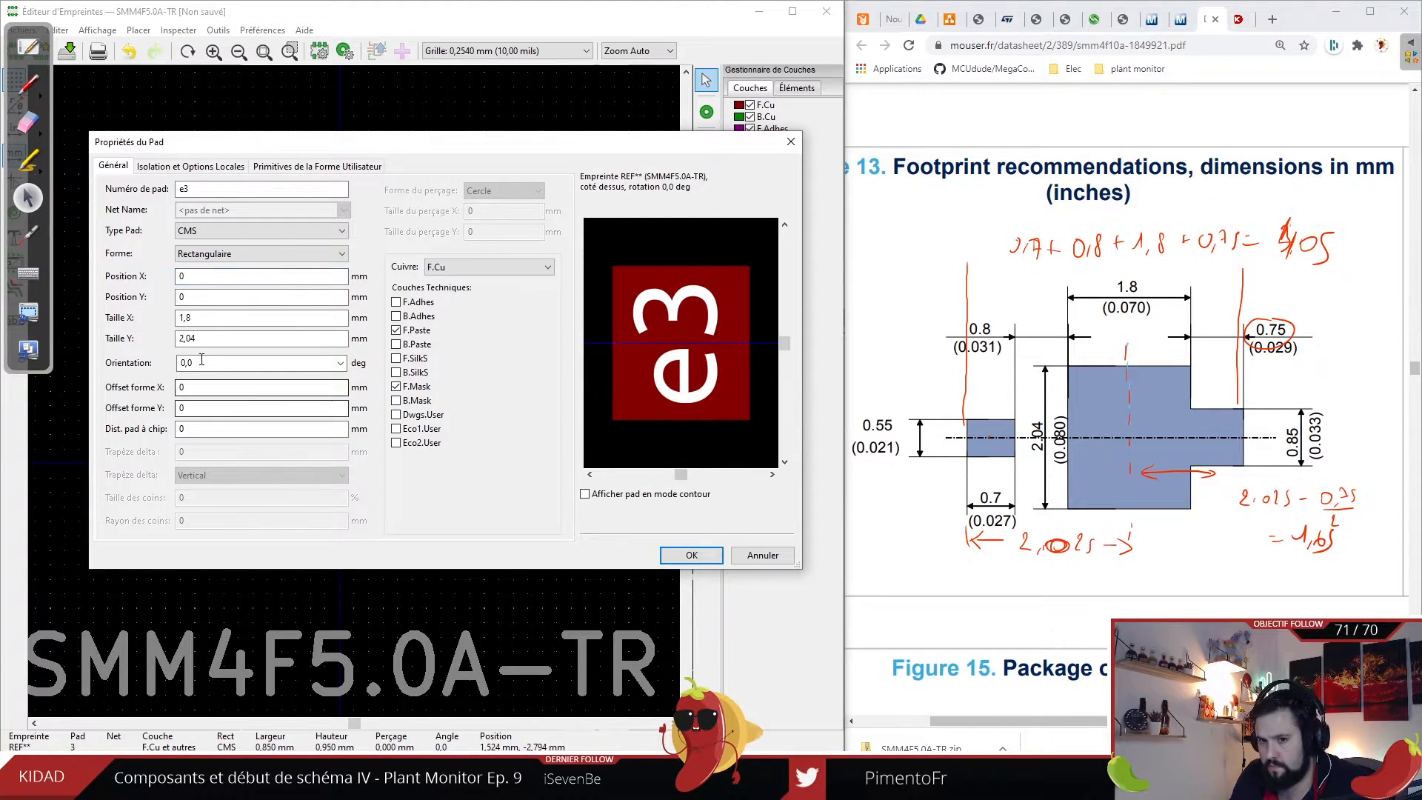
{"action": "left_click", "coordinate": [34, 88]}
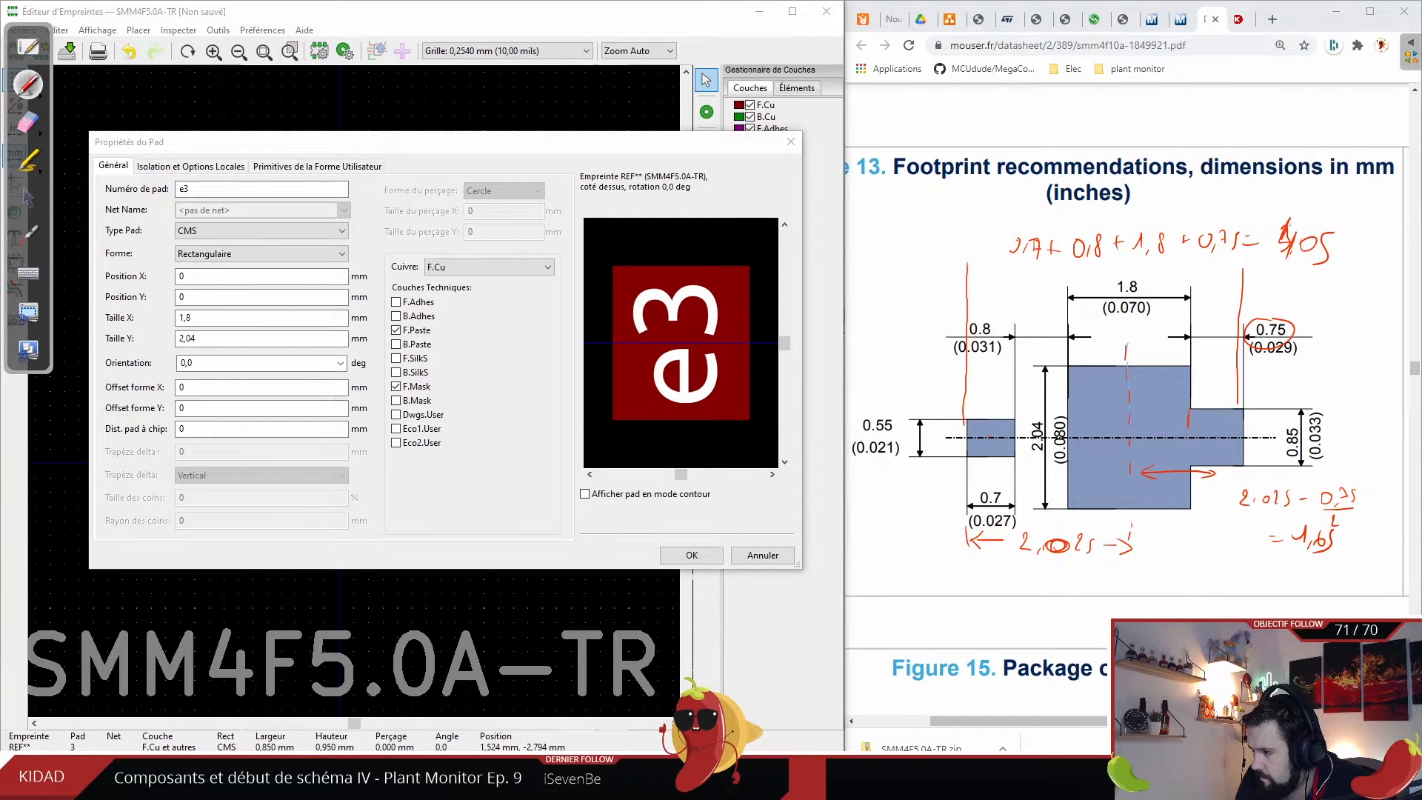
- Draw a red arrow across the datasheet's centre pad and handwrite the offset value above it
{"action": "left_click_drag", "start_coordinate": [1141, 423], "coordinate": [1189, 424]}
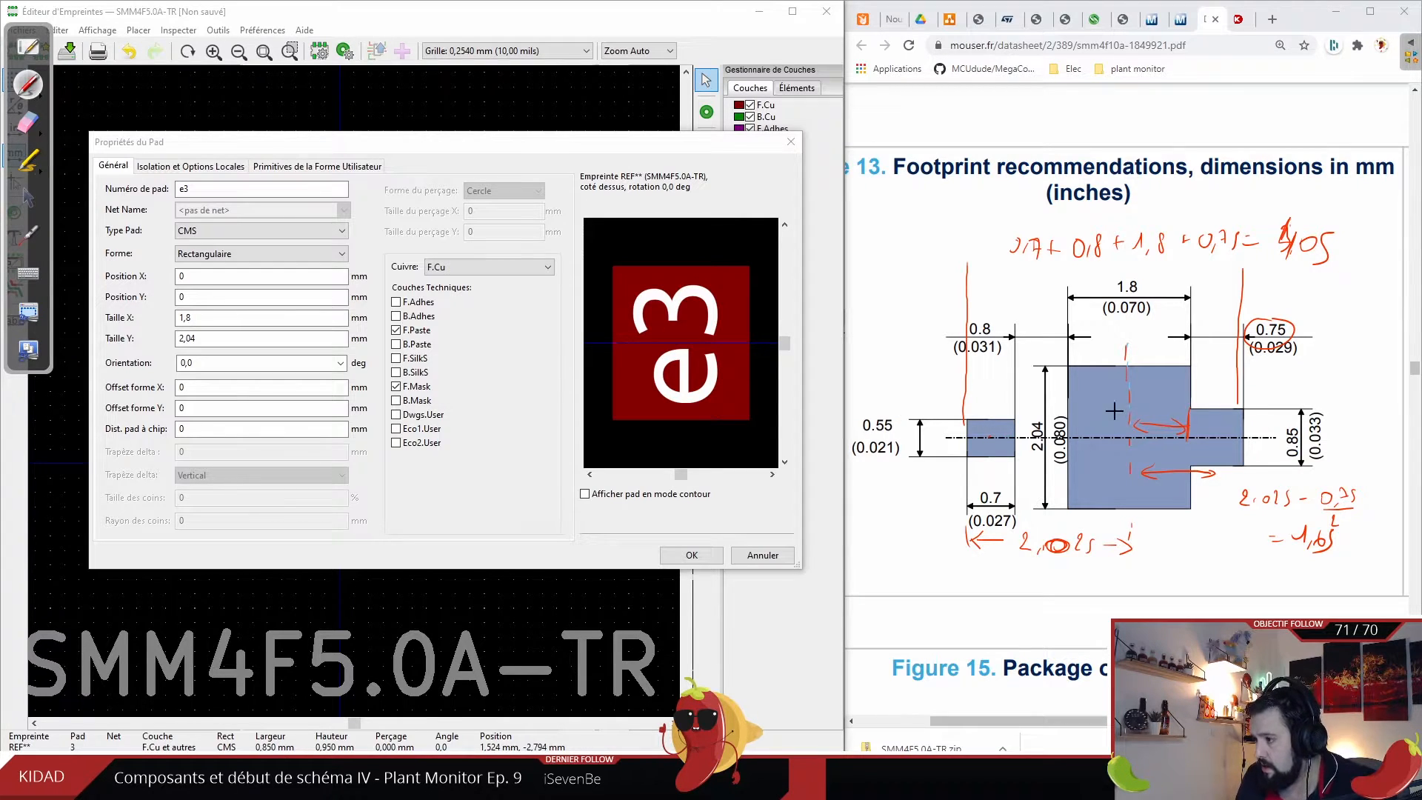
{"action": "left_click_drag", "start_coordinate": [1136, 410], "coordinate": [1142, 415]}
{"action": "left_click_drag", "start_coordinate": [1149, 412], "coordinate": [1166, 413]}
{"action": "left_click_drag", "start_coordinate": [1162, 408], "coordinate": [1170, 412]}
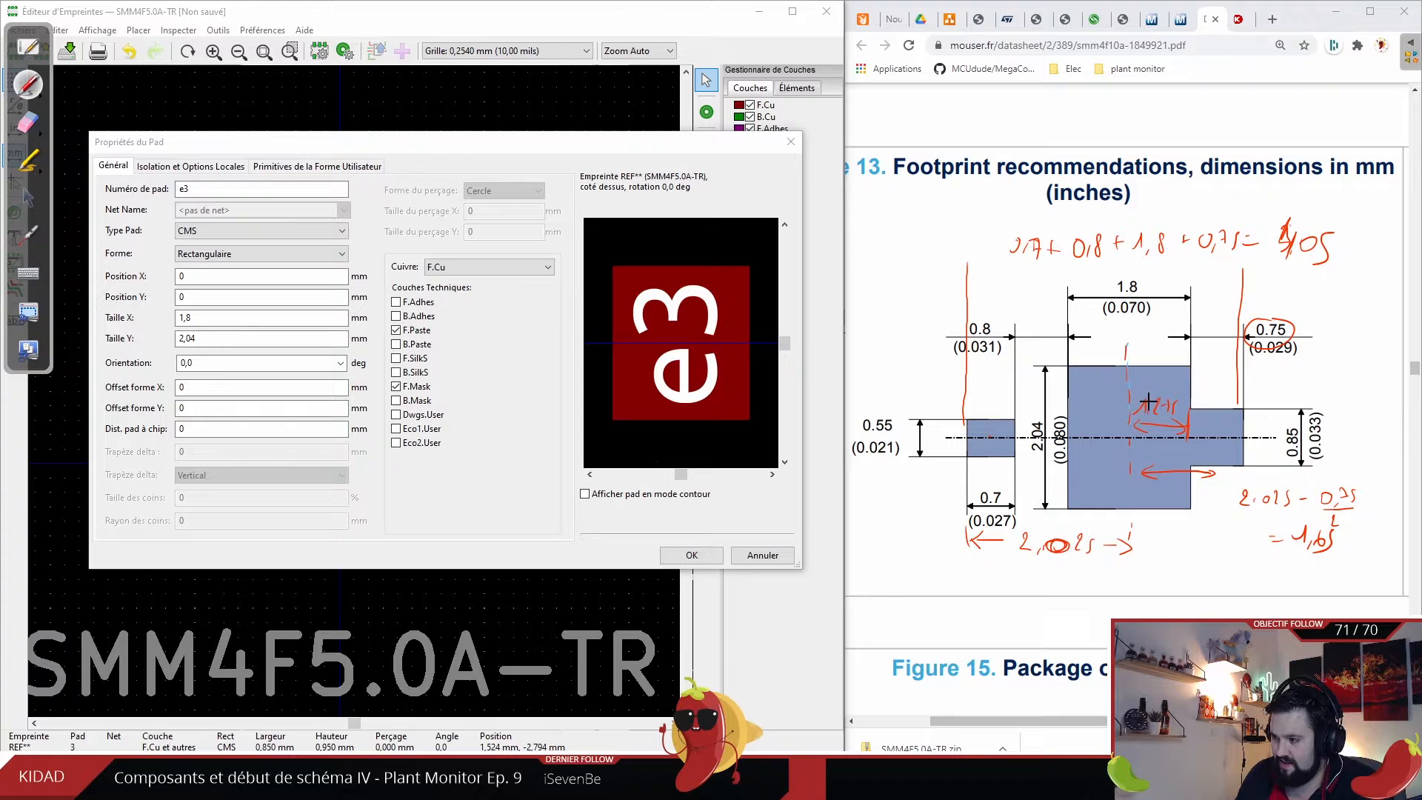
- Write the 0,37 offset note above the centre pad's arrow and stop annotating
{"action": "left_click_drag", "start_coordinate": [1142, 379], "coordinate": [1137, 358]}
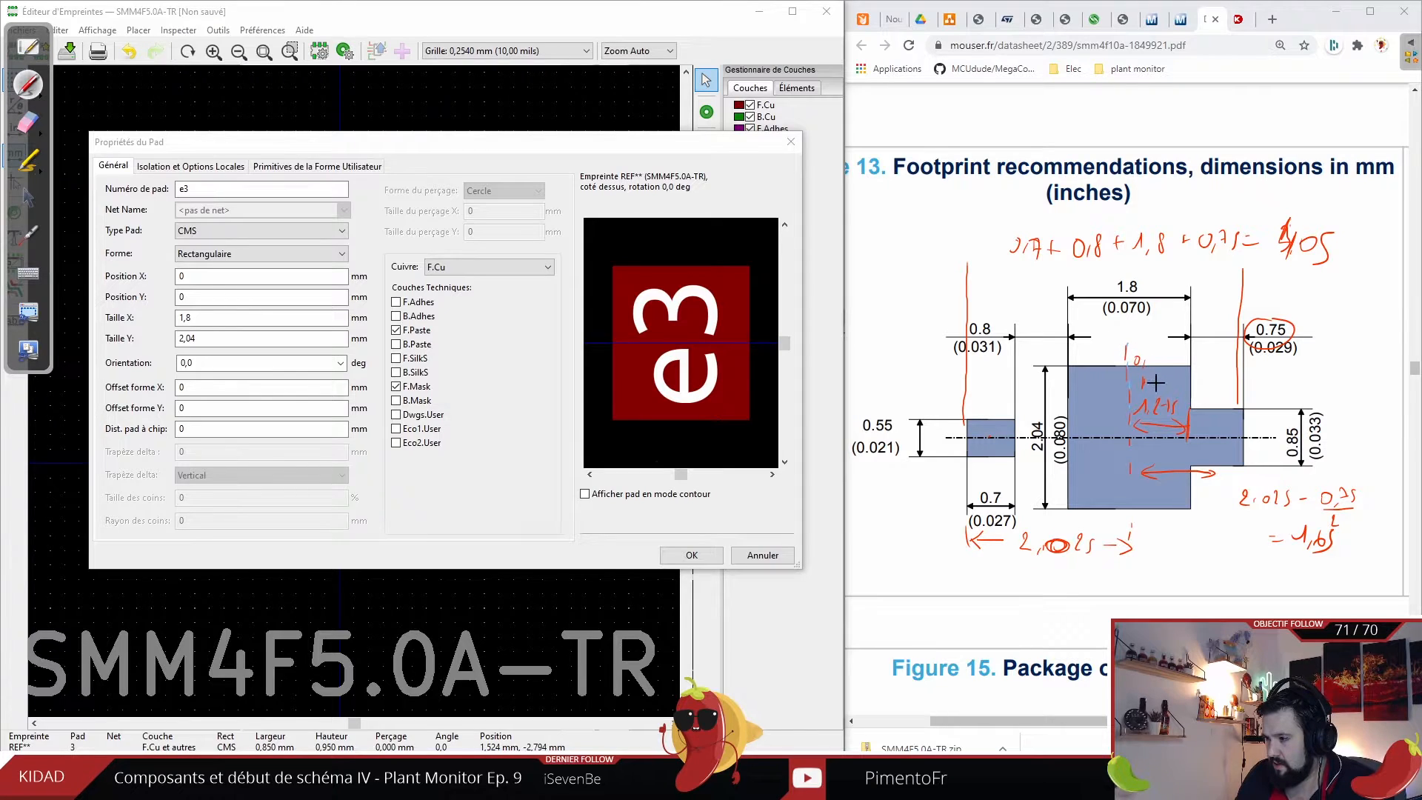
{"action": "left_click_drag", "start_coordinate": [1146, 356], "coordinate": [1169, 367]}
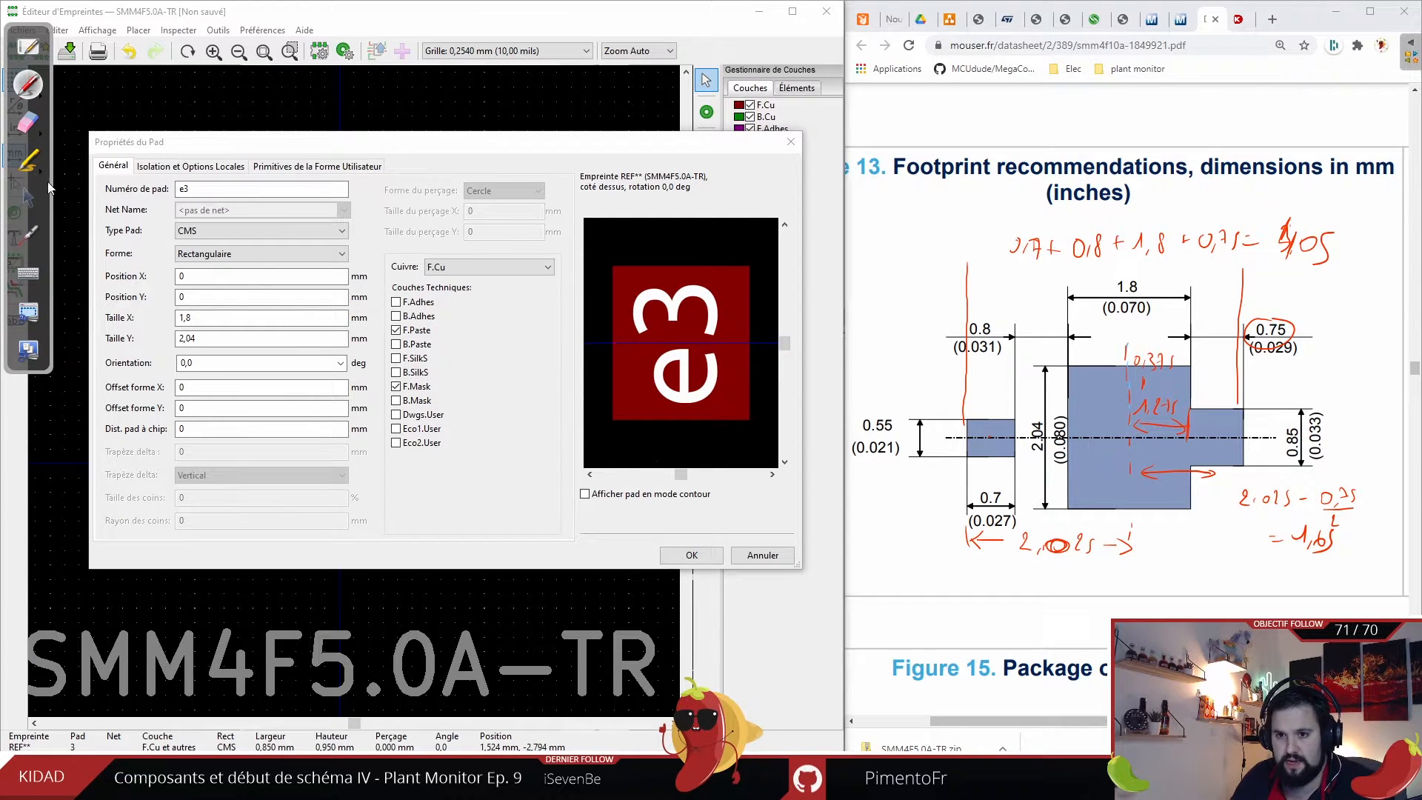
{"action": "left_click", "coordinate": [28, 197]}
- Move pad e3 to X -0,375 mm
{"action": "left_click", "coordinate": [200, 276]}
{"action": "key", "text": "BackSpace"}
{"action": "type", "text": "-"}
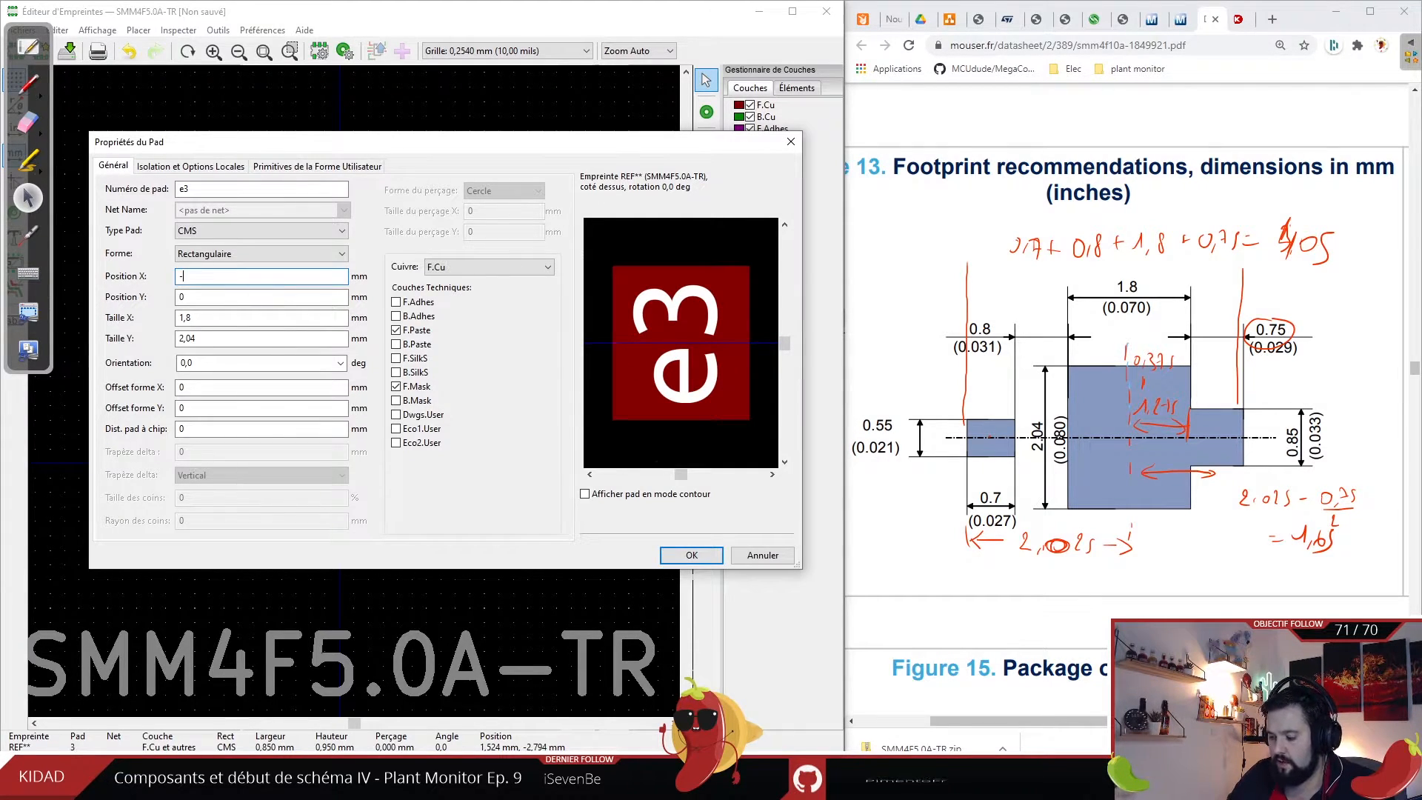
{"action": "type", "text": "0,"}
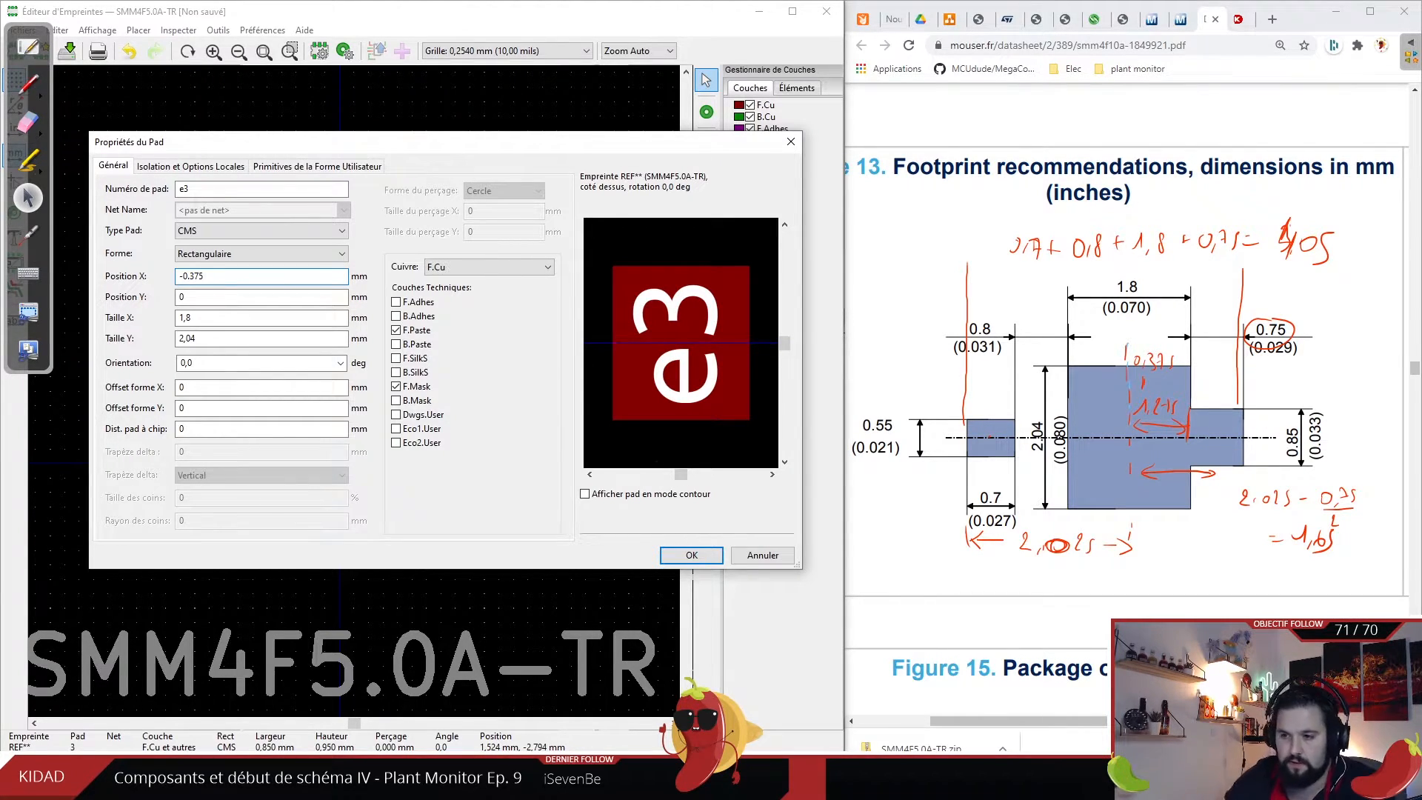
{"action": "key", "text": "Return"}
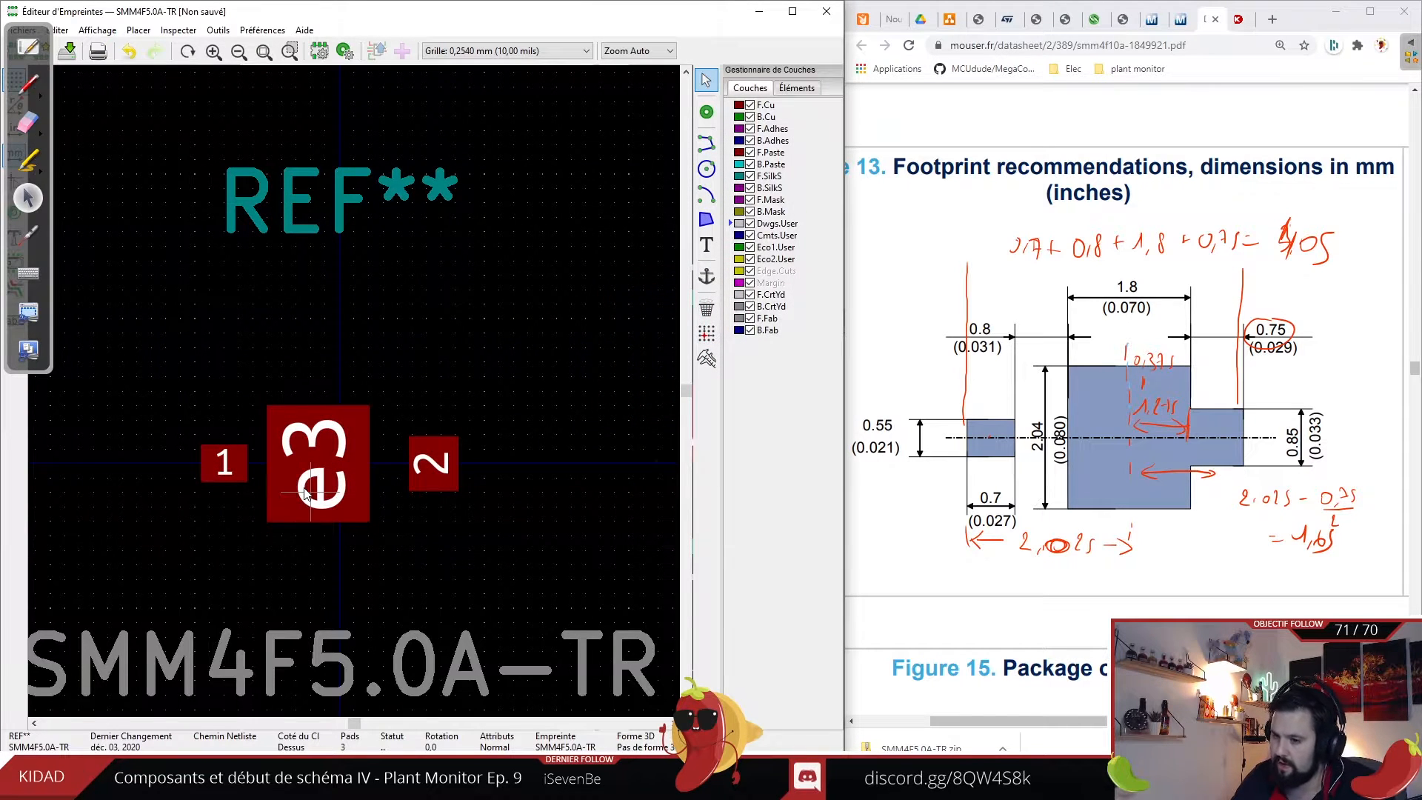
- Reopen pad e3's properties and start changing its X position to +0,375
{"action": "left_click", "coordinate": [308, 493]}
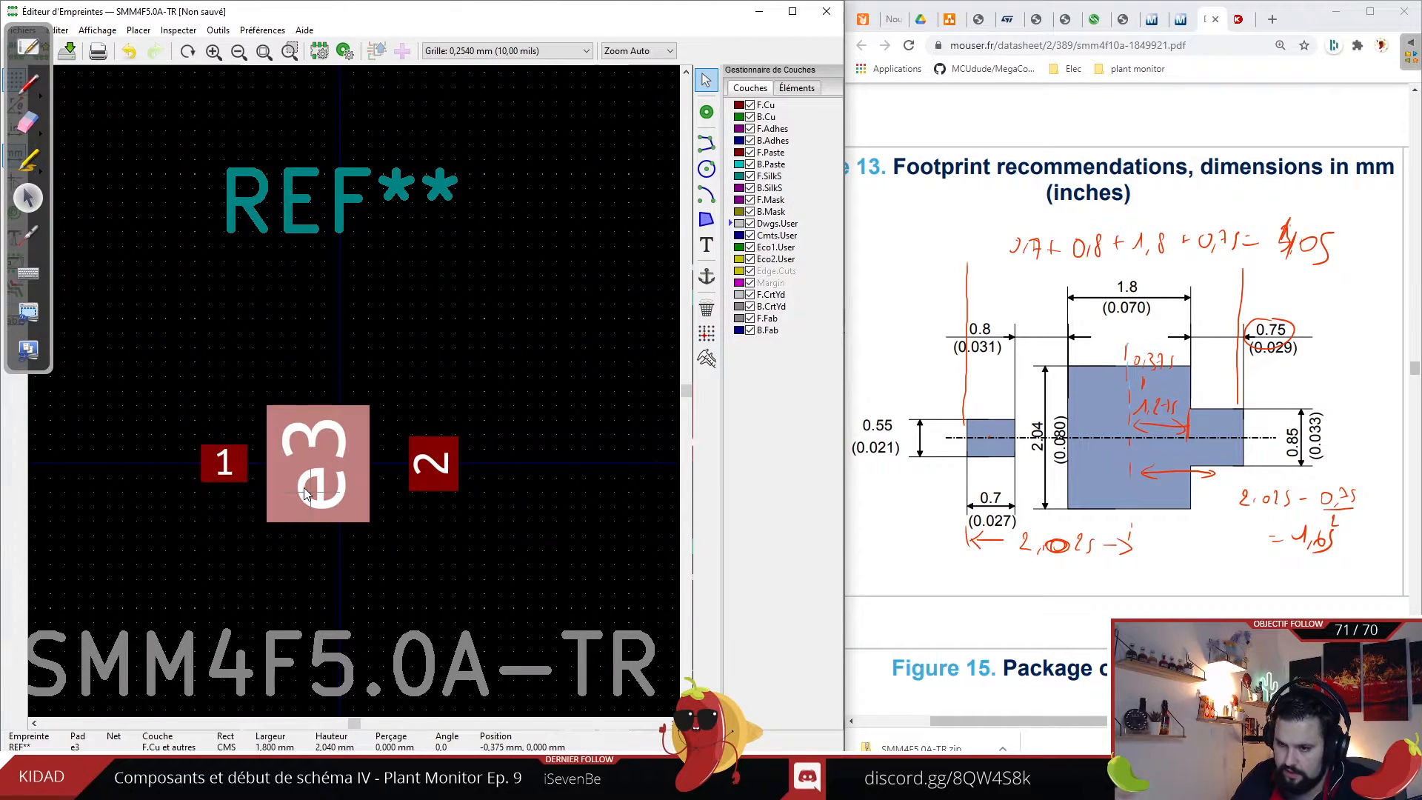
{"action": "double_click", "coordinate": [308, 430]}
{"action": "left_click", "coordinate": [181, 275]}
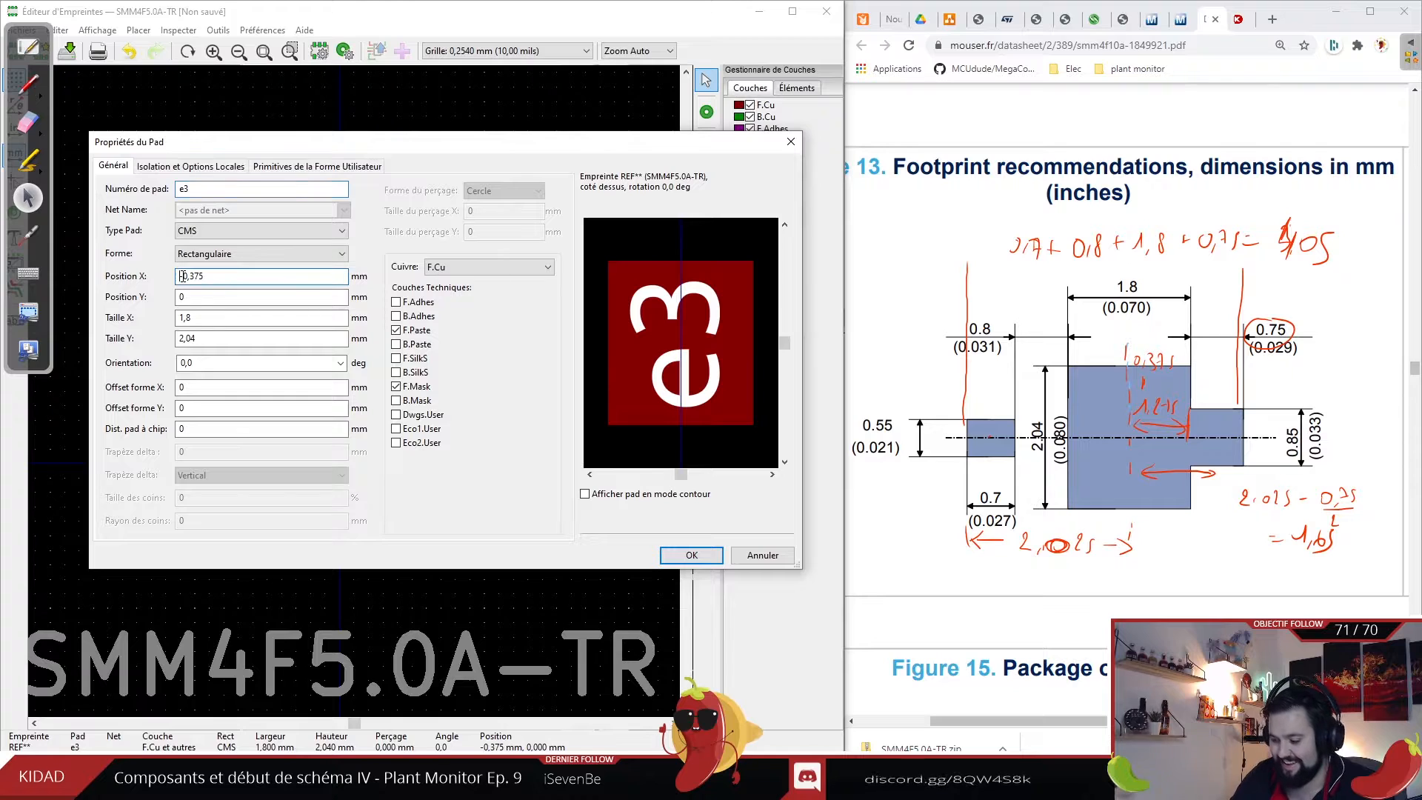
{"action": "key", "text": "BackSpace"}
- Finish entering +0,375 as pad e3's X position and apply it
{"action": "type", "text": "+"}
{"action": "key", "text": "Return"}
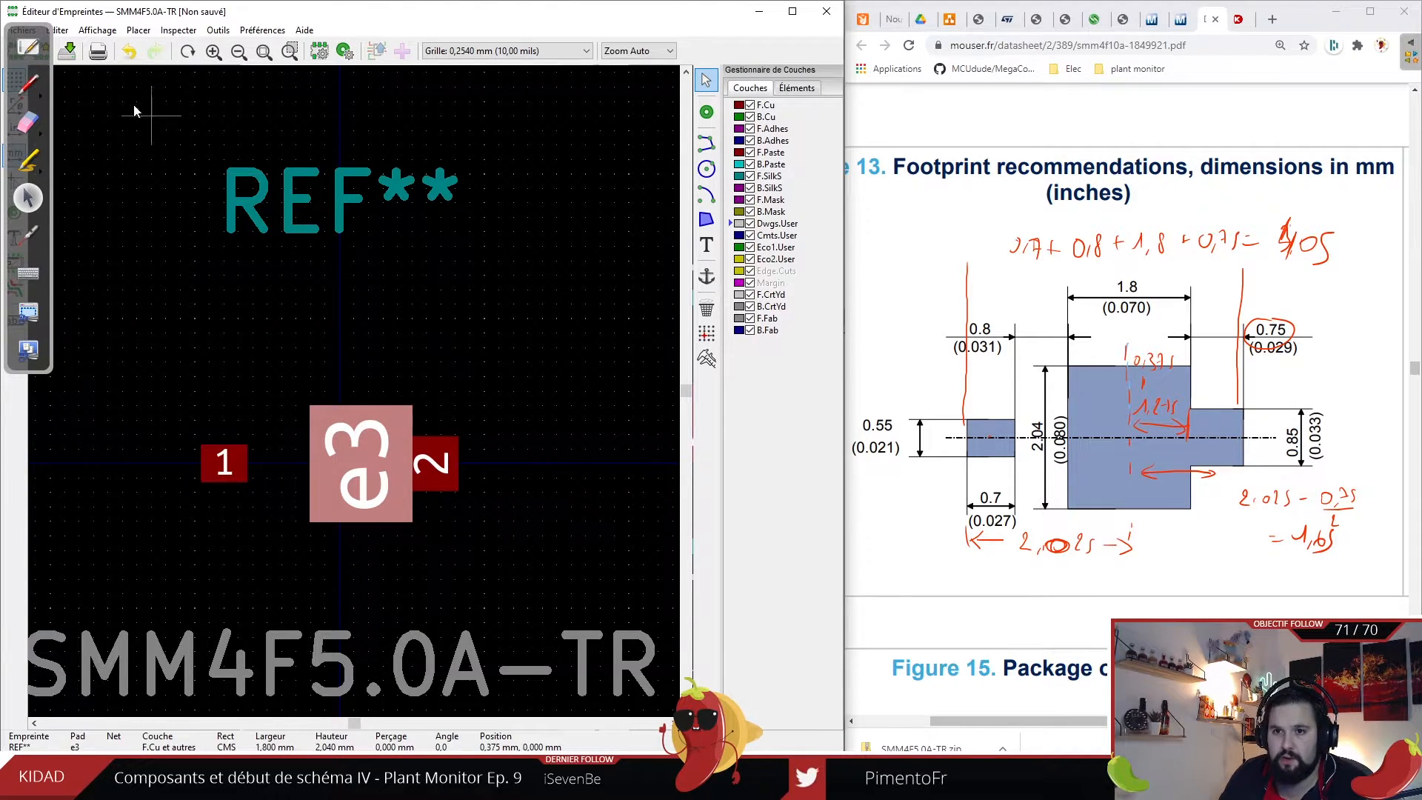
- Renumber the large e3 pad to 3
{"action": "left_click", "coordinate": [163, 333]}
{"action": "left_click", "coordinate": [348, 479]}
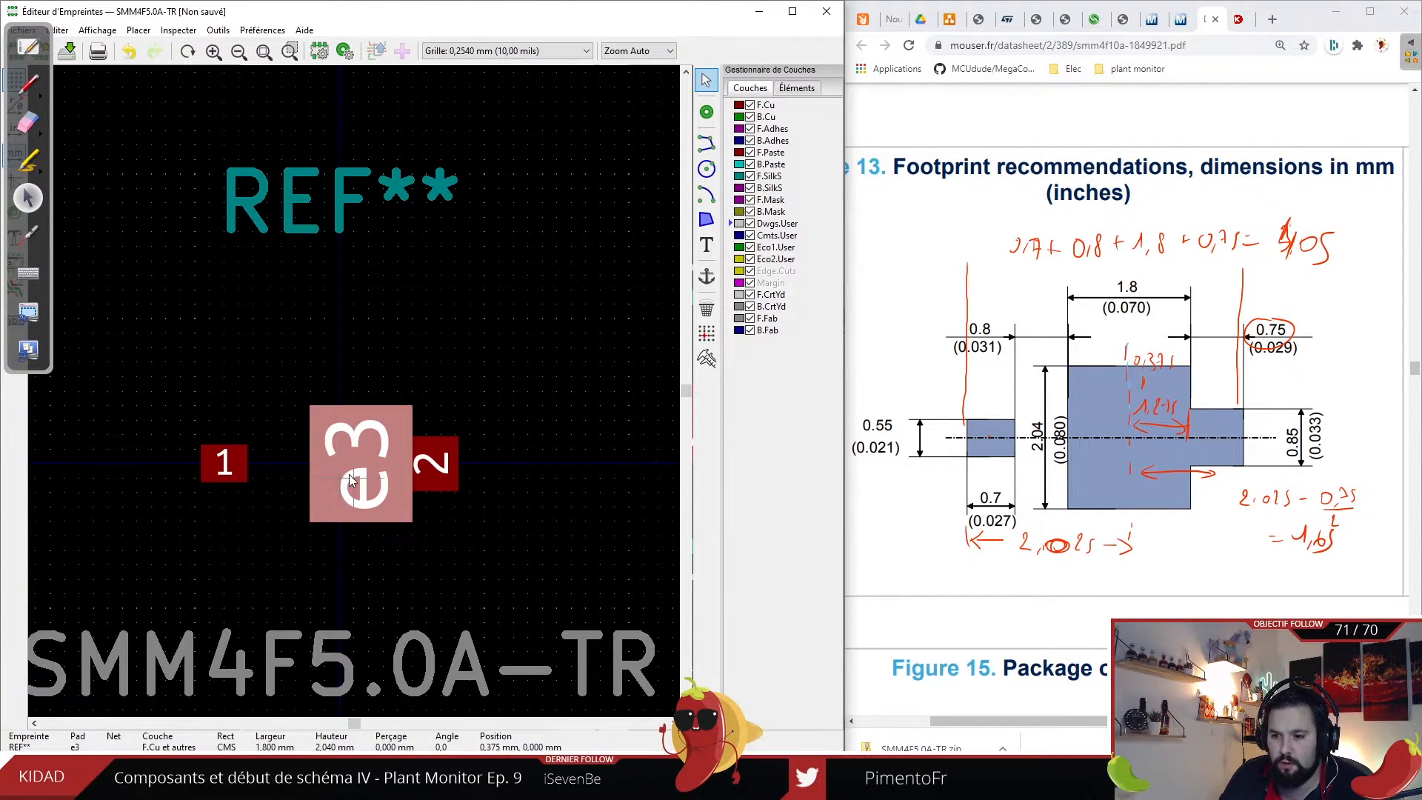
{"action": "double_click", "coordinate": [348, 479]}
{"action": "key", "text": "Delete"}
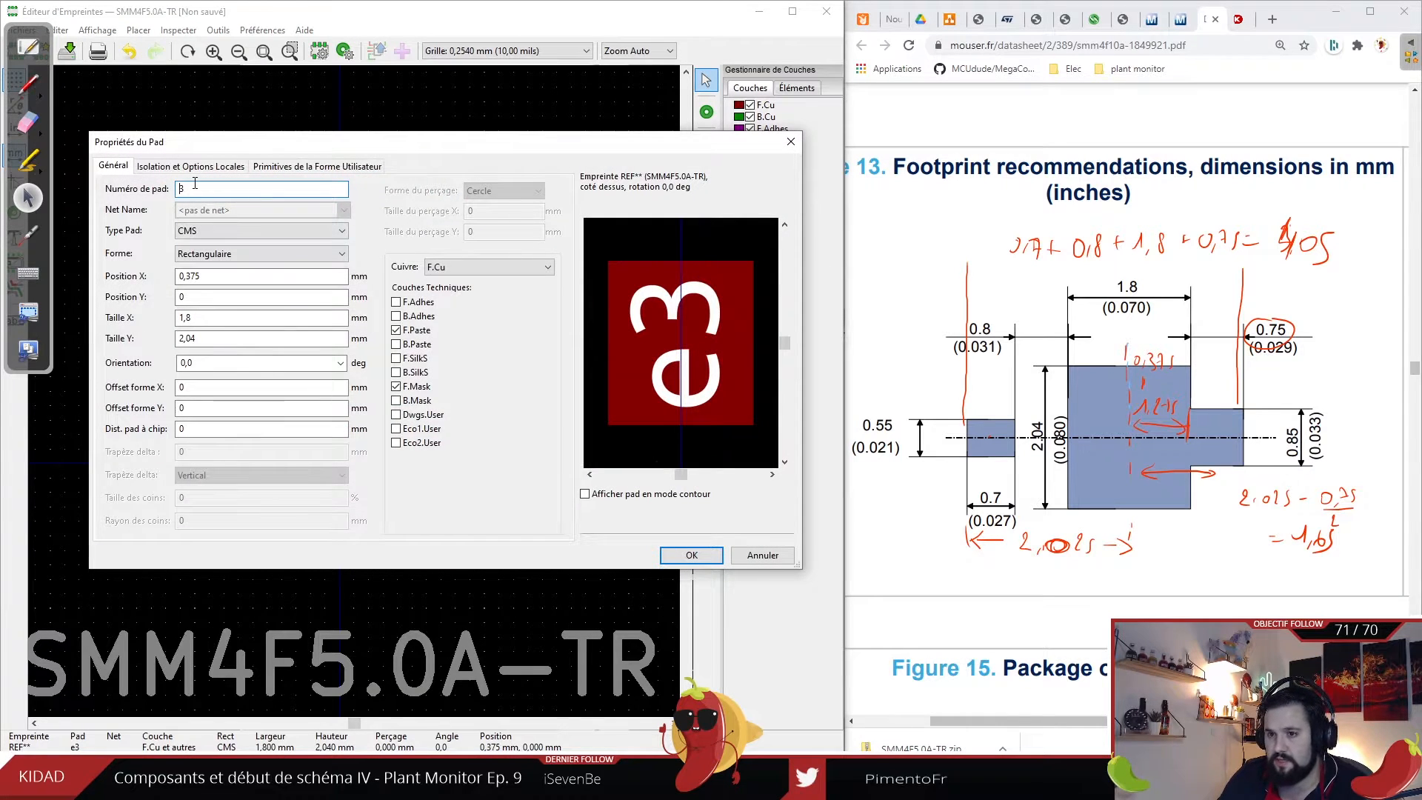
{"action": "key", "text": "Return"}
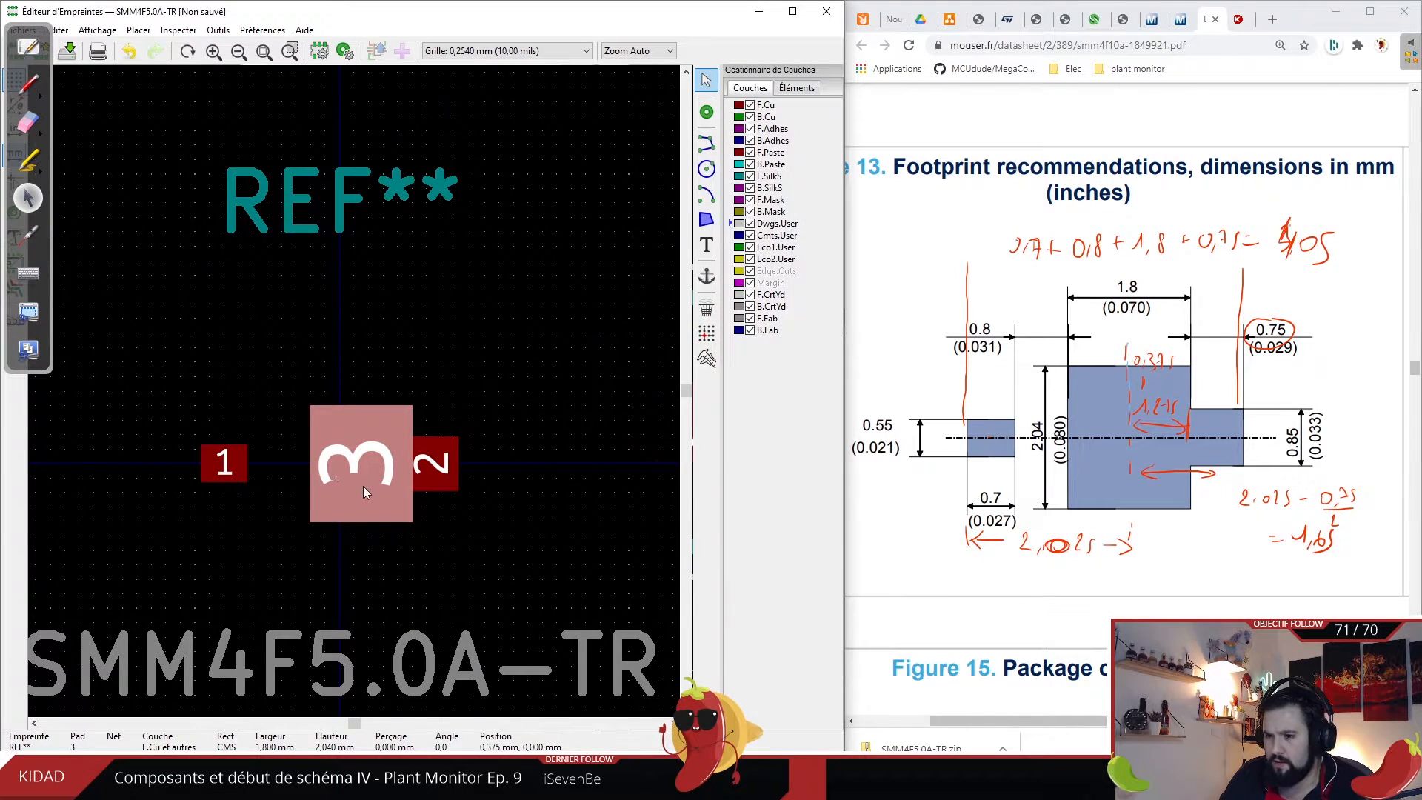
- Try merging pads 2 and 3 into one custom pad, then dismiss the conversion error
{"action": "left_click", "coordinate": [430, 465], "text": "shift"}
{"action": "right_click", "coordinate": [408, 465]}
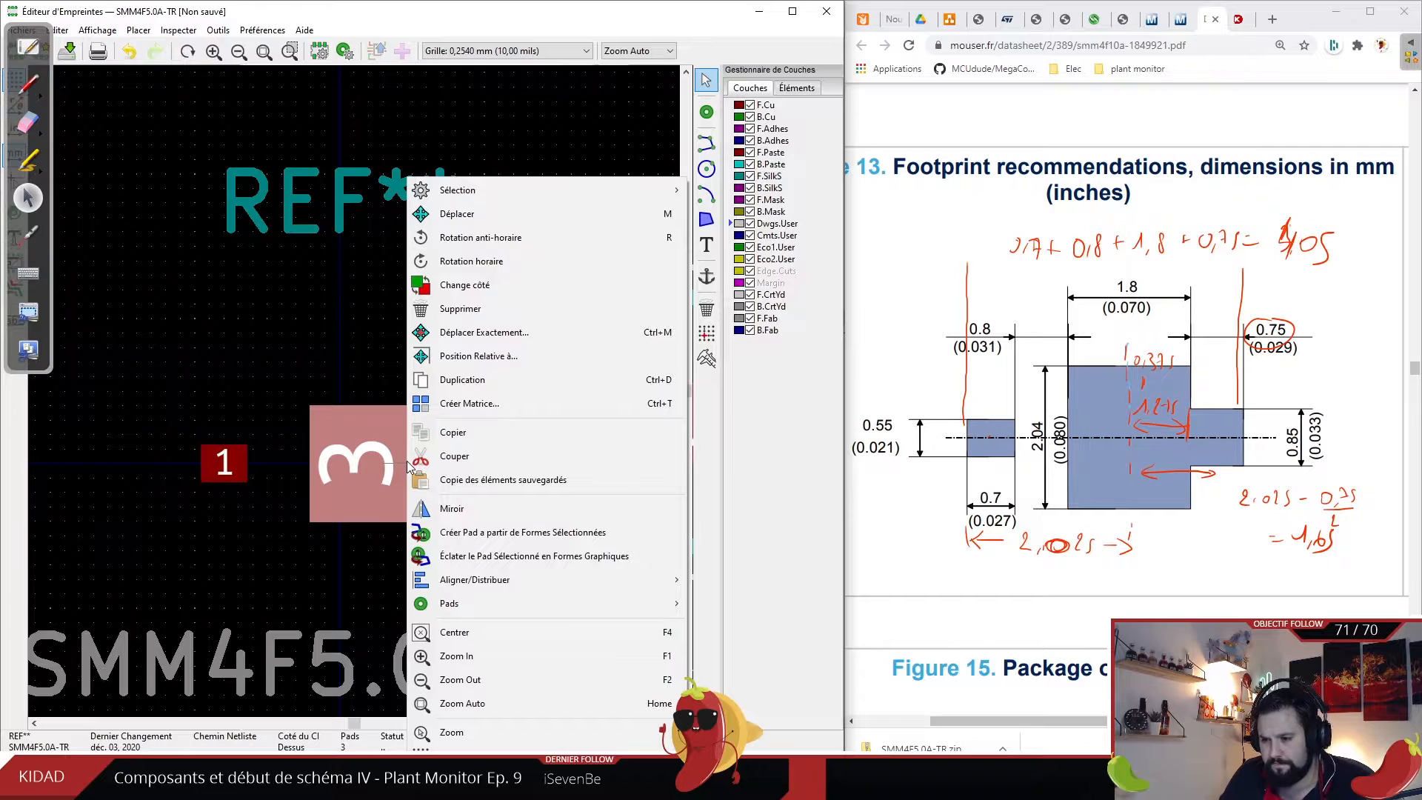
{"action": "left_click", "coordinate": [468, 537]}
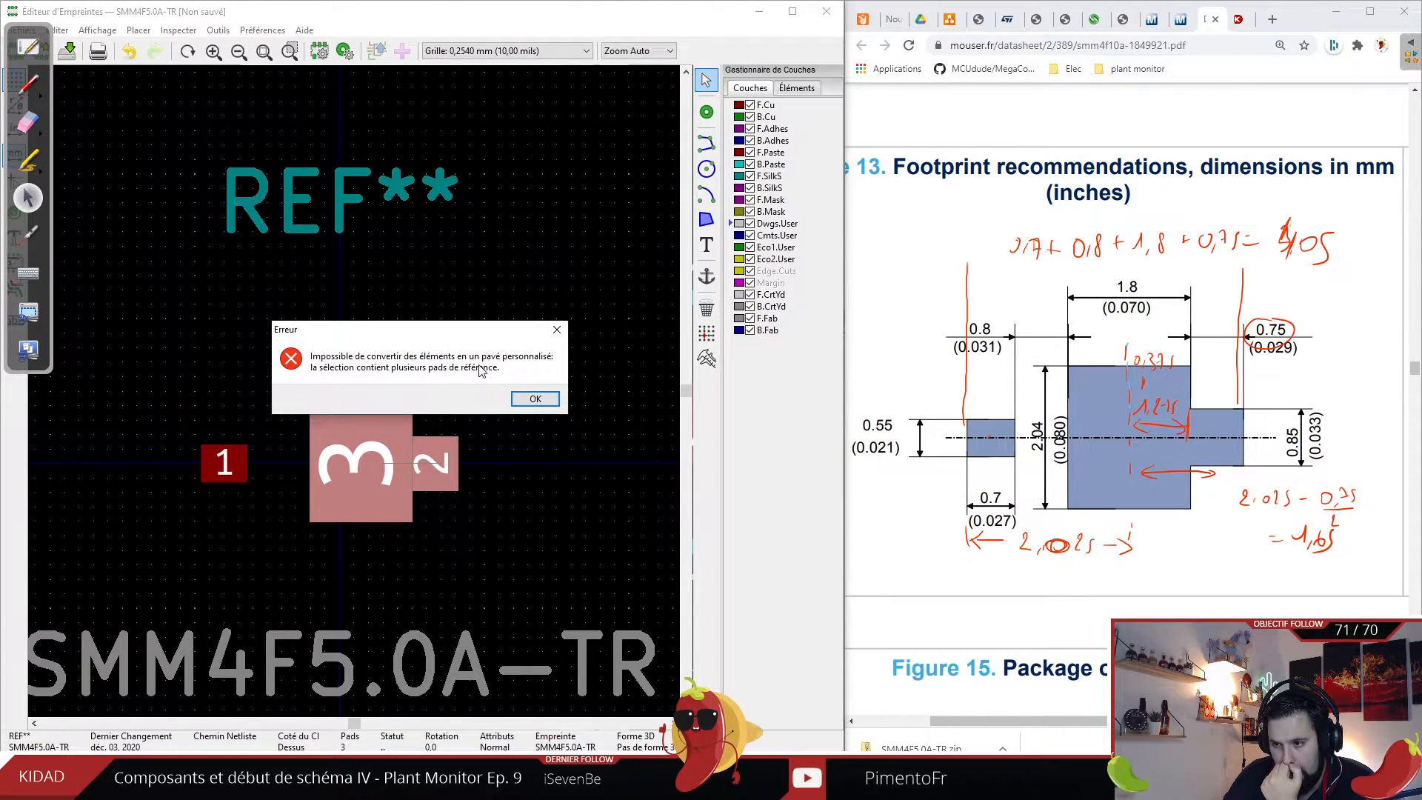
{"action": "left_click", "coordinate": [520, 404]}
- Renumber the large pad to 2
{"action": "double_click", "coordinate": [382, 464]}
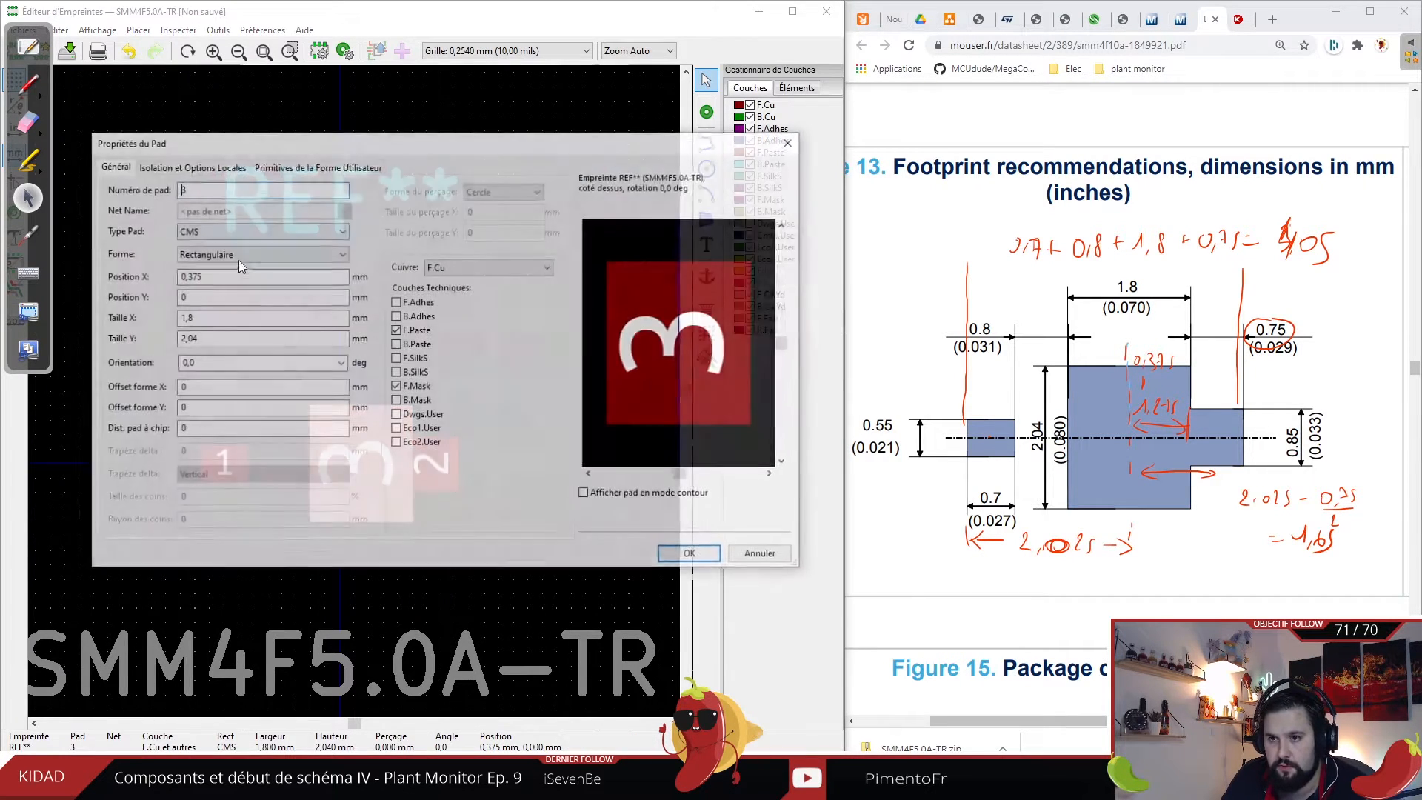
{"action": "type", "text": "2"}
{"action": "key", "text": "Return"}
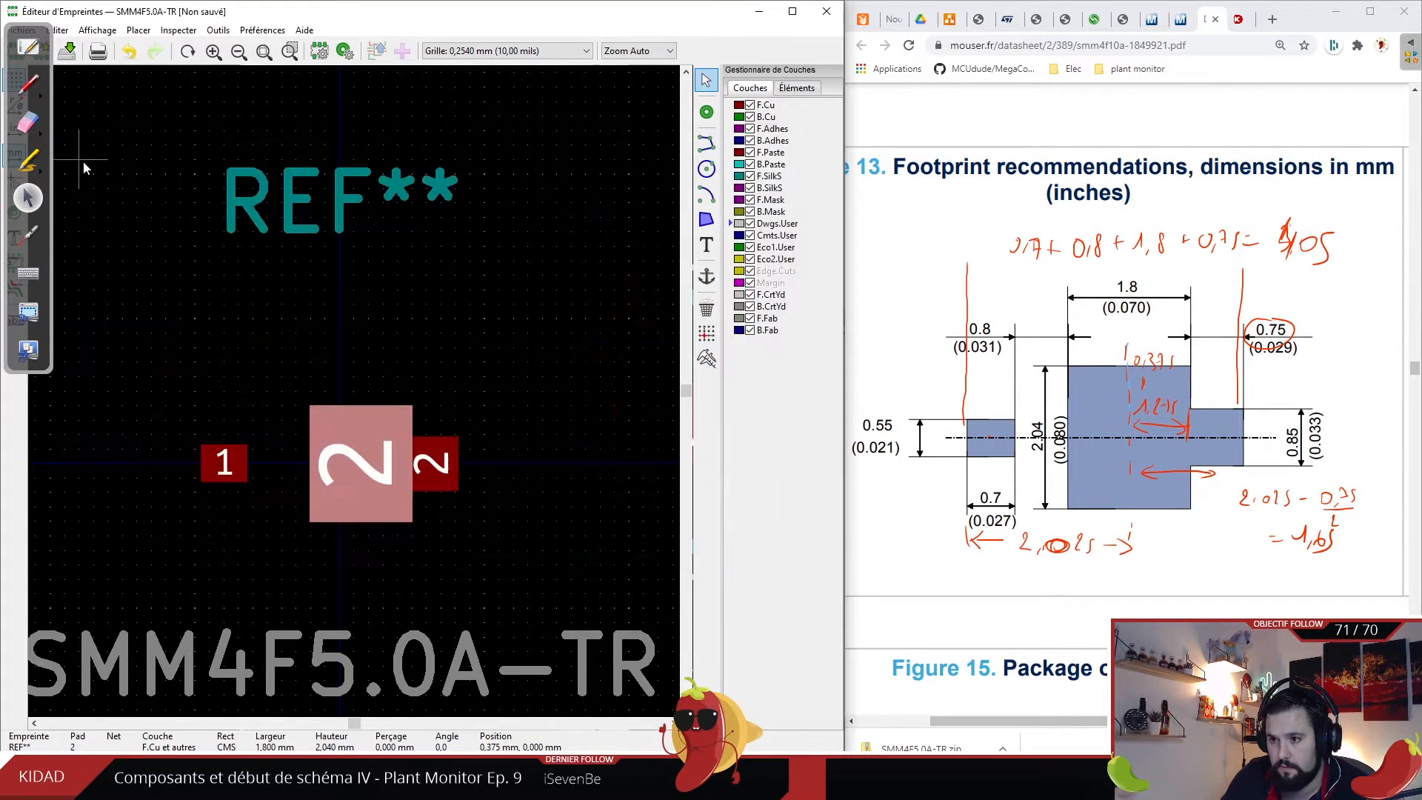
{"action": "right_click", "coordinate": [426, 455]}
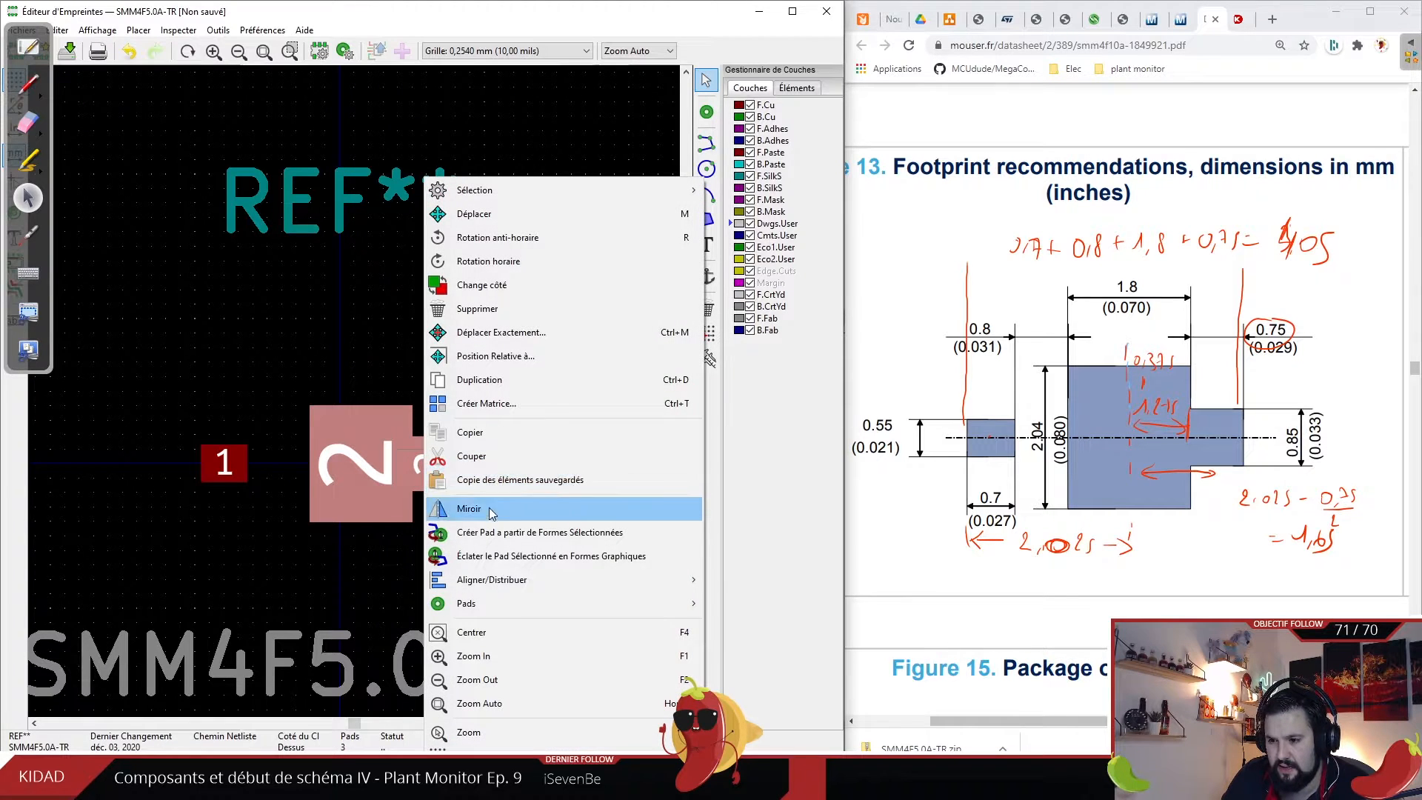
{"action": "left_click", "coordinate": [495, 532]}
{"action": "left_click", "coordinate": [534, 400]}
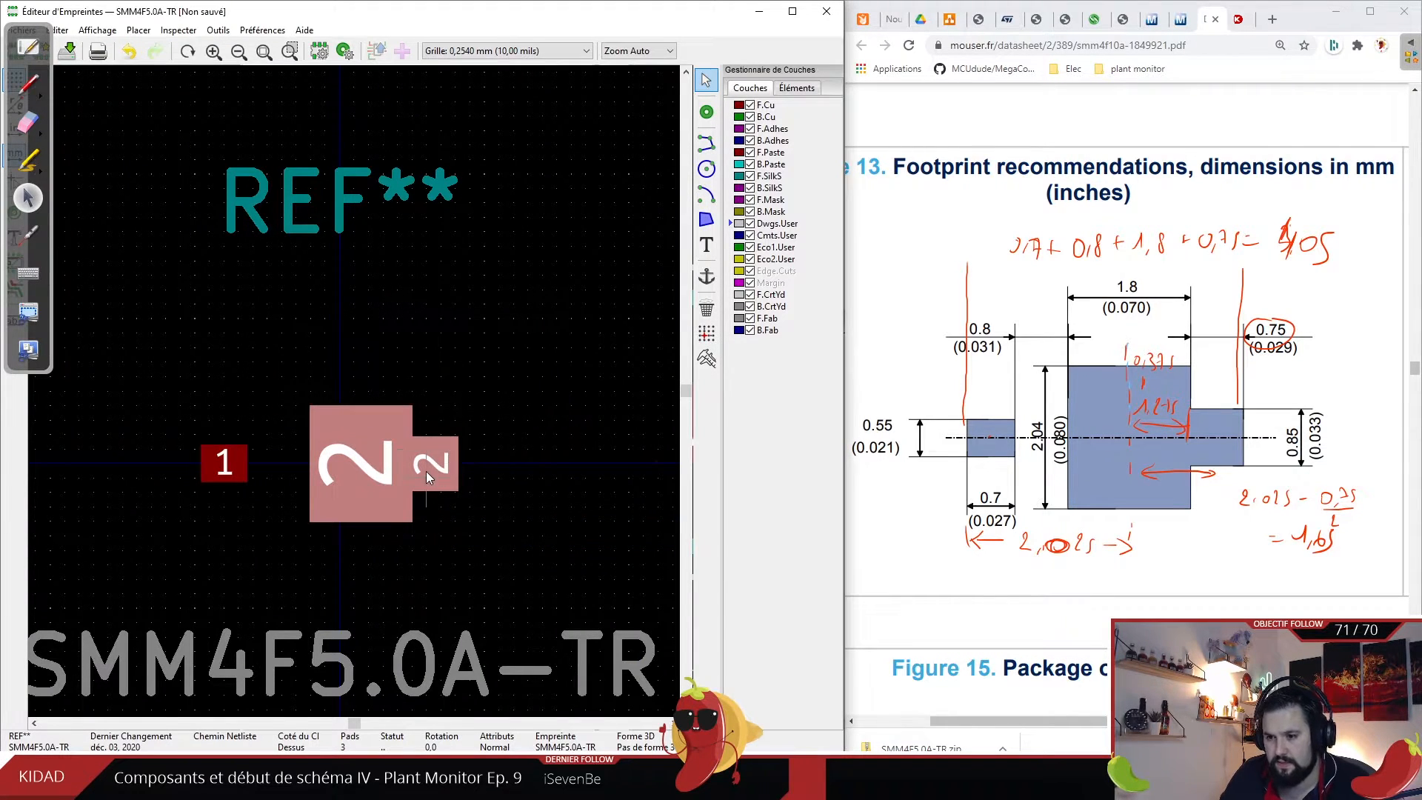
{"action": "right_click", "coordinate": [427, 491]}
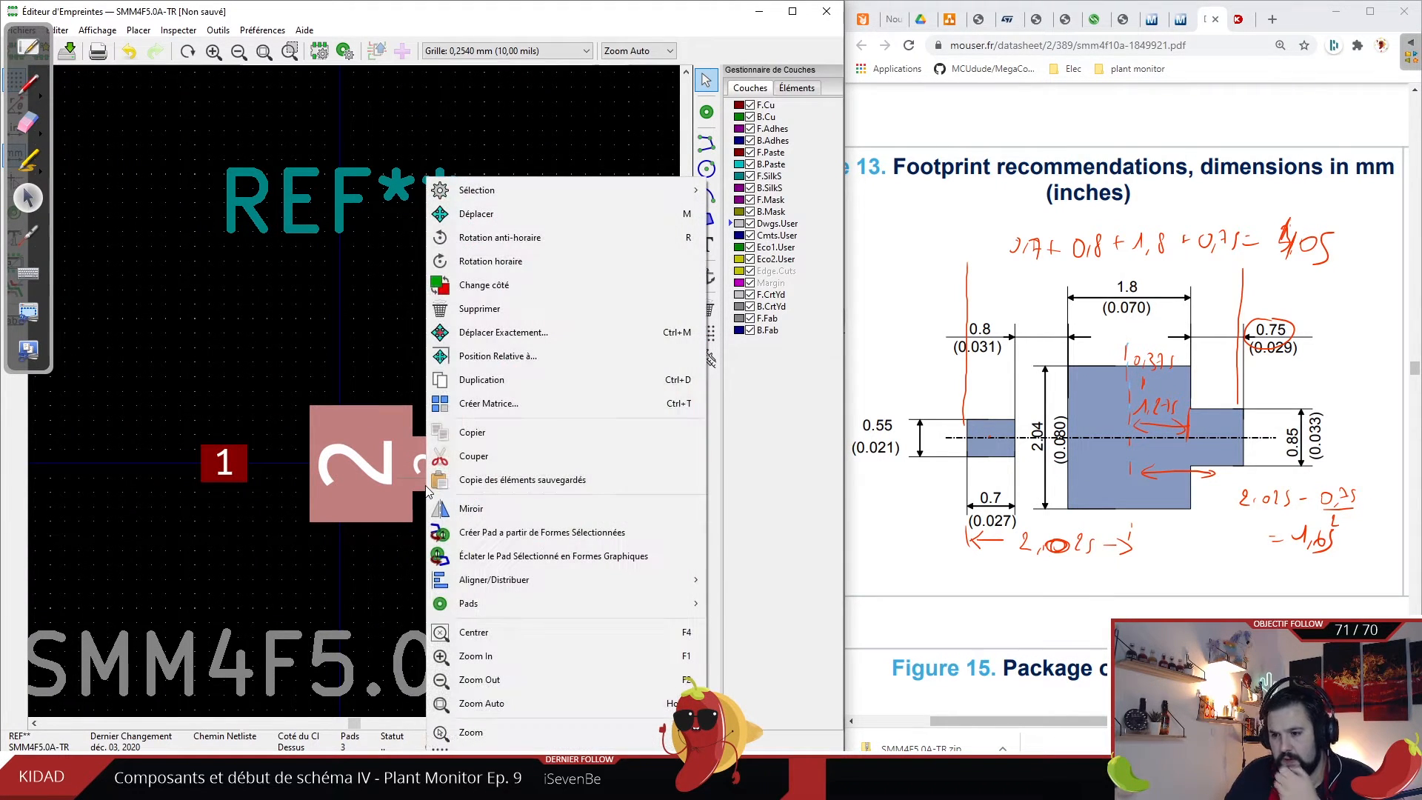
{"action": "left_click", "coordinate": [484, 535]}
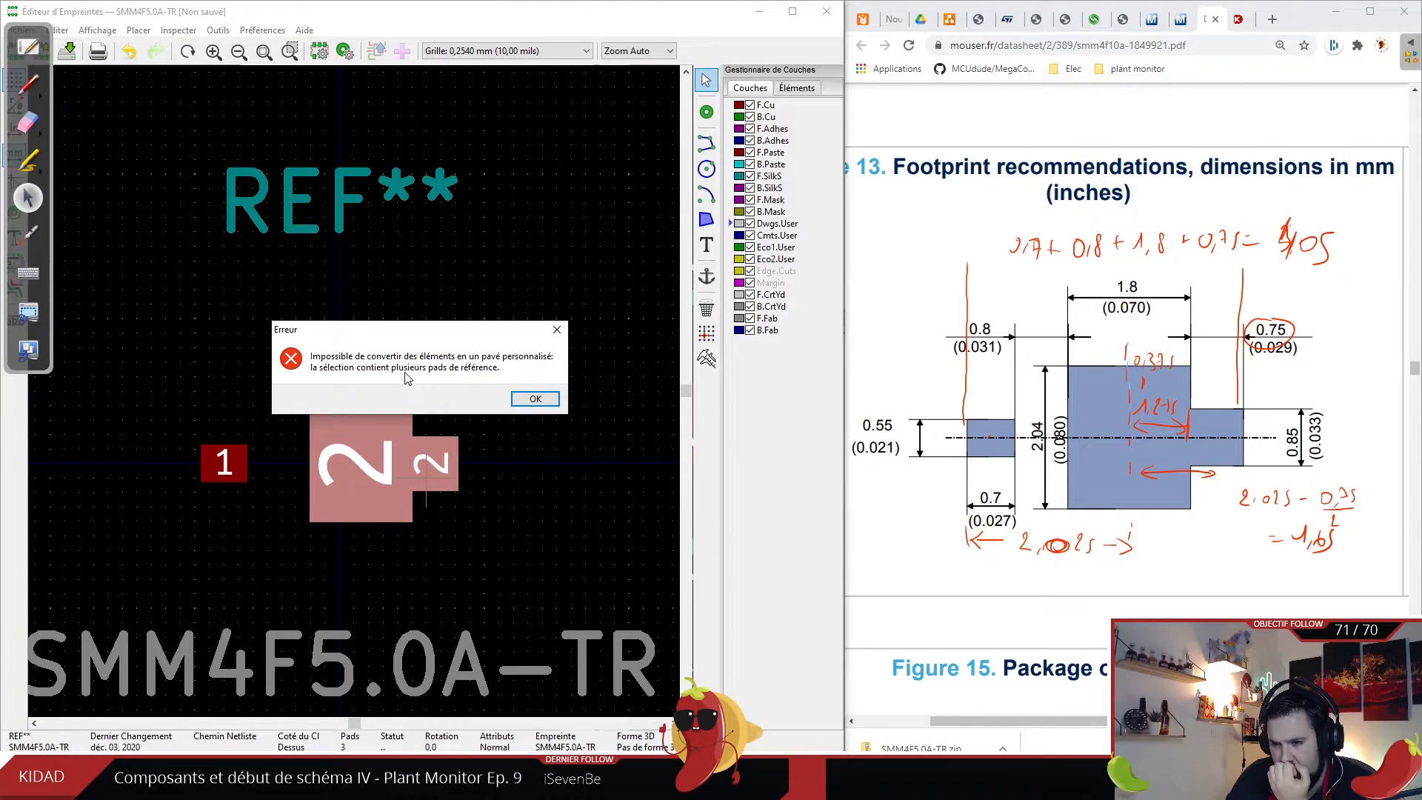
{"action": "left_click", "coordinate": [535, 398]}
{"action": "double_click", "coordinate": [428, 484]}
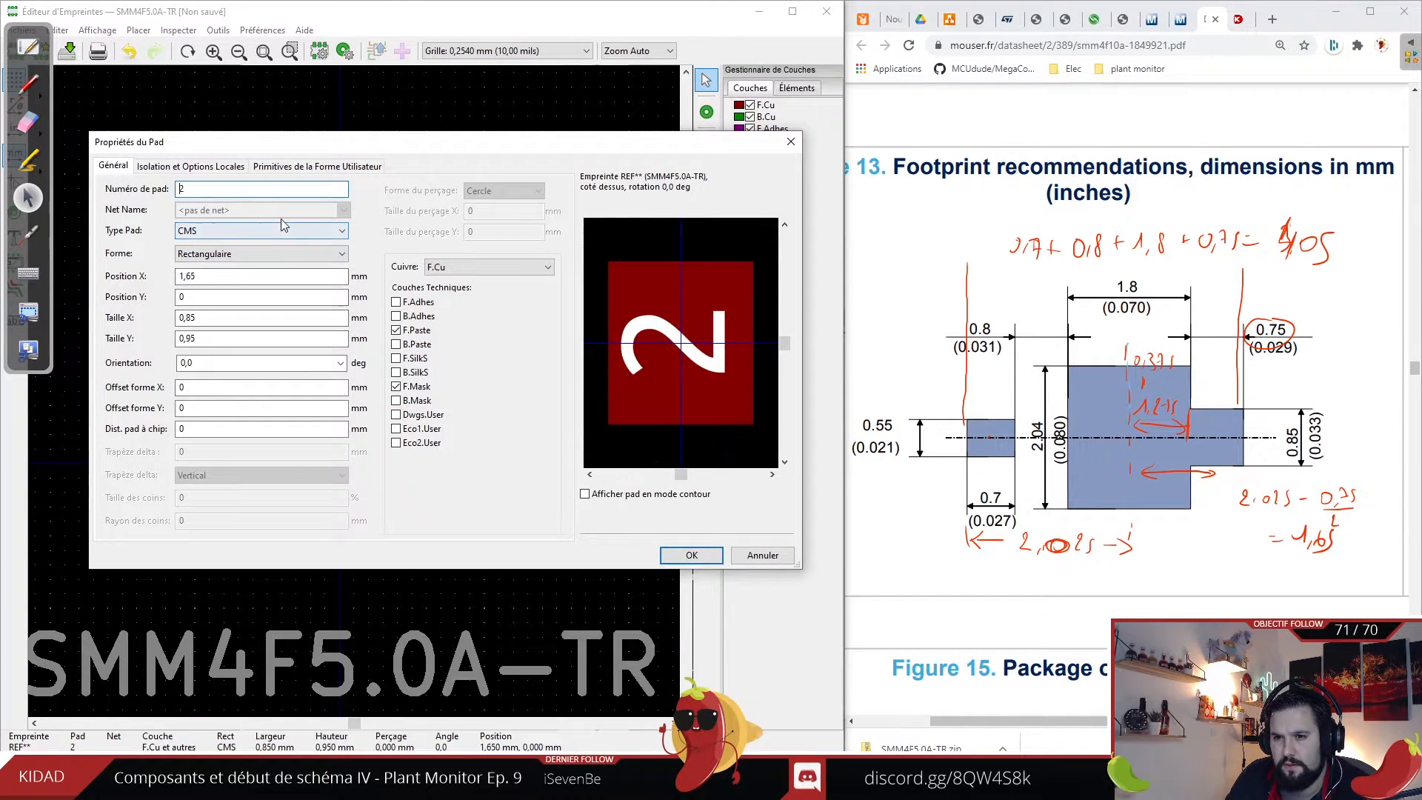
{"action": "left_click", "coordinate": [205, 167]}
{"action": "left_click", "coordinate": [284, 169]}
{"action": "left_click", "coordinate": [139, 167]}
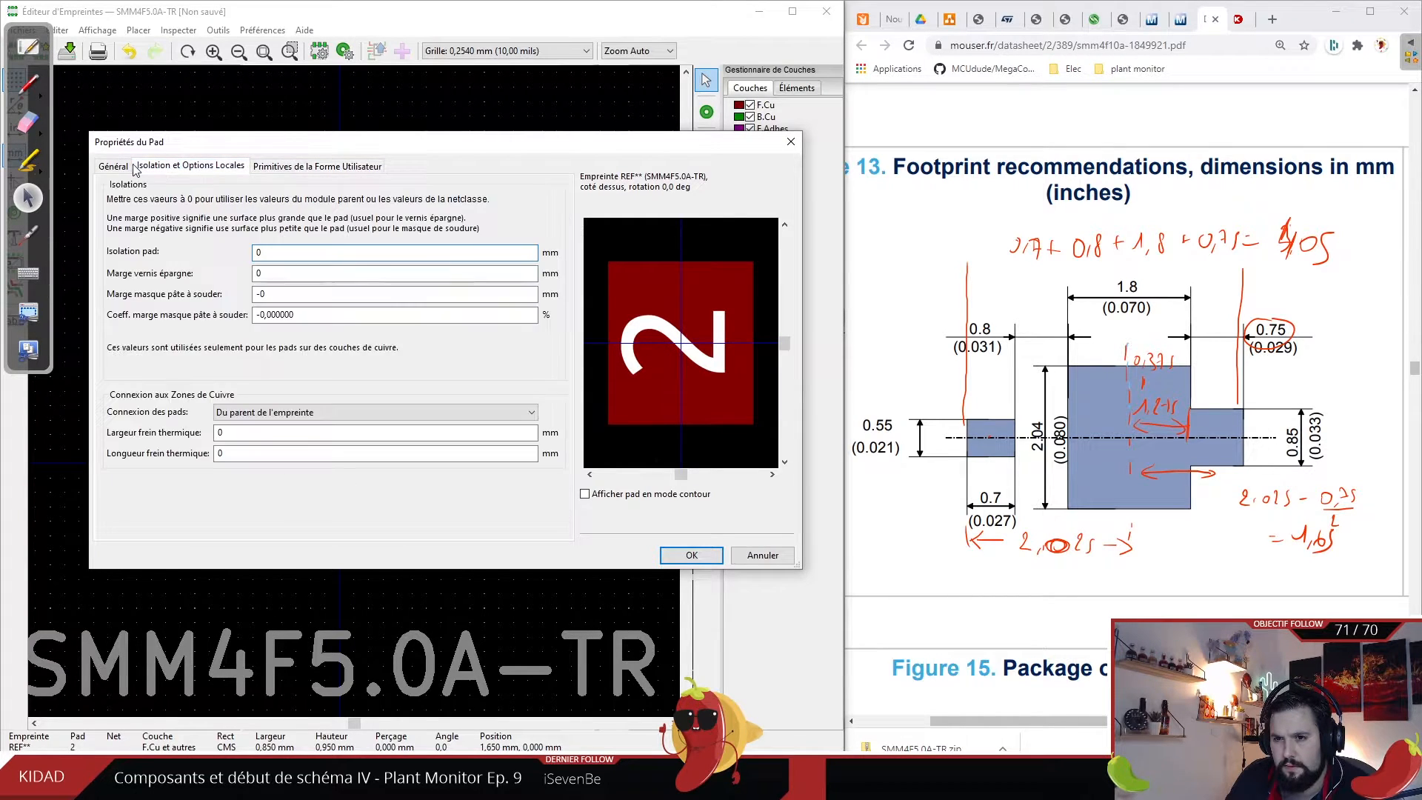
{"action": "left_click", "coordinate": [124, 167]}
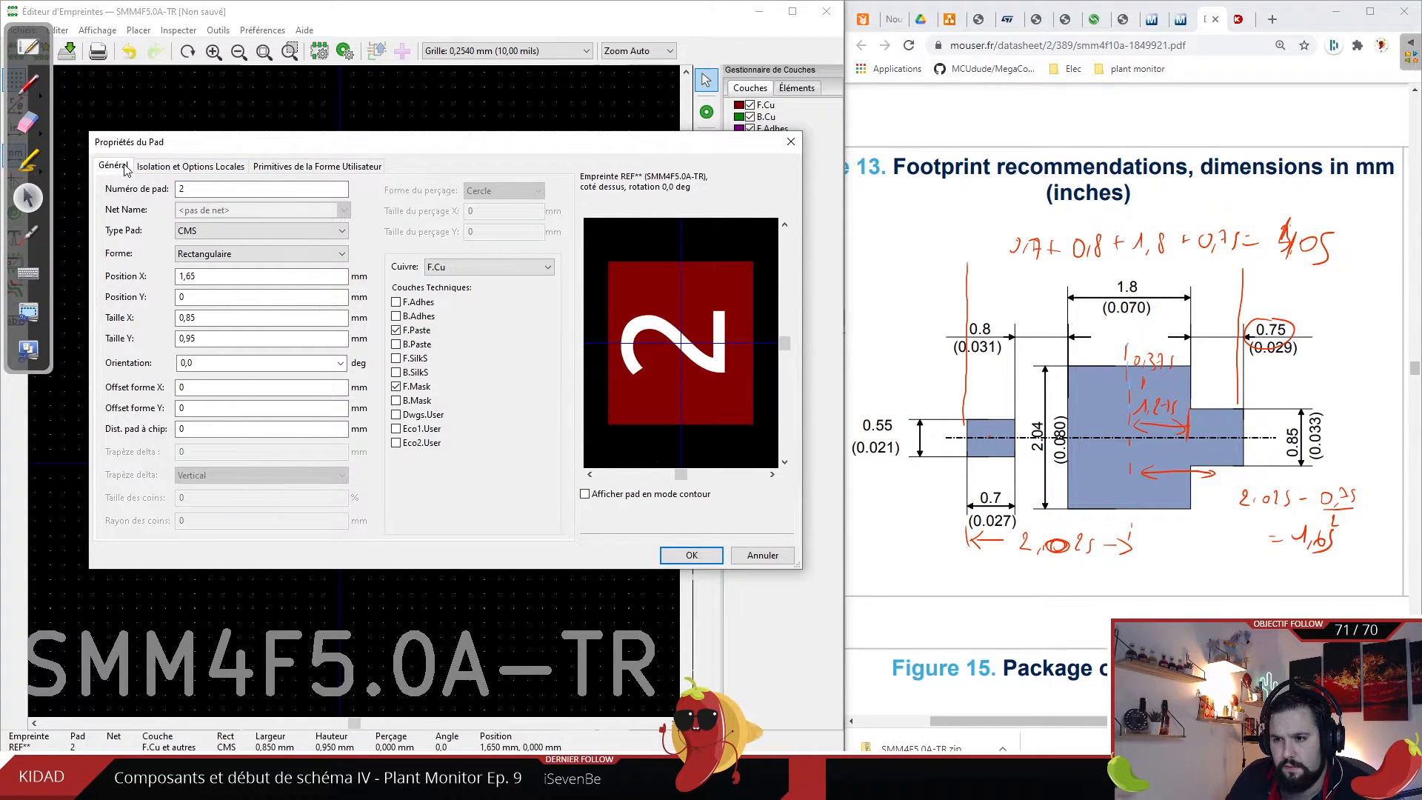
{"action": "key", "text": "Return"}
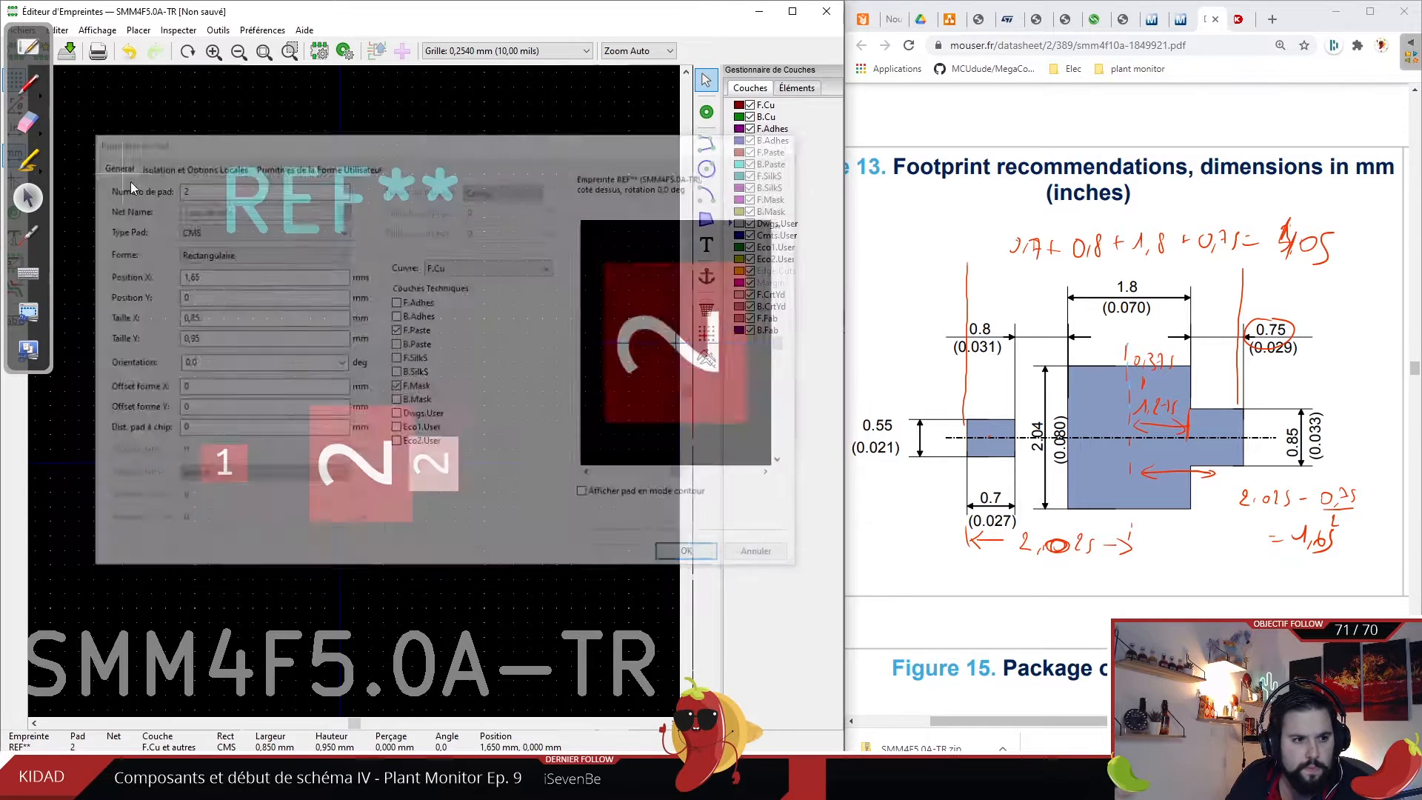
{"action": "scroll", "coordinate": [289, 471], "scroll_direction": "up", "scroll_amount": 3}
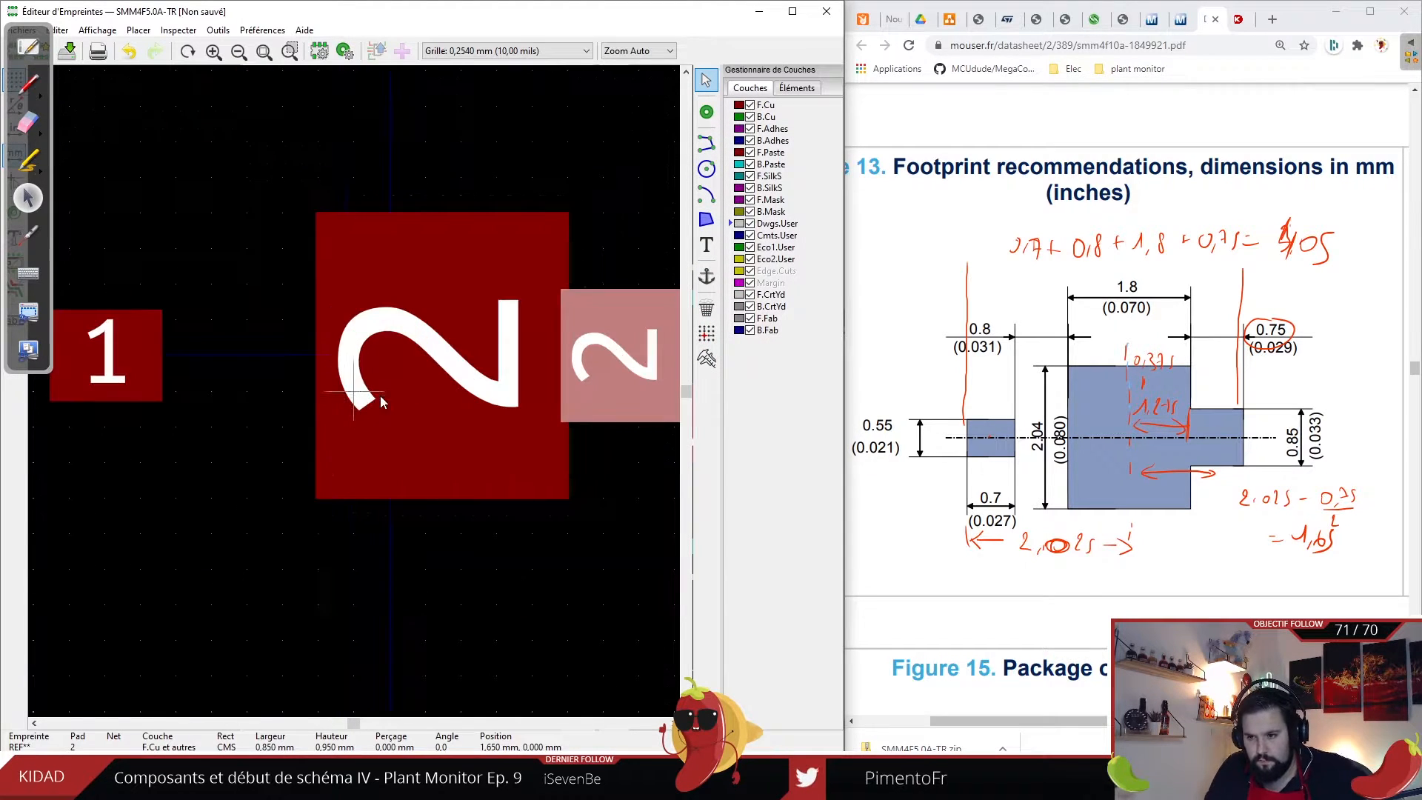
{"action": "left_click", "coordinate": [415, 390]}
{"action": "left_click", "coordinate": [646, 390]}
{"action": "left_click", "coordinate": [546, 401]}
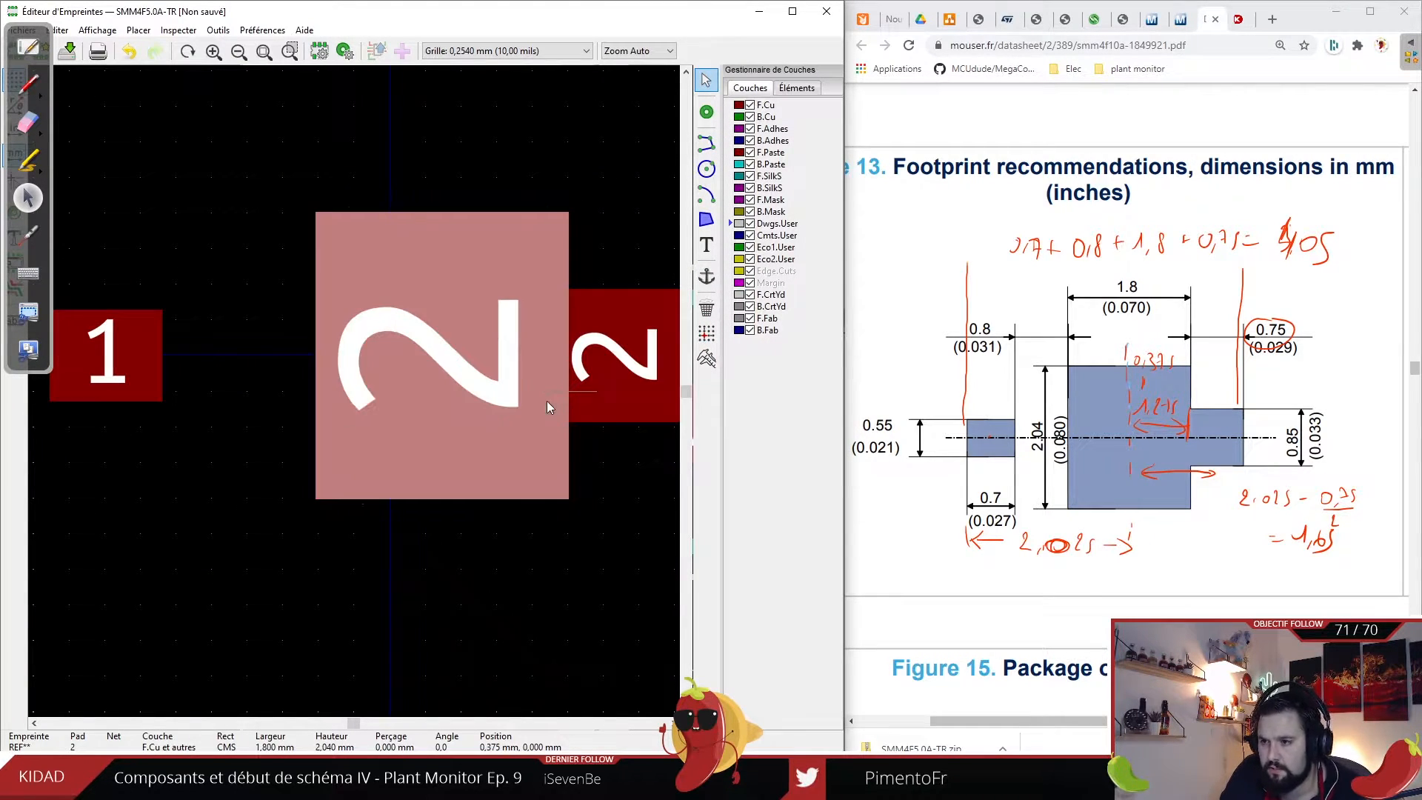
{"action": "double_click", "coordinate": [544, 401]}
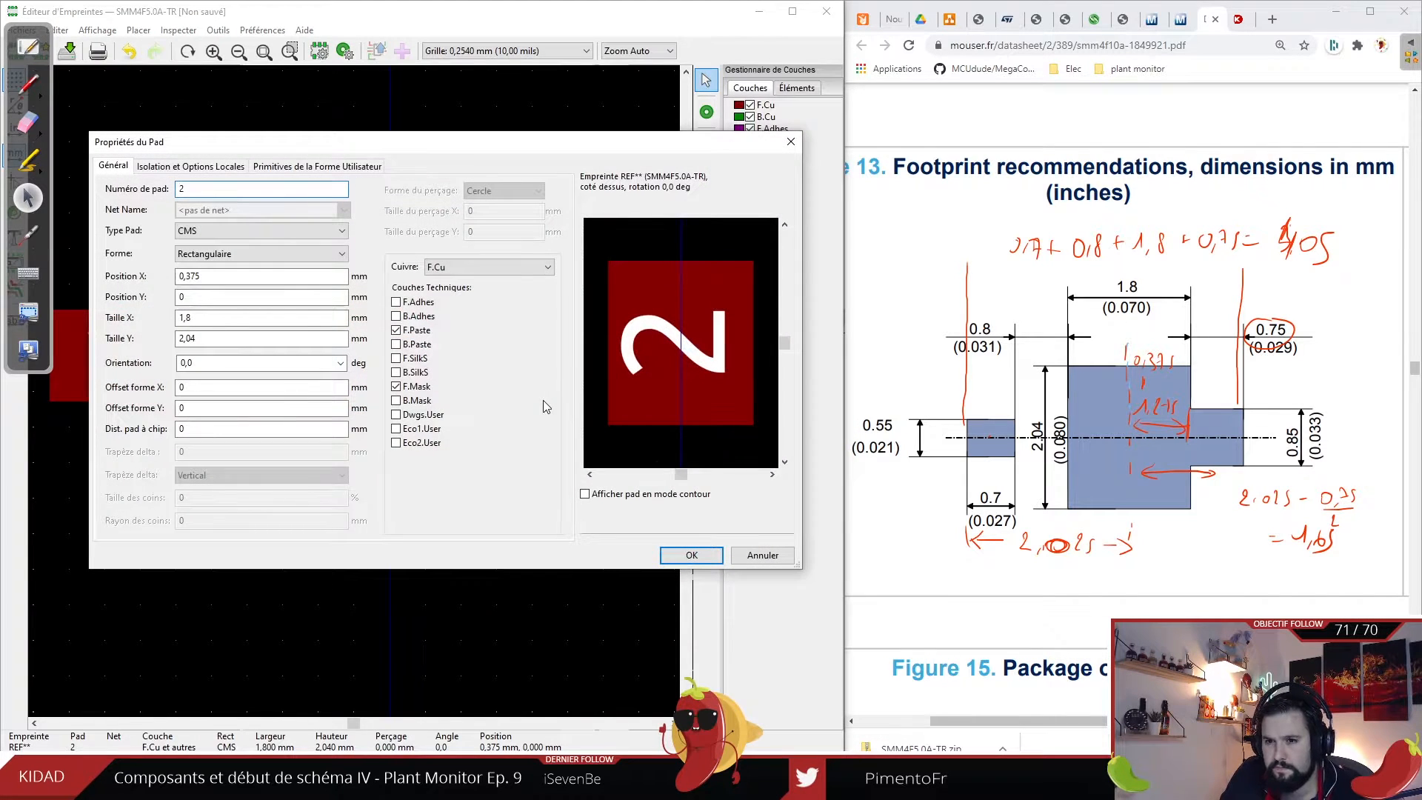
{"action": "left_click", "coordinate": [202, 166]}
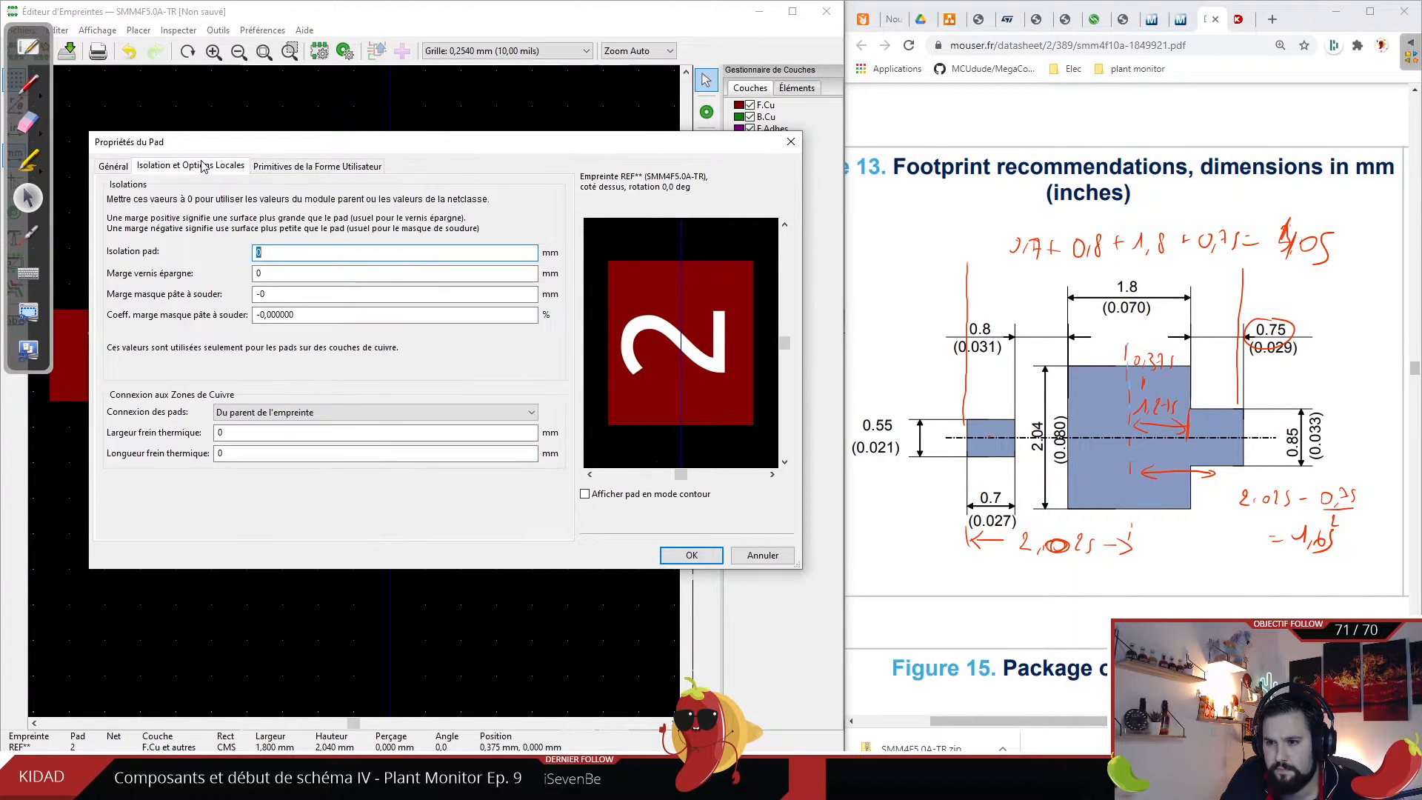
{"action": "left_click", "coordinate": [790, 142]}
{"action": "scroll", "coordinate": [353, 392], "scroll_direction": "down", "scroll_amount": 3}
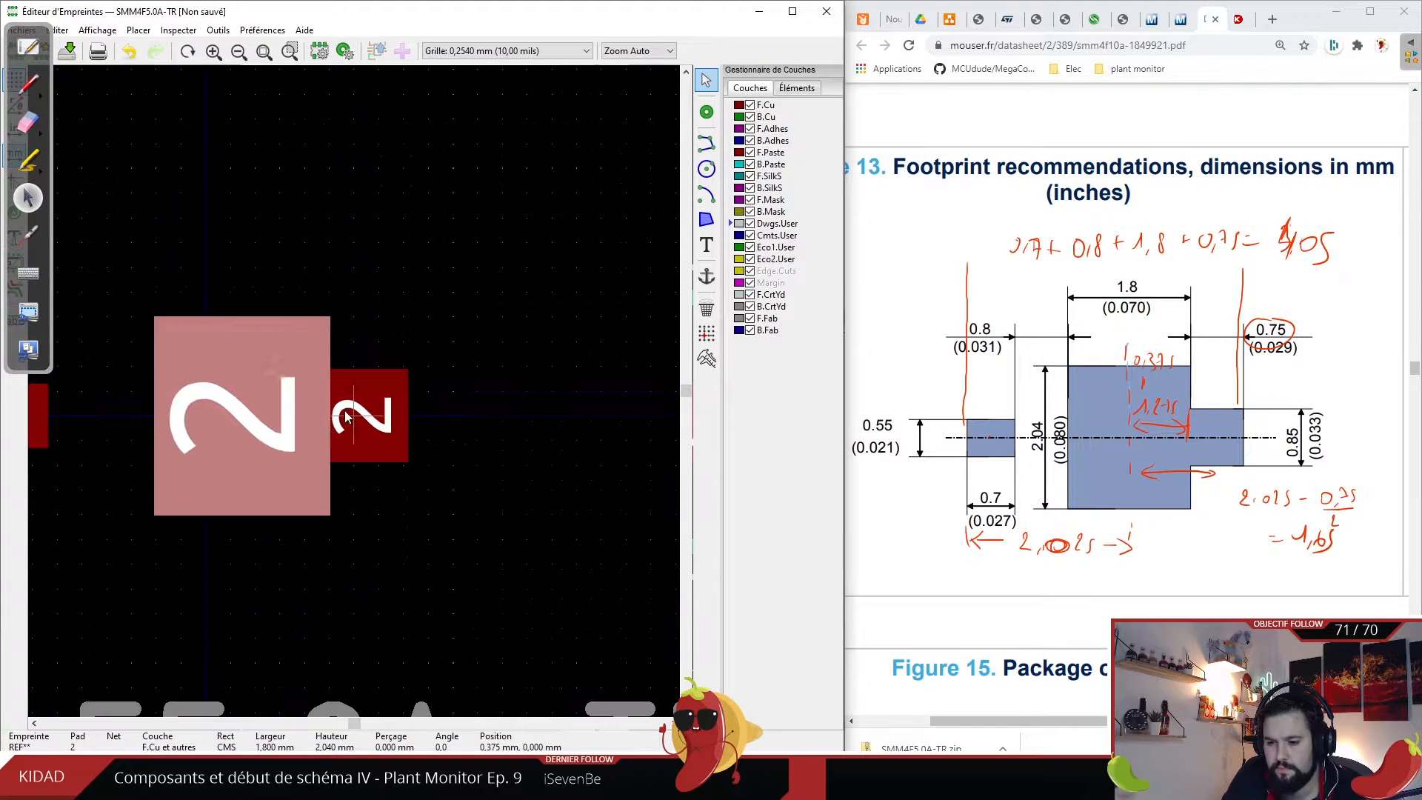
{"action": "scroll", "coordinate": [225, 491], "scroll_direction": "up", "scroll_amount": 1}
{"action": "scroll", "coordinate": [332, 384], "scroll_direction": "up", "scroll_amount": 1}
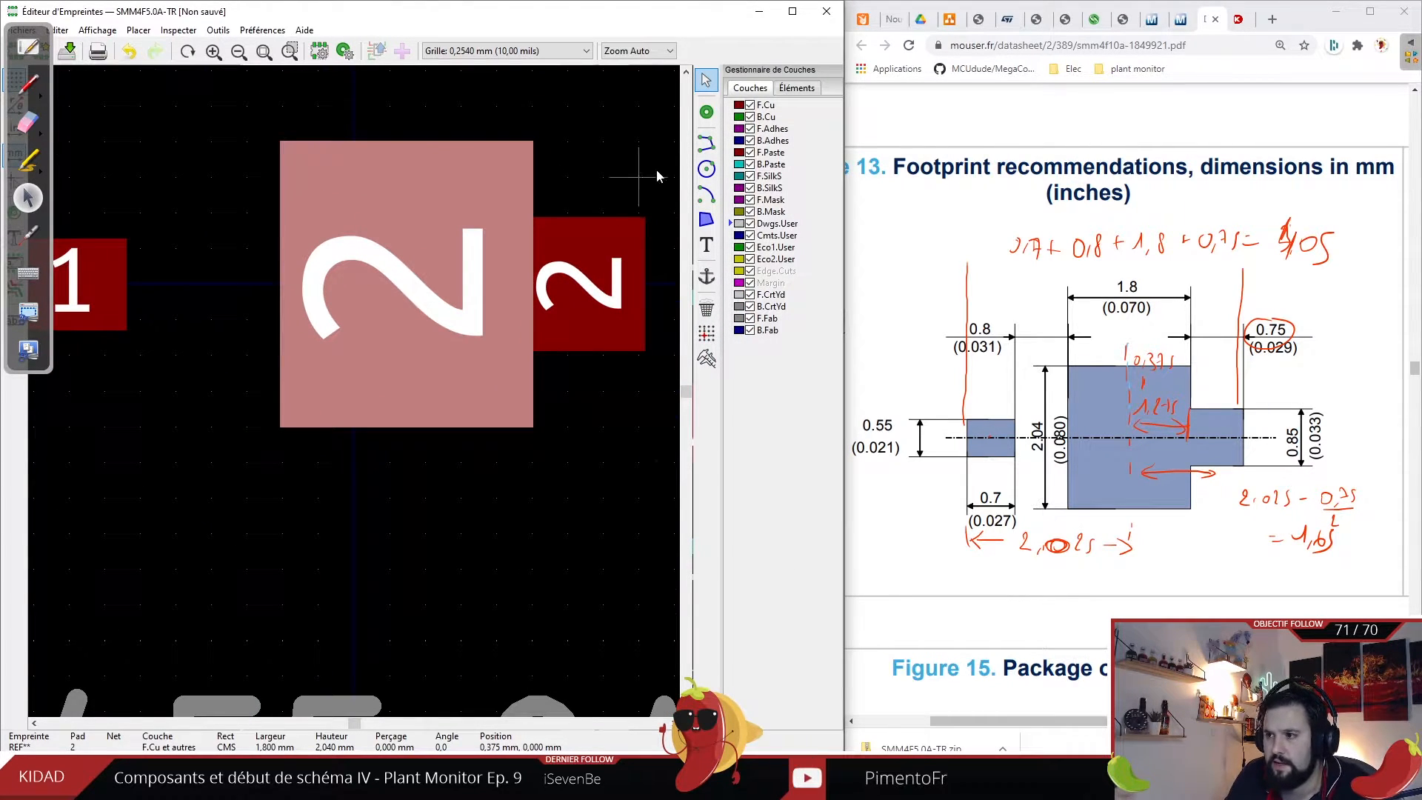
{"action": "left_click", "coordinate": [706, 219]}
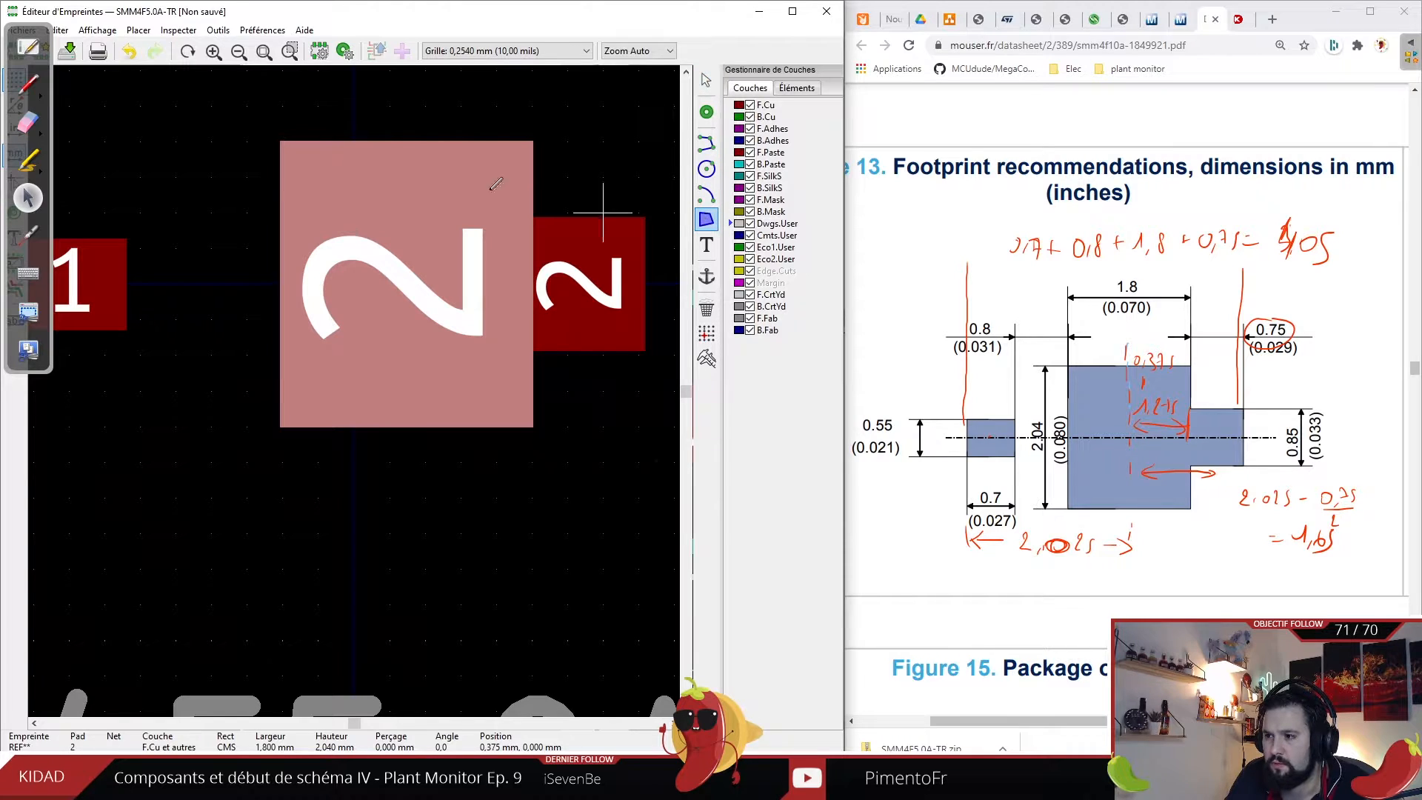
{"action": "left_click", "coordinate": [482, 50]}
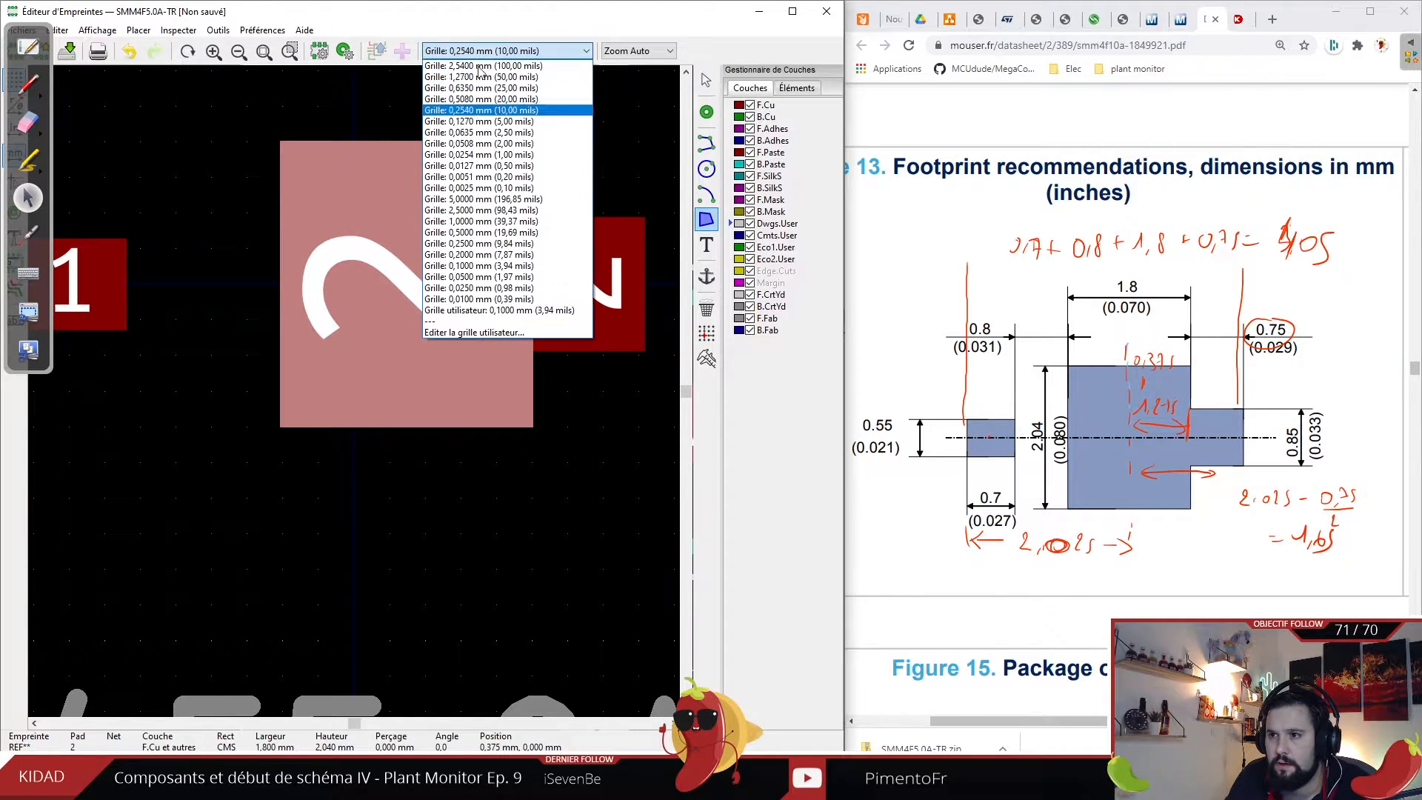
{"action": "key", "text": "Escape"}
{"action": "key", "text": "Escape"}
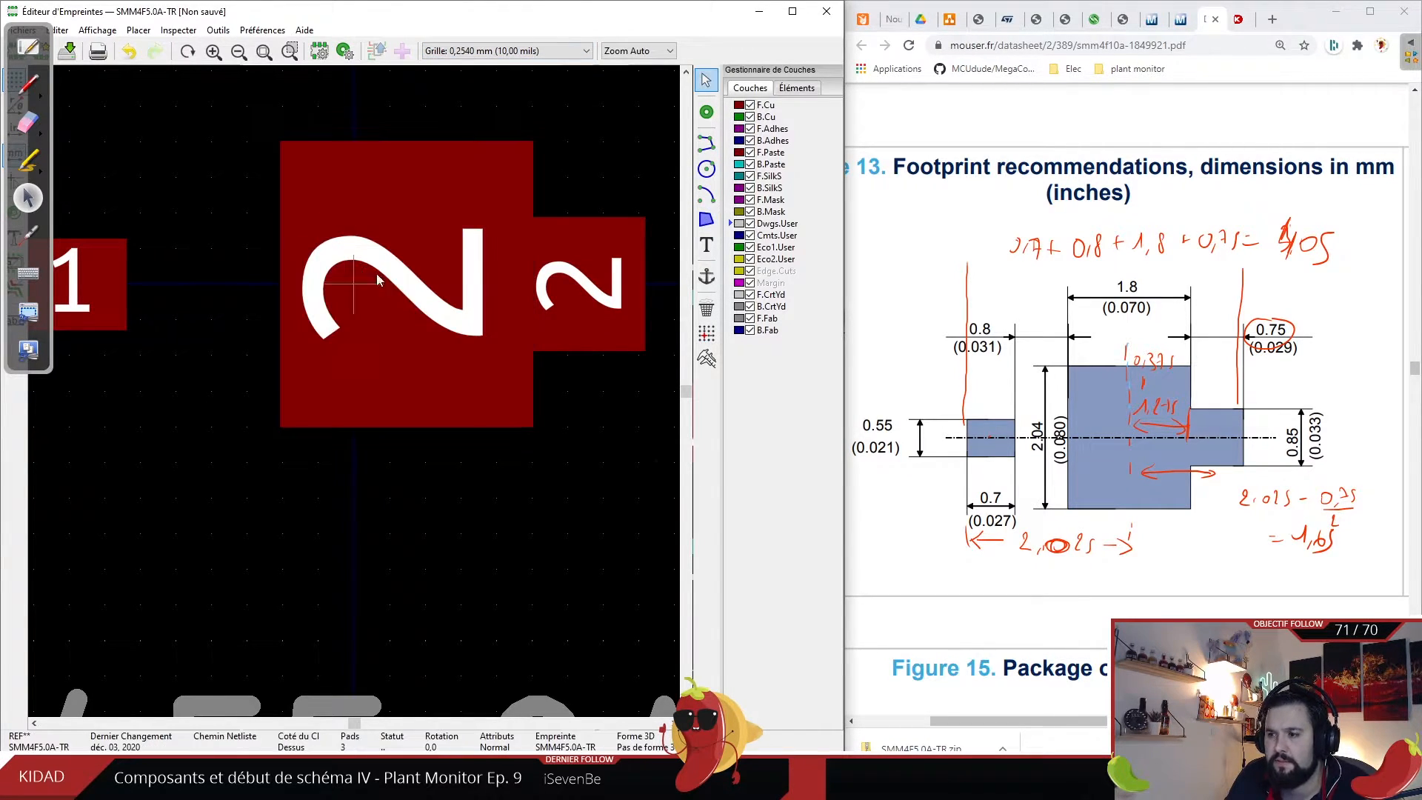
{"action": "scroll", "coordinate": [478, 311], "scroll_direction": "down", "scroll_amount": 5}
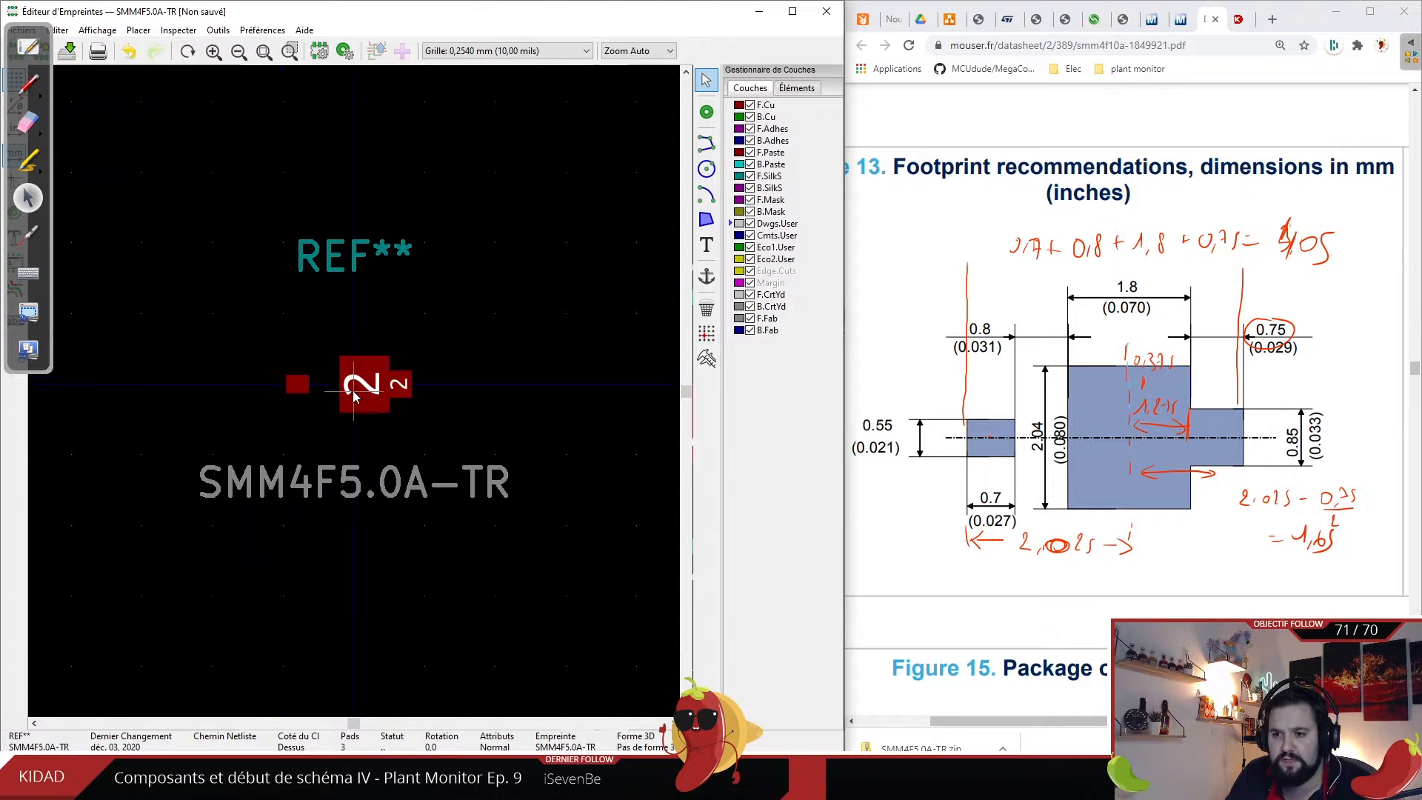
{"action": "key", "text": "ctrl+s"}
{"action": "key", "text": "Escape"}
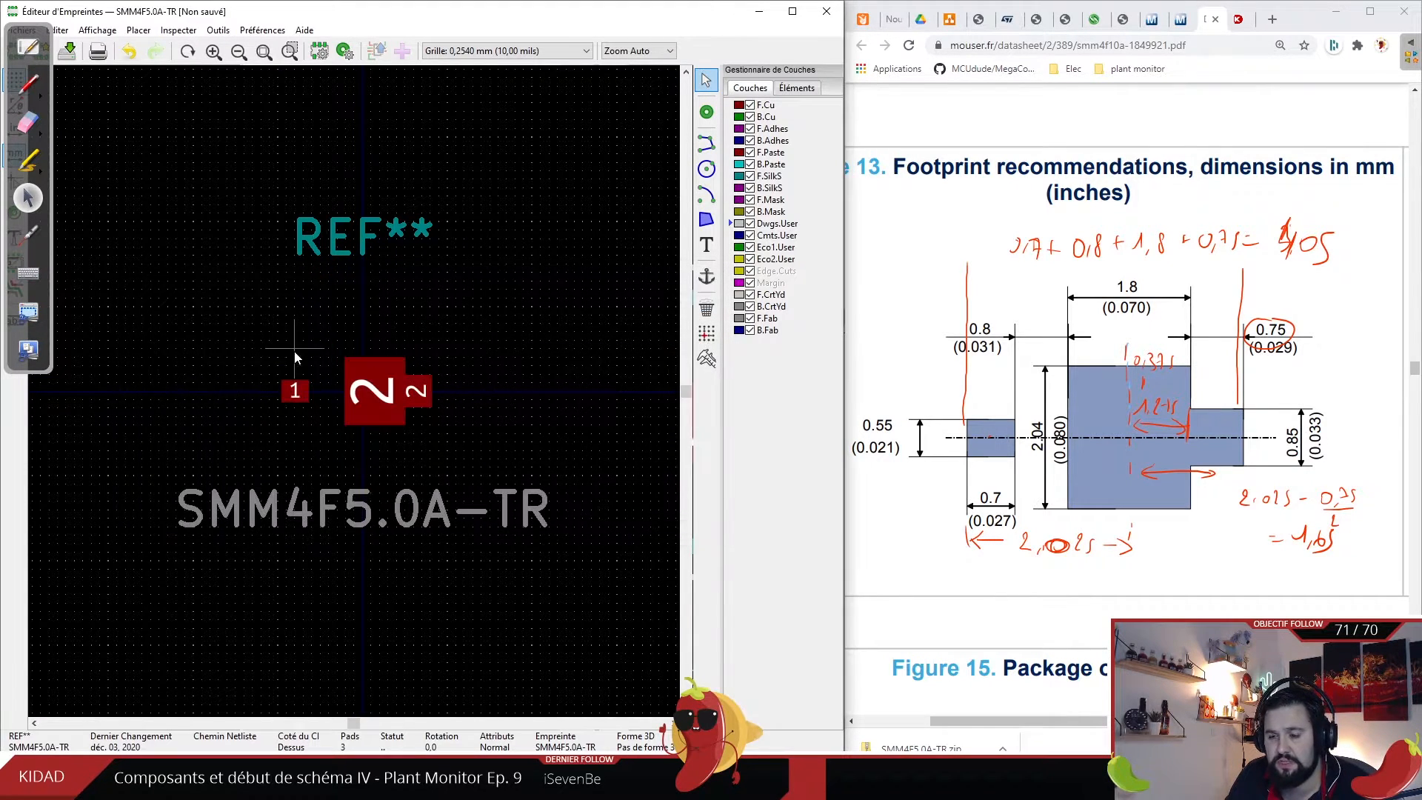
{"action": "scroll", "coordinate": [356, 255], "scroll_direction": "up", "scroll_amount": 1}
{"action": "scroll", "coordinate": [369, 378], "scroll_direction": "up", "scroll_amount": 4}
{"action": "scroll", "coordinate": [370, 391], "scroll_direction": "down", "scroll_amount": 1}
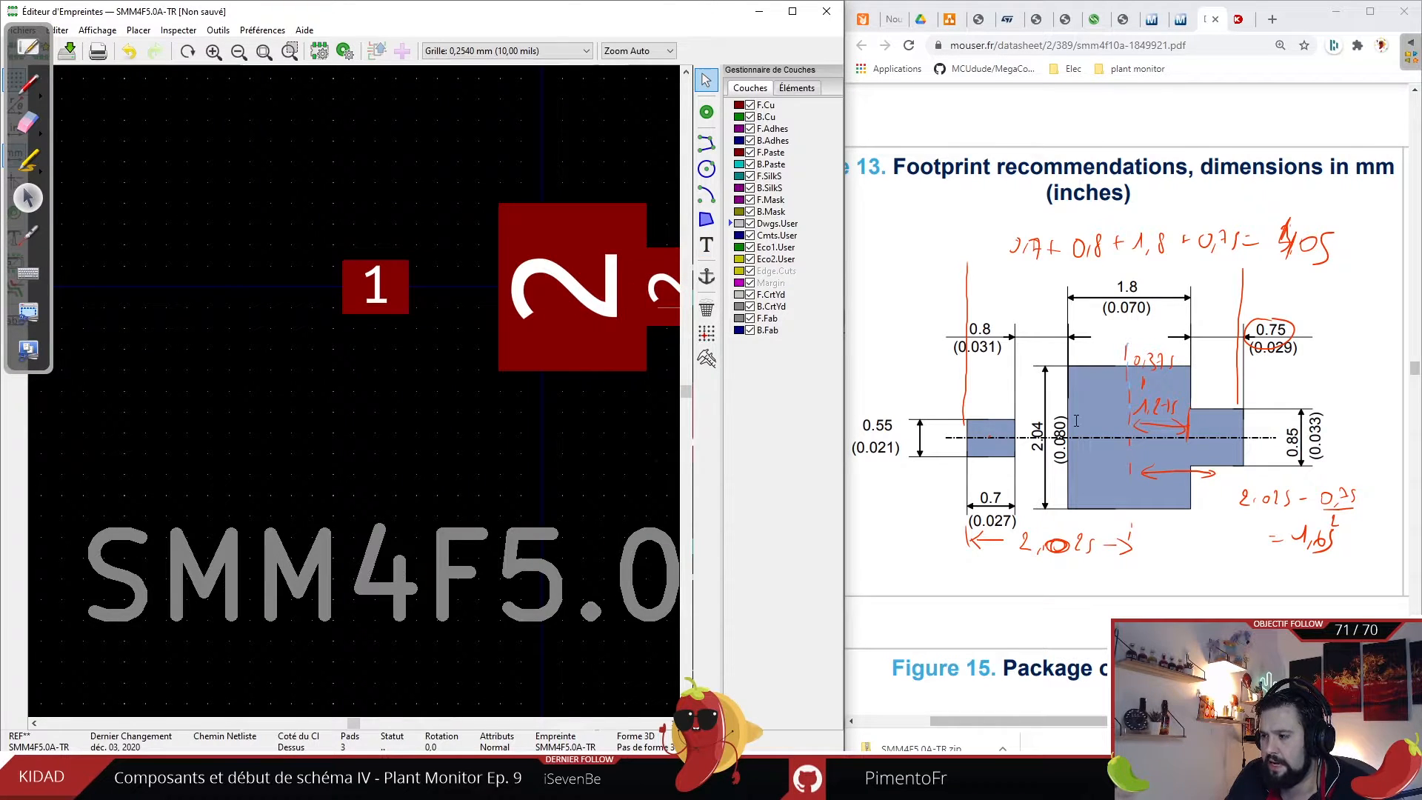
{"action": "scroll", "coordinate": [1083, 407], "scroll_direction": "up", "scroll_amount": 2}
{"action": "scroll", "coordinate": [1083, 407], "scroll_direction": "up", "scroll_amount": 3}
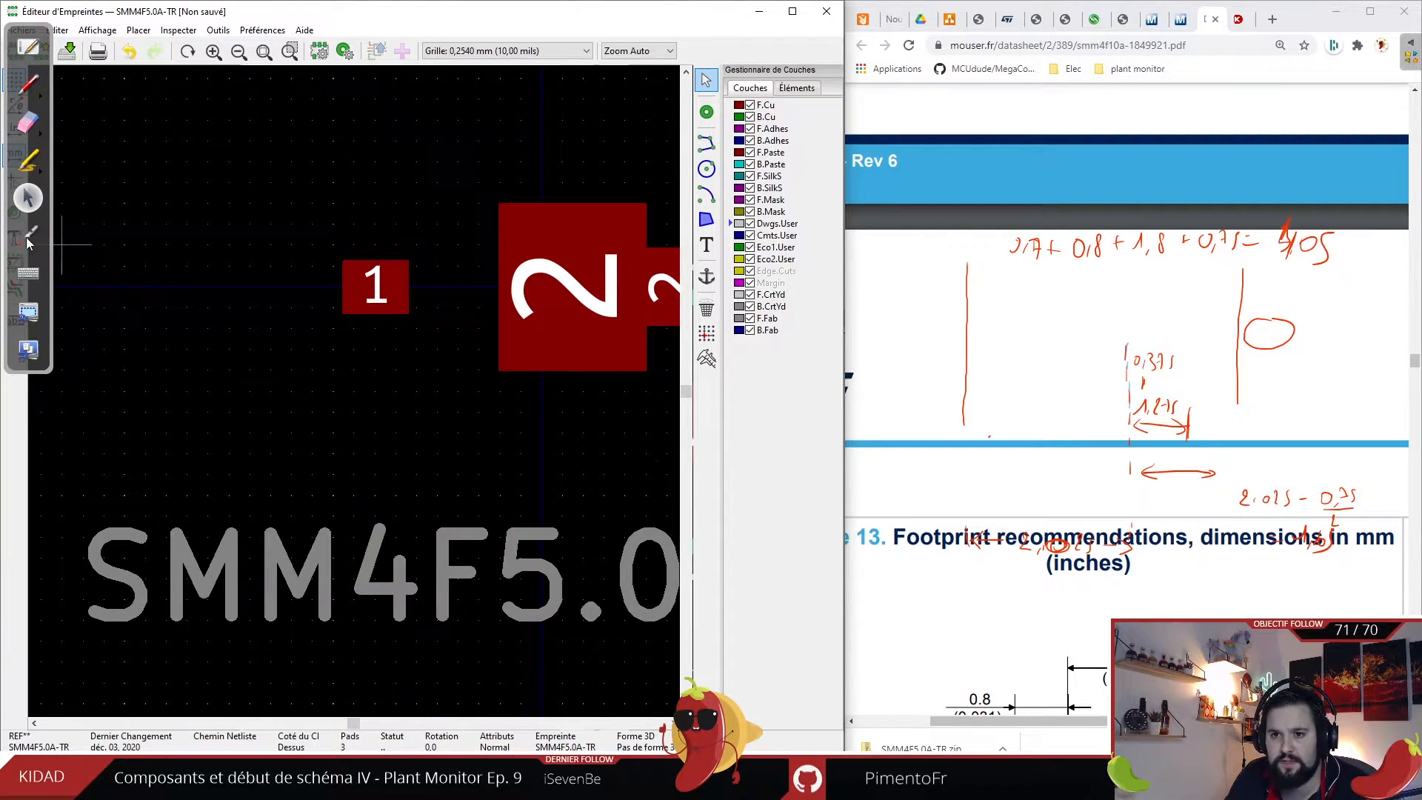
{"action": "left_click", "coordinate": [28, 122]}
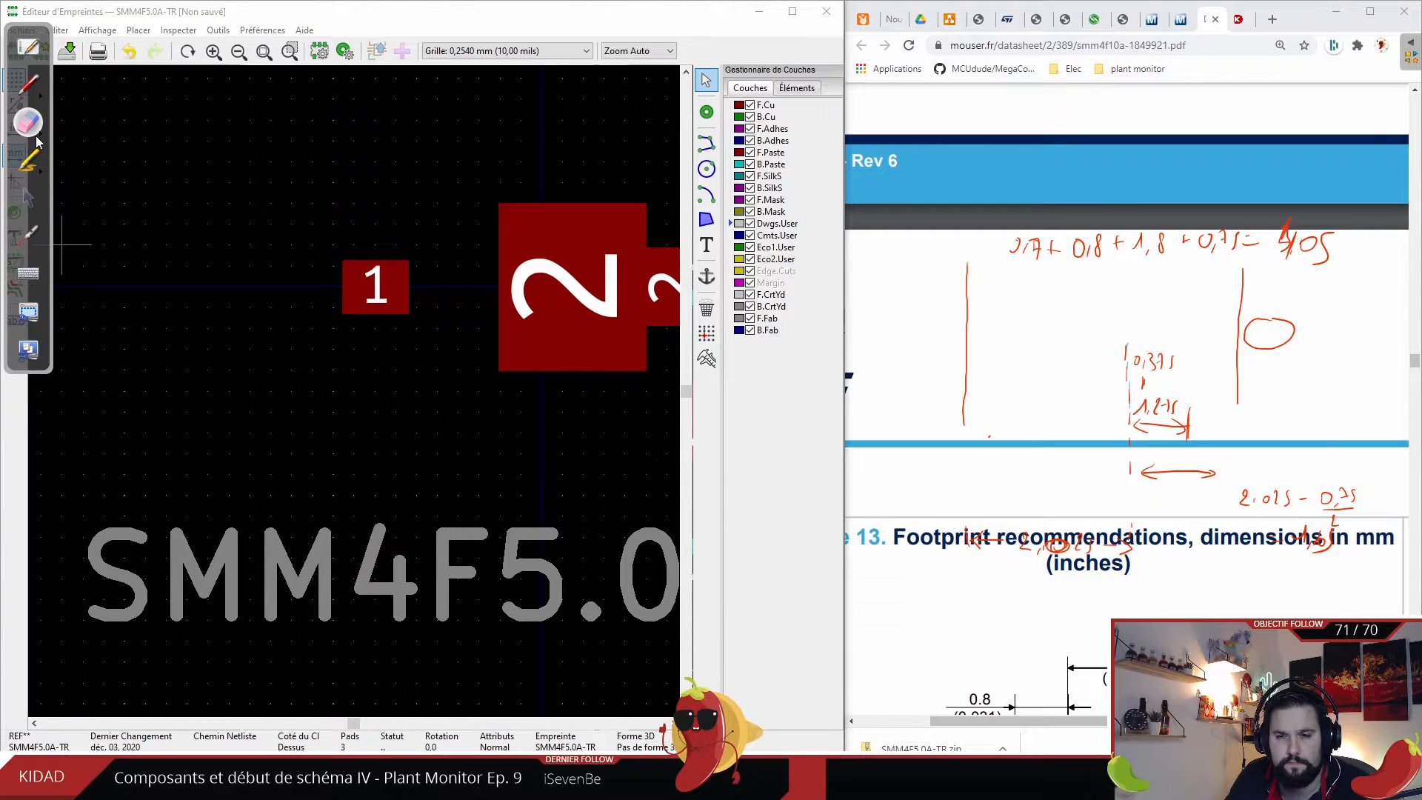
- Erase all the red hand-drawn ink notes from the datasheet
{"action": "left_click", "coordinate": [37, 135]}
{"action": "left_click", "coordinate": [157, 134]}
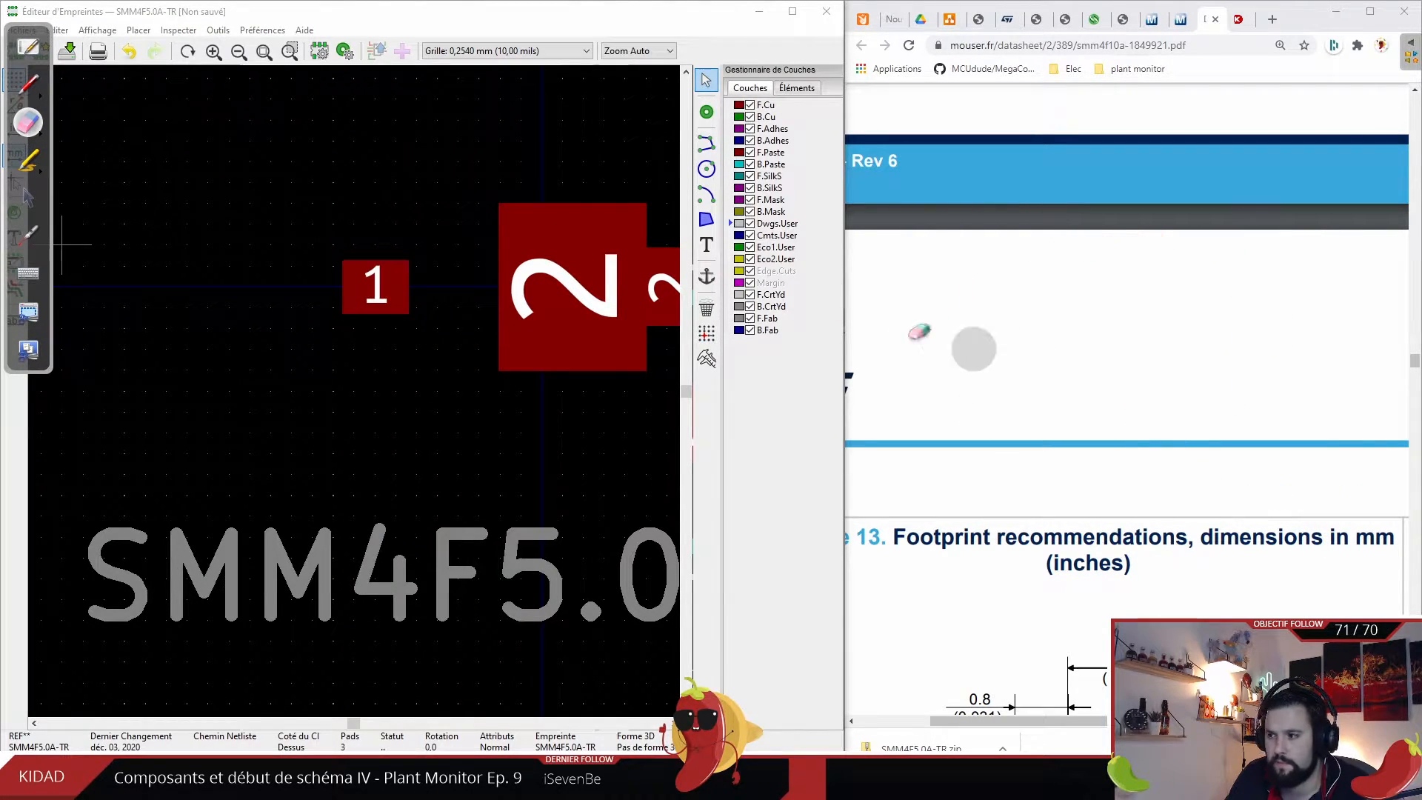
{"action": "left_click", "coordinate": [29, 198]}
- Scroll through the datasheet to Figure 13's footprint recommendations and Figure 14's marking layout
{"action": "scroll", "coordinate": [1165, 456], "scroll_direction": "down", "scroll_amount": 1}
{"action": "scroll", "coordinate": [1144, 437], "scroll_direction": "down", "scroll_amount": 4, "text": "ctrl"}
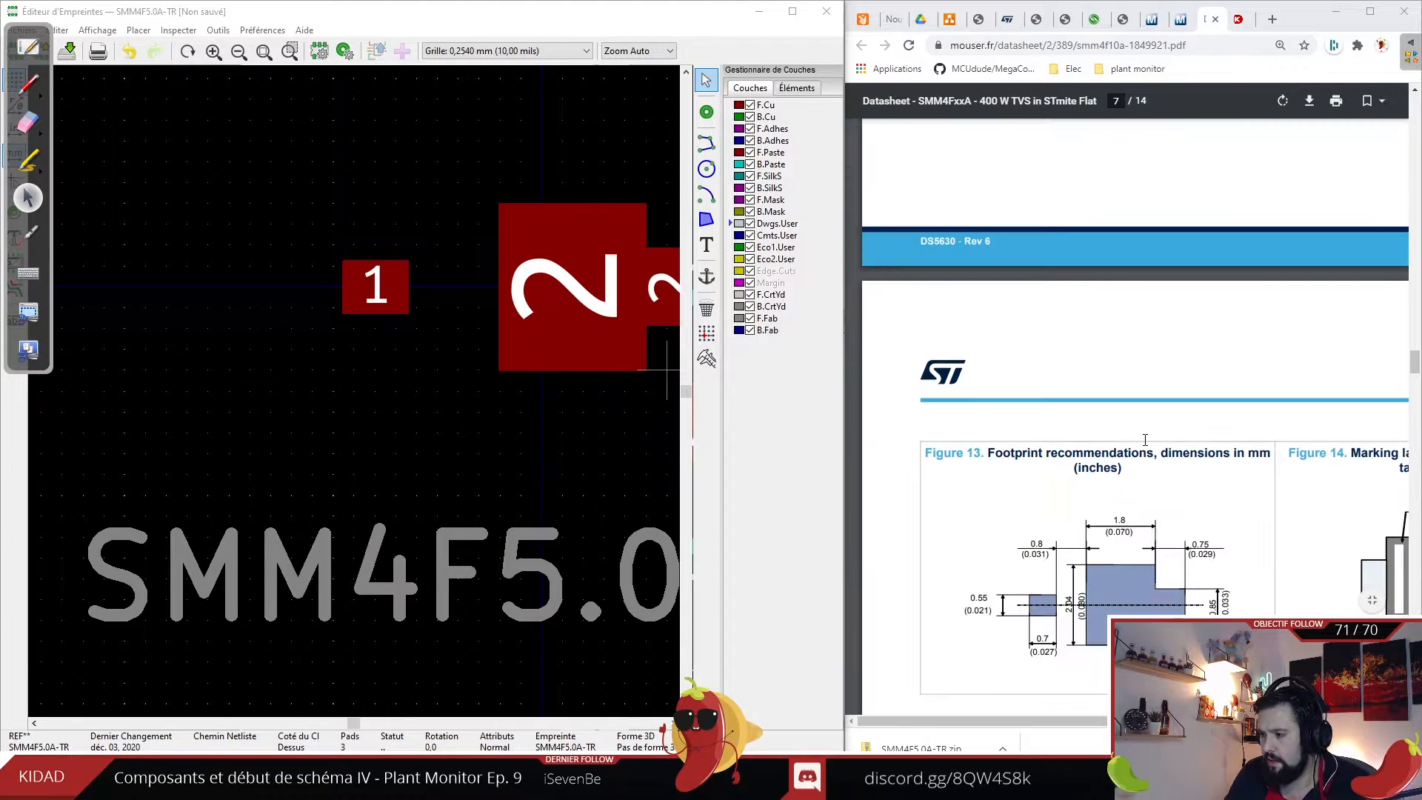
{"action": "scroll", "coordinate": [1137, 433], "scroll_direction": "down", "scroll_amount": 2, "text": "ctrl"}
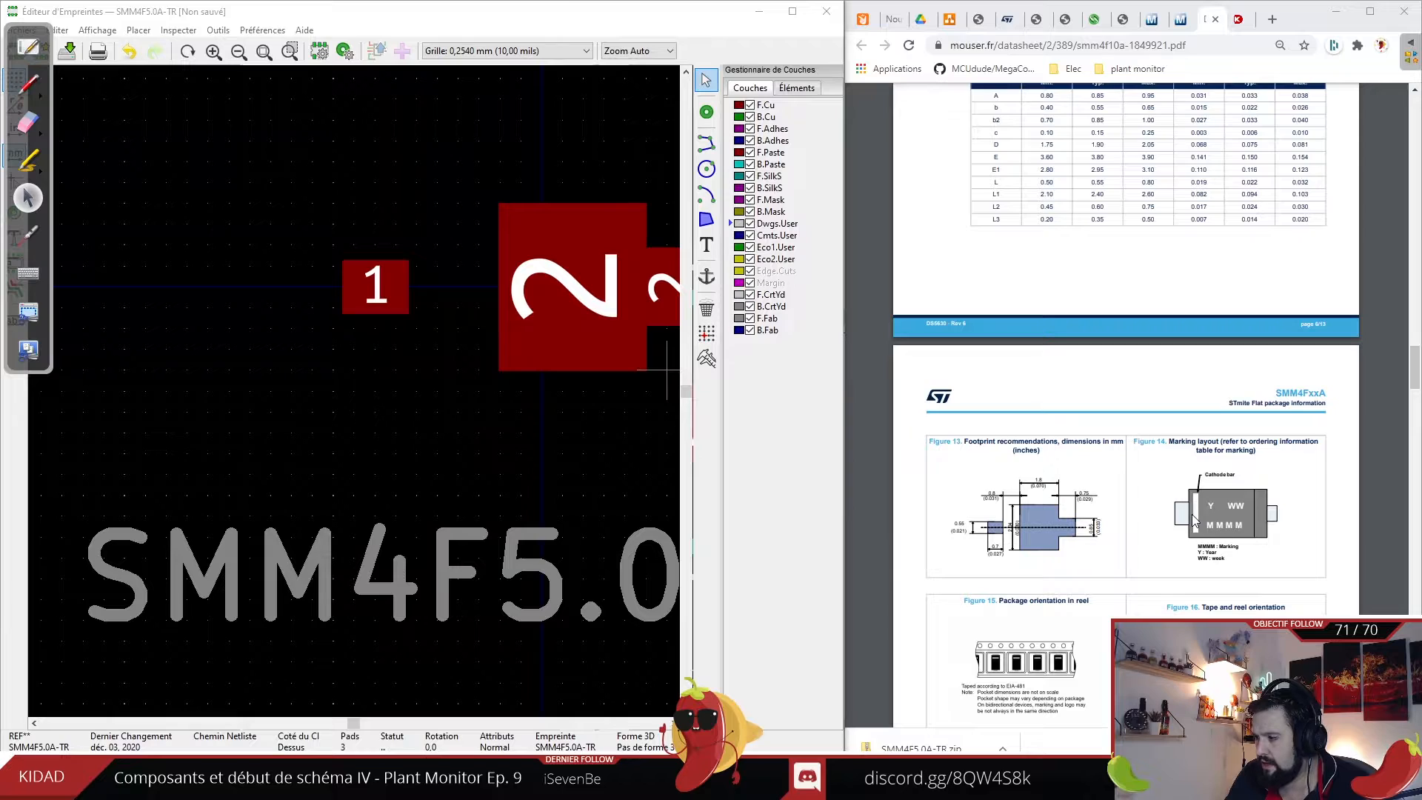
{"action": "scroll", "coordinate": [1032, 501], "scroll_direction": "up", "scroll_amount": 6}
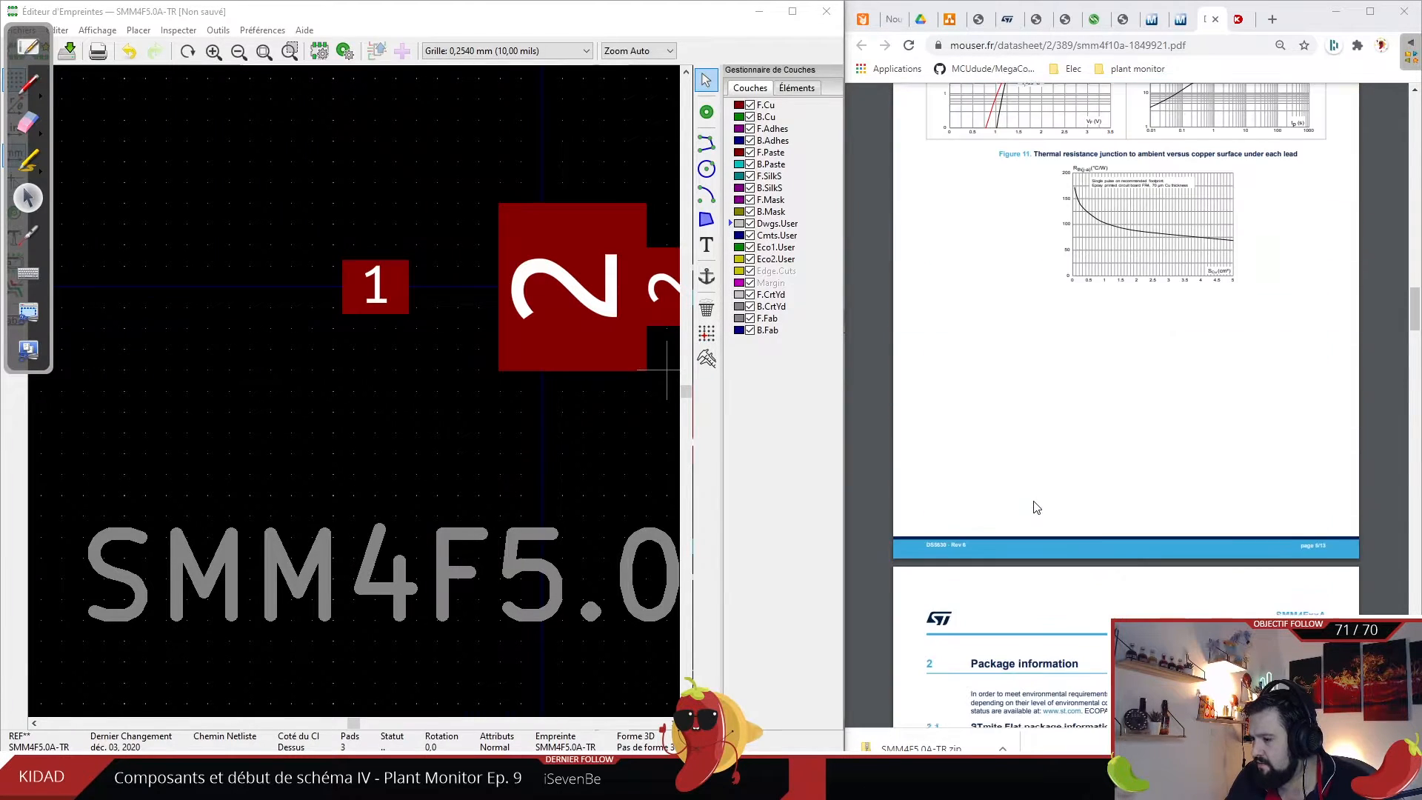
{"action": "scroll", "coordinate": [1036, 508], "scroll_direction": "down", "scroll_amount": 5}
{"action": "scroll", "coordinate": [1073, 445], "scroll_direction": "up", "scroll_amount": 12}
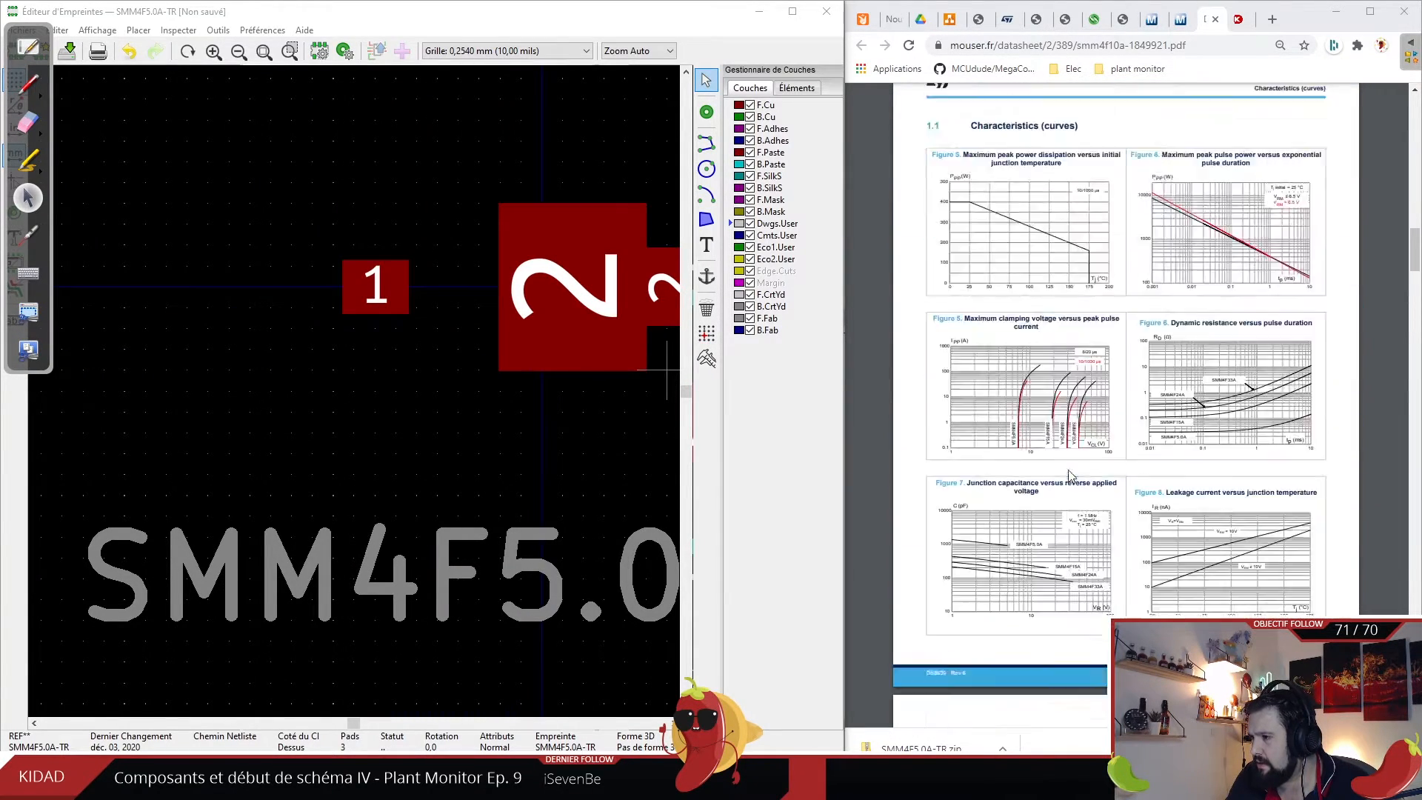
{"action": "scroll", "coordinate": [1070, 474], "scroll_direction": "up", "scroll_amount": 15}
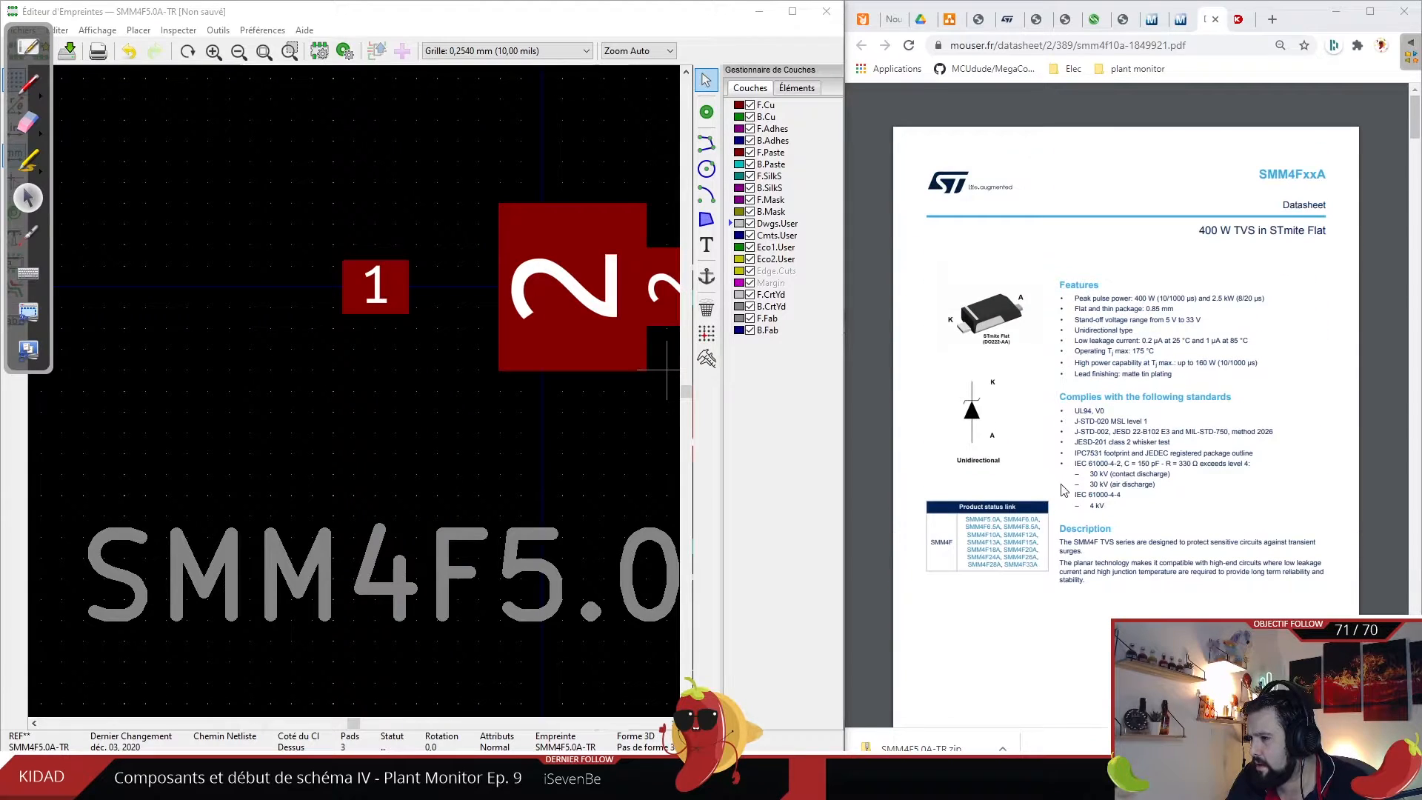
{"action": "scroll", "coordinate": [1064, 491], "scroll_direction": "up", "scroll_amount": 4, "text": "ctrl"}
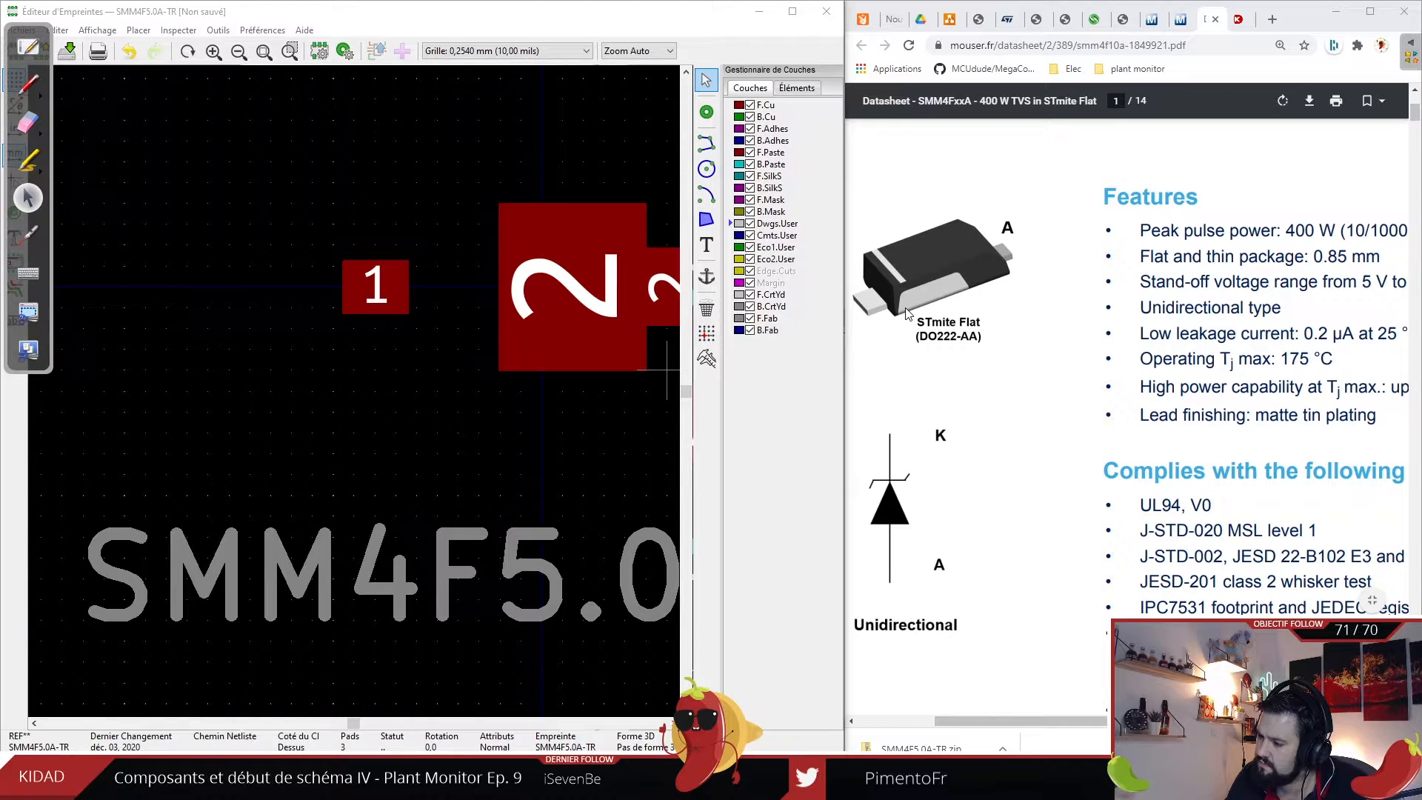
{"action": "scroll", "coordinate": [908, 314], "scroll_direction": "down", "scroll_amount": 5, "text": "ctrl"}
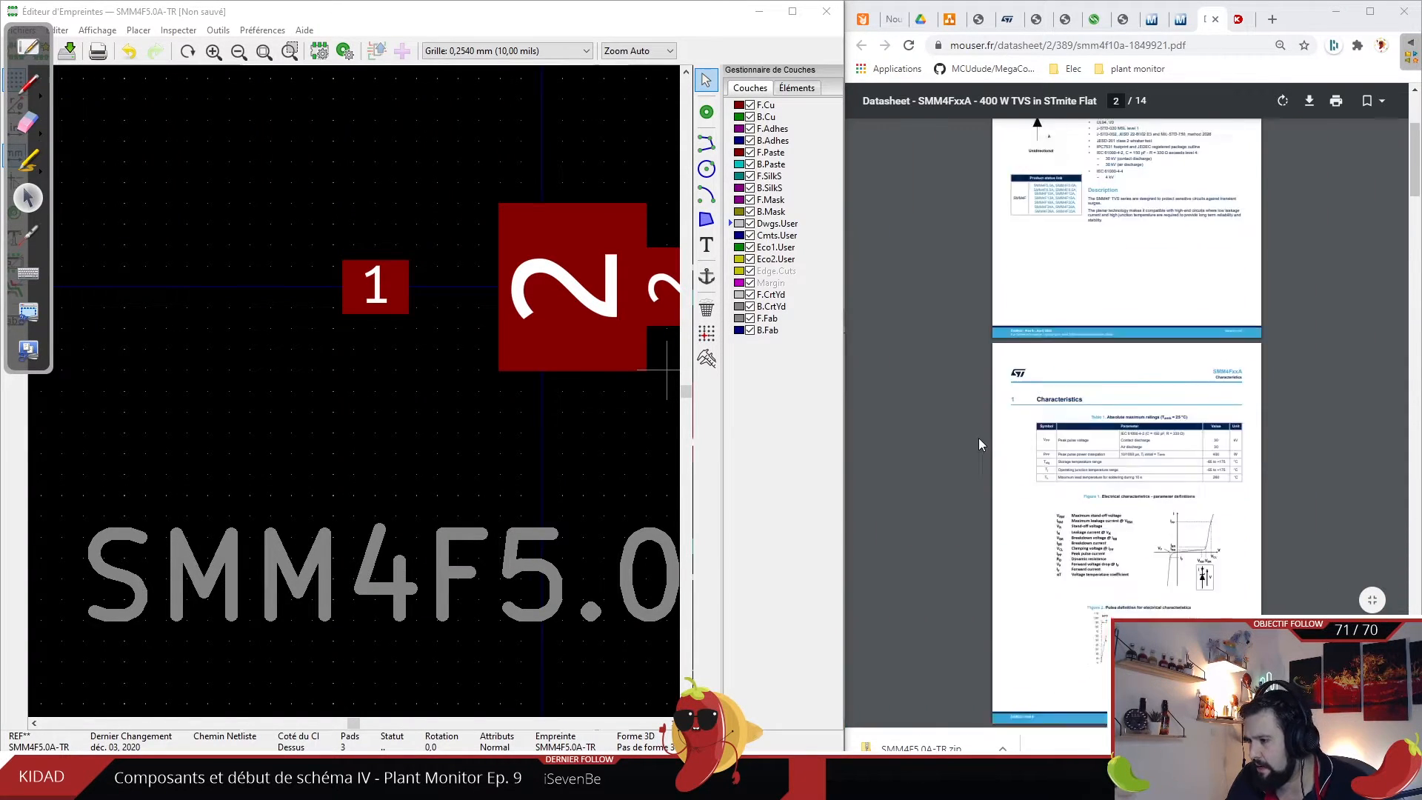
{"action": "scroll", "coordinate": [979, 443], "scroll_direction": "down", "scroll_amount": 15}
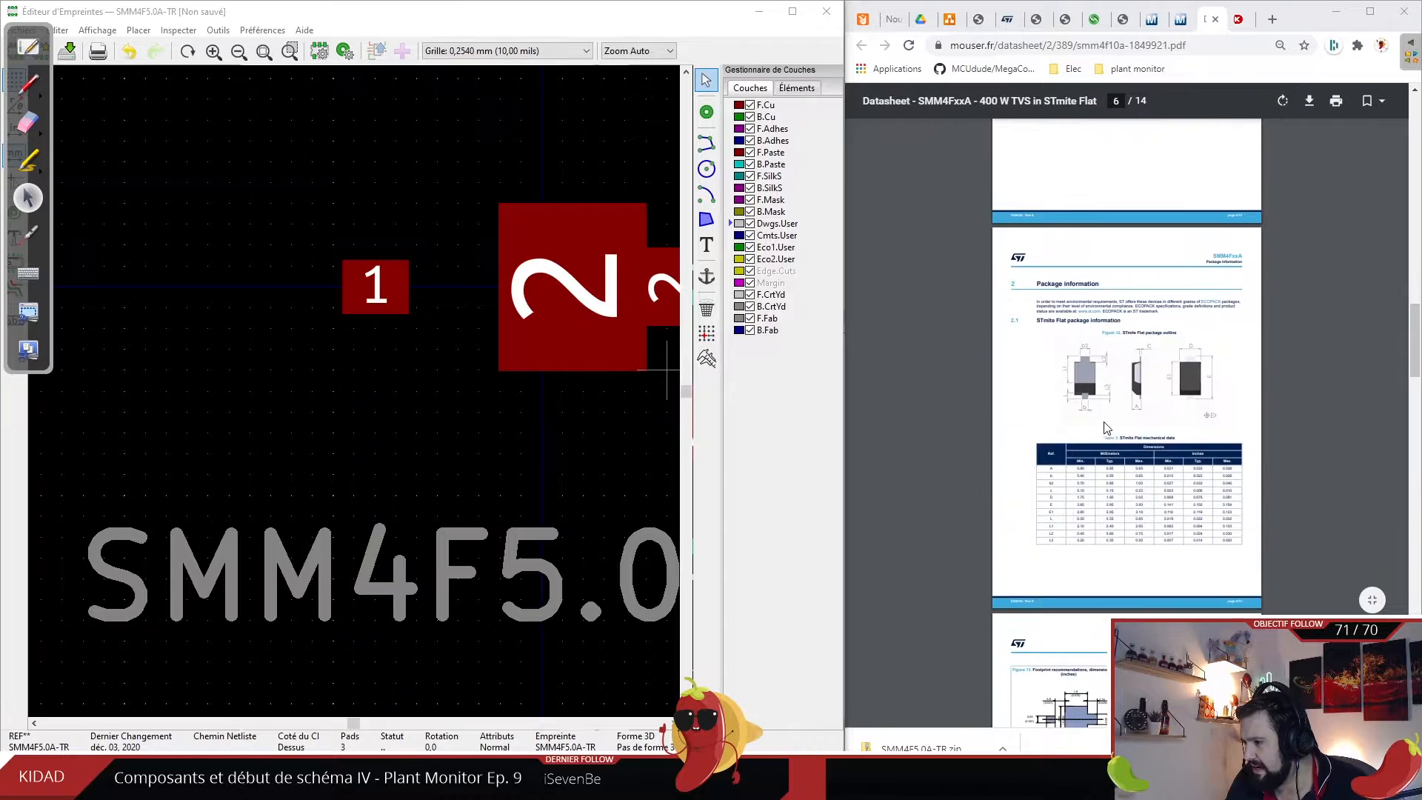
{"action": "scroll", "coordinate": [1107, 428], "scroll_direction": "up", "scroll_amount": 3, "text": "ctrl"}
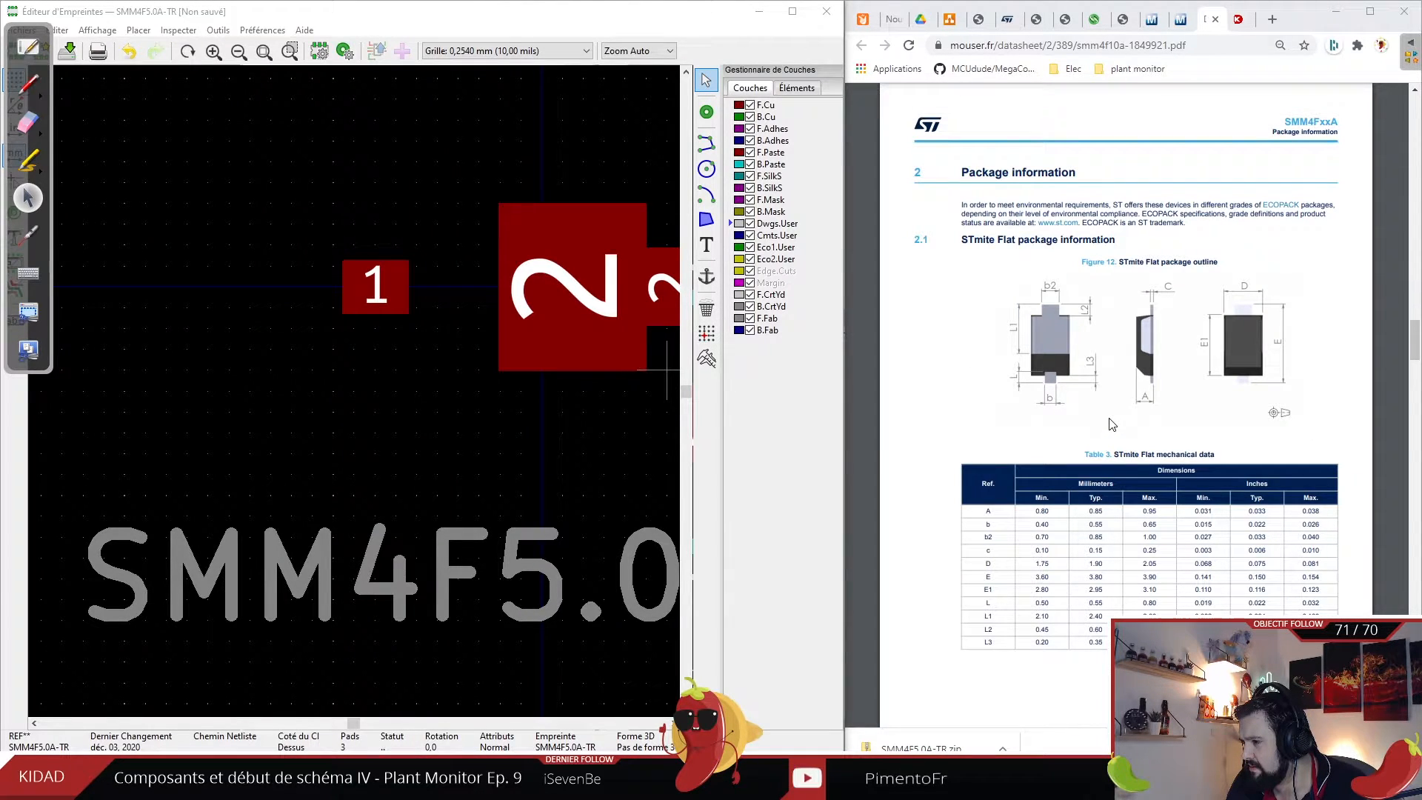
{"action": "scroll", "coordinate": [1111, 424], "scroll_direction": "down", "scroll_amount": 6}
{"action": "scroll", "coordinate": [1225, 430], "scroll_direction": "up", "scroll_amount": 2, "text": "ctrl"}
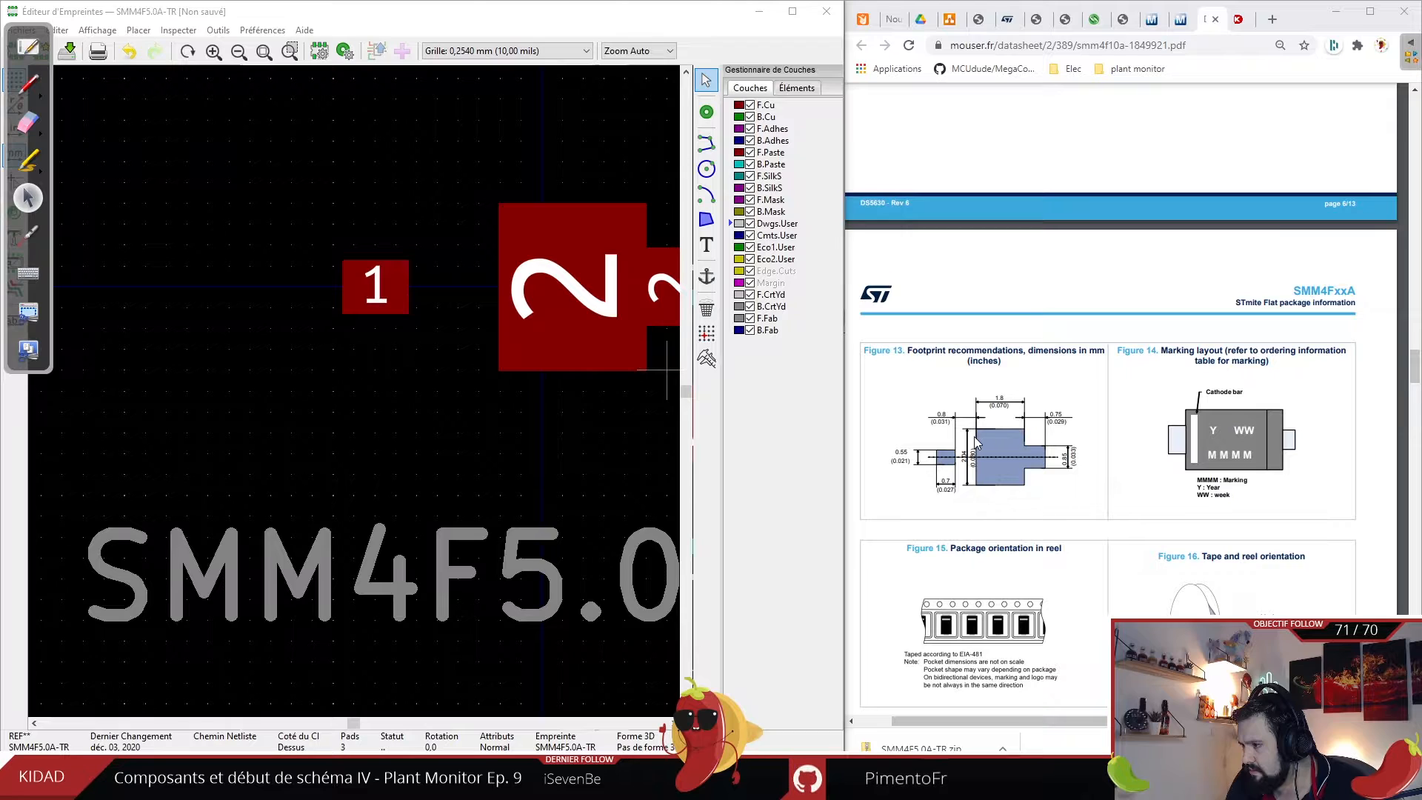
- Zoom out of the PDF and scroll to page 6's Figure 13 footprint recommendations
{"action": "scroll", "coordinate": [1077, 417], "scroll_direction": "down", "scroll_amount": 4}
{"action": "scroll", "coordinate": [1078, 415], "scroll_direction": "down", "scroll_amount": 5}
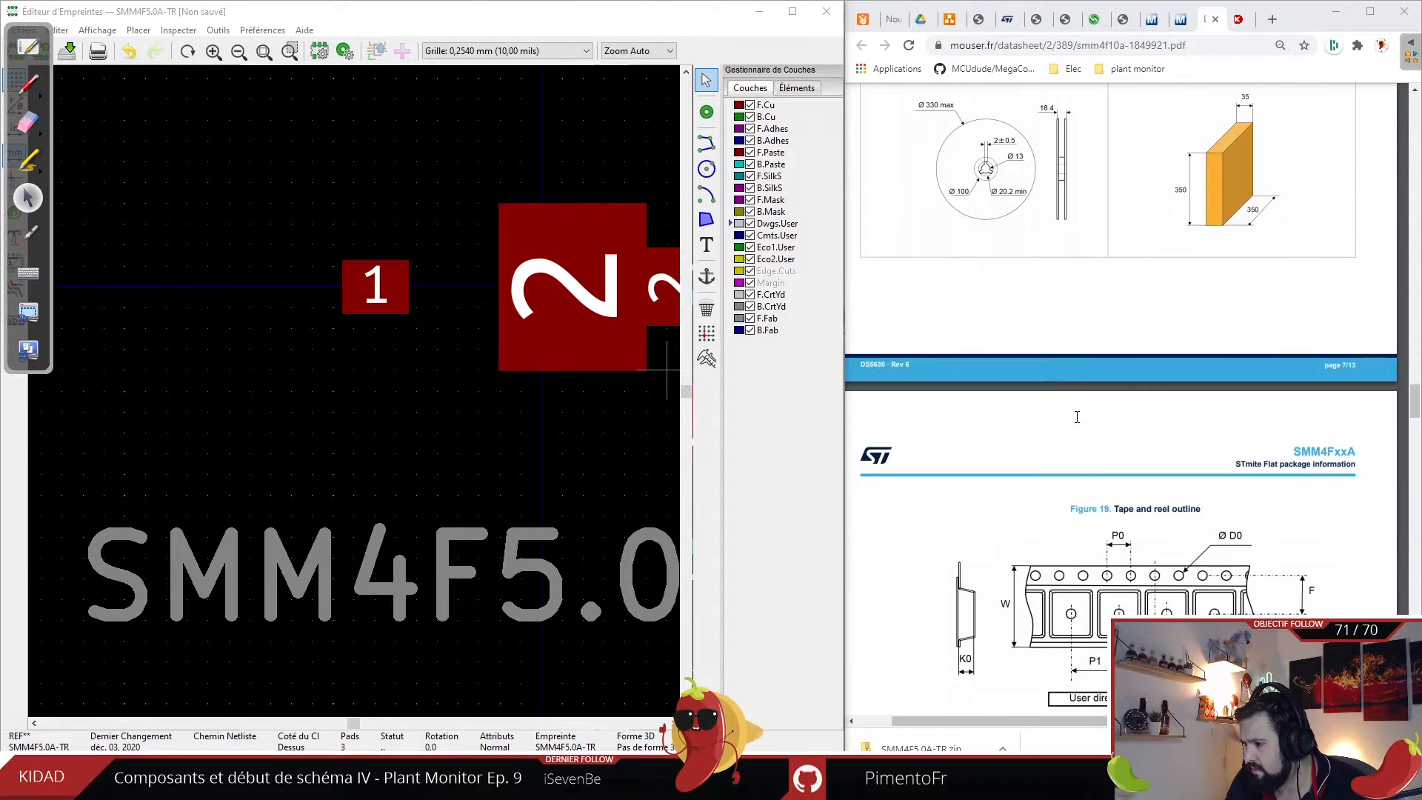
{"action": "scroll", "coordinate": [1078, 415], "scroll_direction": "up", "scroll_amount": 7}
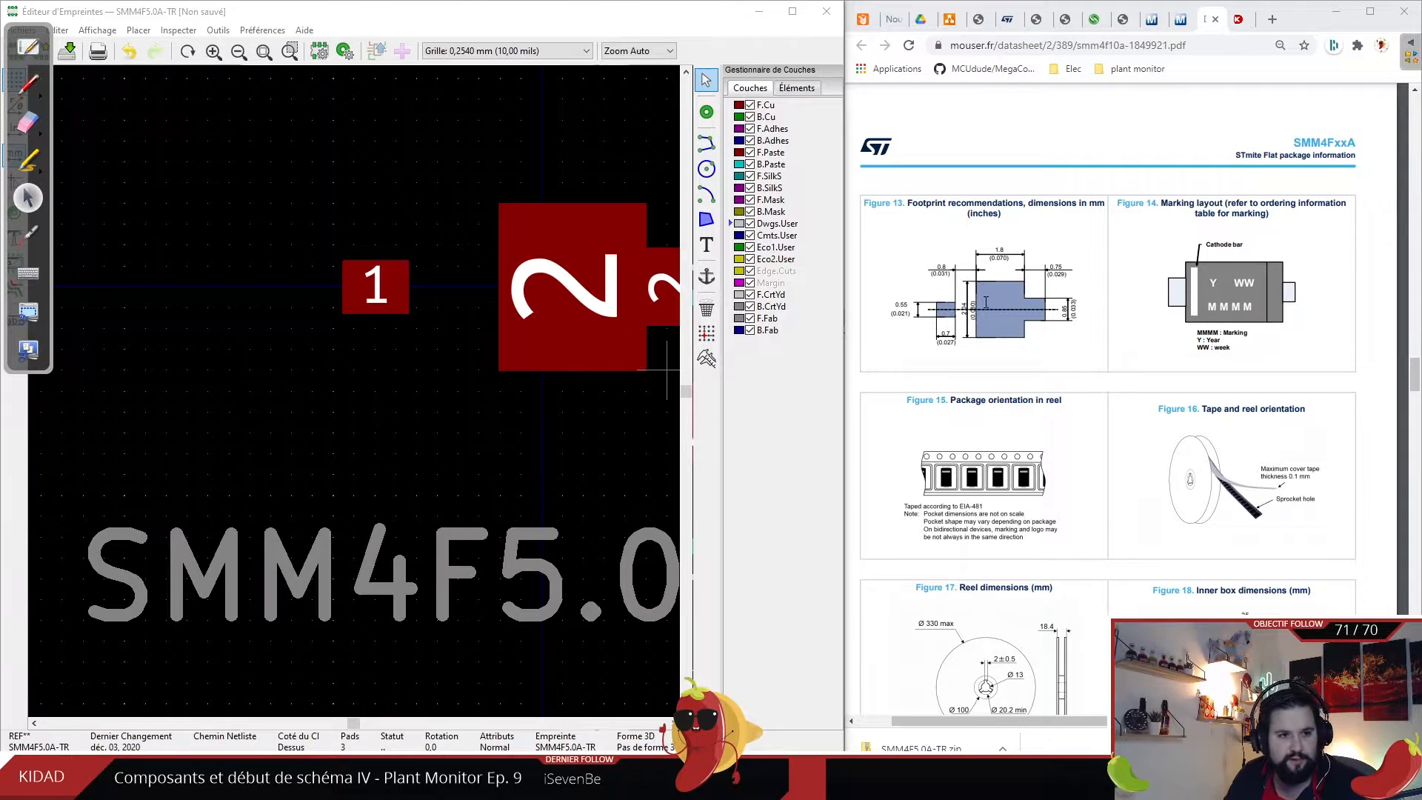
{"action": "scroll", "coordinate": [989, 312], "scroll_direction": "up", "scroll_amount": 1}
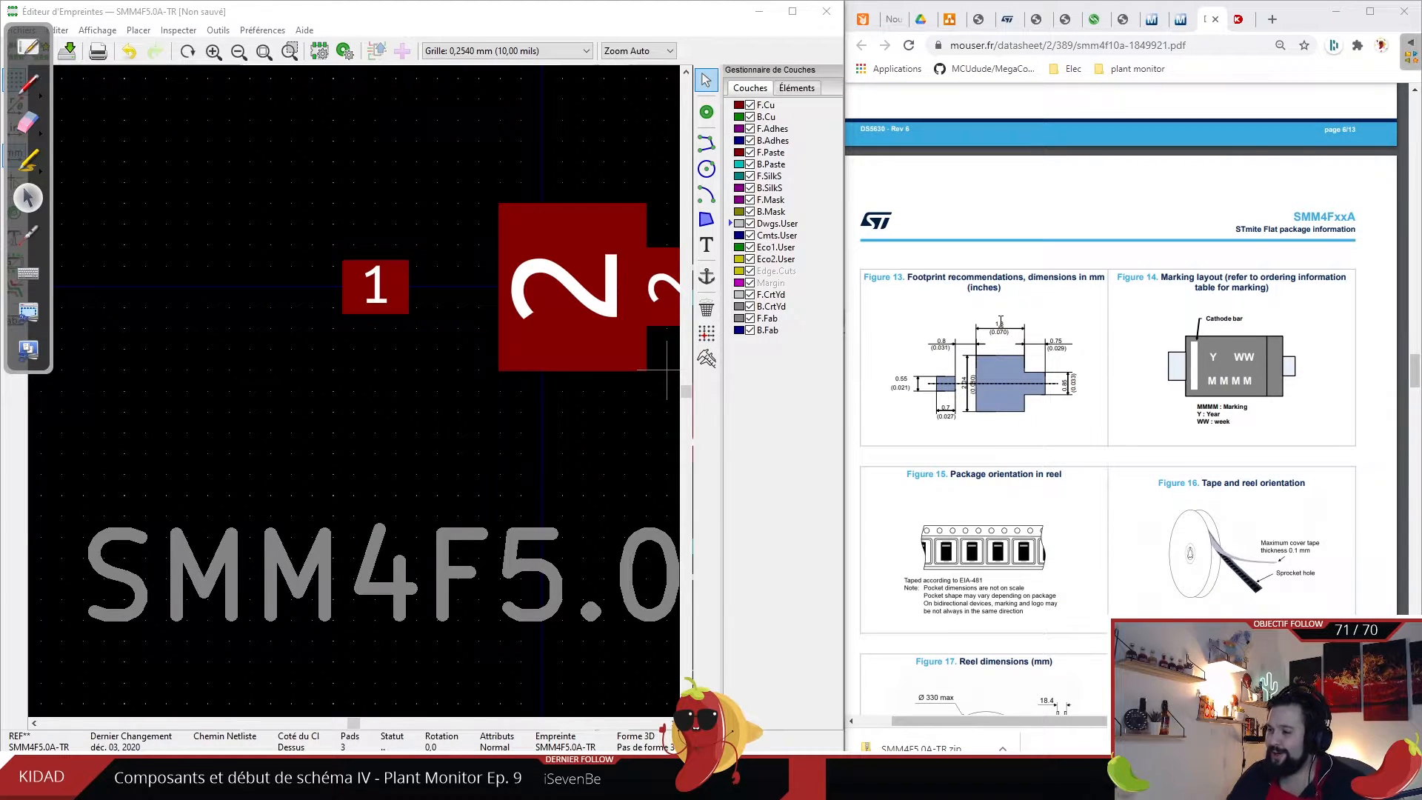
{"action": "scroll", "coordinate": [1000, 321], "scroll_direction": "up", "scroll_amount": 15}
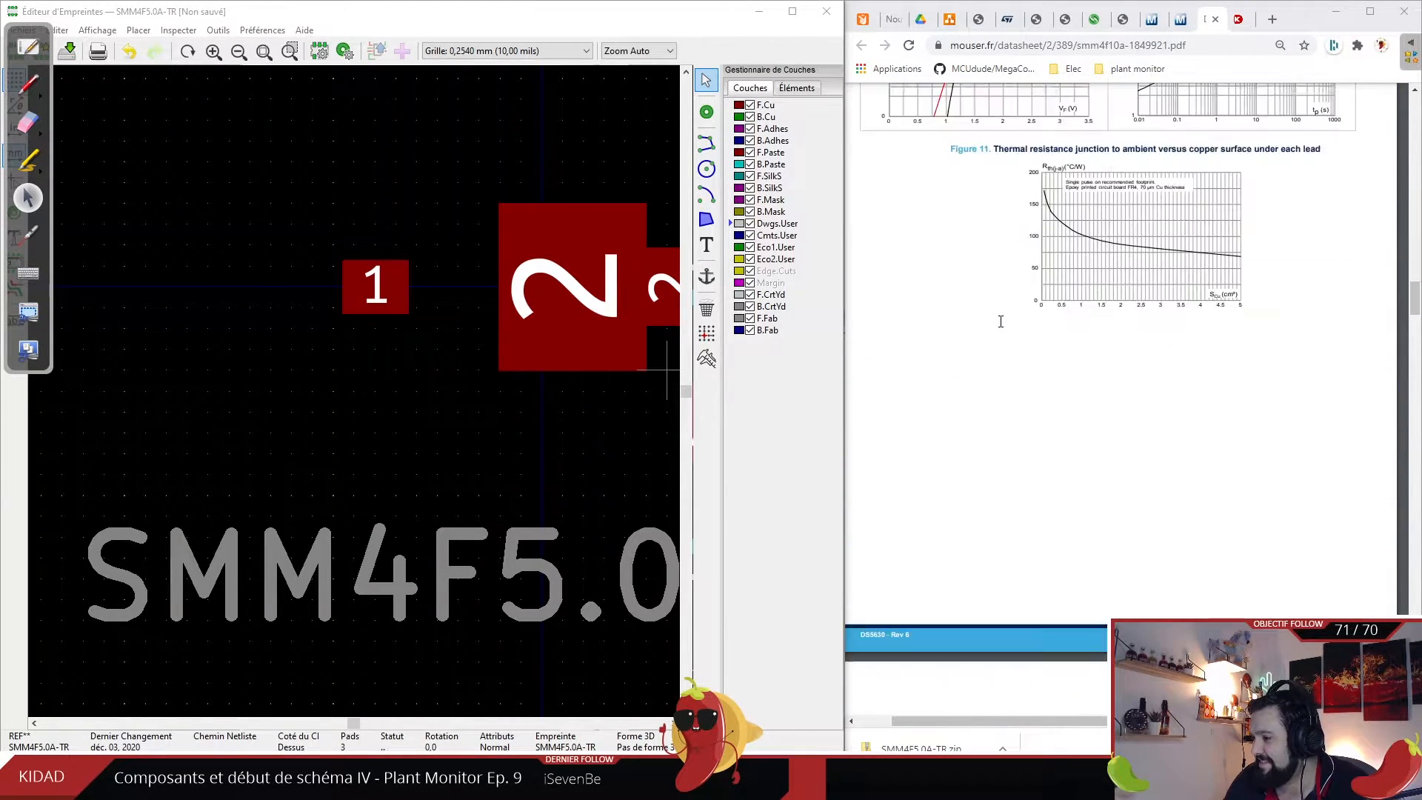
{"action": "scroll", "coordinate": [1000, 321], "scroll_direction": "up", "scroll_amount": 20}
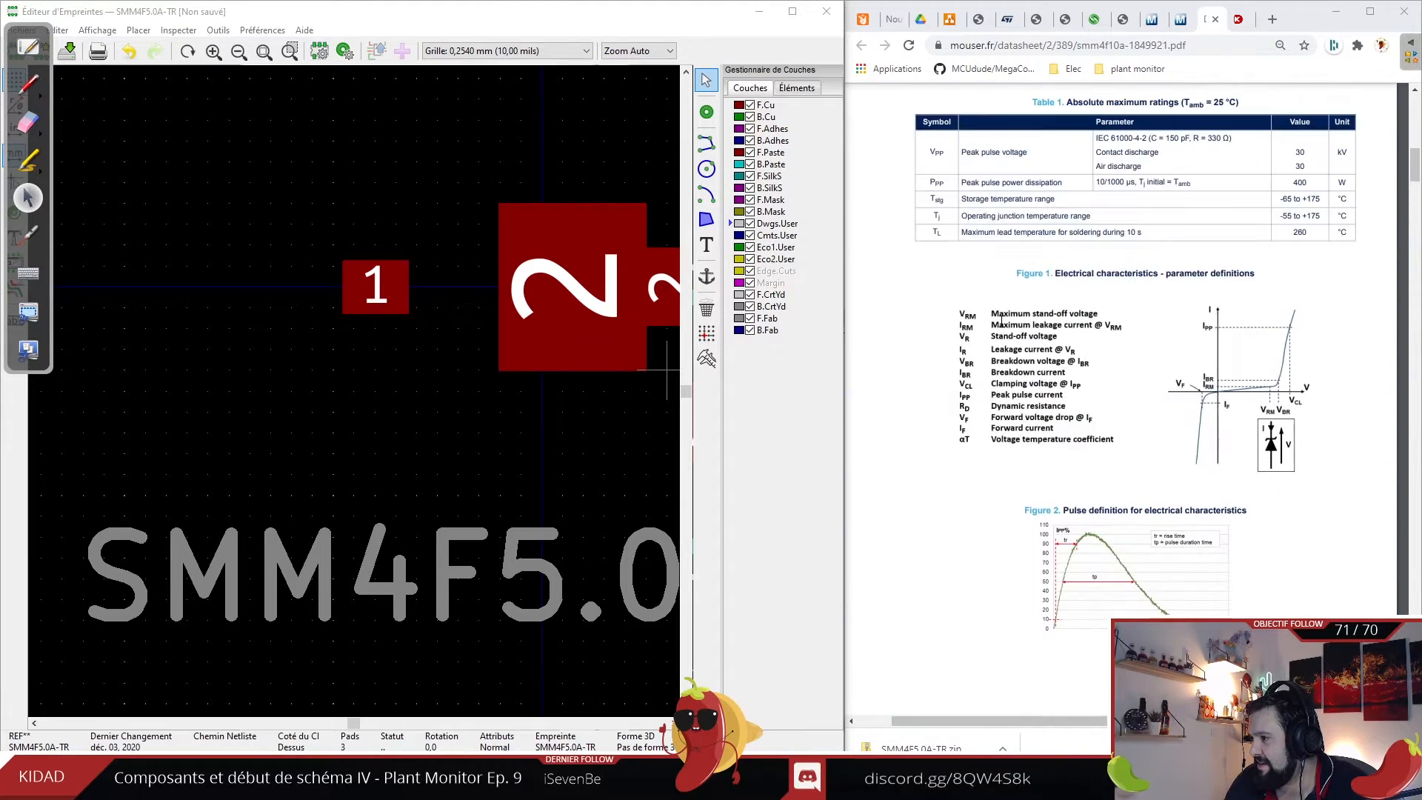
{"action": "scroll", "coordinate": [1008, 326], "scroll_direction": "up", "scroll_amount": 20}
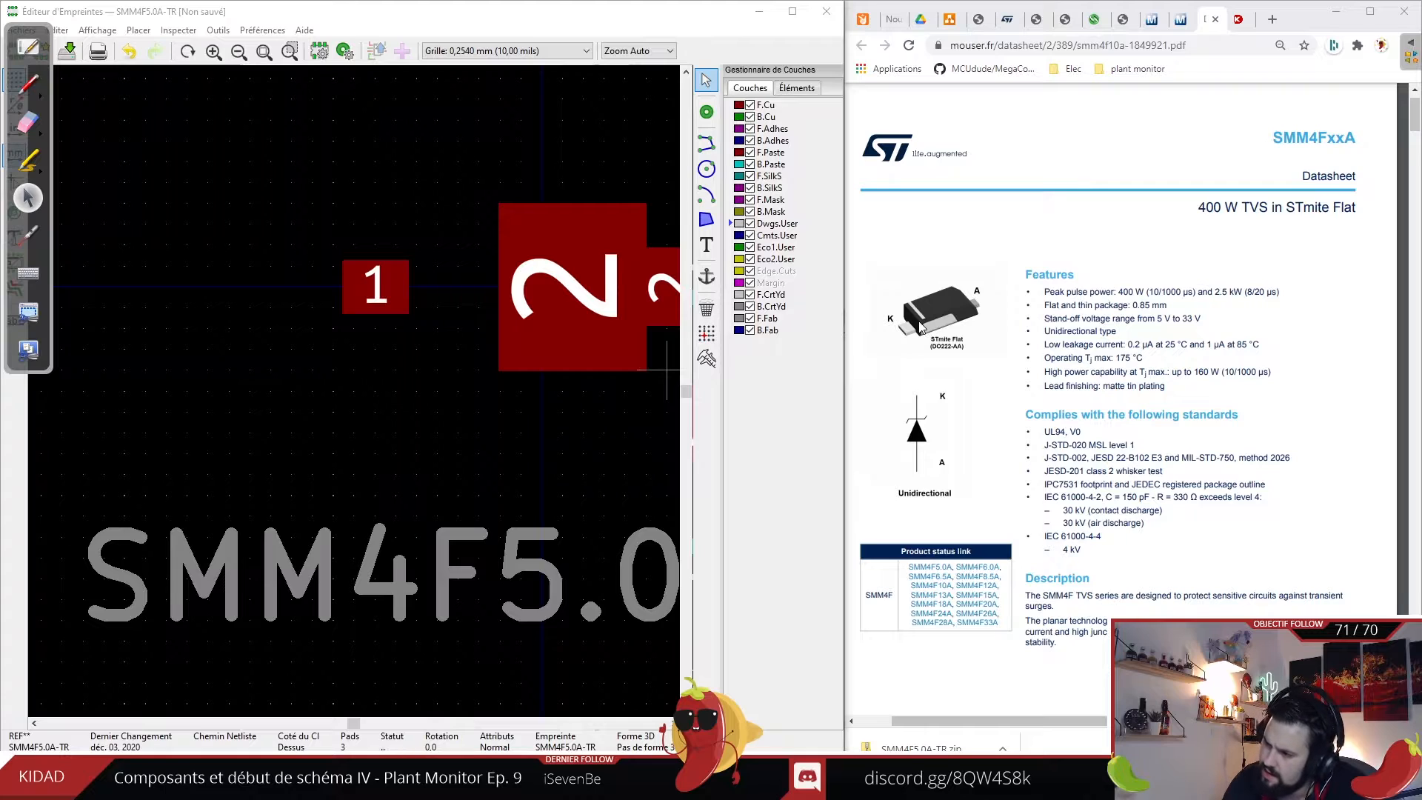
{"action": "scroll", "coordinate": [931, 339], "scroll_direction": "up", "scroll_amount": 3, "text": "ctrl"}
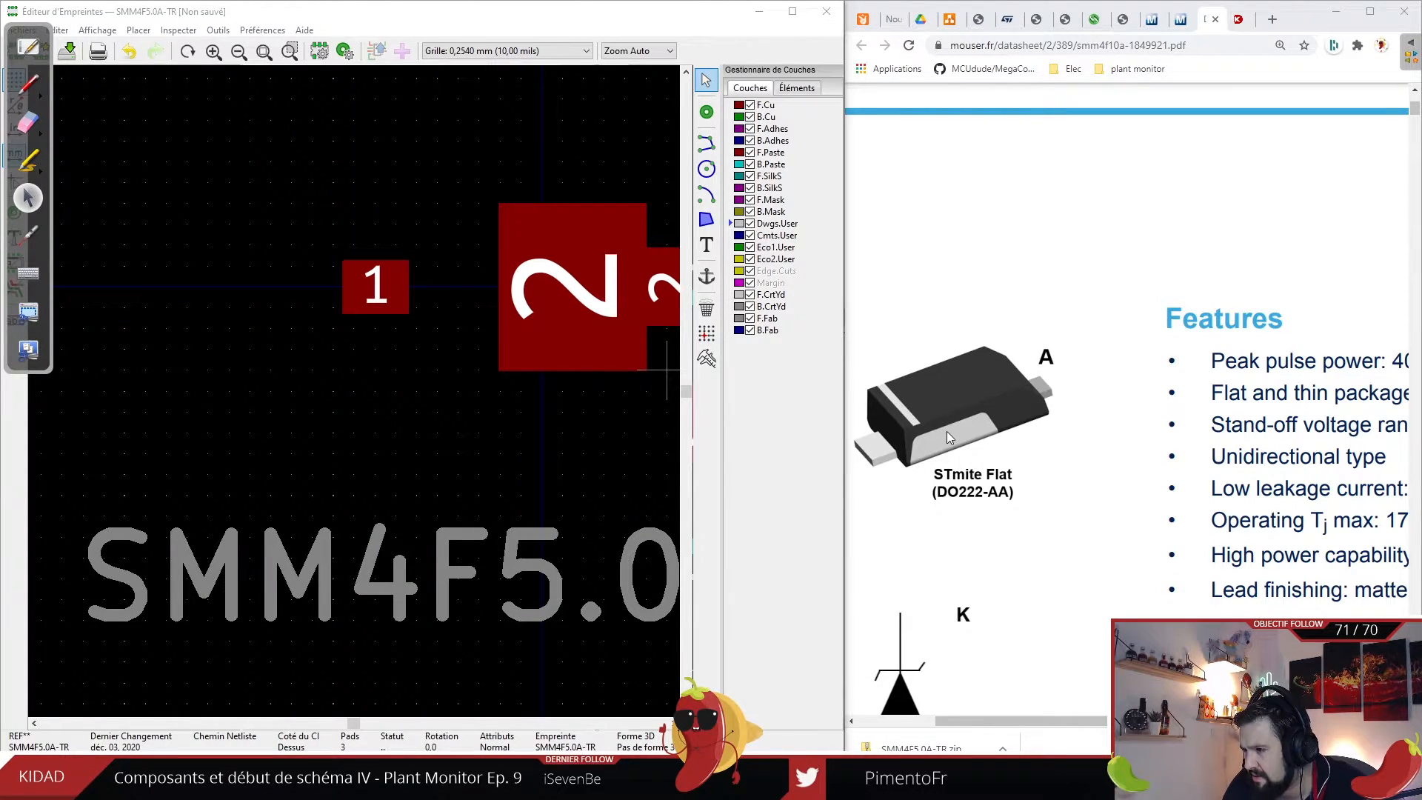
{"action": "scroll", "coordinate": [946, 431], "scroll_direction": "down", "scroll_amount": 3, "text": "ctrl"}
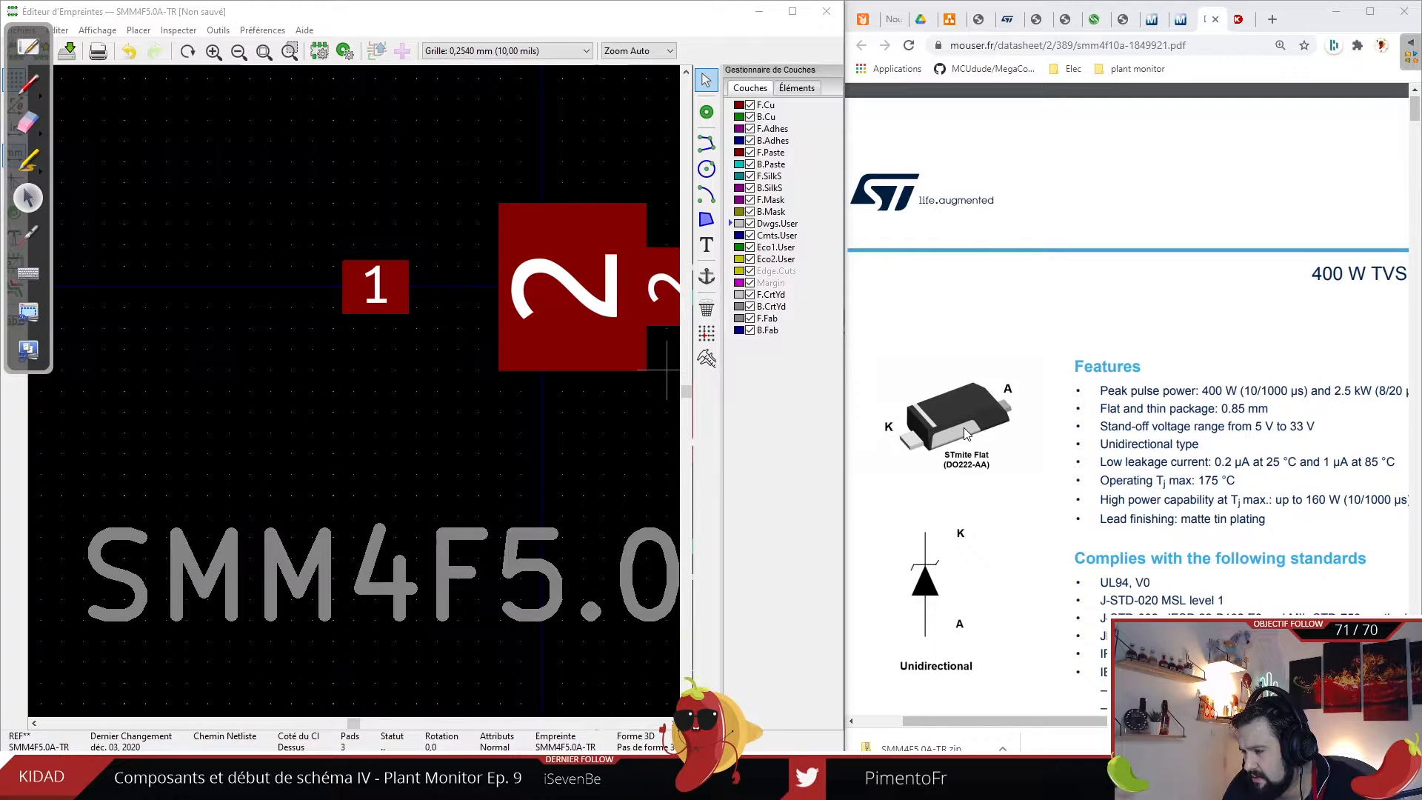
{"action": "scroll", "coordinate": [985, 467], "scroll_direction": "down", "scroll_amount": 1, "text": "ctrl"}
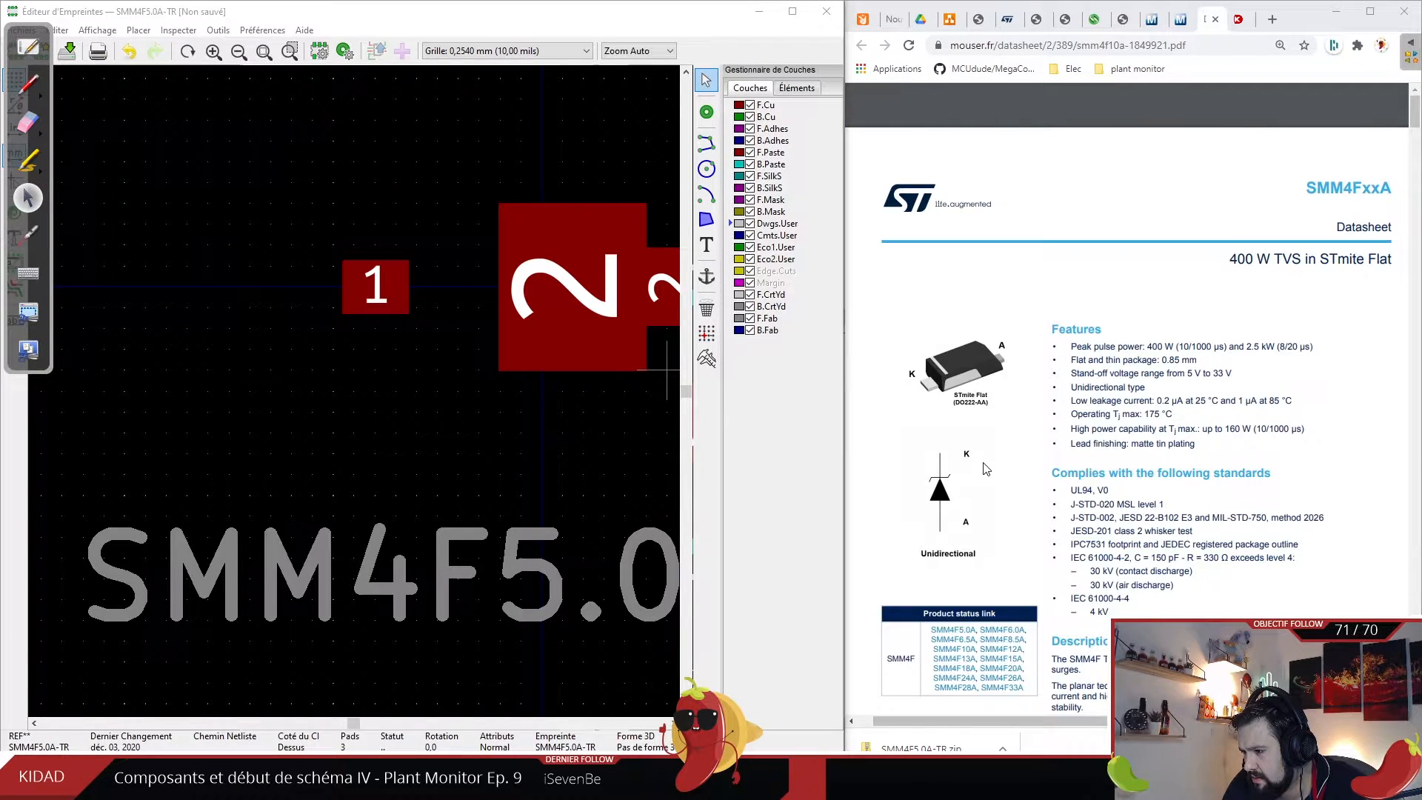
{"action": "scroll", "coordinate": [989, 456], "scroll_direction": "down", "scroll_amount": 15}
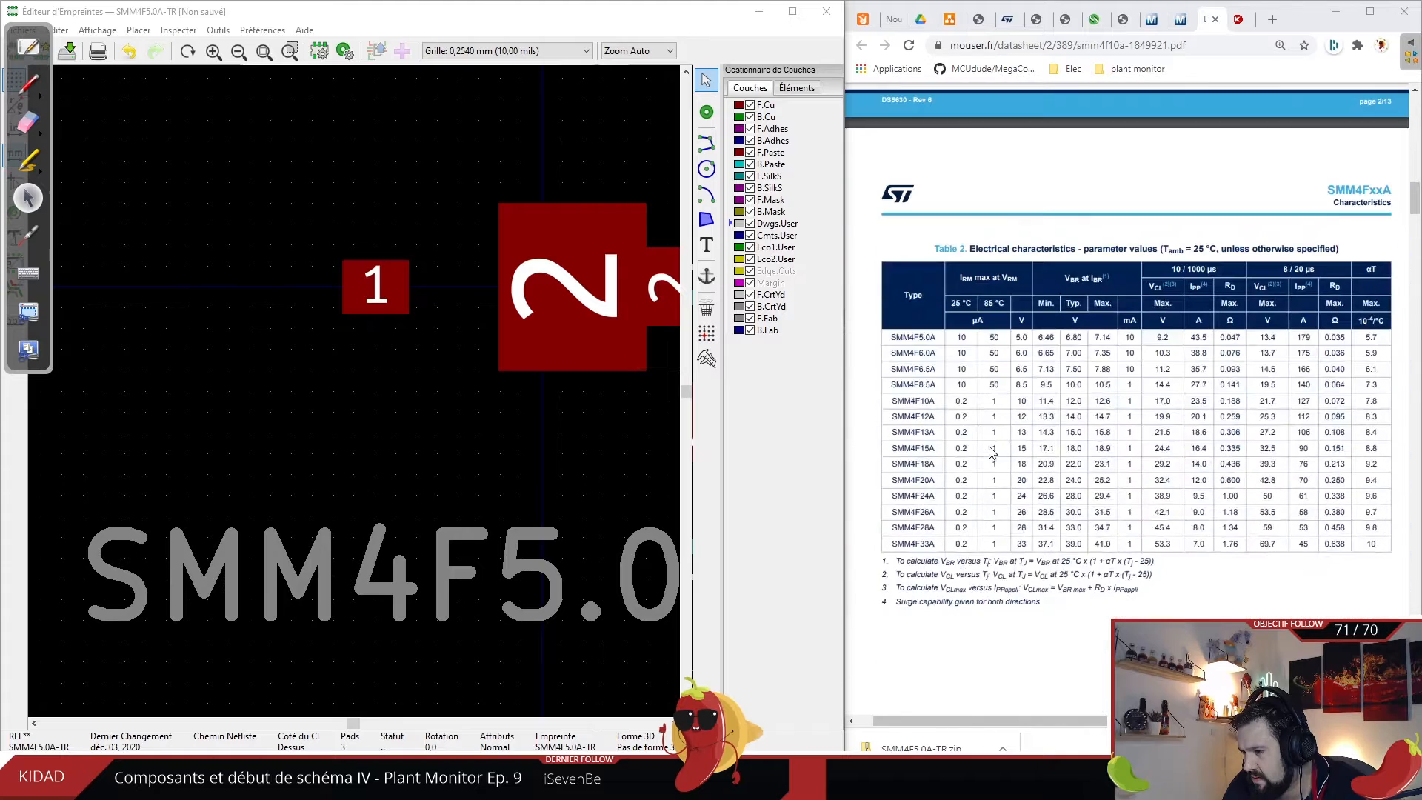
{"action": "scroll", "coordinate": [993, 445], "scroll_direction": "down", "scroll_amount": 15}
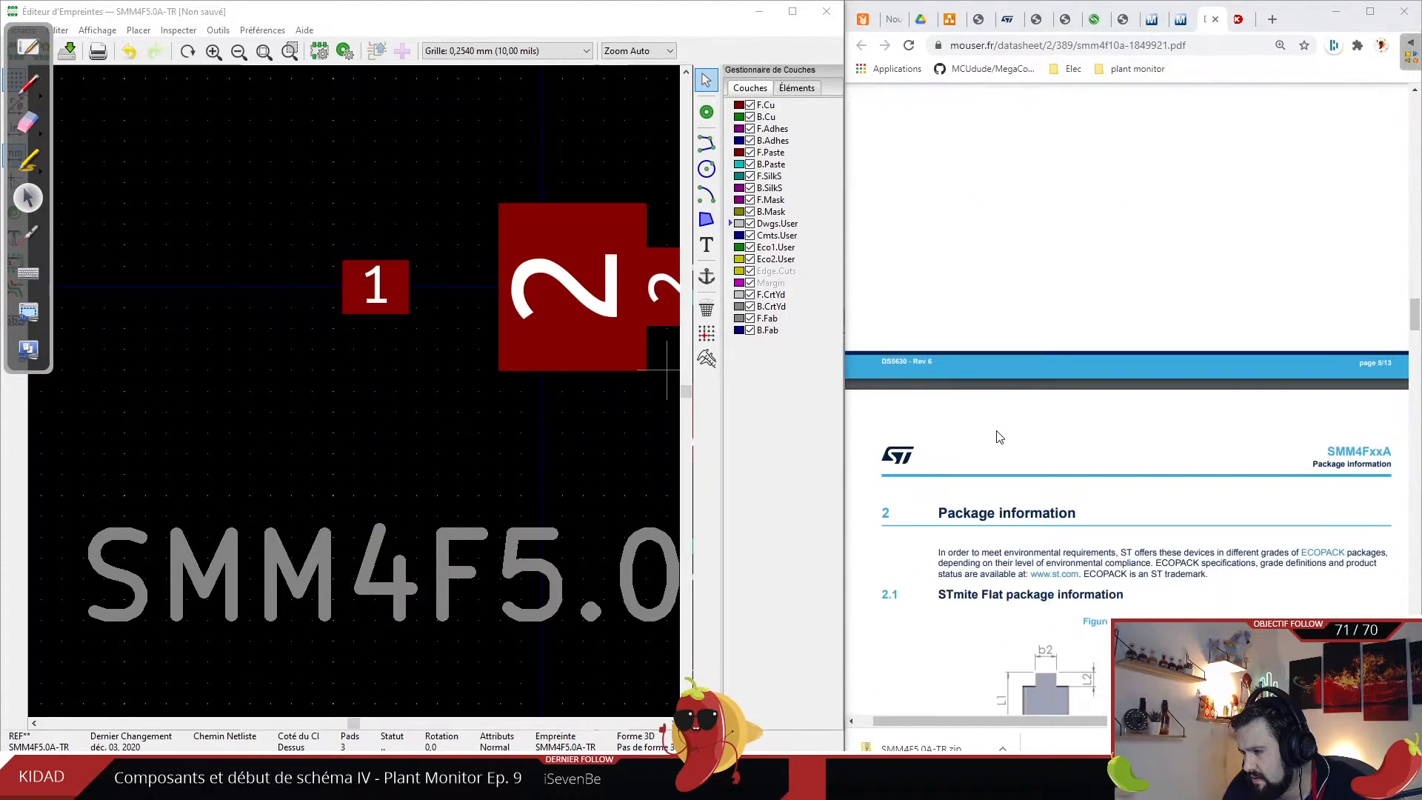
{"action": "scroll", "coordinate": [998, 435], "scroll_direction": "down", "scroll_amount": 6}
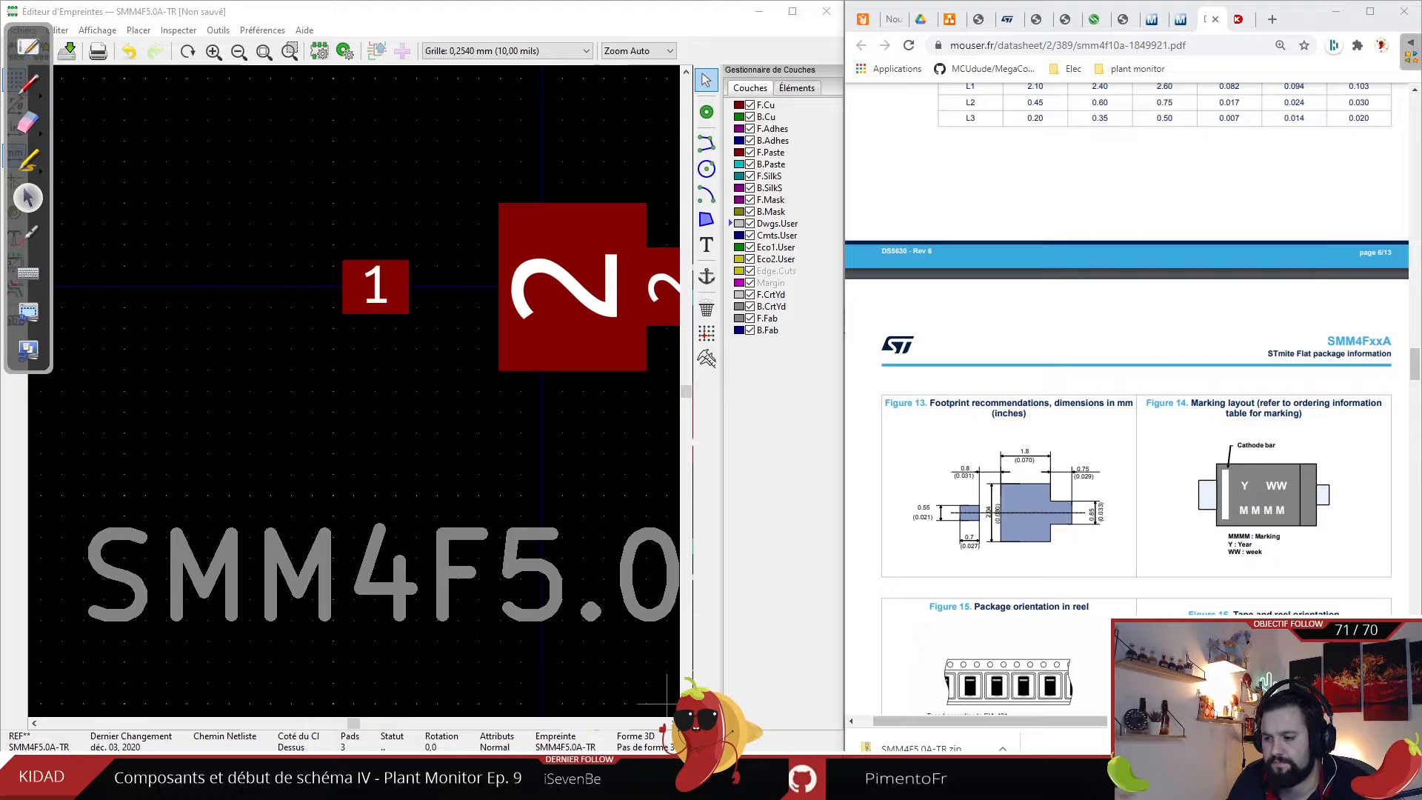
- Switch to the SnapEDA SMM4F5.0A-TR page and scroll to its previews
{"action": "left_click", "coordinate": [864, 19]}
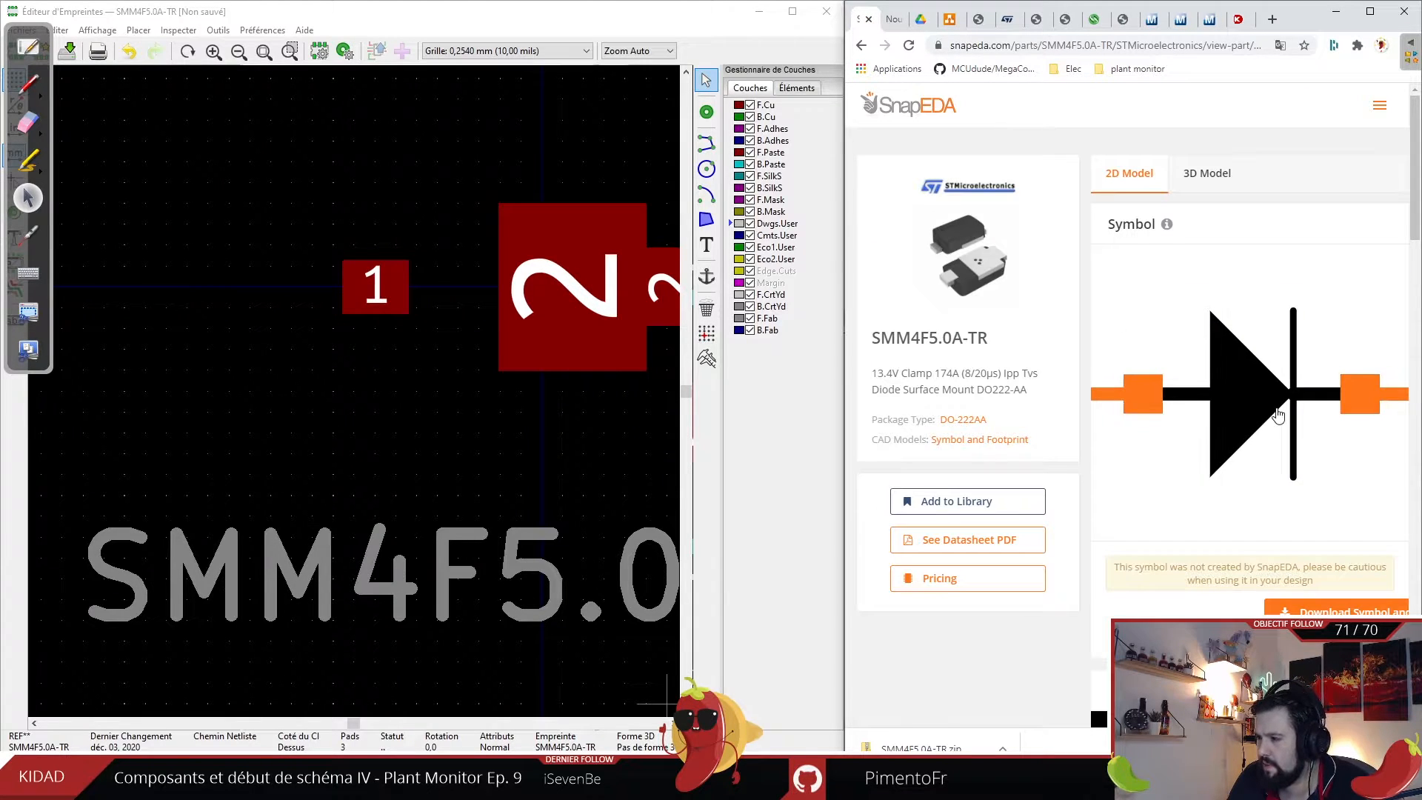
{"action": "scroll", "coordinate": [1304, 501], "scroll_direction": "down", "scroll_amount": 2, "text": "ctrl"}
{"action": "scroll", "coordinate": [1039, 245], "scroll_direction": "down", "scroll_amount": 3, "text": "ctrl"}
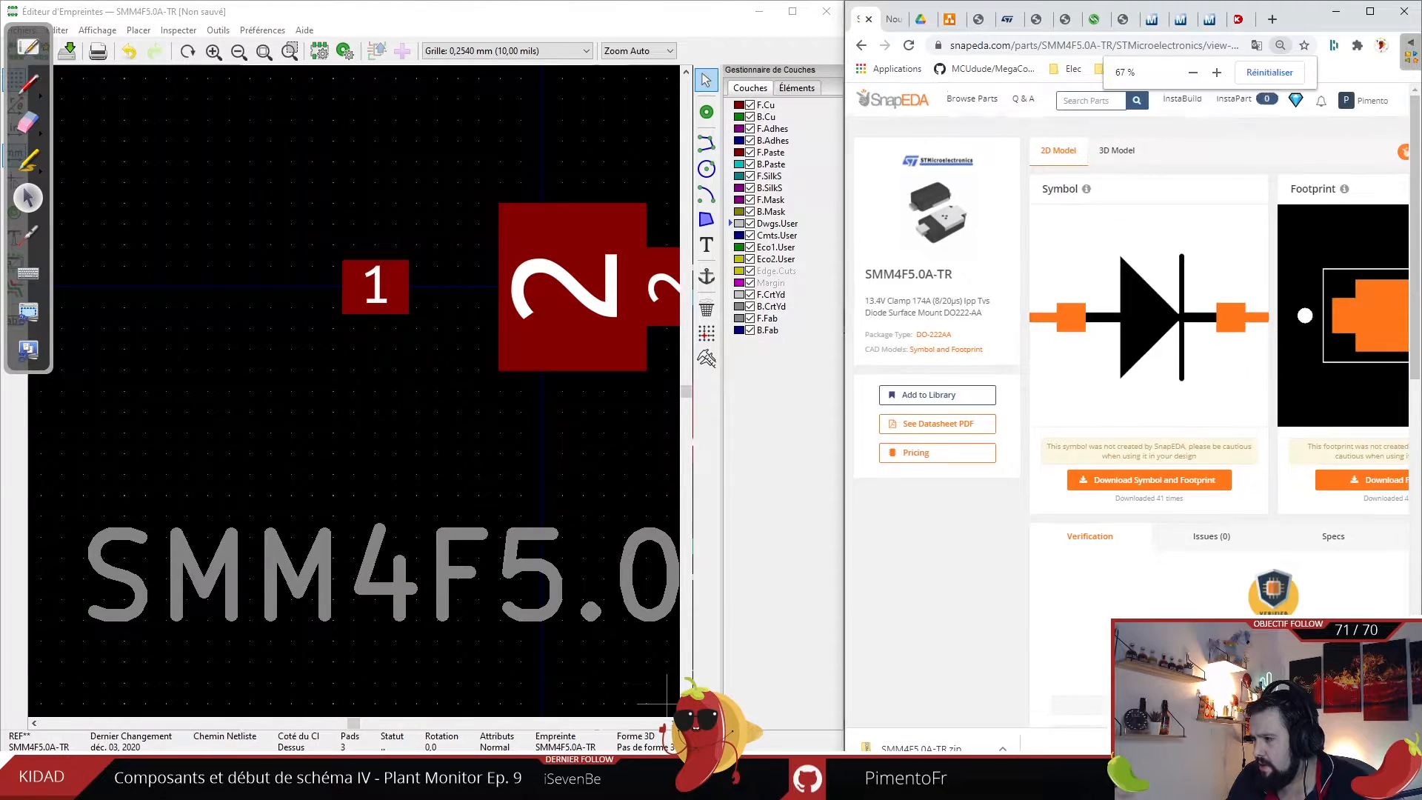
- Check the download format choices, then maximize Chrome and shift the symbol preview
{"action": "left_click", "coordinate": [1037, 238]}
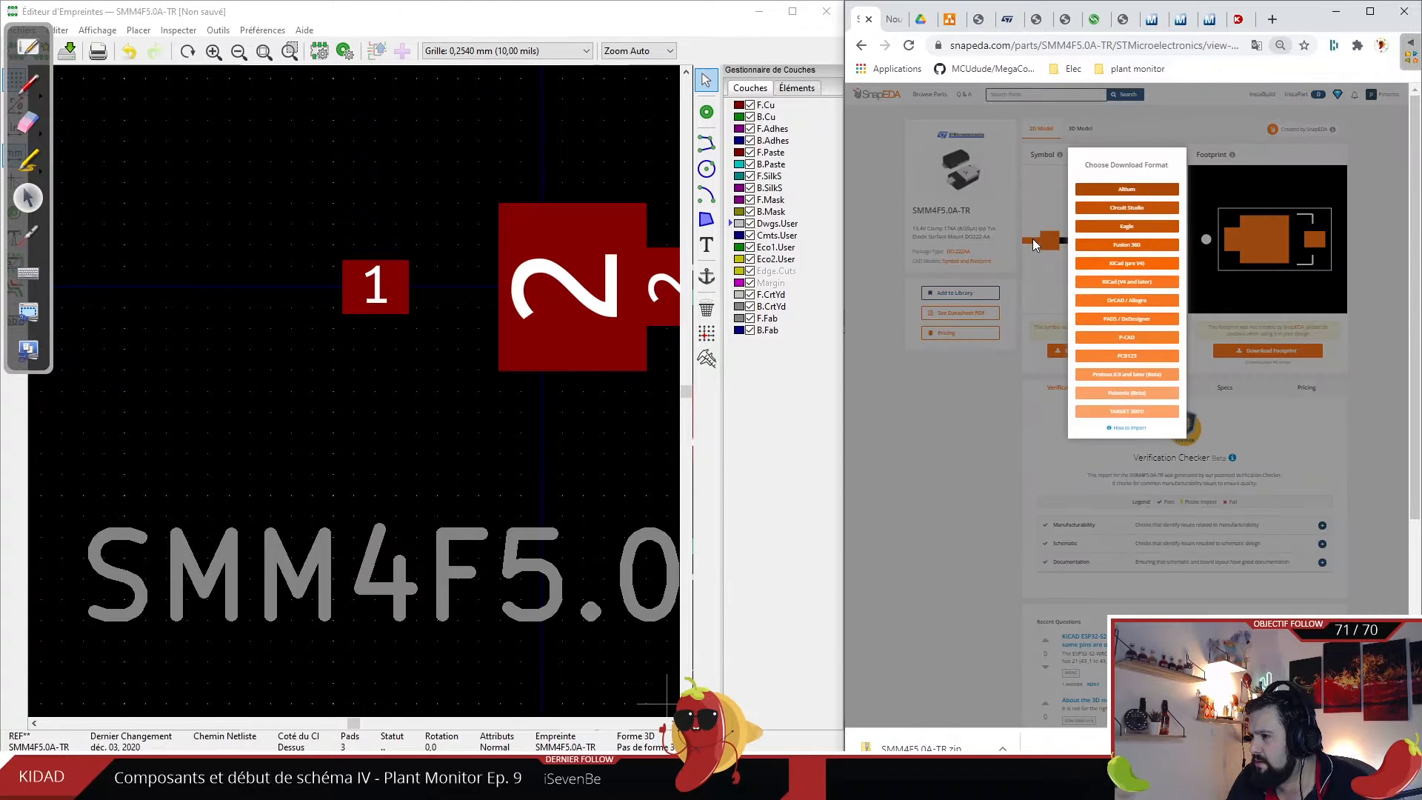
{"action": "left_click", "coordinate": [1038, 238]}
{"action": "left_click", "coordinate": [1049, 248]}
{"action": "left_click", "coordinate": [1049, 247]}
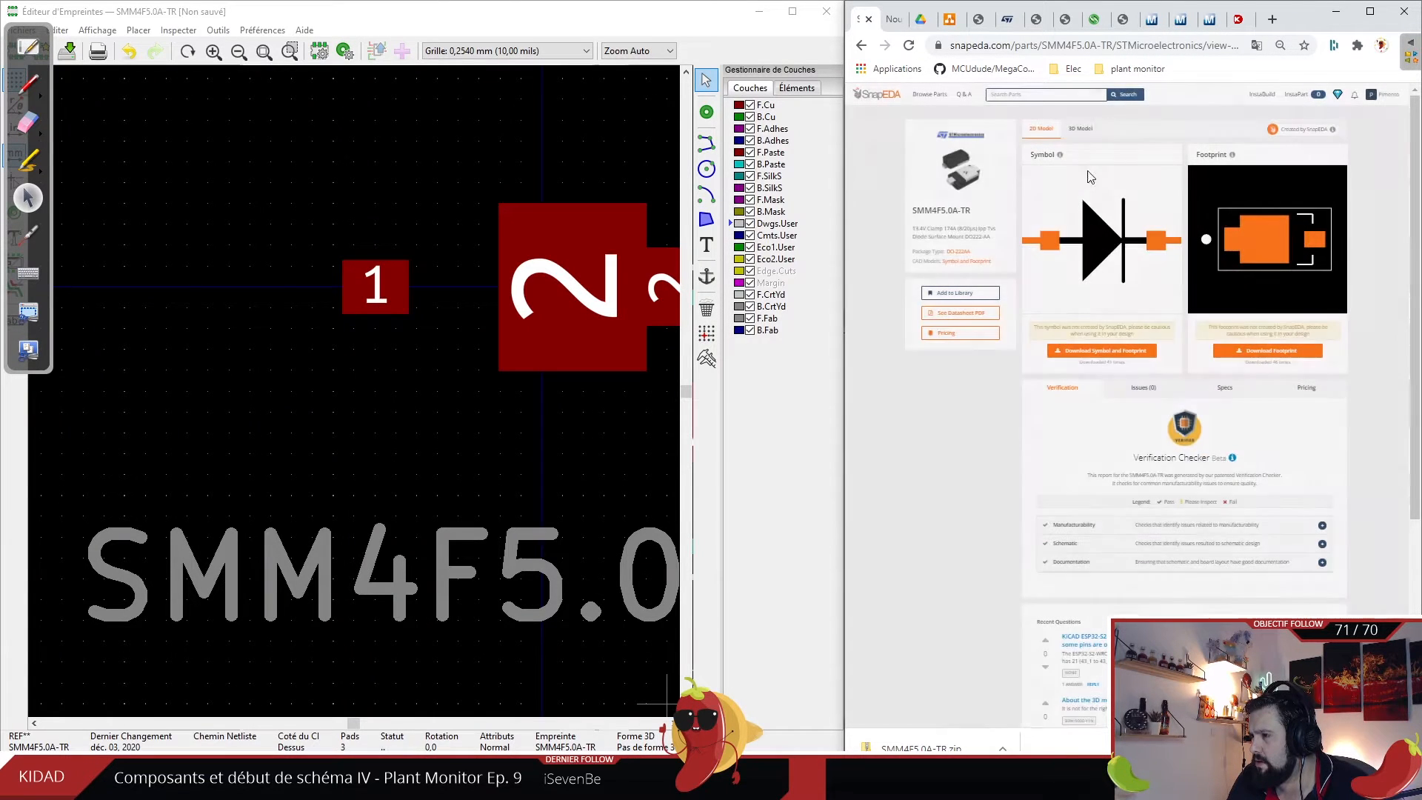
{"action": "left_click", "coordinate": [1369, 11]}
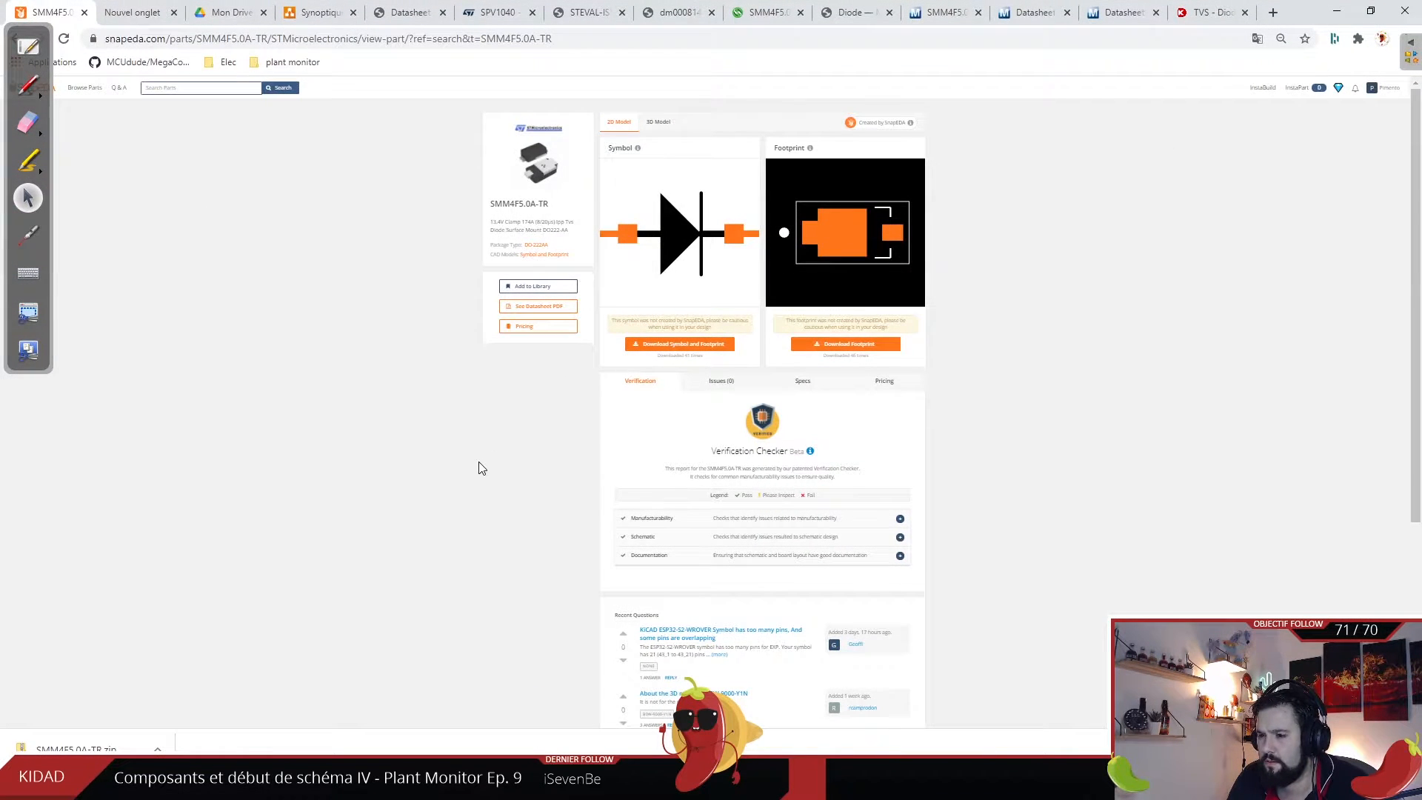
{"action": "left_click_drag", "start_coordinate": [613, 236], "coordinate": [631, 233]}
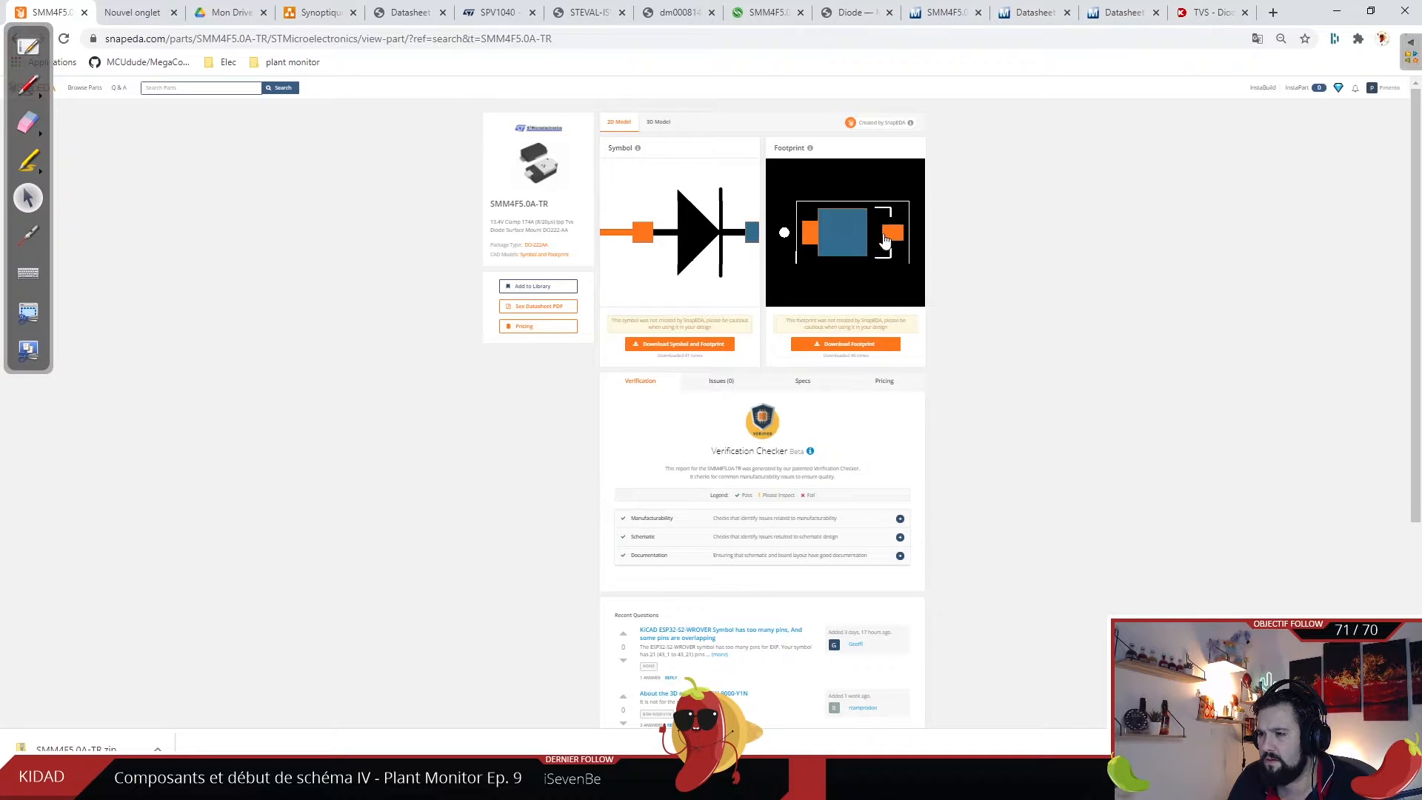
- Return to the maximized footprint editor and start renumbering the centre and right pads
{"action": "left_click", "coordinate": [1336, 11]}
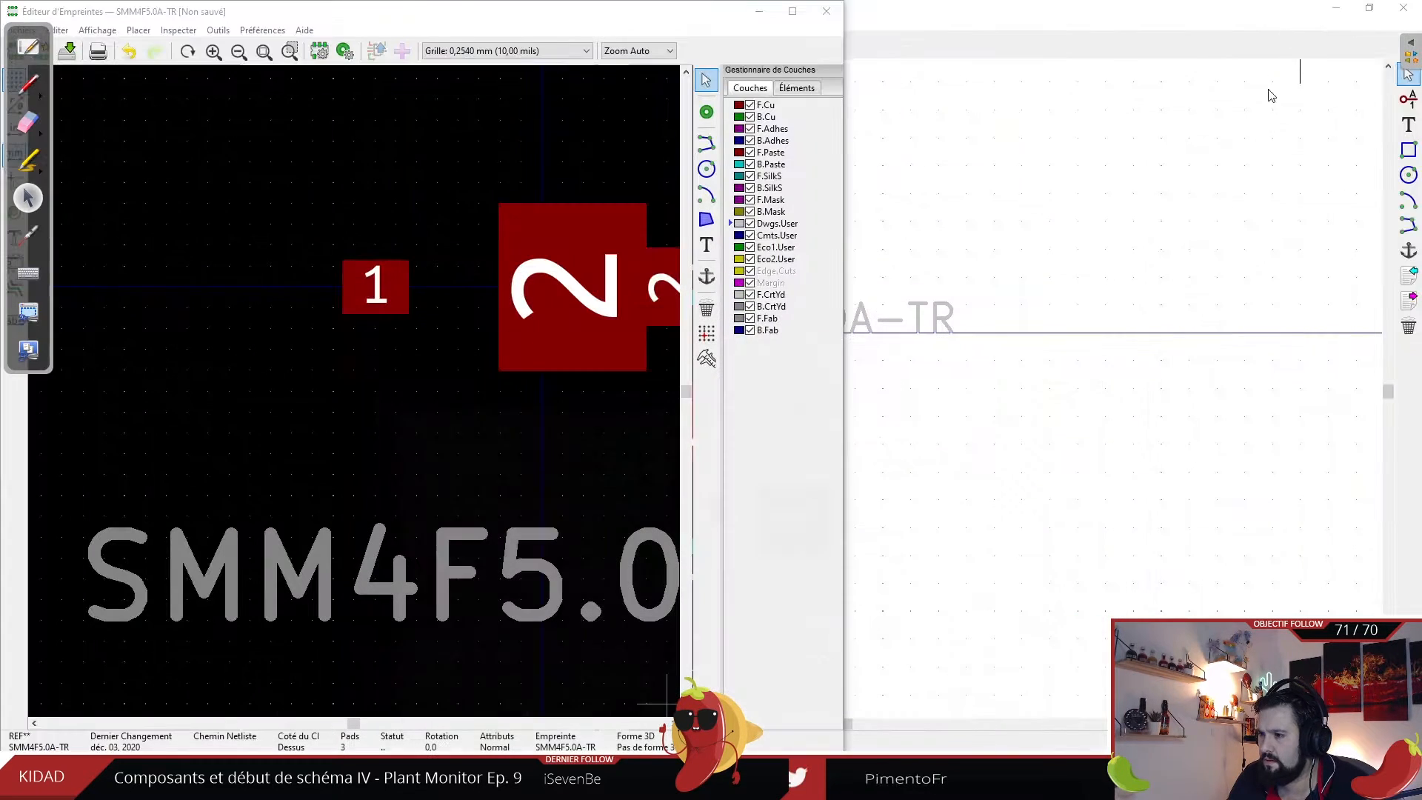
{"action": "left_click", "coordinate": [792, 11]}
{"action": "left_click", "coordinate": [807, 281]}
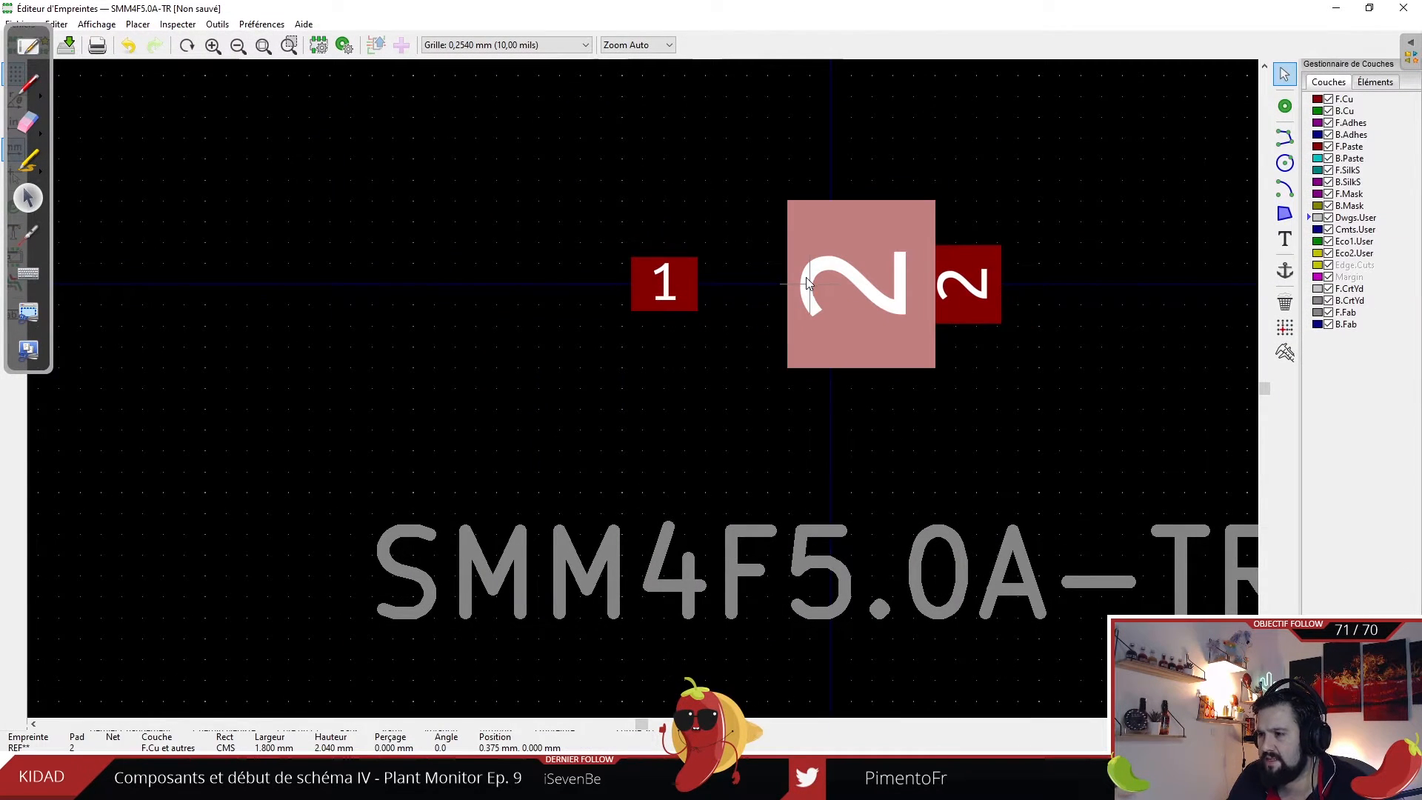
{"action": "double_click", "coordinate": [807, 282]}
{"action": "type", "text": "C"}
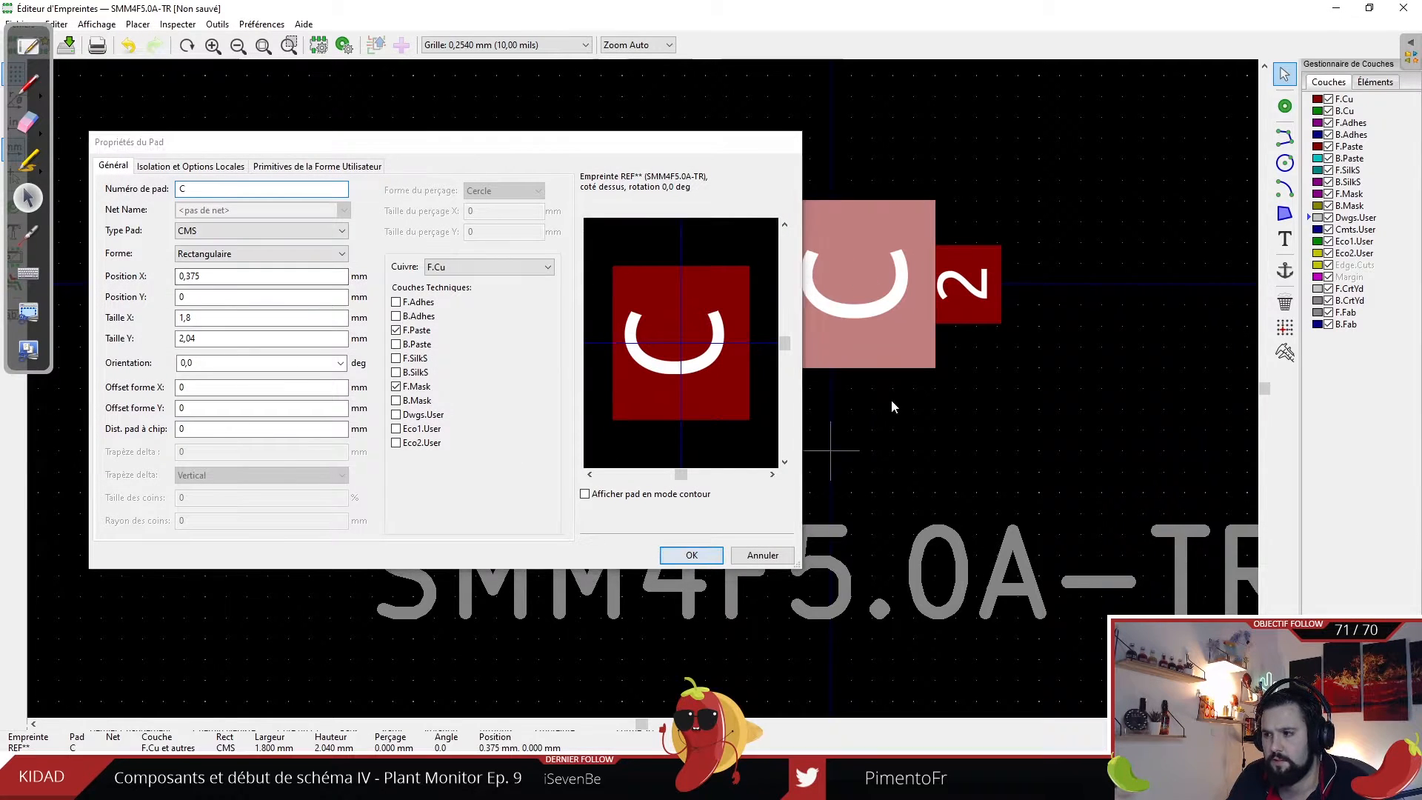
{"action": "double_click", "coordinate": [978, 300]}
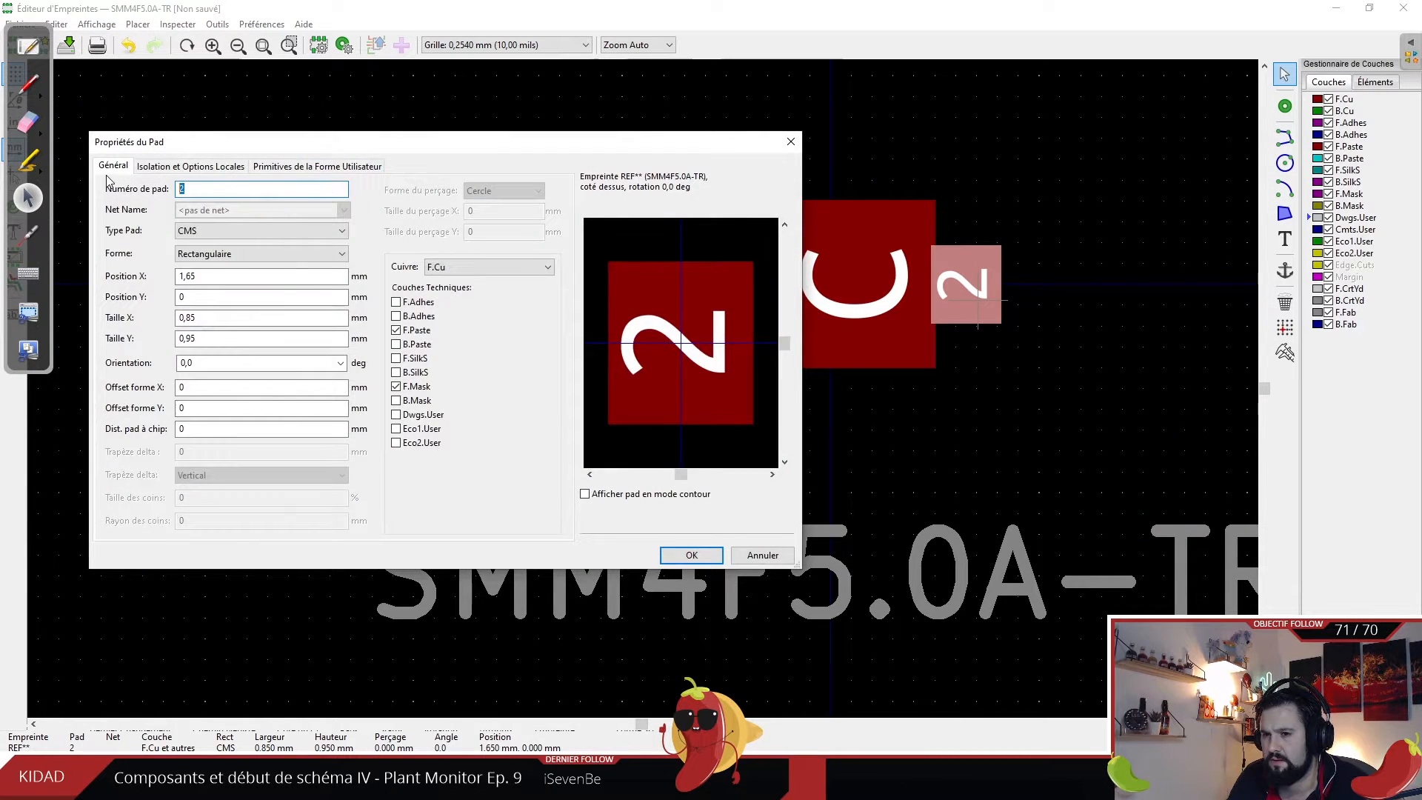
{"action": "type", "text": "C"}
{"action": "key", "text": "Return"}
- Rename the large centre pad and the small right pad to K
{"action": "left_click", "coordinate": [878, 338]}
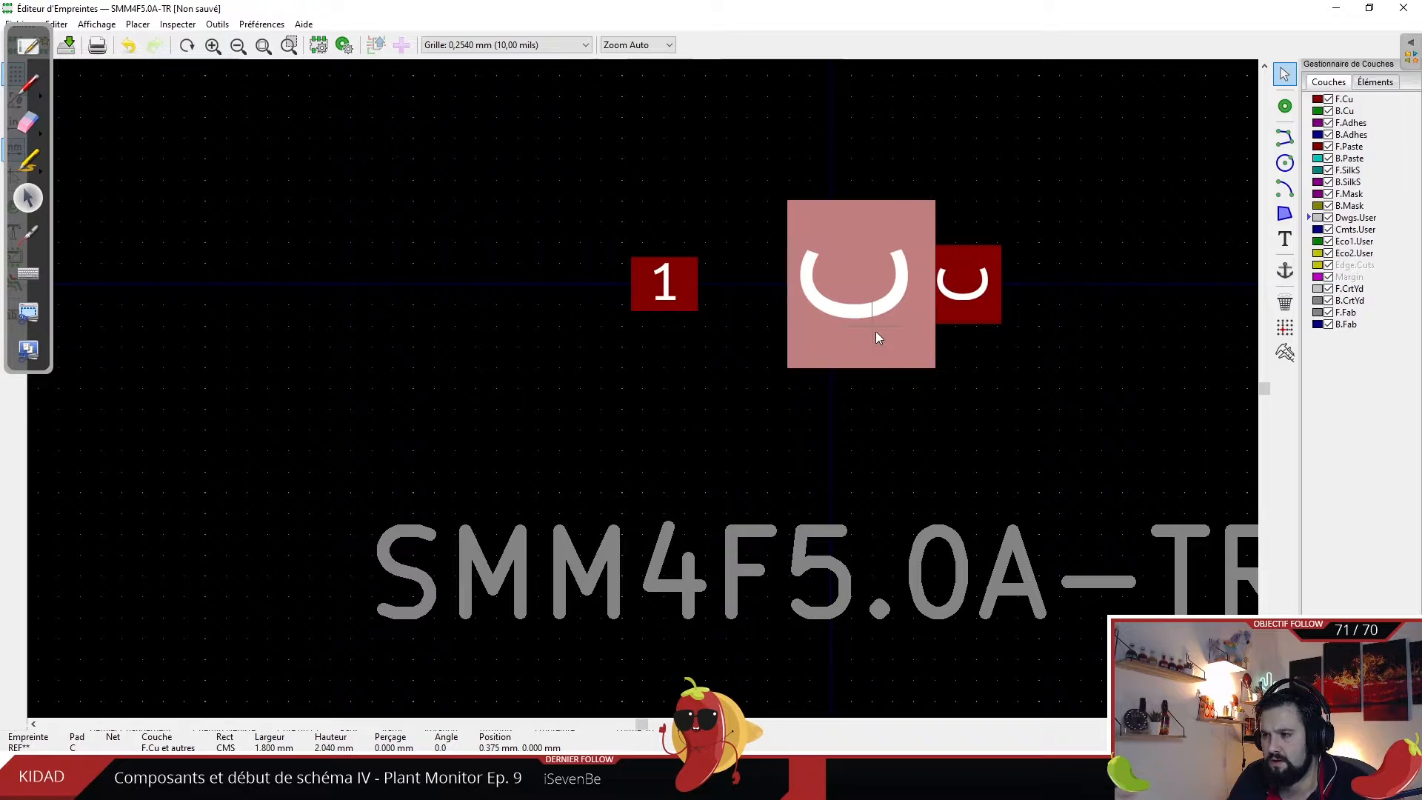
{"action": "type", "text": "e"}
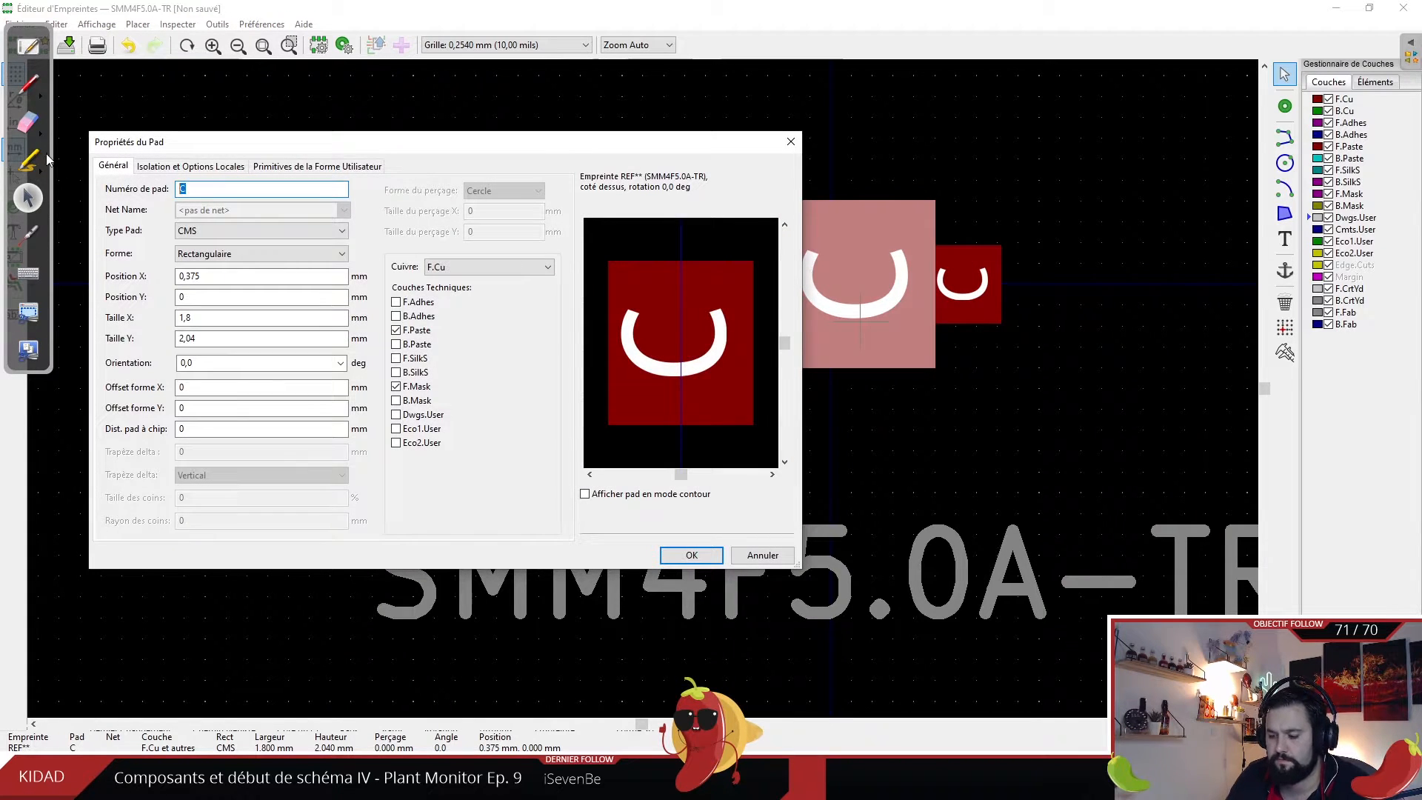
{"action": "type", "text": "K"}
{"action": "key", "text": "Return"}
{"action": "left_click", "coordinate": [965, 297]}
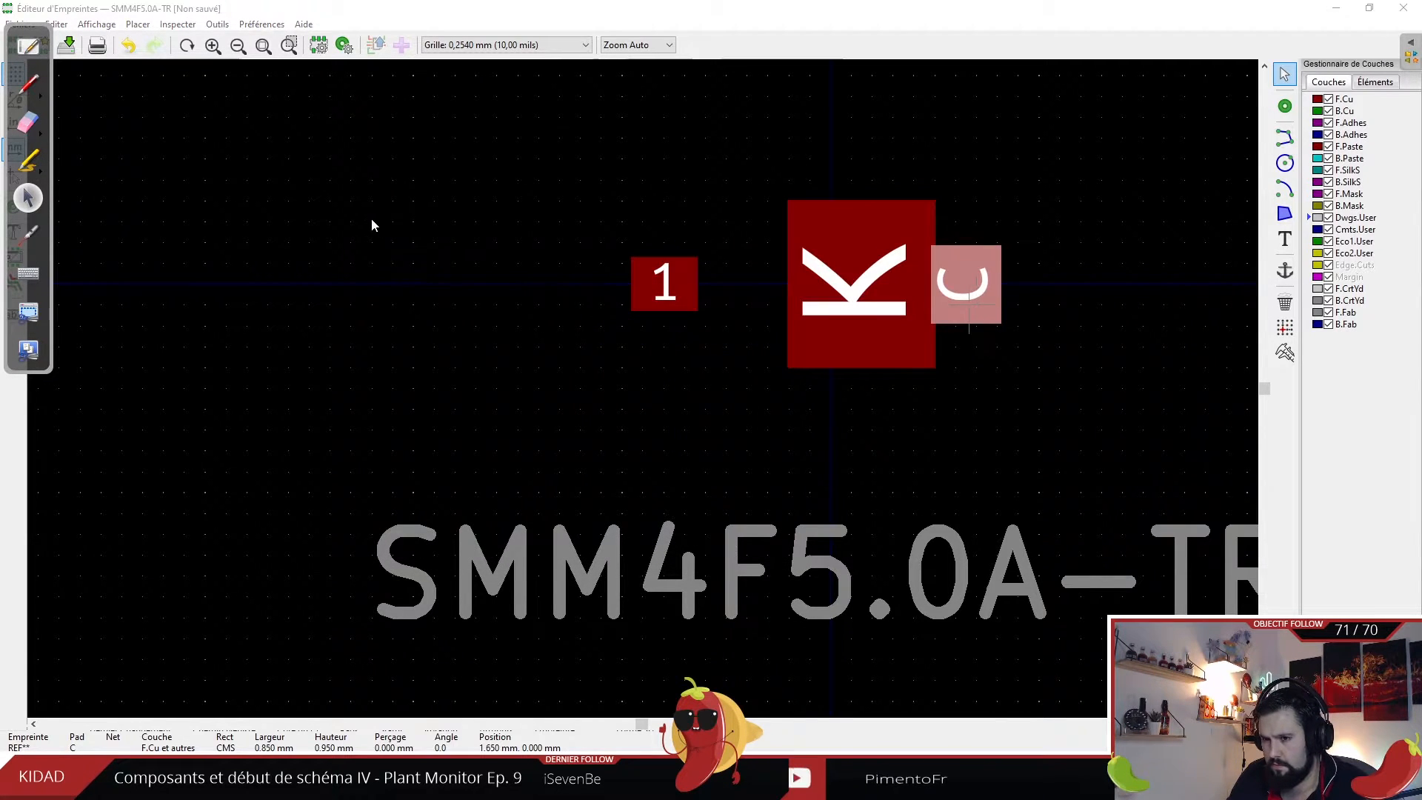
{"action": "type", "text": "eK"}
{"action": "key", "text": "Return"}
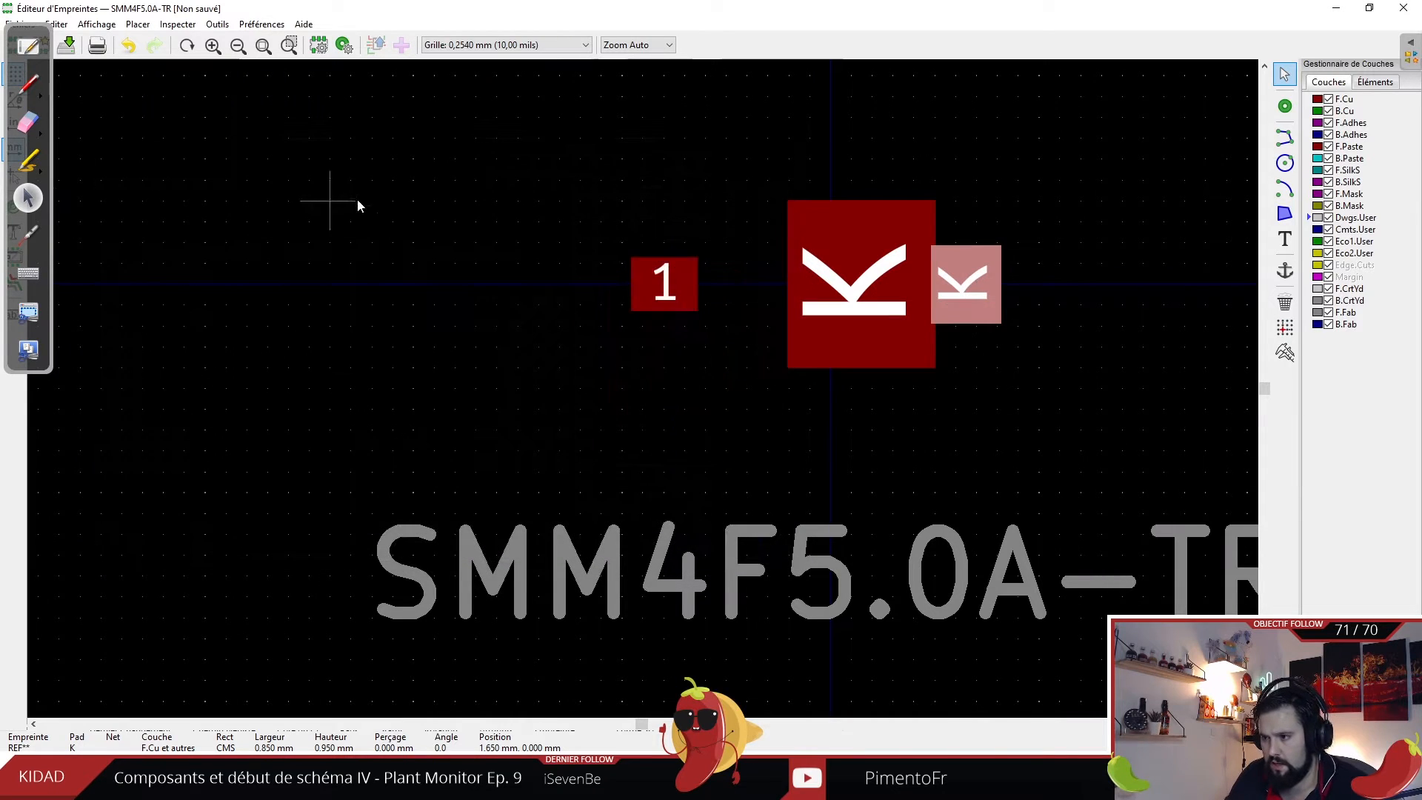
- Rename pad 1 on the left to A
{"action": "left_click", "coordinate": [666, 281]}
{"action": "type", "text": "e"}
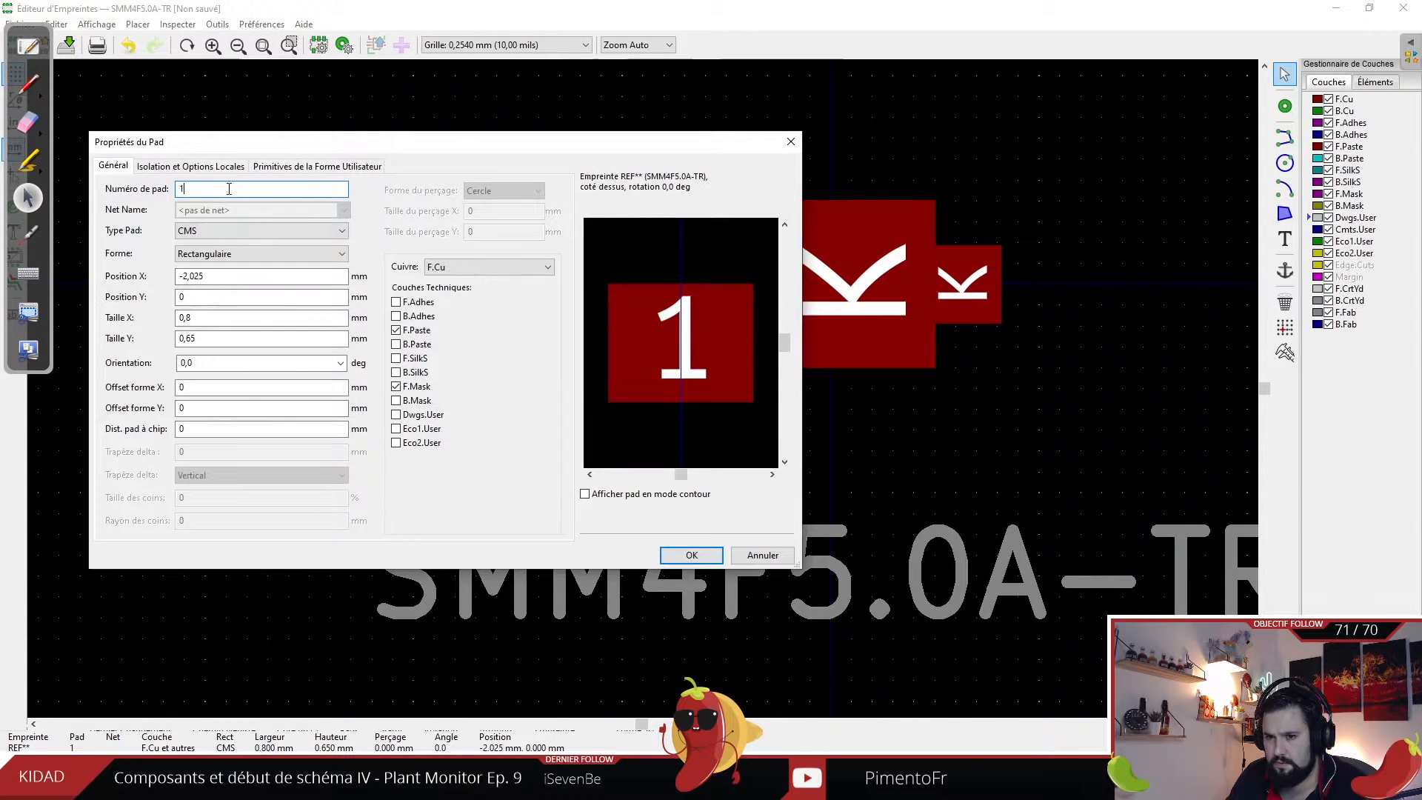
{"action": "type", "text": "A"}
{"action": "key", "text": "Return"}
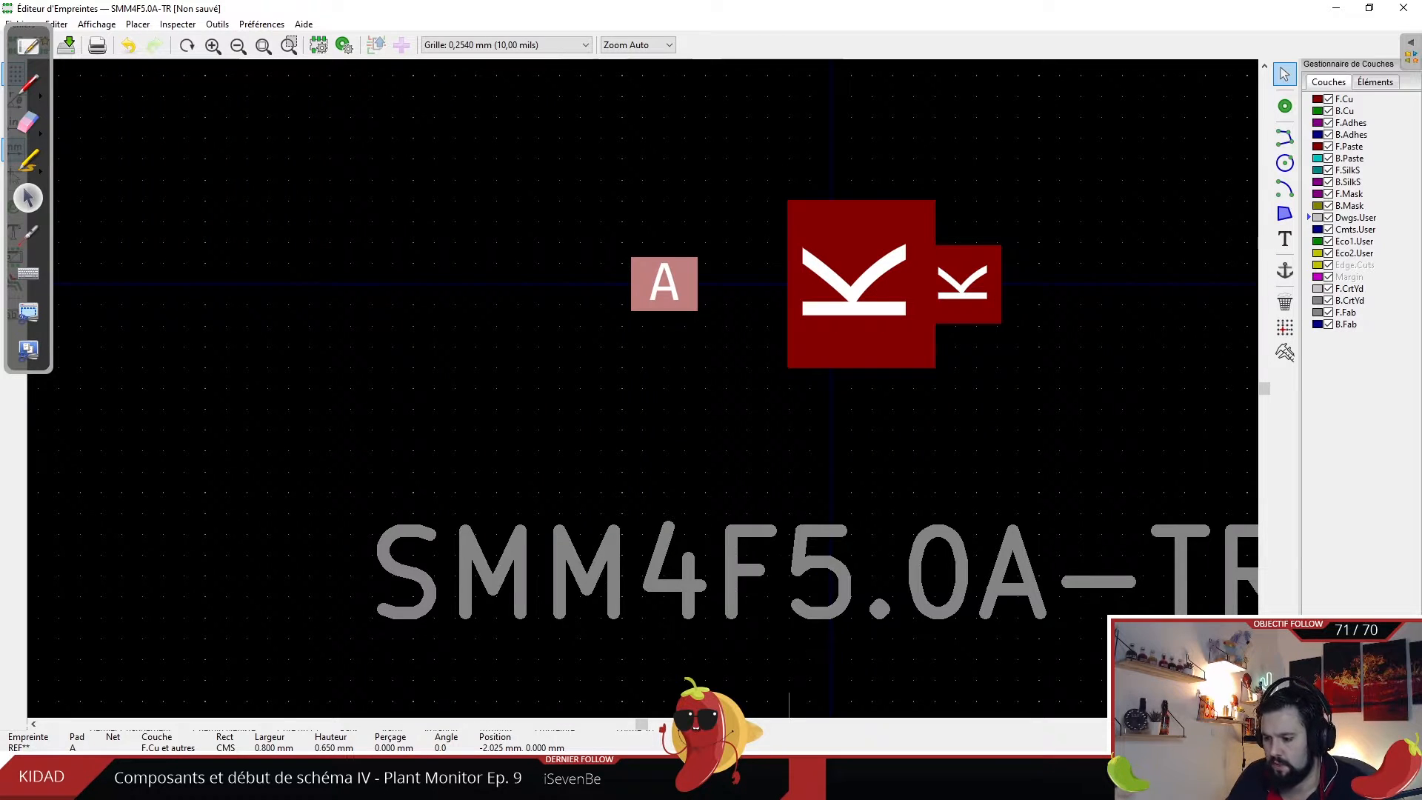
{"action": "key", "text": "alt+Tab"}
- Switch from the Mouser product page to the SMM4FxxA datasheet tab
{"action": "left_click", "coordinate": [963, 12]}
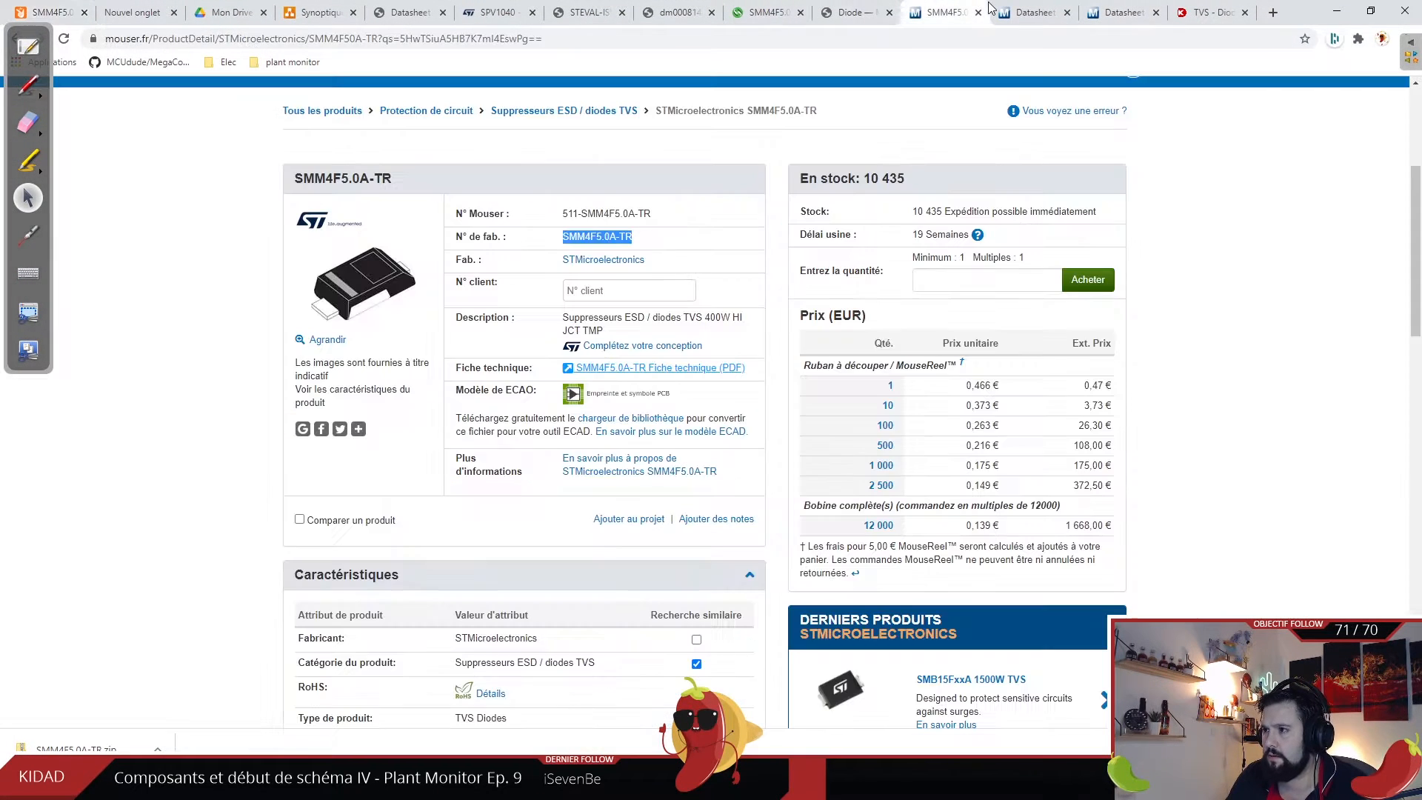
{"action": "left_click", "coordinate": [1026, 12]}
{"action": "left_click", "coordinate": [1118, 12]}
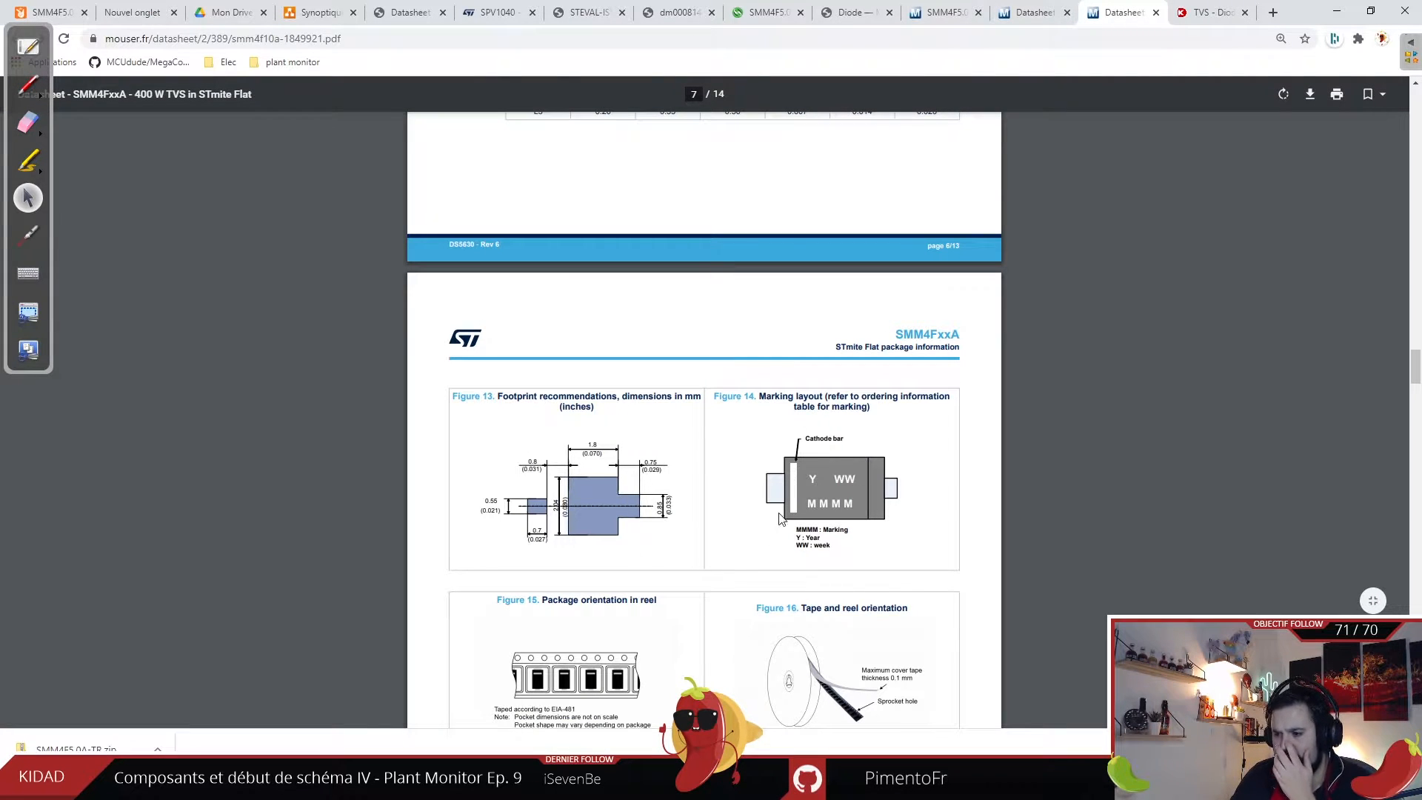
- Scroll to Figure 12 and Table 3, highlighting typical values D 1.90 and E1 2.95
{"action": "scroll", "coordinate": [596, 515], "scroll_direction": "up", "scroll_amount": 10}
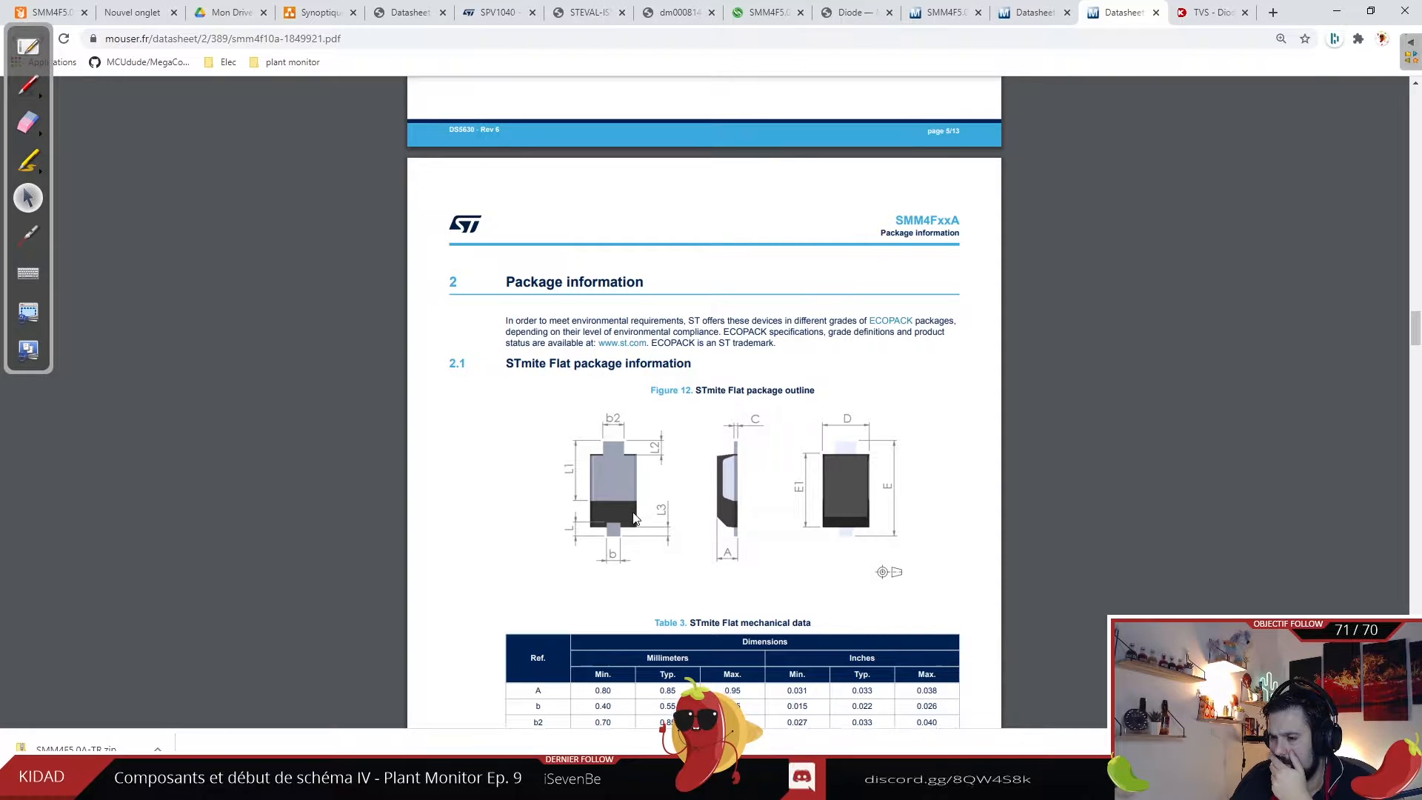
{"action": "scroll", "coordinate": [643, 516], "scroll_direction": "down", "scroll_amount": 9}
{"action": "scroll", "coordinate": [635, 511], "scroll_direction": "up", "scroll_amount": 6}
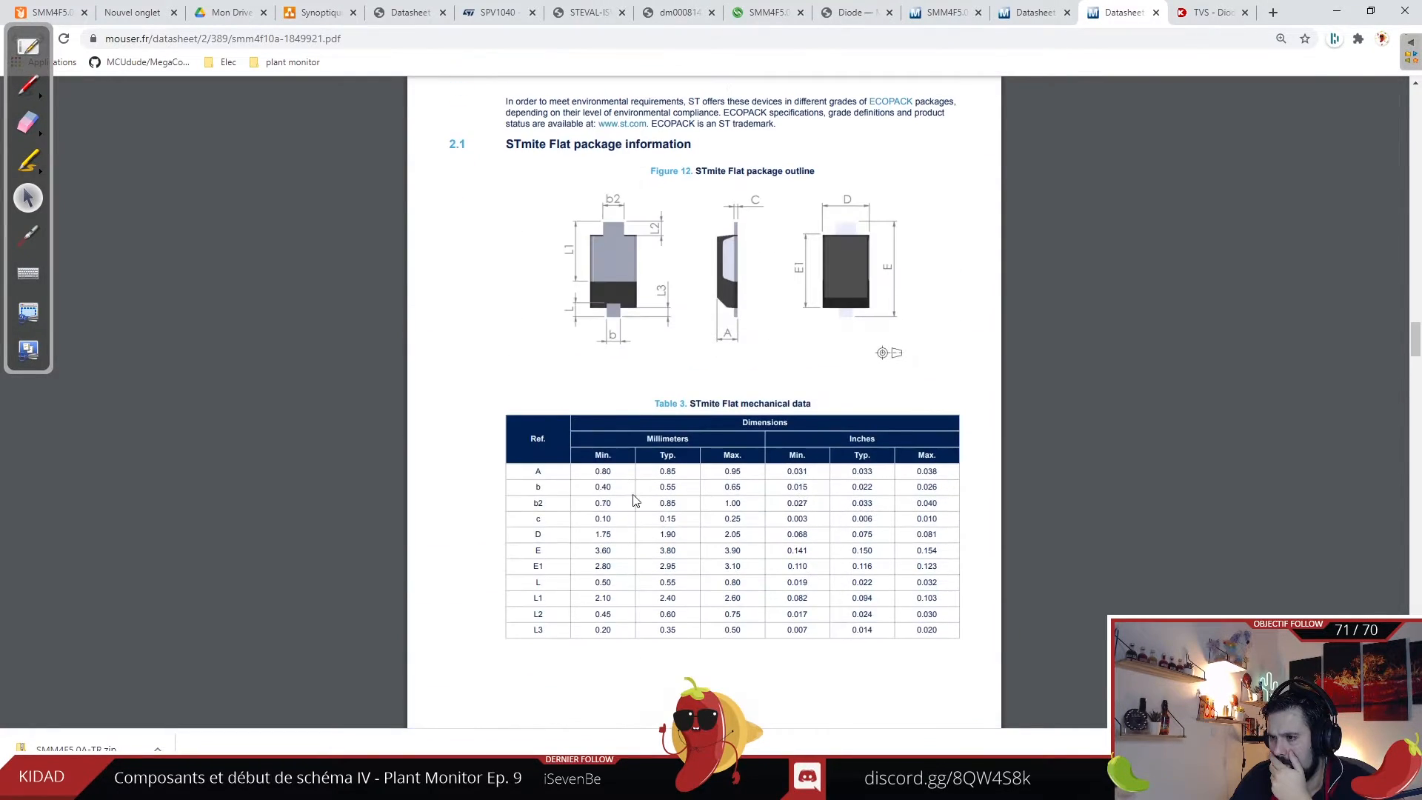
{"action": "scroll", "coordinate": [661, 390], "scroll_direction": "down", "scroll_amount": 5}
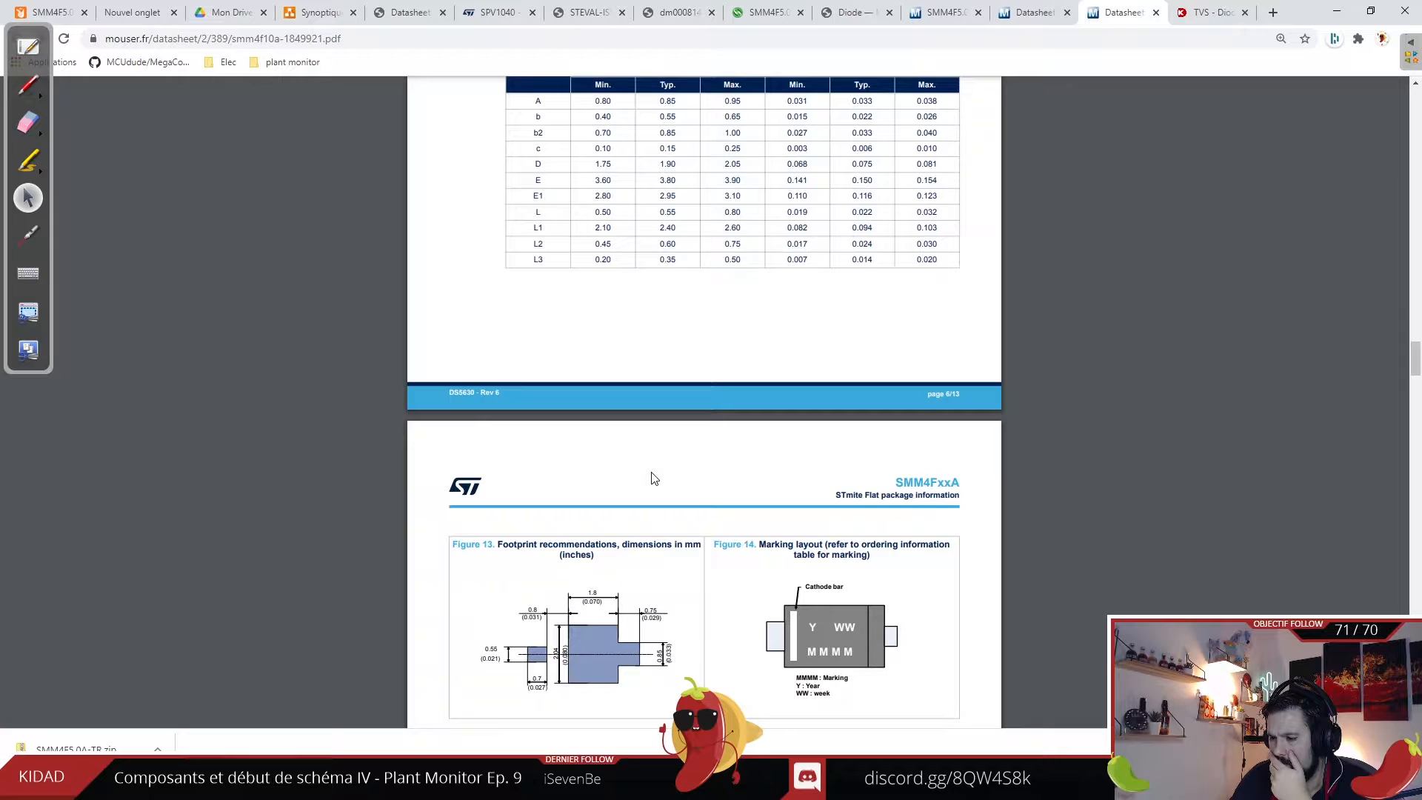
{"action": "scroll", "coordinate": [654, 478], "scroll_direction": "up", "scroll_amount": 5}
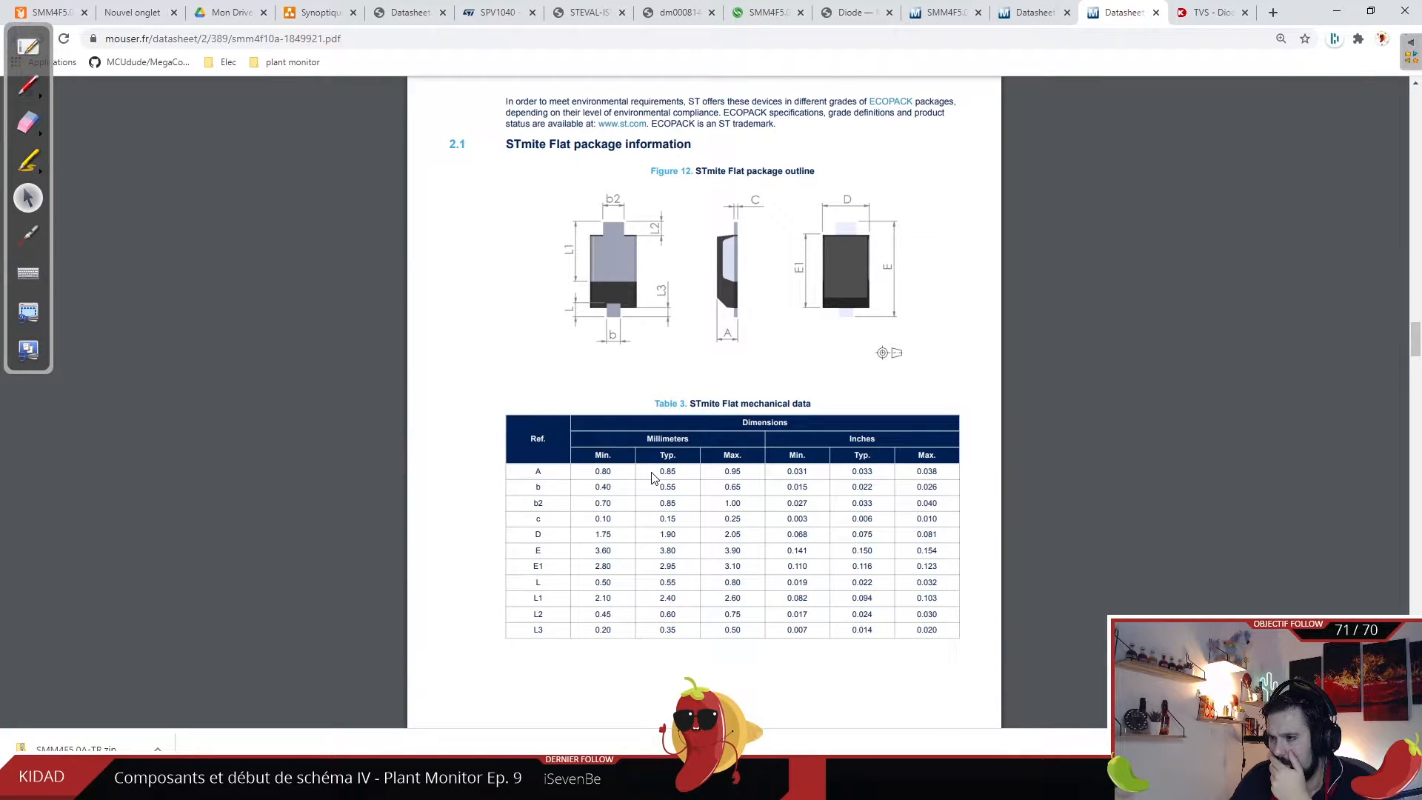
{"action": "scroll", "coordinate": [651, 477], "scroll_direction": "up", "scroll_amount": 20}
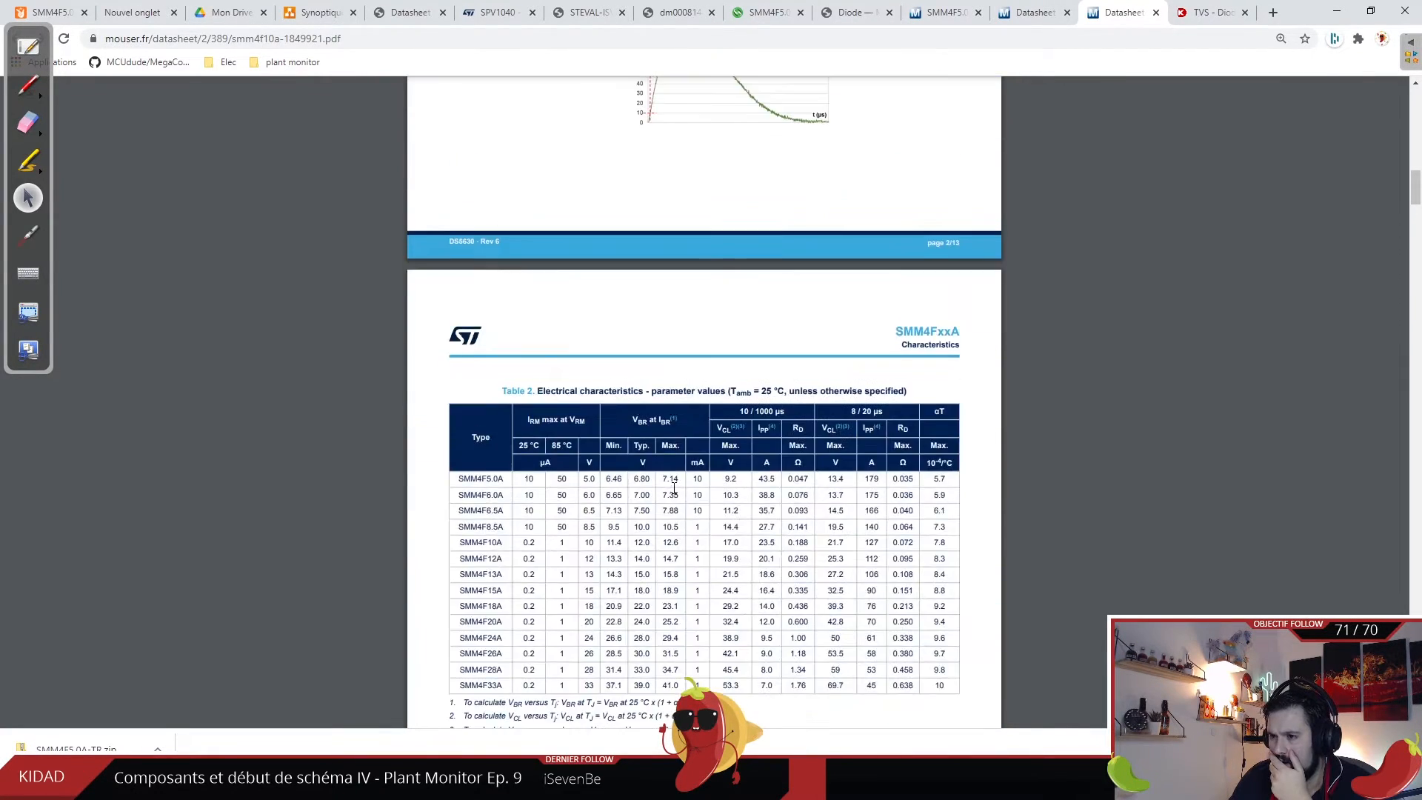
{"action": "scroll", "coordinate": [674, 488], "scroll_direction": "up", "scroll_amount": 20}
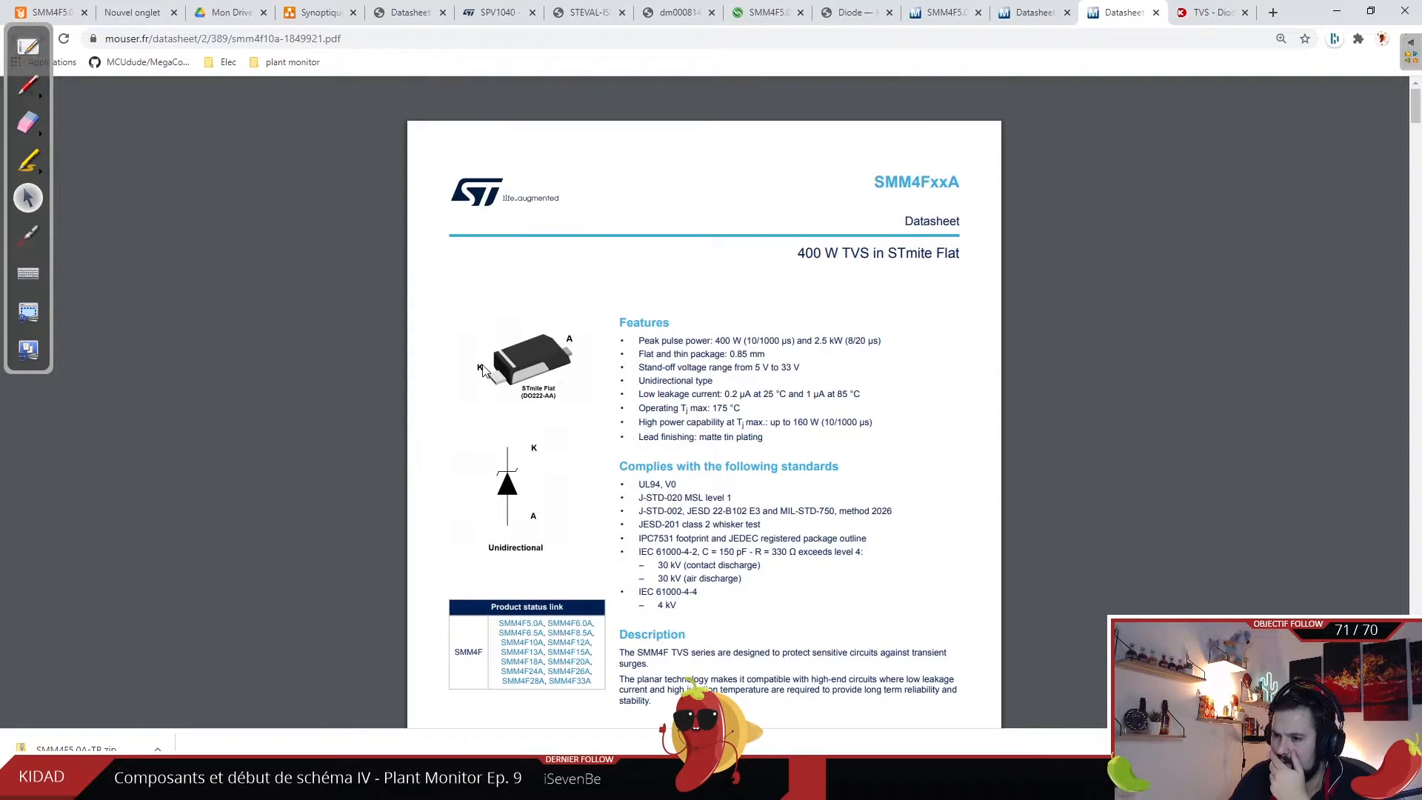
{"action": "scroll", "coordinate": [613, 474], "scroll_direction": "down", "scroll_amount": 20}
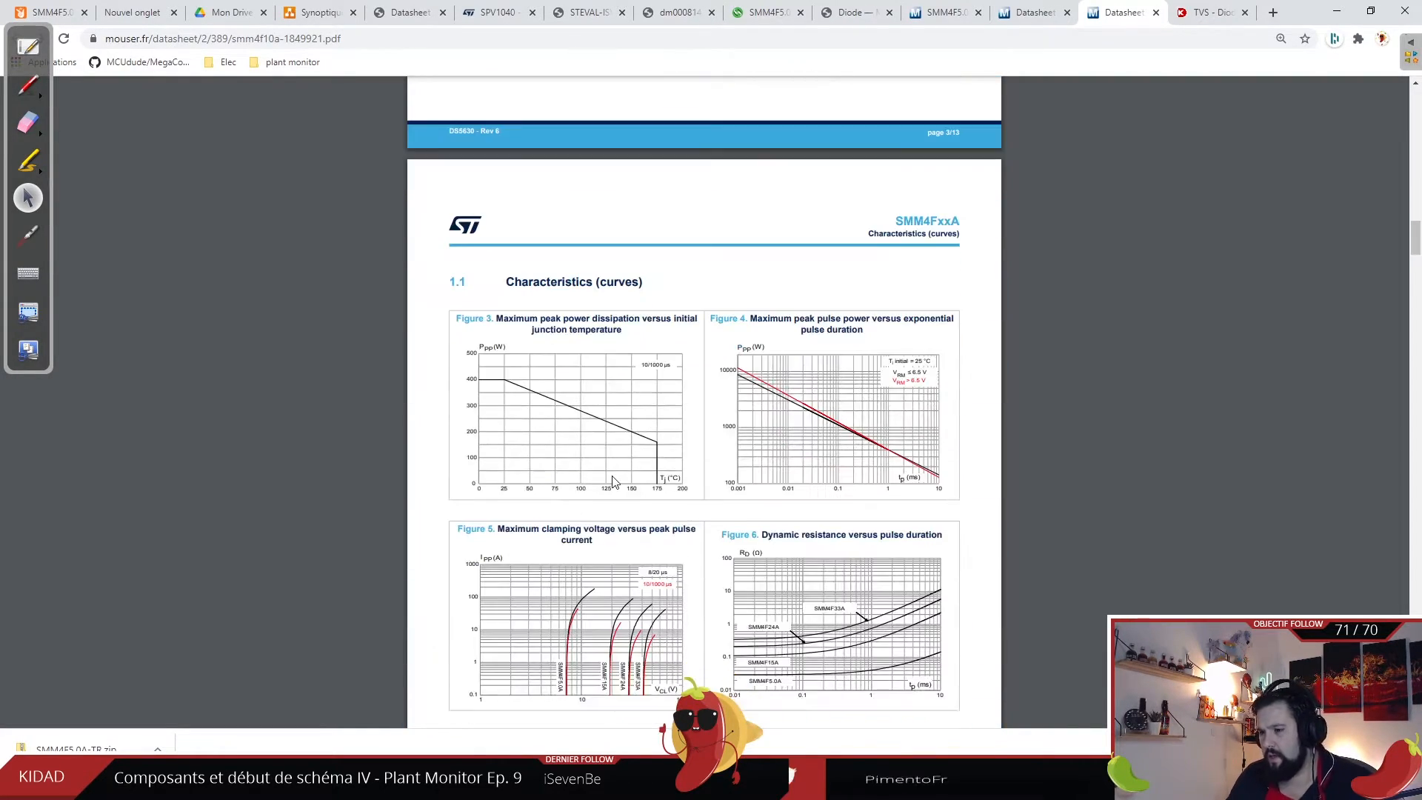
{"action": "scroll", "coordinate": [687, 455], "scroll_direction": "down", "scroll_amount": 15}
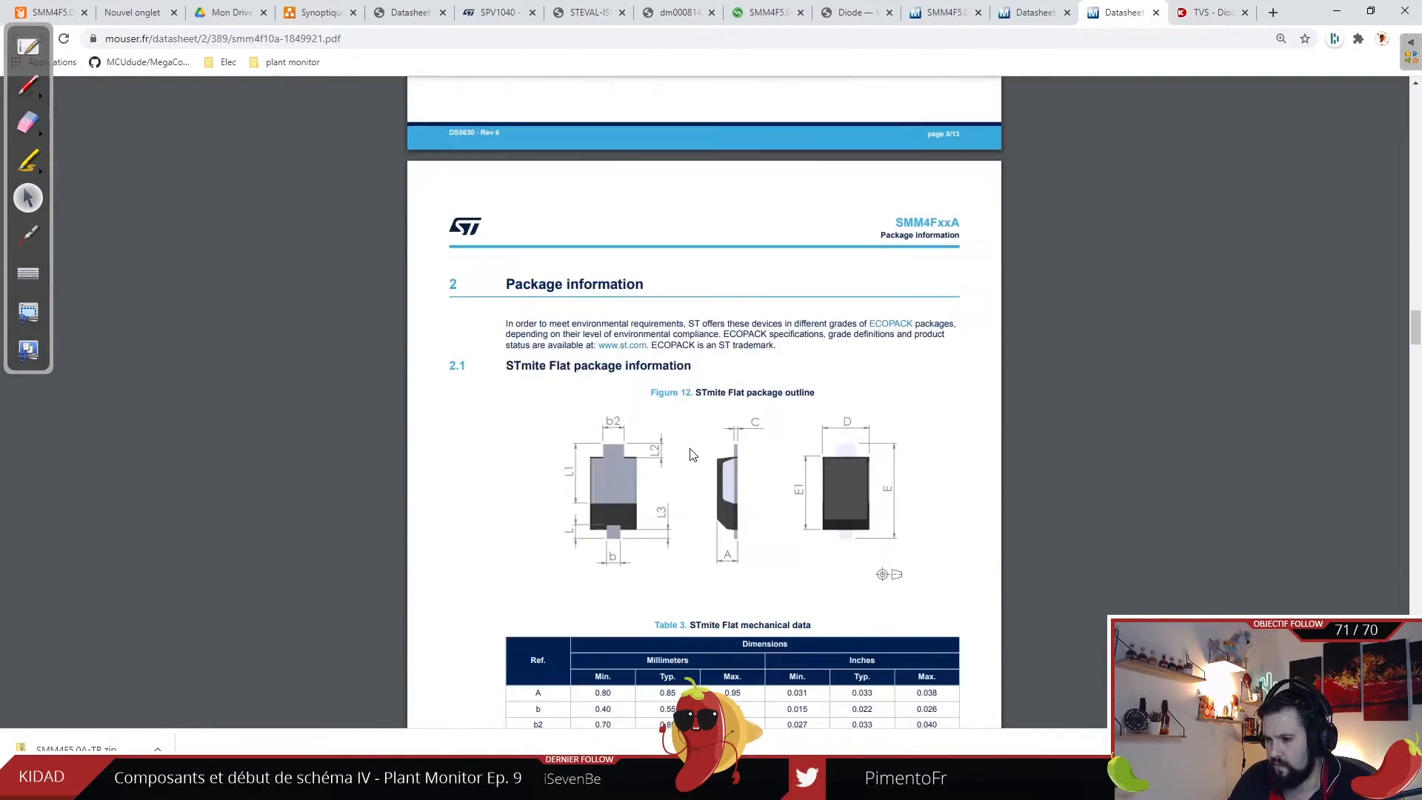
{"action": "scroll", "coordinate": [692, 455], "scroll_direction": "up", "scroll_amount": 4, "text": "ctrl"}
{"action": "scroll", "coordinate": [718, 467], "scroll_direction": "down", "scroll_amount": 2}
{"action": "scroll", "coordinate": [745, 480], "scroll_direction": "down", "scroll_amount": 1}
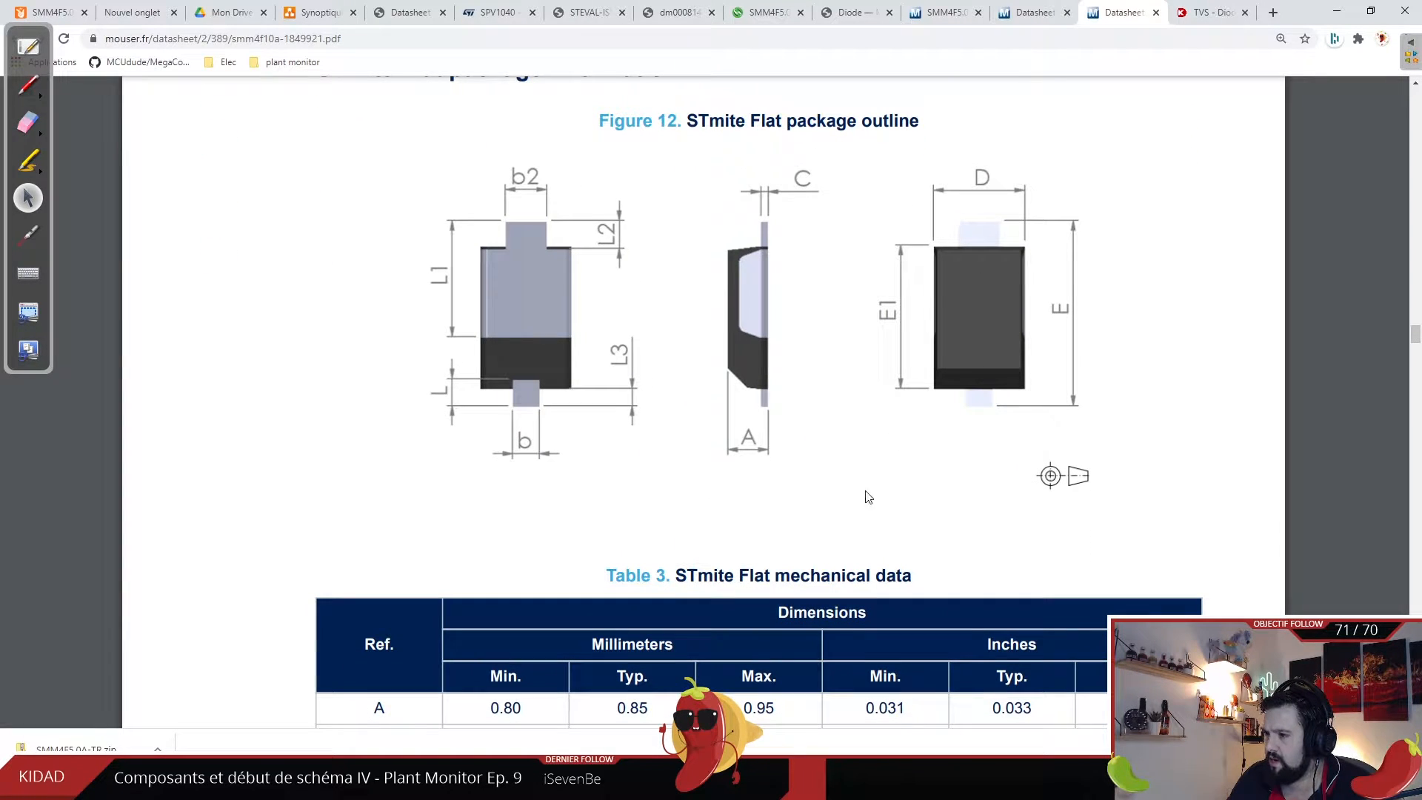
{"action": "scroll", "coordinate": [868, 497], "scroll_direction": "down", "scroll_amount": 3}
{"action": "scroll", "coordinate": [728, 548], "scroll_direction": "down", "scroll_amount": 1, "text": "ctrl"}
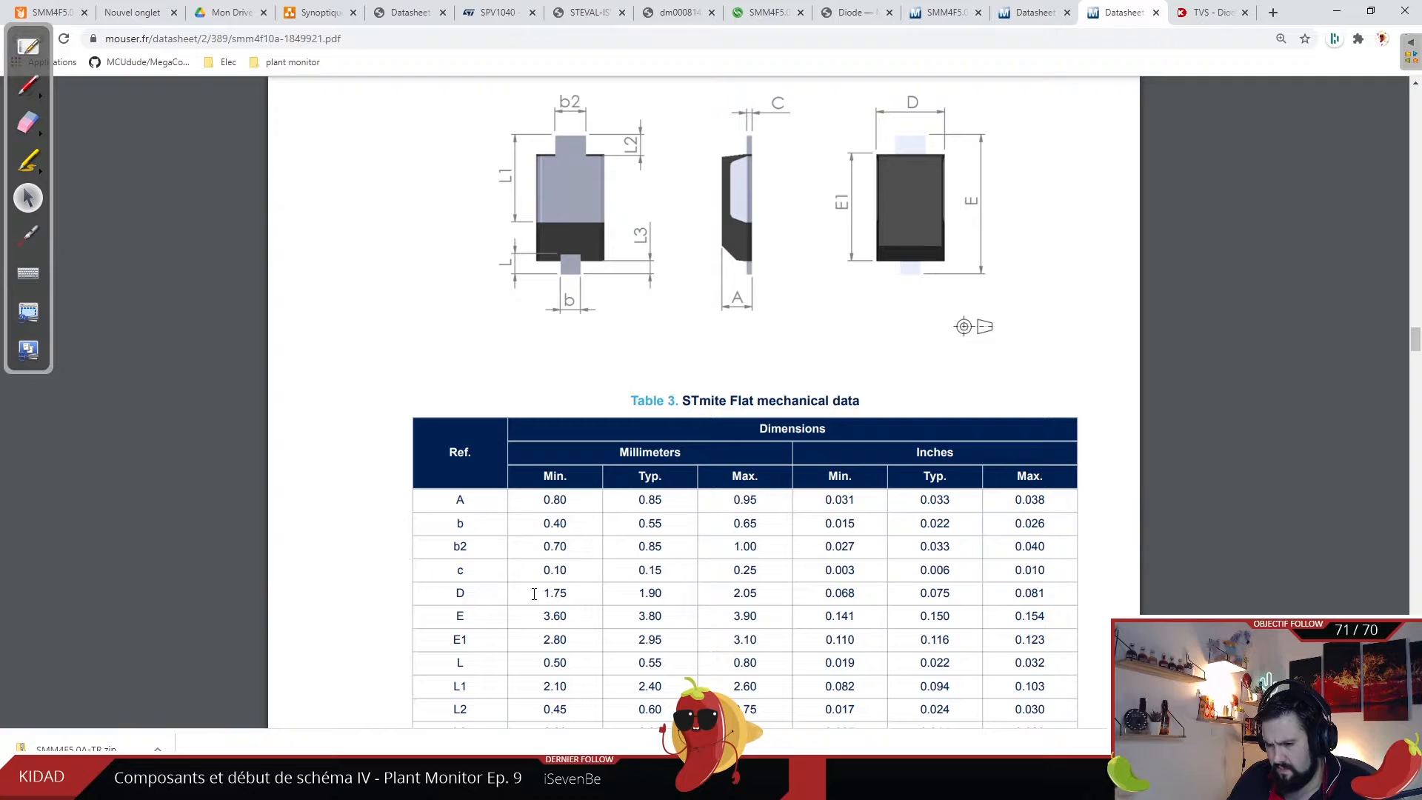
{"action": "left_click_drag", "start_coordinate": [636, 595], "coordinate": [687, 598]}
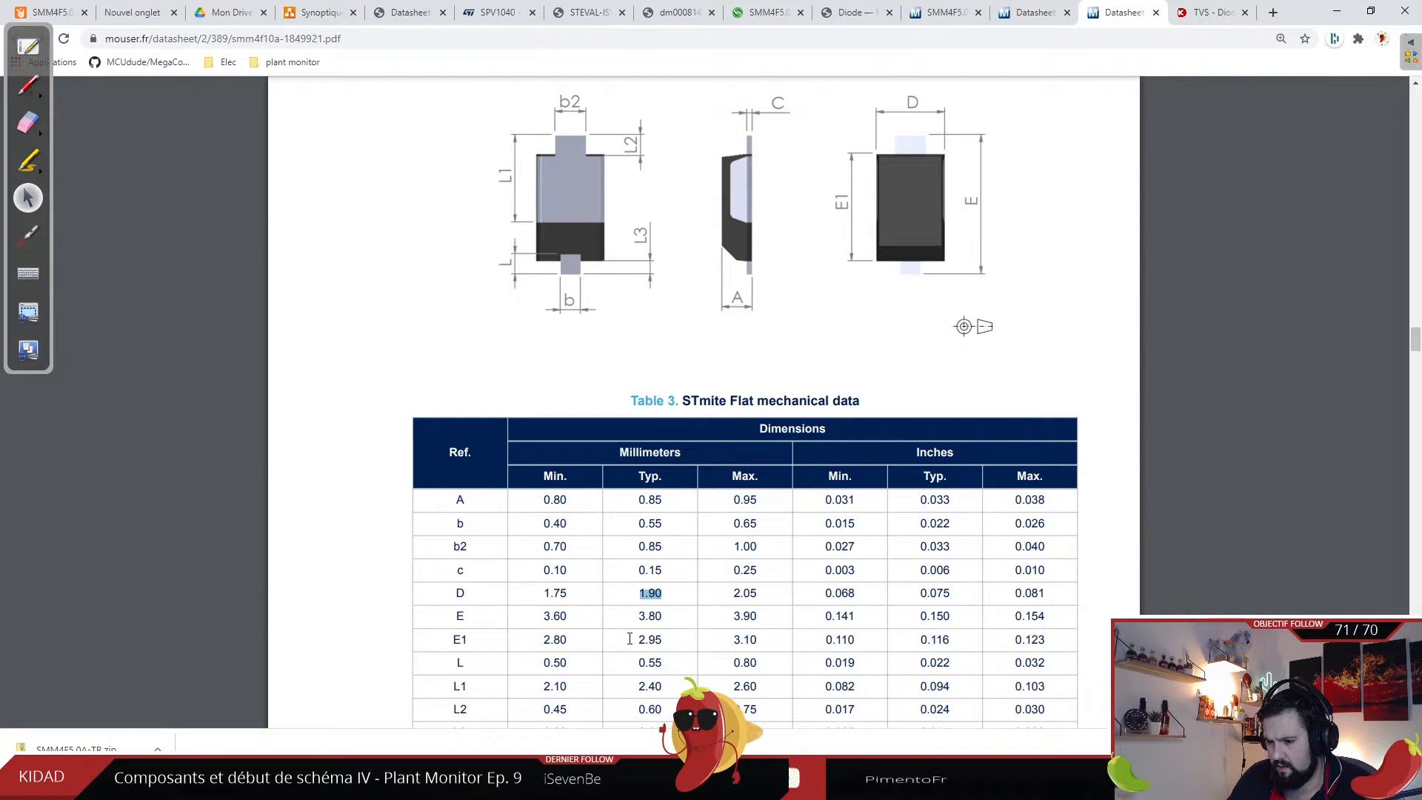
{"action": "left_click_drag", "start_coordinate": [634, 640], "coordinate": [684, 643]}
- Dock the datasheet on the right half and the footprint editor on the left, selecting the polygon tool
{"action": "left_click", "coordinate": [1368, 13]}
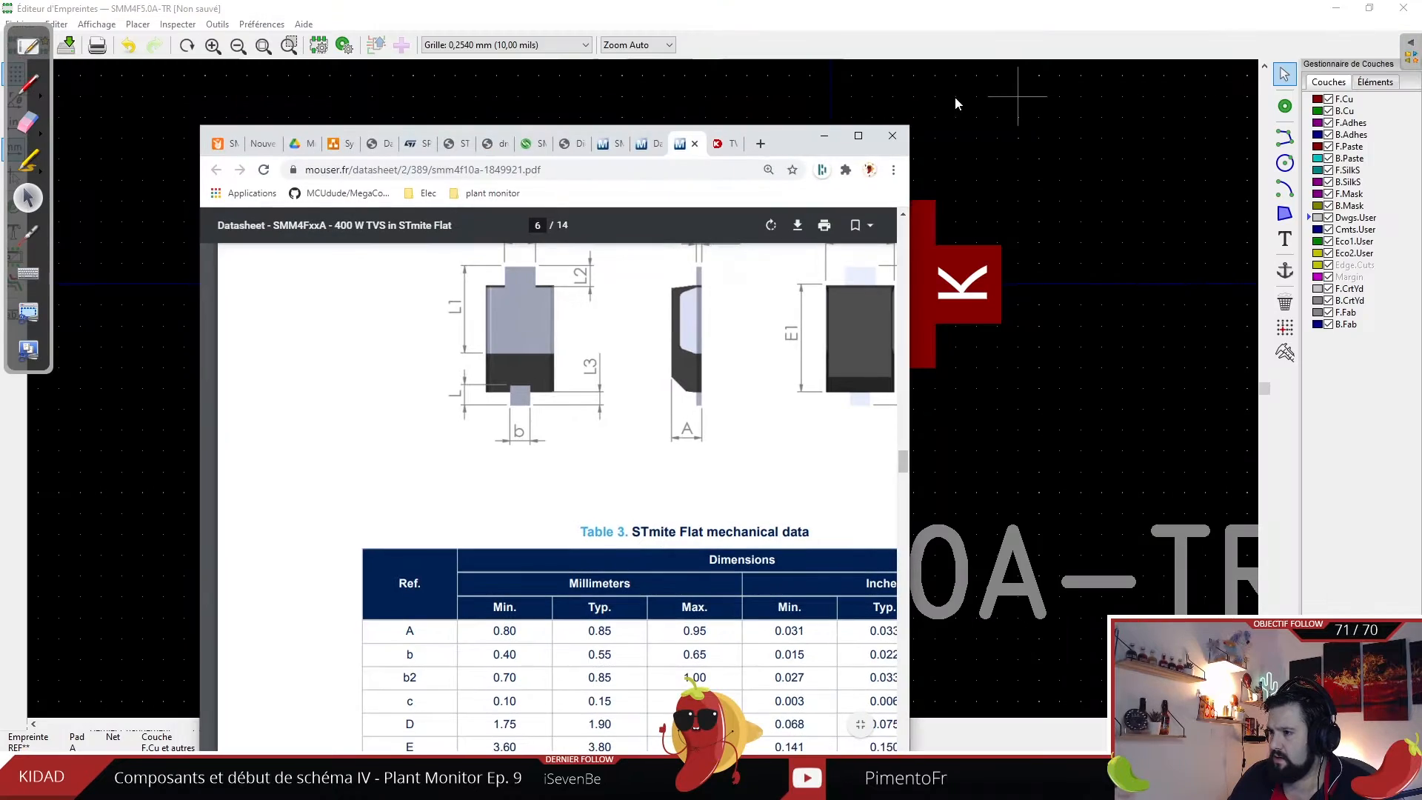
{"action": "left_click_drag", "start_coordinate": [793, 135], "coordinate": [1419, 96]}
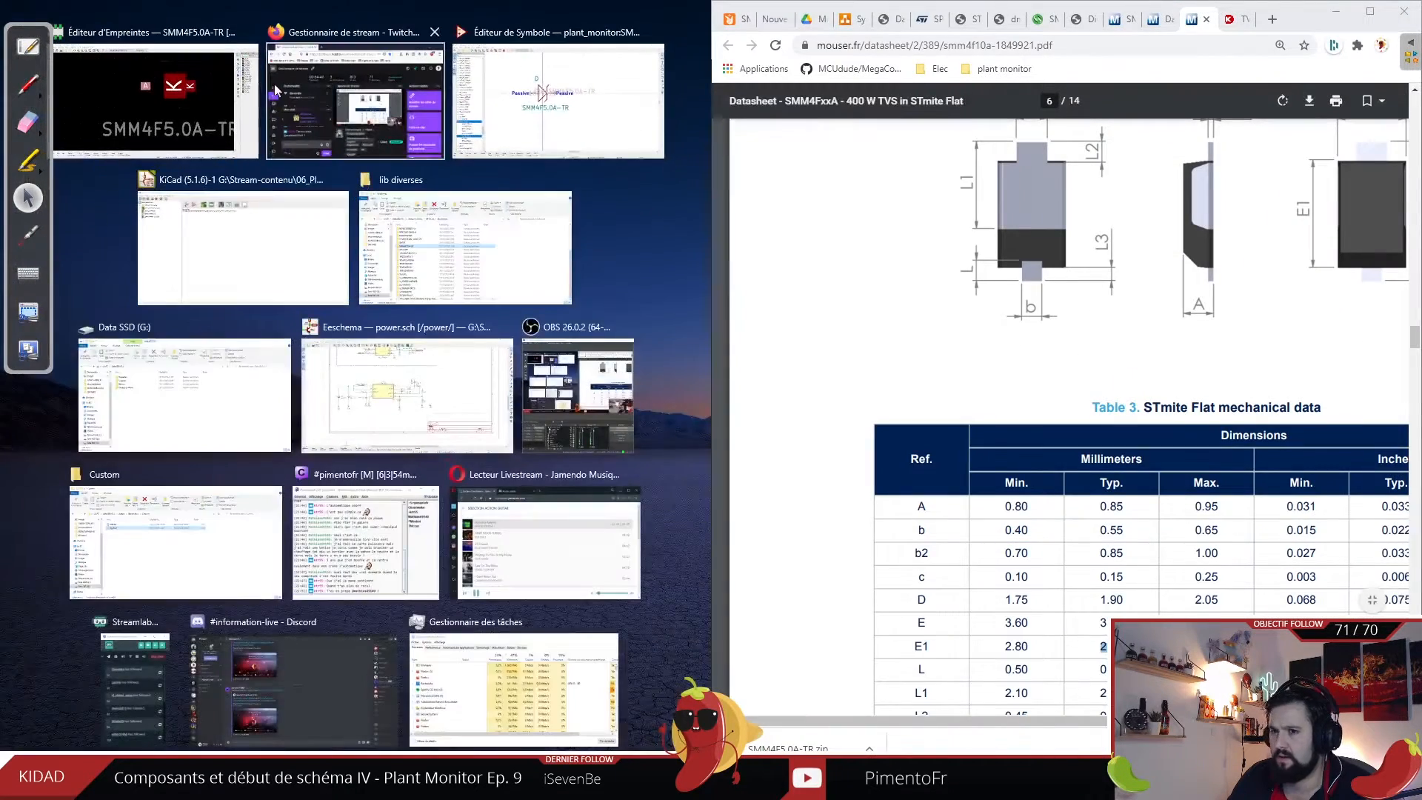
{"action": "left_click", "coordinate": [203, 89]}
{"action": "left_click_drag", "start_coordinate": [654, 12], "coordinate": [2, 204]}
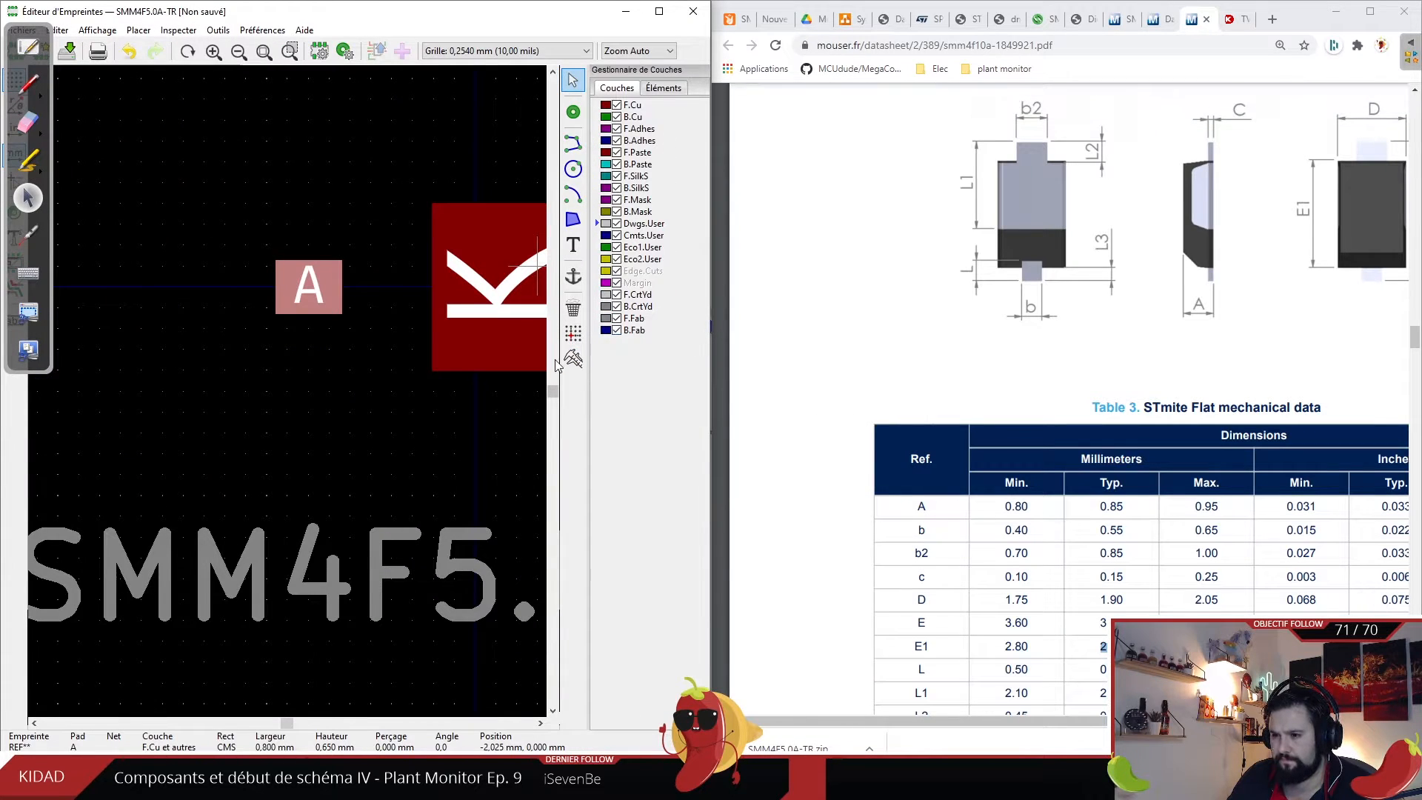
{"action": "left_click_drag", "start_coordinate": [714, 388], "coordinate": [807, 388]}
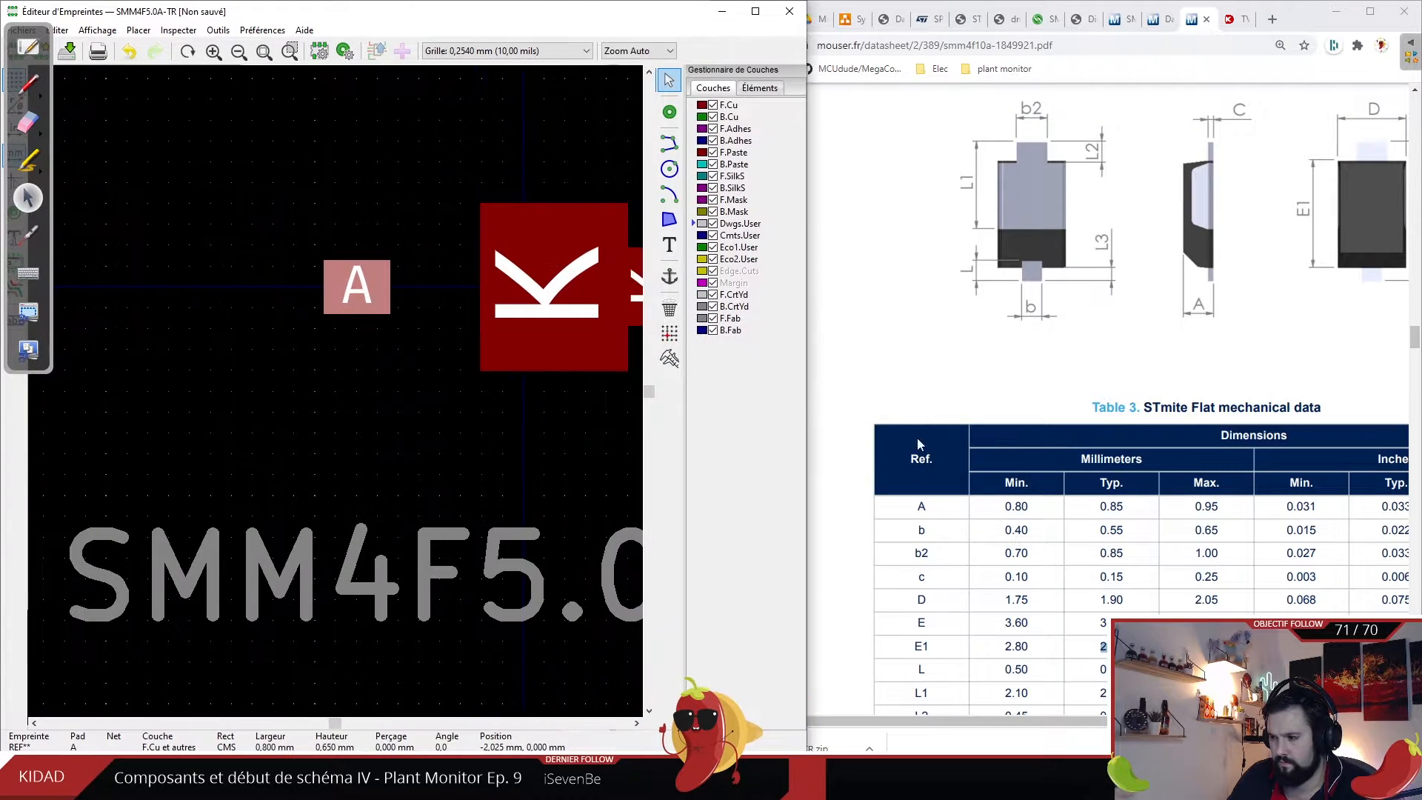
{"action": "scroll", "coordinate": [1116, 526], "scroll_direction": "down", "scroll_amount": 1}
{"action": "scroll", "coordinate": [440, 364], "scroll_direction": "down", "scroll_amount": 1}
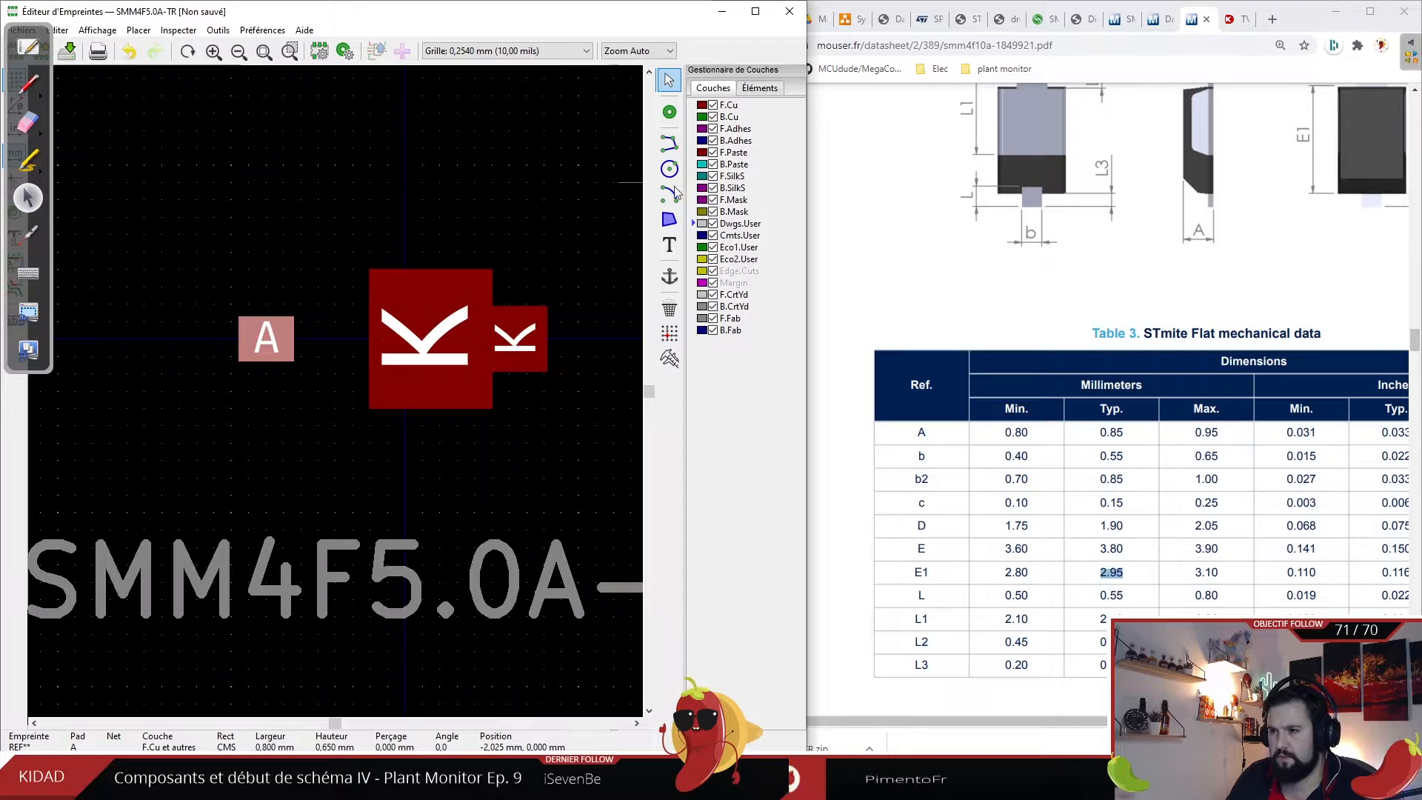
{"action": "left_click", "coordinate": [669, 219]}
{"action": "scroll", "coordinate": [1227, 311], "scroll_direction": "up", "scroll_amount": 1}
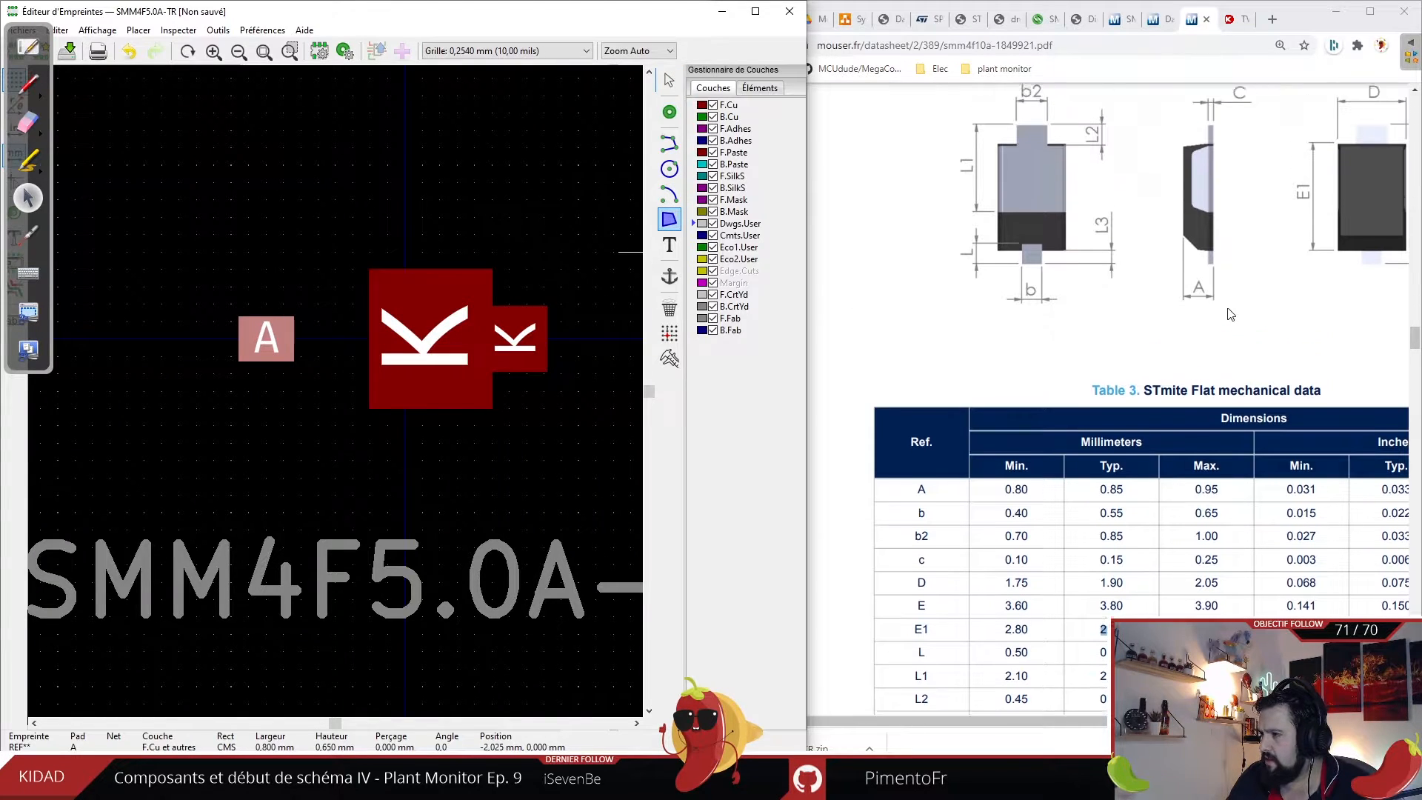
{"action": "left_click_drag", "start_coordinate": [1083, 722], "coordinate": [1163, 723]}
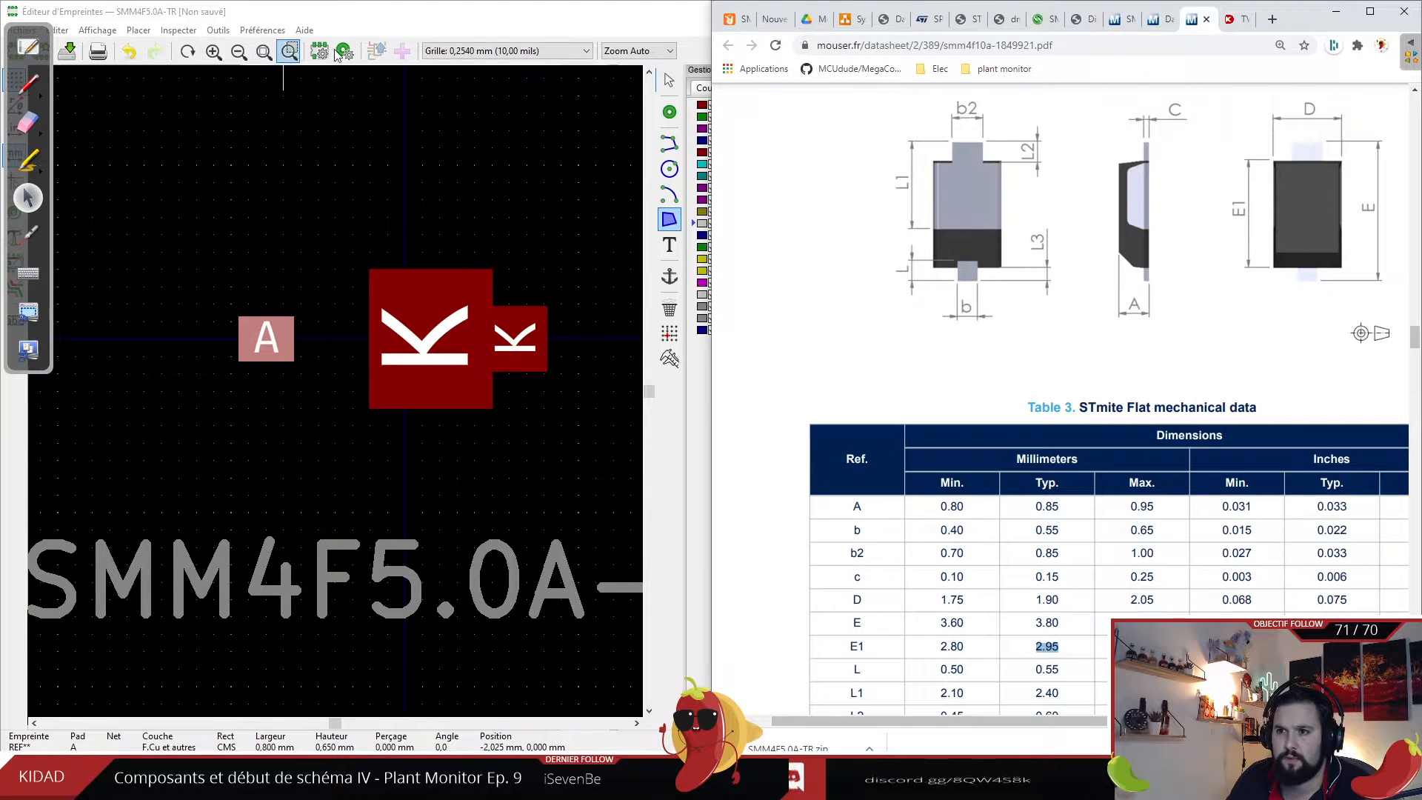
- Set the grid spacing to 0.05 mm
{"action": "left_click", "coordinate": [504, 50]}
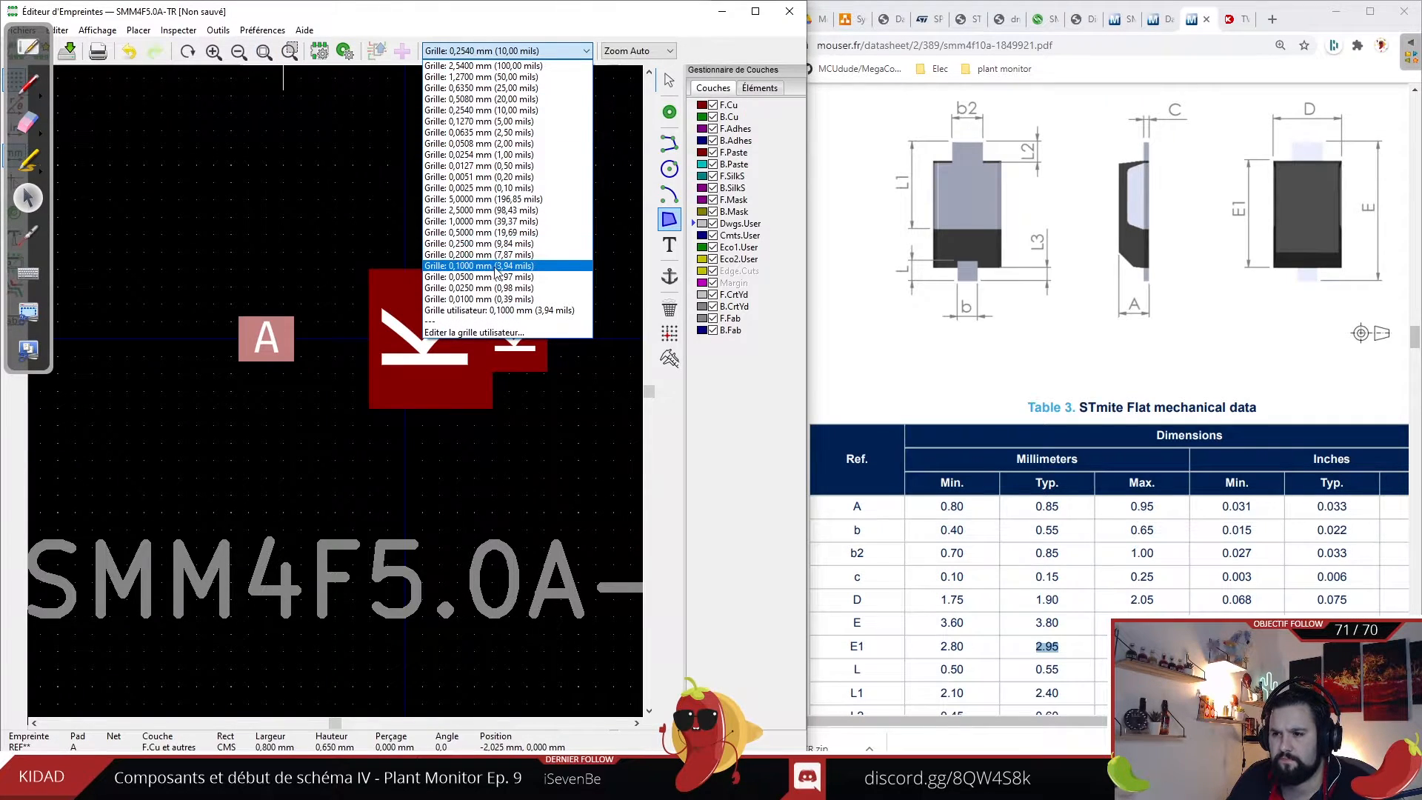
{"action": "left_click", "coordinate": [497, 265]}
{"action": "scroll", "coordinate": [492, 270], "scroll_direction": "up", "scroll_amount": 1}
{"action": "scroll", "coordinate": [311, 382], "scroll_direction": "up", "scroll_amount": 1}
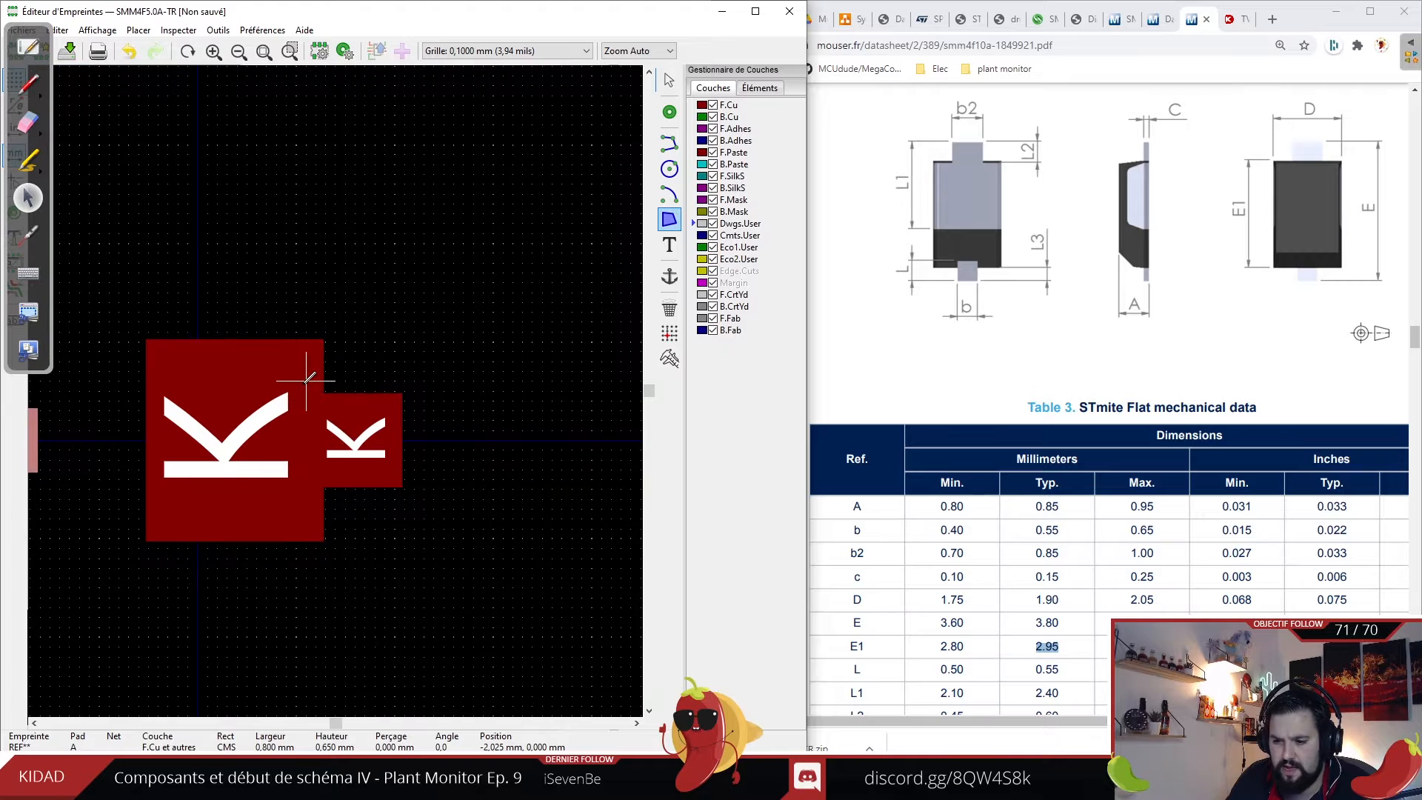
{"action": "left_click", "coordinate": [445, 50]}
{"action": "left_click", "coordinate": [477, 276]}
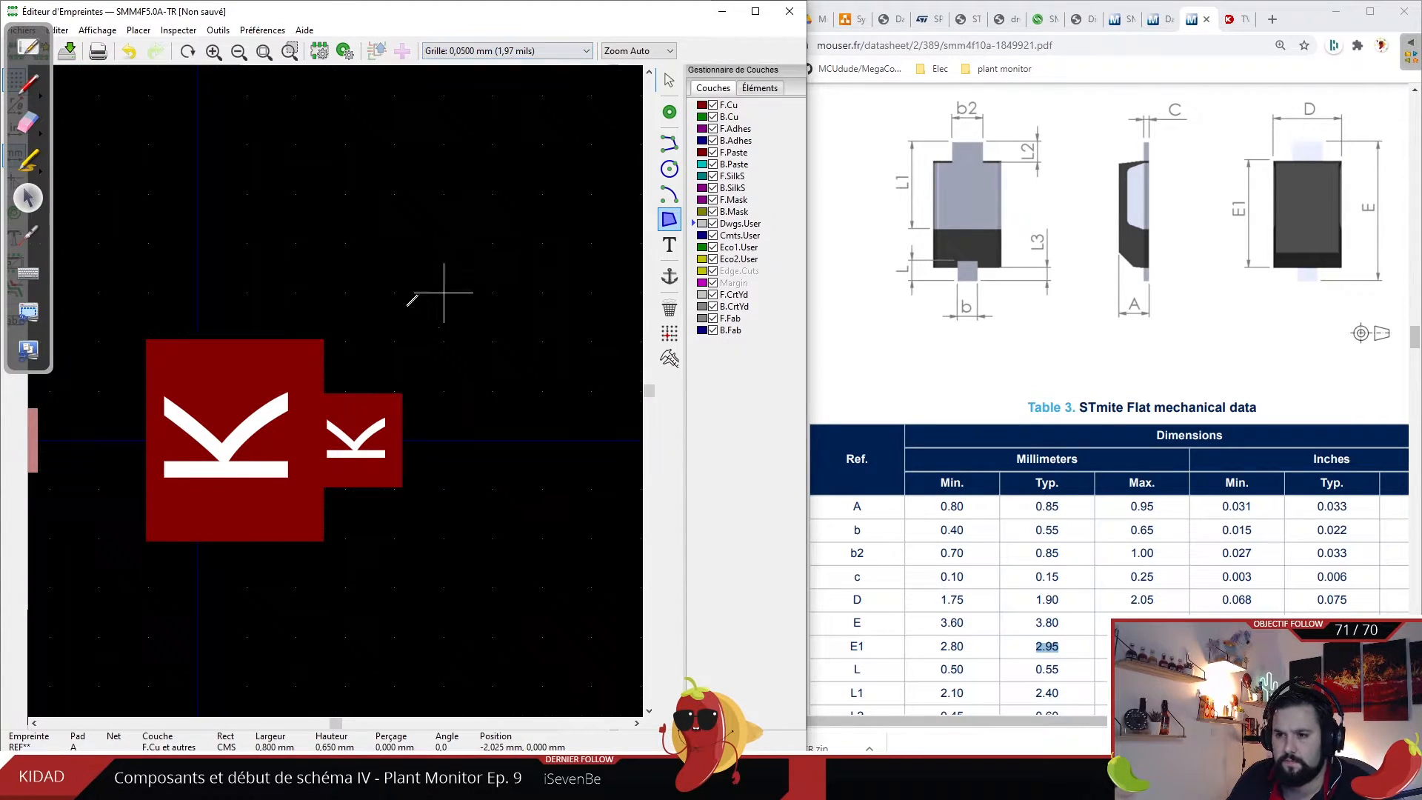
{"action": "scroll", "coordinate": [335, 390], "scroll_direction": "up", "scroll_amount": 1}
{"action": "scroll", "coordinate": [335, 390], "scroll_direction": "up", "scroll_amount": 1}
{"action": "scroll", "coordinate": [335, 390], "scroll_direction": "down", "scroll_amount": 4}
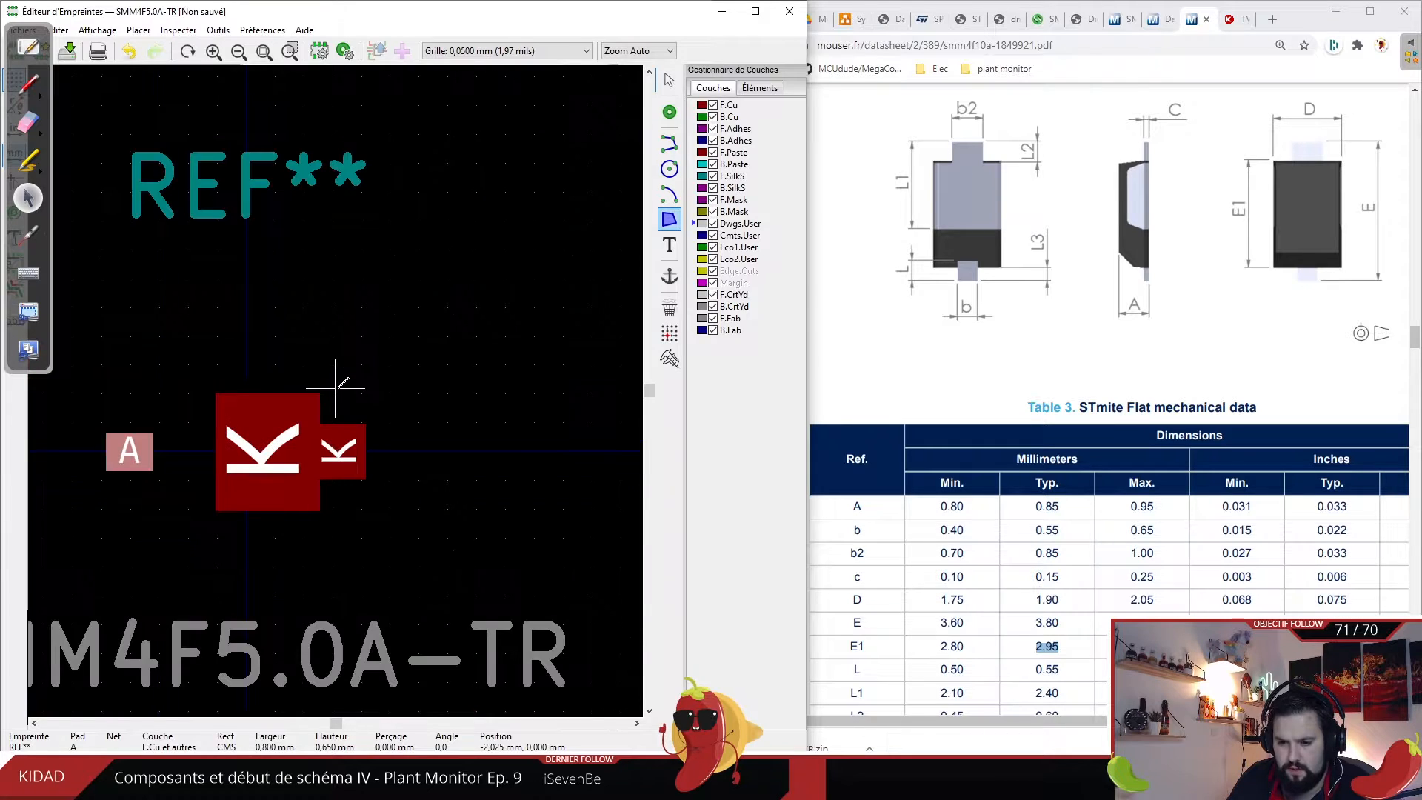
{"action": "scroll", "coordinate": [335, 391], "scroll_direction": "up", "scroll_amount": 1}
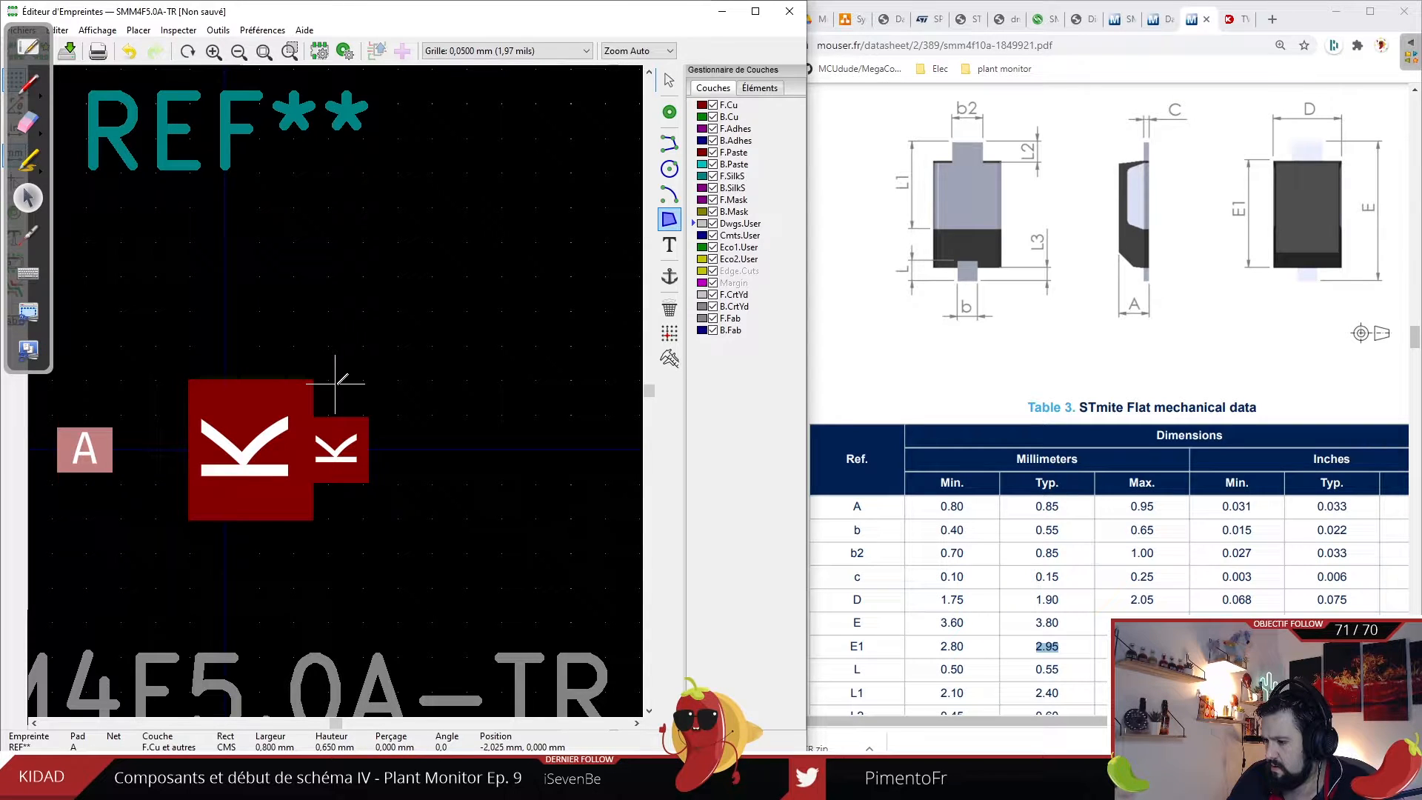
- Draw a vertical Dwgs.User line across the small K pad and open its properties
{"action": "left_click", "coordinate": [335, 382]}
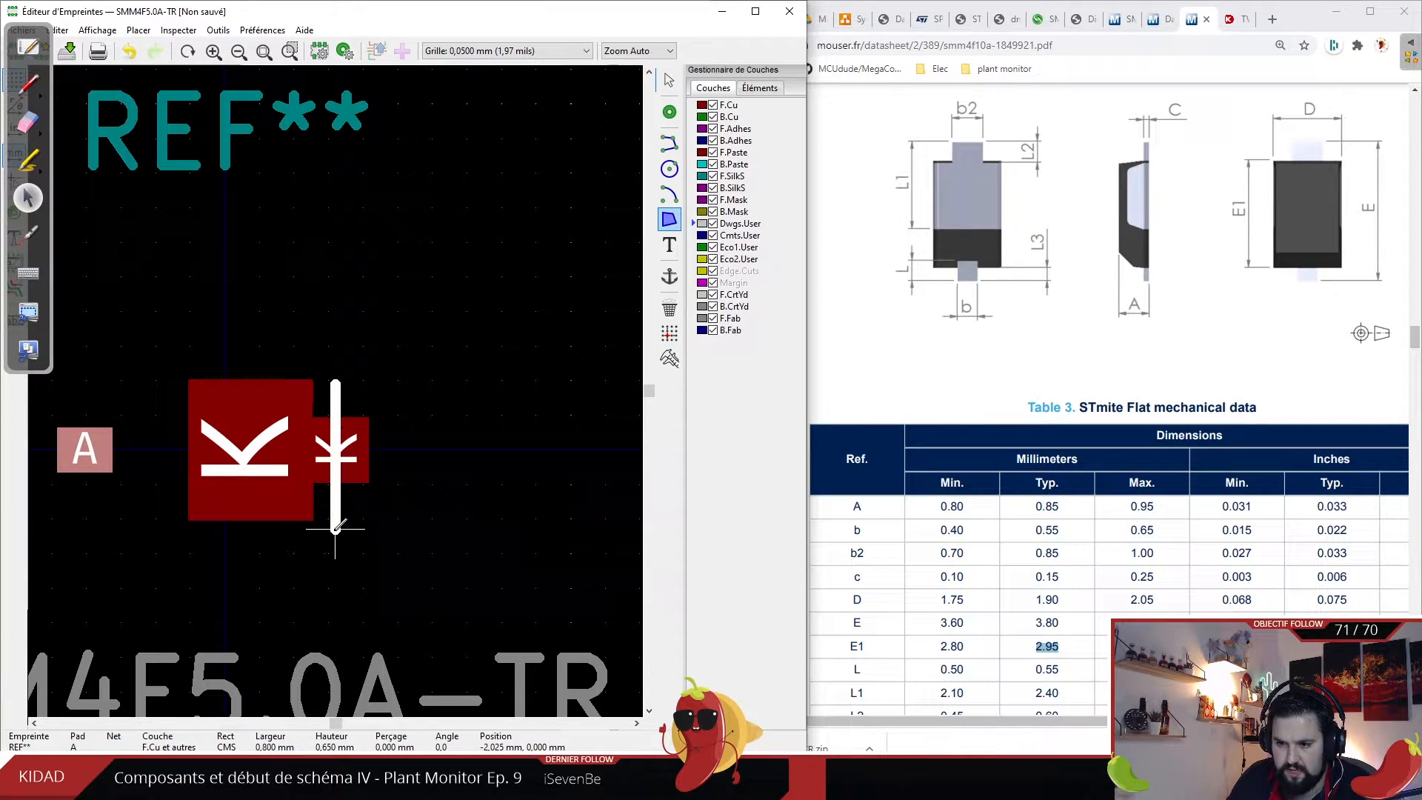
{"action": "key", "text": "Escape"}
{"action": "key", "text": "Escape"}
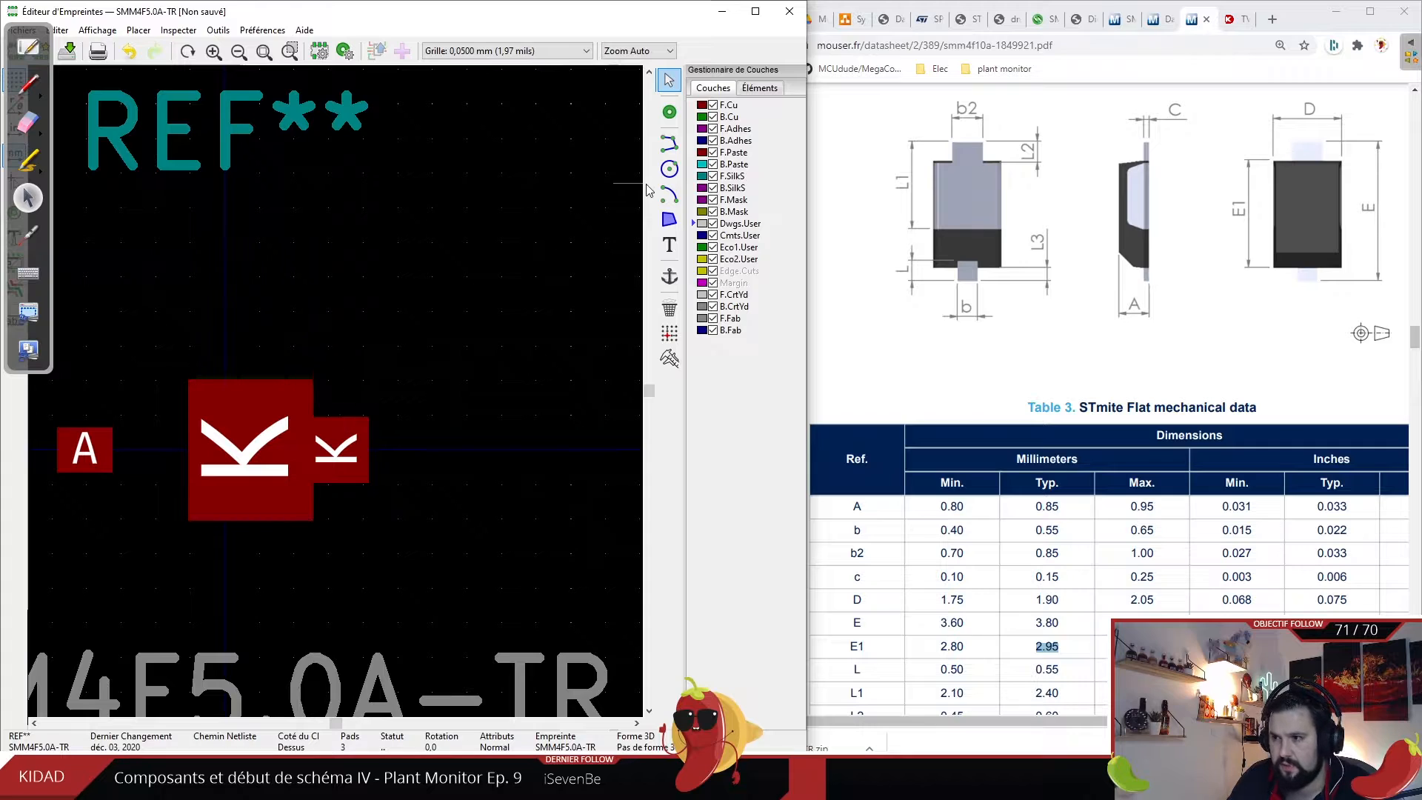
{"action": "left_click", "coordinate": [669, 143]}
{"action": "left_click", "coordinate": [332, 363]}
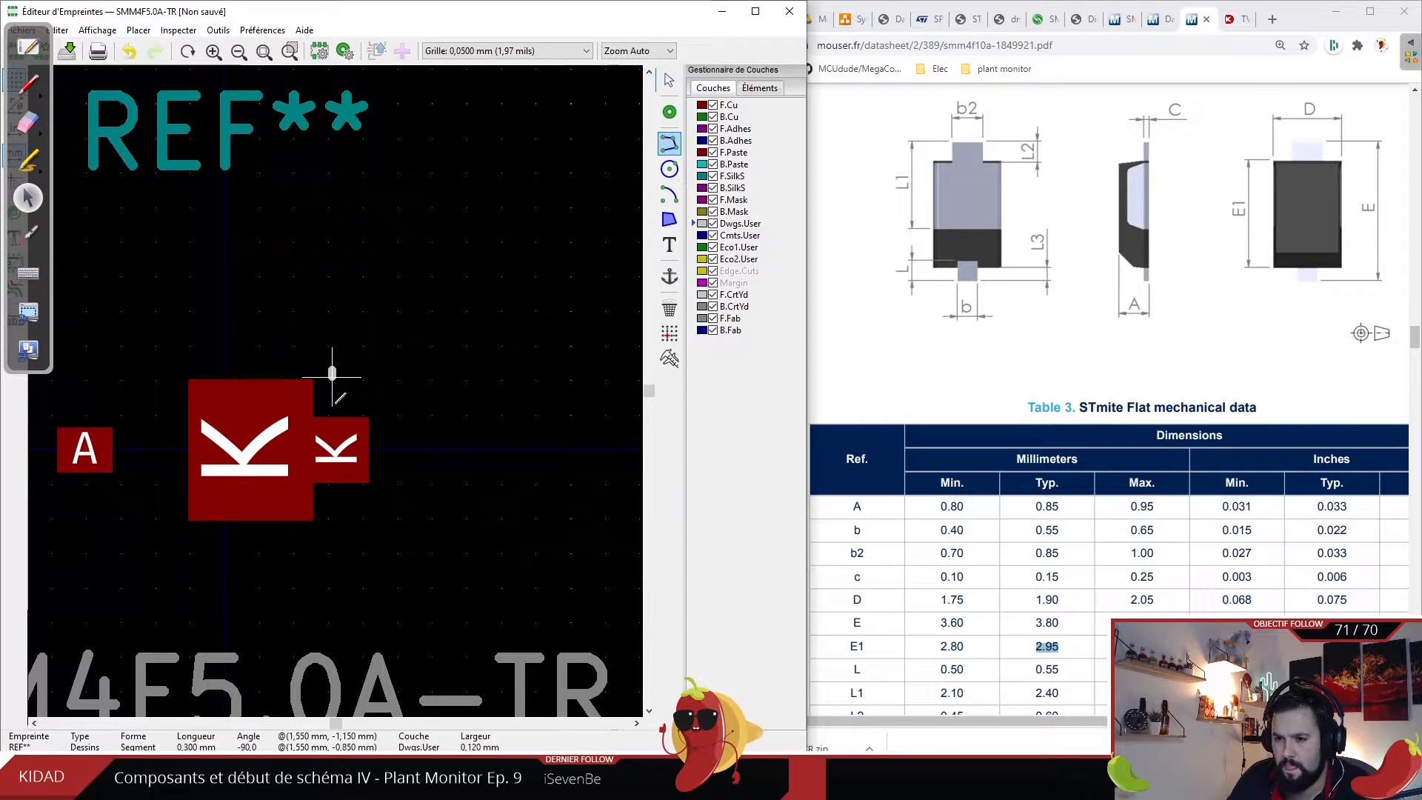
{"action": "double_click", "coordinate": [333, 549]}
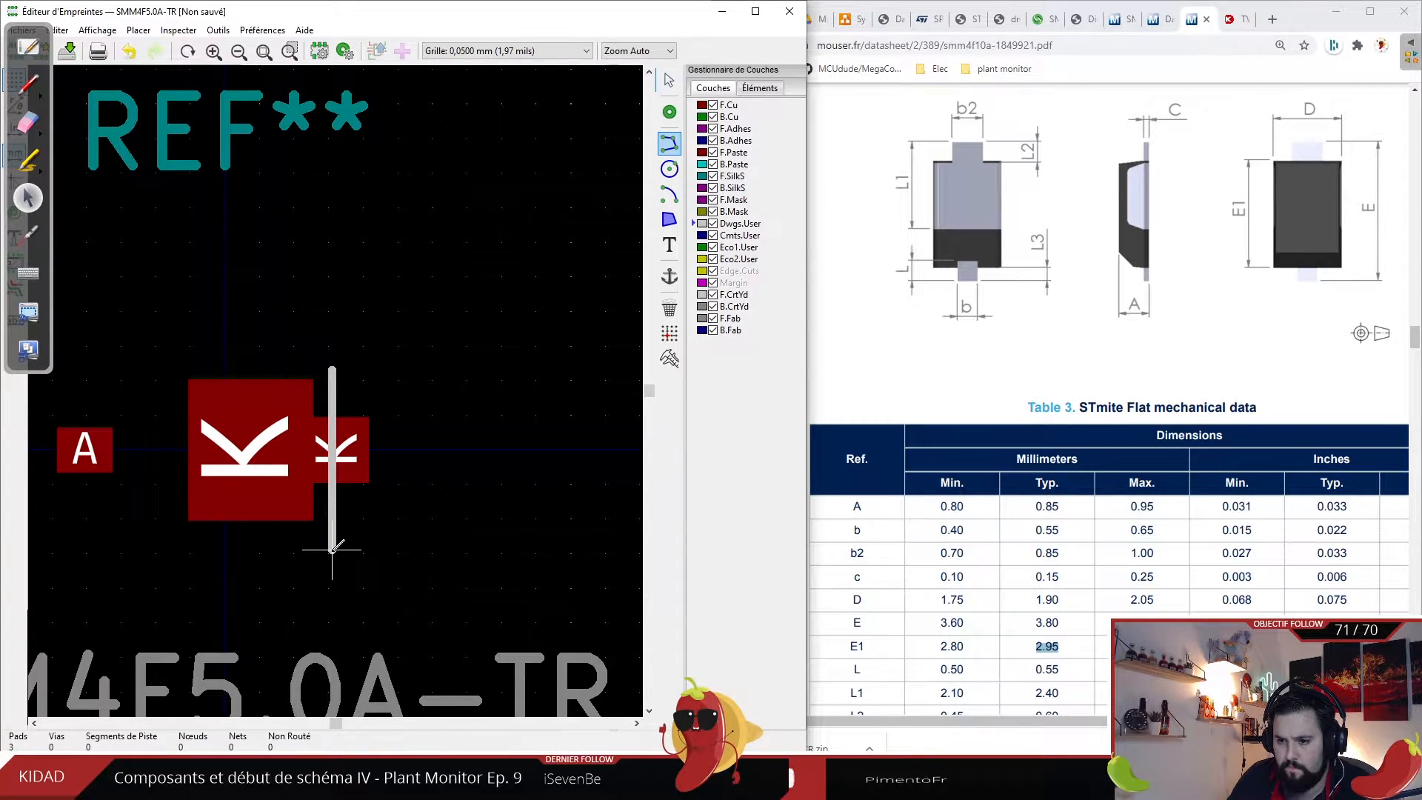
{"action": "key", "text": "Escape"}
{"action": "double_click", "coordinate": [333, 415]}
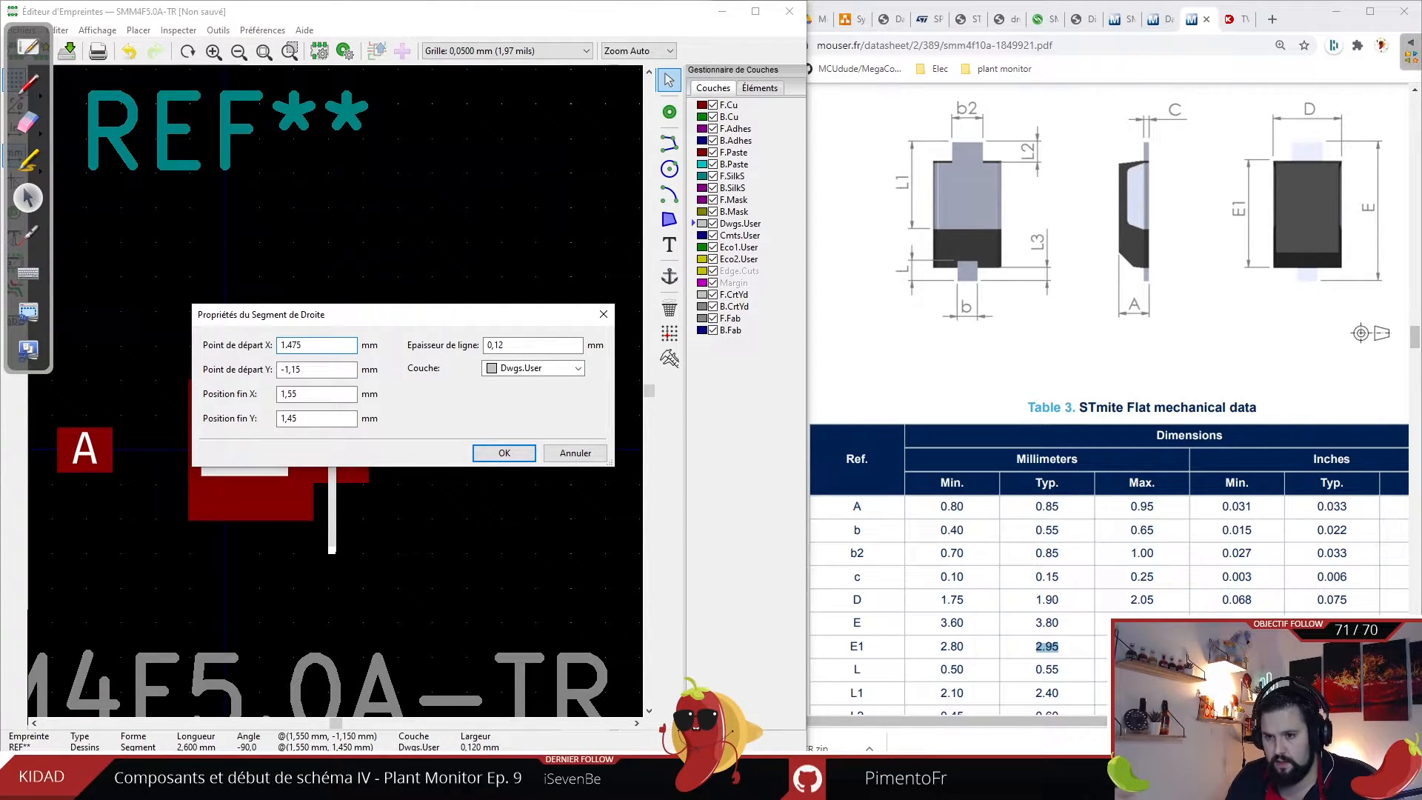
- Enter start Y -0.95 and apply, so the K-side line runs at X 1.475 from -0.95 to 0.95
{"action": "key", "text": "Tab"}
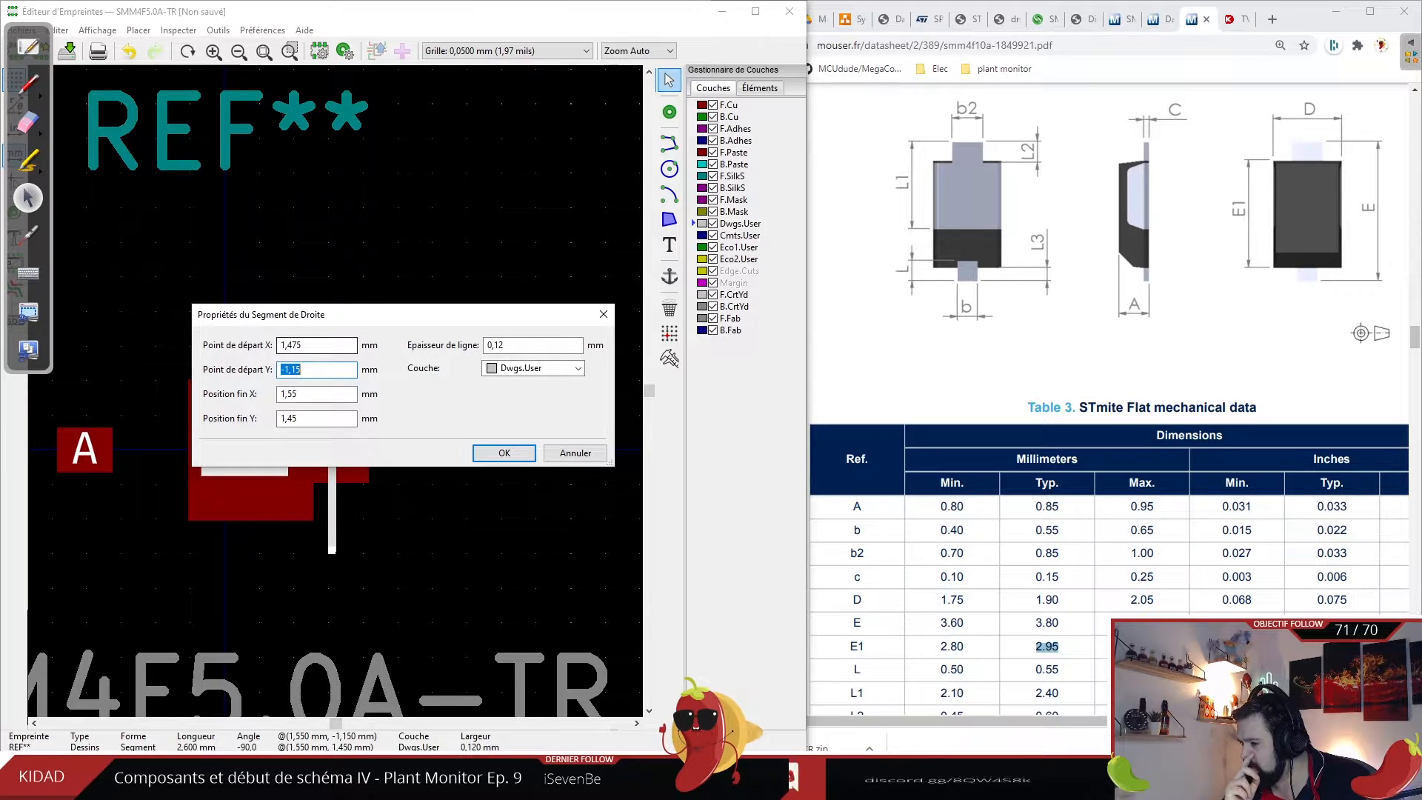
{"action": "type", "text": "0,95"}
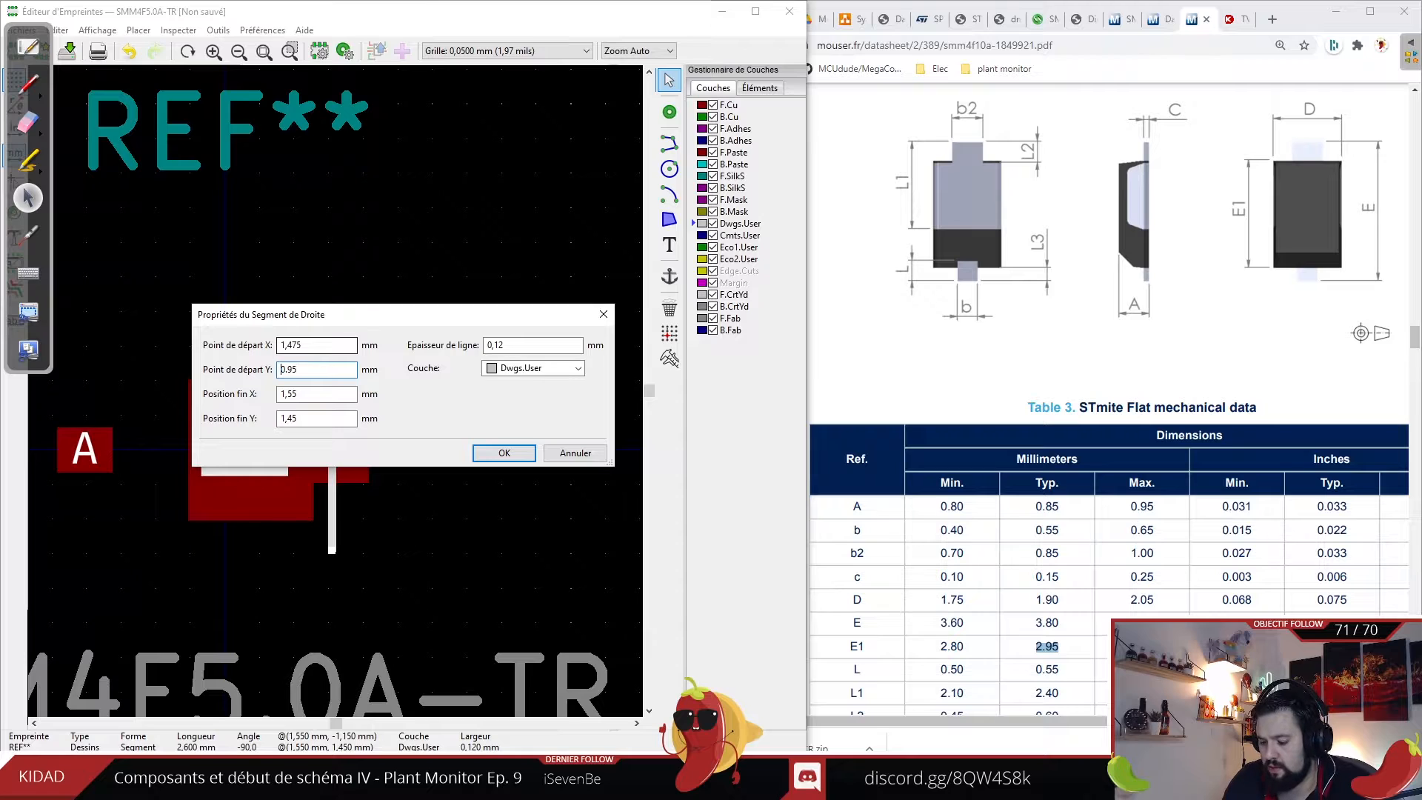
{"action": "type", "text": "-"}
{"action": "key", "text": "Tab"}
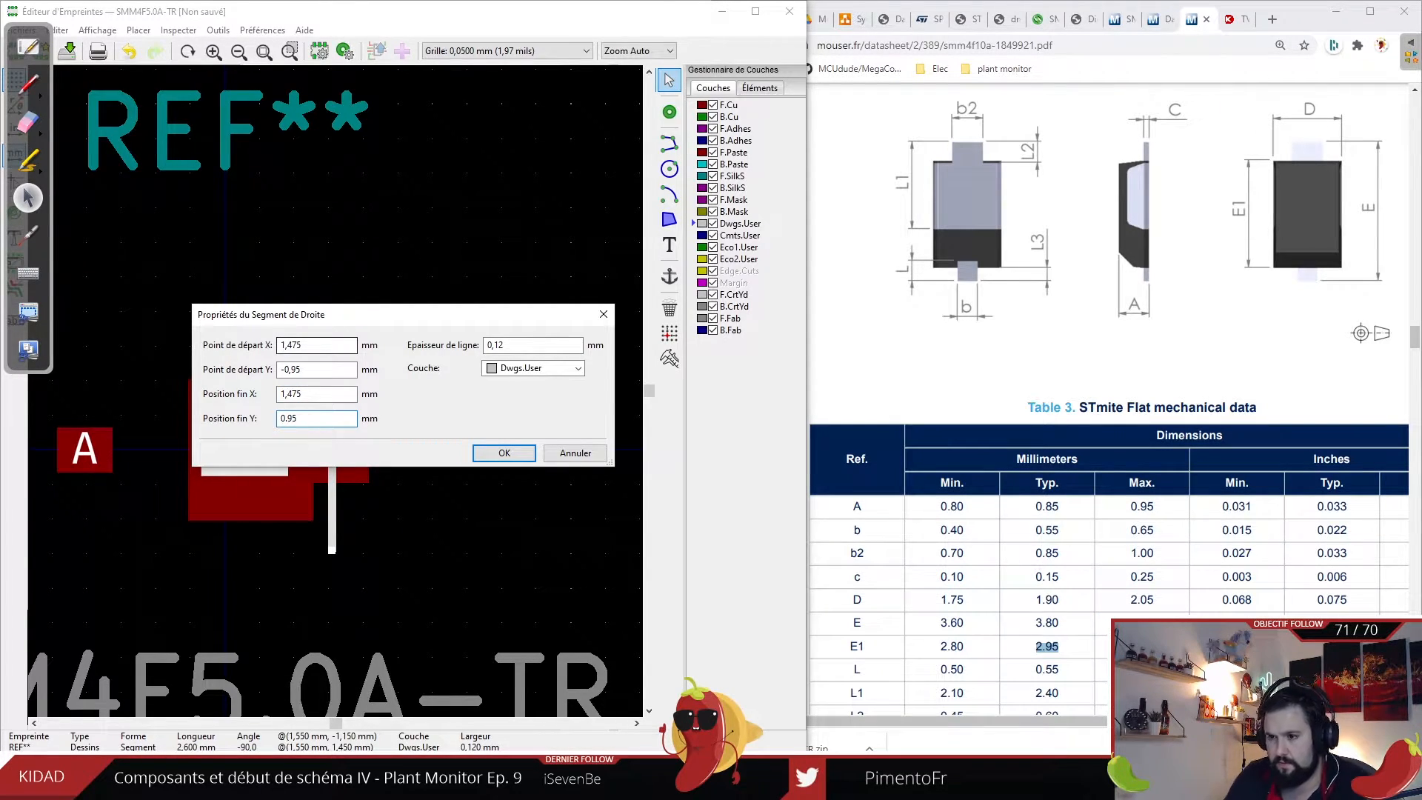
{"action": "left_click", "coordinate": [502, 453]}
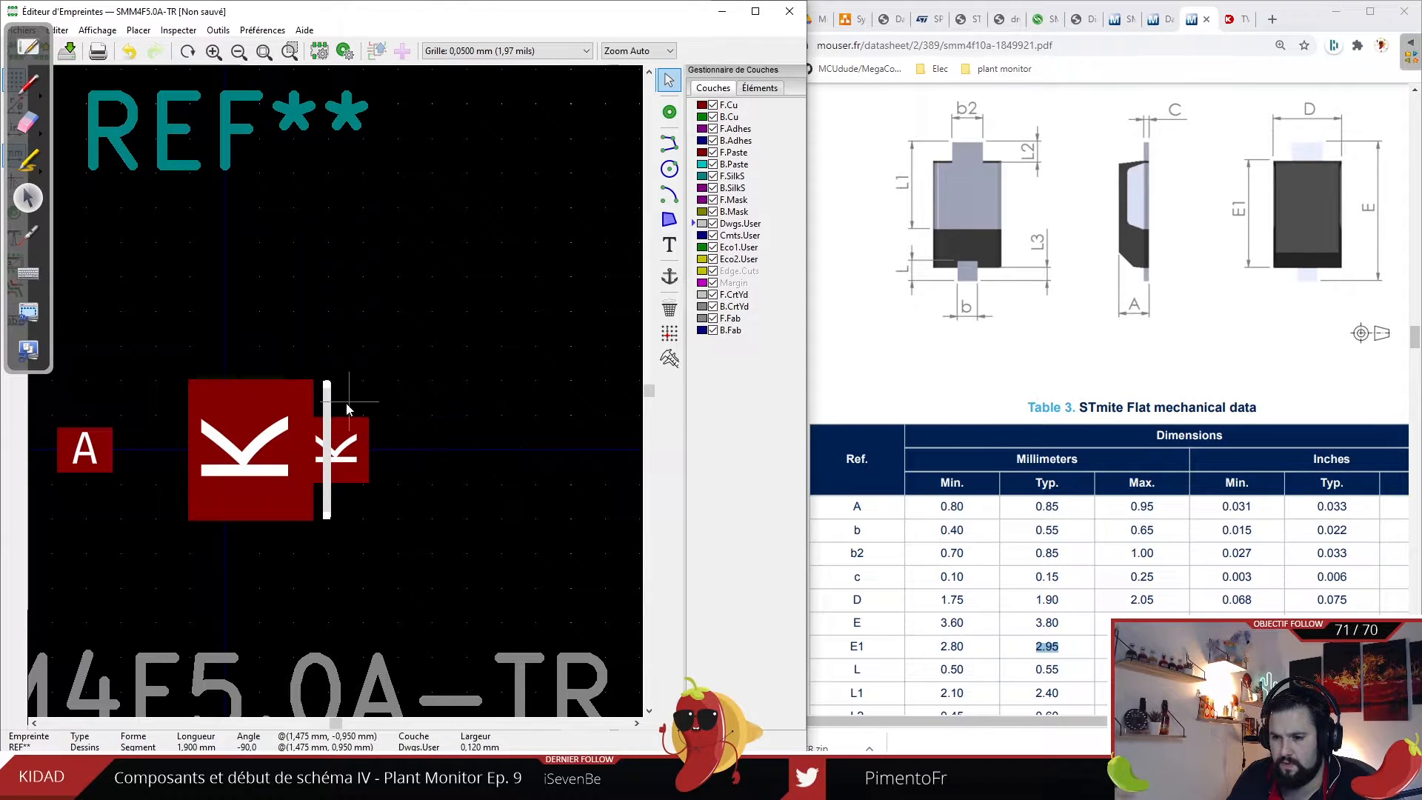
{"action": "left_click", "coordinate": [669, 144]}
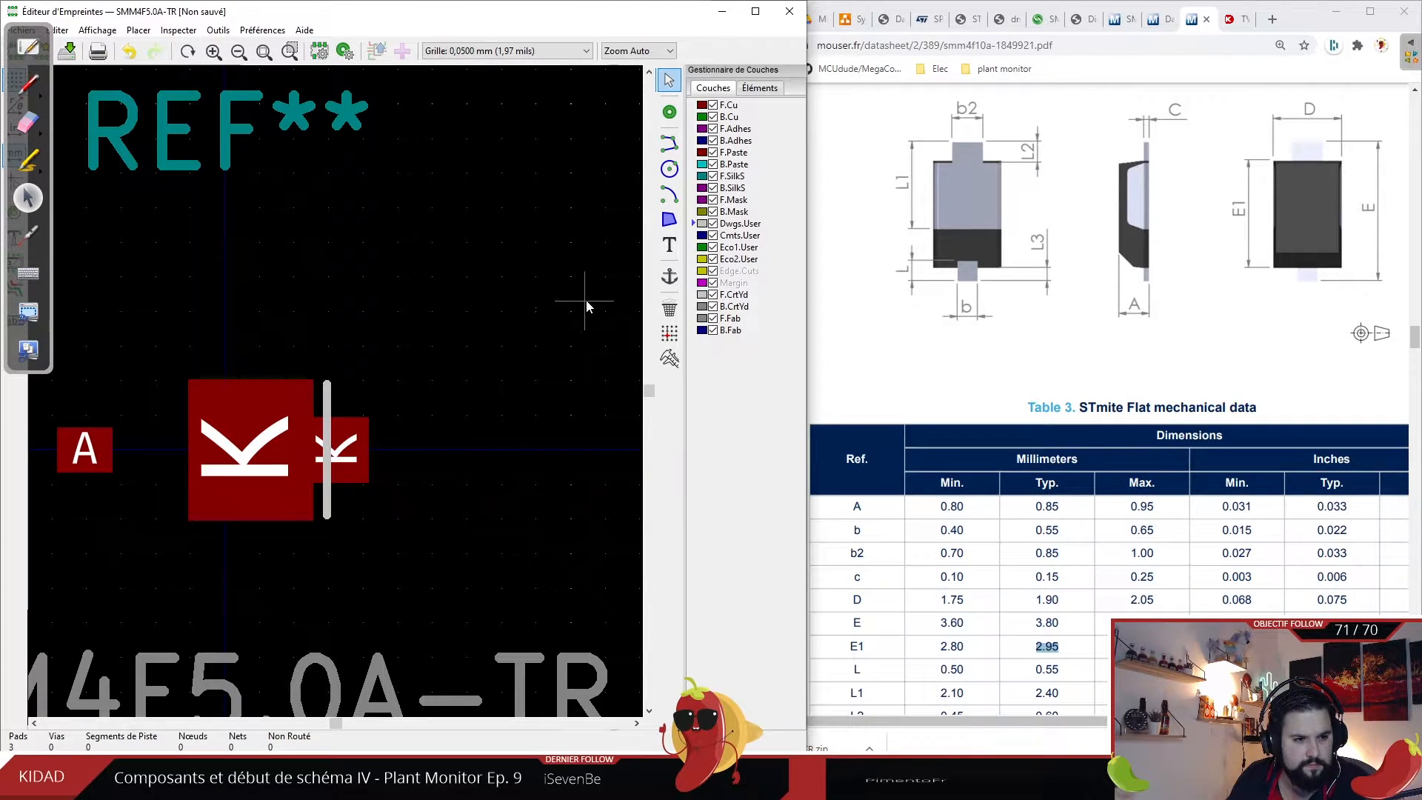
- Draw a vertical Dwgs.User line beside the A pad and open its properties
{"action": "left_click", "coordinate": [669, 142]}
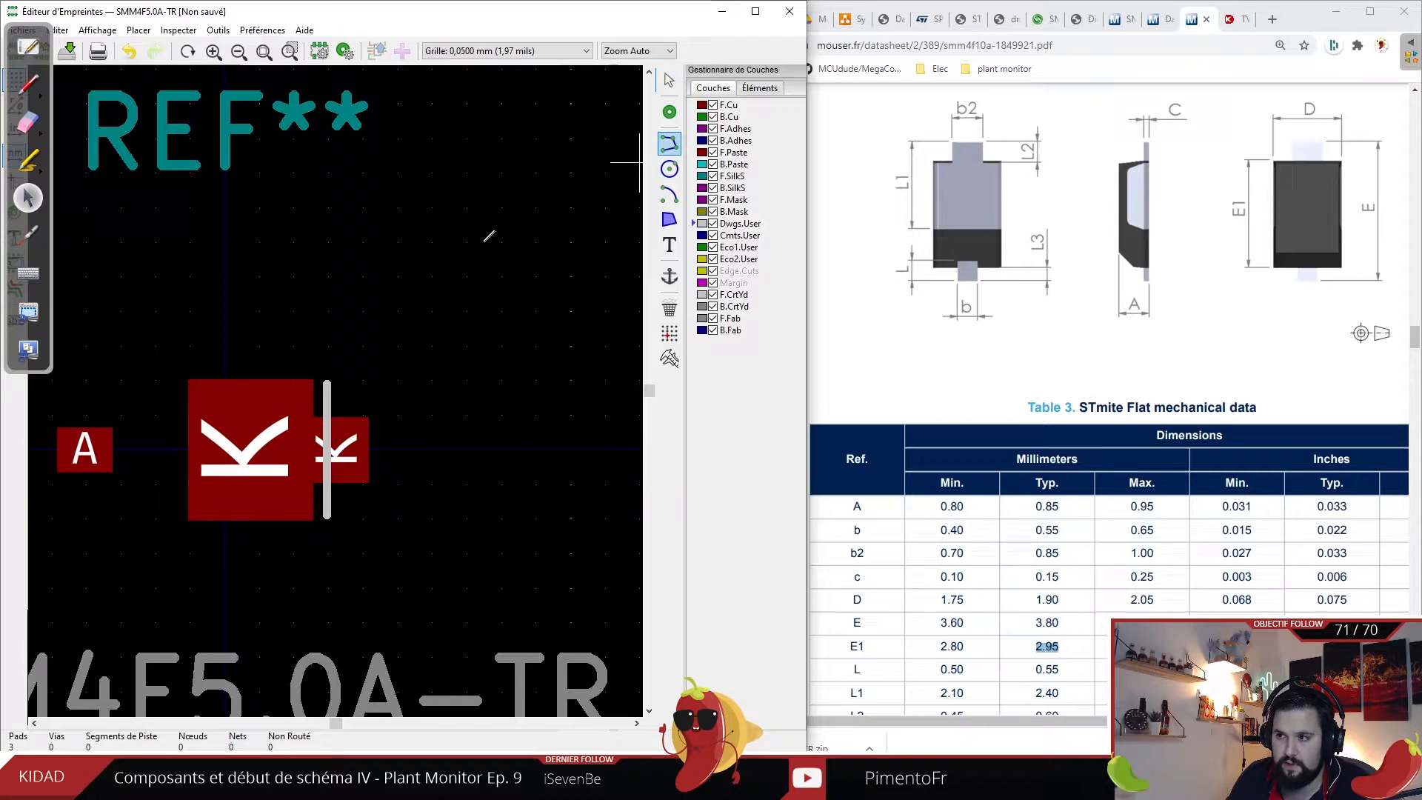
{"action": "left_click", "coordinate": [108, 404]}
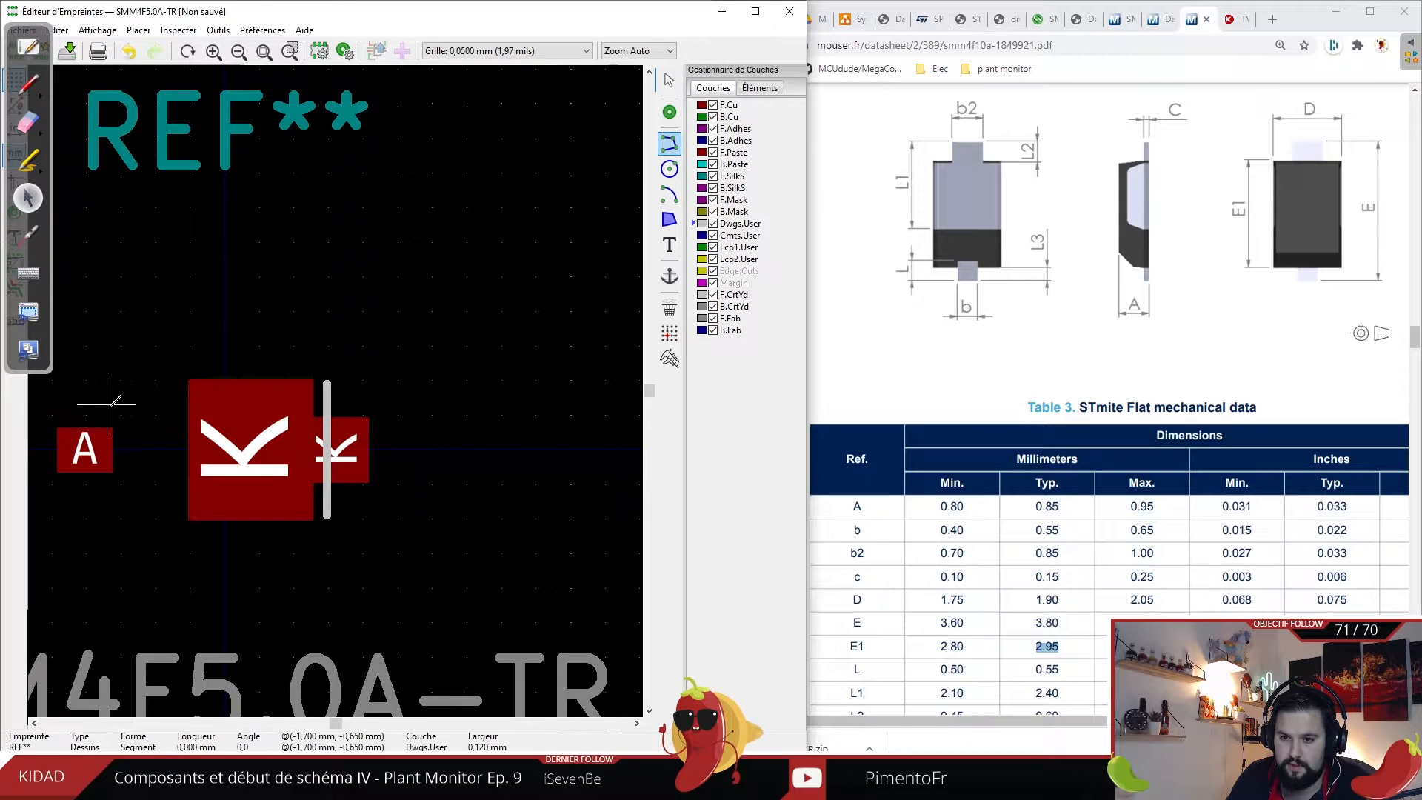
{"action": "left_click", "coordinate": [109, 497]}
{"action": "key", "text": "Escape"}
{"action": "key", "text": "Escape"}
{"action": "double_click", "coordinate": [108, 413]}
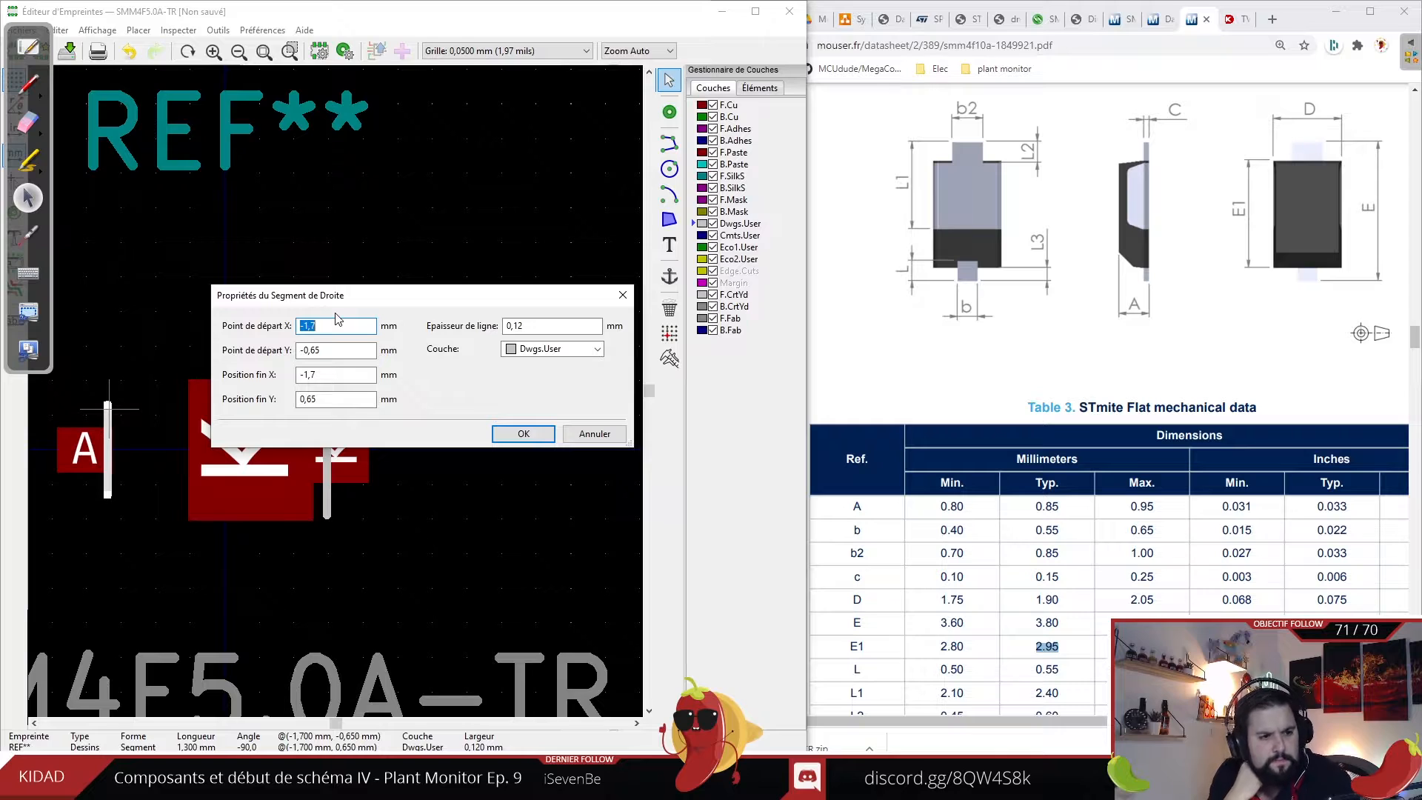
- Set the line's start point to X -1.475, Y -0.95
{"action": "left_click", "coordinate": [350, 327]}
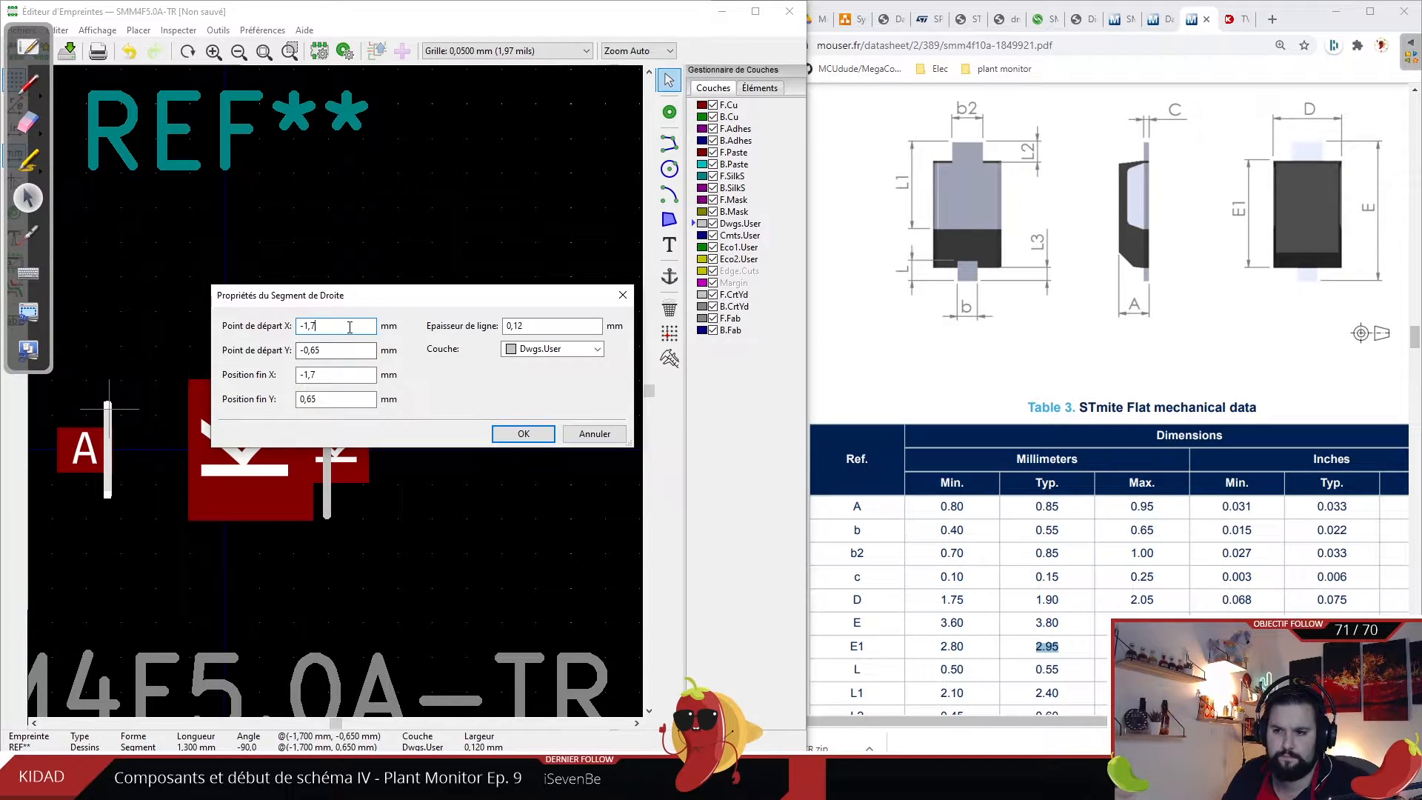
{"action": "left_click_drag", "start_coordinate": [343, 303], "coordinate": [341, 212]}
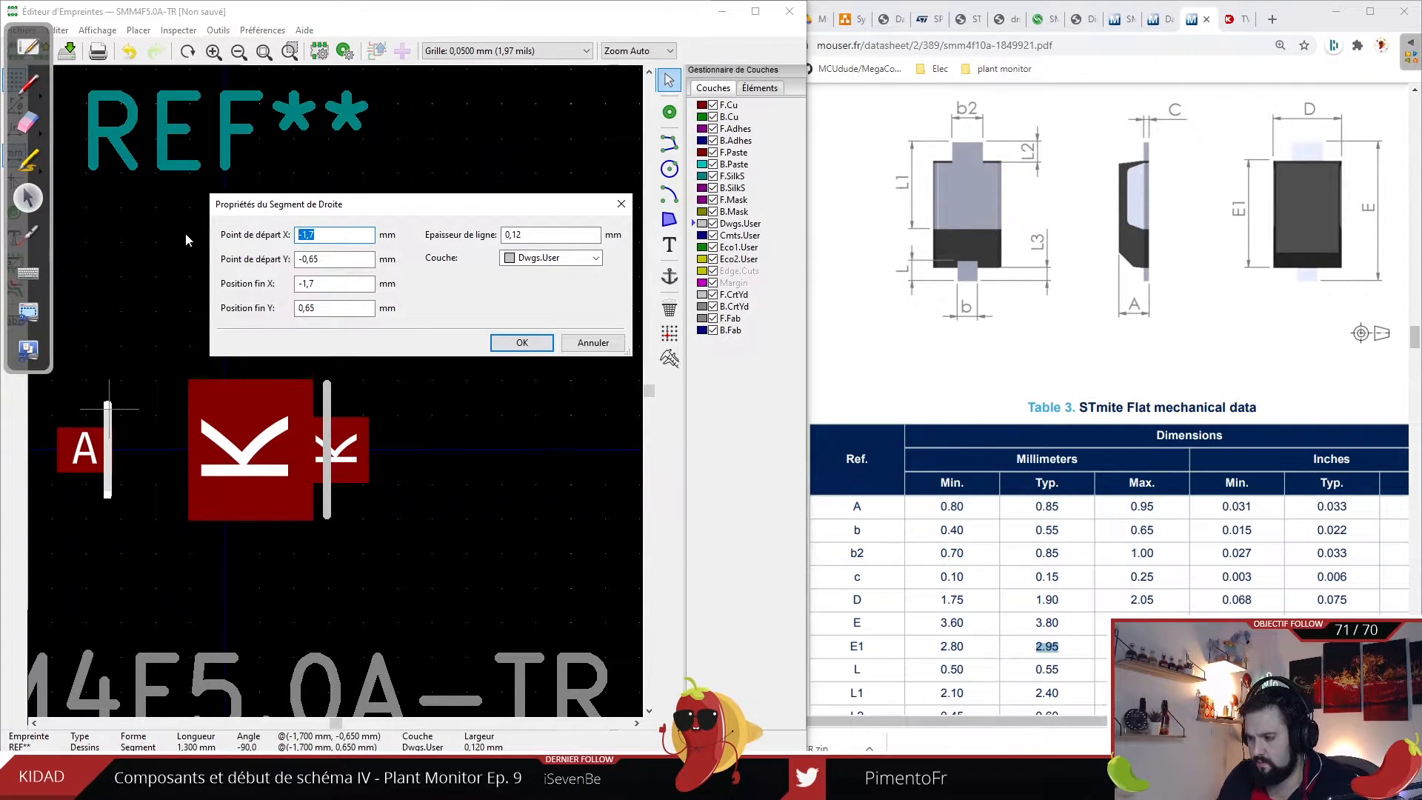
{"action": "type", "text": "0"}
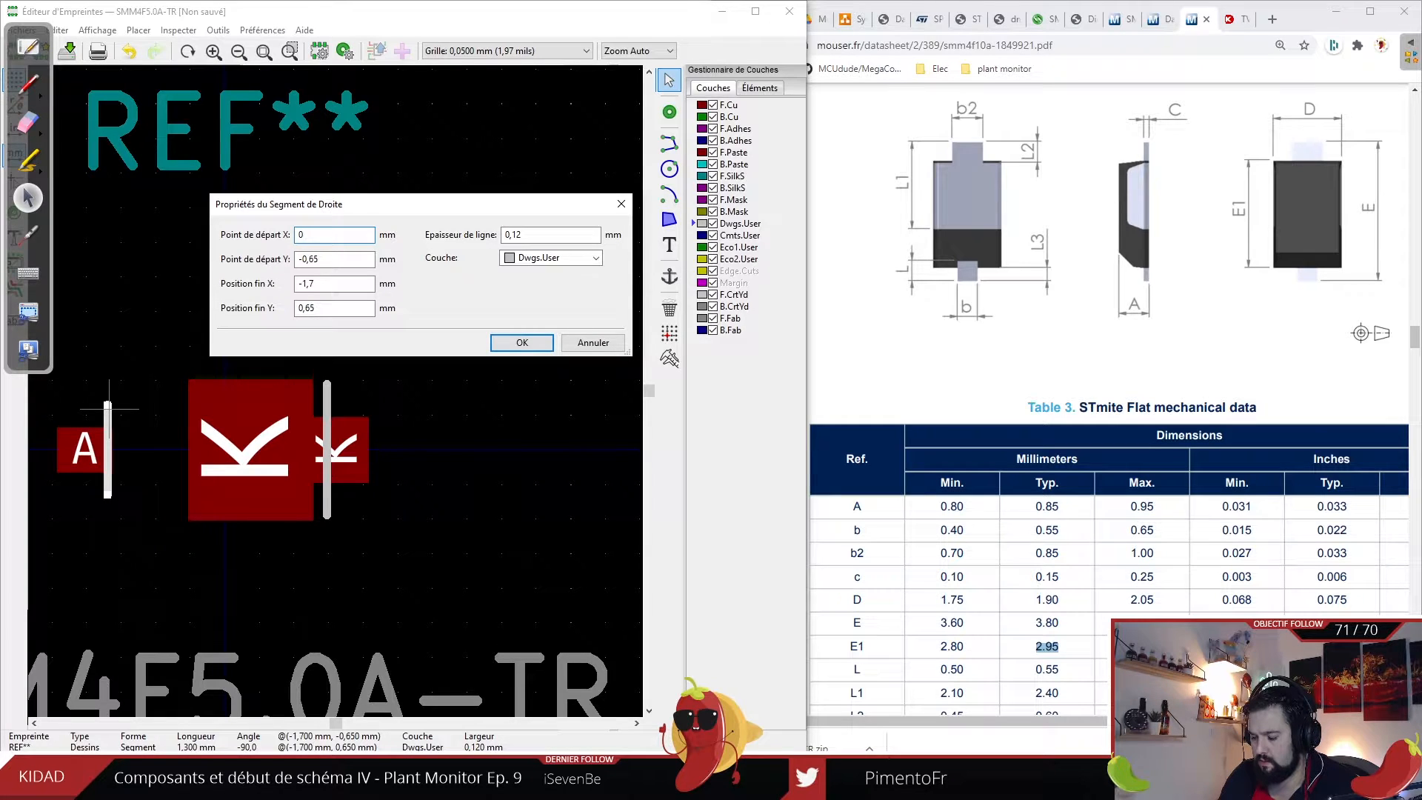
{"action": "key", "text": "BackSpace"}
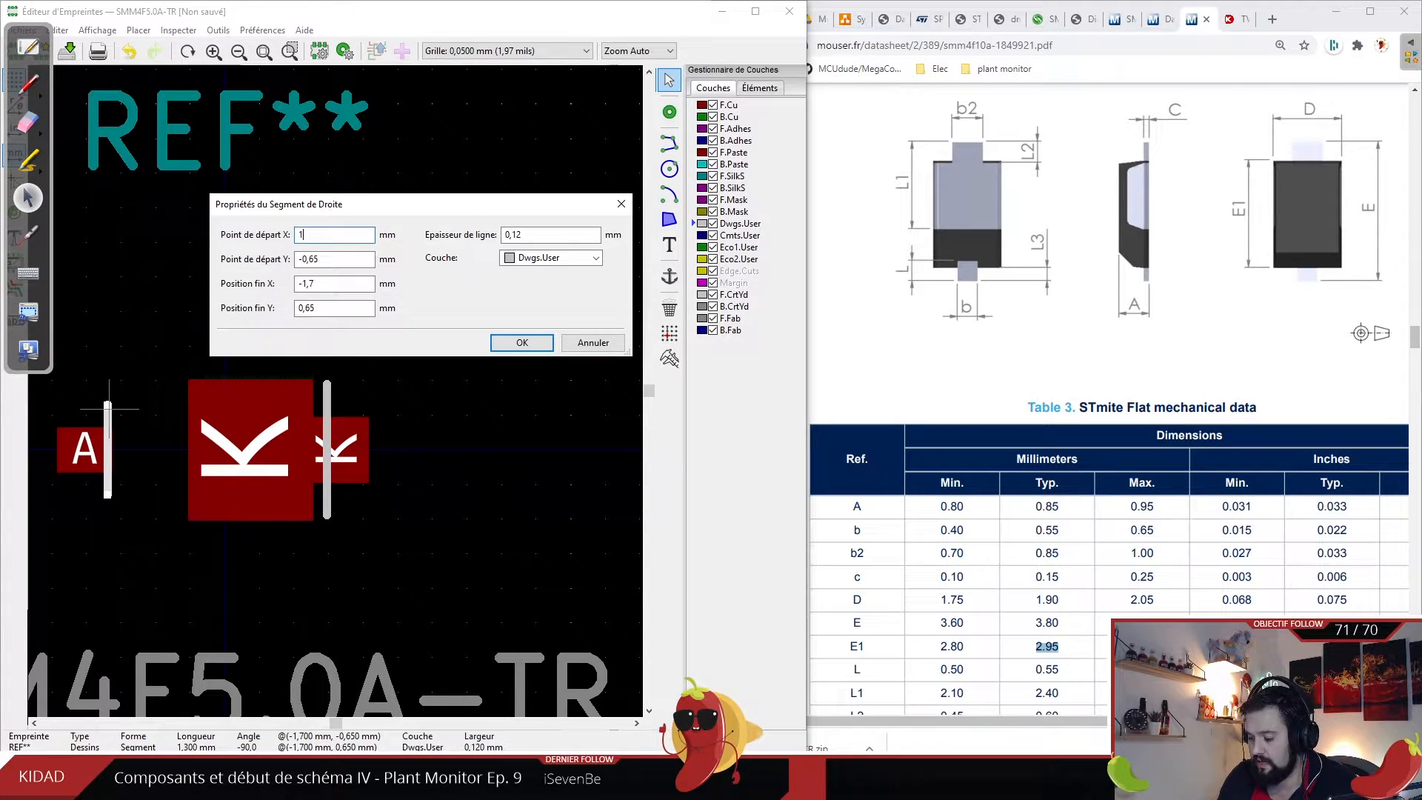
{"action": "type", "text": "-1"}
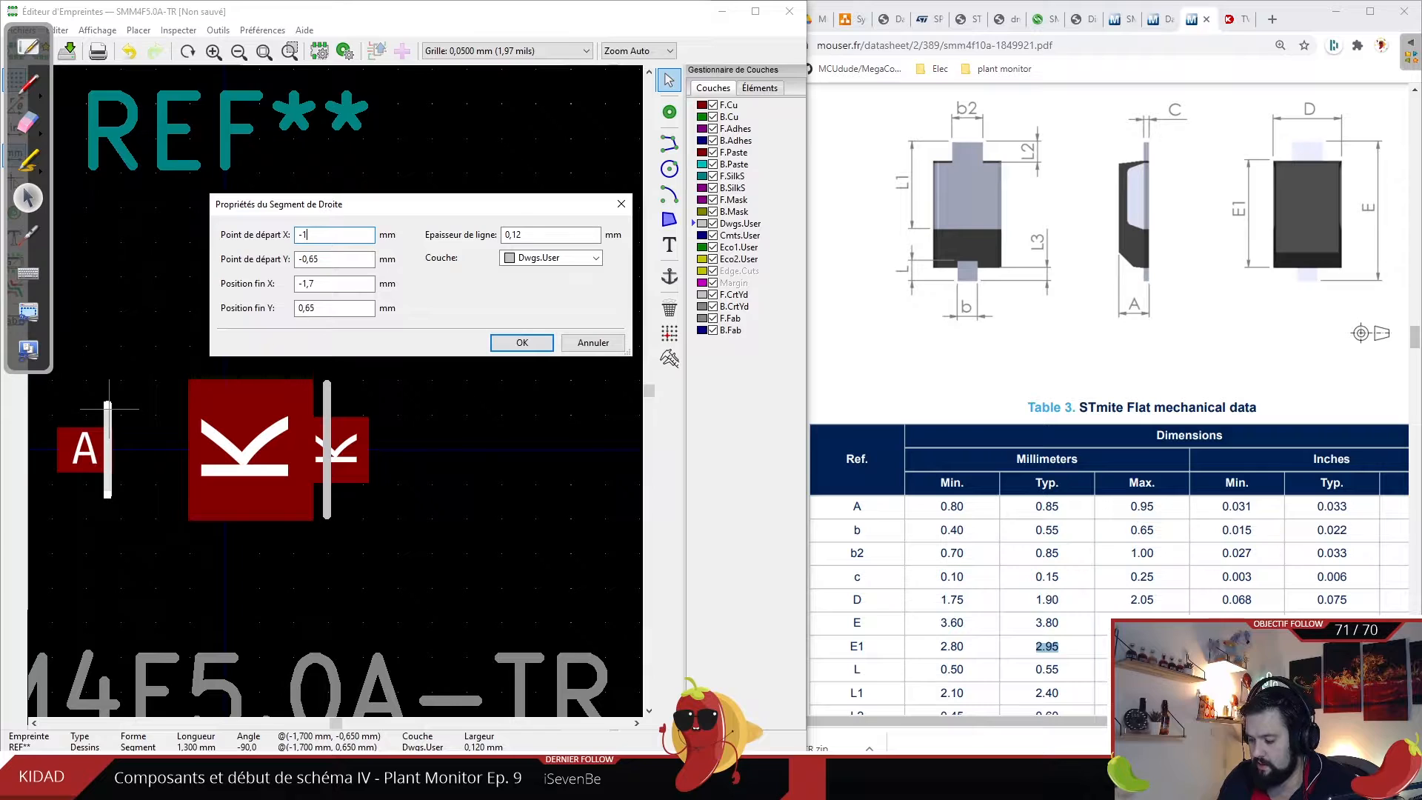
{"action": "type", "text": ".475"}
{"action": "key", "text": "Tab"}
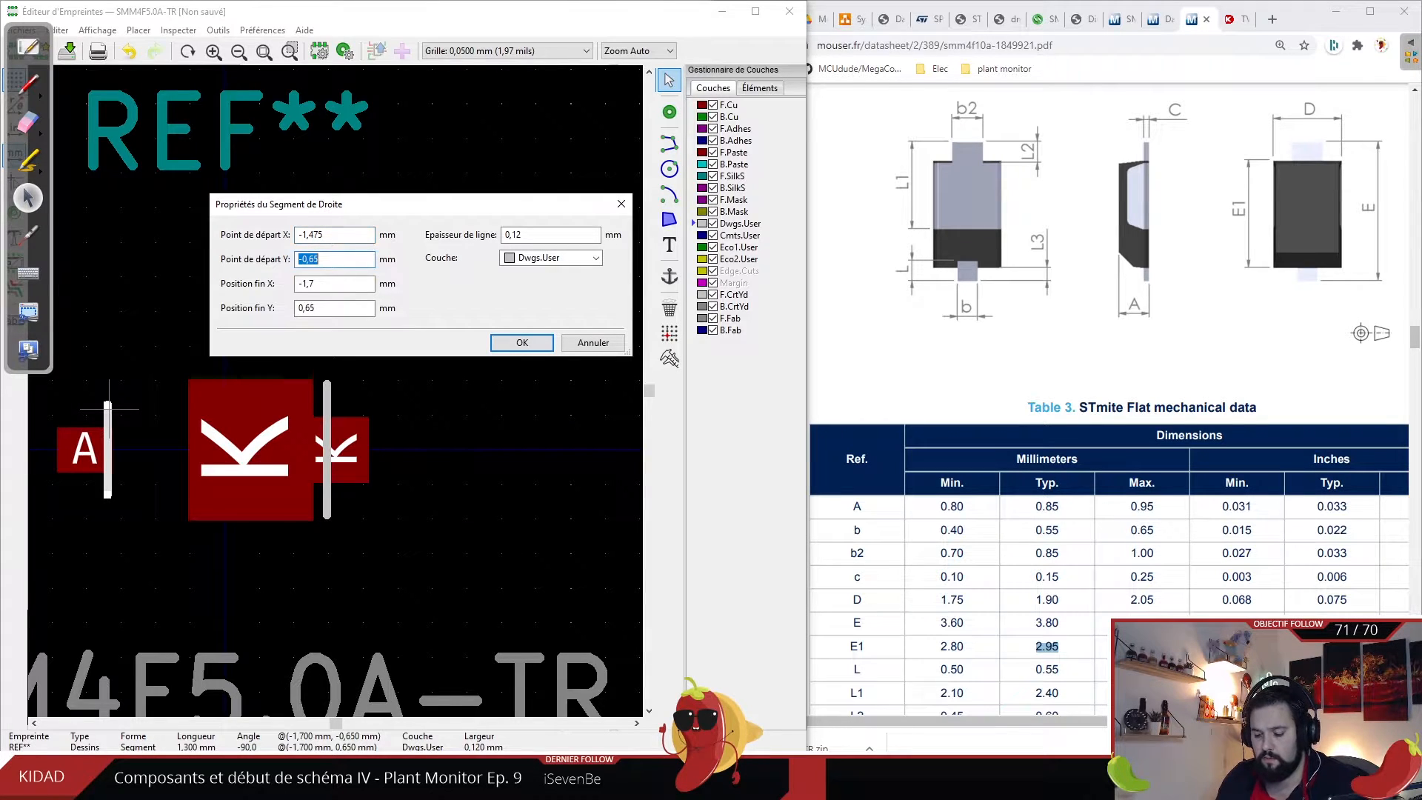
{"action": "type", "text": "0-"}
{"action": "key", "text": "BackSpace"}
{"action": "key", "text": "BackSpace"}
{"action": "type", "text": "-095"}
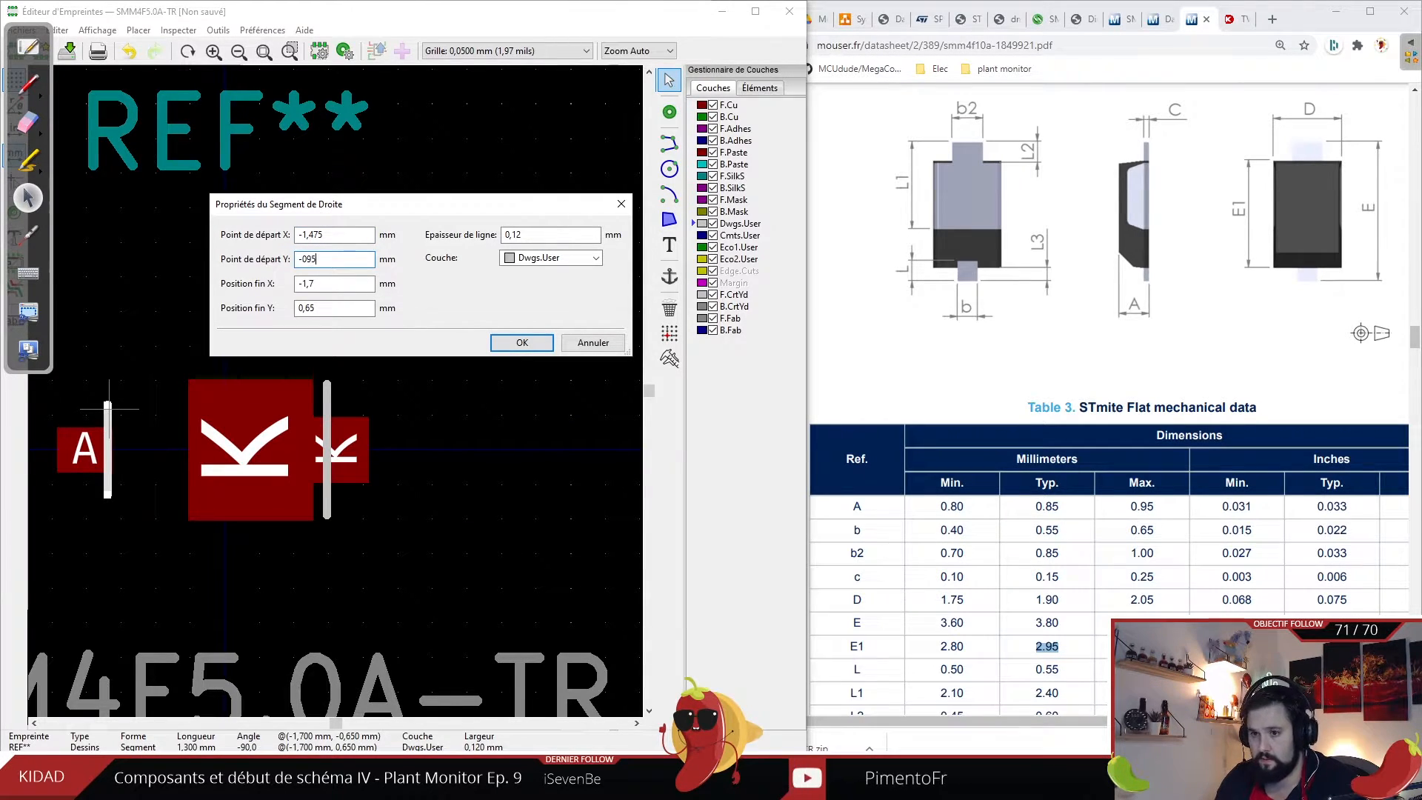
{"action": "key", "text": "BackSpace"}
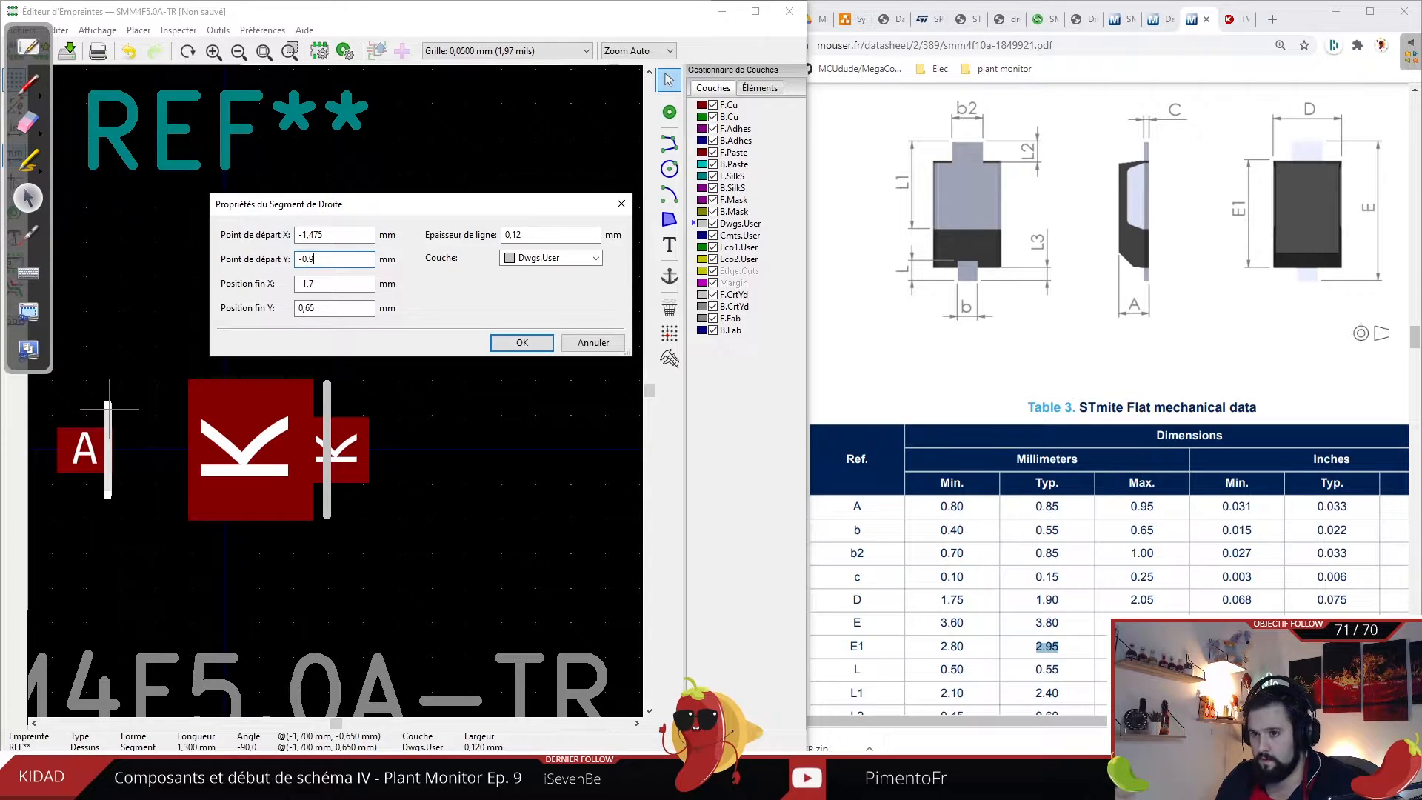
{"action": "type", "text": "5"}
{"action": "key", "text": "Tab"}
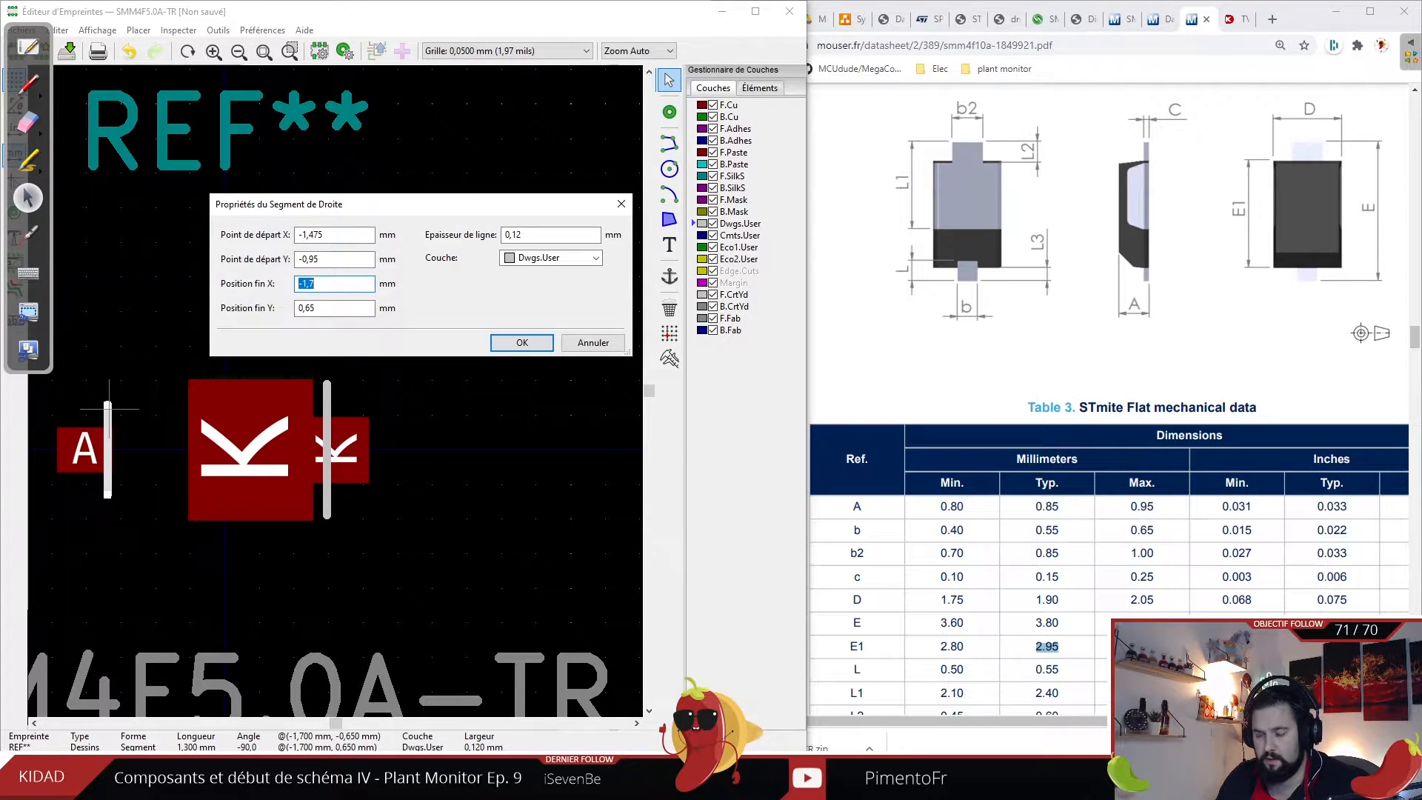
- Set the end point to X -1.475, Y 0.95, apply, and recentre the footprint view
{"action": "type", "text": "-1.475"}
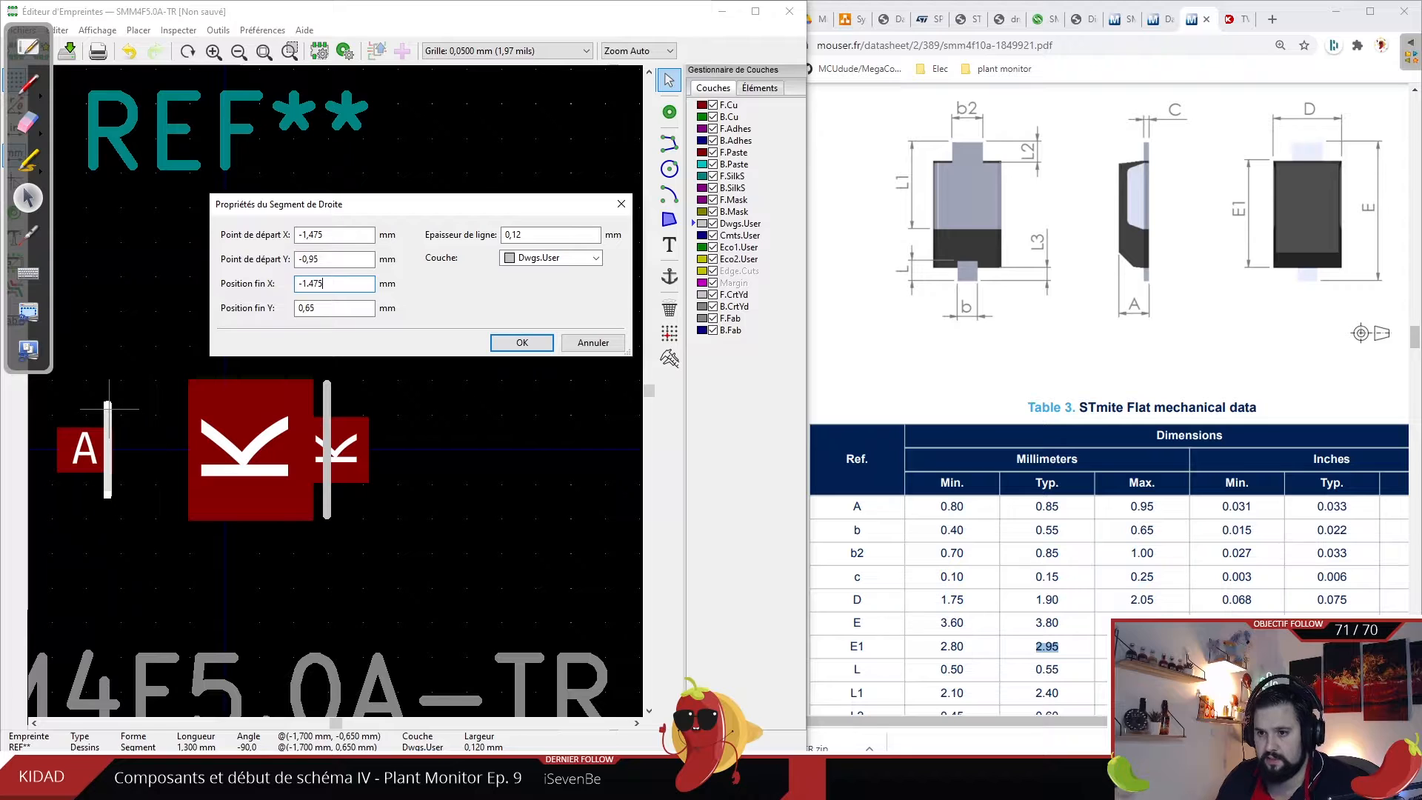
{"action": "key", "text": "Tab"}
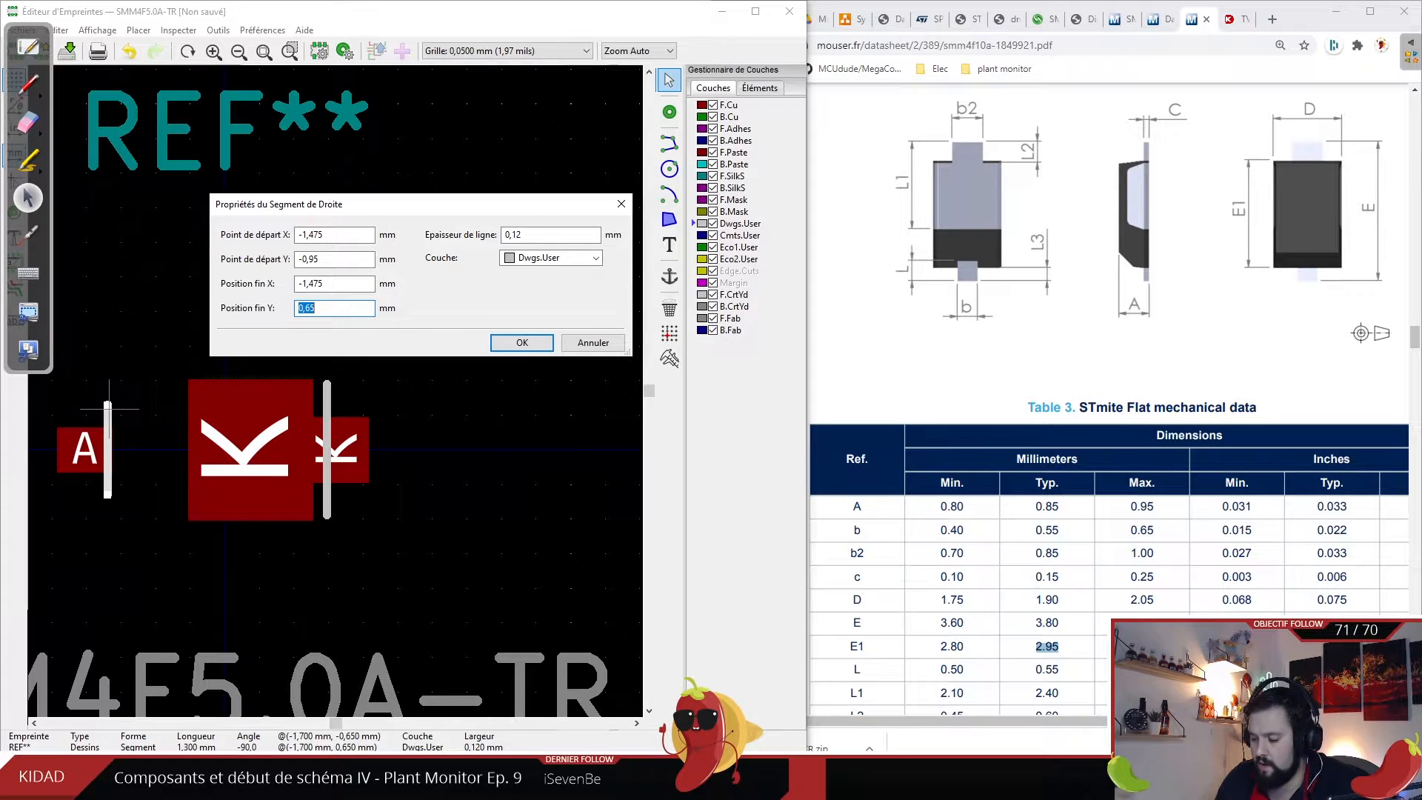
{"action": "type", "text": "03"}
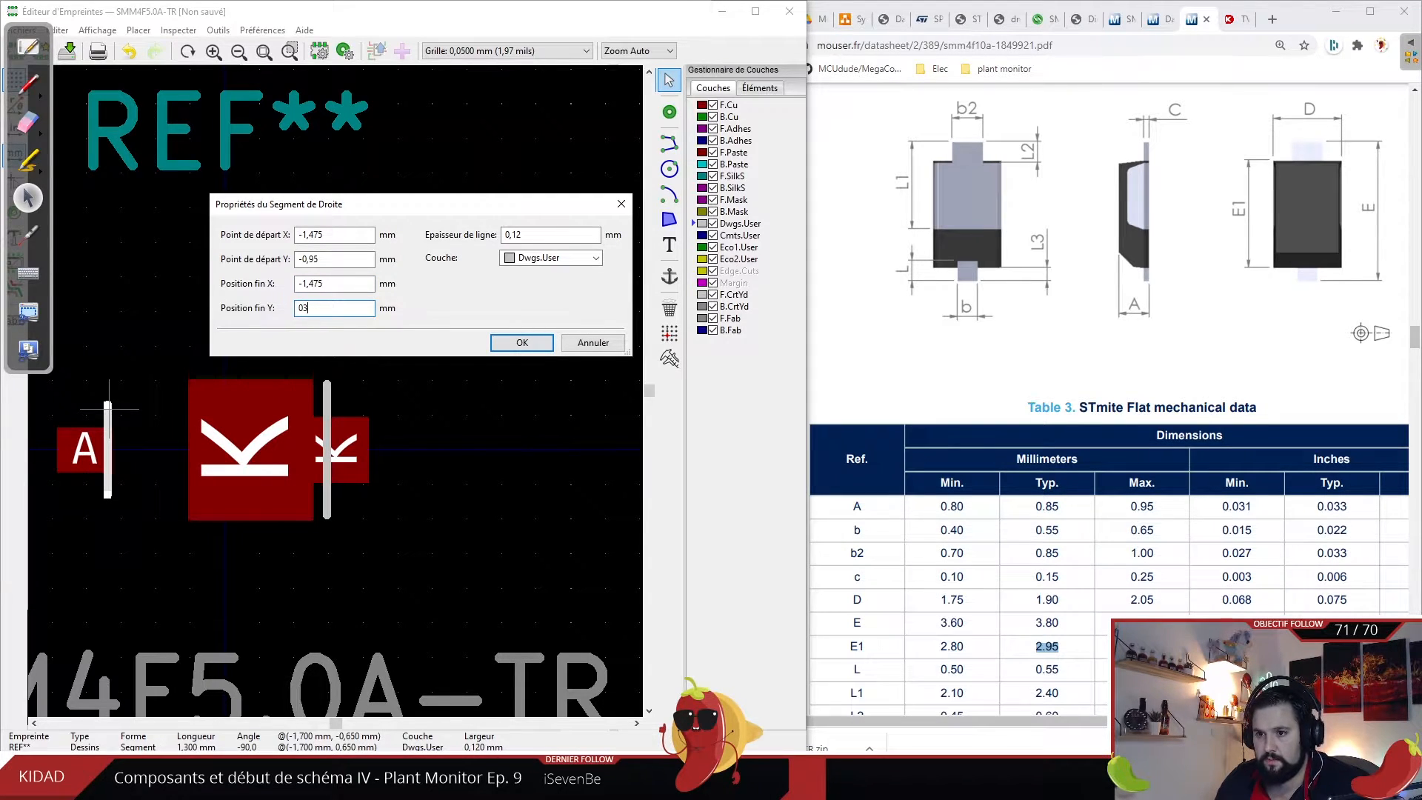
{"action": "key", "text": "BackSpace"}
{"action": "type", "text": ".95"}
{"action": "key", "text": "Return"}
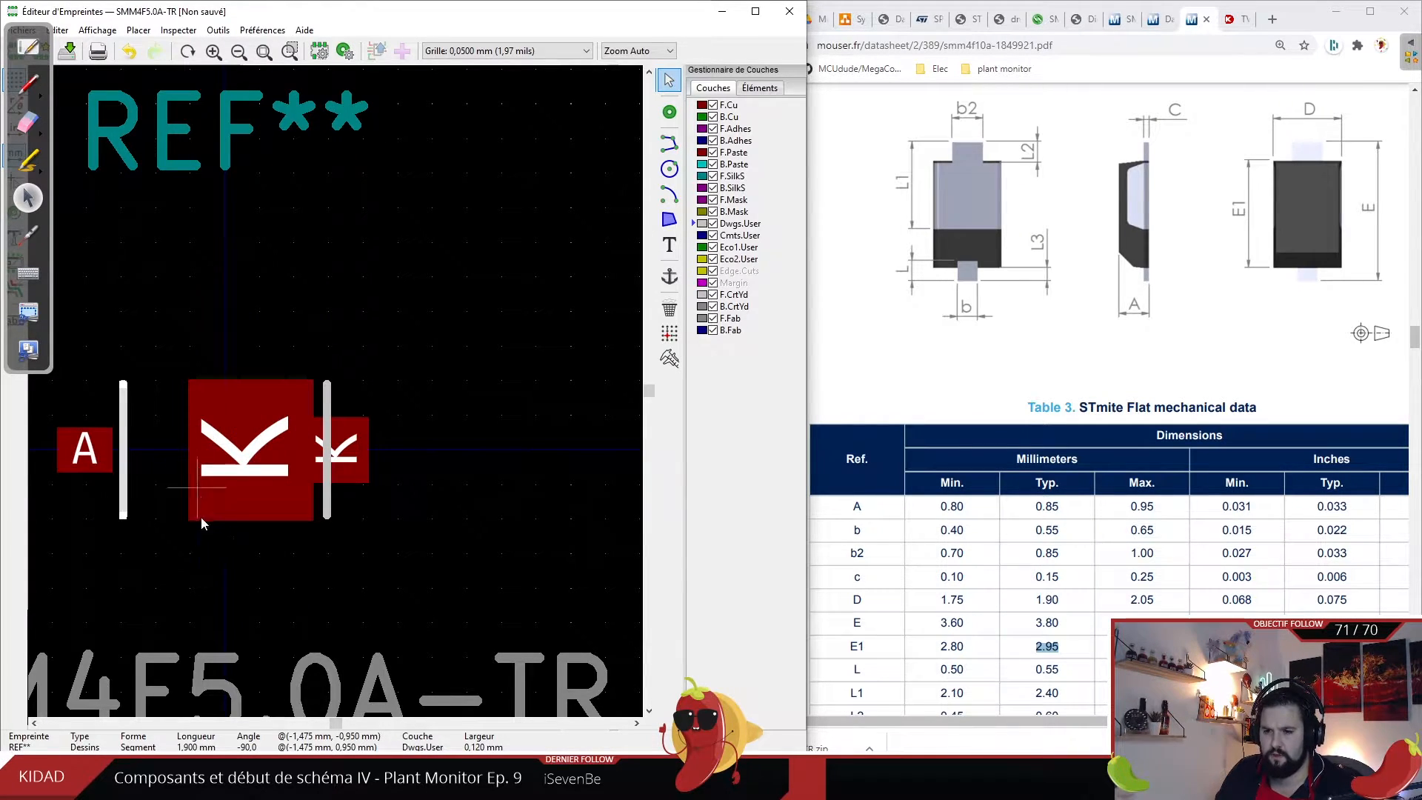
{"action": "middle_click_drag", "start_coordinate": [105, 478], "coordinate": [336, 391]}
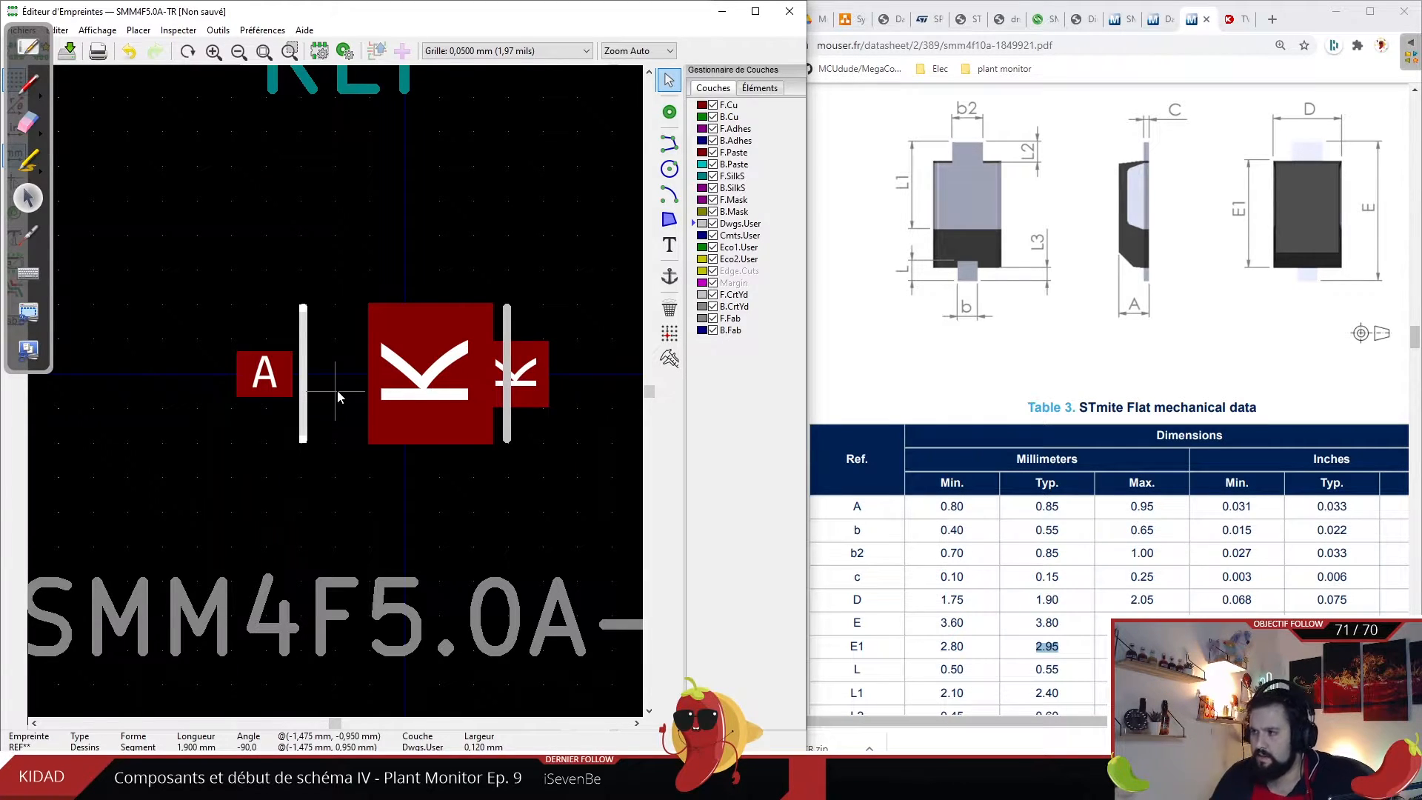
{"action": "scroll", "coordinate": [336, 390], "scroll_direction": "up", "scroll_amount": 1}
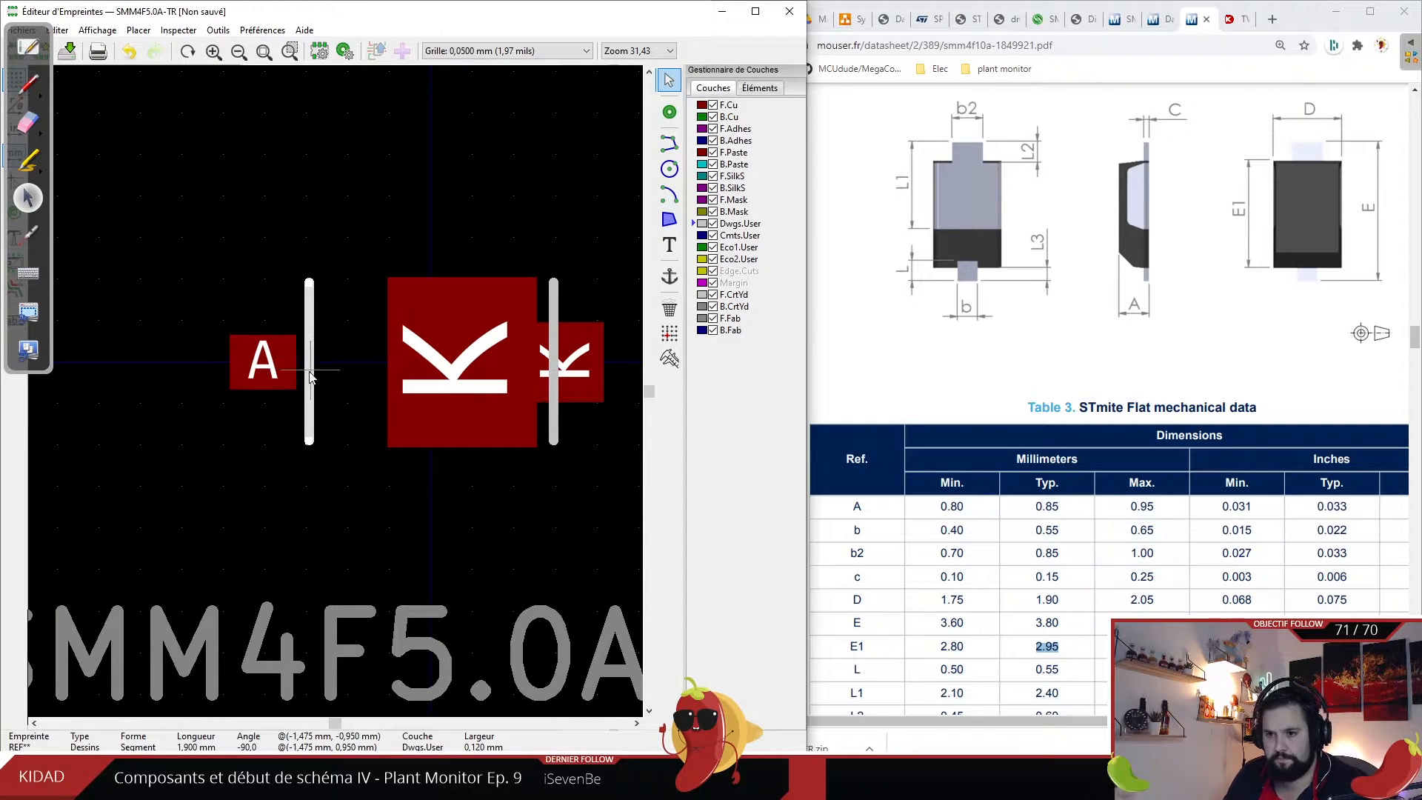
{"action": "double_click", "coordinate": [310, 378]}
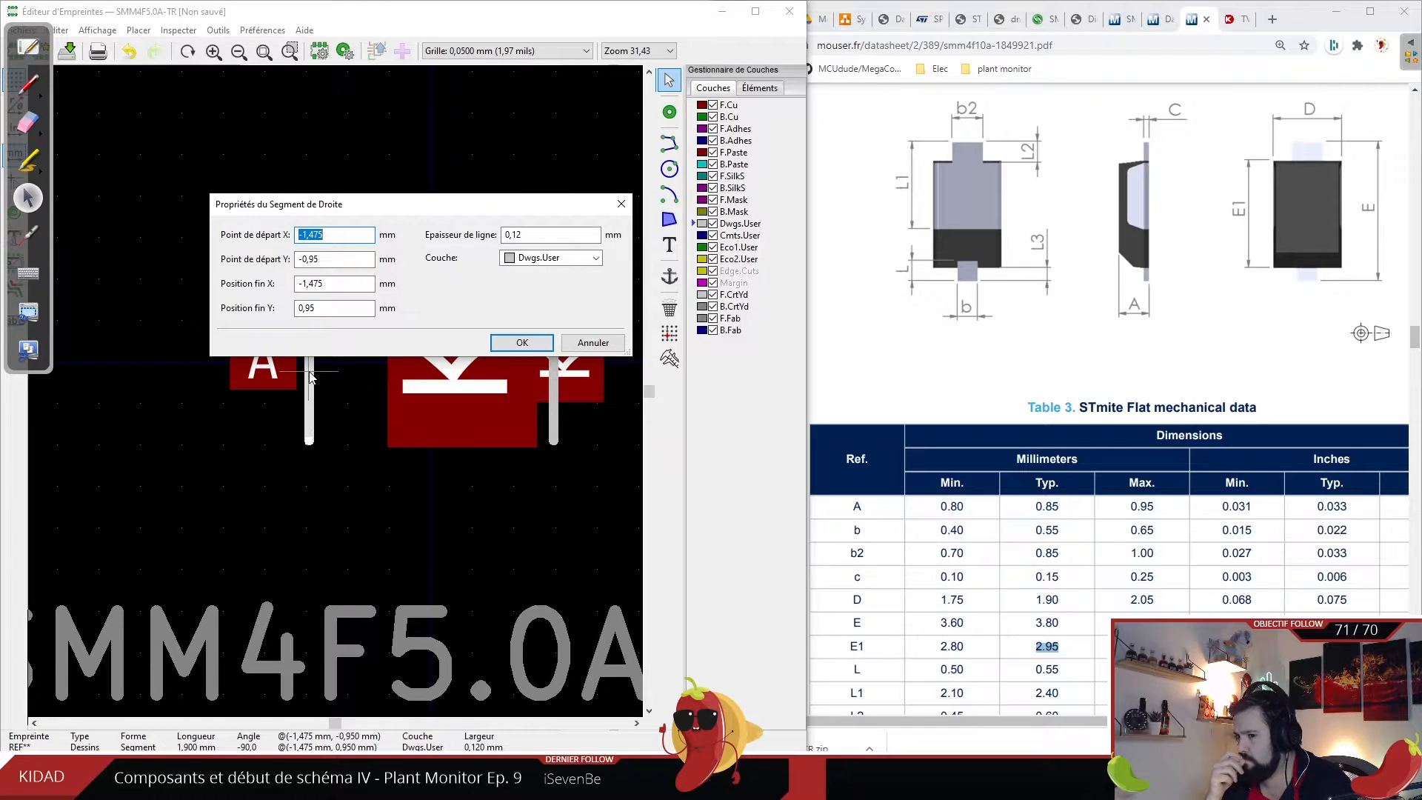
{"action": "key", "text": "Return"}
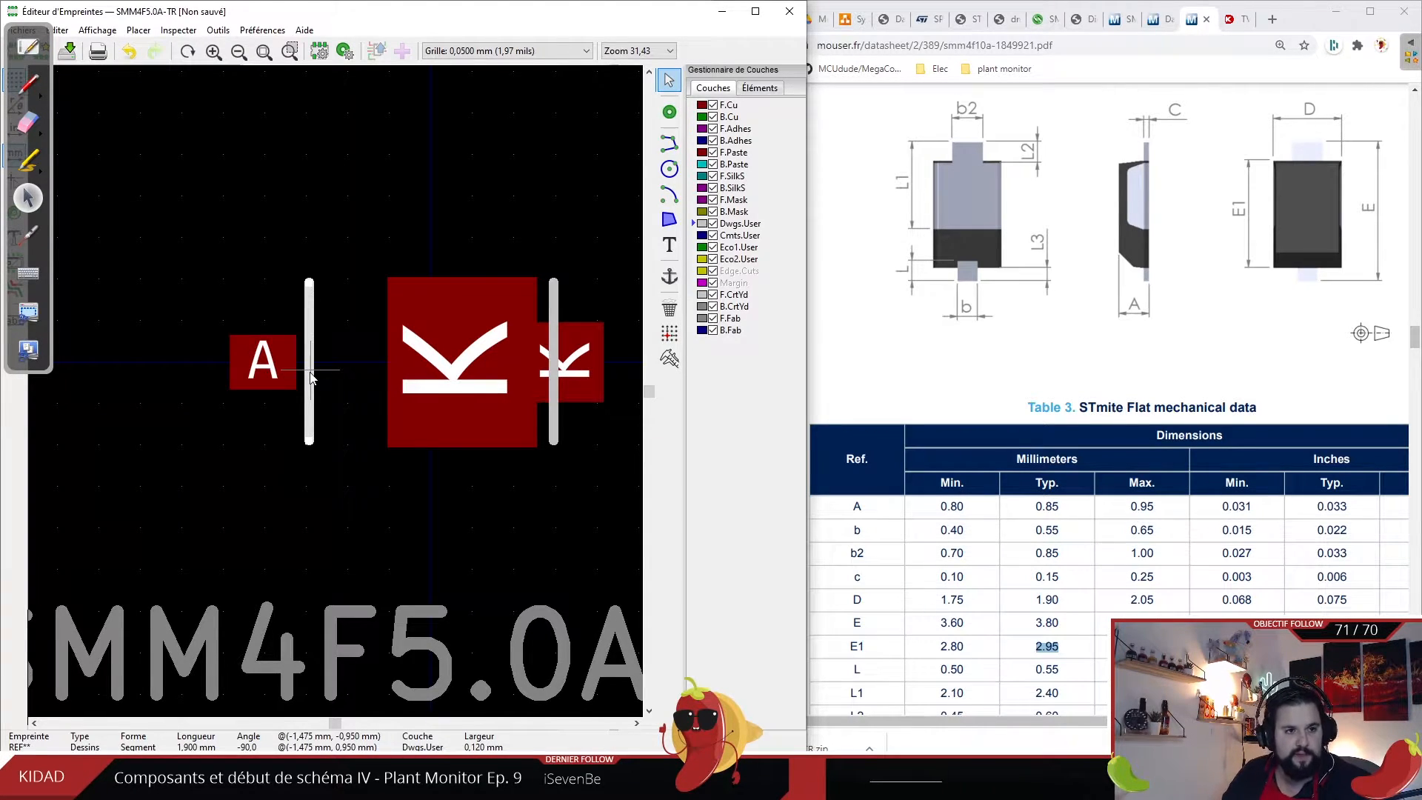
- Bring the Mouser datasheet PDF in Chrome to the front
{"action": "scroll", "coordinate": [432, 400], "scroll_direction": "up", "scroll_amount": 1}
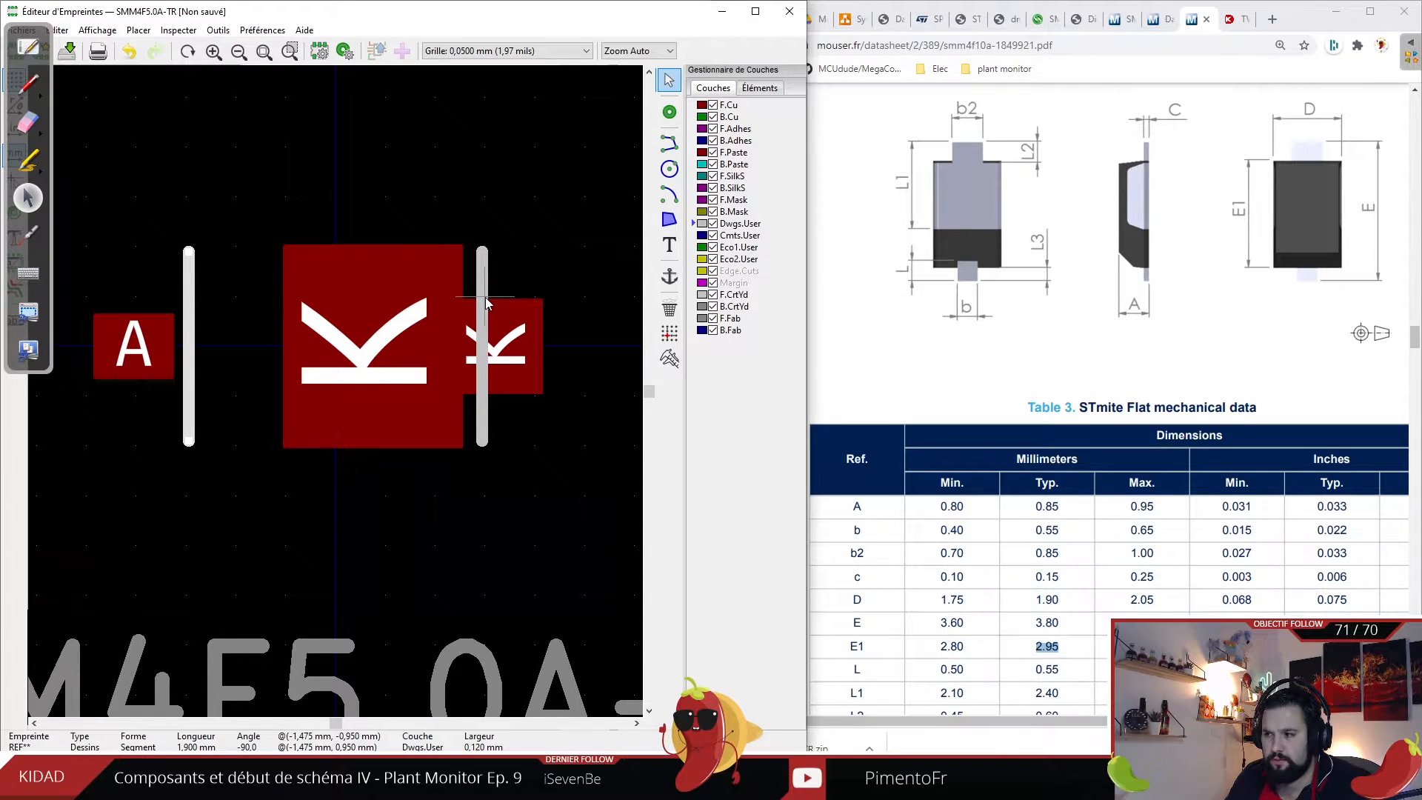
{"action": "scroll", "coordinate": [496, 319], "scroll_direction": "down", "scroll_amount": 1}
{"action": "scroll", "coordinate": [827, 489], "scroll_direction": "down", "scroll_amount": 10}
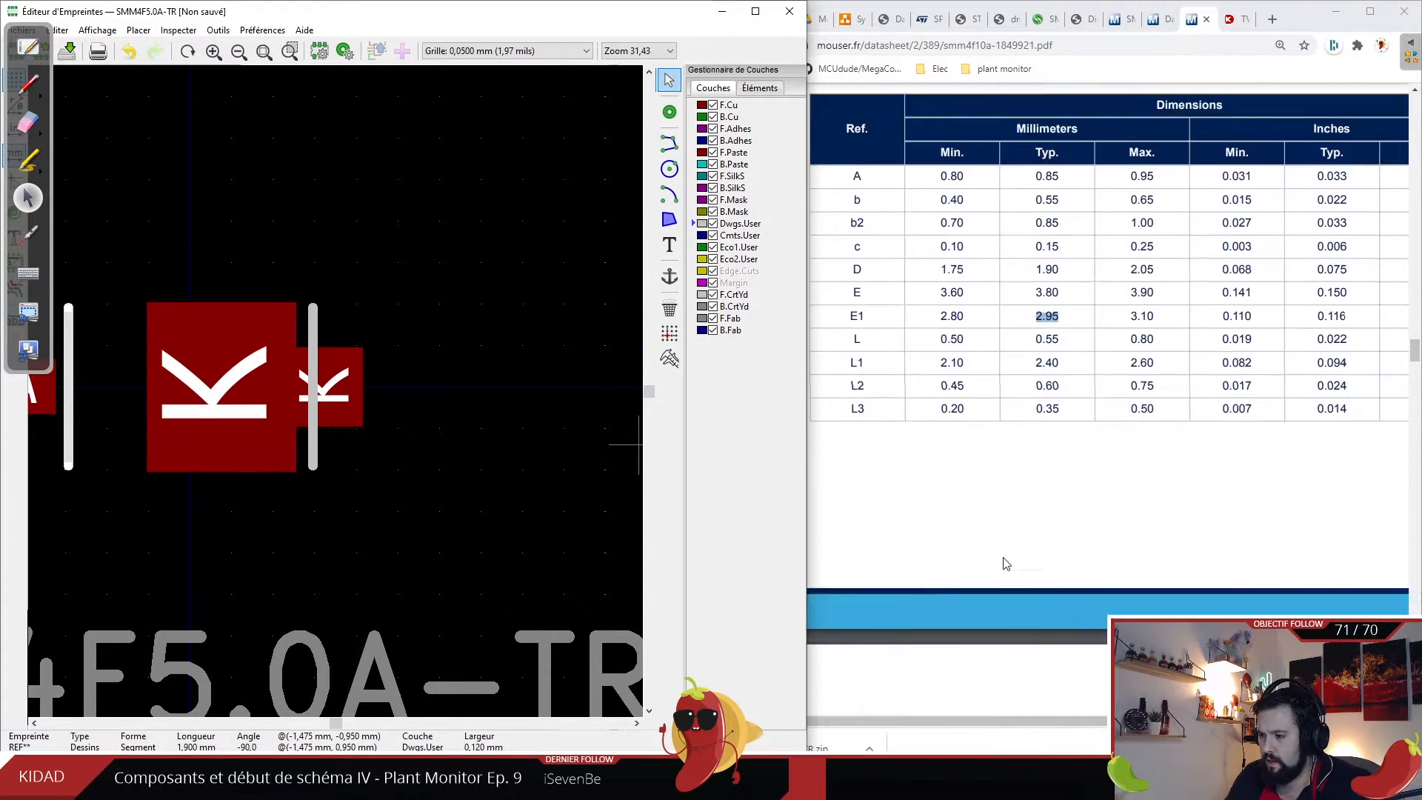
{"action": "left_click", "coordinate": [1021, 688]}
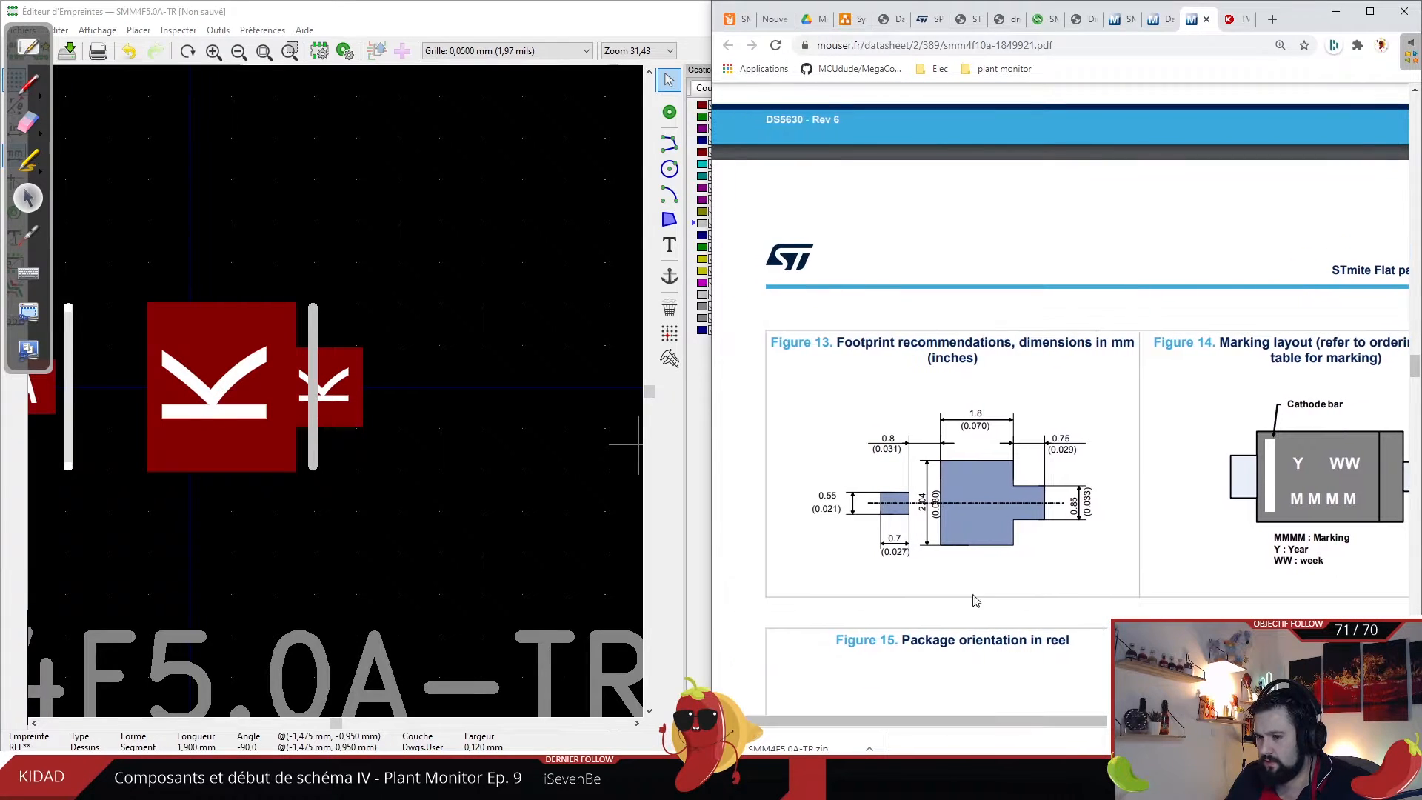
- Scroll to Figure 13 footprint recommendations and enlarge it to read the mm dimensions
{"action": "scroll", "coordinate": [936, 286], "scroll_direction": "up", "scroll_amount": 10}
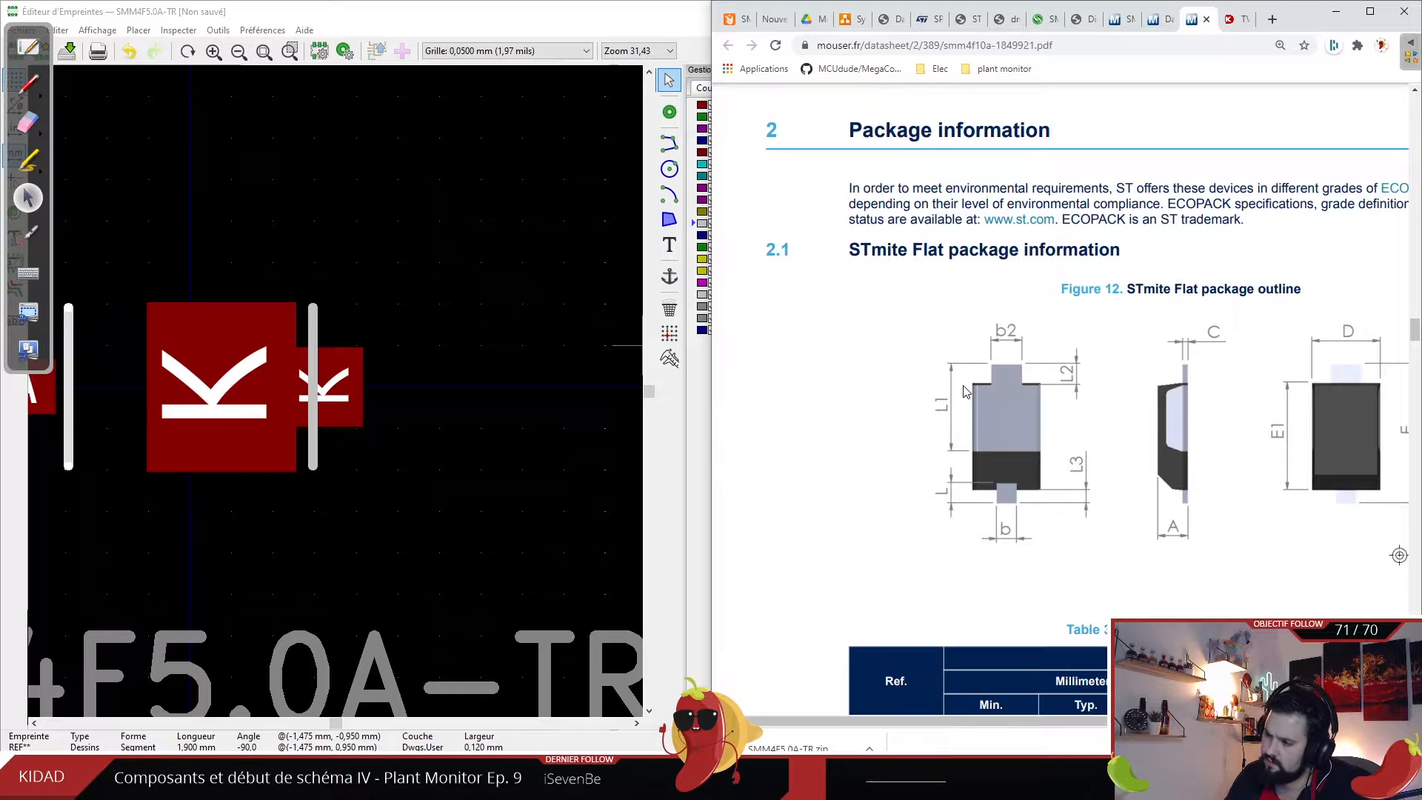
{"action": "scroll", "coordinate": [965, 391], "scroll_direction": "down", "scroll_amount": 6}
{"action": "scroll", "coordinate": [965, 392], "scroll_direction": "up", "scroll_amount": 5}
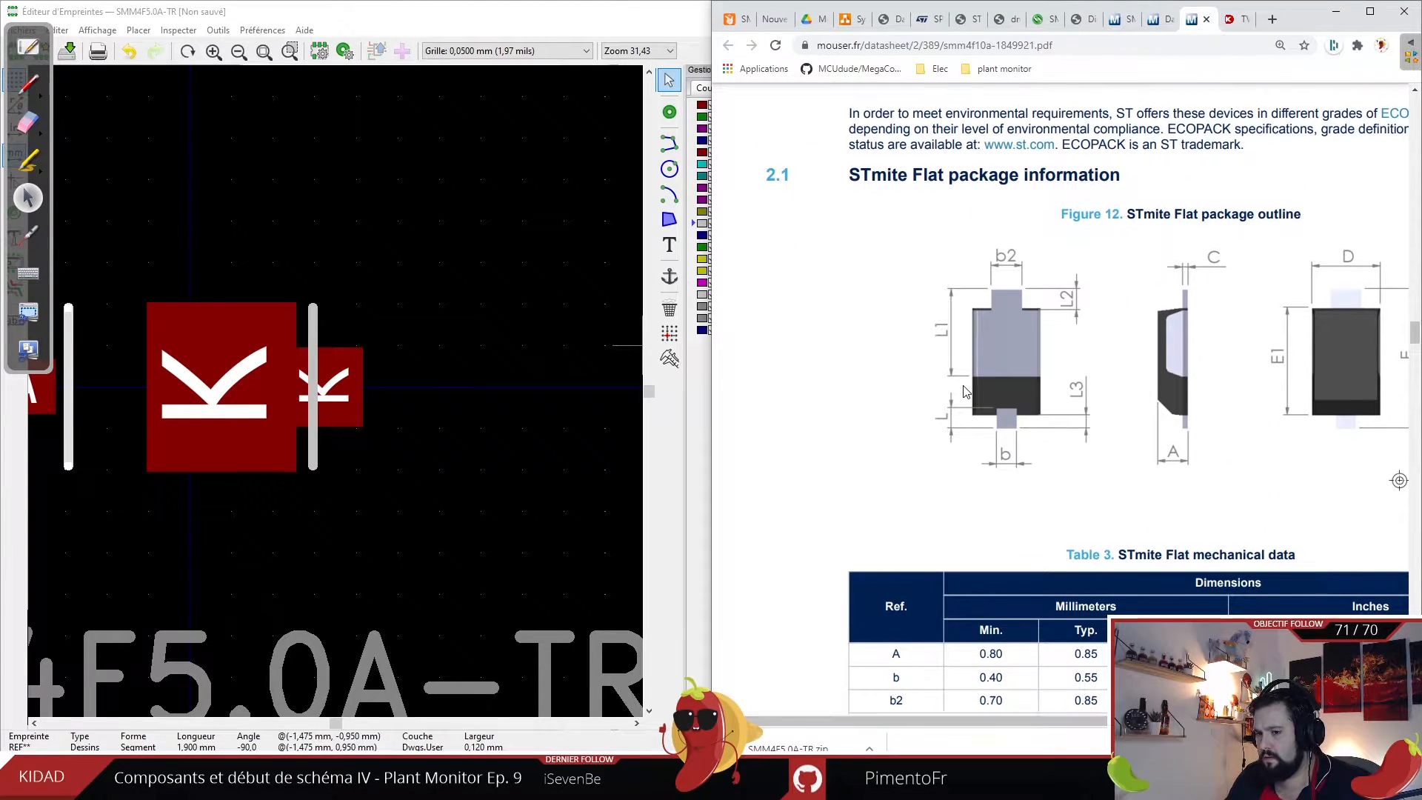
{"action": "scroll", "coordinate": [965, 392], "scroll_direction": "down", "scroll_amount": 10}
{"action": "scroll", "coordinate": [965, 396], "scroll_direction": "down", "scroll_amount": 3}
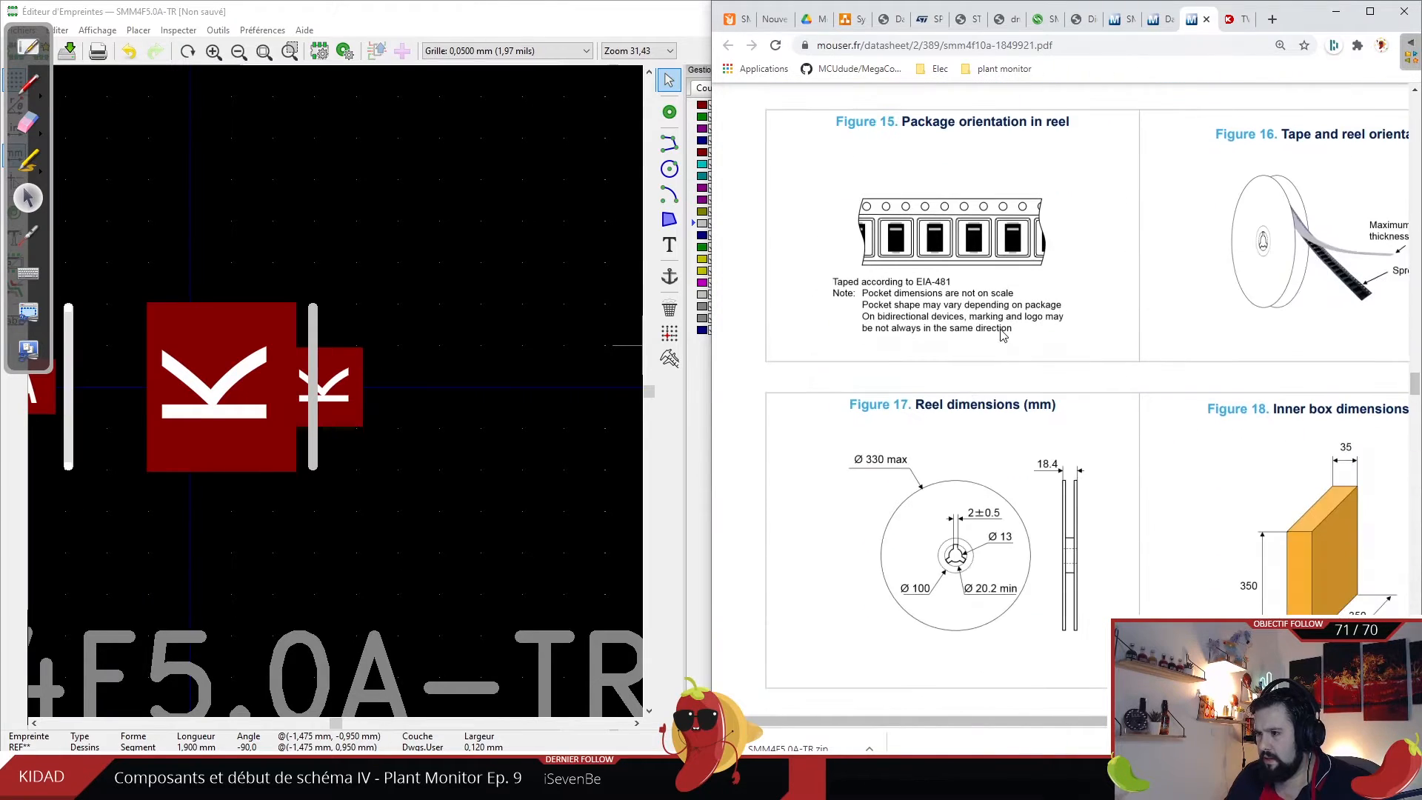
{"action": "scroll", "coordinate": [965, 396], "scroll_direction": "up", "scroll_amount": 3}
{"action": "scroll", "coordinate": [1009, 343], "scroll_direction": "up", "scroll_amount": 2, "text": "ctrl"}
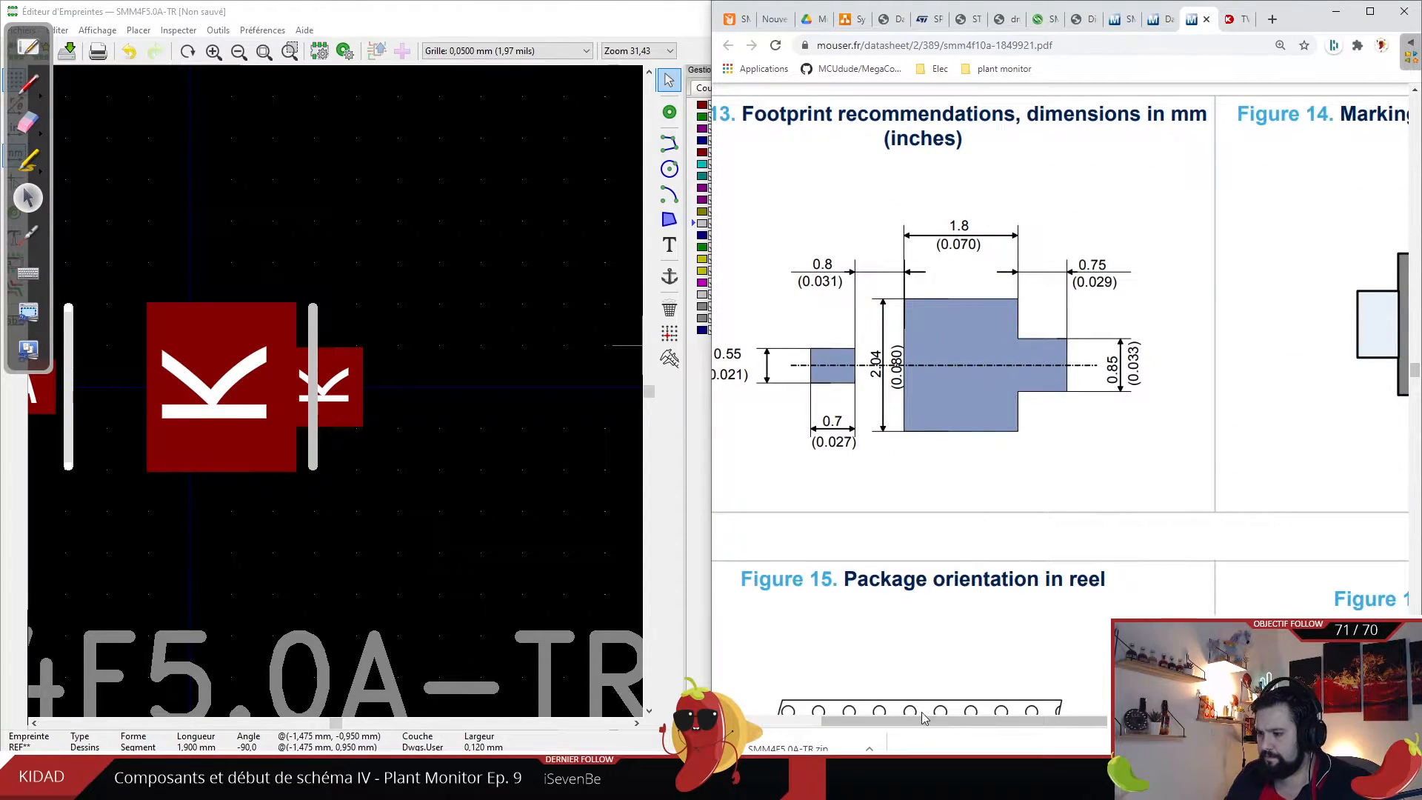
{"action": "left_click_drag", "start_coordinate": [903, 722], "coordinate": [886, 724]}
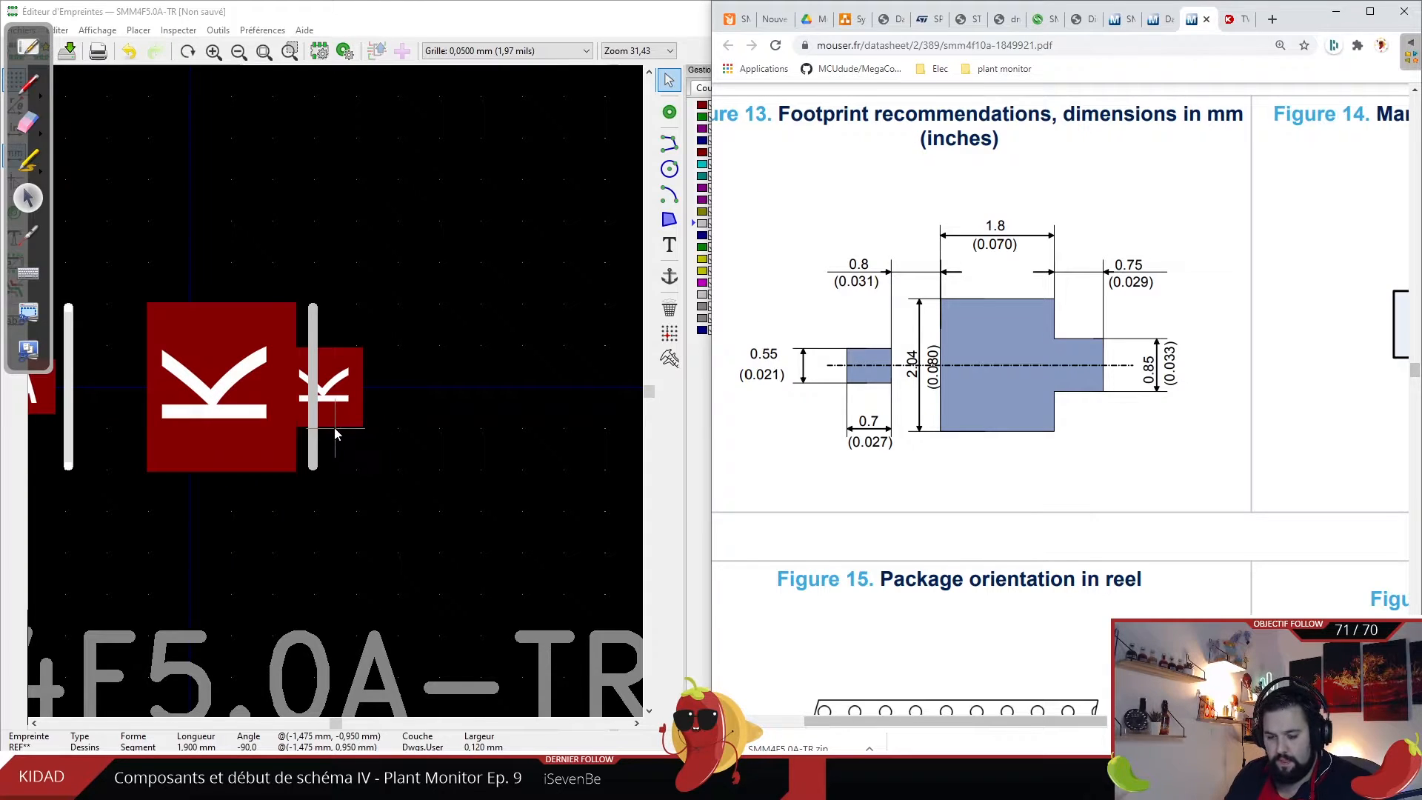
{"action": "scroll", "coordinate": [330, 407], "scroll_direction": "down", "scroll_amount": 2}
{"action": "scroll", "coordinate": [328, 390], "scroll_direction": "down", "scroll_amount": 3}
{"action": "scroll", "coordinate": [335, 391], "scroll_direction": "up", "scroll_amount": 5}
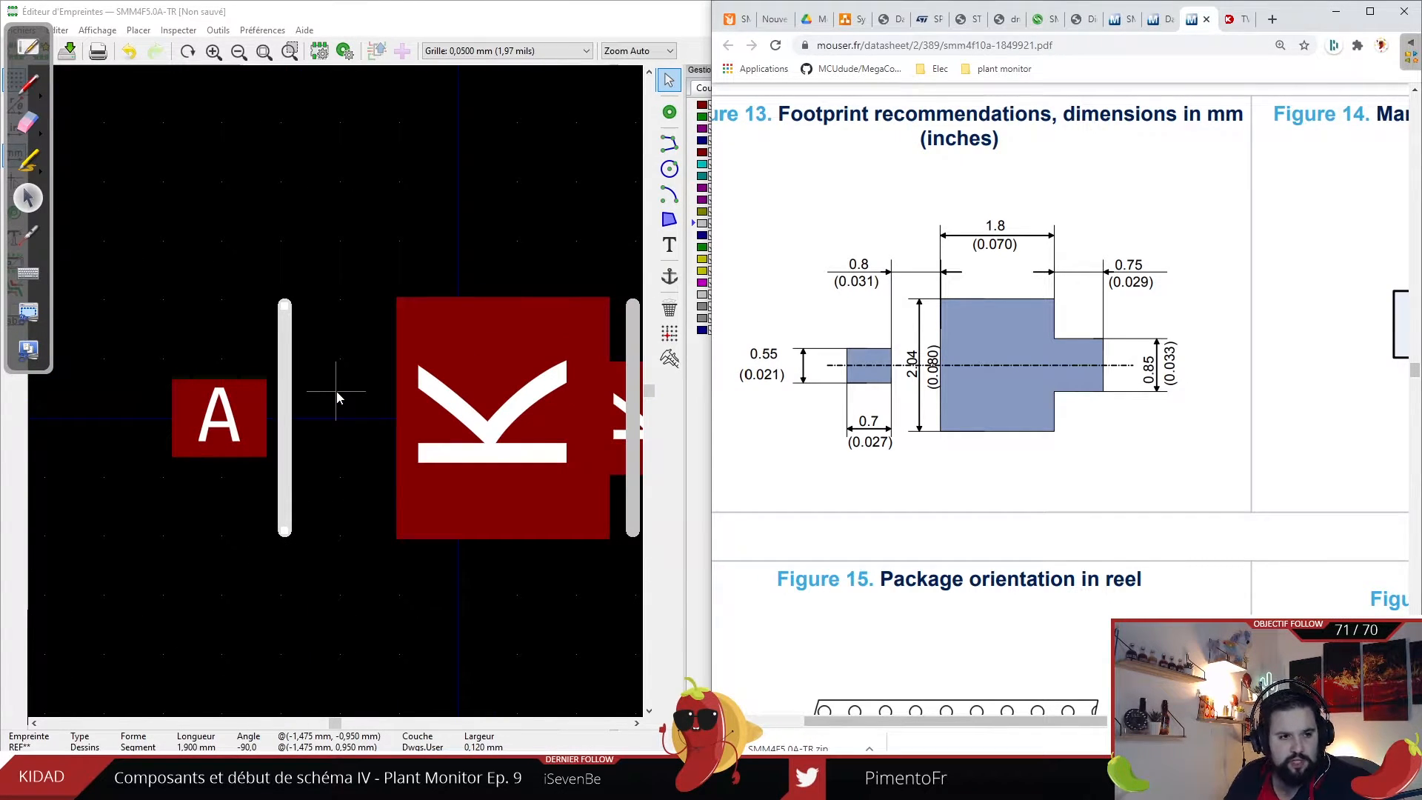
{"action": "scroll", "coordinate": [335, 391], "scroll_direction": "down", "scroll_amount": 1}
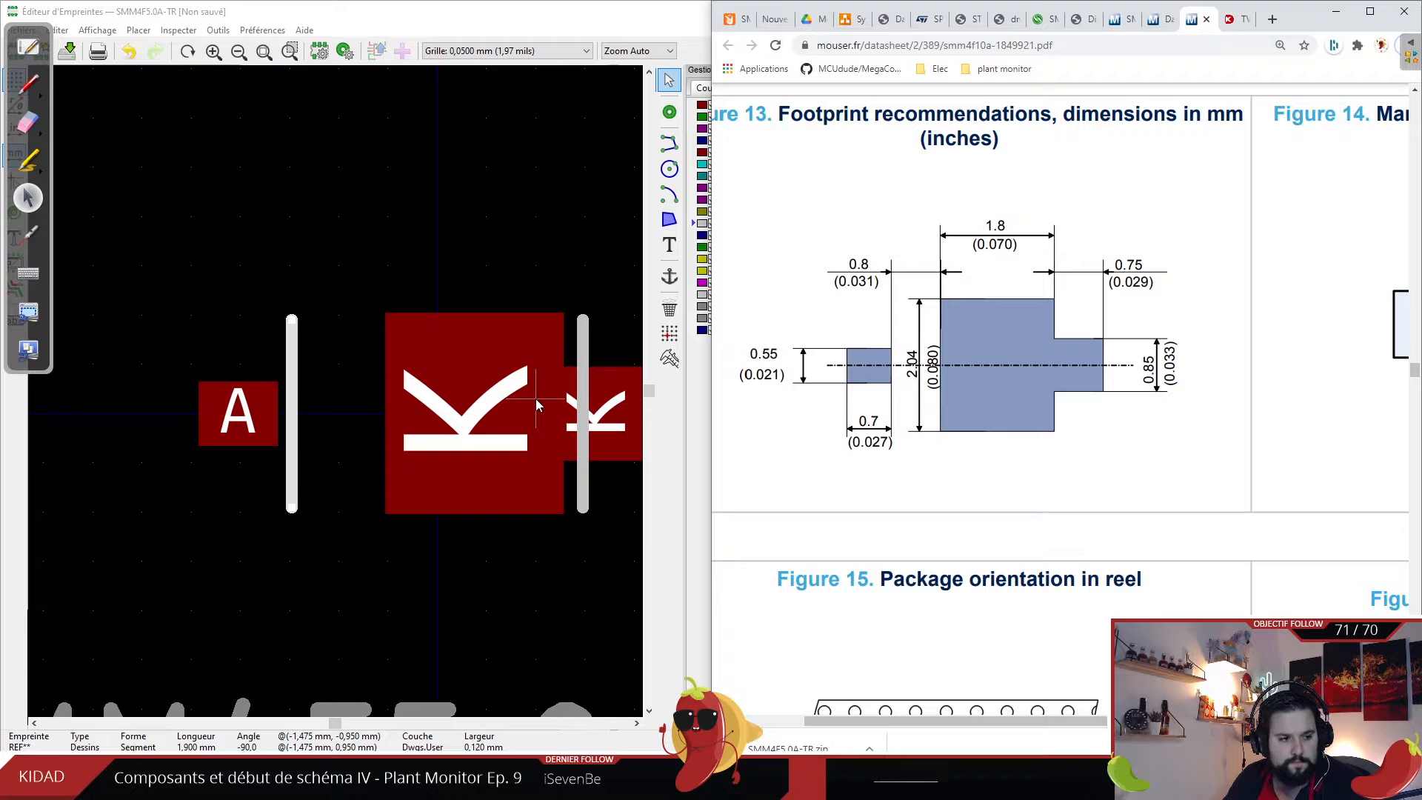
{"action": "scroll", "coordinate": [536, 399], "scroll_direction": "down", "scroll_amount": 1}
{"action": "scroll", "coordinate": [335, 391], "scroll_direction": "up", "scroll_amount": 1}
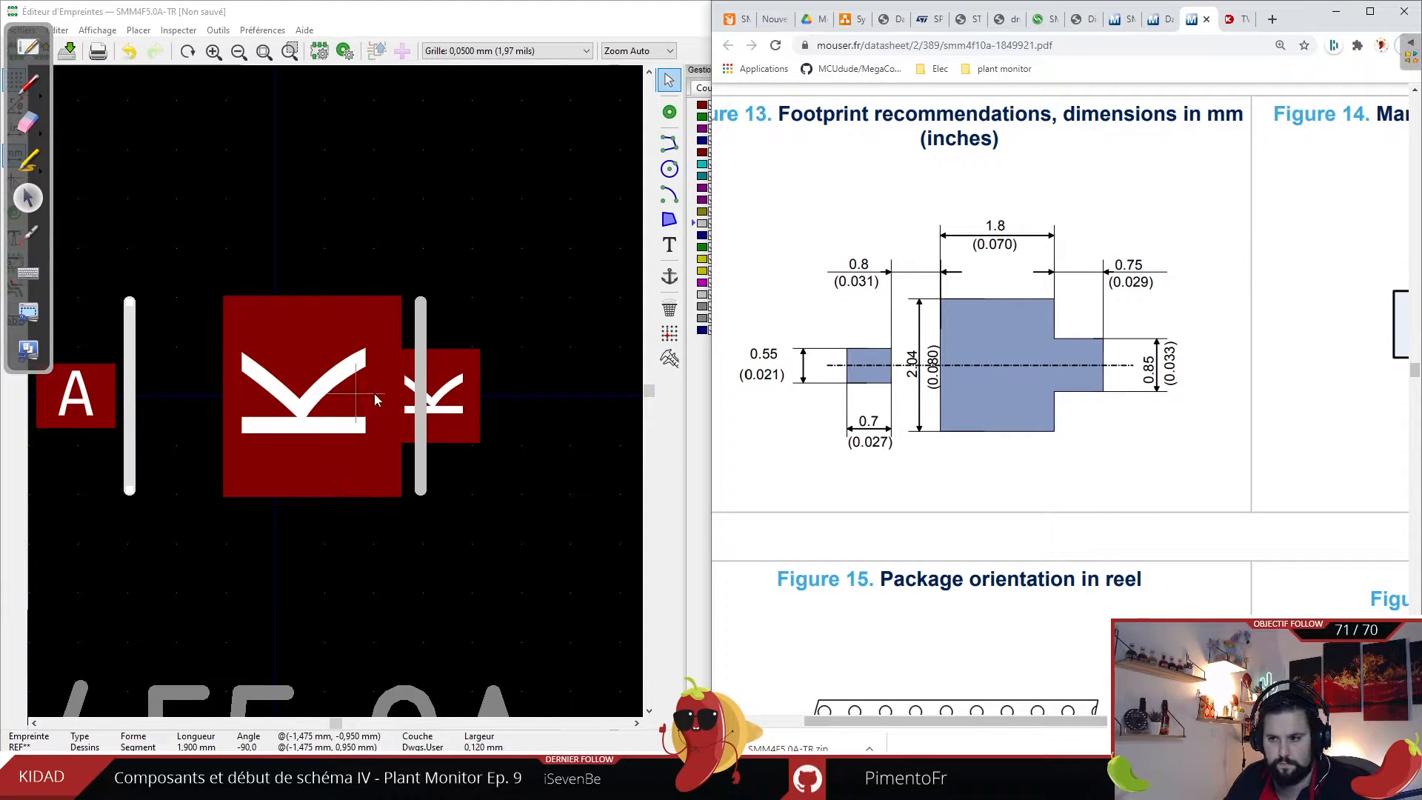
{"action": "left_click", "coordinate": [418, 393]}
{"action": "left_click", "coordinate": [418, 384]}
{"action": "left_click", "coordinate": [418, 383]}
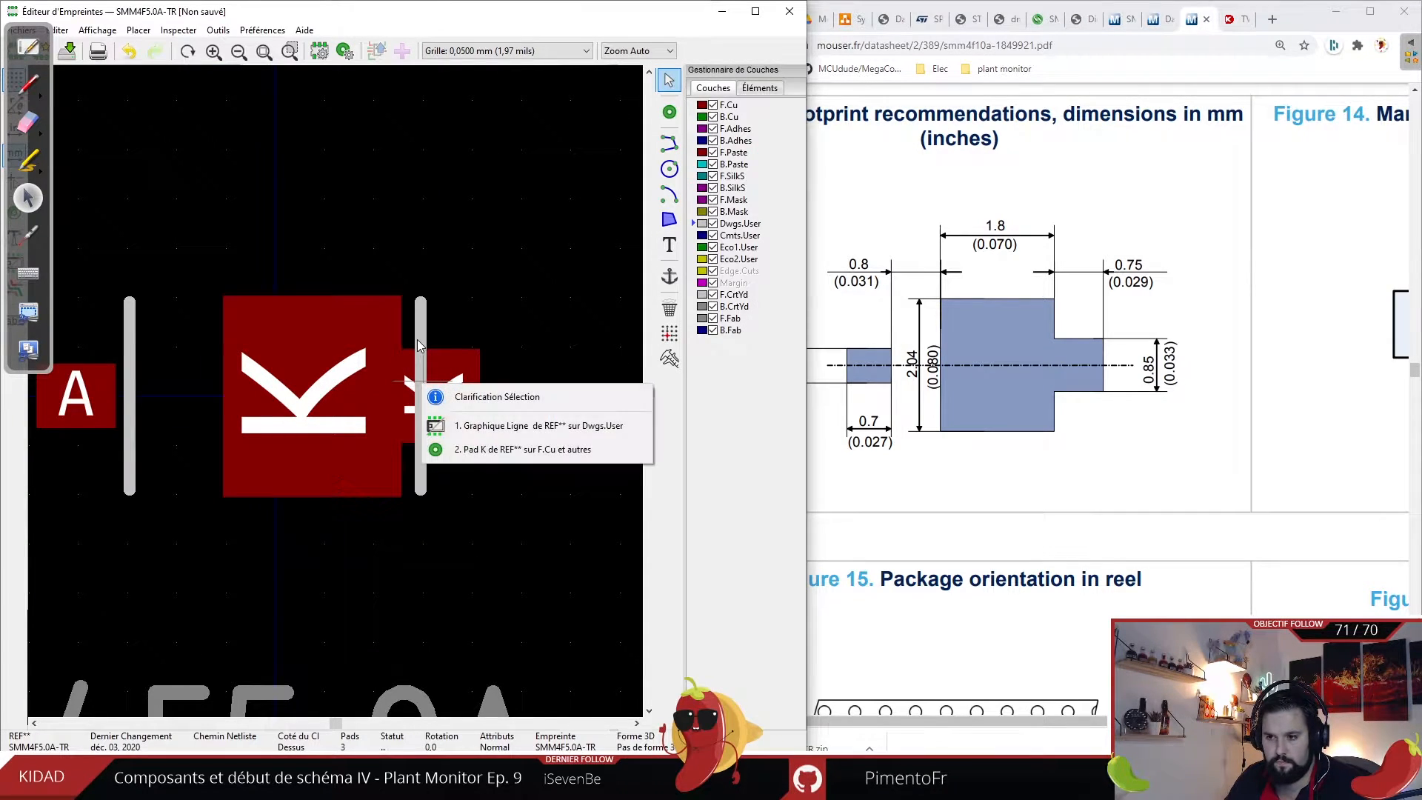
{"action": "double_click", "coordinate": [418, 334]}
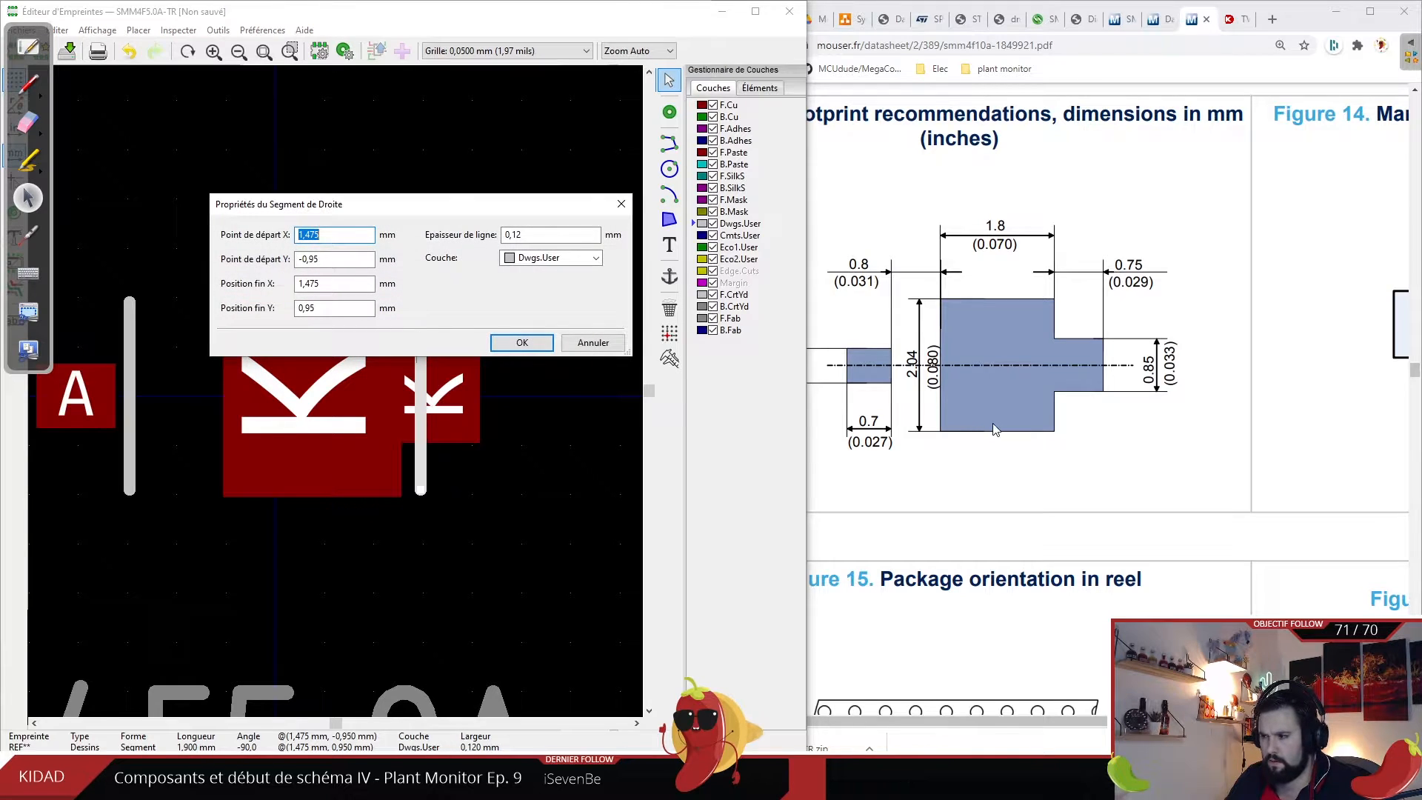
{"action": "key", "text": "Escape"}
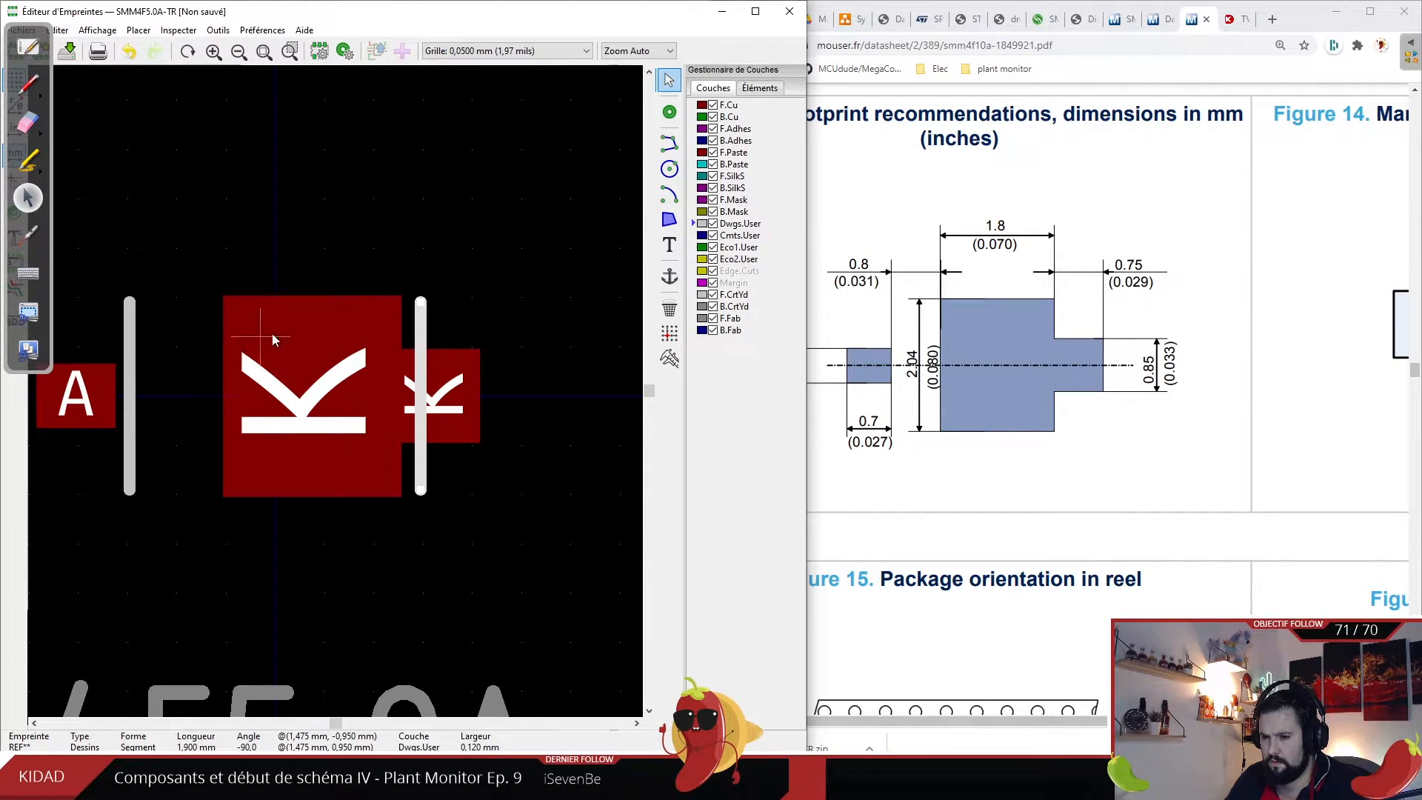
{"action": "left_click", "coordinate": [296, 326]}
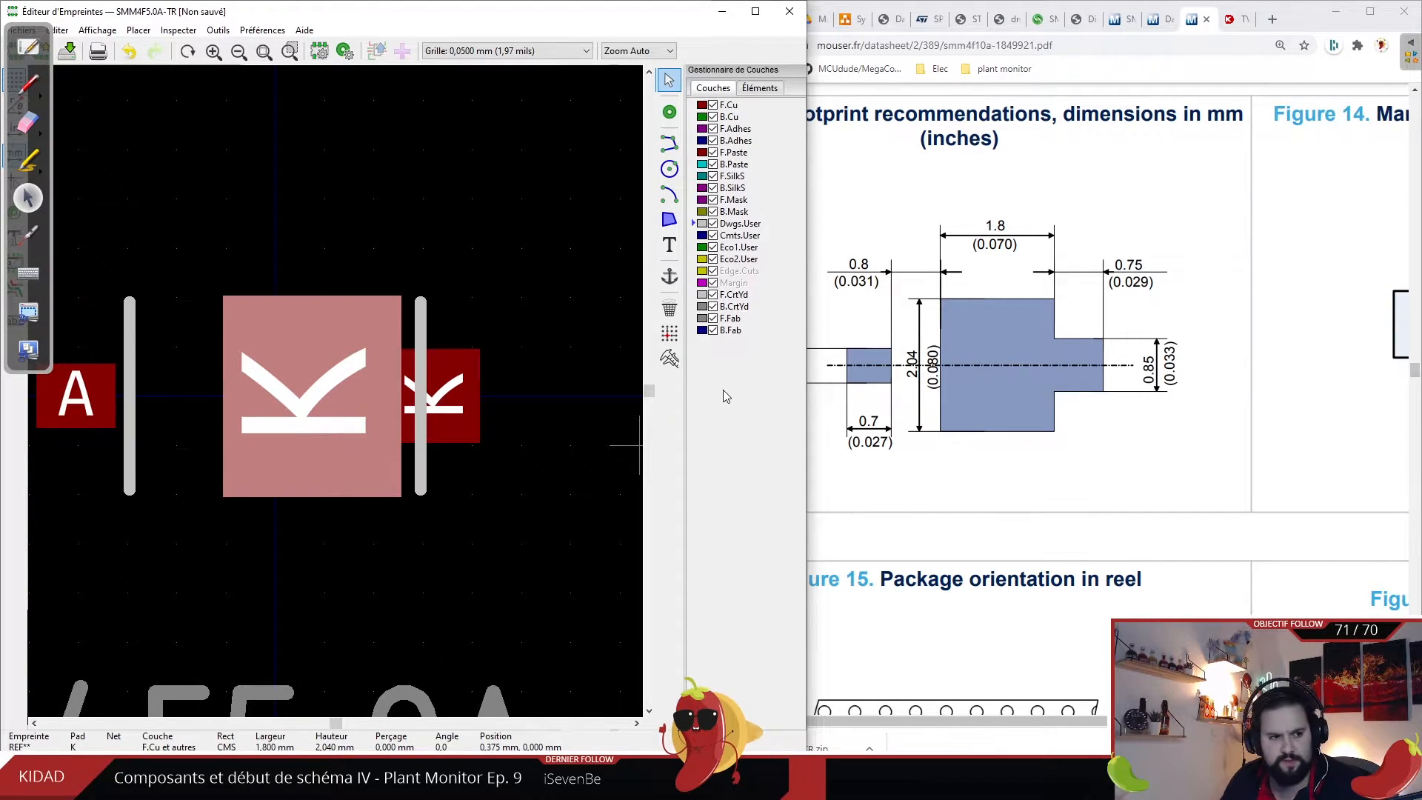
- Compare the right Dwgs.User line against Figure 13 and pick the red annotation pen
{"action": "left_click", "coordinate": [1048, 340]}
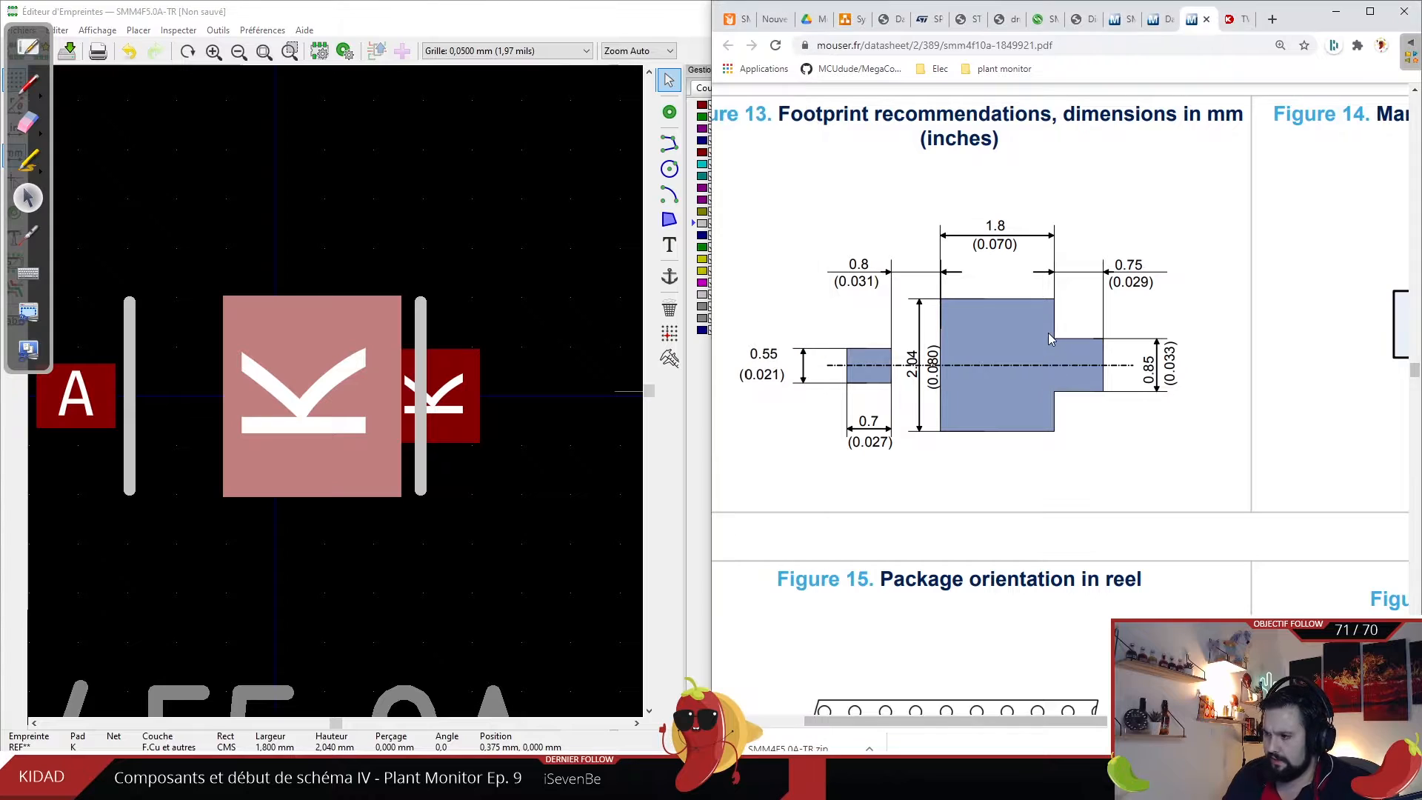
{"action": "left_click", "coordinate": [420, 317]}
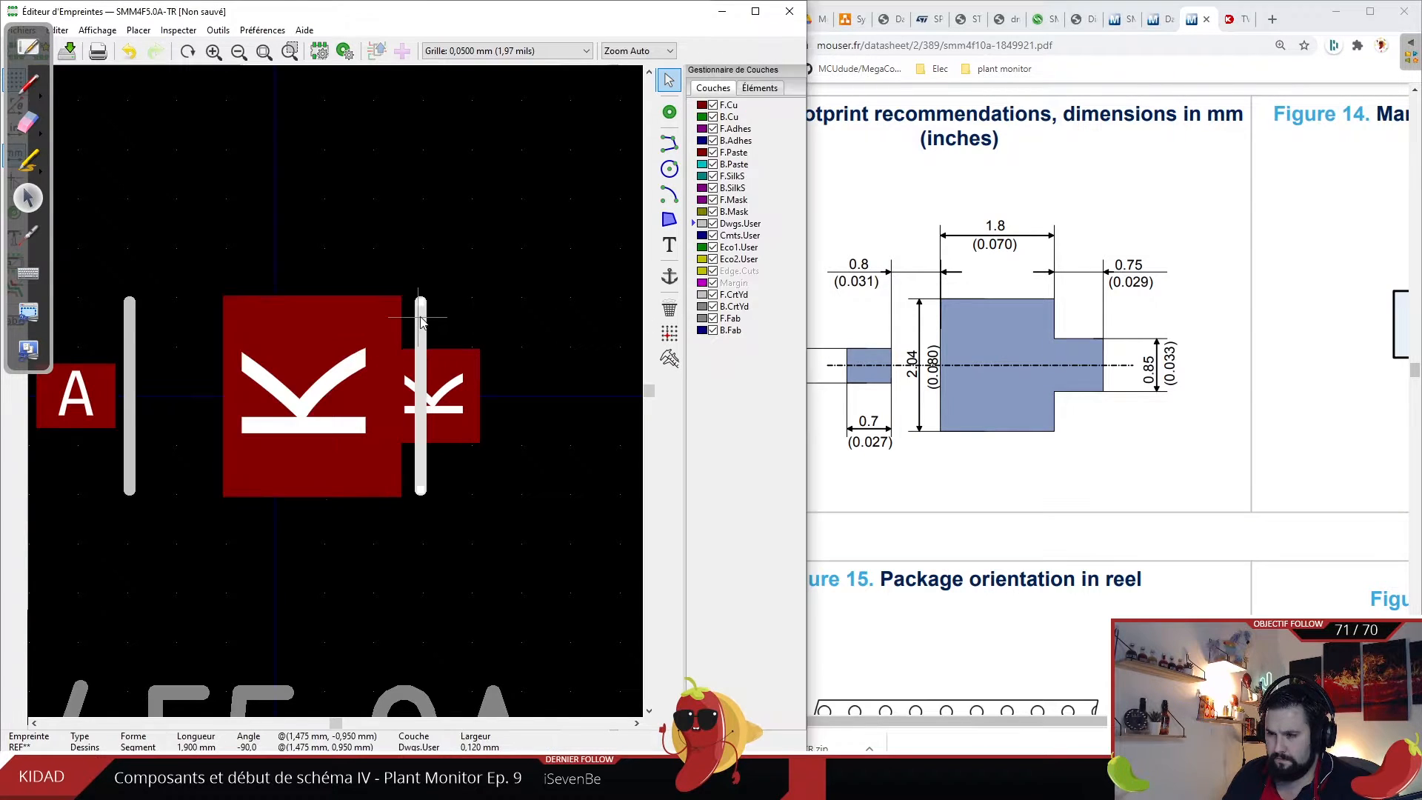
{"action": "left_click", "coordinate": [1132, 327]}
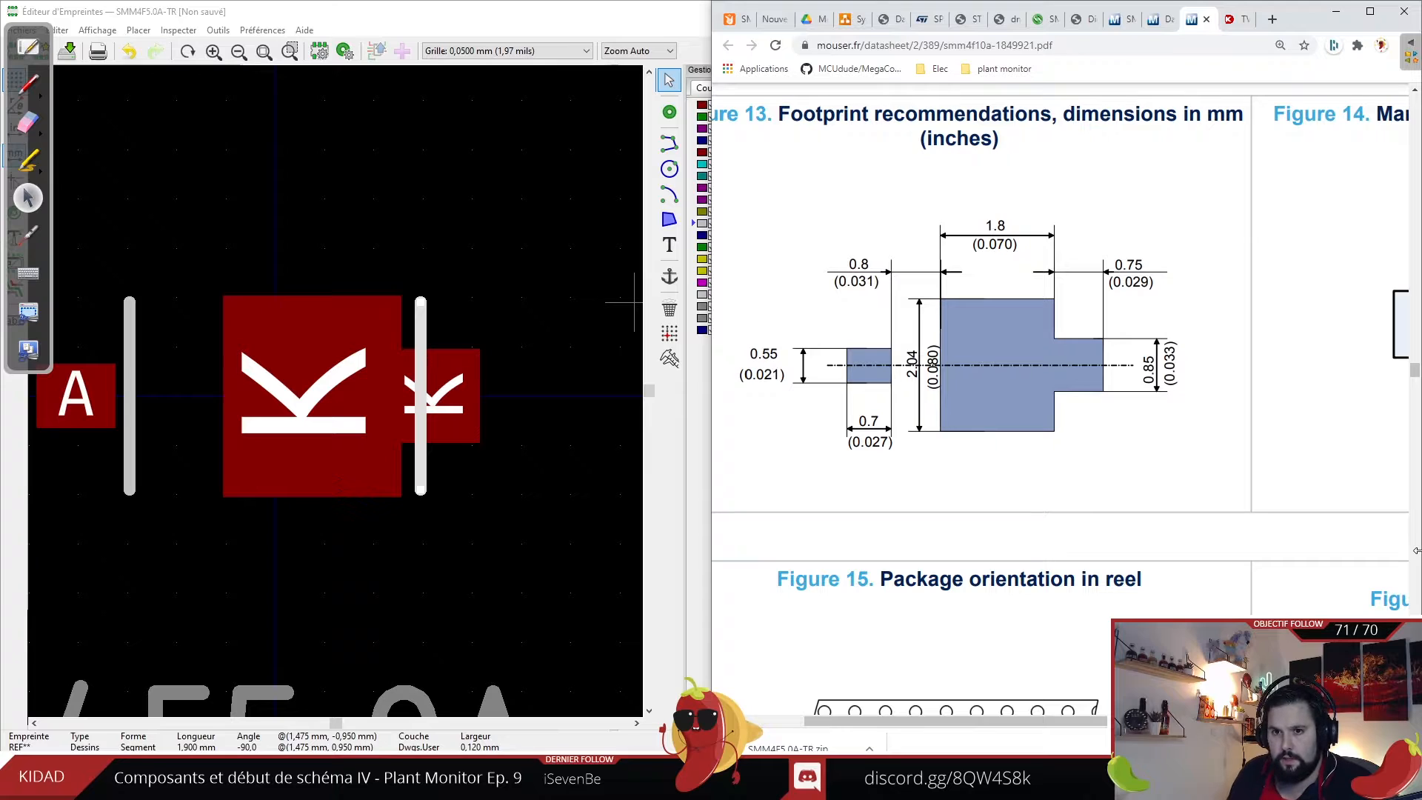
{"action": "left_click", "coordinate": [35, 91]}
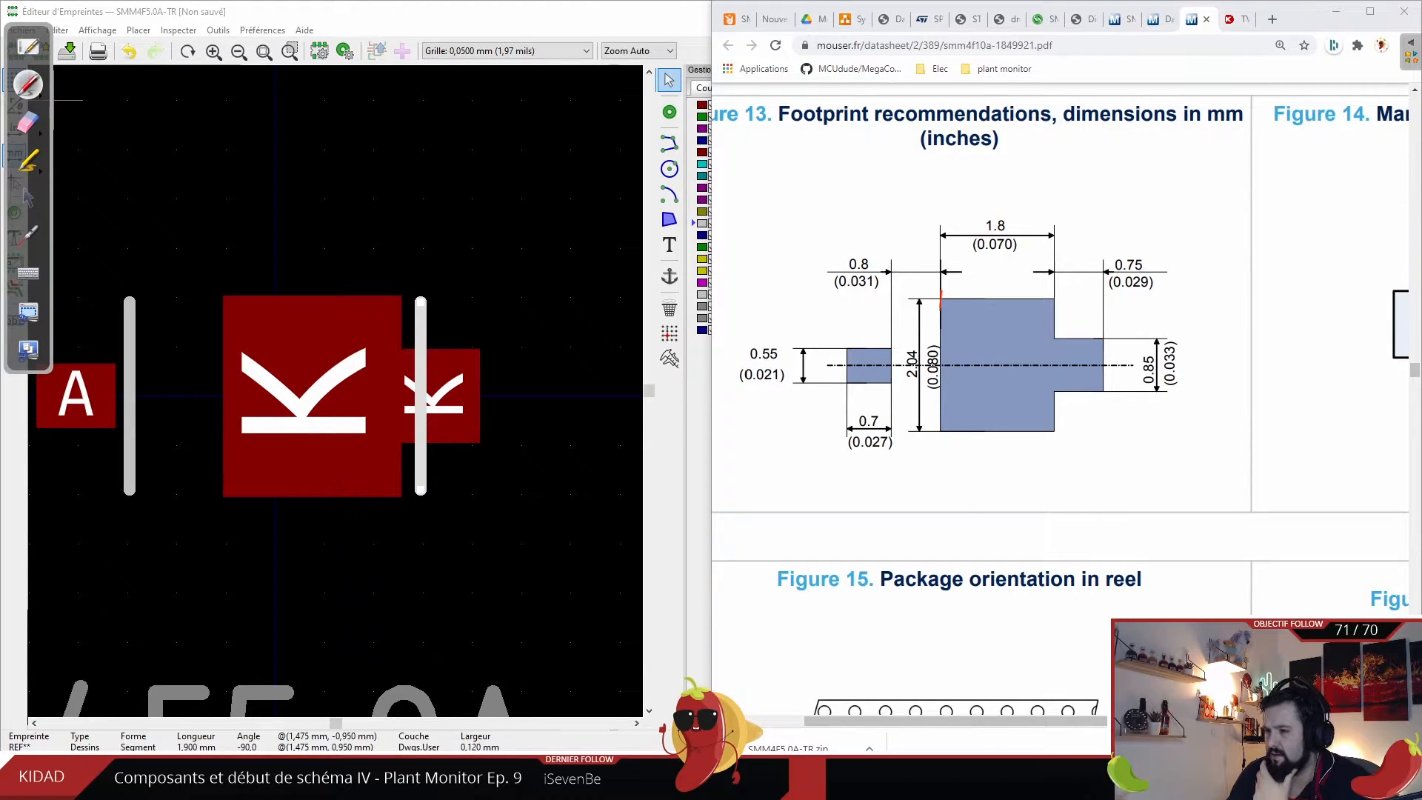
- Scroll the datasheet through the package outline back to Figure 13
{"action": "left_click", "coordinate": [30, 197]}
{"action": "scroll", "coordinate": [1155, 481], "scroll_direction": "up", "scroll_amount": 15}
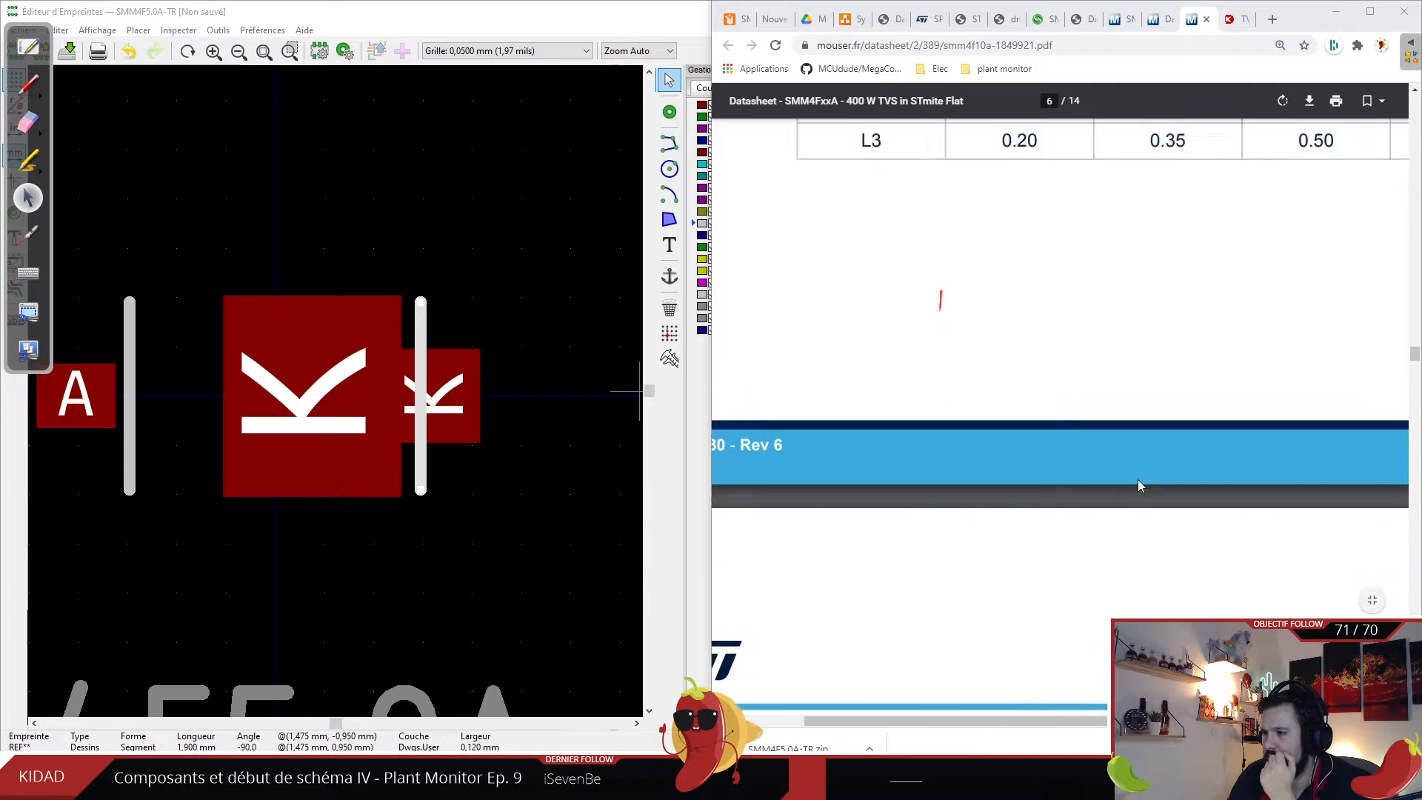
{"action": "scroll", "coordinate": [1187, 494], "scroll_direction": "up", "scroll_amount": 3}
{"action": "scroll", "coordinate": [1193, 504], "scroll_direction": "down", "scroll_amount": 2}
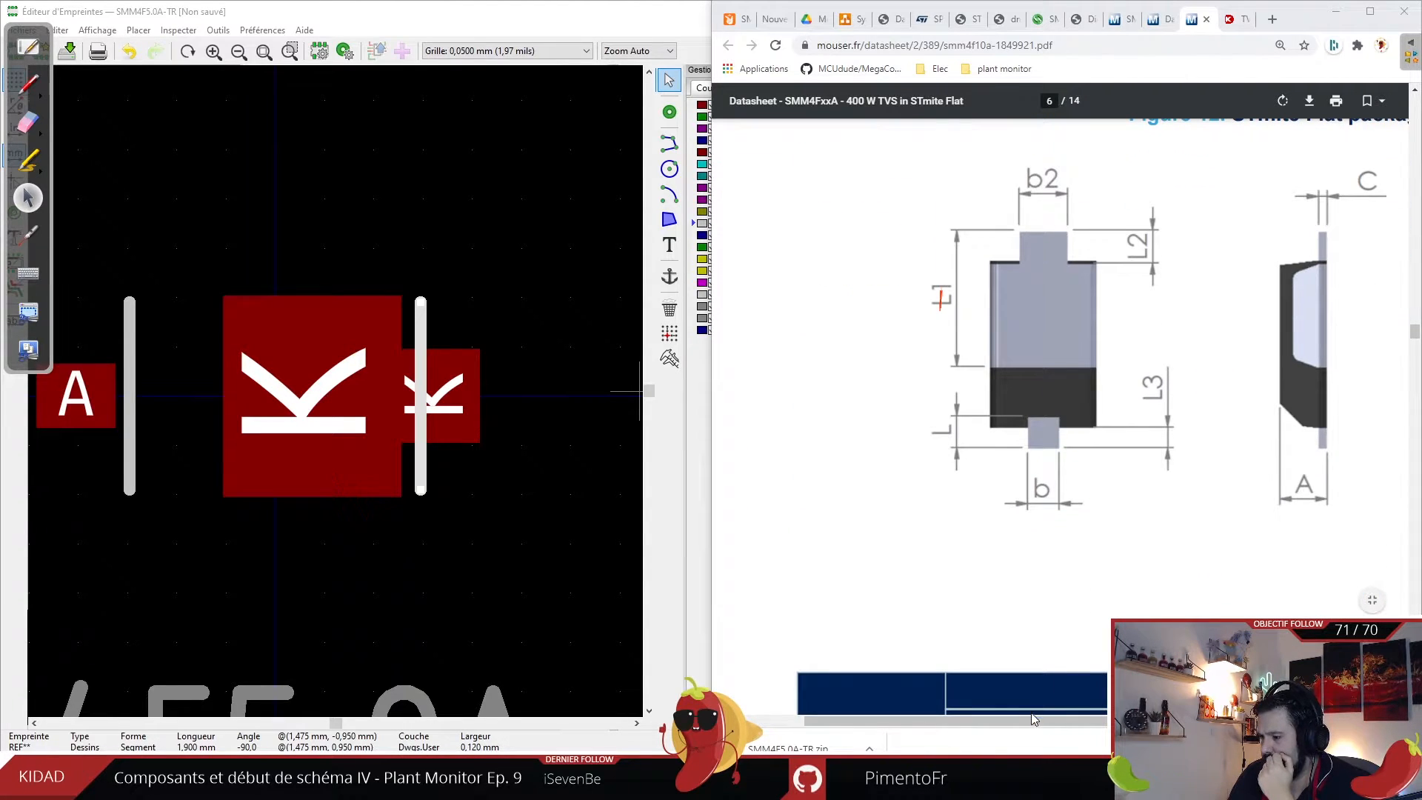
{"action": "mouse_move", "coordinate": [1037, 722]}
{"action": "left_mouse_down"}
{"action": "mouse_move", "coordinate": [1132, 722]}
{"action": "mouse_move", "coordinate": [1088, 721]}
{"action": "left_mouse_up"}
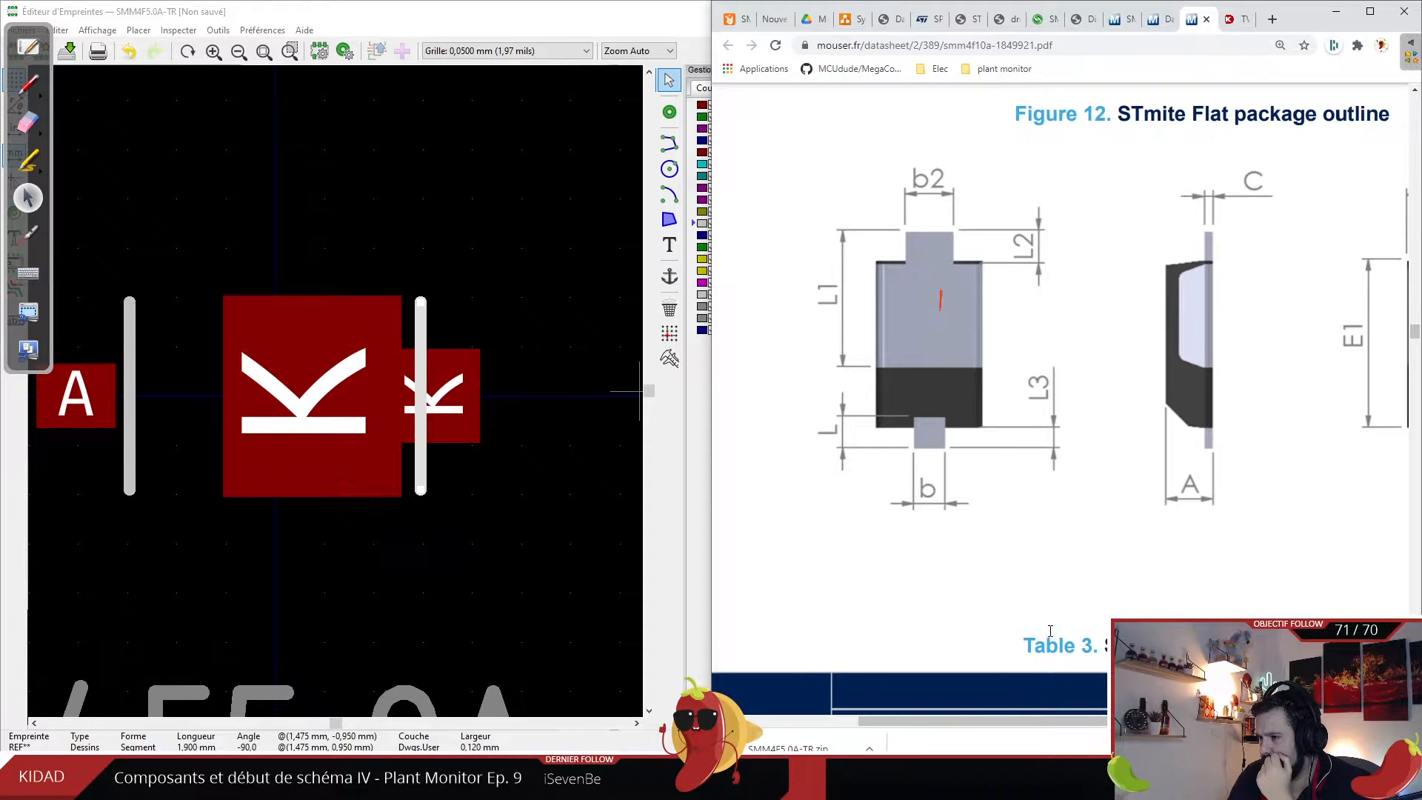
{"action": "scroll", "coordinate": [1036, 612], "scroll_direction": "down", "scroll_amount": 10}
{"action": "scroll", "coordinate": [1036, 606], "scroll_direction": "up", "scroll_amount": 6}
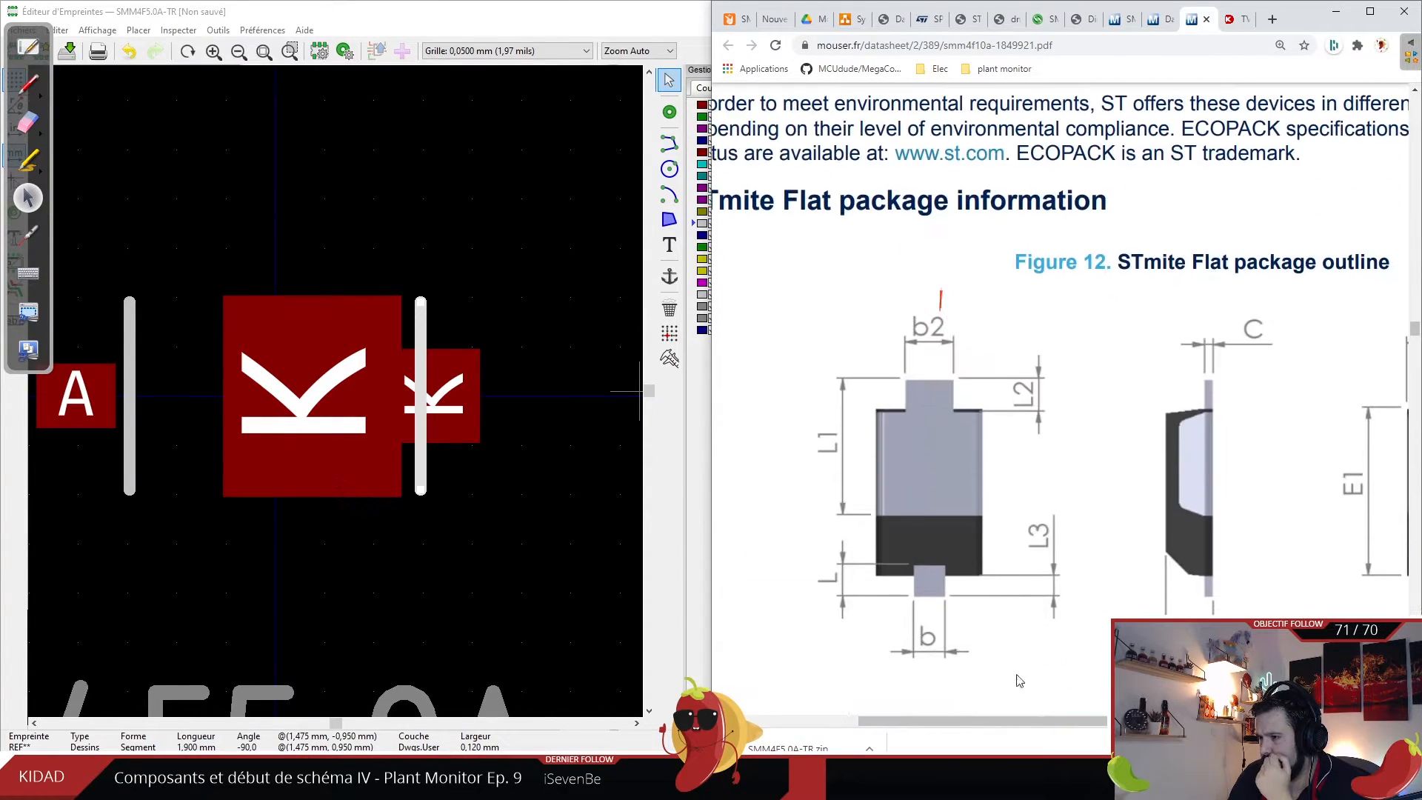
{"action": "left_click_drag", "start_coordinate": [1023, 722], "coordinate": [1120, 721]}
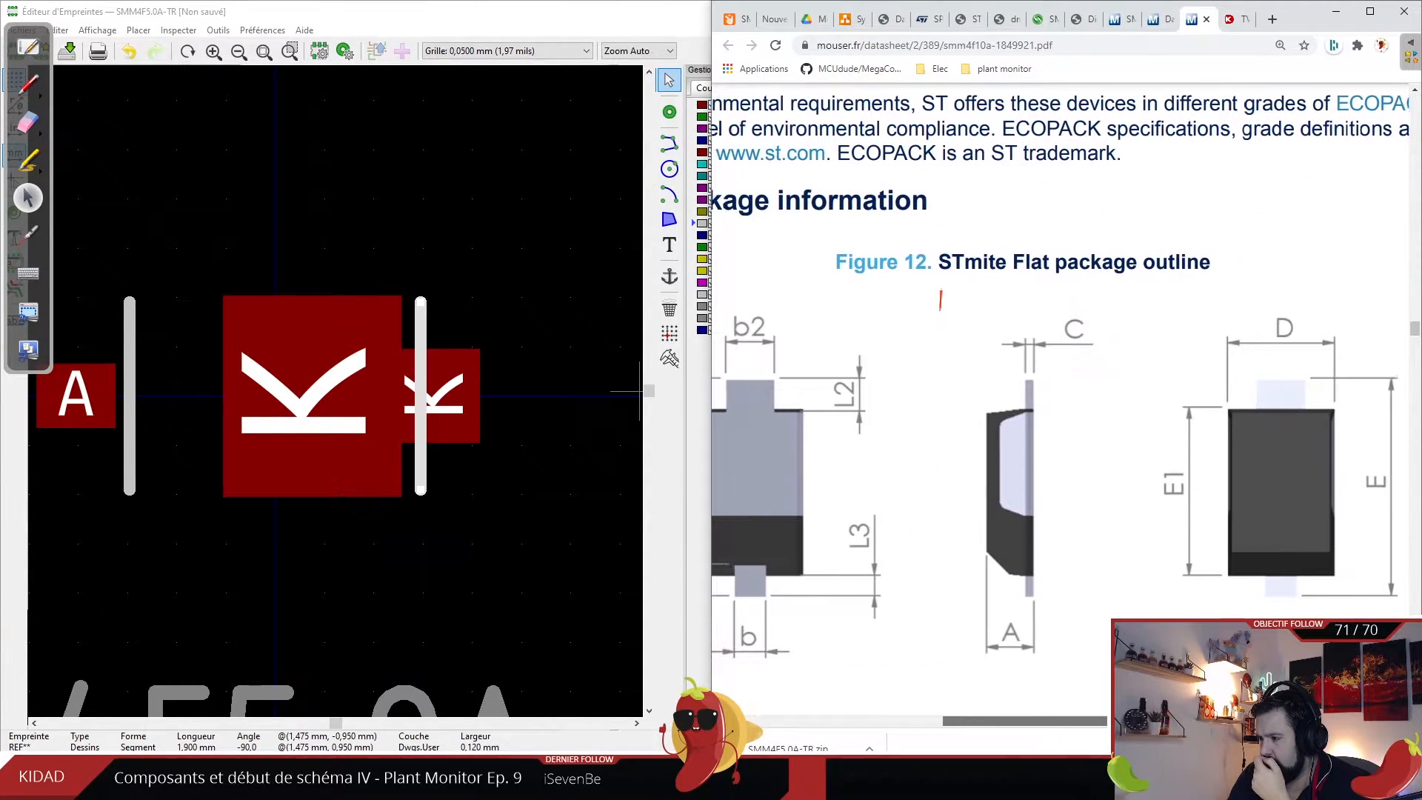
{"action": "scroll", "coordinate": [1117, 516], "scroll_direction": "down", "scroll_amount": 10}
{"action": "scroll", "coordinate": [1118, 516], "scroll_direction": "down", "scroll_amount": 8}
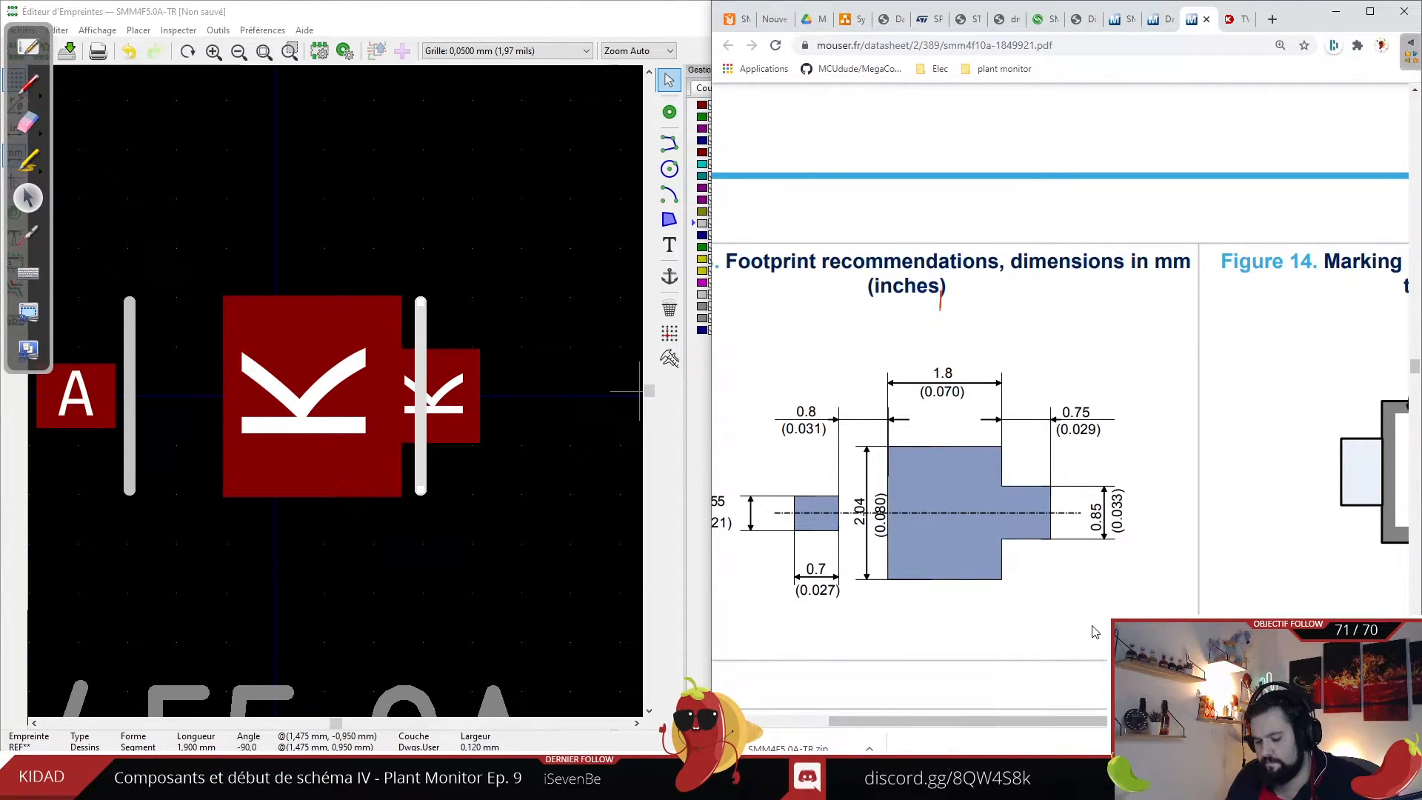
{"action": "scroll", "coordinate": [1092, 626], "scroll_direction": "down", "scroll_amount": 2, "text": "ctrl"}
{"action": "scroll", "coordinate": [1091, 622], "scroll_direction": "down", "scroll_amount": 2, "text": "ctrl"}
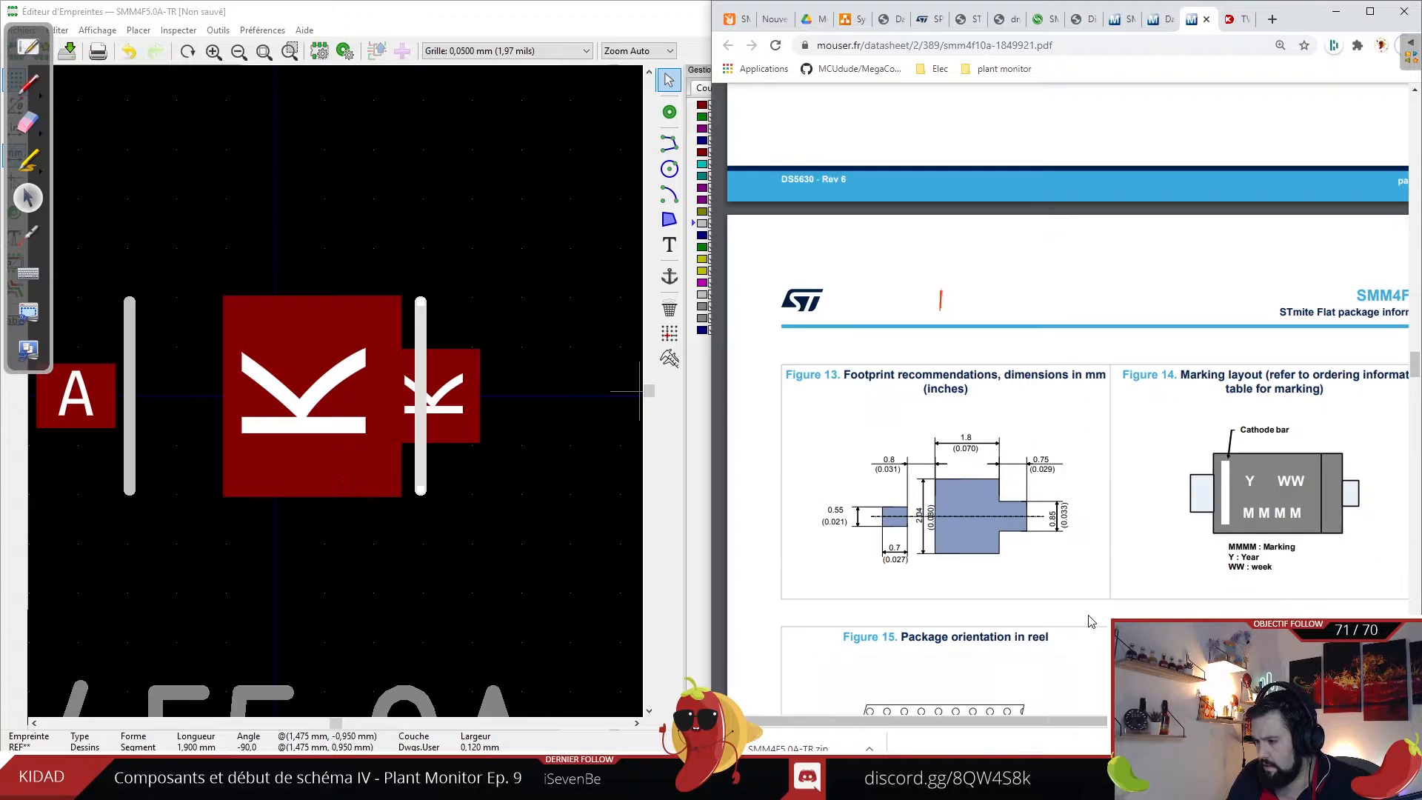
{"action": "scroll", "coordinate": [1089, 620], "scroll_direction": "down", "scroll_amount": 3}
{"action": "scroll", "coordinate": [1088, 605], "scroll_direction": "up", "scroll_amount": 2}
{"action": "scroll", "coordinate": [1064, 568], "scroll_direction": "up", "scroll_amount": 2, "text": "ctrl"}
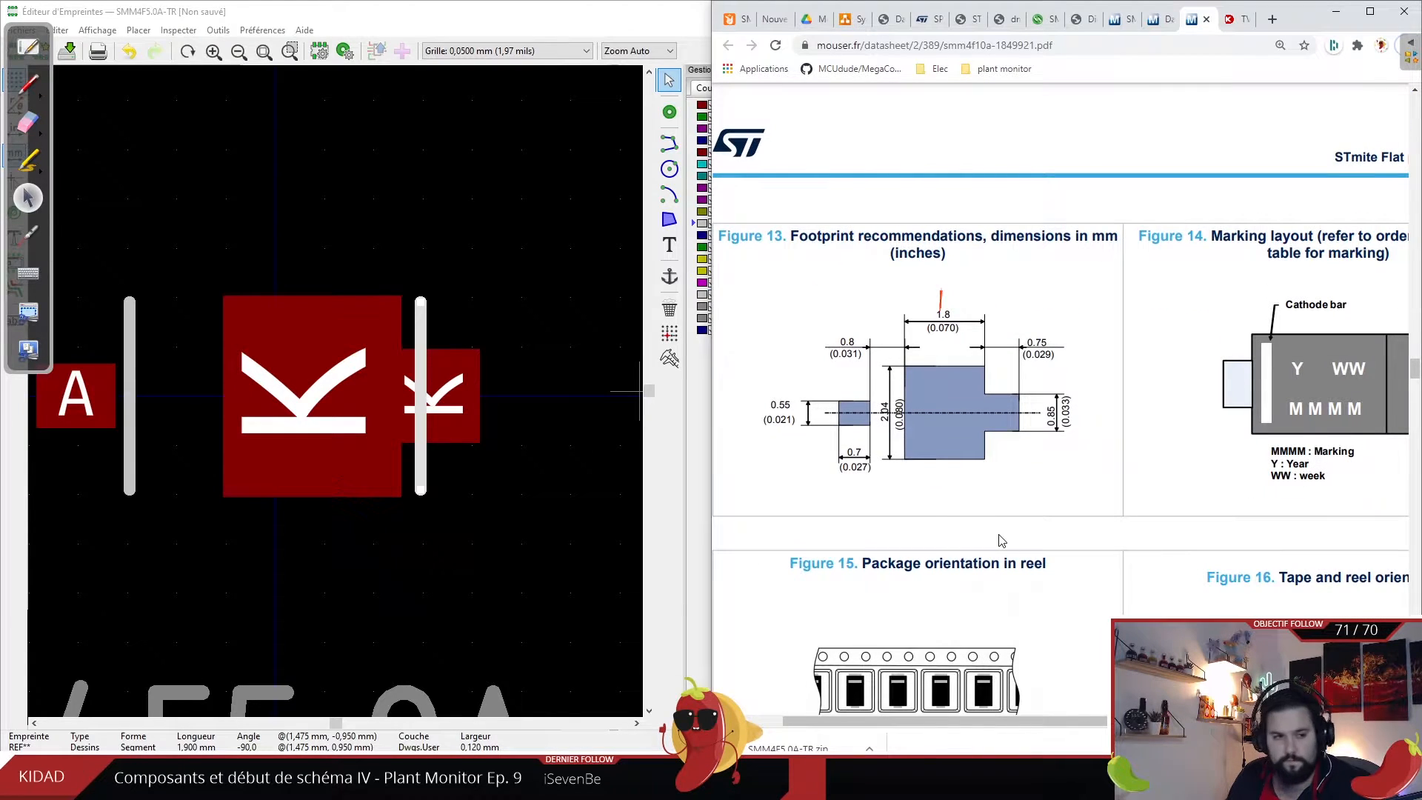
- Erase the old mark near 1.8 and handwrite 0,7+0,8+1,8+0,75 = 4,05 in red
{"action": "left_click", "coordinate": [27, 122]}
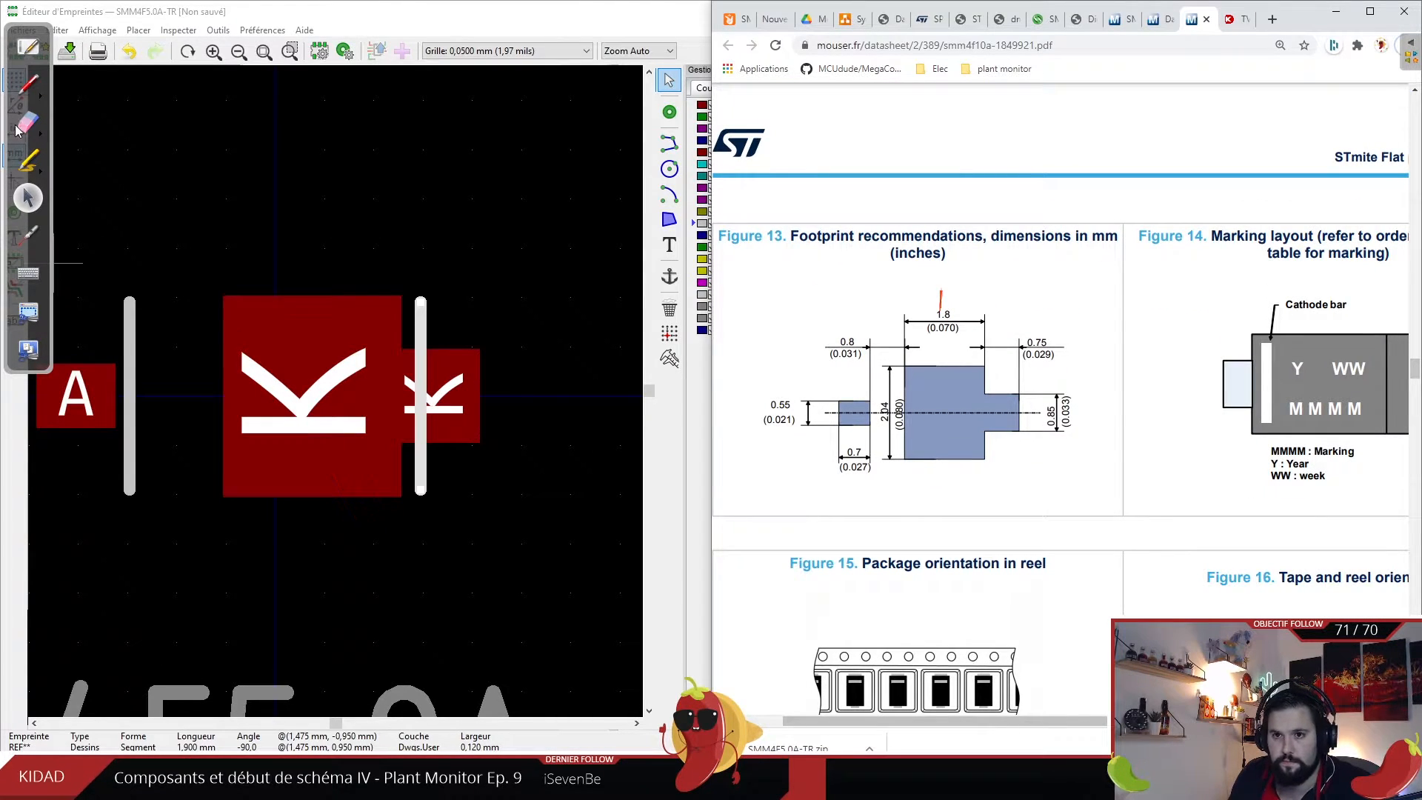
{"action": "left_click_drag", "start_coordinate": [932, 329], "coordinate": [940, 259]}
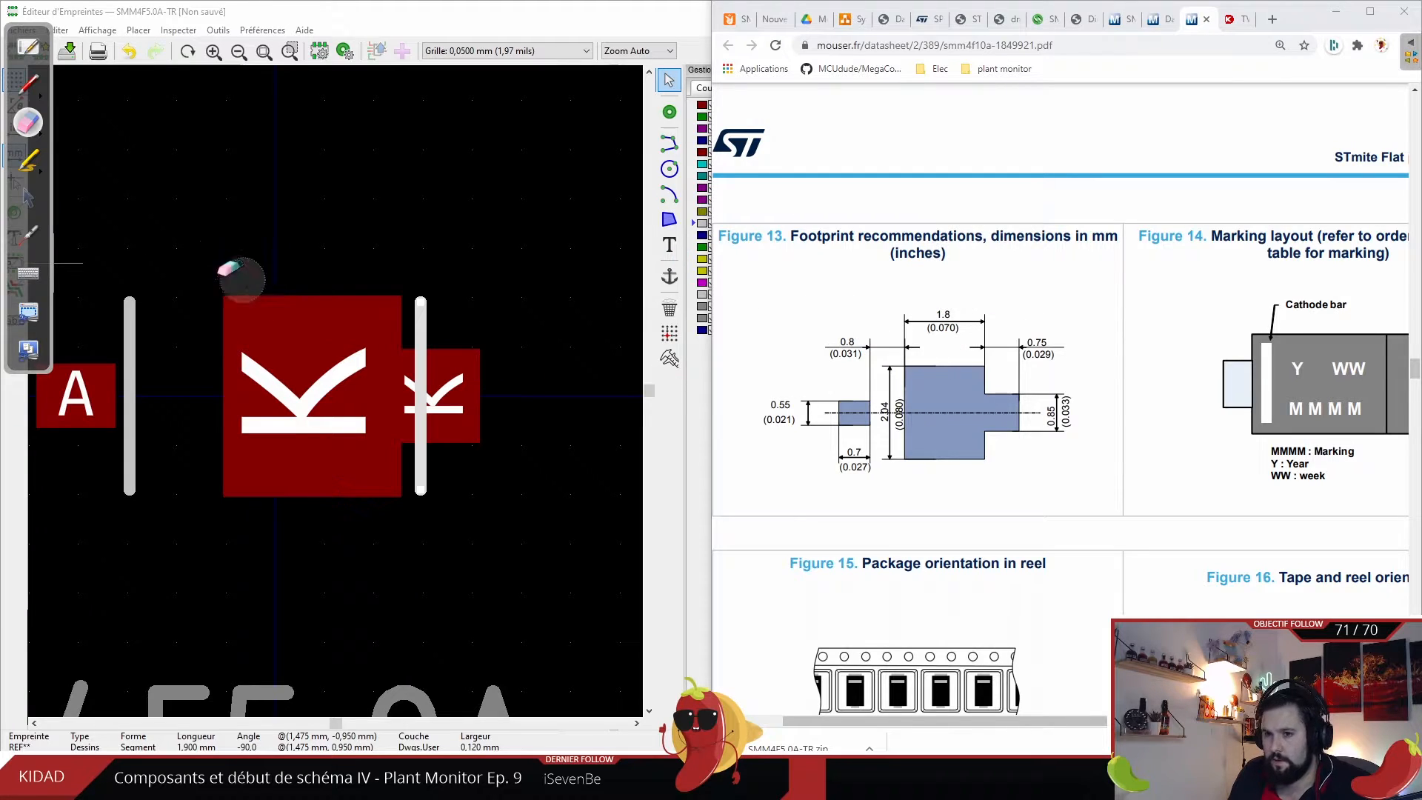
{"action": "left_click", "coordinate": [28, 86]}
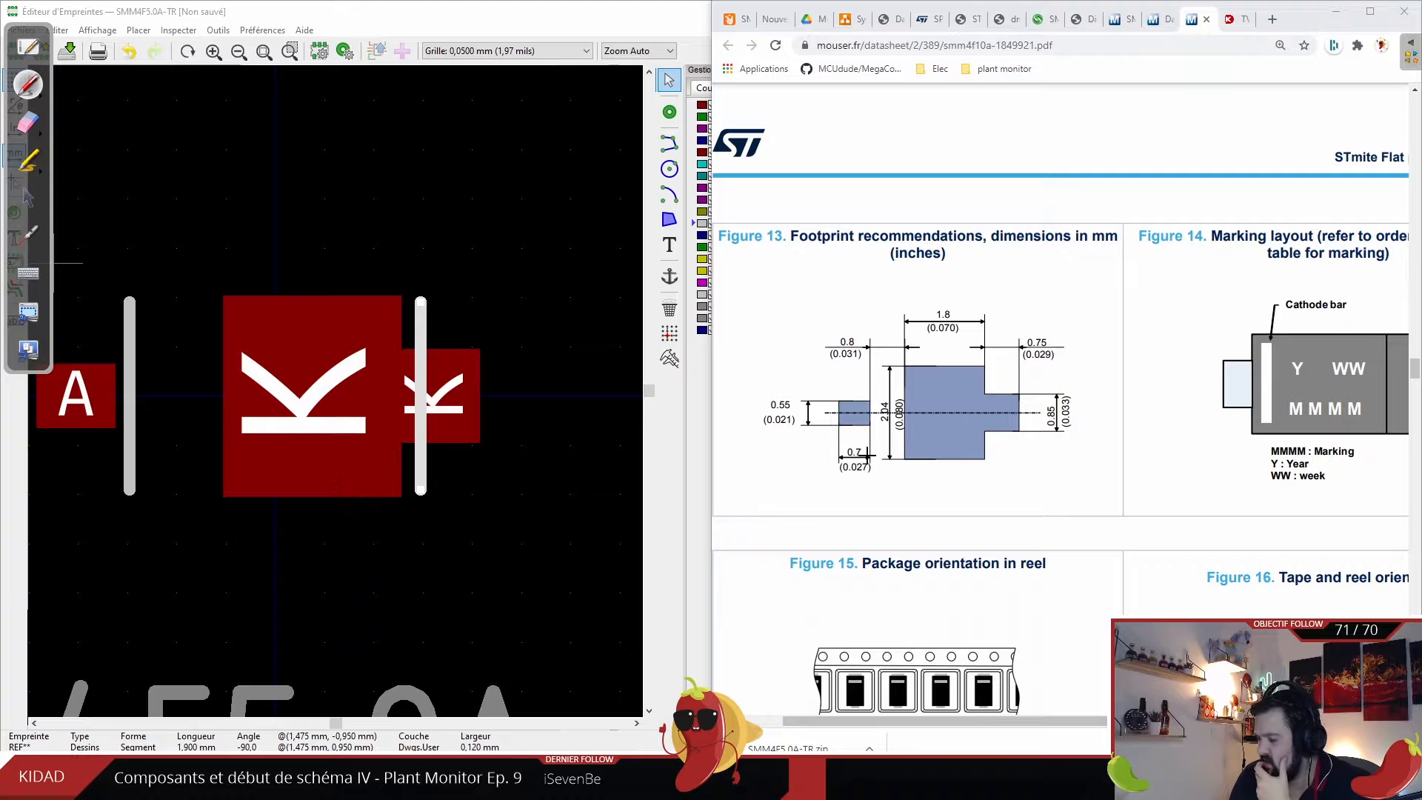
{"action": "mouse_move", "coordinate": [779, 488]}
{"action": "left_mouse_down"}
{"action": "mouse_move", "coordinate": [797, 506]}
{"action": "mouse_move", "coordinate": [829, 495]}
{"action": "left_mouse_up"}
{"action": "left_click_drag", "start_coordinate": [833, 500], "coordinate": [832, 505]}
{"action": "left_click_drag", "start_coordinate": [845, 491], "coordinate": [855, 503]}
{"action": "left_click_drag", "start_coordinate": [852, 498], "coordinate": [860, 497]}
{"action": "left_click_drag", "start_coordinate": [867, 496], "coordinate": [967, 504]}
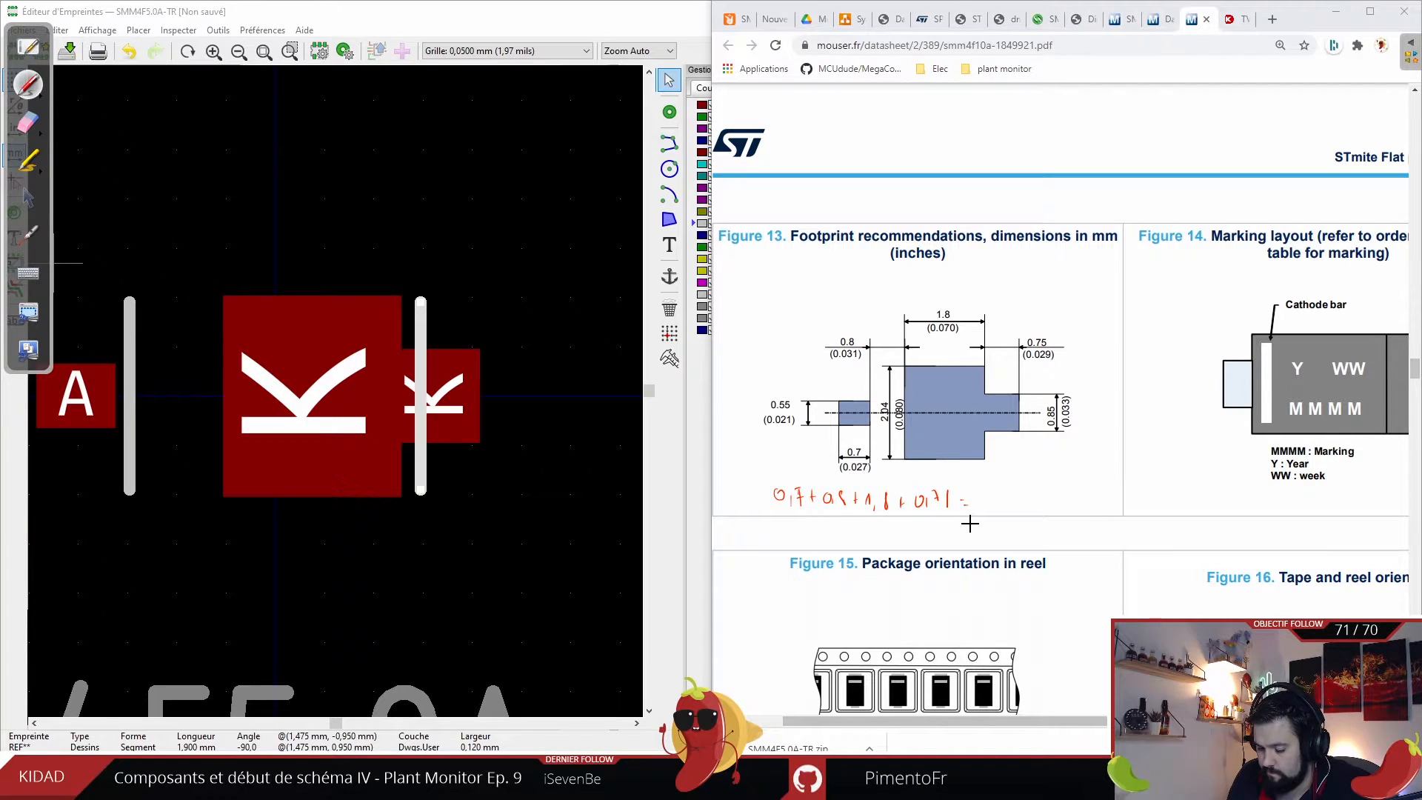
{"action": "left_click_drag", "start_coordinate": [980, 488], "coordinate": [988, 508]}
{"action": "left_click_drag", "start_coordinate": [993, 505], "coordinate": [1006, 506]}
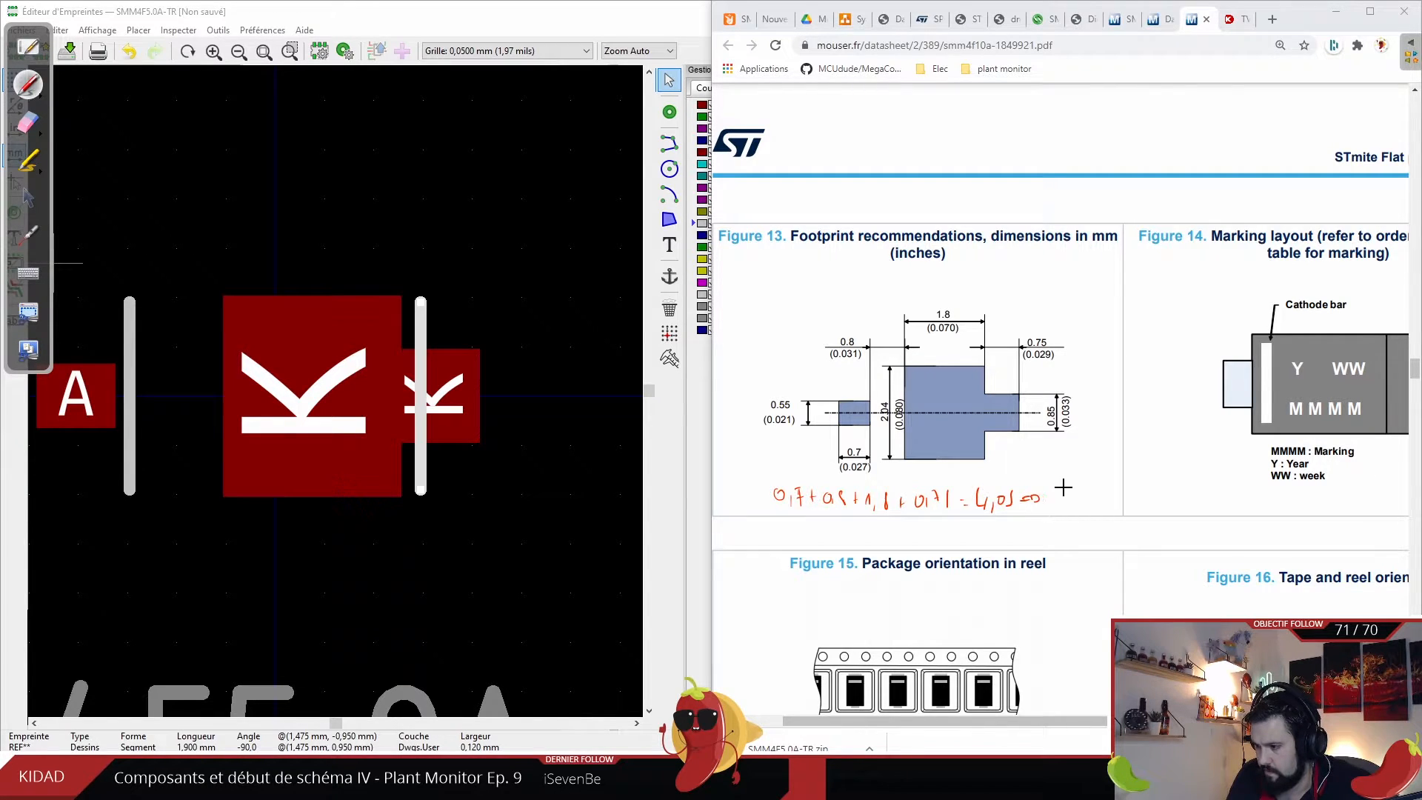
- Write the half-length 2,025, note 2,025 beside the 0.75 dimension, and erase the trial subtraction
{"action": "left_click_drag", "start_coordinate": [1050, 493], "coordinate": [1063, 506]}
{"action": "left_click_drag", "start_coordinate": [1066, 503], "coordinate": [1087, 510]}
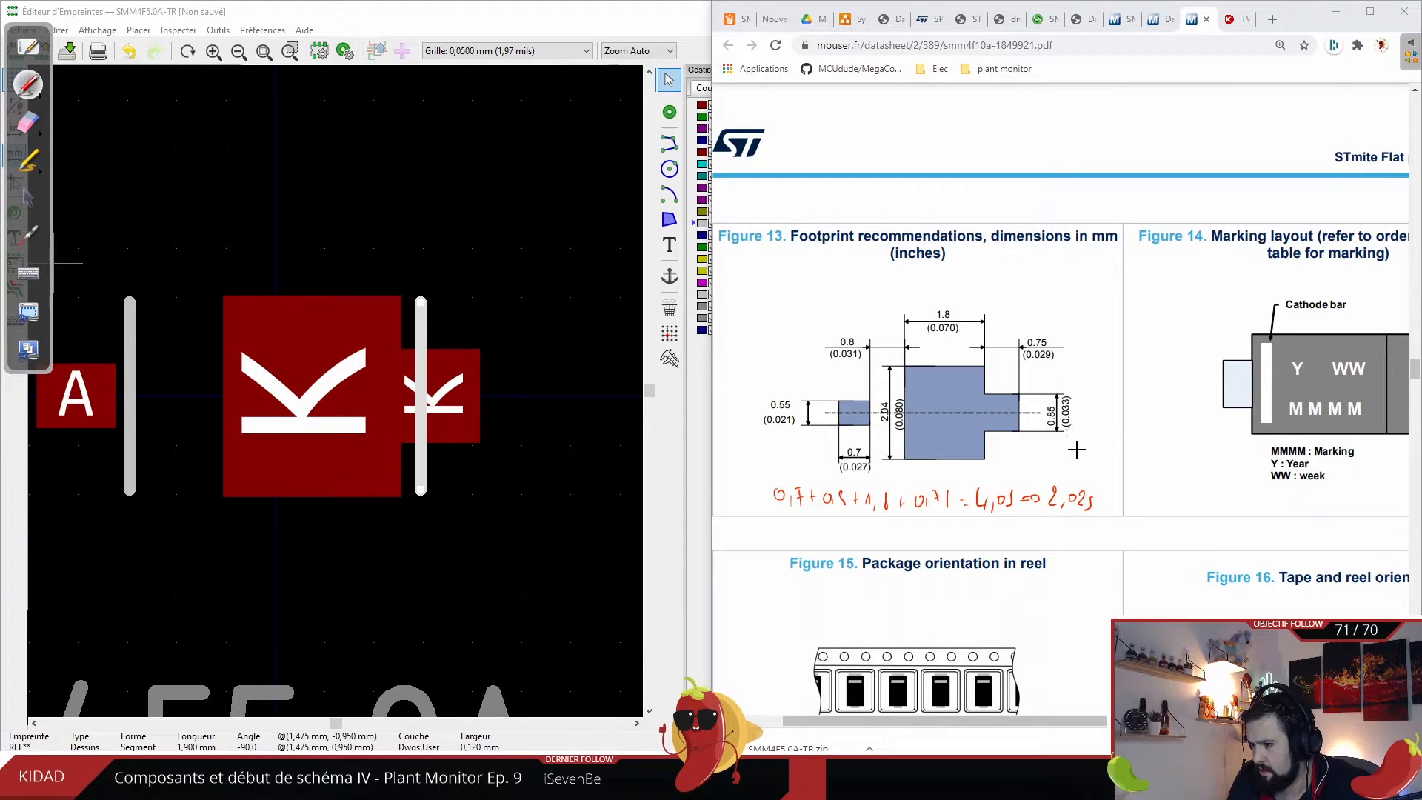
{"action": "left_click_drag", "start_coordinate": [1078, 355], "coordinate": [1107, 374]}
{"action": "left_click_drag", "start_coordinate": [1091, 387], "coordinate": [1124, 397]}
{"action": "left_click_drag", "start_coordinate": [1087, 408], "coordinate": [1138, 405]}
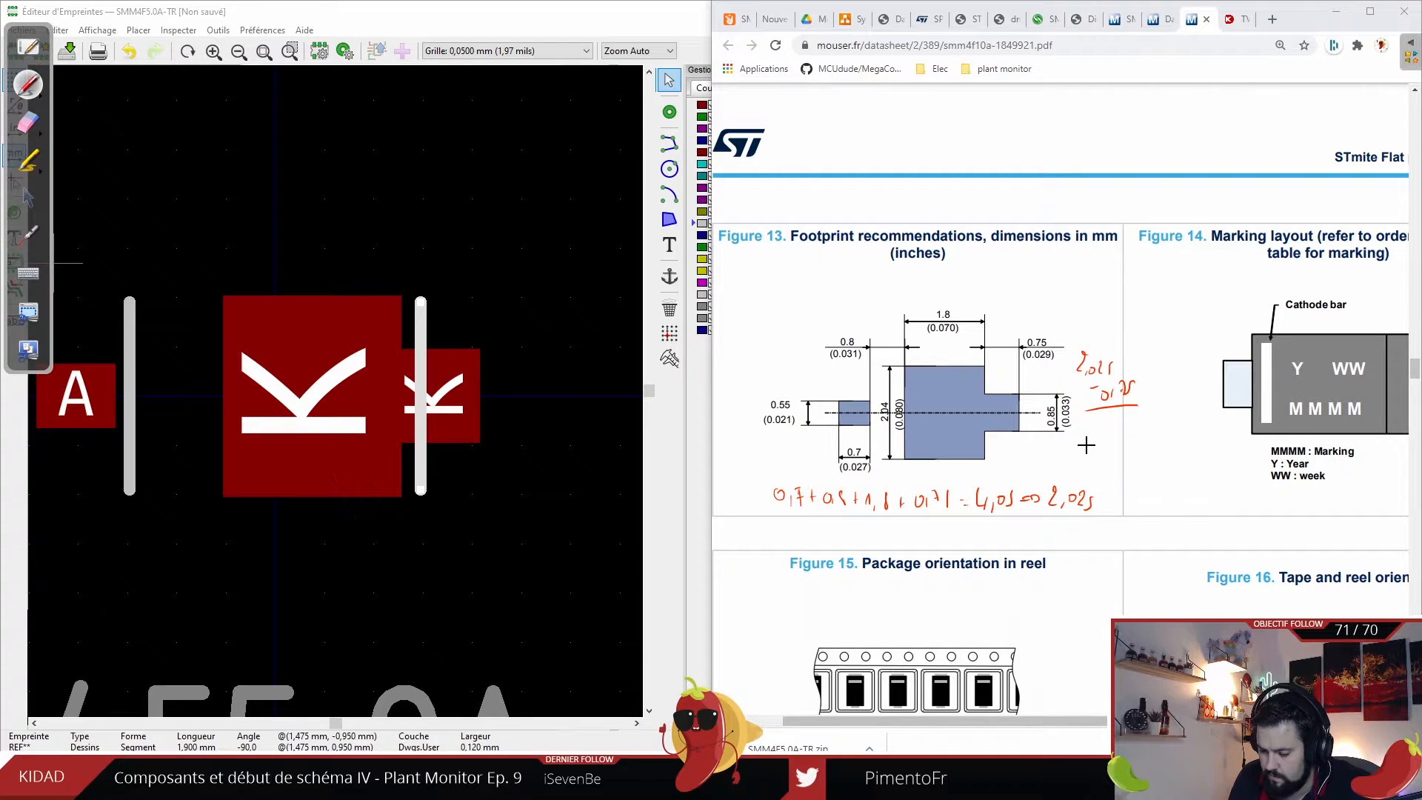
{"action": "mouse_move", "coordinate": [1091, 421]}
{"action": "left_mouse_down"}
{"action": "mouse_move", "coordinate": [1160, 428]}
{"action": "mouse_move", "coordinate": [1148, 416]}
{"action": "mouse_move", "coordinate": [1140, 440]}
{"action": "left_mouse_up"}
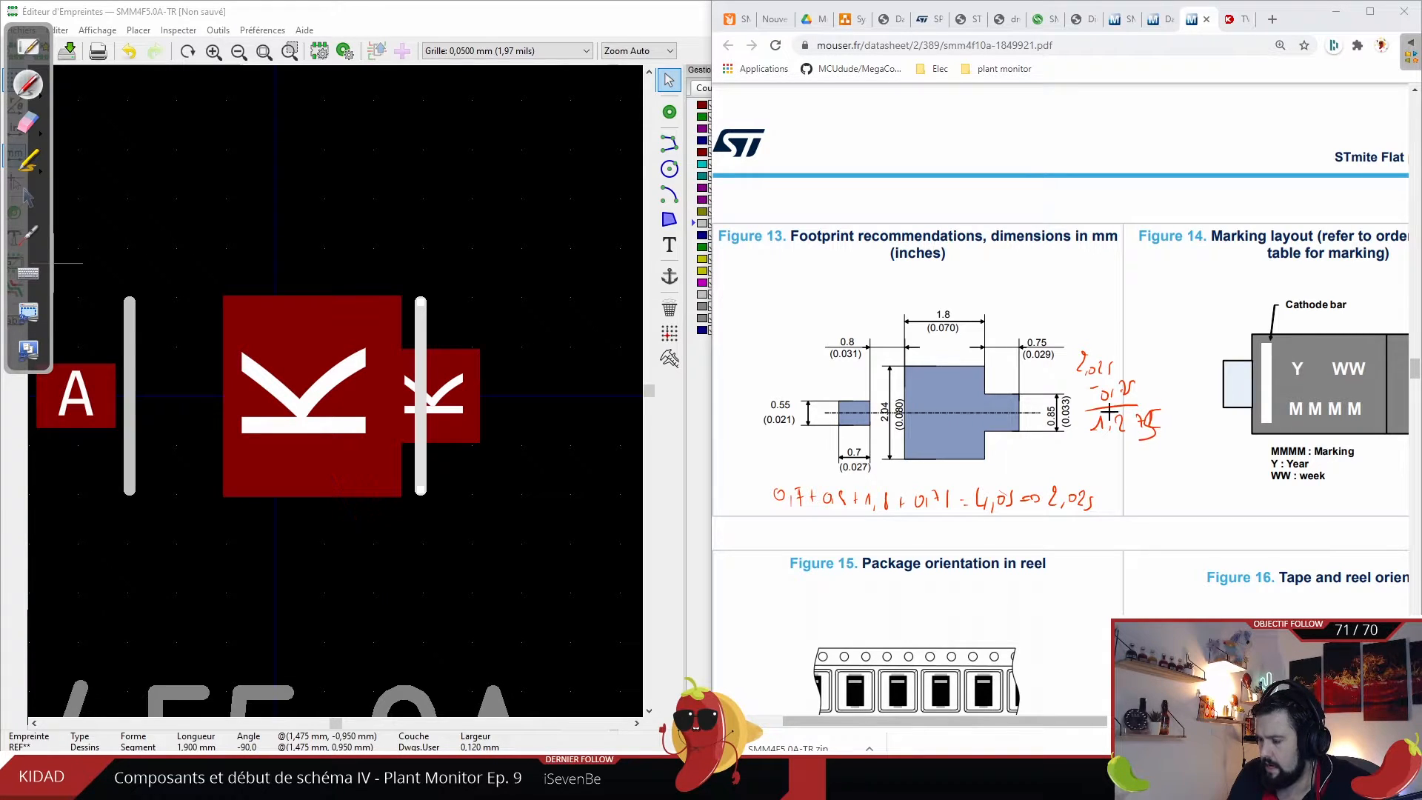
{"action": "left_click", "coordinate": [34, 123]}
{"action": "mouse_move", "coordinate": [1152, 428]}
{"action": "left_mouse_down"}
{"action": "mouse_move", "coordinate": [1120, 416]}
{"action": "mouse_move", "coordinate": [1127, 405]}
{"action": "left_mouse_up"}
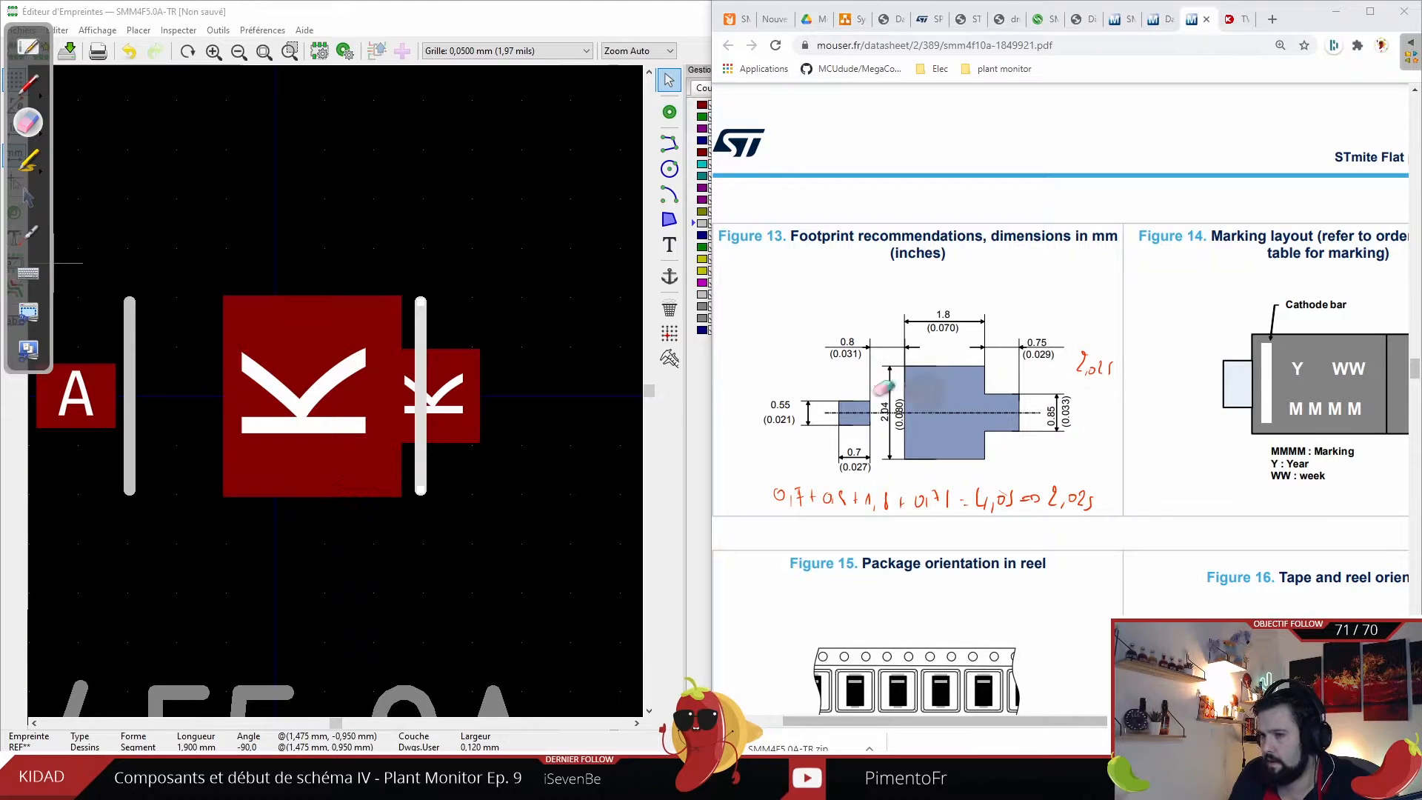
{"action": "left_click", "coordinate": [28, 83]}
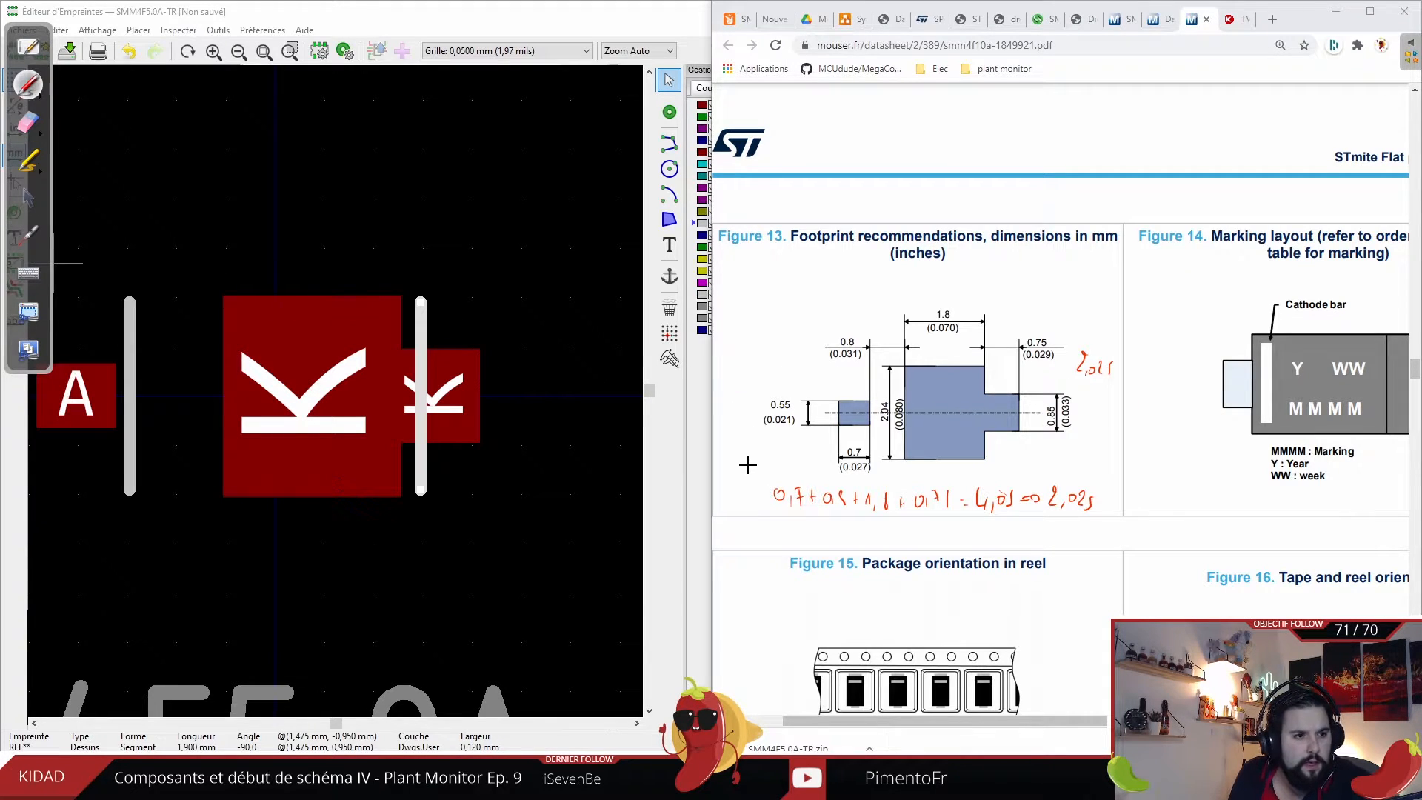
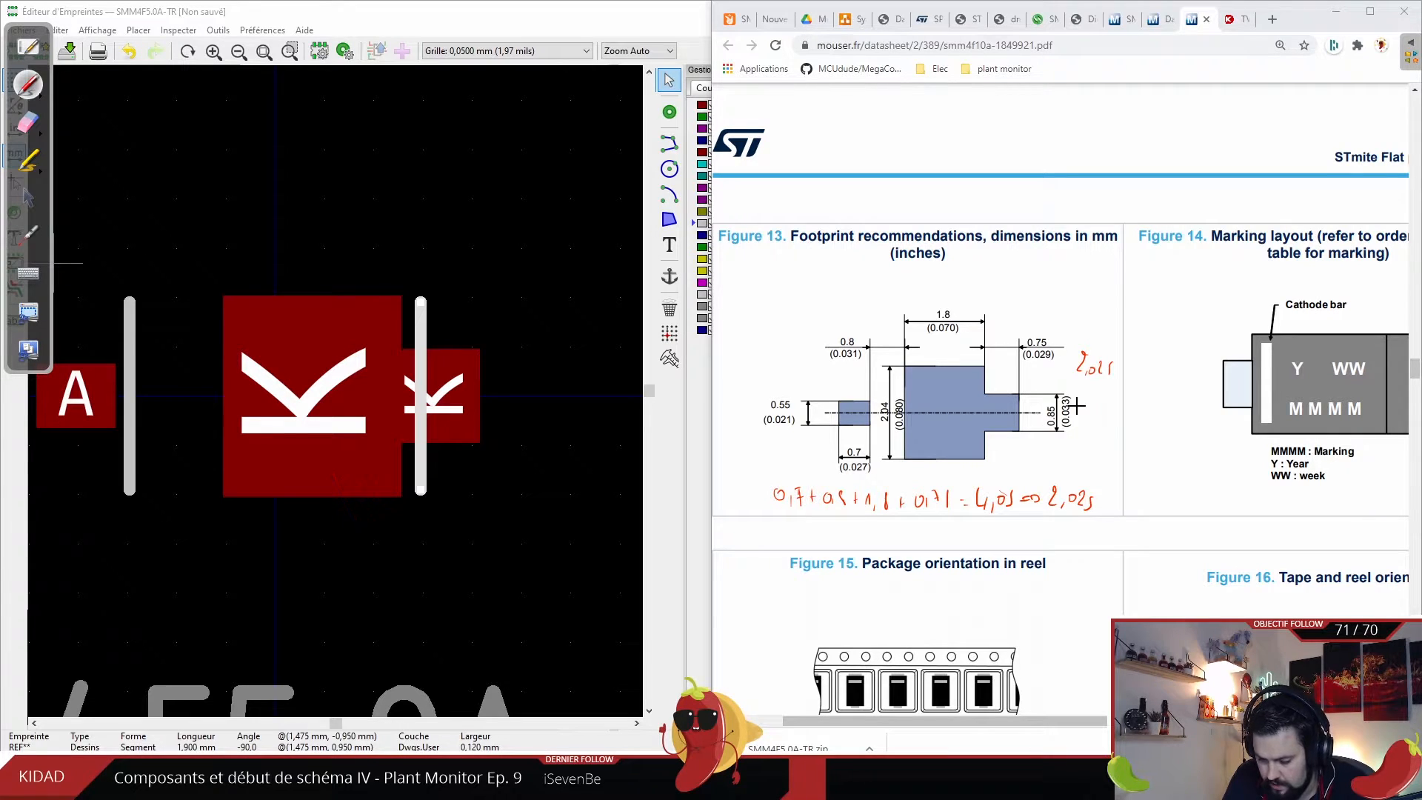
- Handwrite the 1,65 offset beside the 2,025 calculation on the datasheet drawing
{"action": "mouse_move", "coordinate": [1075, 406]}
{"action": "left_mouse_down"}
{"action": "mouse_move", "coordinate": [1083, 391]}
{"action": "mouse_move", "coordinate": [1084, 407]}
{"action": "mouse_move", "coordinate": [1105, 409]}
{"action": "left_mouse_up"}
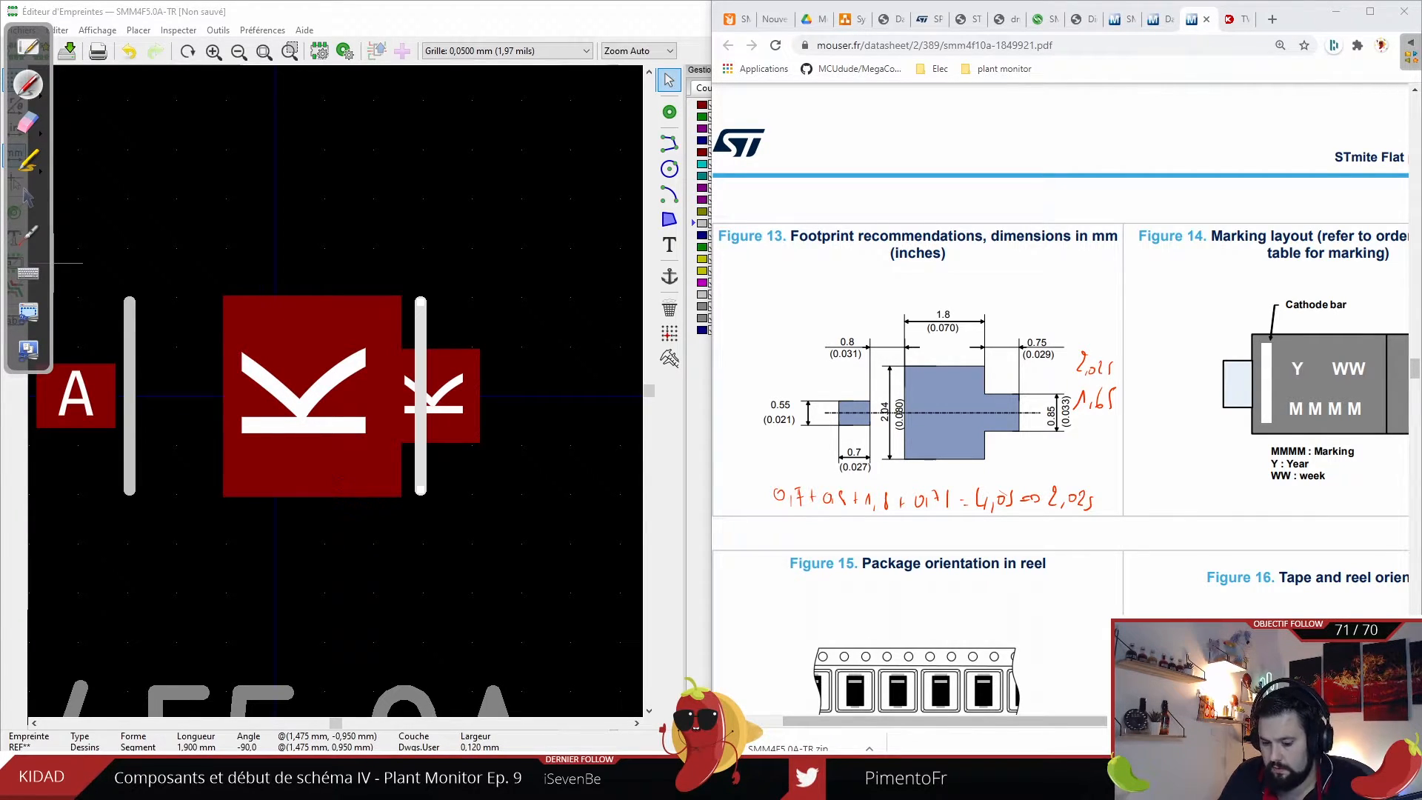
{"action": "left_click", "coordinate": [27, 198]}
{"action": "left_click", "coordinate": [459, 403]}
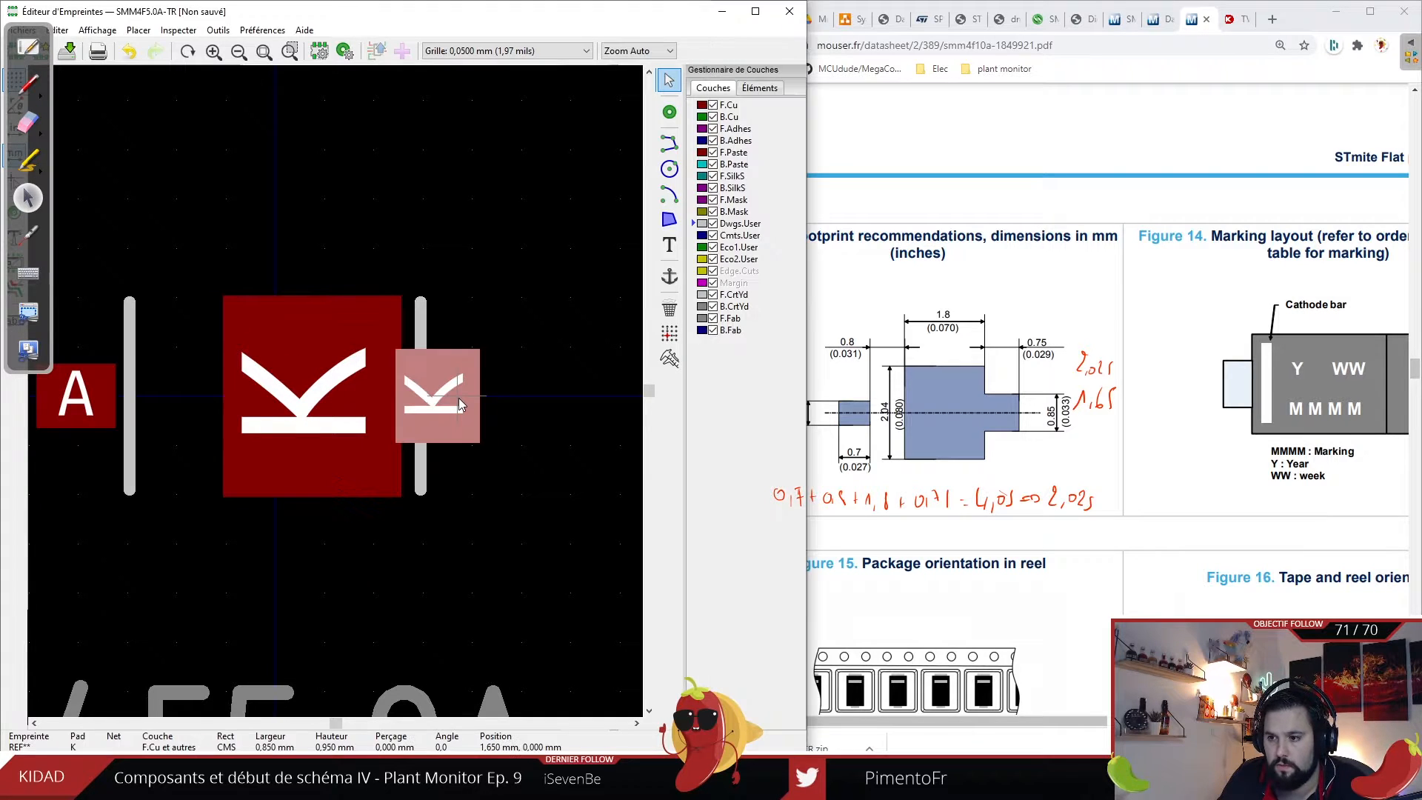
{"action": "double_click", "coordinate": [459, 400]}
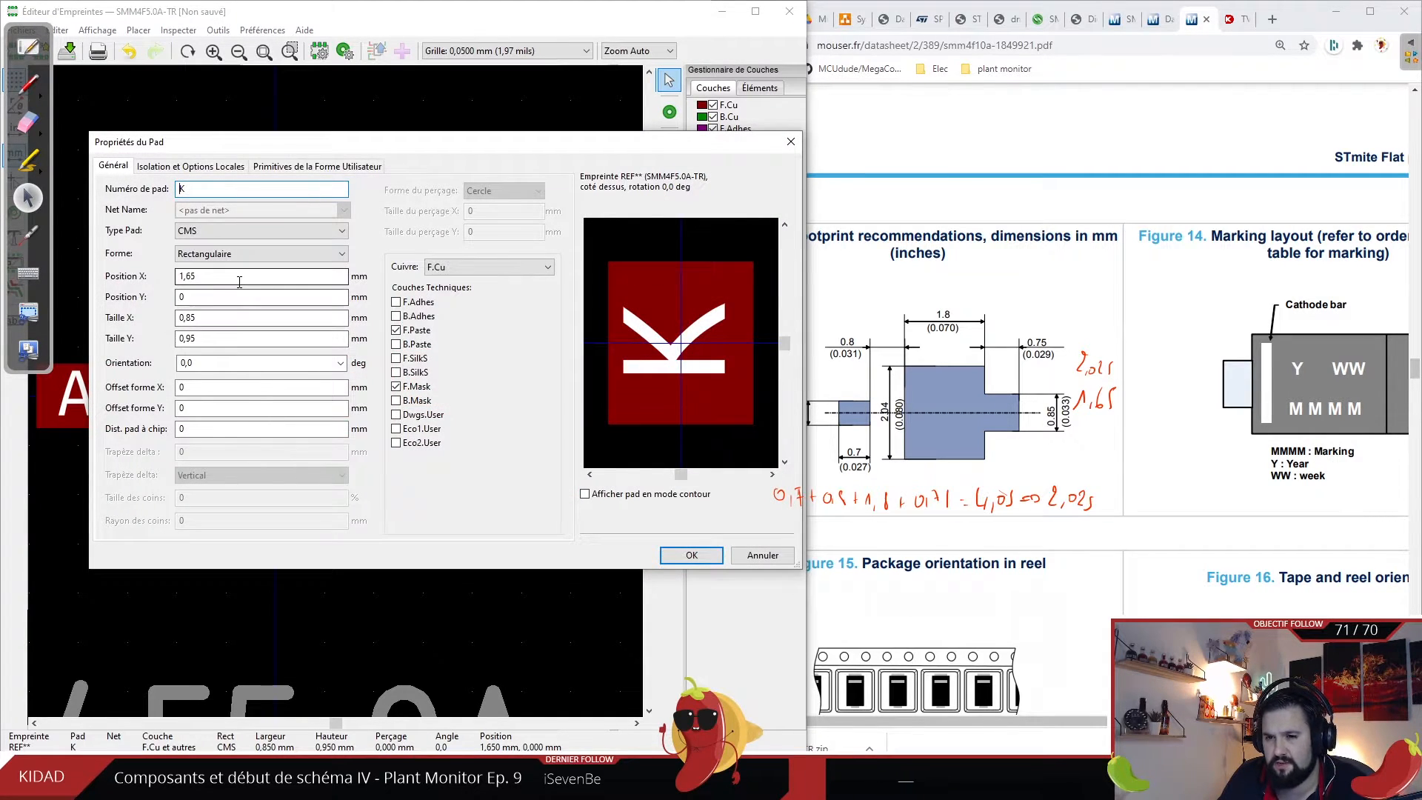
{"action": "key", "text": "Escape"}
{"action": "left_click", "coordinate": [323, 362]}
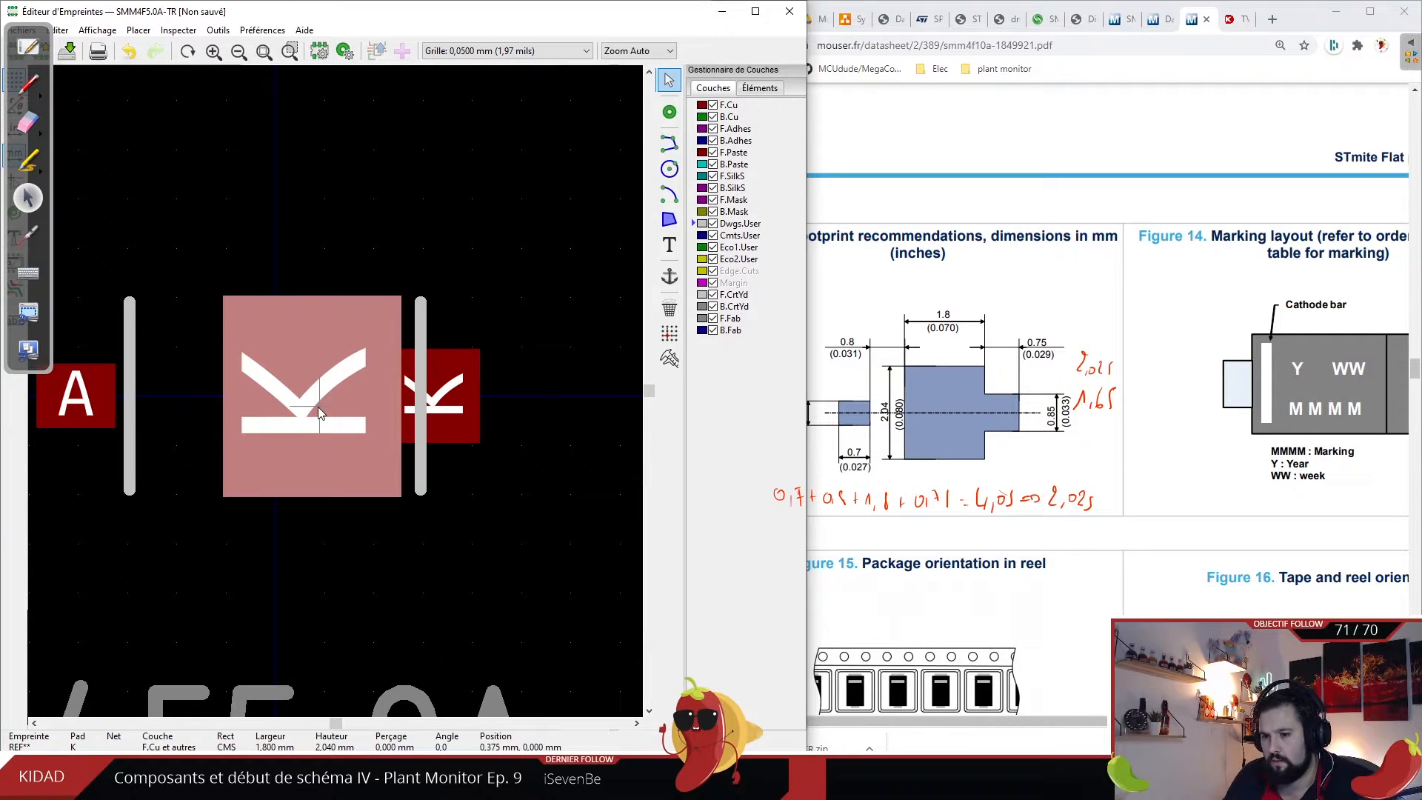
- Mark the large pad's edge and centre line in red on the datasheet and write its 0,375 offset
{"action": "key", "text": "Escape"}
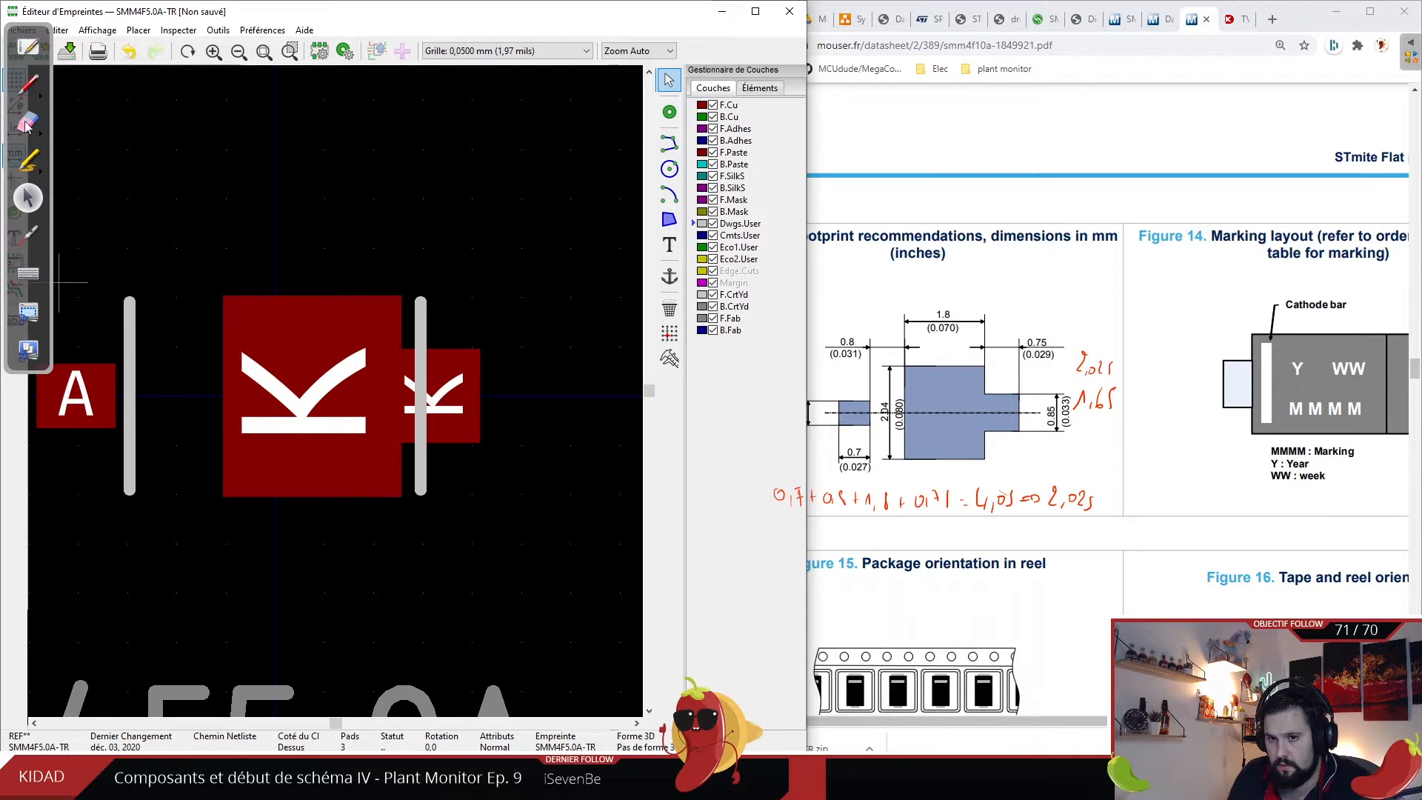
{"action": "left_click", "coordinate": [32, 91]}
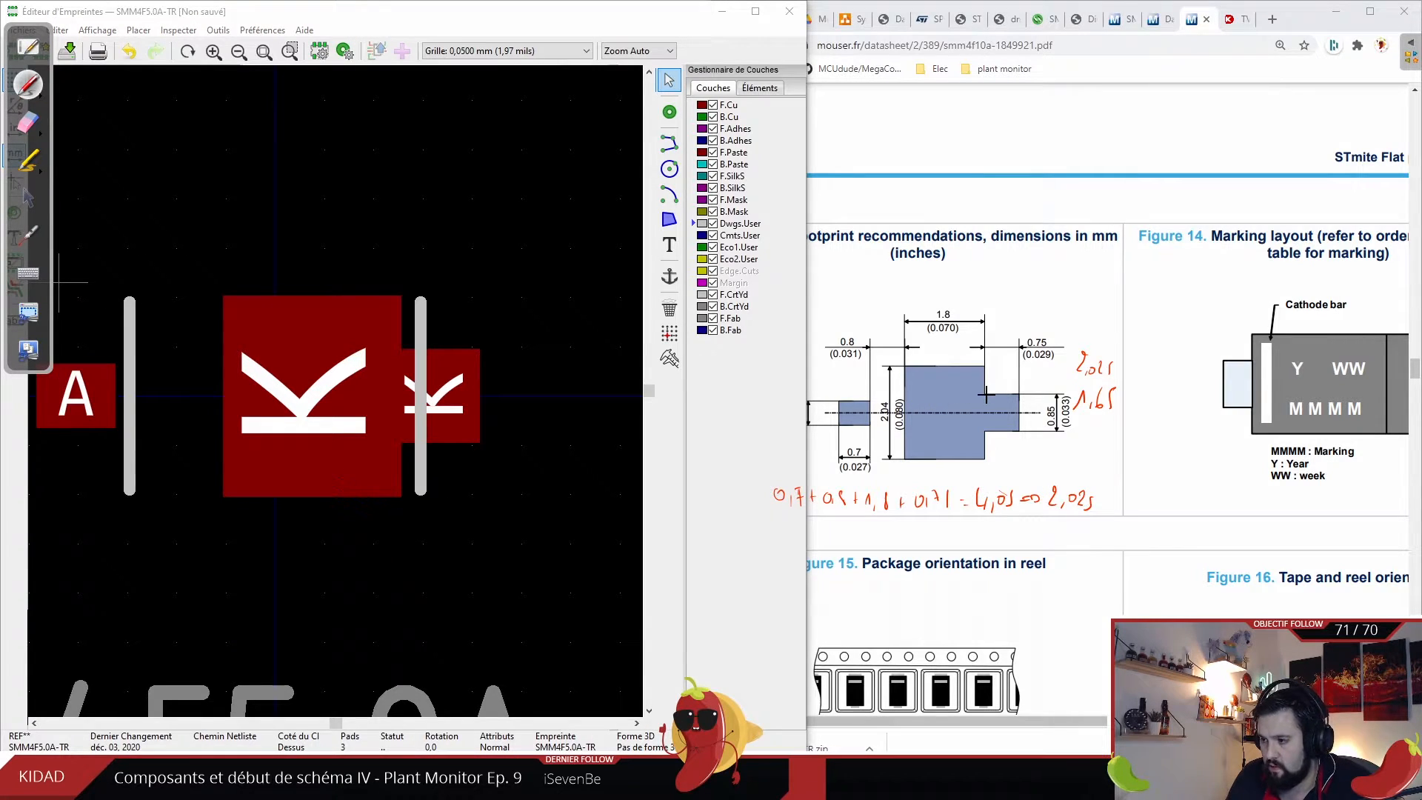
{"action": "left_click_drag", "start_coordinate": [984, 395], "coordinate": [984, 421]}
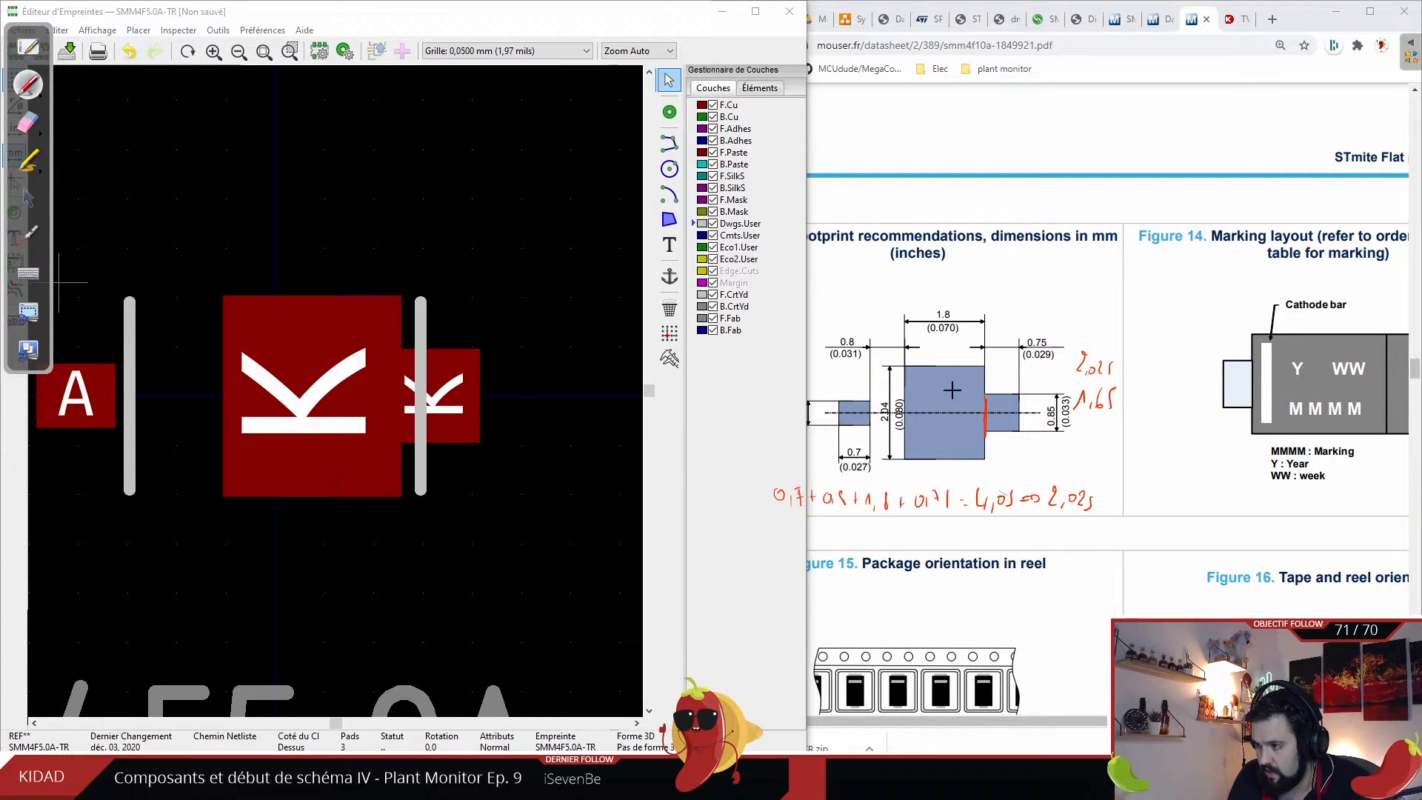
{"action": "left_click_drag", "start_coordinate": [969, 452], "coordinate": [1006, 452]}
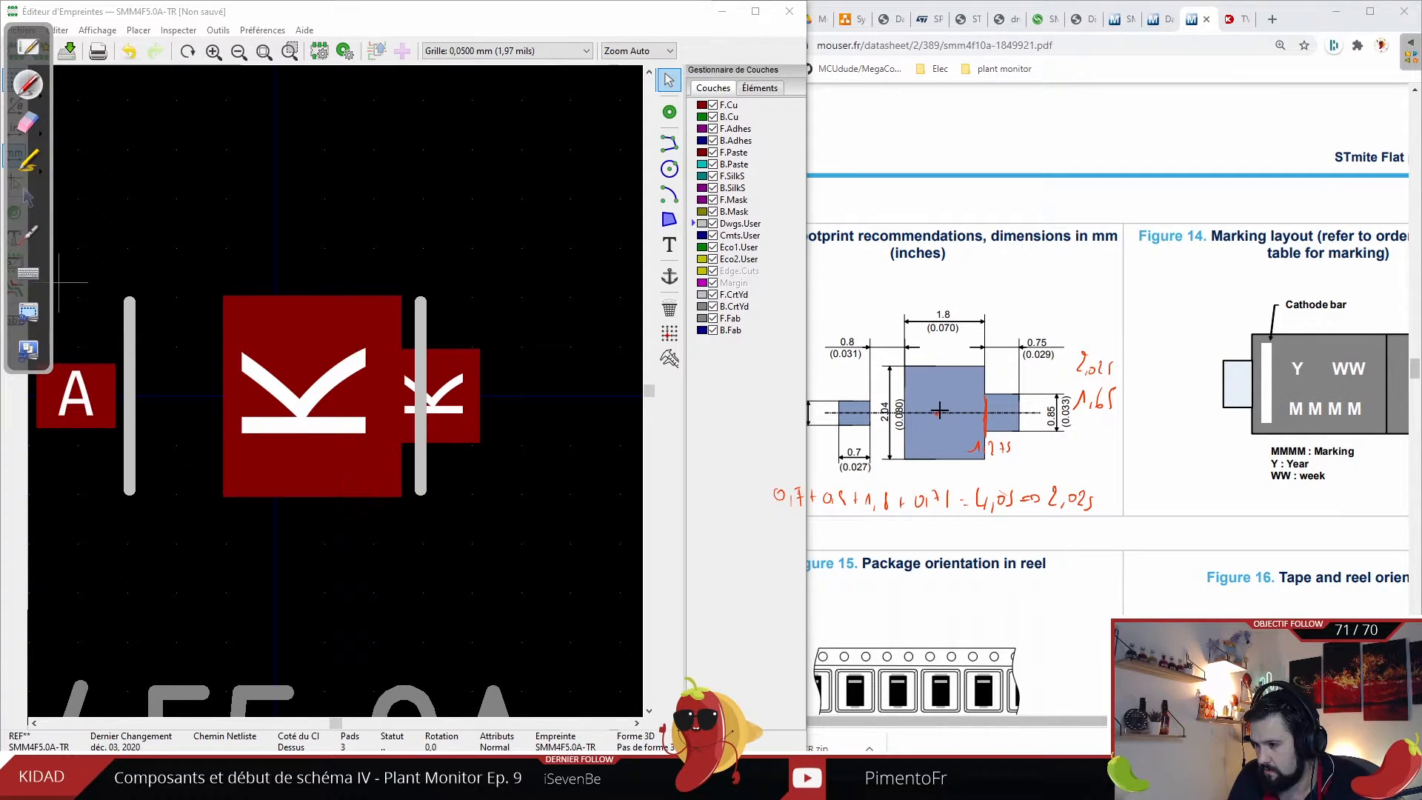
{"action": "mouse_move", "coordinate": [936, 420]}
{"action": "left_mouse_down"}
{"action": "mouse_move", "coordinate": [937, 441]}
{"action": "mouse_move", "coordinate": [978, 430]}
{"action": "left_mouse_up"}
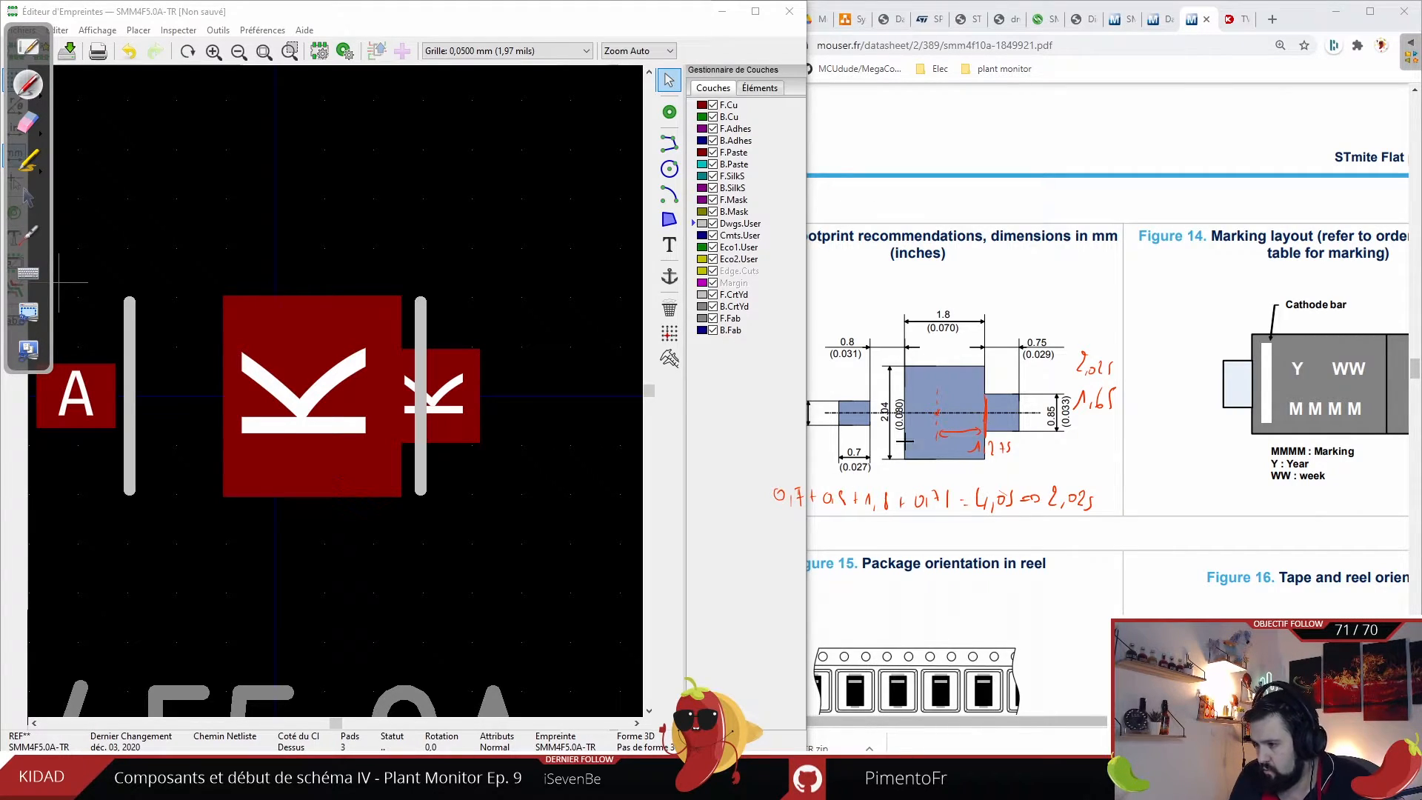
{"action": "left_click_drag", "start_coordinate": [938, 384], "coordinate": [944, 382]}
{"action": "left_click_drag", "start_coordinate": [948, 371], "coordinate": [956, 380]}
{"action": "left_click_drag", "start_coordinate": [964, 372], "coordinate": [969, 381]}
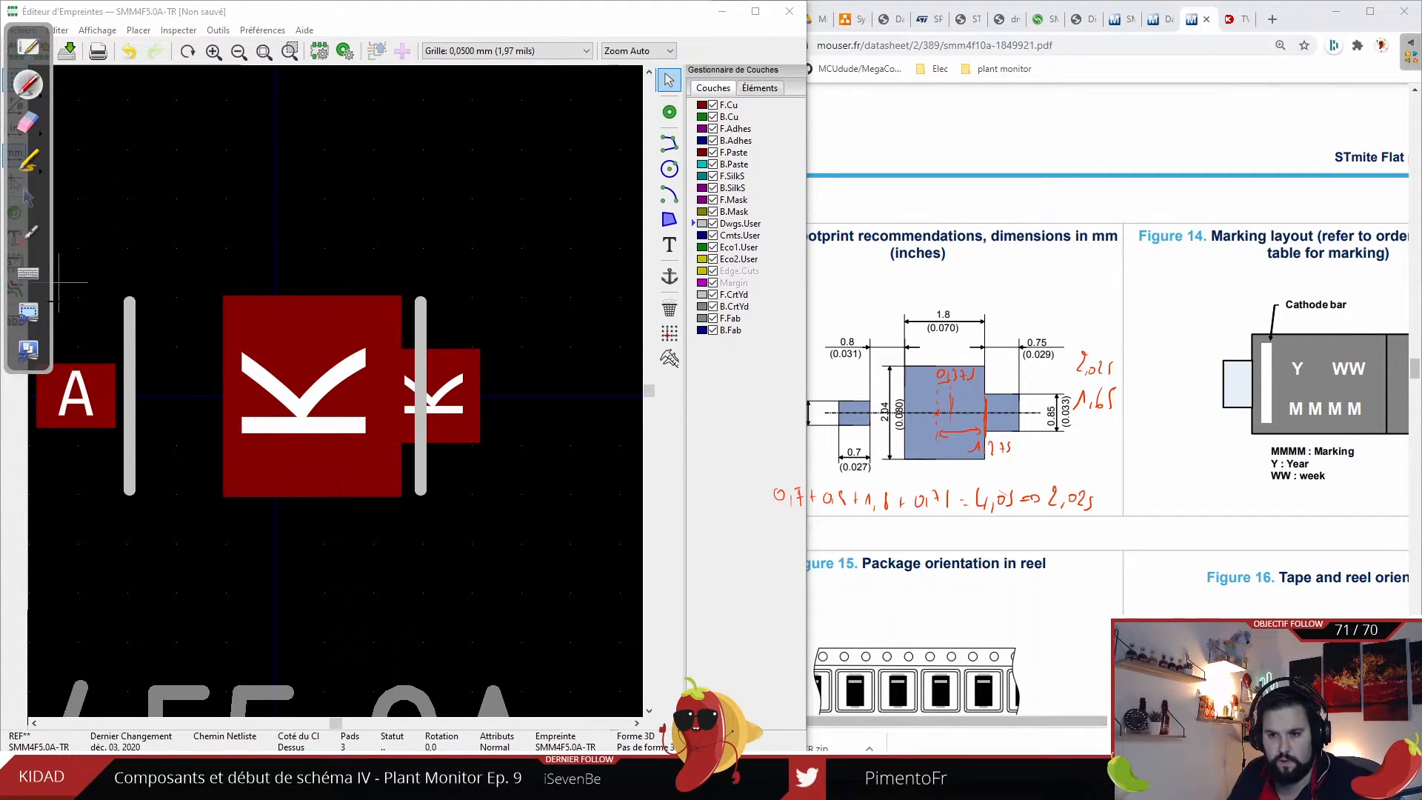
{"action": "left_click", "coordinate": [28, 197]}
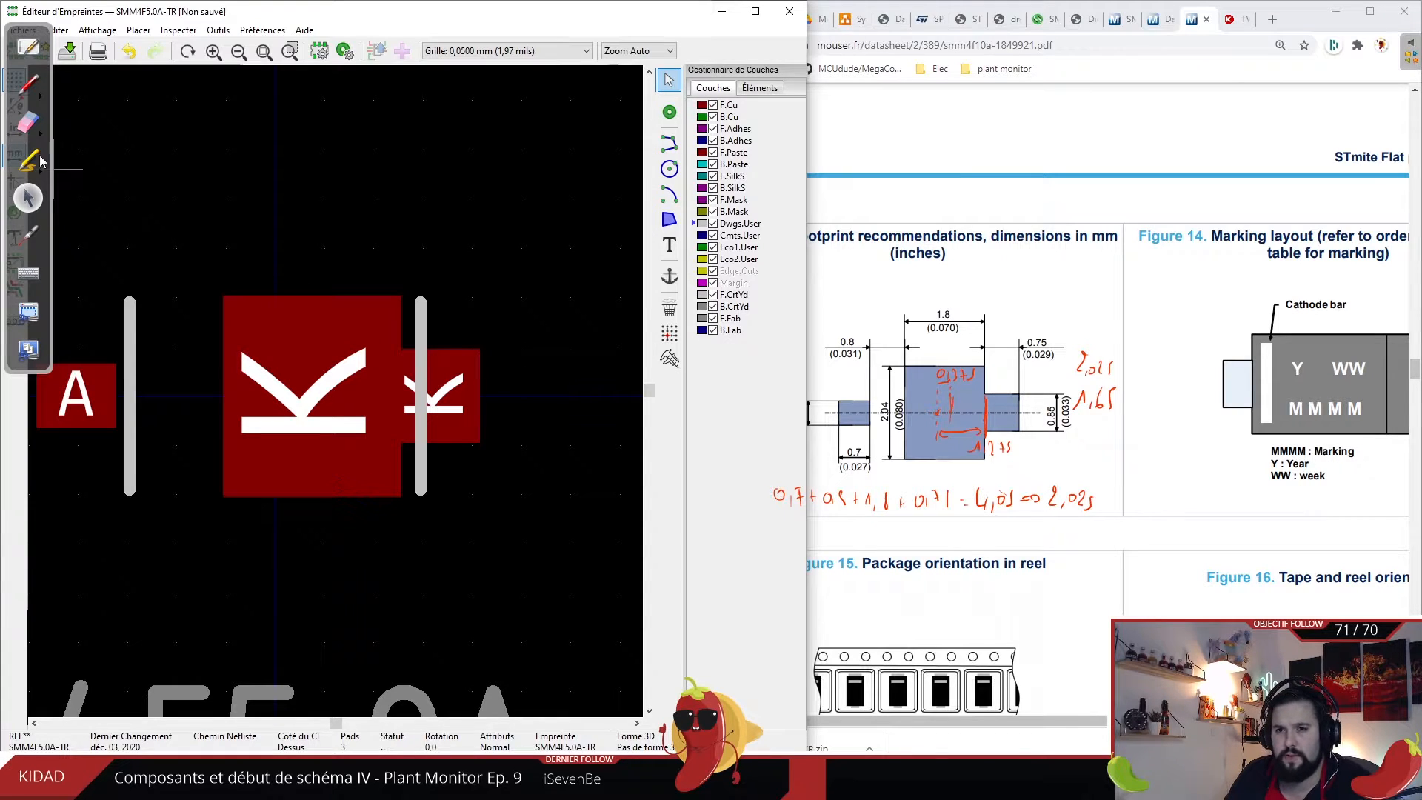
- Check the large K pad's properties to confirm its X position of 0,375
{"action": "left_click", "coordinate": [275, 403]}
{"action": "double_click", "coordinate": [275, 404]}
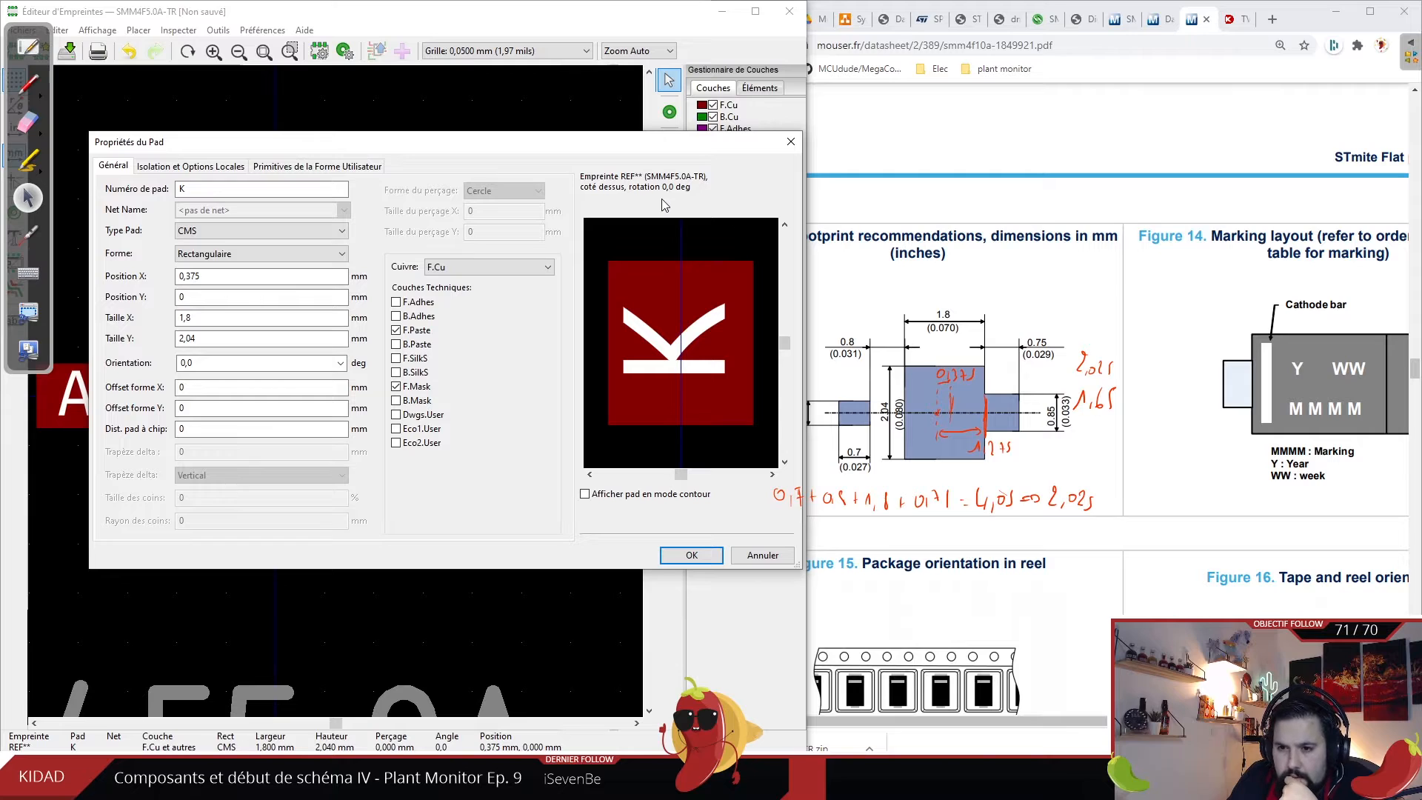
{"action": "left_click", "coordinate": [790, 144]}
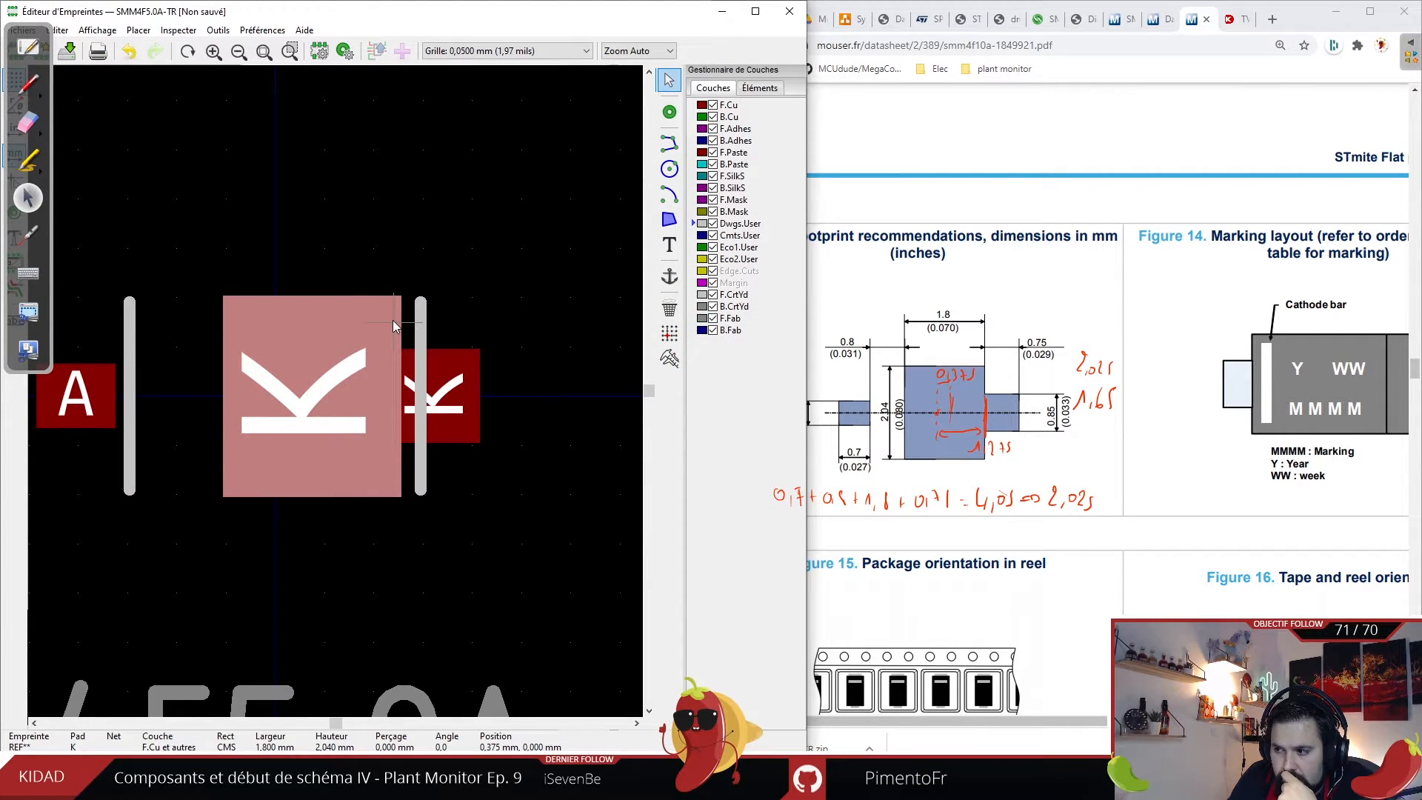
- Inspect pad A's properties, showing X position -2,025 mm and size 0,8 × 0,65 mm
{"action": "scroll", "coordinate": [222, 415], "scroll_direction": "down", "scroll_amount": 1}
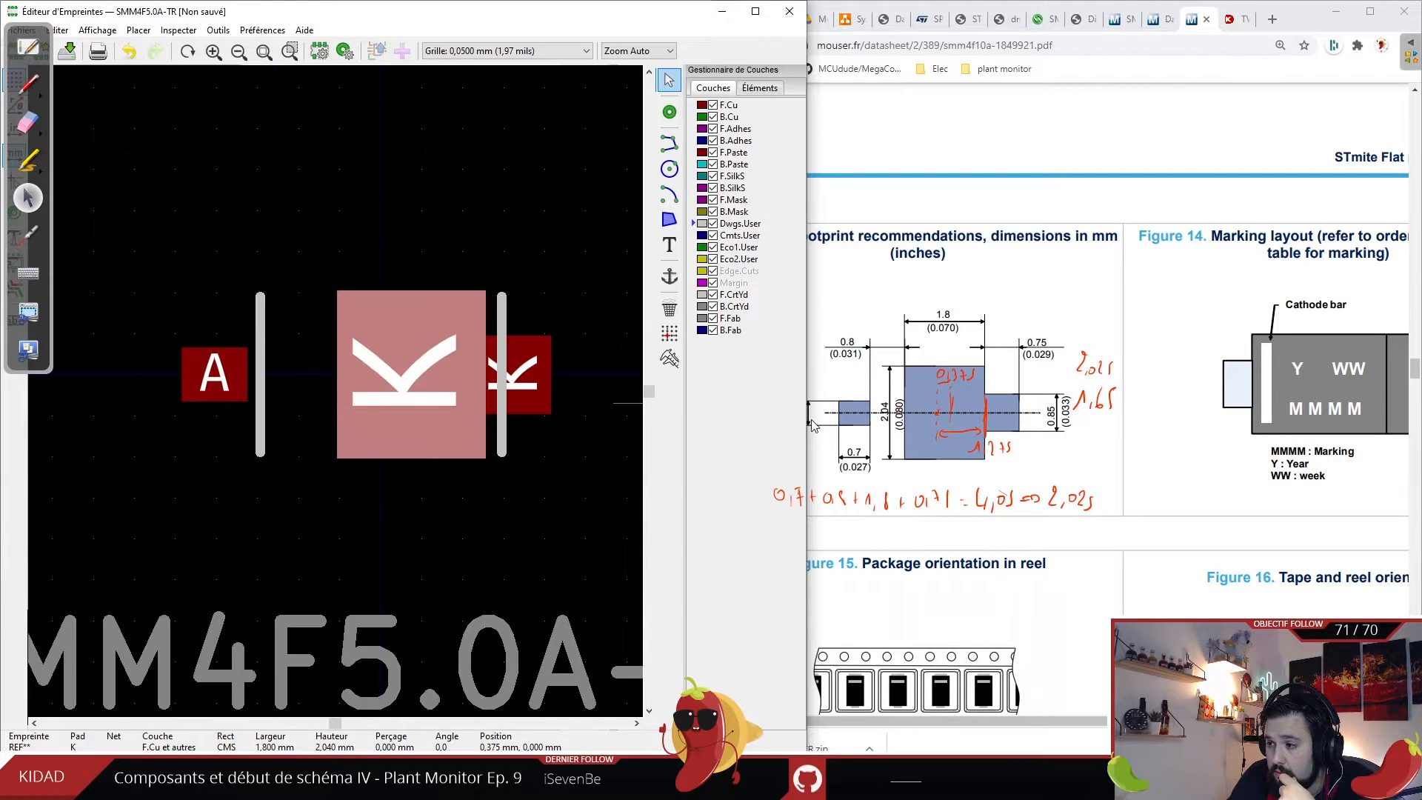
{"action": "scroll", "coordinate": [924, 420], "scroll_direction": "down", "scroll_amount": 1}
{"action": "scroll", "coordinate": [924, 419], "scroll_direction": "up", "scroll_amount": 1}
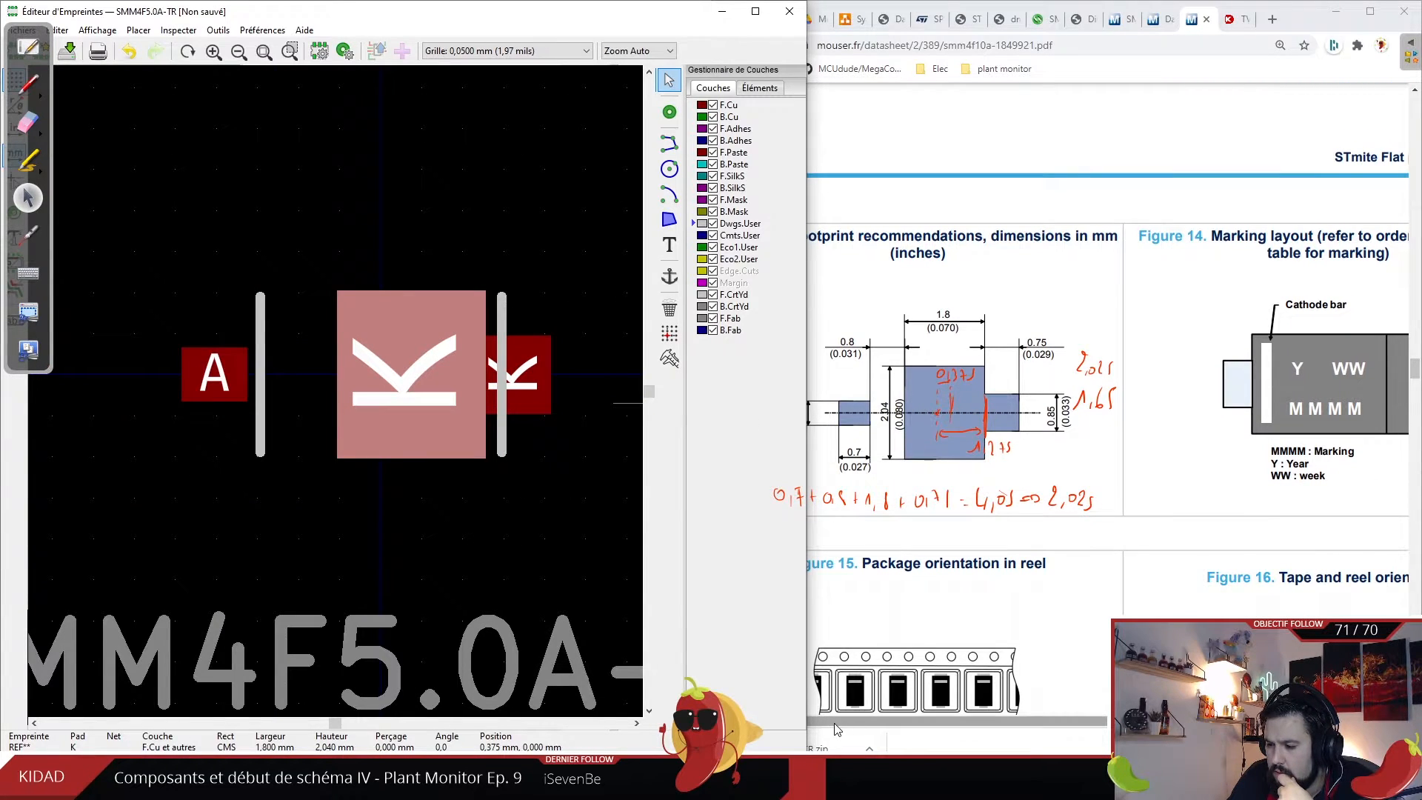
{"action": "left_click", "coordinate": [206, 382]}
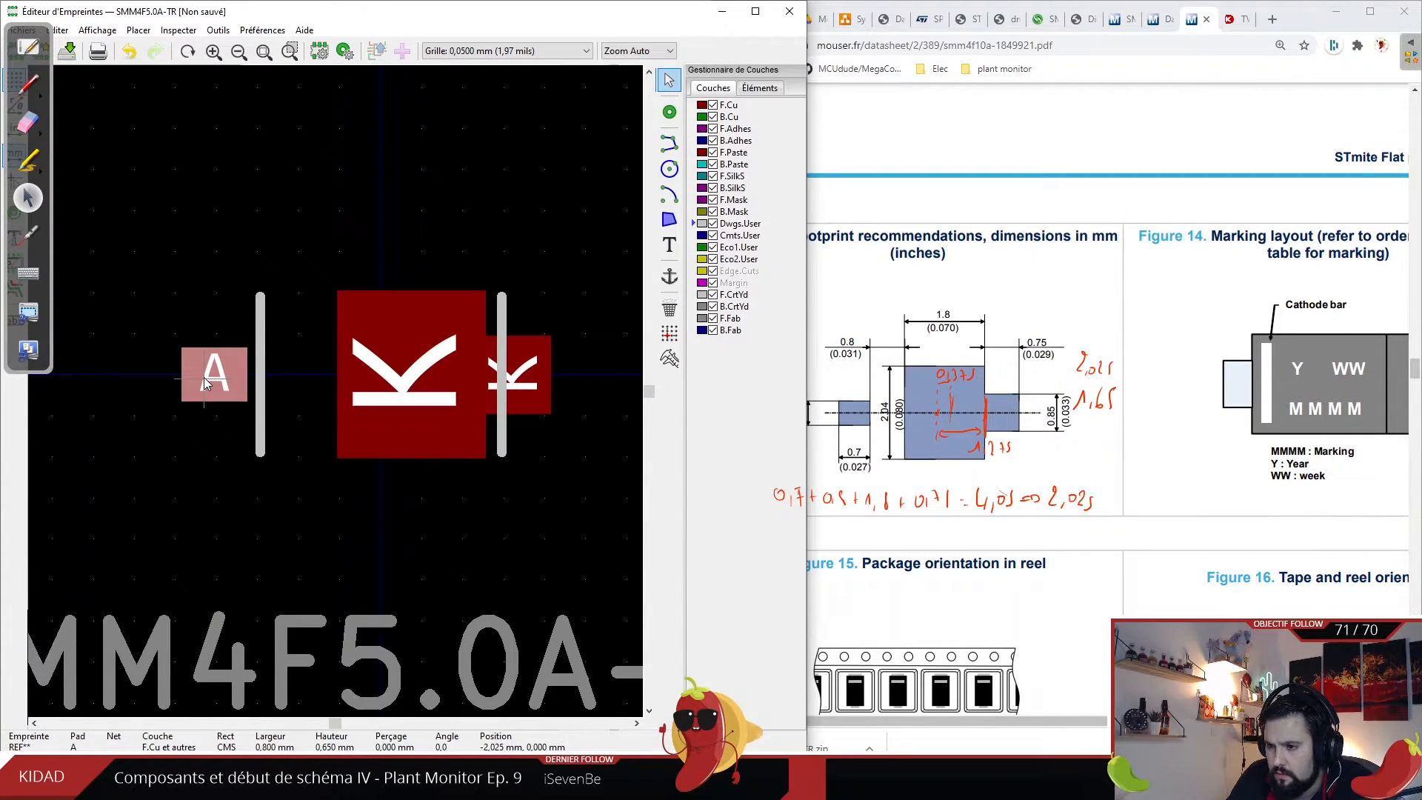
{"action": "double_click", "coordinate": [206, 382]}
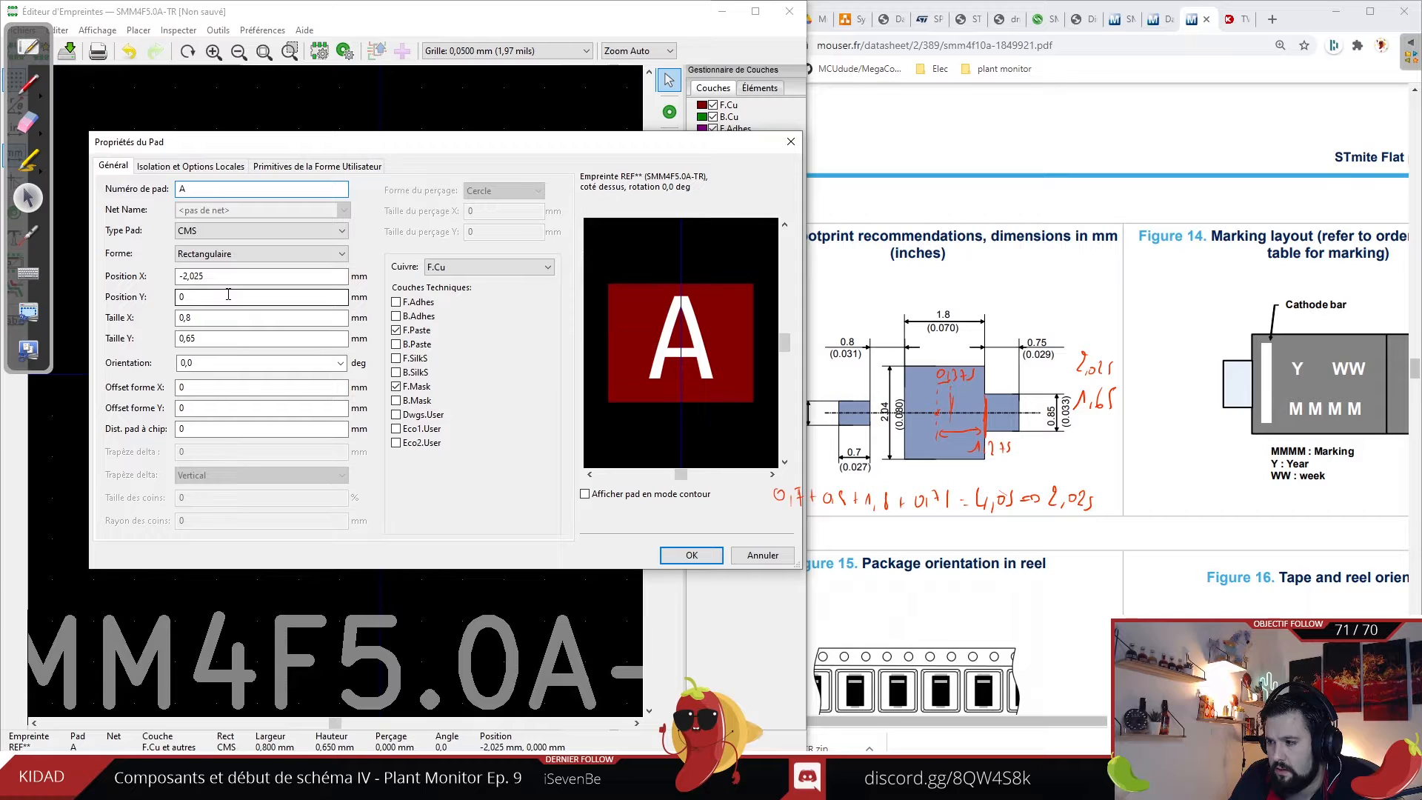
{"action": "double_click", "coordinate": [238, 276]}
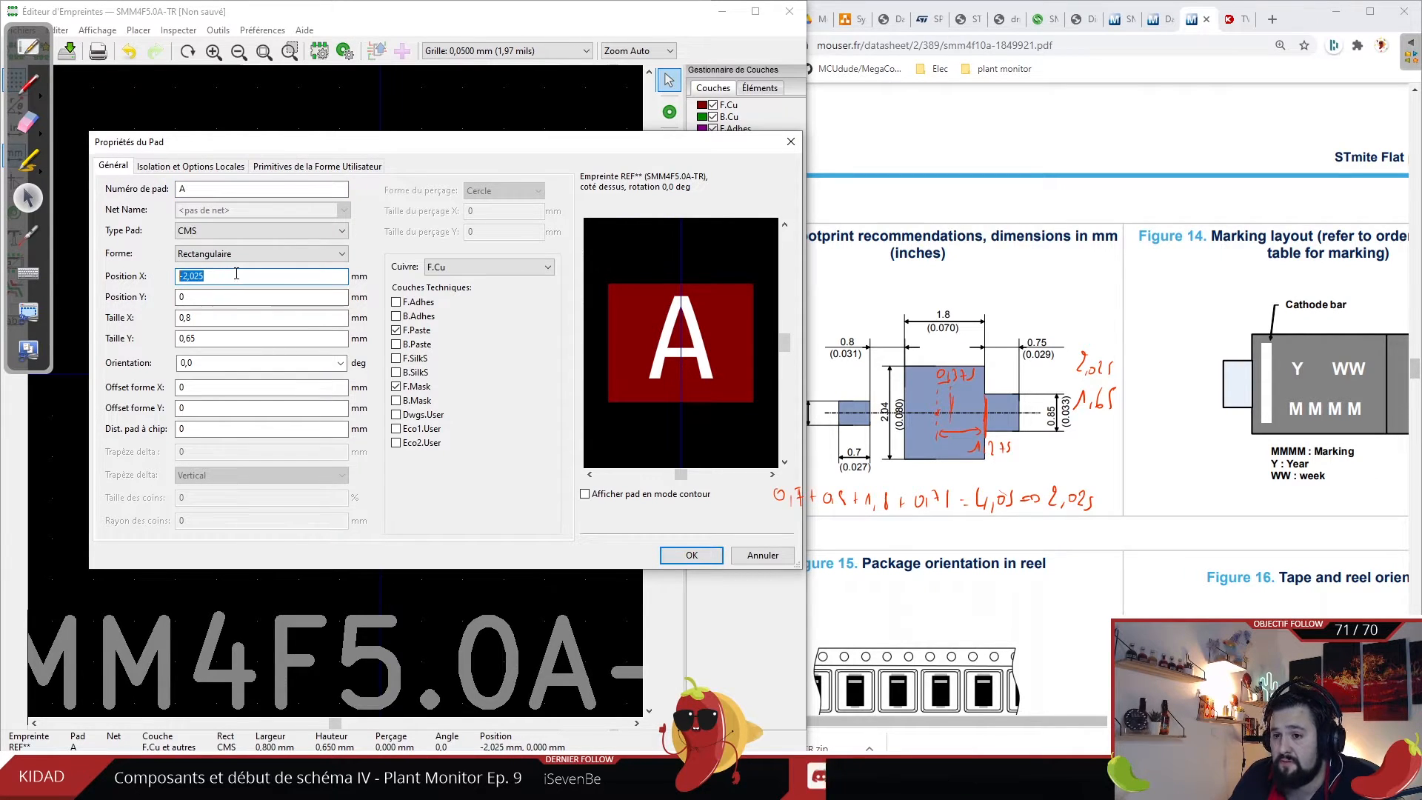
{"action": "left_click", "coordinate": [294, 296]}
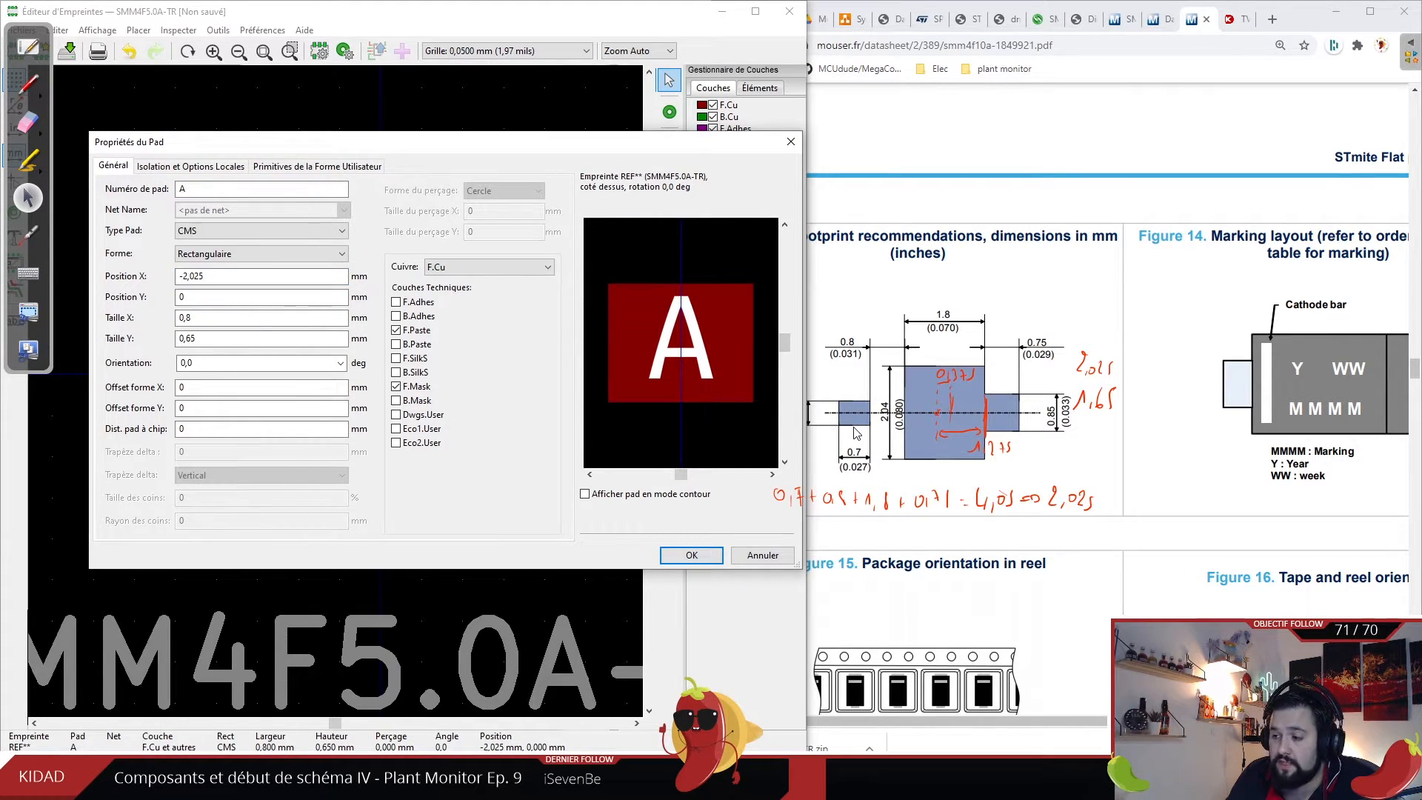
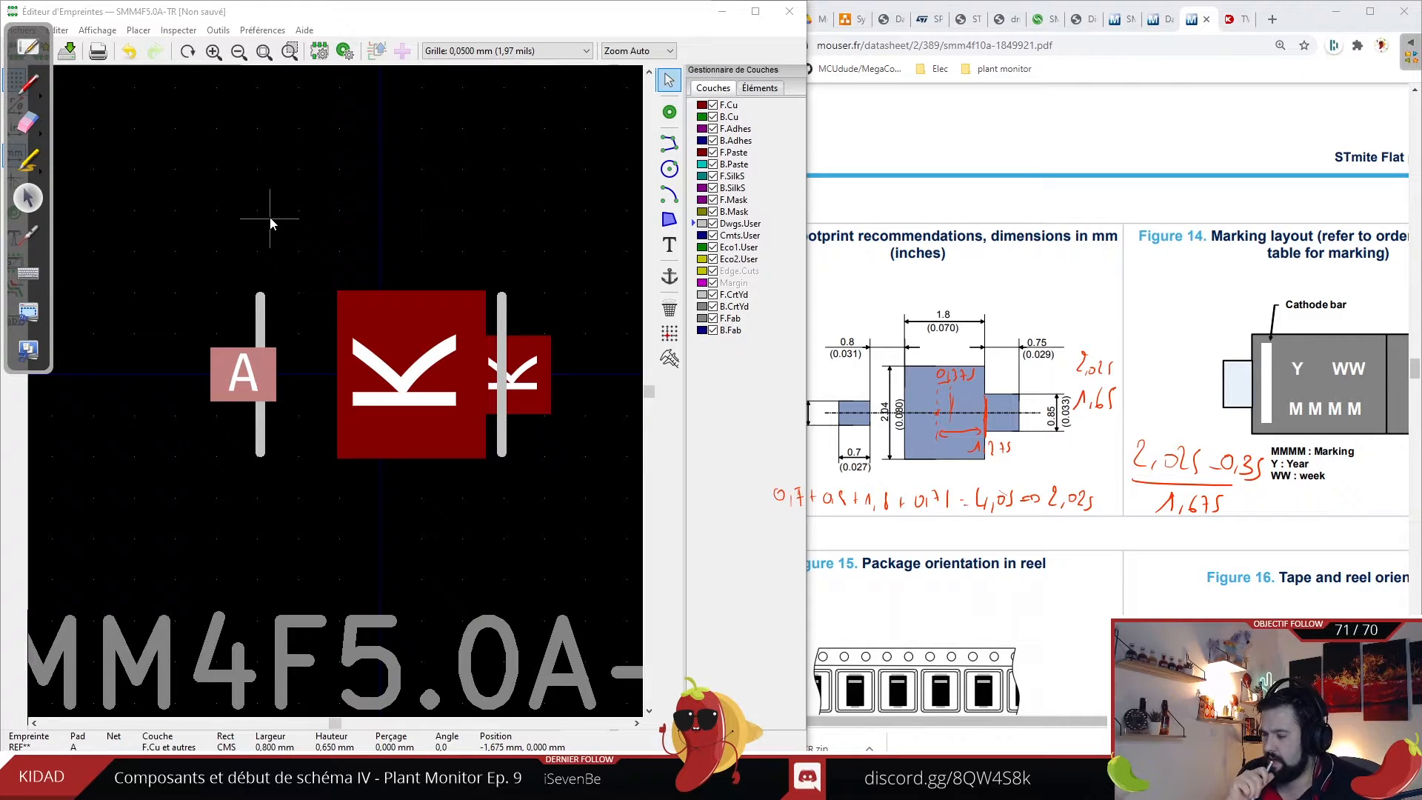
- Wipe the red handwritten notes off the datasheet with the overlay eraser's clear option
{"action": "left_click", "coordinate": [1122, 213]}
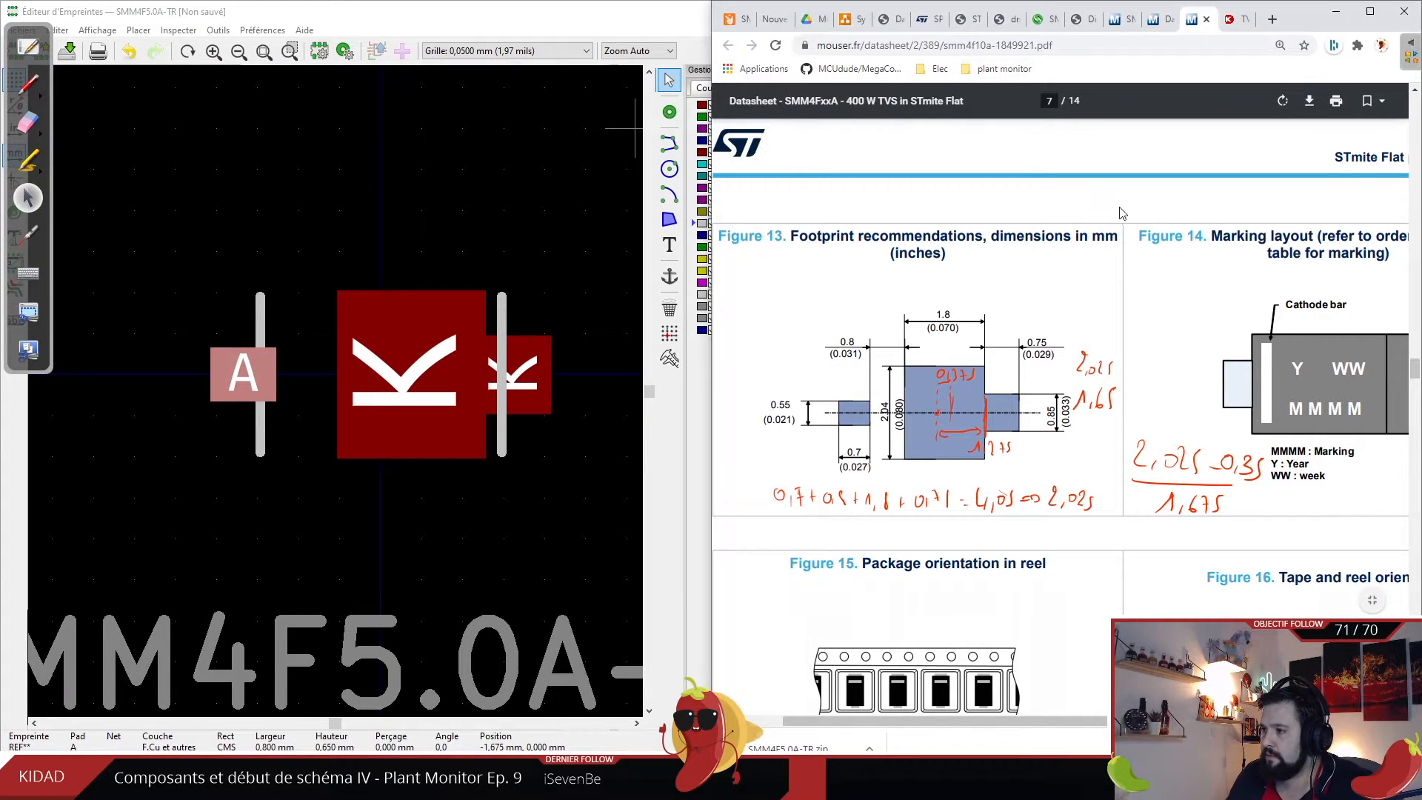
{"action": "left_click", "coordinate": [35, 125]}
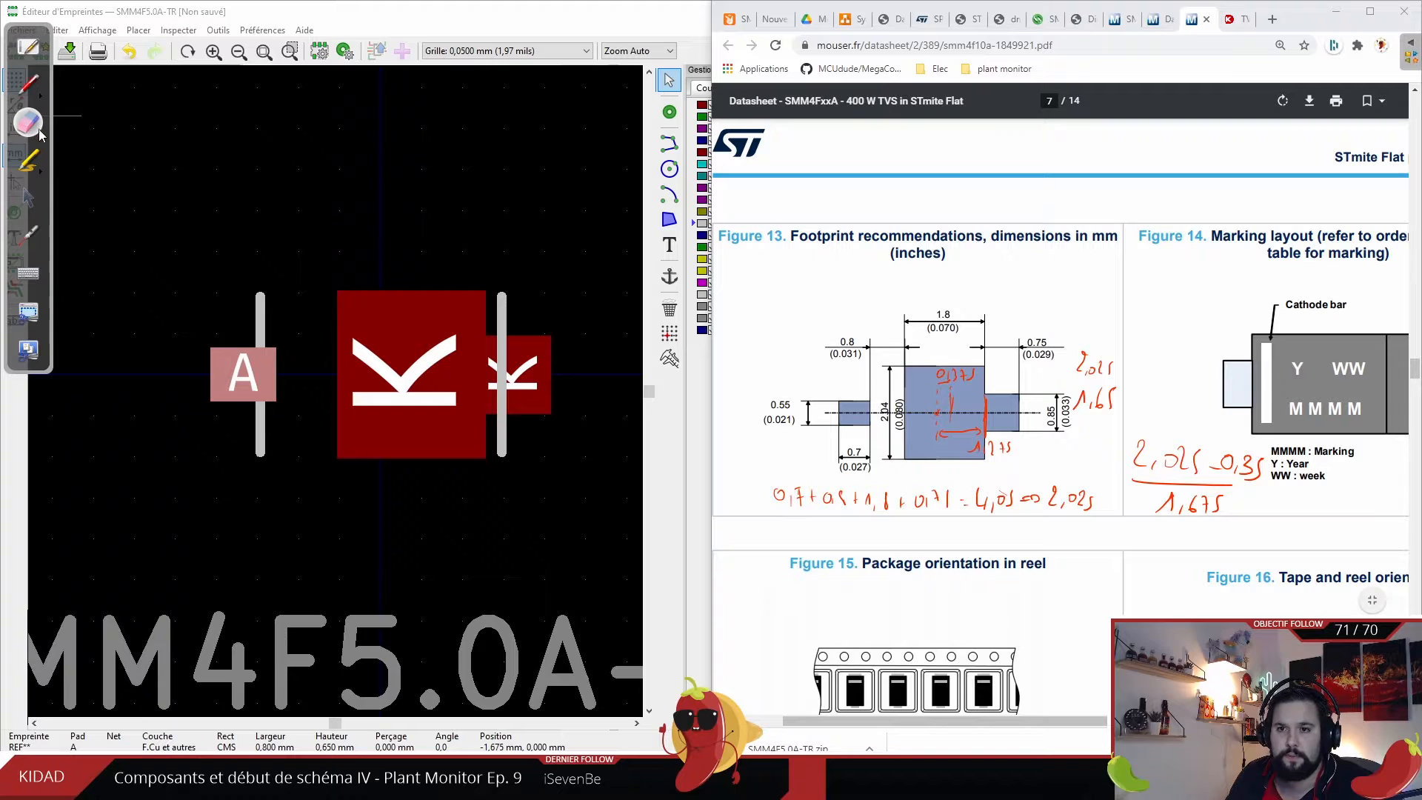
{"action": "mouse_move", "coordinate": [37, 126]}
{"action": "left_click", "coordinate": [155, 143]}
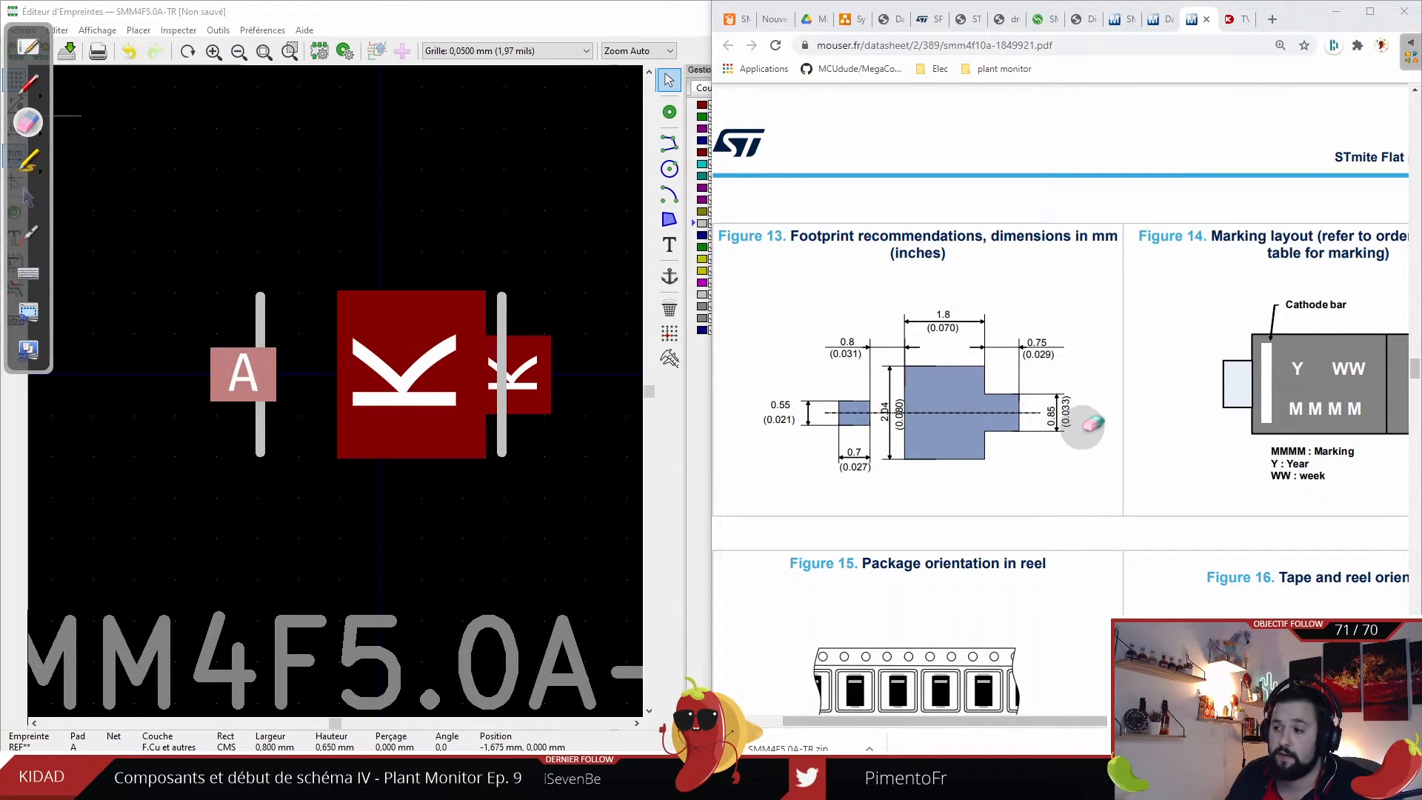
{"action": "left_click", "coordinate": [29, 197]}
- Scroll the datasheet back to page 6's STmite Flat outline and Table 3, then select the footprint's left outline line
{"action": "scroll", "coordinate": [1119, 422], "scroll_direction": "up", "scroll_amount": 3}
{"action": "scroll", "coordinate": [1120, 422], "scroll_direction": "up", "scroll_amount": 10}
{"action": "scroll", "coordinate": [1120, 416], "scroll_direction": "up", "scroll_amount": 1}
{"action": "scroll", "coordinate": [1210, 415], "scroll_direction": "up", "scroll_amount": 1, "text": "ctrl"}
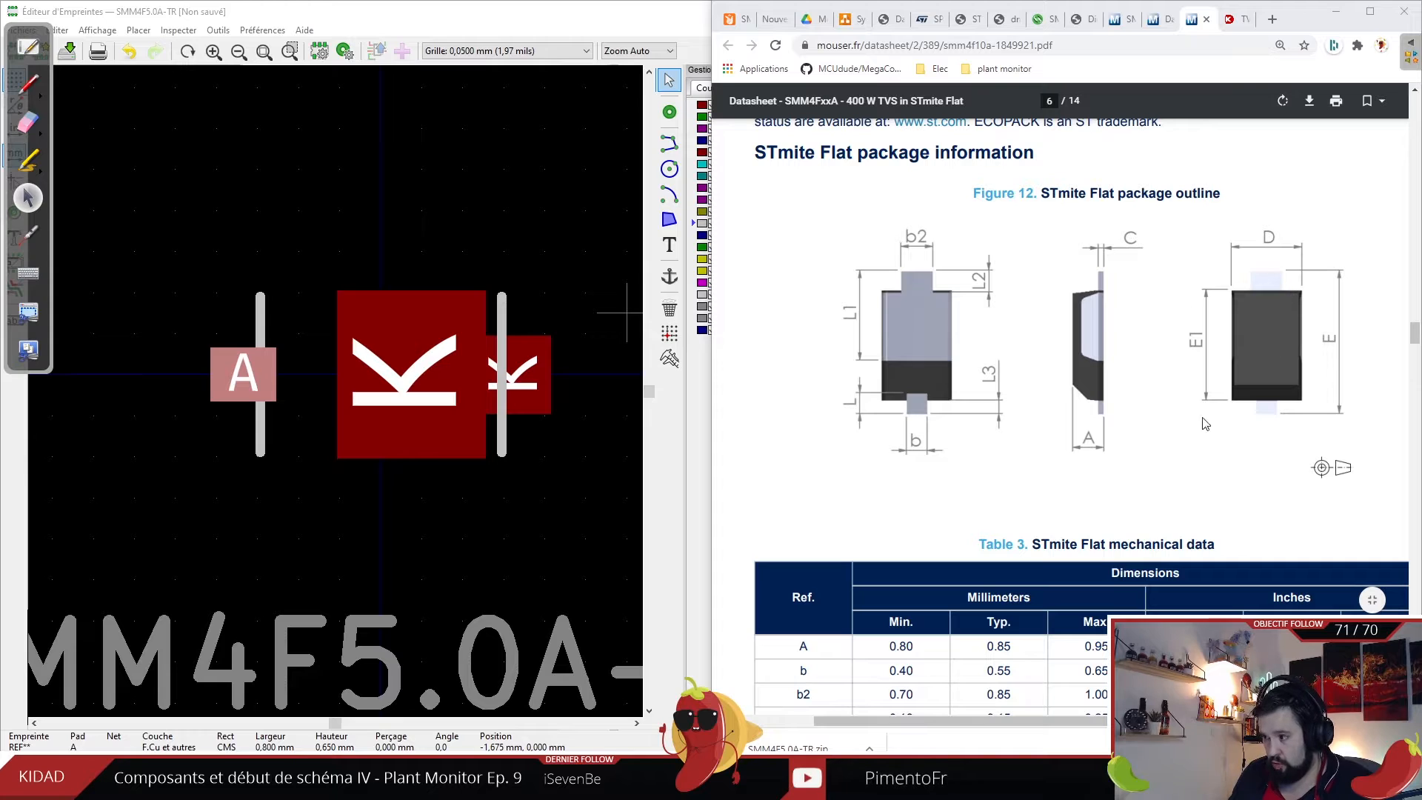
{"action": "scroll", "coordinate": [1003, 536], "scroll_direction": "down", "scroll_amount": 3}
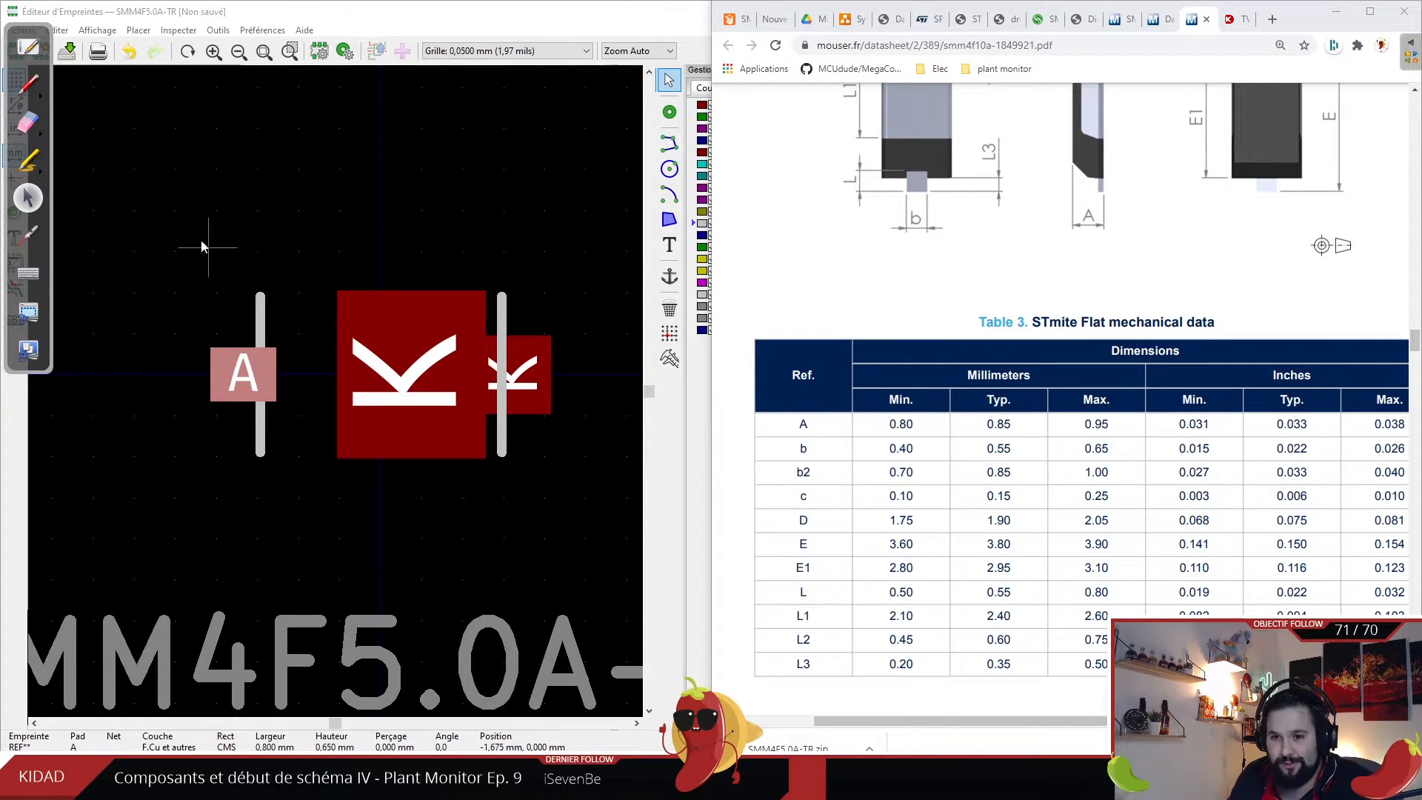
{"action": "scroll", "coordinate": [311, 304], "scroll_direction": "left", "scroll_amount": 2}
{"action": "left_click", "coordinate": [407, 311]}
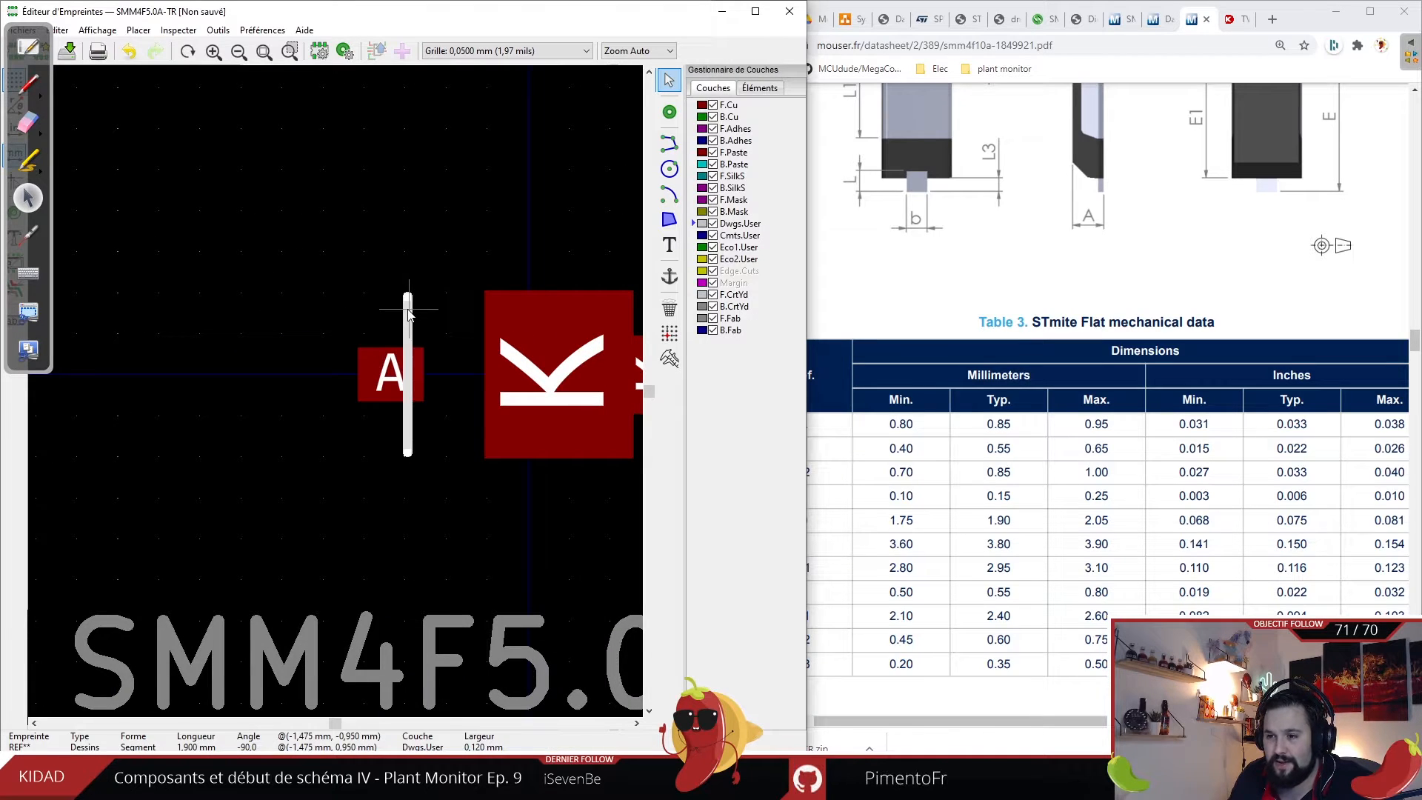
- Check the left outline line's properties, then draw the rectangle's top, right and bottom edges
{"action": "double_click", "coordinate": [408, 311]}
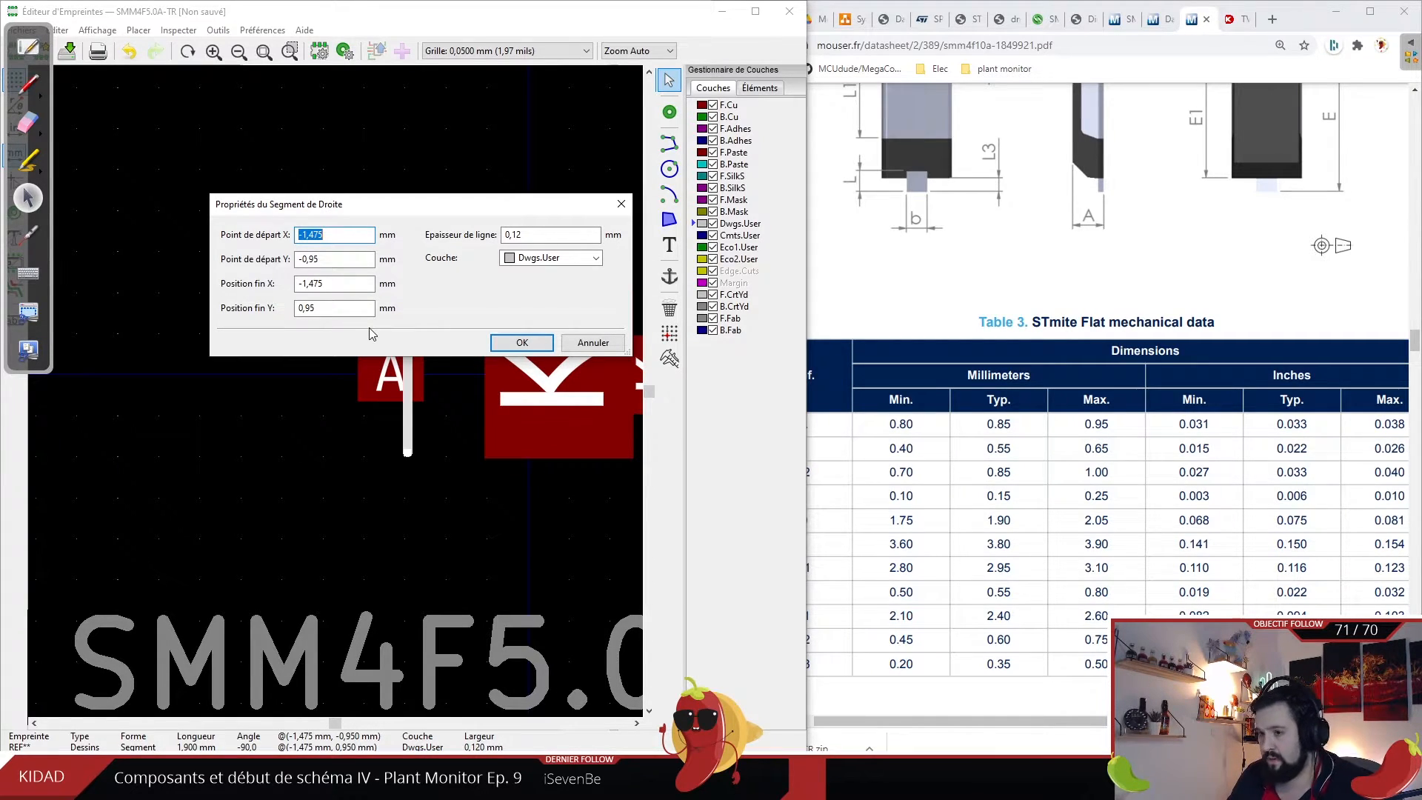
{"action": "key", "text": "Return"}
{"action": "left_click", "coordinate": [669, 143]}
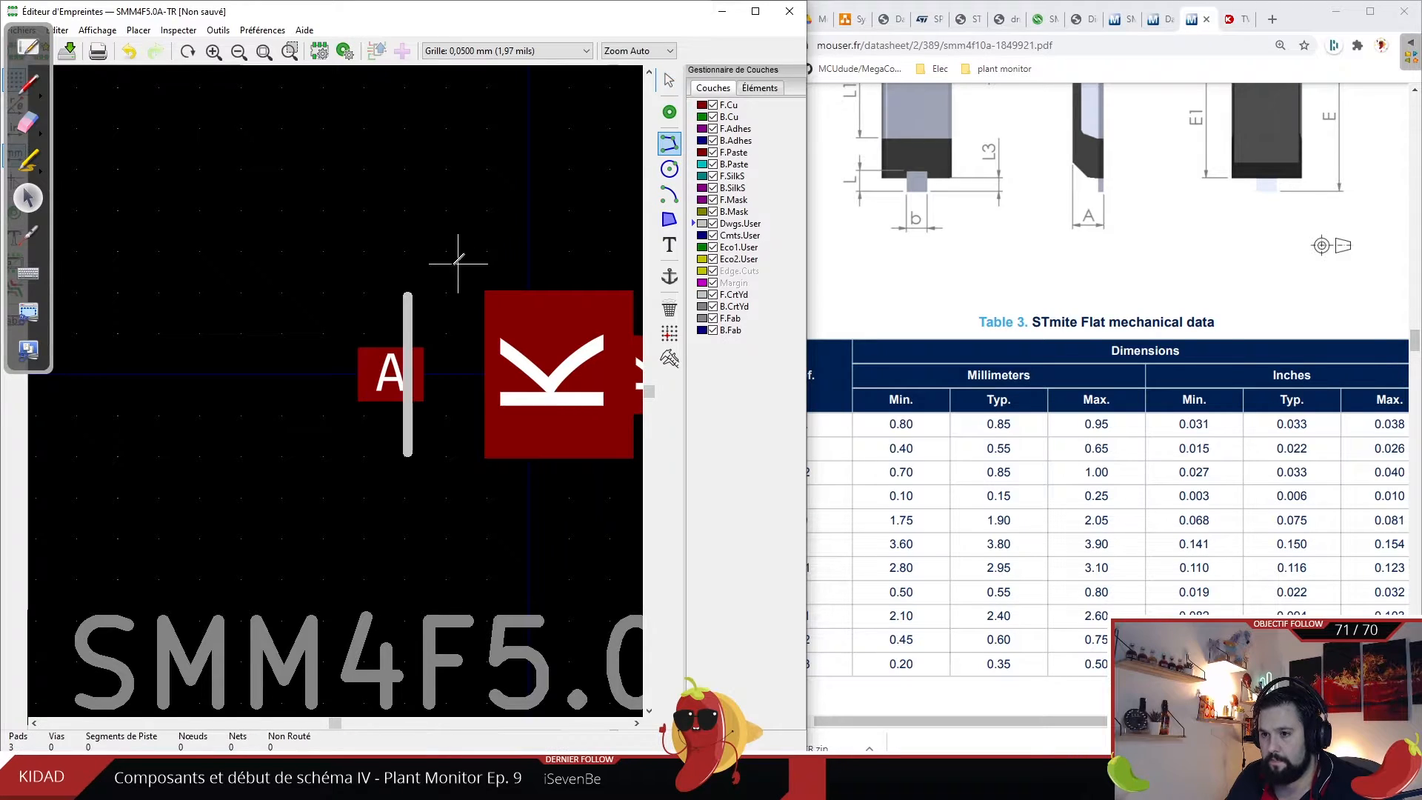
{"action": "left_click", "coordinate": [407, 295]}
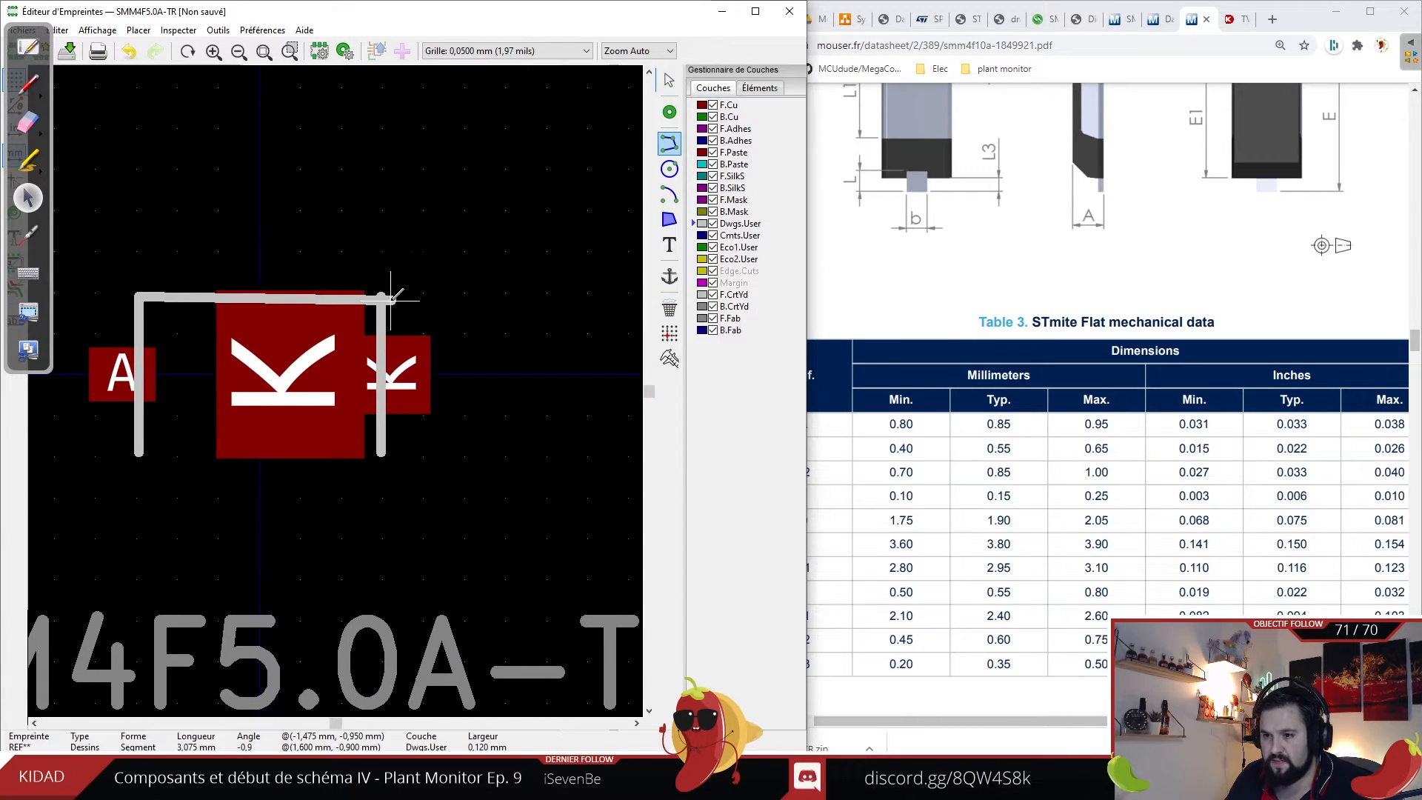
{"action": "left_click", "coordinate": [382, 296]}
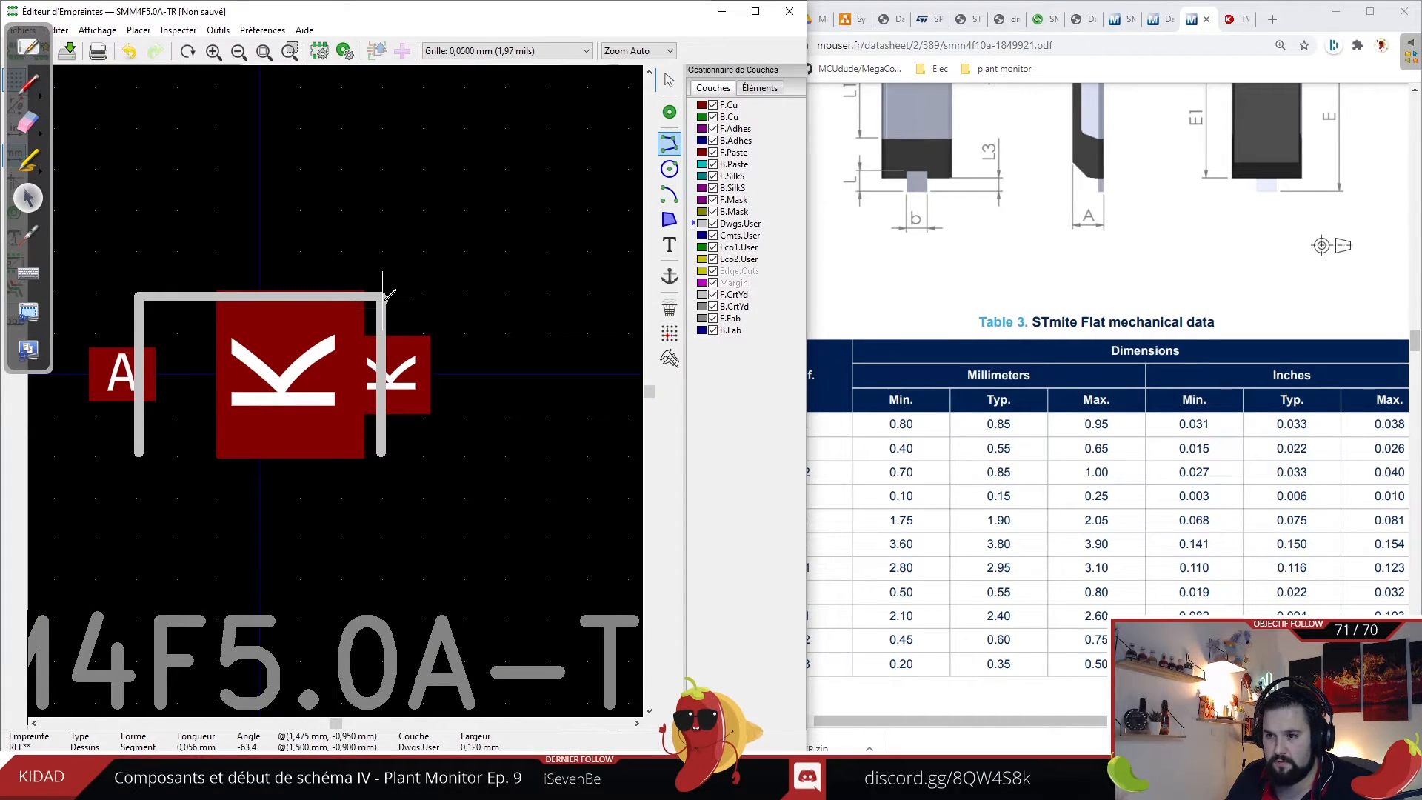
{"action": "double_click", "coordinate": [381, 448]}
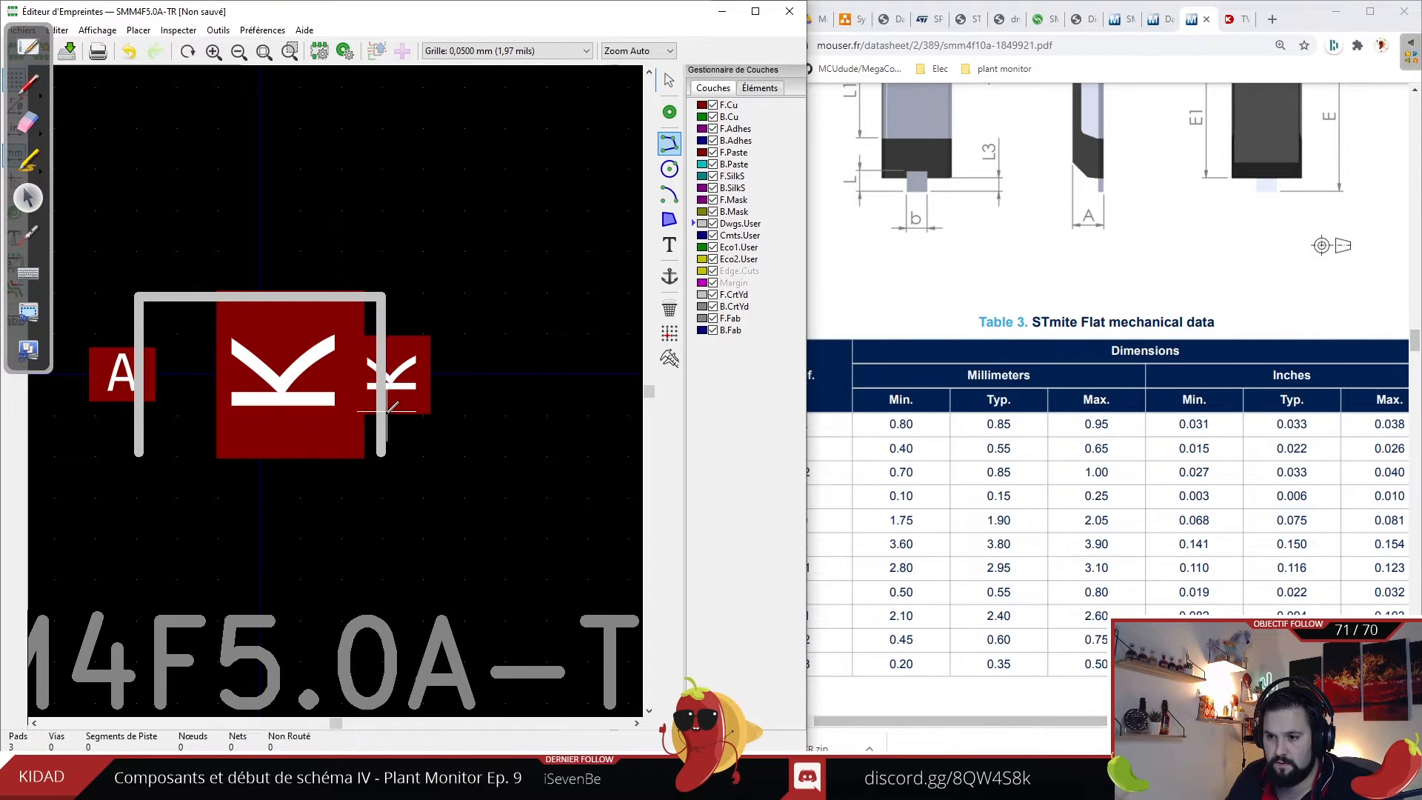
{"action": "left_click", "coordinate": [382, 448]}
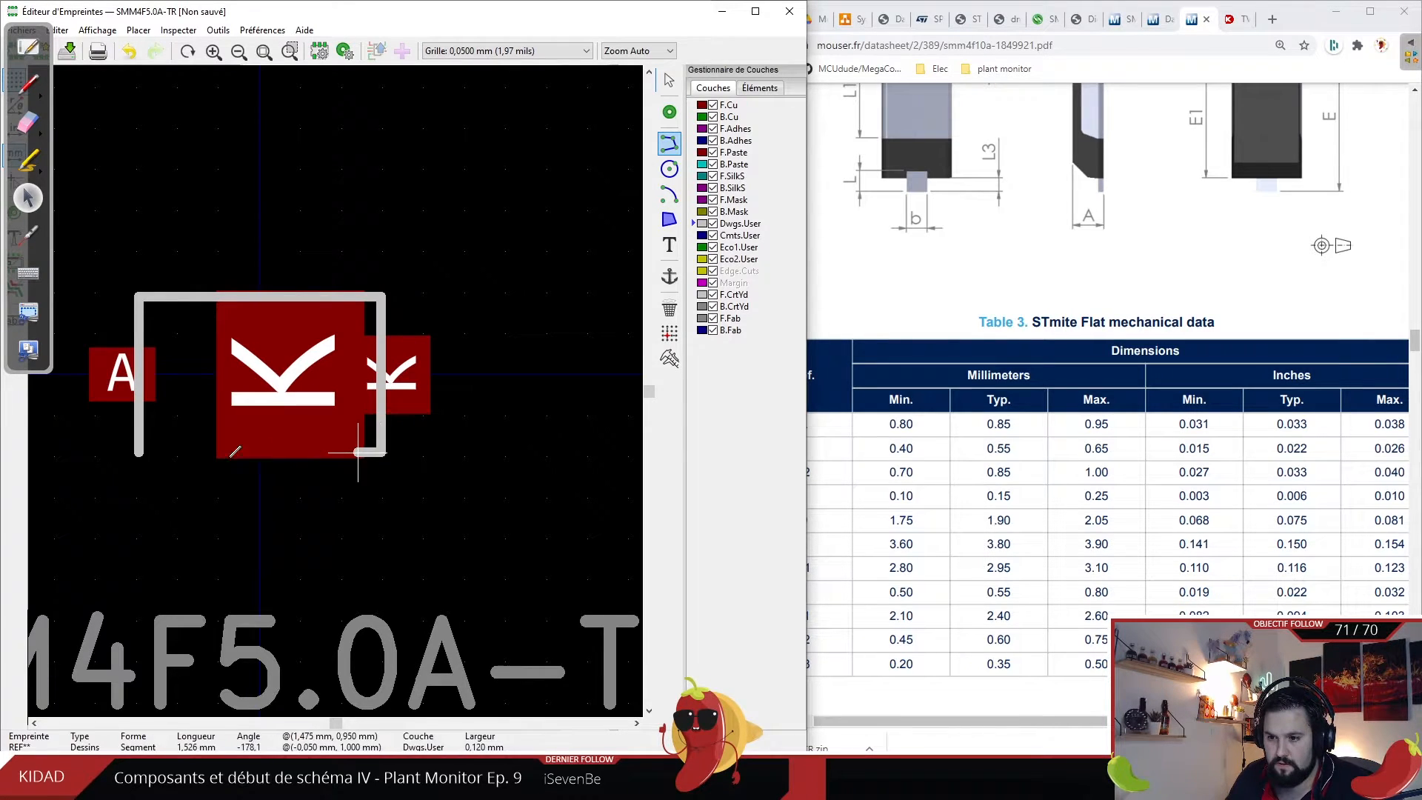
{"action": "double_click", "coordinate": [137, 452]}
{"action": "key", "text": "Escape"}
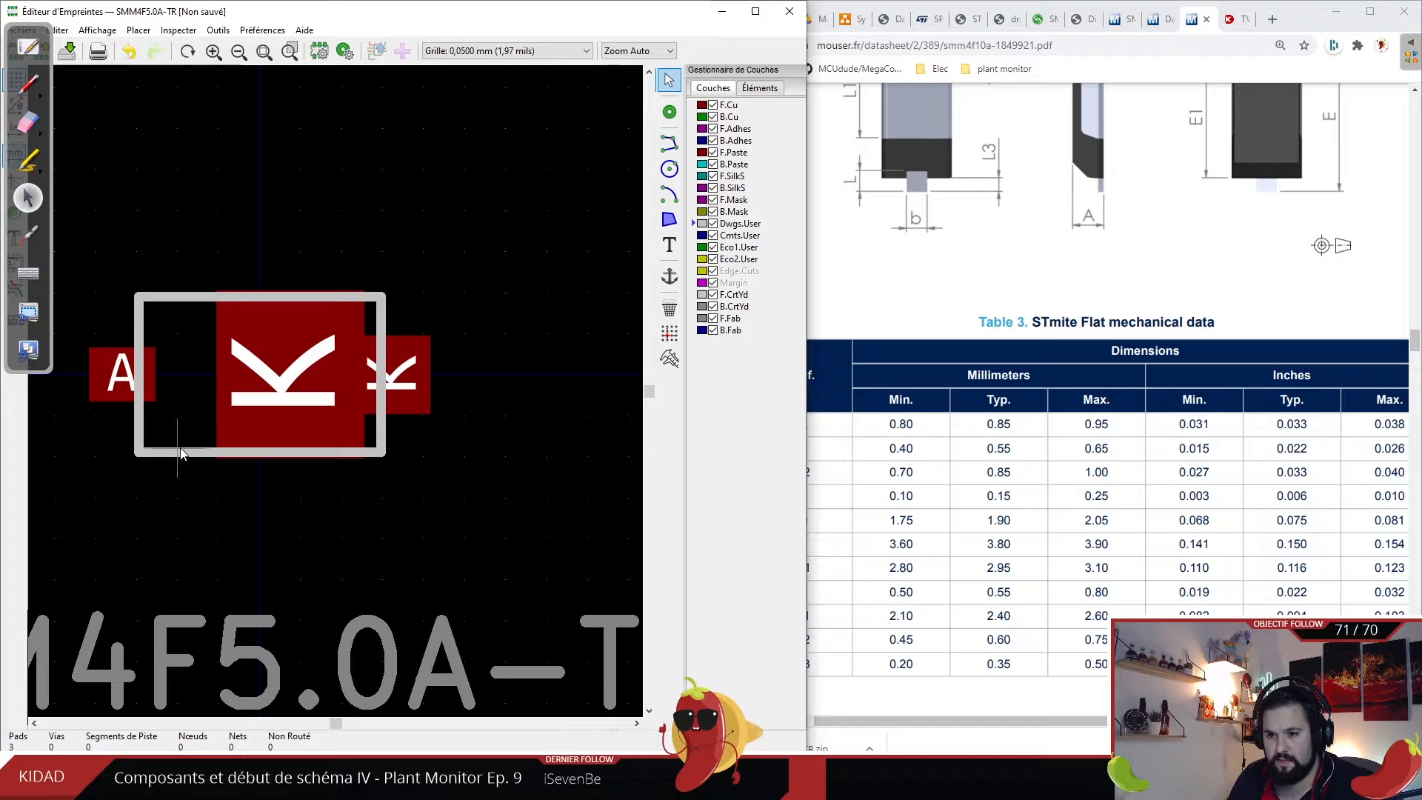
{"action": "scroll", "coordinate": [340, 359], "scroll_direction": "up", "scroll_amount": 2}
{"action": "scroll", "coordinate": [339, 388], "scroll_direction": "down", "scroll_amount": 4}
{"action": "scroll", "coordinate": [339, 388], "scroll_direction": "up", "scroll_amount": 3}
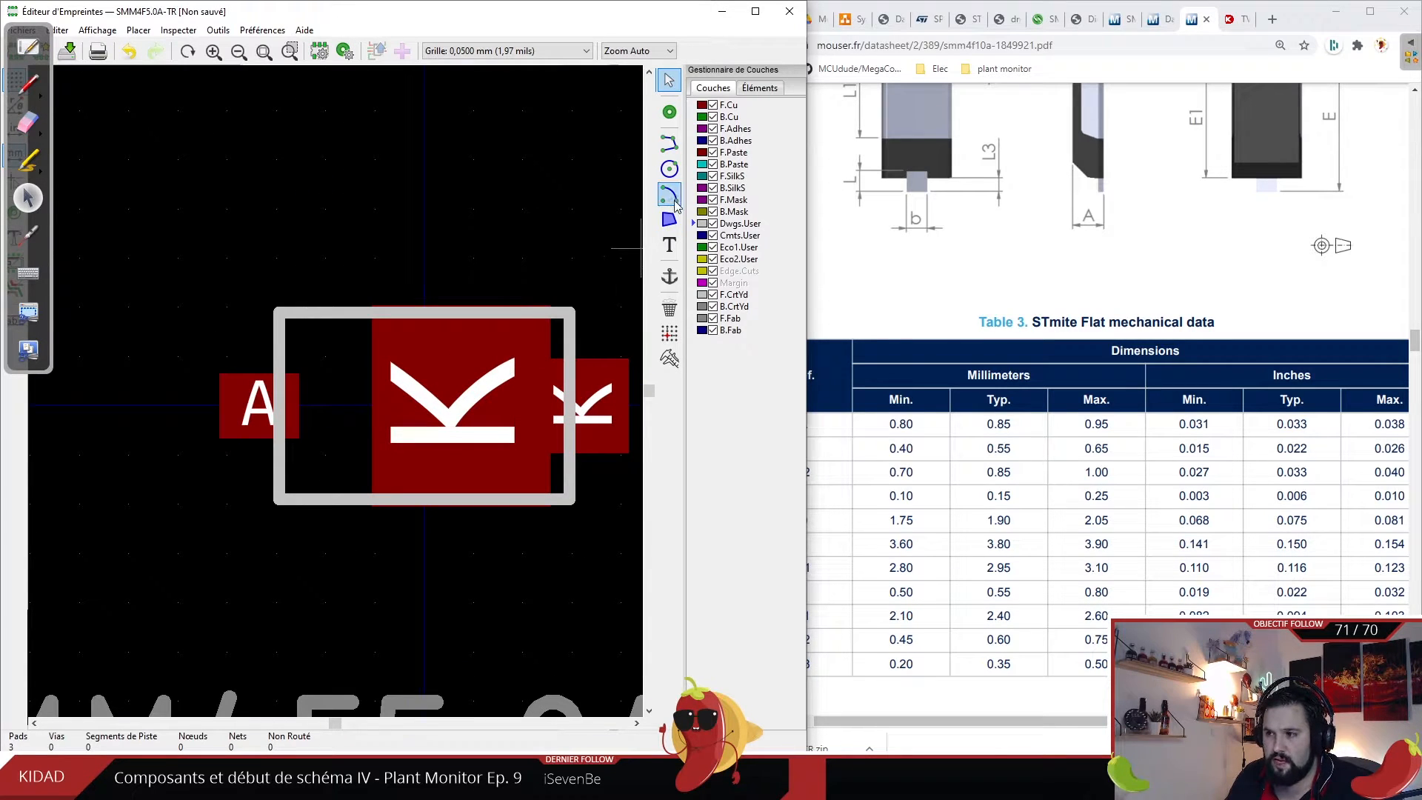
- Draw a vertical cathode-bar line beside the K pad inside the outline
{"action": "left_click", "coordinate": [669, 143]}
{"action": "left_click", "coordinate": [325, 341]}
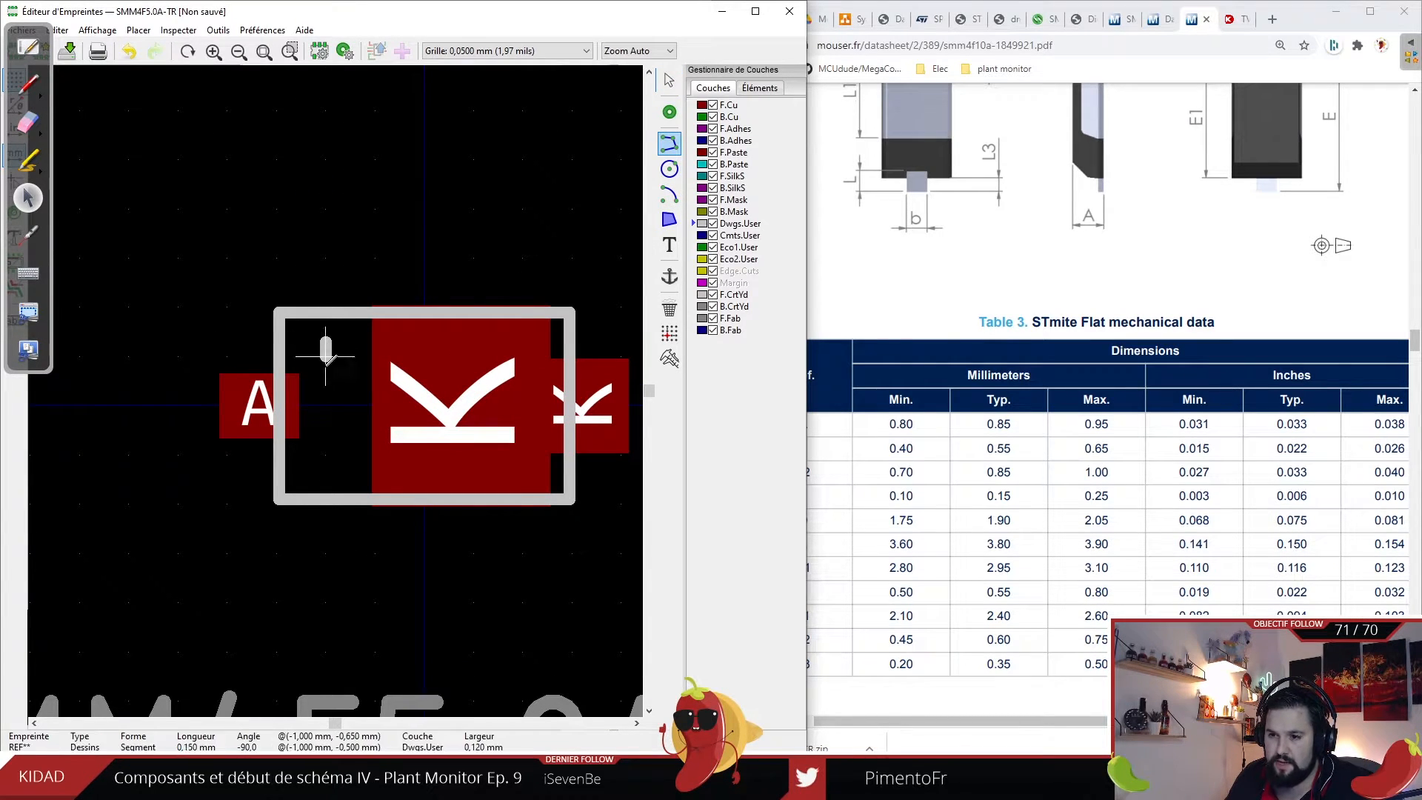
{"action": "key", "text": "Escape"}
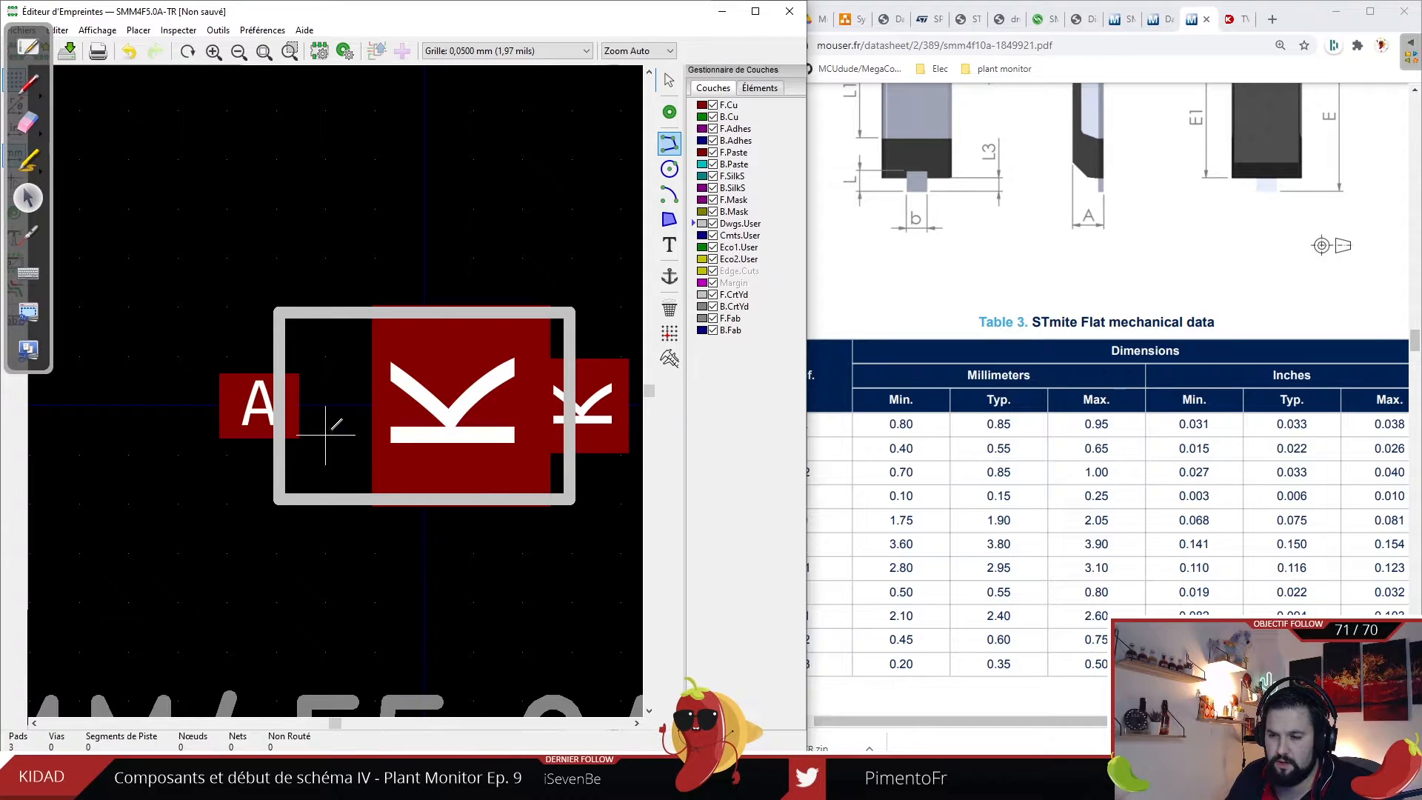
{"action": "left_click", "coordinate": [538, 349]}
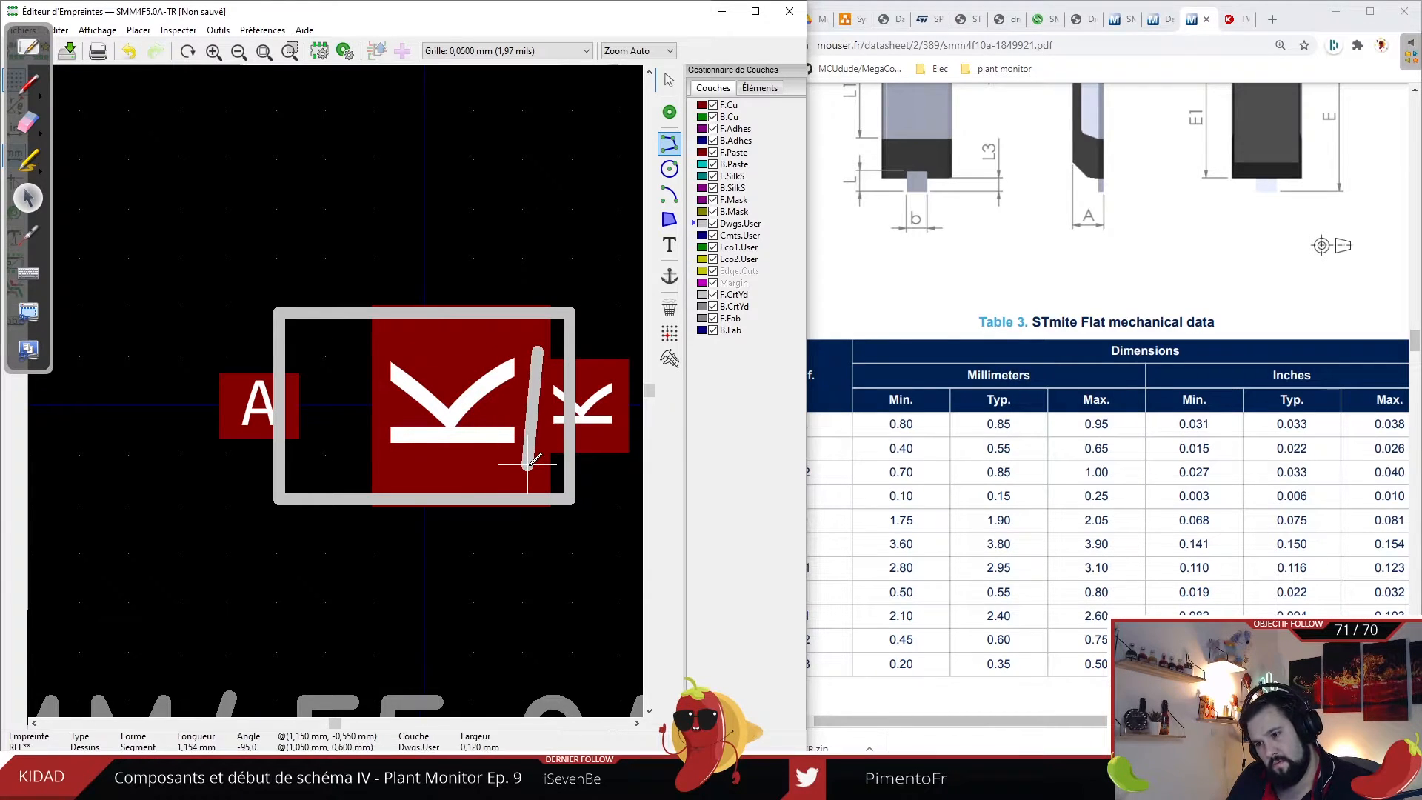
{"action": "double_click", "coordinate": [538, 464]}
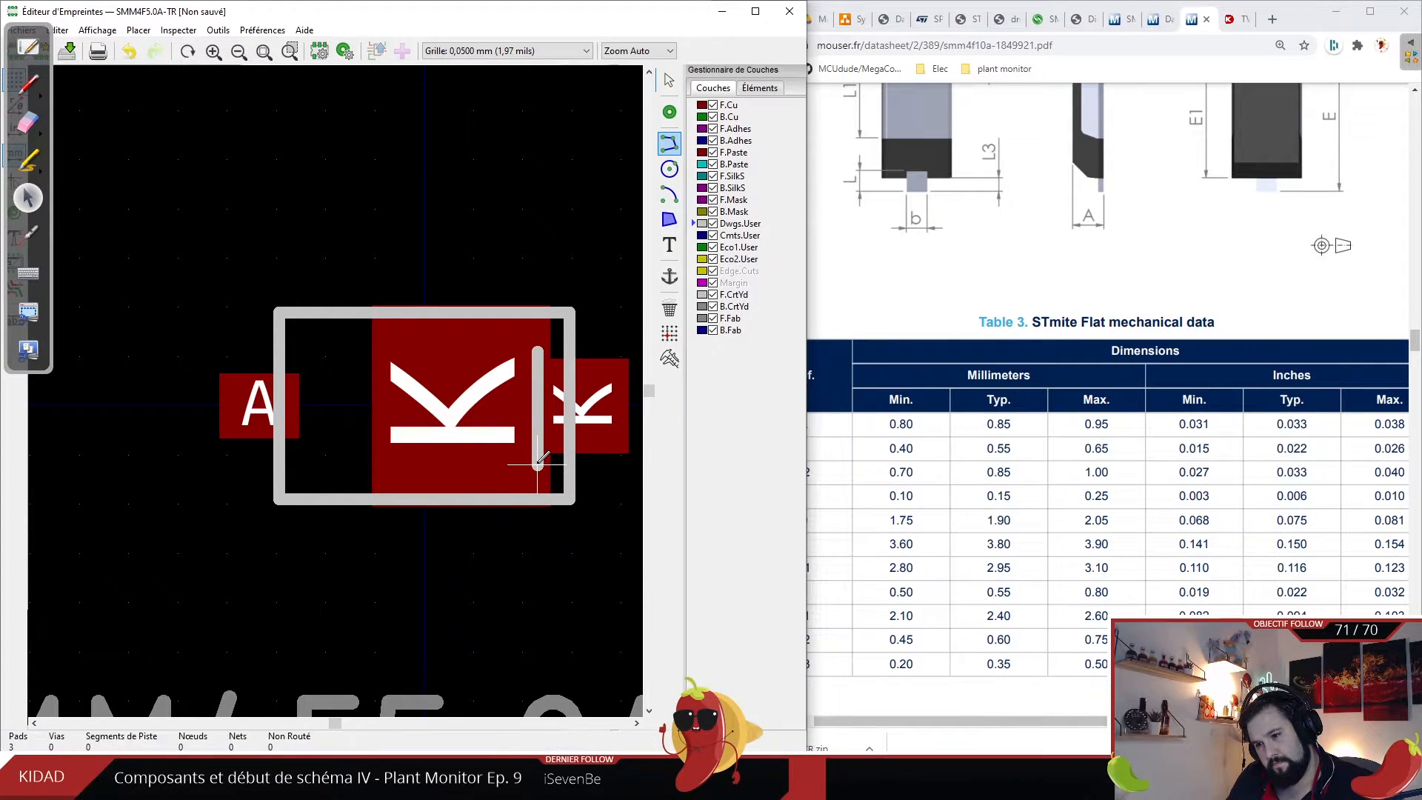
{"action": "key", "text": "Escape"}
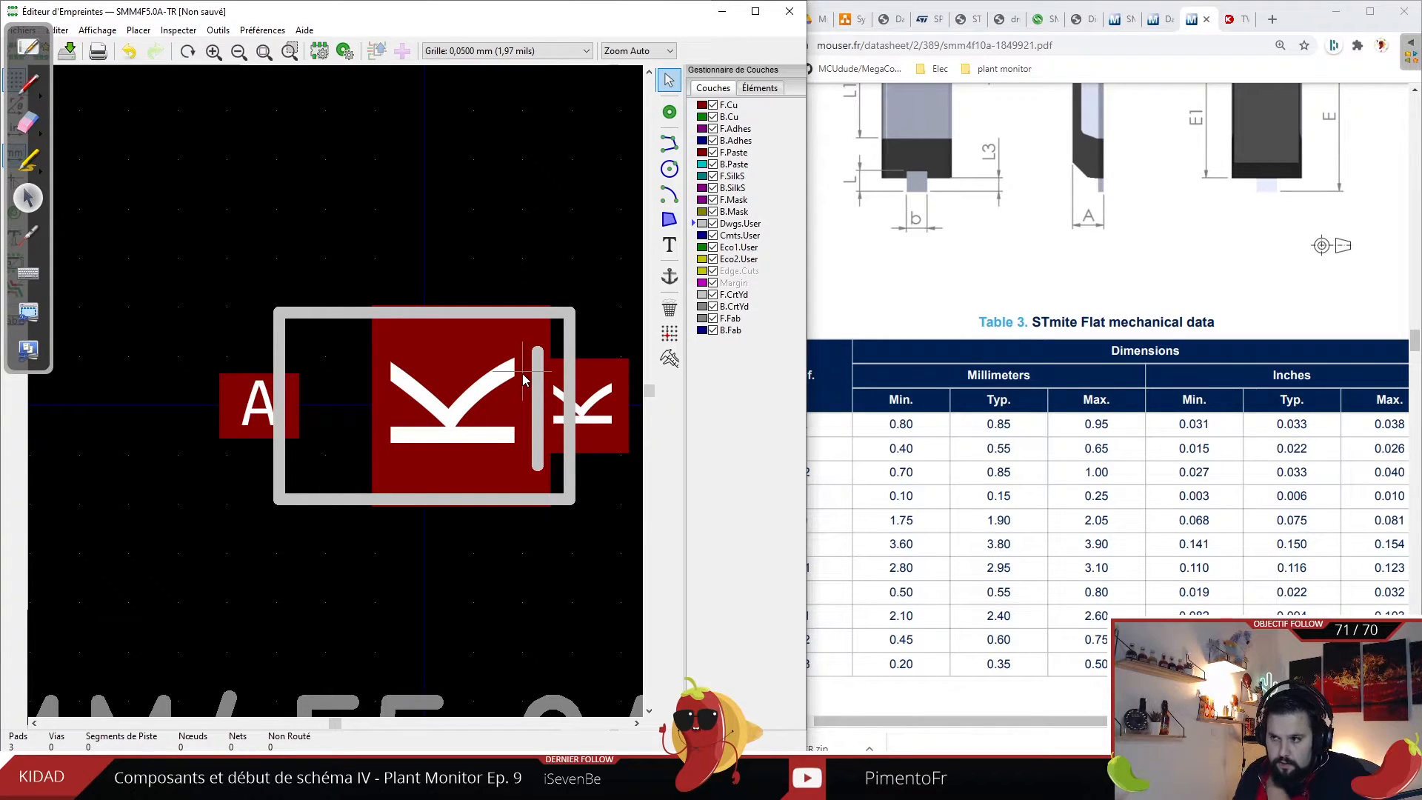
- Cancel the save-to-library prompt and arm graphic line drawing on the F.SilkS layer
{"action": "scroll", "coordinate": [472, 402], "scroll_direction": "up", "scroll_amount": 1, "text": "ctrl"}
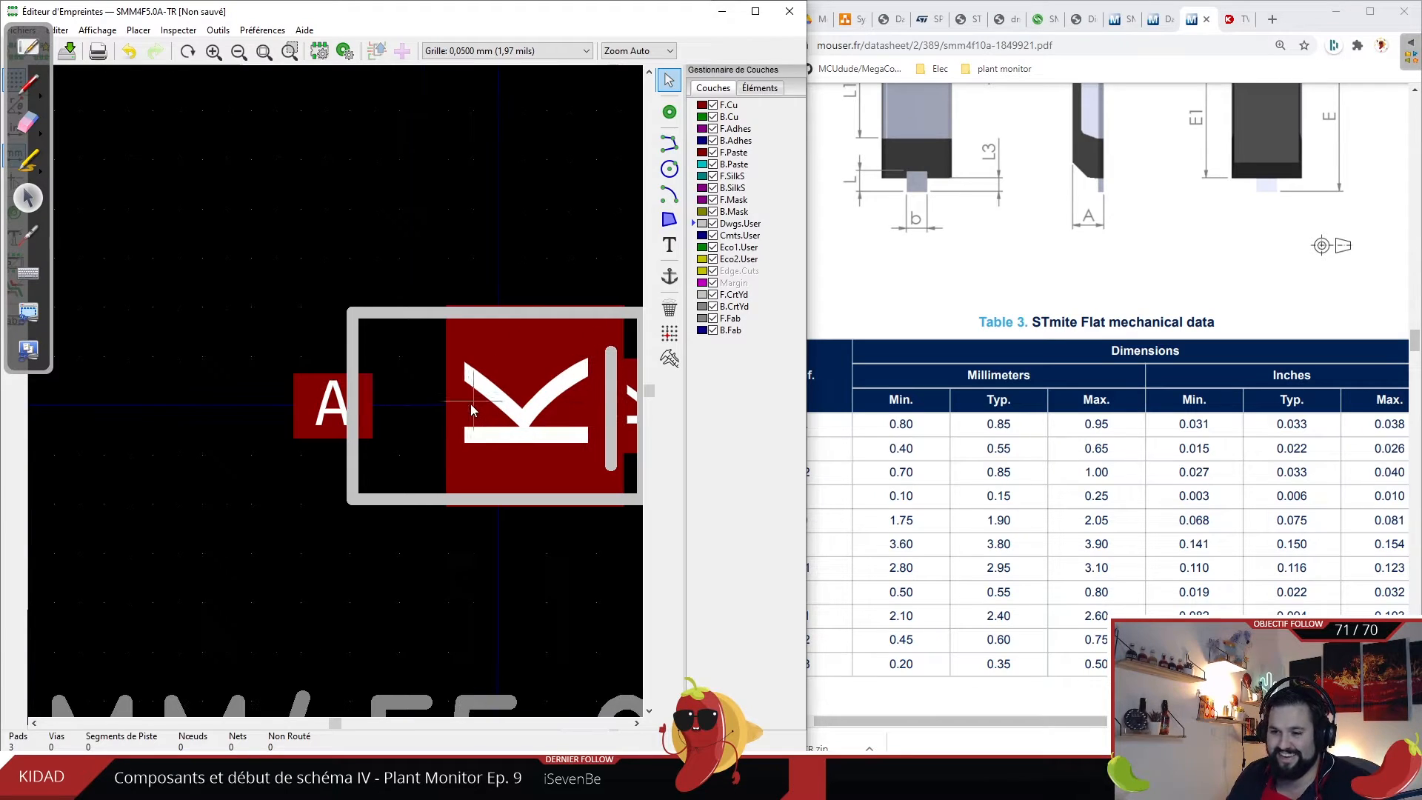
{"action": "scroll", "coordinate": [472, 408], "scroll_direction": "down", "scroll_amount": 1}
{"action": "key", "text": "ctrl+s"}
{"action": "key", "text": "Escape"}
{"action": "left_click", "coordinate": [669, 143]}
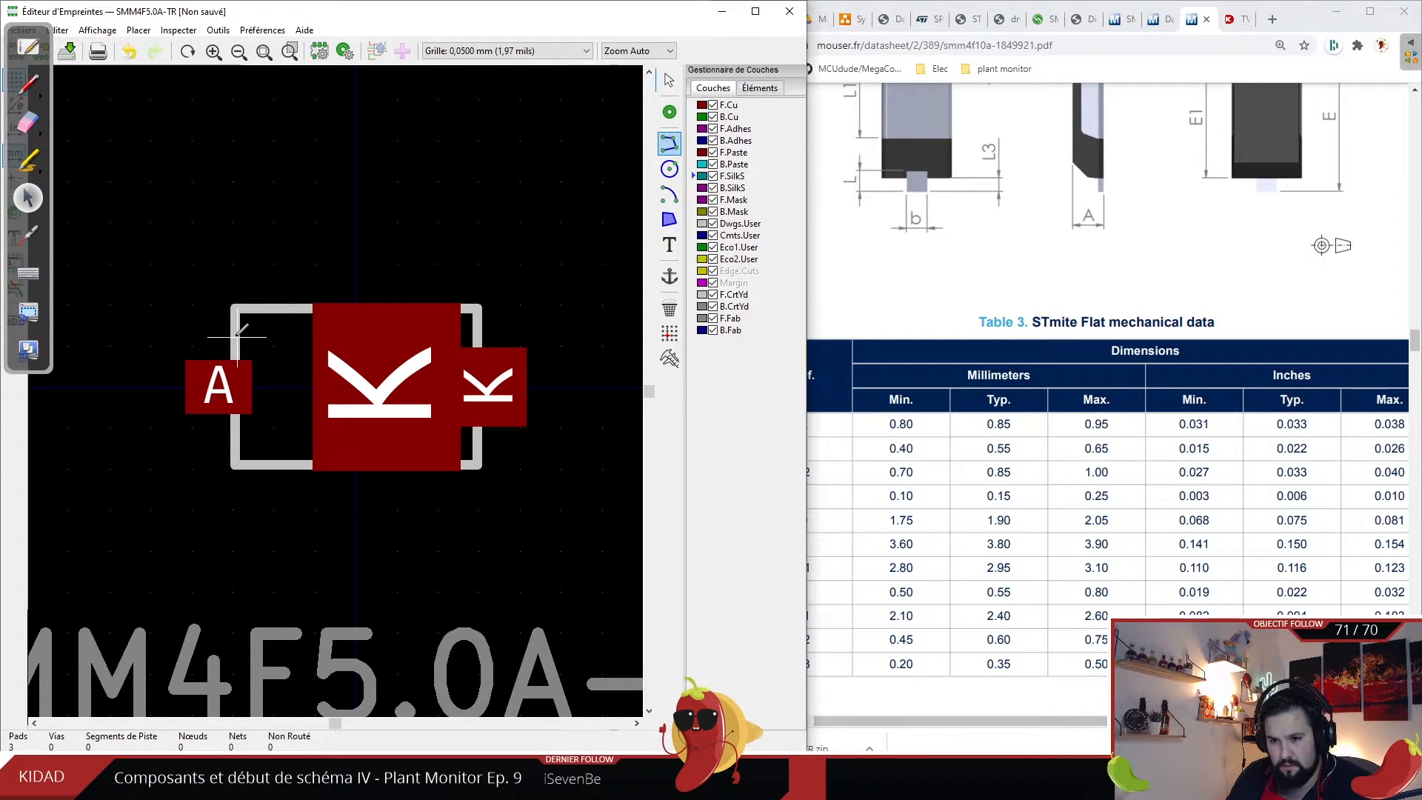
- Draw the top-left silkscreen corner bracket, undoing a stray first segment
{"action": "left_click", "coordinate": [233, 337]}
{"action": "left_click", "coordinate": [233, 307]}
{"action": "scroll", "coordinate": [263, 304], "scroll_direction": "up", "scroll_amount": 3}
{"action": "key", "text": "Escape"}
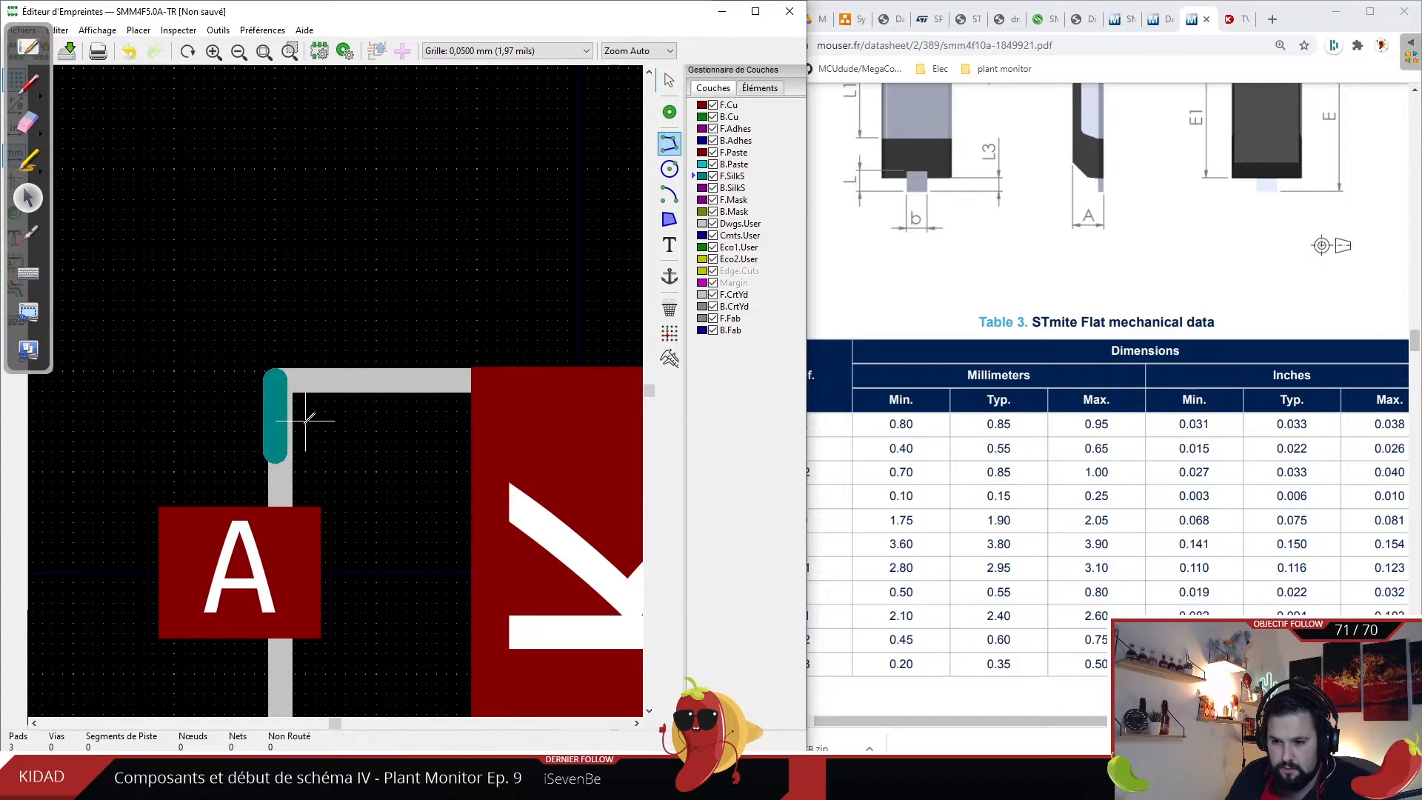
{"action": "key", "text": "ctrl+z"}
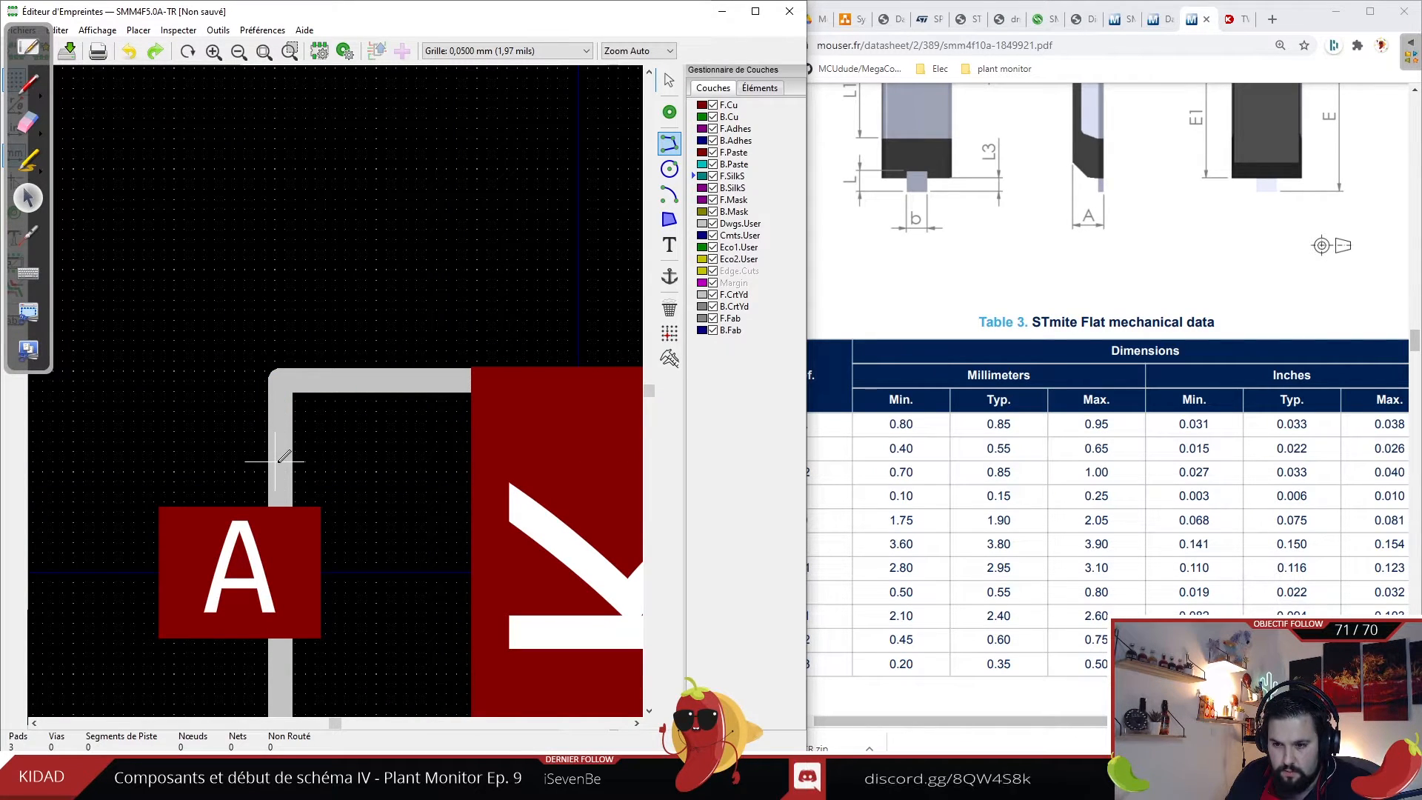
{"action": "left_click", "coordinate": [280, 461]}
{"action": "left_click", "coordinate": [285, 369]}
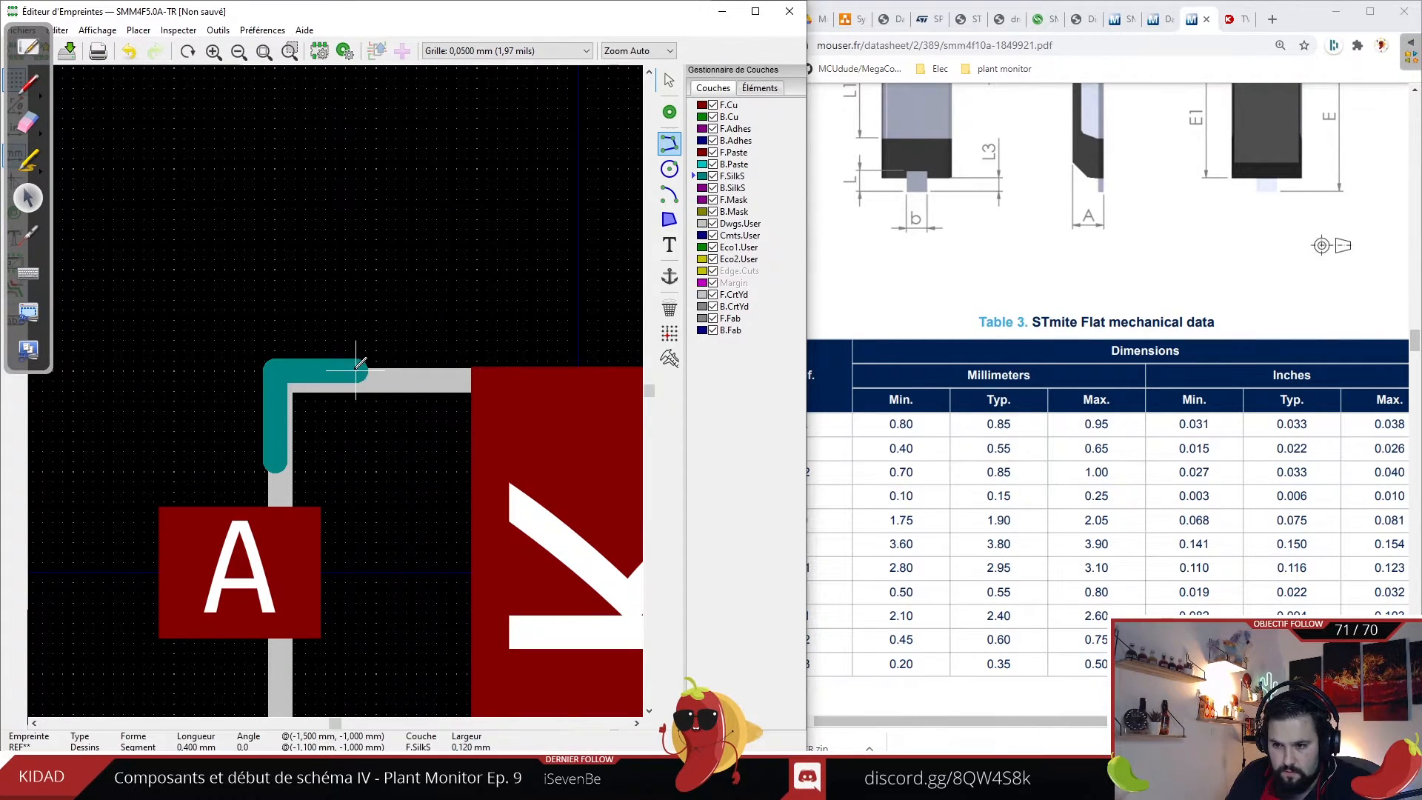
{"action": "double_click", "coordinate": [360, 368]}
{"action": "scroll", "coordinate": [358, 370], "scroll_direction": "down", "scroll_amount": 1}
{"action": "scroll", "coordinate": [392, 391], "scroll_direction": "down", "scroll_amount": 2}
{"action": "scroll", "coordinate": [528, 383], "scroll_direction": "up", "scroll_amount": 2}
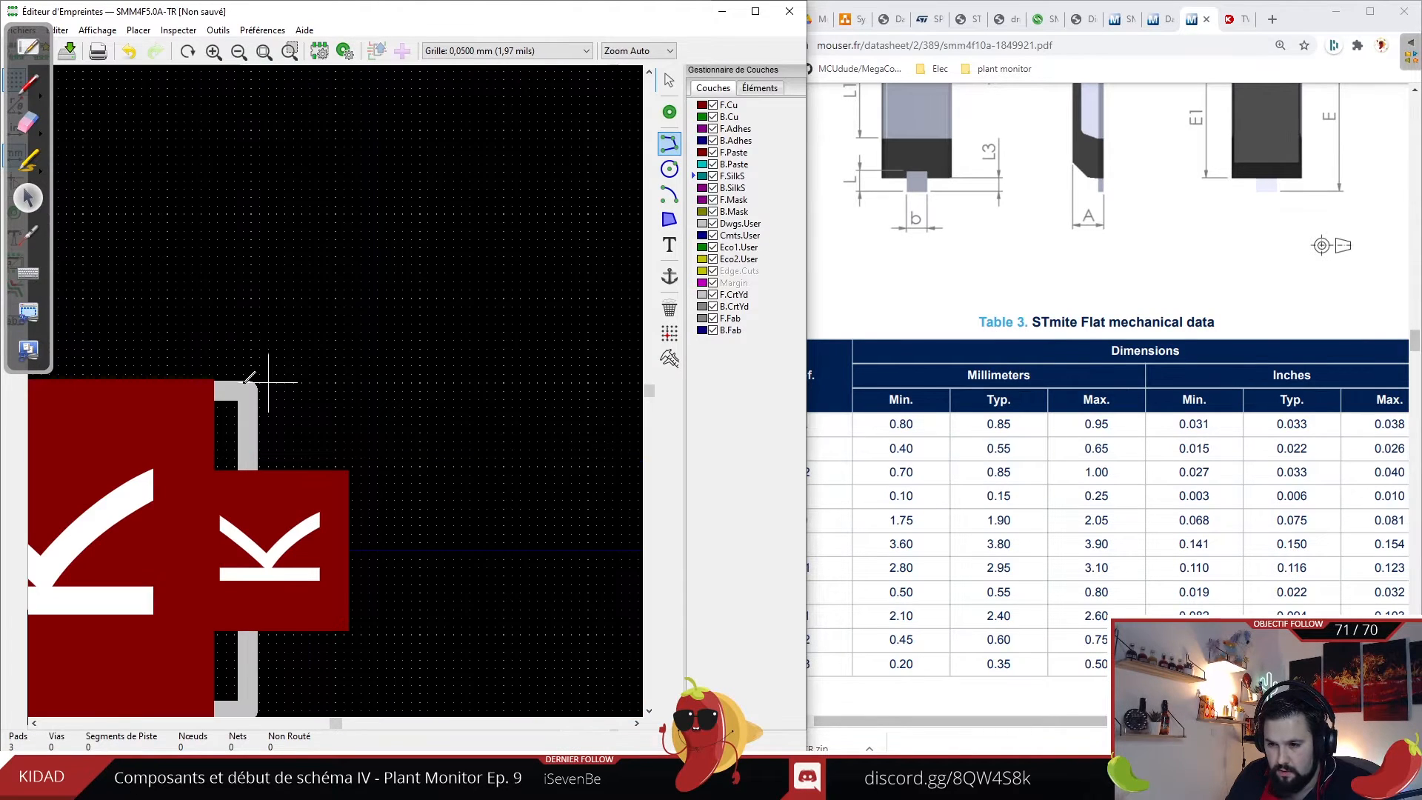
- Draw the silkscreen corner bracket at the outline's top right, above the K pad
{"action": "left_click", "coordinate": [235, 374]}
{"action": "left_click", "coordinate": [260, 374]}
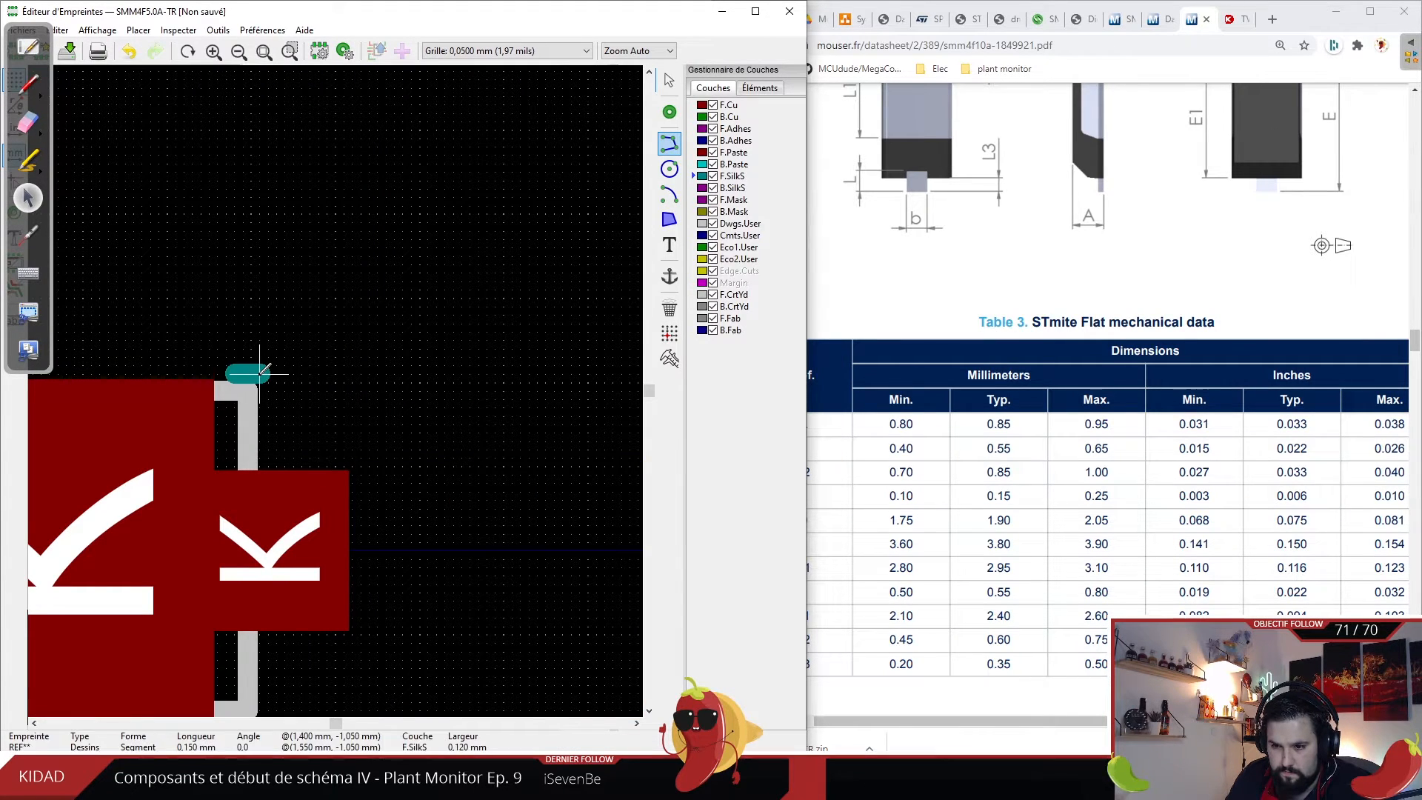
{"action": "double_click", "coordinate": [259, 444]}
{"action": "scroll", "coordinate": [286, 618], "scroll_direction": "up", "scroll_amount": 3}
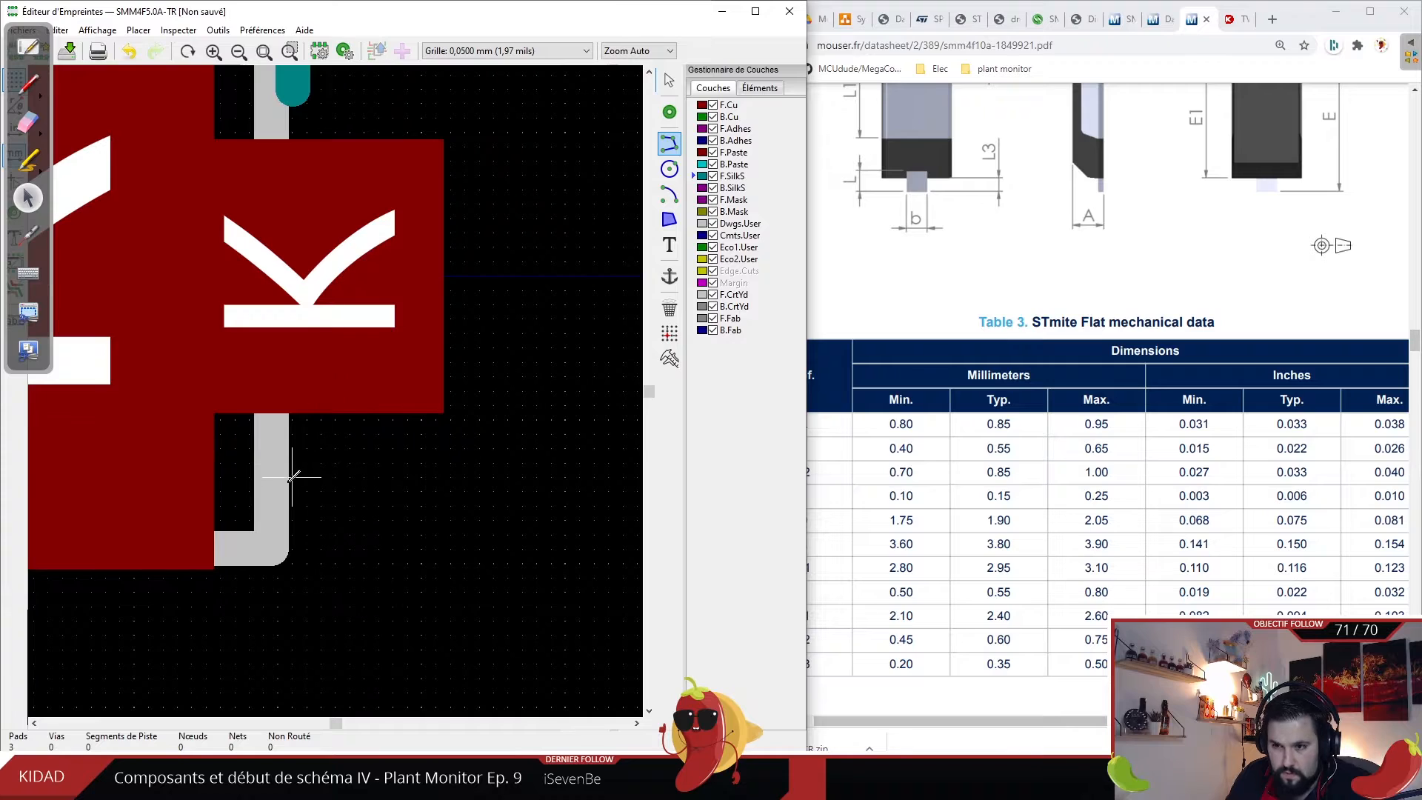
{"action": "scroll", "coordinate": [289, 480], "scroll_direction": "down", "scroll_amount": 1}
{"action": "scroll", "coordinate": [333, 308], "scroll_direction": "down", "scroll_amount": 1}
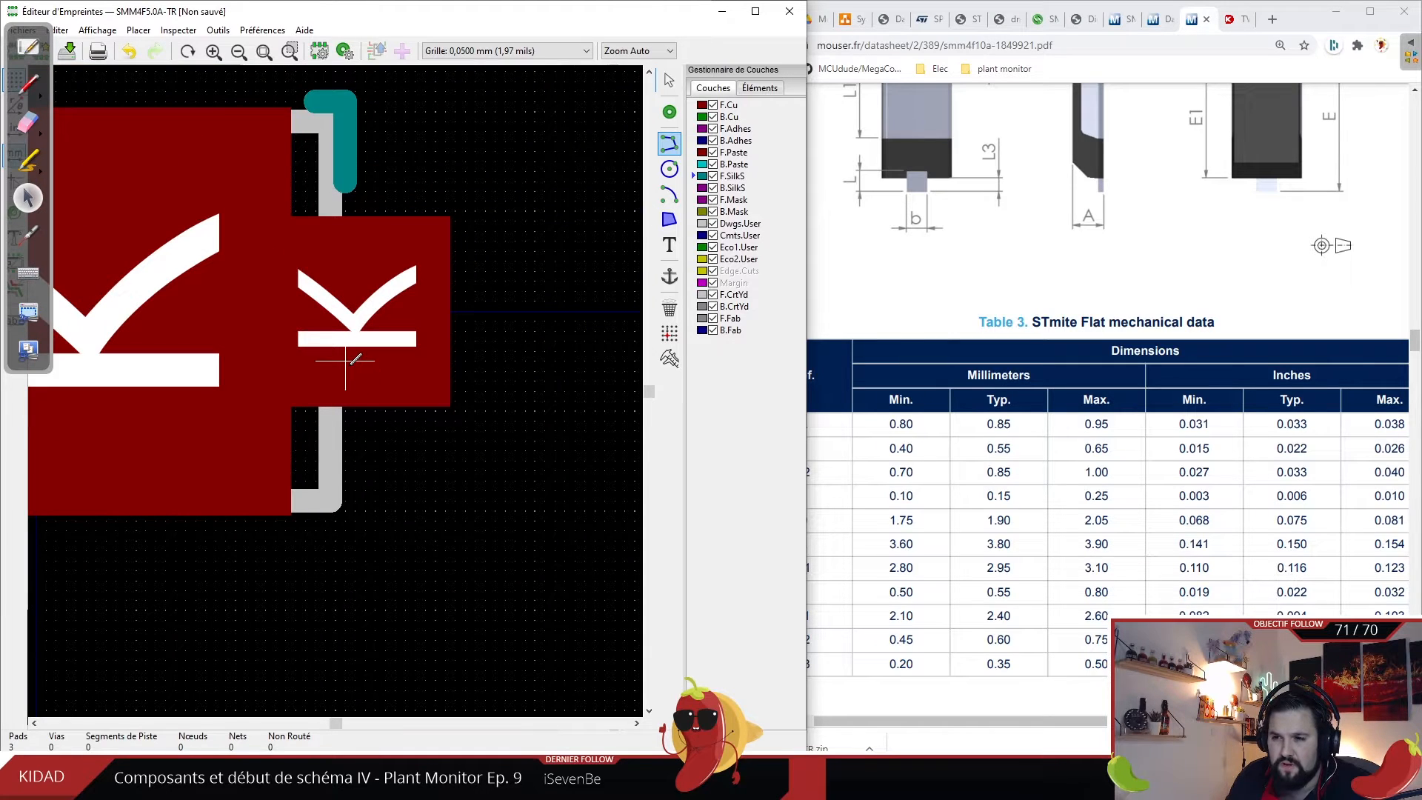
- Draw the bottom-right silkscreen corner bracket below the K pad
{"action": "left_click", "coordinate": [316, 510]}
{"action": "double_click", "coordinate": [345, 510]}
{"action": "left_click", "coordinate": [346, 510]}
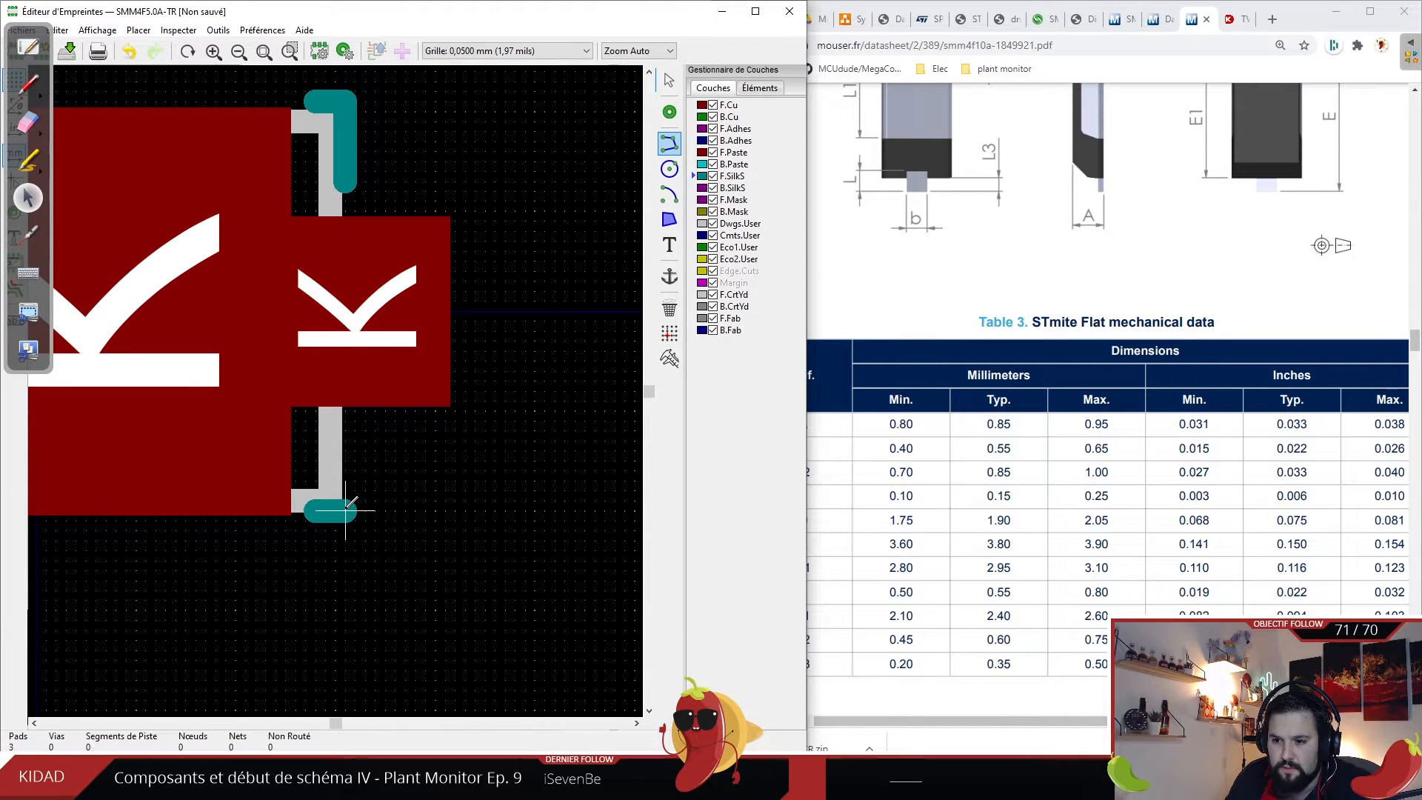
{"action": "double_click", "coordinate": [345, 460]}
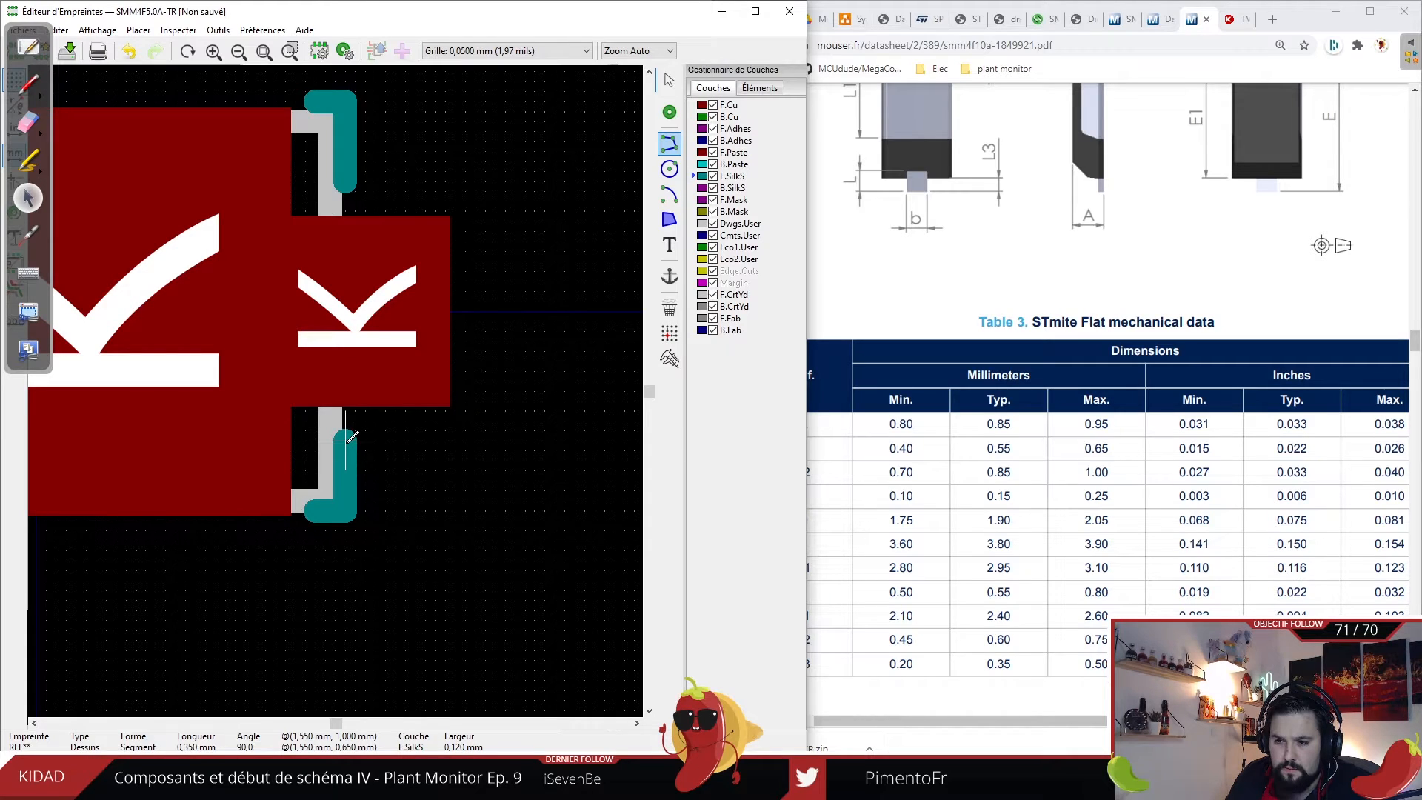
{"action": "double_click", "coordinate": [345, 440]}
{"action": "scroll", "coordinate": [337, 414], "scroll_direction": "down", "scroll_amount": 3}
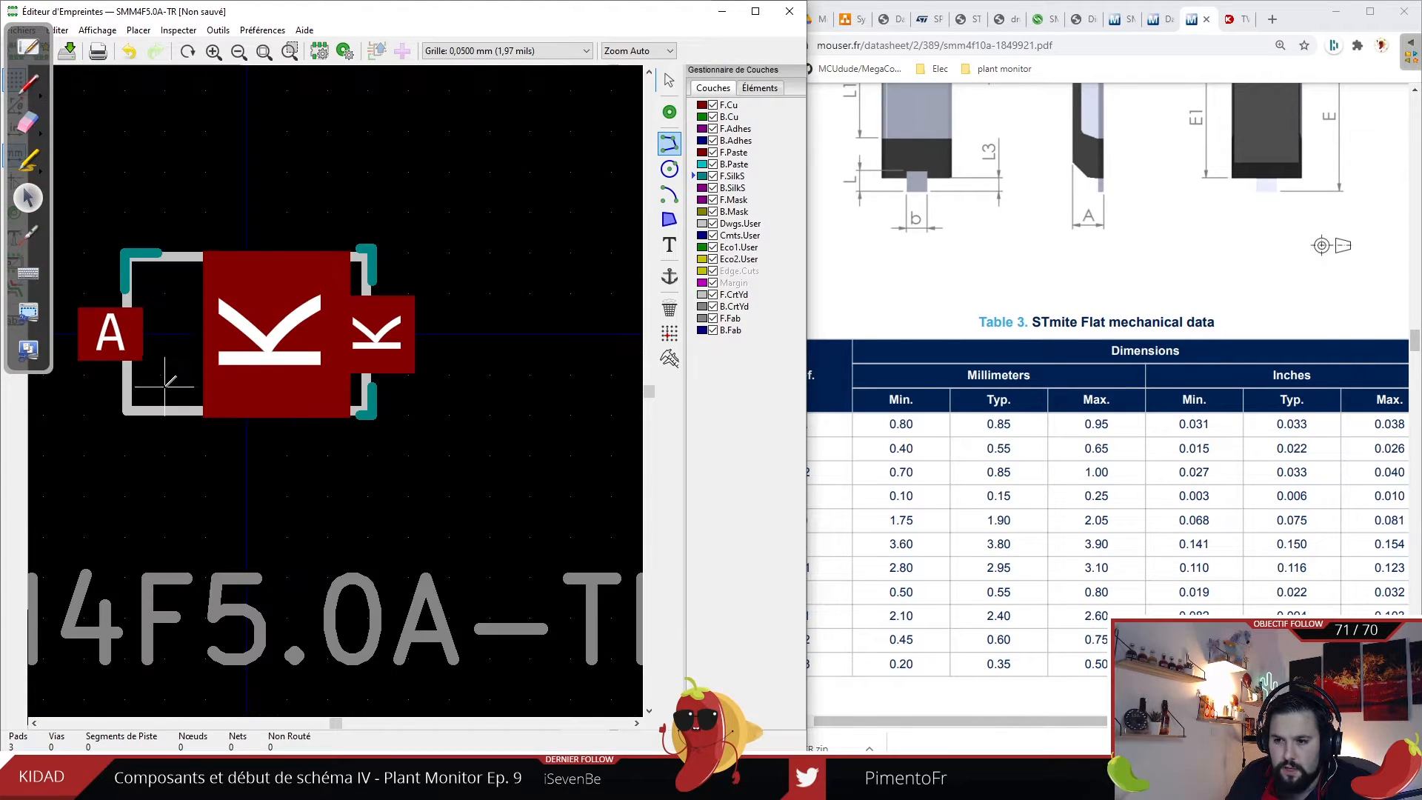
{"action": "scroll", "coordinate": [159, 382], "scroll_direction": "up", "scroll_amount": 3}
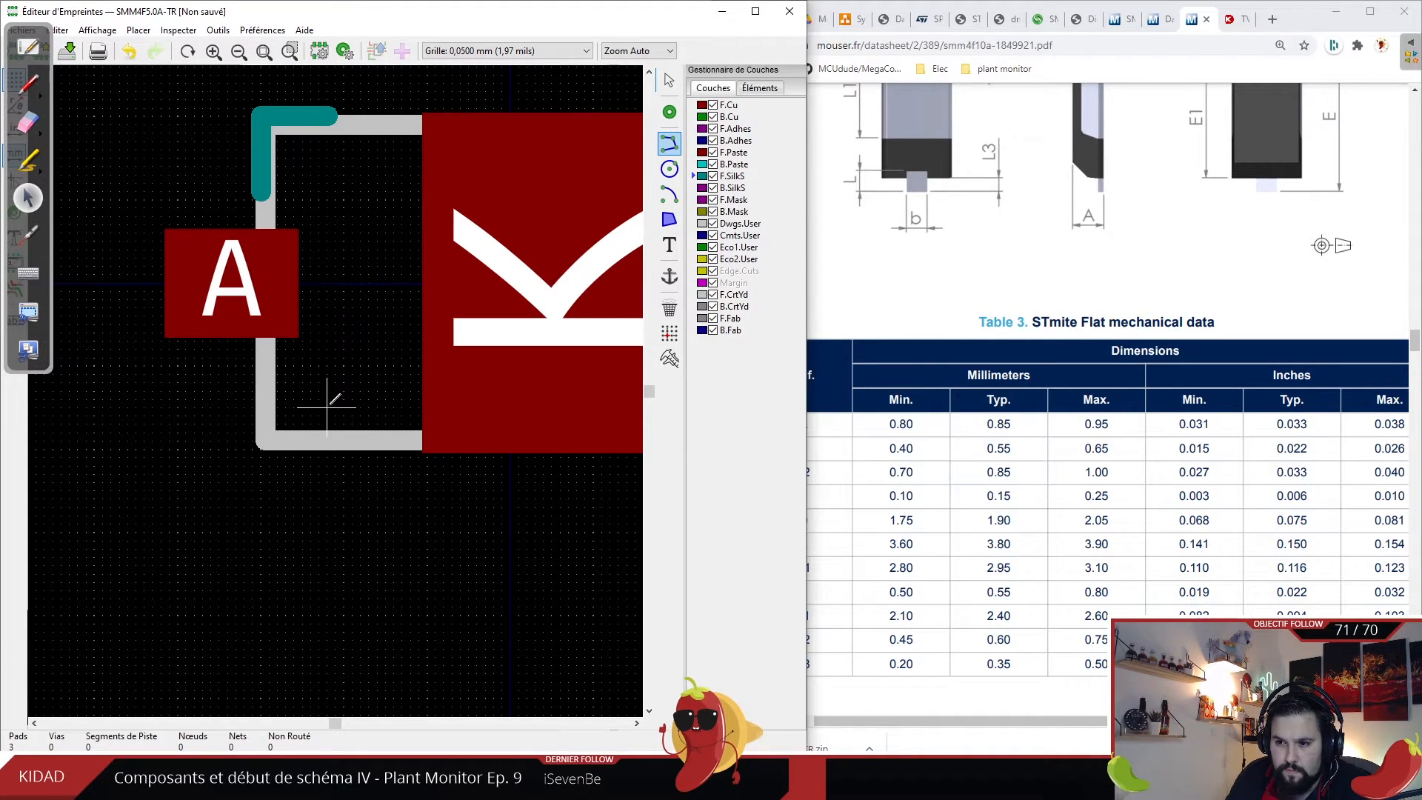
- Draw the bottom-left silkscreen corner bracket with a horizontal and a vertical leg
{"action": "left_click", "coordinate": [330, 448]}
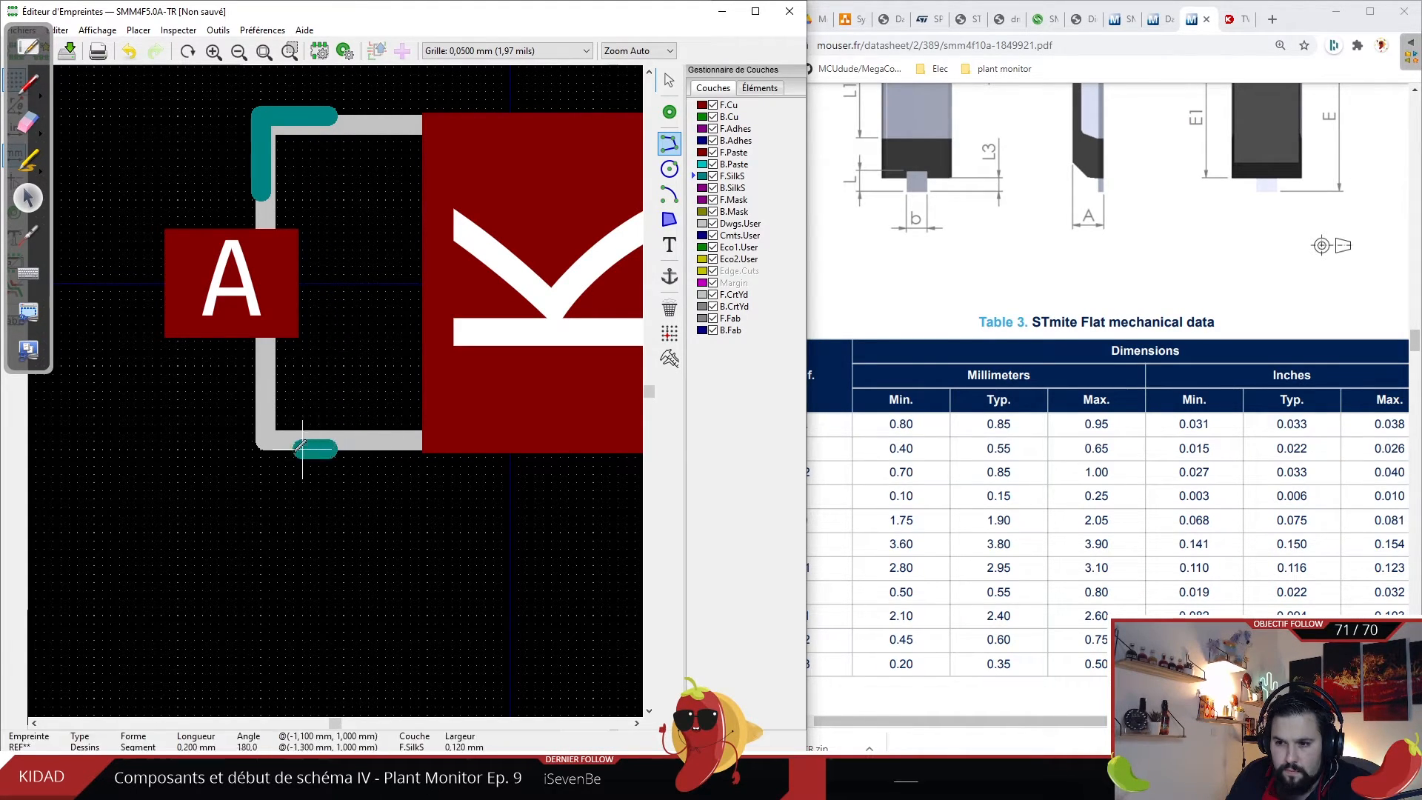
{"action": "double_click", "coordinate": [253, 448]}
{"action": "left_click", "coordinate": [253, 448]}
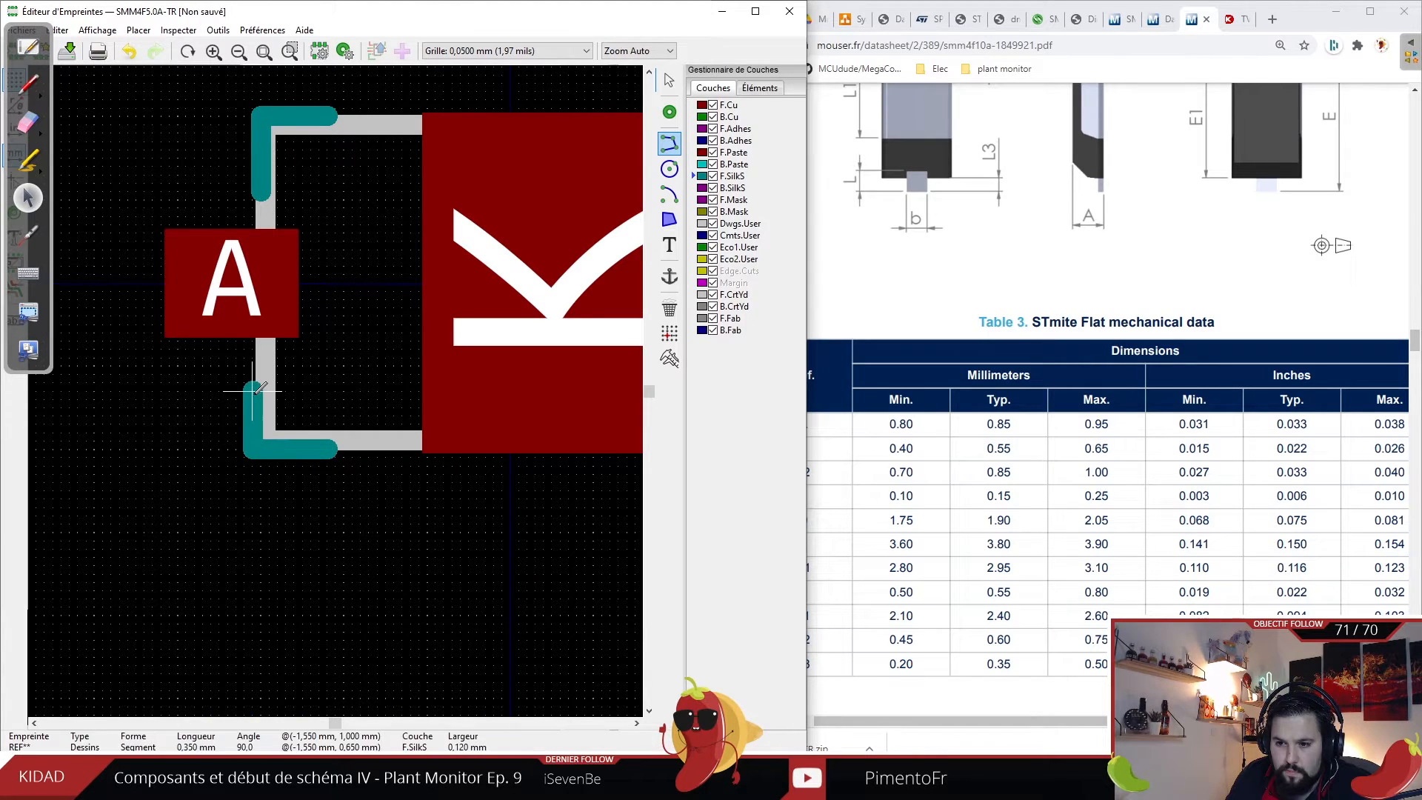
{"action": "double_click", "coordinate": [252, 366]}
{"action": "key", "text": "Escape"}
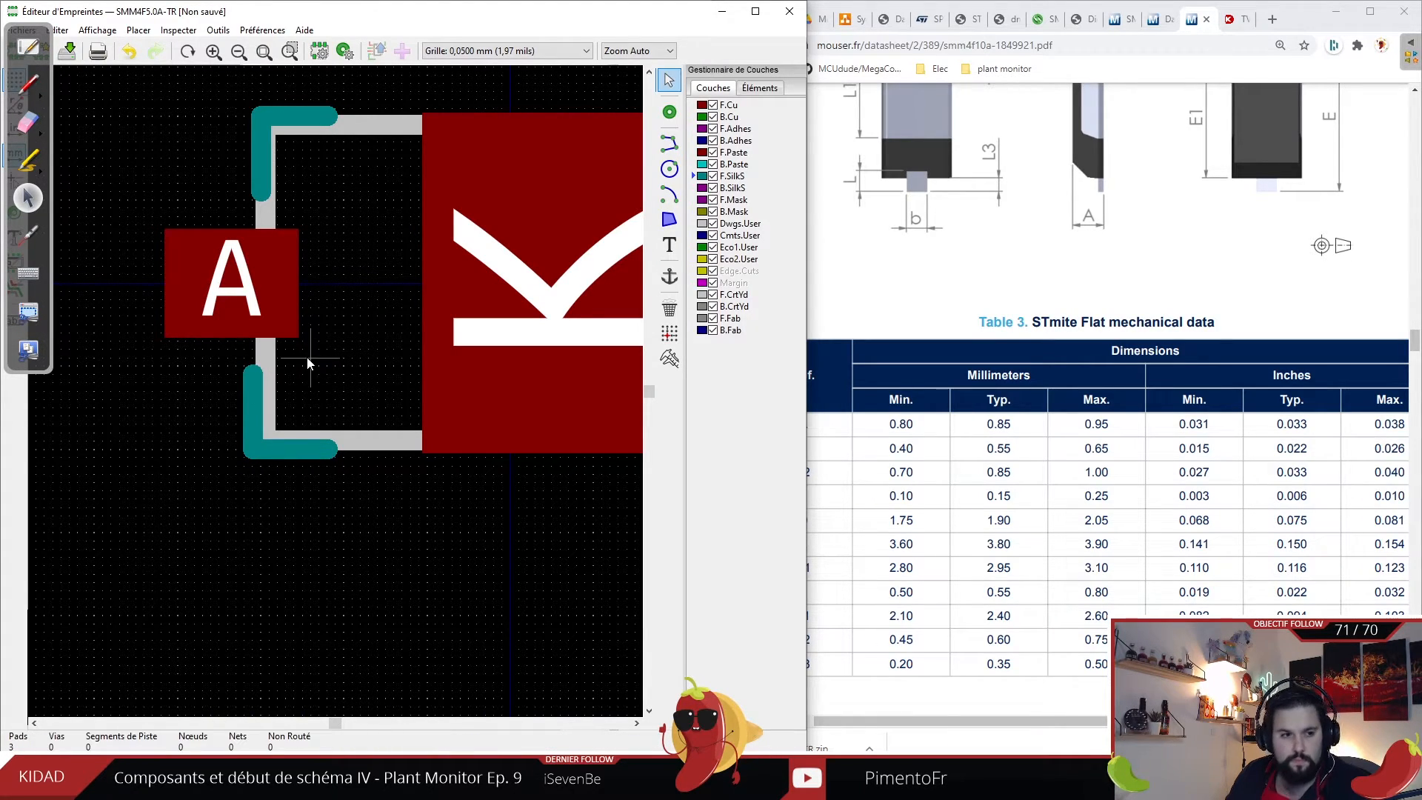
{"action": "scroll", "coordinate": [313, 357], "scroll_direction": "down", "scroll_amount": 1}
{"action": "scroll", "coordinate": [336, 385], "scroll_direction": "down", "scroll_amount": 3}
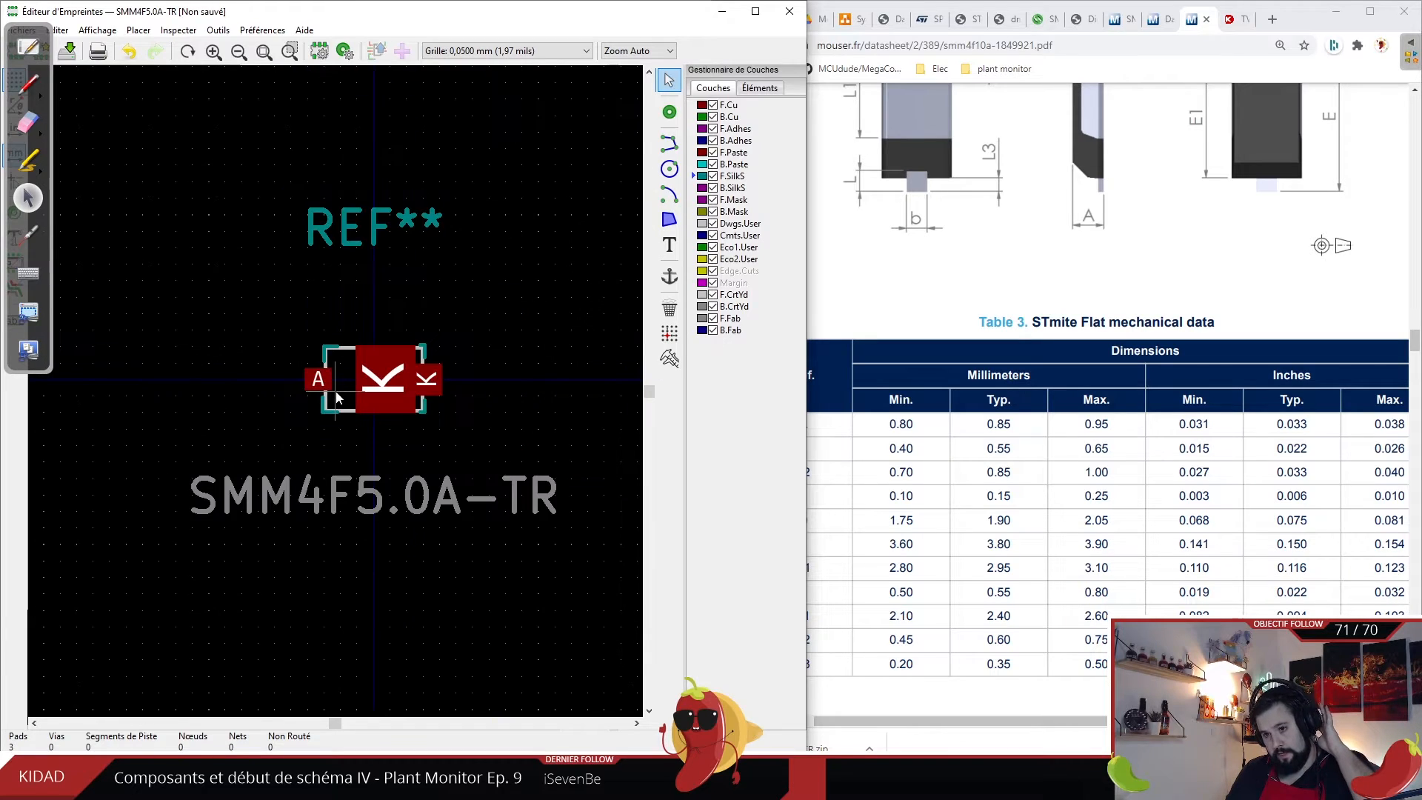
- Zoom around the SMM4F5.0A-TR footprint and select Add Graphic Line for silkscreen marks
{"action": "scroll", "coordinate": [341, 401], "scroll_direction": "up", "scroll_amount": 3}
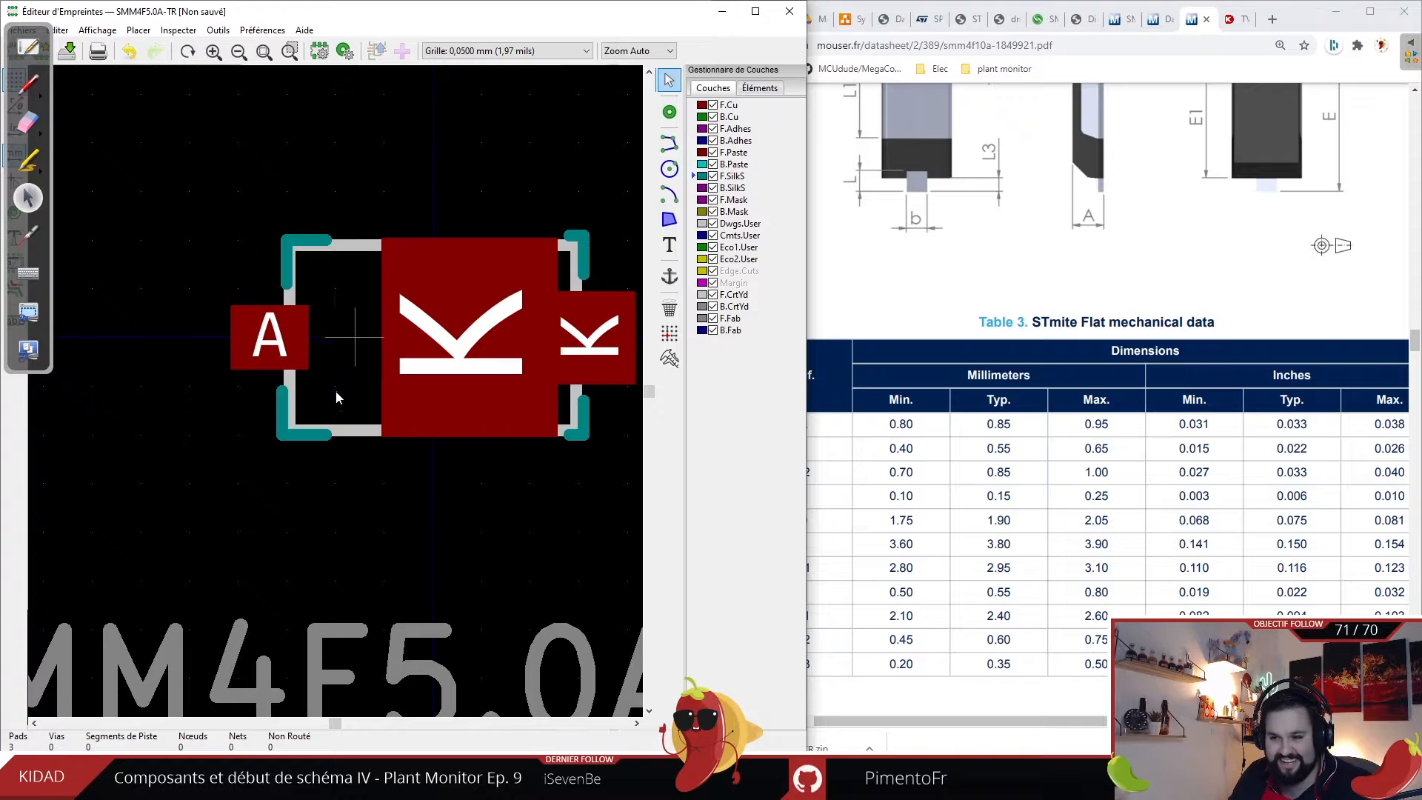
{"action": "scroll", "coordinate": [356, 336], "scroll_direction": "up", "scroll_amount": 2}
{"action": "scroll", "coordinate": [342, 402], "scroll_direction": "down", "scroll_amount": 1}
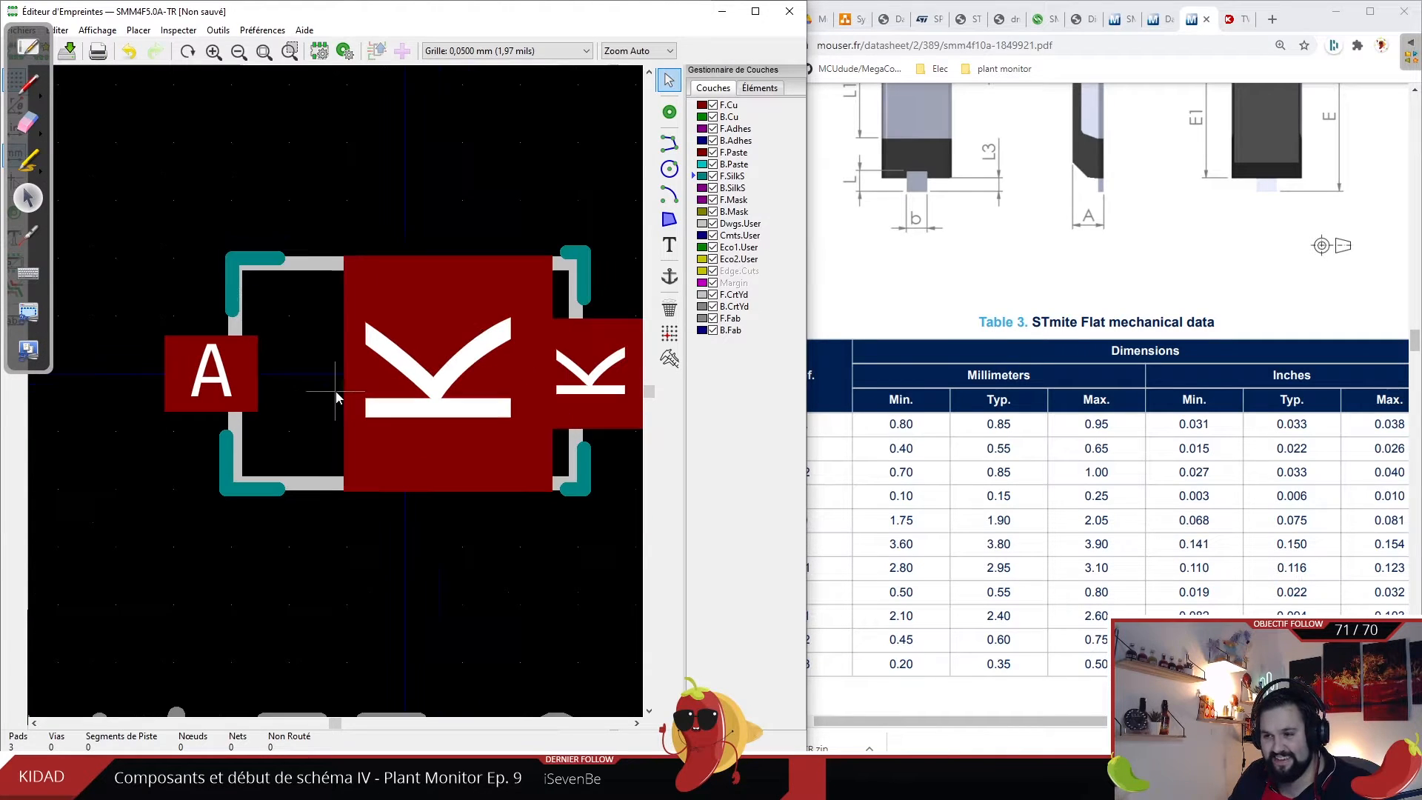
{"action": "scroll", "coordinate": [335, 392], "scroll_direction": "down", "scroll_amount": 1}
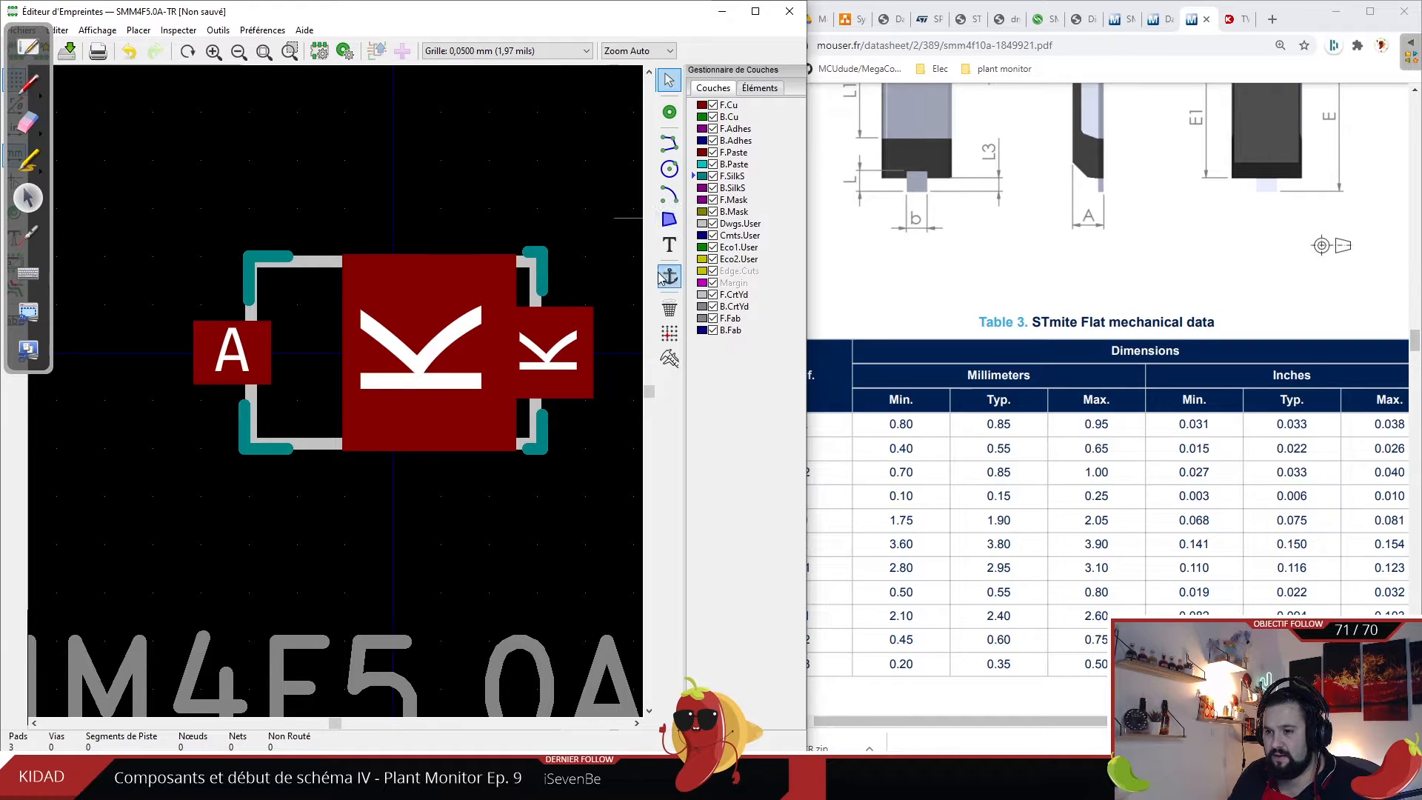
{"action": "left_click", "coordinate": [669, 143]}
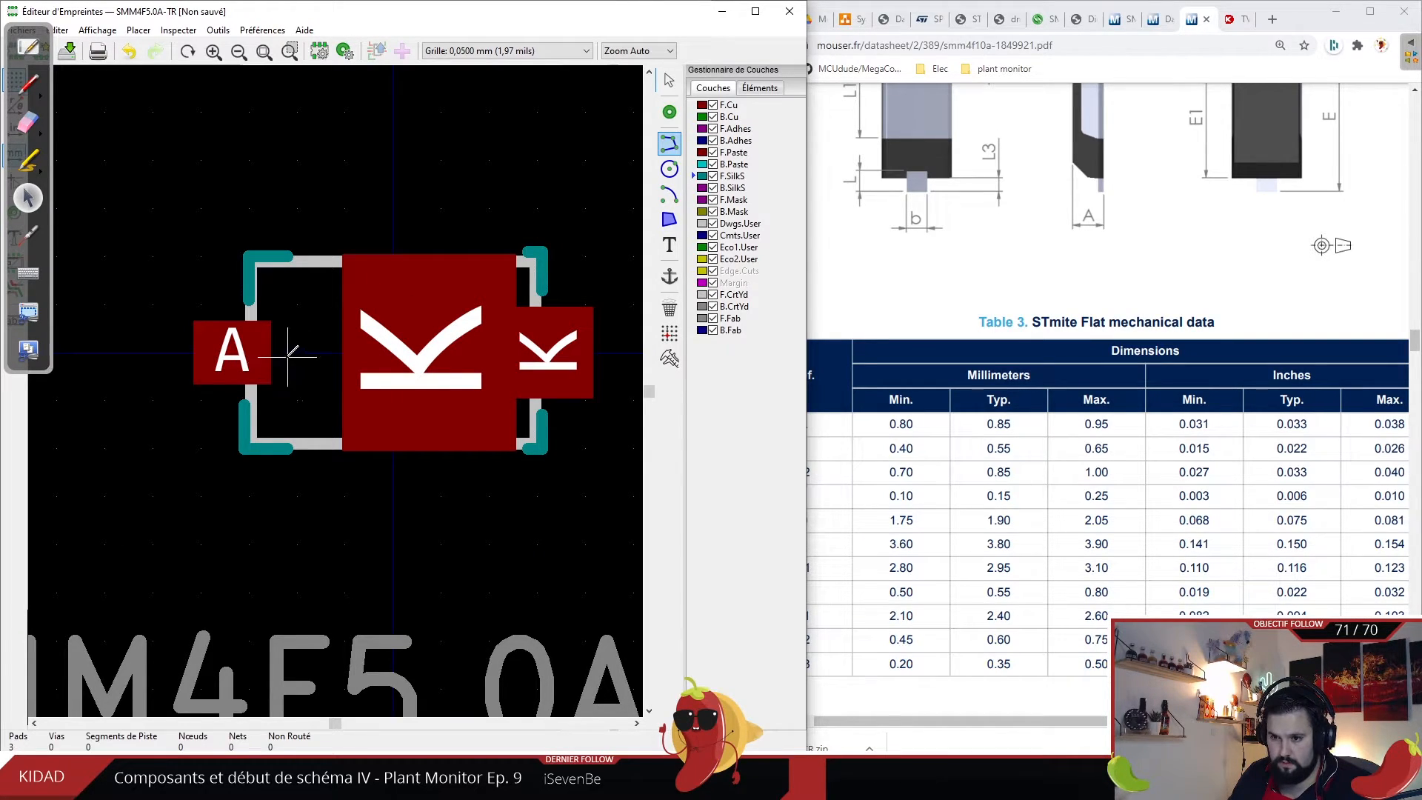
- Draw the silkscreen diode arrow with a triangular head beside the A pad
{"action": "left_click", "coordinate": [287, 354]}
{"action": "left_click", "coordinate": [327, 354]}
{"action": "left_click", "coordinate": [307, 334]}
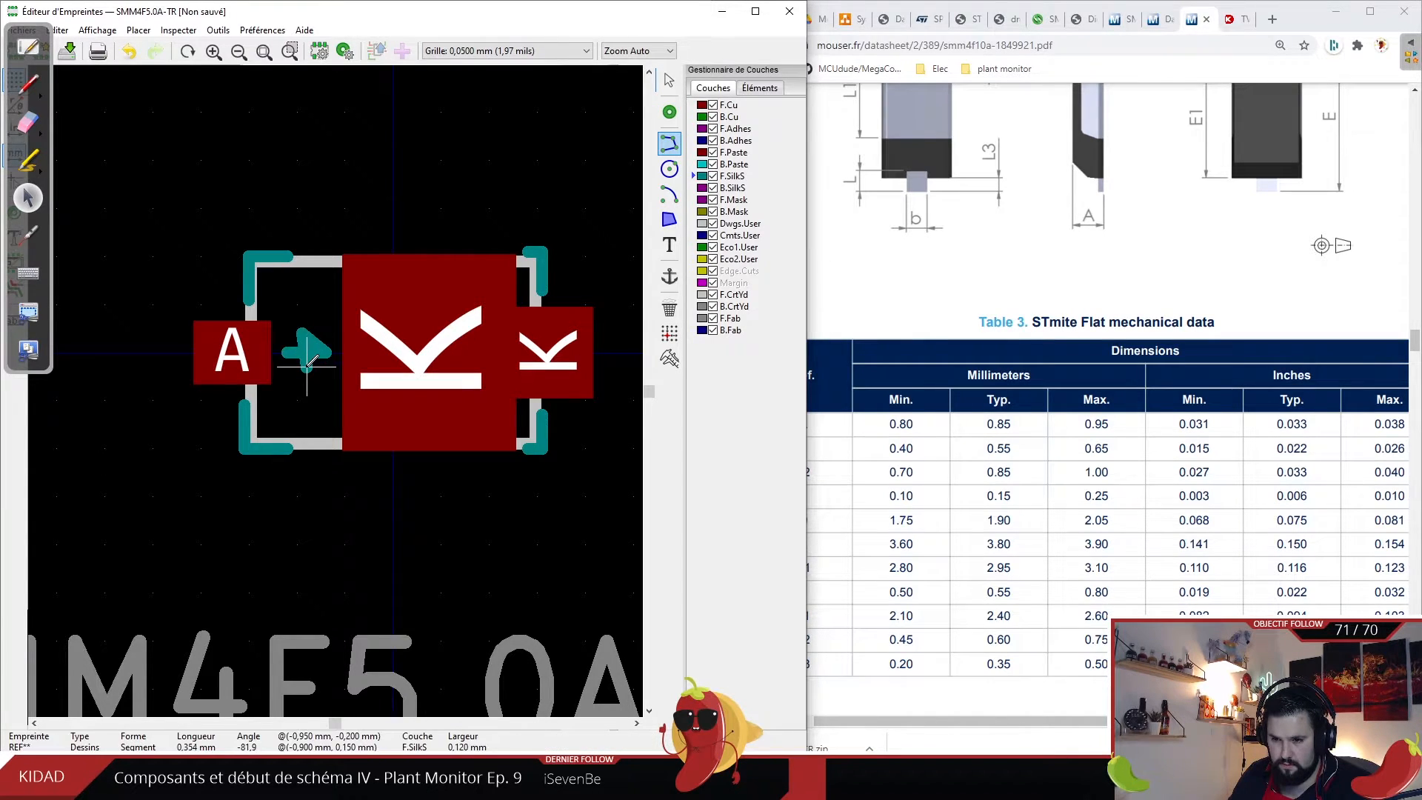
{"action": "left_click", "coordinate": [307, 374]}
{"action": "left_click", "coordinate": [326, 352]}
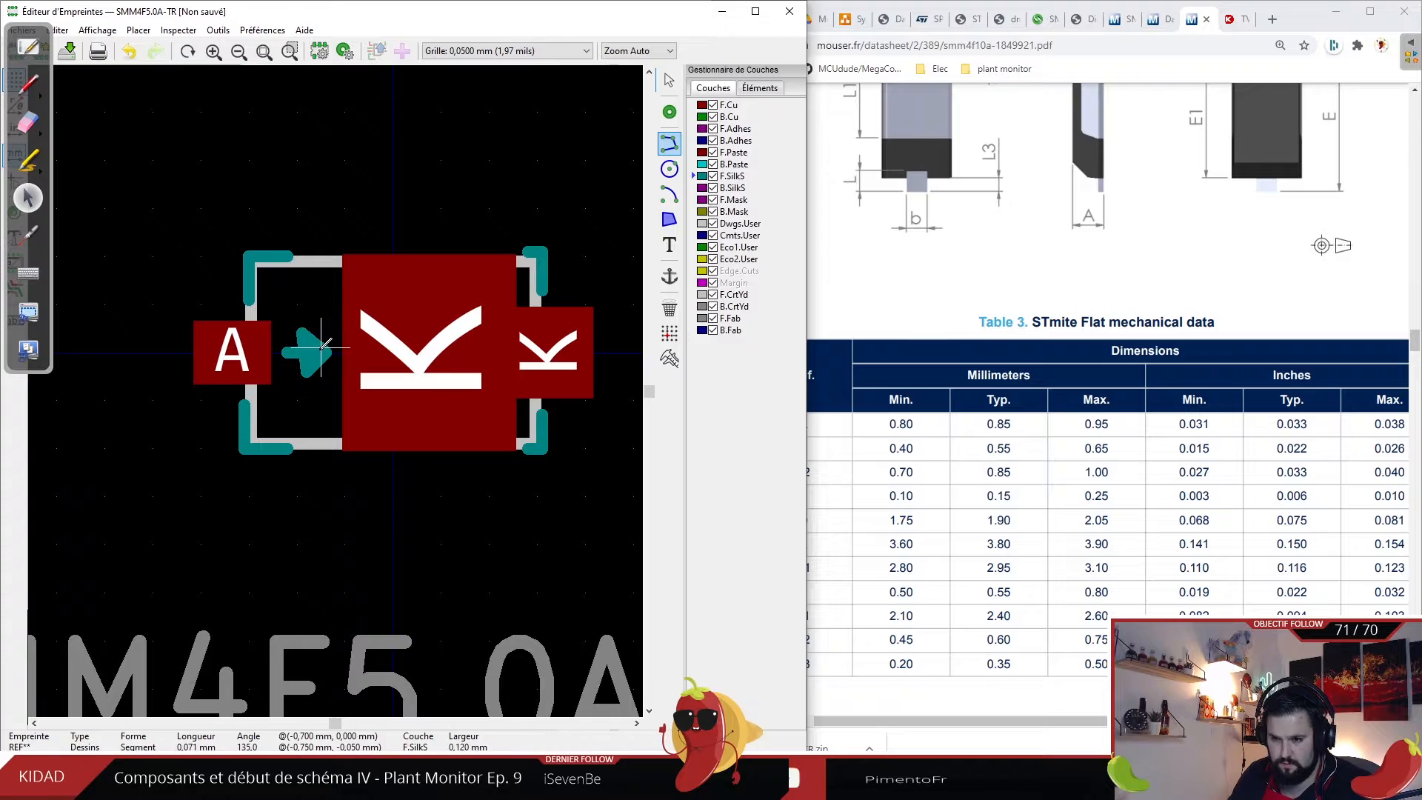
{"action": "key", "text": "Escape"}
- Draw the vertical cathode bar at the arrow tip, discarding two misplaced lines
{"action": "left_click", "coordinate": [302, 332]}
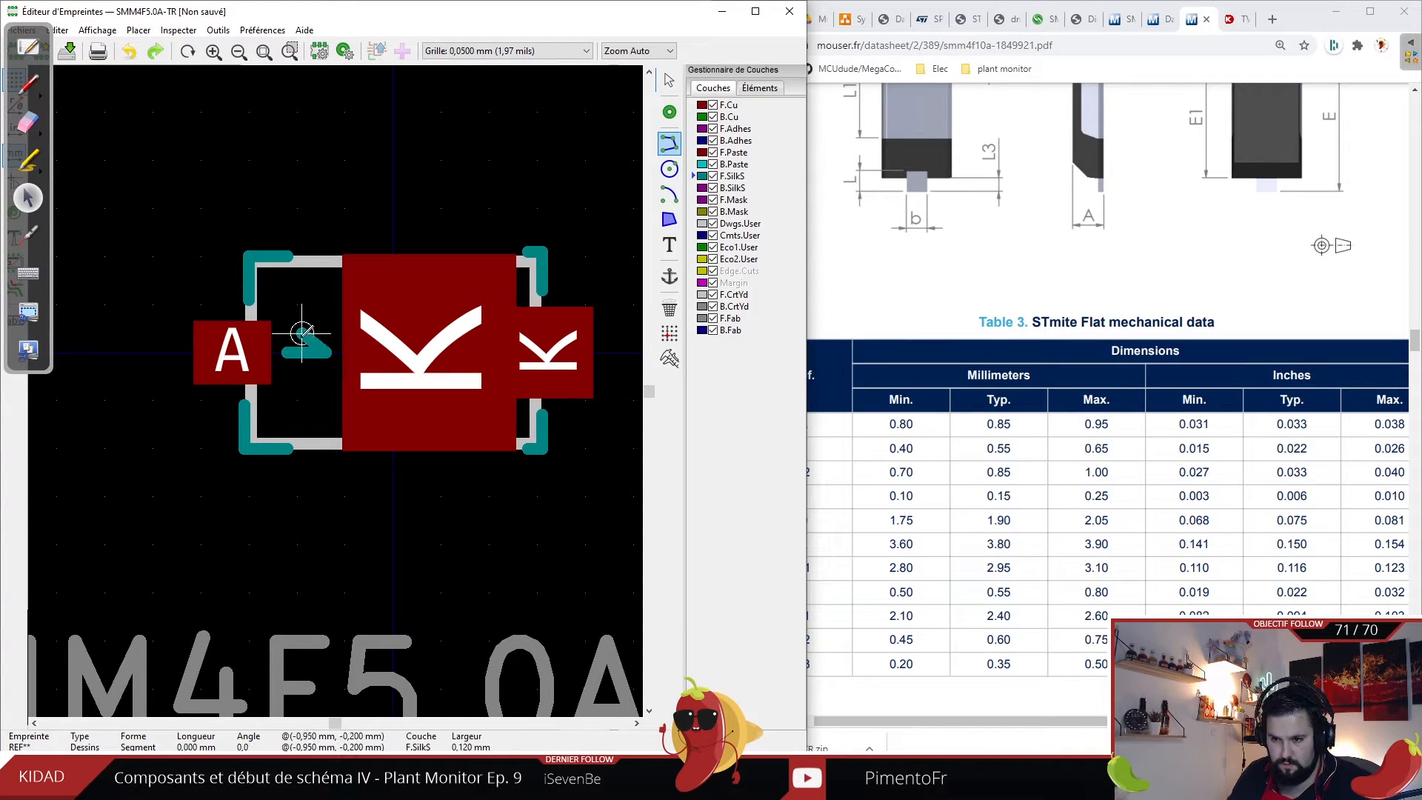
{"action": "key", "text": "Escape"}
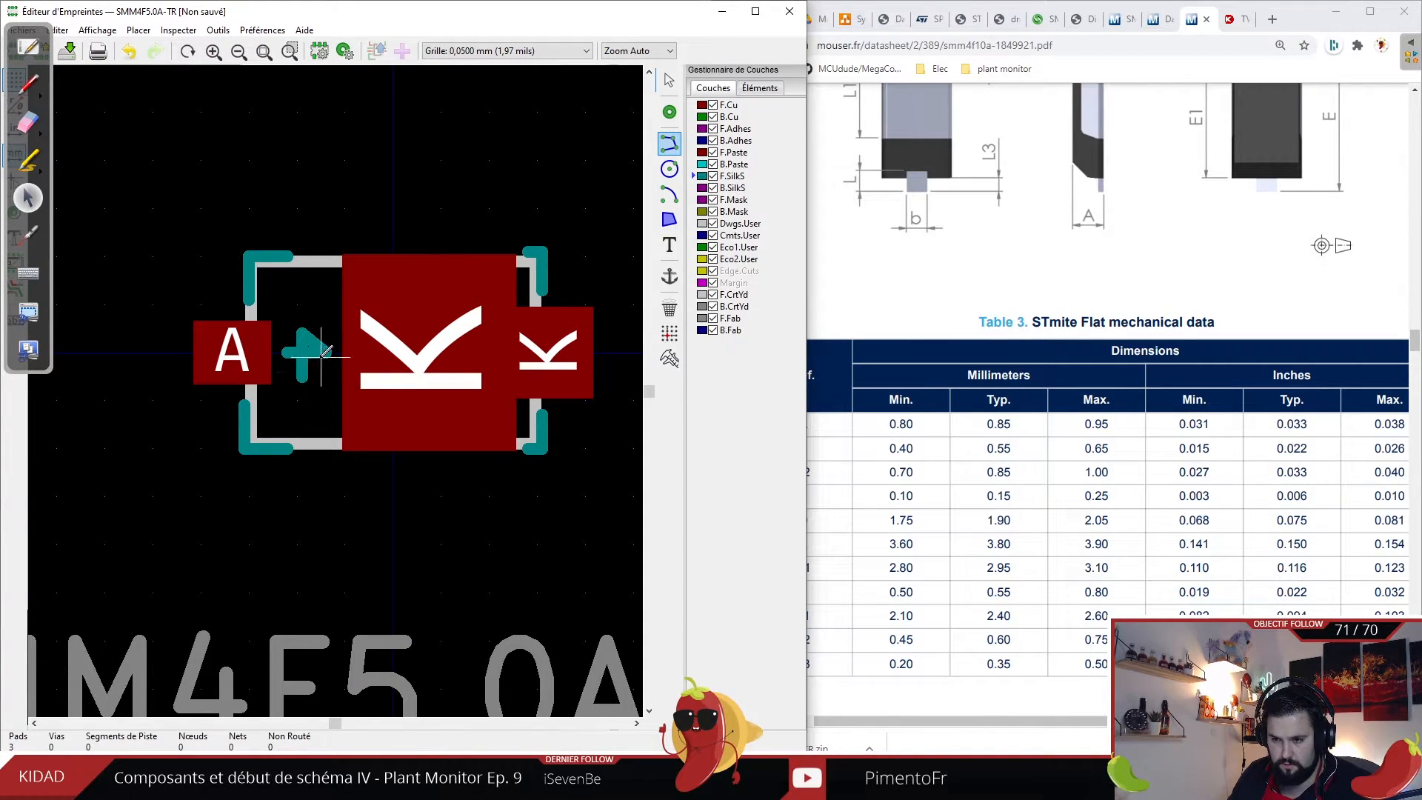
{"action": "left_click", "coordinate": [326, 352]}
{"action": "left_click", "coordinate": [301, 377]}
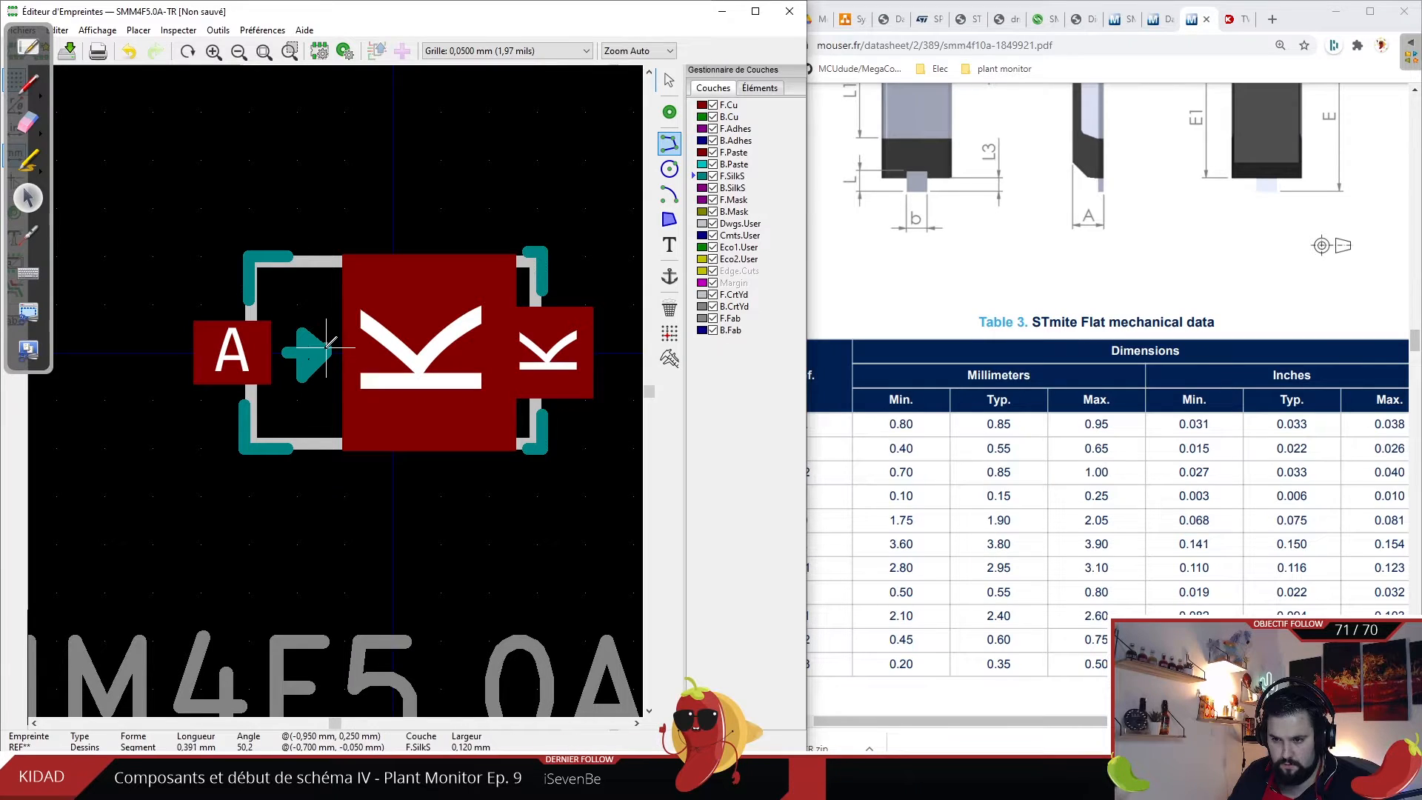
{"action": "key", "text": "Escape"}
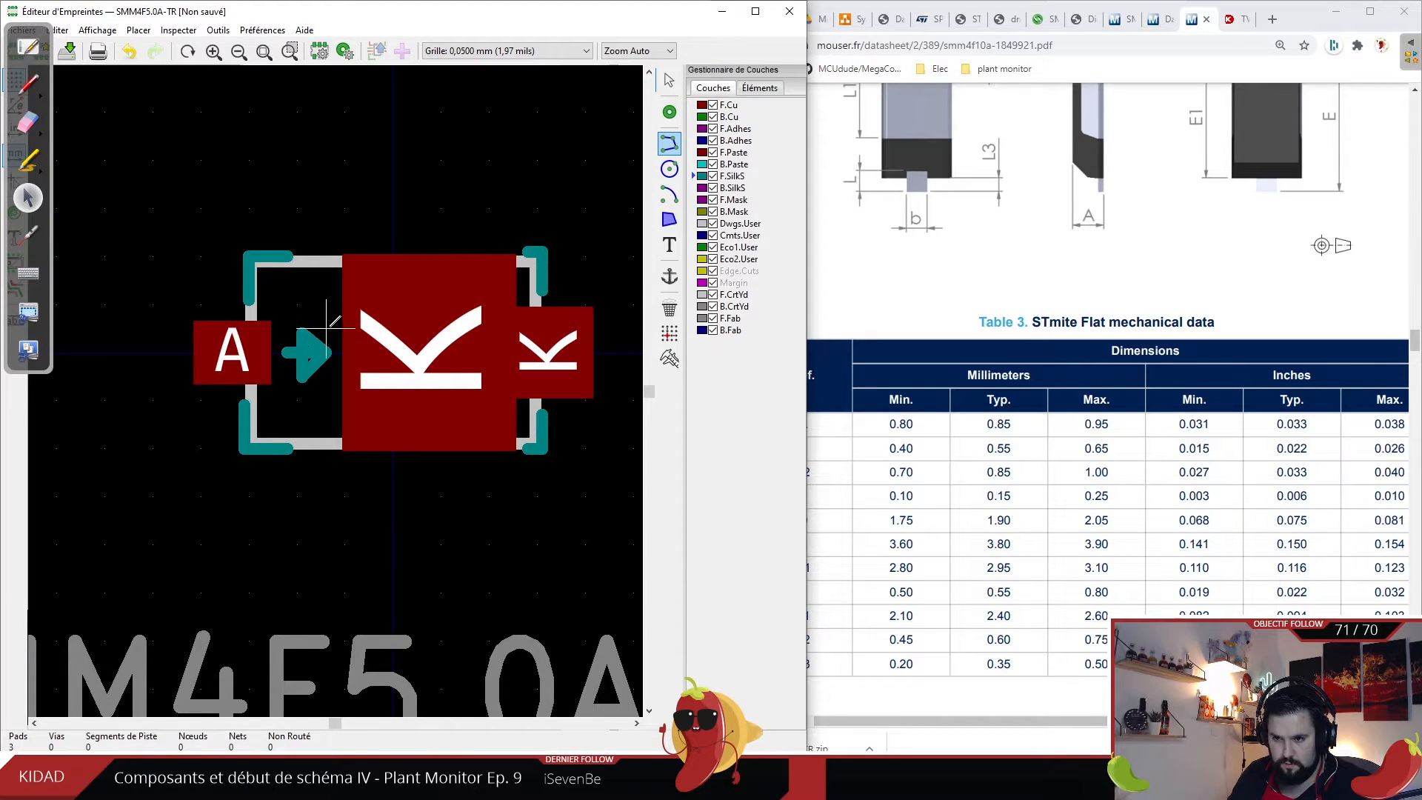
{"action": "left_click", "coordinate": [327, 325]}
{"action": "left_click", "coordinate": [326, 383]}
{"action": "key", "text": "Escape"}
{"action": "key", "text": "Escape"}
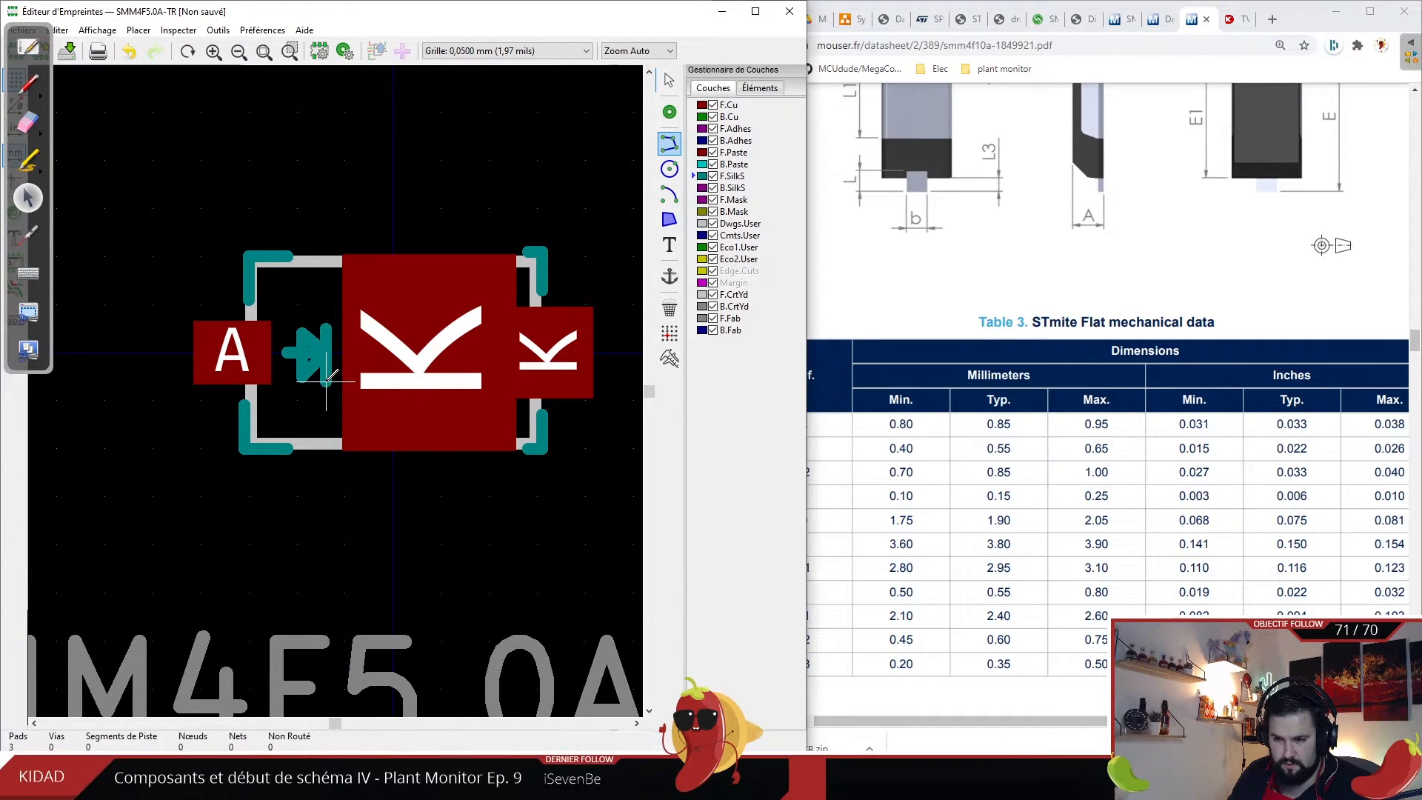
- Check the cathode bar segment, then press Ctrl+S to bring up Save Footprint
{"action": "scroll", "coordinate": [336, 390], "scroll_direction": "down", "scroll_amount": 1}
{"action": "scroll", "coordinate": [329, 393], "scroll_direction": "up", "scroll_amount": 3}
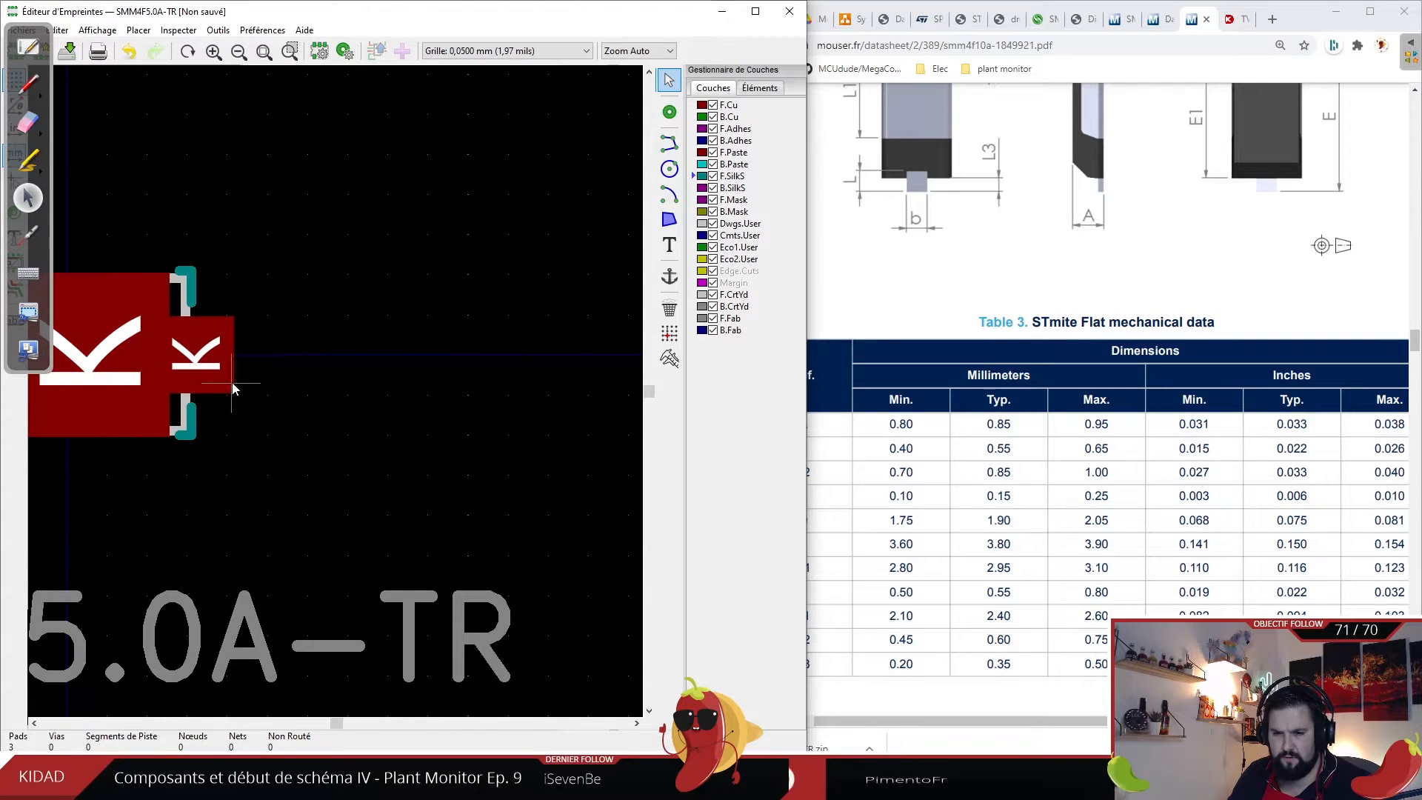
{"action": "scroll", "coordinate": [335, 391], "scroll_direction": "up", "scroll_amount": 3}
{"action": "scroll", "coordinate": [335, 391], "scroll_direction": "down", "scroll_amount": 5}
{"action": "scroll", "coordinate": [335, 391], "scroll_direction": "up", "scroll_amount": 4}
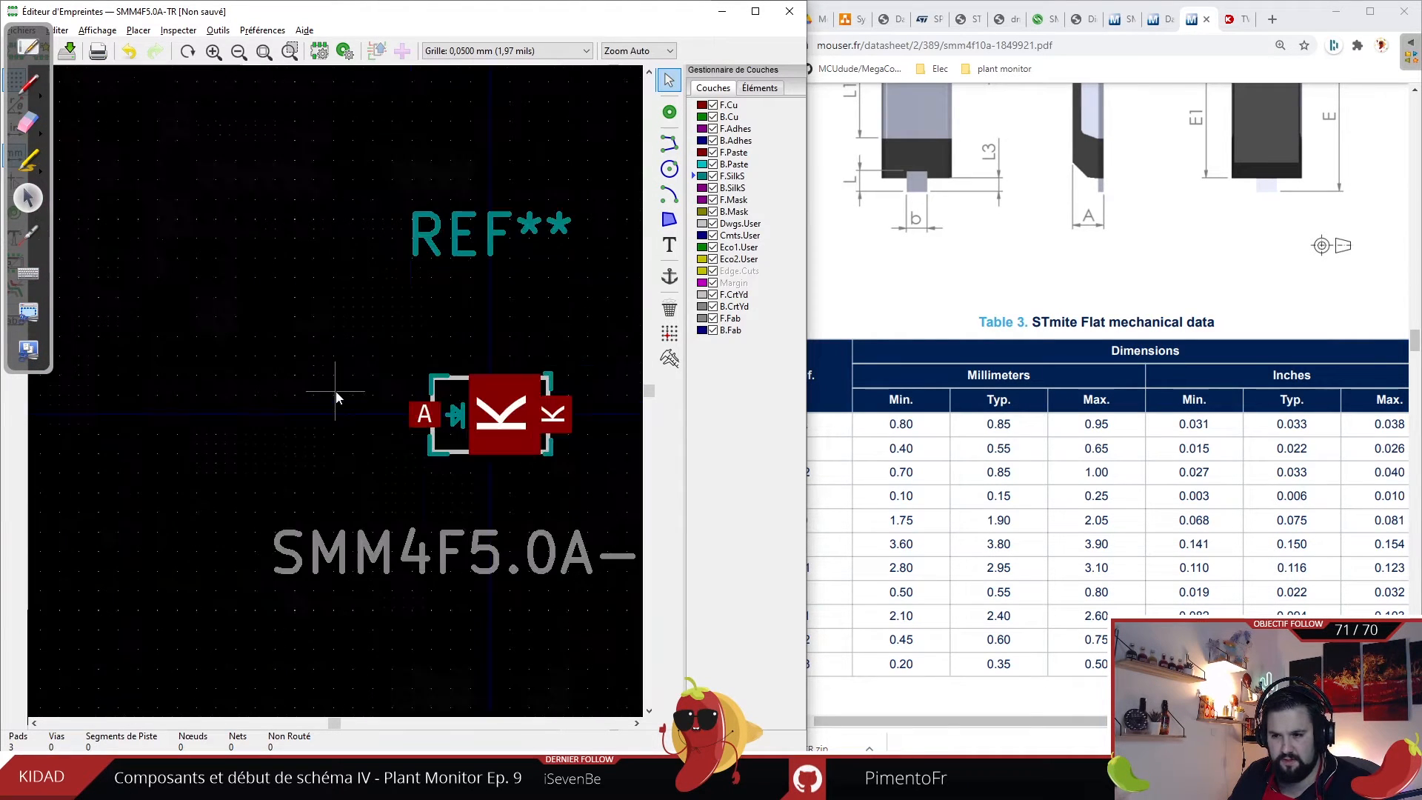
{"action": "scroll", "coordinate": [336, 391], "scroll_direction": "up", "scroll_amount": 1}
{"action": "scroll", "coordinate": [452, 418], "scroll_direction": "down", "scroll_amount": 1}
{"action": "scroll", "coordinate": [527, 440], "scroll_direction": "up", "scroll_amount": 1}
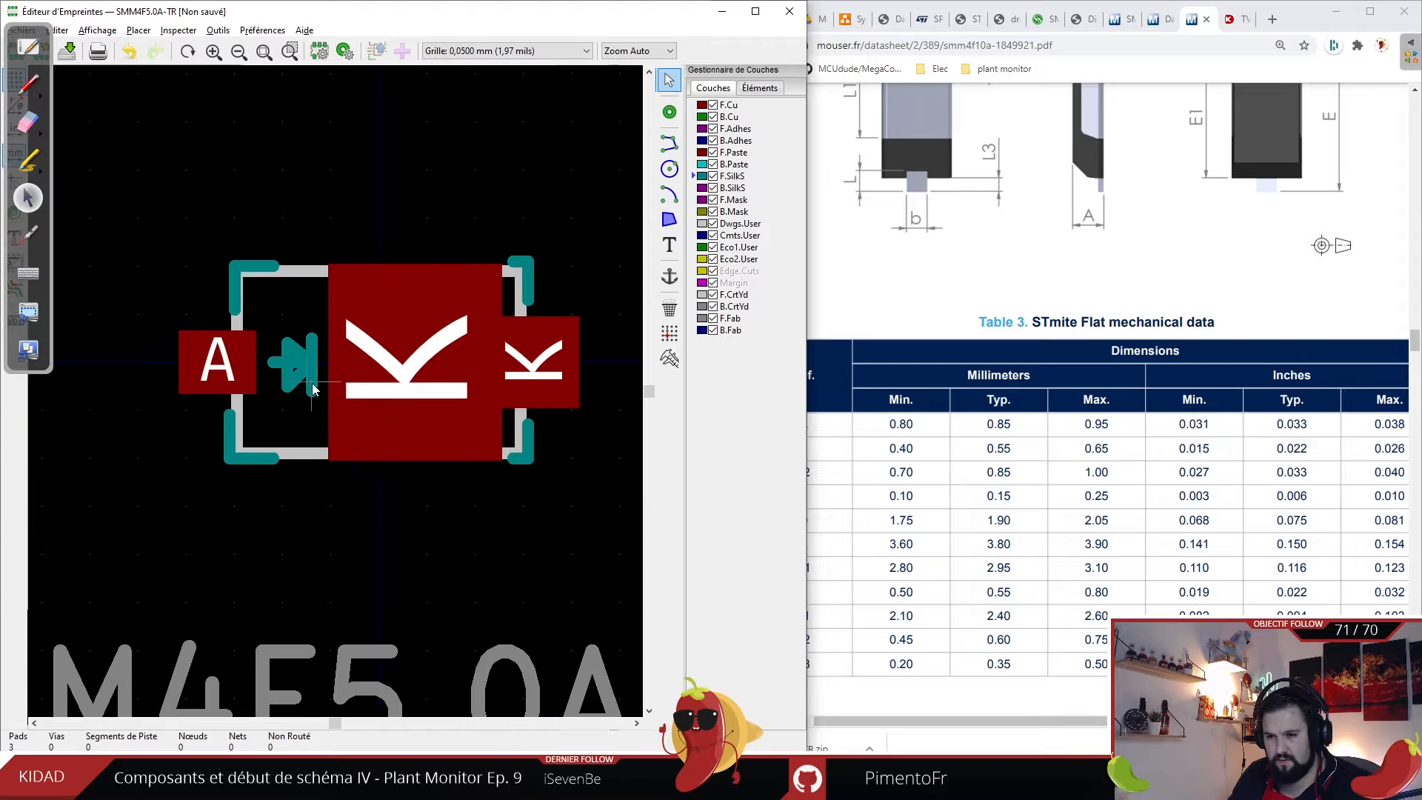
{"action": "scroll", "coordinate": [292, 377], "scroll_direction": "up", "scroll_amount": 1}
{"action": "scroll", "coordinate": [336, 374], "scroll_direction": "up", "scroll_amount": 2}
{"action": "left_click", "coordinate": [342, 423]}
{"action": "key", "text": "Escape"}
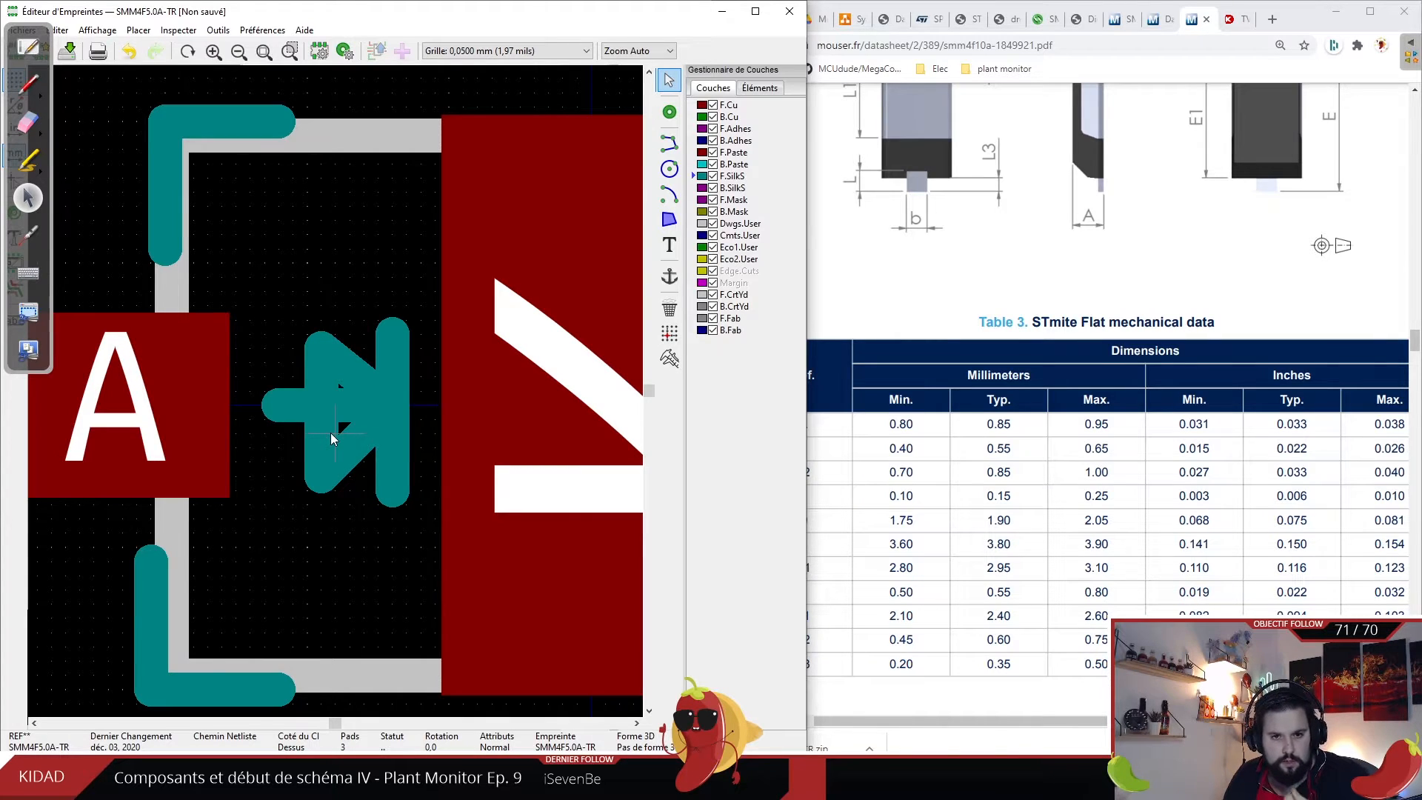
{"action": "key", "text": "ctrl+s"}
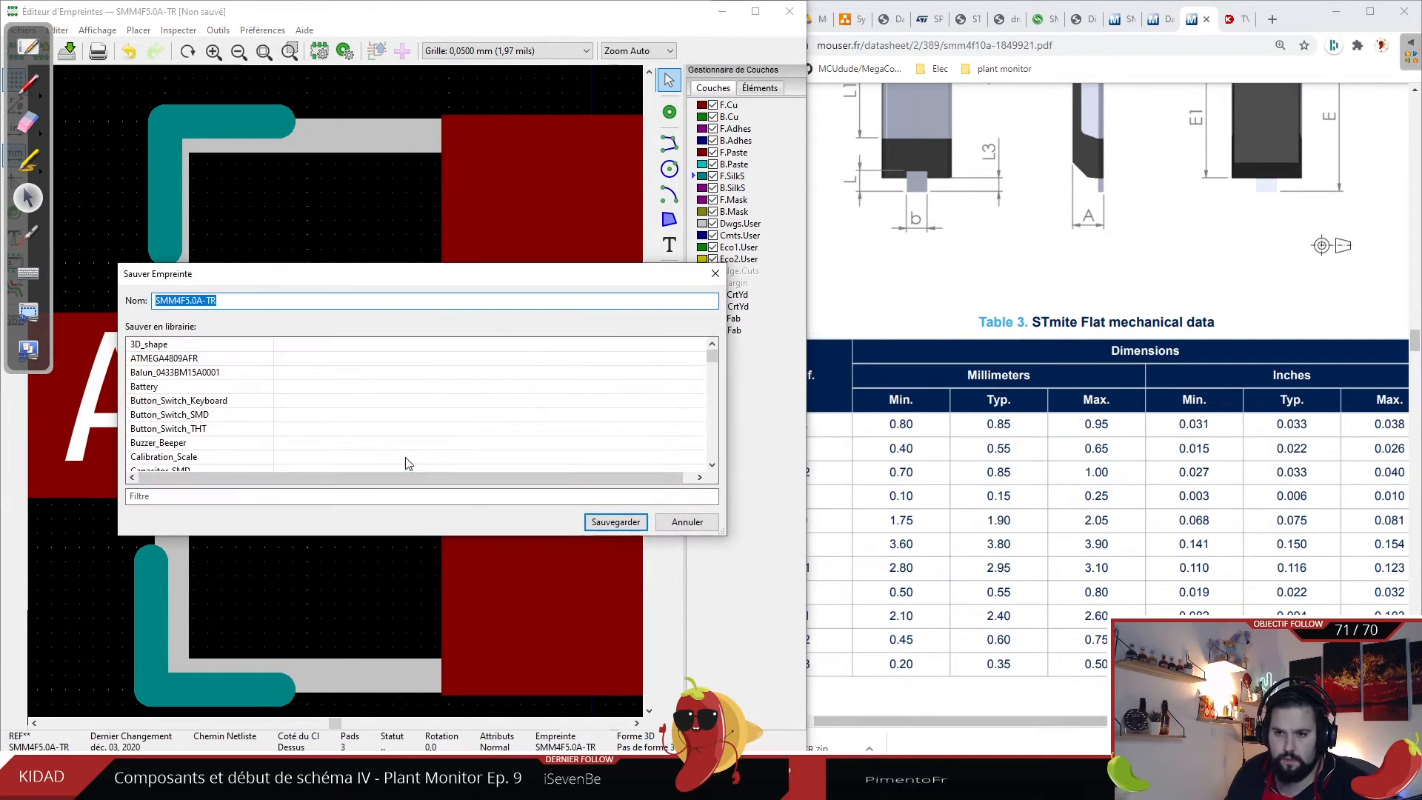
- Dismiss the save dialog and select the overlapping diode silkscreen lines to inspect them
{"action": "key", "text": "Escape"}
{"action": "scroll", "coordinate": [405, 457], "scroll_direction": "down", "scroll_amount": 1, "text": "ctrl"}
{"action": "left_click", "coordinate": [241, 485]}
{"action": "left_click", "coordinate": [244, 482]}
{"action": "left_click", "coordinate": [248, 474]}
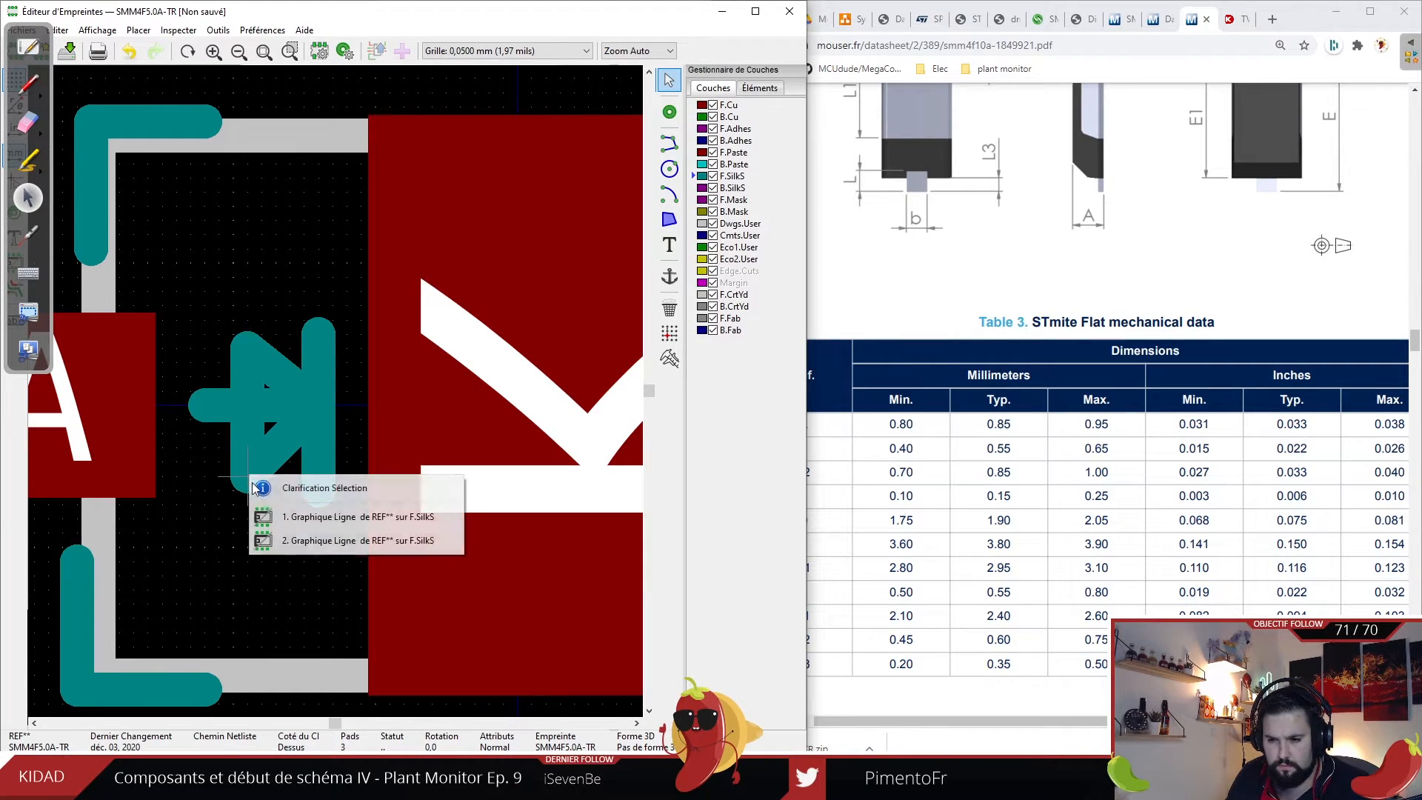
{"action": "left_click", "coordinate": [318, 540]}
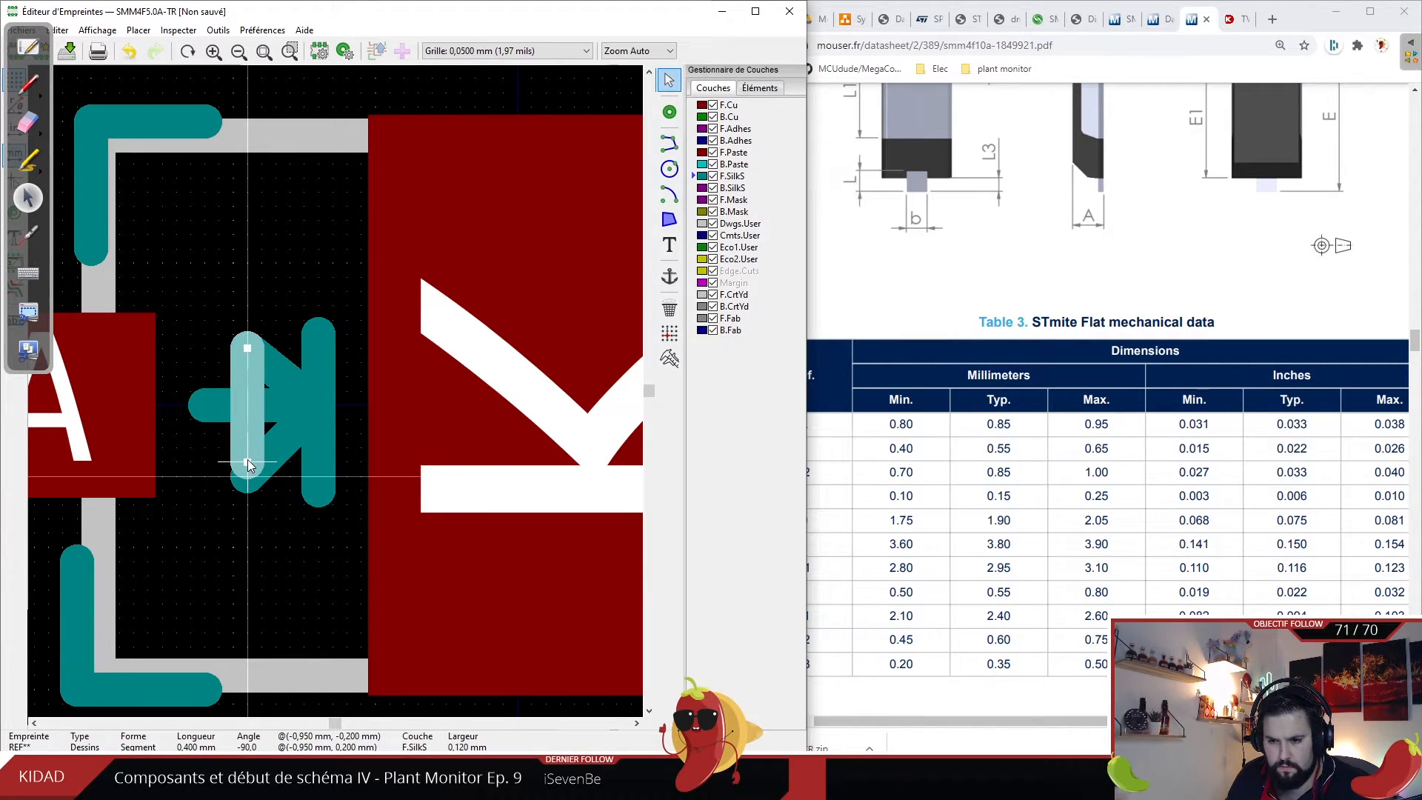
{"action": "left_click", "coordinate": [247, 473]}
- Try reshaping the arrowhead's short segment, revert it, and check the arrowhead and cathode bar
{"action": "left_click", "coordinate": [292, 529]}
{"action": "left_click_drag", "start_coordinate": [245, 477], "coordinate": [263, 448]}
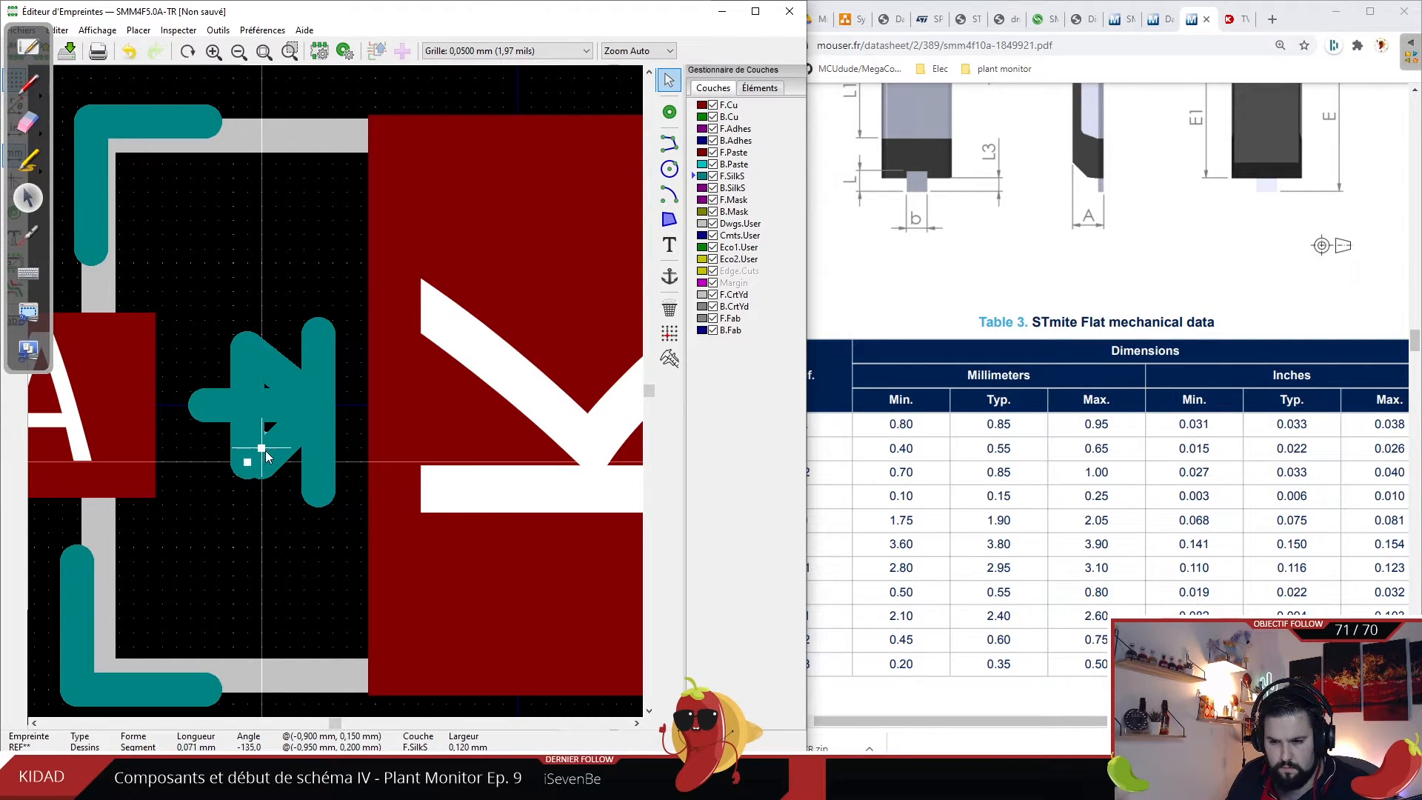
{"action": "key", "text": "Escape"}
{"action": "left_click", "coordinate": [282, 447]}
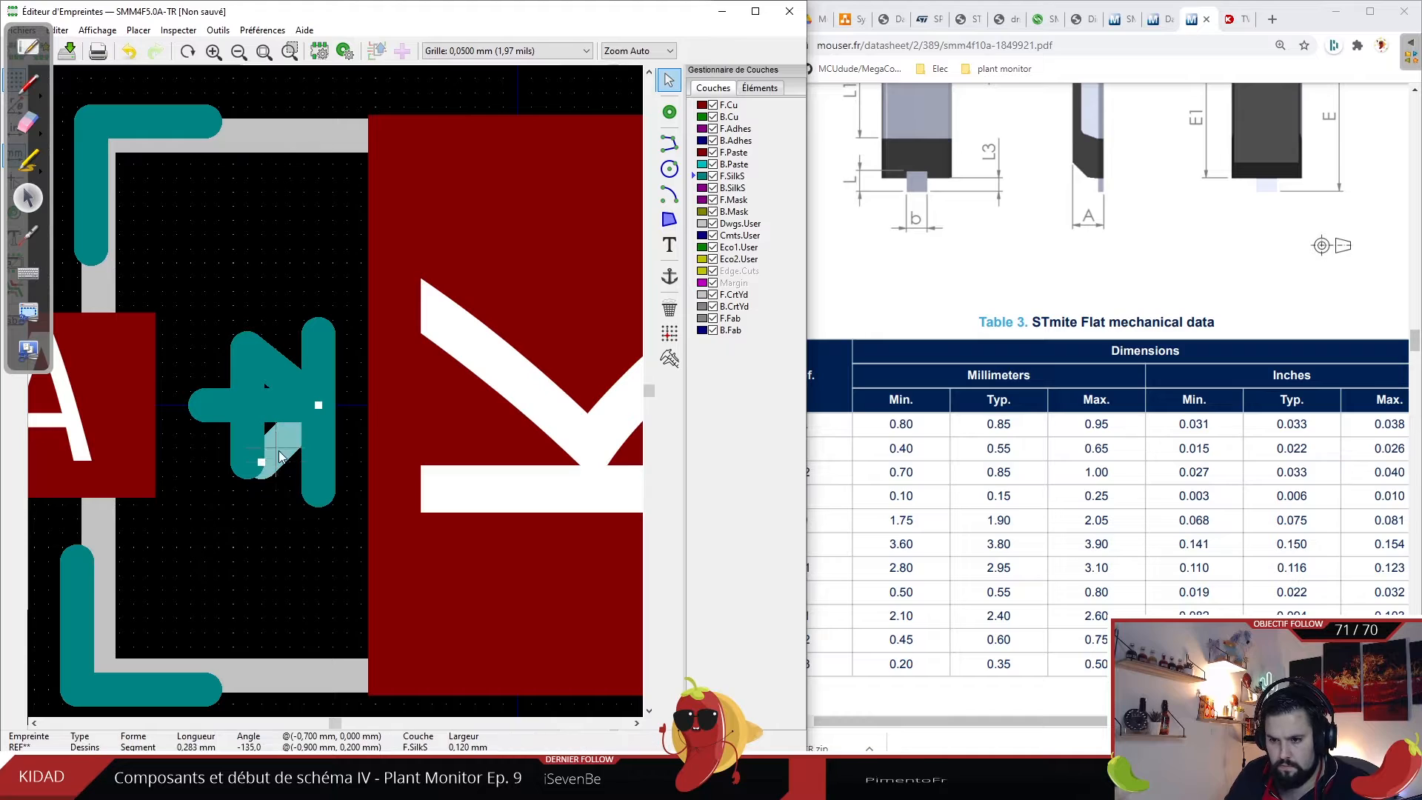
{"action": "left_click", "coordinate": [278, 529]}
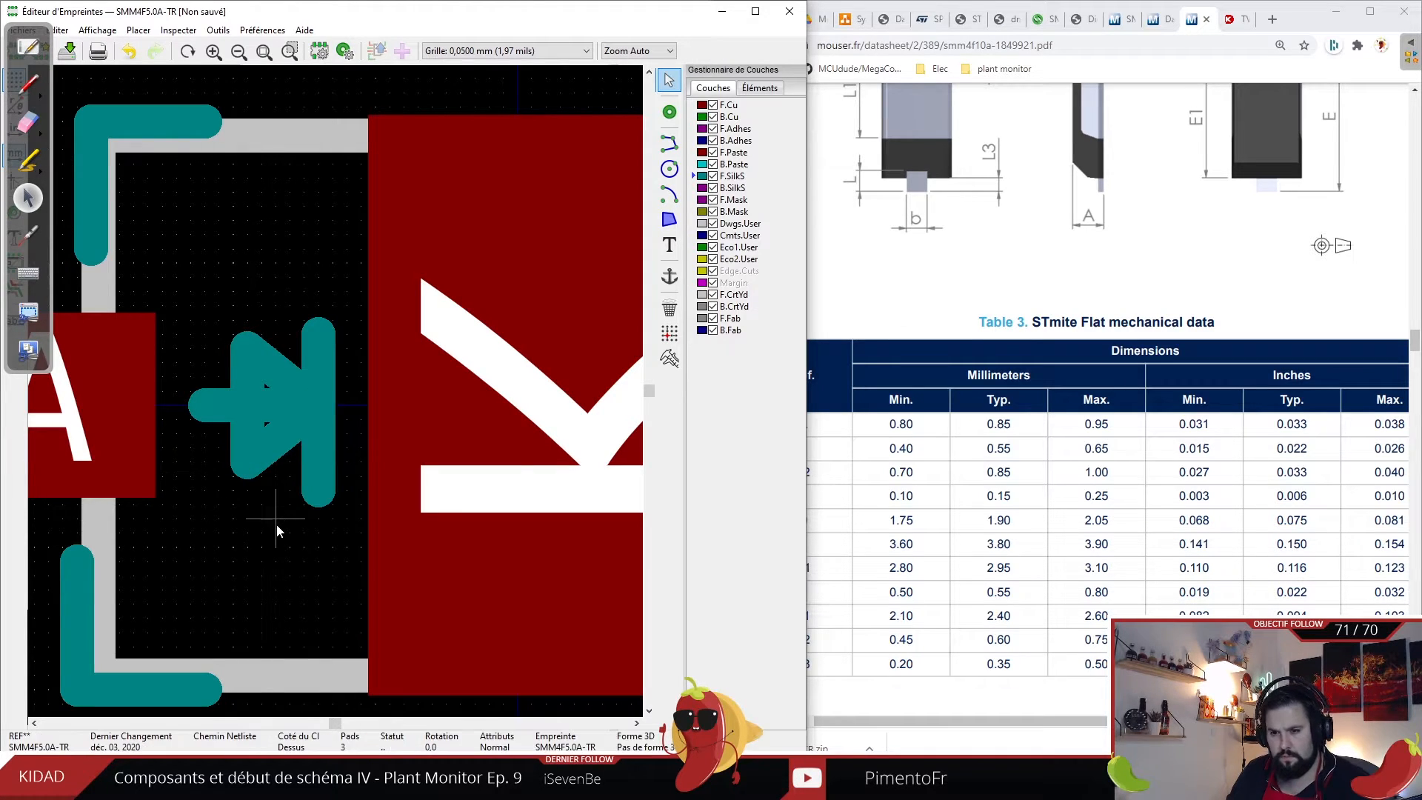
{"action": "left_click", "coordinate": [319, 491]}
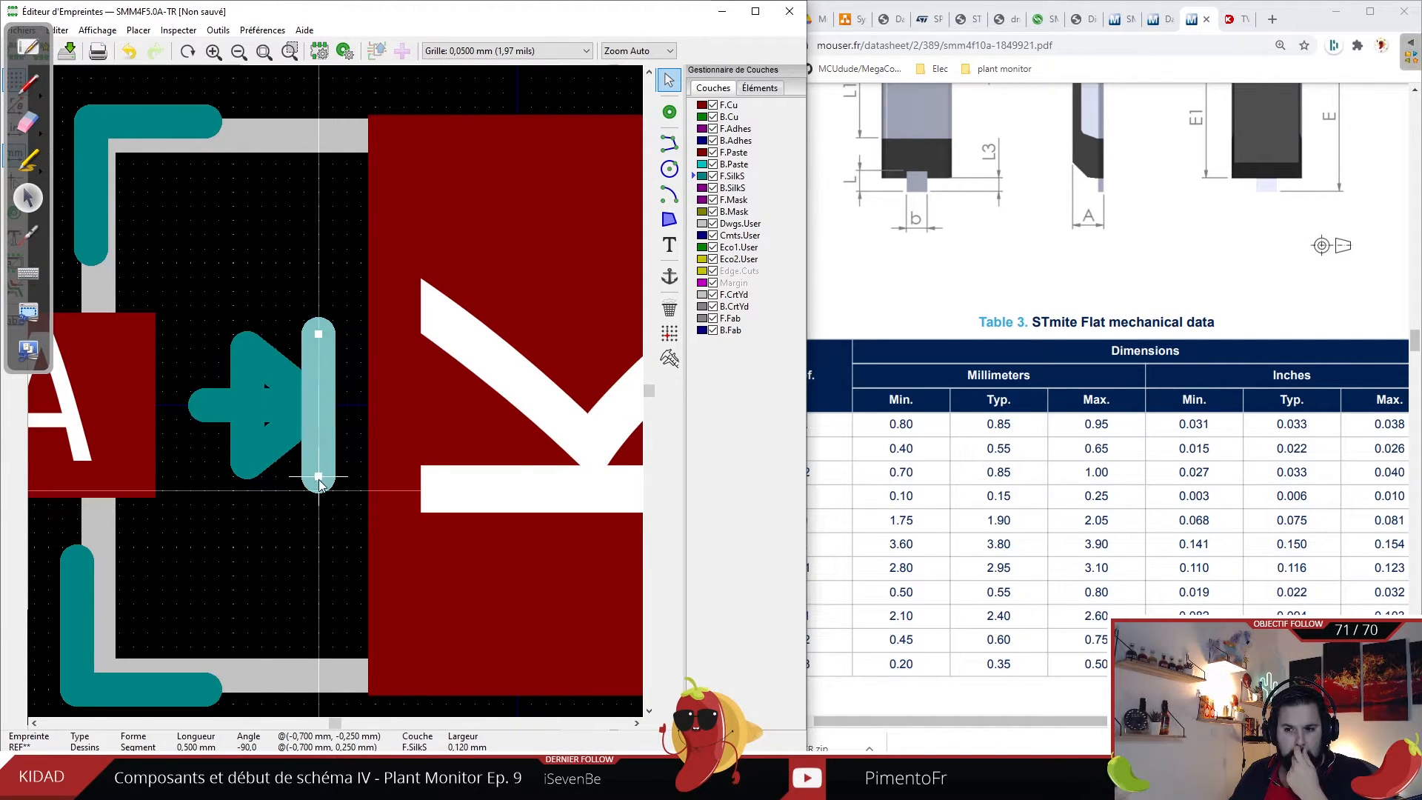
{"action": "left_click", "coordinate": [312, 524]}
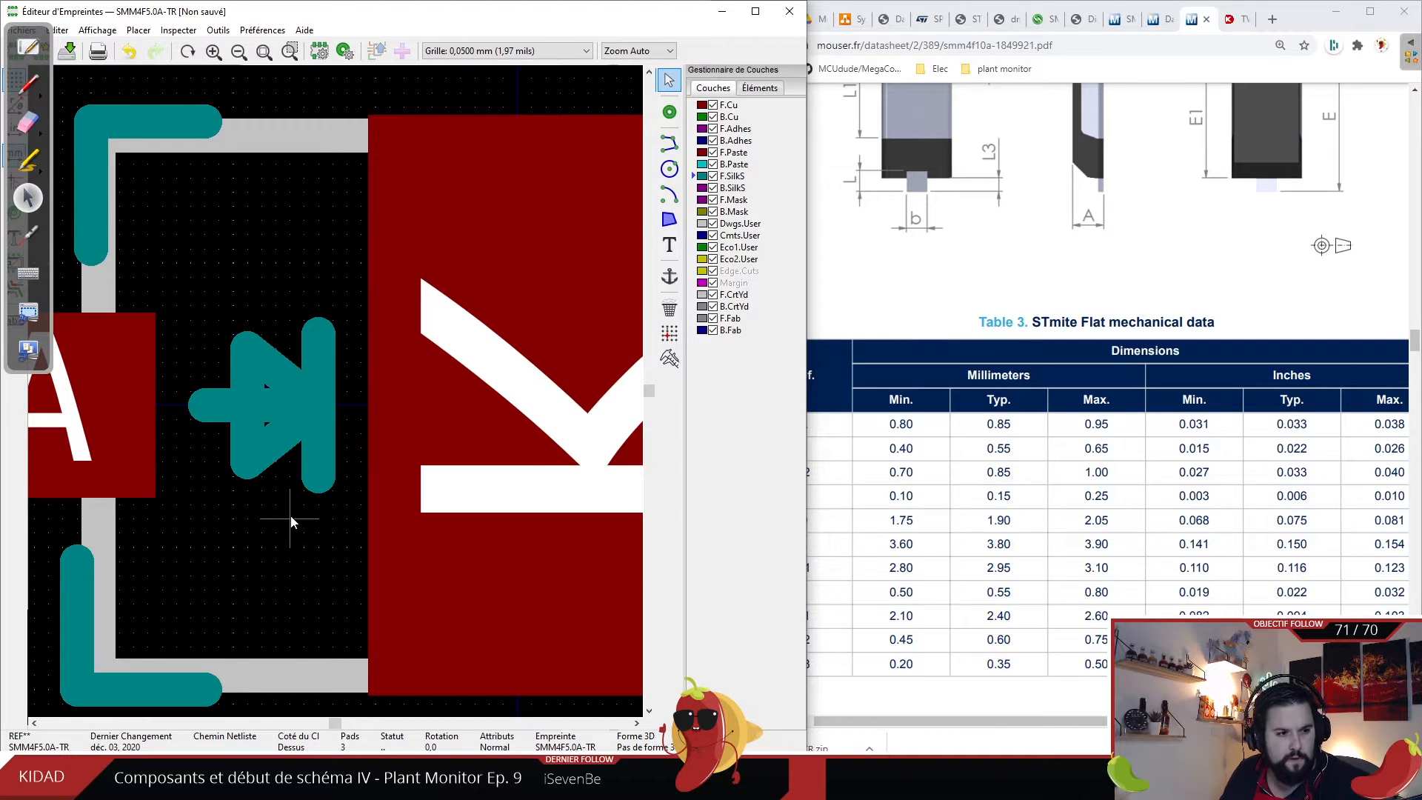
- Move the REF** text down to sit just above the footprint
{"action": "scroll", "coordinate": [290, 515], "scroll_direction": "right", "scroll_amount": 3}
{"action": "scroll", "coordinate": [296, 474], "scroll_direction": "down", "scroll_amount": 7}
{"action": "scroll", "coordinate": [341, 296], "scroll_direction": "up", "scroll_amount": 6}
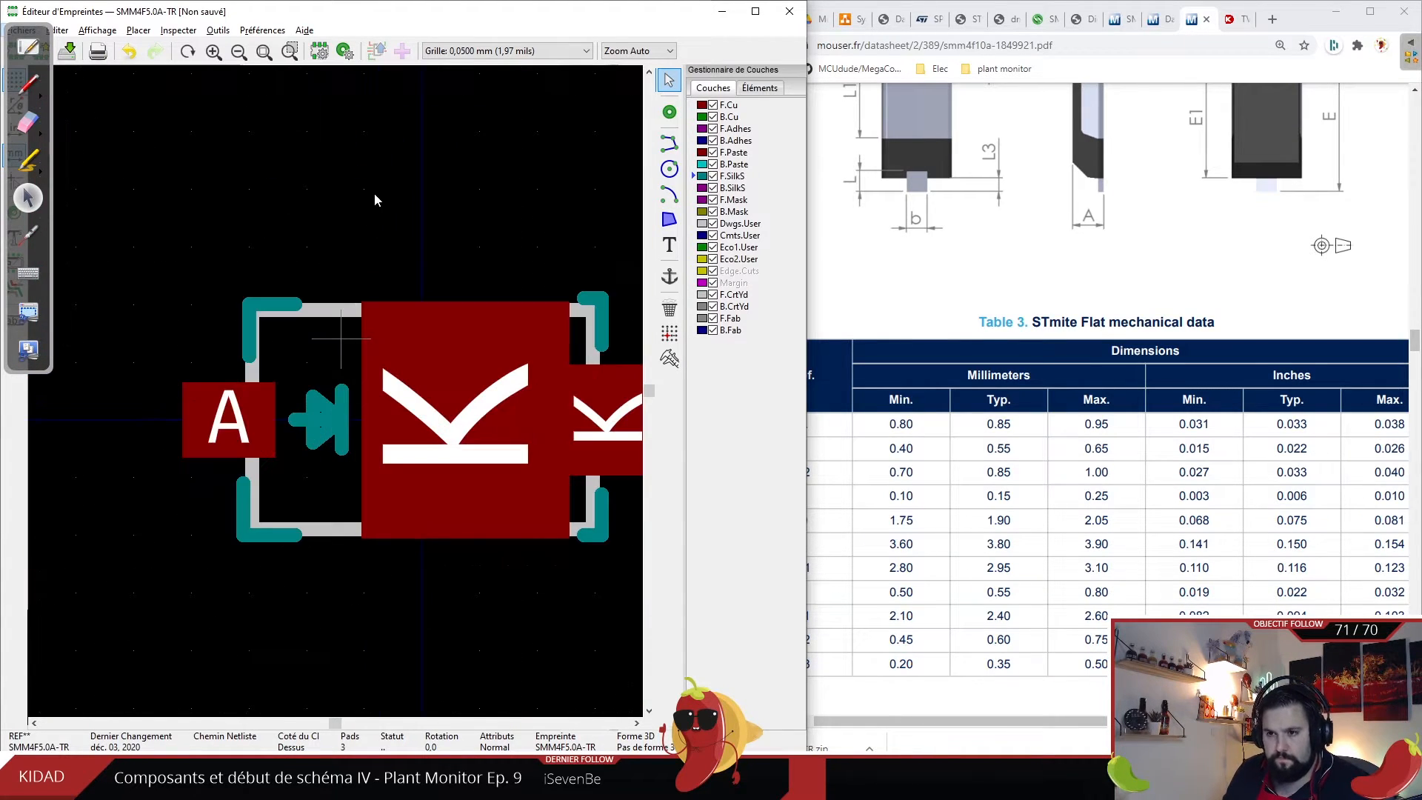
{"action": "scroll", "coordinate": [341, 237], "scroll_direction": "down", "scroll_amount": 4}
{"action": "left_click_drag", "start_coordinate": [313, 280], "coordinate": [317, 436]}
- Move the value text up under the footprint and scroll the datasheet to the package outline
{"action": "left_click_drag", "start_coordinate": [348, 706], "coordinate": [363, 596]}
{"action": "left_click", "coordinate": [998, 220]}
{"action": "scroll", "coordinate": [998, 220], "scroll_direction": "down", "scroll_amount": 3, "text": "ctrl"}
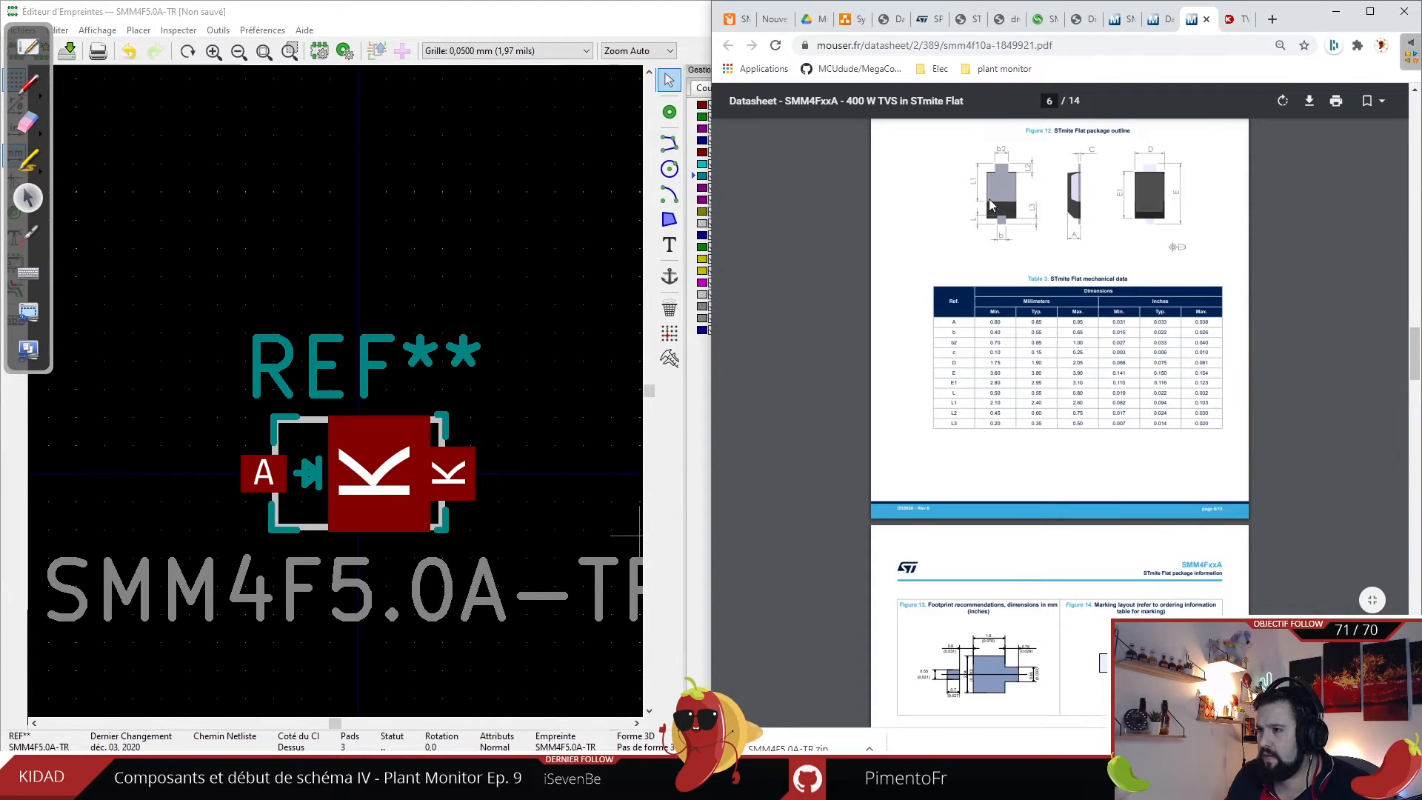
{"action": "scroll", "coordinate": [997, 220], "scroll_direction": "down", "scroll_amount": 5}
{"action": "scroll", "coordinate": [997, 220], "scroll_direction": "down", "scroll_amount": 5}
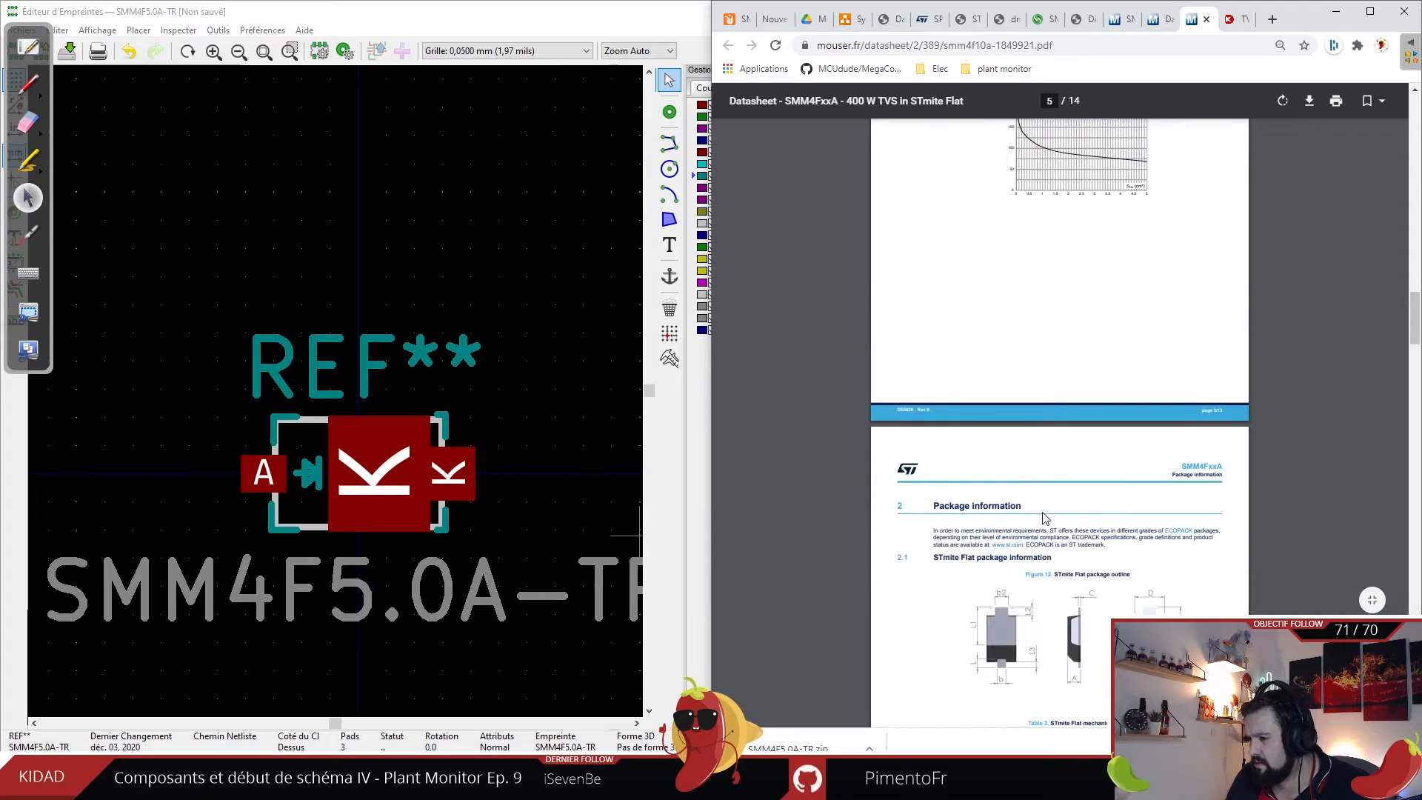
{"action": "scroll", "coordinate": [1035, 531], "scroll_direction": "up", "scroll_amount": 2, "text": "ctrl"}
{"action": "scroll", "coordinate": [1035, 530], "scroll_direction": "down", "scroll_amount": 2}
{"action": "scroll", "coordinate": [1038, 537], "scroll_direction": "up", "scroll_amount": 1, "text": "ctrl"}
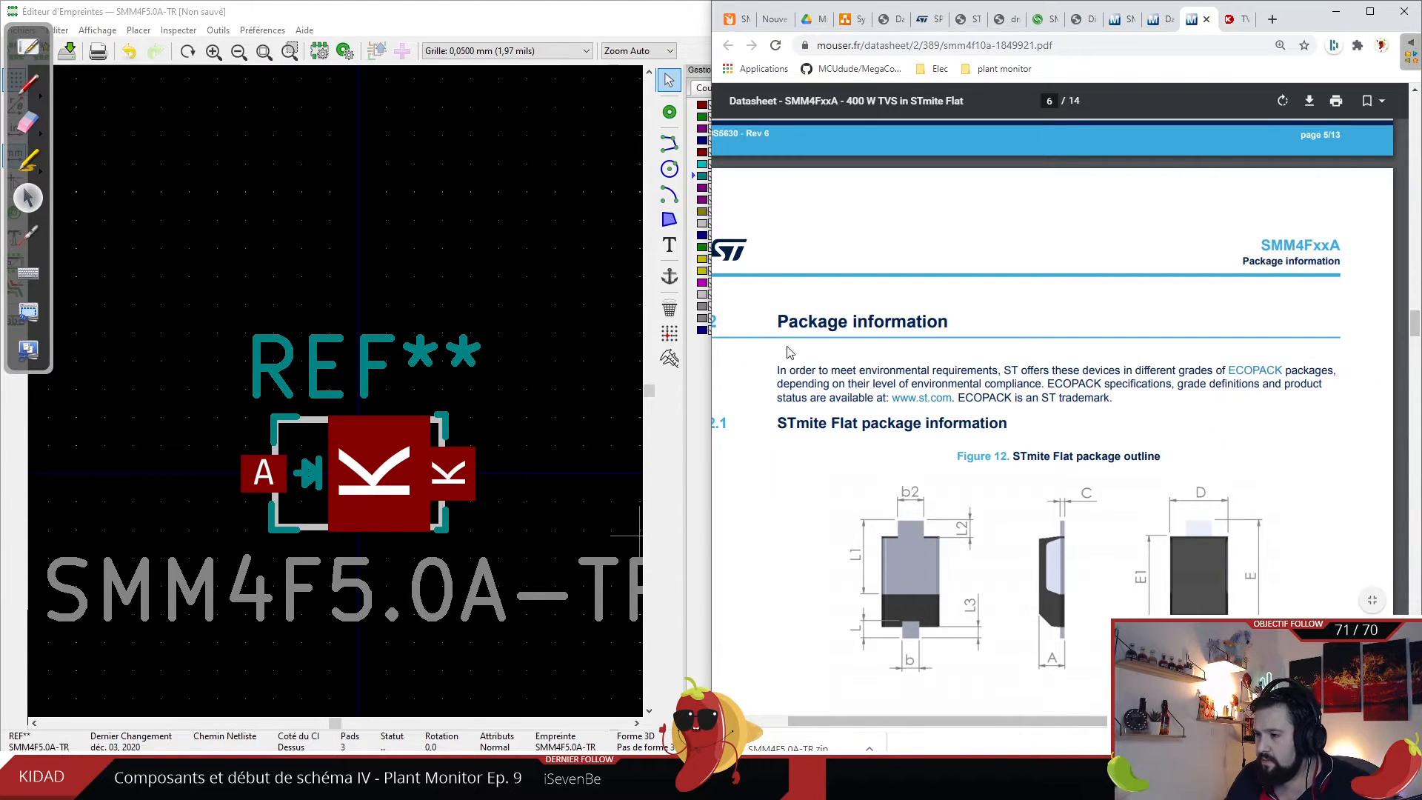
- On the SnapEDA SMM4F5.0A-TR page, select the part number in the URL
{"action": "left_click", "coordinate": [733, 19]}
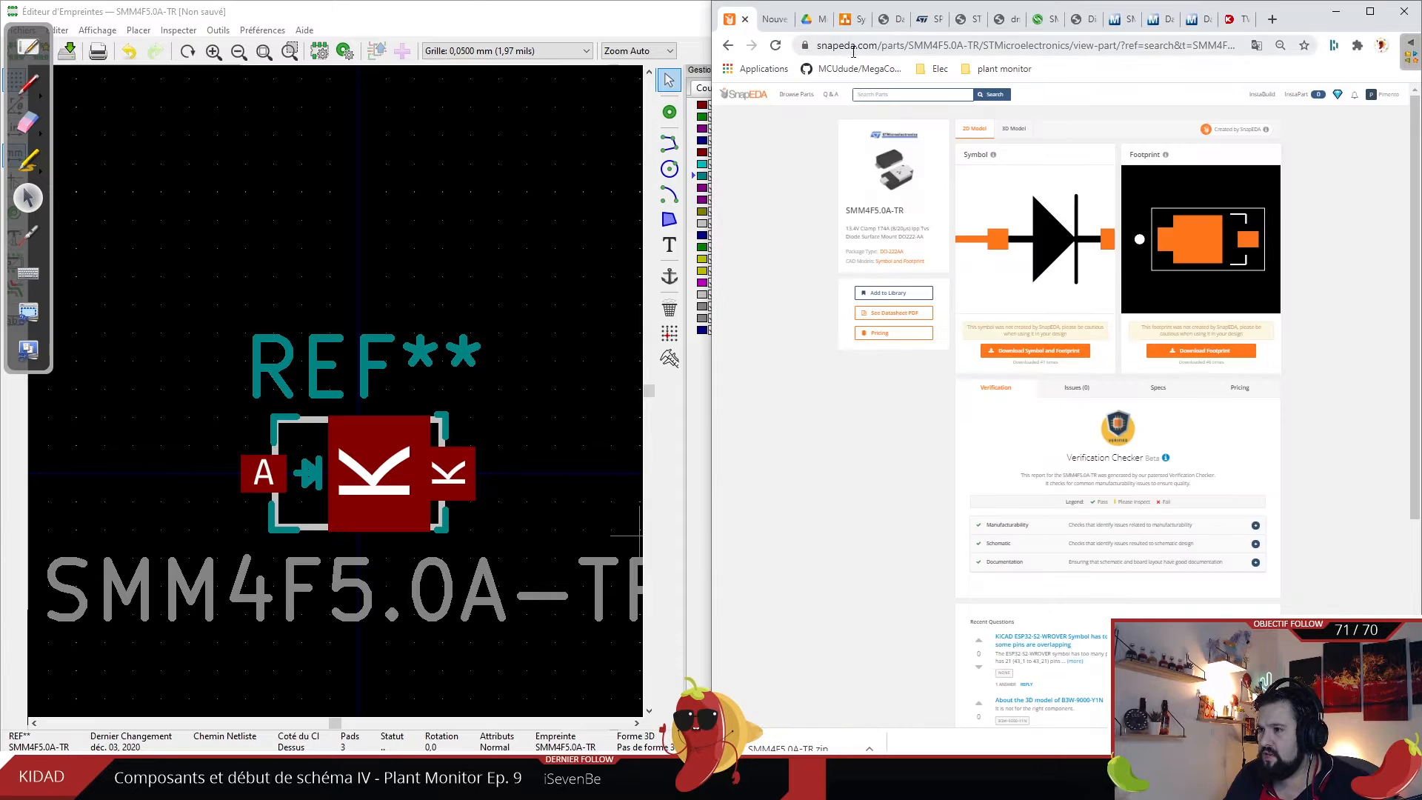
{"action": "left_click", "coordinate": [966, 46]}
{"action": "left_click", "coordinate": [967, 46]}
{"action": "left_click_drag", "start_coordinate": [966, 47], "coordinate": [1037, 47]}
{"action": "key", "text": "ctrl+c"}
- Open 3dcontentcentral.com in a new tab and search for the pasted SMM4F5.0A-TR
{"action": "key", "text": "ctrl+t"}
{"action": "type", "text": "3d"}
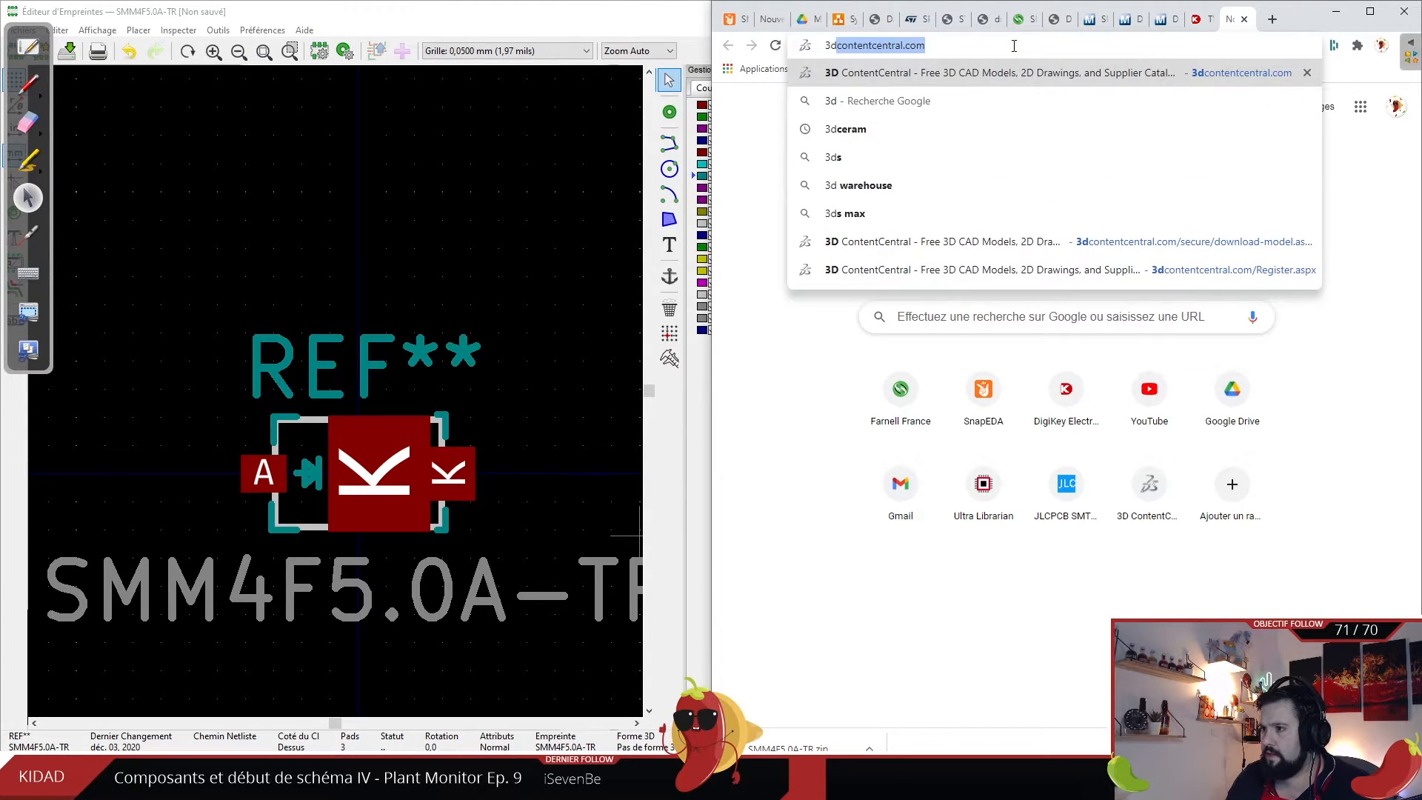
{"action": "key", "text": "Return"}
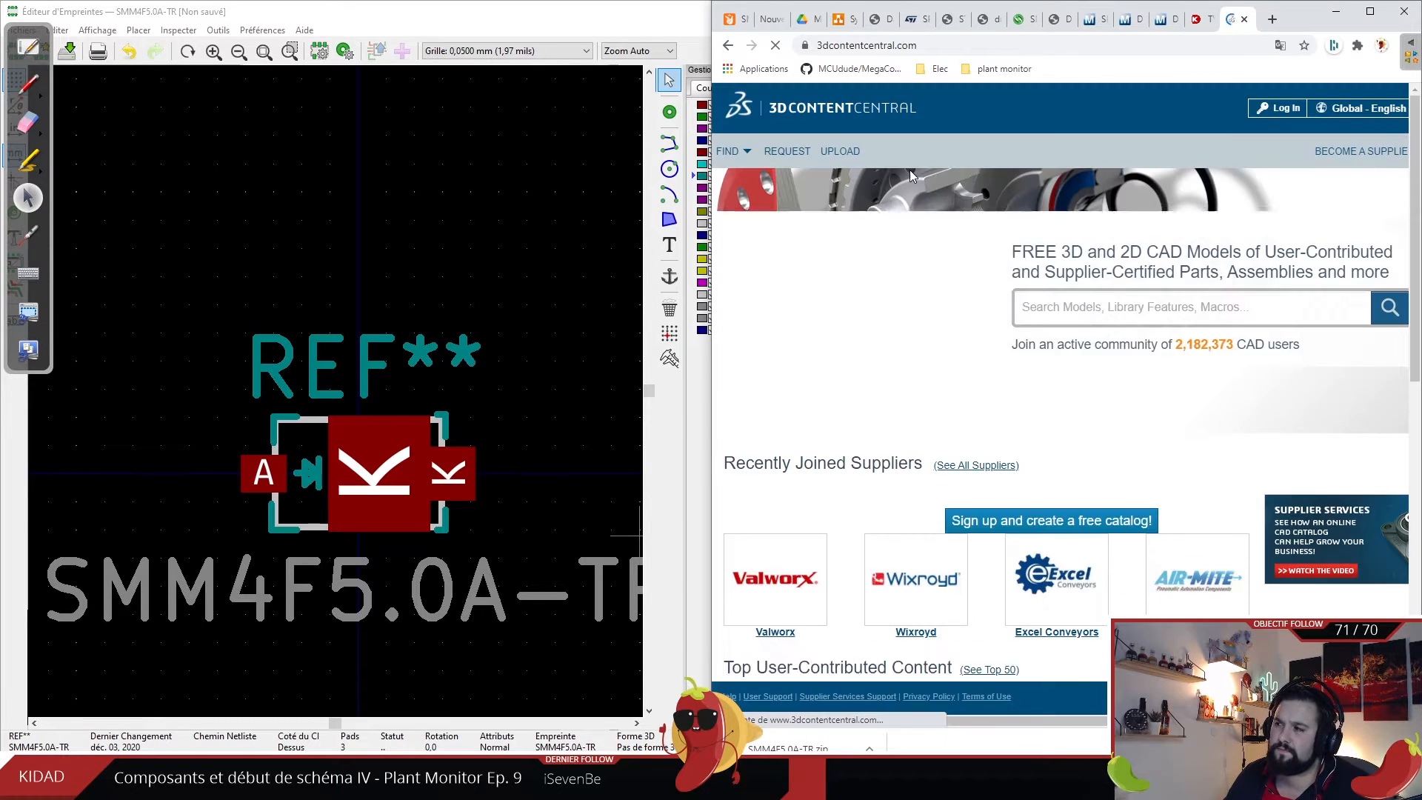
{"action": "left_click", "coordinate": [1053, 302]}
{"action": "key", "text": "ctrl+v"}
{"action": "key", "text": "Return"}
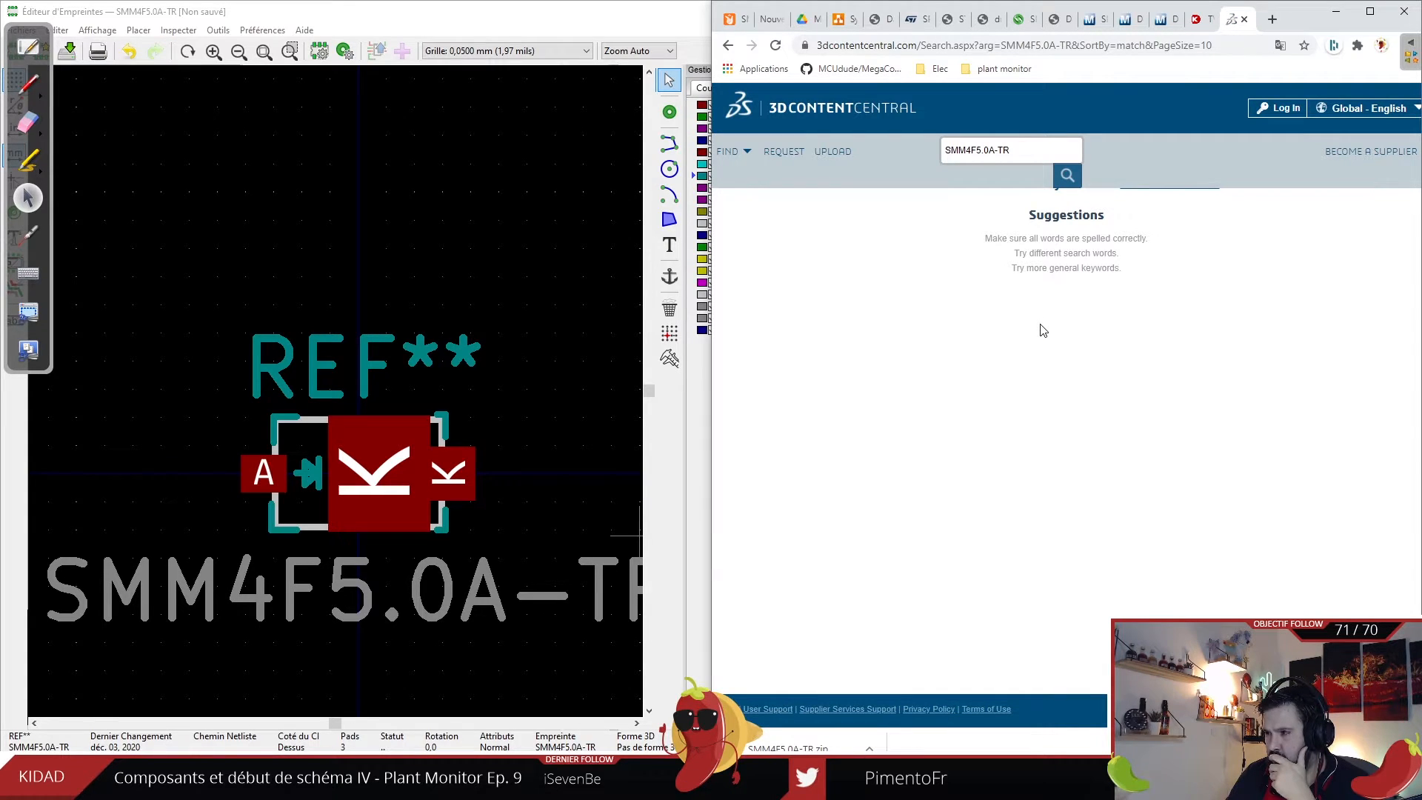
- Maximize the browser, rerun the search as SMM4F5.0A, and select the search text
{"action": "left_click", "coordinate": [1370, 11]}
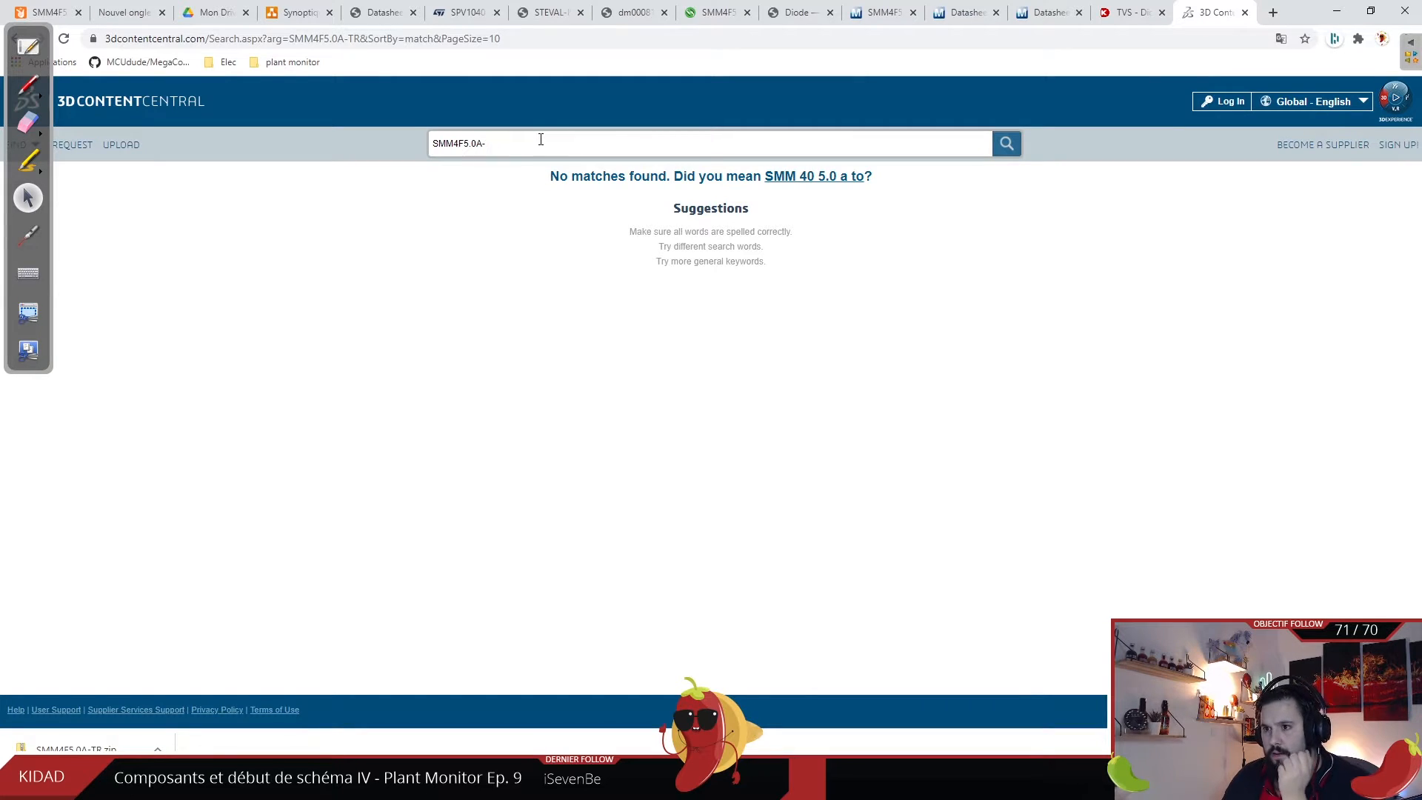
{"action": "key", "text": "Return"}
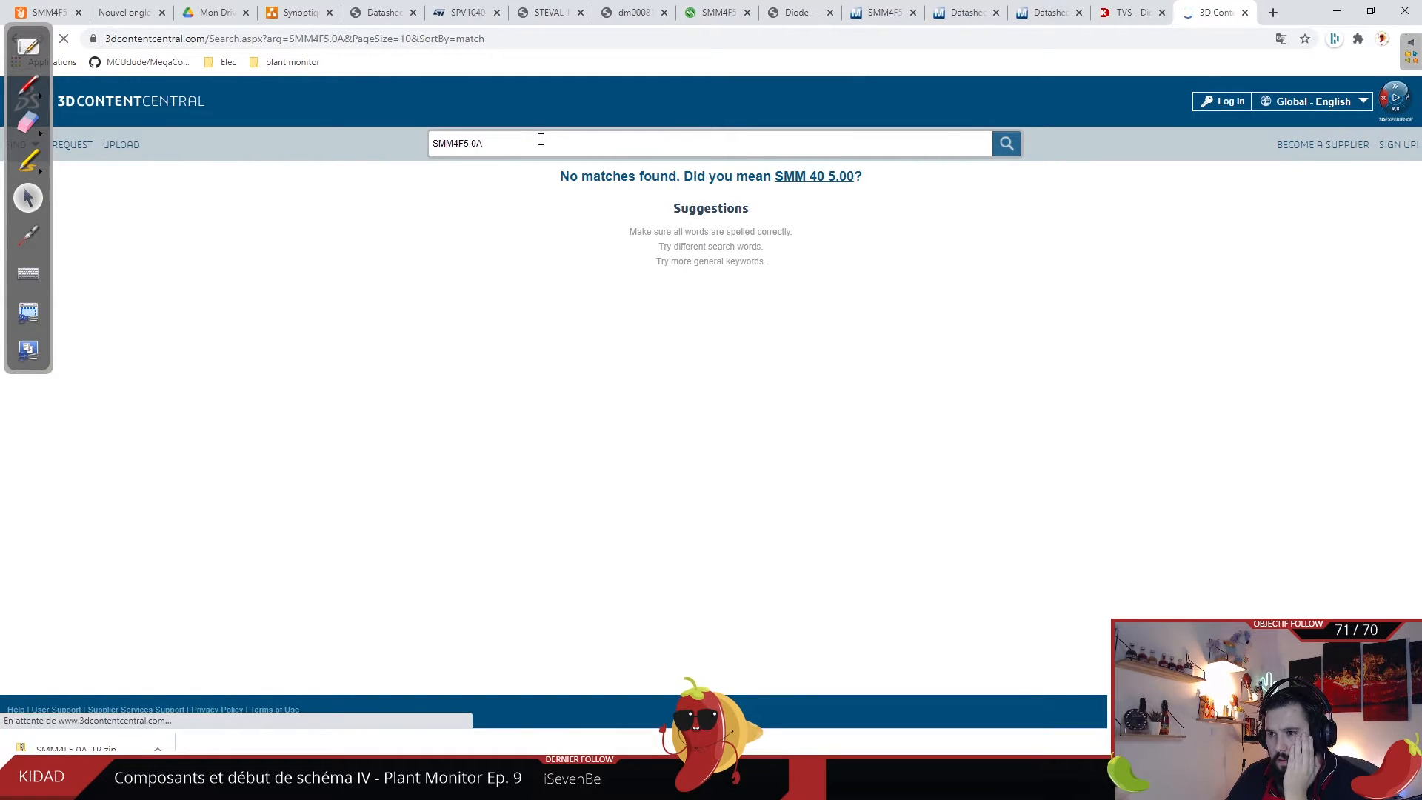
{"action": "triple_click", "coordinate": [587, 147]}
- Review the Mouser SMM4F5.0A-TR product page and its datasheet's electrical characteristics
{"action": "left_click", "coordinate": [955, 12]}
{"action": "left_click", "coordinate": [900, 12]}
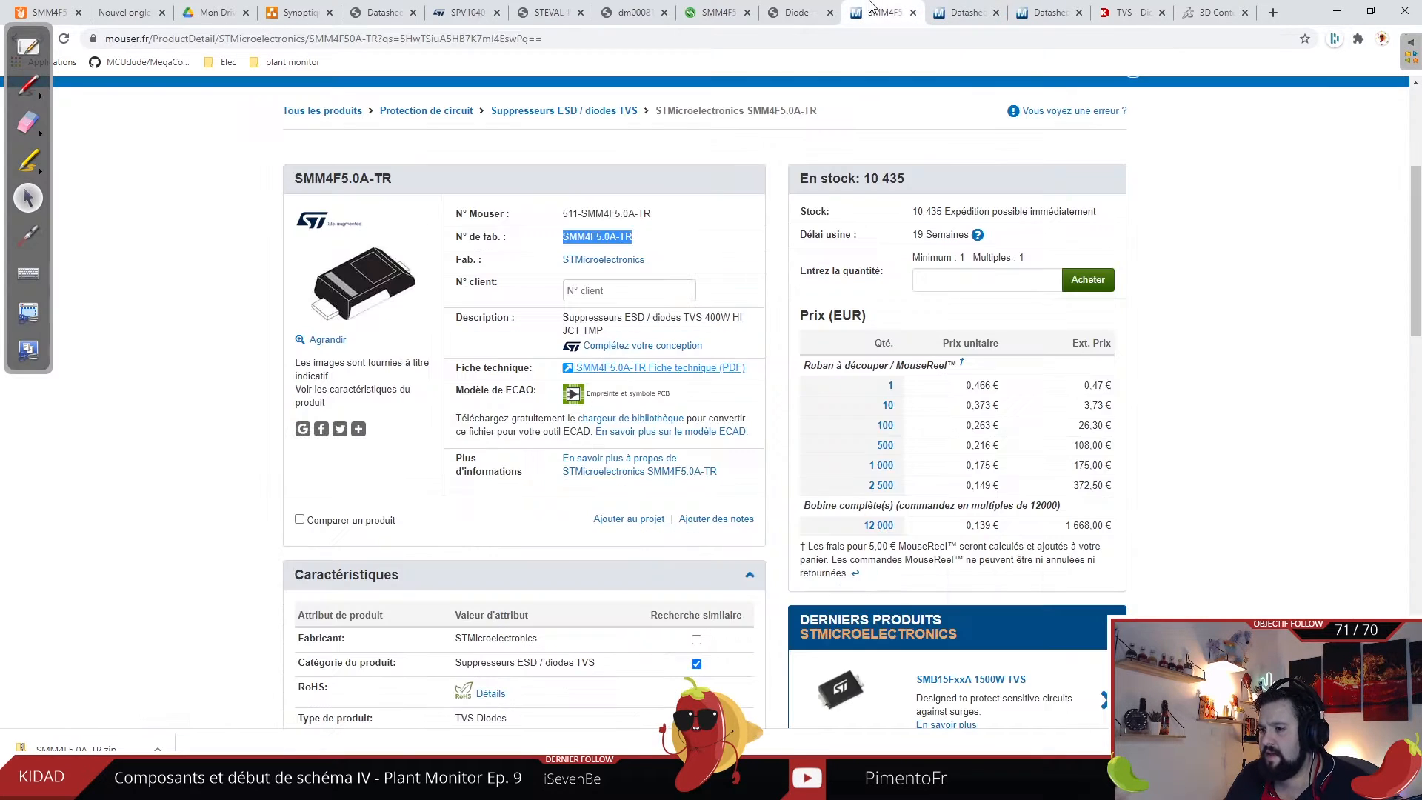
{"action": "left_click", "coordinate": [947, 12]}
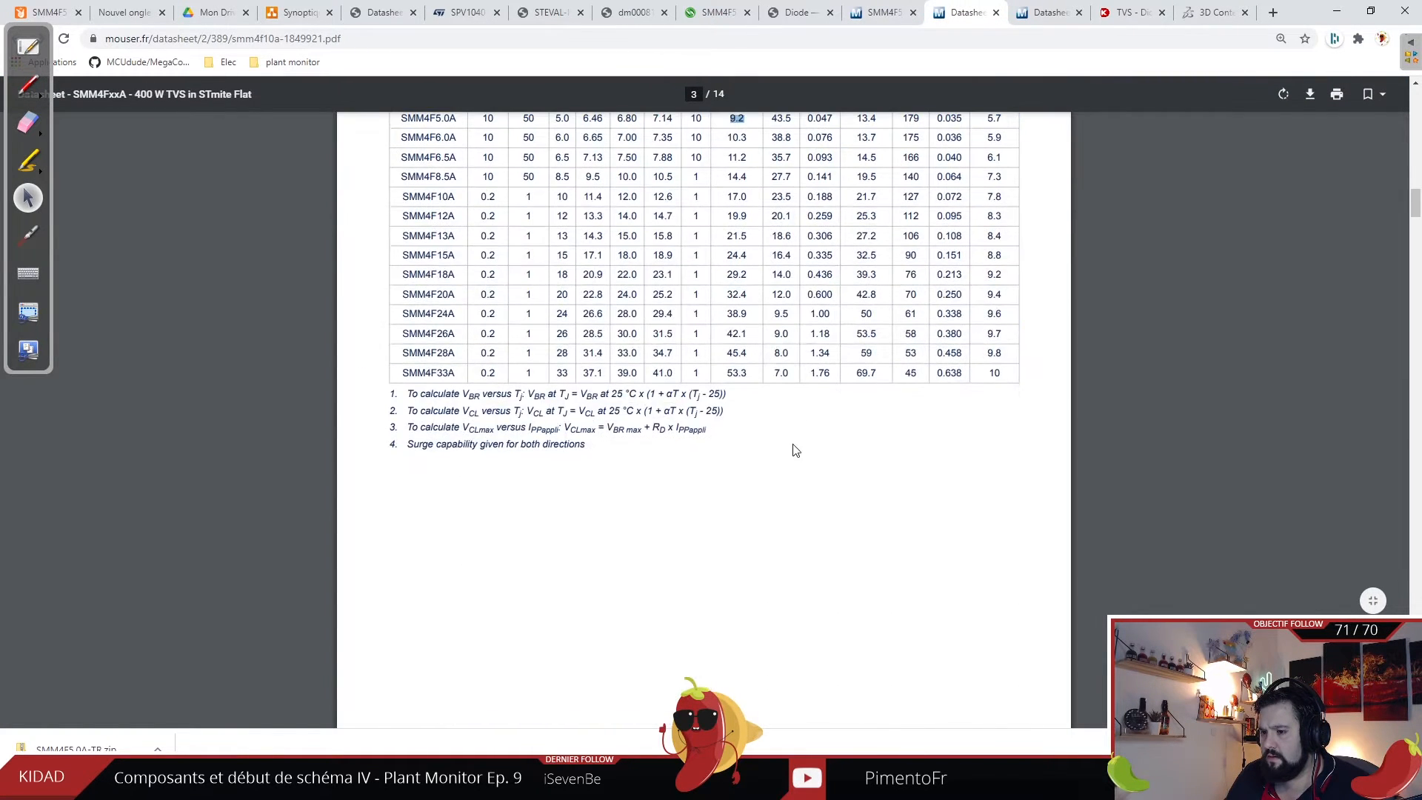
{"action": "left_click", "coordinate": [893, 13]}
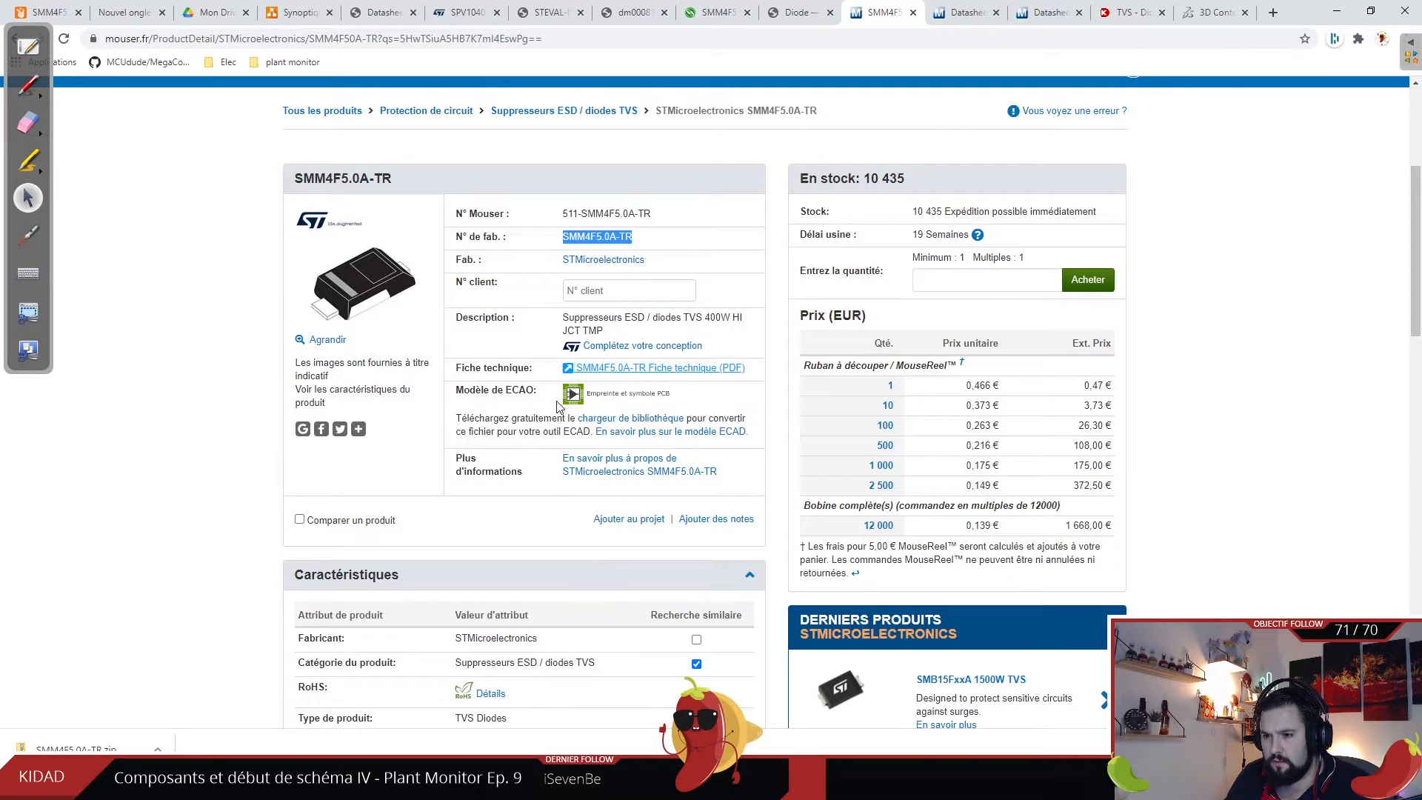
{"action": "scroll", "coordinate": [585, 482], "scroll_direction": "down", "scroll_amount": 2}
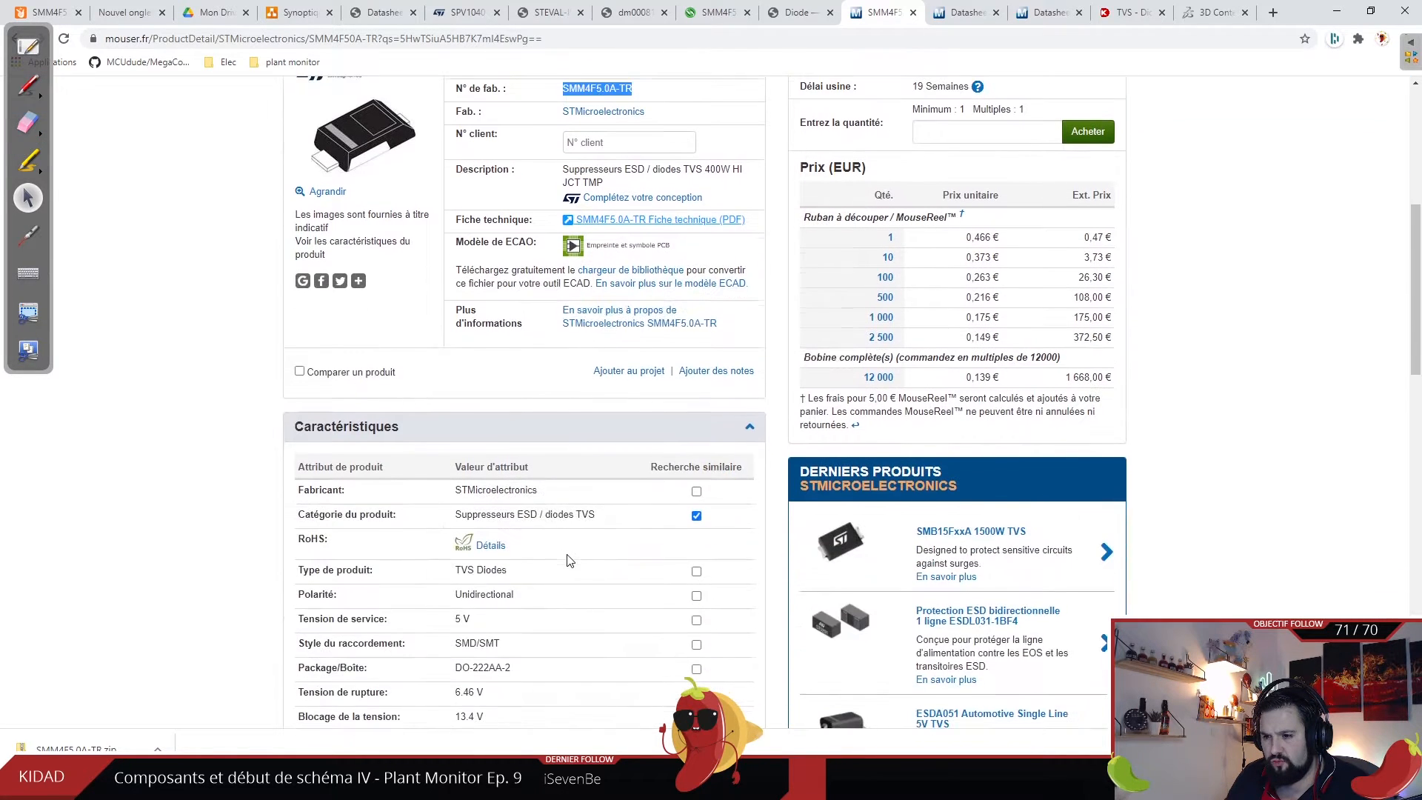
{"action": "scroll", "coordinate": [568, 561], "scroll_direction": "up", "scroll_amount": 1}
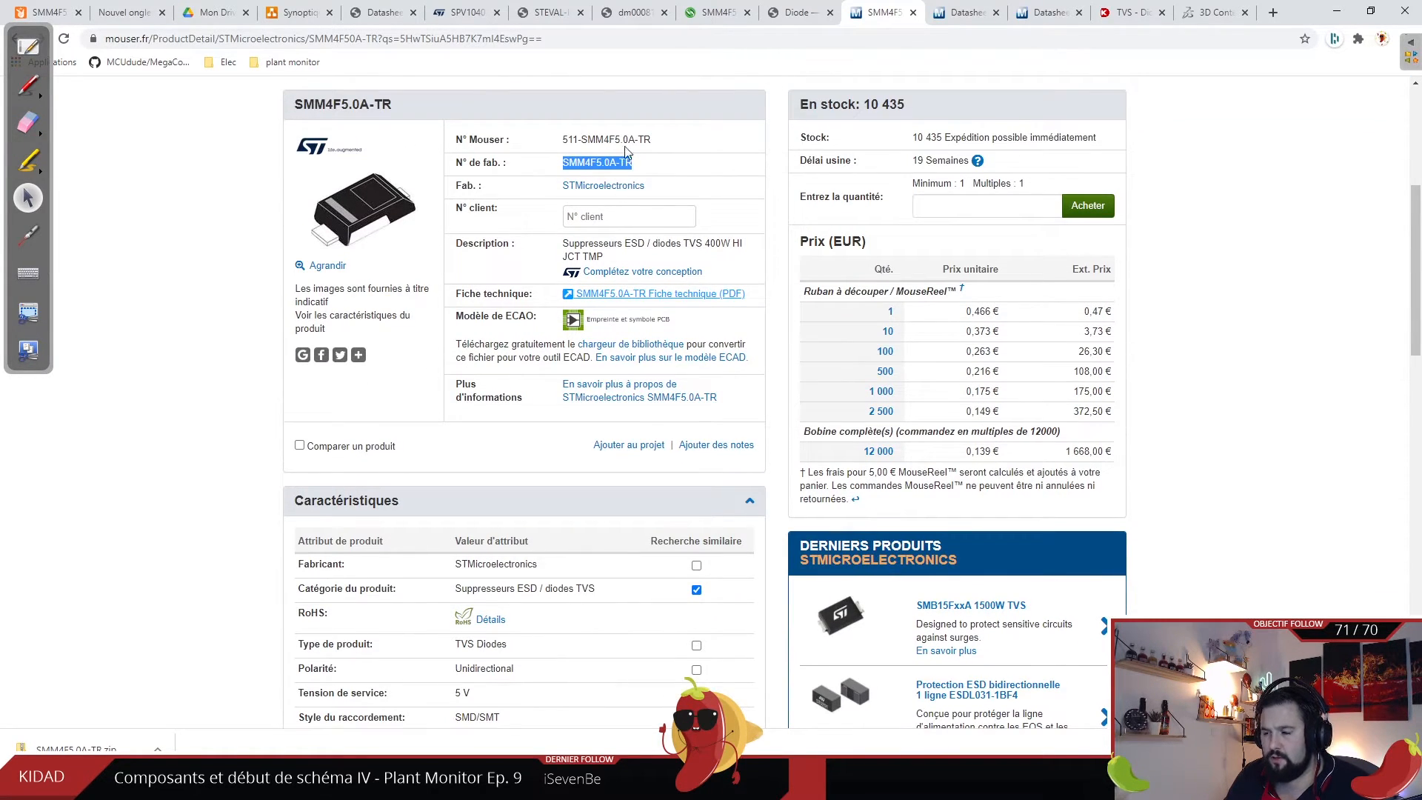
- Search Digi-Key for SMM4F5.0A-TR and select its DO-222AA package name on the product page
{"action": "left_click", "coordinate": [1118, 12]}
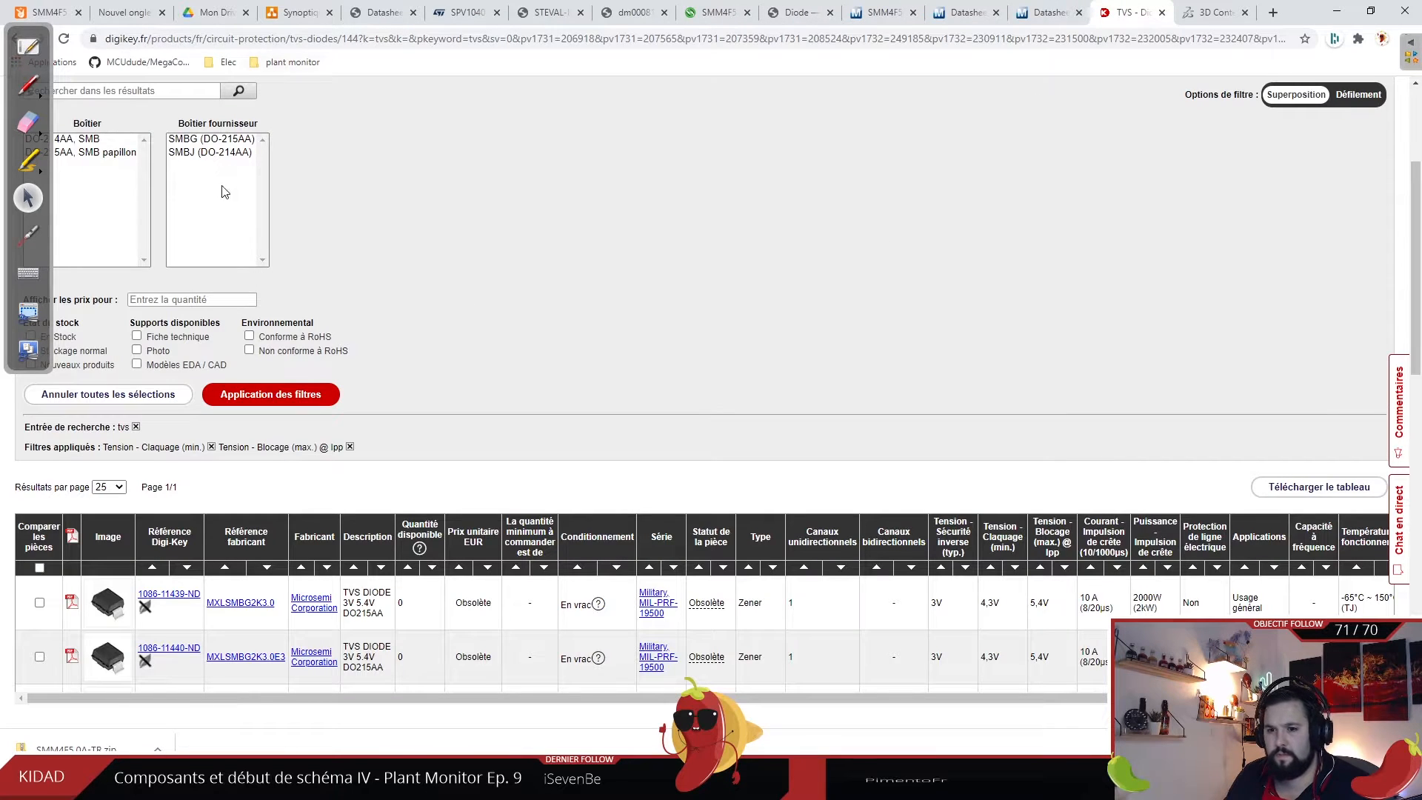
{"action": "scroll", "coordinate": [398, 322], "scroll_direction": "up", "scroll_amount": 3}
{"action": "left_click", "coordinate": [275, 147]}
{"action": "key", "text": "ctrl+v"}
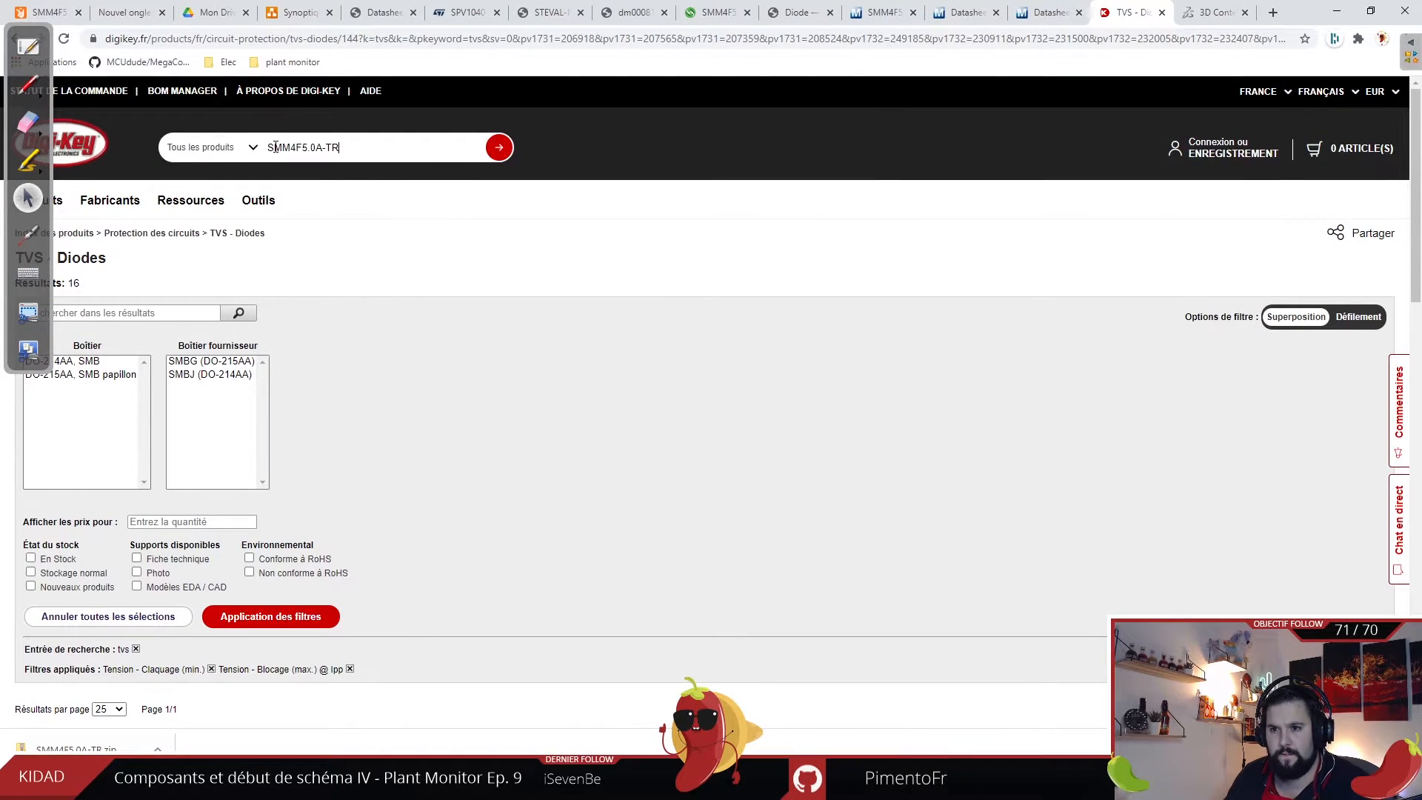
{"action": "key", "text": "Return"}
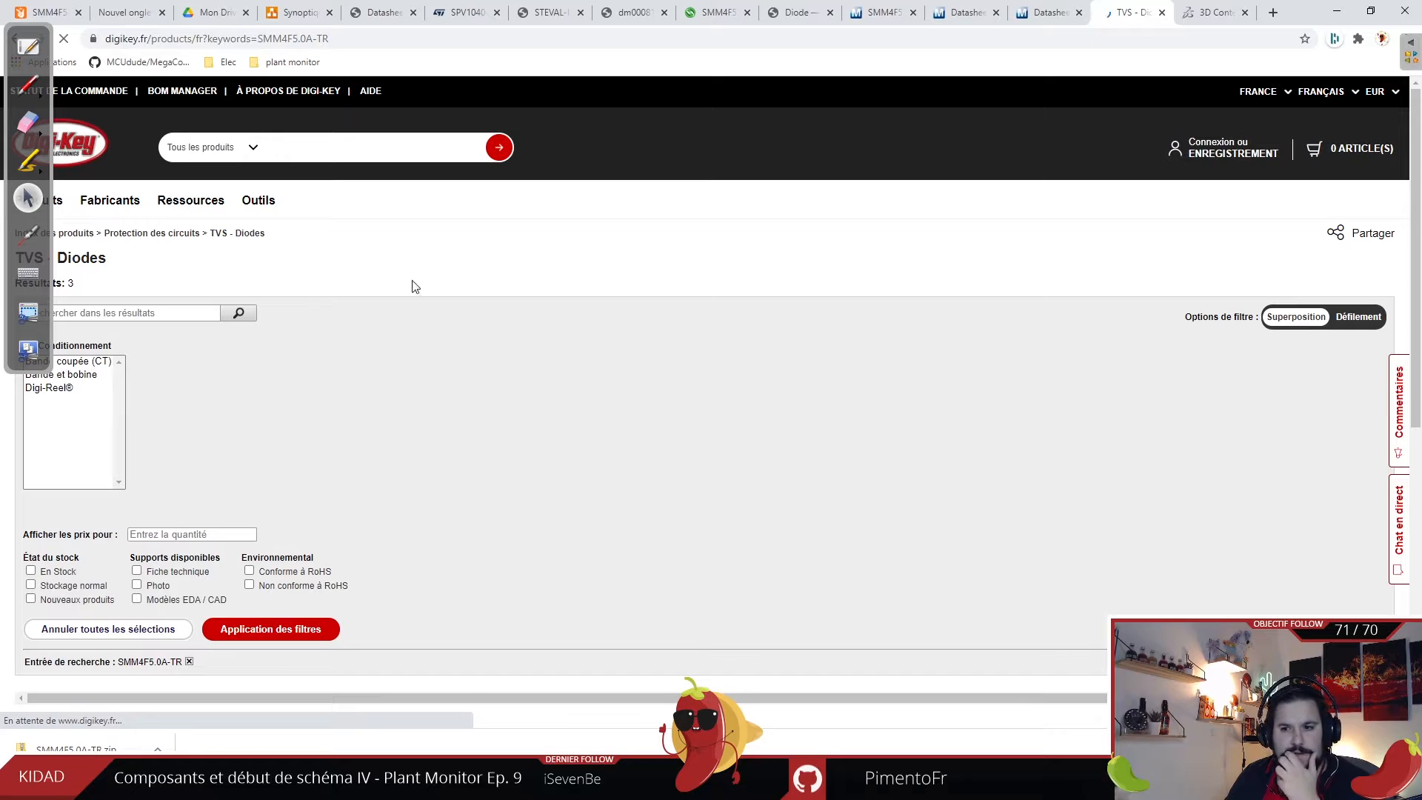
{"action": "scroll", "coordinate": [425, 416], "scroll_direction": "down", "scroll_amount": 5}
{"action": "left_click", "coordinate": [215, 446]}
{"action": "scroll", "coordinate": [354, 472], "scroll_direction": "down", "scroll_amount": 4}
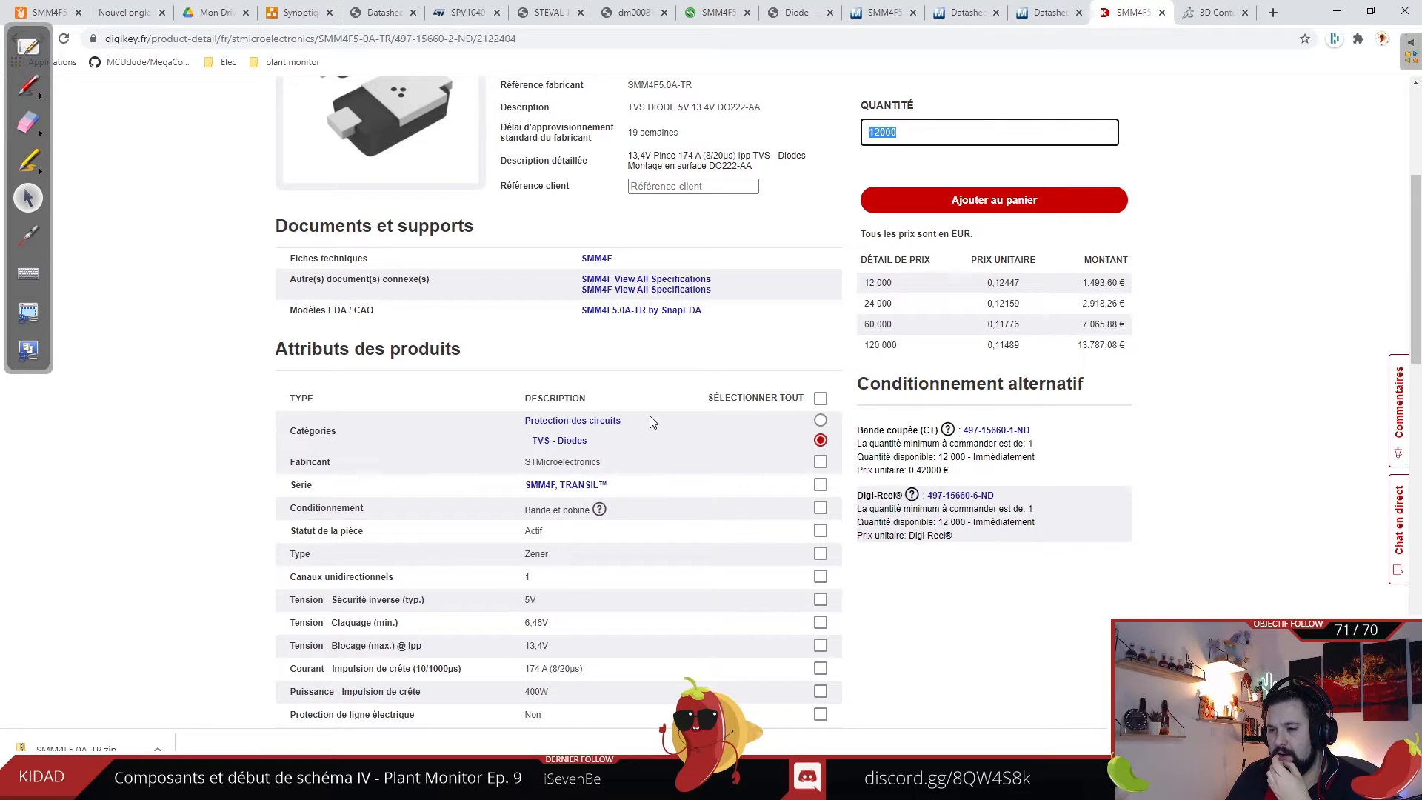
{"action": "scroll", "coordinate": [652, 422], "scroll_direction": "down", "scroll_amount": 3}
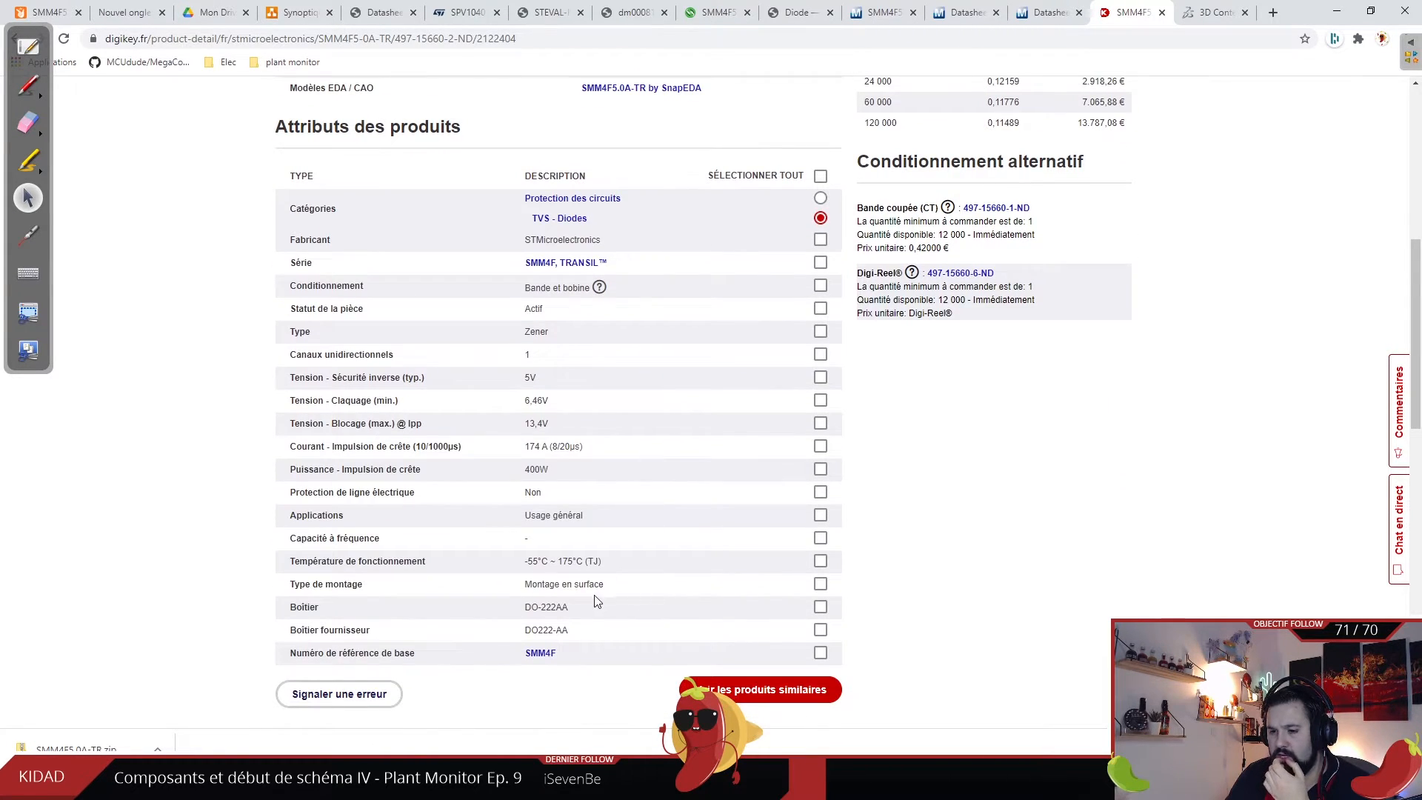
{"action": "left_click_drag", "start_coordinate": [582, 610], "coordinate": [520, 616]}
{"action": "key", "text": "ctrl+c"}
- Search 3D ContentCentral for DO-222AA, finding the DO216-AA (flat) SMM4F model, then return to KiCad
{"action": "left_click", "coordinate": [1215, 12]}
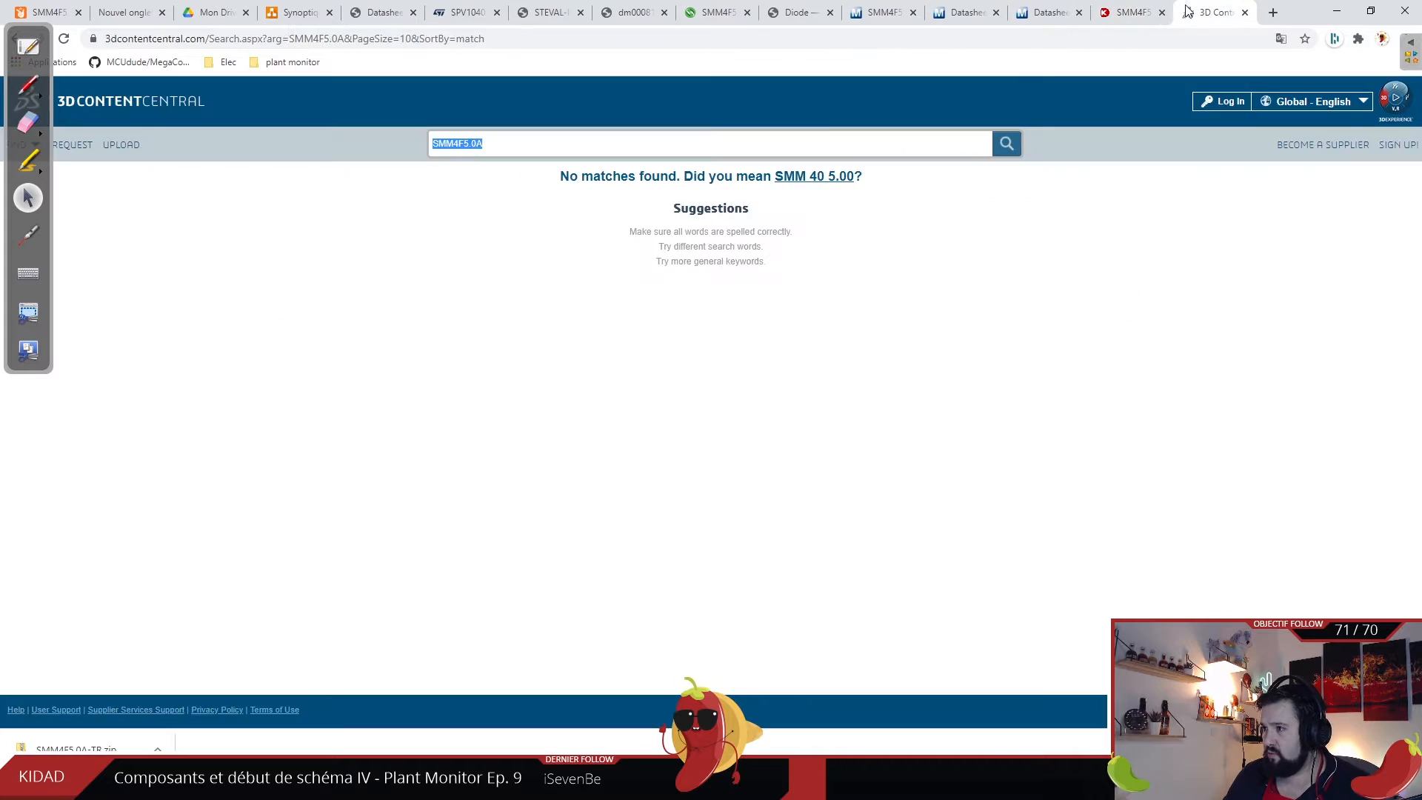
{"action": "key", "text": "ctrl+v"}
{"action": "key", "text": "Return"}
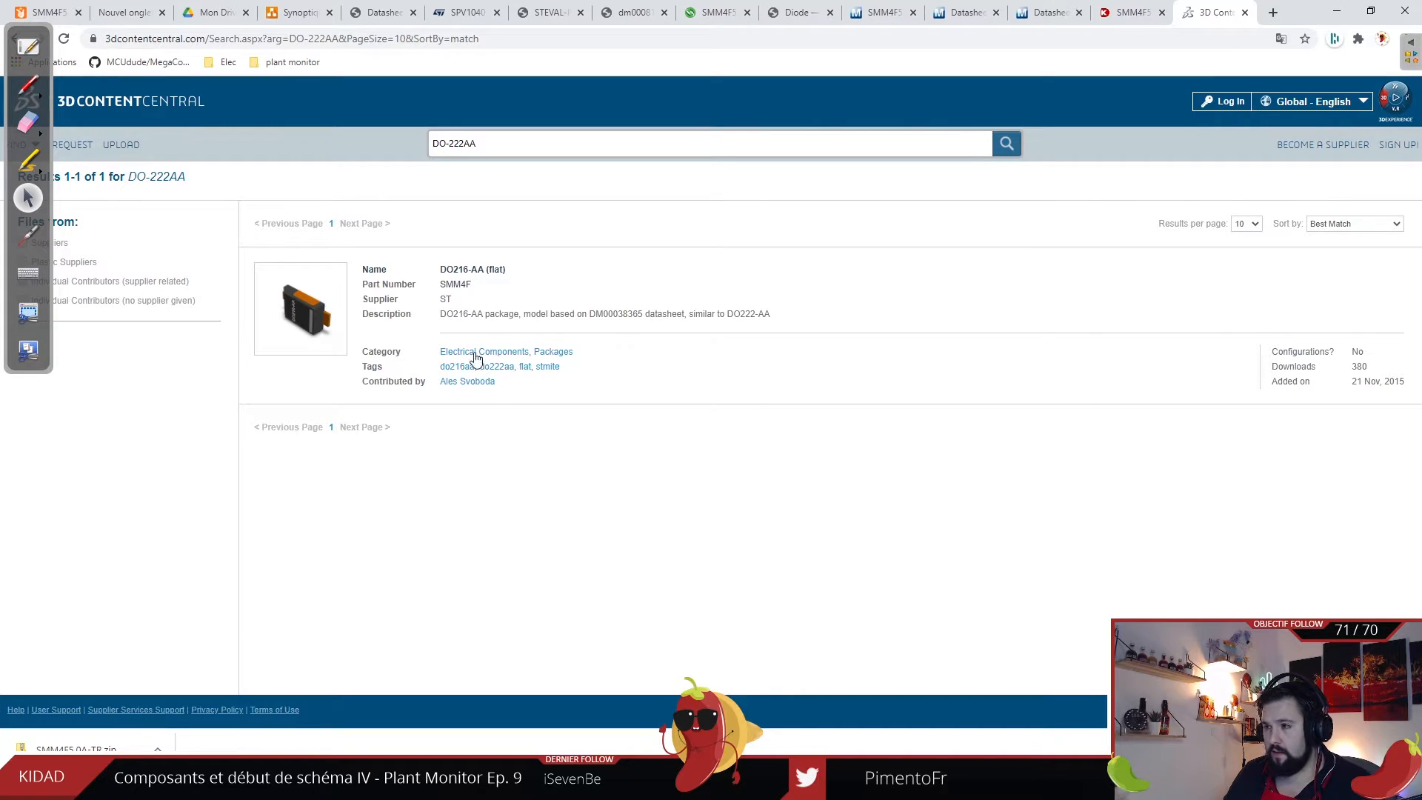
{"action": "left_click", "coordinate": [600, 785]}
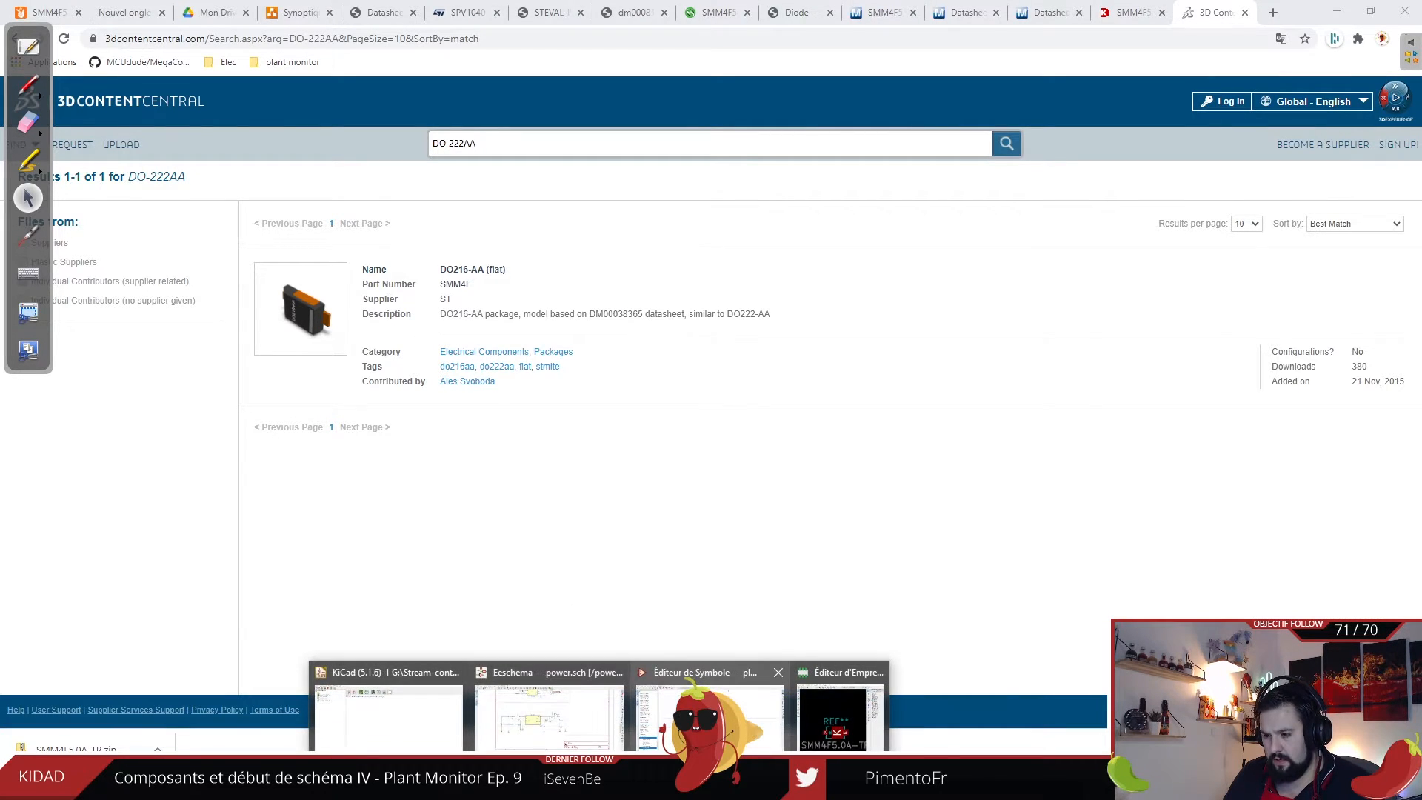
{"action": "left_click", "coordinate": [826, 714]}
- Maximize the footprint editor and open the 3D model picker from the footprint's 3D settings
{"action": "left_click", "coordinate": [755, 10]}
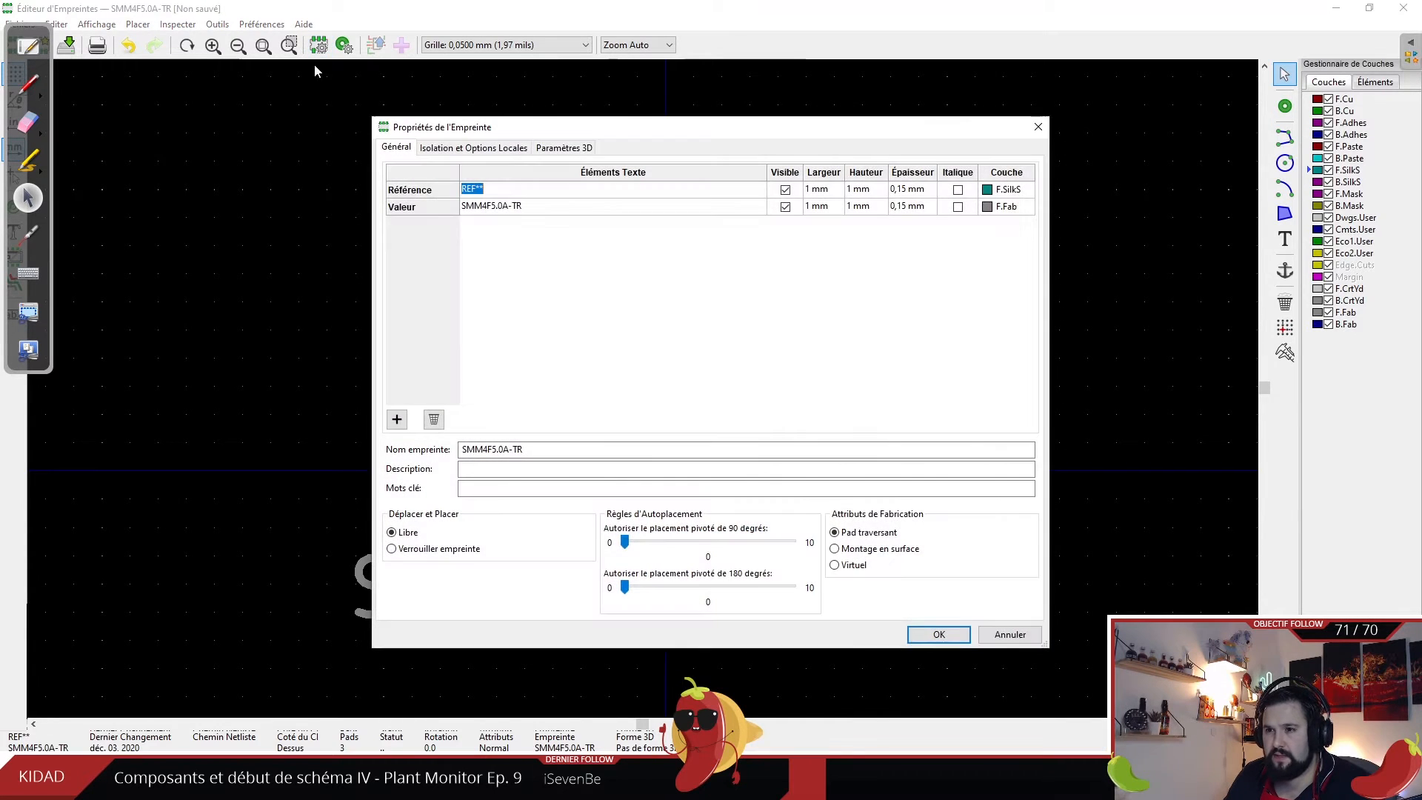
{"action": "left_click", "coordinate": [563, 147]}
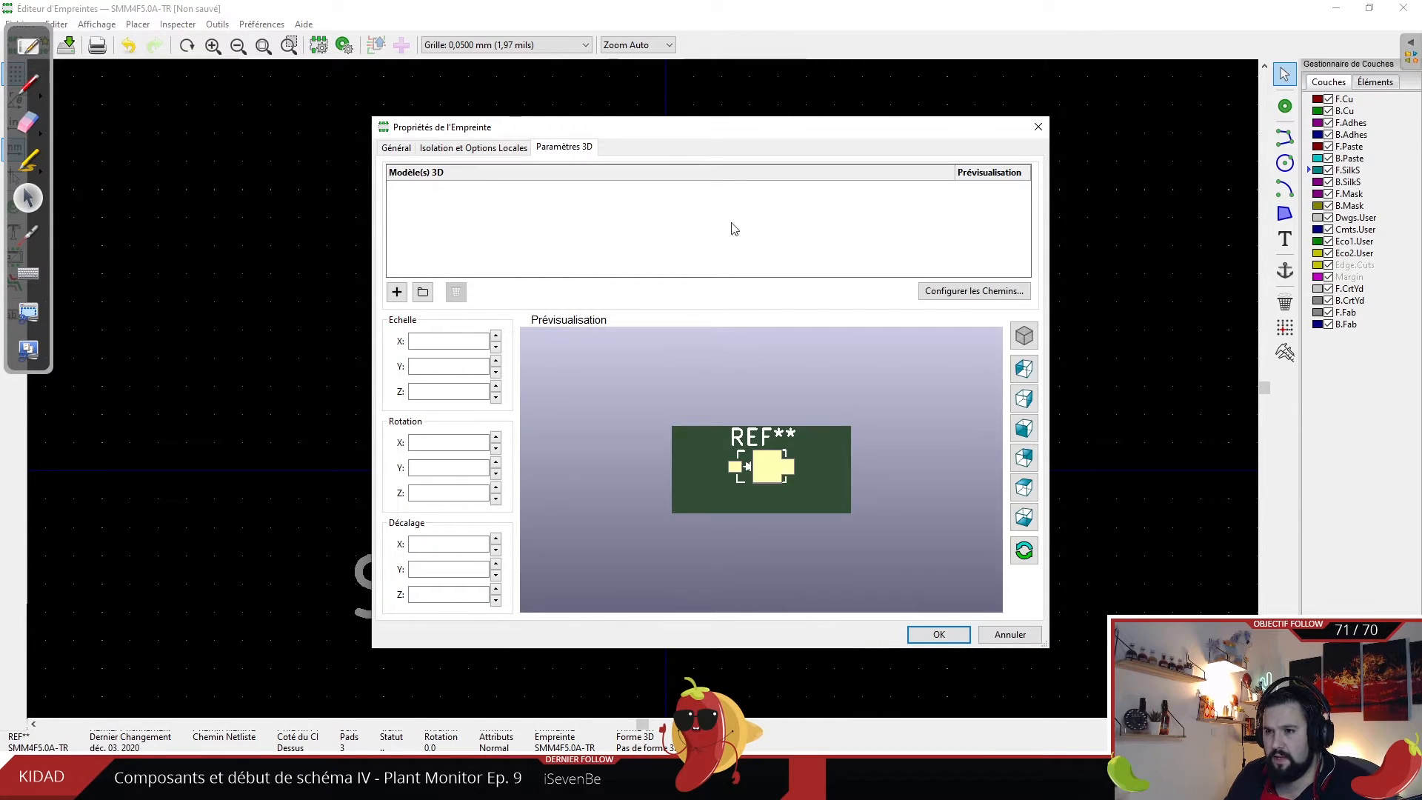
{"action": "left_click", "coordinate": [423, 292]}
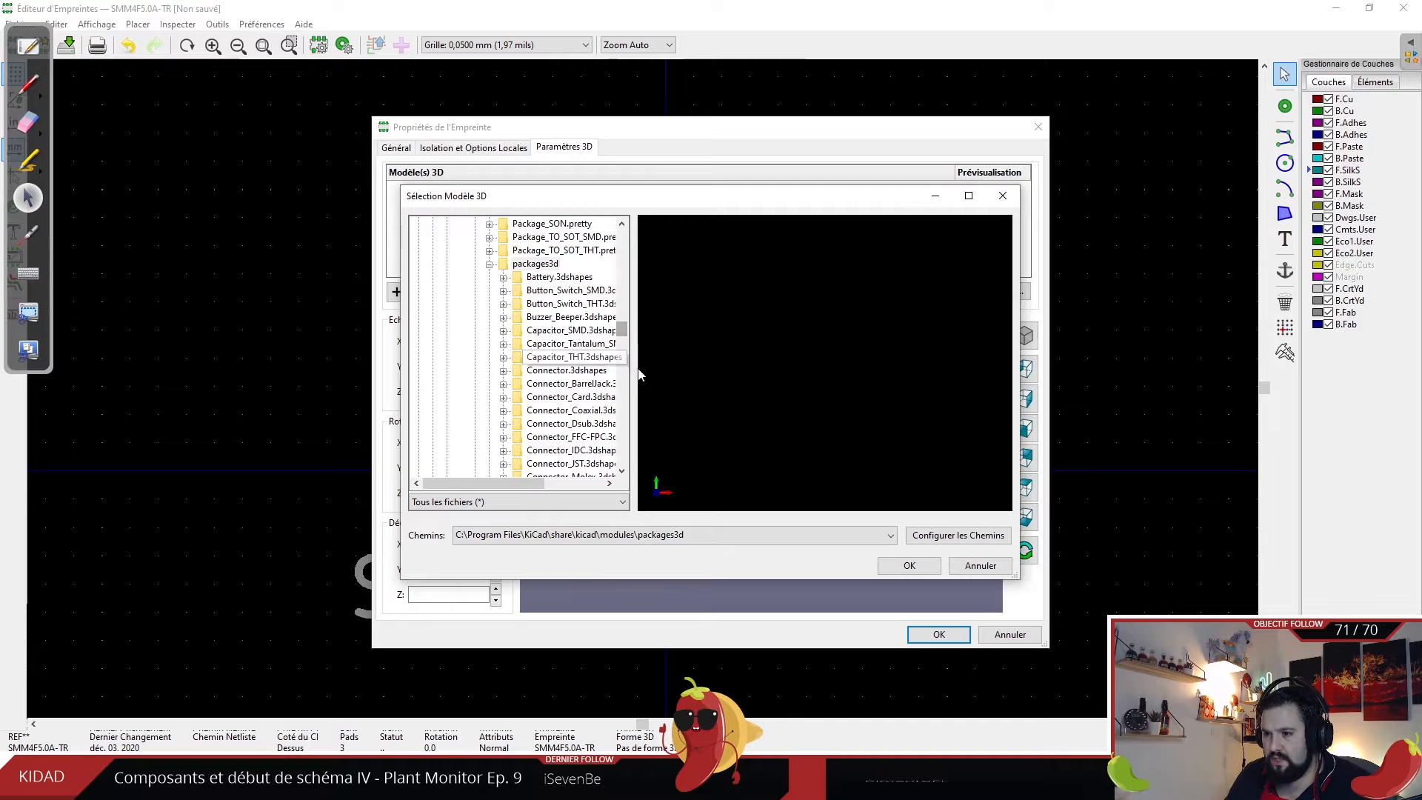
{"action": "left_click_drag", "start_coordinate": [1017, 577], "coordinate": [1378, 577]}
{"action": "scroll", "coordinate": [513, 419], "scroll_direction": "down", "scroll_amount": 3}
{"action": "scroll", "coordinate": [641, 403], "scroll_direction": "down", "scroll_amount": 12}
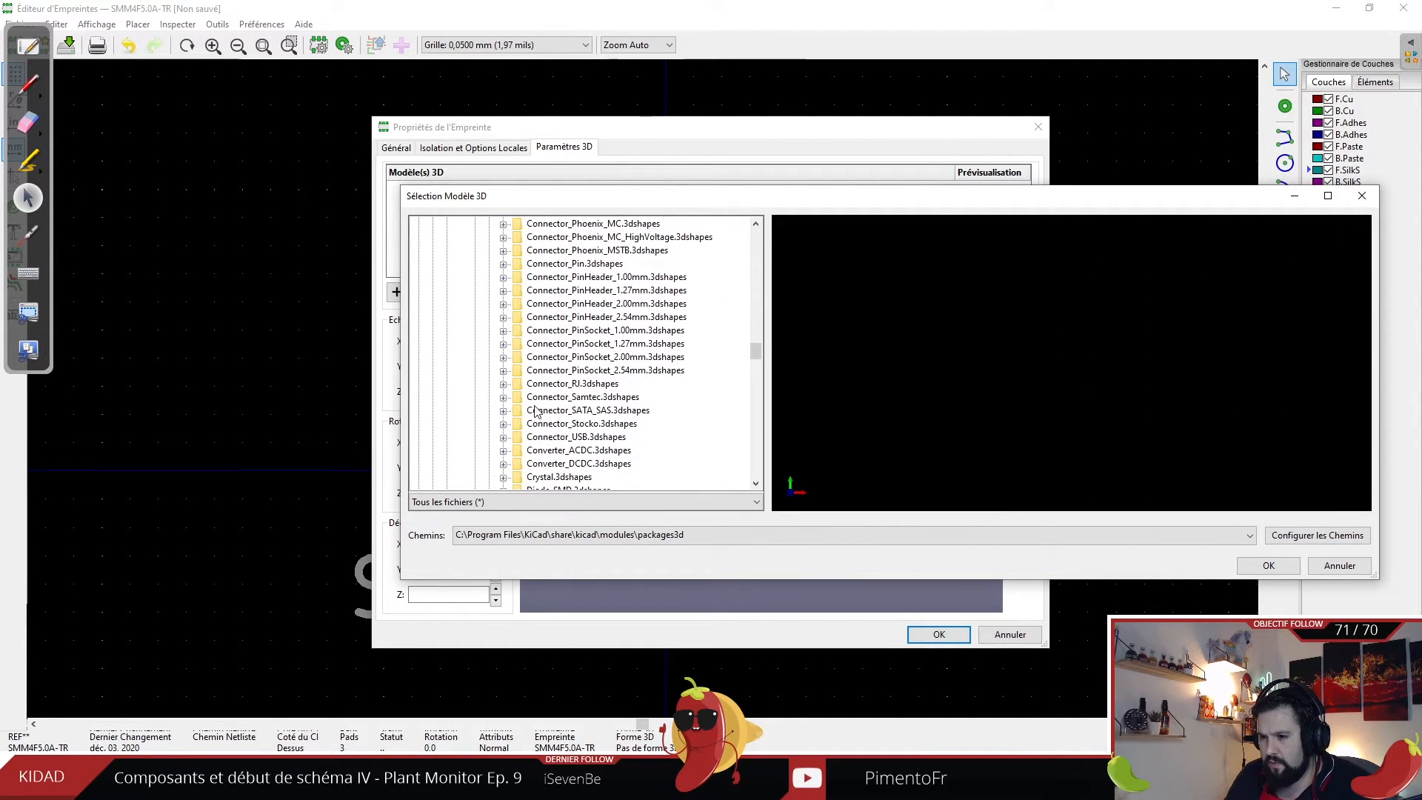
{"action": "scroll", "coordinate": [643, 404], "scroll_direction": "down", "scroll_amount": 6}
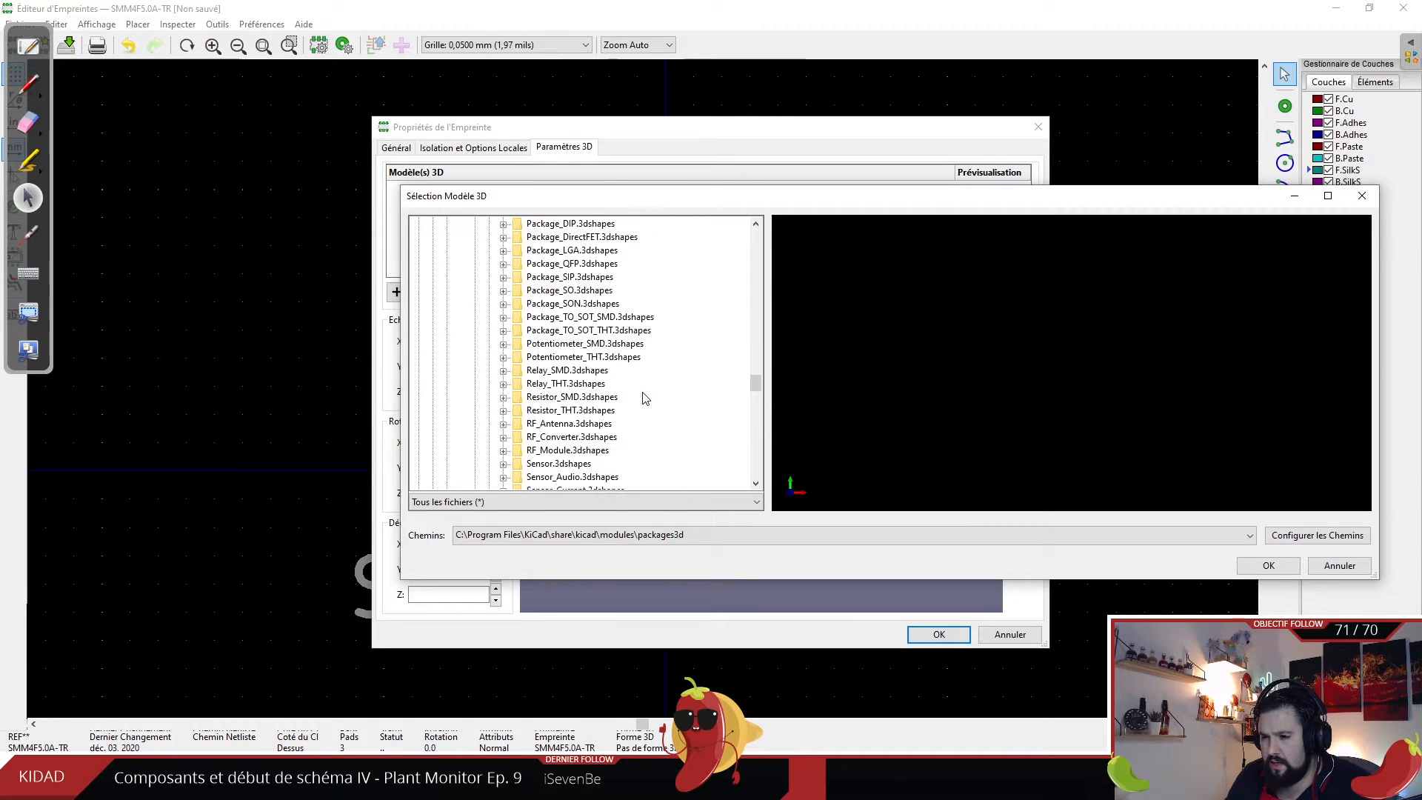
{"action": "scroll", "coordinate": [648, 394], "scroll_direction": "up", "scroll_amount": 2}
{"action": "scroll", "coordinate": [646, 394], "scroll_direction": "up", "scroll_amount": 6}
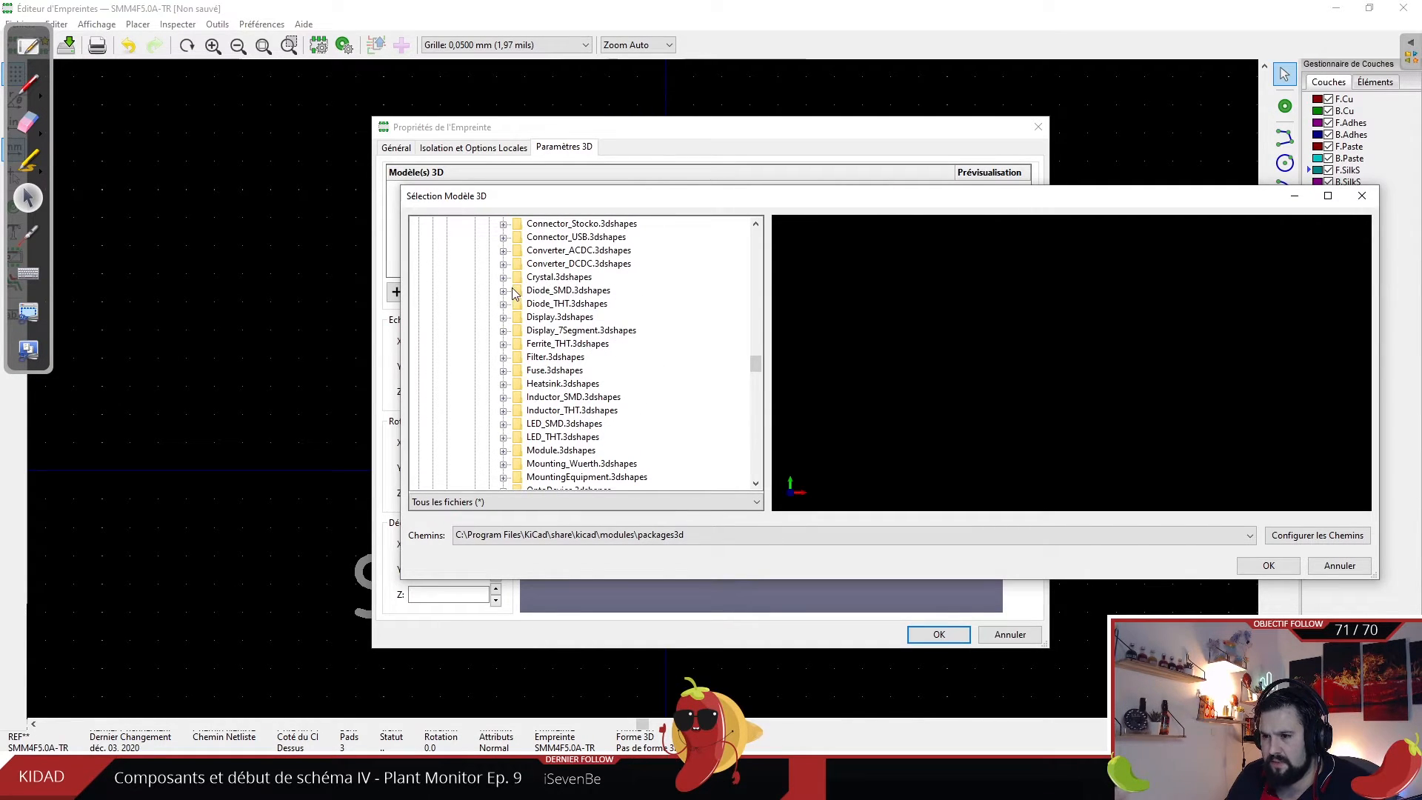
- Browse the stock Diode_SMD model library, cancel without assigning a model, and return to Chrome
{"action": "left_click", "coordinate": [504, 290]}
{"action": "scroll", "coordinate": [629, 345], "scroll_direction": "down", "scroll_amount": 6}
{"action": "scroll", "coordinate": [633, 348], "scroll_direction": "down", "scroll_amount": 7}
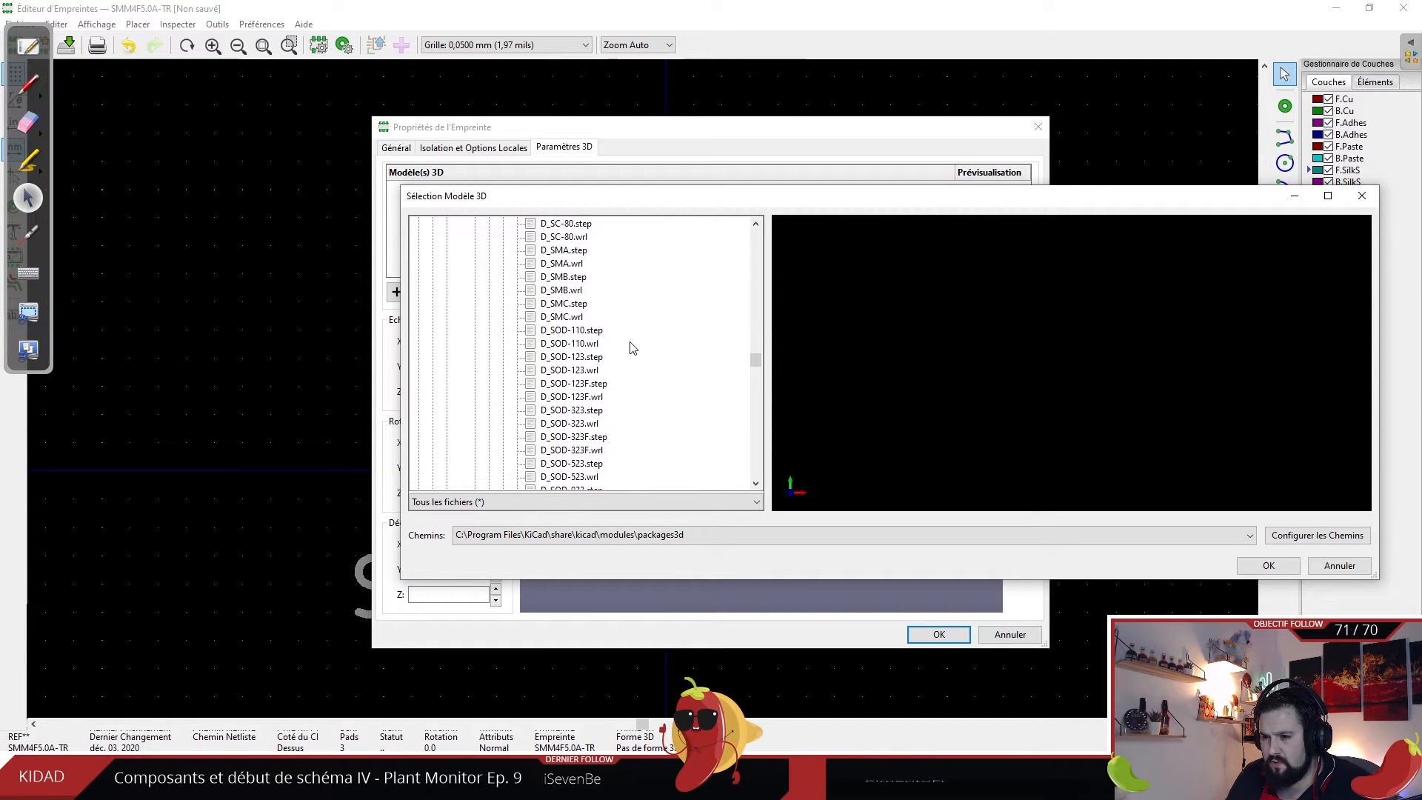
{"action": "scroll", "coordinate": [633, 348], "scroll_direction": "down", "scroll_amount": 4}
{"action": "scroll", "coordinate": [635, 349], "scroll_direction": "up", "scroll_amount": 5}
{"action": "scroll", "coordinate": [635, 348], "scroll_direction": "down", "scroll_amount": 3}
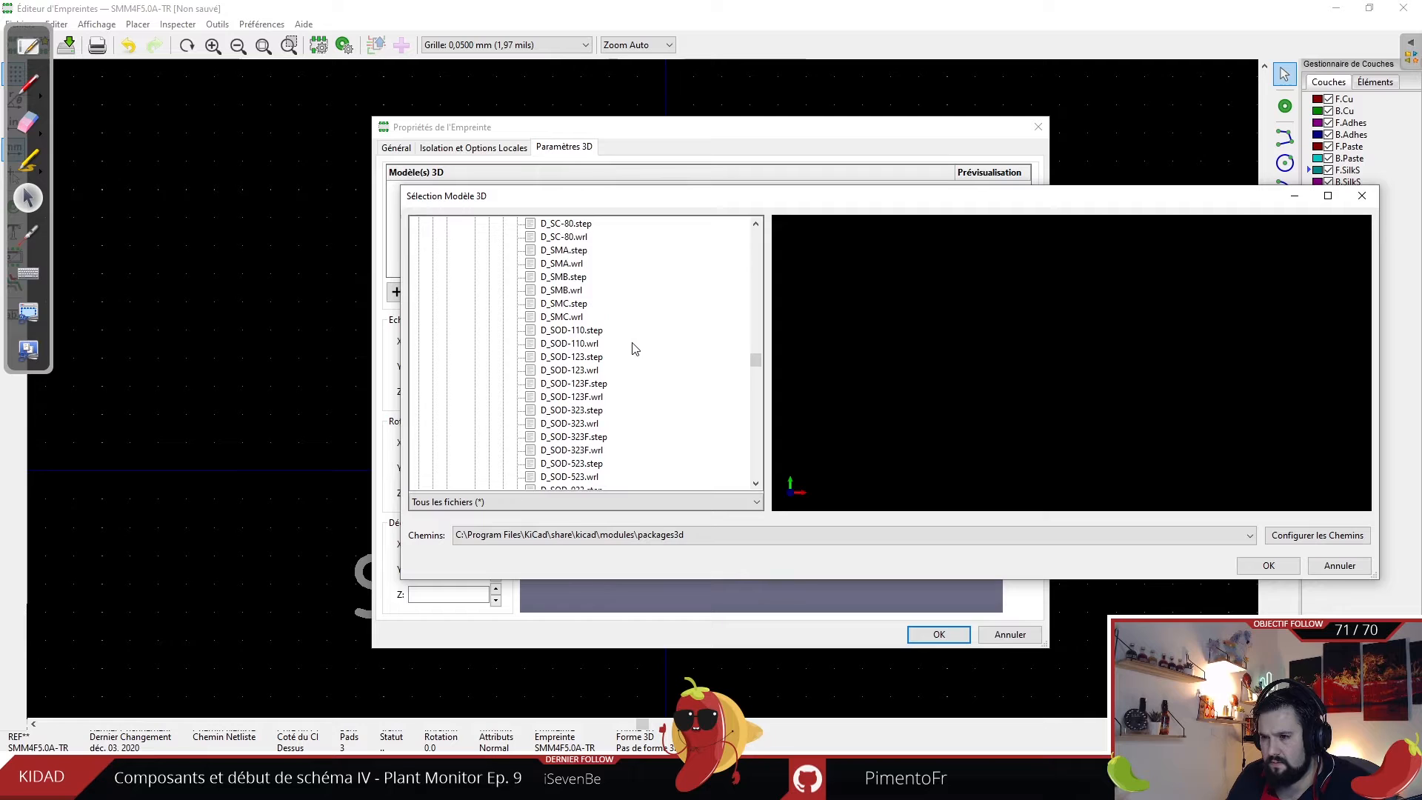
{"action": "scroll", "coordinate": [635, 349], "scroll_direction": "down", "scroll_amount": 15}
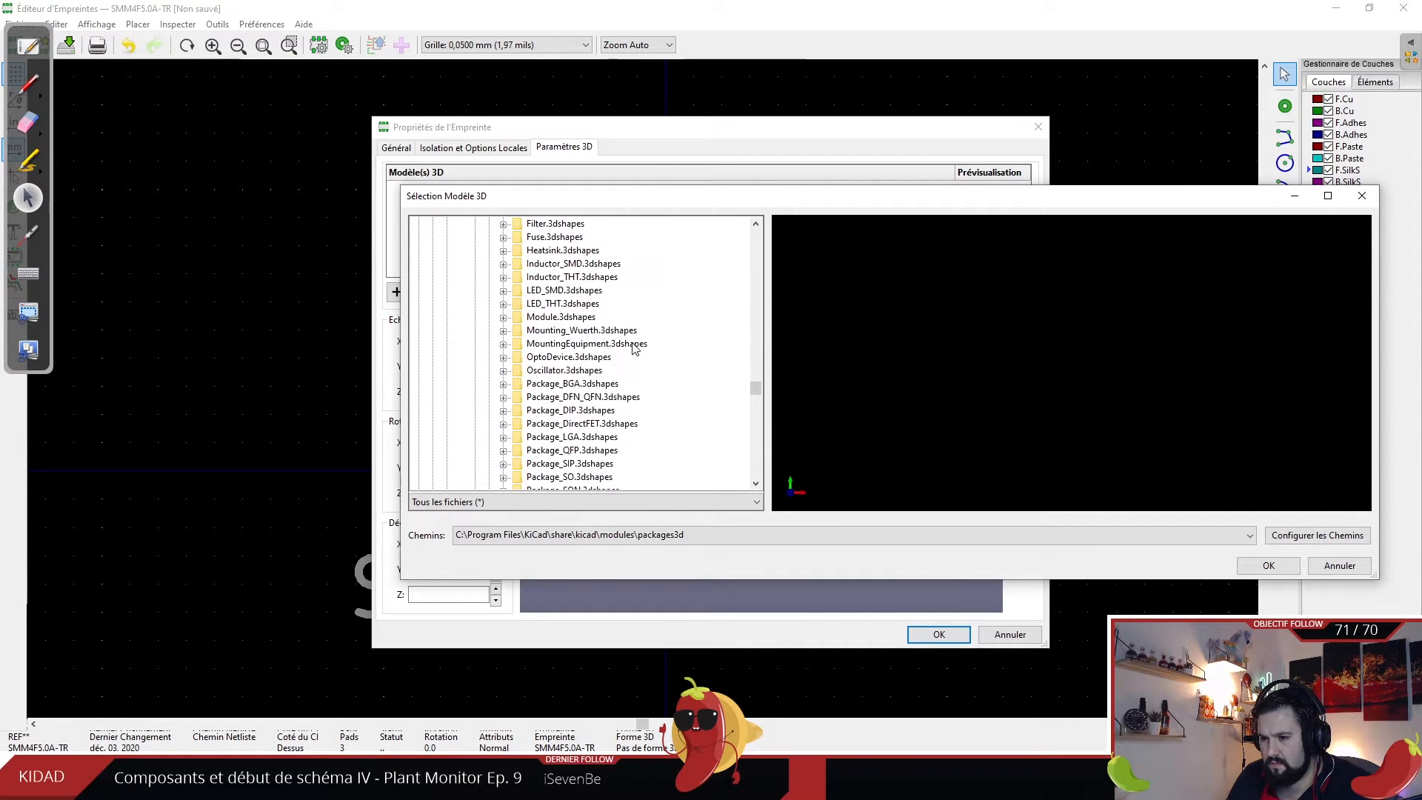
{"action": "left_click", "coordinate": [1340, 565]}
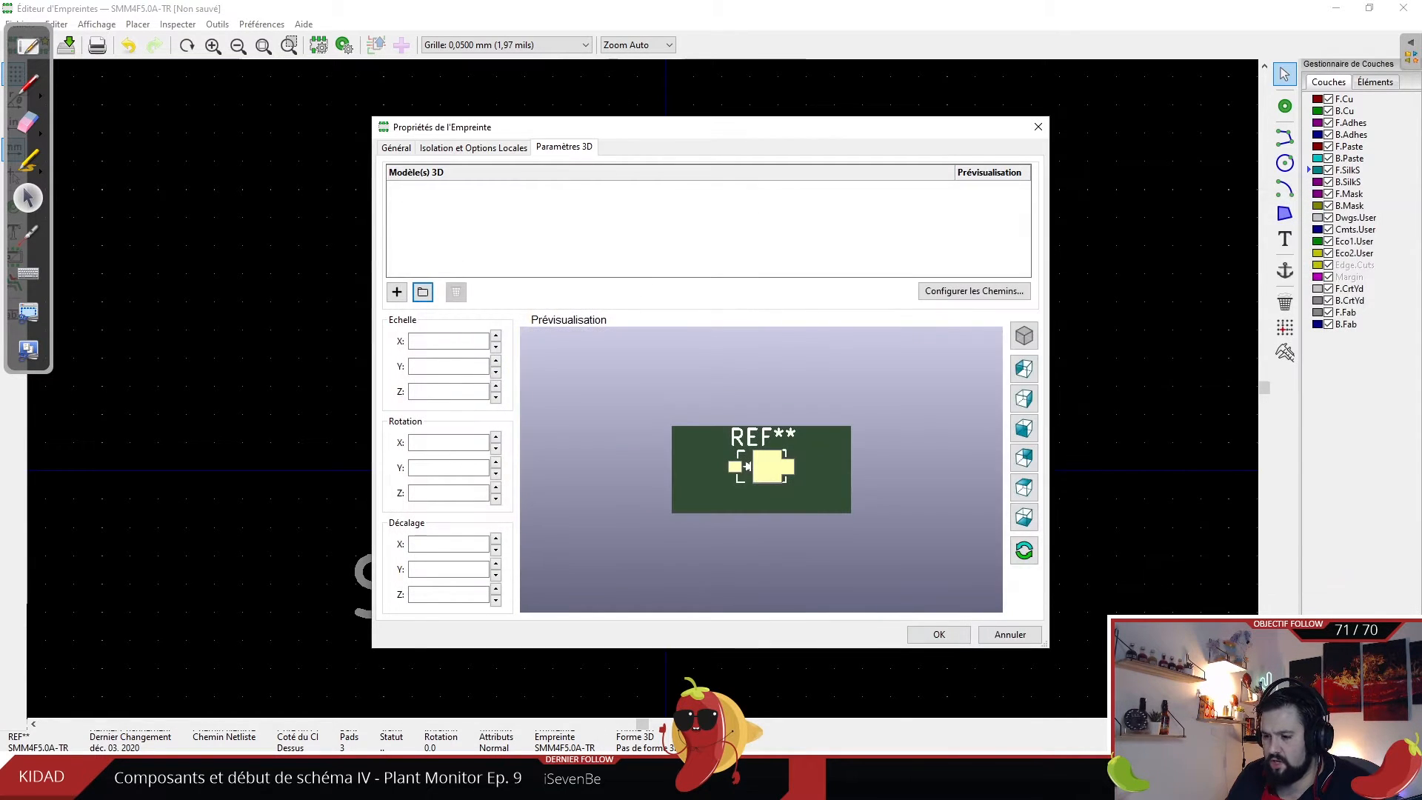
{"action": "key", "text": "alt+Tab"}
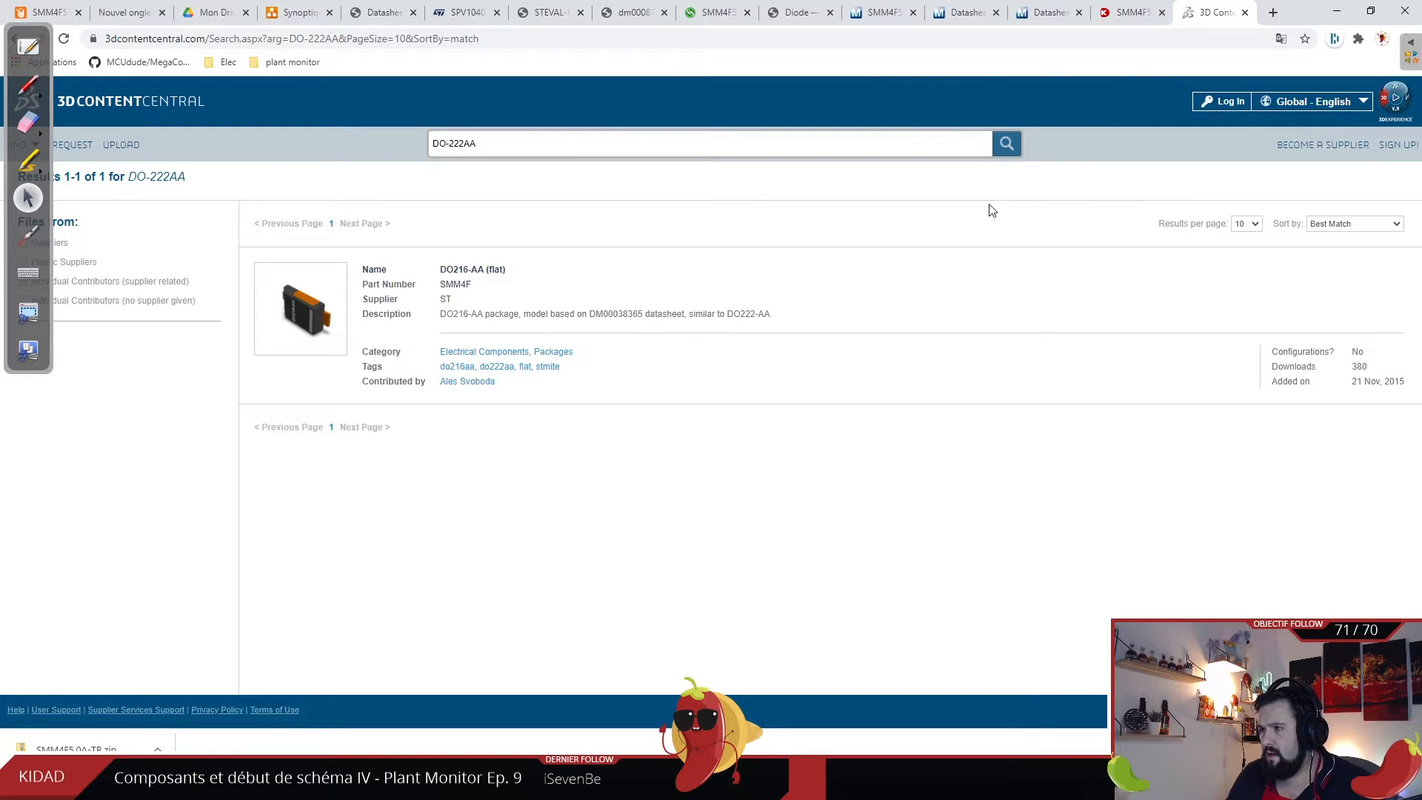
- Open the DO216-AA (flat) model and start Configure & Download, signing in to the account
{"action": "left_click", "coordinate": [275, 307]}
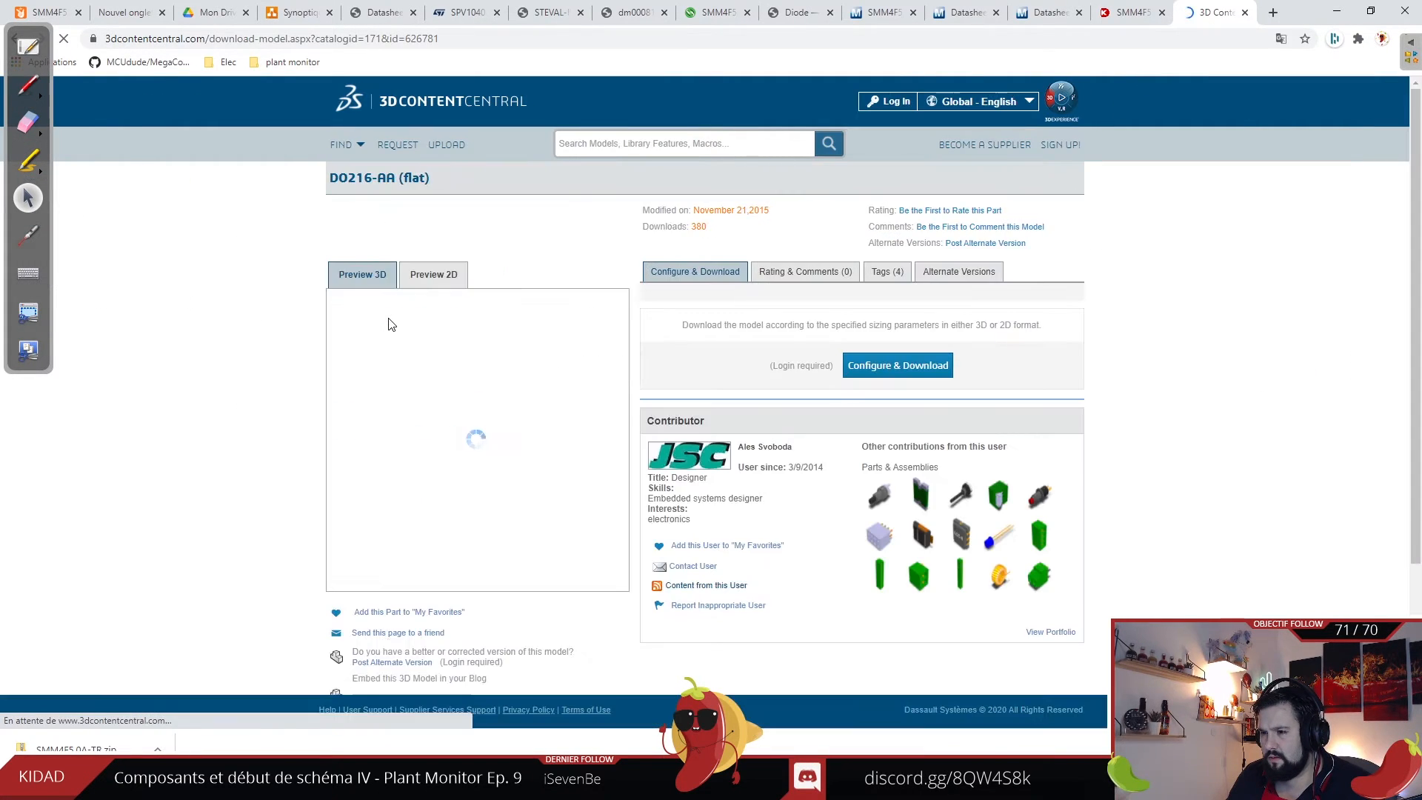
{"action": "left_click", "coordinate": [887, 370]}
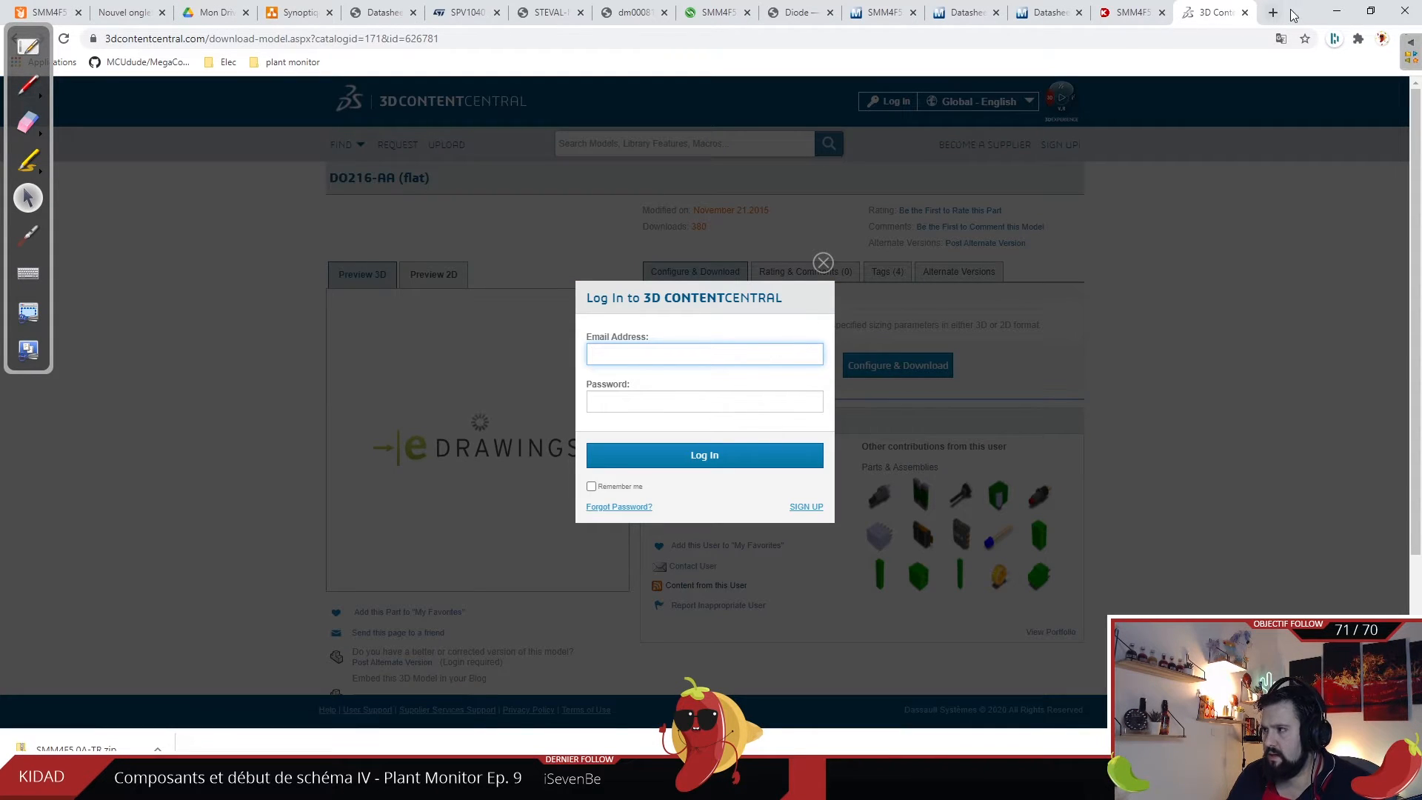
{"action": "left_click", "coordinate": [1337, 12]}
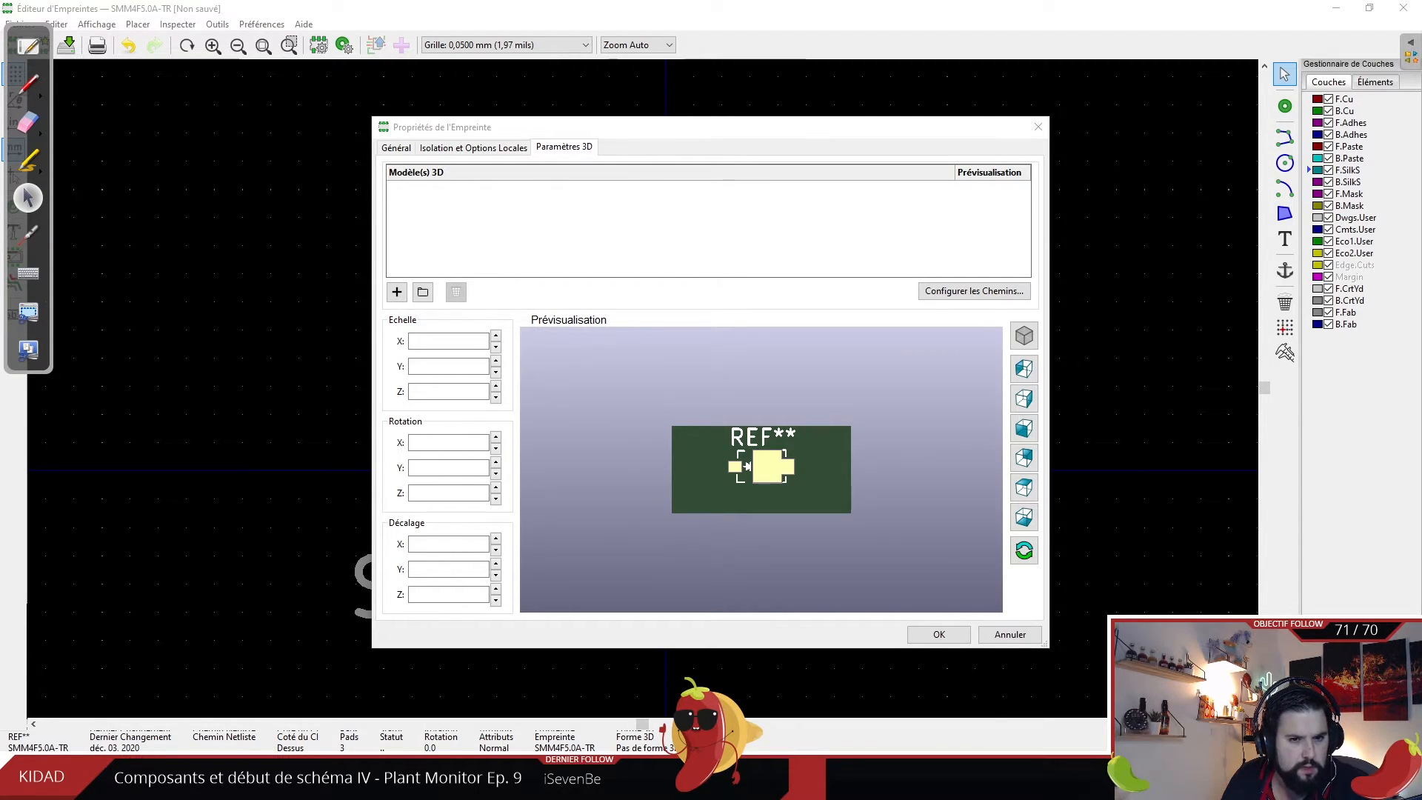
{"action": "key", "text": "alt+Tab"}
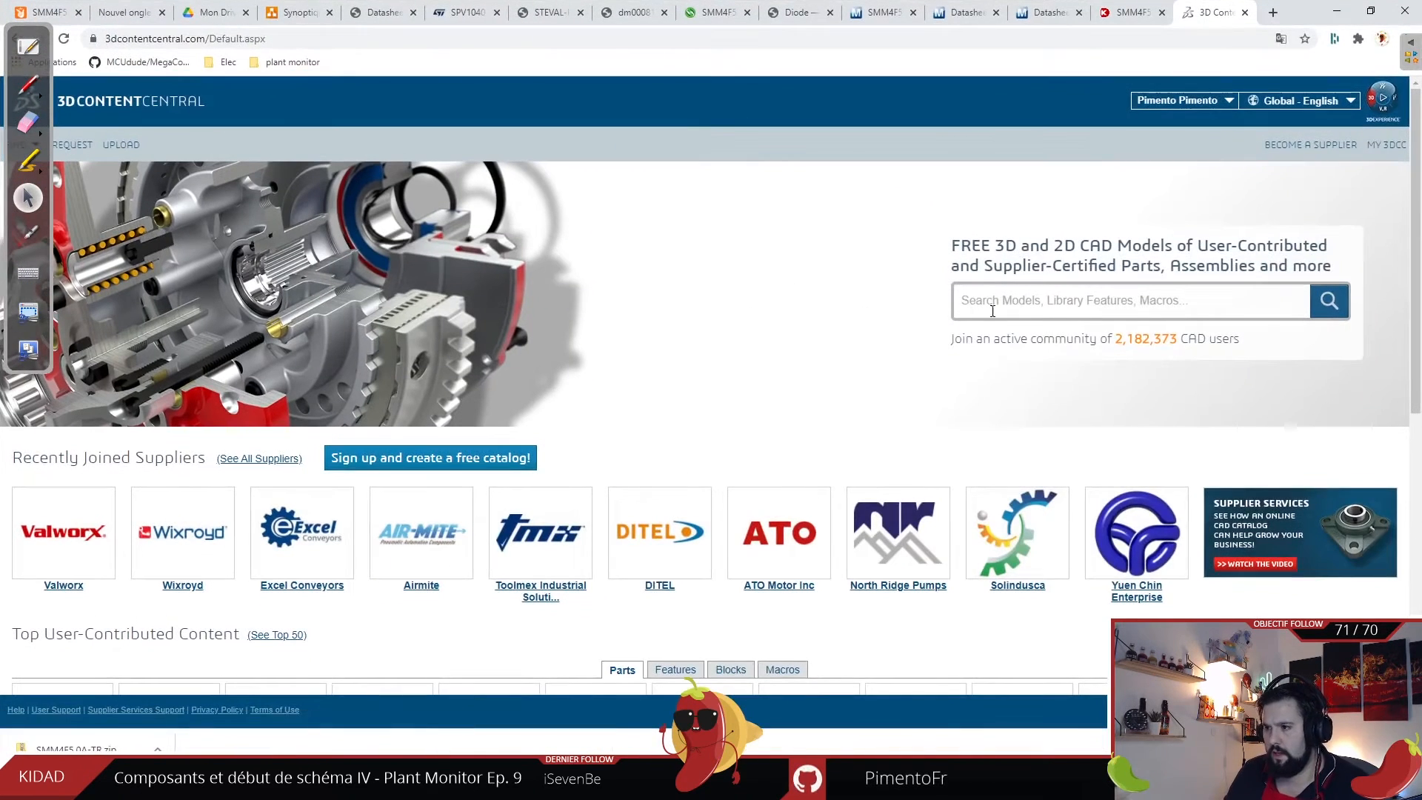
- Paste the clipboard into the 3D ContentCentral search and dismiss the invalid character warning
{"action": "left_click", "coordinate": [992, 311]}
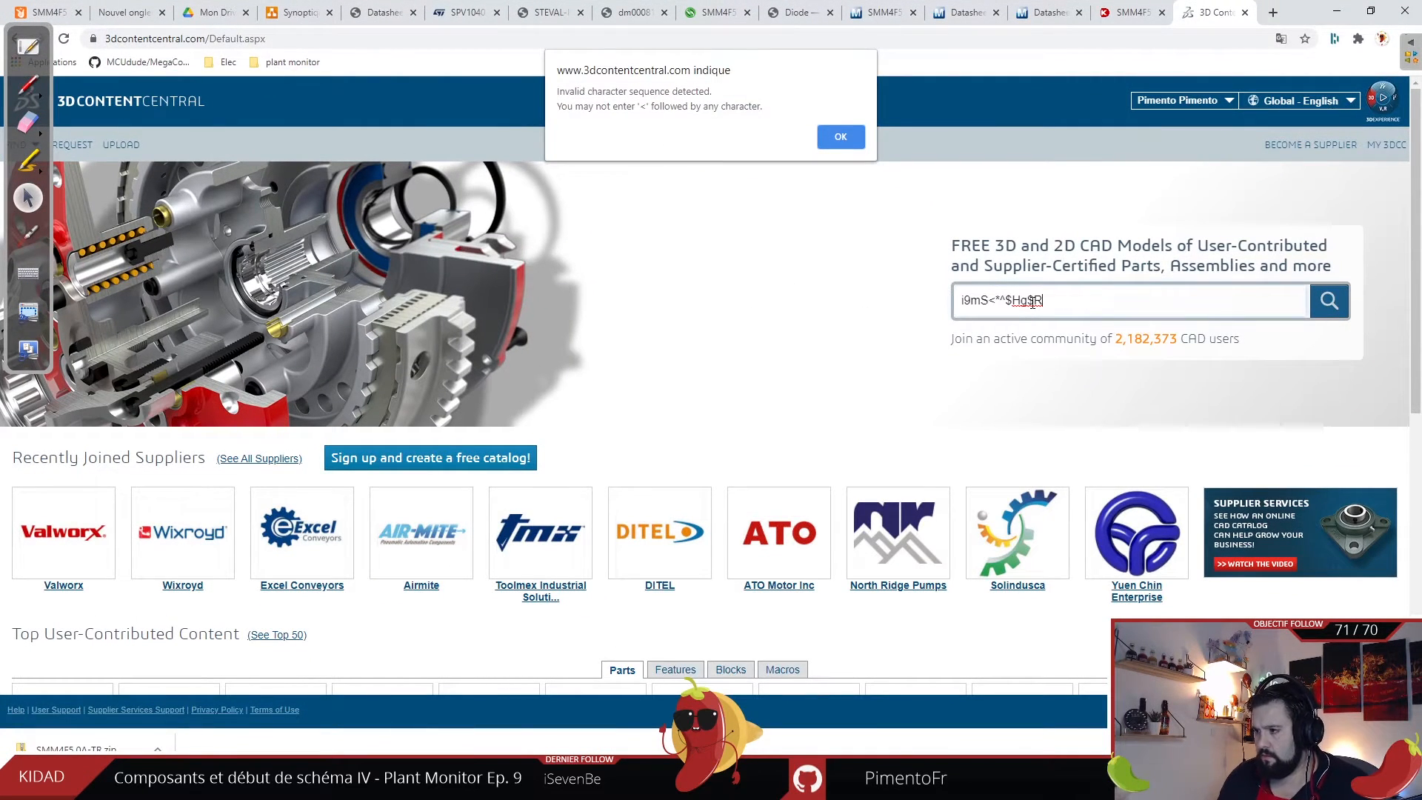
{"action": "key", "text": "Return"}
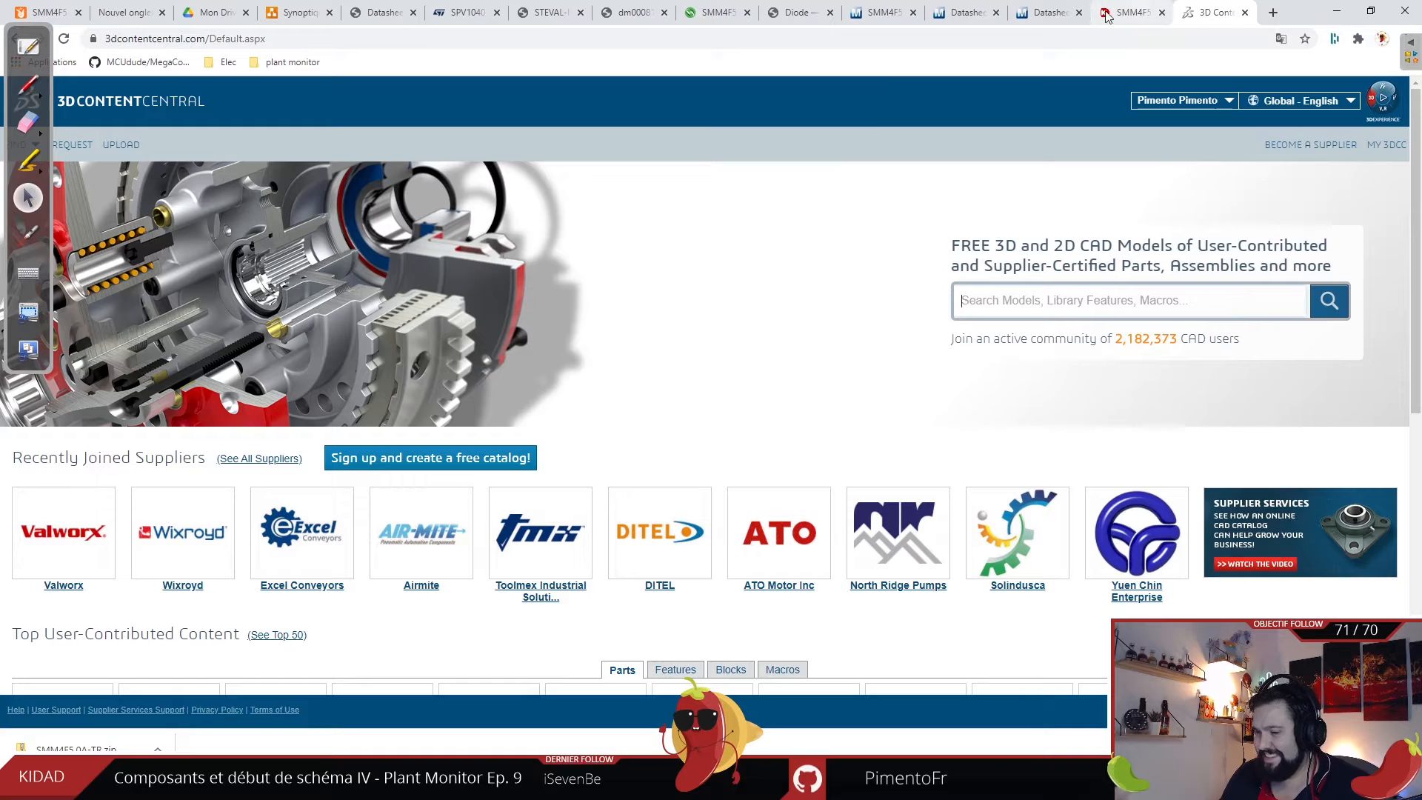
{"action": "key", "text": "alt+Tab"}
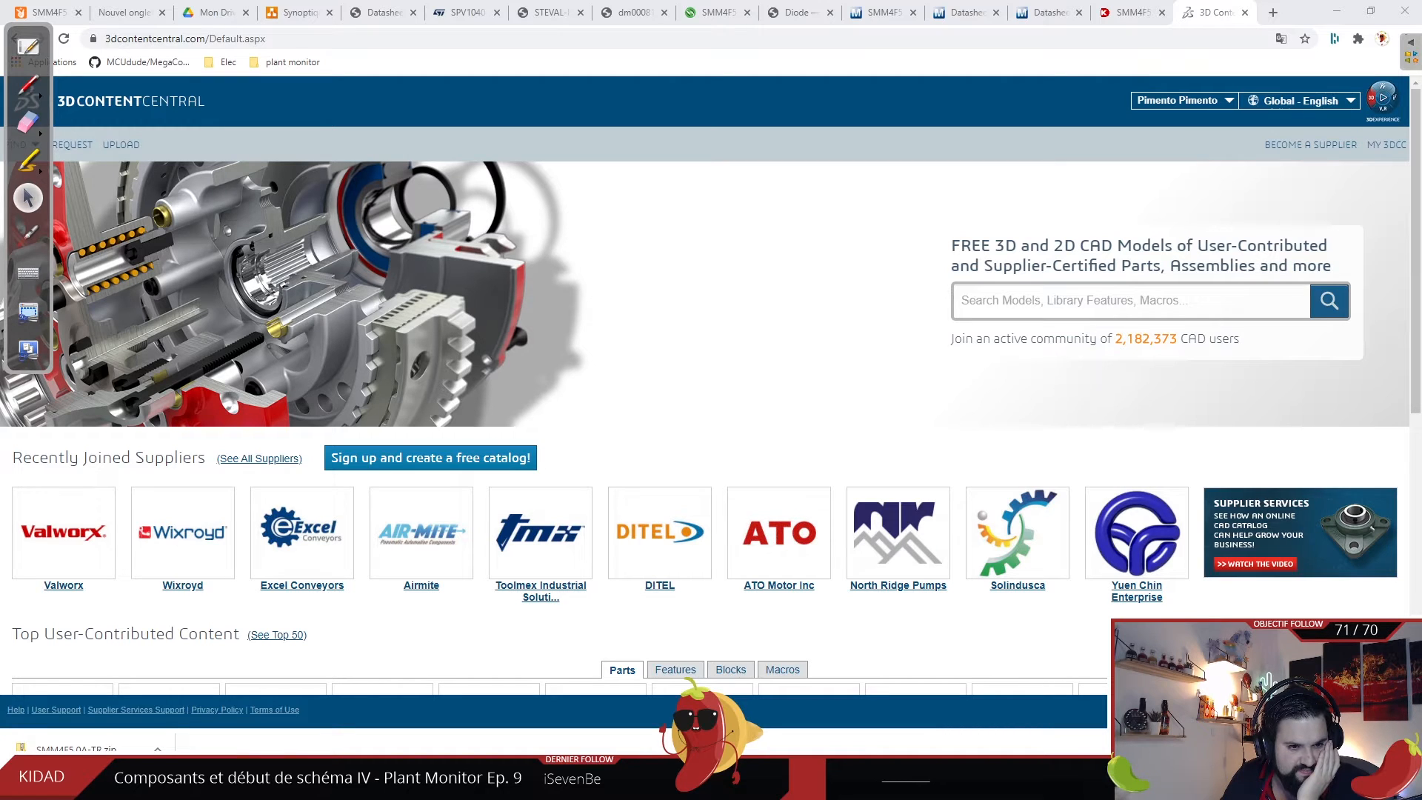
{"action": "left_click_drag", "start_coordinate": [1211, 19], "coordinate": [1194, 64]}
{"action": "double_click", "coordinate": [1194, 64]}
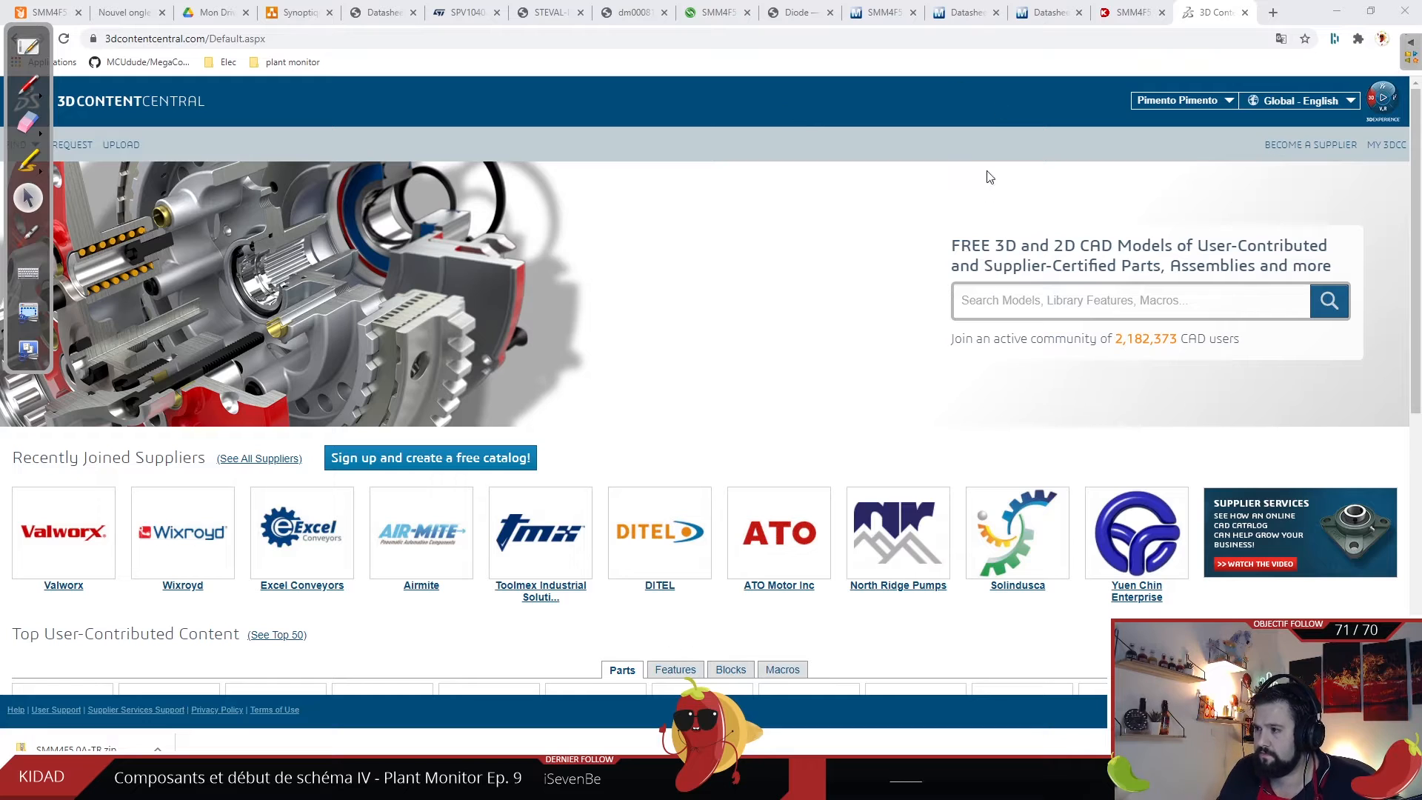
- Copy 'STmite' from the SMM4FxxA datasheet and search 3D ContentCentral for it
{"action": "left_click", "coordinate": [1048, 11]}
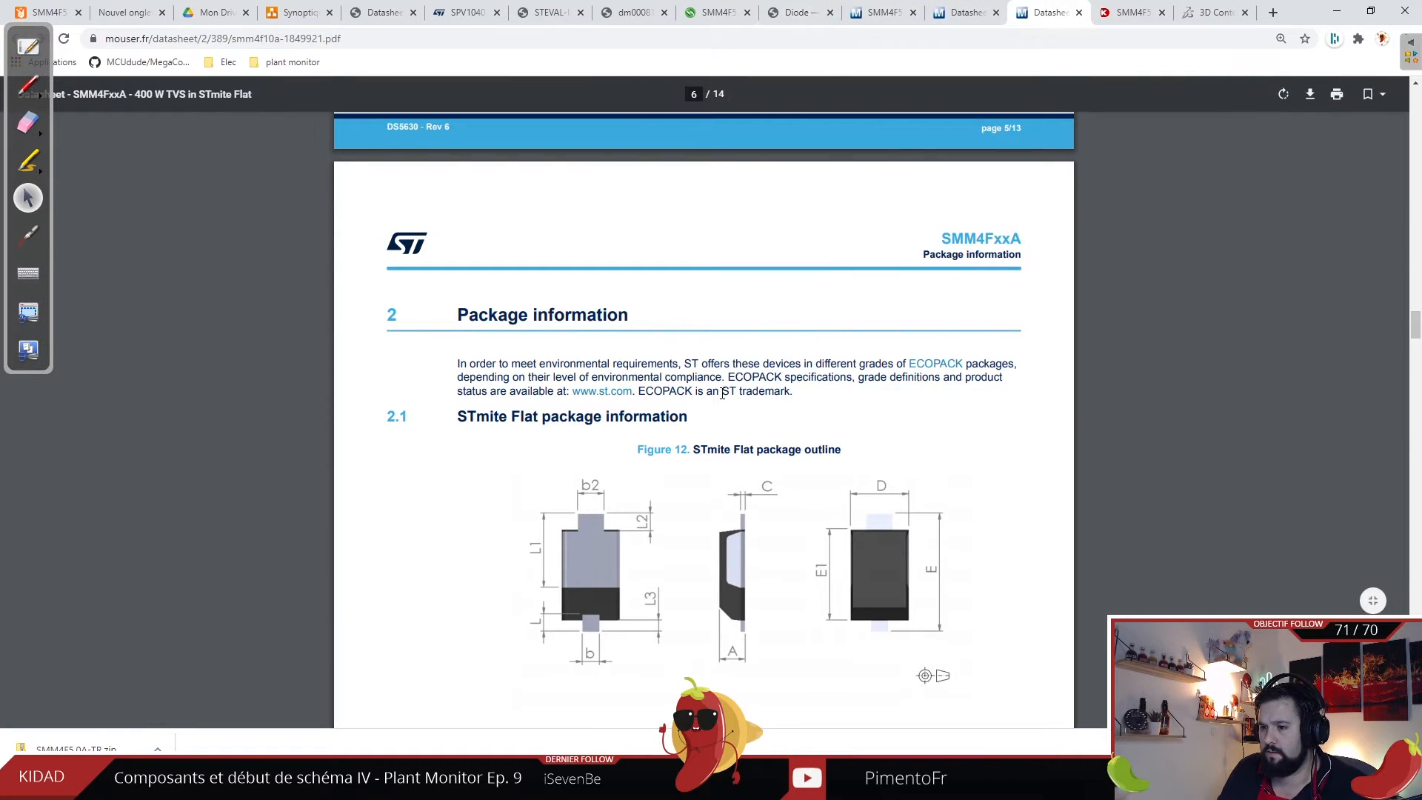
{"action": "double_click", "coordinate": [471, 412]}
{"action": "key", "text": "ctrl+c"}
{"action": "left_click", "coordinate": [1214, 12]}
{"action": "key", "text": "ctrl+v"}
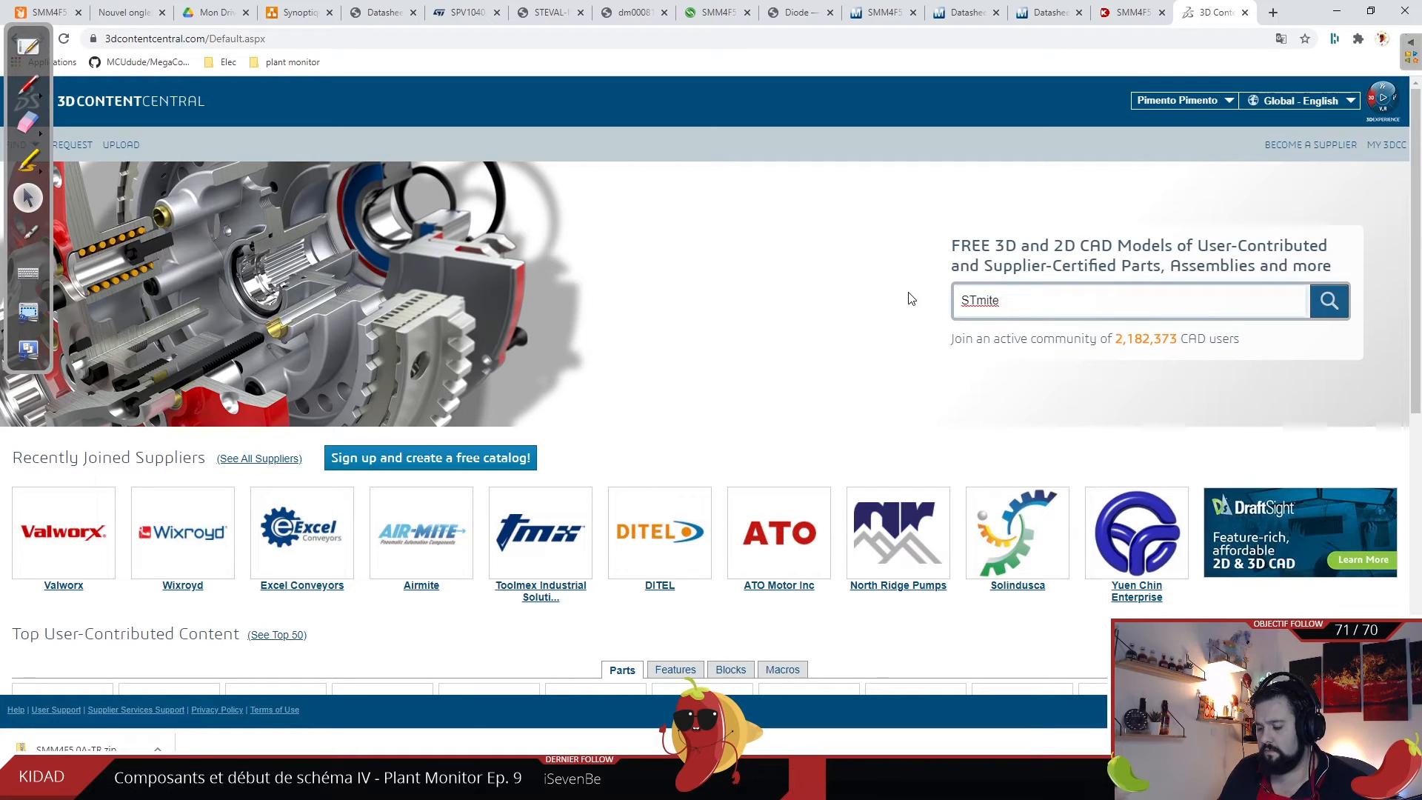
{"action": "key", "text": "Return"}
- Copy the DO-222AA package name from the Digi-Key product page
{"action": "left_click", "coordinate": [1107, 9]}
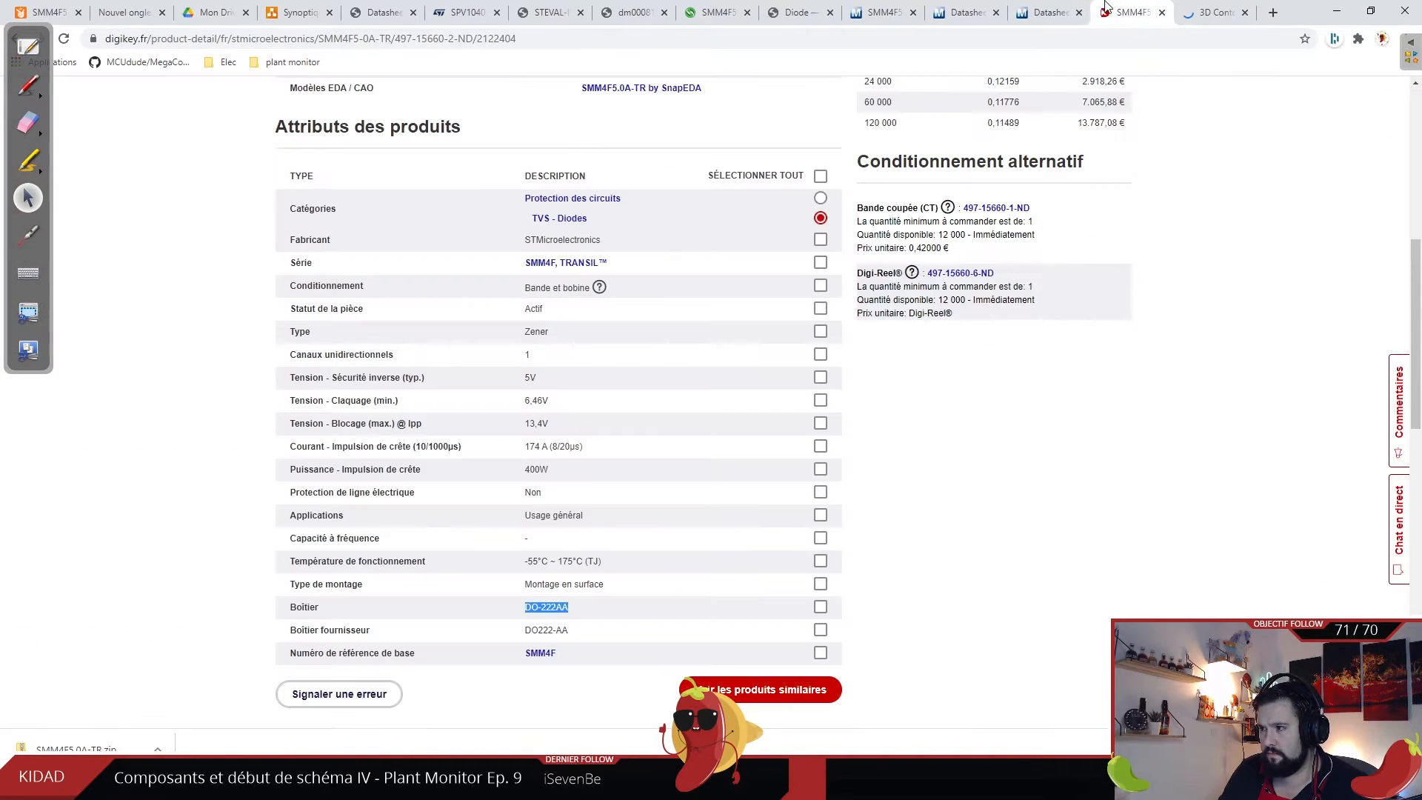
{"action": "right_click", "coordinate": [555, 607]}
{"action": "left_click", "coordinate": [582, 619]}
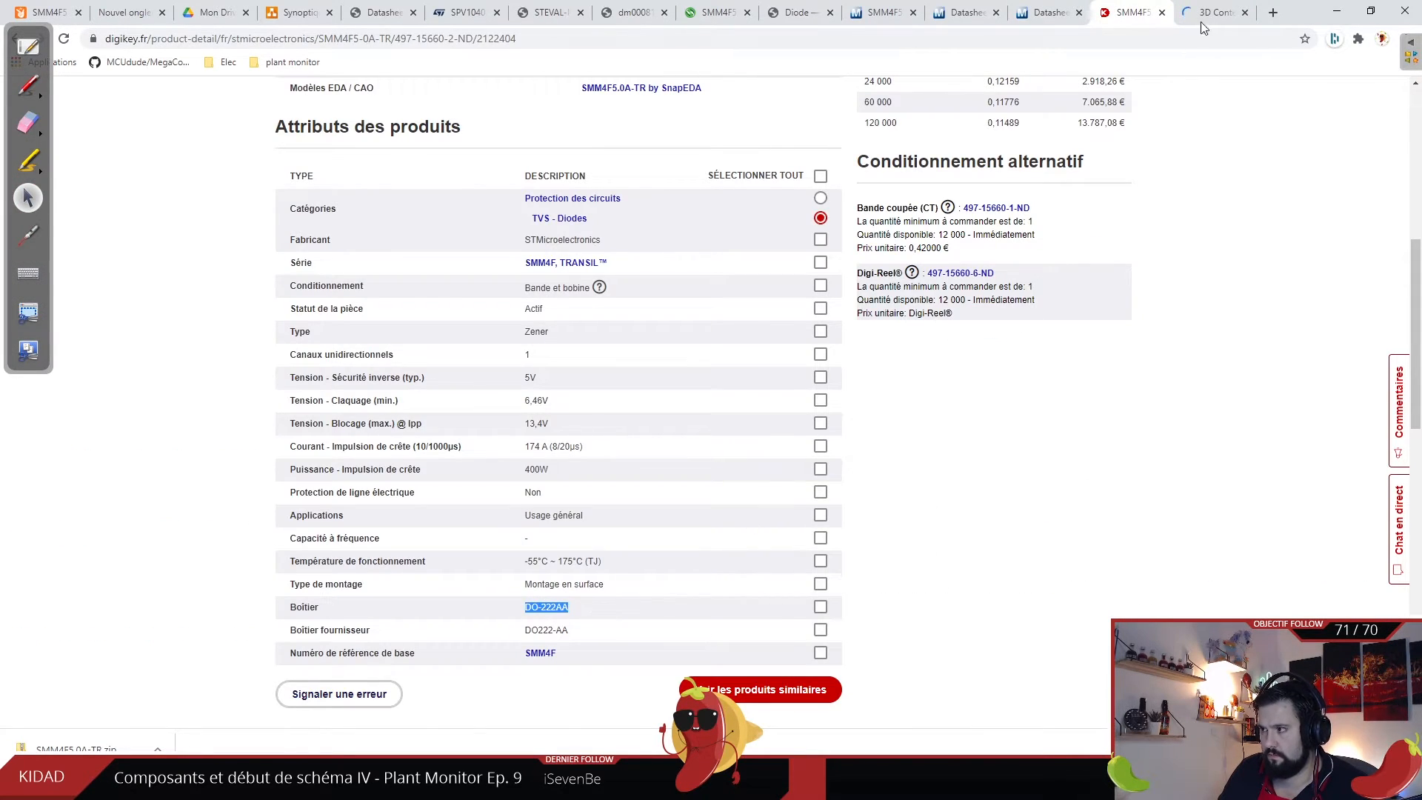
{"action": "left_click", "coordinate": [1208, 13]}
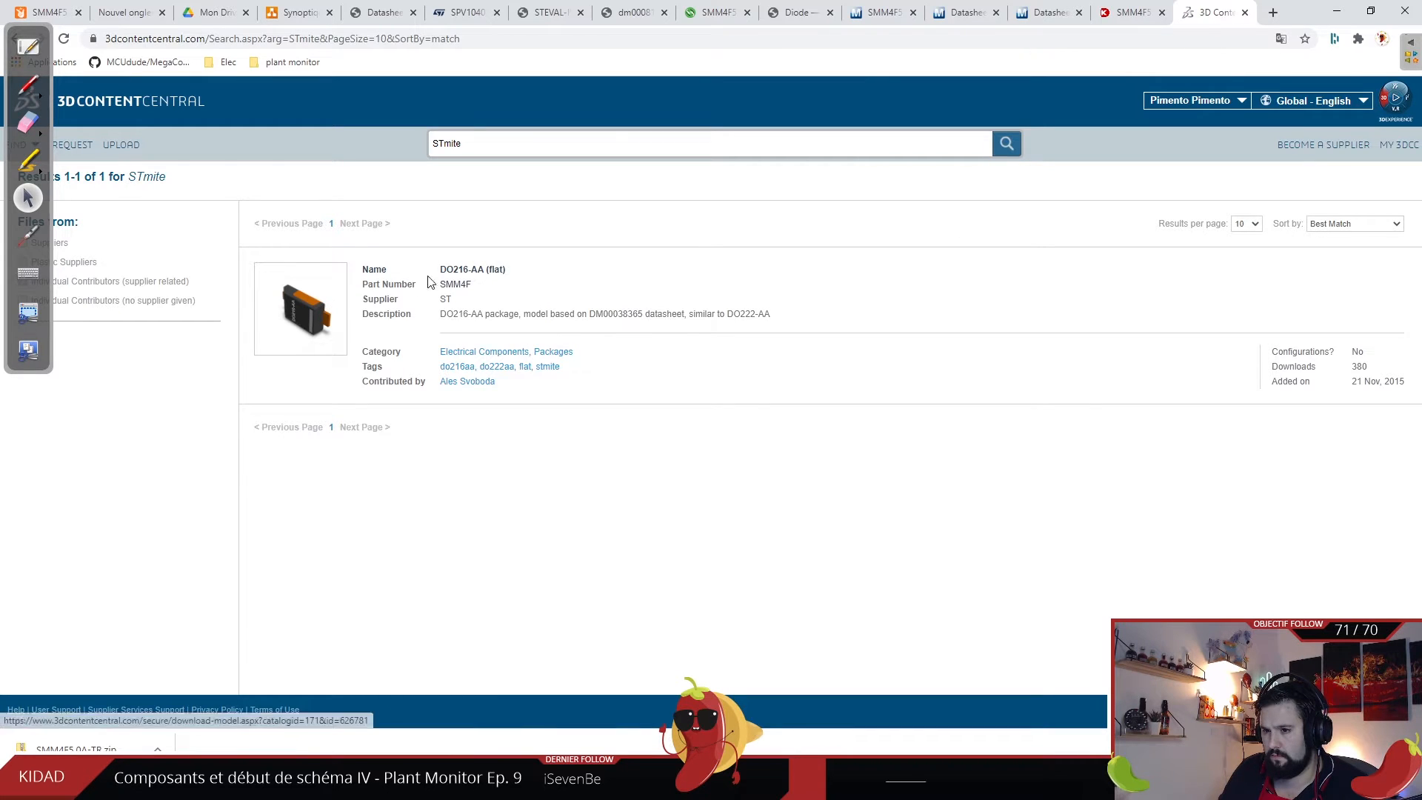
- Download the DO216-AA (flat) model as an unzipped STEP AP214 file, rating reminder off
{"action": "left_click", "coordinate": [460, 271]}
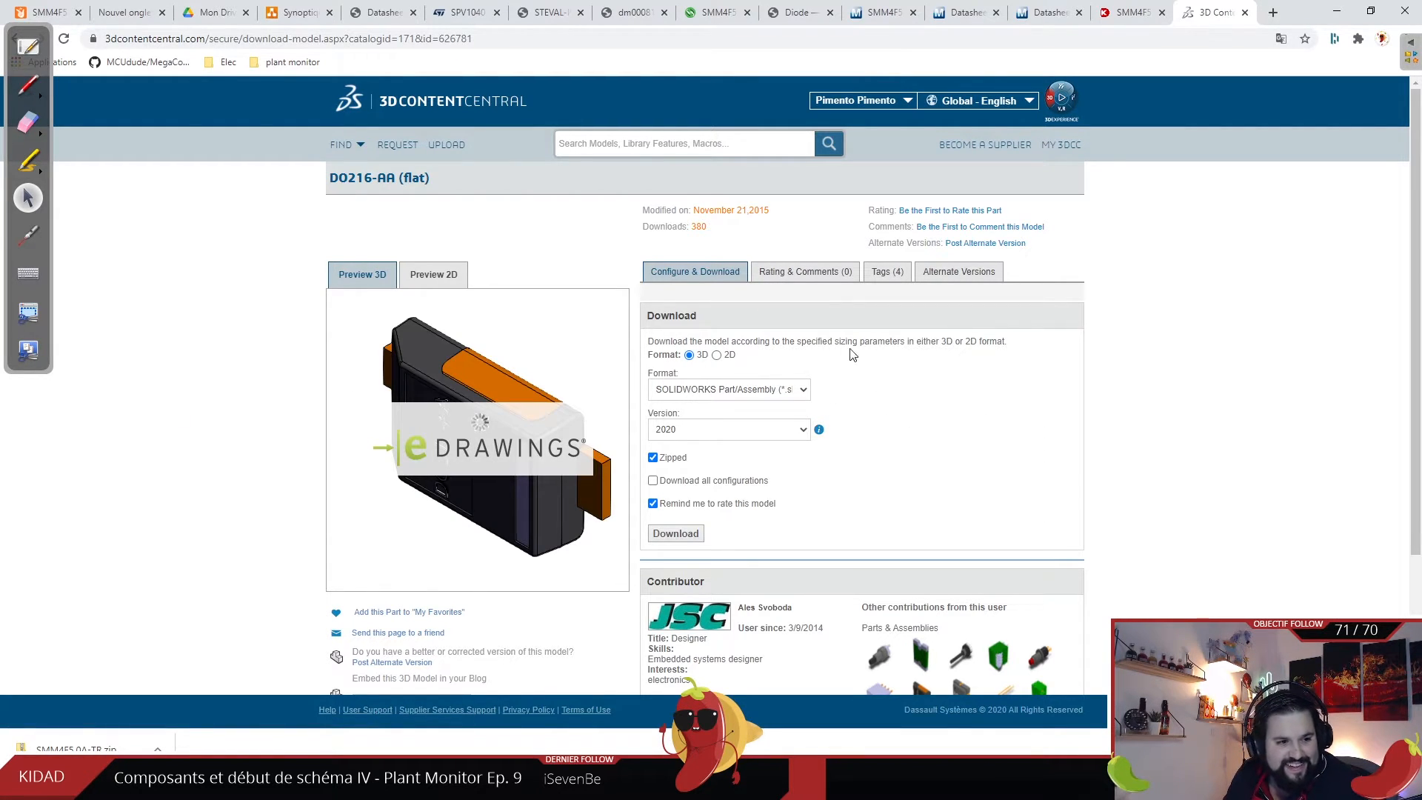
{"action": "left_click", "coordinate": [725, 394]}
{"action": "scroll", "coordinate": [715, 519], "scroll_direction": "down", "scroll_amount": 3}
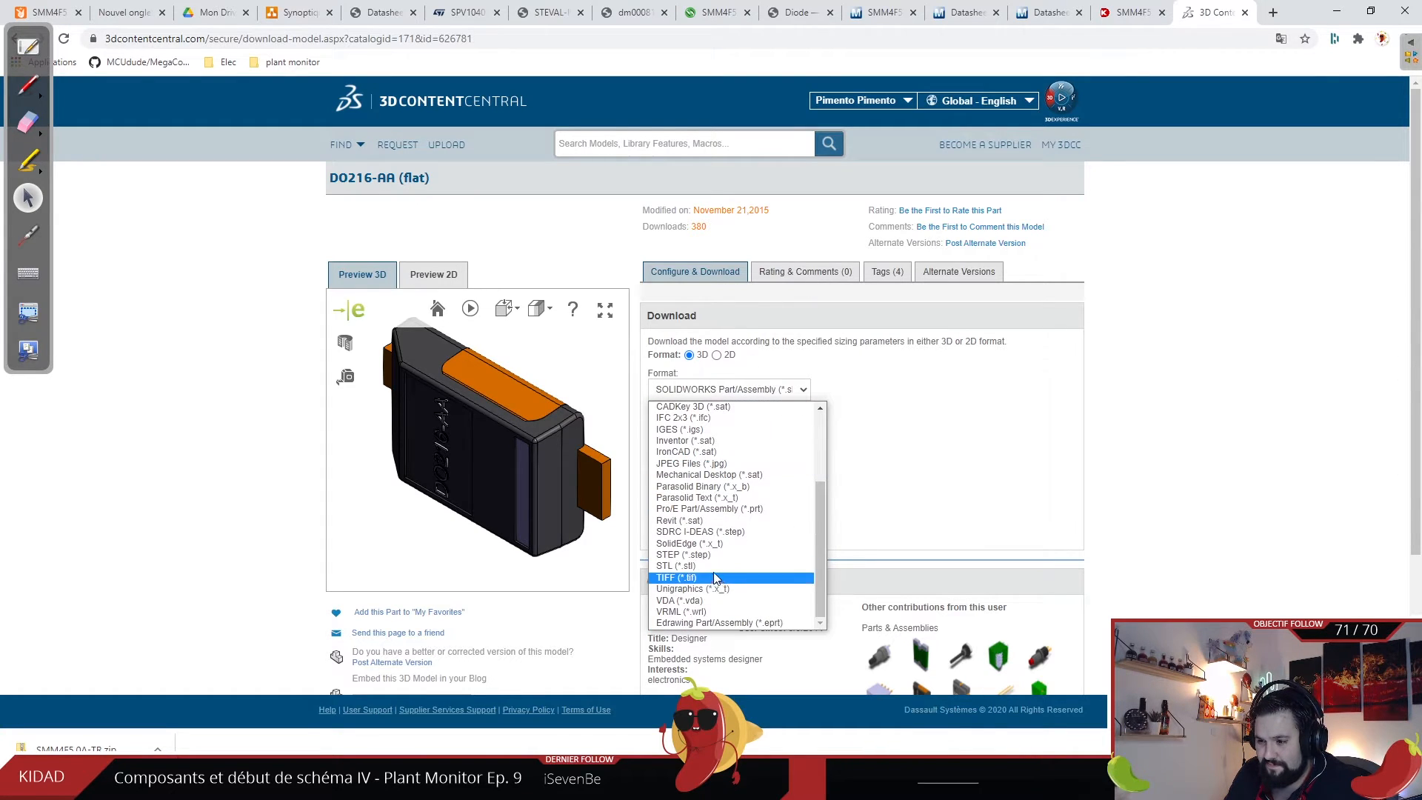
{"action": "left_click", "coordinate": [713, 556]}
{"action": "left_click", "coordinate": [729, 430]}
{"action": "left_click", "coordinate": [730, 446]}
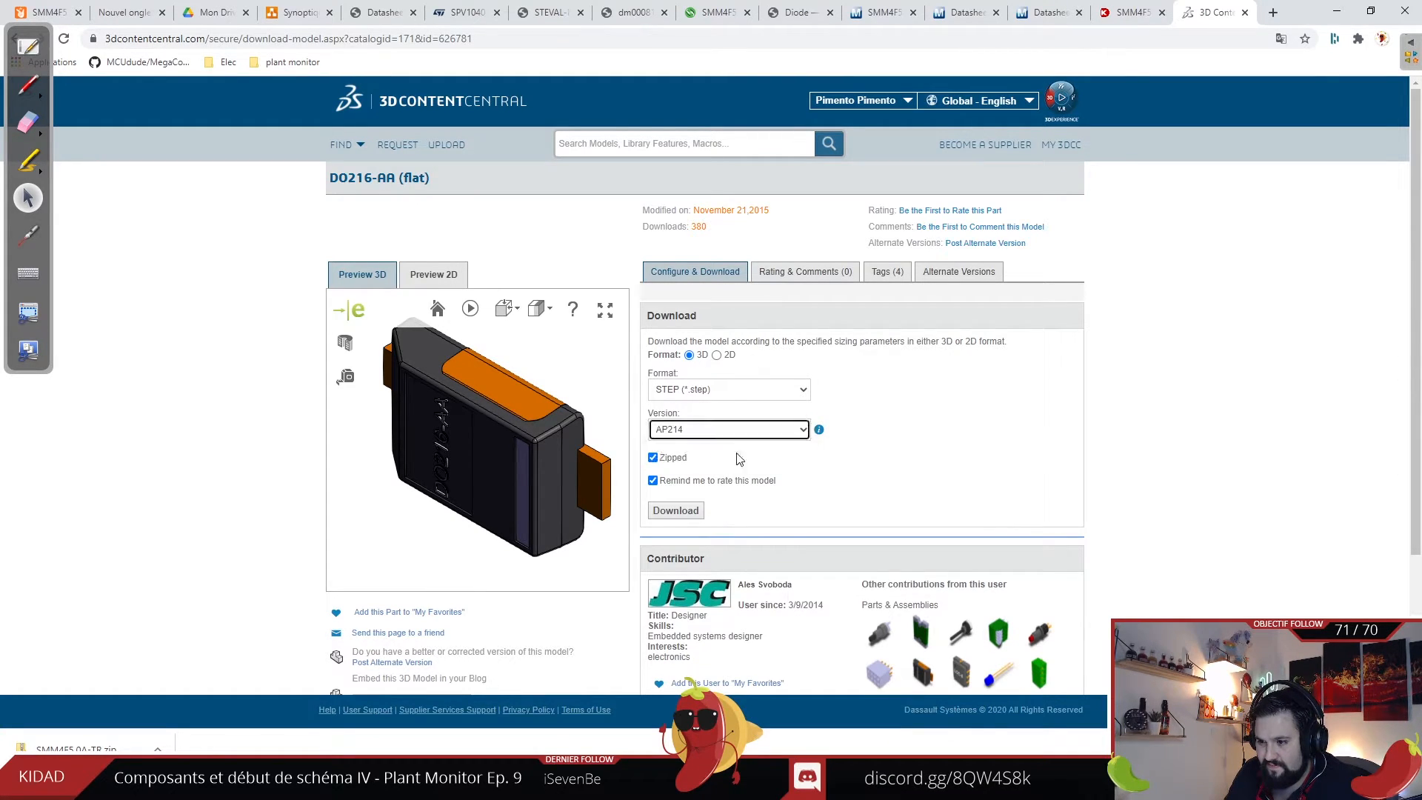
{"action": "left_click", "coordinate": [672, 459]}
{"action": "left_click", "coordinate": [653, 480]}
{"action": "left_click", "coordinate": [675, 510]}
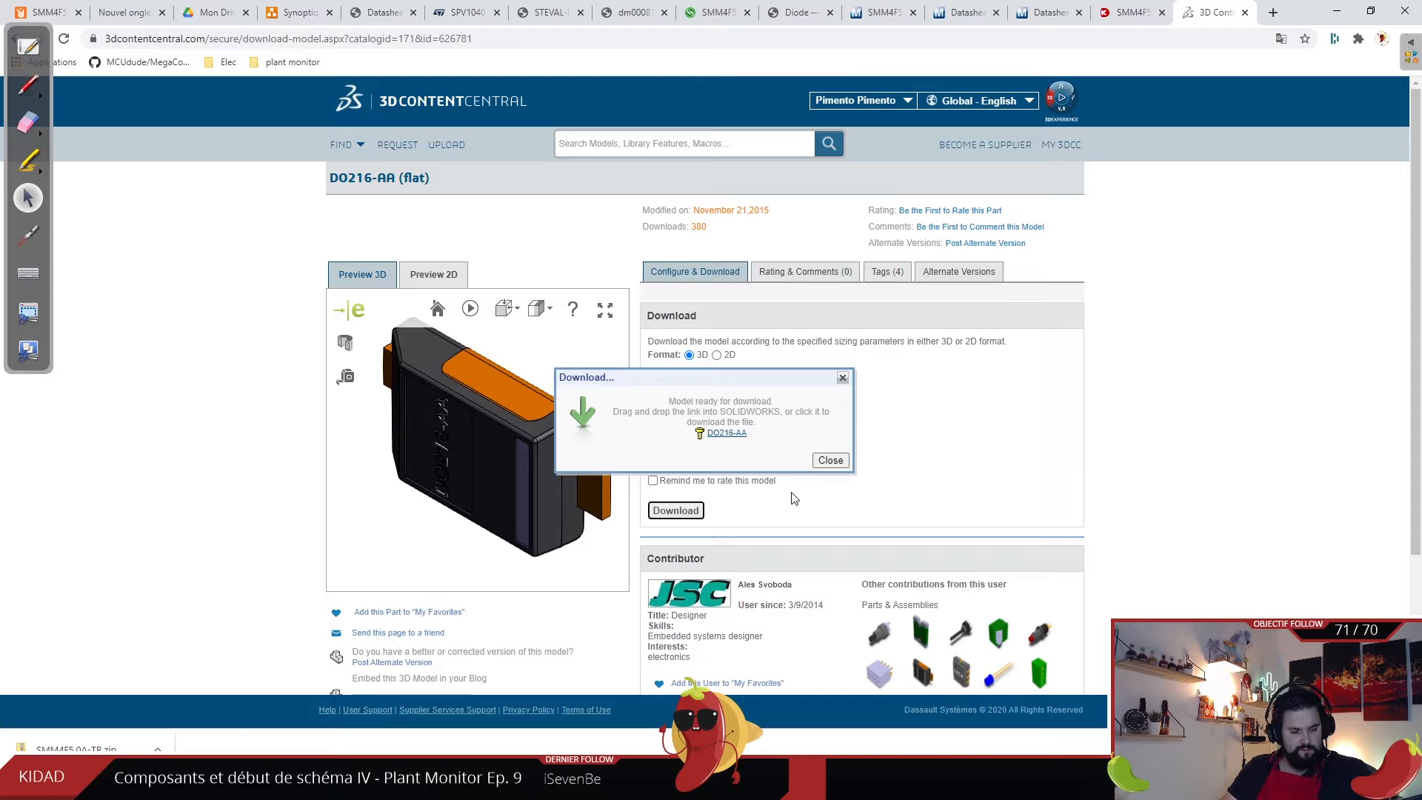
{"action": "left_click", "coordinate": [723, 437]}
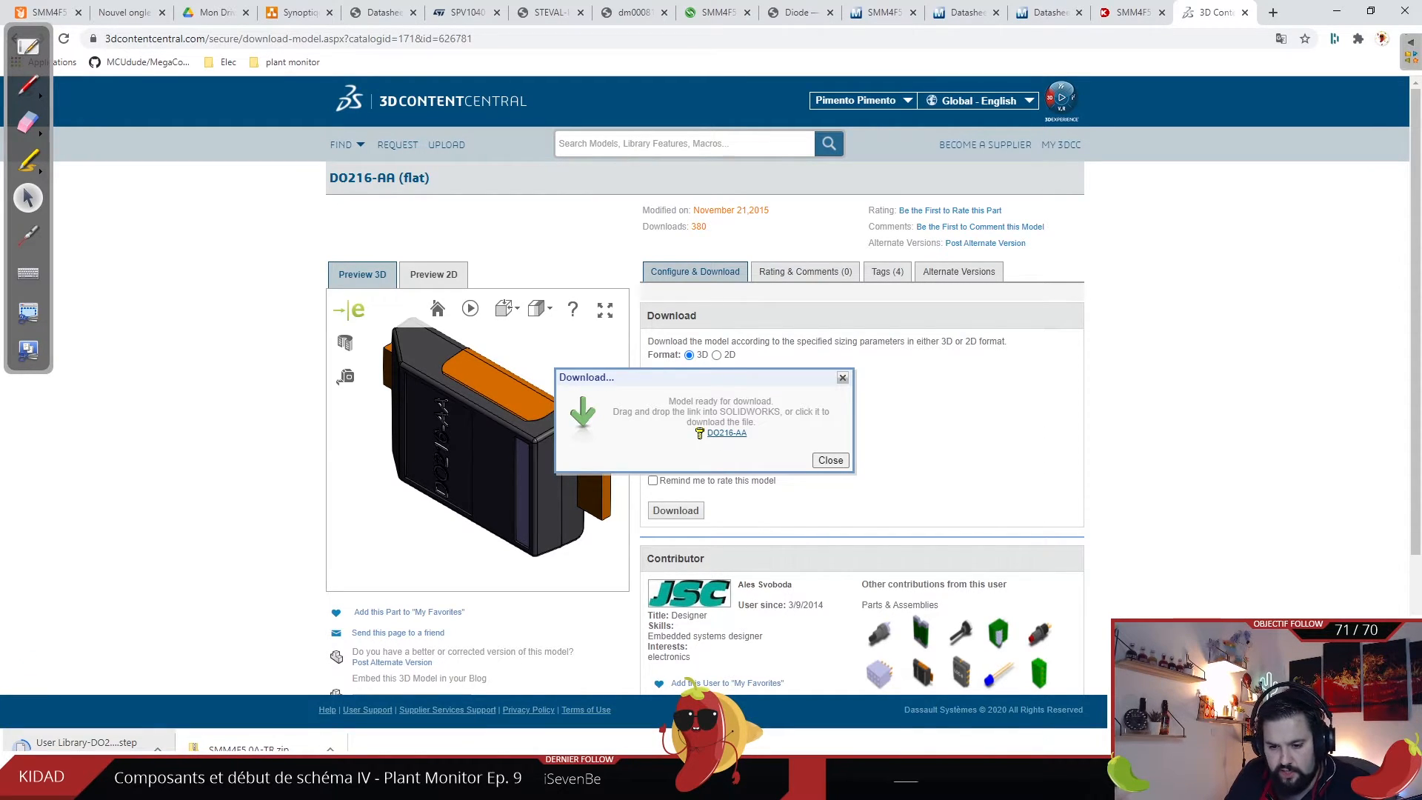
{"action": "right_click", "coordinate": [83, 748]}
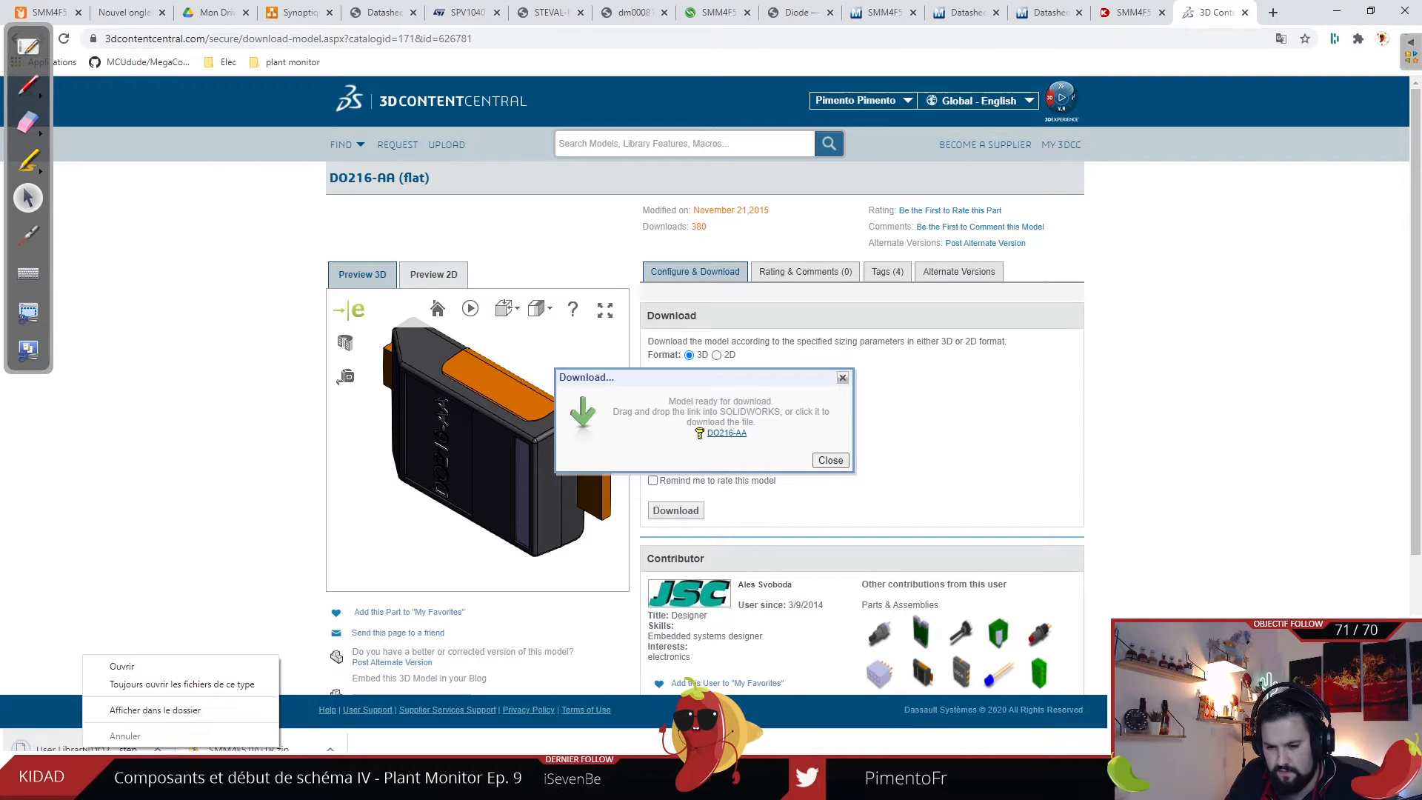
- Copy the downloaded User Library-DO216-AA.step into G:\Stream-contenu\99-Kicad\3D
{"action": "left_click", "coordinate": [137, 704]}
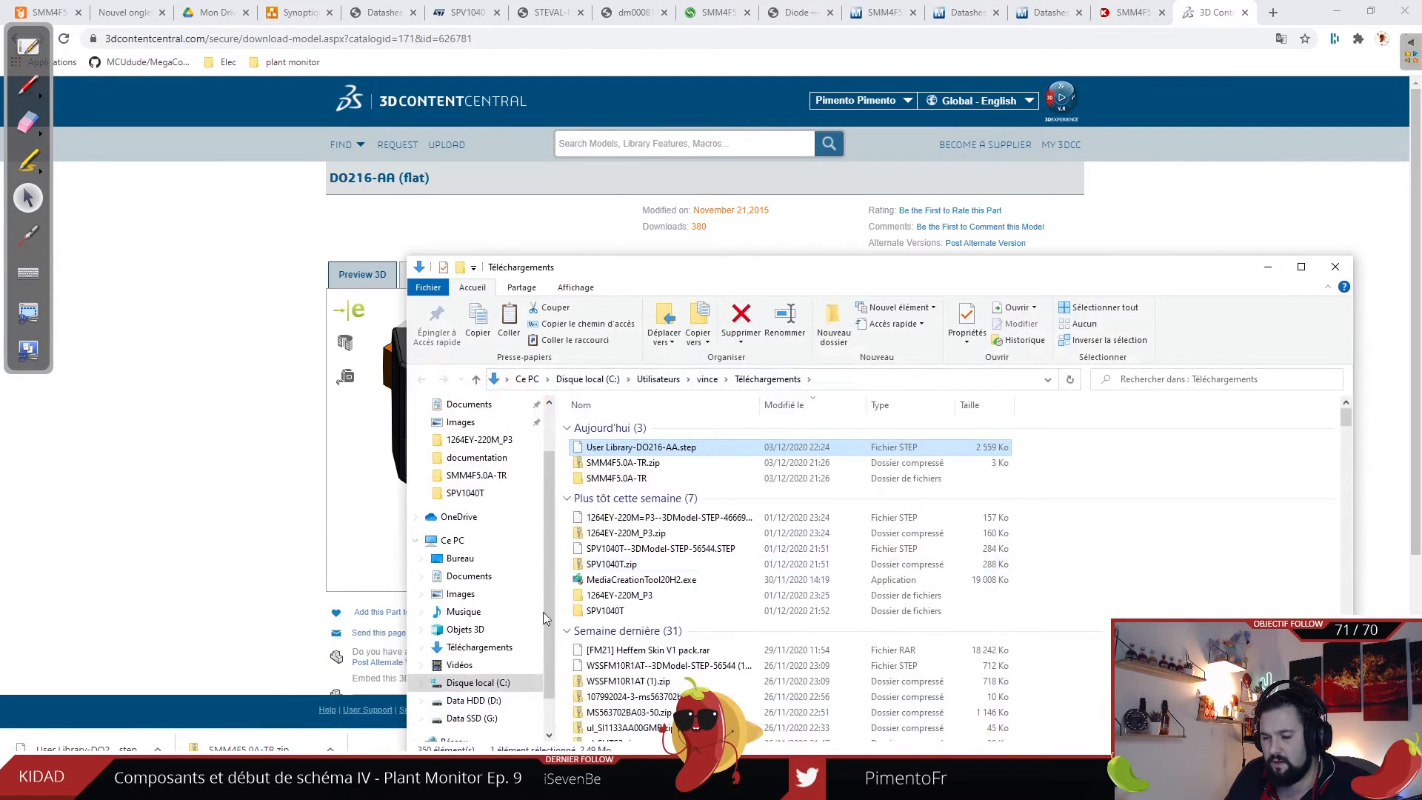
{"action": "left_click", "coordinate": [472, 718]}
{"action": "left_click", "coordinate": [621, 474]}
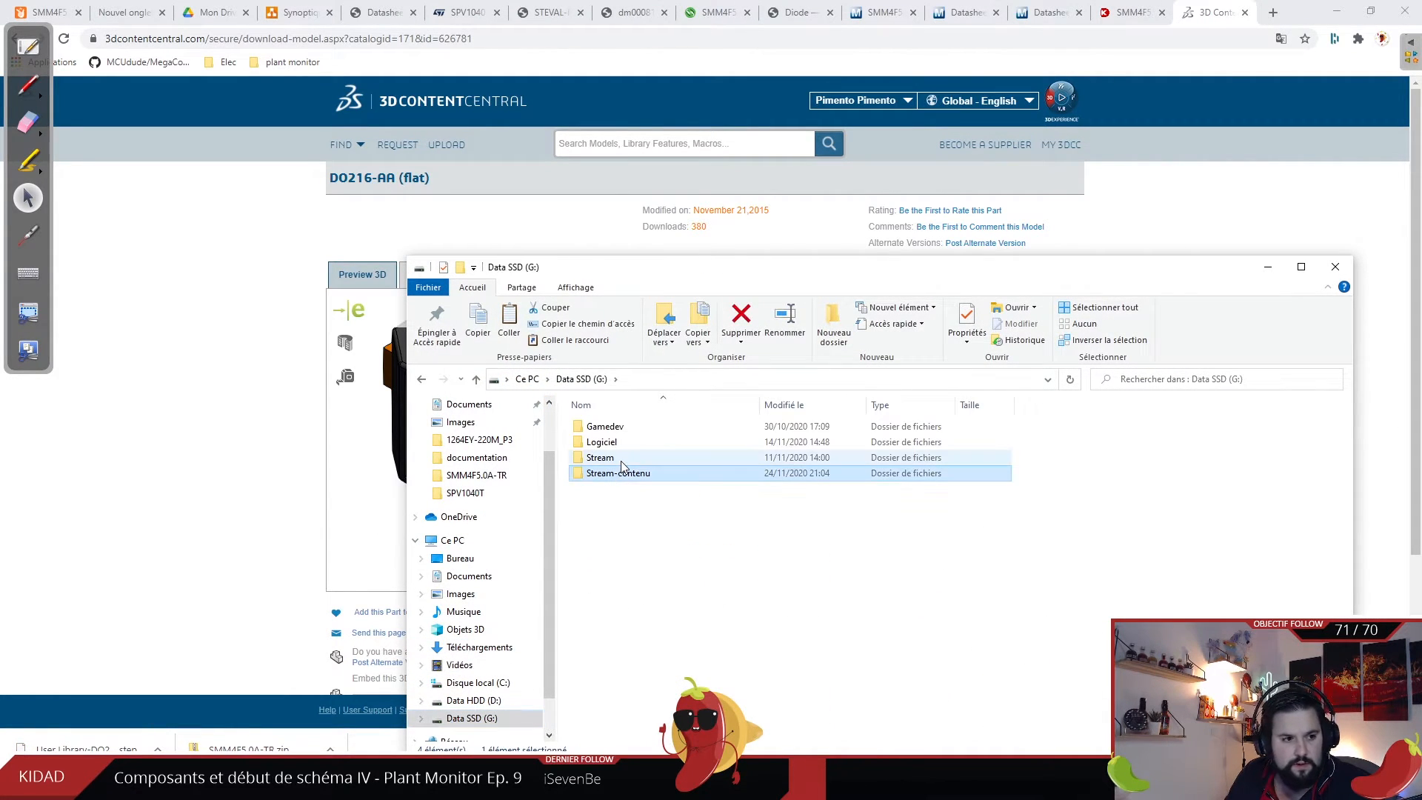
{"action": "double_click", "coordinate": [620, 473]}
{"action": "double_click", "coordinate": [606, 537]}
{"action": "double_click", "coordinate": [611, 428]}
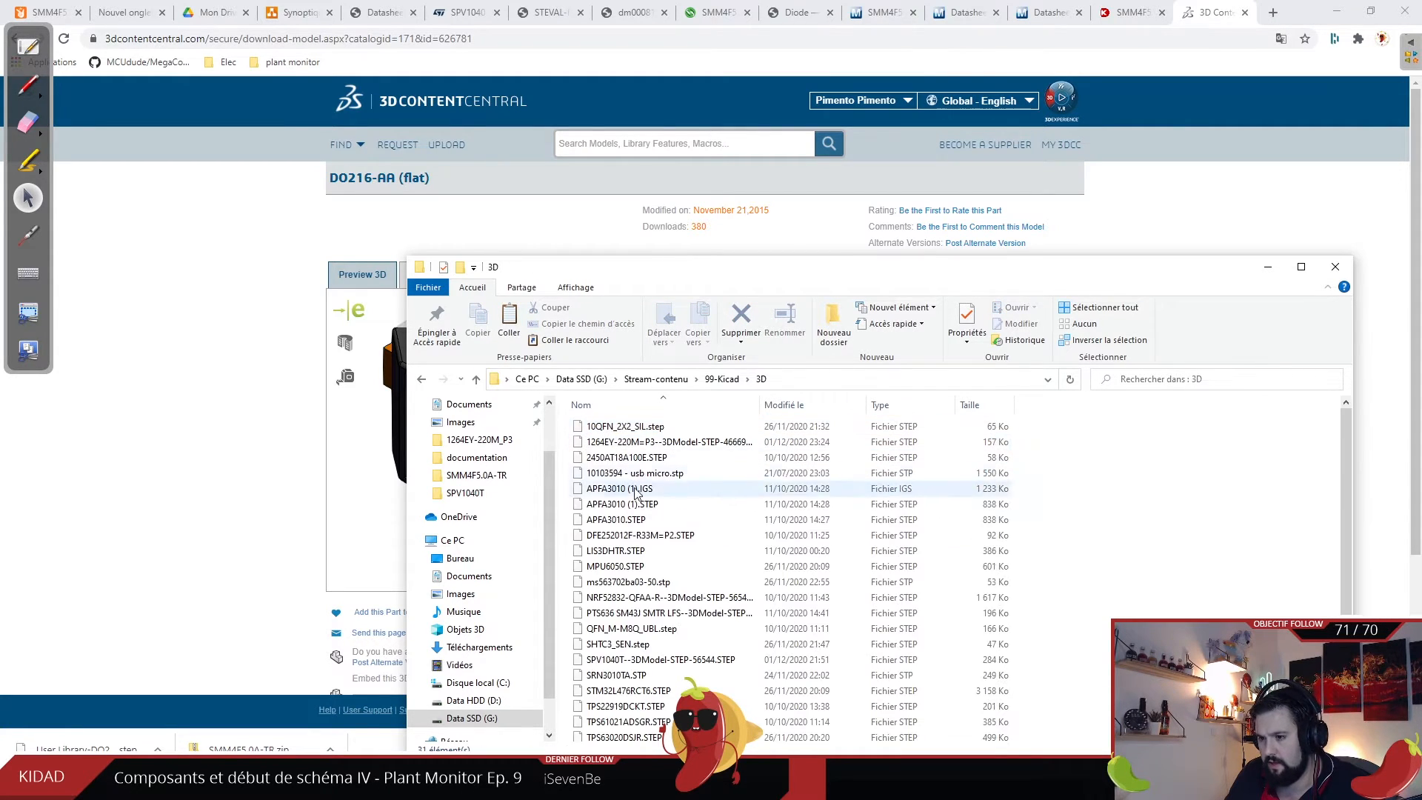
{"action": "key", "text": "ctrl+v"}
- Return to the KiCad footprint editor and reopen the 3D model file browser
{"action": "mouse_move", "coordinate": [780, 785]}
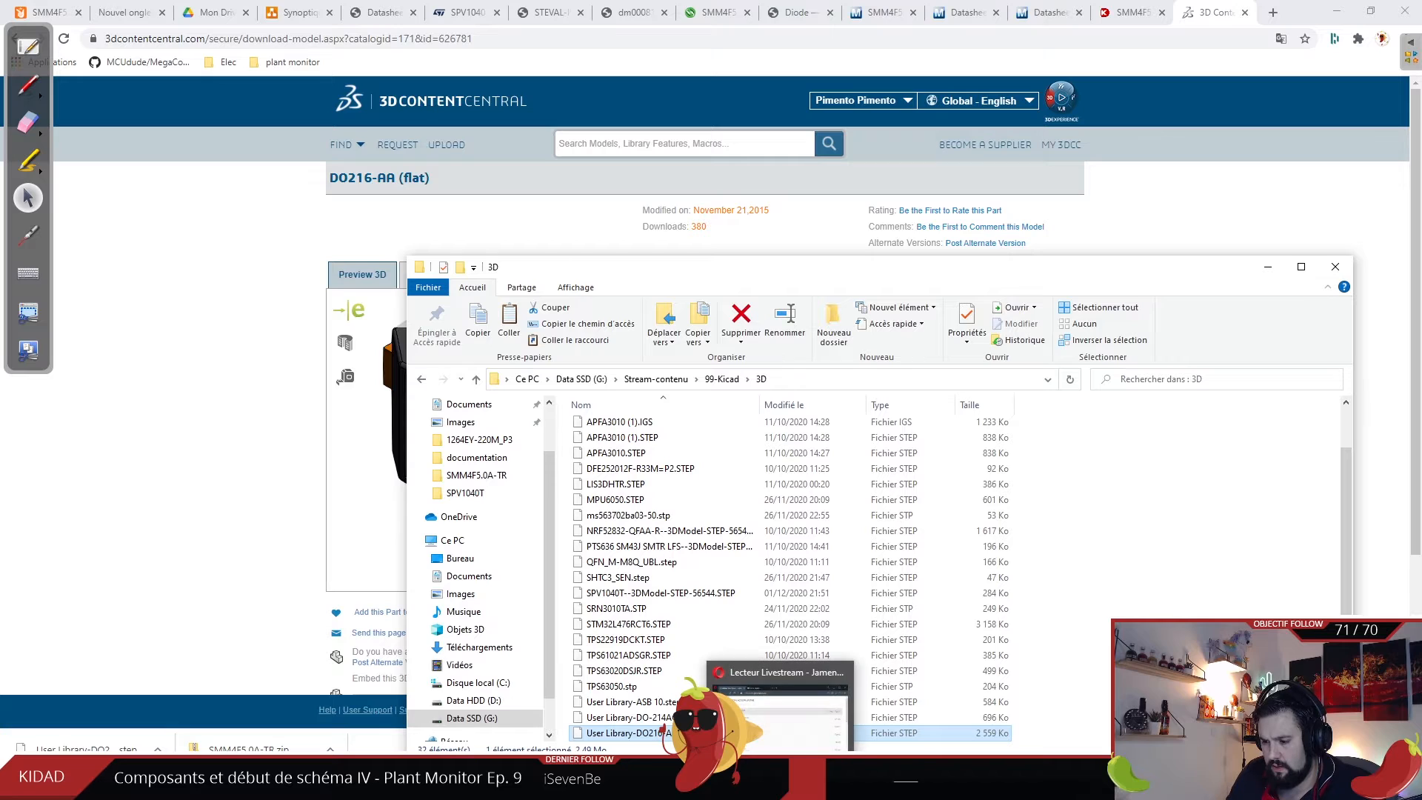
{"action": "left_click", "coordinate": [599, 785]}
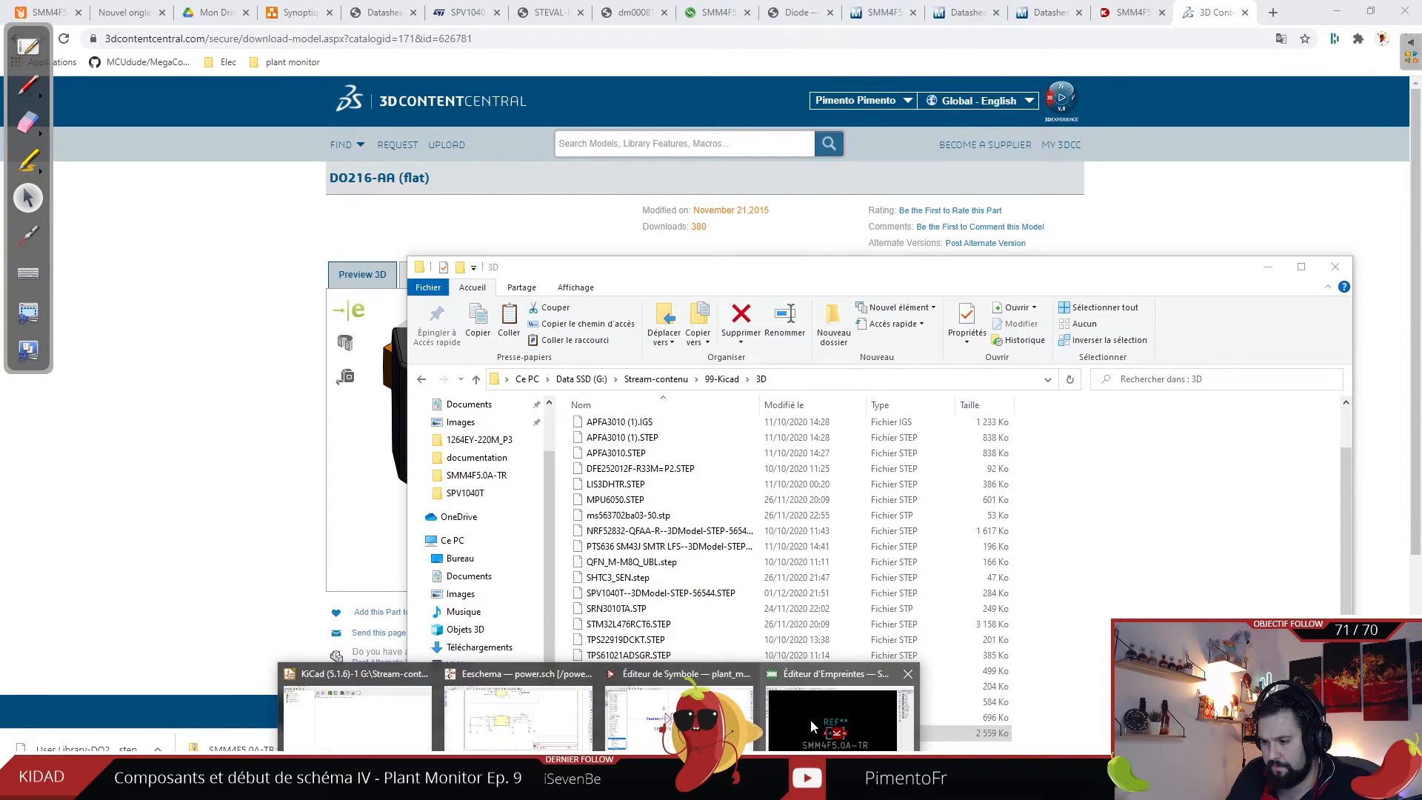
{"action": "left_click", "coordinate": [810, 719]}
{"action": "left_click", "coordinate": [431, 290]}
{"action": "scroll", "coordinate": [647, 374], "scroll_direction": "down", "scroll_amount": 11}
- Navigate the 3D model picker to the G:\Stream-contenu\99-Kicad\3D folder
{"action": "scroll", "coordinate": [671, 388], "scroll_direction": "down", "scroll_amount": 4}
{"action": "left_click_drag", "start_coordinate": [756, 366], "coordinate": [478, 493]}
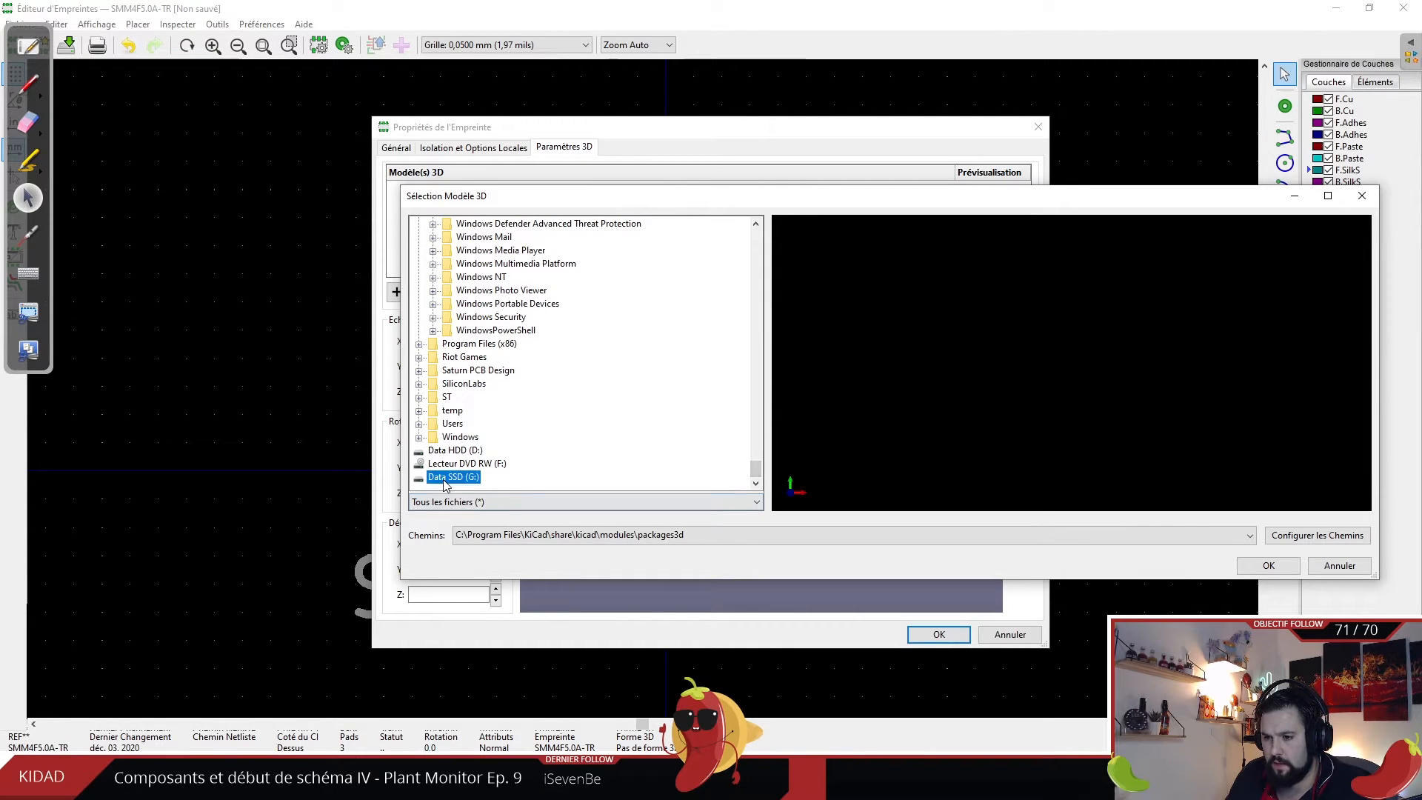
{"action": "double_click", "coordinate": [454, 476]}
{"action": "double_click", "coordinate": [474, 476]}
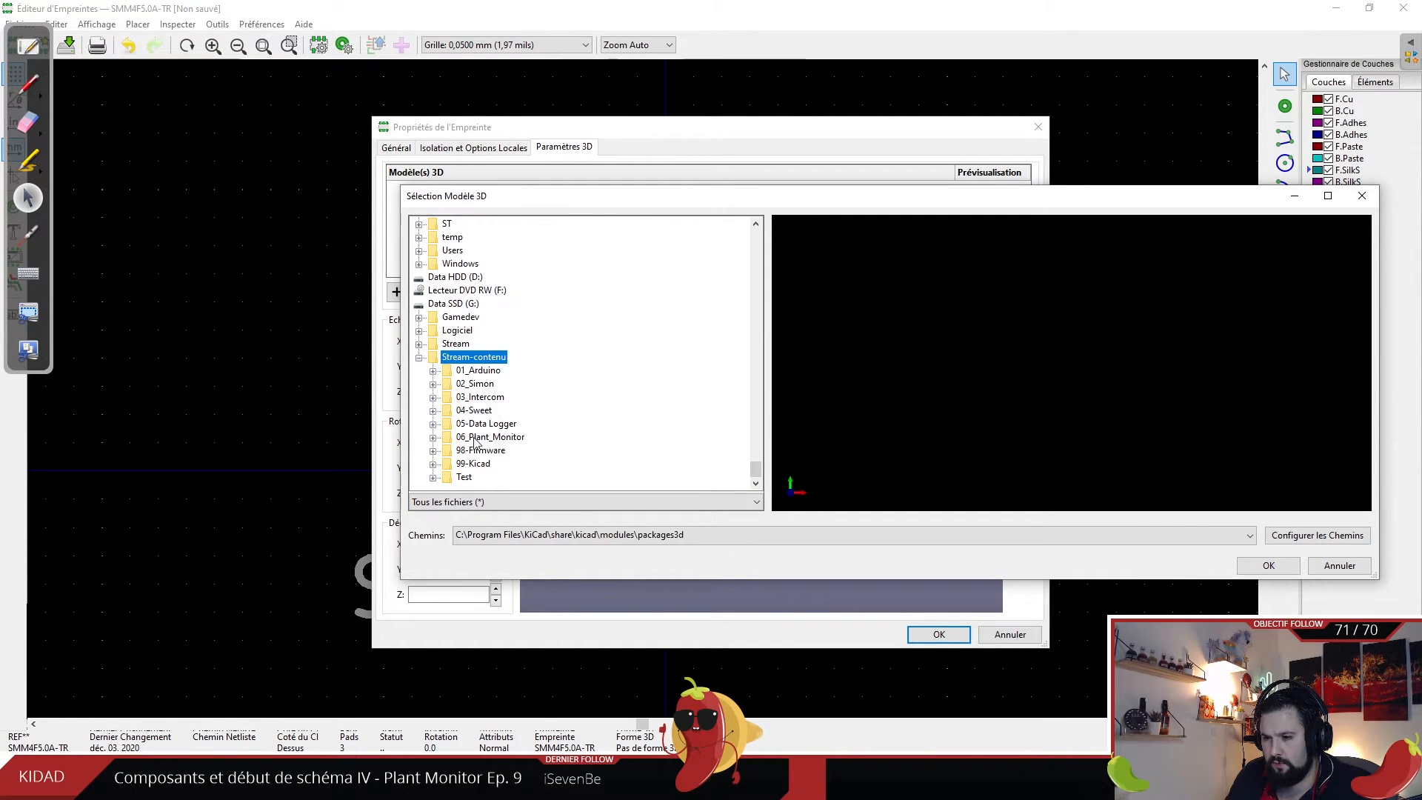
{"action": "double_click", "coordinate": [472, 463]}
{"action": "double_click", "coordinate": [478, 382]}
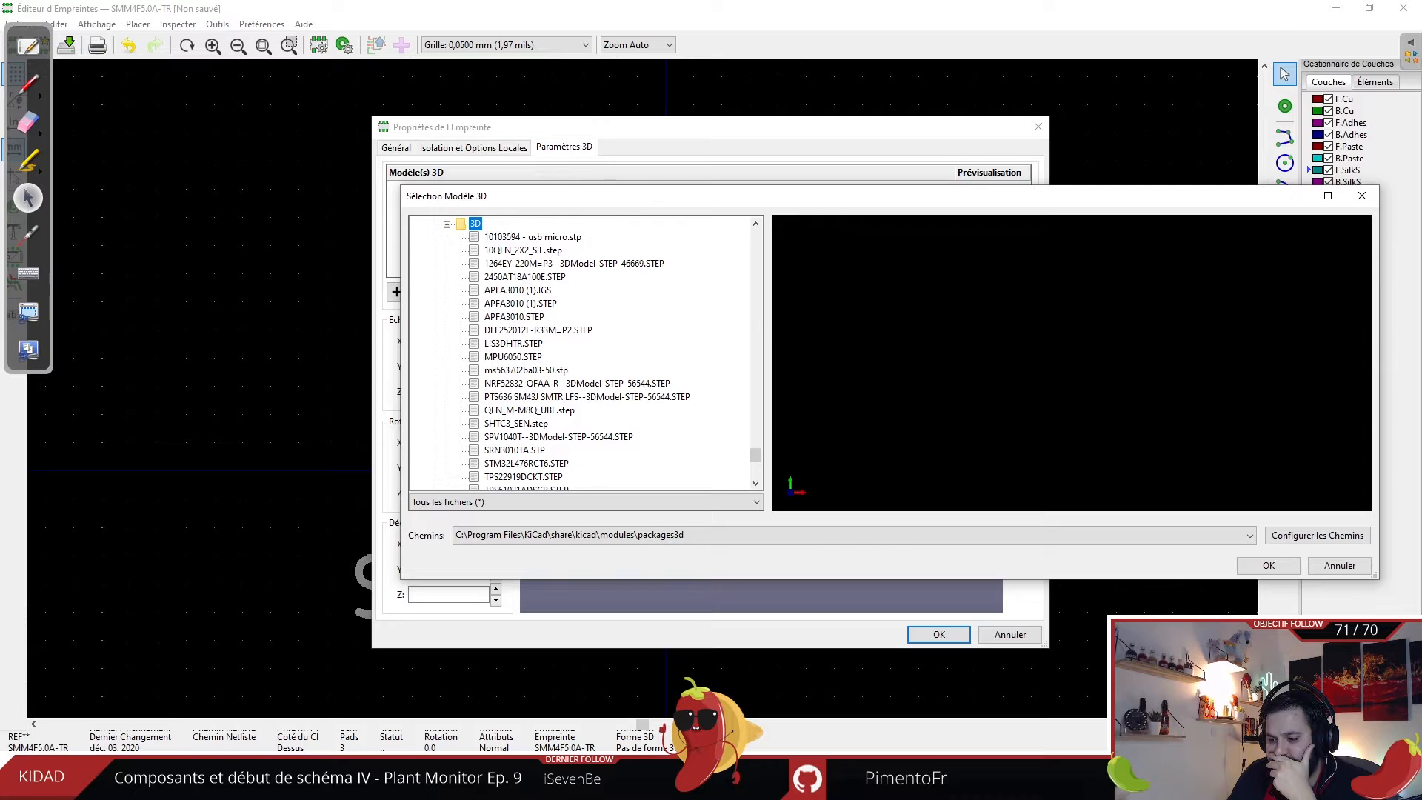
{"action": "key", "text": "alt+Tab"}
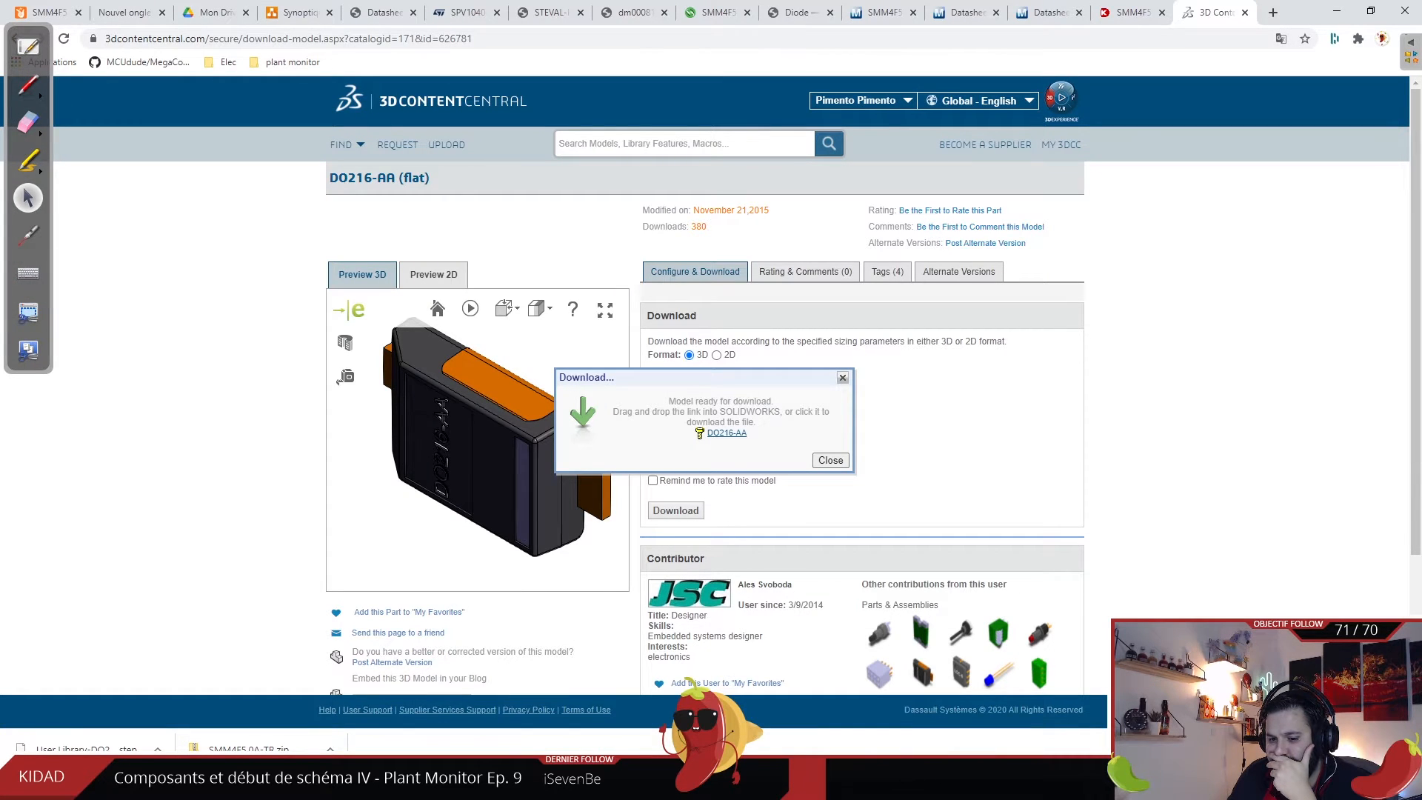
{"action": "key", "text": "alt+Tab"}
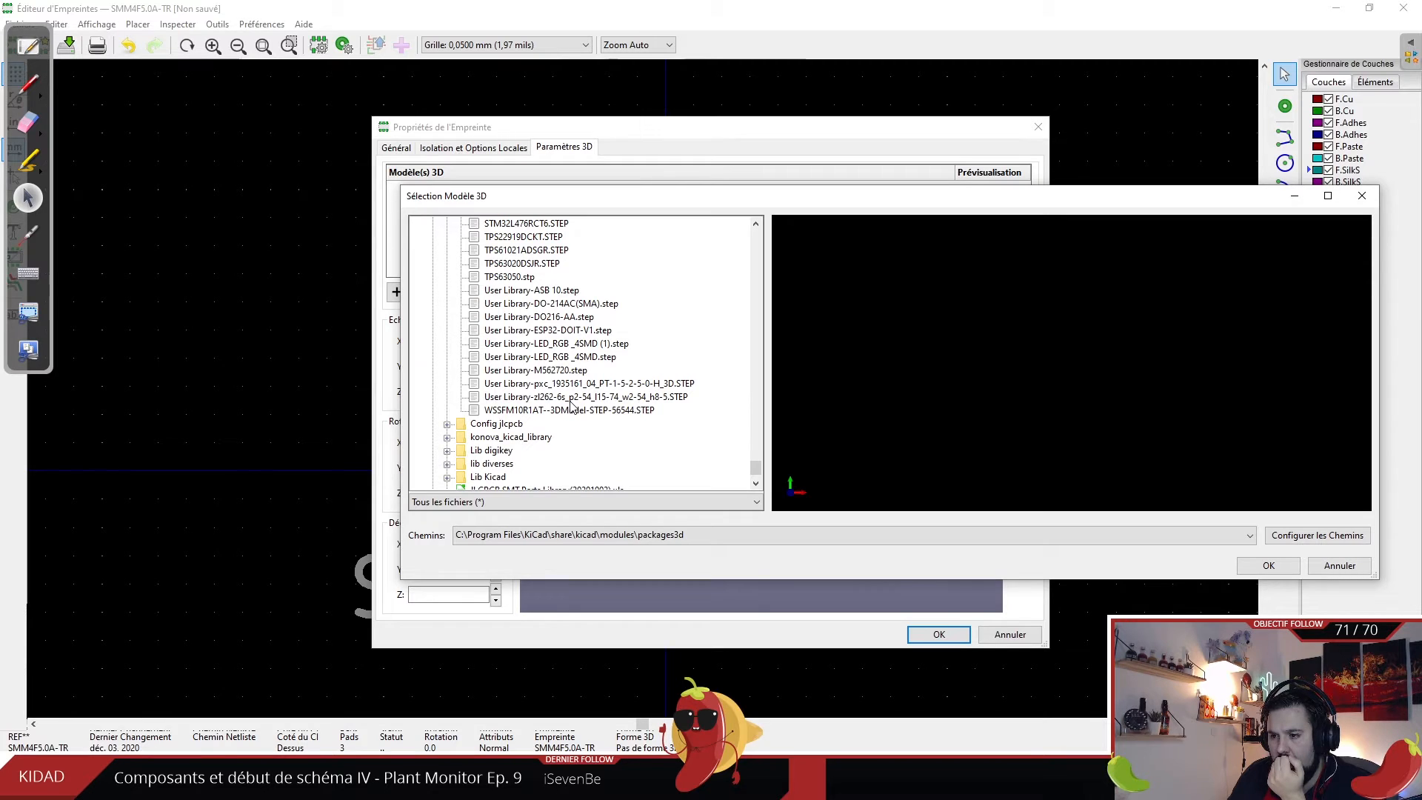
- Assign User Library-DO216-AA.step as the footprint's 3D model, check the preview, and confirm
{"action": "left_click", "coordinate": [566, 319]}
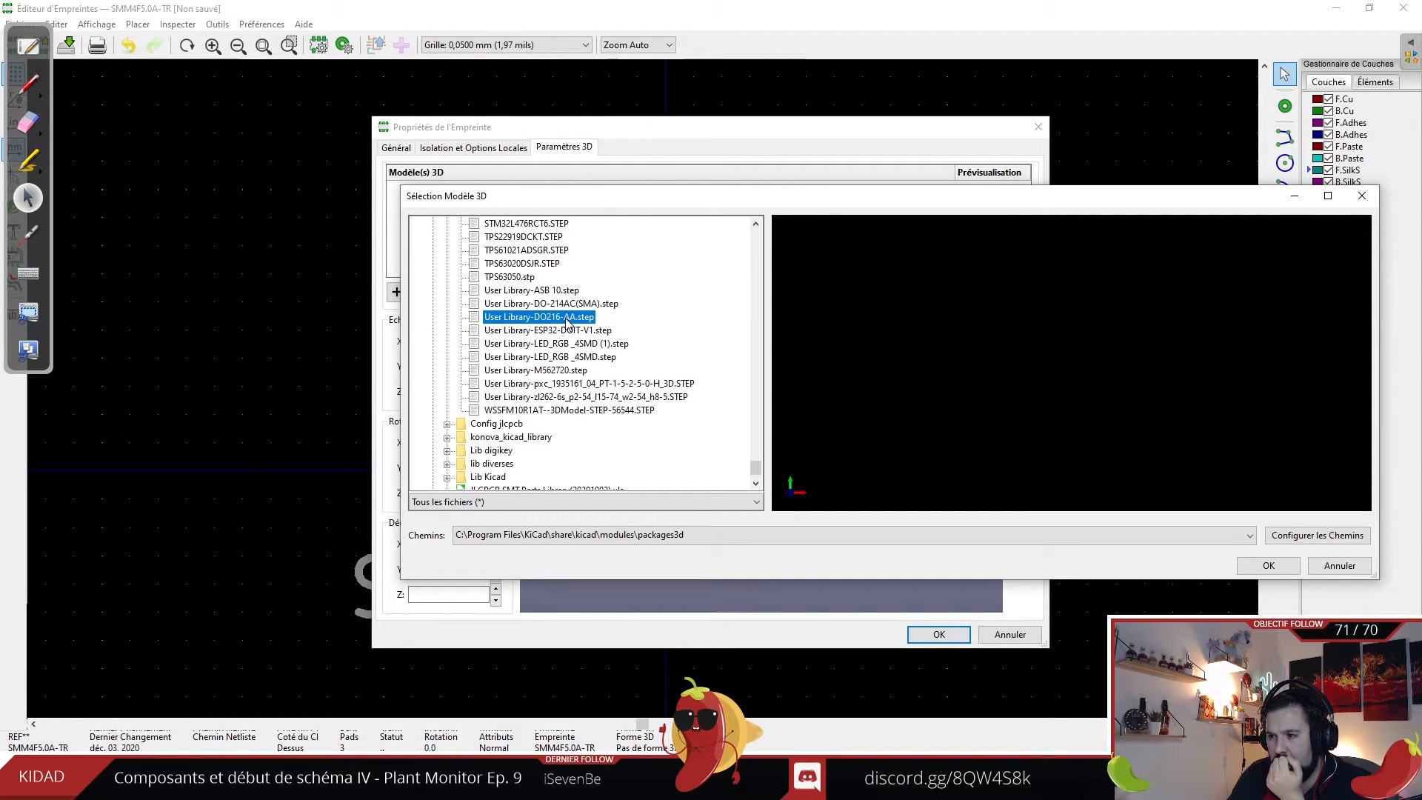
{"action": "double_click", "coordinate": [568, 319]}
{"action": "scroll", "coordinate": [759, 483], "scroll_direction": "up", "scroll_amount": 3}
{"action": "mouse_move", "coordinate": [759, 483]}
{"action": "left_mouse_down"}
{"action": "mouse_move", "coordinate": [785, 397]}
{"action": "mouse_move", "coordinate": [799, 456]}
{"action": "mouse_move", "coordinate": [788, 562]}
{"action": "mouse_move", "coordinate": [881, 509]}
{"action": "mouse_move", "coordinate": [797, 573]}
{"action": "mouse_move", "coordinate": [625, 558]}
{"action": "mouse_move", "coordinate": [921, 435]}
{"action": "mouse_move", "coordinate": [735, 575]}
{"action": "mouse_move", "coordinate": [740, 494]}
{"action": "mouse_move", "coordinate": [763, 489]}
{"action": "left_mouse_up"}
{"action": "scroll", "coordinate": [798, 456], "scroll_direction": "up", "scroll_amount": 3}
{"action": "left_click", "coordinate": [913, 631]}
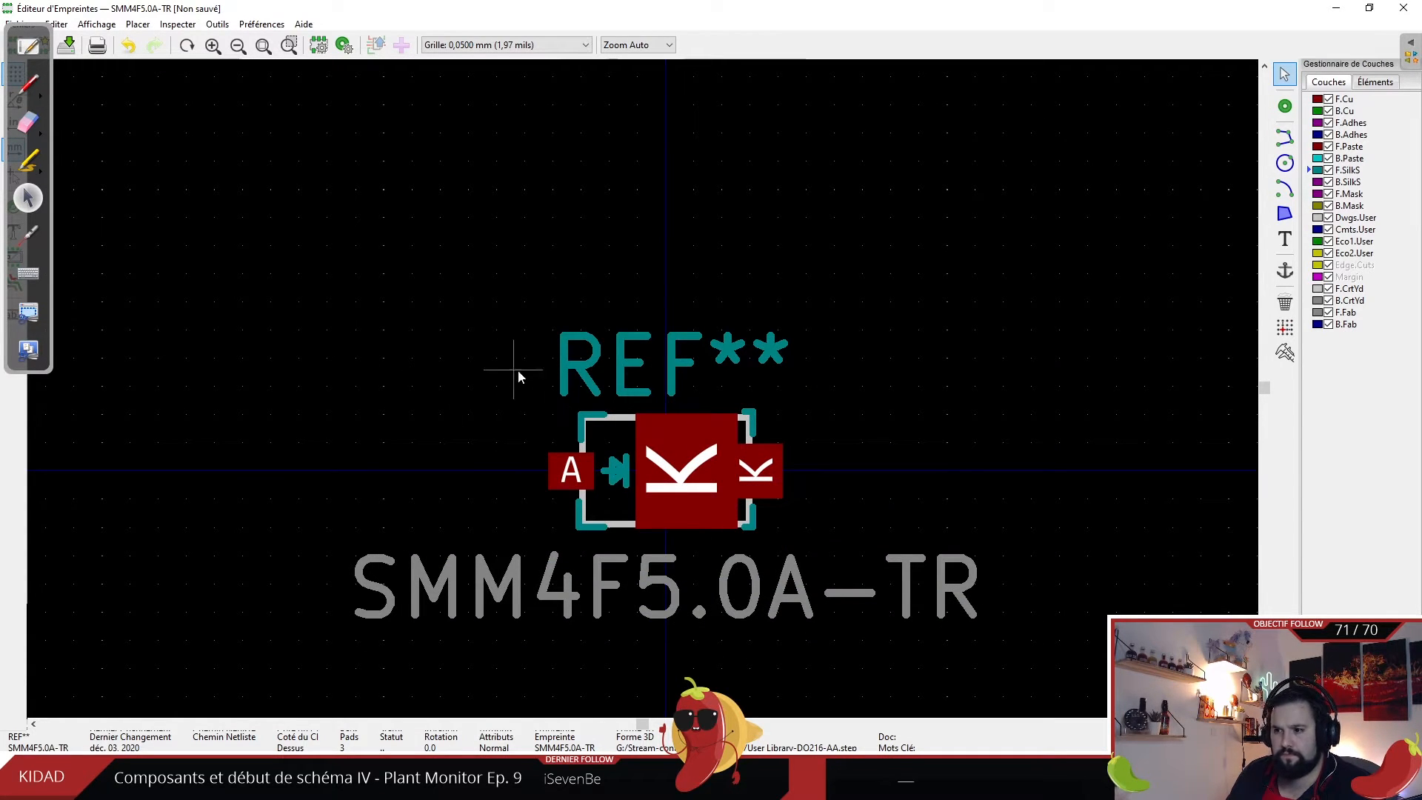
- Save the SMM4F5.0A-TR footprint into the plant_monitor library
{"action": "key", "text": "ctrl+s"}
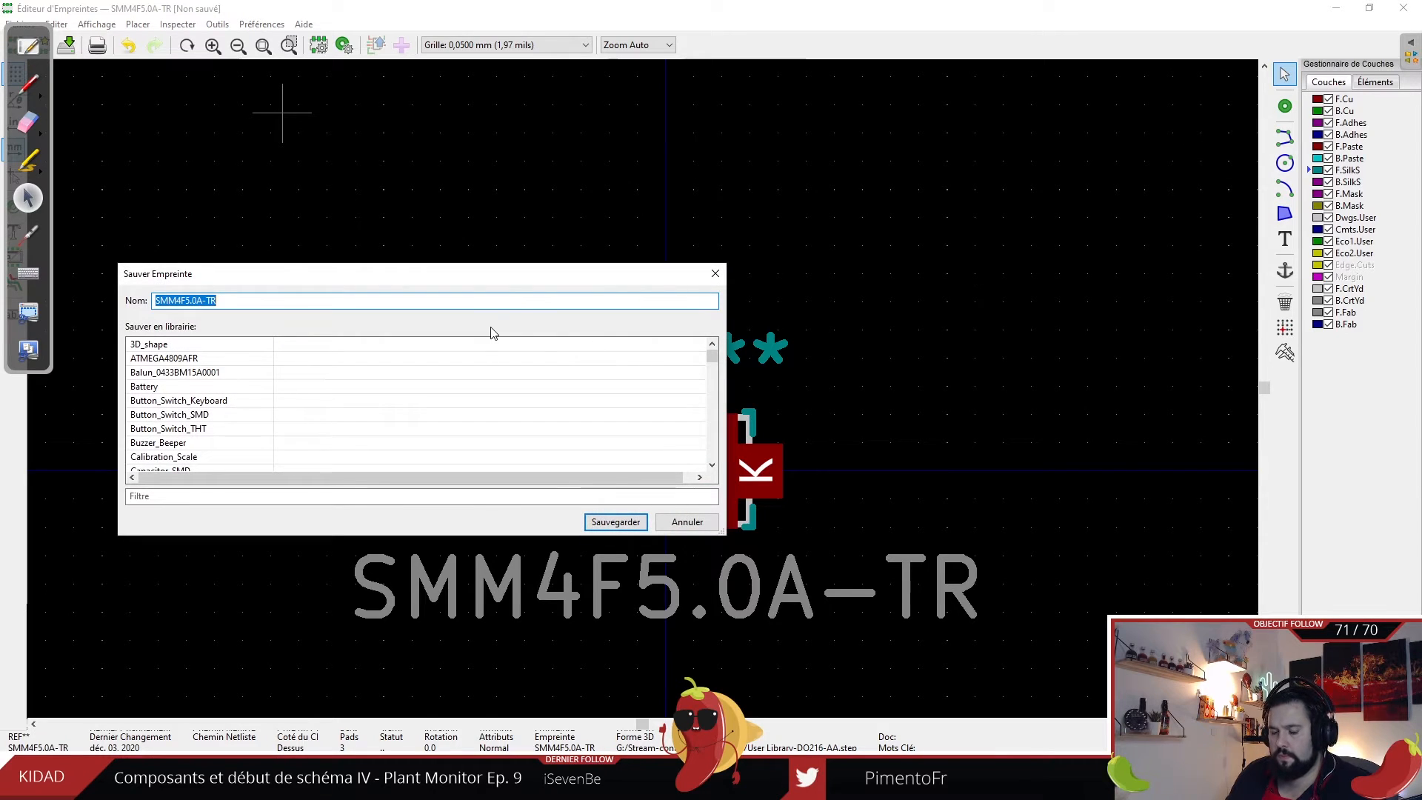
{"action": "scroll", "coordinate": [434, 435], "scroll_direction": "down", "scroll_amount": 20}
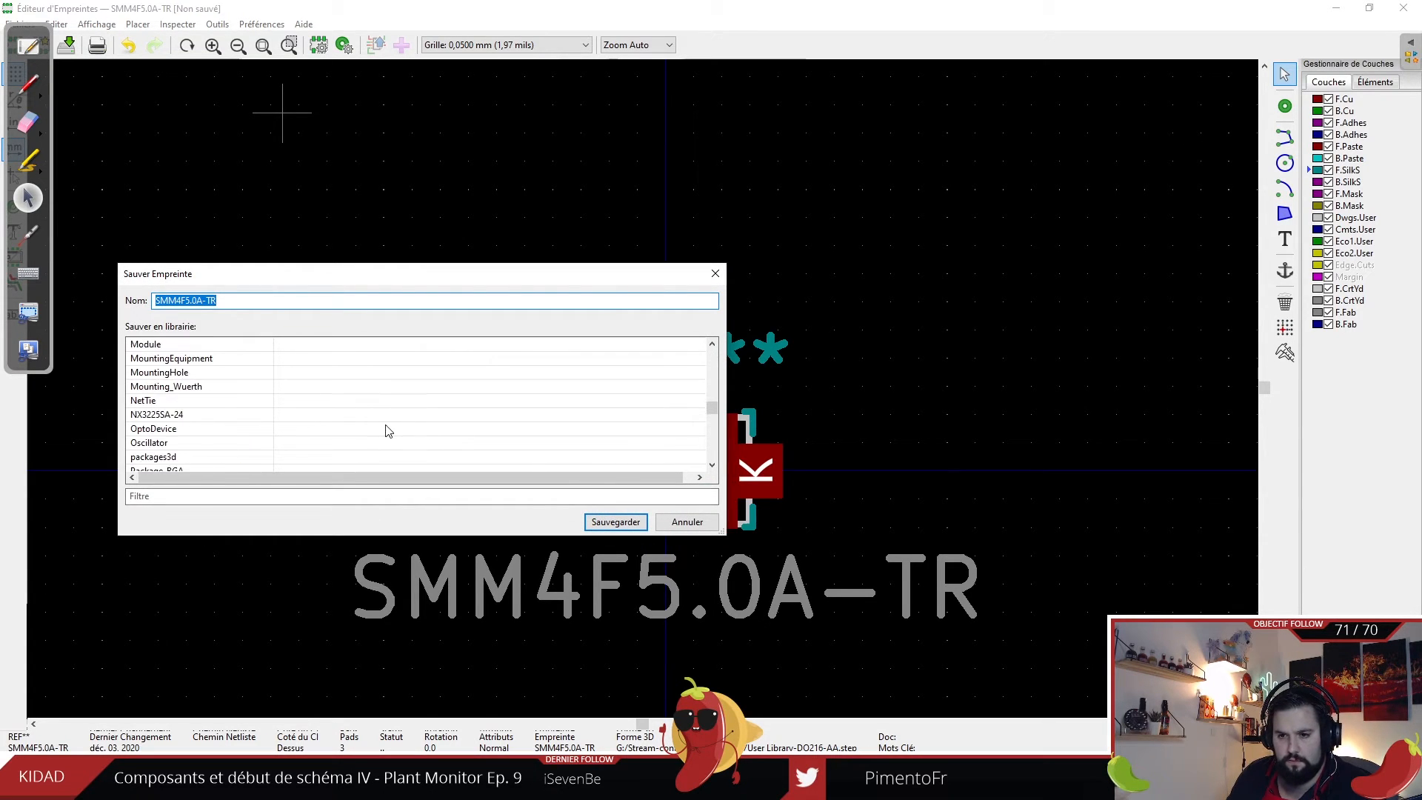
{"action": "scroll", "coordinate": [204, 410], "scroll_direction": "down", "scroll_amount": 3}
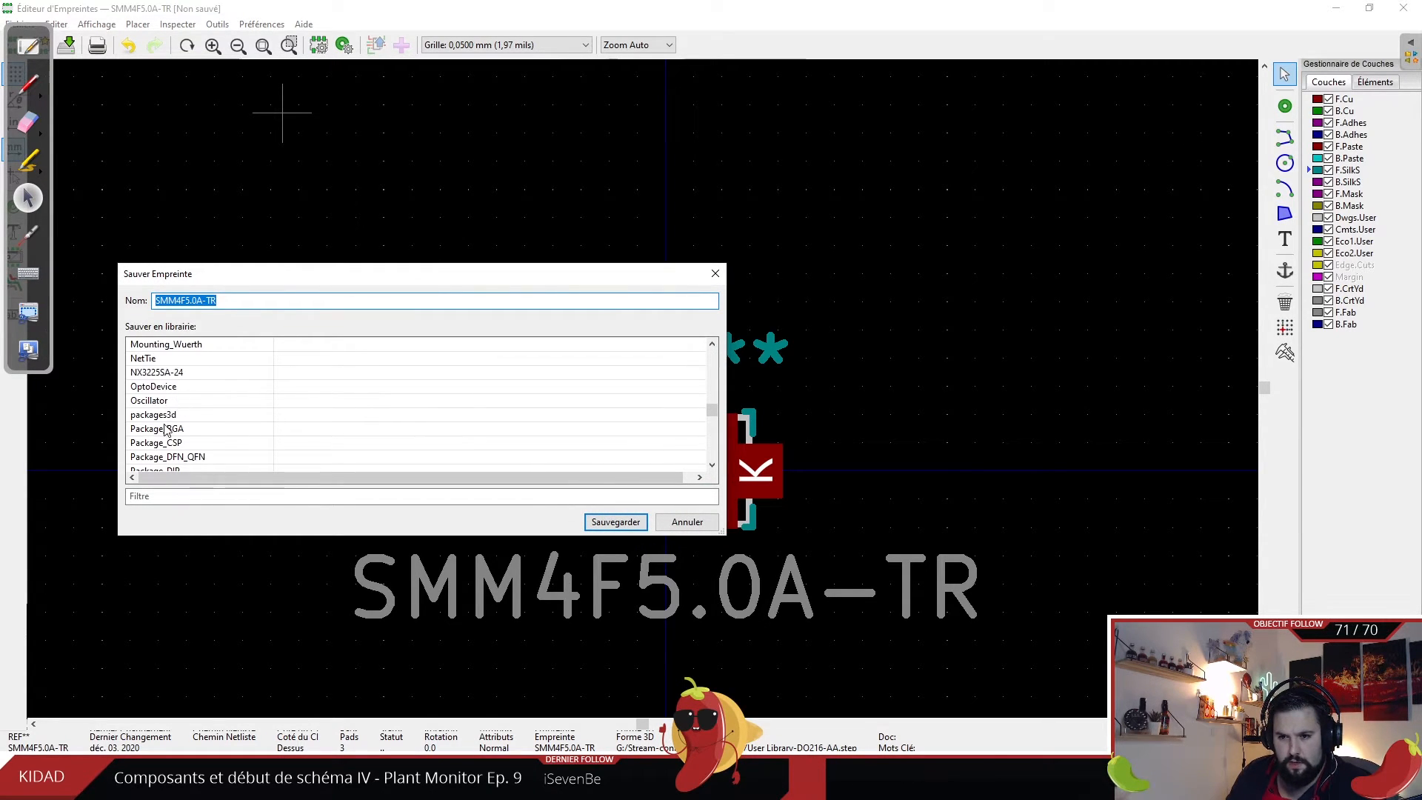
{"action": "left_click", "coordinate": [329, 429]}
{"action": "left_click", "coordinate": [604, 523]}
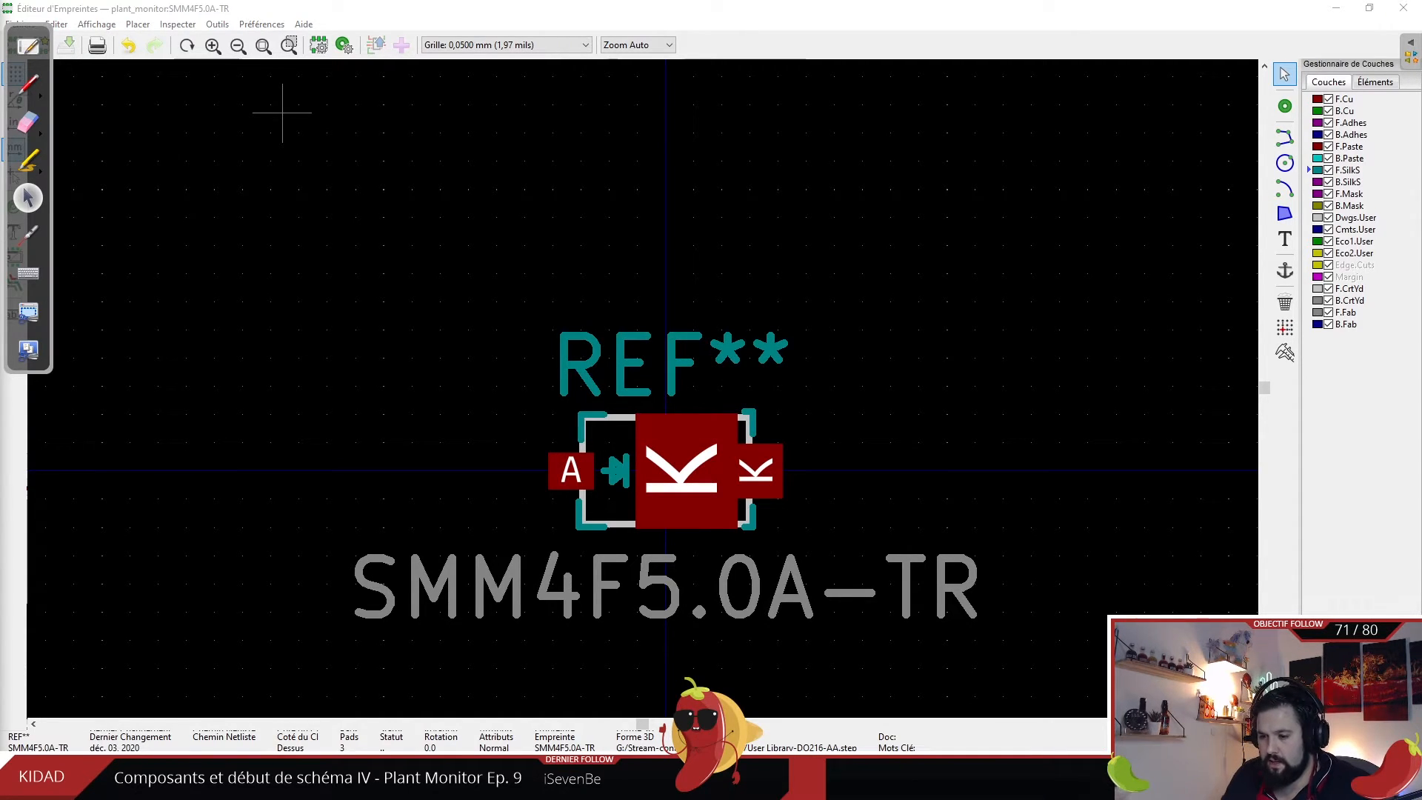
- Bring the Eeschema power.sch schematic to the front
{"action": "left_click", "coordinate": [464, 9]}
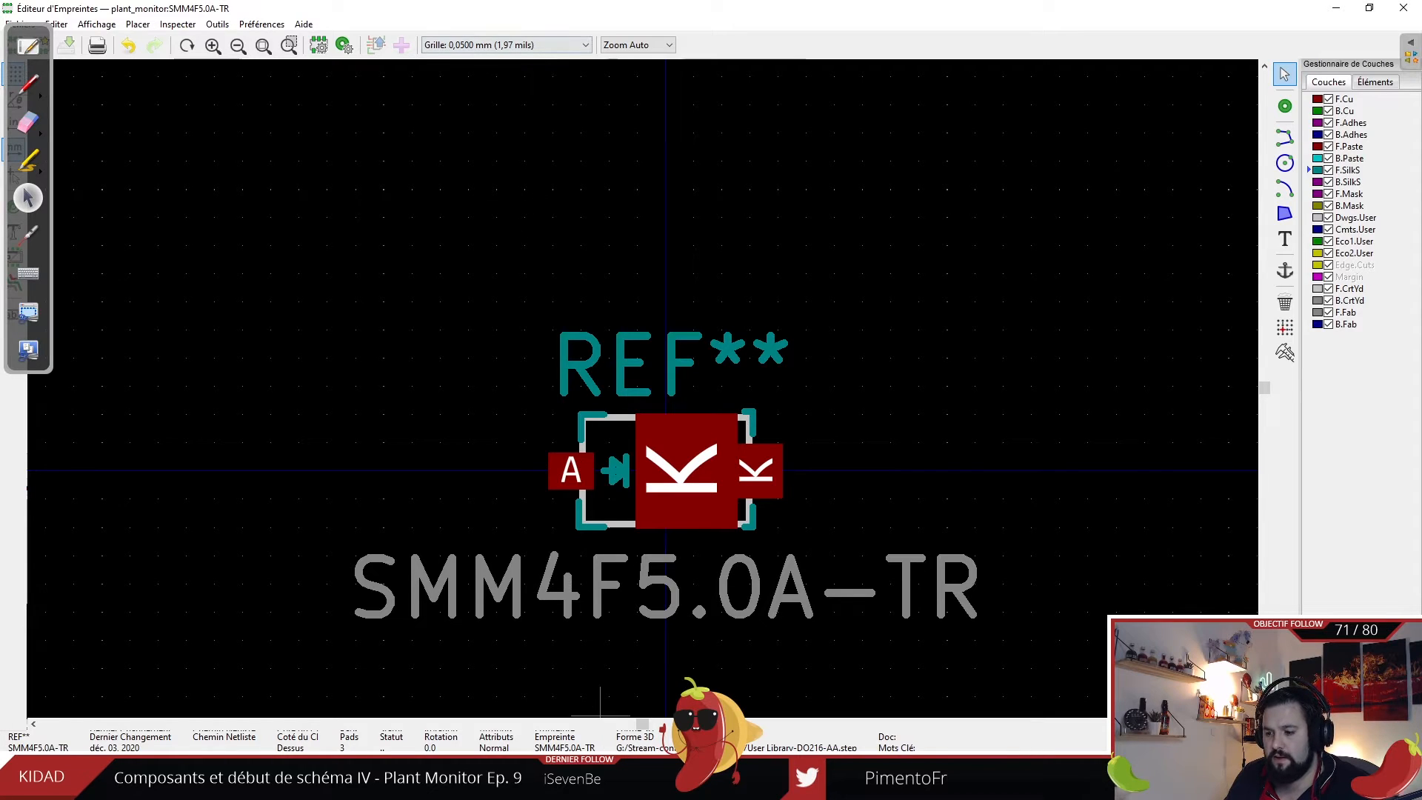
{"action": "left_click", "coordinate": [601, 785]}
{"action": "left_click", "coordinate": [659, 739]}
- In the power schematic, filter symbols by 'plant' and choose the SMM4F5.0A-TR diode
{"action": "left_click", "coordinate": [600, 785]}
{"action": "left_click", "coordinate": [552, 715]}
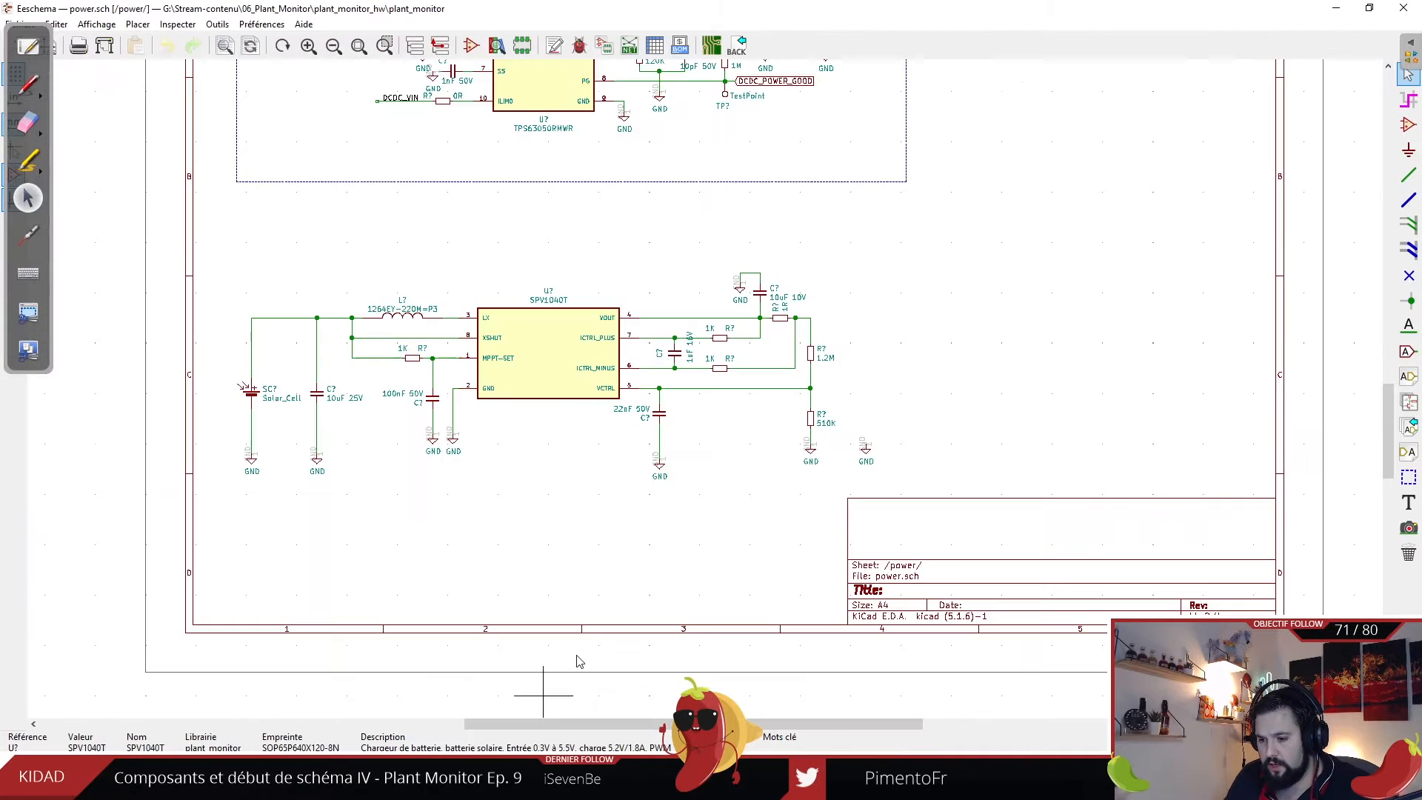
{"action": "left_click", "coordinate": [1409, 124]}
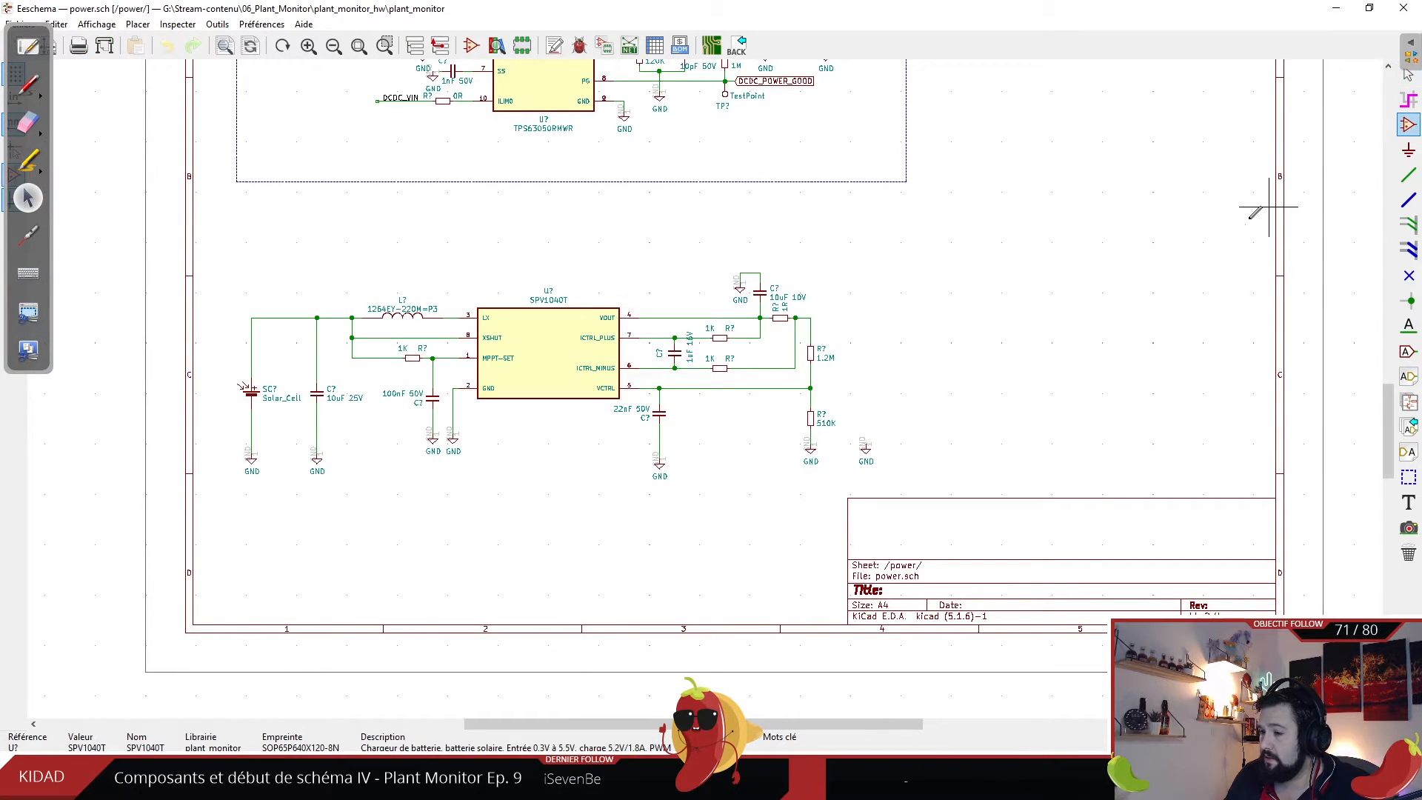
{"action": "left_click", "coordinate": [896, 386]}
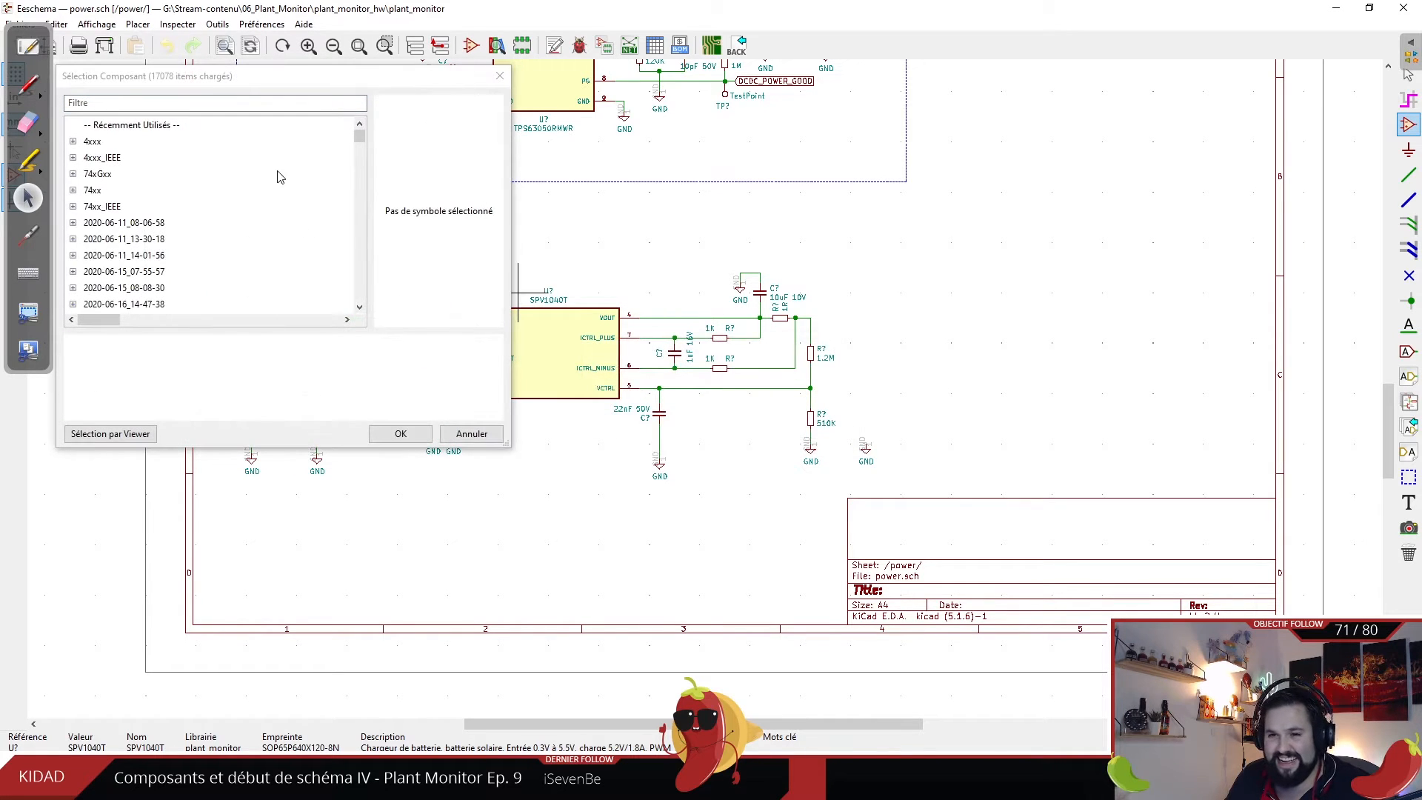
{"action": "type", "text": "plant"}
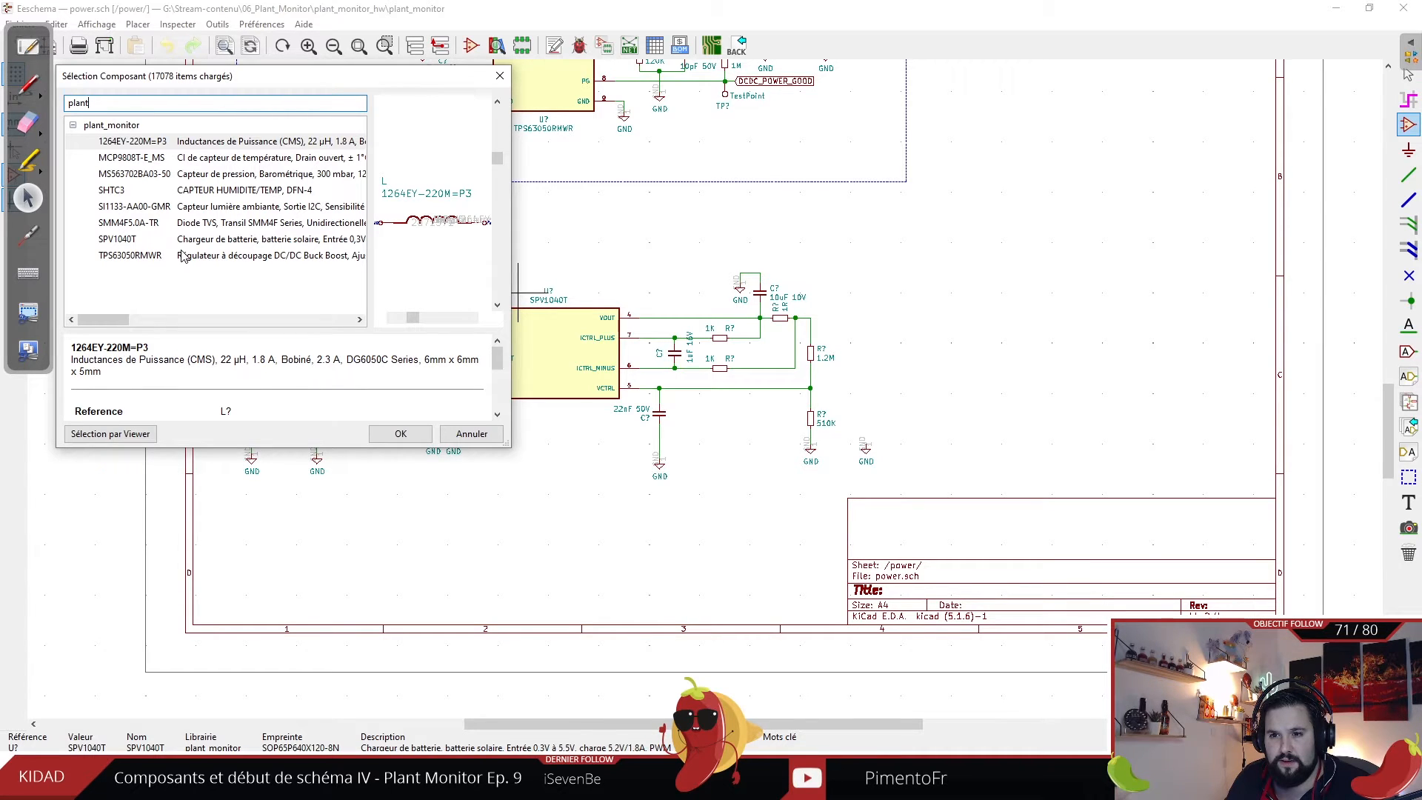
{"action": "left_click", "coordinate": [189, 224]}
{"action": "double_click", "coordinate": [190, 225]}
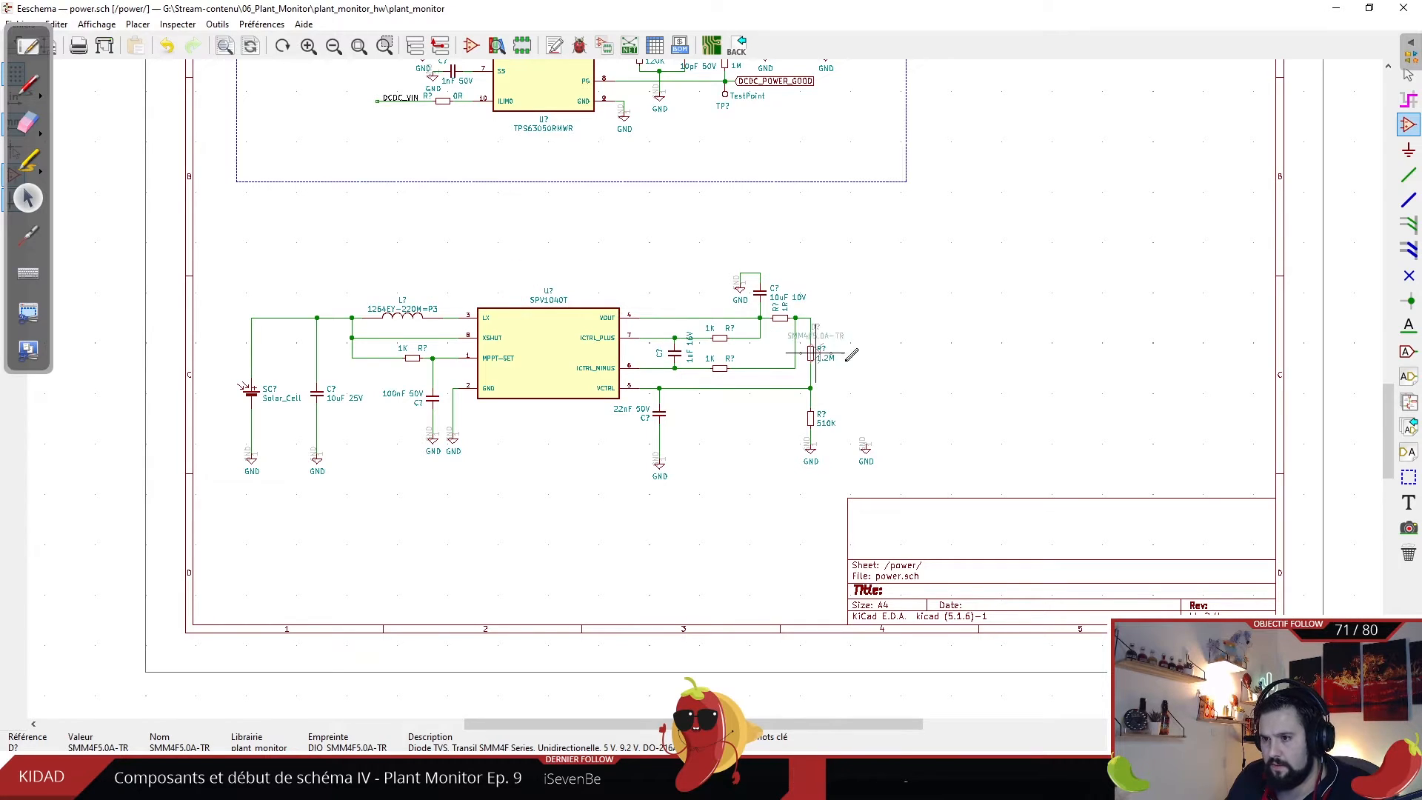
- Place the diode right of the 1.2M resistor, add GND below, and wire them together
{"action": "left_click", "coordinate": [865, 363]}
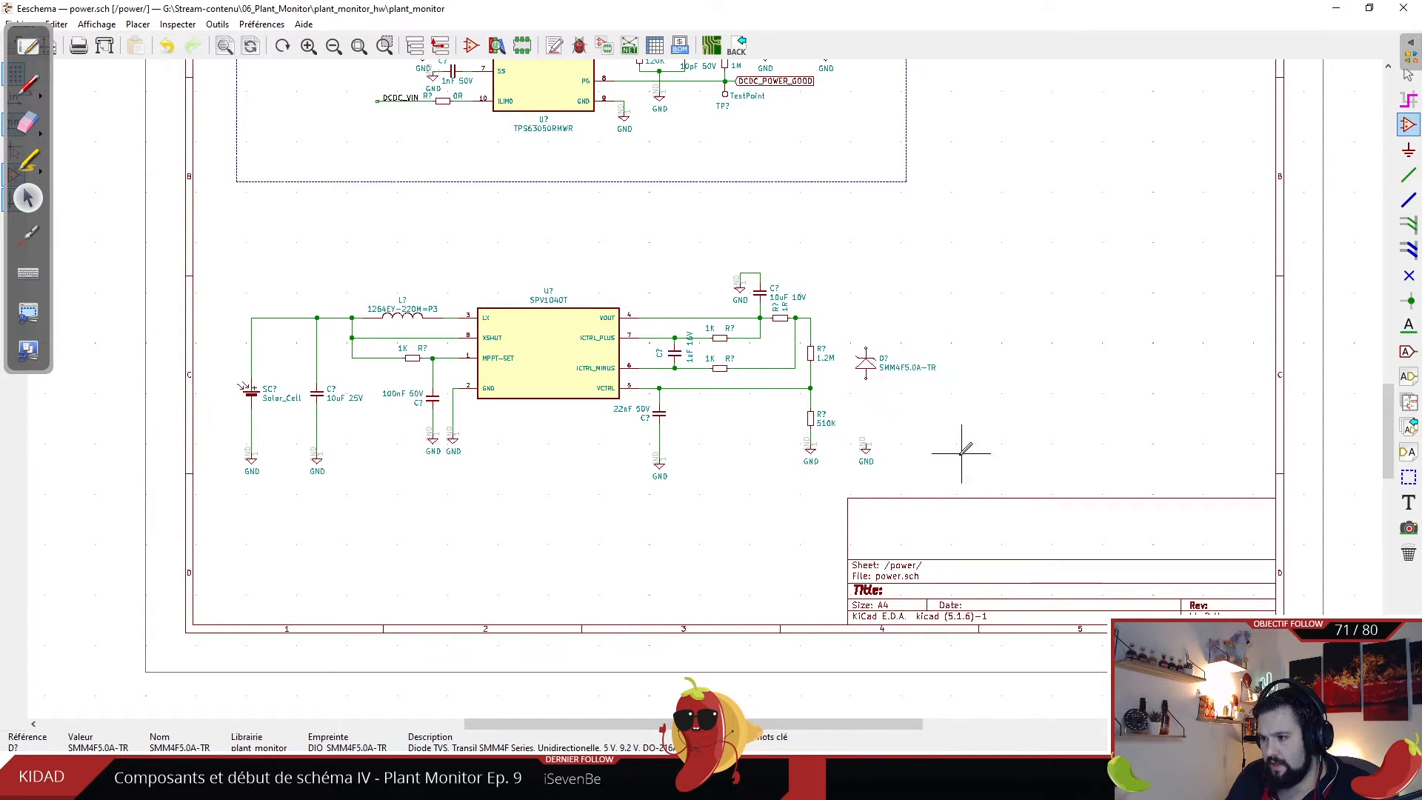
{"action": "left_click", "coordinate": [873, 450]}
{"action": "scroll", "coordinate": [874, 410], "scroll_direction": "up", "scroll_amount": 3}
{"action": "left_click", "coordinate": [724, 294]}
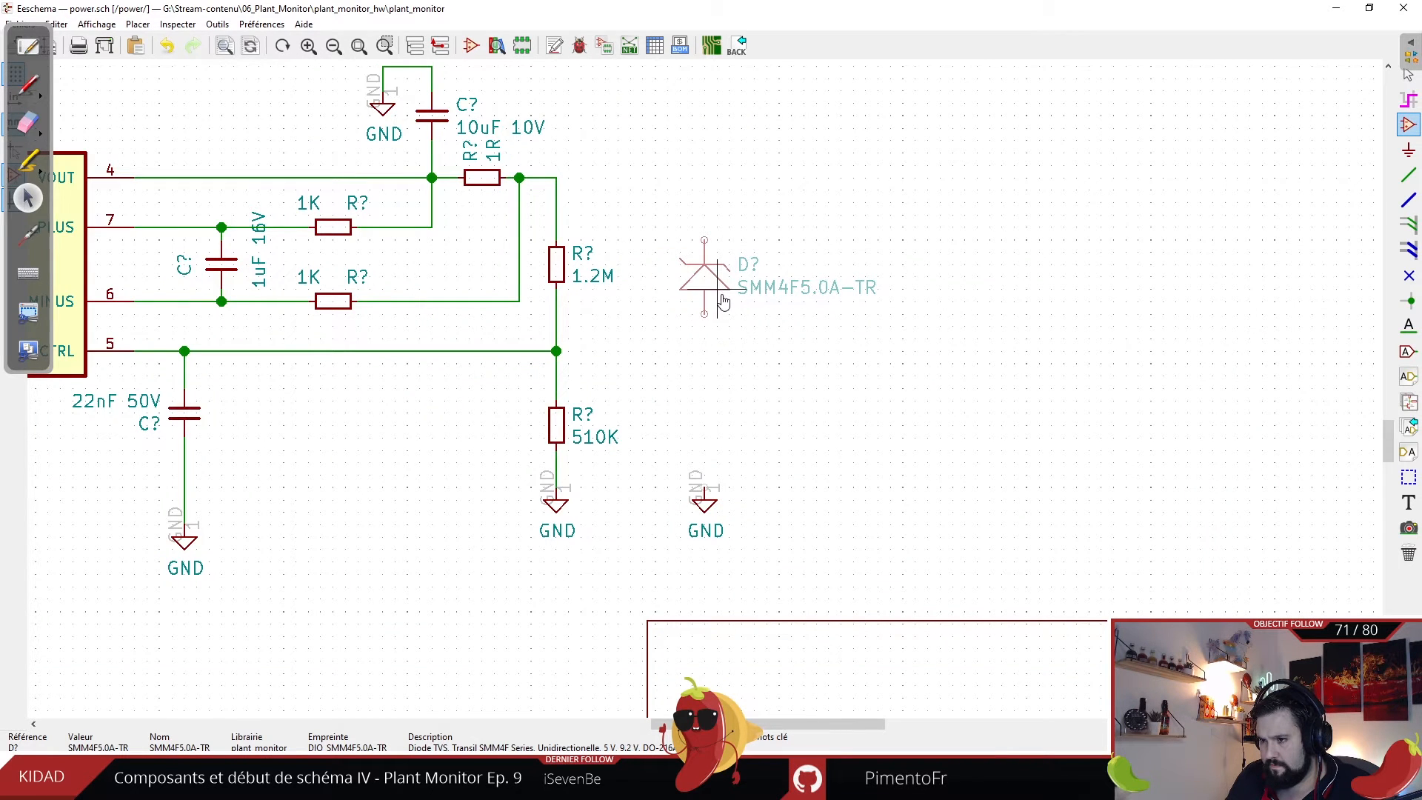
{"action": "left_click", "coordinate": [723, 313]}
{"action": "key", "text": "w"}
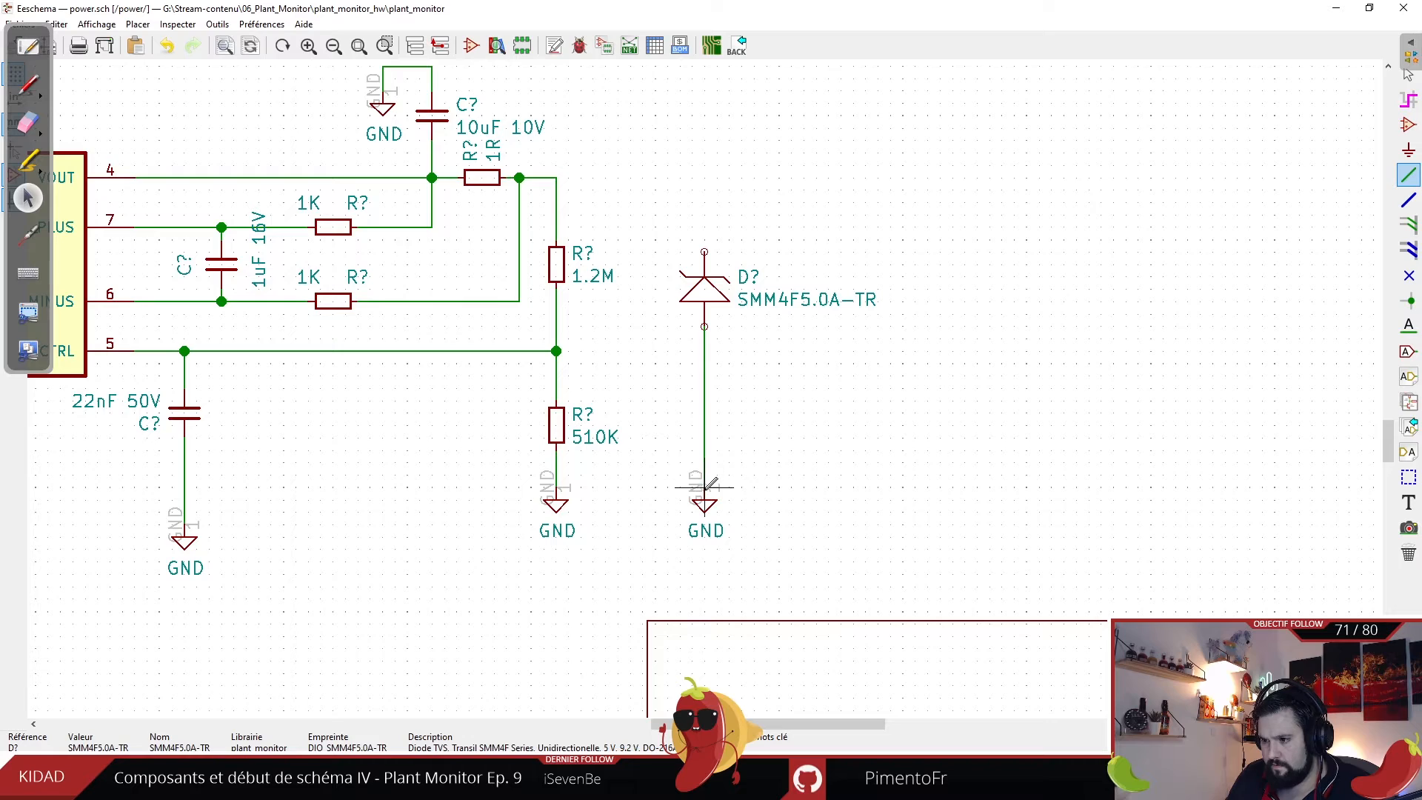
{"action": "left_click", "coordinate": [705, 488]}
{"action": "key", "text": "Escape"}
{"action": "scroll", "coordinate": [704, 387], "scroll_direction": "down", "scroll_amount": 4}
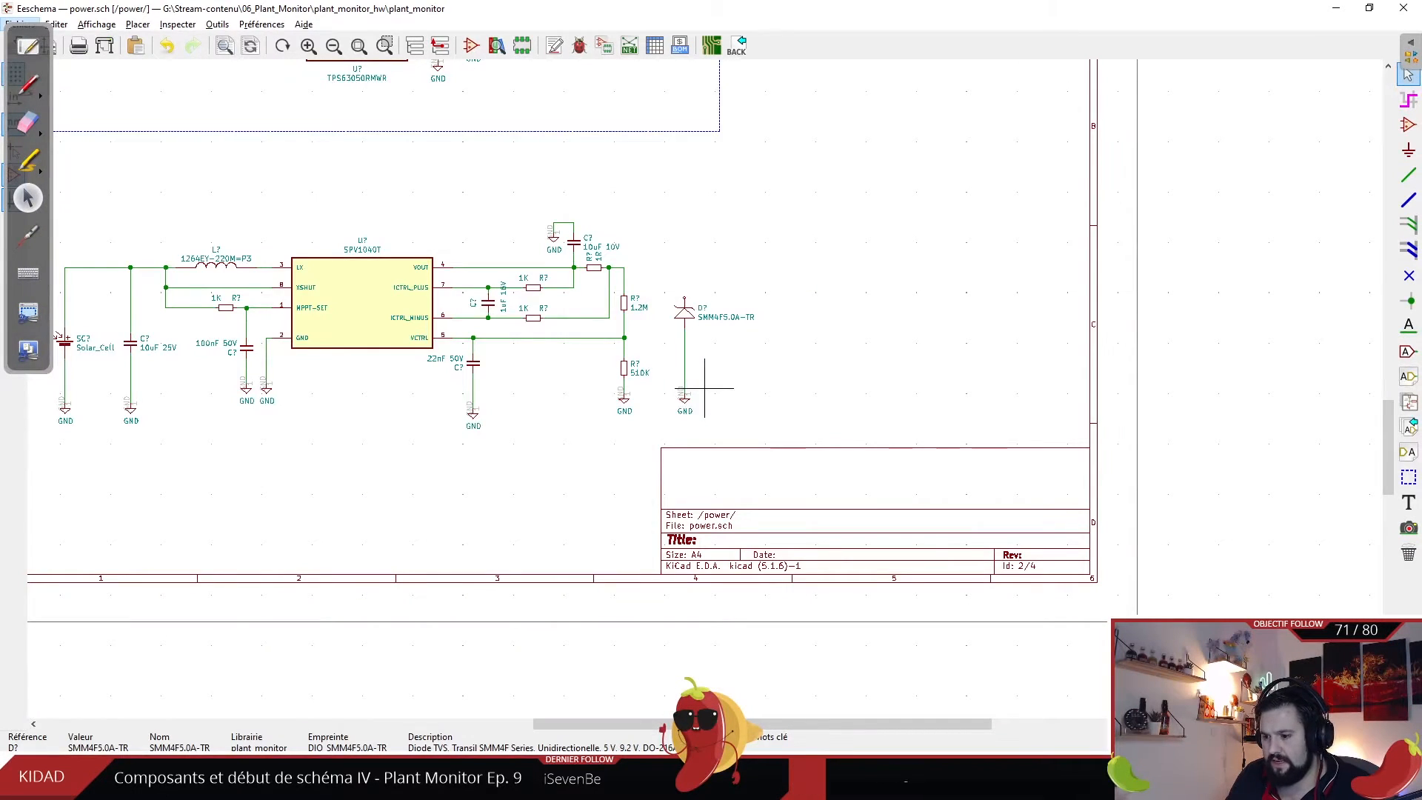
{"action": "mouse_move", "coordinate": [744, 785]}
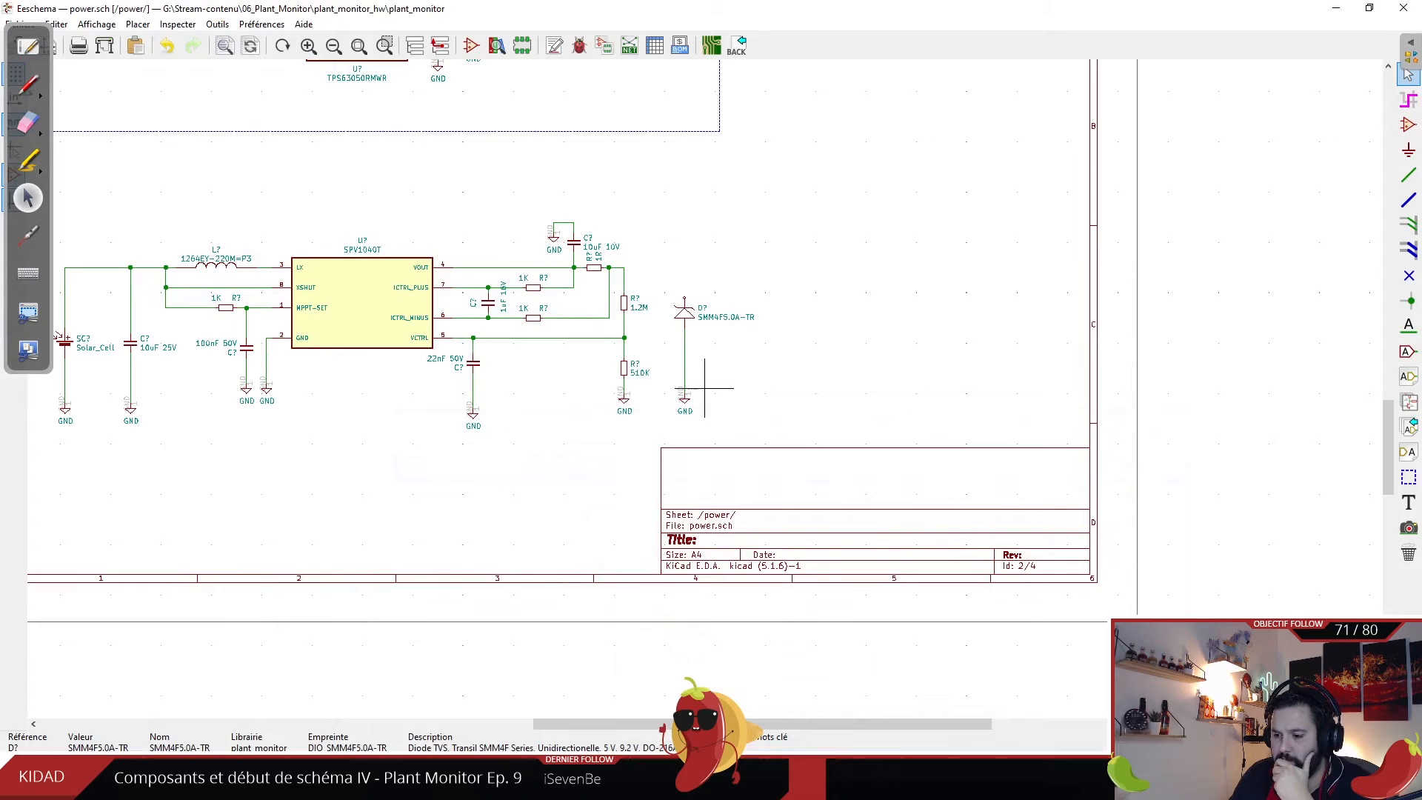
- Bring Chrome back and open the SPV1040 application-note tab at its schematic and BOM page
{"action": "left_click", "coordinate": [598, 785]}
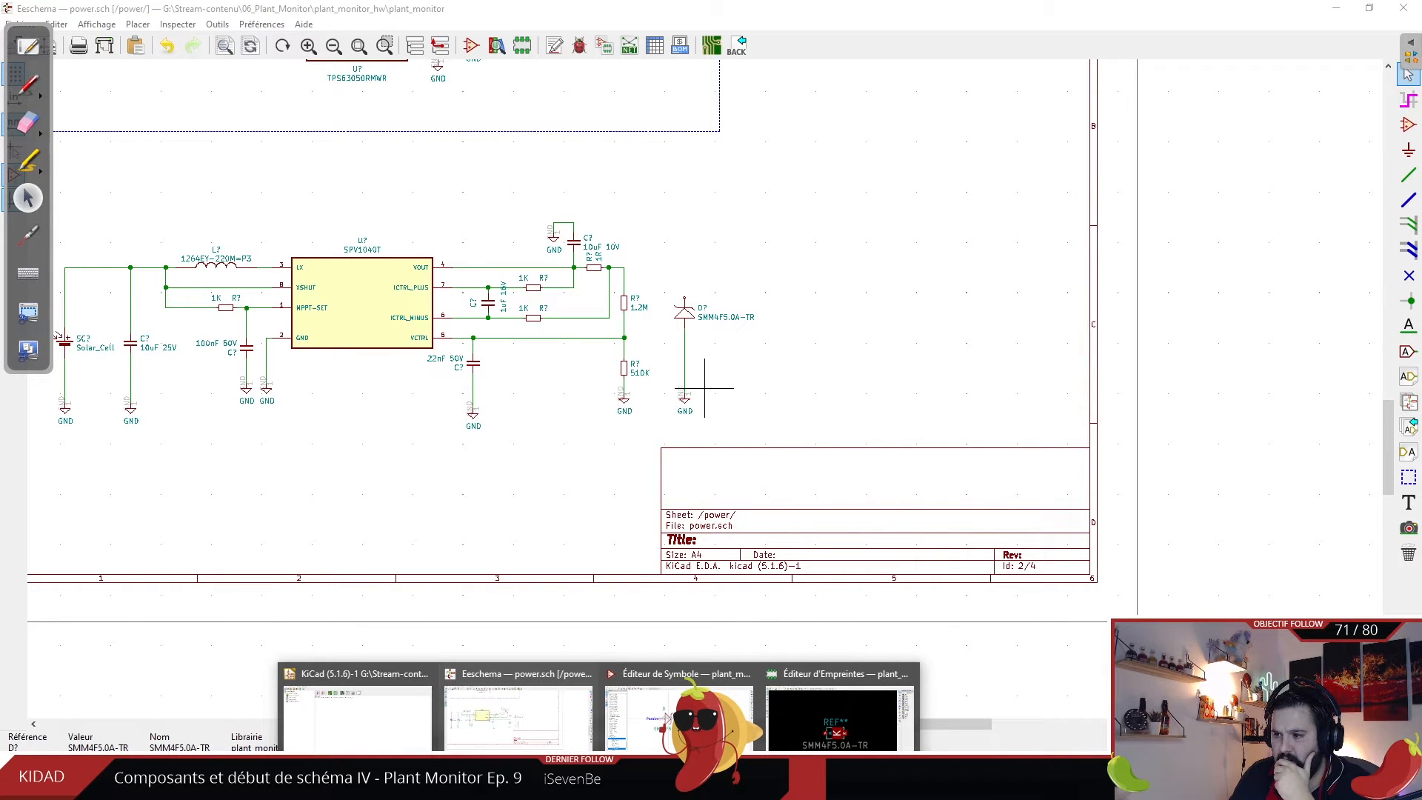
{"action": "left_click", "coordinate": [744, 785]}
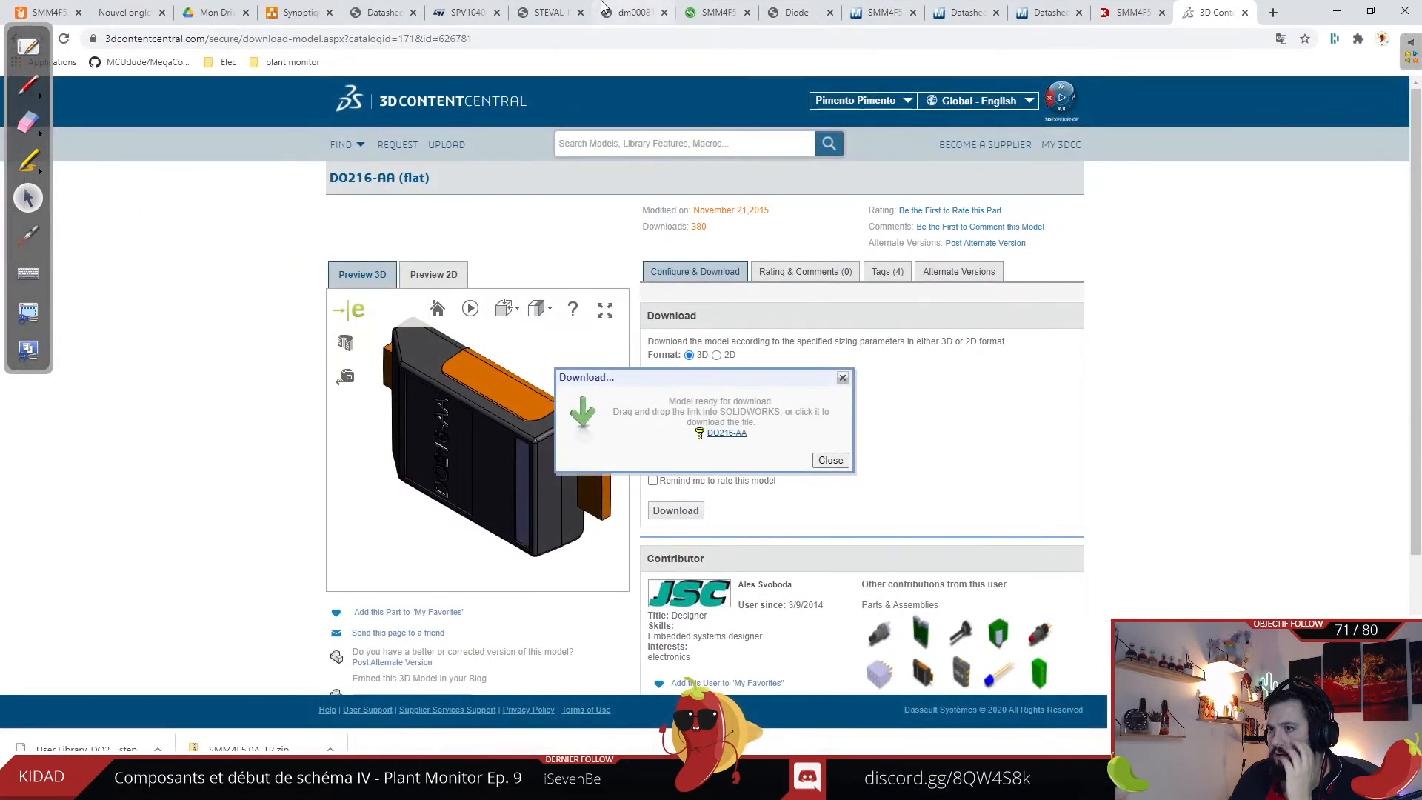
{"action": "left_click", "coordinate": [551, 12]}
{"action": "scroll", "coordinate": [813, 495], "scroll_direction": "down", "scroll_amount": 1}
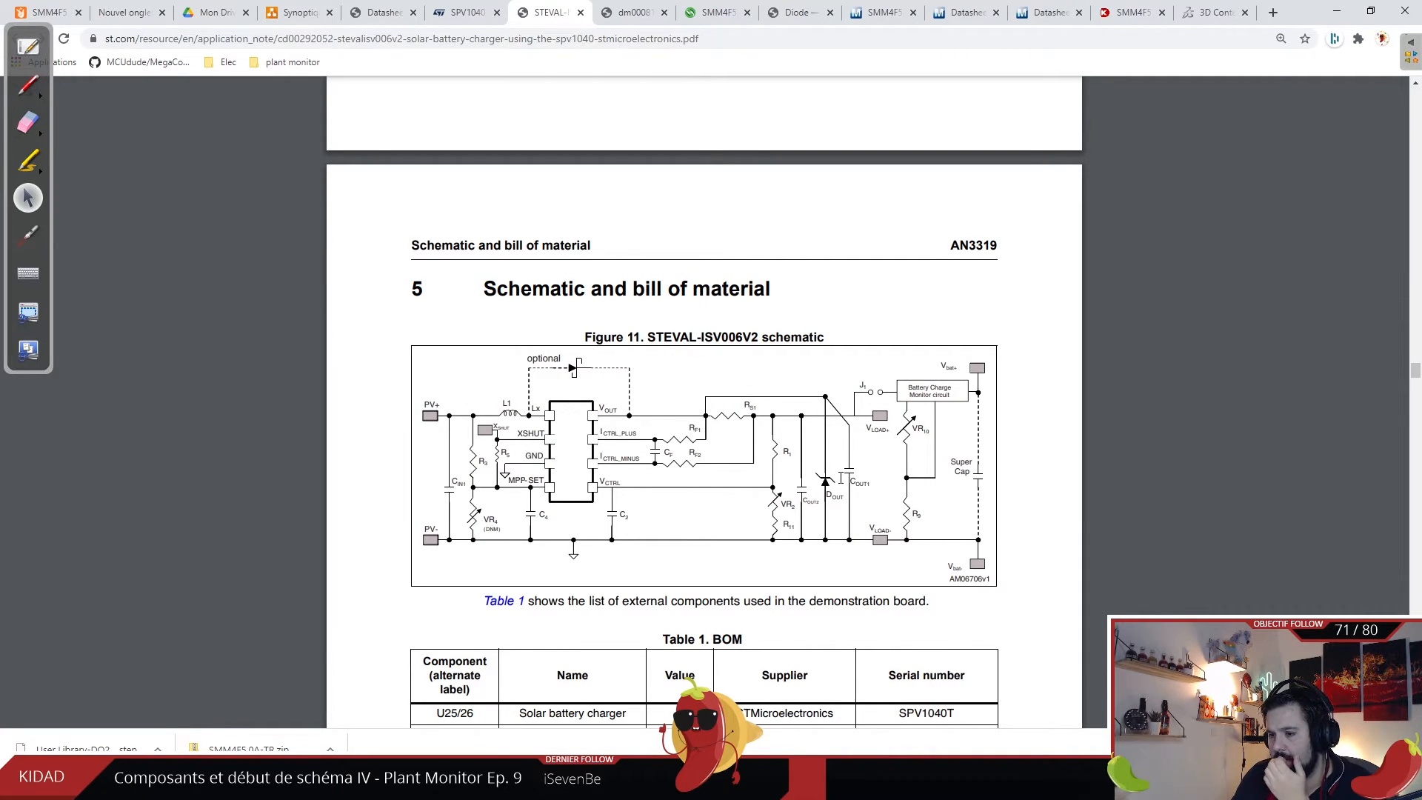
- Scroll the AN3319 PDF down to the output protection diode and XSHUT resistor sections
{"action": "scroll", "coordinate": [847, 487], "scroll_direction": "down", "scroll_amount": 20}
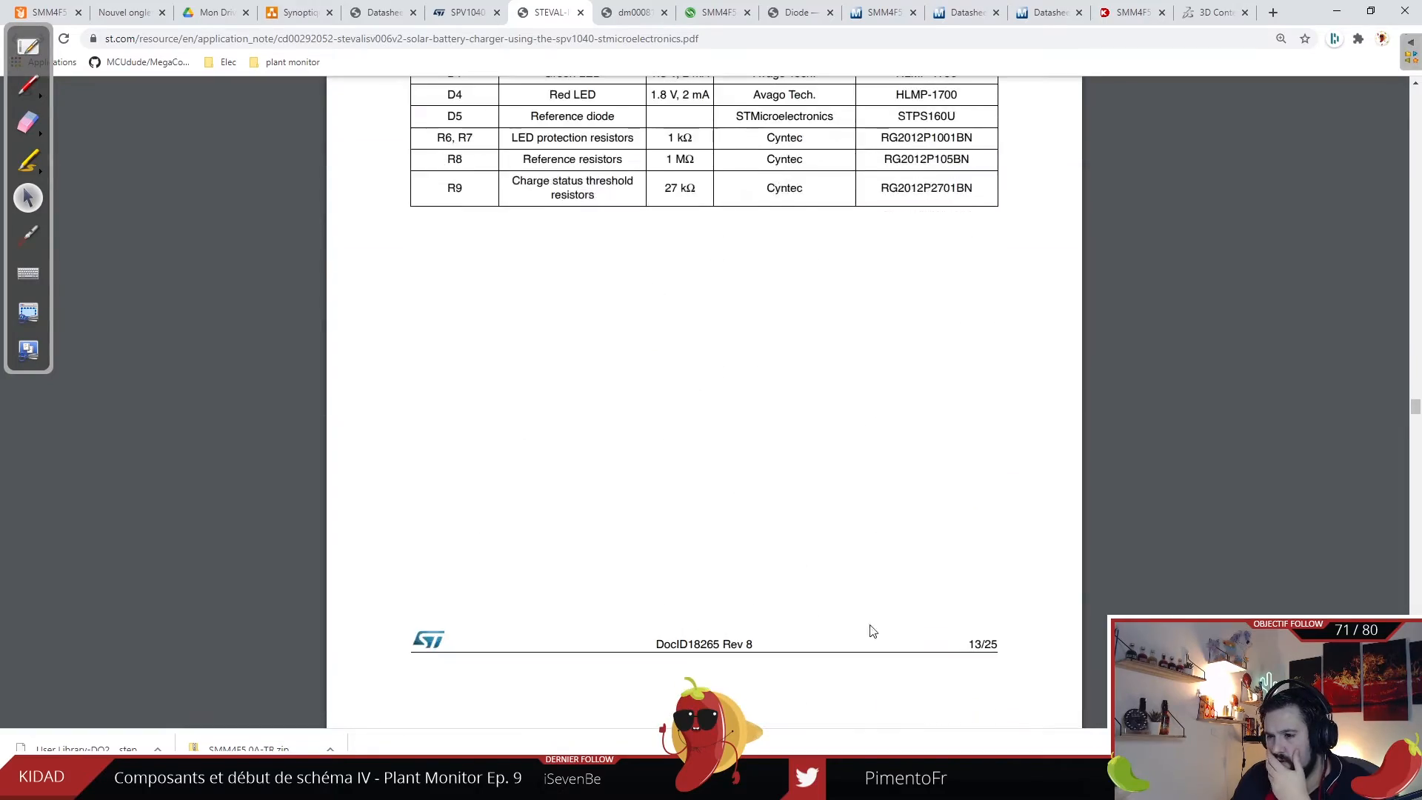
{"action": "scroll", "coordinate": [824, 552], "scroll_direction": "down", "scroll_amount": 20}
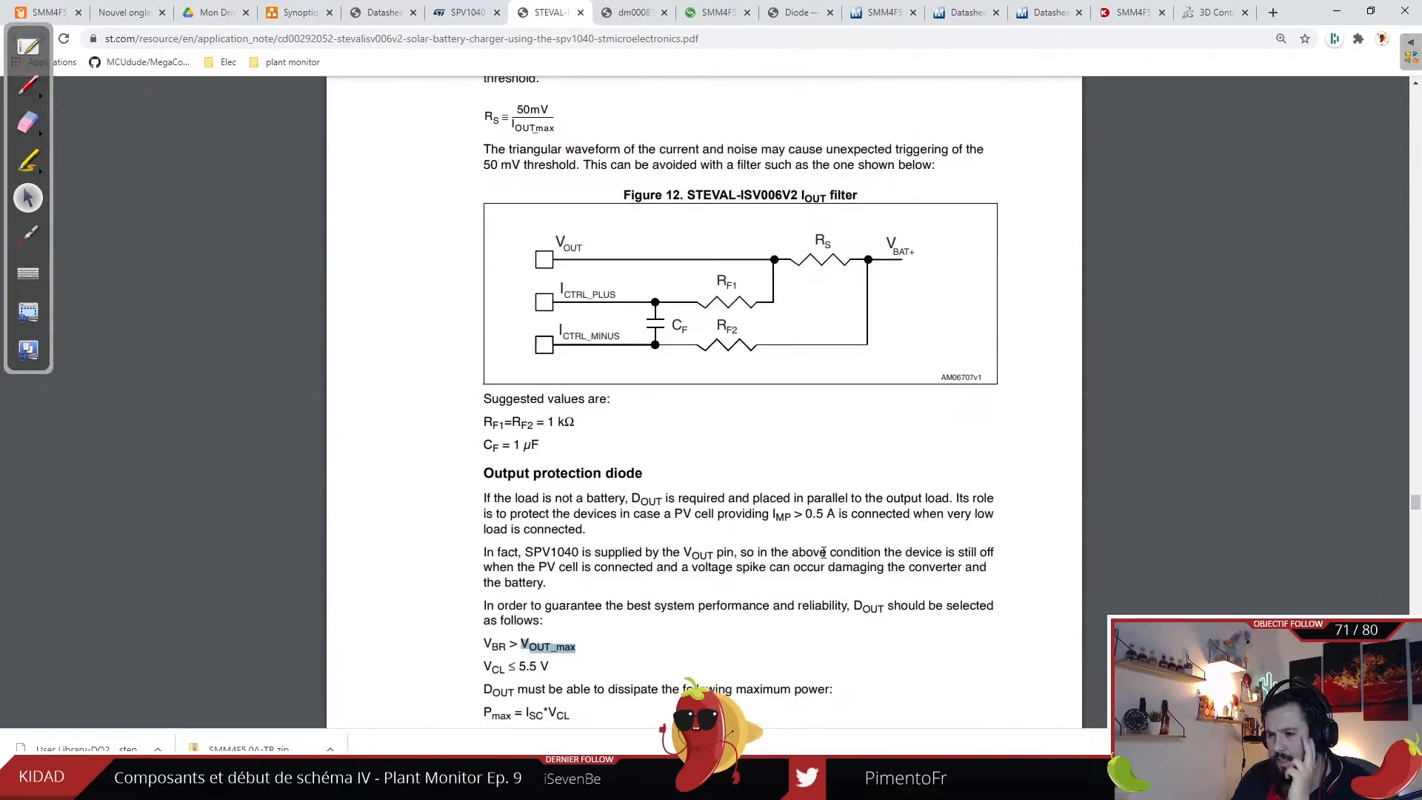
{"action": "scroll", "coordinate": [824, 553], "scroll_direction": "down", "scroll_amount": 8}
{"action": "scroll", "coordinate": [789, 573], "scroll_direction": "up", "scroll_amount": 3}
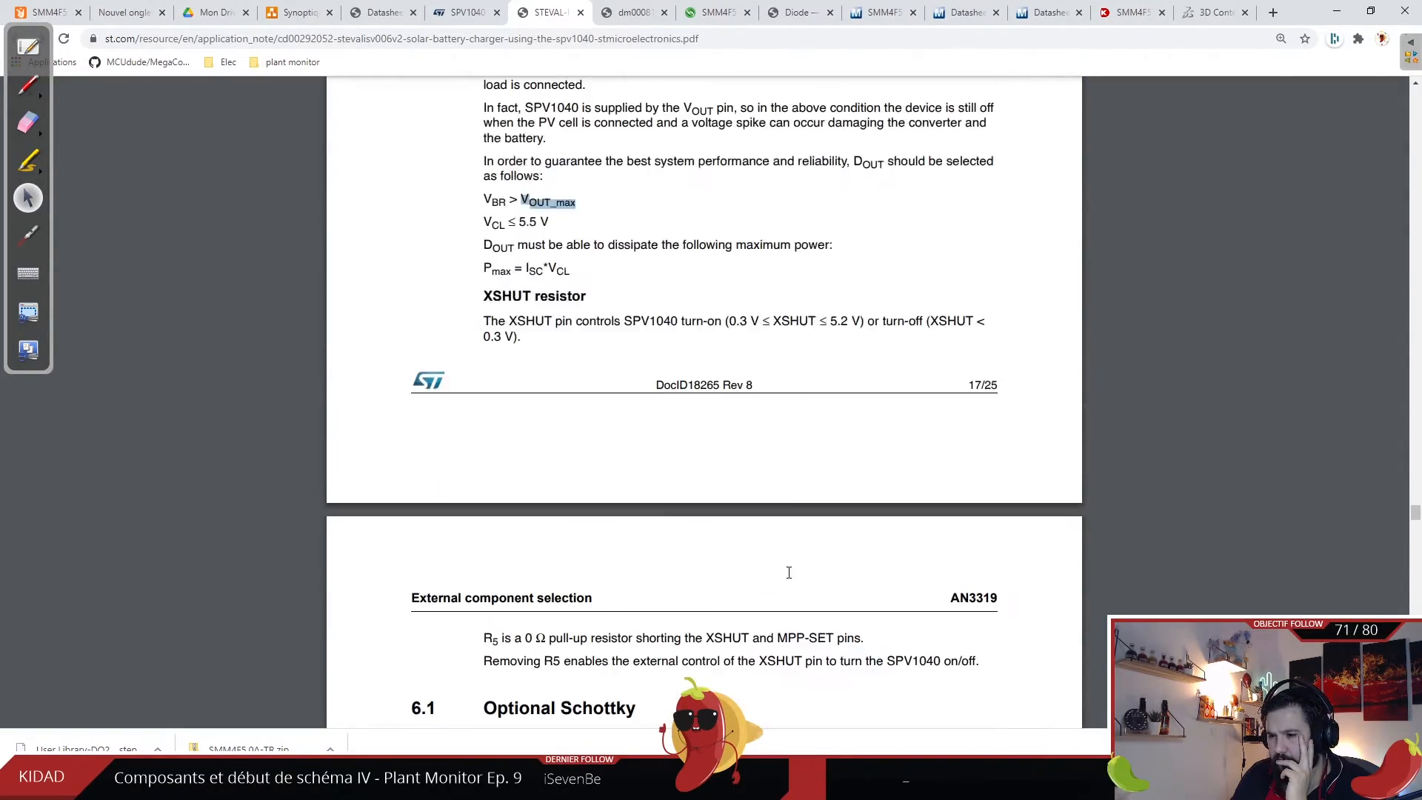
{"action": "scroll", "coordinate": [789, 573], "scroll_direction": "up", "scroll_amount": 1}
{"action": "left_click_drag", "start_coordinate": [483, 370], "coordinate": [547, 374]}
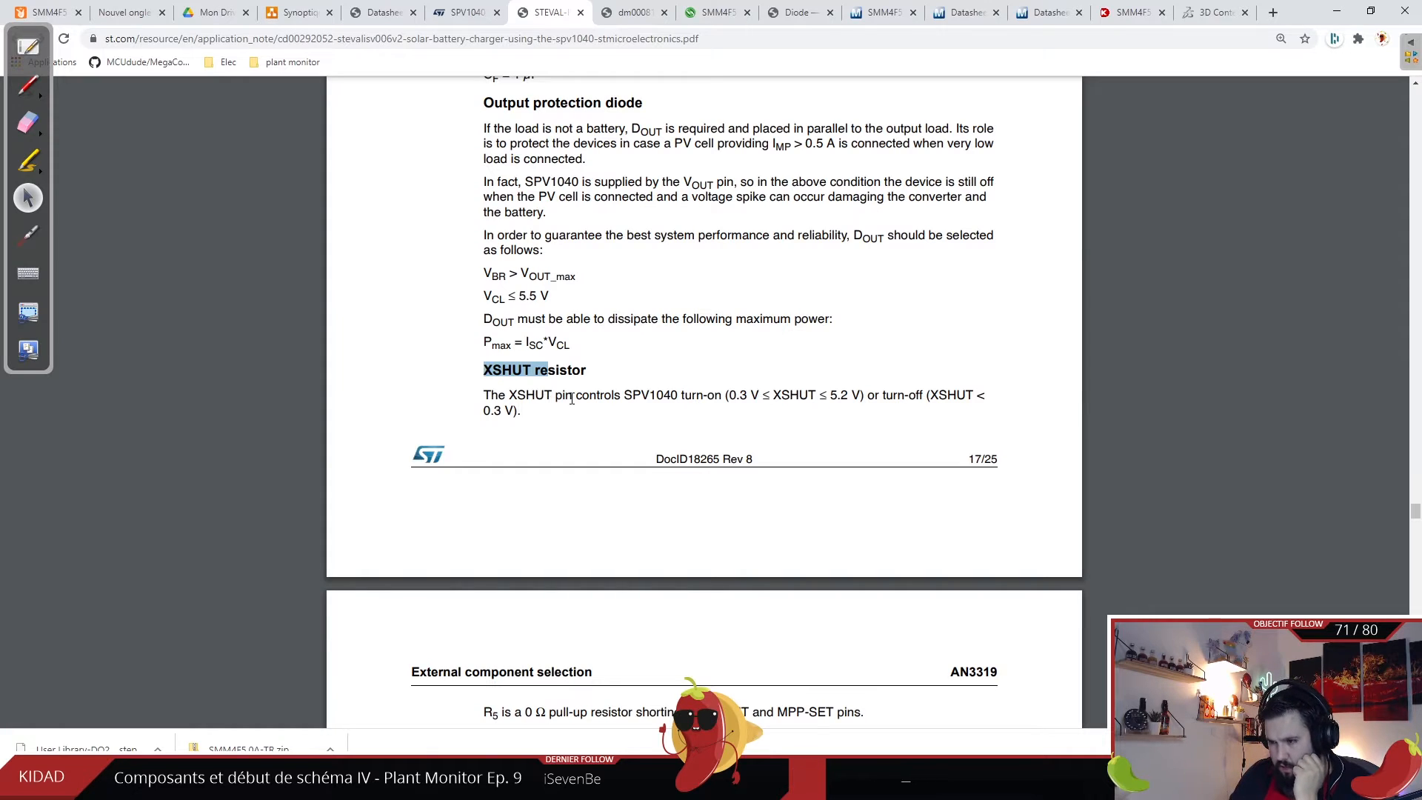
{"action": "scroll", "coordinate": [567, 398], "scroll_direction": "down", "scroll_amount": 1}
{"action": "scroll", "coordinate": [567, 398], "scroll_direction": "down", "scroll_amount": 1}
- Highlight the notes on R5 shorting XSHUT and on removing R5, then clear the selection
{"action": "left_click_drag", "start_coordinate": [495, 567], "coordinate": [804, 567]}
{"action": "left_click_drag", "start_coordinate": [571, 587], "coordinate": [665, 587]}
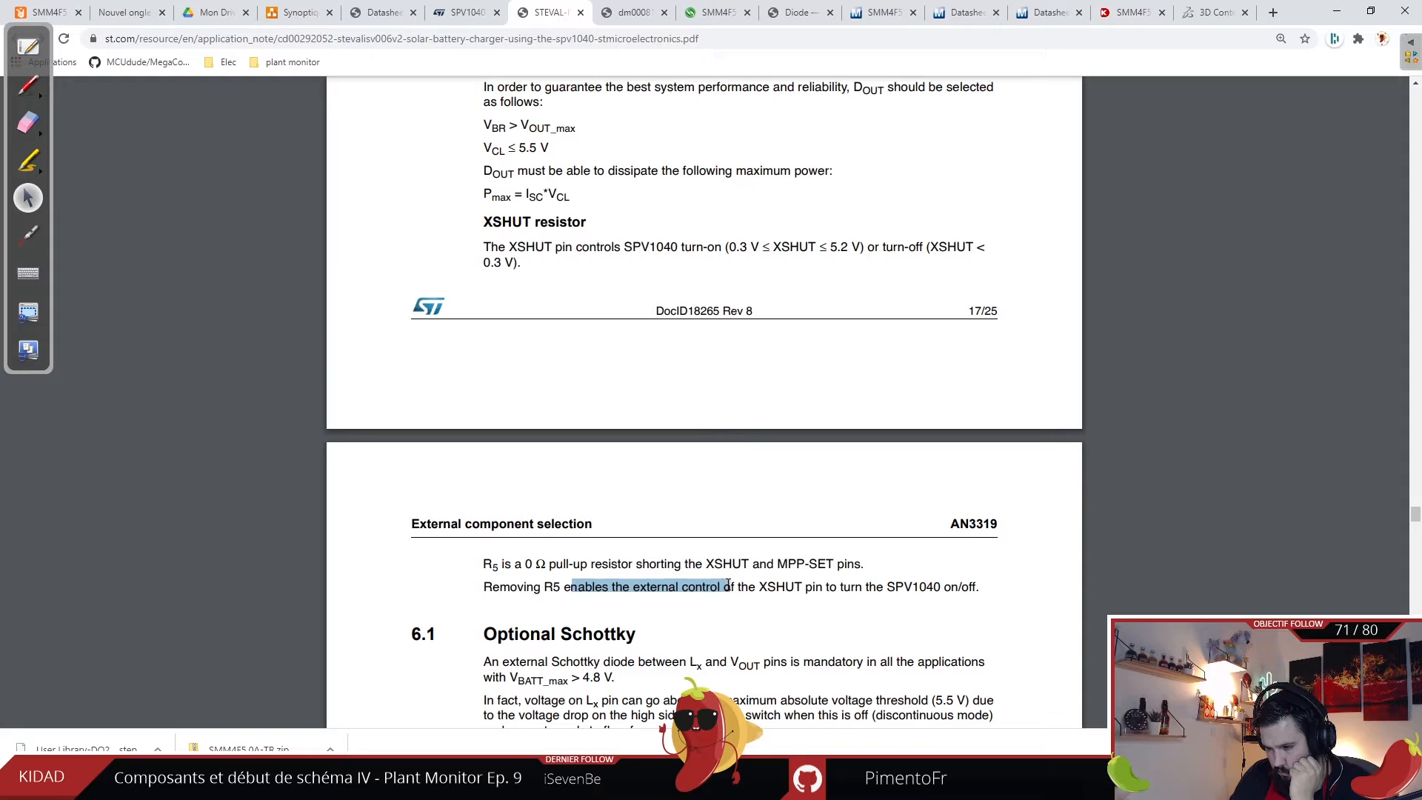
{"action": "left_click_drag", "start_coordinate": [728, 584], "coordinate": [759, 585]}
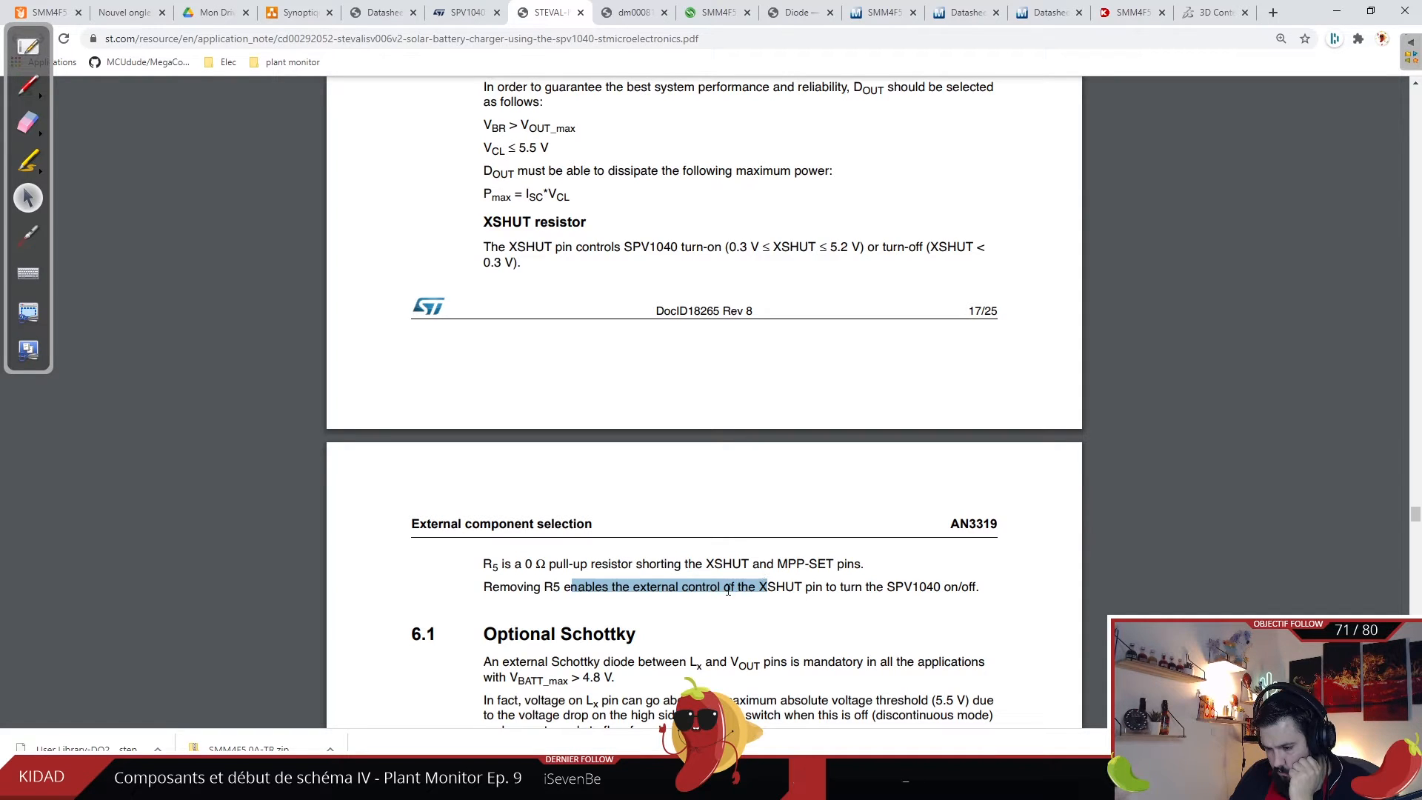
{"action": "left_click", "coordinate": [745, 574]}
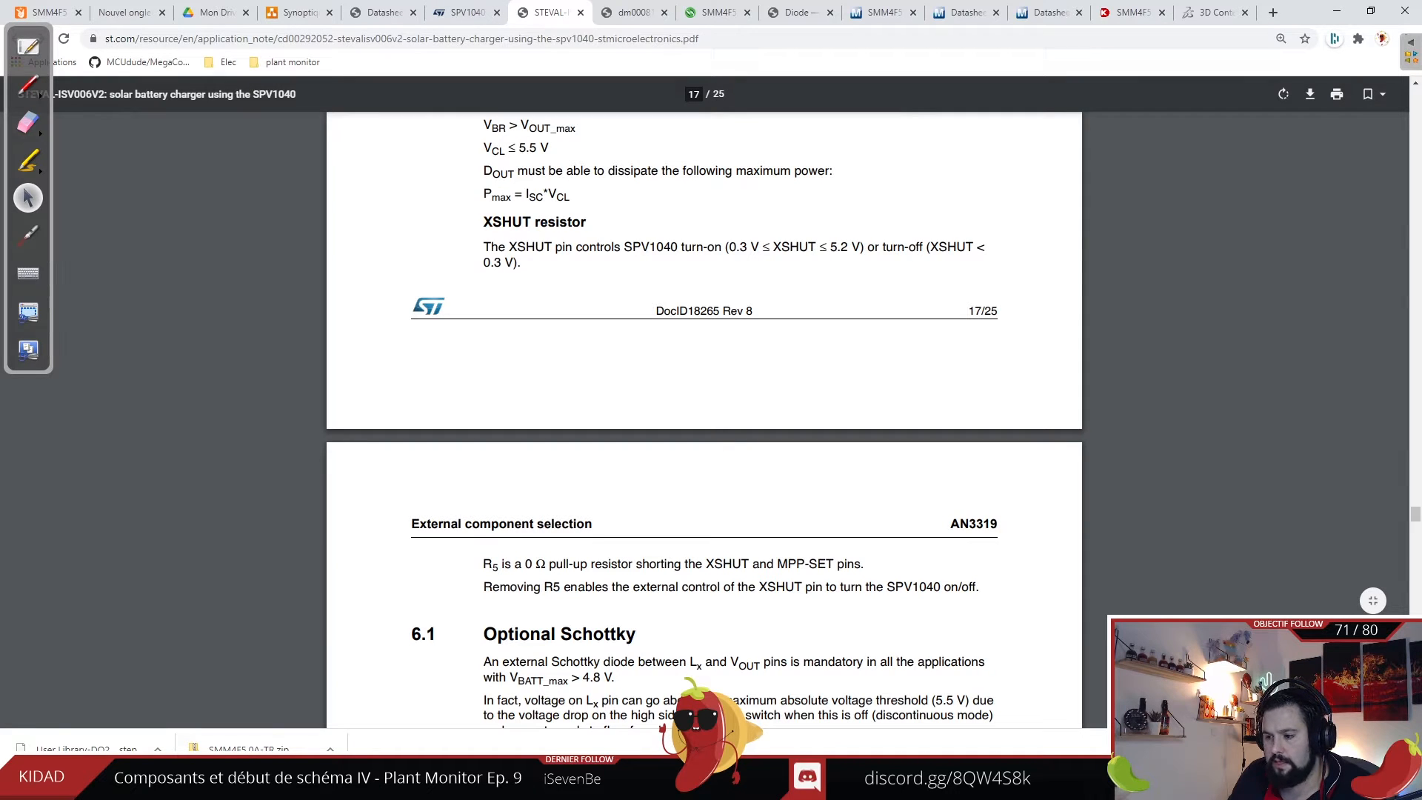
- Move the upper 1K resistor onto the XSHUT row and wire it between pin 8 and the input line
{"action": "mouse_move", "coordinate": [666, 785]}
{"action": "left_click", "coordinate": [518, 685]}
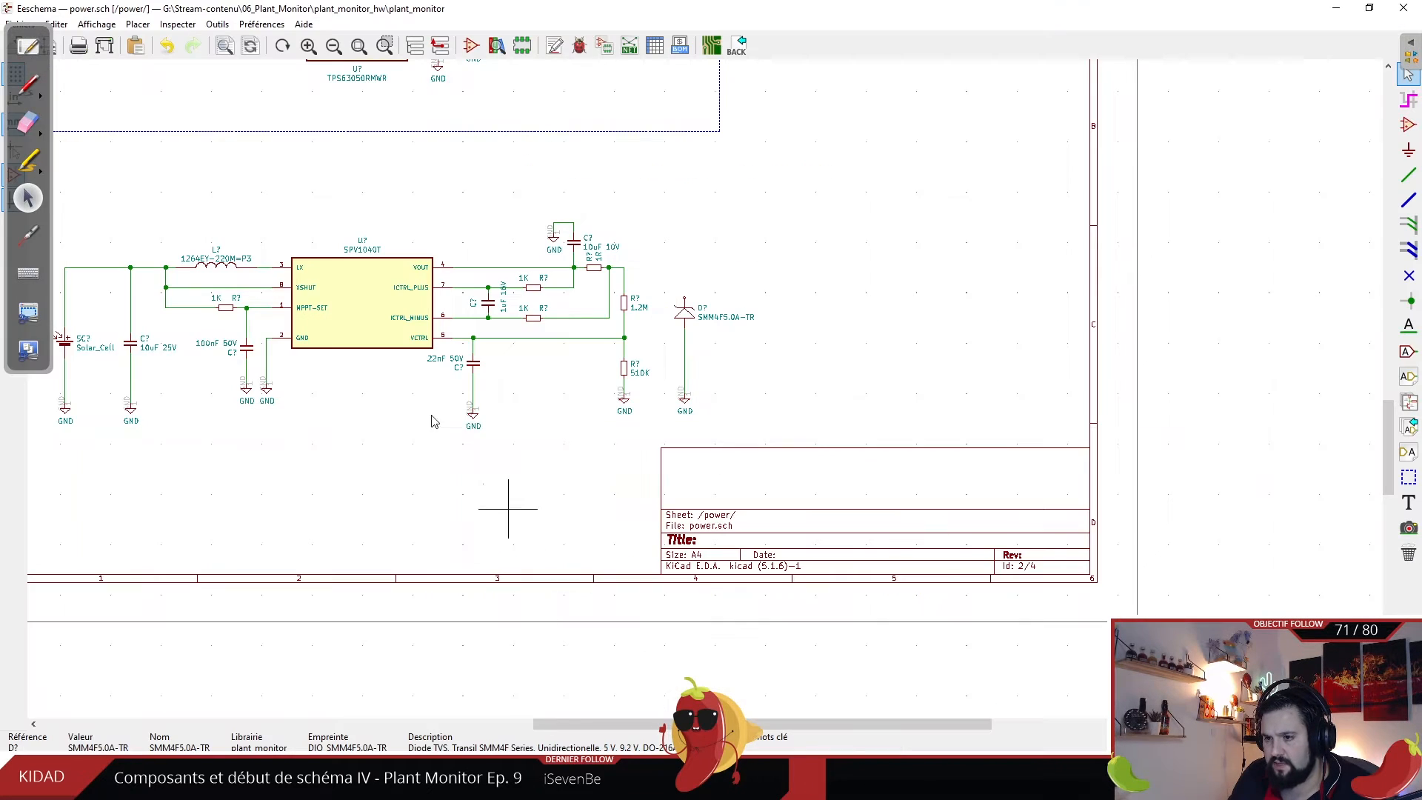
{"action": "scroll", "coordinate": [203, 320], "scroll_direction": "up", "scroll_amount": 1}
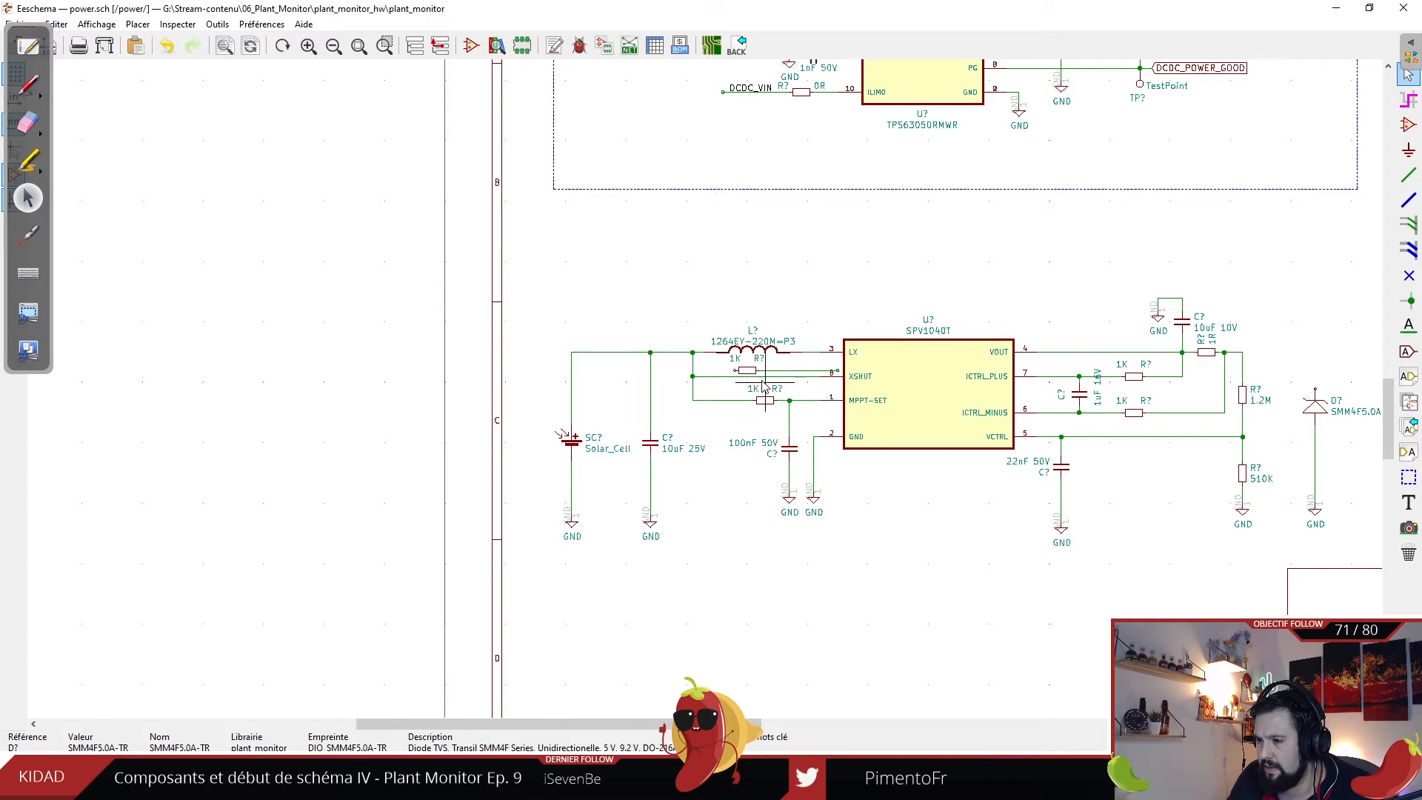
{"action": "scroll", "coordinate": [763, 381], "scroll_direction": "up", "scroll_amount": 2}
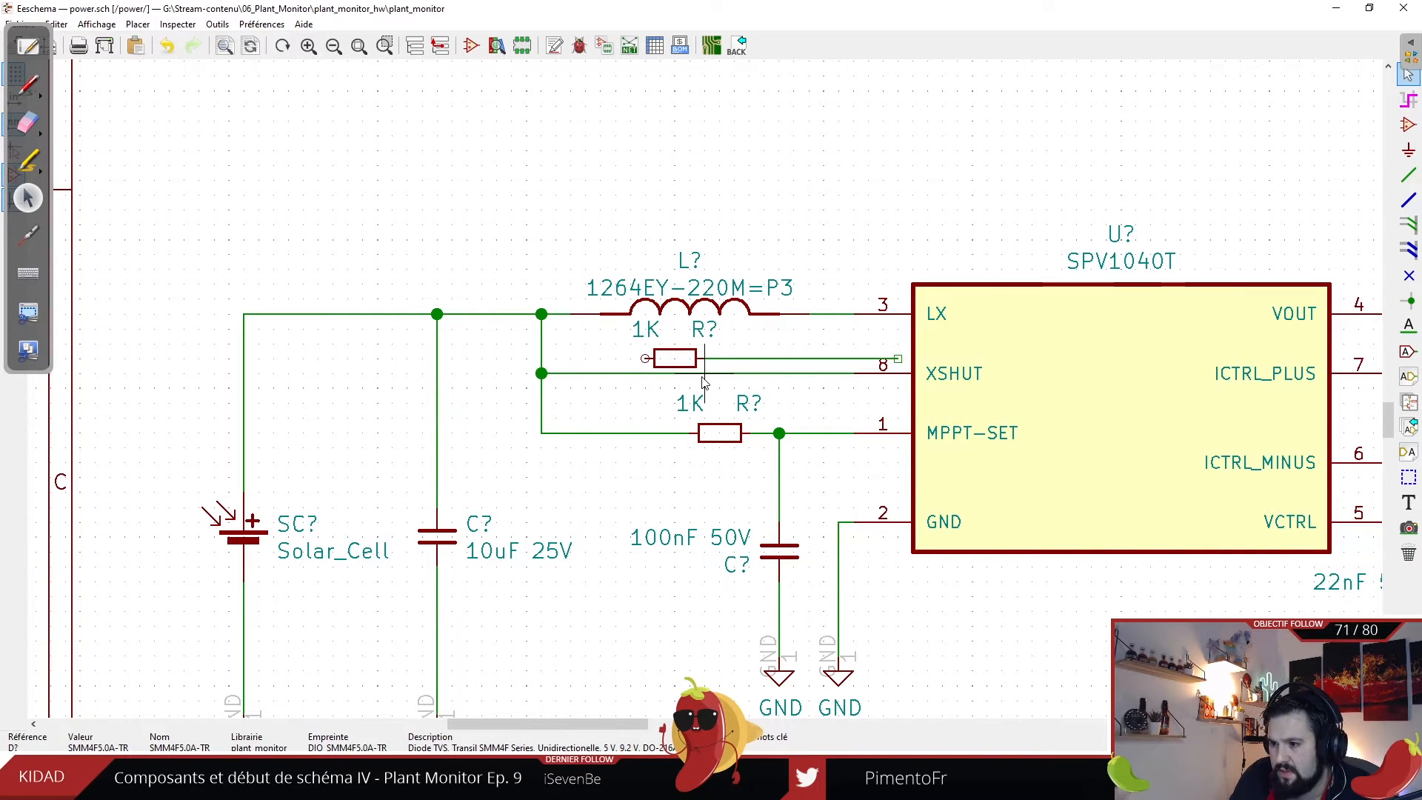
{"action": "key", "text": "Delete"}
{"action": "key", "text": "m"}
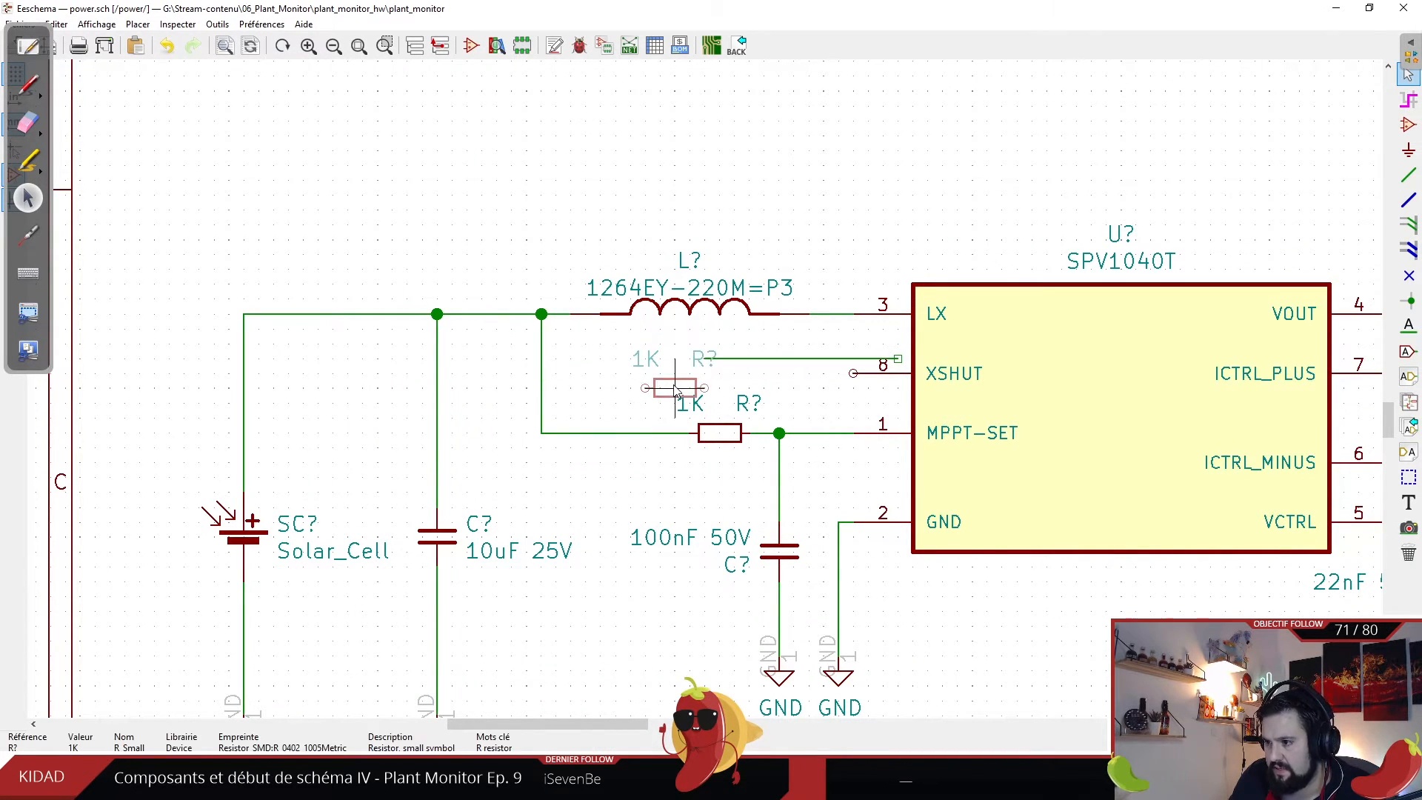
{"action": "left_click", "coordinate": [677, 376]}
{"action": "key", "text": "Delete"}
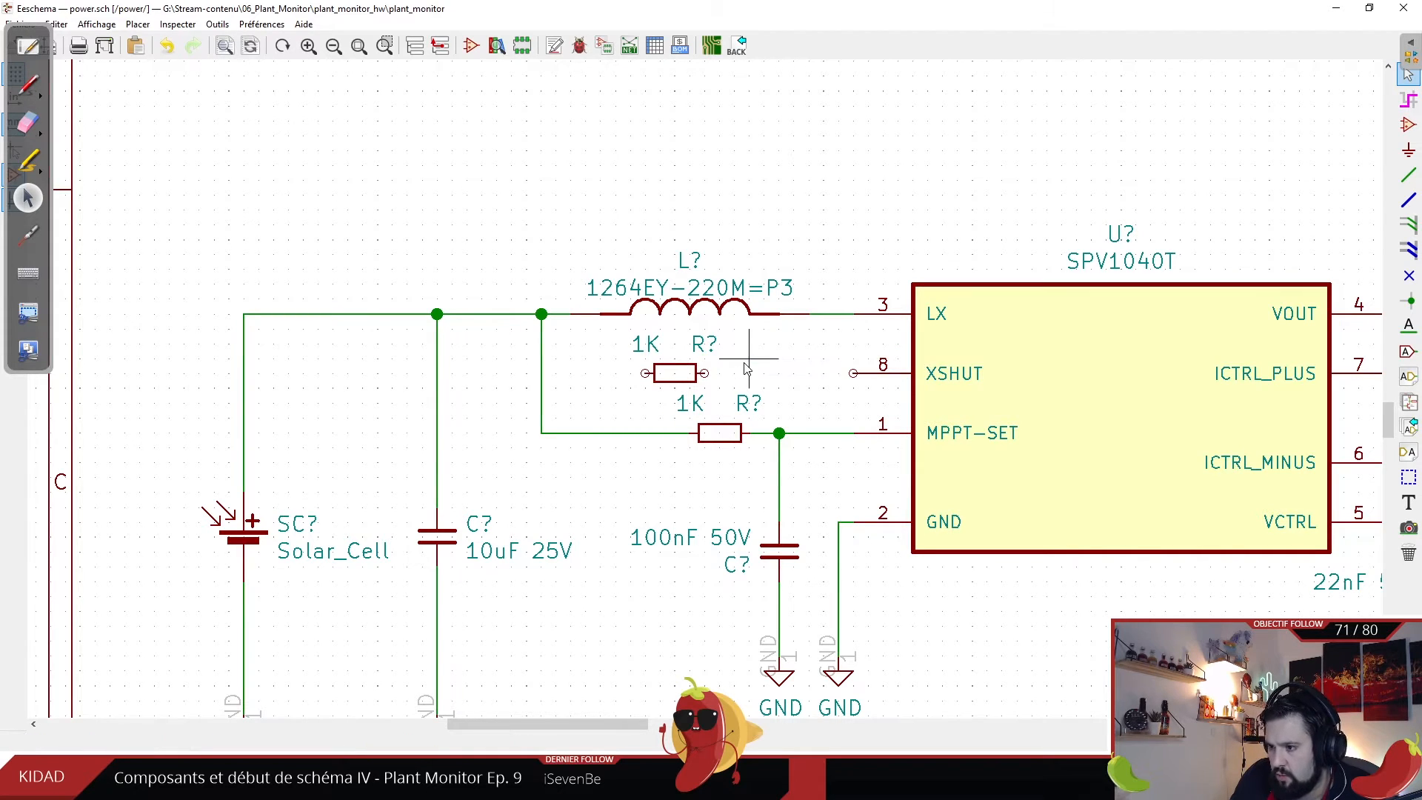
{"action": "key", "text": "w"}
{"action": "left_click", "coordinate": [853, 373]}
{"action": "left_click", "coordinate": [645, 373]}
{"action": "left_click", "coordinate": [542, 373]}
- Reposition the XSHUT resistor along its wire after checking the application note
{"action": "key", "text": "g"}
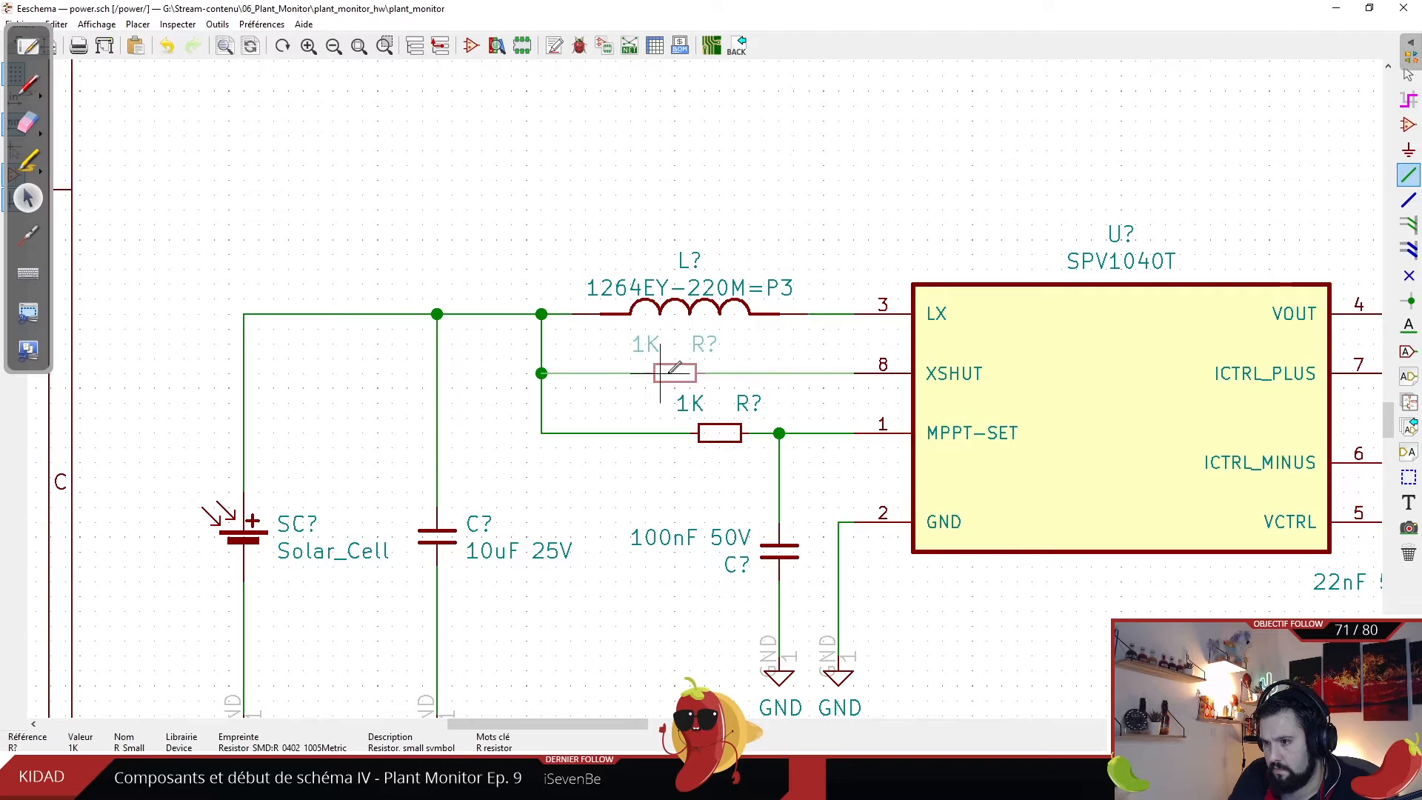
{"action": "left_click", "coordinate": [716, 368]}
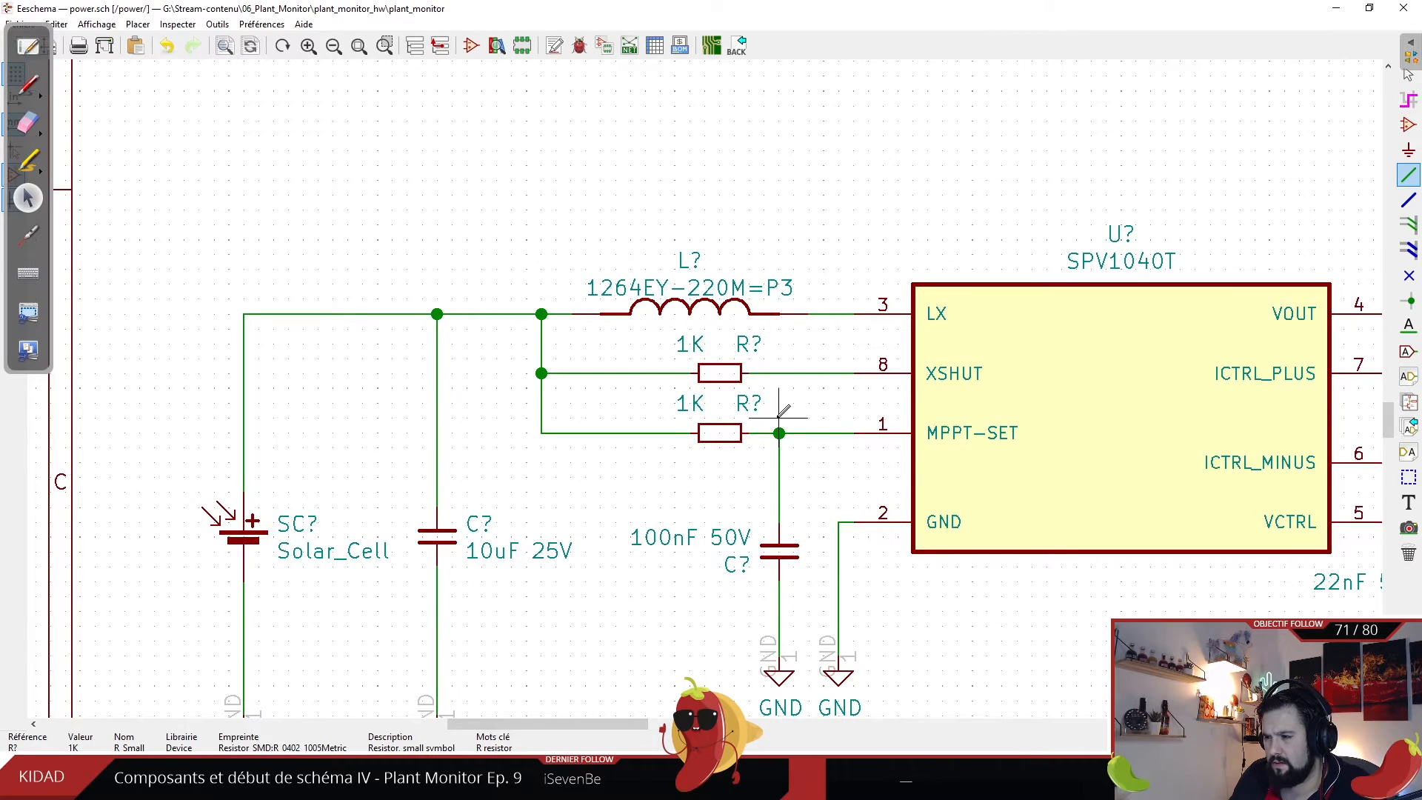
{"action": "key", "text": "alt+Tab"}
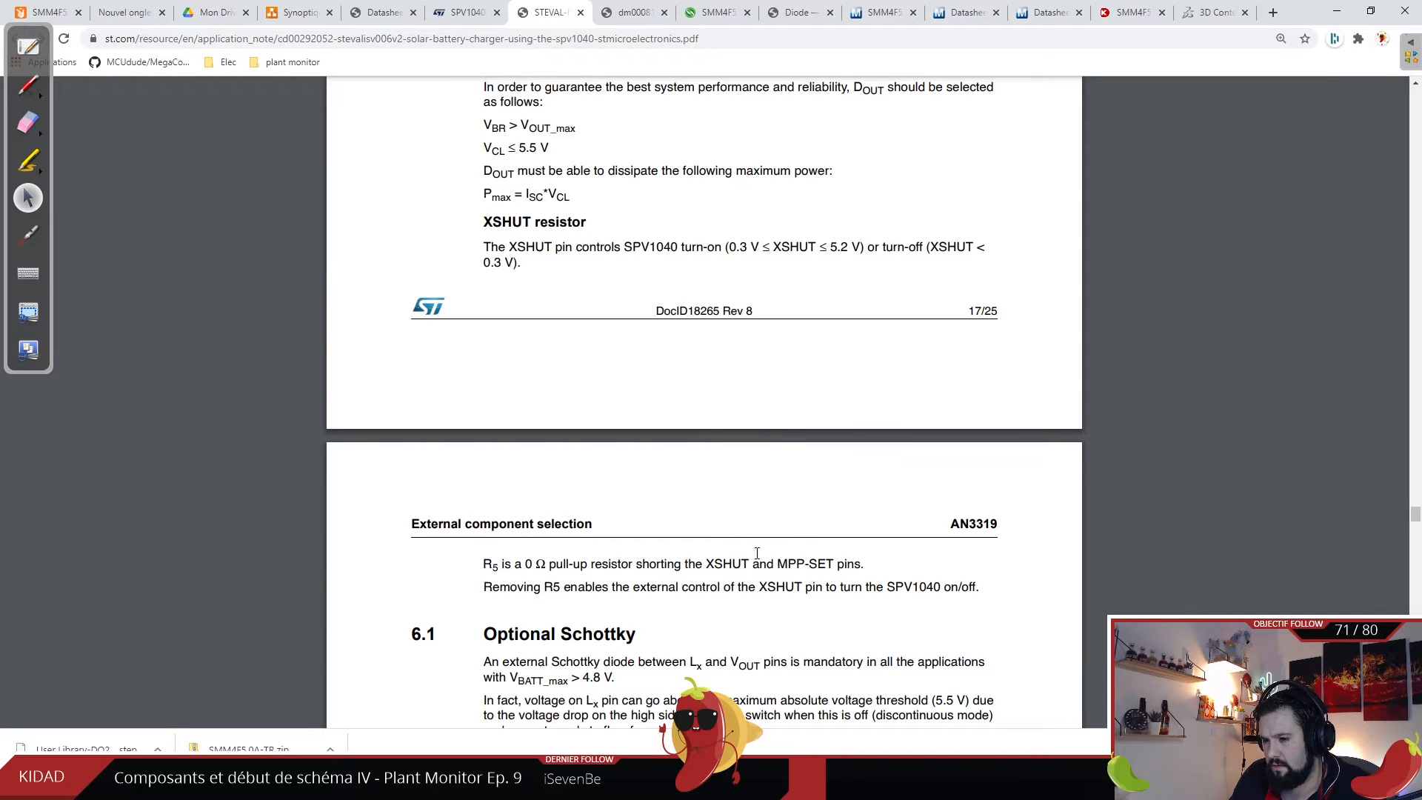
{"action": "key", "text": "alt+Tab"}
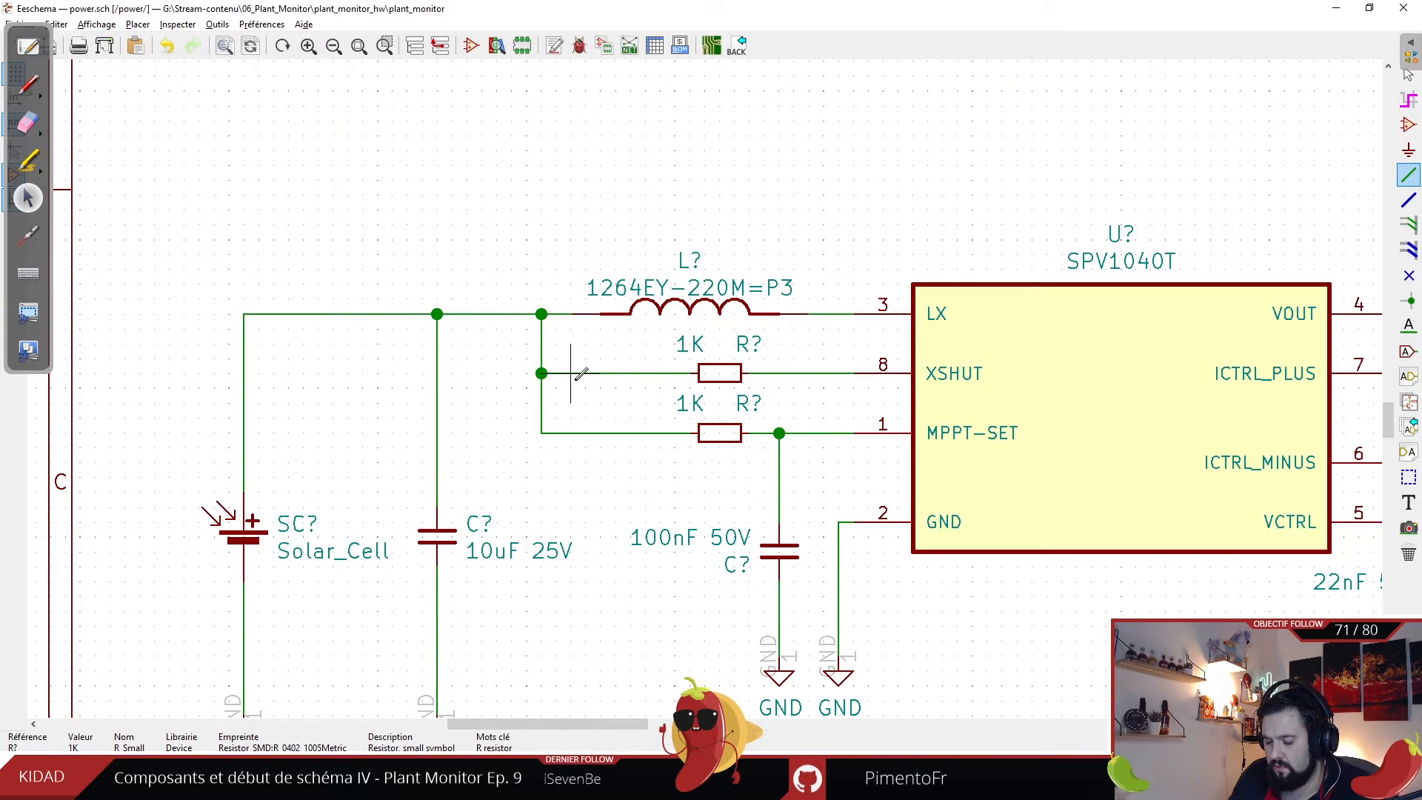
{"action": "key", "text": "m"}
{"action": "left_click", "coordinate": [793, 373]}
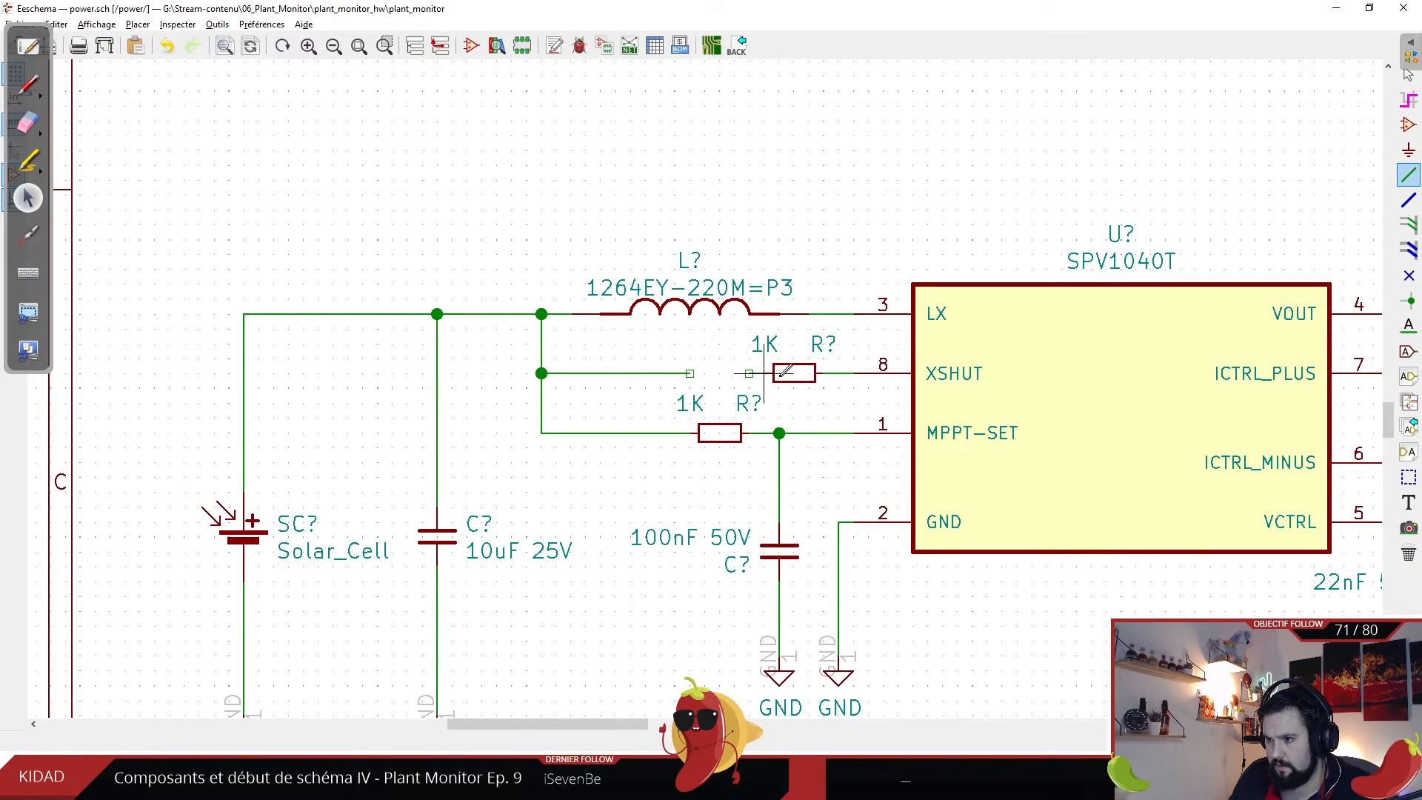
- Butt the XSHUT resistor against pin 8 and wire its left end to the MPPT-SET junction
{"action": "key", "text": "g"}
{"action": "left_click", "coordinate": [823, 373]}
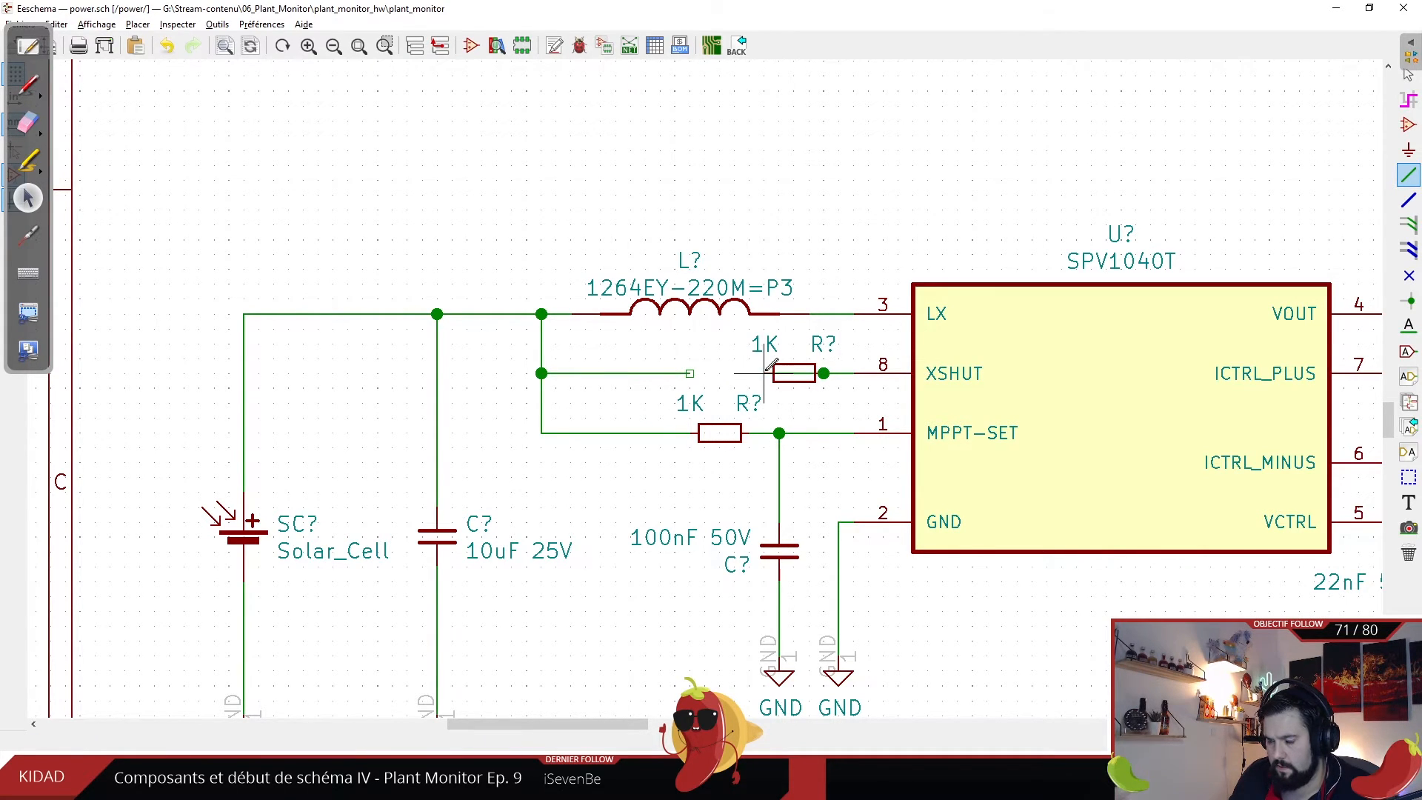
{"action": "left_click", "coordinate": [800, 379]}
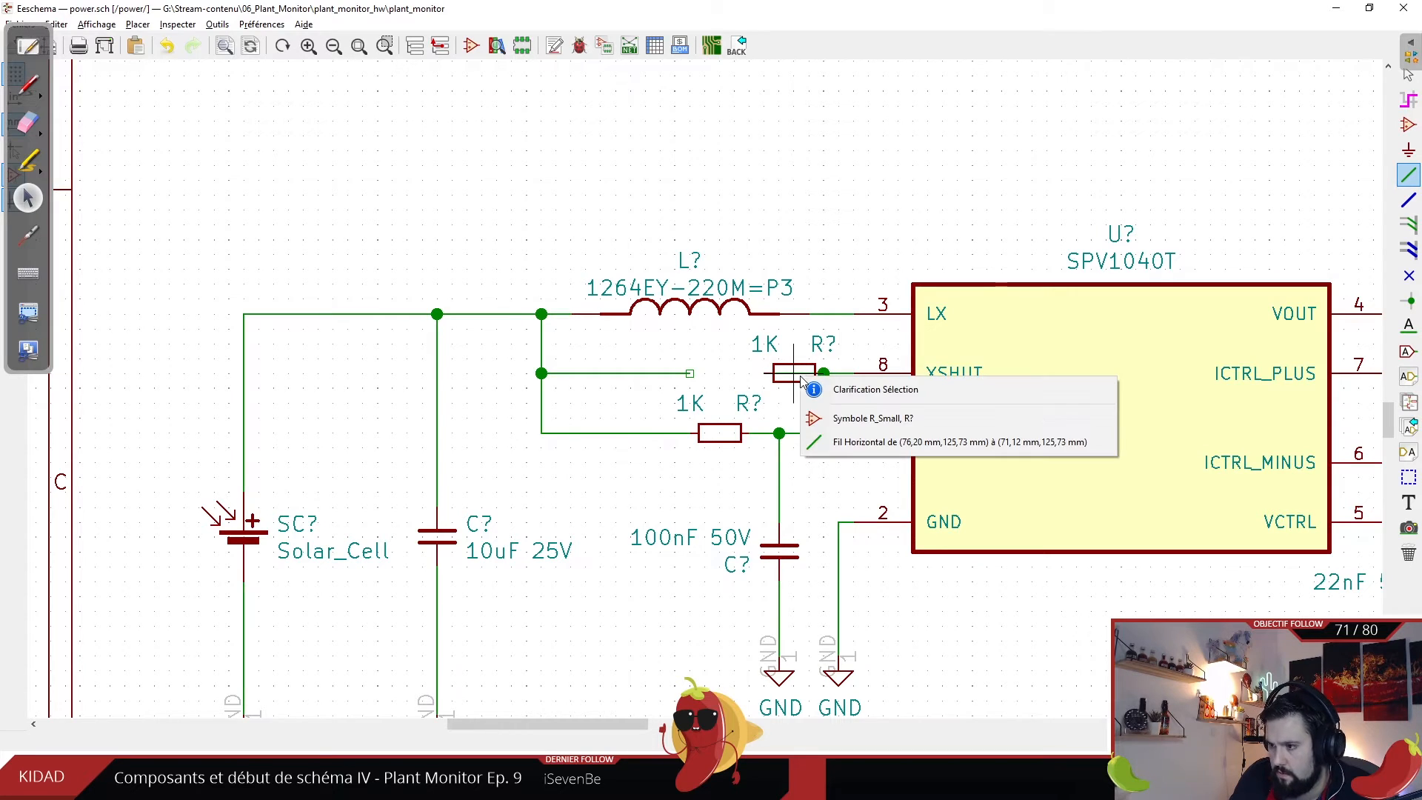
{"action": "left_click", "coordinate": [848, 442]}
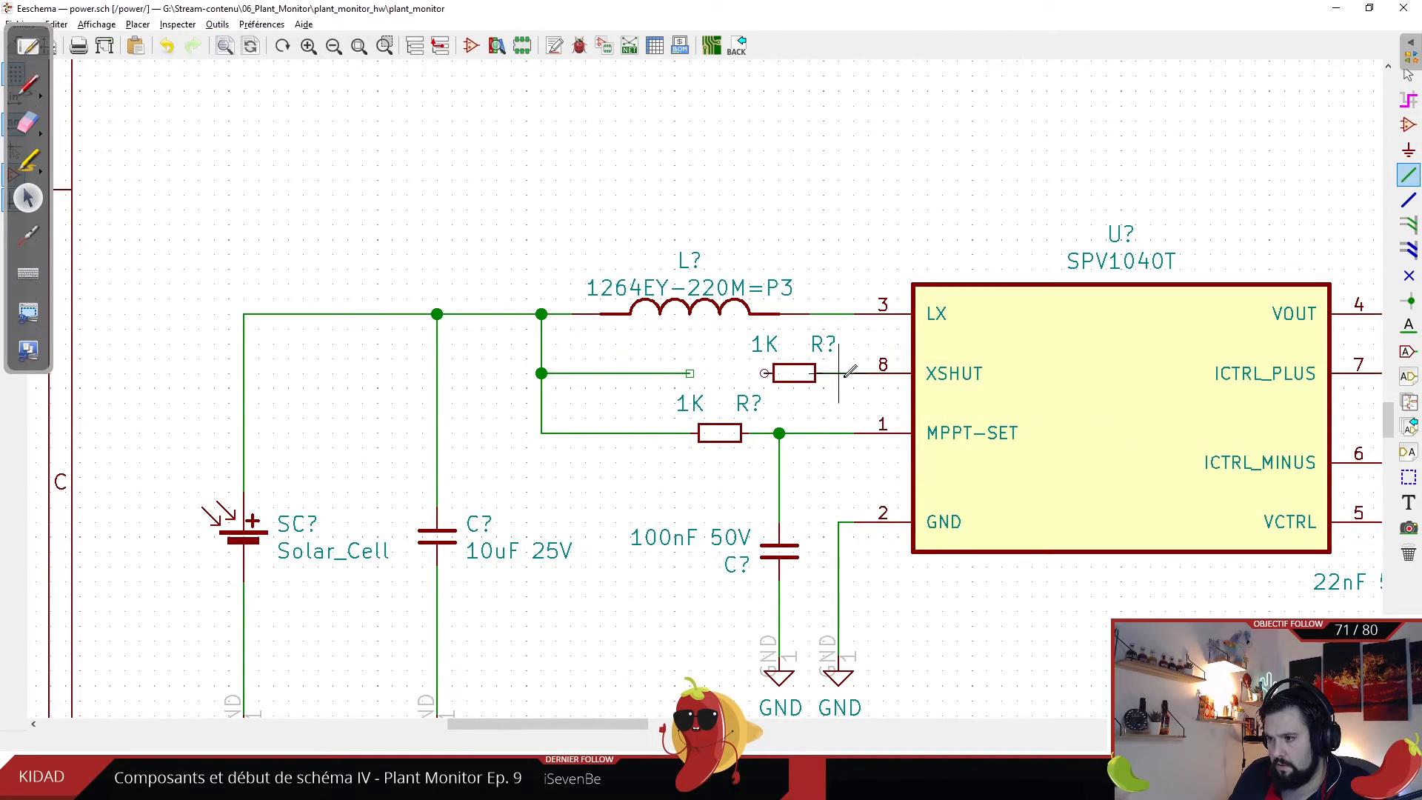
{"action": "left_click", "coordinate": [771, 373]}
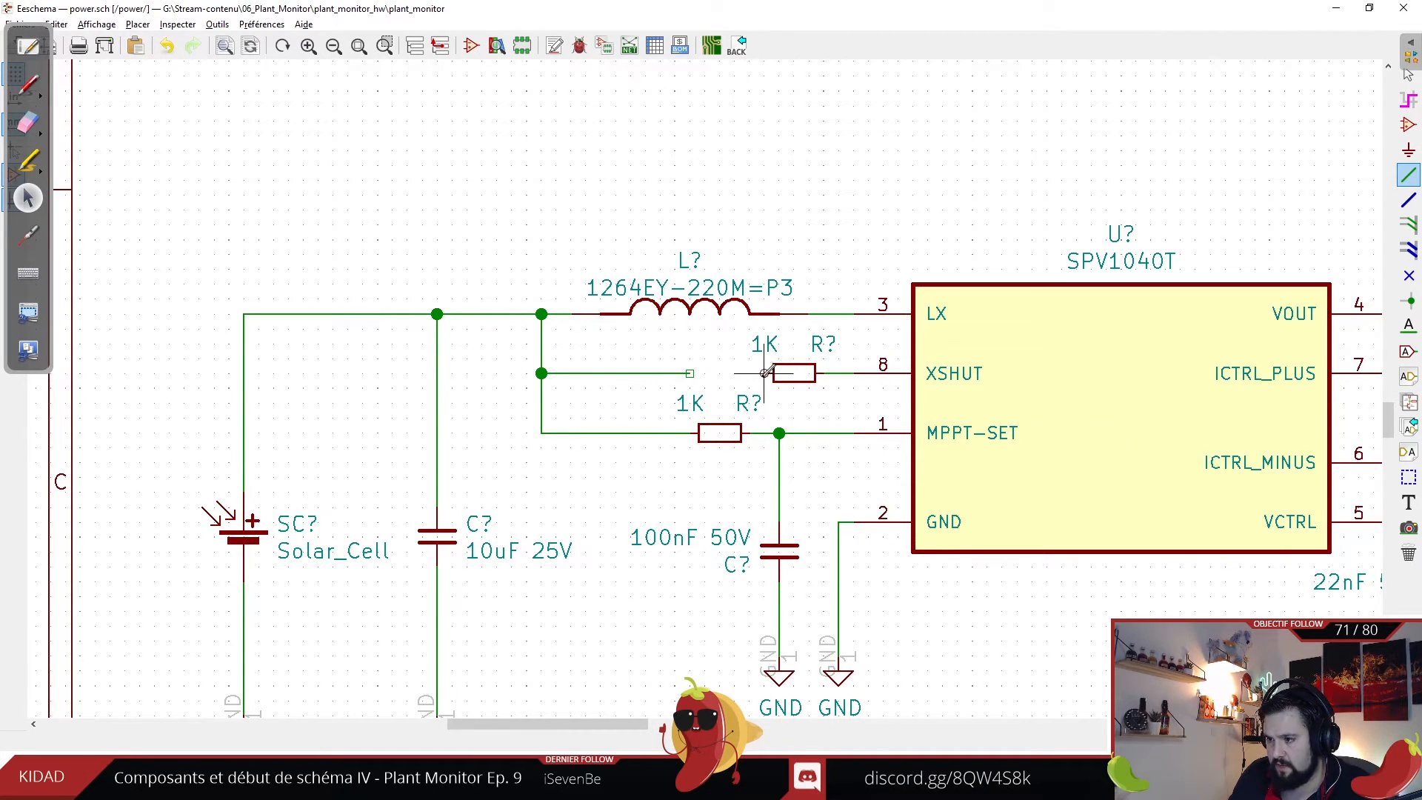
{"action": "key", "text": "Escape"}
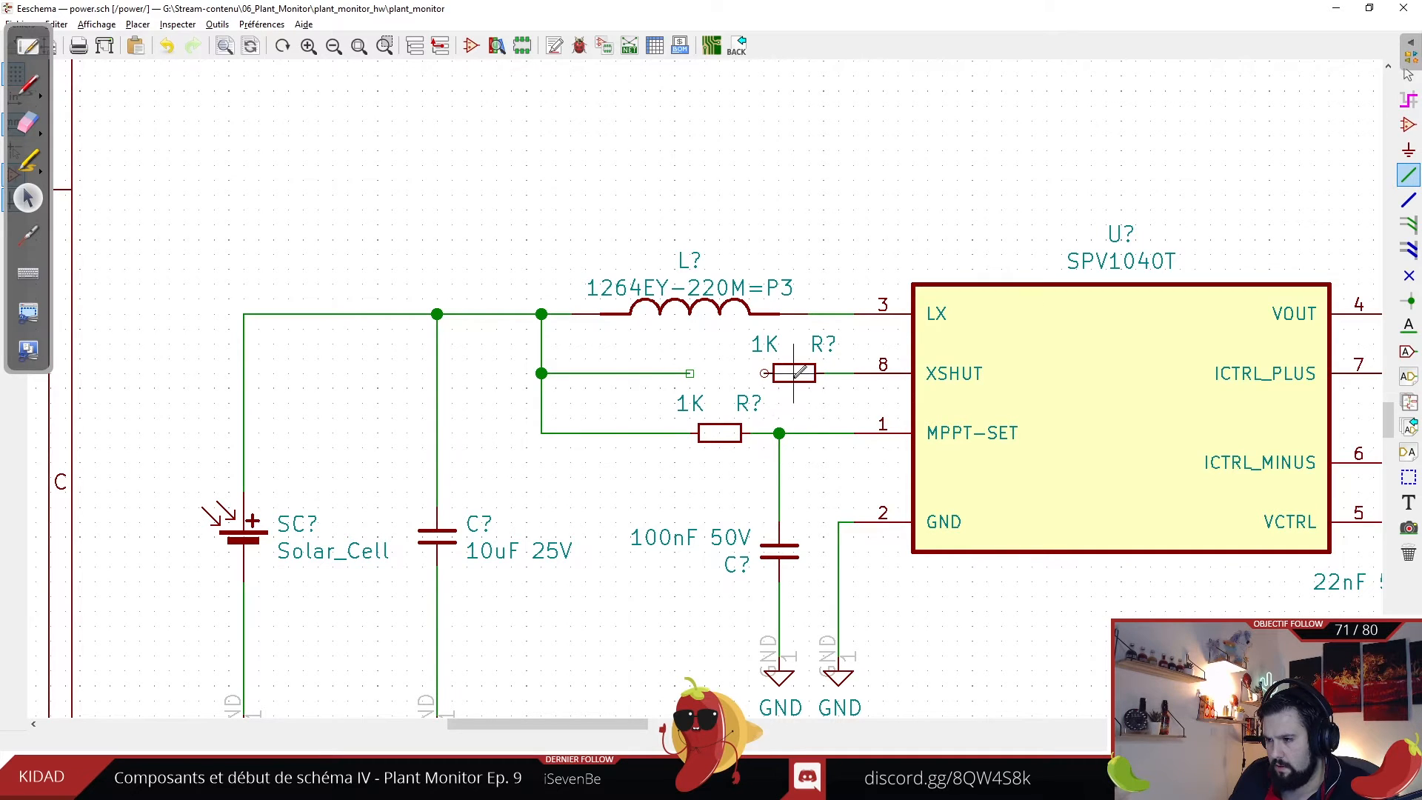
{"action": "left_click_drag", "start_coordinate": [801, 366], "coordinate": [816, 367]}
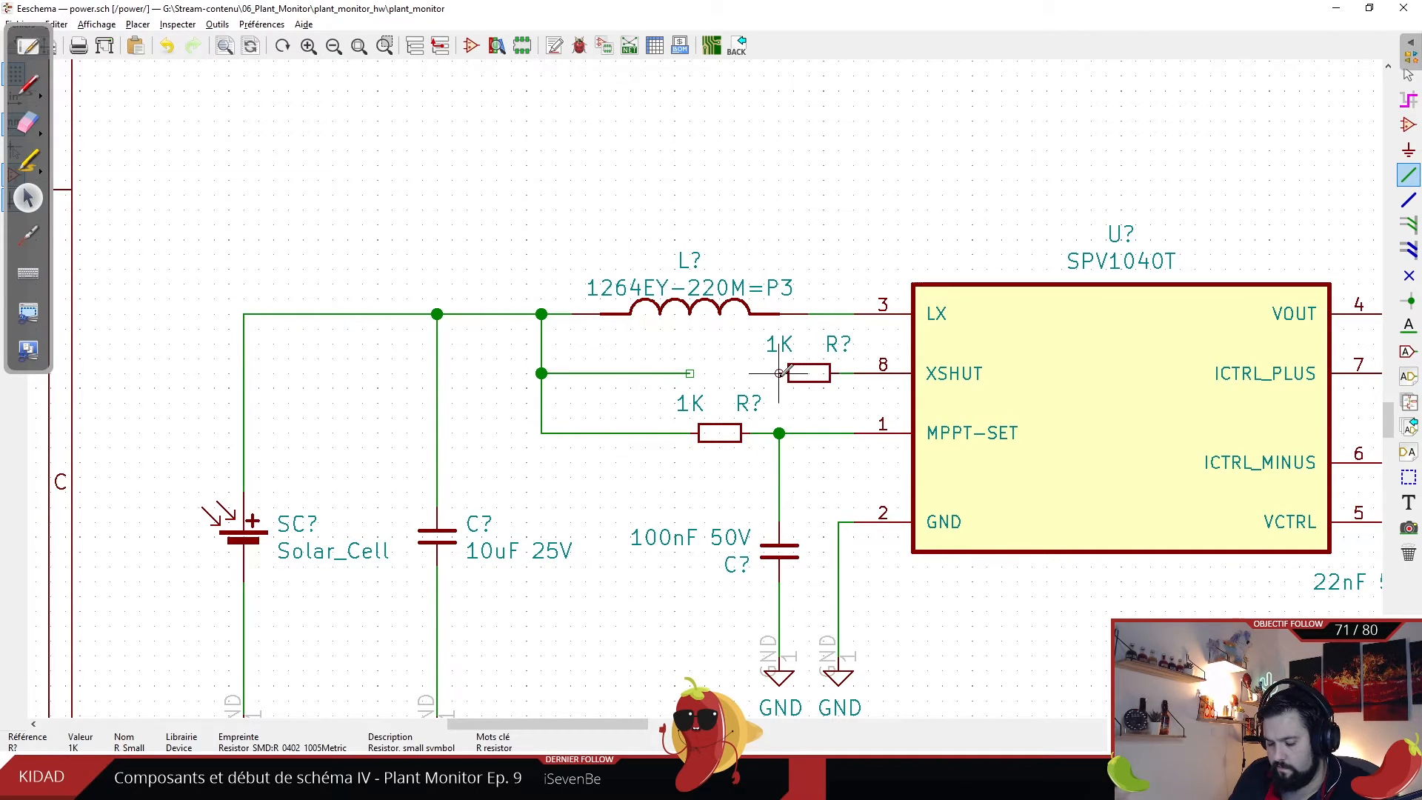
{"action": "left_click", "coordinate": [779, 373]}
{"action": "left_click", "coordinate": [779, 433]}
{"action": "key", "text": "Escape"}
{"action": "key", "text": "Delete"}
- Shift the lower 1K resistor and MPPT-SET junction left, replacing the slanted wire with a straight one
{"action": "scroll", "coordinate": [691, 400], "scroll_direction": "down", "scroll_amount": 1}
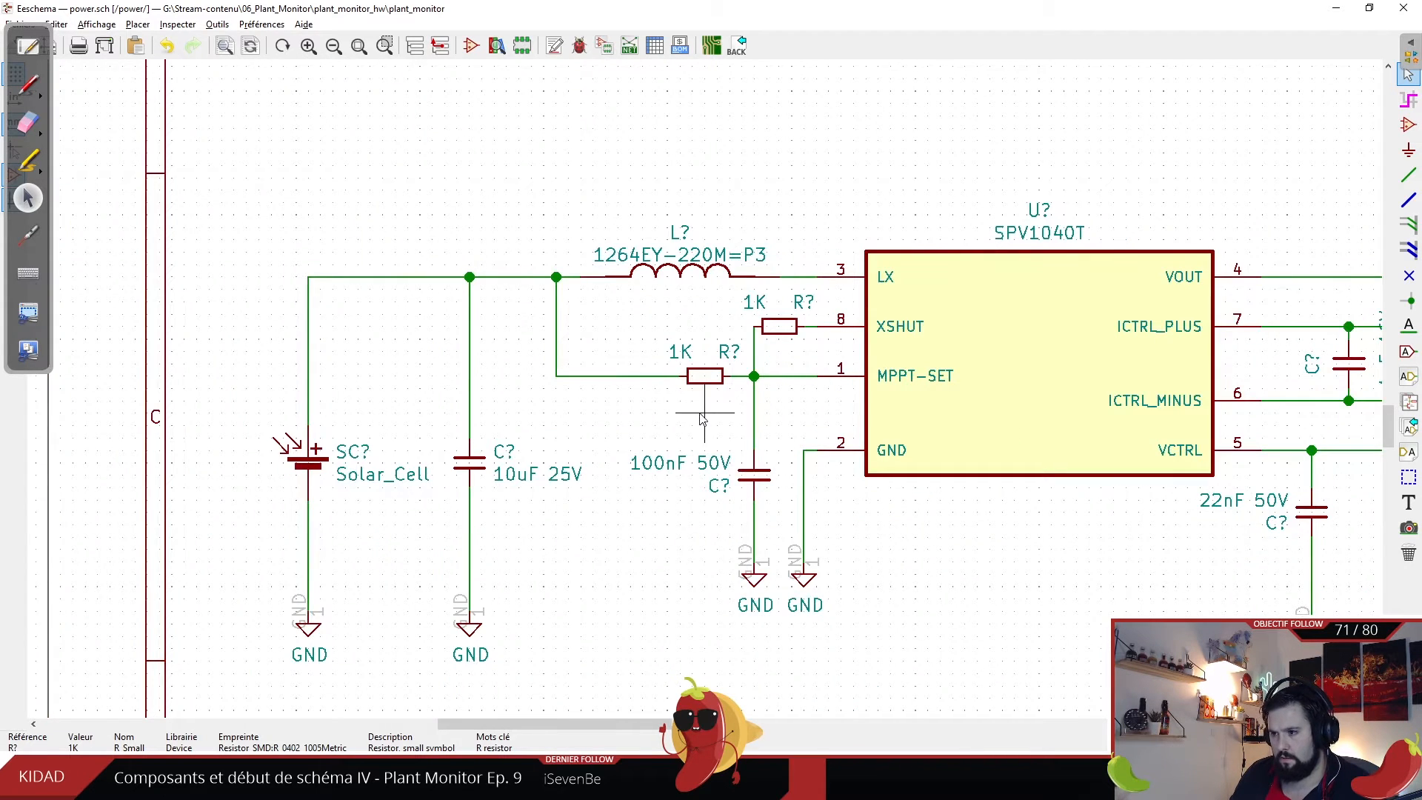
{"action": "left_click_drag", "start_coordinate": [695, 380], "coordinate": [755, 615]}
{"action": "left_click_drag", "start_coordinate": [754, 376], "coordinate": [731, 377]}
{"action": "right_click", "coordinate": [750, 348]}
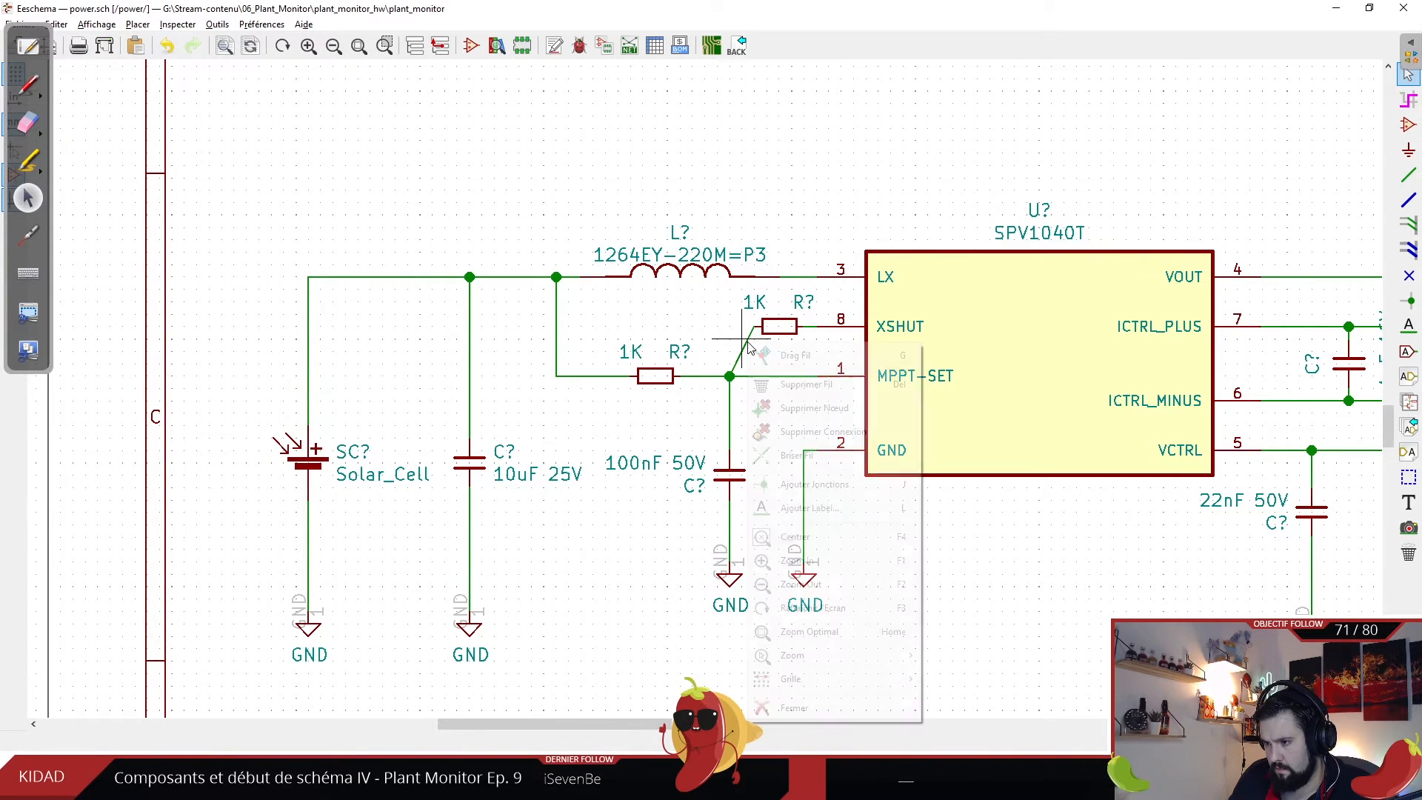
{"action": "left_click", "coordinate": [797, 455]}
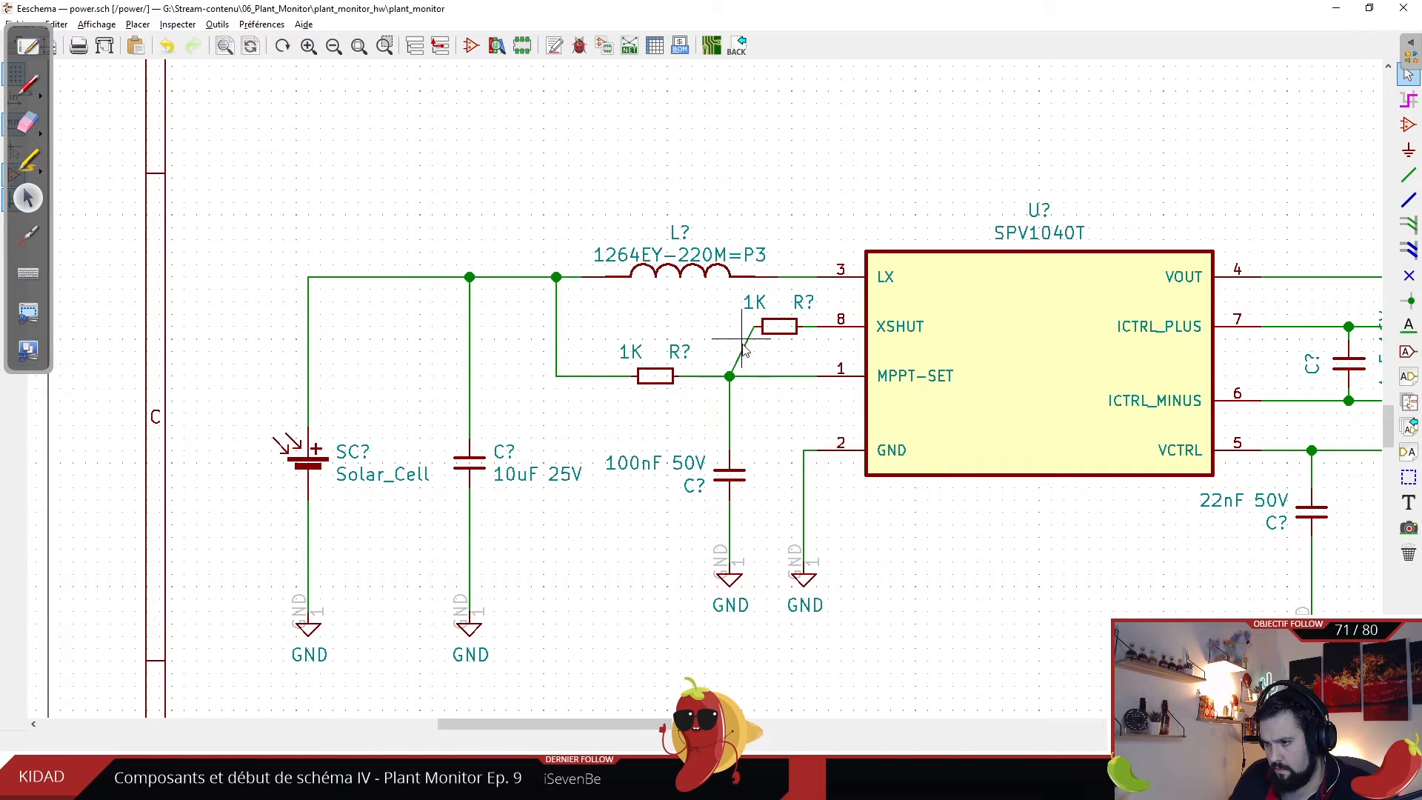
{"action": "key", "text": "Delete"}
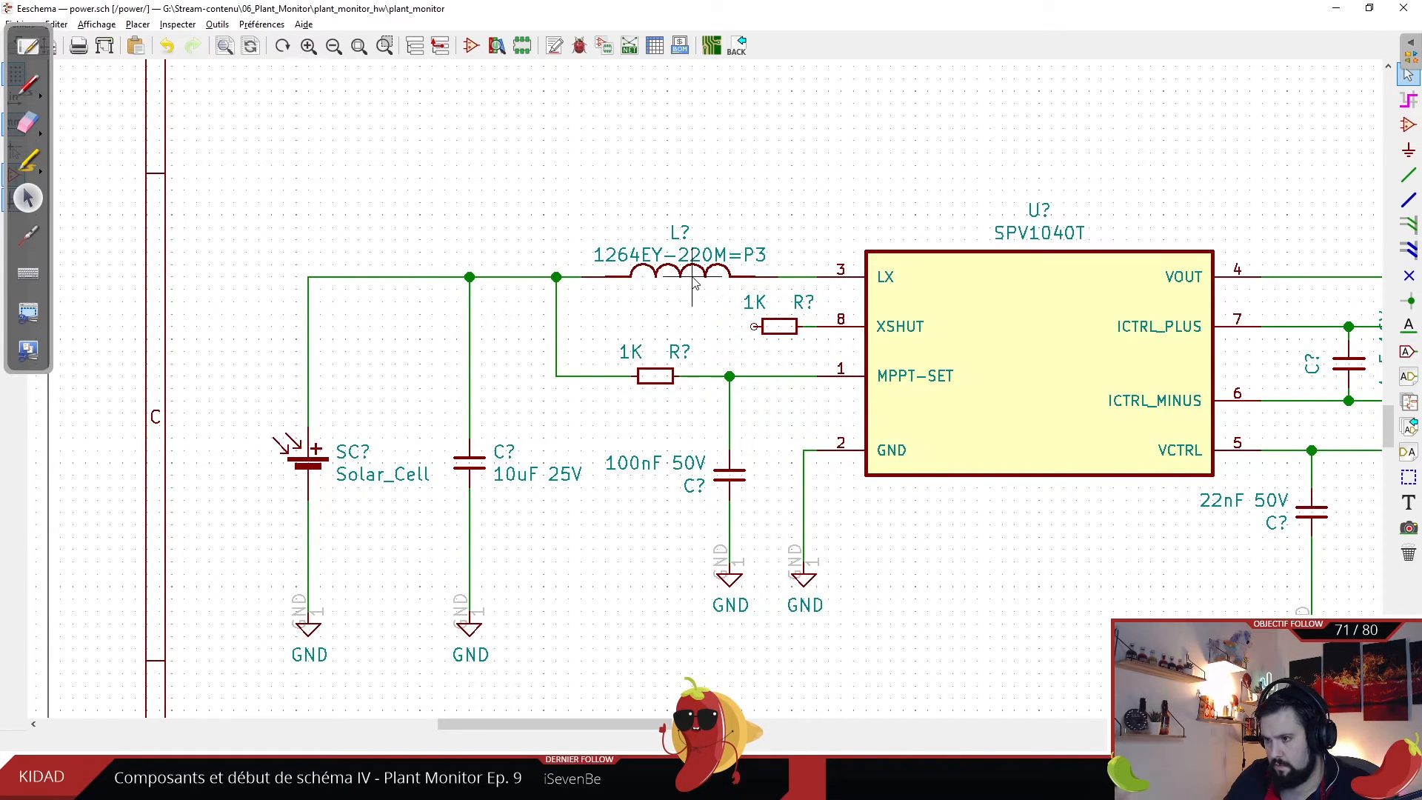
{"action": "key", "text": "w"}
{"action": "left_click", "coordinate": [754, 326]}
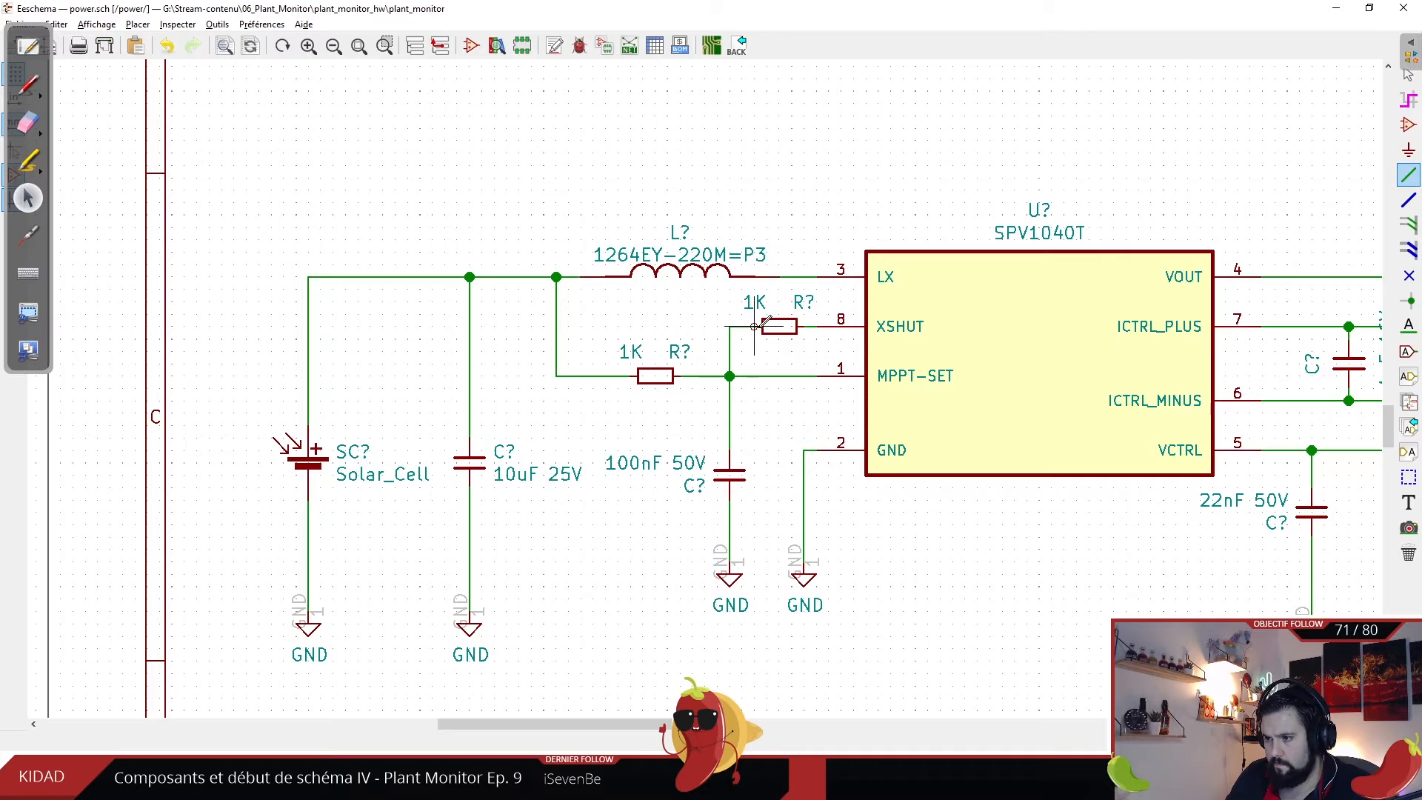
{"action": "left_click", "coordinate": [730, 376]}
{"action": "key", "text": "Escape"}
{"action": "scroll", "coordinate": [738, 432], "scroll_direction": "right", "scroll_amount": 2, "text": "ctrl"}
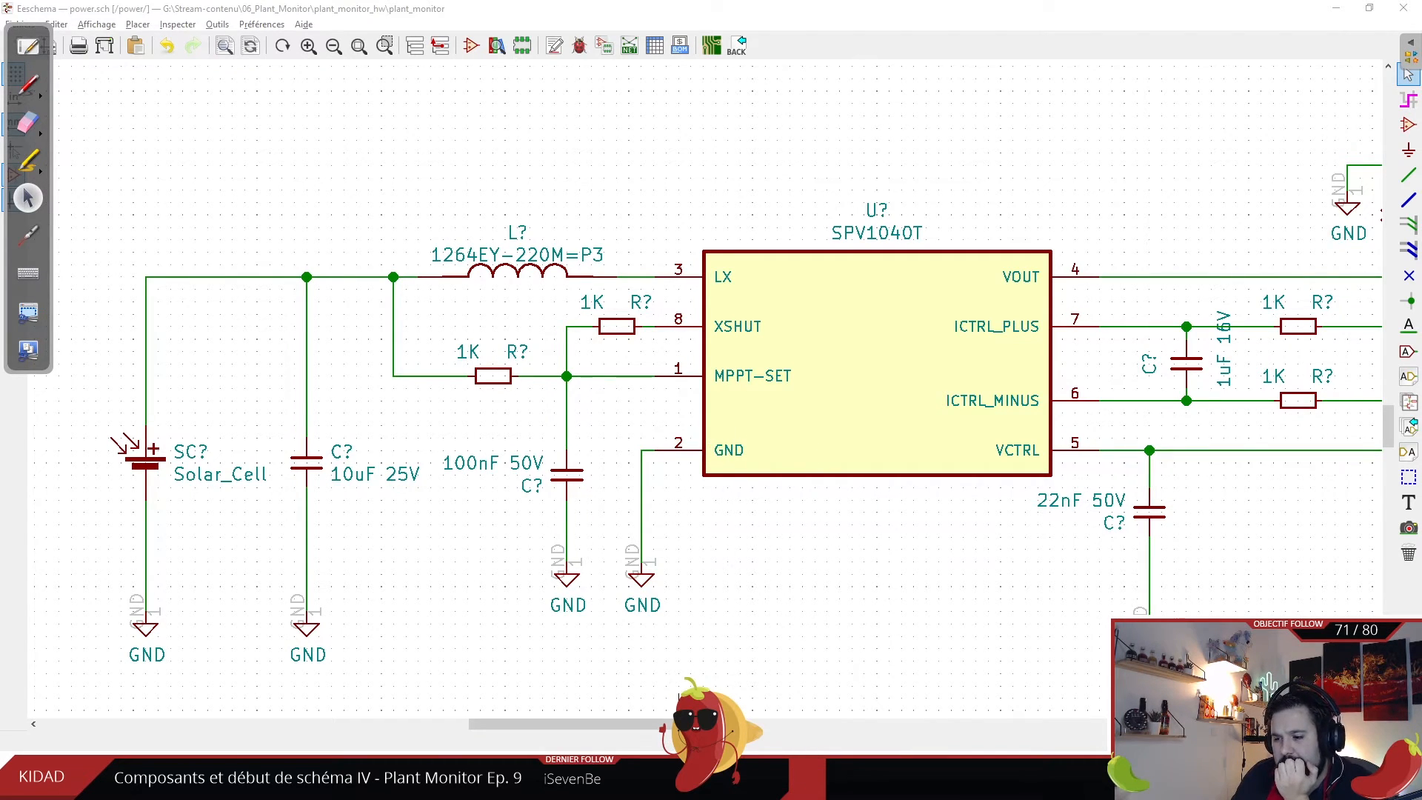
- Scroll through the AN3319 PDF's external component-selection pages
{"action": "left_click", "coordinate": [673, 783]}
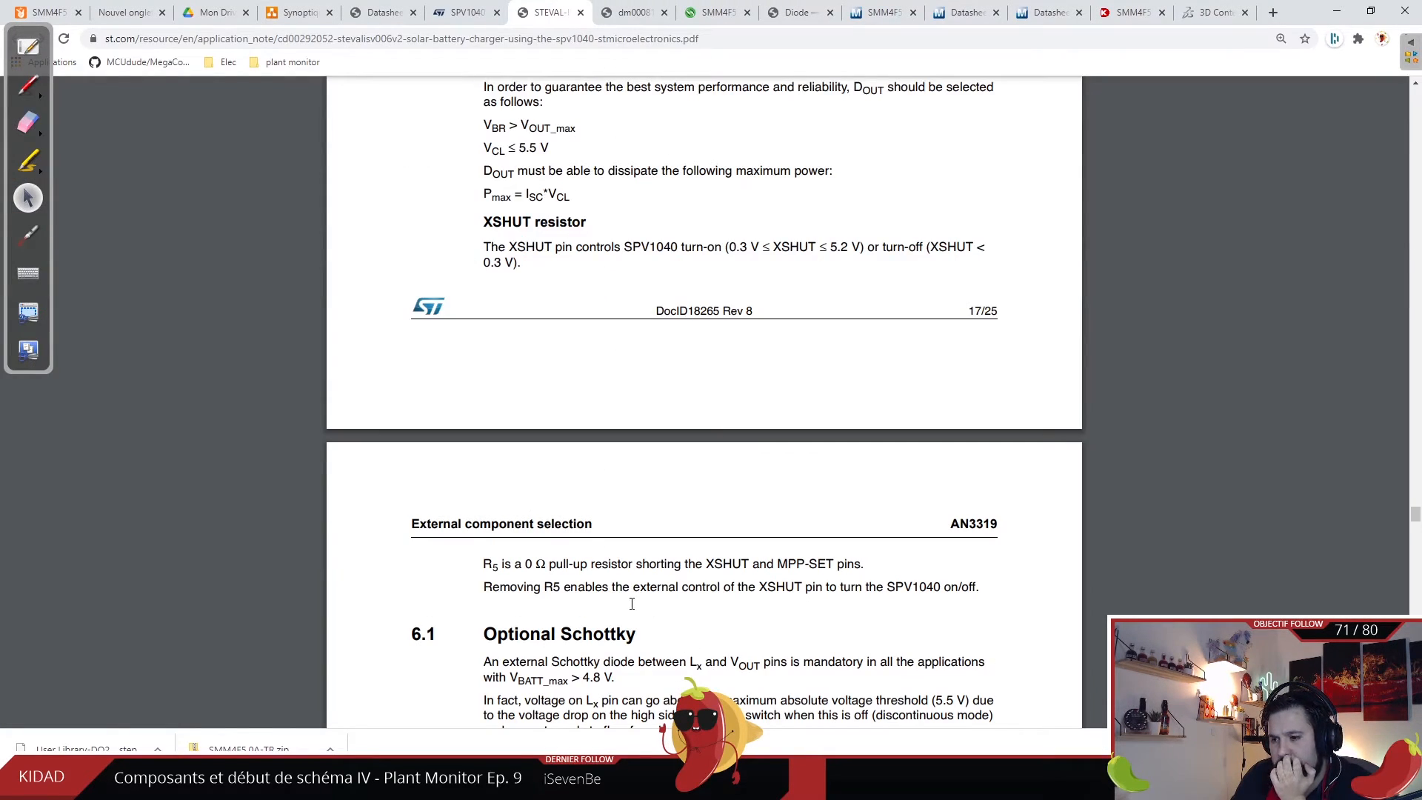
{"action": "scroll", "coordinate": [603, 597], "scroll_direction": "up", "scroll_amount": 20}
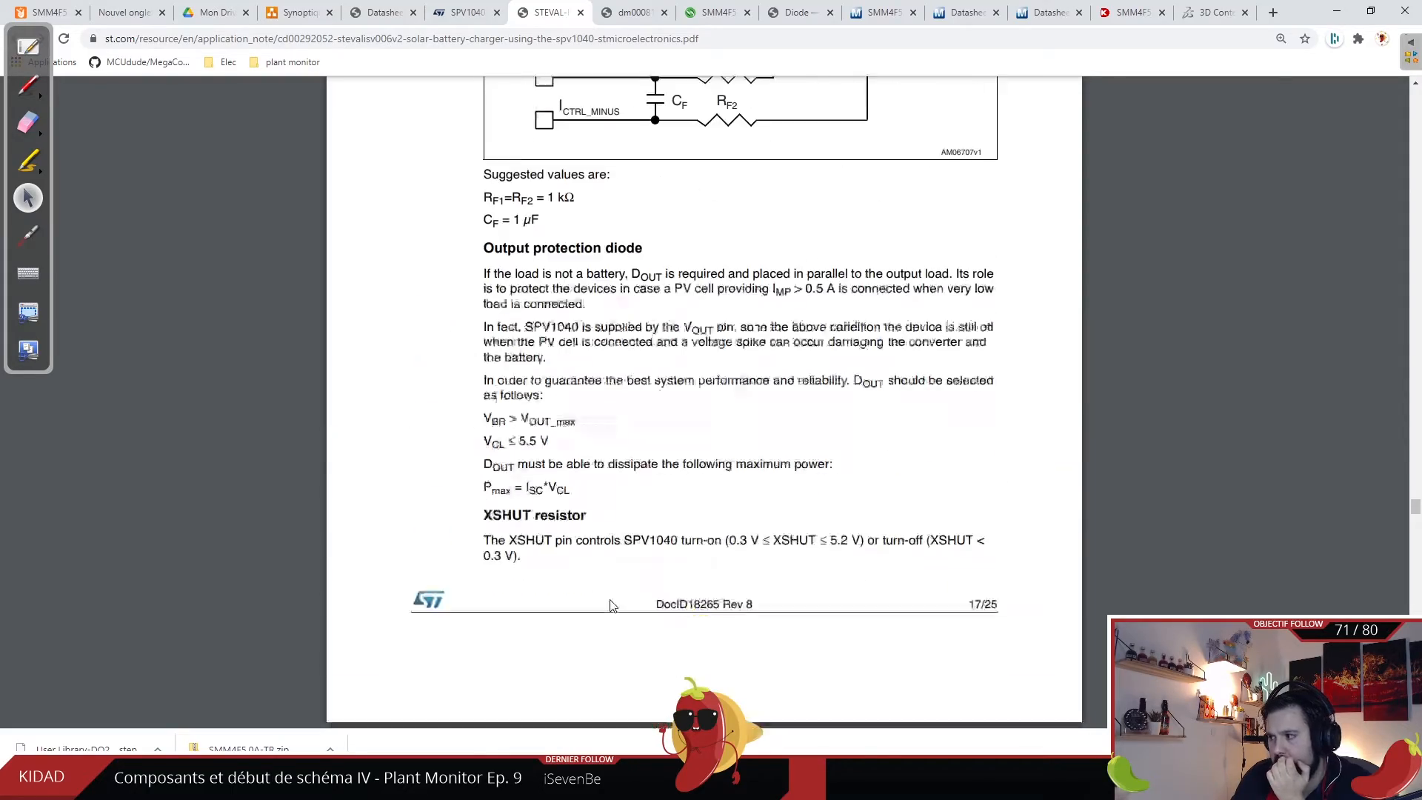
{"action": "scroll", "coordinate": [675, 508], "scroll_direction": "up", "scroll_amount": 20}
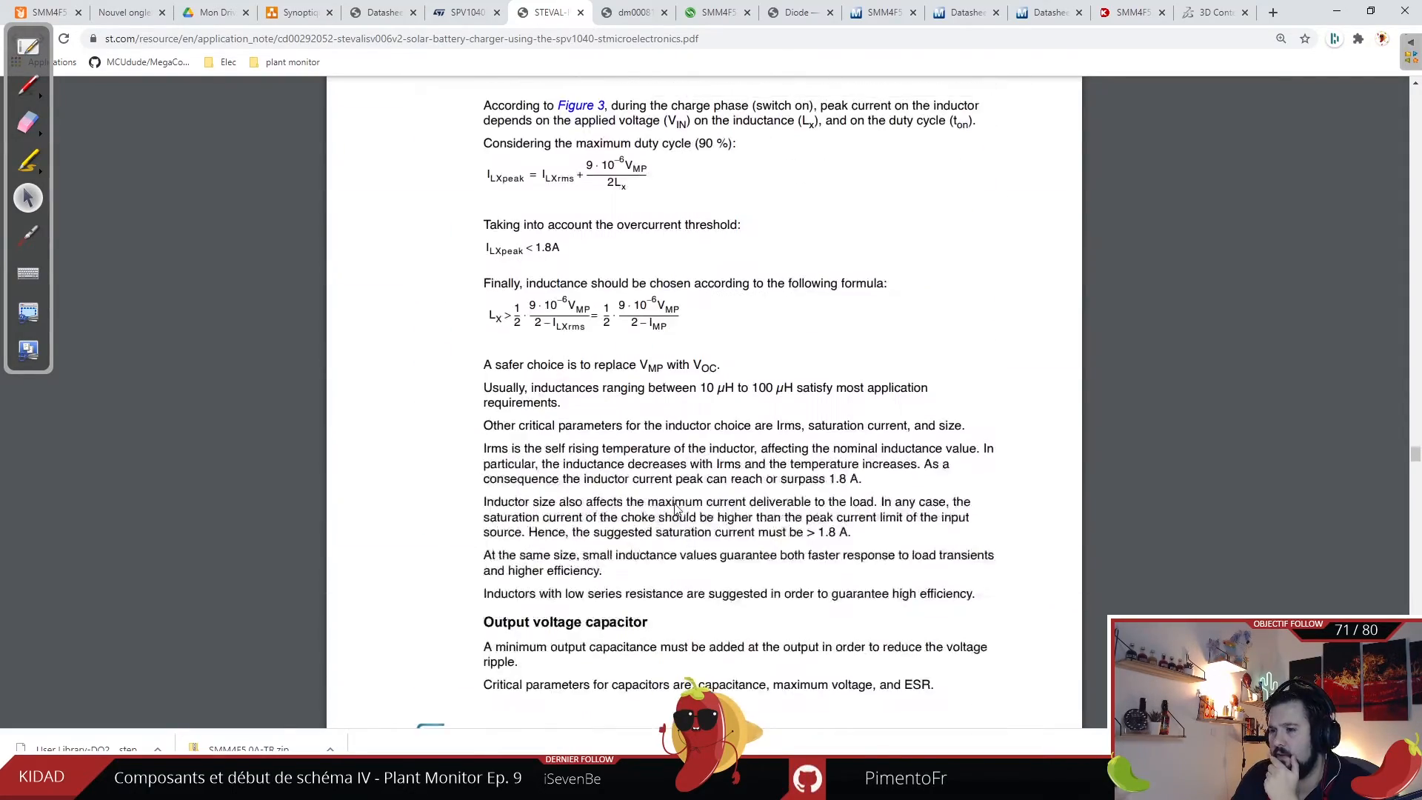
{"action": "scroll", "coordinate": [675, 508], "scroll_direction": "up", "scroll_amount": 20}
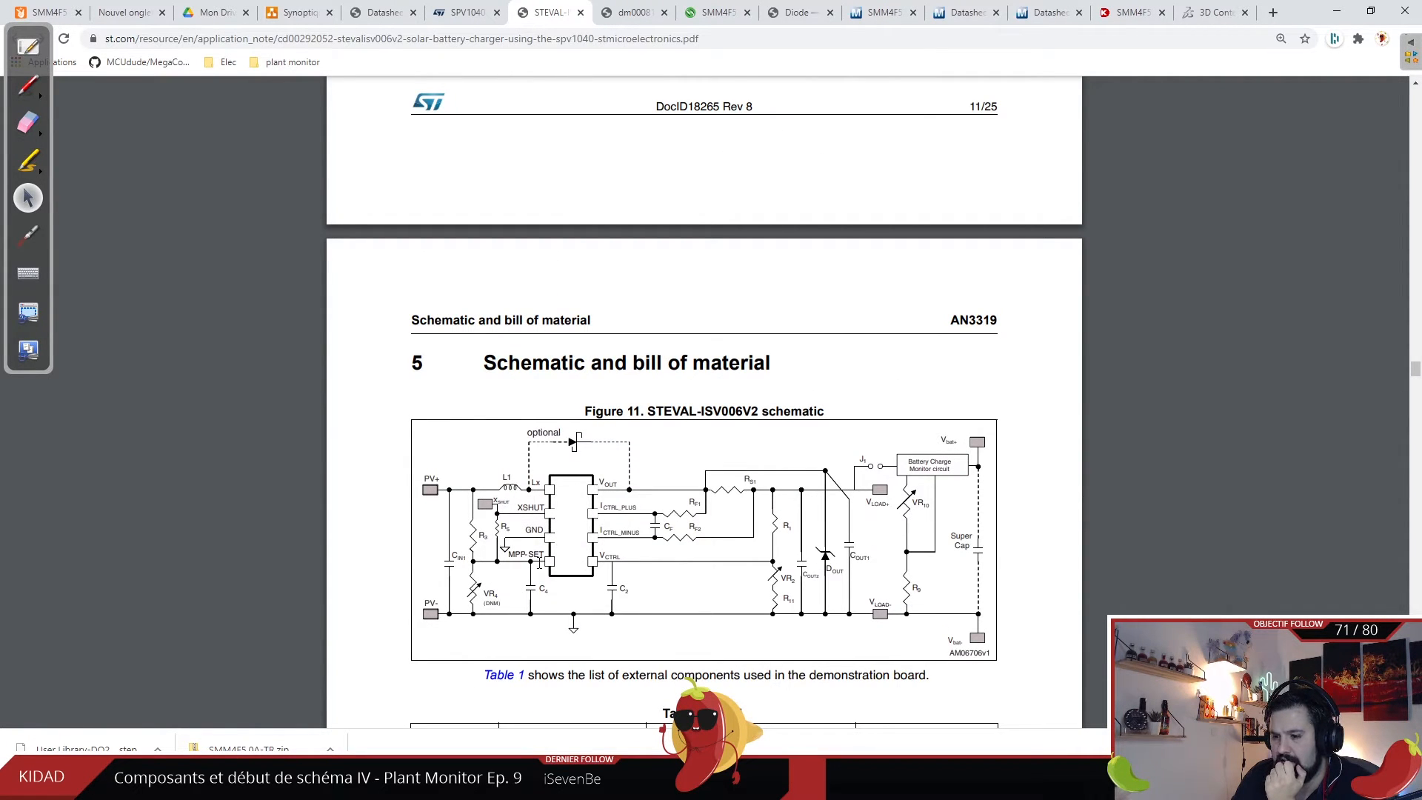
{"action": "scroll", "coordinate": [541, 624], "scroll_direction": "down", "scroll_amount": 15}
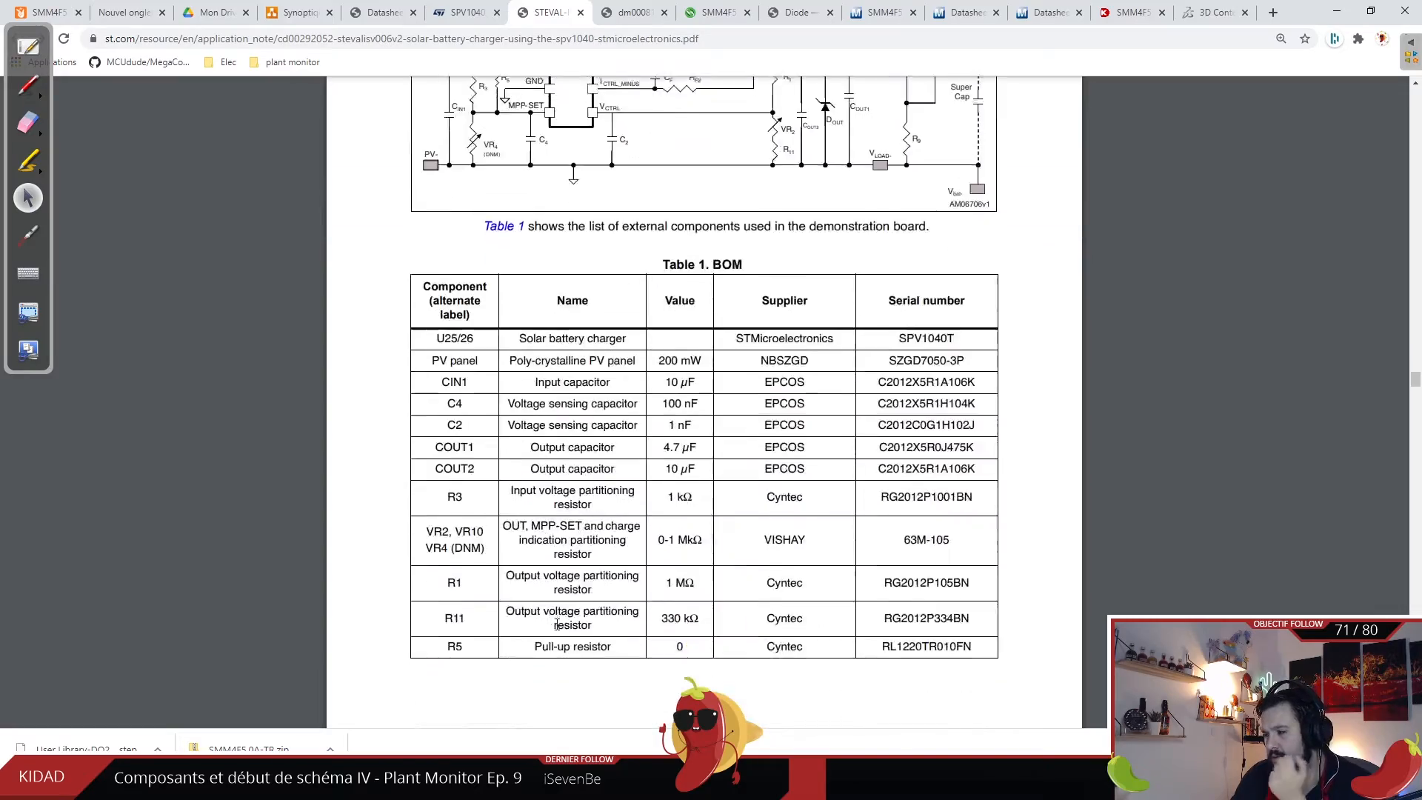
{"action": "scroll", "coordinate": [559, 621], "scroll_direction": "down", "scroll_amount": 20}
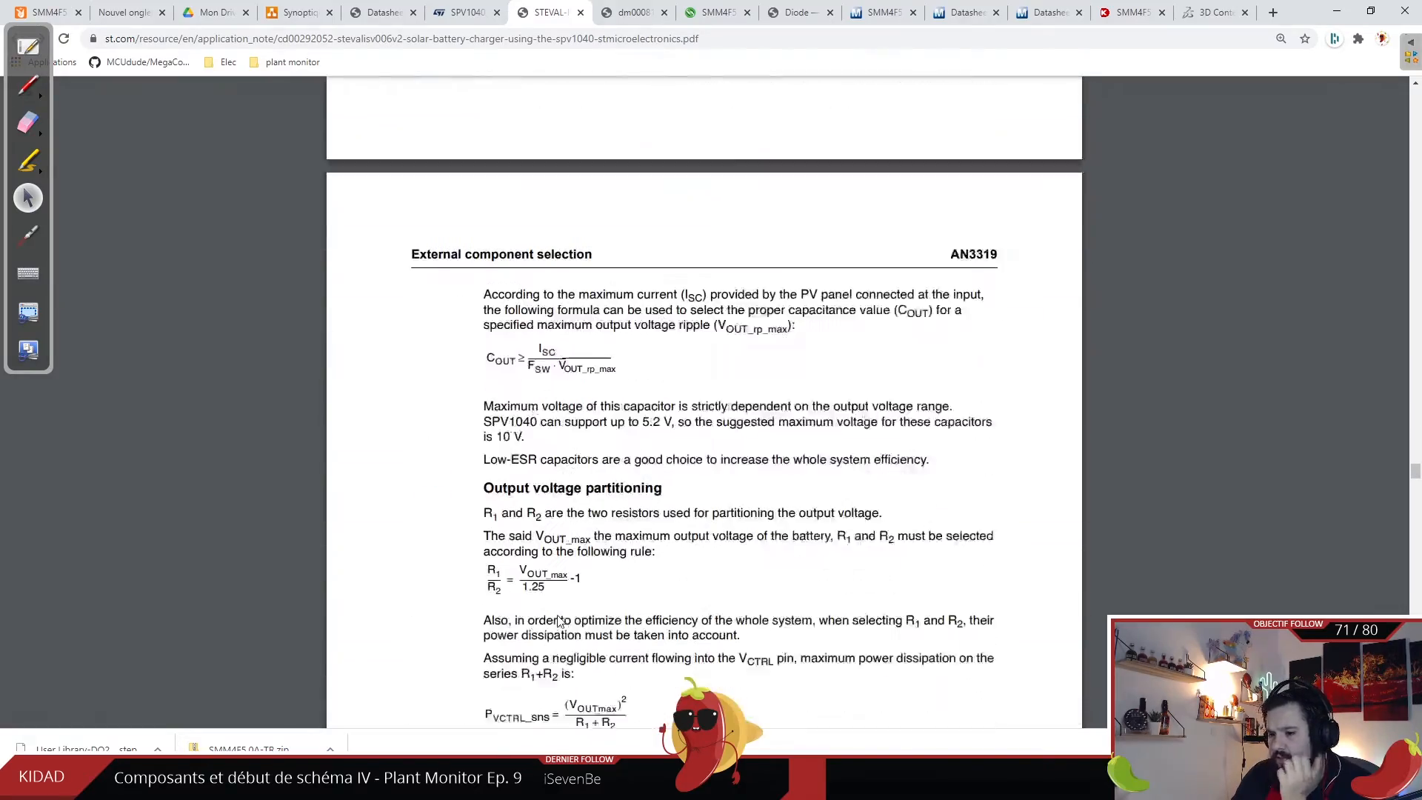
{"action": "scroll", "coordinate": [561, 614], "scroll_direction": "down", "scroll_amount": 12}
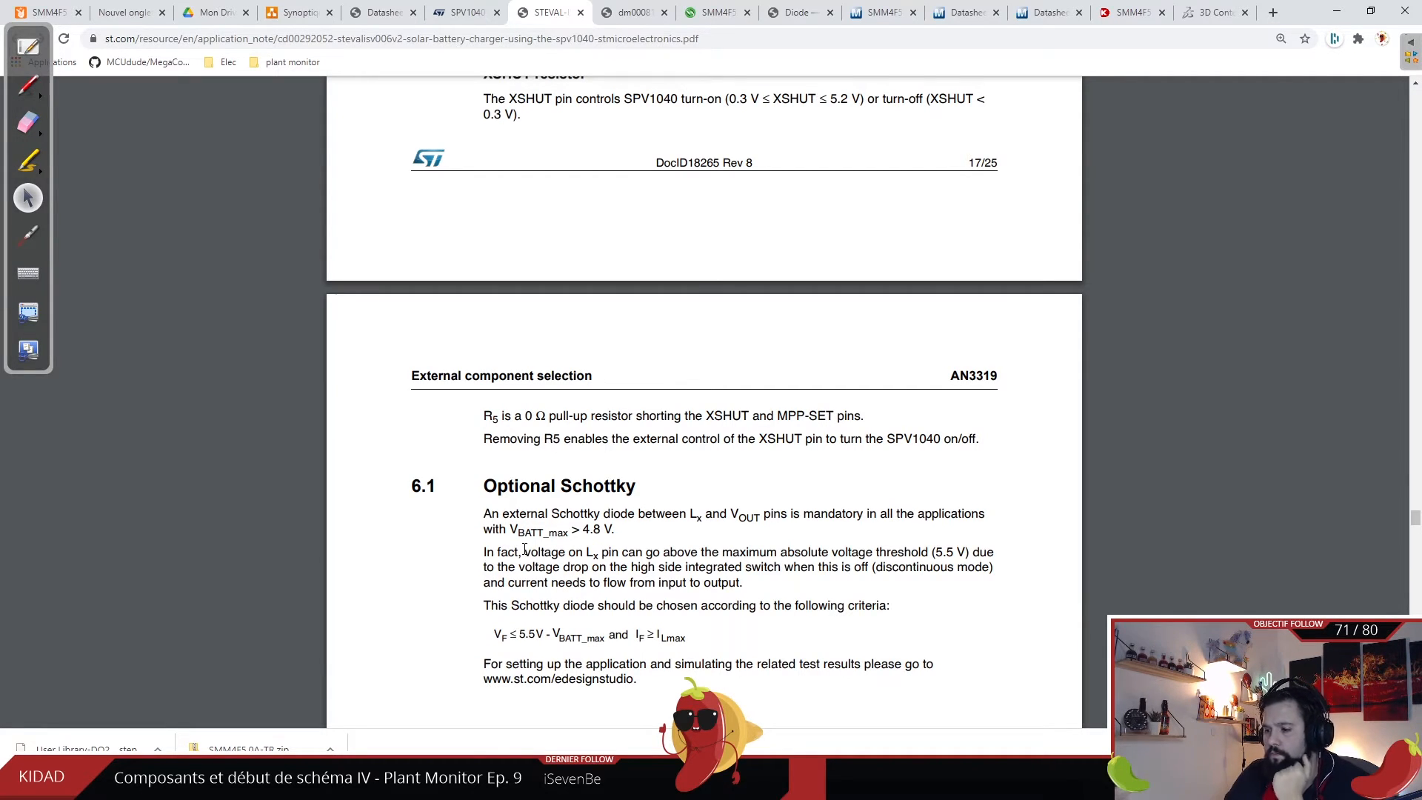
- Highlight the optional Schottky diode selection criteria and review the surrounding pages
{"action": "left_click_drag", "start_coordinate": [527, 605], "coordinate": [736, 624]}
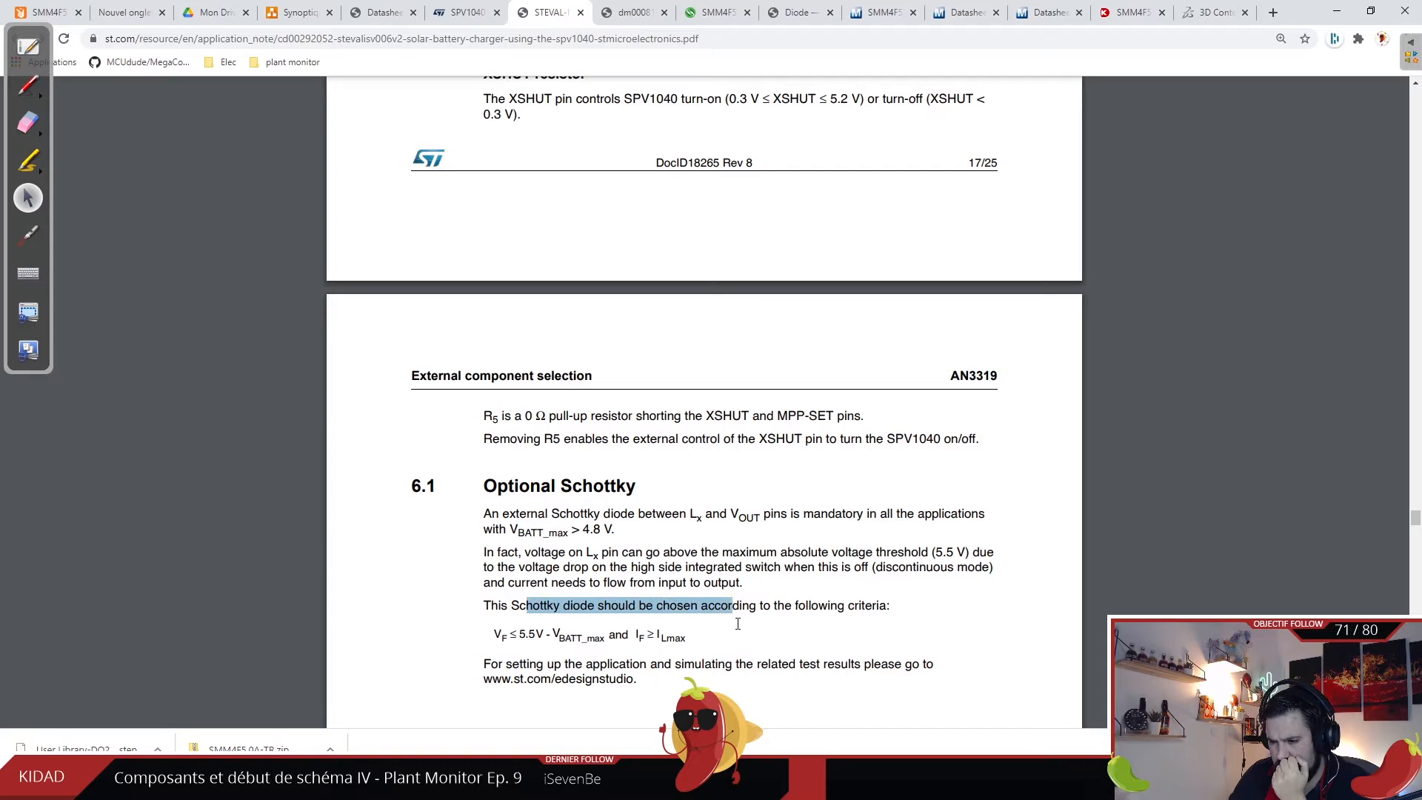
{"action": "left_click", "coordinate": [794, 645]}
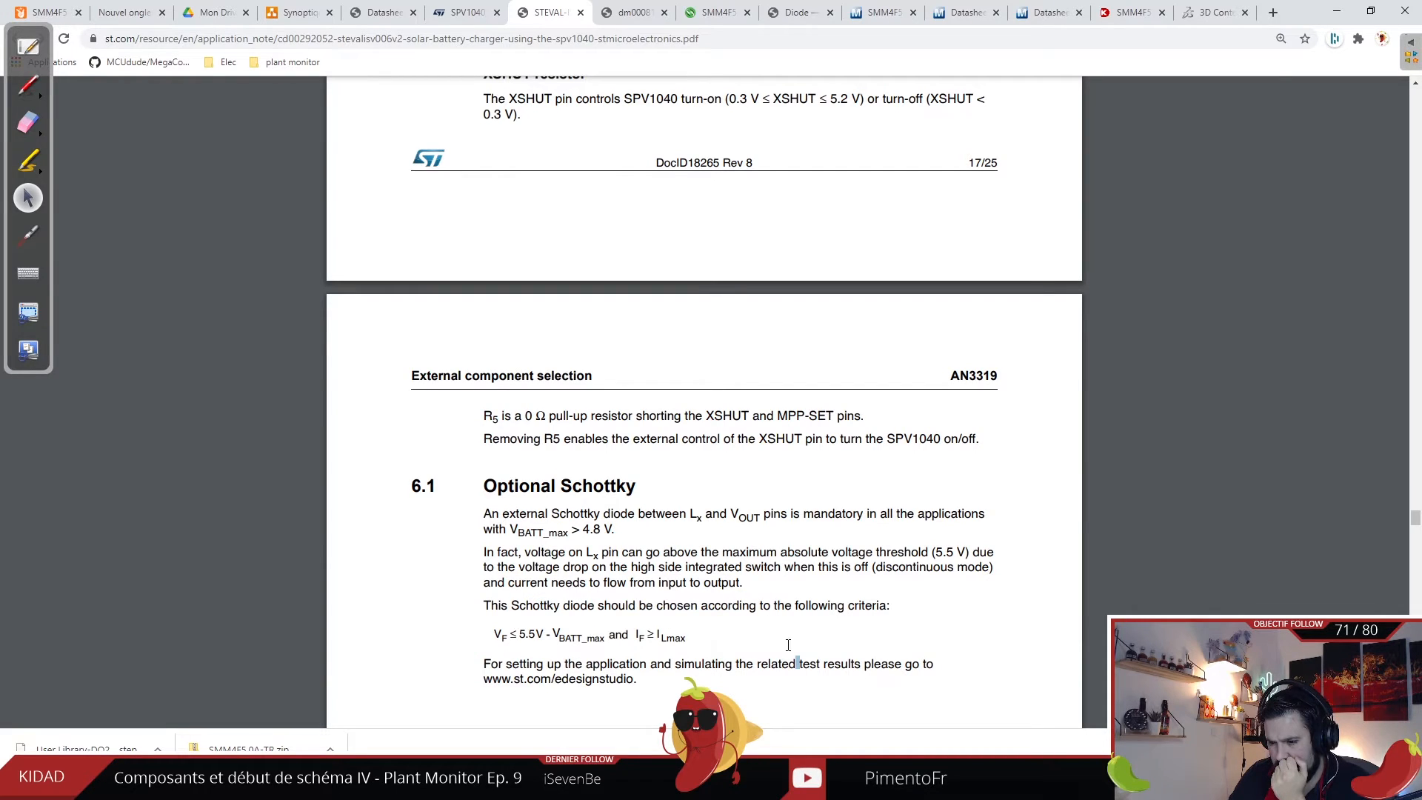
{"action": "scroll", "coordinate": [755, 642], "scroll_direction": "down", "scroll_amount": 15}
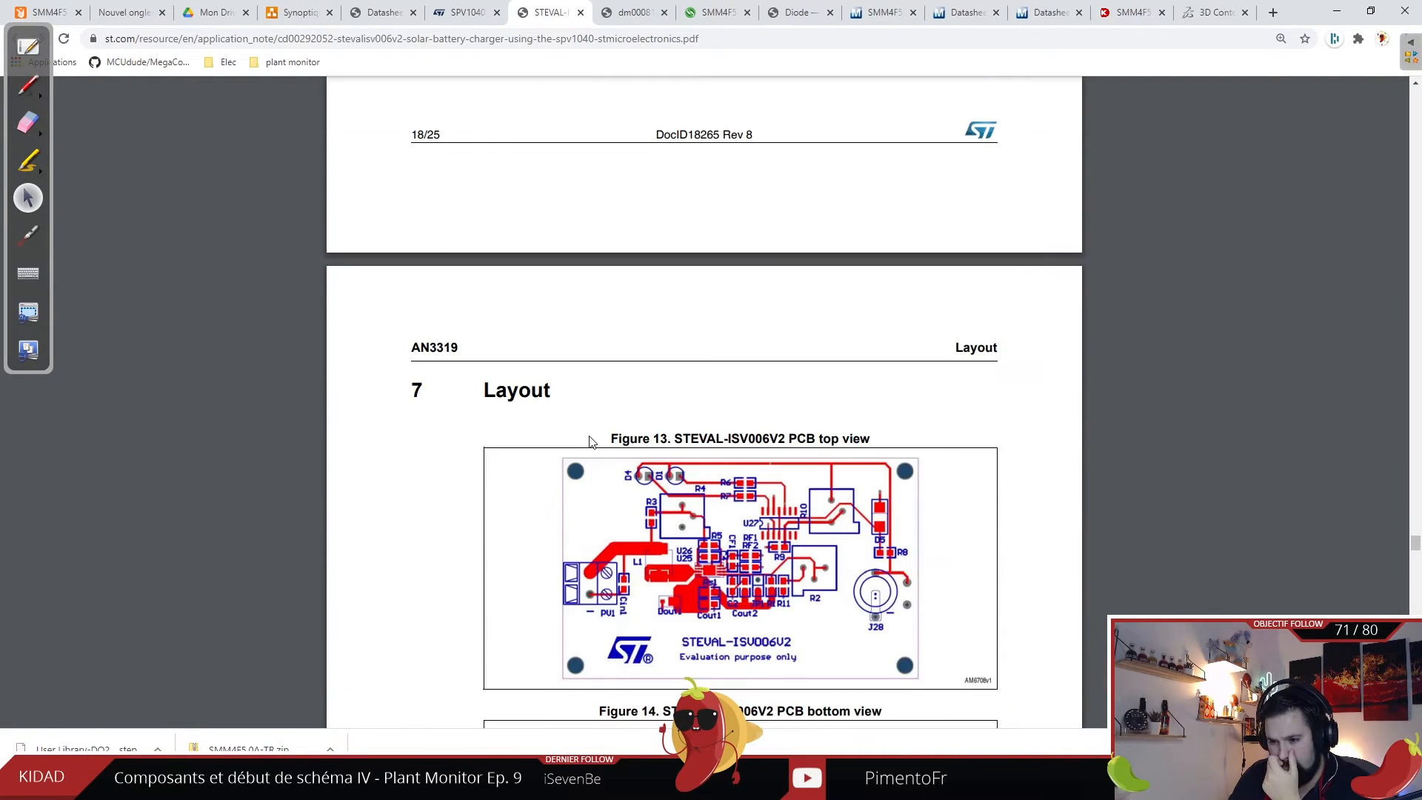
{"action": "scroll", "coordinate": [588, 414], "scroll_direction": "up", "scroll_amount": 20}
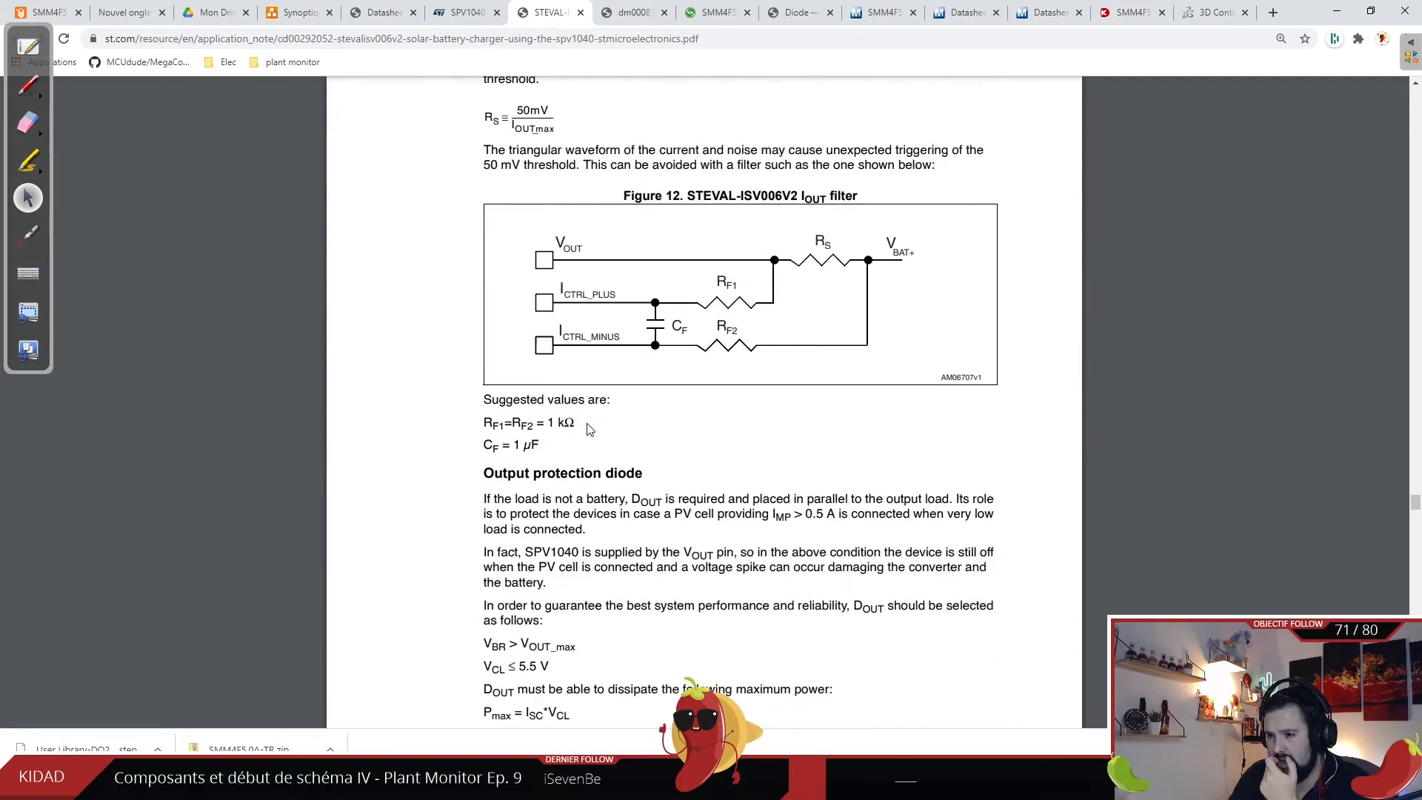
{"action": "scroll", "coordinate": [589, 430], "scroll_direction": "up", "scroll_amount": 20}
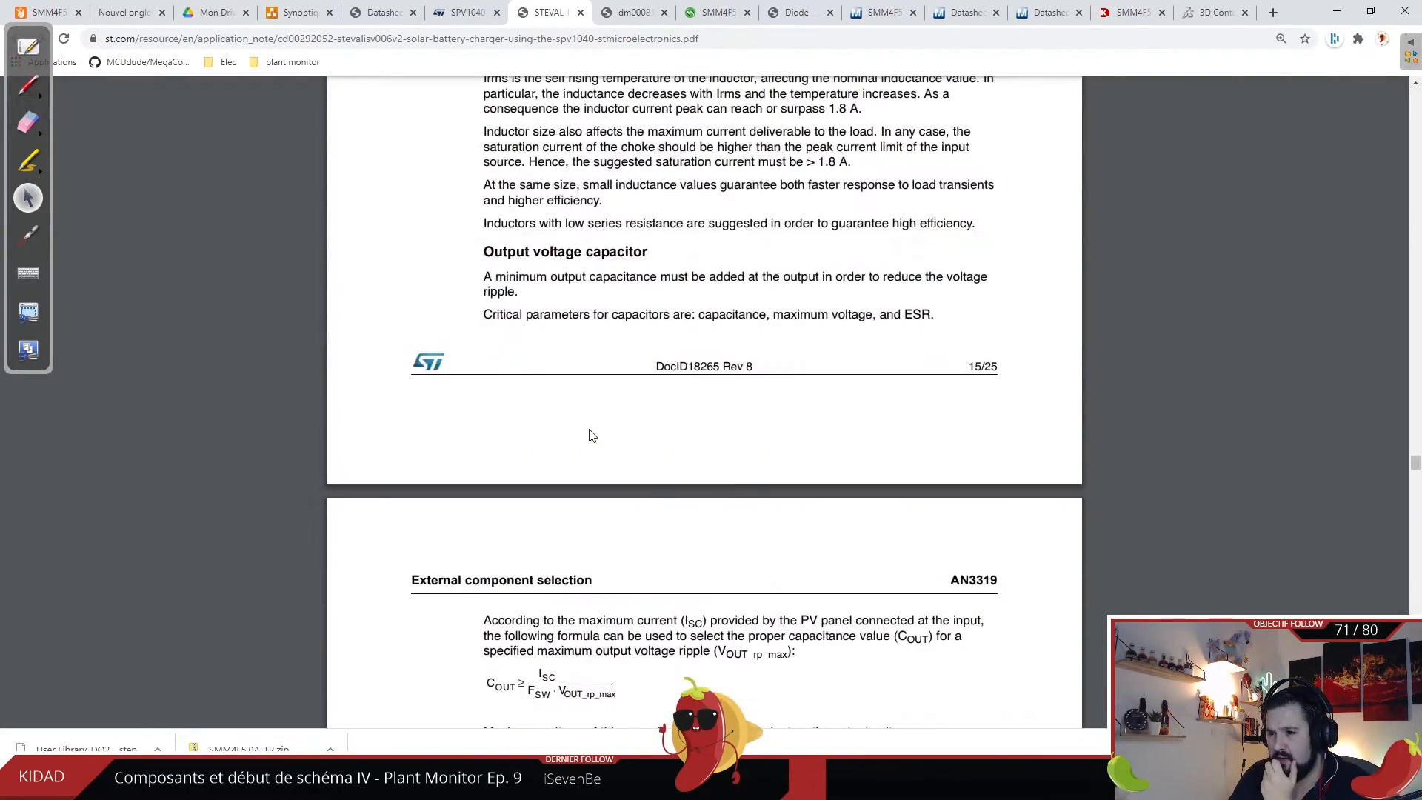
{"action": "scroll", "coordinate": [584, 446], "scroll_direction": "up", "scroll_amount": 3}
{"action": "scroll", "coordinate": [584, 448], "scroll_direction": "down", "scroll_amount": 5}
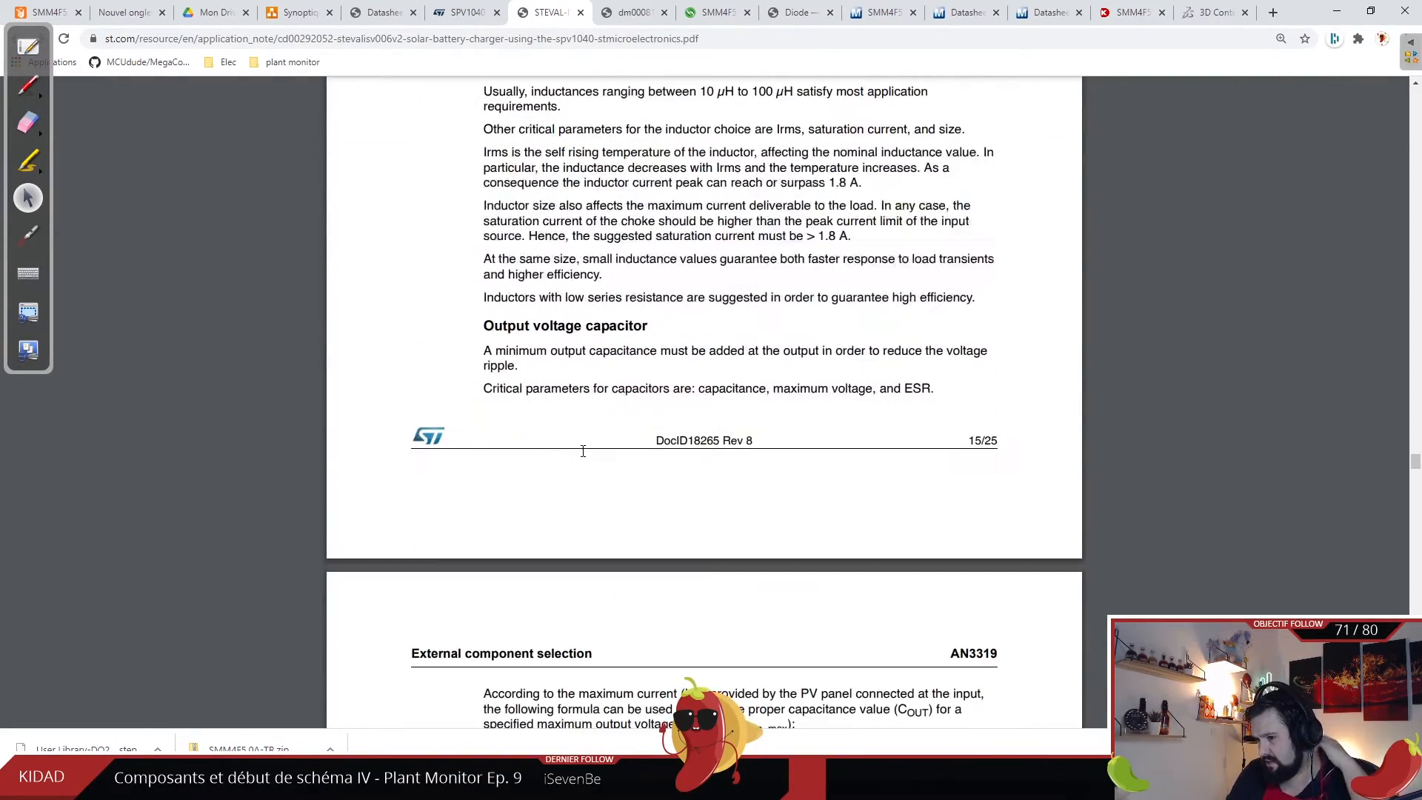
{"action": "scroll", "coordinate": [583, 449], "scroll_direction": "up", "scroll_amount": 4}
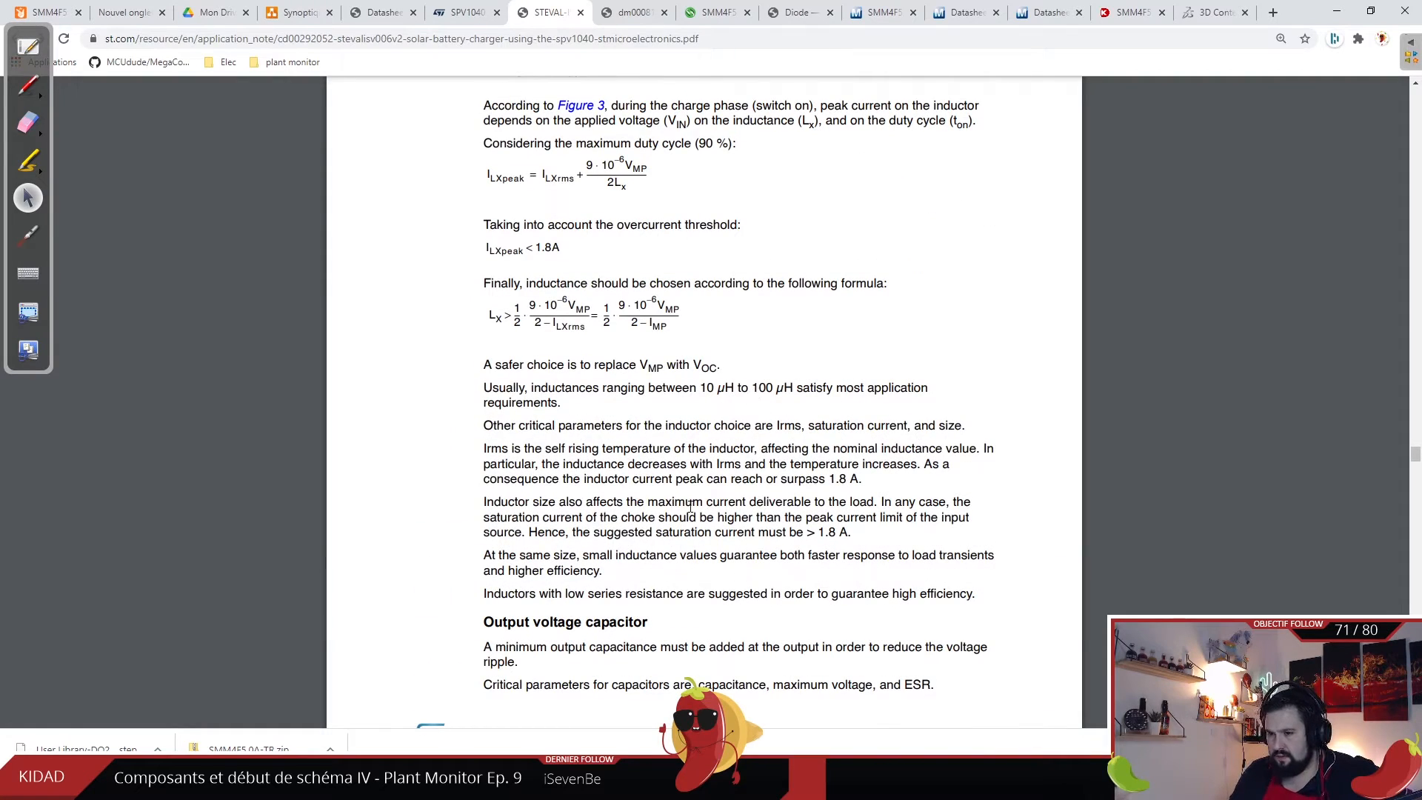
{"action": "left_click", "coordinate": [601, 785]}
- Zoom out on the Eeschema power circuit, then return to the PDF near Figure 11
{"action": "left_click", "coordinate": [546, 727]}
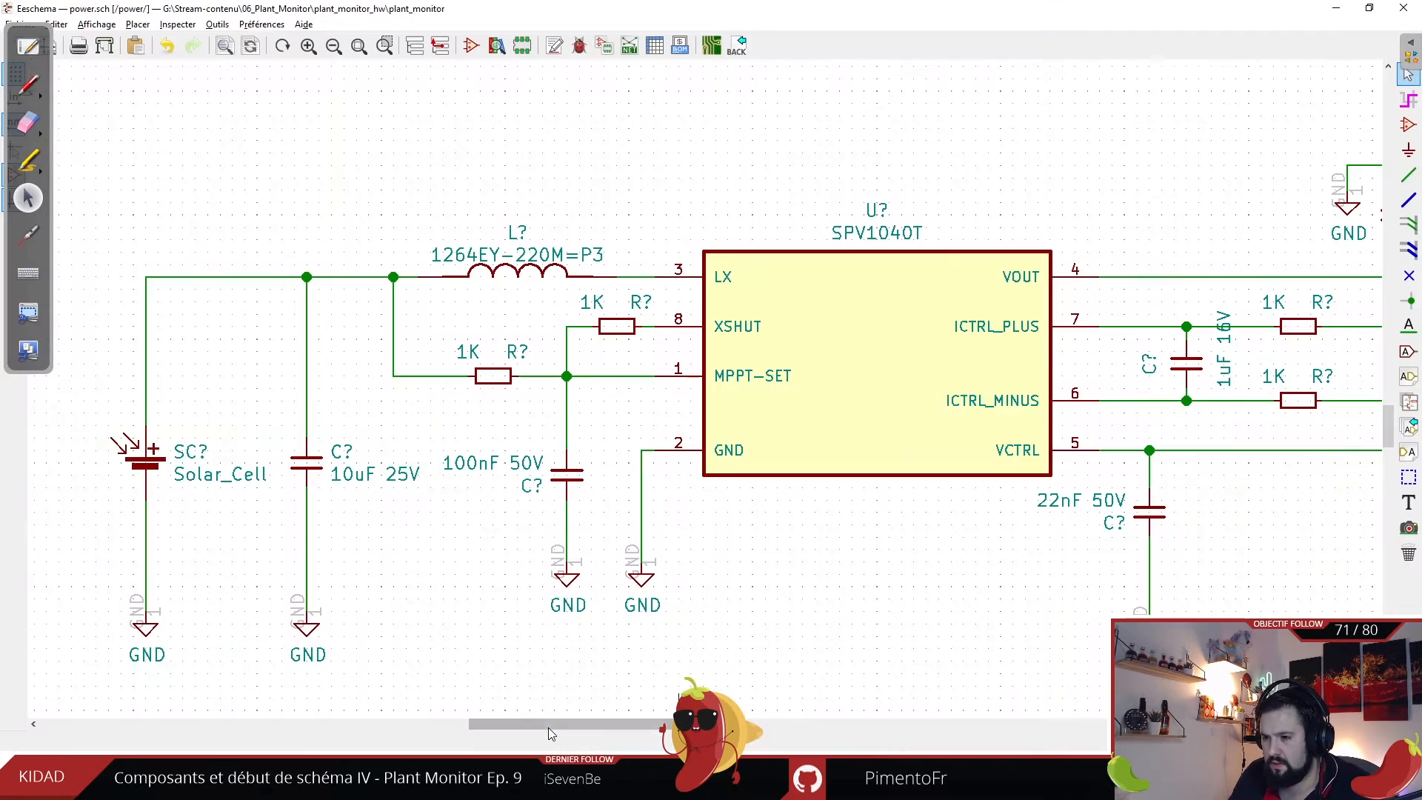
{"action": "scroll", "coordinate": [706, 394], "scroll_direction": "down", "scroll_amount": 1}
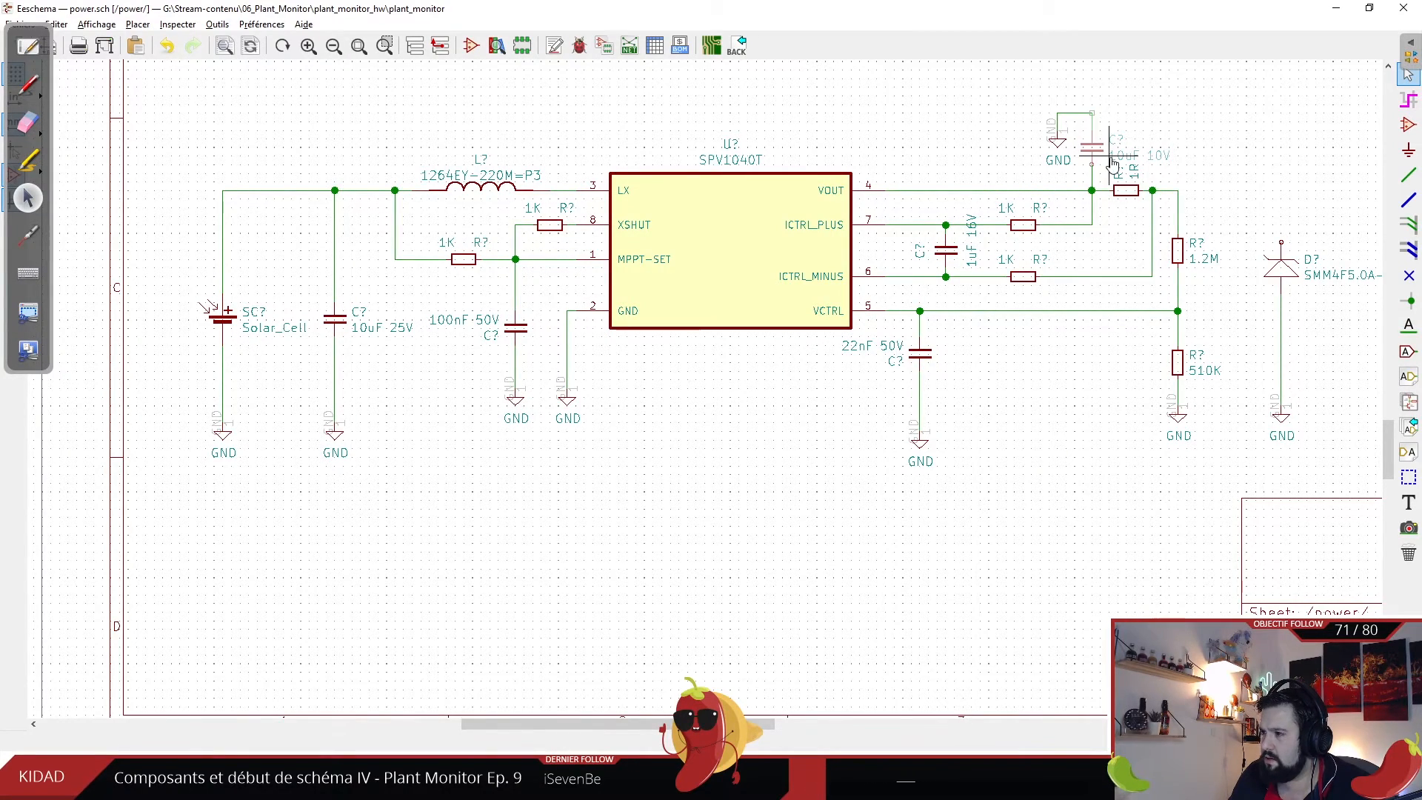
{"action": "left_click", "coordinate": [629, 785]}
{"action": "scroll", "coordinate": [621, 355], "scroll_direction": "up", "scroll_amount": 10}
{"action": "scroll", "coordinate": [620, 355], "scroll_direction": "up", "scroll_amount": 15}
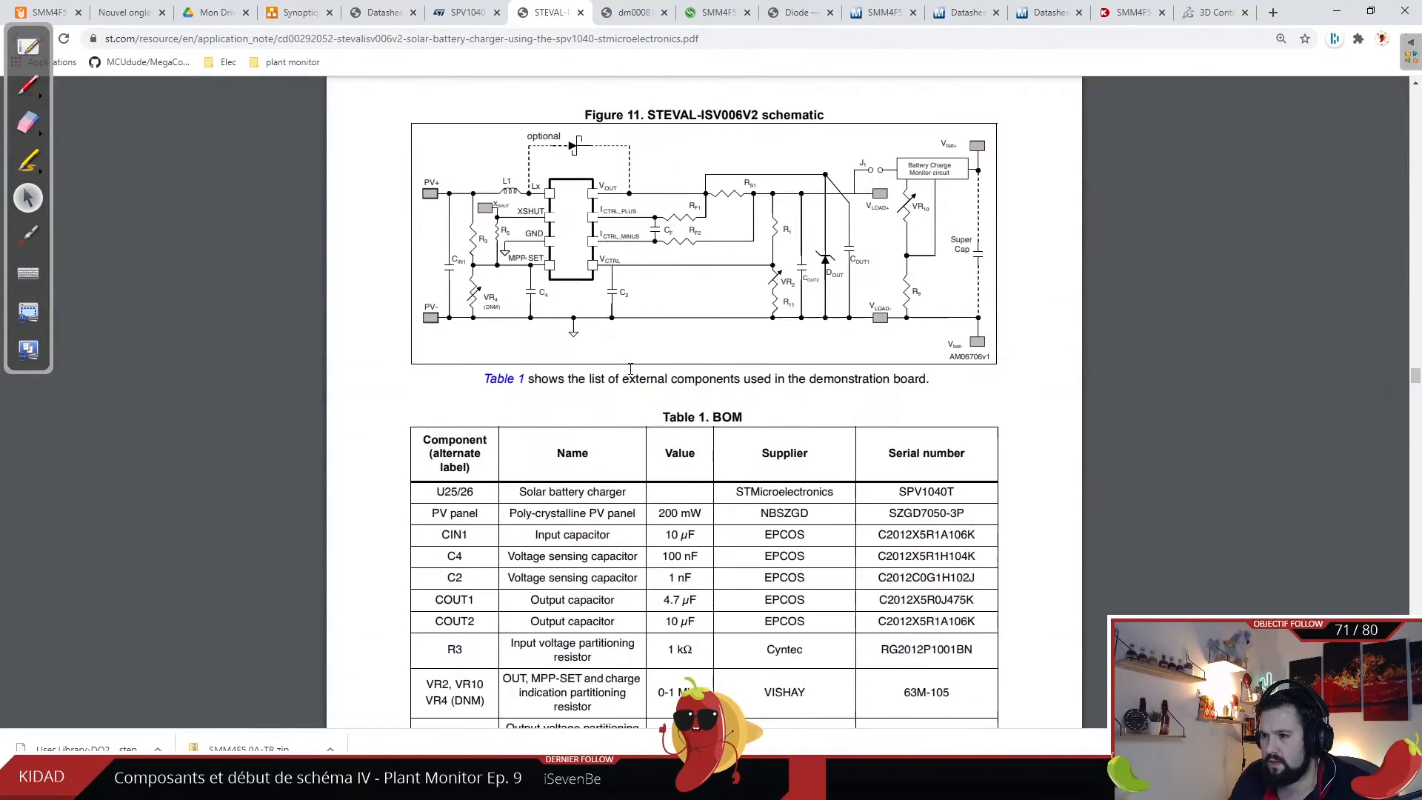
- Review Figure 11's STEVAL-ISV006V2 schematic in the PDF
{"action": "scroll", "coordinate": [649, 394], "scroll_direction": "down", "scroll_amount": 3}
{"action": "scroll", "coordinate": [791, 416], "scroll_direction": "up", "scroll_amount": 2, "text": "ctrl"}
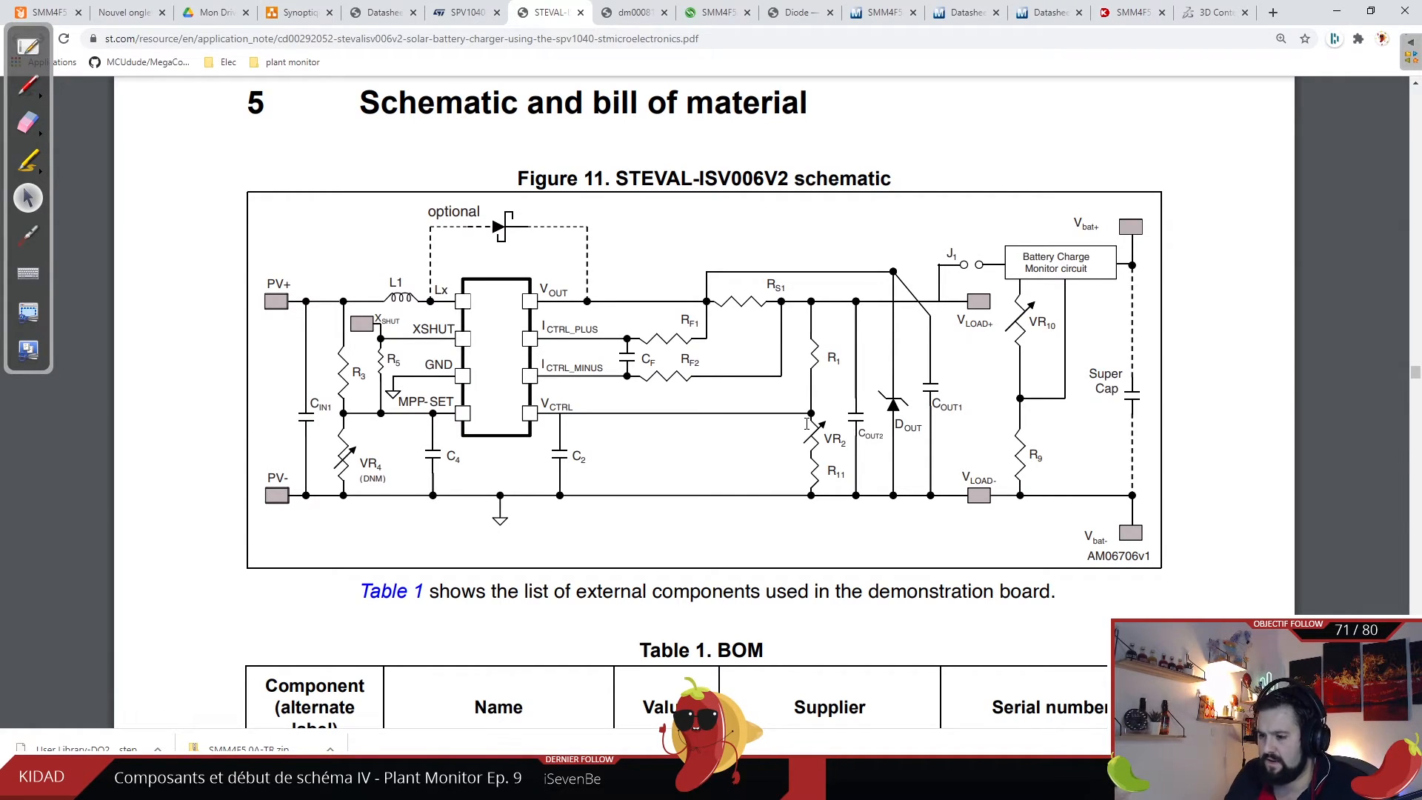
{"action": "scroll", "coordinate": [814, 370], "scroll_direction": "down", "scroll_amount": 10}
{"action": "scroll", "coordinate": [634, 317], "scroll_direction": "up", "scroll_amount": 3}
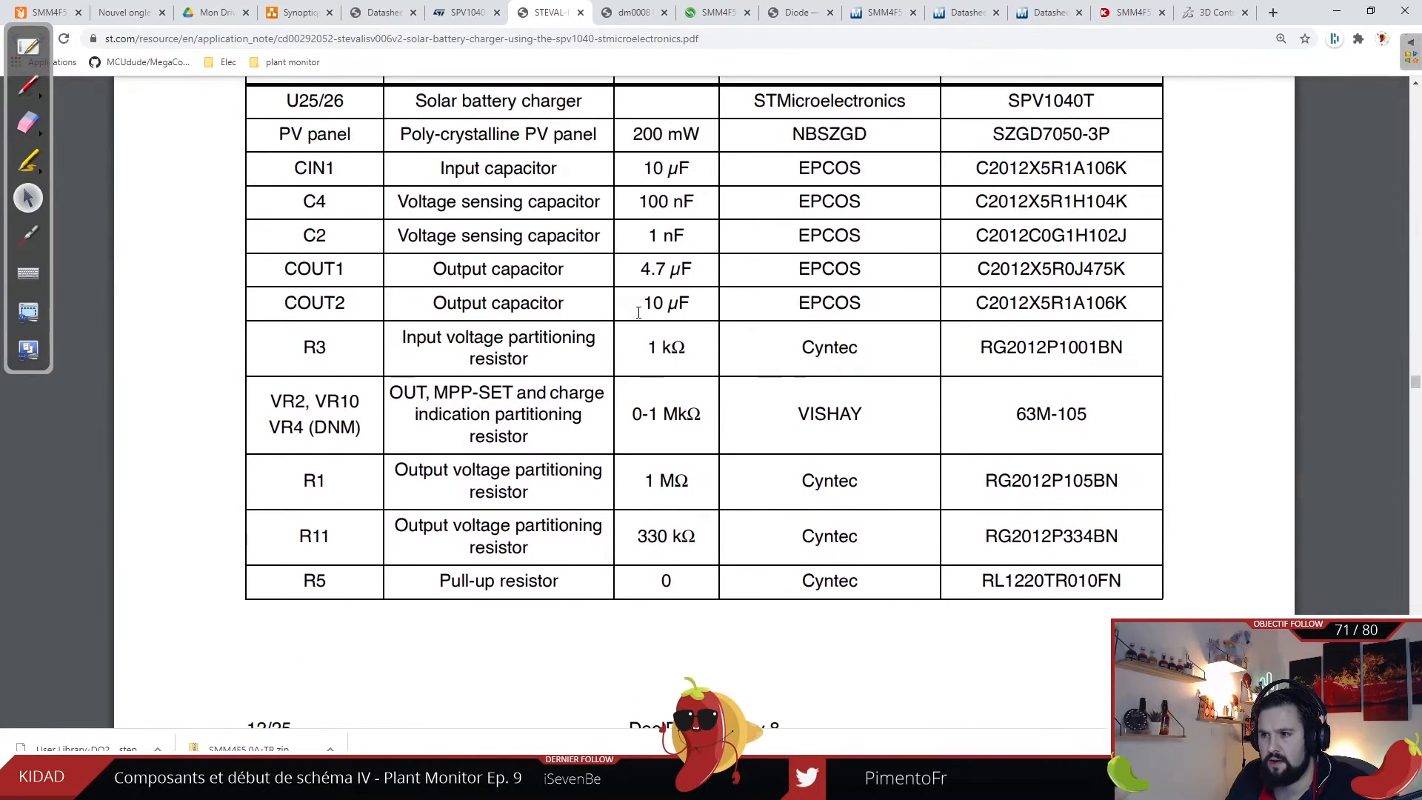
{"action": "scroll", "coordinate": [666, 296], "scroll_direction": "up", "scroll_amount": 4}
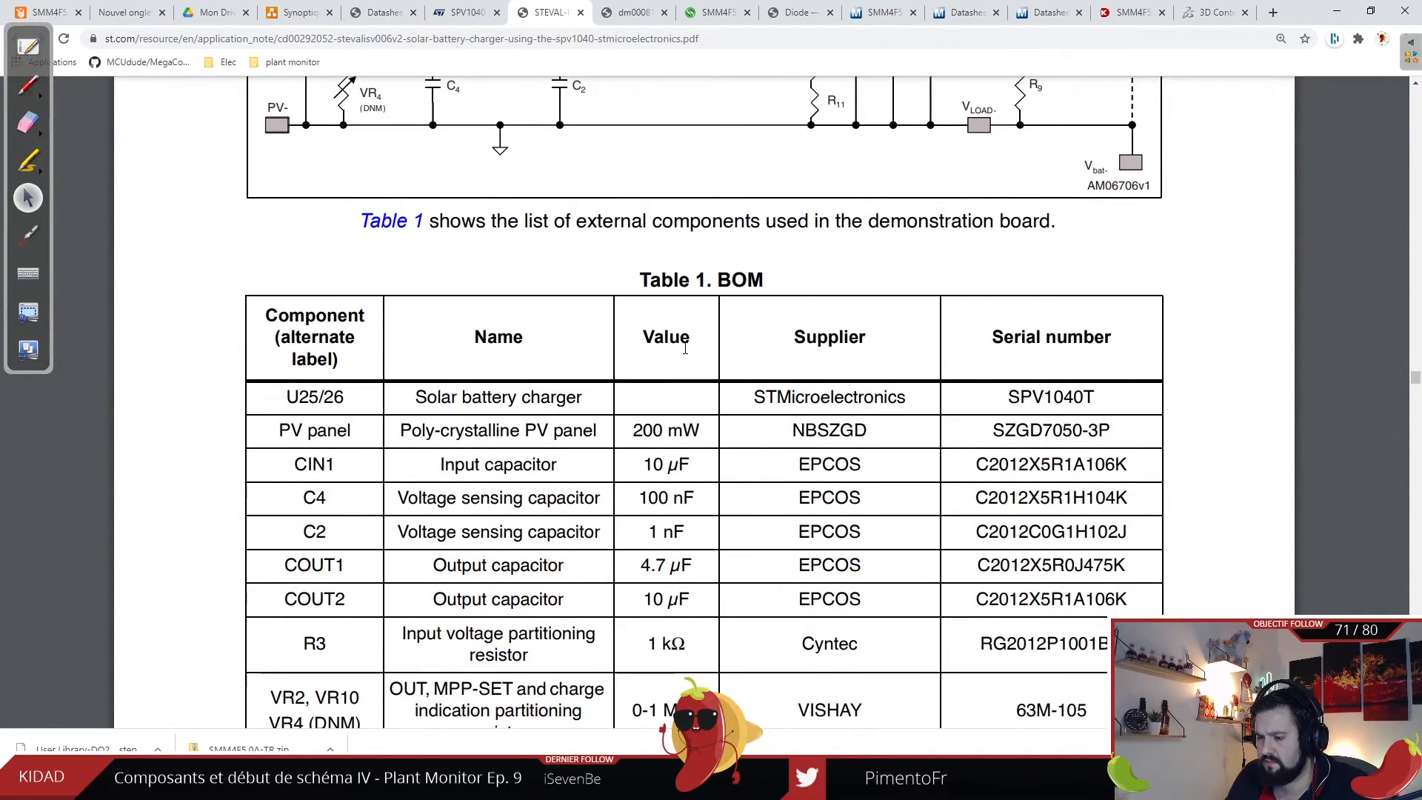
{"action": "scroll", "coordinate": [685, 348], "scroll_direction": "up", "scroll_amount": 5}
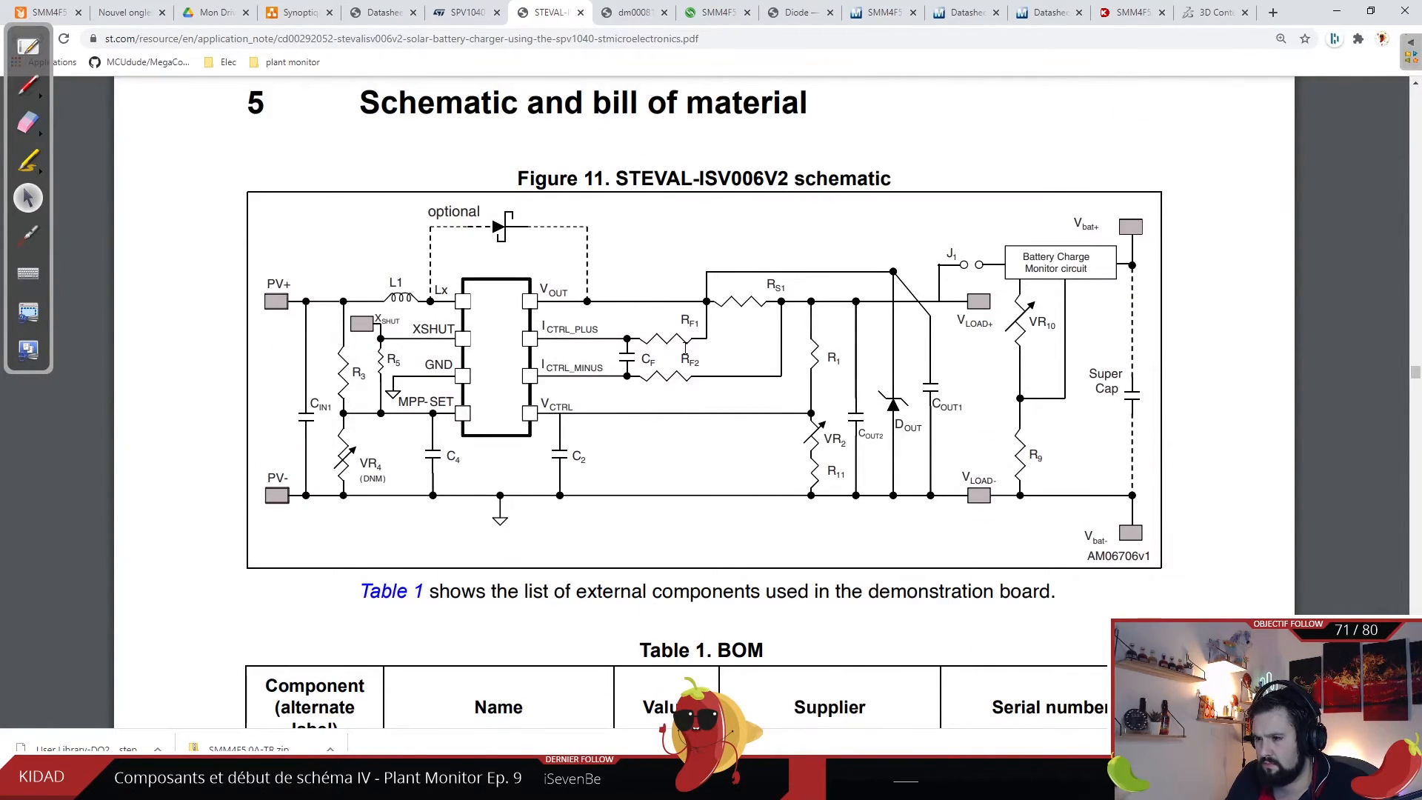
{"action": "scroll", "coordinate": [685, 348], "scroll_direction": "down", "scroll_amount": 4}
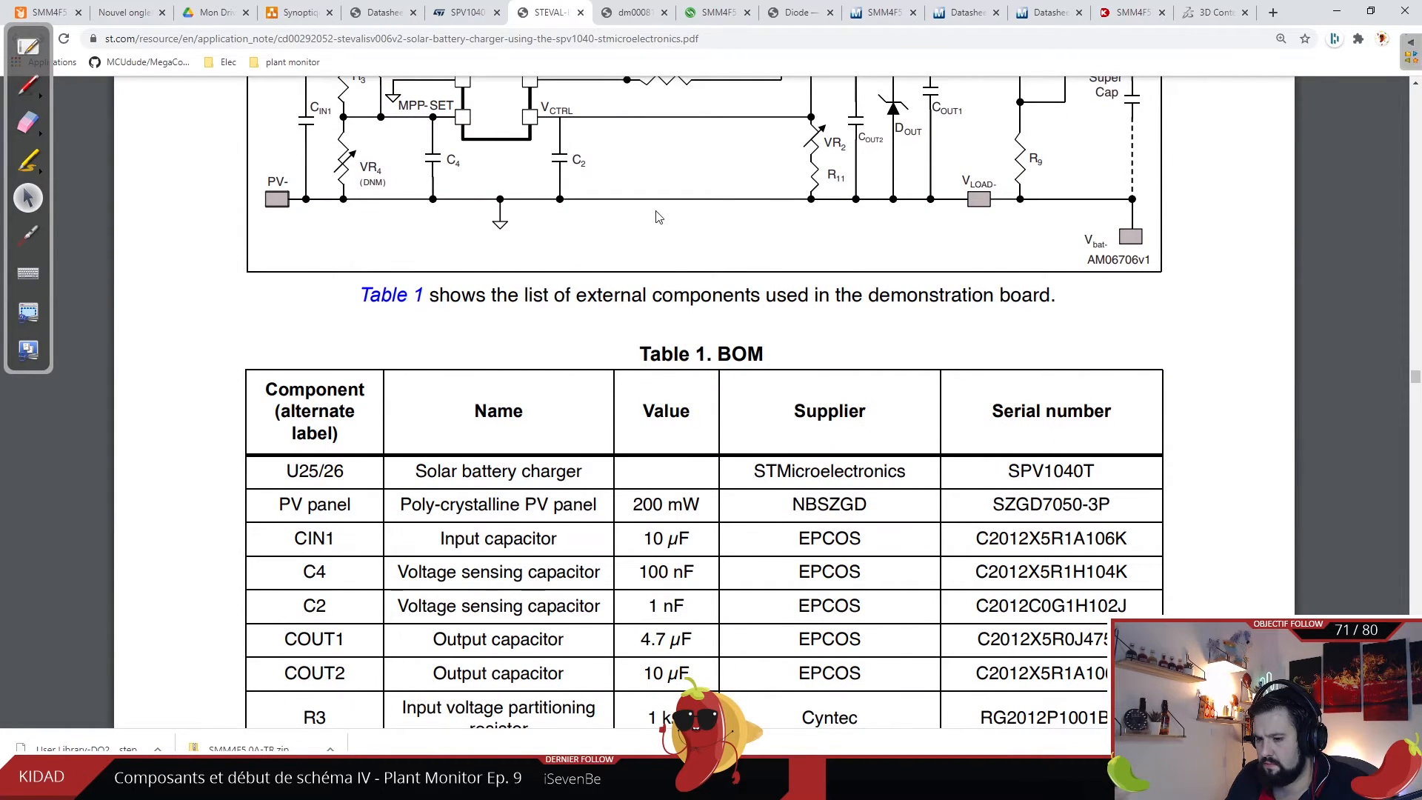
{"action": "scroll", "coordinate": [699, 334], "scroll_direction": "down", "scroll_amount": 3}
{"action": "scroll", "coordinate": [711, 370], "scroll_direction": "down", "scroll_amount": 2, "text": "ctrl"}
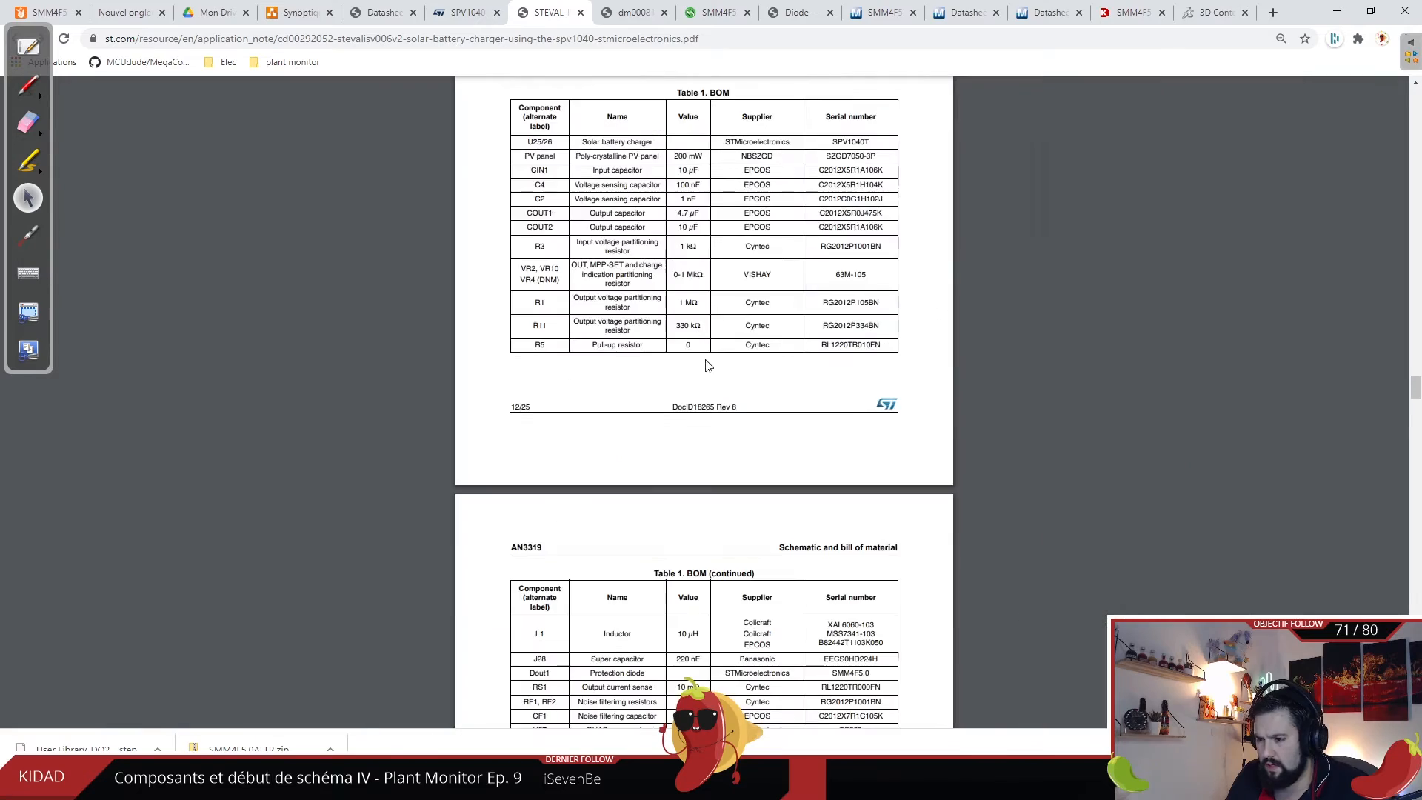
{"action": "scroll", "coordinate": [721, 398], "scroll_direction": "down", "scroll_amount": 15}
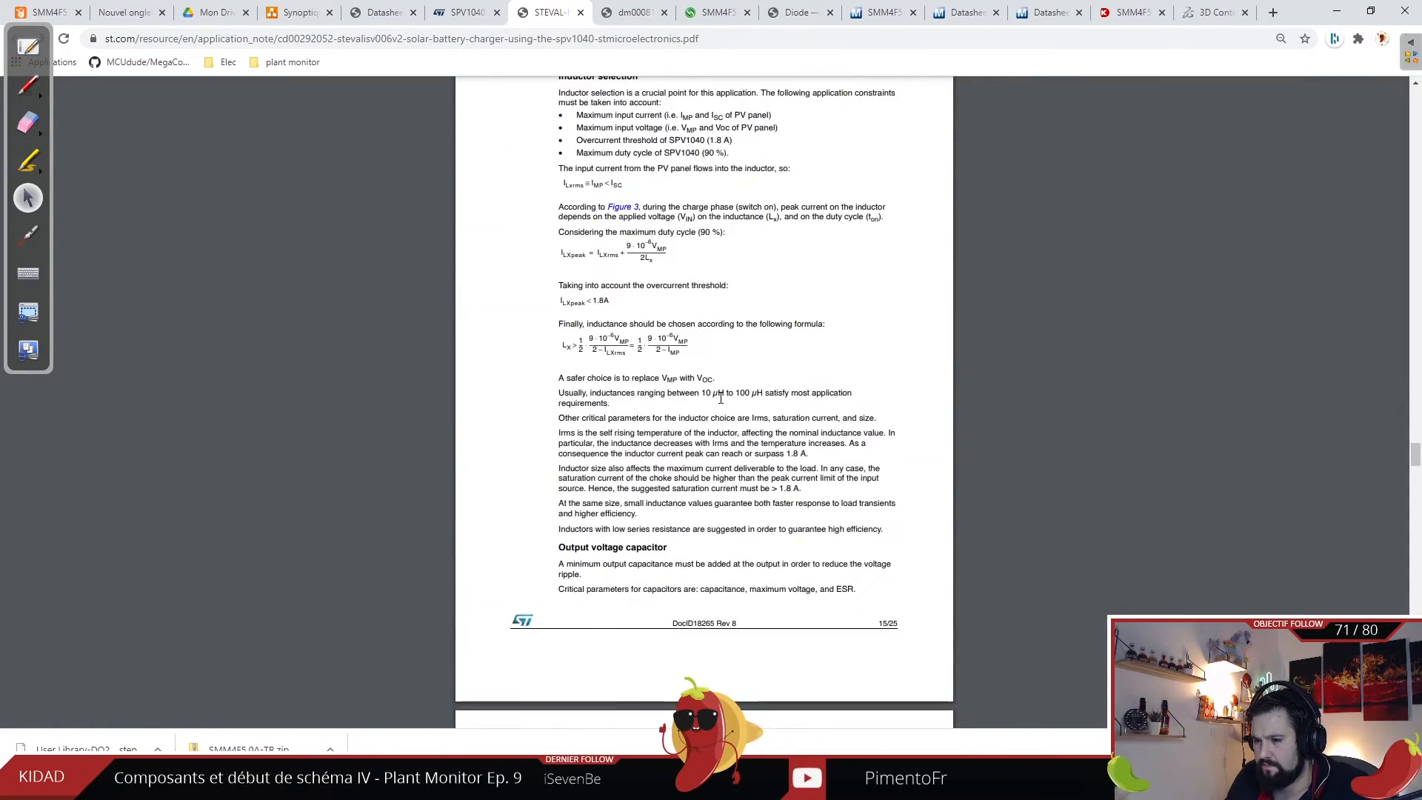
{"action": "scroll", "coordinate": [721, 398], "scroll_direction": "down", "scroll_amount": 6}
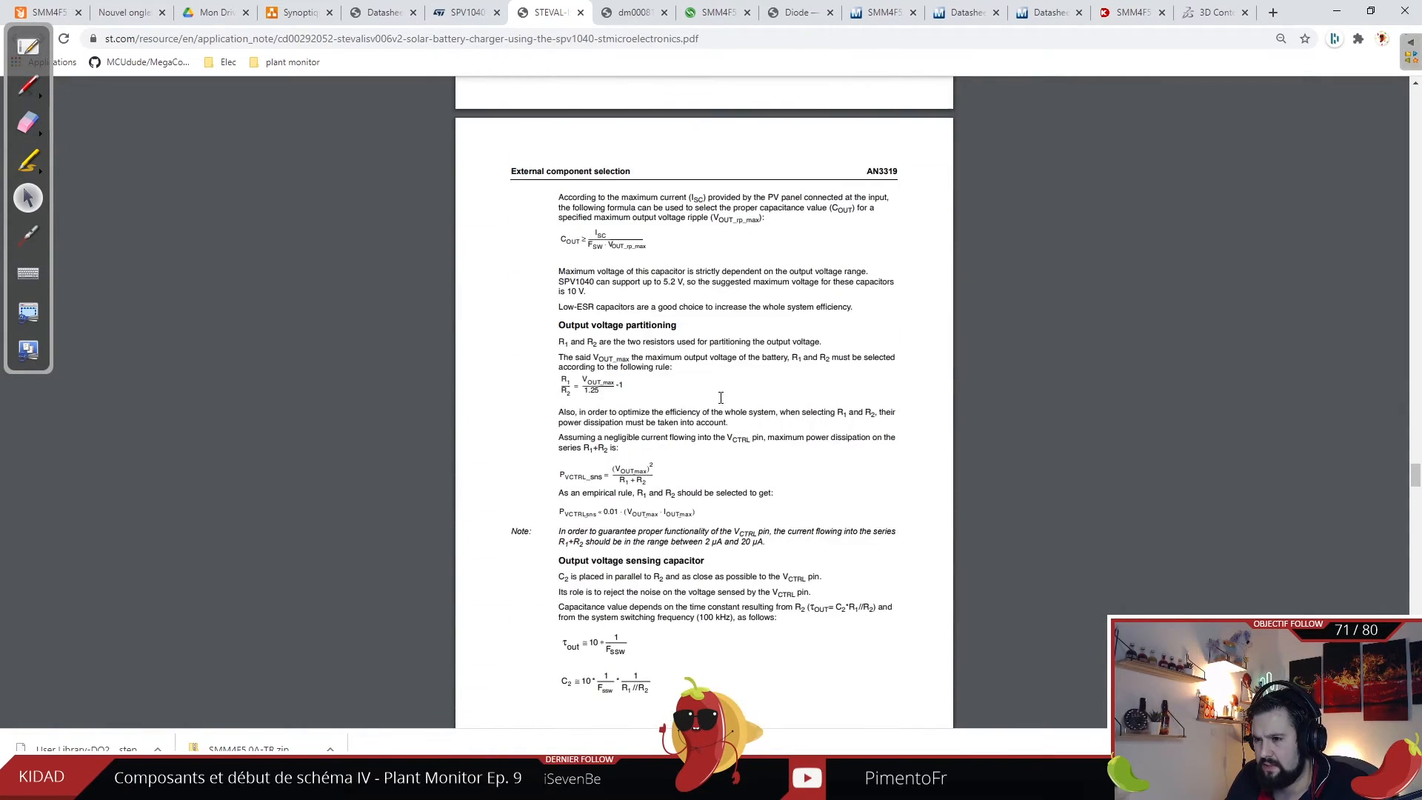
- Review both Table 1 BOM pages and scroll on to section 6, External component selection
{"action": "scroll", "coordinate": [720, 398], "scroll_direction": "up", "scroll_amount": 2}
{"action": "scroll", "coordinate": [683, 315], "scroll_direction": "up", "scroll_amount": 1, "text": "ctrl"}
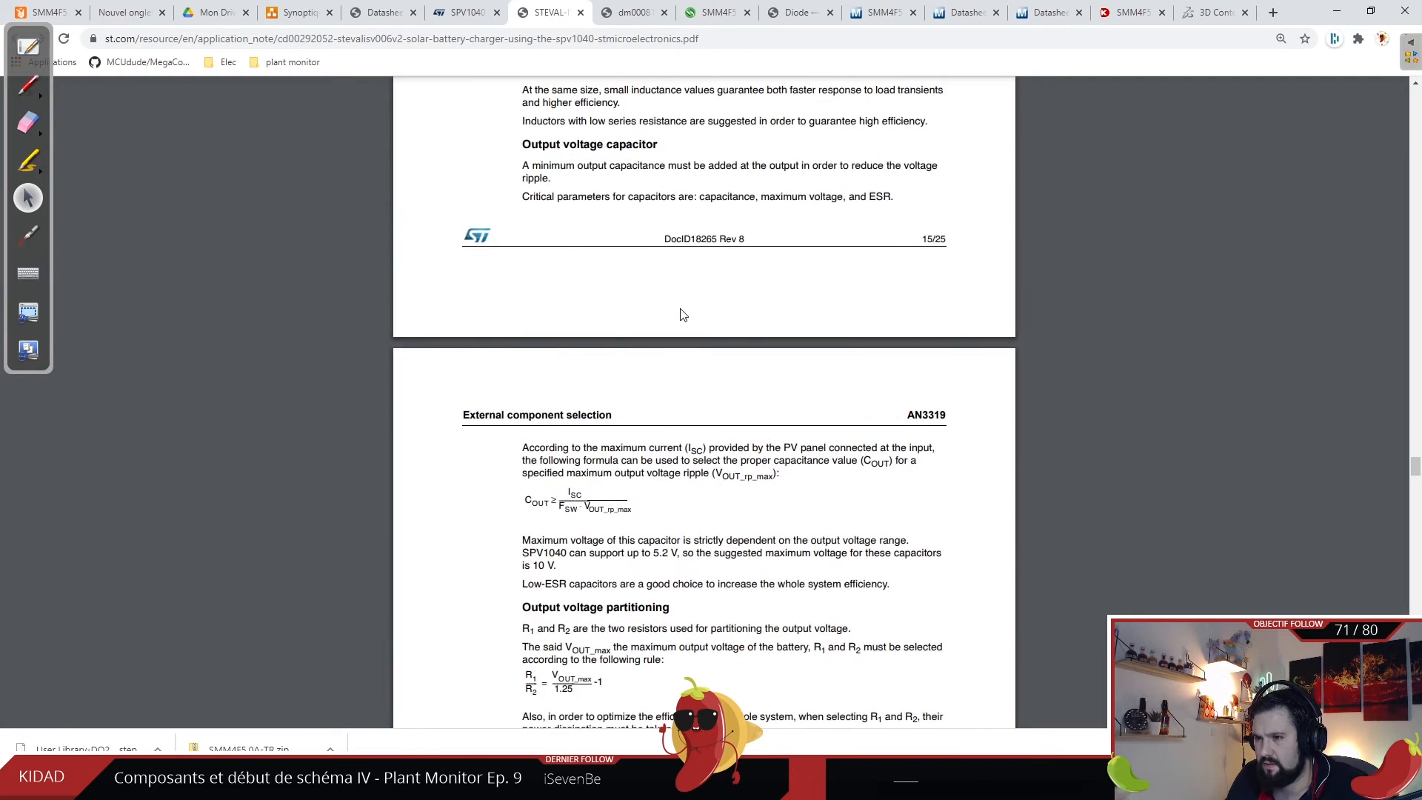
{"action": "scroll", "coordinate": [669, 223], "scroll_direction": "up", "scroll_amount": 1, "text": "ctrl"}
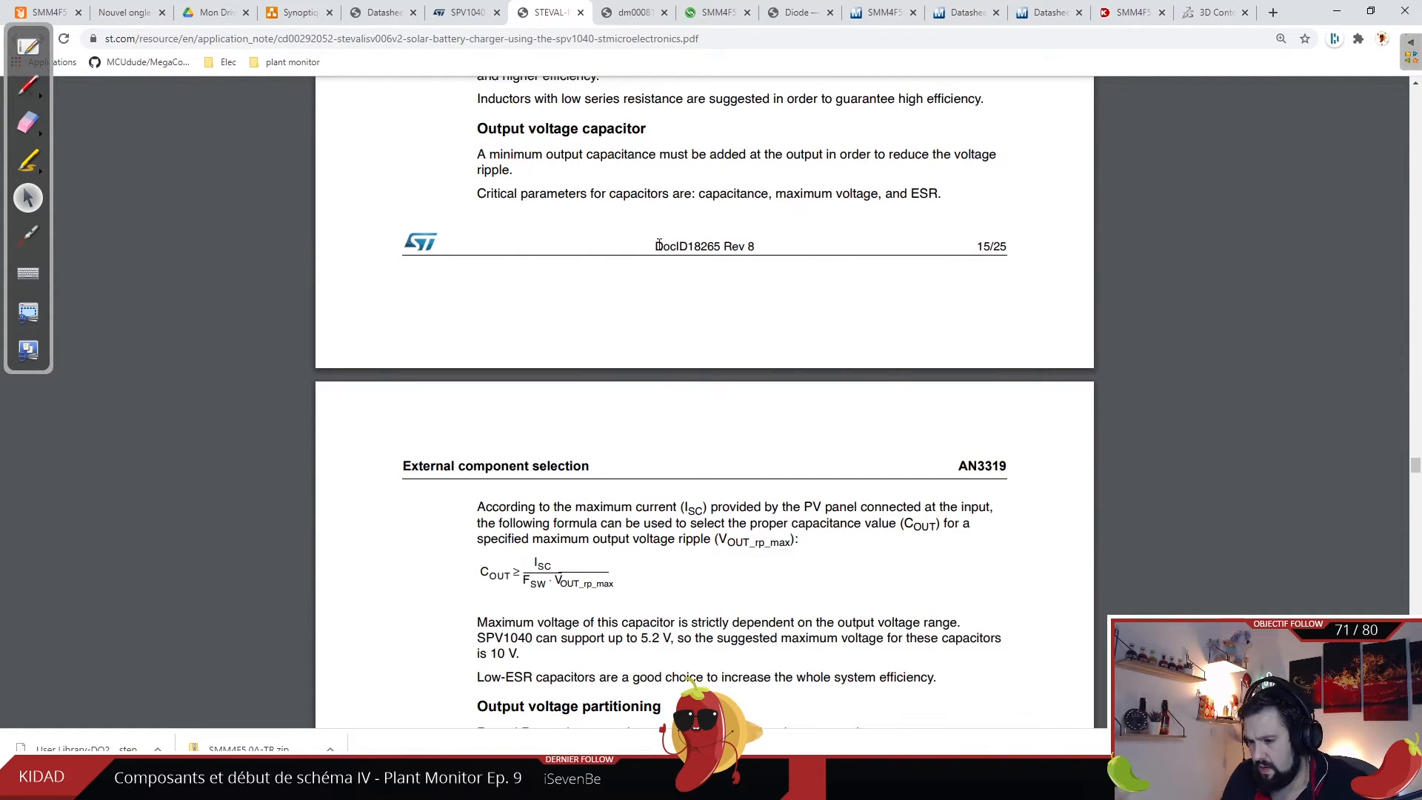
{"action": "scroll", "coordinate": [715, 194], "scroll_direction": "up", "scroll_amount": 15}
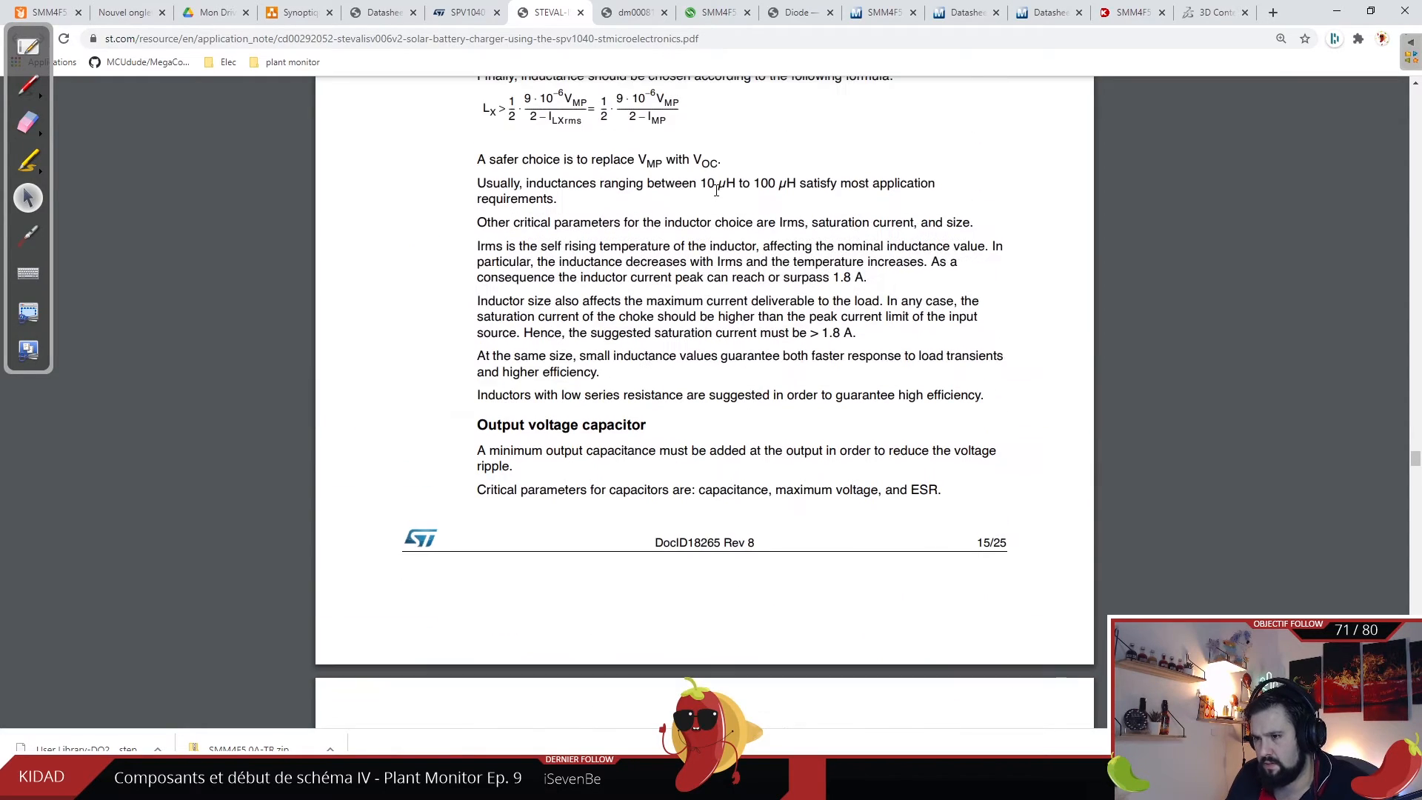
{"action": "scroll", "coordinate": [722, 202], "scroll_direction": "down", "scroll_amount": 1, "text": "ctrl"}
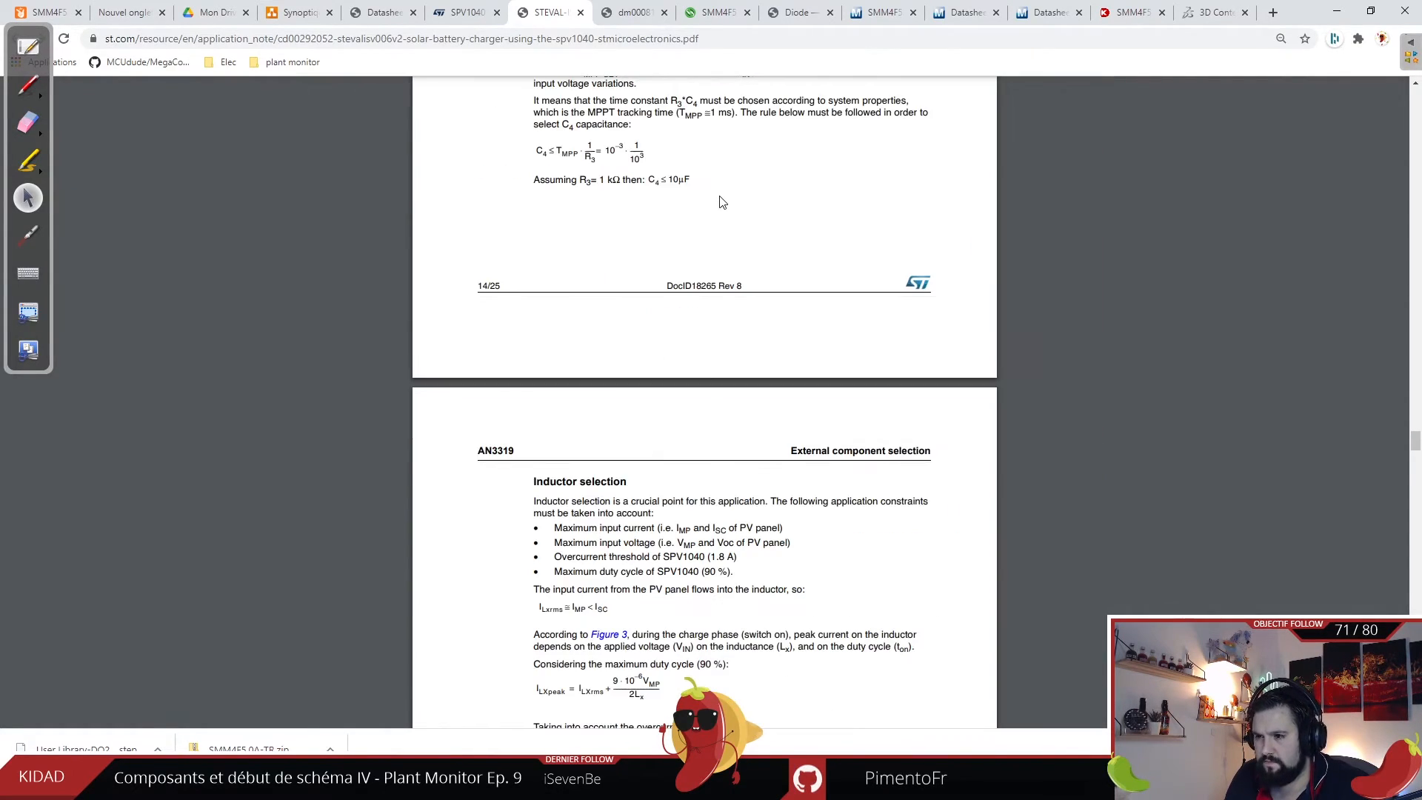
{"action": "scroll", "coordinate": [722, 202], "scroll_direction": "up", "scroll_amount": 5}
{"action": "scroll", "coordinate": [722, 202], "scroll_direction": "up", "scroll_amount": 12}
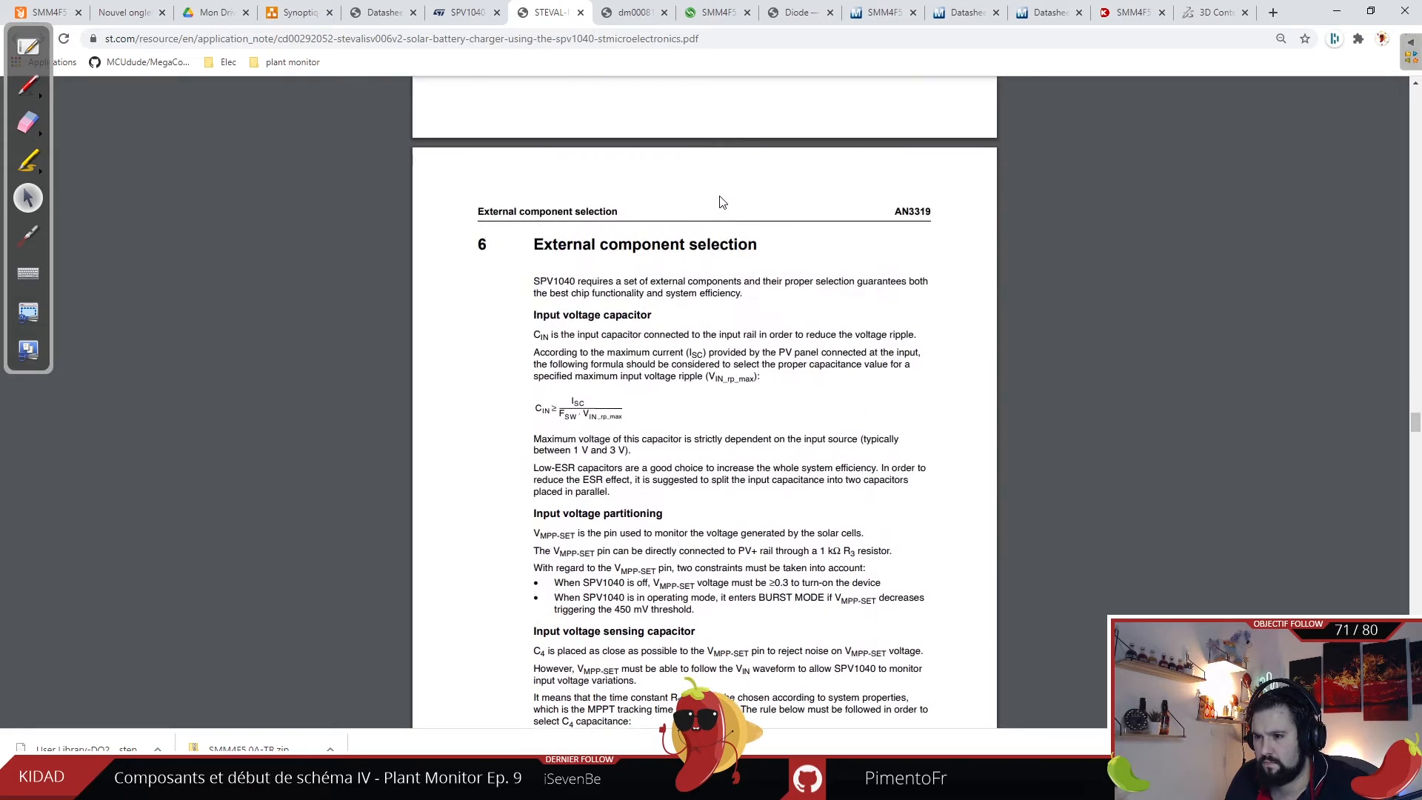
{"action": "scroll", "coordinate": [711, 301], "scroll_direction": "up", "scroll_amount": 2, "text": "ctrl"}
{"action": "scroll", "coordinate": [716, 355], "scroll_direction": "down", "scroll_amount": 1, "text": "ctrl"}
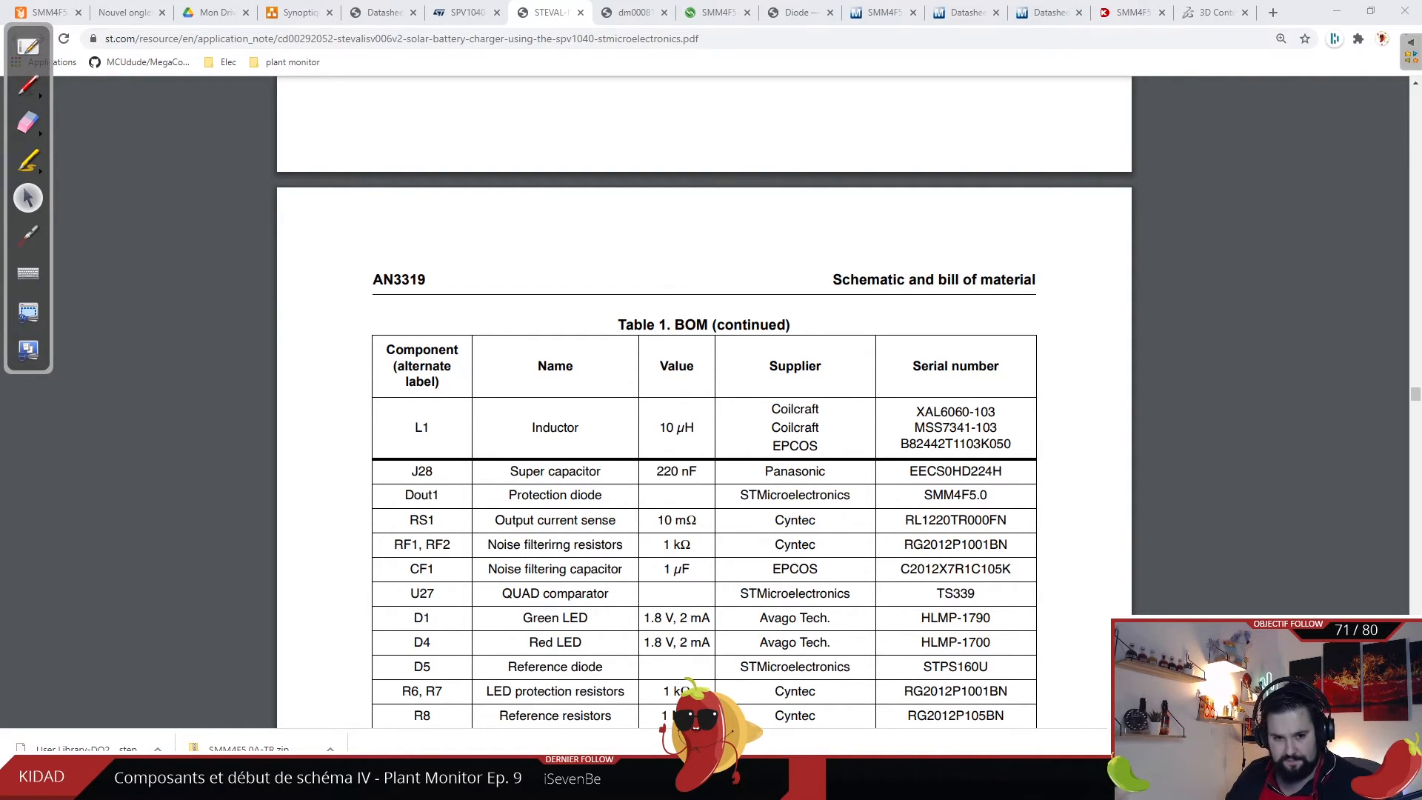
{"action": "scroll", "coordinate": [337, 339], "scroll_direction": "down", "scroll_amount": 3}
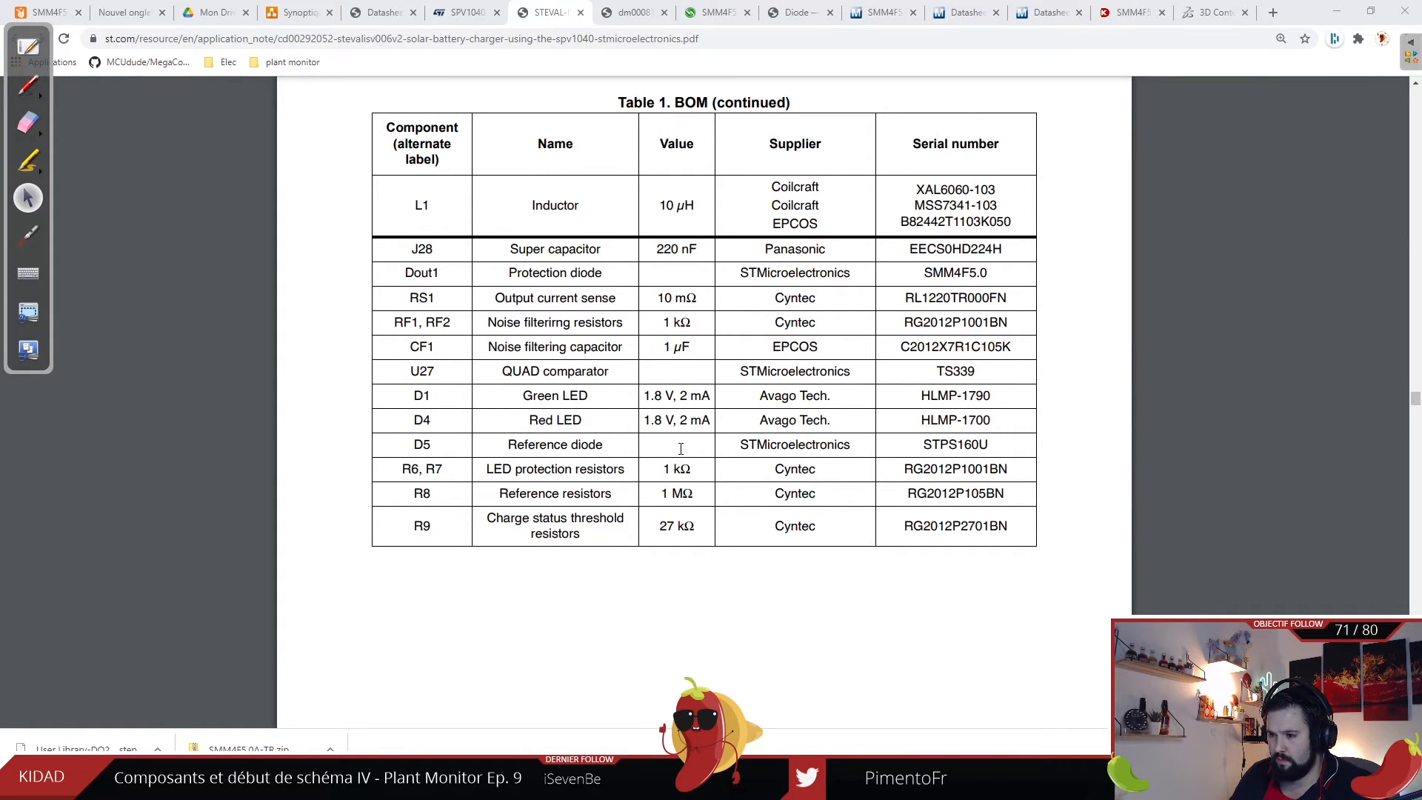
{"action": "scroll", "coordinate": [682, 450], "scroll_direction": "down", "scroll_amount": 15}
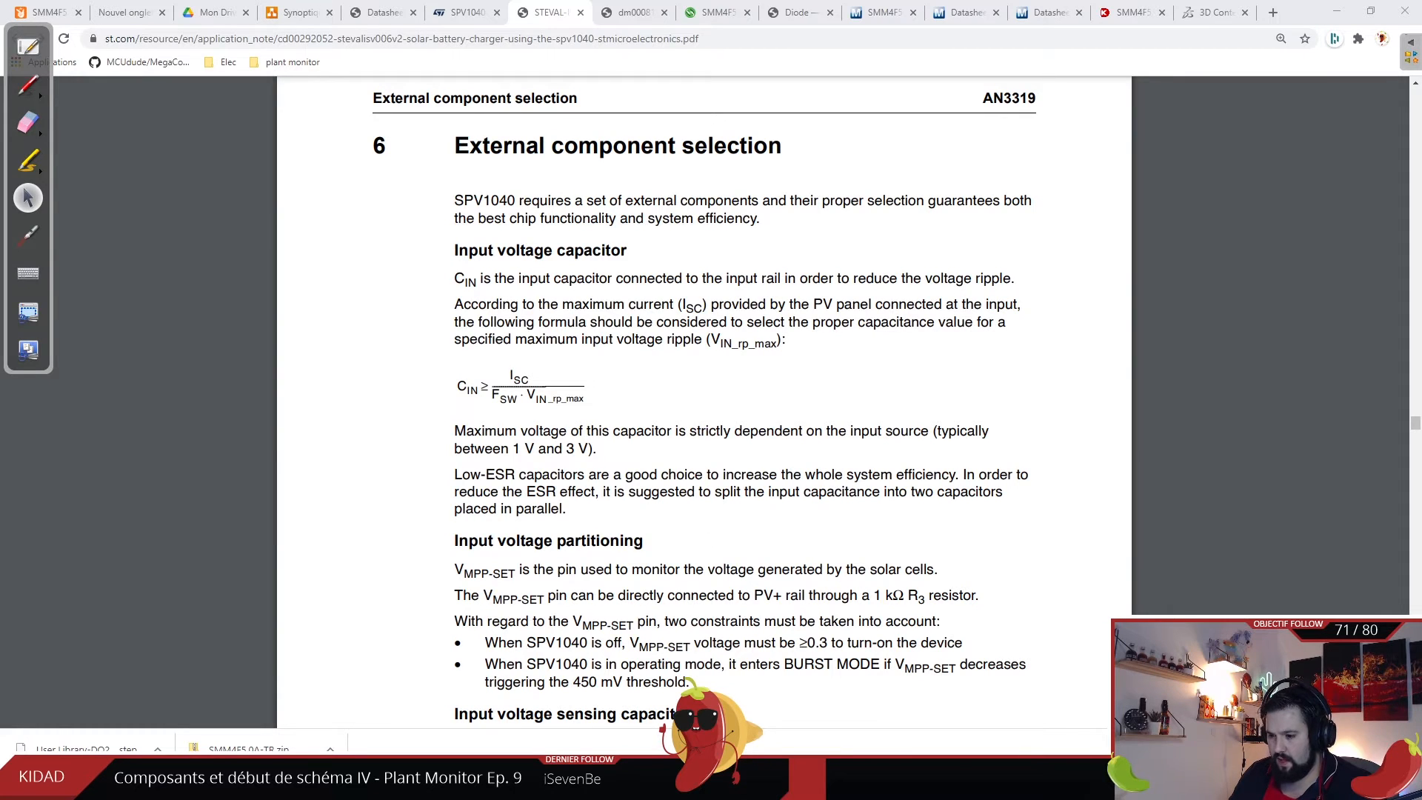
{"action": "mouse_move", "coordinate": [602, 782]}
{"action": "left_click", "coordinate": [682, 717]}
- Move the SMM4F5.0A-TR diode with its GND up and seat the GND just below it
{"action": "left_click", "coordinate": [602, 782]}
{"action": "left_click", "coordinate": [517, 718]}
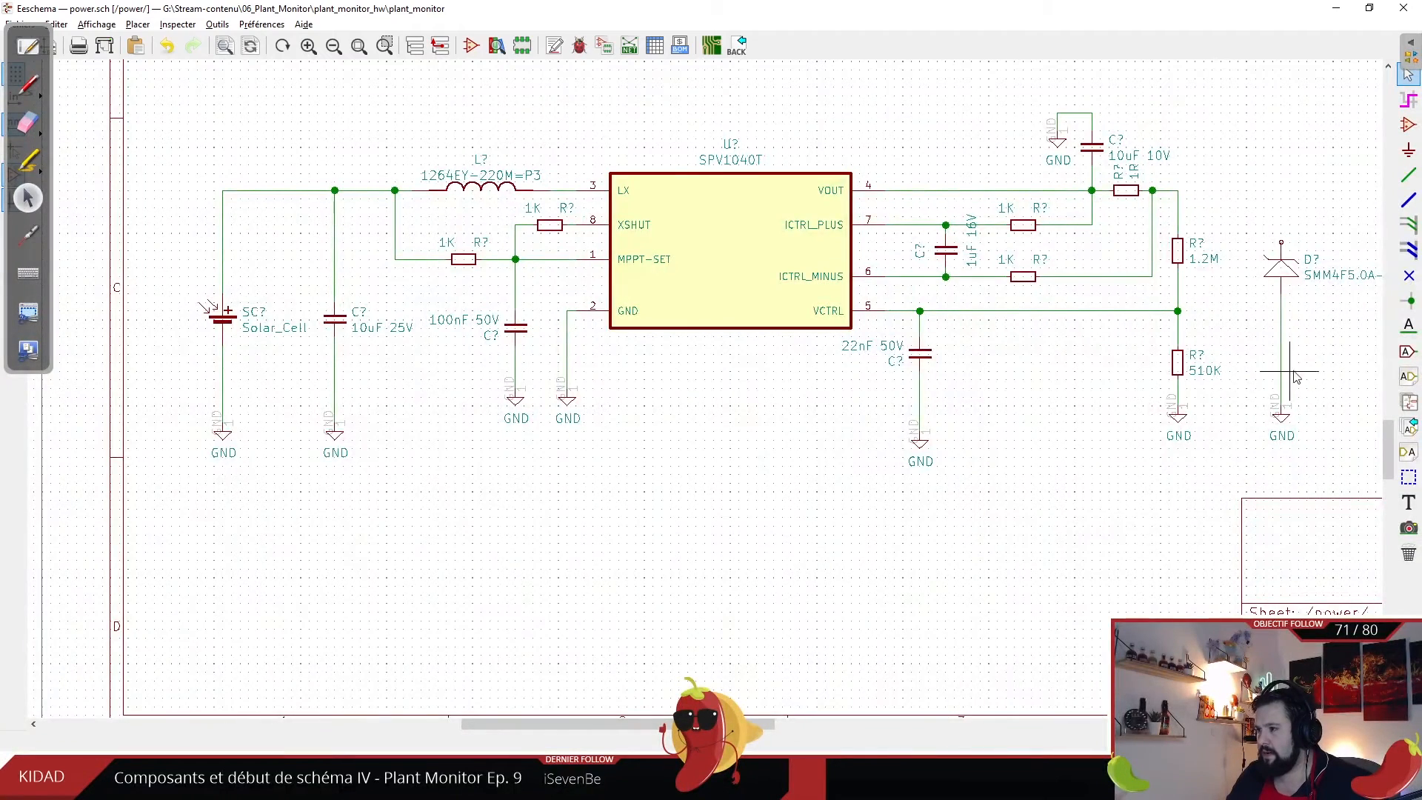
{"action": "scroll", "coordinate": [1295, 379], "scroll_direction": "down", "scroll_amount": 1}
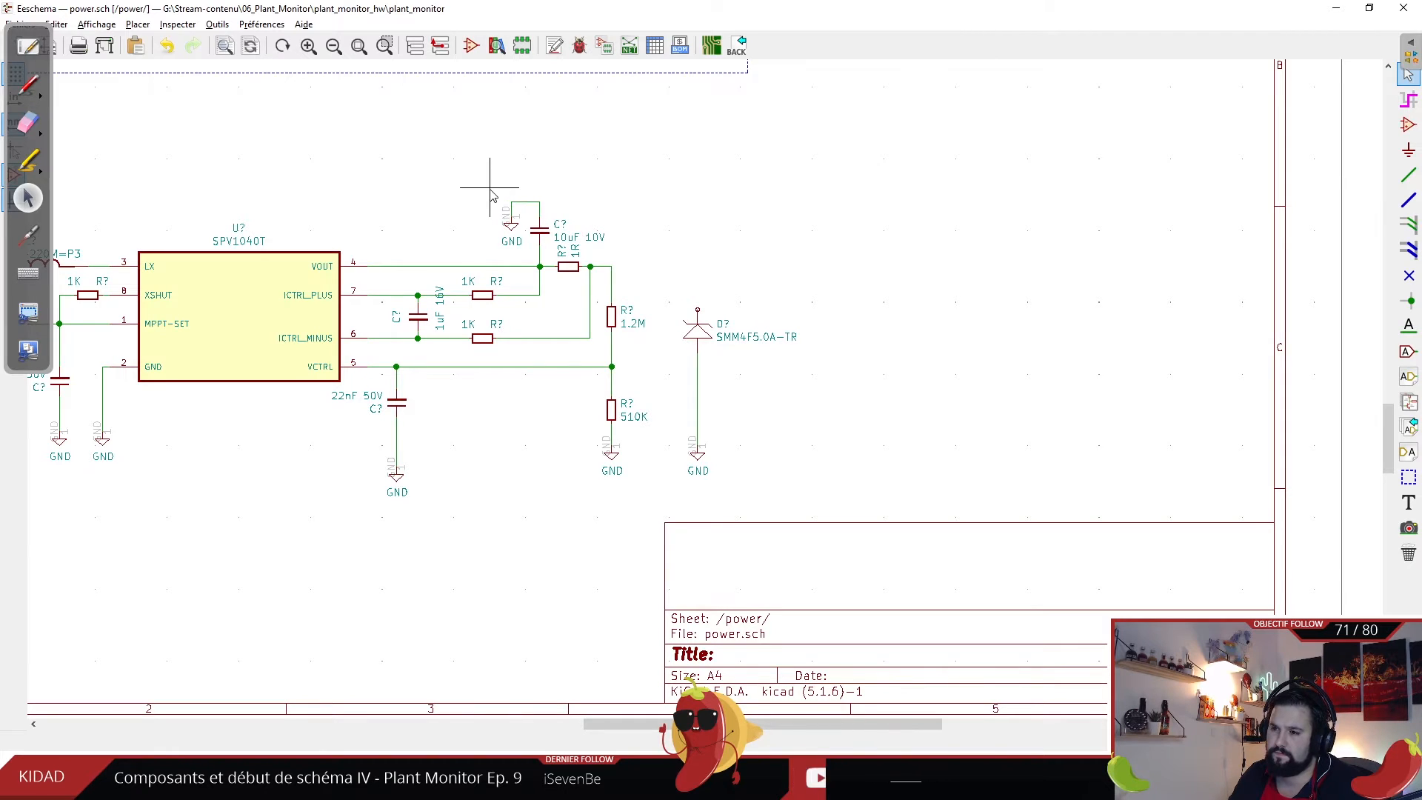
{"action": "left_click_drag", "start_coordinate": [661, 281], "coordinate": [733, 482]}
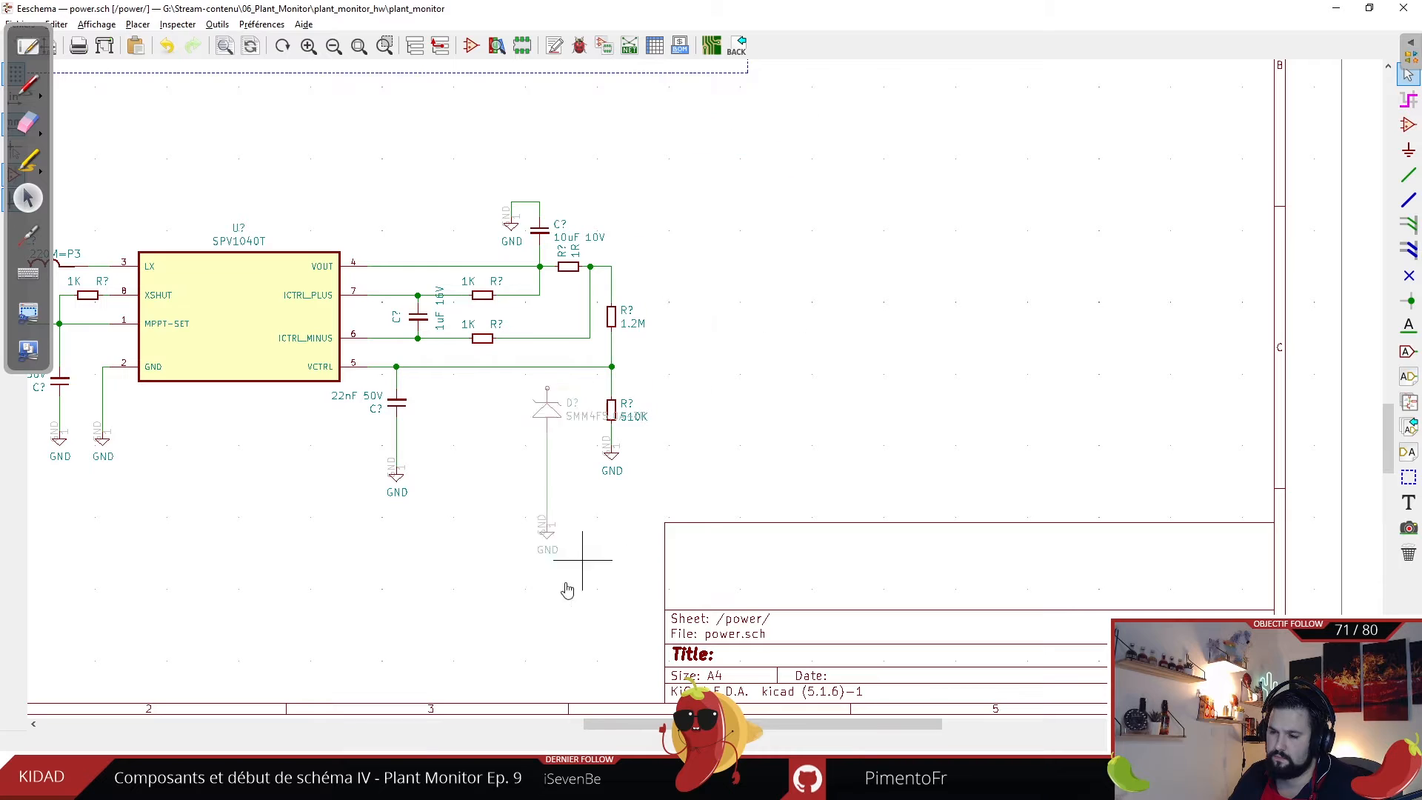
{"action": "left_click", "coordinate": [783, 296]}
{"action": "key", "text": "g"}
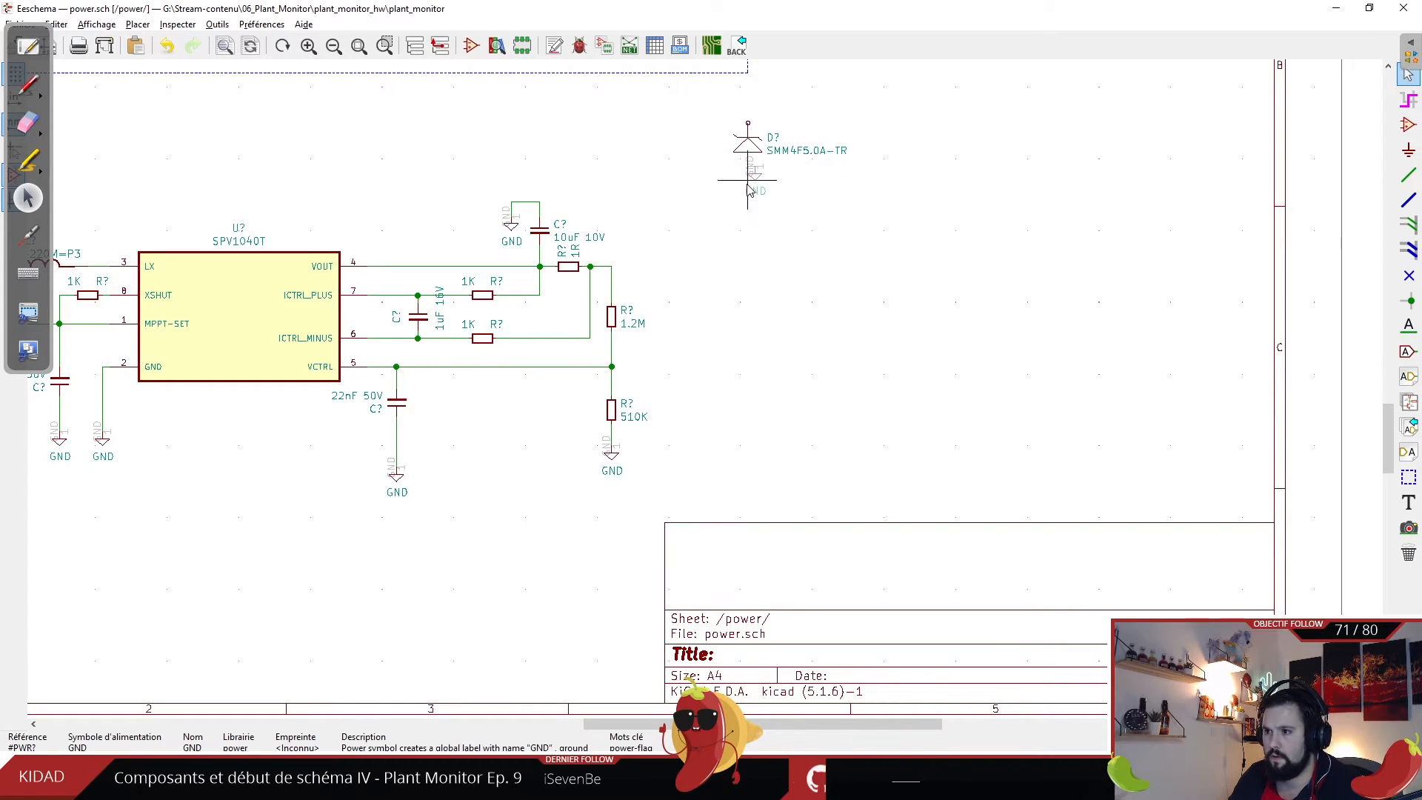
{"action": "left_click", "coordinate": [744, 197]}
- Place the 10uF capacitor, rotated, left of the diode and remove its separate GND
{"action": "left_click_drag", "start_coordinate": [489, 187], "coordinate": [565, 261]}
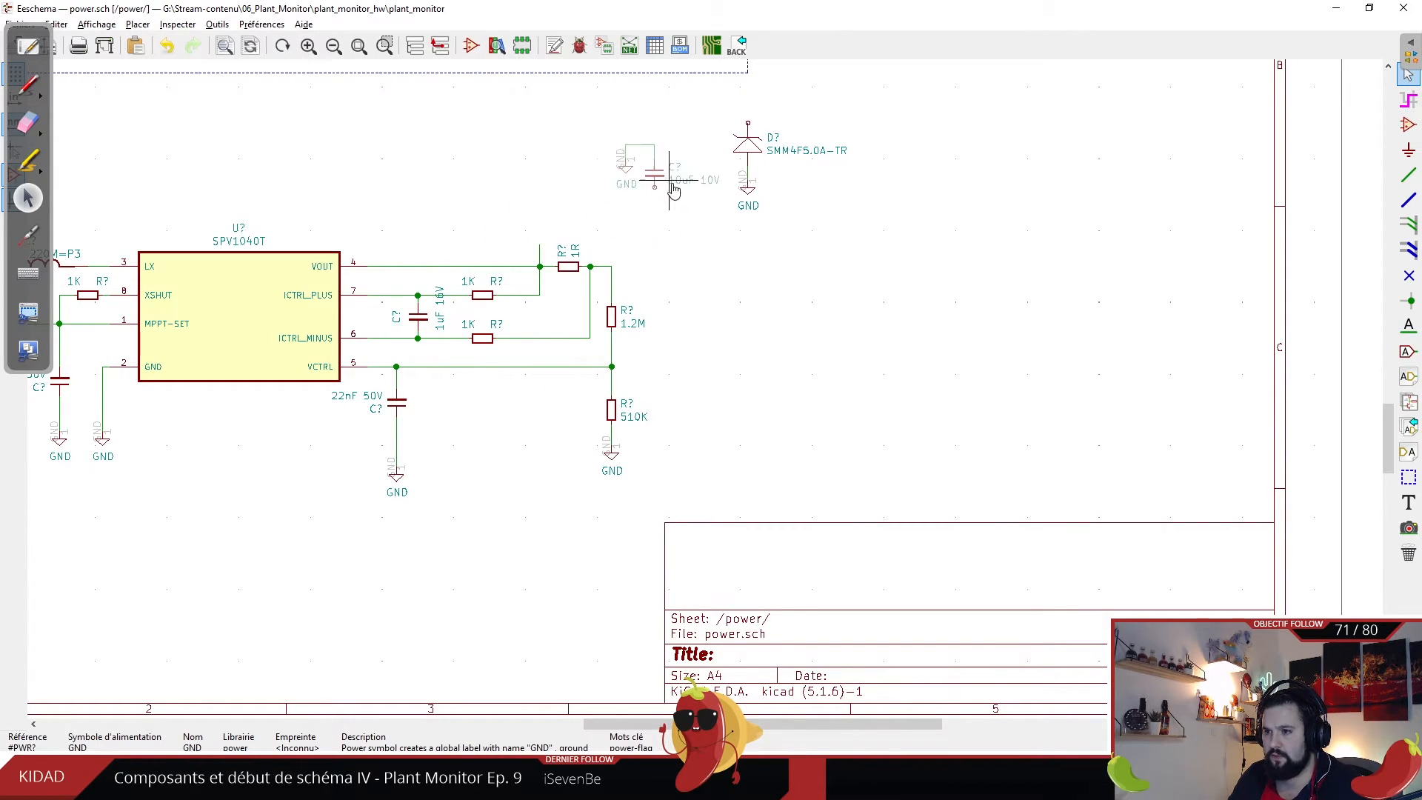
{"action": "left_click", "coordinate": [690, 172]}
{"action": "left_click_drag", "start_coordinate": [631, 123], "coordinate": [708, 192]}
{"action": "key", "text": "r"}
{"action": "key", "text": "r"}
{"action": "left_click", "coordinate": [714, 191]}
{"action": "key", "text": "Delete"}
{"action": "left_click_drag", "start_coordinate": [661, 124], "coordinate": [697, 196]}
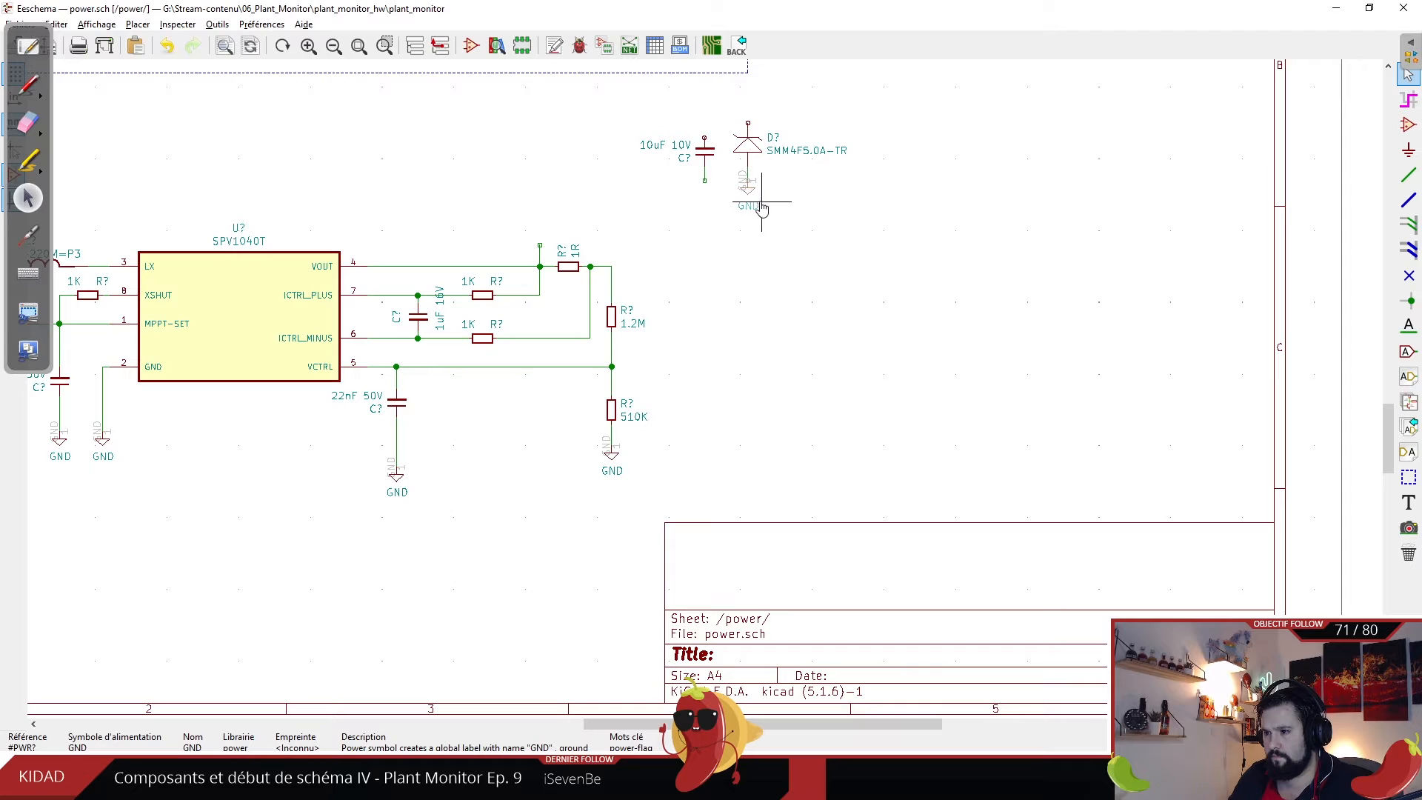
- Wire capacitor and diode to the shared GND, then rotate the group onto the VOUT node
{"action": "key", "text": "w"}
{"action": "left_click", "coordinate": [726, 186]}
{"action": "left_click", "coordinate": [747, 181]}
{"action": "left_click", "coordinate": [726, 181]}
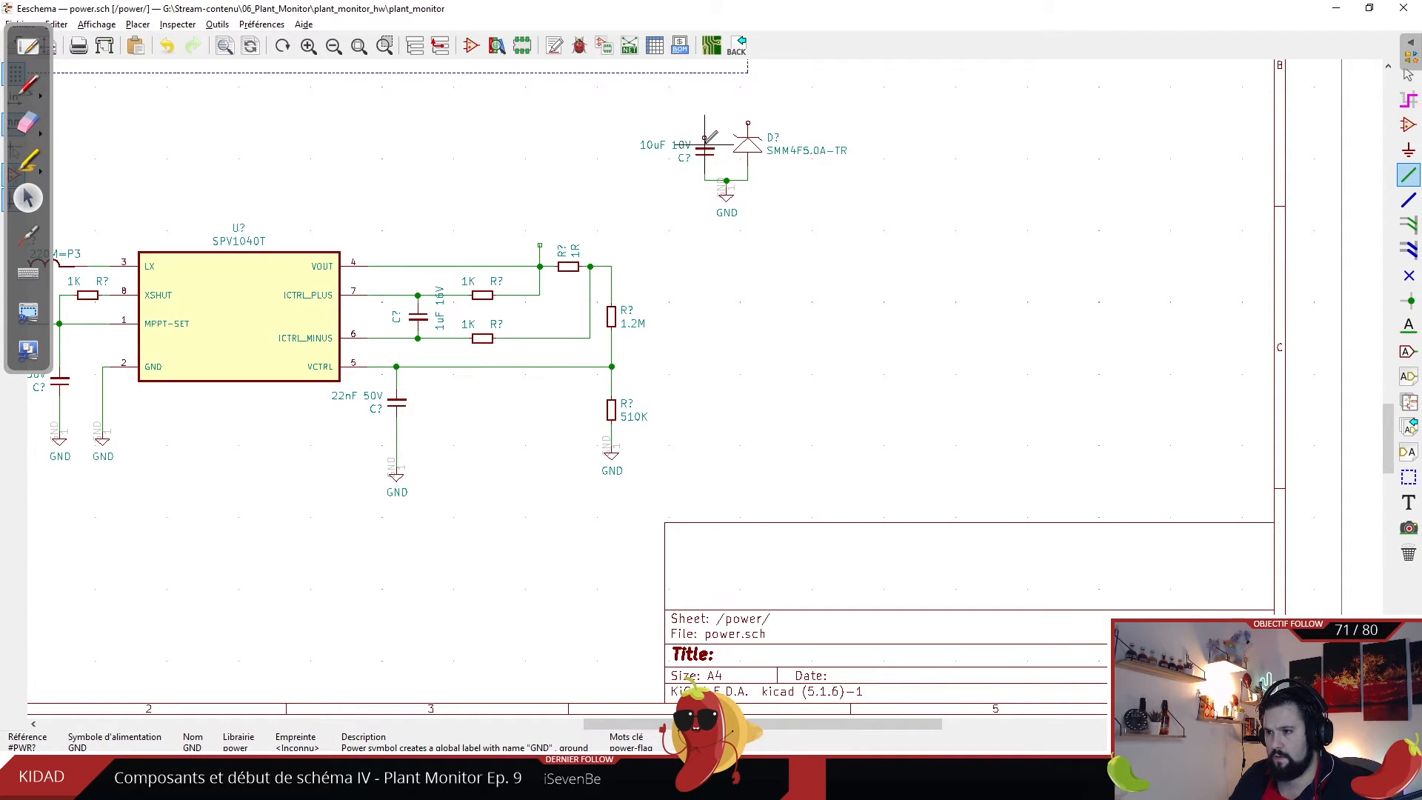
{"action": "scroll", "coordinate": [700, 129], "scroll_direction": "up", "scroll_amount": 2}
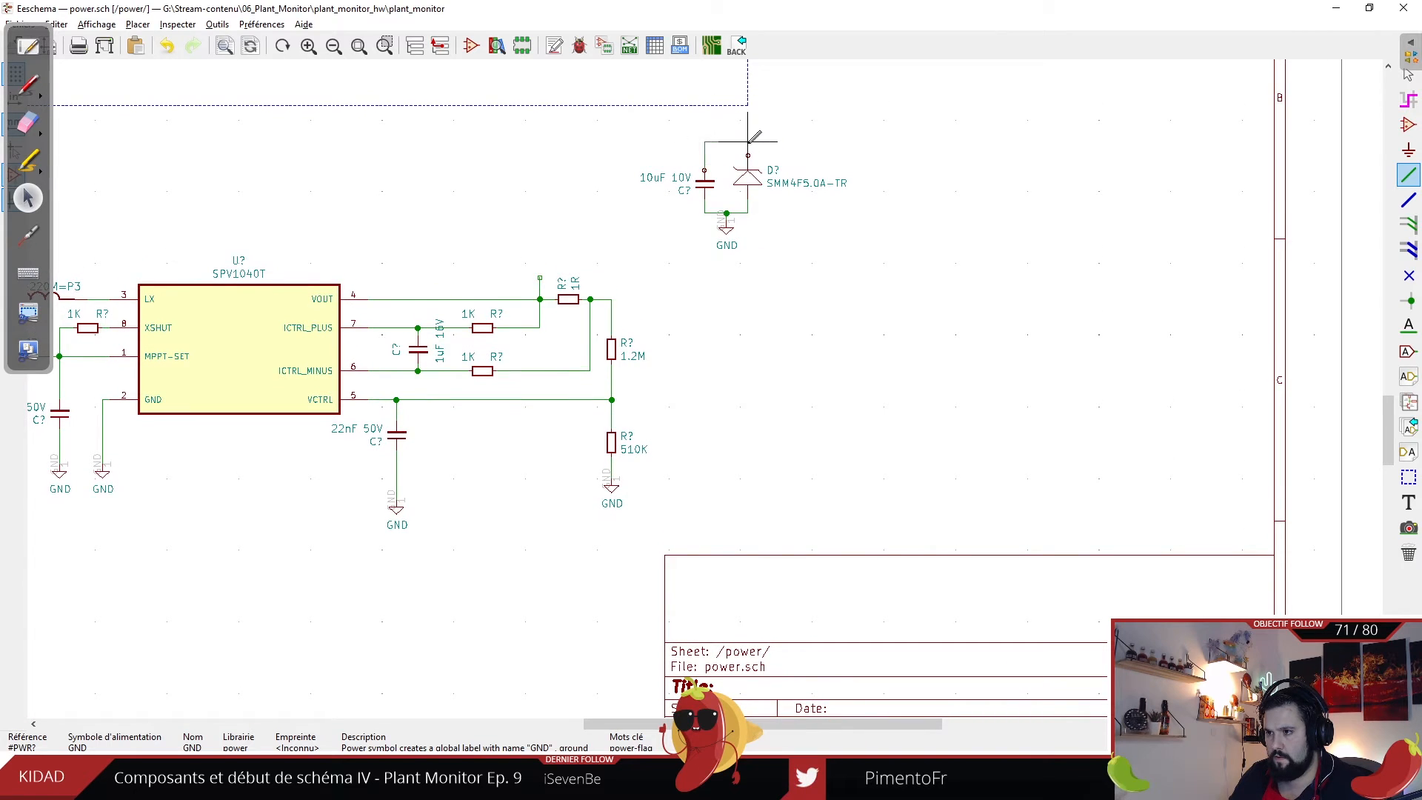
{"action": "left_click_drag", "start_coordinate": [648, 127], "coordinate": [747, 198]}
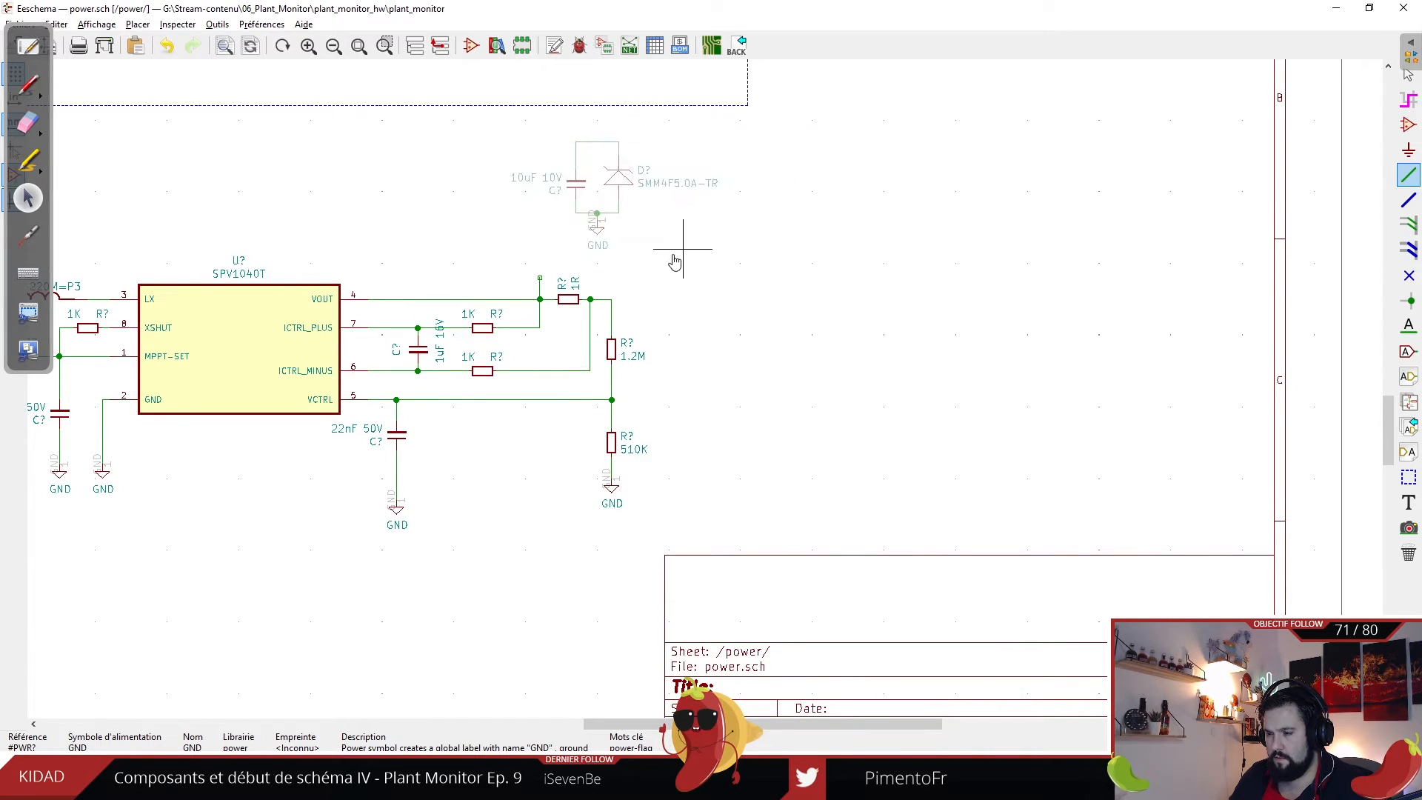
{"action": "key", "text": "r"}
{"action": "key", "text": "r"}
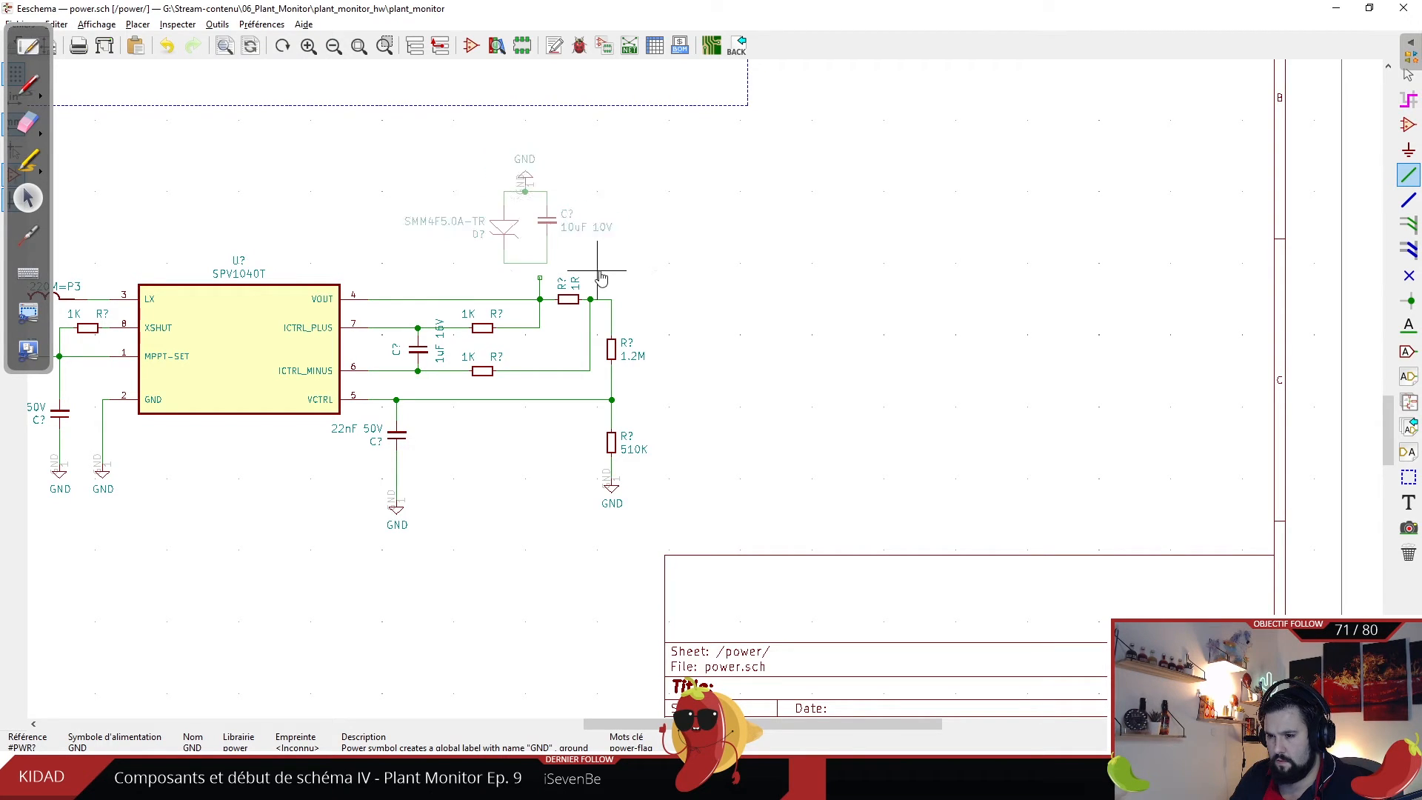
{"action": "left_click", "coordinate": [612, 290]}
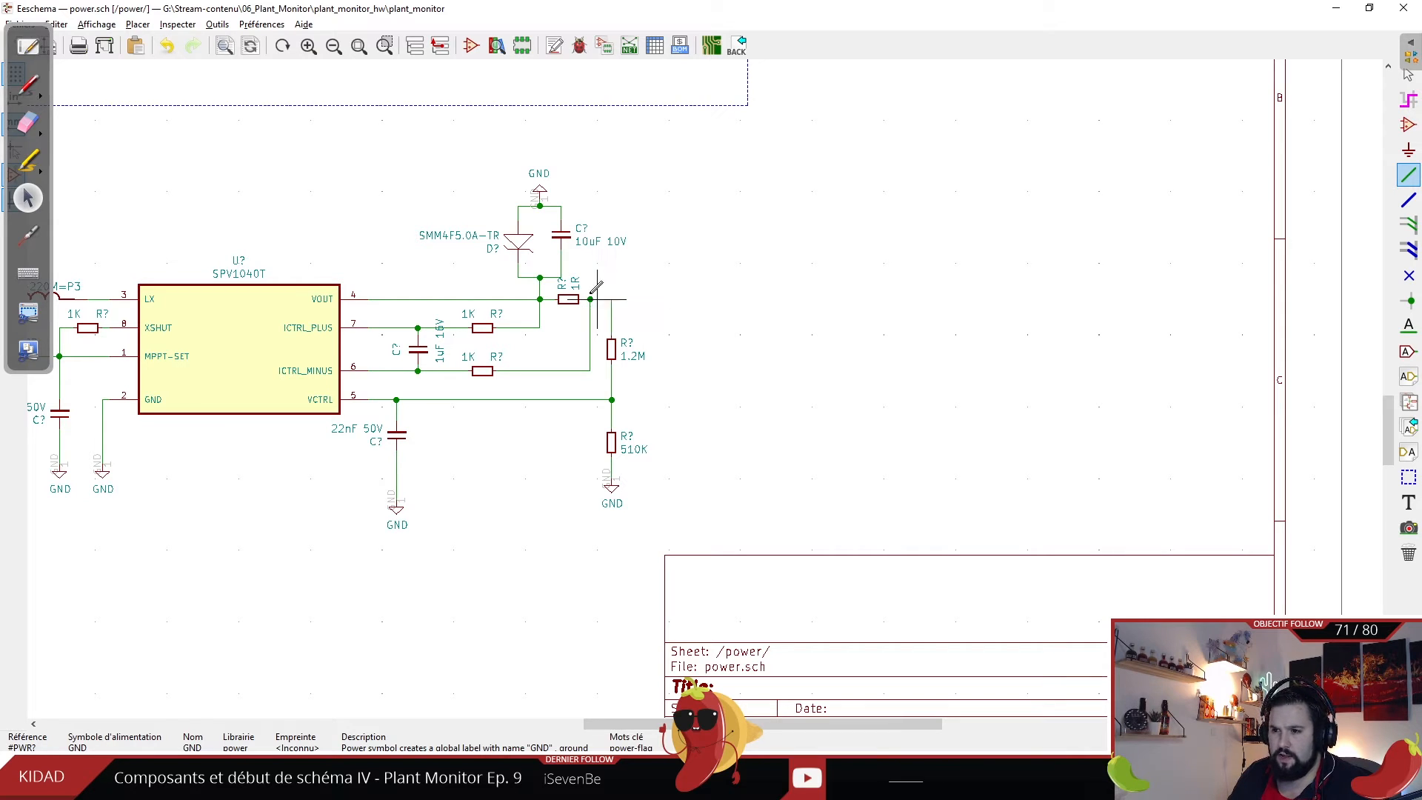
{"action": "key", "text": "ctrl+d"}
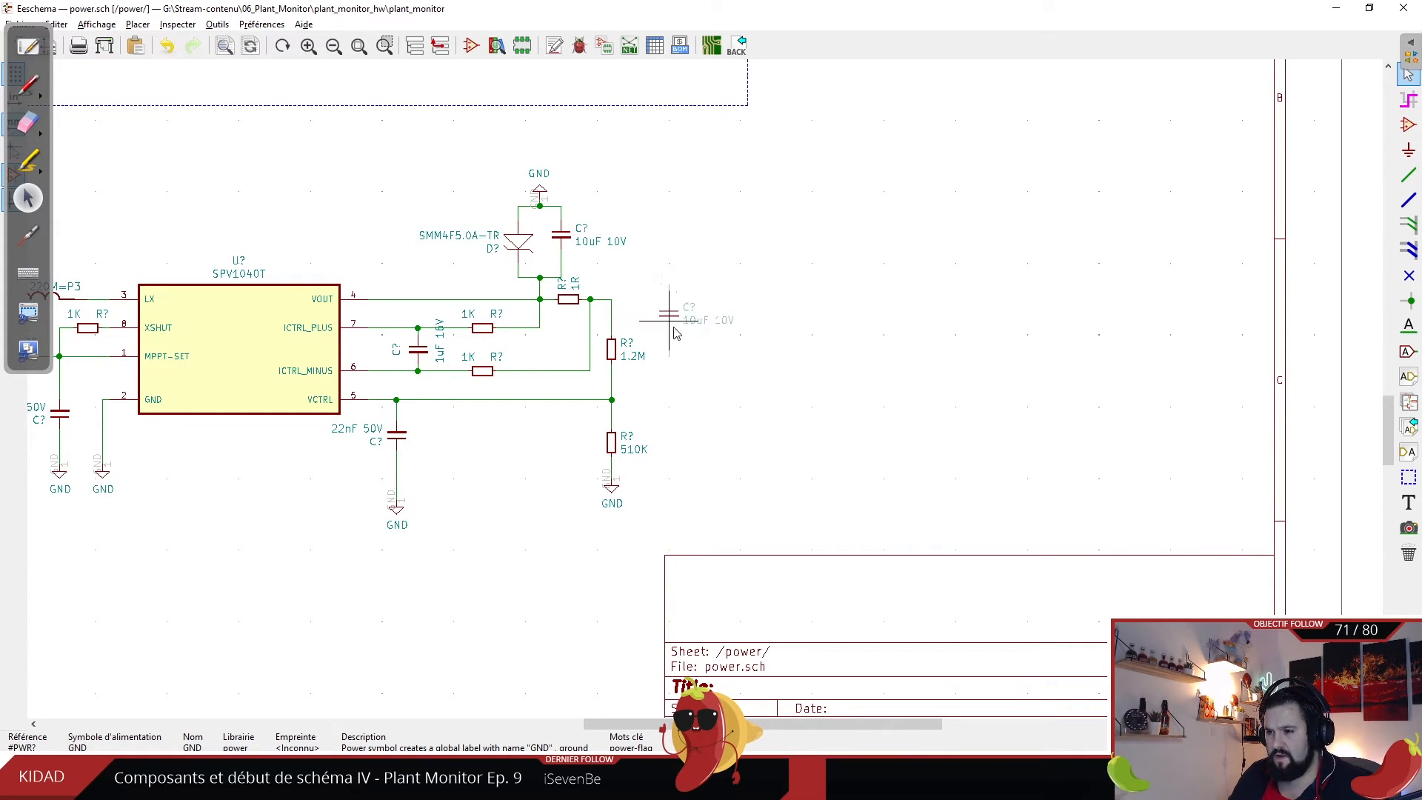
- Place the 10uF 10V capacitor copy on the output wire right of the 1.2M resistor
{"action": "left_click", "coordinate": [683, 337]}
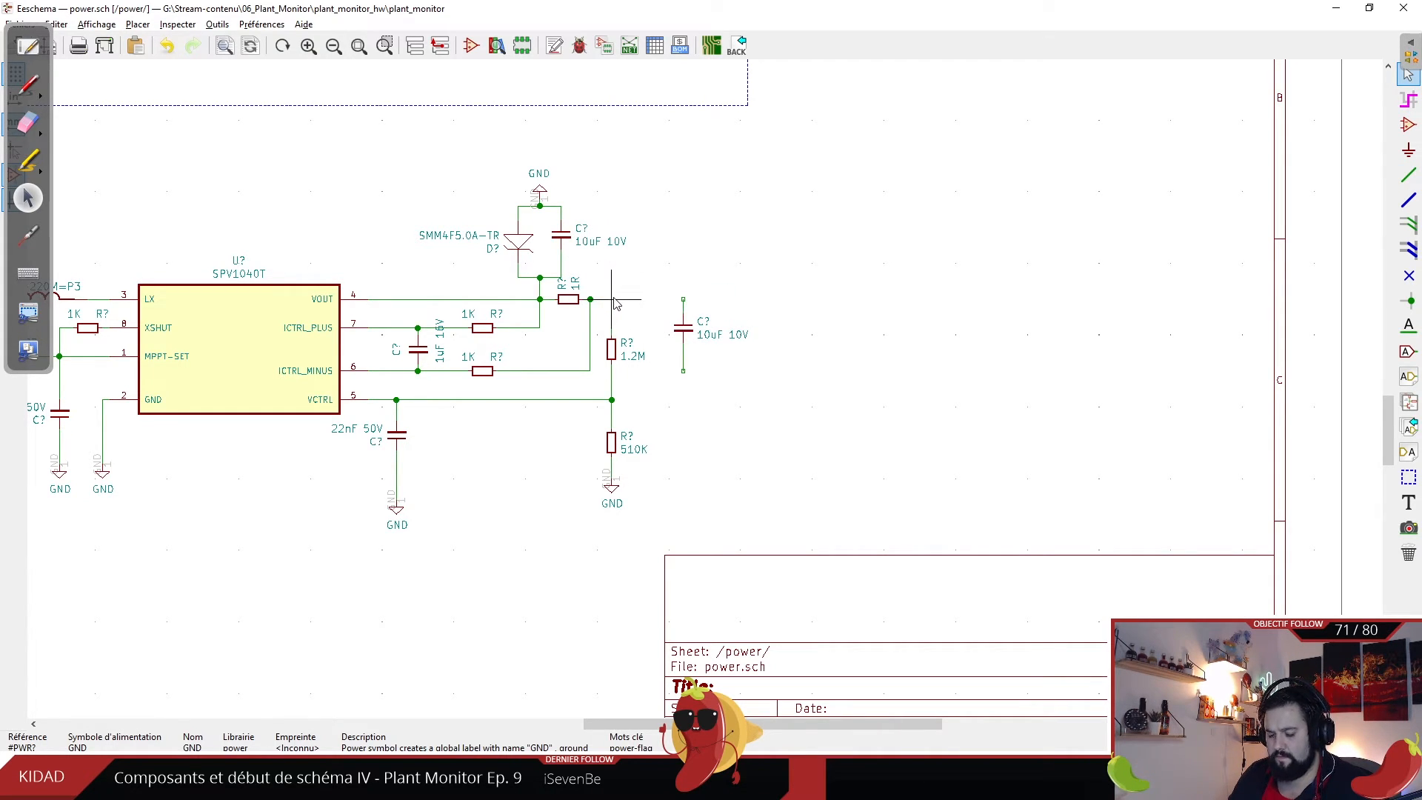
{"action": "key", "text": "w"}
{"action": "key", "text": "Escape"}
{"action": "double_click", "coordinate": [559, 236]}
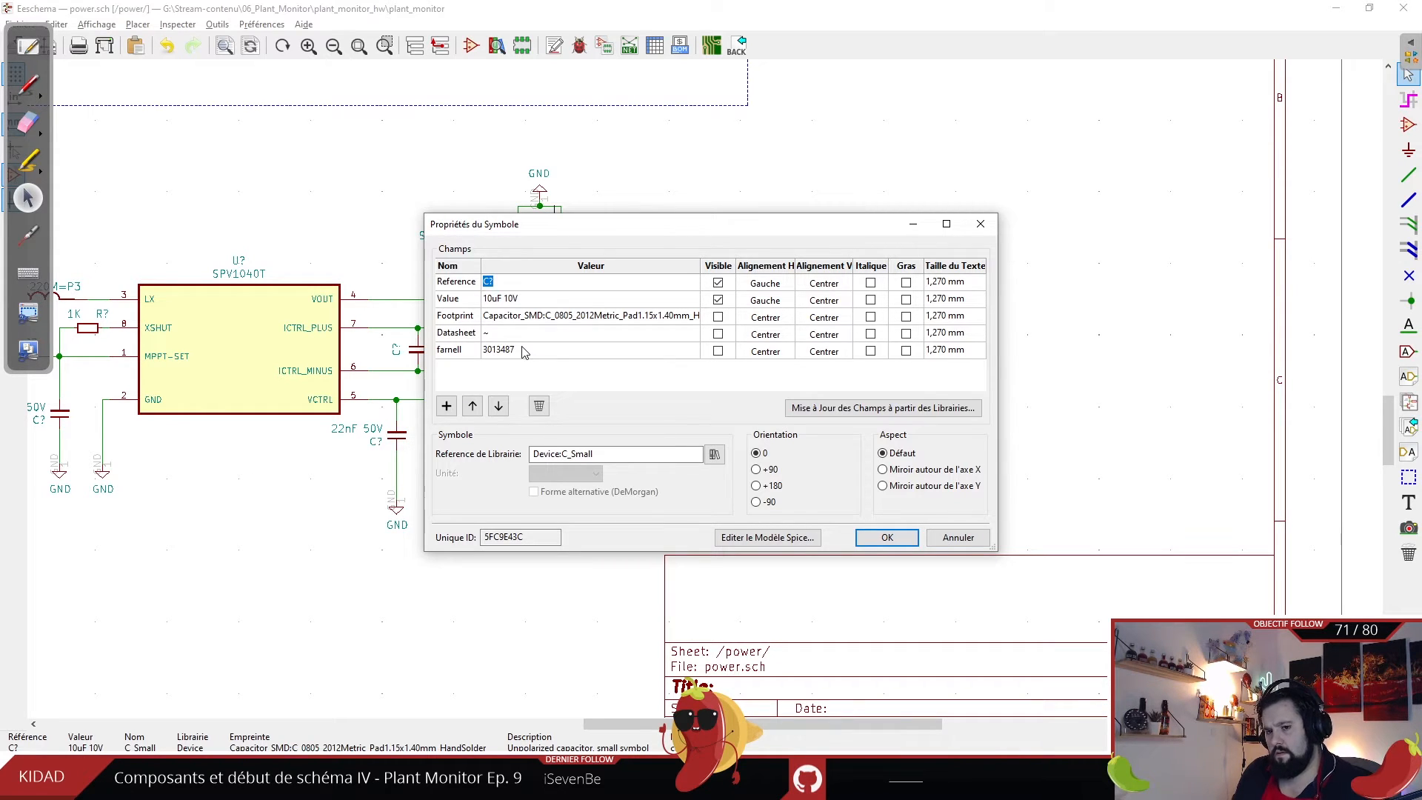
{"action": "key", "text": "Return"}
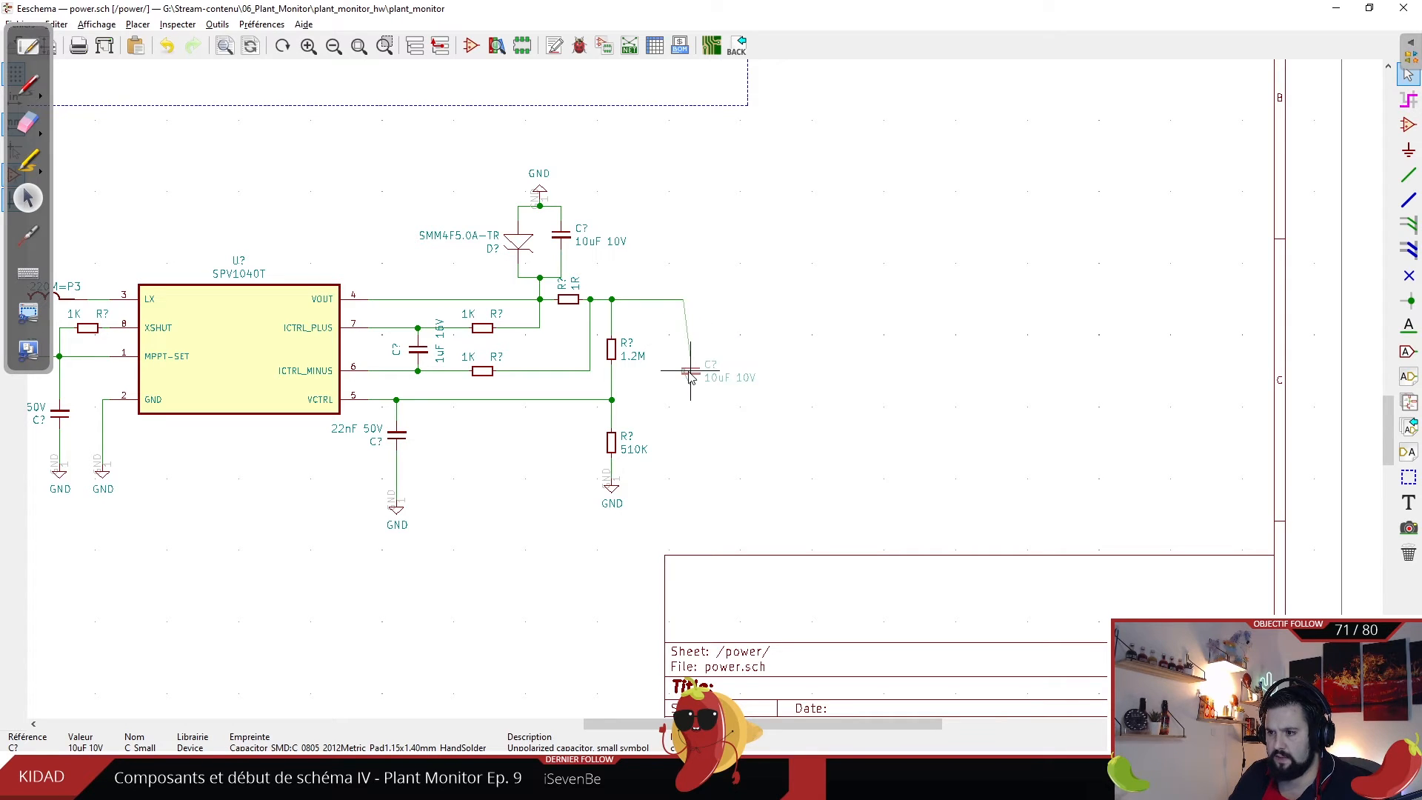
{"action": "left_click", "coordinate": [682, 344]}
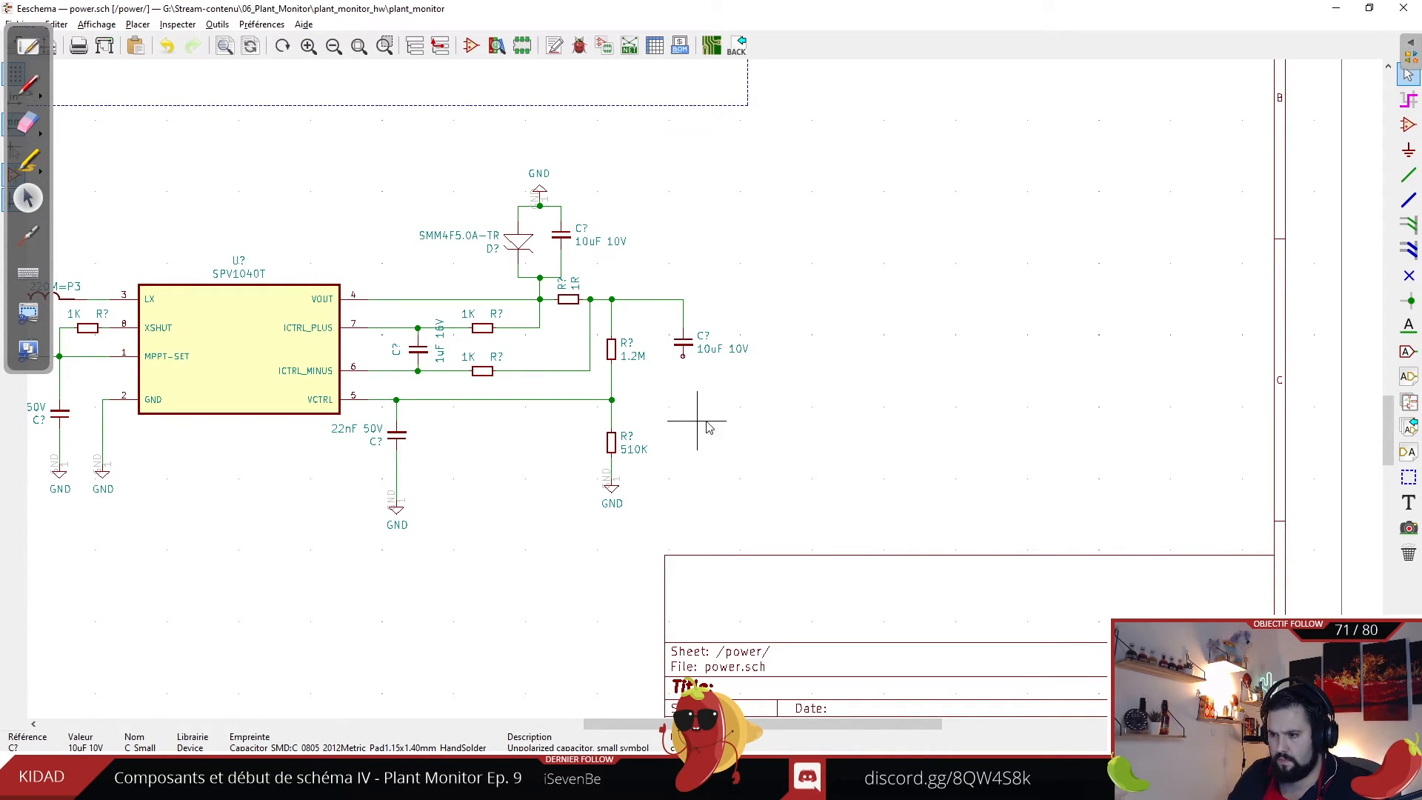
{"action": "key", "text": "g"}
{"action": "left_click", "coordinate": [682, 380]}
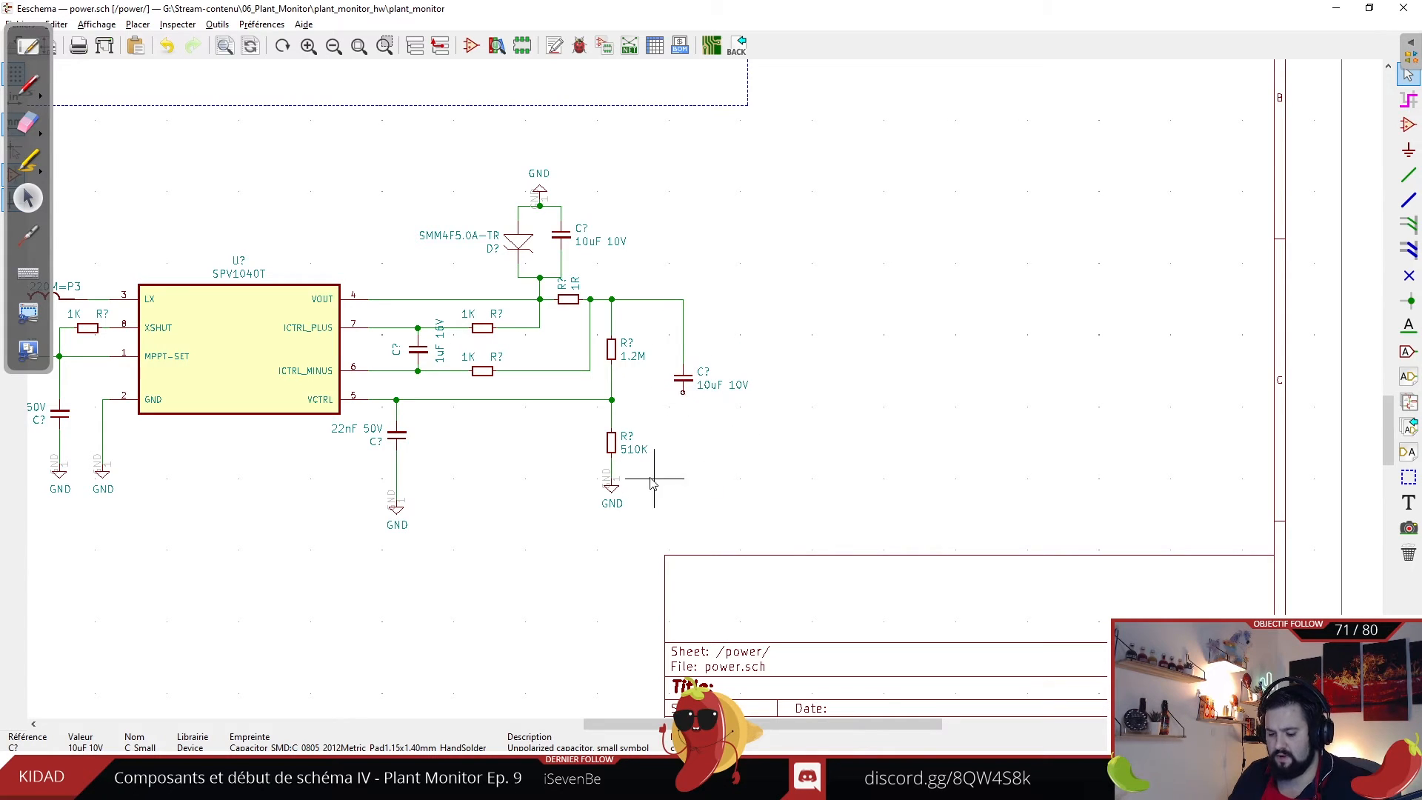
- Add a GND symbol below the new capacitor, wire it, and place a net label on the output wire
{"action": "key", "text": "c"}
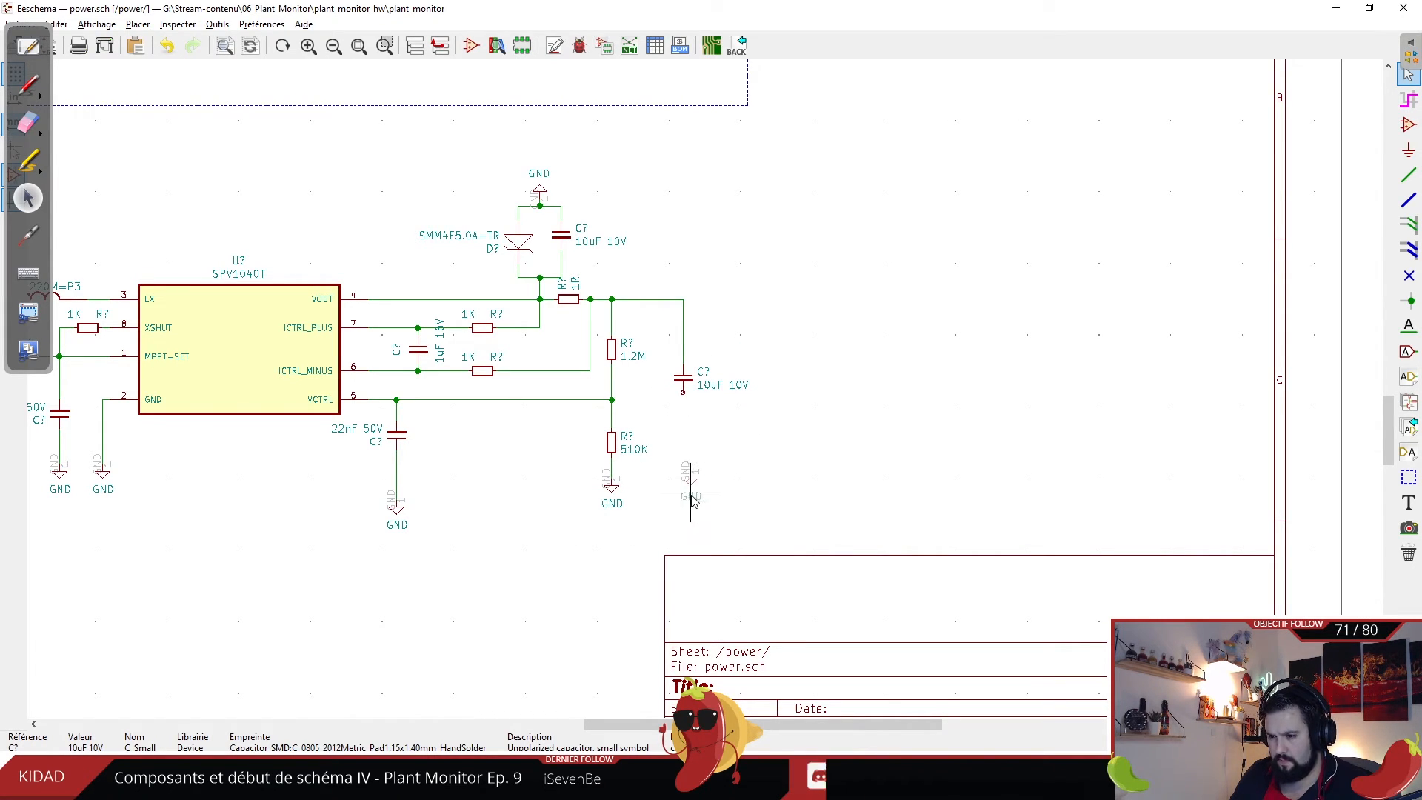
{"action": "left_click", "coordinate": [683, 480]}
{"action": "key", "text": "w"}
{"action": "left_click", "coordinate": [683, 393]}
{"action": "key", "text": "Escape"}
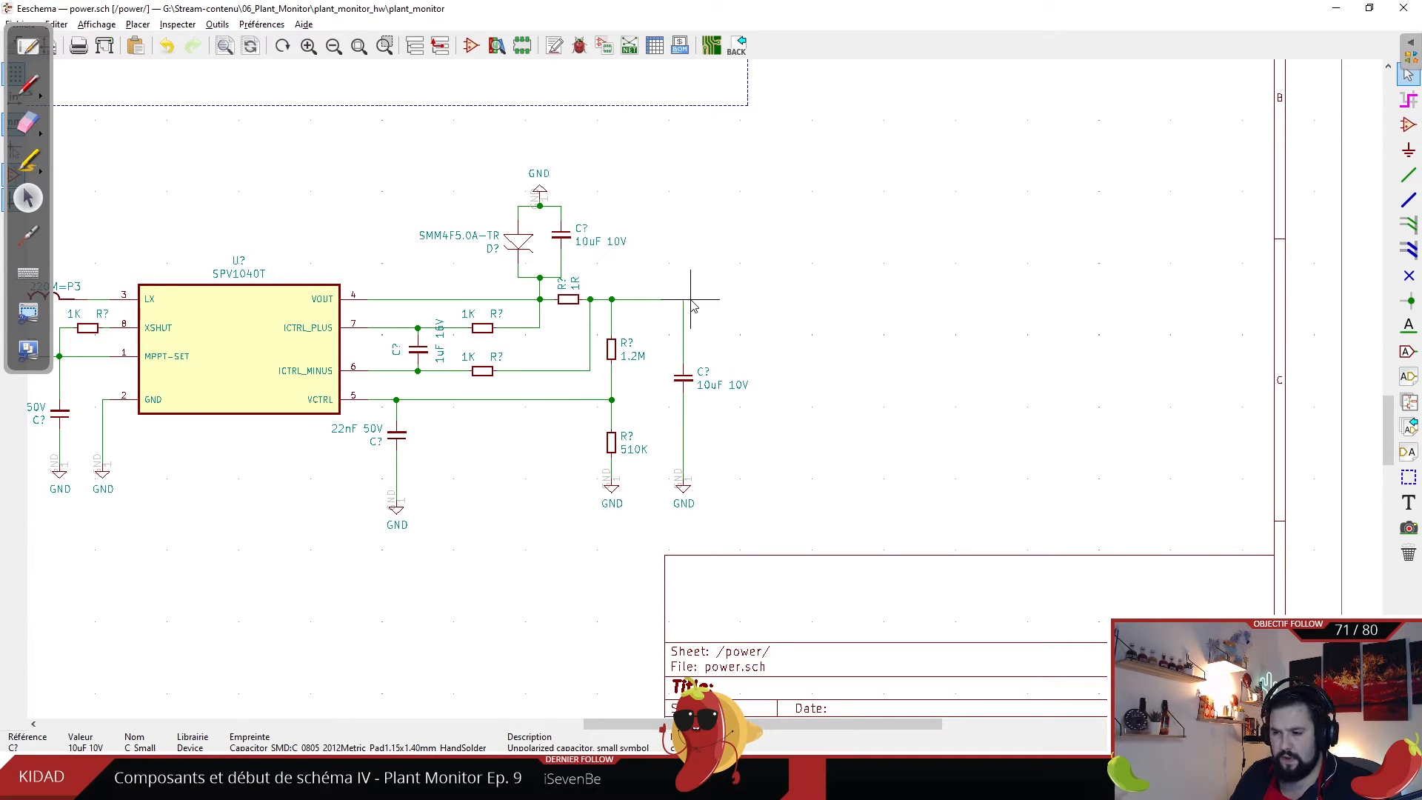
{"action": "left_click", "coordinate": [1408, 327]}
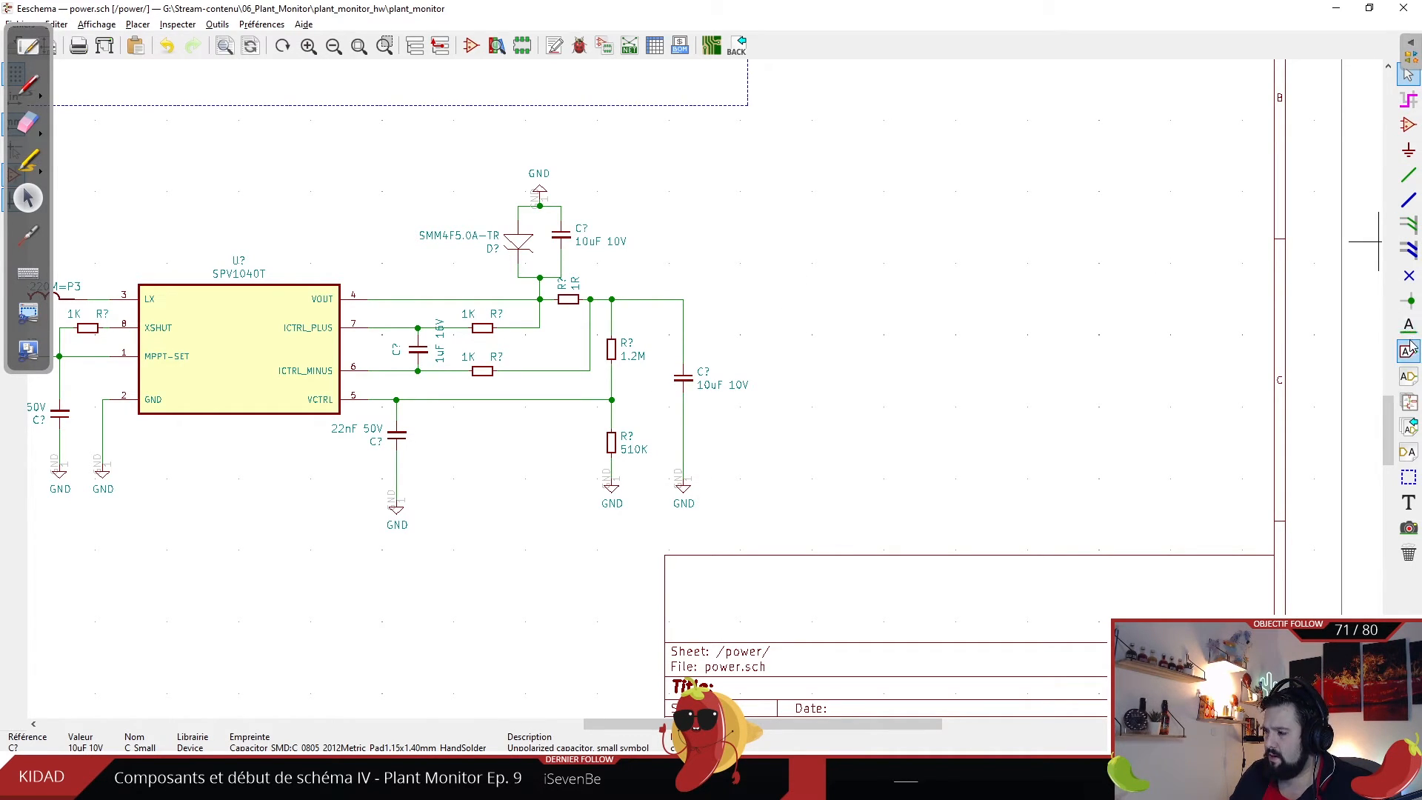
{"action": "left_click", "coordinate": [683, 299]}
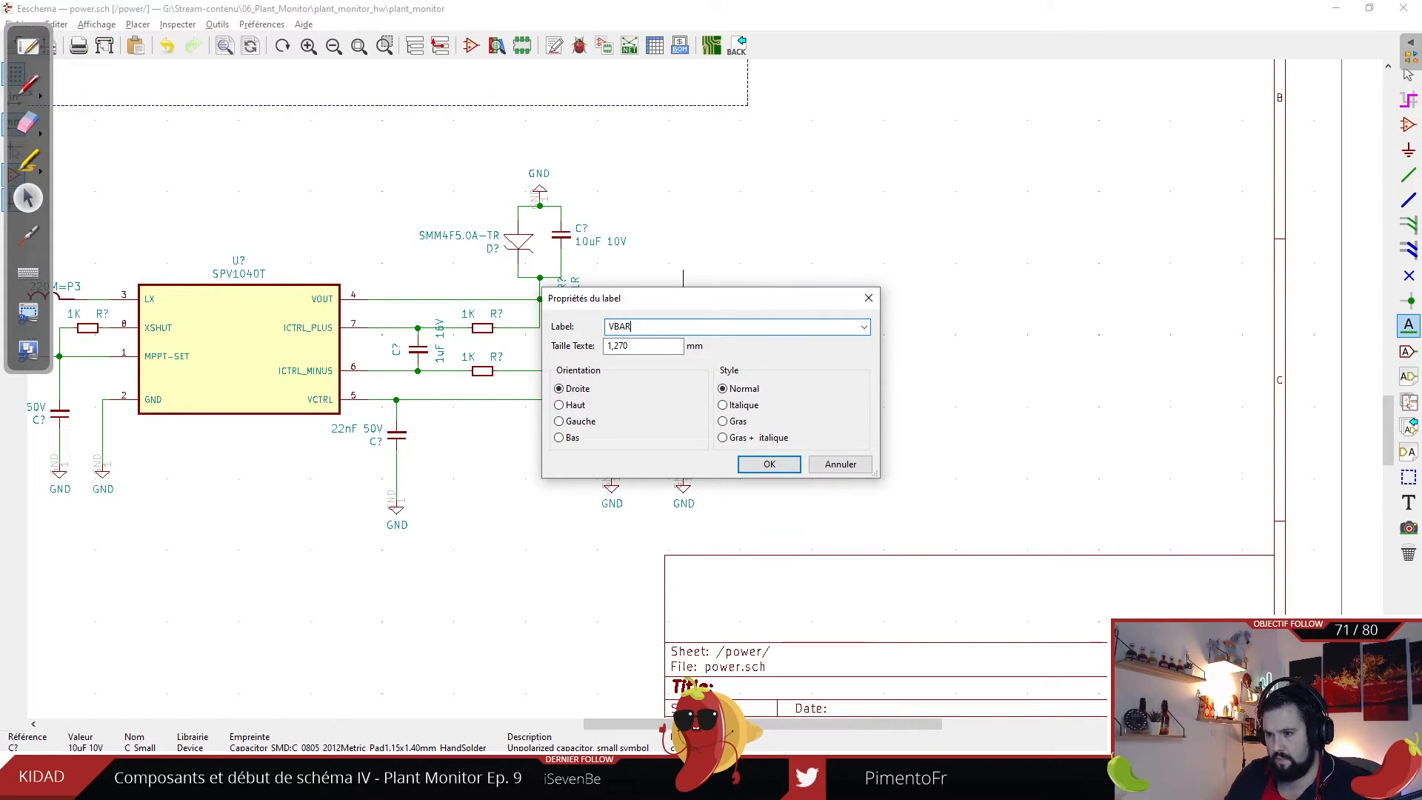
- Place a temporary VBAT label on the output wire, then delete it
{"action": "key", "text": "Return"}
{"action": "left_click", "coordinate": [683, 300]}
{"action": "scroll", "coordinate": [671, 241], "scroll_direction": "down", "scroll_amount": 2}
{"action": "scroll", "coordinate": [707, 382], "scroll_direction": "up", "scroll_amount": 2}
{"action": "left_click_drag", "start_coordinate": [691, 388], "coordinate": [753, 463]}
{"action": "key", "text": "Delete"}
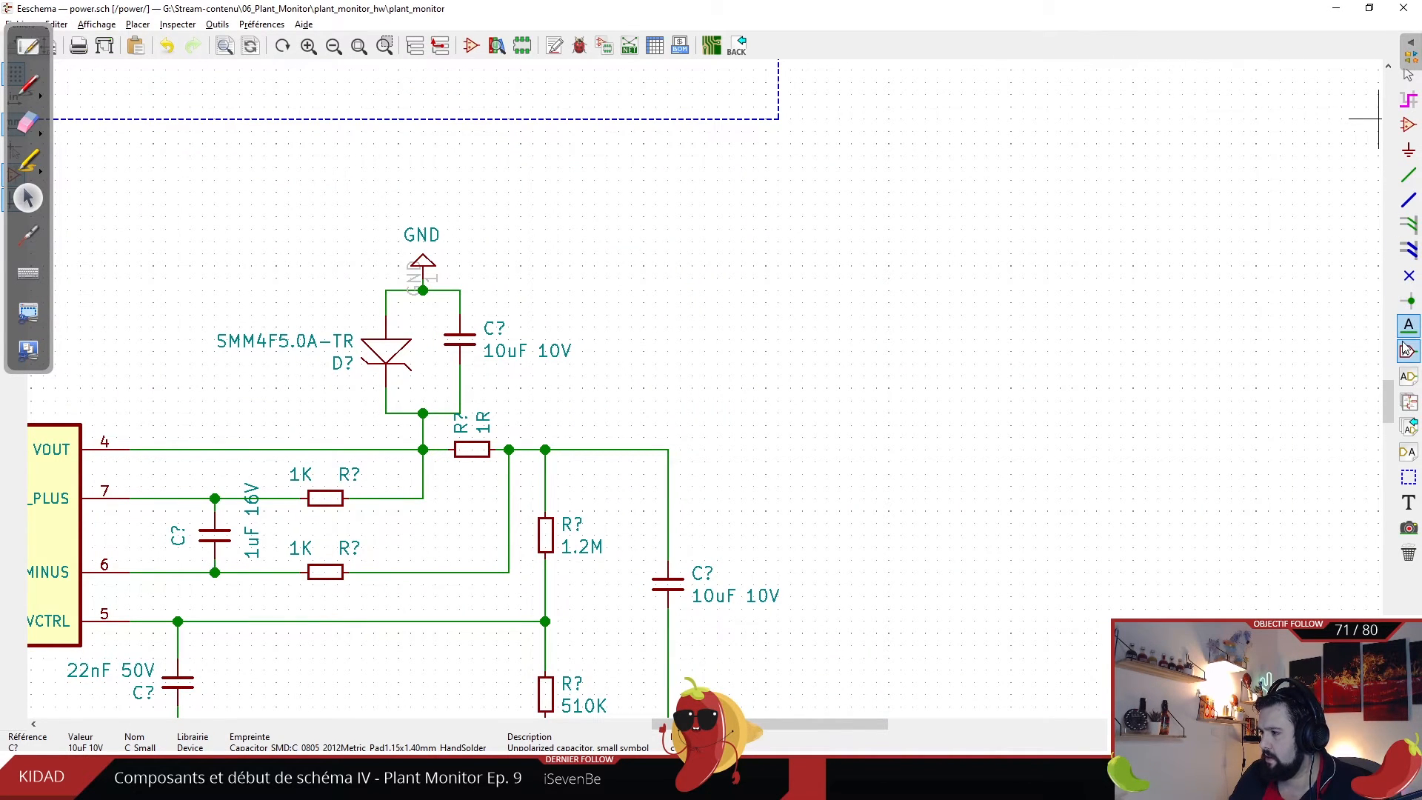
- Place a +BATT power symbol from the power library on the output wire
{"action": "left_click", "coordinate": [1409, 149]}
{"action": "left_click", "coordinate": [912, 314]}
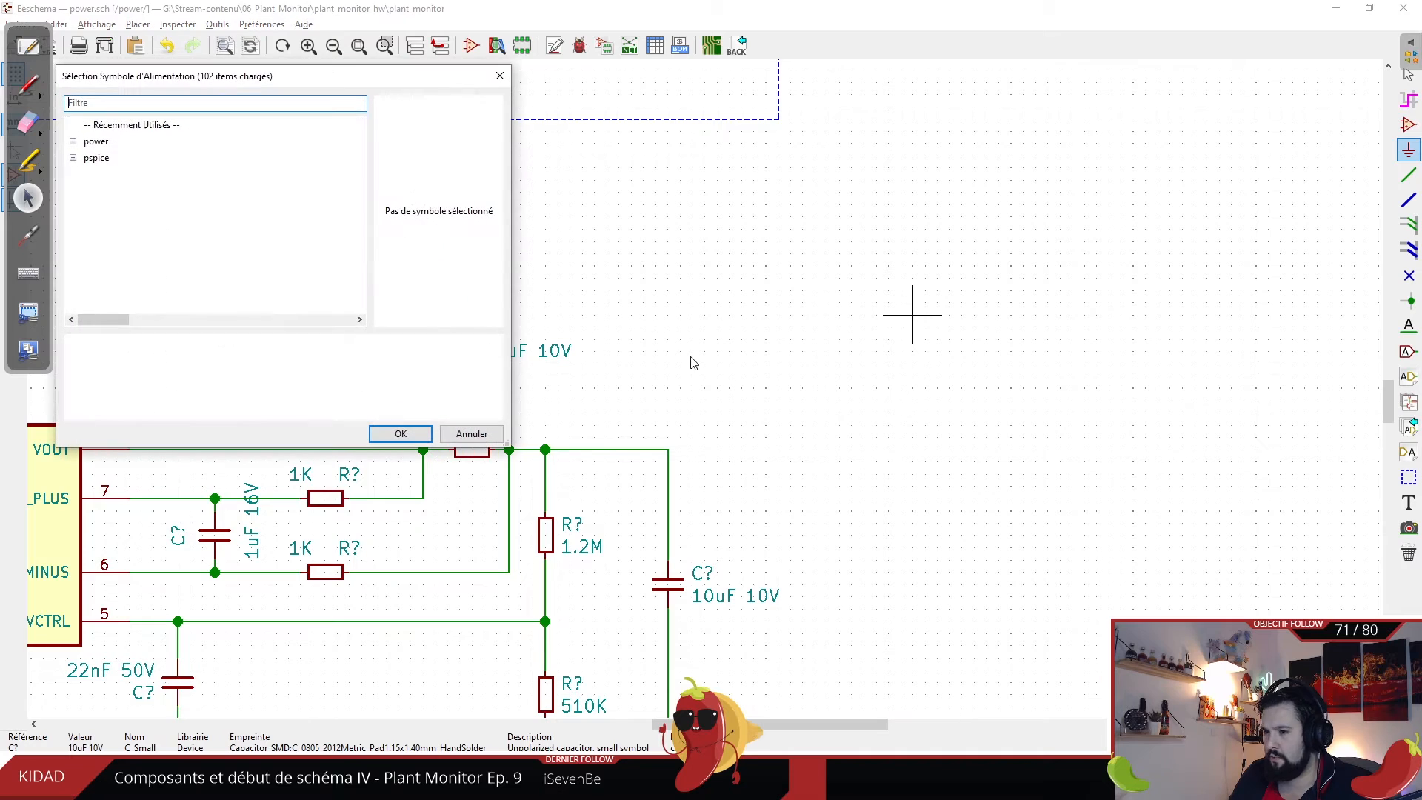
{"action": "double_click", "coordinate": [126, 141]}
{"action": "scroll", "coordinate": [127, 216], "scroll_direction": "down", "scroll_amount": 8}
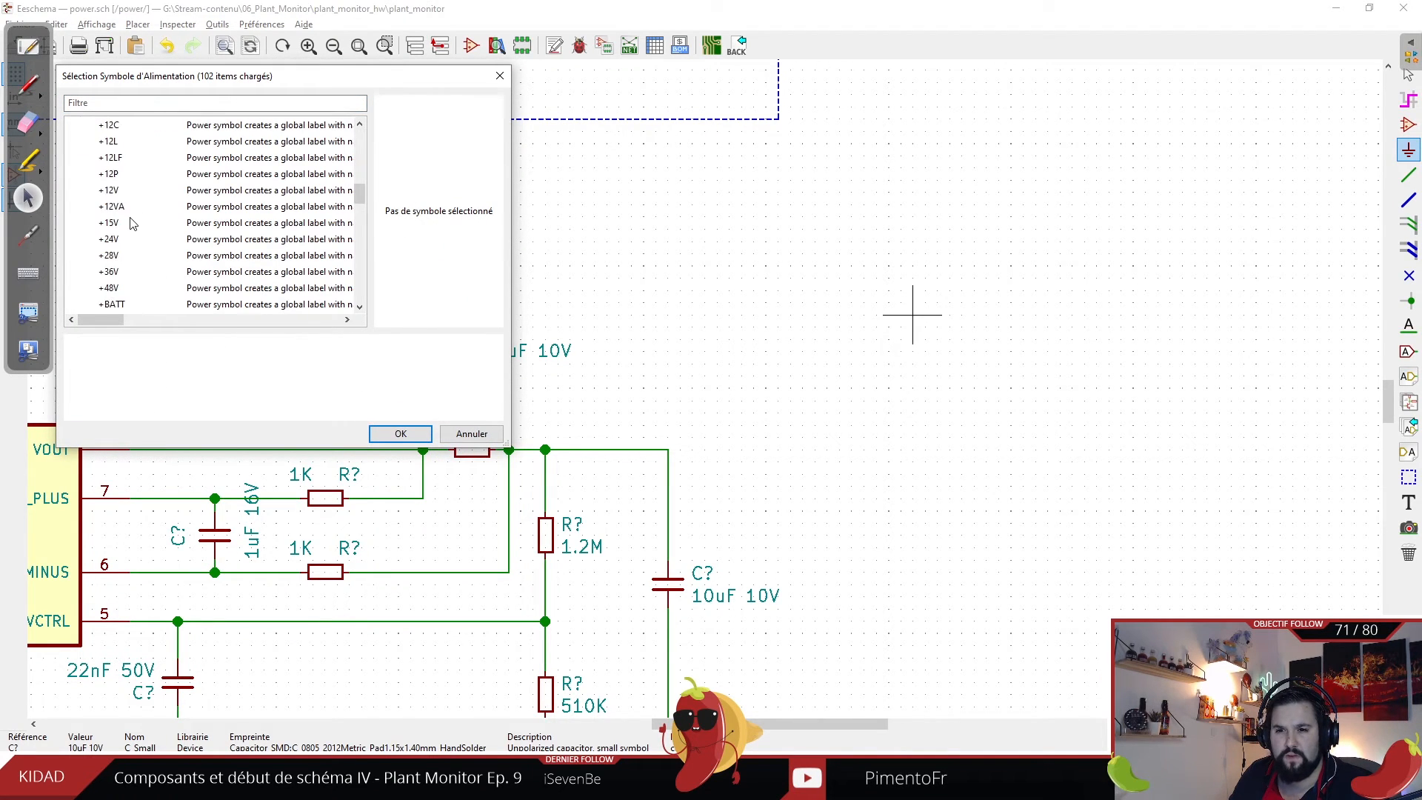
{"action": "left_click", "coordinate": [119, 255]}
{"action": "left_click", "coordinate": [401, 433]}
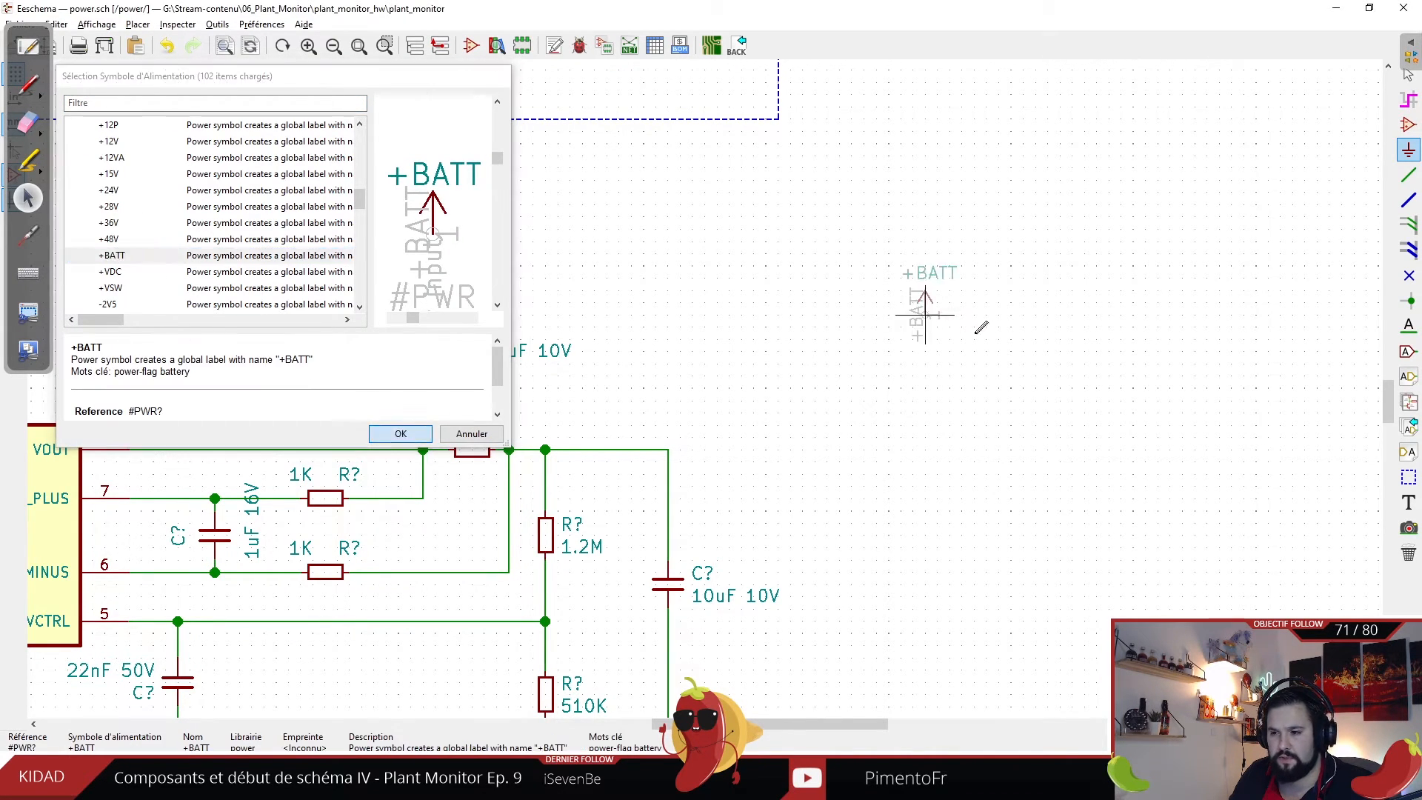
{"action": "left_click", "coordinate": [668, 449]}
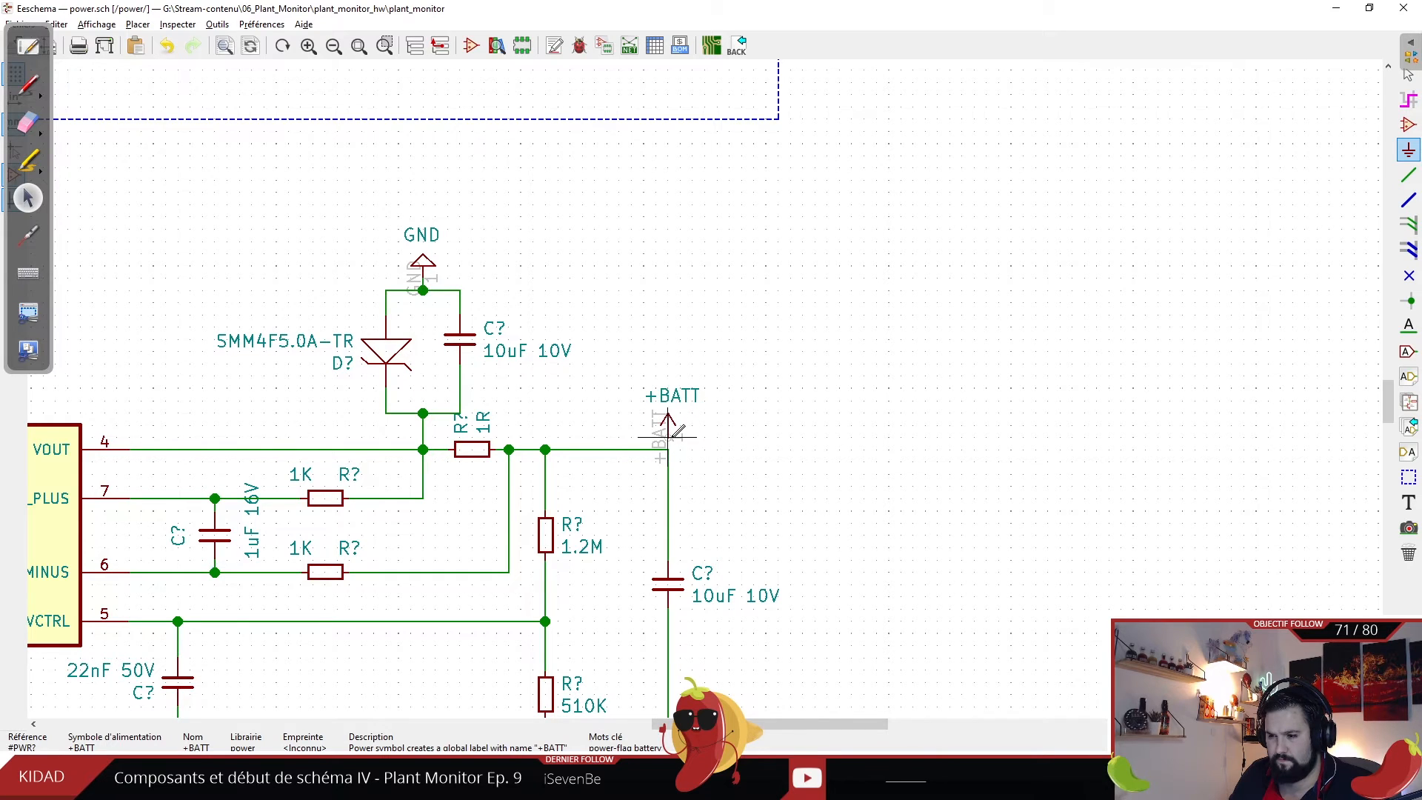
- Re-arm the wire tool, then switch to the SPV1040 application note
{"action": "key", "text": "w"}
{"action": "scroll", "coordinate": [791, 474], "scroll_direction": "down", "scroll_amount": 1}
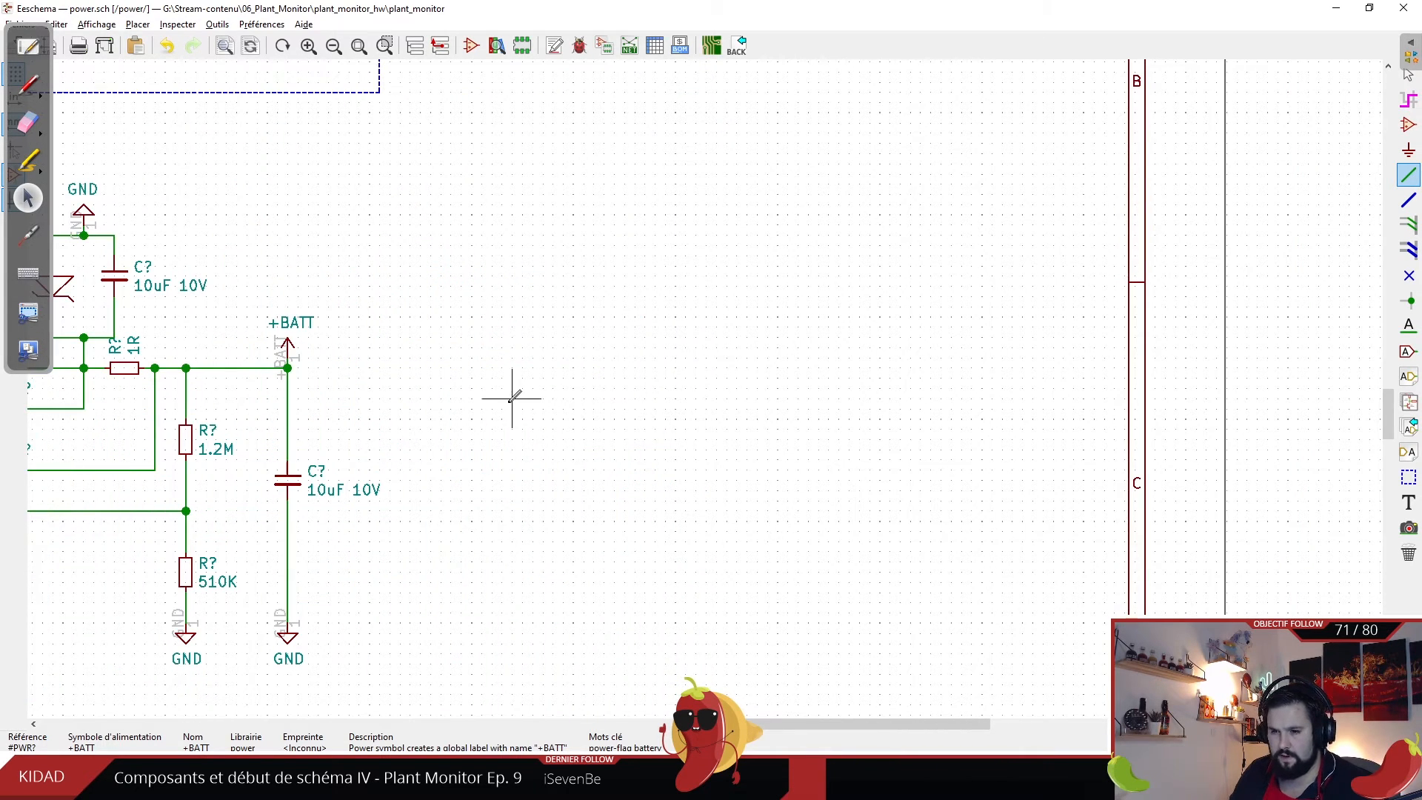
{"action": "scroll", "coordinate": [705, 380], "scroll_direction": "down", "scroll_amount": 3}
{"action": "scroll", "coordinate": [493, 450], "scroll_direction": "up", "scroll_amount": 3}
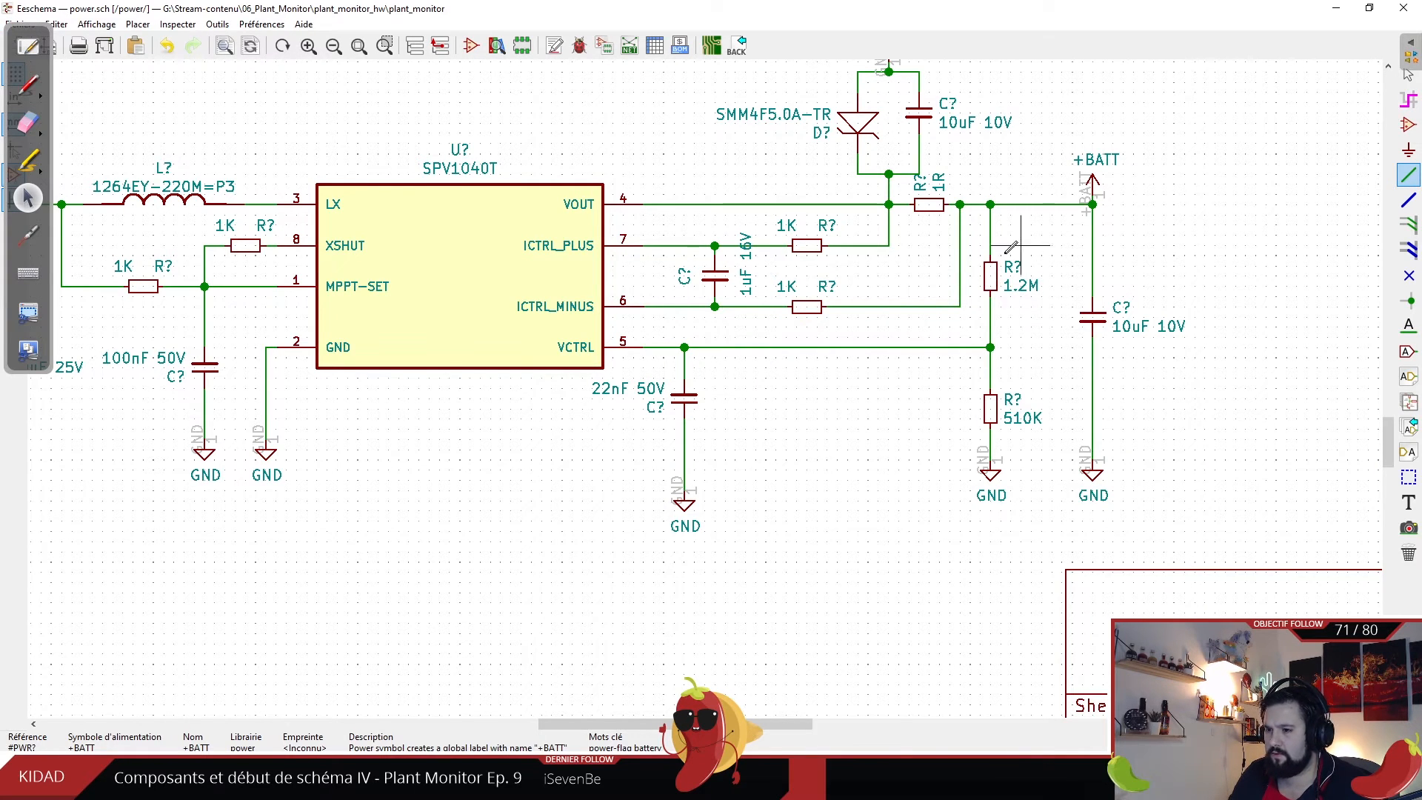
{"action": "key", "text": "alt+Tab"}
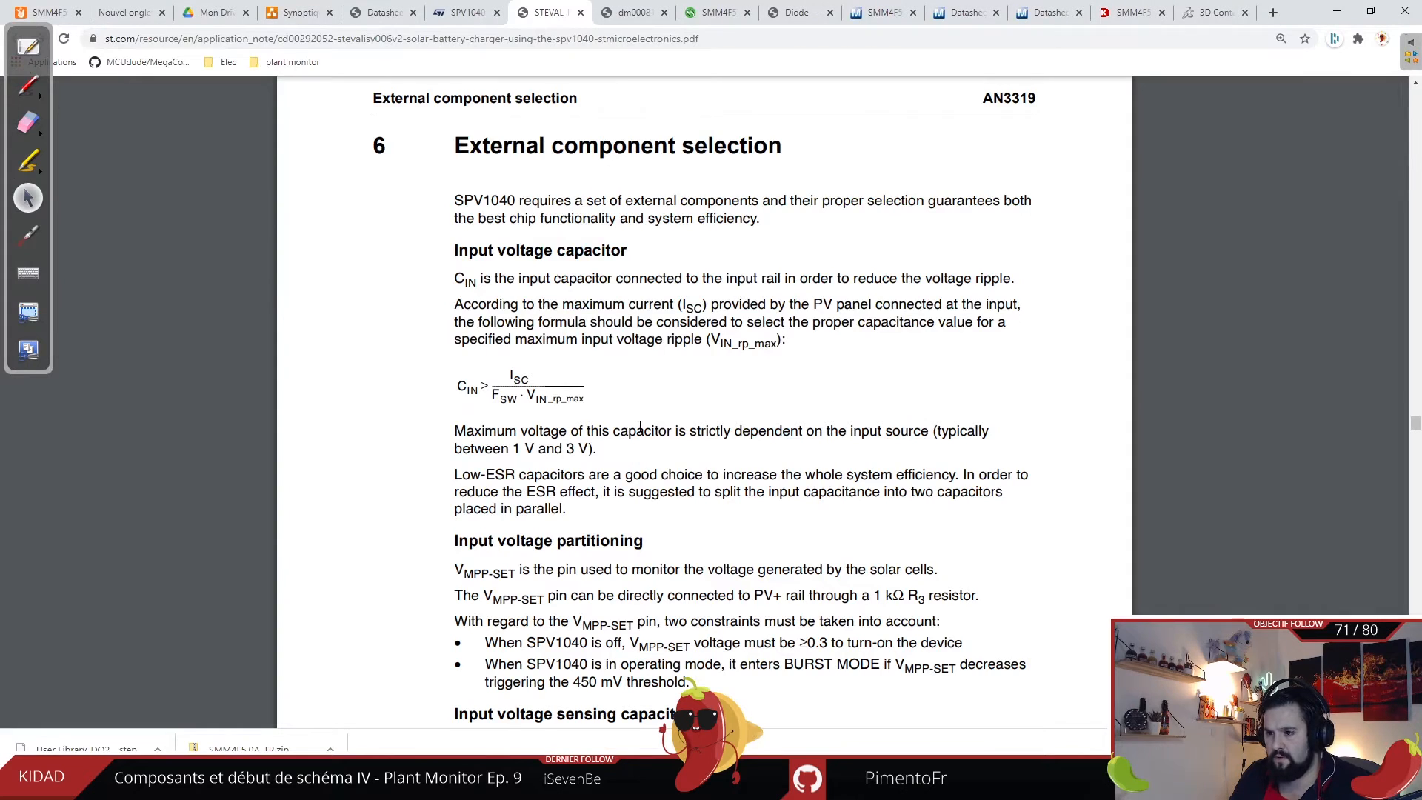
- Scroll the AN3319 PDF to the output voltage partitioning section, then bring up the Symbol Editor
{"action": "scroll", "coordinate": [643, 425], "scroll_direction": "down", "scroll_amount": 20}
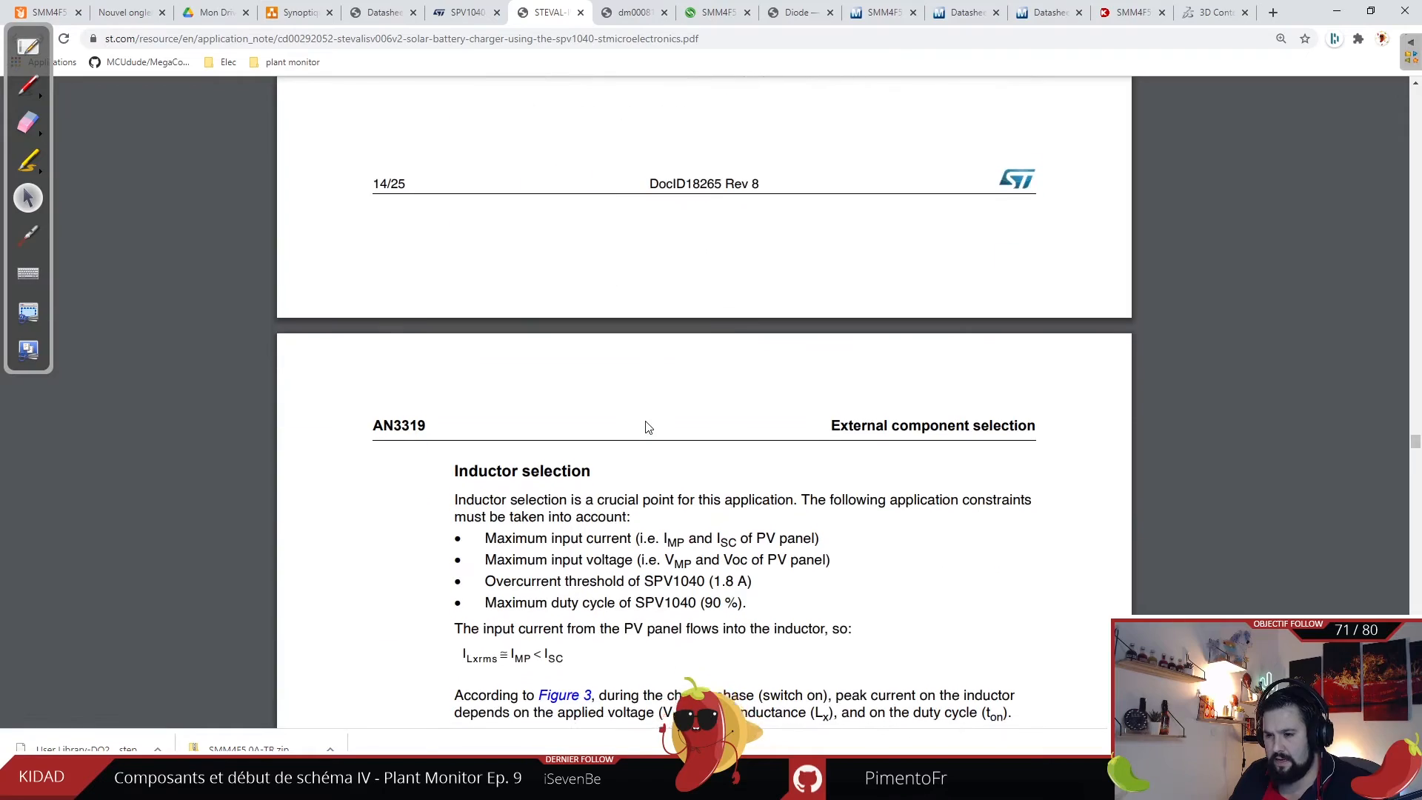
{"action": "scroll", "coordinate": [651, 417], "scroll_direction": "down", "scroll_amount": 15}
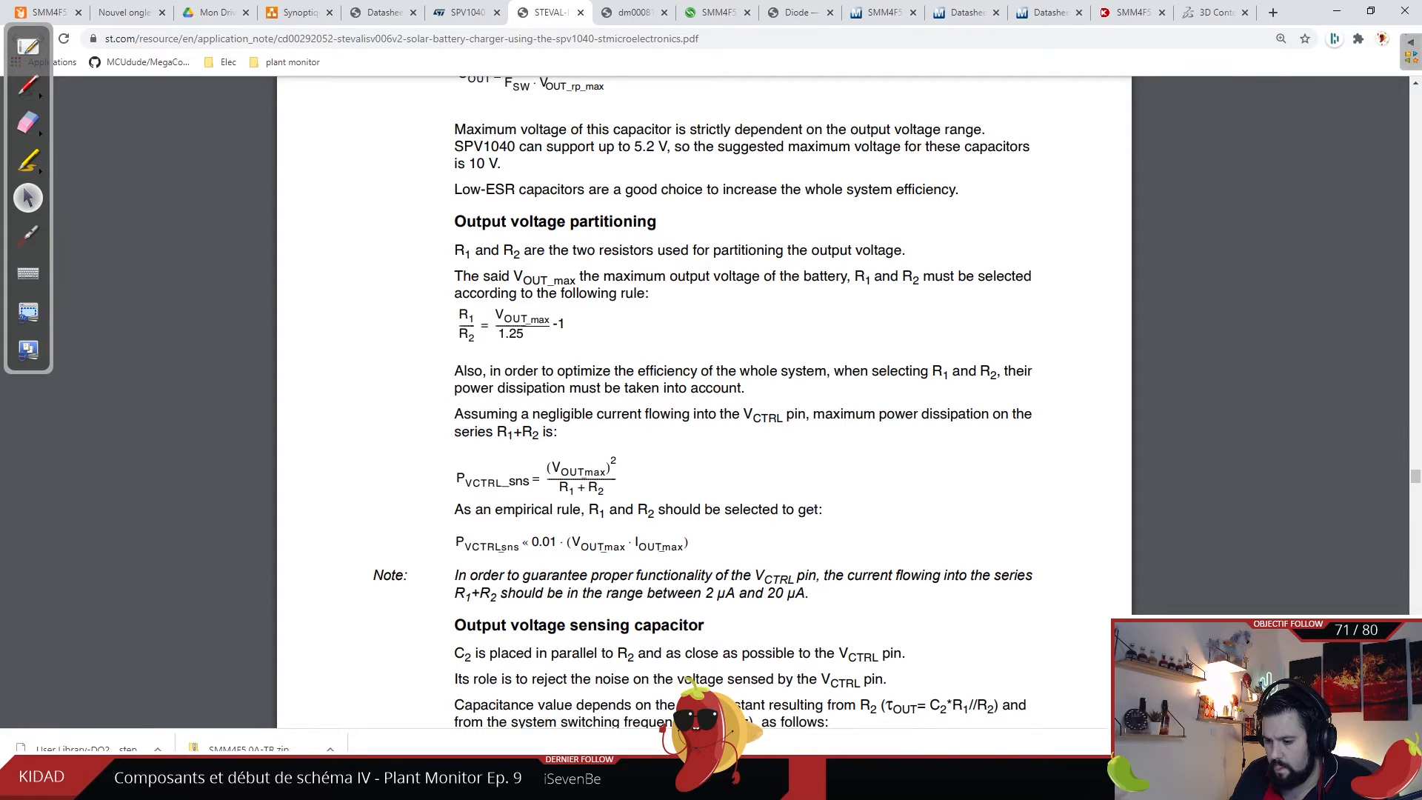
{"action": "left_click", "coordinate": [600, 785]}
{"action": "left_click", "coordinate": [652, 729]}
- Return to the Eeschema power.sch schematic from the taskbar previews
{"action": "left_click", "coordinate": [601, 785]}
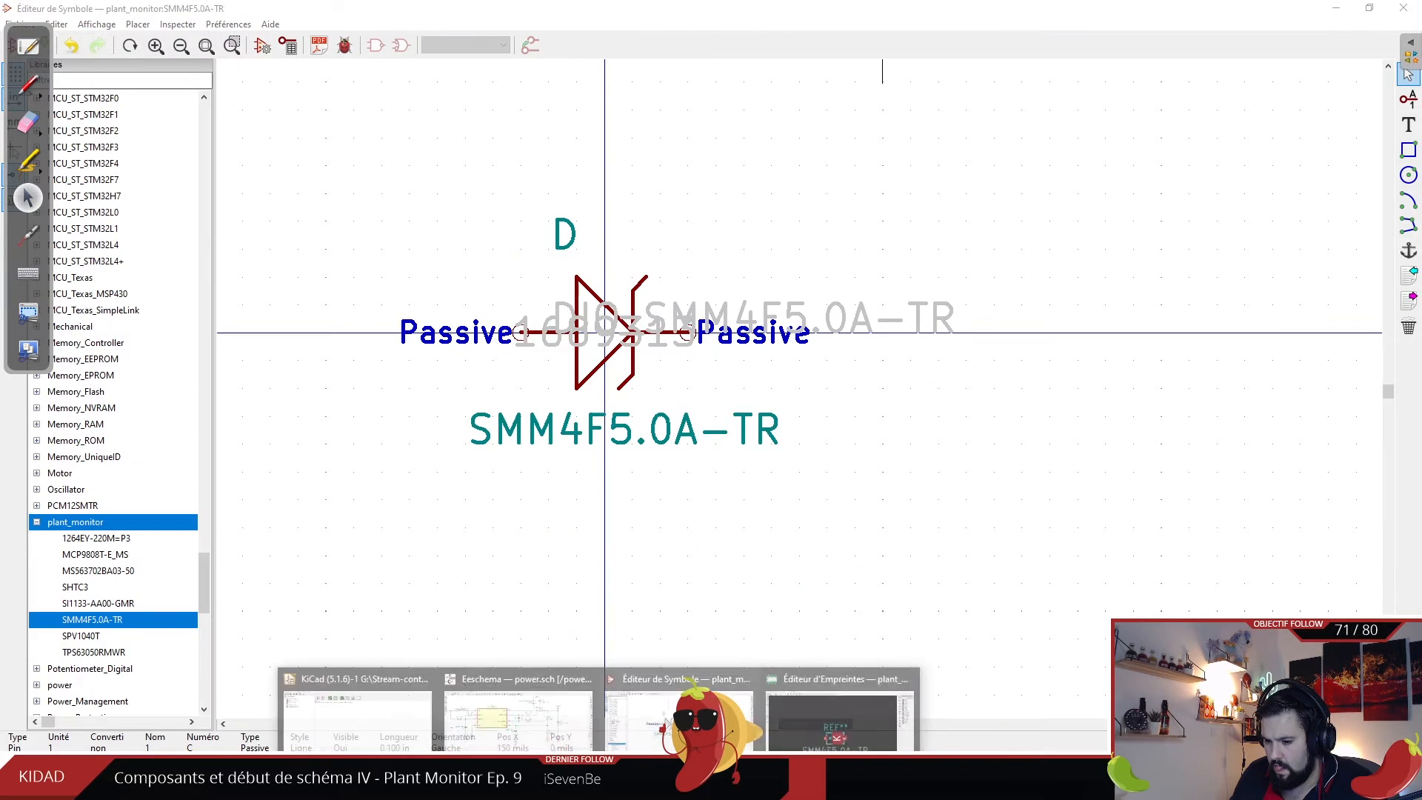
{"action": "left_click", "coordinate": [525, 733]}
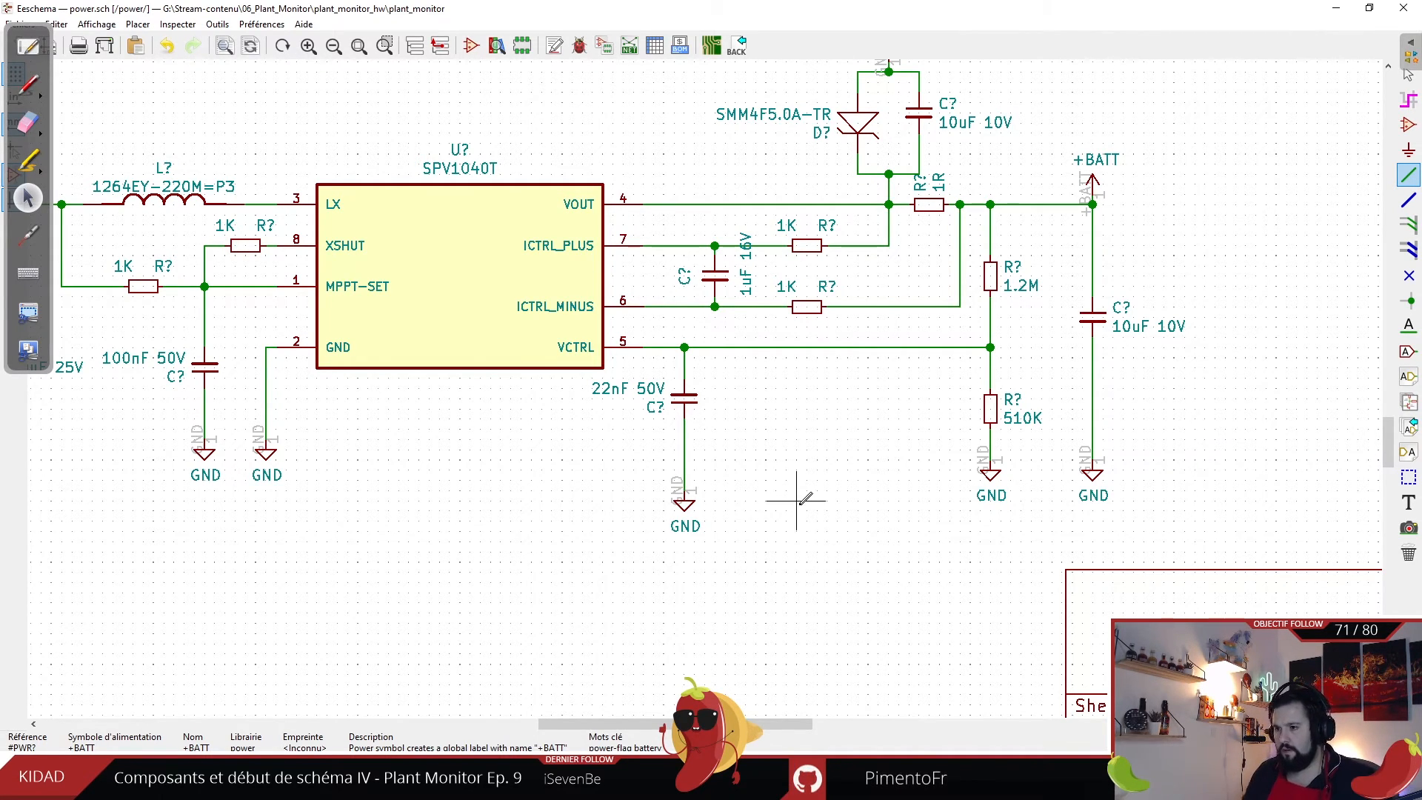
- Move the whole SPV1040 booster circuit into place below the DC/DC block
{"action": "scroll", "coordinate": [615, 368], "scroll_direction": "down", "scroll_amount": 1, "text": "ctrl"}
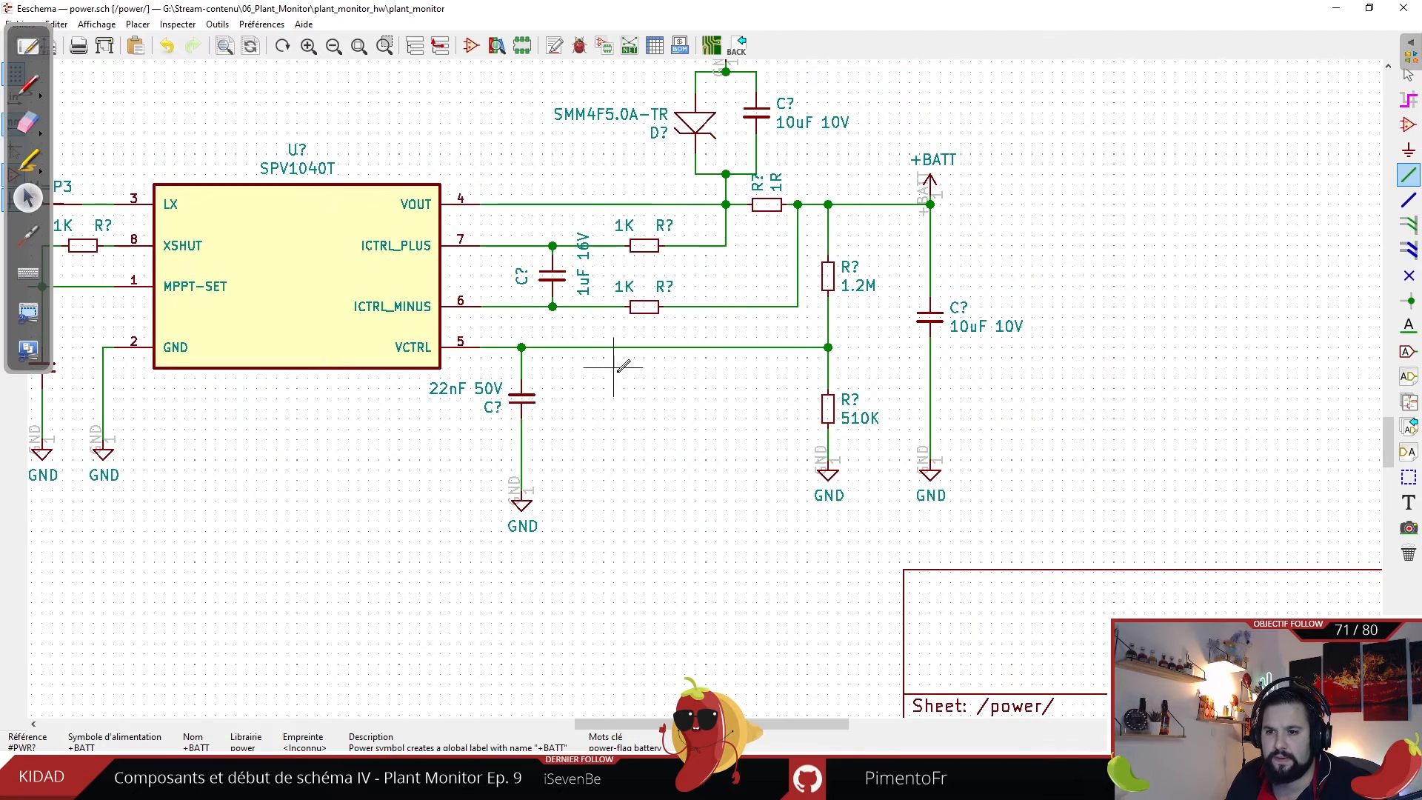
{"action": "scroll", "coordinate": [708, 382], "scroll_direction": "down", "scroll_amount": 3}
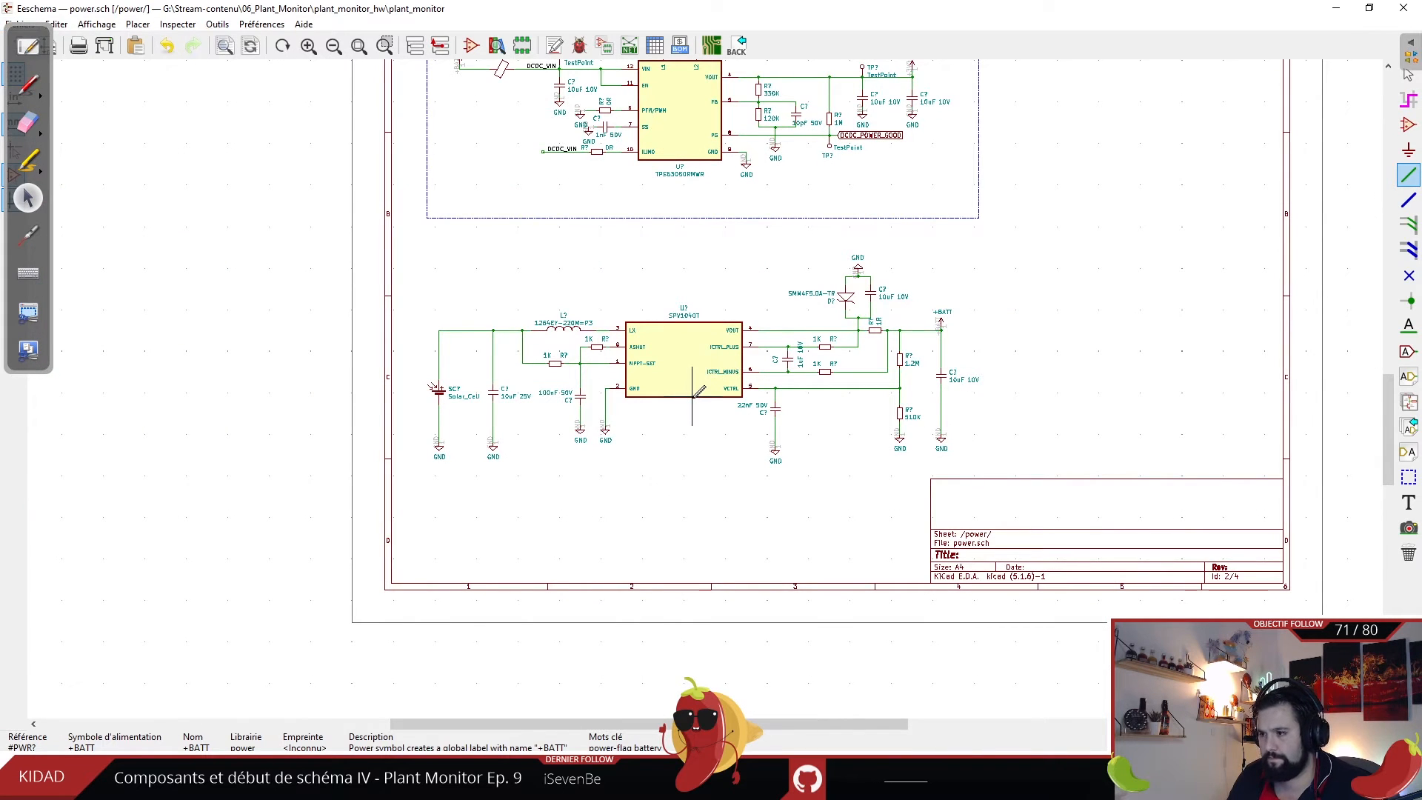
{"action": "left_click_drag", "start_coordinate": [426, 262], "coordinate": [1031, 550]}
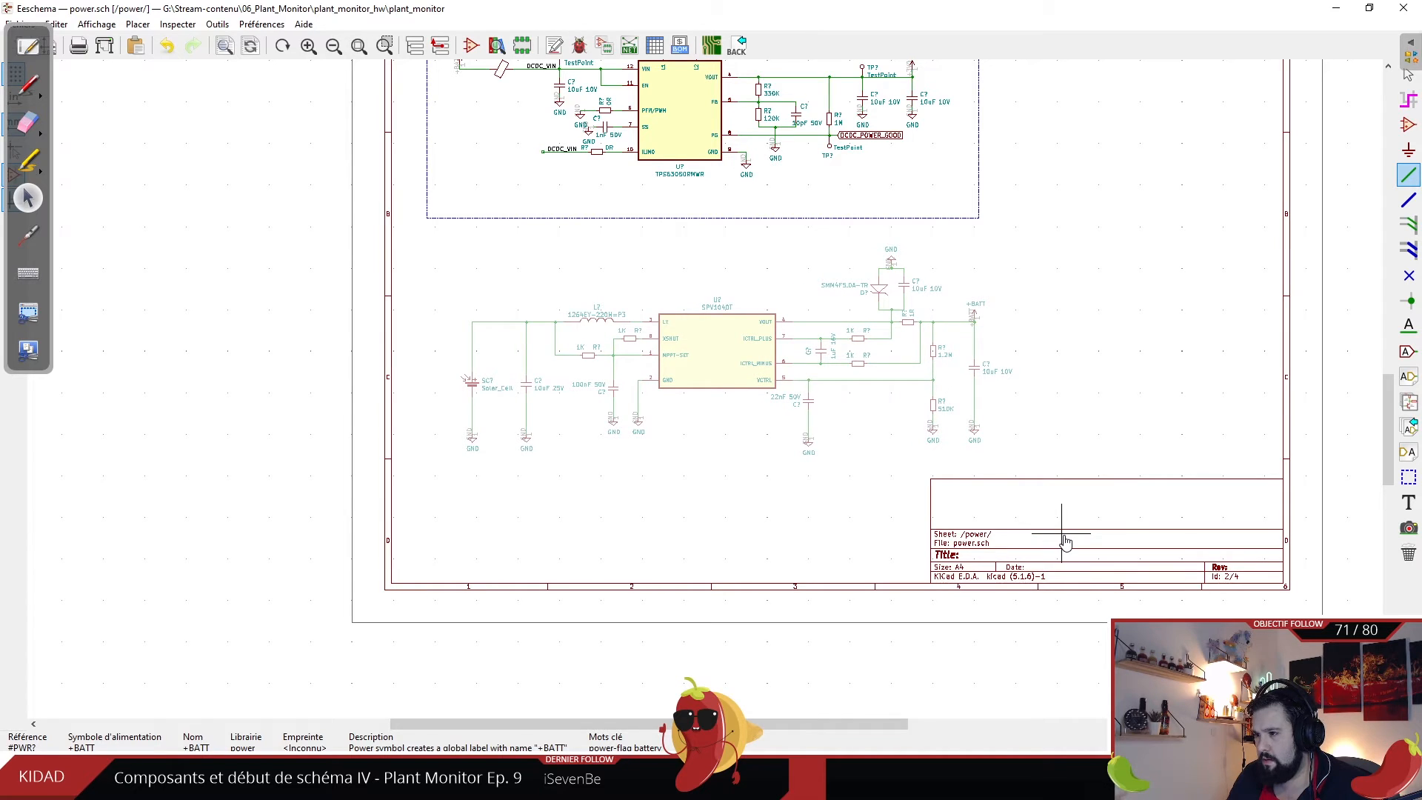
{"action": "left_click", "coordinate": [1044, 534]}
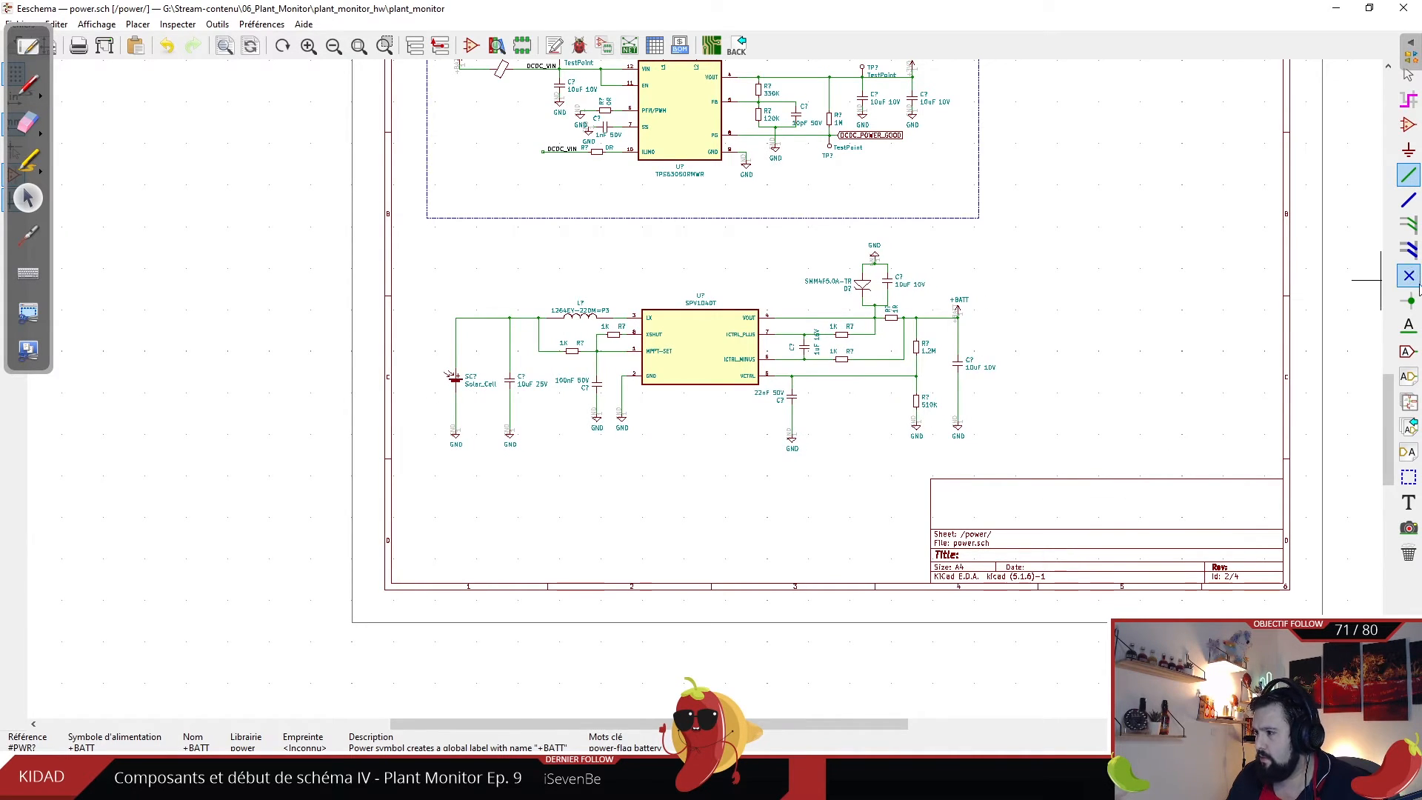
- Draw a dashed graphic-line frame around the booster circuit
{"action": "left_click", "coordinate": [1409, 477]}
{"action": "left_click", "coordinate": [427, 252]}
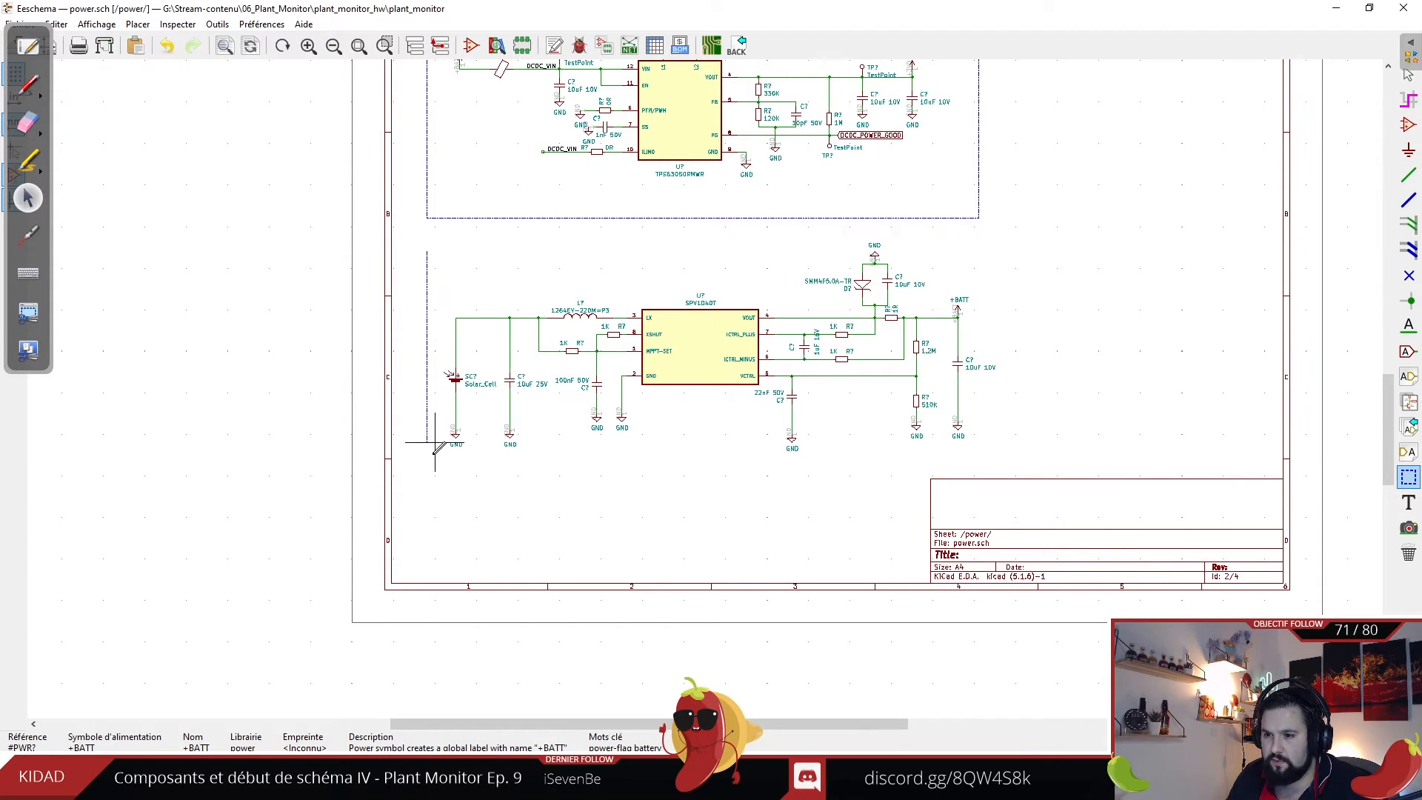
{"action": "left_click", "coordinate": [983, 465]}
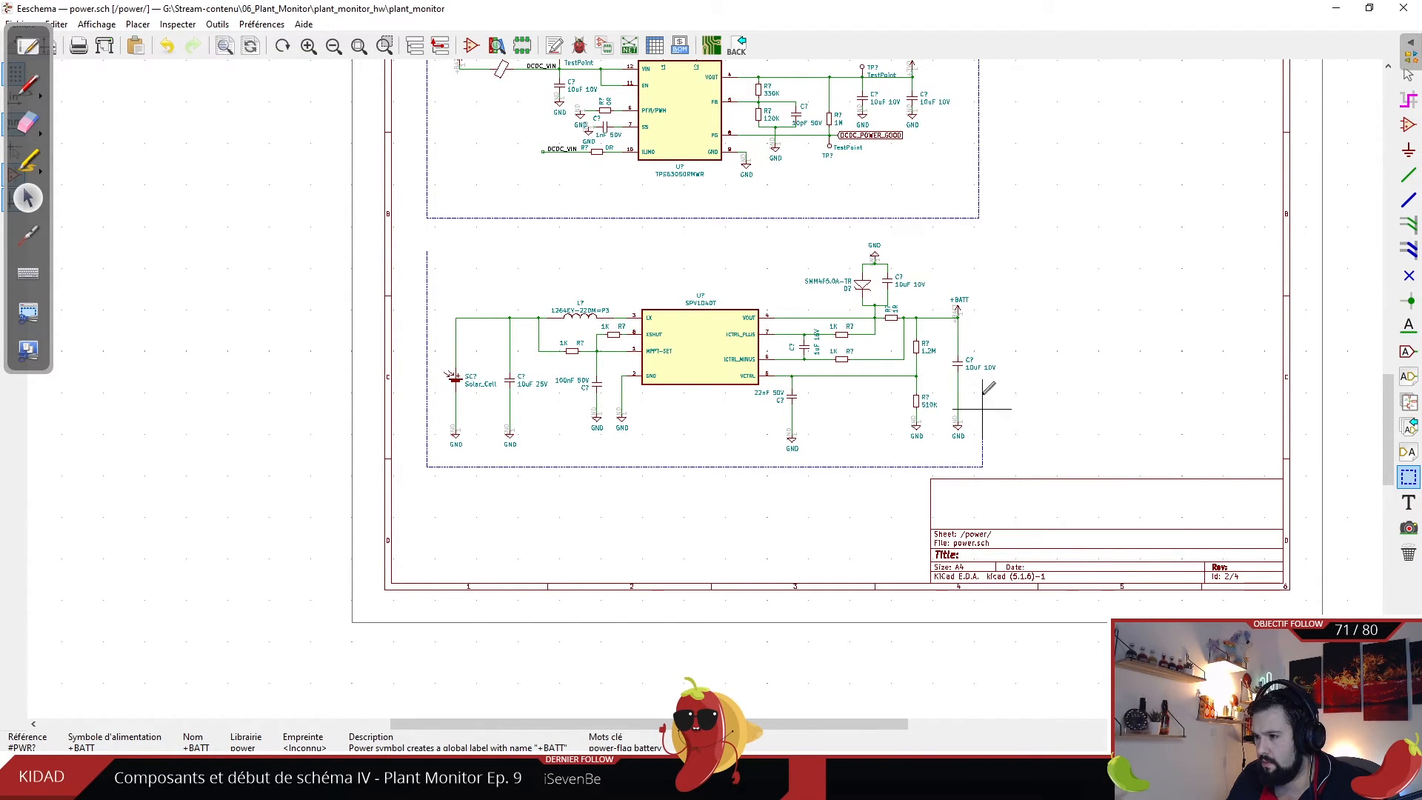
{"action": "left_click", "coordinate": [982, 236]}
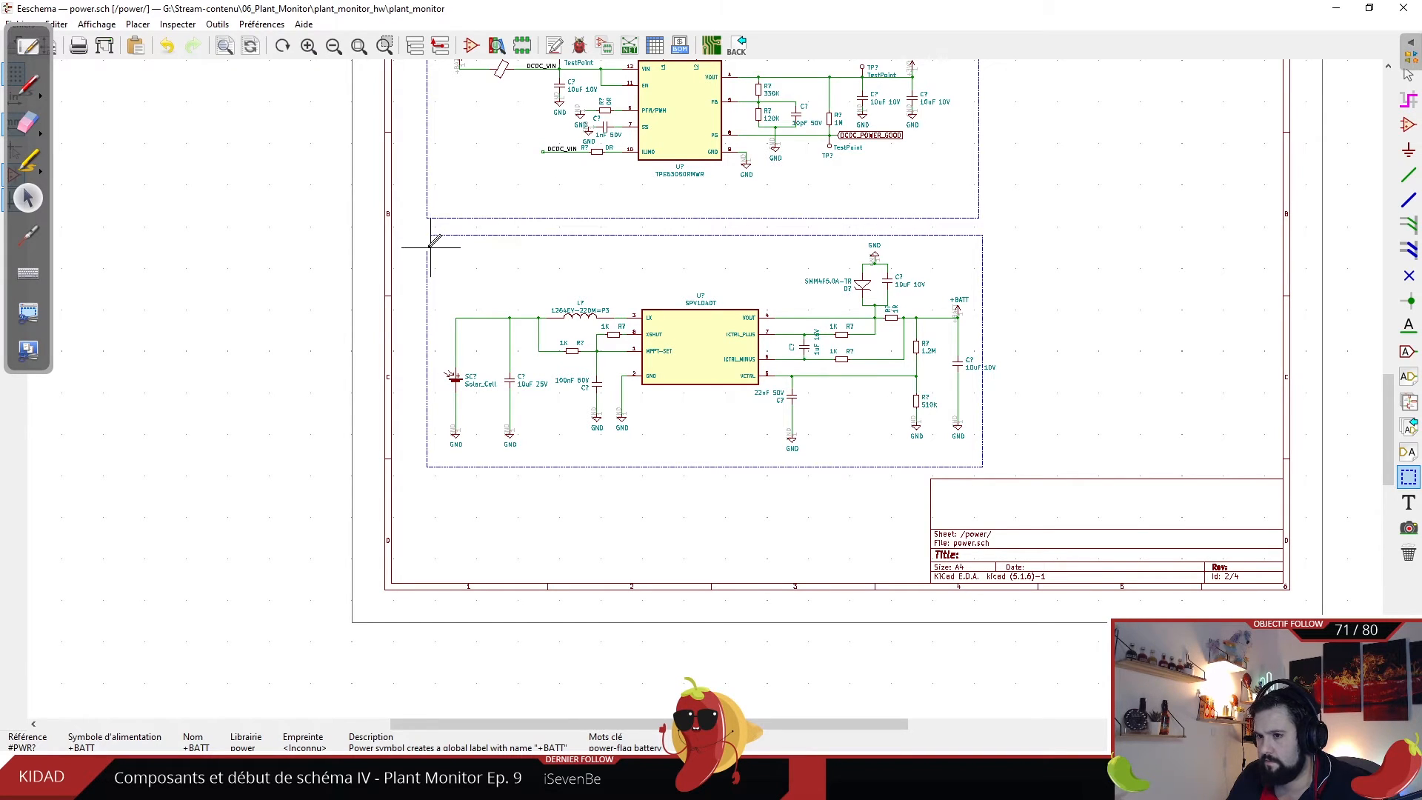
{"action": "key", "text": "Escape"}
{"action": "scroll", "coordinate": [974, 359], "scroll_direction": "up", "scroll_amount": 1}
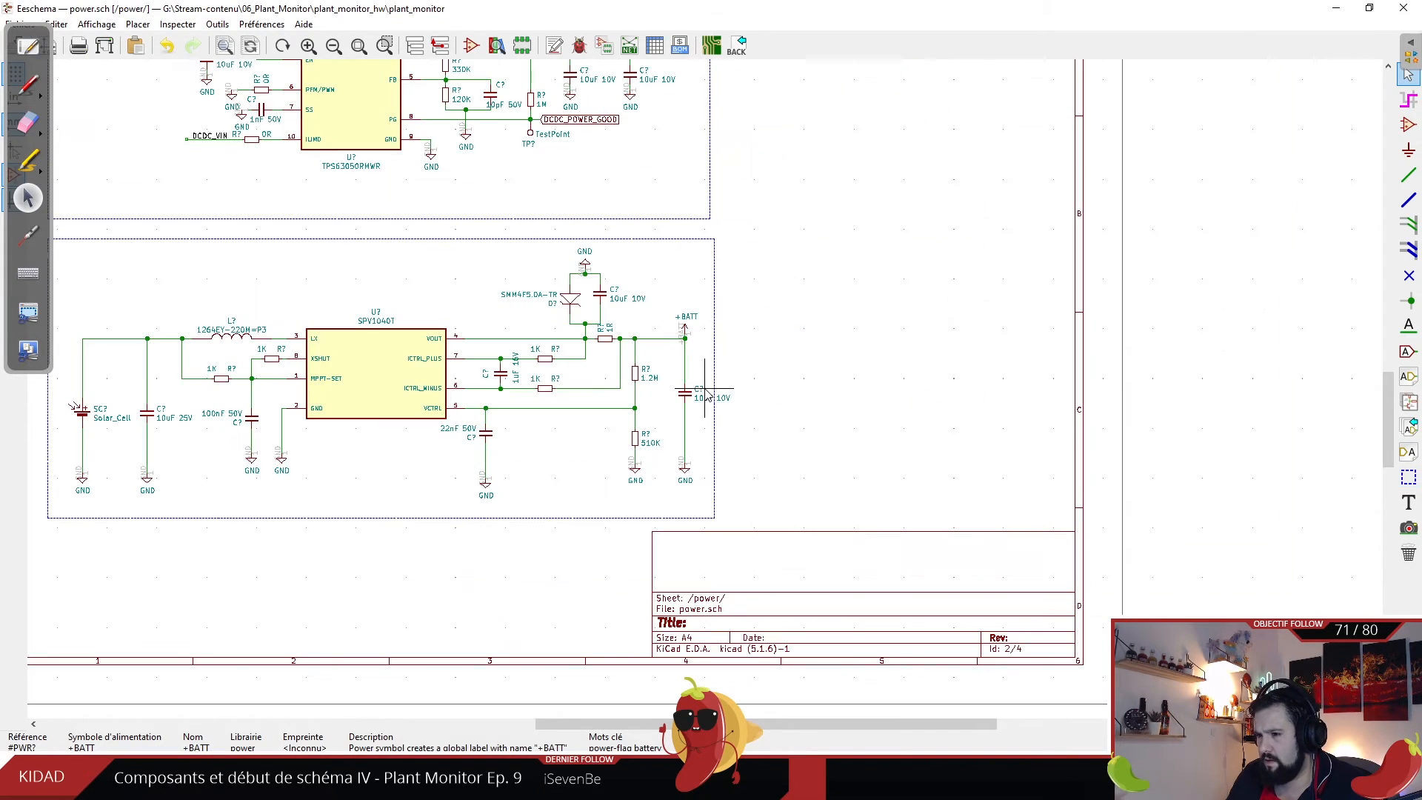
- Widen the frame's right edge and extend its top and bottom edges to enclose the output capacitor
{"action": "left_click_drag", "start_coordinate": [710, 376], "coordinate": [765, 375]}
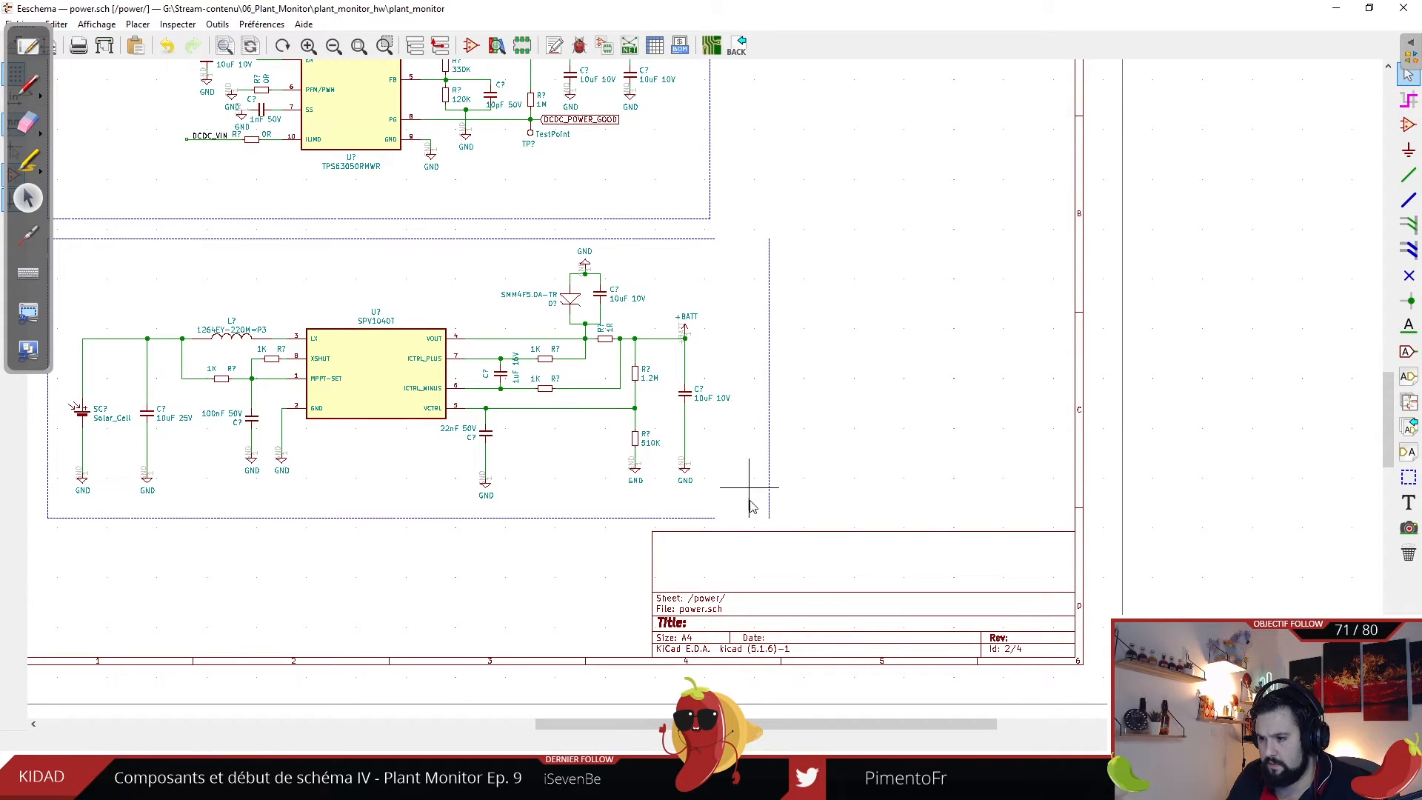
{"action": "left_click", "coordinate": [1408, 477]}
{"action": "left_click", "coordinate": [714, 516]}
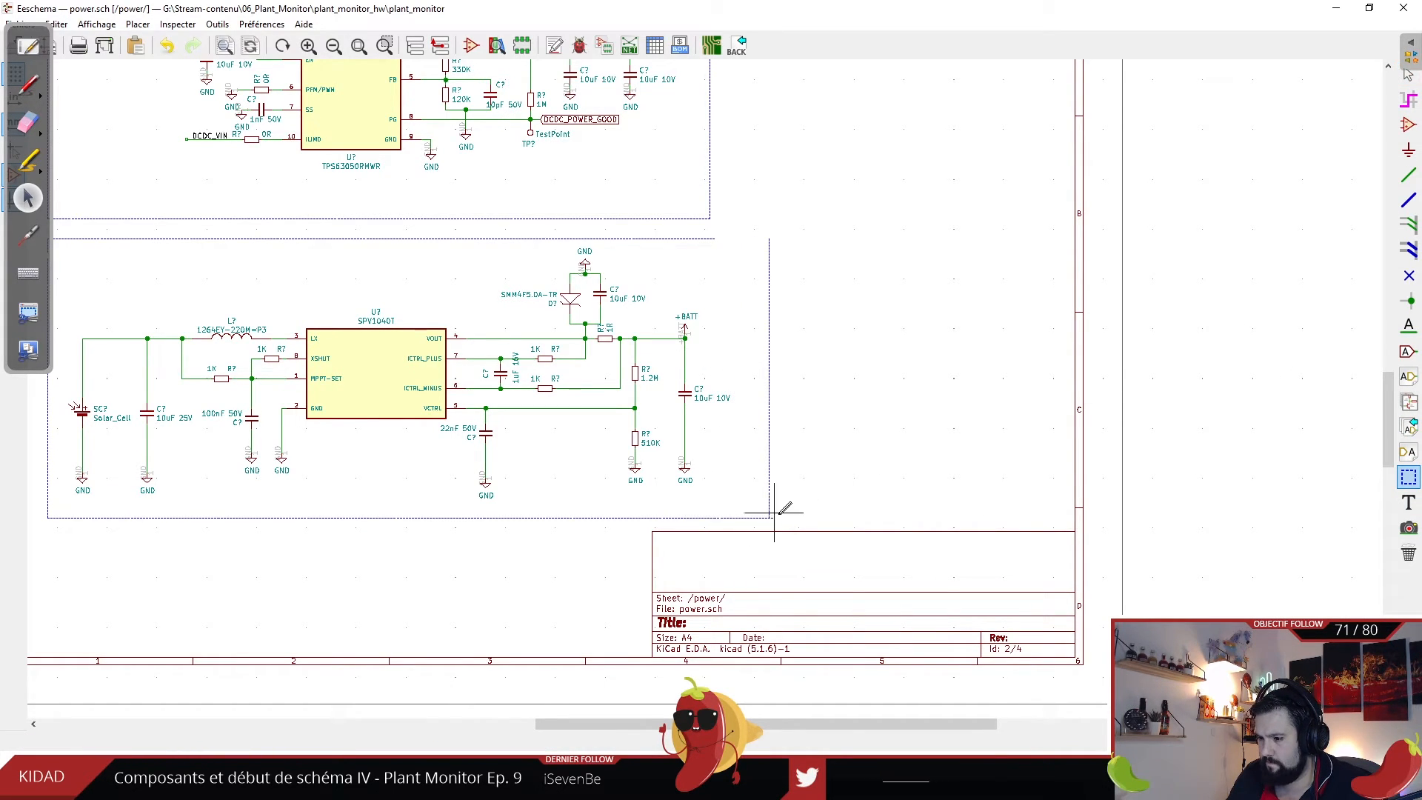
{"action": "left_click", "coordinate": [769, 517]}
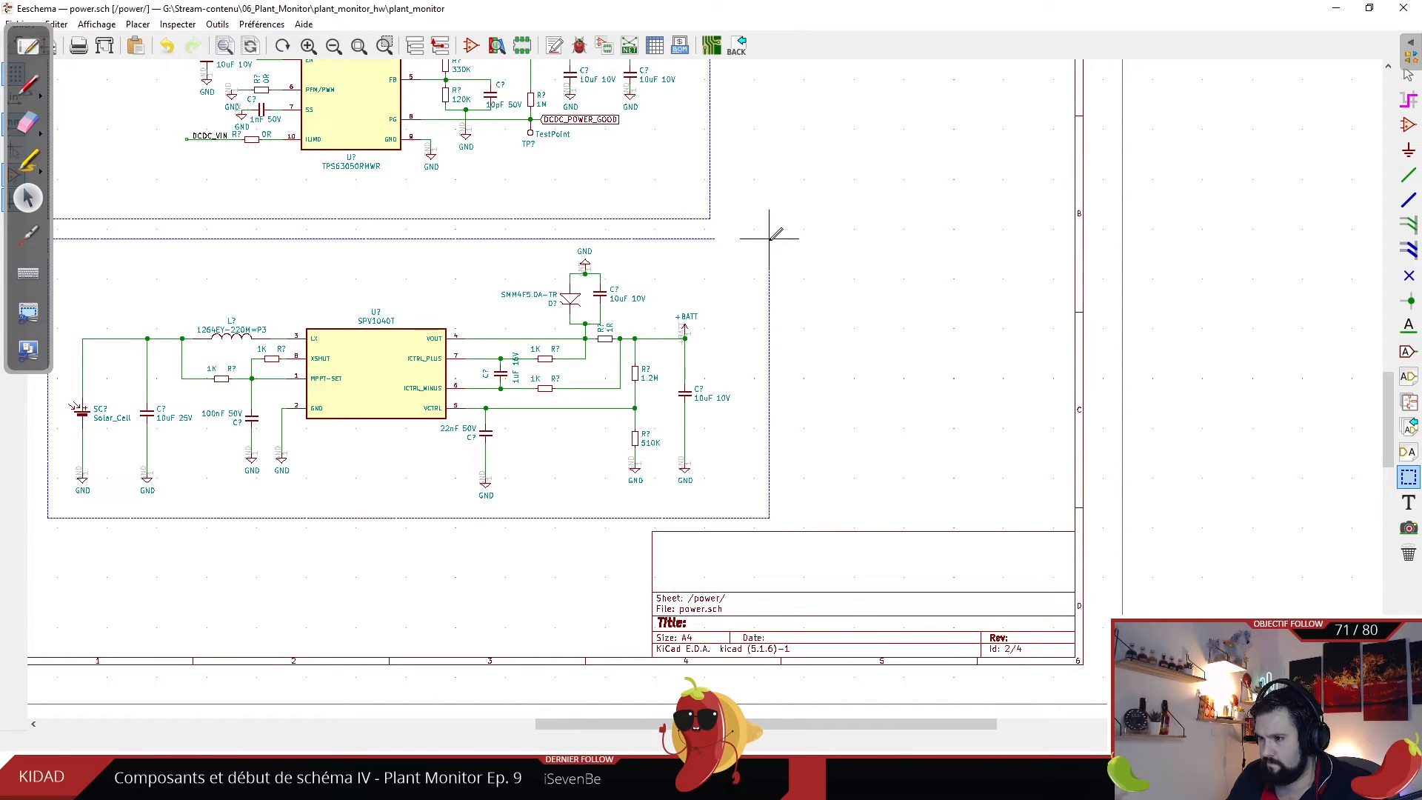
{"action": "left_click", "coordinate": [715, 239]}
{"action": "key", "text": "Escape"}
- Add the note 'Solar Panel Booster / Vout(max): 4.2V' inside the frame's top-left corner
{"action": "left_click", "coordinate": [1409, 502]}
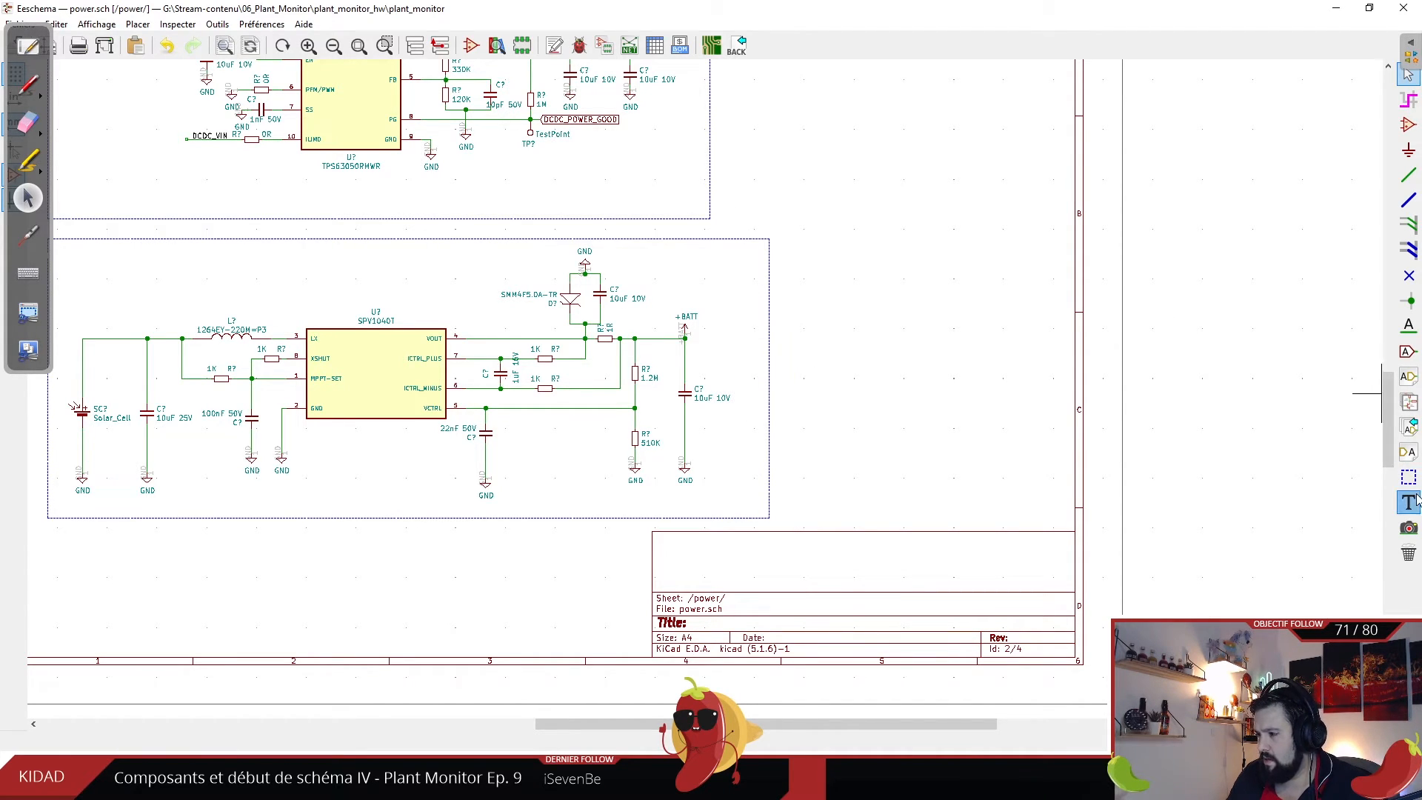
{"action": "left_click", "coordinate": [176, 258]}
{"action": "type", "text": "Solar Panel "}
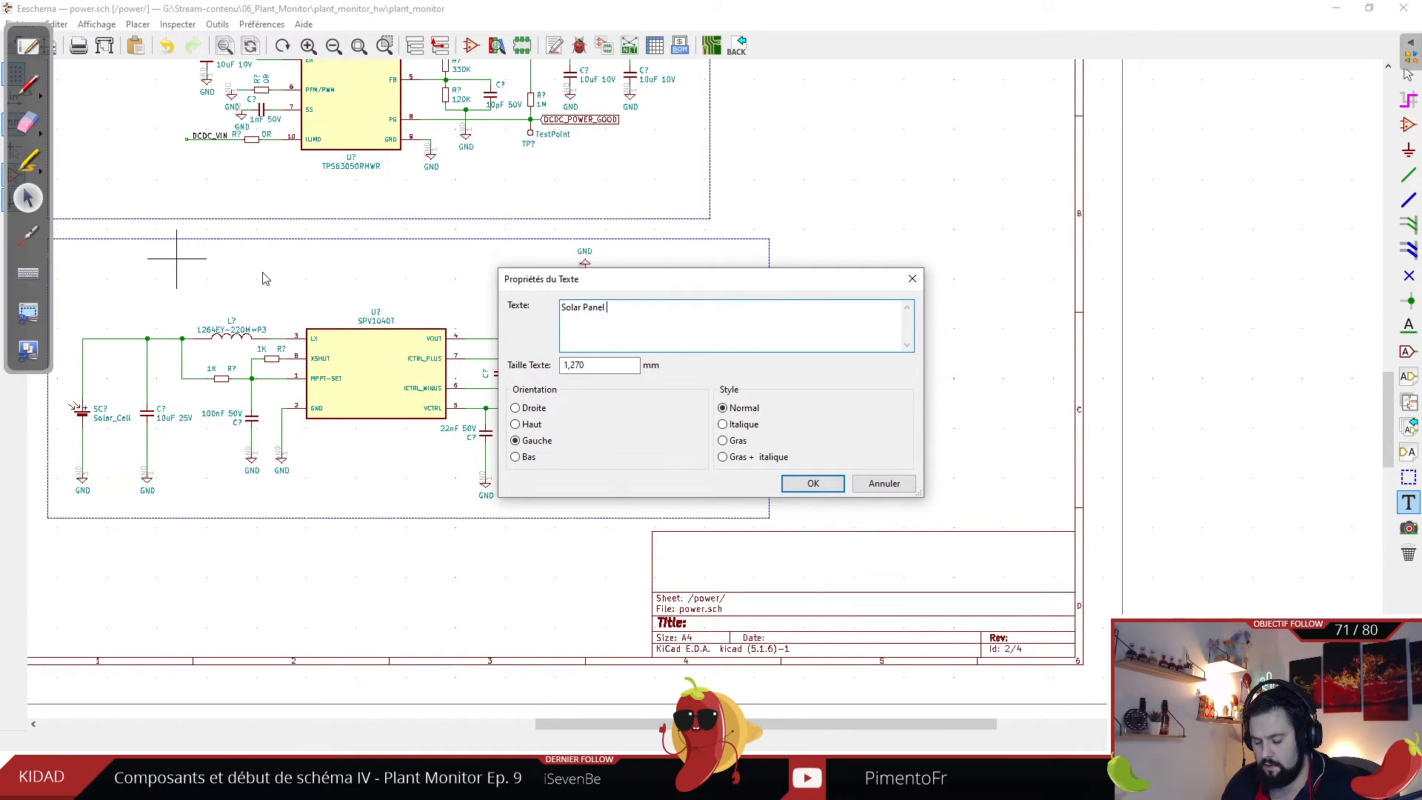
{"action": "type", "text": "Booster"}
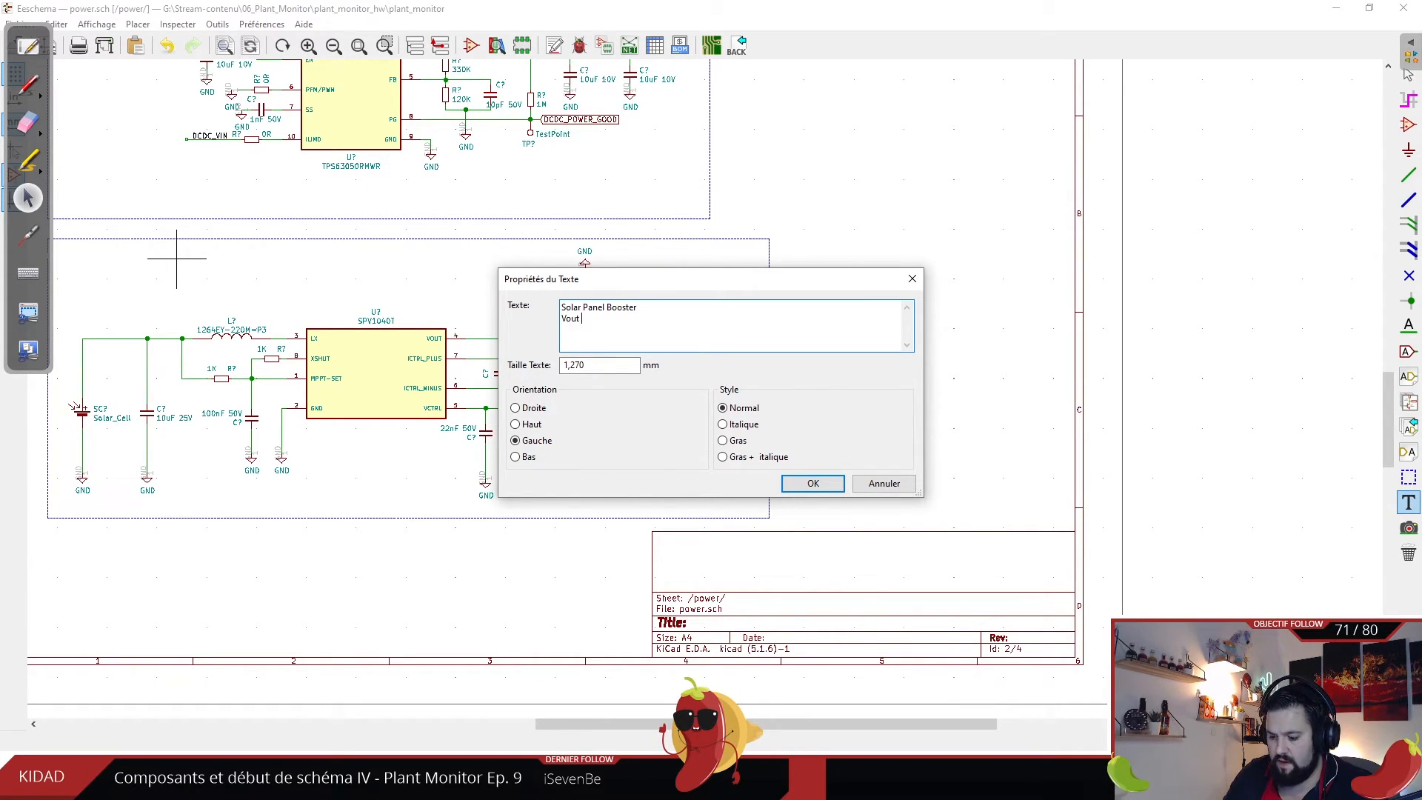
{"action": "type", "text": "Vout(max)"}
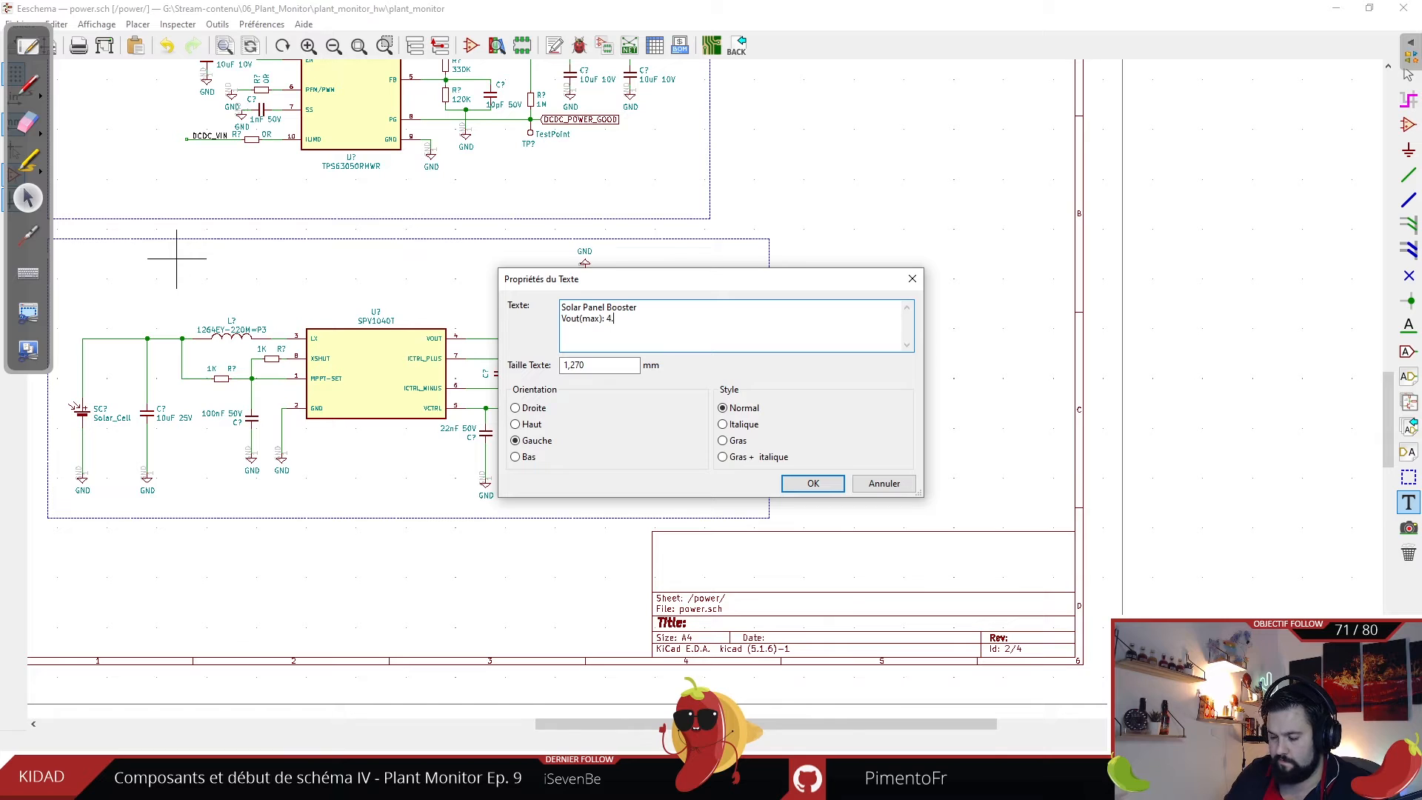
{"action": "left_click", "coordinate": [812, 483]}
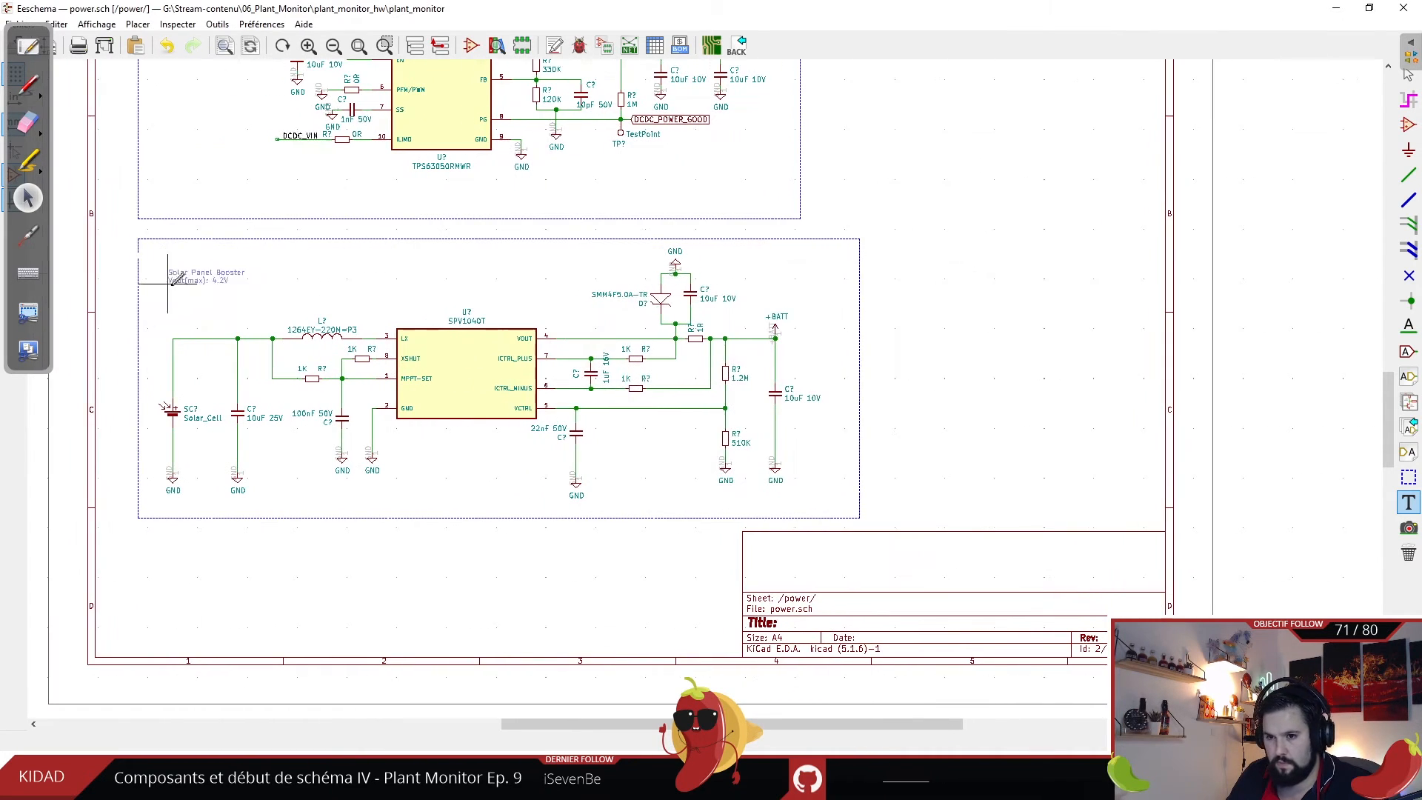
{"action": "left_click", "coordinate": [218, 259]}
{"action": "key", "text": "Escape"}
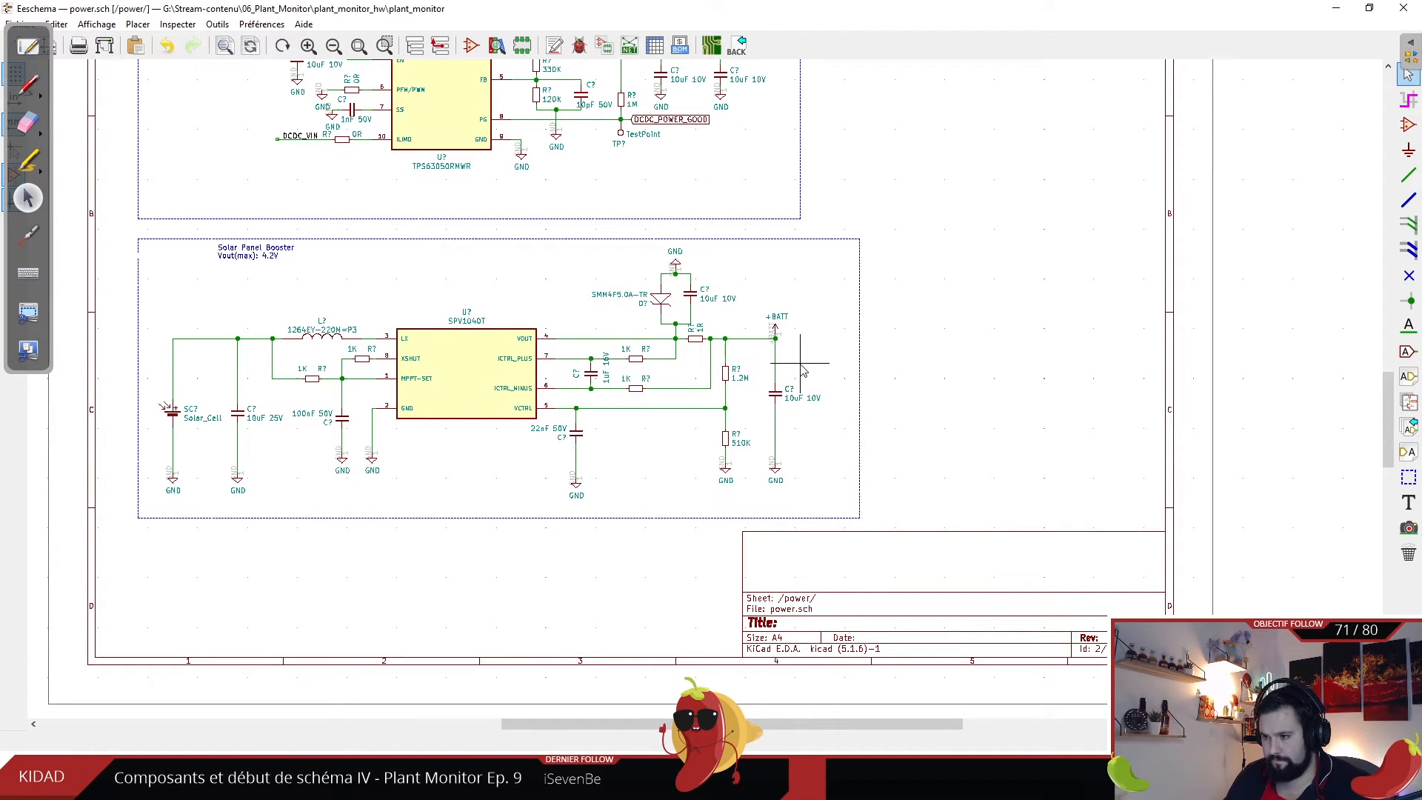
- Switch to the AN3319 application note in Chrome
{"action": "scroll", "coordinate": [803, 368], "scroll_direction": "up", "scroll_amount": 1}
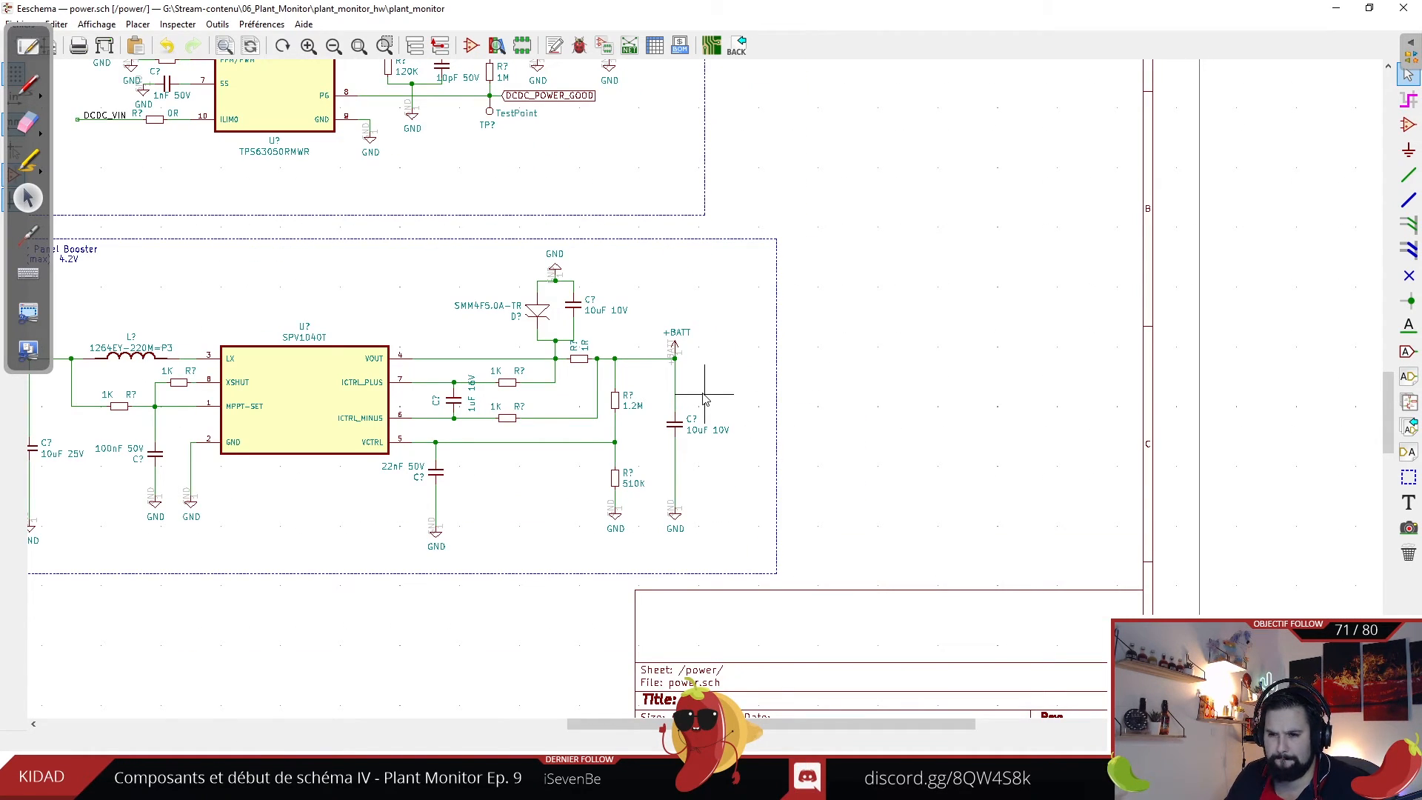
{"action": "scroll", "coordinate": [704, 398], "scroll_direction": "down", "scroll_amount": 1}
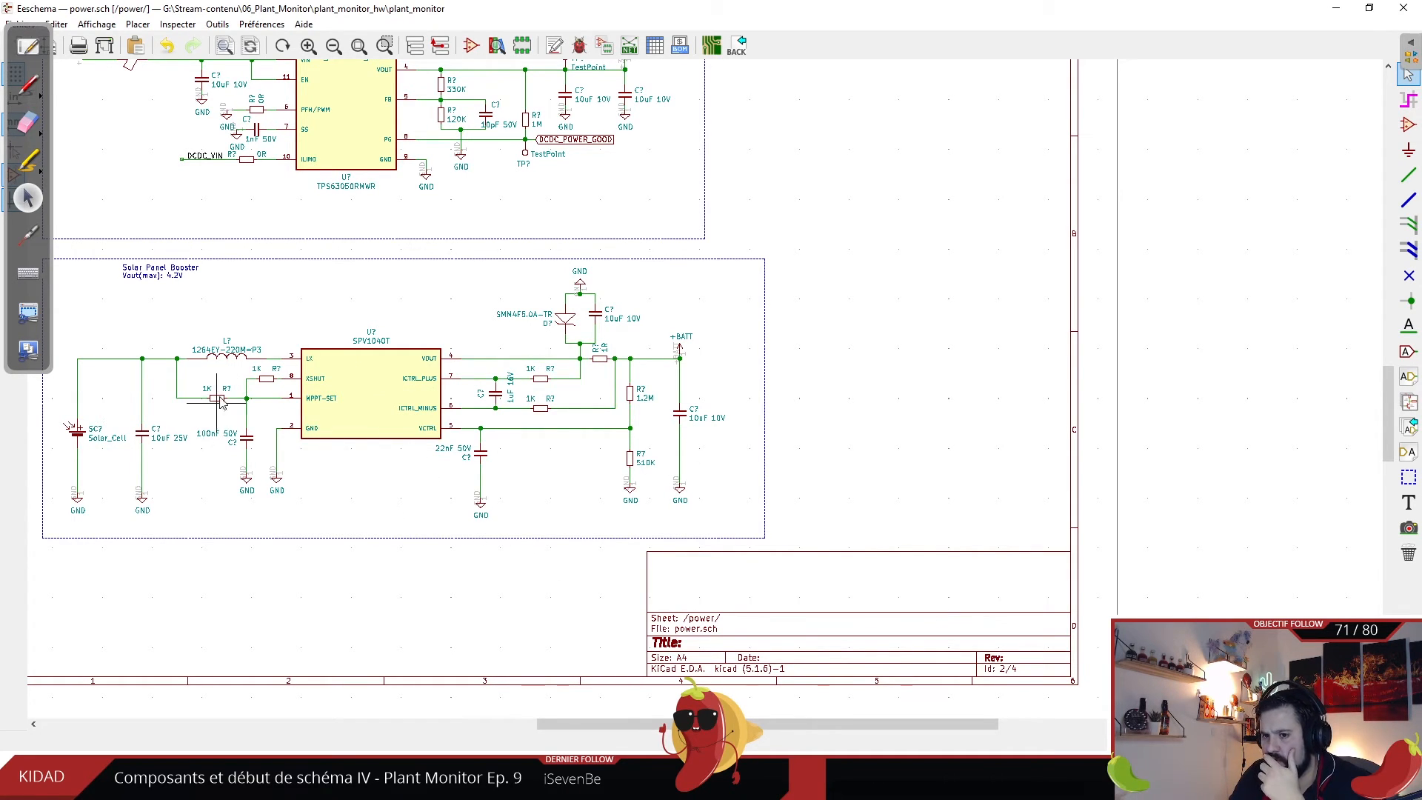
{"action": "key", "text": "alt+Tab"}
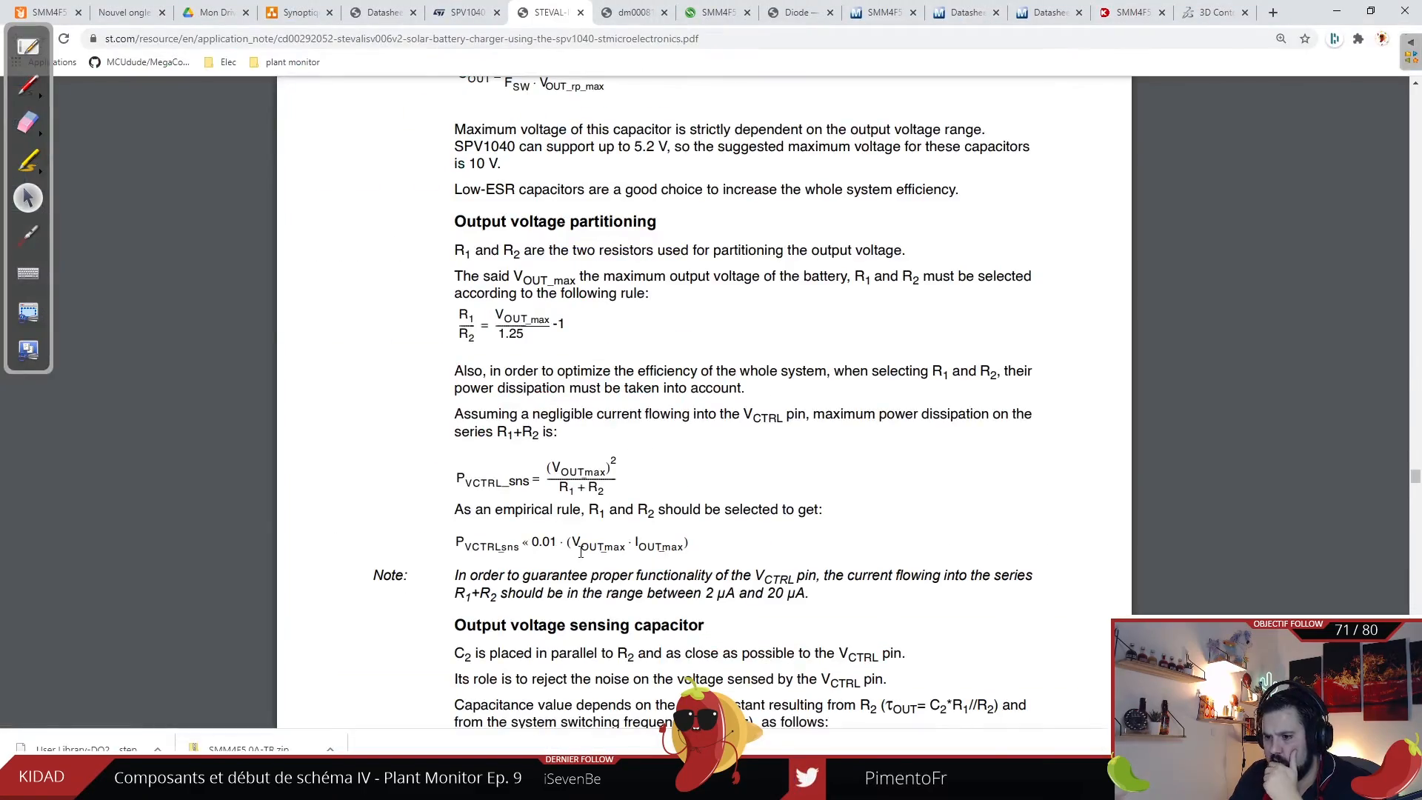
- Scroll up to section 6 and highlight the VMPP-SET and PV+ resistor passages on input voltage partitioning
{"action": "scroll", "coordinate": [581, 552], "scroll_direction": "up", "scroll_amount": 6}
{"action": "scroll", "coordinate": [579, 551], "scroll_direction": "up", "scroll_amount": 15}
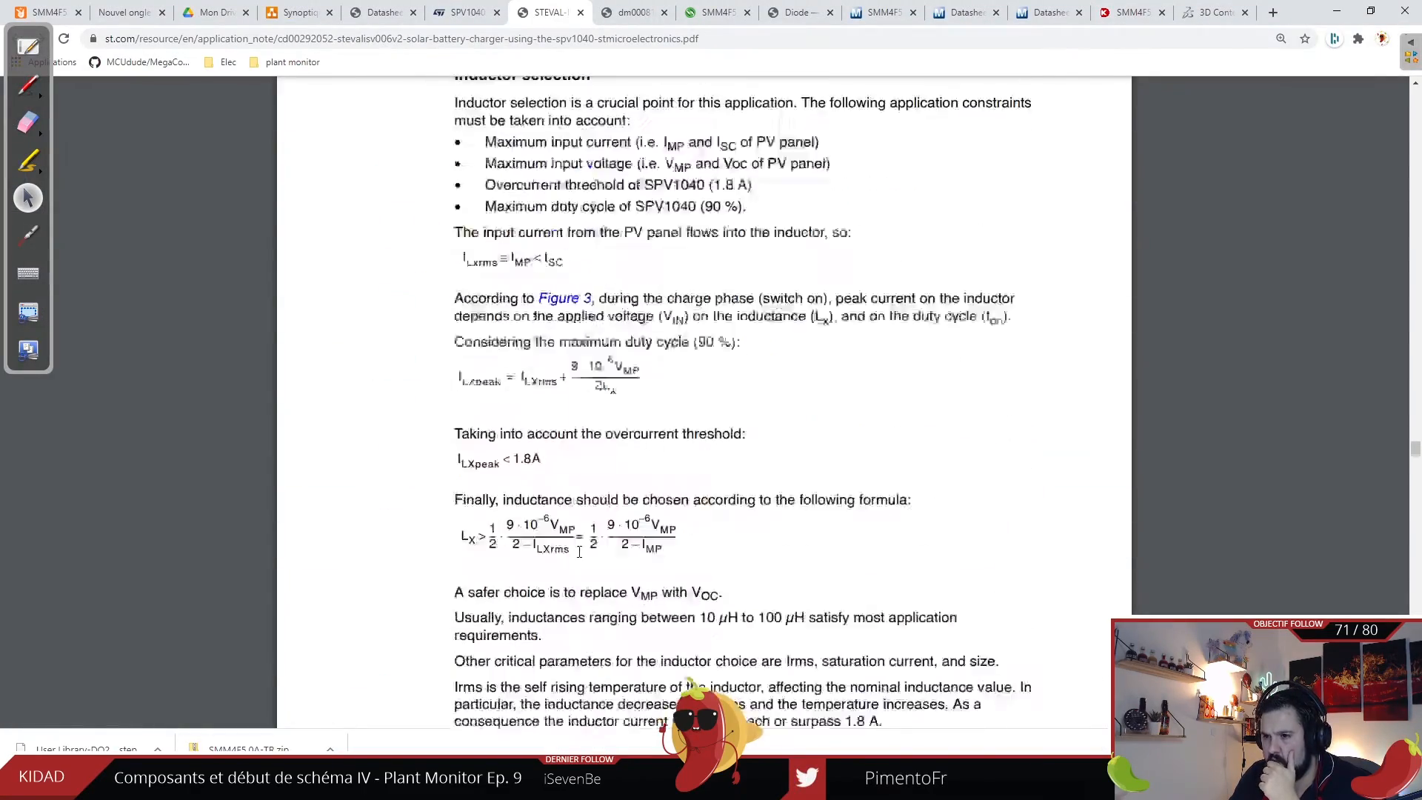
{"action": "scroll", "coordinate": [579, 554], "scroll_direction": "up", "scroll_amount": 3}
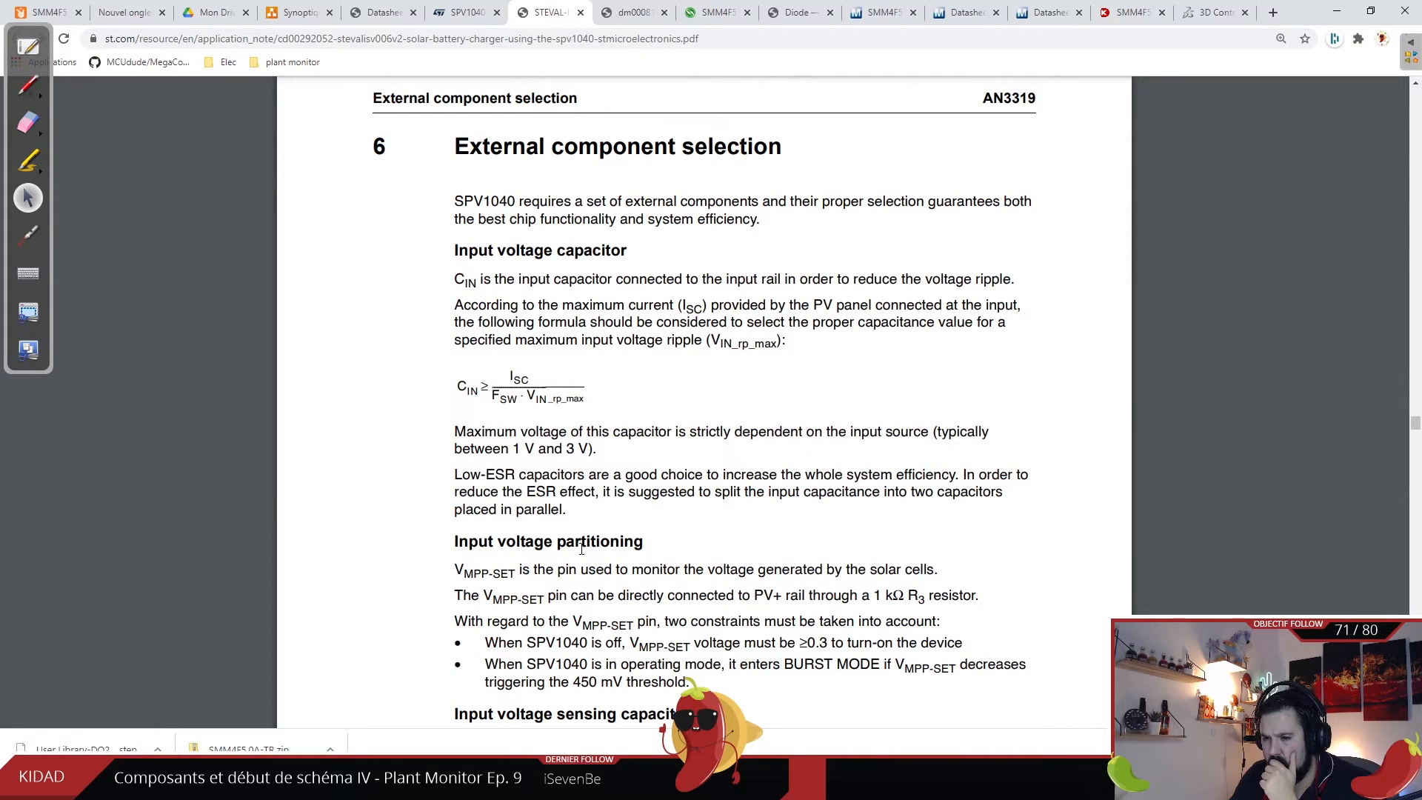
{"action": "scroll", "coordinate": [583, 548], "scroll_direction": "down", "scroll_amount": 1}
{"action": "left_click_drag", "start_coordinate": [522, 496], "coordinate": [918, 546]}
{"action": "left_click", "coordinate": [667, 544]}
{"action": "left_click_drag", "start_coordinate": [543, 526], "coordinate": [871, 526]}
{"action": "left_click", "coordinate": [823, 566]}
{"action": "left_click_drag", "start_coordinate": [765, 524], "coordinate": [813, 568]}
{"action": "left_click", "coordinate": [812, 568]}
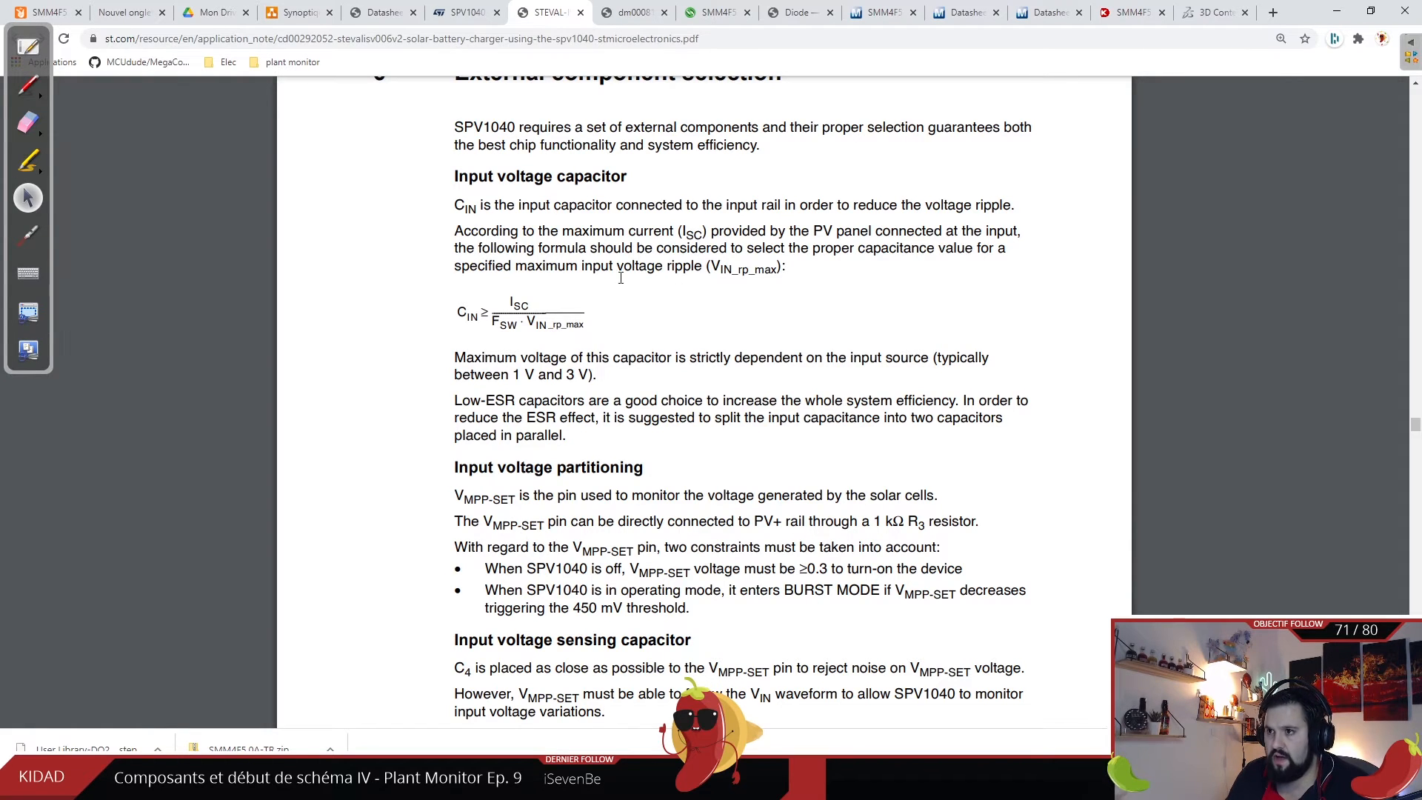
- Bring power.sch back and pan to show the DC/DC block above the framed Solar Panel Booster
{"action": "left_click", "coordinate": [660, 704]}
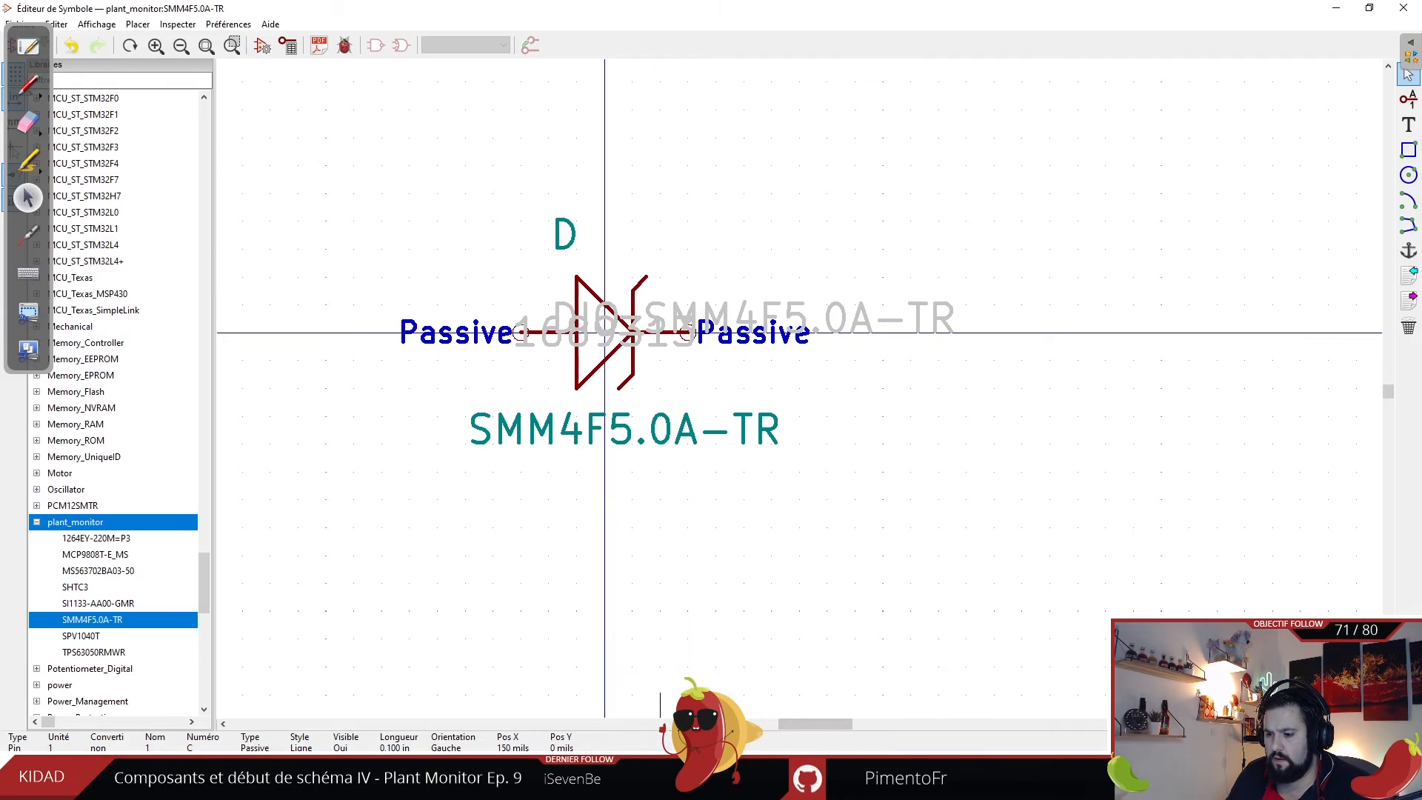
{"action": "left_click", "coordinate": [520, 740]}
{"action": "scroll", "coordinate": [478, 432], "scroll_direction": "right", "scroll_amount": 1}
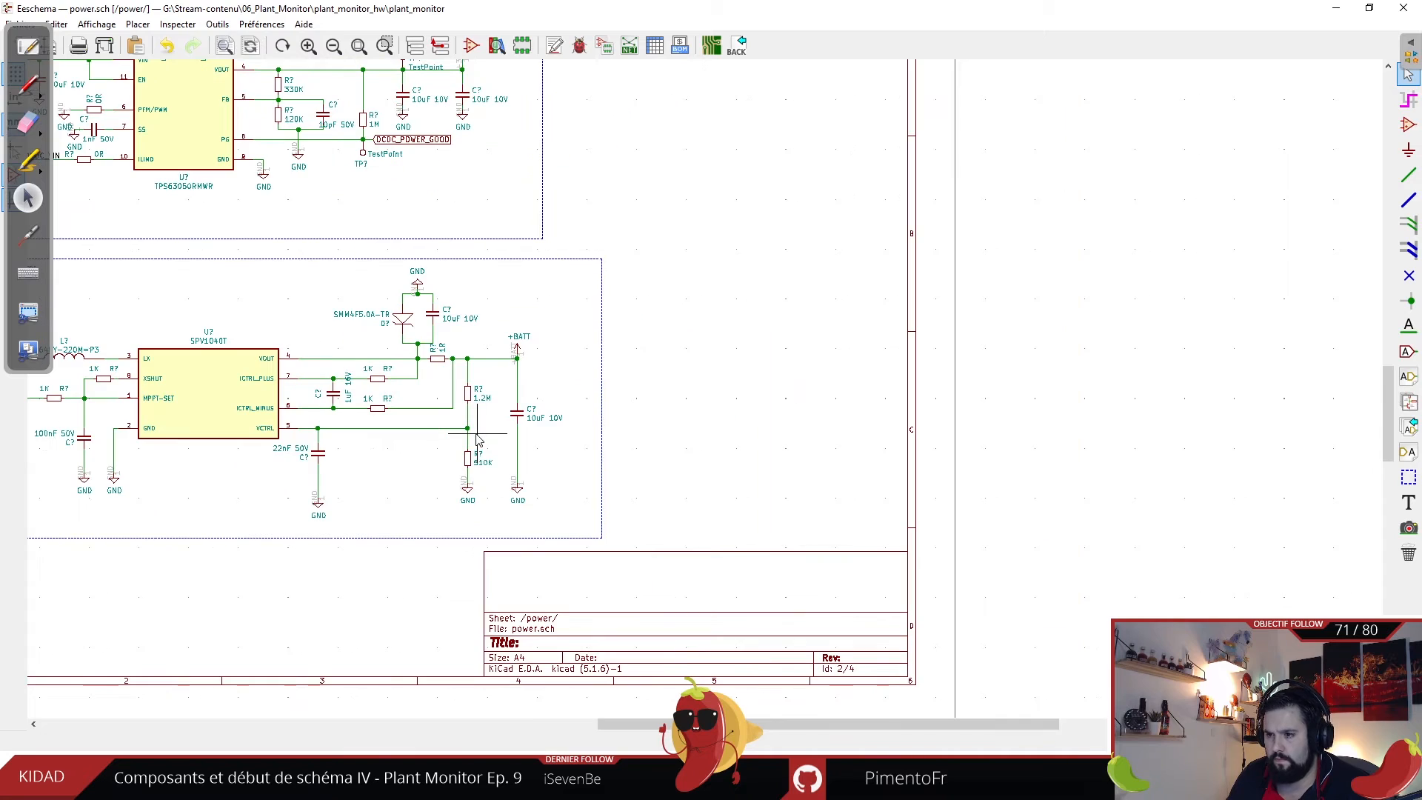
{"action": "scroll", "coordinate": [400, 429], "scroll_direction": "down", "scroll_amount": 1}
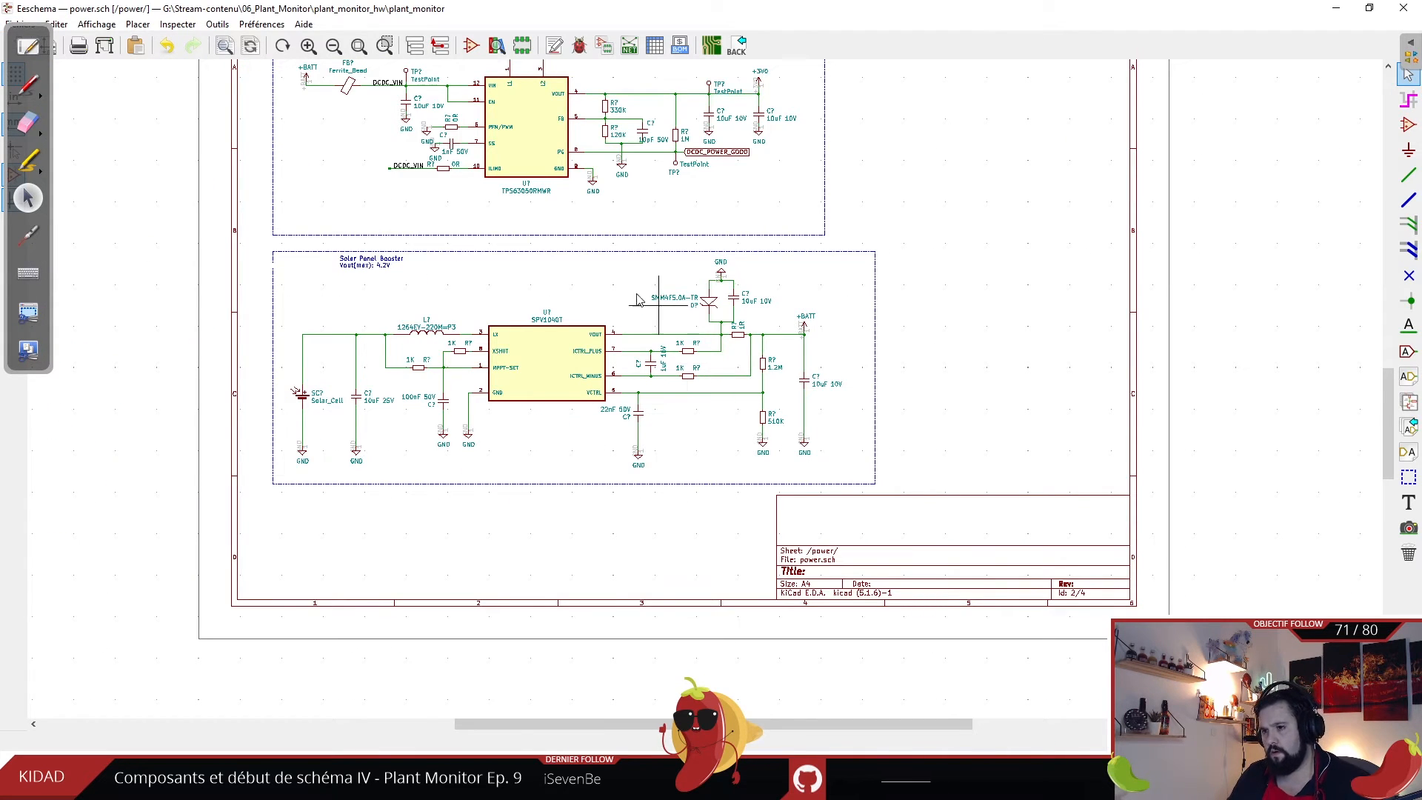
{"action": "scroll", "coordinate": [501, 234], "scroll_direction": "up", "scroll_amount": 1}
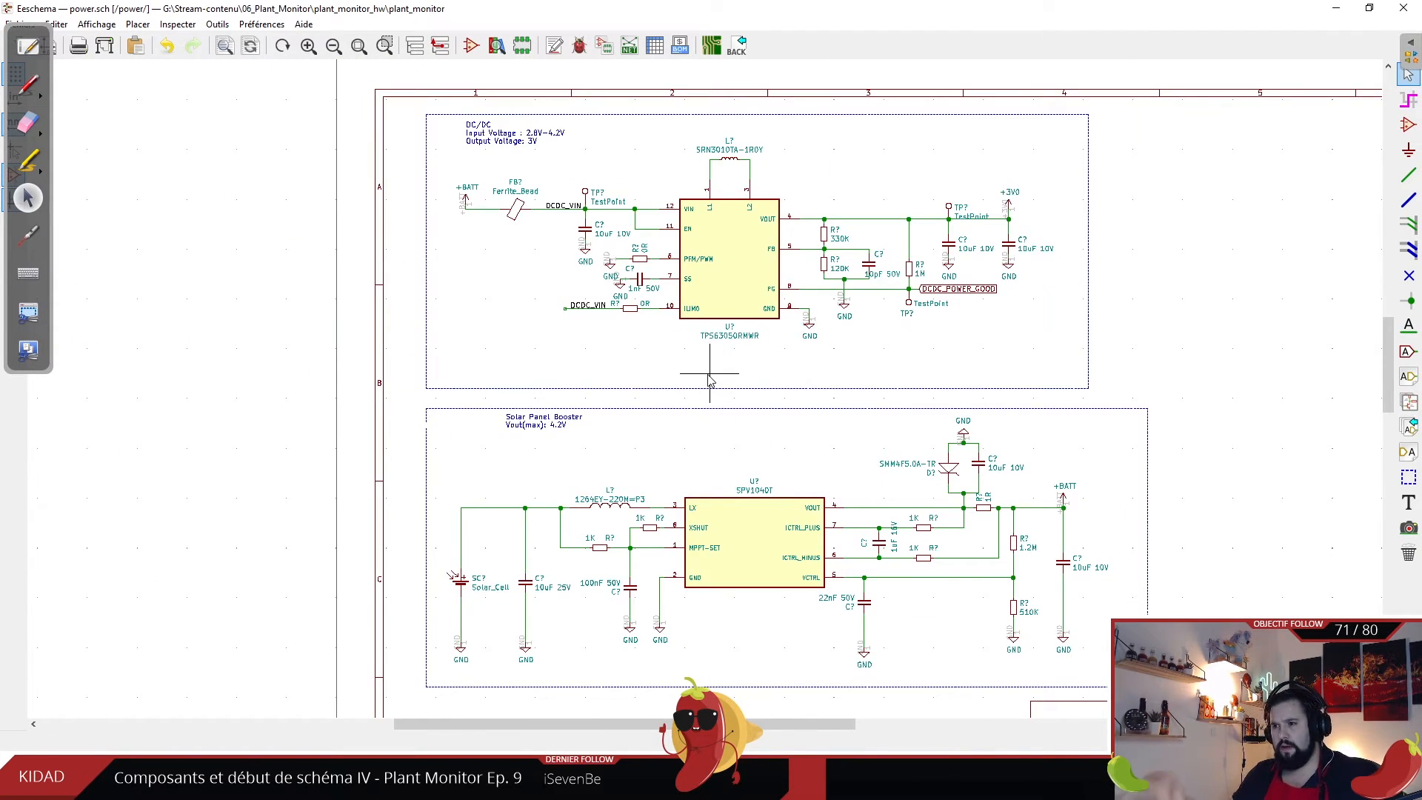
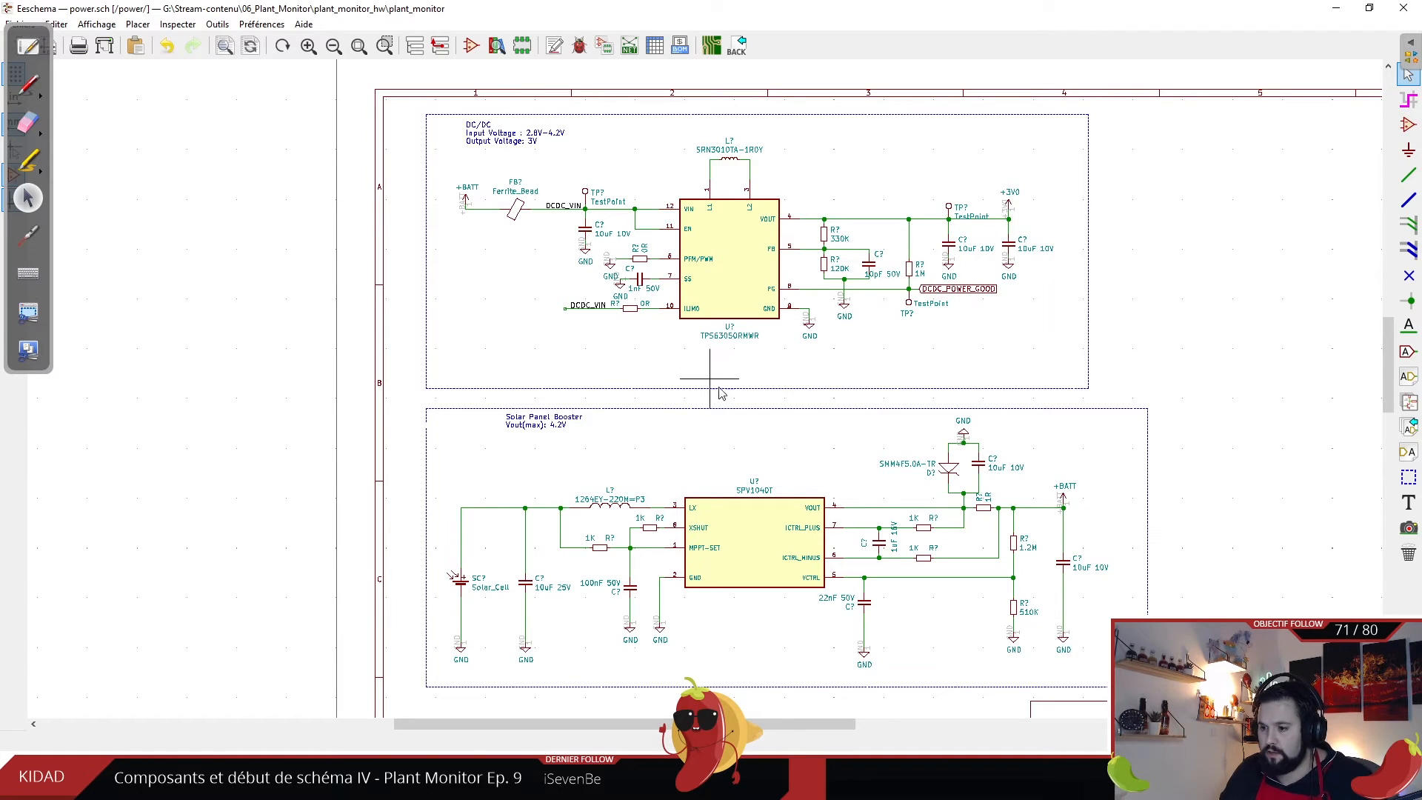
- Bring Chrome forward on the Synoptique diagram and select the check mark beside SPV1040
{"action": "mouse_move", "coordinate": [745, 785]}
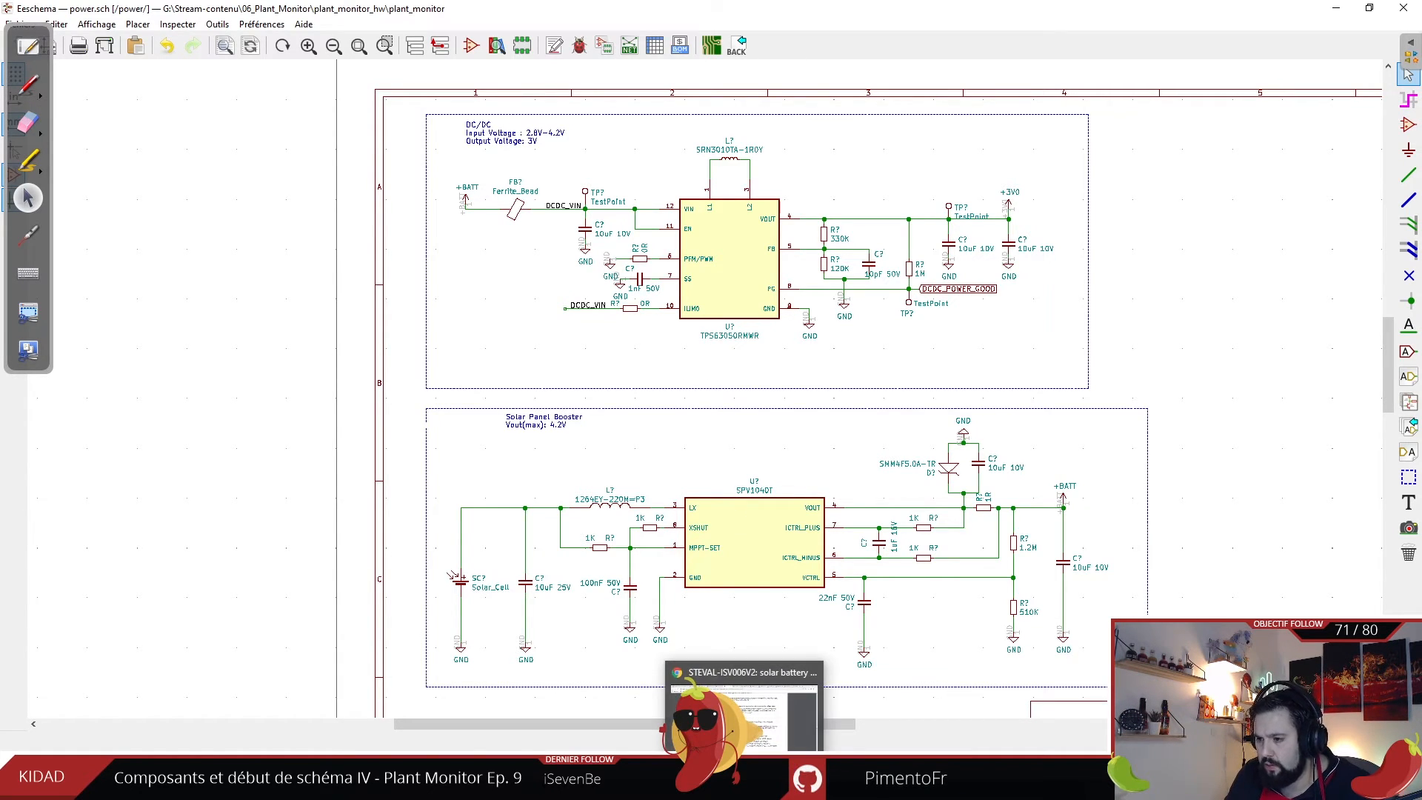
{"action": "left_click", "coordinate": [744, 715]}
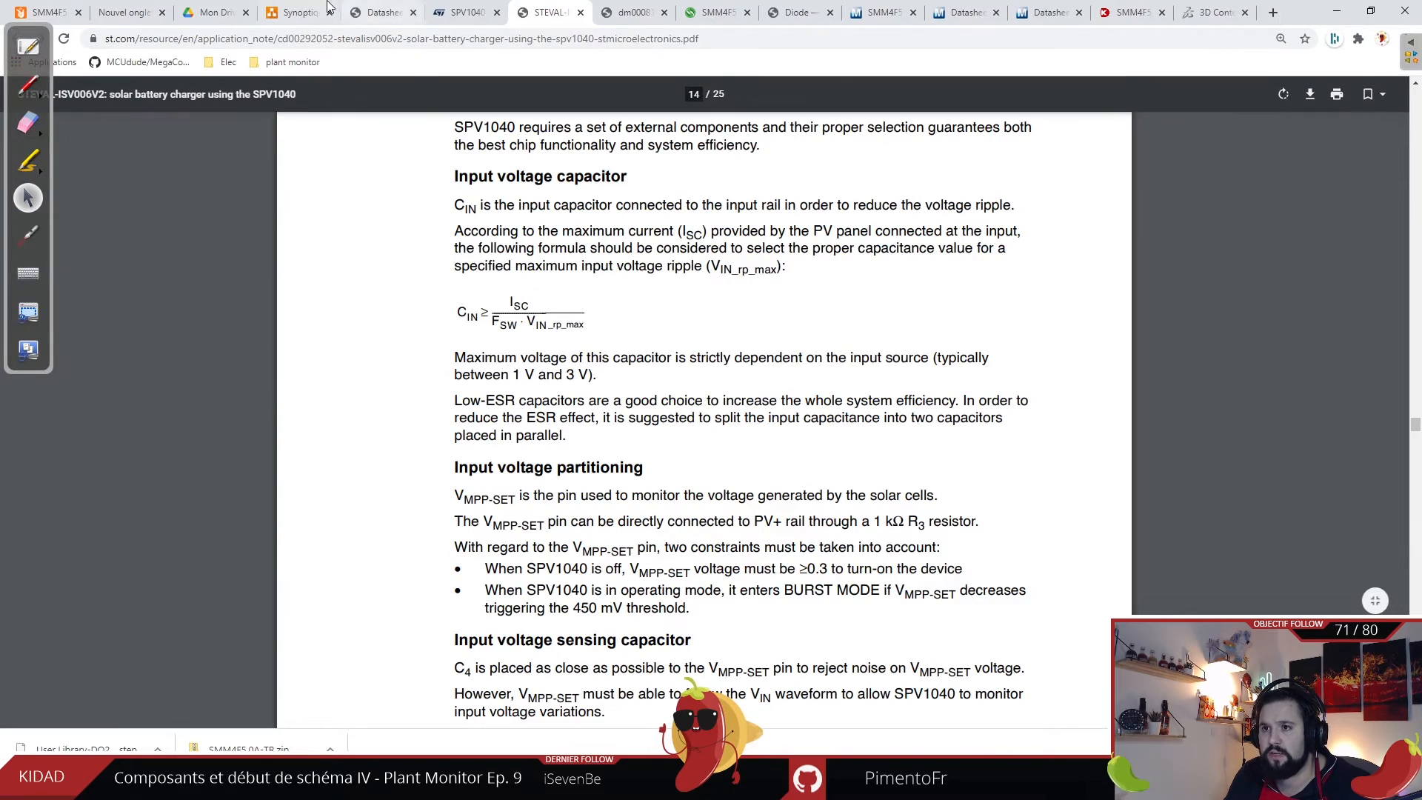
{"action": "left_click", "coordinate": [300, 12]}
{"action": "left_click", "coordinate": [561, 292]}
- Fill the SPV1040 check mark green and nudge it slightly left and up
{"action": "type", "text": "e"}
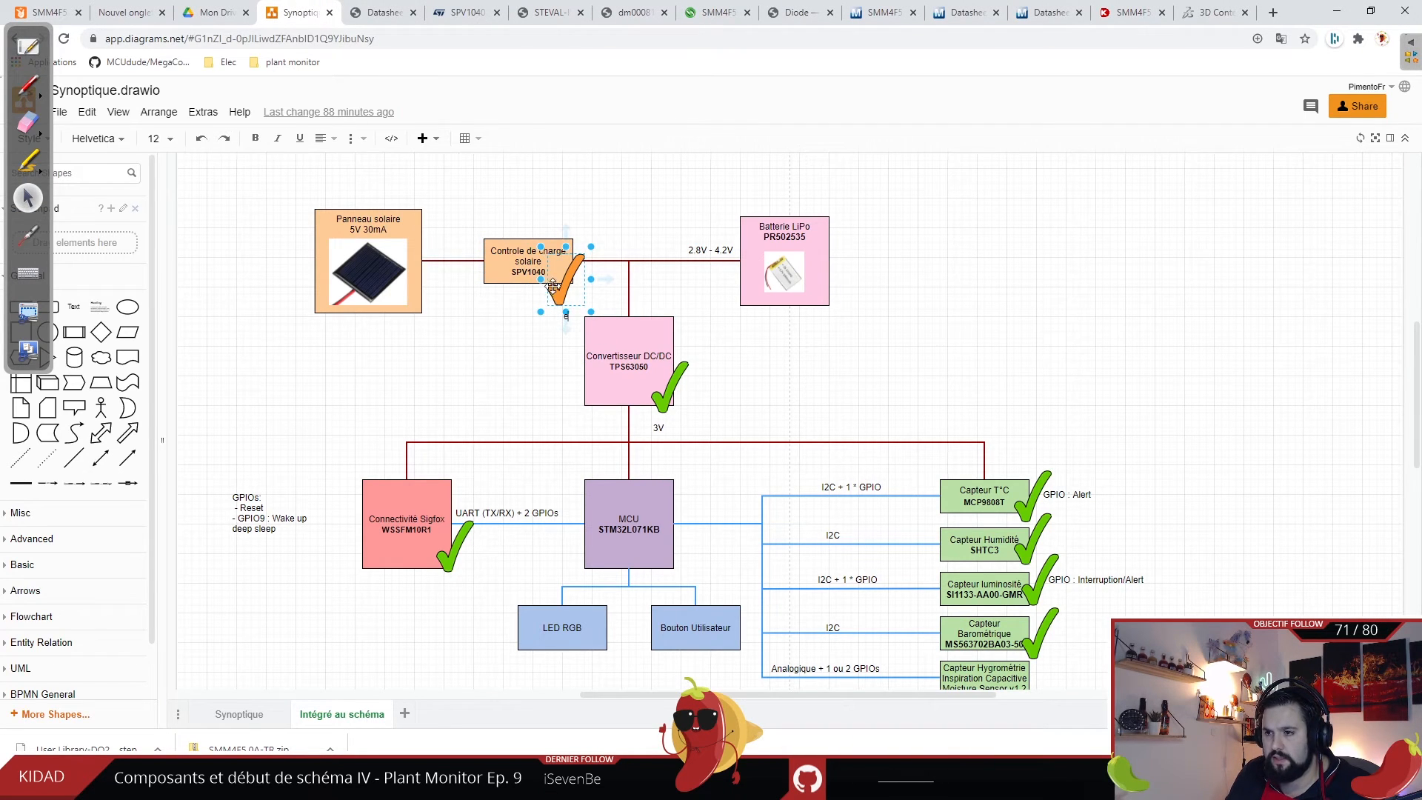
{"action": "key", "text": "Escape"}
{"action": "left_click", "coordinate": [317, 138]}
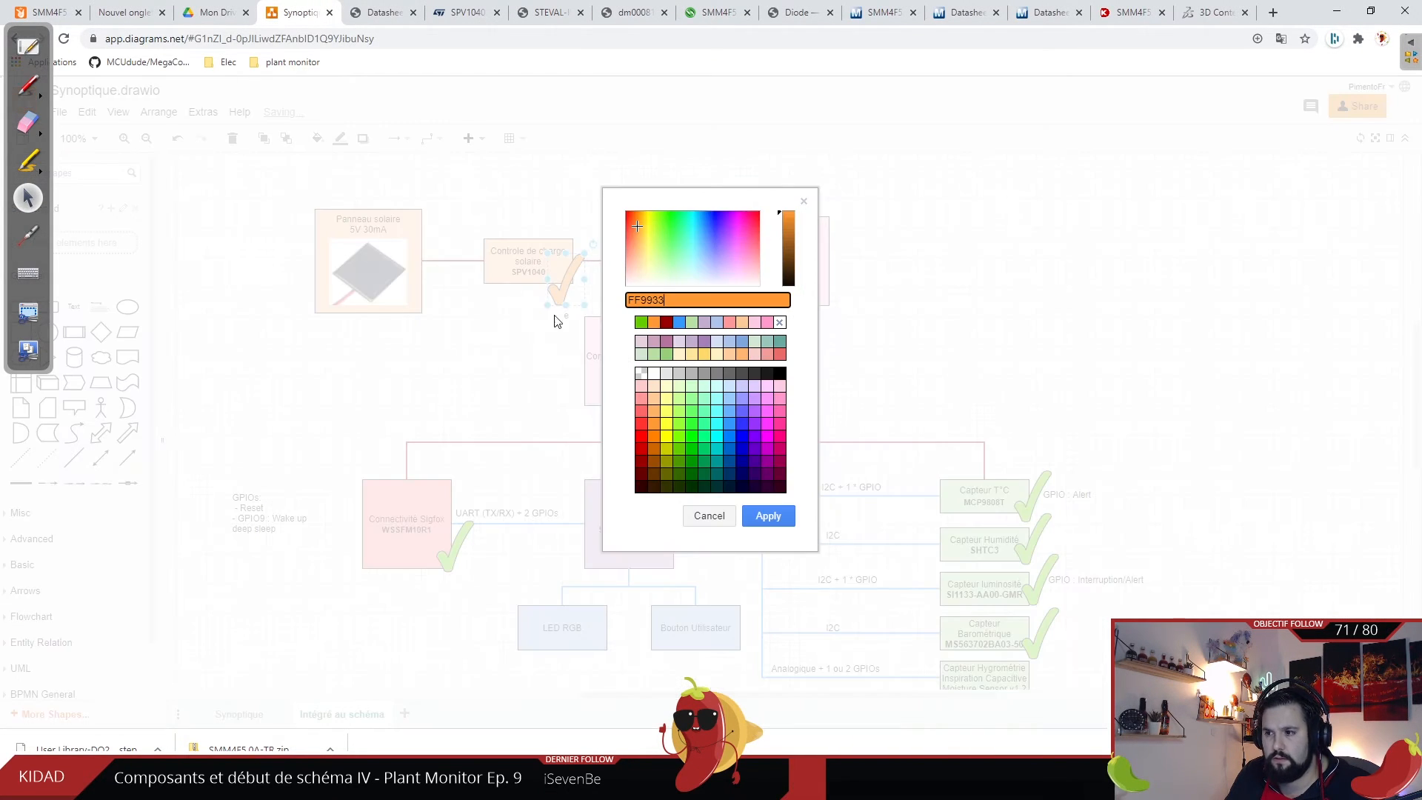
{"action": "left_click", "coordinate": [641, 323]}
{"action": "left_click", "coordinate": [768, 515]}
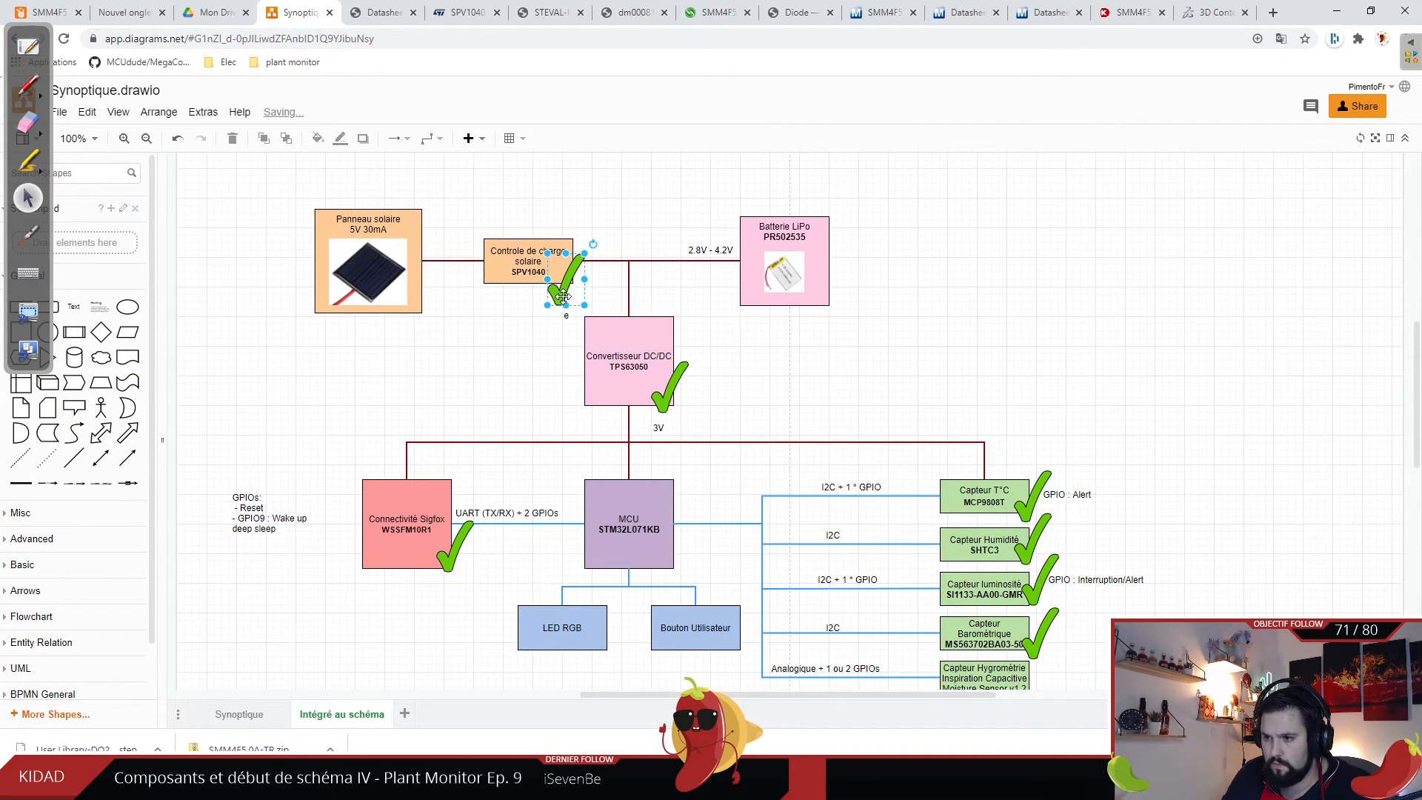
{"action": "mouse_move", "coordinate": [560, 290]}
{"action": "left_mouse_down"}
{"action": "mouse_move", "coordinate": [427, 285]}
{"action": "mouse_move", "coordinate": [552, 288]}
{"action": "left_mouse_up"}
{"action": "left_click", "coordinate": [558, 355]}
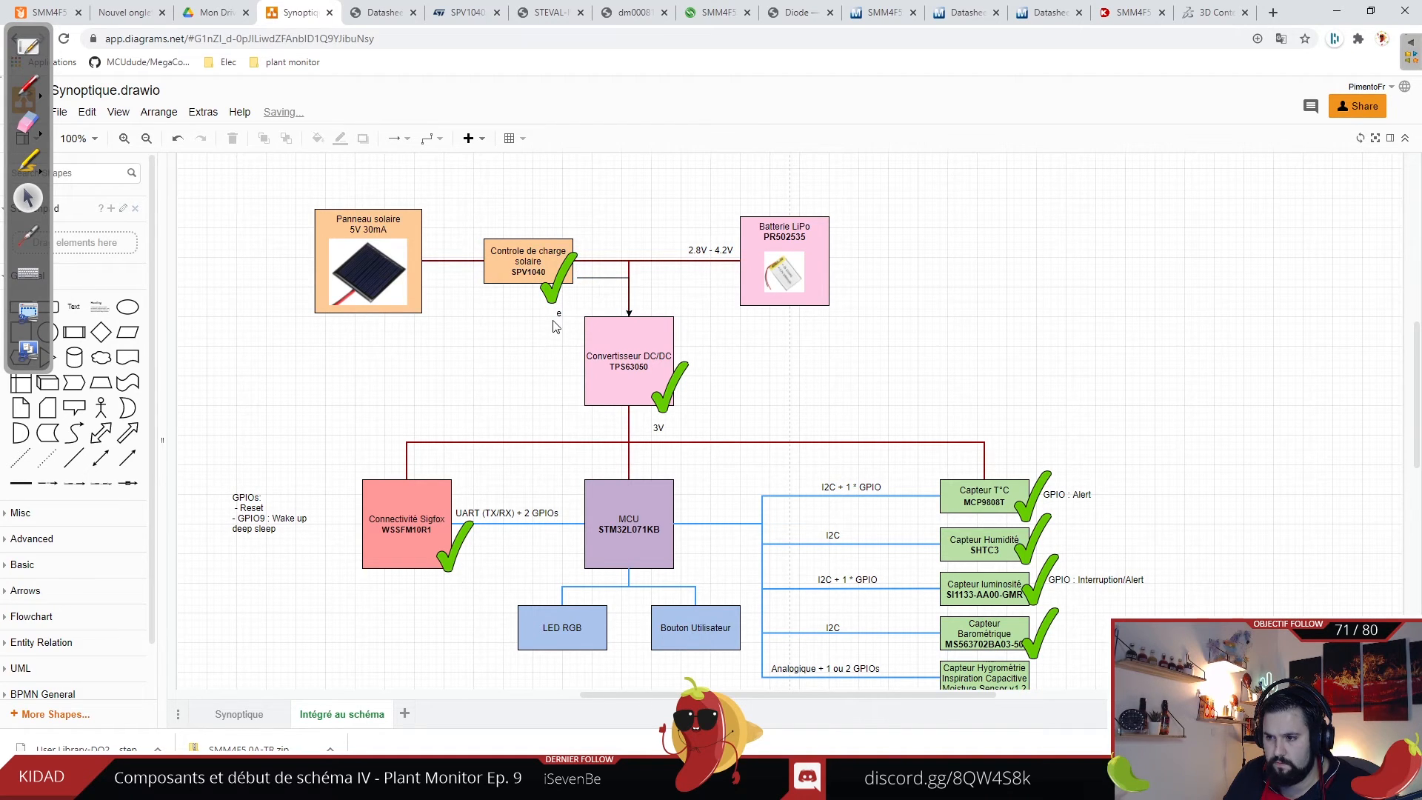
- Undo the stray connector and move, then reapply the green fill to the SPV1040 check mark
{"action": "key", "text": "ctrl+z"}
{"action": "key", "text": "ctrl+z"}
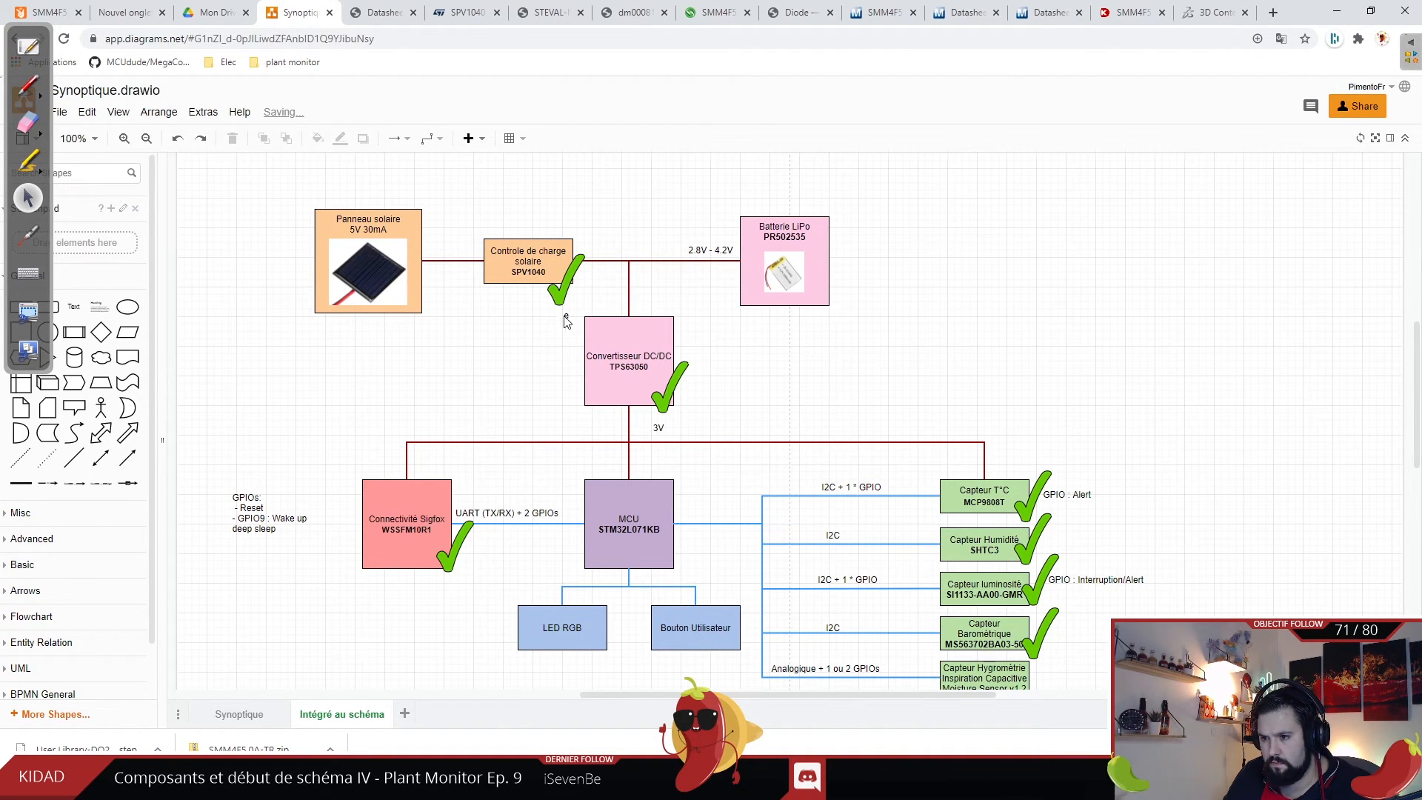
{"action": "left_click", "coordinate": [571, 329]}
{"action": "left_click", "coordinate": [553, 300]}
{"action": "left_click", "coordinate": [318, 139]}
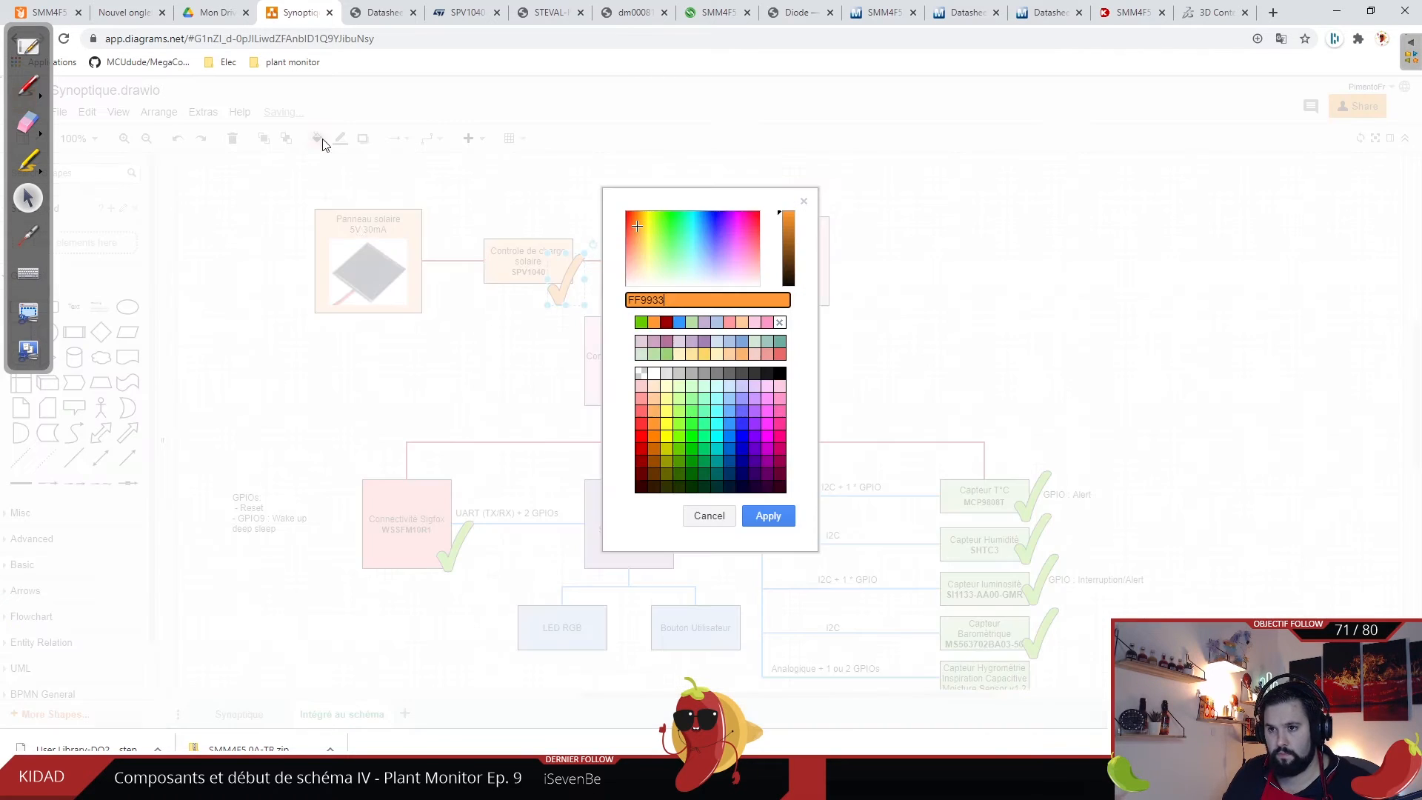
{"action": "left_click", "coordinate": [640, 321]}
{"action": "left_click", "coordinate": [768, 515]}
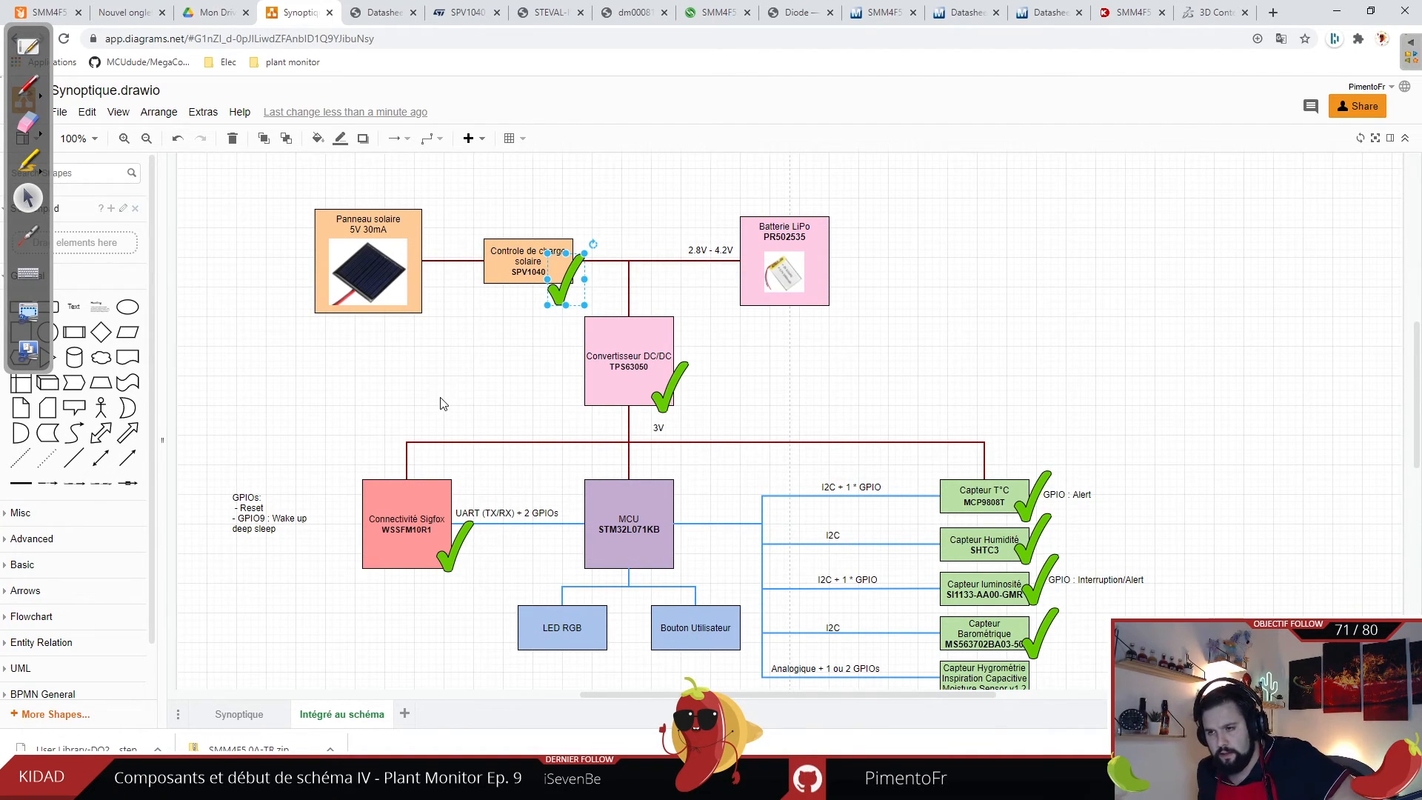
{"action": "scroll", "coordinate": [1044, 620], "scroll_direction": "down", "scroll_amount": 2}
{"action": "scroll", "coordinate": [781, 445], "scroll_direction": "up", "scroll_amount": 2}
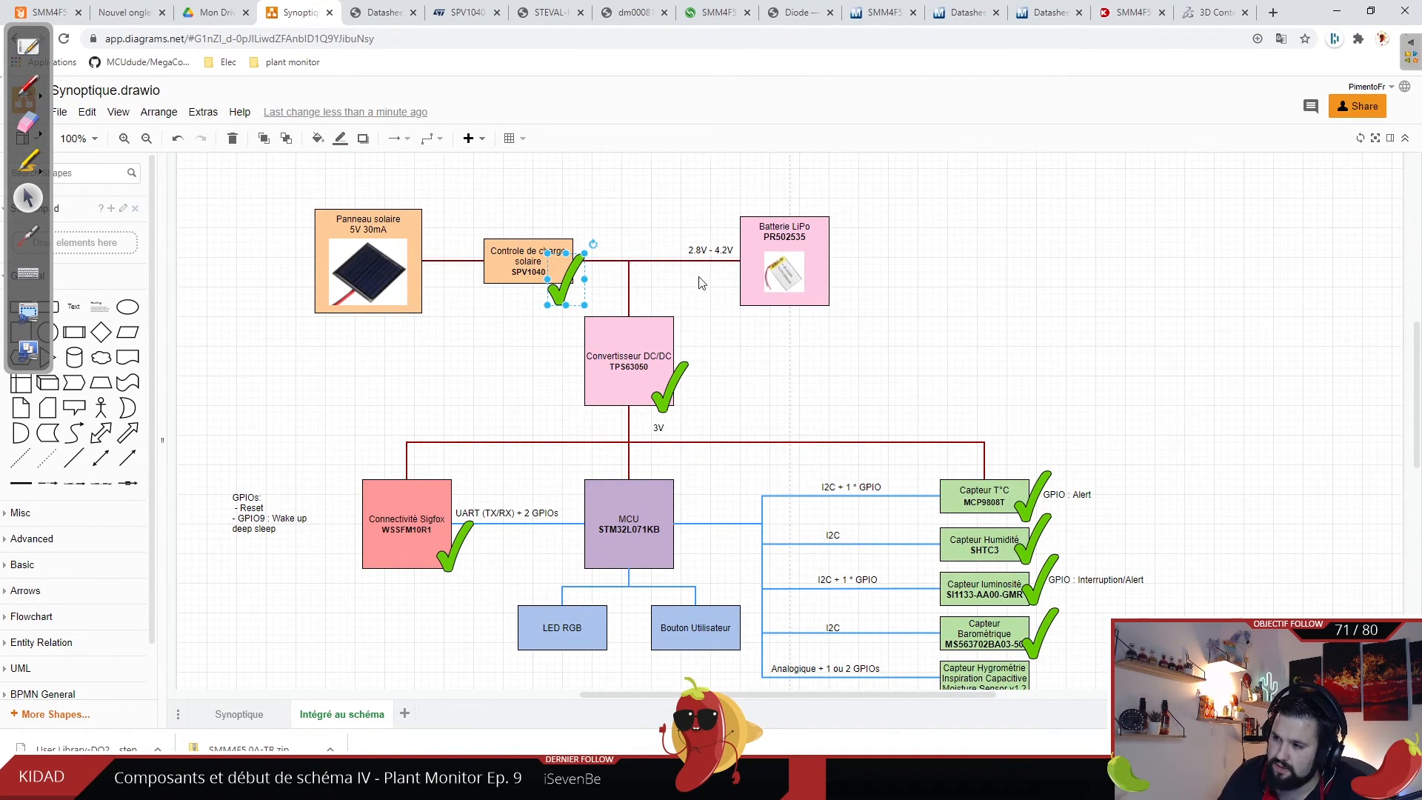
- Copy PR502535 from the Batterie LiPo label and search the web for it
{"action": "double_click", "coordinate": [770, 246]}
{"action": "double_click", "coordinate": [776, 242]}
{"action": "key", "text": "ctrl+c"}
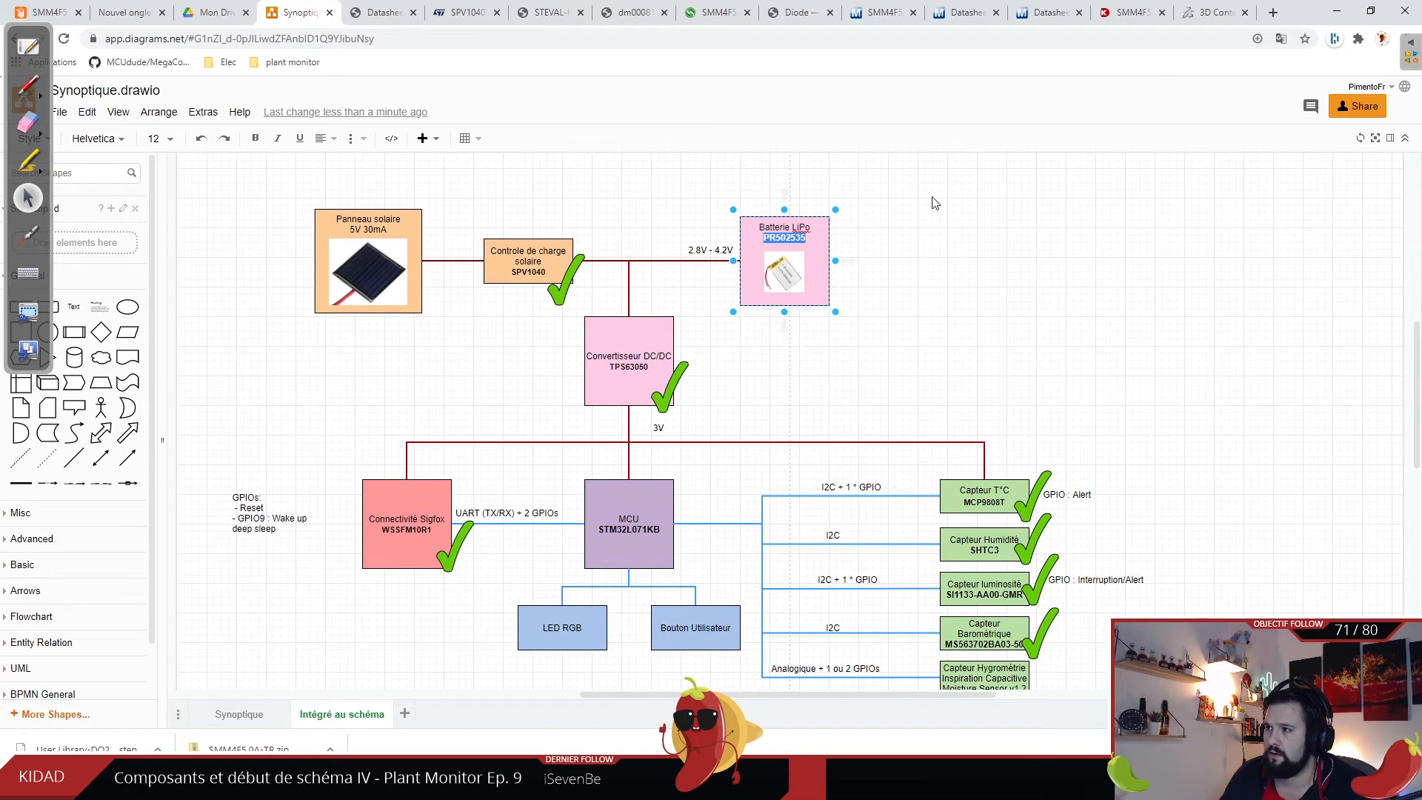
{"action": "left_click", "coordinate": [1039, 14]}
{"action": "key", "text": "ctrl+t"}
{"action": "key", "text": "ctrl+v"}
{"action": "key", "text": "Return"}
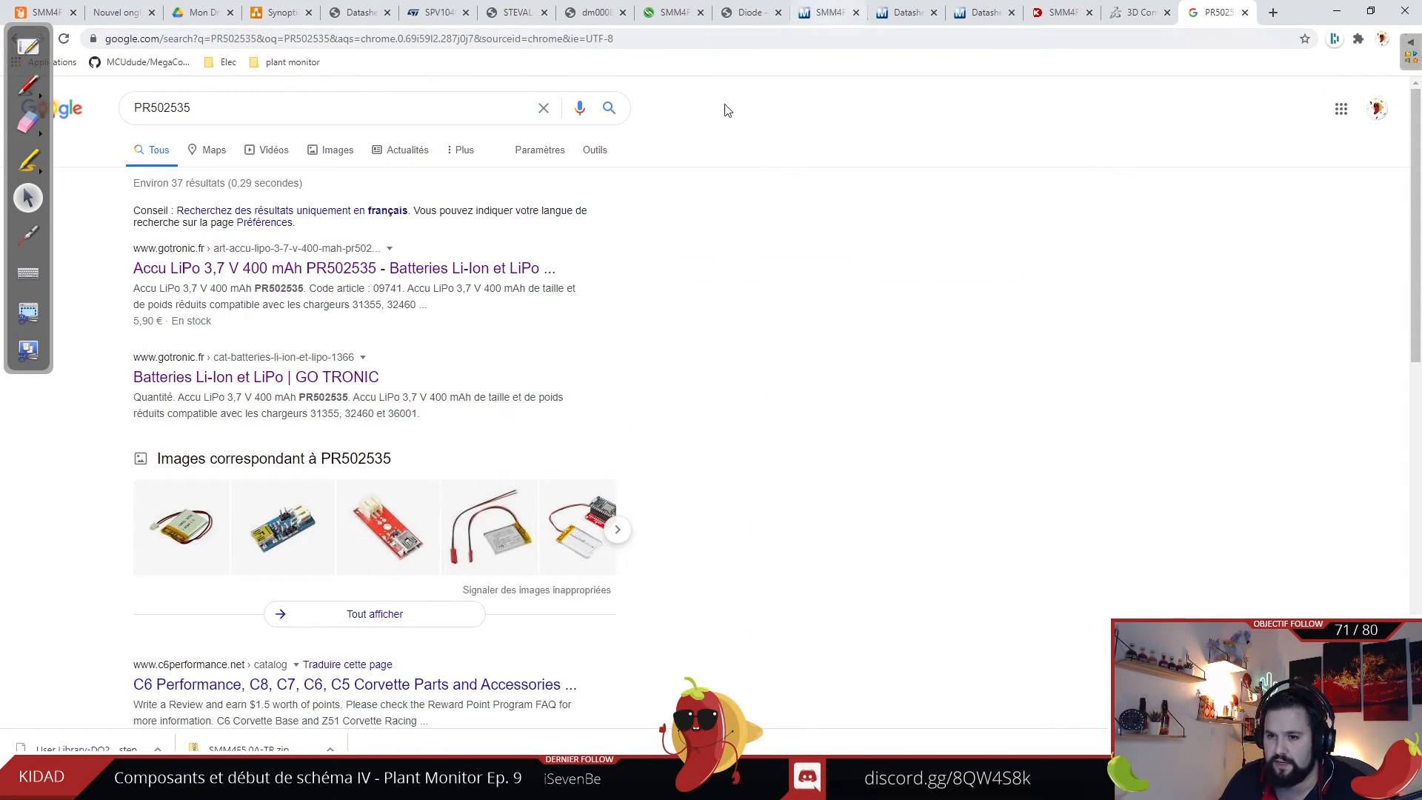
- Open the Go Tronic battery listing and follow its Fiche technique datasheet link
{"action": "left_click", "coordinate": [330, 270]}
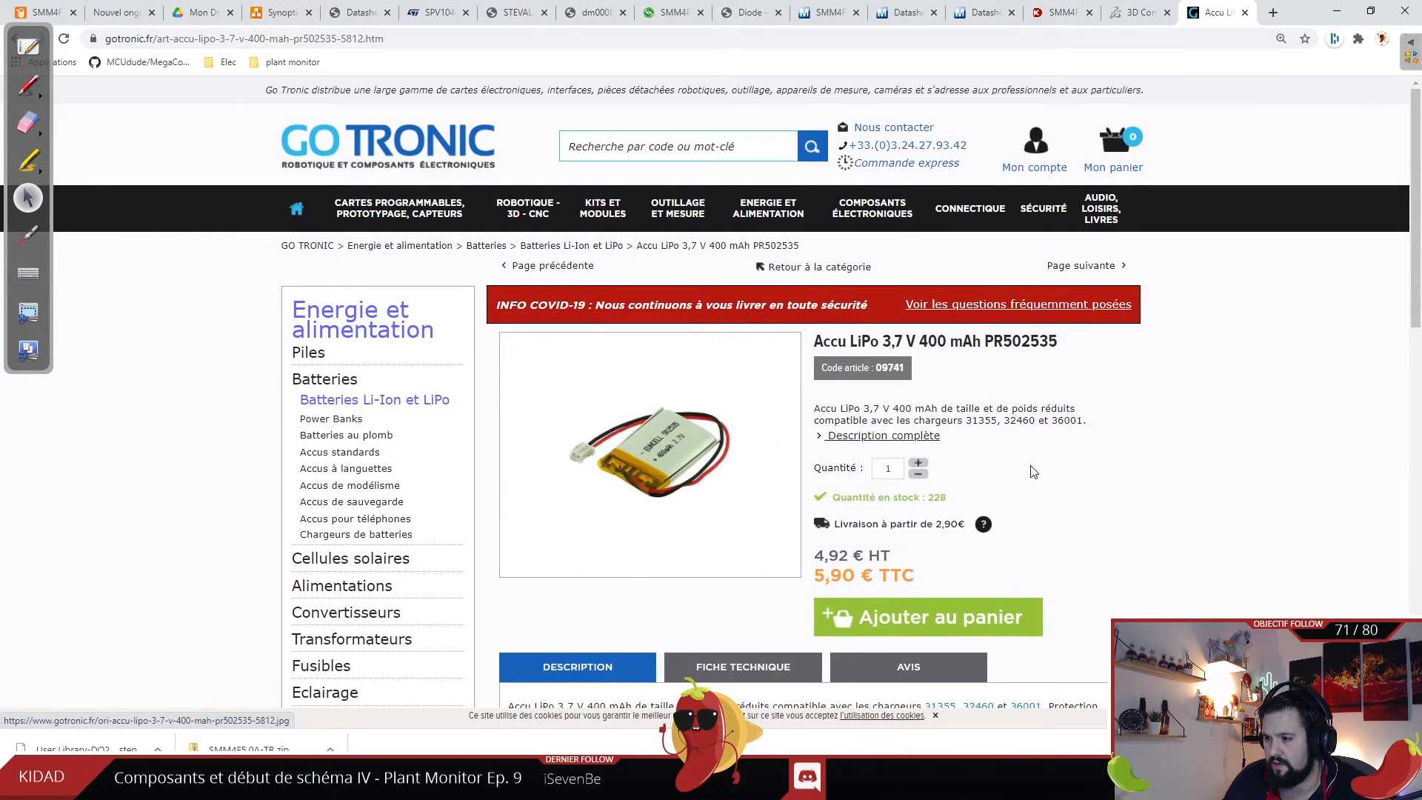
{"action": "scroll", "coordinate": [1047, 471], "scroll_direction": "down", "scroll_amount": 4}
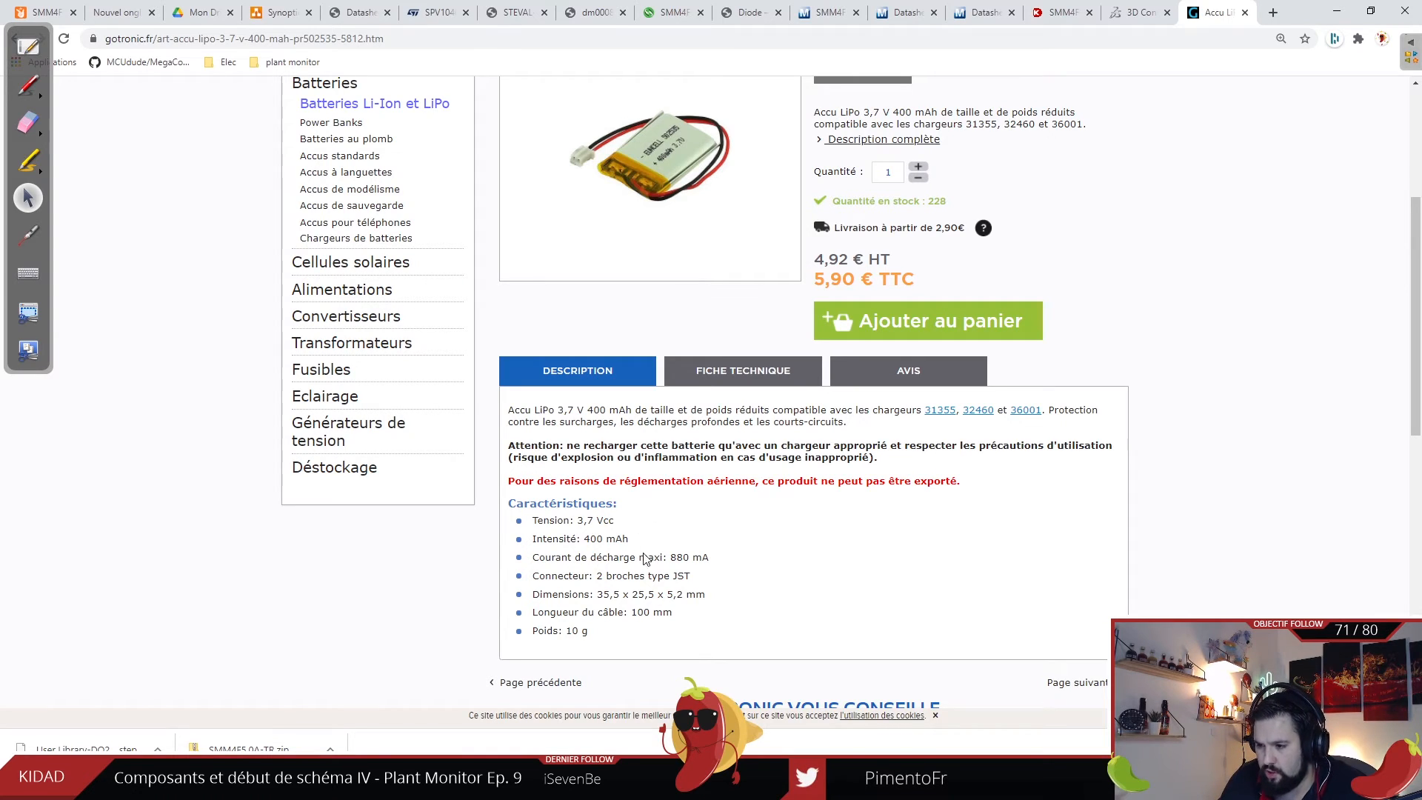
{"action": "left_click", "coordinate": [697, 378]}
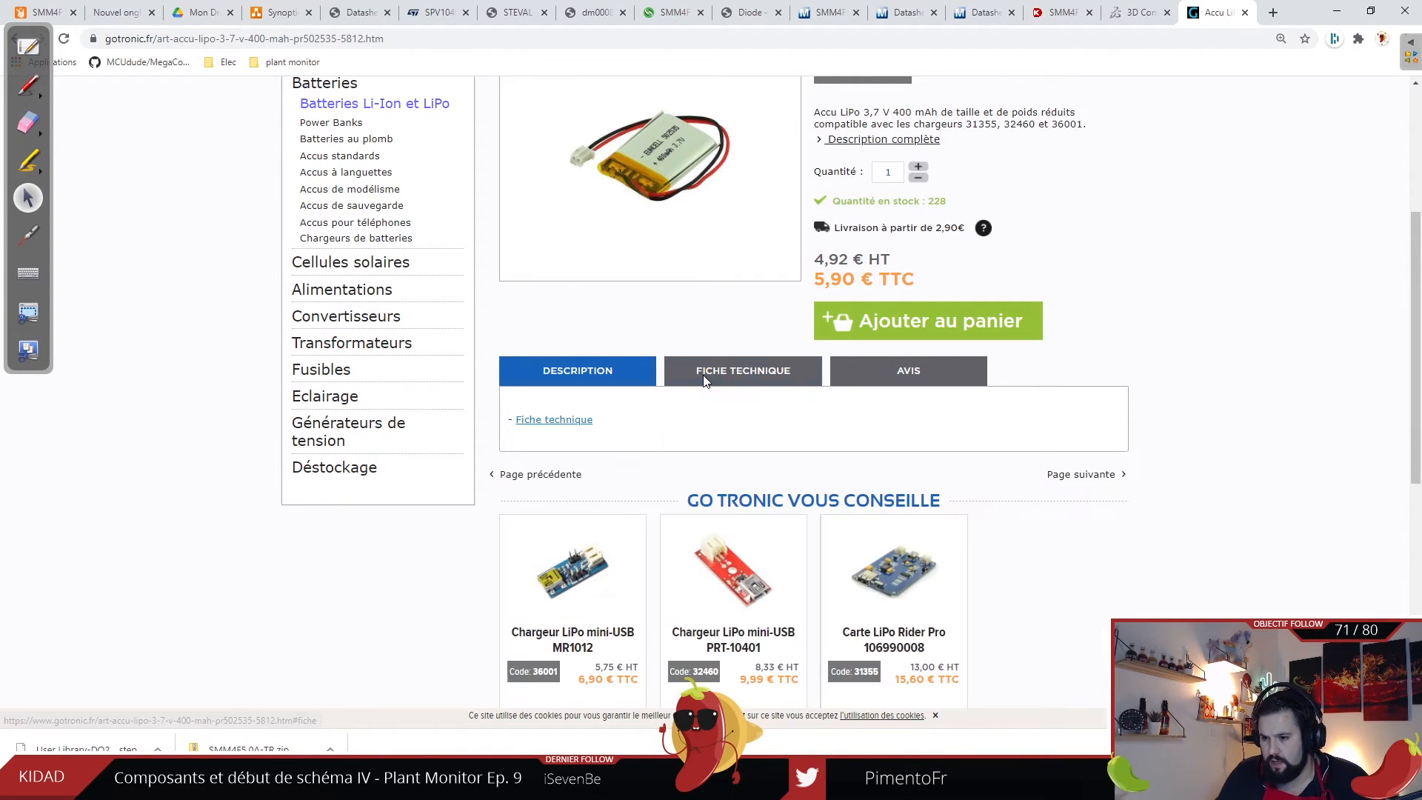
{"action": "left_click", "coordinate": [576, 428]}
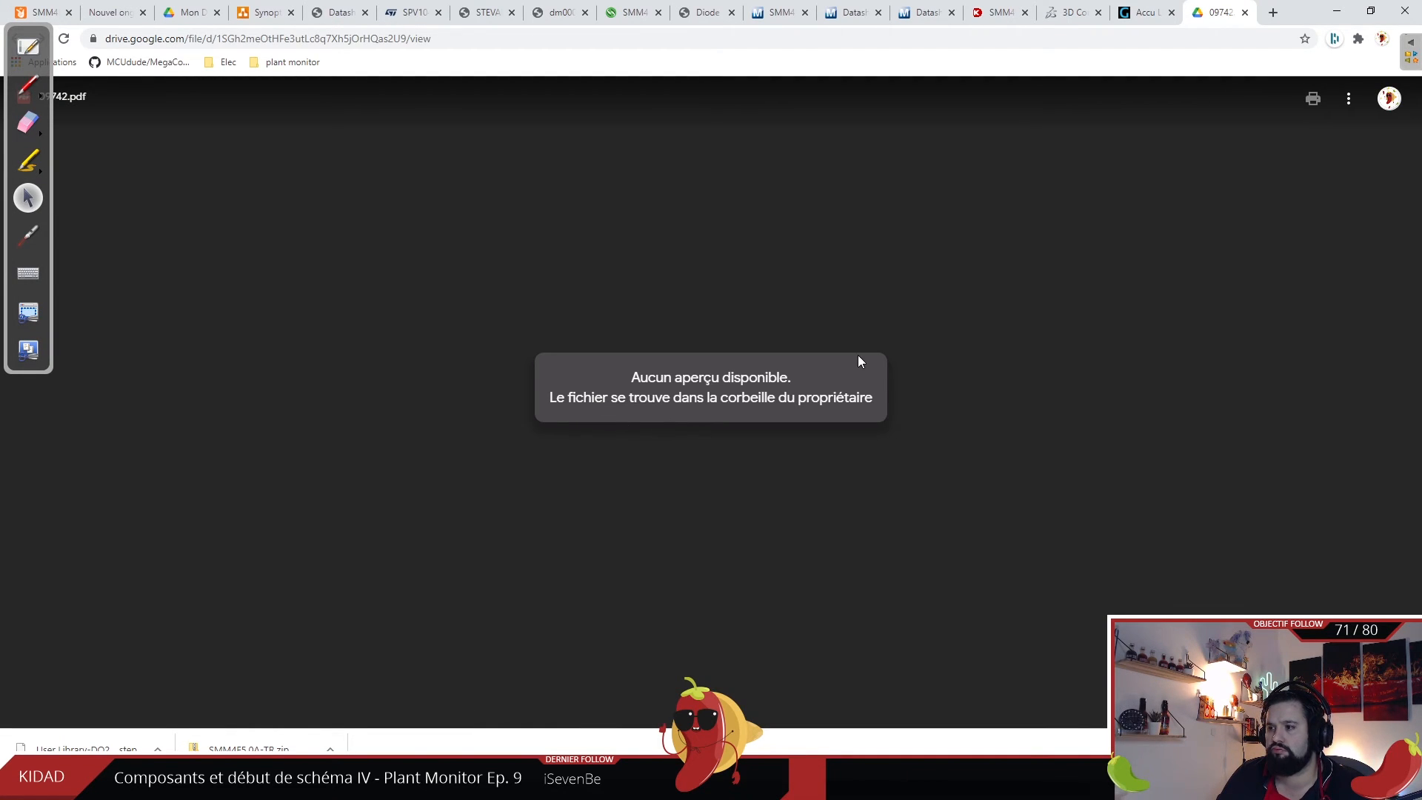
- Revisit the Go Tronic page, then paste PR502535 into a new search from the Drive tab
{"action": "left_click", "coordinate": [1145, 14]}
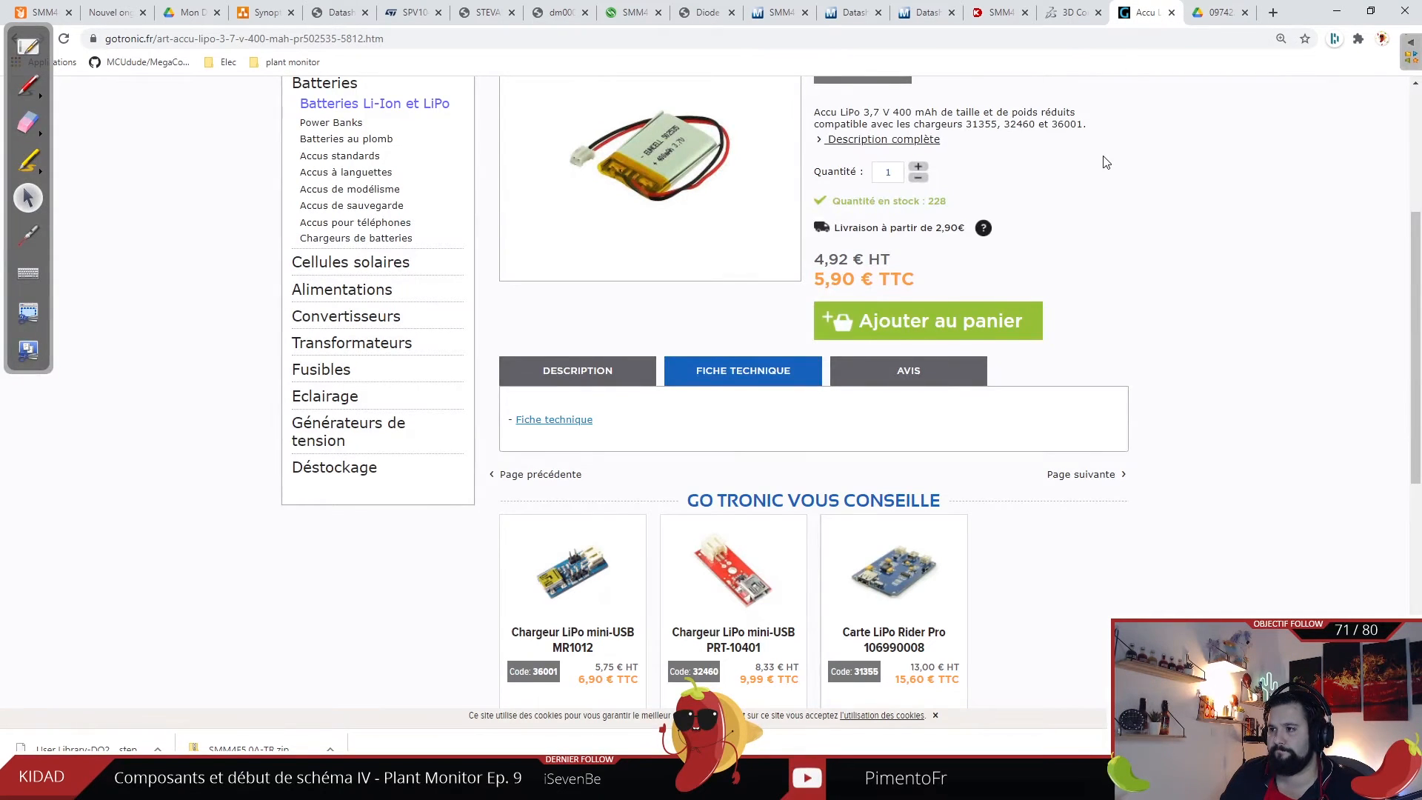
{"action": "scroll", "coordinate": [1105, 157], "scroll_direction": "up", "scroll_amount": 2}
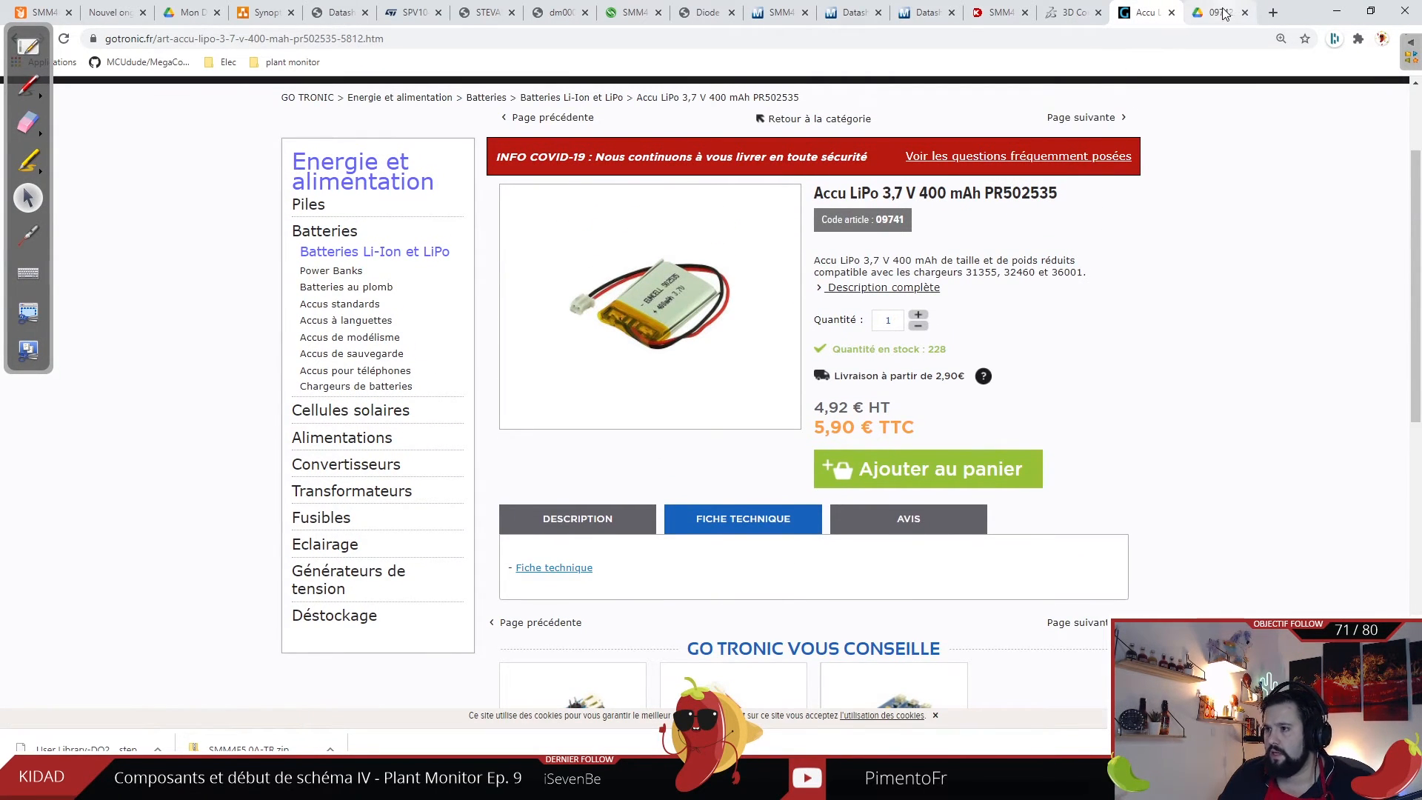
{"action": "left_click", "coordinate": [1224, 14]}
{"action": "left_click", "coordinate": [1084, 40]}
{"action": "key", "text": "ctrl+v"}
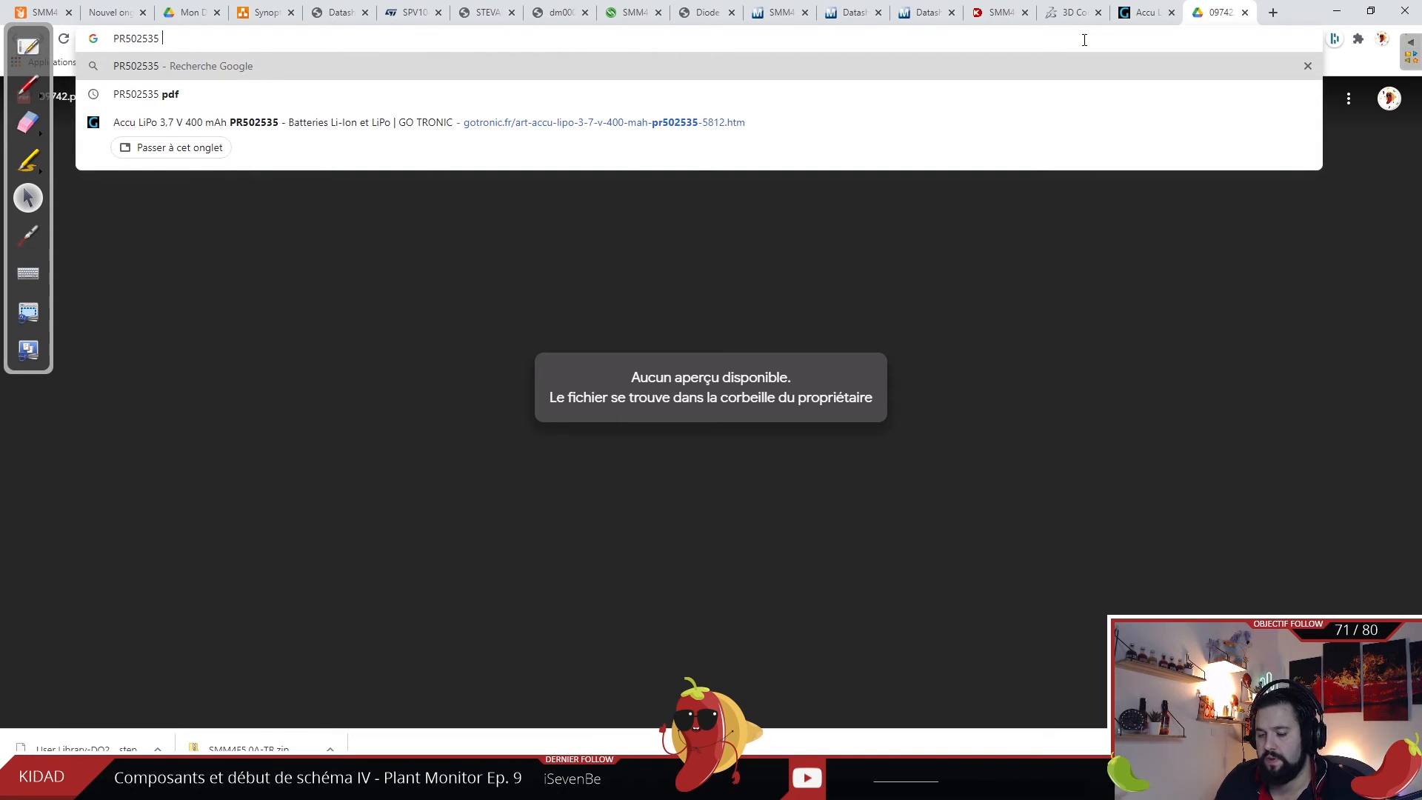
- Search for 'PR502535 pdf' and open the Conrad LiPo battery pack result
{"action": "type", "text": "pdf"}
{"action": "key", "text": "Return"}
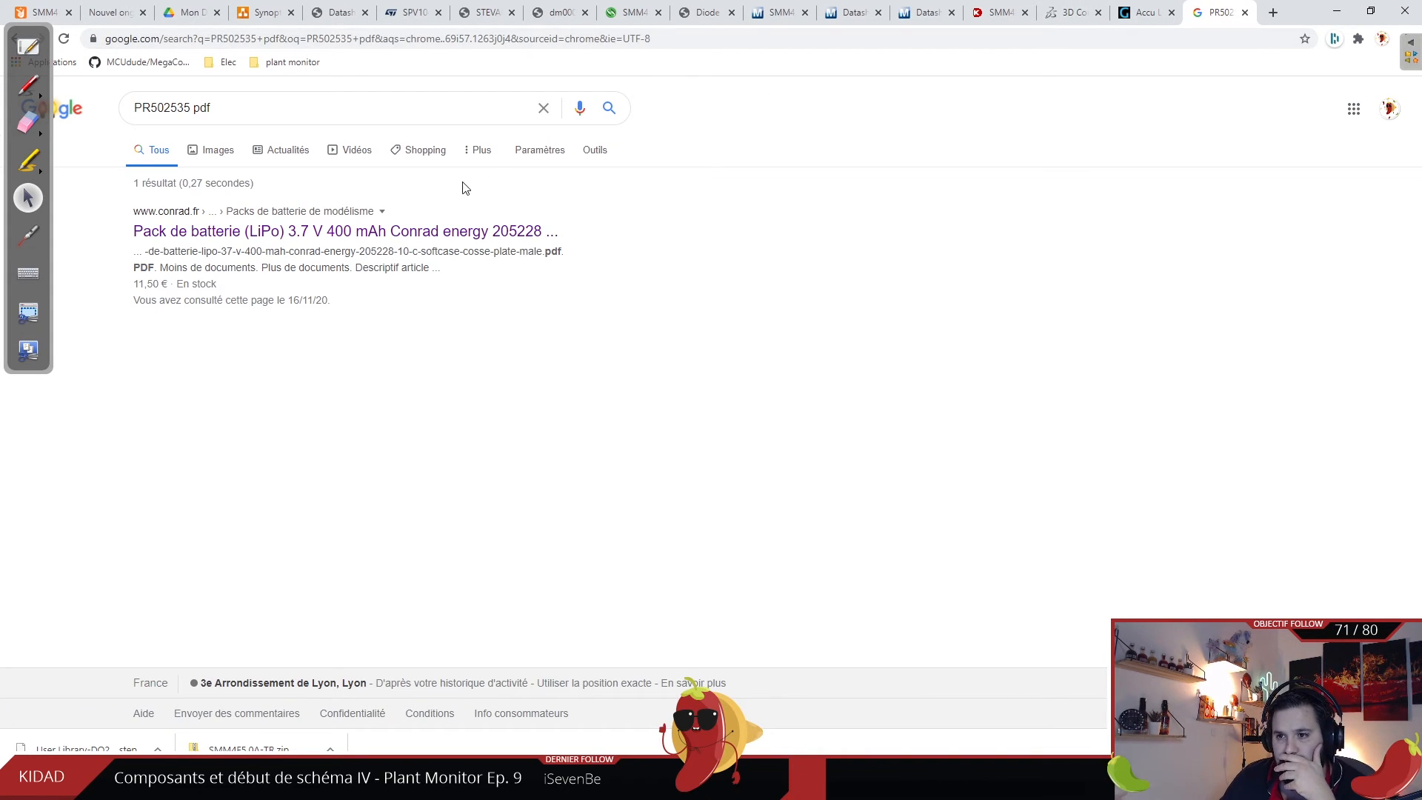
{"action": "left_click", "coordinate": [306, 97]}
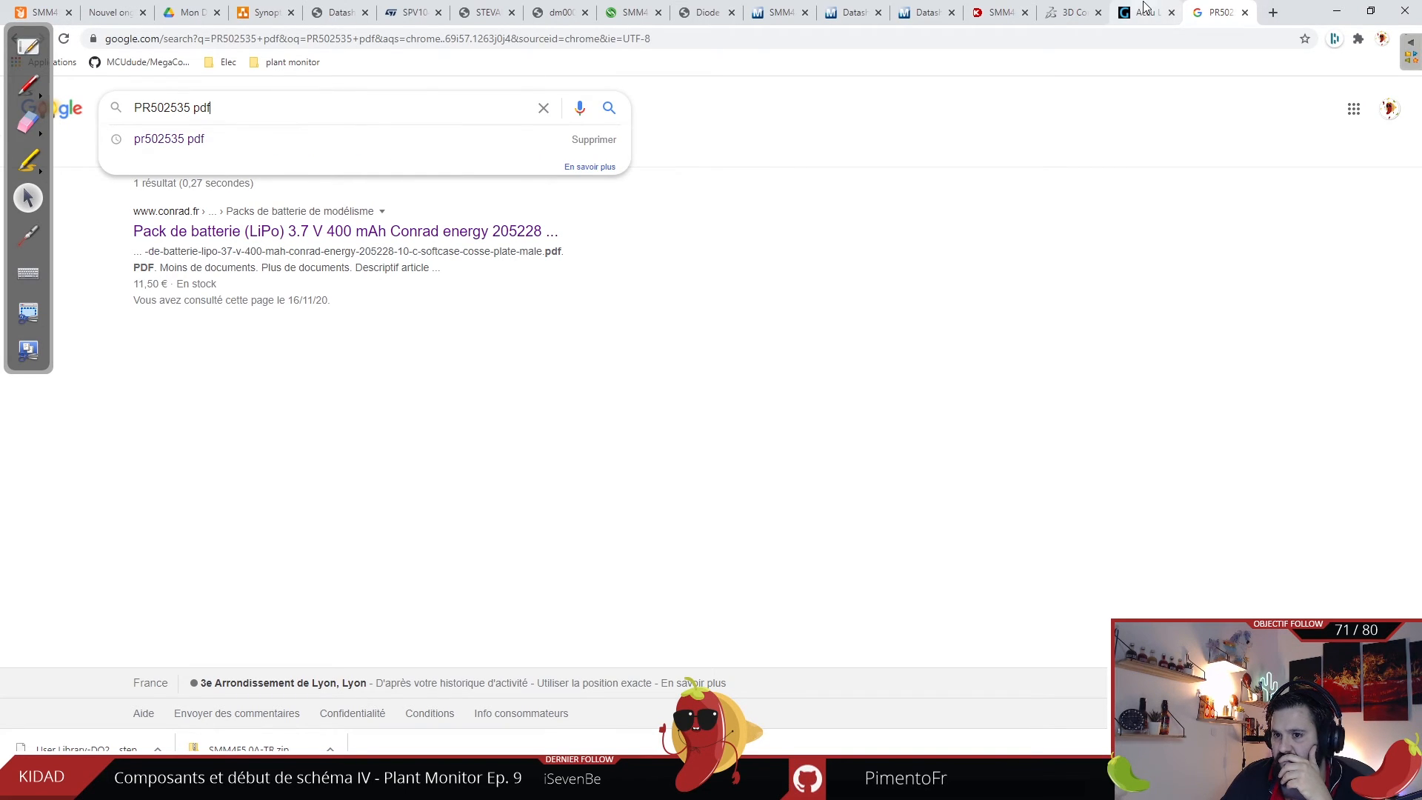
{"action": "left_click", "coordinate": [467, 247]}
{"action": "left_click", "coordinate": [467, 247]}
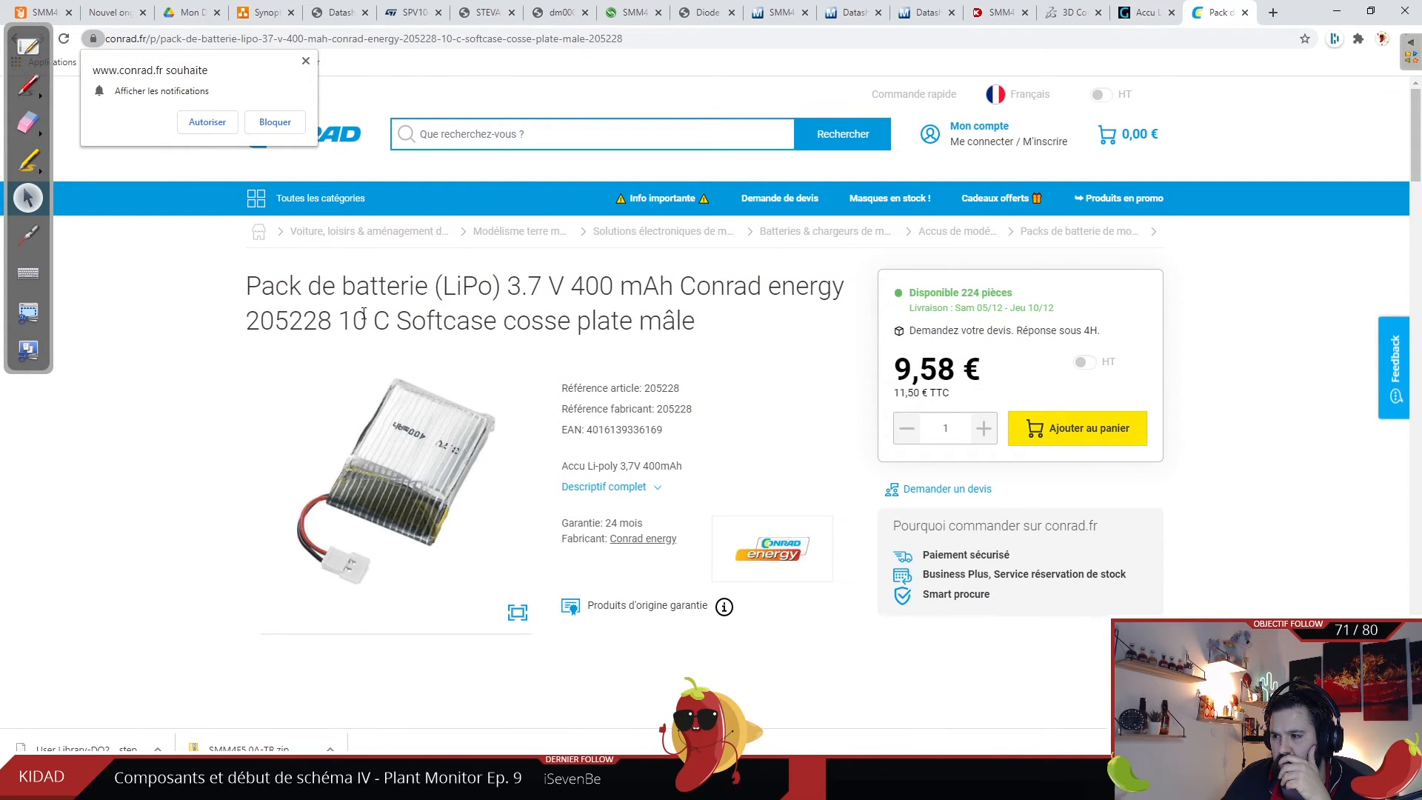
{"action": "scroll", "coordinate": [363, 312], "scroll_direction": "down", "scroll_amount": 5}
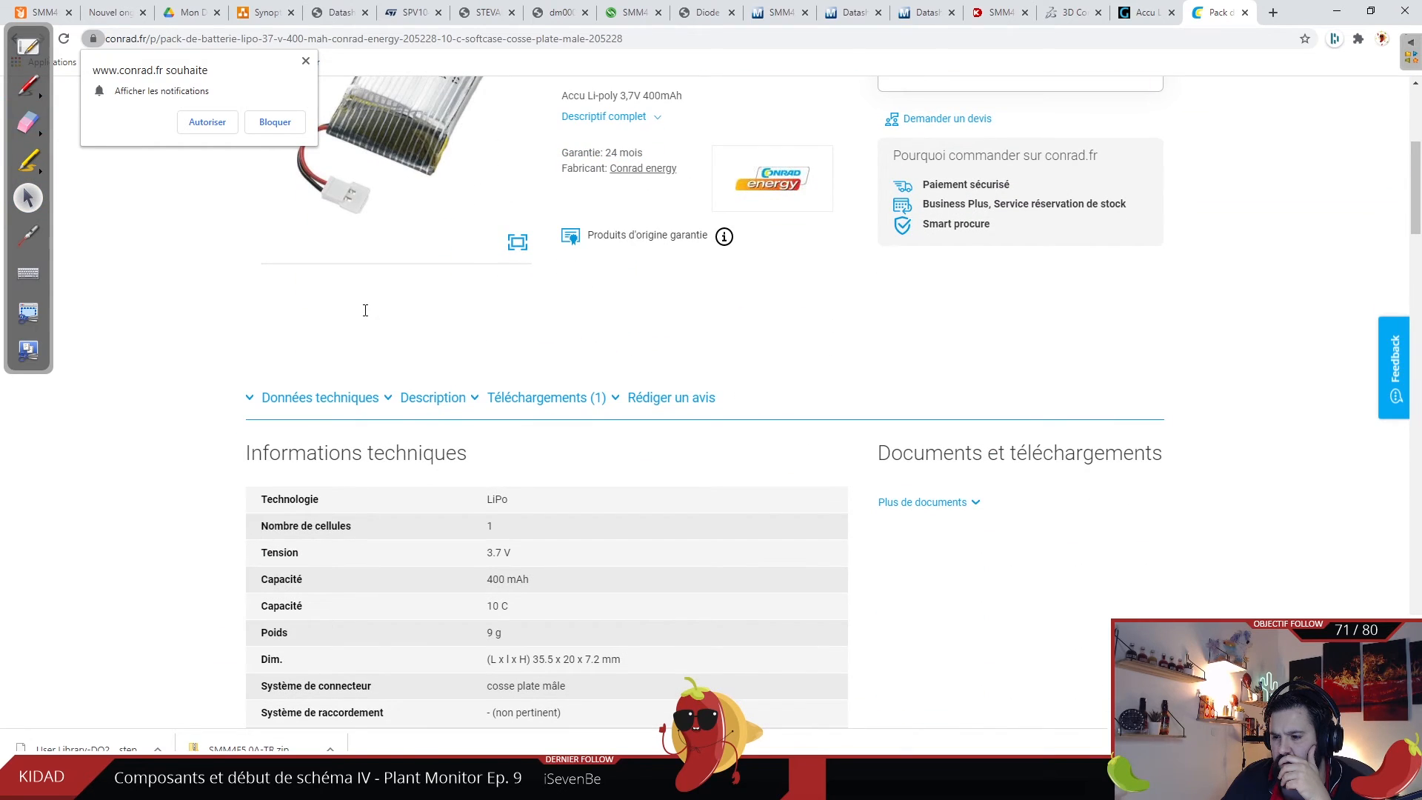
{"action": "scroll", "coordinate": [365, 311], "scroll_direction": "down", "scroll_amount": 2}
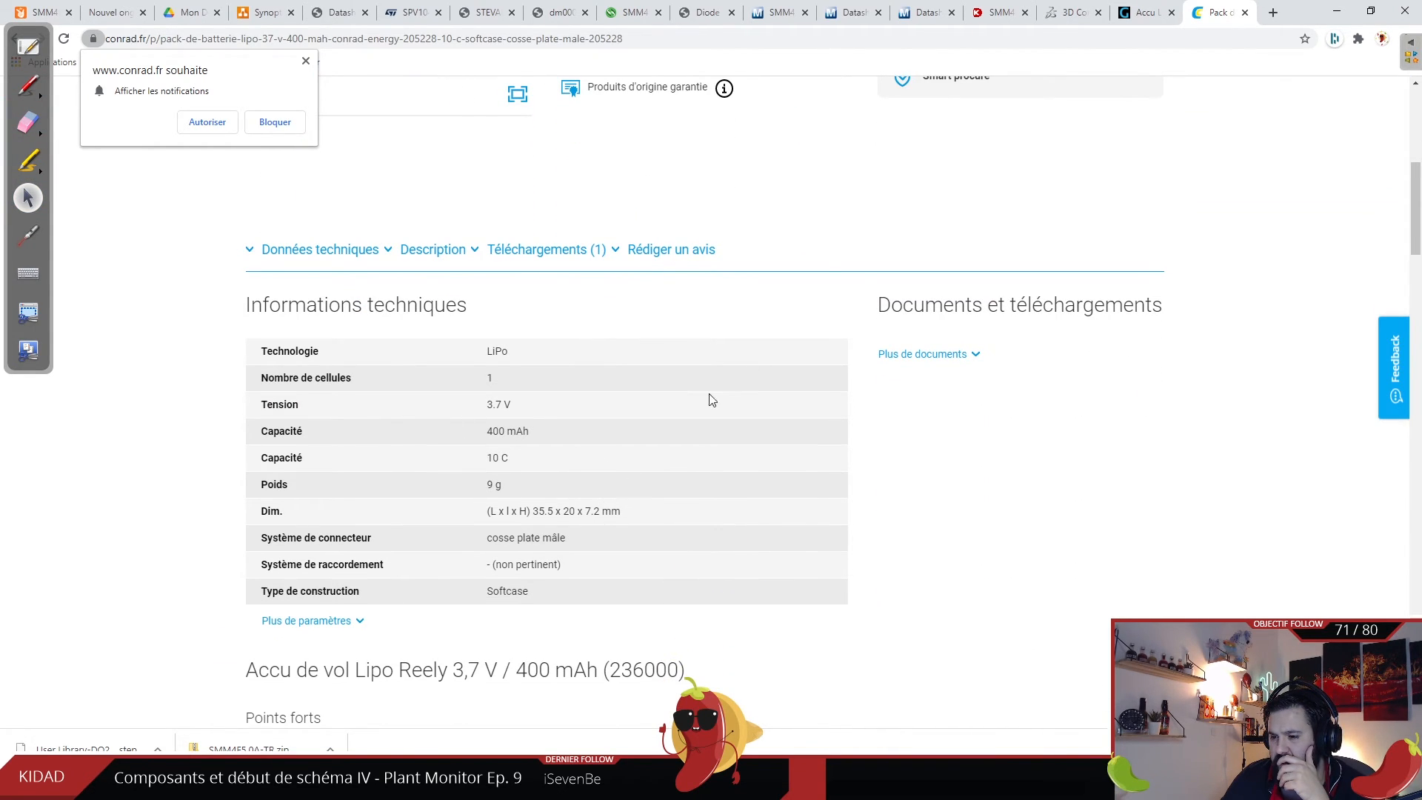
- Compare the Go Tronic PR502535 characteristics with the Conrad battery page
{"action": "left_click", "coordinate": [1144, 12]}
{"action": "scroll", "coordinate": [1129, 212], "scroll_direction": "down", "scroll_amount": 5}
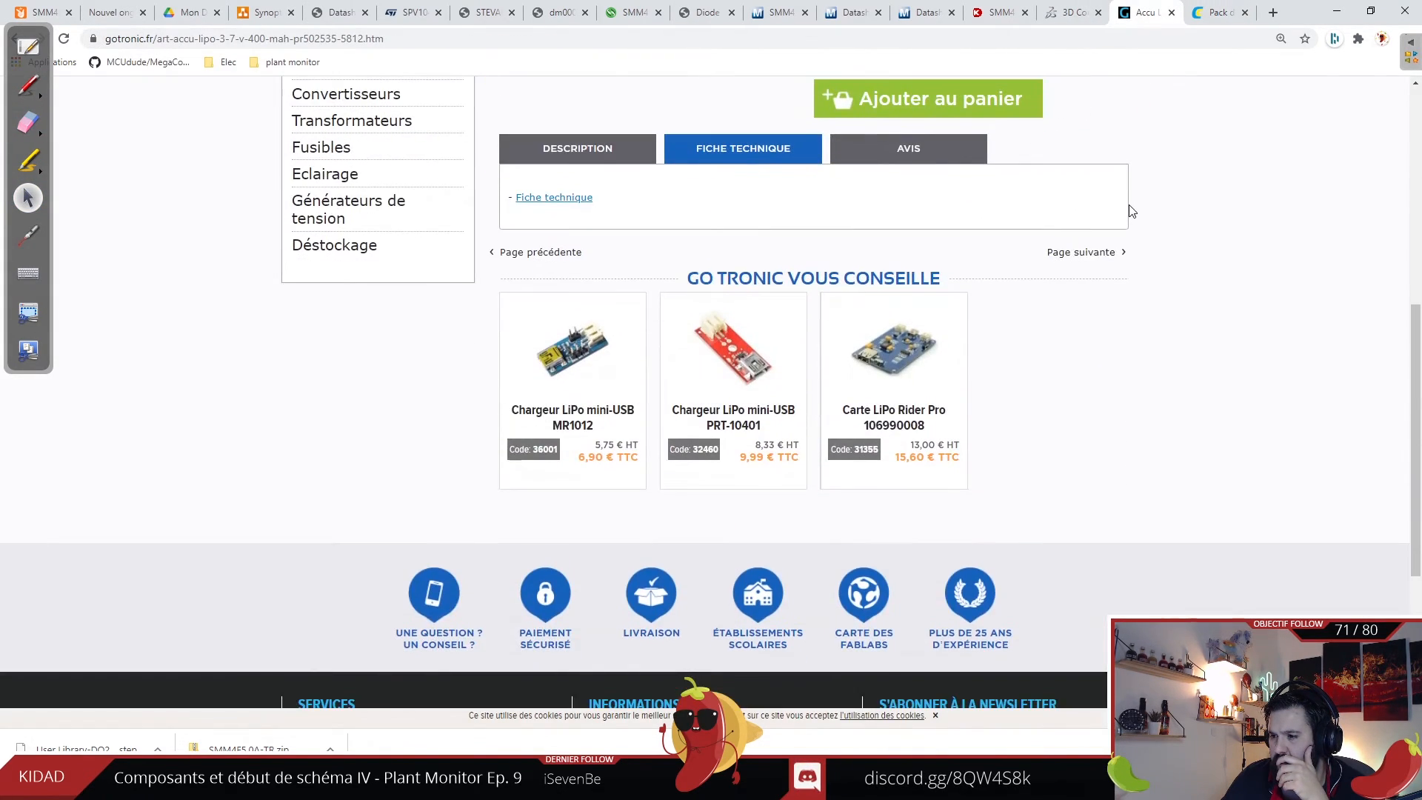
{"action": "scroll", "coordinate": [1128, 205], "scroll_direction": "up", "scroll_amount": 3}
{"action": "left_click", "coordinate": [577, 371]}
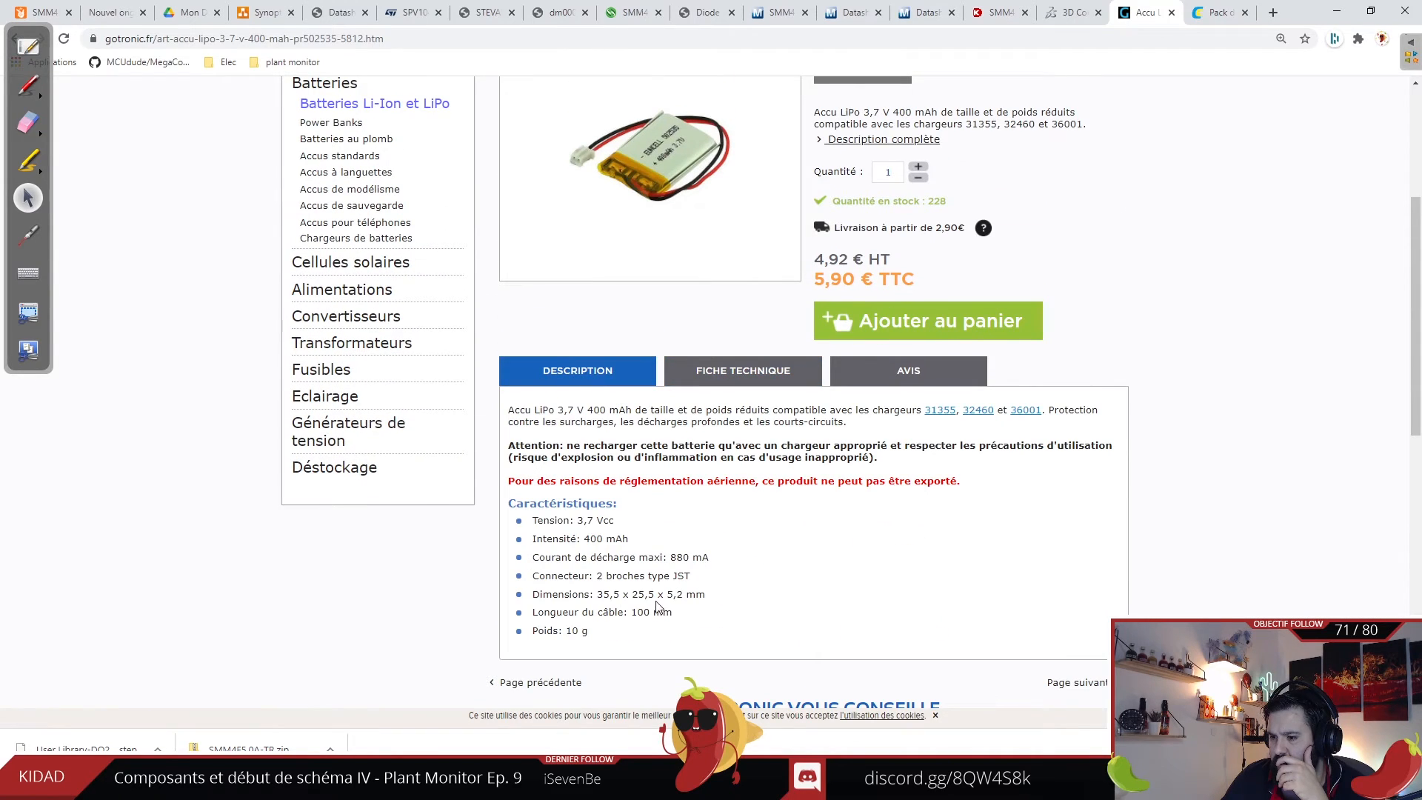
{"action": "left_click", "coordinate": [1229, 10]}
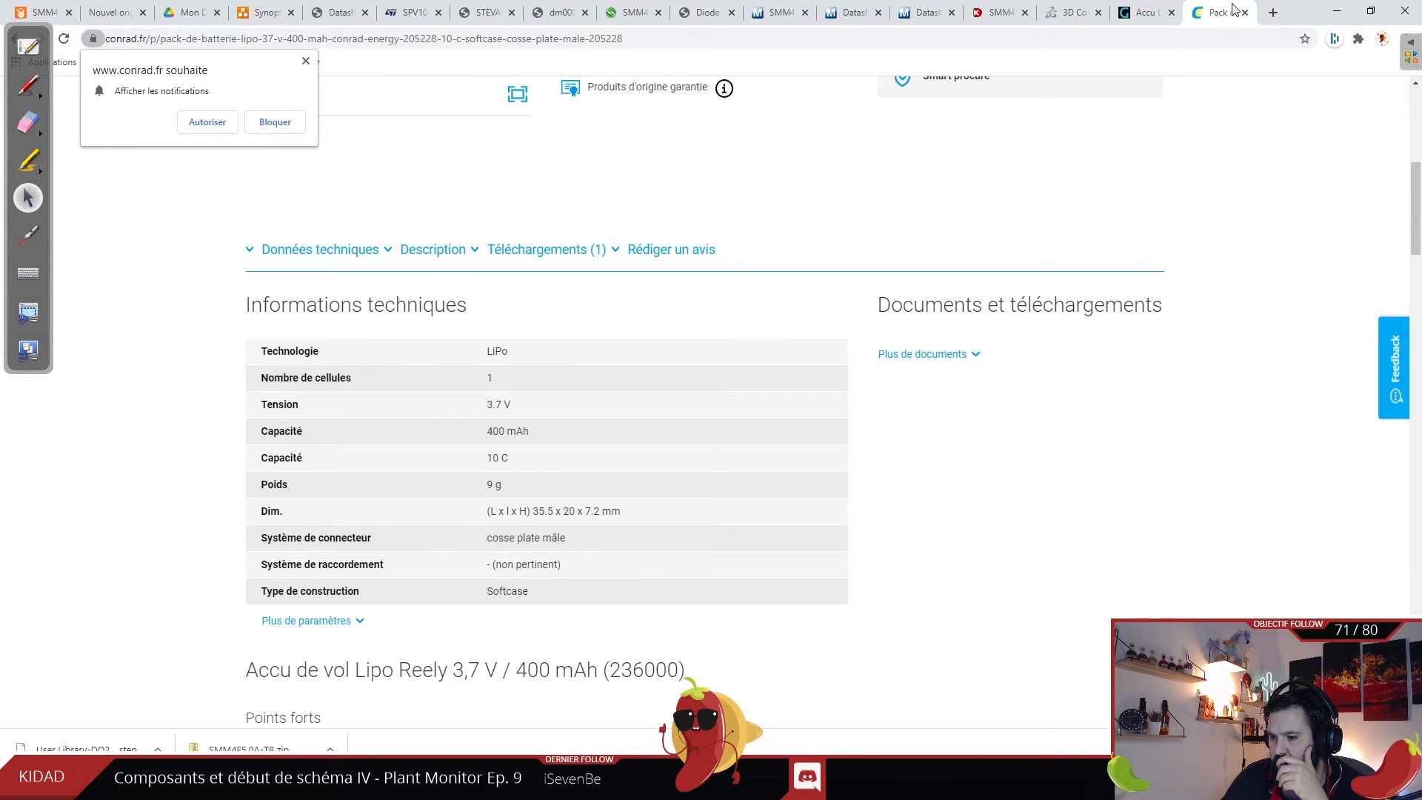
{"action": "scroll", "coordinate": [511, 472], "scroll_direction": "down", "scroll_amount": 5}
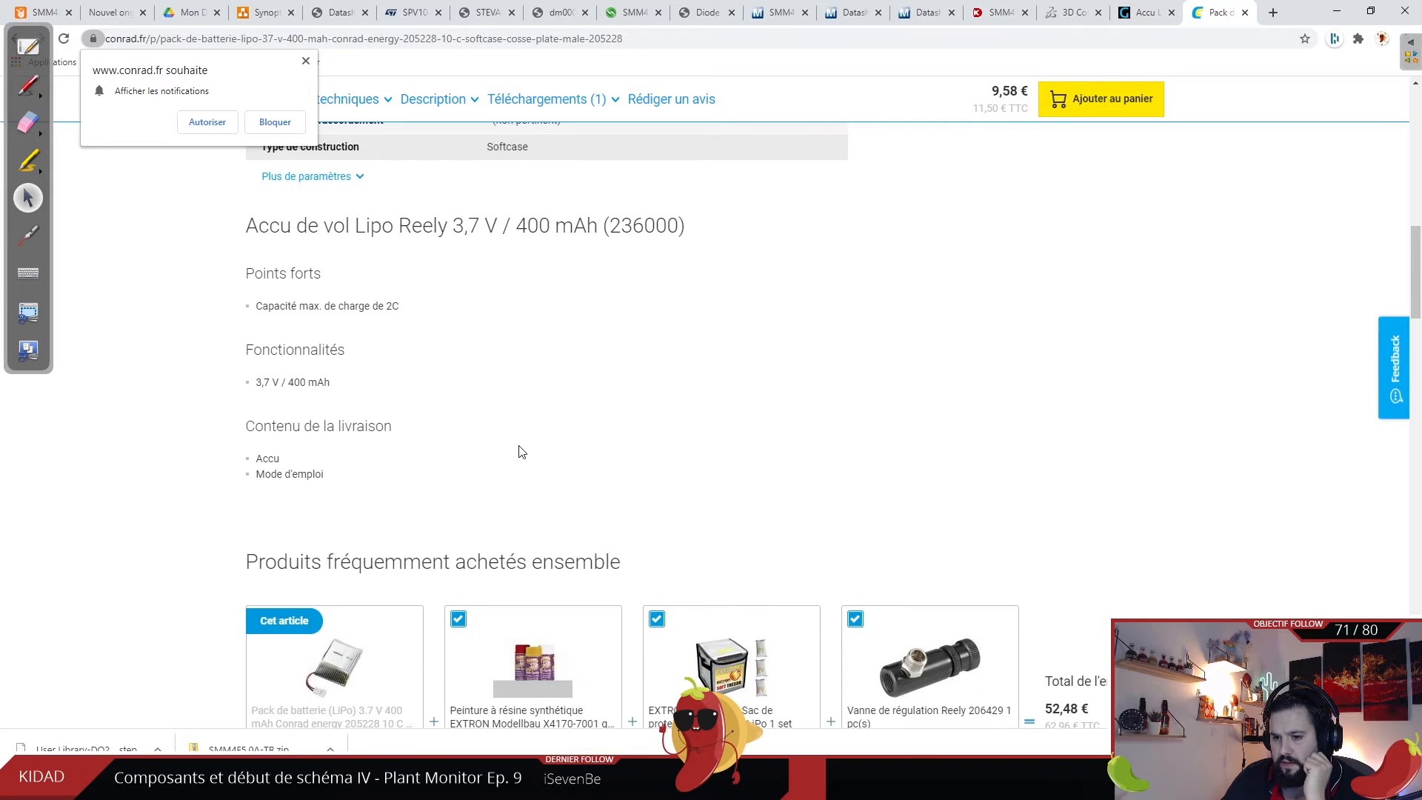
{"action": "left_click", "coordinate": [1145, 11]}
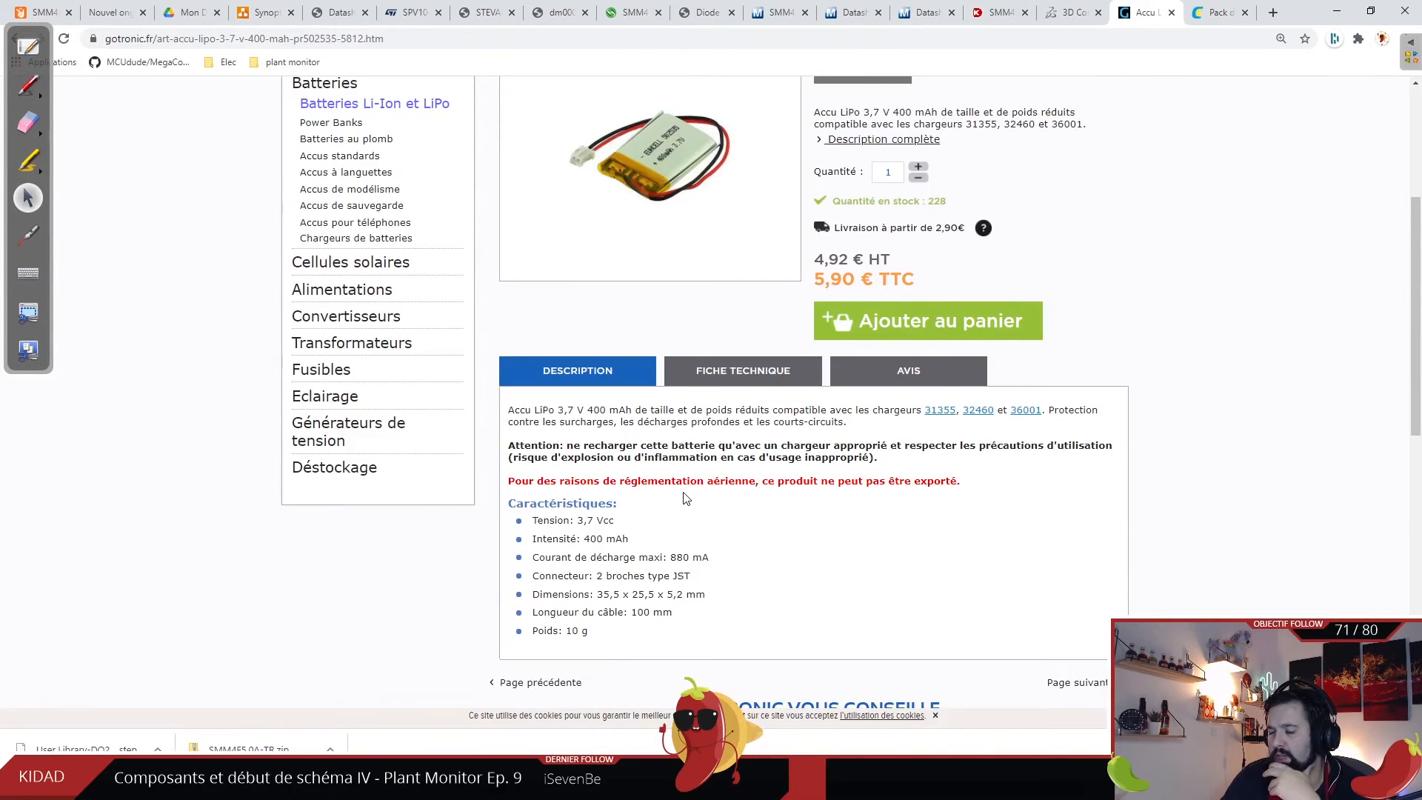
{"action": "scroll", "coordinate": [696, 478], "scroll_direction": "up", "scroll_amount": 1}
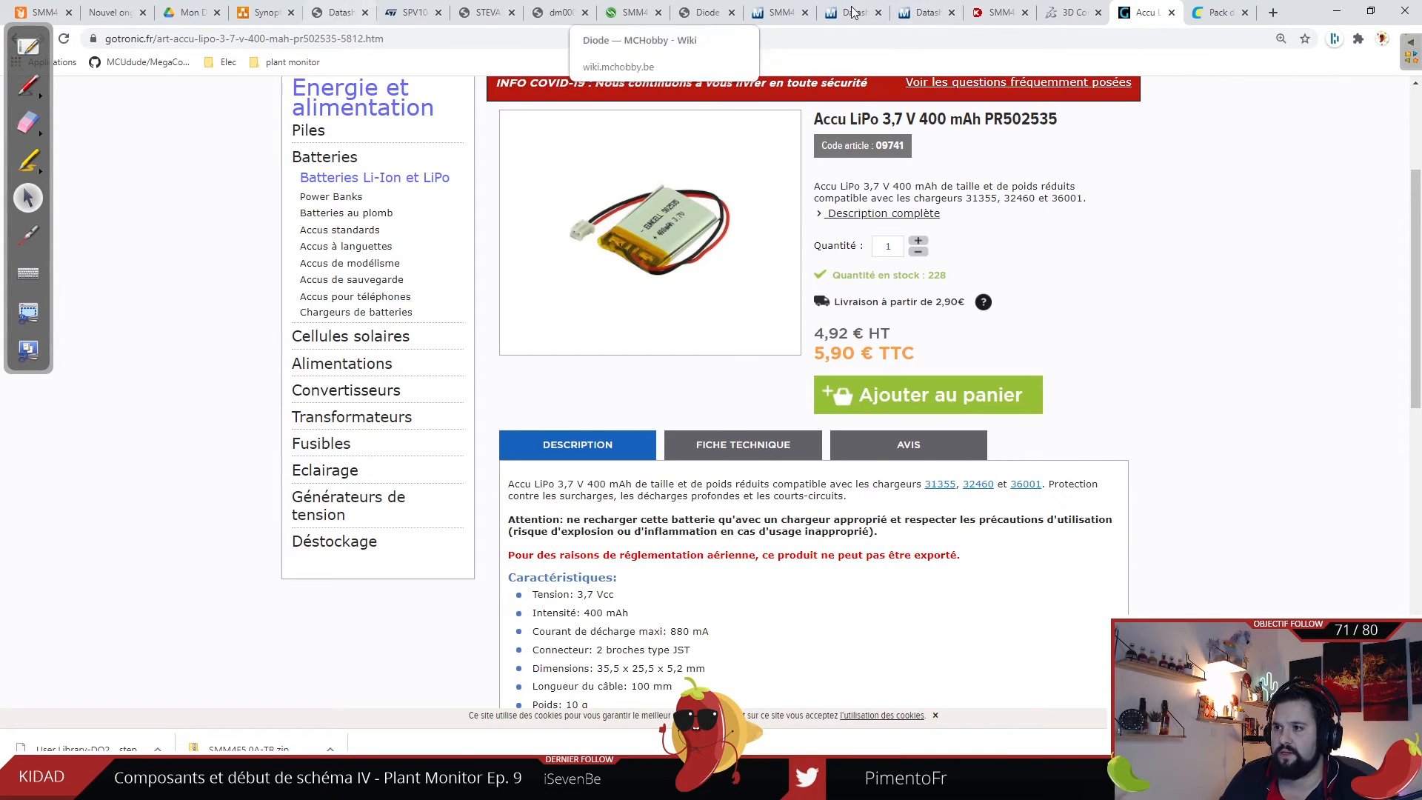
- Close leftover tabs and search Digi-Key's French site for JST parts
{"action": "left_click", "coordinate": [1025, 12]}
{"action": "left_click", "coordinate": [989, 15]}
{"action": "left_click", "coordinate": [916, 14]}
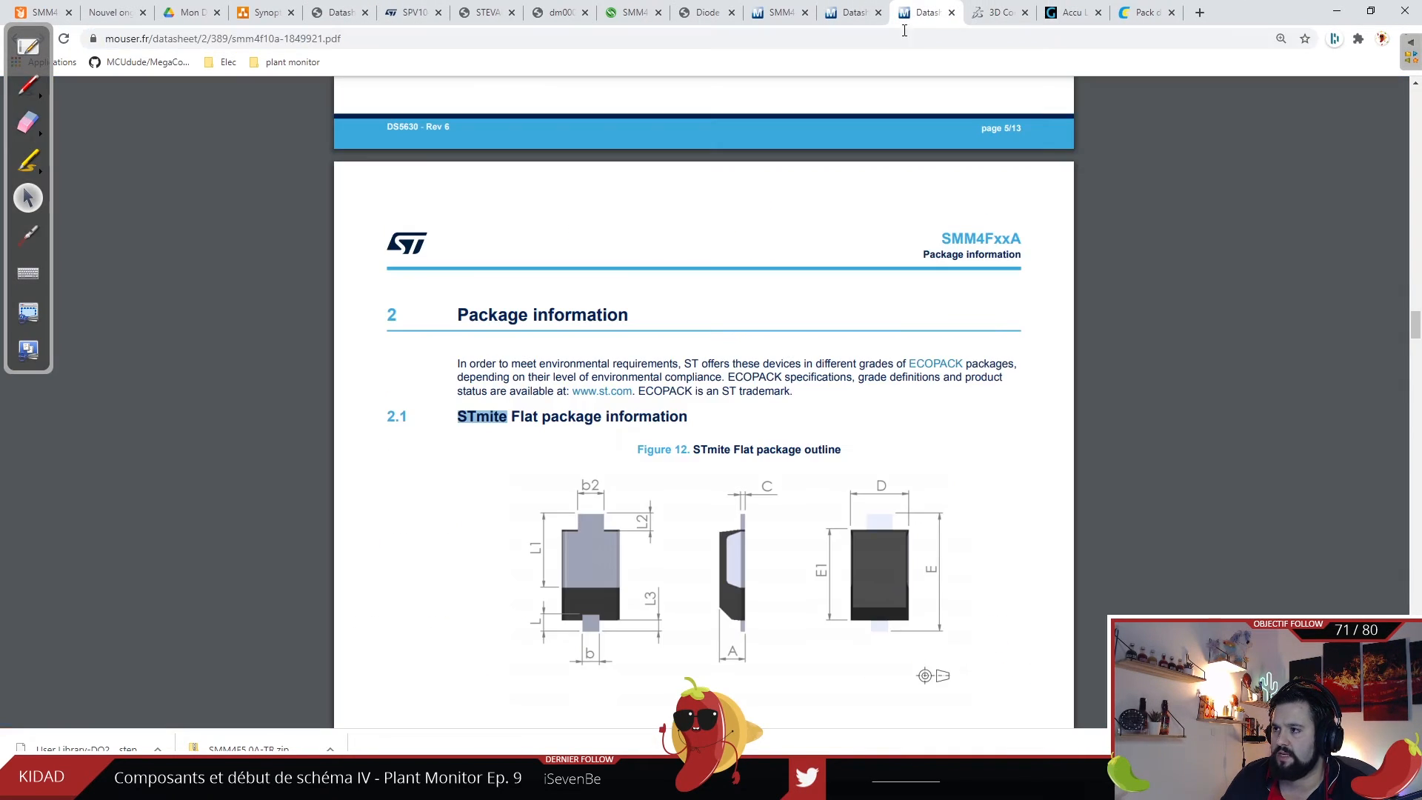
{"action": "left_click", "coordinate": [904, 33]}
{"action": "type", "text": "digikey"}
{"action": "key", "text": "Return"}
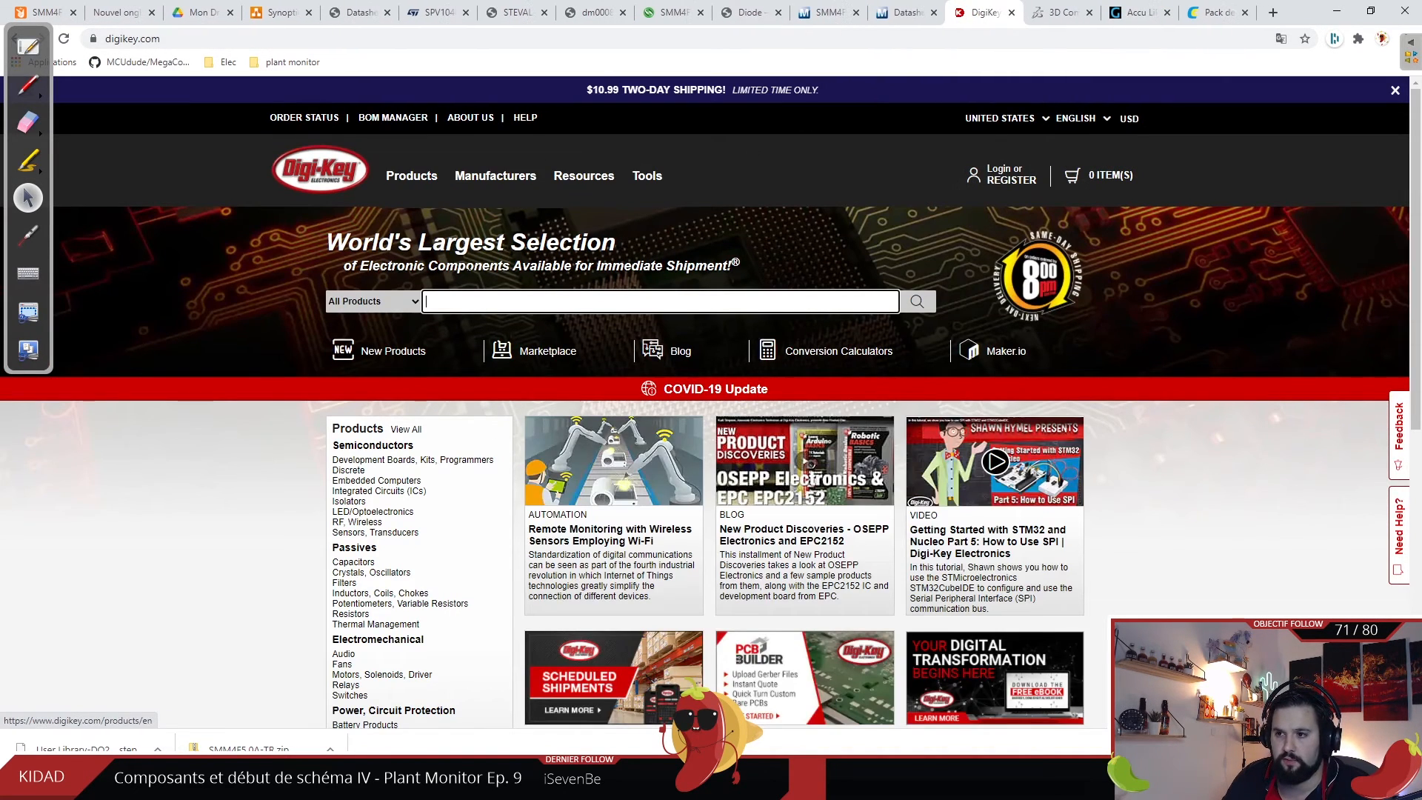
{"action": "key", "text": "Return"}
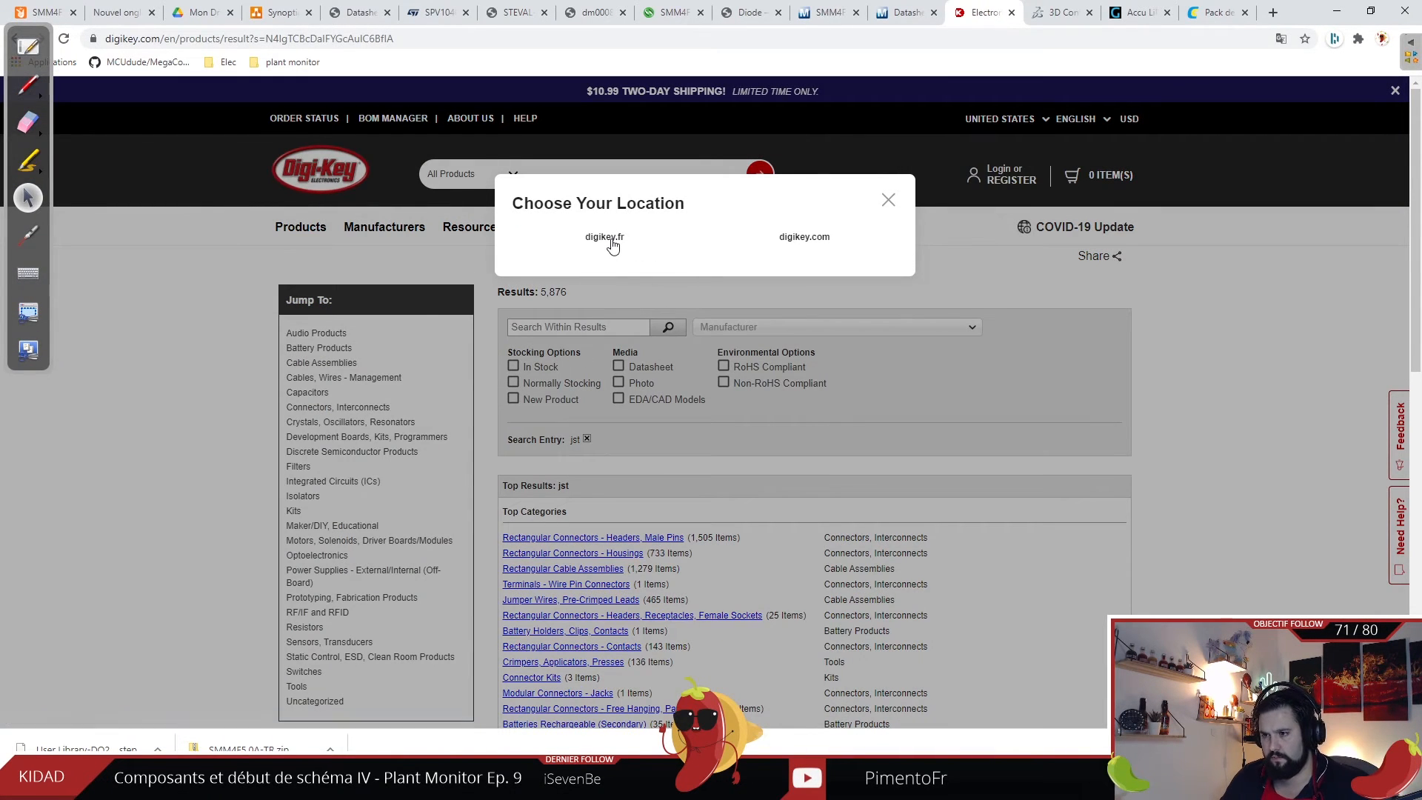
{"action": "left_click", "coordinate": [610, 239]}
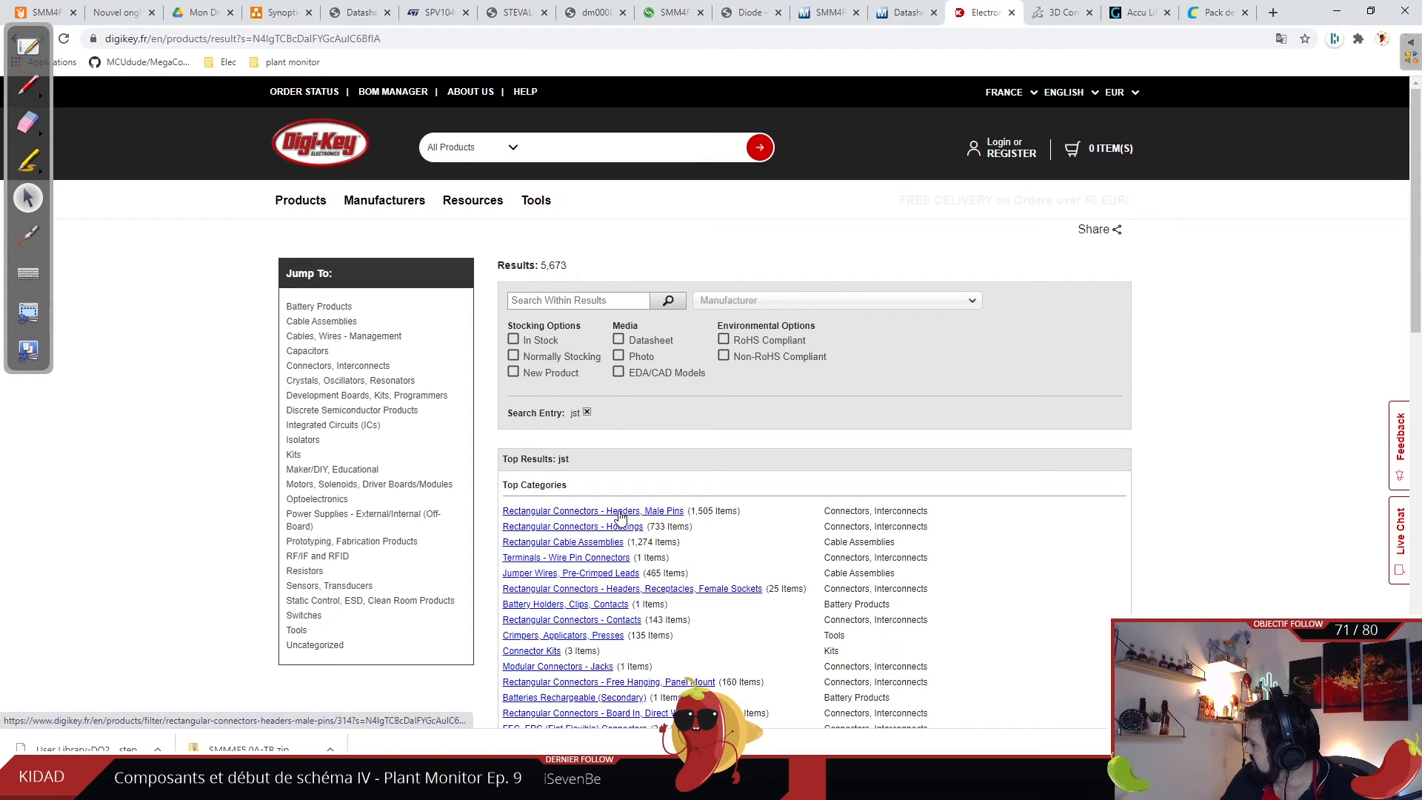
- In Headers, Male Pins, filter for 2-position single-row connectors
{"action": "left_click", "coordinate": [620, 511]}
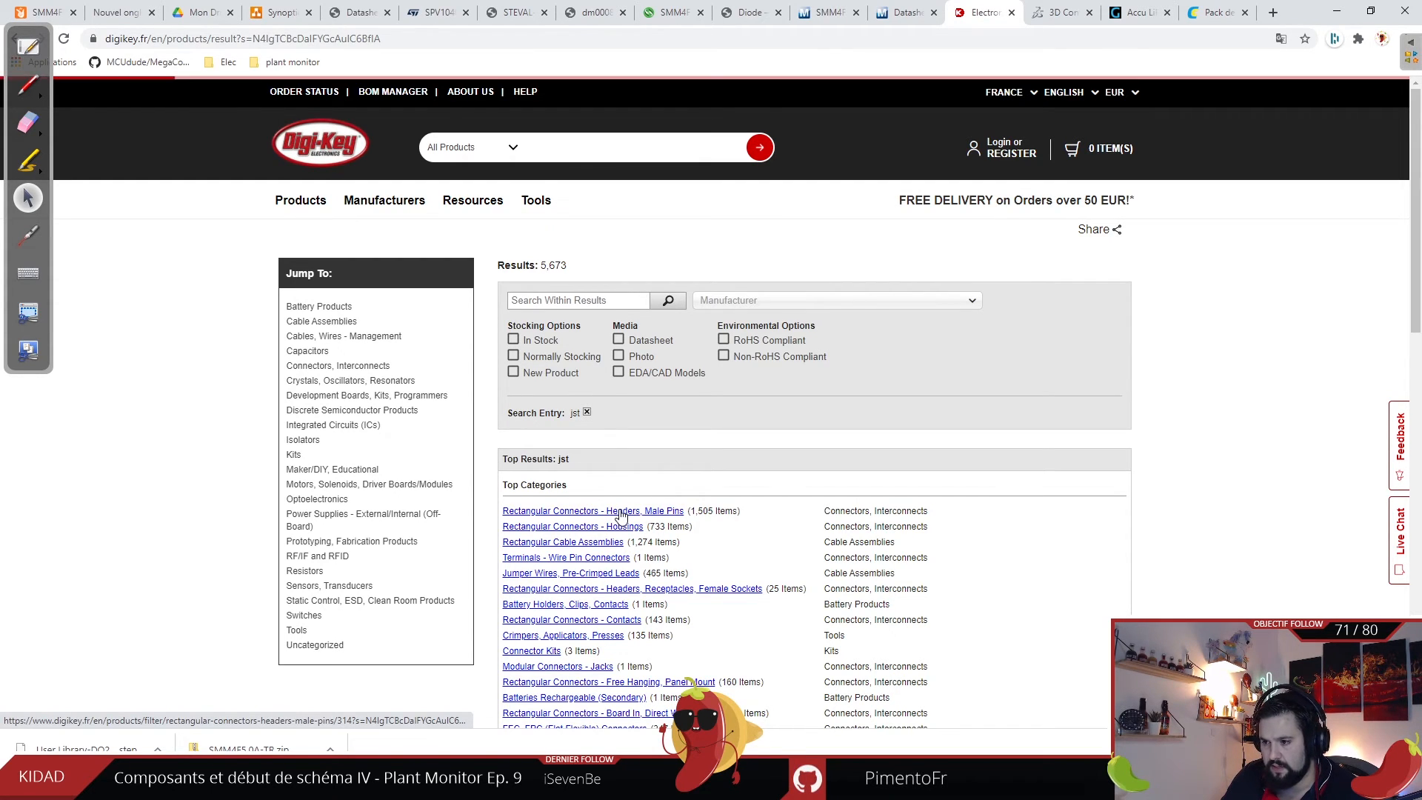
{"action": "scroll", "coordinate": [582, 505], "scroll_direction": "down", "scroll_amount": 5}
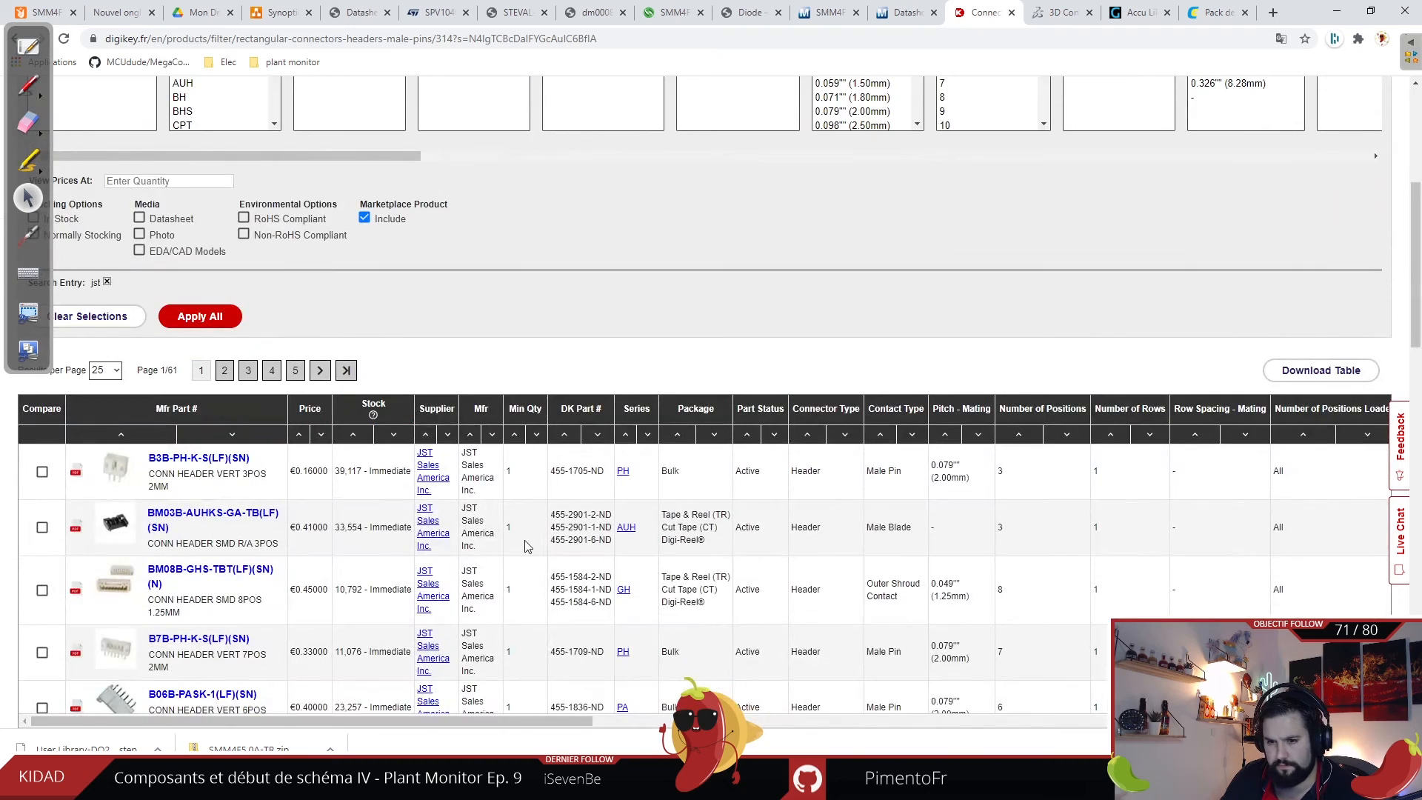
{"action": "scroll", "coordinate": [405, 503], "scroll_direction": "up", "scroll_amount": 3}
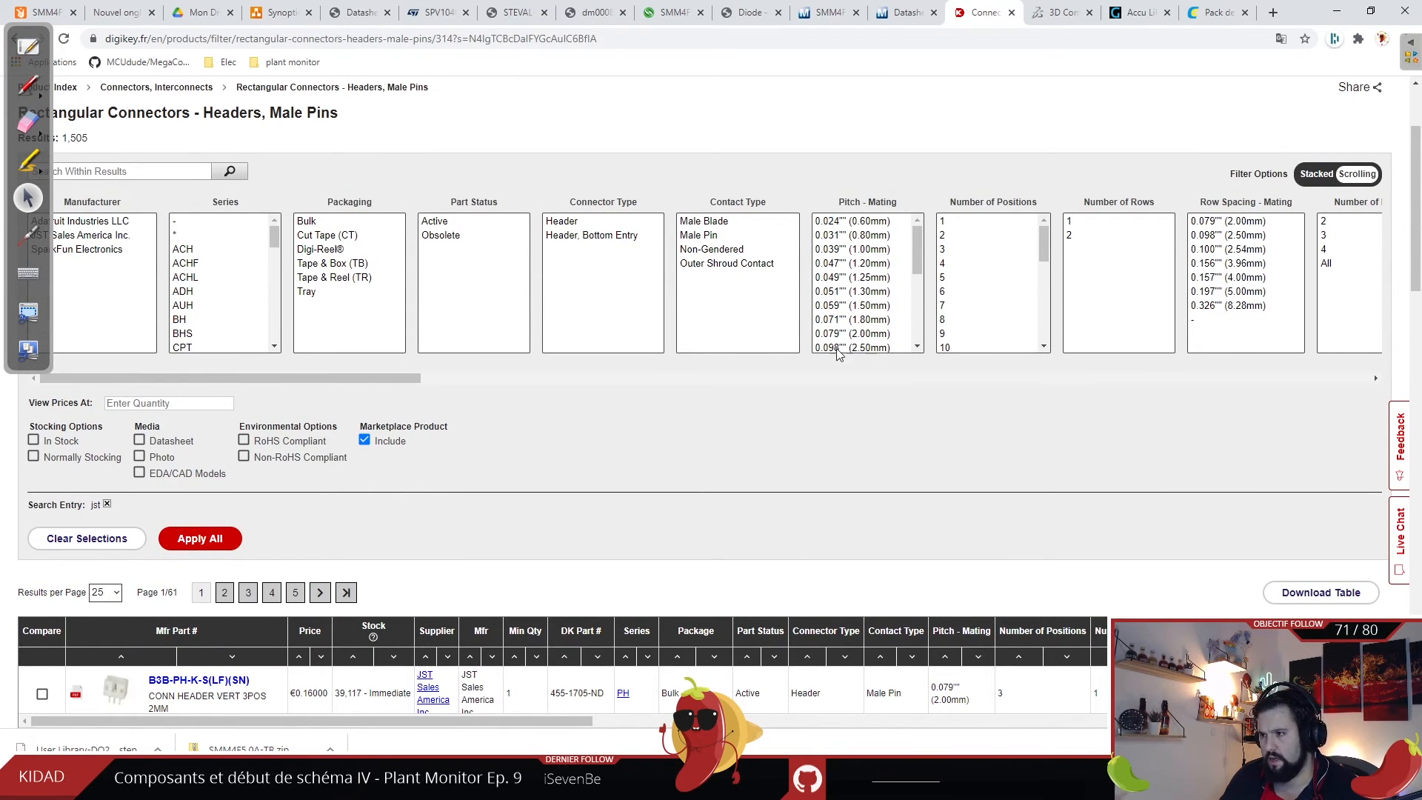
{"action": "left_click", "coordinate": [952, 235]}
{"action": "left_click", "coordinate": [1077, 221]}
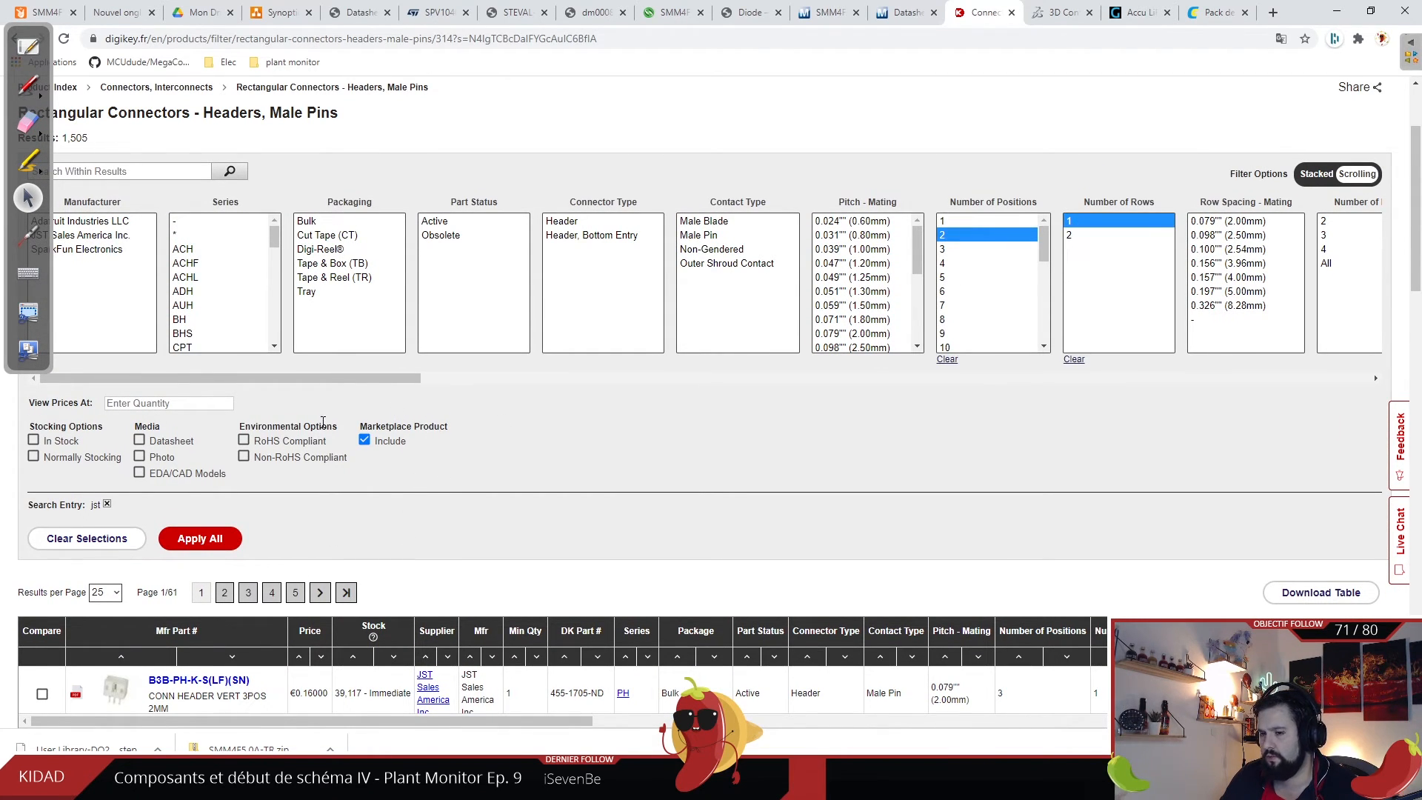
{"action": "left_click_drag", "start_coordinate": [352, 379], "coordinate": [682, 398]}
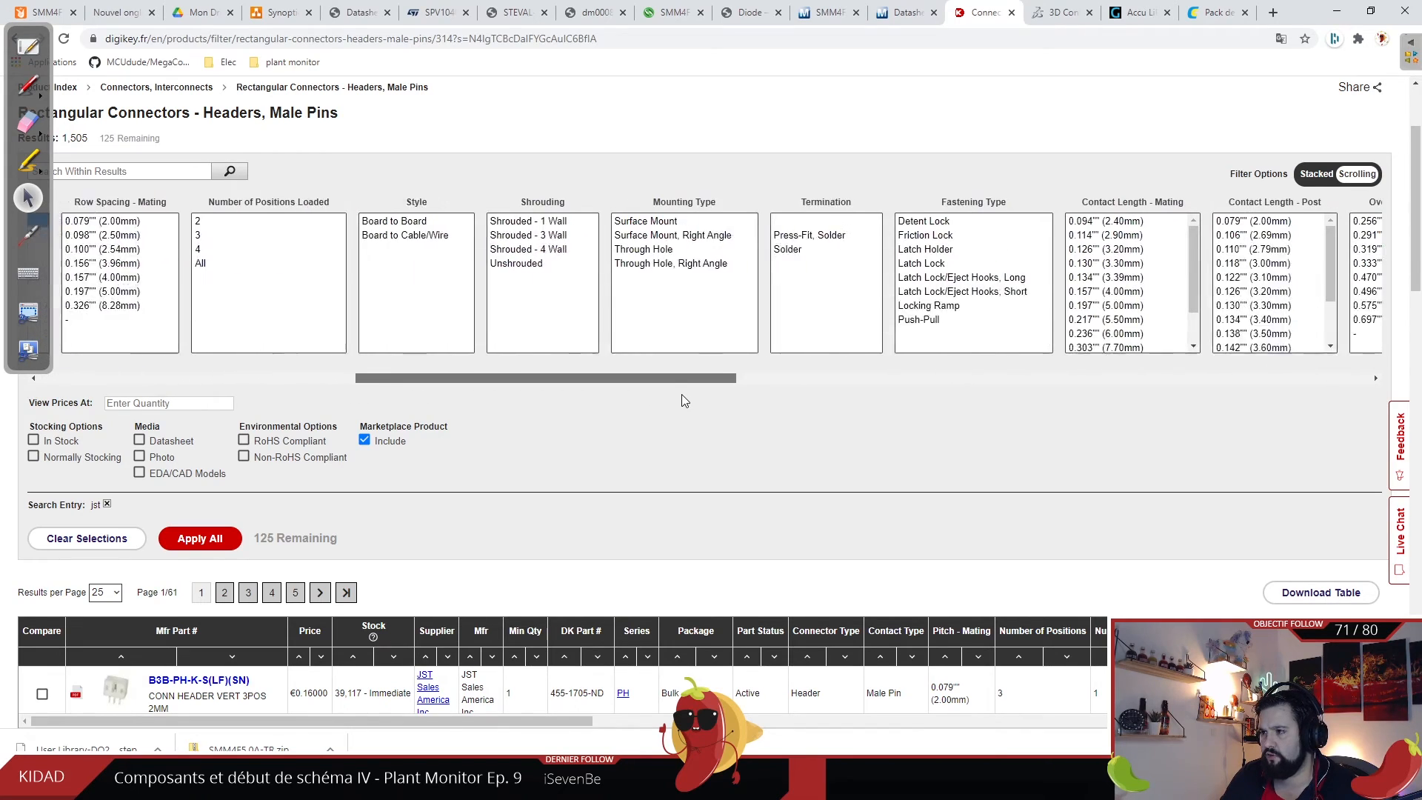
{"action": "left_click", "coordinate": [209, 543]}
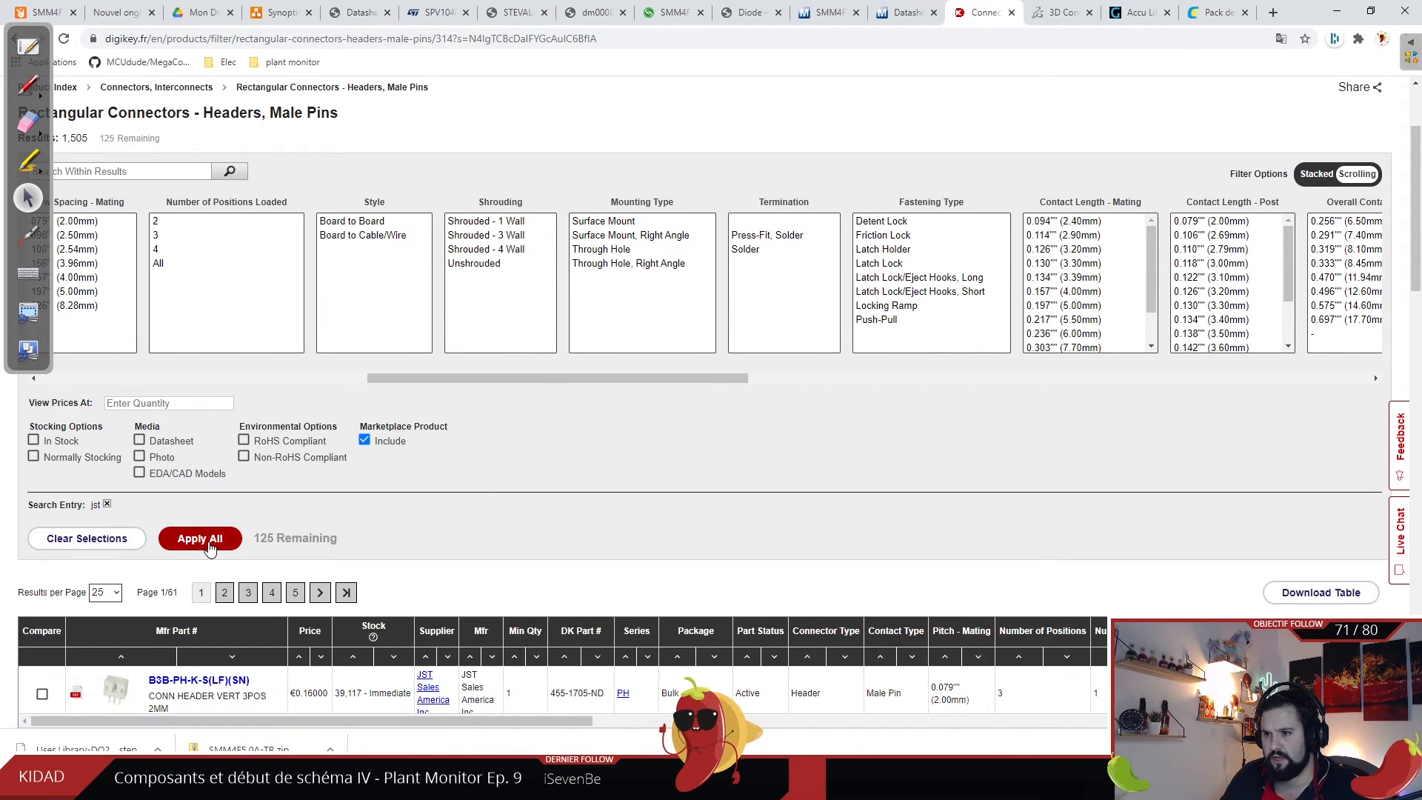
- Restrict mounting type to right-angle surface-mount and right-angle through-hole
{"action": "scroll", "coordinate": [459, 537], "scroll_direction": "down", "scroll_amount": 5}
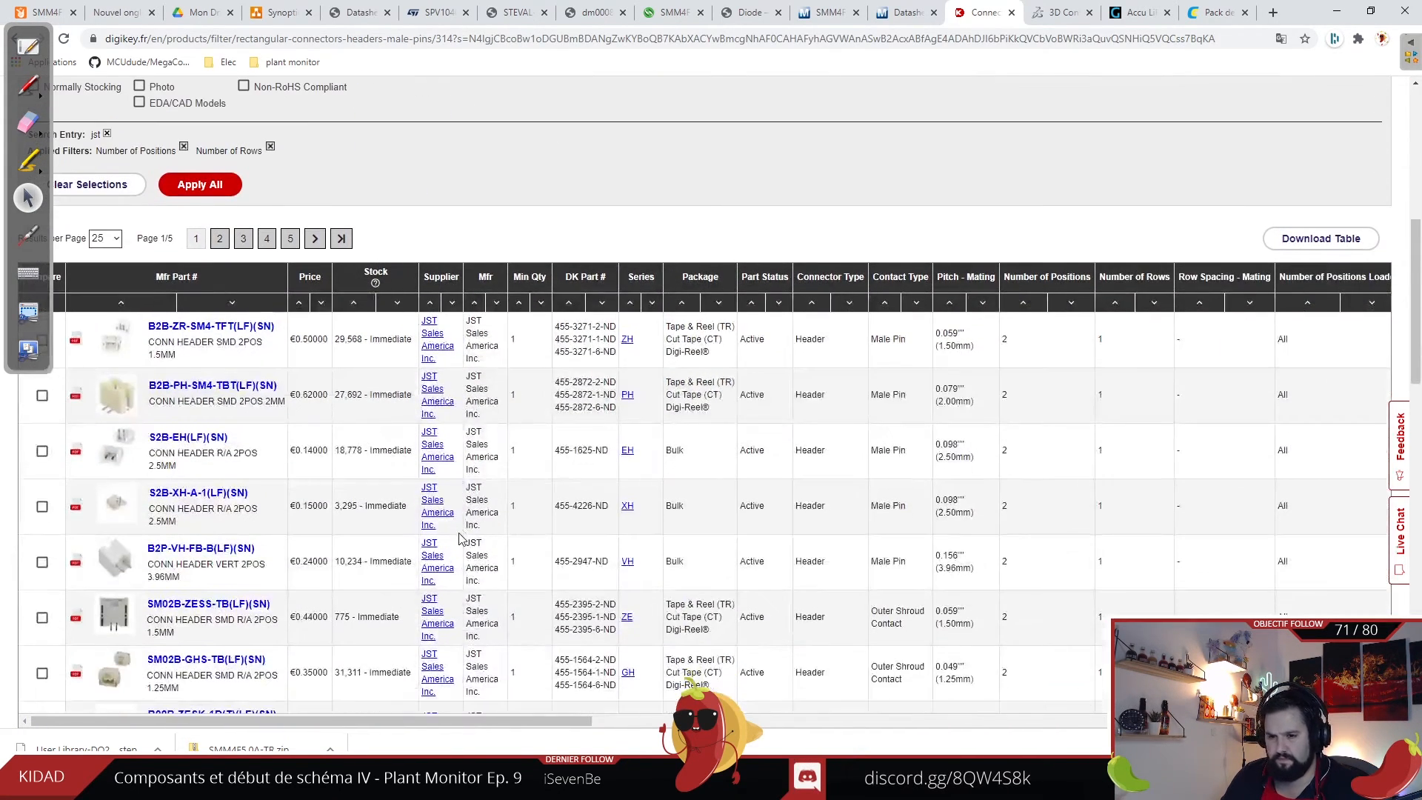
{"action": "mouse_move", "coordinate": [126, 347]}
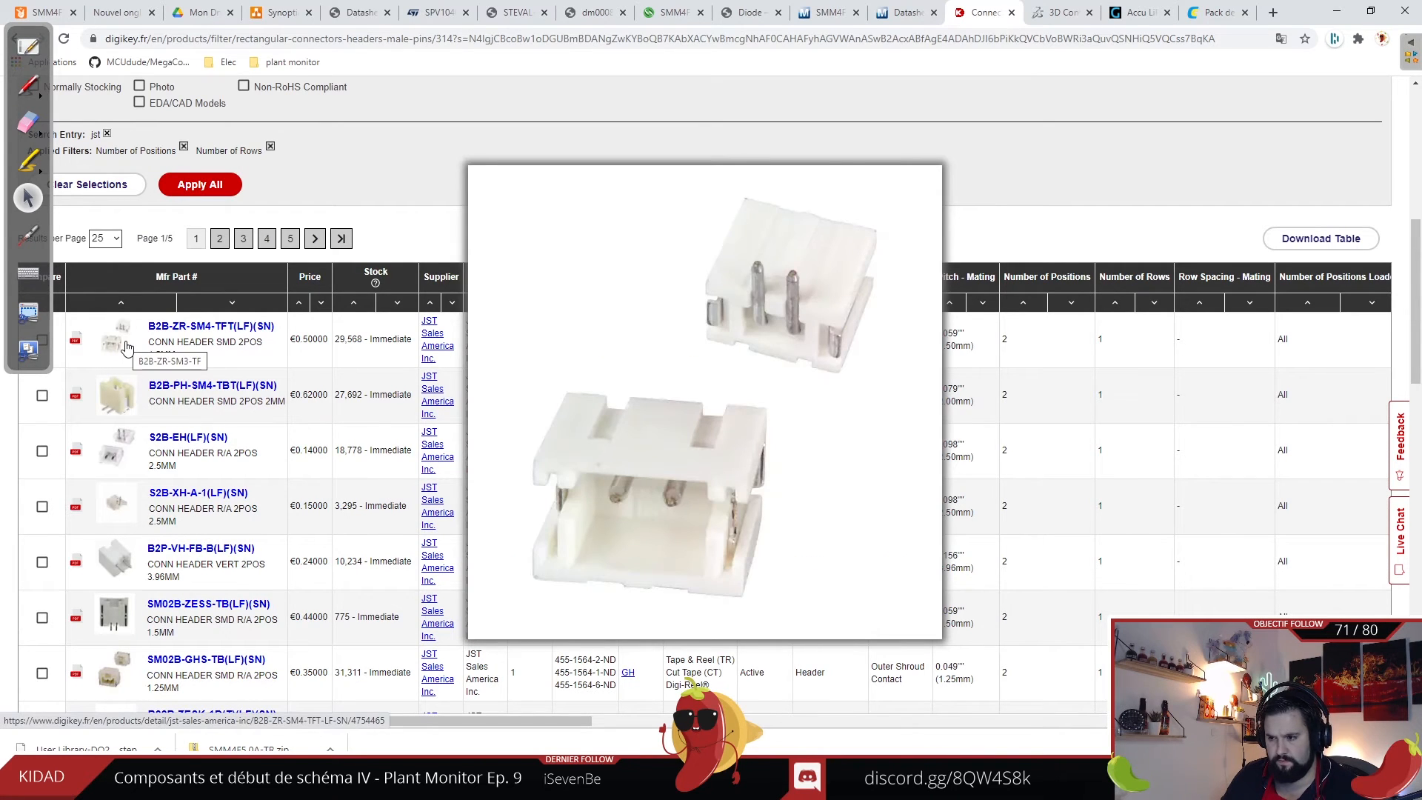
{"action": "scroll", "coordinate": [492, 211], "scroll_direction": "up", "scroll_amount": 4}
{"action": "left_click_drag", "start_coordinate": [465, 308], "coordinate": [256, 296]}
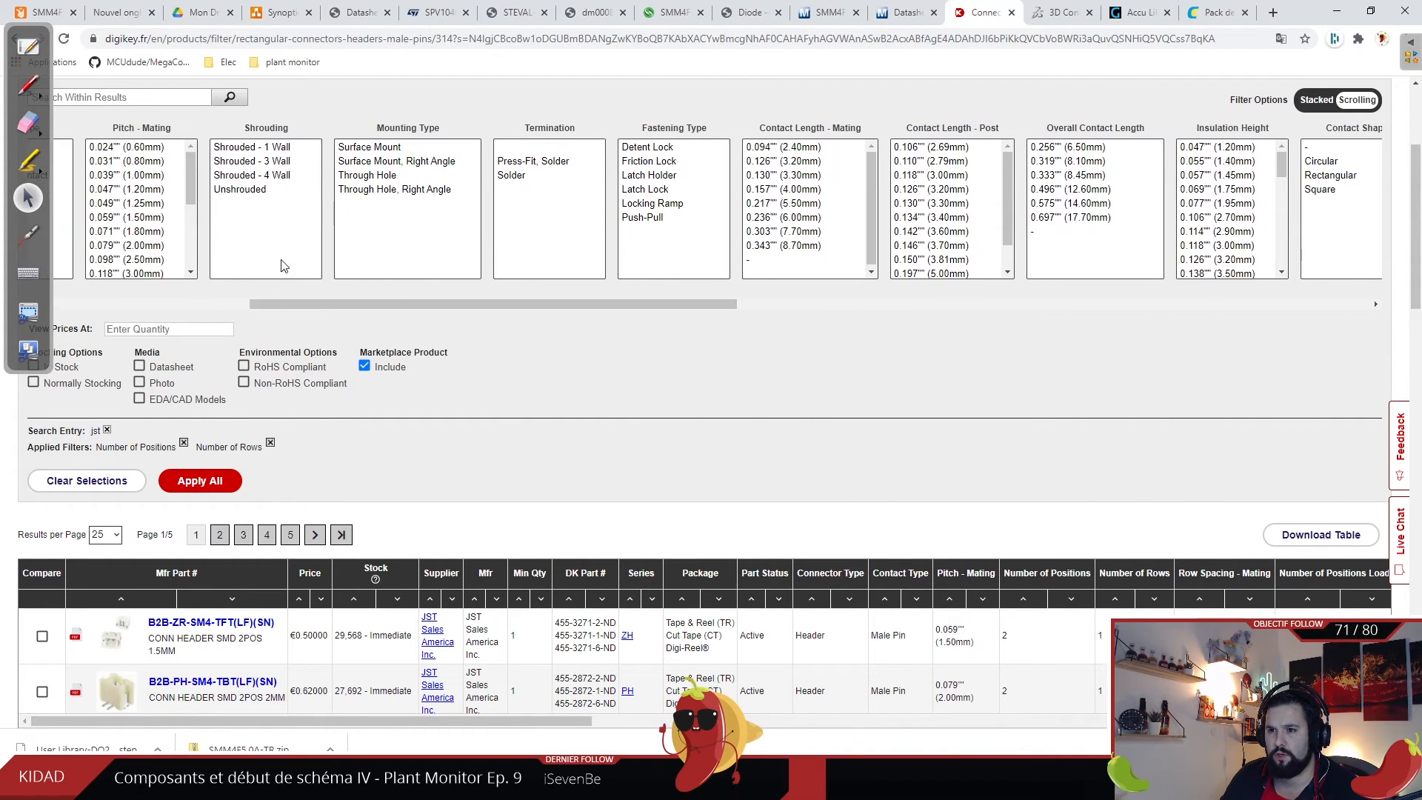
{"action": "left_click", "coordinate": [411, 163]}
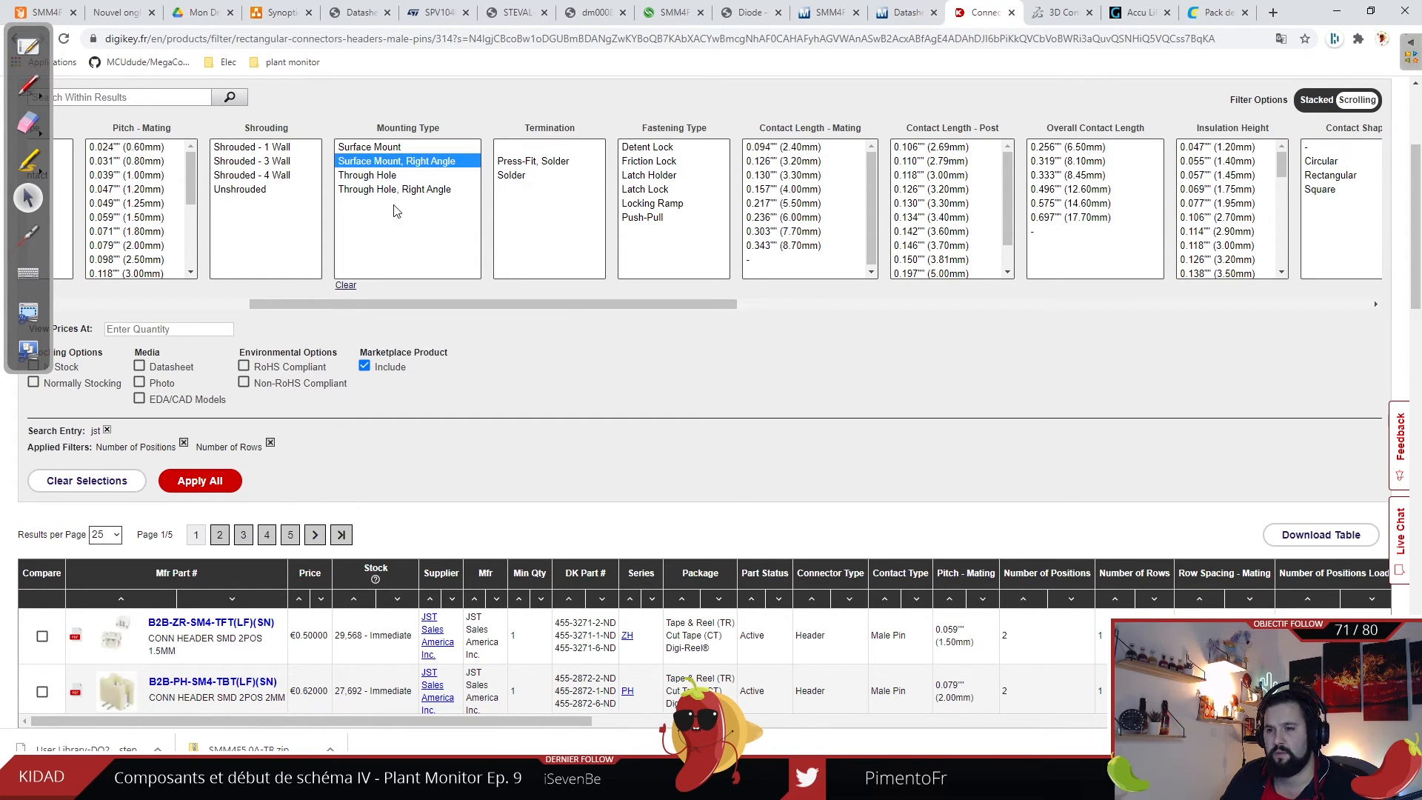
{"action": "left_click", "coordinate": [236, 485]}
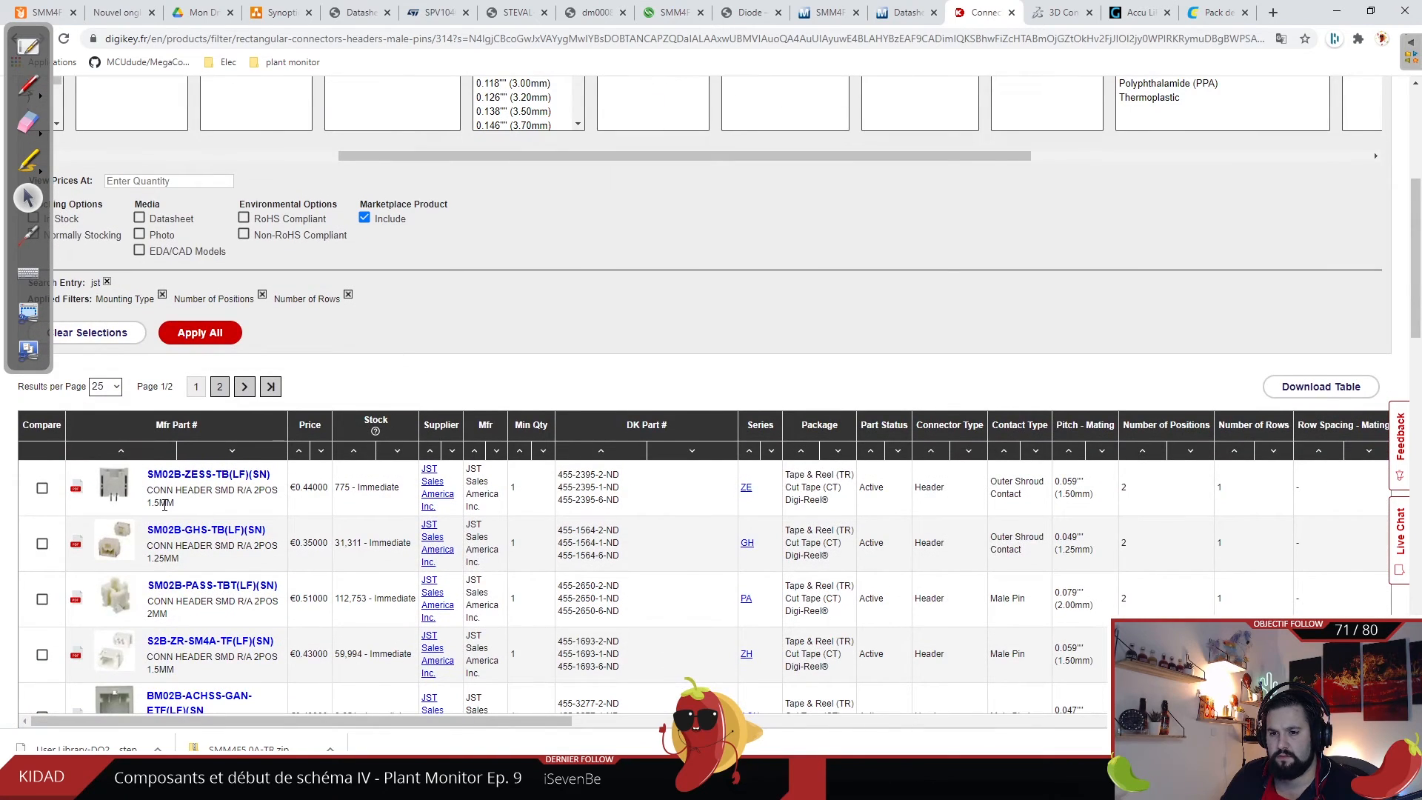
{"action": "mouse_move", "coordinate": [108, 495]}
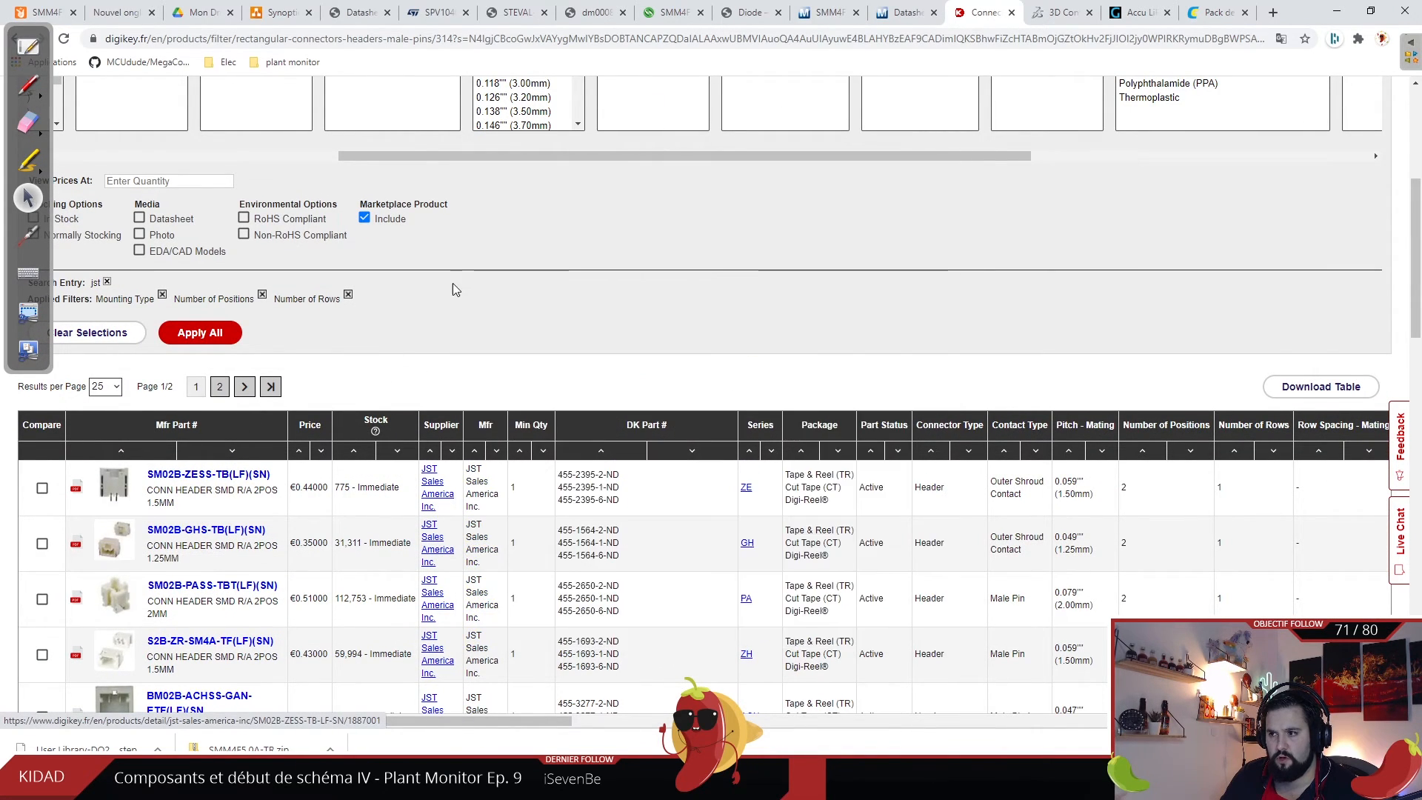
{"action": "scroll", "coordinate": [429, 251], "scroll_direction": "up", "scroll_amount": 3}
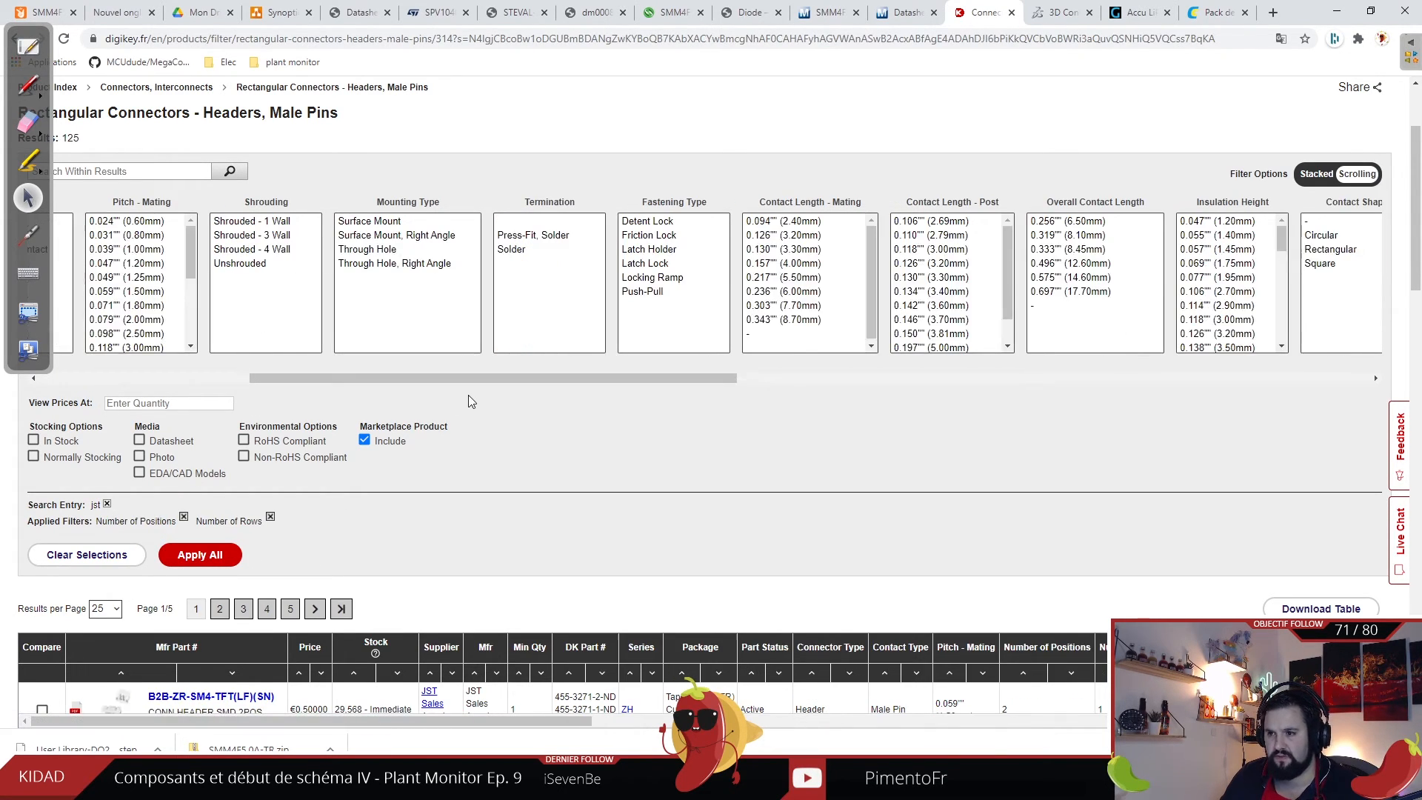
{"action": "left_click", "coordinate": [444, 235]}
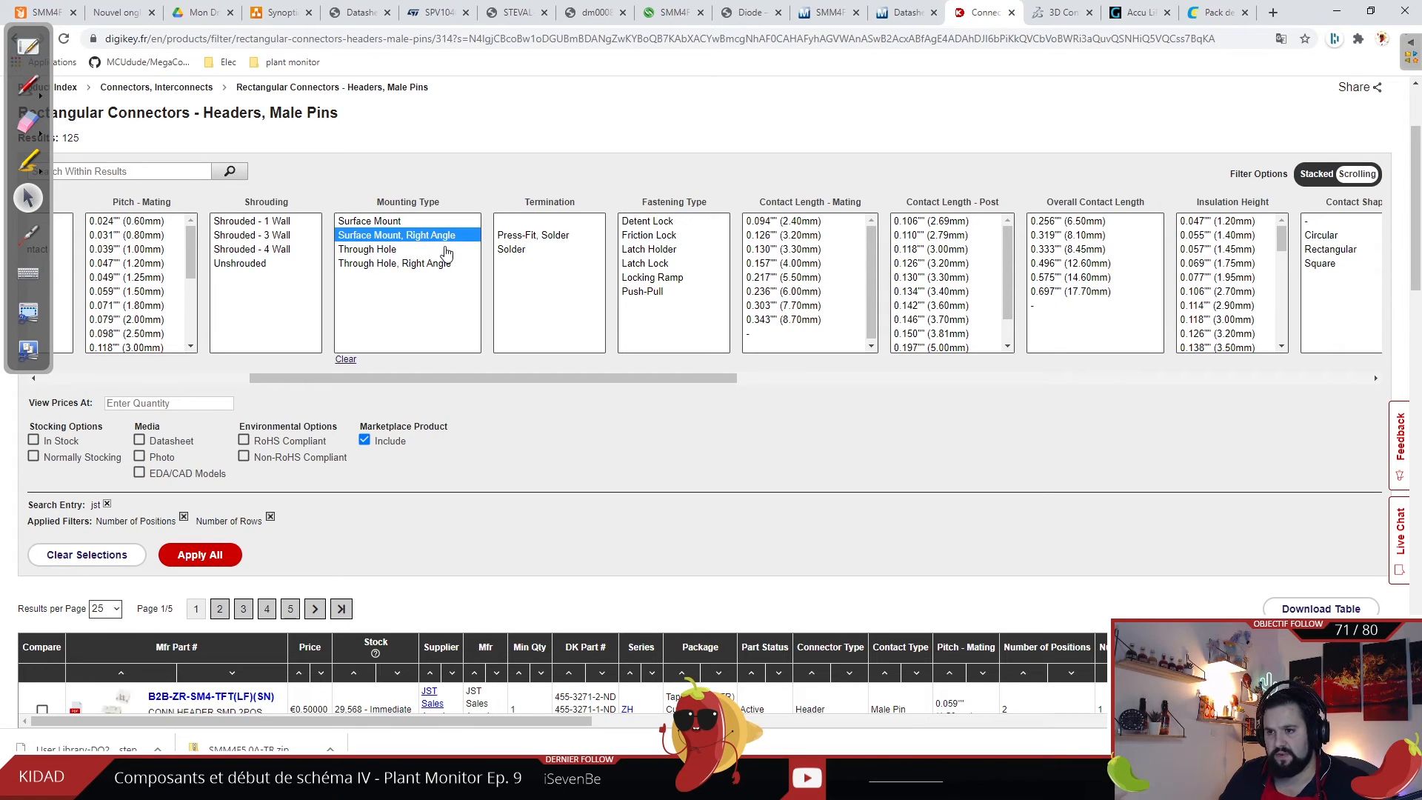
{"action": "left_click", "coordinate": [443, 263], "text": "ctrl"}
{"action": "left_click", "coordinate": [200, 555]}
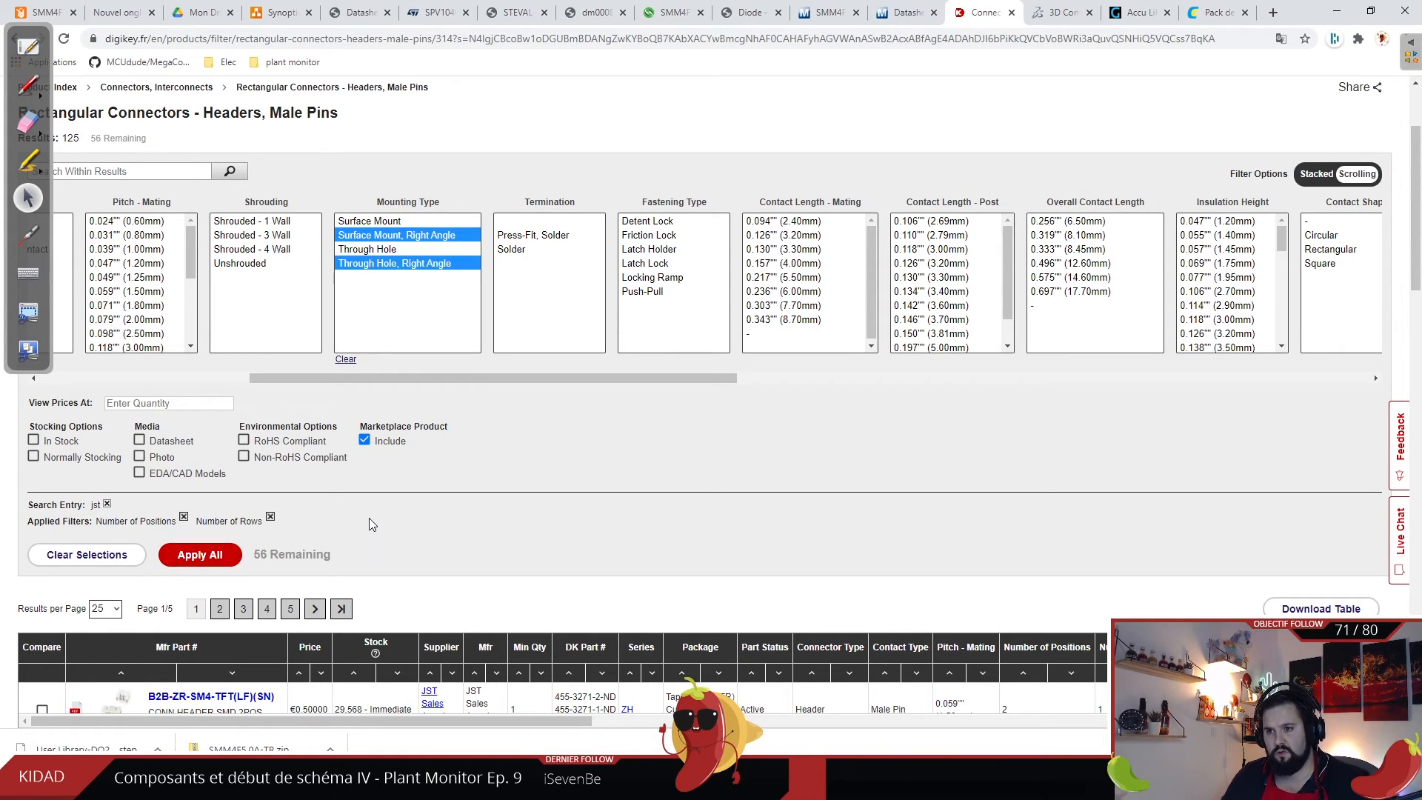
- Try the 2.00mm and 3.00mm pitch options, then clear the pitch selection
{"action": "scroll", "coordinate": [564, 395], "scroll_direction": "down", "scroll_amount": 5}
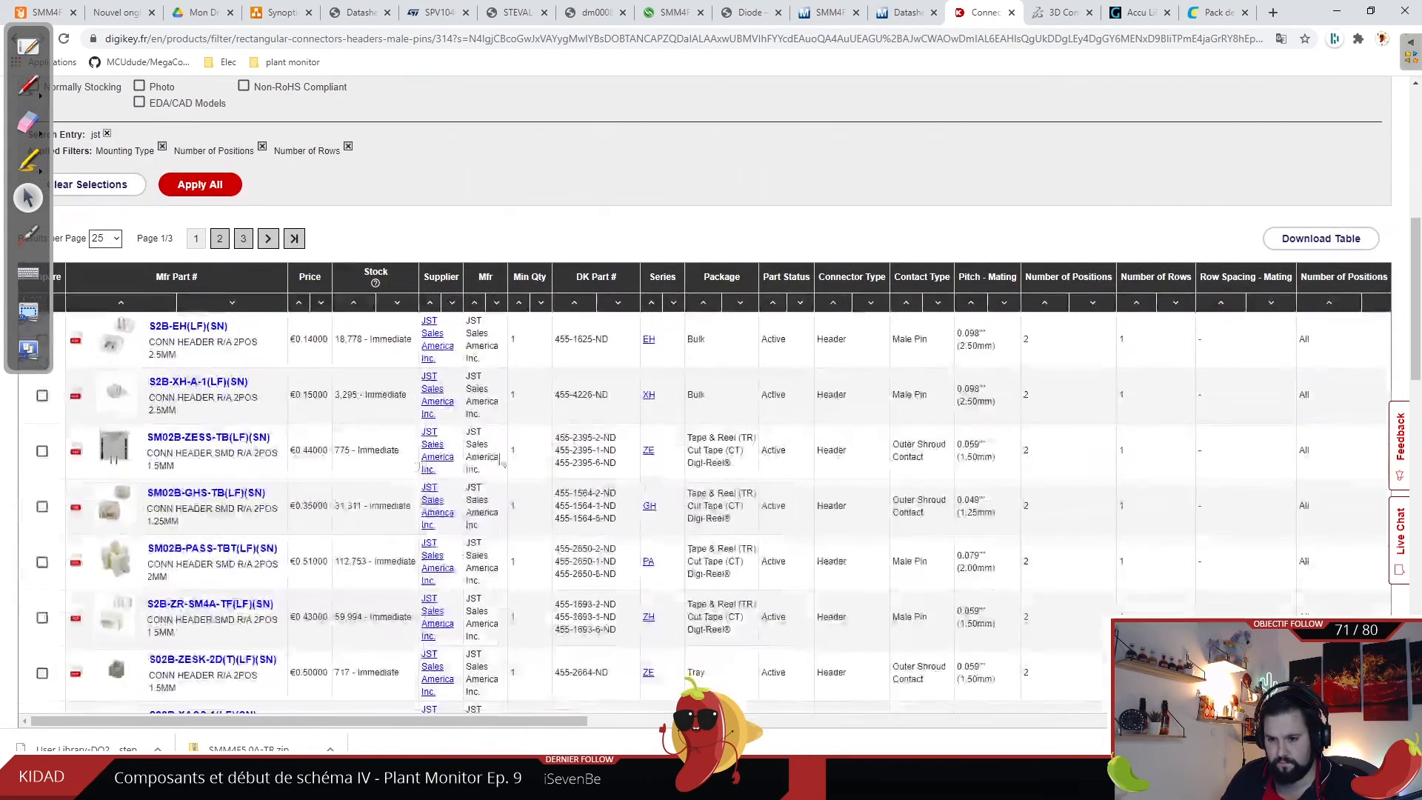
{"action": "mouse_move", "coordinate": [128, 350]}
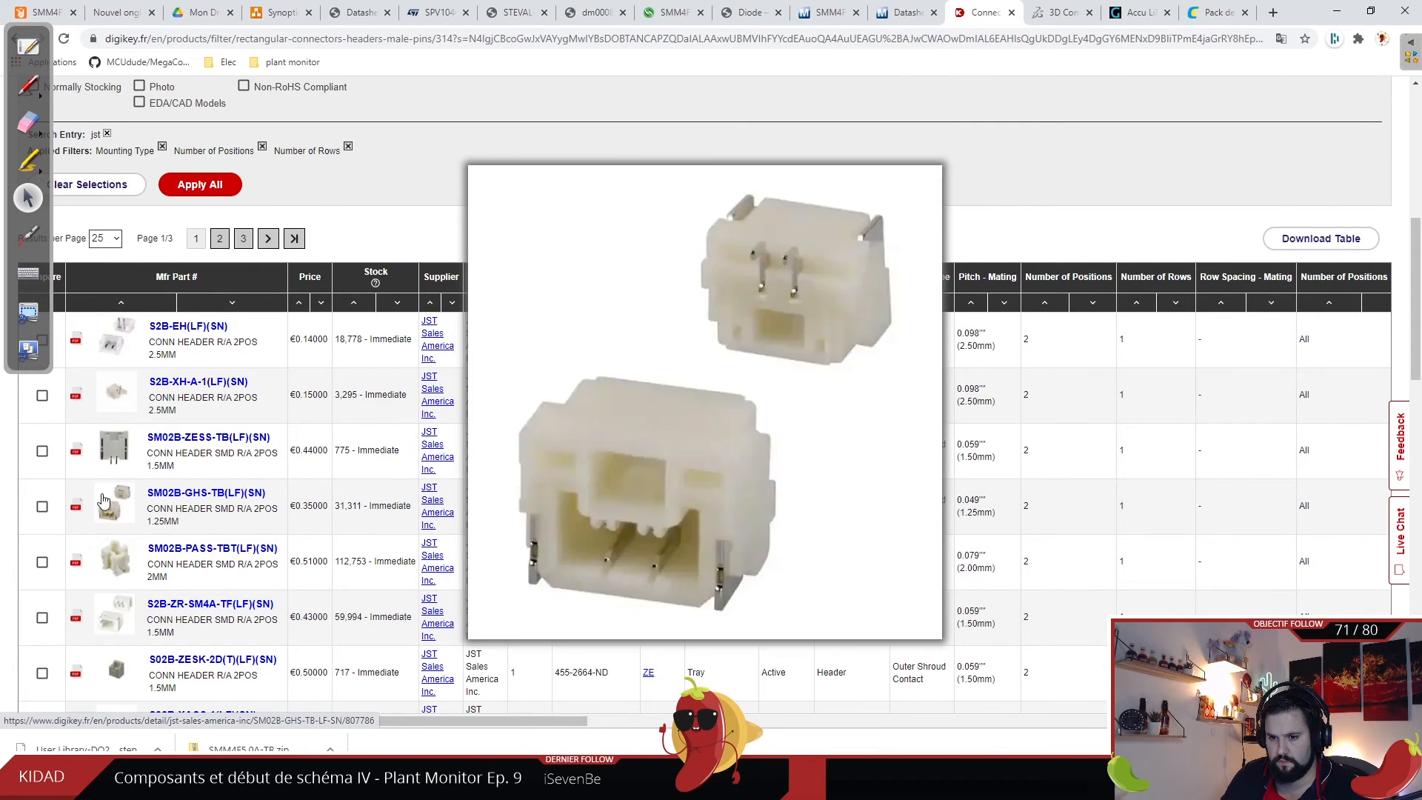
{"action": "scroll", "coordinate": [756, 194], "scroll_direction": "up", "scroll_amount": 3}
{"action": "scroll", "coordinate": [757, 194], "scroll_direction": "up", "scroll_amount": 1}
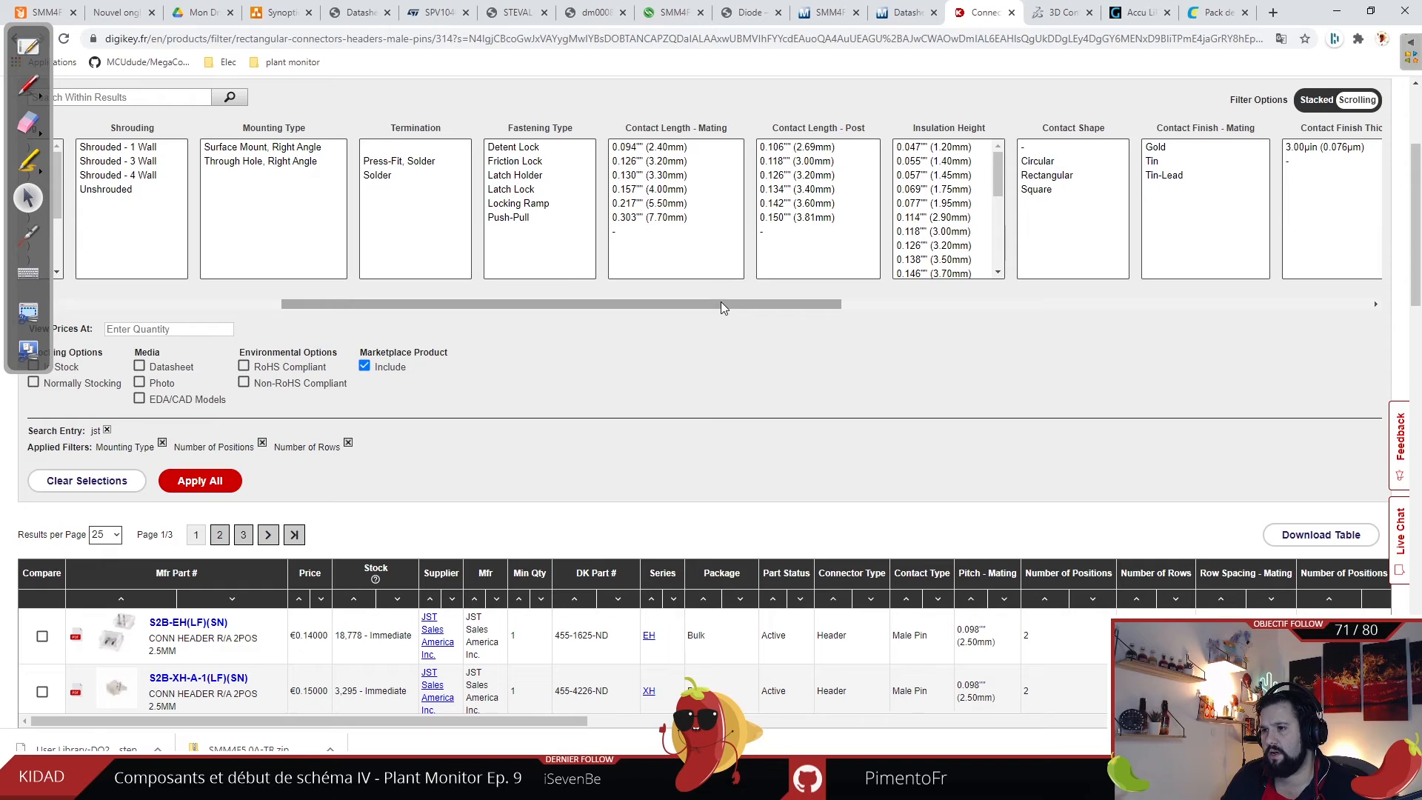
{"action": "left_click_drag", "start_coordinate": [721, 300], "coordinate": [736, 296]}
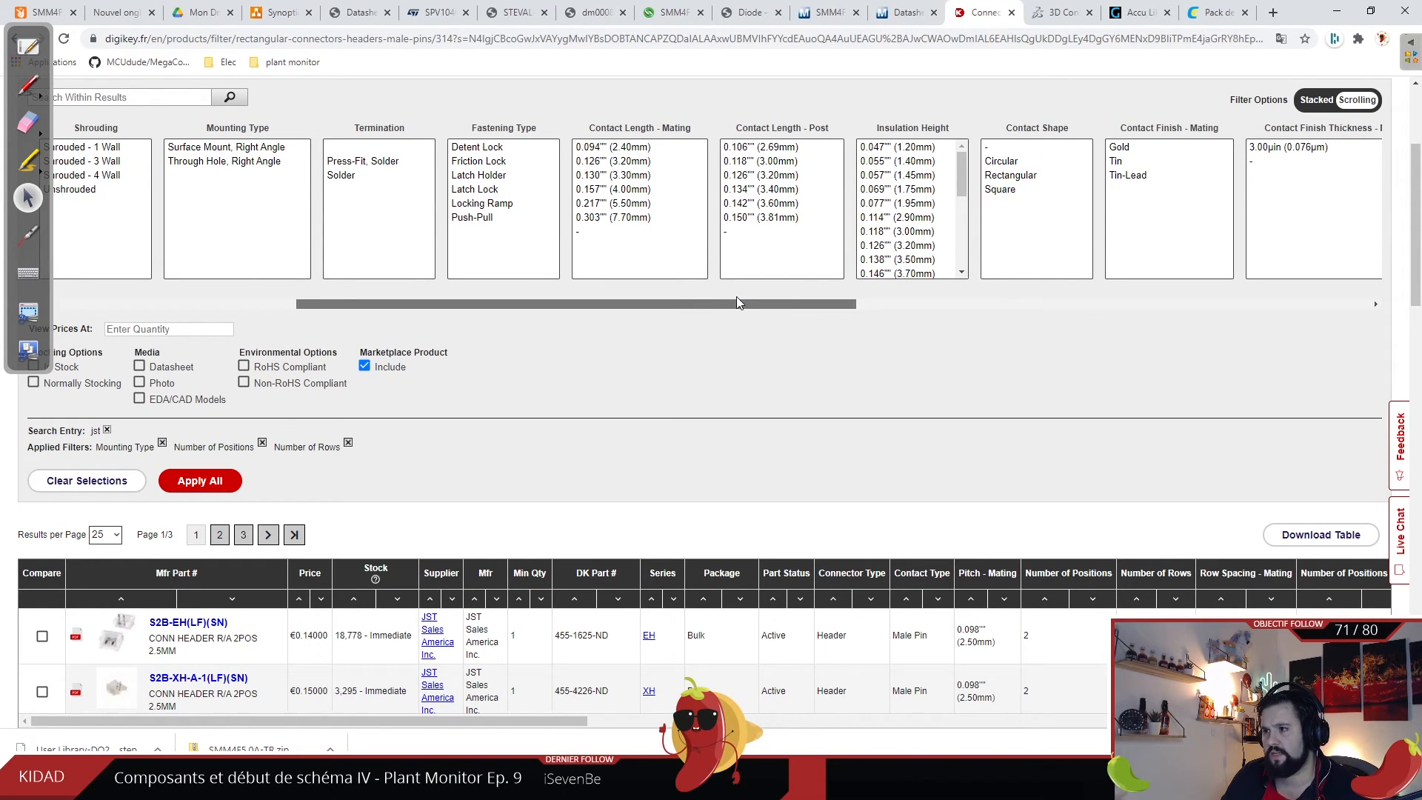
{"action": "left_click_drag", "start_coordinate": [736, 302], "coordinate": [505, 307]}
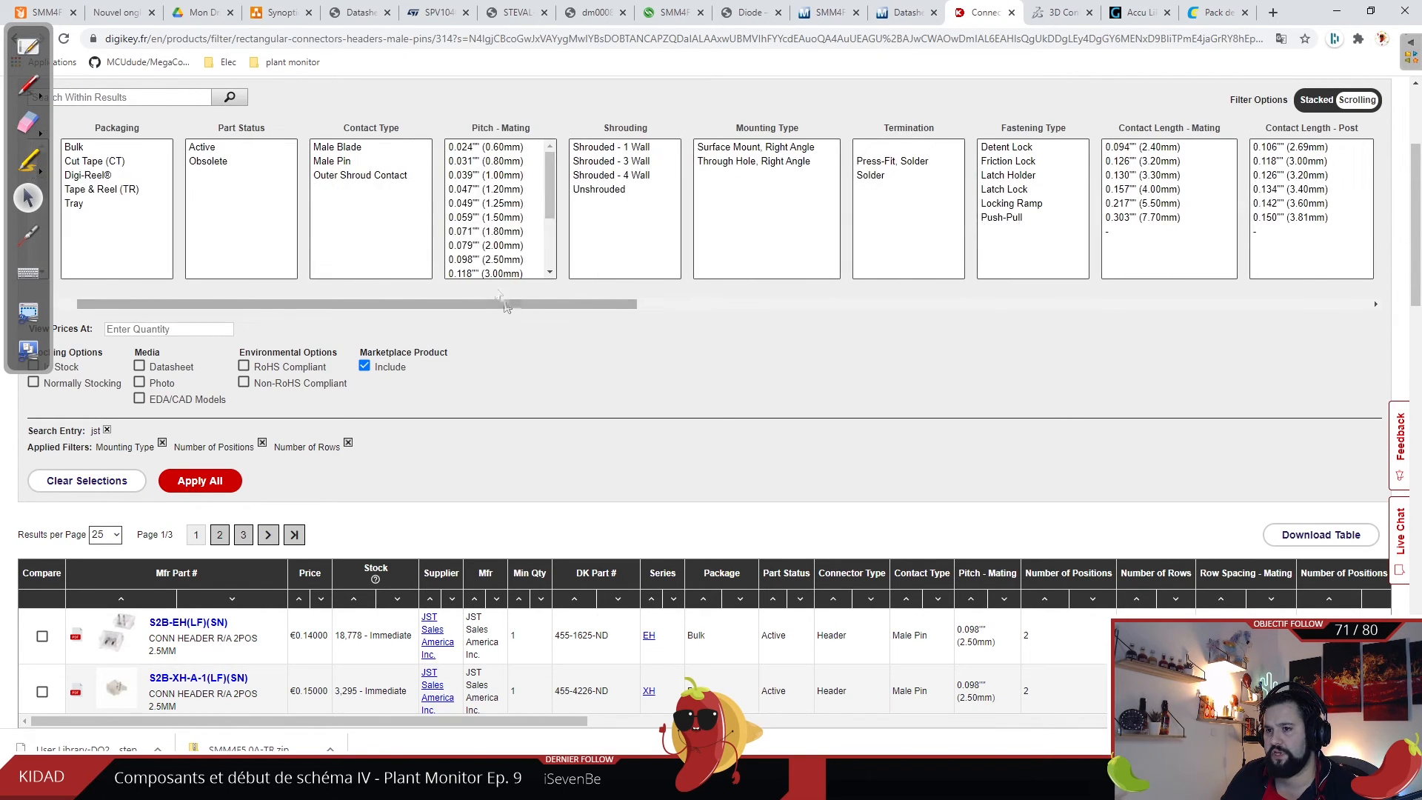
{"action": "left_click", "coordinate": [511, 247]}
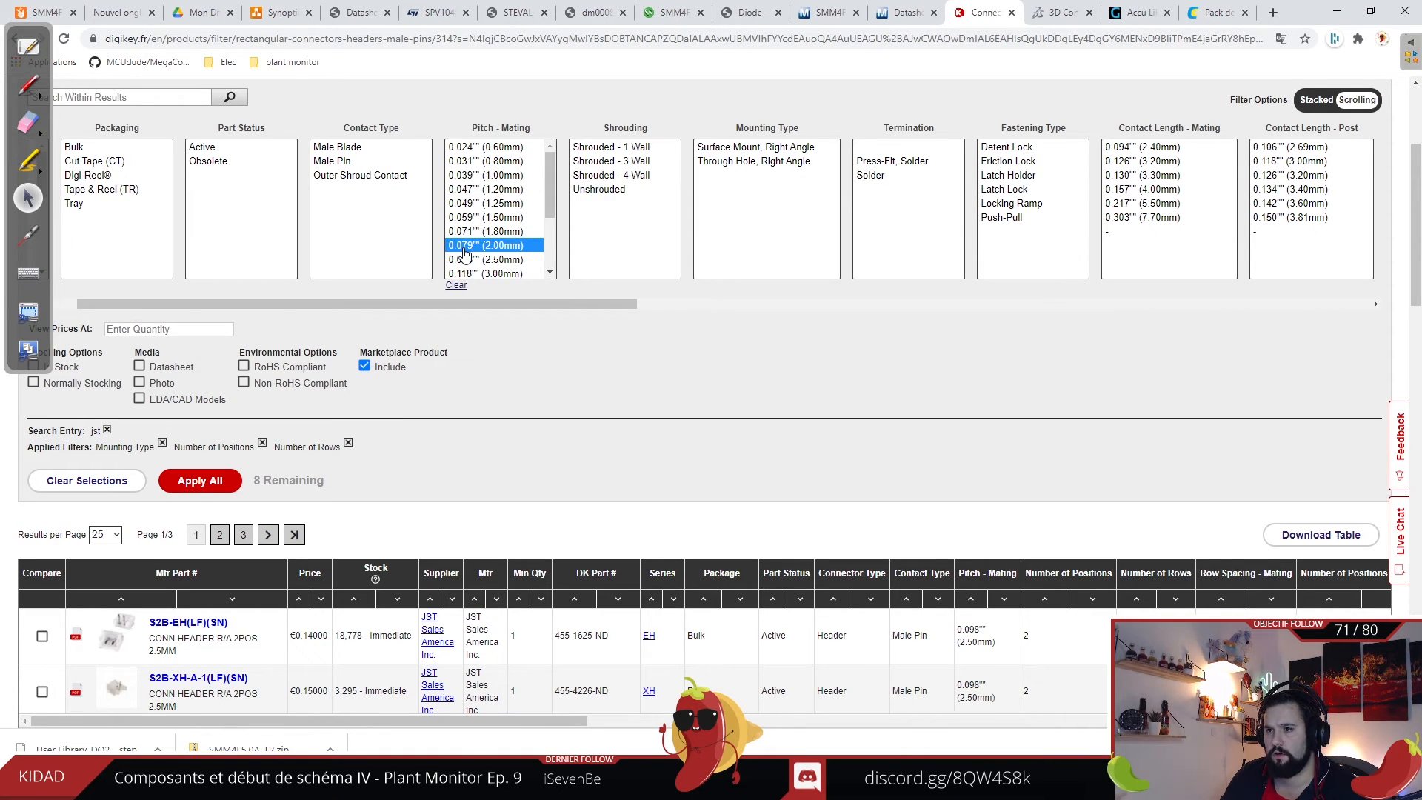
{"action": "scroll", "coordinate": [490, 241], "scroll_direction": "down", "scroll_amount": 3}
{"action": "scroll", "coordinate": [485, 255], "scroll_direction": "up", "scroll_amount": 3}
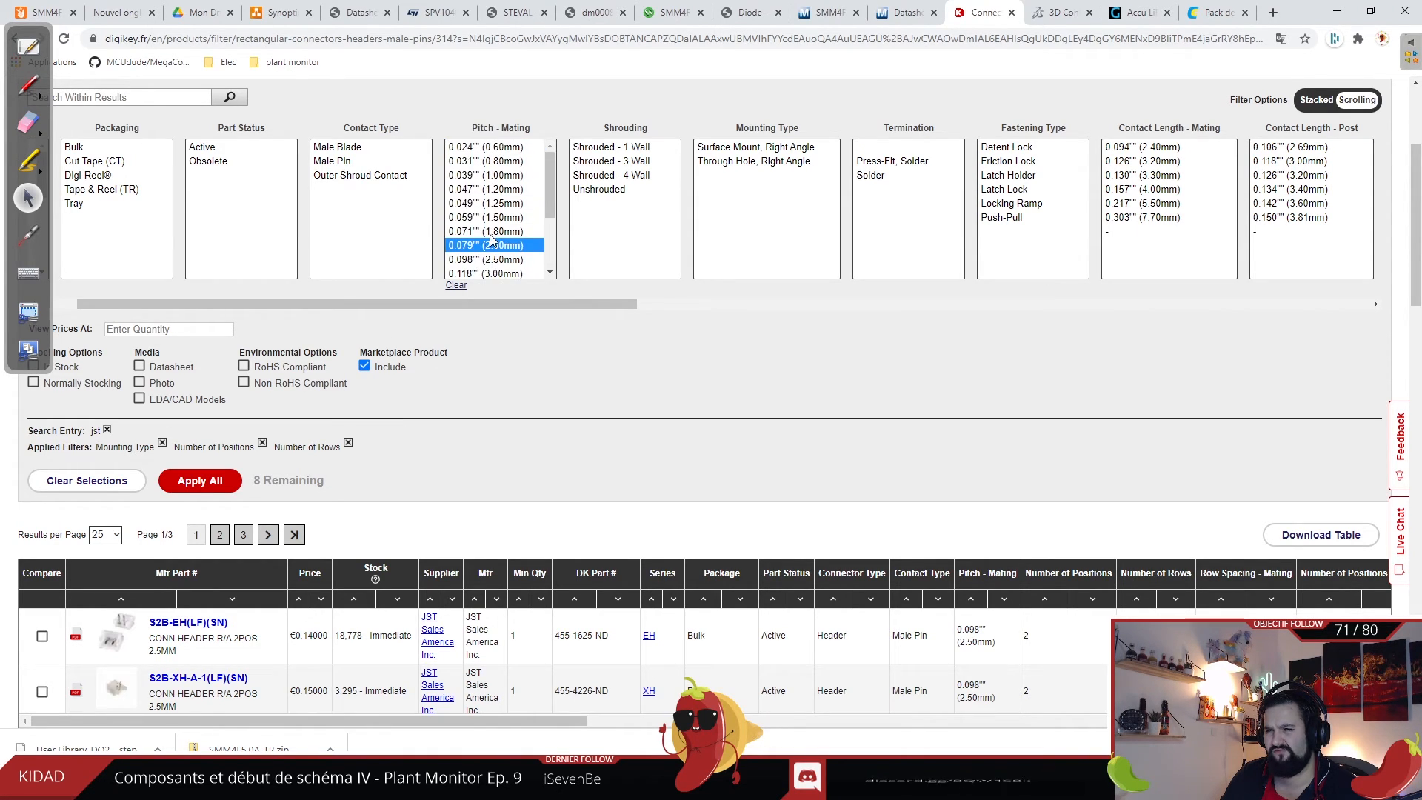
{"action": "scroll", "coordinate": [482, 261], "scroll_direction": "down", "scroll_amount": 2}
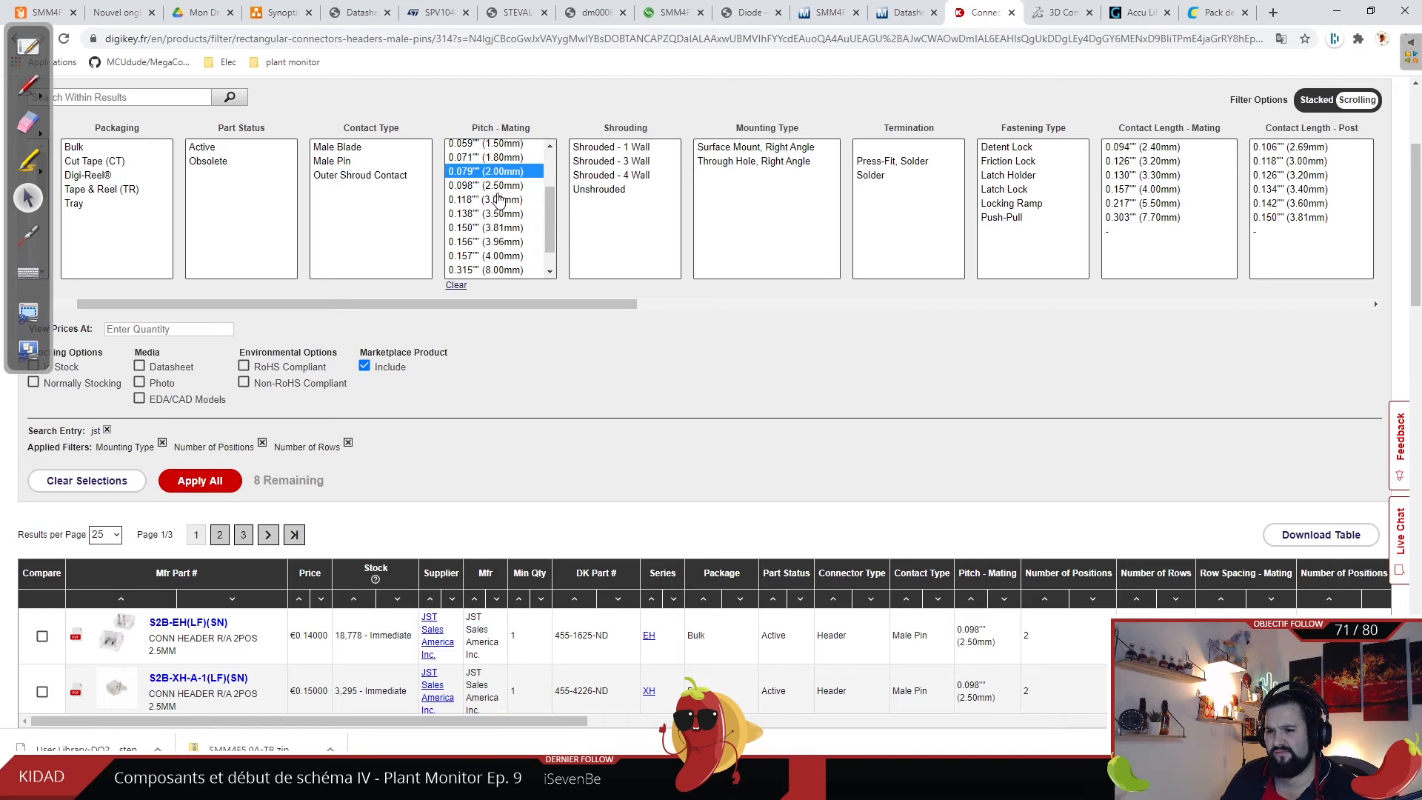
{"action": "left_click", "coordinate": [499, 200], "text": "ctrl"}
{"action": "left_click", "coordinate": [513, 200], "text": "ctrl"}
{"action": "scroll", "coordinate": [494, 226], "scroll_direction": "up", "scroll_amount": 3}
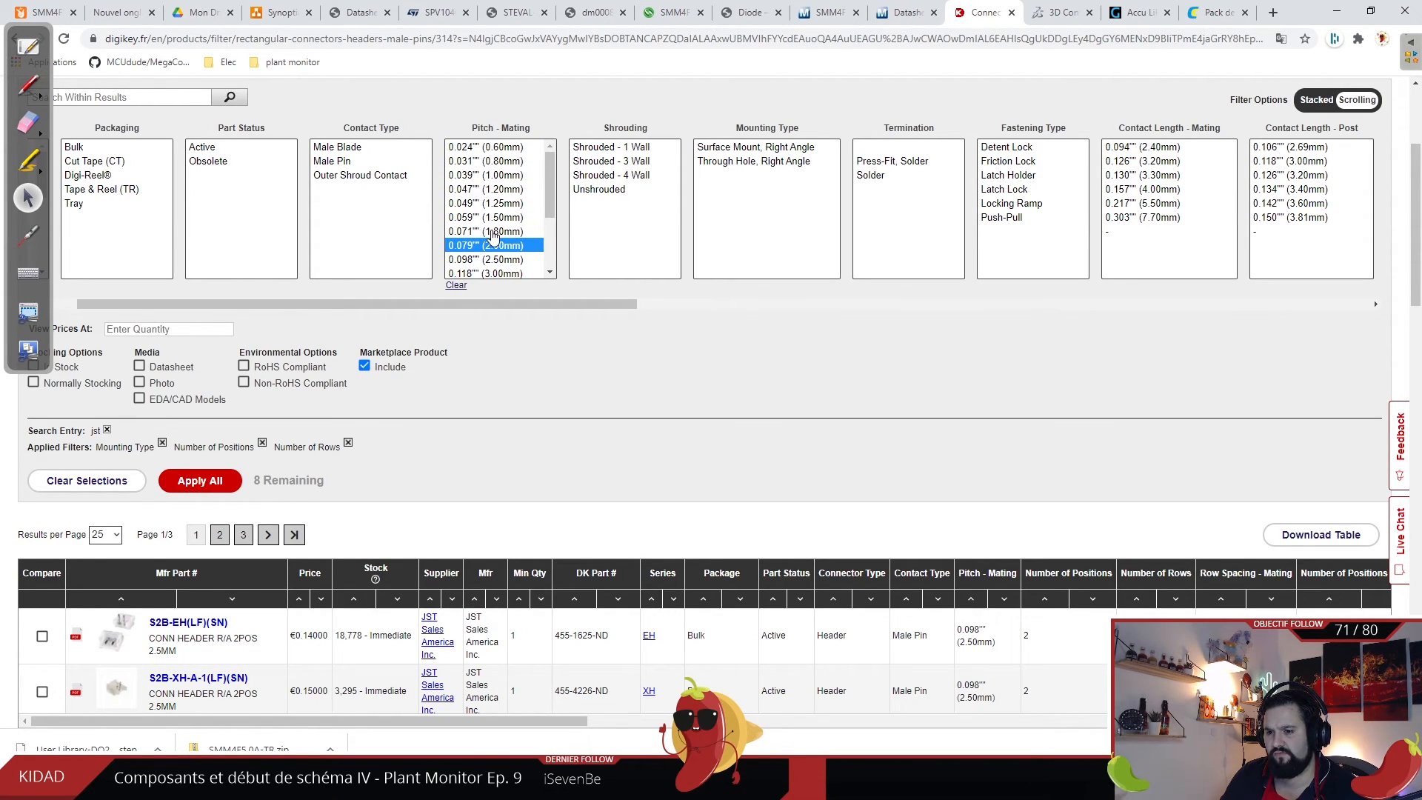
{"action": "left_click", "coordinate": [493, 245], "text": "ctrl"}
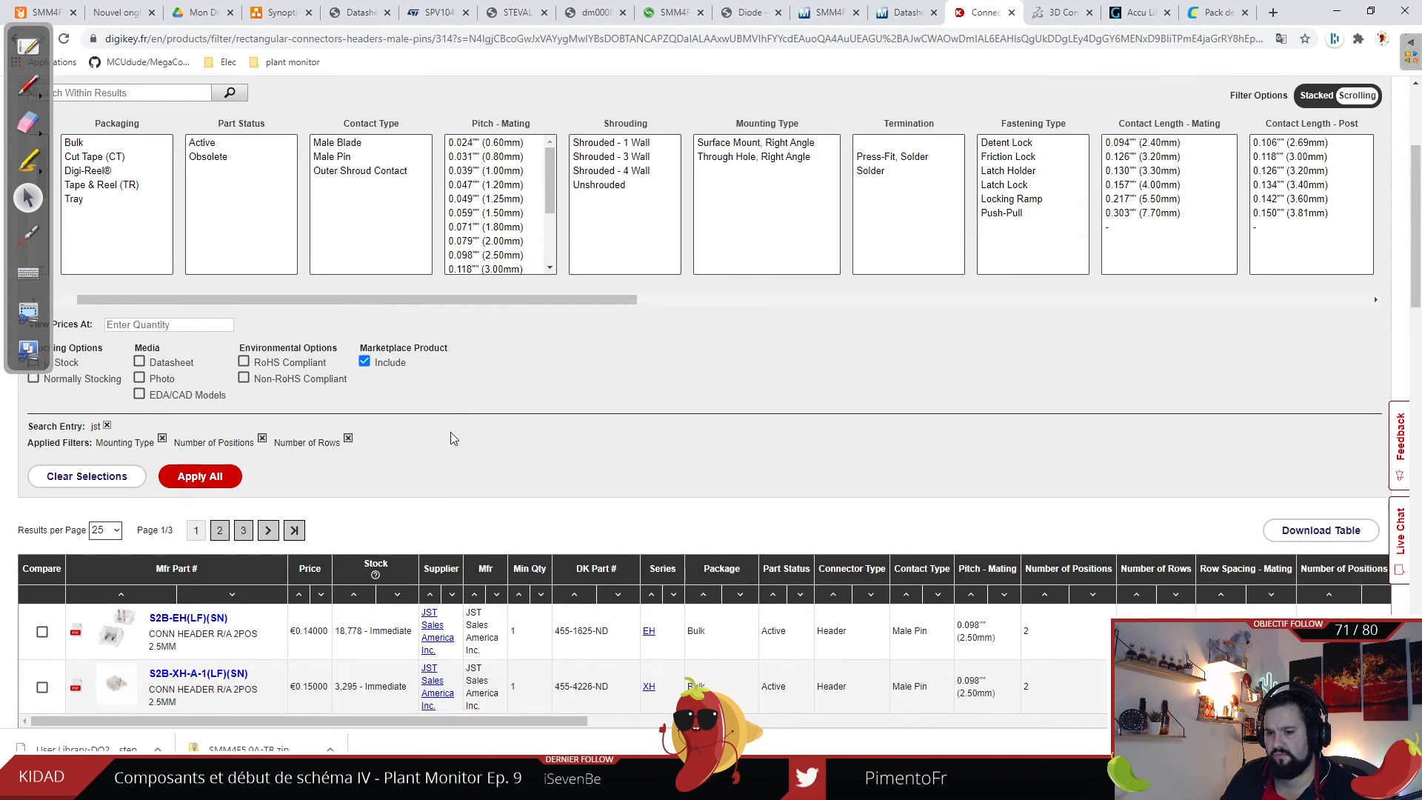
- Apply the 0.079" (2.00mm) mating pitch filter and select the S02B-PASK-2(LF)(SN) part number
{"action": "scroll", "coordinate": [450, 439], "scroll_direction": "down", "scroll_amount": 6}
{"action": "scroll", "coordinate": [481, 393], "scroll_direction": "up", "scroll_amount": 8}
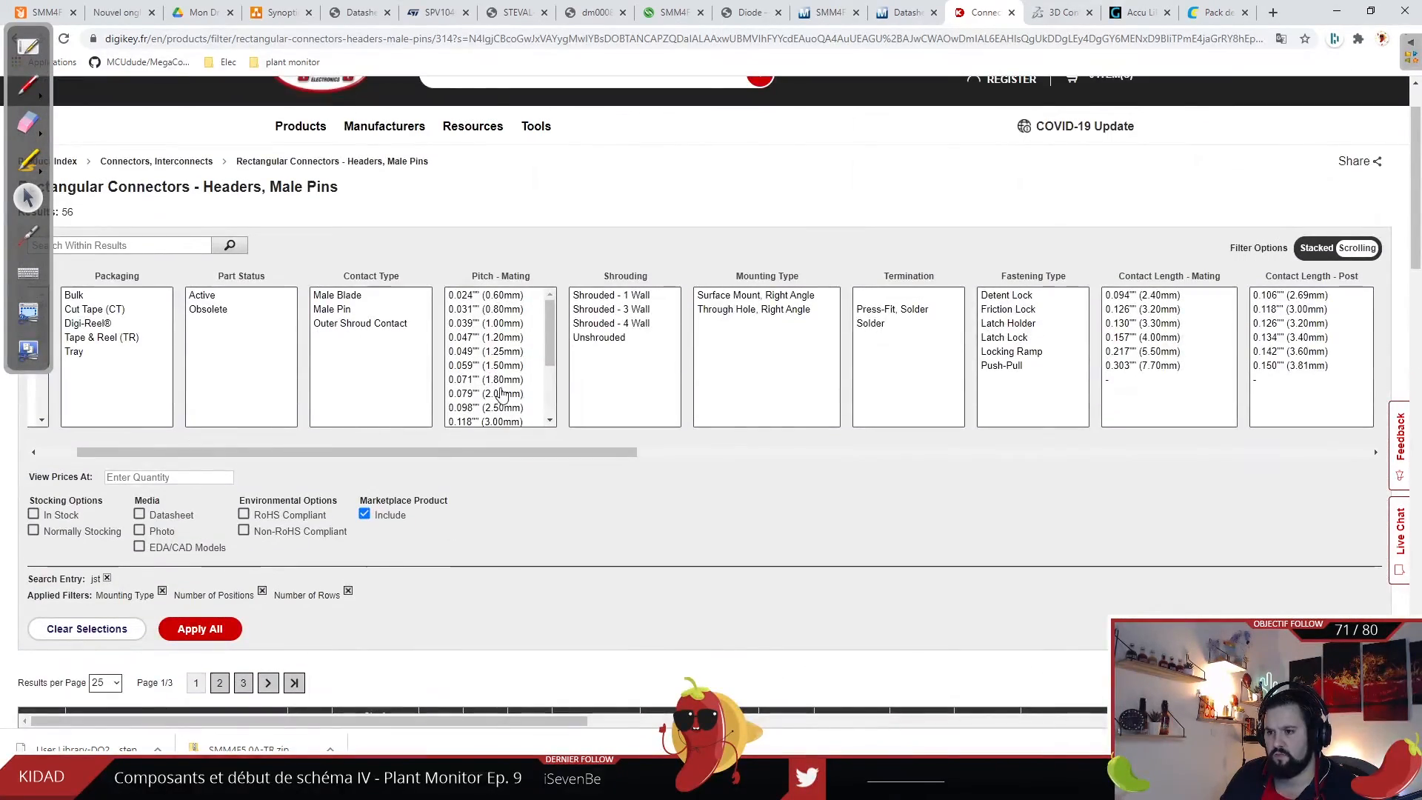
{"action": "left_click", "coordinate": [495, 393]}
{"action": "left_click", "coordinate": [200, 628]}
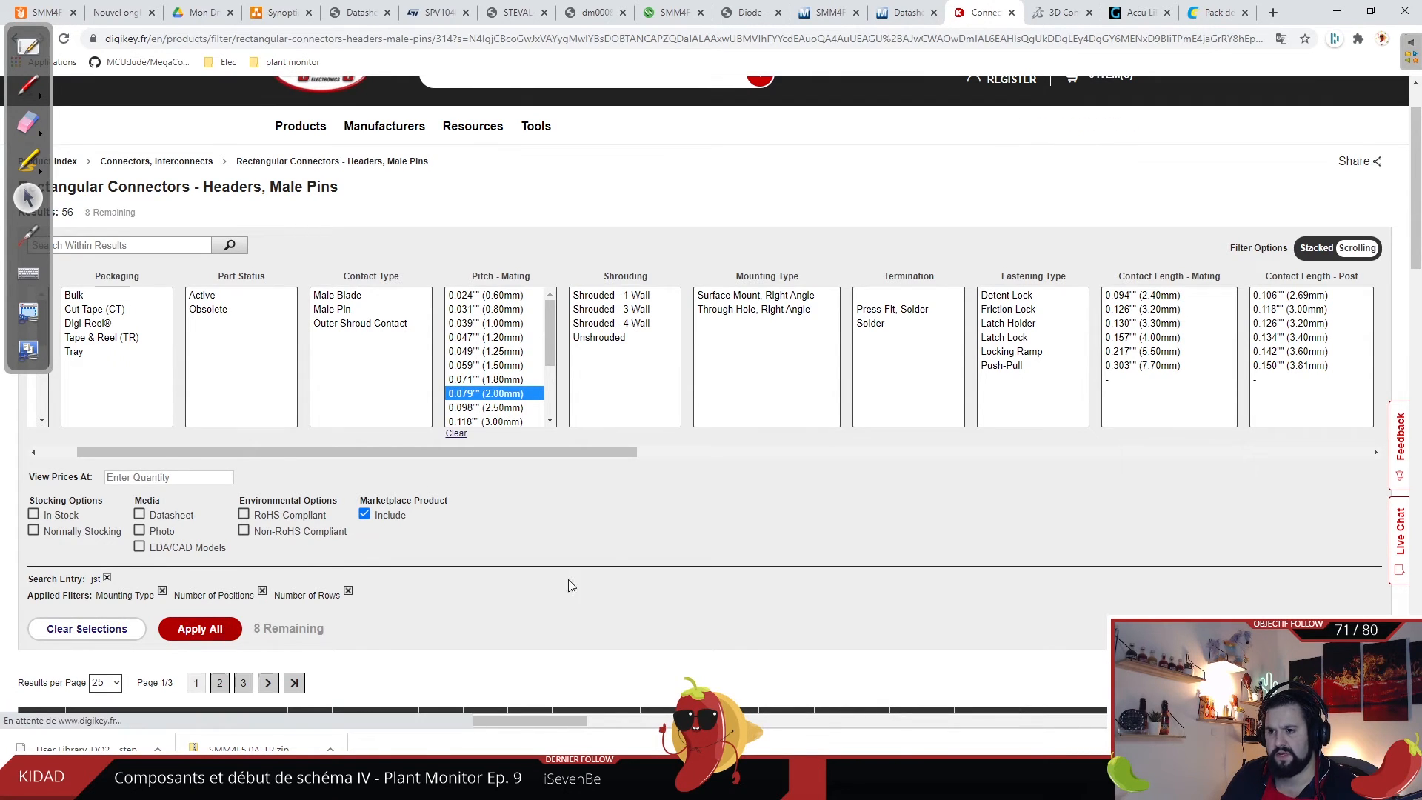
{"action": "scroll", "coordinate": [285, 479], "scroll_direction": "down", "scroll_amount": 5}
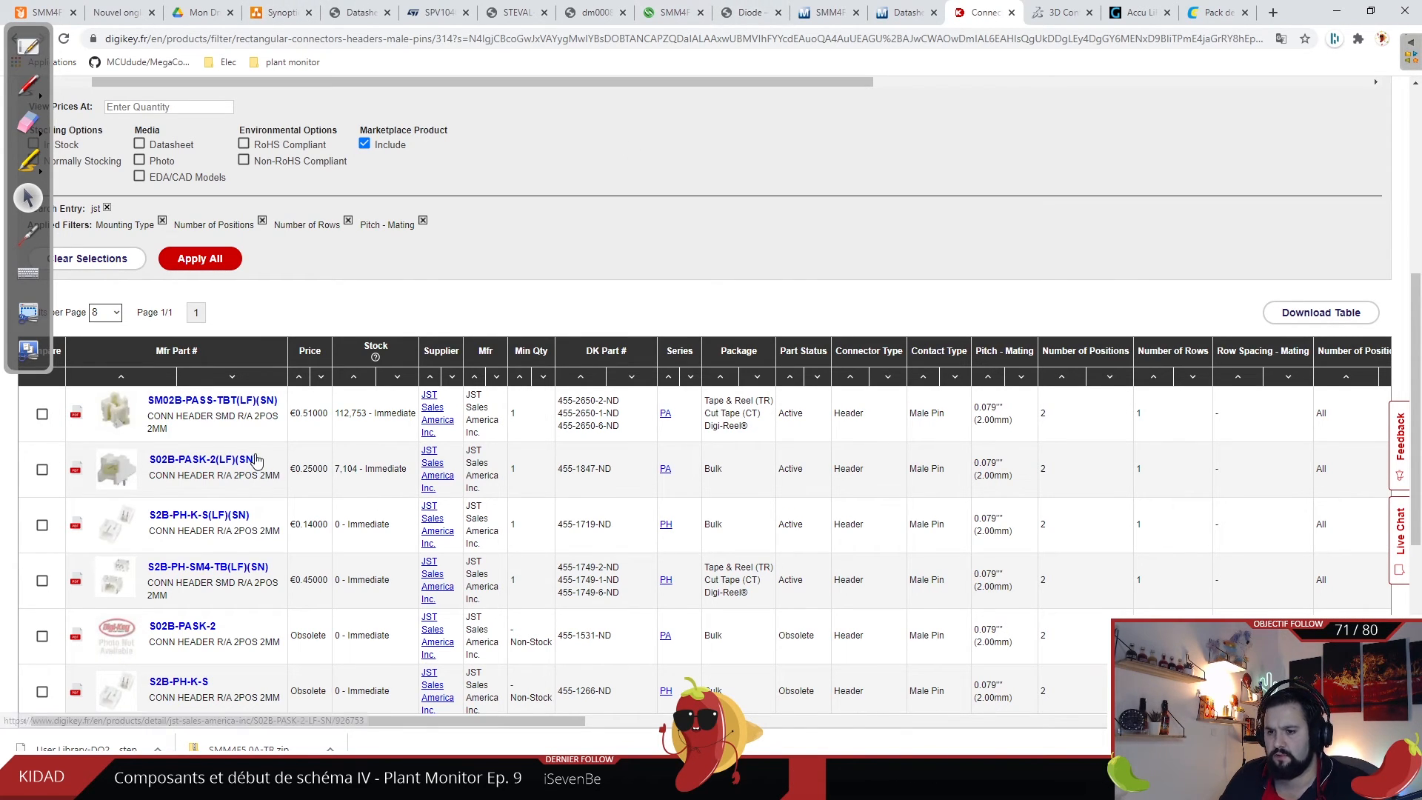
{"action": "left_click_drag", "start_coordinate": [260, 460], "coordinate": [144, 459]}
{"action": "key", "text": "ctrl+c"}
- Search Farnell for the pasted S02B-PASK-2(LF)(SN) part number
{"action": "left_click", "coordinate": [670, 12]}
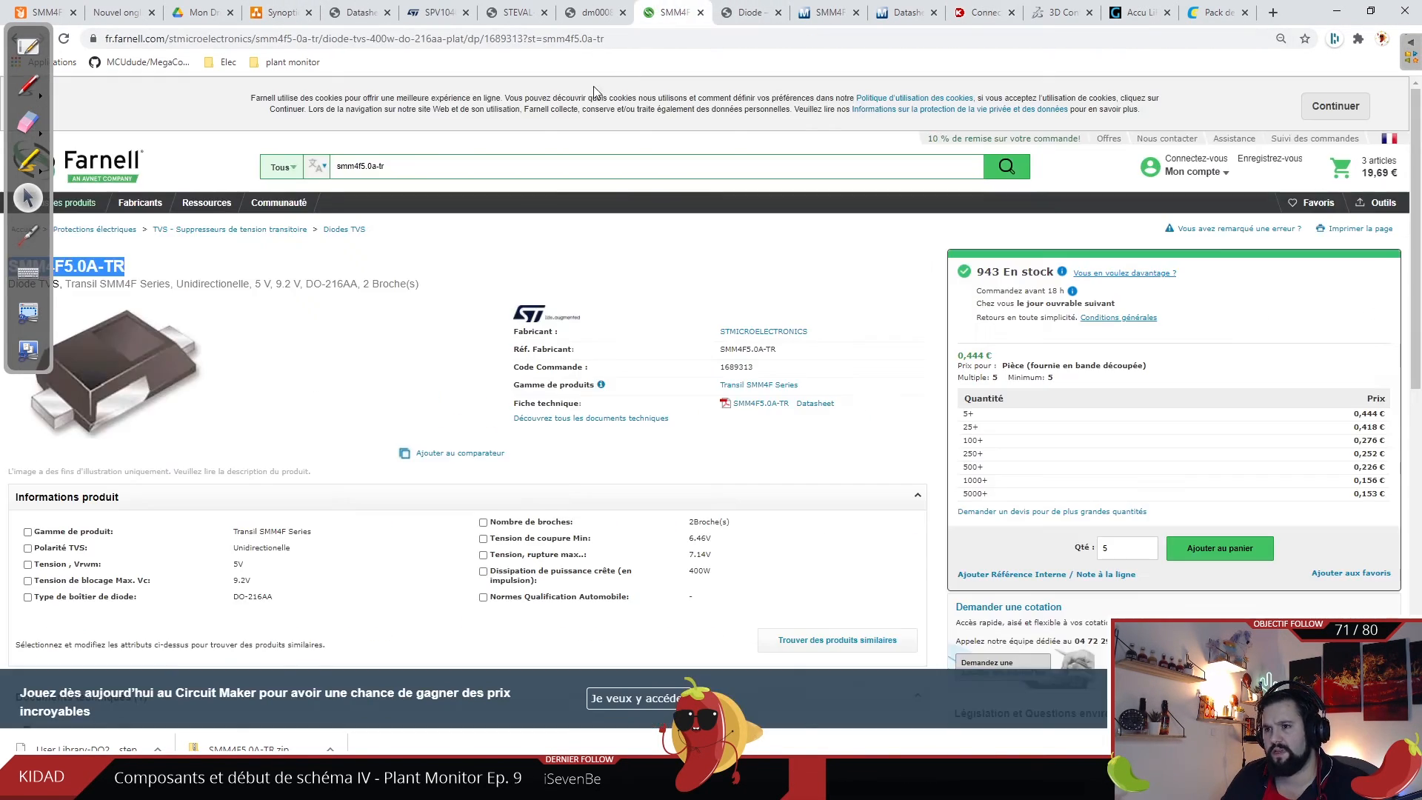
{"action": "left_click", "coordinate": [385, 166]}
{"action": "key", "text": "ctrl+v"}
{"action": "key", "text": "Return"}
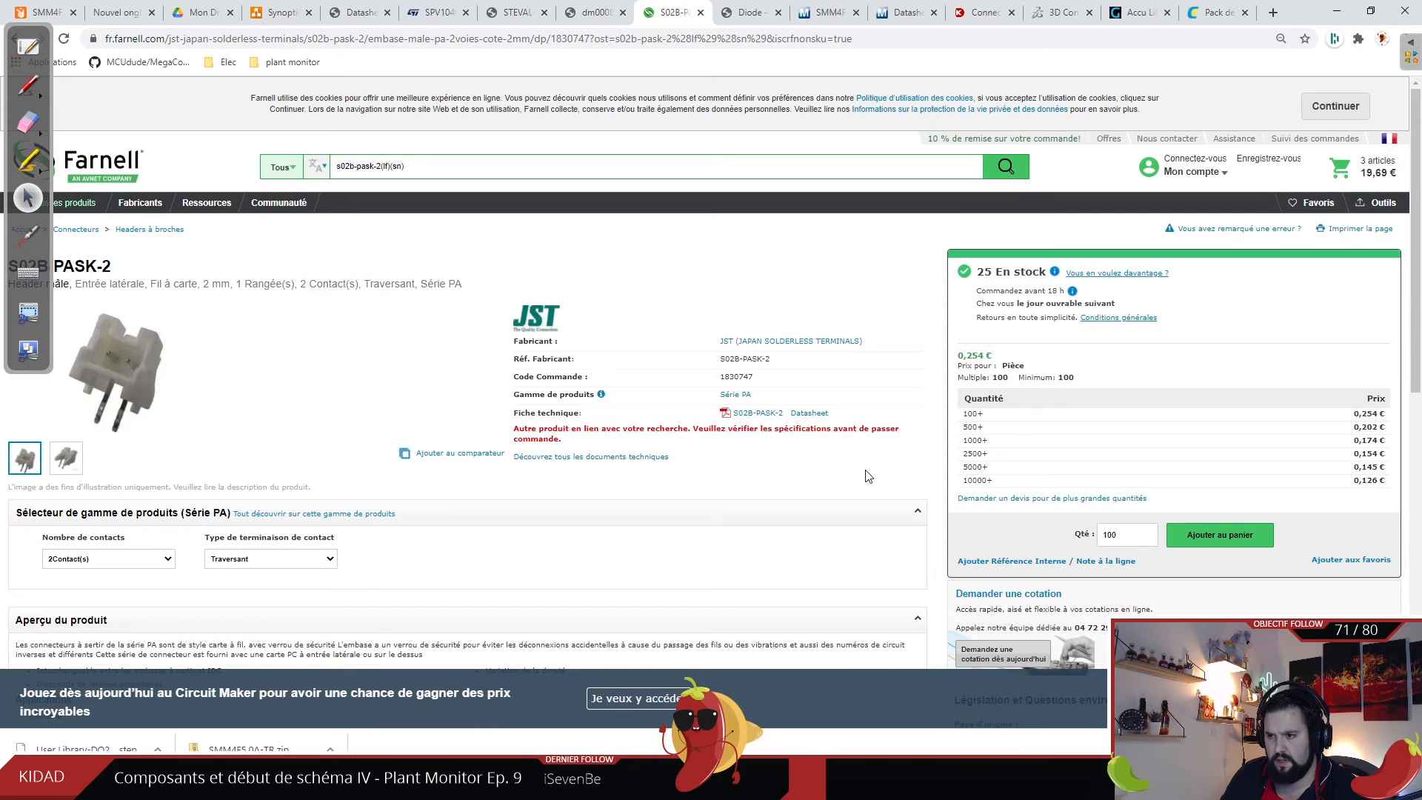
- Tick the connector-system and pitch attributes and look for similar products
{"action": "scroll", "coordinate": [859, 478], "scroll_direction": "down", "scroll_amount": 10}
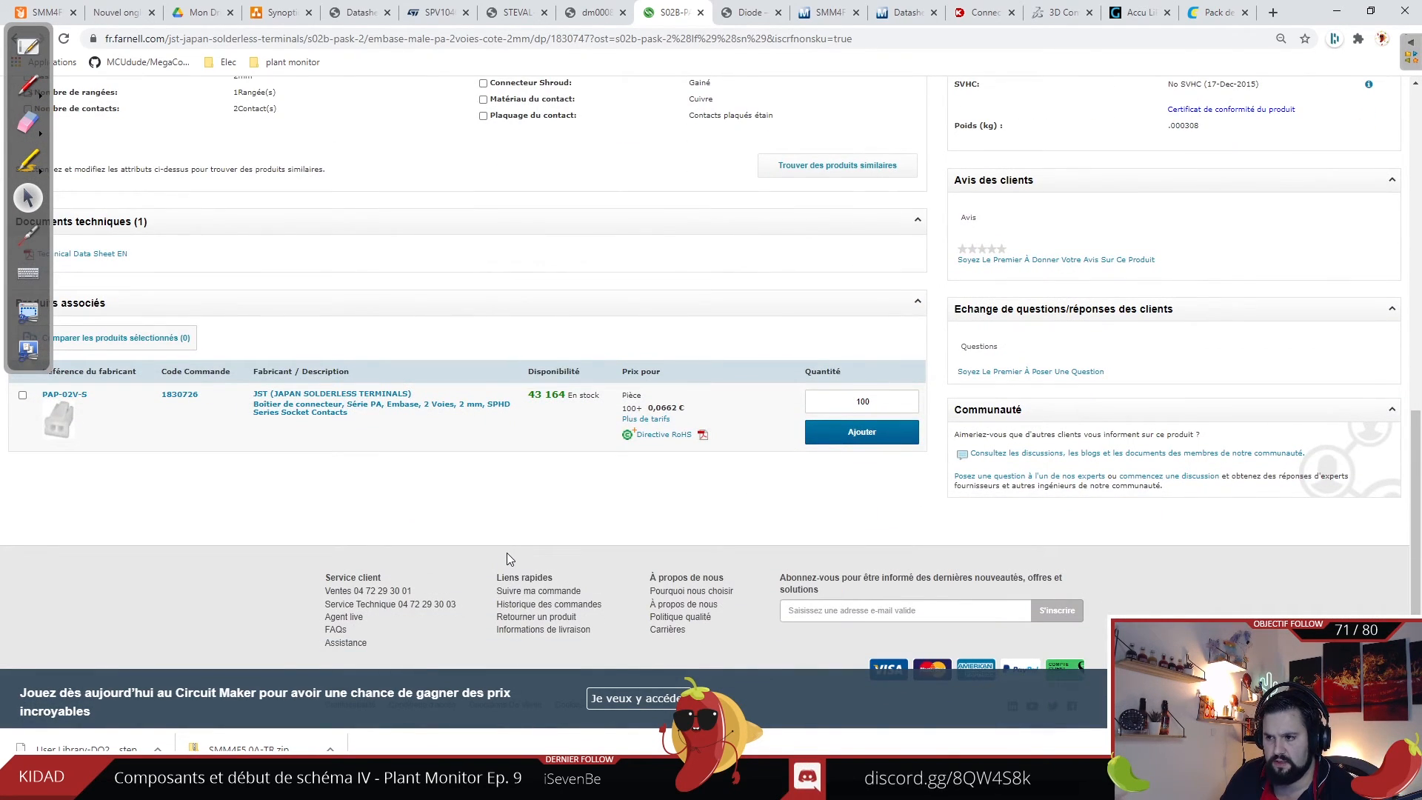
{"action": "scroll", "coordinate": [507, 553], "scroll_direction": "up", "scroll_amount": 6}
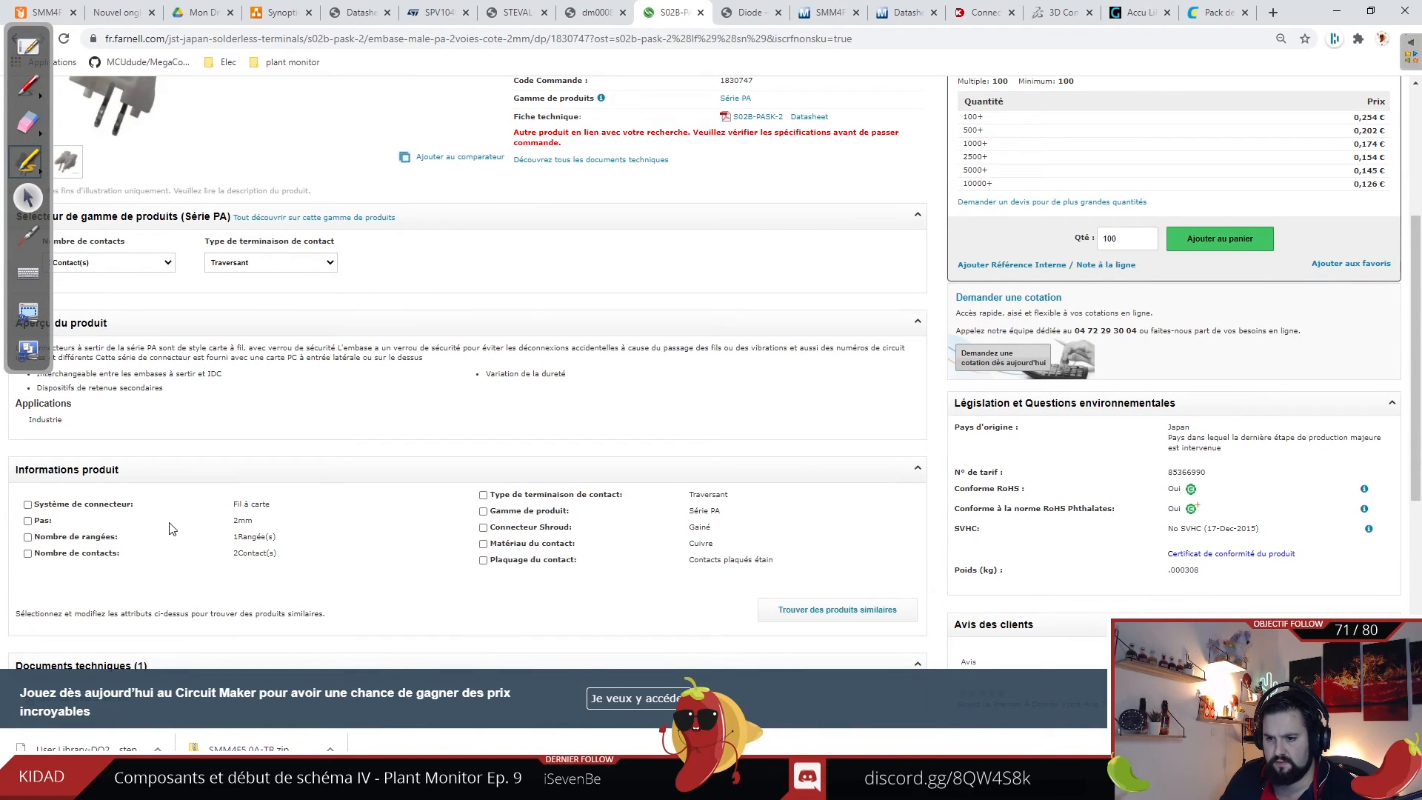
{"action": "left_click", "coordinate": [28, 505]}
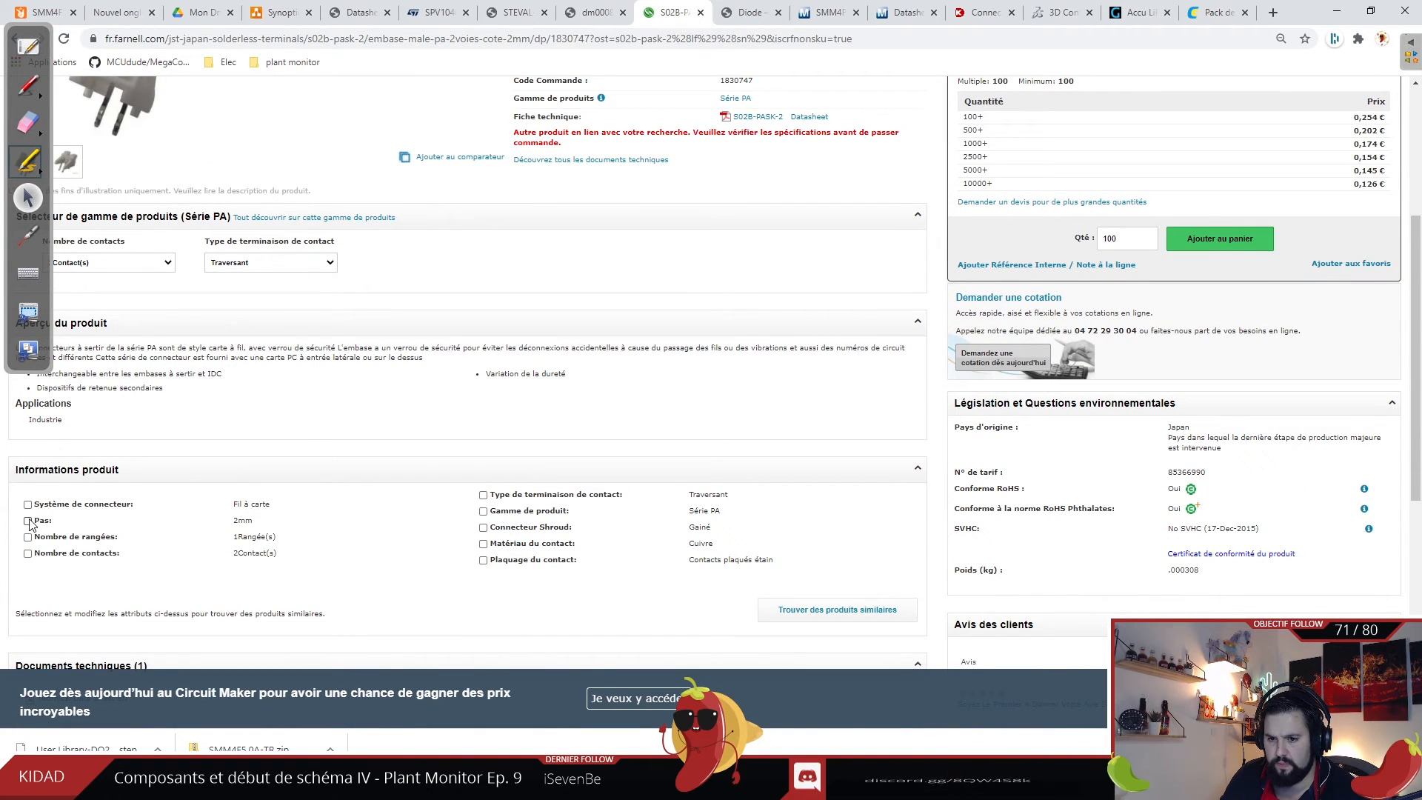
{"action": "left_click", "coordinate": [28, 520]}
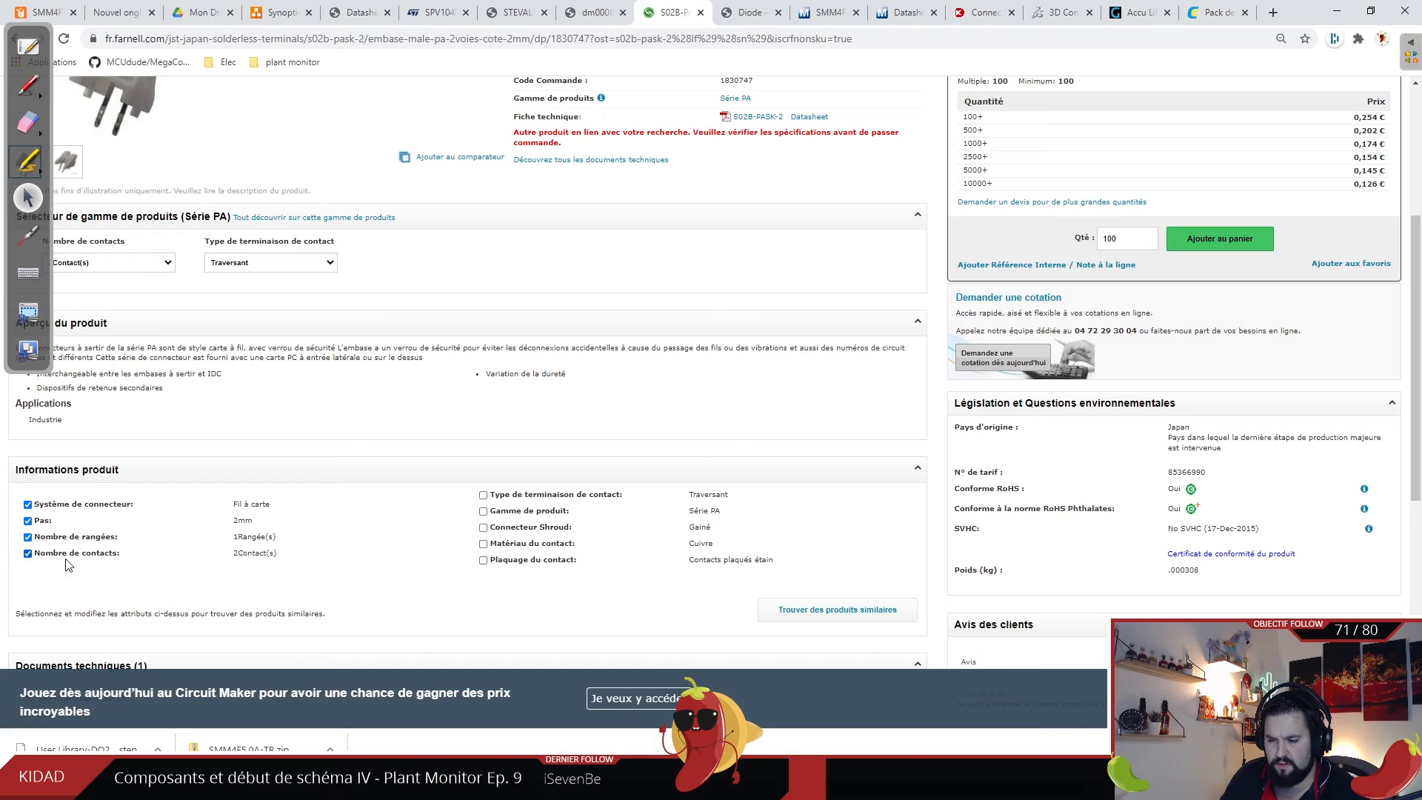
{"action": "left_click", "coordinate": [800, 611]}
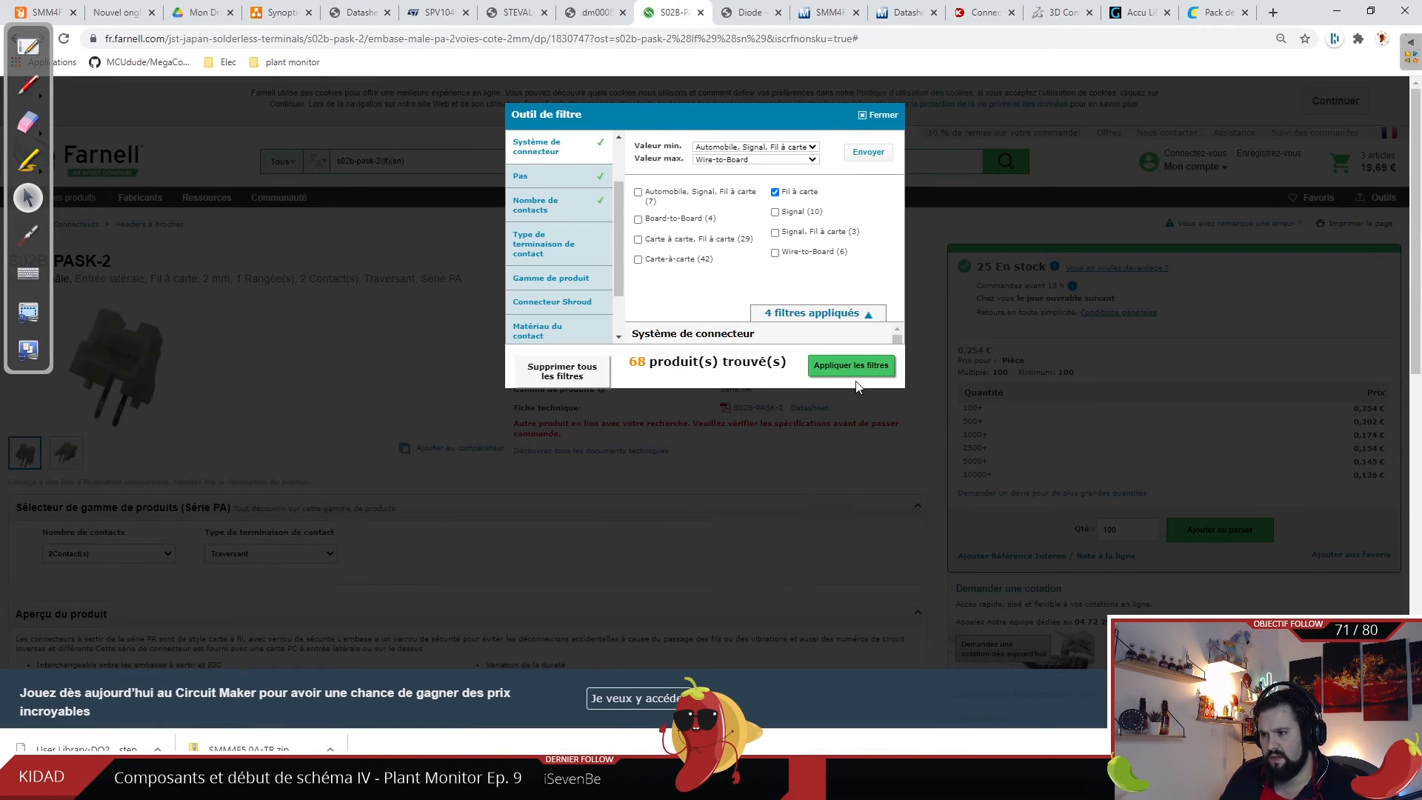
- Apply the chosen attribute filters and put away the screen annotation palette
{"action": "left_click", "coordinate": [857, 380]}
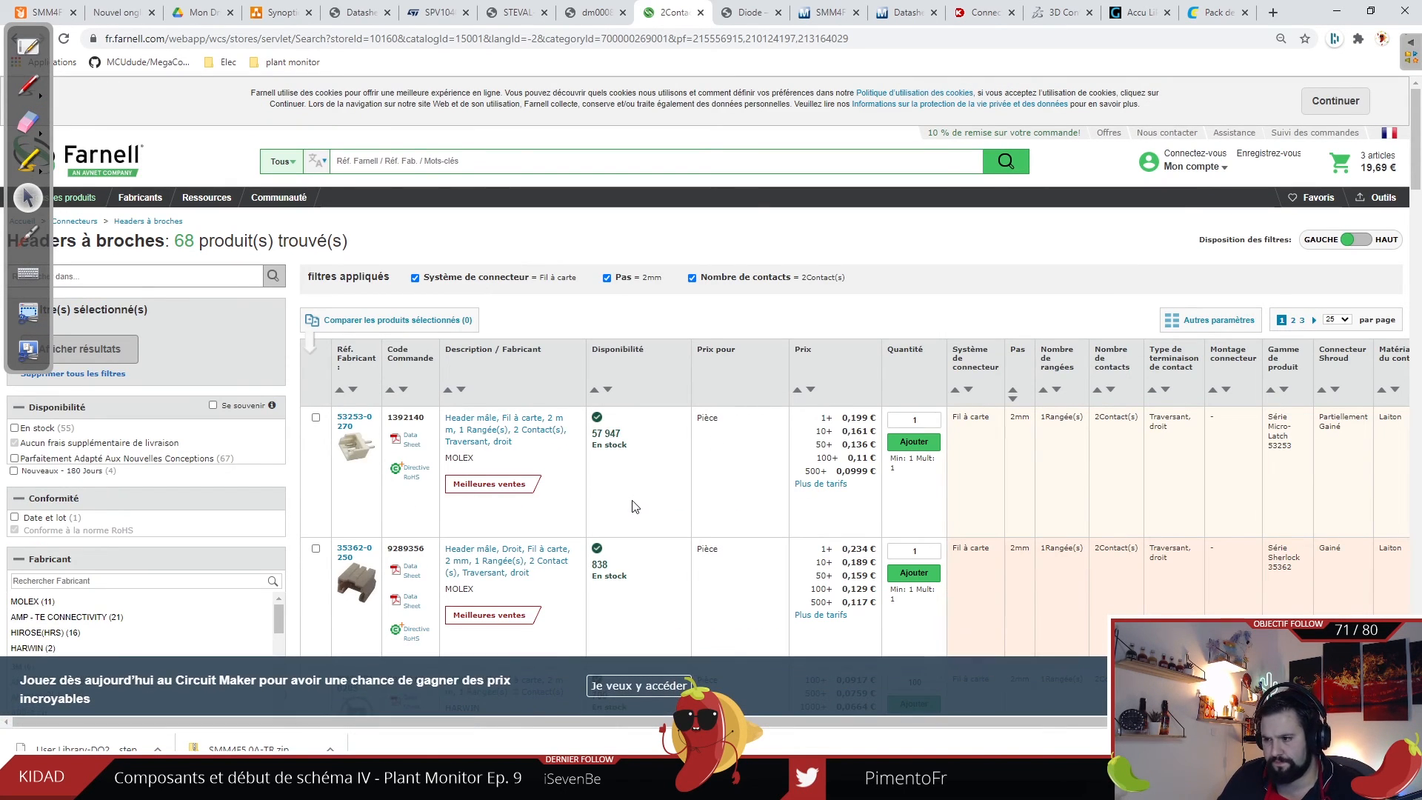
{"action": "mouse_move", "coordinate": [355, 451]}
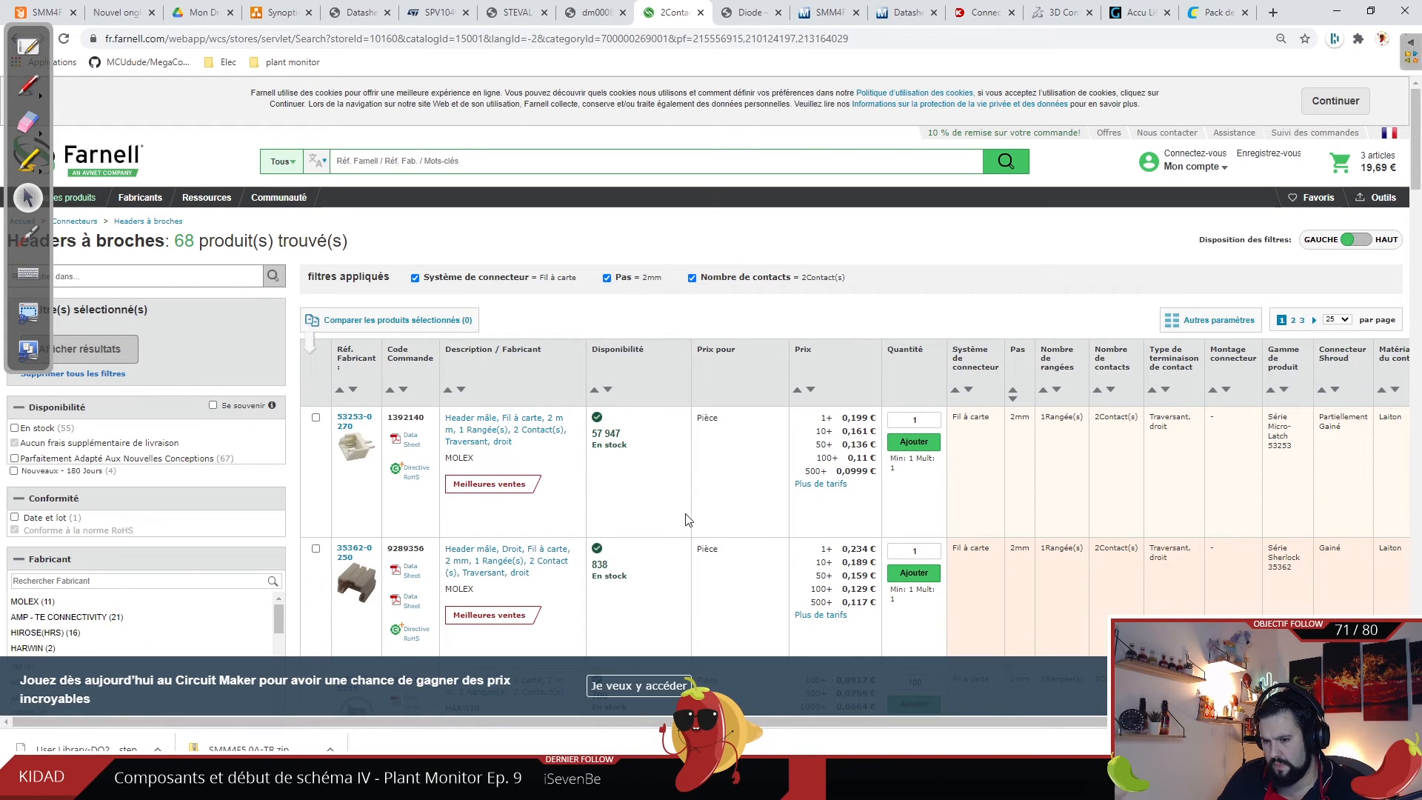
{"action": "scroll", "coordinate": [685, 518], "scroll_direction": "down", "scroll_amount": 2}
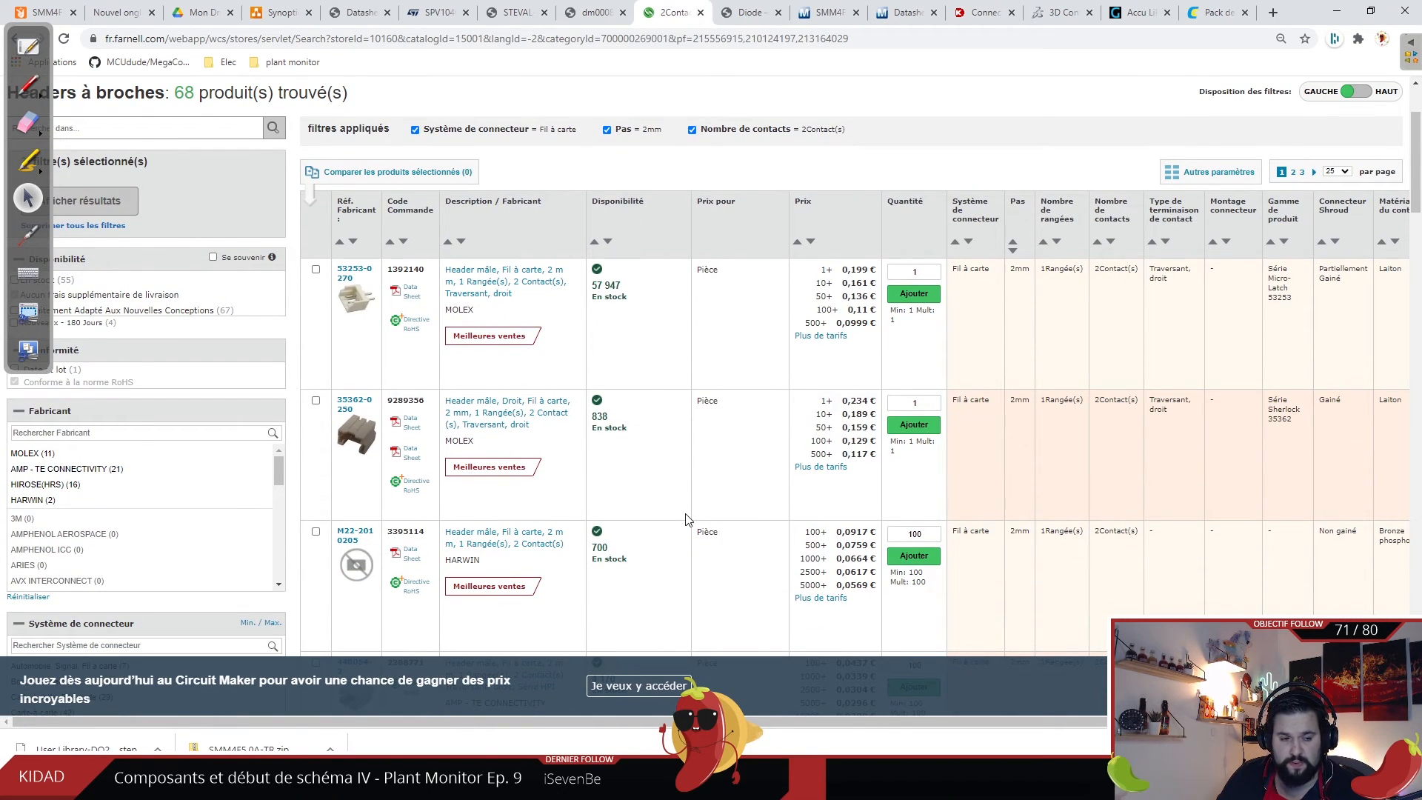
{"action": "scroll", "coordinate": [685, 518], "scroll_direction": "down", "scroll_amount": 2}
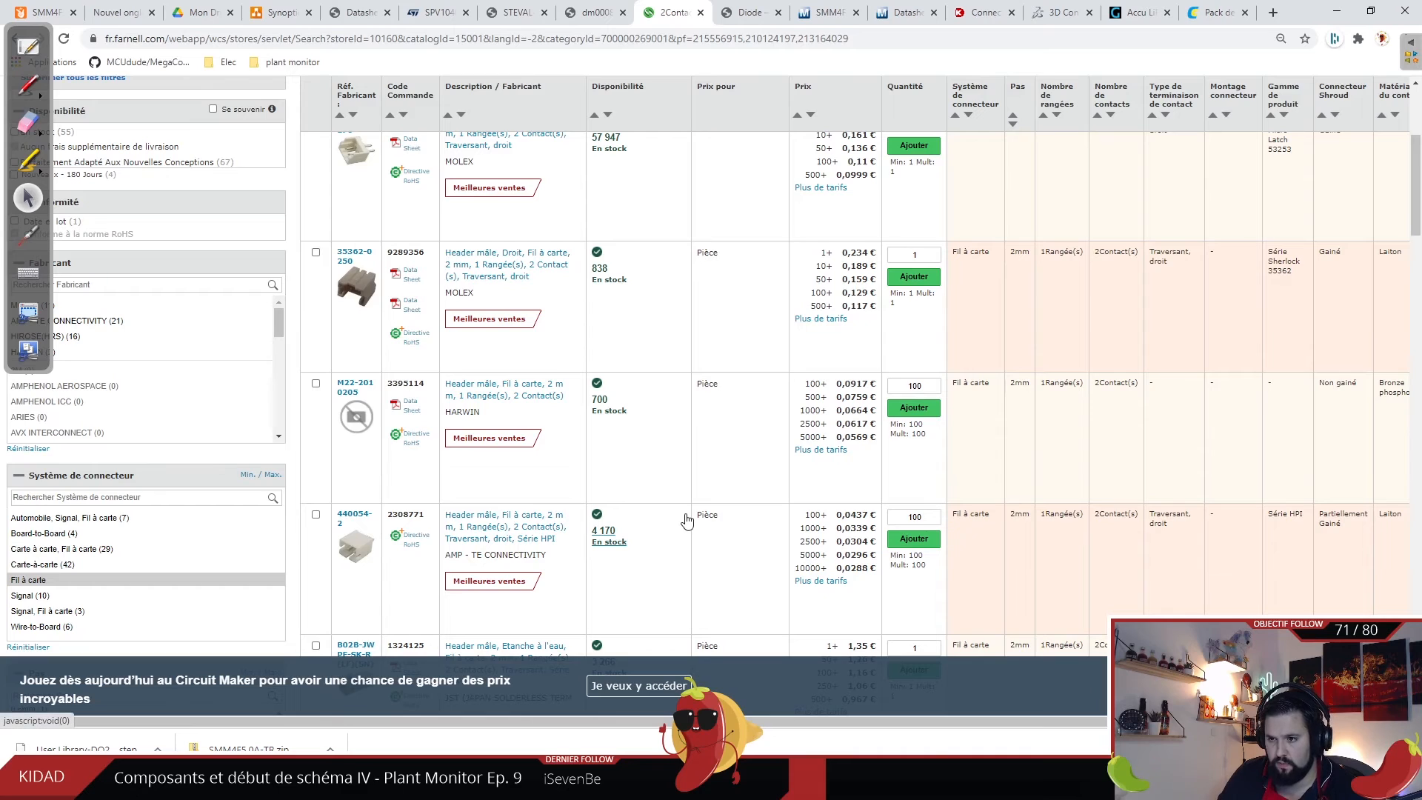
{"action": "scroll", "coordinate": [673, 523], "scroll_direction": "up", "scroll_amount": 3}
{"action": "scroll", "coordinate": [673, 522], "scroll_direction": "down", "scroll_amount": 5}
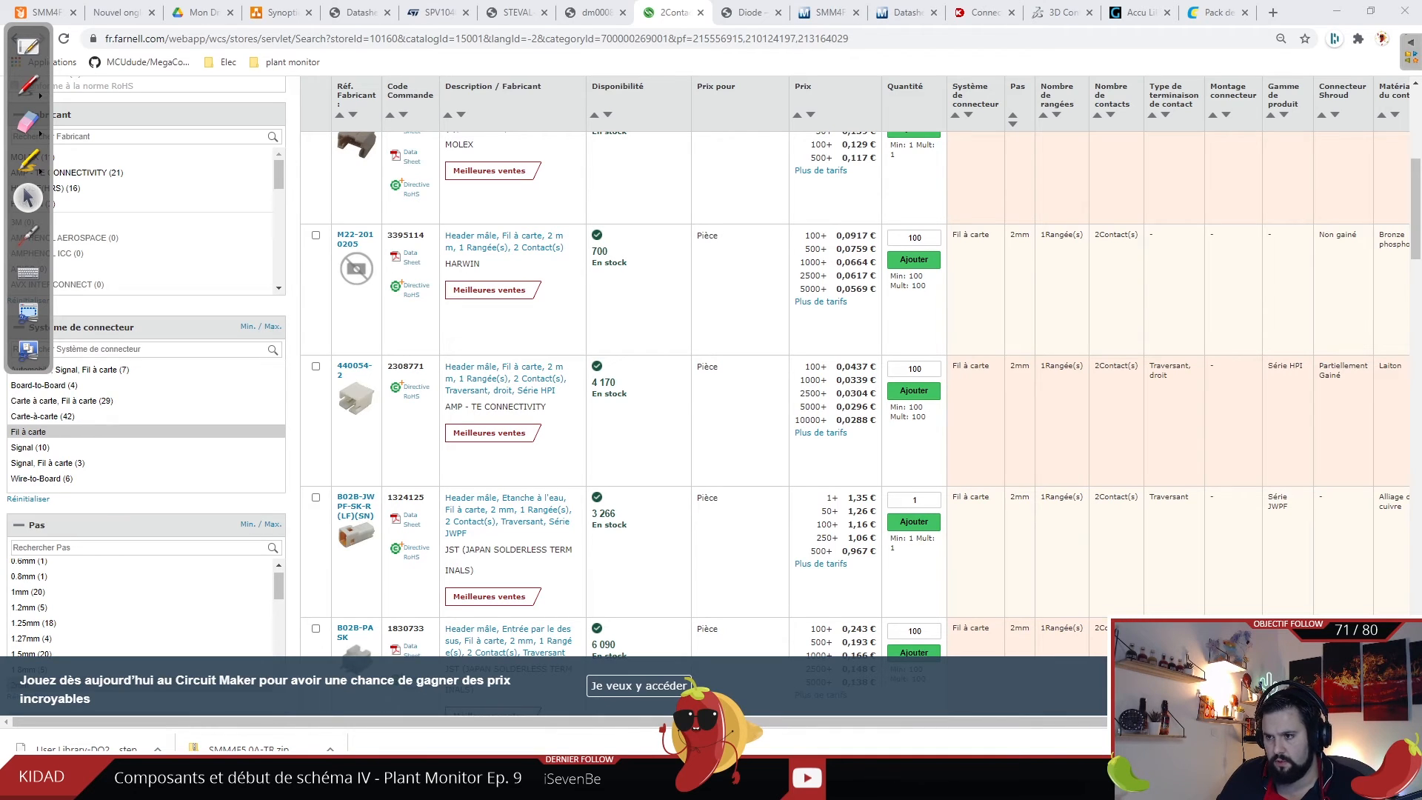
{"action": "left_click", "coordinate": [43, 52]}
{"action": "key", "text": "alt+Tab"}
- Filter termination to Montage en surface à angle droit and Traversant à angle droit
{"action": "scroll", "coordinate": [144, 426], "scroll_direction": "down", "scroll_amount": 5}
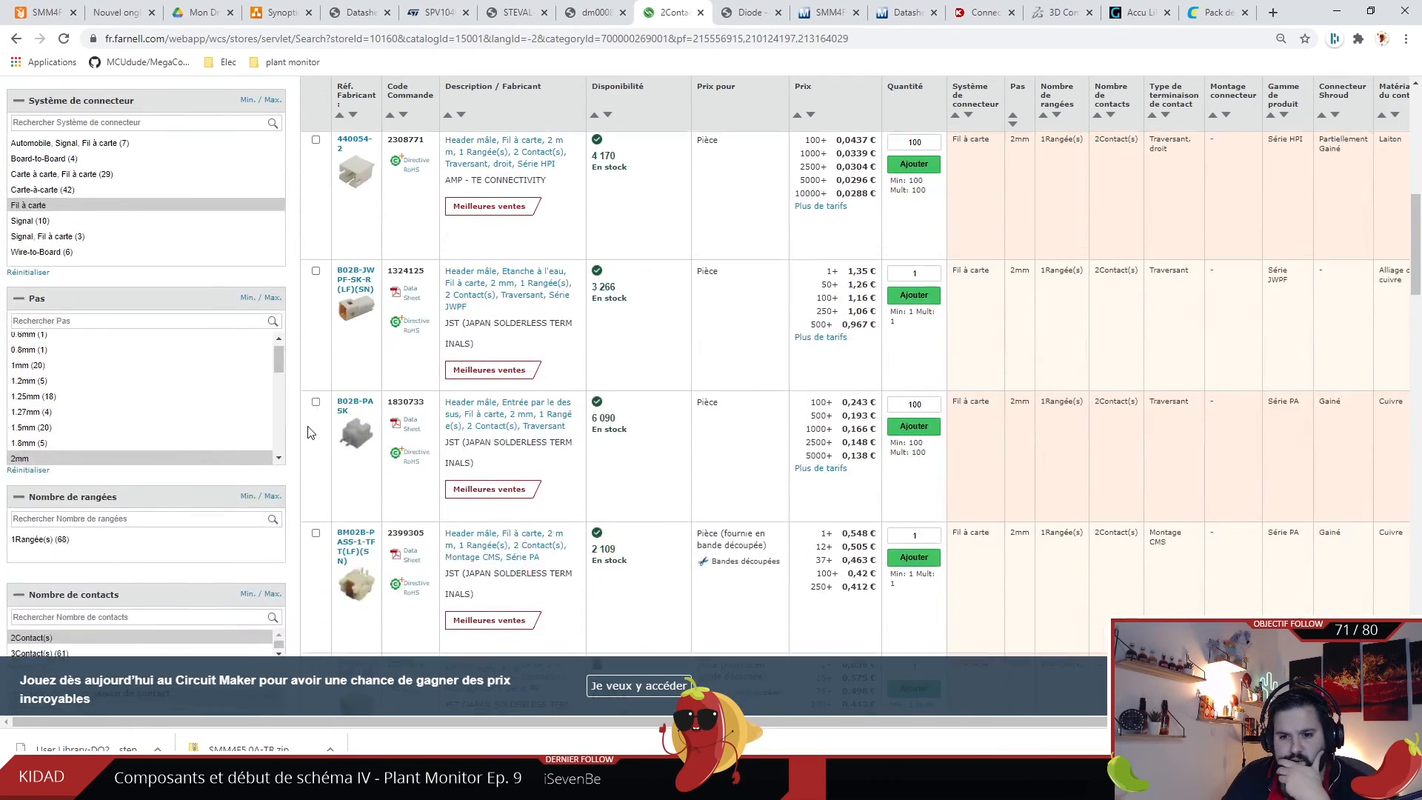
{"action": "scroll", "coordinate": [310, 449], "scroll_direction": "down", "scroll_amount": 2}
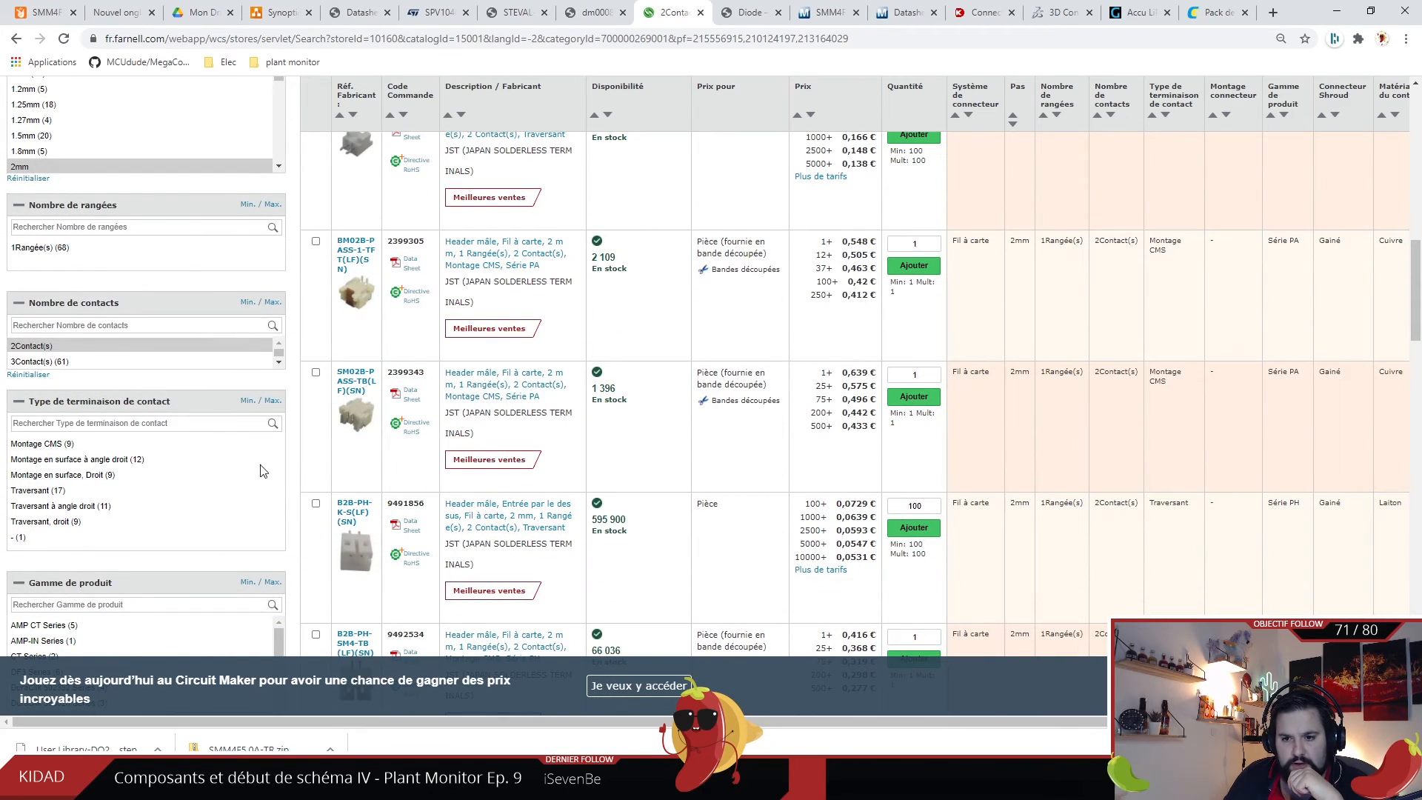
{"action": "left_click", "coordinate": [65, 459]}
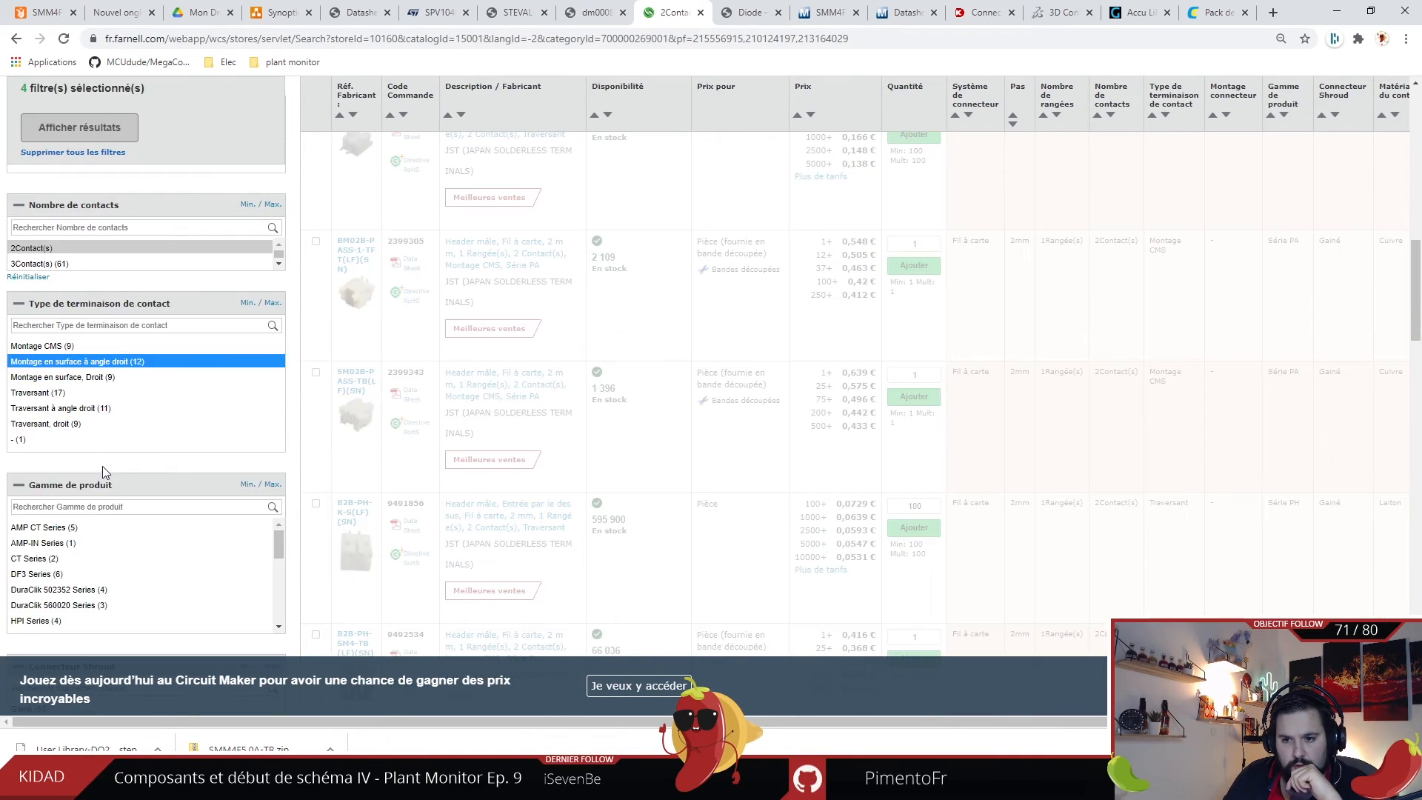
{"action": "left_click", "coordinate": [89, 310]}
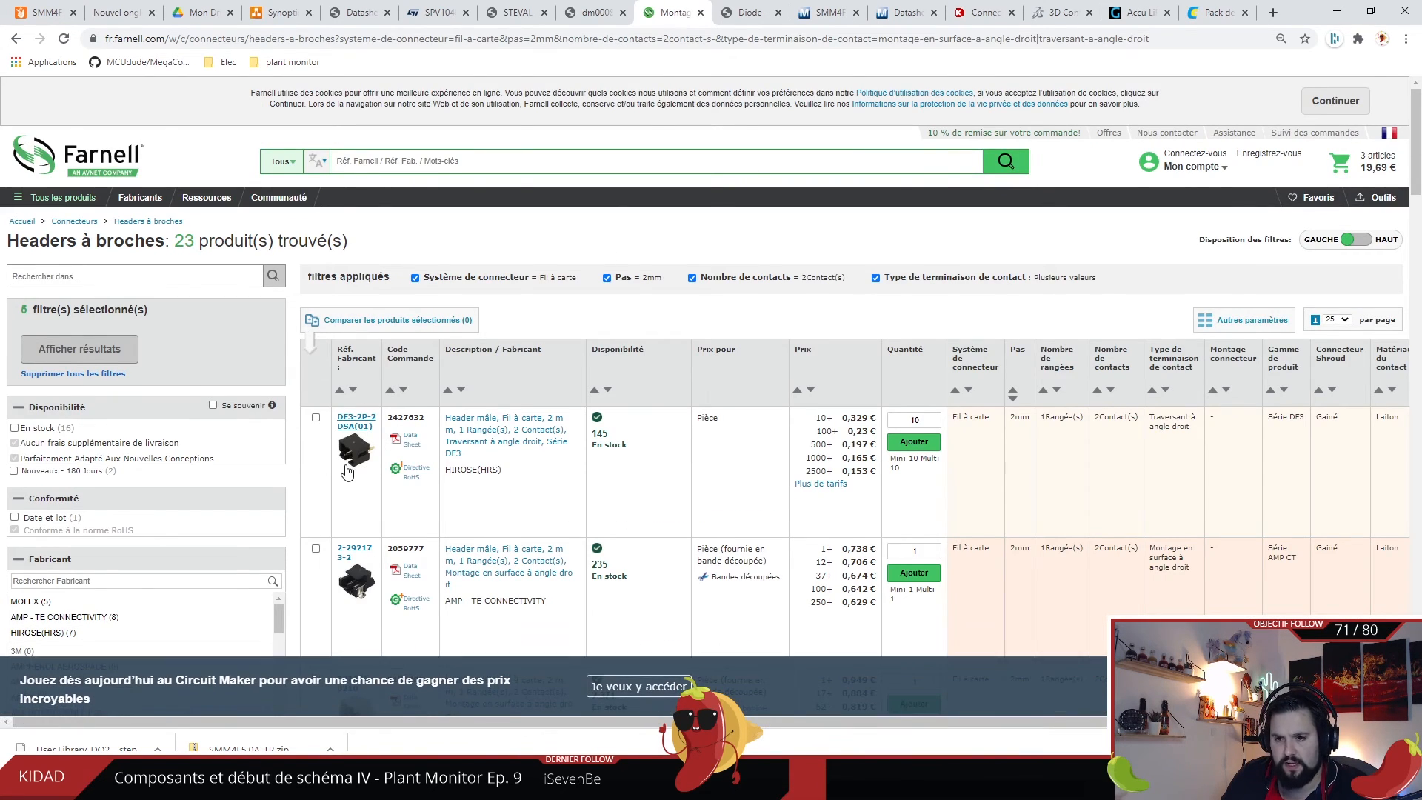
- Sort the header results by price and keep only in-stock products
{"action": "scroll", "coordinate": [323, 352], "scroll_direction": "down", "scroll_amount": 1}
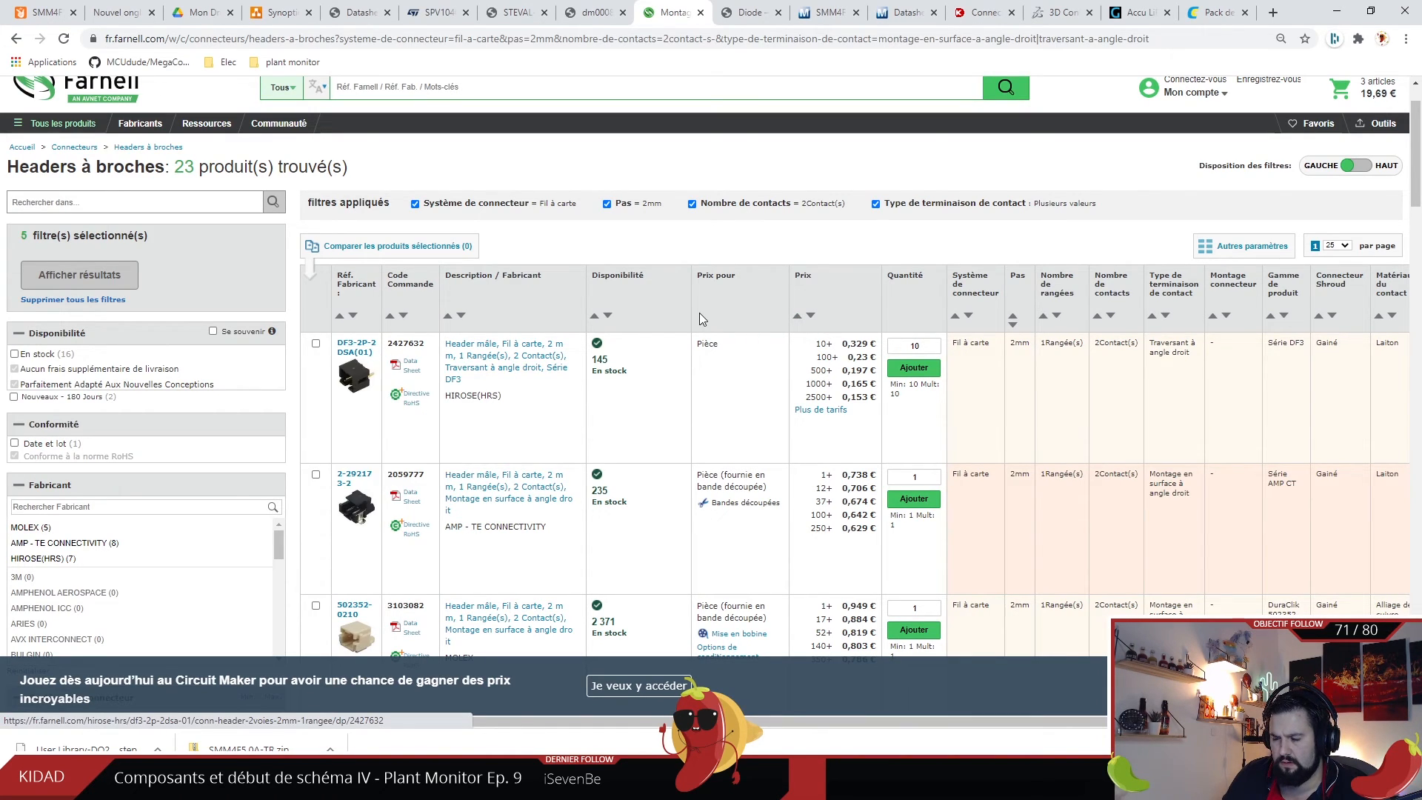
{"action": "left_click", "coordinate": [796, 315]}
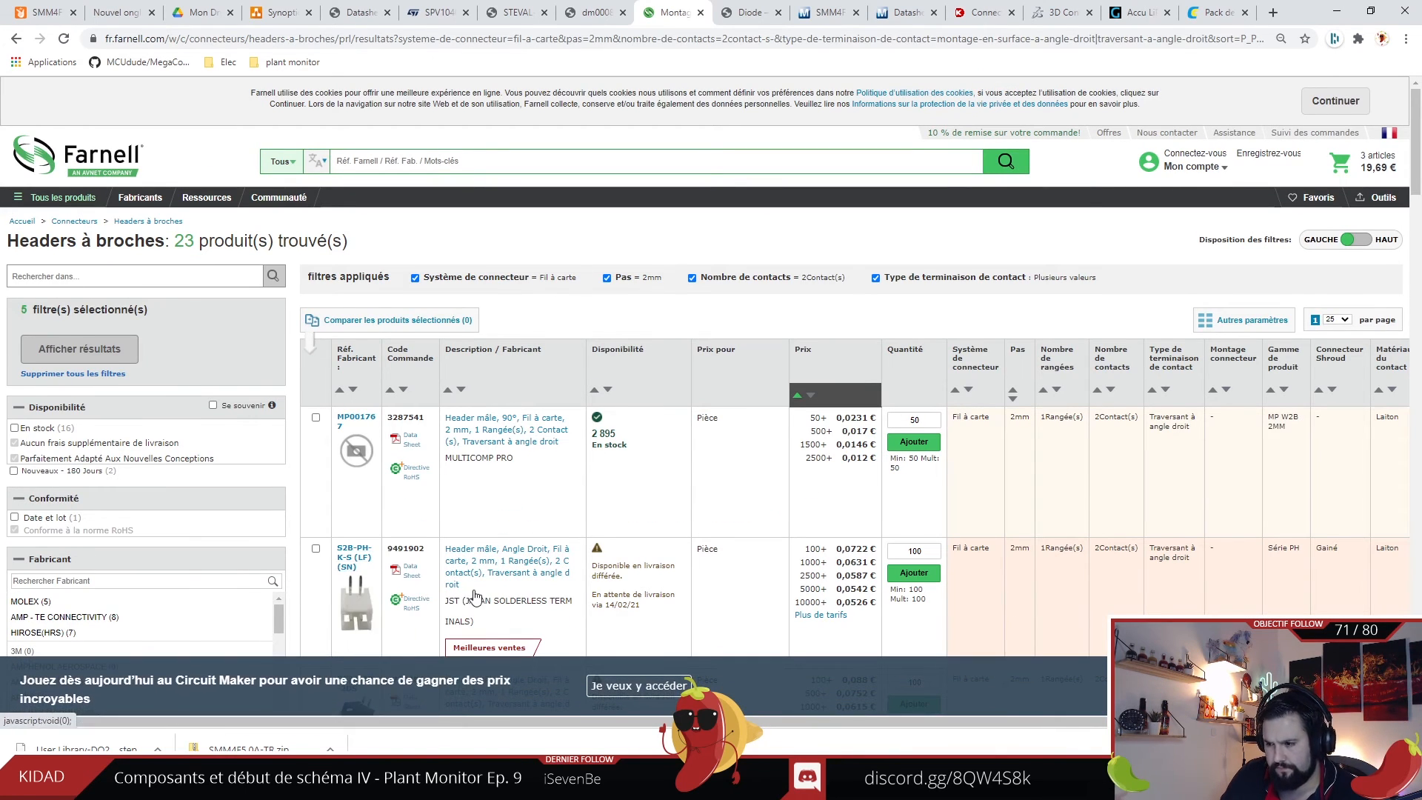
{"action": "scroll", "coordinate": [476, 595], "scroll_direction": "down", "scroll_amount": 3}
{"action": "left_click", "coordinate": [41, 207]}
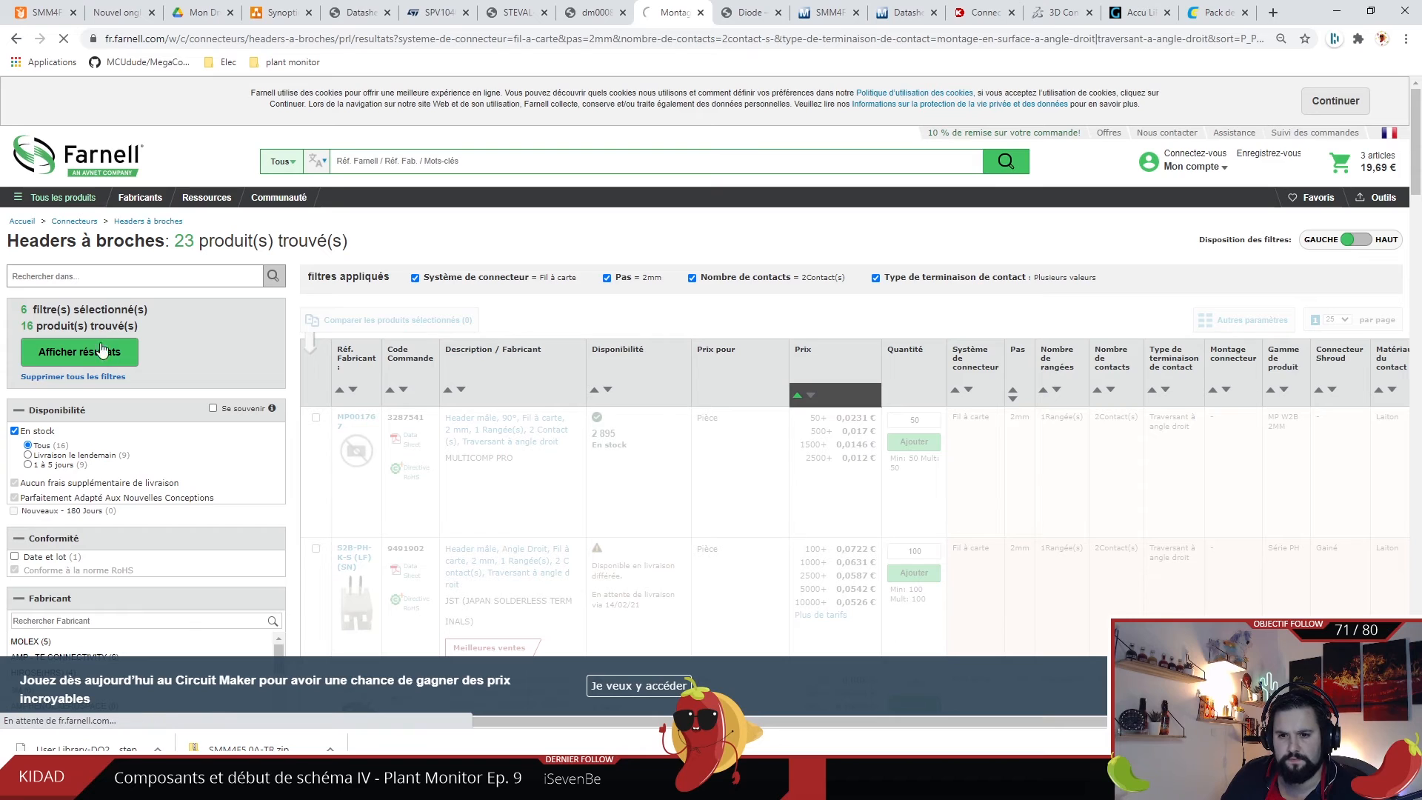
{"action": "left_click", "coordinate": [101, 350]}
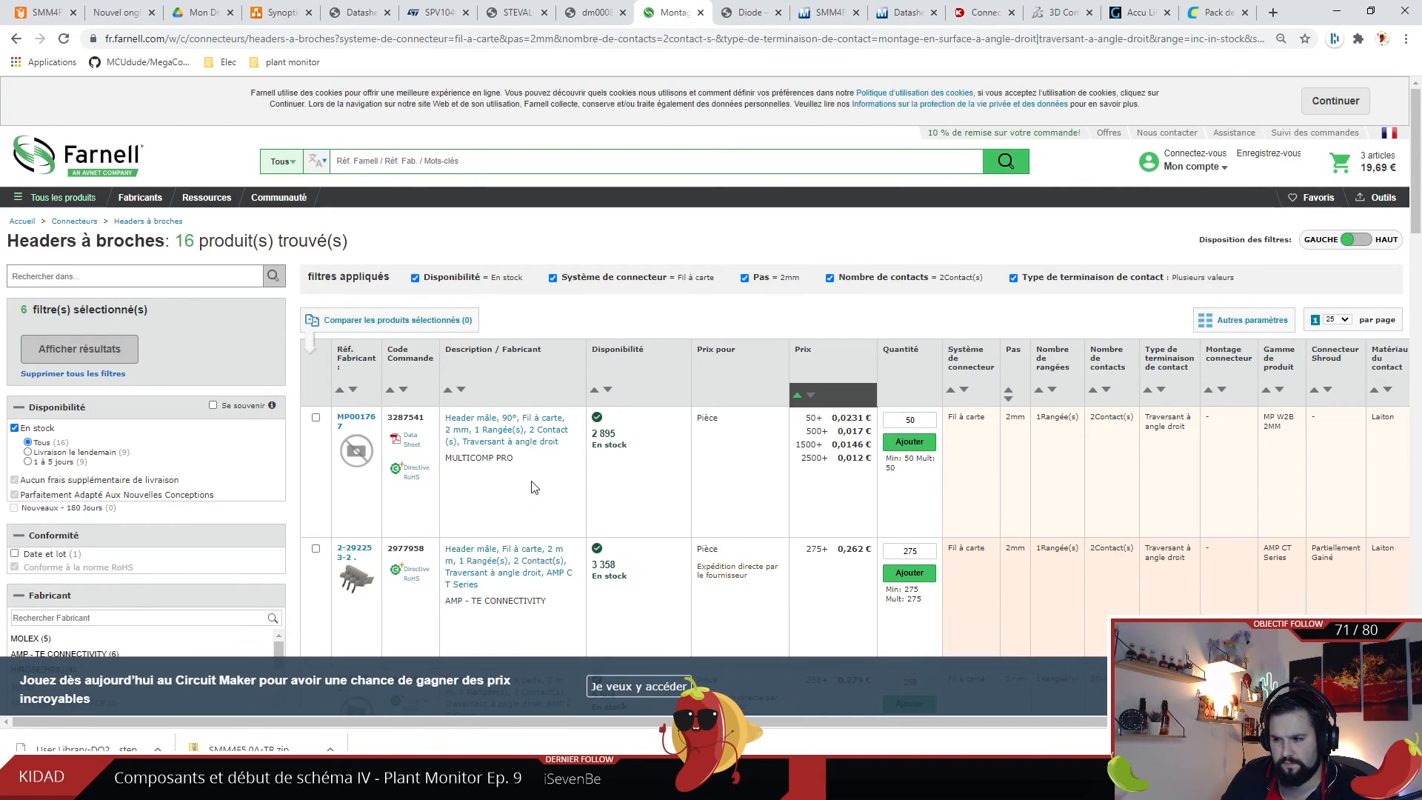
- Browse the filtered list and open the DF3-2P-2DSA(01) product page
{"action": "scroll", "coordinate": [534, 485], "scroll_direction": "down", "scroll_amount": 2}
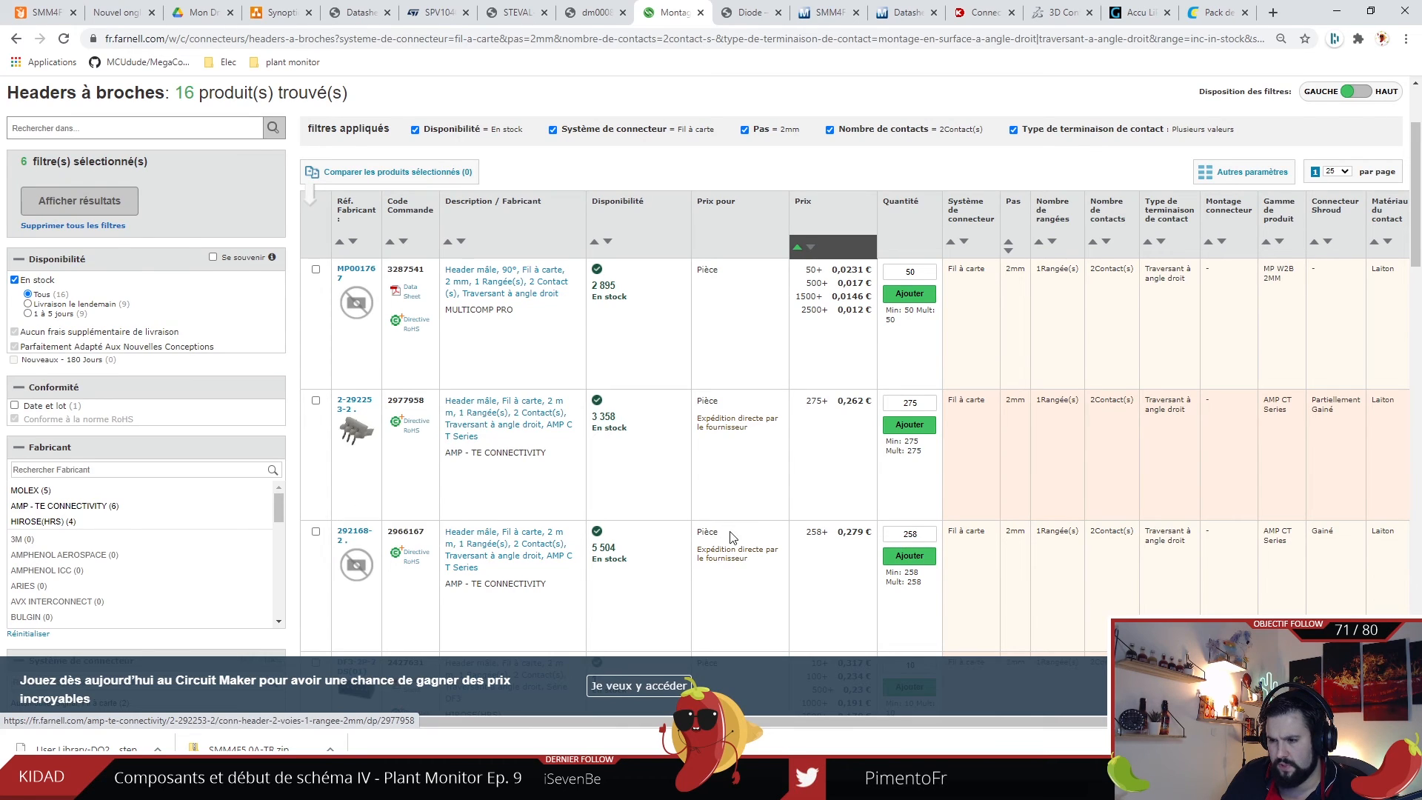
{"action": "scroll", "coordinate": [722, 549], "scroll_direction": "down", "scroll_amount": 4}
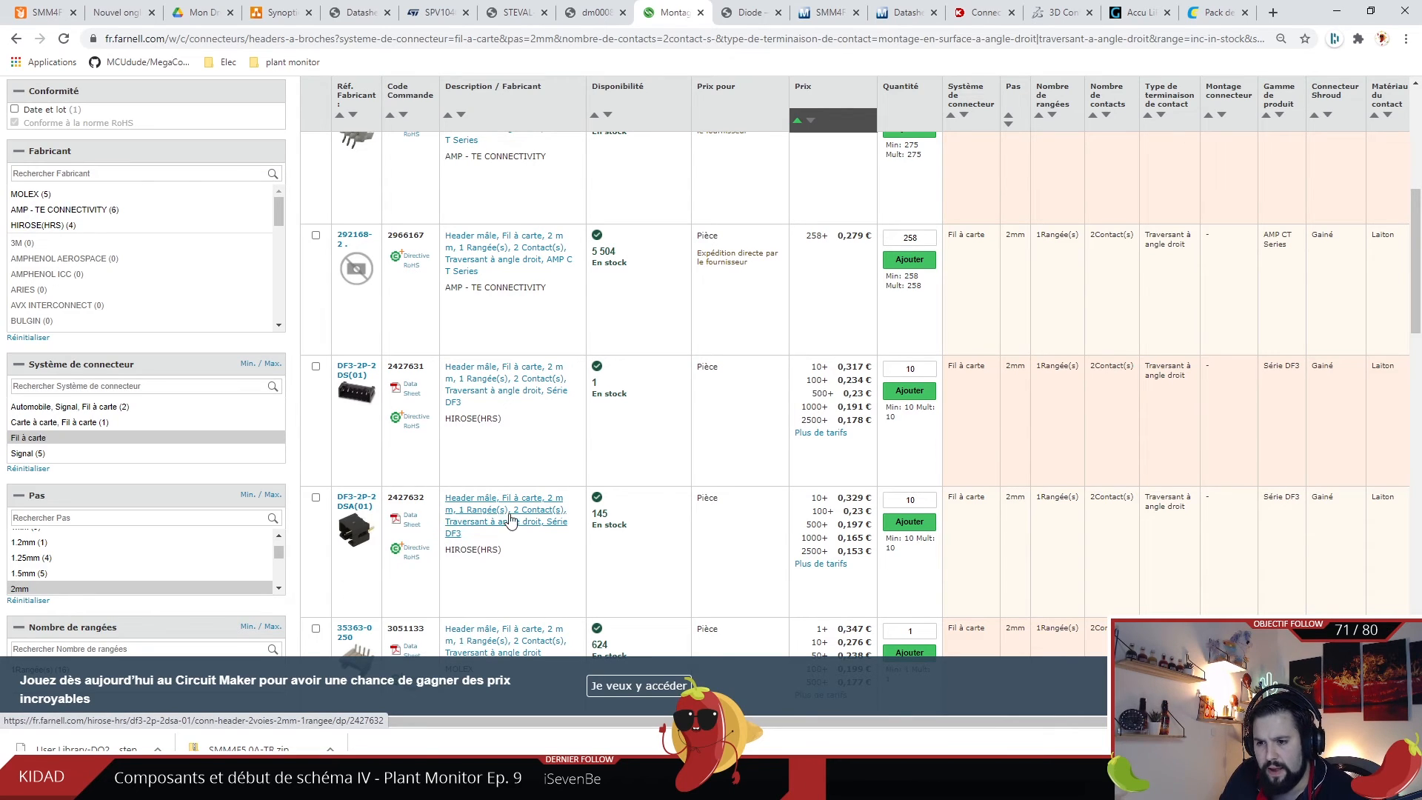
{"action": "scroll", "coordinate": [714, 578], "scroll_direction": "down", "scroll_amount": 5}
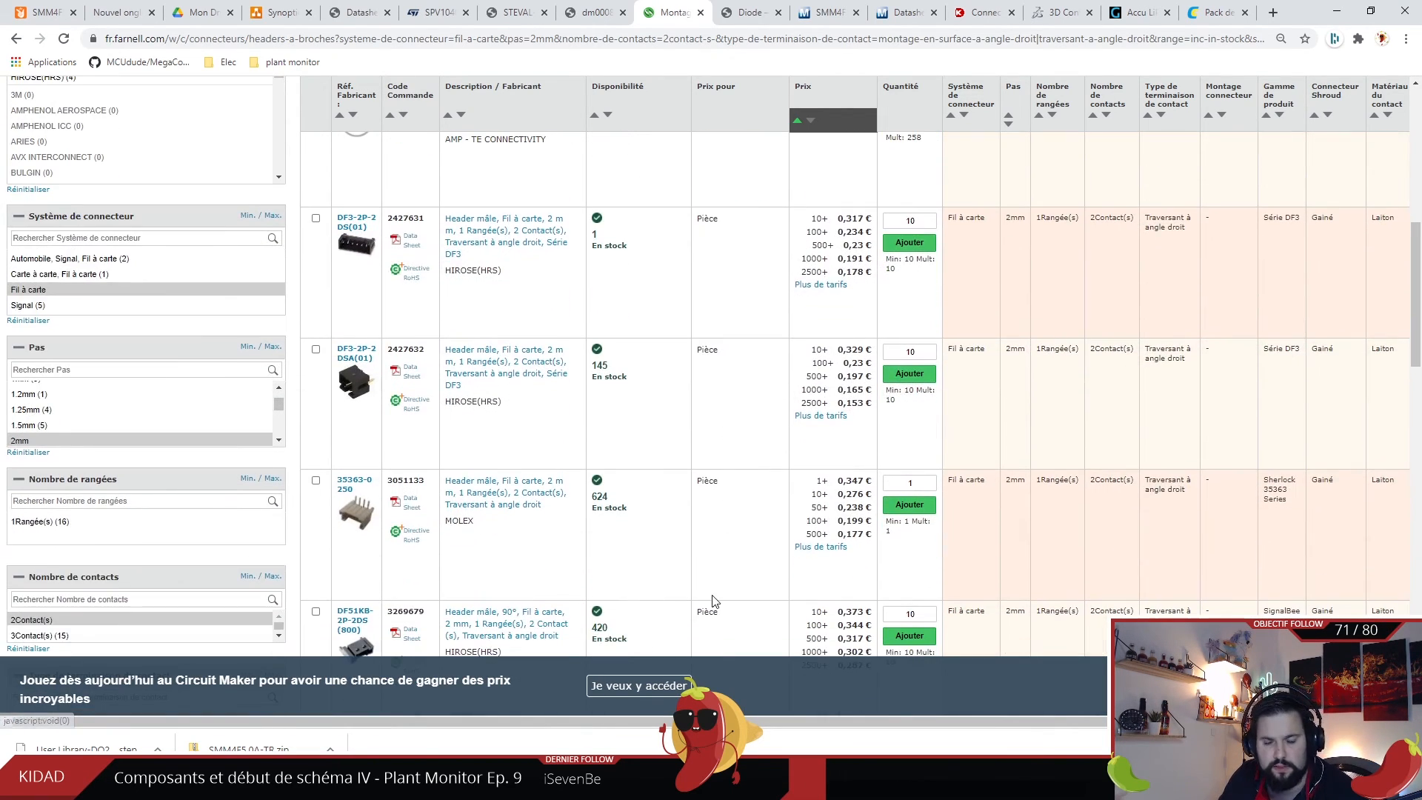
{"action": "scroll", "coordinate": [636, 546], "scroll_direction": "down", "scroll_amount": 4}
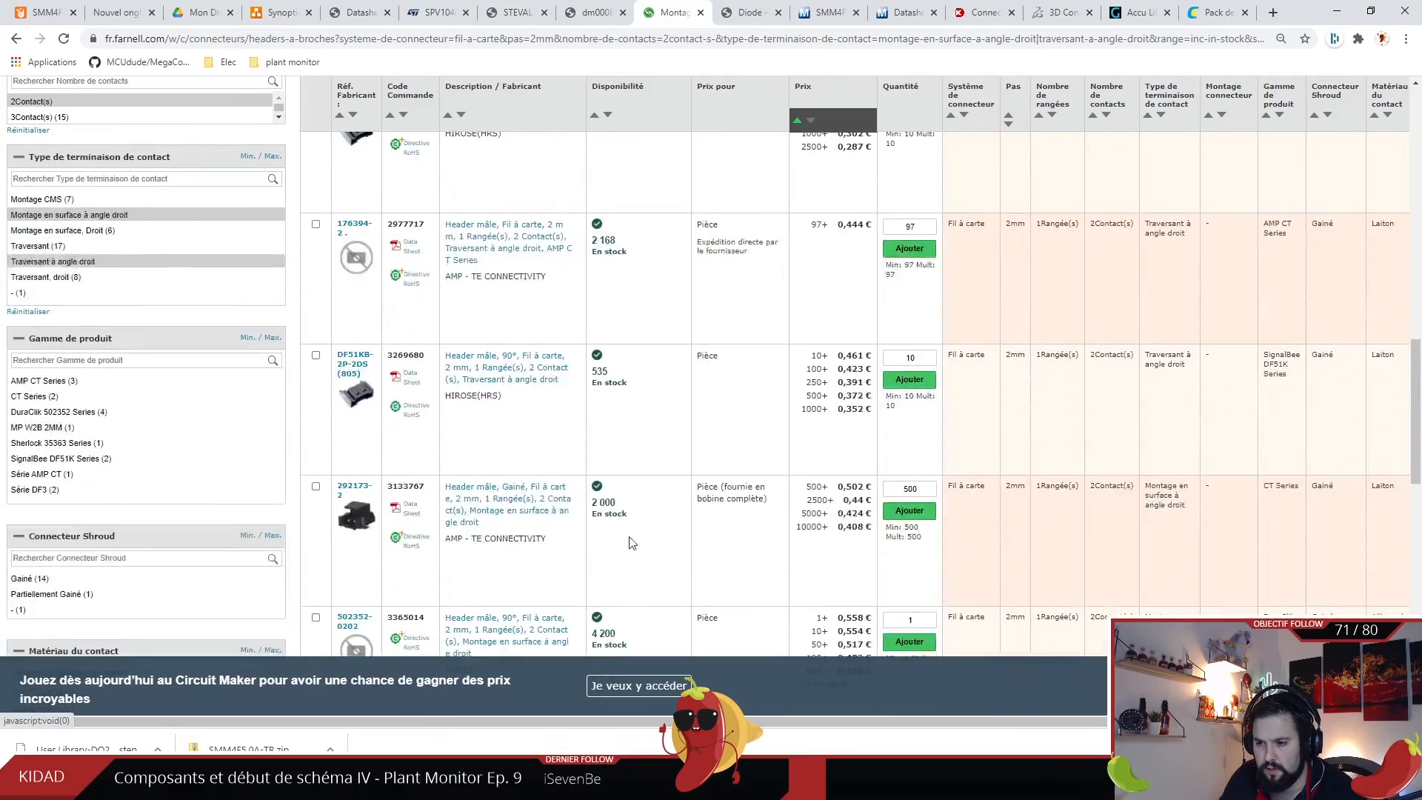
{"action": "scroll", "coordinate": [601, 561], "scroll_direction": "down", "scroll_amount": 6}
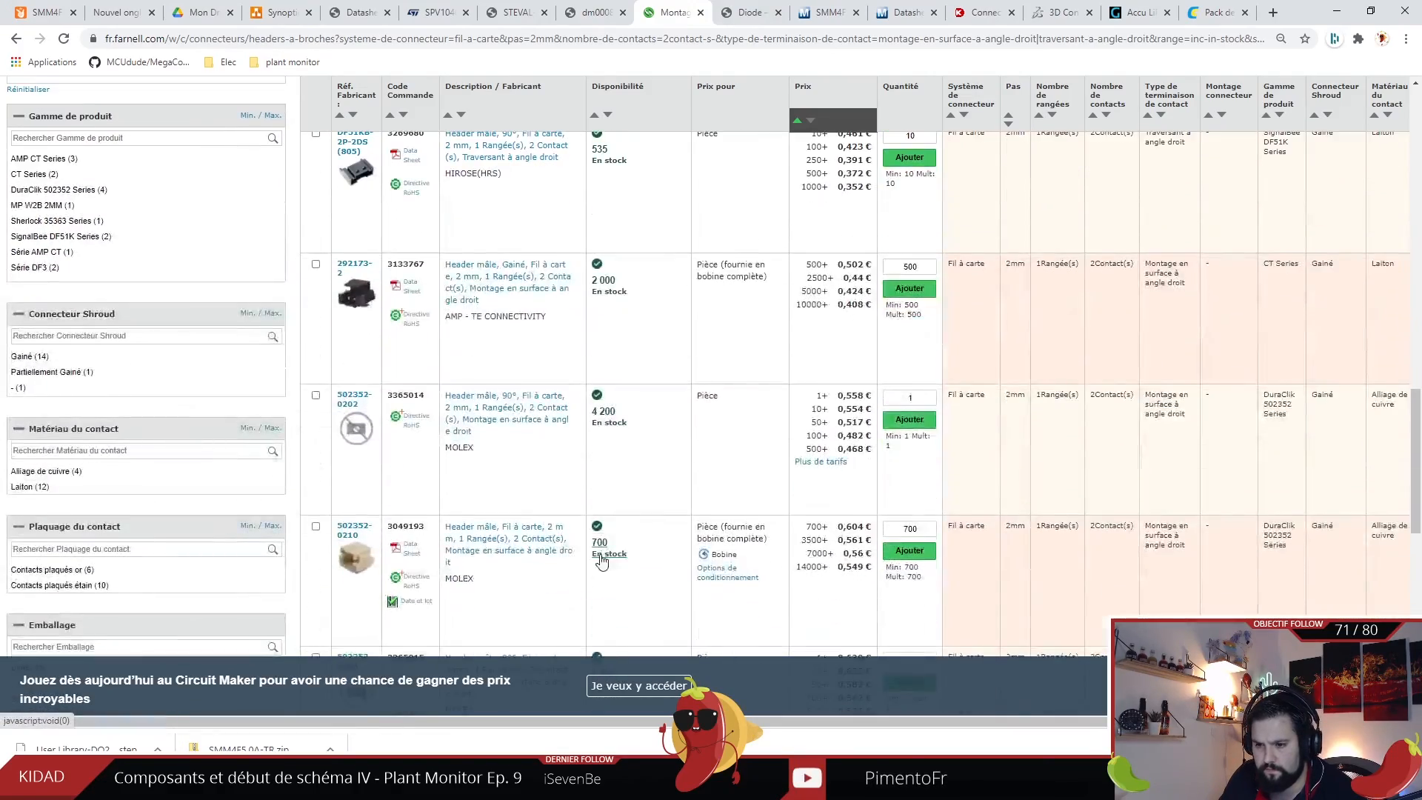
{"action": "scroll", "coordinate": [602, 561], "scroll_direction": "up", "scroll_amount": 8}
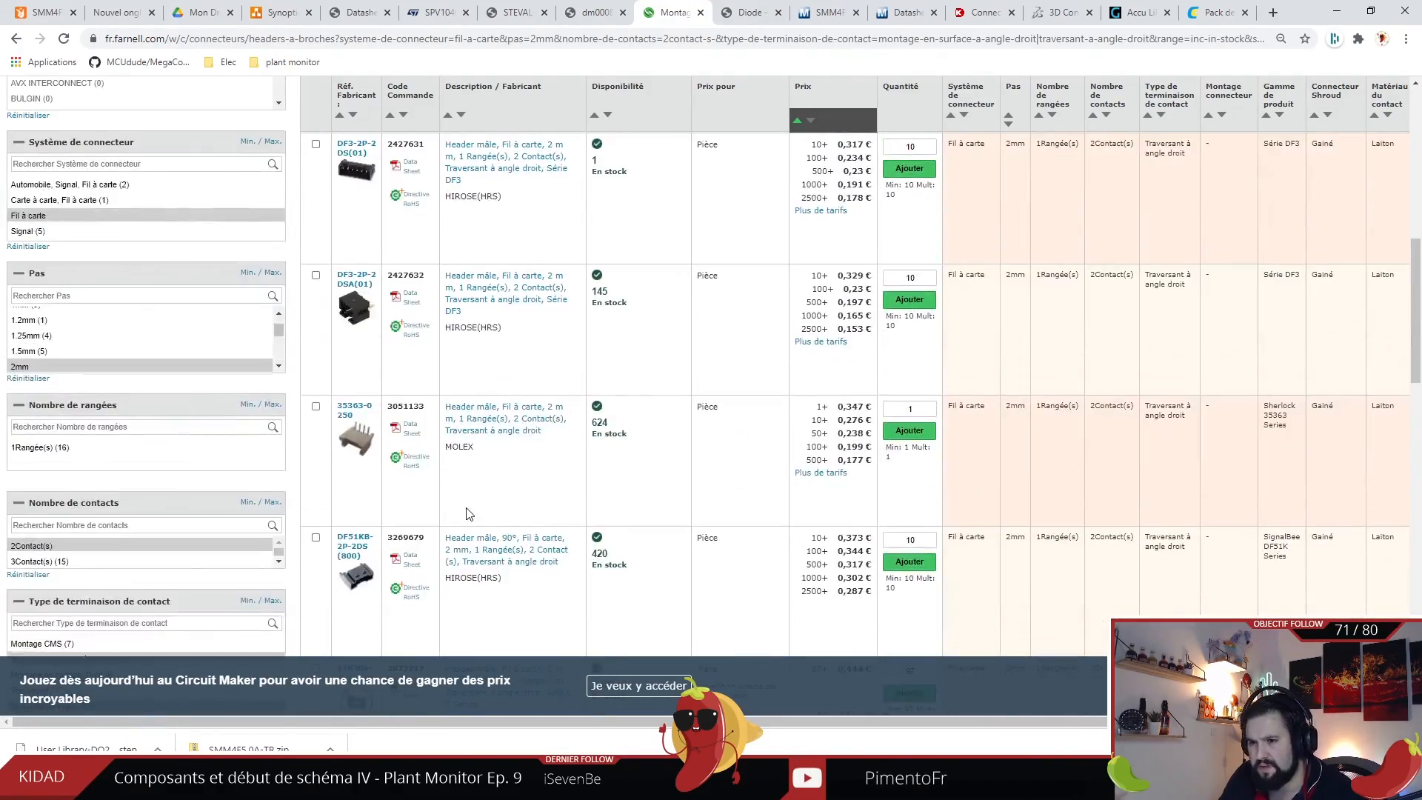
{"action": "left_click", "coordinate": [503, 300]}
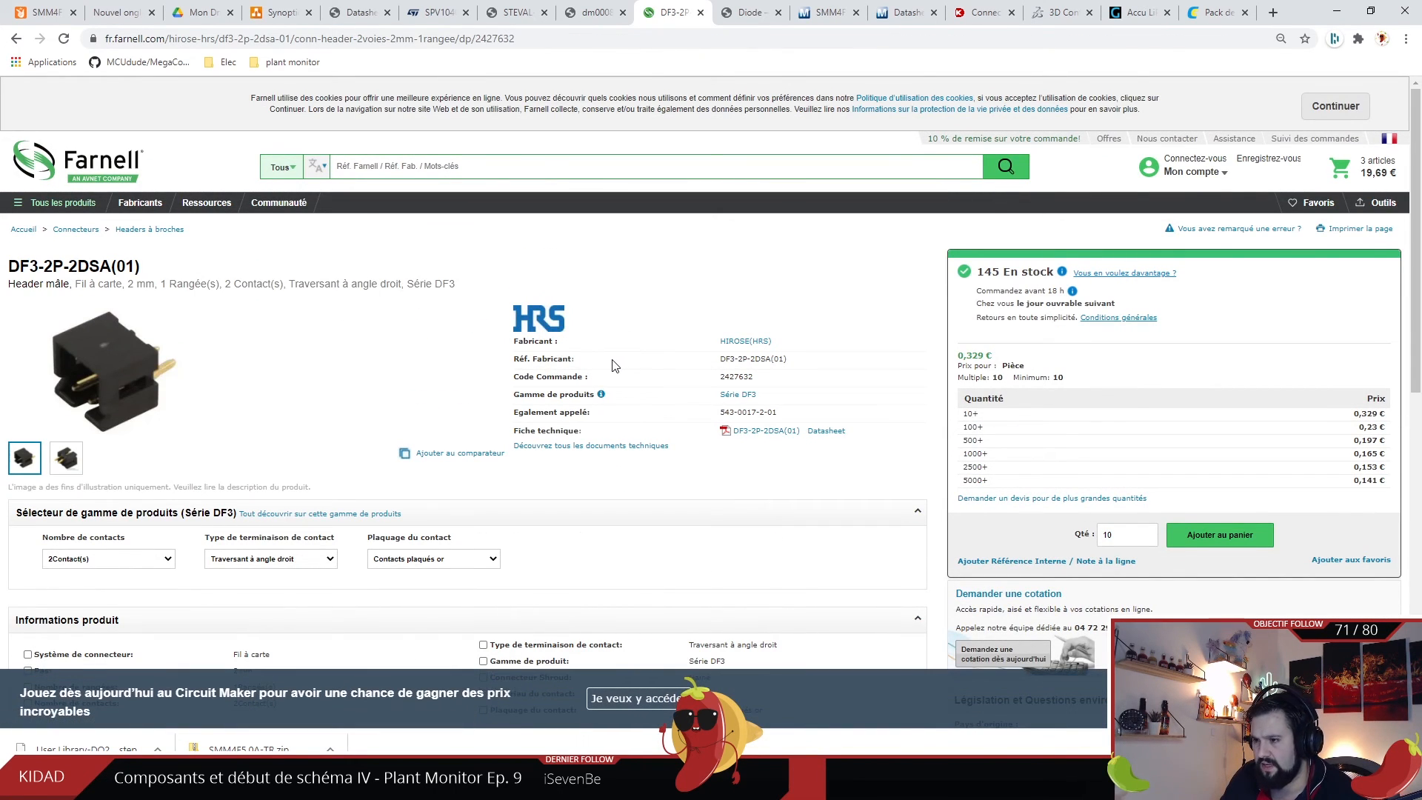
- Open and skim the DF3 series datasheet, then return to the DF3-2P-2DSA(01) page
{"action": "scroll", "coordinate": [552, 516], "scroll_direction": "down", "scroll_amount": 4}
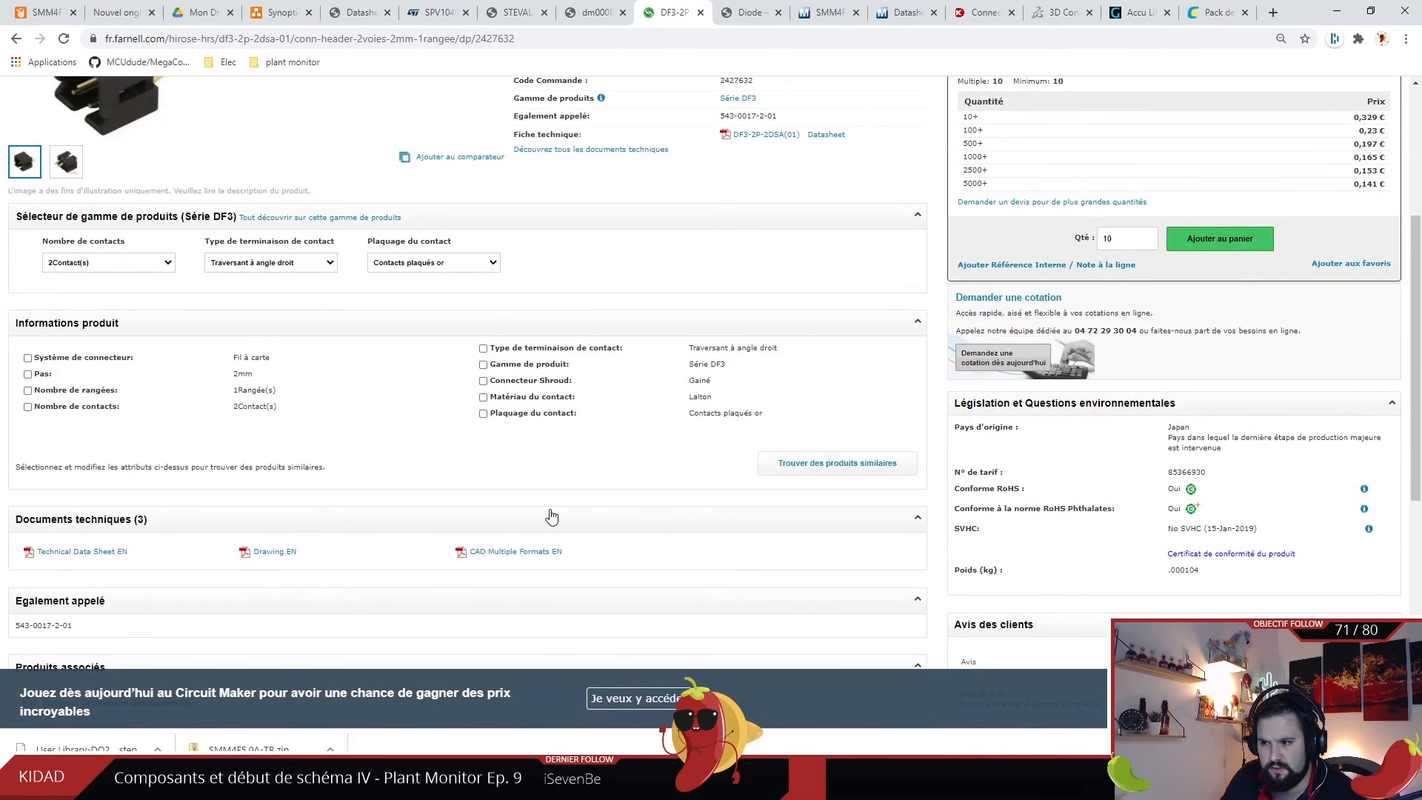
{"action": "scroll", "coordinate": [550, 511], "scroll_direction": "down", "scroll_amount": 4}
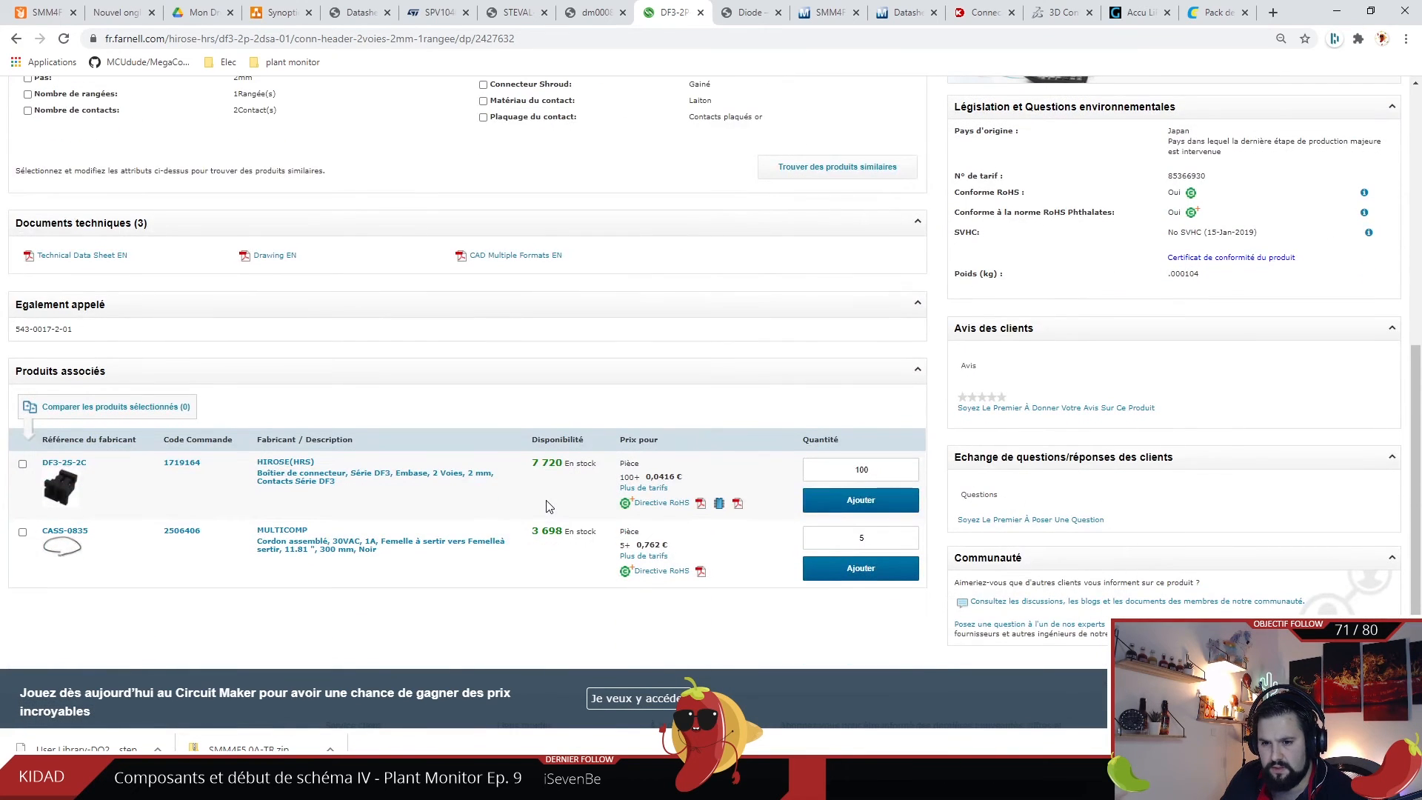
{"action": "scroll", "coordinate": [548, 506], "scroll_direction": "up", "scroll_amount": 8}
{"action": "left_click", "coordinate": [769, 363]}
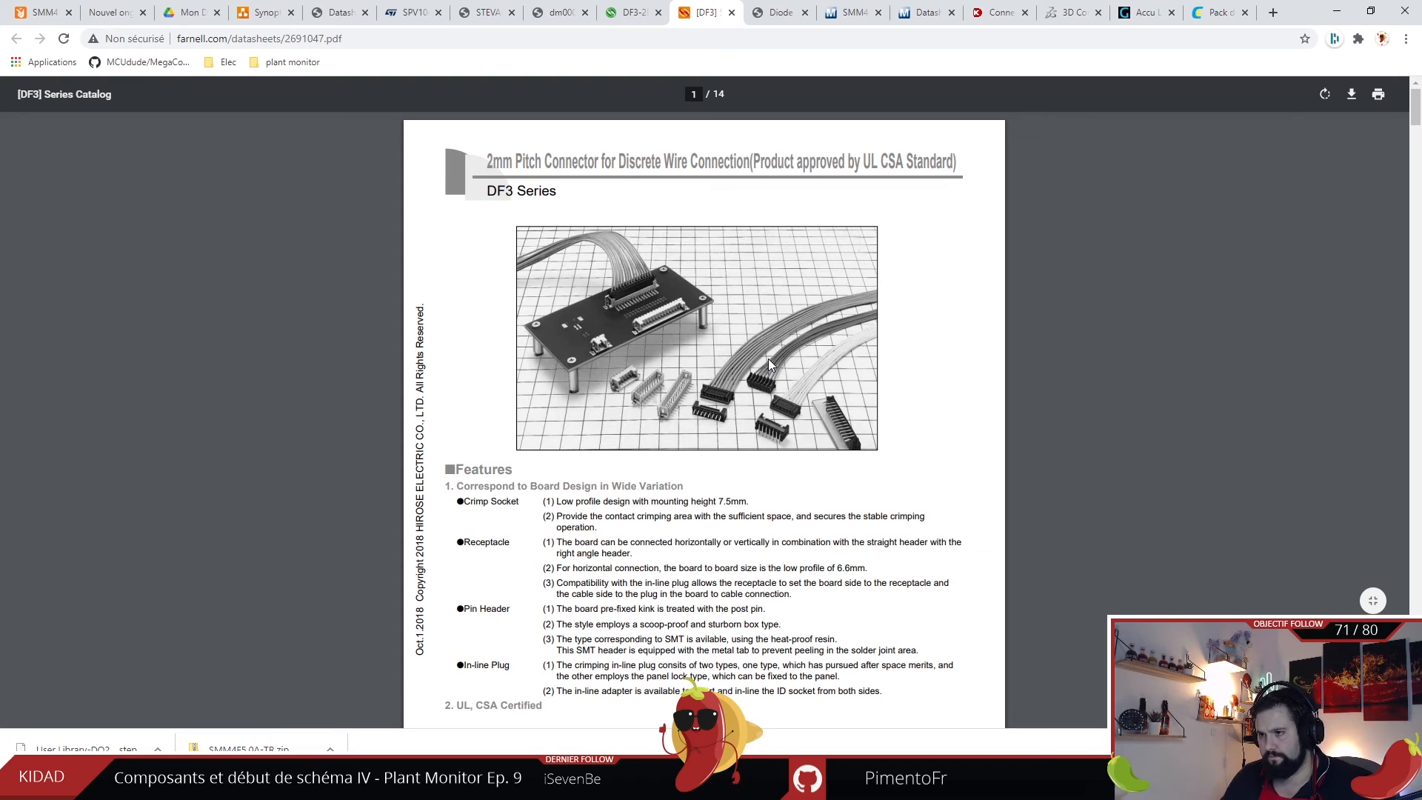
{"action": "scroll", "coordinate": [770, 361], "scroll_direction": "down", "scroll_amount": 4}
{"action": "scroll", "coordinate": [777, 340], "scroll_direction": "up", "scroll_amount": 4}
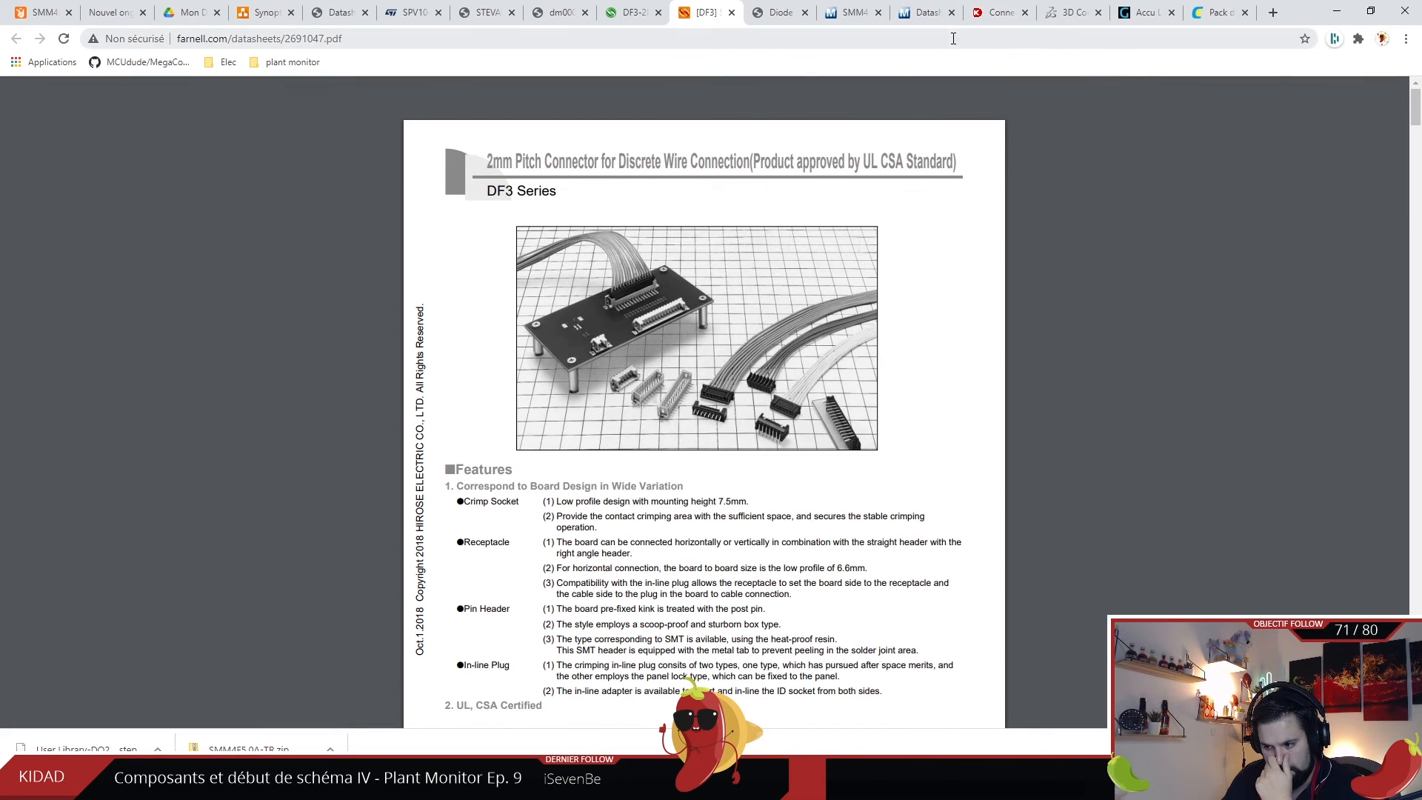
{"action": "left_click", "coordinate": [633, 12]}
- Search Farnell for 'jst' and open the JST (Japan Solderless Terminals) manufacturer page
{"action": "left_click", "coordinate": [443, 93]}
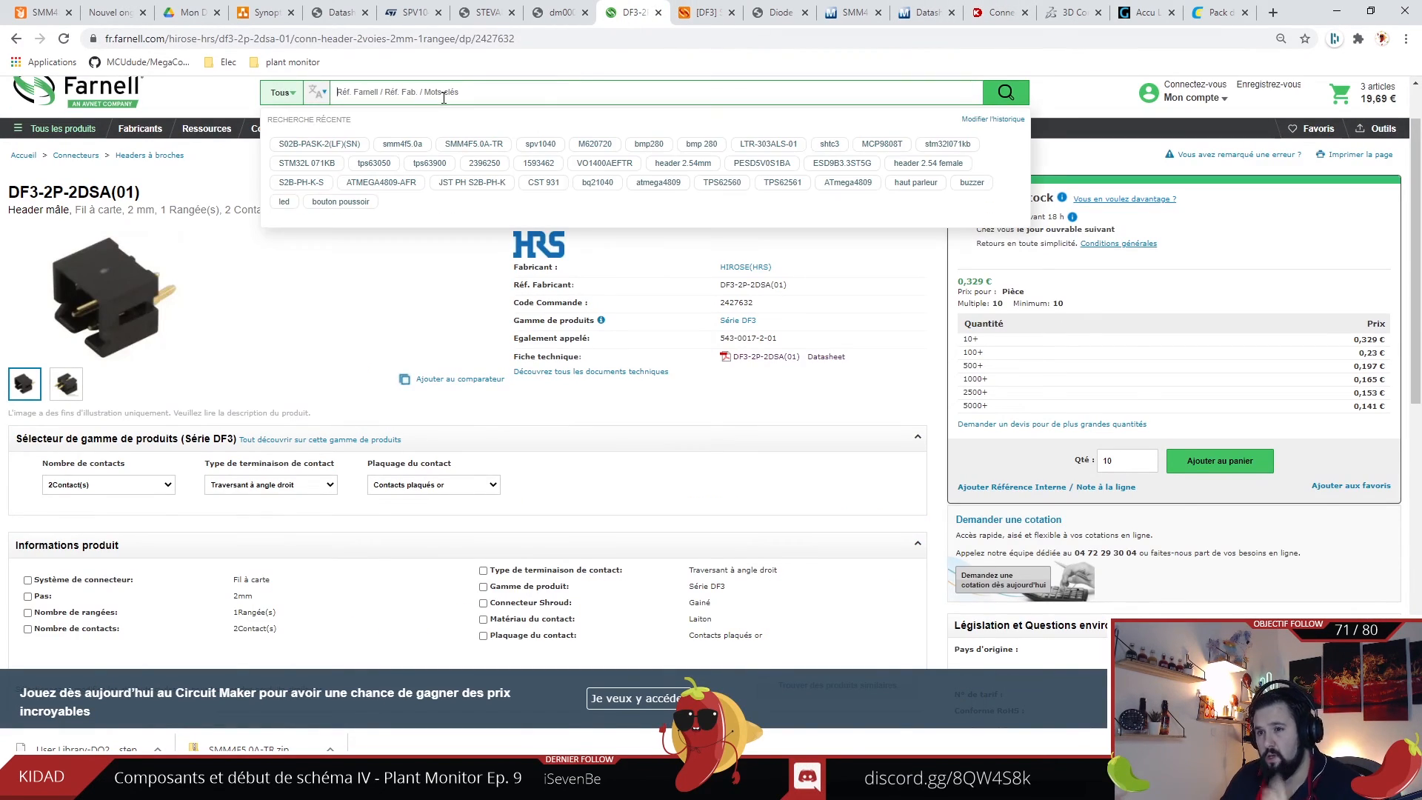
{"action": "type", "text": "jst"}
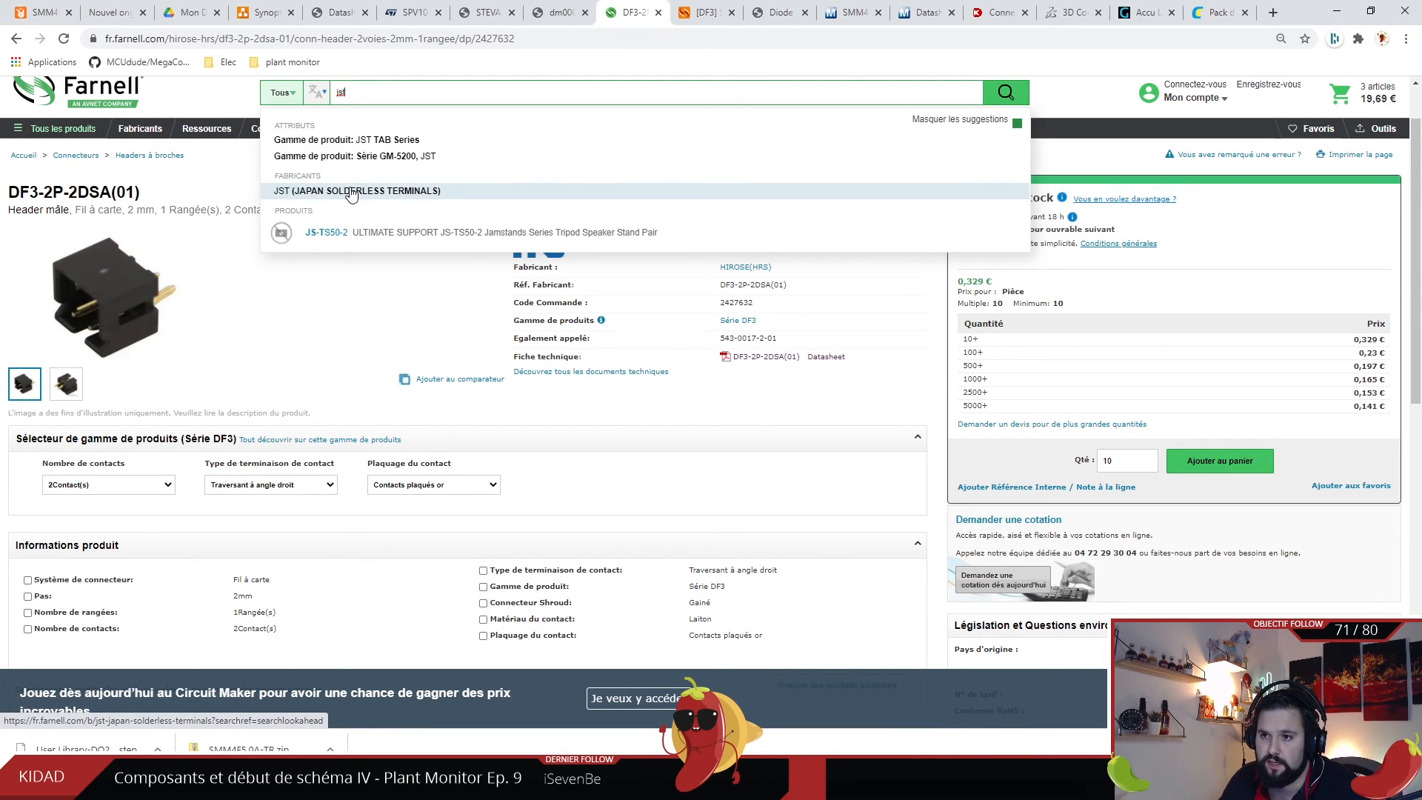
{"action": "left_click", "coordinate": [351, 193]}
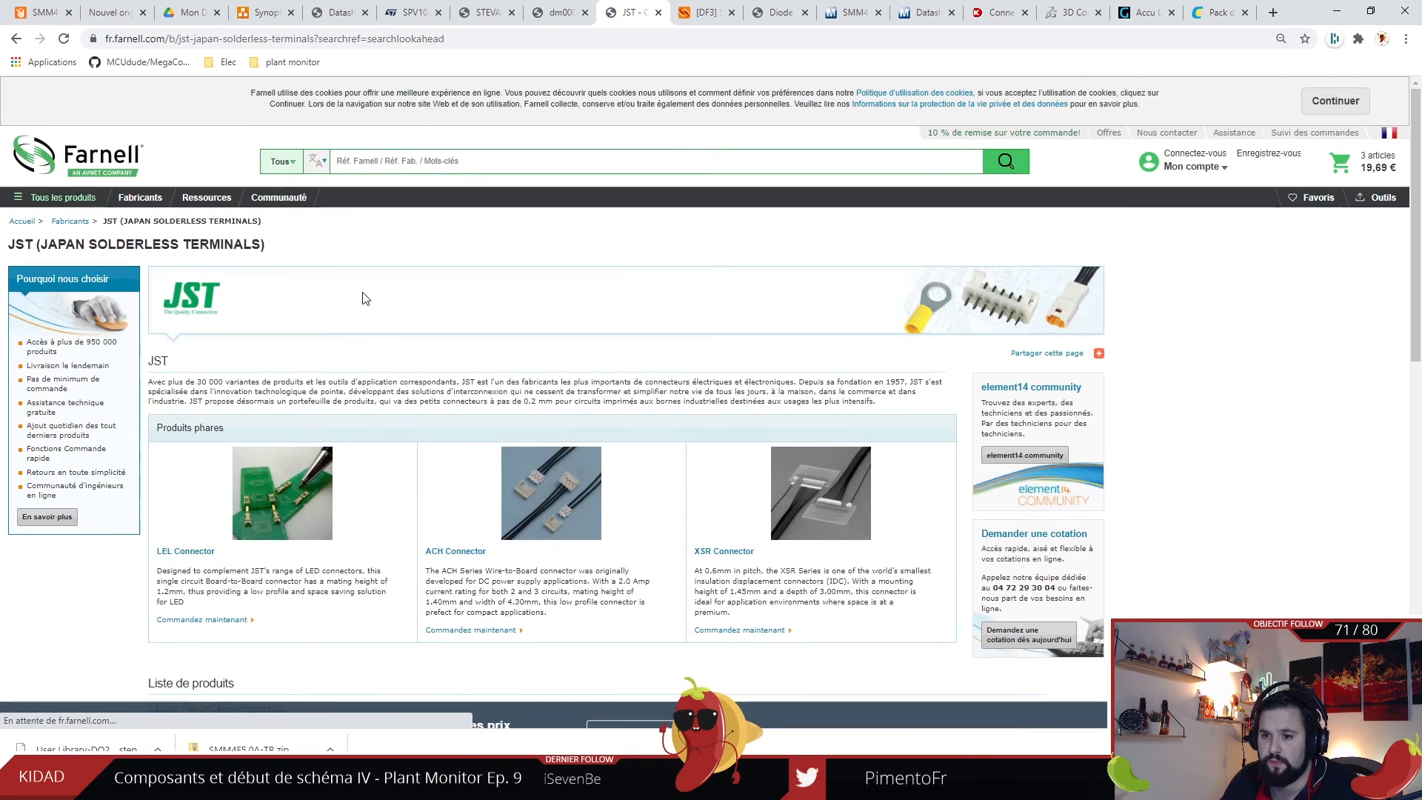
- List JST's male and female connector components, narrowed to connector housings (Boîtiers)
{"action": "left_click", "coordinate": [443, 162]}
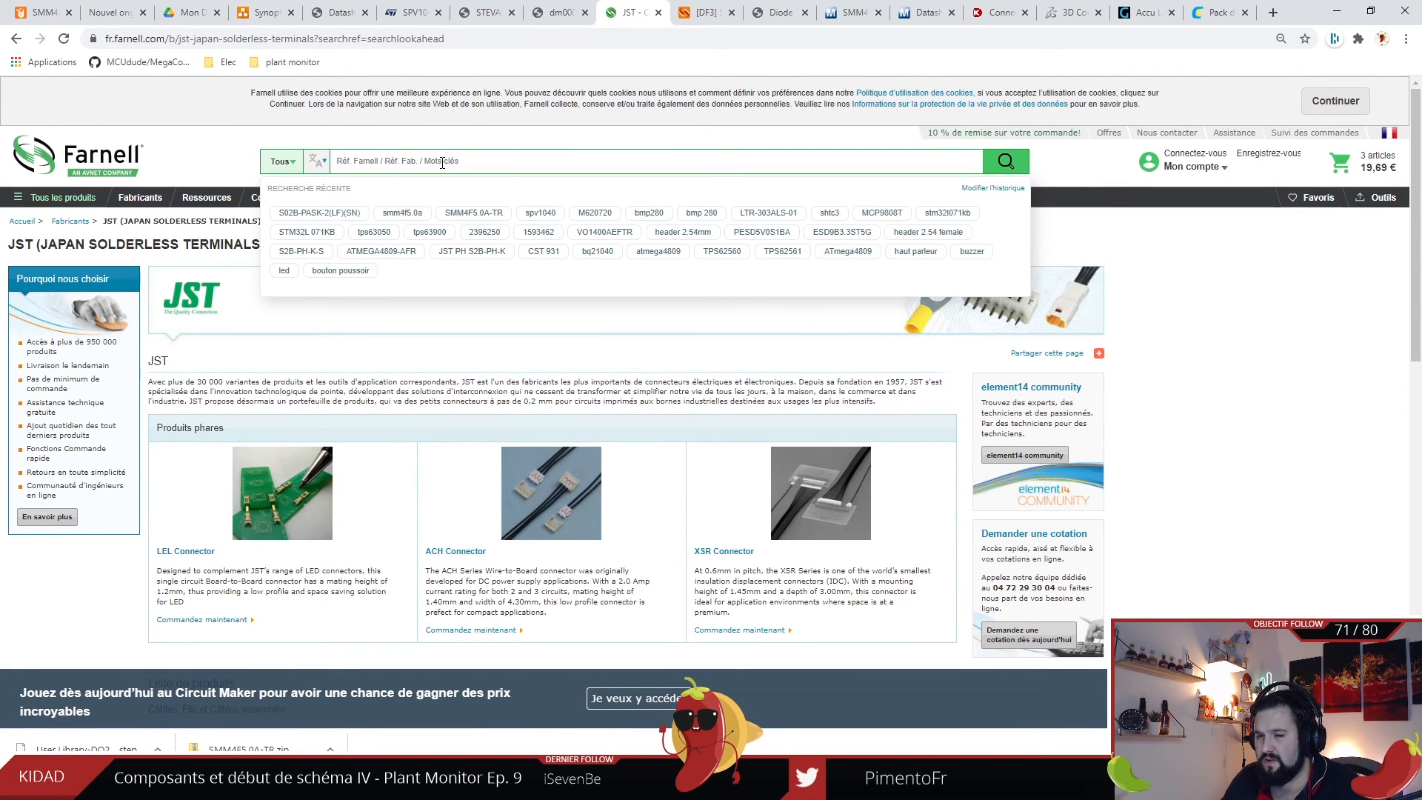
{"action": "type", "text": "jst"}
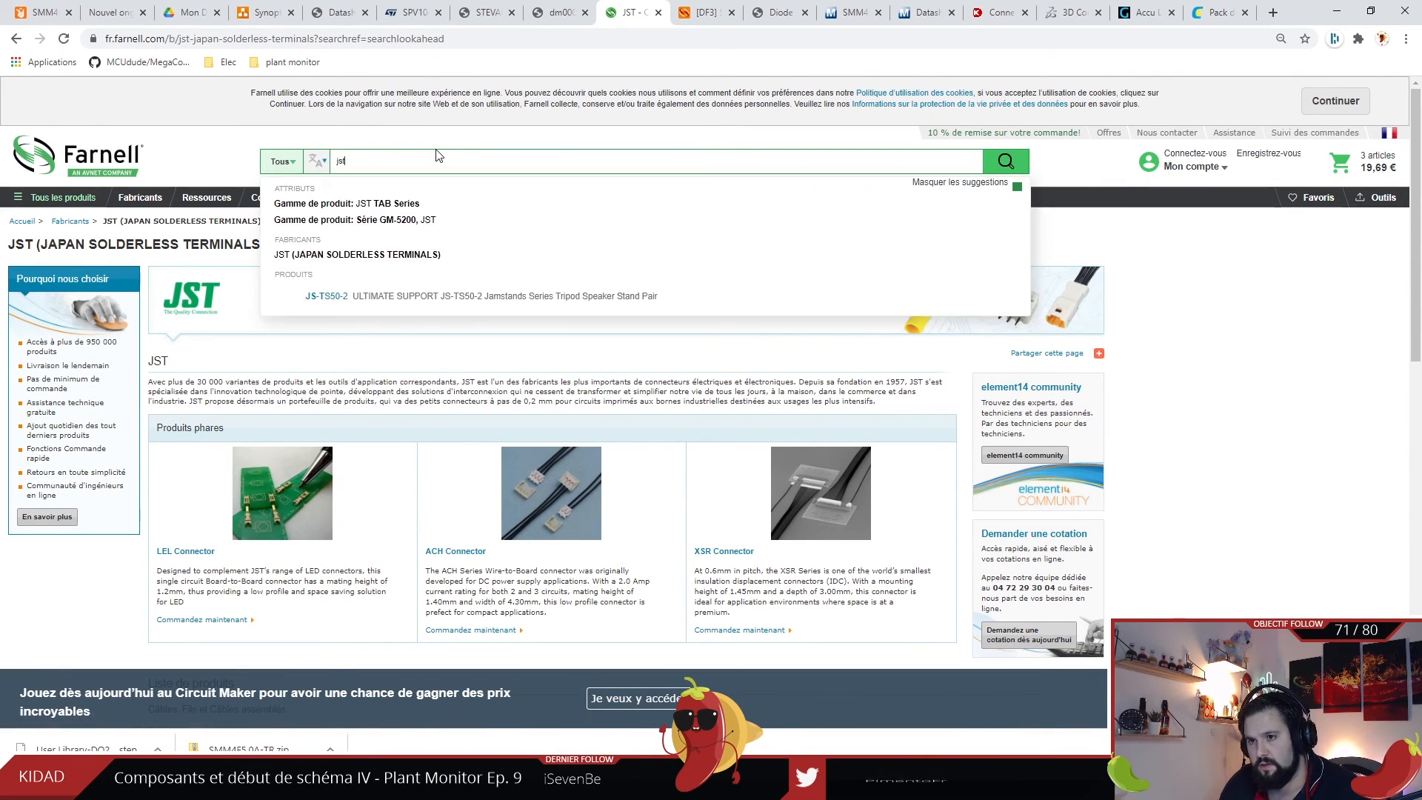
{"action": "scroll", "coordinate": [510, 427], "scroll_direction": "down", "scroll_amount": 5}
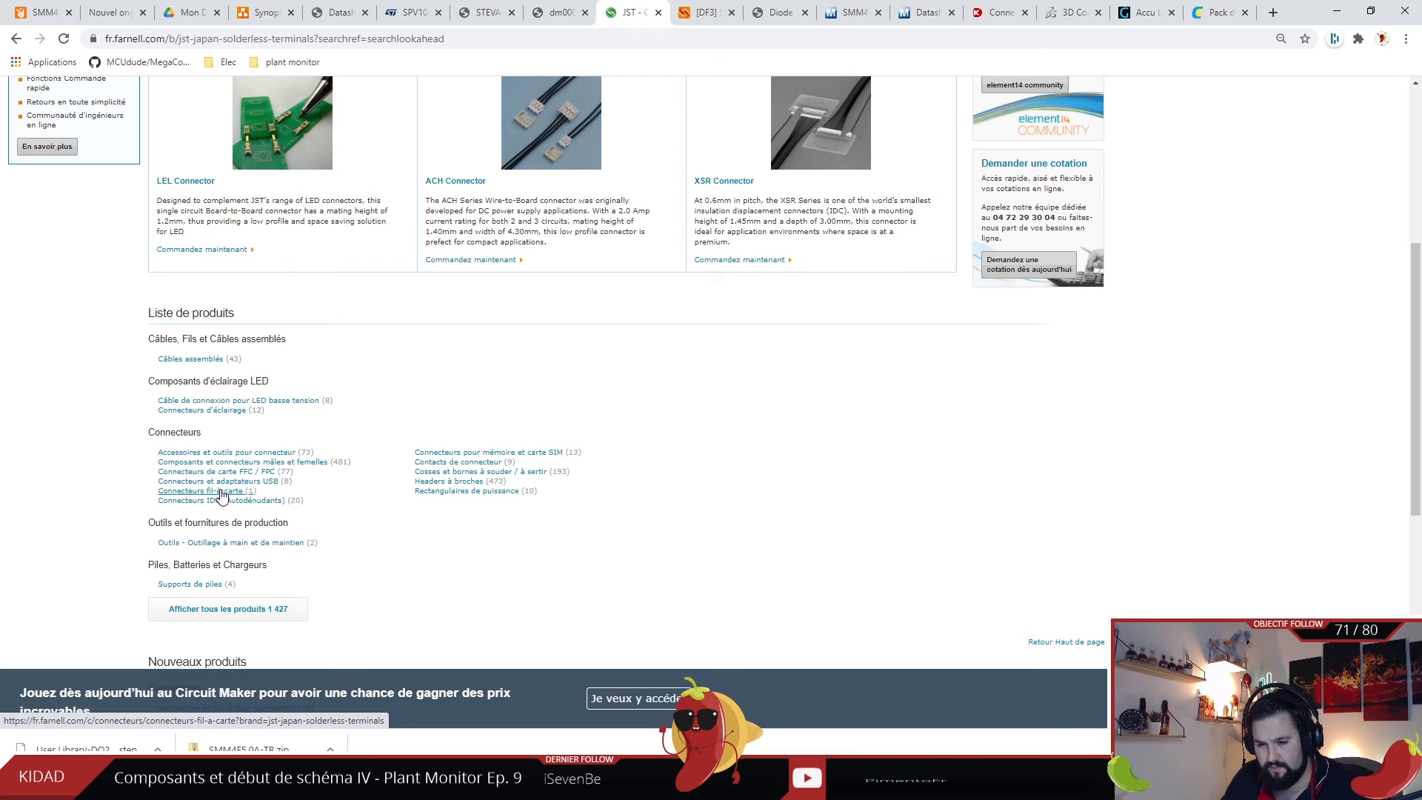
{"action": "left_click", "coordinate": [223, 462]}
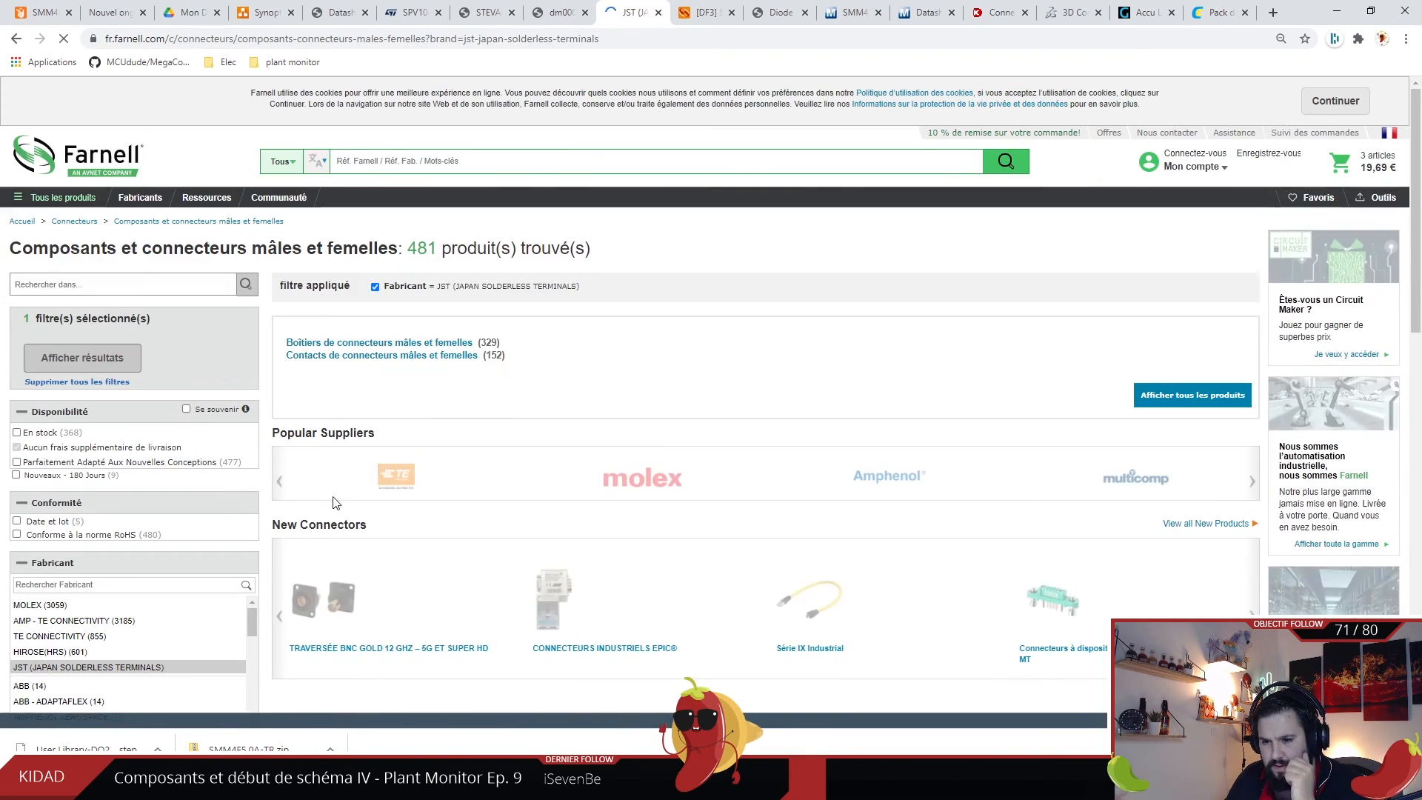
{"action": "left_click", "coordinate": [411, 348]}
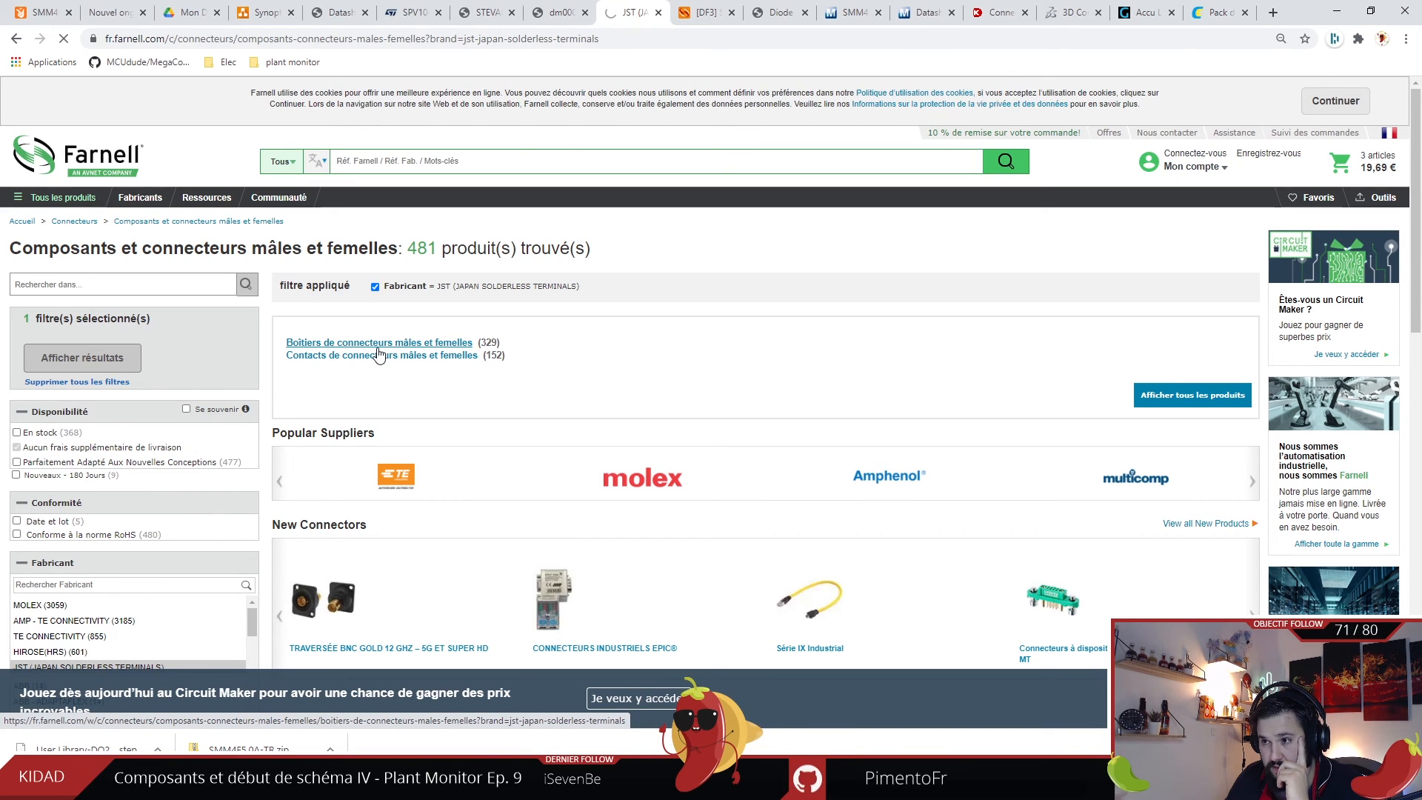
- Look over the JST housings list, then go up to the general Connecteurs category
{"action": "scroll", "coordinate": [383, 531], "scroll_direction": "down", "scroll_amount": 4}
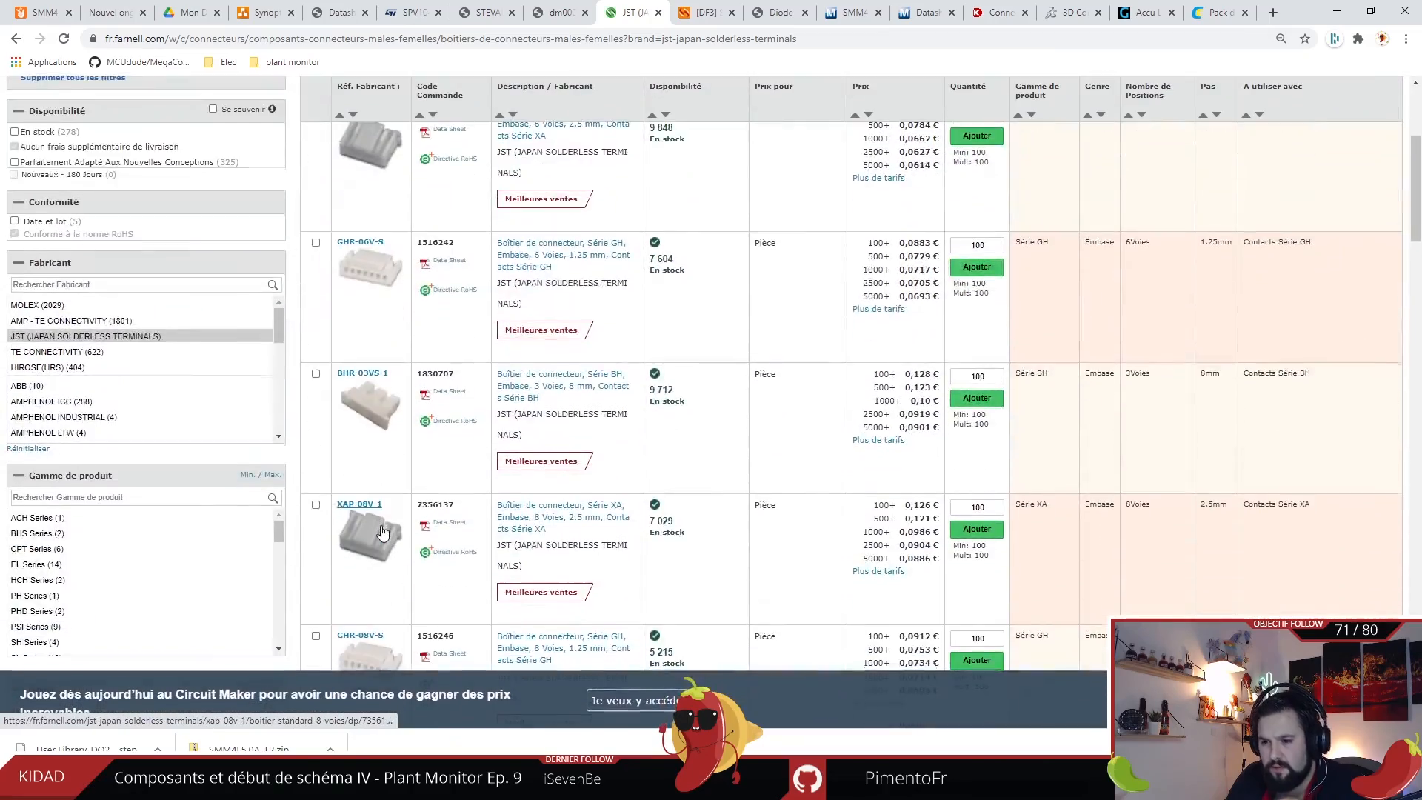
{"action": "scroll", "coordinate": [383, 531], "scroll_direction": "down", "scroll_amount": 10}
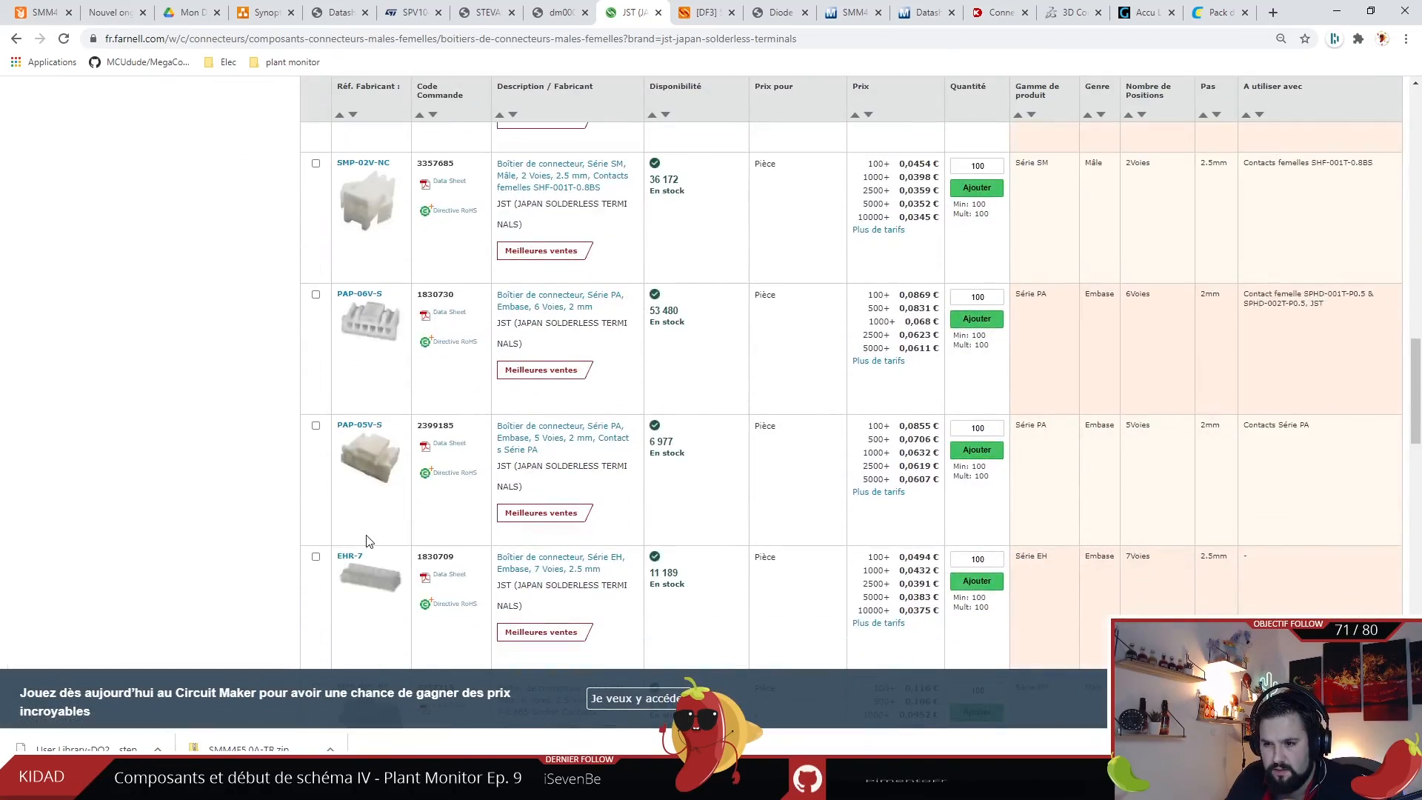
{"action": "scroll", "coordinate": [365, 544], "scroll_direction": "up", "scroll_amount": 10}
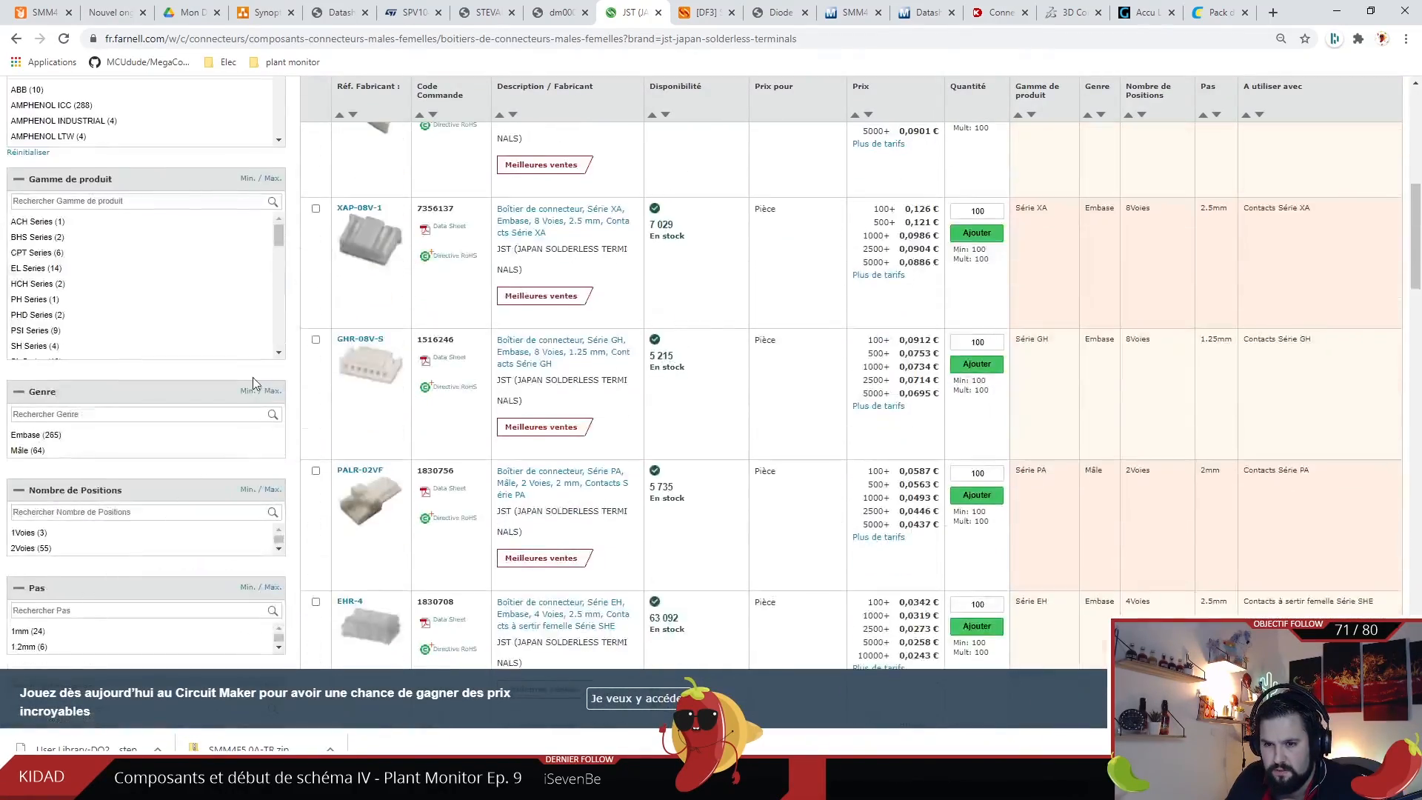
{"action": "scroll", "coordinate": [258, 374], "scroll_direction": "up", "scroll_amount": 3}
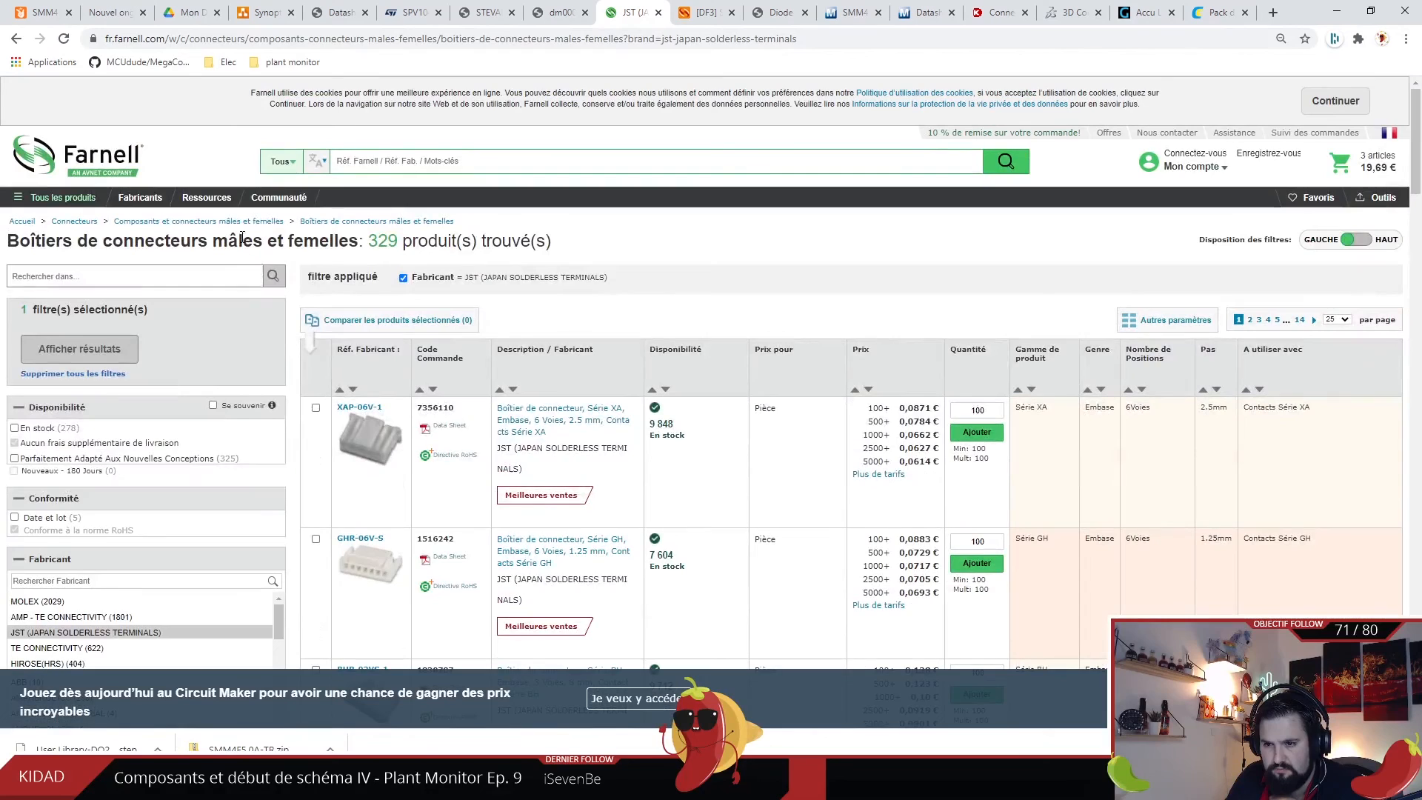
{"action": "left_click", "coordinate": [89, 223]}
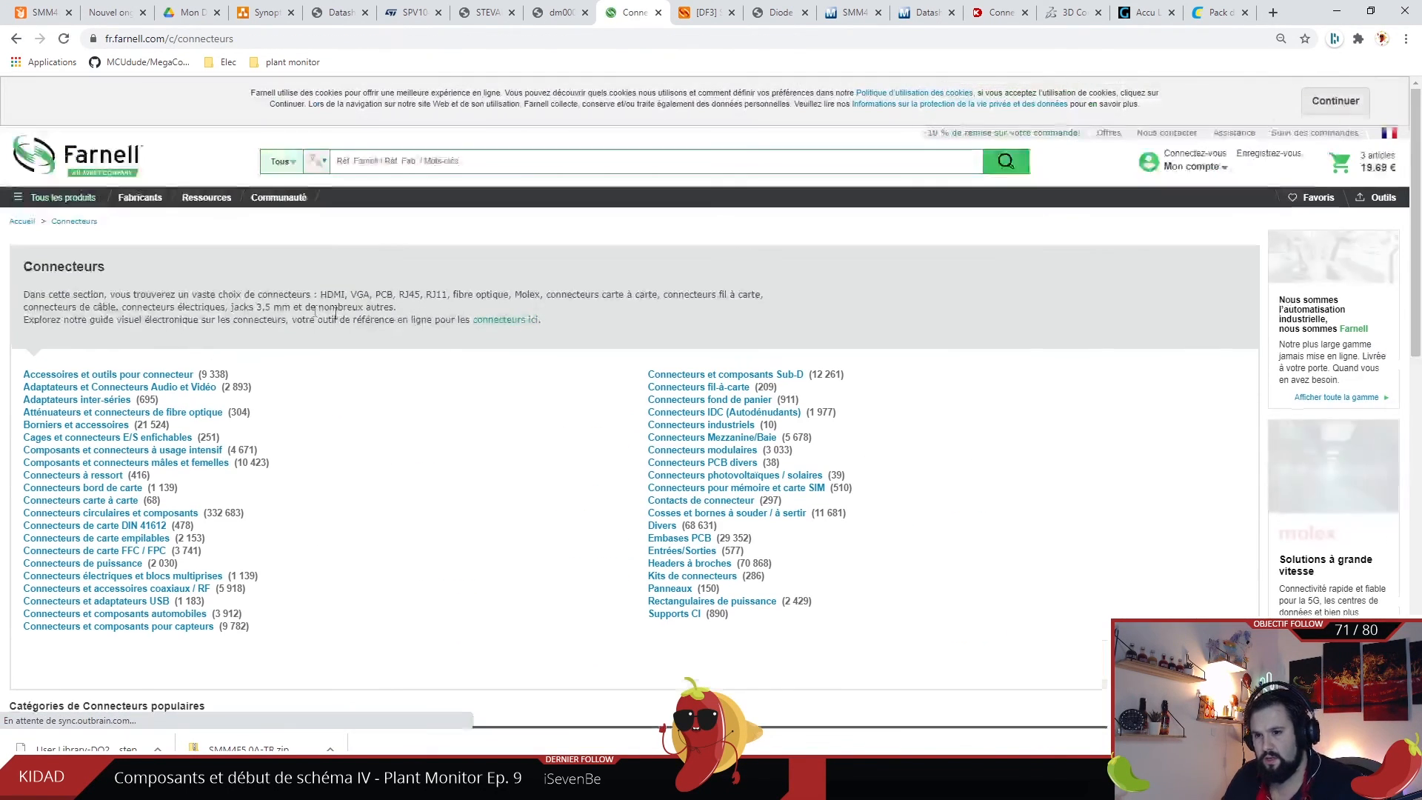
{"action": "left_click", "coordinate": [402, 164]}
- Search Farnell for S02B-PASK-2(LF)(SN) and review its product page
{"action": "type", "text": "jst"}
{"action": "key", "text": "BackSpace"}
{"action": "key", "text": "BackSpace"}
{"action": "key", "text": "BackSpace"}
{"action": "type", "text": "S02B-PASK-2(LF)(SN)"}
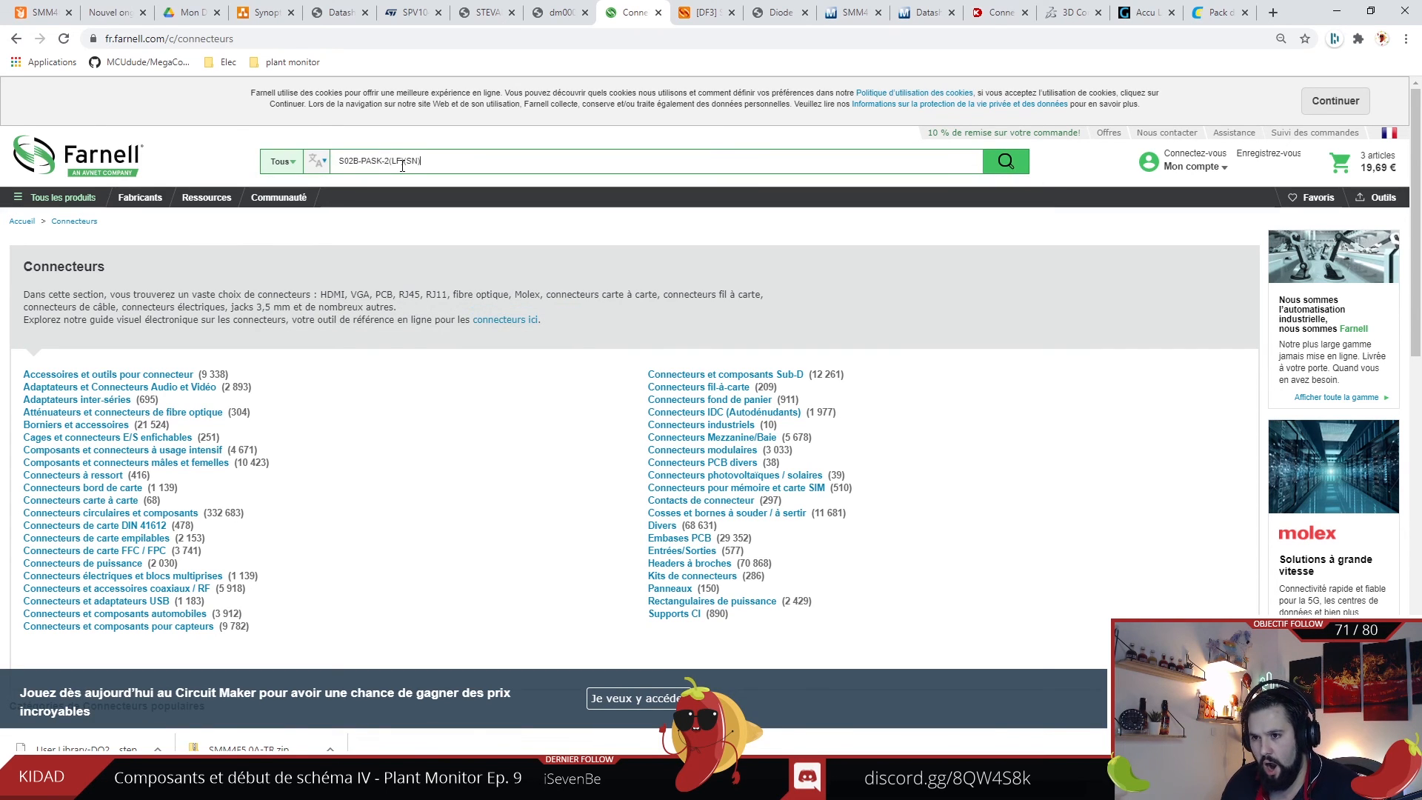
{"action": "key", "text": "Return"}
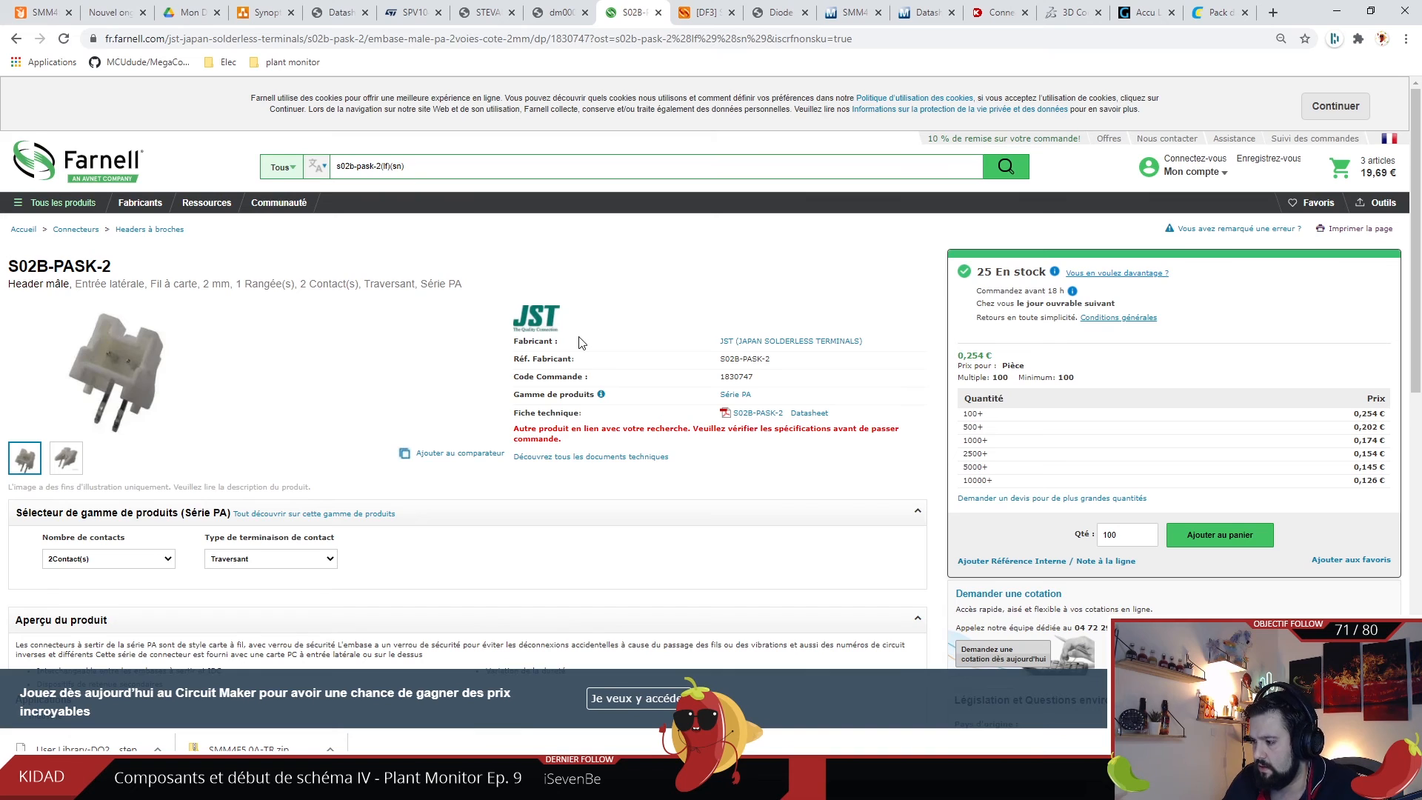
{"action": "scroll", "coordinate": [580, 342], "scroll_direction": "down", "scroll_amount": 4}
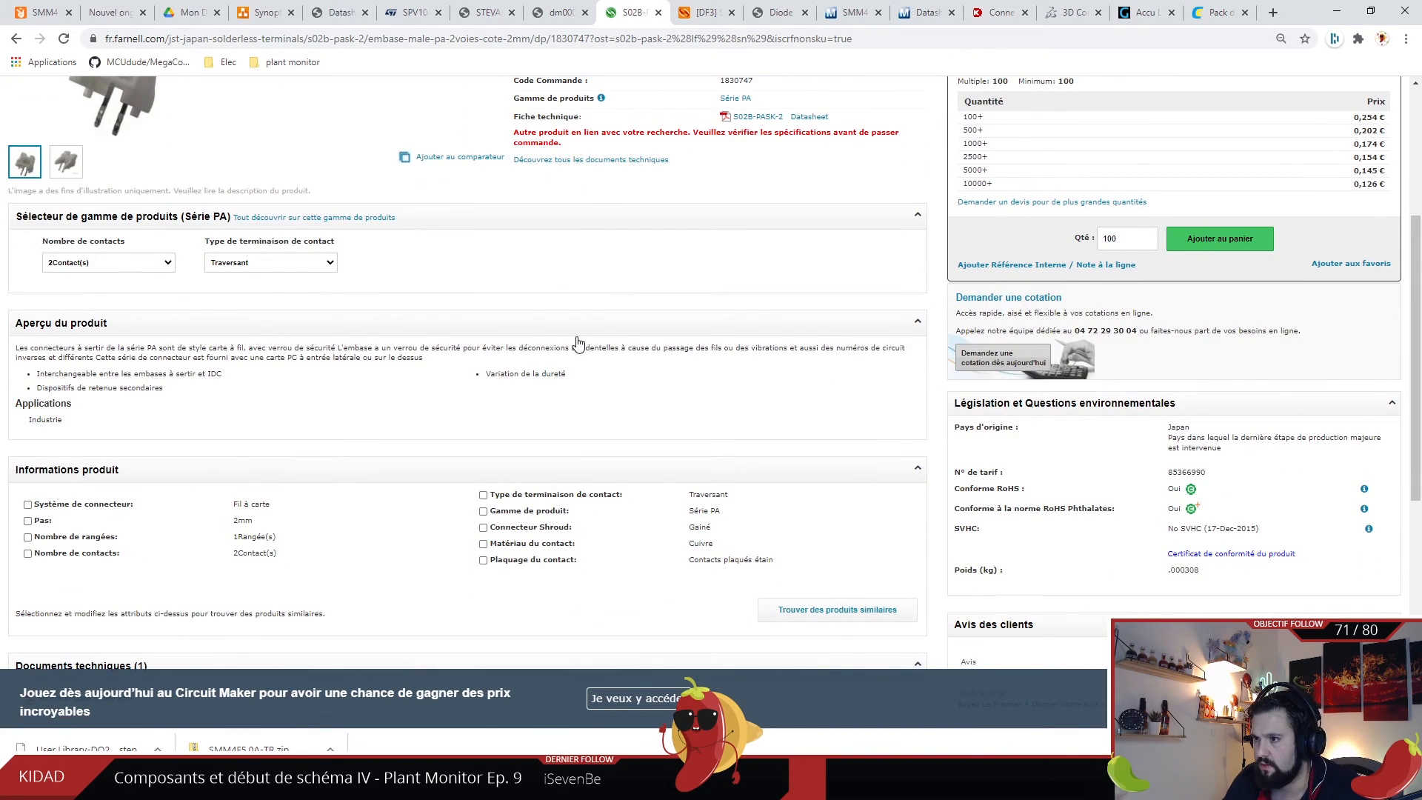
{"action": "scroll", "coordinate": [580, 342], "scroll_direction": "up", "scroll_amount": 2}
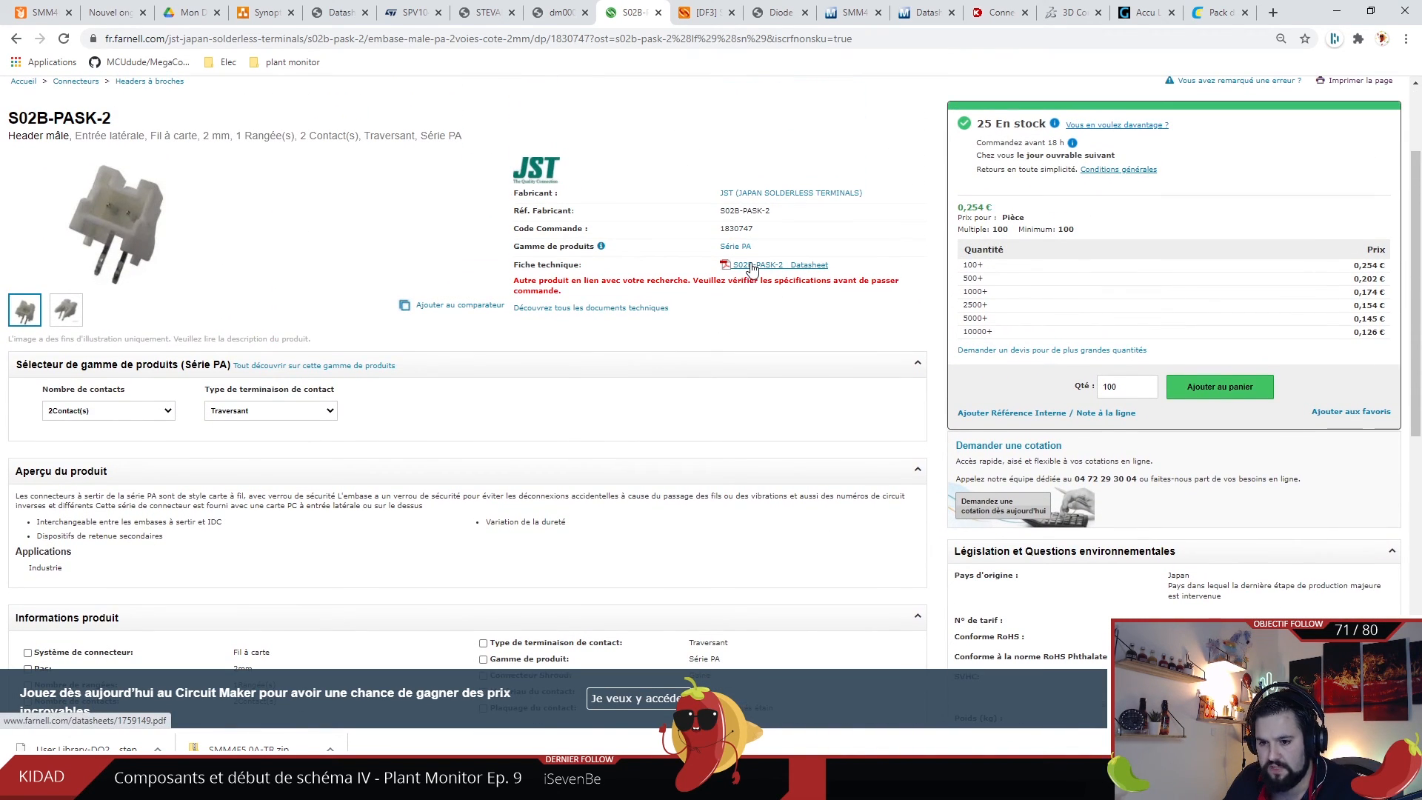
{"action": "scroll", "coordinate": [613, 329], "scroll_direction": "down", "scroll_amount": 8}
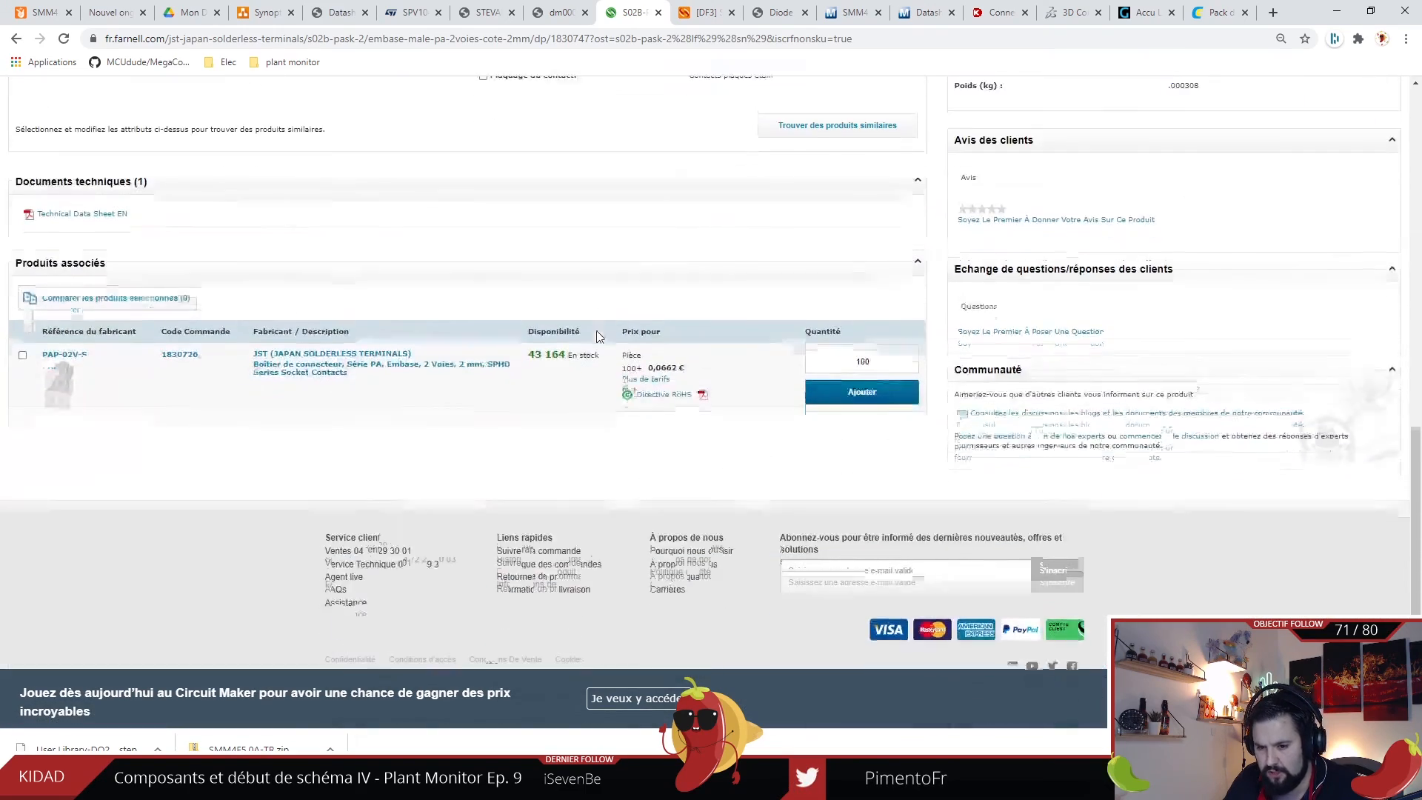
{"action": "scroll", "coordinate": [614, 329], "scroll_direction": "up", "scroll_amount": 6}
{"action": "scroll", "coordinate": [613, 329], "scroll_direction": "up", "scroll_amount": 4}
- Open the S02B-PASK-2 PA-series datasheet, then return to the product page
{"action": "left_click", "coordinate": [763, 365]}
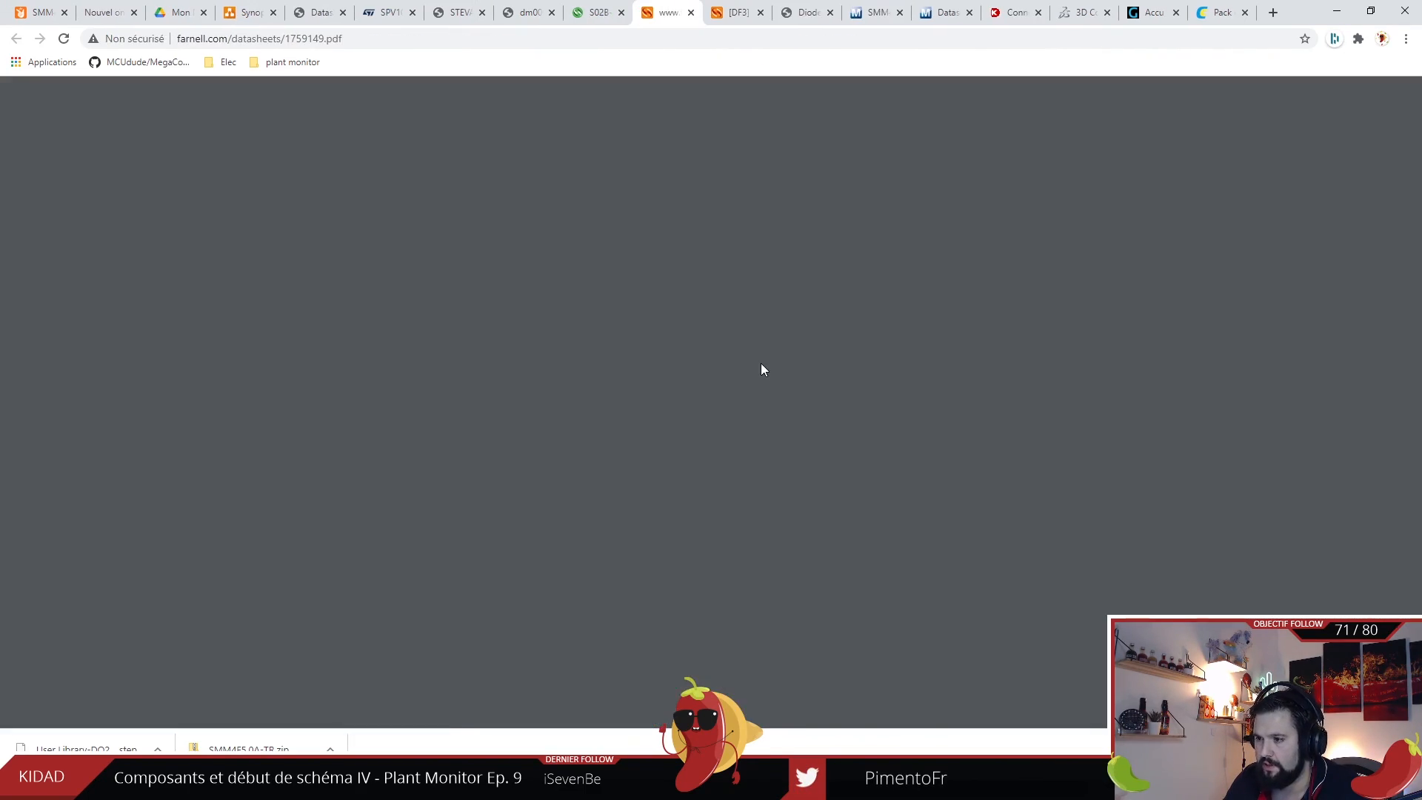
{"action": "scroll", "coordinate": [643, 402], "scroll_direction": "up", "scroll_amount": 3, "text": "ctrl"}
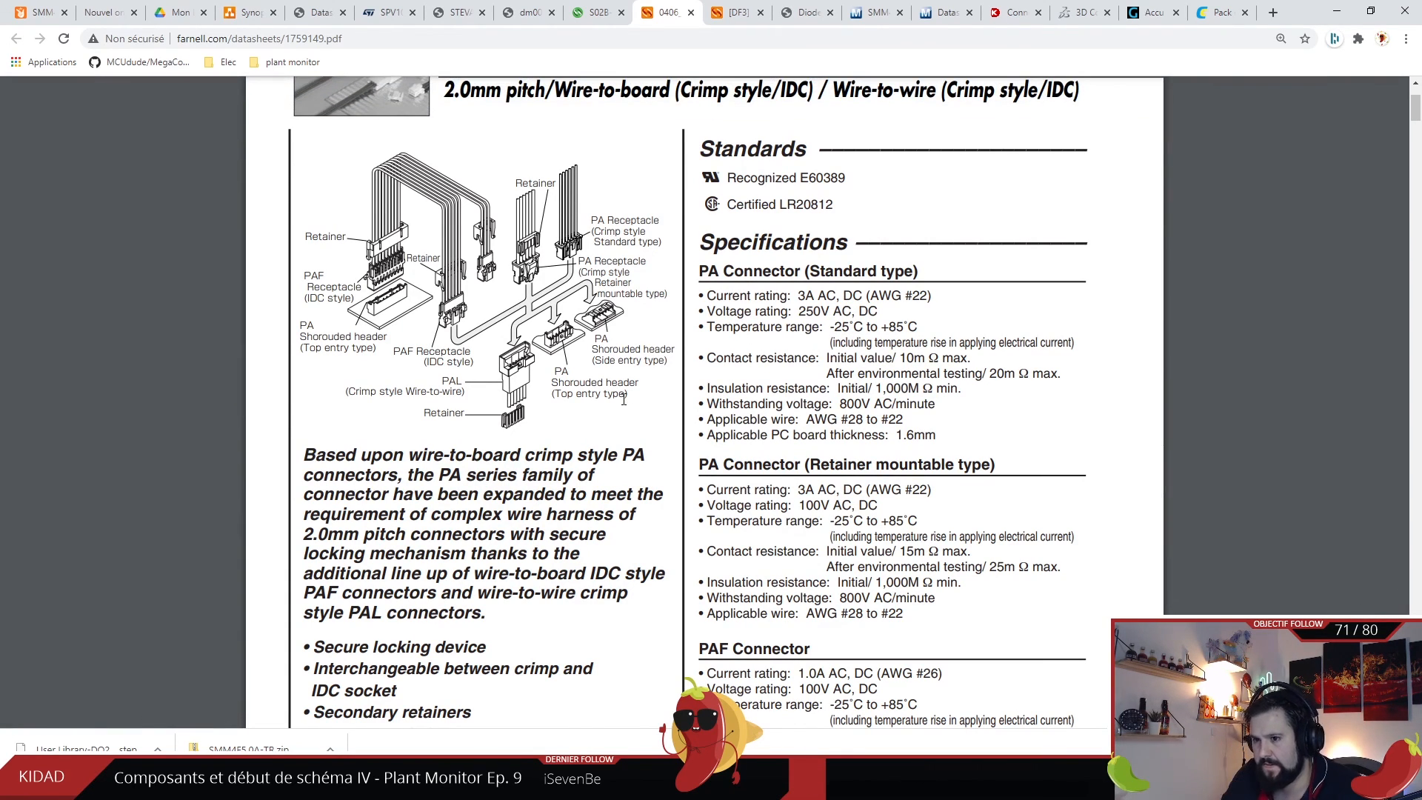
{"action": "scroll", "coordinate": [624, 400], "scroll_direction": "up", "scroll_amount": 2}
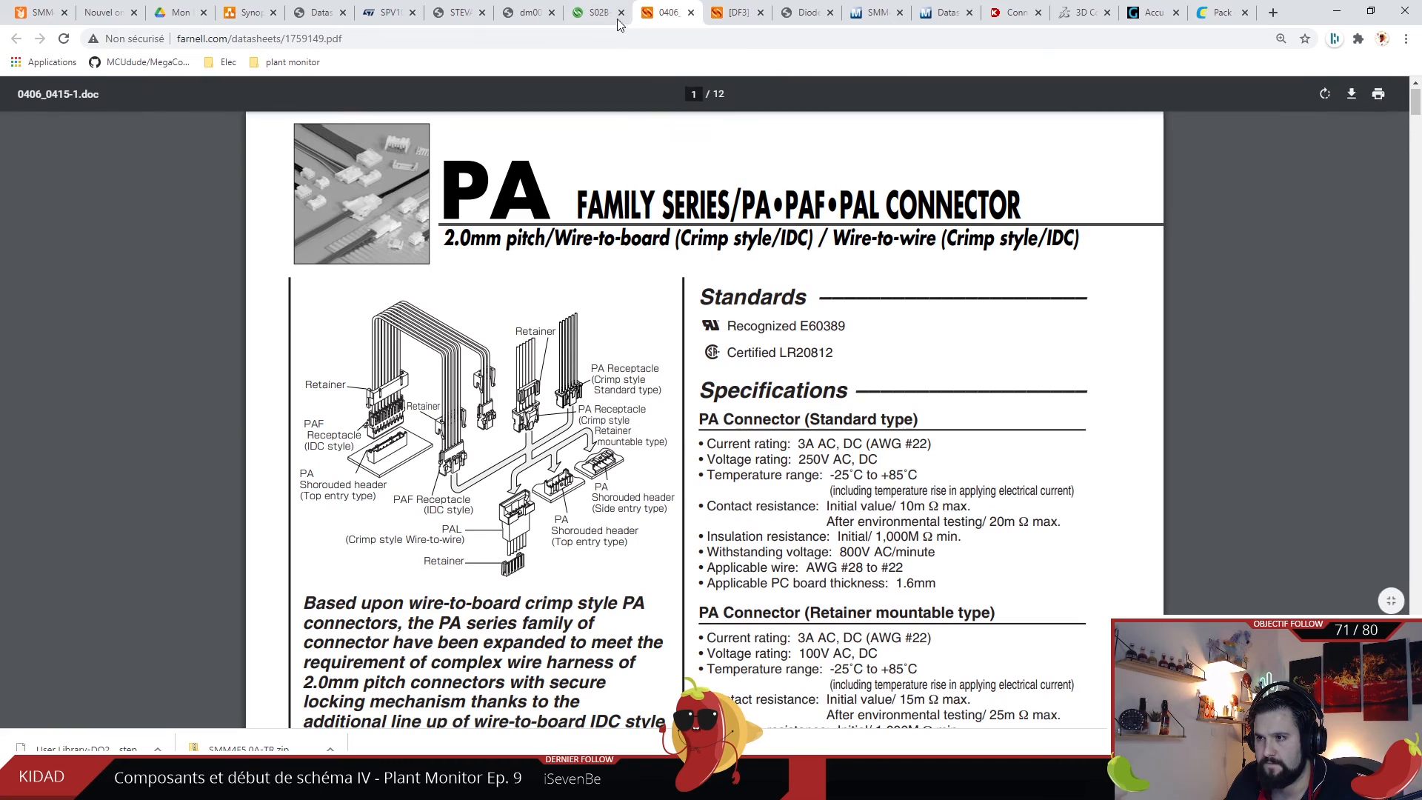
{"action": "left_click", "coordinate": [599, 10]}
{"action": "mouse_move", "coordinate": [133, 317]}
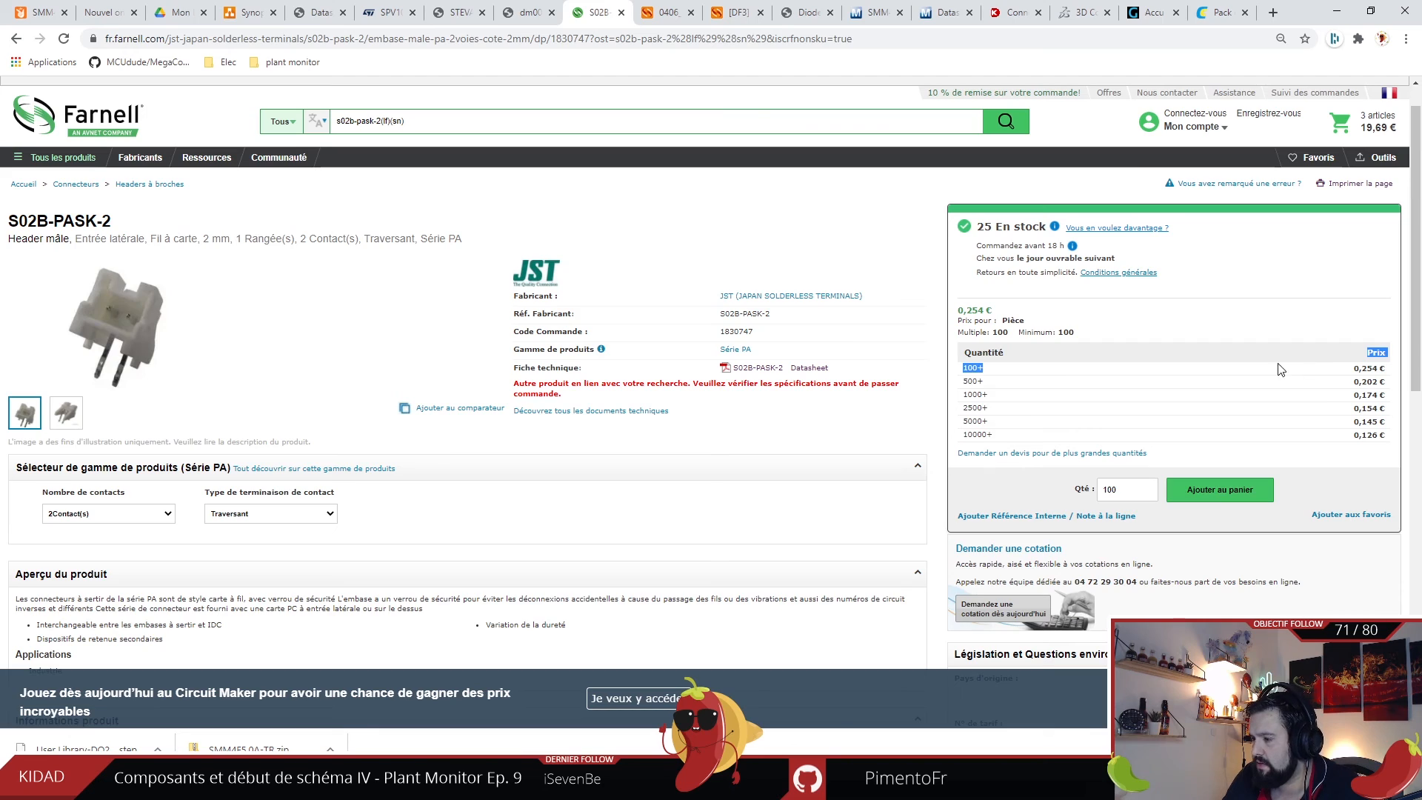
- Review the S02B-PASK-2 page's stock and price table
{"action": "scroll", "coordinate": [846, 345], "scroll_direction": "down", "scroll_amount": 4}
{"action": "scroll", "coordinate": [846, 346], "scroll_direction": "down", "scroll_amount": 6}
{"action": "scroll", "coordinate": [847, 349], "scroll_direction": "up", "scroll_amount": 6}
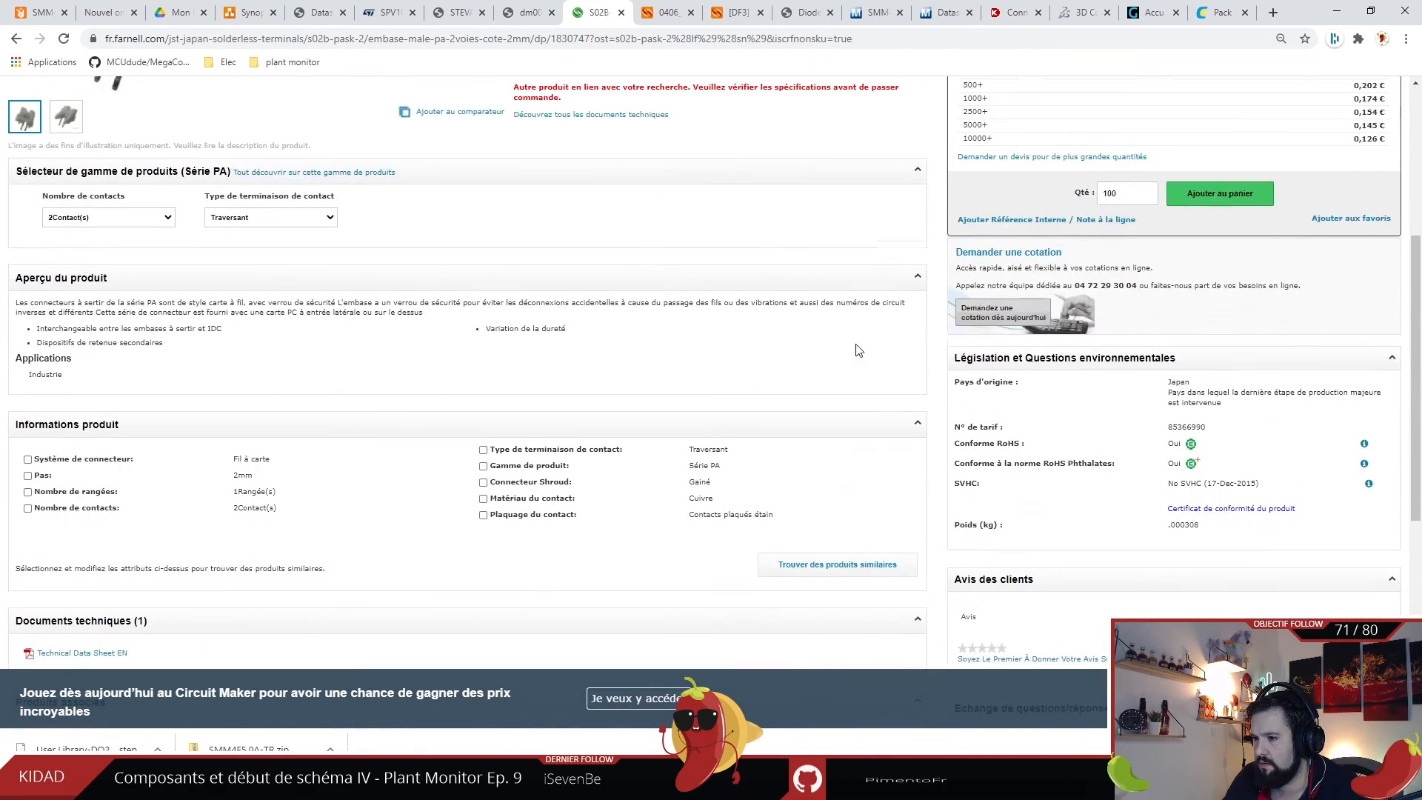
{"action": "scroll", "coordinate": [848, 358], "scroll_direction": "down", "scroll_amount": 4}
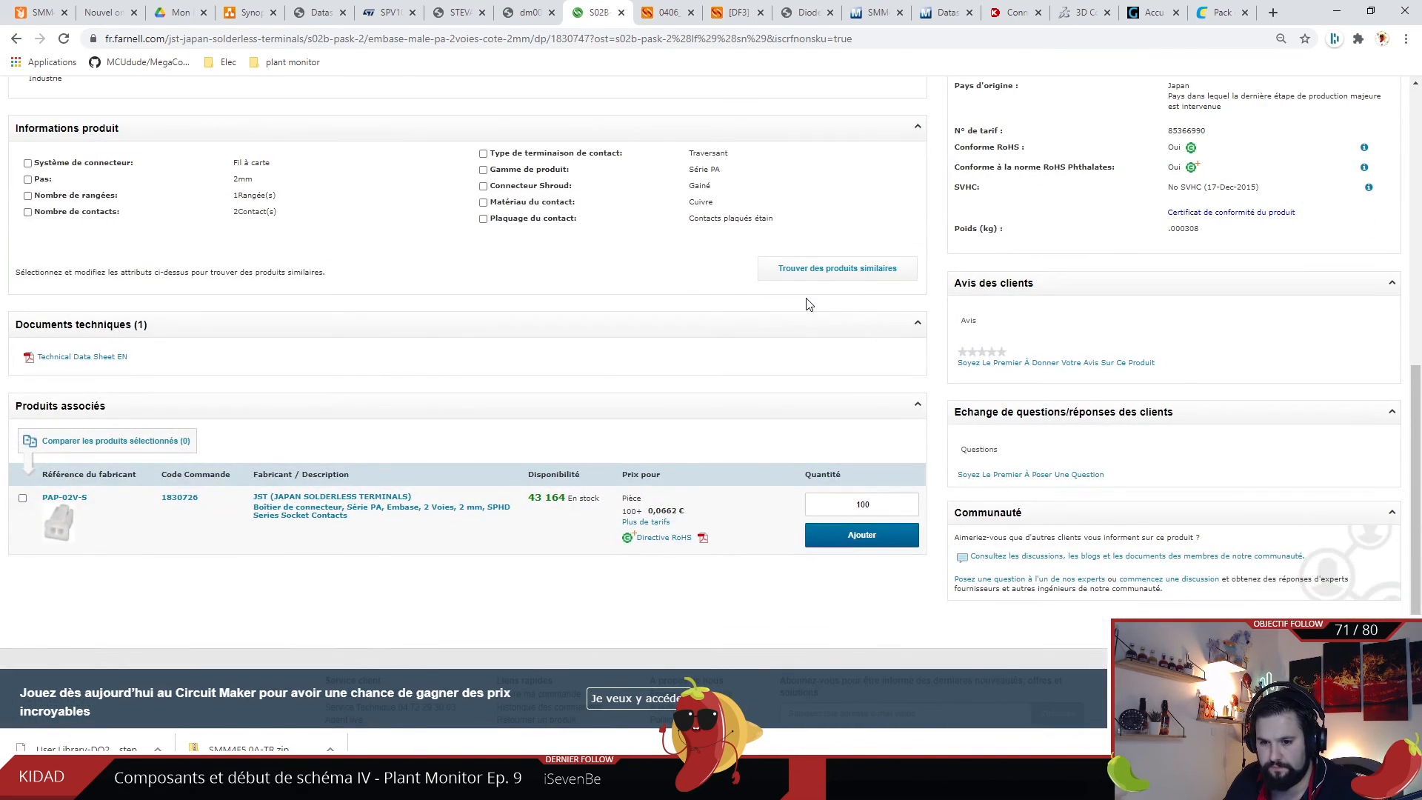
{"action": "scroll", "coordinate": [809, 304], "scroll_direction": "up", "scroll_amount": 10}
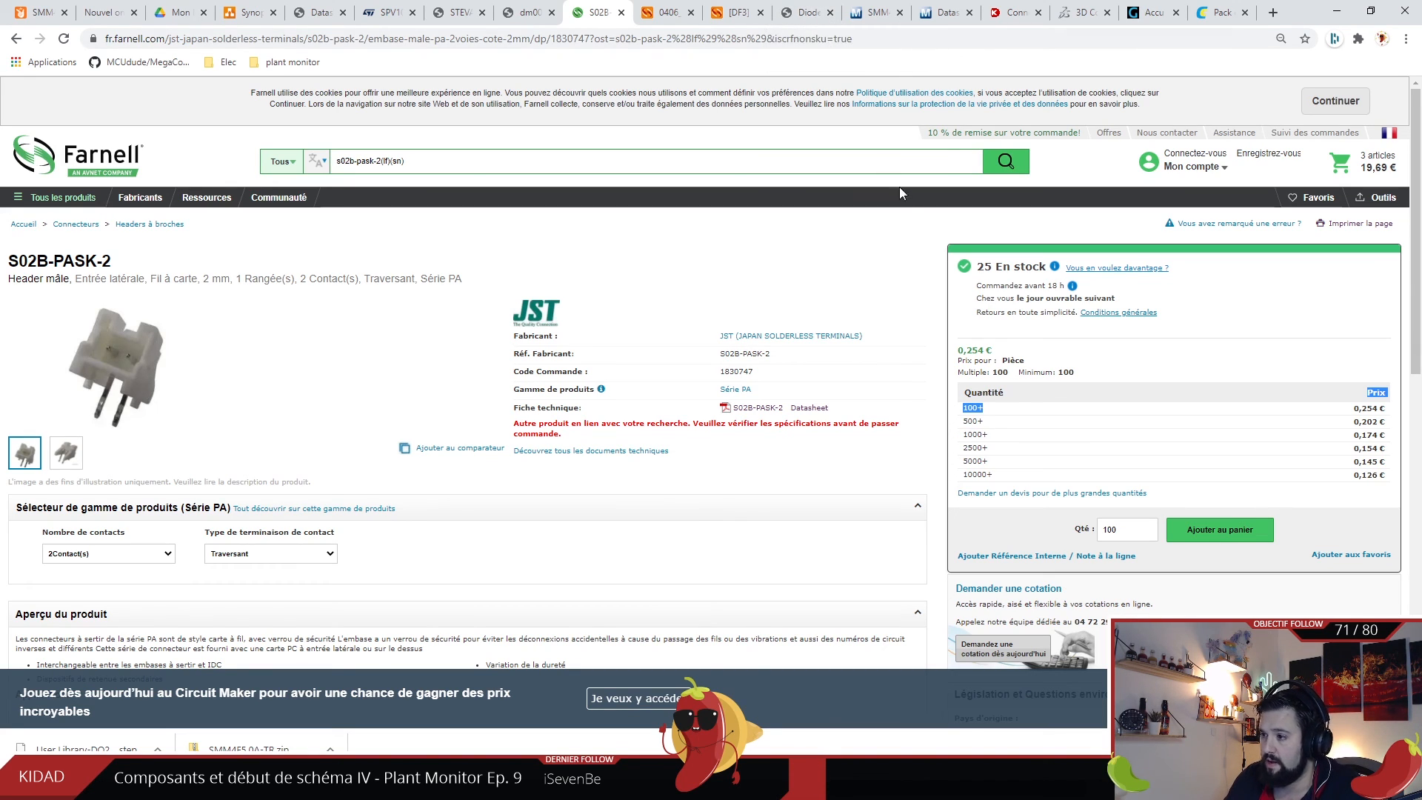
{"action": "left_click", "coordinate": [980, 255]}
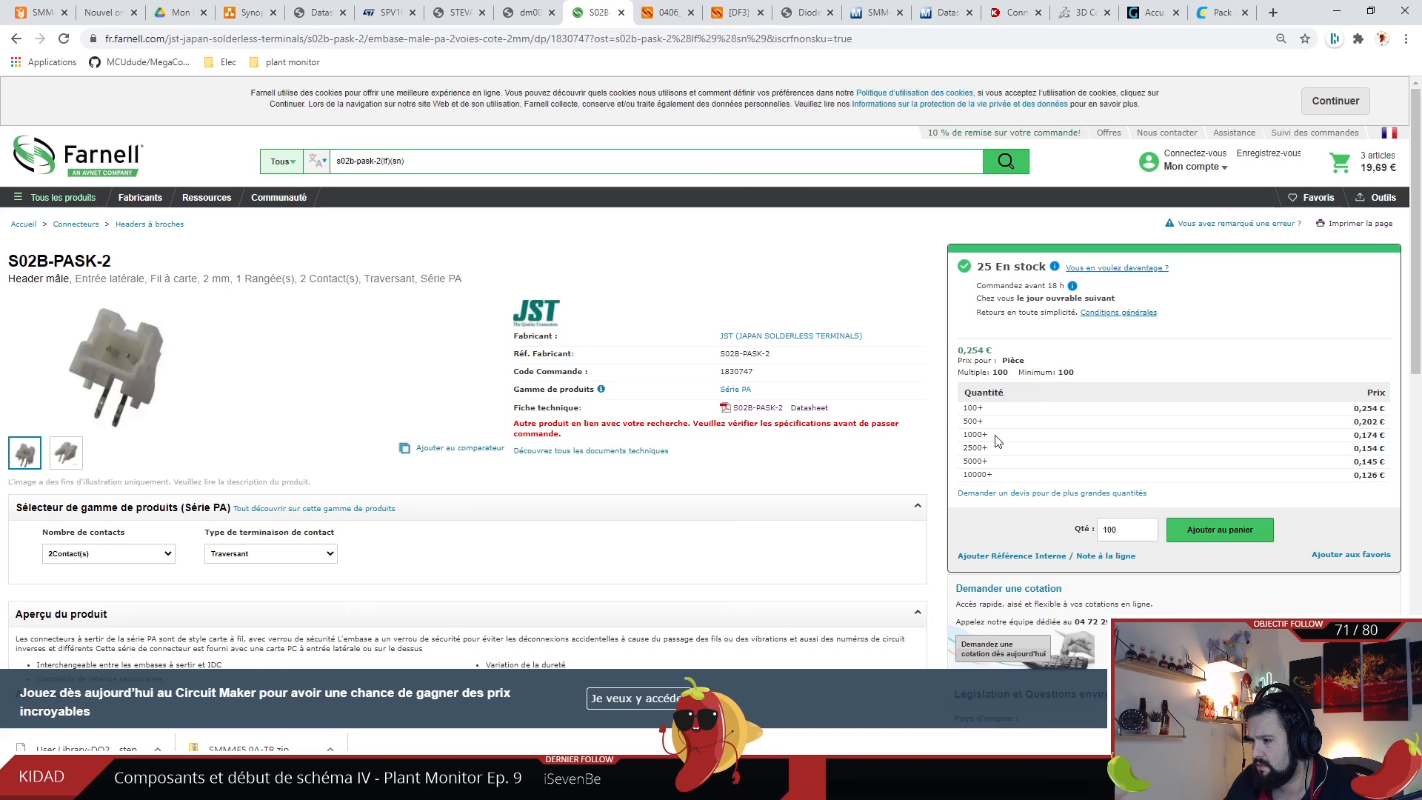
{"action": "mouse_move", "coordinate": [985, 271]}
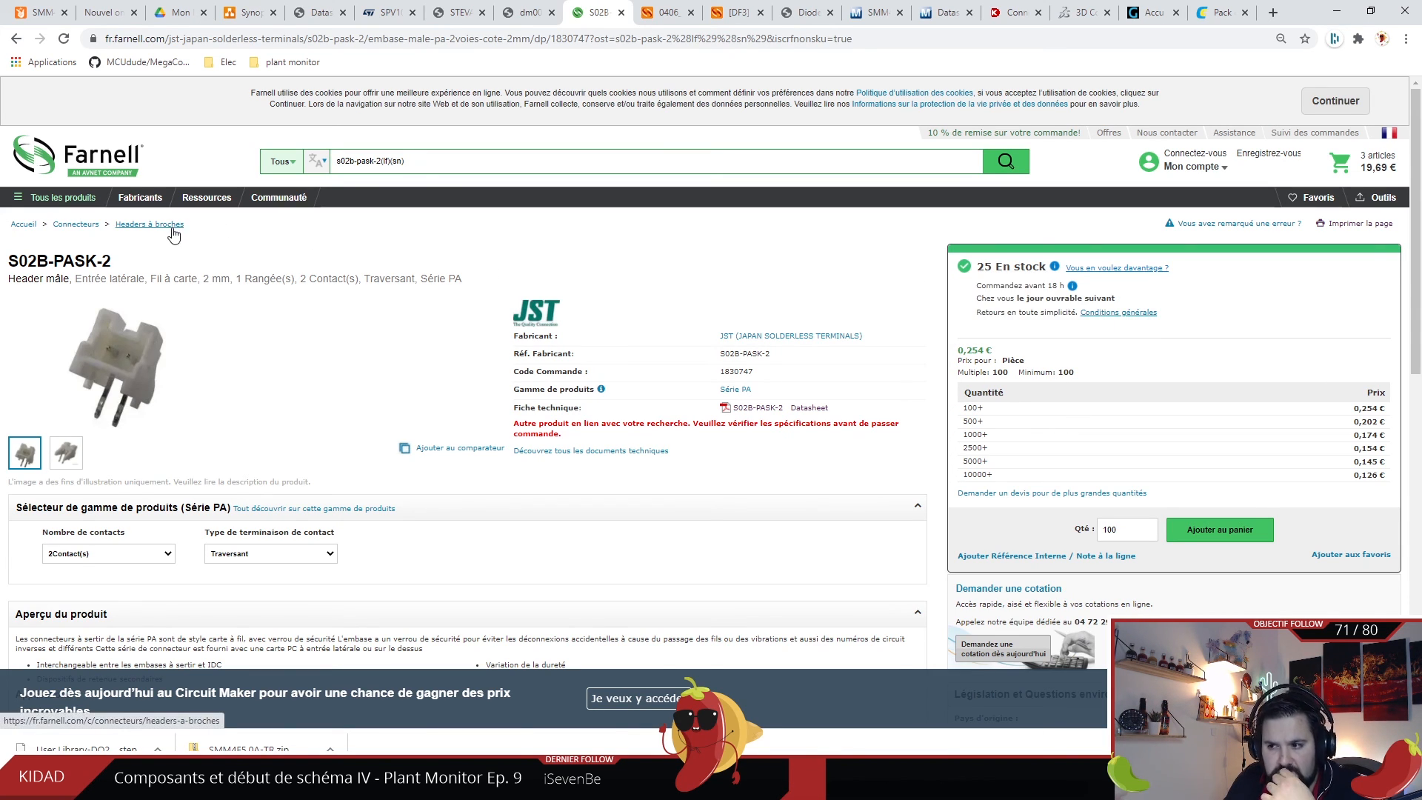
{"action": "scroll", "coordinate": [301, 425], "scroll_direction": "down", "scroll_amount": 4}
- Switch to the Montage CMS, 2-contact variant BM02B-PASS-1-TFT(LF)(SN) and check its 1+ price
{"action": "left_click", "coordinate": [277, 264]}
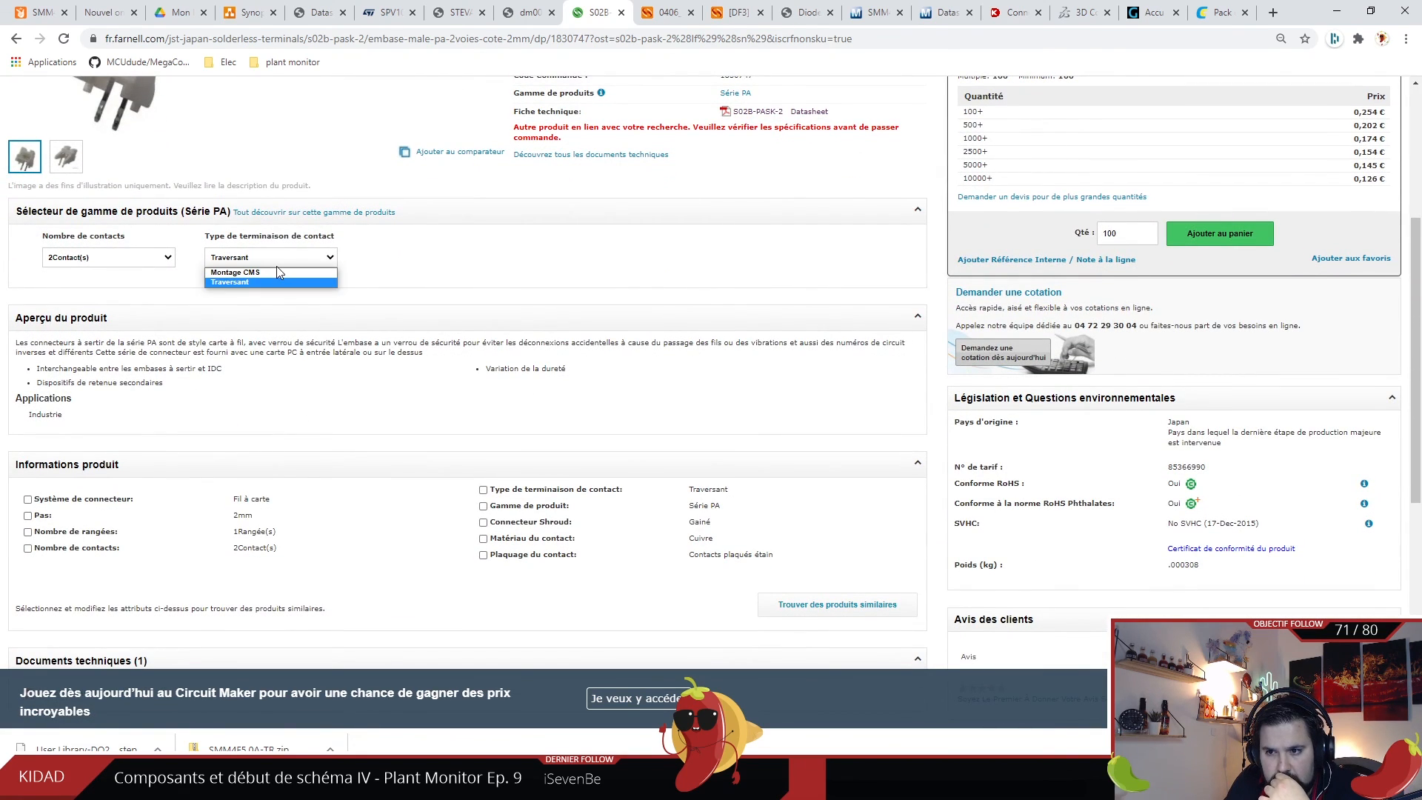
{"action": "left_click", "coordinate": [278, 272]}
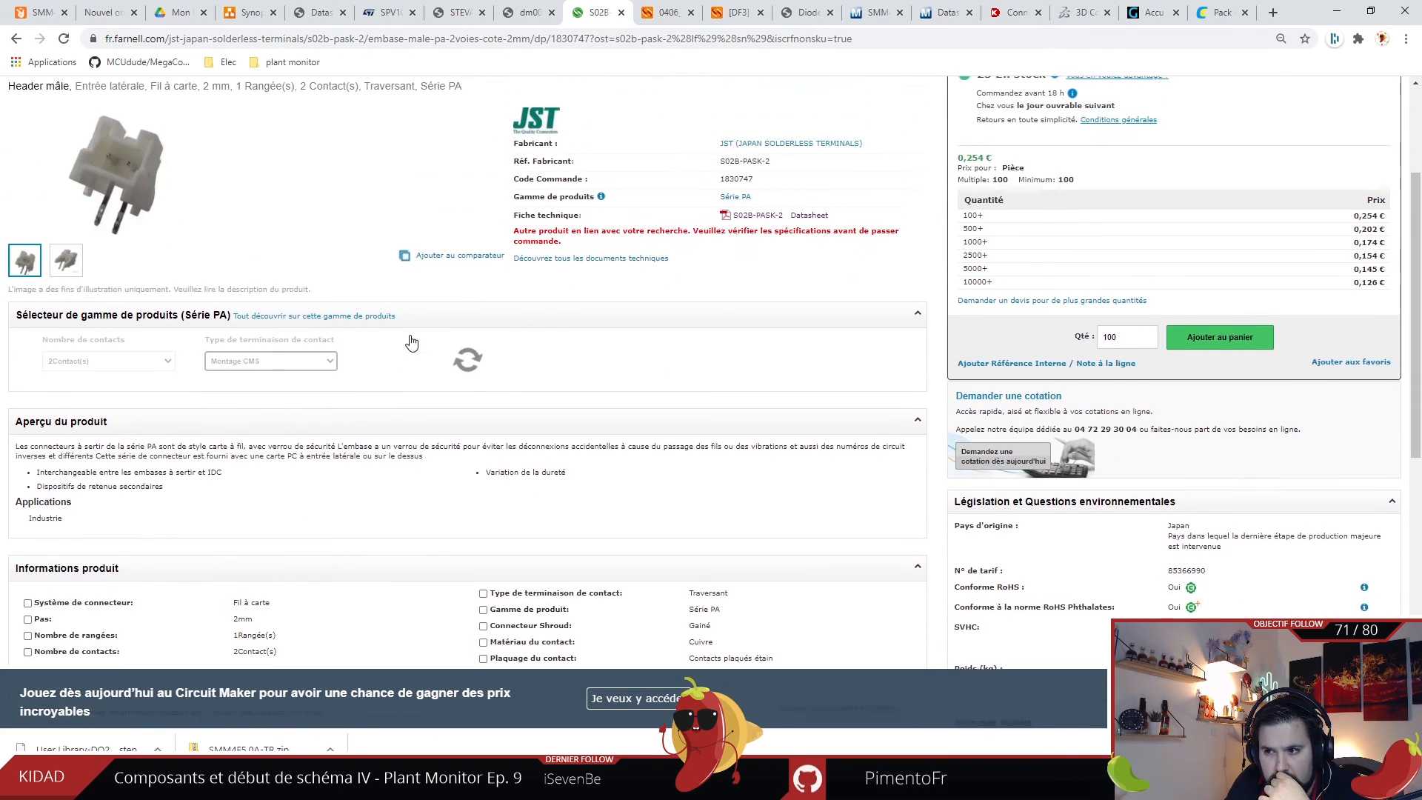
{"action": "left_click", "coordinate": [129, 405]}
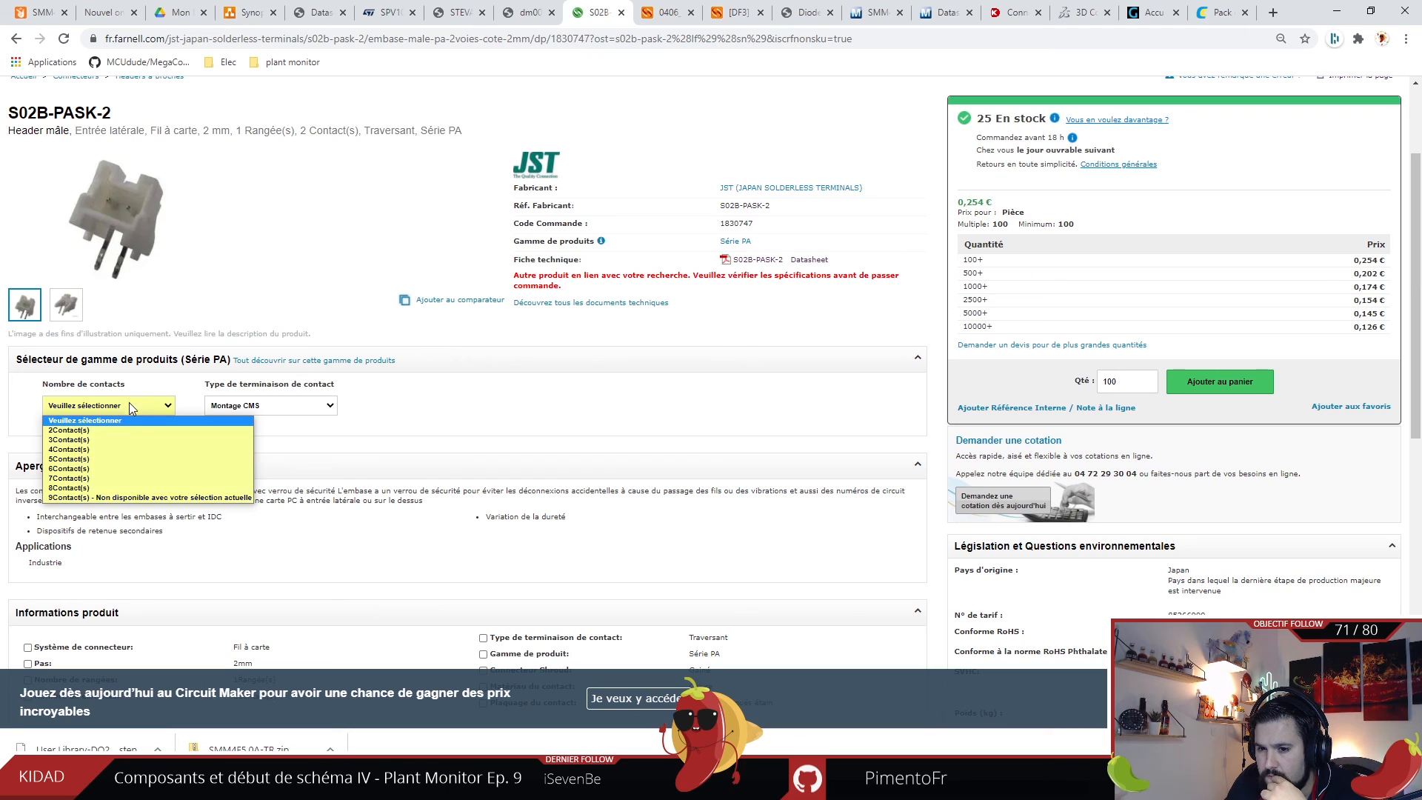
{"action": "left_click", "coordinate": [111, 499]}
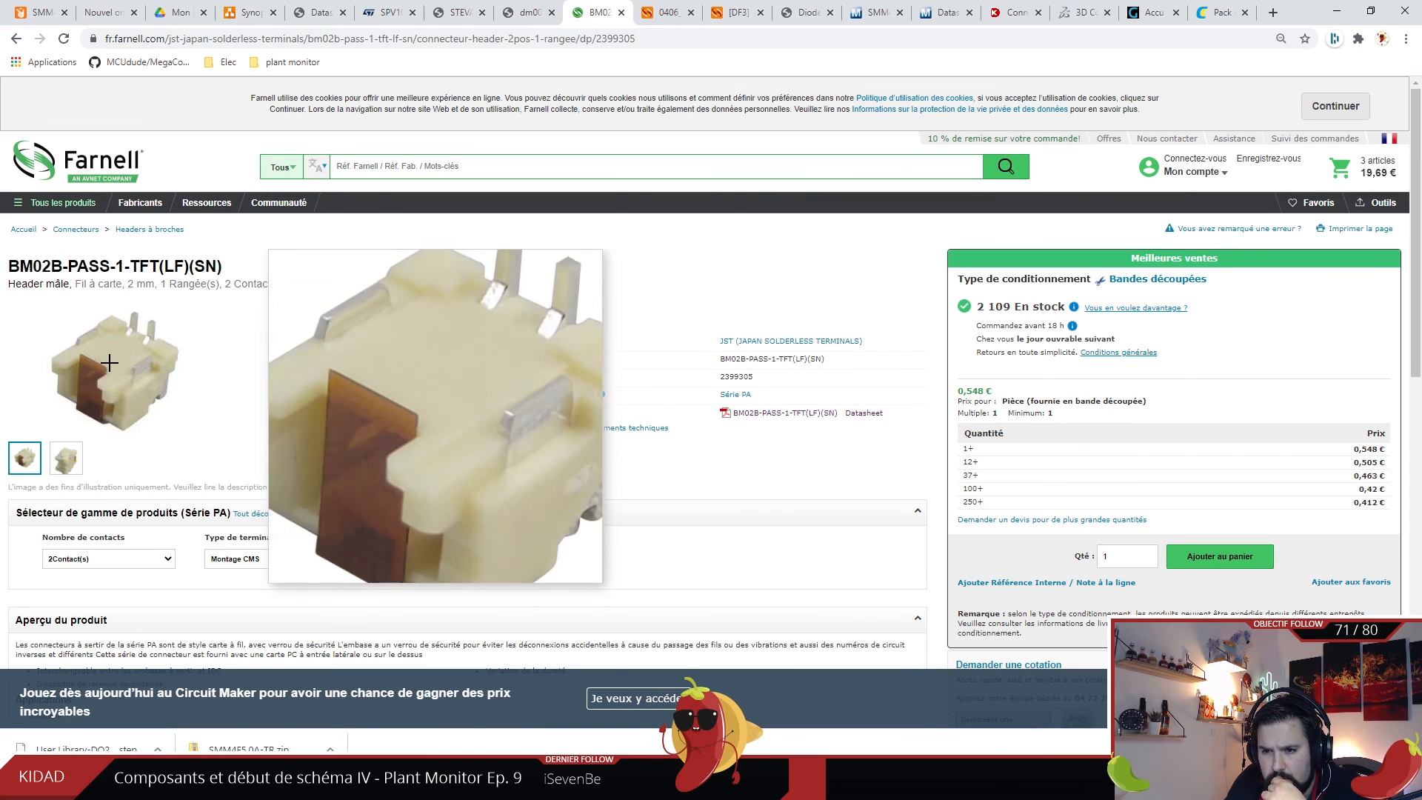
{"action": "left_click_drag", "start_coordinate": [1000, 449], "coordinate": [965, 453]}
{"action": "left_click", "coordinate": [815, 460]}
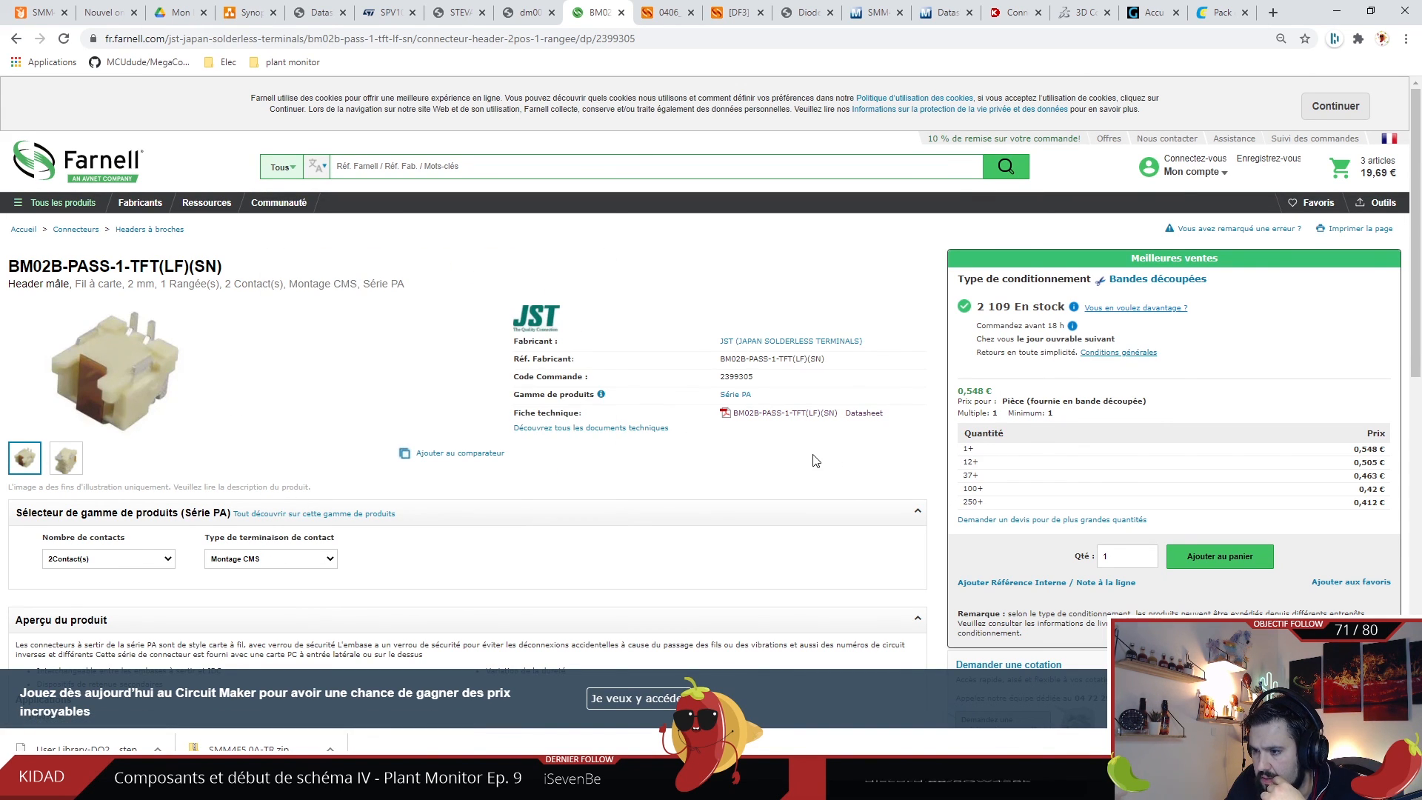
- Copy the BM02B-PASS-1-TFT(LF)(SN) part number from the product page for the datasheet
{"action": "left_click", "coordinate": [783, 413]}
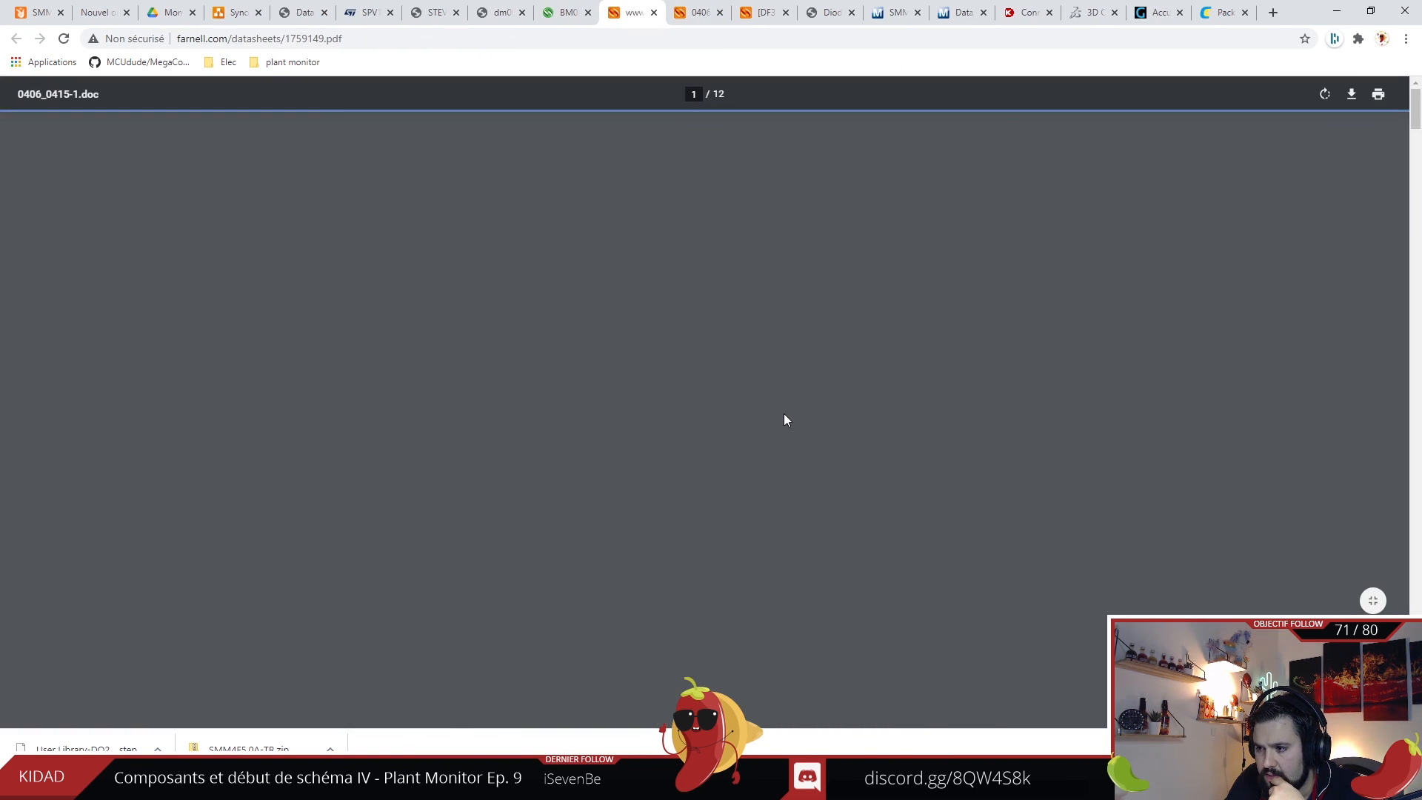
{"action": "key", "text": "ctrl+shift+Tab"}
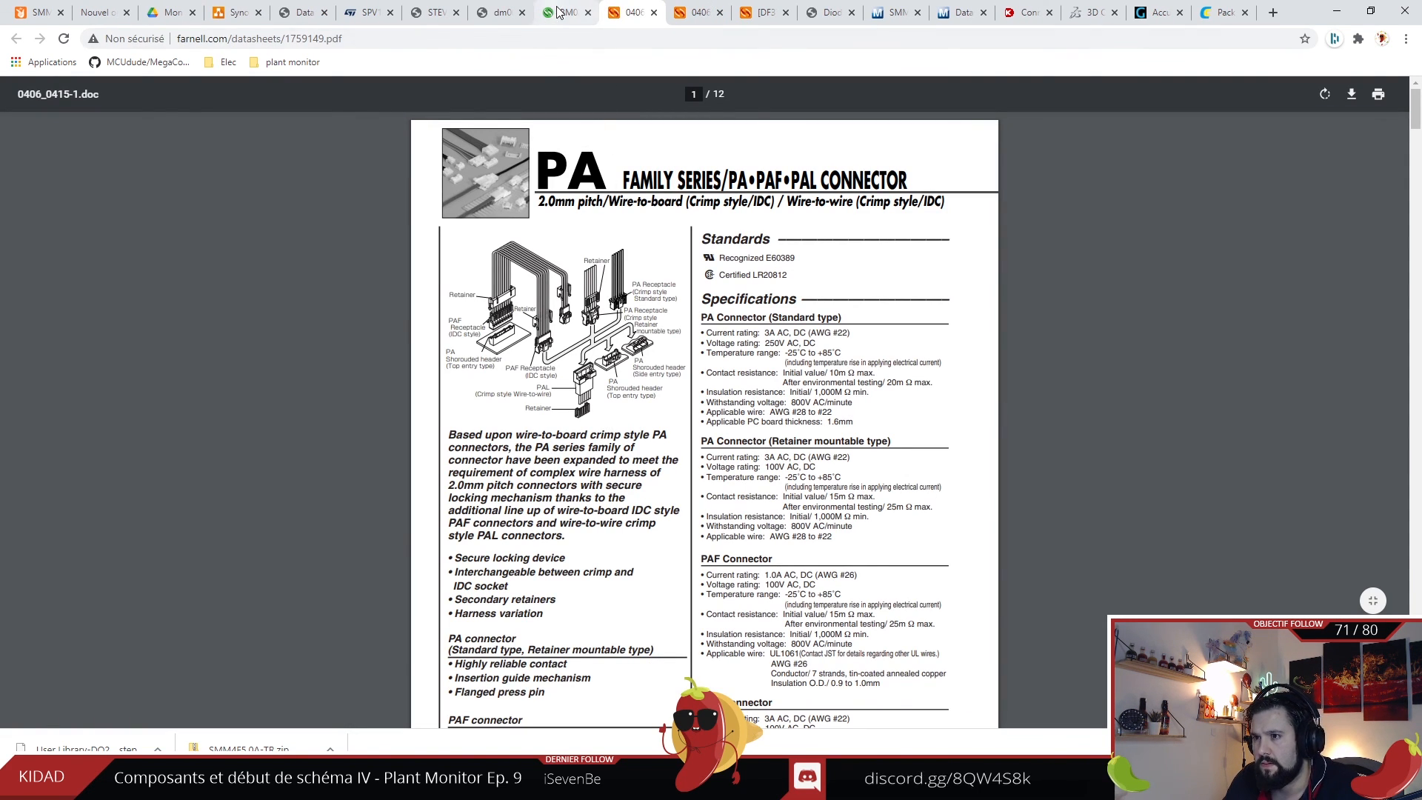
{"action": "left_click_drag", "start_coordinate": [226, 266], "coordinate": [10, 264]}
{"action": "key", "text": "ctrl+c"}
{"action": "scroll", "coordinate": [517, 520], "scroll_direction": "down", "scroll_amount": 1}
{"action": "scroll", "coordinate": [518, 520], "scroll_direction": "down", "scroll_amount": 4}
{"action": "left_click", "coordinate": [615, 38]}
{"action": "left_click", "coordinate": [626, 12]}
- Search the PA datasheet for 'BM02B-PASS-' and review the SMT shrouded header table
{"action": "key", "text": "ctrl+f"}
{"action": "key", "text": "ctrl+v"}
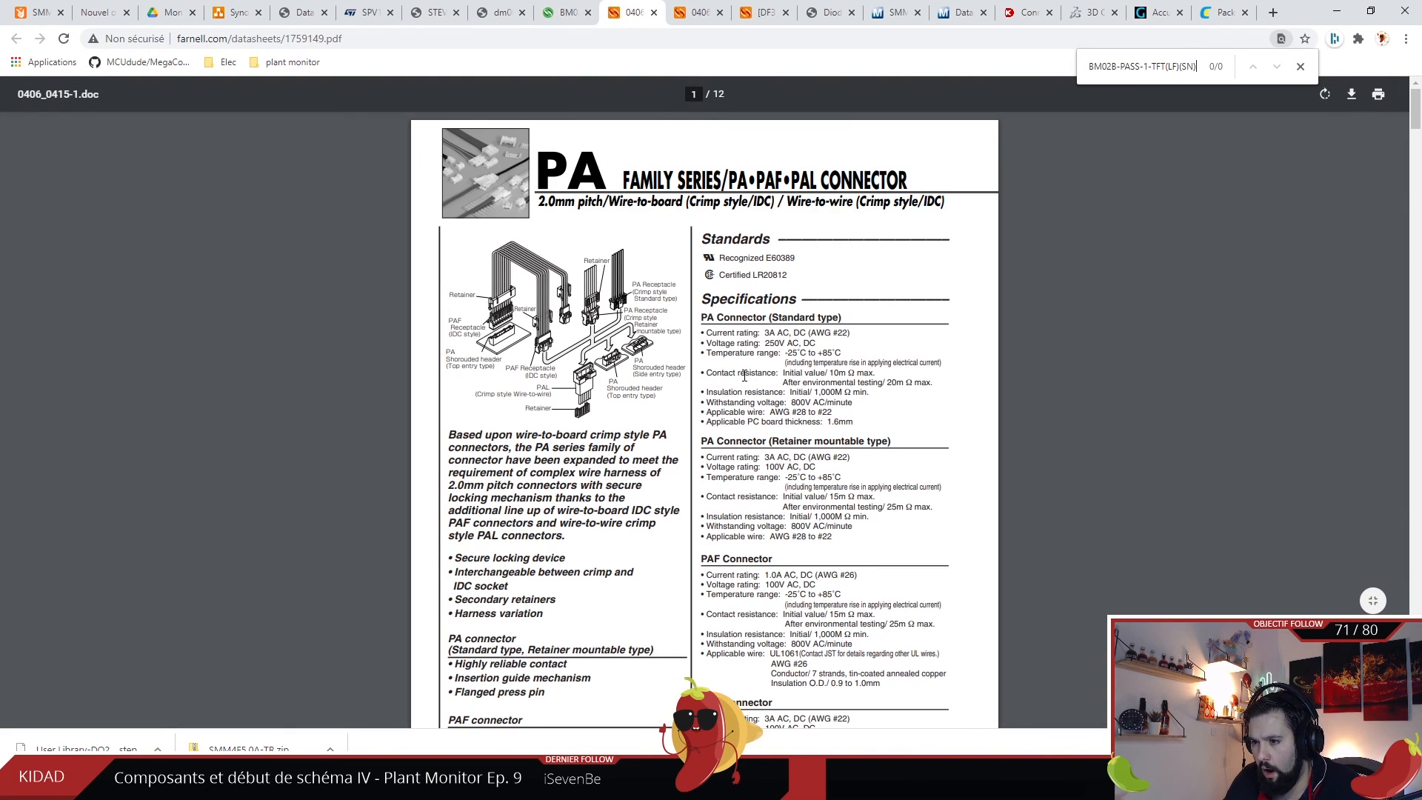
{"action": "key", "text": "BackSpace"}
{"action": "key", "text": "BackSpace"}
{"action": "key", "text": "BackSpace"}
{"action": "key", "text": "BackSpace"}
{"action": "key", "text": "BackSpace"}
{"action": "key", "text": "BackSpace"}
{"action": "key", "text": "BackSpace"}
{"action": "key", "text": "BackSpace"}
{"action": "key", "text": "BackSpace"}
{"action": "key", "text": "BackSpace"}
{"action": "key", "text": "BackSpace"}
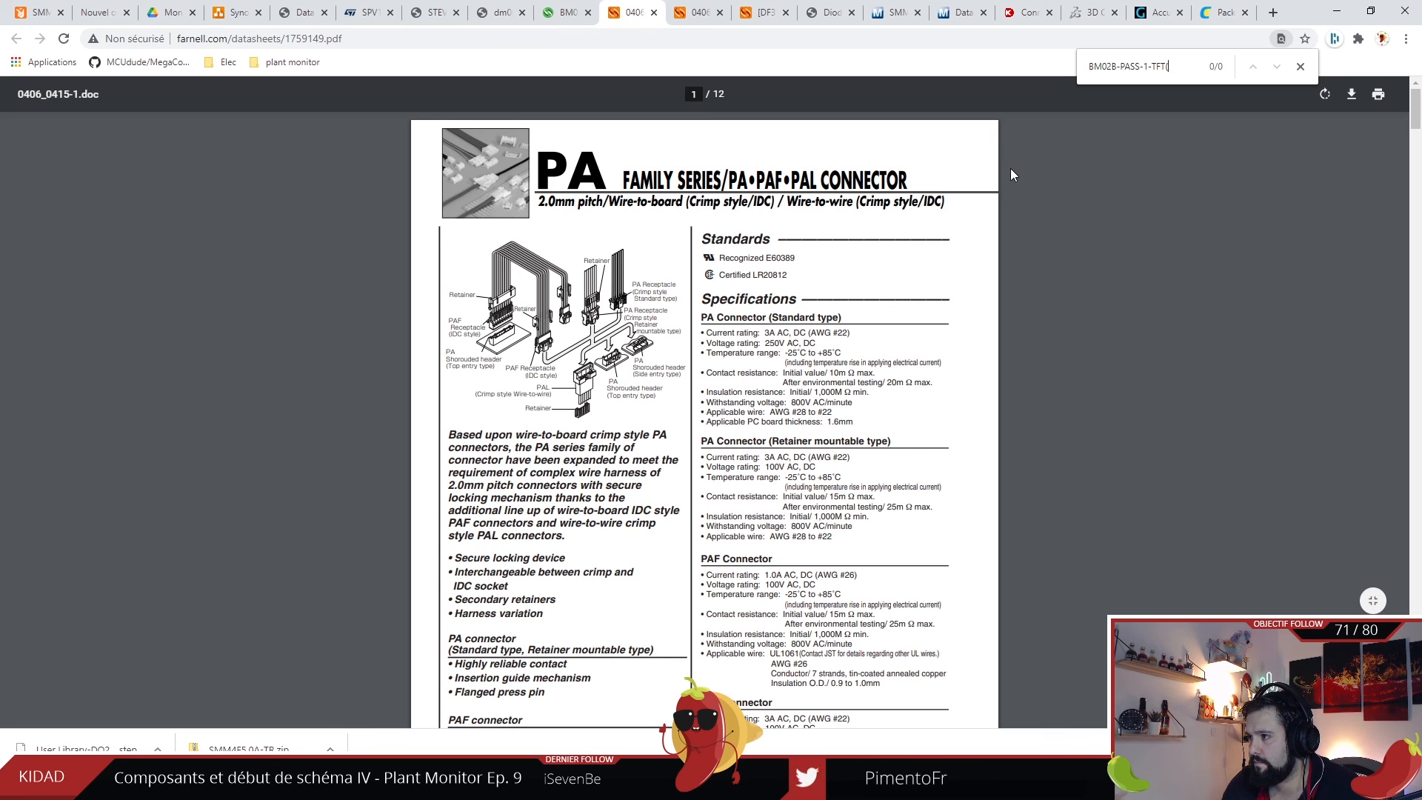
{"action": "key", "text": "BackSpace"}
{"action": "key", "text": "BackSpace"}
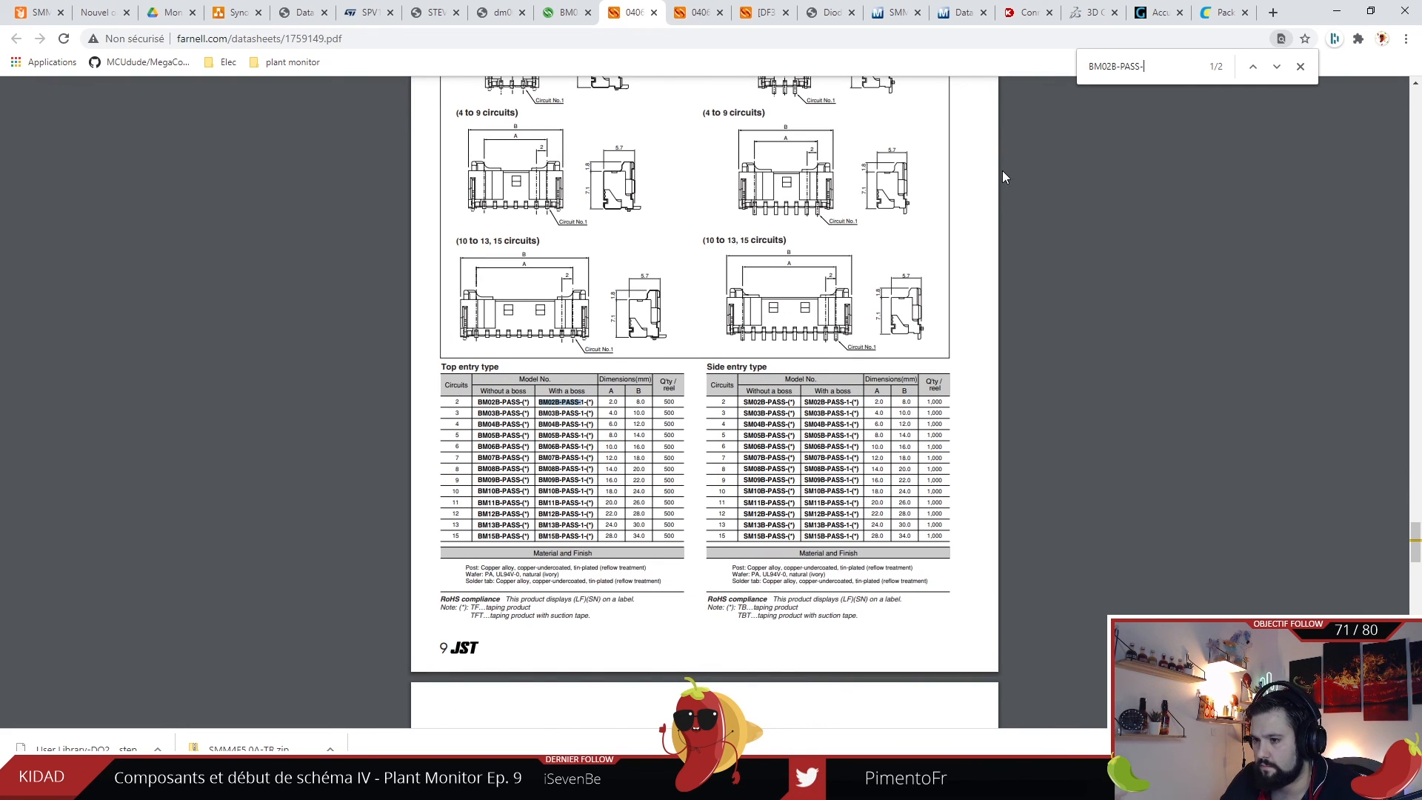
{"action": "scroll", "coordinate": [716, 220], "scroll_direction": "up", "scroll_amount": 4, "text": "ctrl"}
{"action": "scroll", "coordinate": [717, 219], "scroll_direction": "down", "scroll_amount": 2, "text": "ctrl"}
{"action": "scroll", "coordinate": [716, 220], "scroll_direction": "up", "scroll_amount": 5}
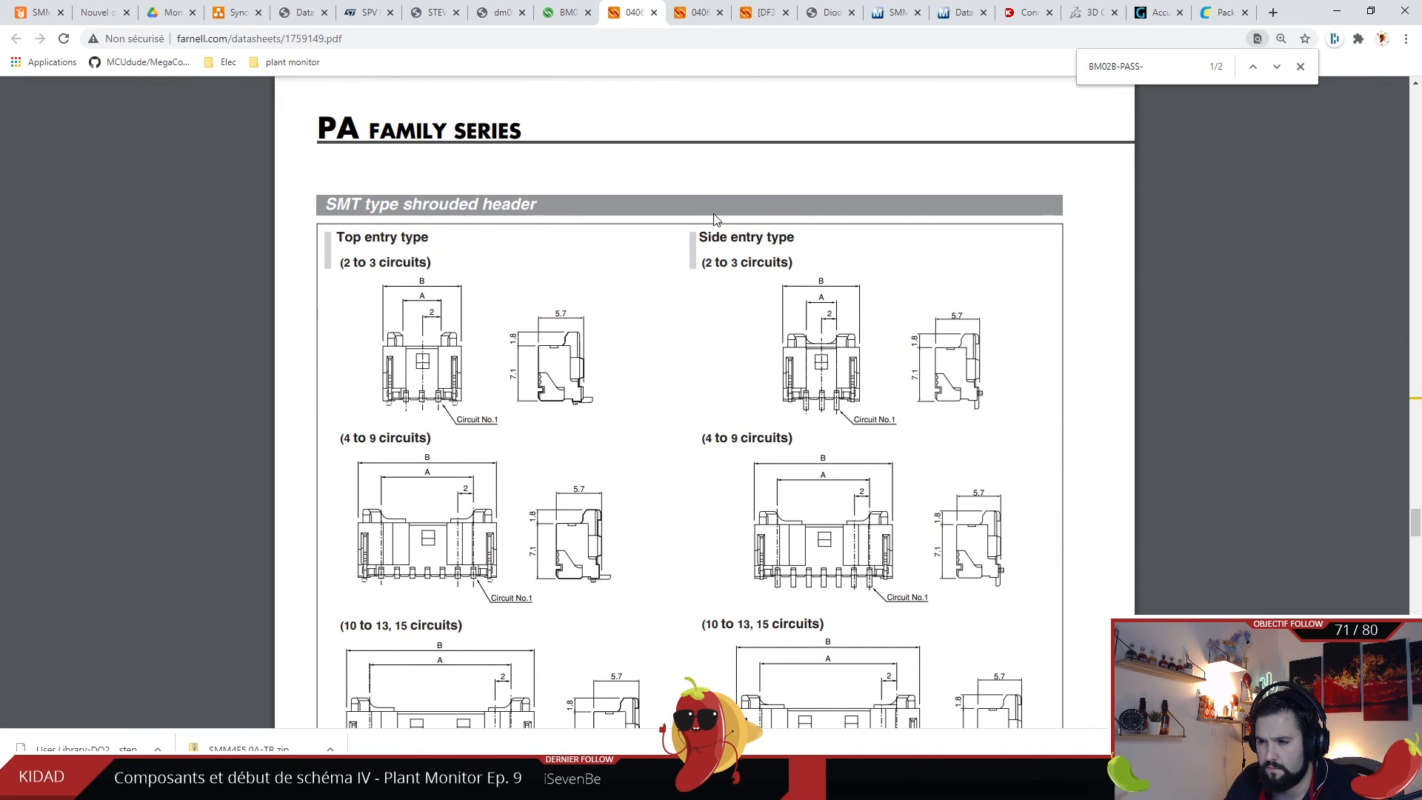
{"action": "scroll", "coordinate": [716, 220], "scroll_direction": "down", "scroll_amount": 1}
{"action": "scroll", "coordinate": [652, 221], "scroll_direction": "up", "scroll_amount": 1, "text": "ctrl"}
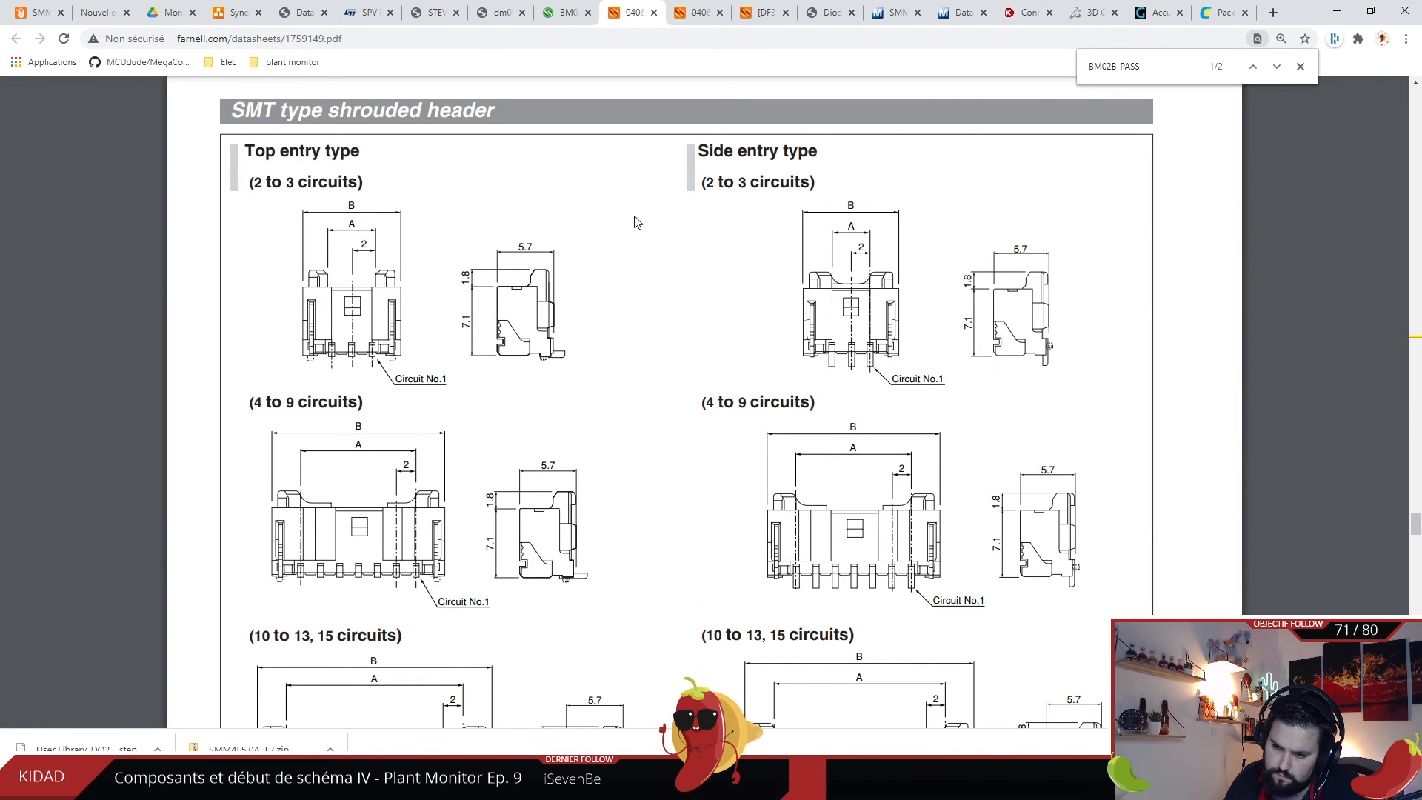
{"action": "scroll", "coordinate": [637, 221], "scroll_direction": "up", "scroll_amount": 1}
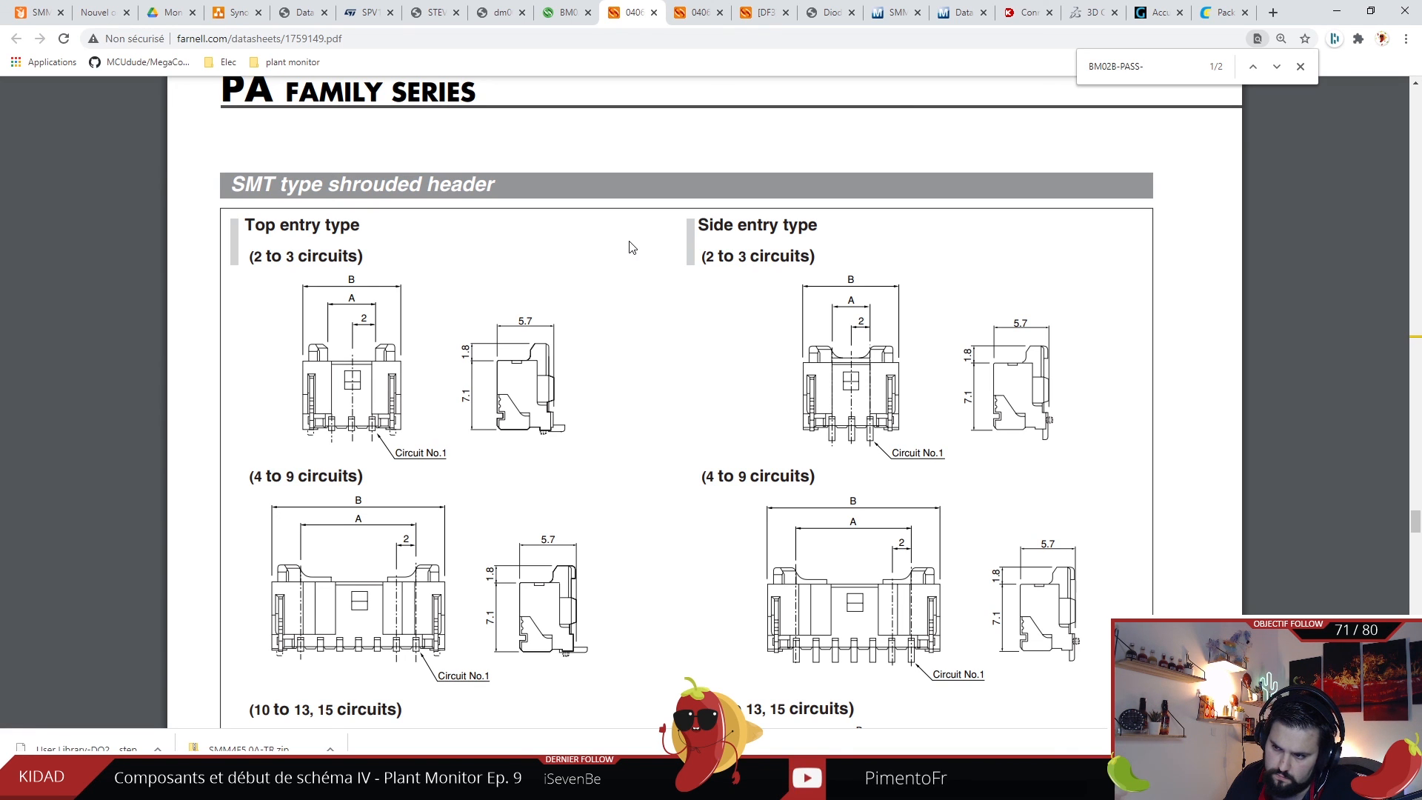
{"action": "scroll", "coordinate": [631, 246], "scroll_direction": "down", "scroll_amount": 15}
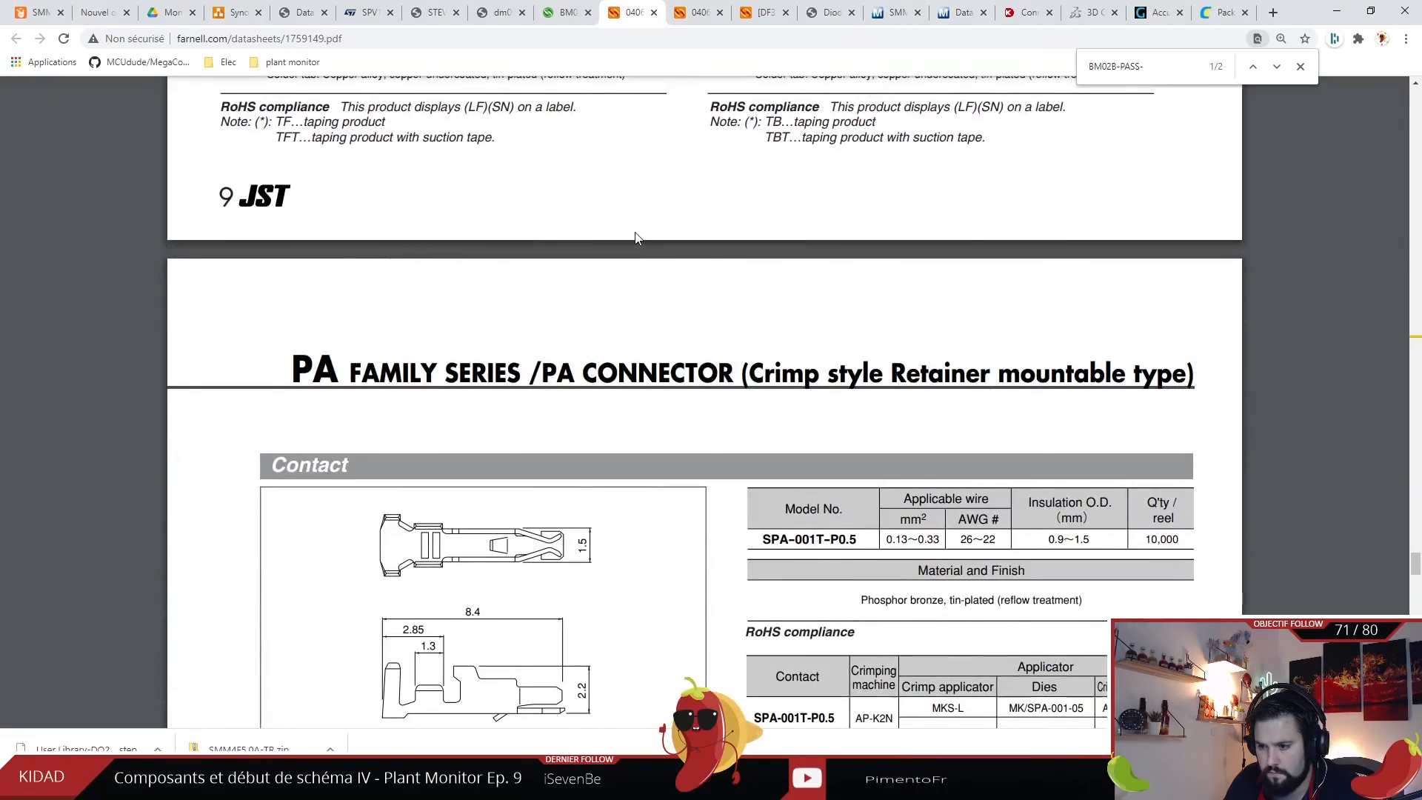
{"action": "scroll", "coordinate": [636, 235], "scroll_direction": "up", "scroll_amount": 12}
- Return to the BM02B product page and view its second product photo
{"action": "left_click", "coordinate": [569, 10]}
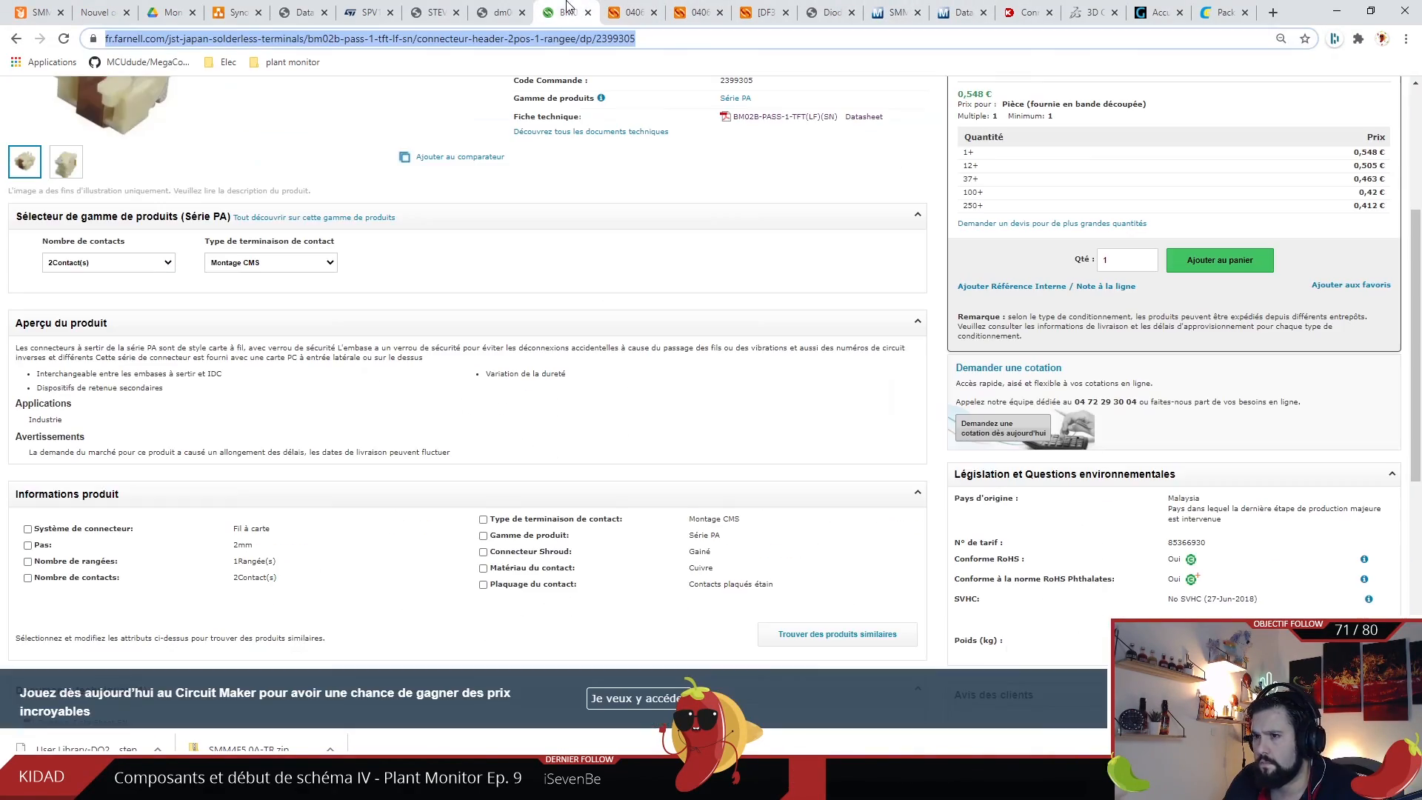
{"action": "scroll", "coordinate": [387, 216], "scroll_direction": "up", "scroll_amount": 3}
{"action": "left_click", "coordinate": [66, 385]}
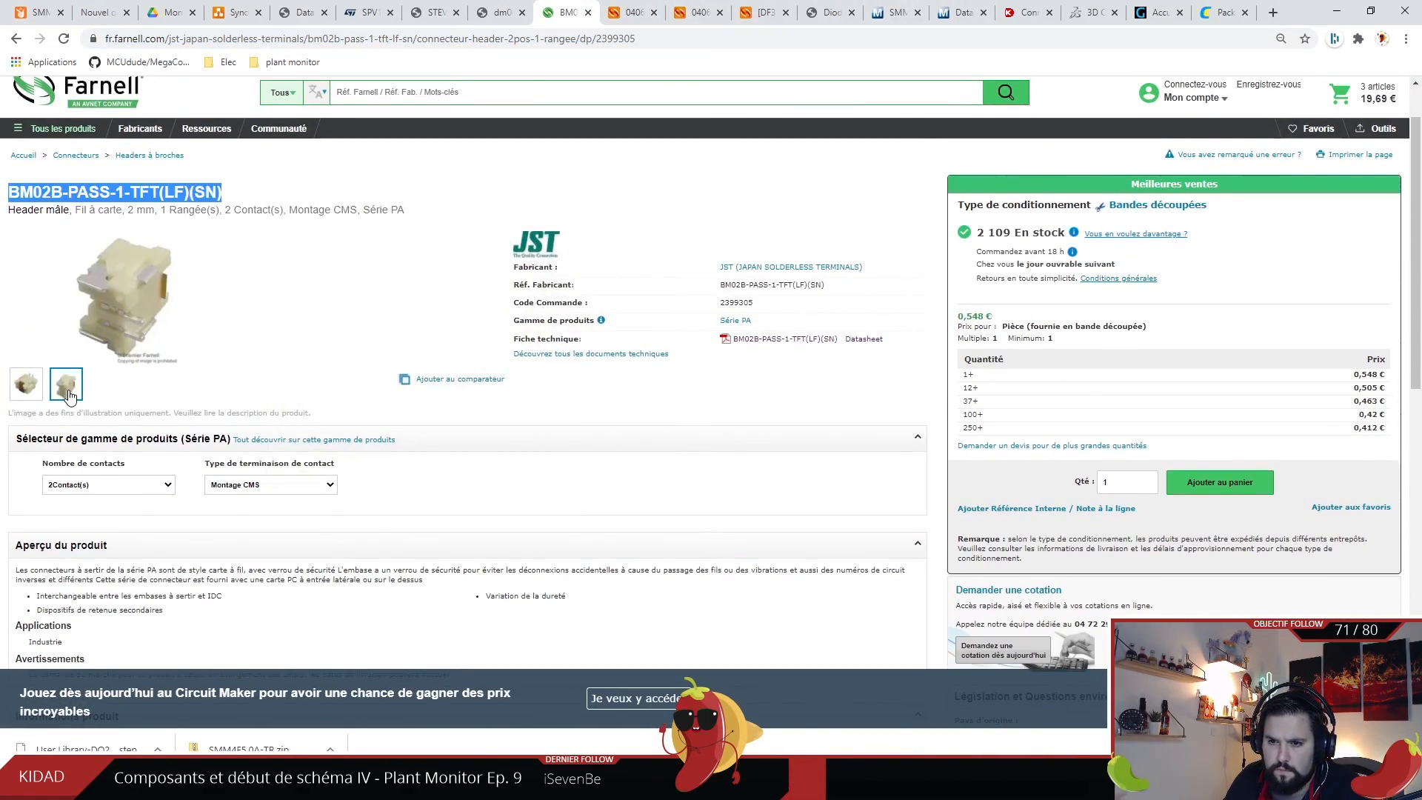
{"action": "mouse_move", "coordinate": [128, 324]}
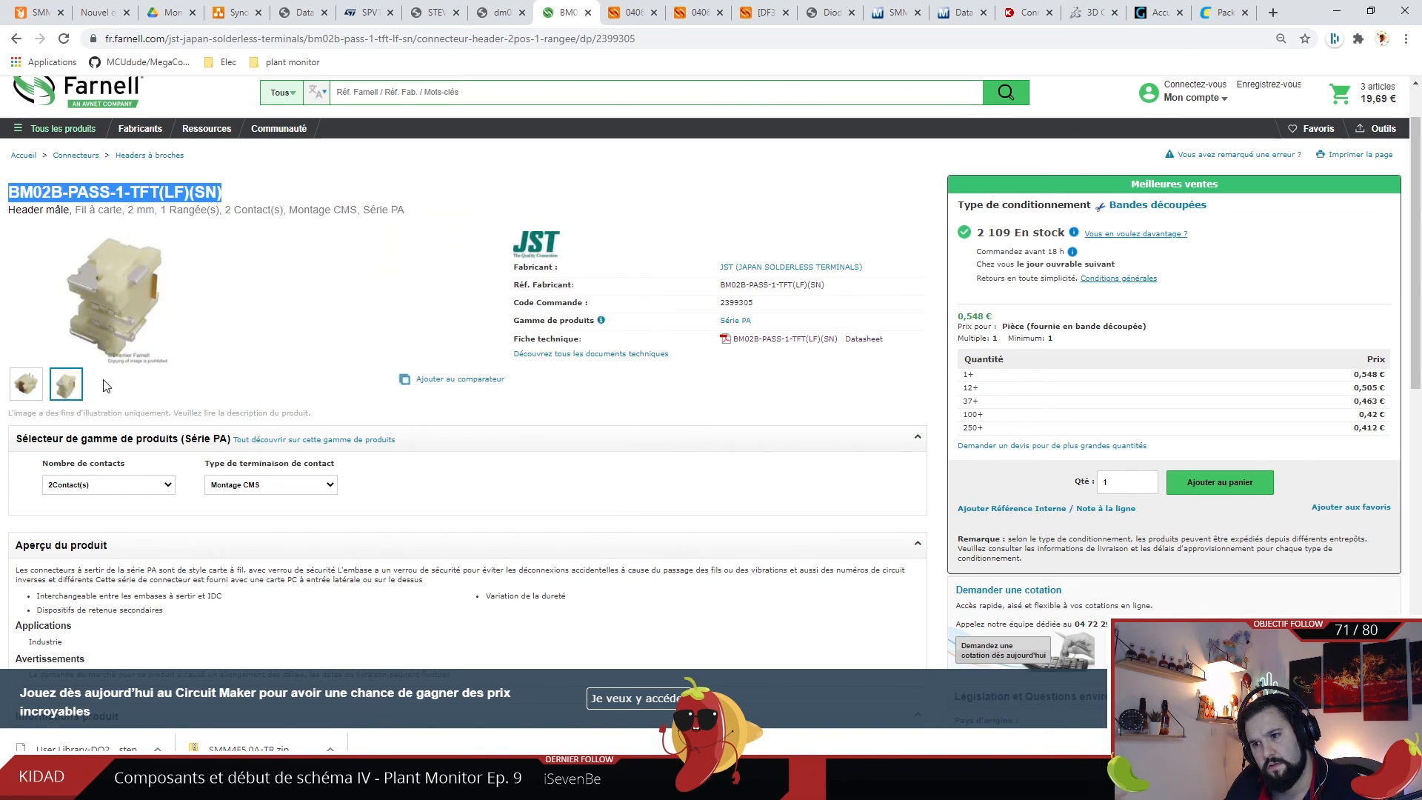
{"action": "scroll", "coordinate": [230, 500], "scroll_direction": "down", "scroll_amount": 6}
{"action": "scroll", "coordinate": [255, 448], "scroll_direction": "down", "scroll_amount": 3}
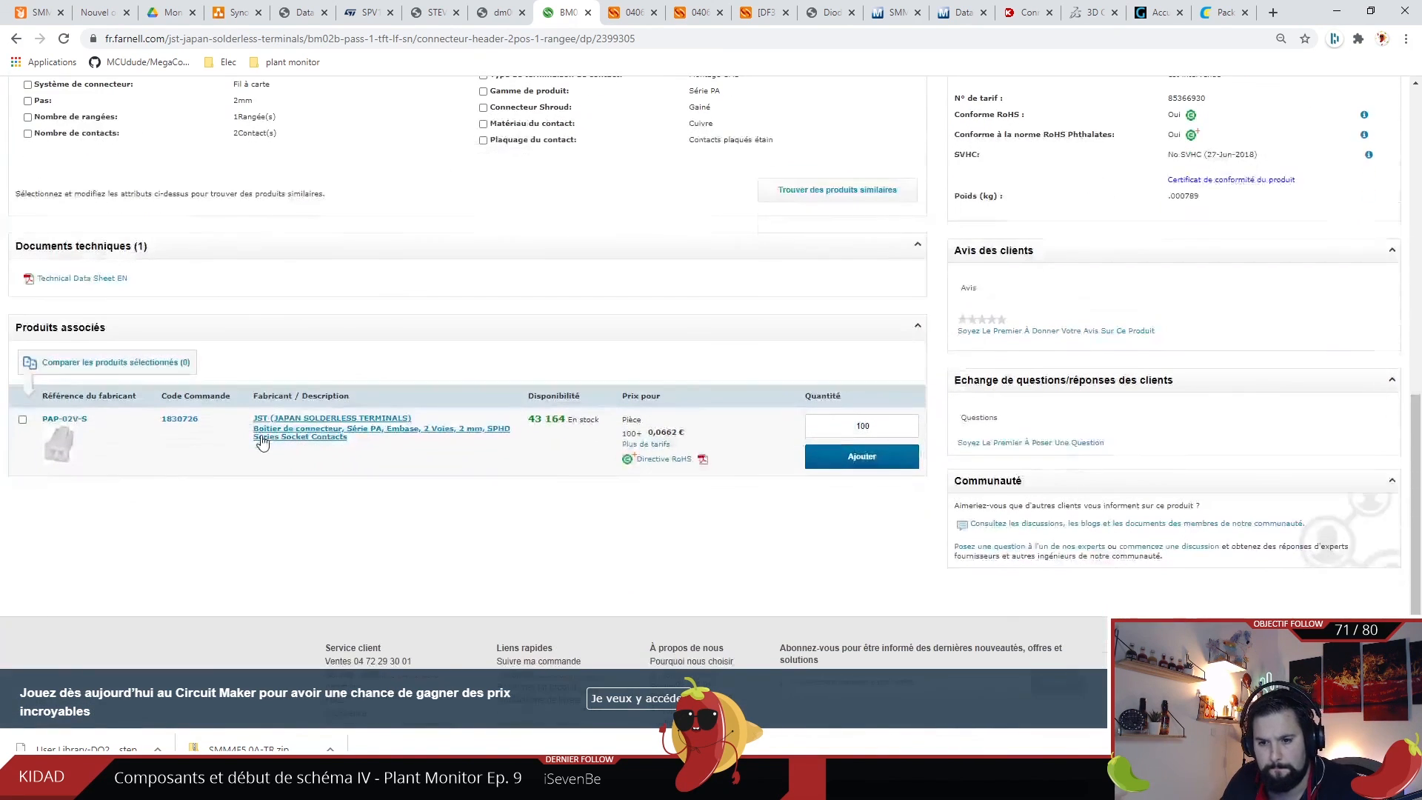
{"action": "scroll", "coordinate": [260, 445], "scroll_direction": "up", "scroll_amount": 7}
{"action": "scroll", "coordinate": [260, 447], "scroll_direction": "up", "scroll_amount": 2}
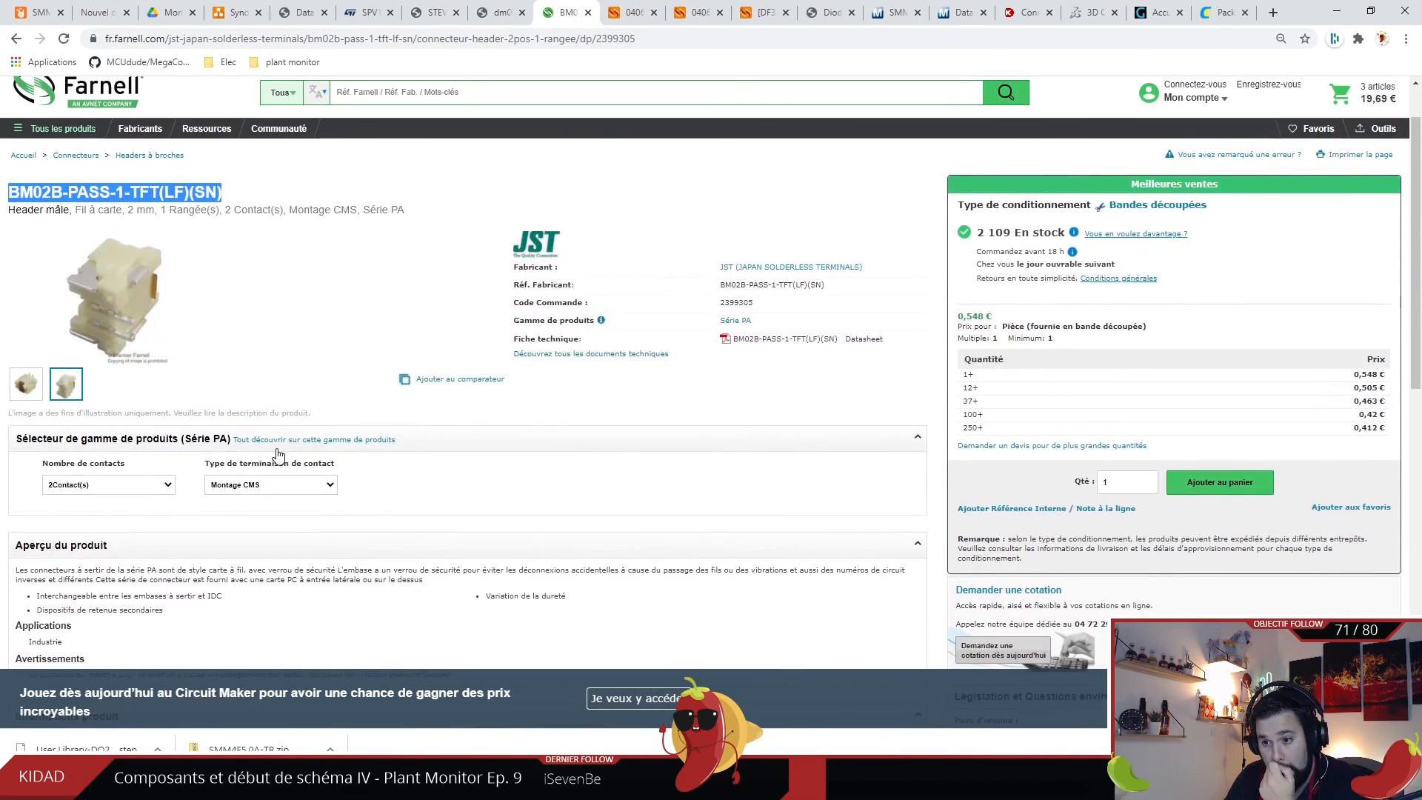
- Keep the 2-contact BM02B version and switch back to the Eeschema power schematic
{"action": "left_click", "coordinate": [148, 486]}
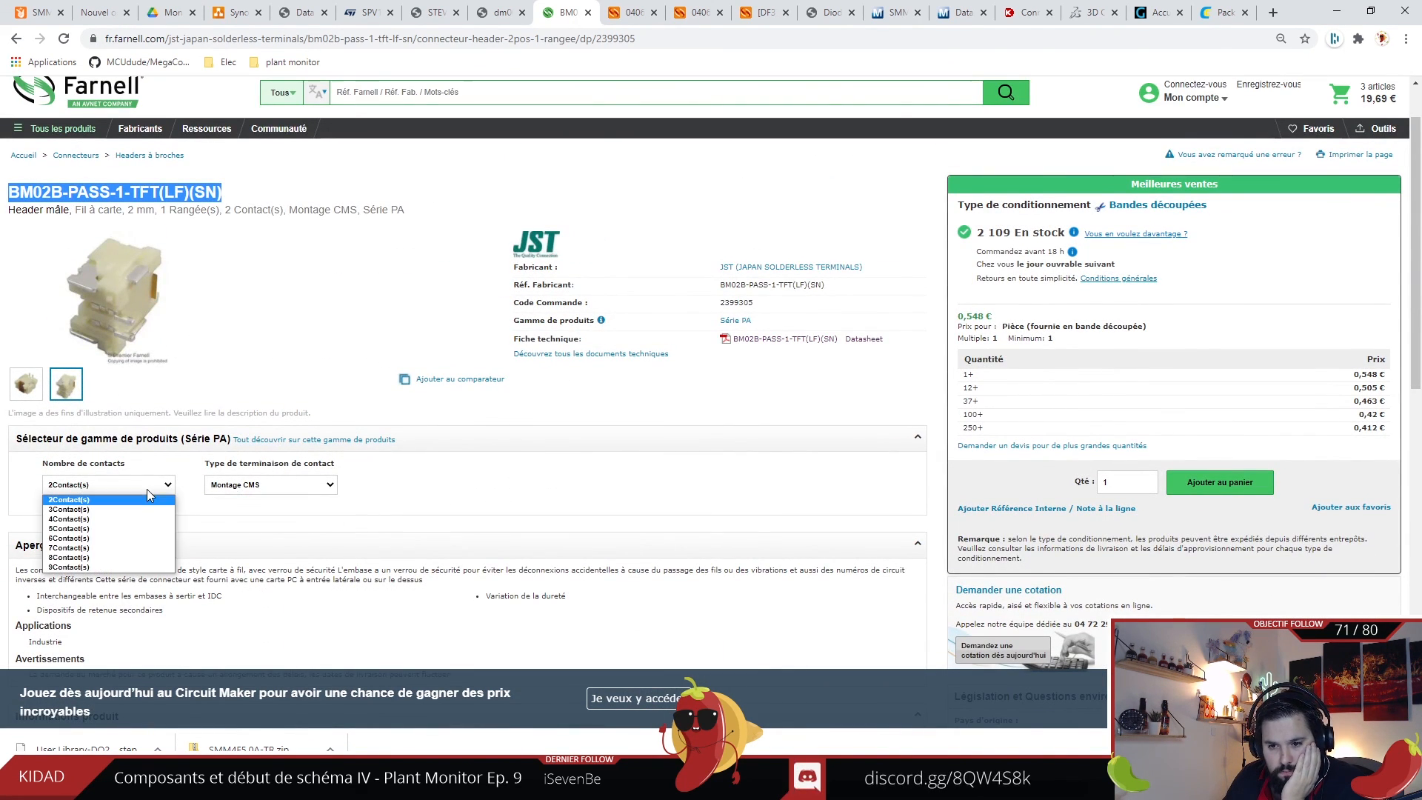
{"action": "left_click", "coordinate": [530, 512]}
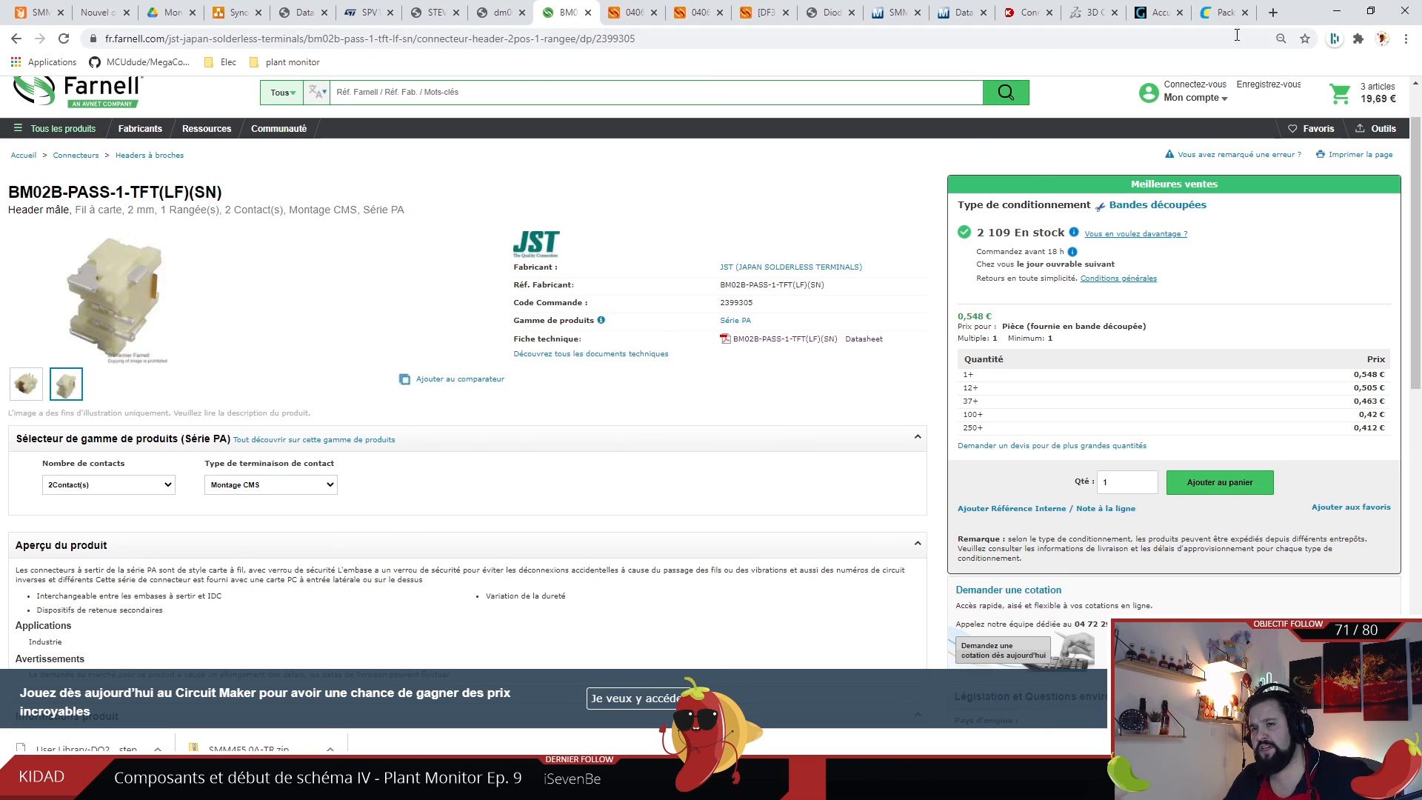
{"action": "left_click", "coordinate": [231, 11]}
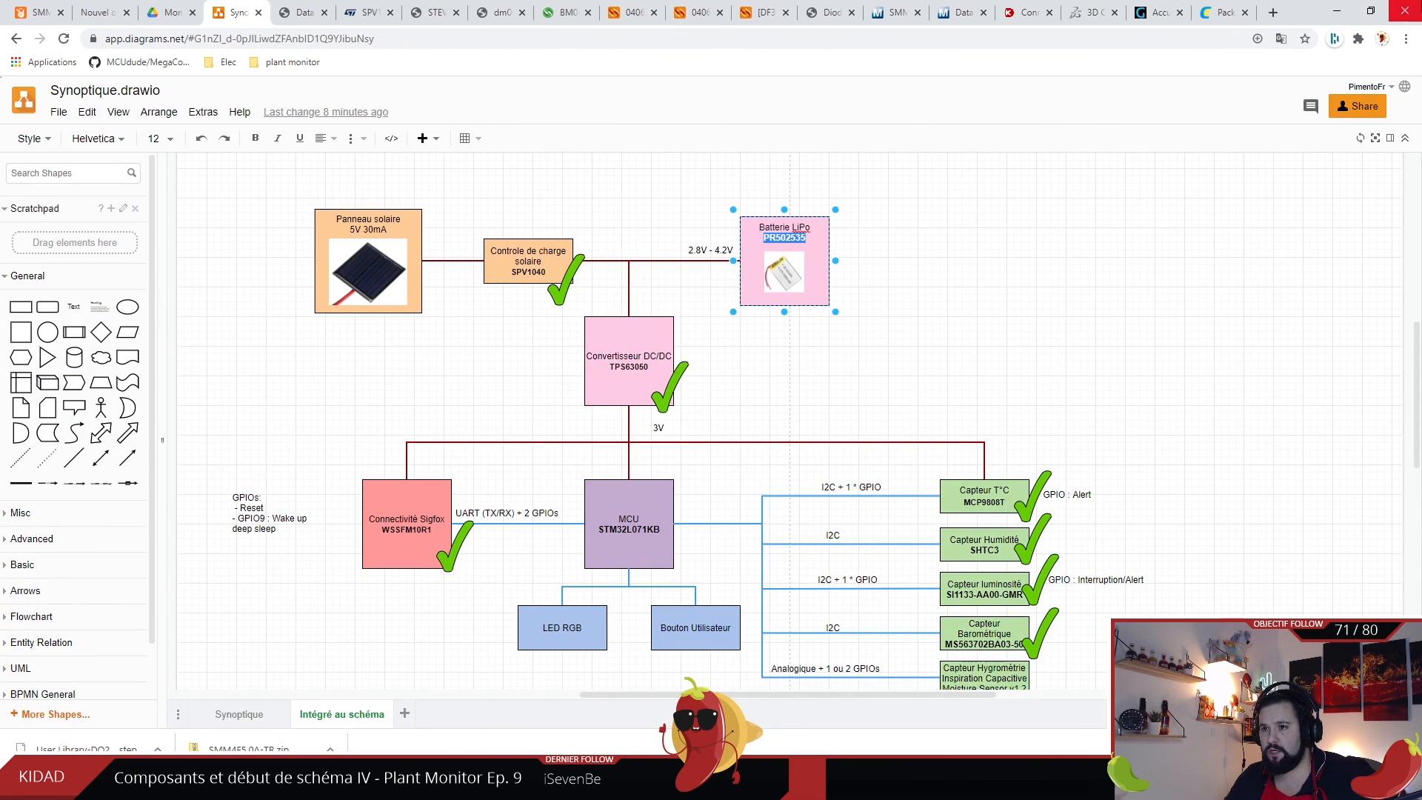
{"action": "key", "text": "alt+Tab"}
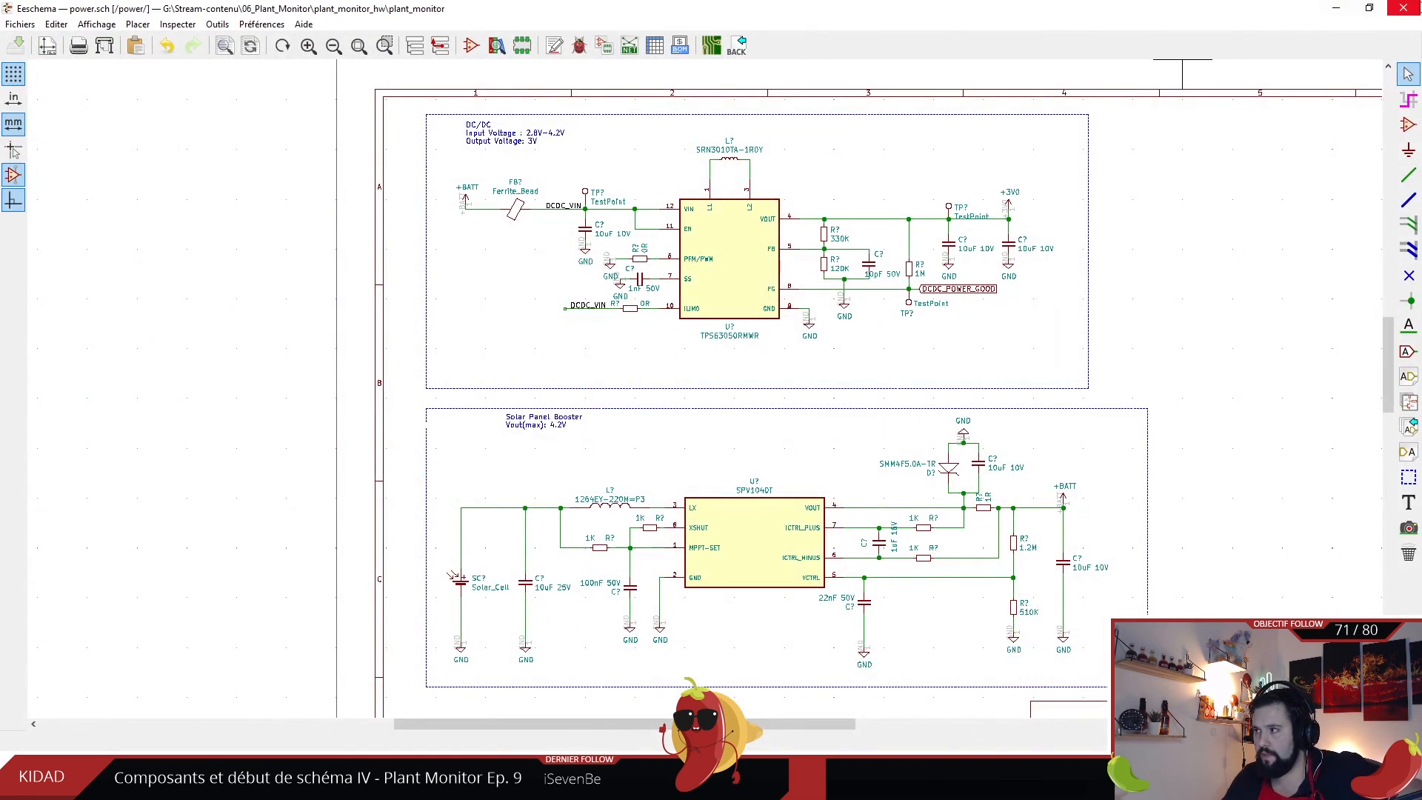